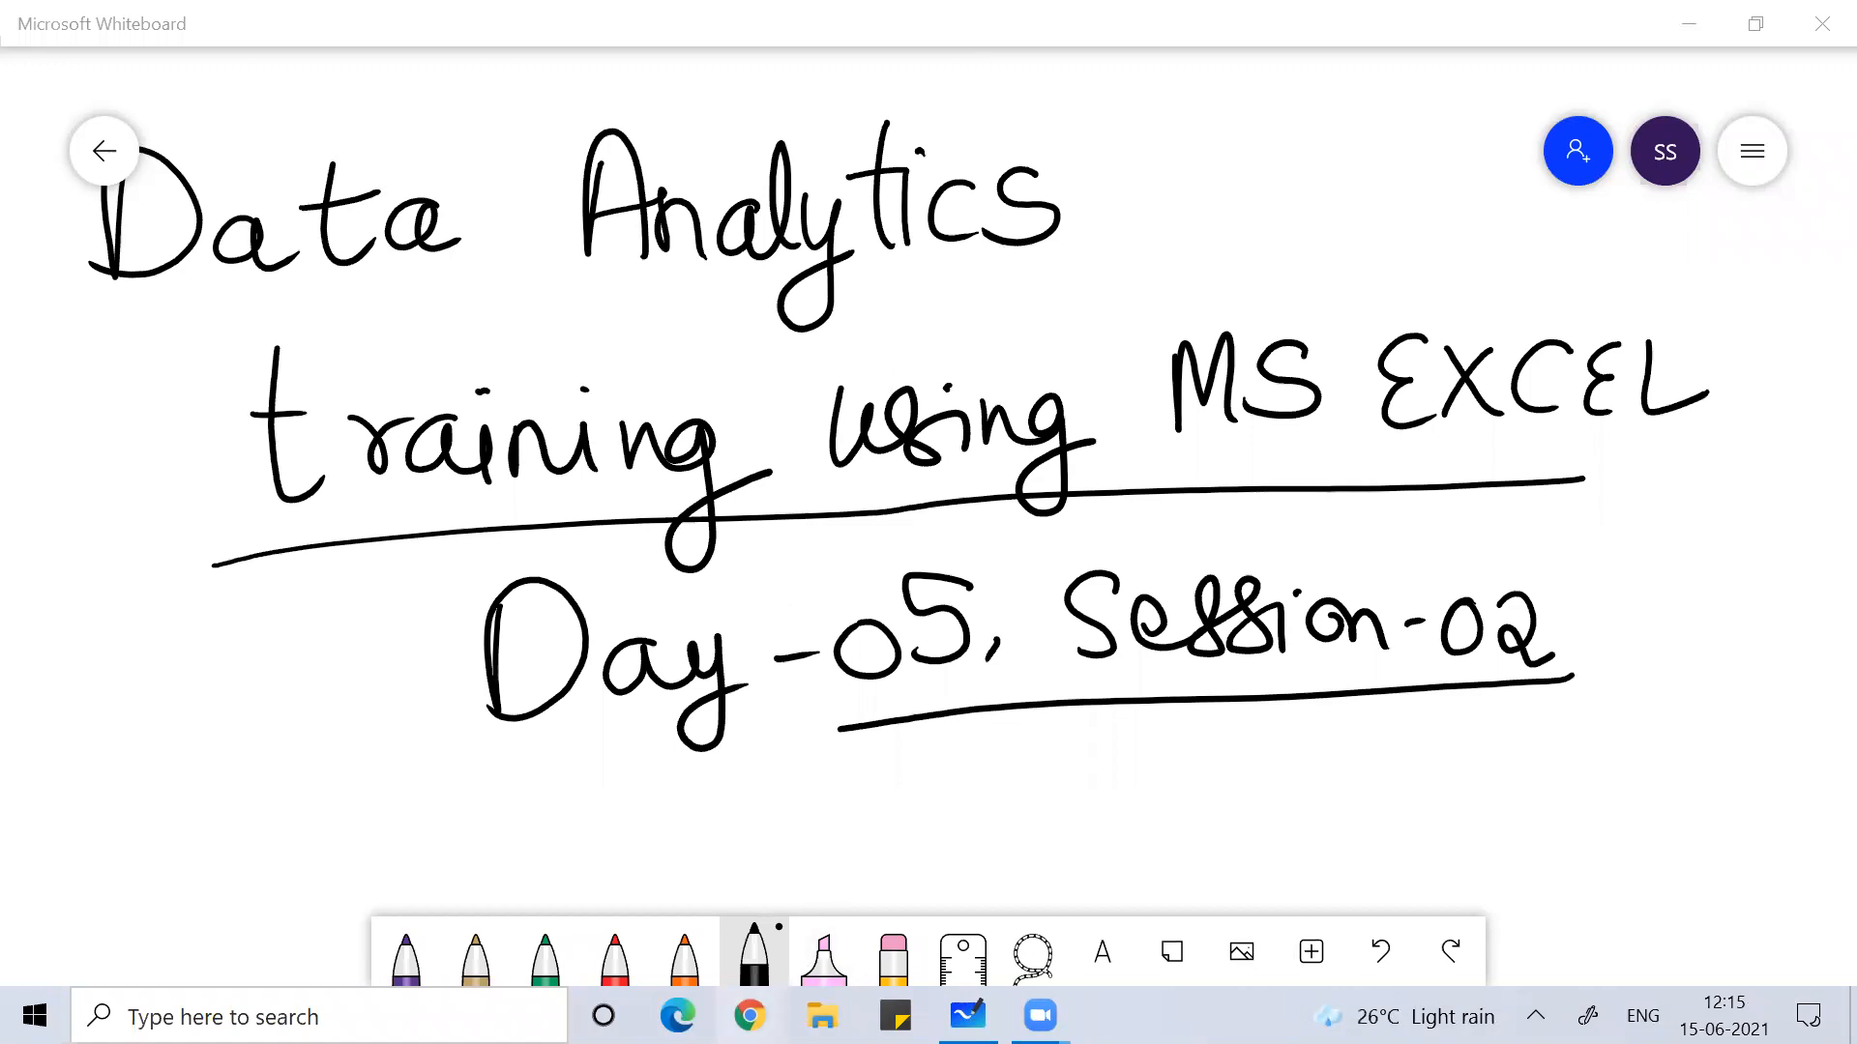
Step: Go to moneycontrol.com in a new Chrome tab
click(750, 1015)
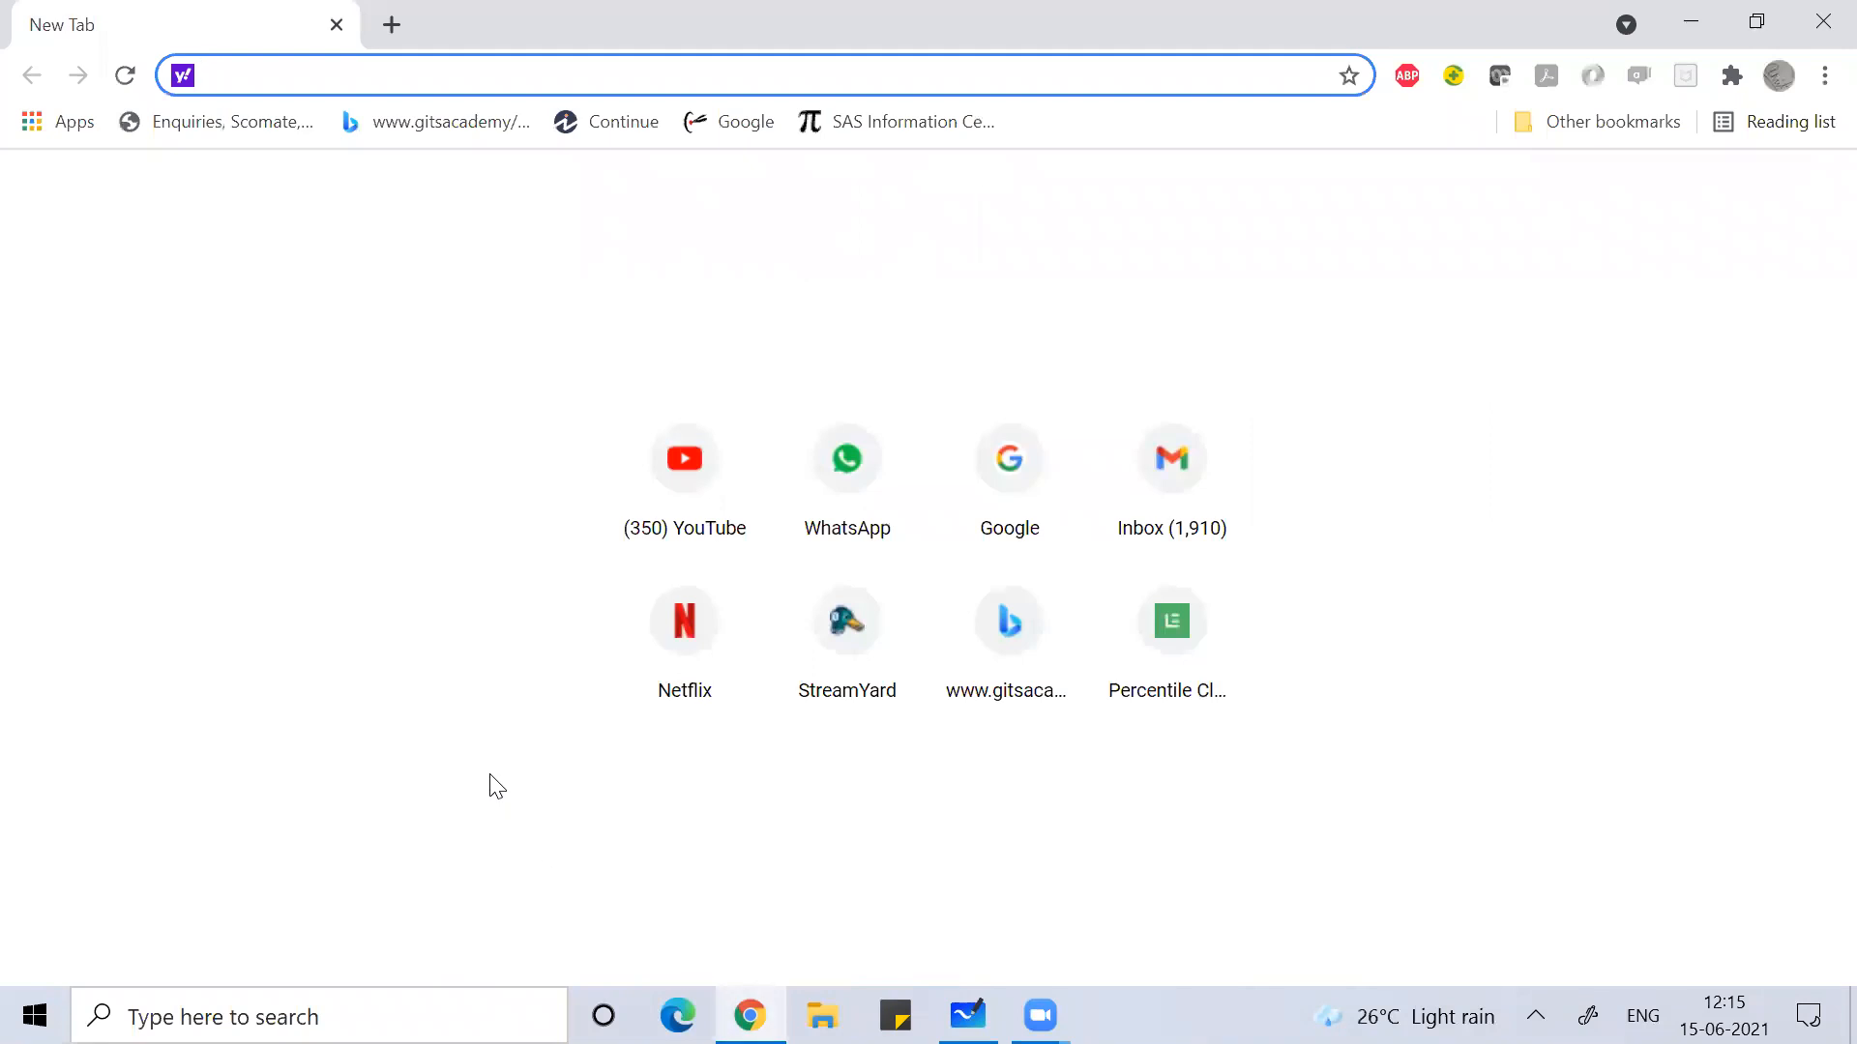
text(mon)
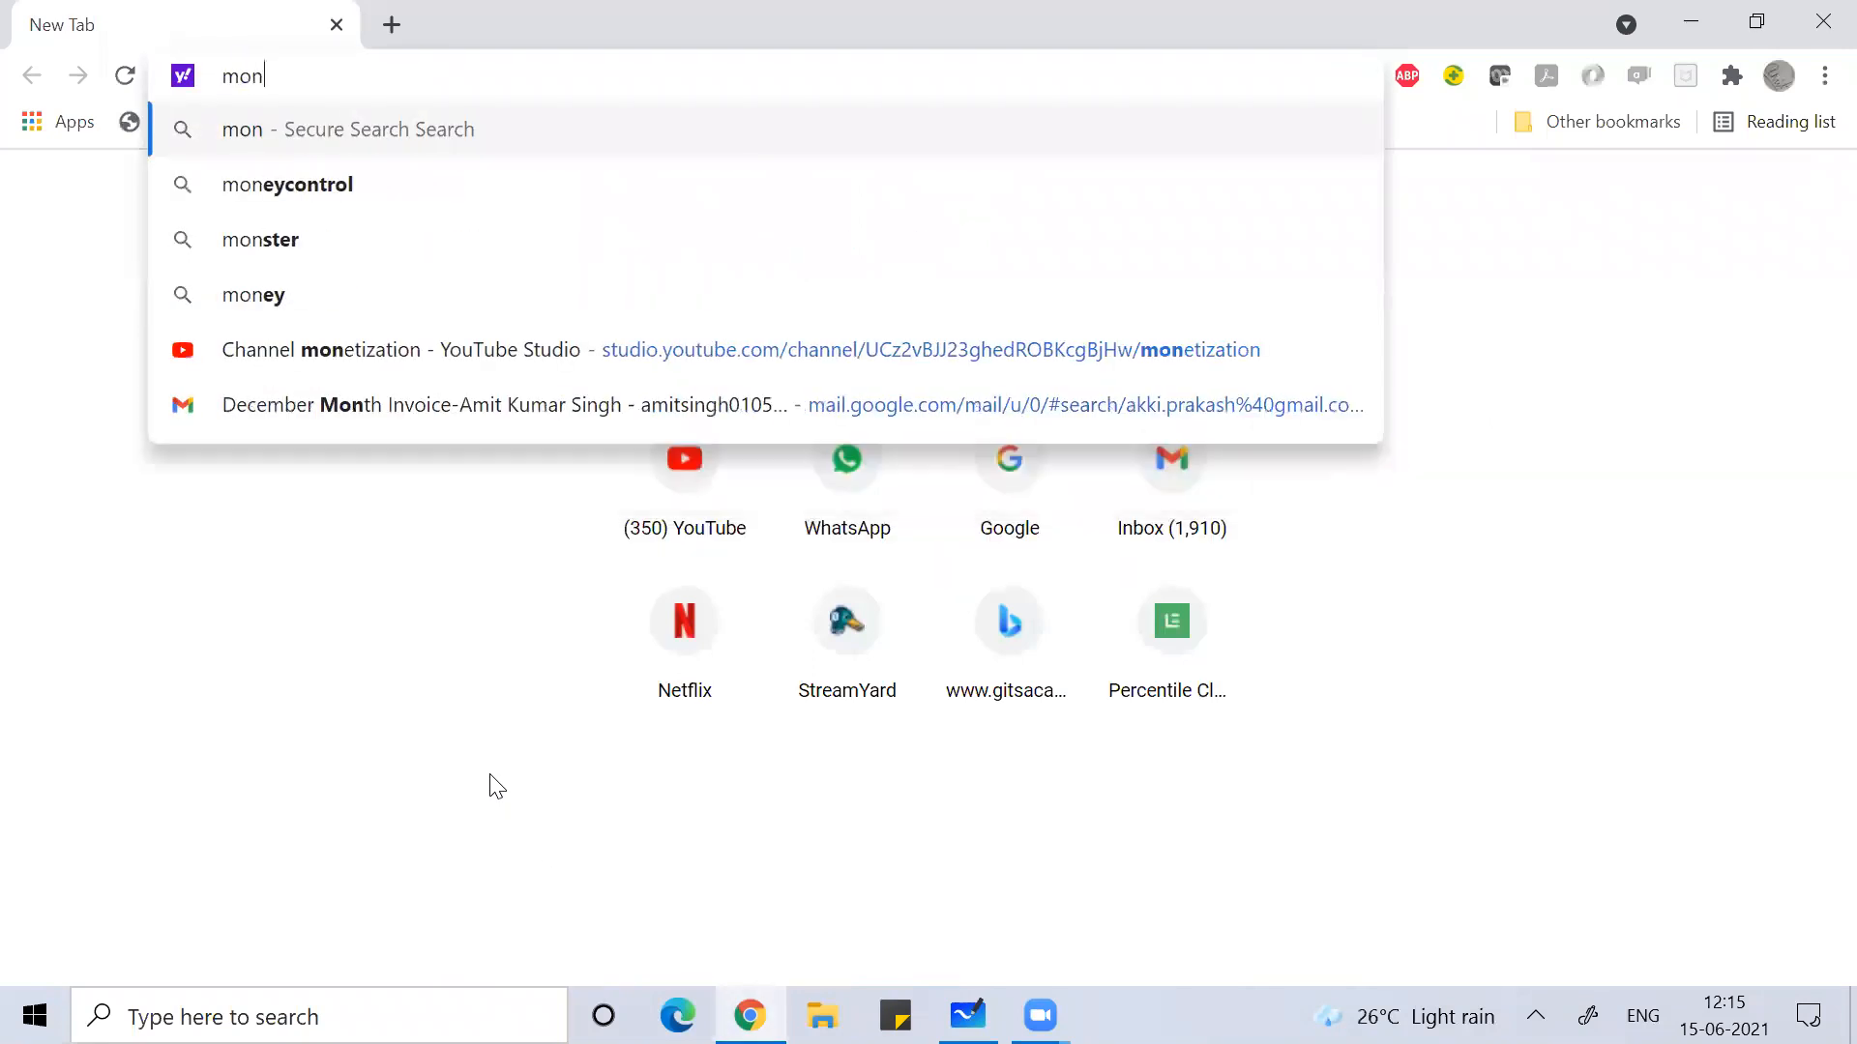
text(eycontr)
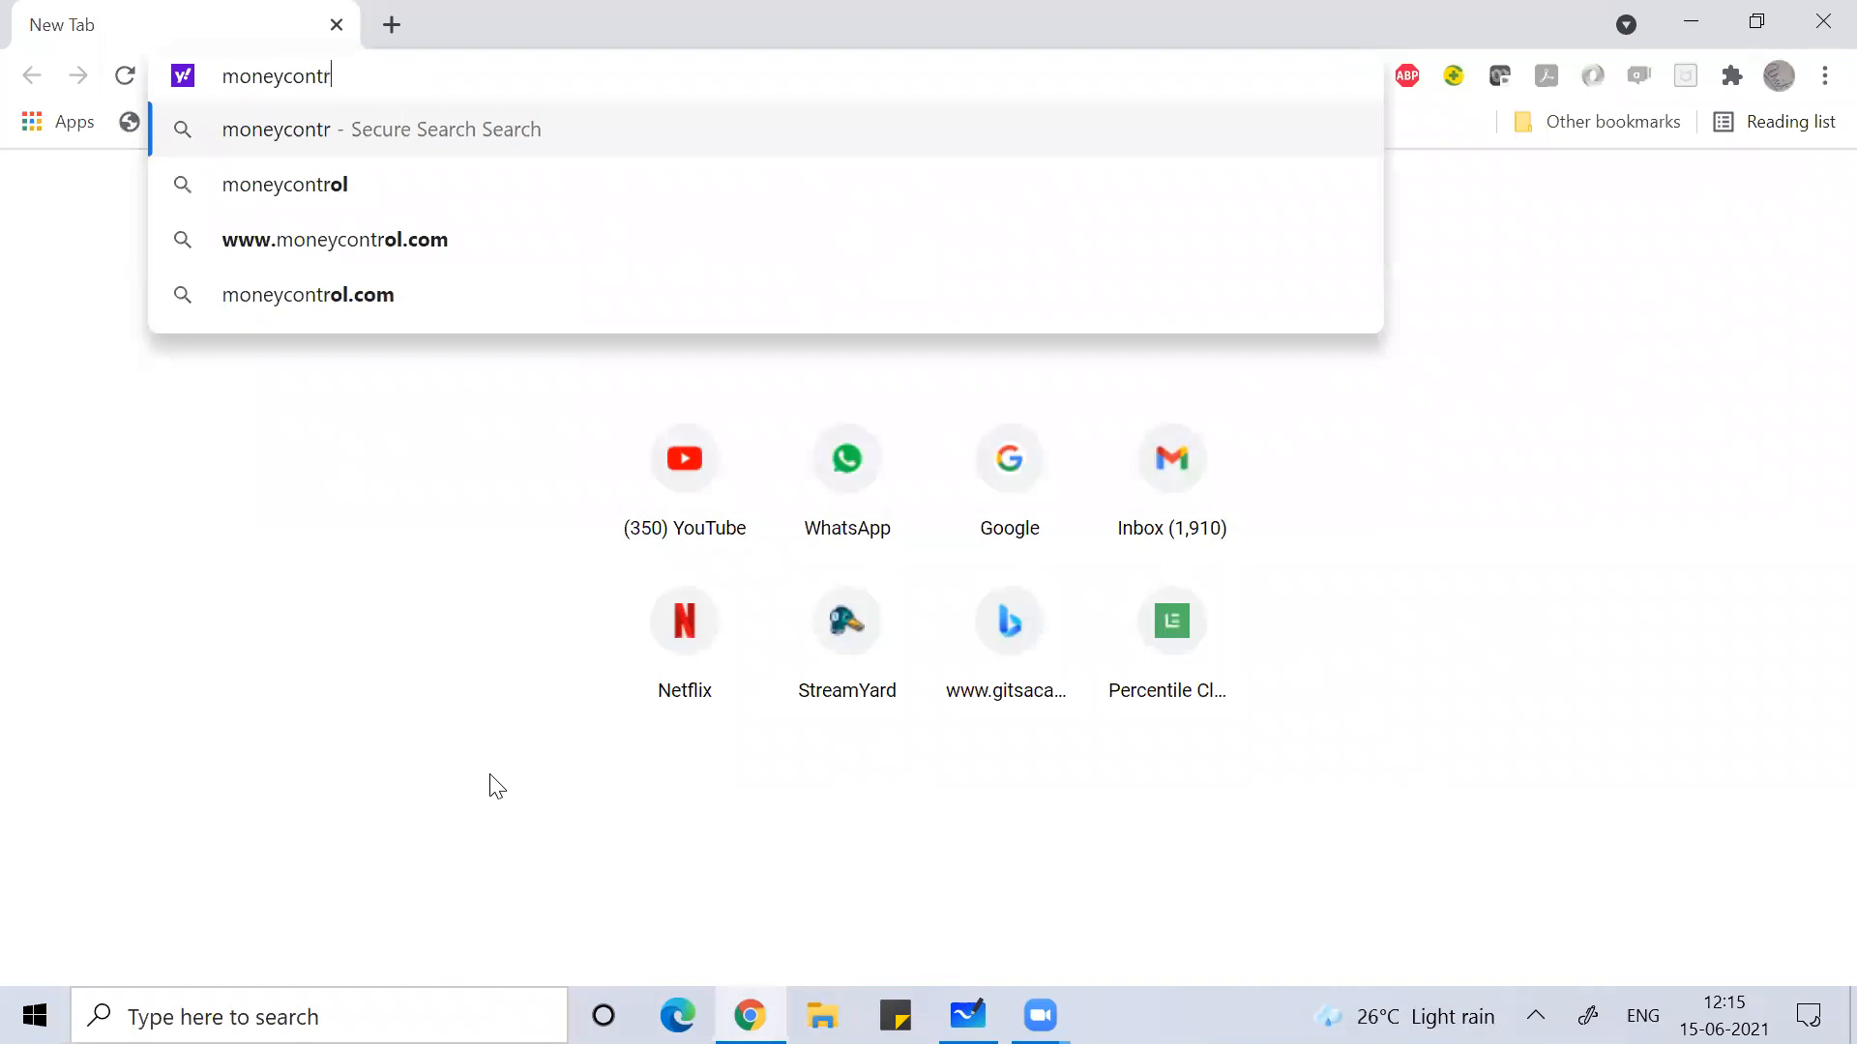
text(ol.com)
key(Return)
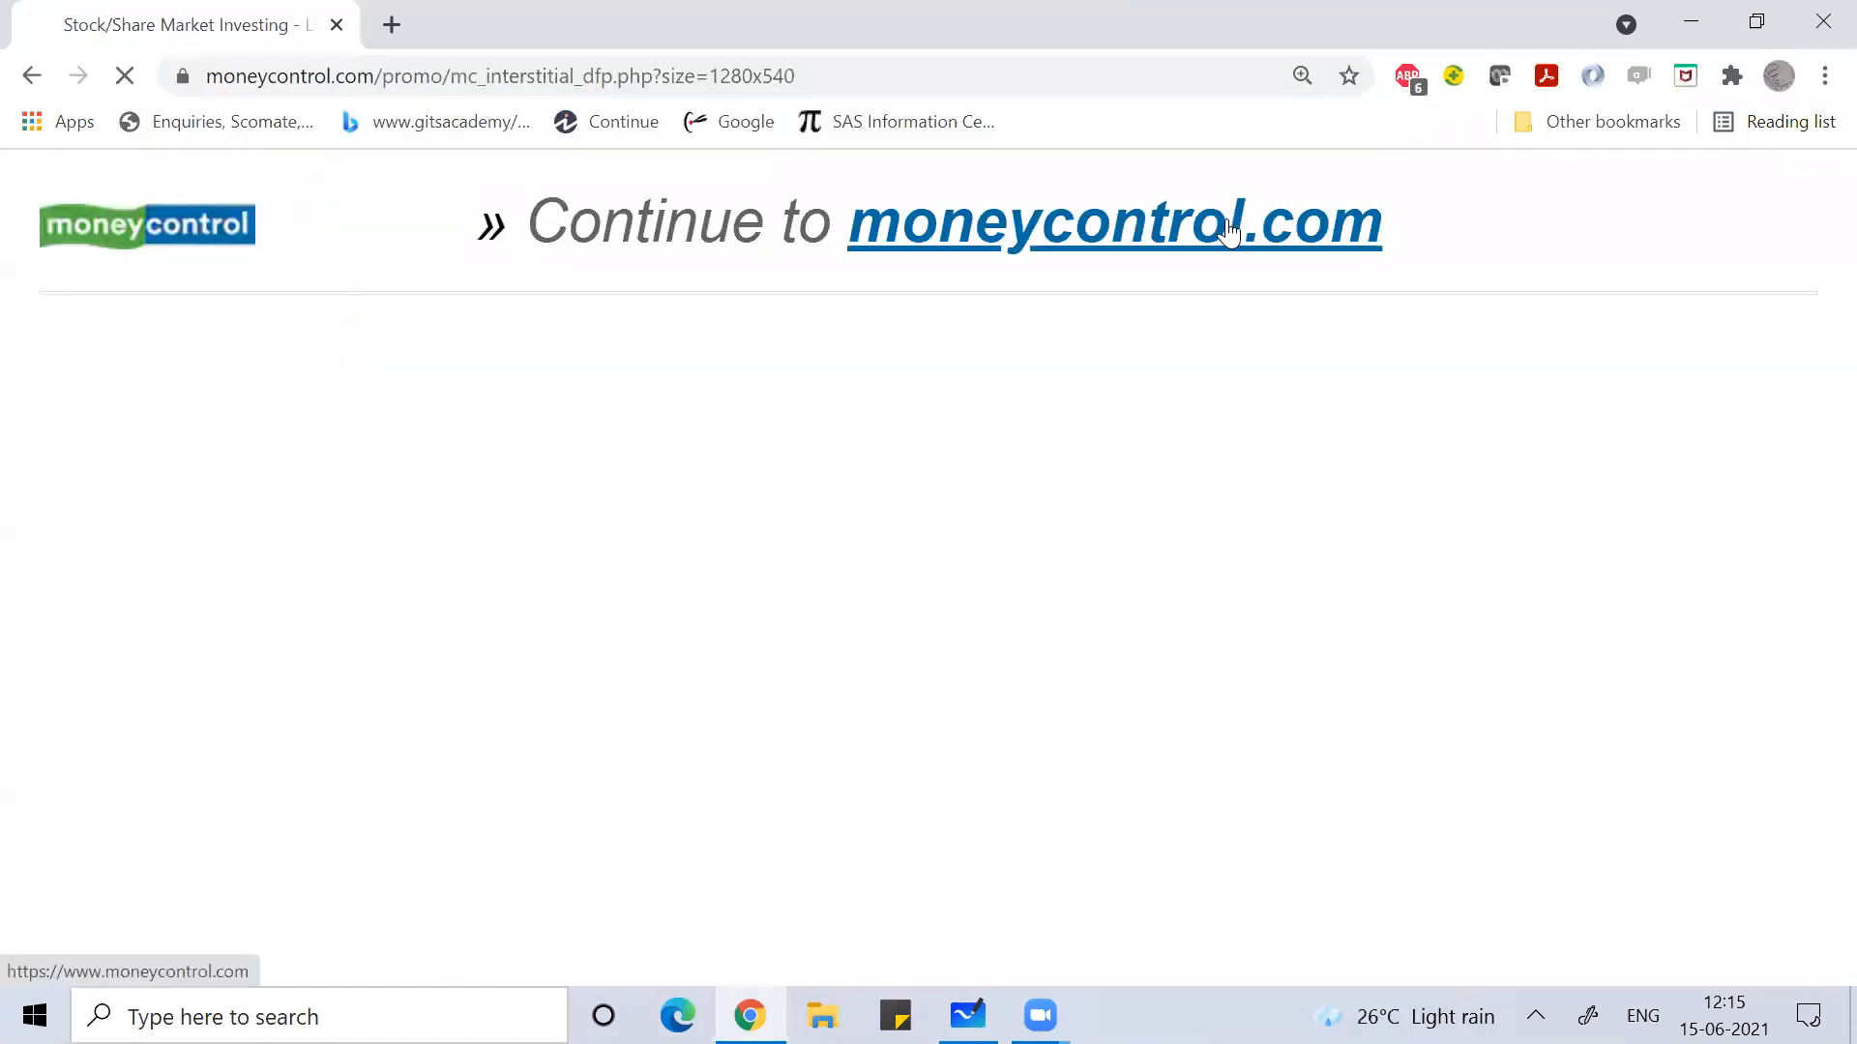
Step: Continue past the promo page and pick Adani Ports from the Trending Stocks list
click(1234, 222)
mouse_move(1050, 415)
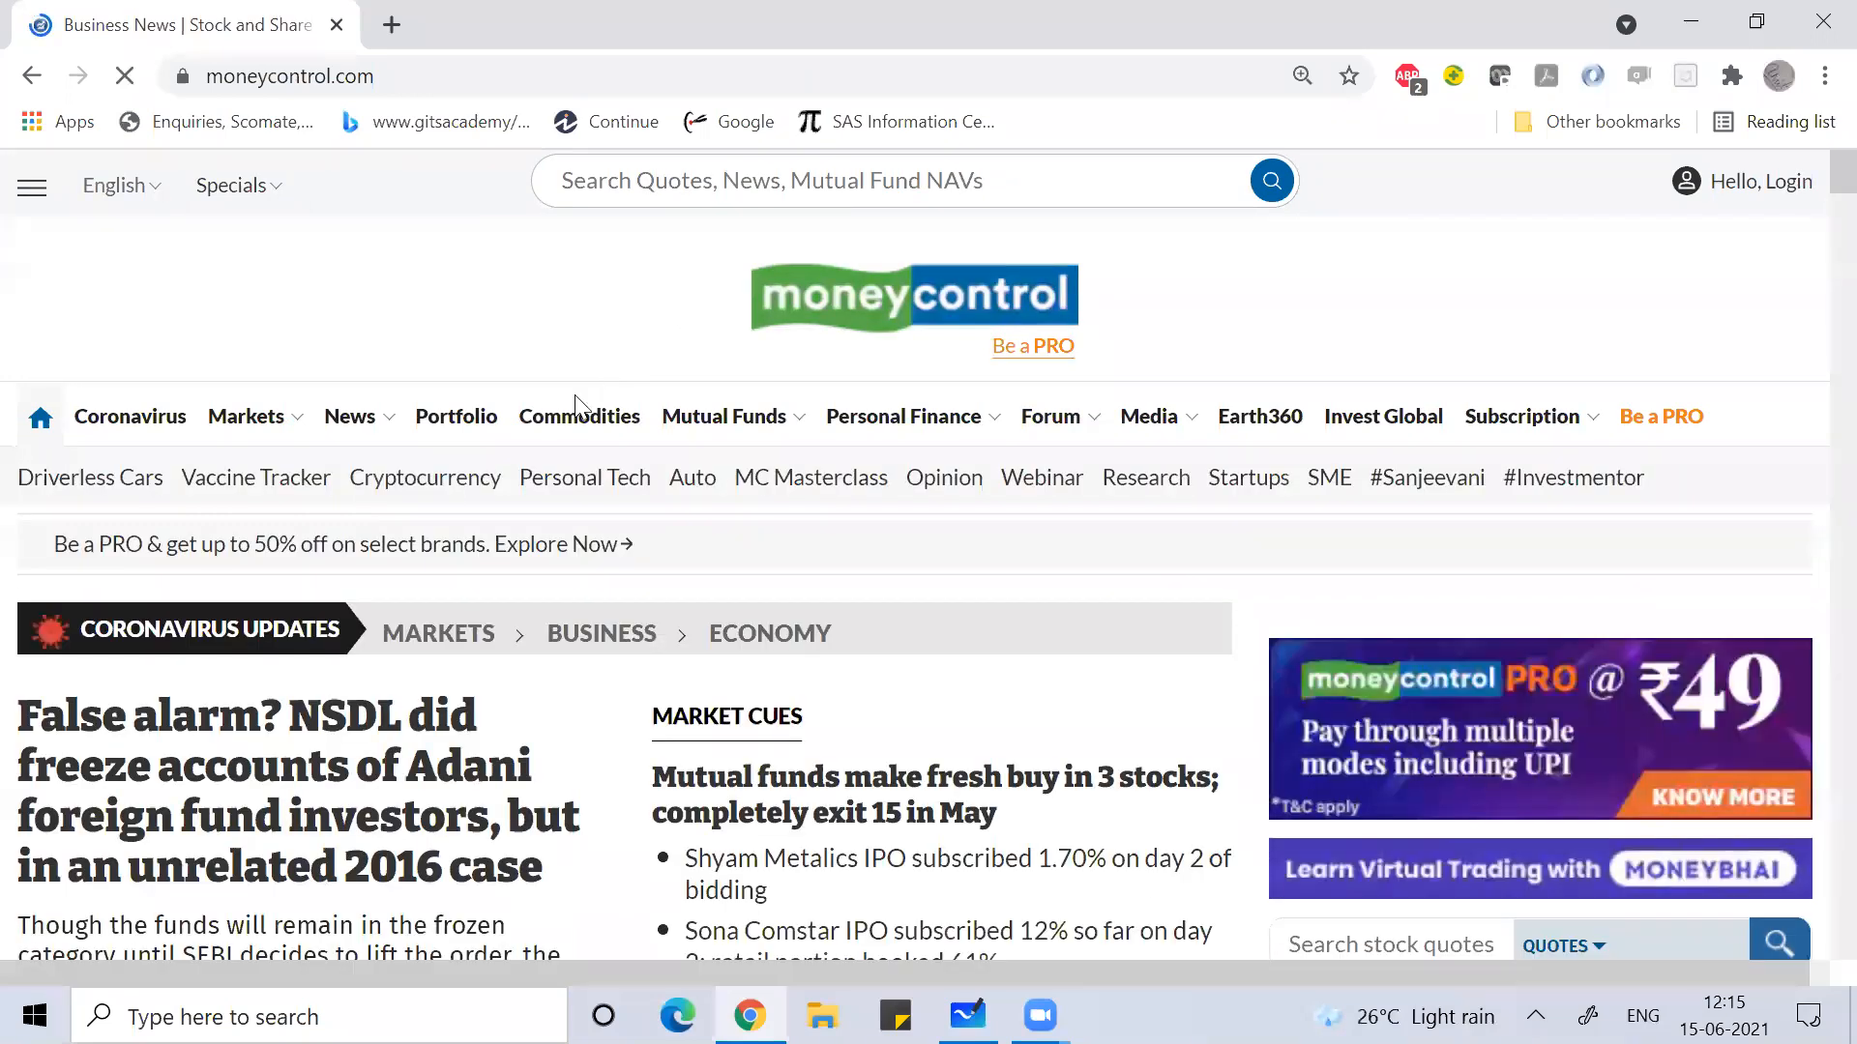
mouse_move(287, 432)
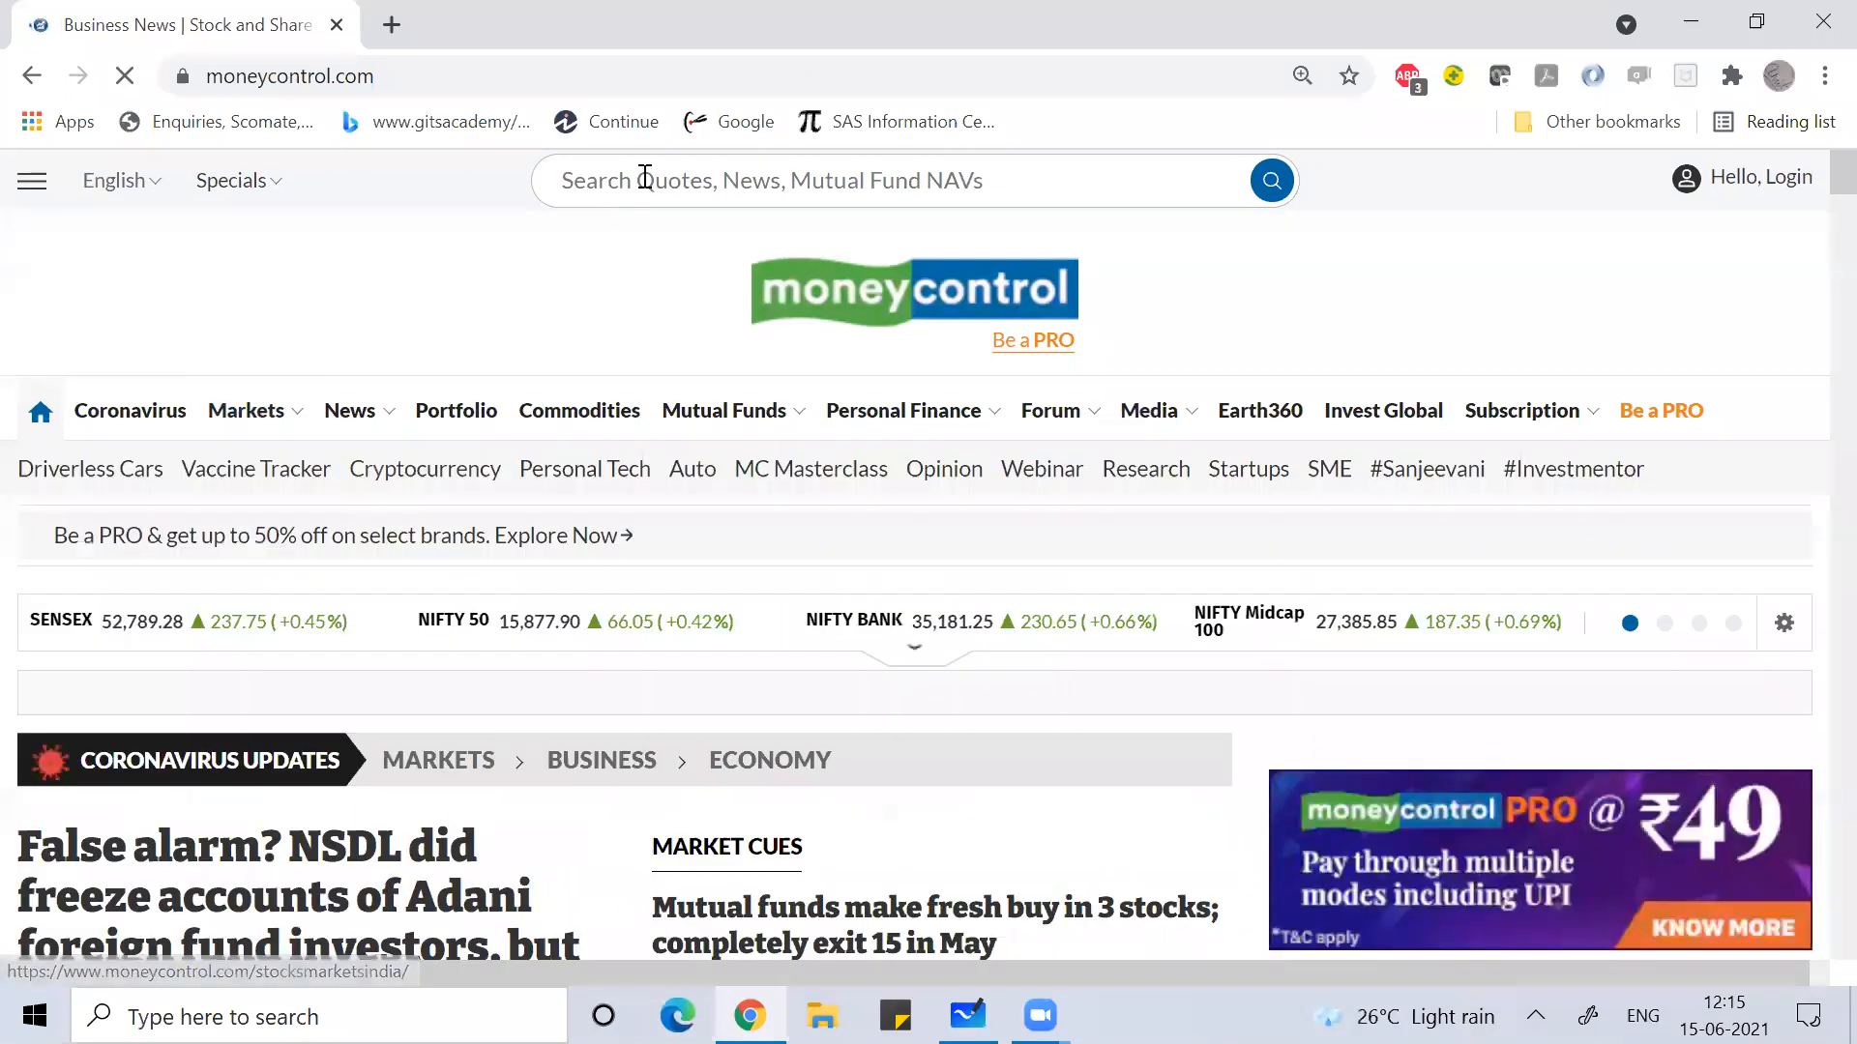
click(645, 180)
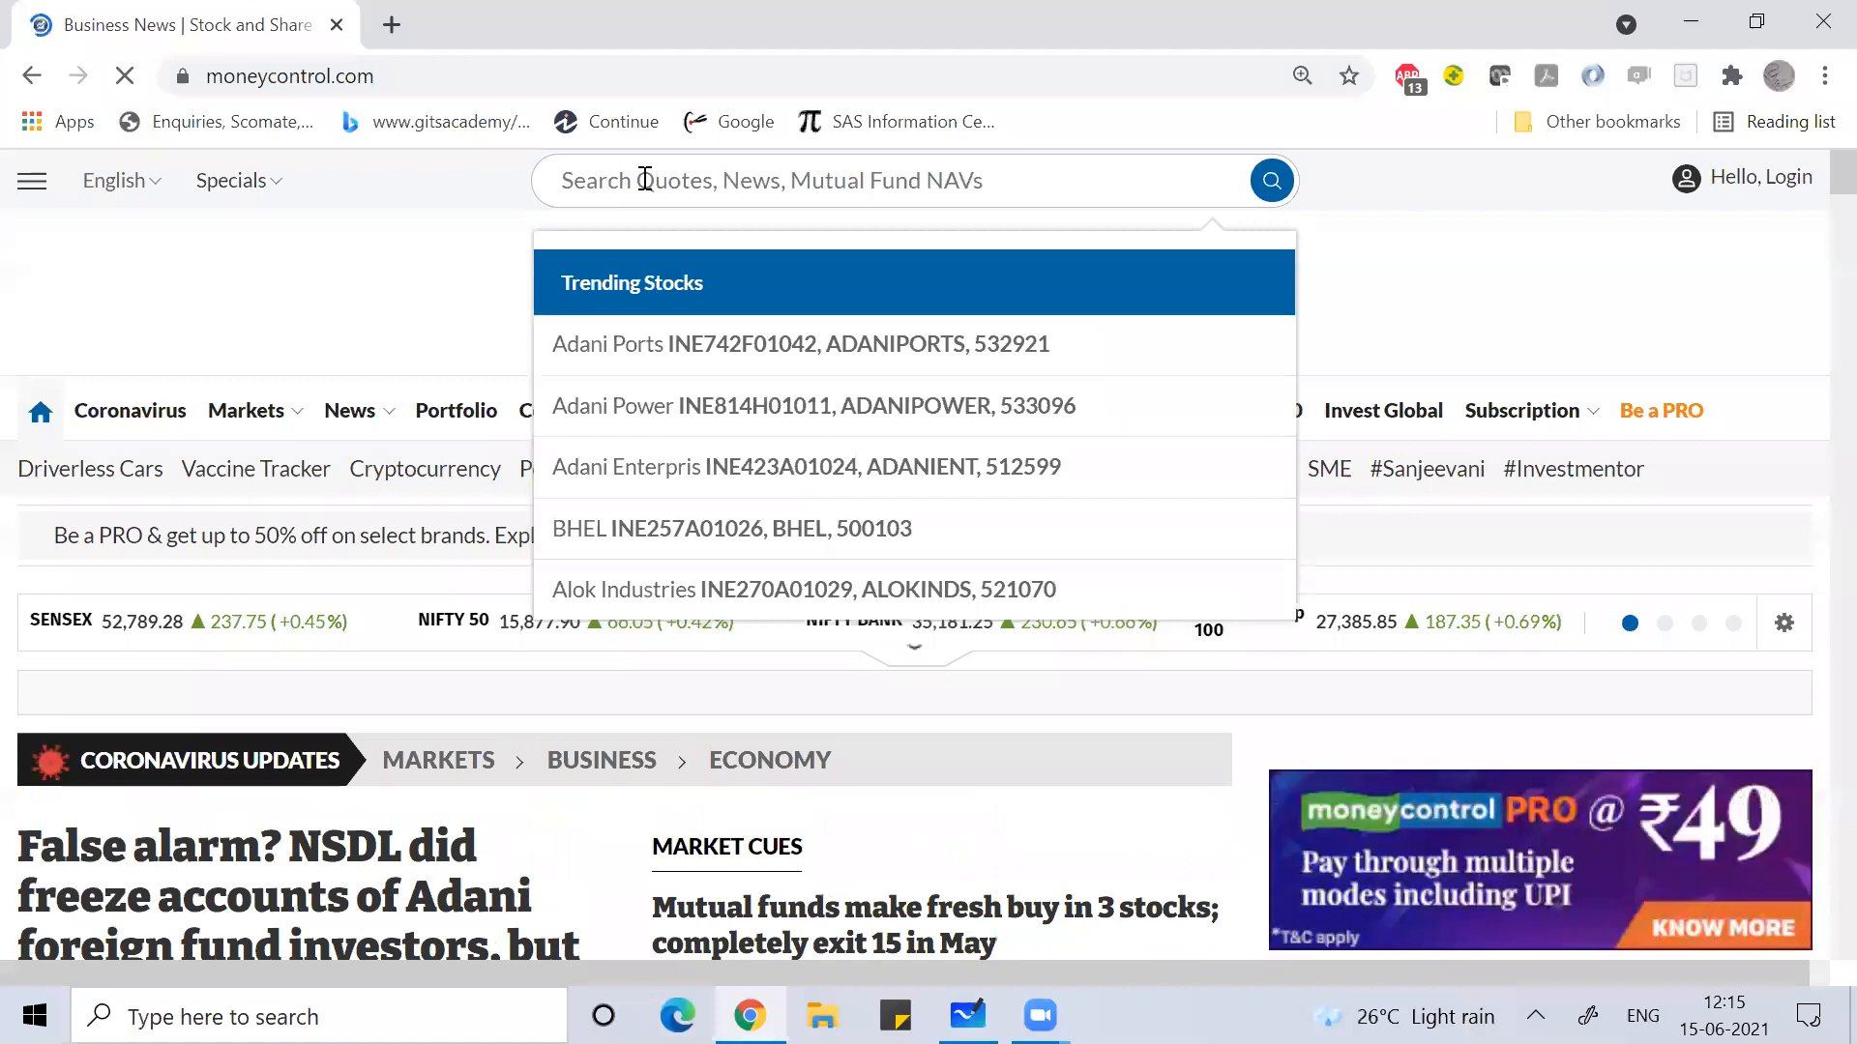
click(652, 365)
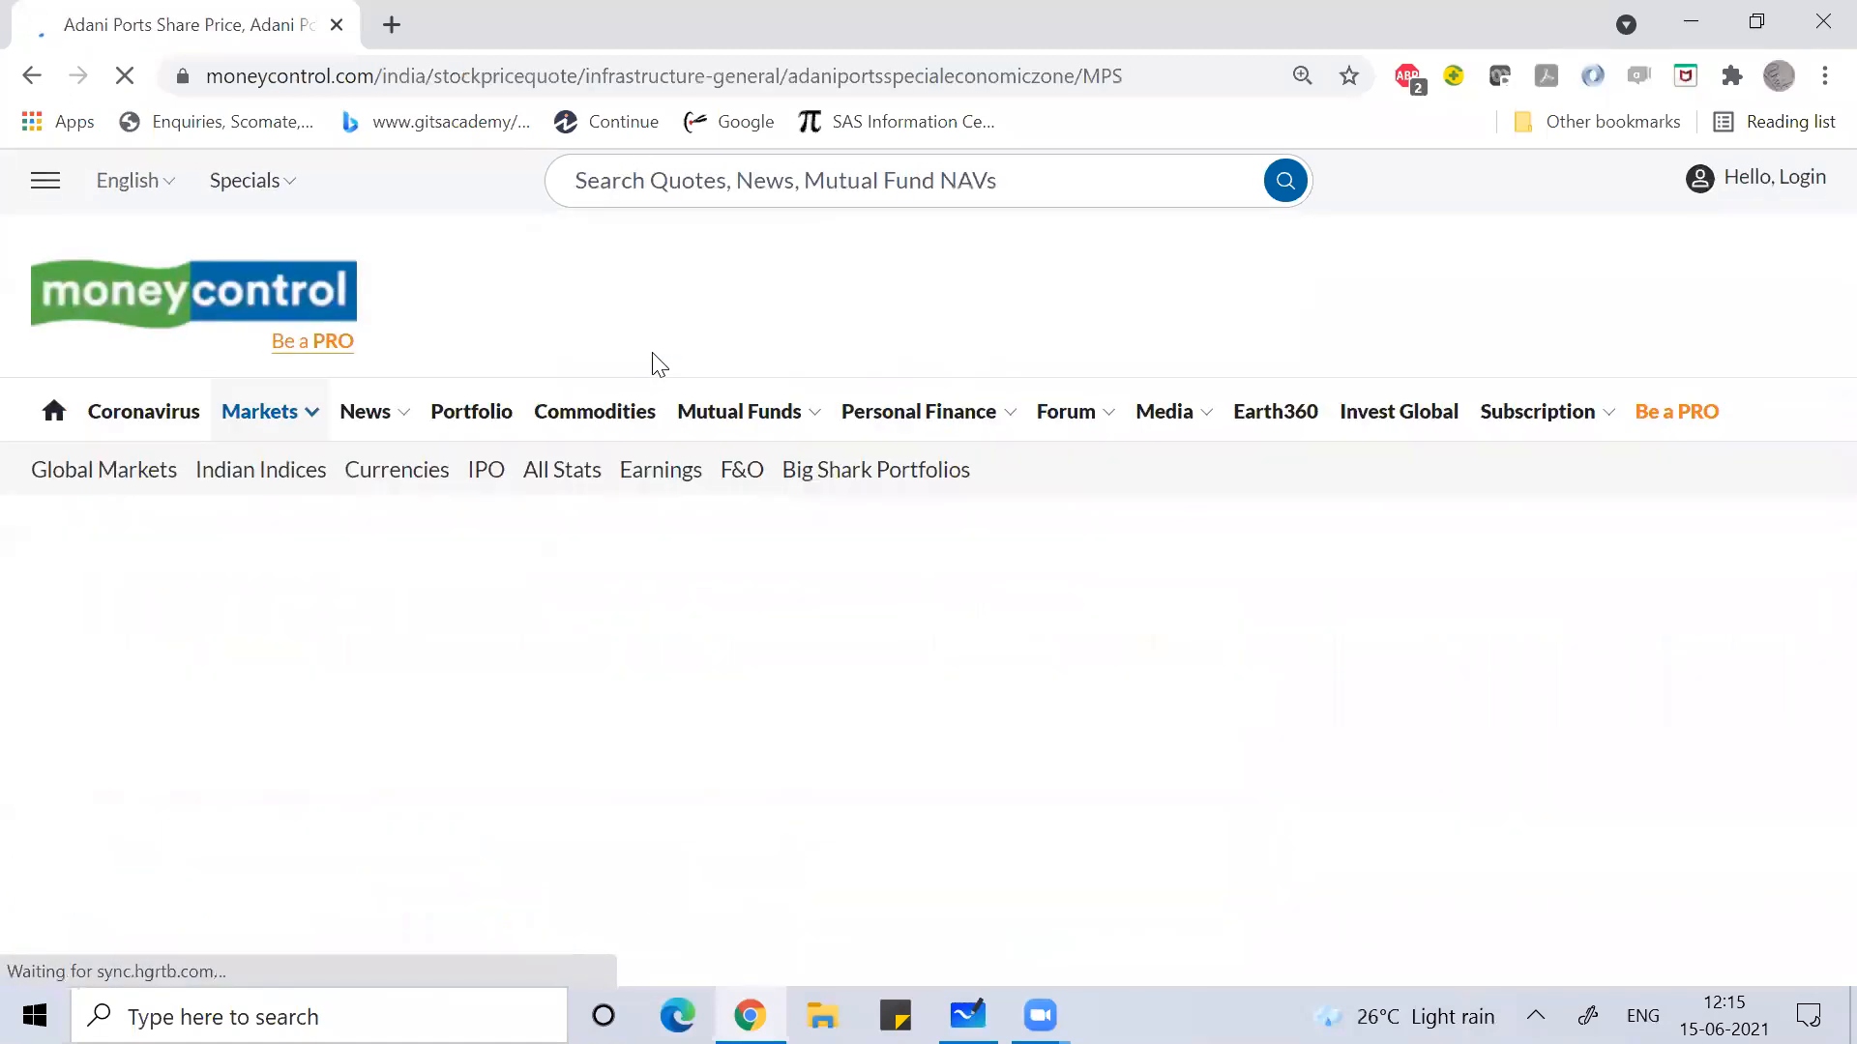
Step: Scroll down the Adani Ports page and show the MC Technicals section
scroll(881, 673, down, 10)
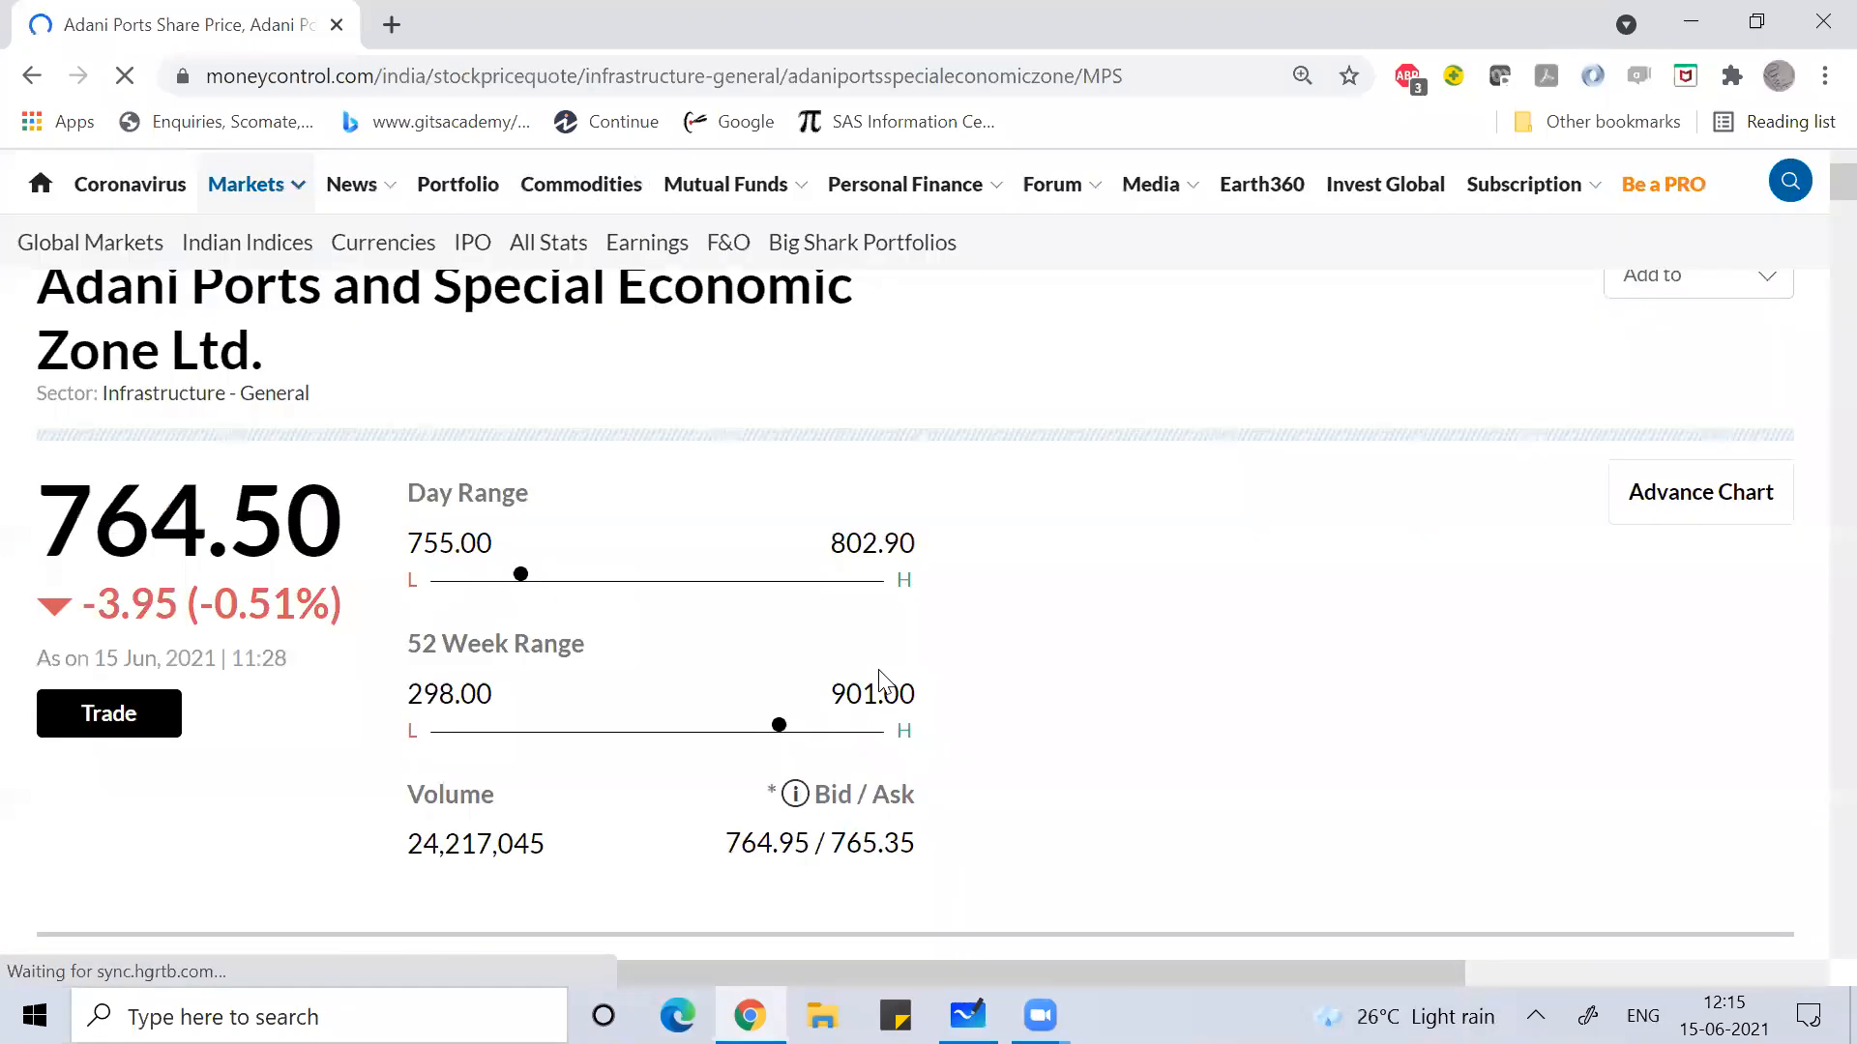
scroll(880, 676, down, 4)
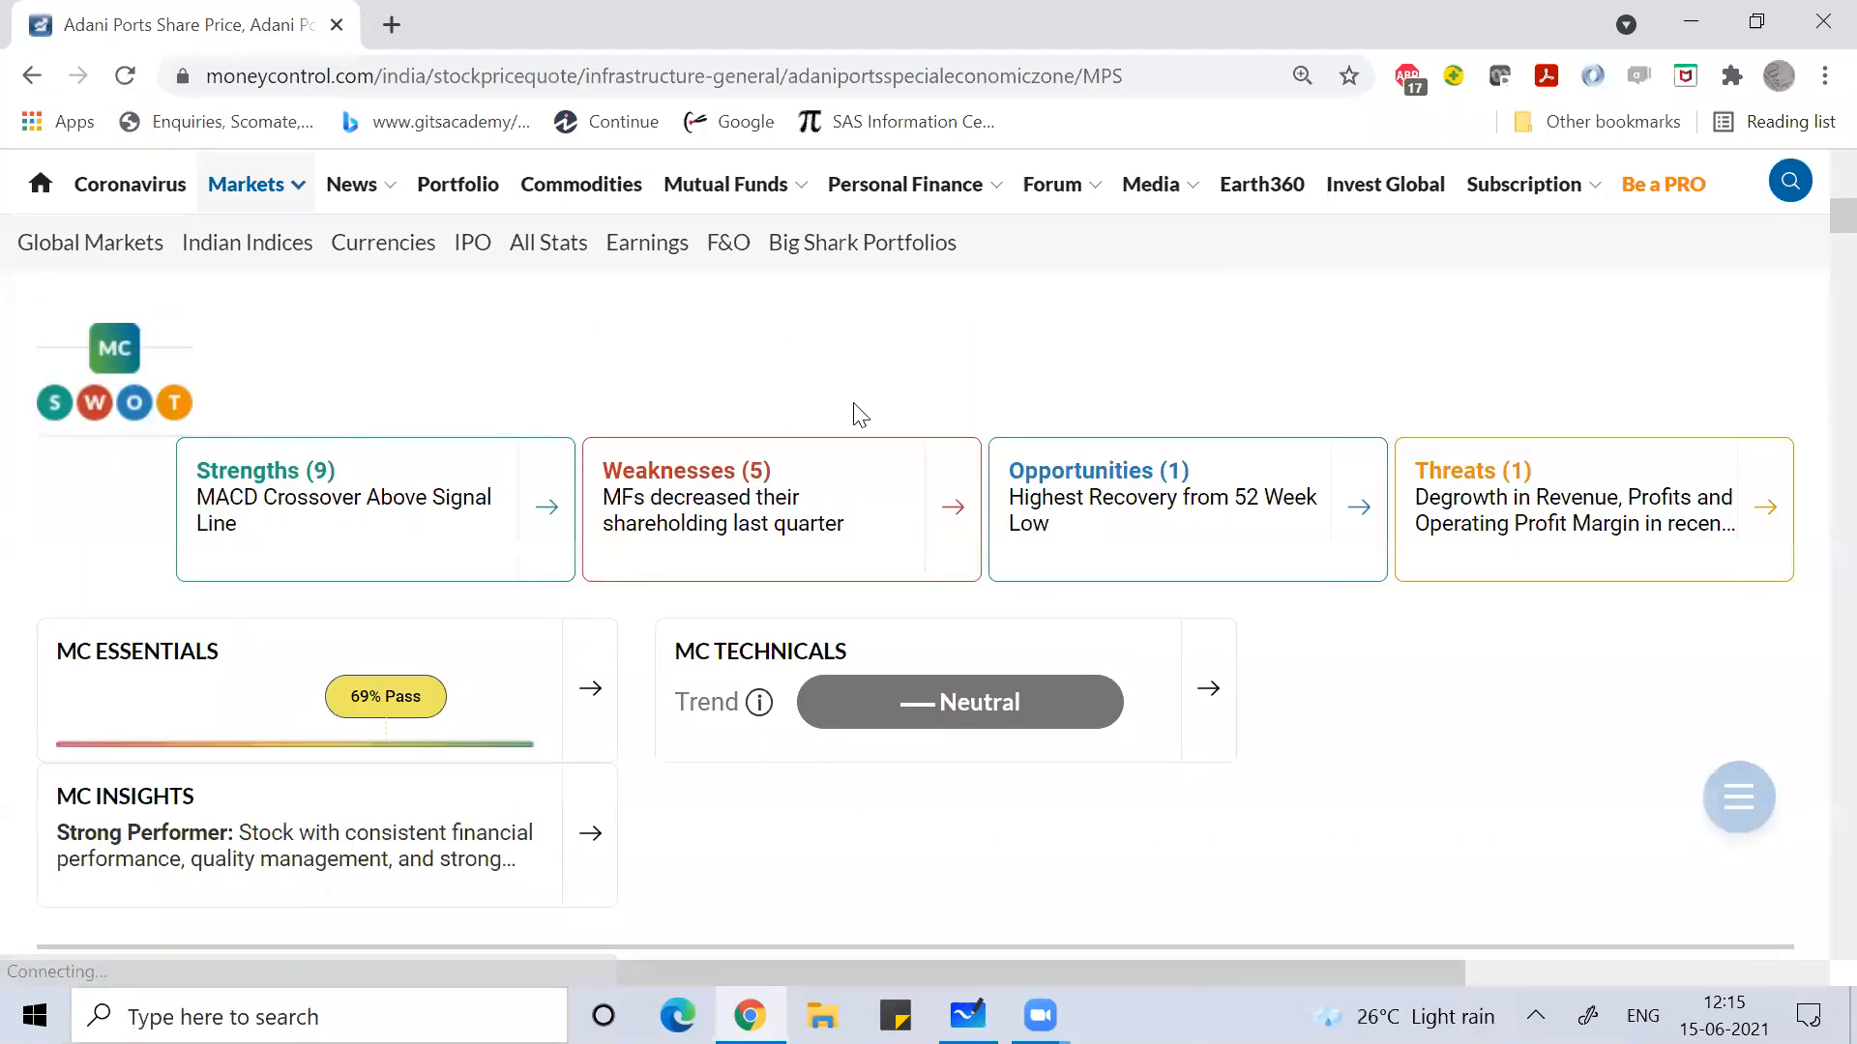
scroll(854, 410, down, 3)
scroll(769, 667, down, 4)
scroll(766, 667, up, 3)
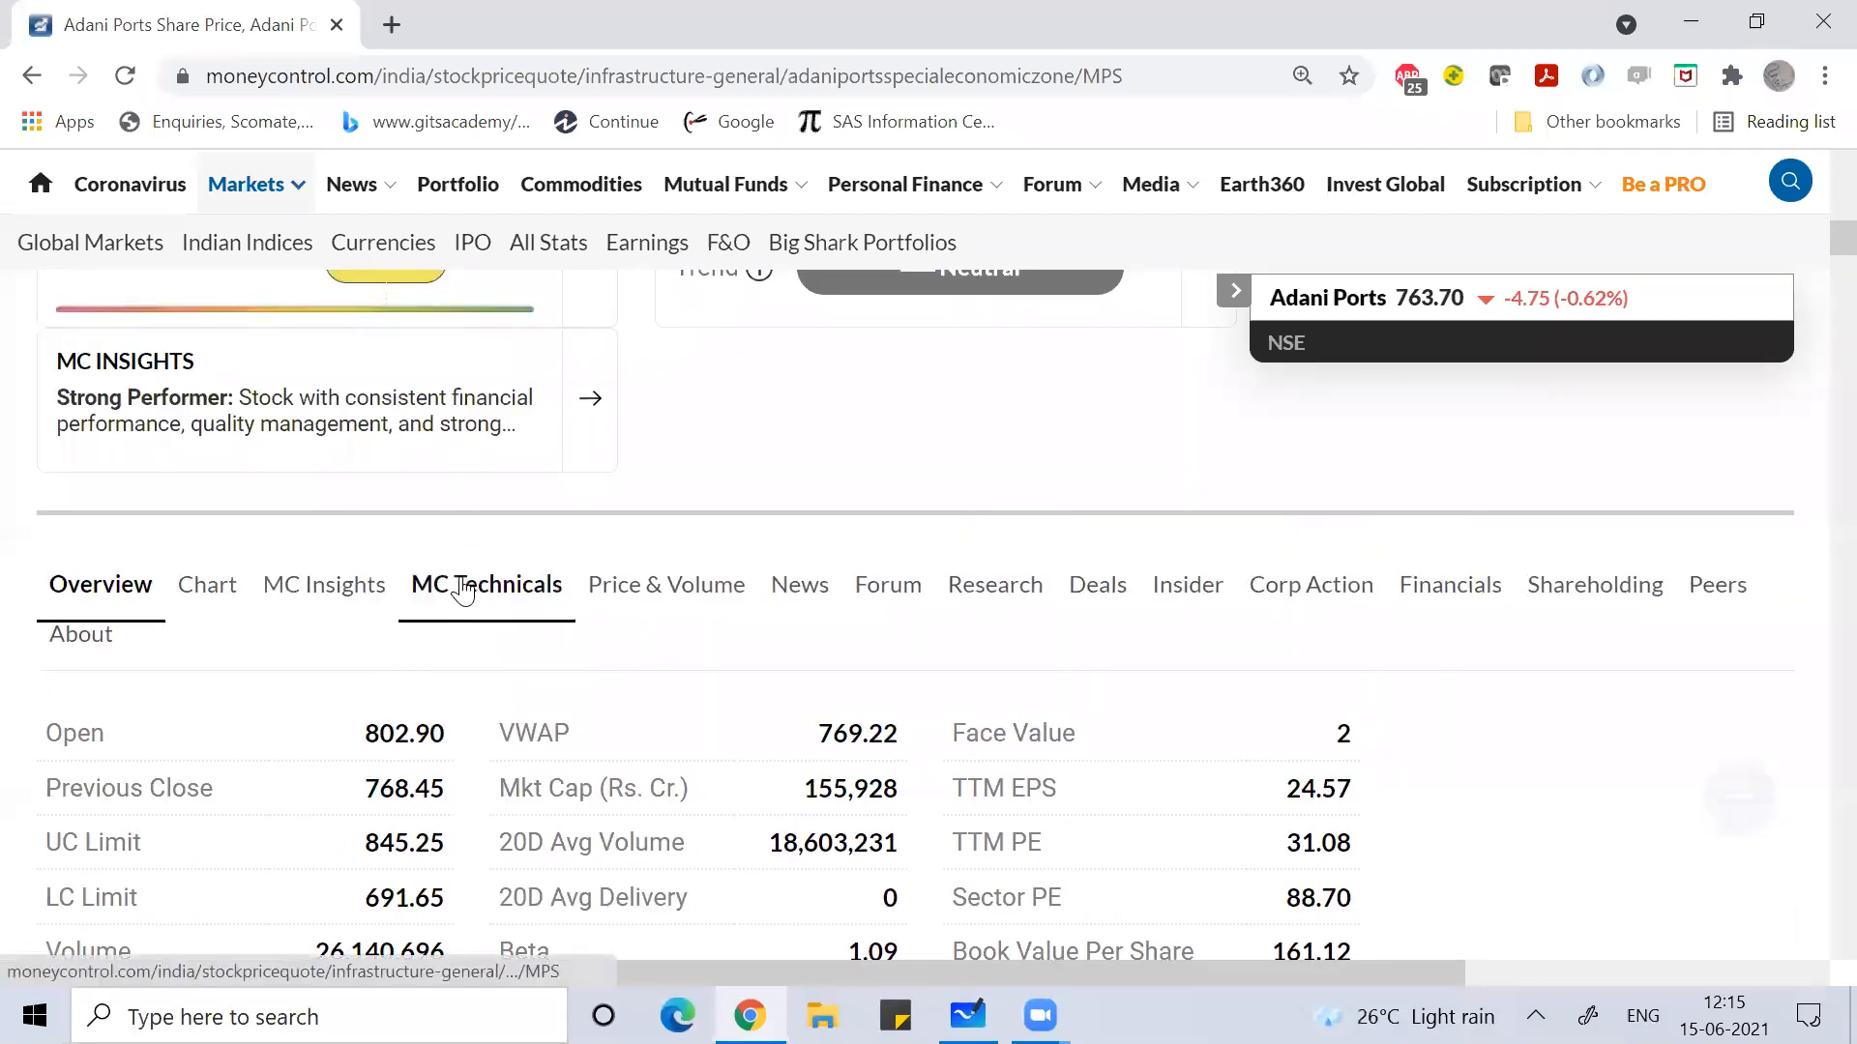
click(466, 588)
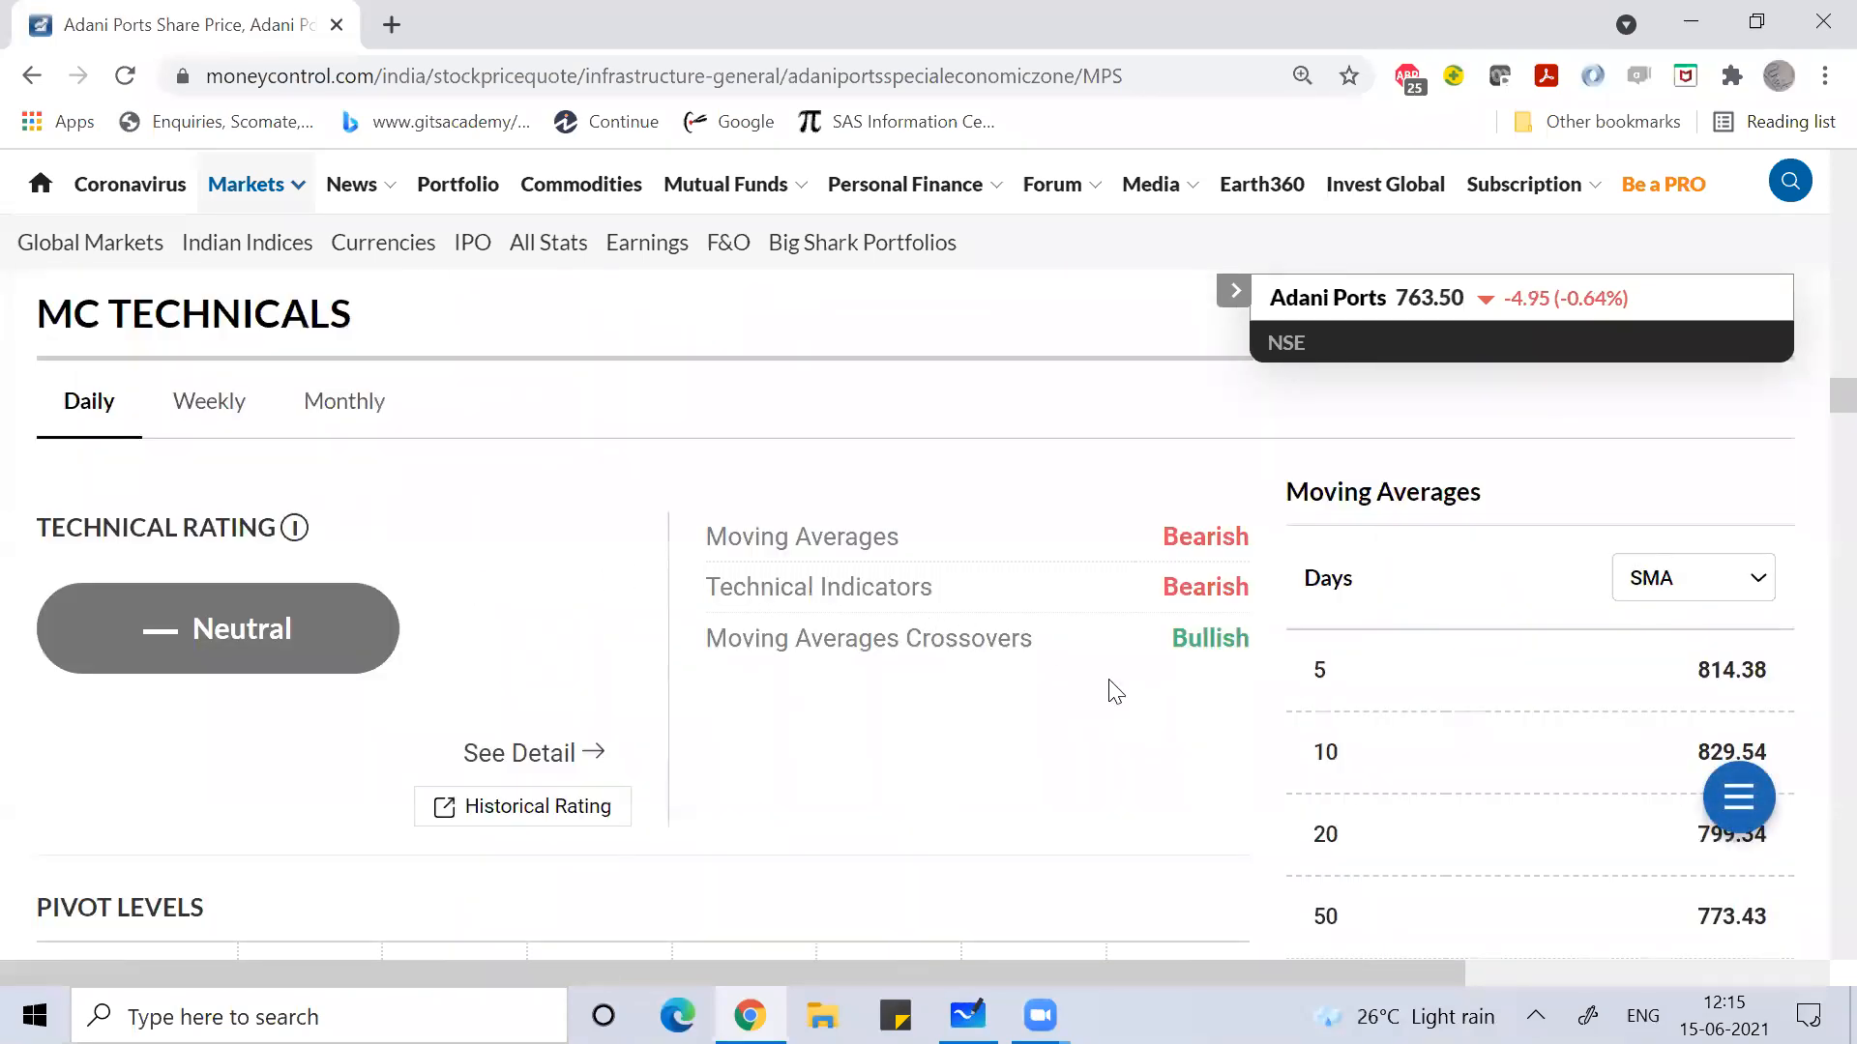
Step: Scroll back up to the Adani Ports daily NSE price chart
scroll(1112, 688, down, 3)
scroll(1112, 688, up, 3)
scroll(989, 653, down, 3)
scroll(988, 650, up, 3)
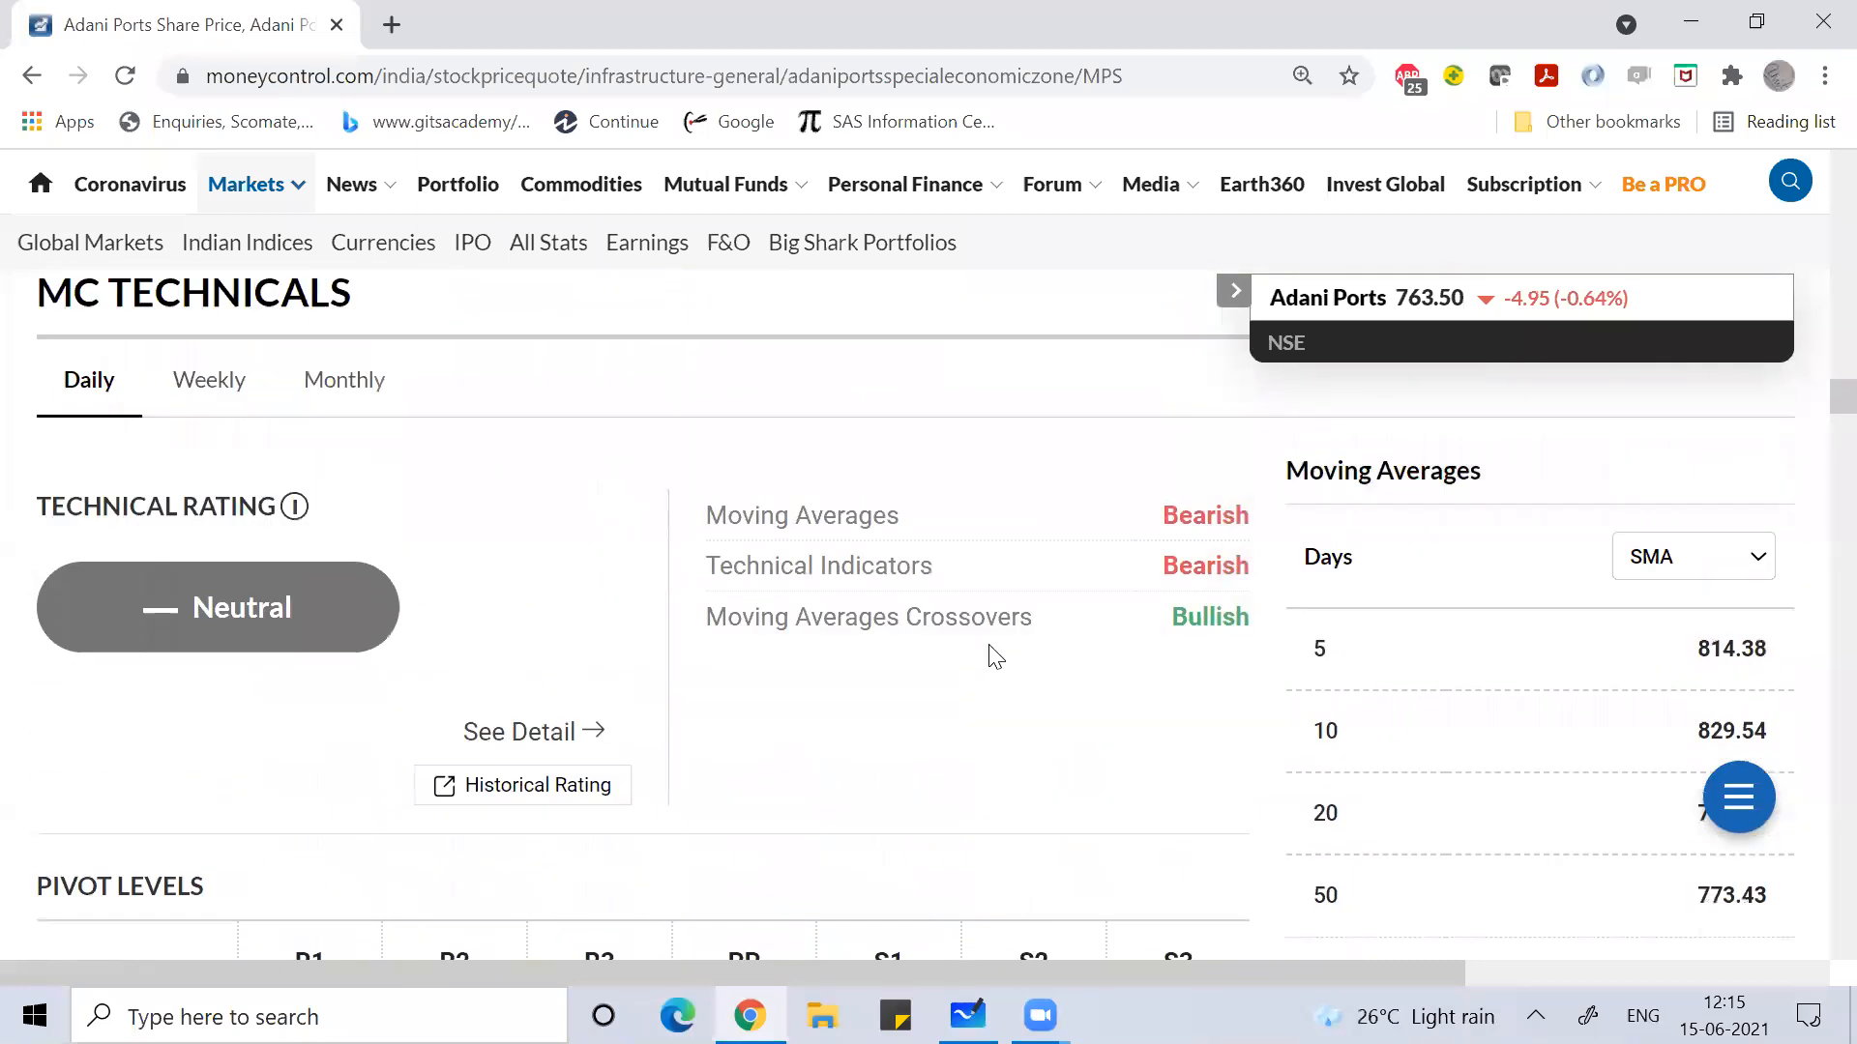
scroll(764, 602, up, 15)
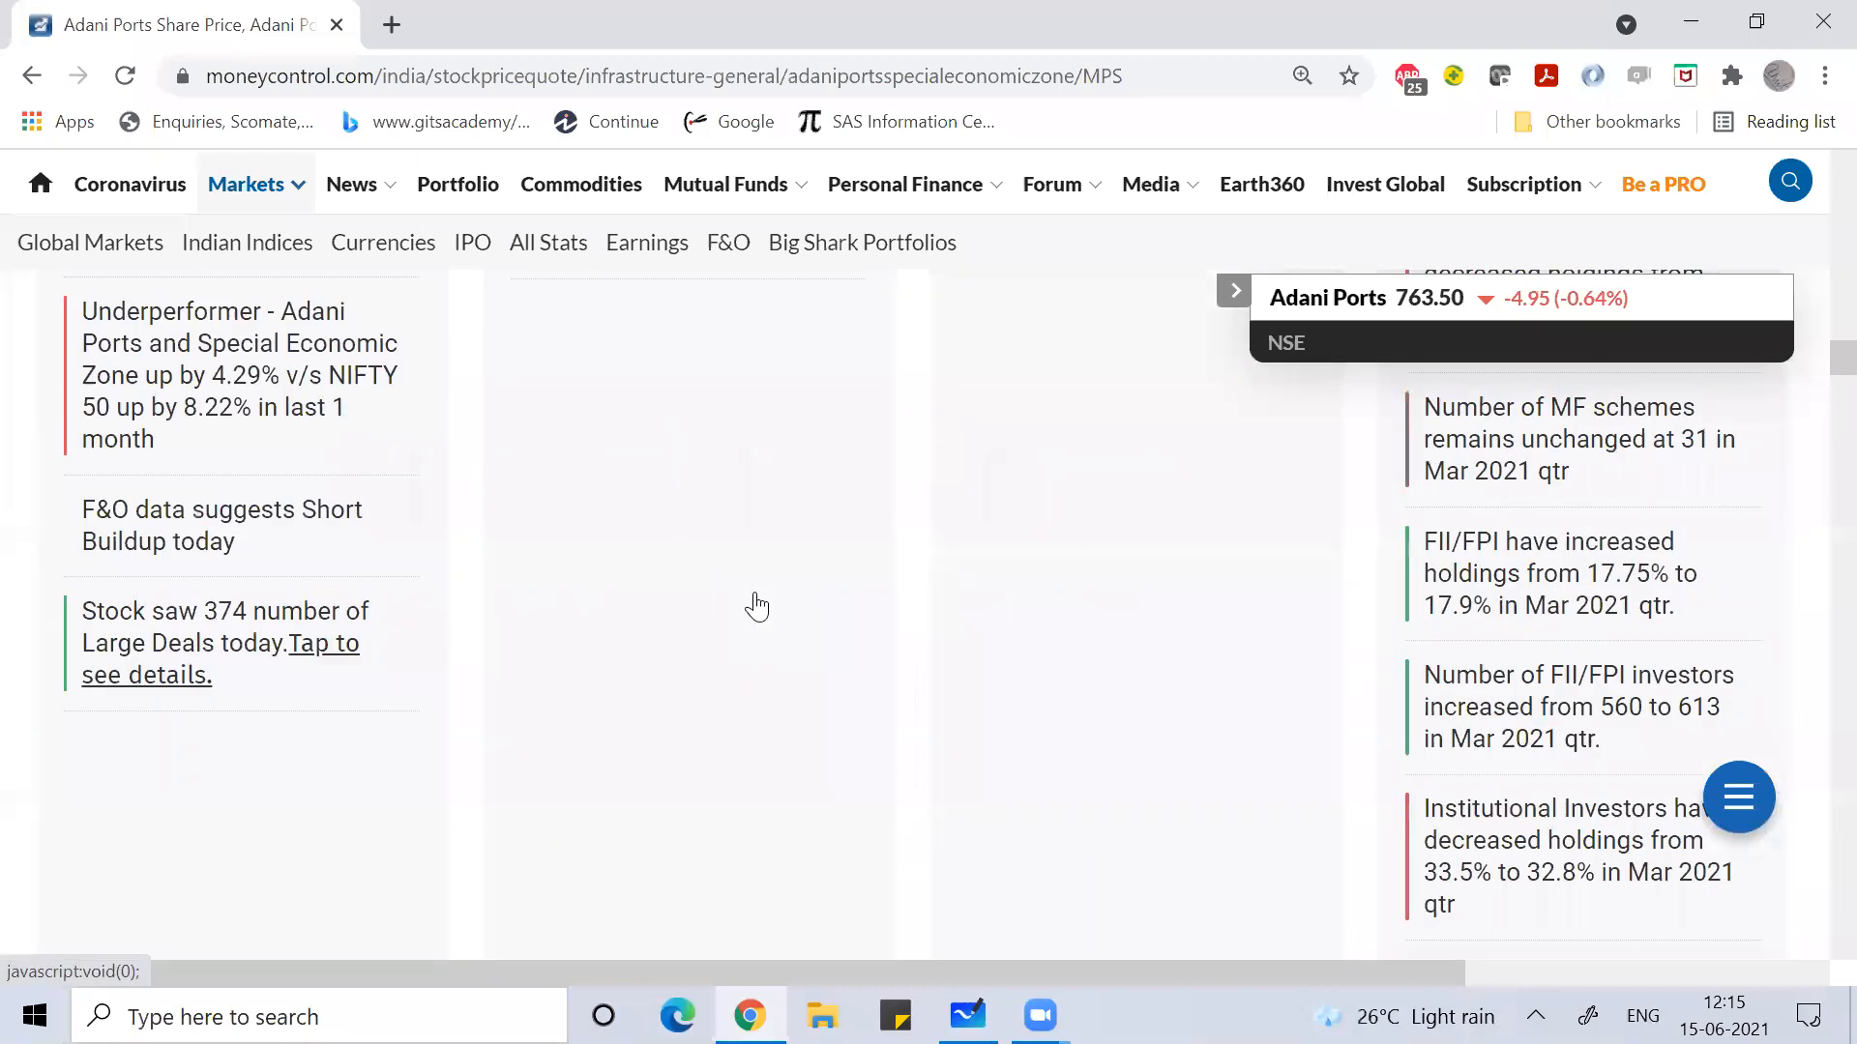
scroll(760, 604, up, 6)
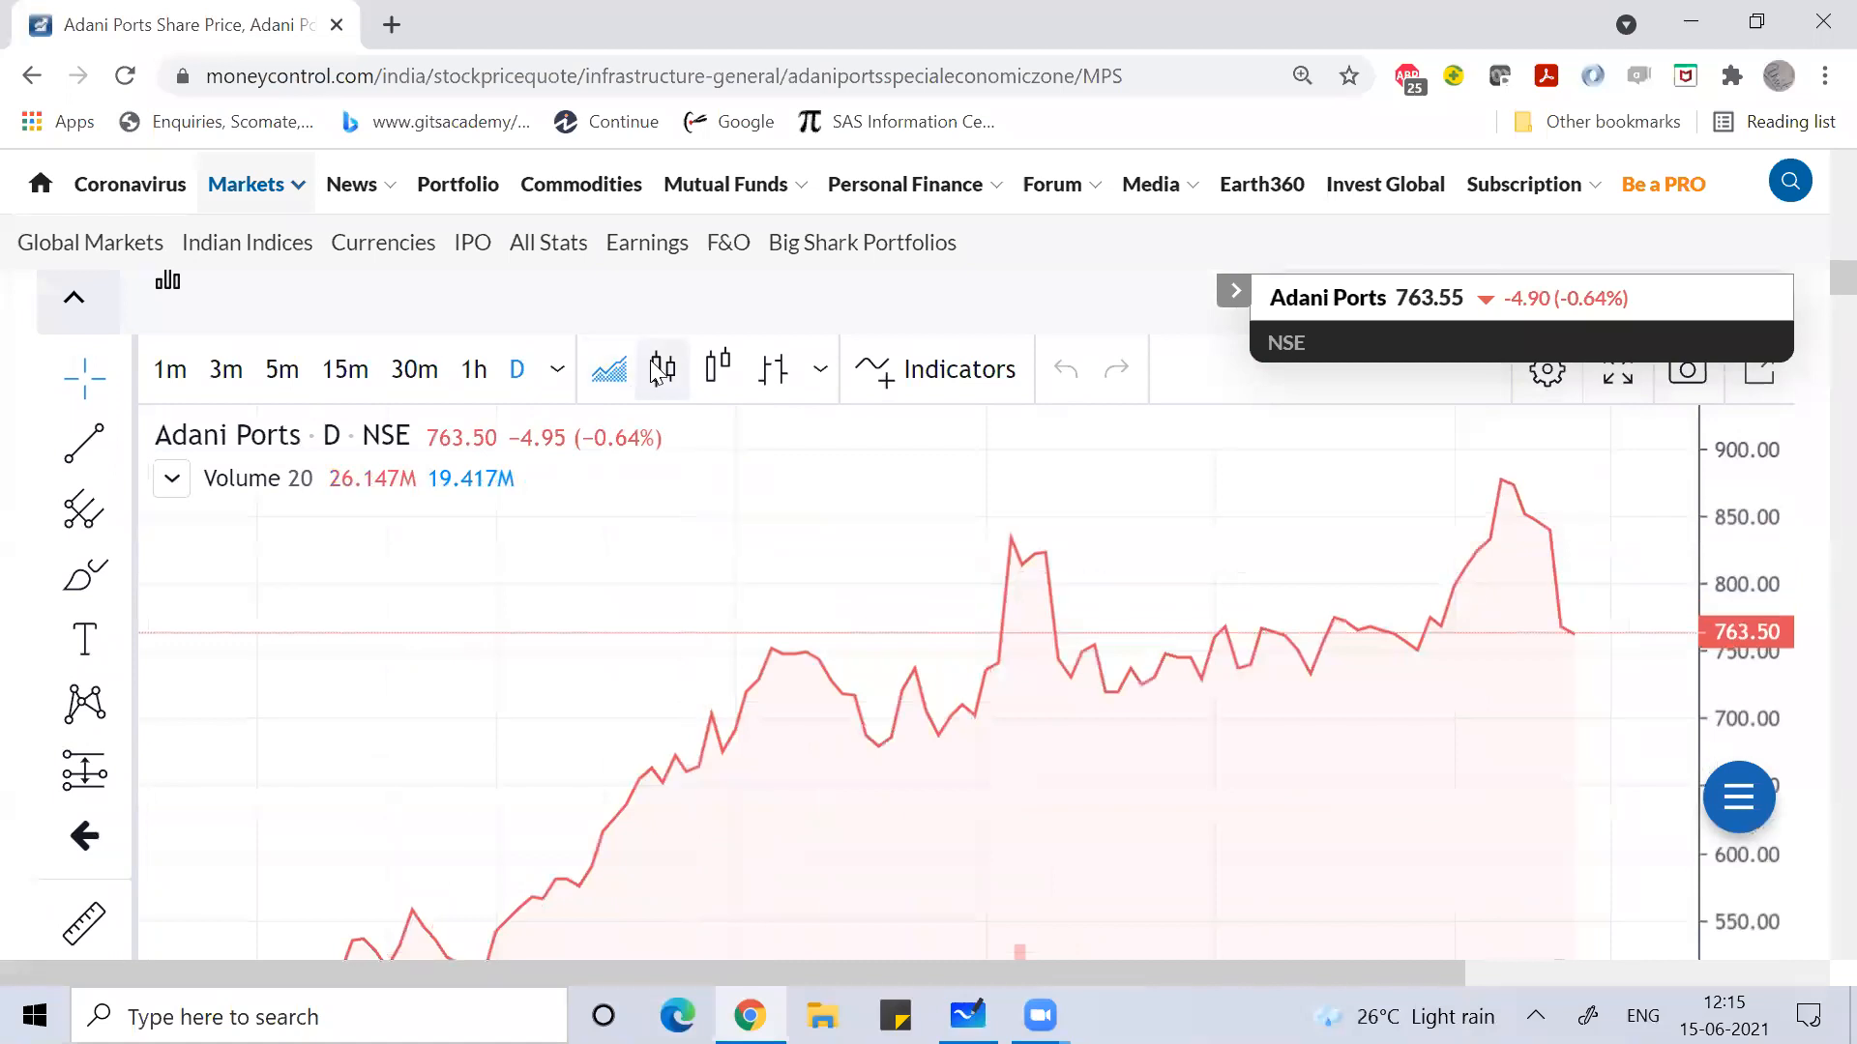
Step: Switch the Adani Ports chart to candlesticks, then return to Microsoft Whiteboard
click(672, 372)
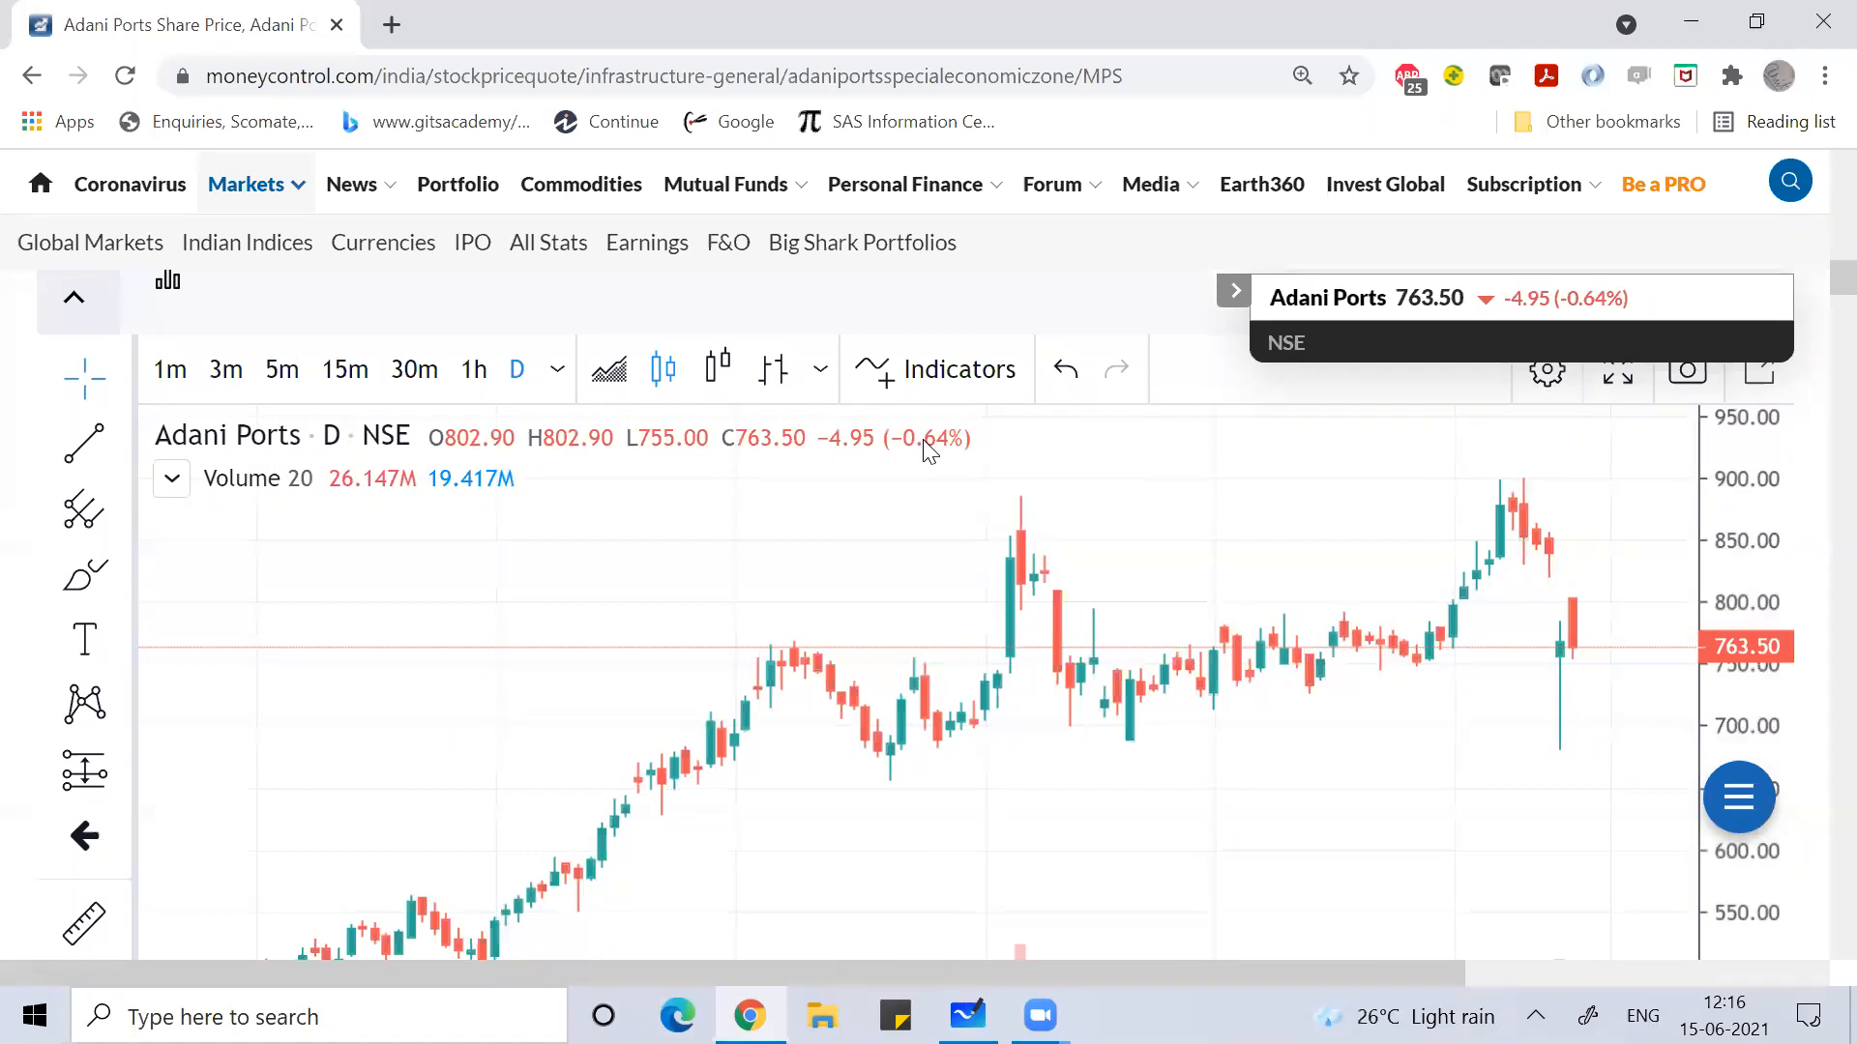
key(alt+Tab)
key(alt+Tab)
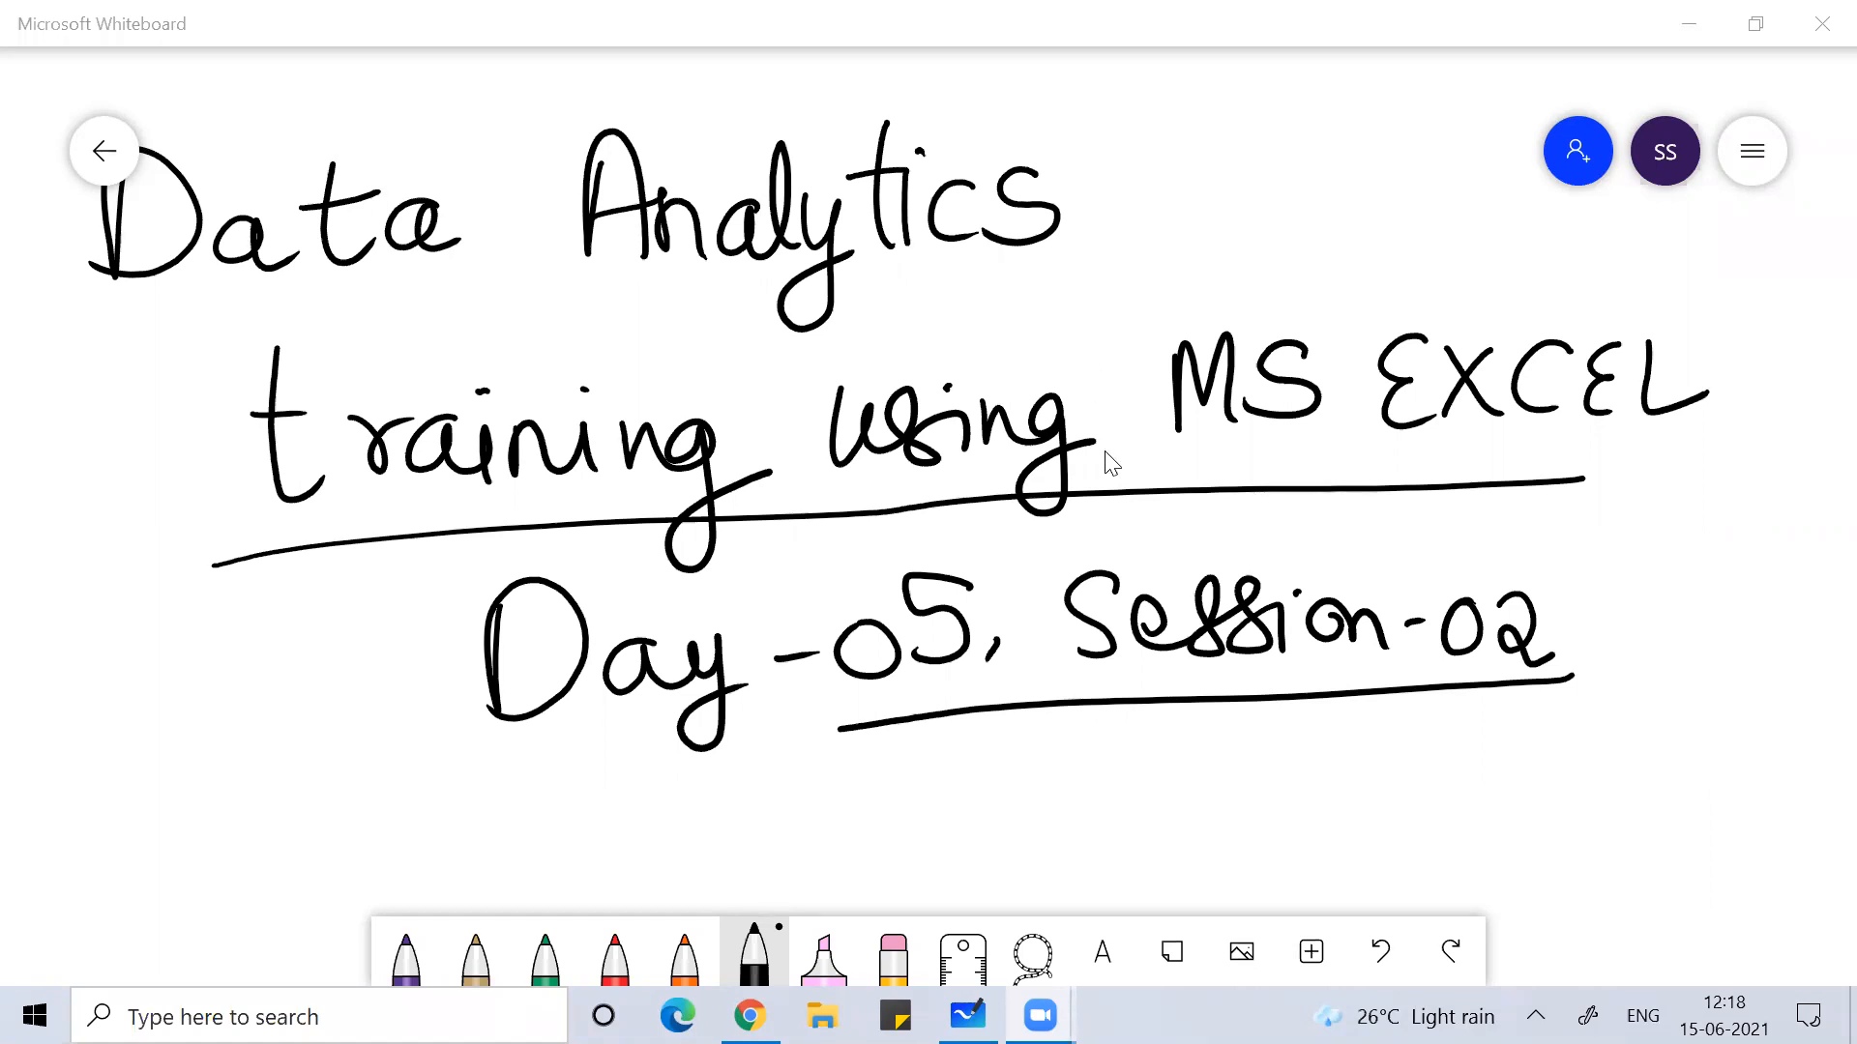
Step: Run excel from the Run prompt and create a blank Book1 workbook
key(super+r)
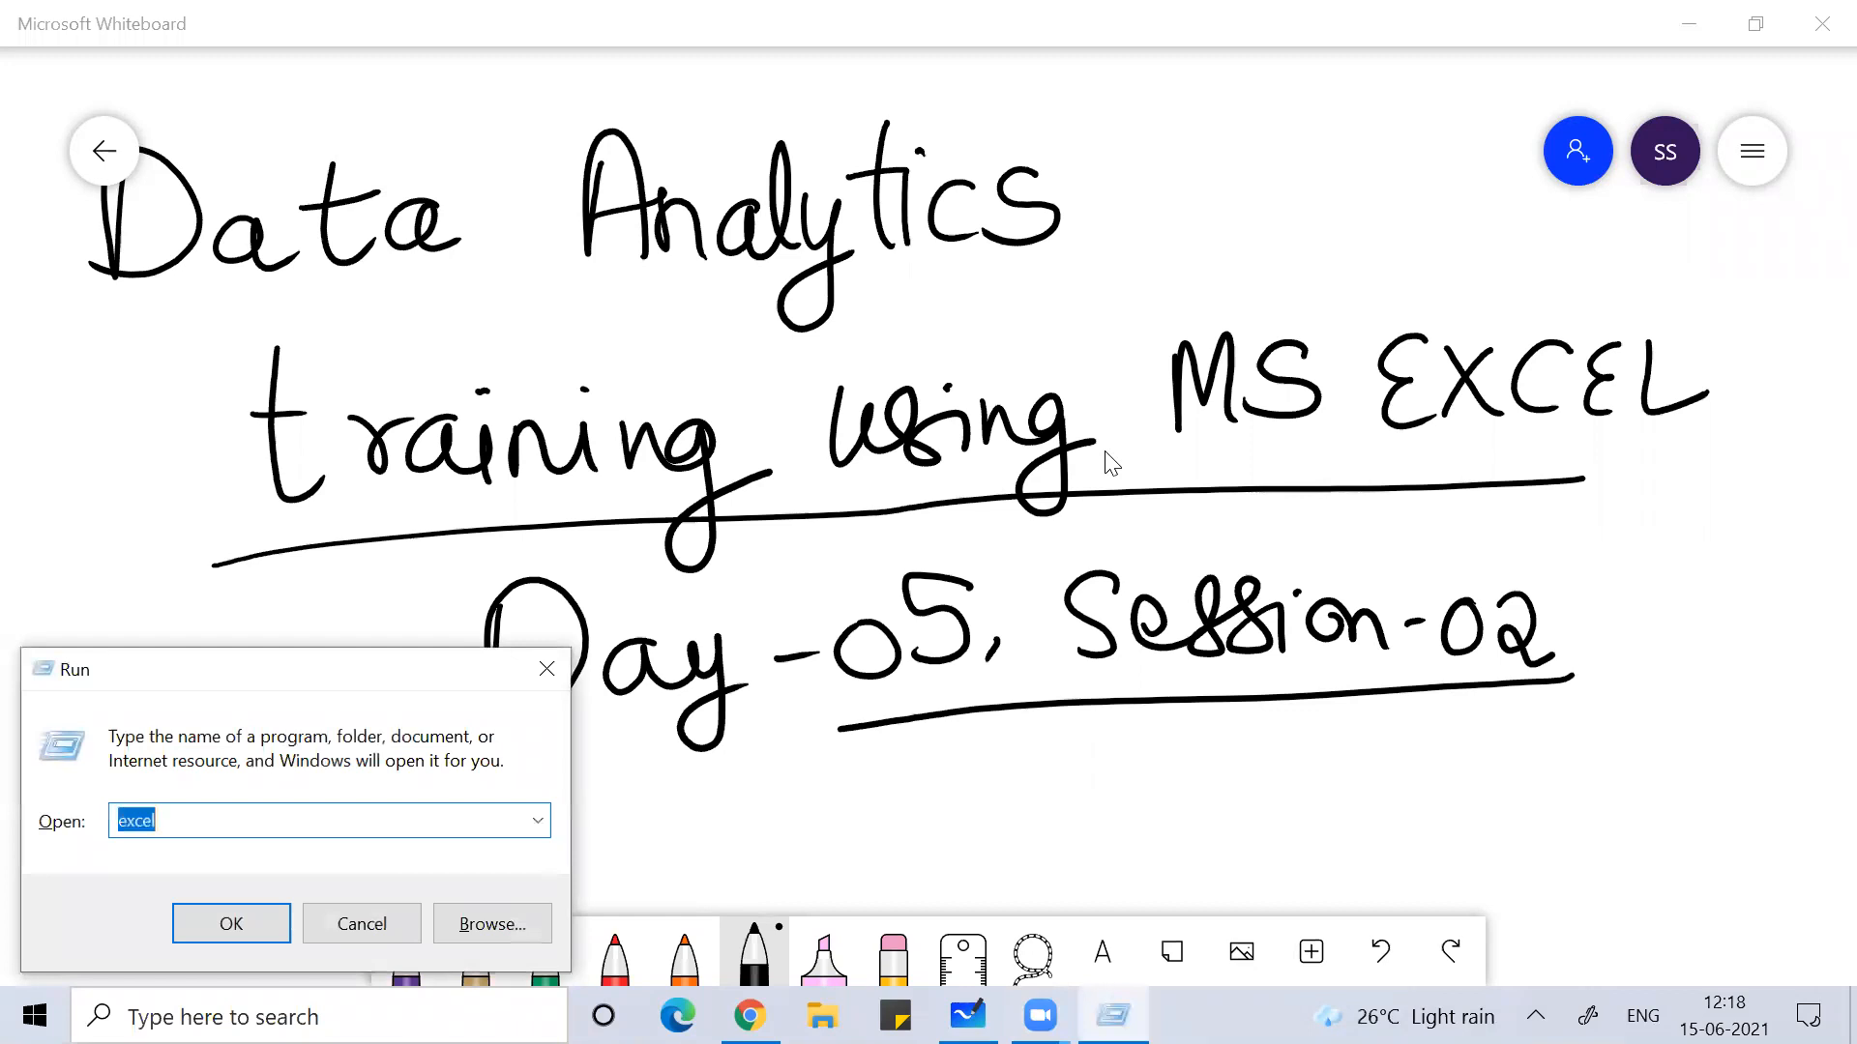
key(Return)
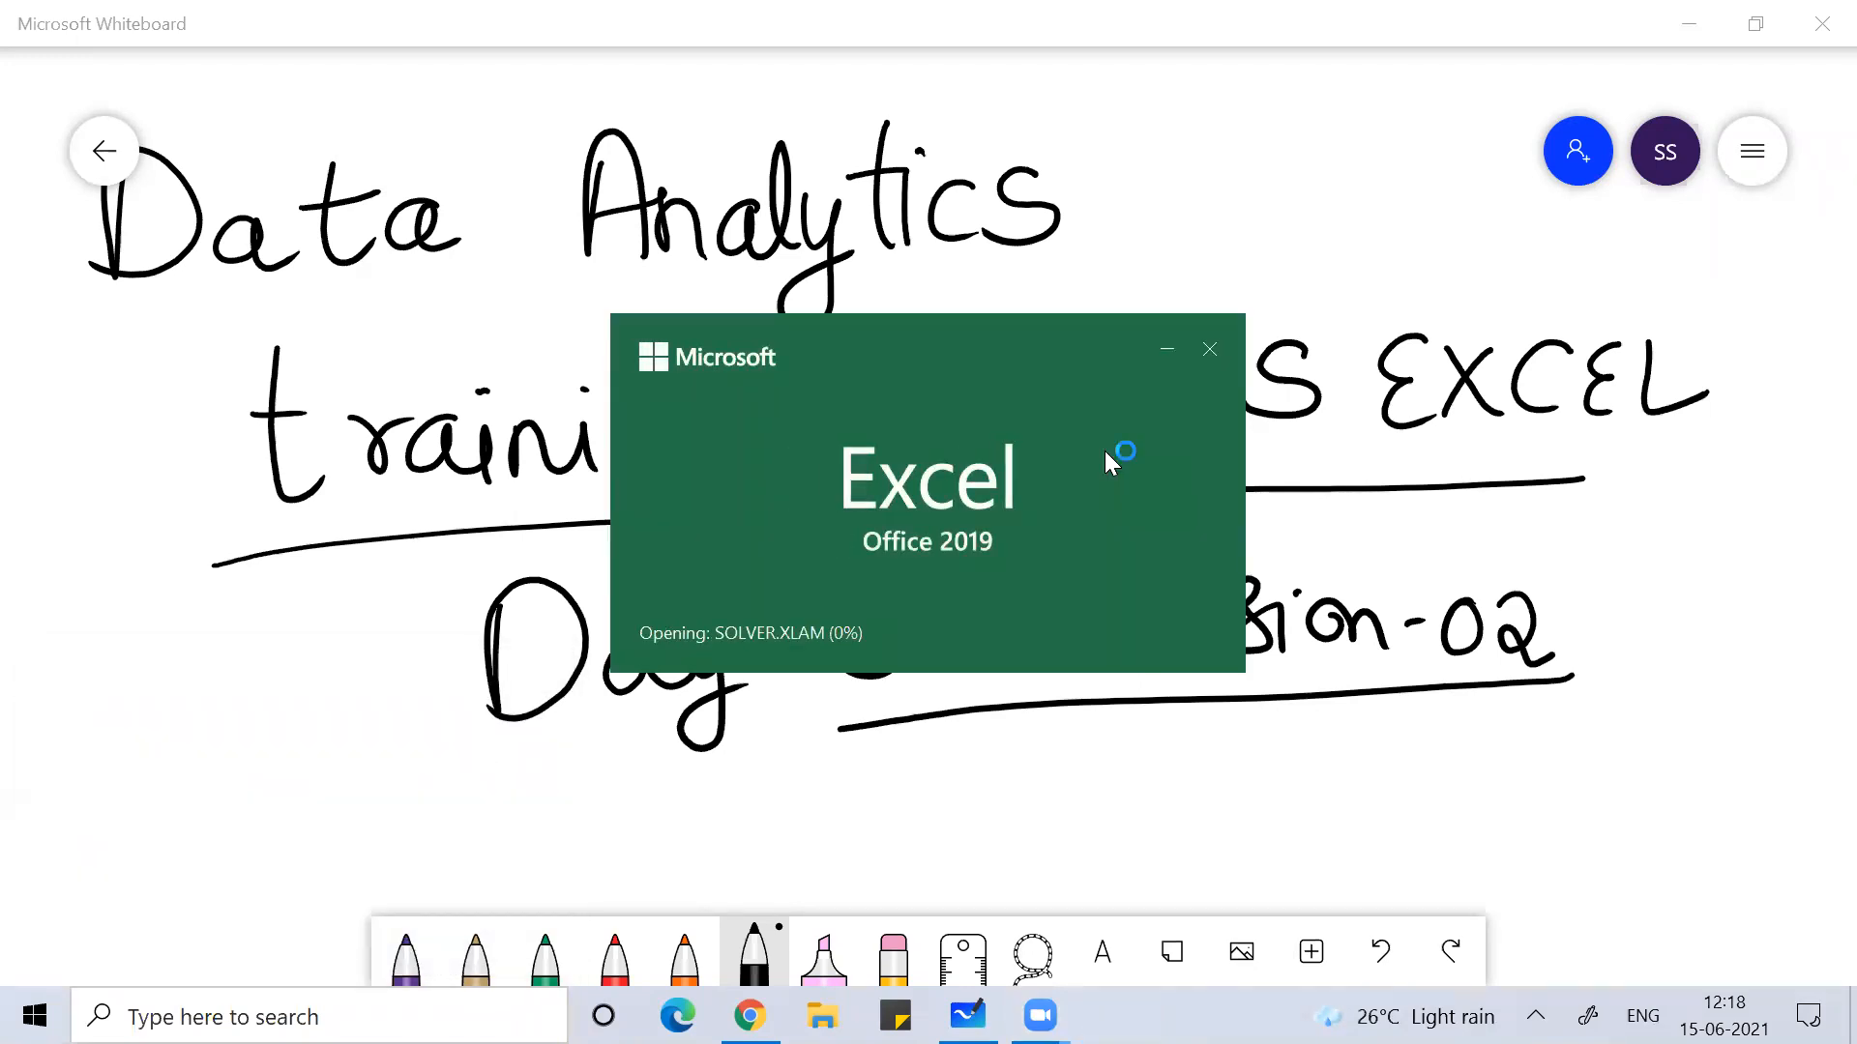
key(Return)
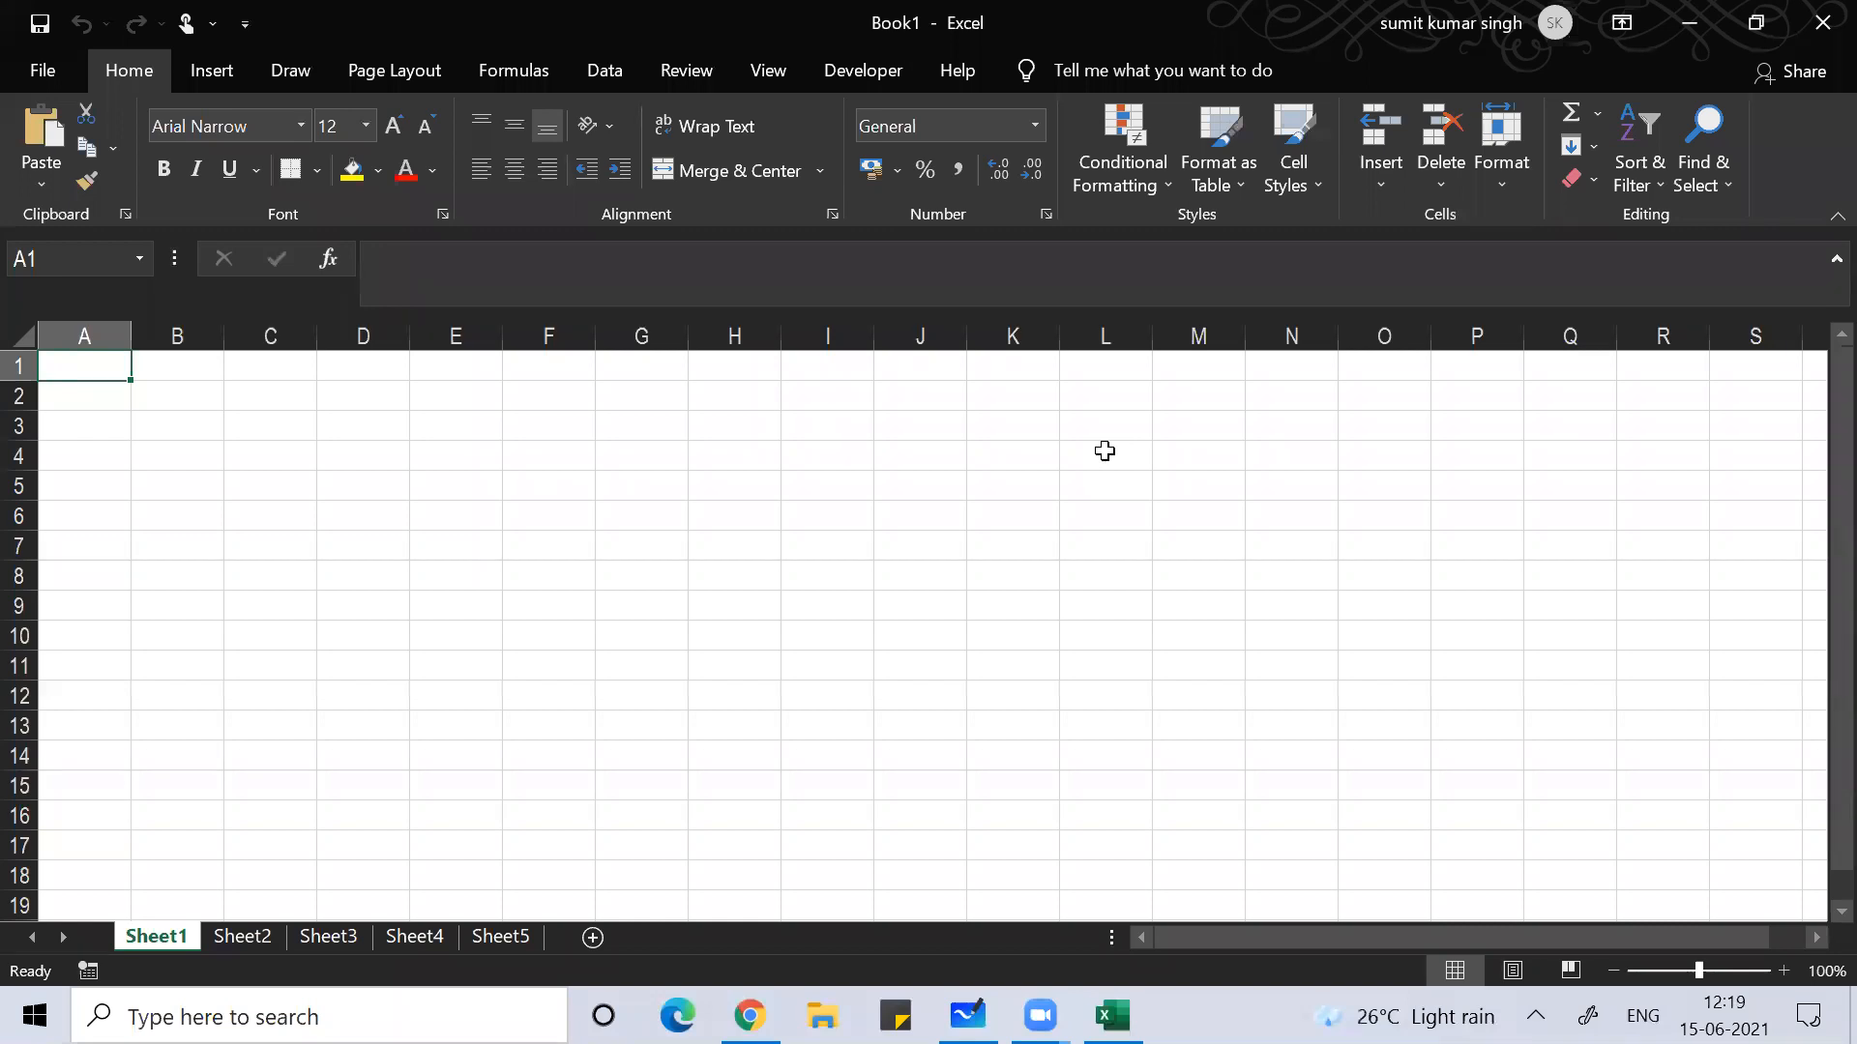
Step: Enter Sunday in D2 and Monday in D3, and select both cells
click(387, 389)
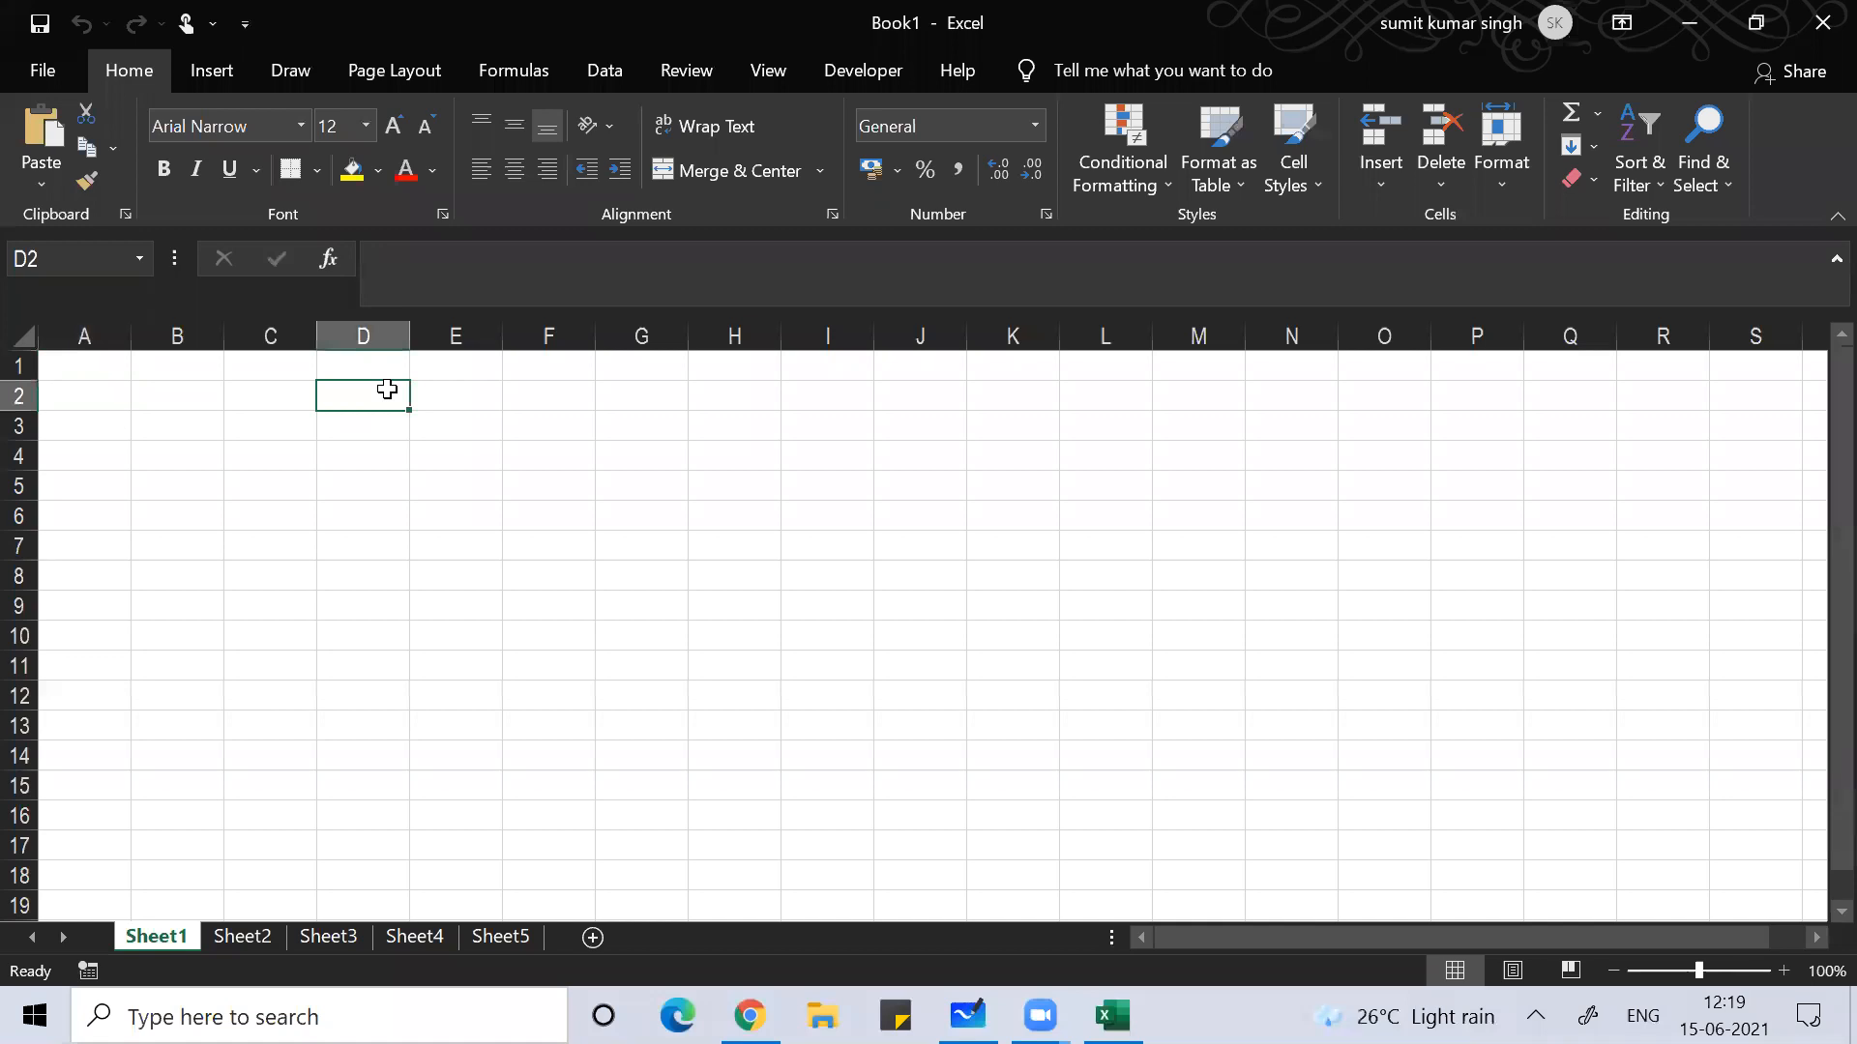
text(sunday)
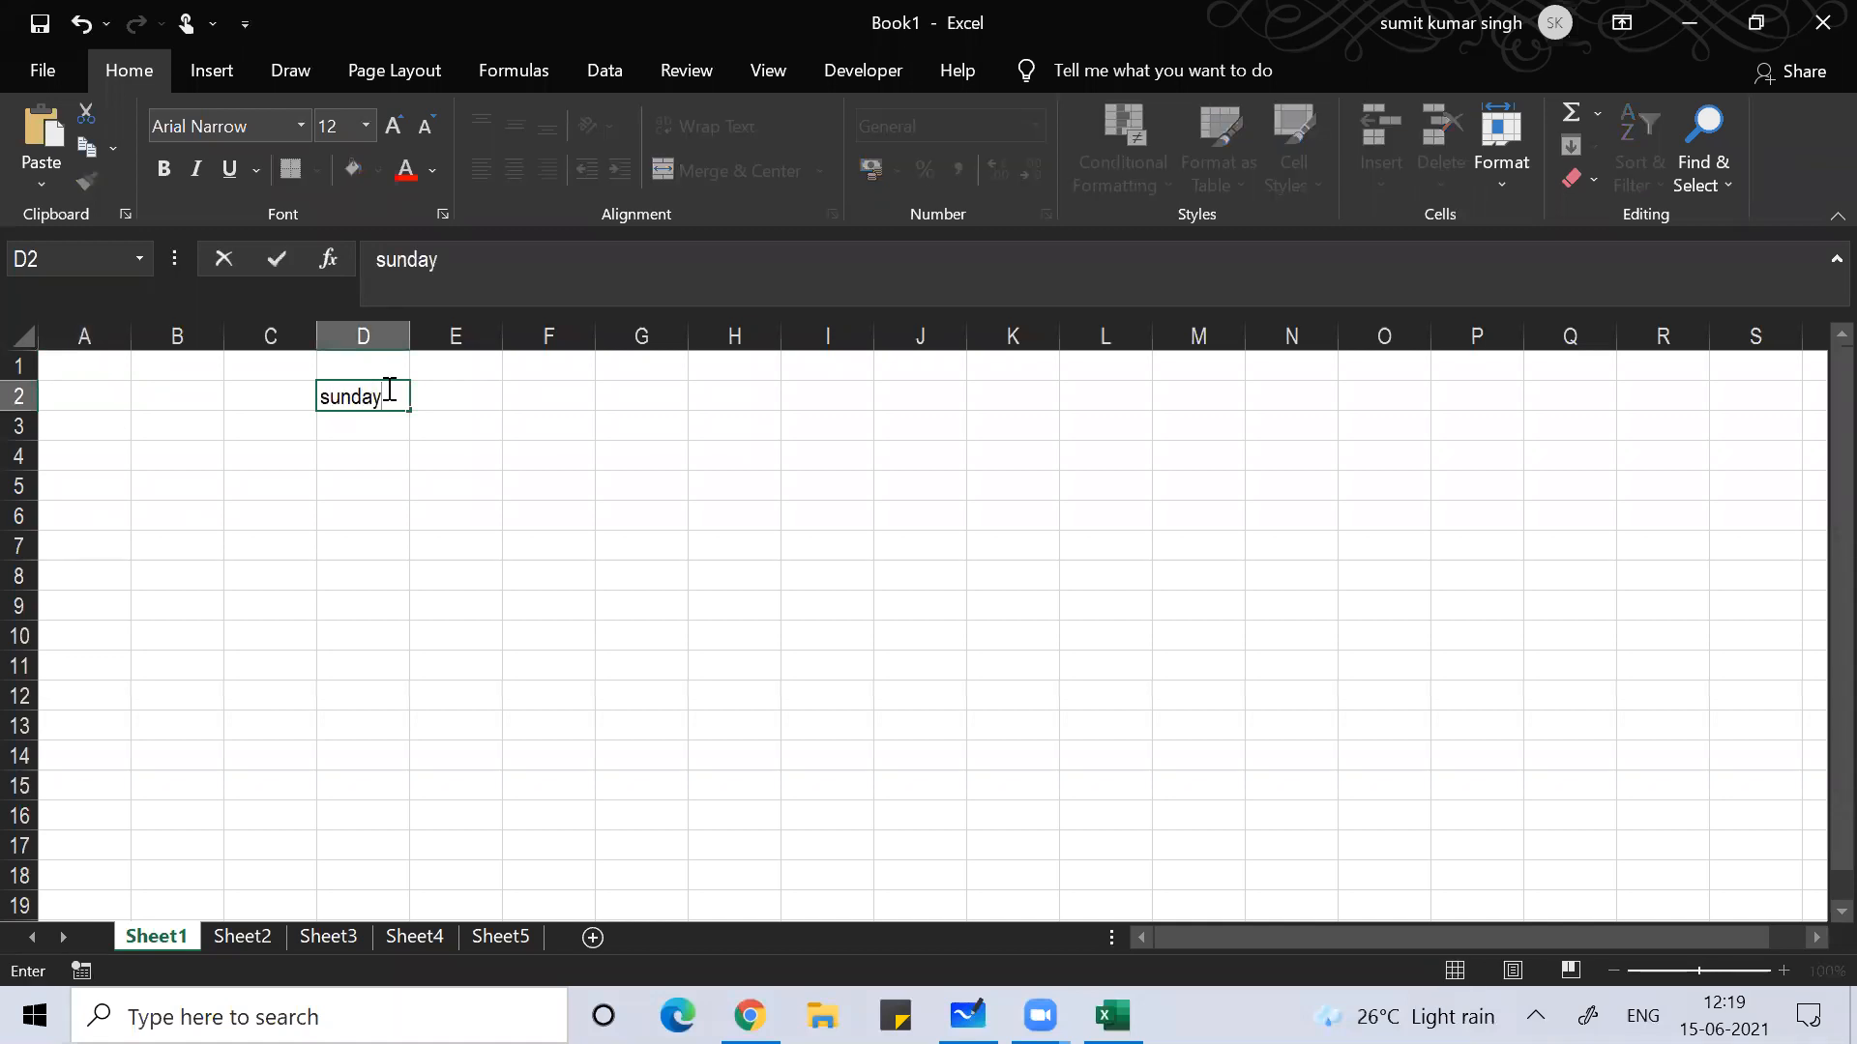
key(Up)
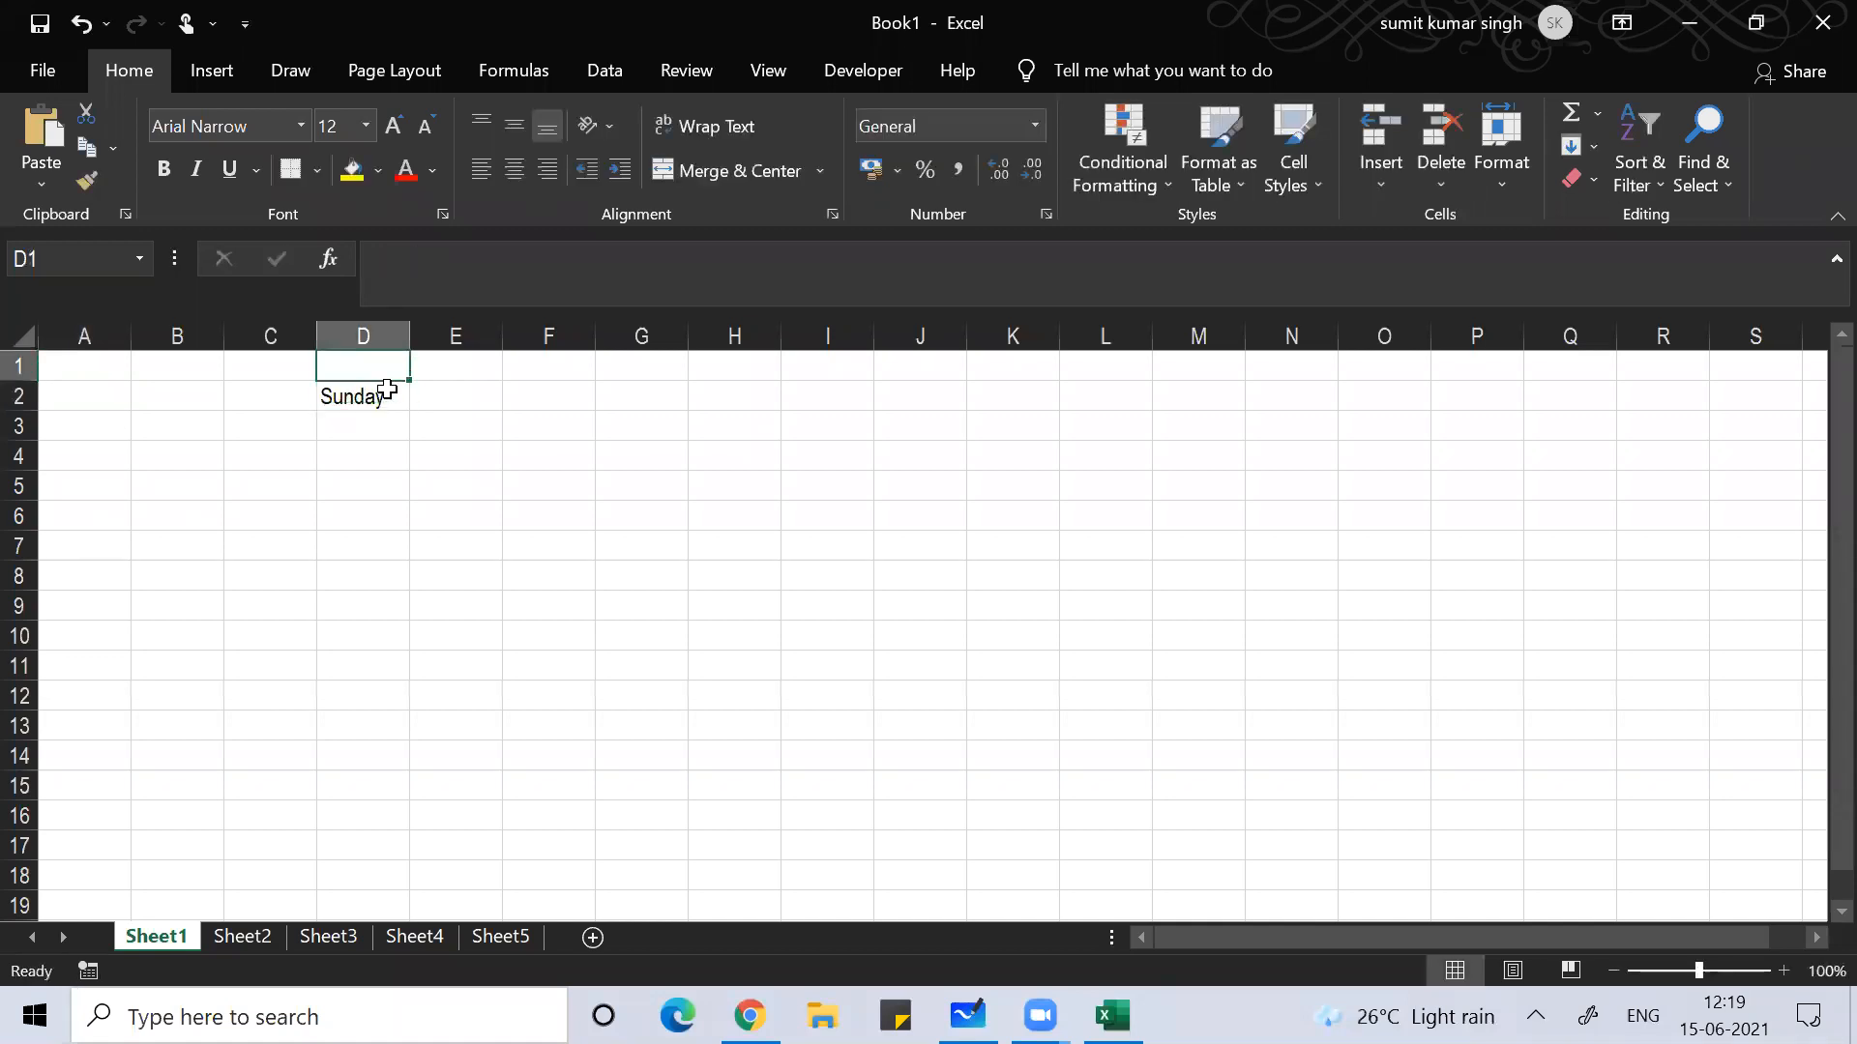
key(Down)
key(Down)
text(Monday)
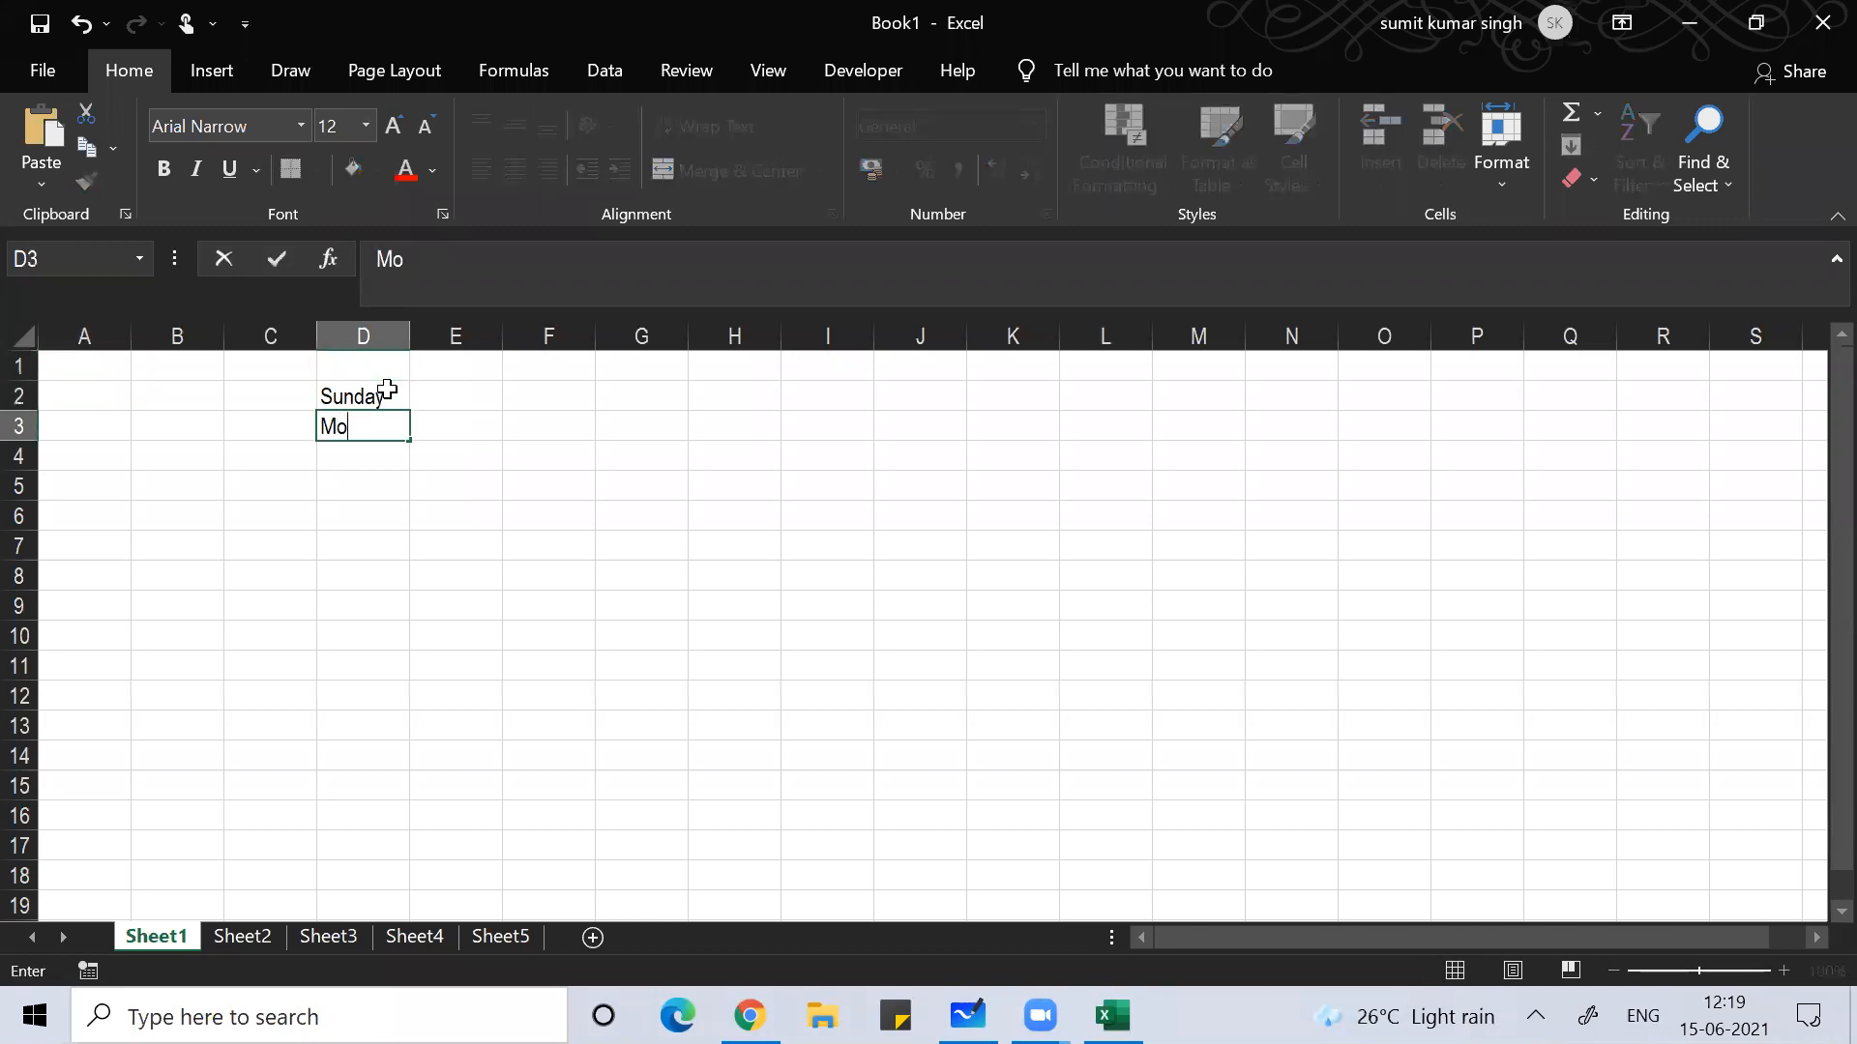
key(Return)
key(Up)
key(Up)
key(shift+Down)
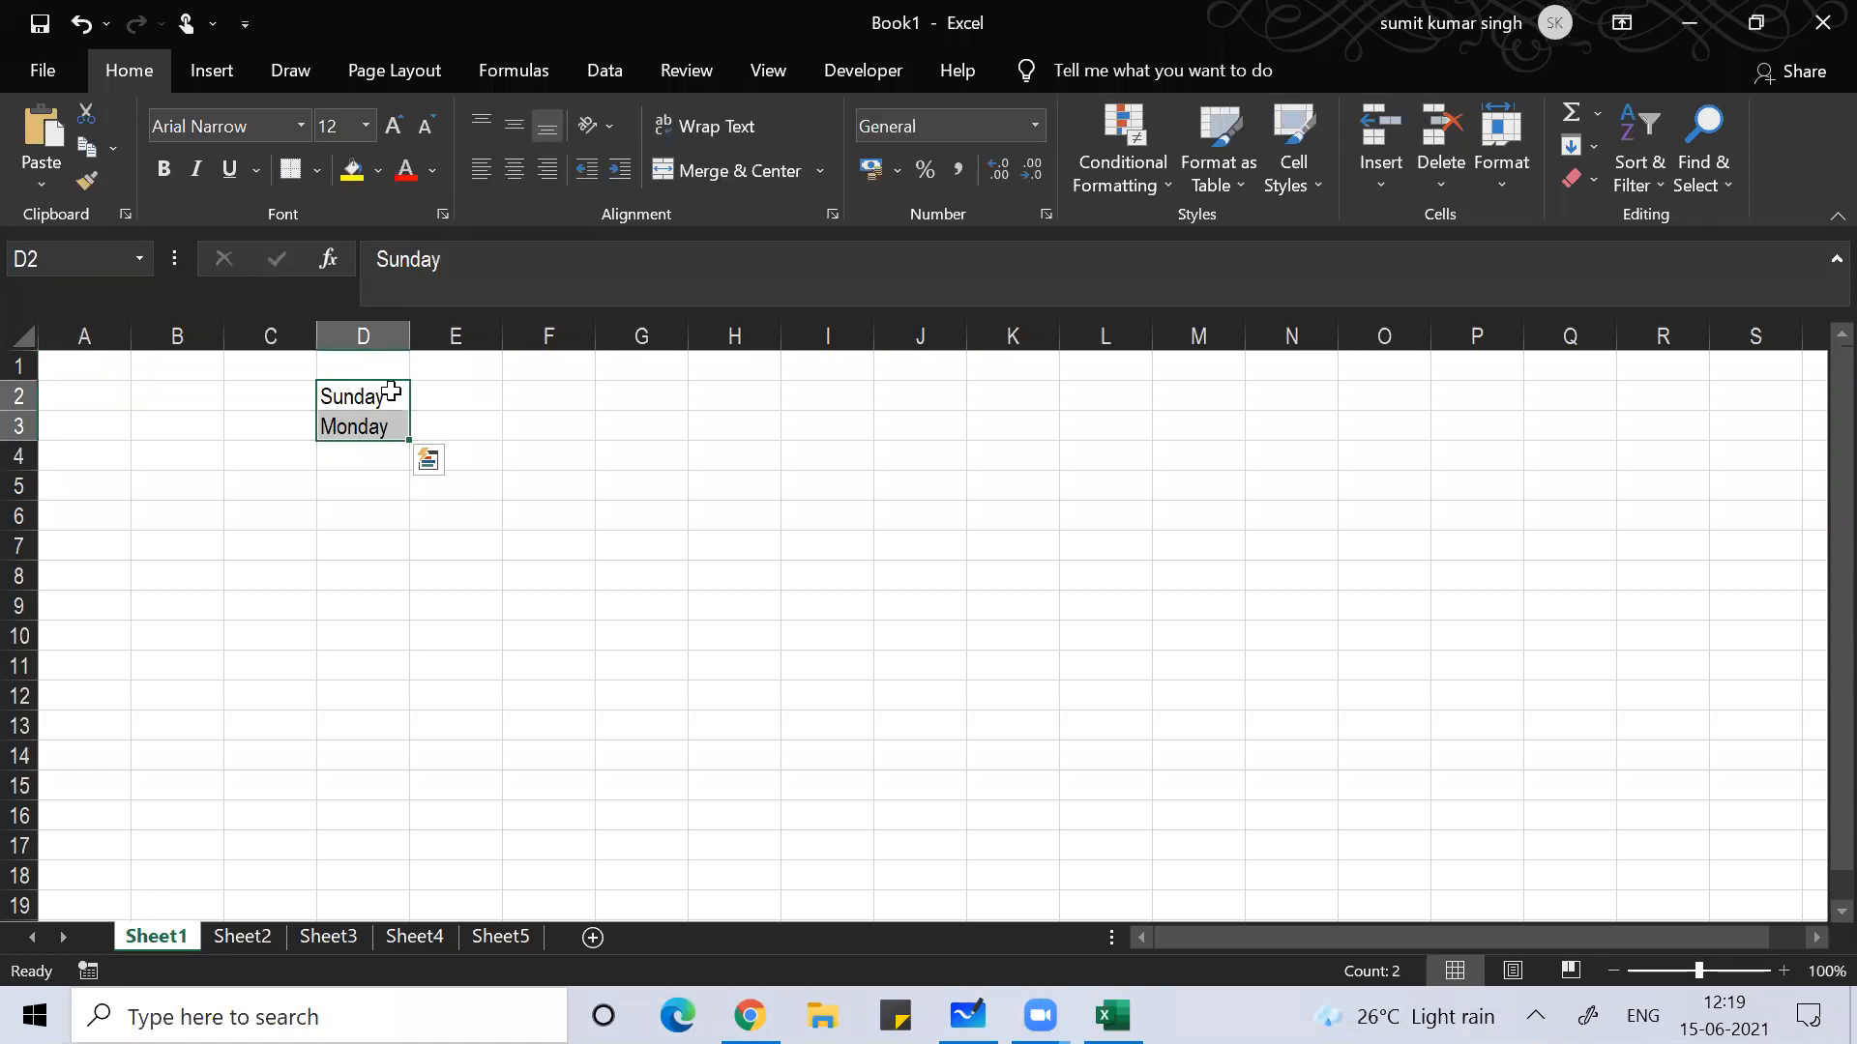
Step: Autofill the weekday series down to D16 and widen column D to fit
drag(408, 469, 416, 827)
drag(410, 335, 425, 335)
click(505, 498)
drag(505, 498, 502, 493)
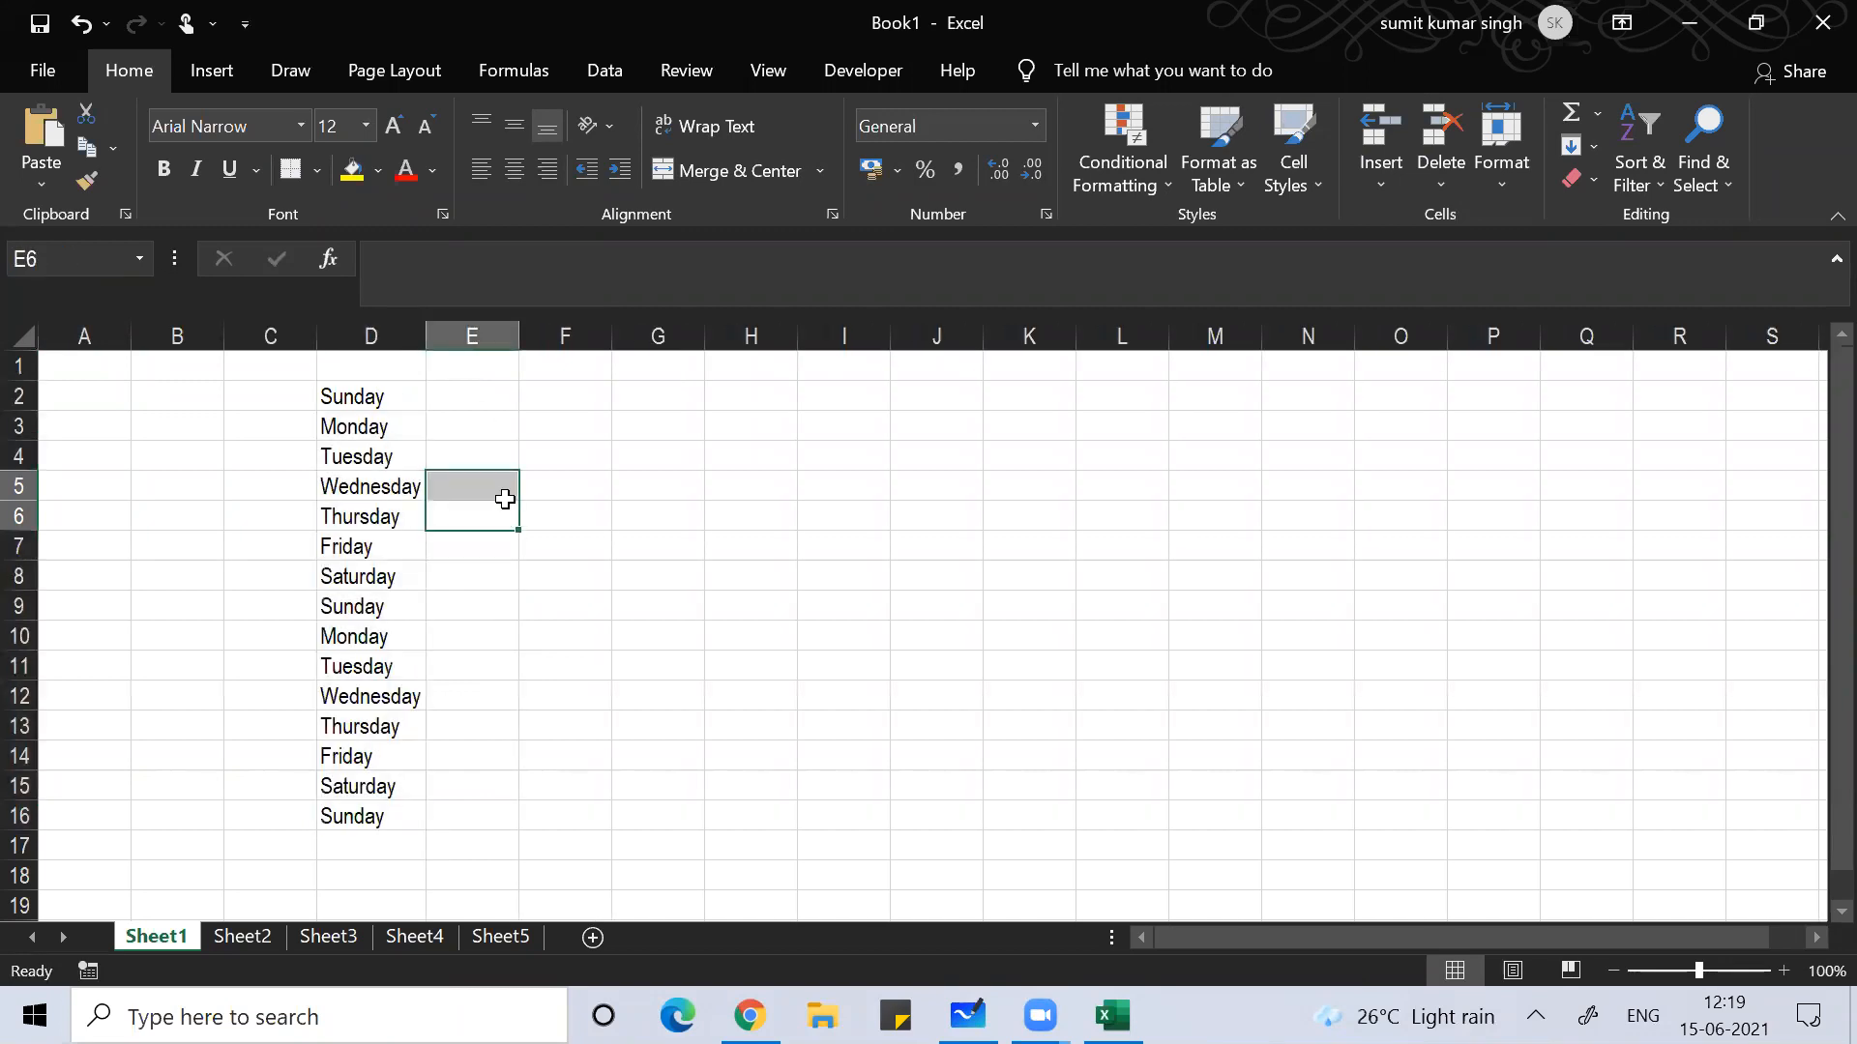
click(572, 406)
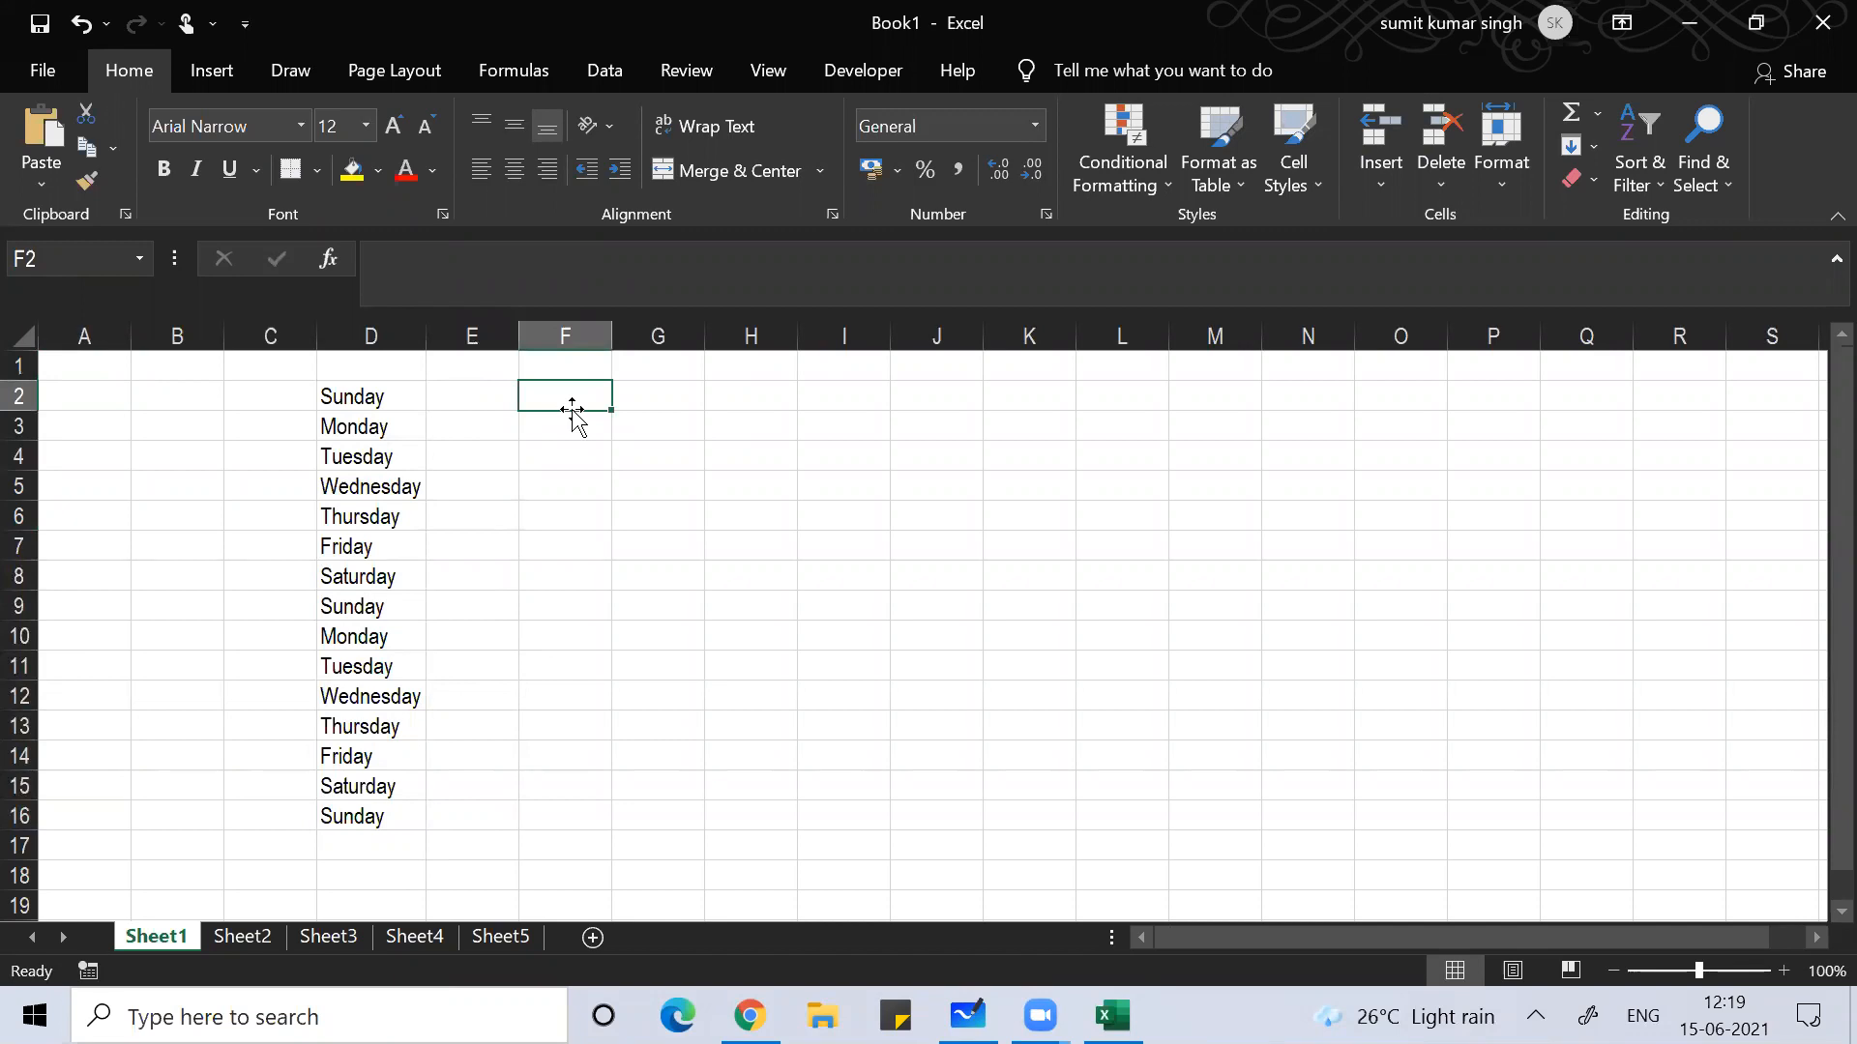
Step: Enter January in F2 and February in F3, and select both cells
text(January)
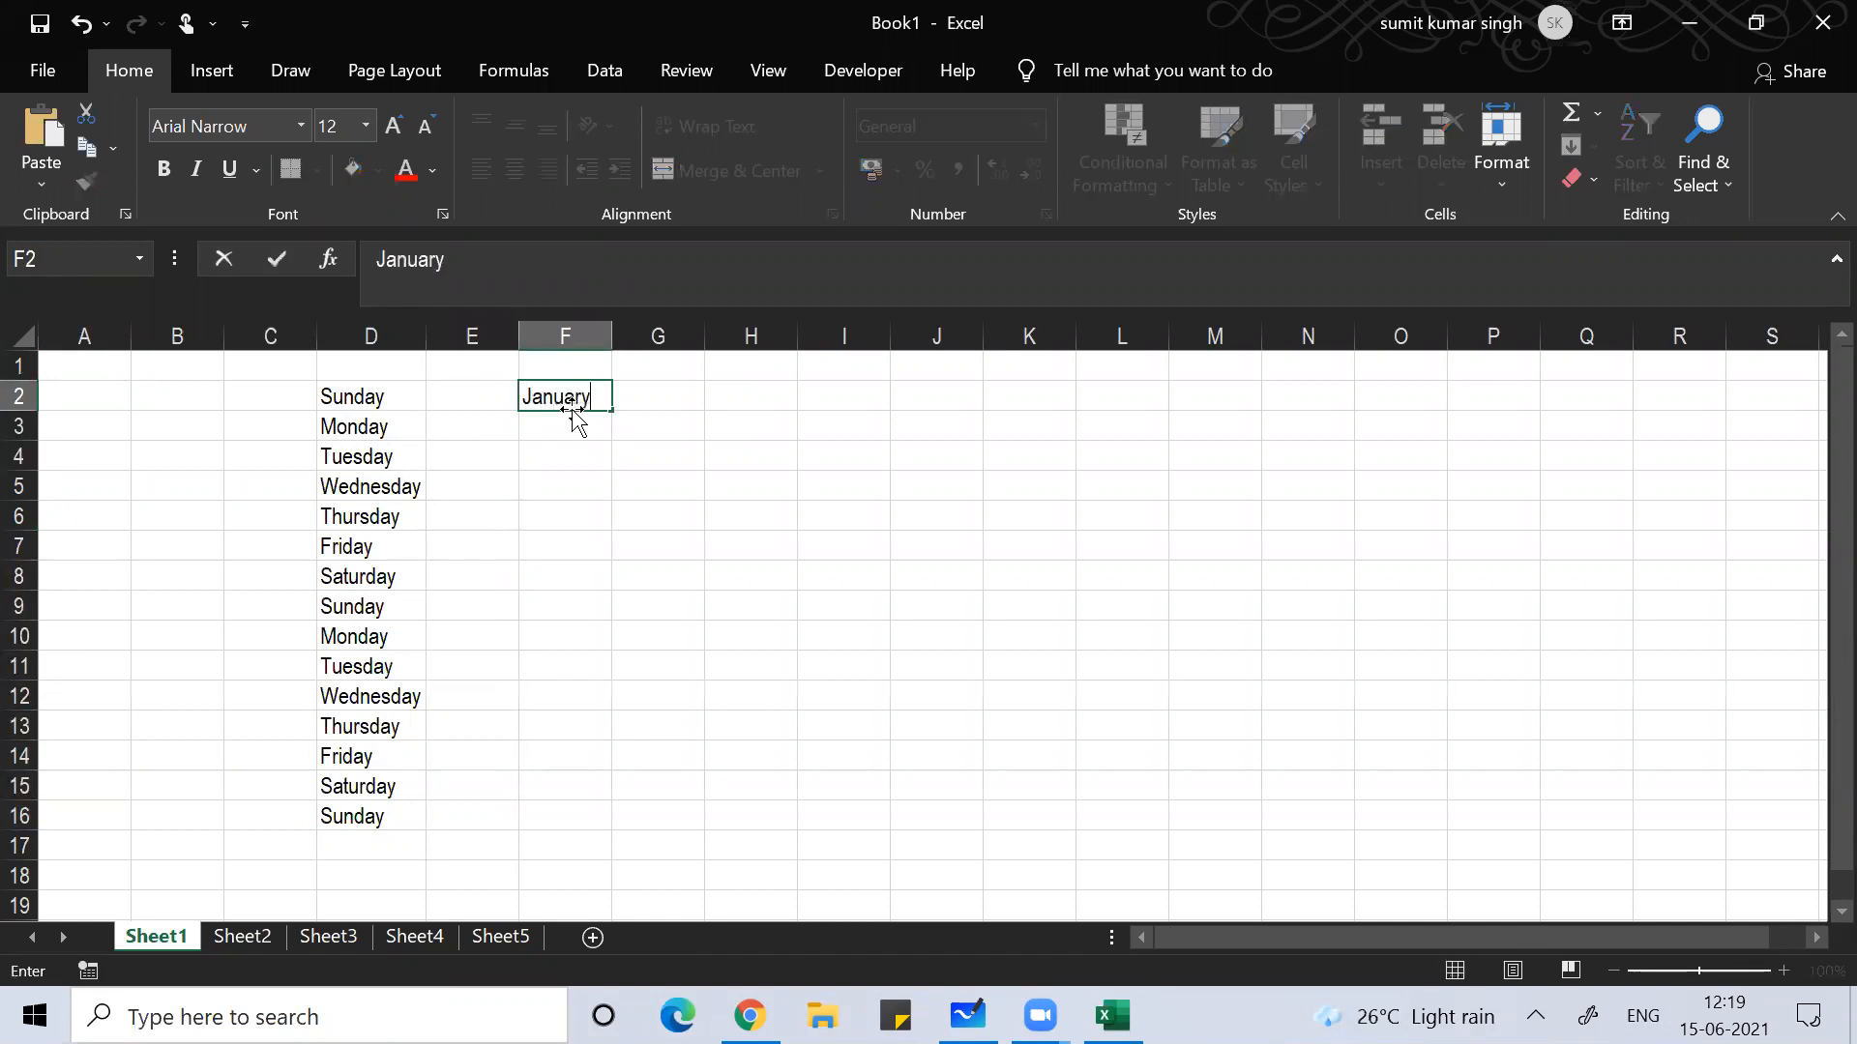
key(Return)
text(Febru)
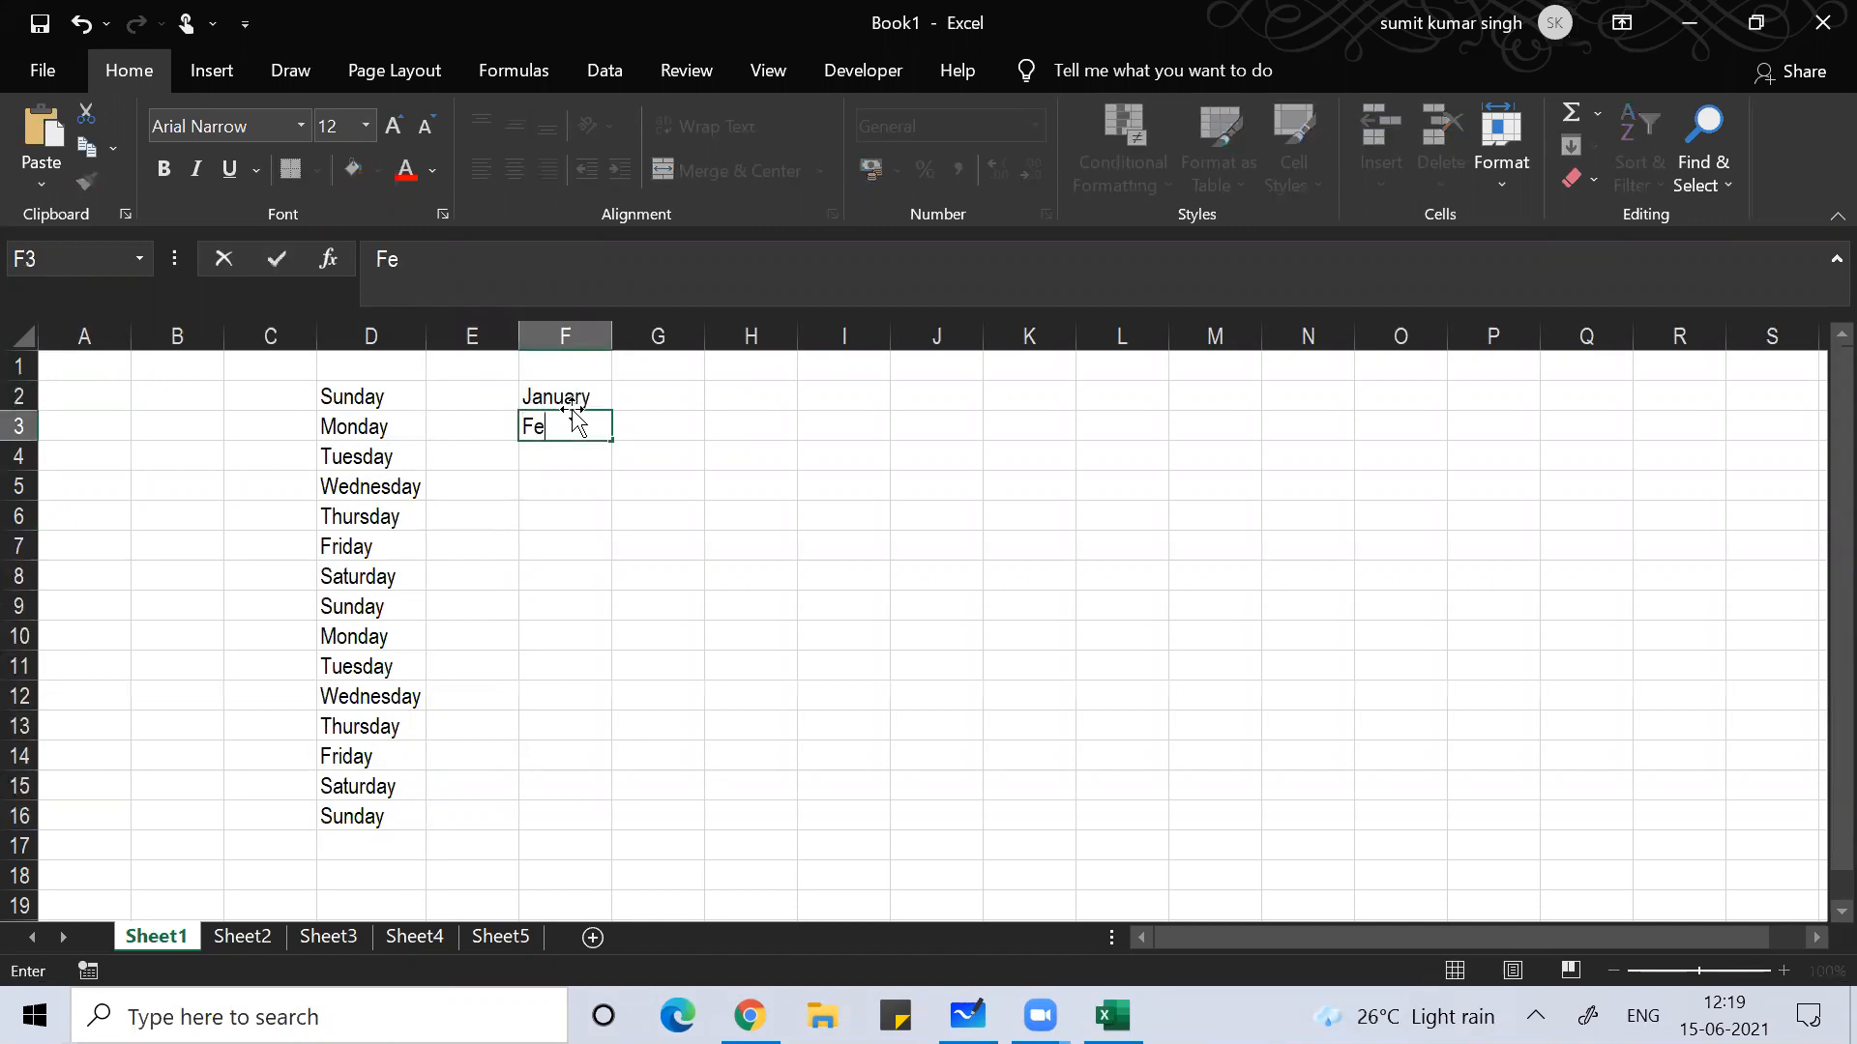
text(y)
key(Return)
key(Up)
key(Up)
key(shift+Down)
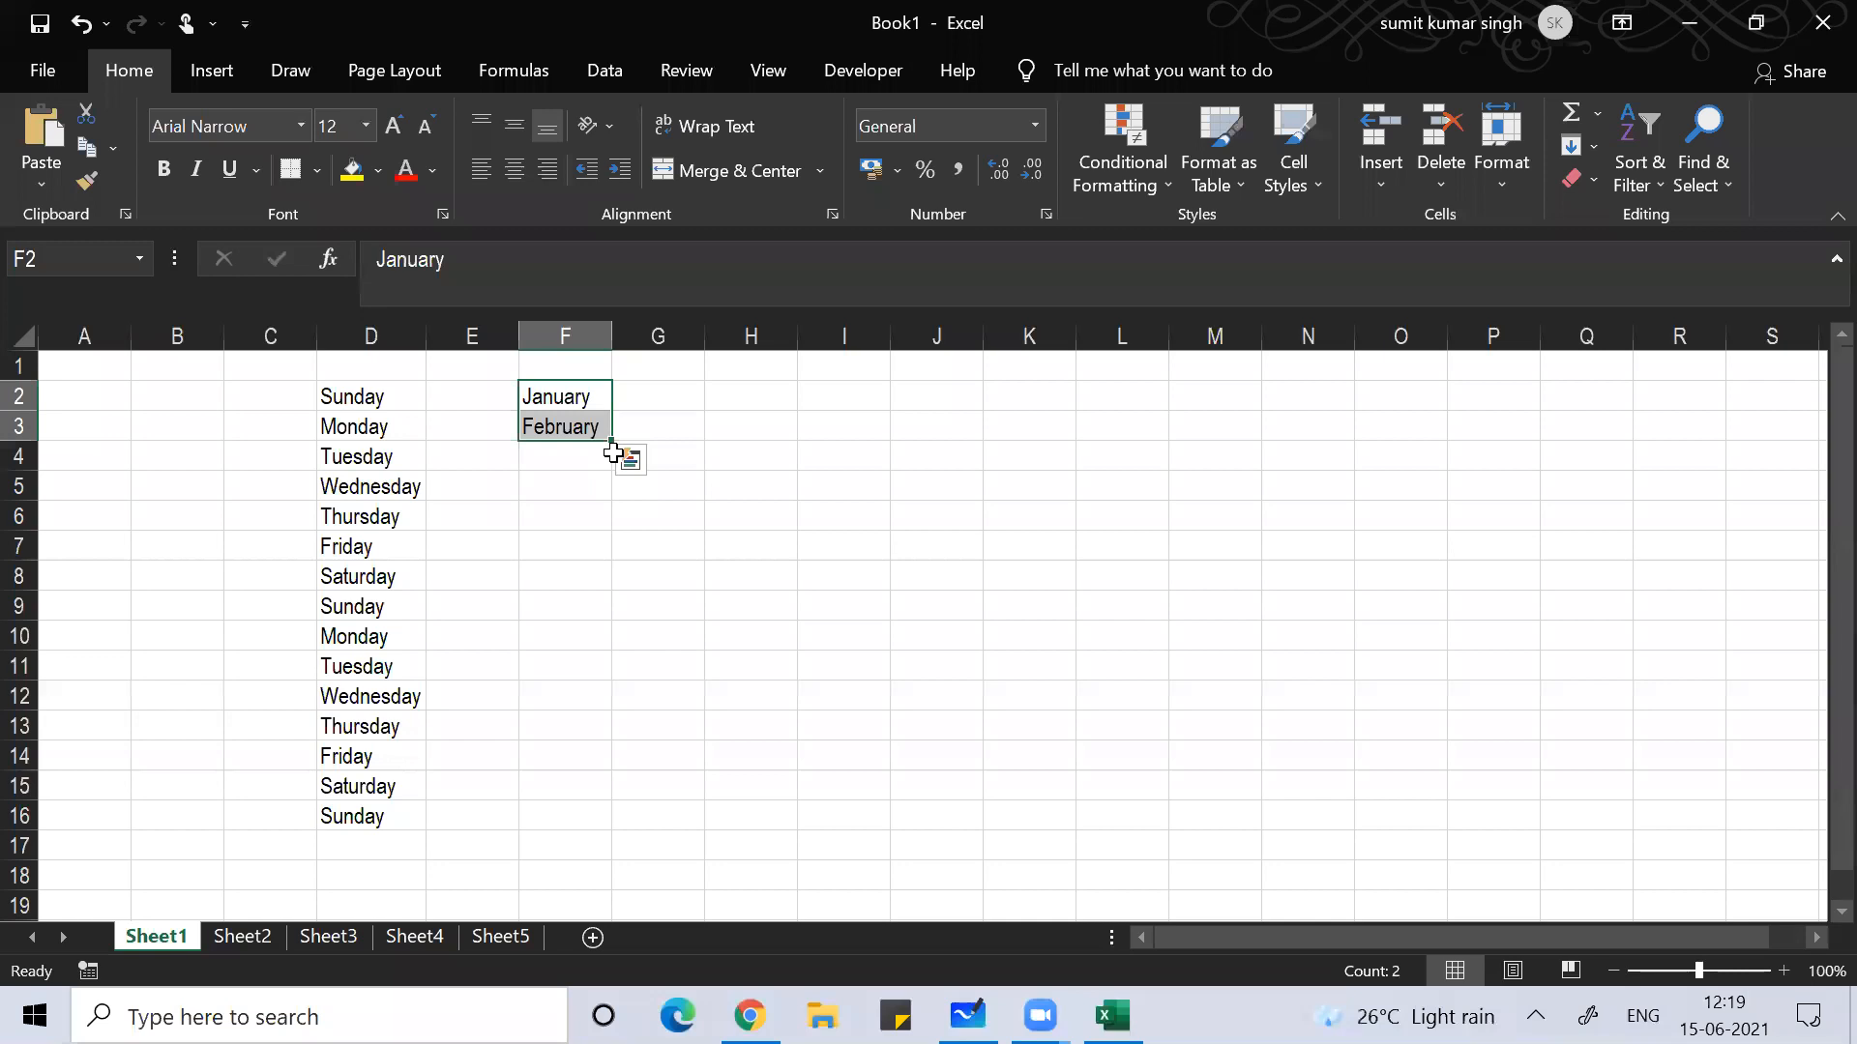
Step: Autofill the months down to May in F18, then return to F2
drag(611, 441, 592, 873)
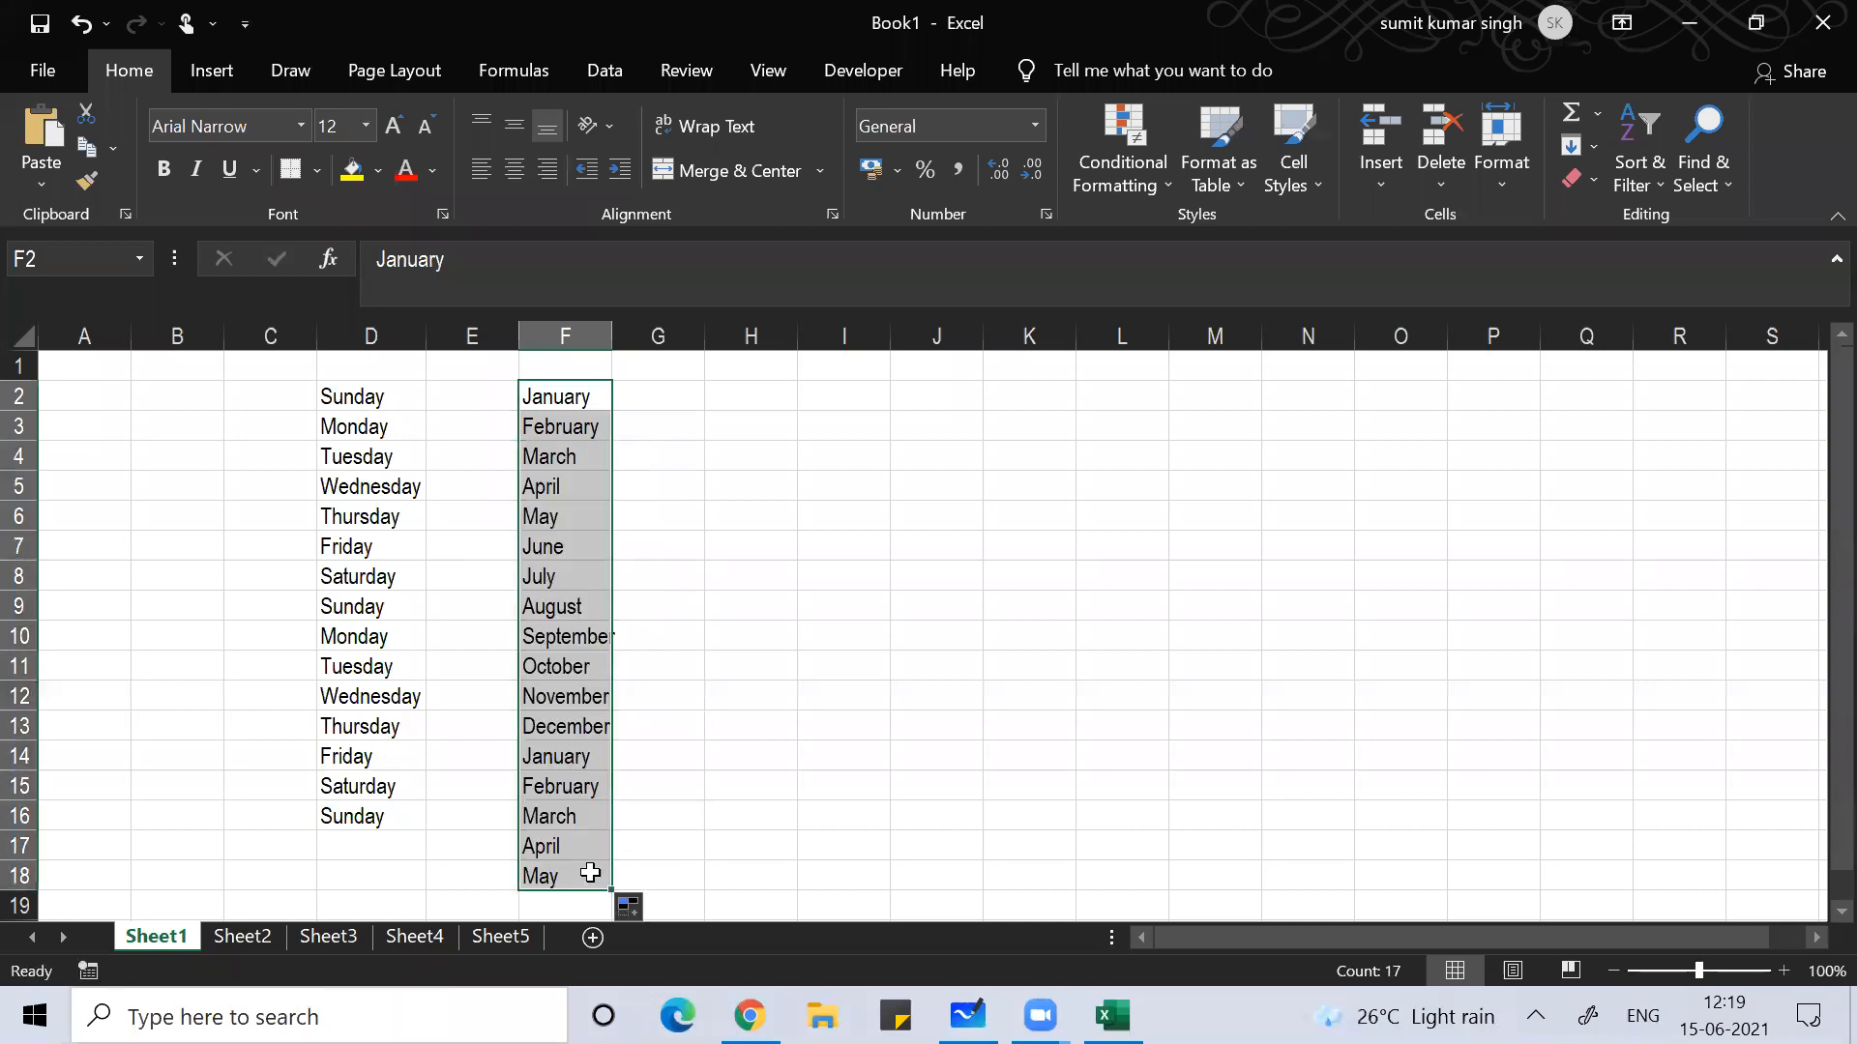
click(721, 659)
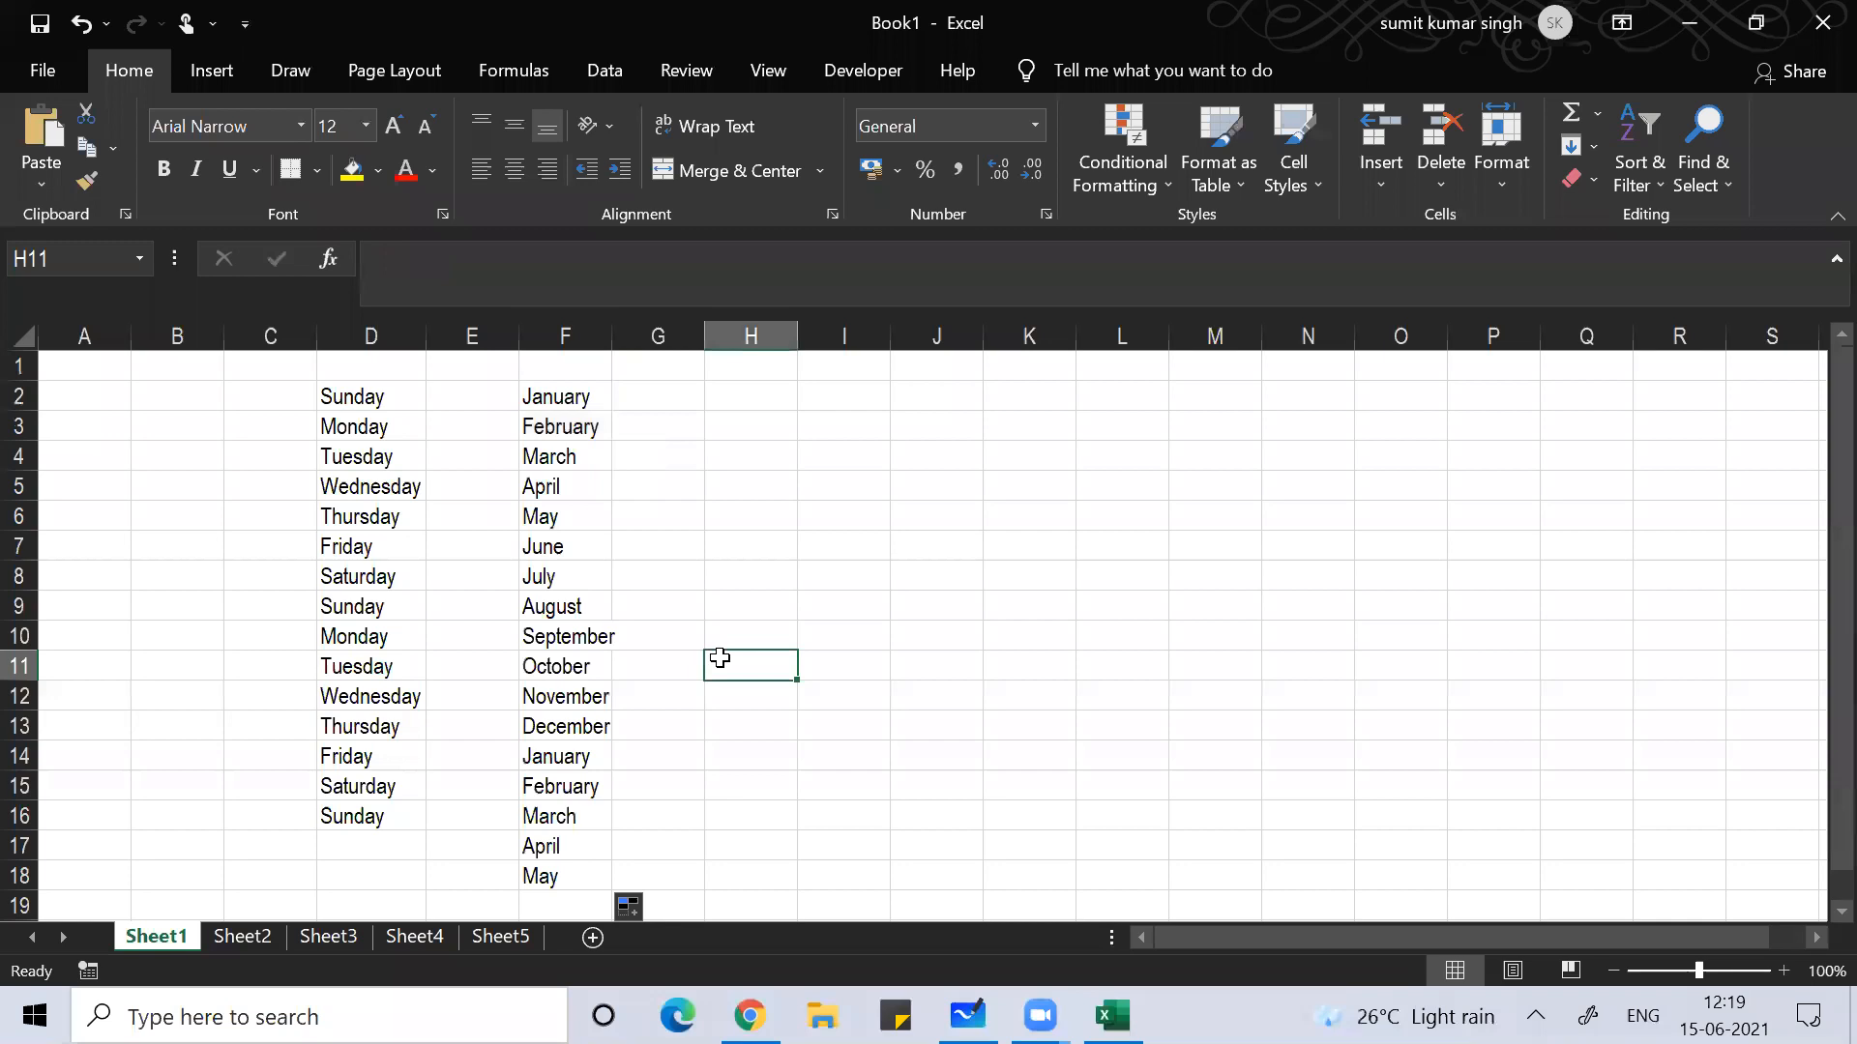
key(Up)
key(Up)
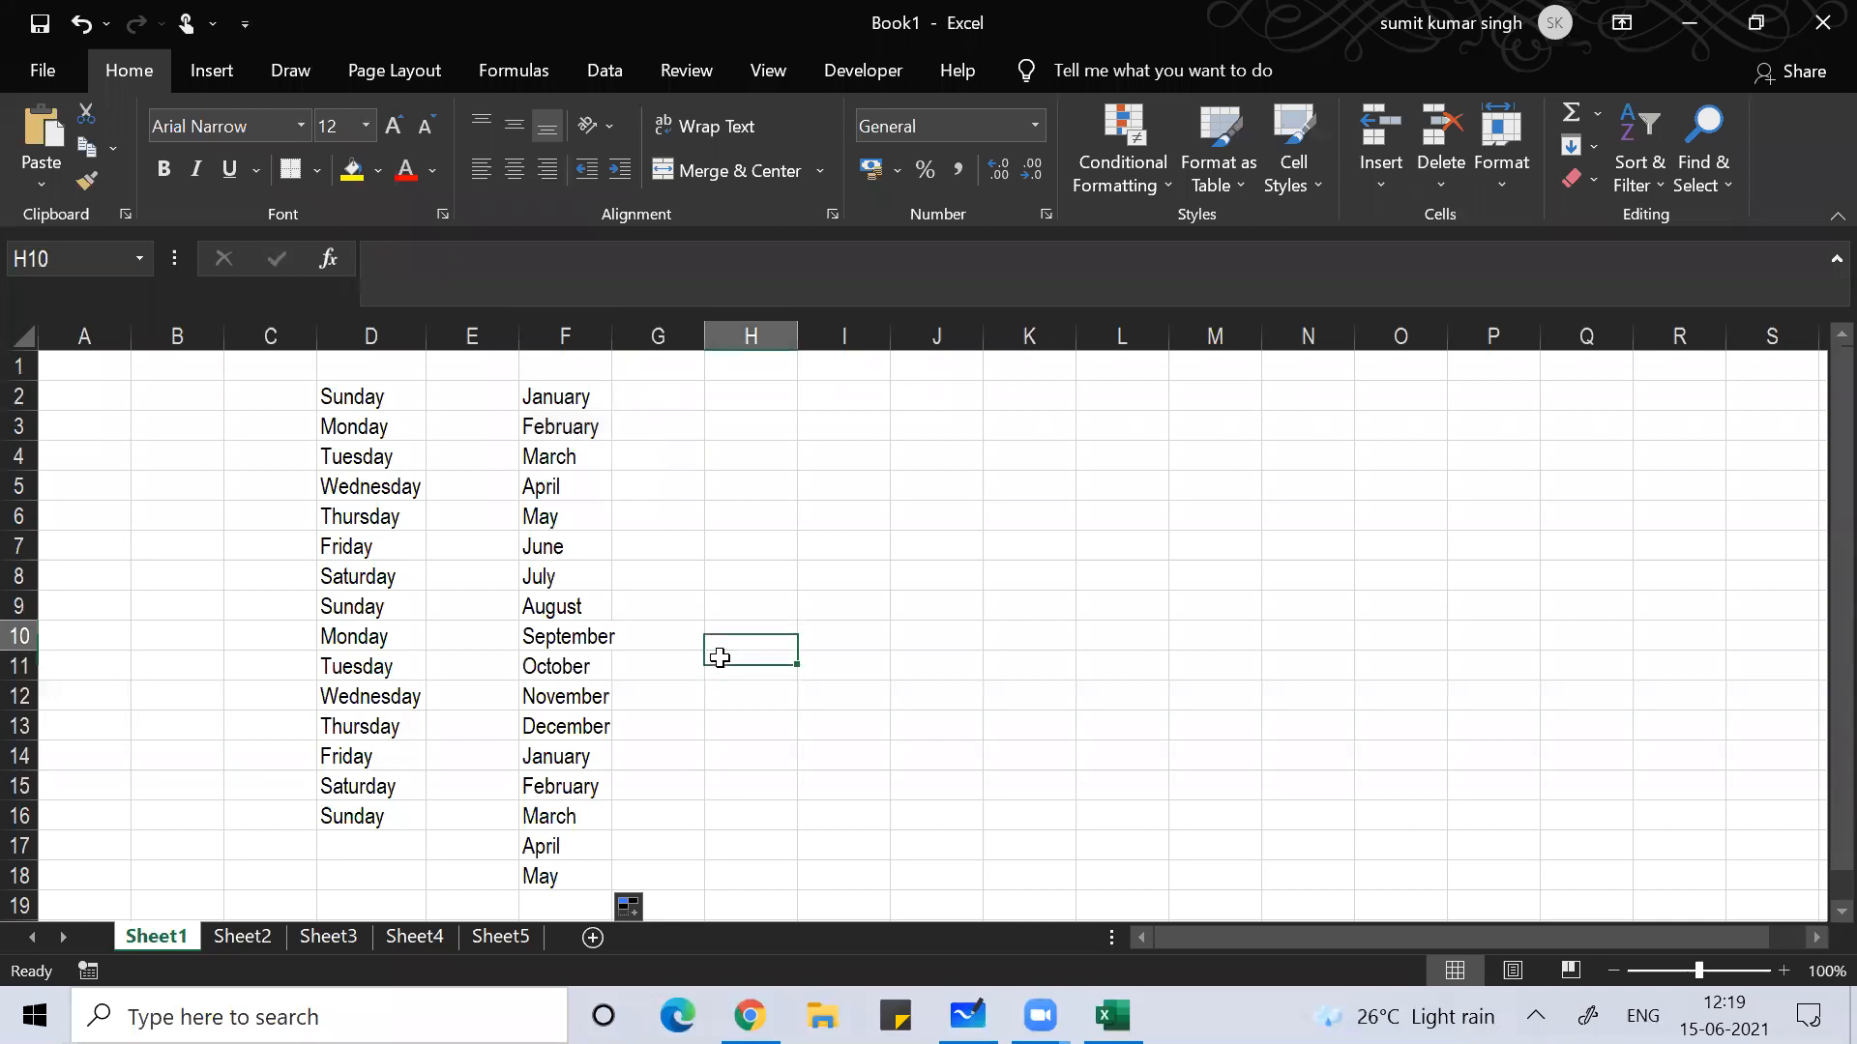
key(Left)
key(Left)
key(Up)
key(Up)
key(Up)
key(Up)
key(Up)
key(Up)
key(Up)
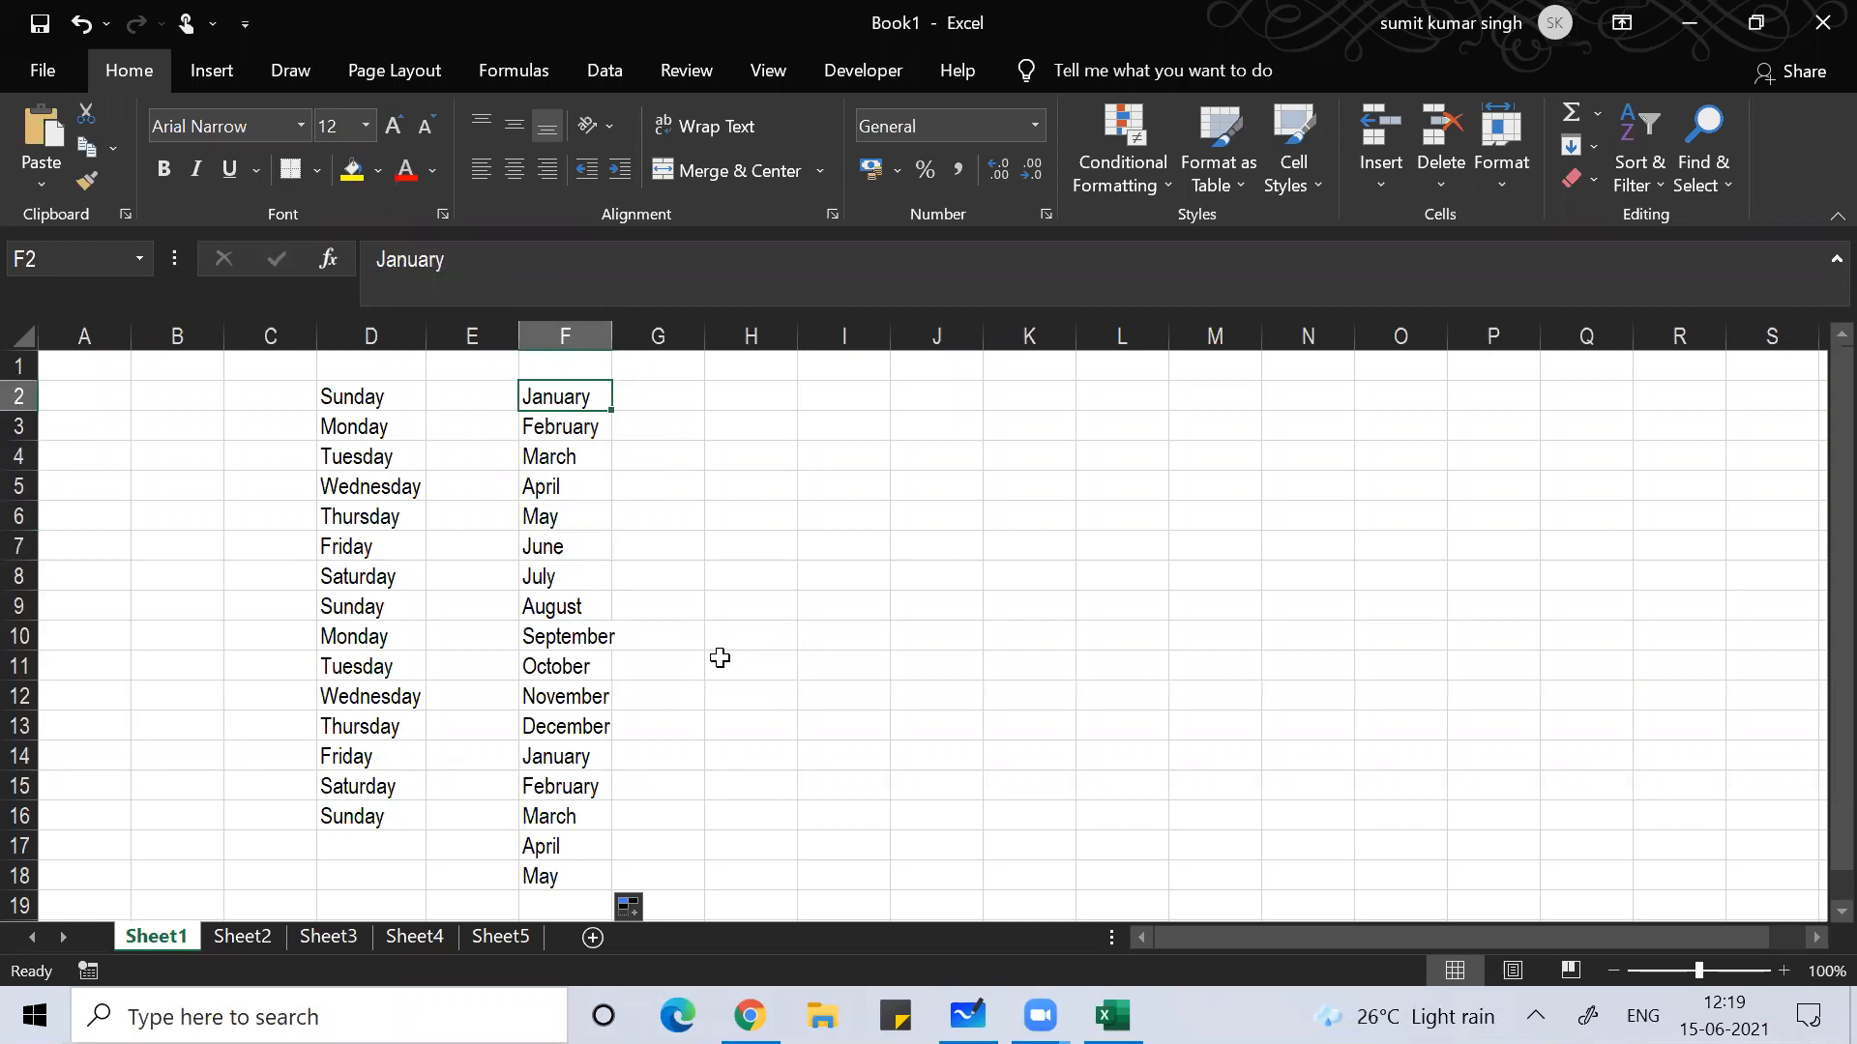
Step: Copy F2:F18 and transpose-paste it across row 3 starting at I3
key(ctrl+shift+Down)
key(ctrl+c)
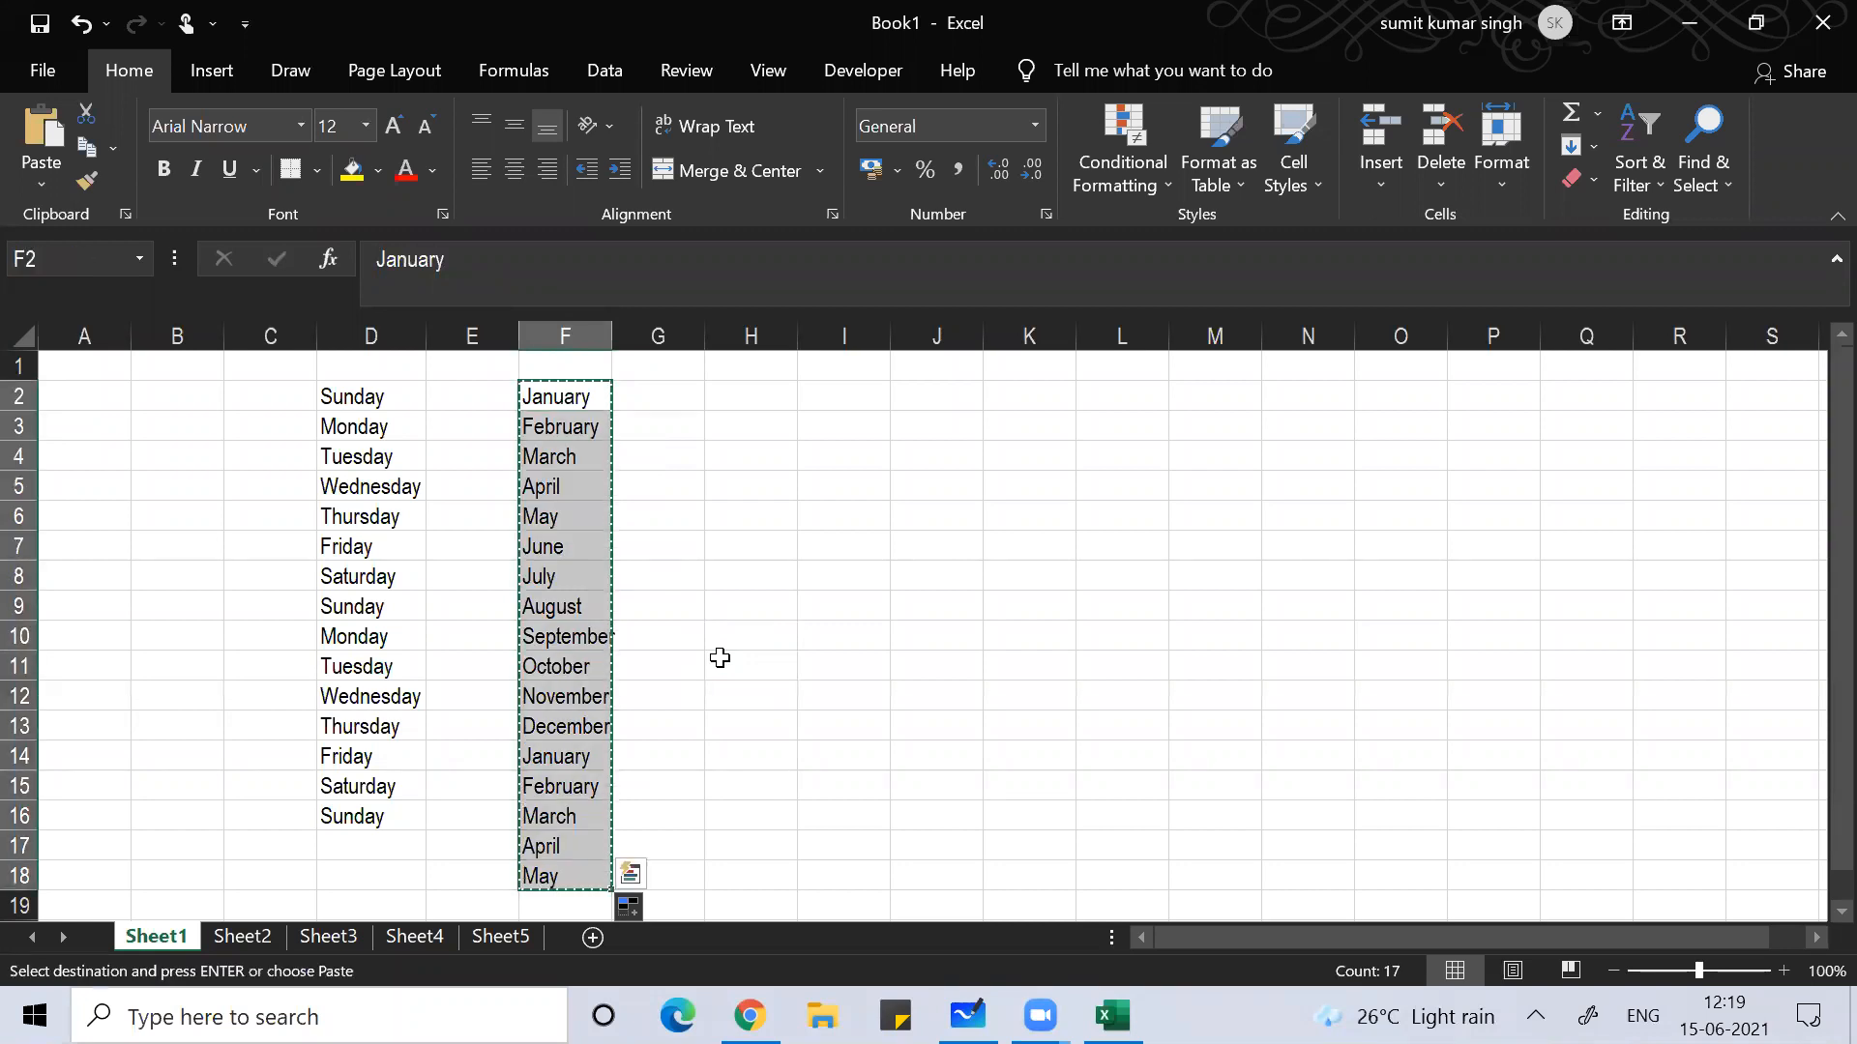
click(855, 425)
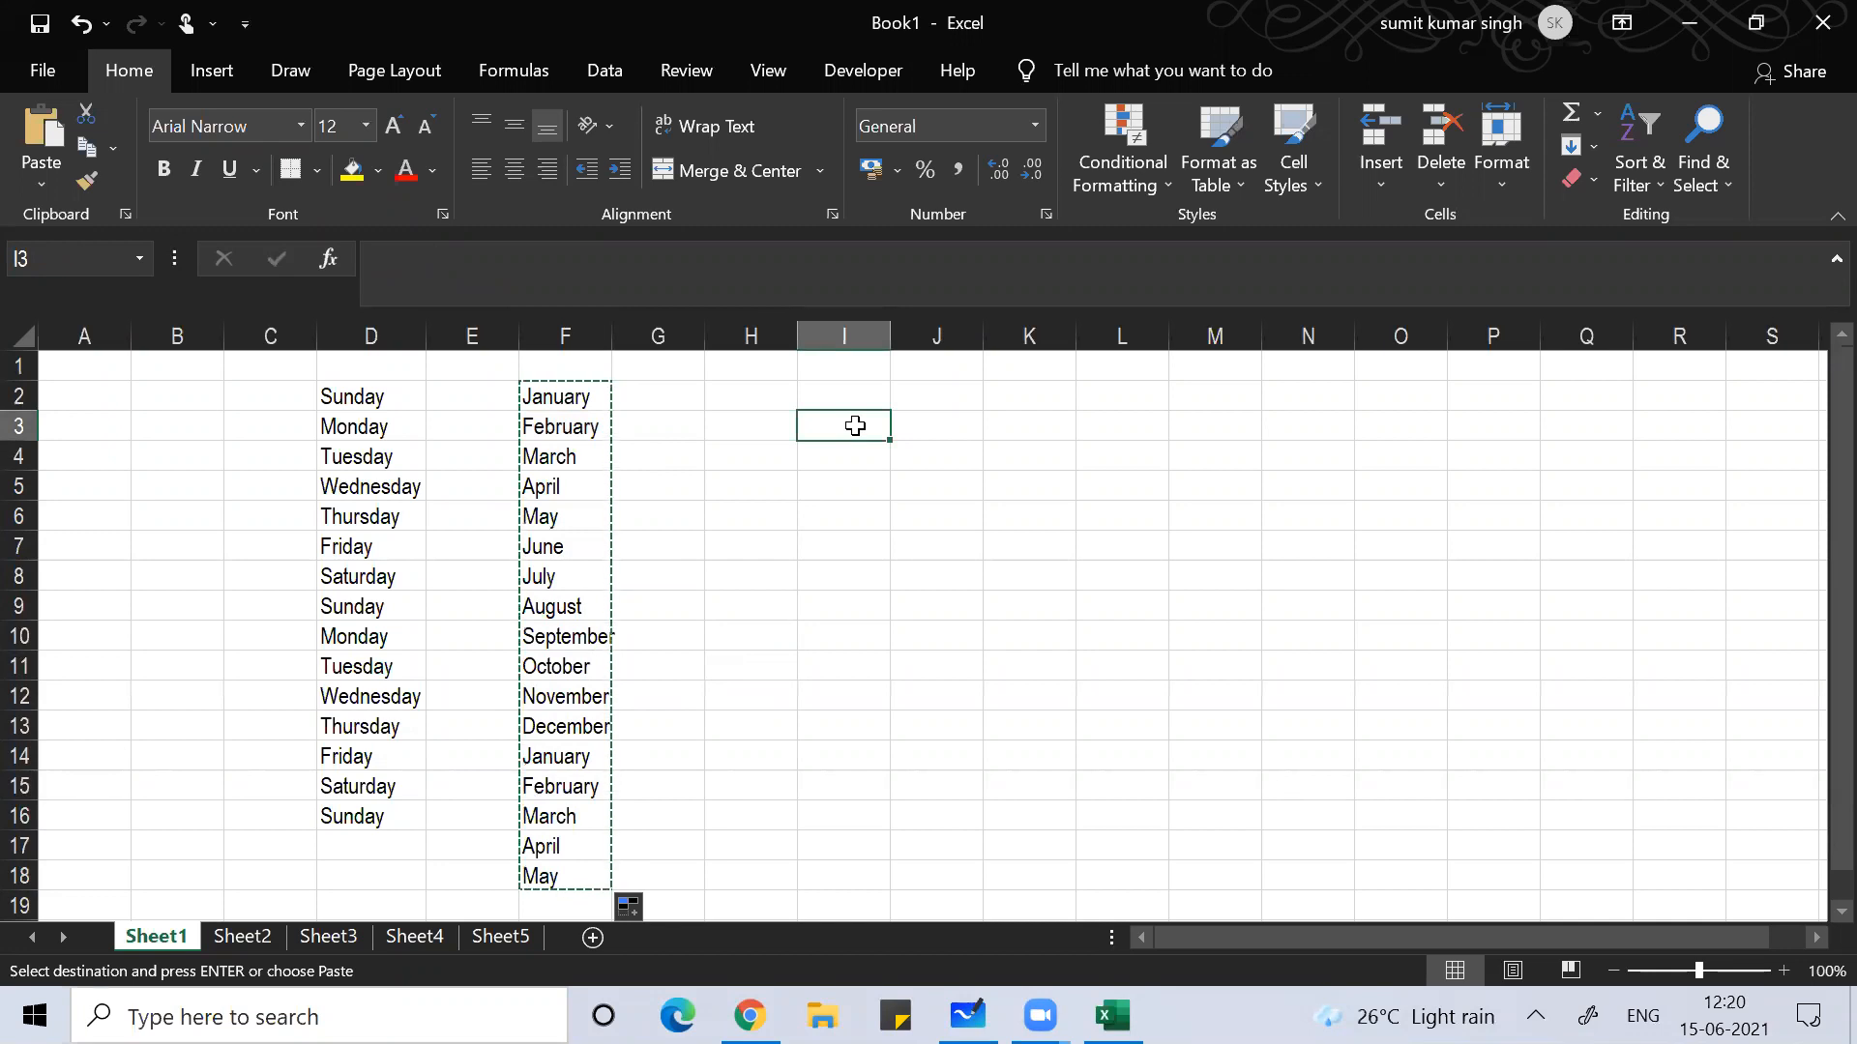
key(ctrl+alt+v)
key(e)
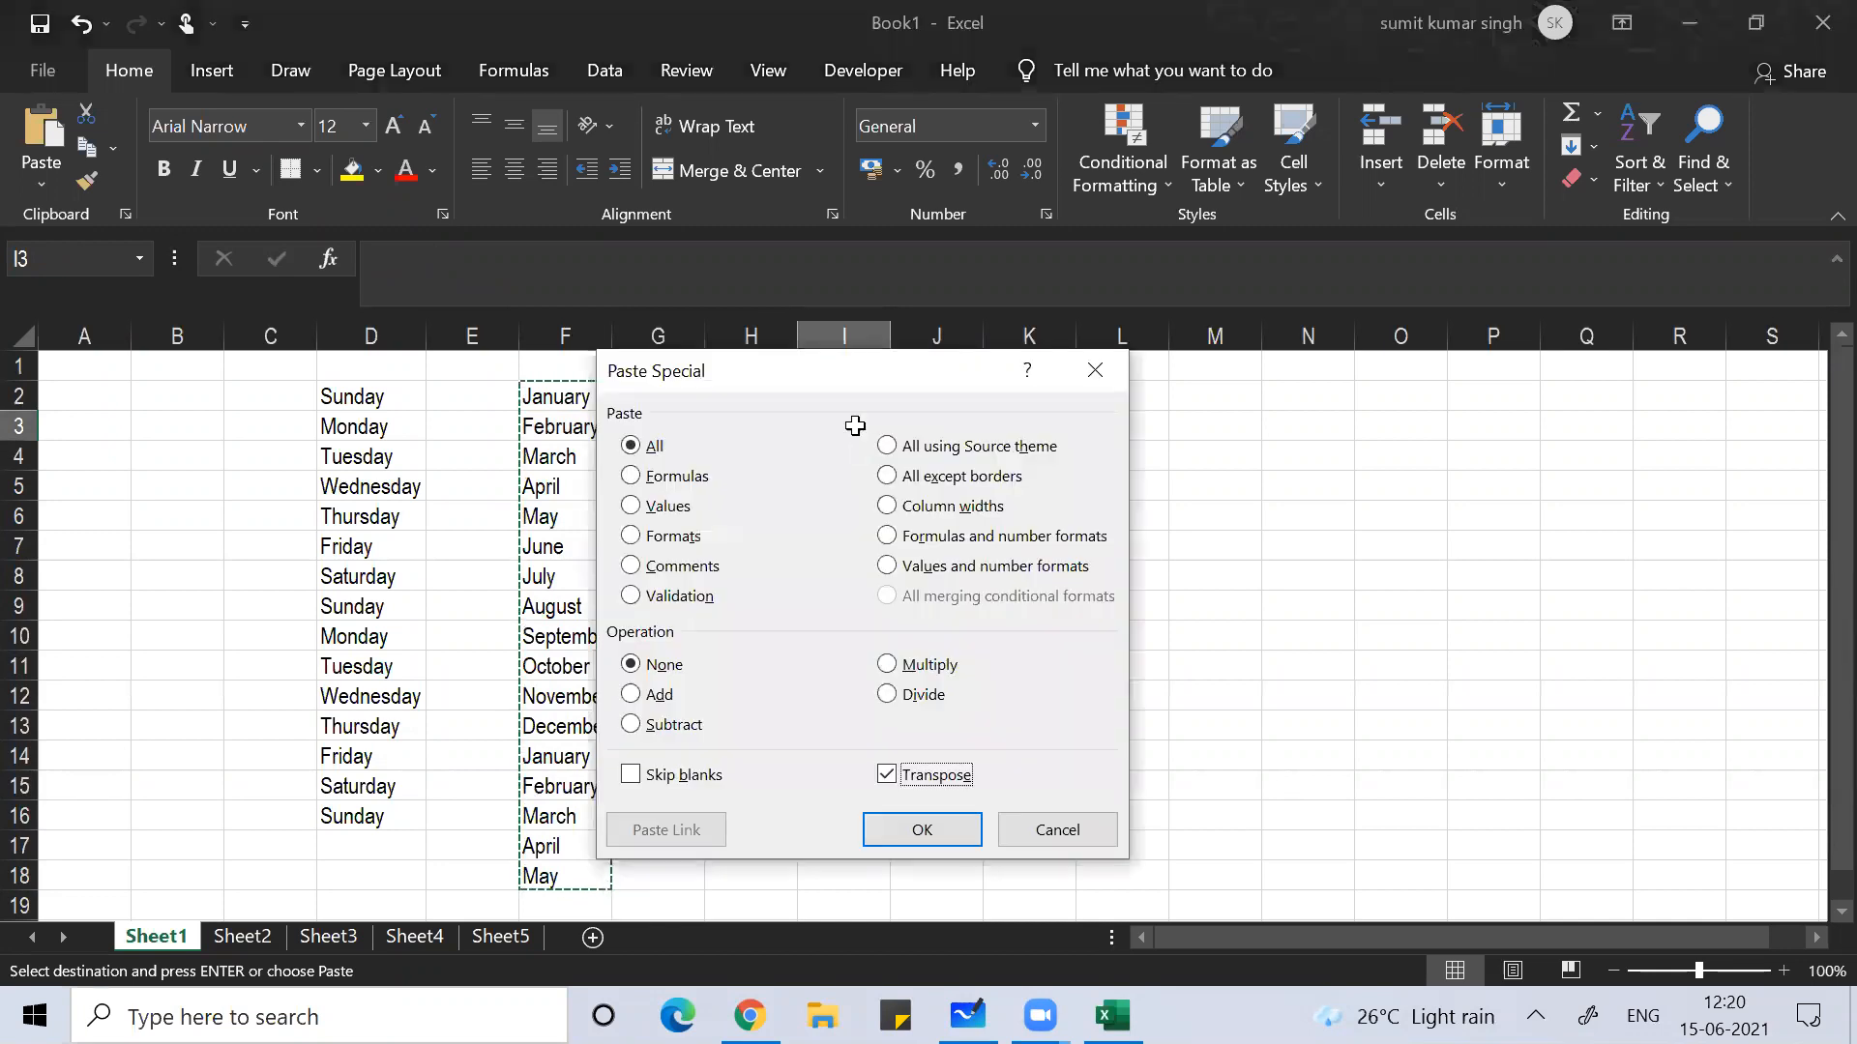
key(Return)
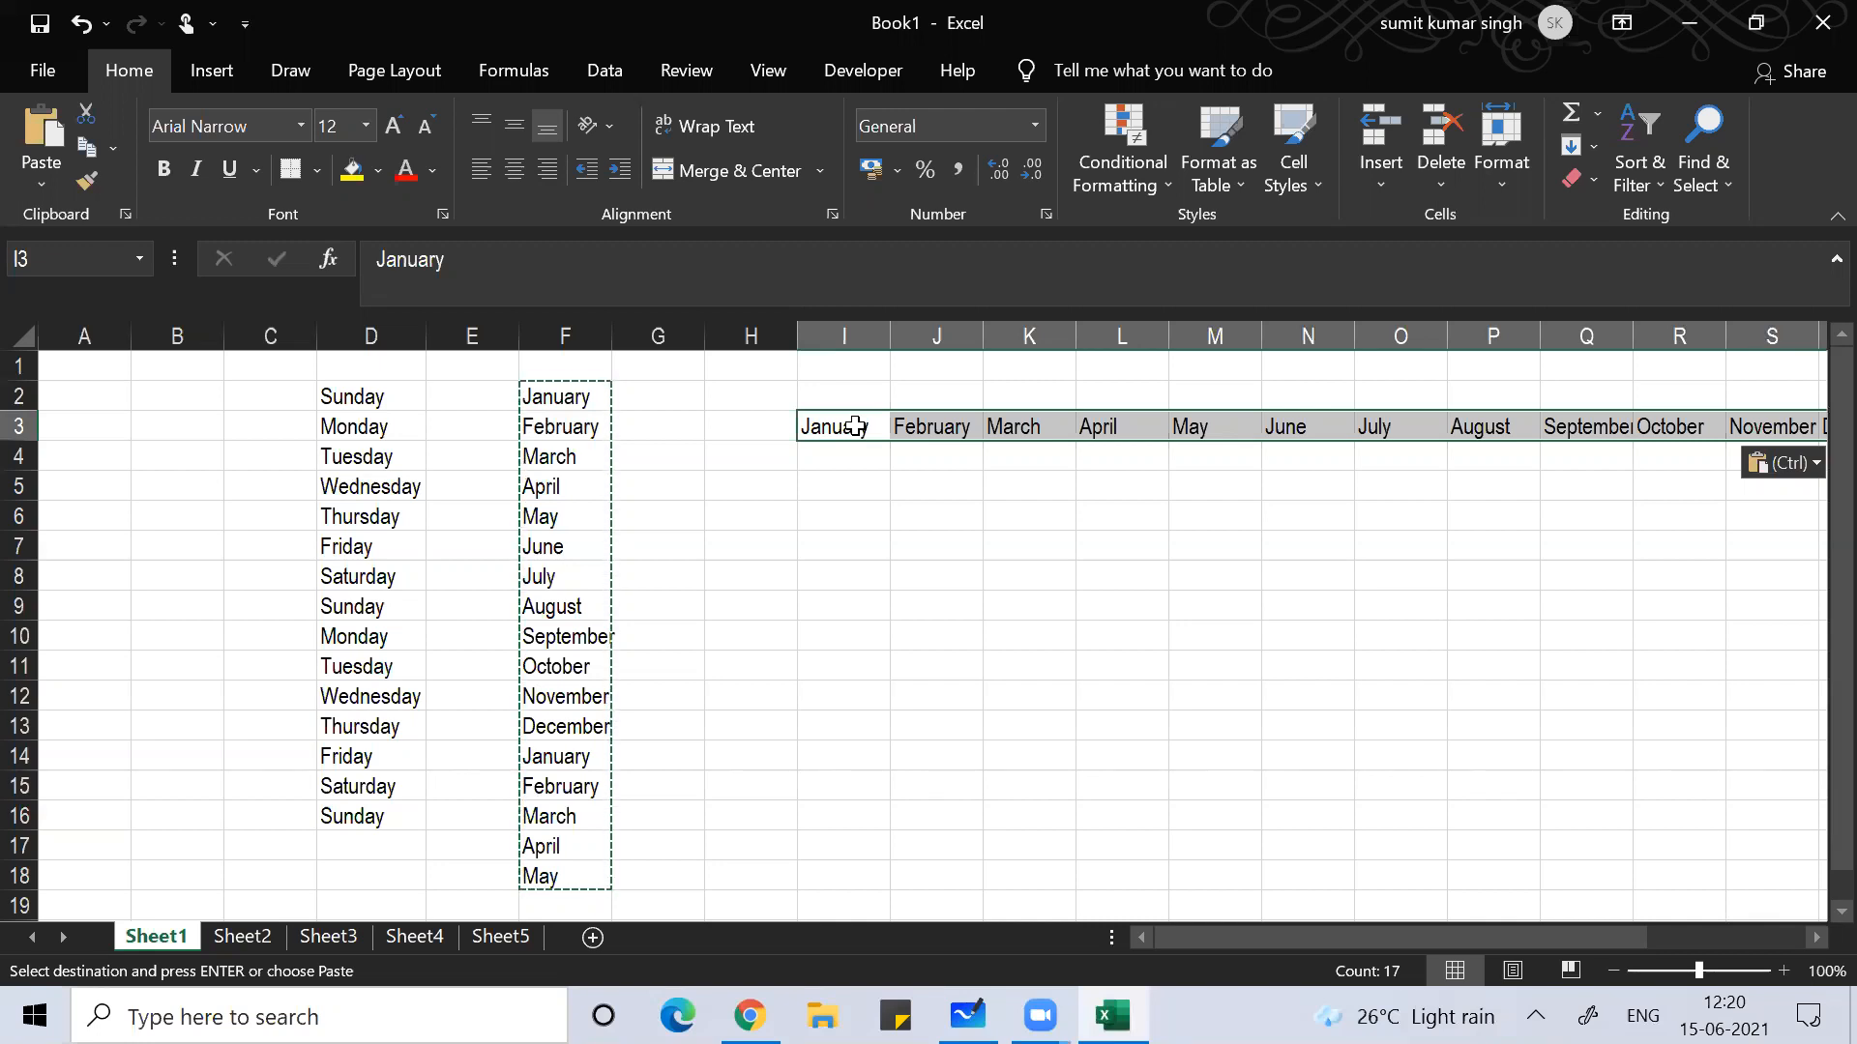
Step: Copy the month row and transpose-paste it down column I from I6
key(ctrl+c)
click(833, 507)
key(ctrl+alt+v)
key(e)
key(Return)
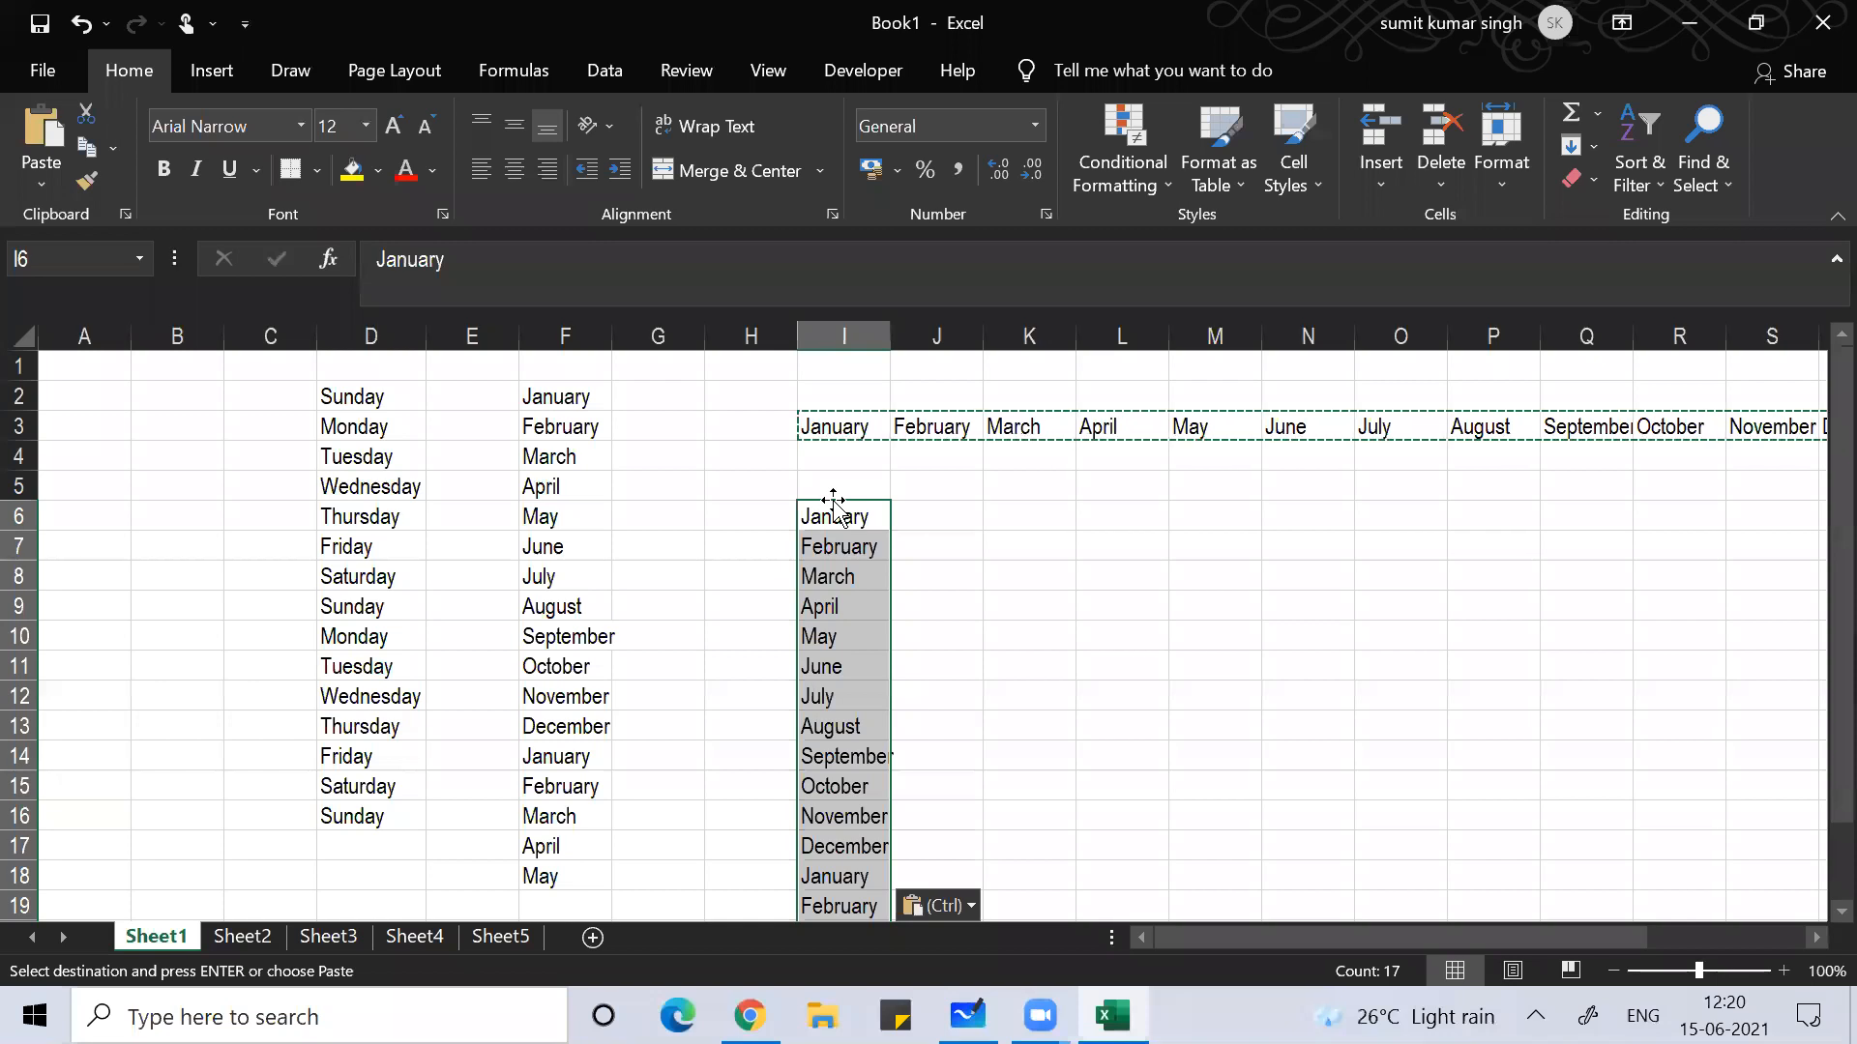
Step: Copy the column I months and transpose-paste them across row 6 from L6 via Paste Special
key(ctrl+c)
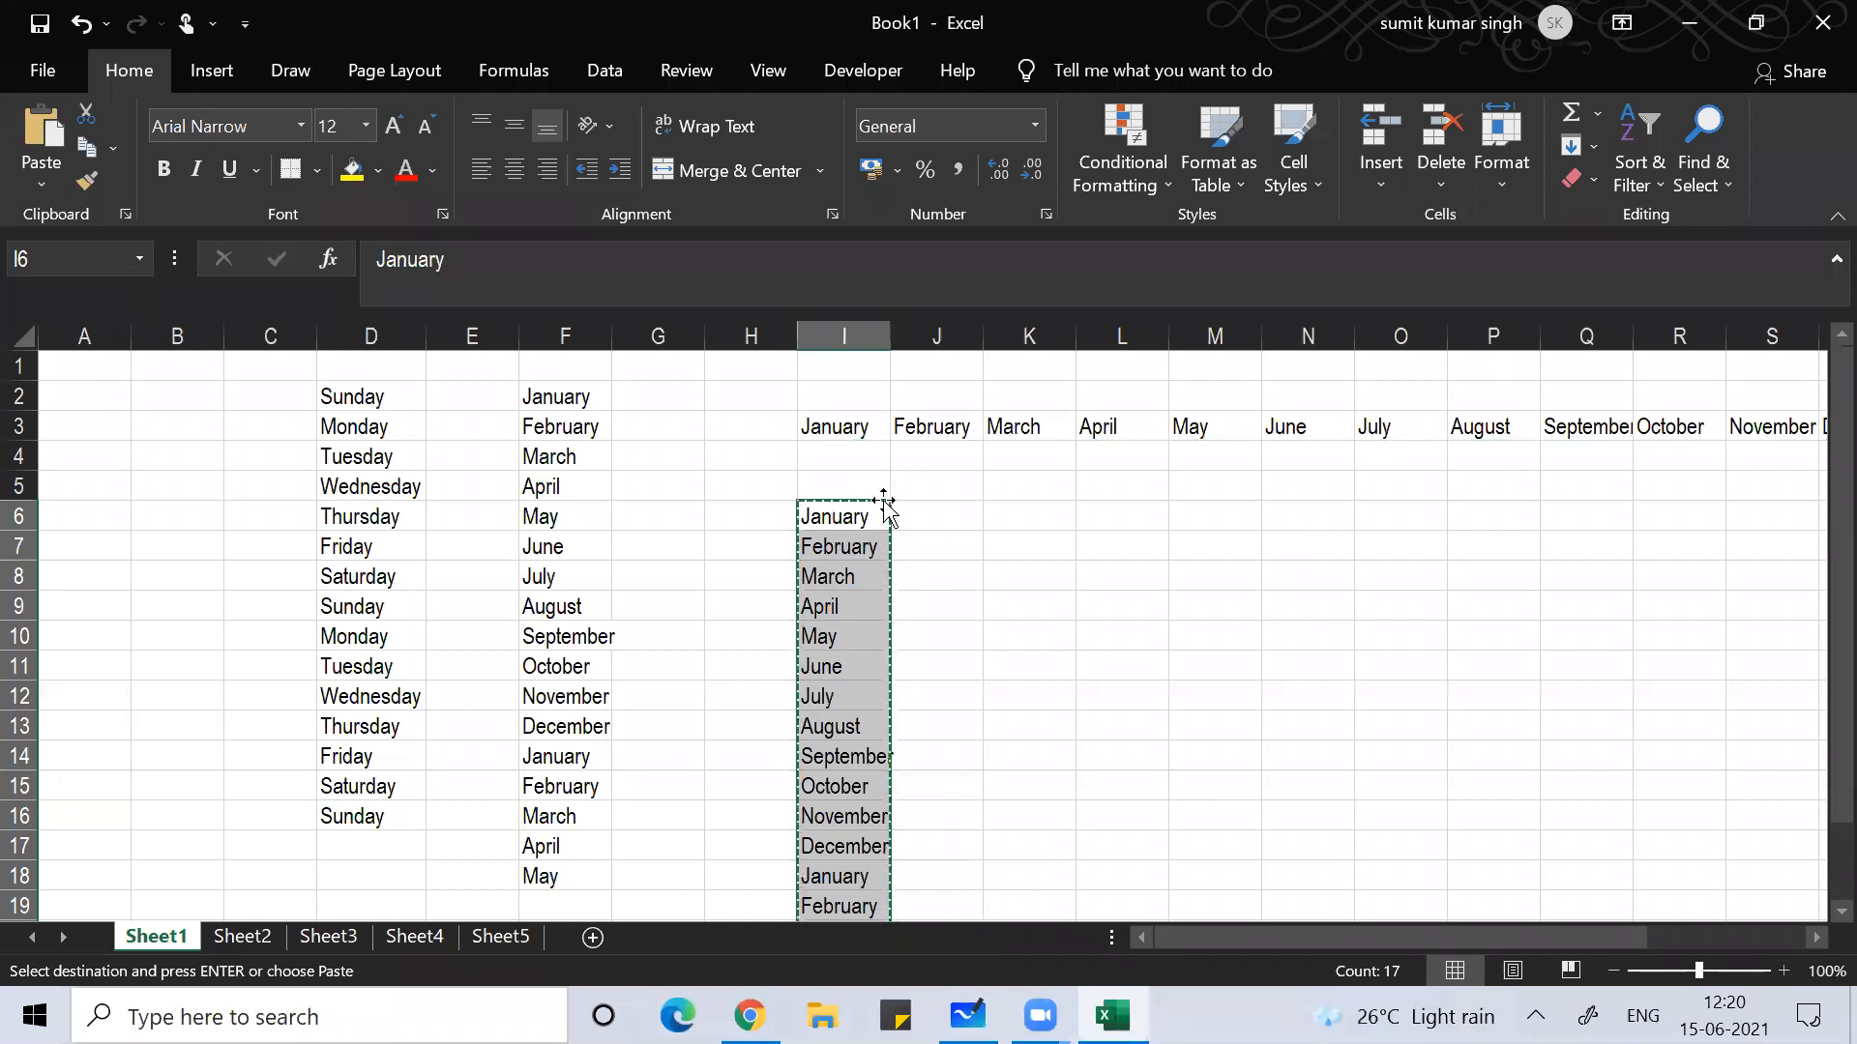
click(1091, 507)
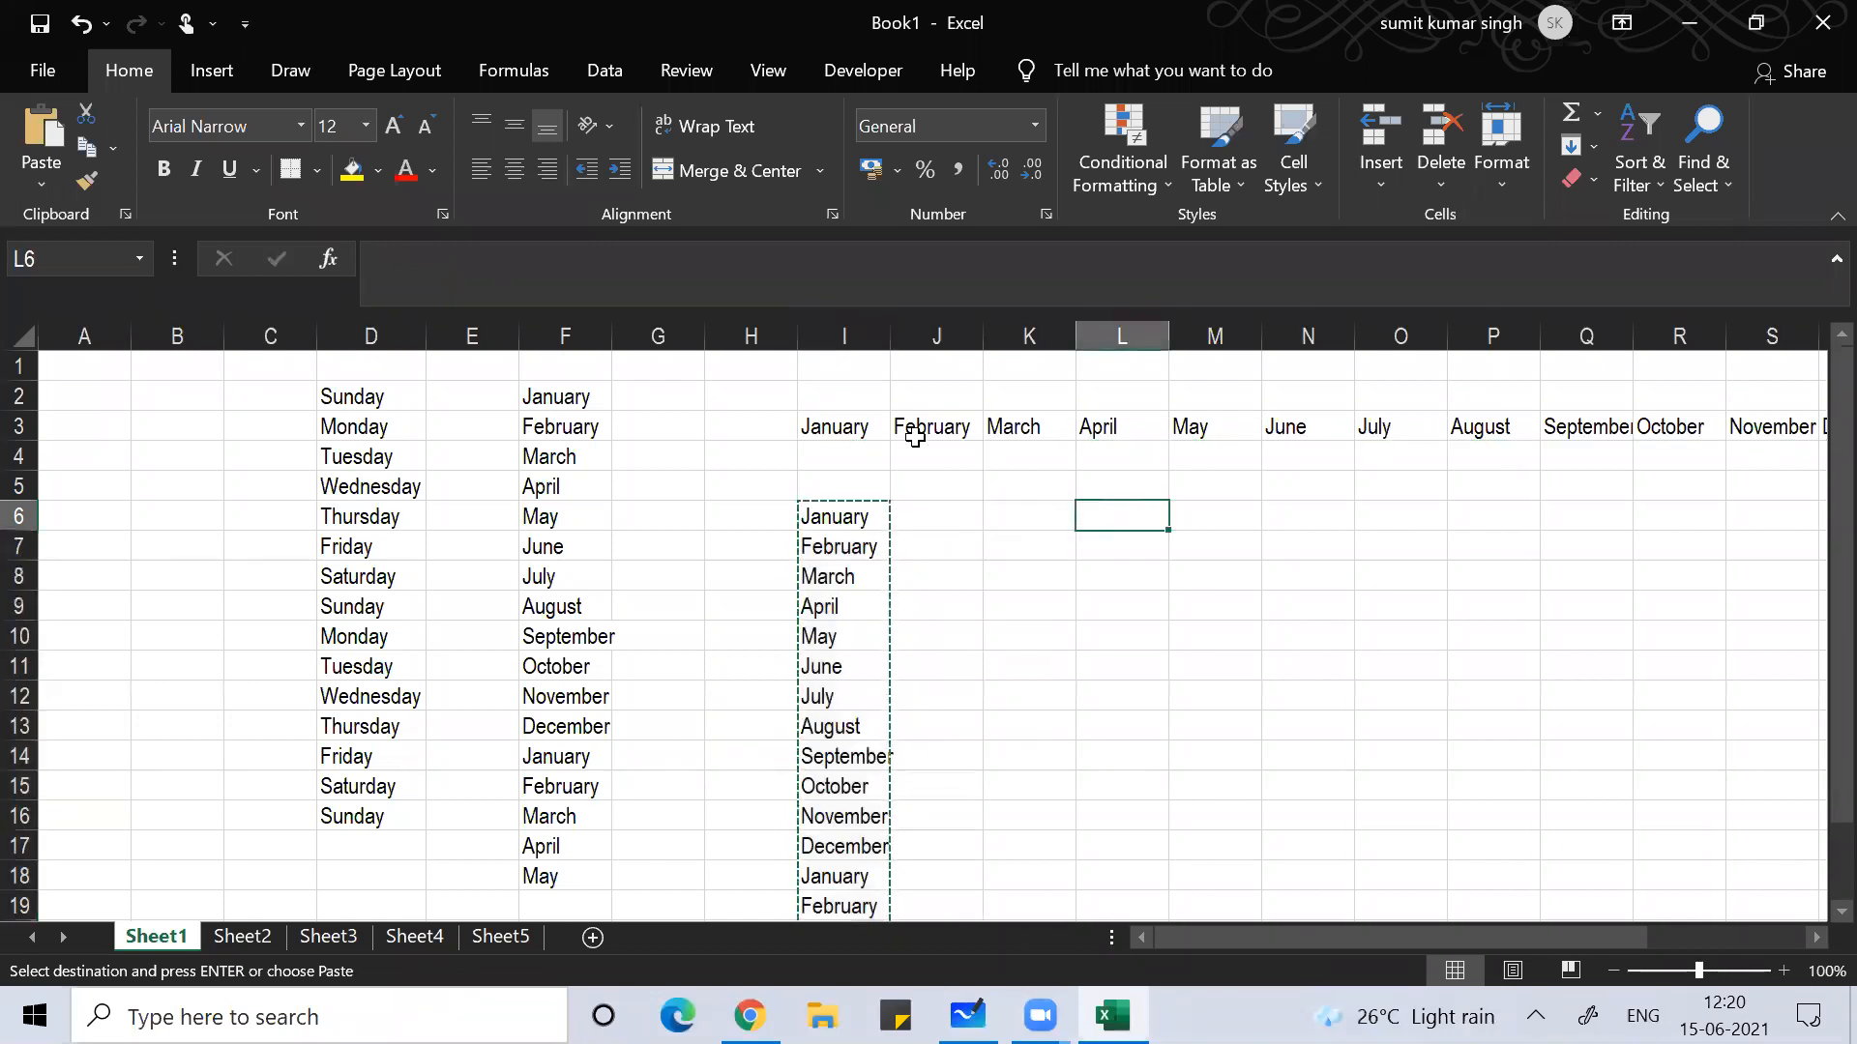
click(37, 188)
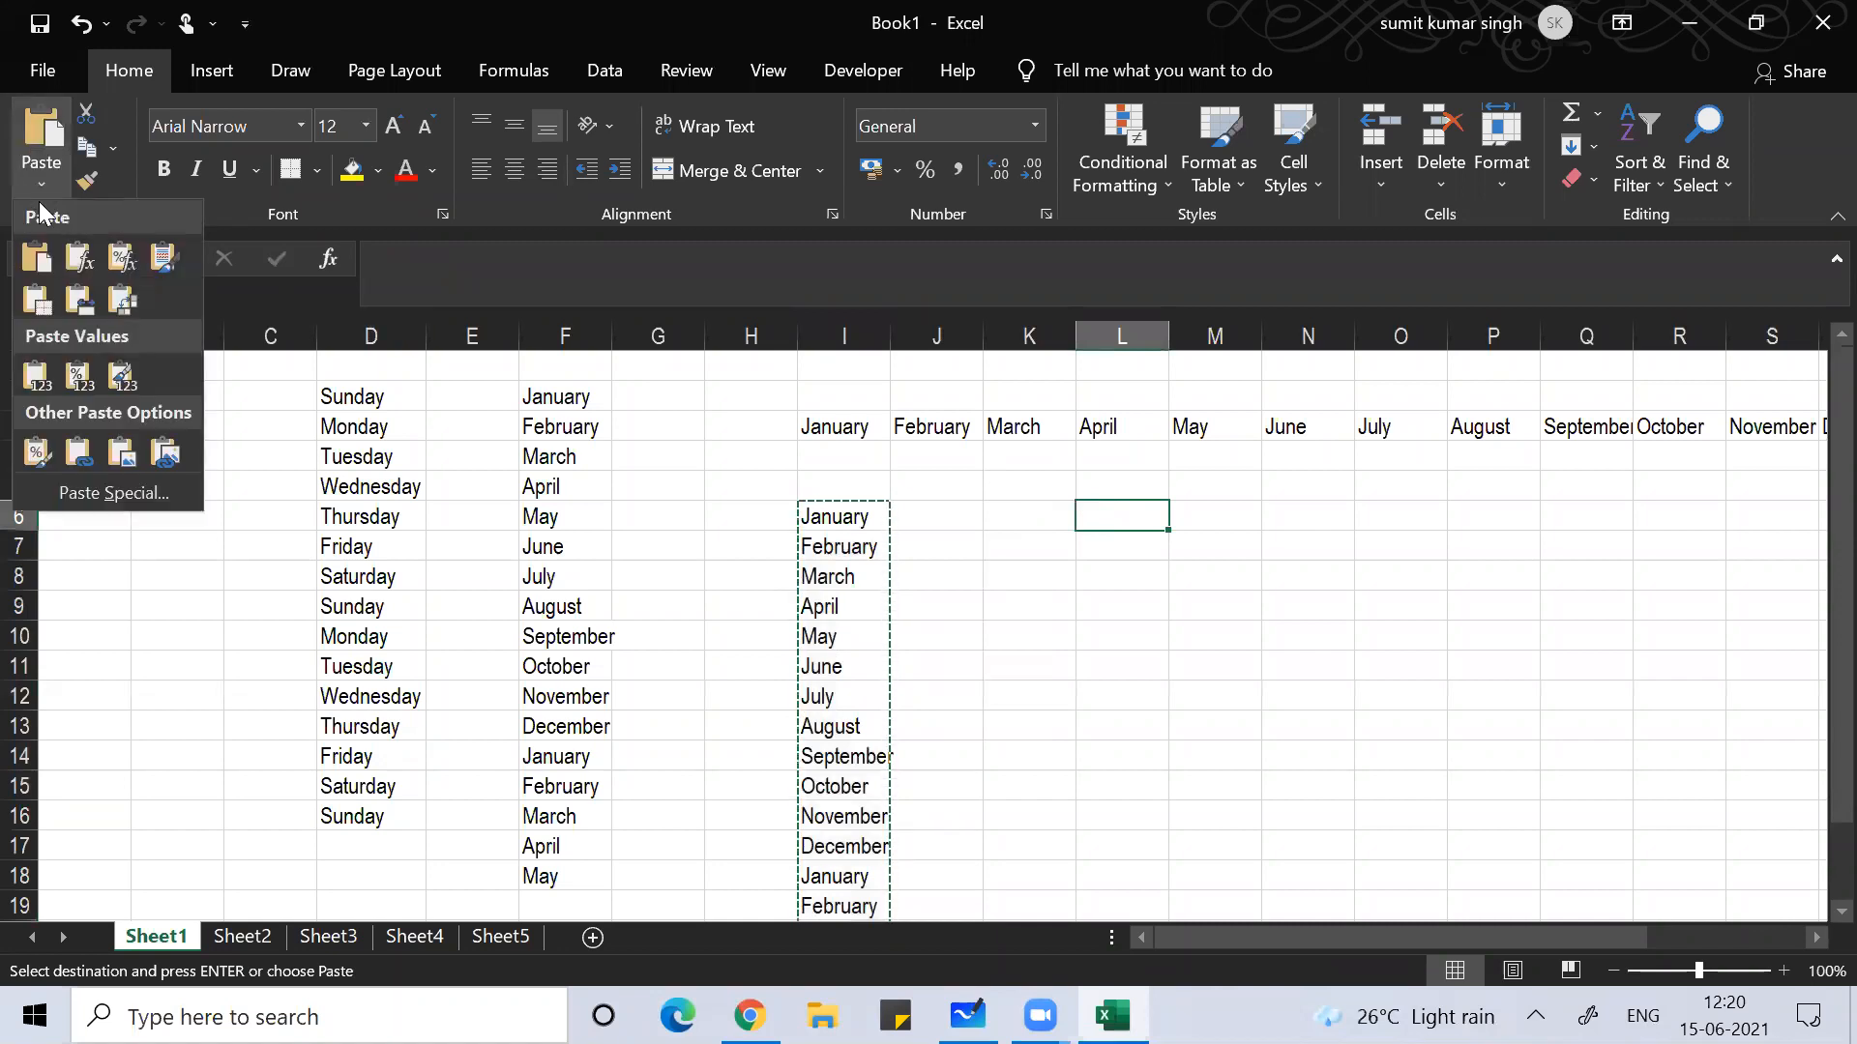
click(127, 493)
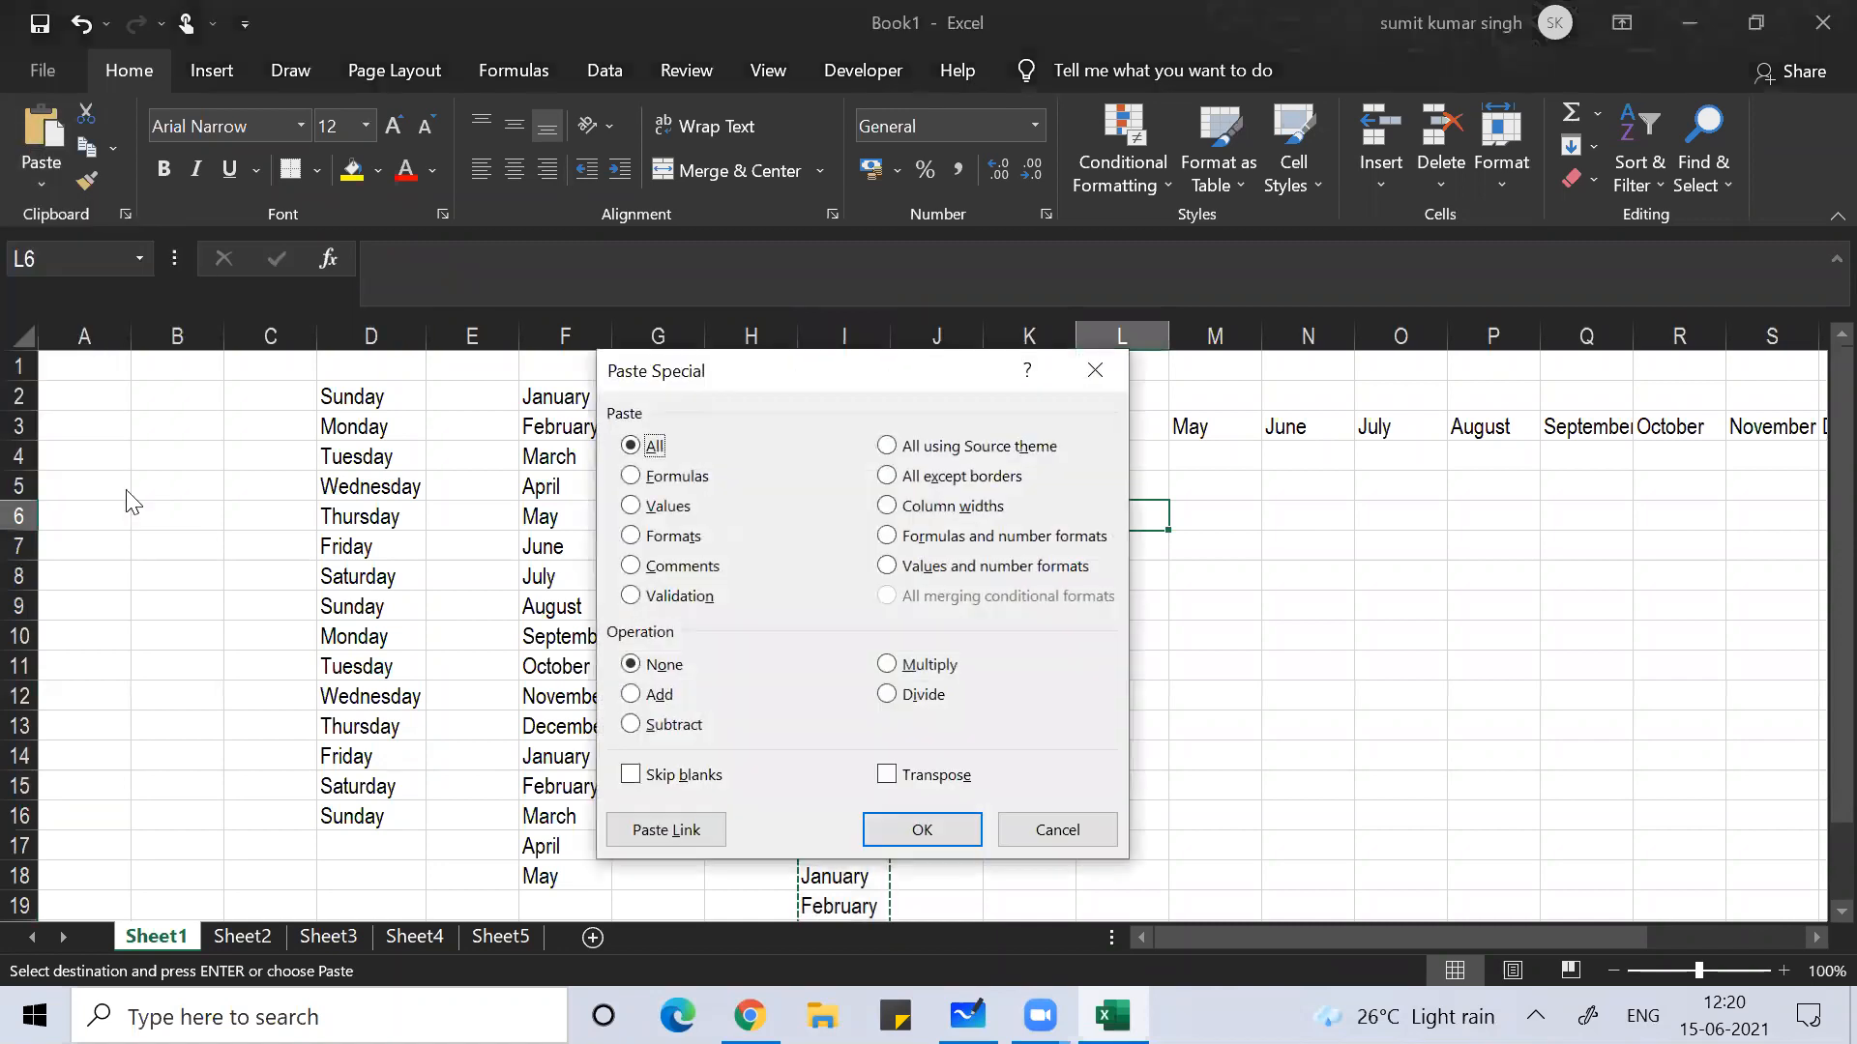
click(887, 778)
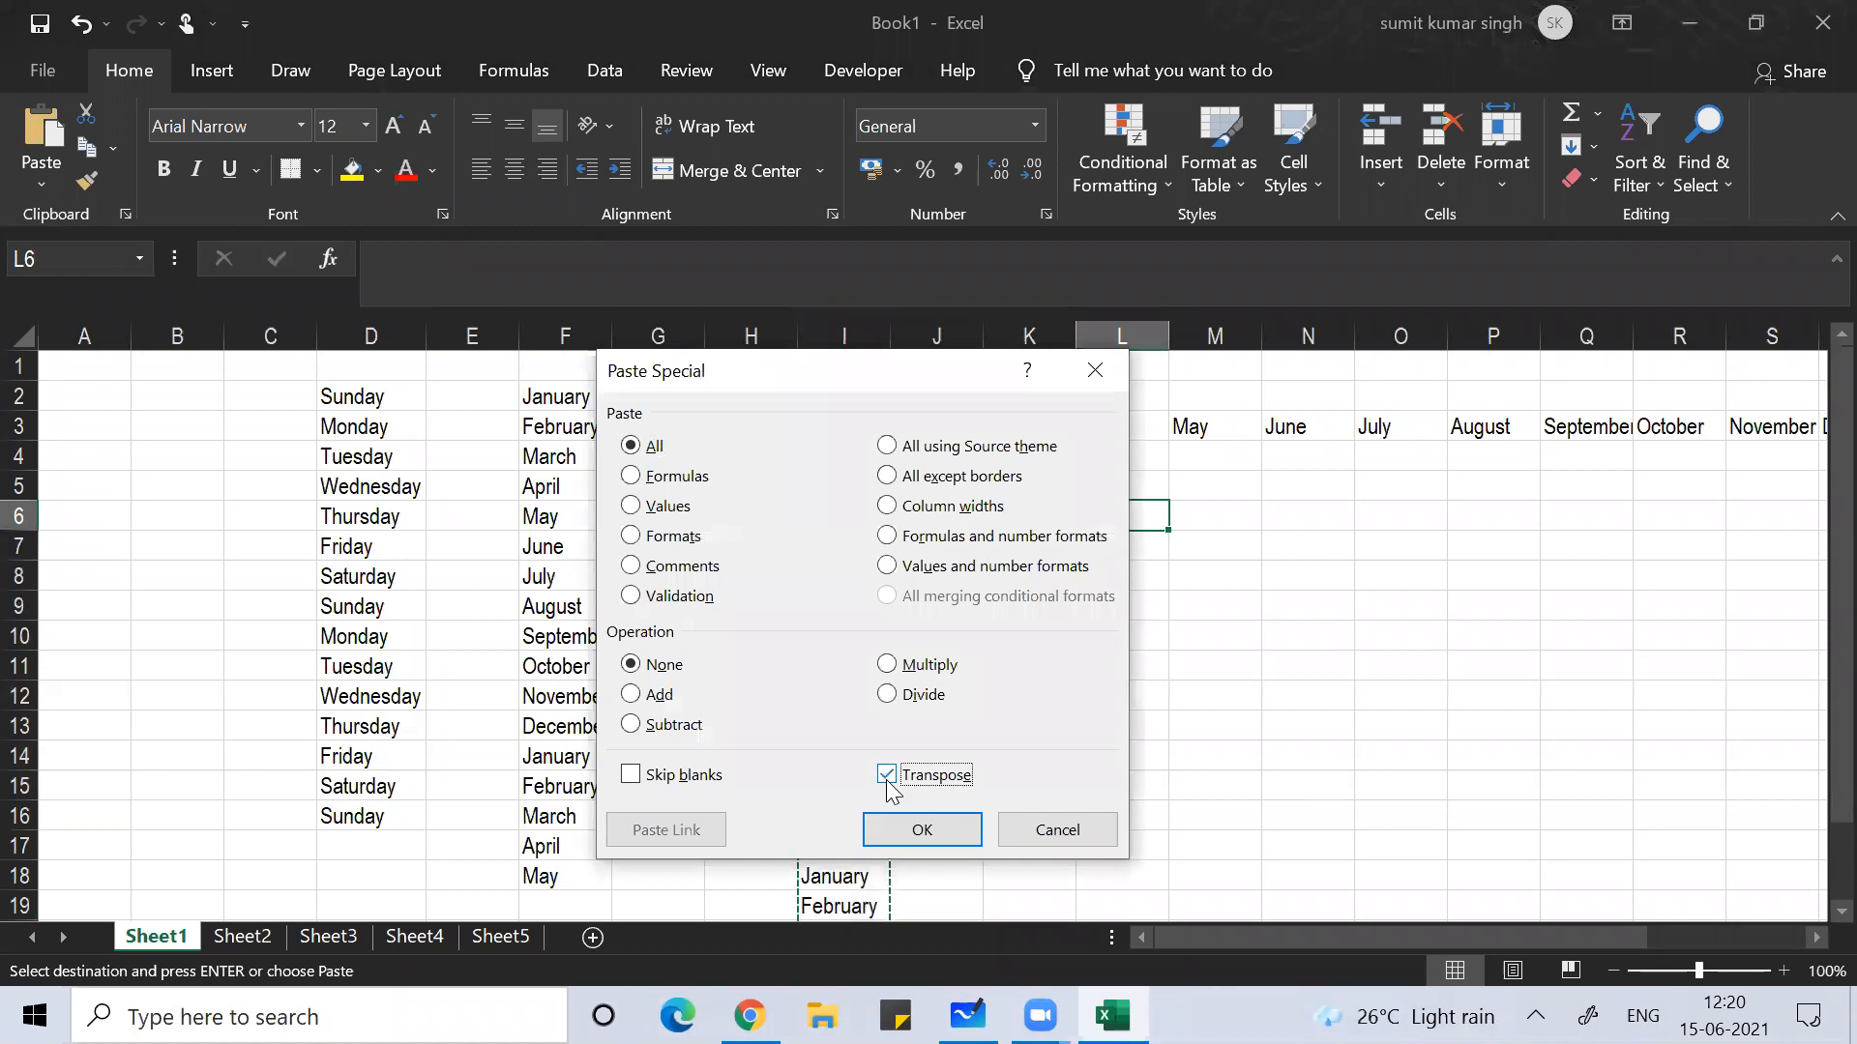
click(897, 829)
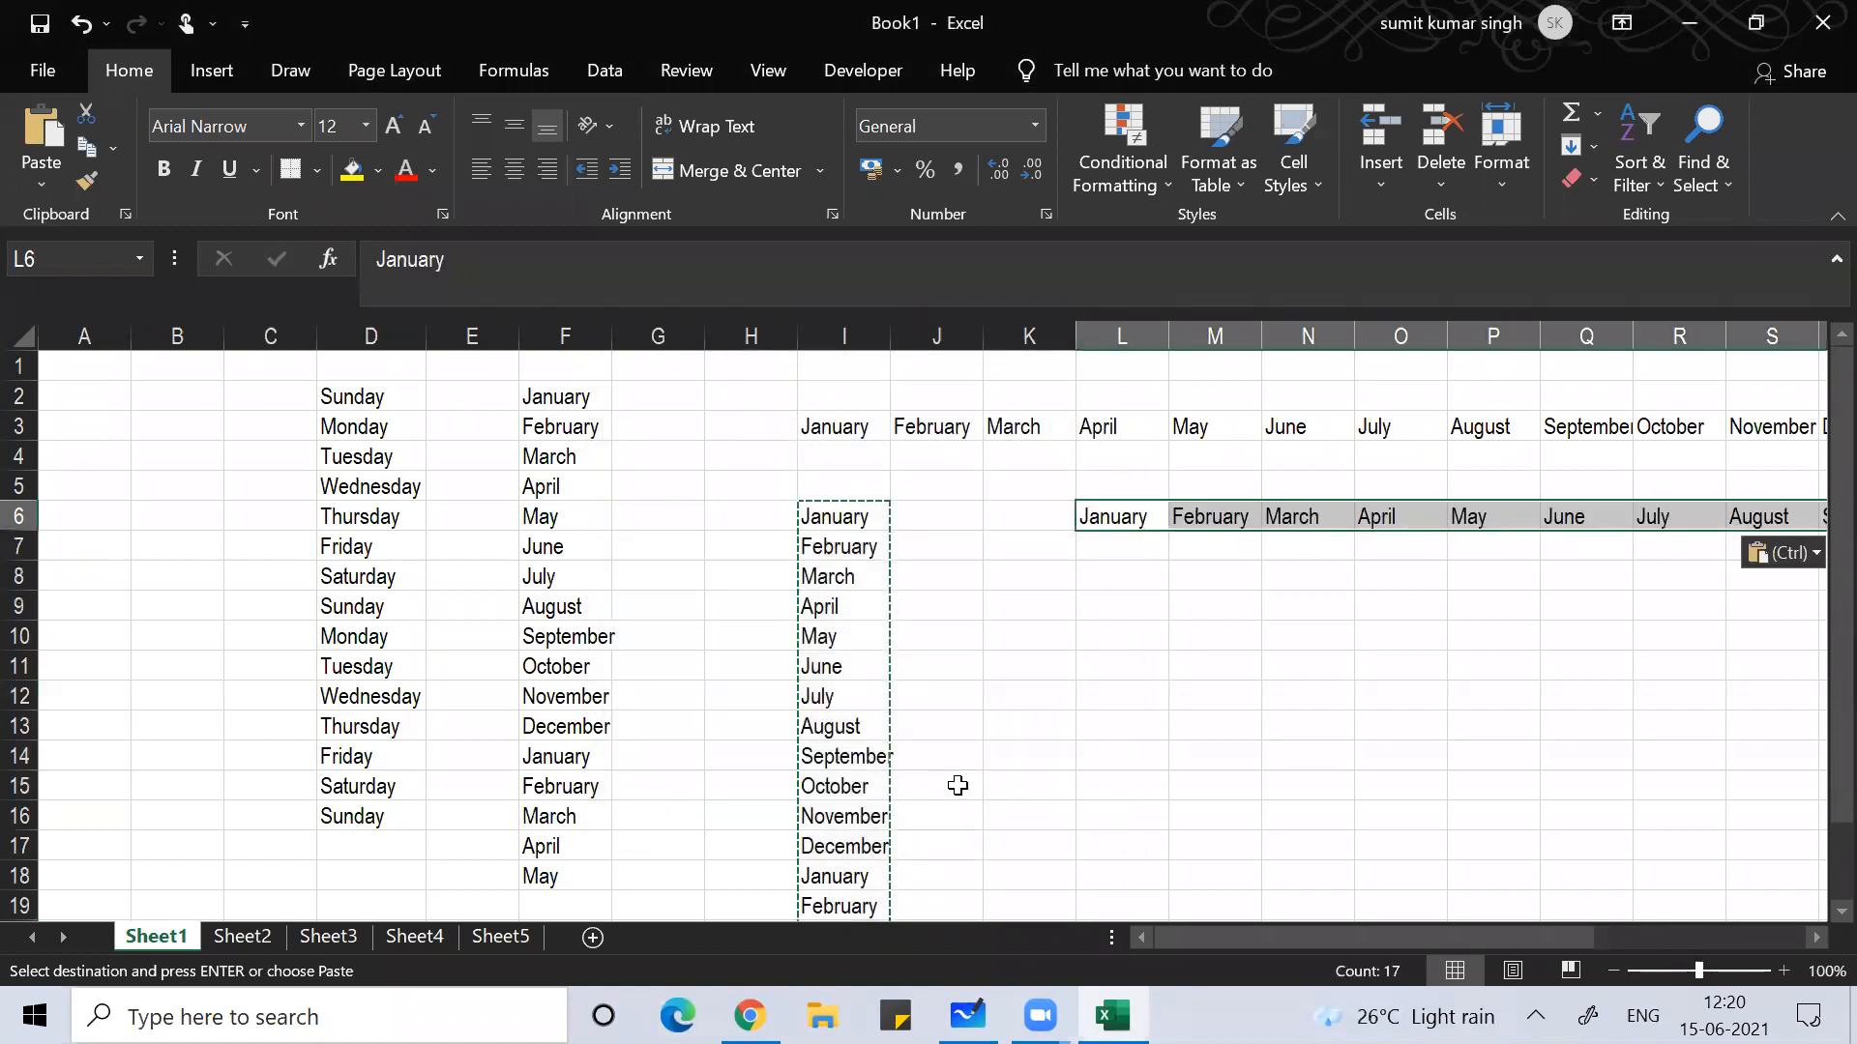
click(1108, 673)
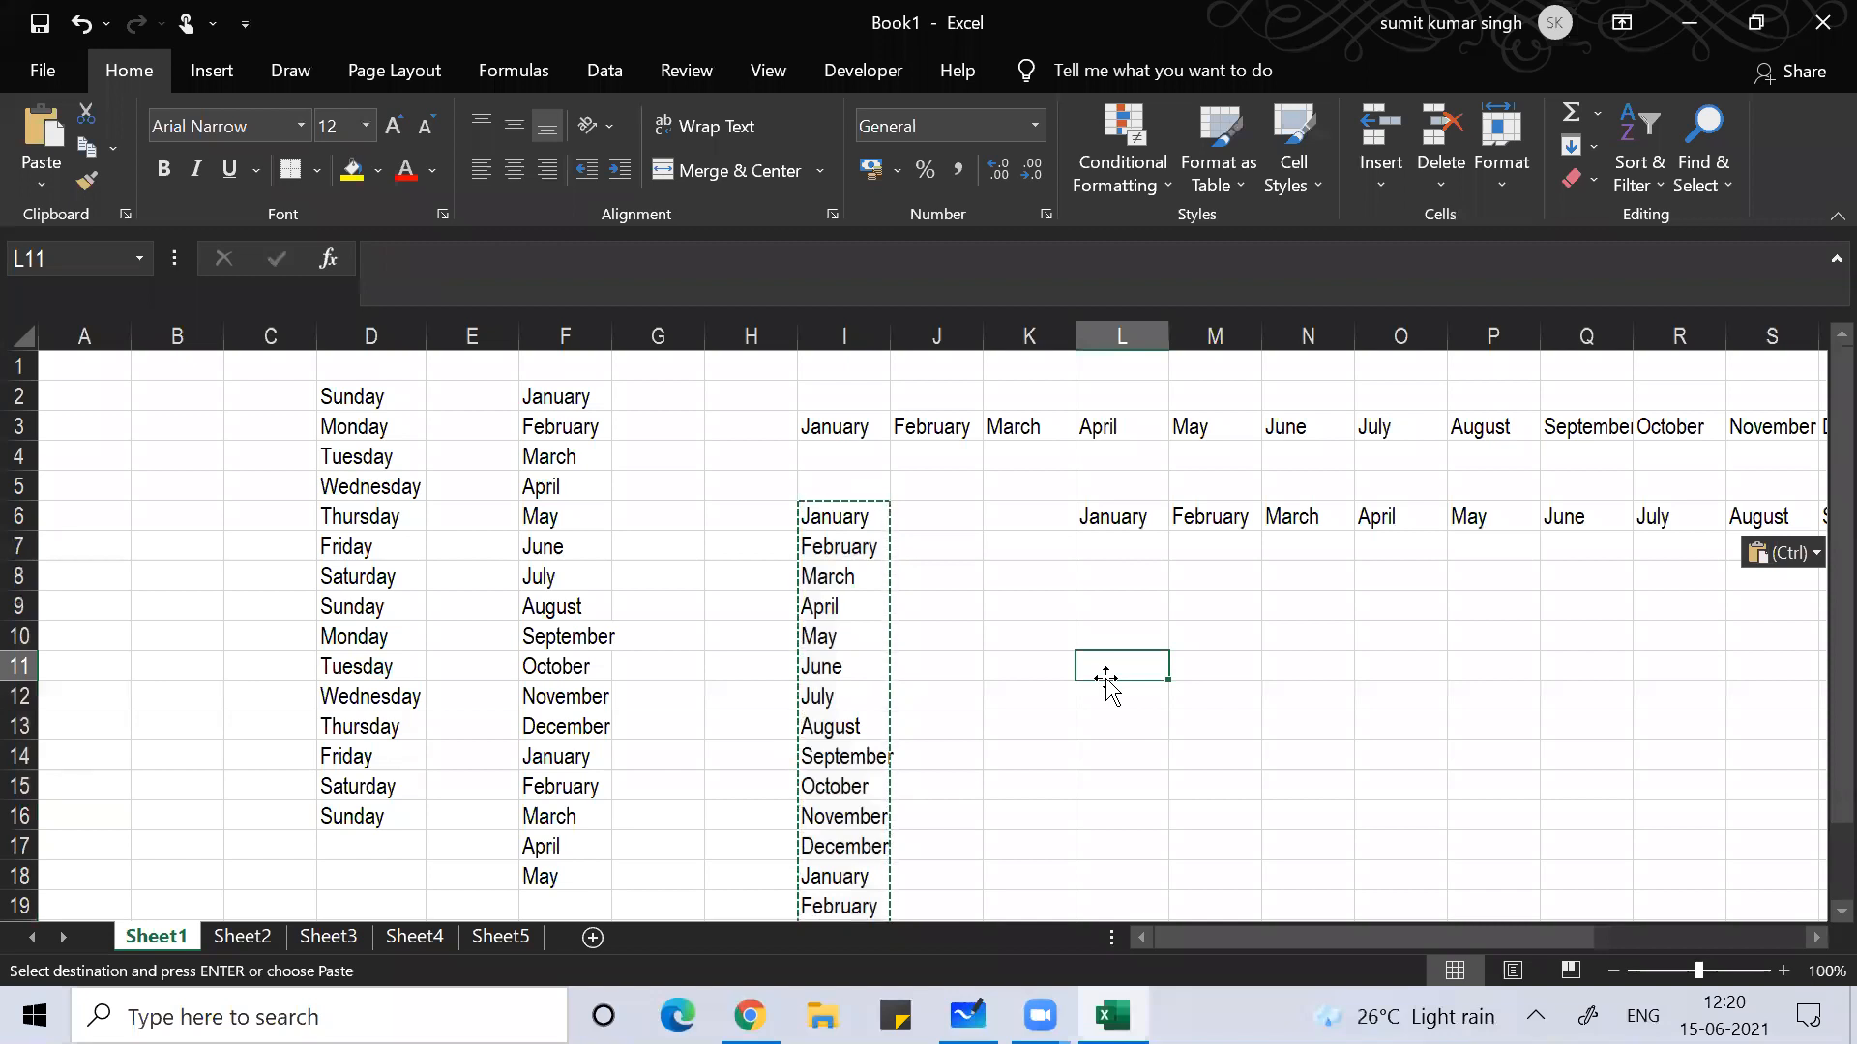
key(Left)
key(Left)
key(Left)
key(Left)
key(Left)
key(Left)
key(Left)
key(Left)
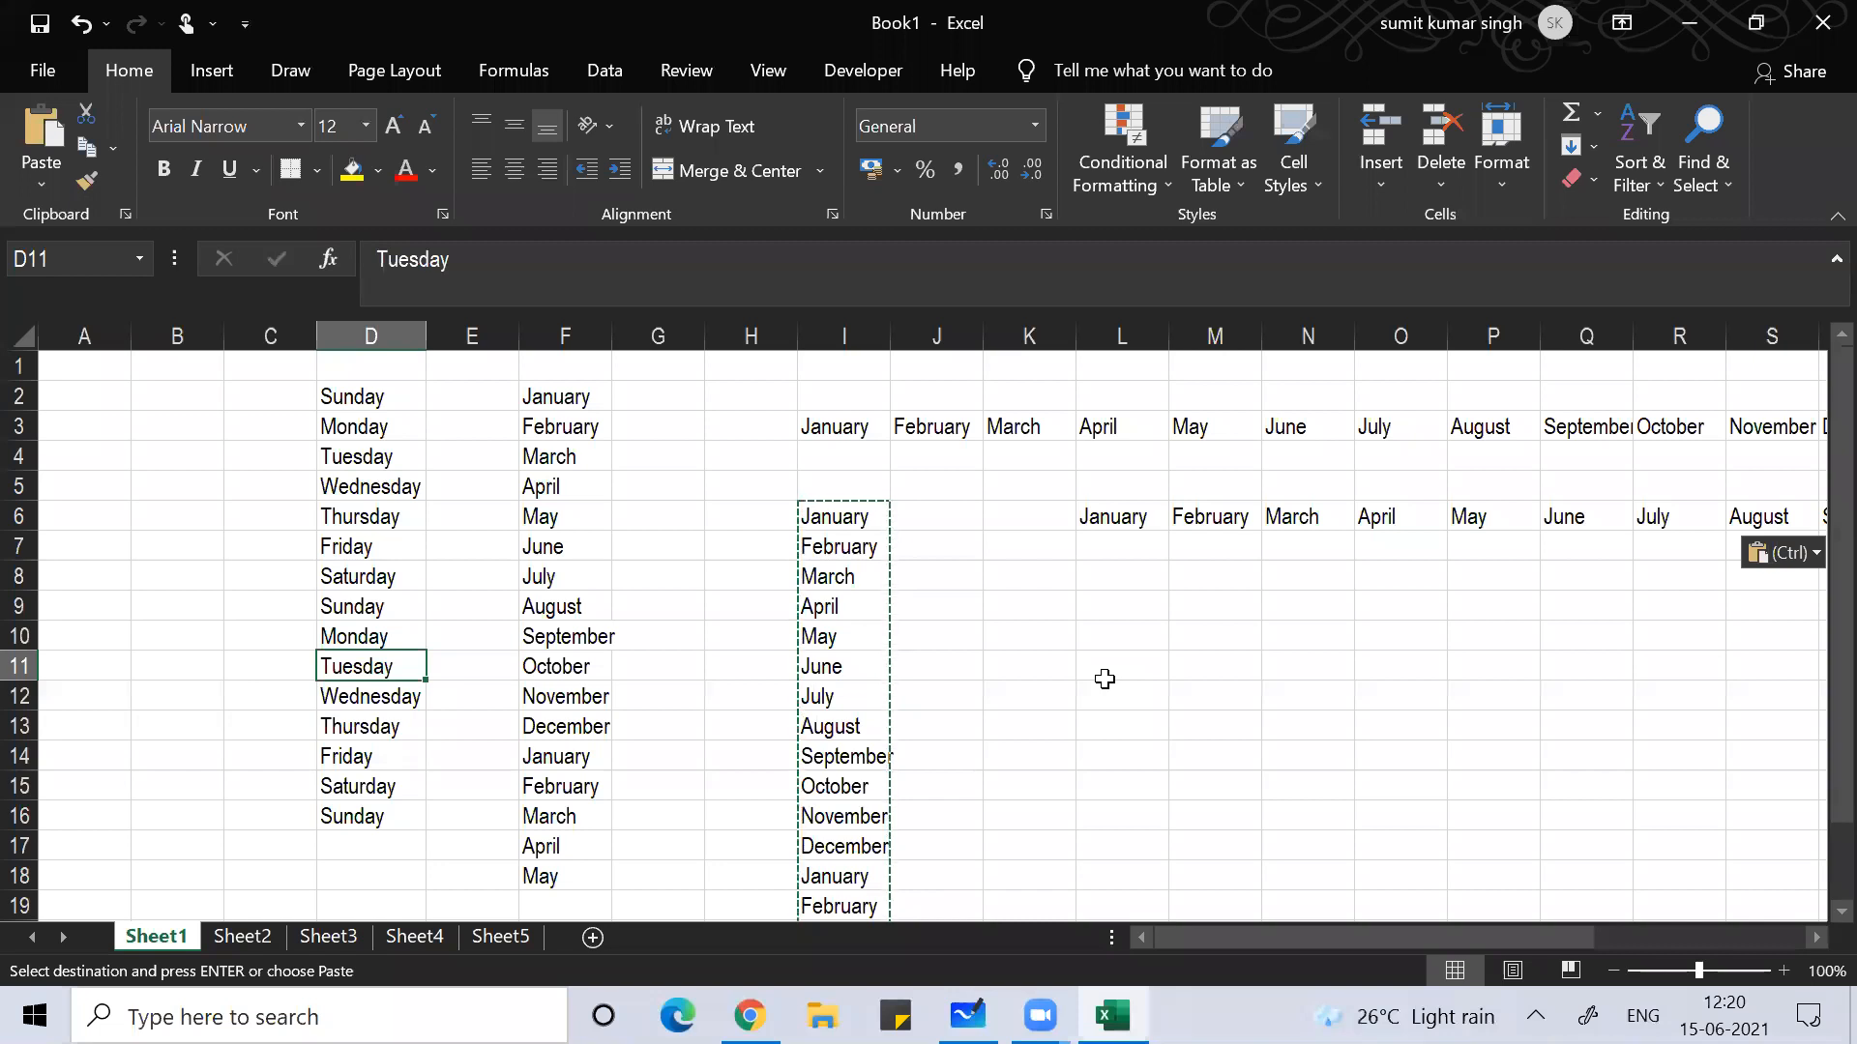
key(Up)
key(Up)
key(Up)
key(Up)
key(Up)
key(Up)
key(Up)
key(Up)
key(Up)
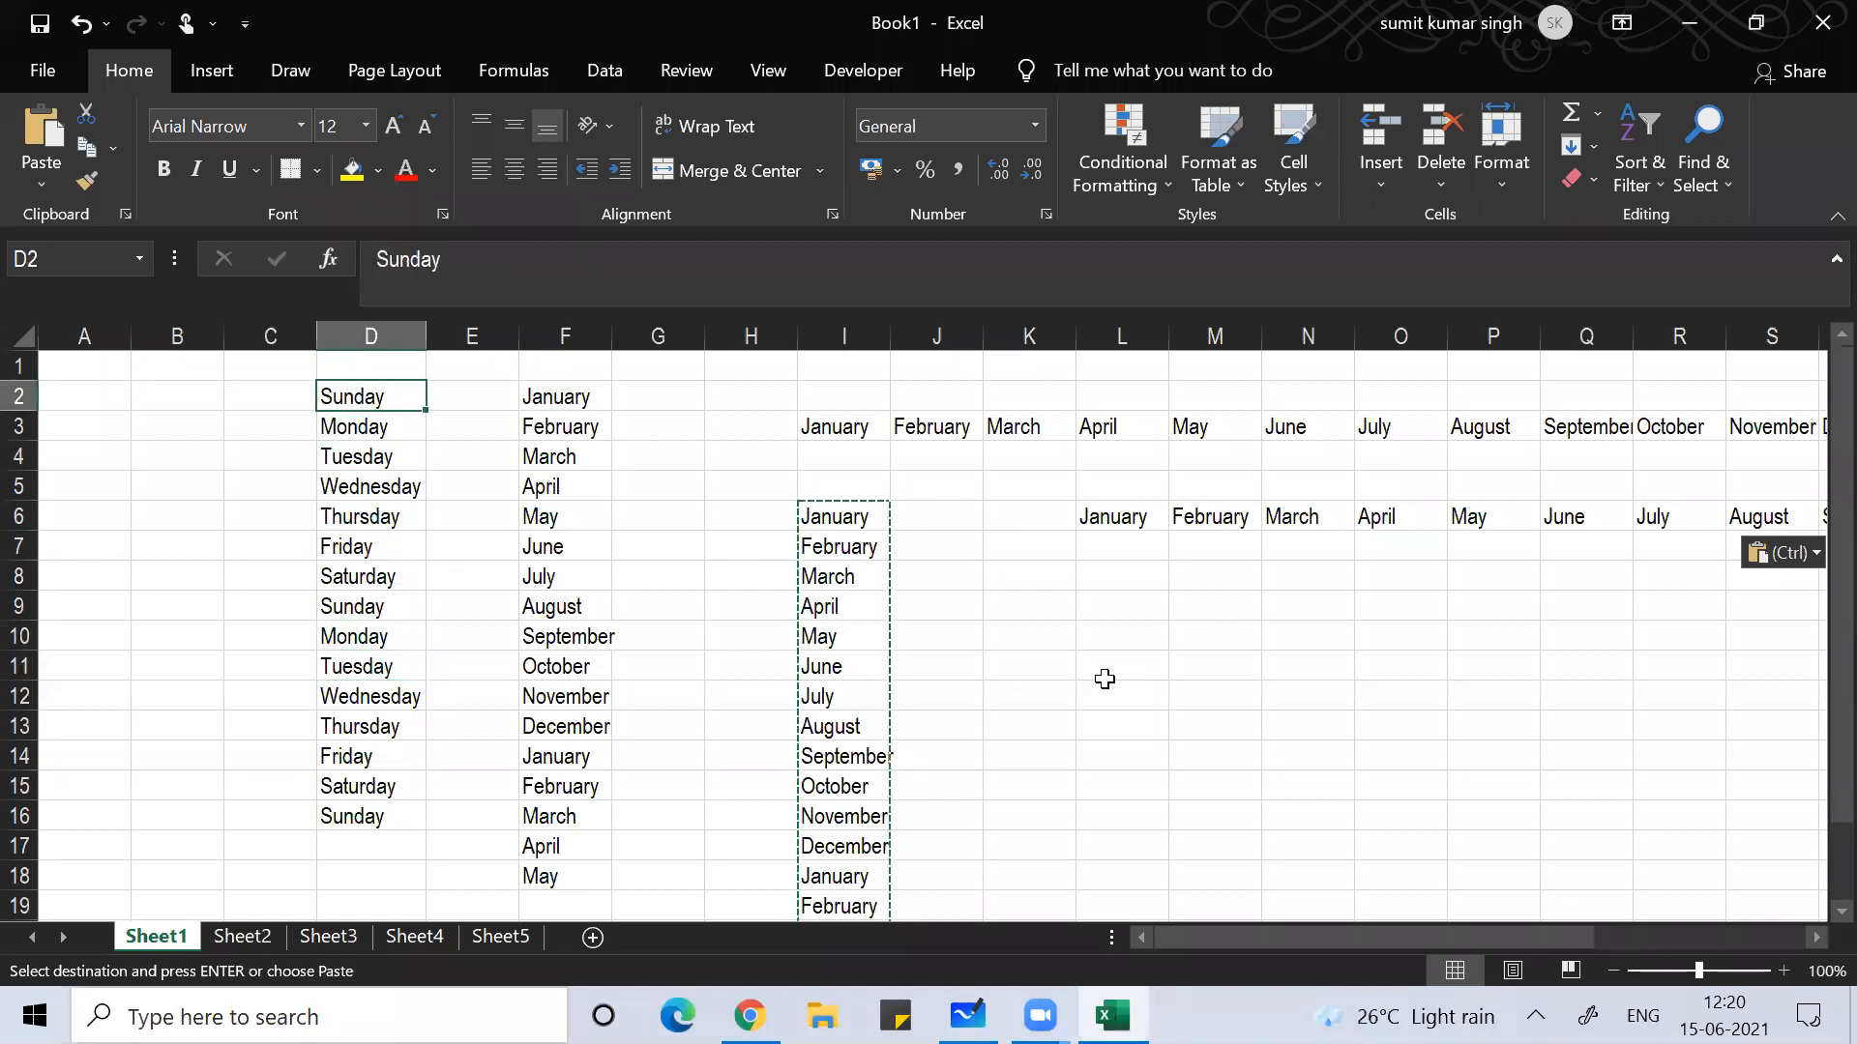
Step: Apply All Borders to the weekday list D2:D16 using Alt, H, B, A
key(ctrl+shift+Down)
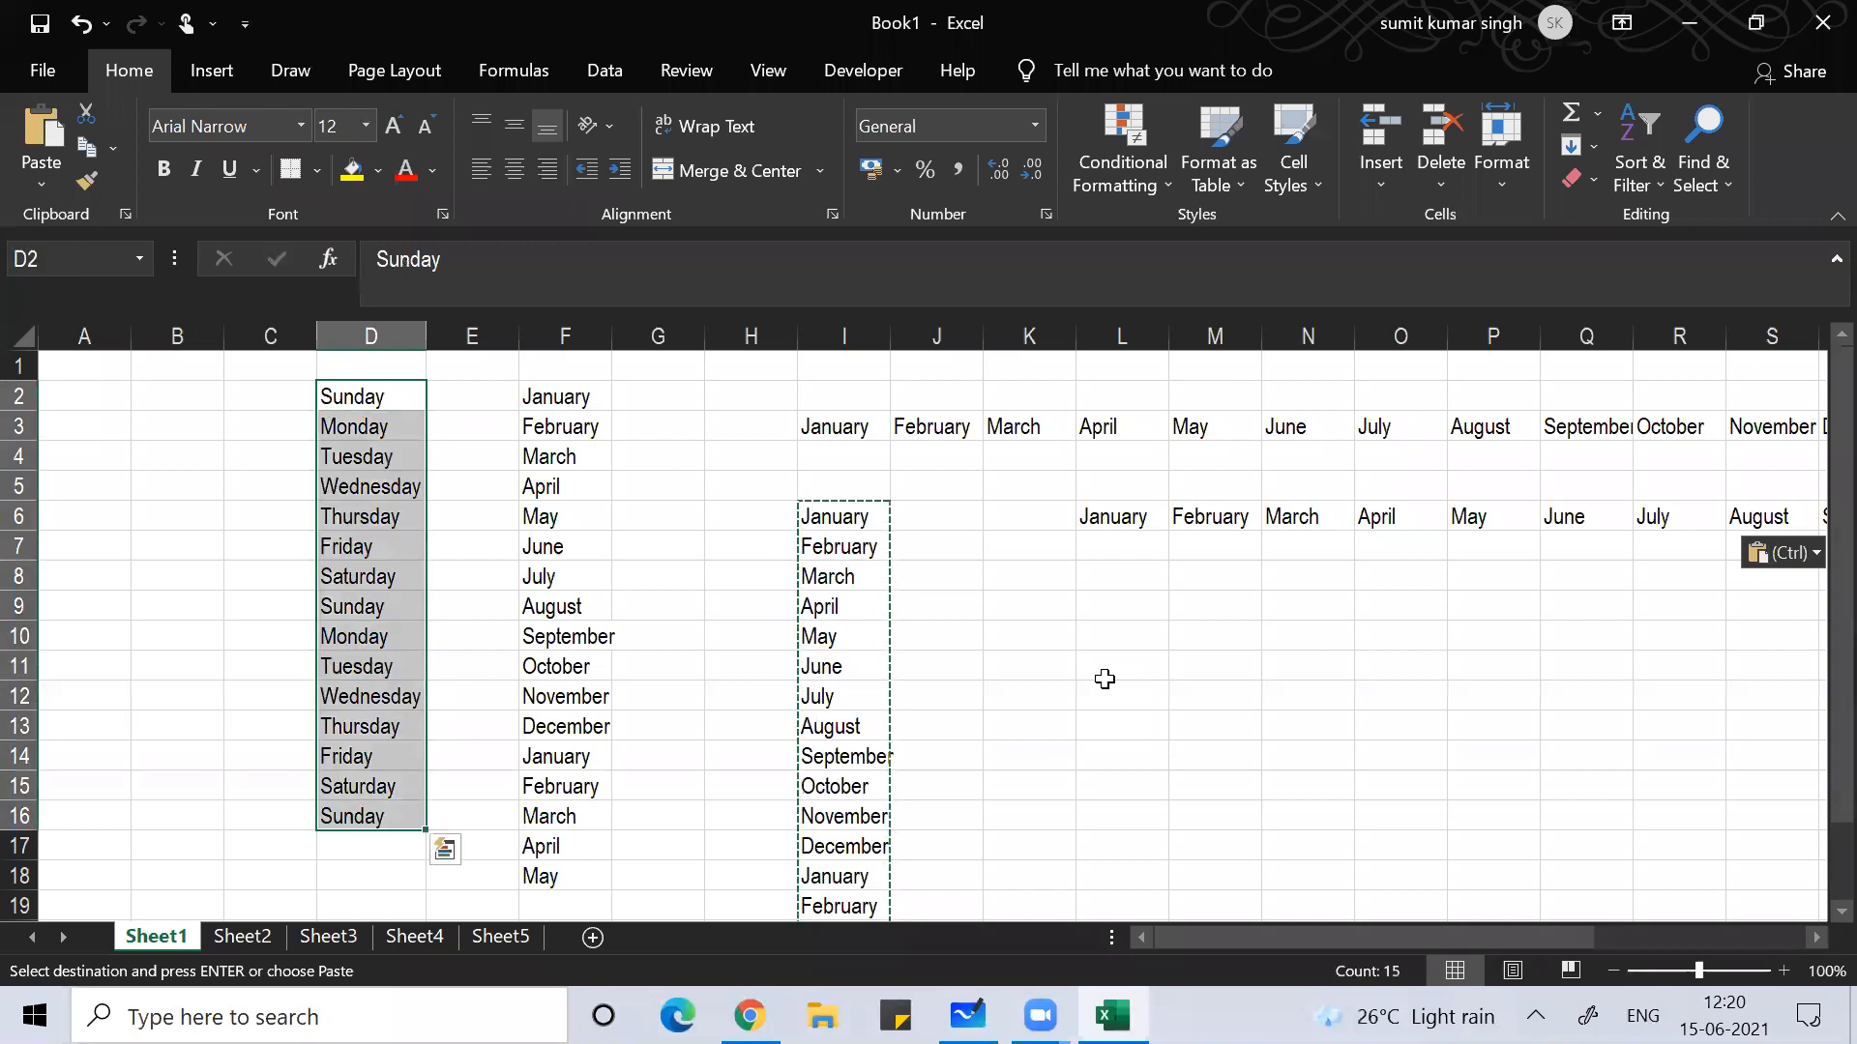
key(alt)
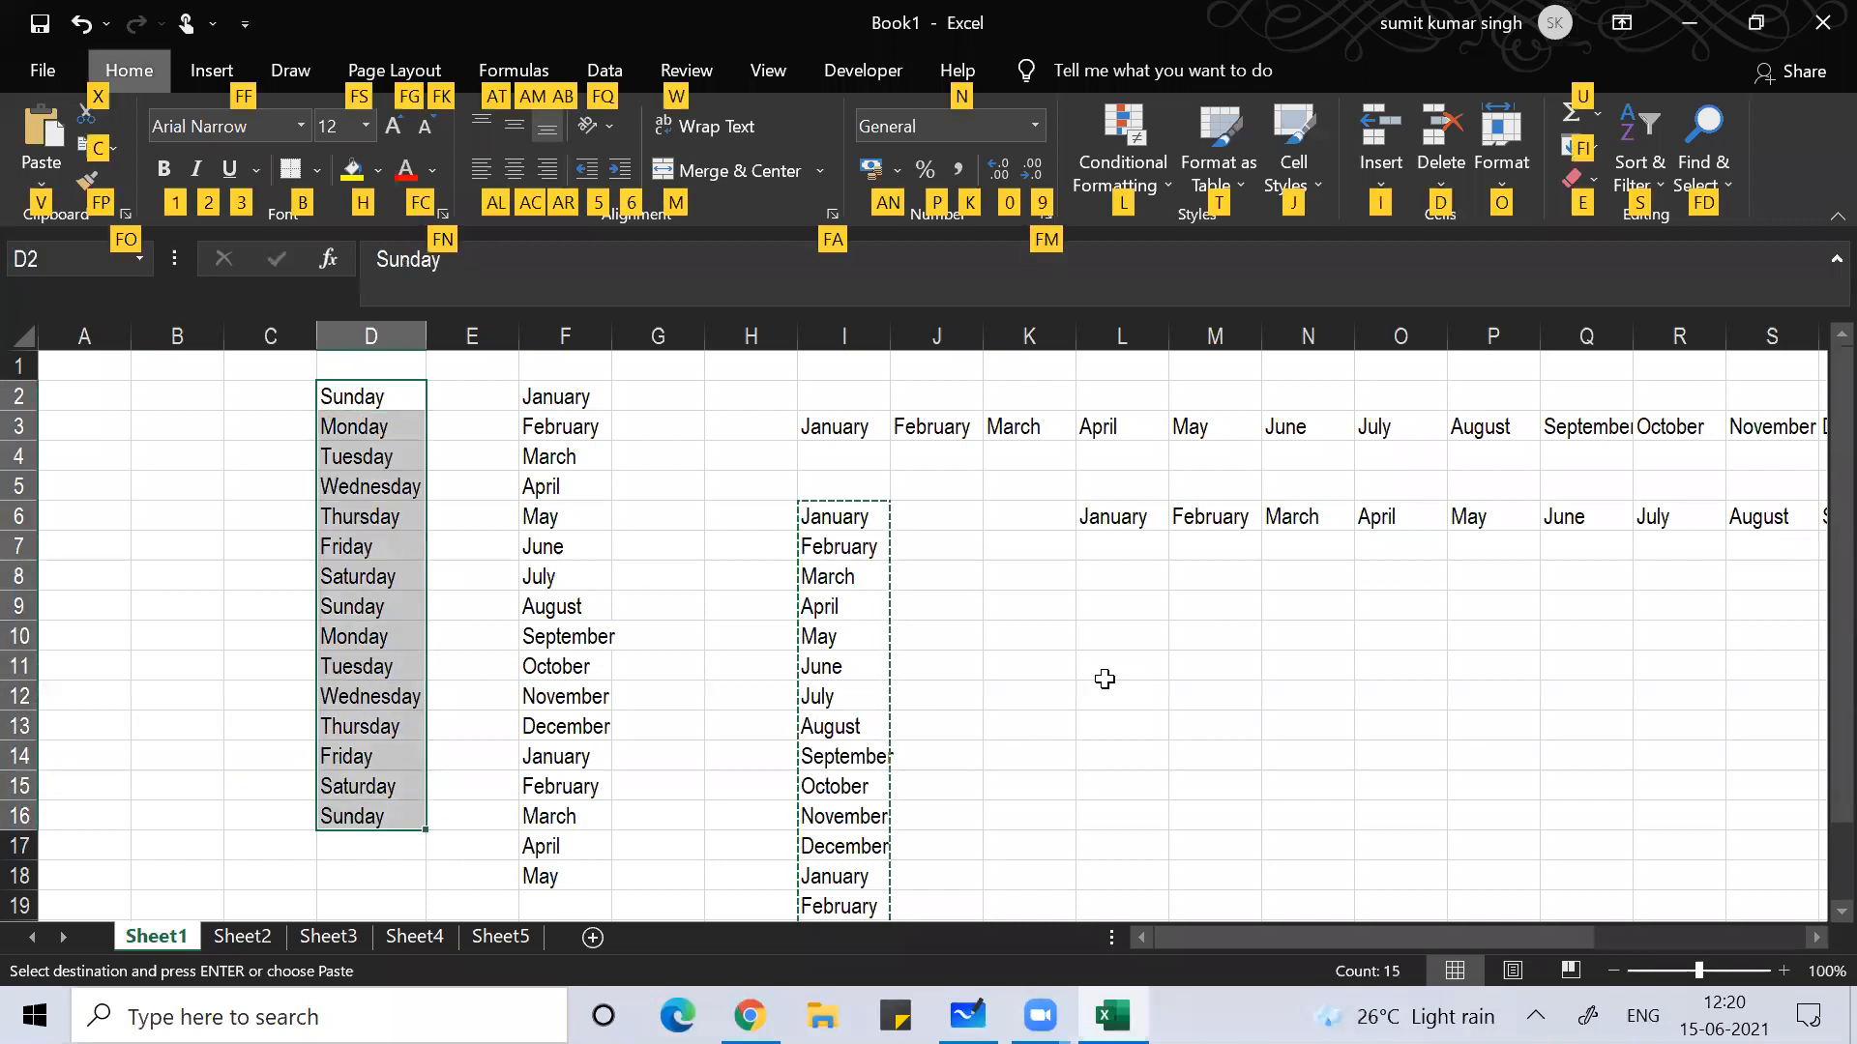
key(b)
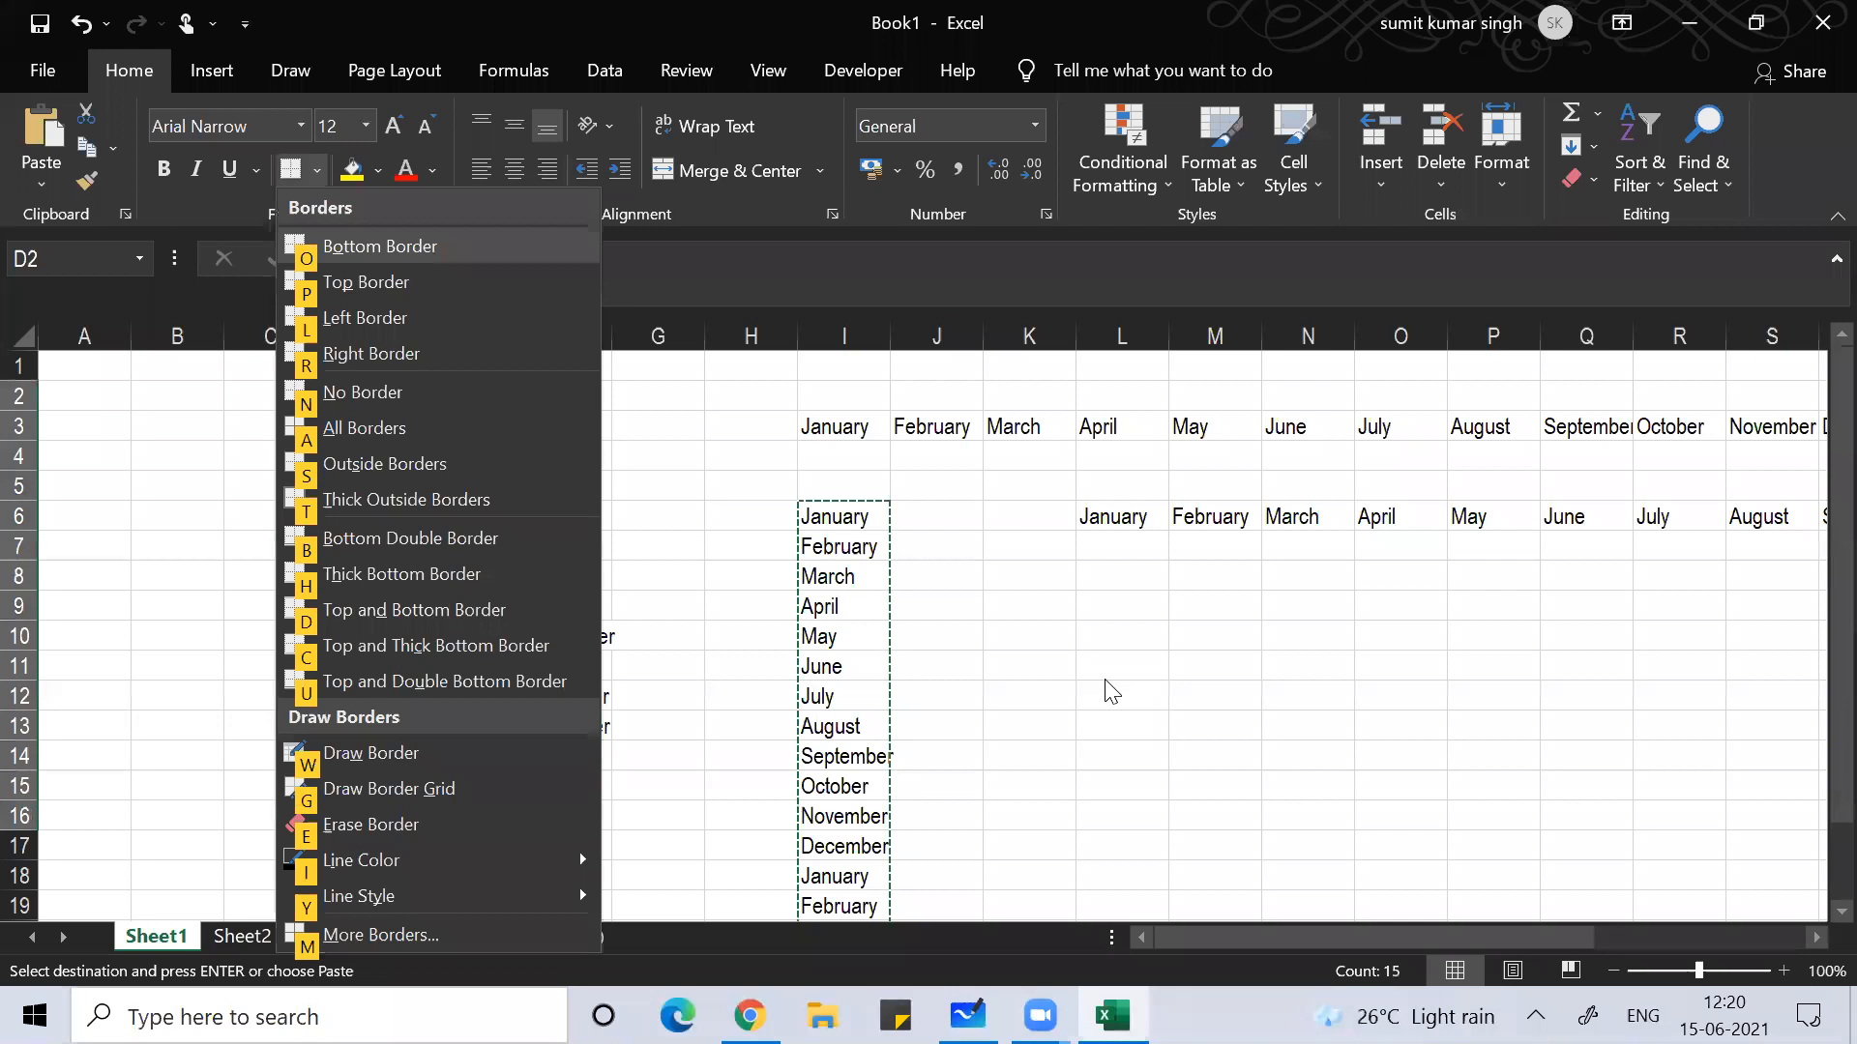
key(a)
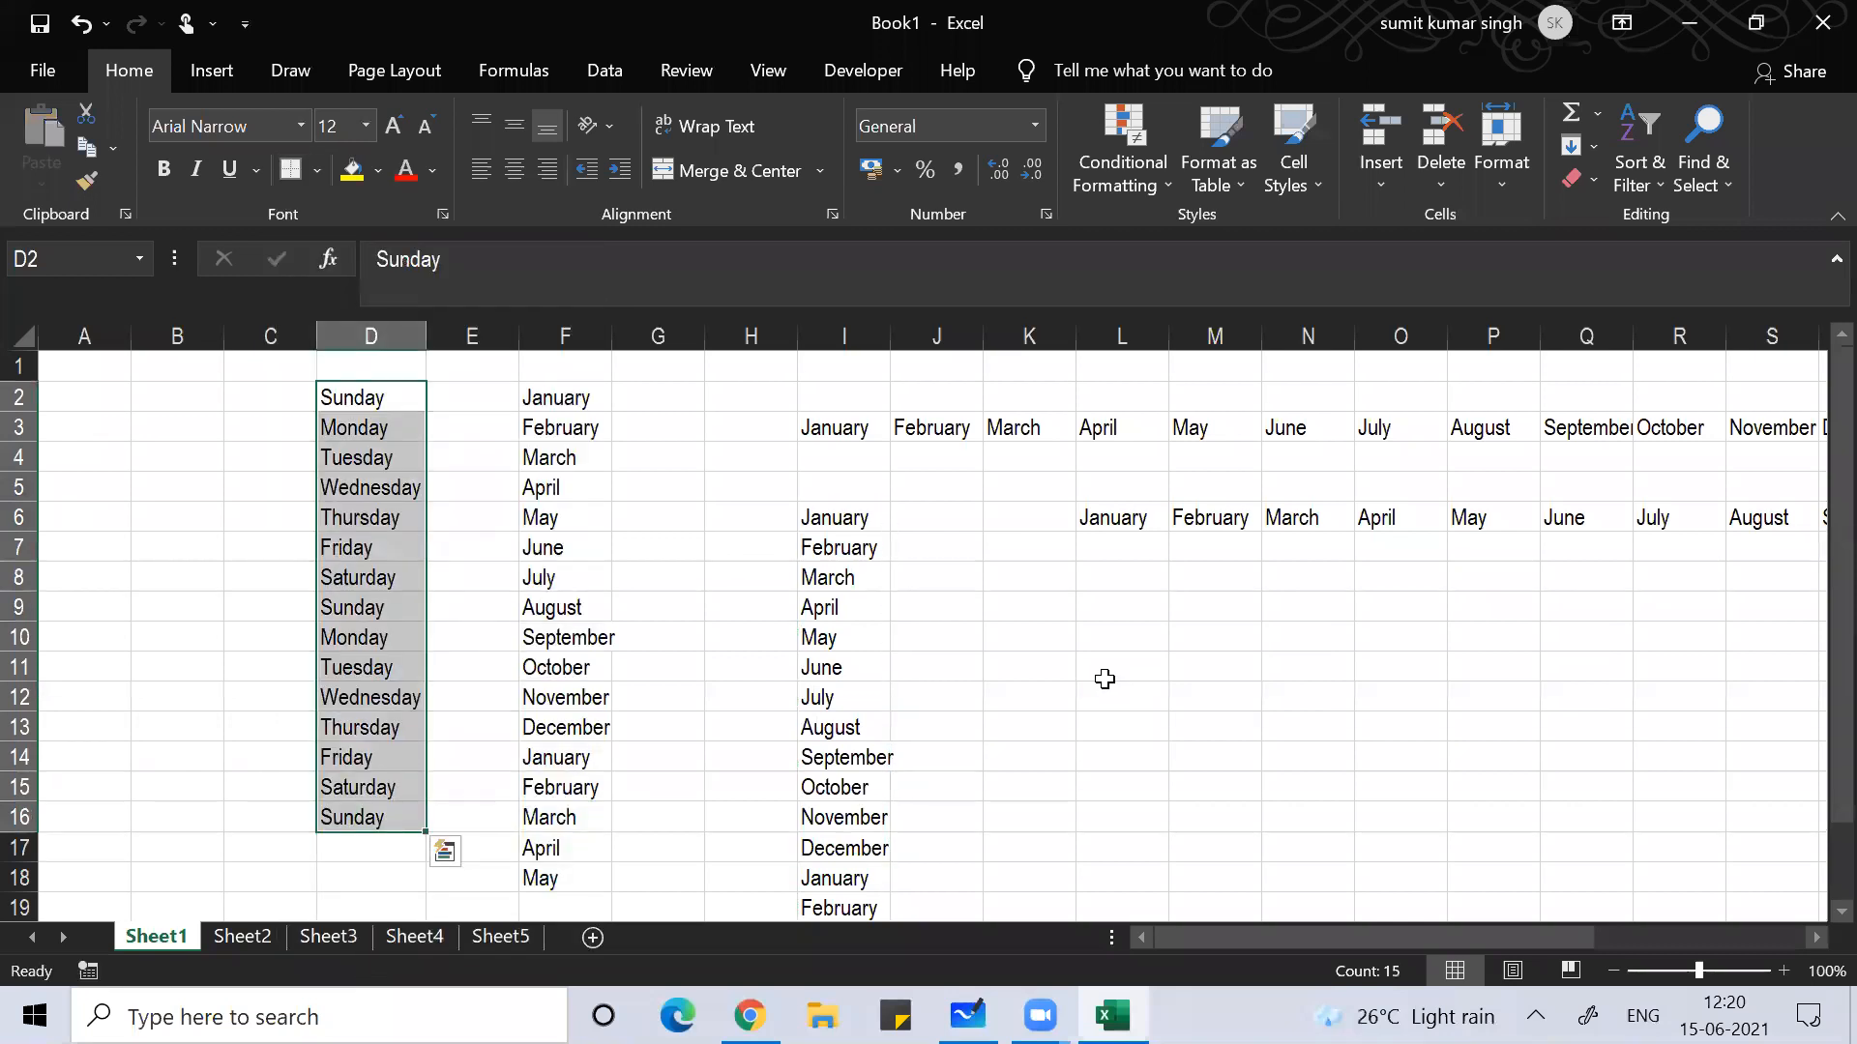
key(alt)
key(h)
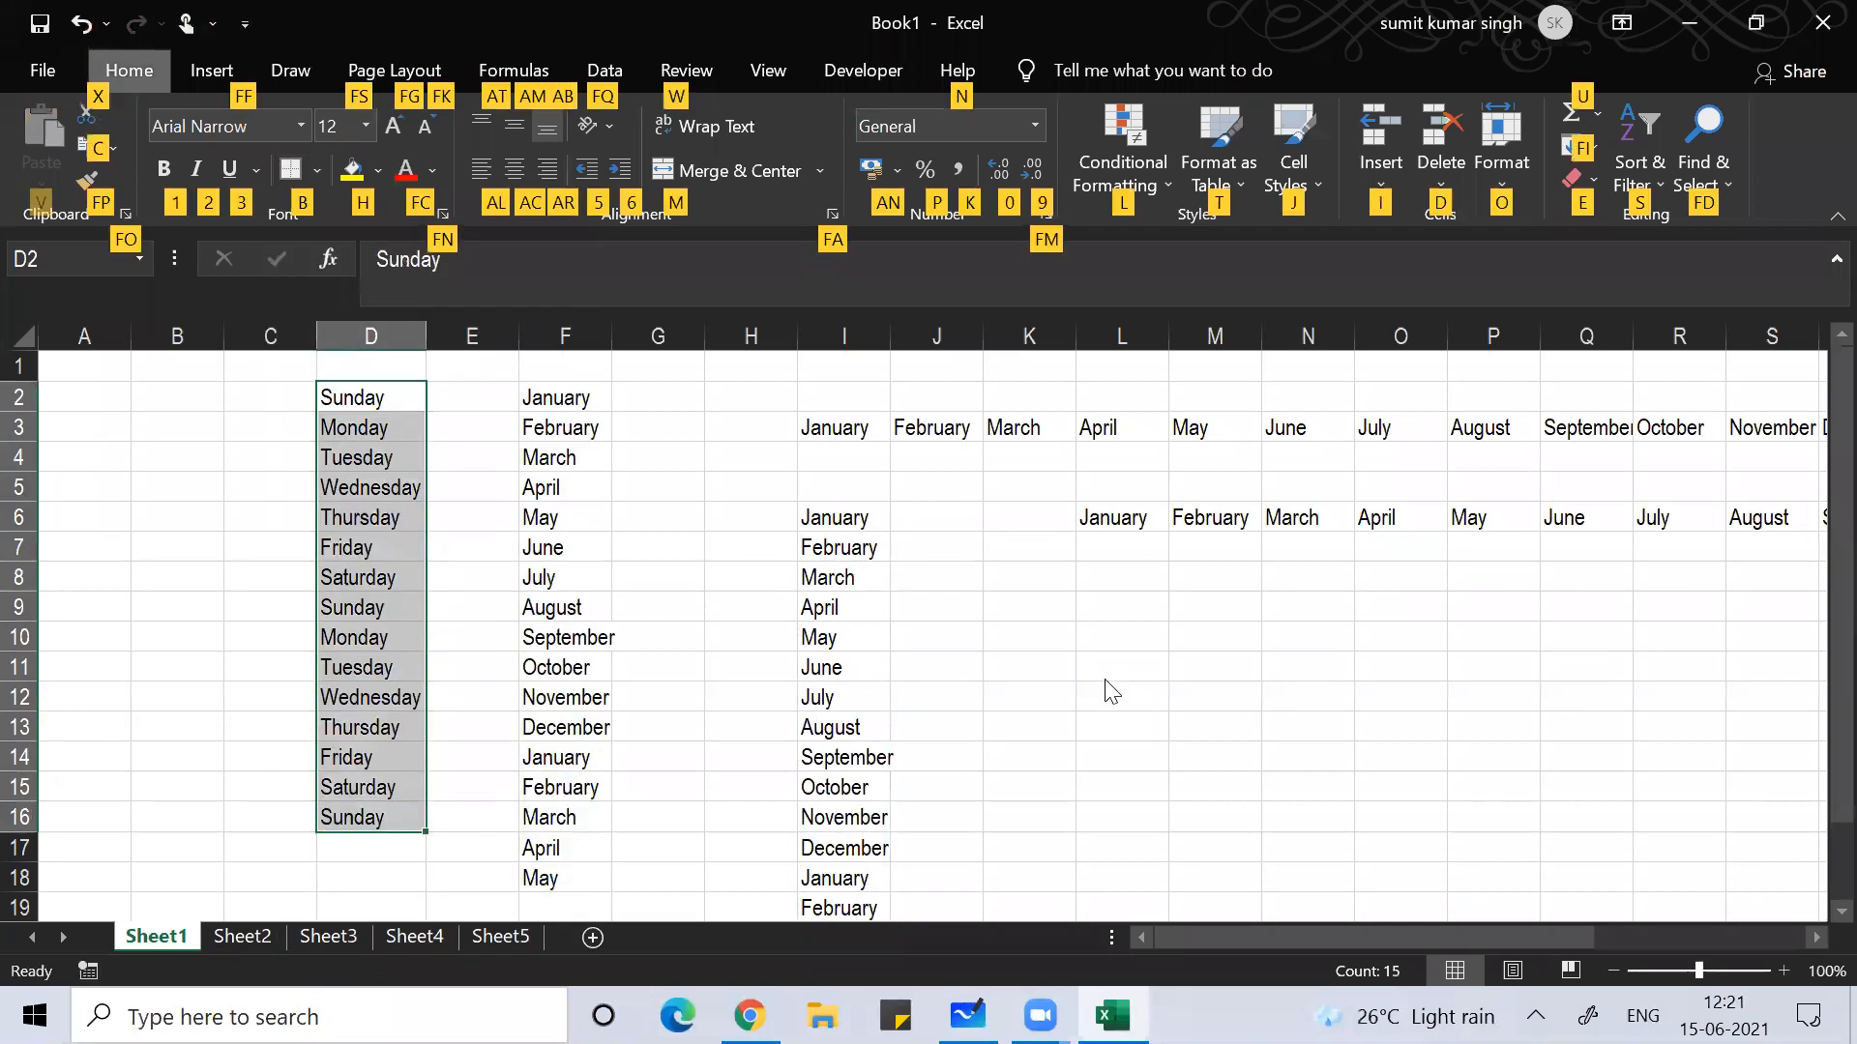
key(b)
key(a)
key(Return)
key(Down)
key(Down)
key(Down)
key(Down)
key(Down)
key(Down)
key(Down)
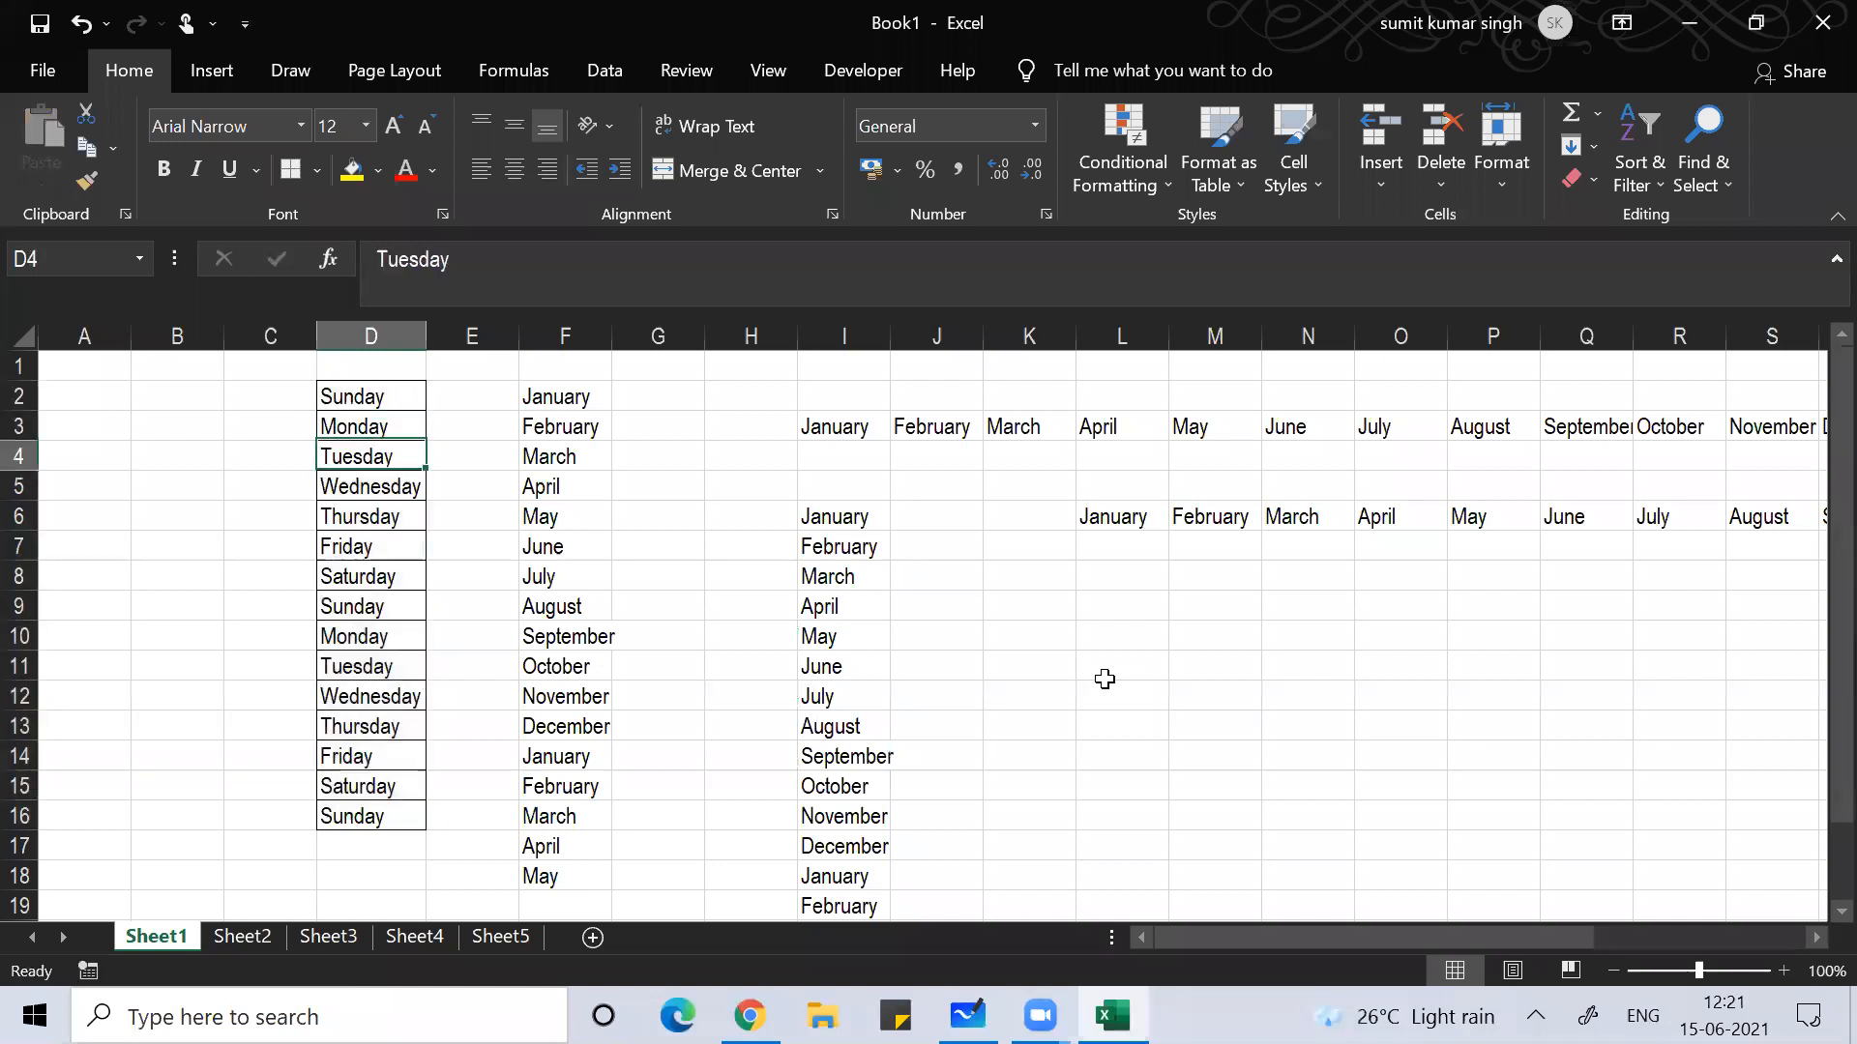
key(Down)
key(Down)
key(Down)
key(Down)
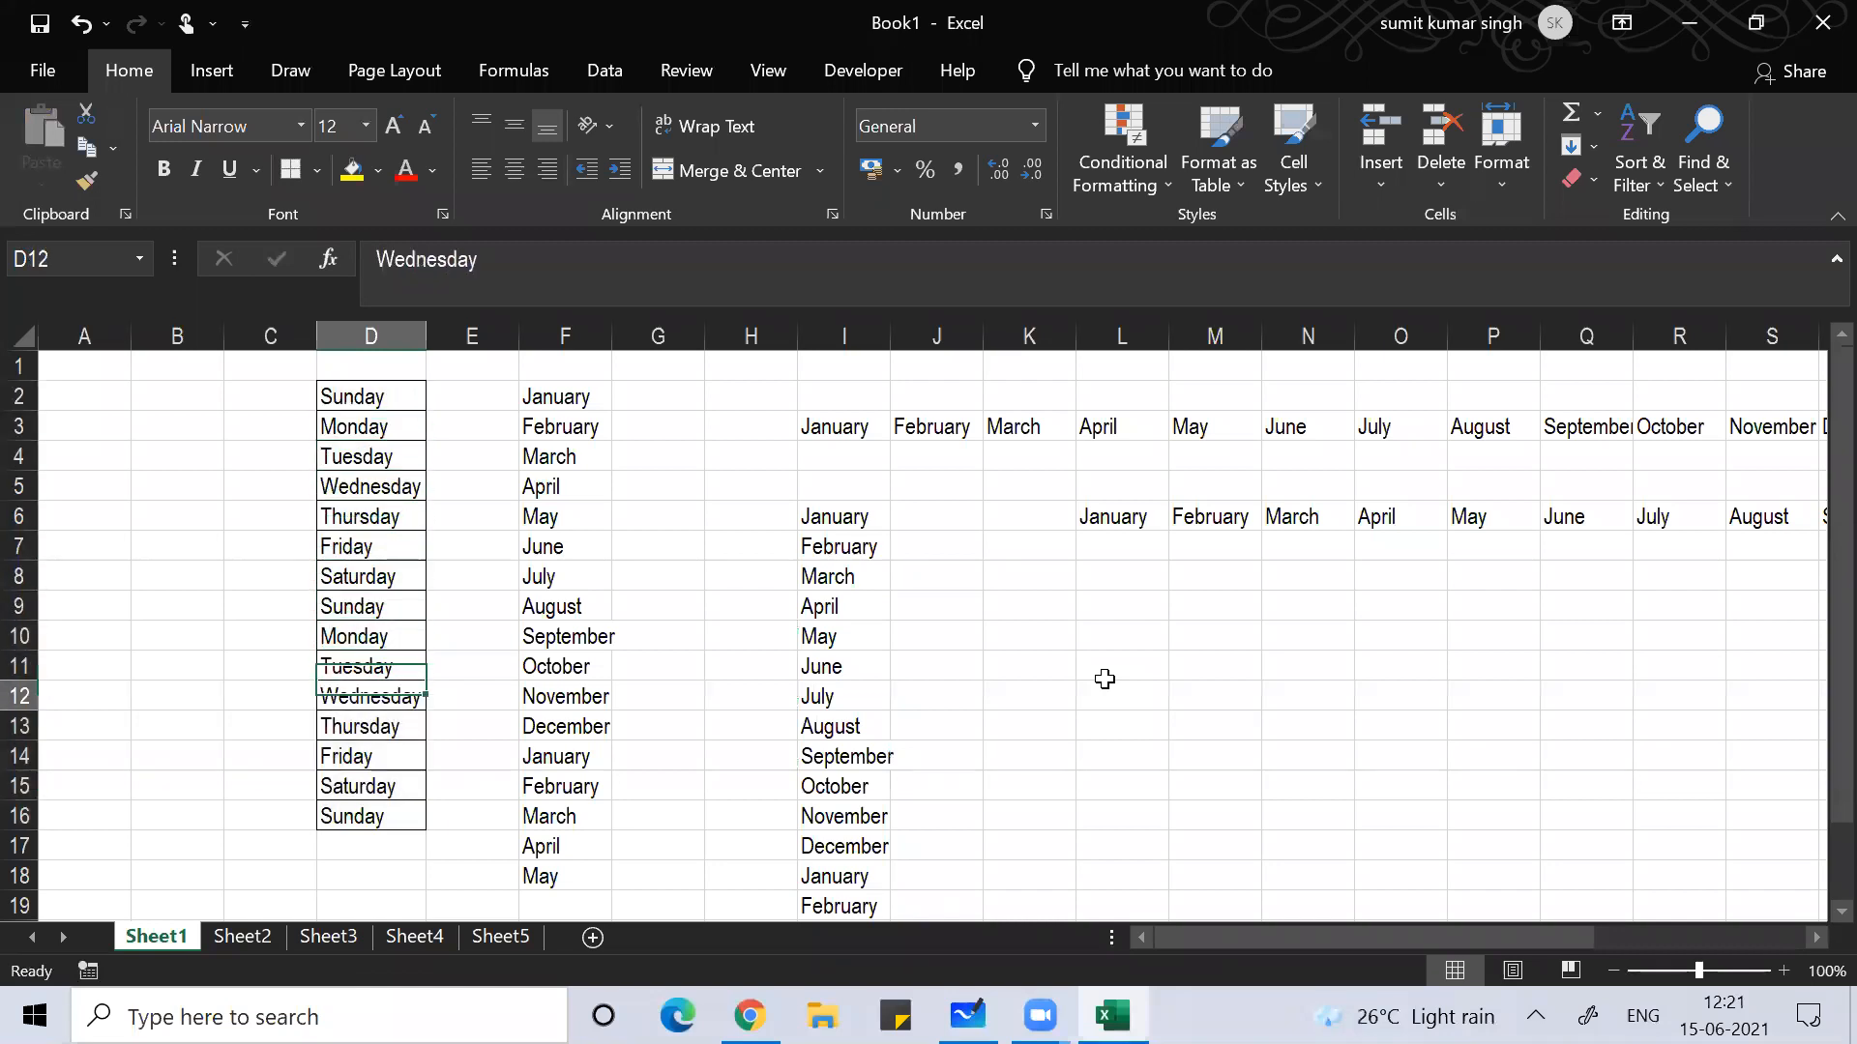
key(Up)
key(Up)
key(Up)
key(Up)
key(Up)
key(Up)
key(Up)
key(Up)
key(Up)
key(Up)
key(Up)
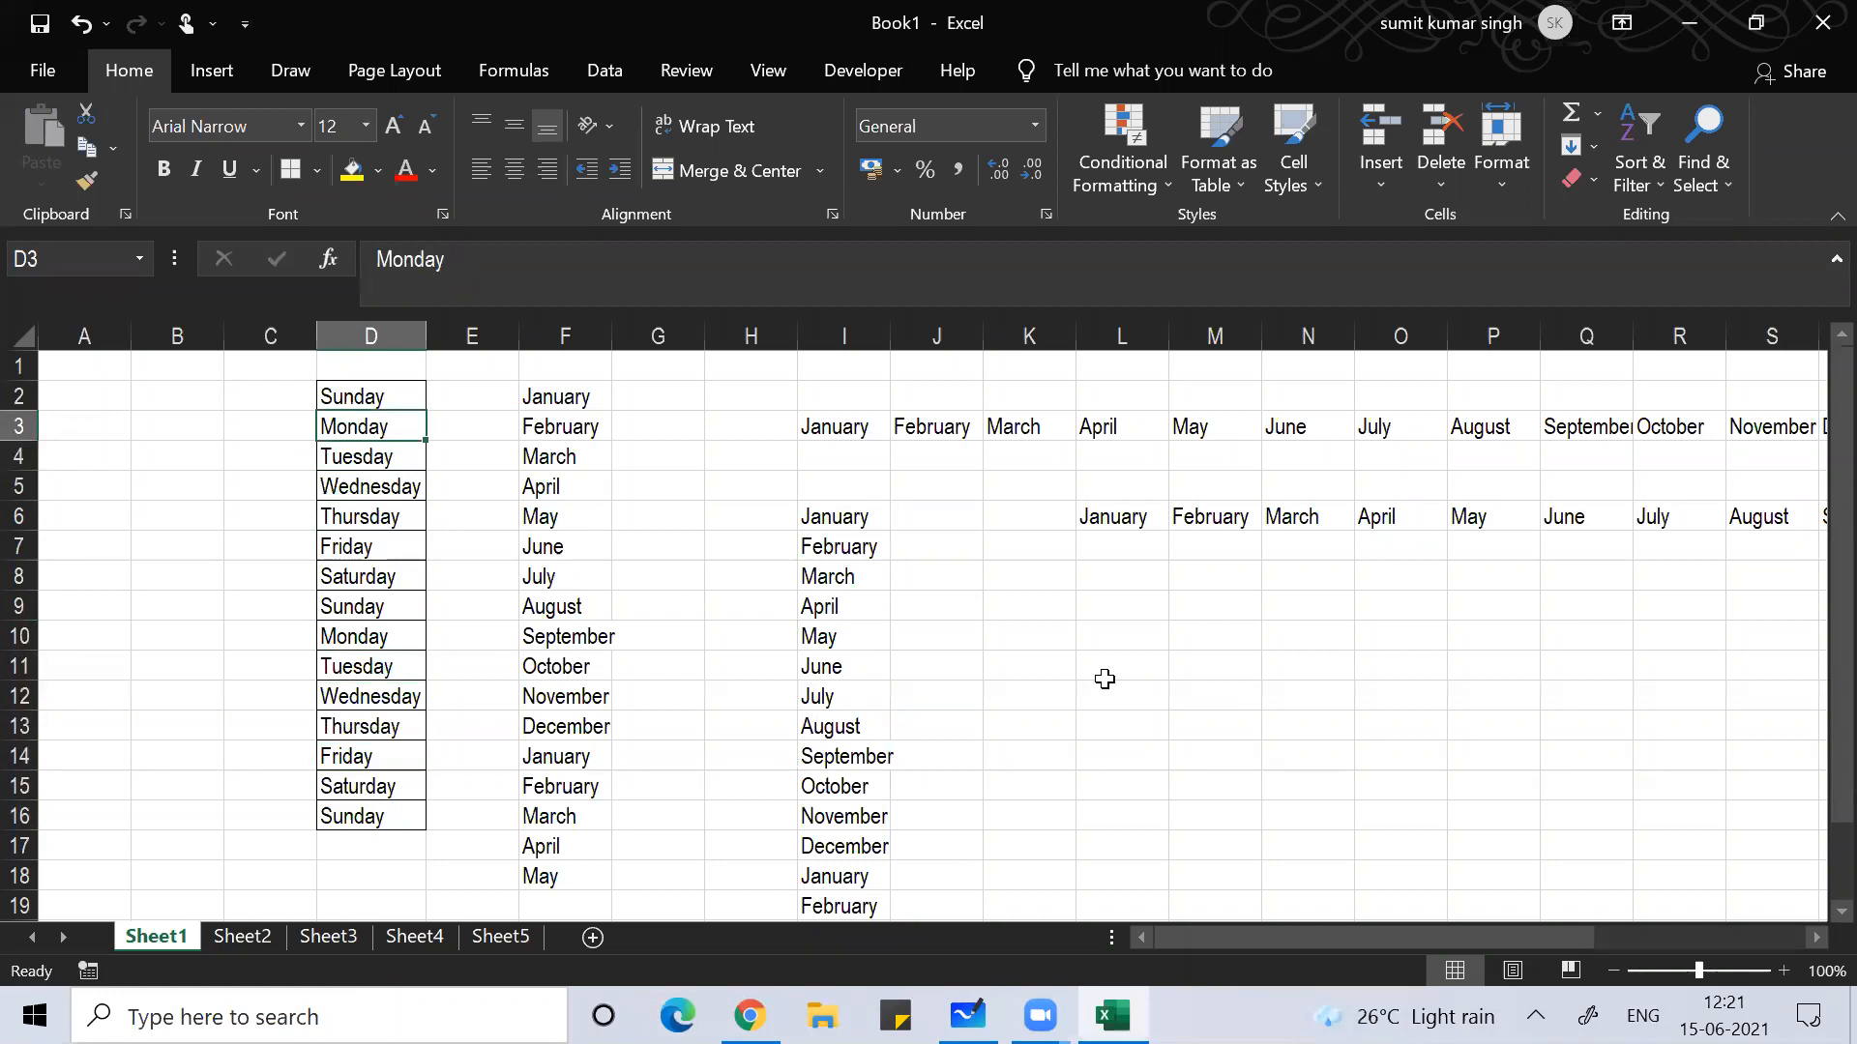
Step: Copy Sunday into E2 and Monday into E3 from column D with Ctrl+R
key(Up)
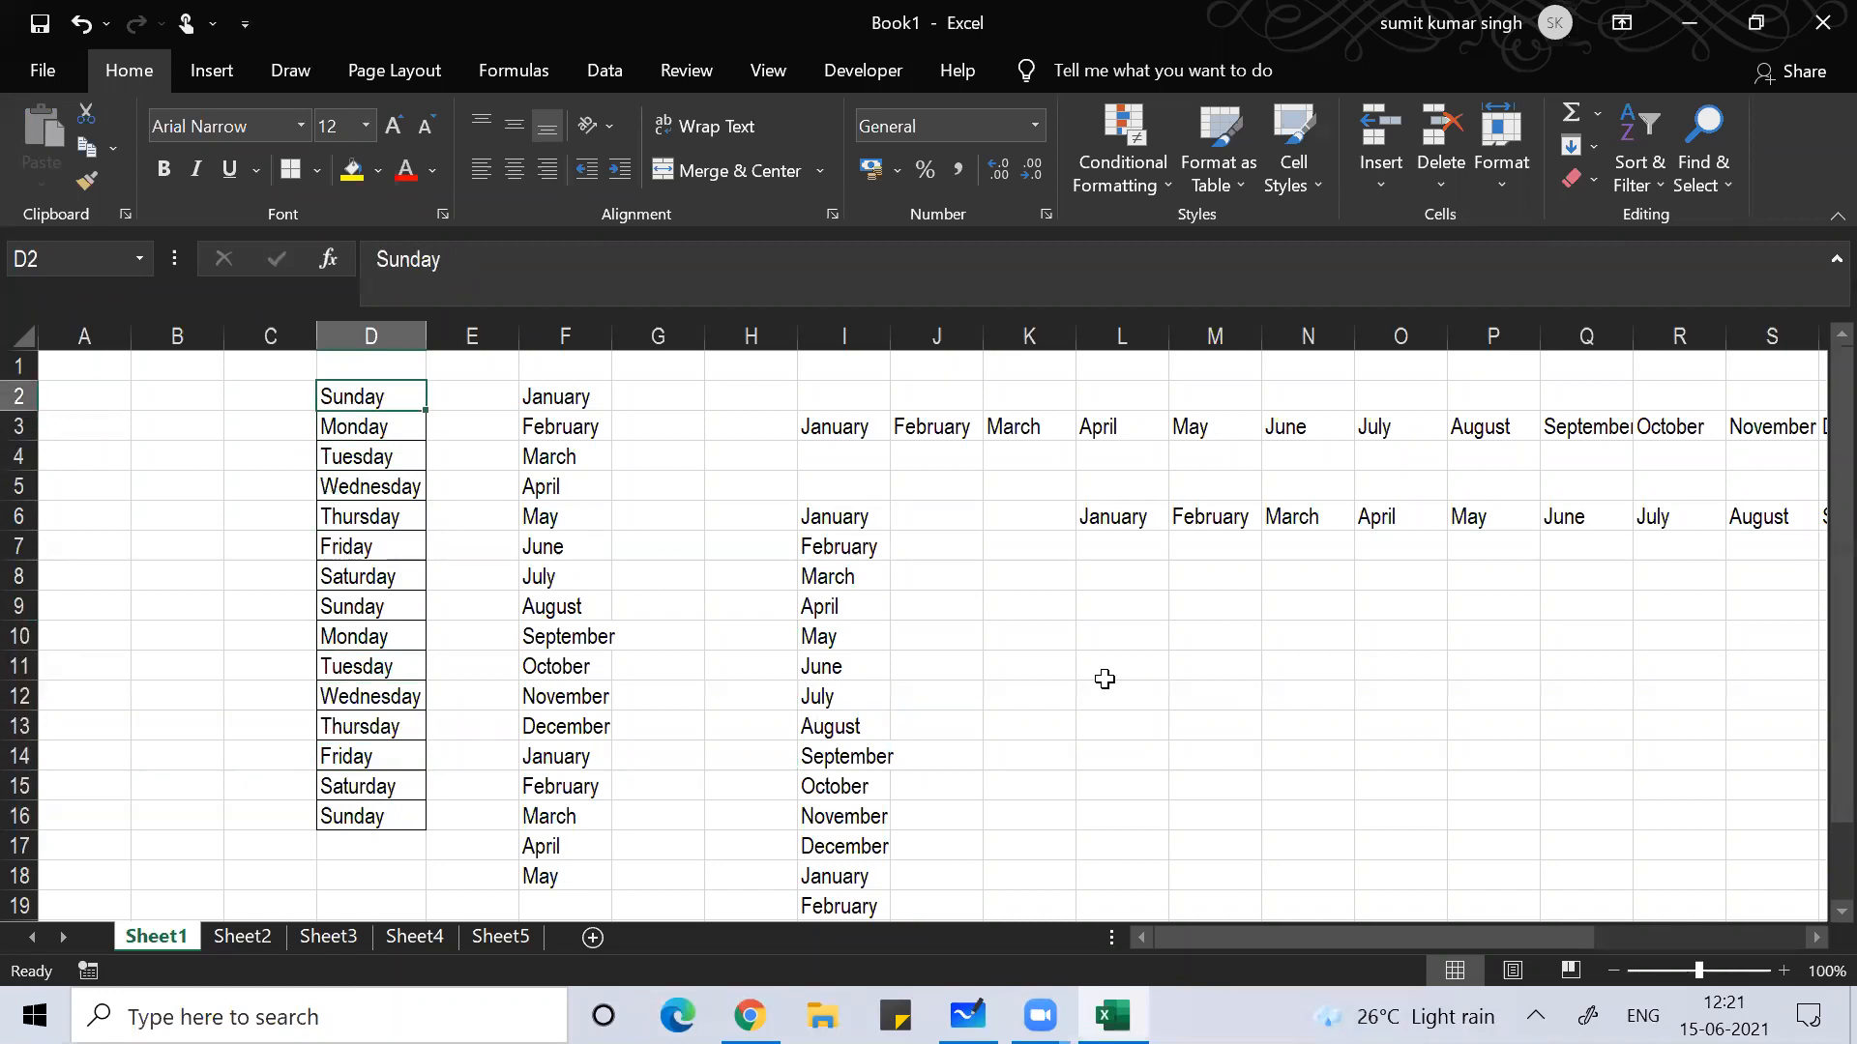
key(Right)
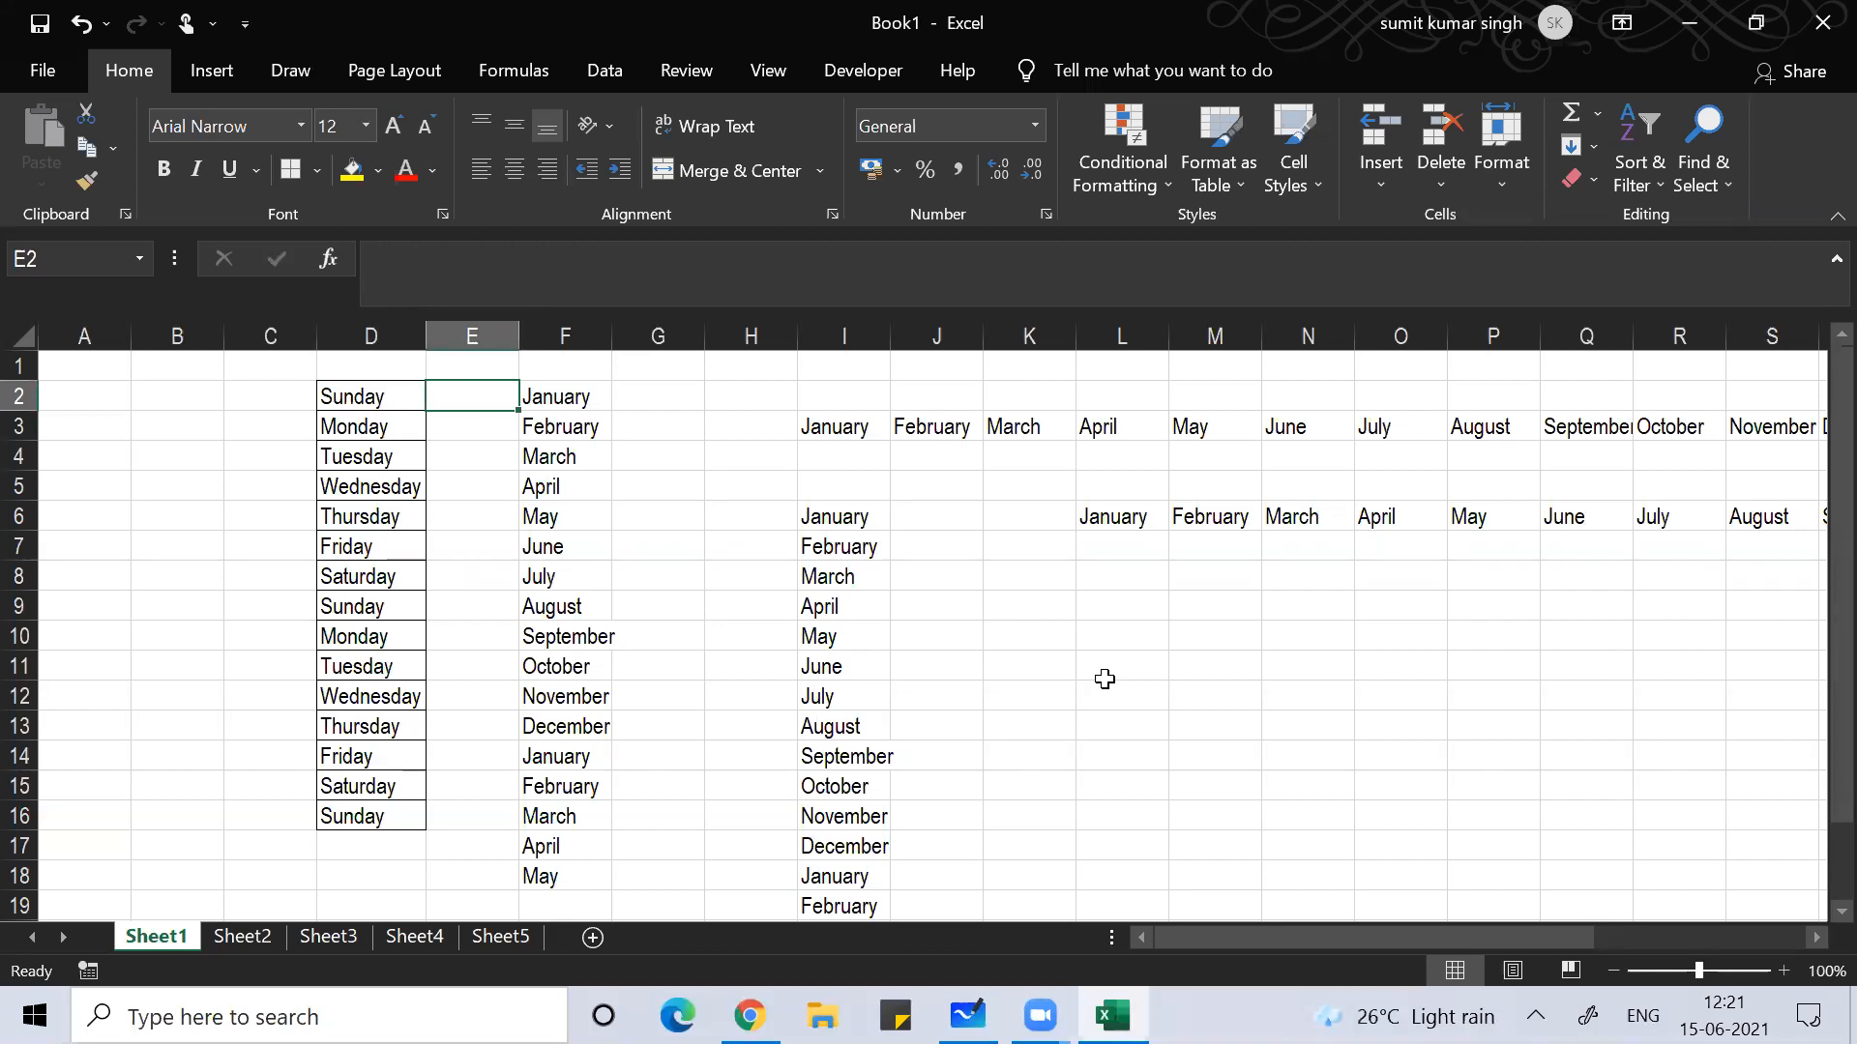
key(ctrl+r)
key(Left)
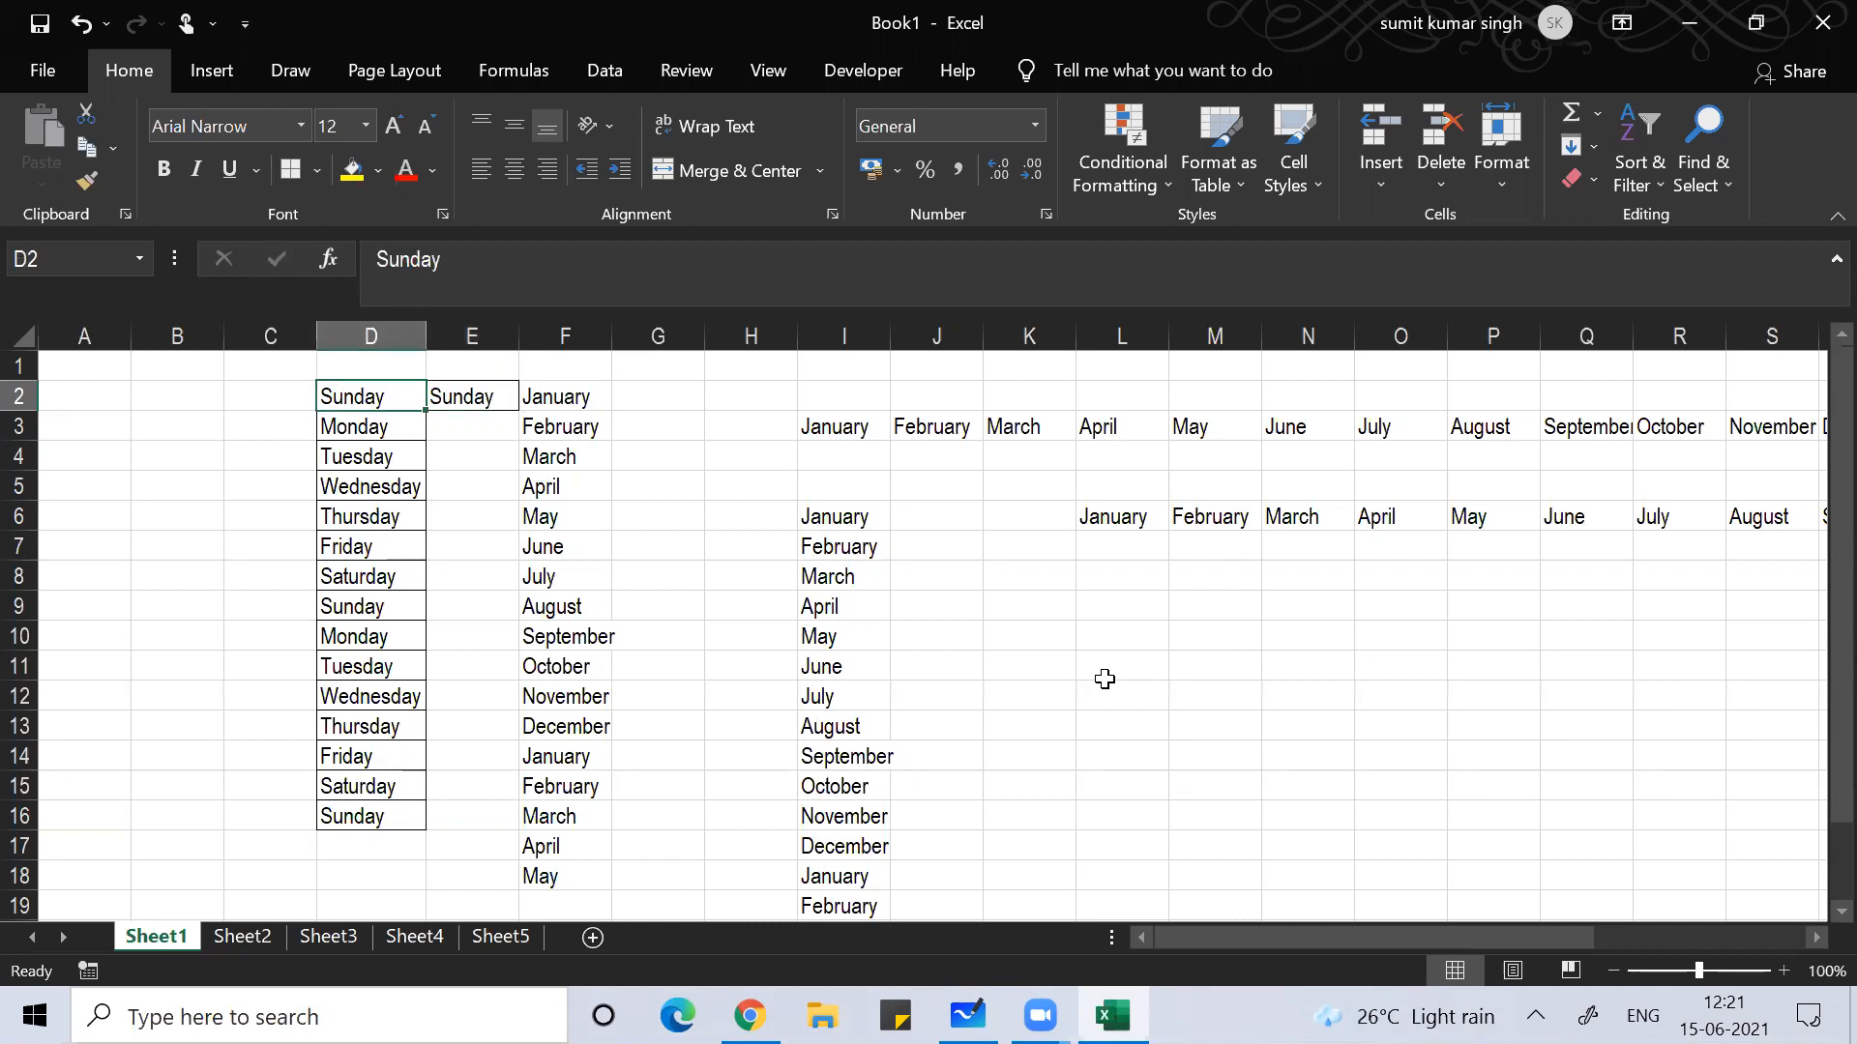
key(Down)
key(Up)
key(Right)
key(Down)
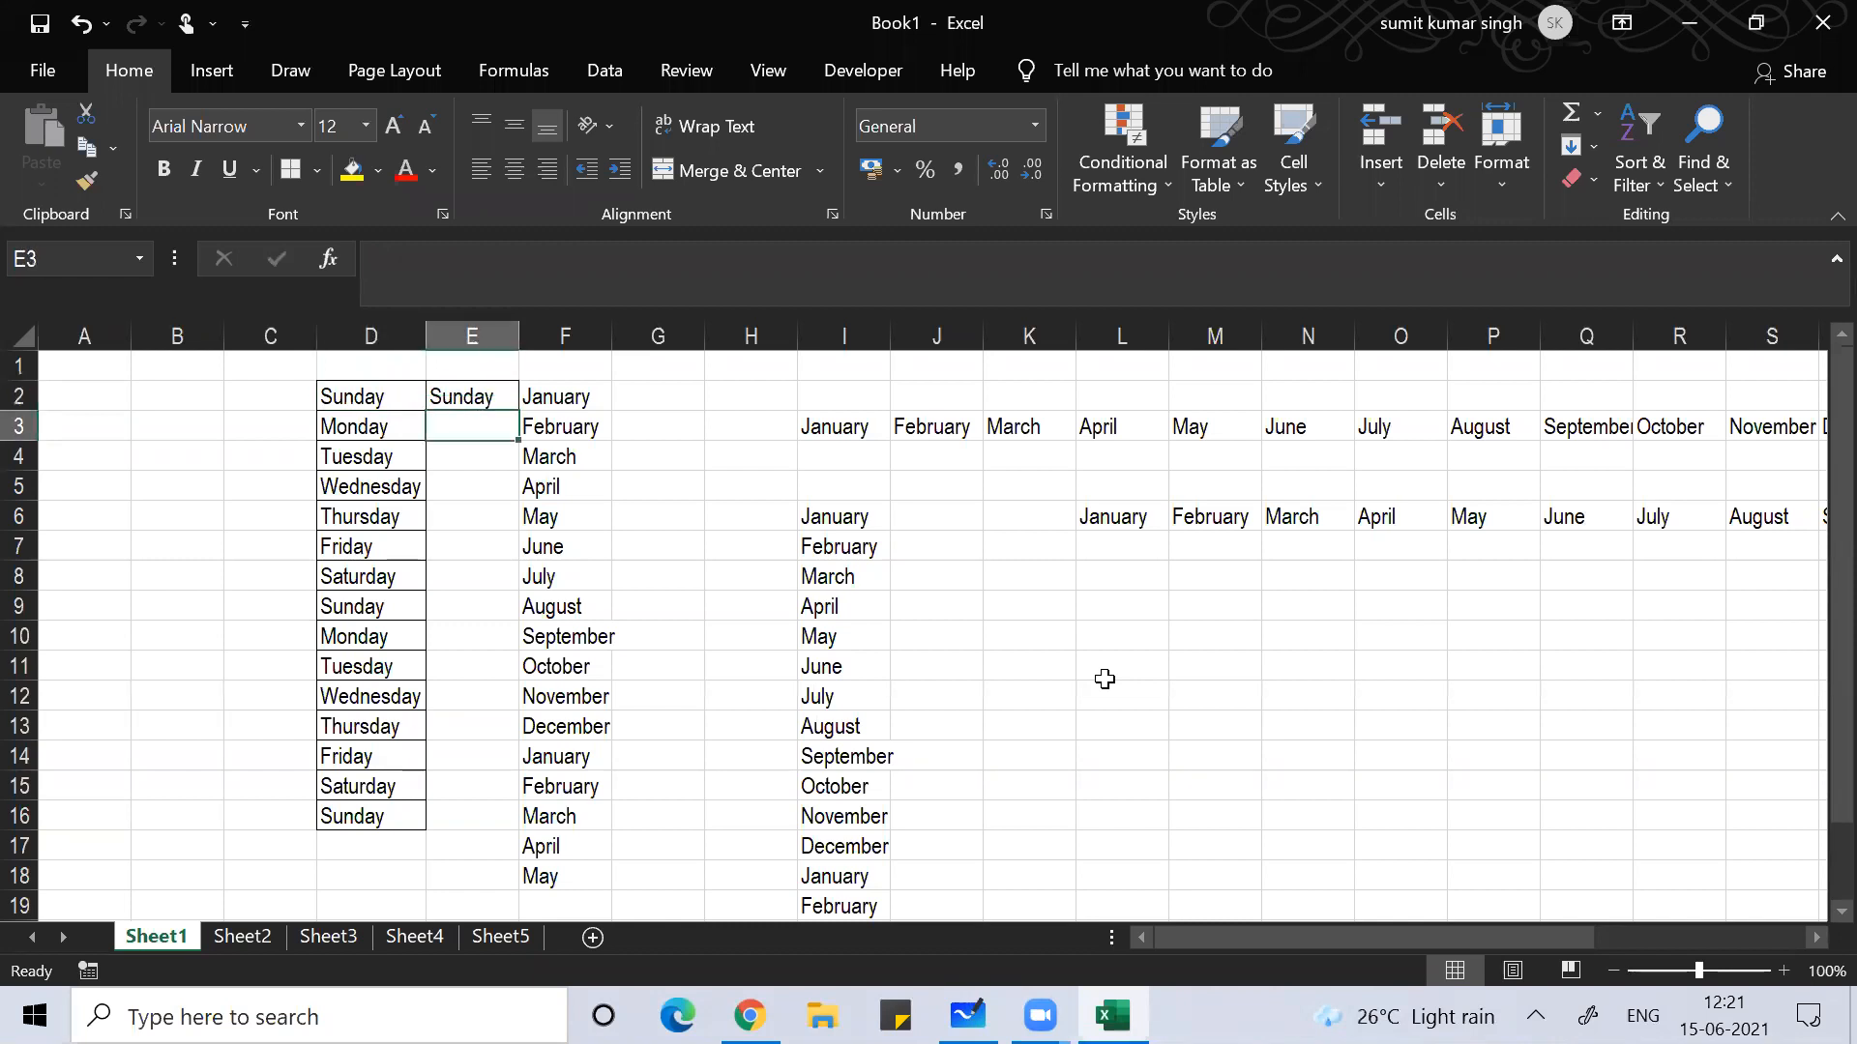
key(ctrl+r)
Step: Fill E4:E16 with the weekday names from column D
key(Down)
key(Up)
key(Down)
key(ctrl+shift+Down)
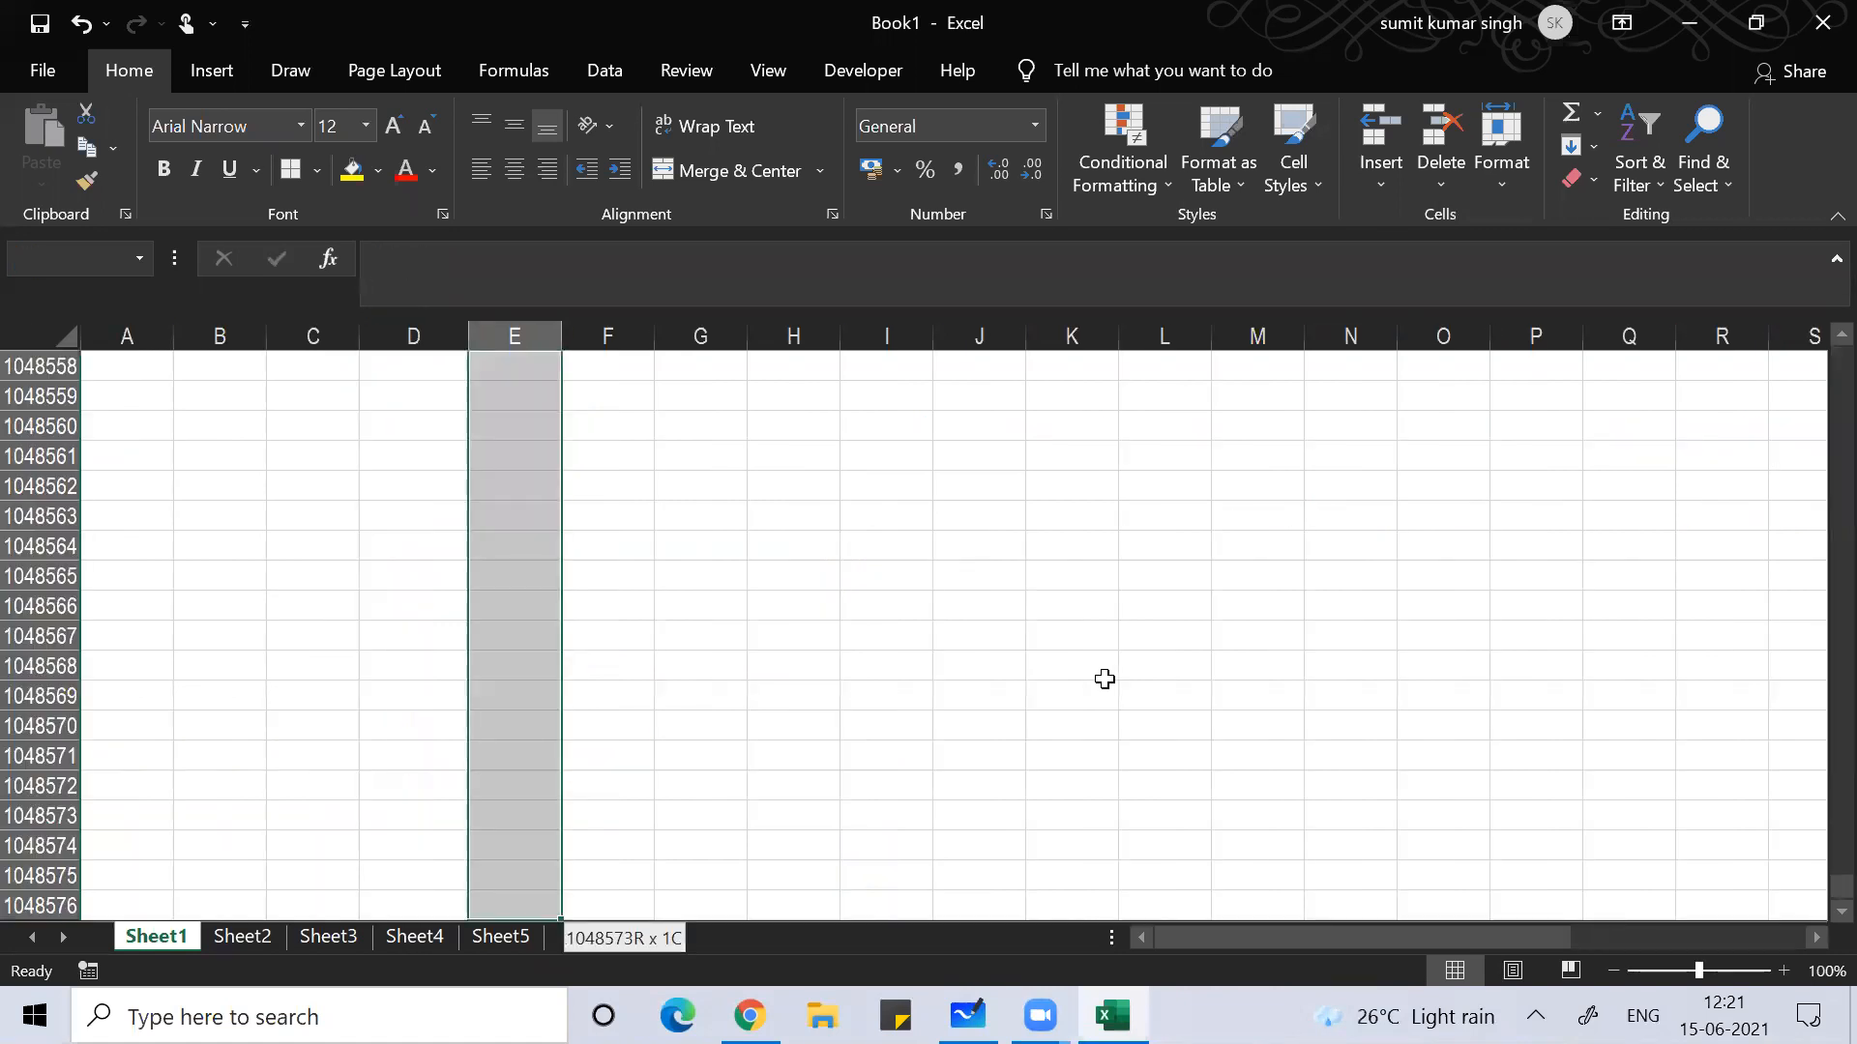
key(ctrl+Up)
key(Down)
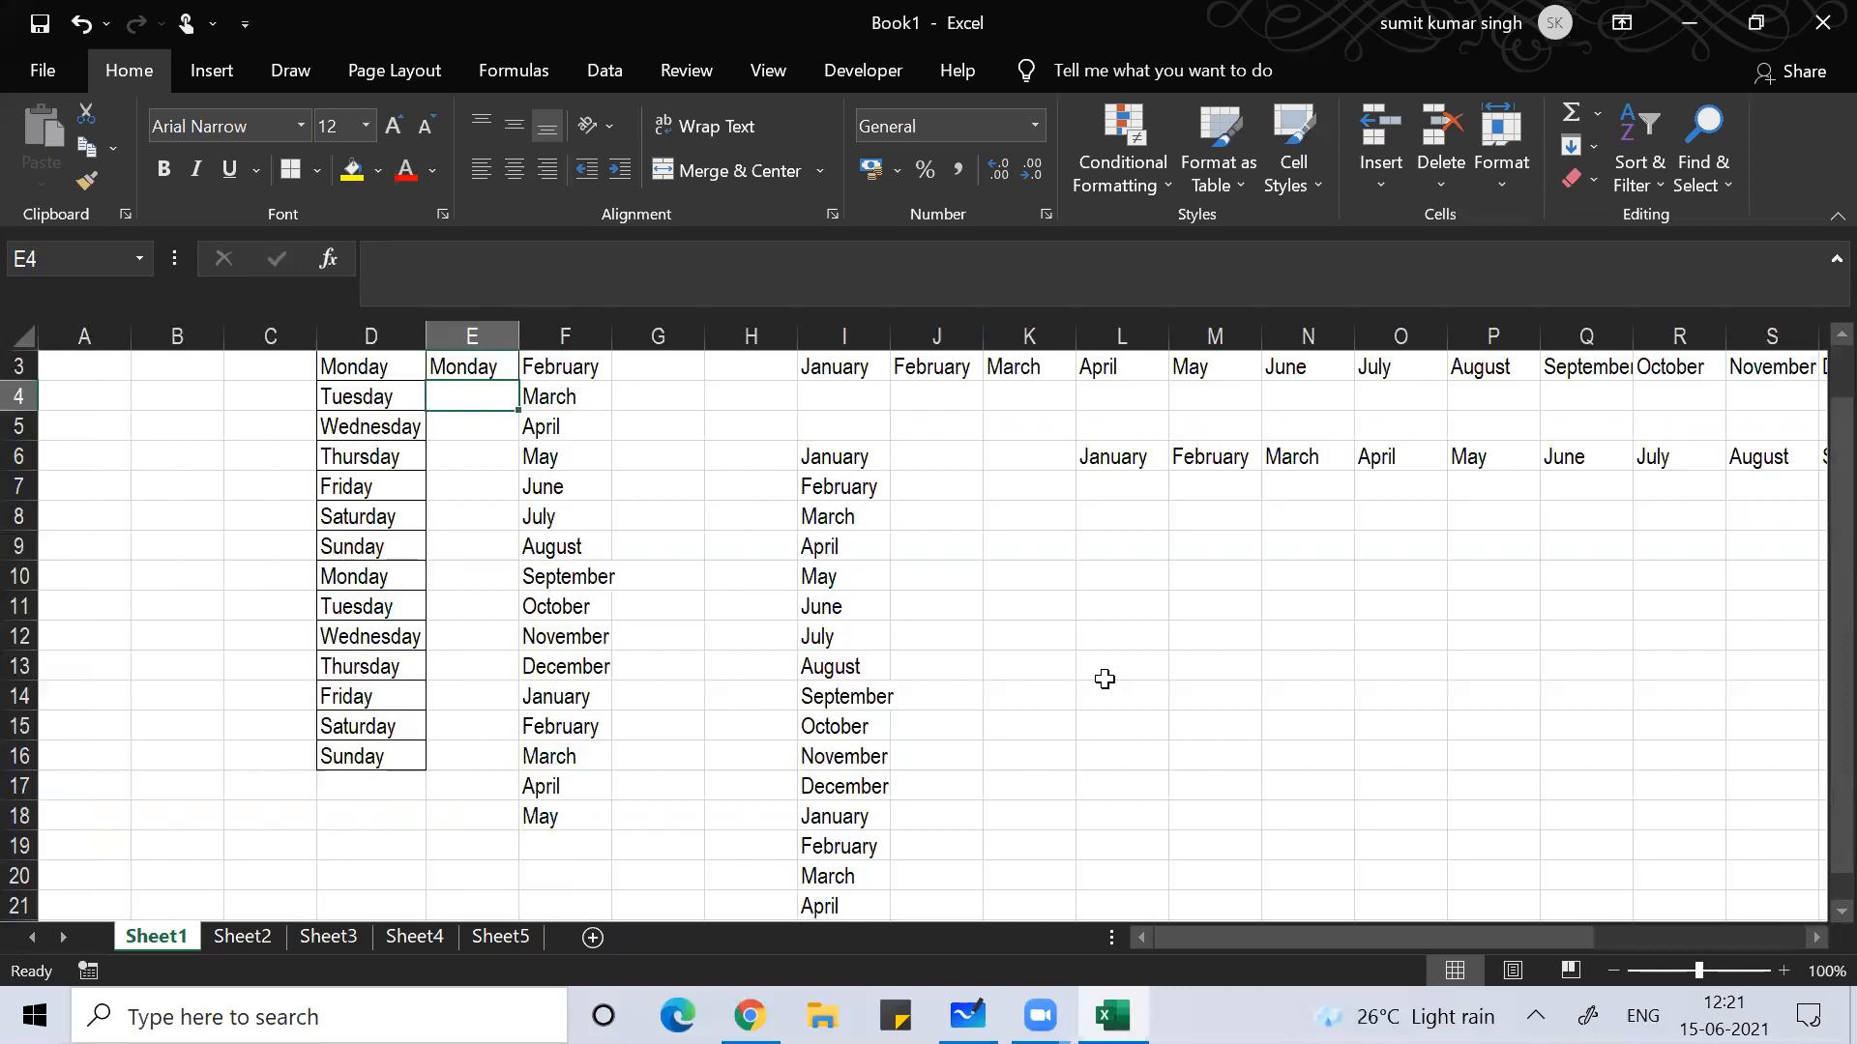
key(shift+Down)
key(shift+Down)
key(shift+Down)
key(shift+Down)
key(shift+Down)
key(shift+Down)
key(shift+Down)
key(shift+Down)
key(shift+Down)
key(shift+Down)
key(shift+Down)
key(shift+Down)
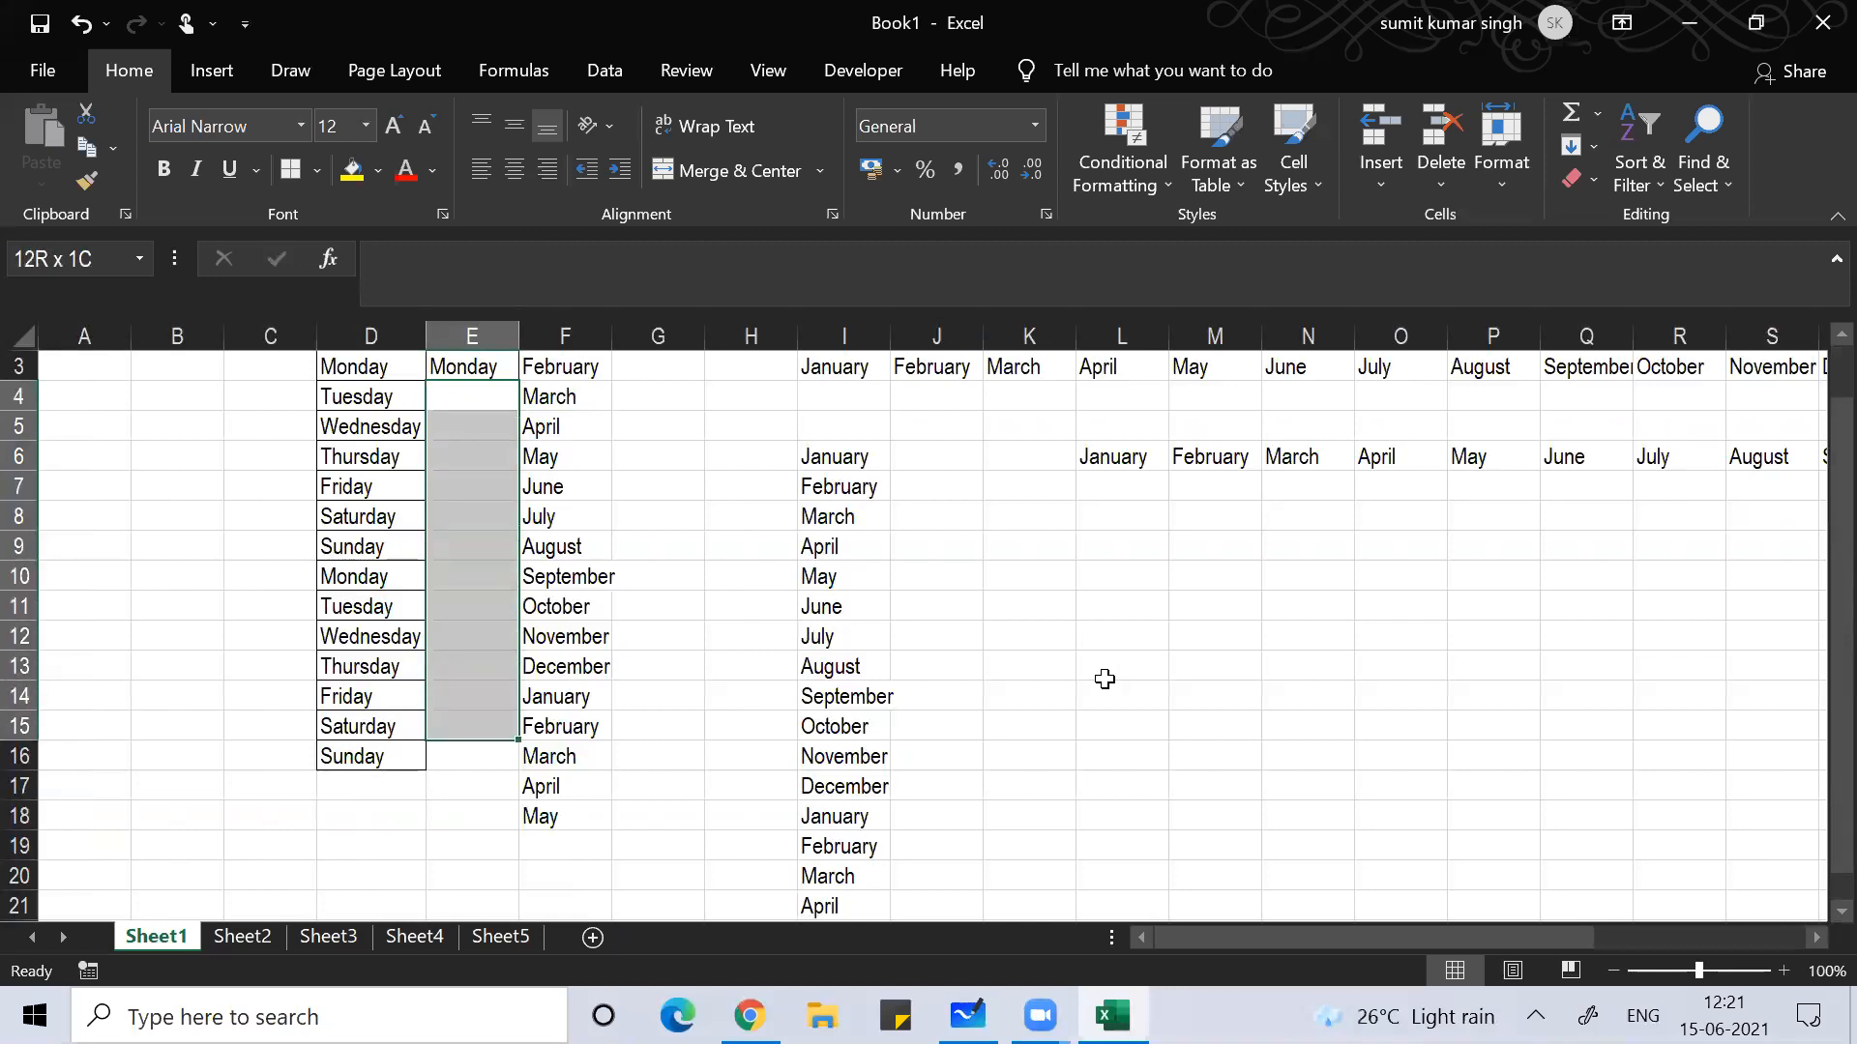
key(ctrl+e)
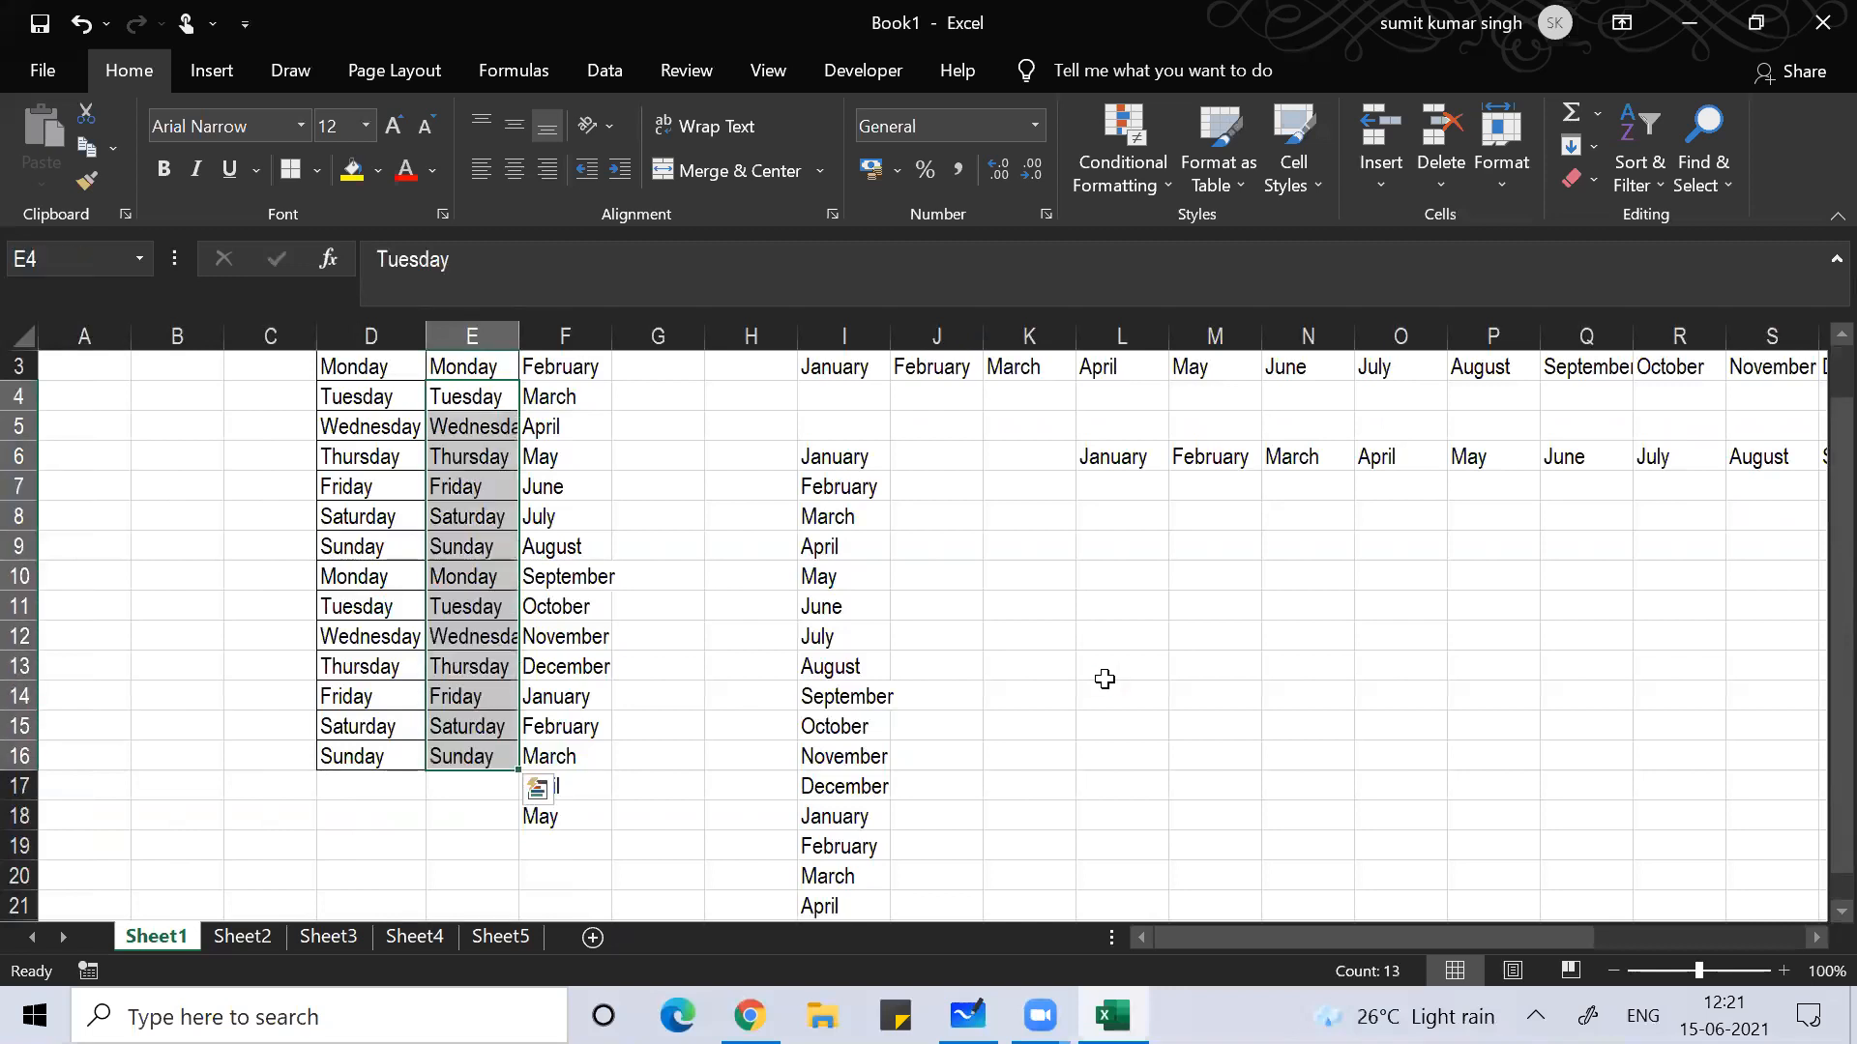
Step: Fill J6:J22 with the months from column I
click(913, 447)
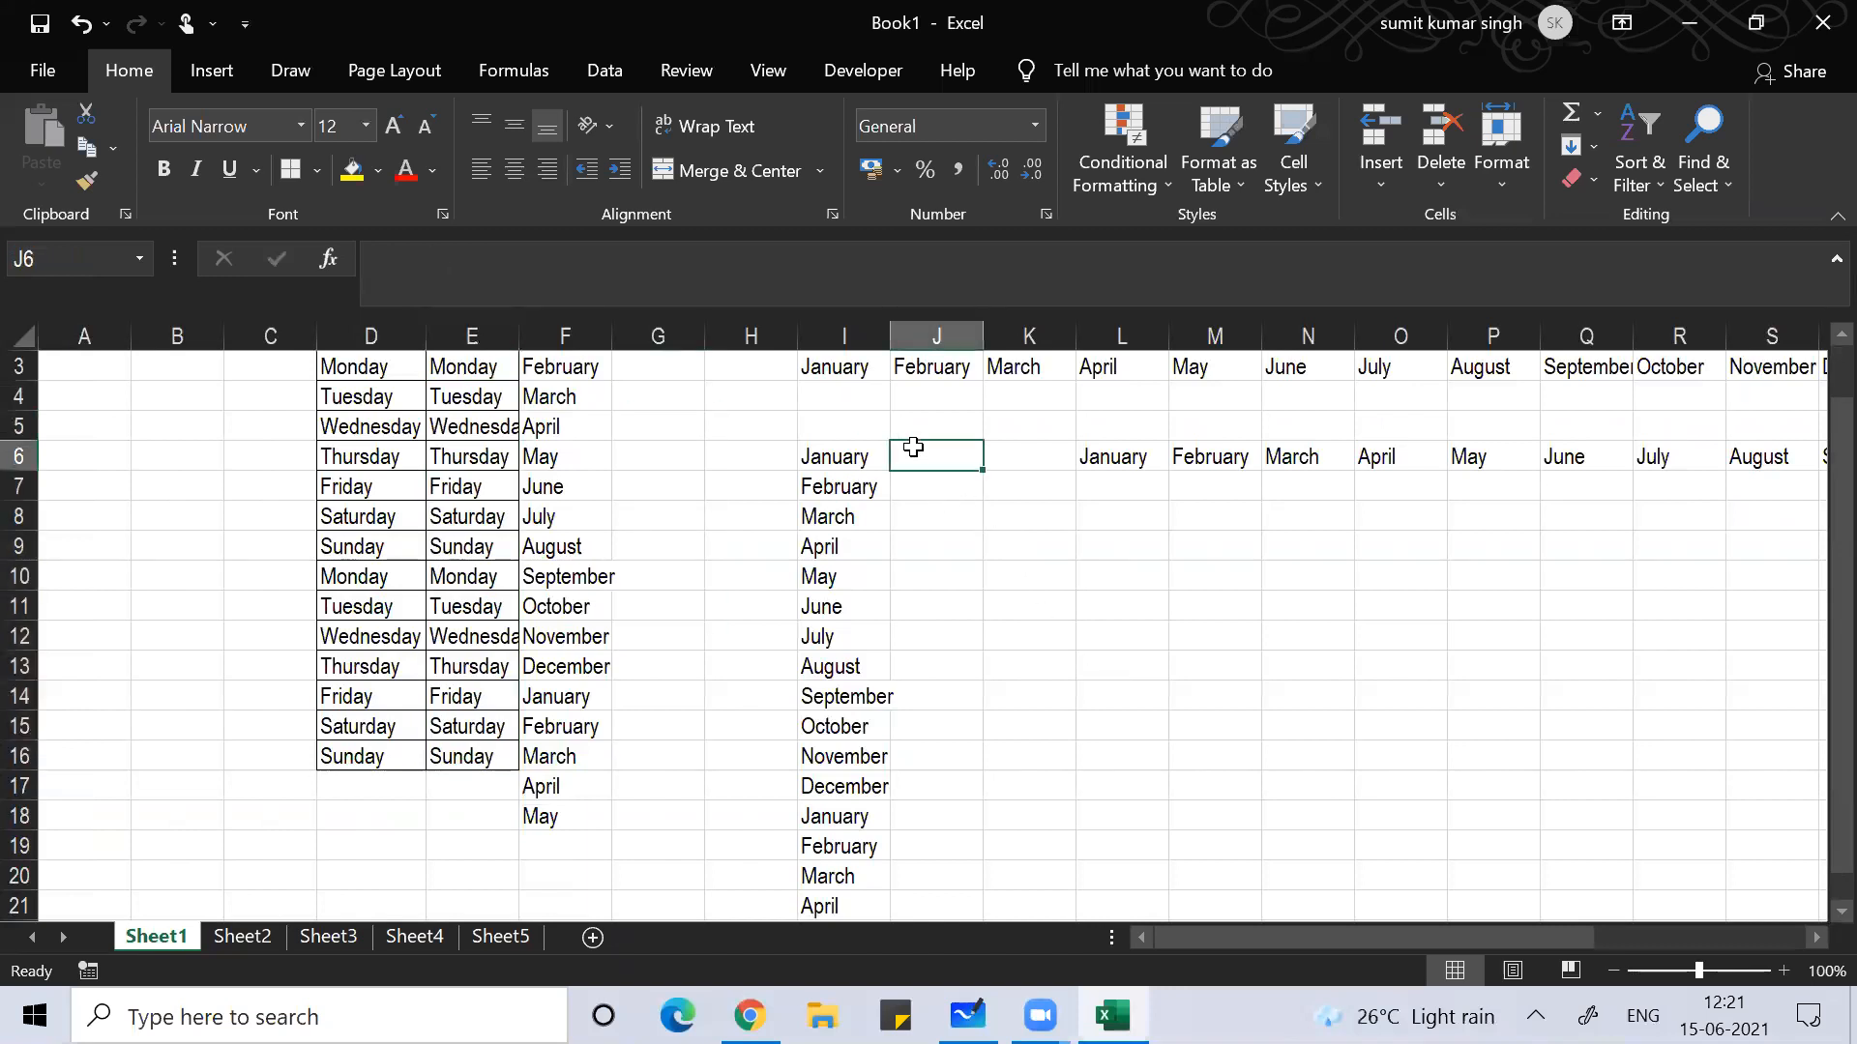
key(shift+Down)
key(shift+Down)
key(shift+Down)
key(shift+Down)
key(shift+Down)
key(shift+Down)
key(shift+Down)
key(shift+Down)
key(shift+Down)
key(shift+Down)
key(shift+Down)
key(shift+Down)
key(shift+Down)
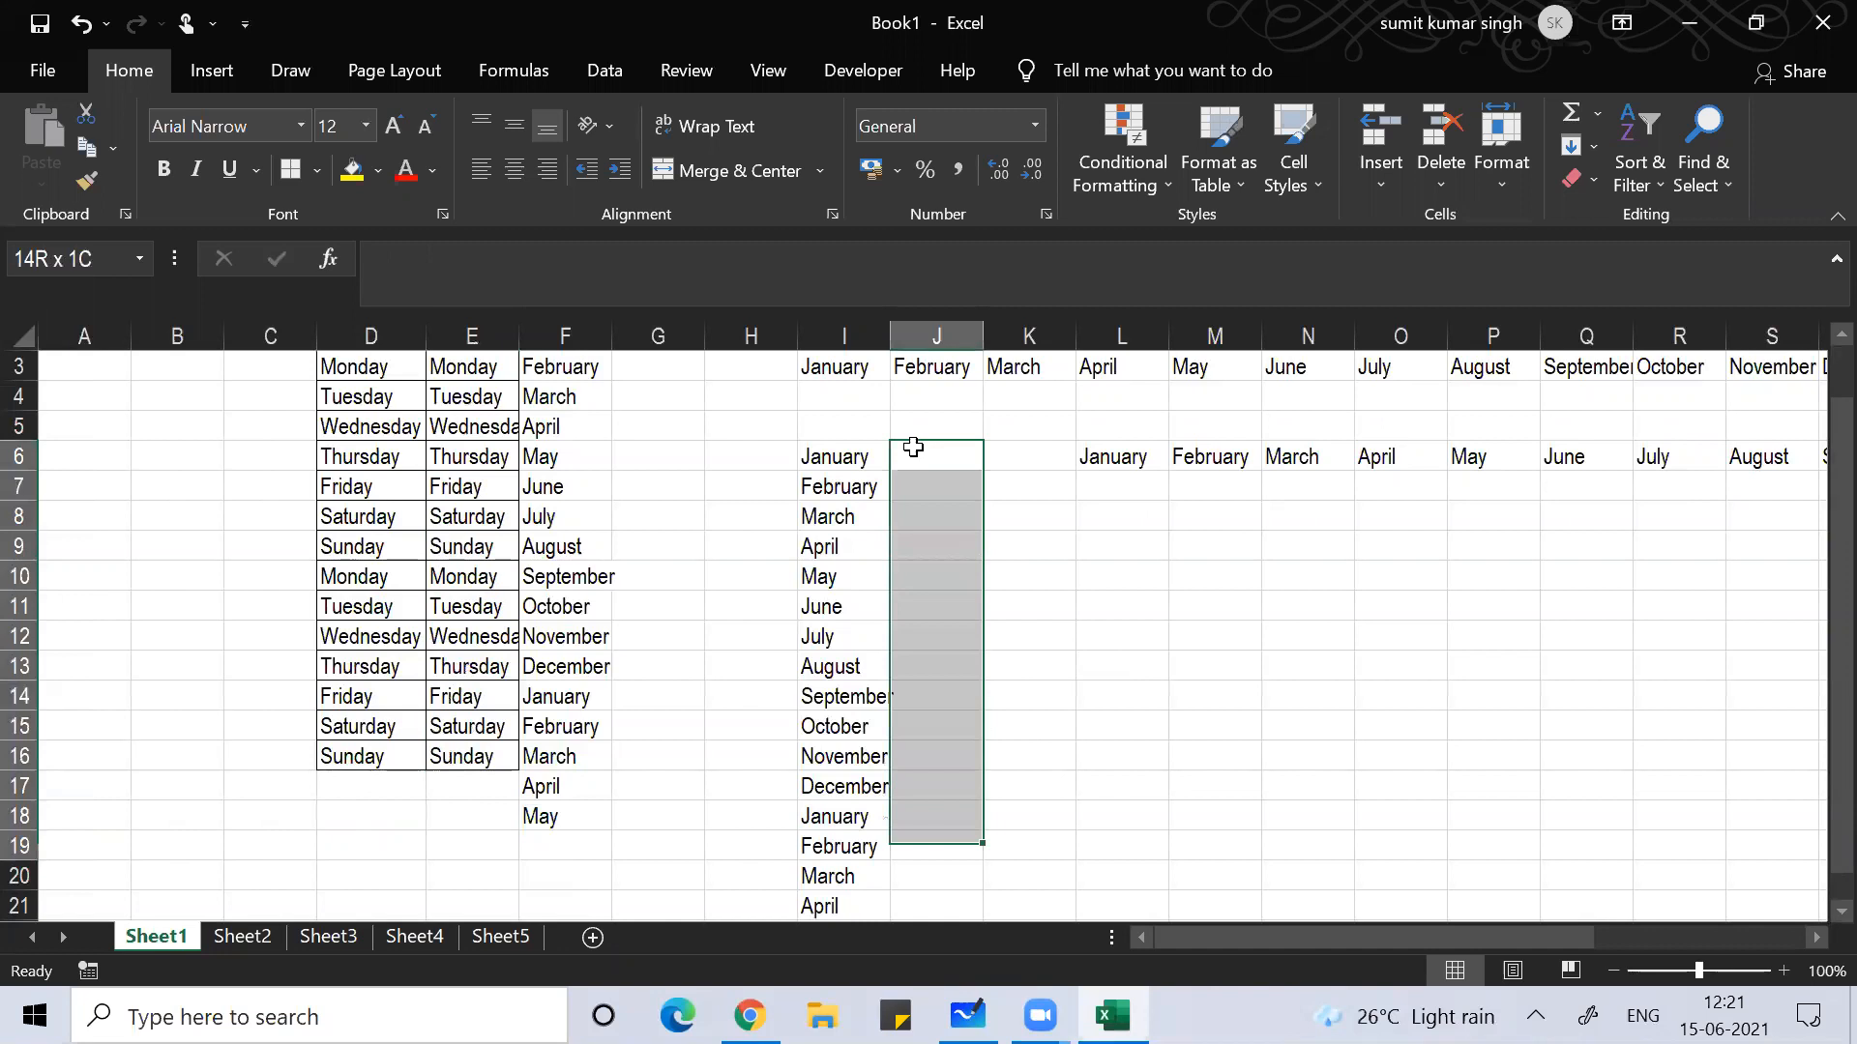
key(shift+Down)
key(shift+Down)
key(shift+Down)
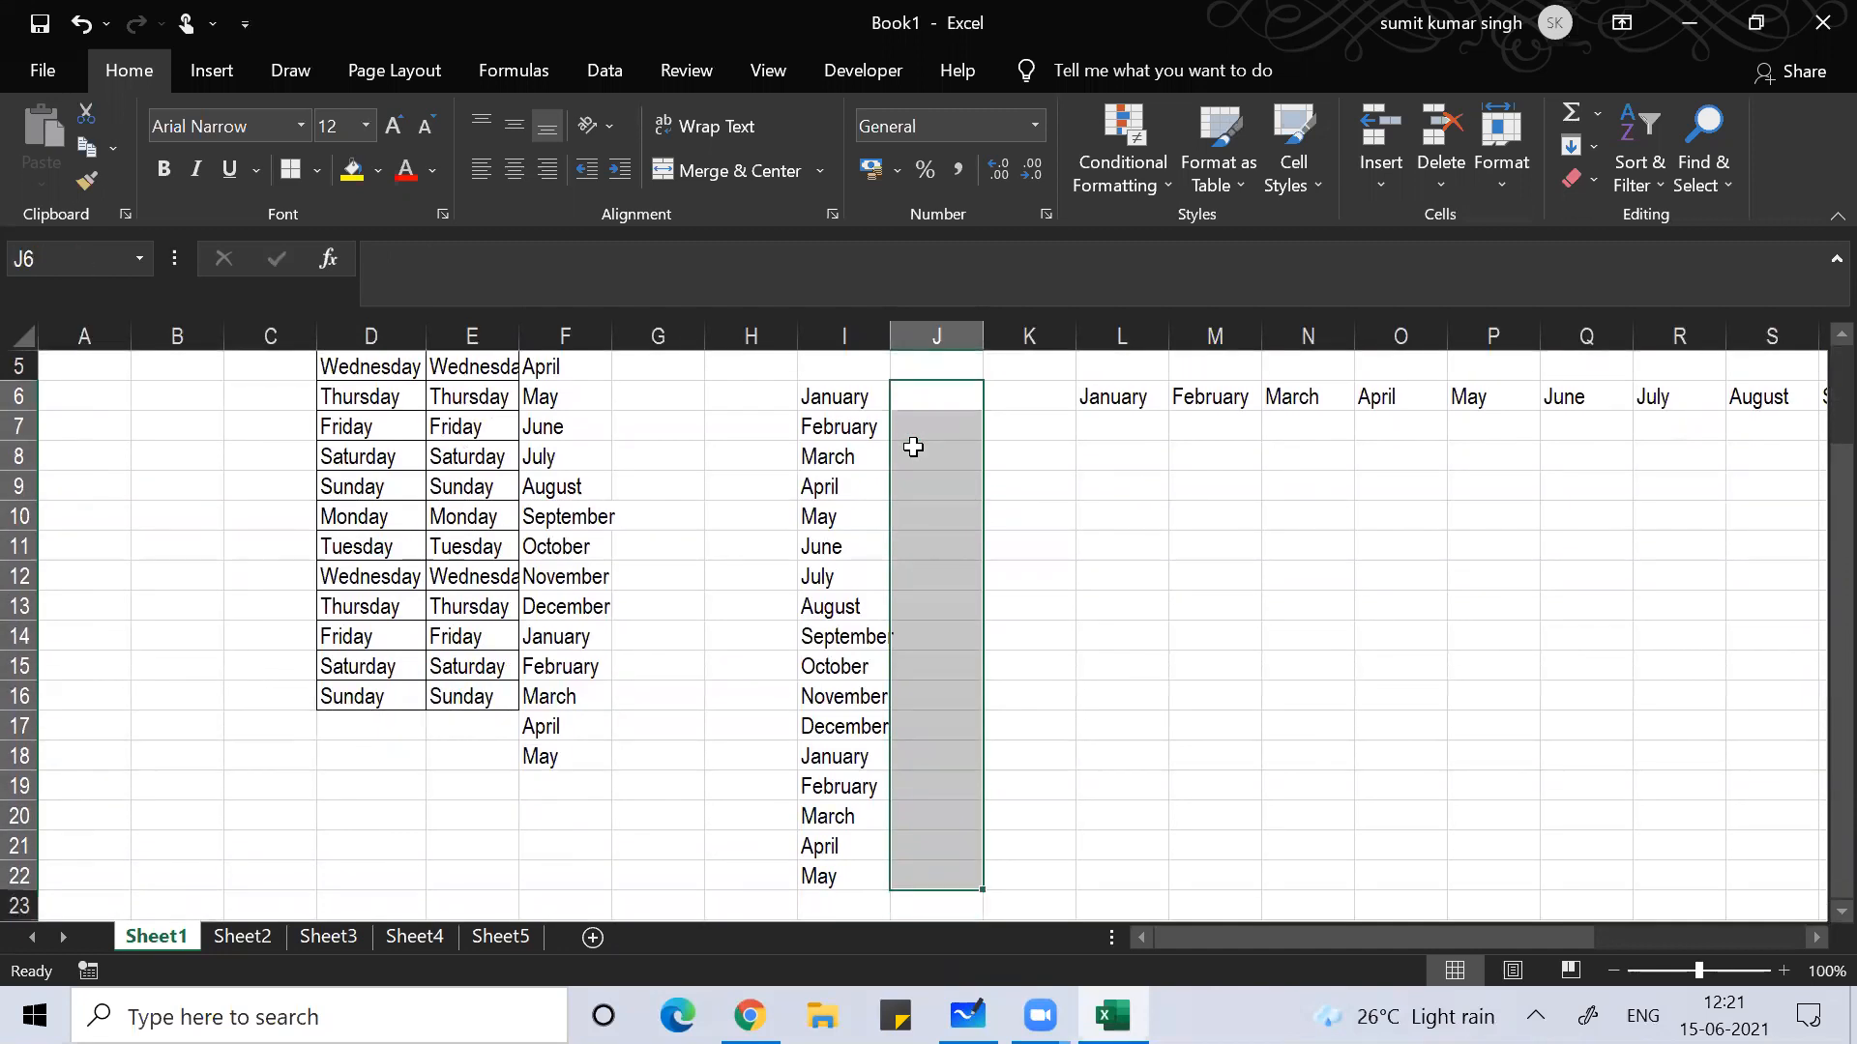
key(ctrl+r)
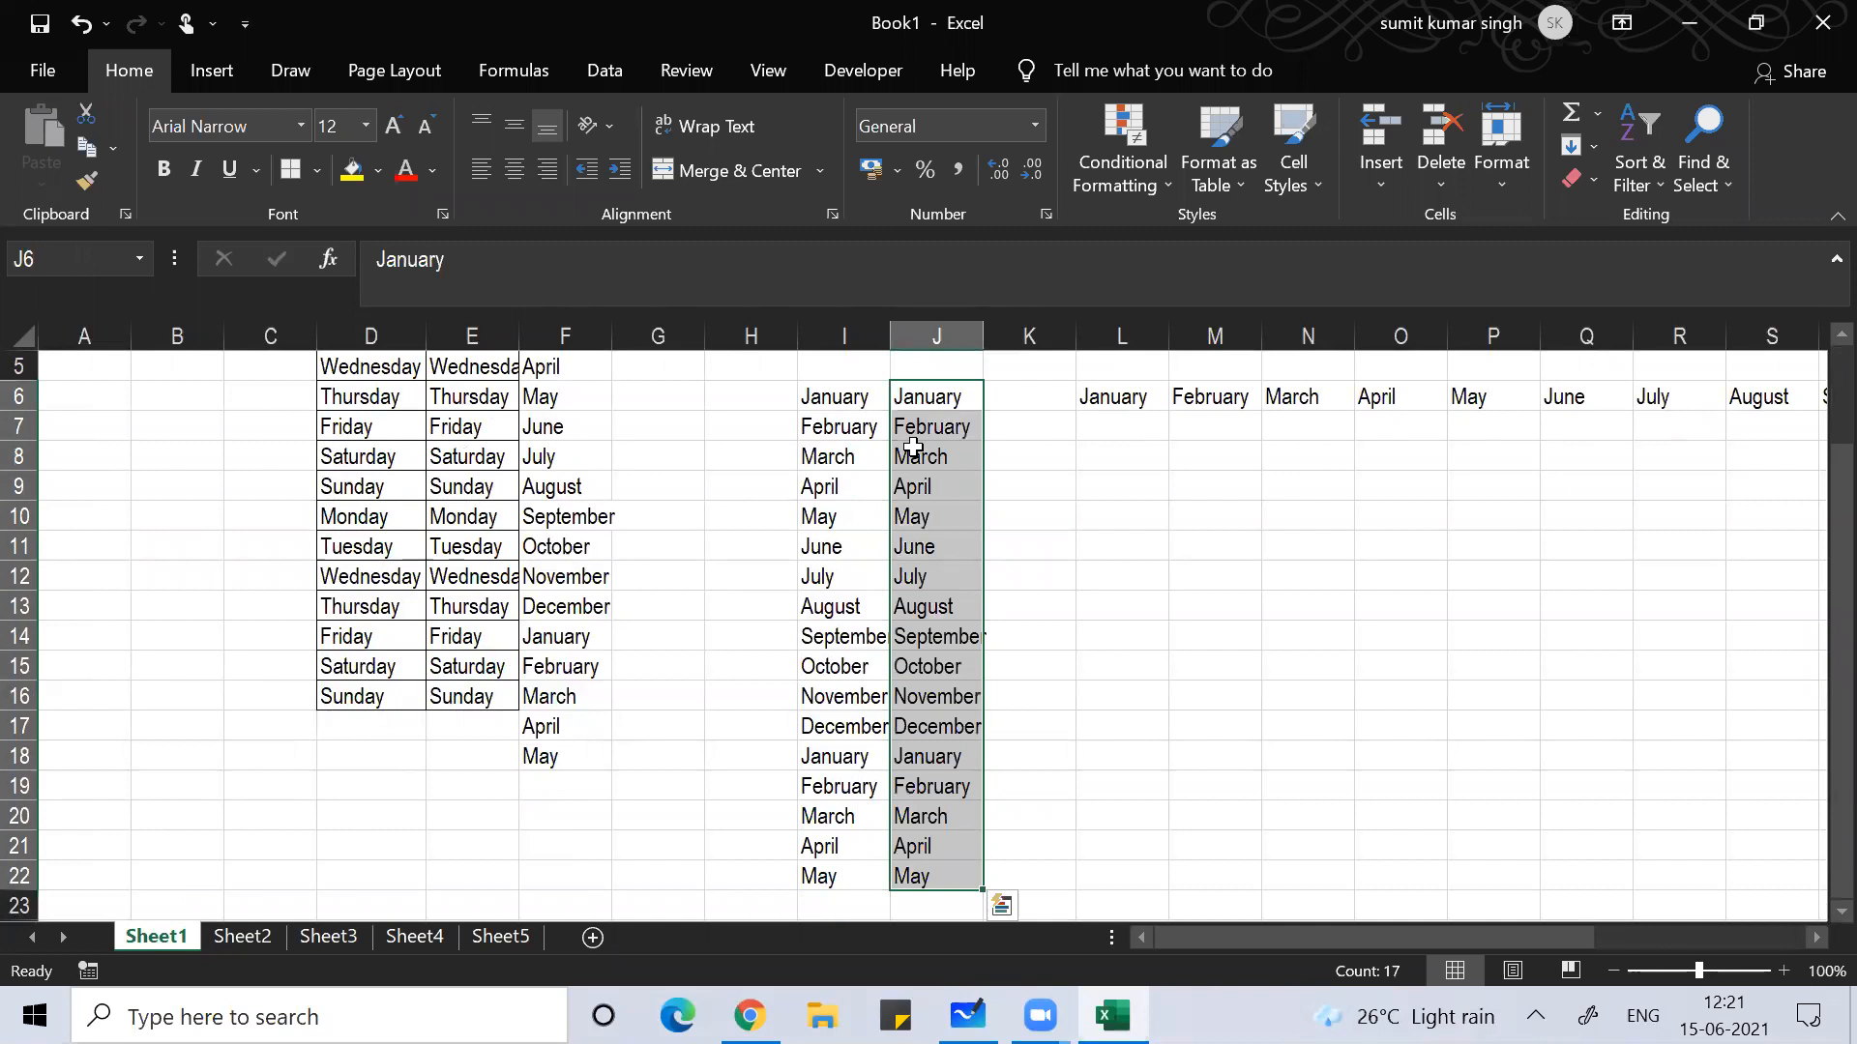
Step: Copy January into L7 with Ctrl+D, then fill L7:AB7 with row 6's months
click(1122, 437)
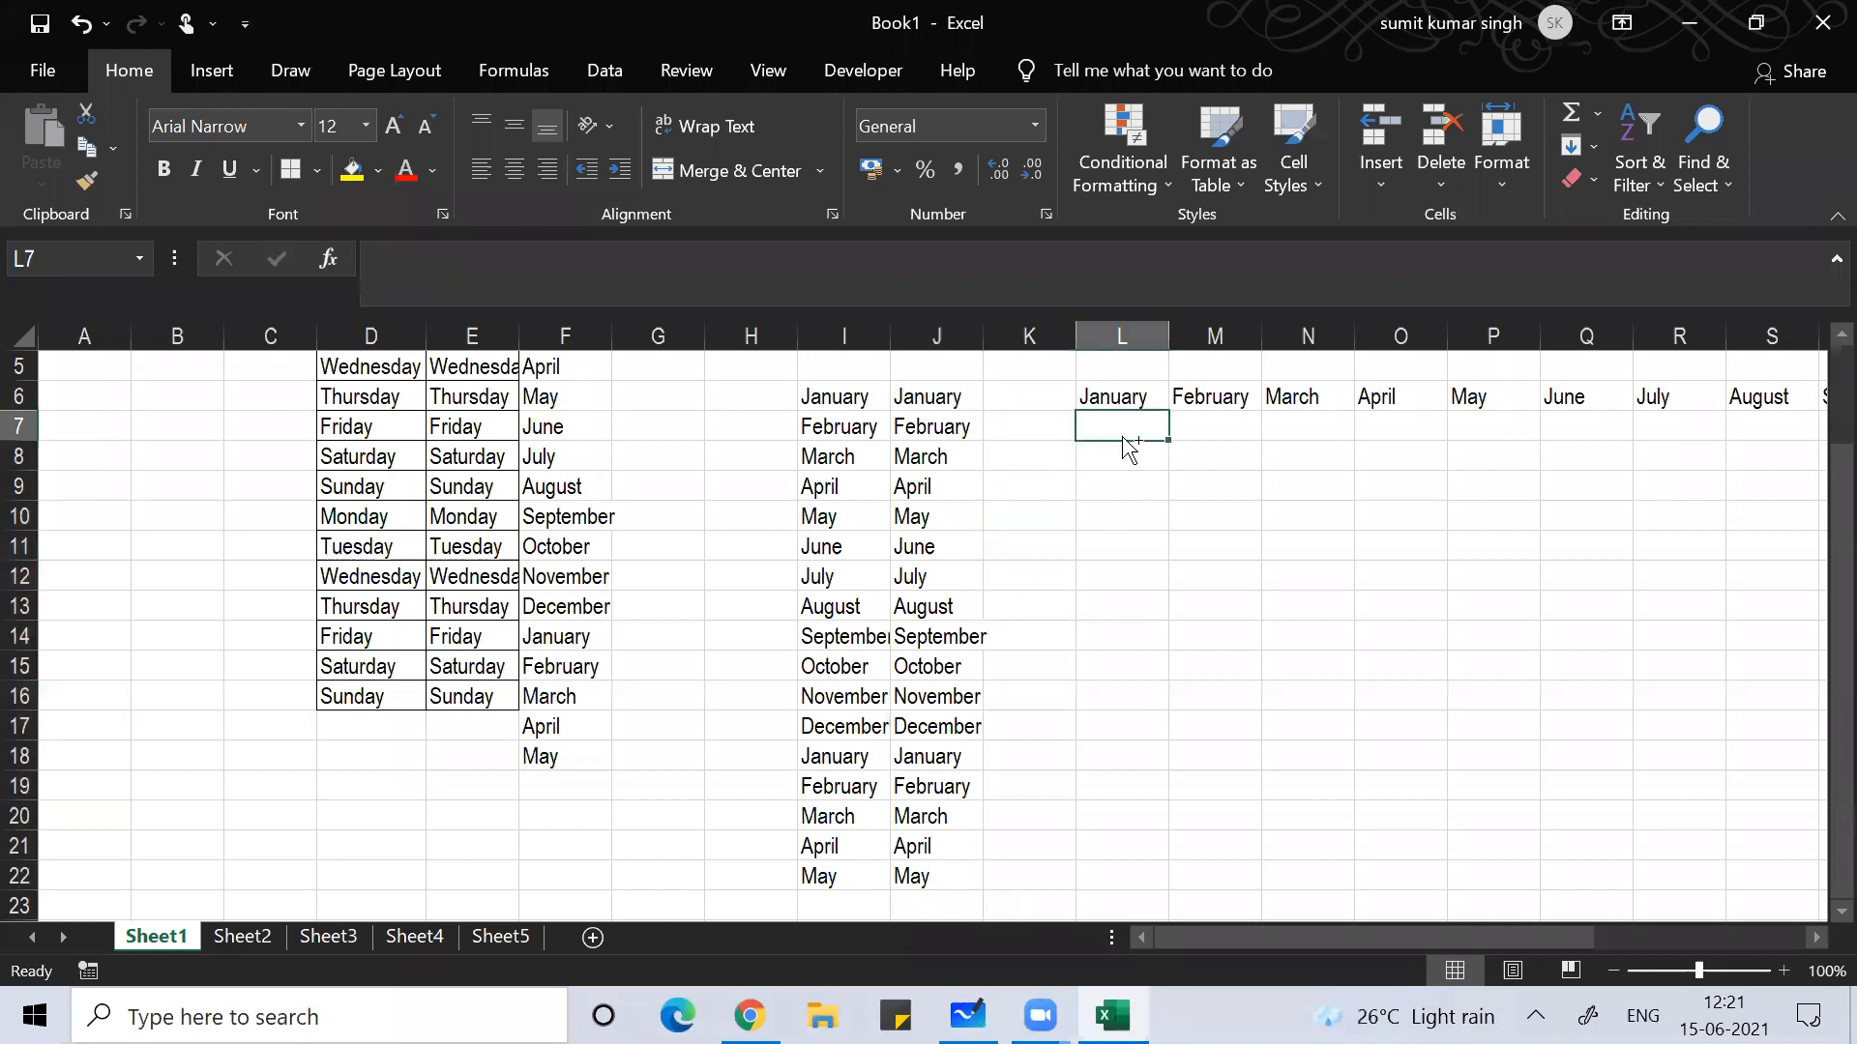
key(ctrl+d)
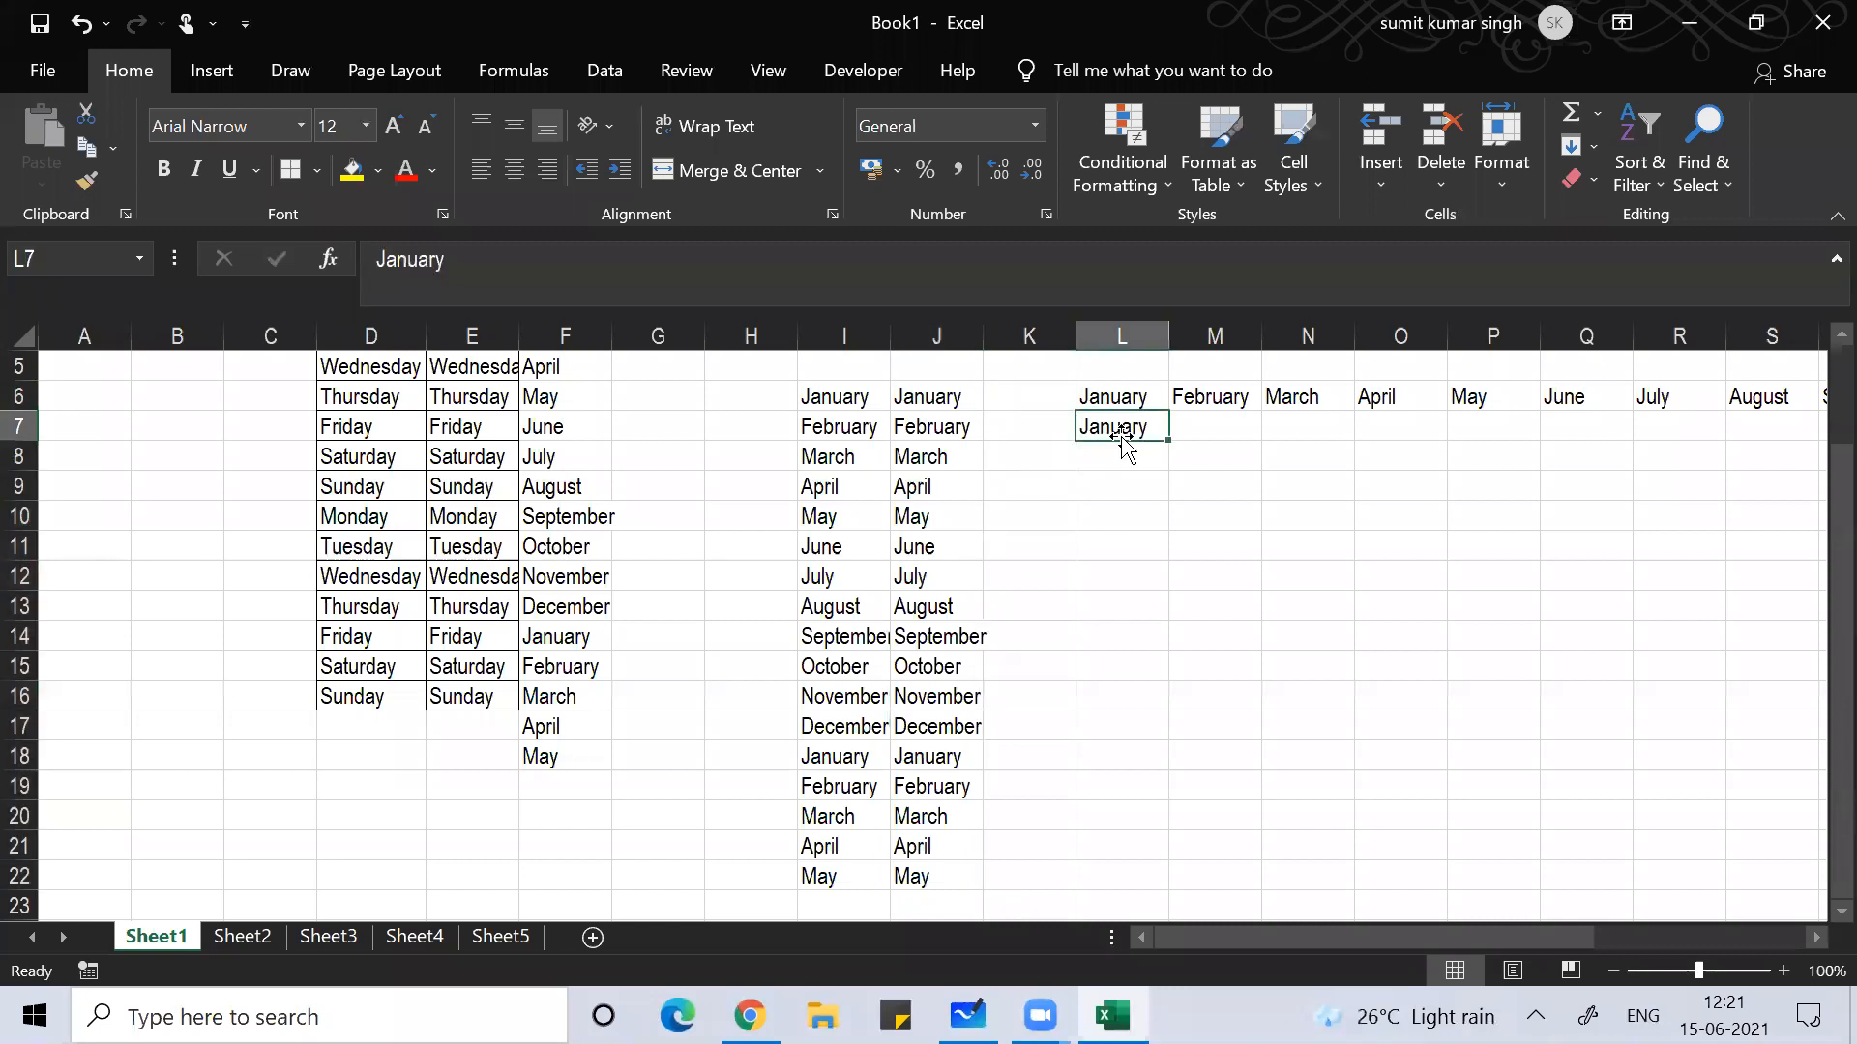
key(Return)
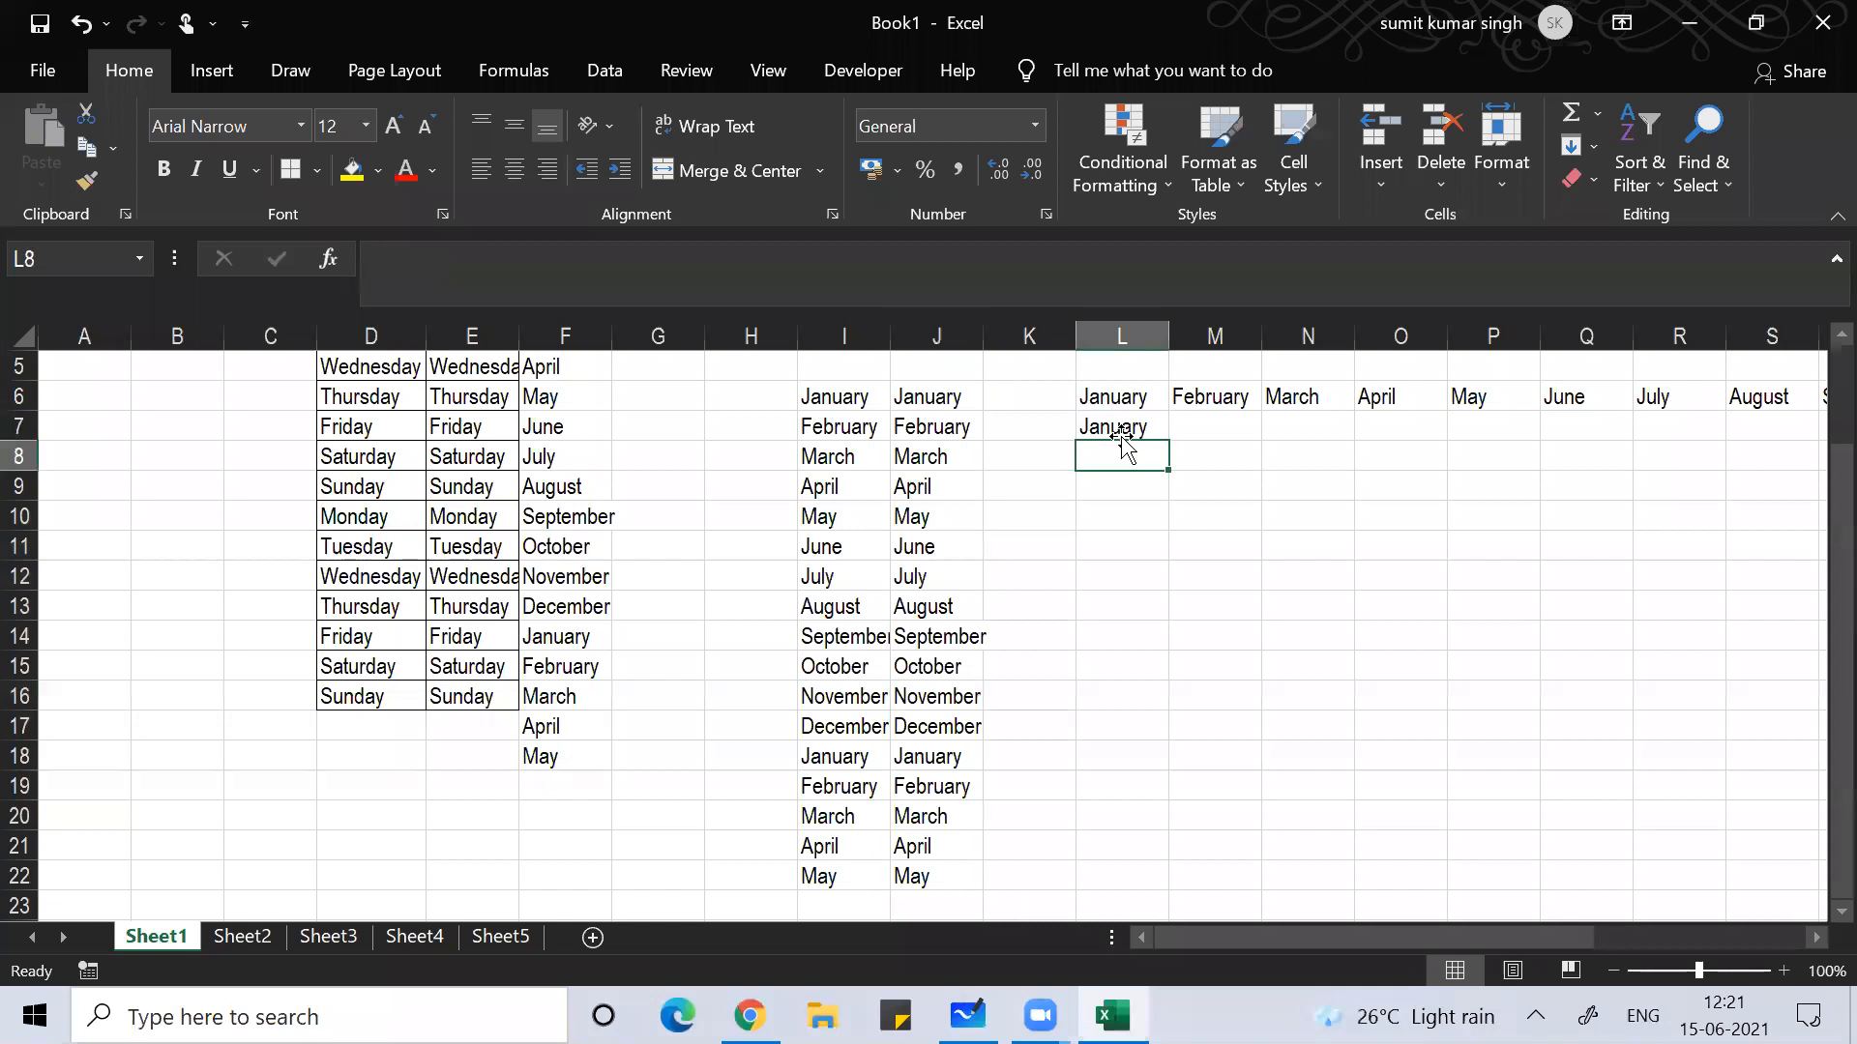
click(1120, 433)
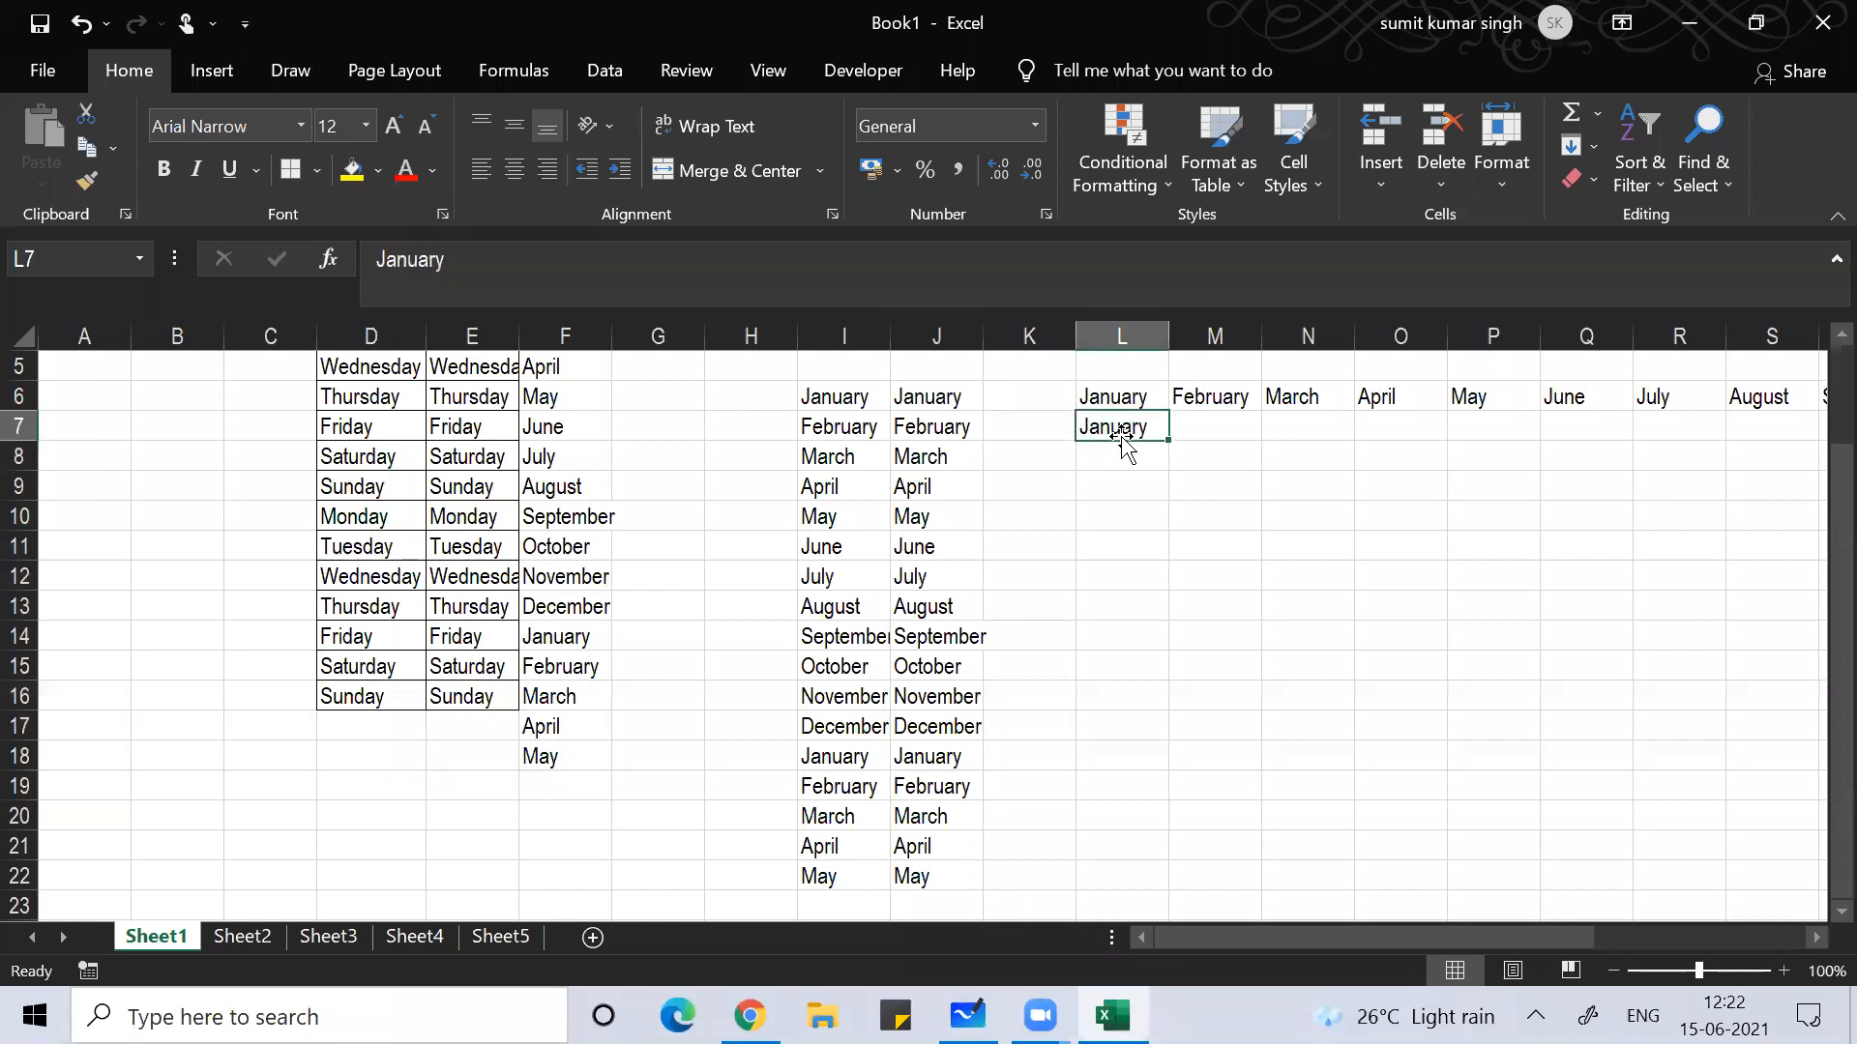
key(shift+Right)
key(shift+Right)
key(shift+Right)
key(shift+Right)
key(shift+Right)
key(shift+Right)
key(shift+Right)
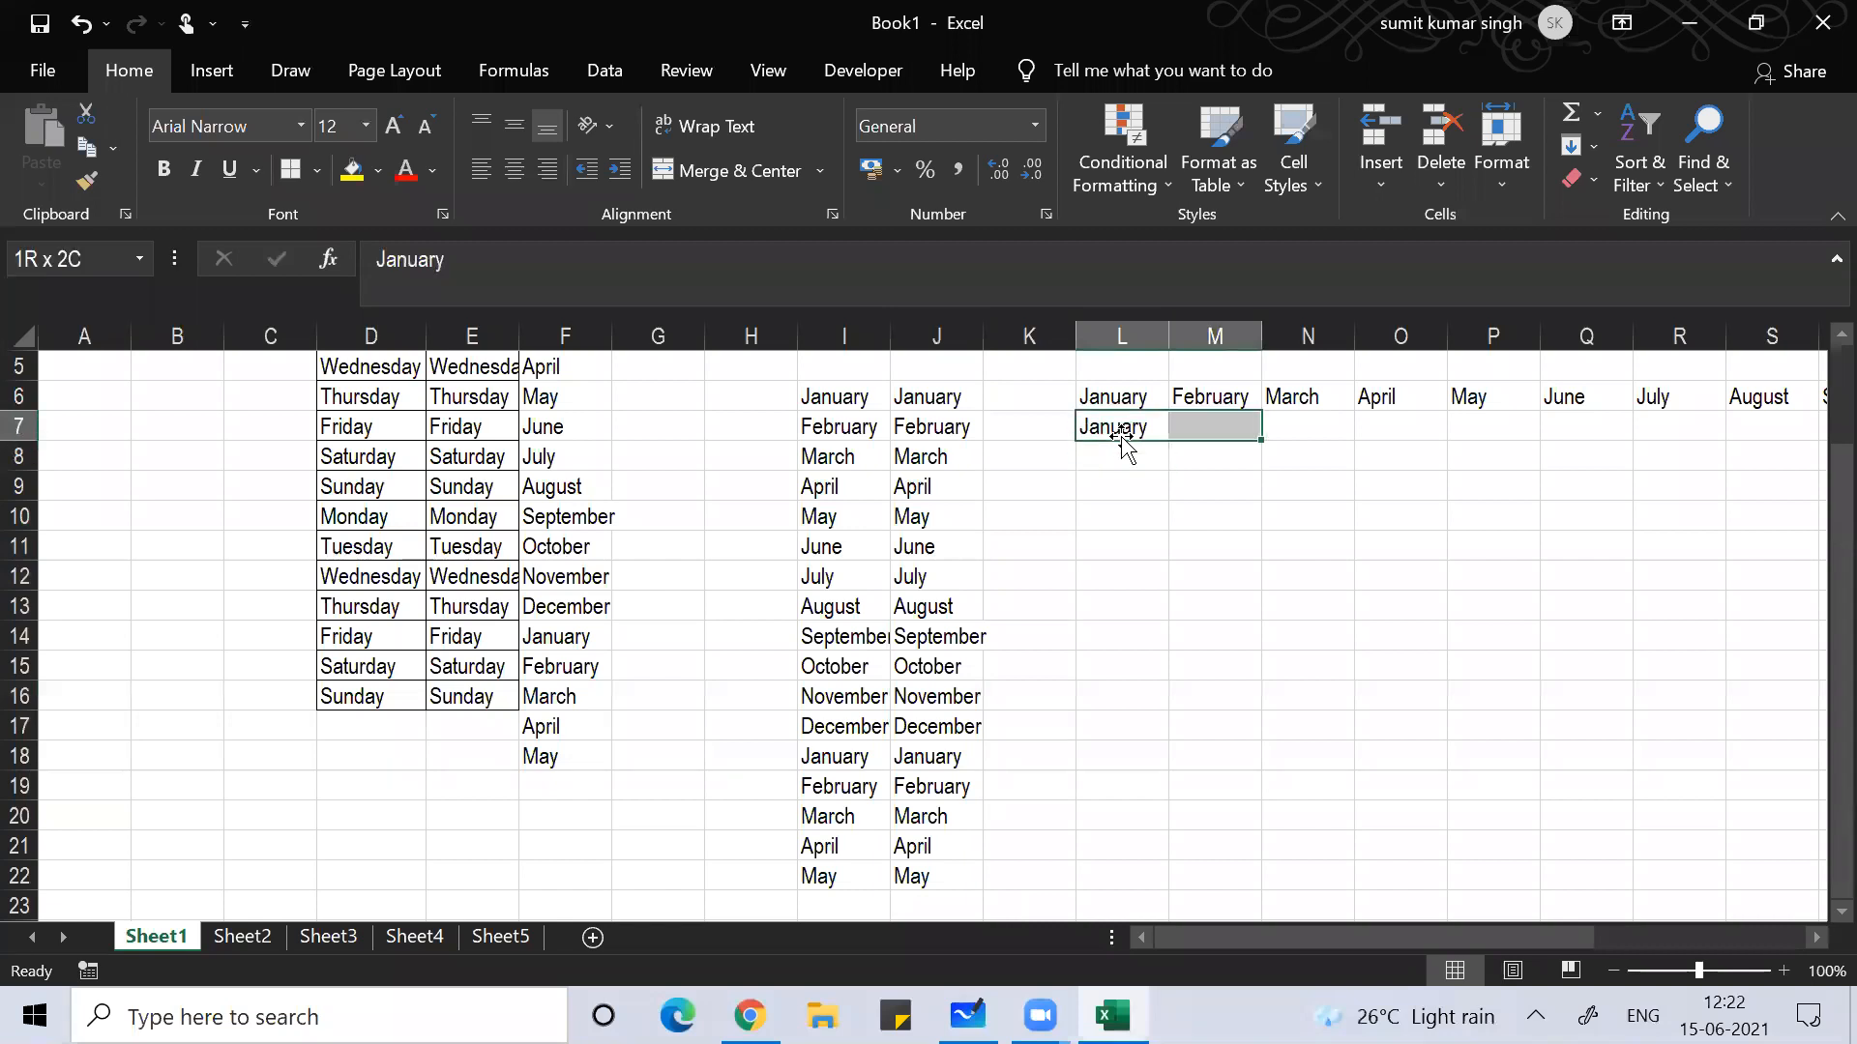
key(shift+Right)
key(shift+Right)
key(shift+Right)
key(shift+Right)
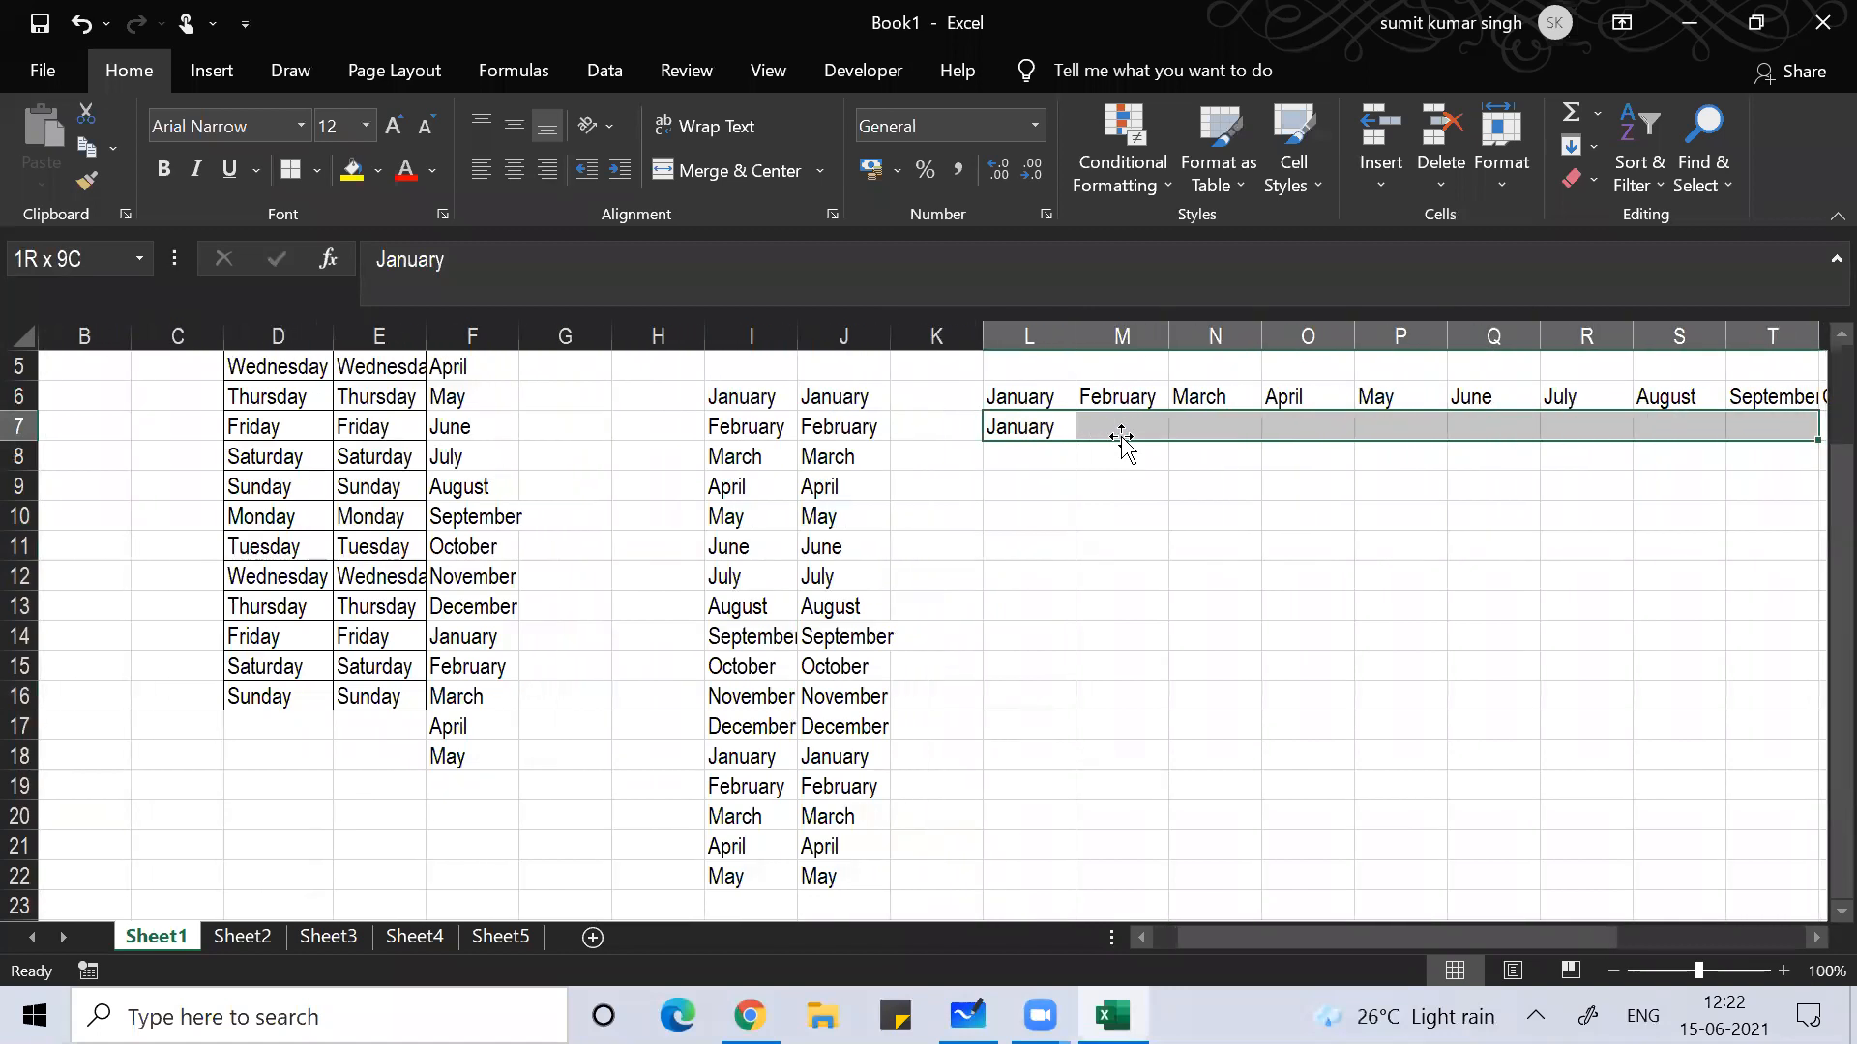
key(shift+Right)
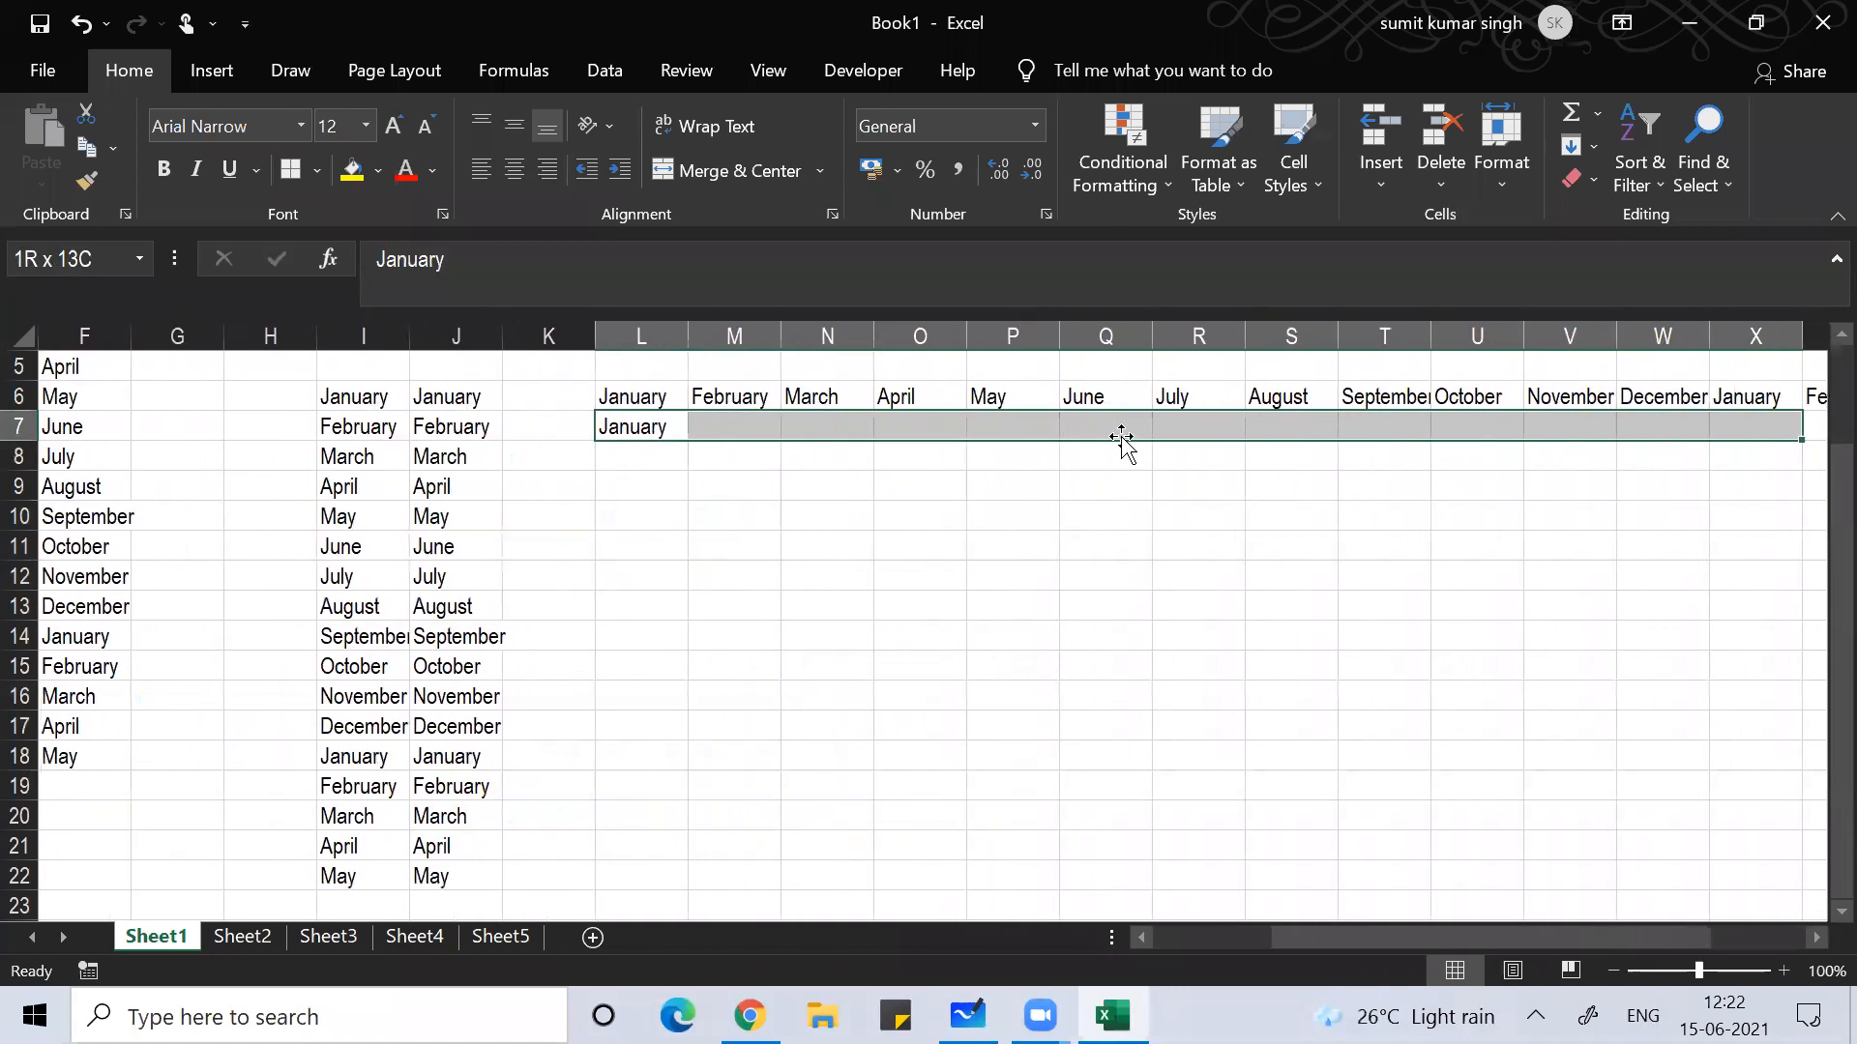
key(shift+Right)
key(shift+Right)
key(shift+Right)
key(shift+Right)
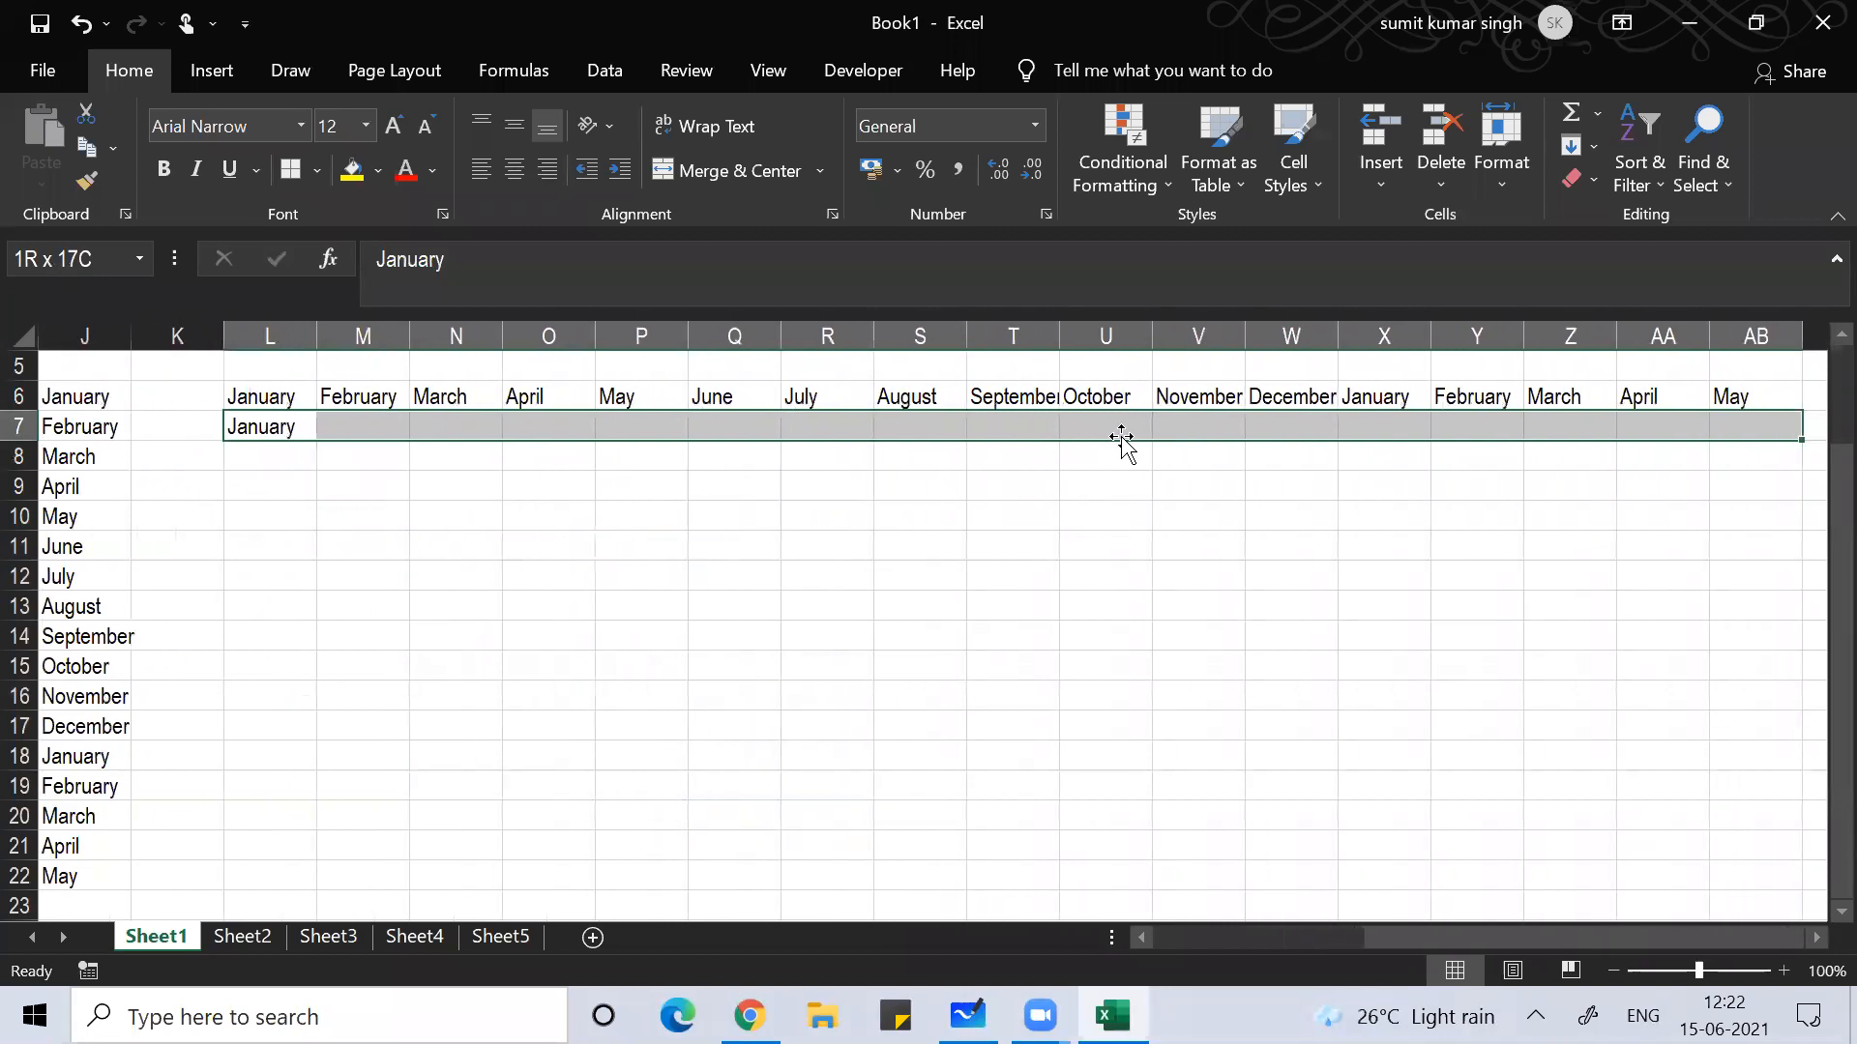
key(ctrl+e)
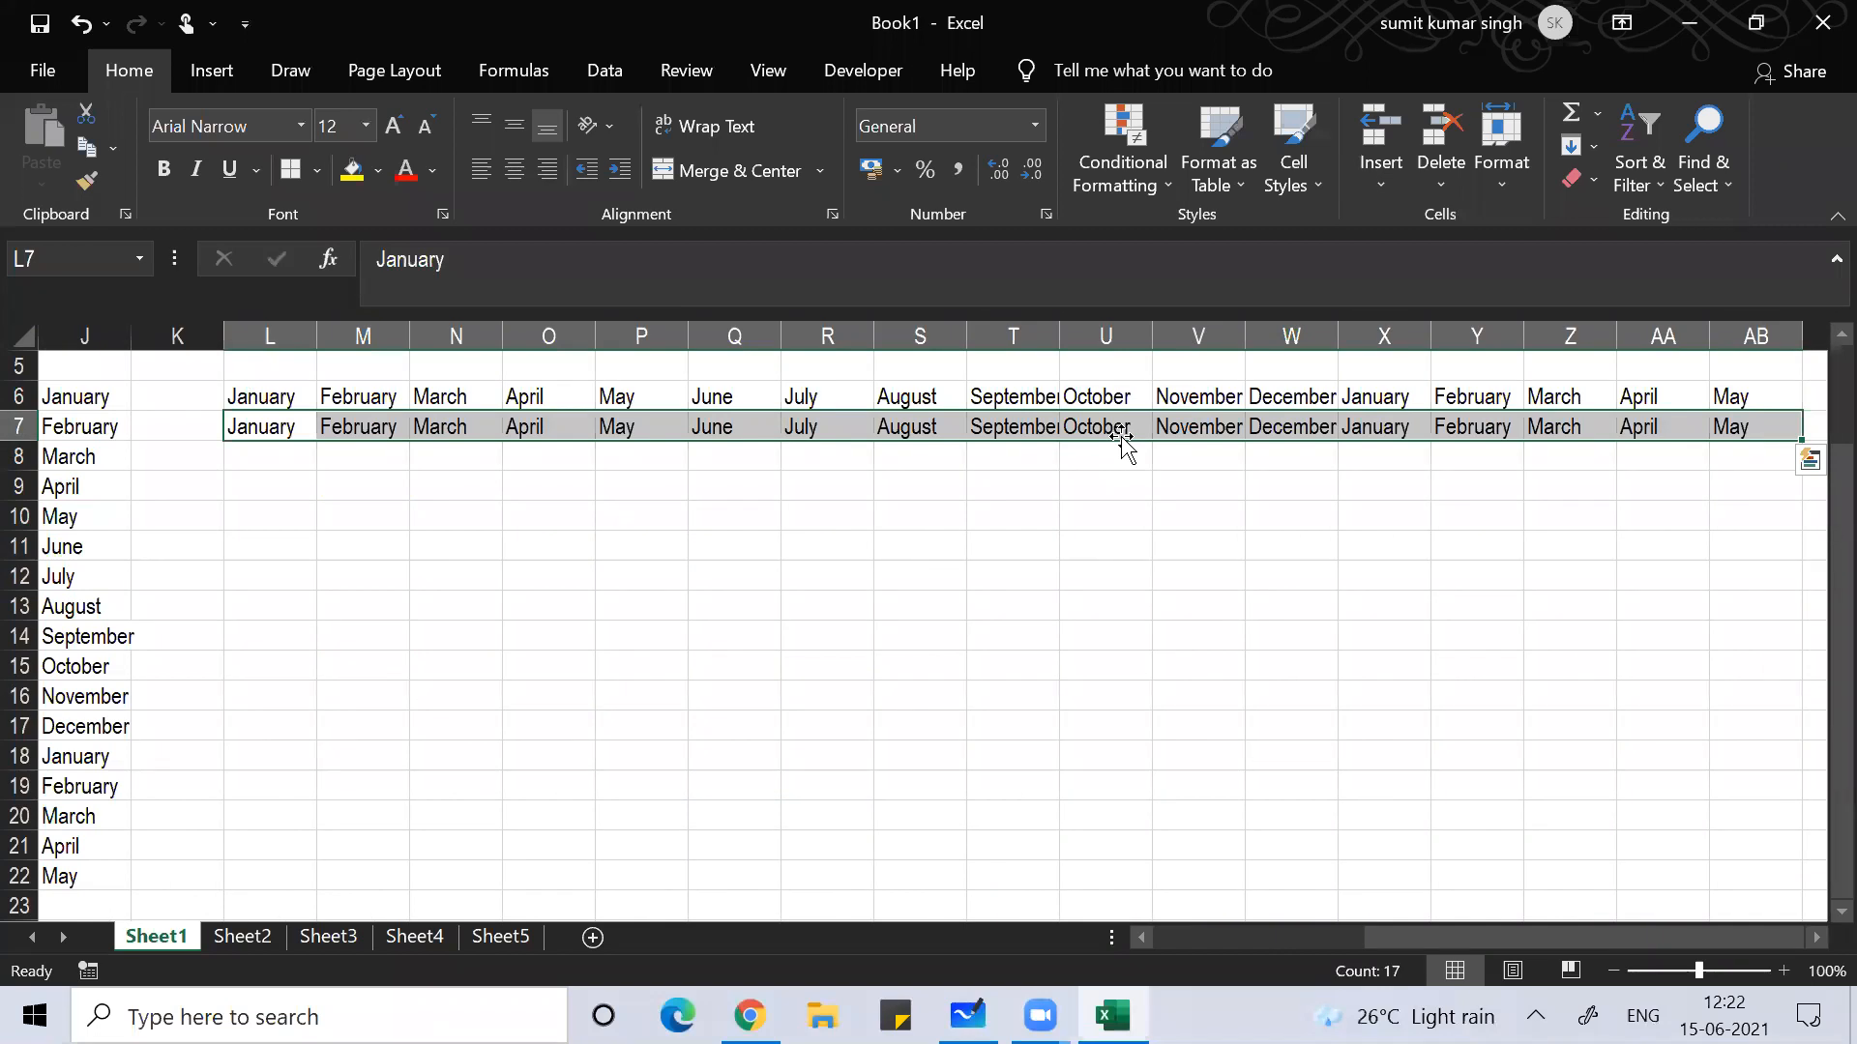
key(Left)
key(Left)
key(Left)
key(Left)
key(Left)
key(Left)
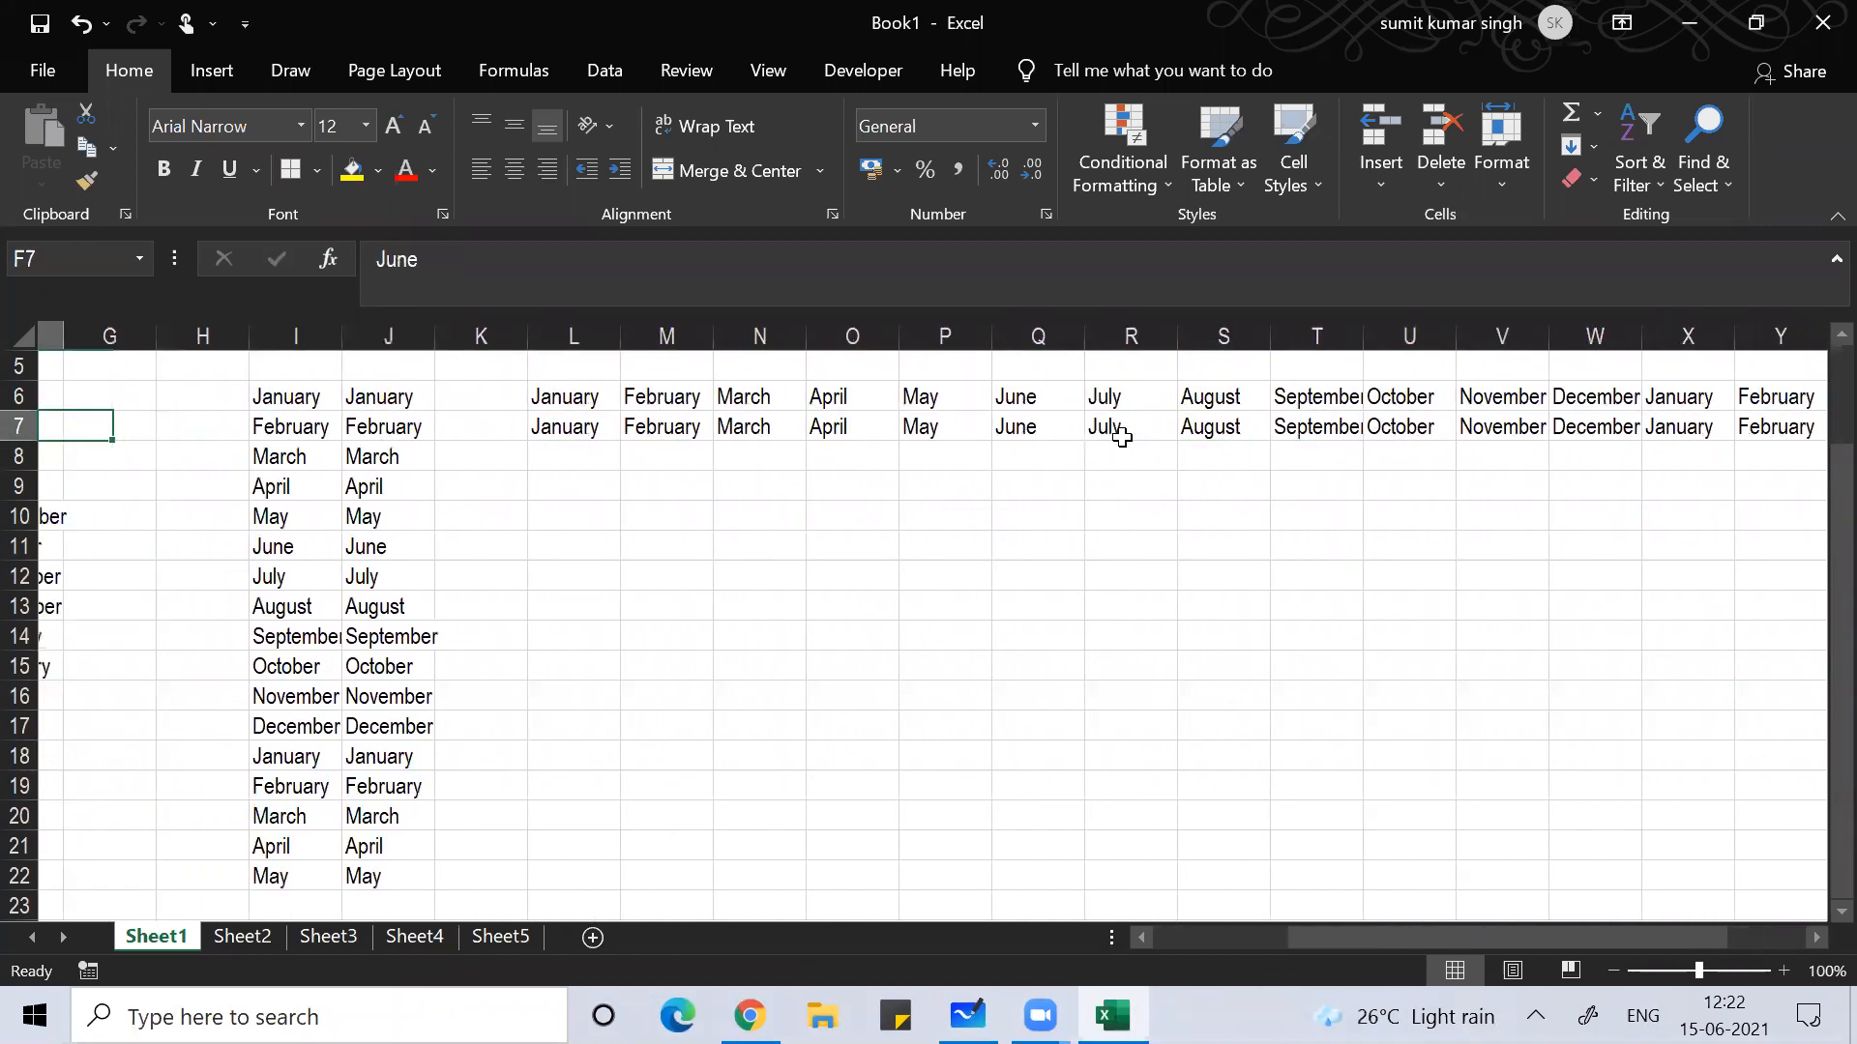
key(Left)
key(Left)
key(Left)
key(Left)
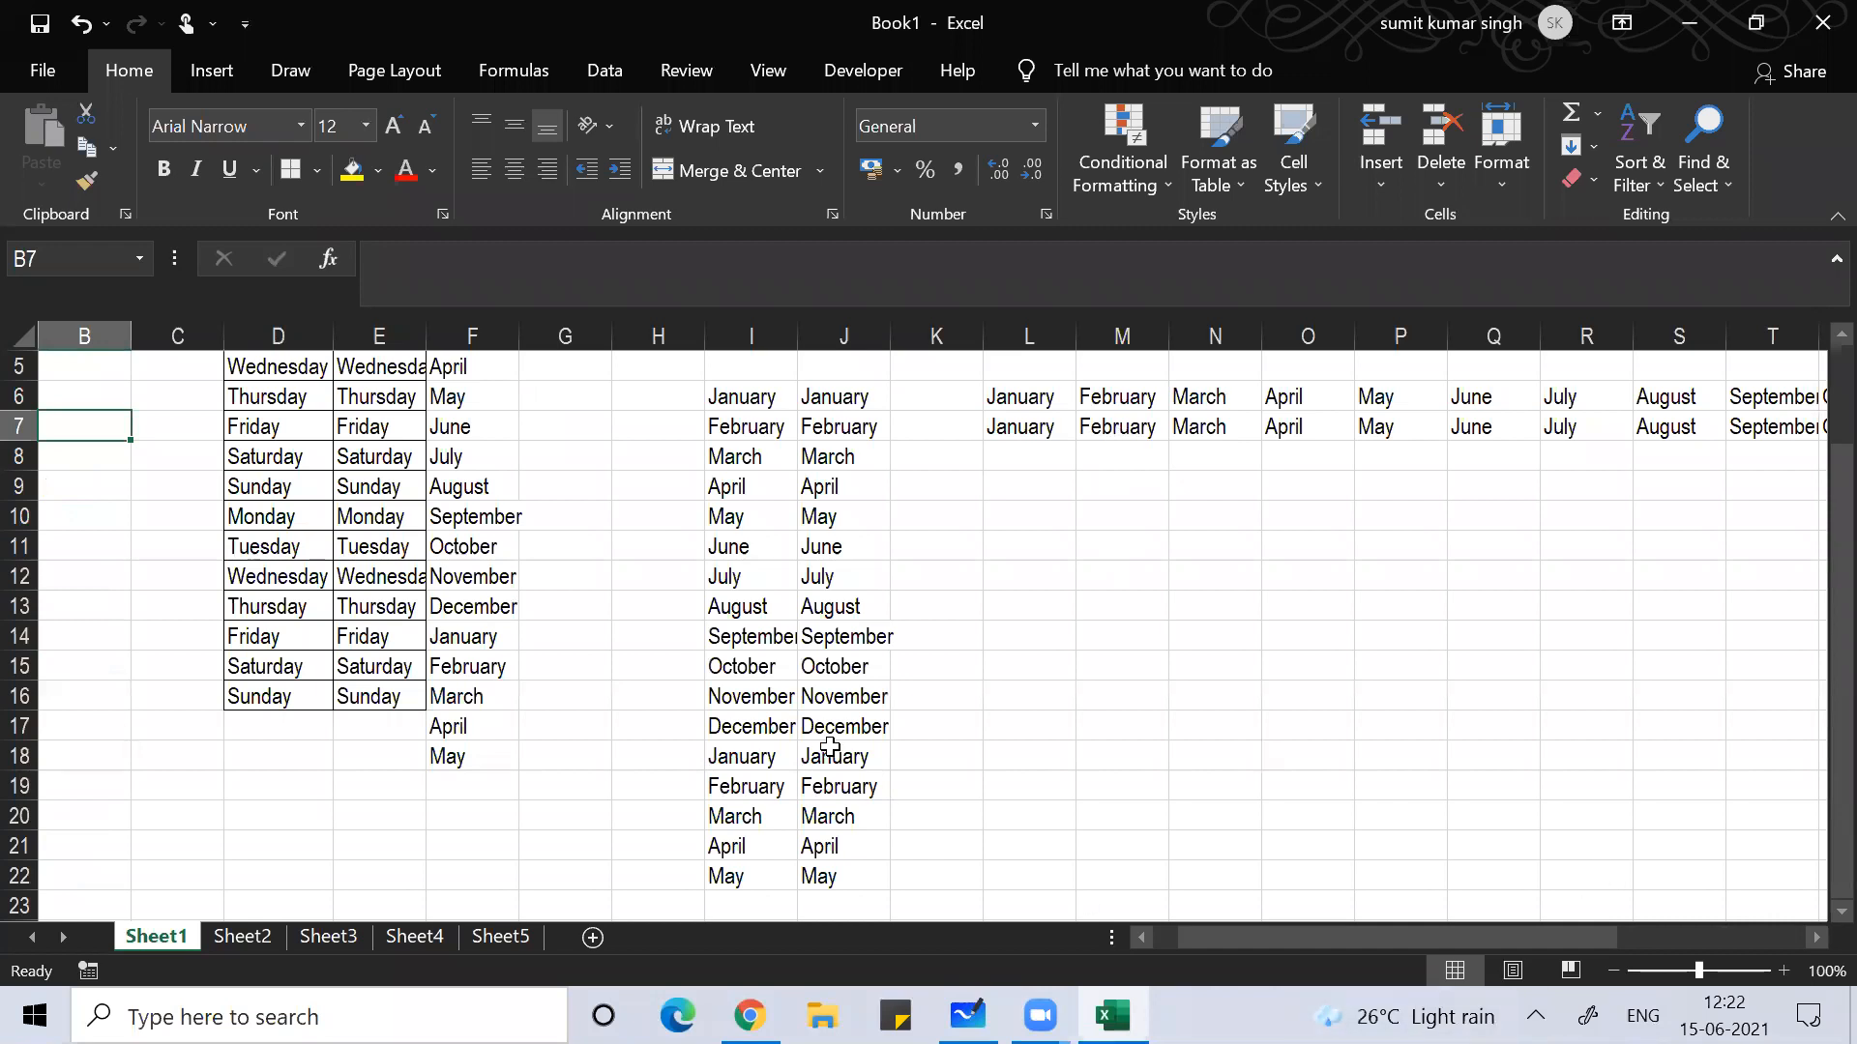
Step: Open the recent 'Excel Worksheet' workbook, entering its password and confirming it when prompted again
click(21, 67)
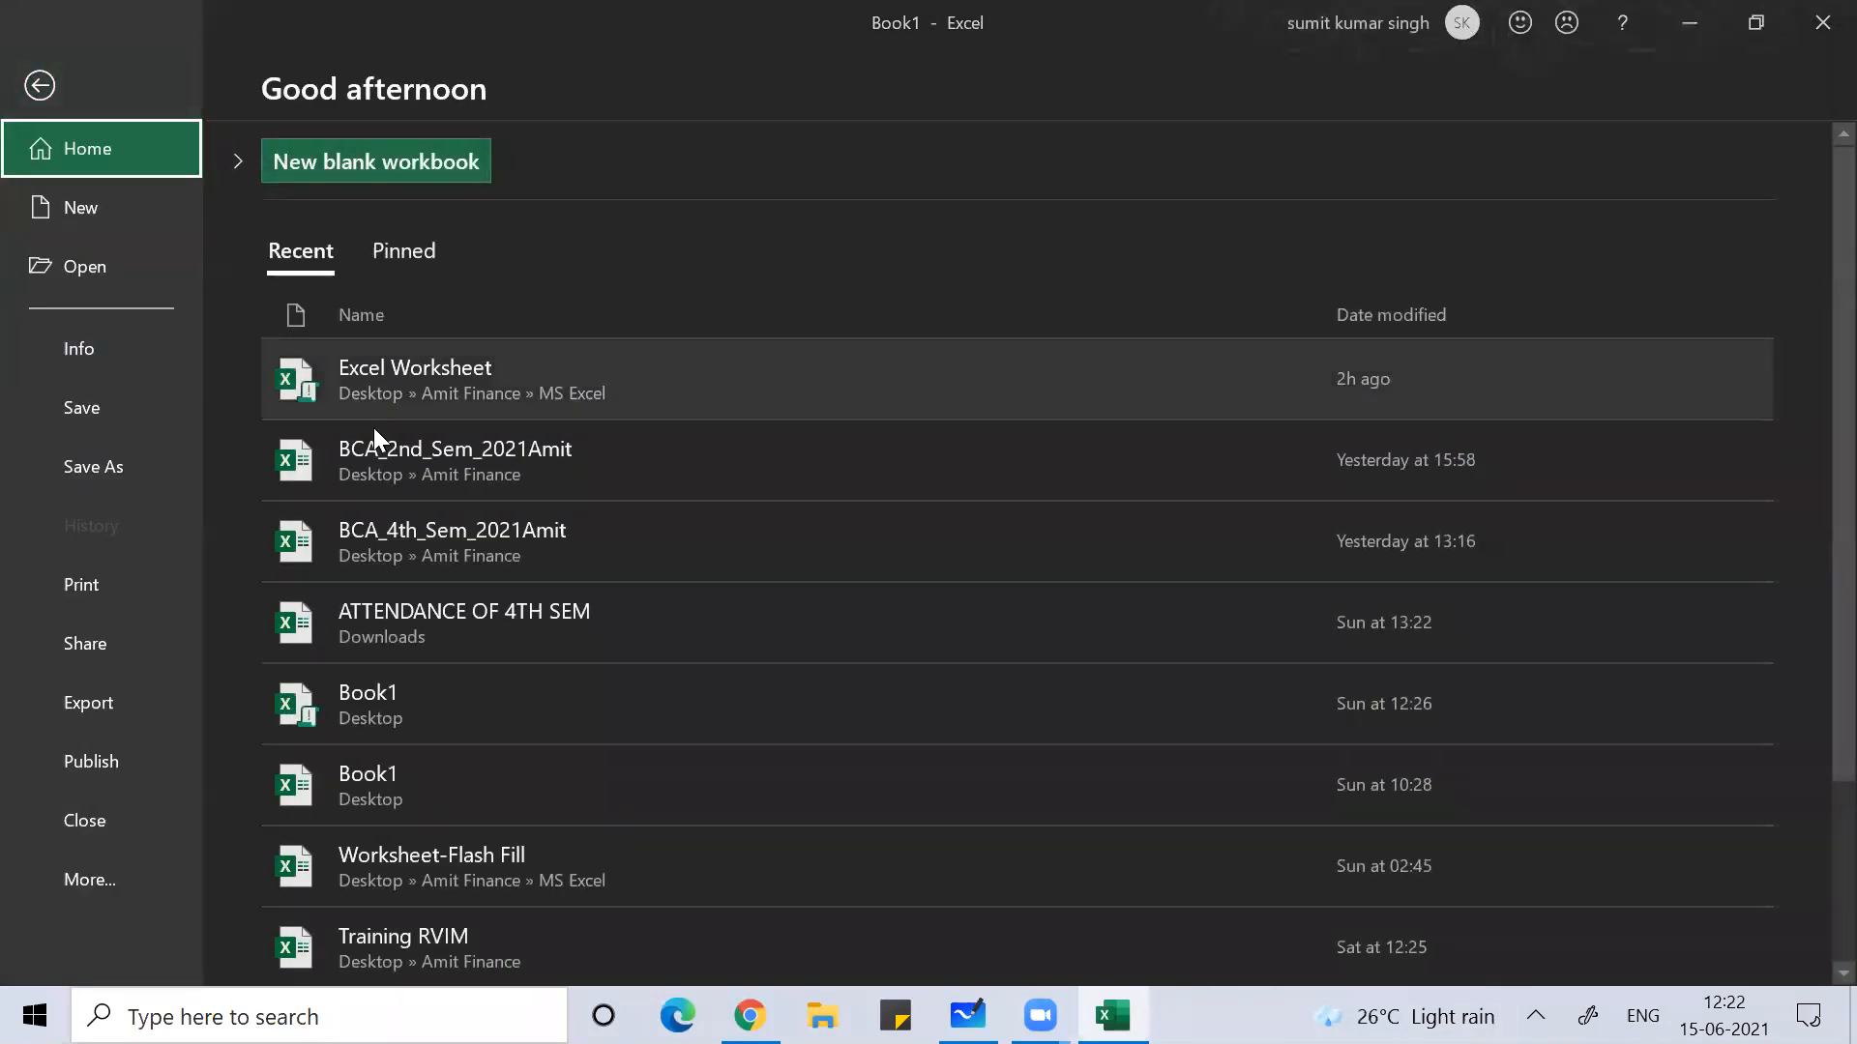
click(432, 381)
click(433, 383)
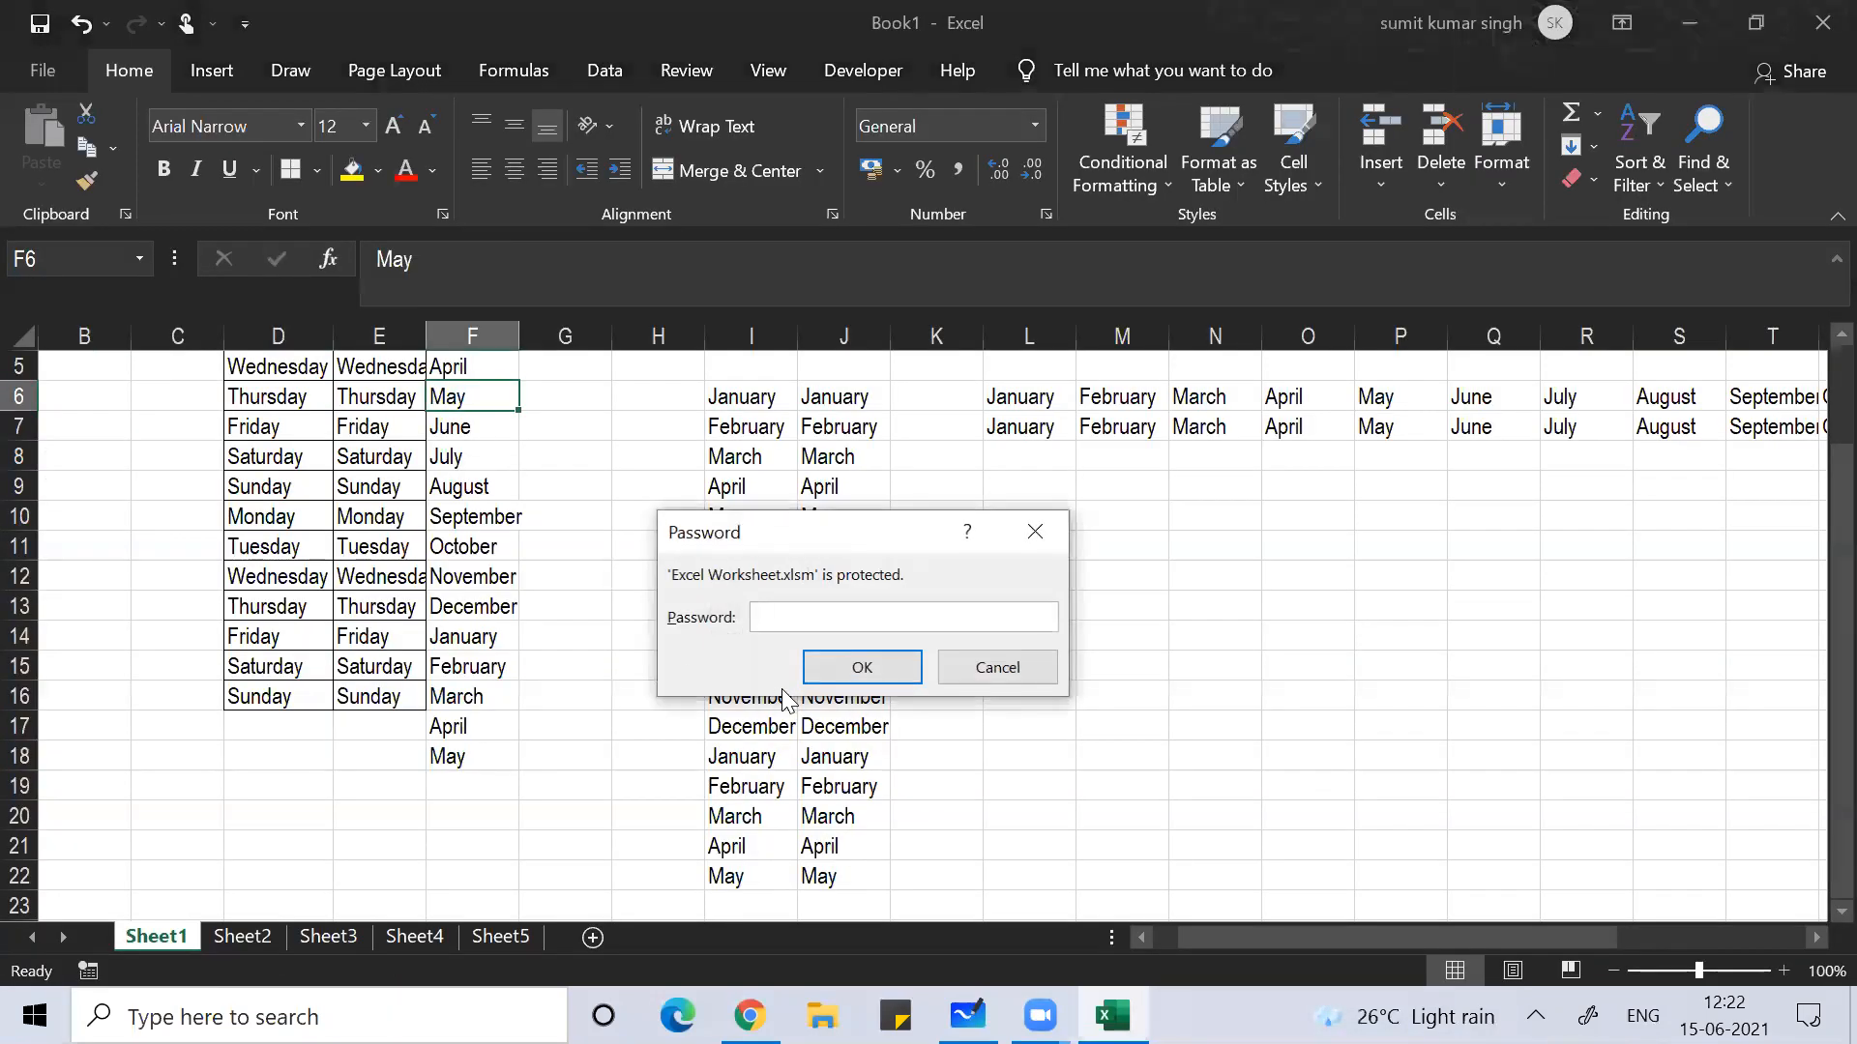
text(•)
key(Return)
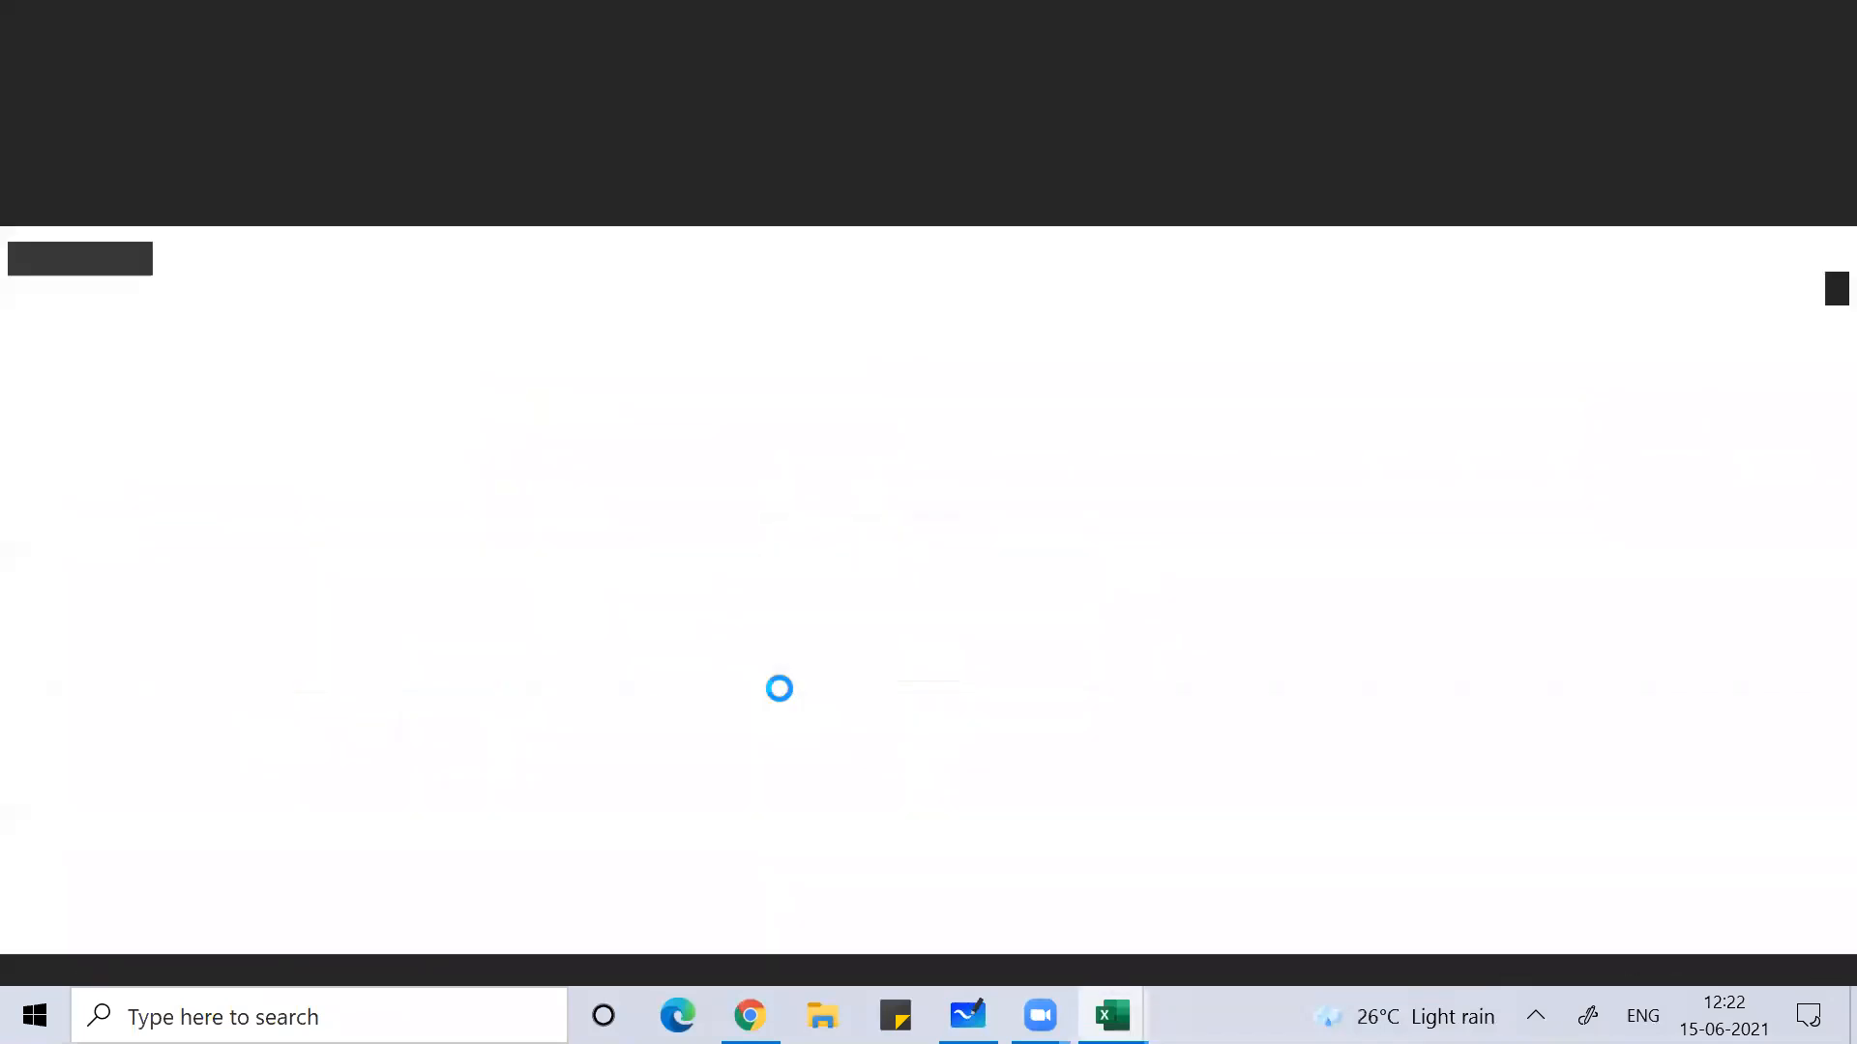
text(123)
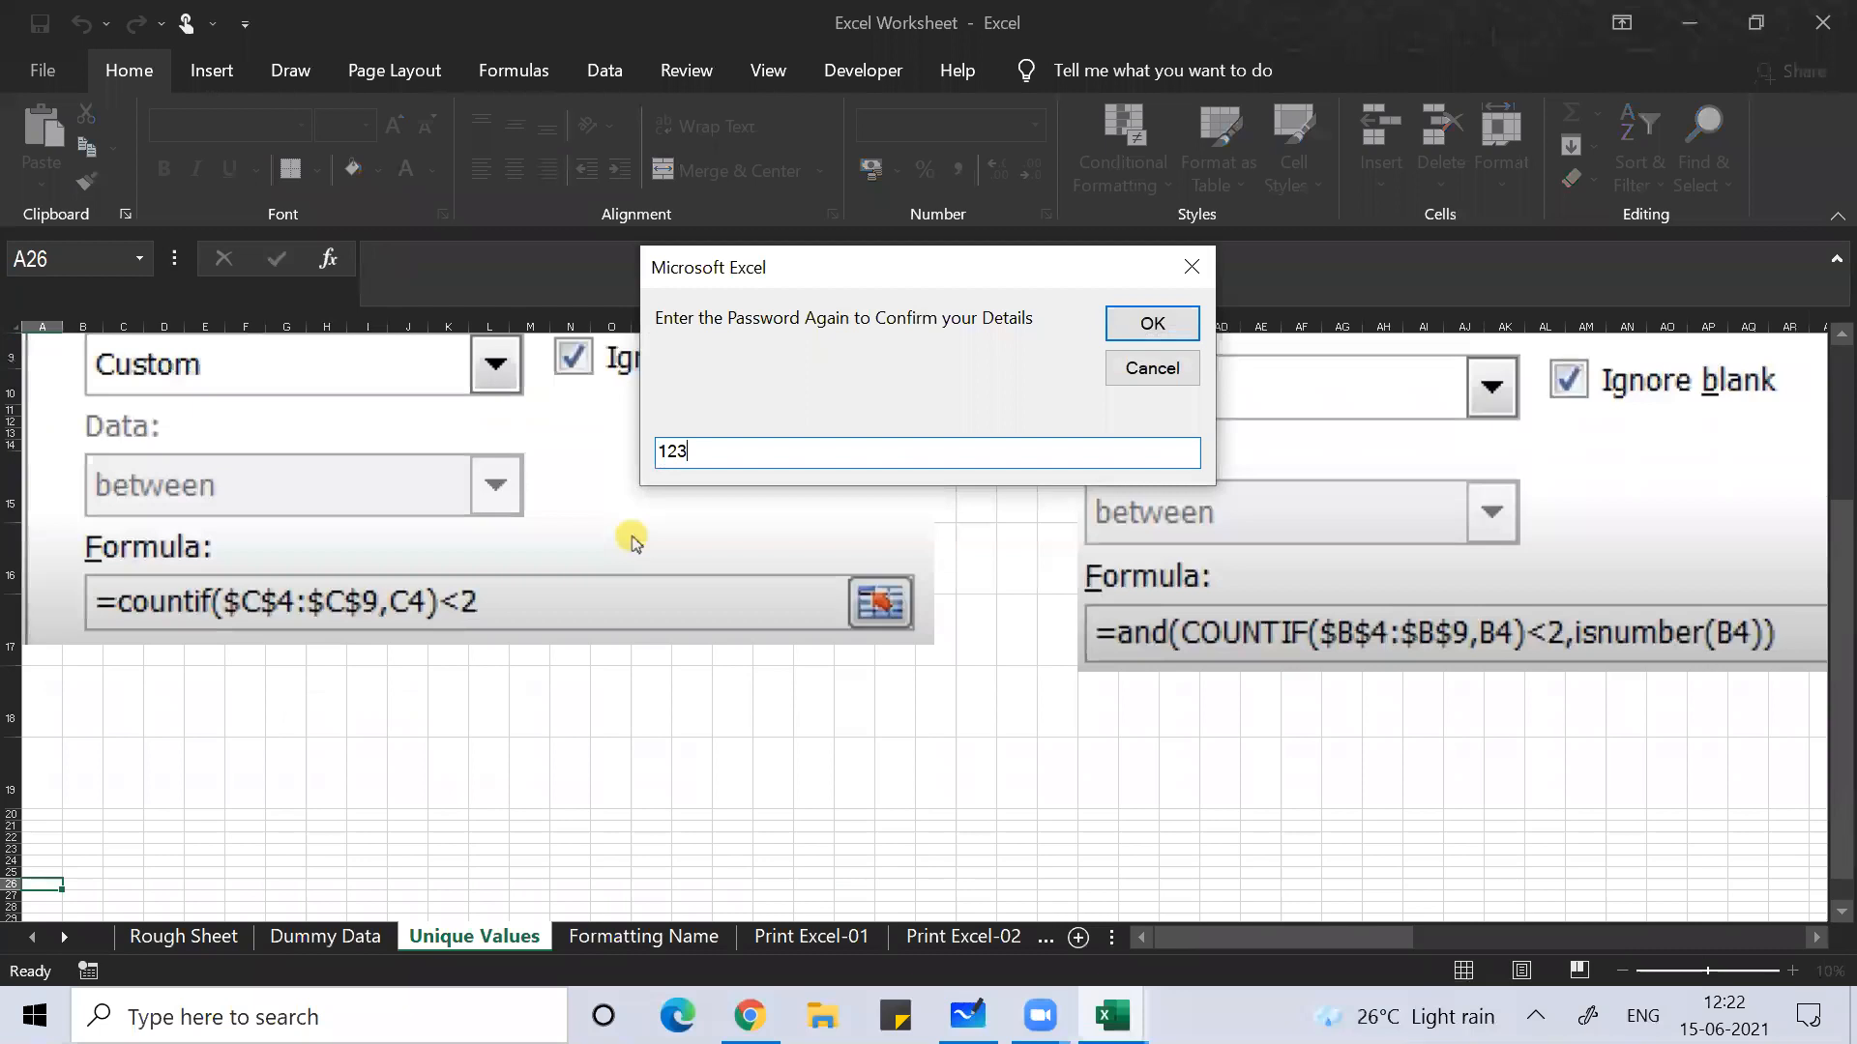
key(Return)
key(Return)
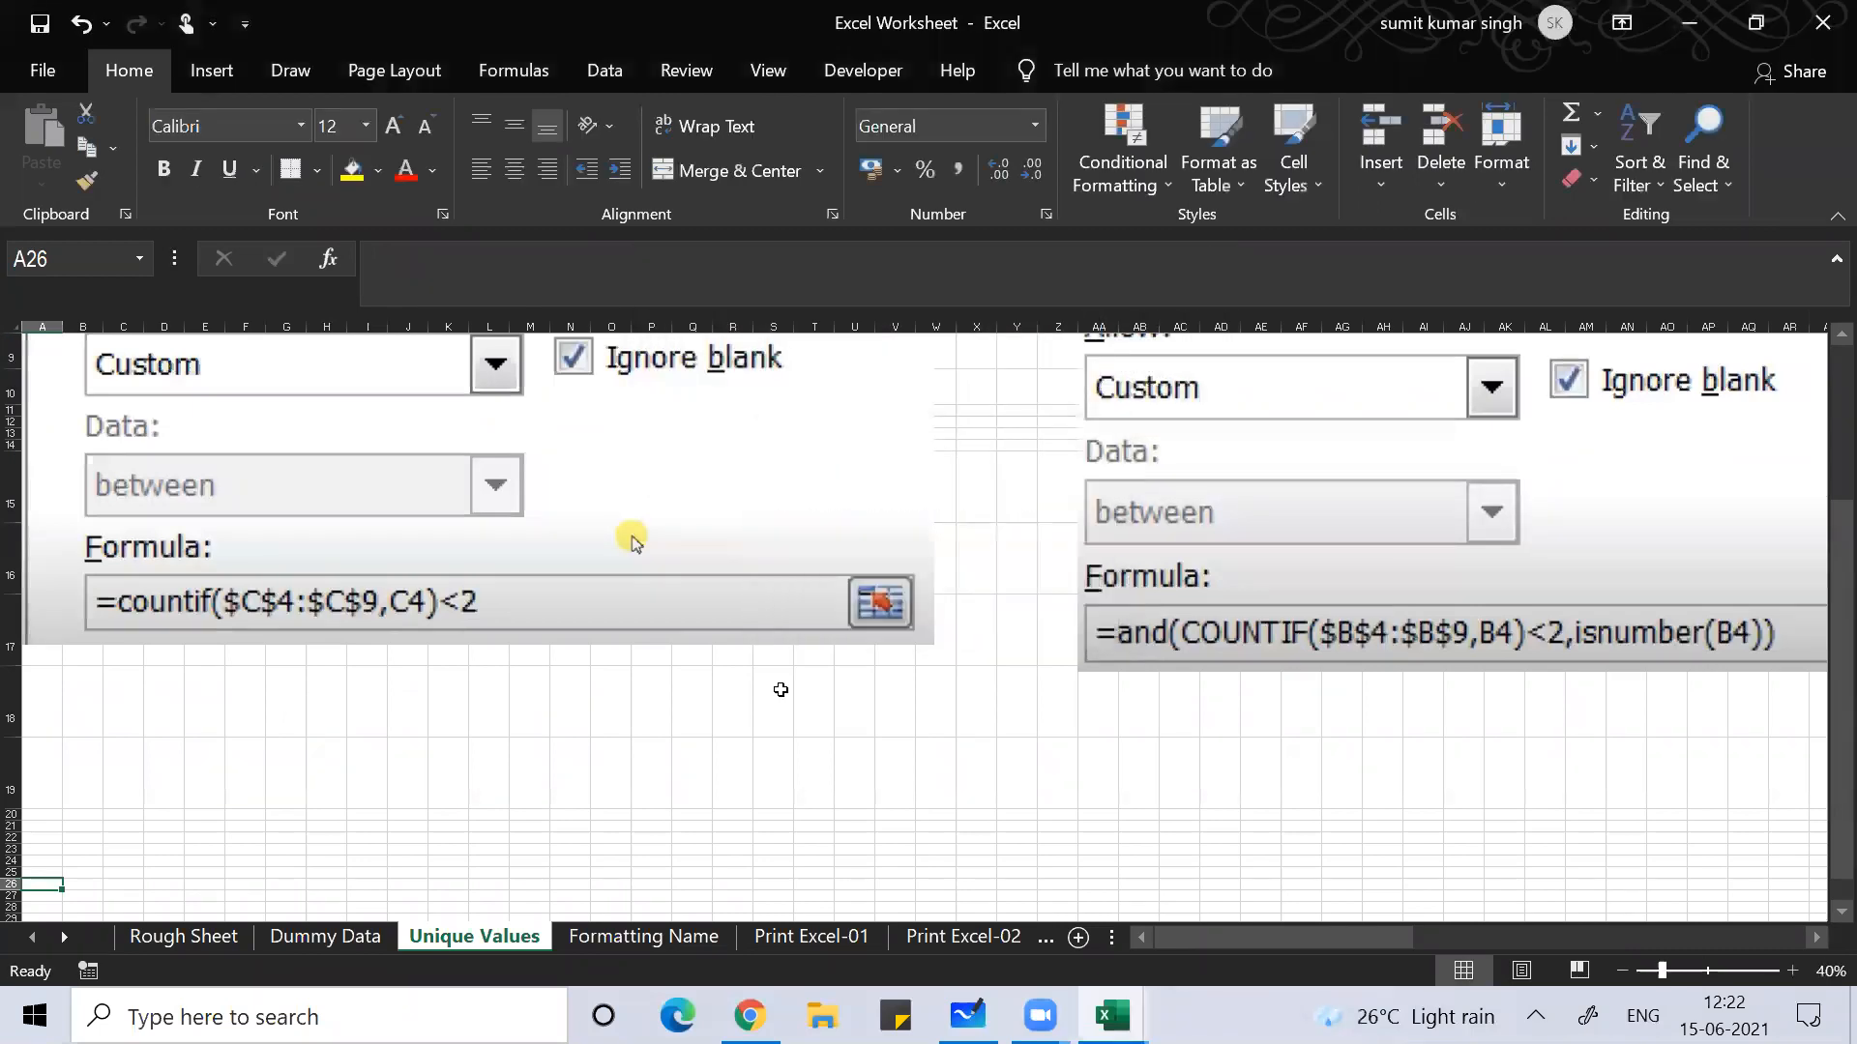
Step: Scroll the sheet tabs right and switch to the Short Cuts sheet
click(64, 936)
click(64, 932)
click(63, 933)
click(66, 933)
click(67, 932)
click(67, 932)
click(68, 931)
click(68, 930)
click(68, 930)
click(70, 931)
click(69, 930)
click(70, 933)
click(70, 932)
click(70, 932)
click(70, 932)
click(69, 933)
click(70, 932)
click(69, 932)
click(70, 932)
click(70, 932)
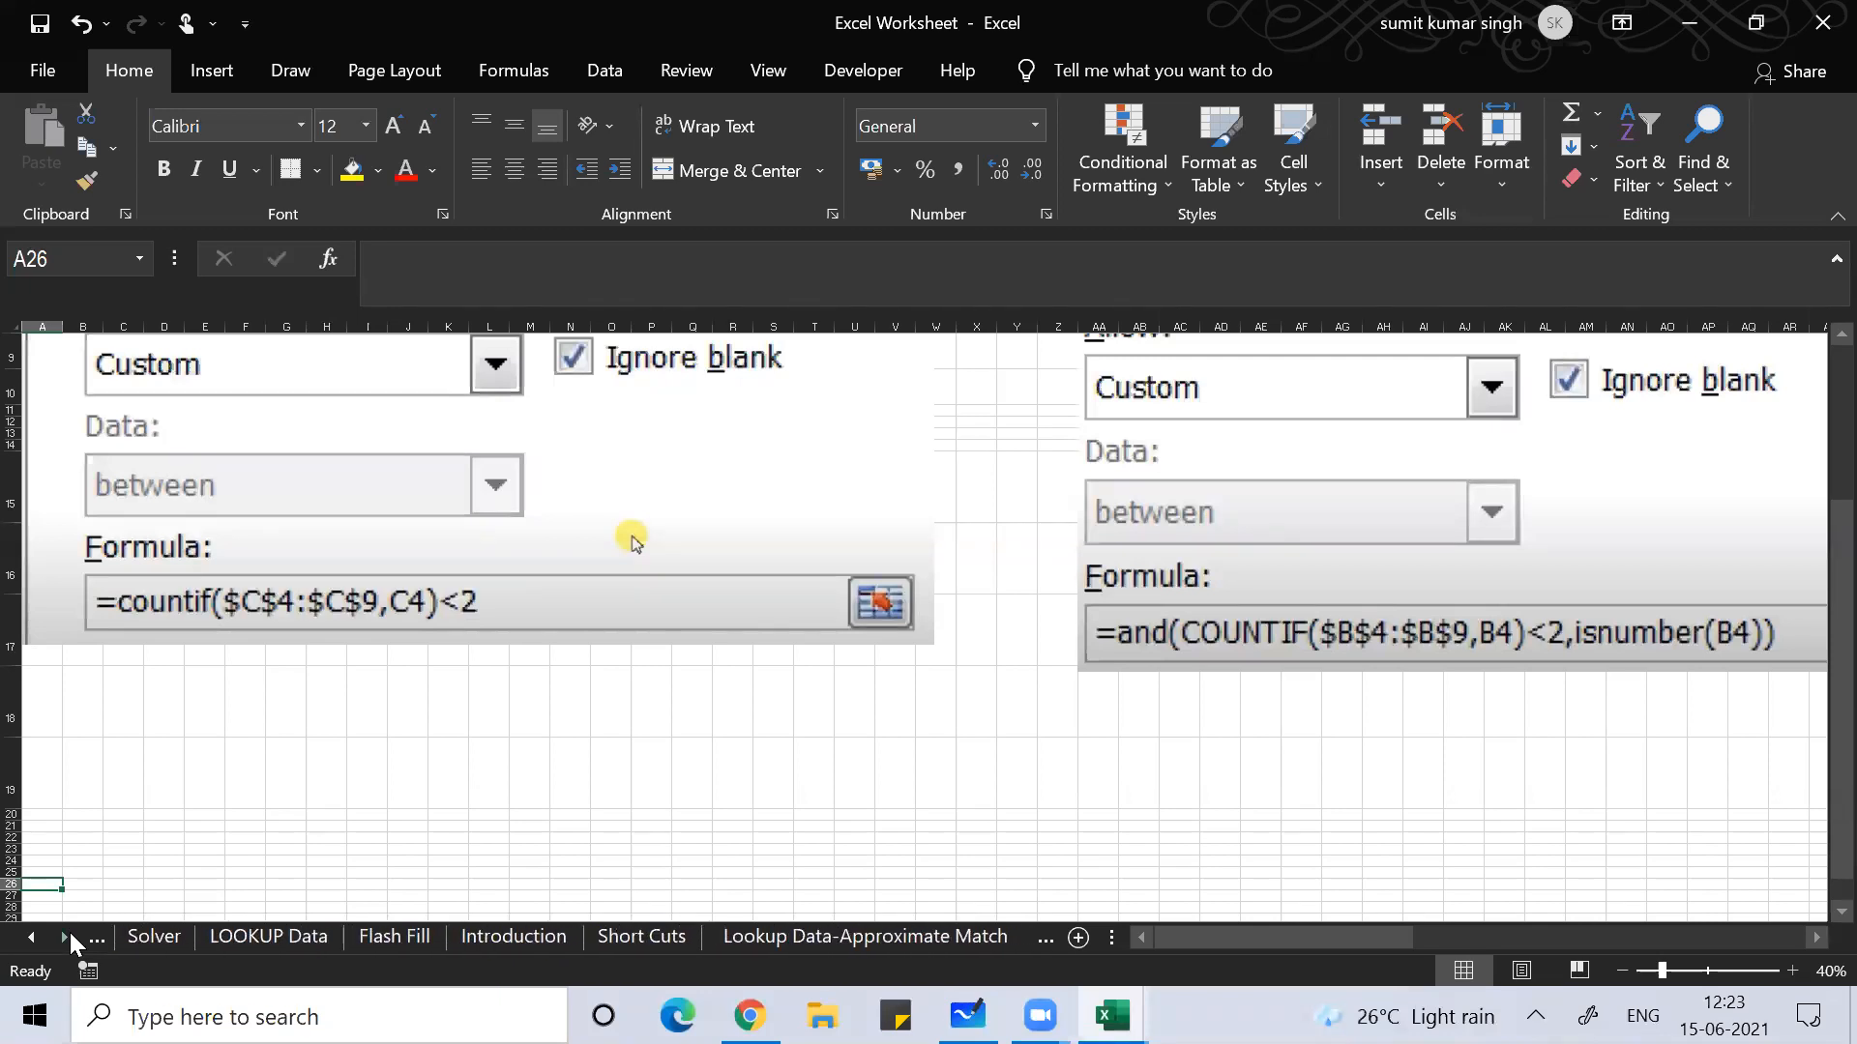
click(676, 944)
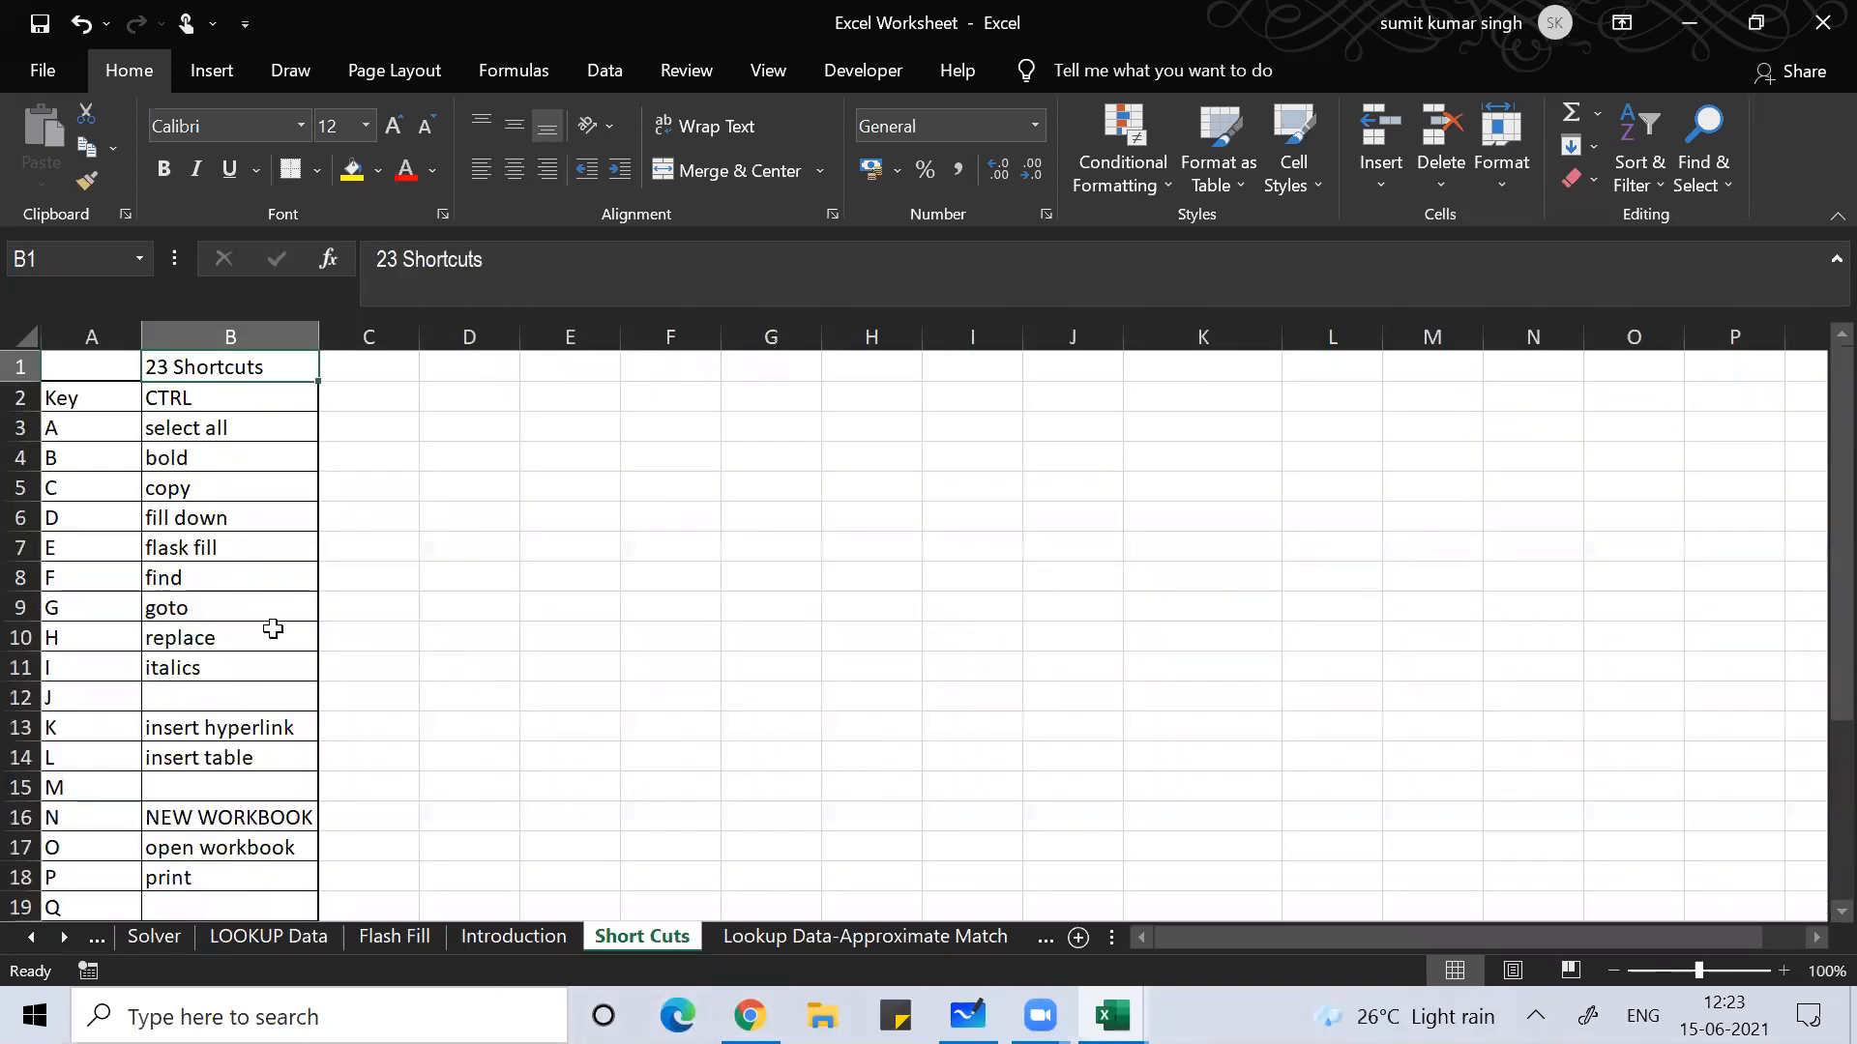
click(199, 604)
Step: Move through the shortcut key list with the arrow keys, ending on the A key in A3
click(200, 447)
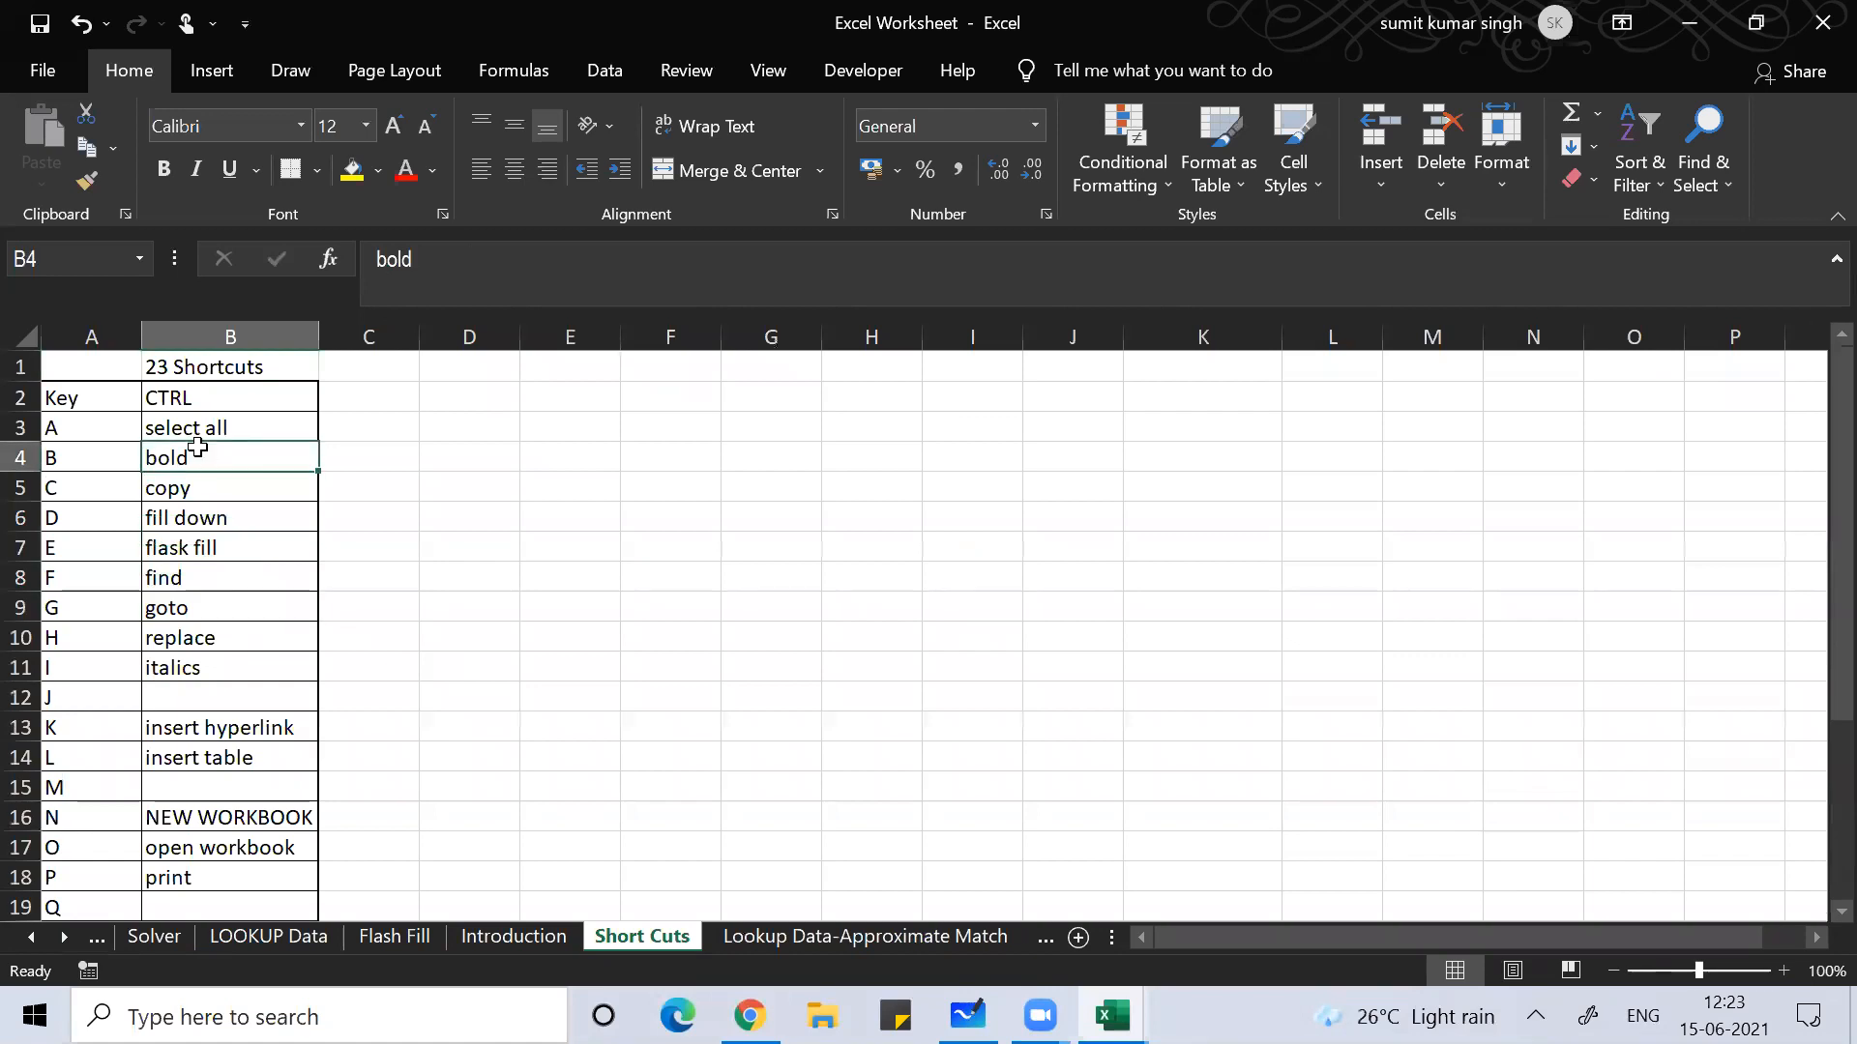
key(Left)
key(Down)
key(Down)
key(Down)
key(Down)
key(Down)
key(Down)
key(Down)
key(Down)
key(Down)
key(Down)
key(Down)
key(Down)
key(Down)
key(Down)
key(Down)
key(Down)
key(Down)
key(Down)
key(Down)
key(Down)
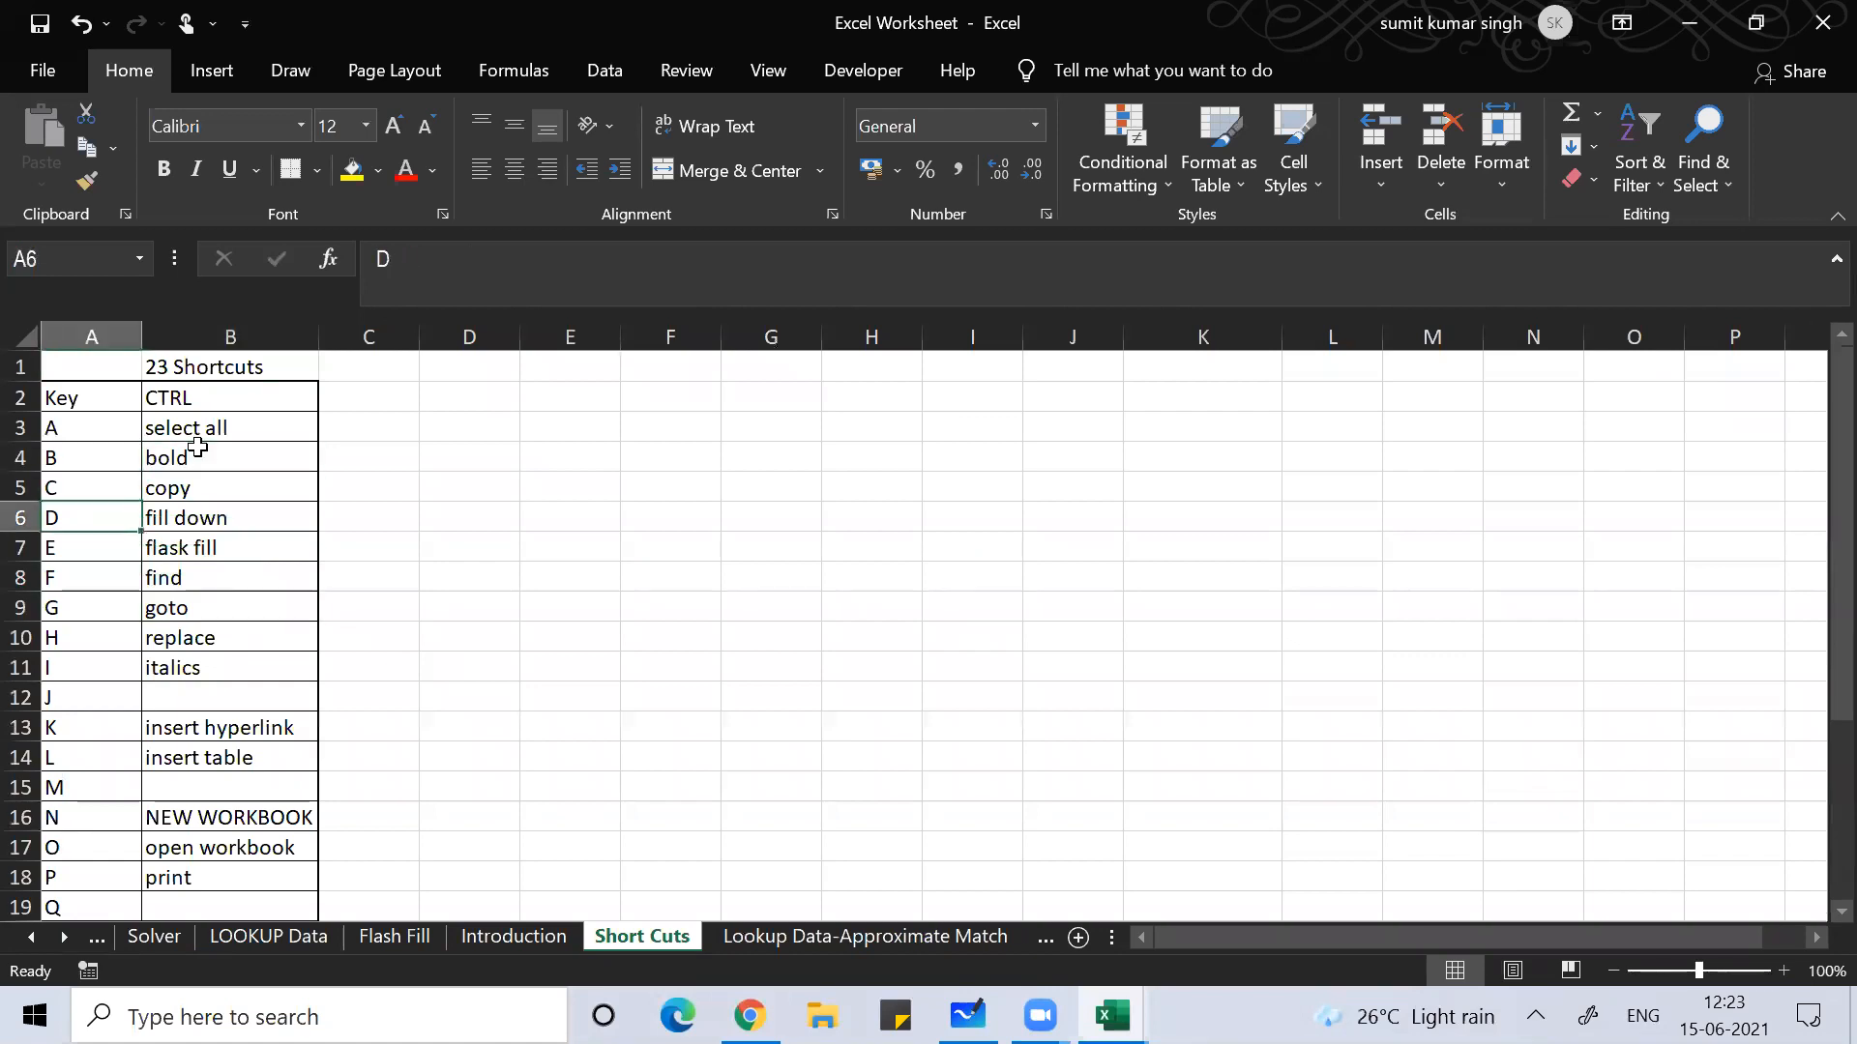
key(Up)
key(Up)
key(Up)
key(Up)
key(Up)
key(Up)
key(Up)
key(Up)
key(Up)
key(Up)
key(Up)
key(Up)
key(Up)
key(Up)
key(Up)
key(Up)
key(Up)
key(Up)
key(Up)
key(Up)
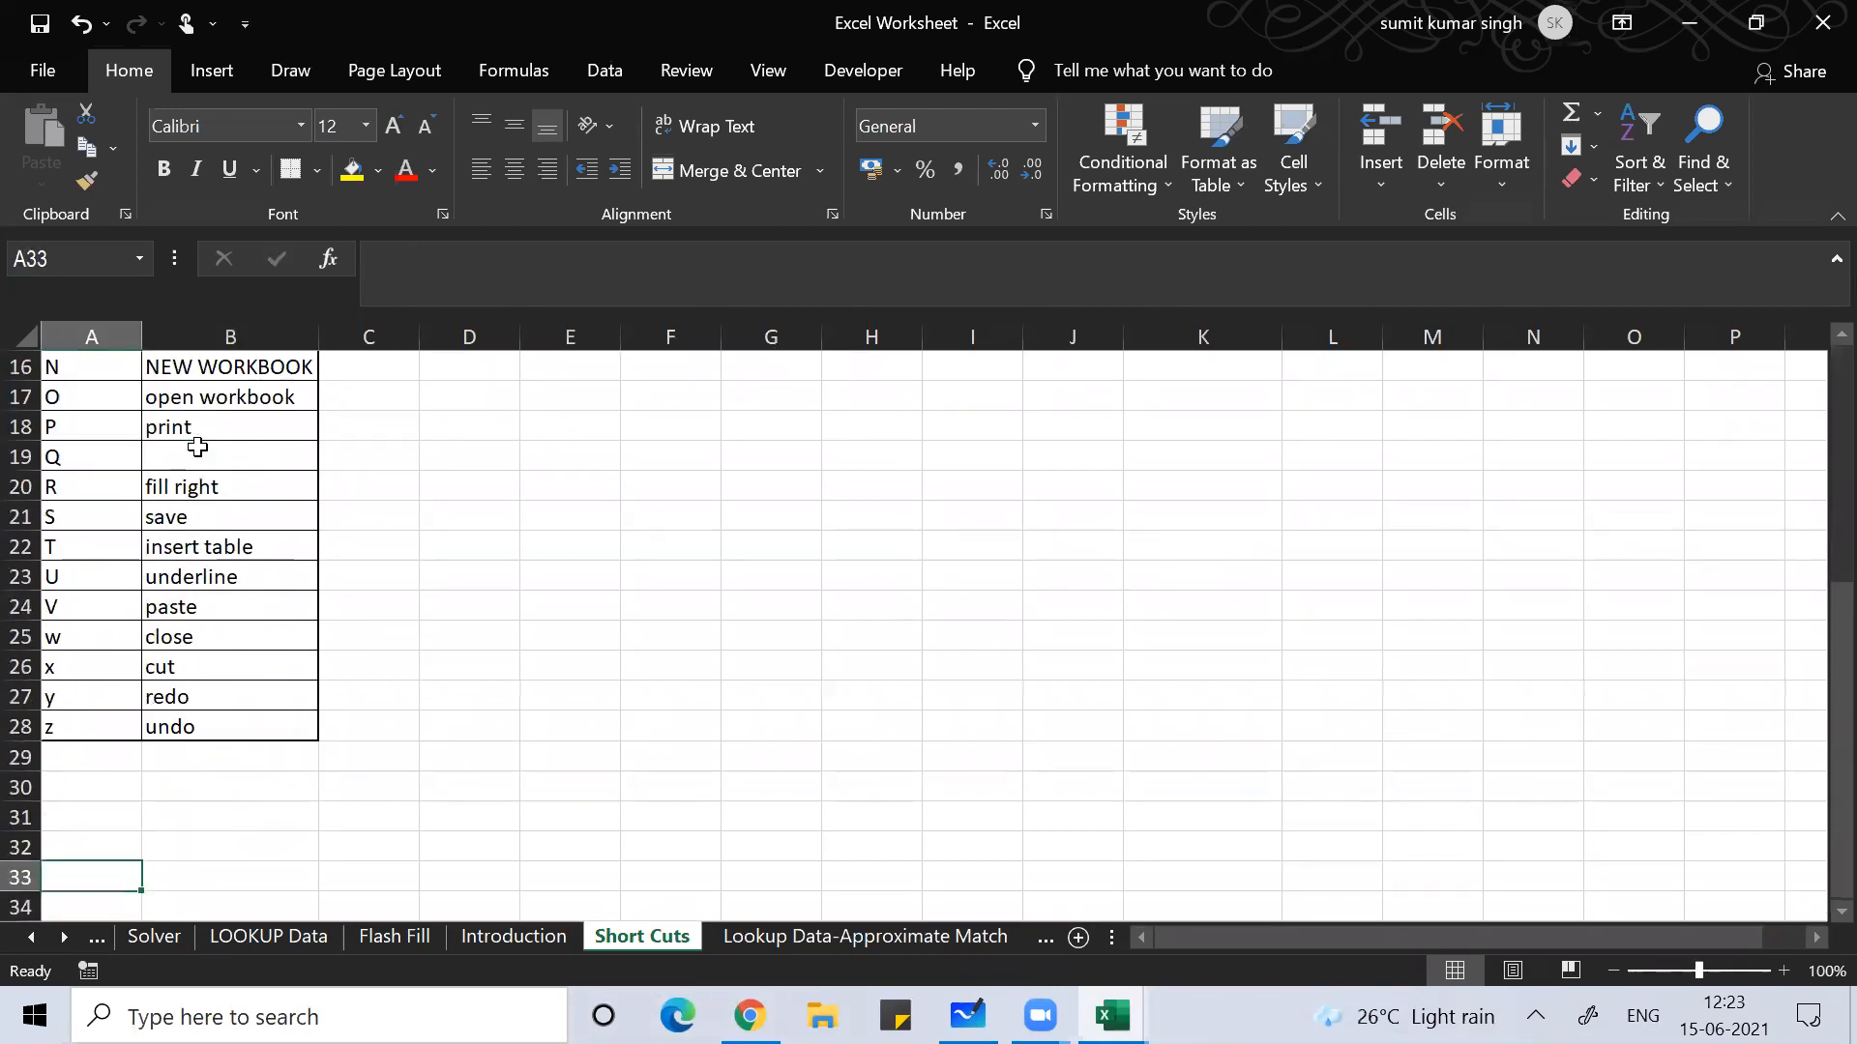
key(Down)
key(Down)
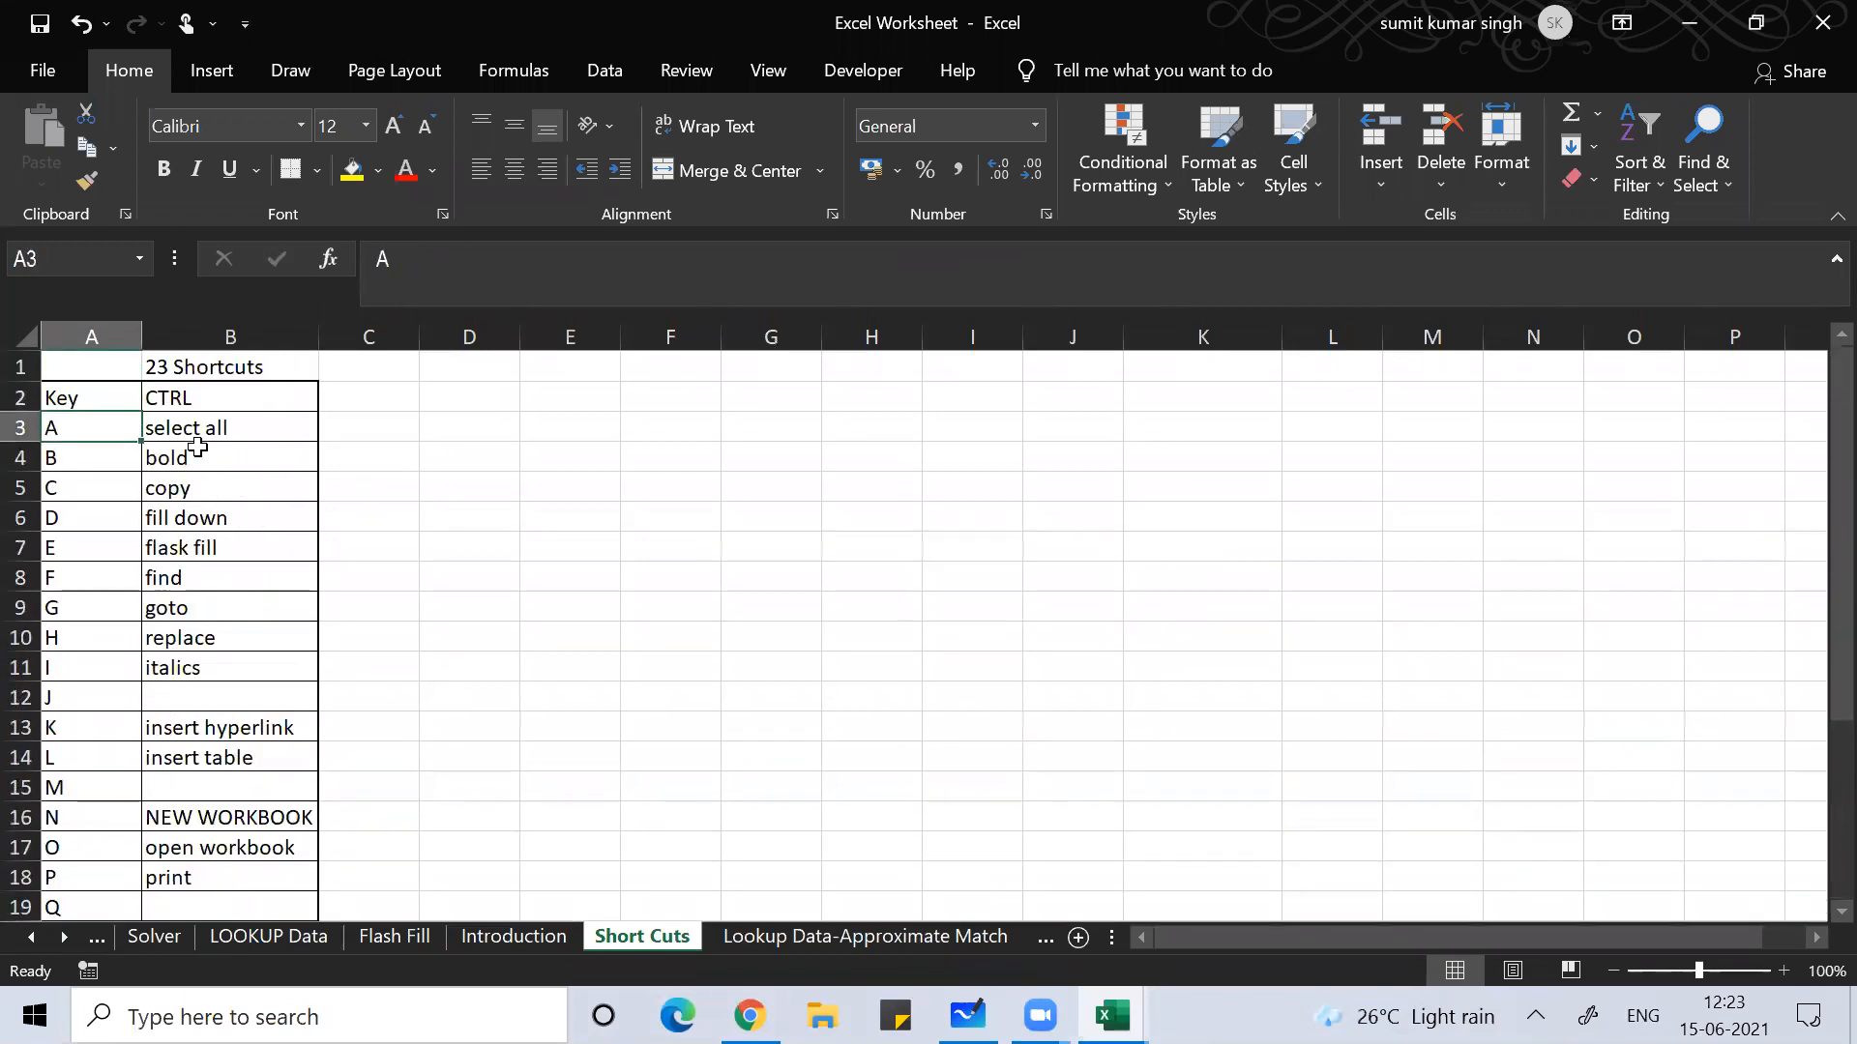
Step: Demonstrate Ctrl+A selecting the shortcuts table from inside it and the whole sheet from an empty cell
key(ctrl+a)
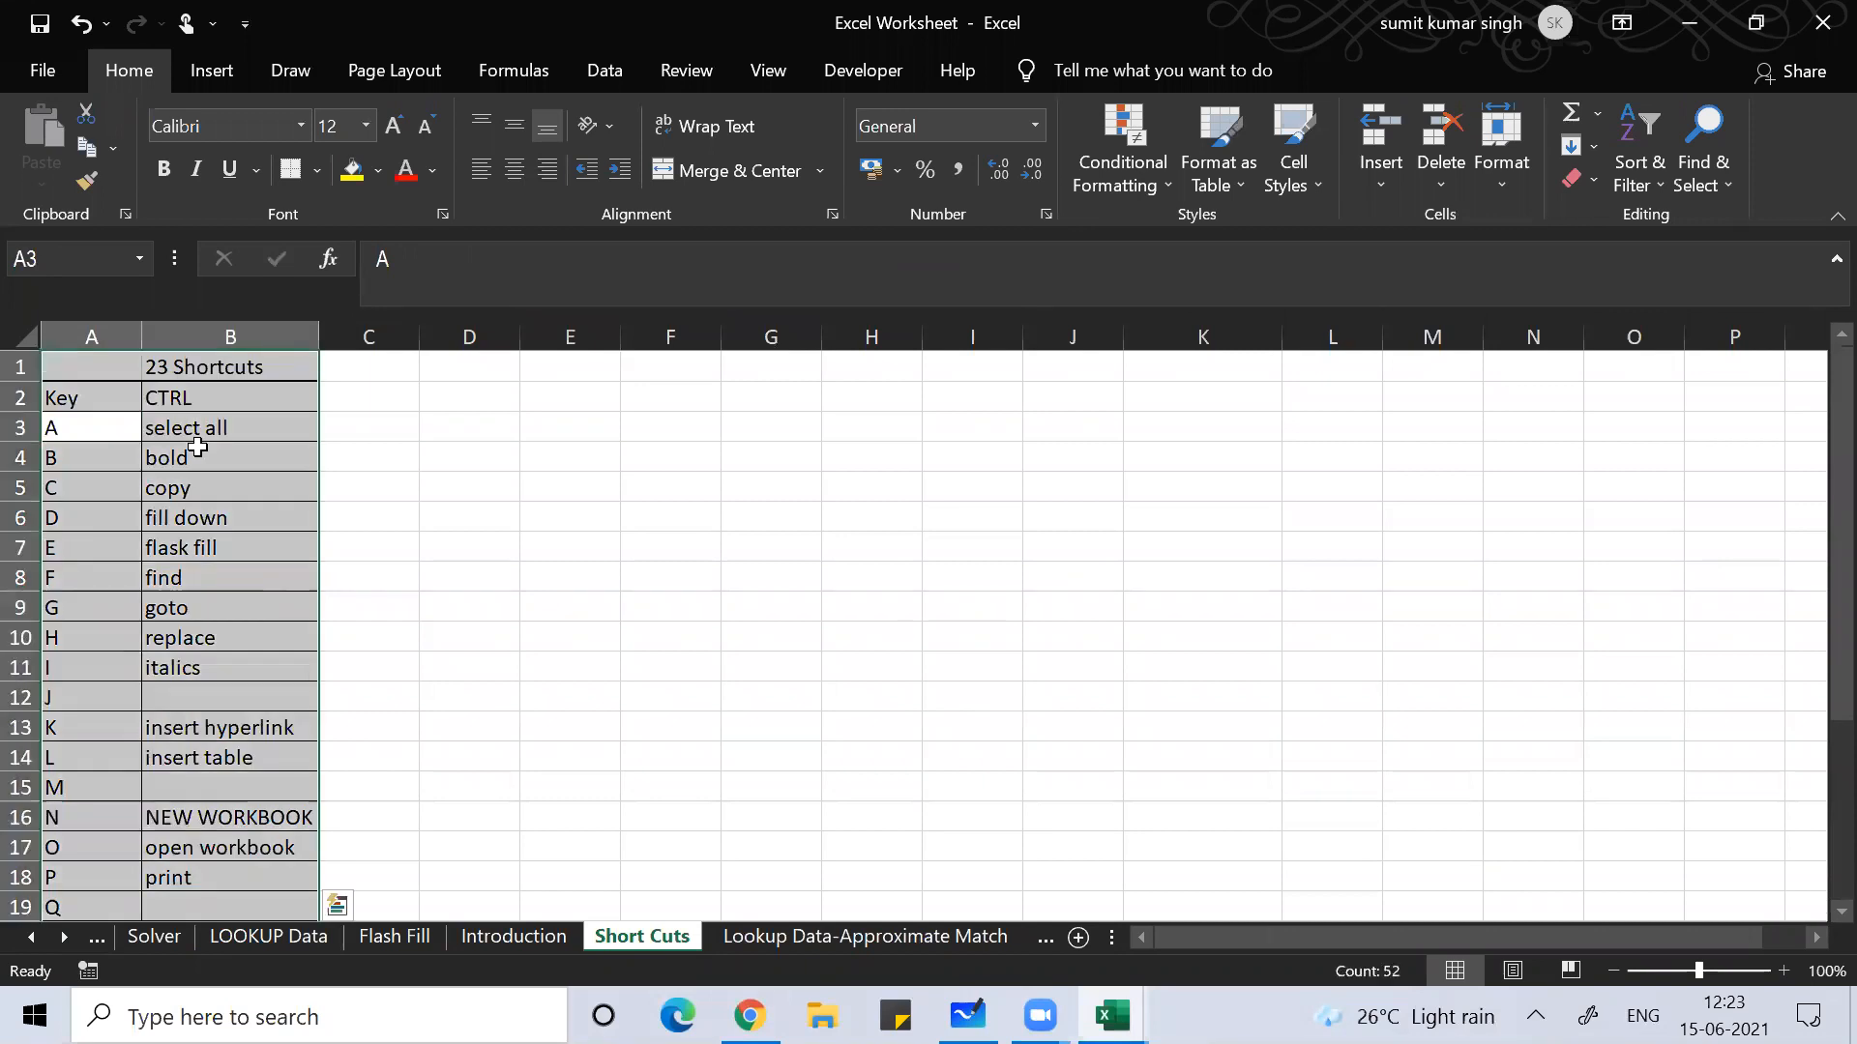
click(194, 518)
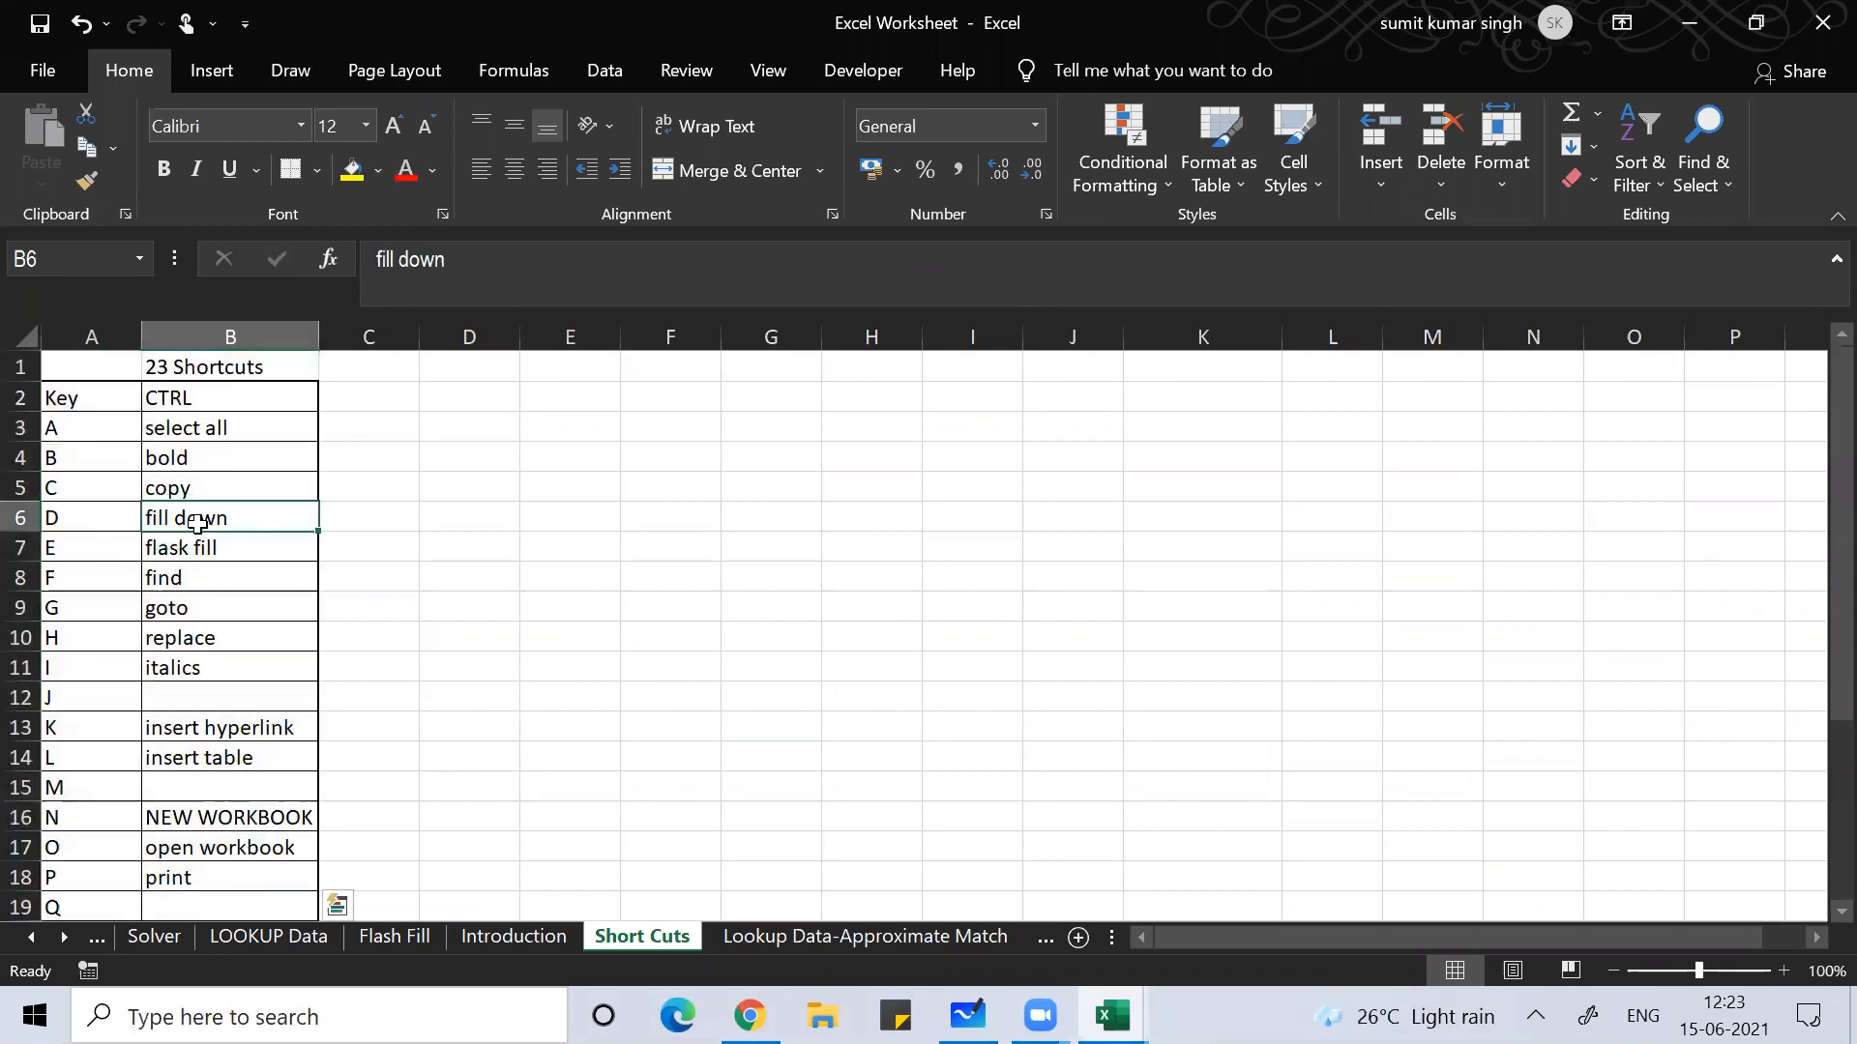
click(834, 580)
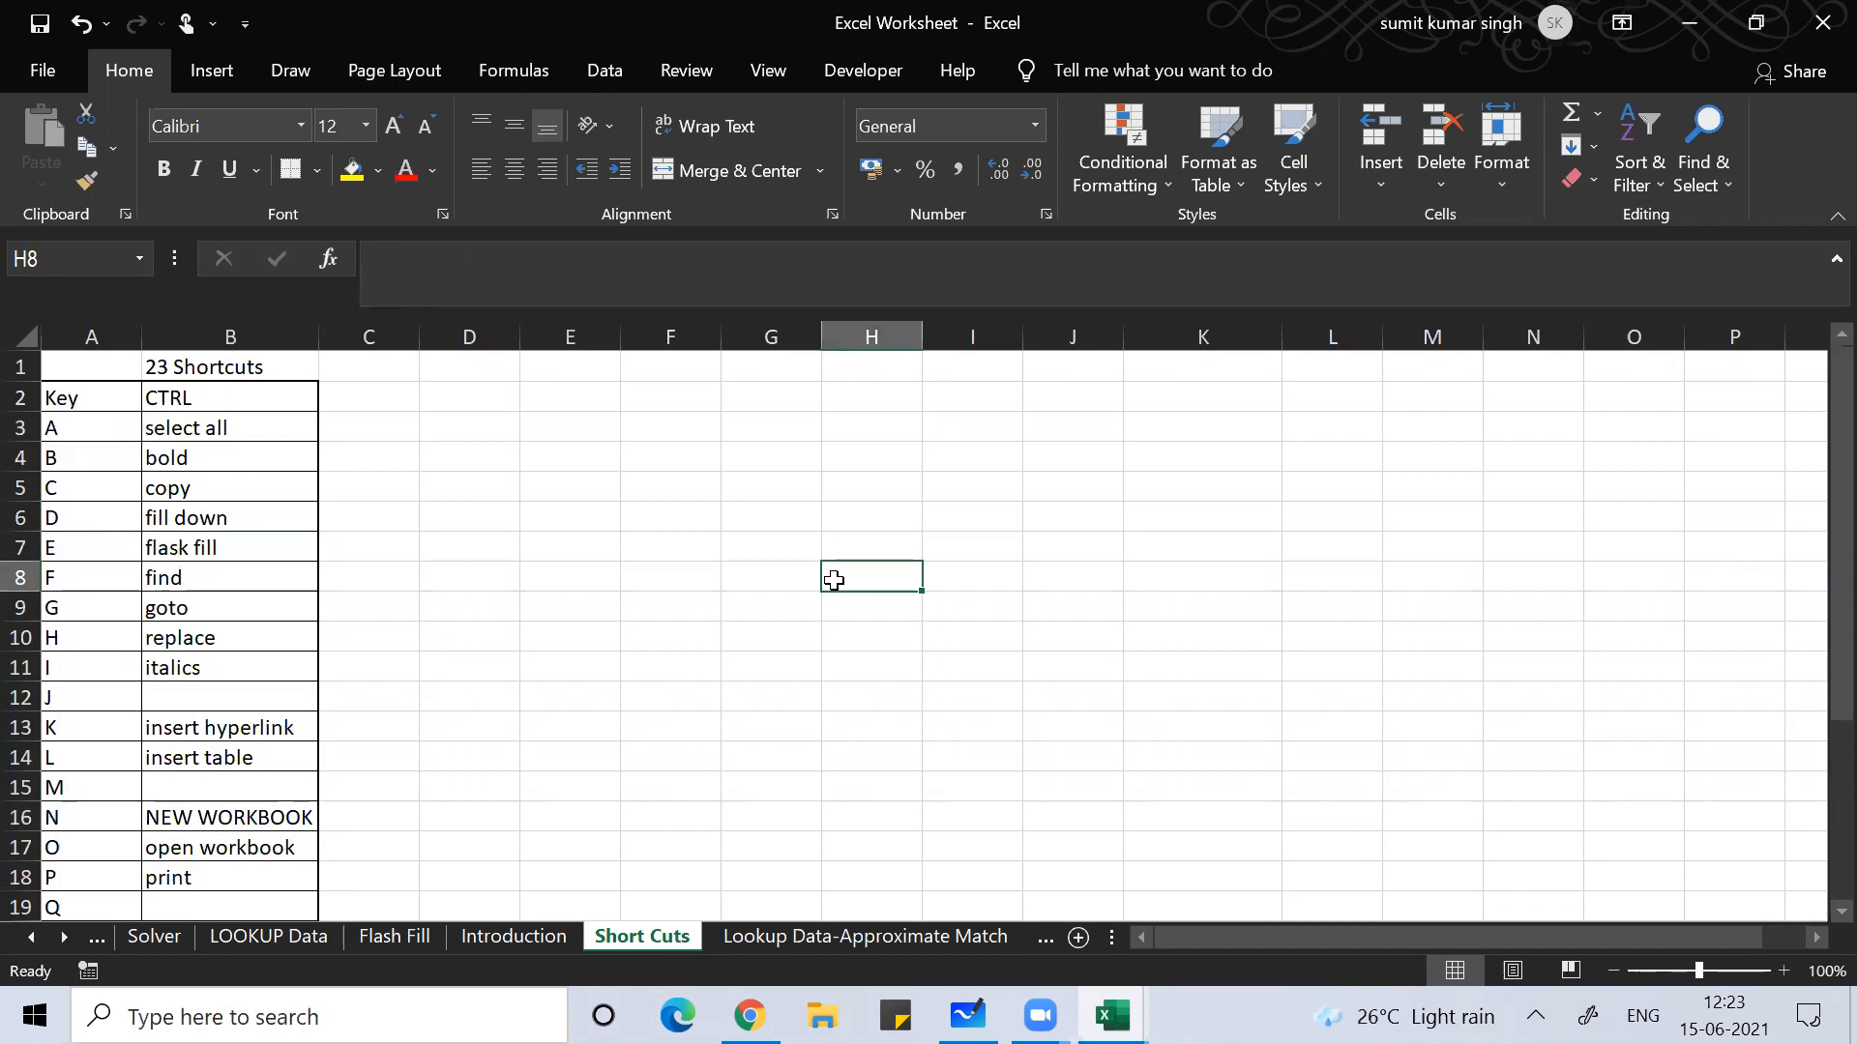
key(ctrl+a)
click(801, 604)
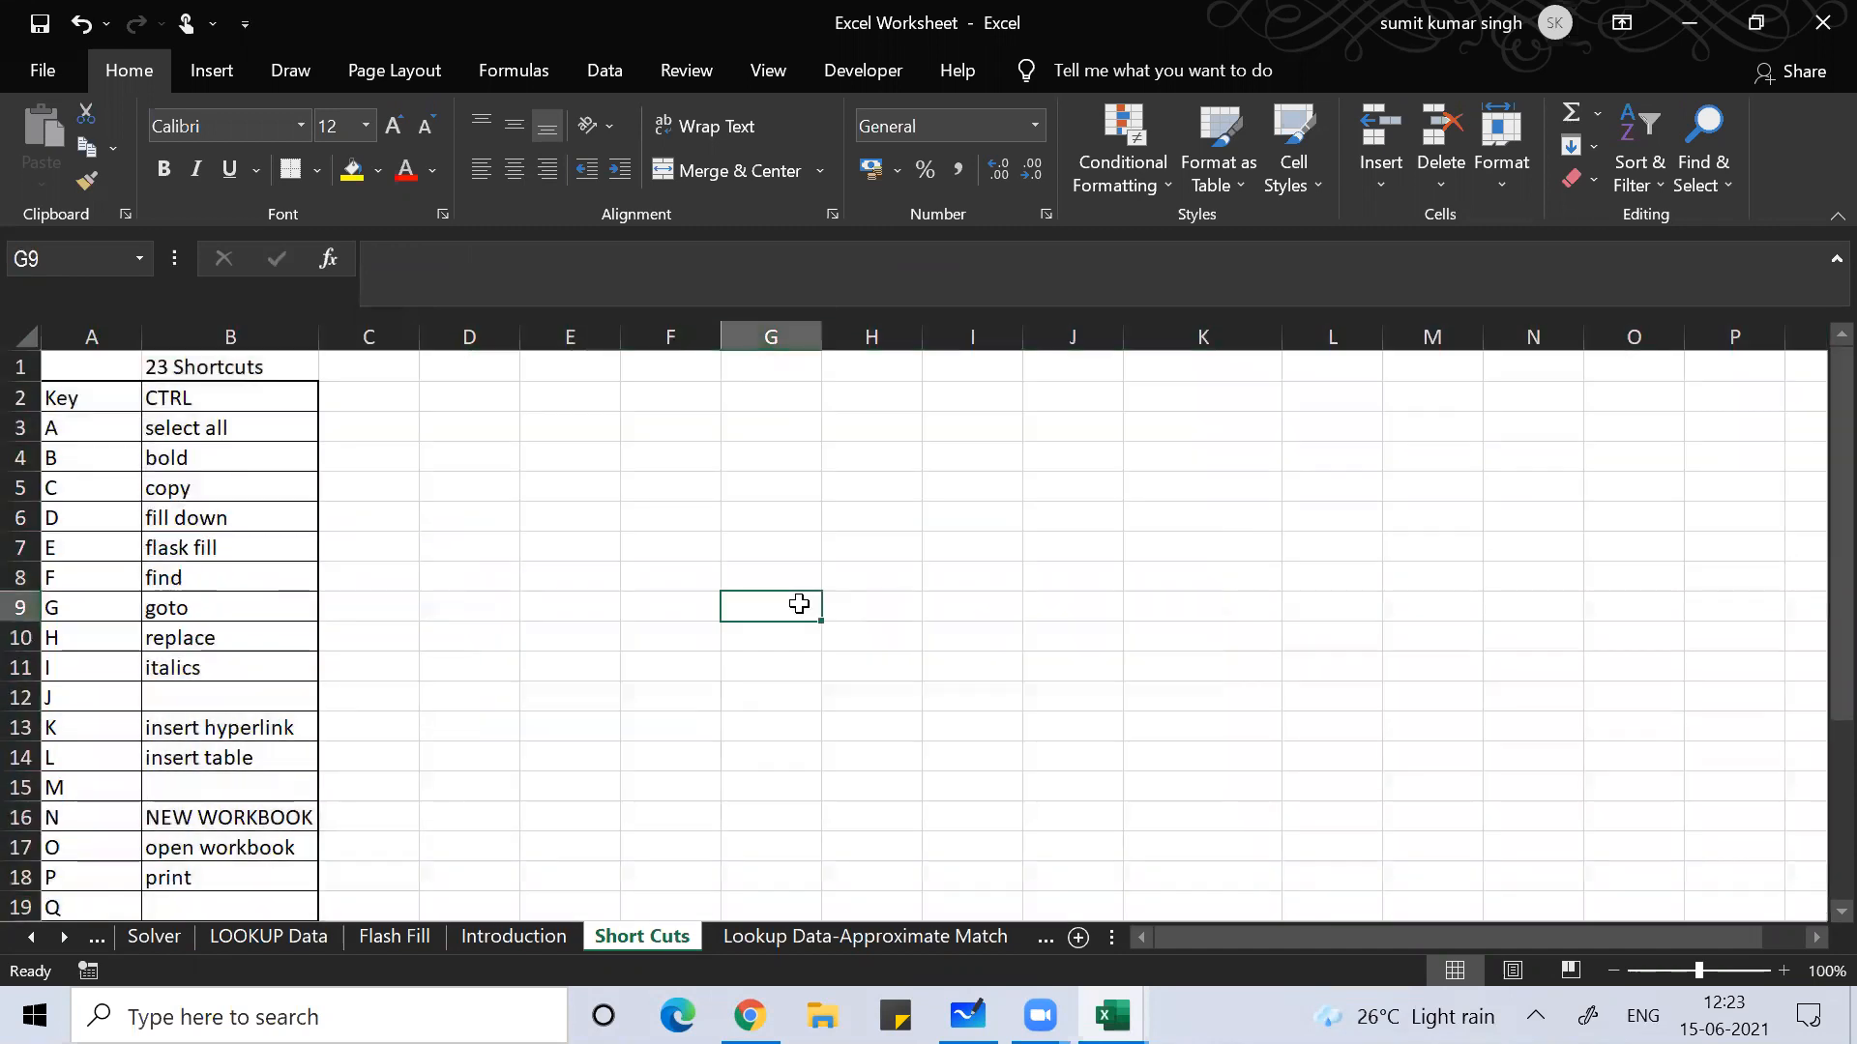
click(251, 613)
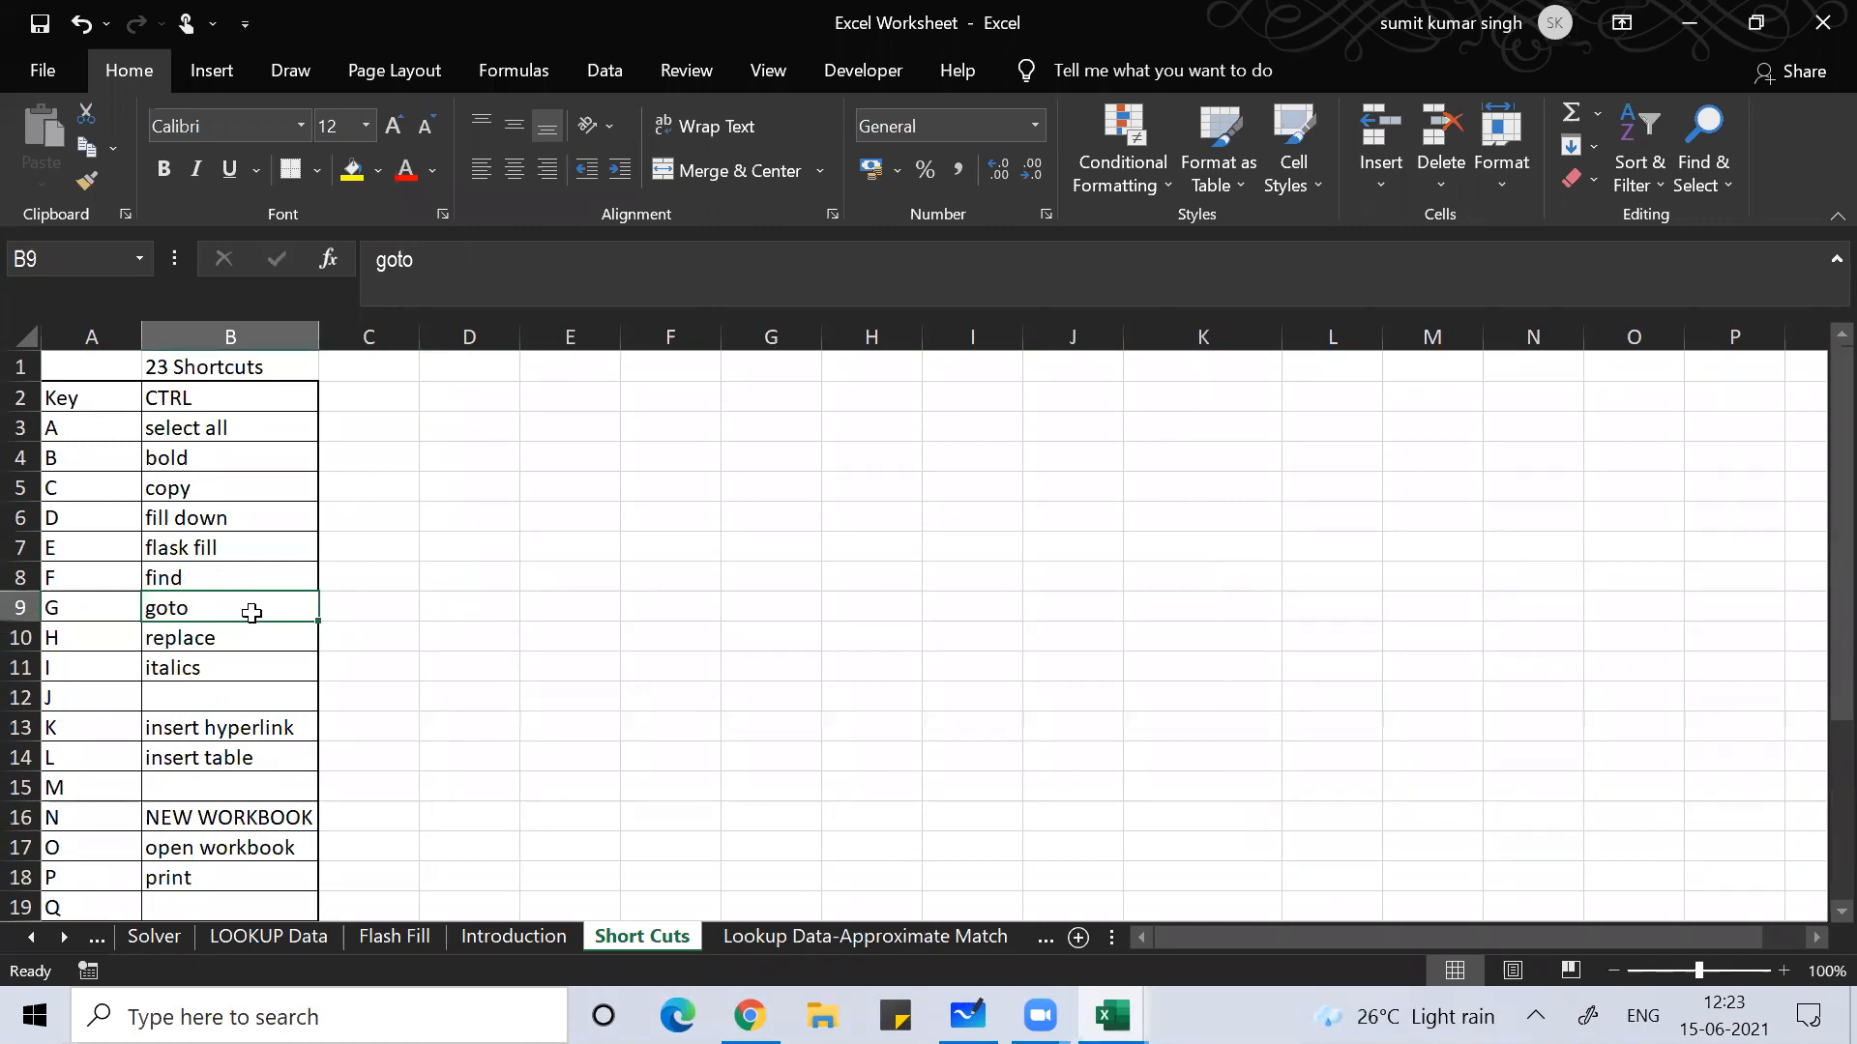
key(ctrl+a)
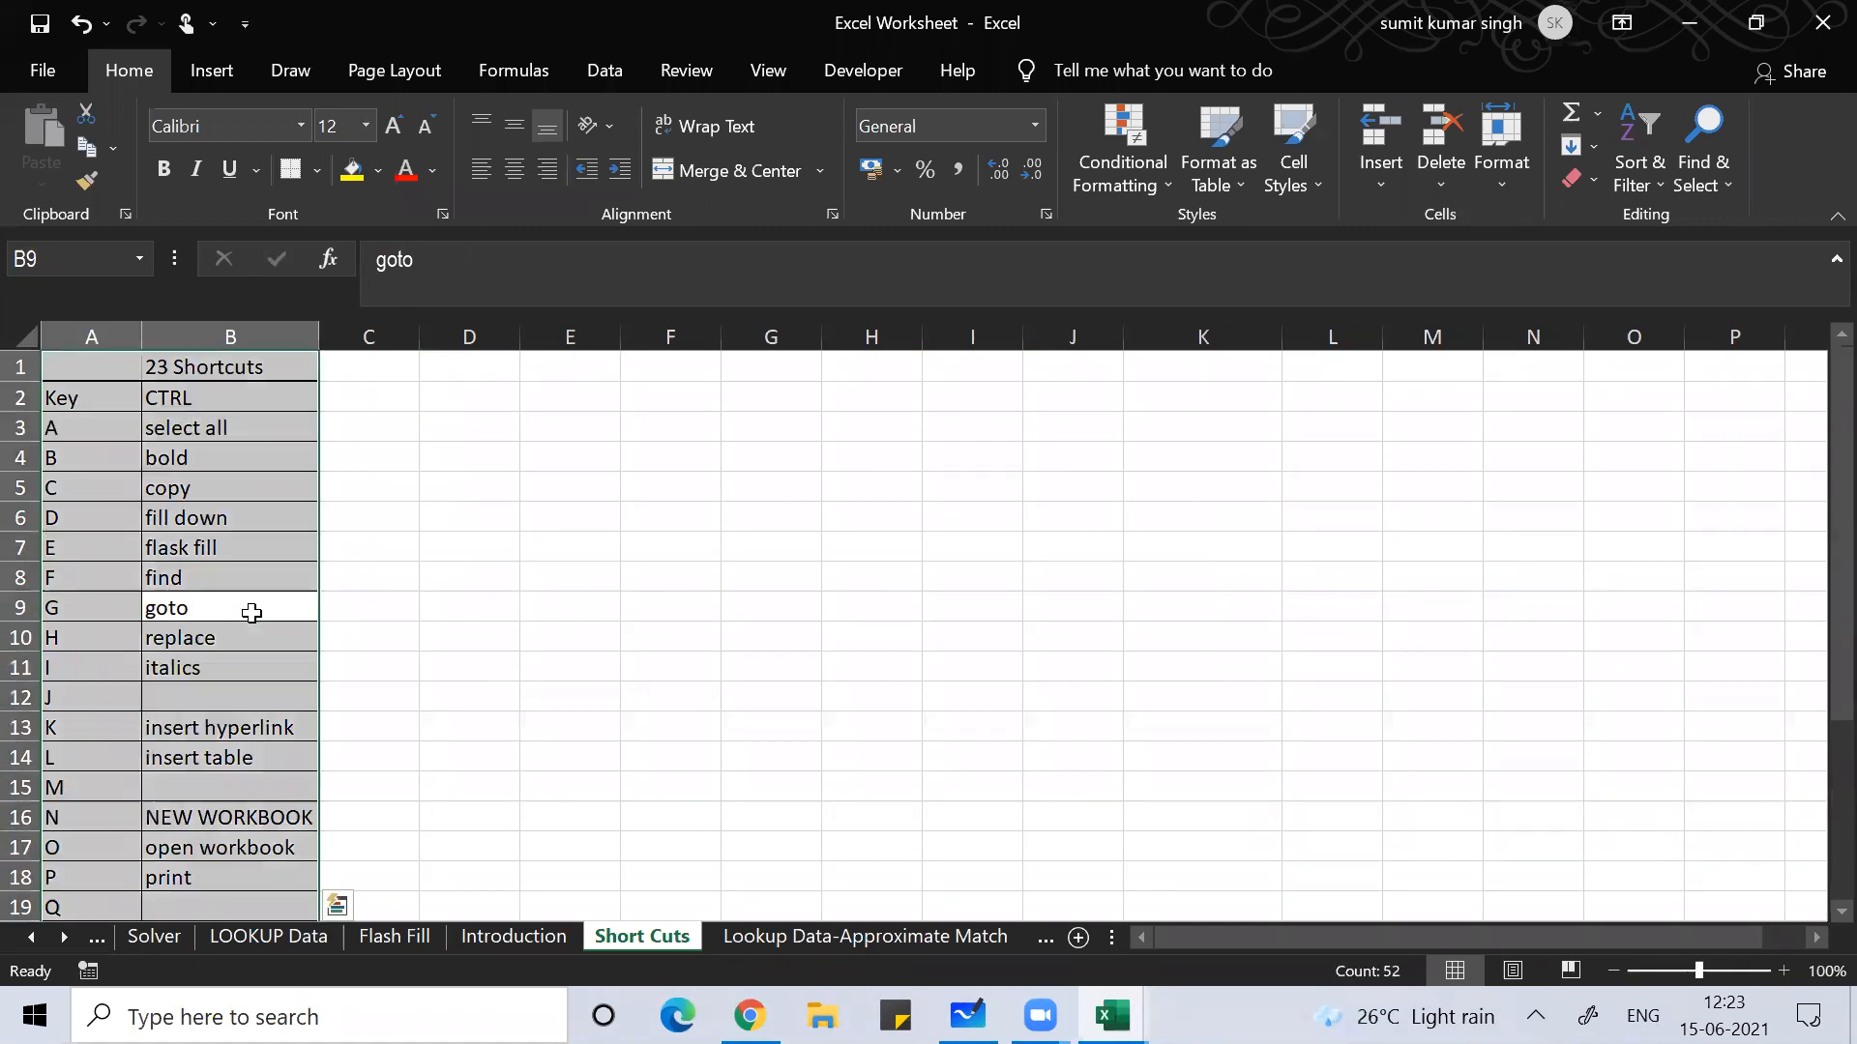
click(646, 581)
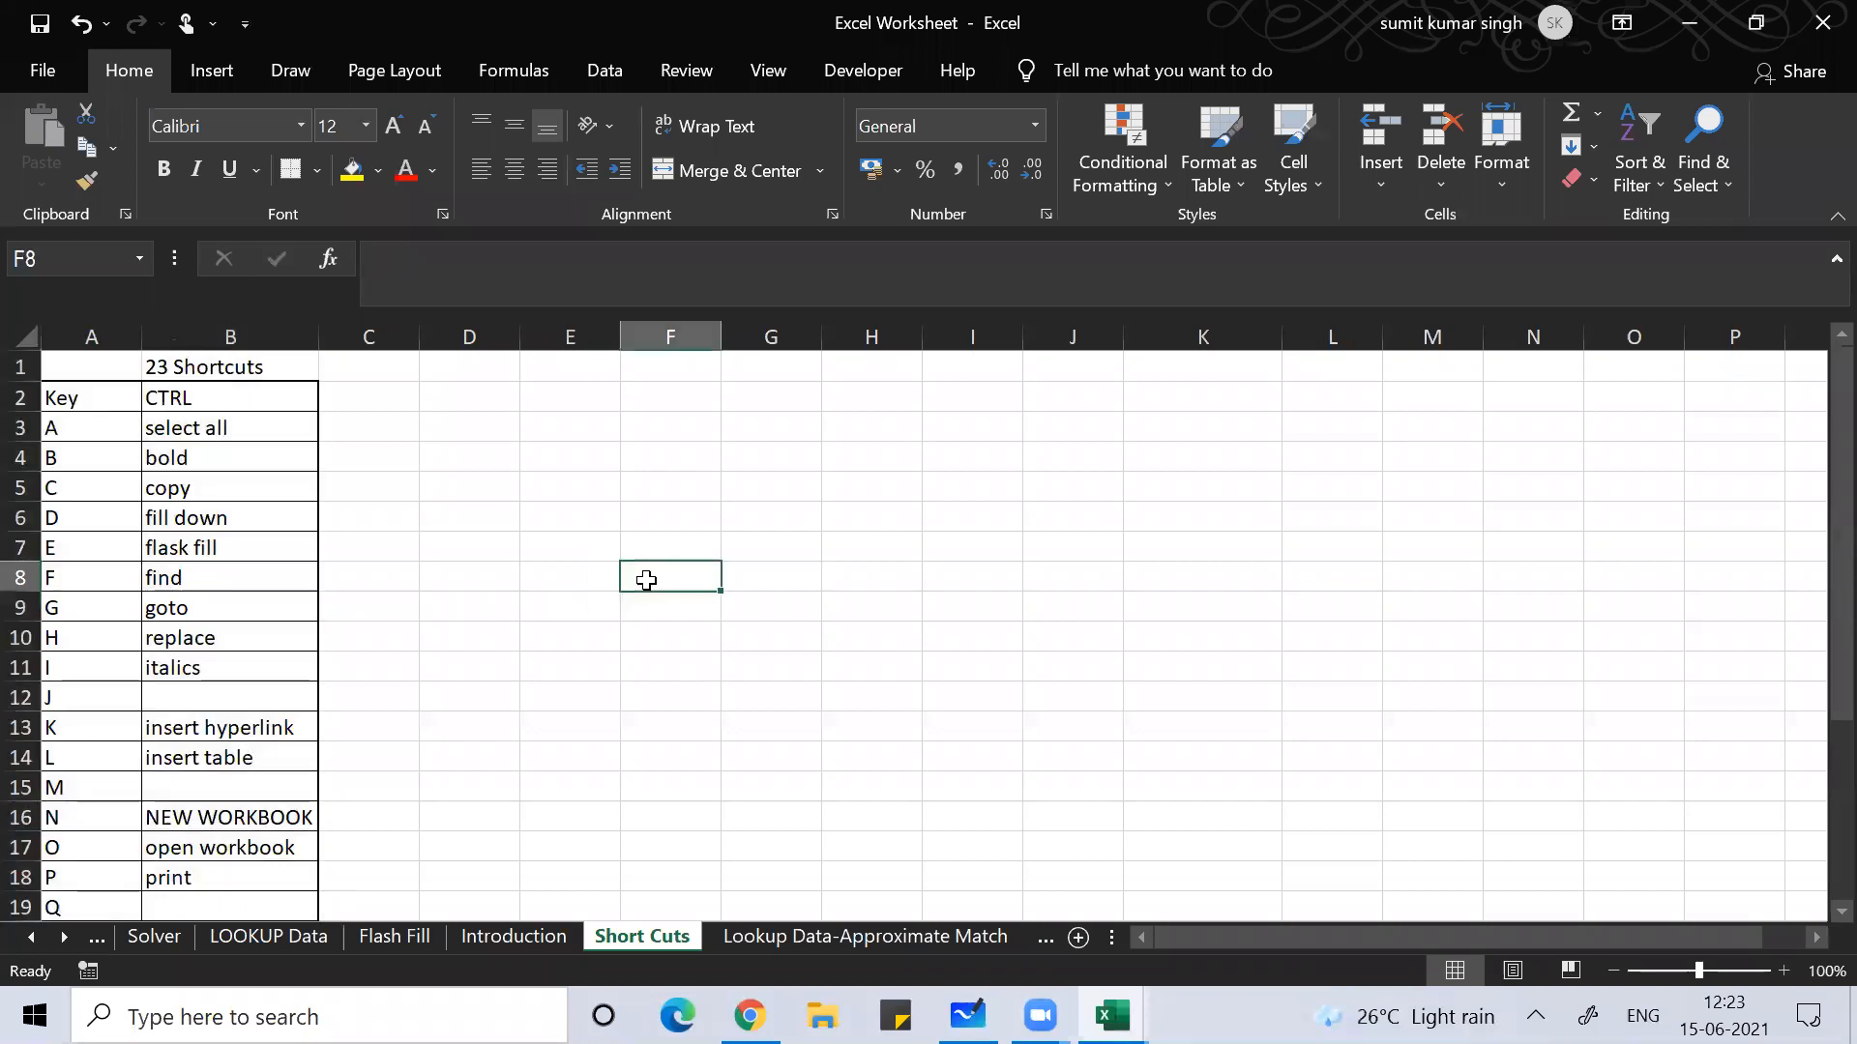
key(ctrl+a)
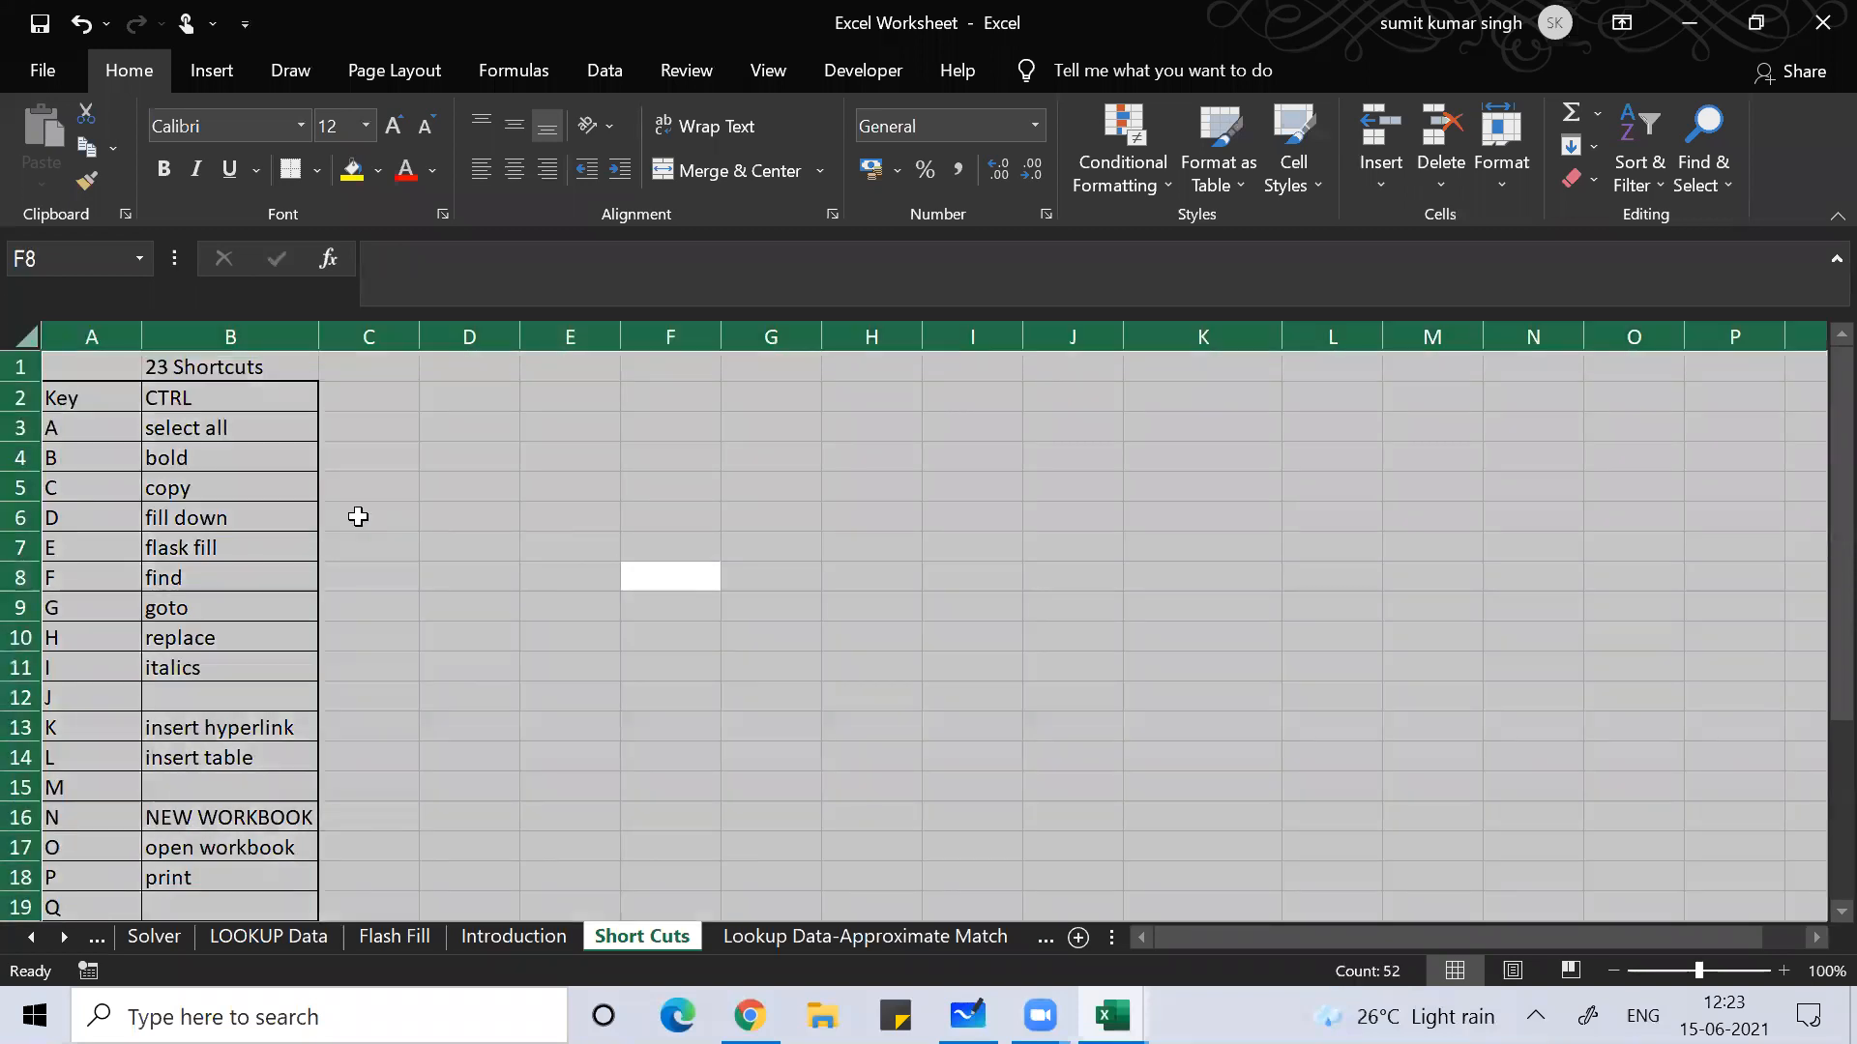
click(171, 485)
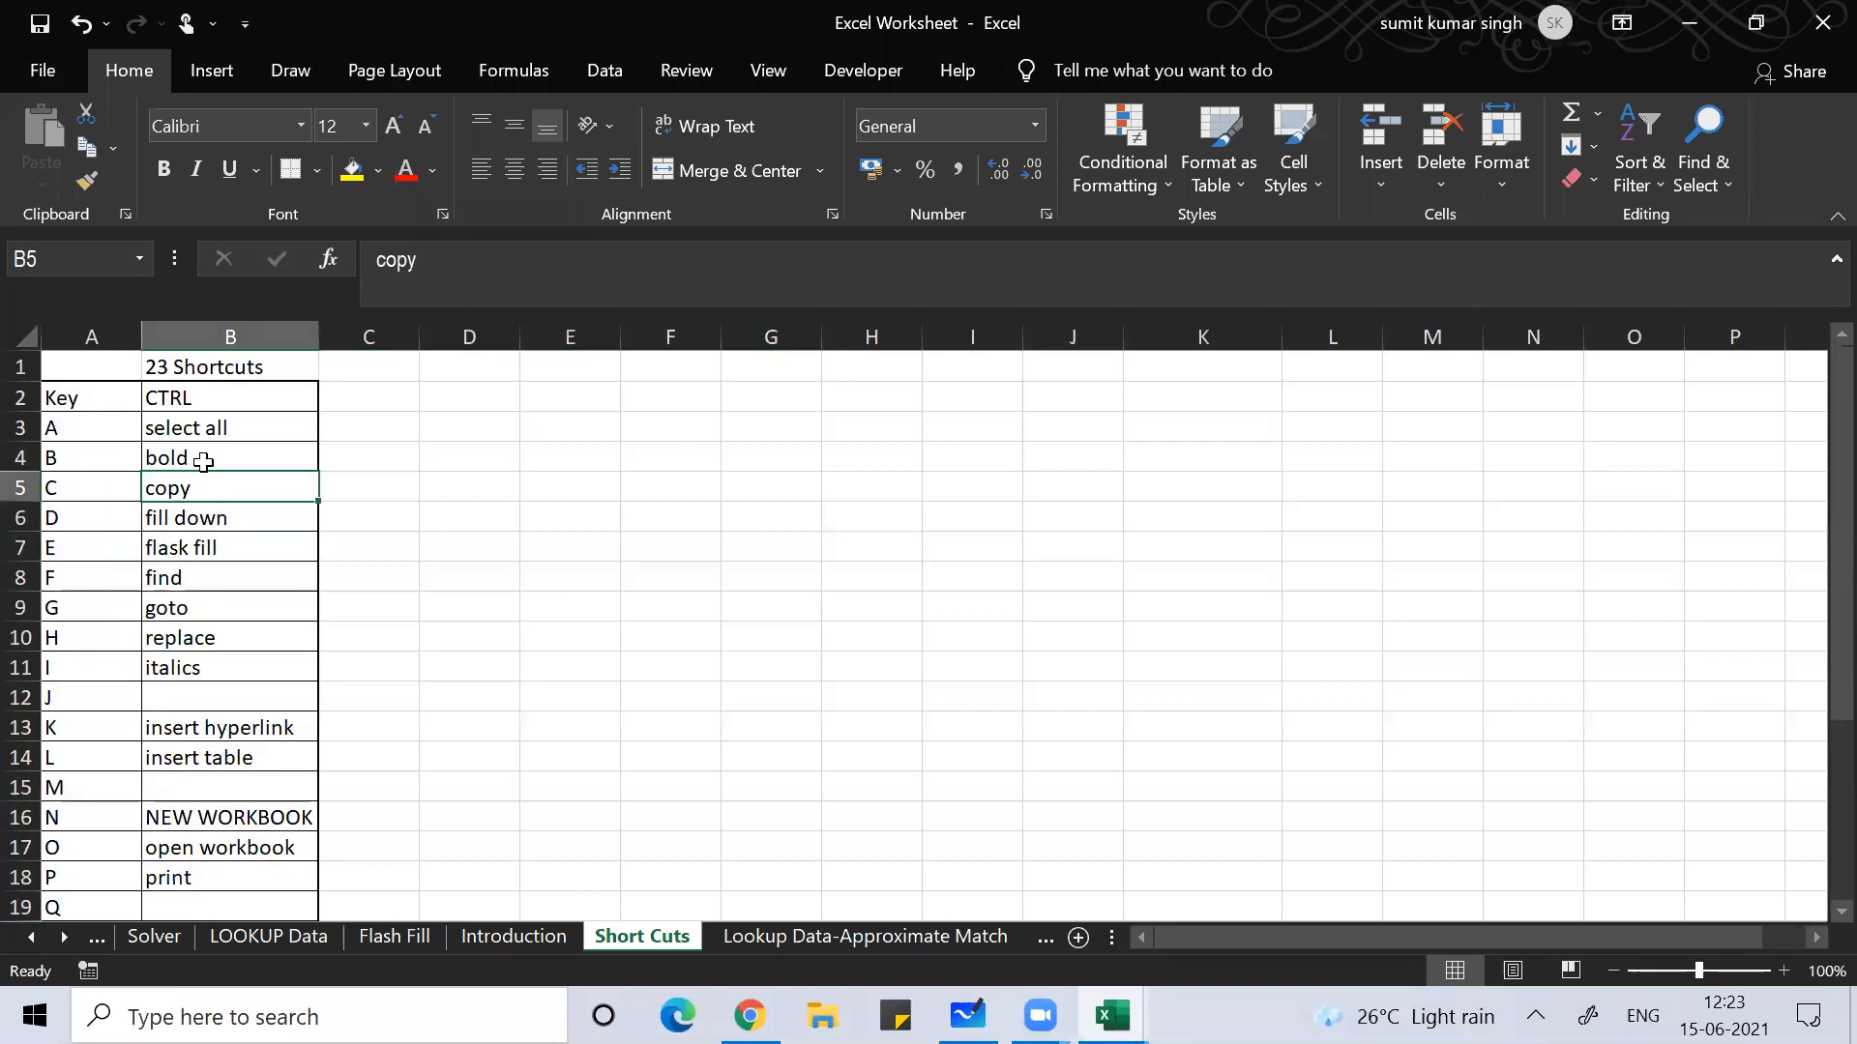
Step: Select the copy entry below B4, then Alt+Tab over to the Book1 workbook
click(203, 461)
key(Down)
key(Down)
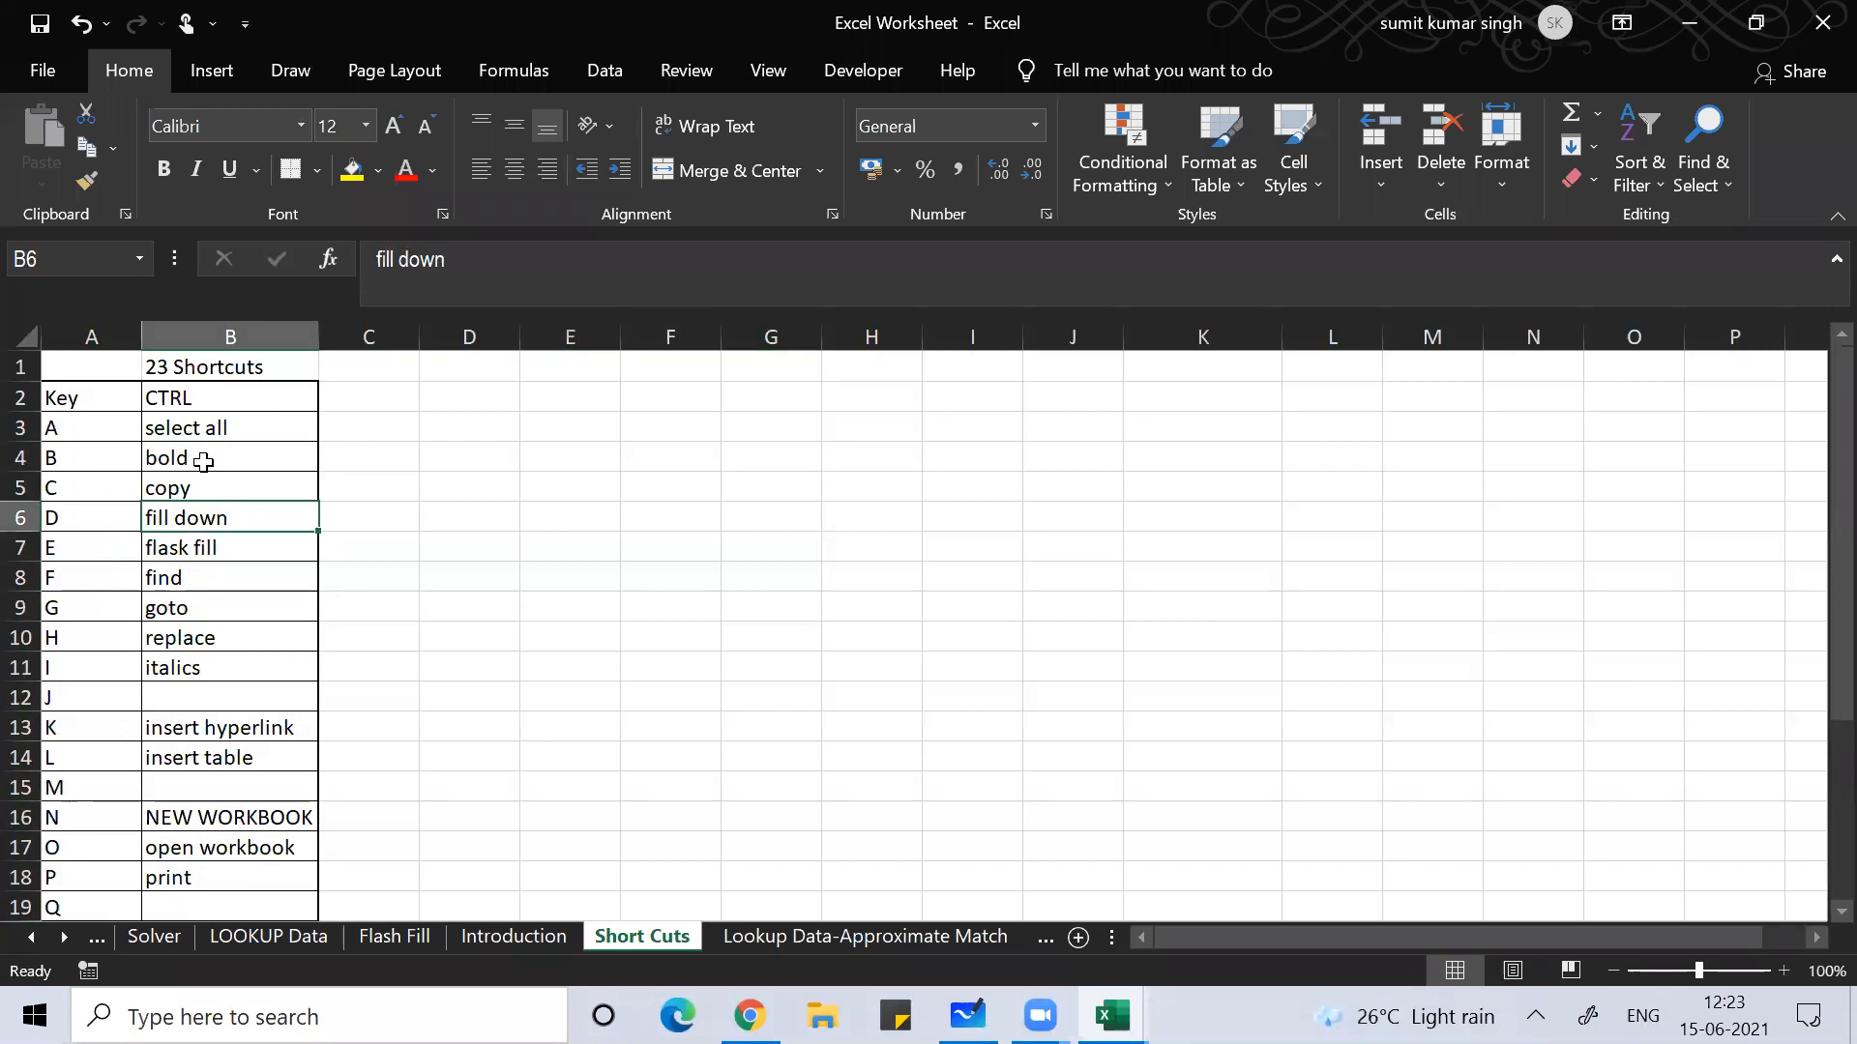
key(alt+Tab)
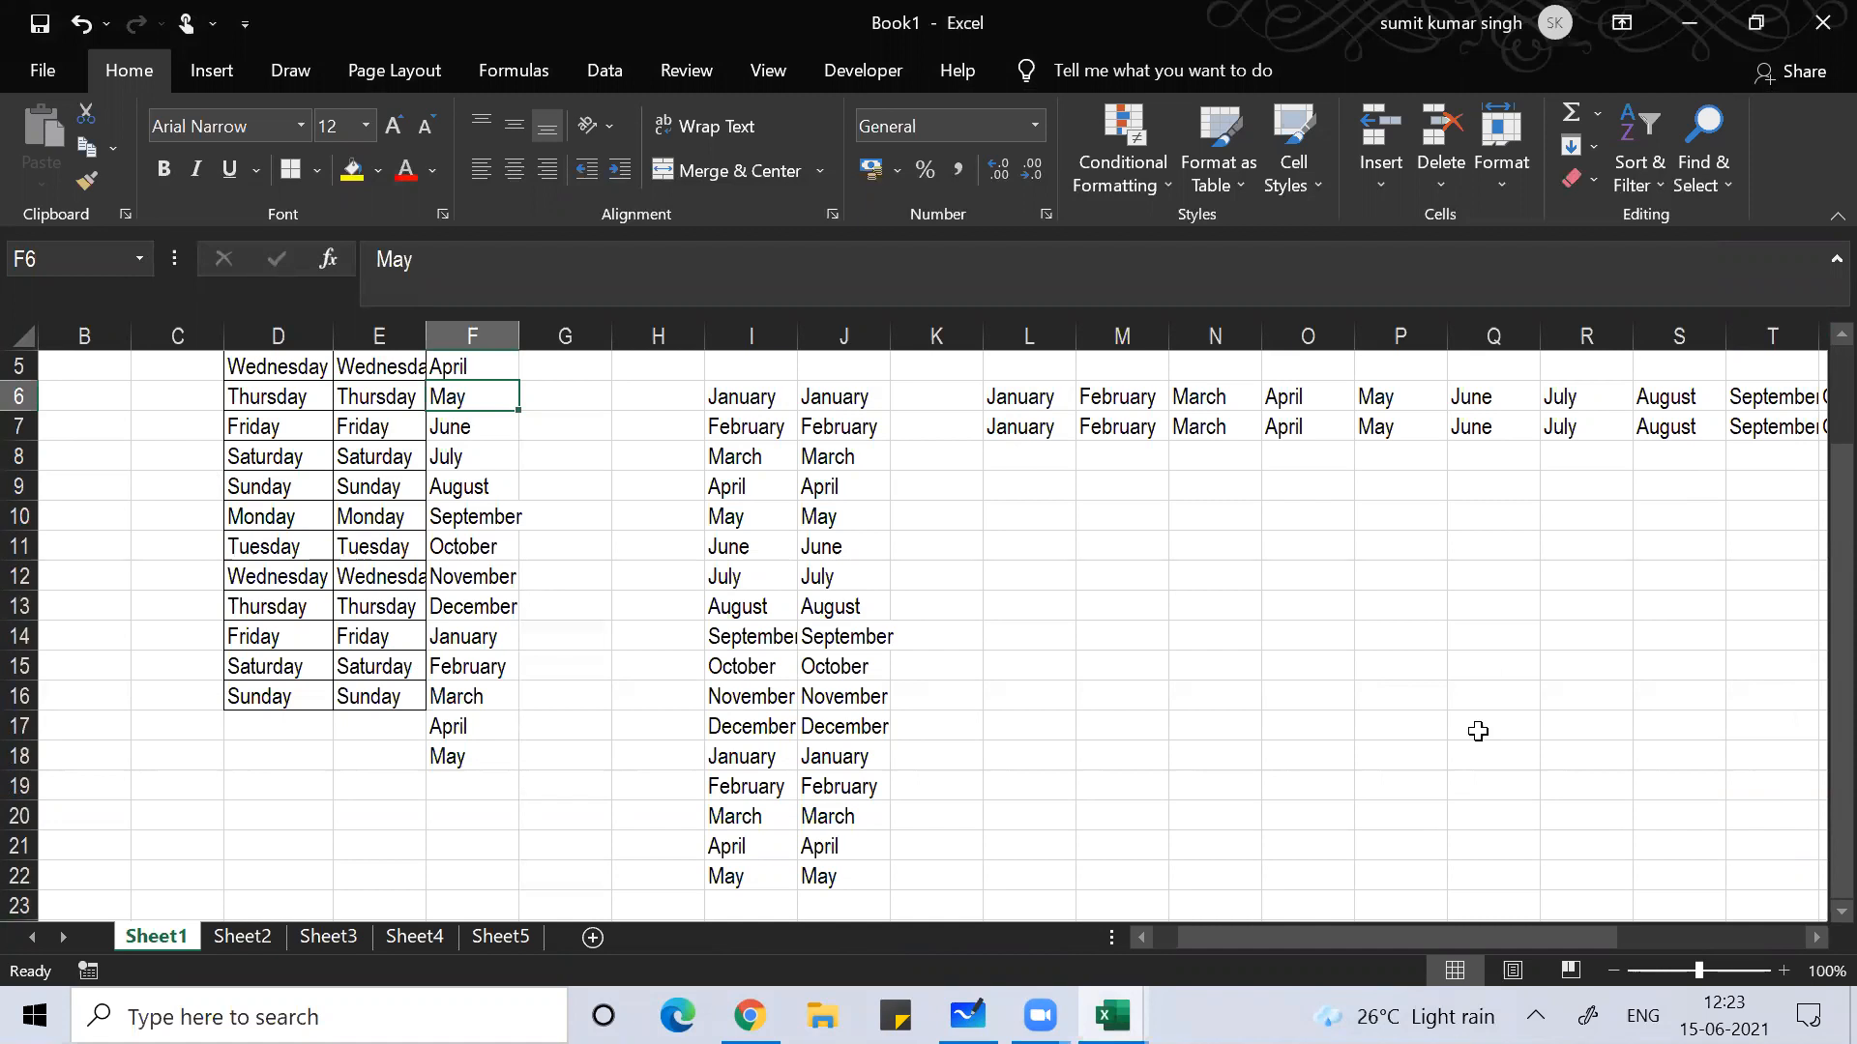
Step: Browse the tray's Wi-Fi network list, close it, then Alt+Tab back to the Excel Worksheet window
click(1536, 1016)
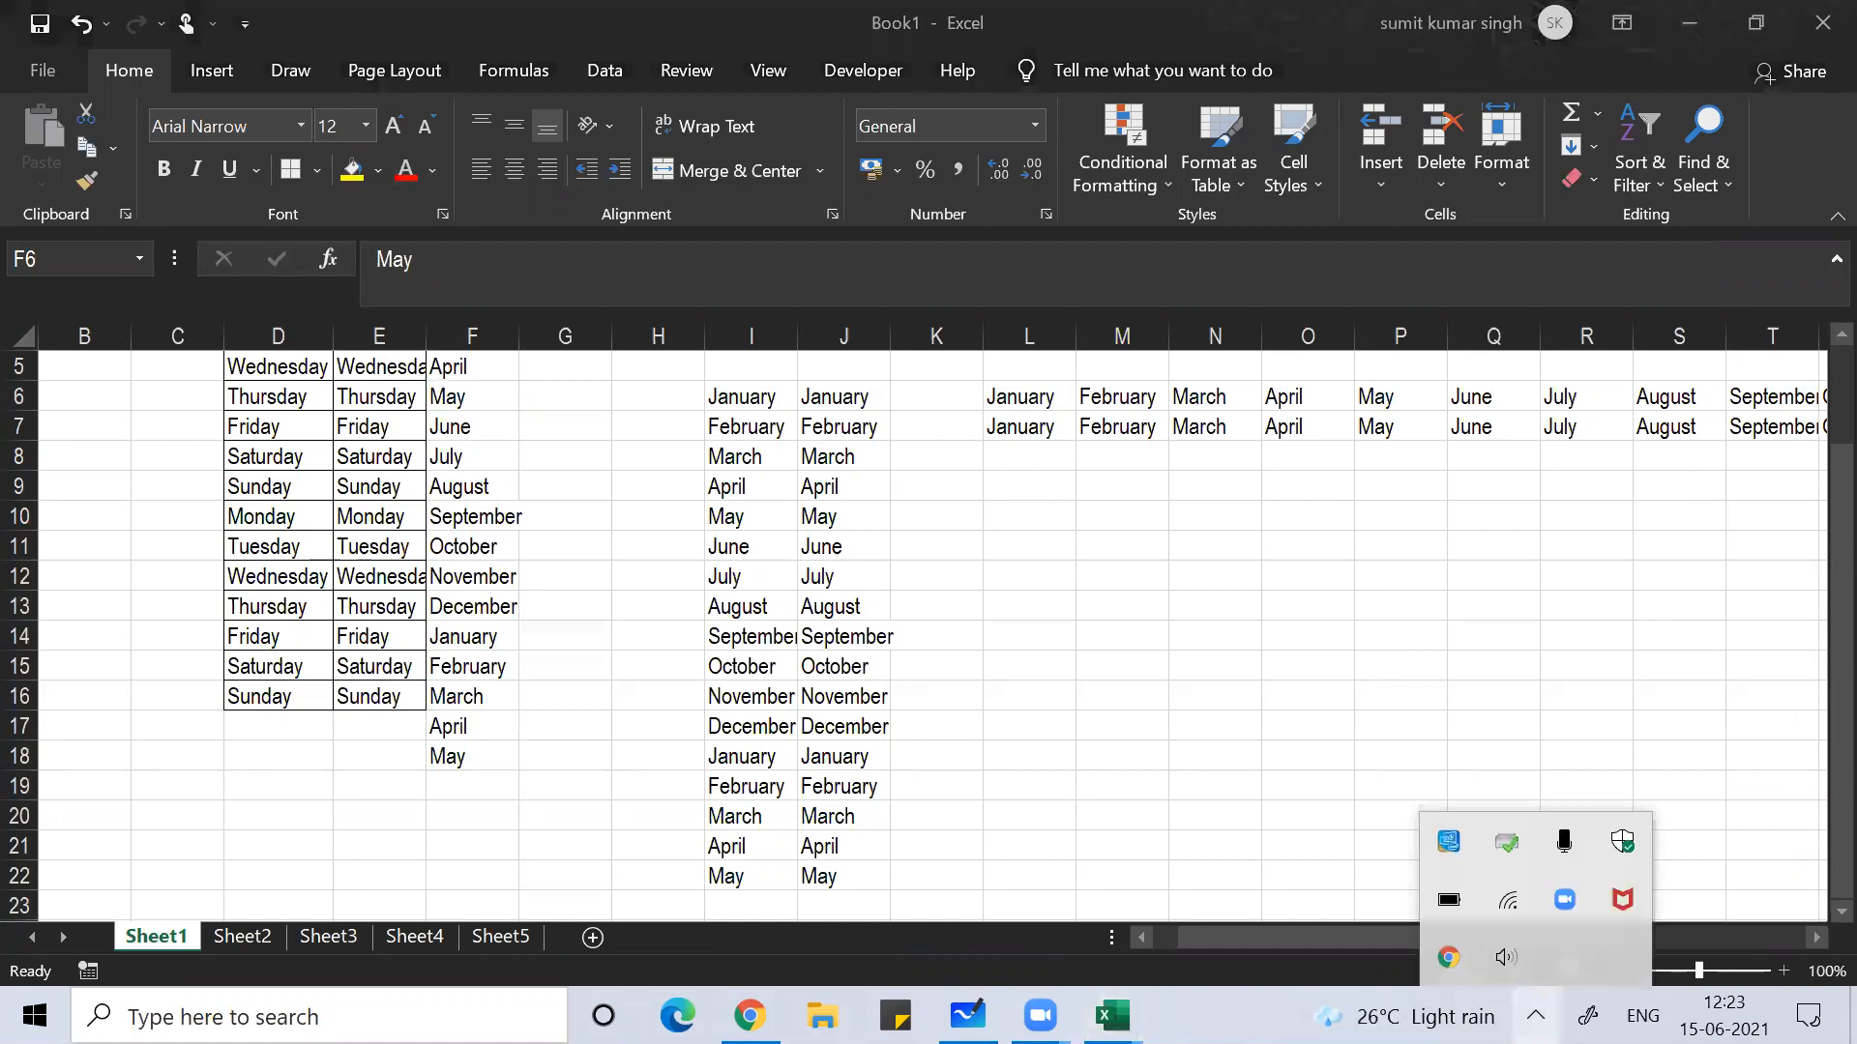
click(1510, 902)
click(1487, 290)
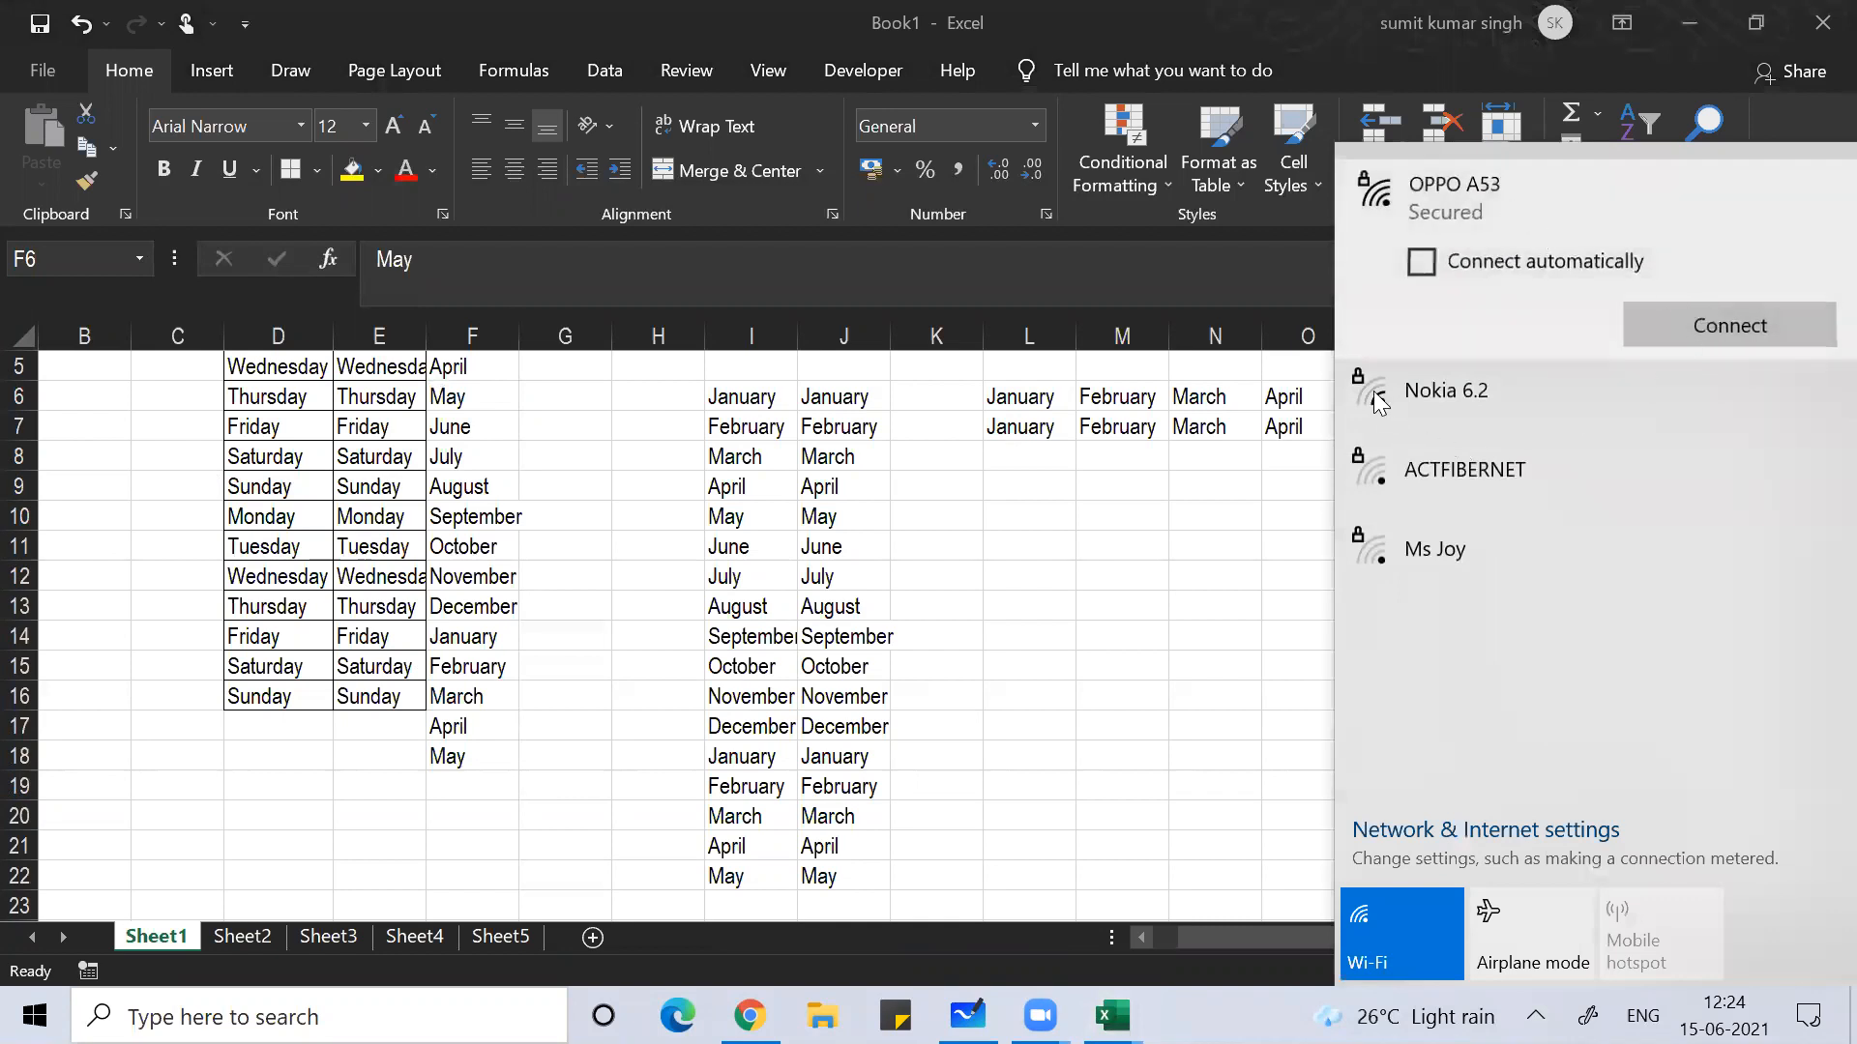
click(1335, 12)
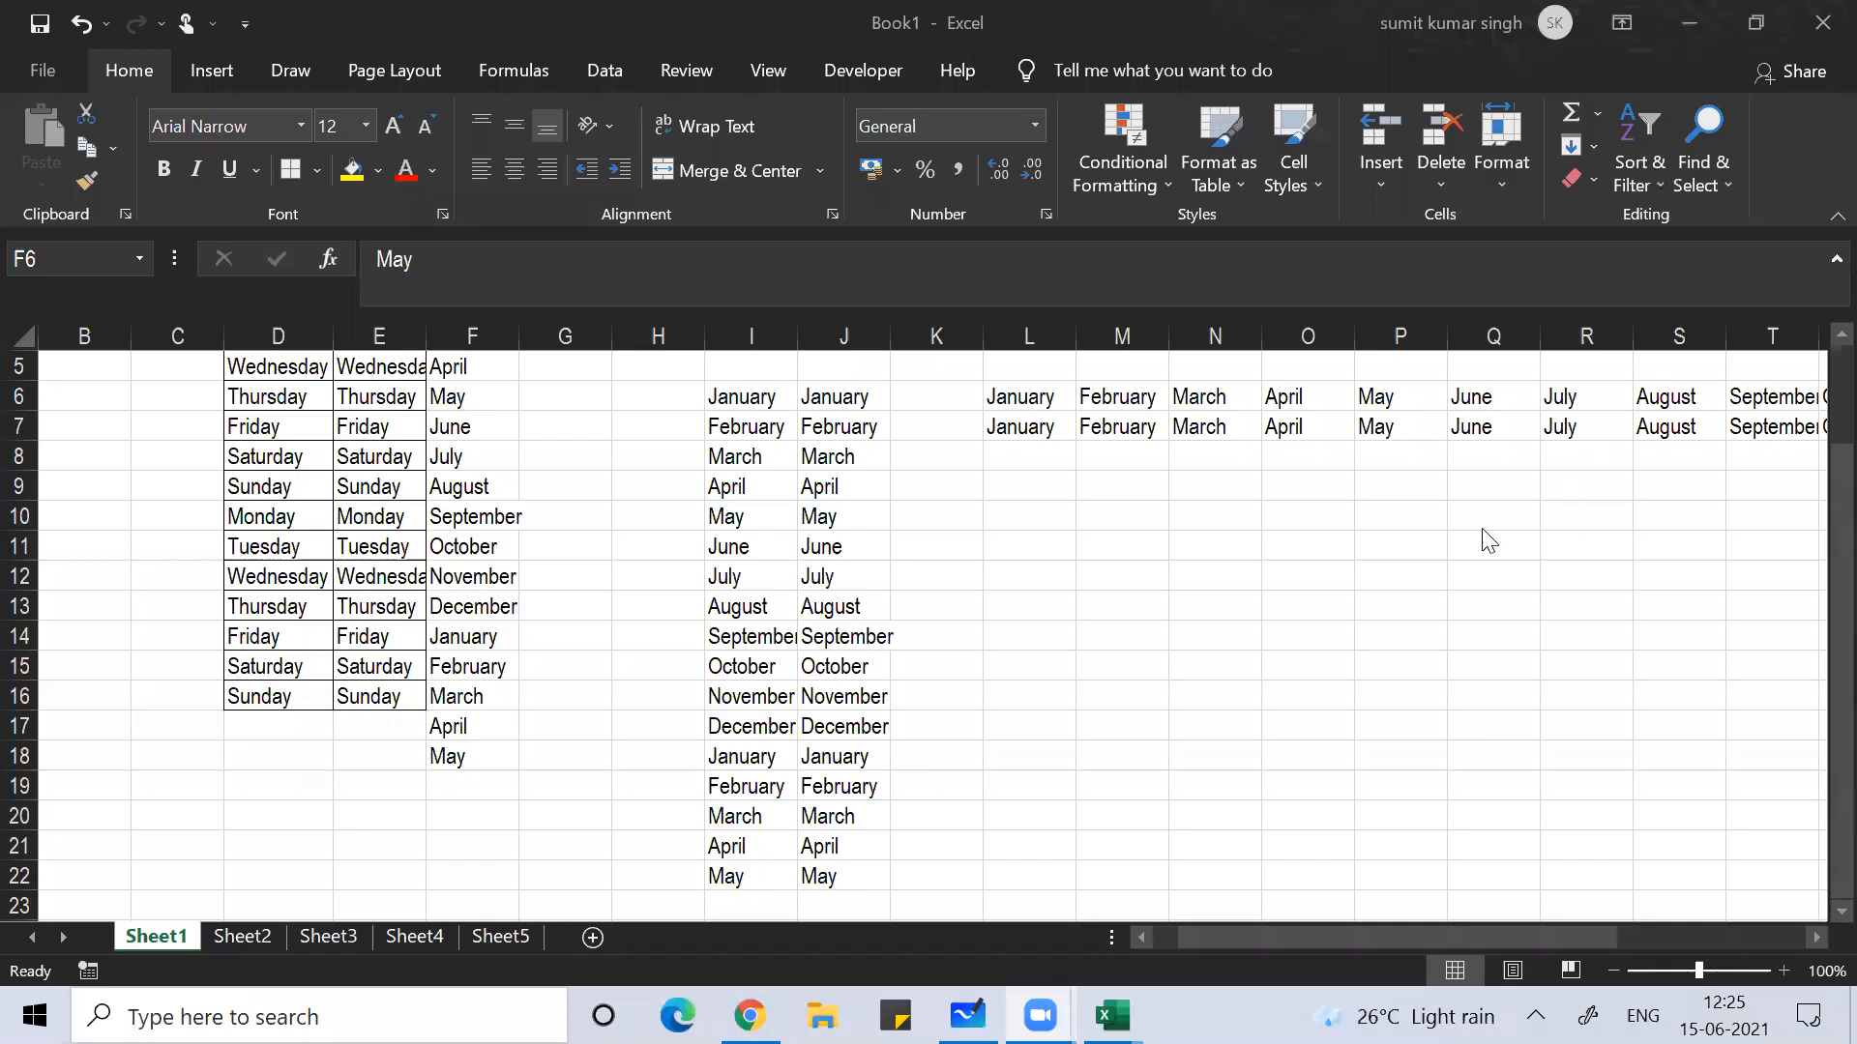
key(alt+Tab)
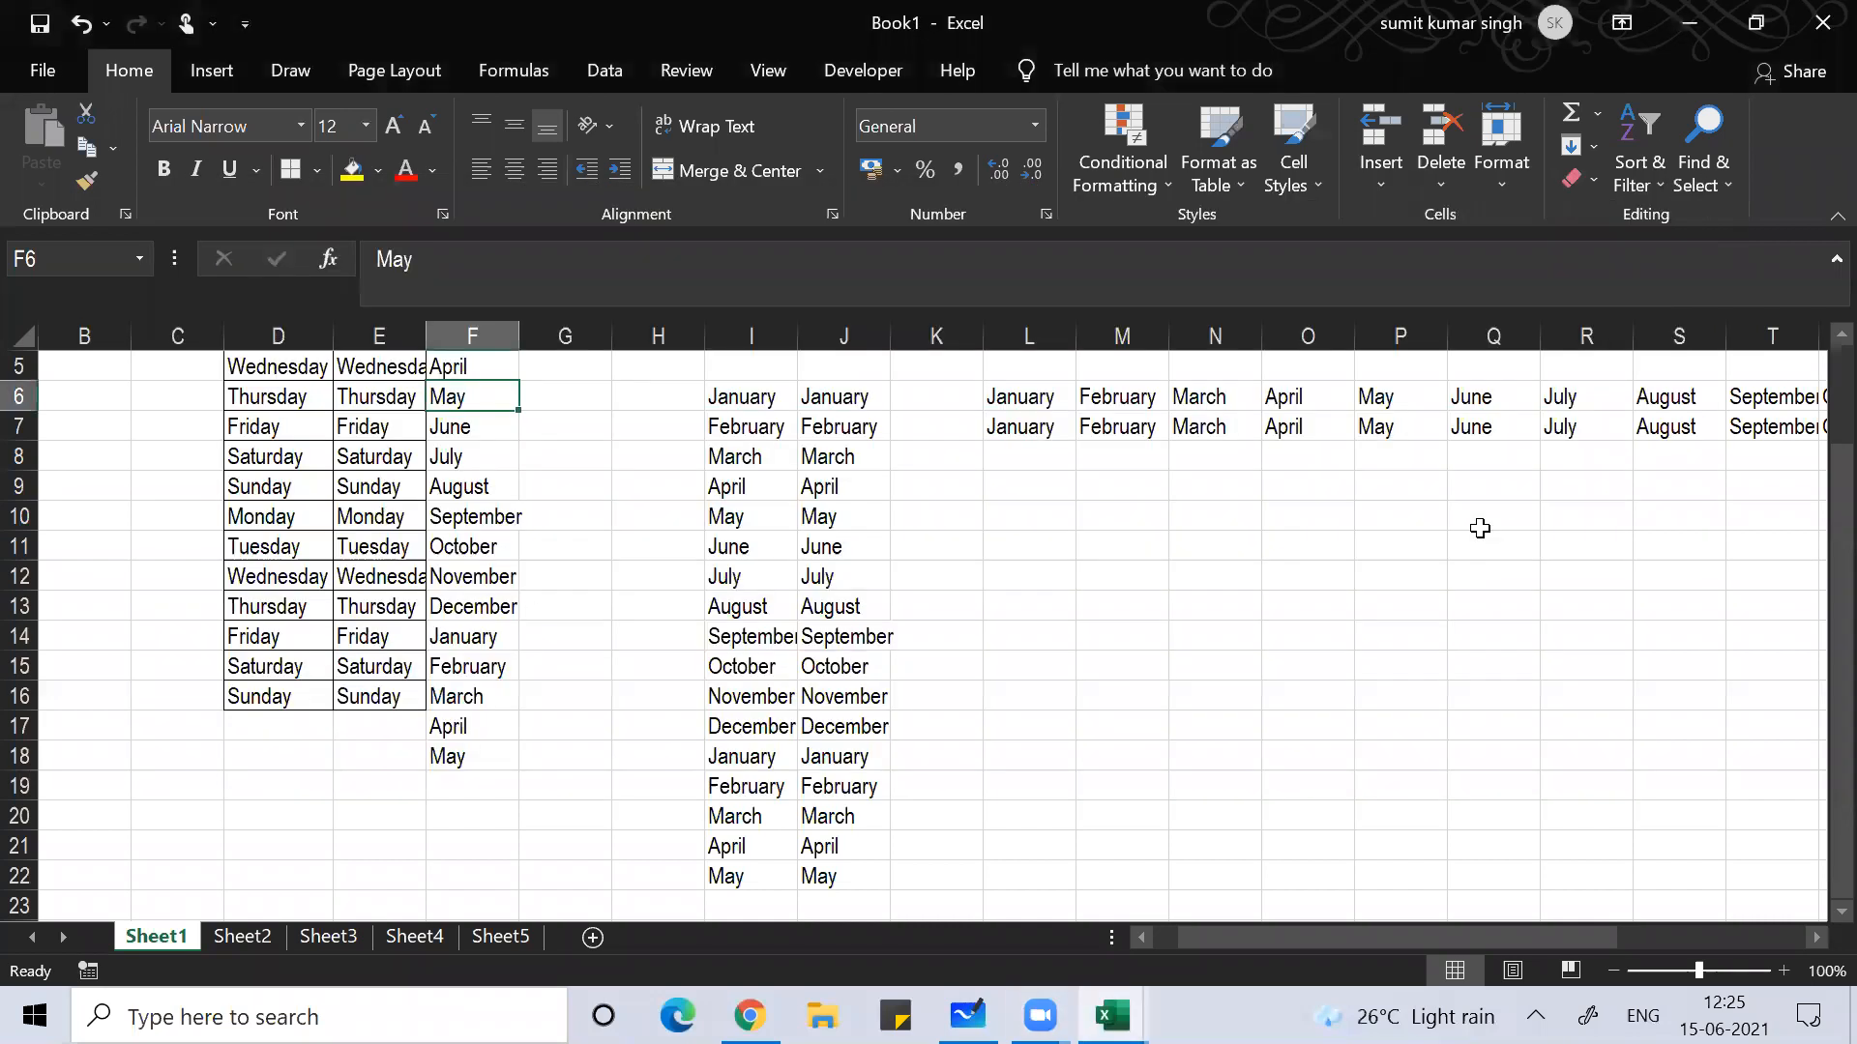
key(alt+Tab)
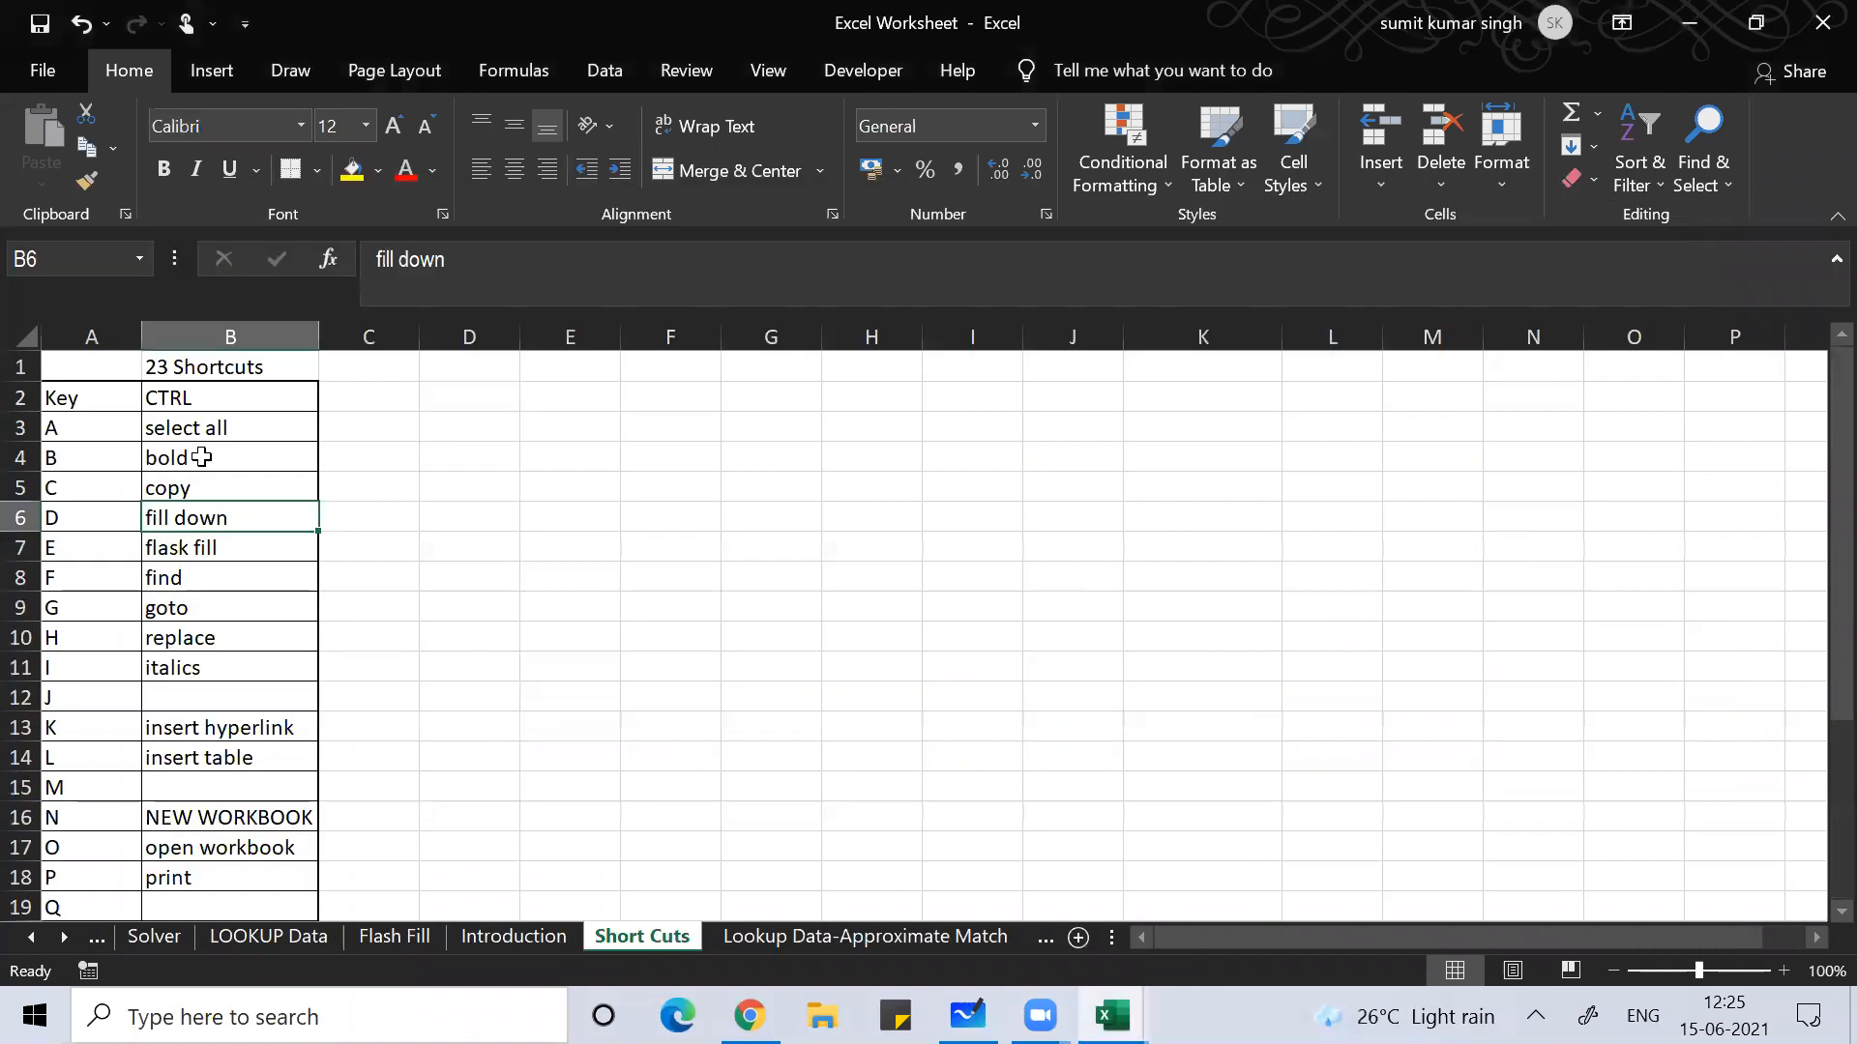
key(Down)
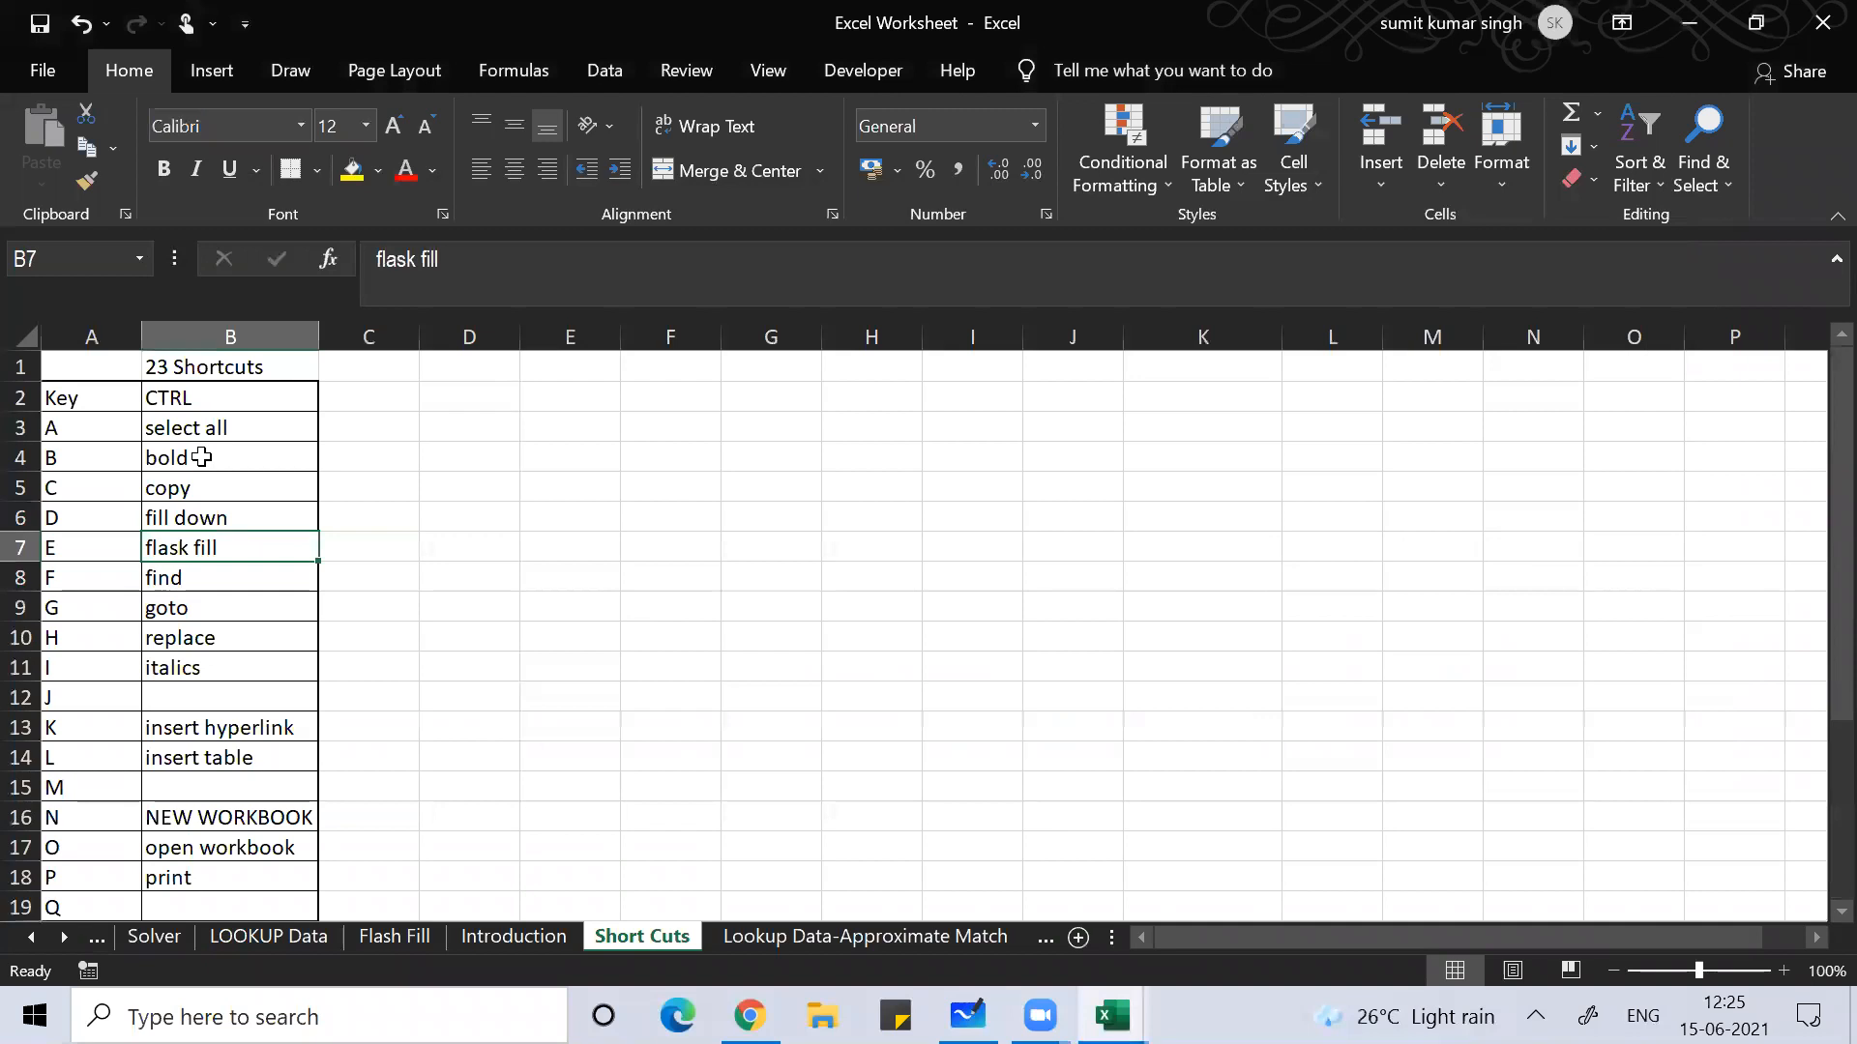
key(alt+Tab)
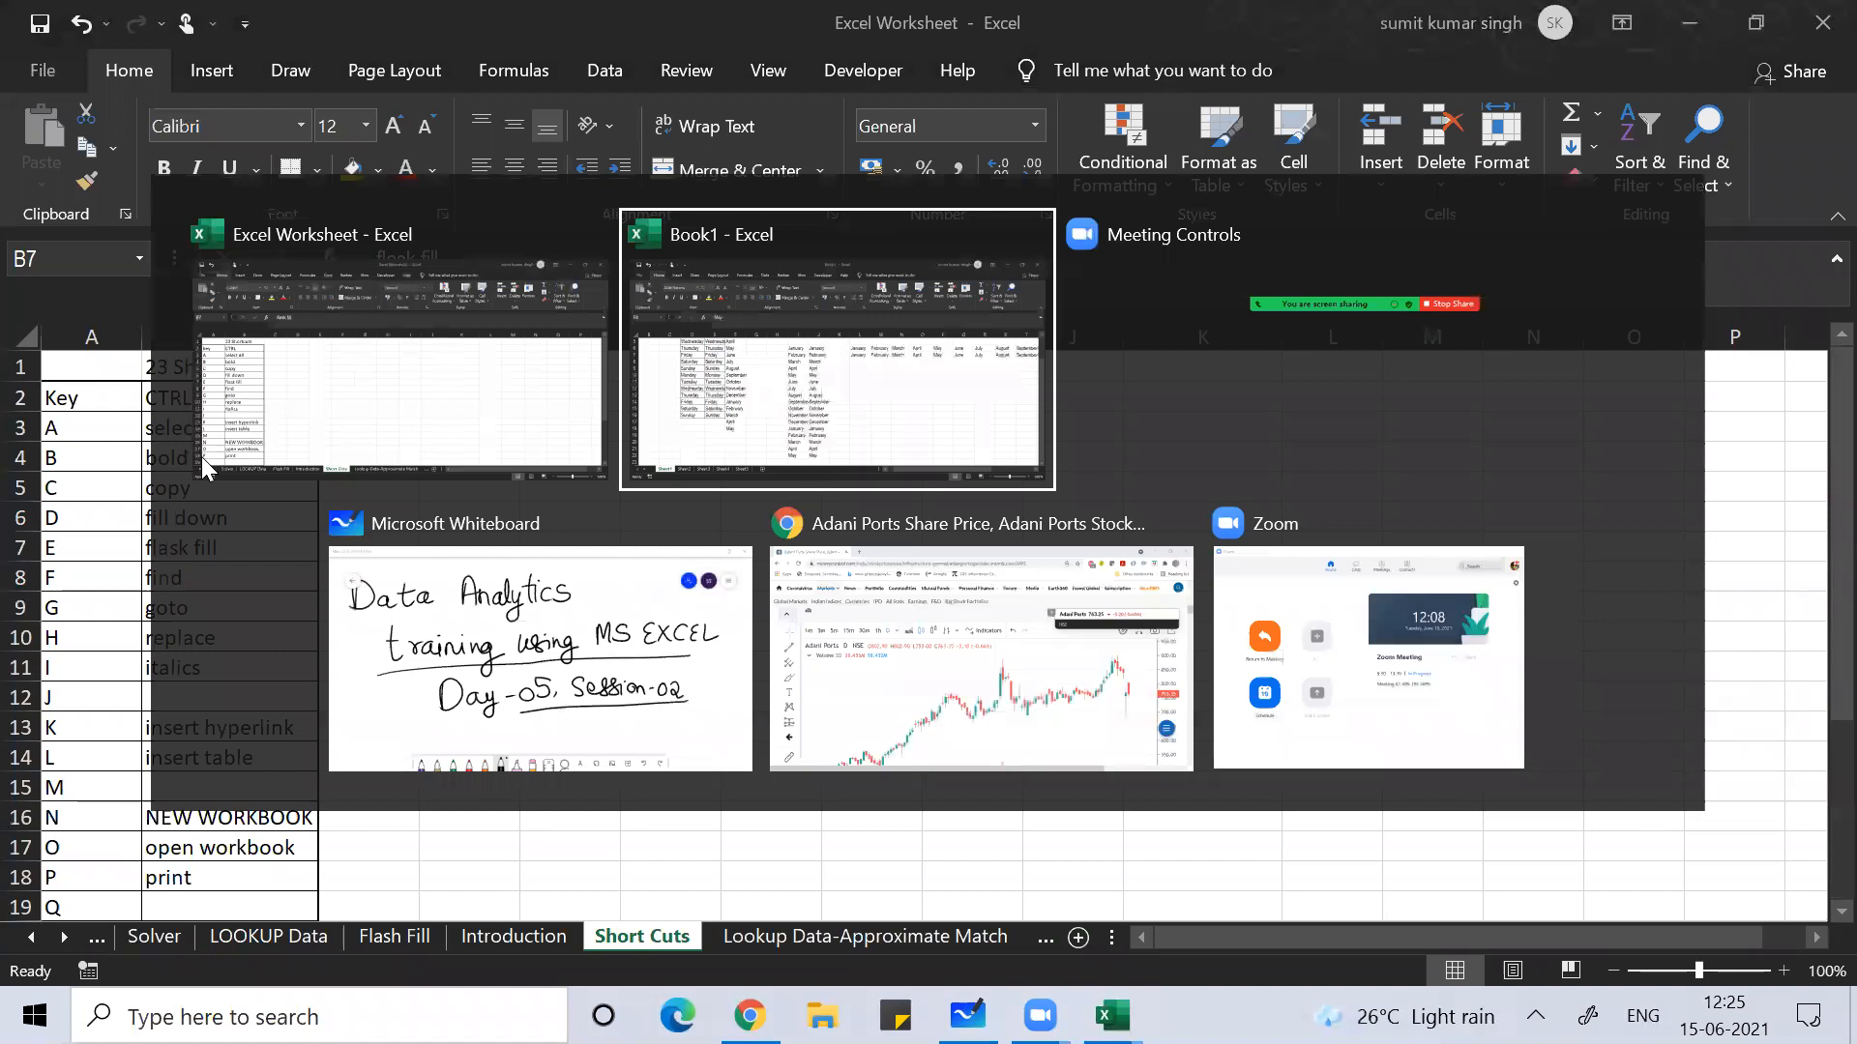
key(alt+Tab)
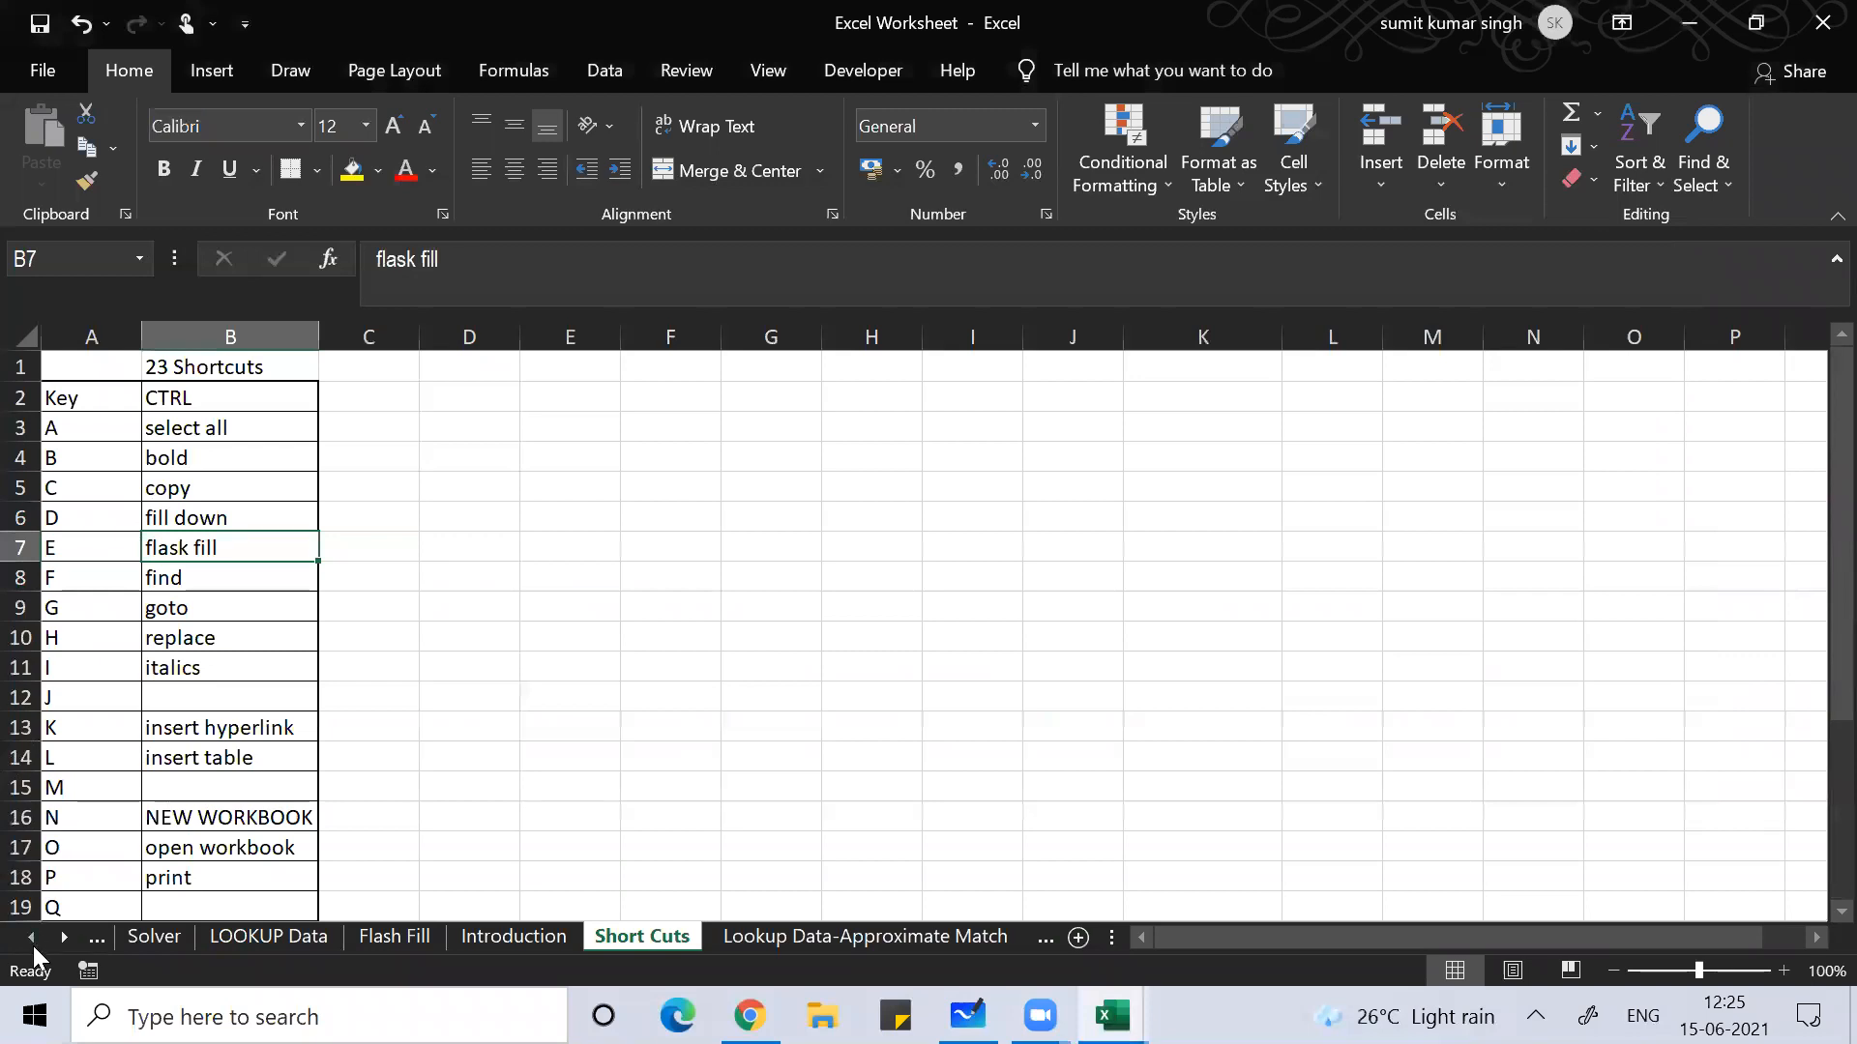
click(33, 946)
drag(33, 946, 33, 946)
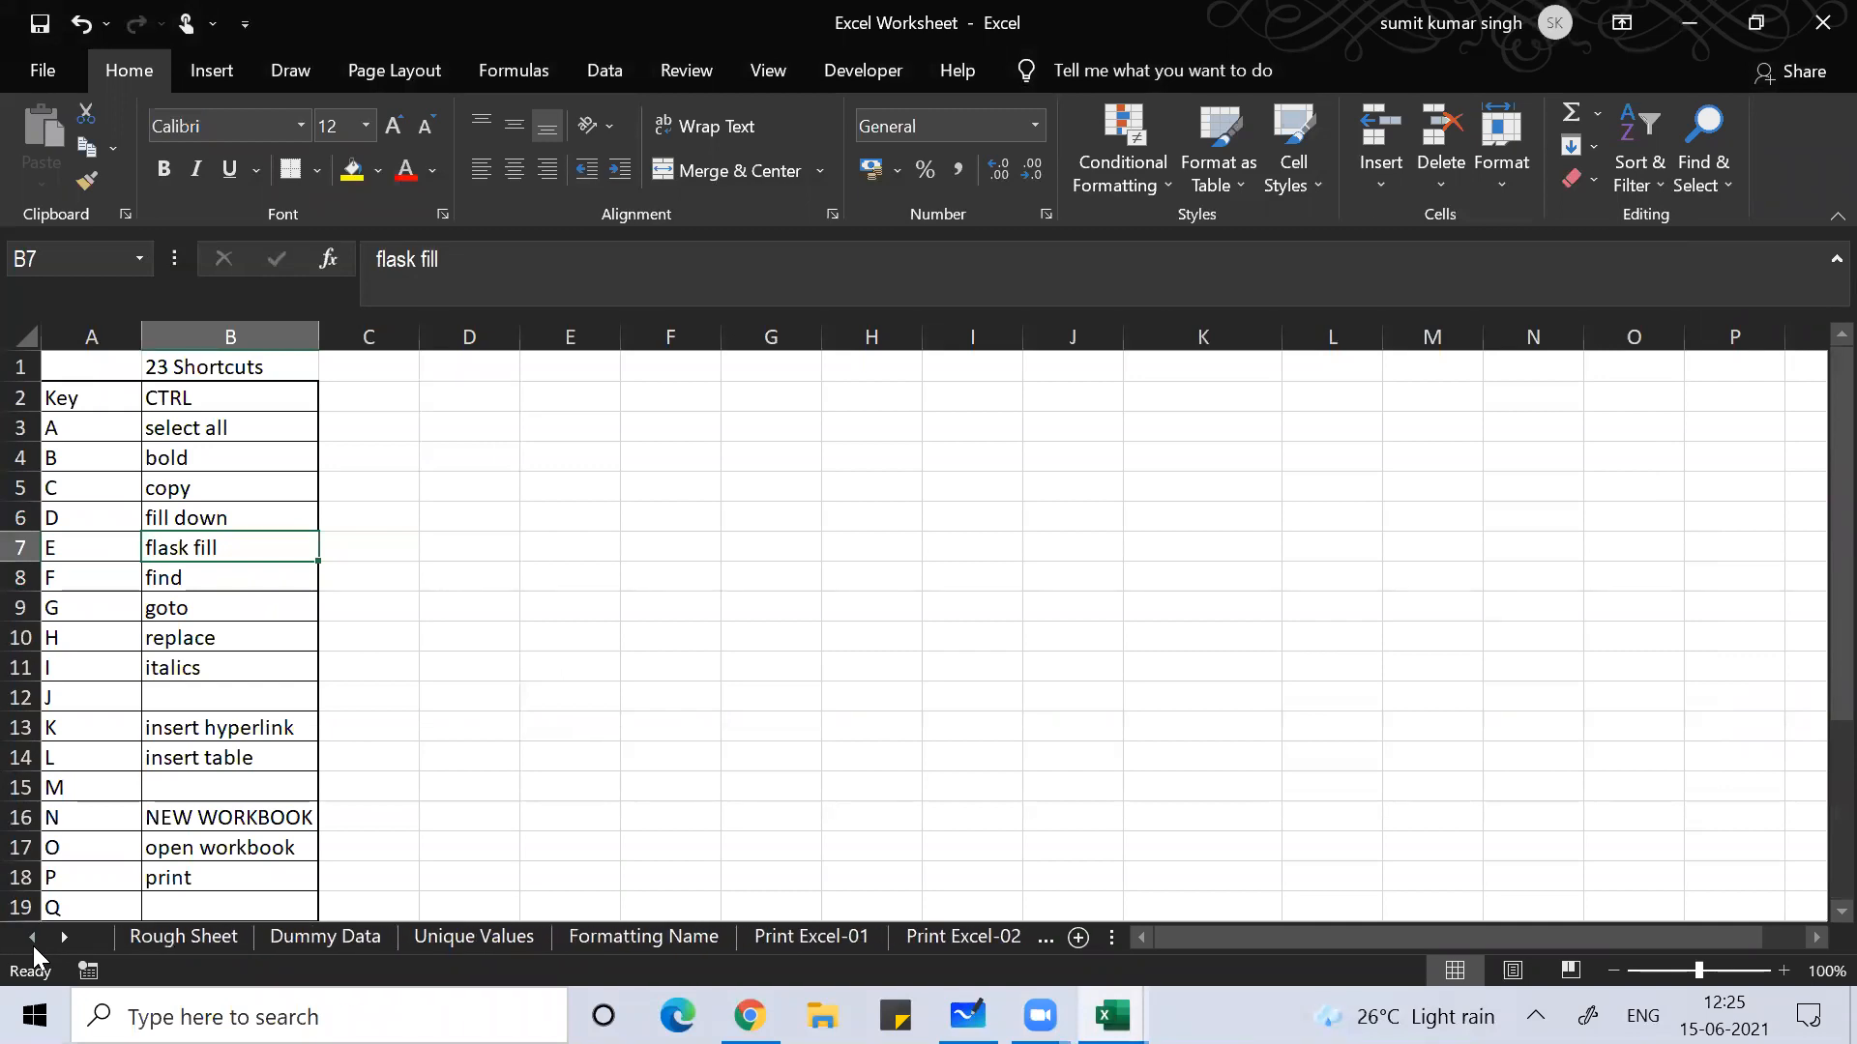
click(317, 937)
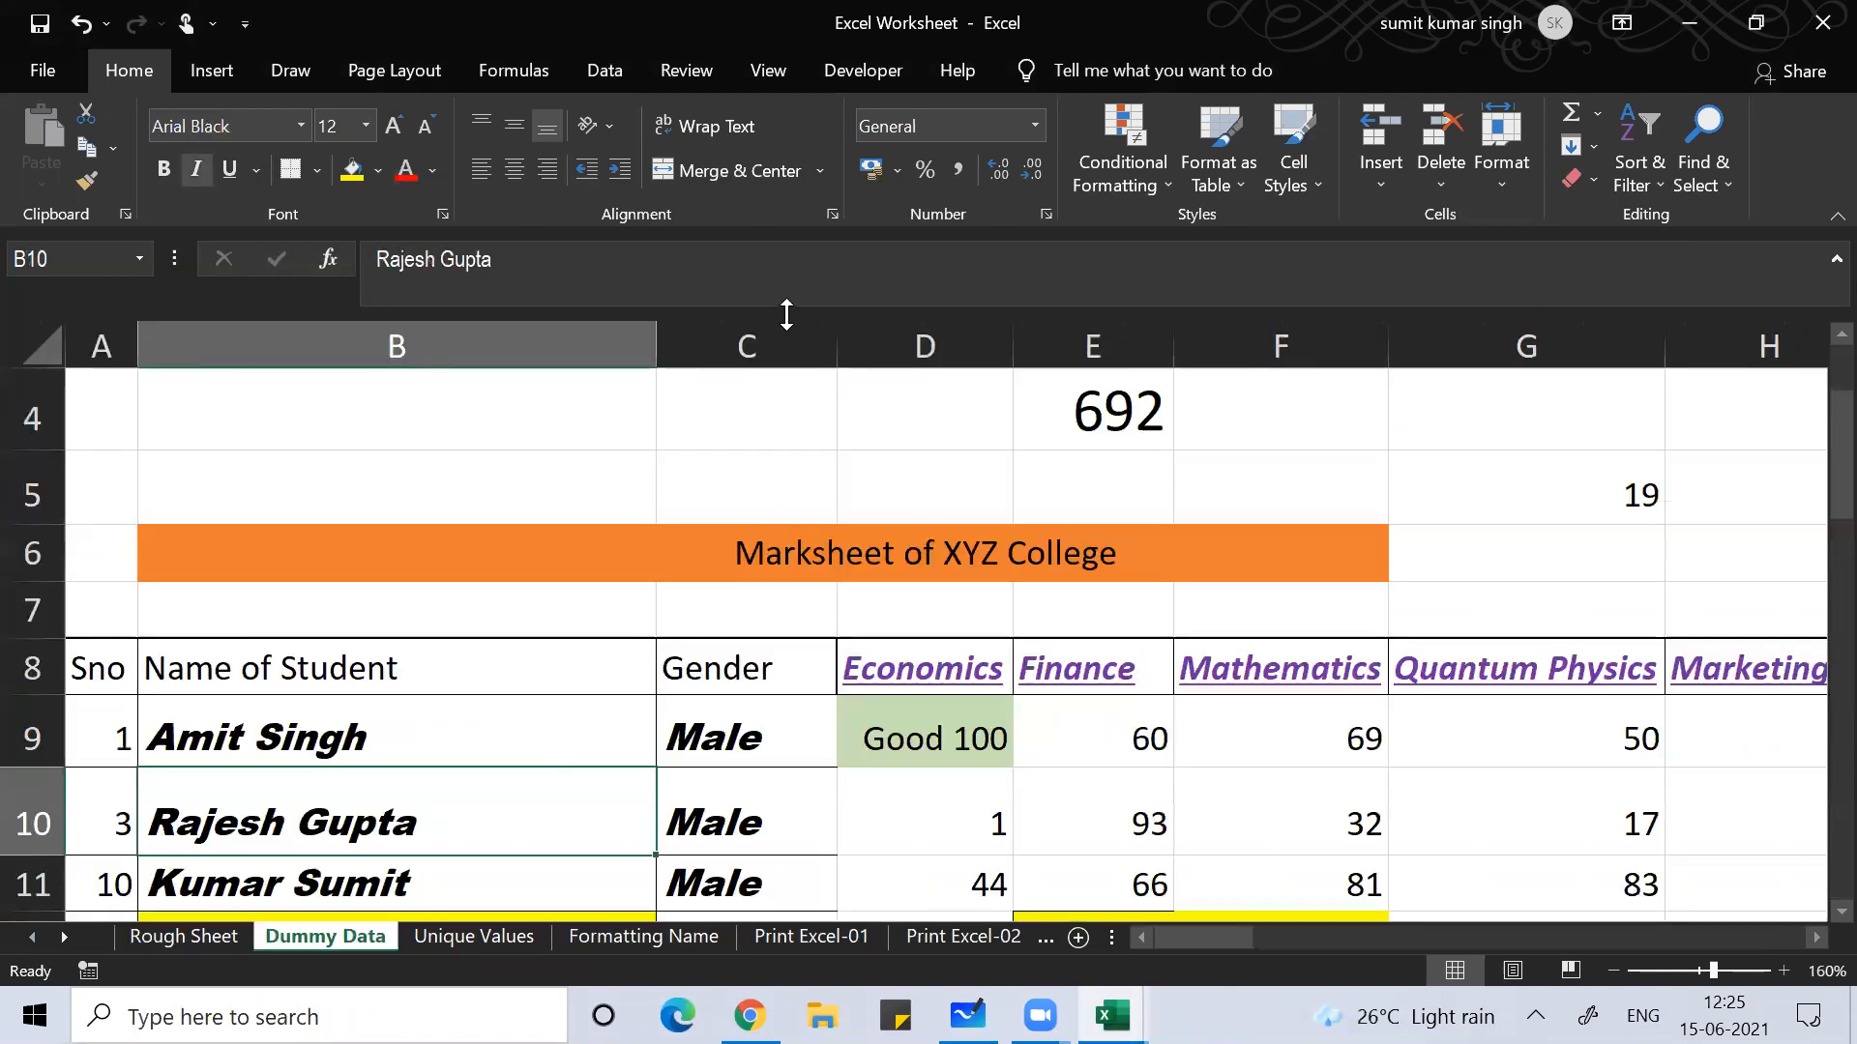
key(Up)
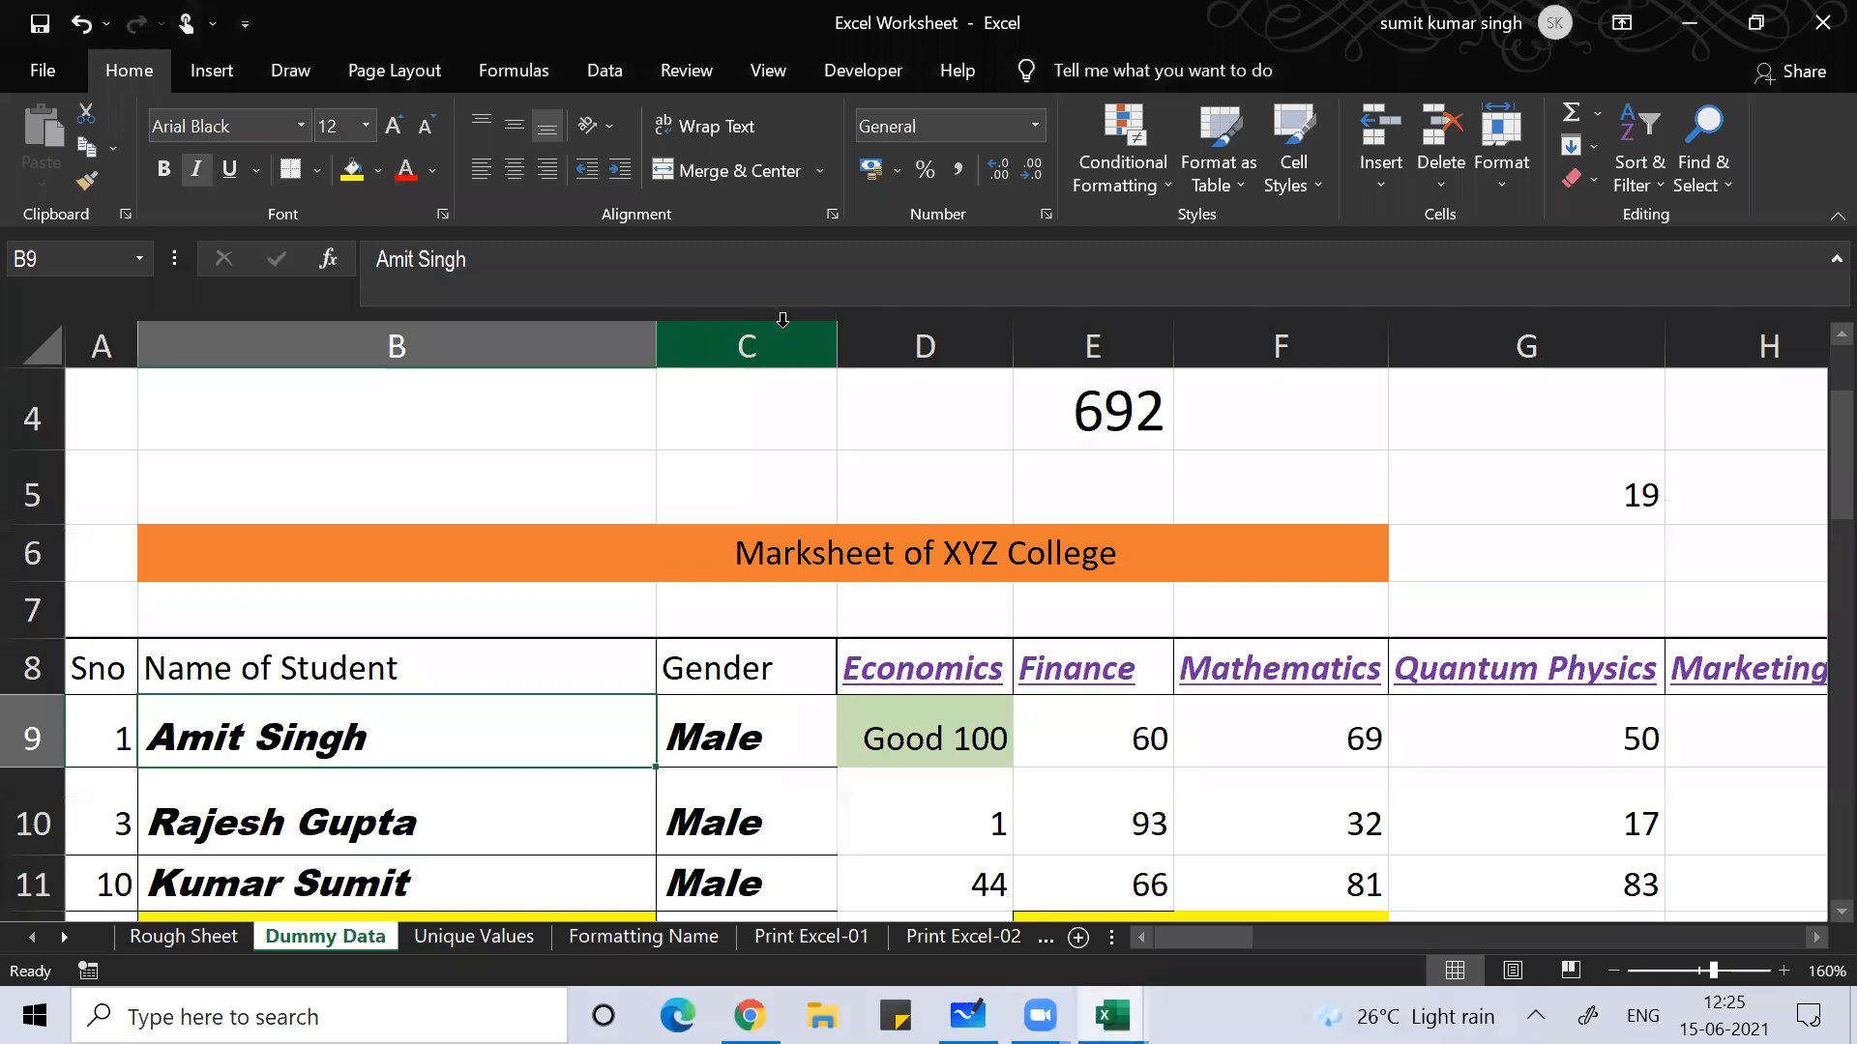
click(782, 329)
key(ctrl+shift+plus)
click(696, 751)
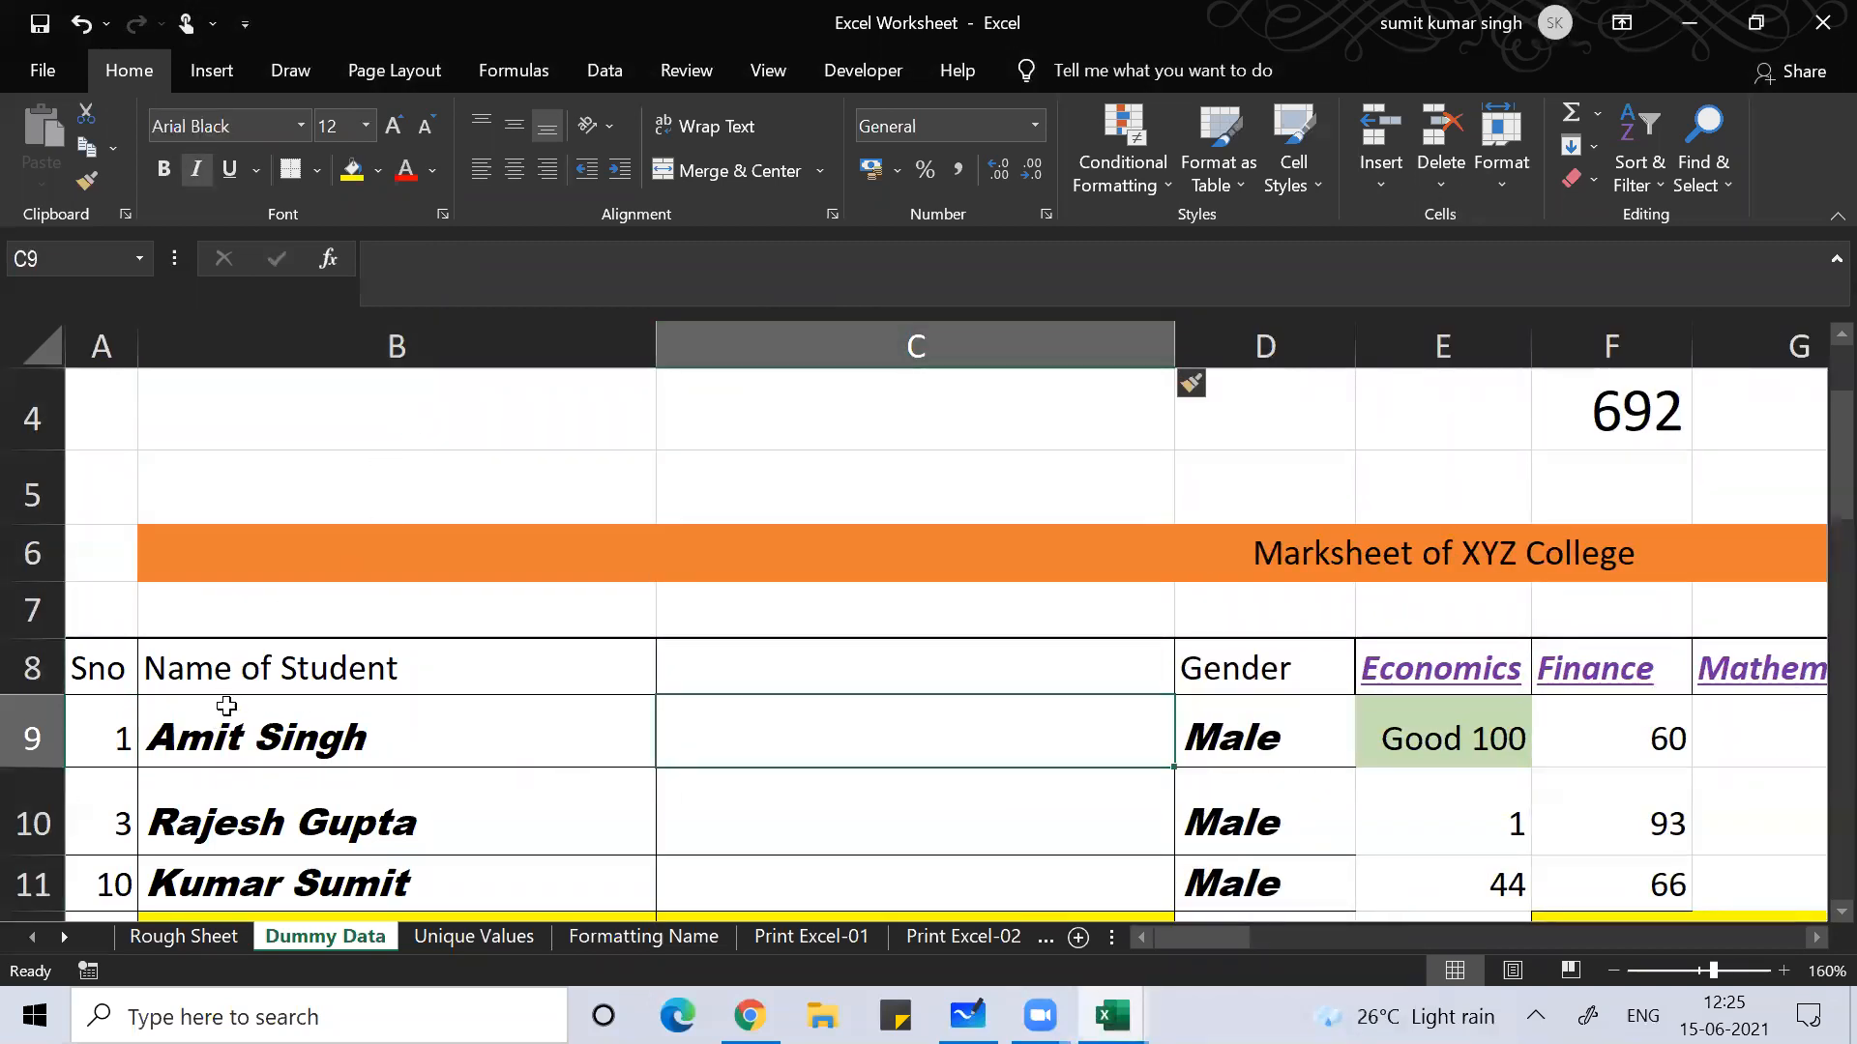
click(226, 706)
click(418, 259)
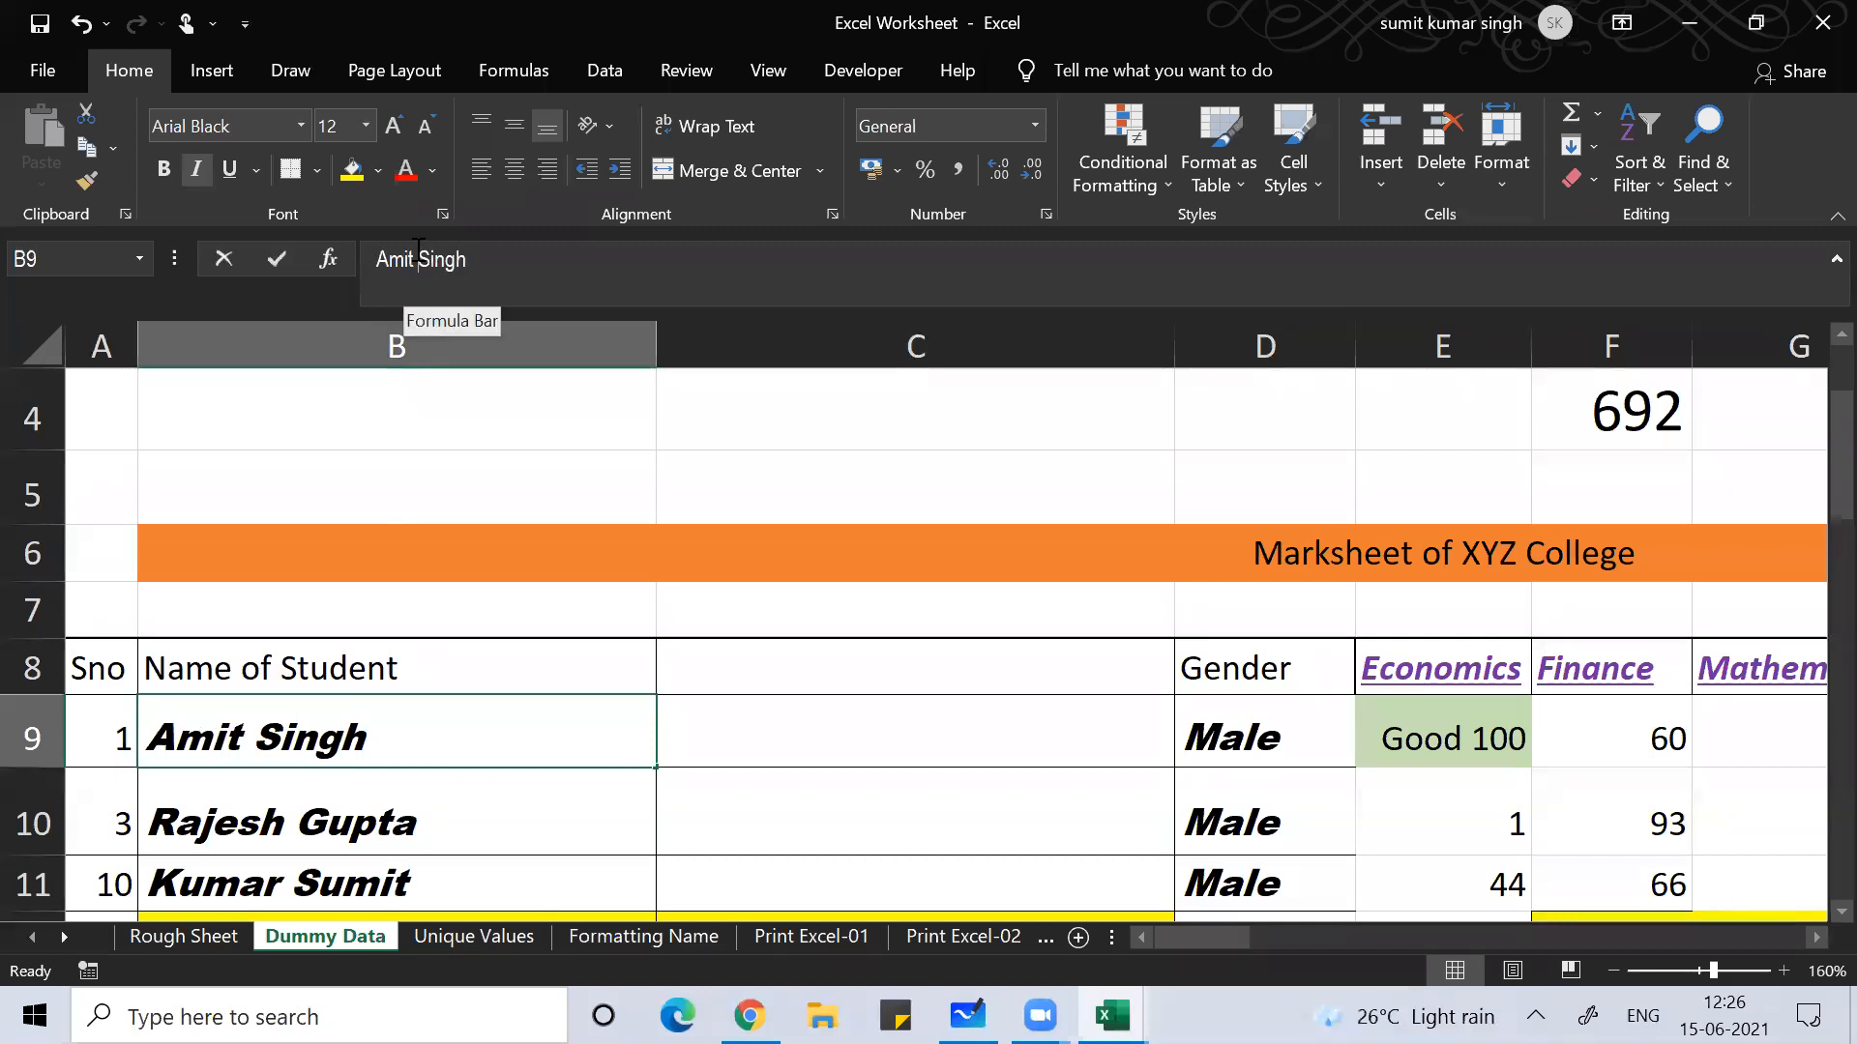
click(369, 259)
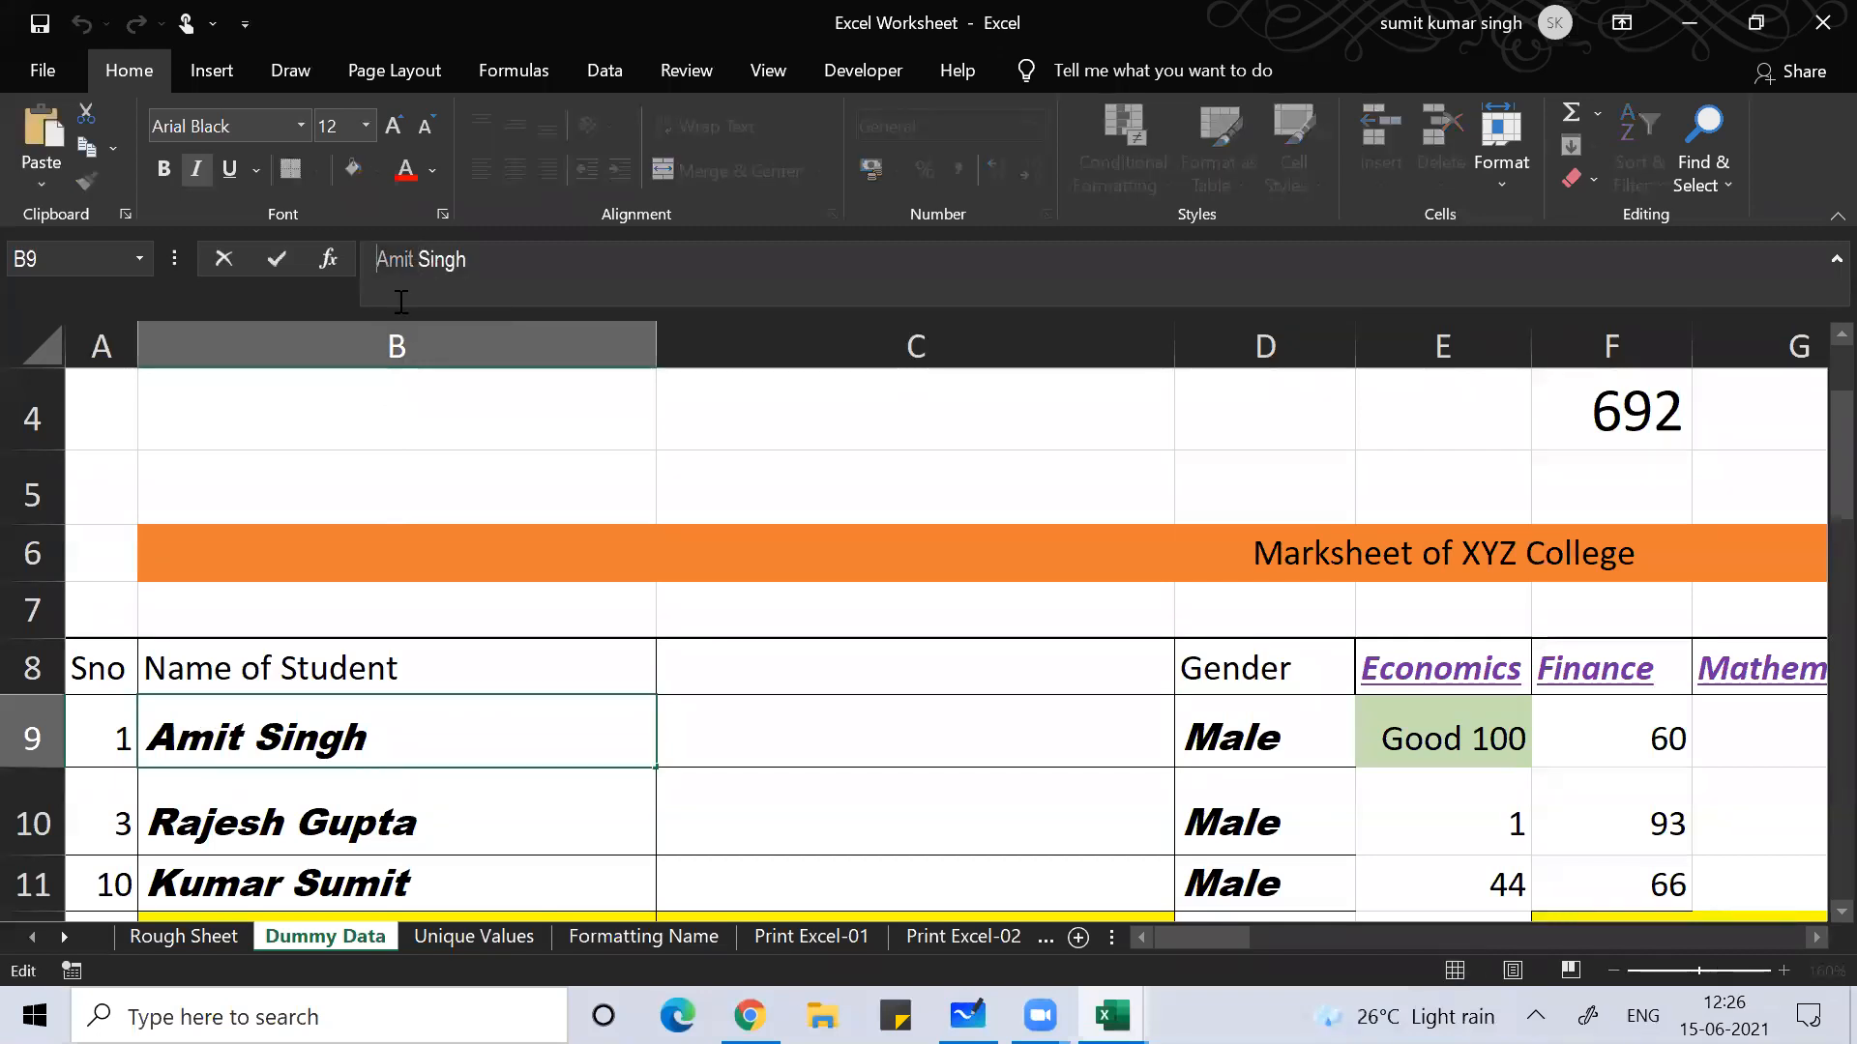
key(ctrl+c)
click(787, 756)
key(ctrl+v)
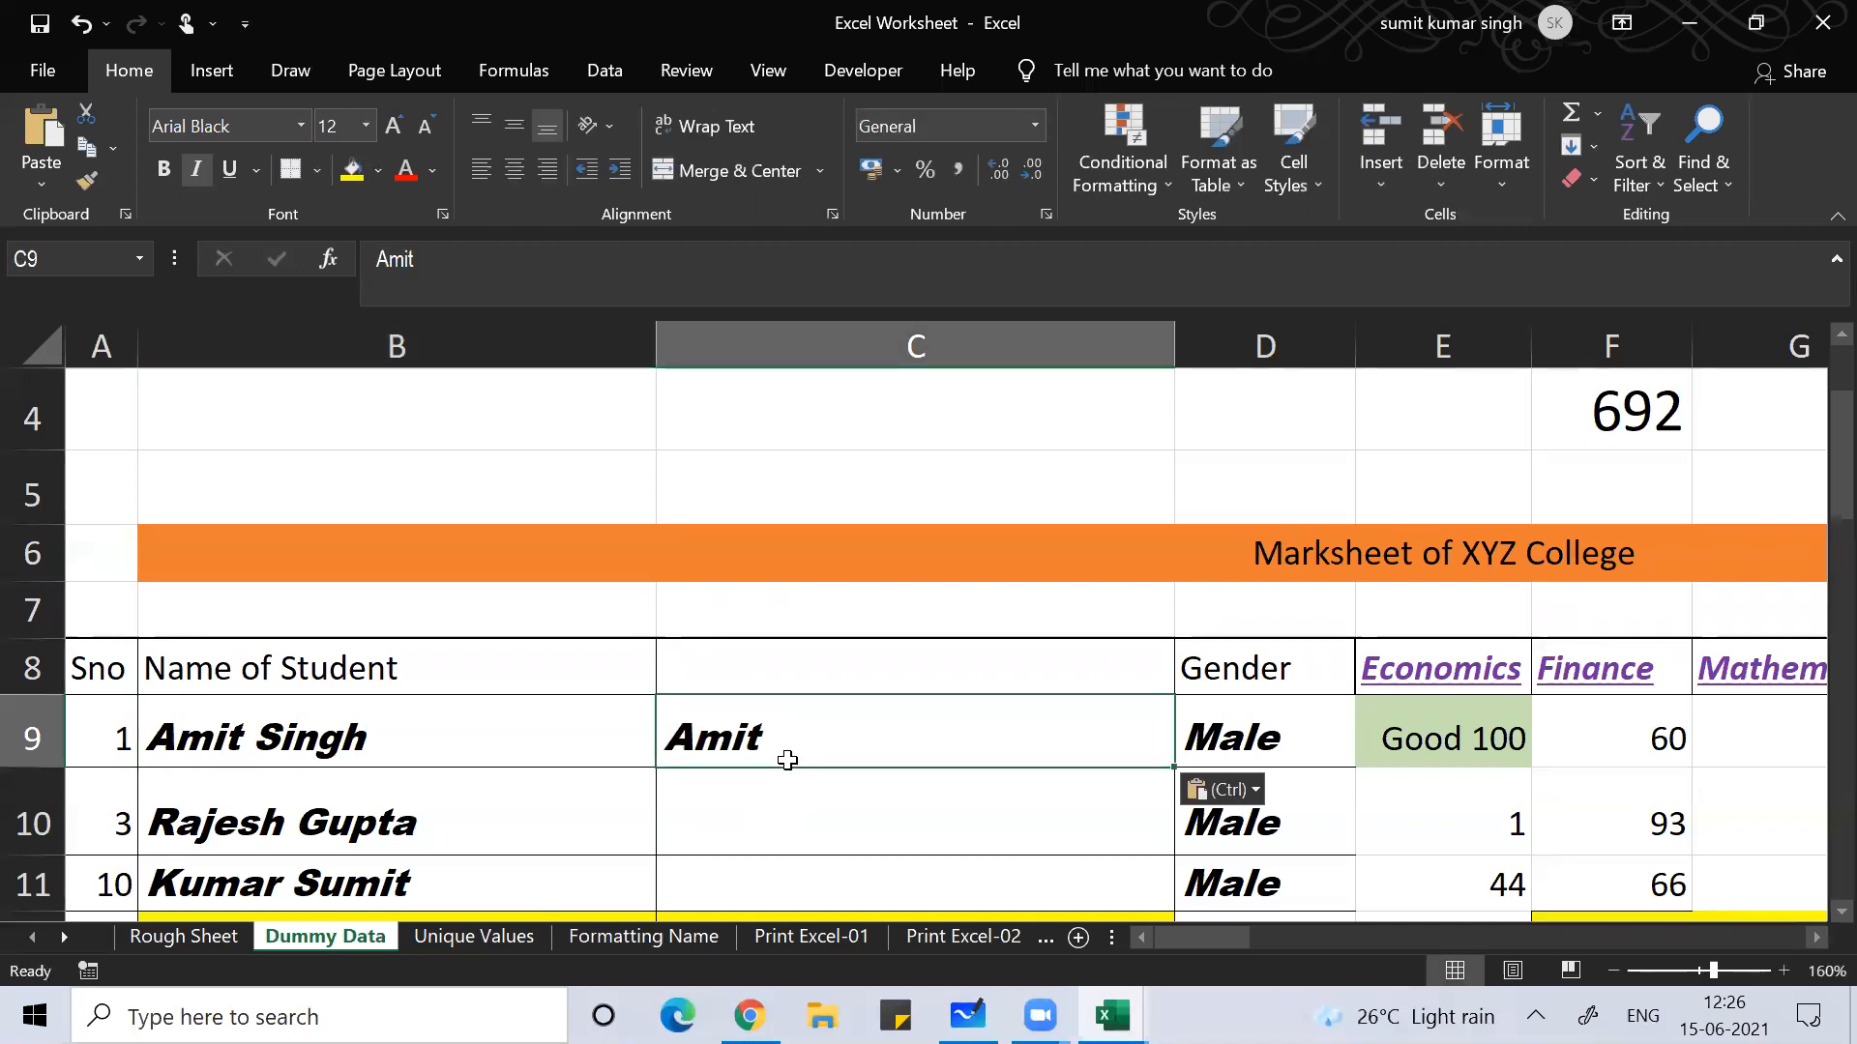
key(ctrl+e)
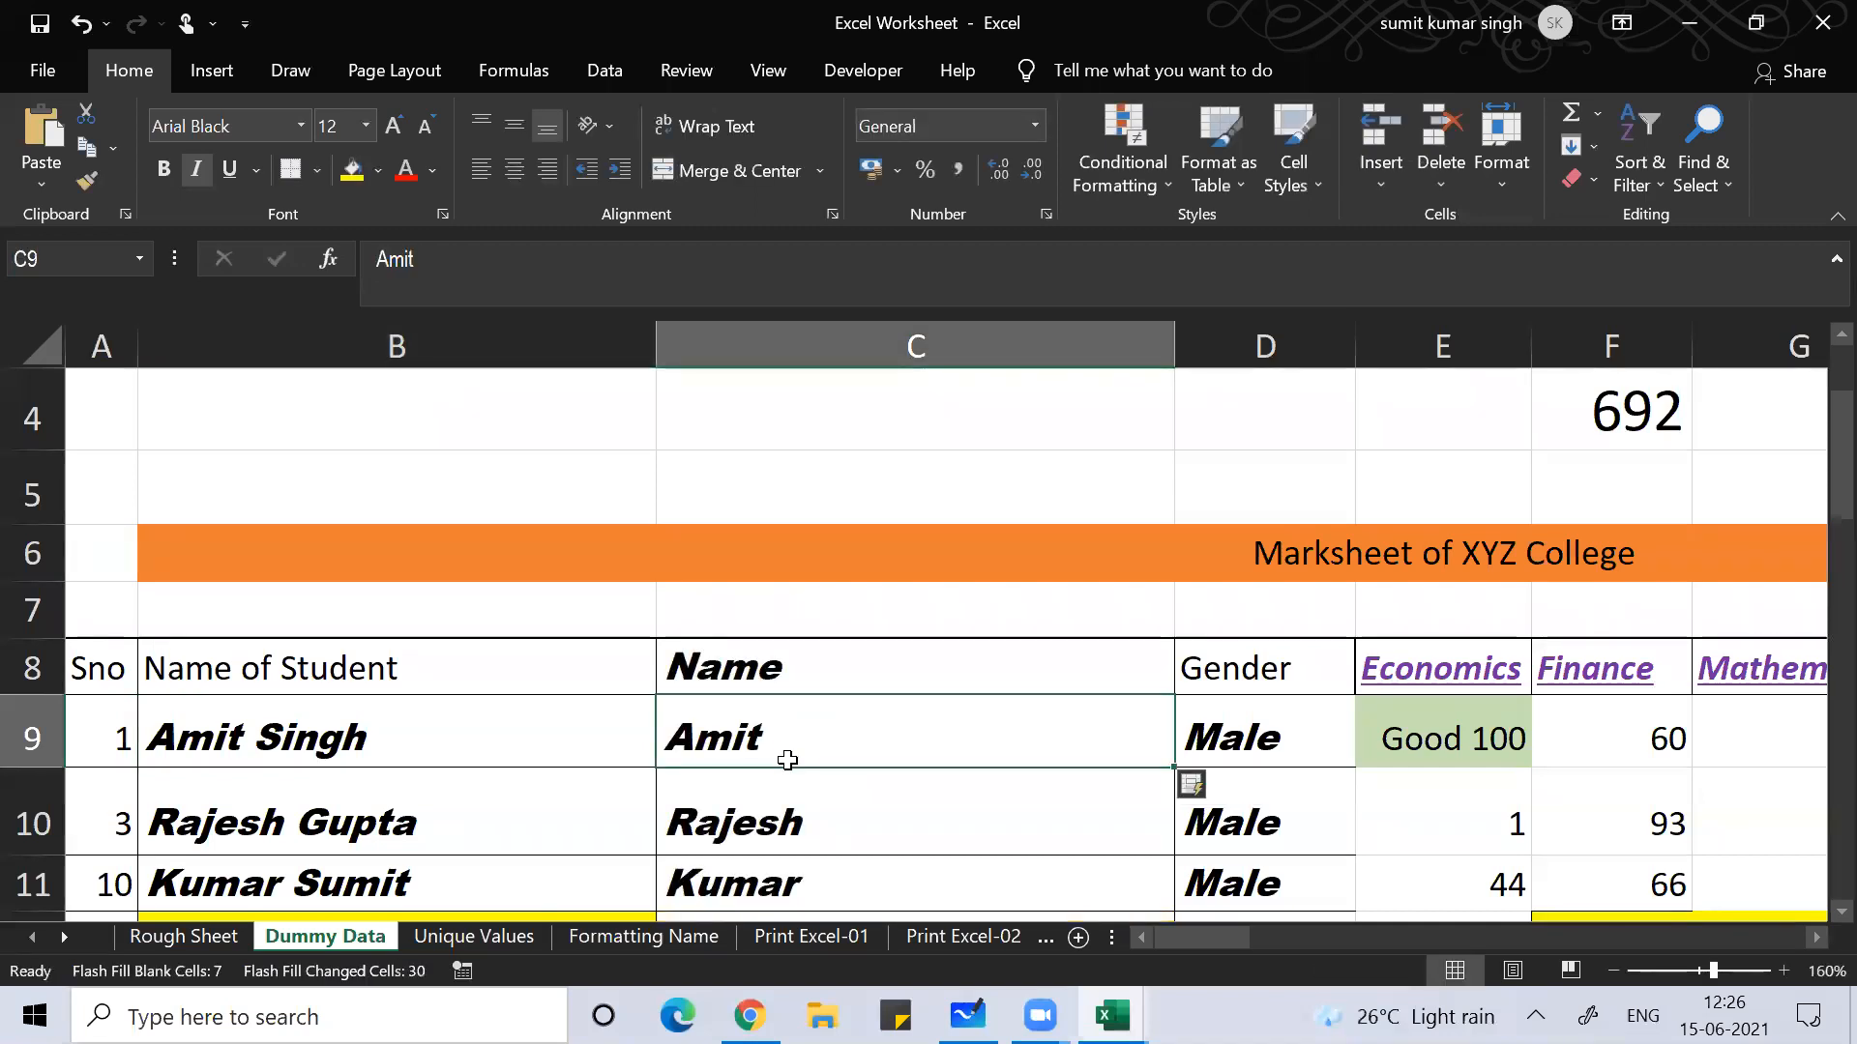
key(Down)
key(Down)
key(Down)
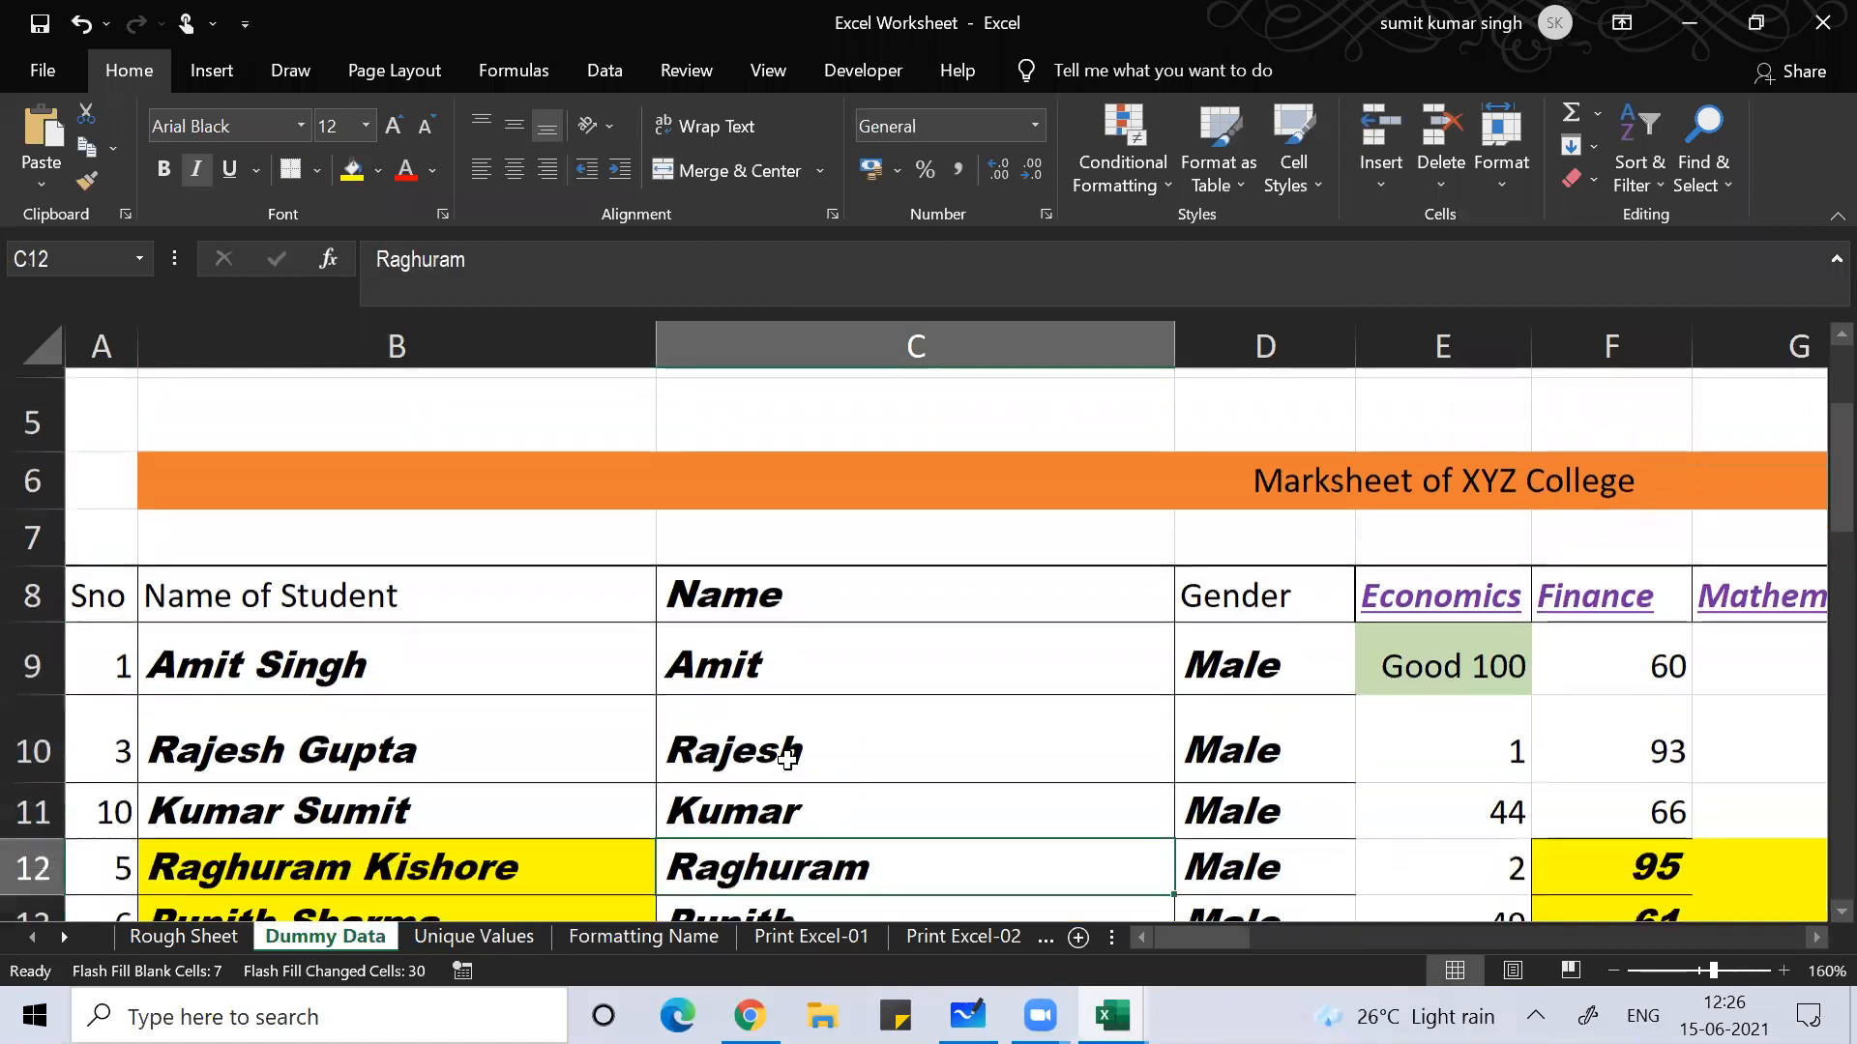
key(Down)
key(Down)
key(Down)
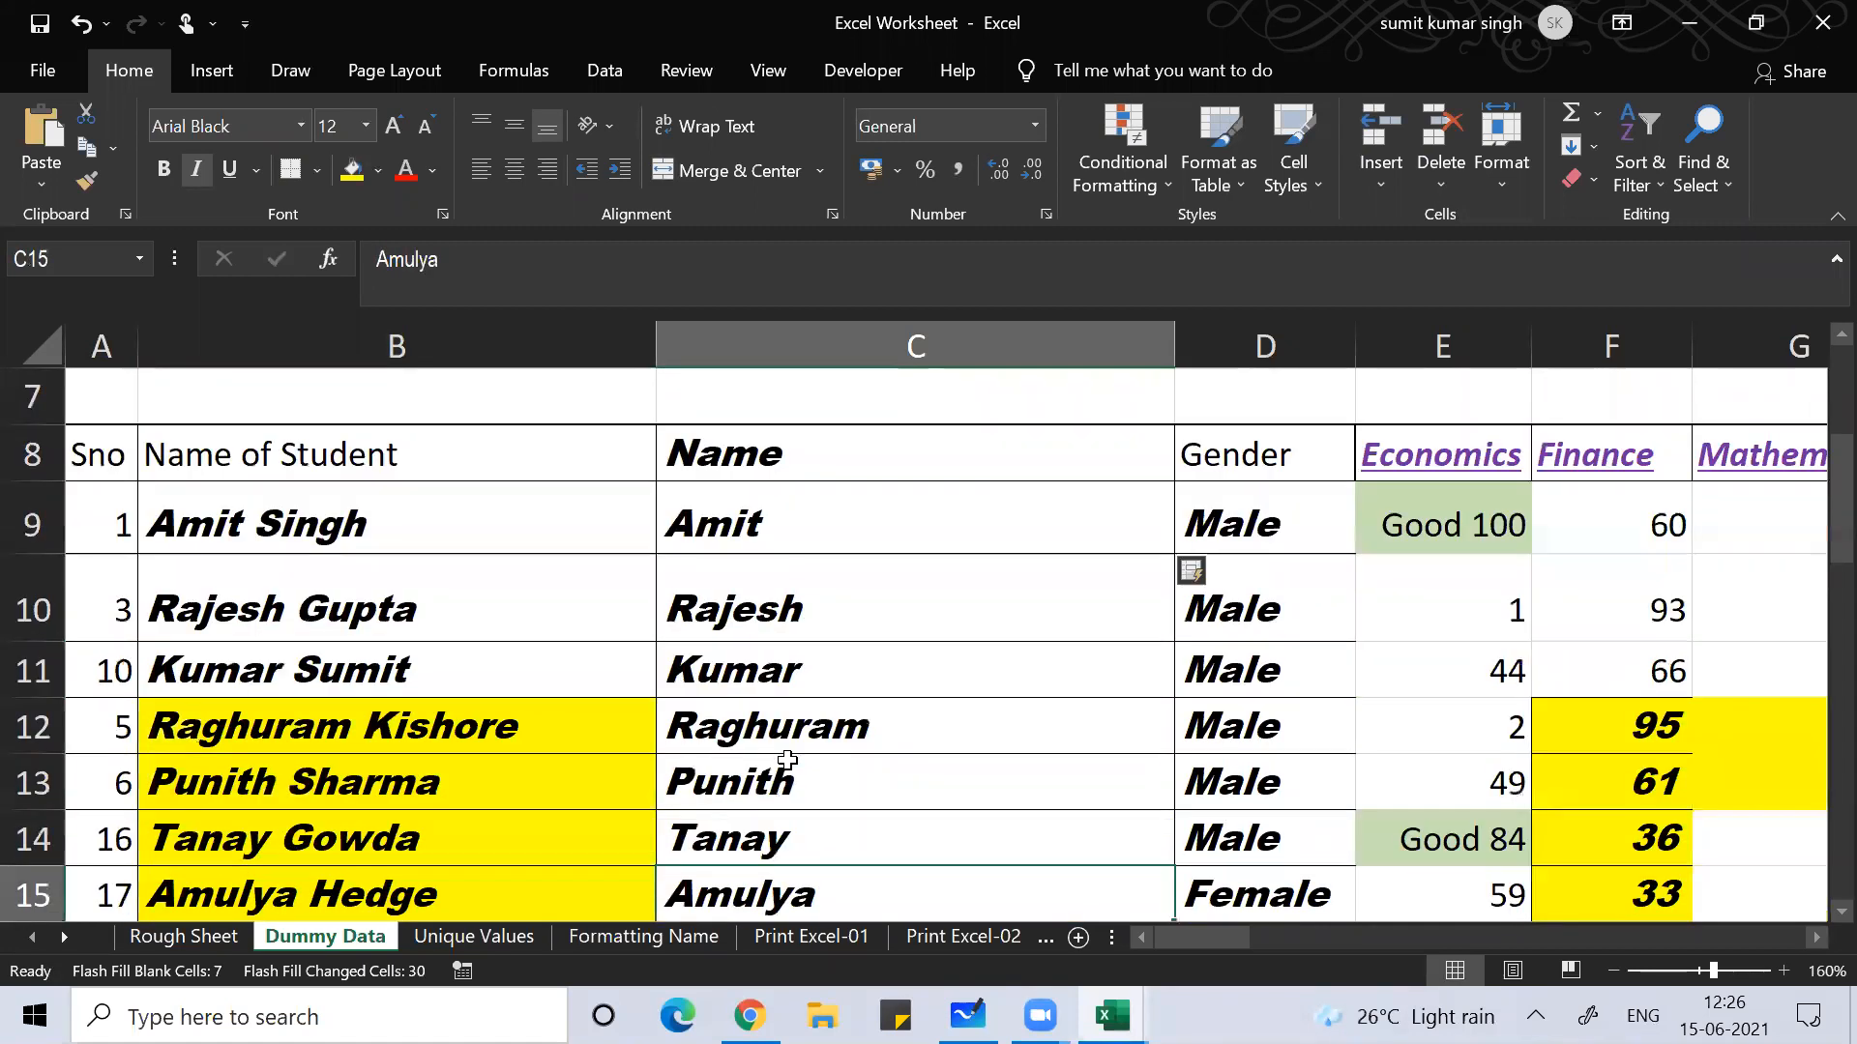
key(ctrl+Down)
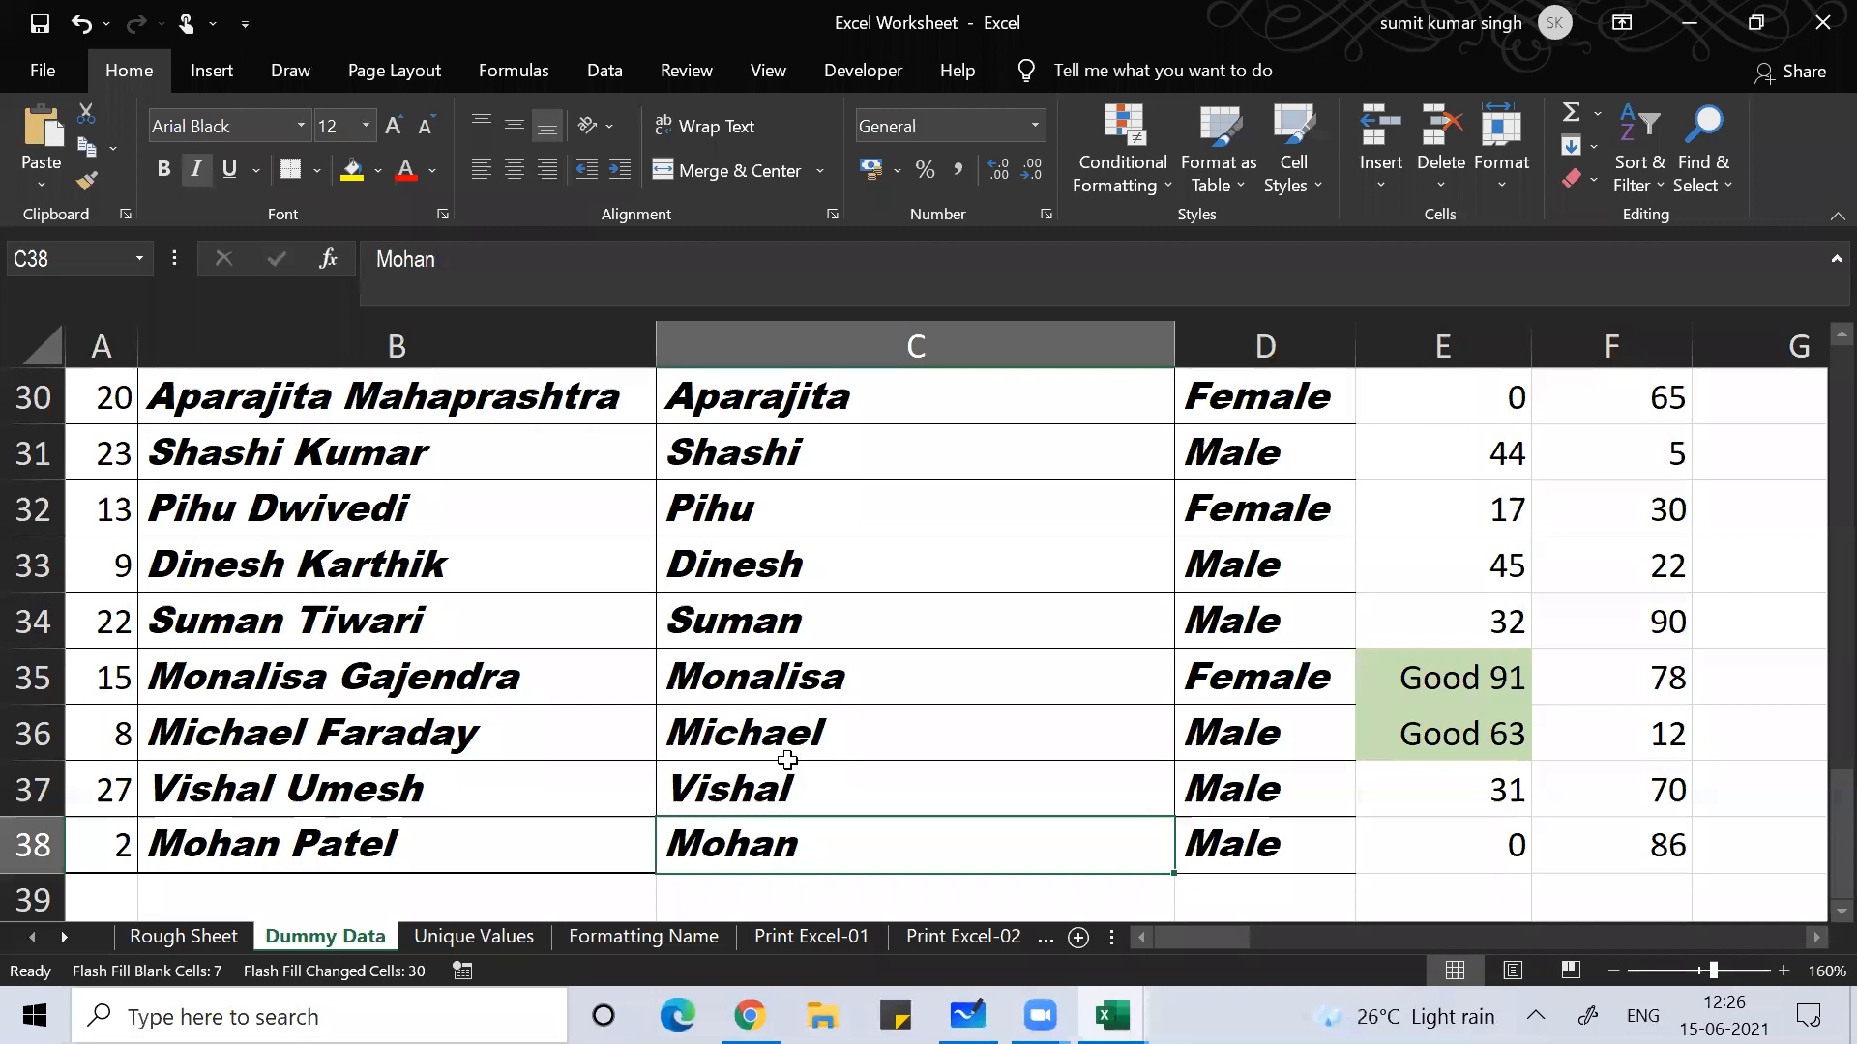
key(alt)
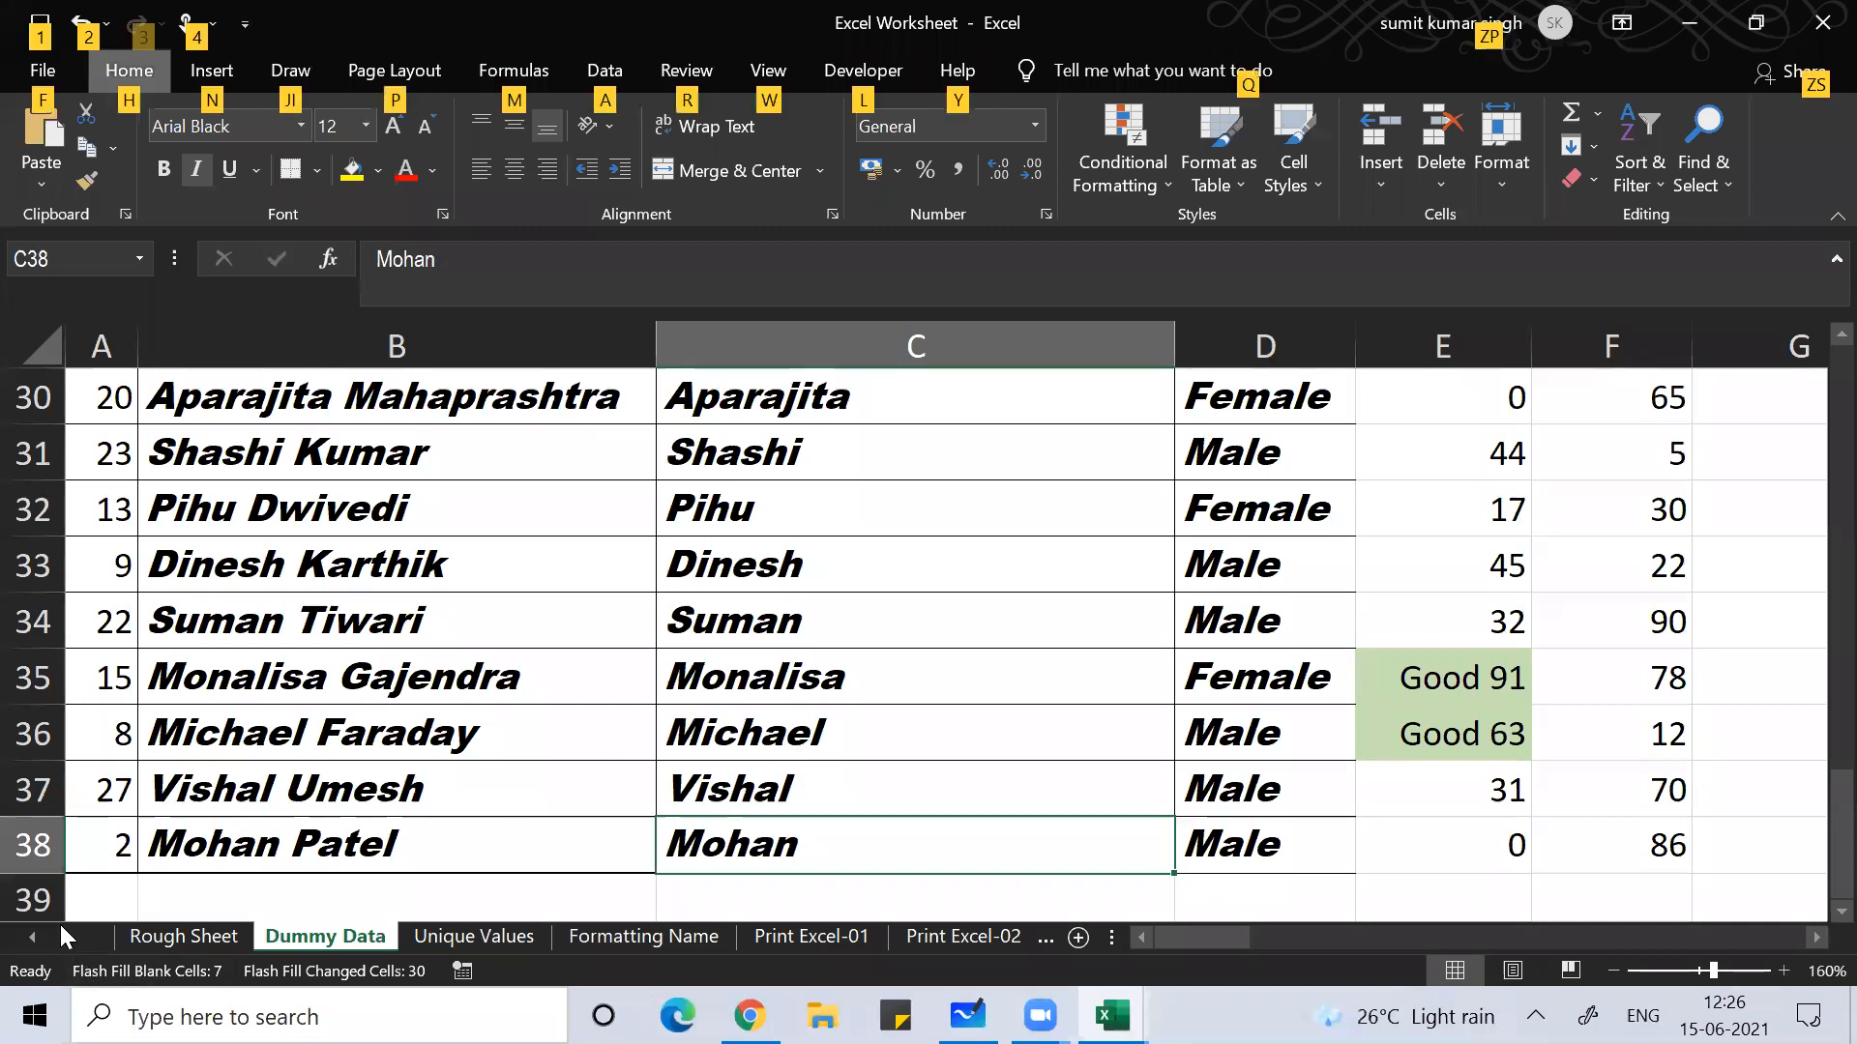
click(60, 924)
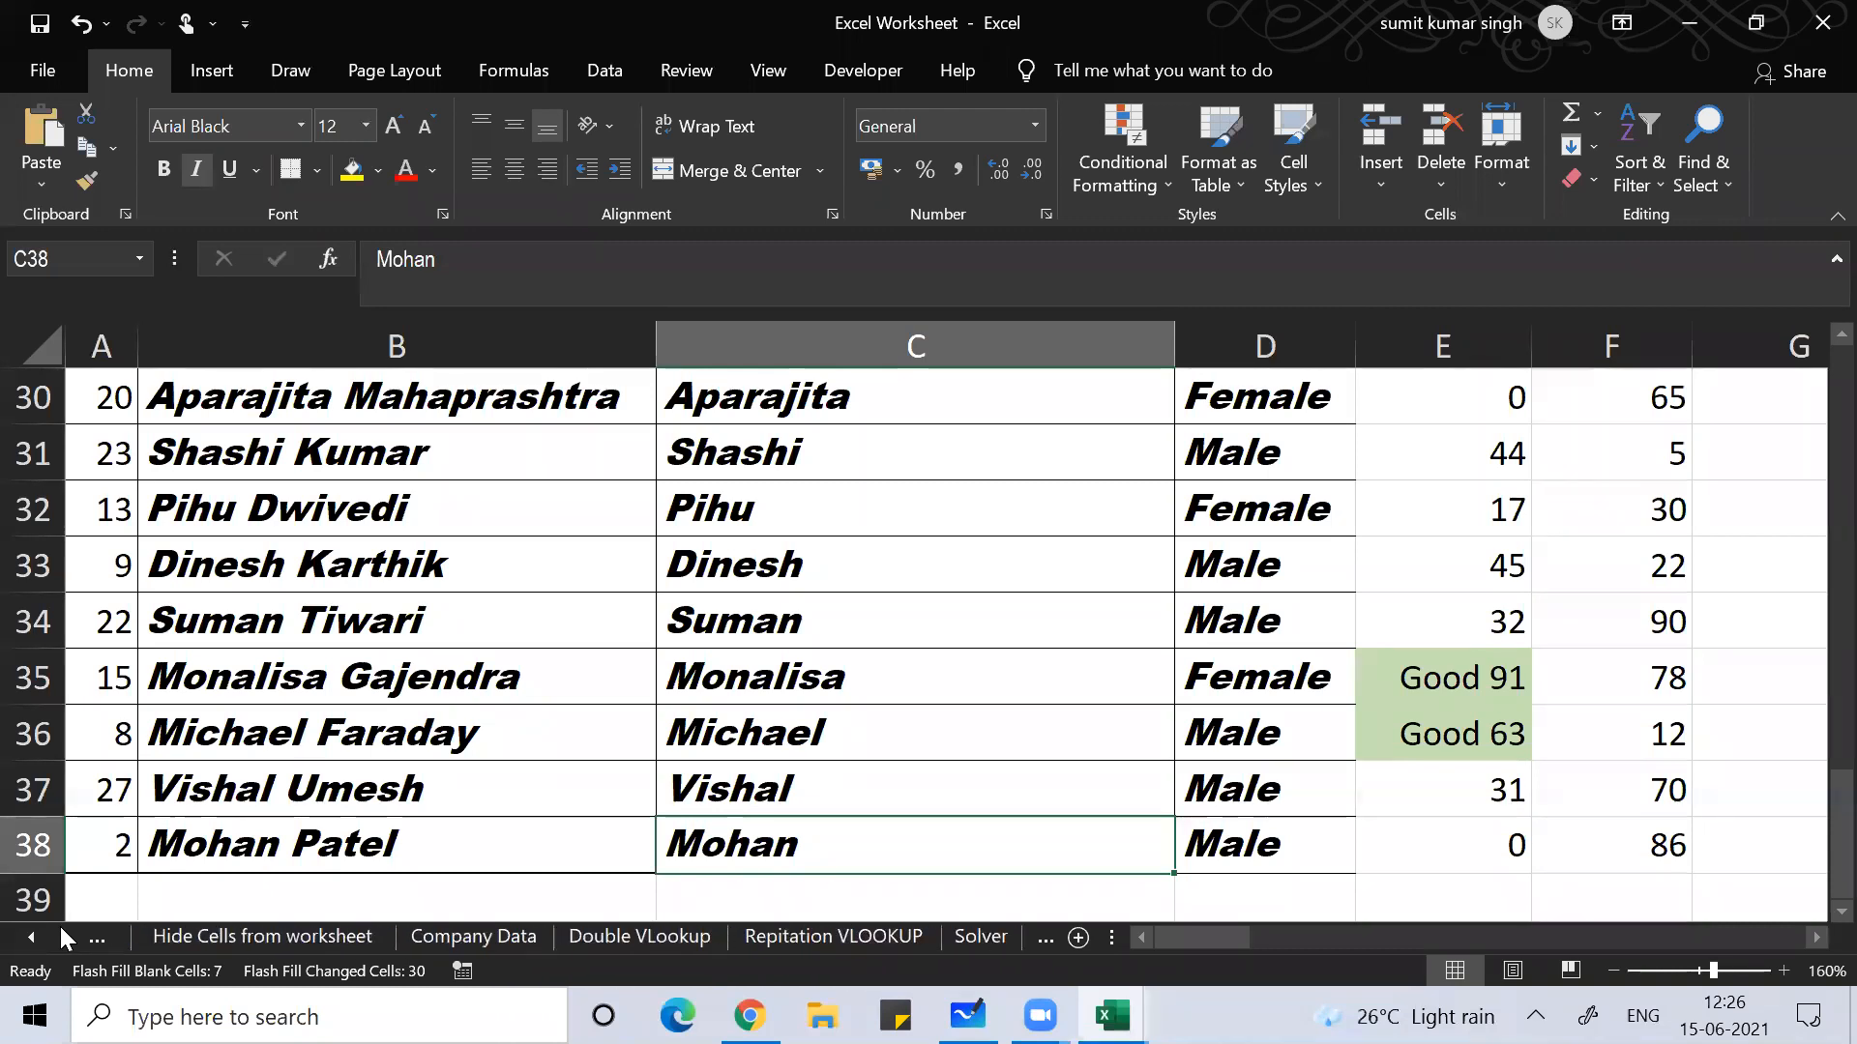
Step: Move from the Introduction sheet to the Short Cuts sheet with Ctrl+Page Down
click(69, 938)
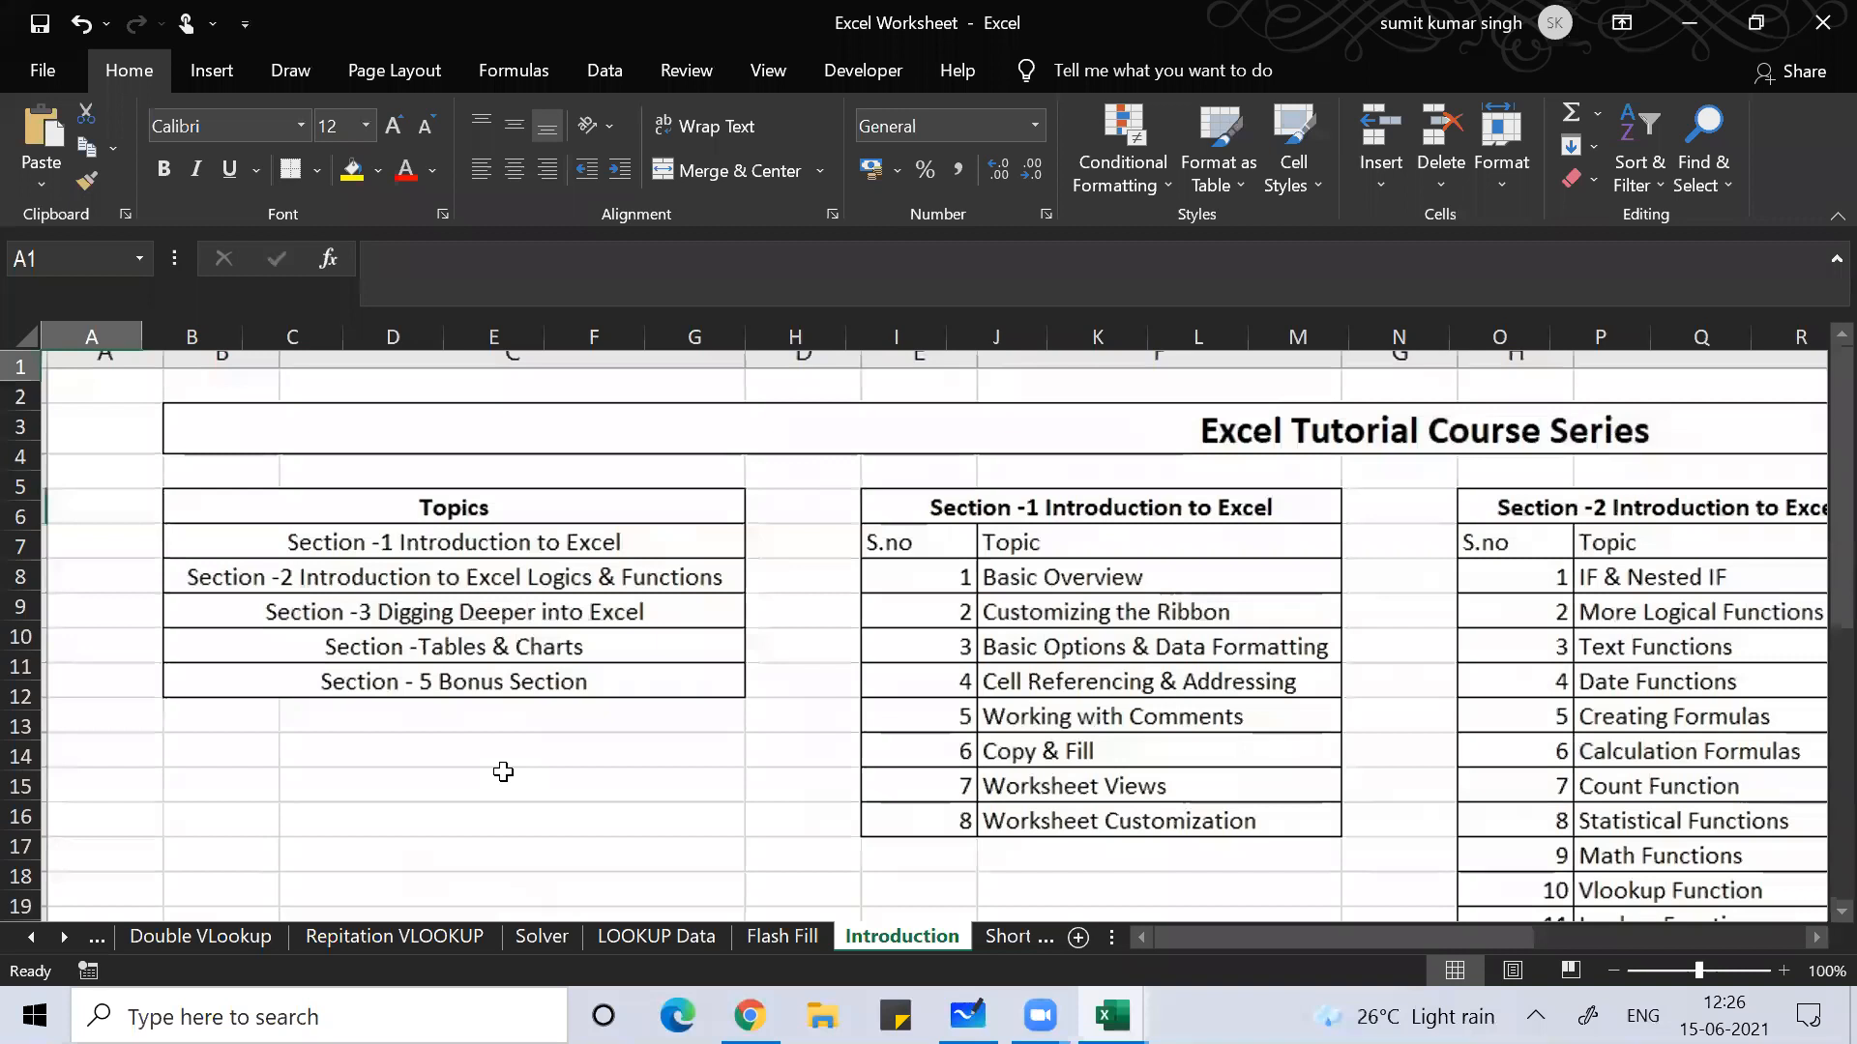
key(ctrl+Page_Down)
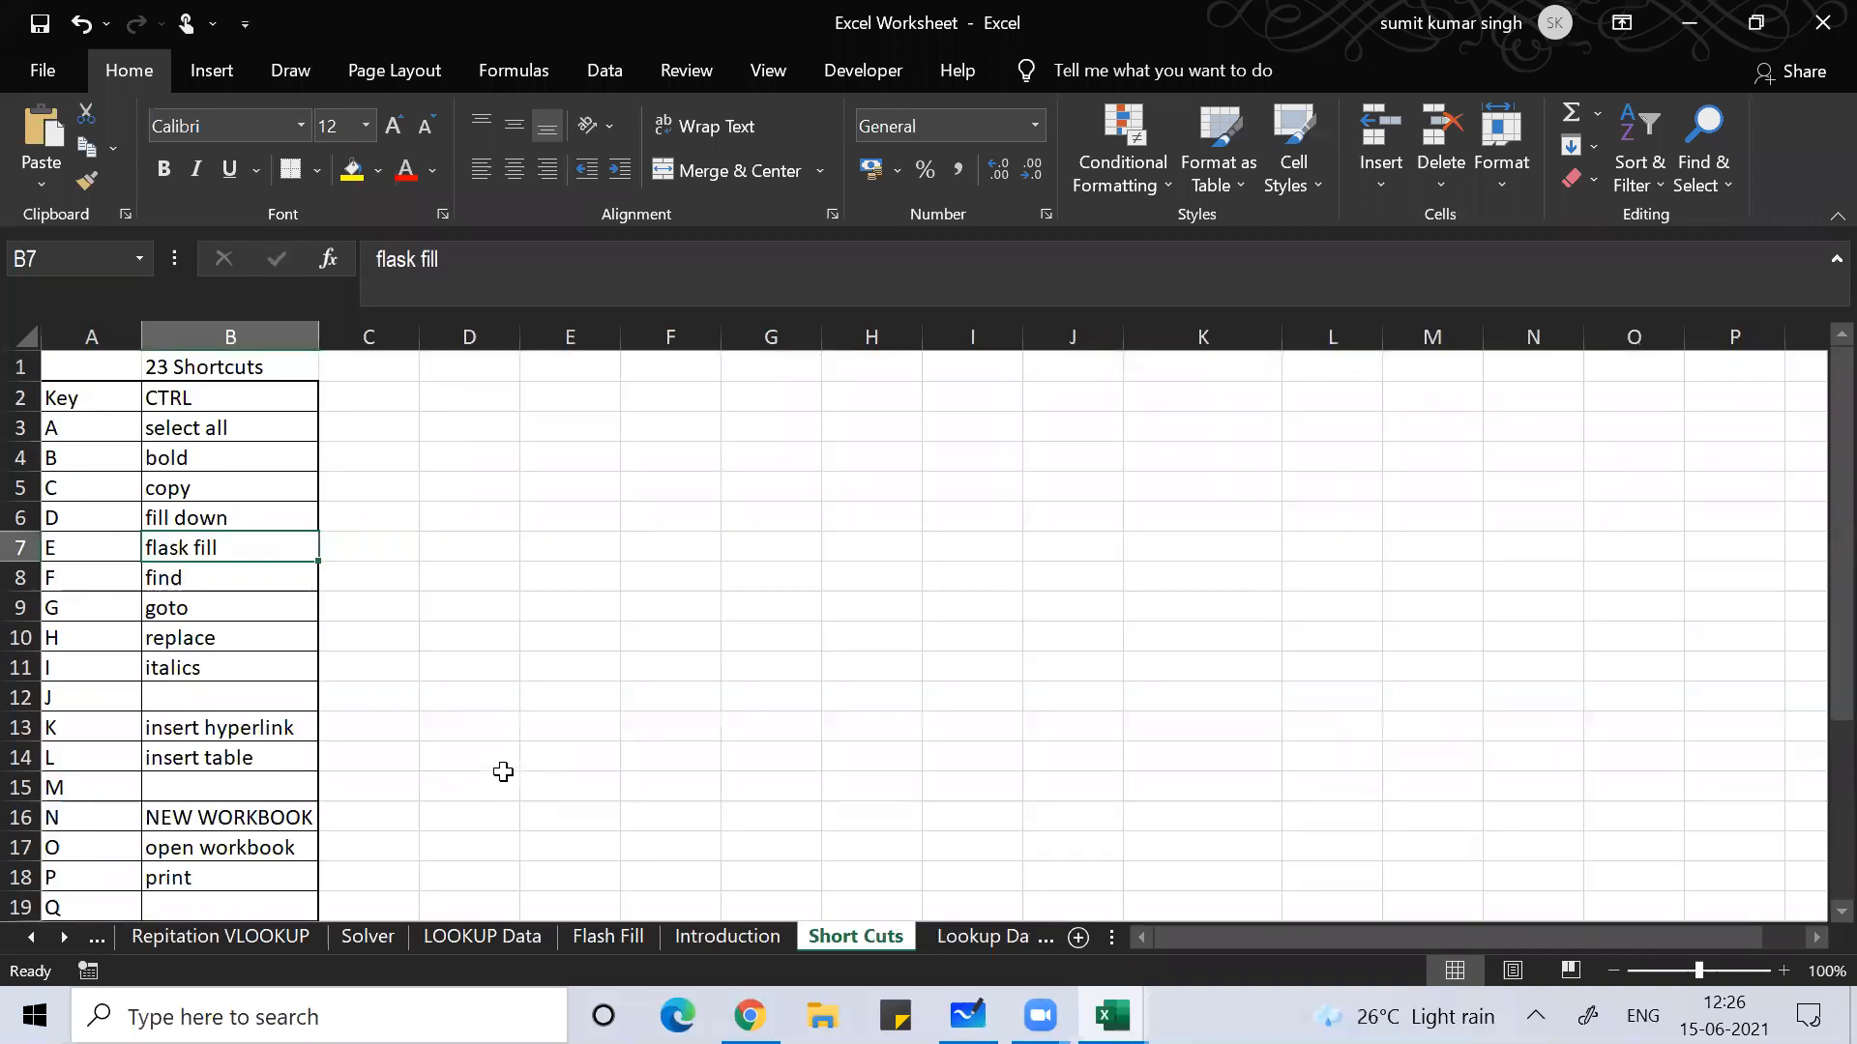
key(Down)
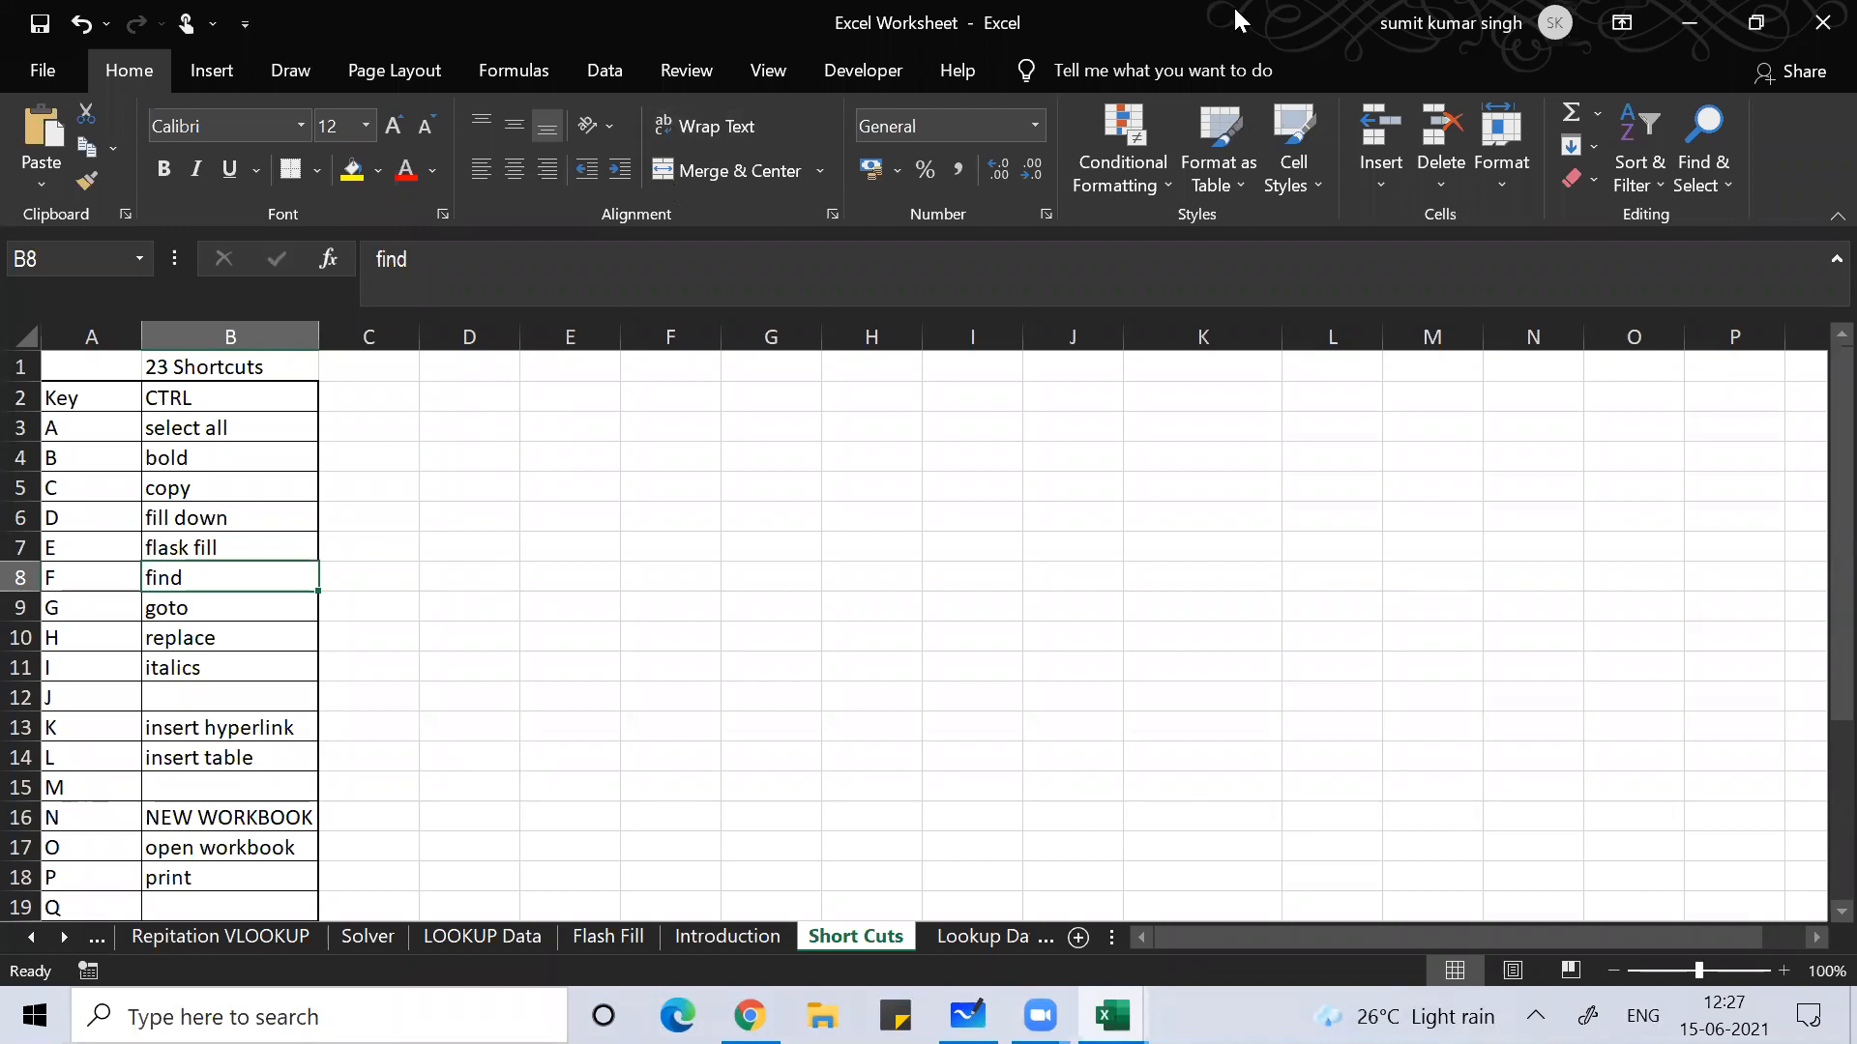
click(936, 163)
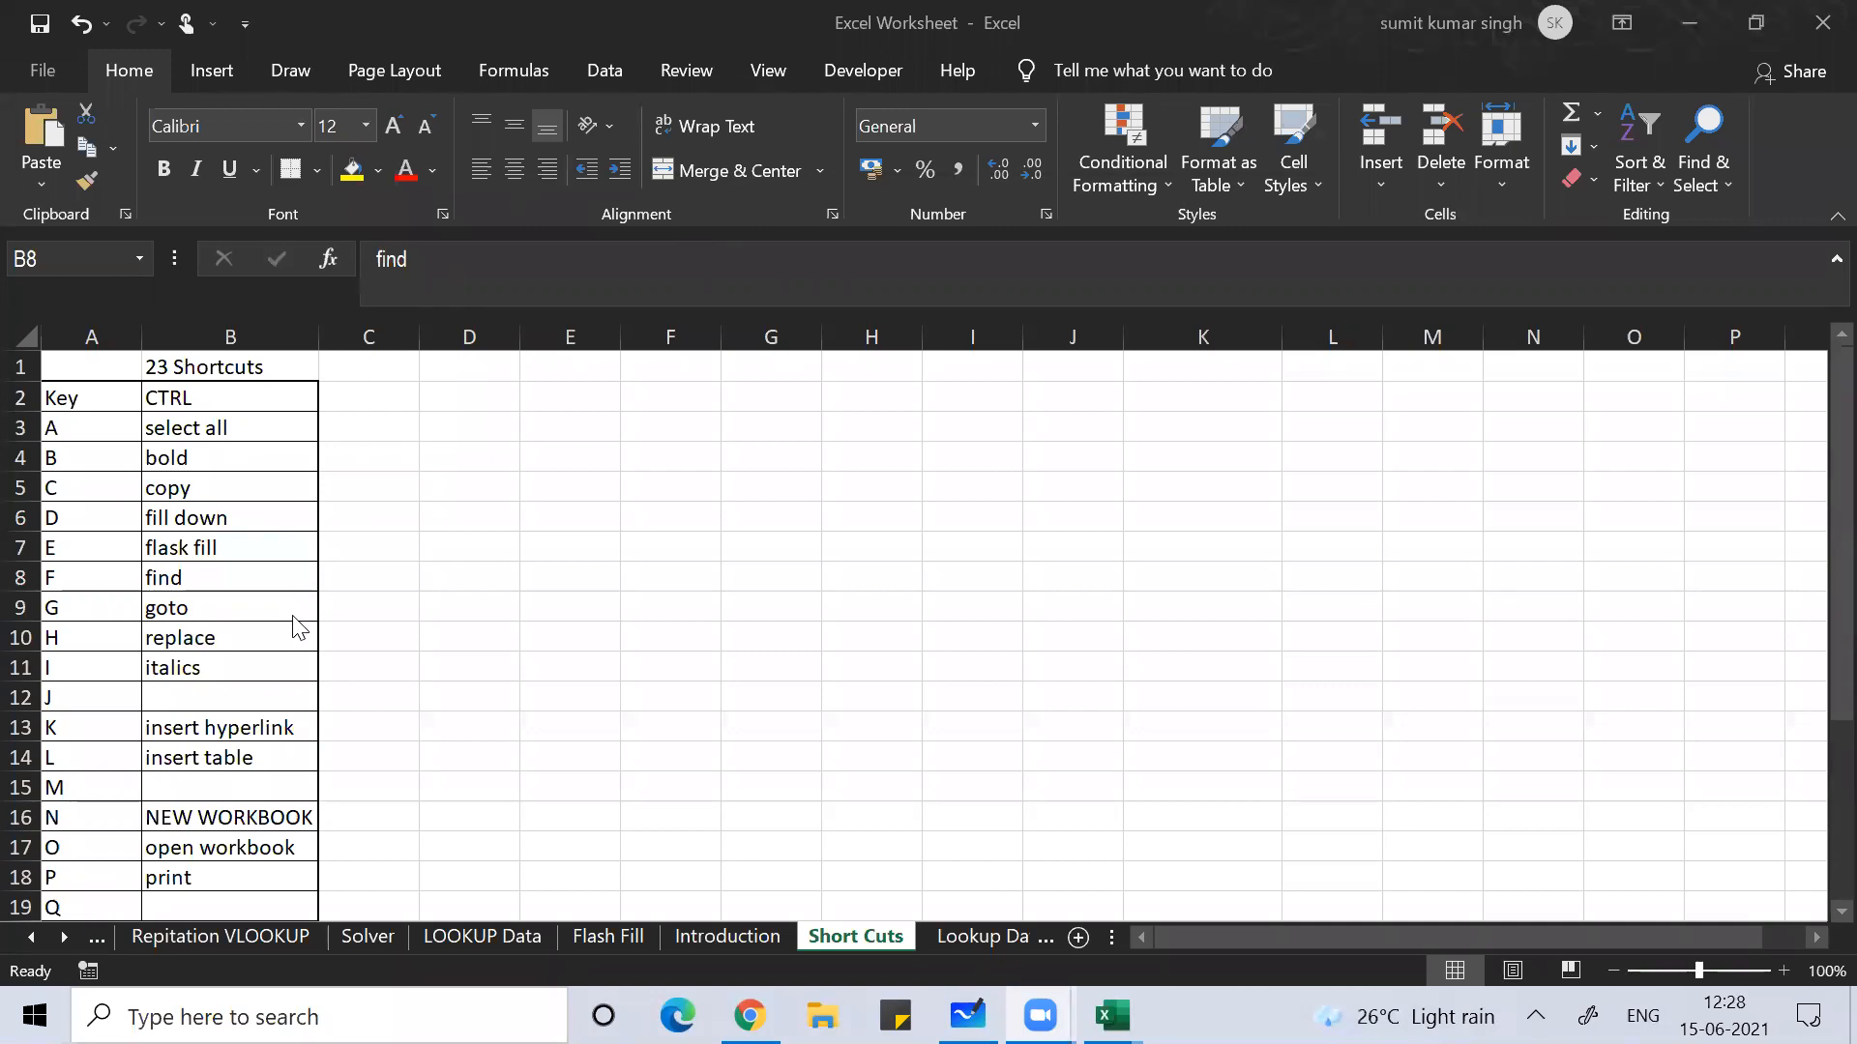
click(835, 523)
click(694, 563)
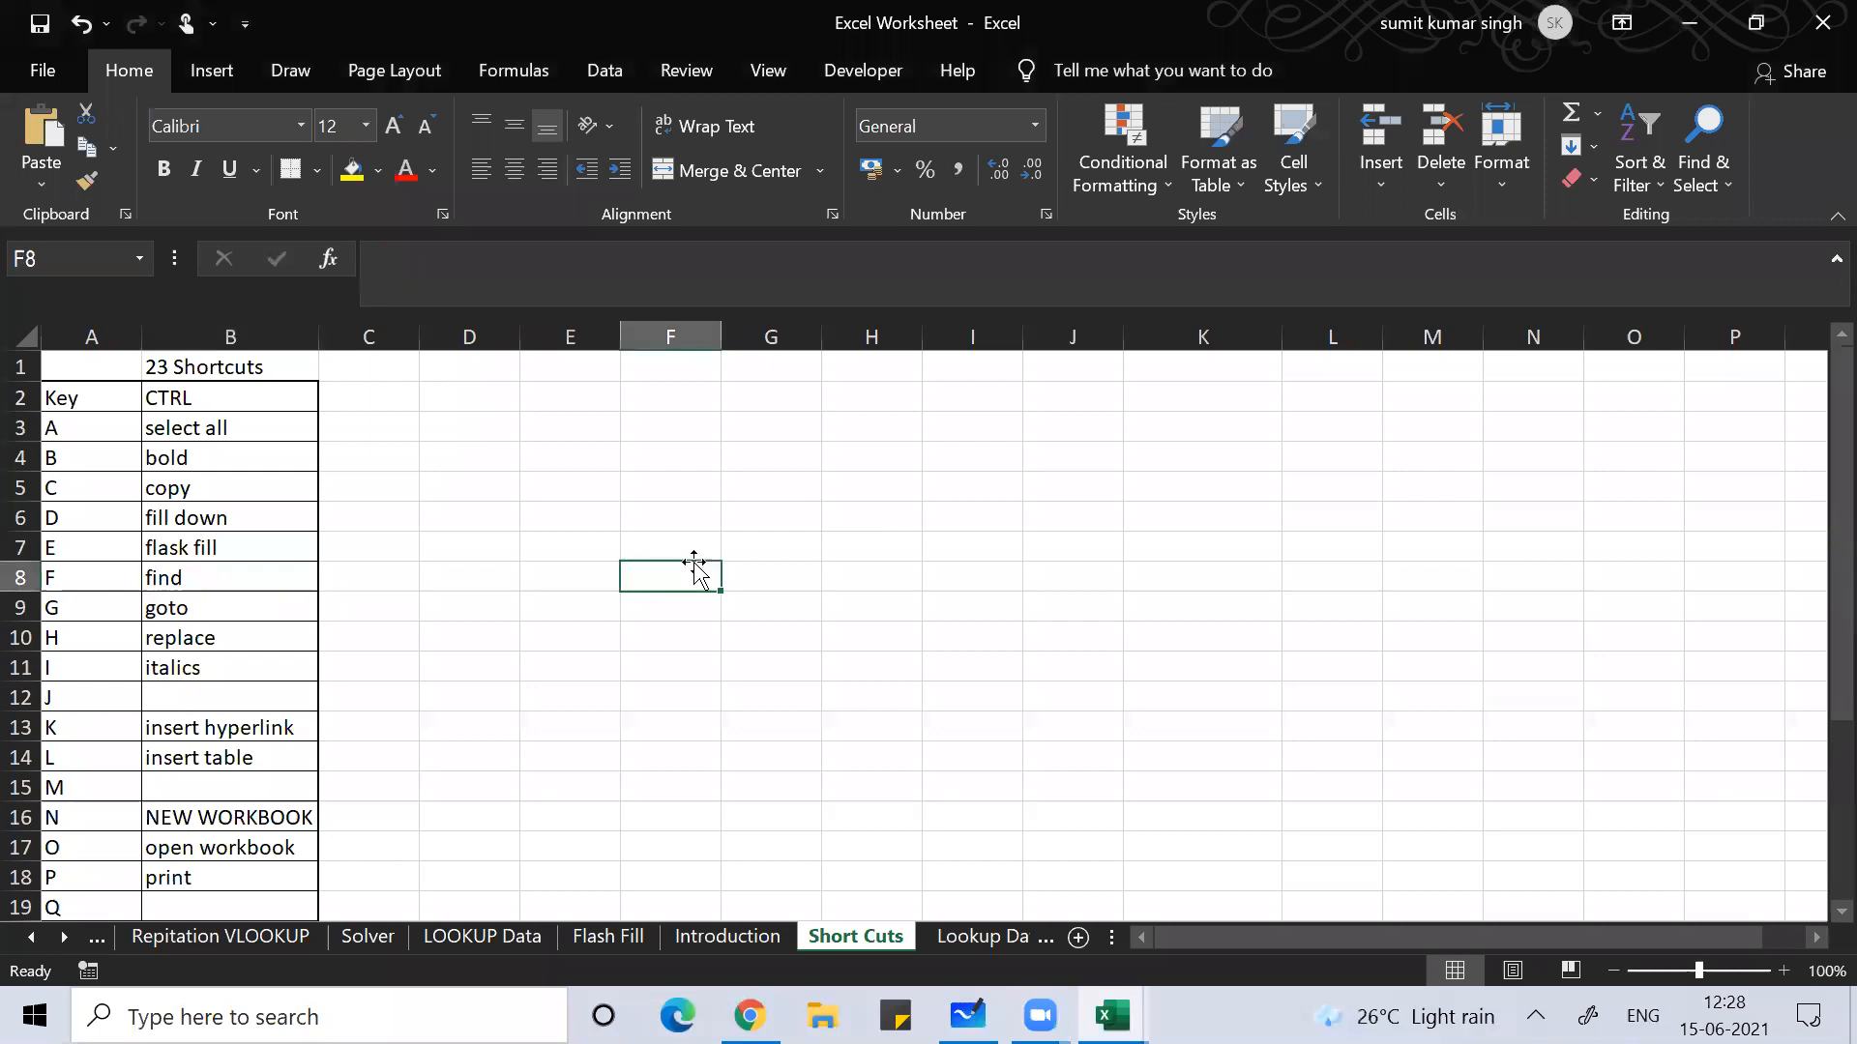
Step: Insert the invoice block at F8 with Ctrl+F, then step through cells from I17 to the signature line at I19
key(ctrl+f)
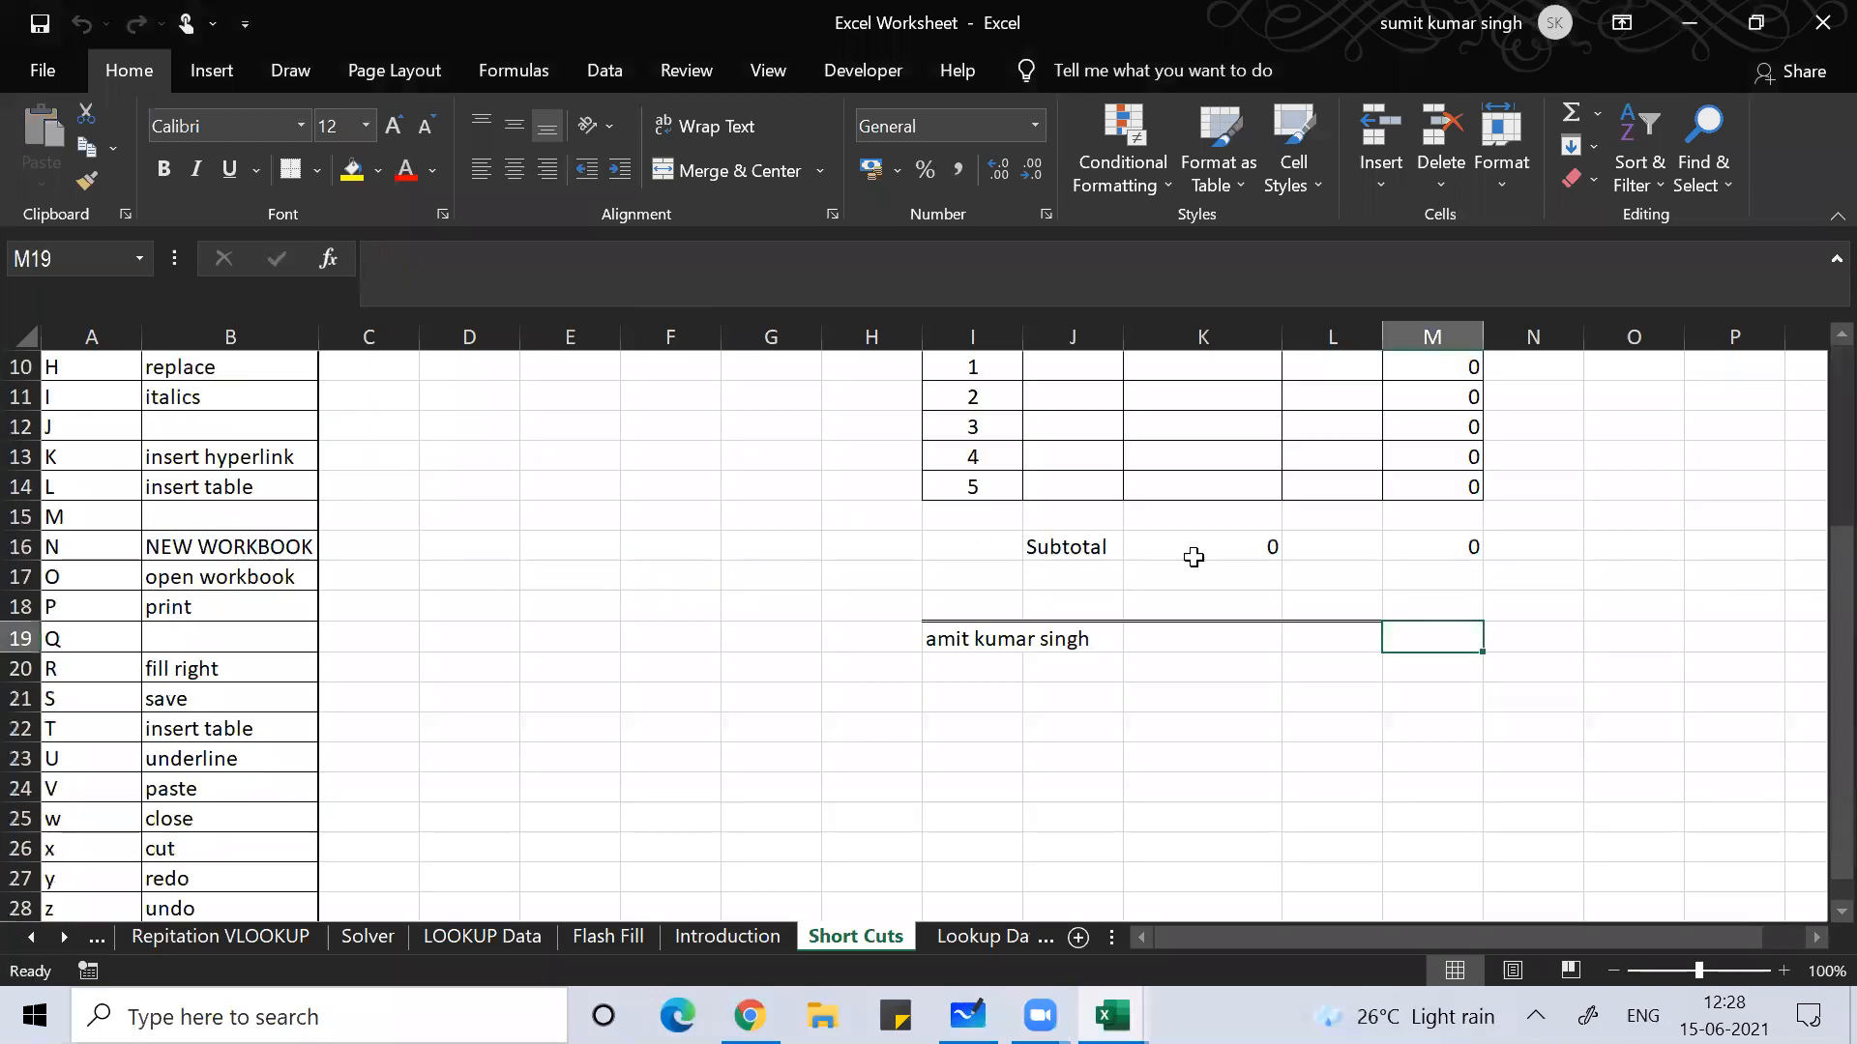
click(914, 572)
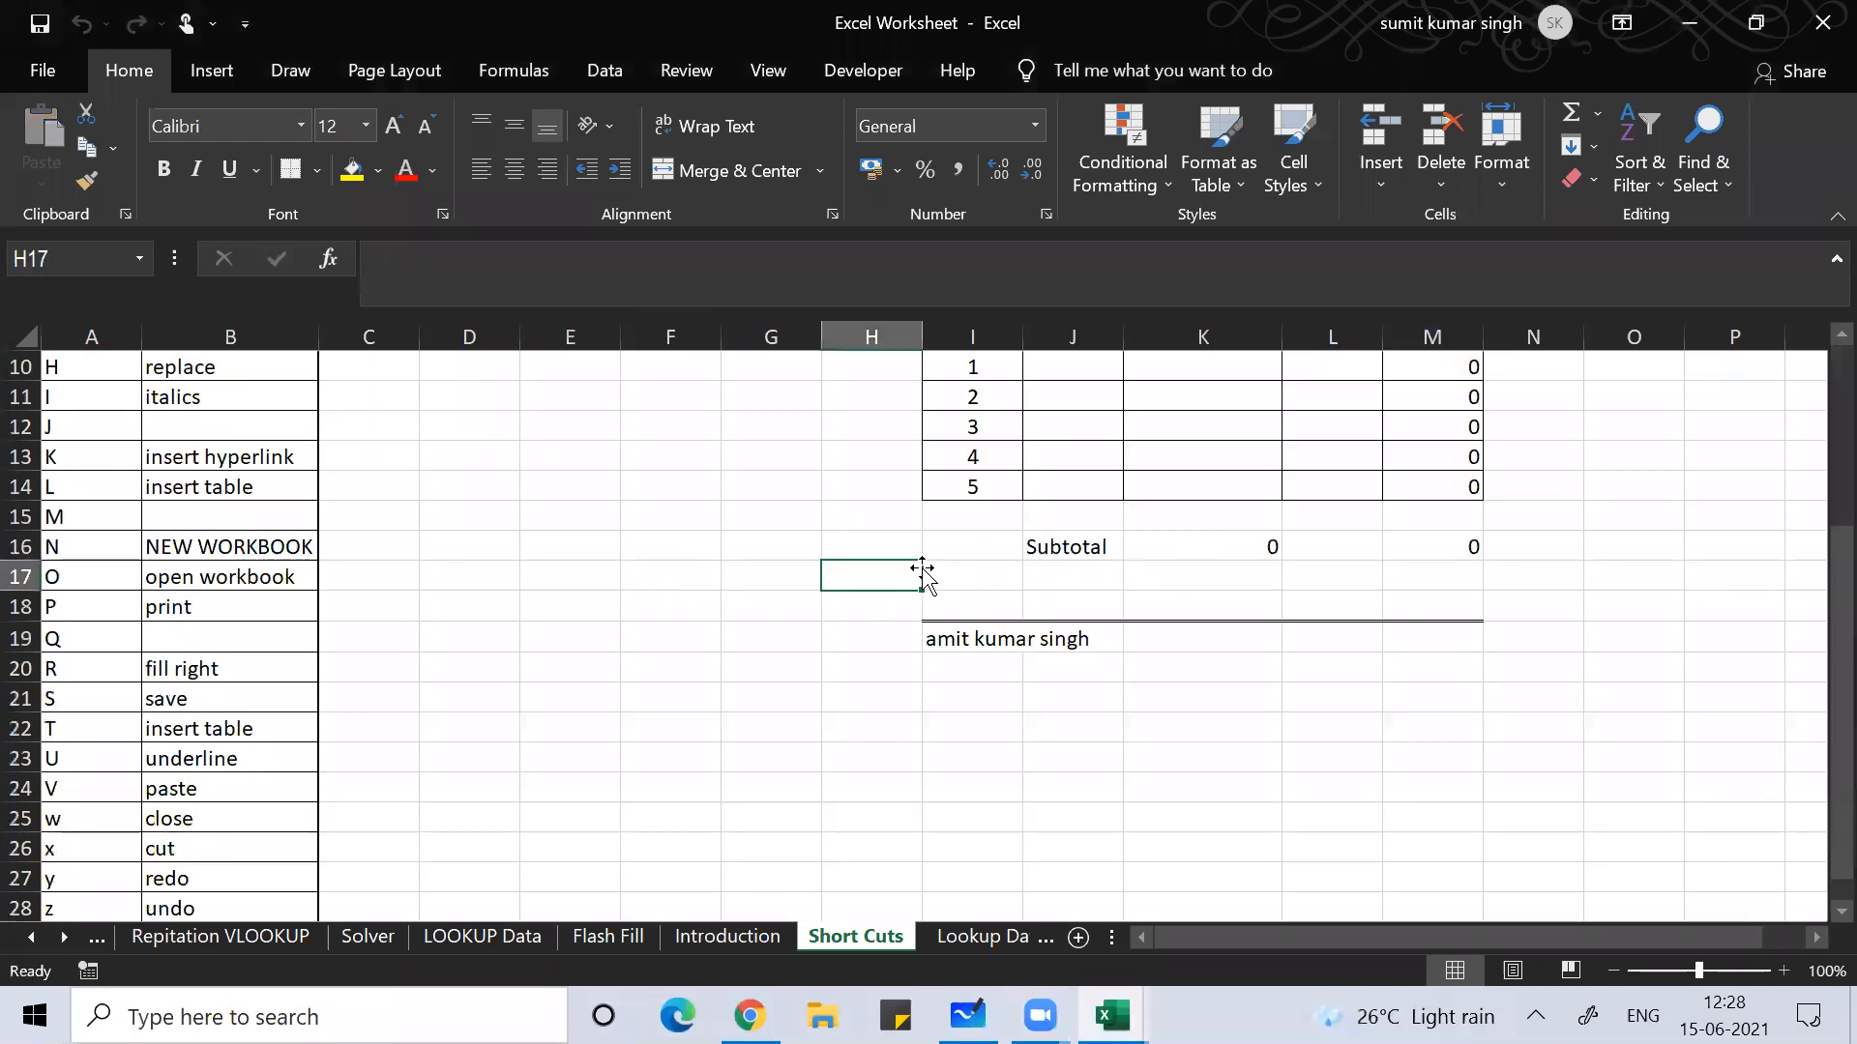
key(Right)
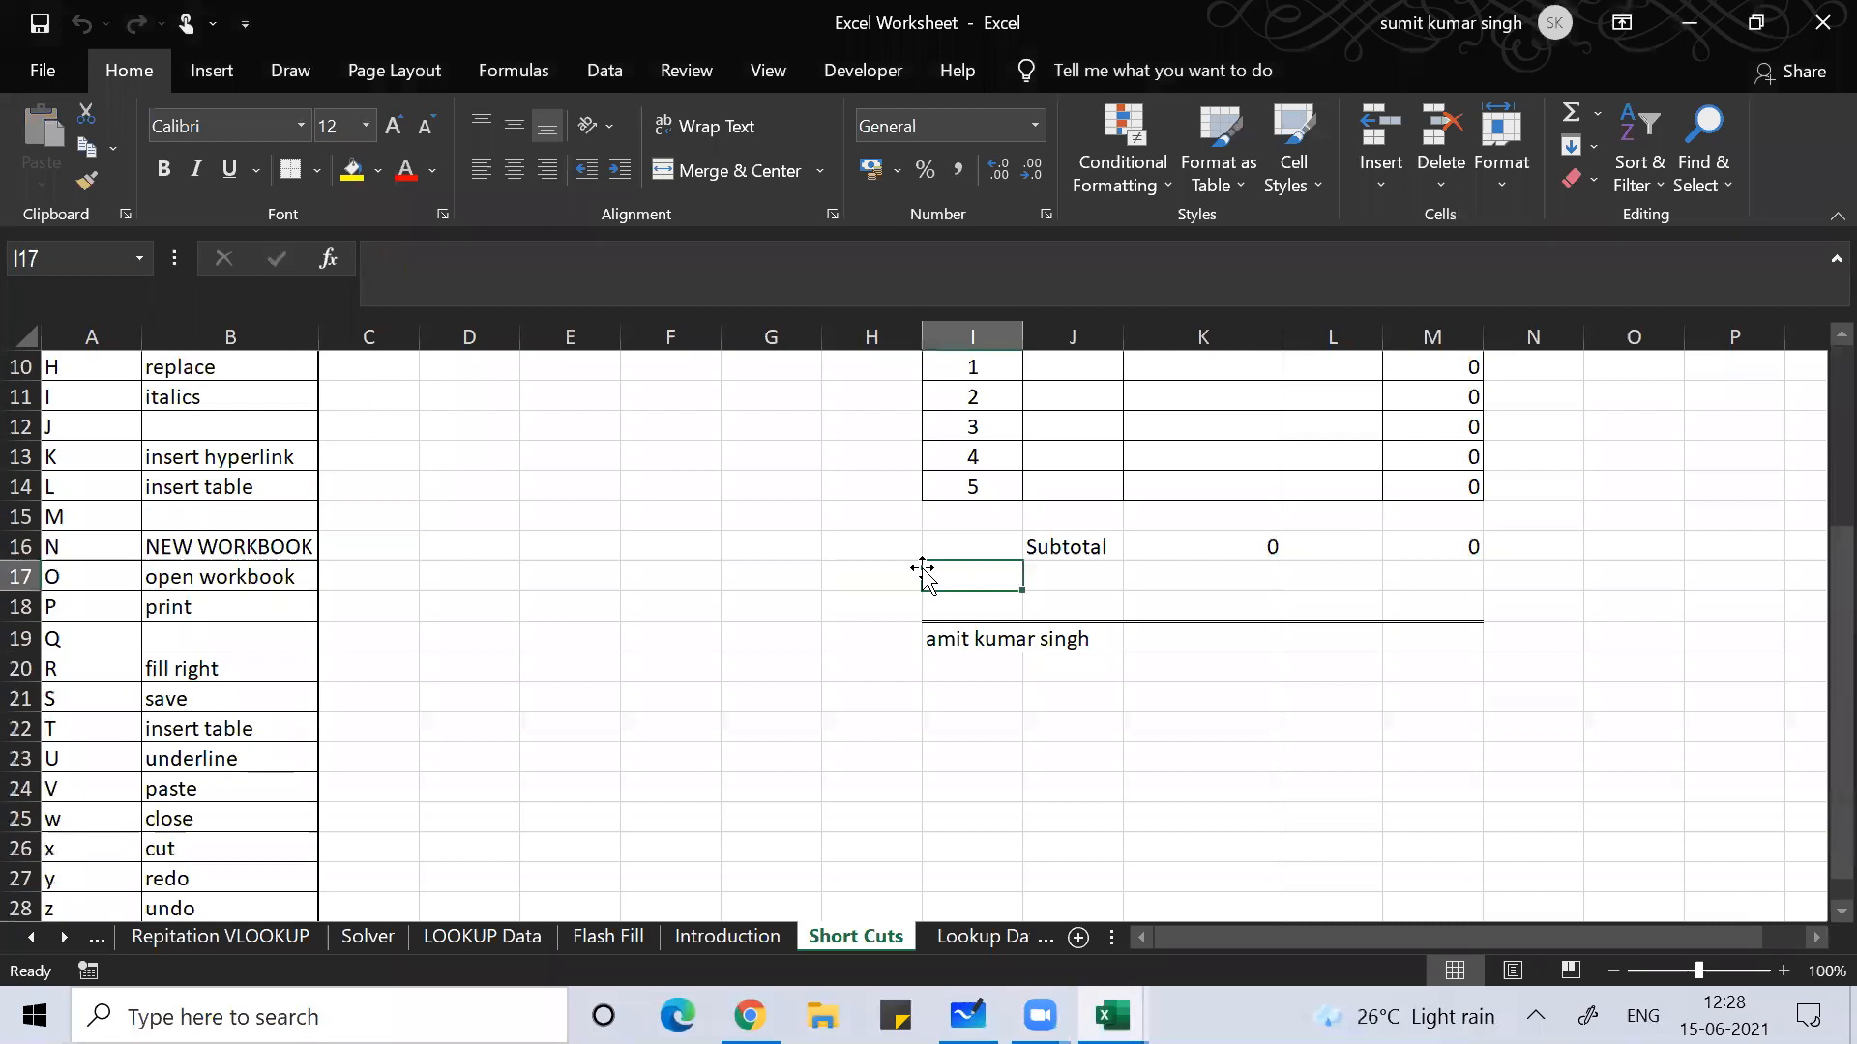
key(Up)
key(Up)
key(Up)
key(Up)
key(Up)
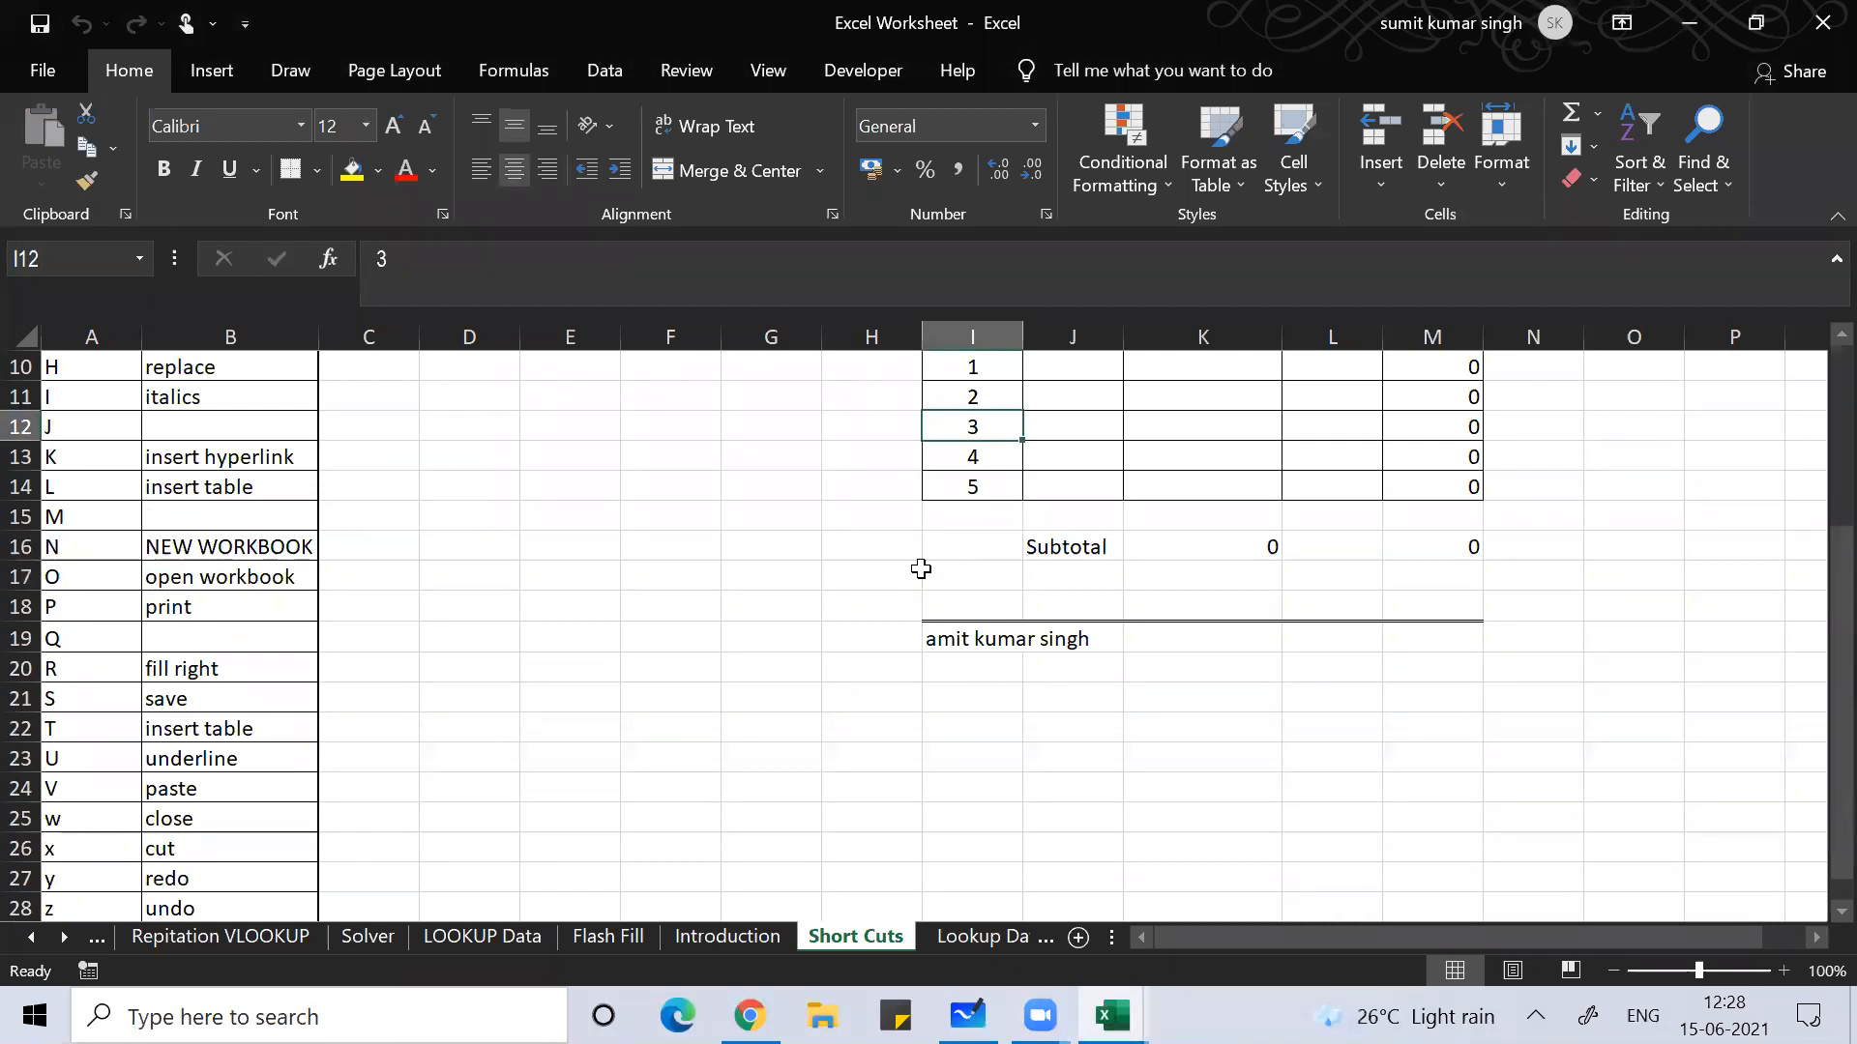
key(Up)
key(Up)
key(Up)
key(Up)
key(Down)
key(Down)
key(Down)
key(Down)
key(Down)
key(Down)
key(Down)
key(Down)
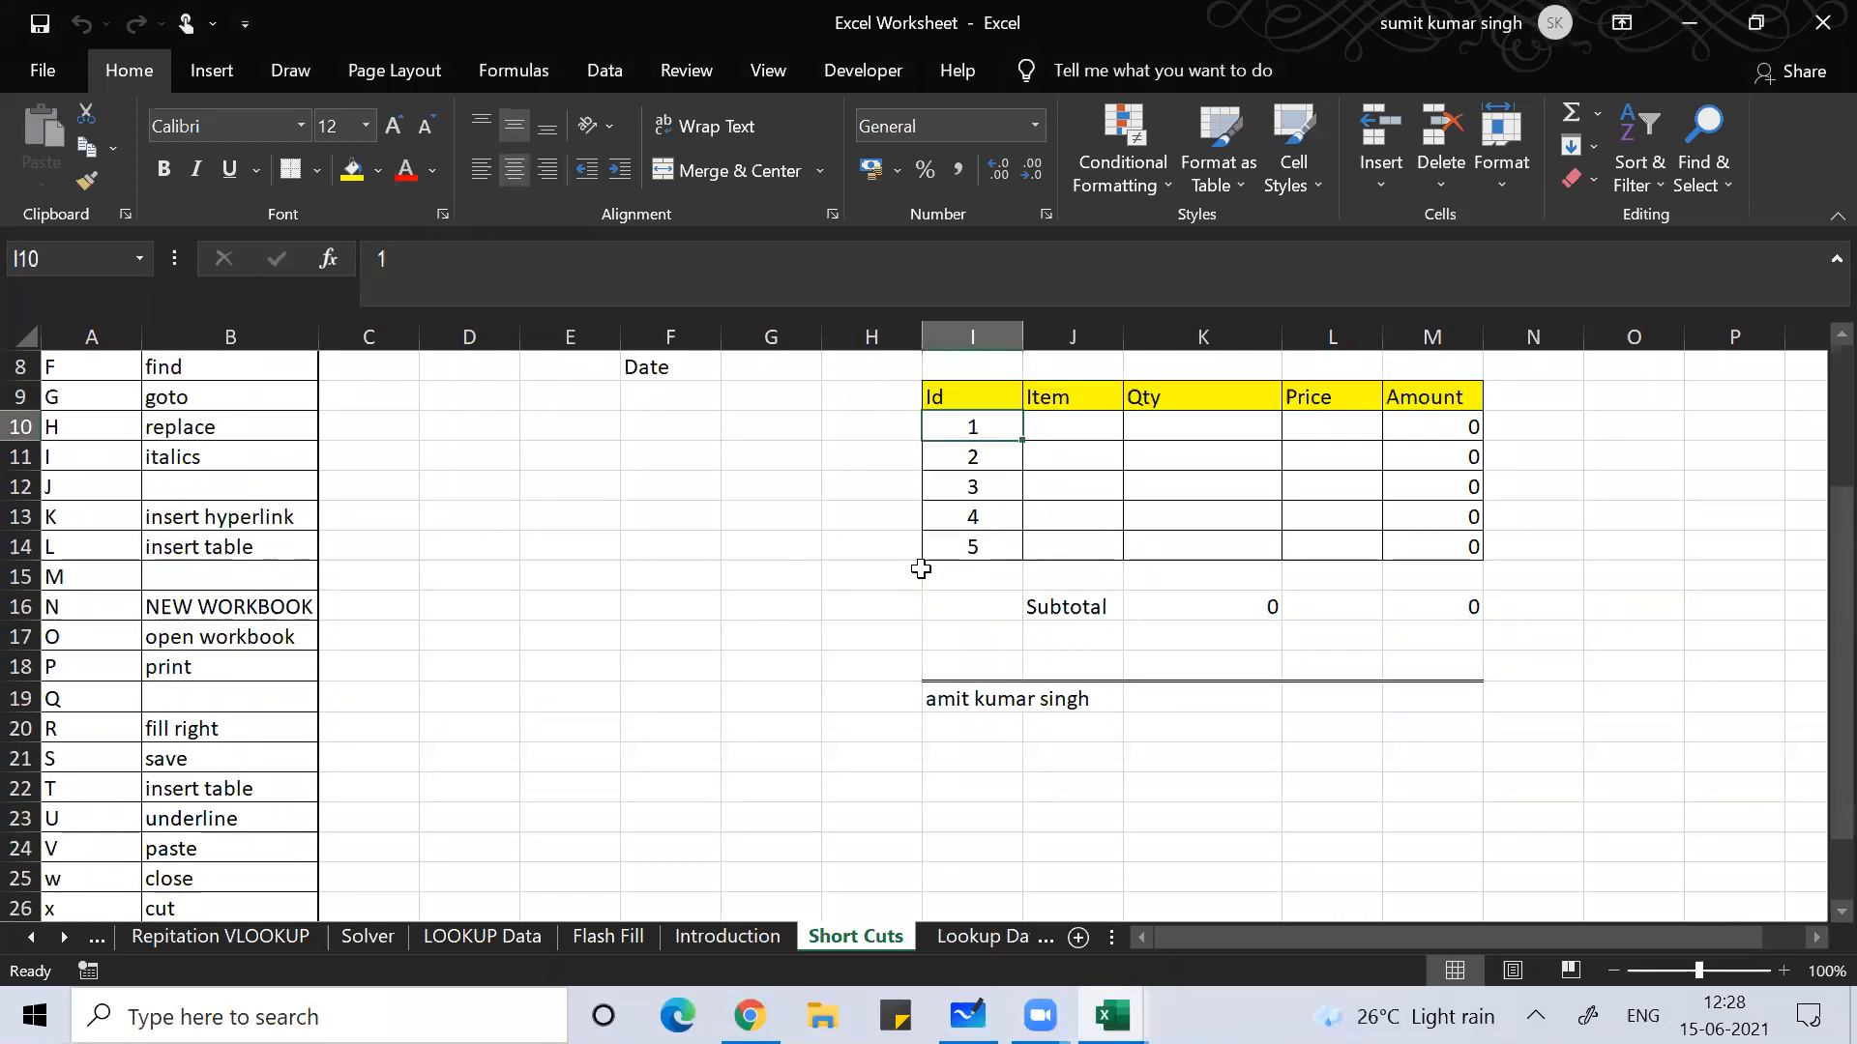
key(Down)
key(Down)
key(Down)
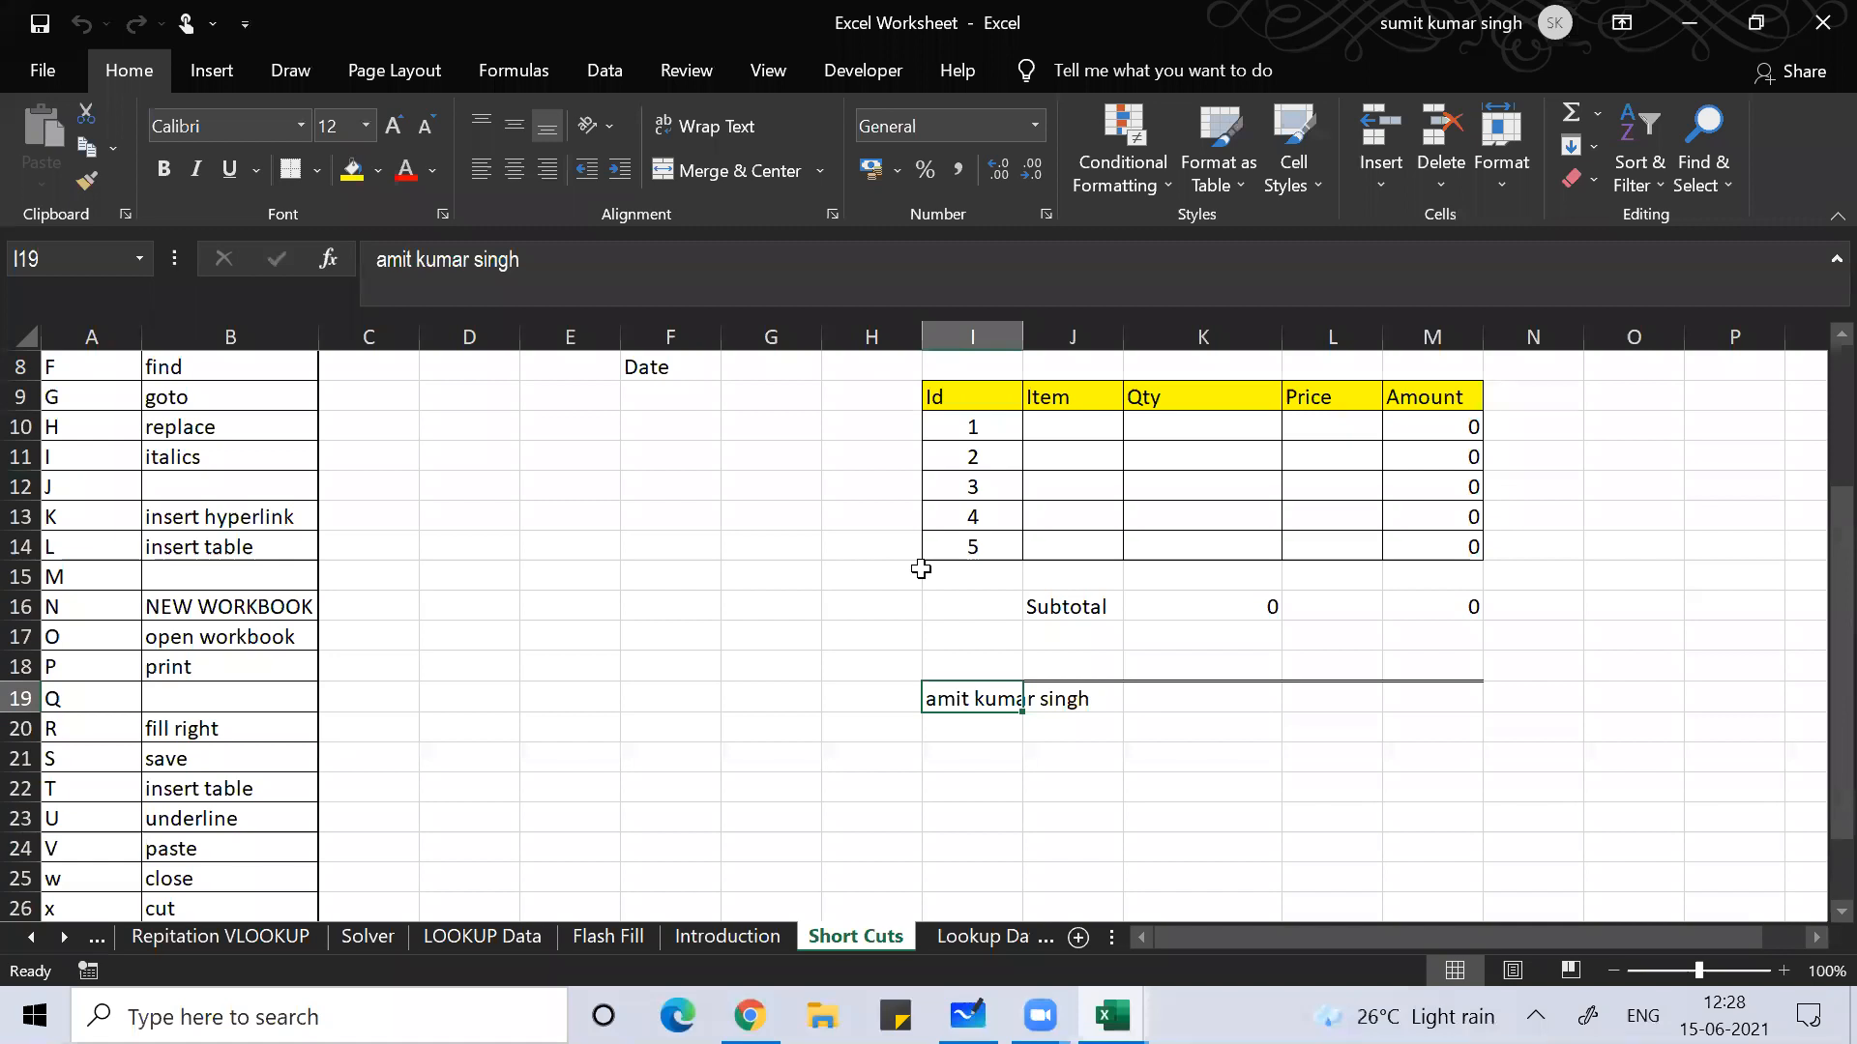
Step: Use Go To to jump to cell T567
click(1700, 155)
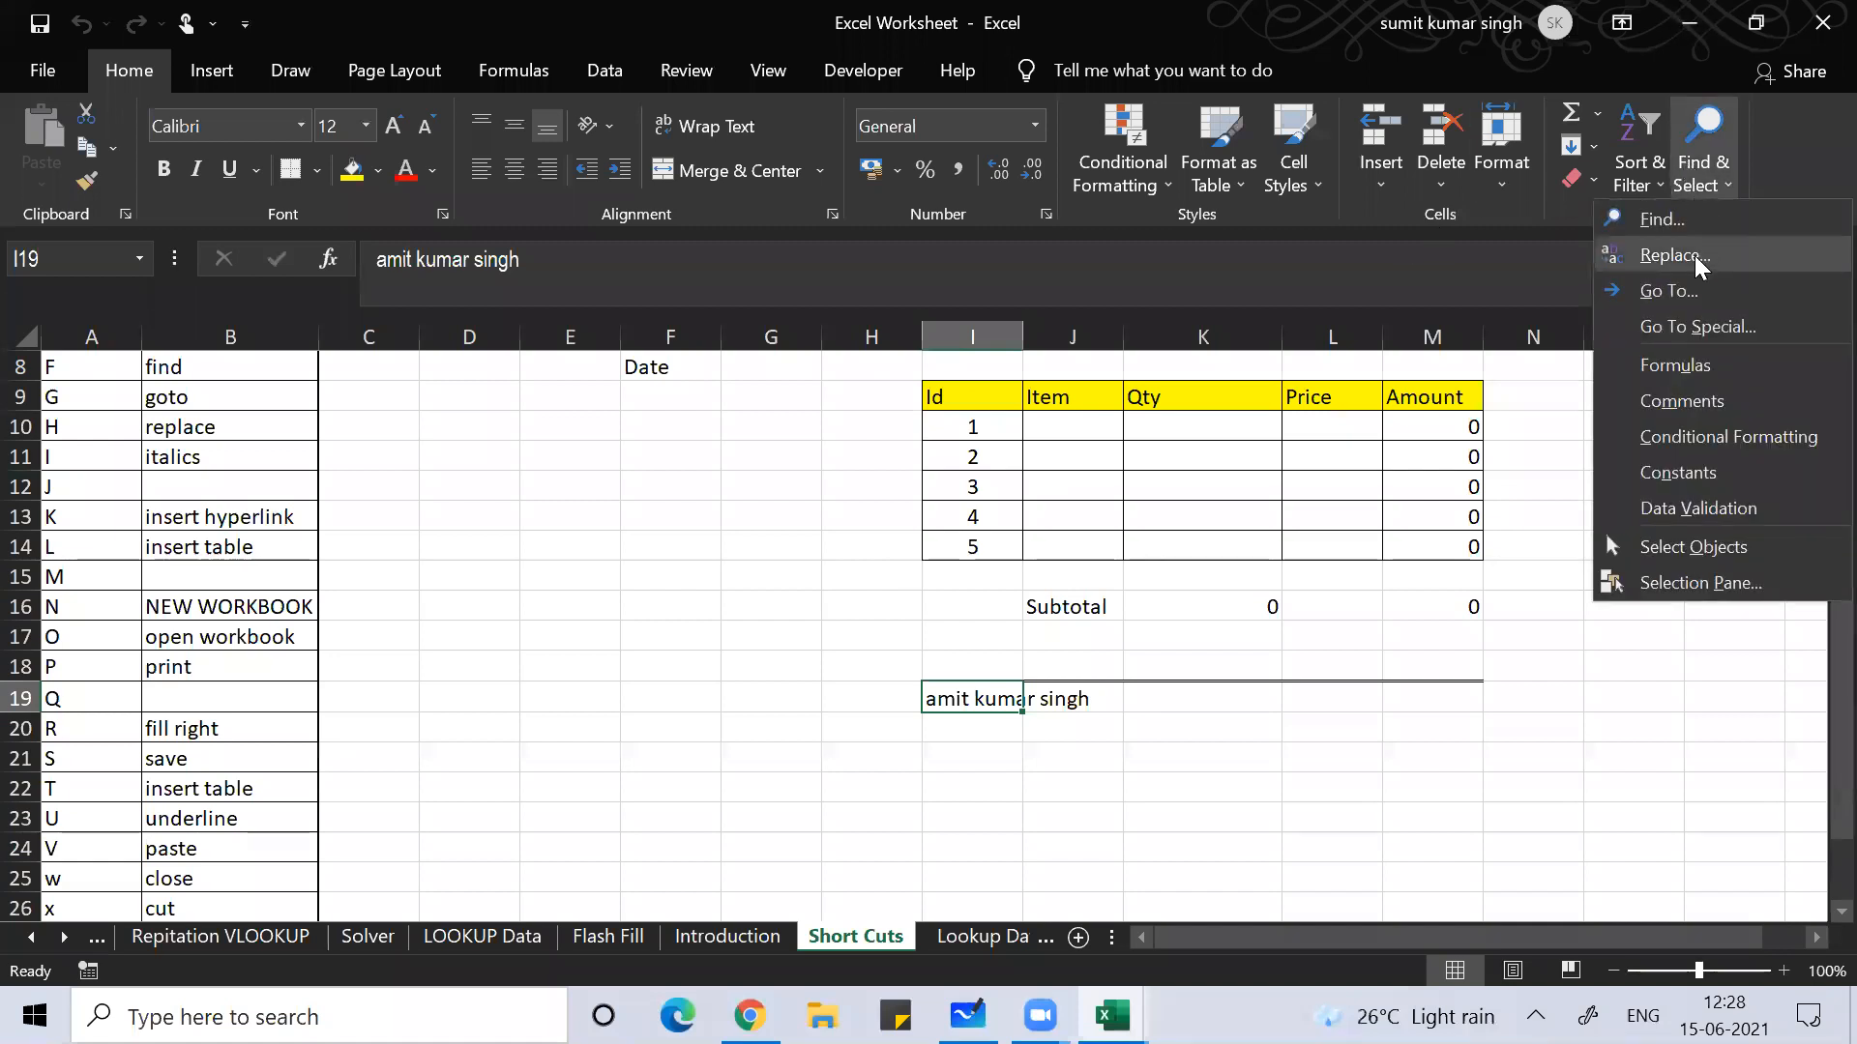
click(1683, 290)
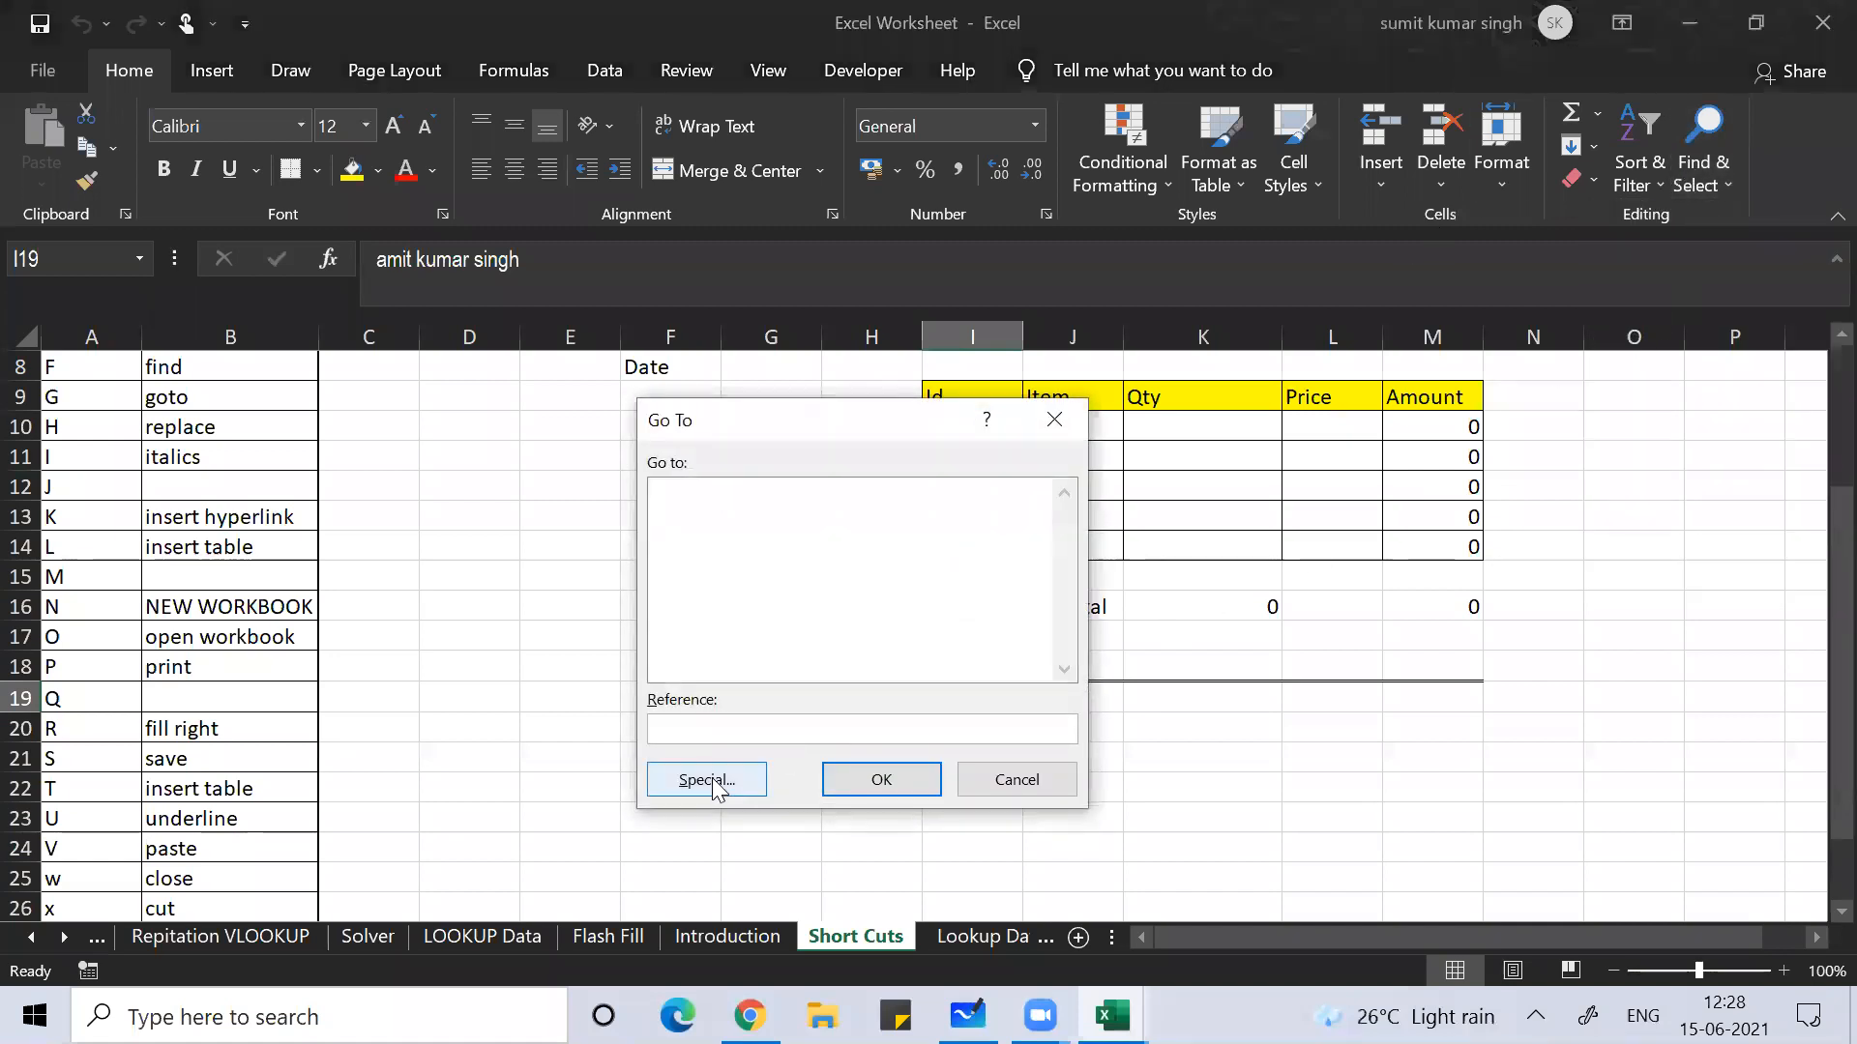
text(t567)
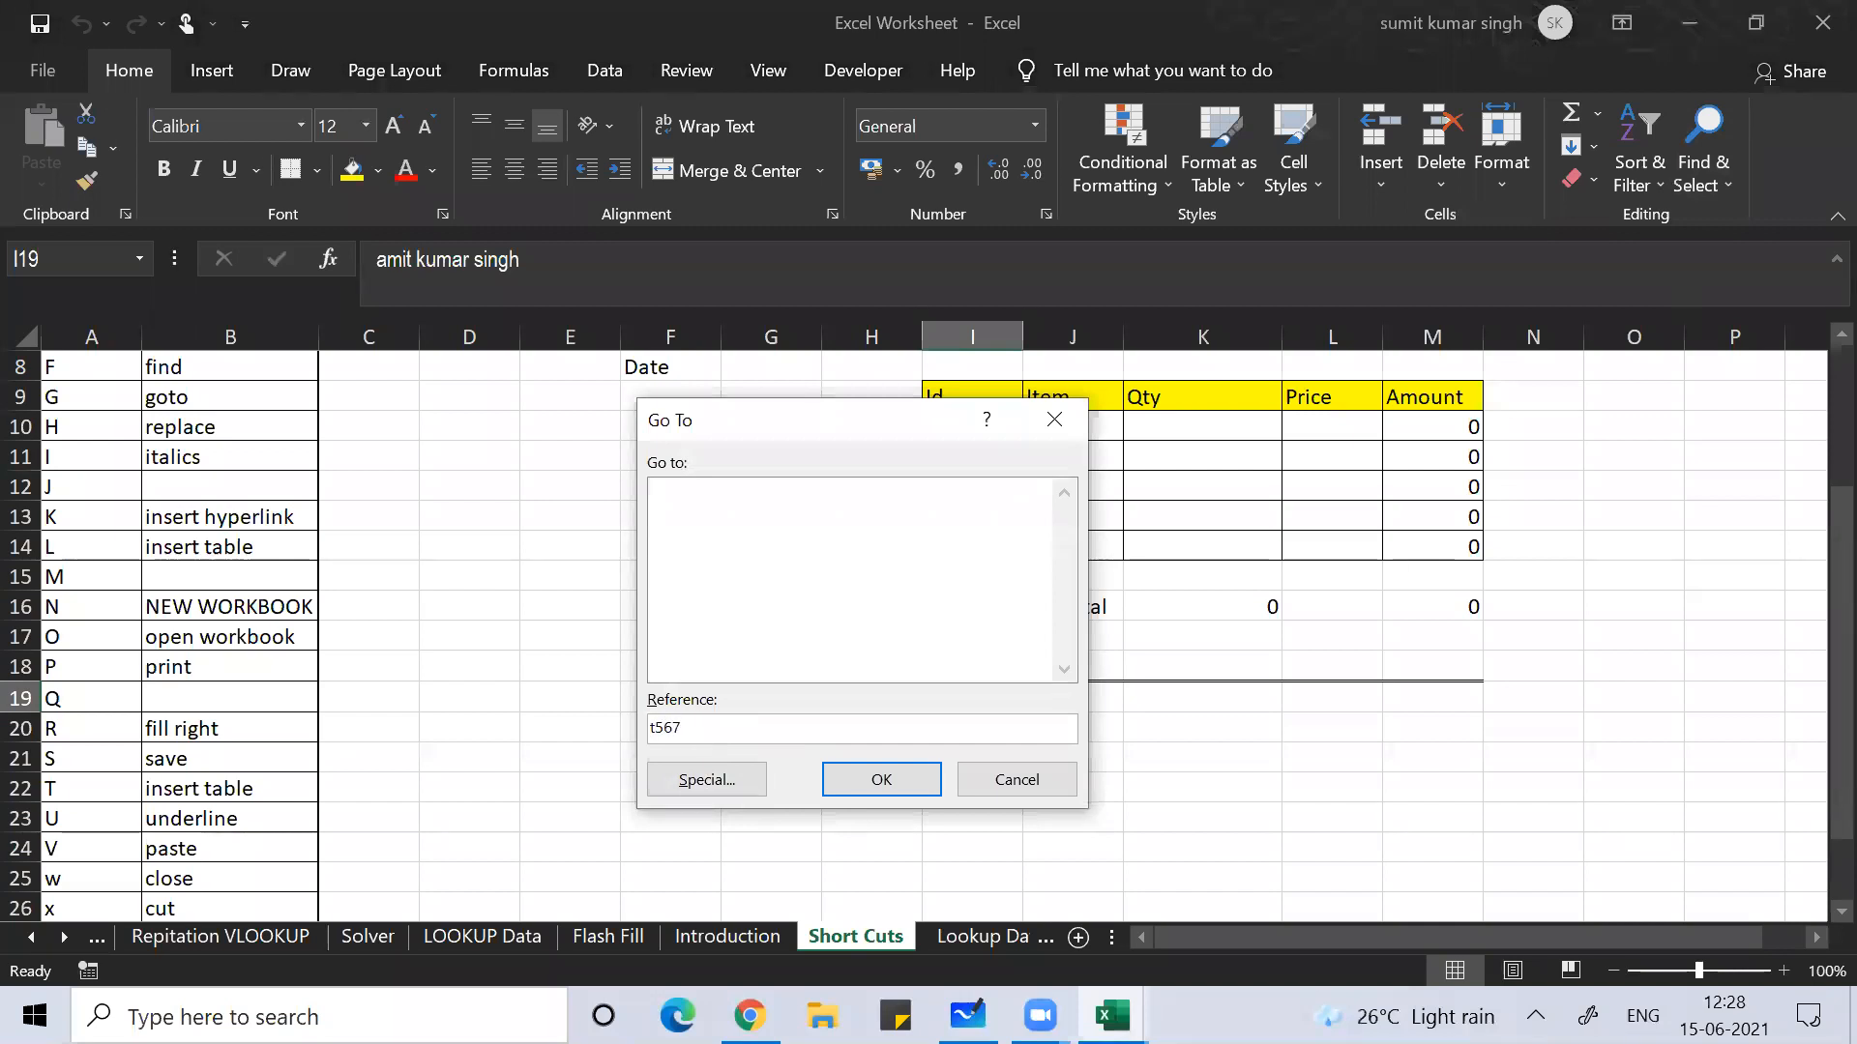
key(Return)
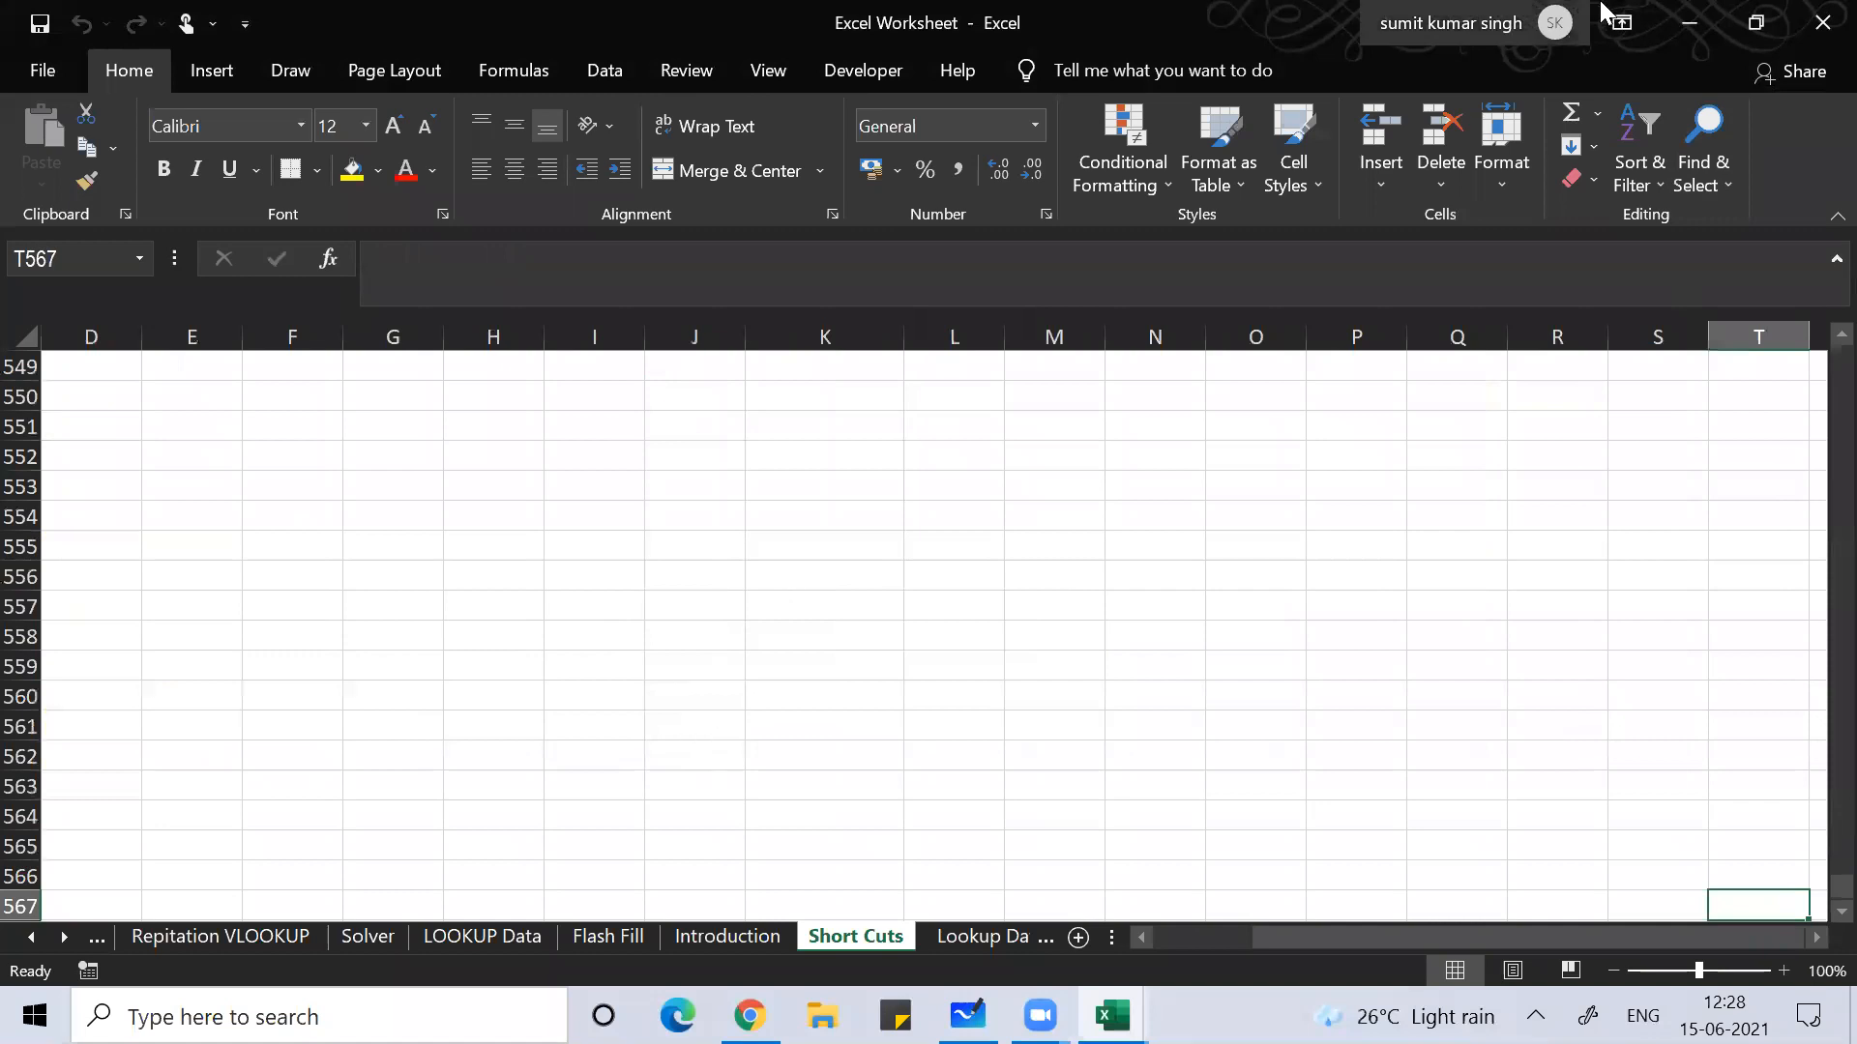
Step: Use Go To again to return to cell A1
click(1703, 159)
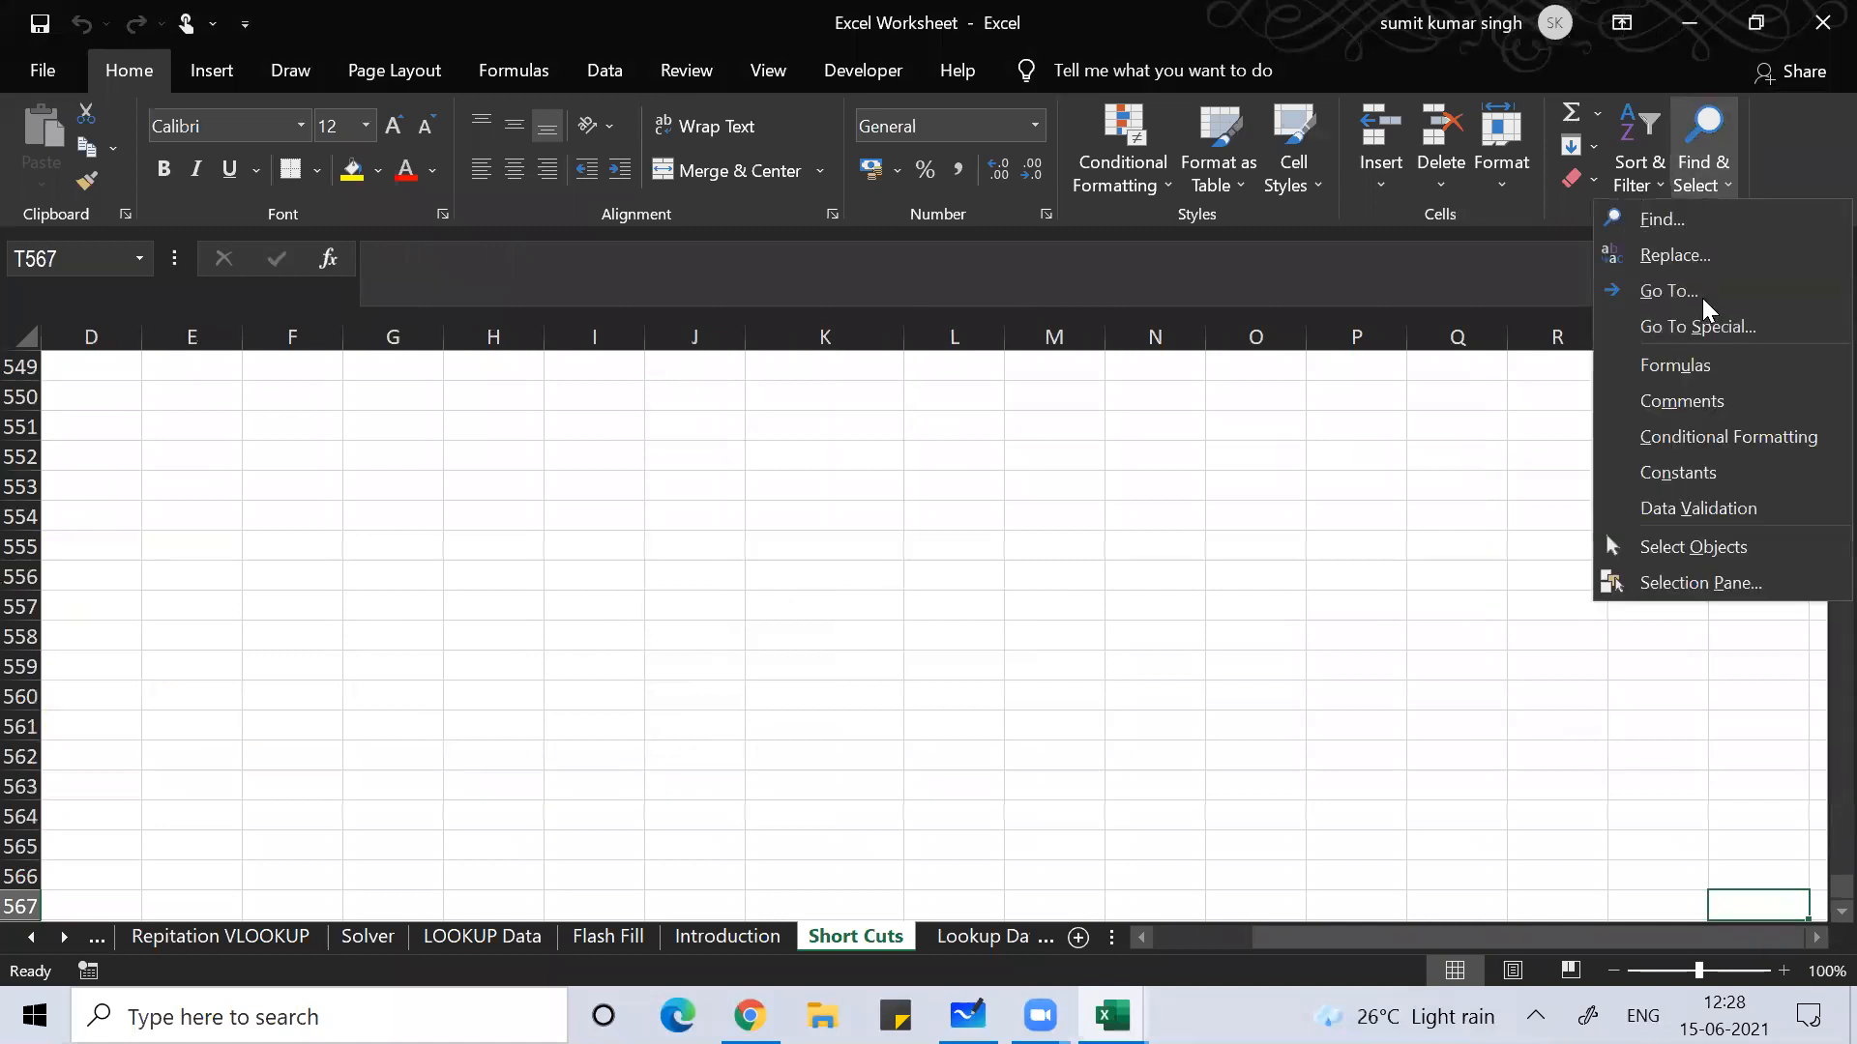
click(1702, 299)
text(a1)
key(Return)
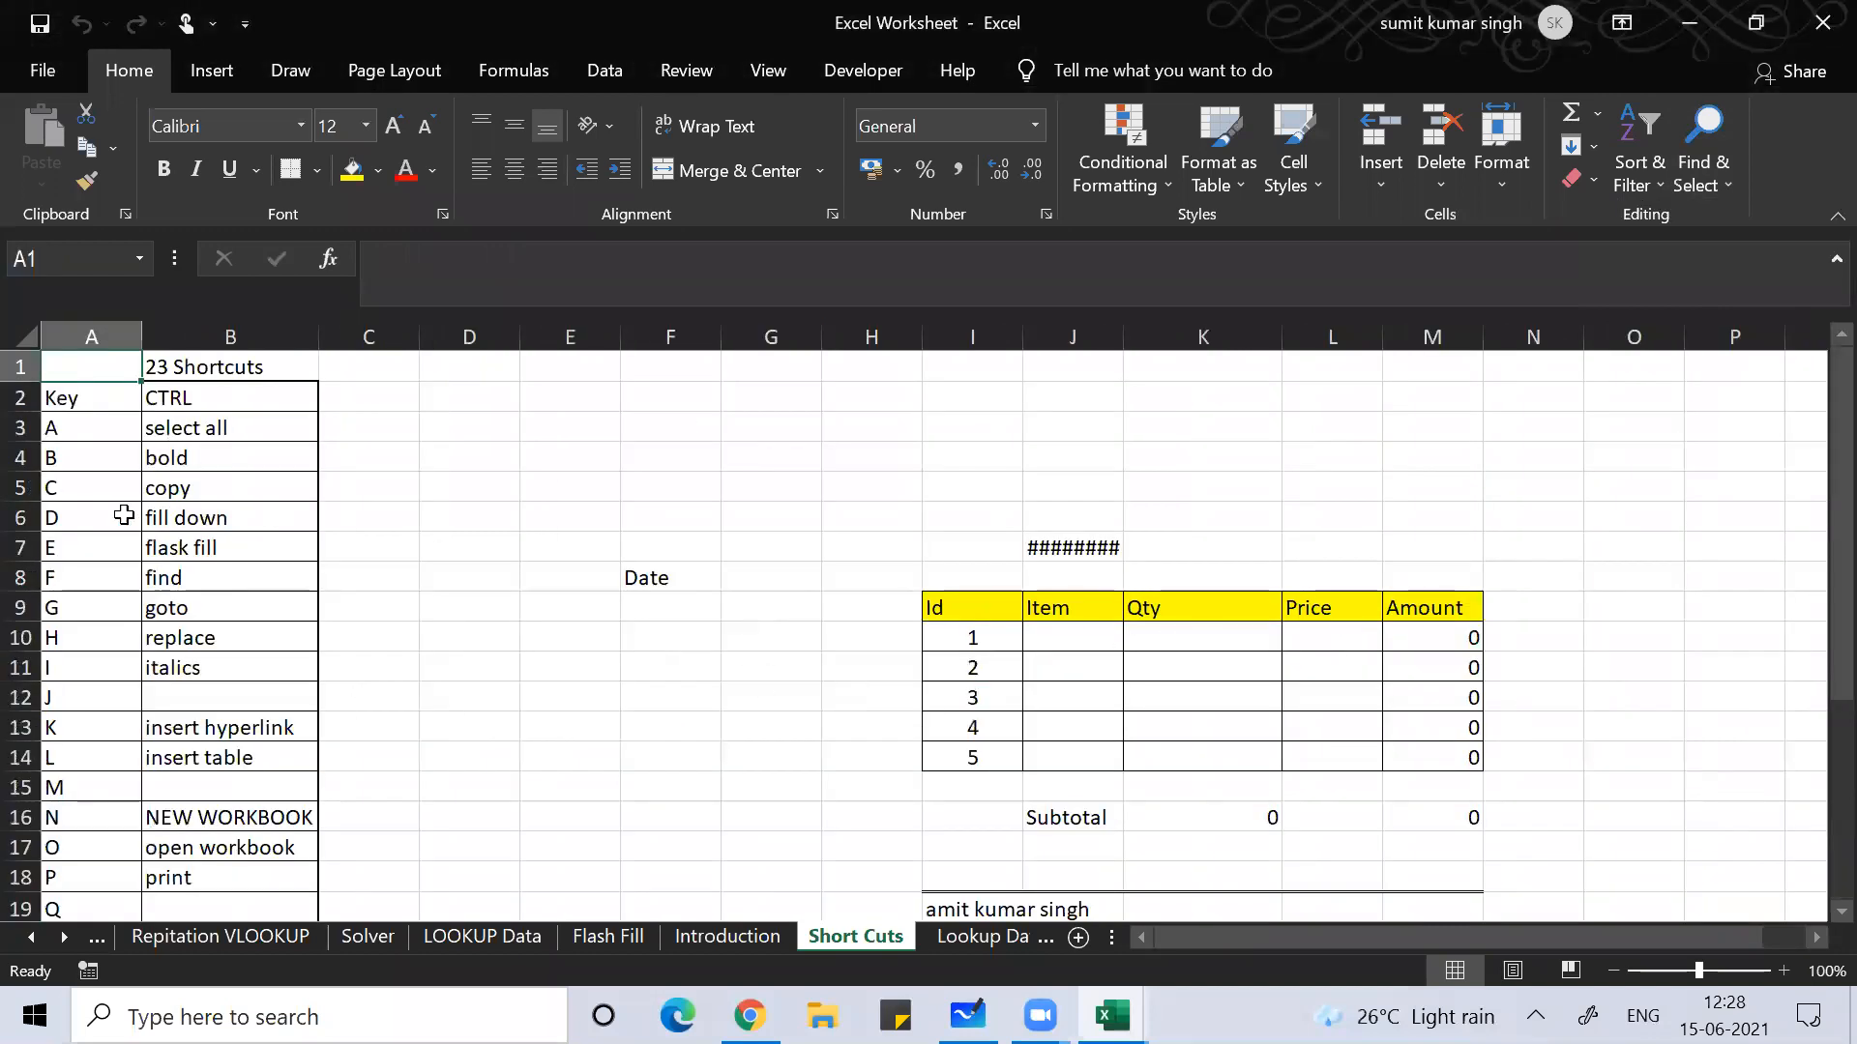
click(166, 640)
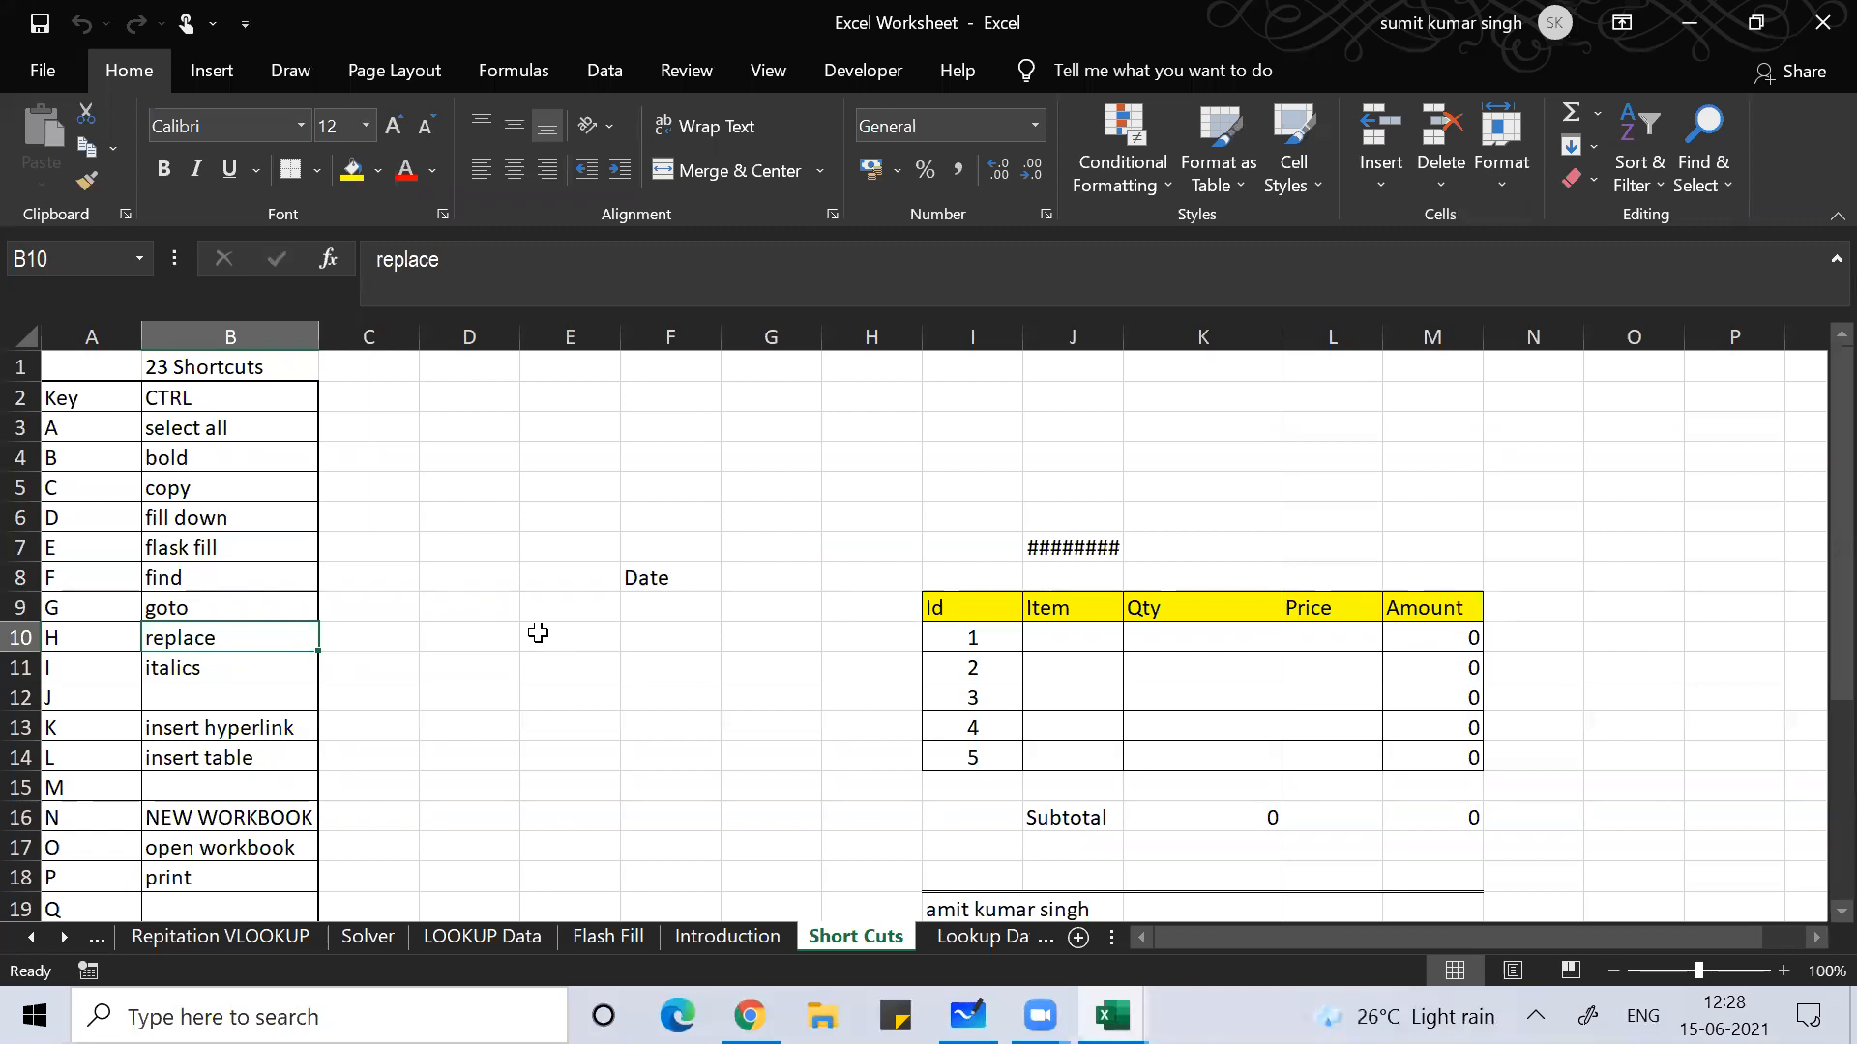
key(Down)
key(Down)
key(Down)
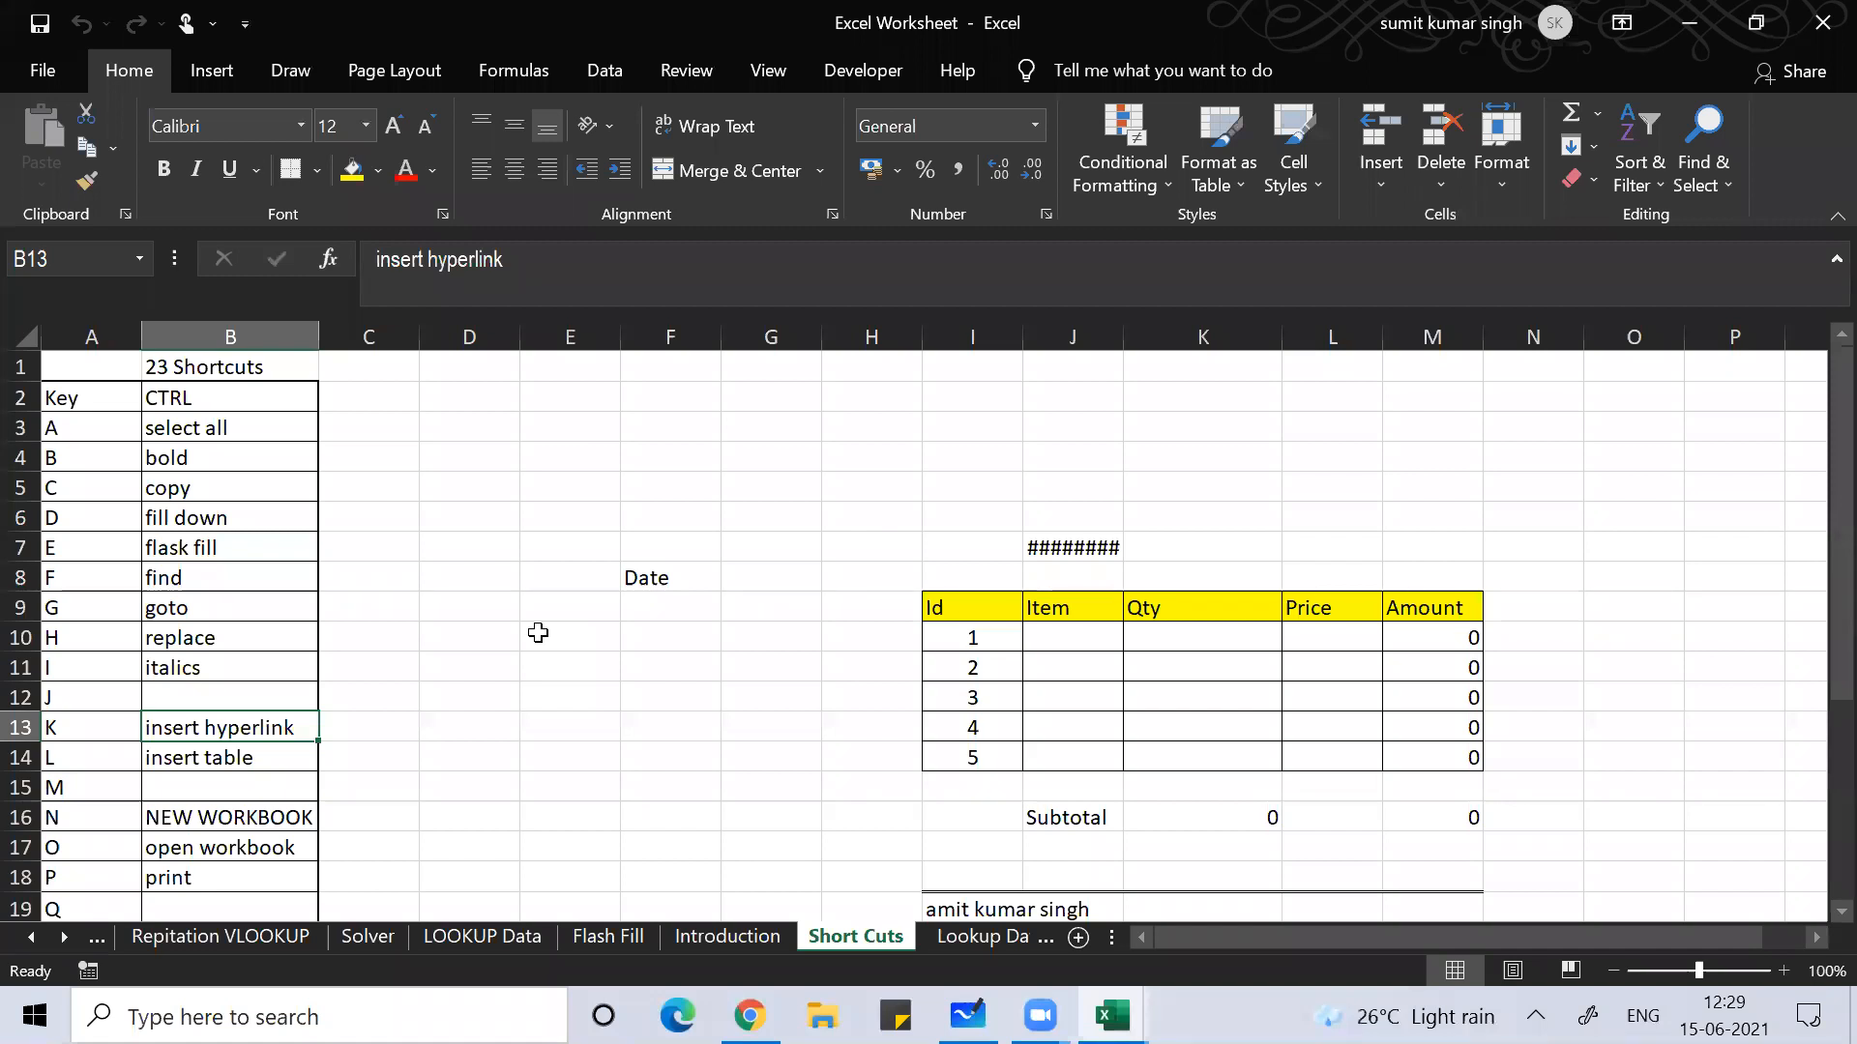
key(Down)
key(Down)
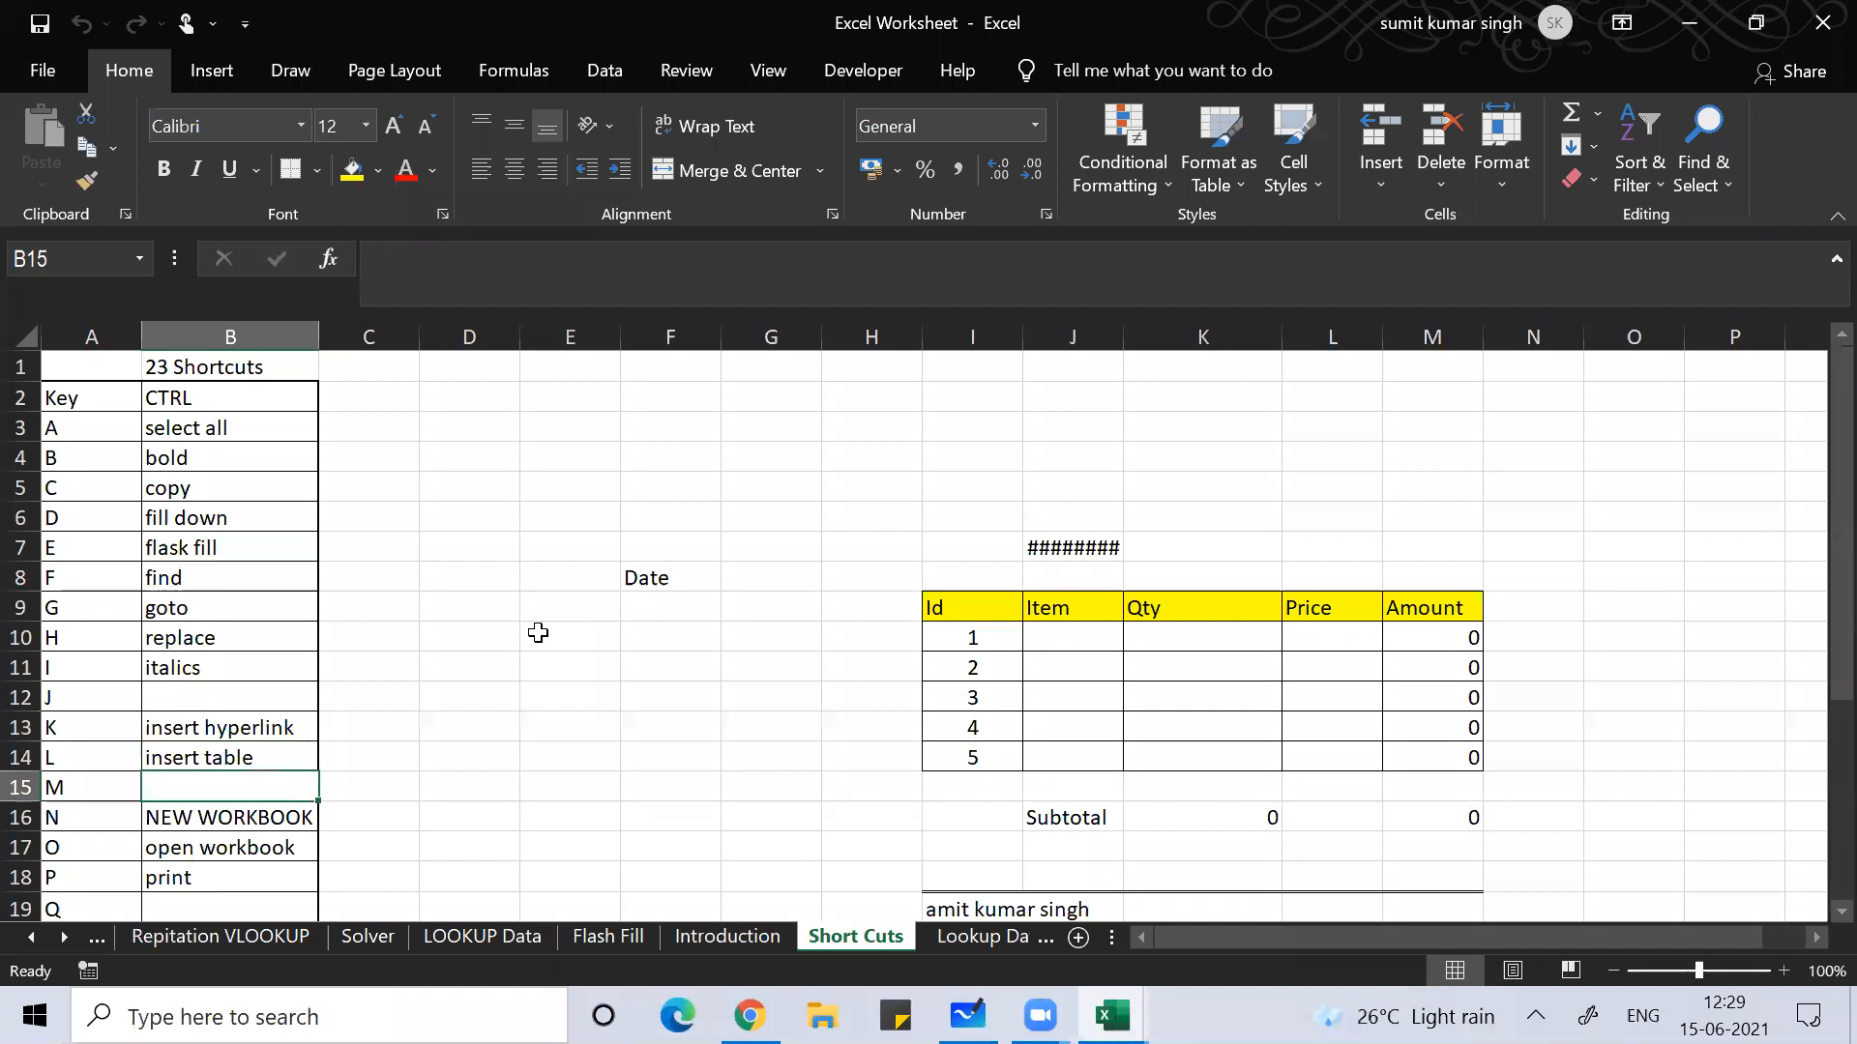
Step: Create a new workbook from the Sales Report template on the New page
click(29, 67)
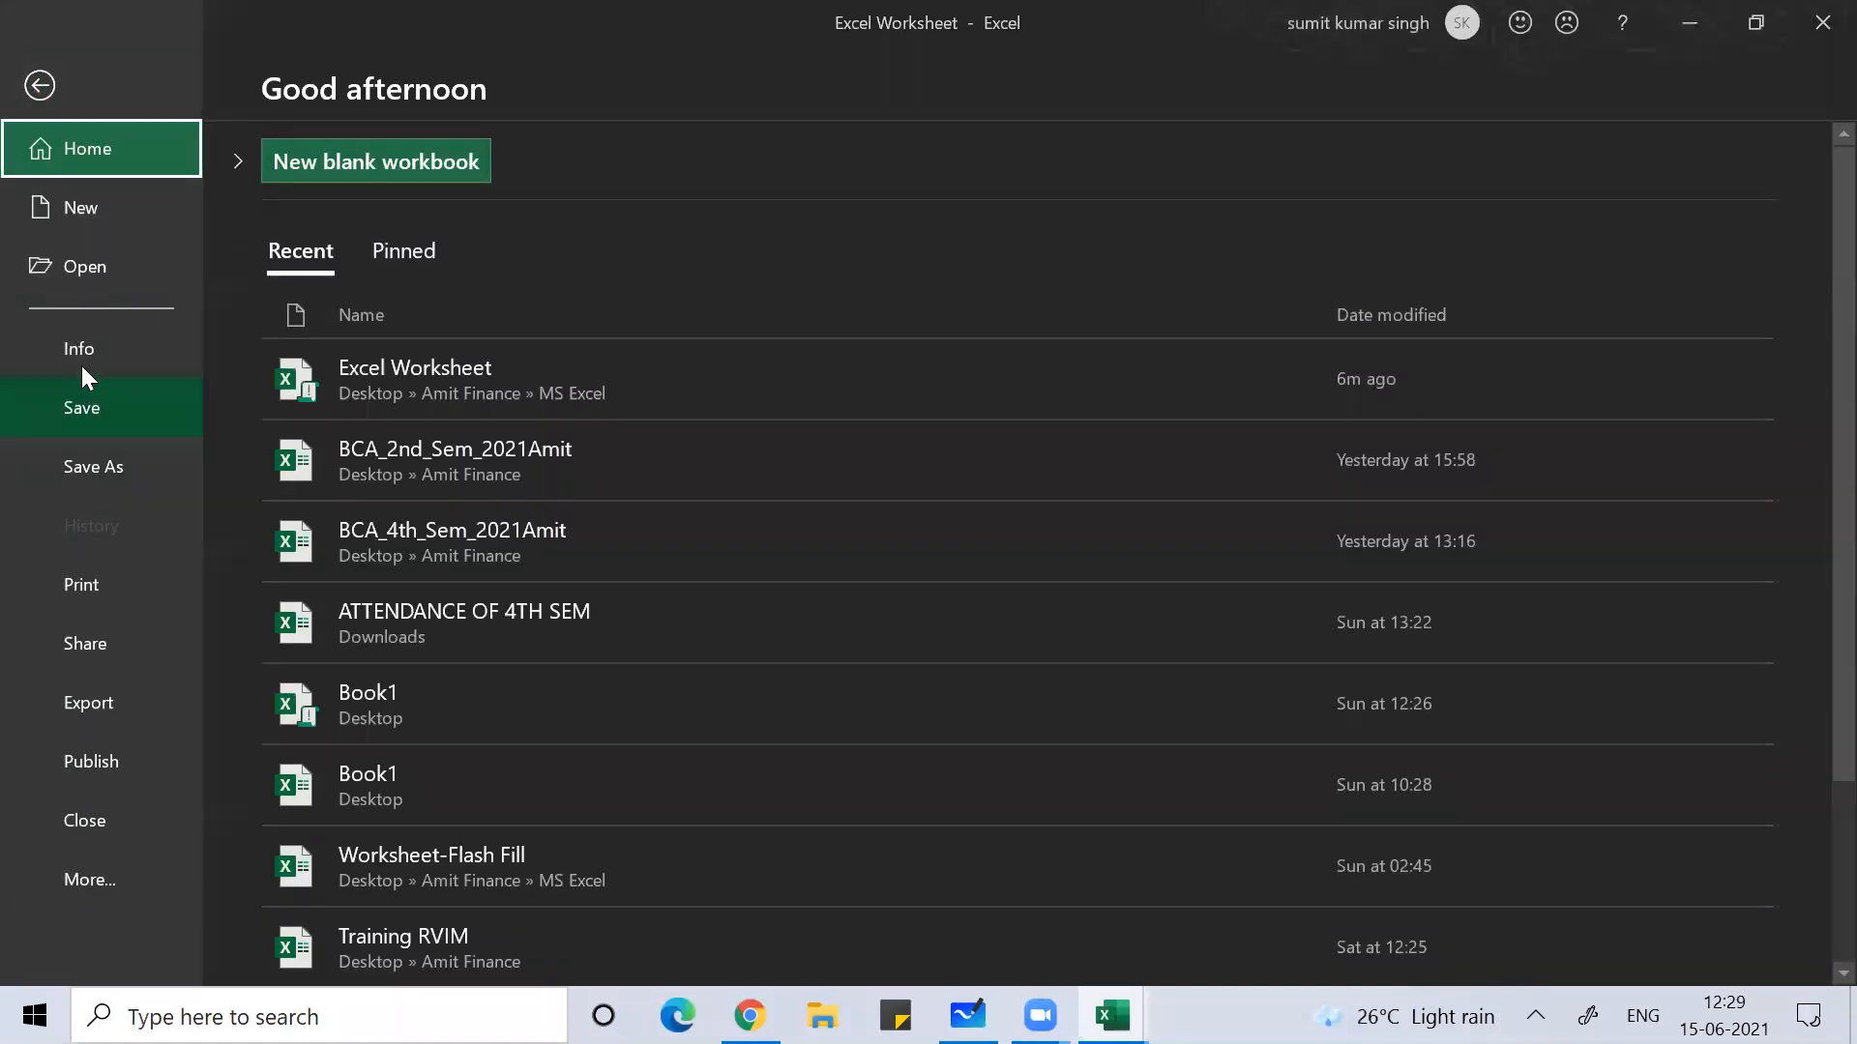
click(96, 209)
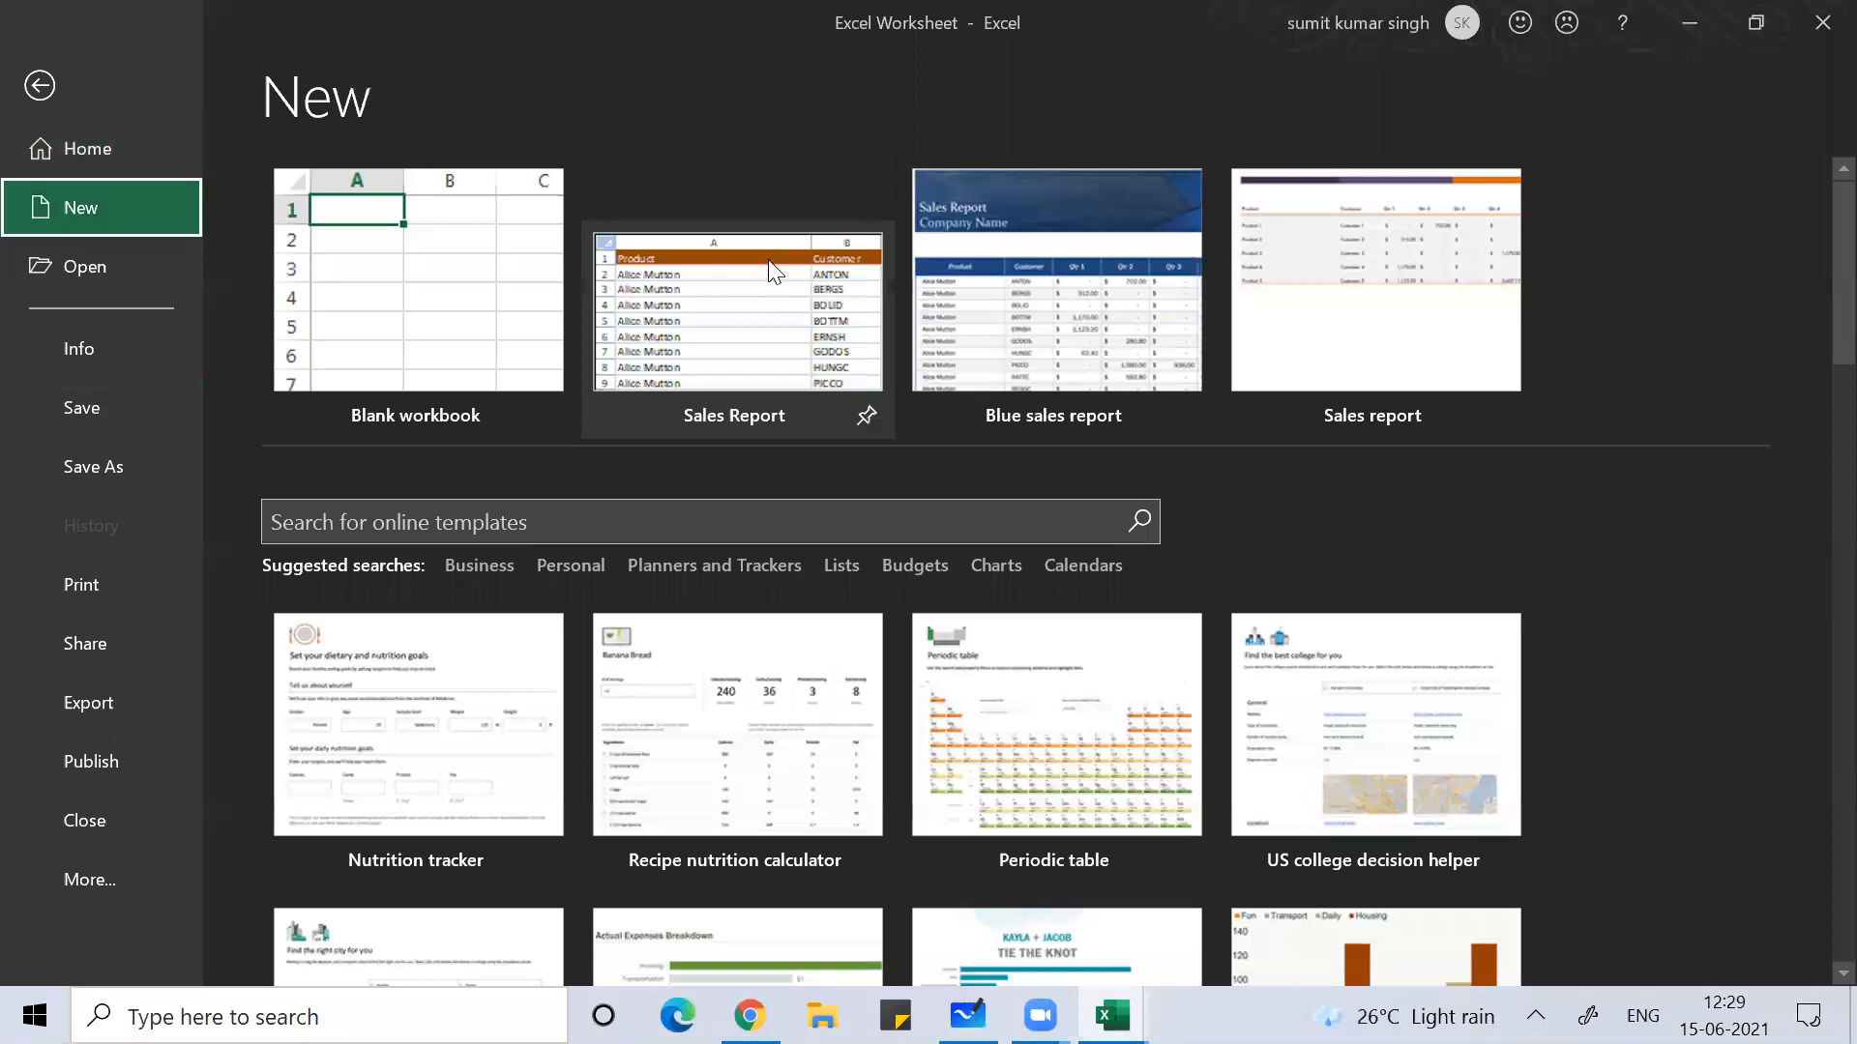
double_click(767, 259)
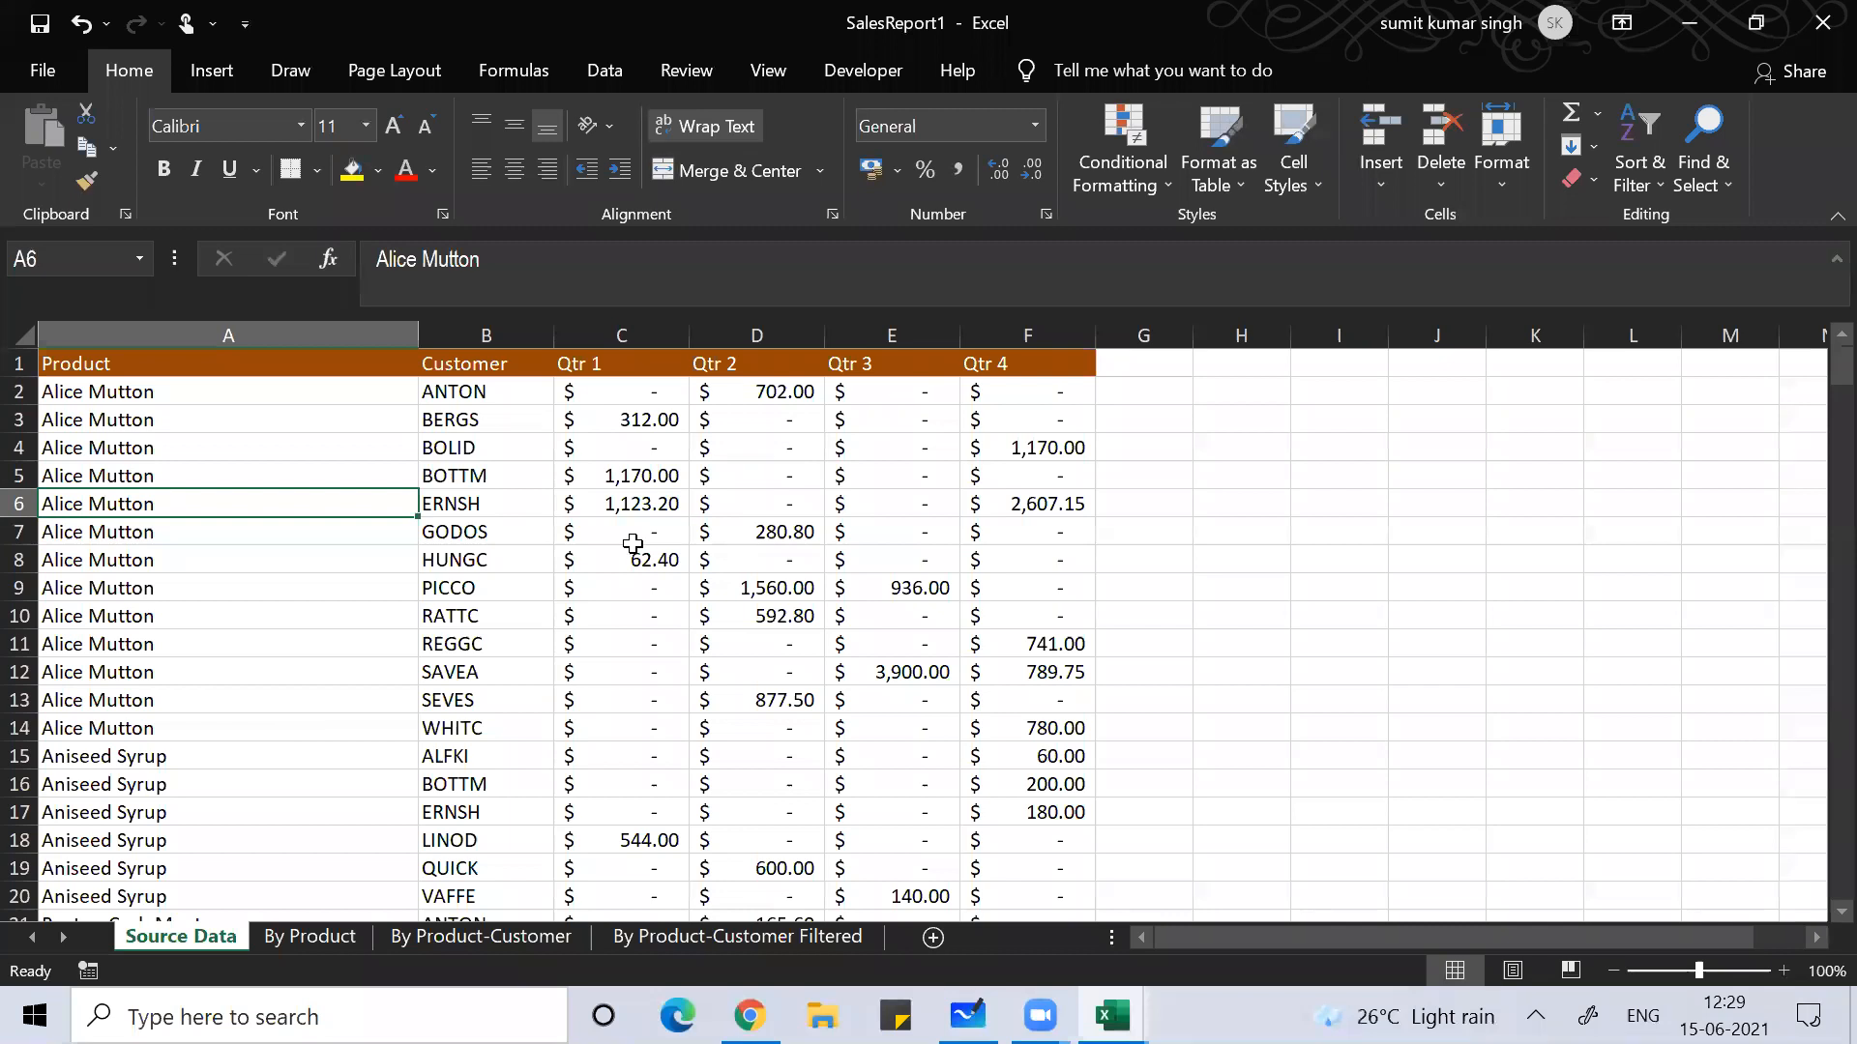
Step: Convert the sales data range A1:F278 into a table with Ctrl+T
key(ctrl+t)
click(1014, 590)
key(ctrl+t)
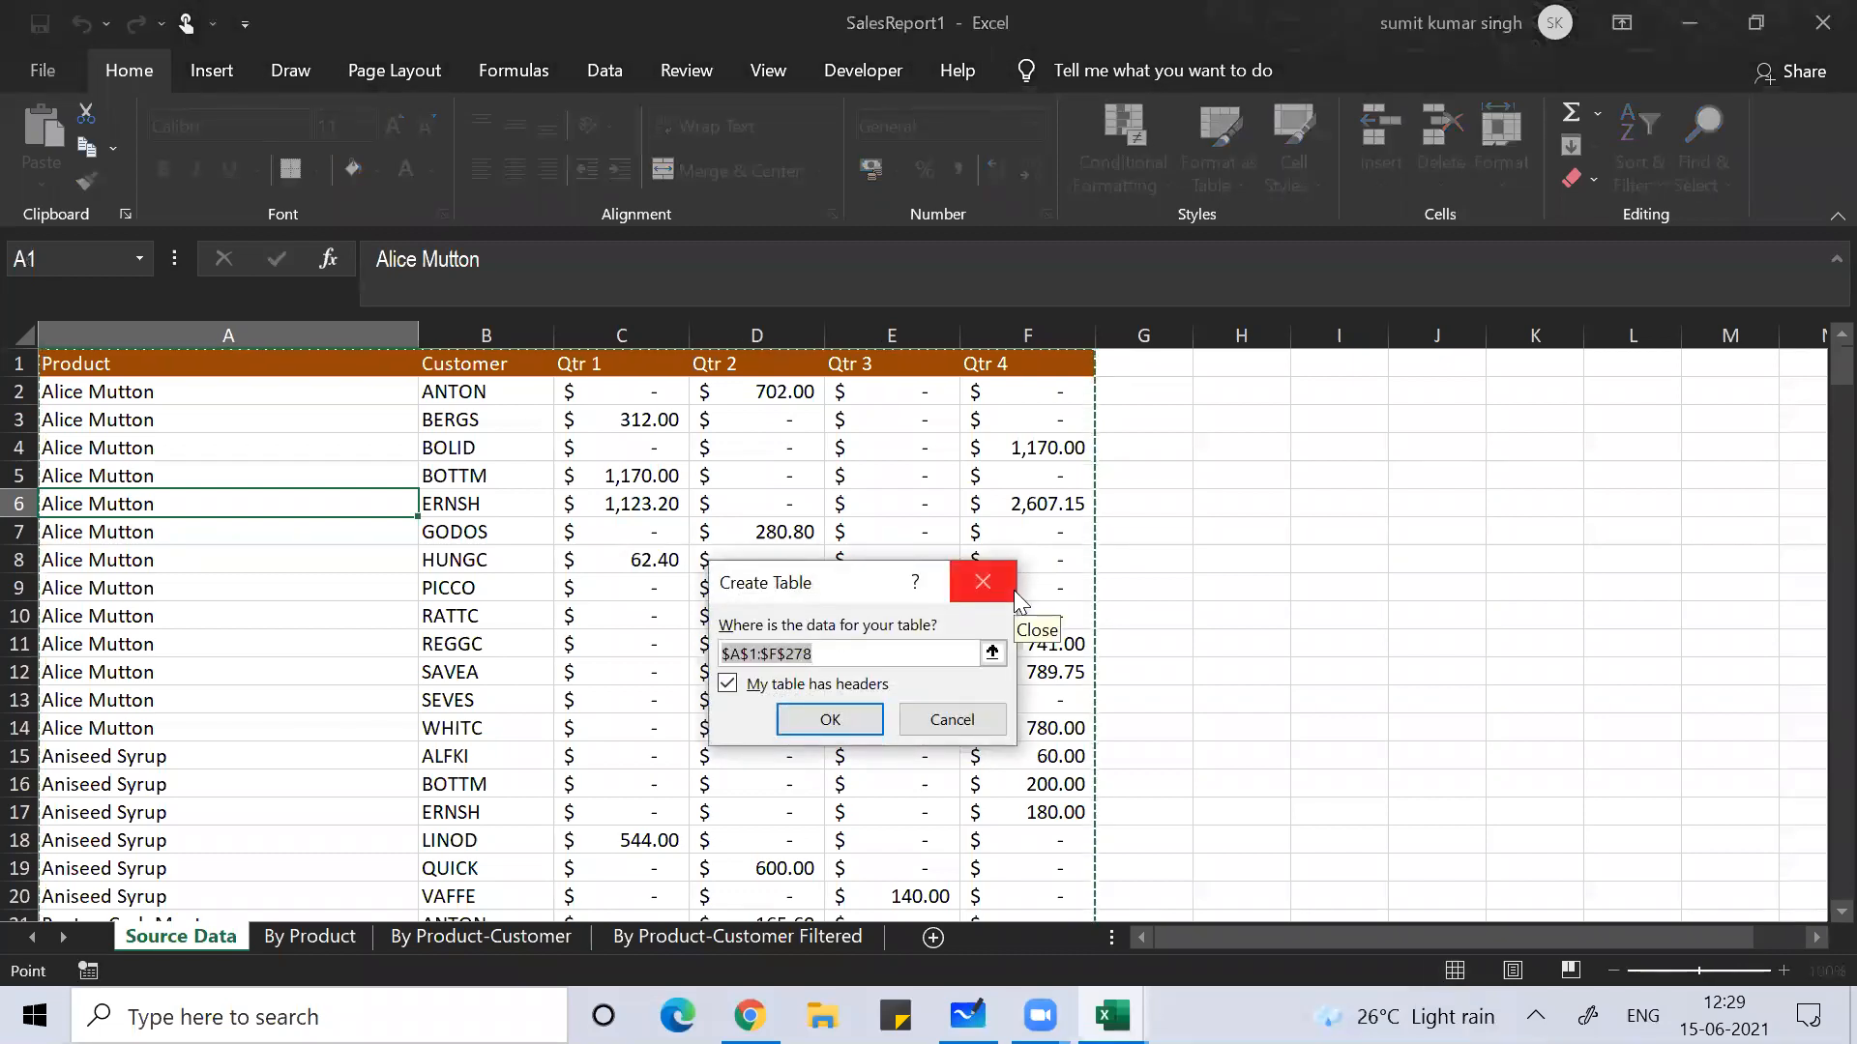
click(789, 720)
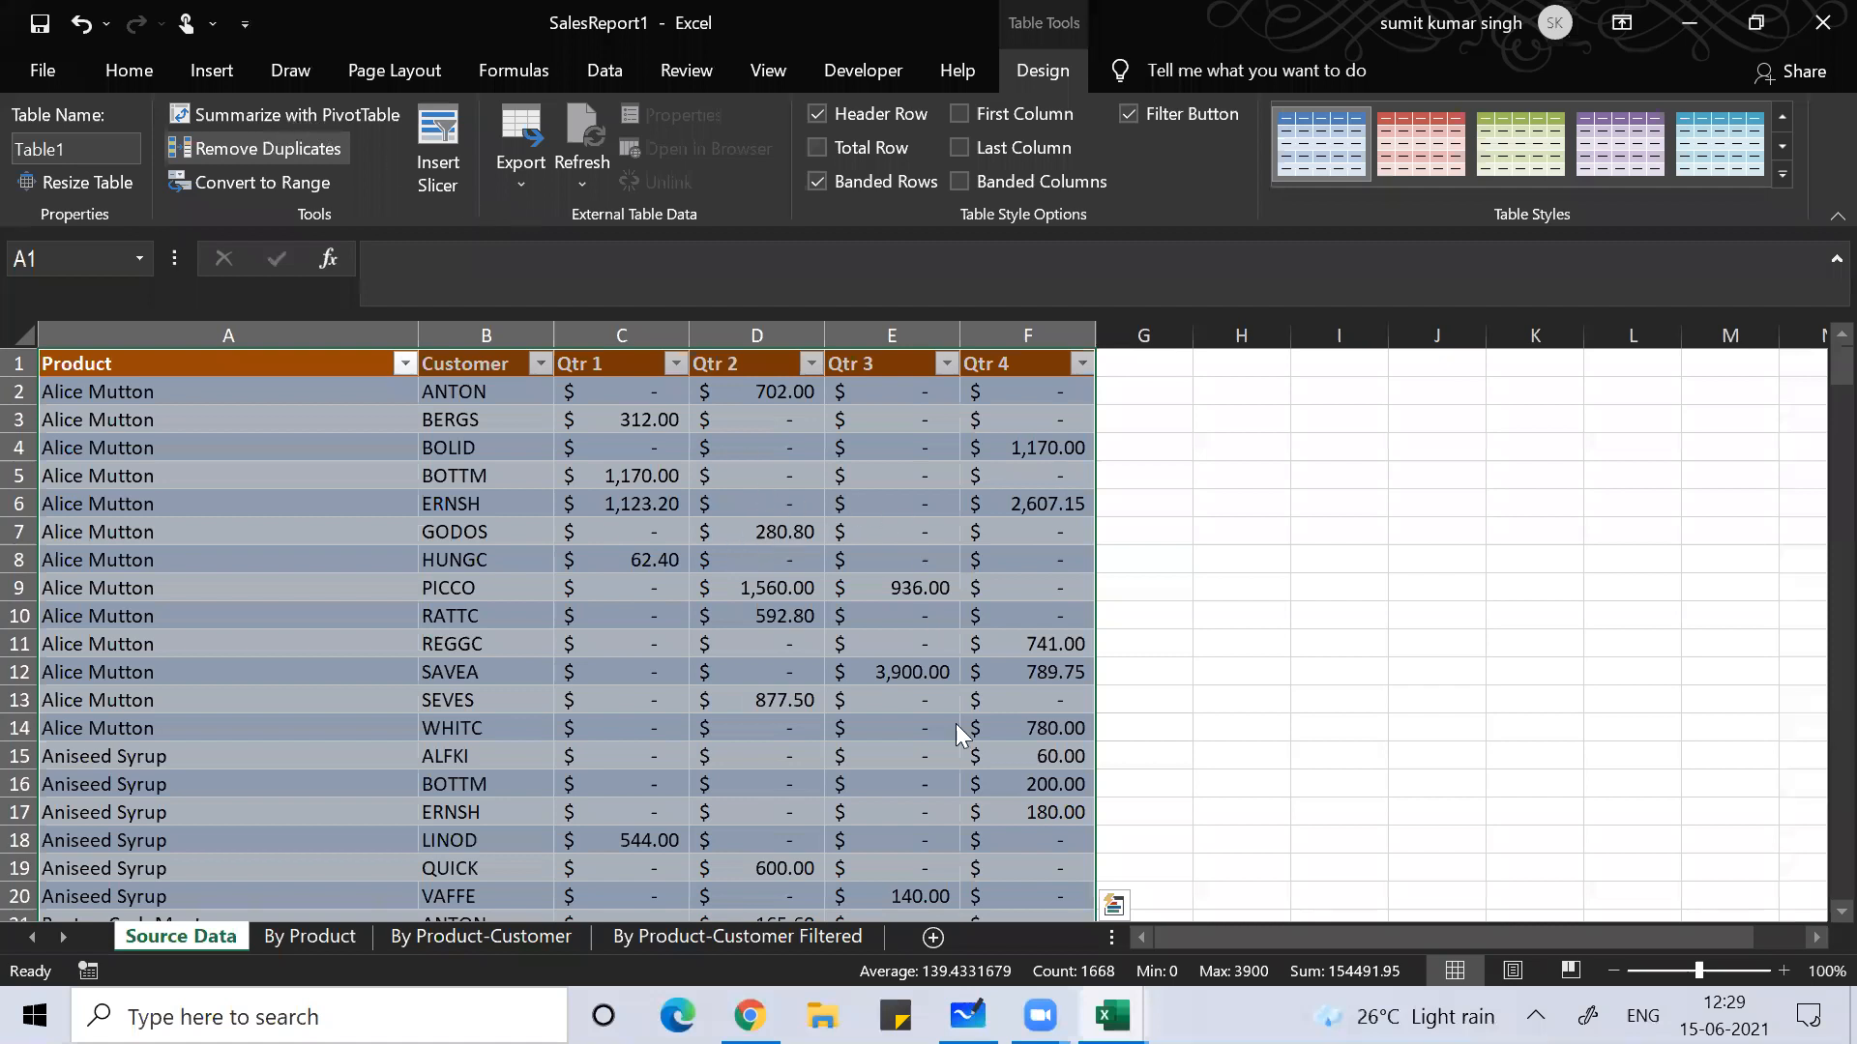
Step: Summarize Table1 in a new-sheet pivot table with Product rows and Qtr 1 sums
click(972, 837)
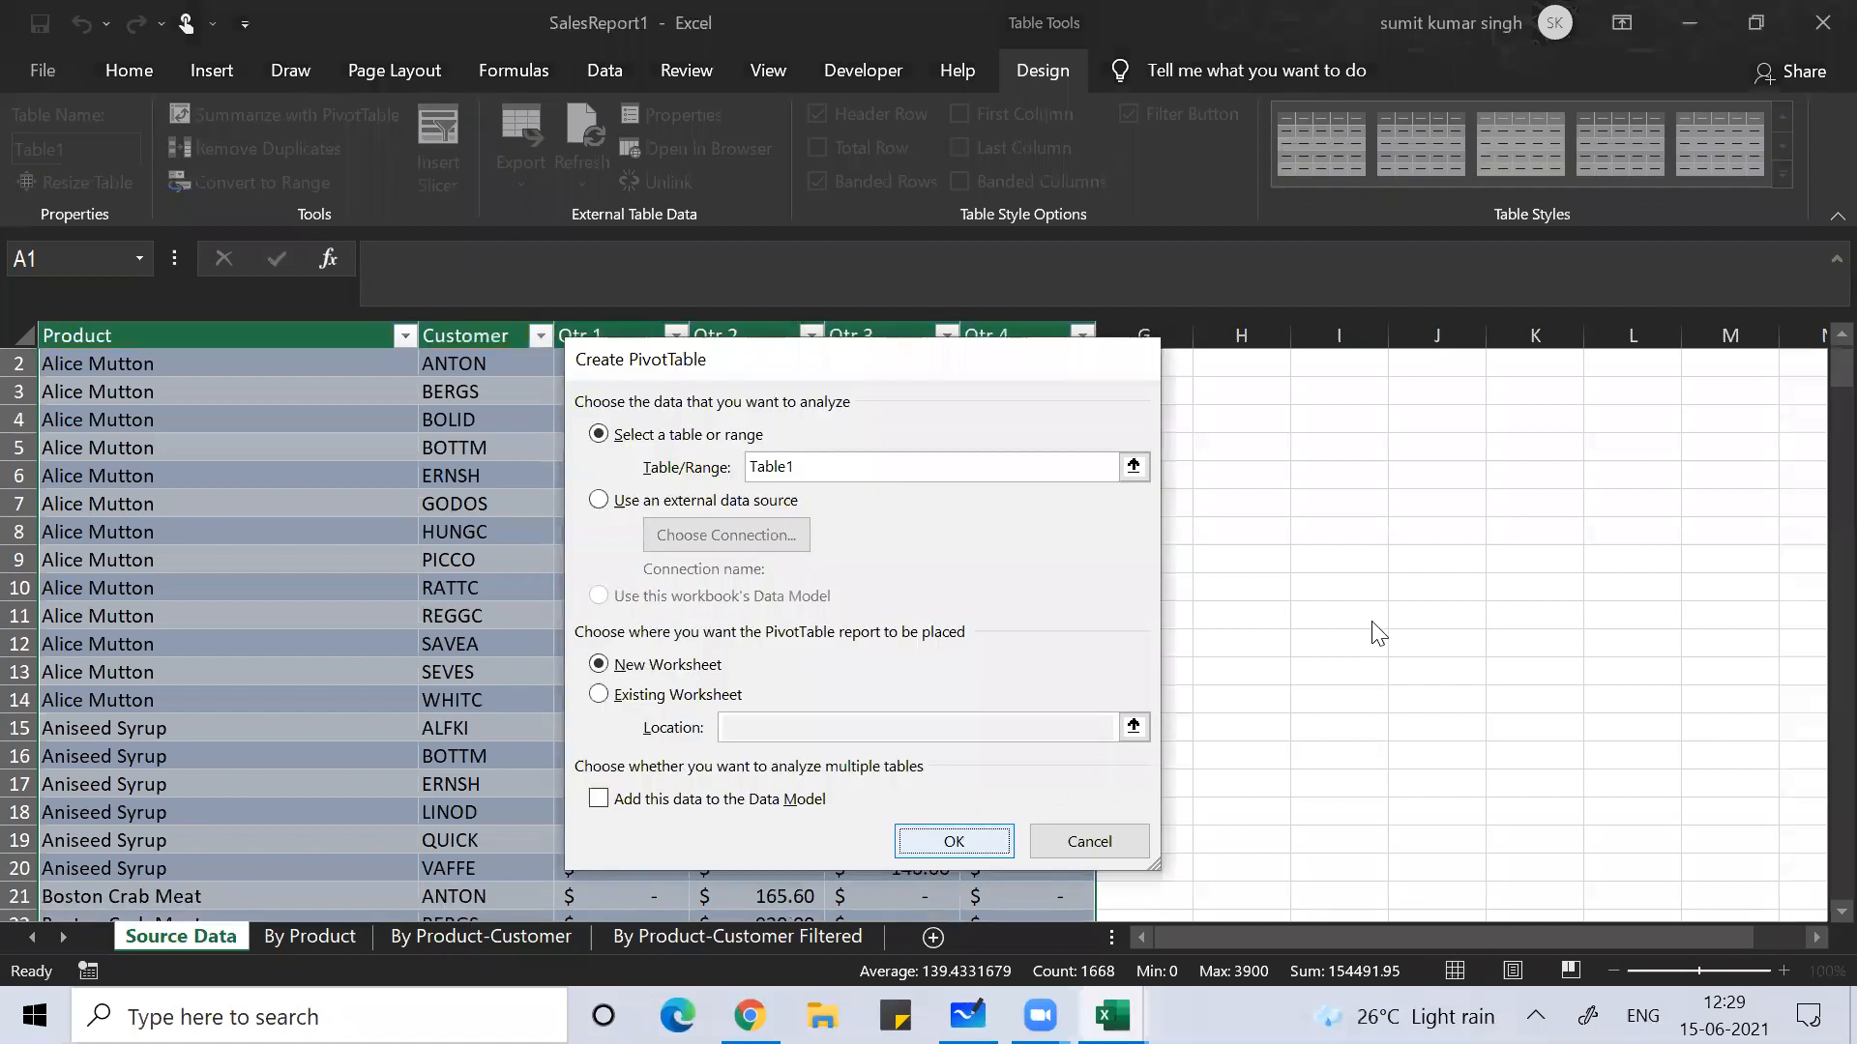
key(Return)
click(1392, 512)
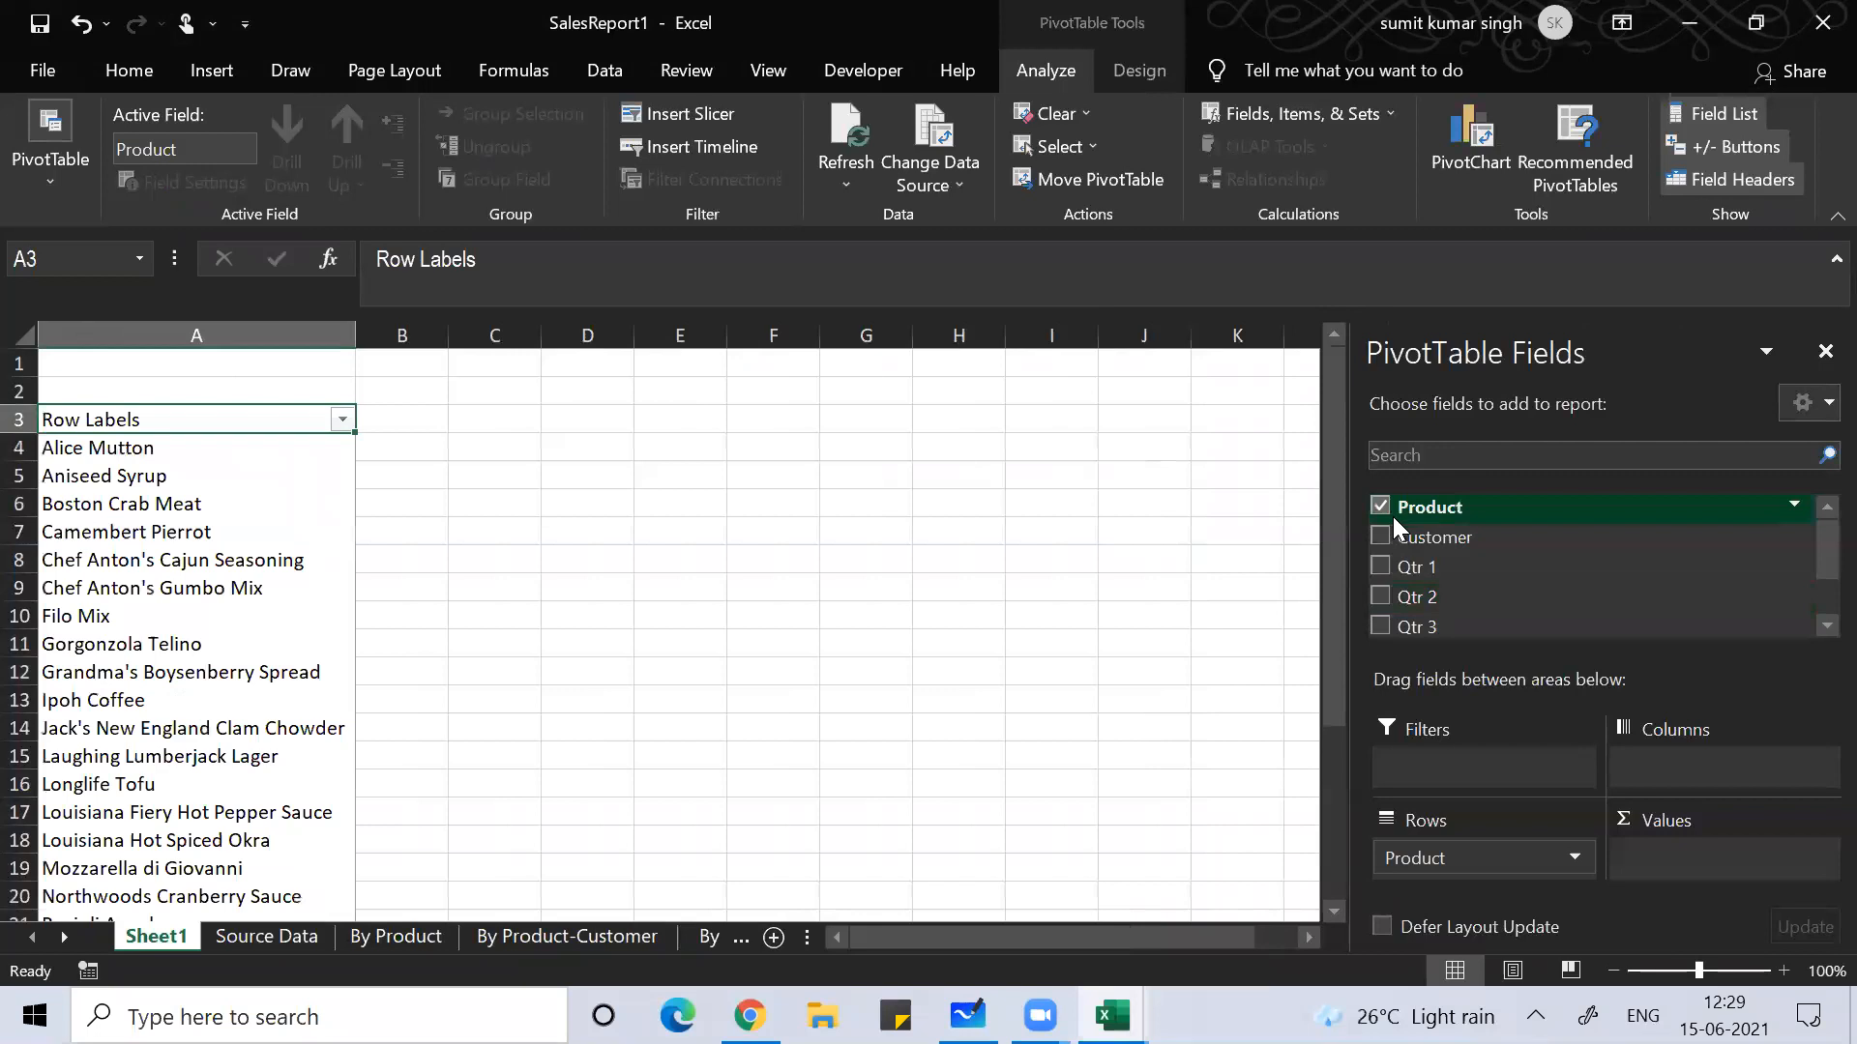
click(1379, 568)
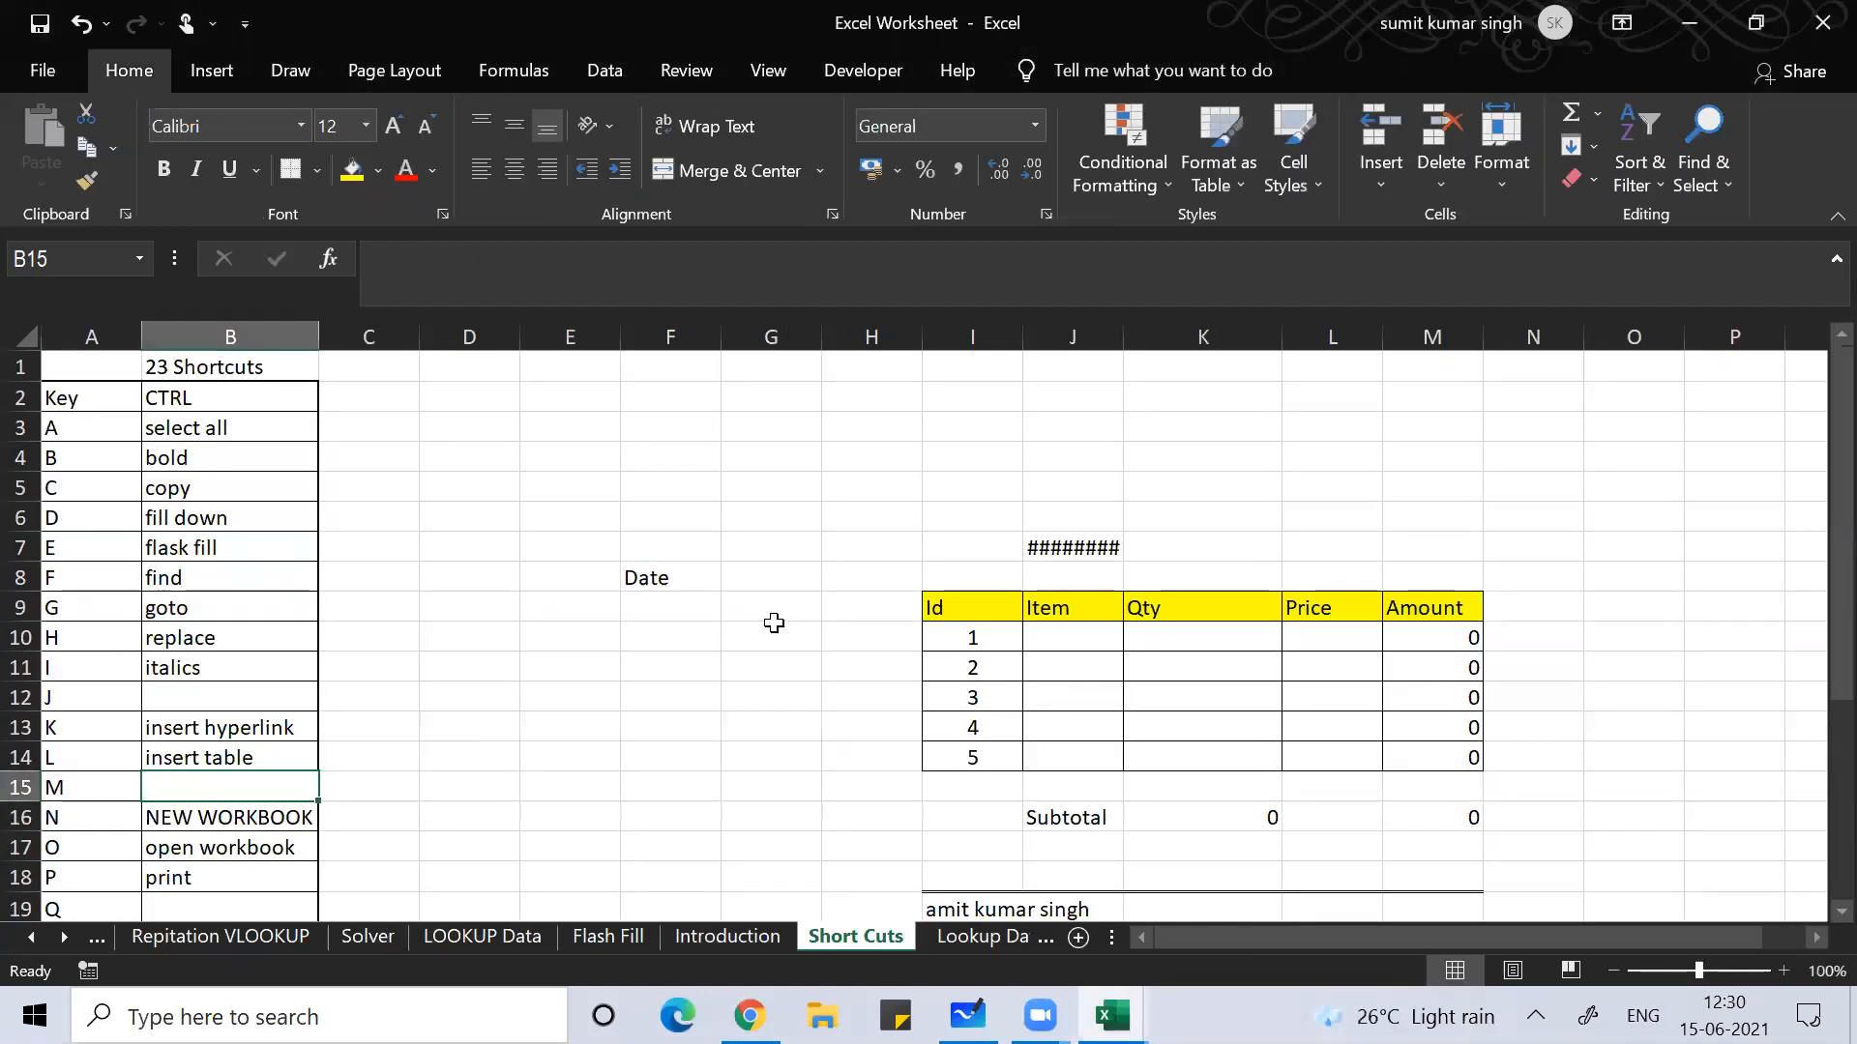
Step: Step down past the new workbook, open and print entries, then bring up the Open page with Ctrl+O
key(Down)
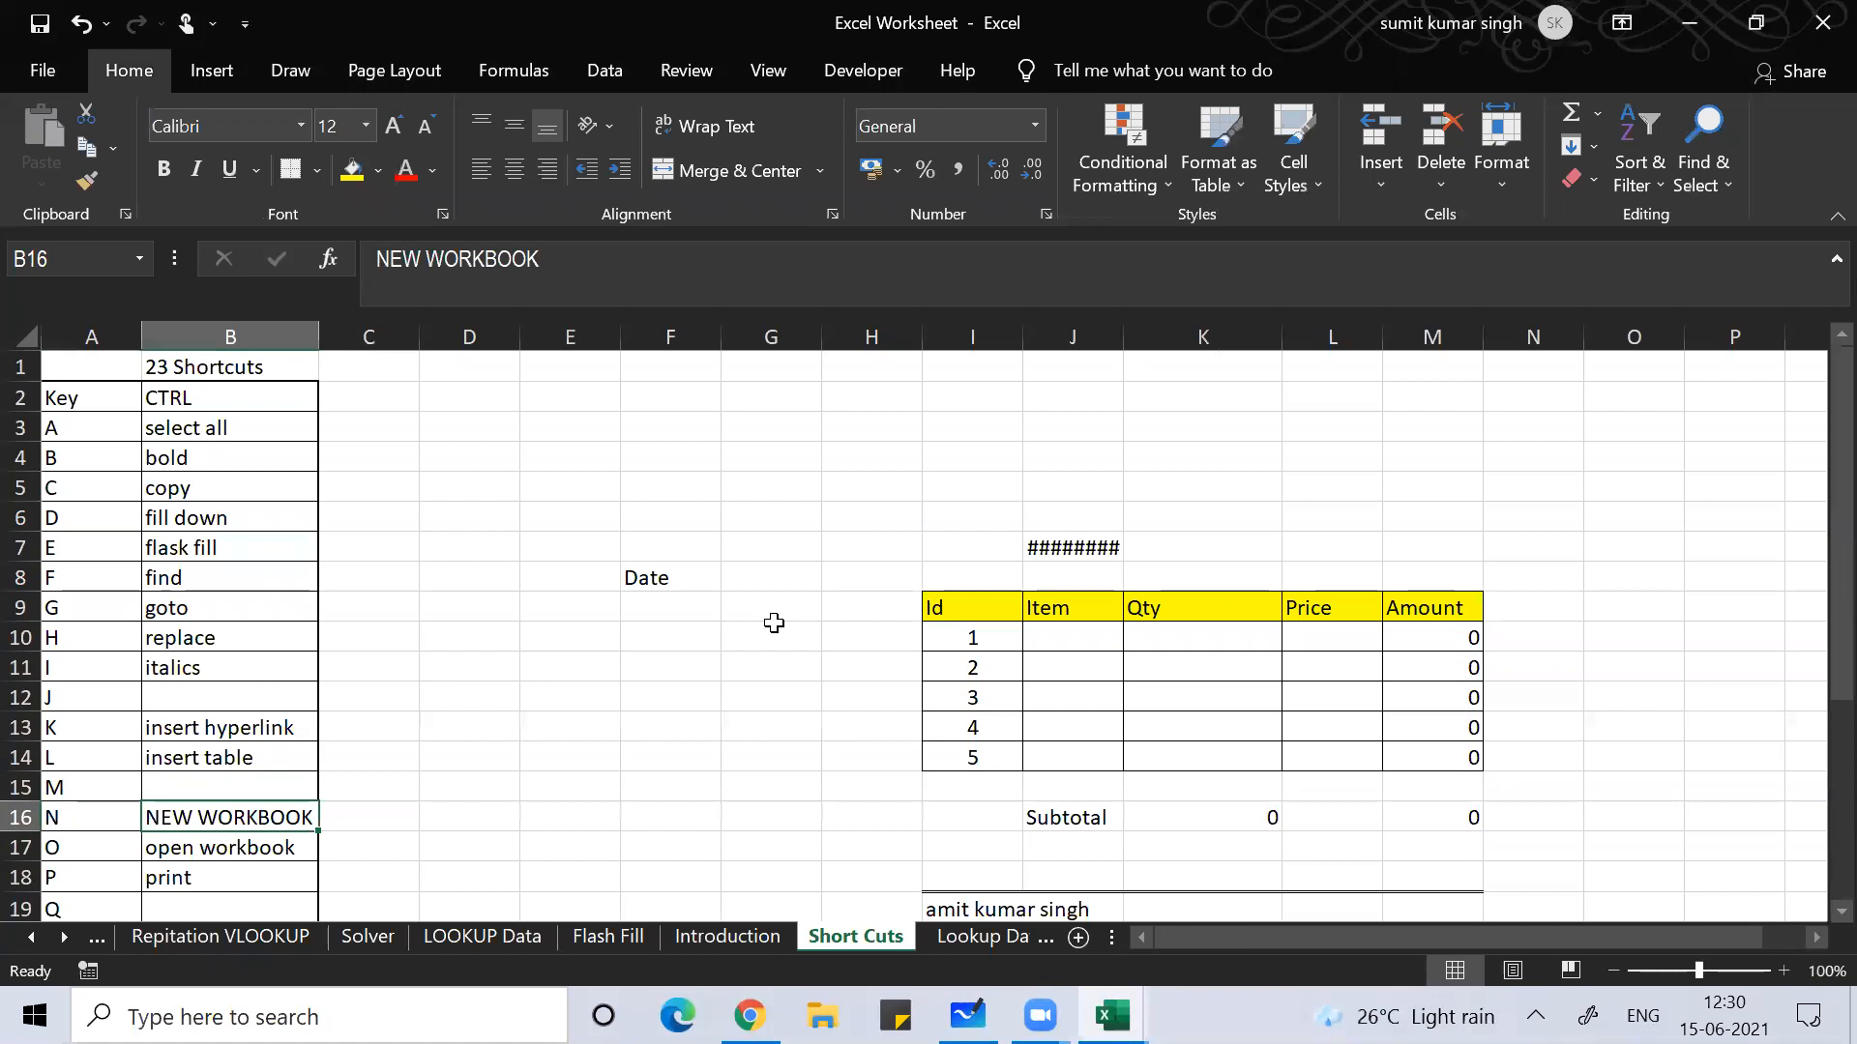
key(Down)
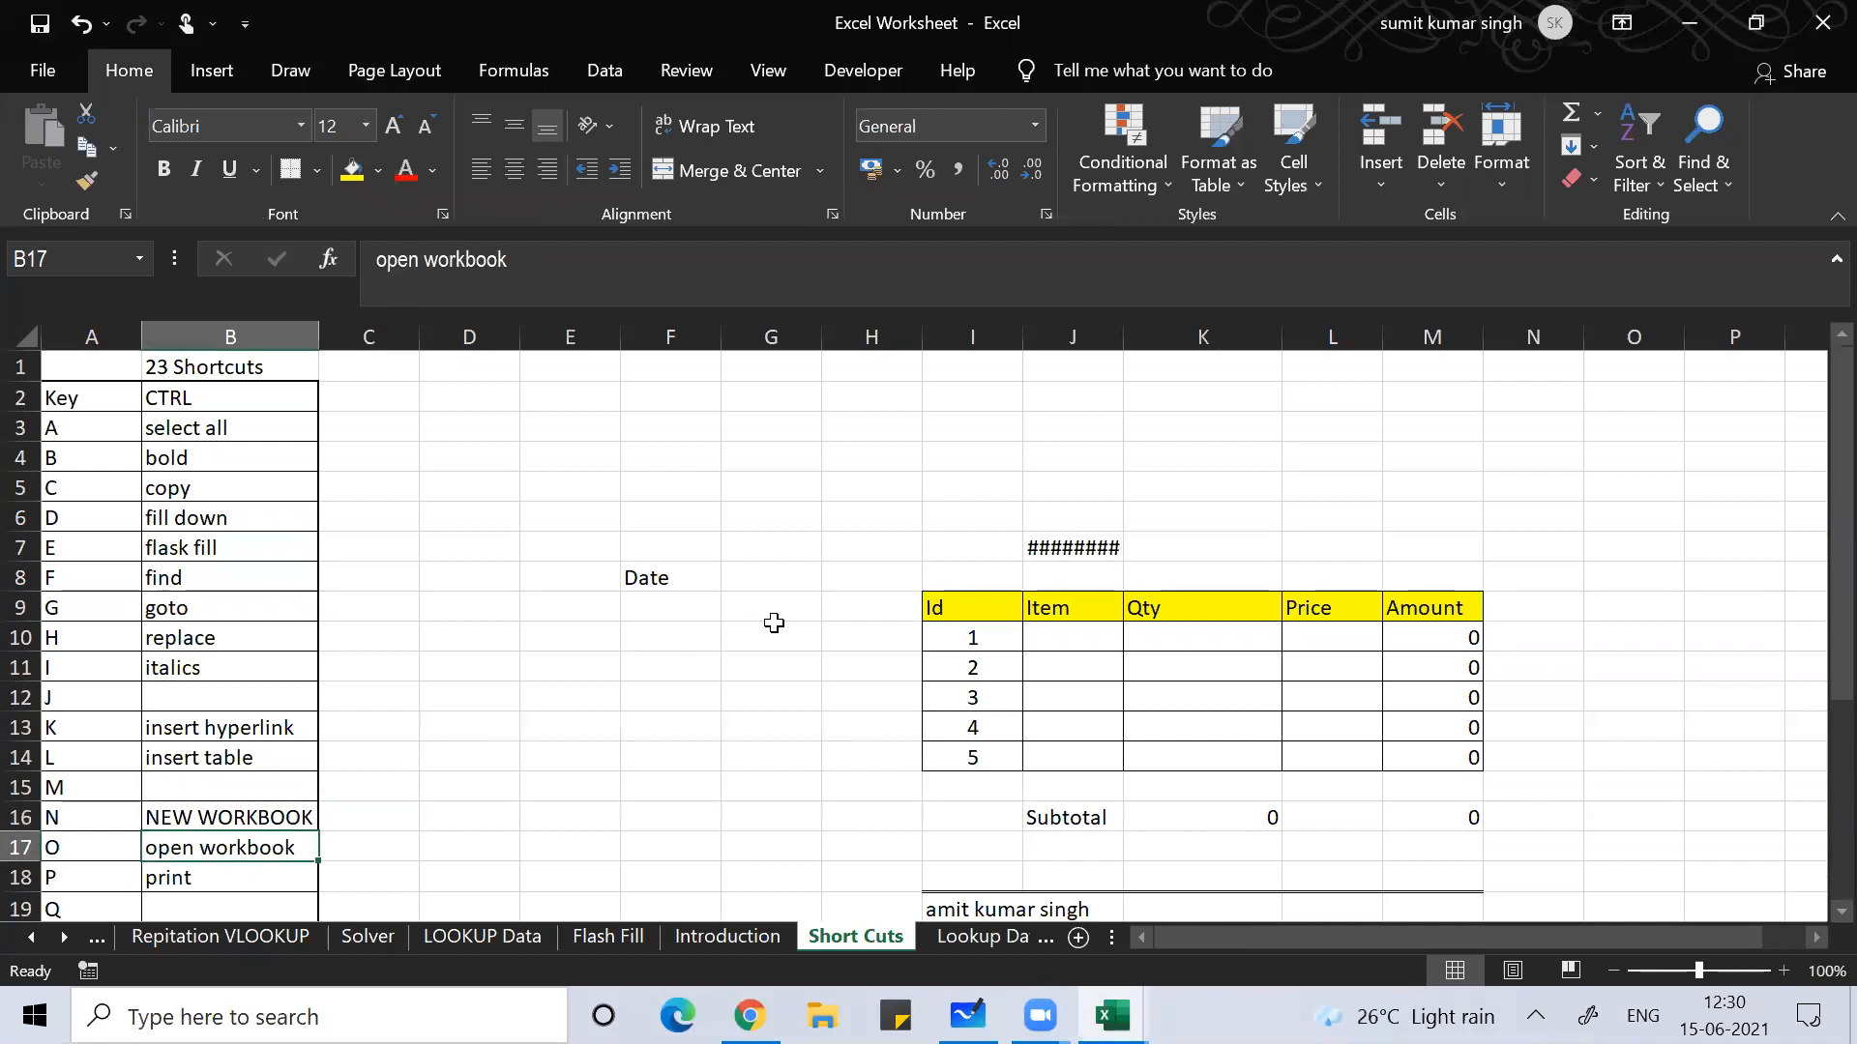
key(Down)
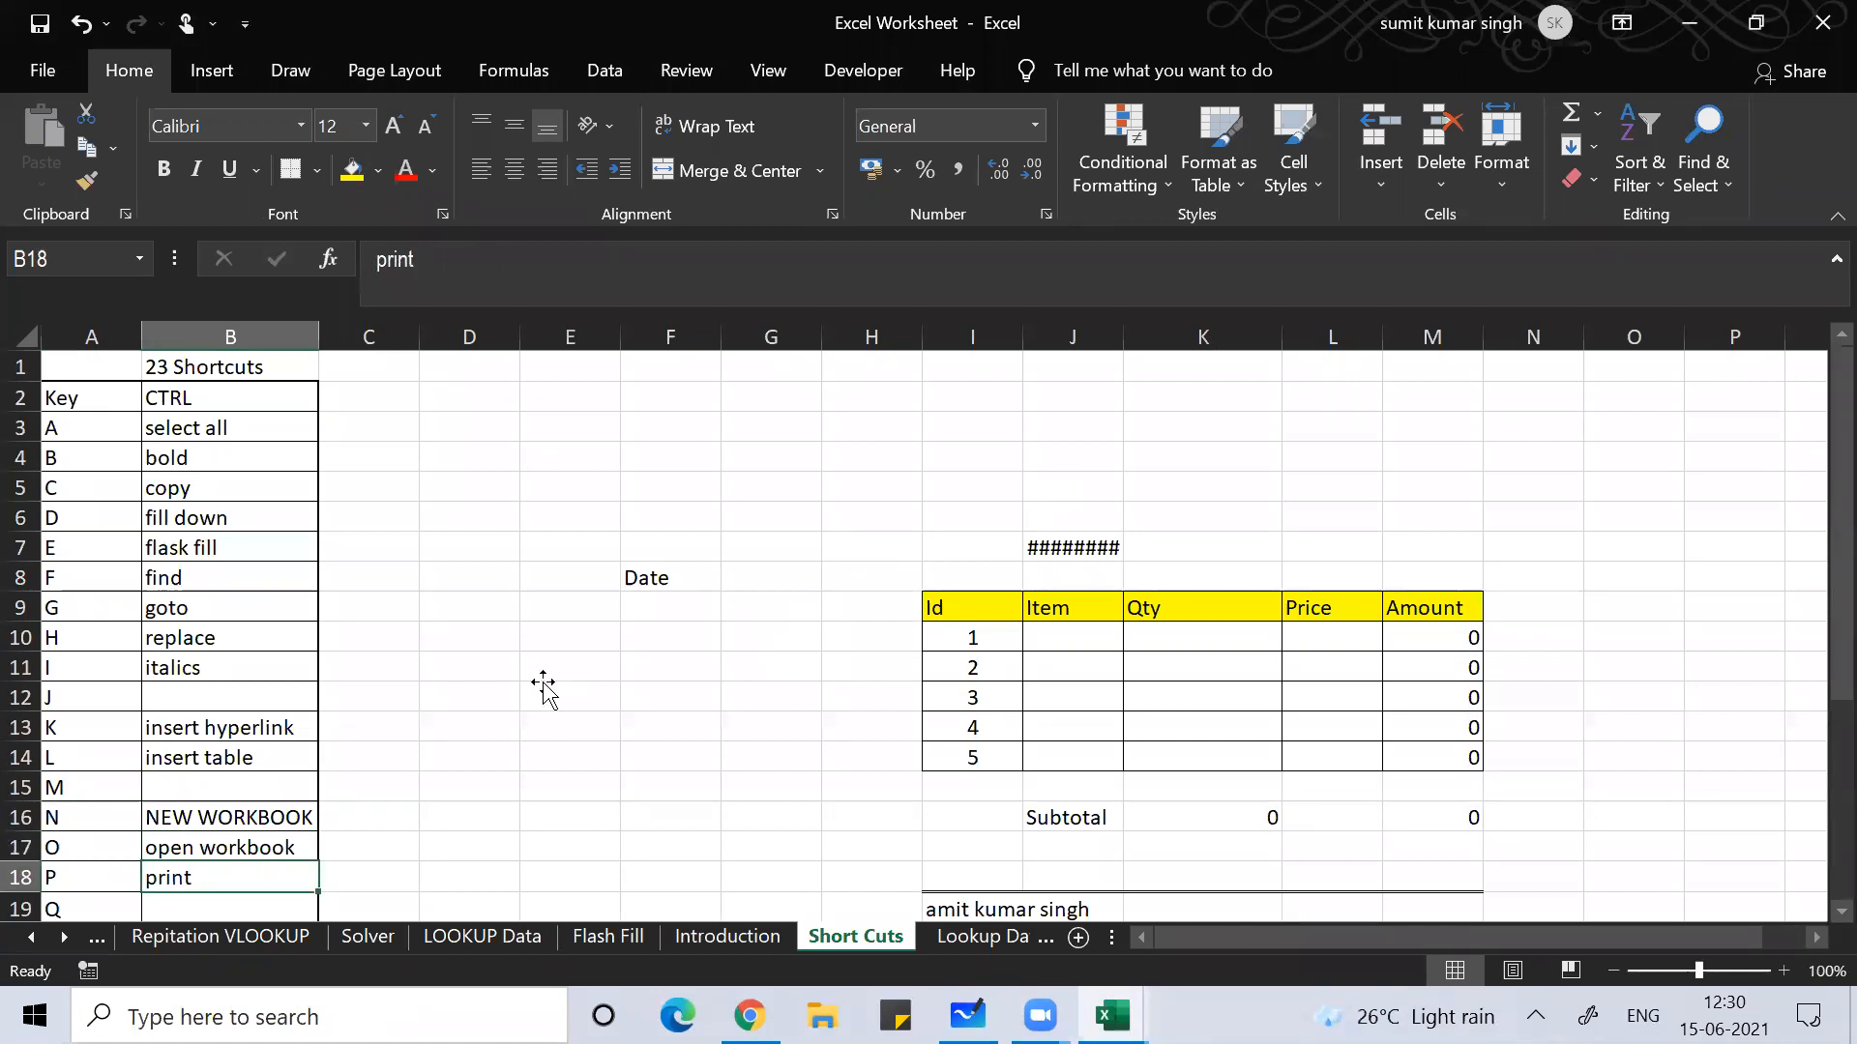
click(544, 688)
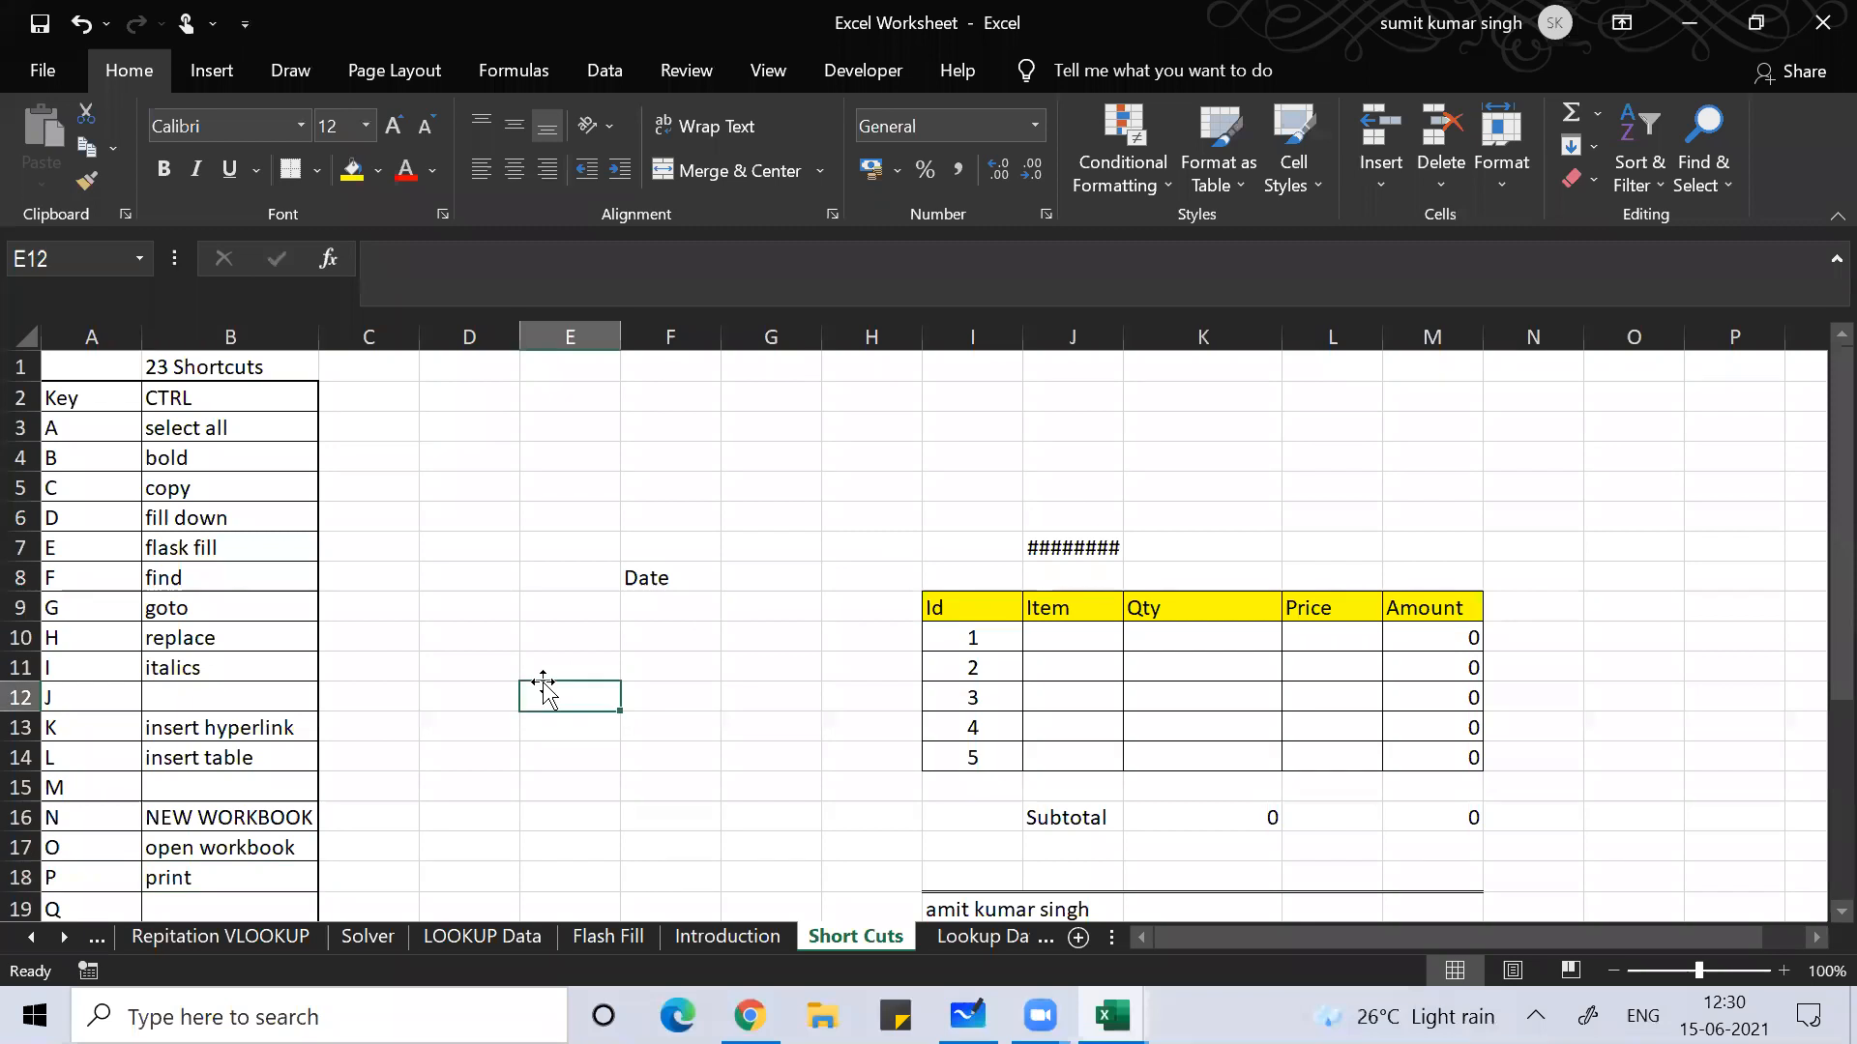
key(ctrl+o)
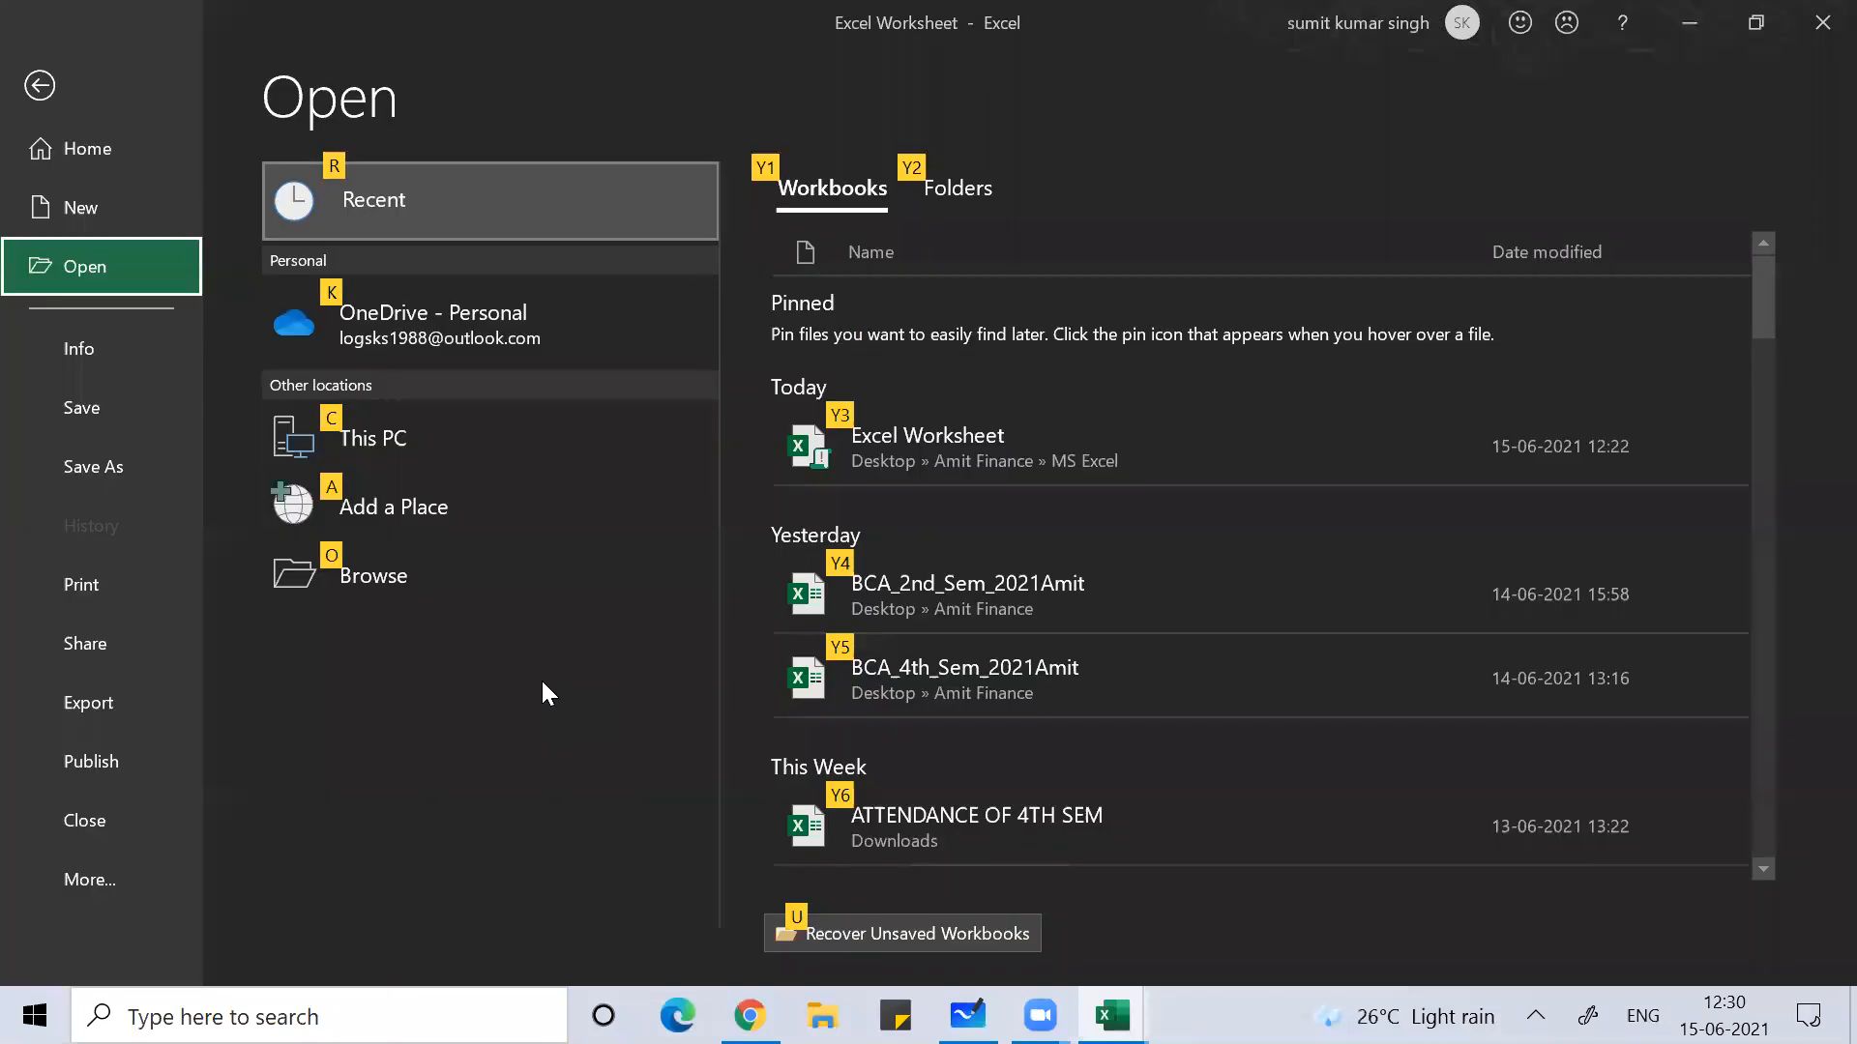
Step: Close the Open screen with Esc and Alt+Tab to the SalesReport1 pivot workbook
key(Escape)
key(Escape)
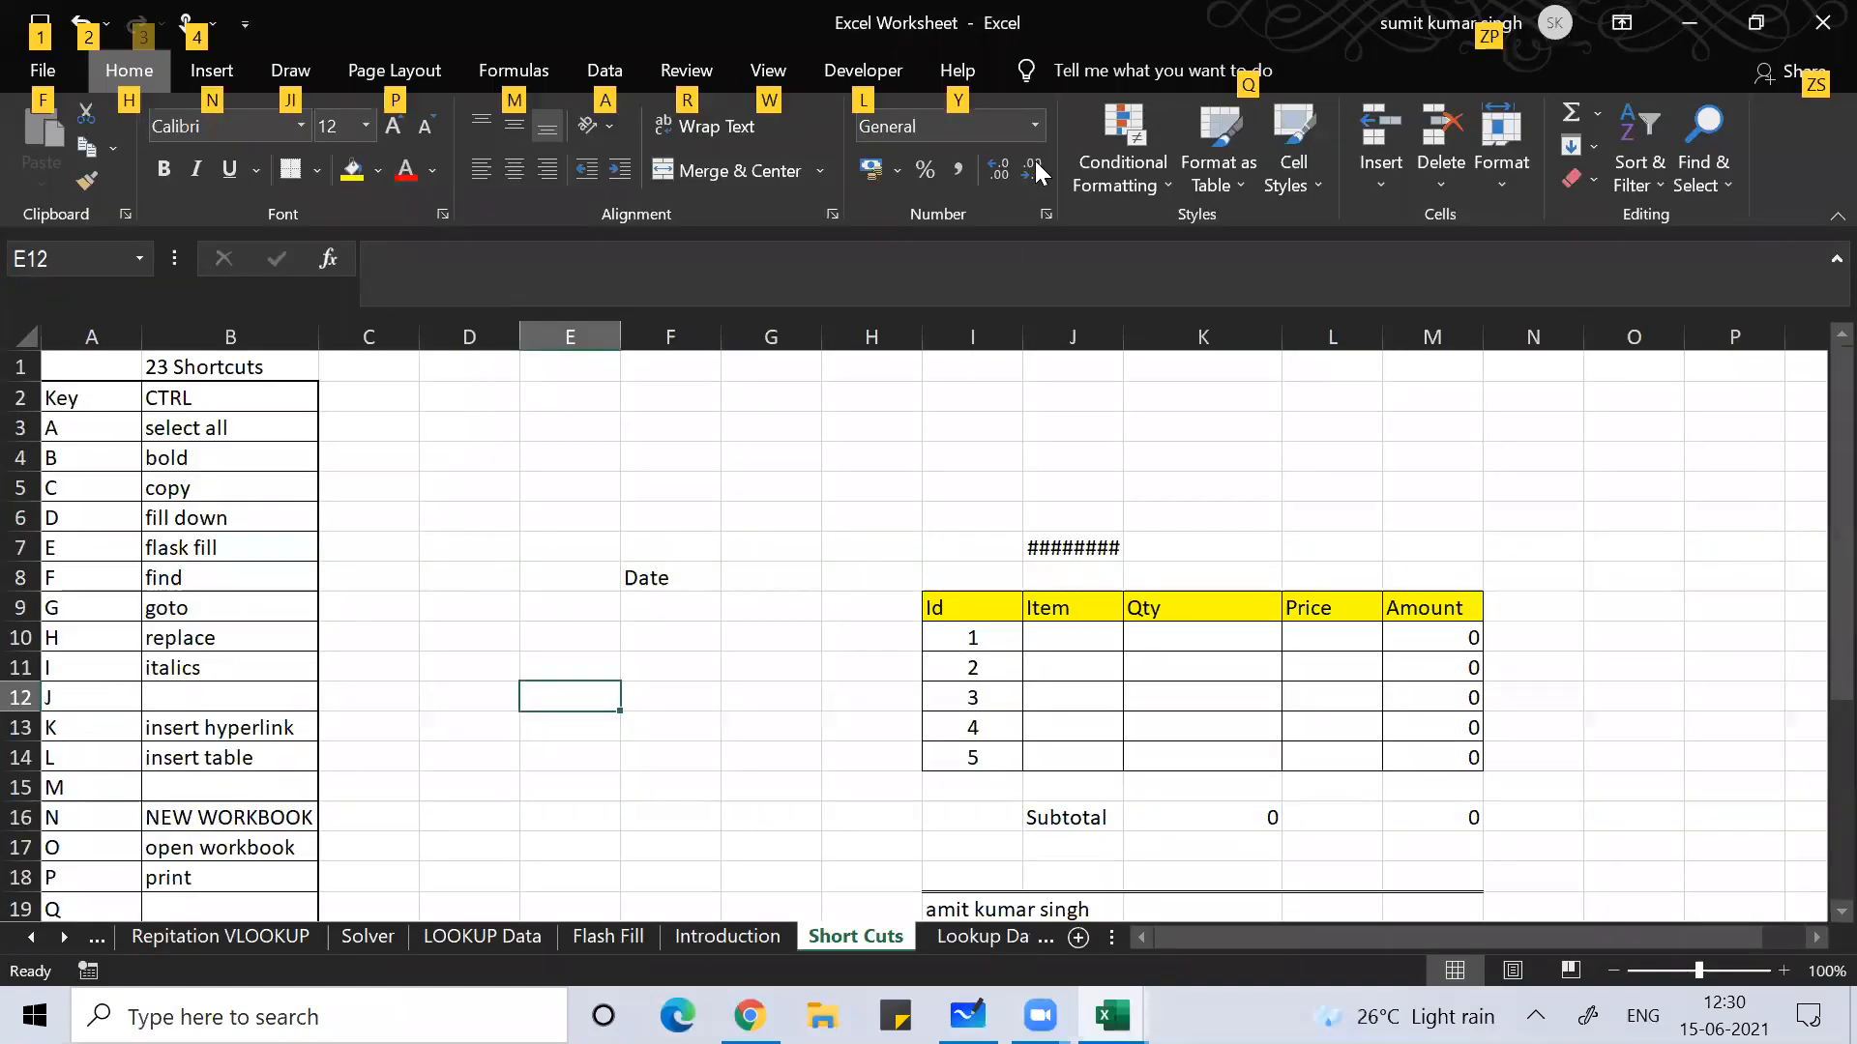
key(Escape)
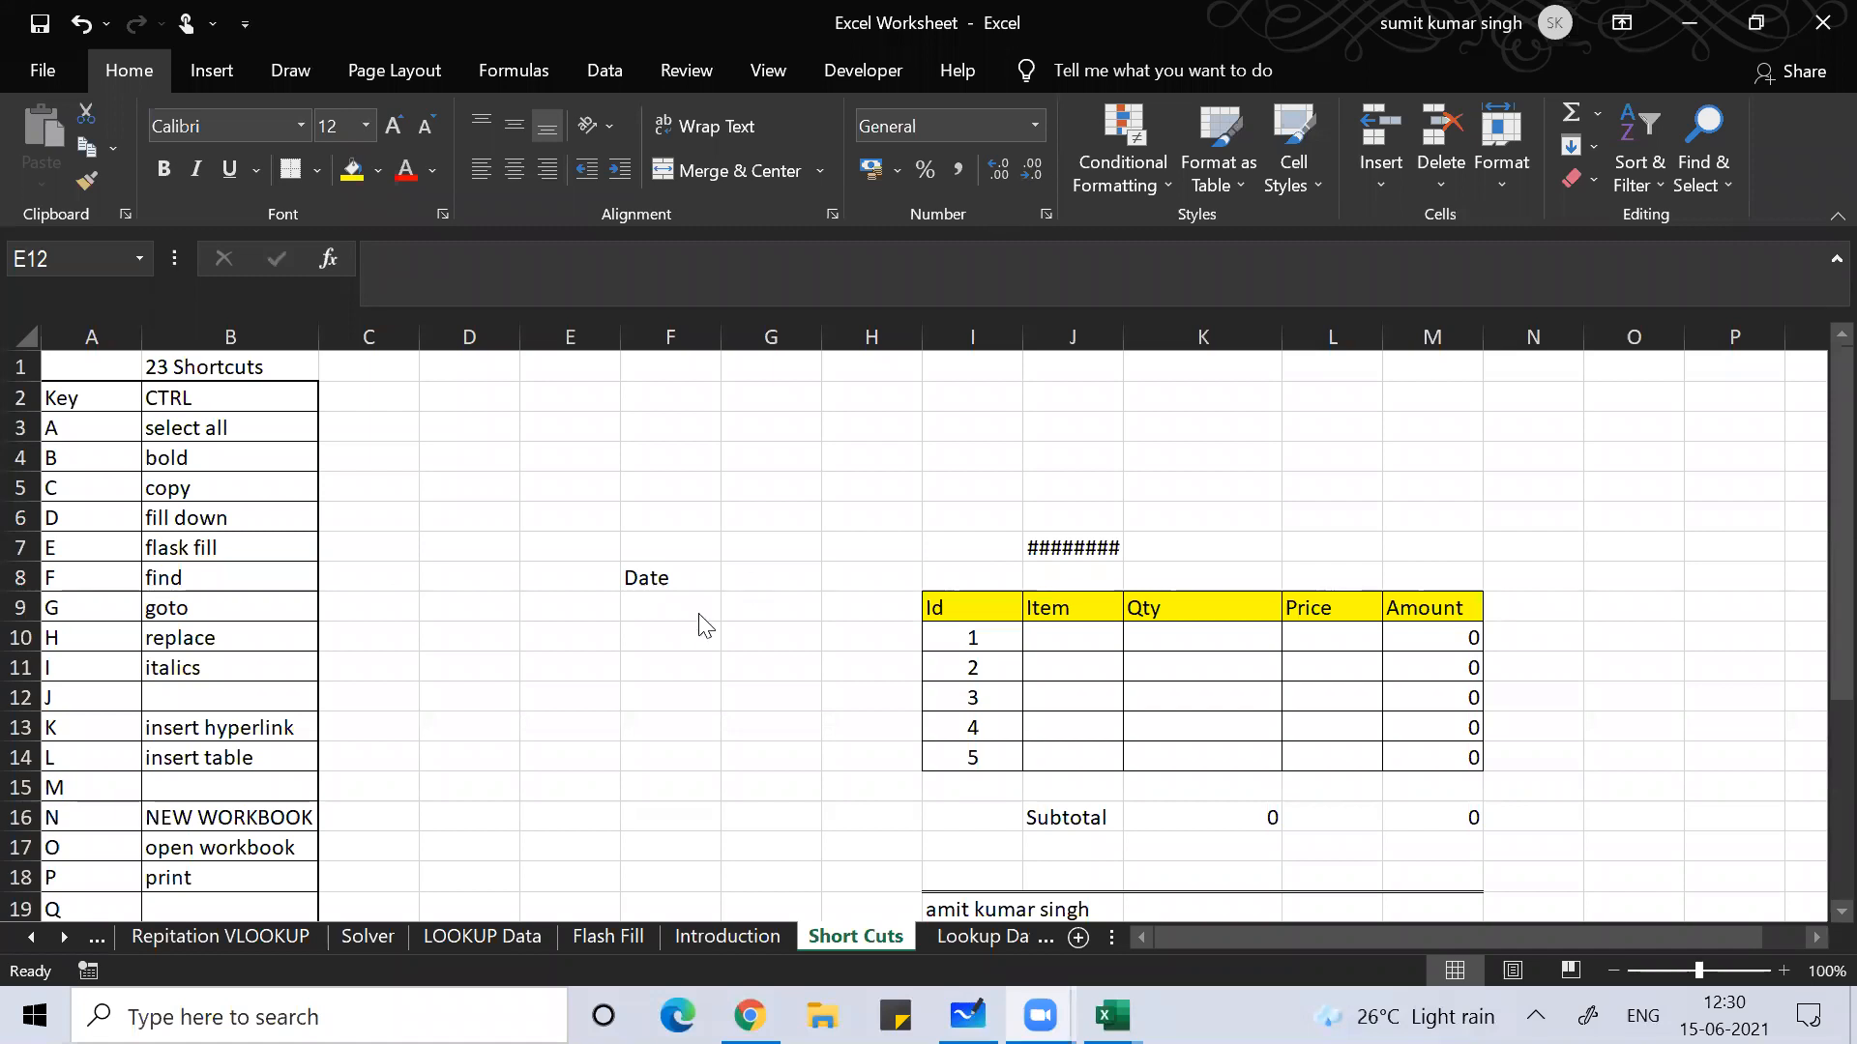
click(250, 677)
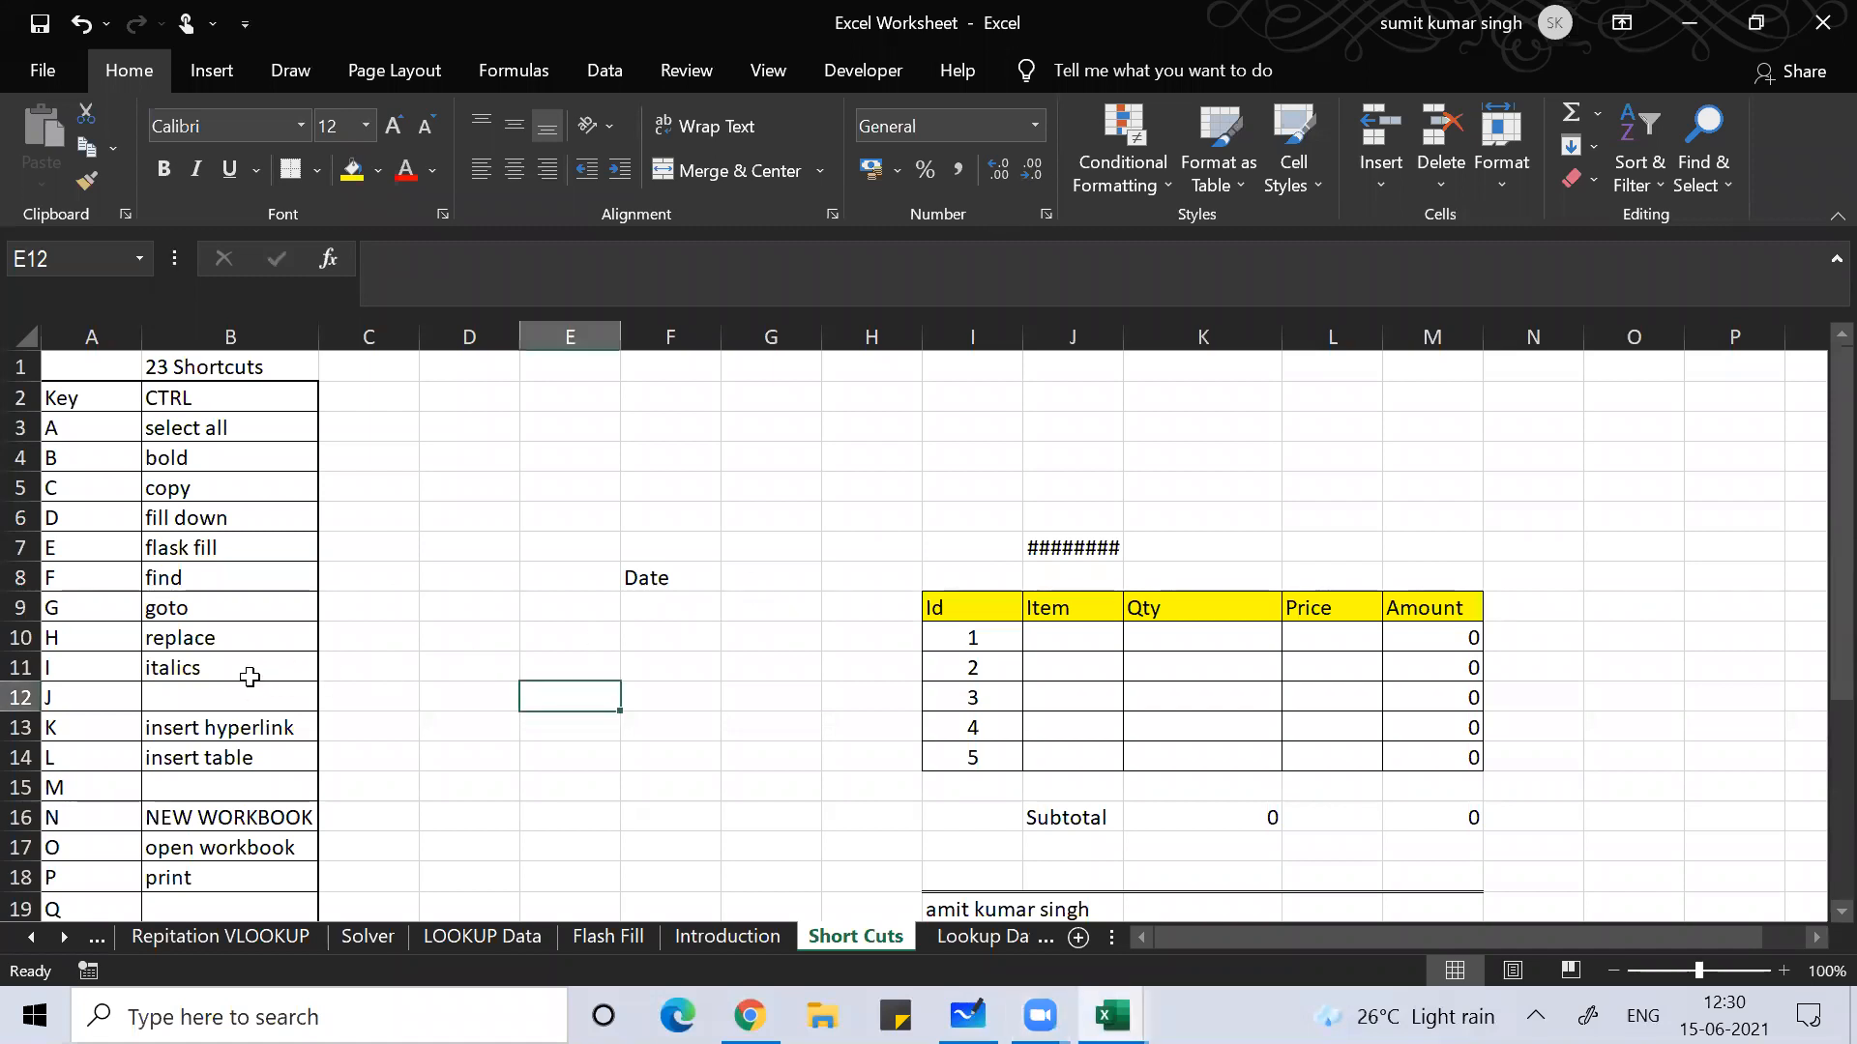
key(alt+Tab)
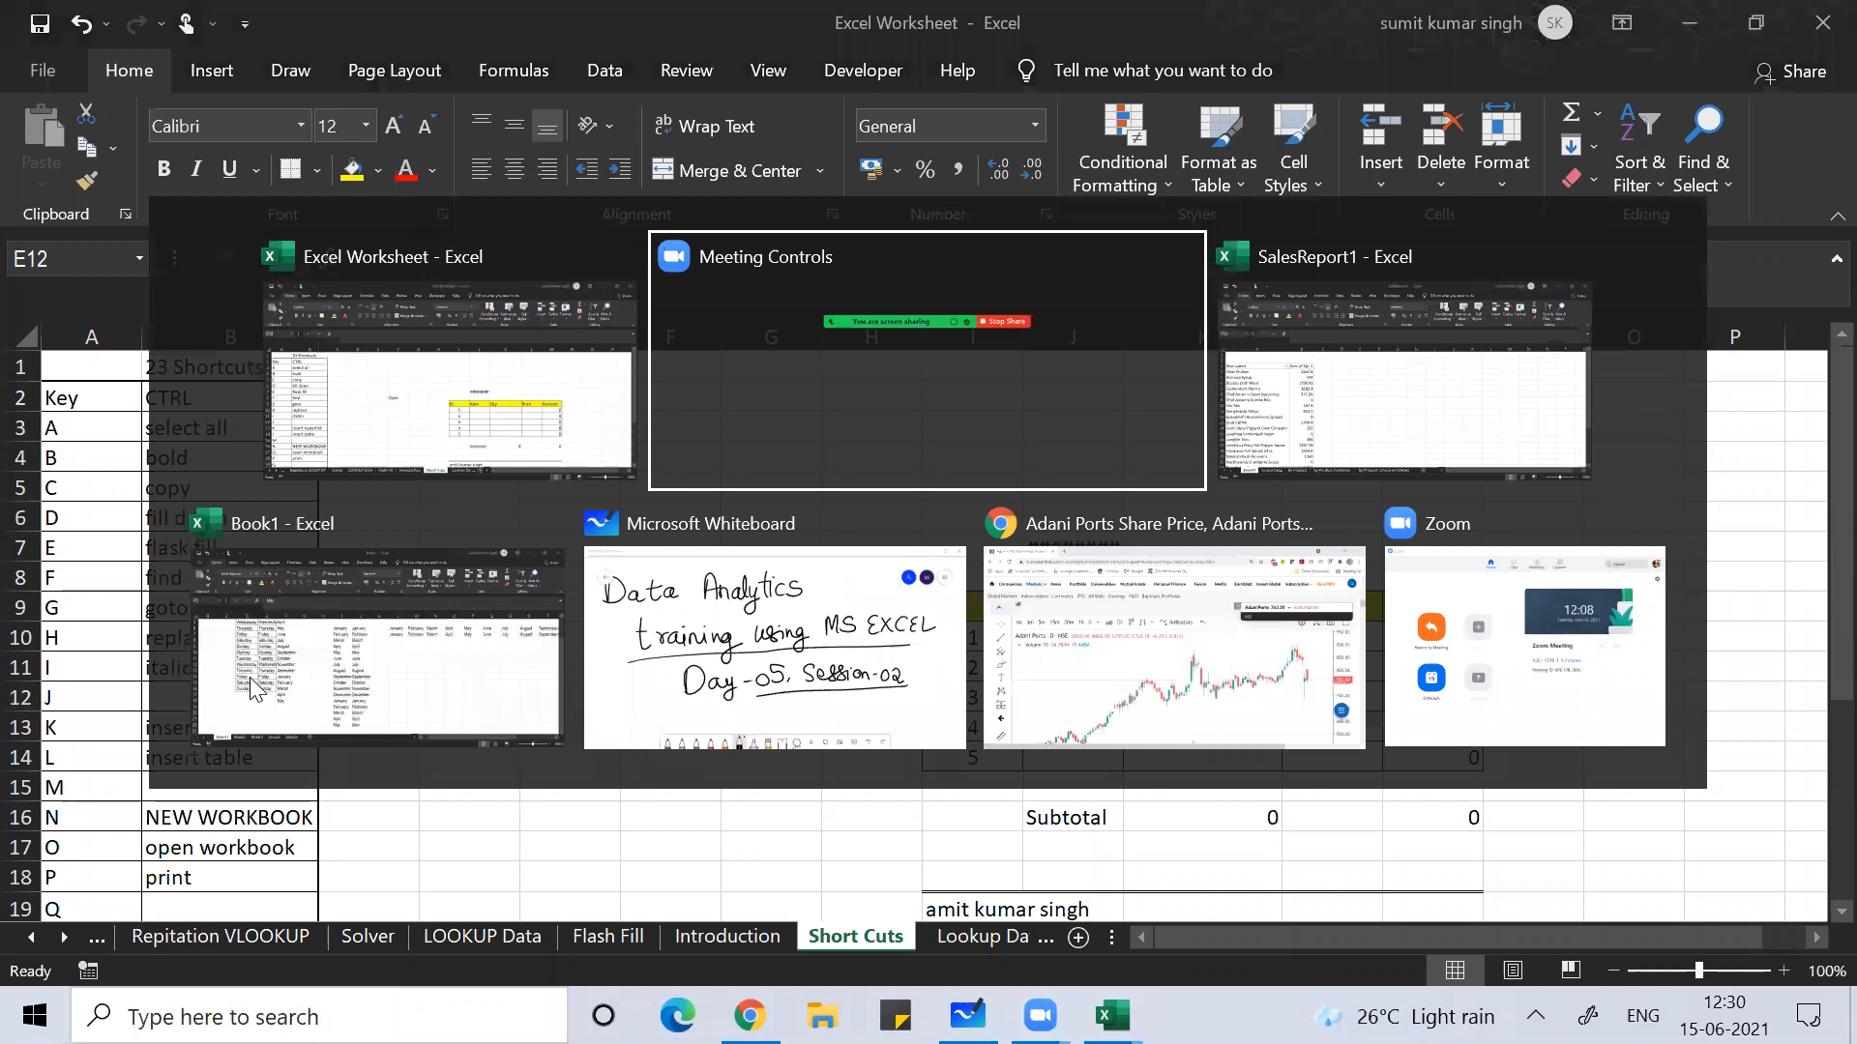
key(alt+Tab)
key(alt+Tab)
key(alt+Tab)
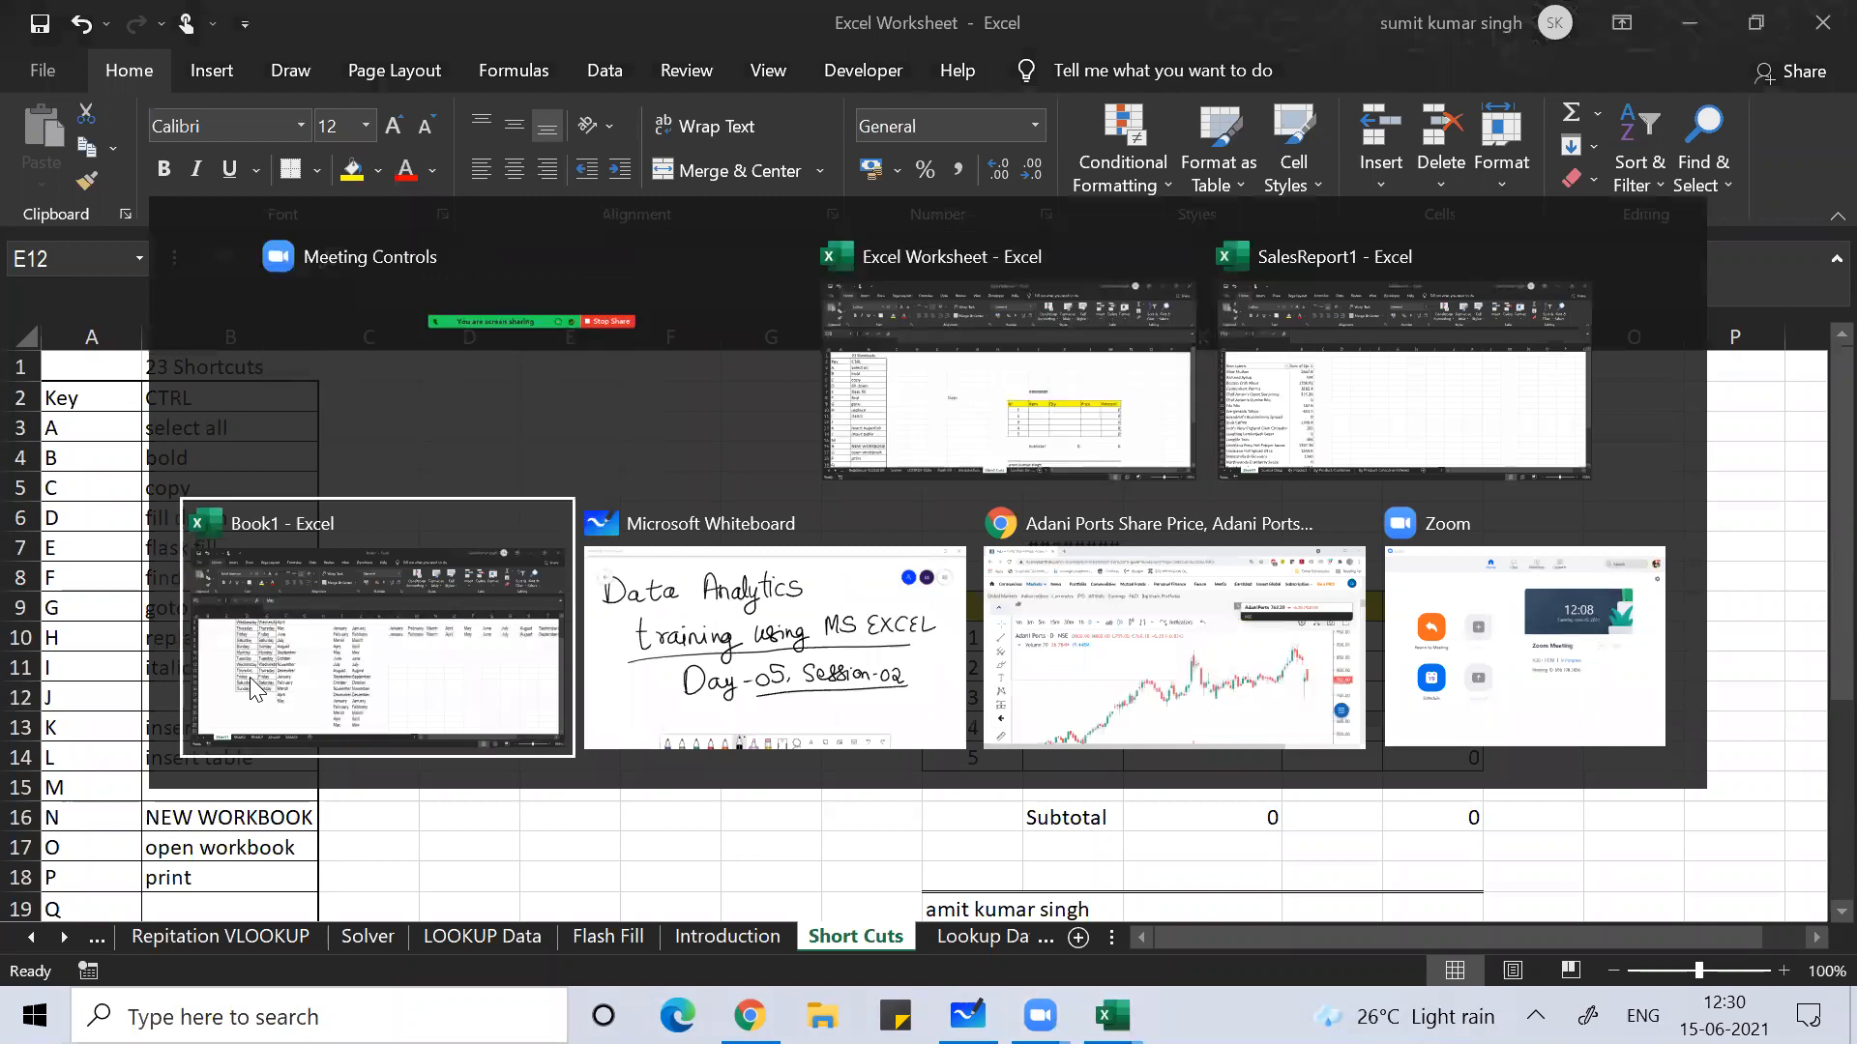
key(alt+Up)
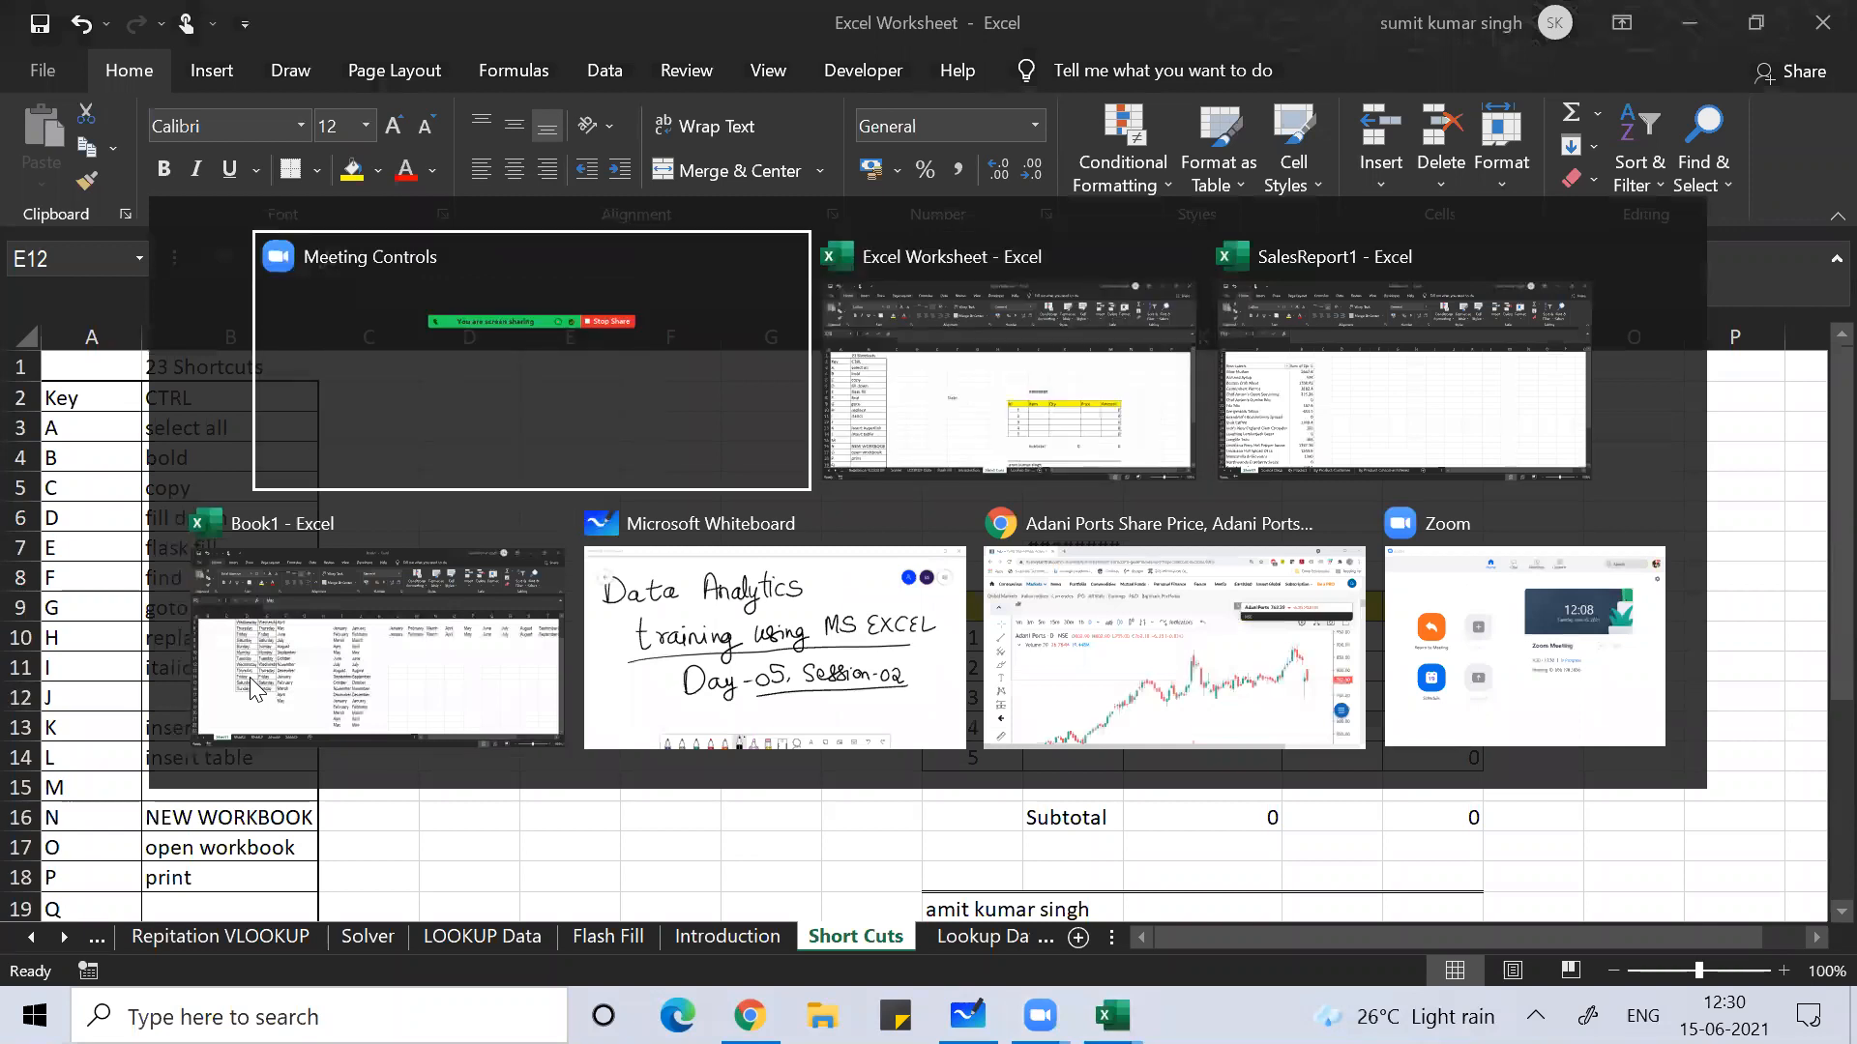
key(alt+Tab)
key(alt+Tab)
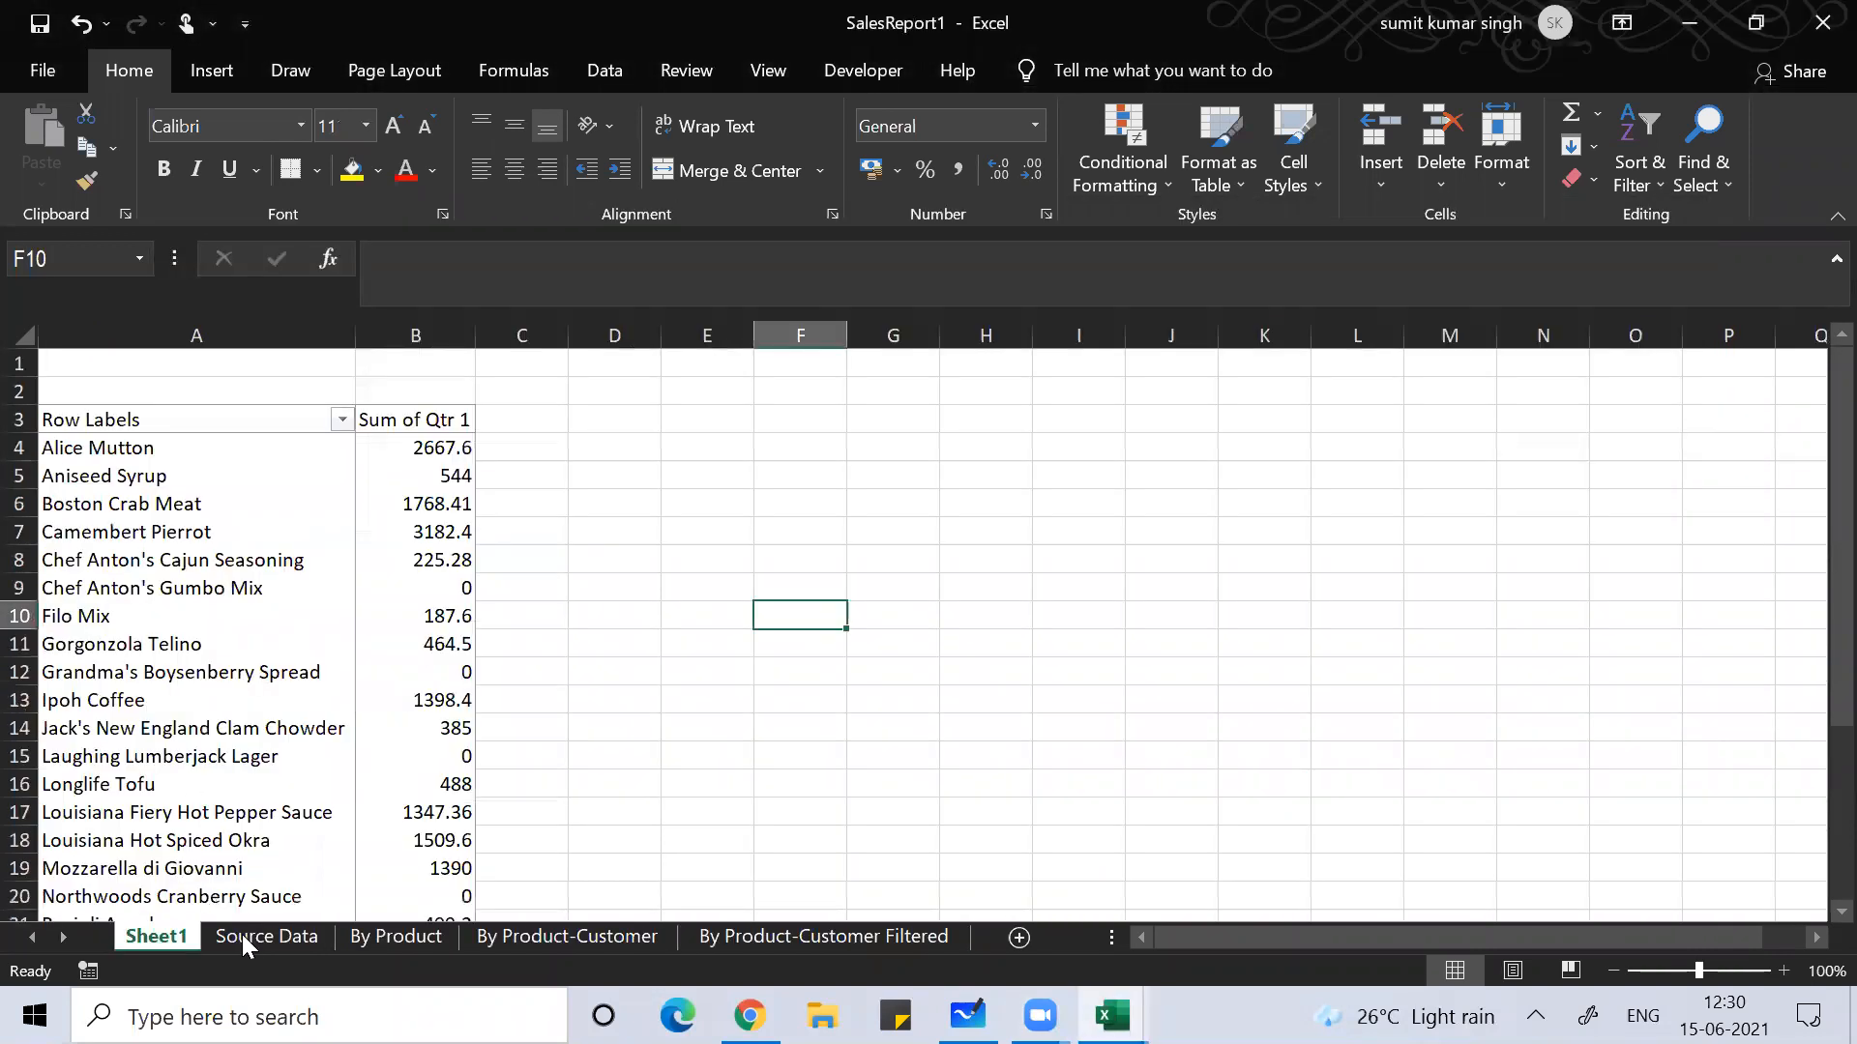
Step: On Source Data, add a 'Qtr 5' header in G1 and fill column G with =RAND()*10
click(243, 937)
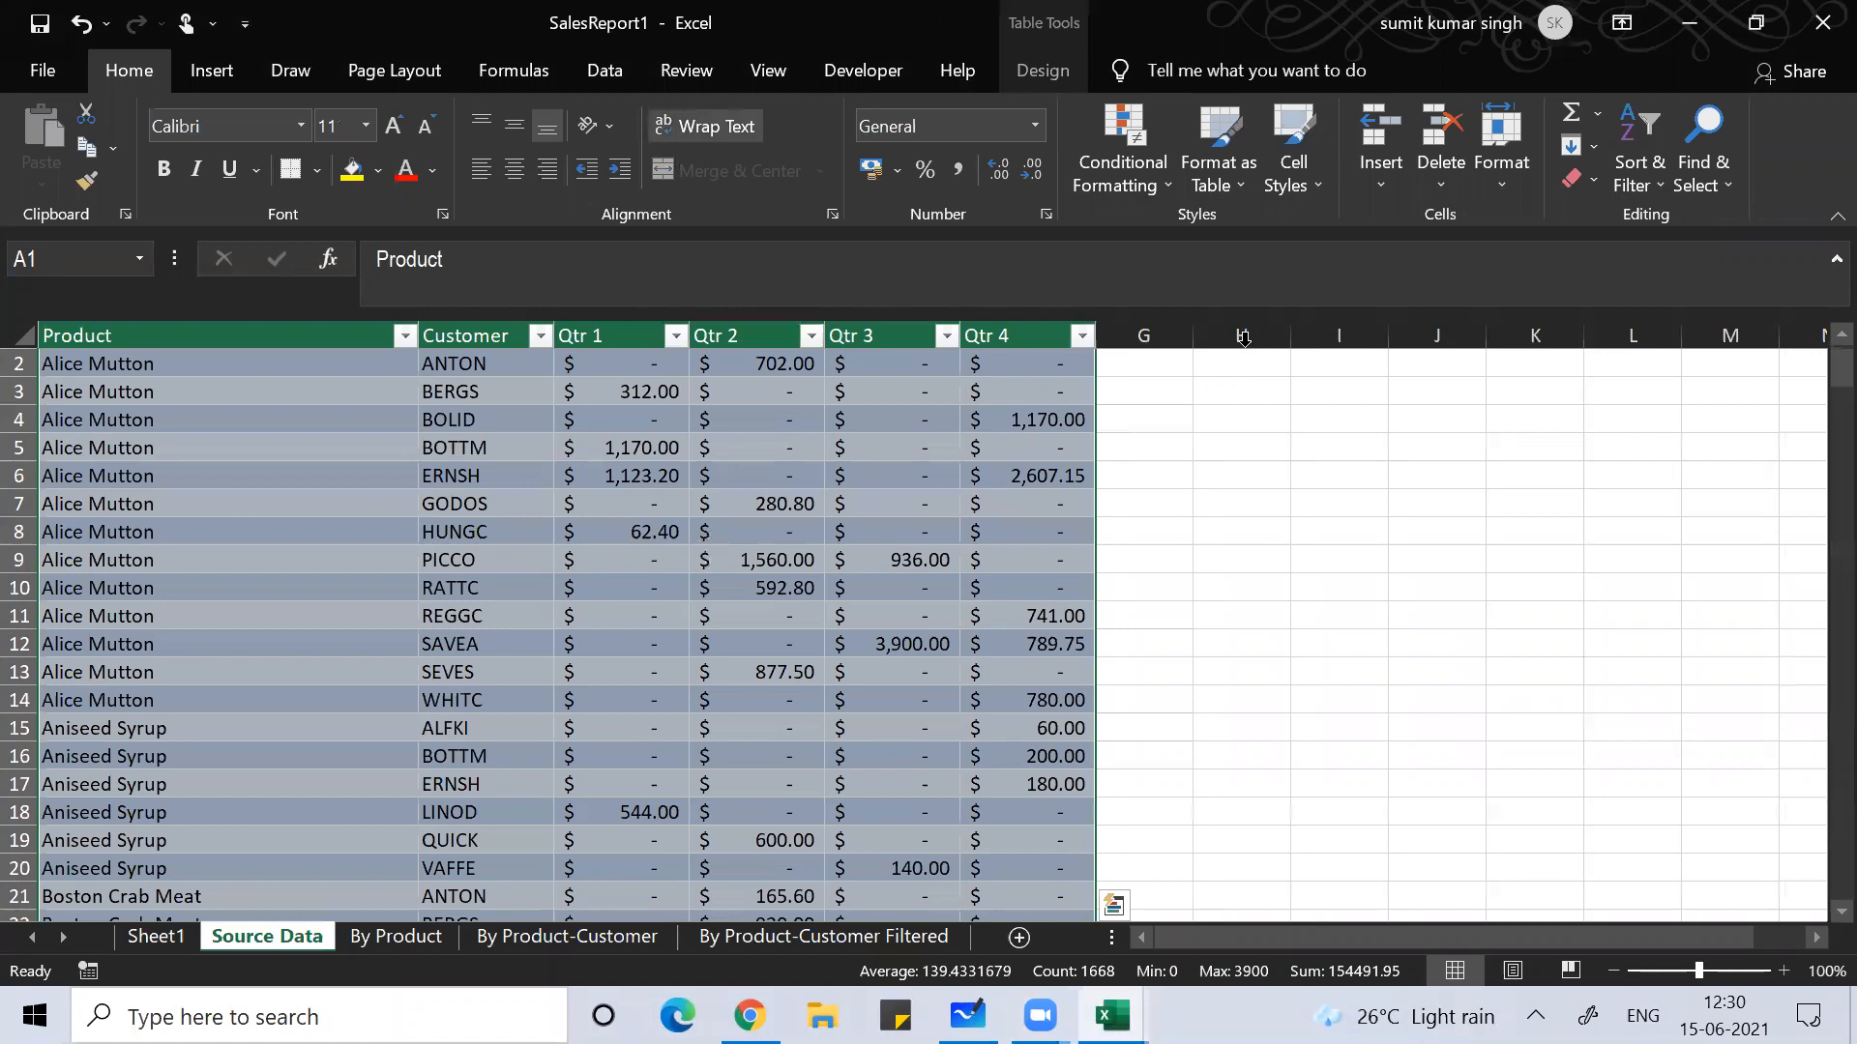
click(1000, 410)
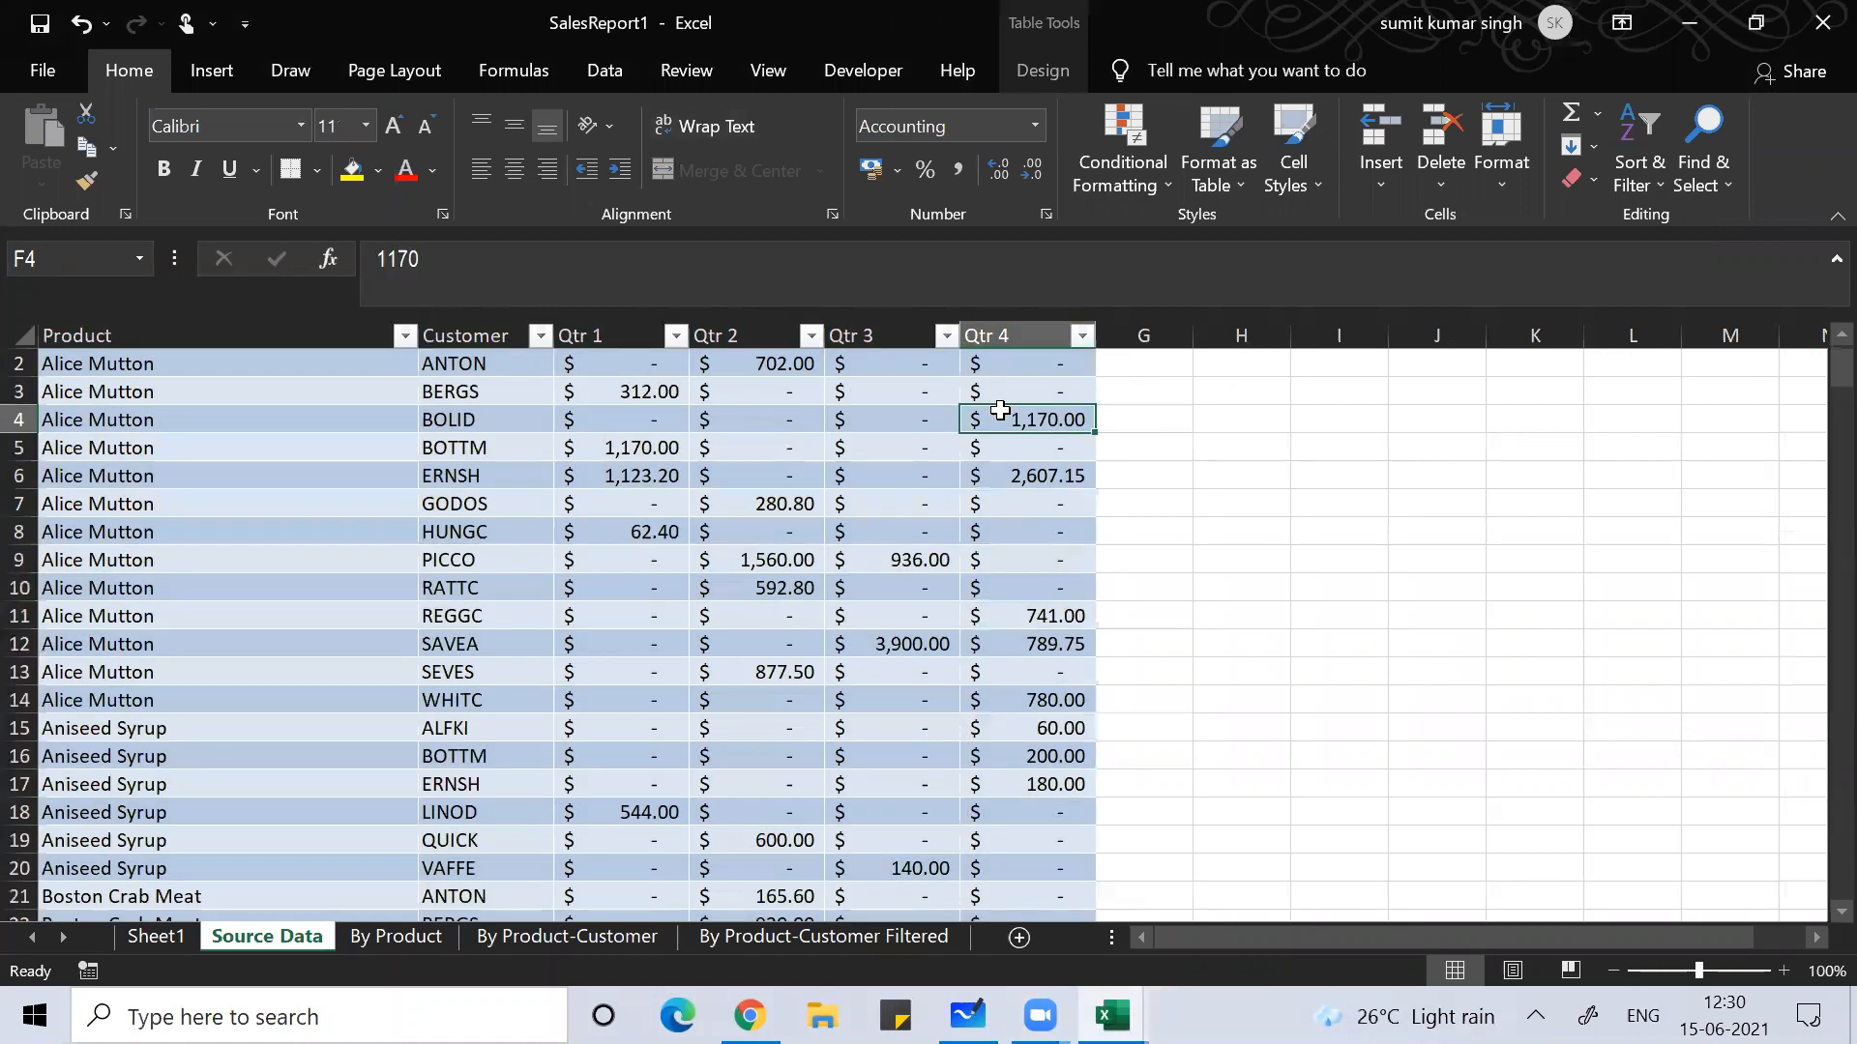
key(ctrl+Up)
key(Down)
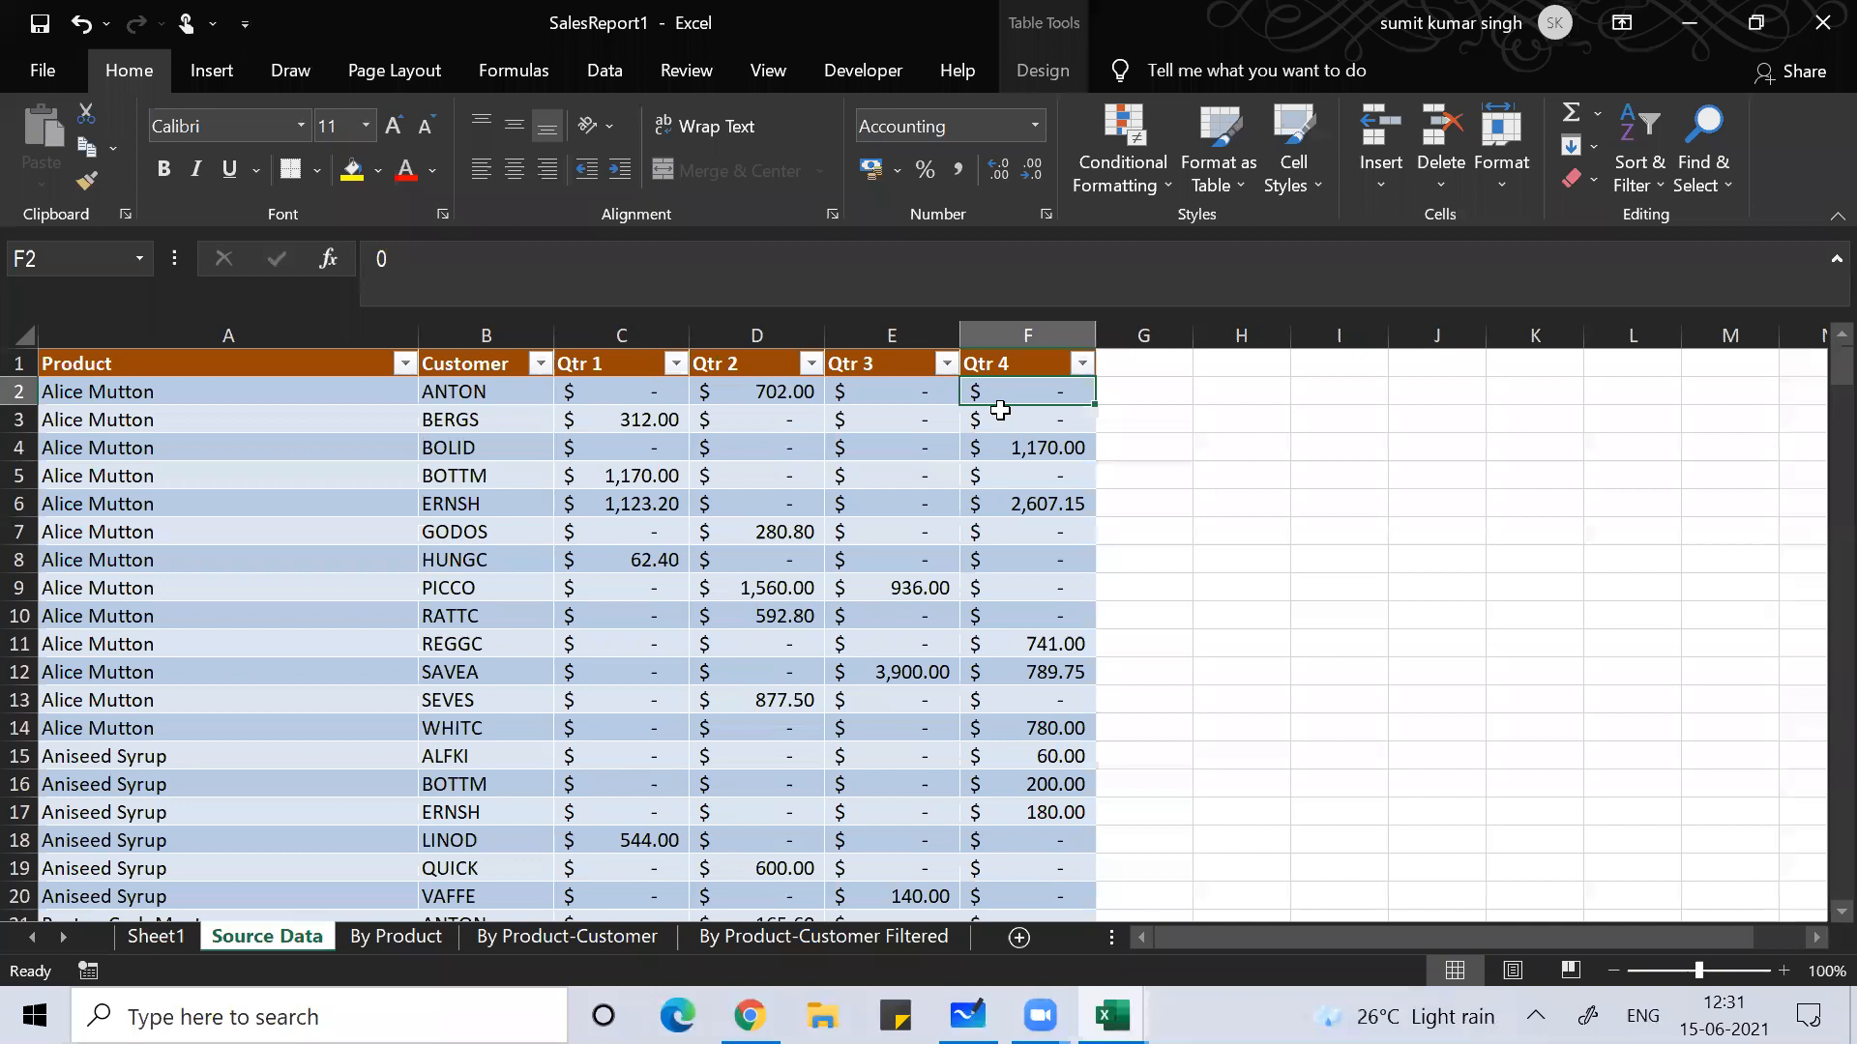
key(Up)
key(Right)
text(Qtr)
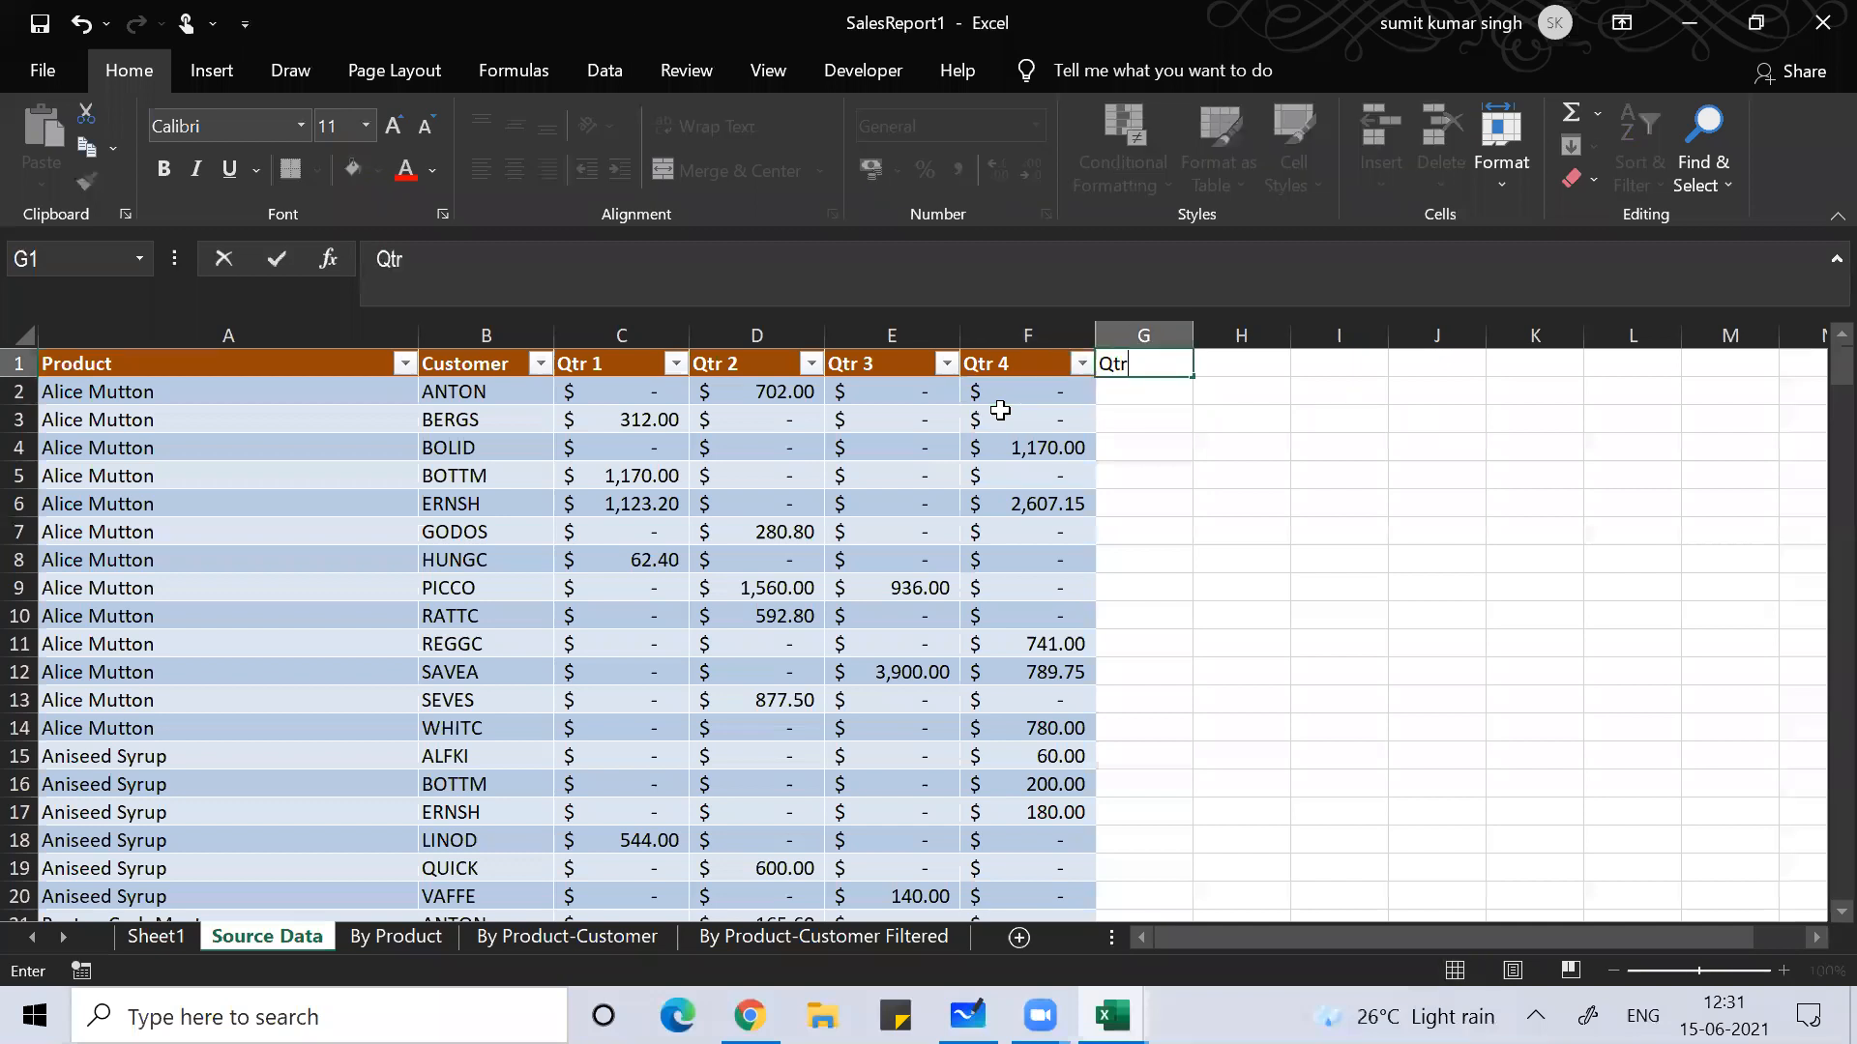
text( 5)
key(Return)
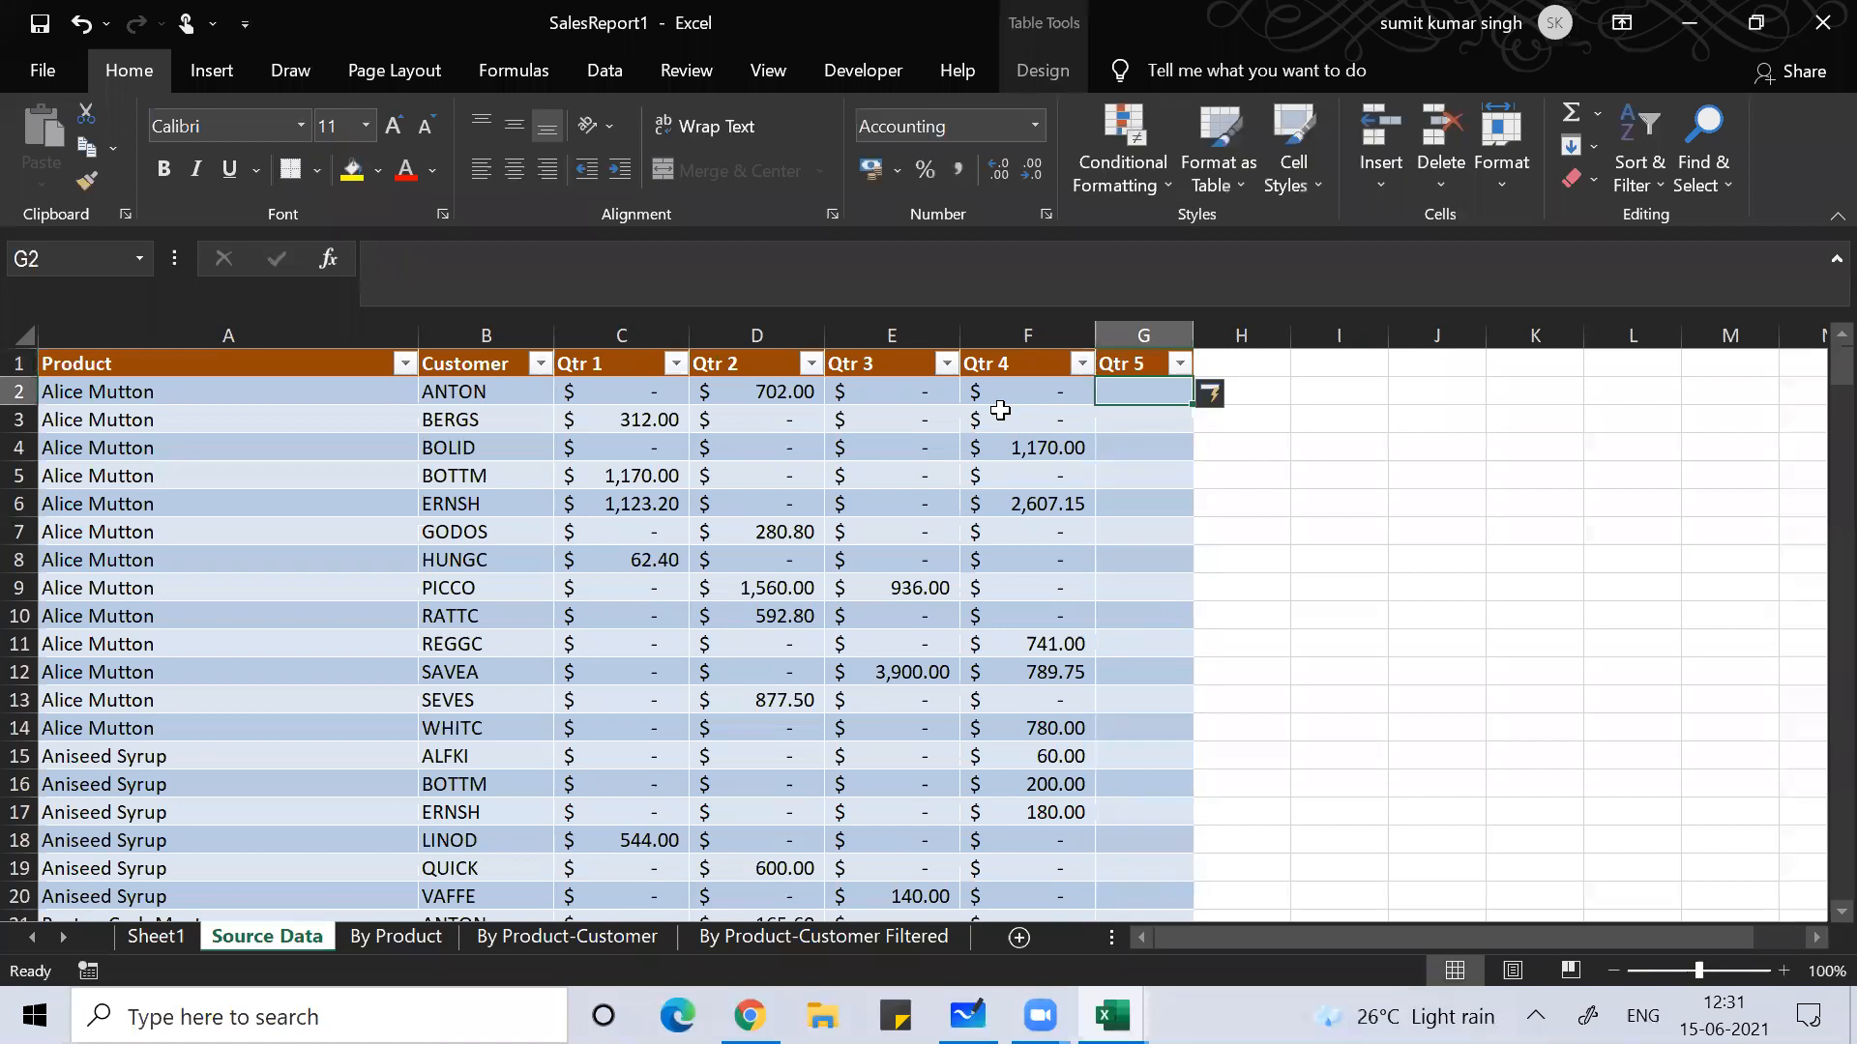
text(=rand)
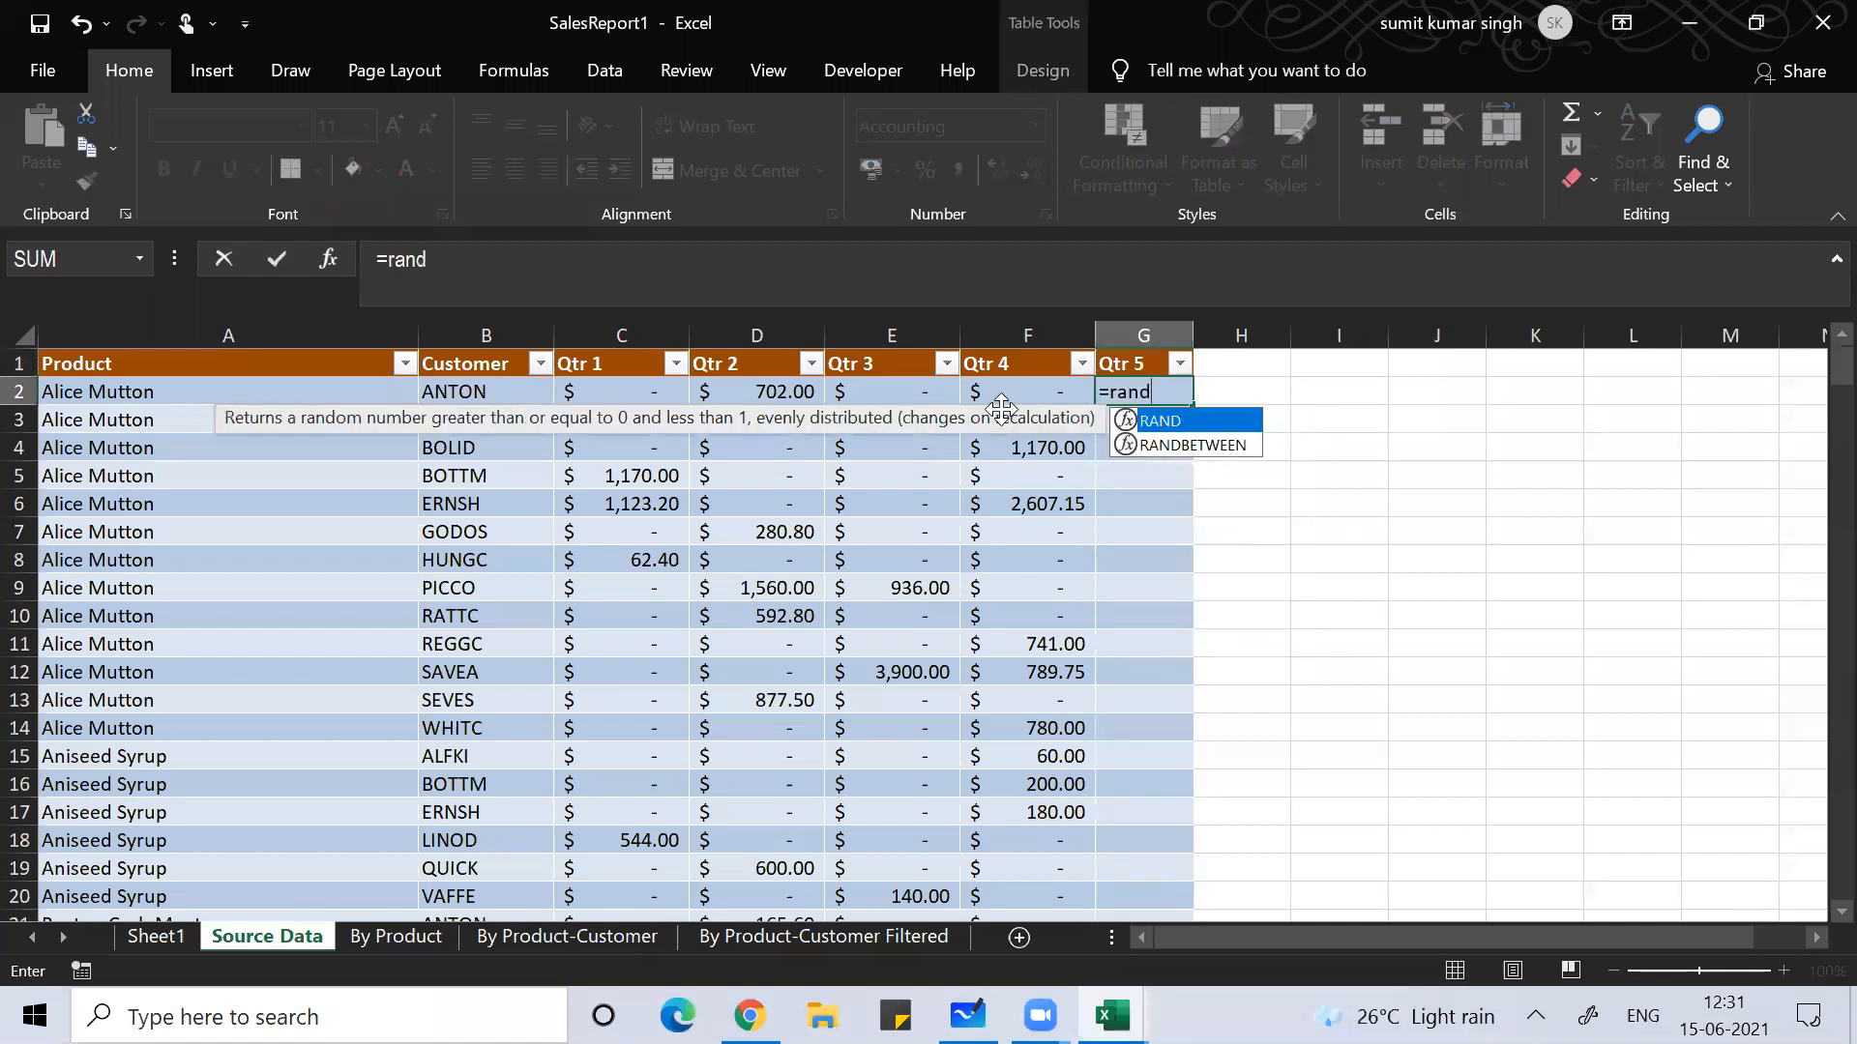
text(()*)
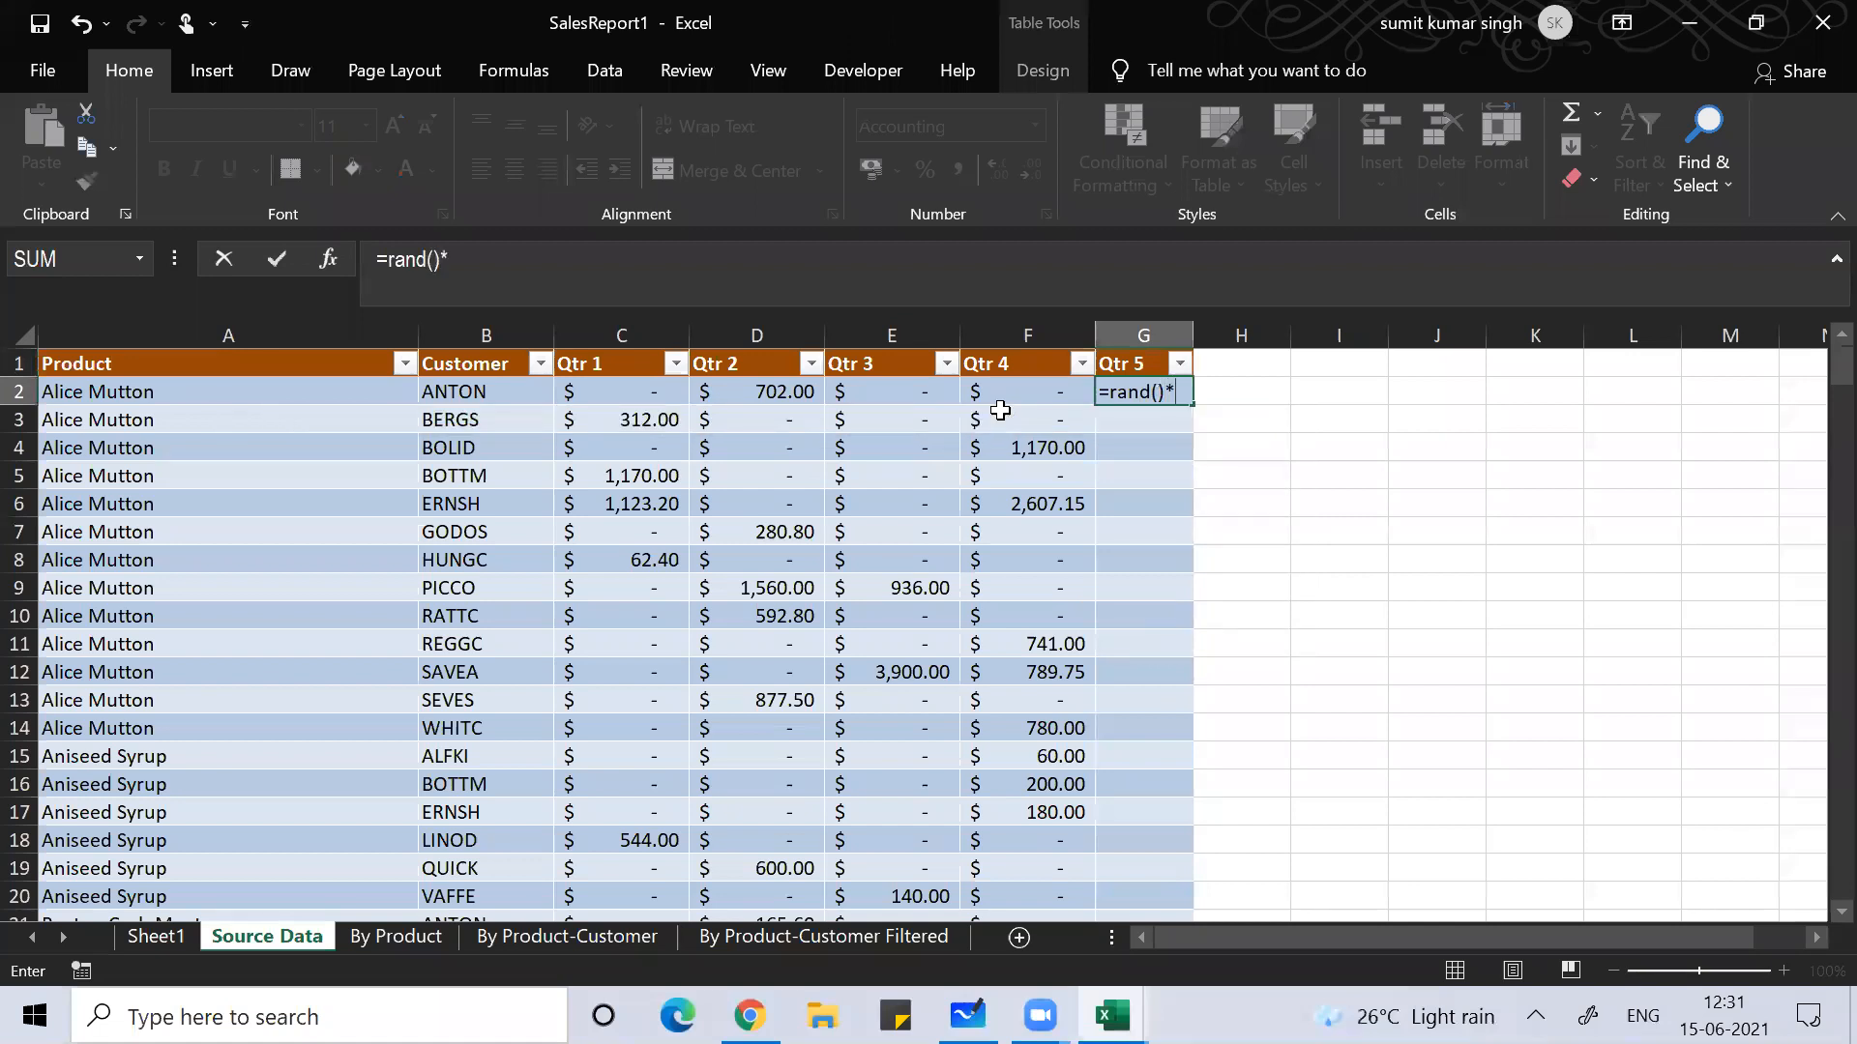
text(10)
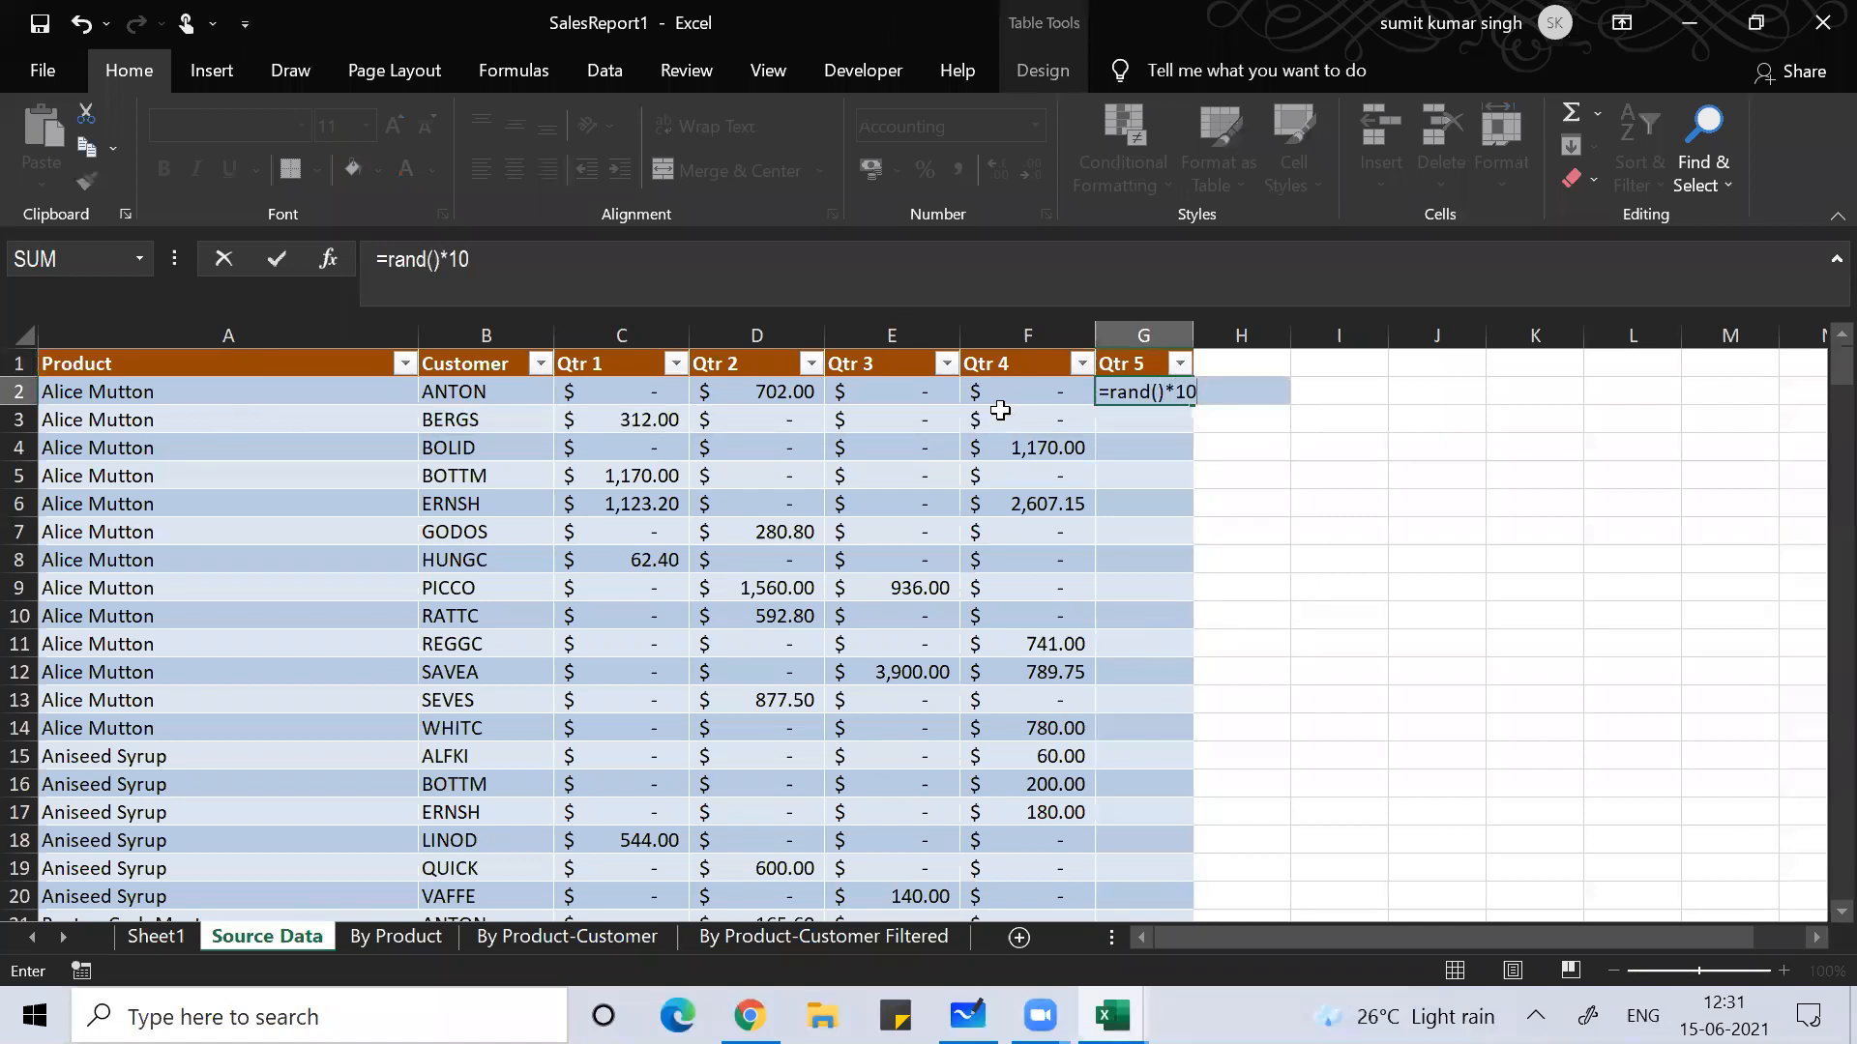
key(Return)
Step: Convert the Qtr 5 formulas to fixed values with Paste Special Values
key(Up)
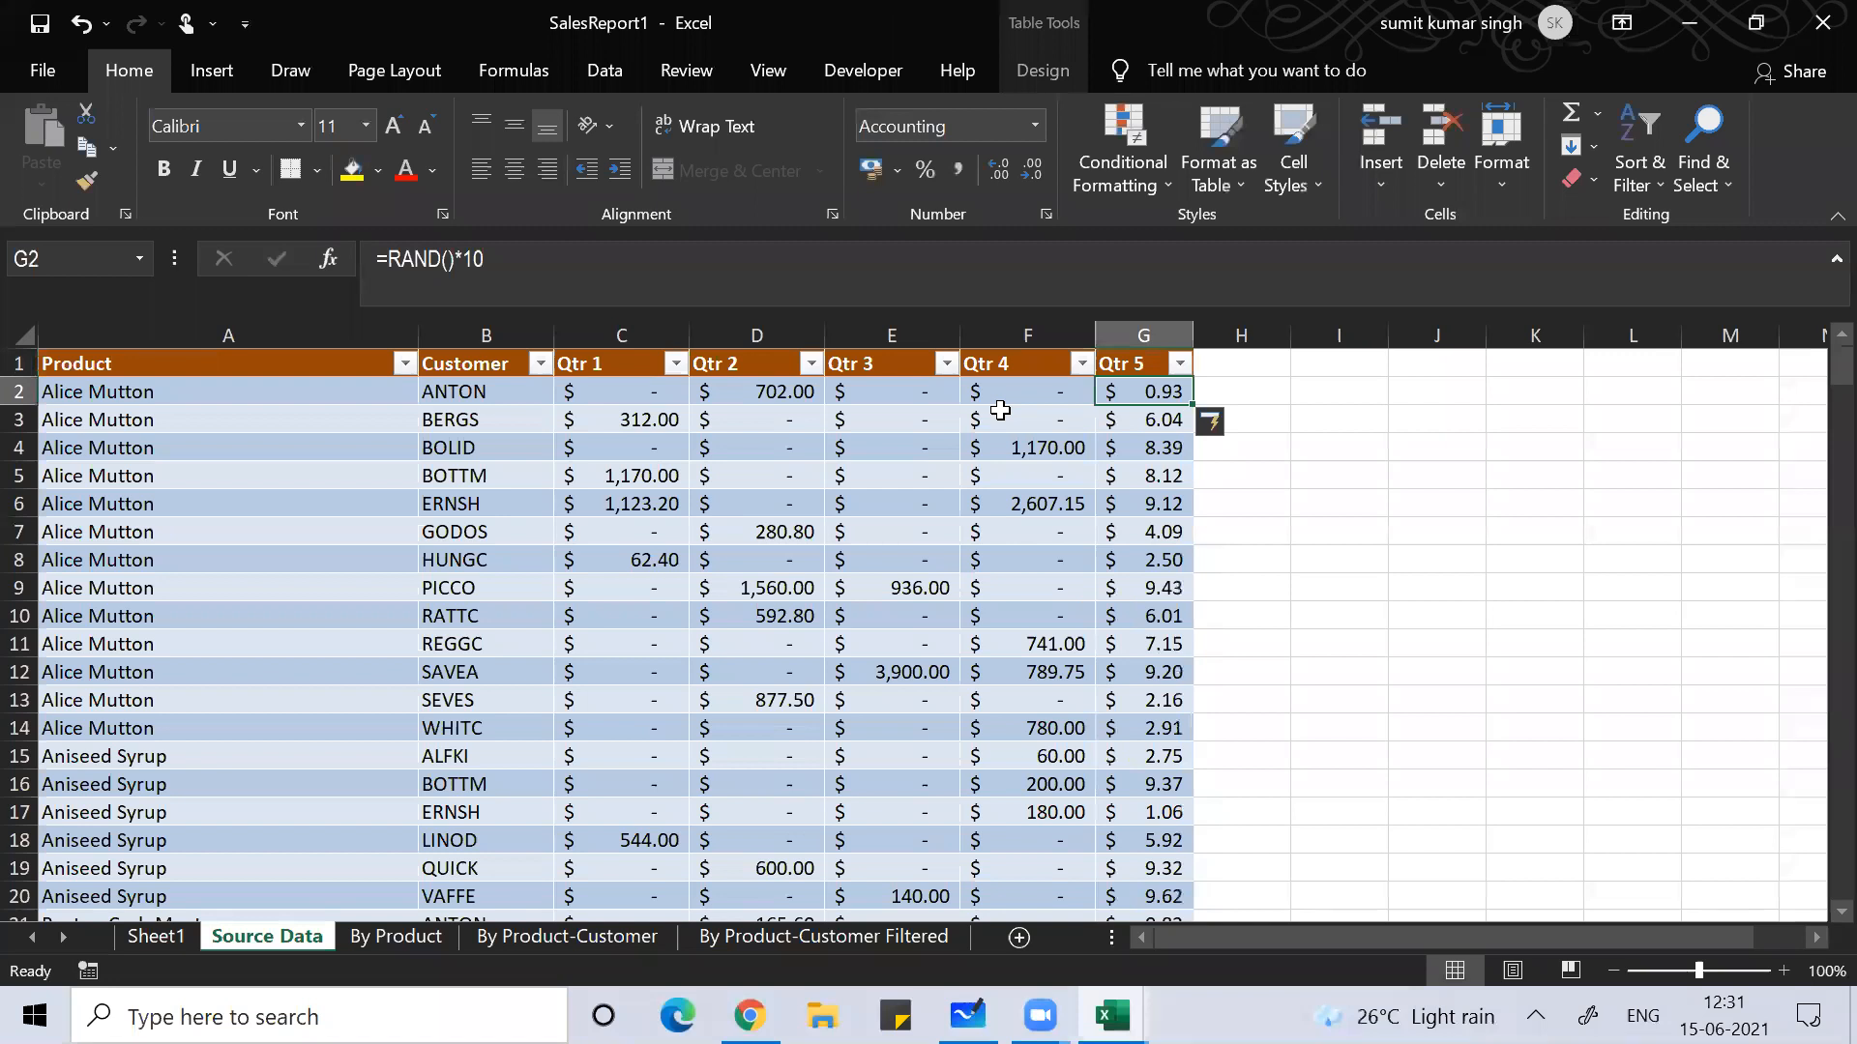
key(ctrl+shift+Down)
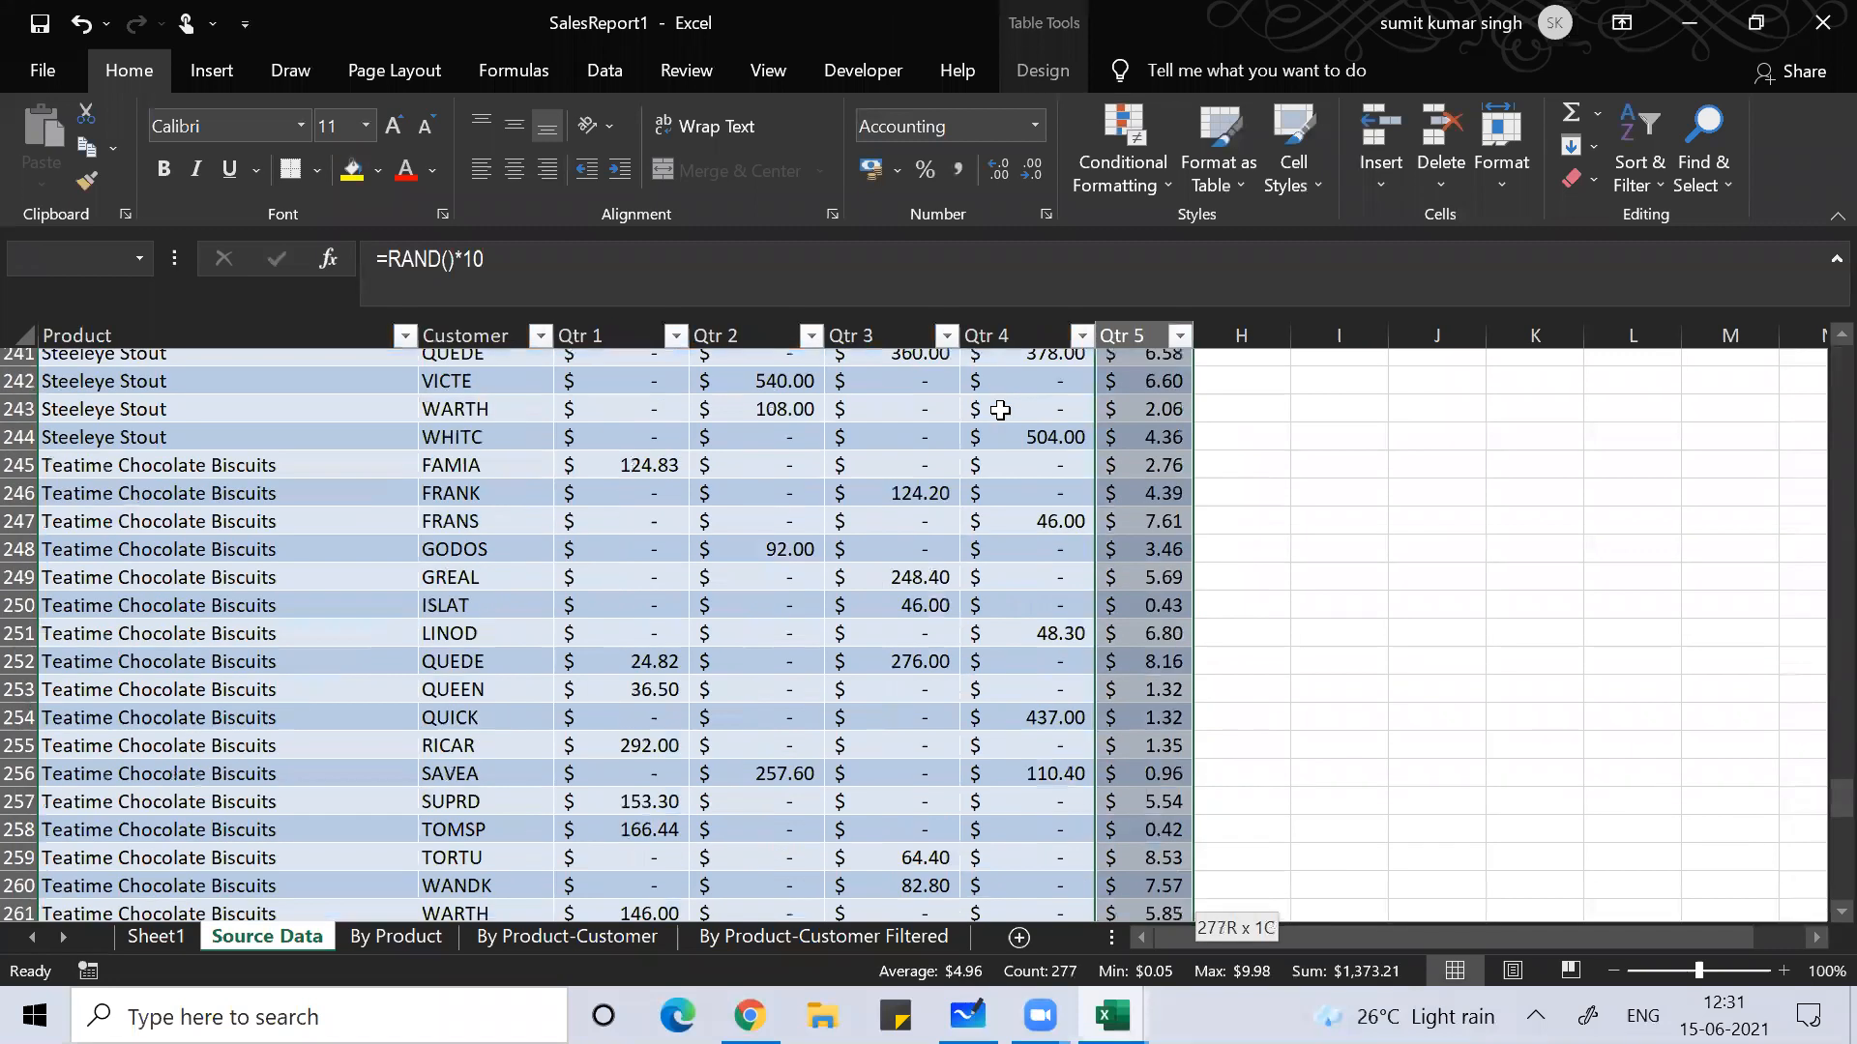
key(ctrl+c)
key(ctrl+alt+v)
key(v)
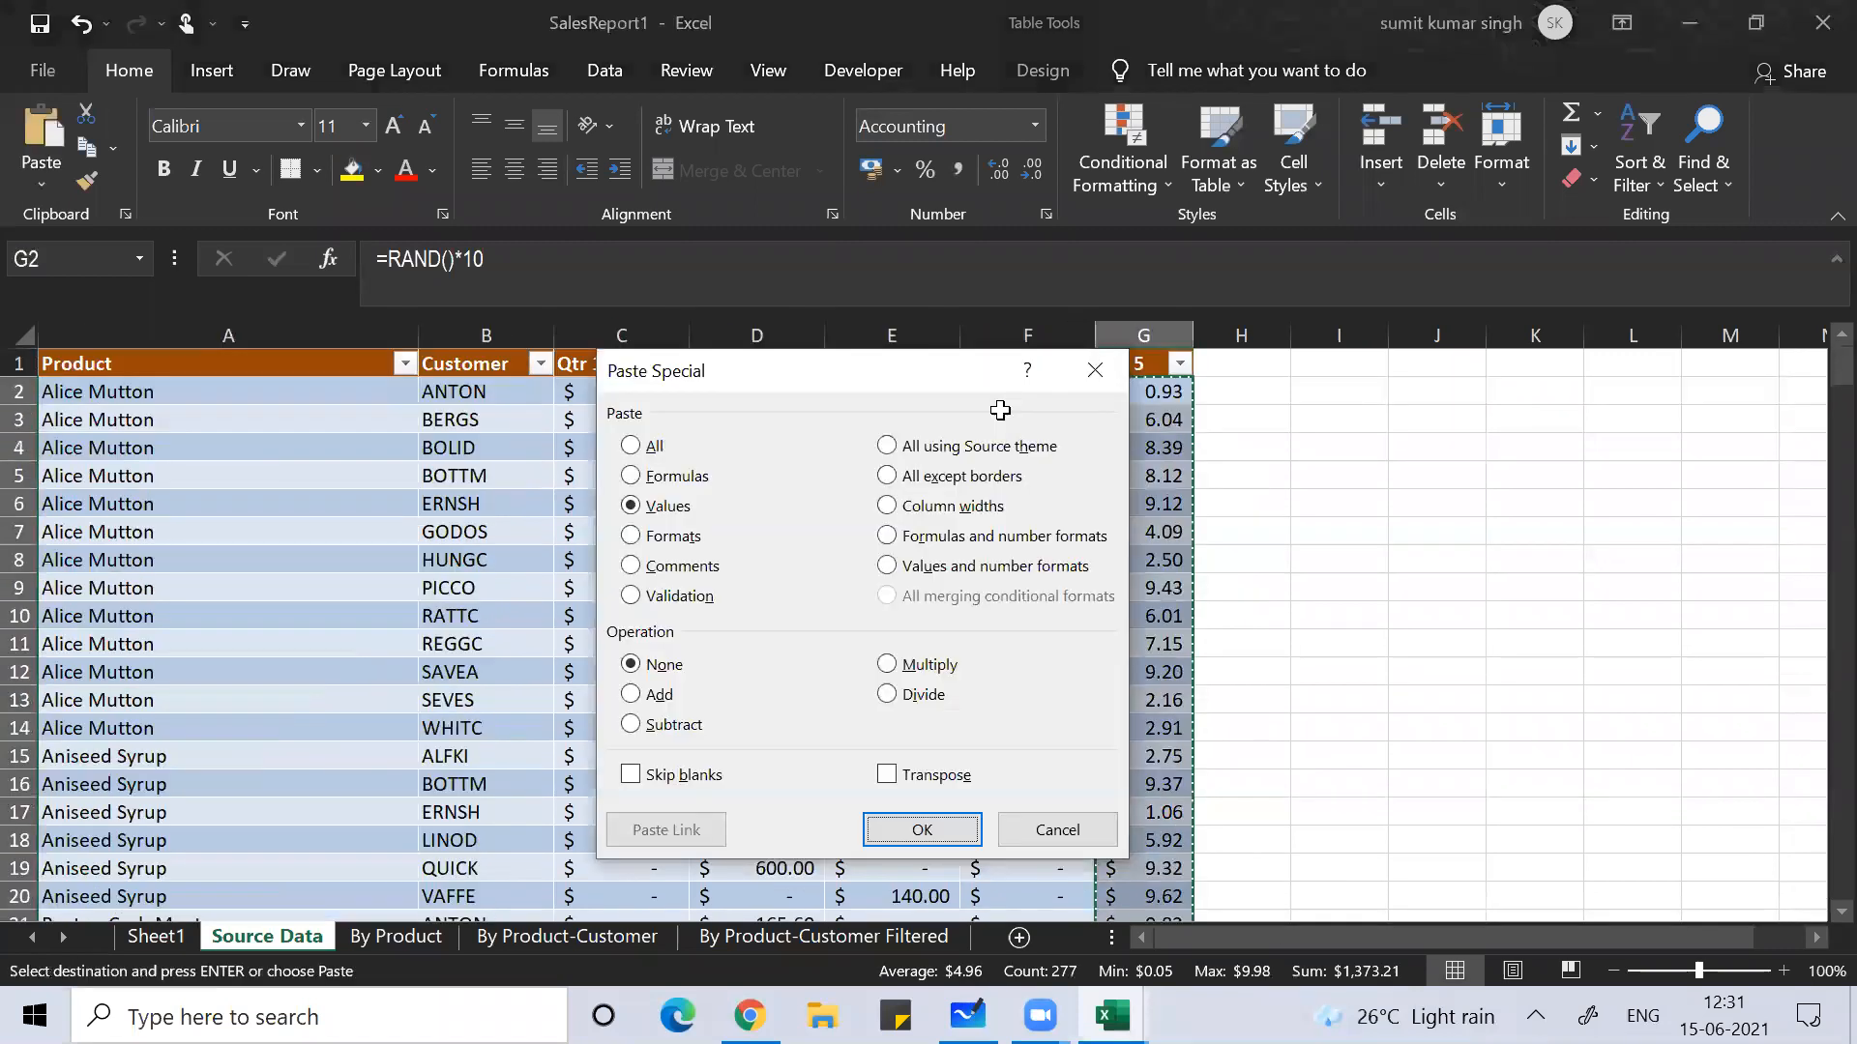
key(Return)
key(Escape)
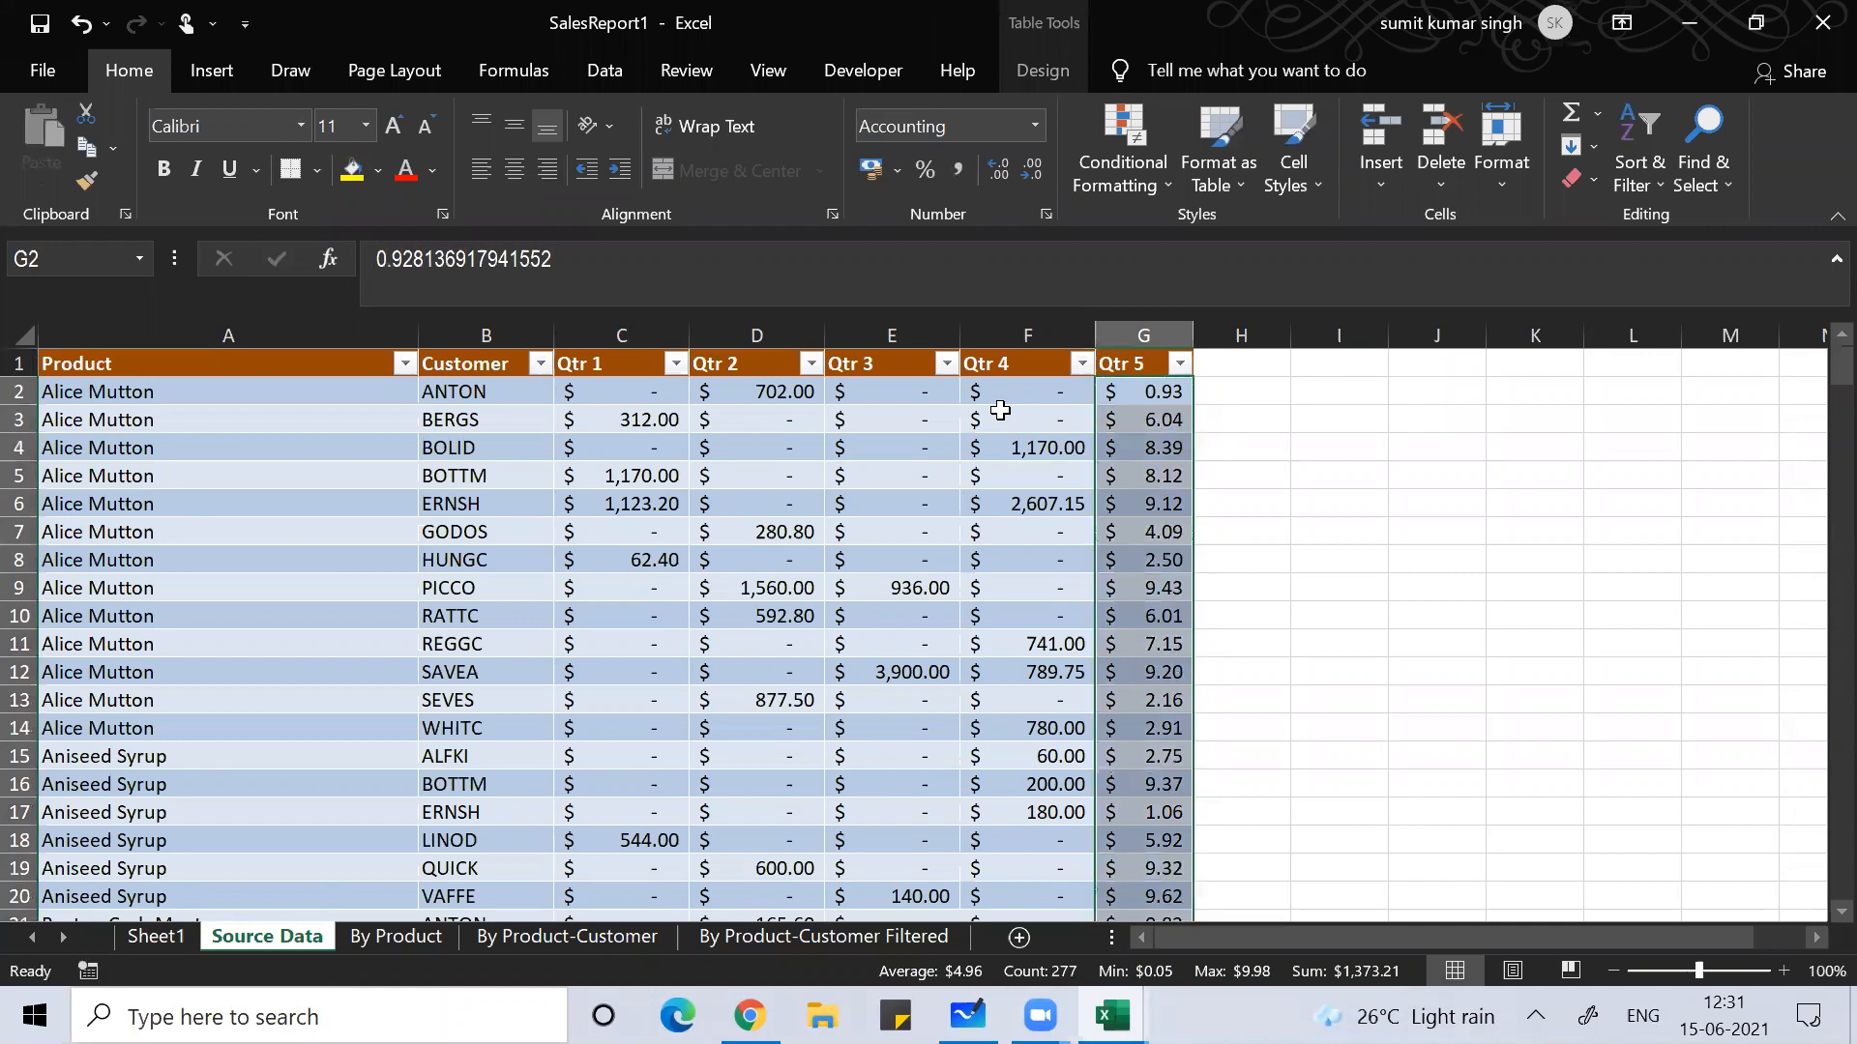
click(963, 529)
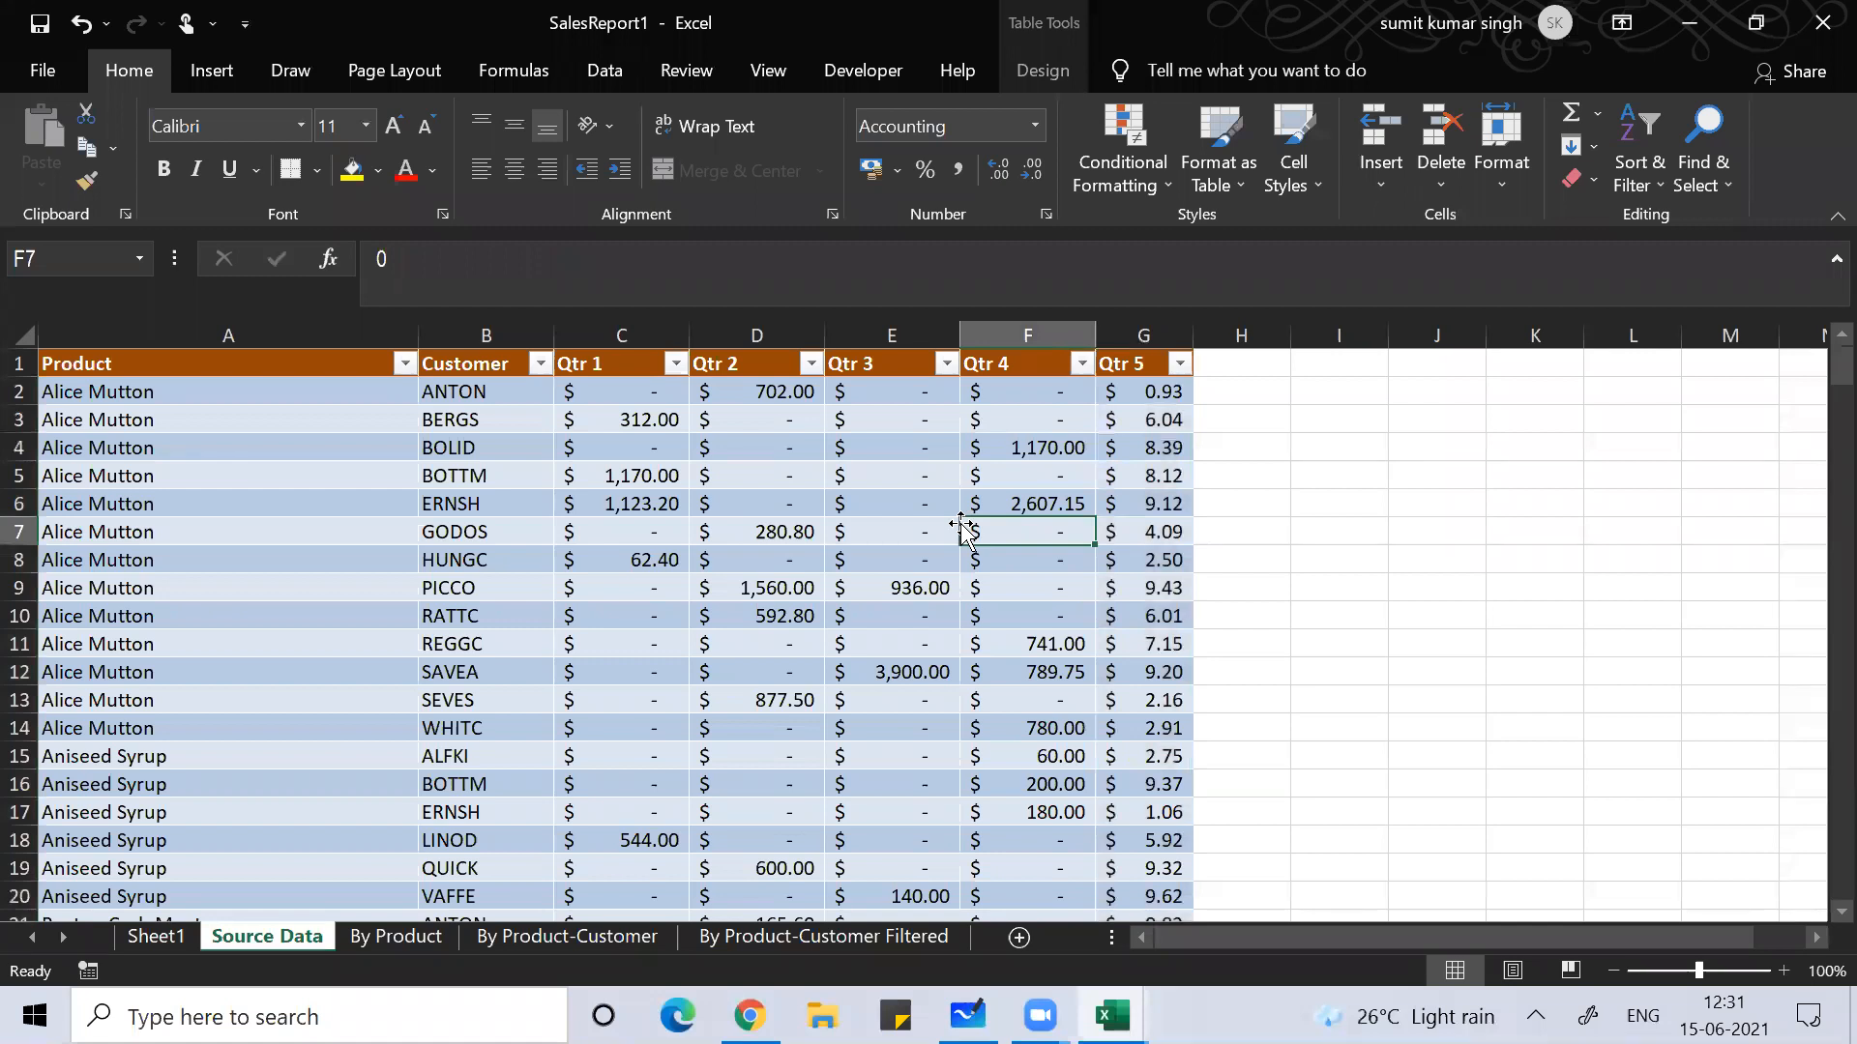
key(Left)
key(Left)
key(Left)
key(Left)
key(Left)
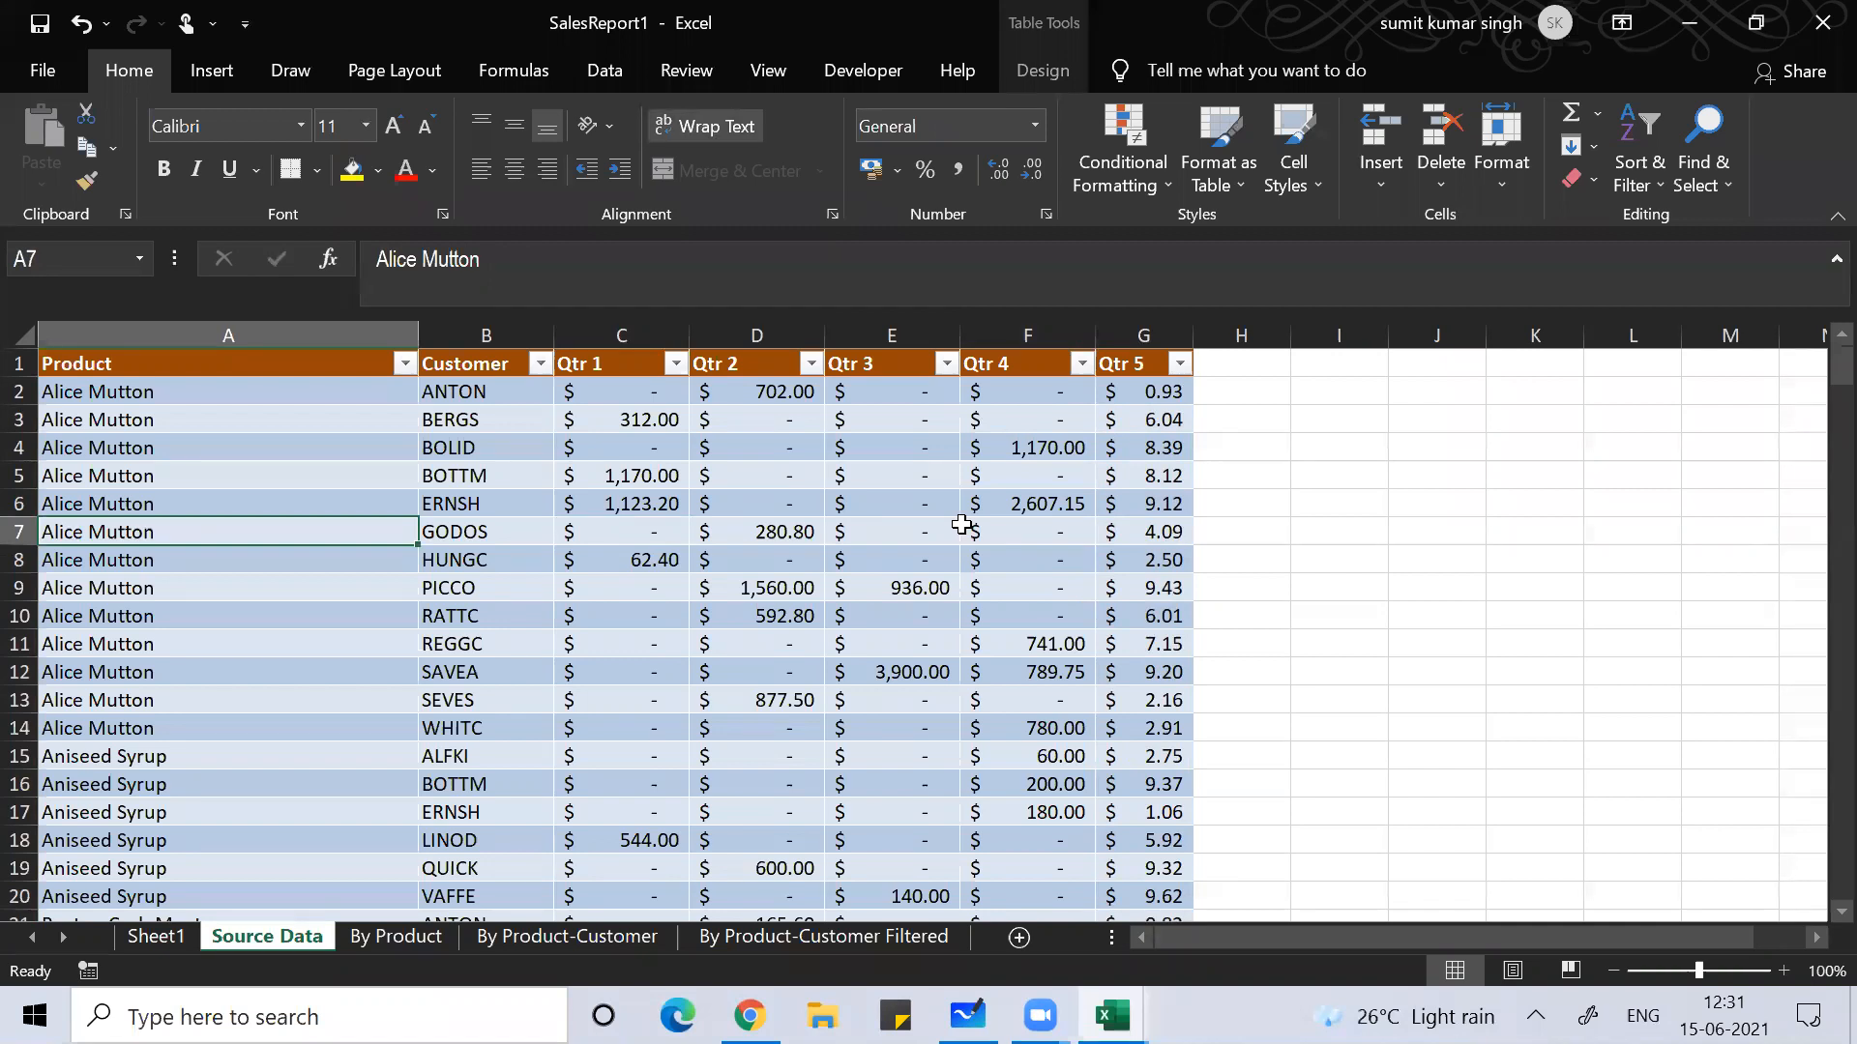
Step: Create SalesReport2 from the Sales Report template on the New screen
key(alt+f)
key(o)
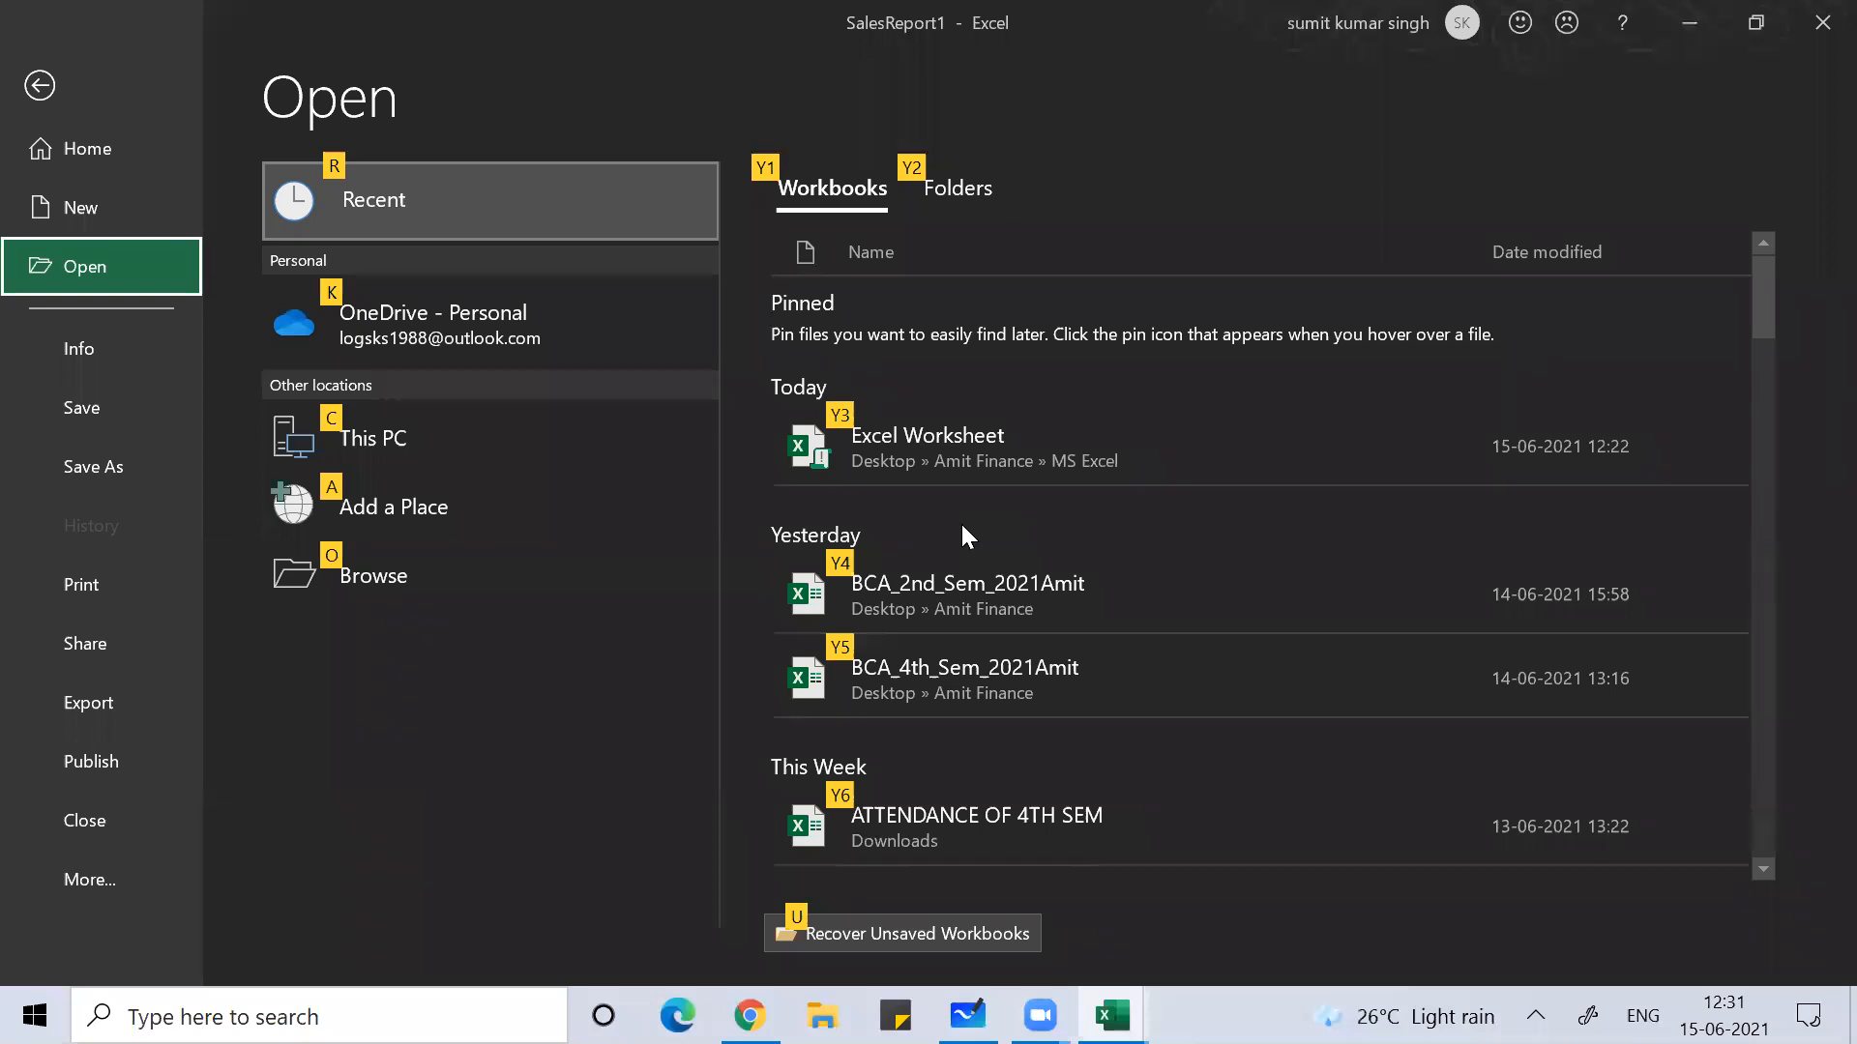
click(152, 207)
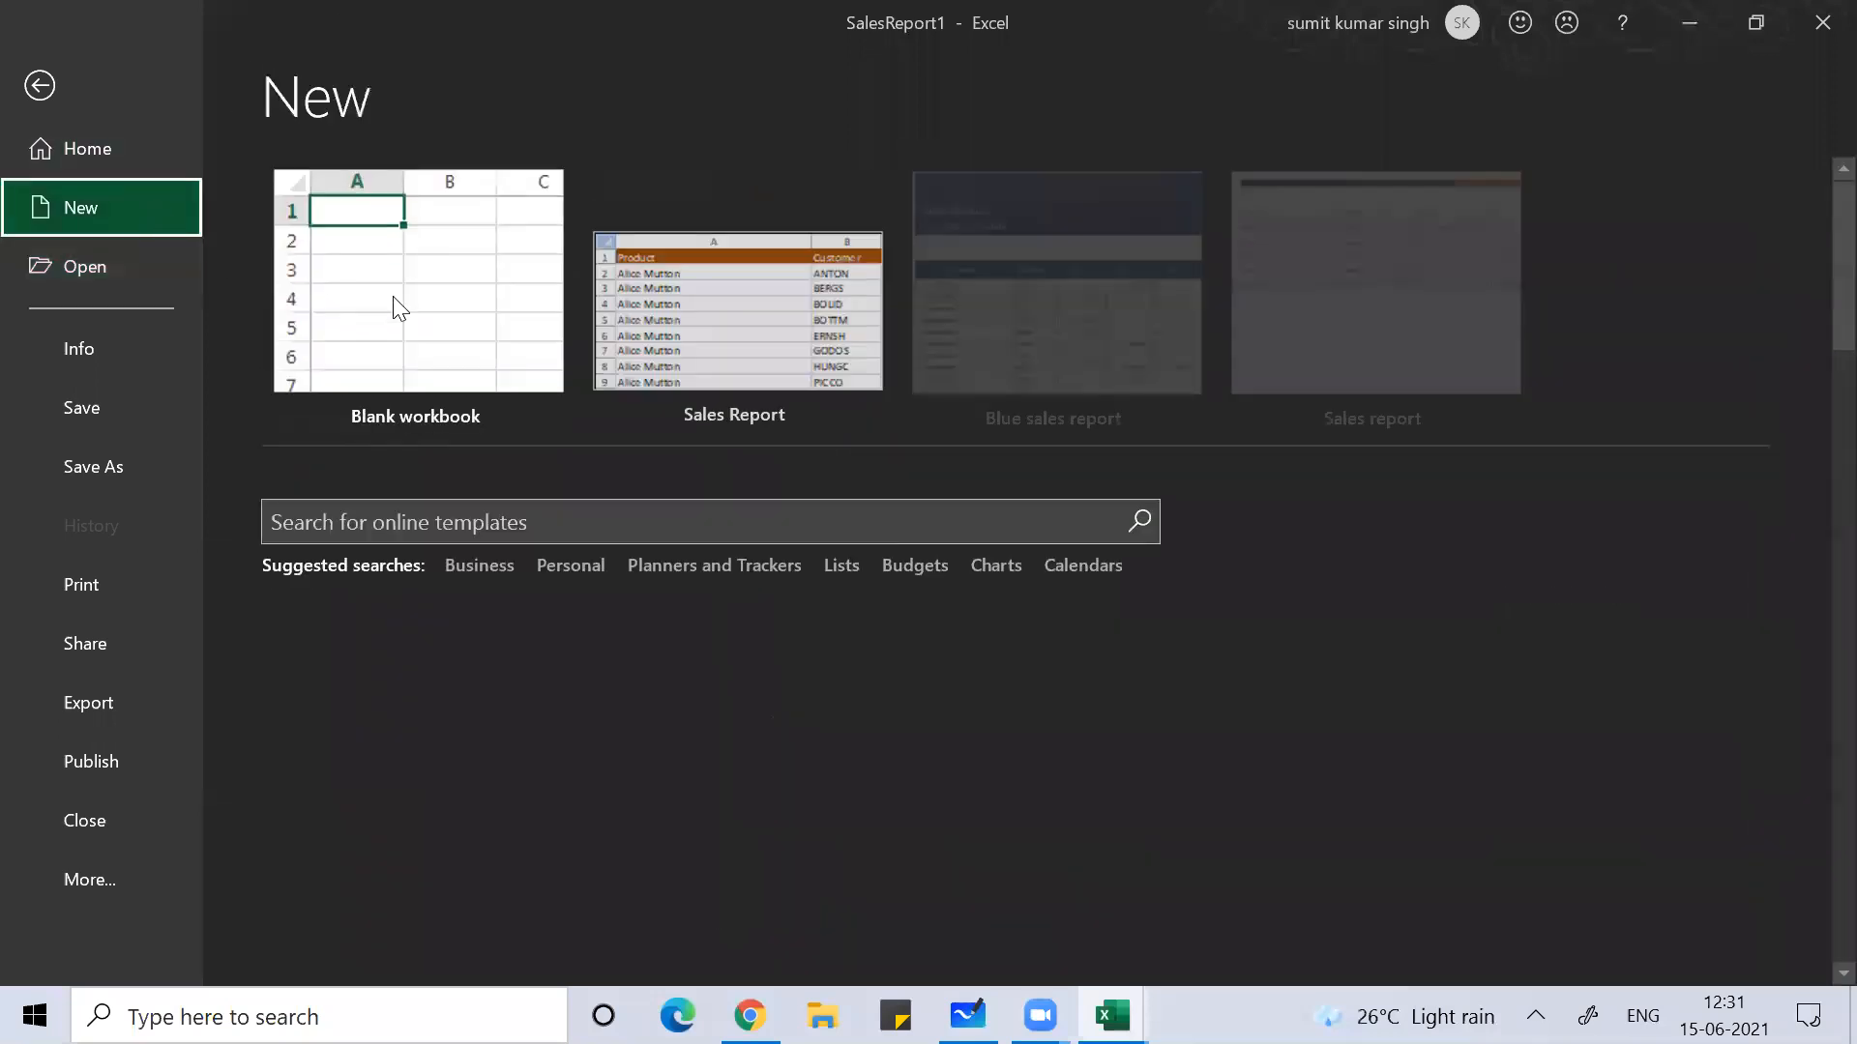
click(667, 271)
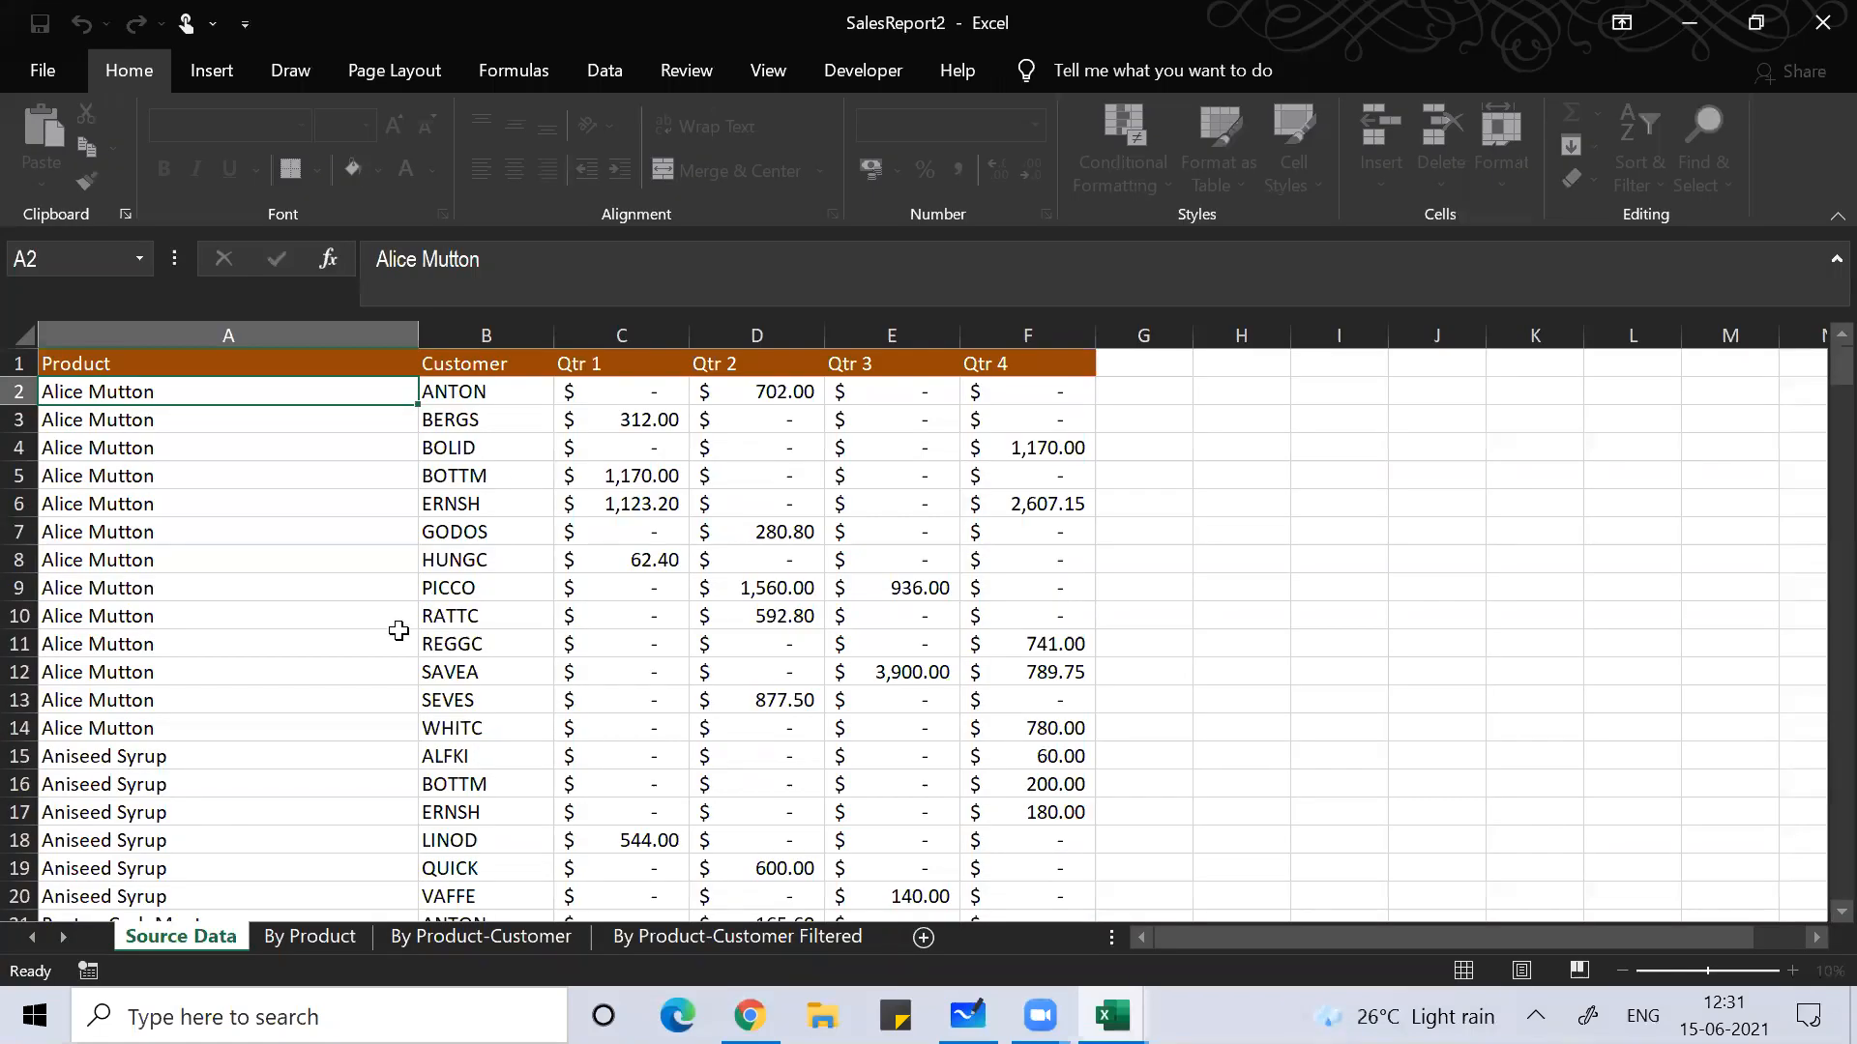
Step: Insert a PivotTable on a new sheet summing Qtr 2 by Product, then return to Source Data cell G2
click(396, 635)
click(232, 79)
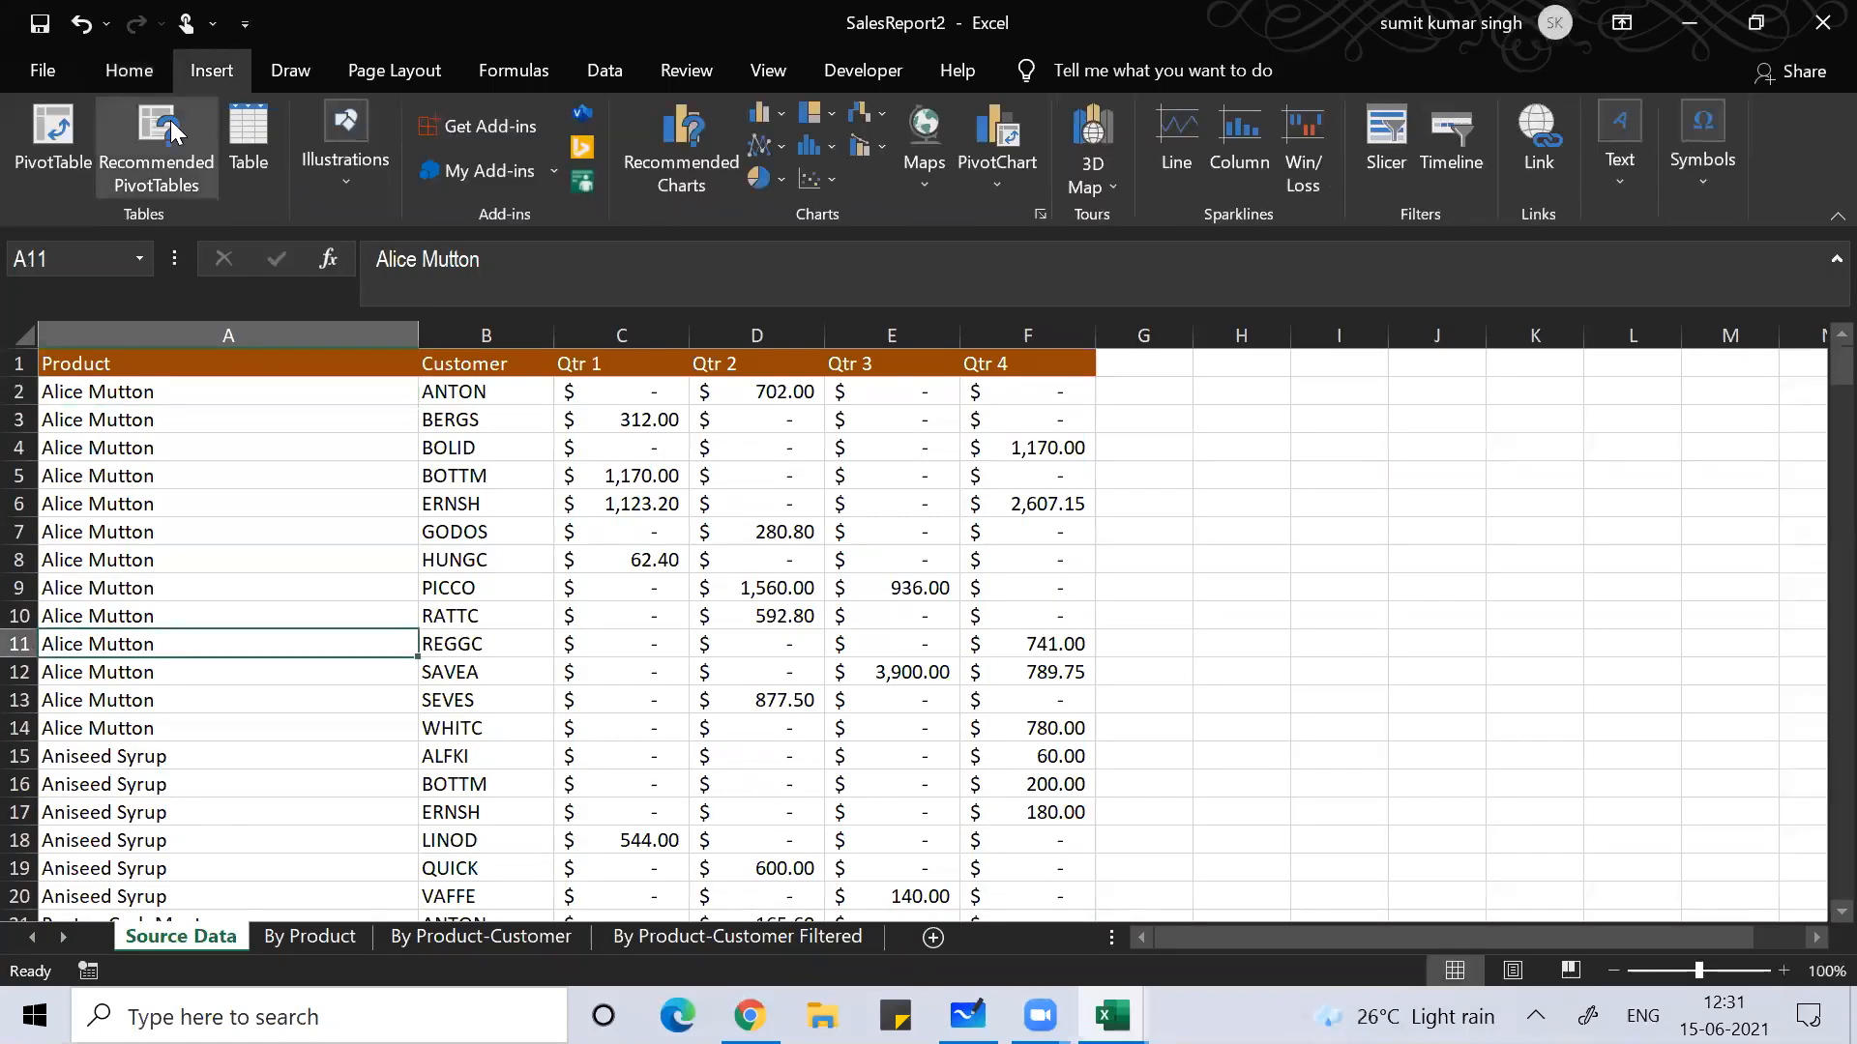
click(22, 157)
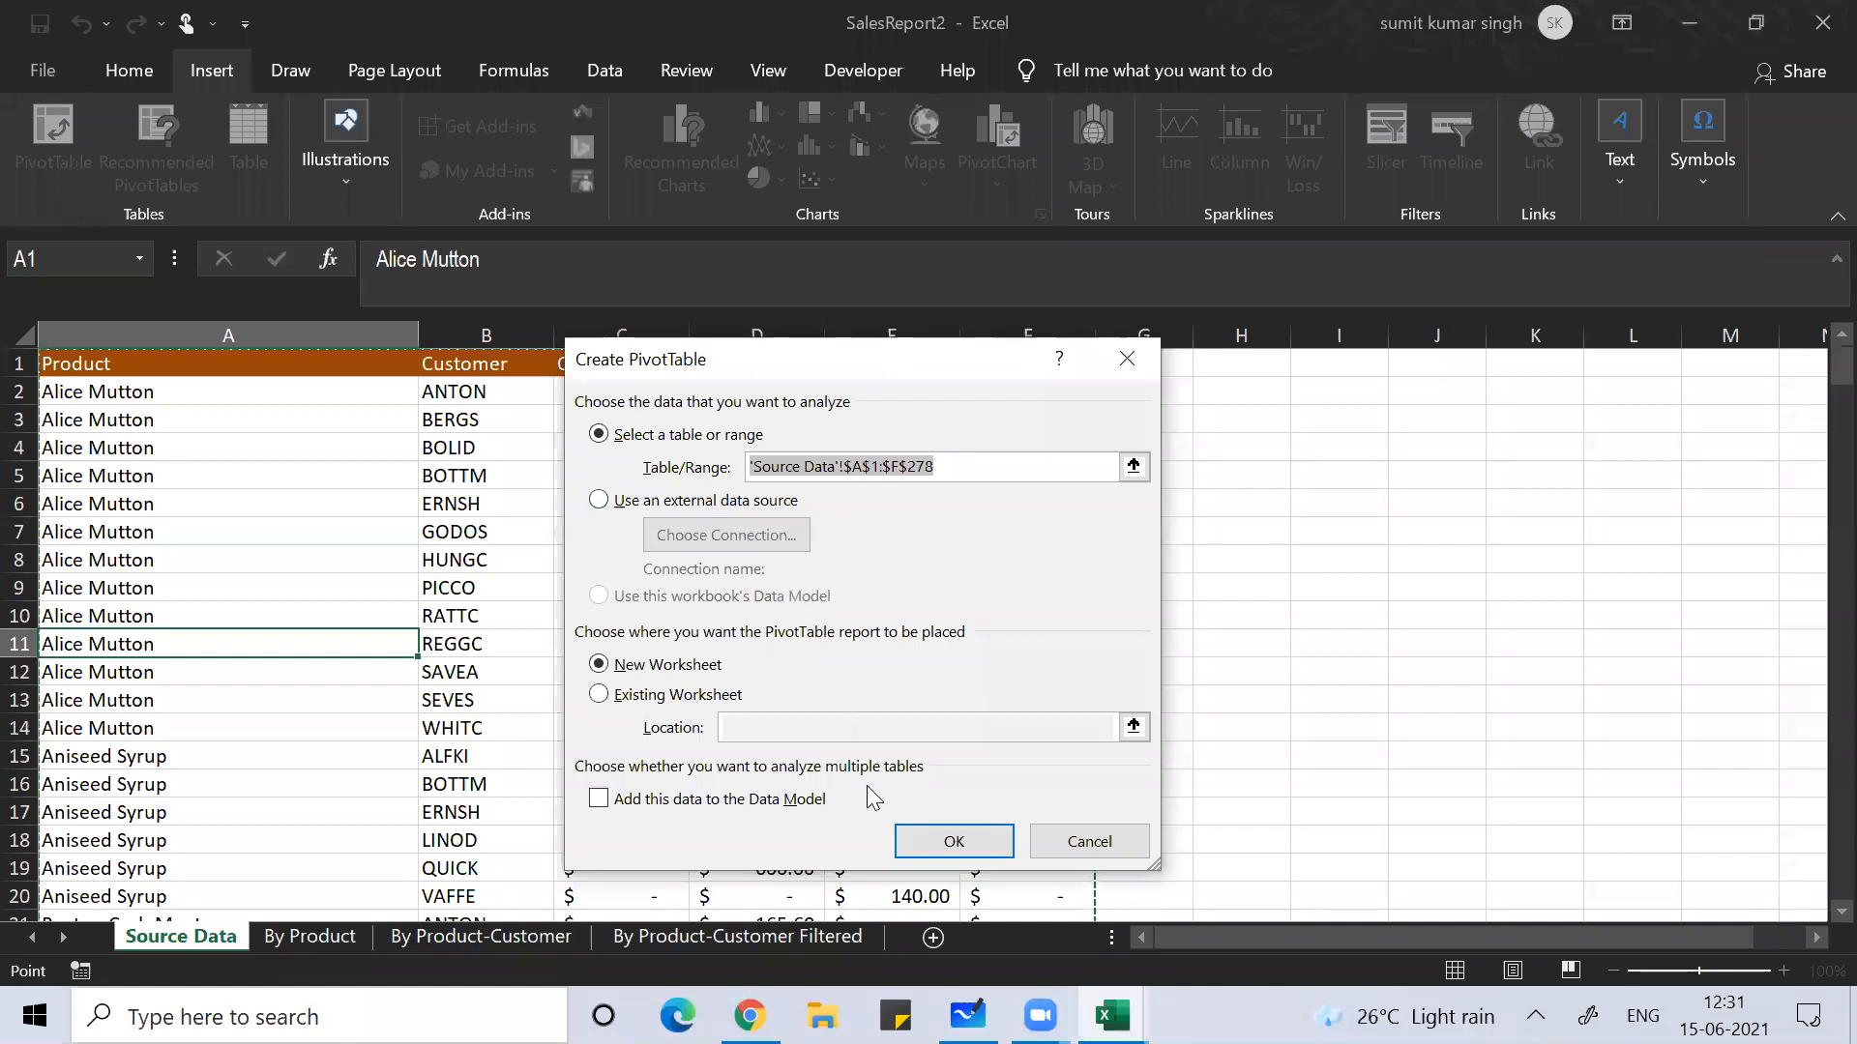
click(956, 843)
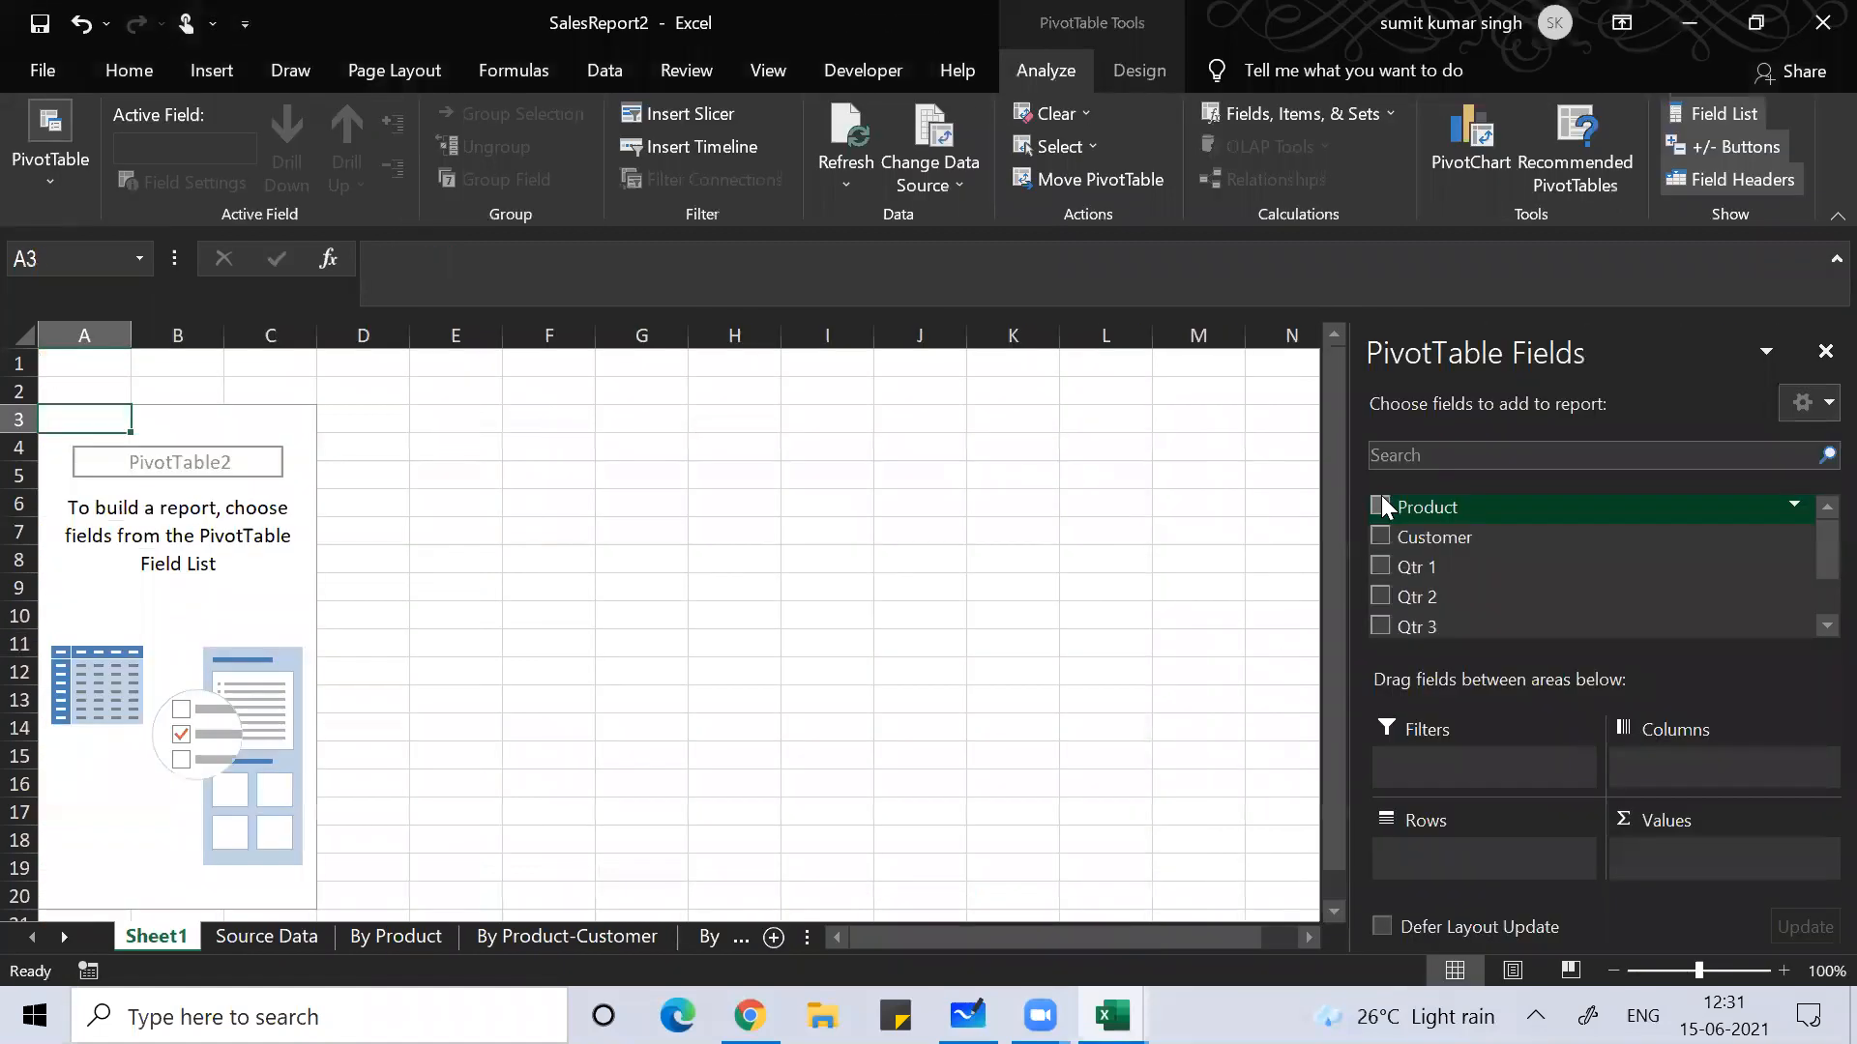
click(1381, 596)
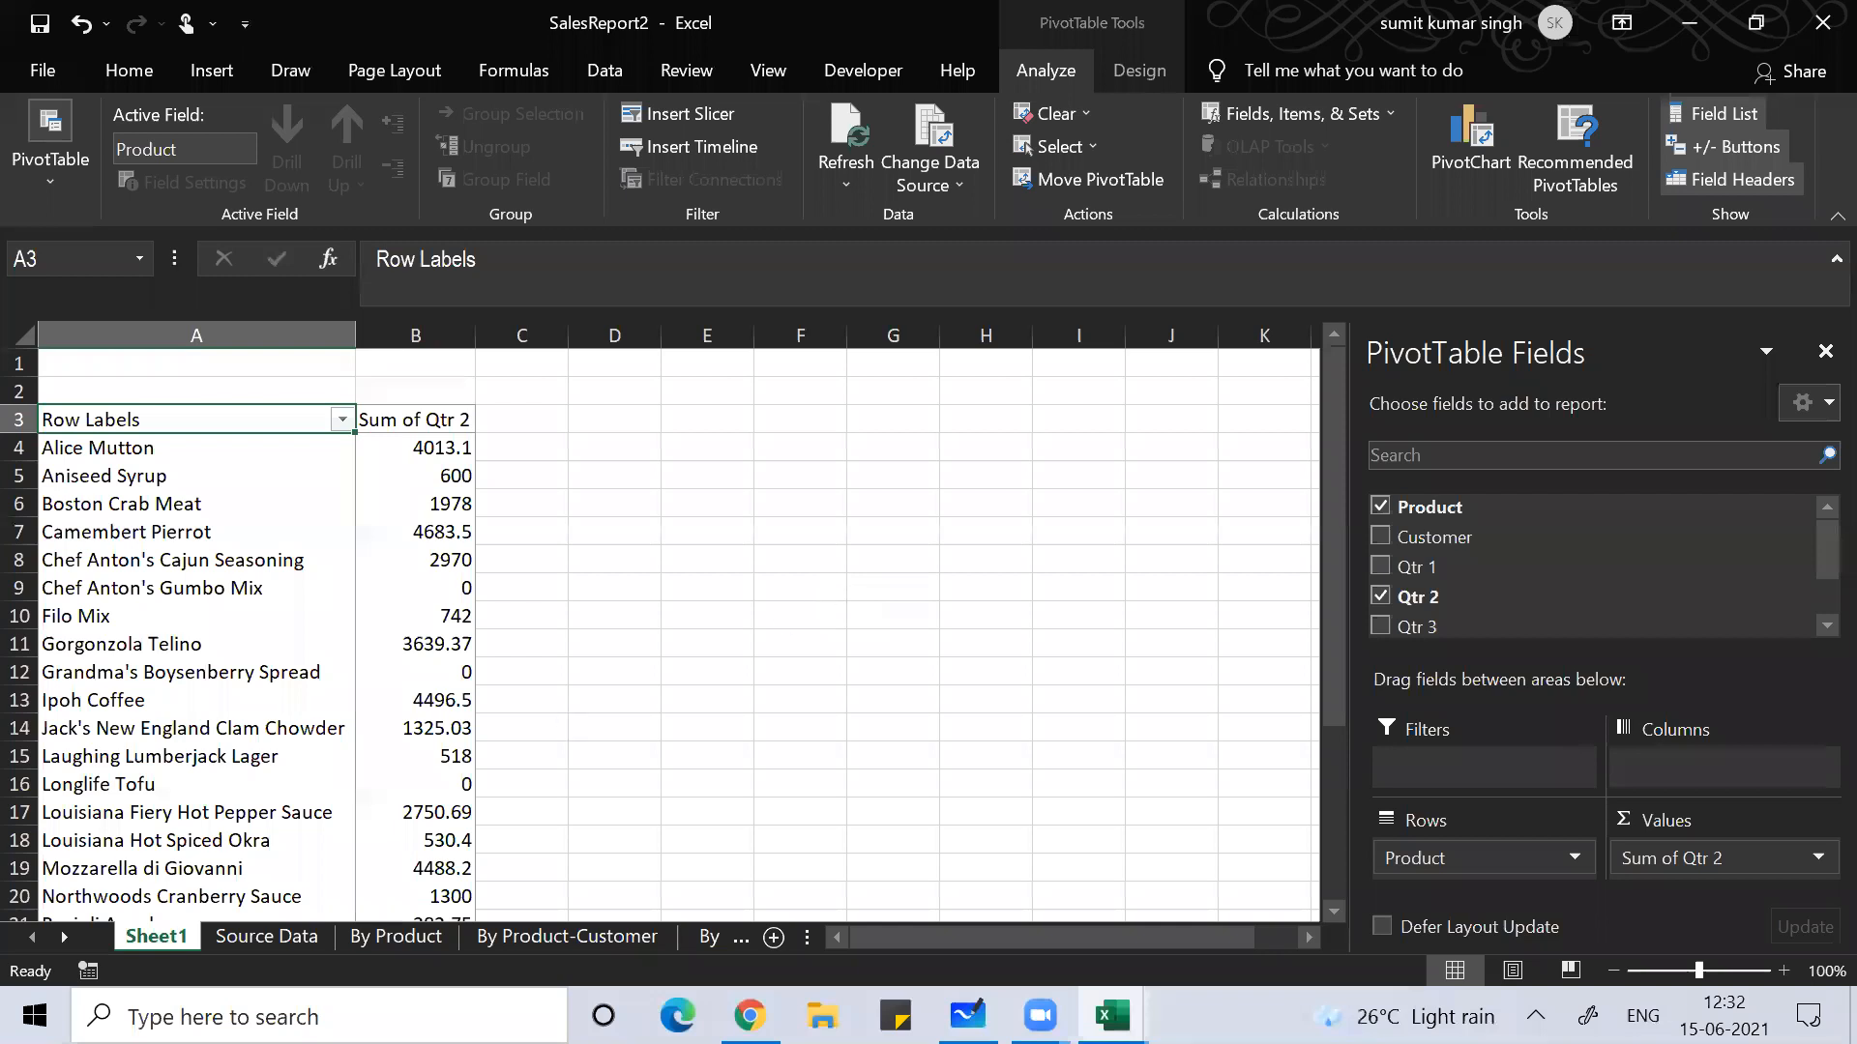
click(219, 938)
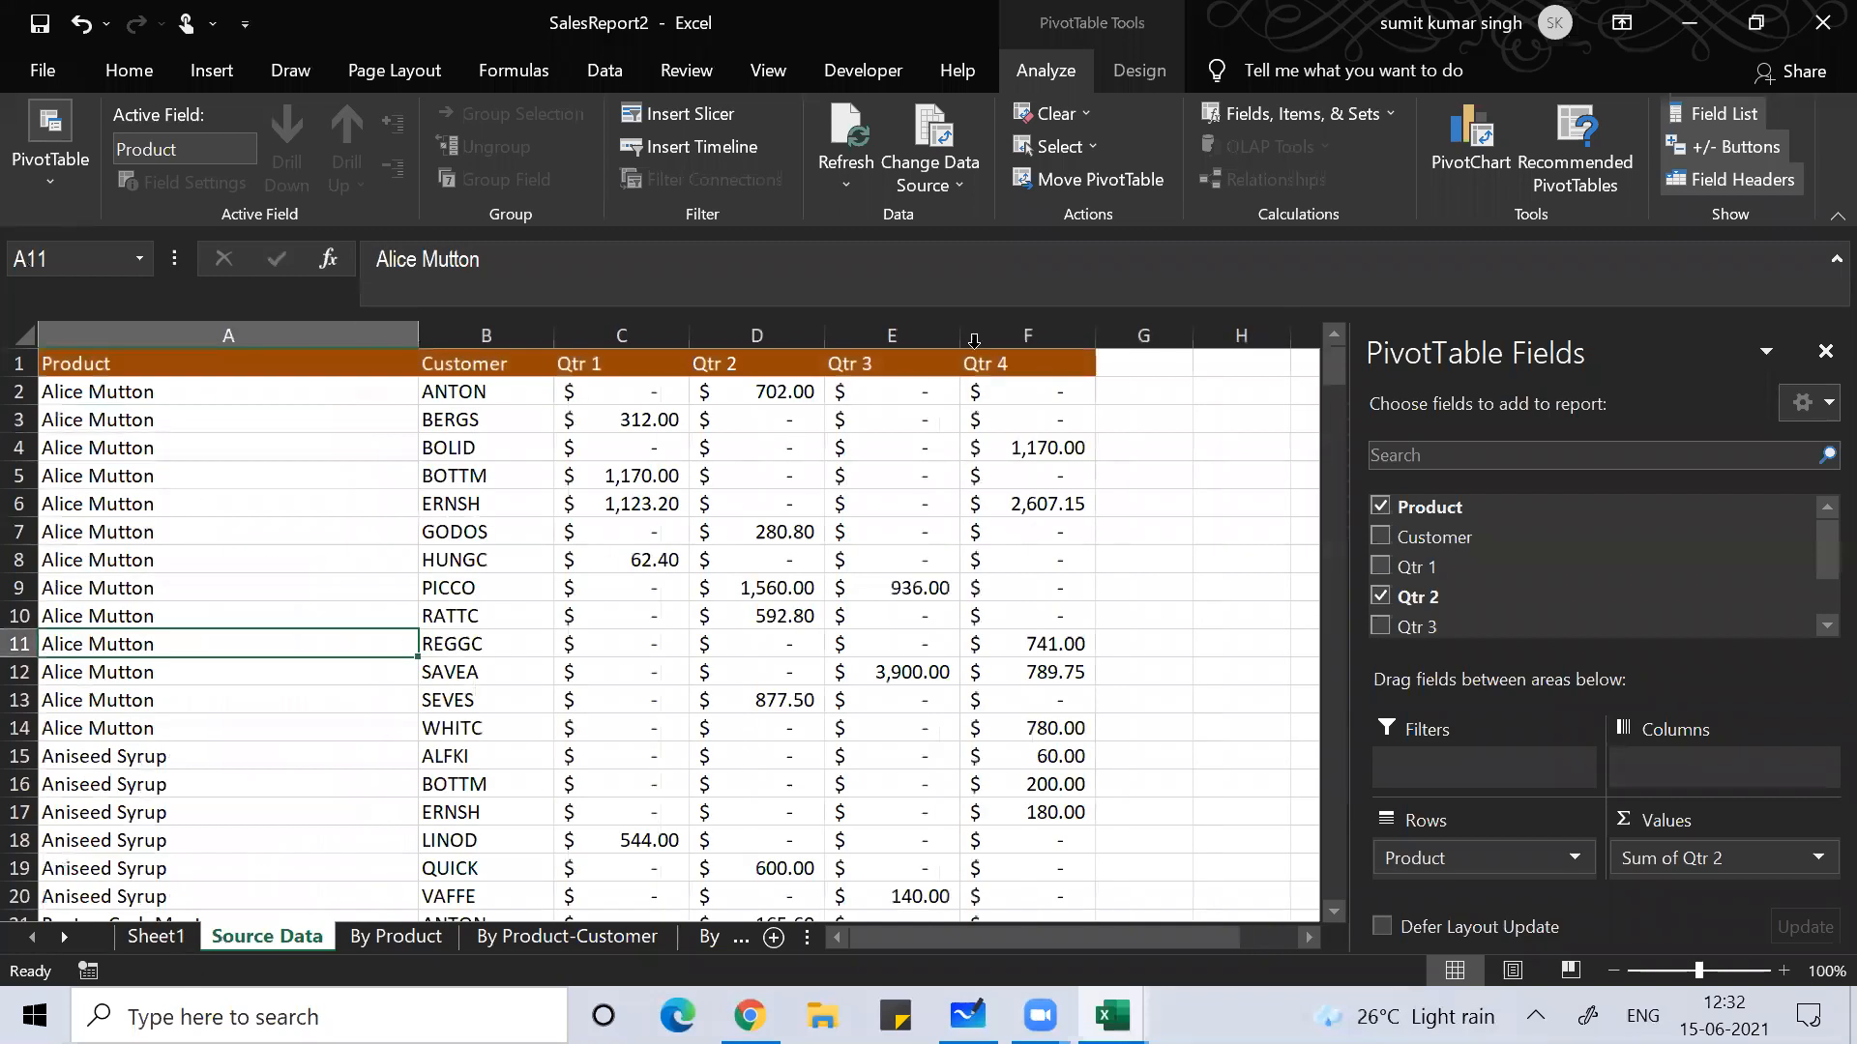
click(1165, 386)
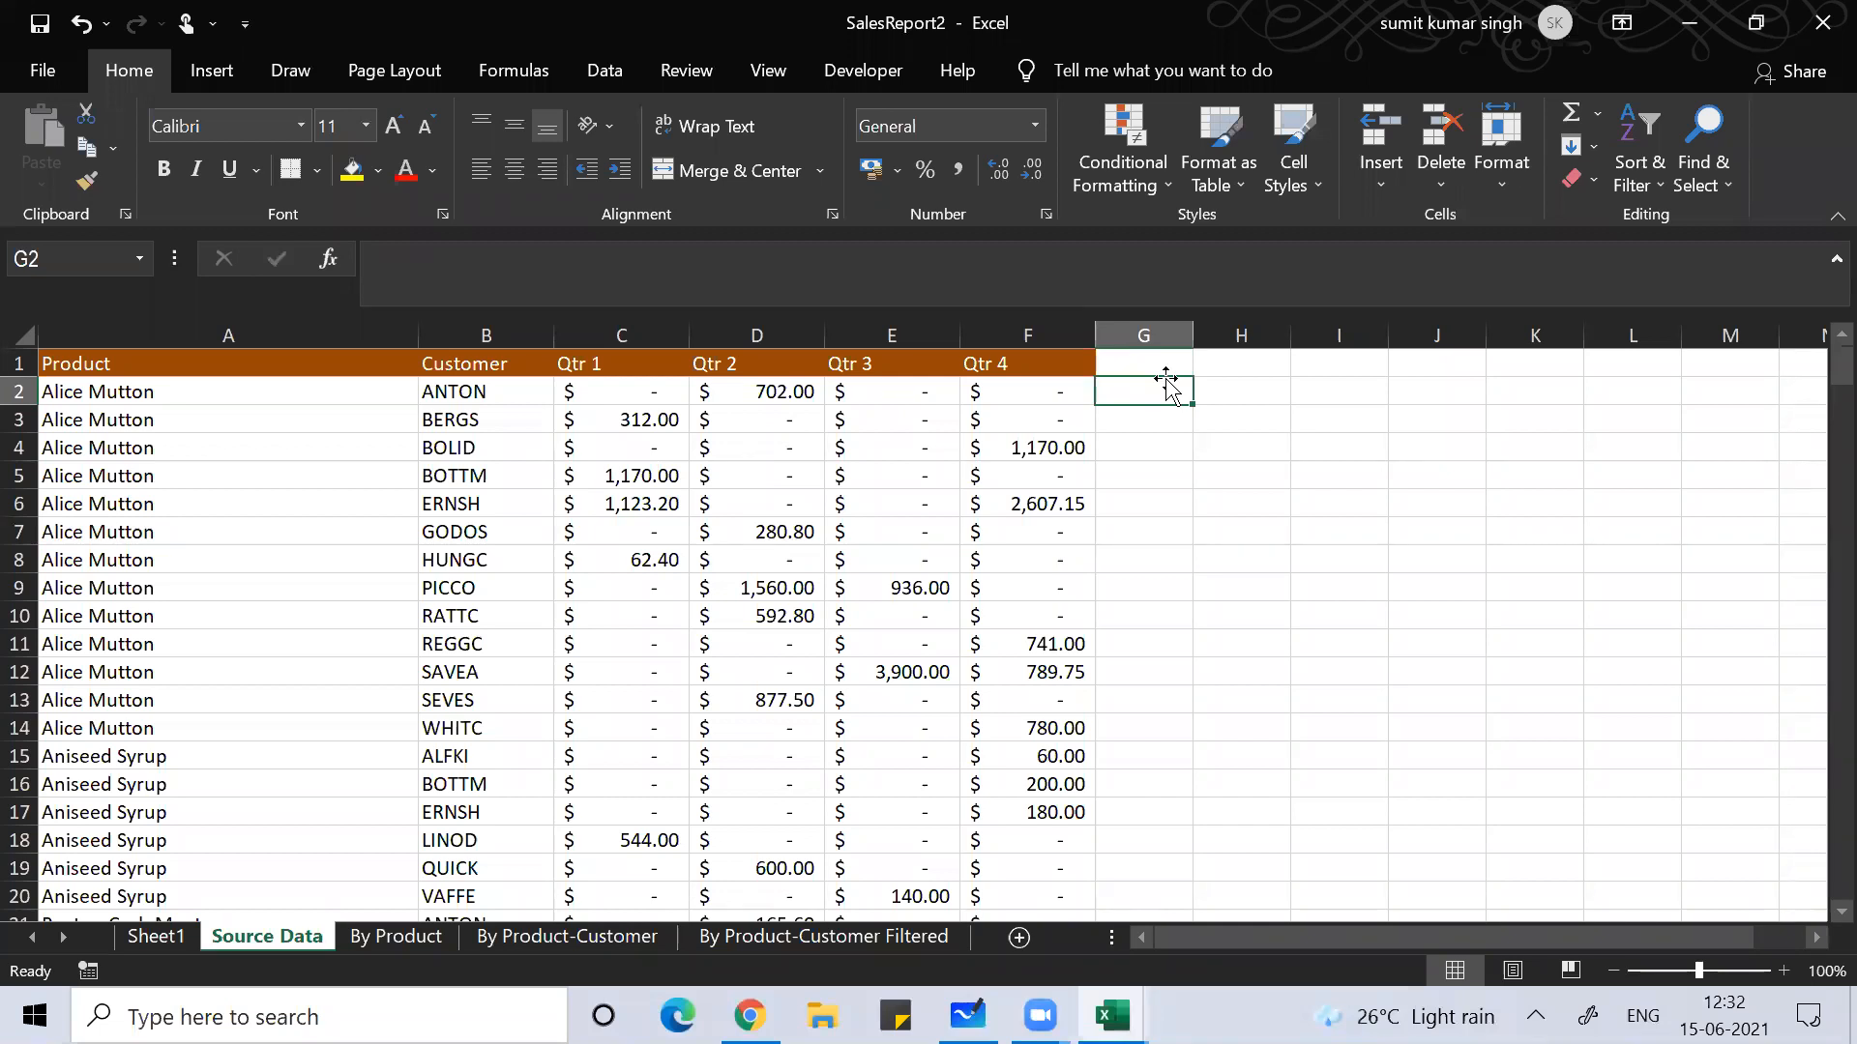
Step: Move back to cell A2 and switch to the SalesReport1 workbook window
key(Left)
key(Left)
key(Left)
key(Left)
key(Left)
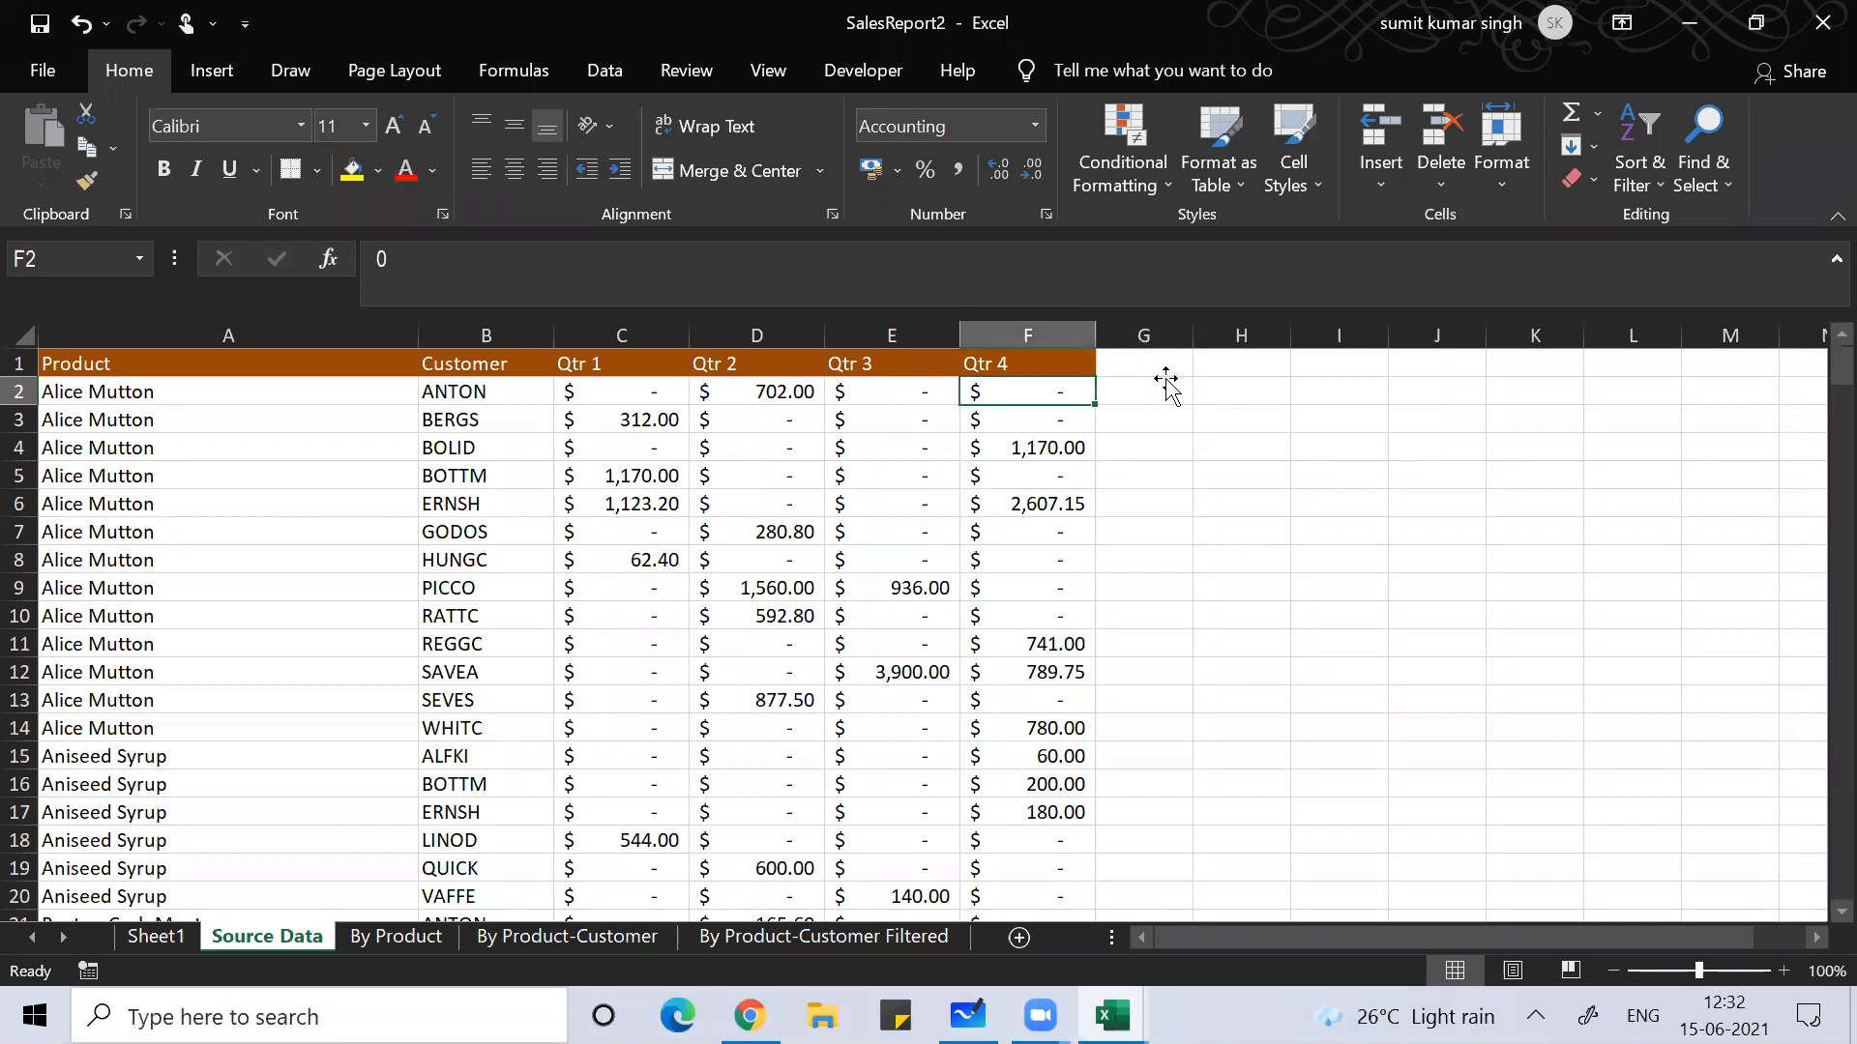
key(Left)
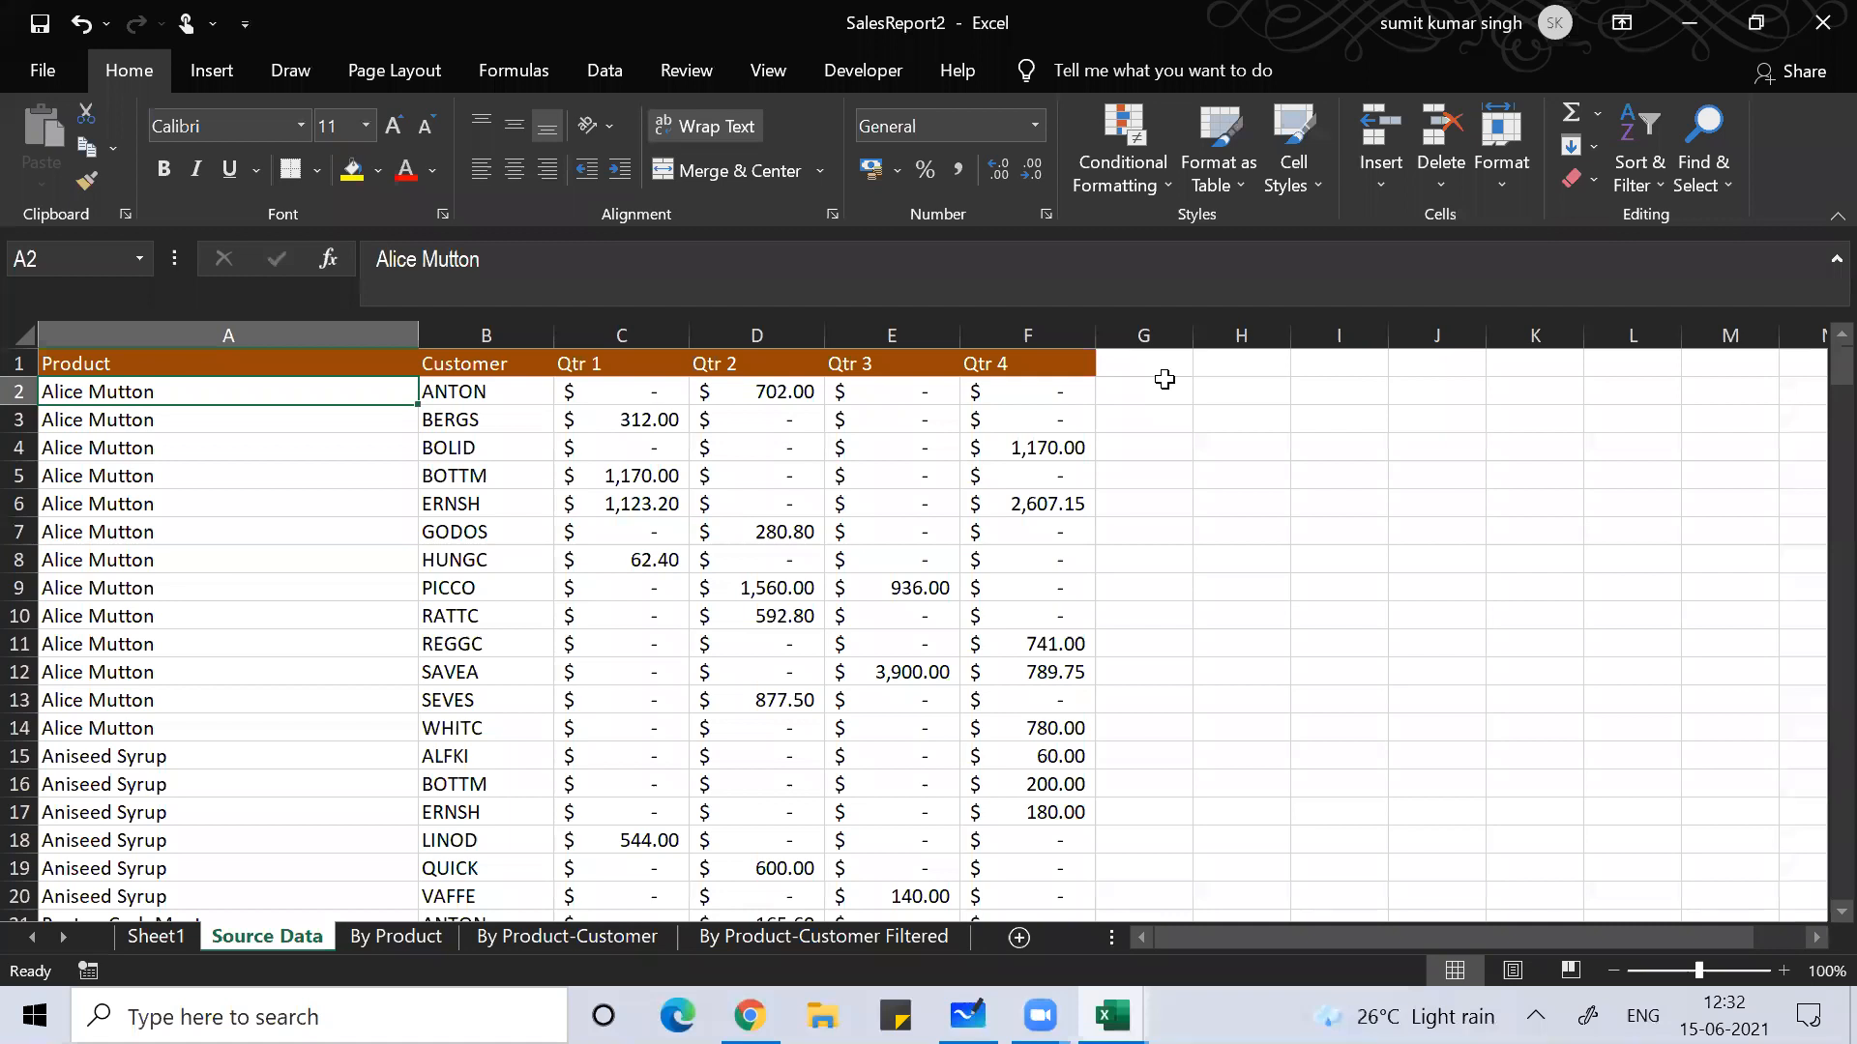
key(alt+Tab)
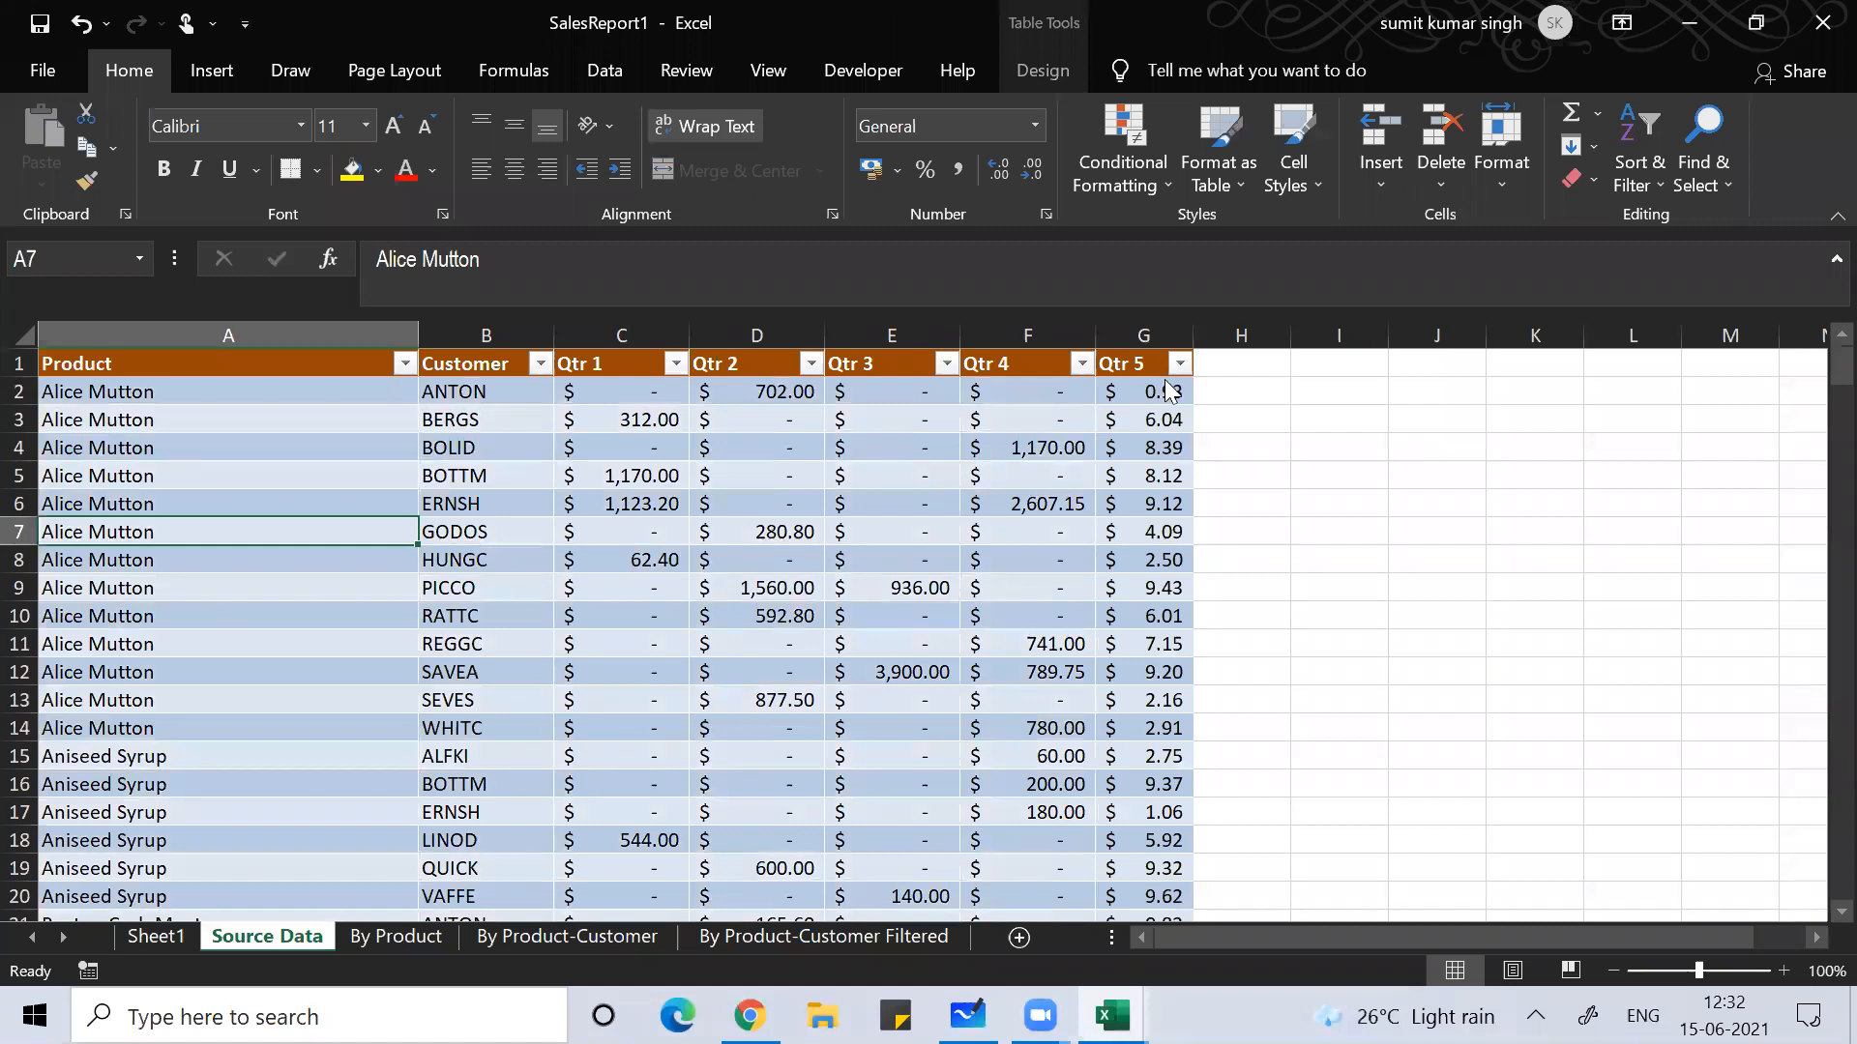
key(alt+Tab)
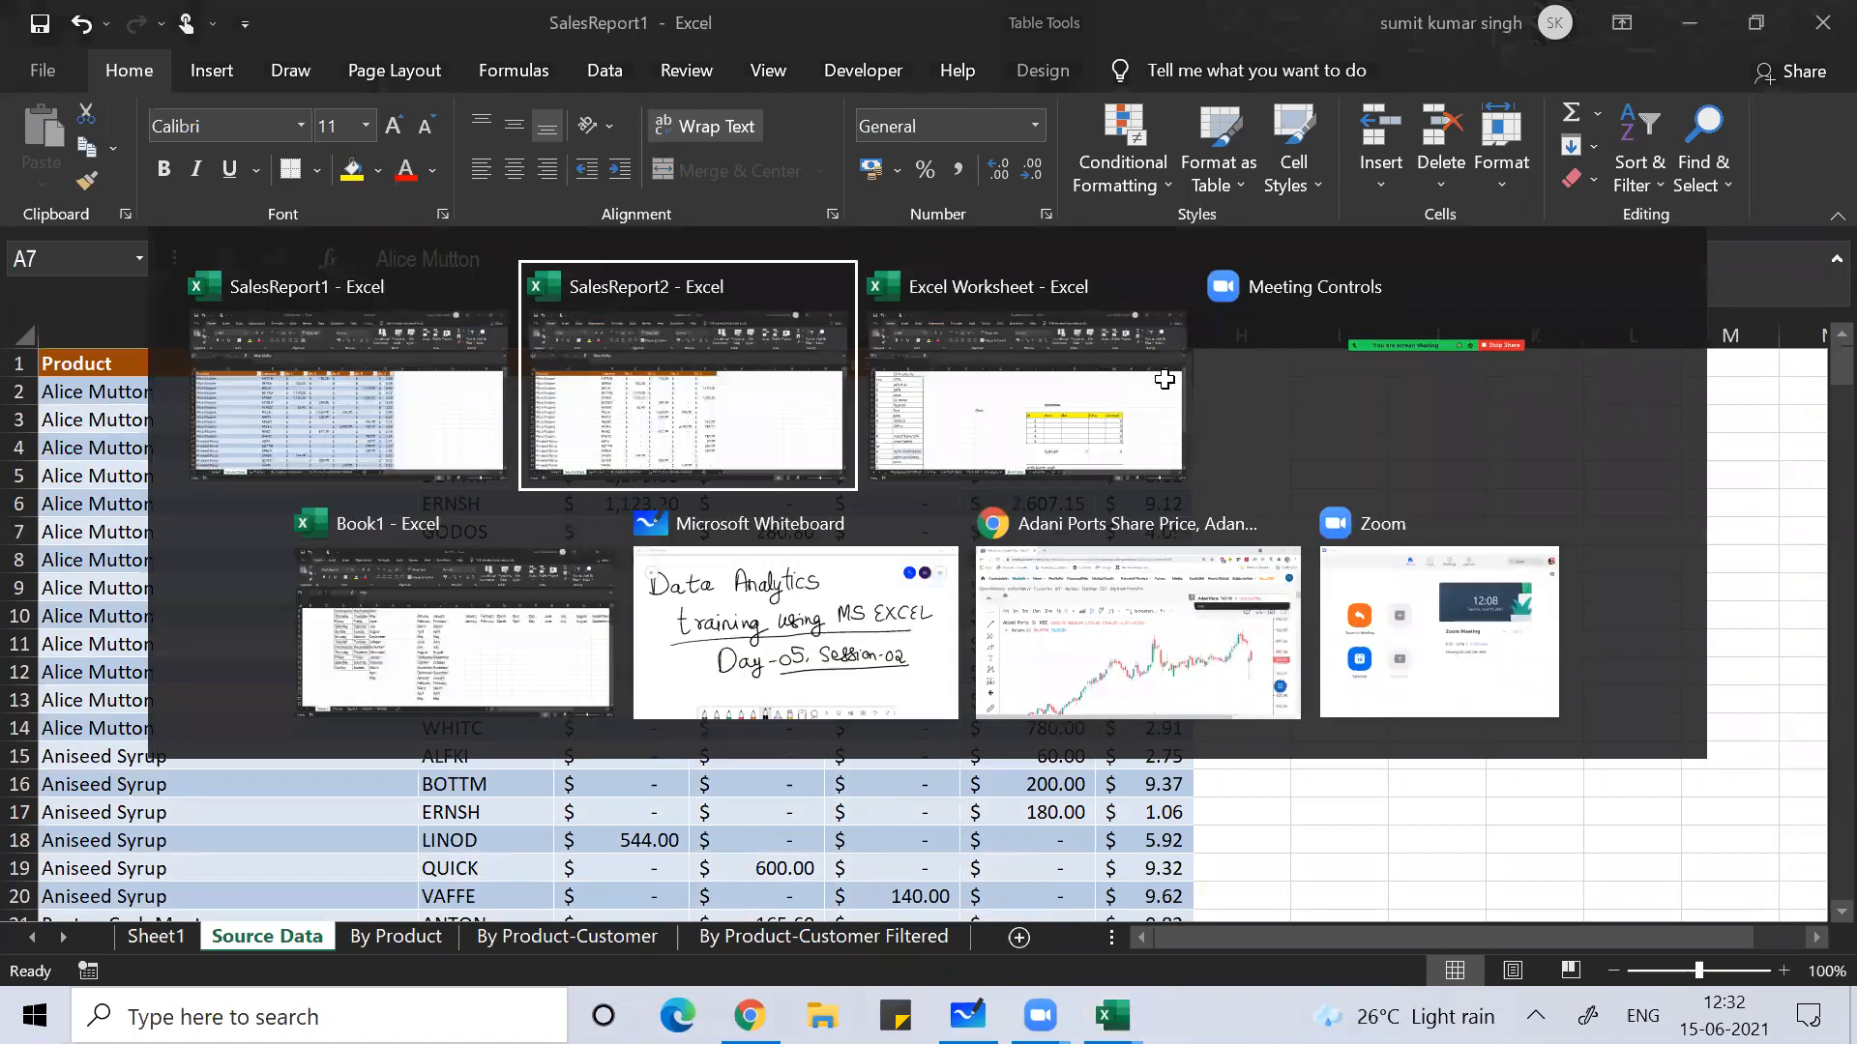
Step: Bring the Excel Worksheet forward and review the print, fill right and save shortcuts
click(1165, 381)
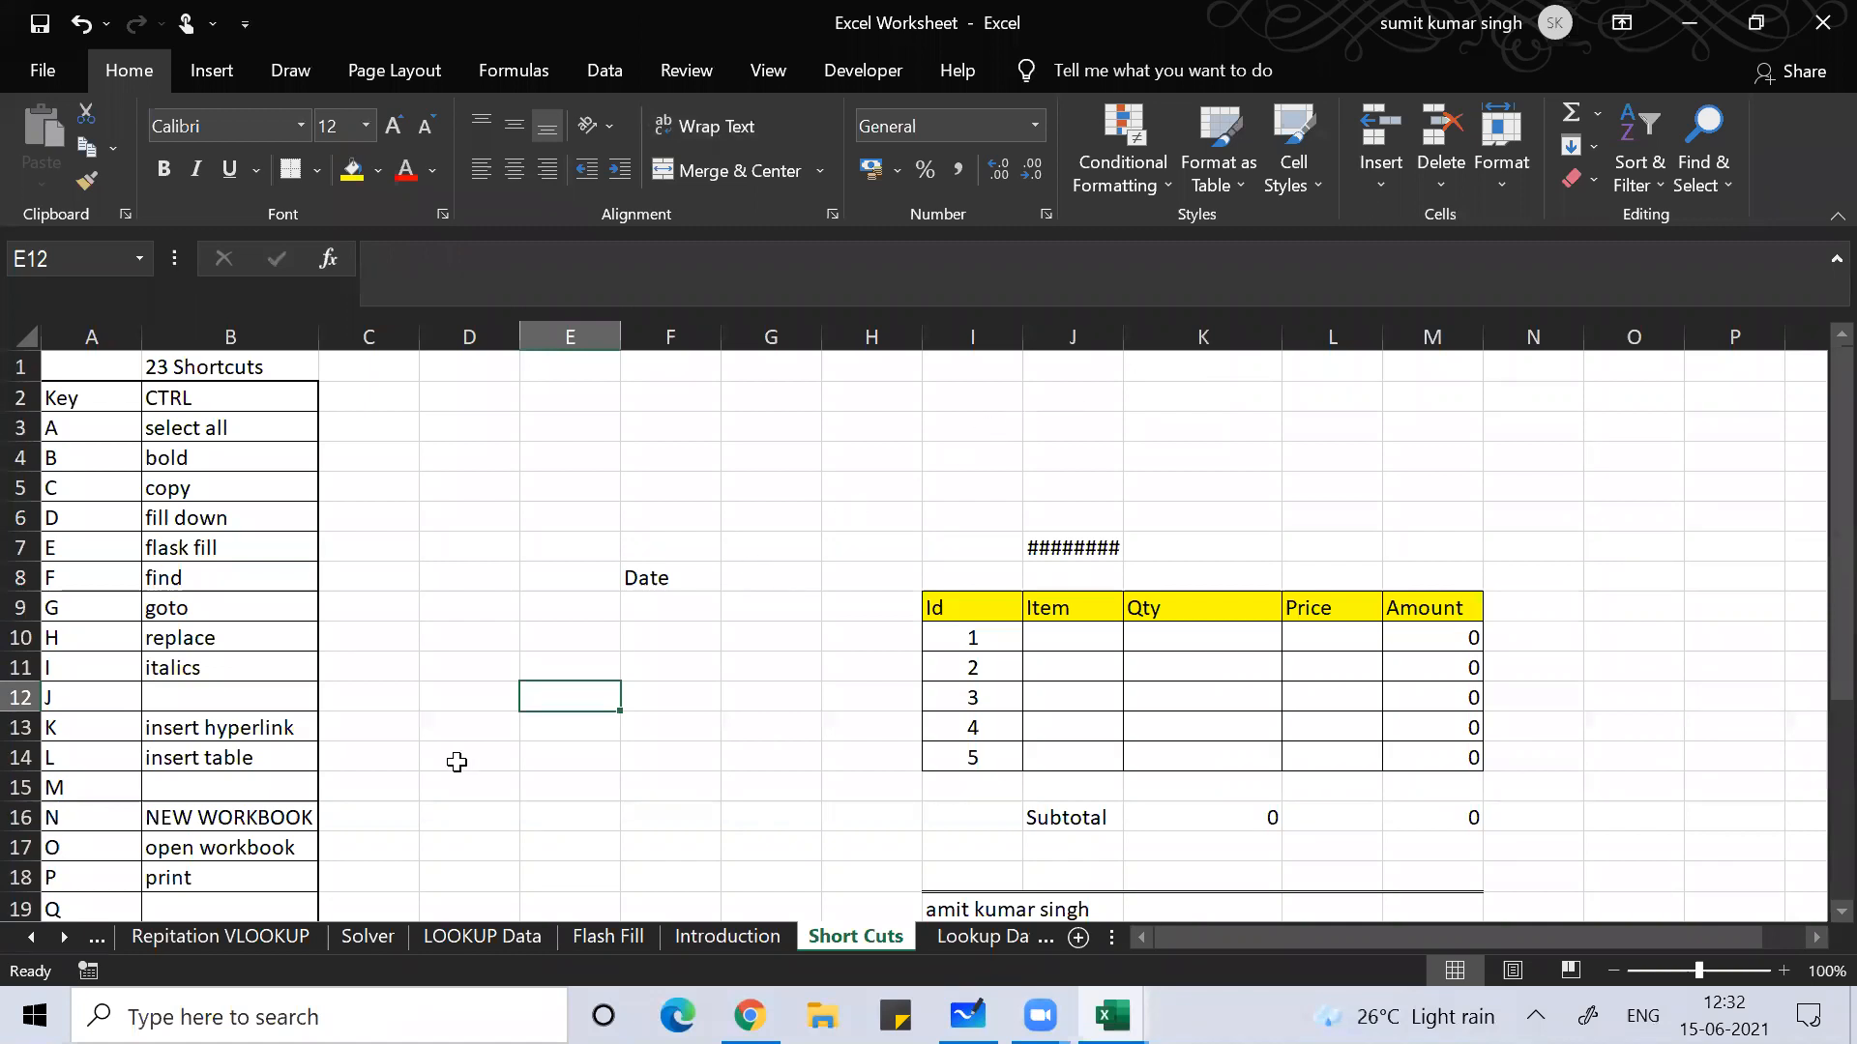
click(220, 881)
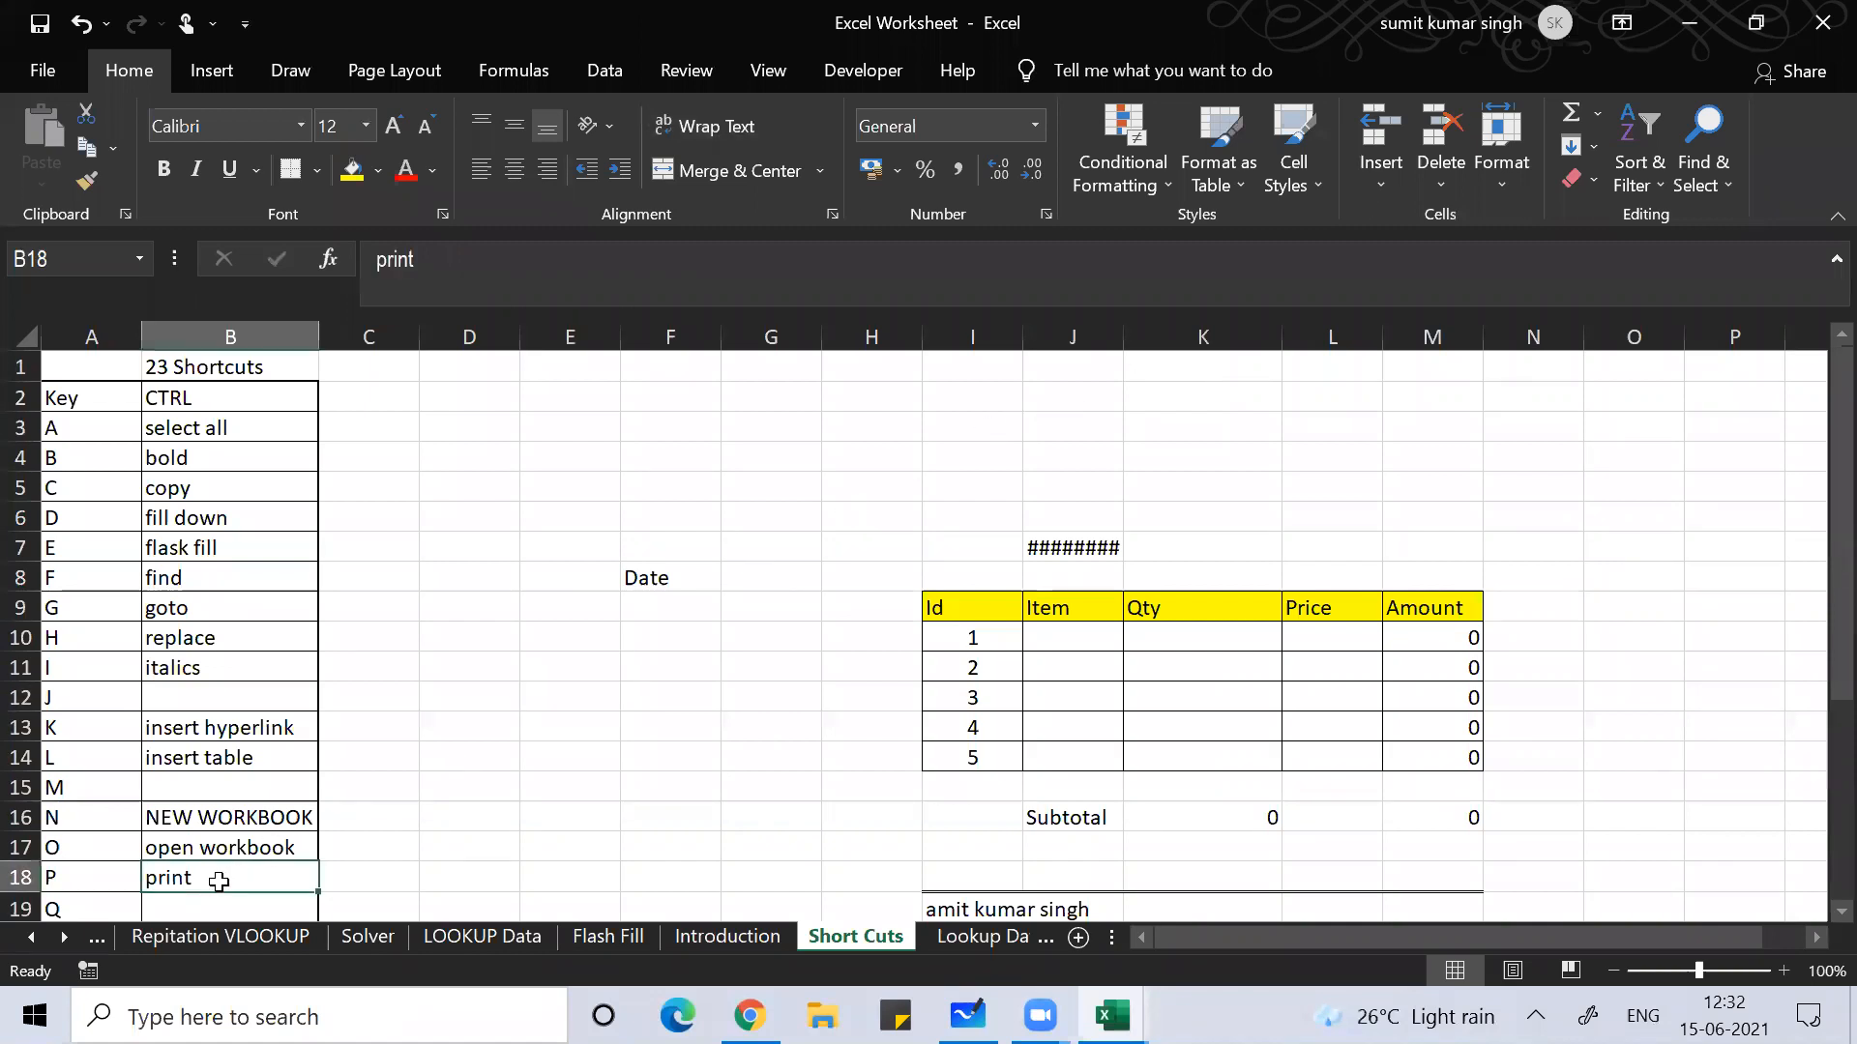
key(Down)
key(Down)
key(Down)
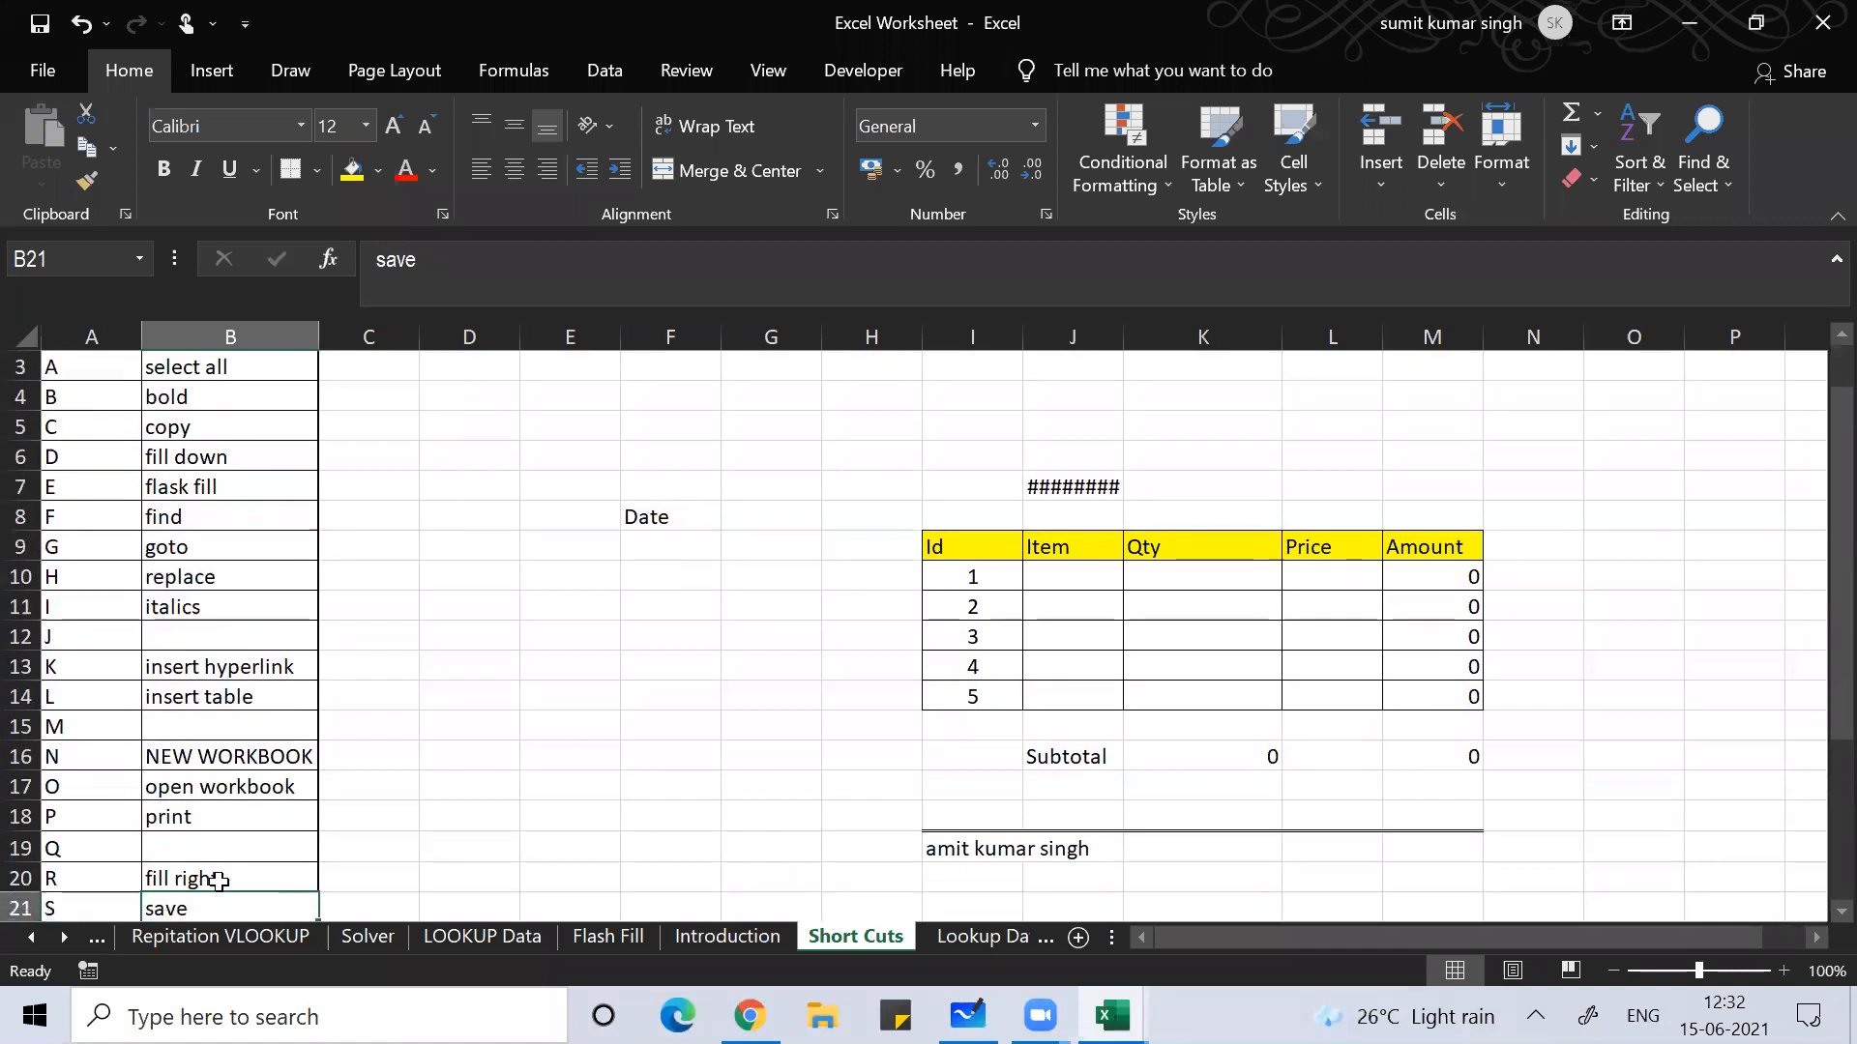
key(Up)
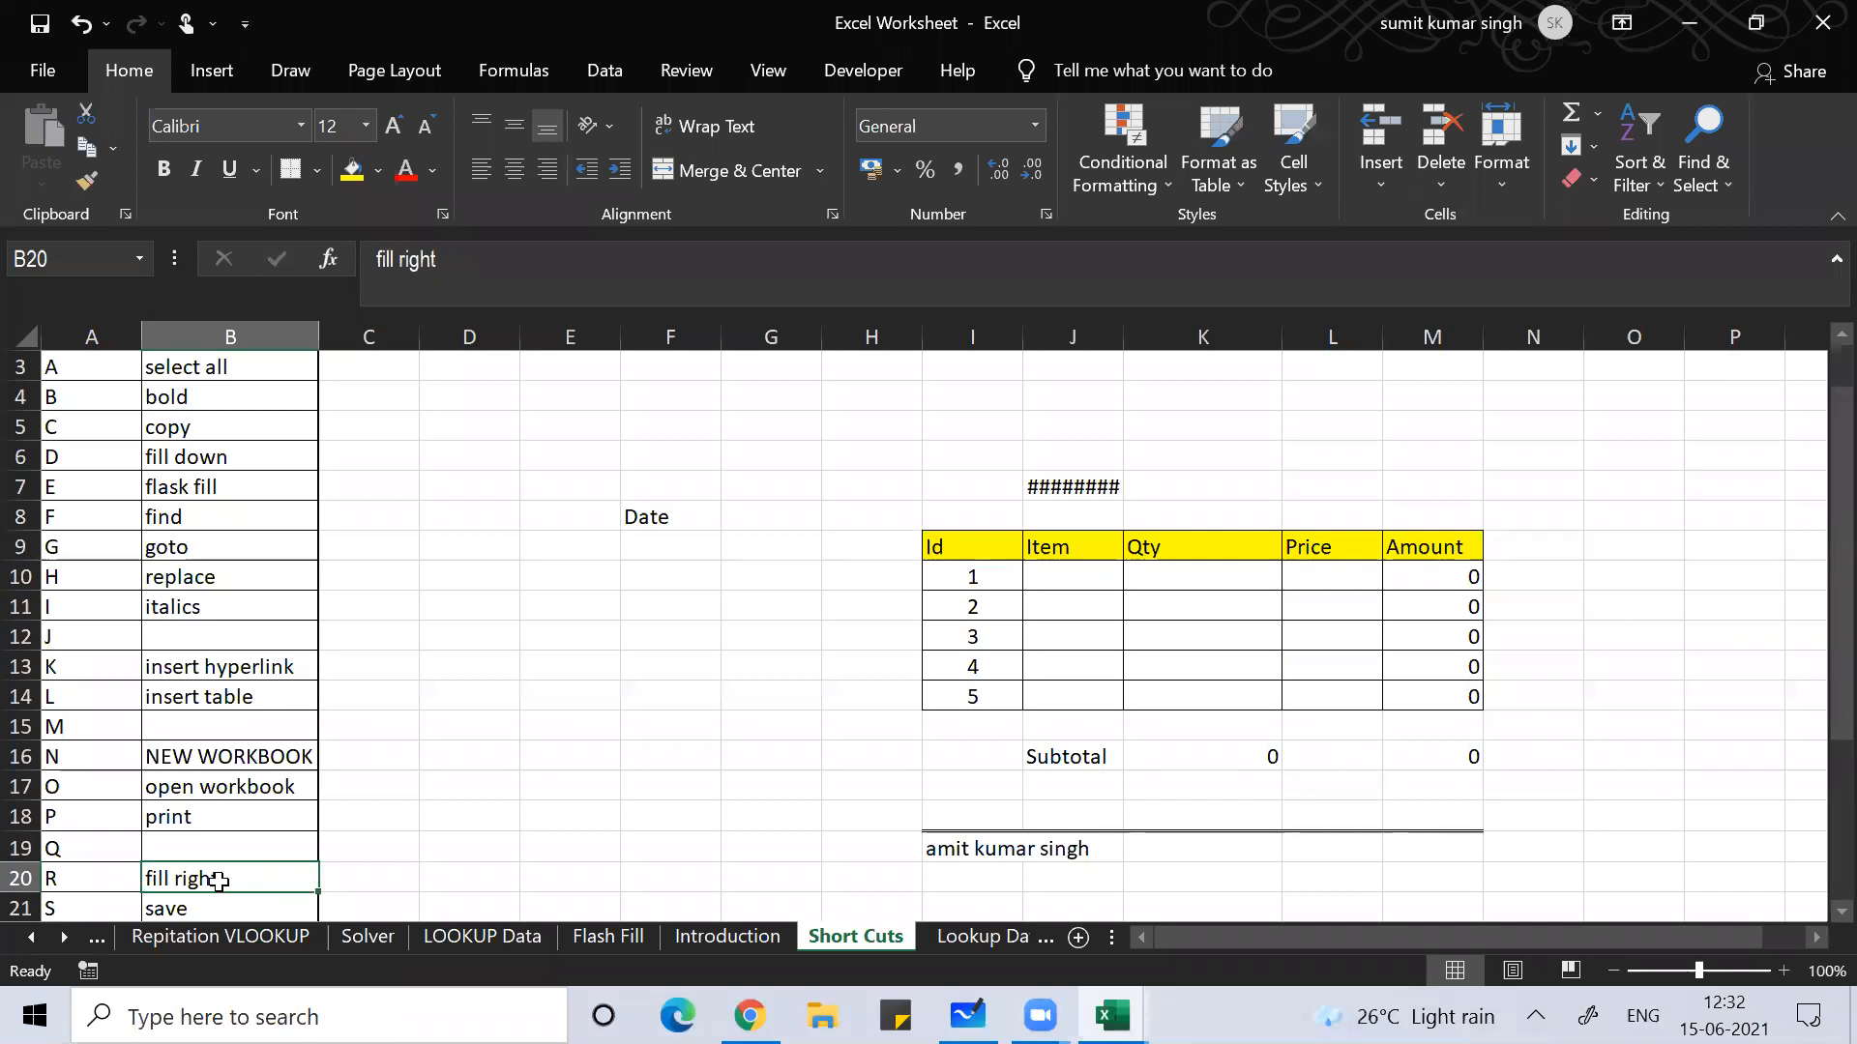
key(Down)
key(Down)
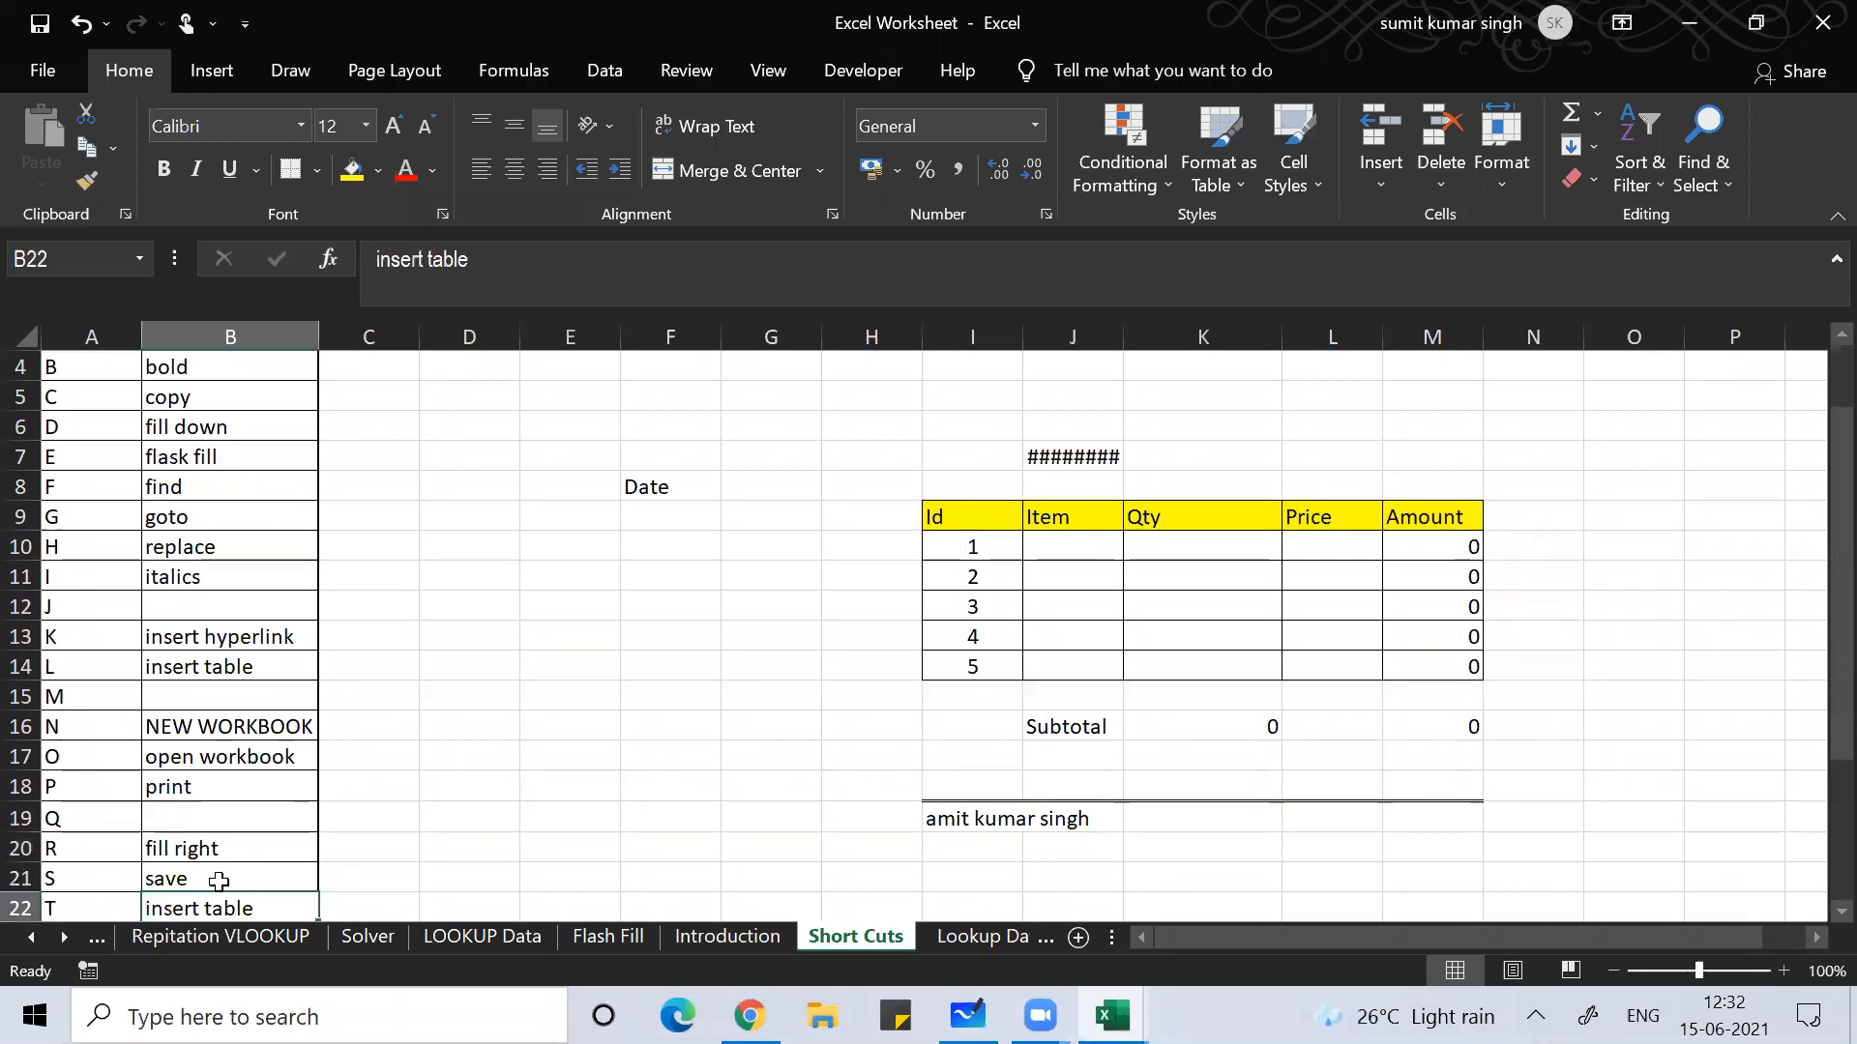
scroll(220, 880, down, 1)
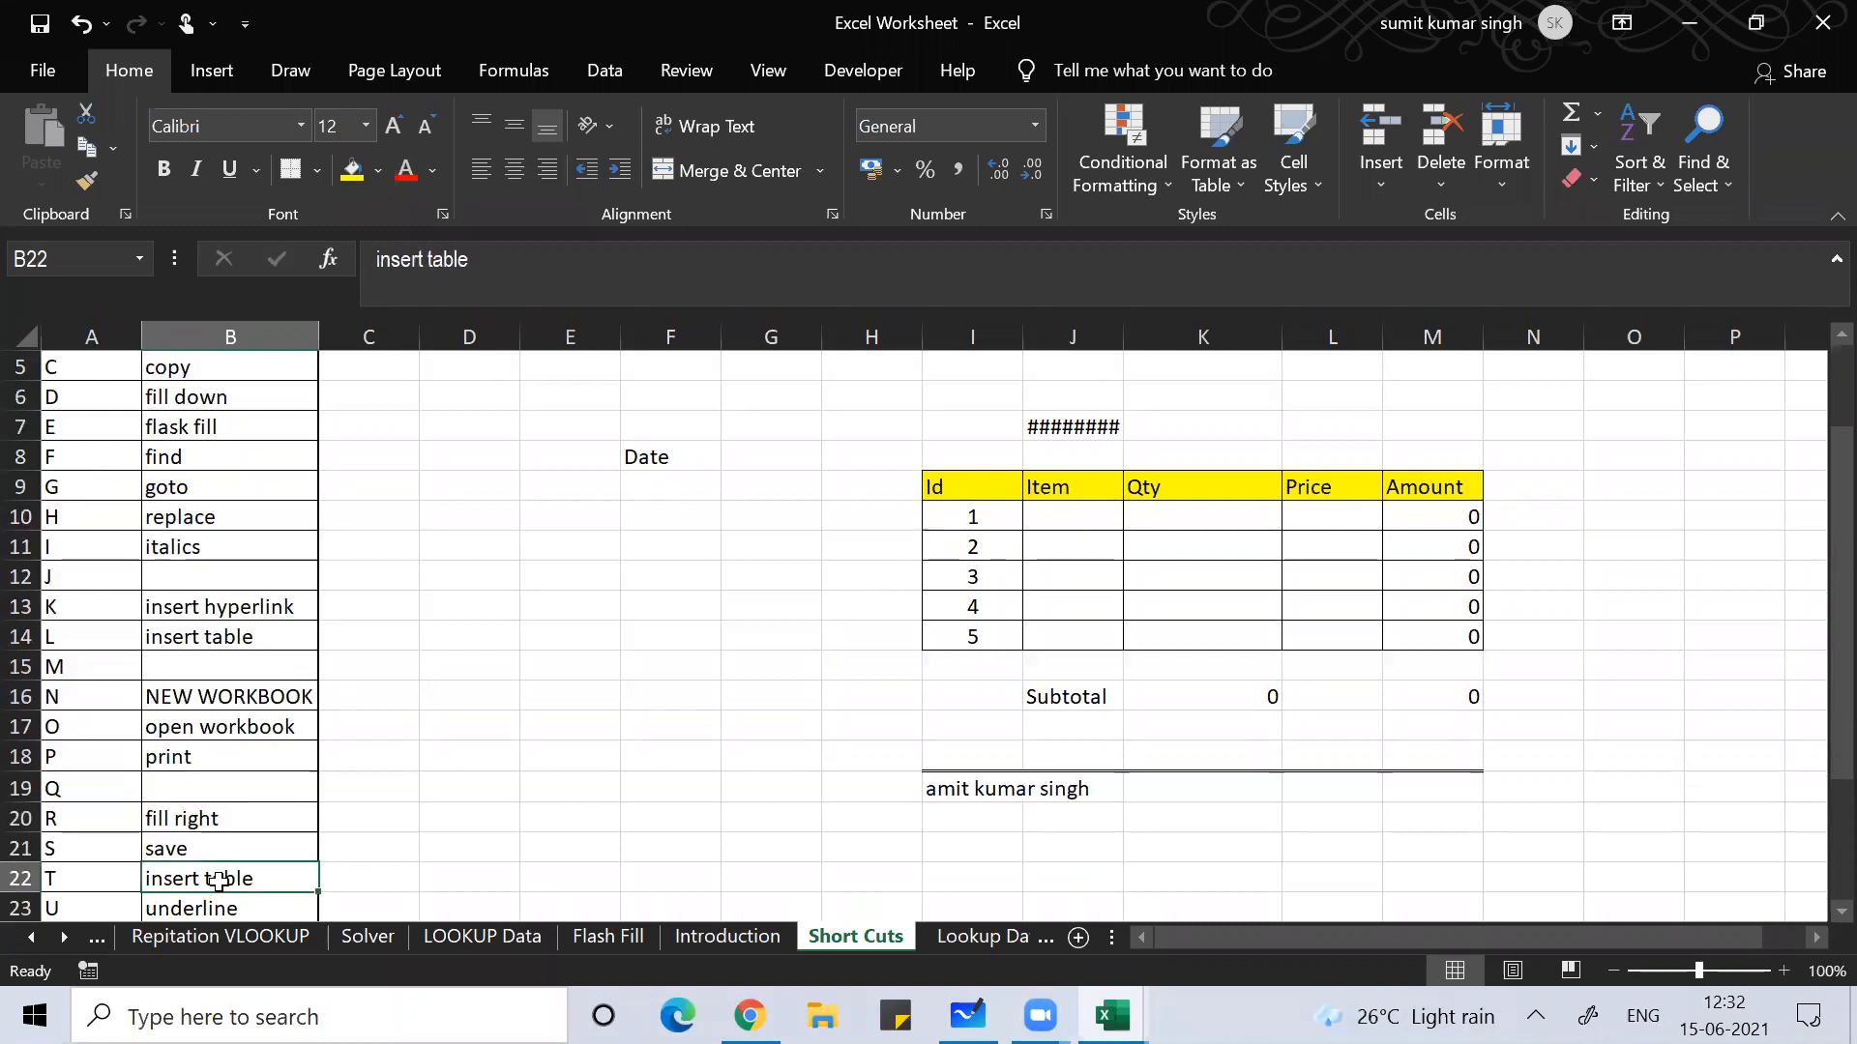
Step: Step through the close, paste, cut, redo and undo shortcuts, then return to the top
key(Down)
key(Down)
key(Down)
key(Up)
key(Down)
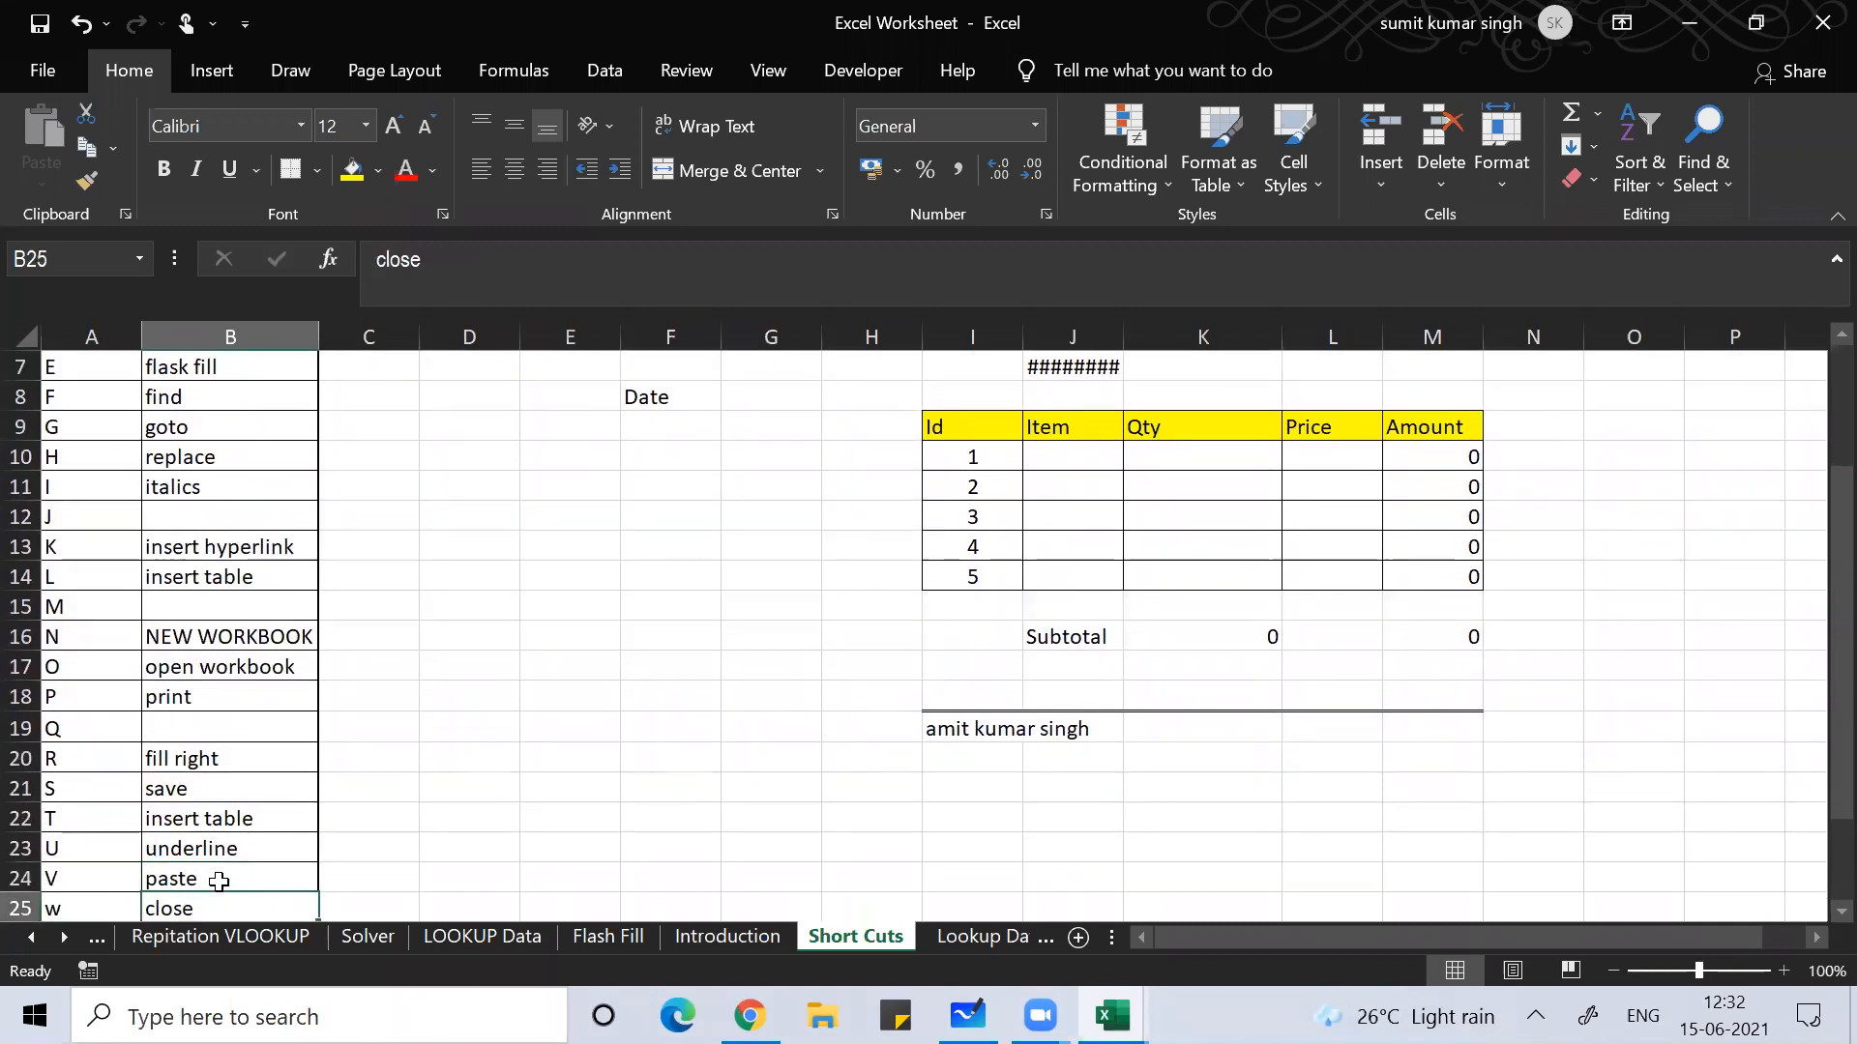
key(Down)
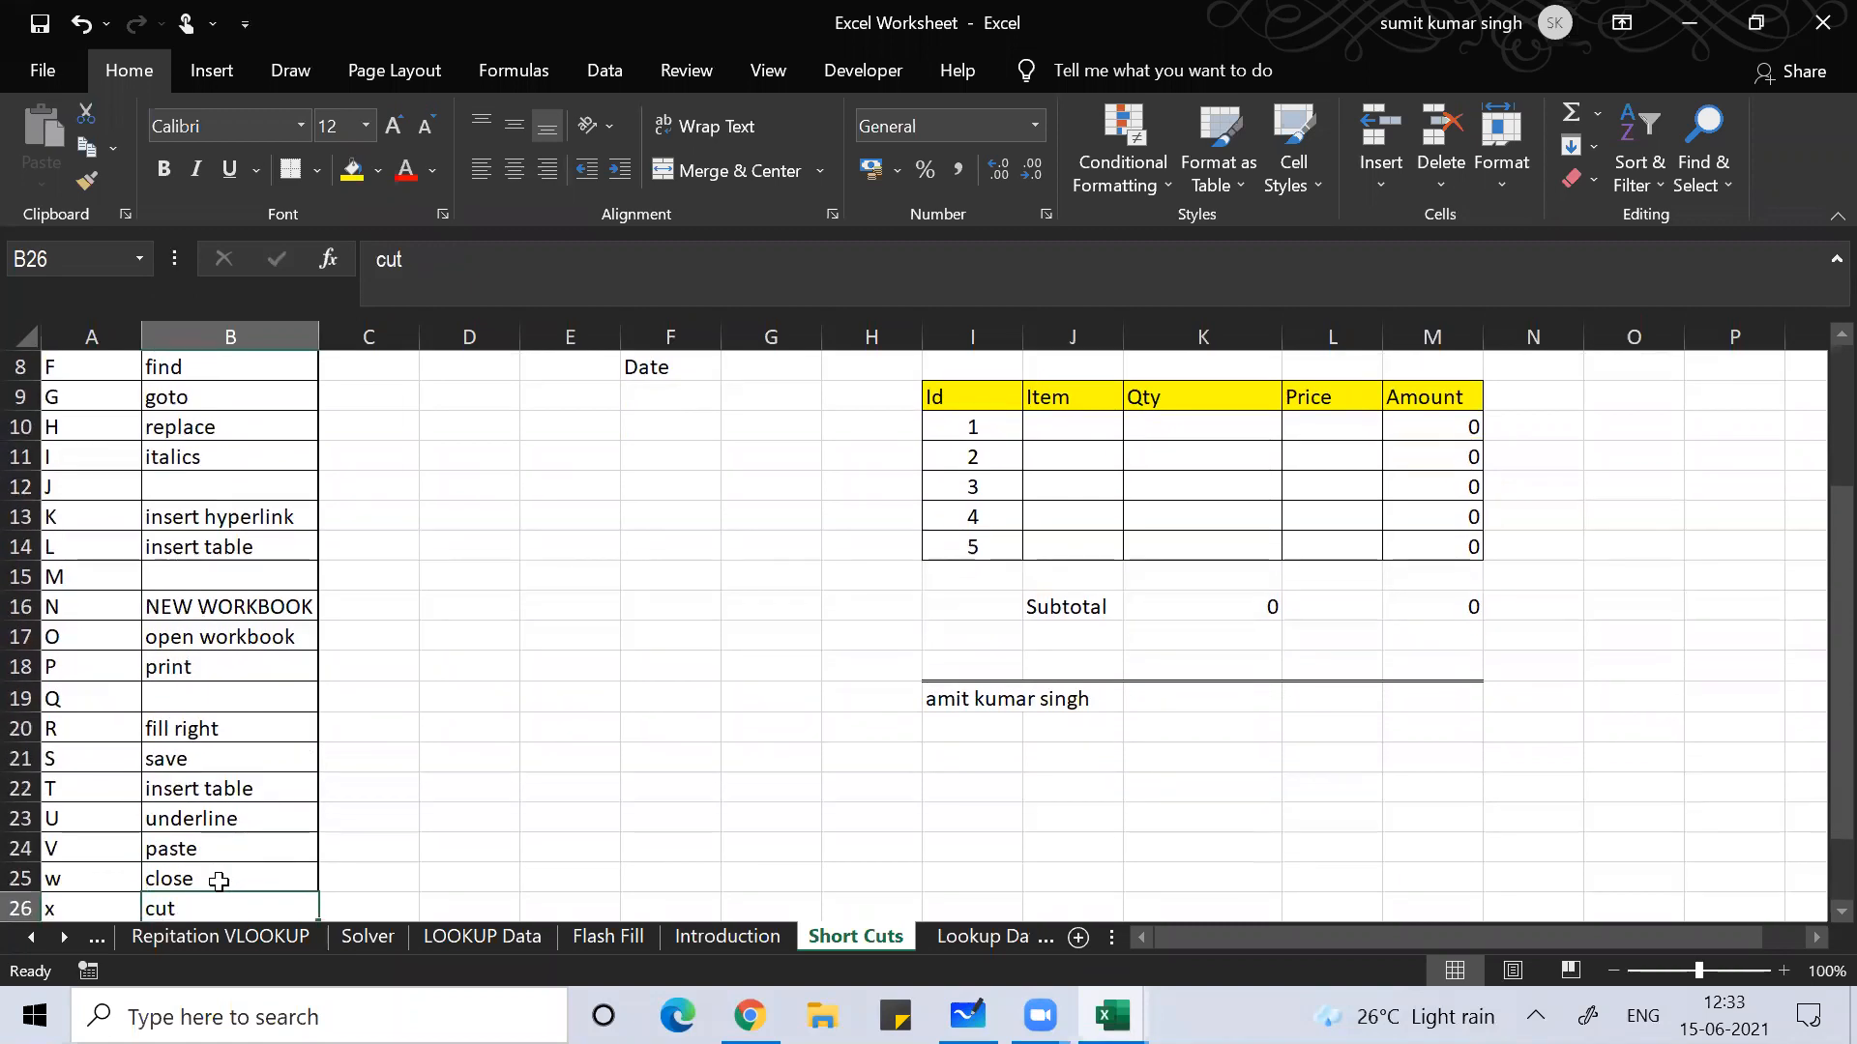
key(Down)
key(Down)
key(Up)
key(Down)
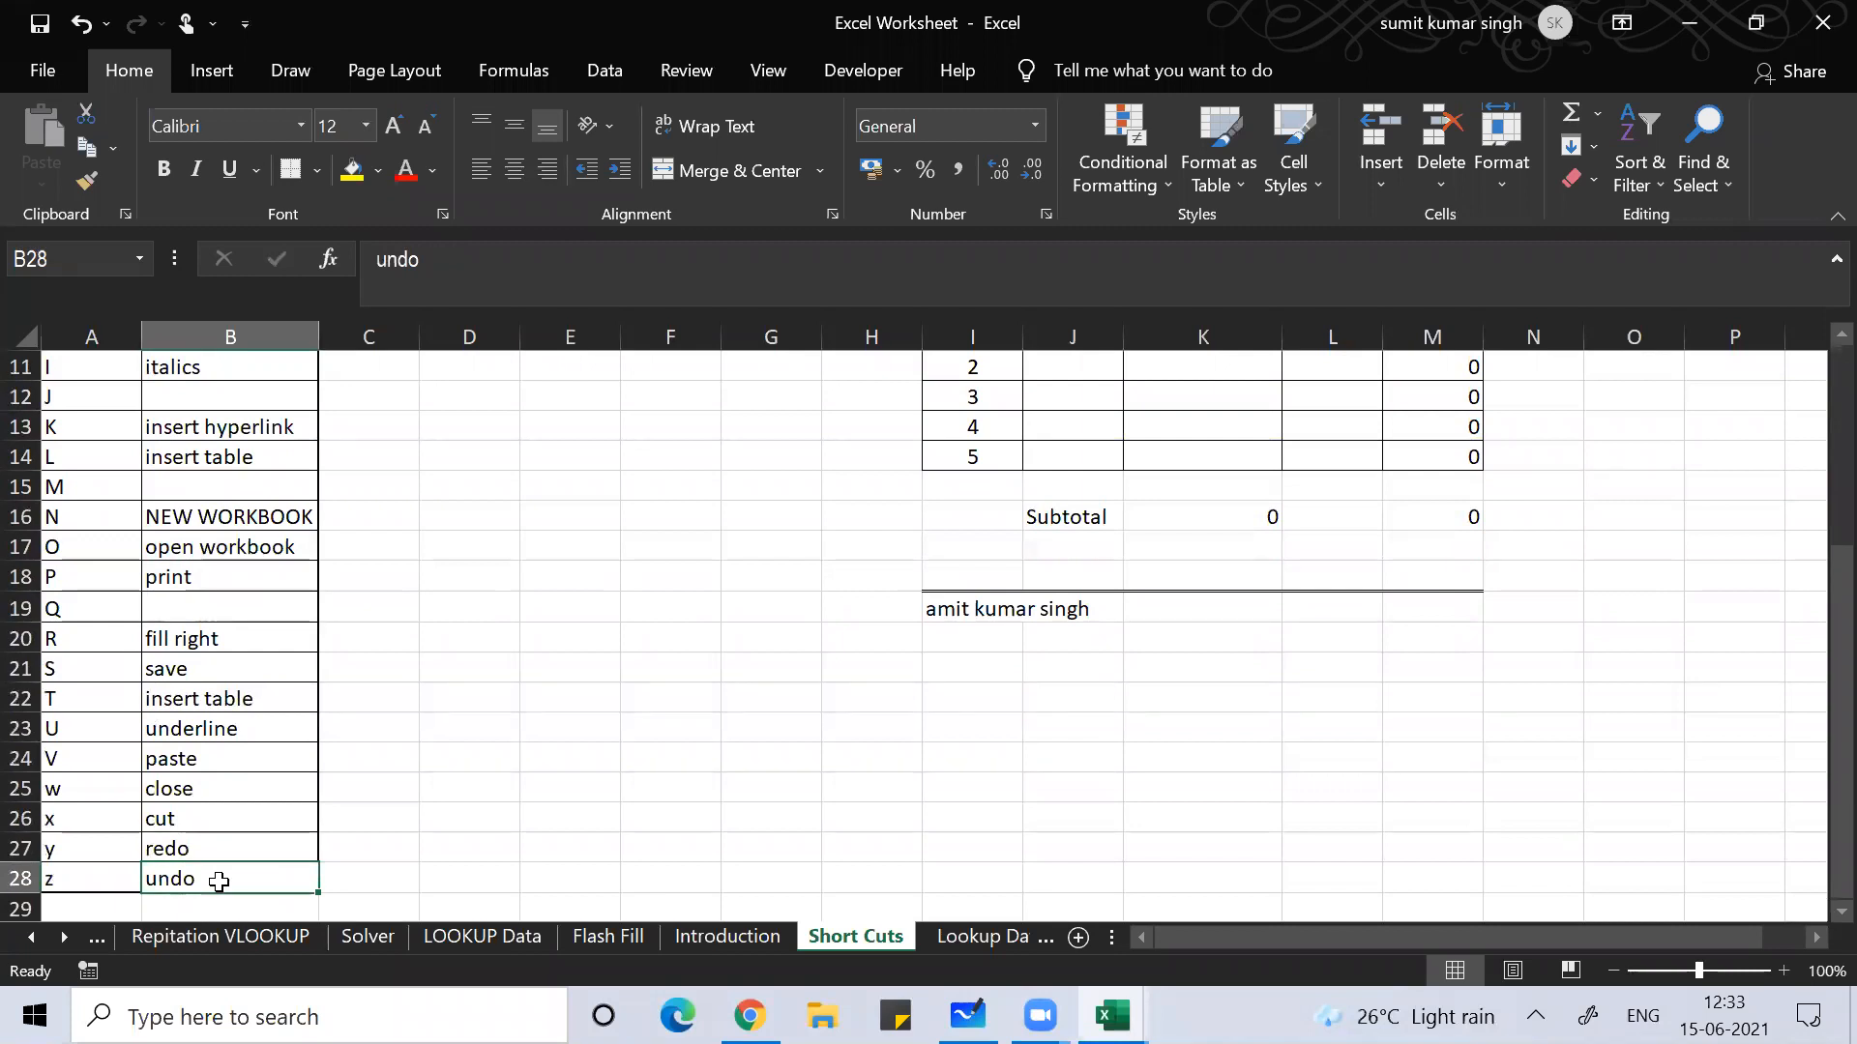
key(Up)
key(Up)
key(Up)
key(Up)
key(Up)
key(Up)
key(Up)
key(Up)
key(Up)
key(Up)
key(Up)
key(Up)
key(Up)
key(Up)
key(Up)
key(Up)
key(Up)
key(Up)
key(Up)
key(Up)
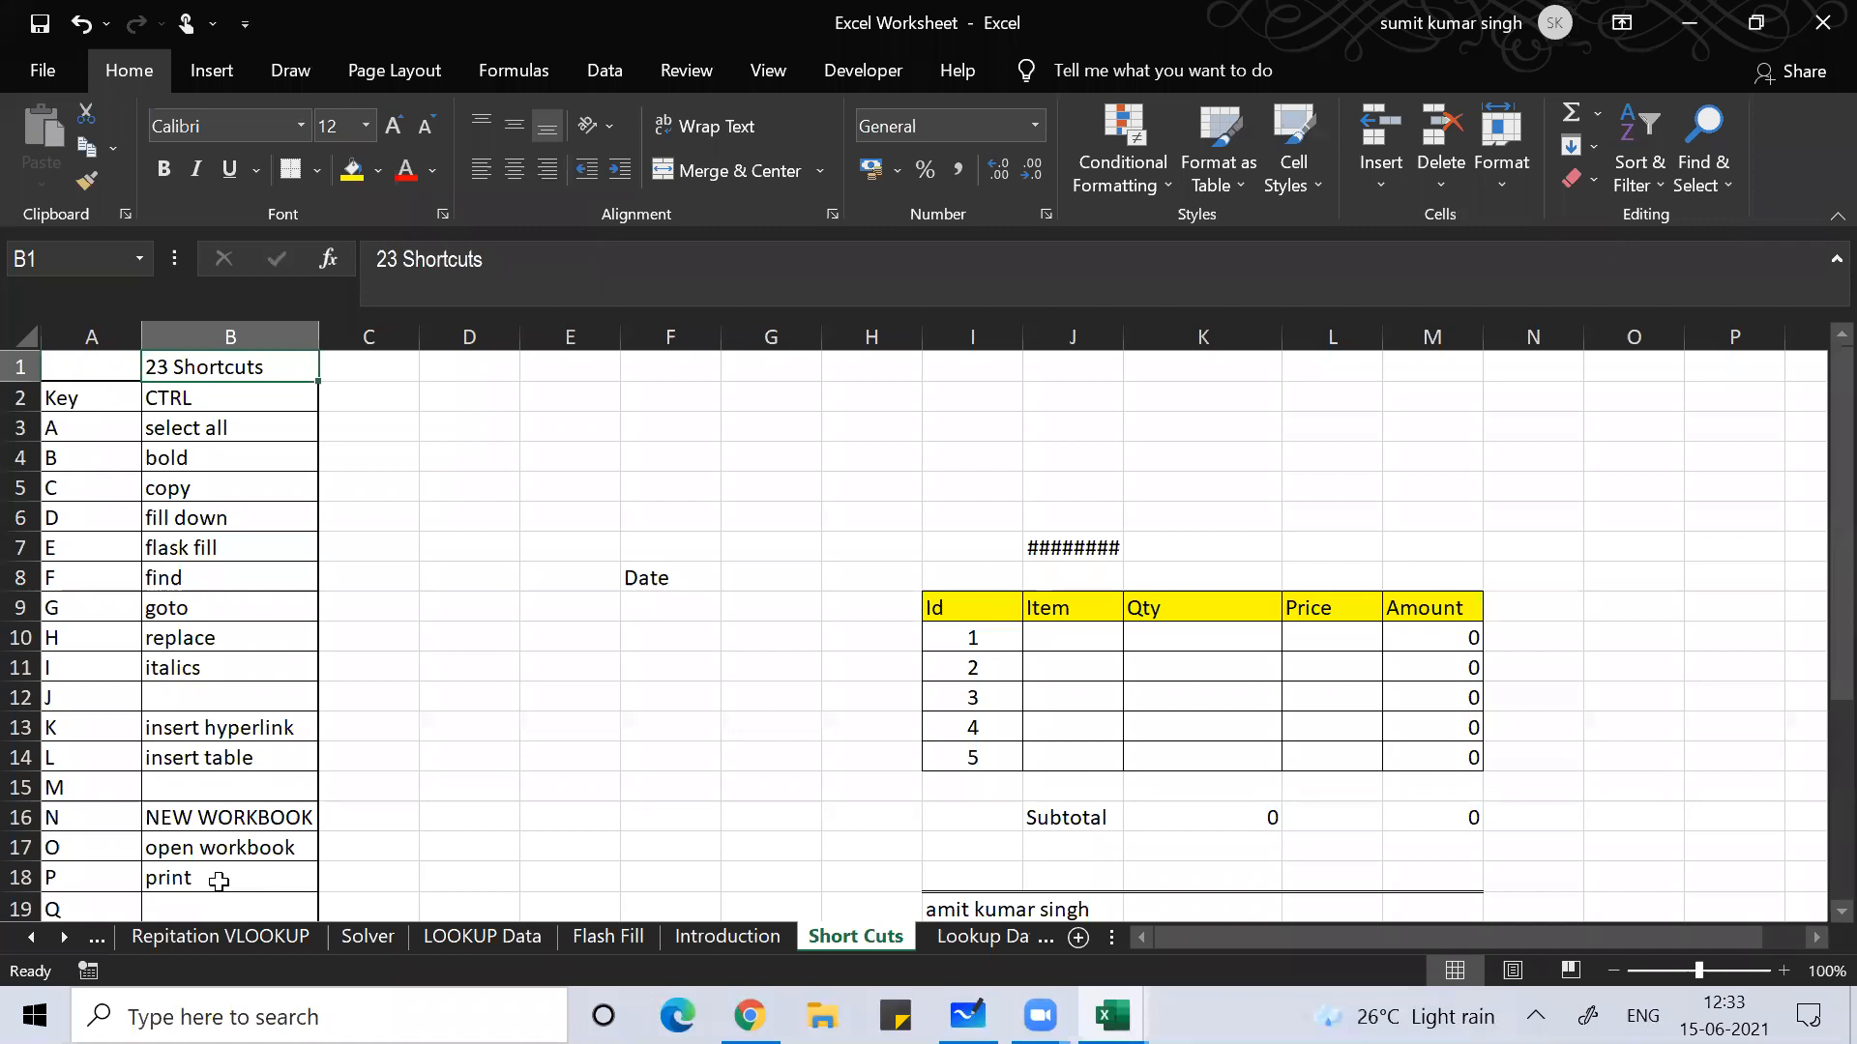
Step: Jump from A5 to the last Key entry and back to the top of column A
key(Left)
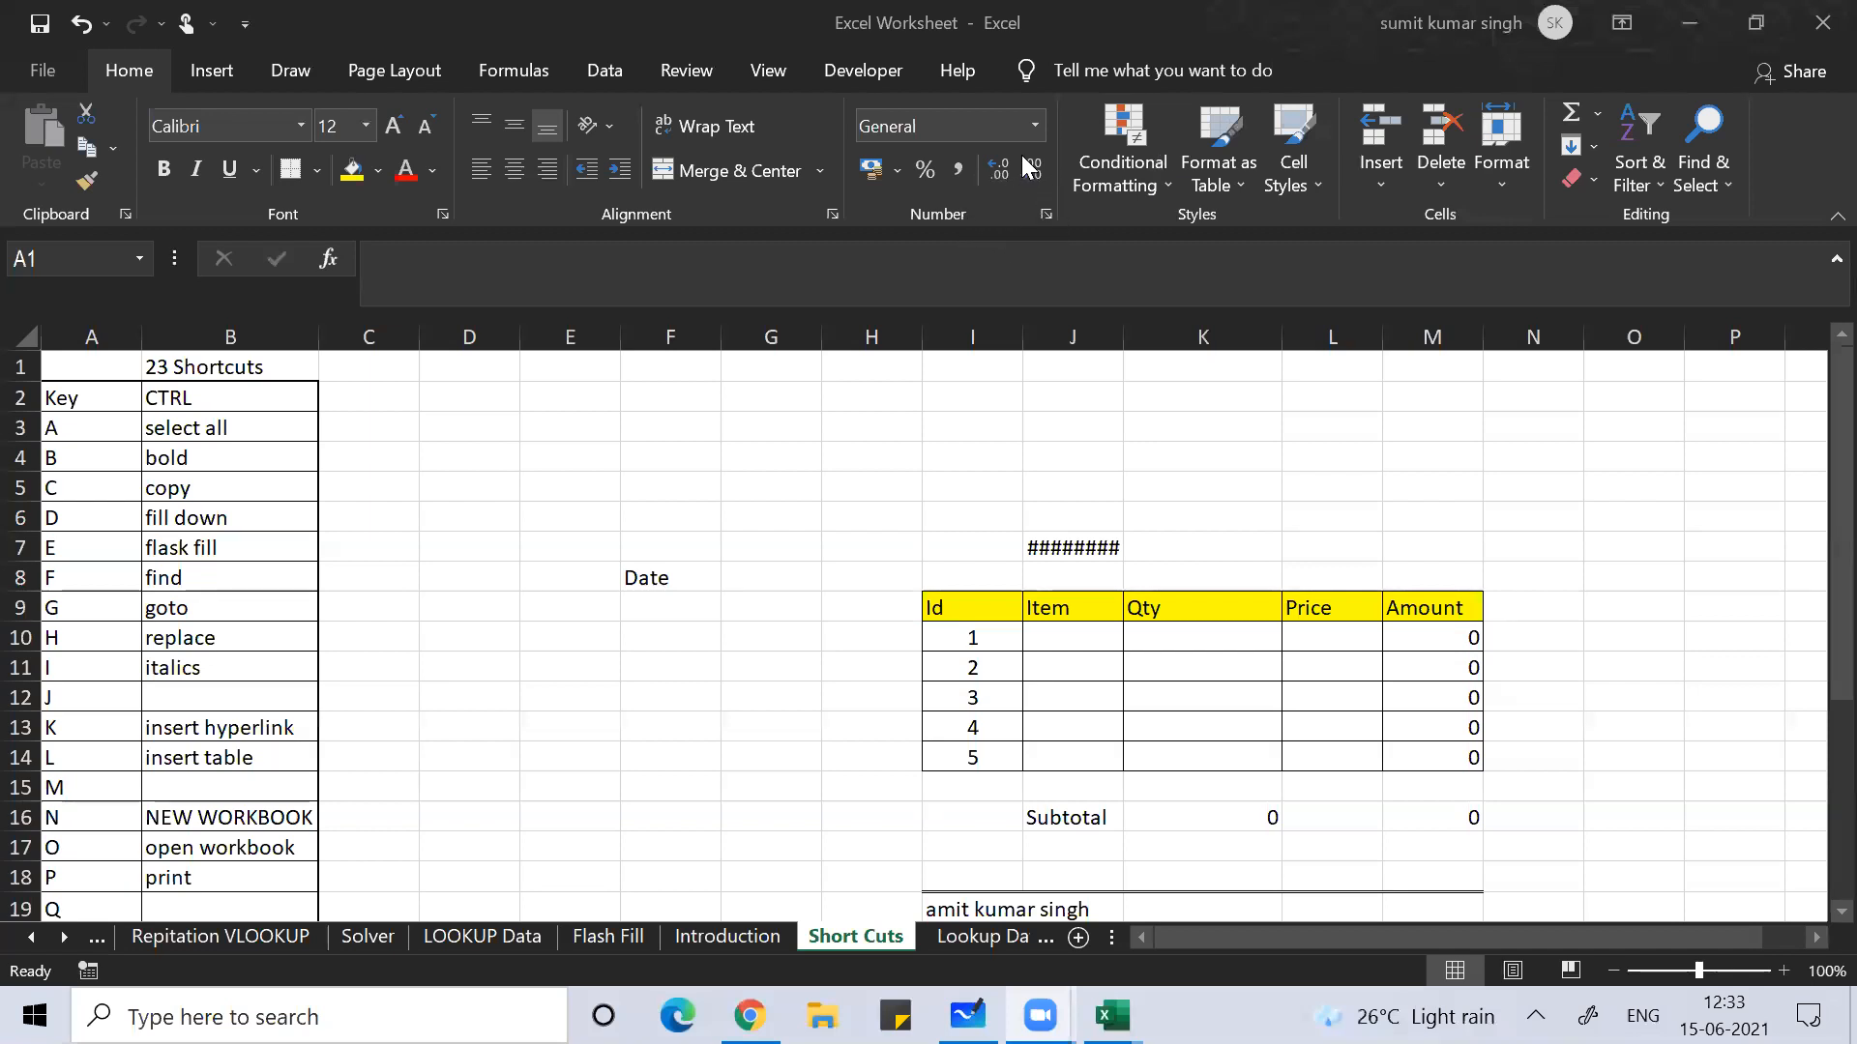
click(117, 482)
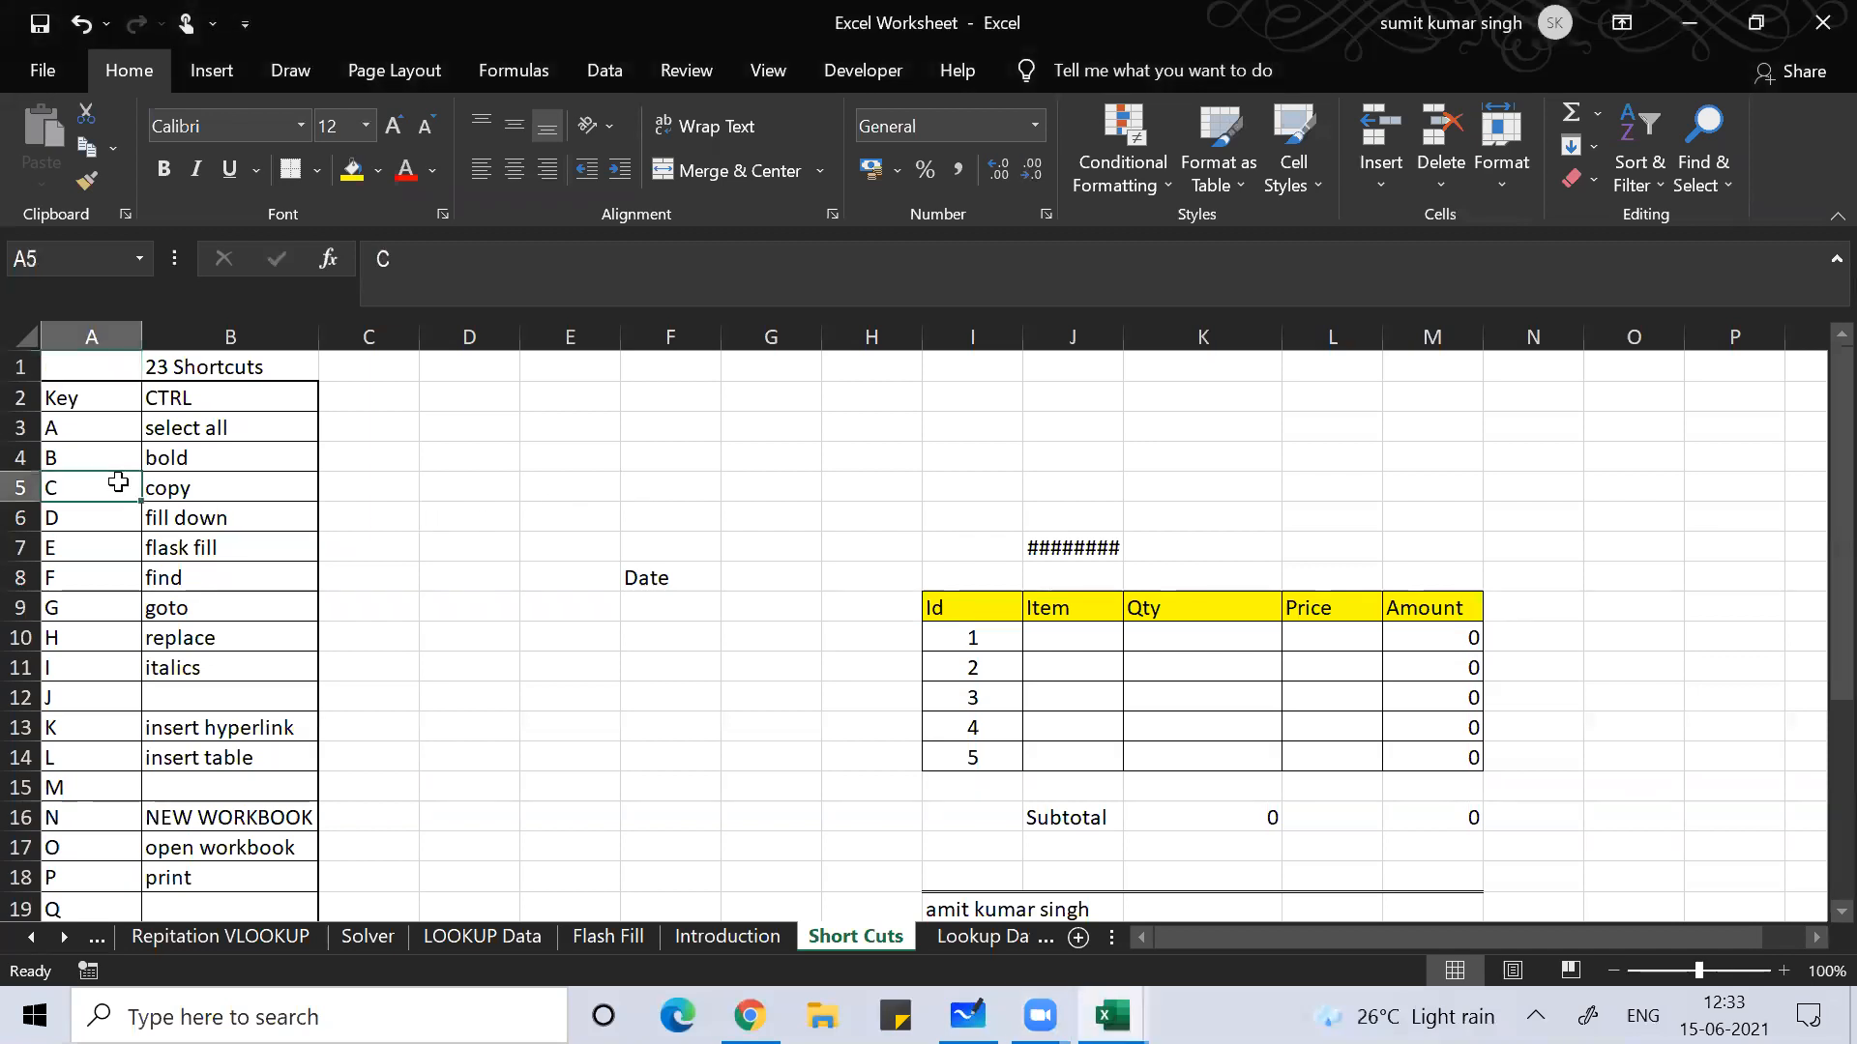
key(ctrl+Down)
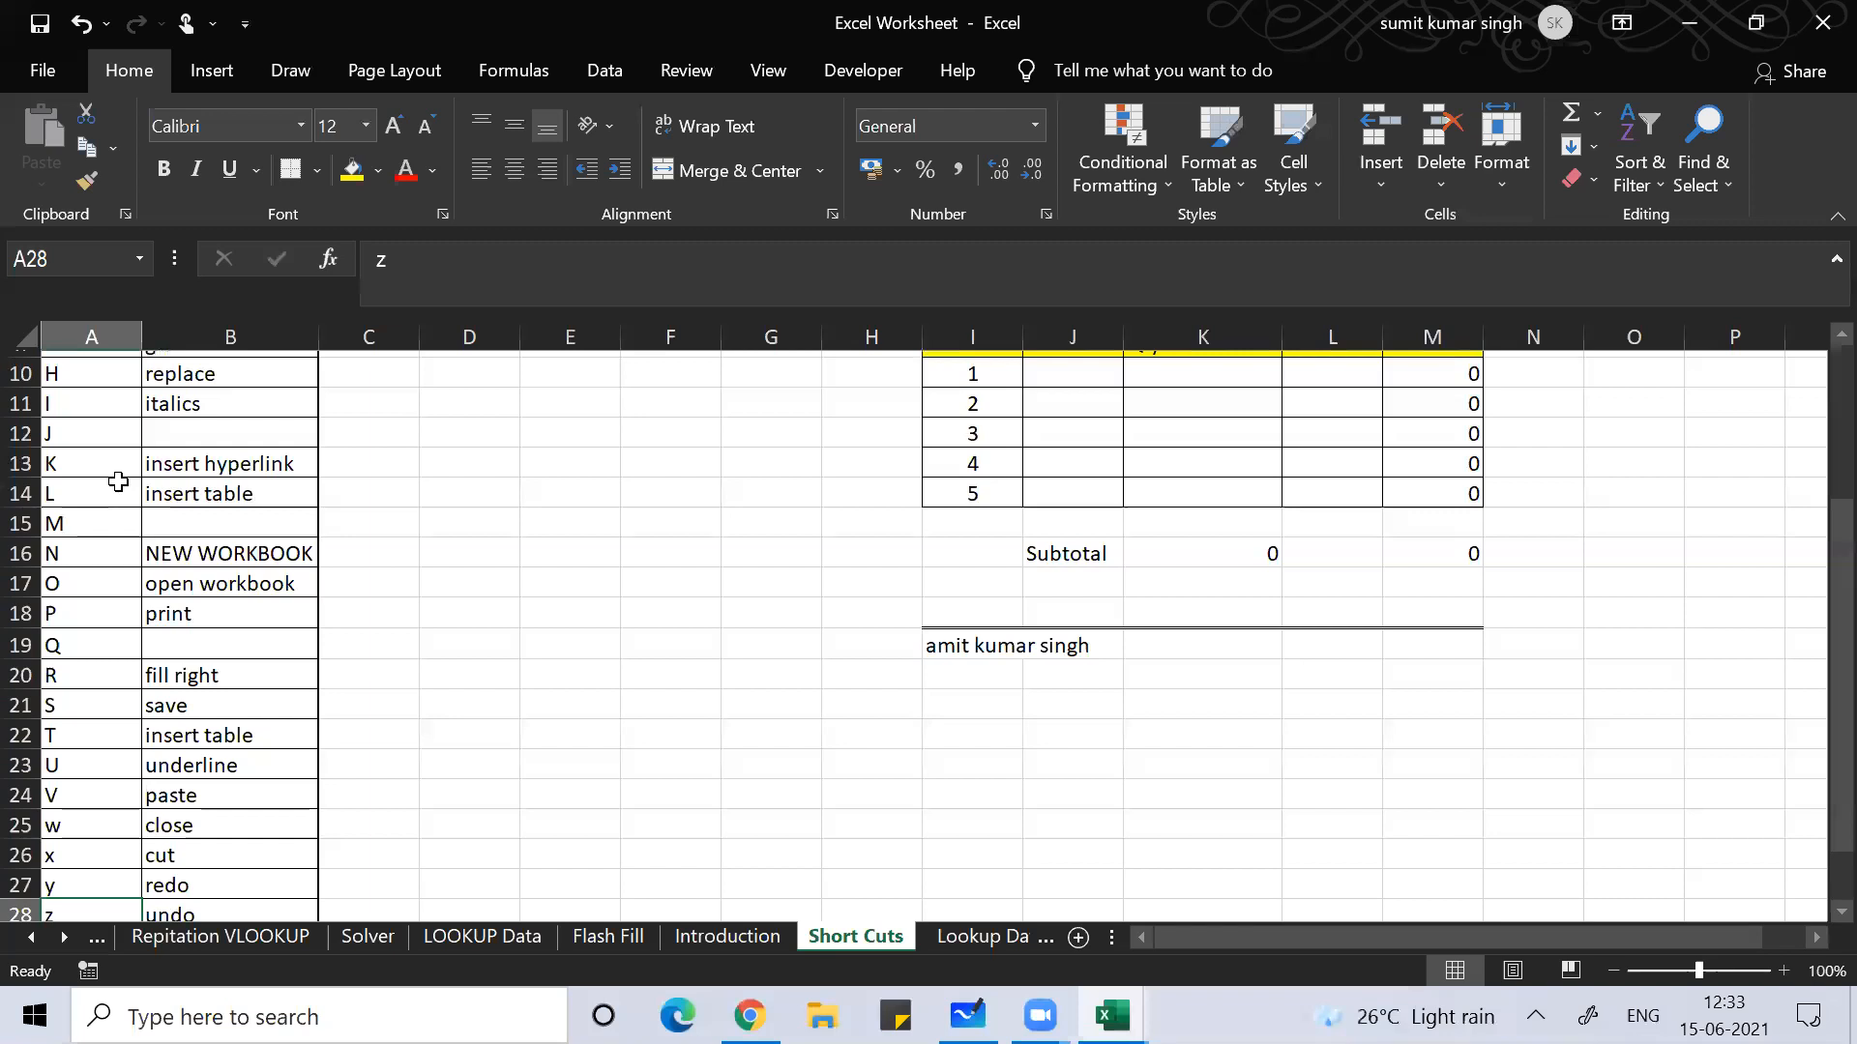
key(ctrl+Home)
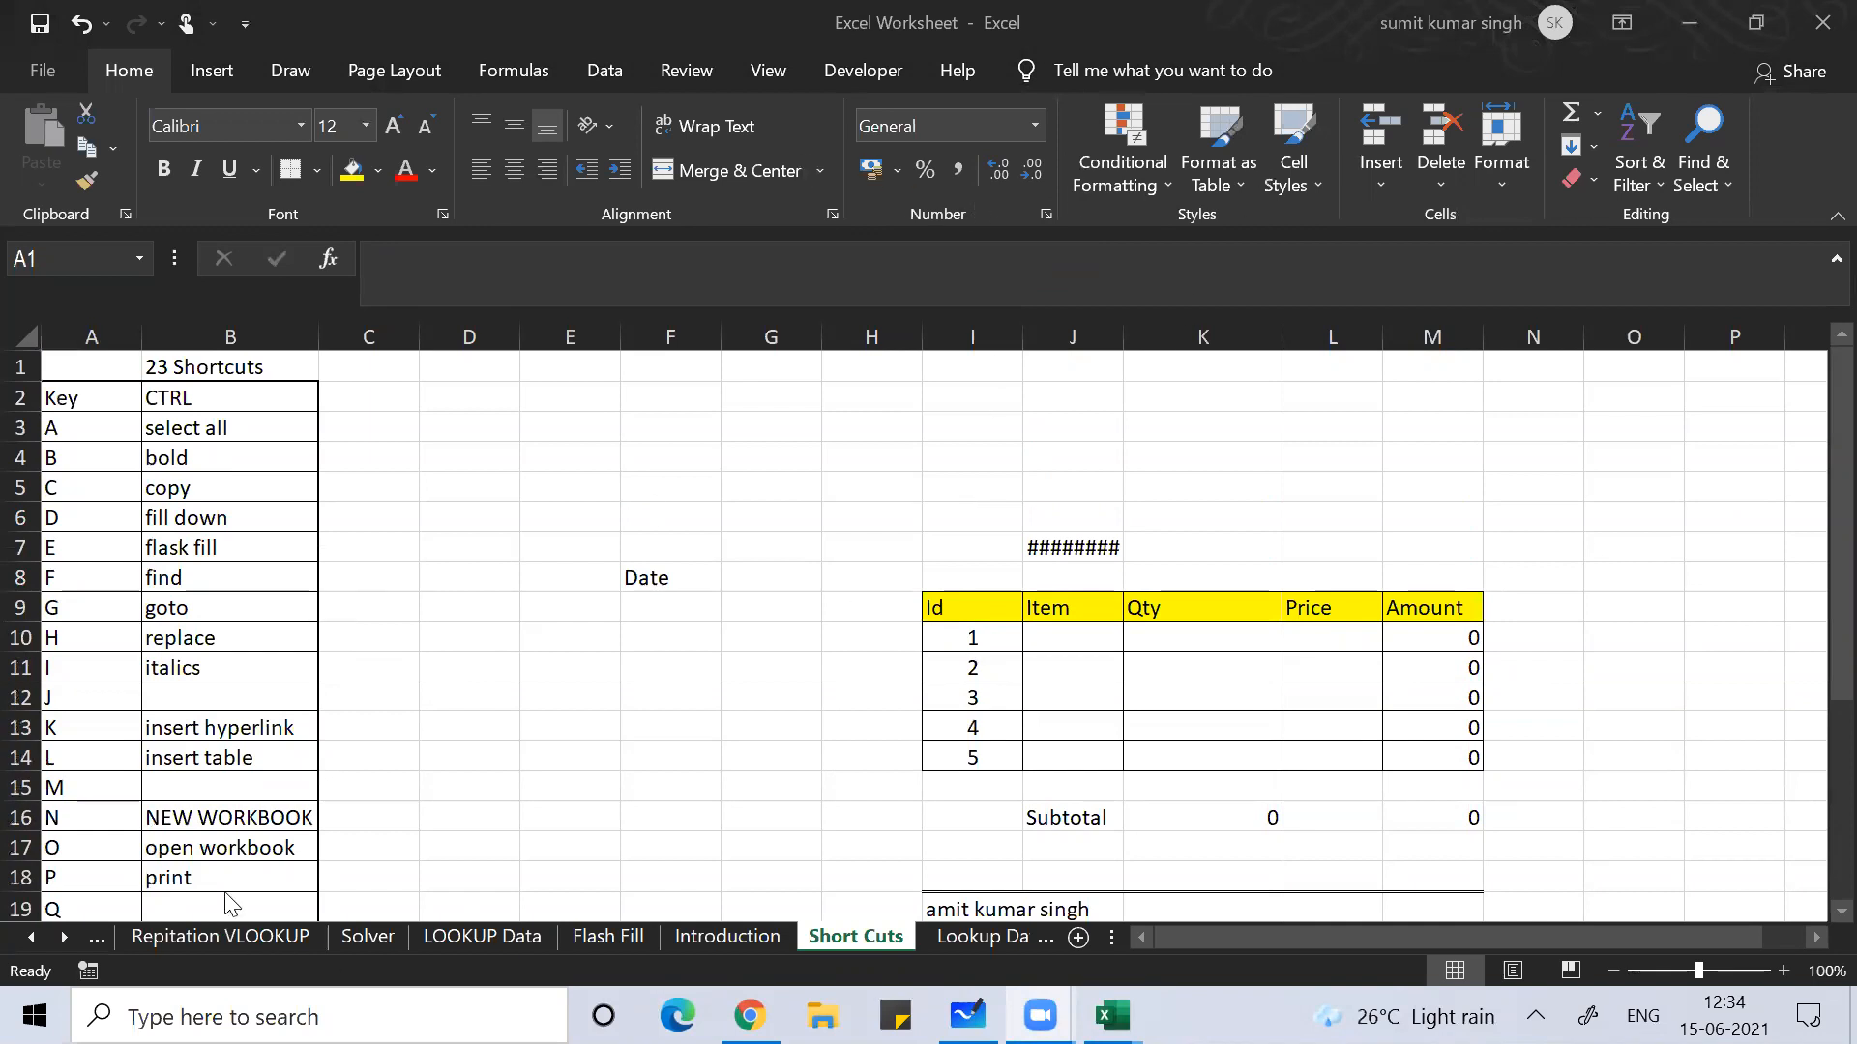
Step: Select B9:C9, pick the insert table entry in B14, and switch to SalesReport2
click(366, 586)
drag(340, 607, 290, 608)
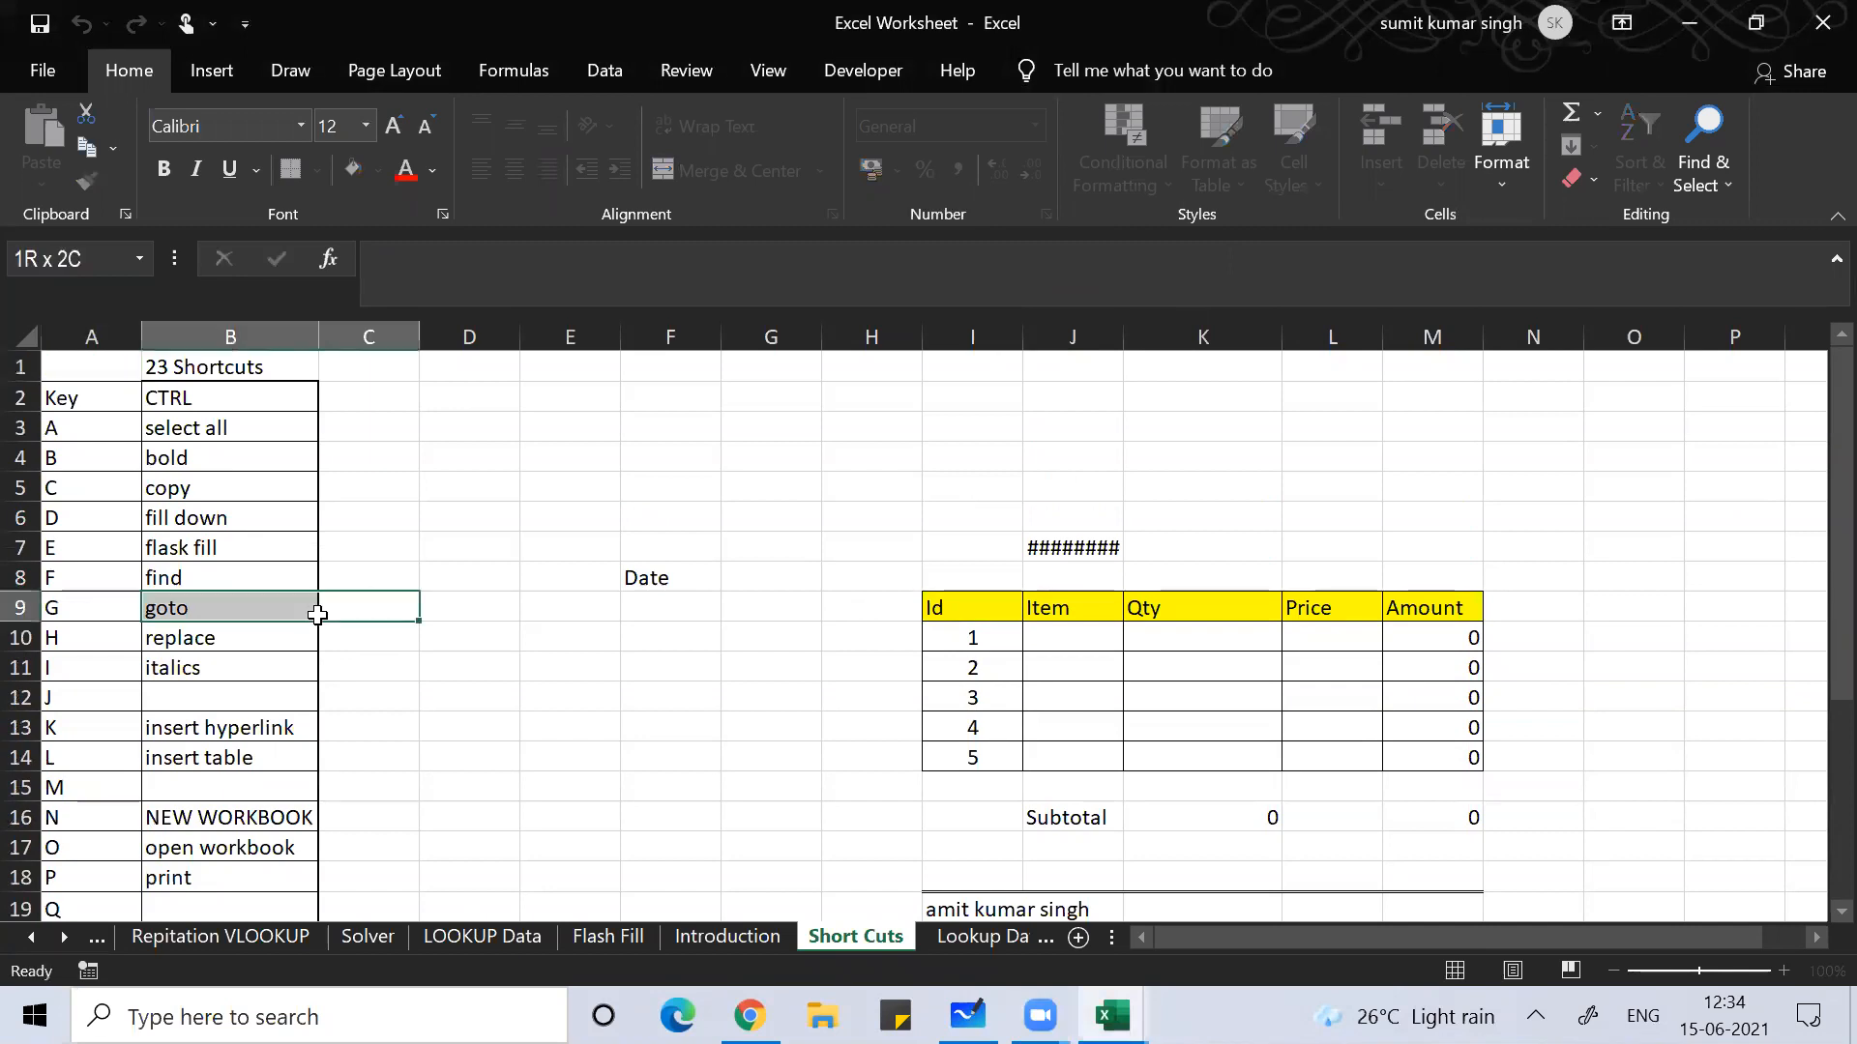
click(160, 755)
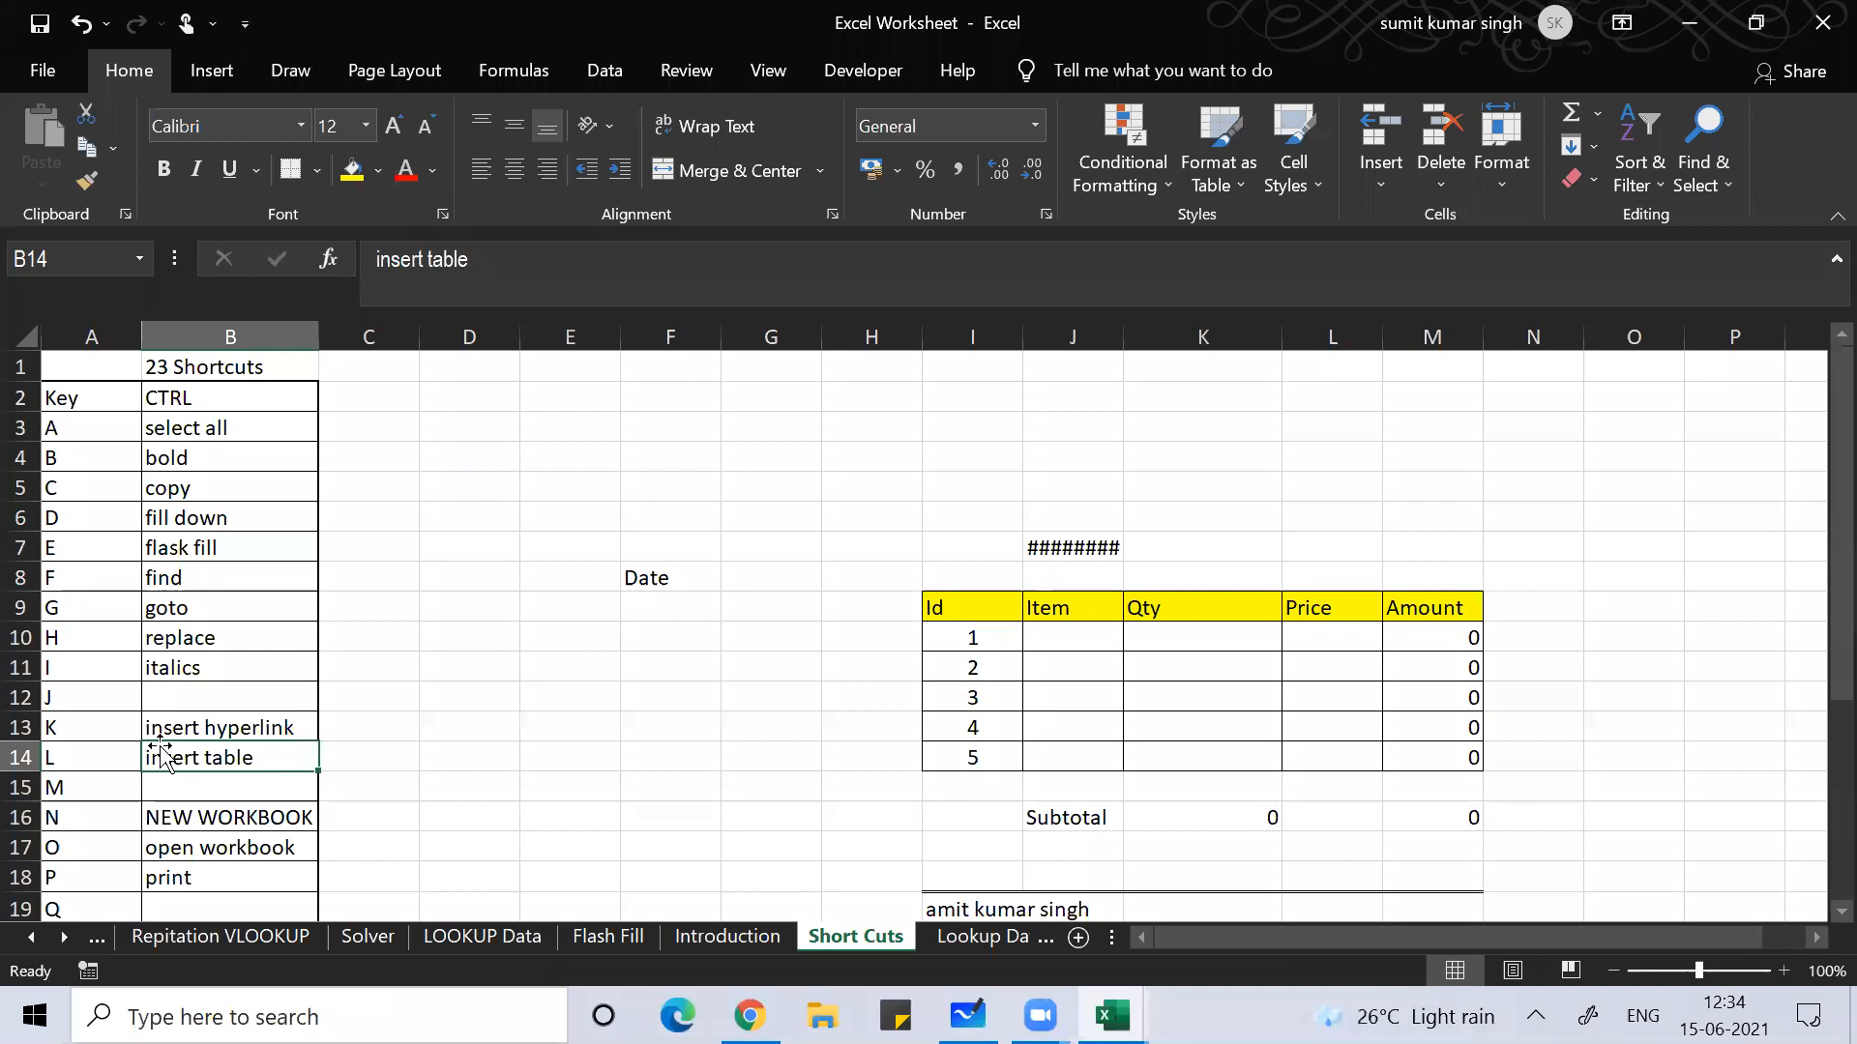
key(alt+Tab)
key(alt+Tab)
key(alt+Tab)
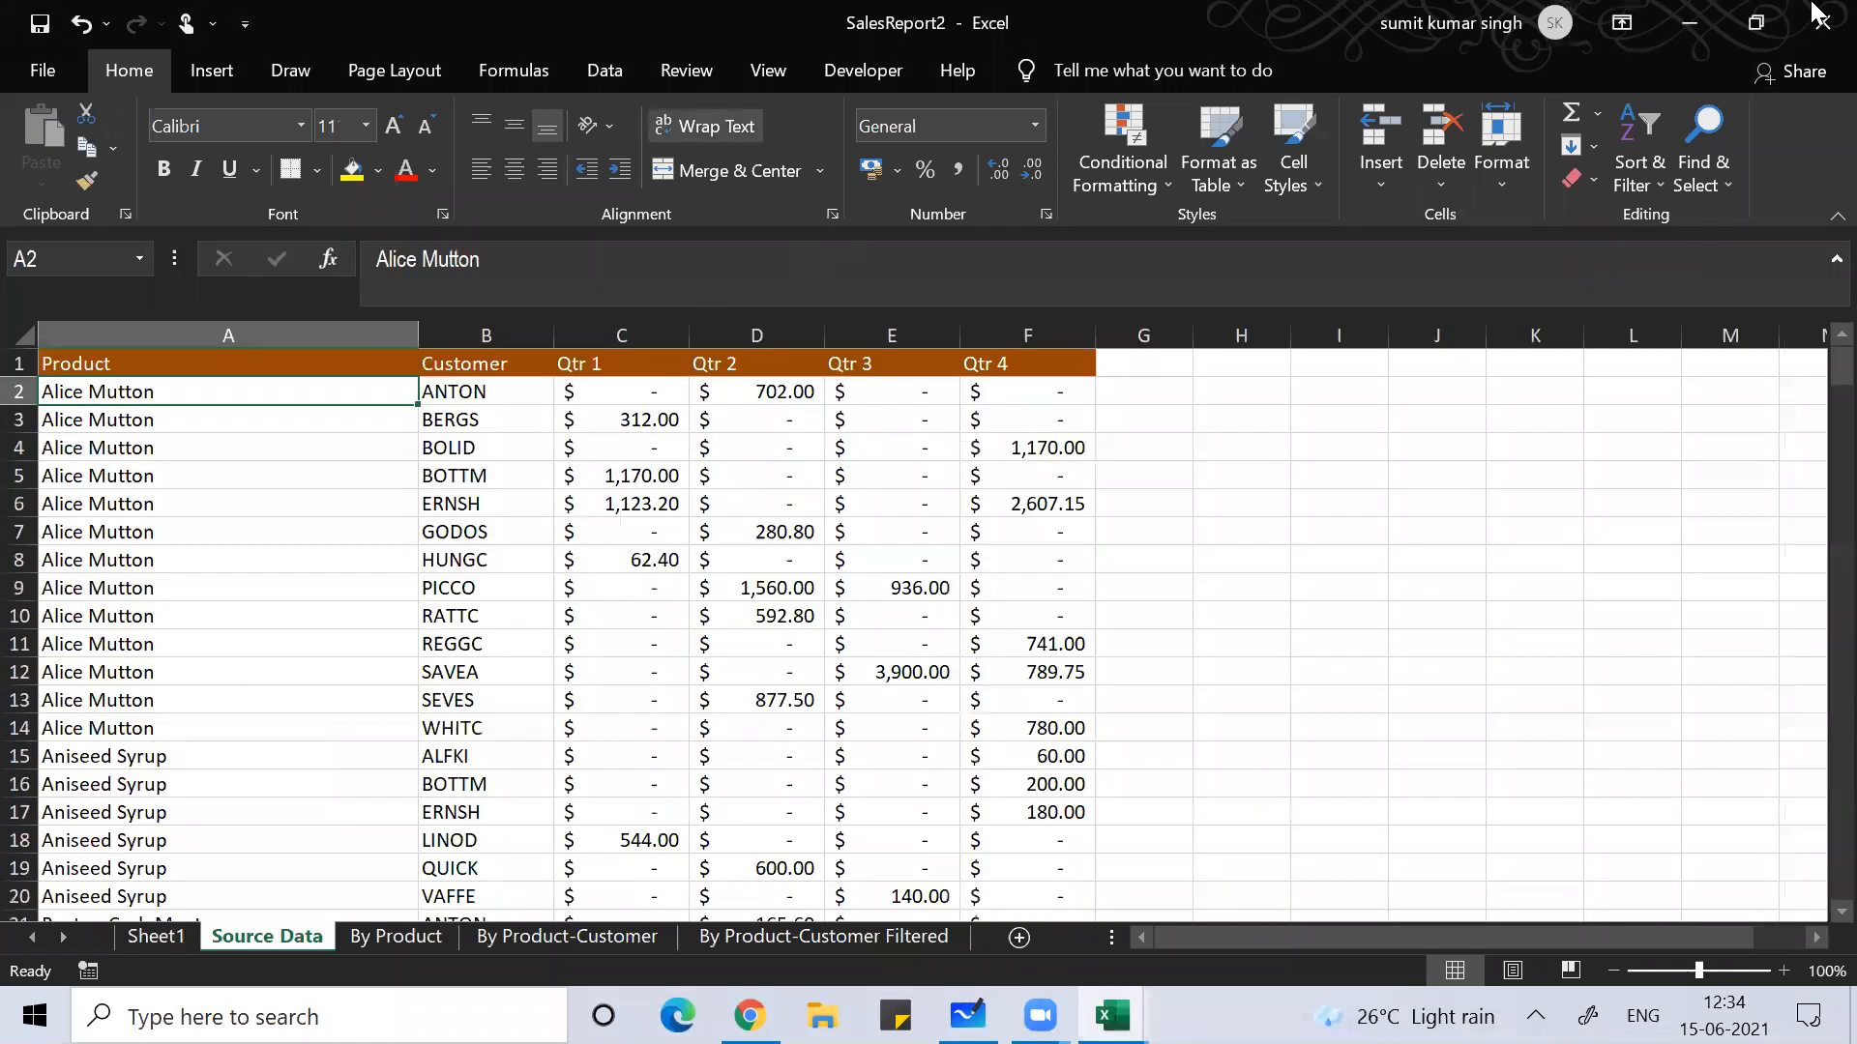
Step: Close SalesReport2 with Don't Save and scroll the sheet tabs to show earlier sheets
click(1814, 13)
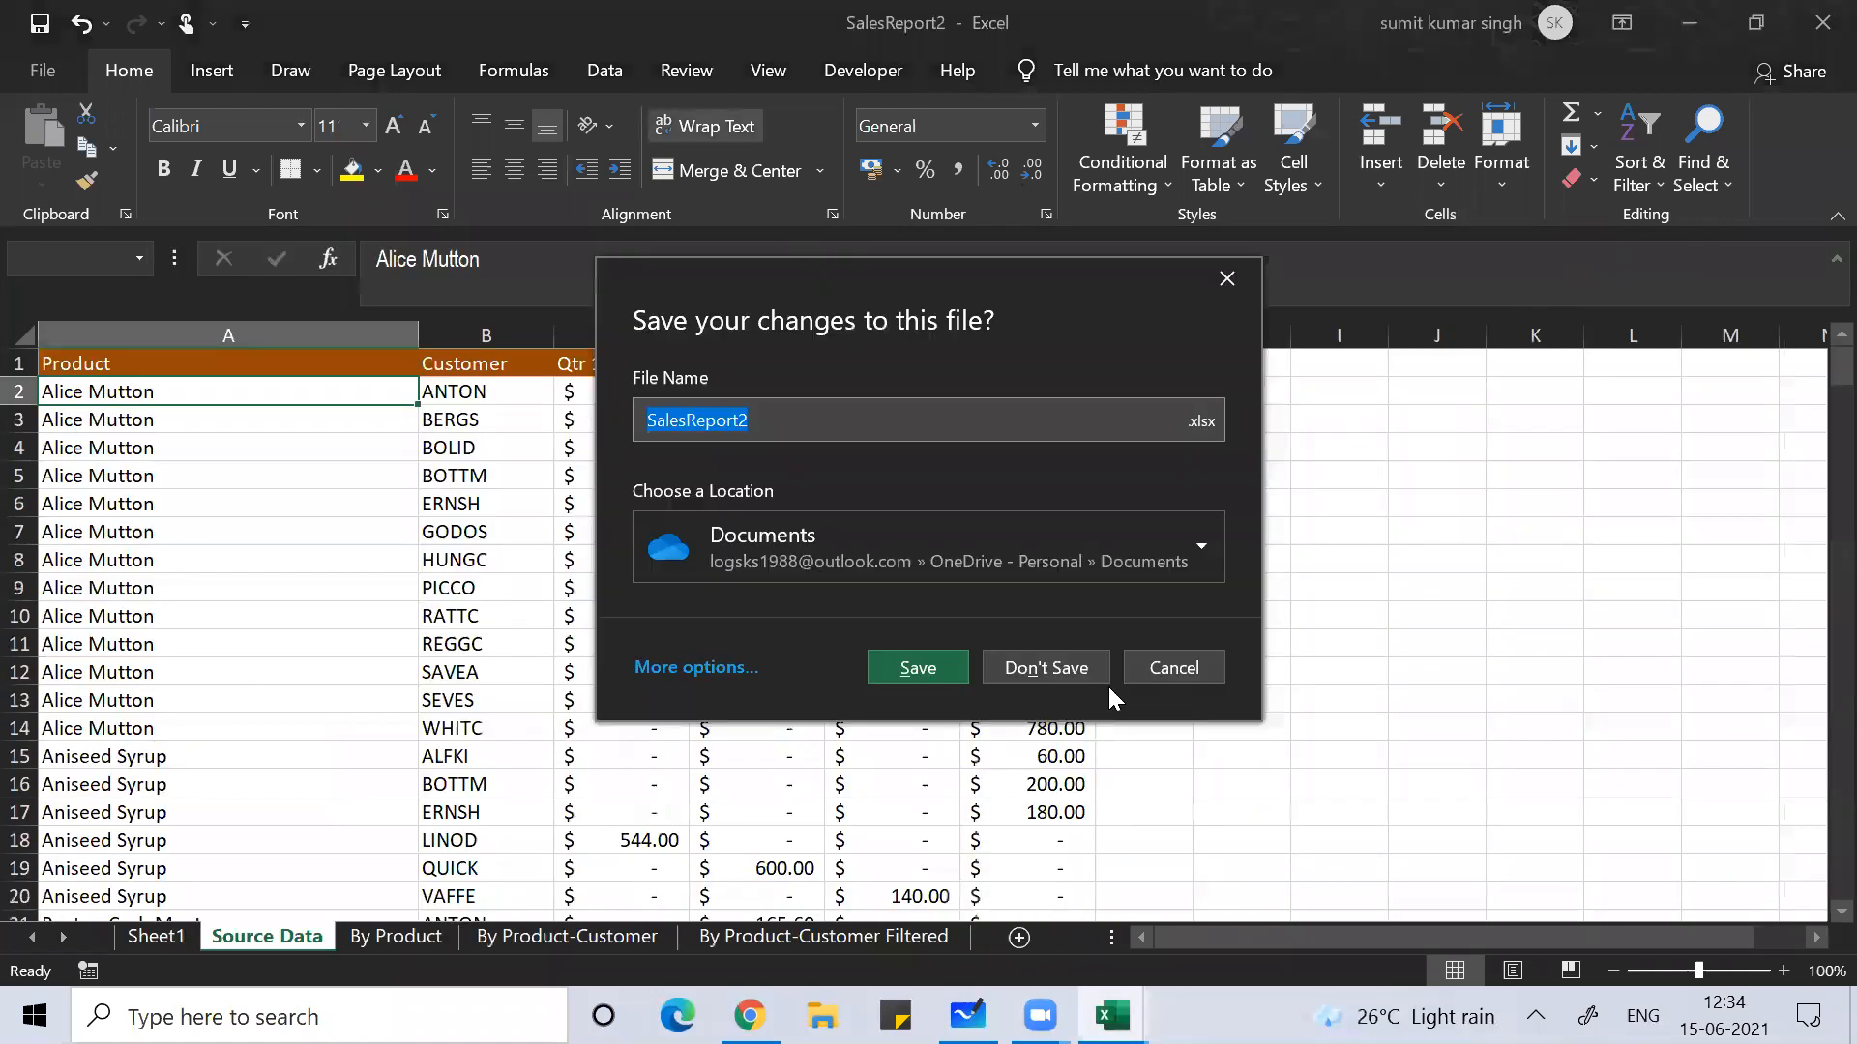
click(1083, 674)
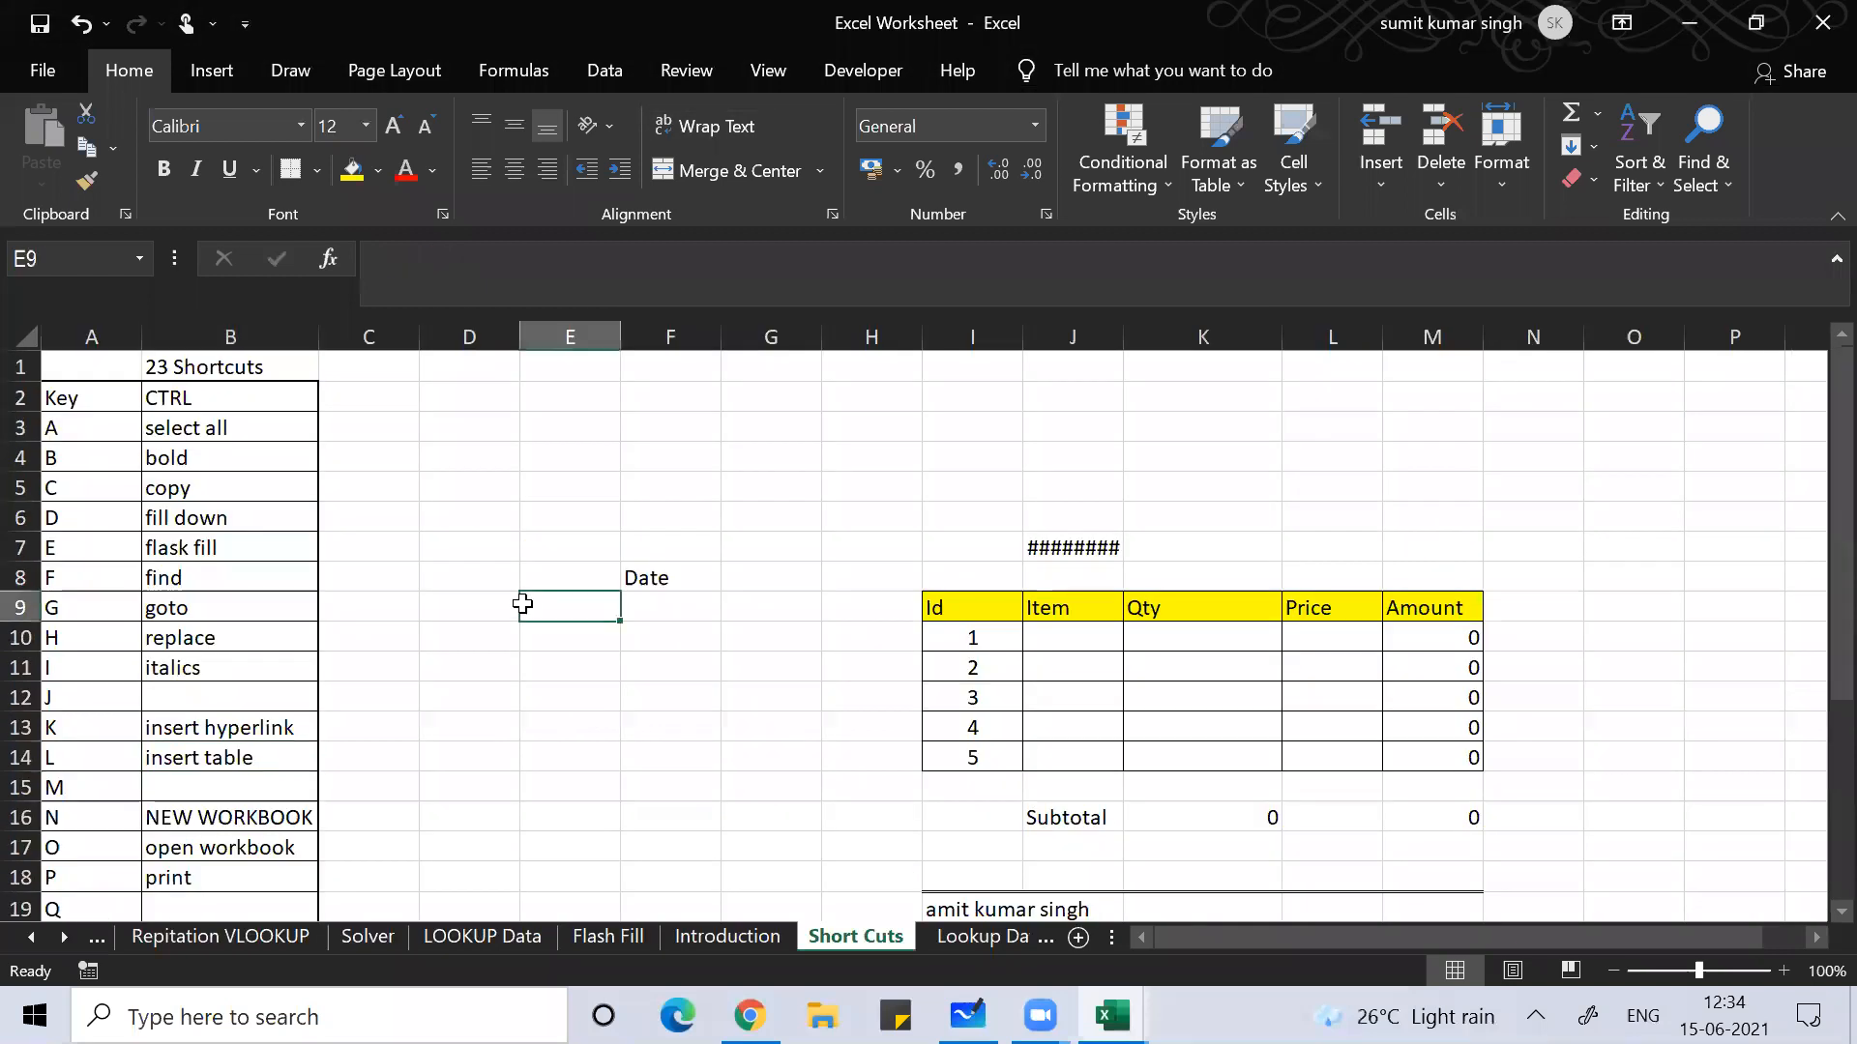
click(33, 938)
click(33, 938)
click(33, 938)
click(33, 938)
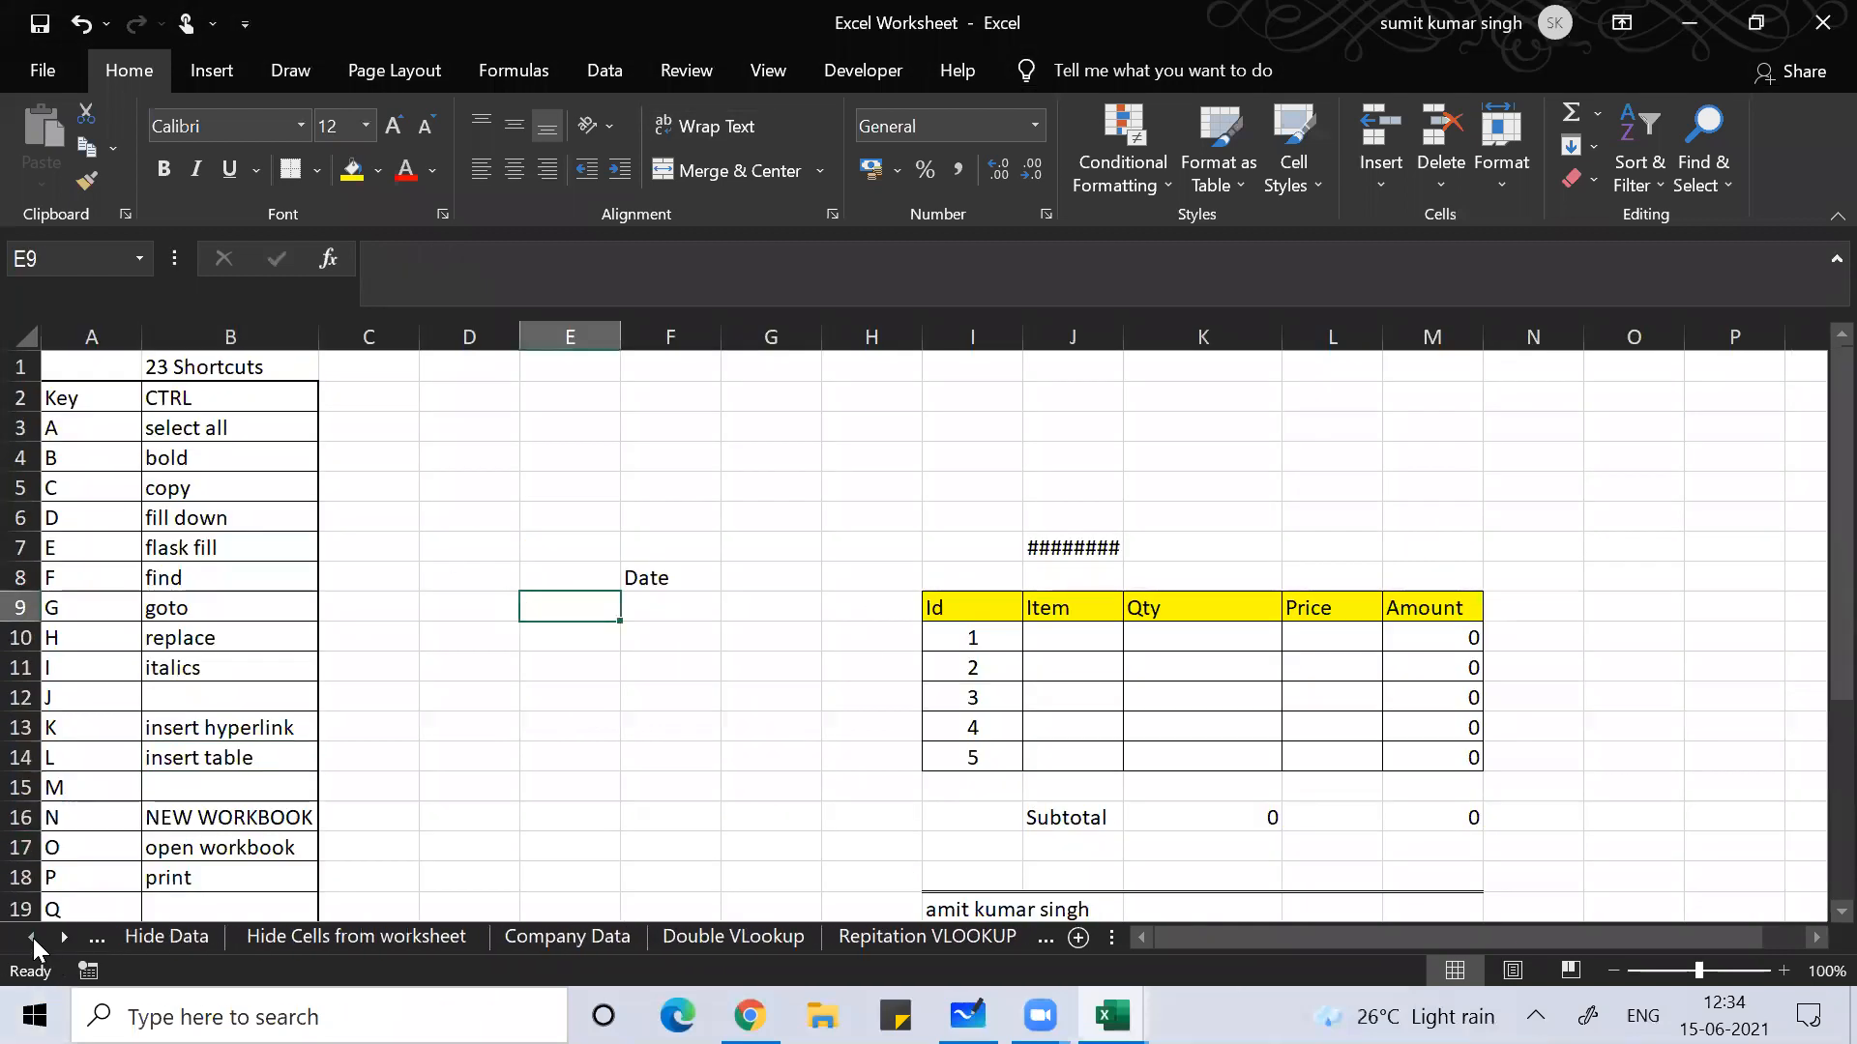
Step: On Company Data, browse the table's header row, then set team leader criterion A8 to Shahrukh
click(561, 936)
click(803, 664)
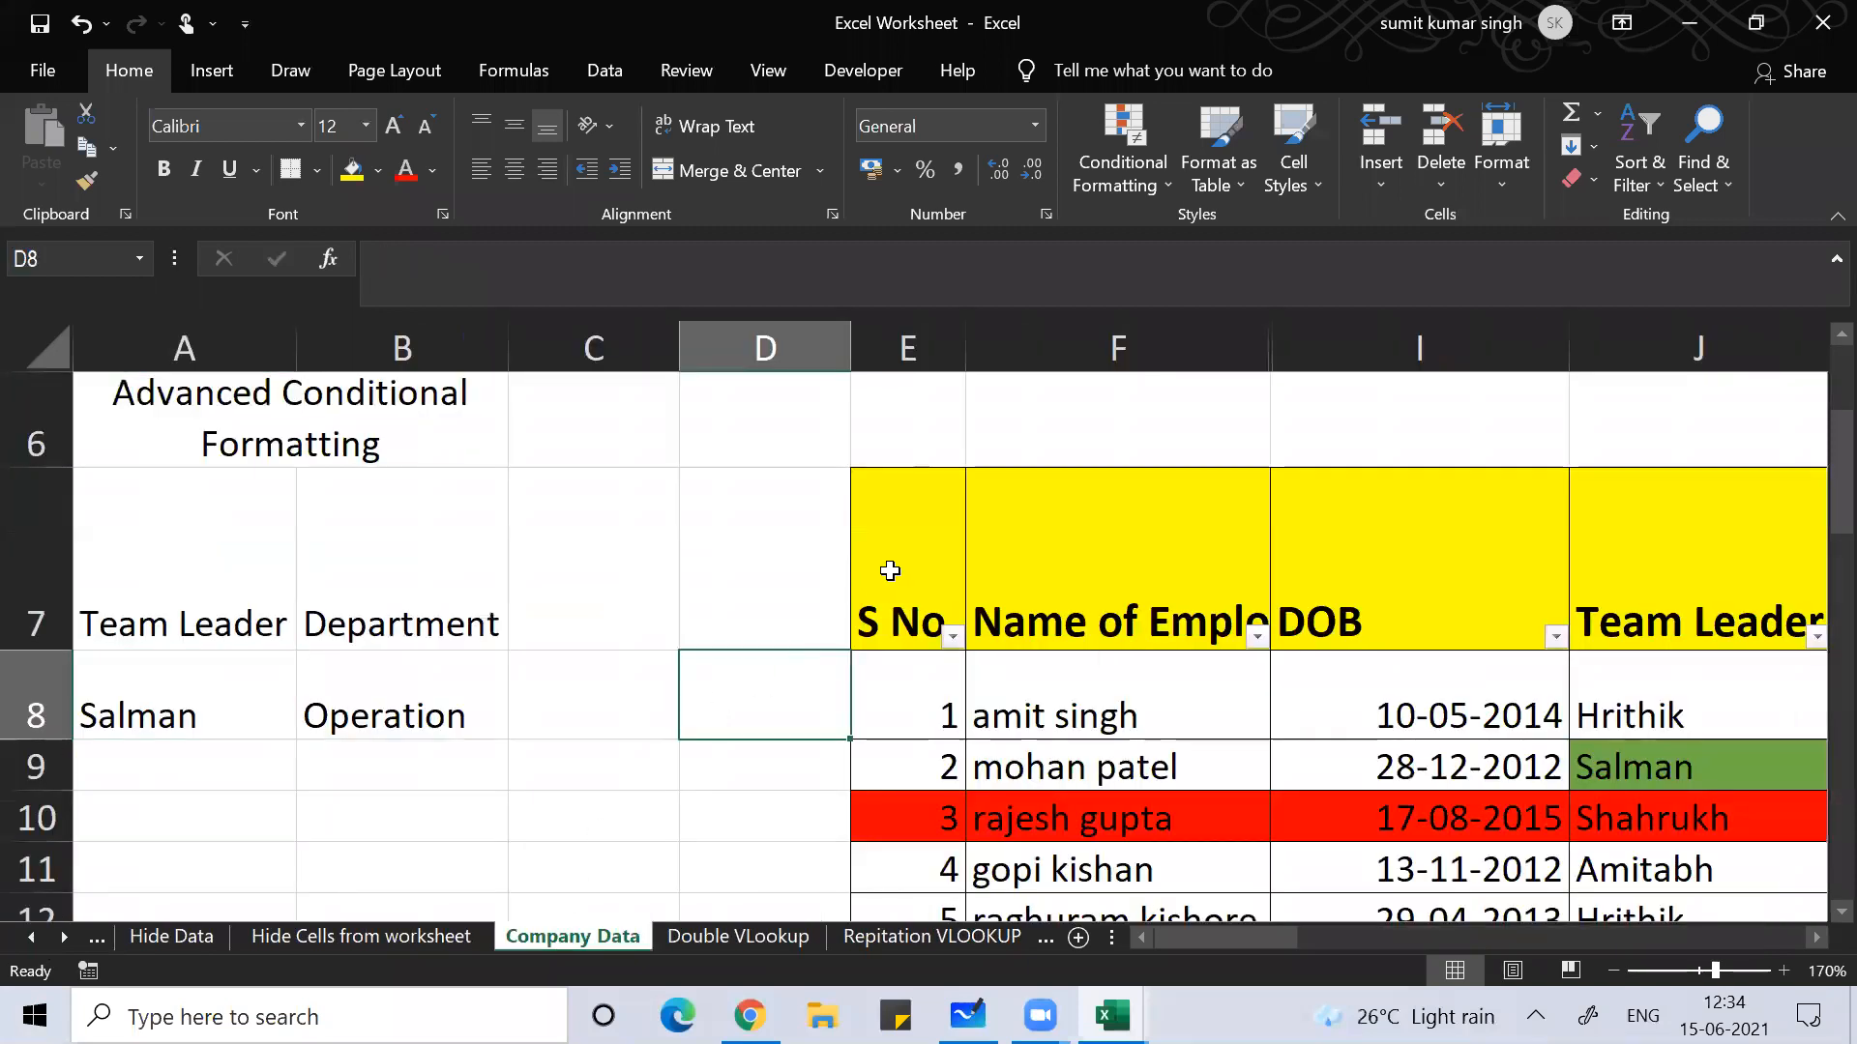
click(890, 569)
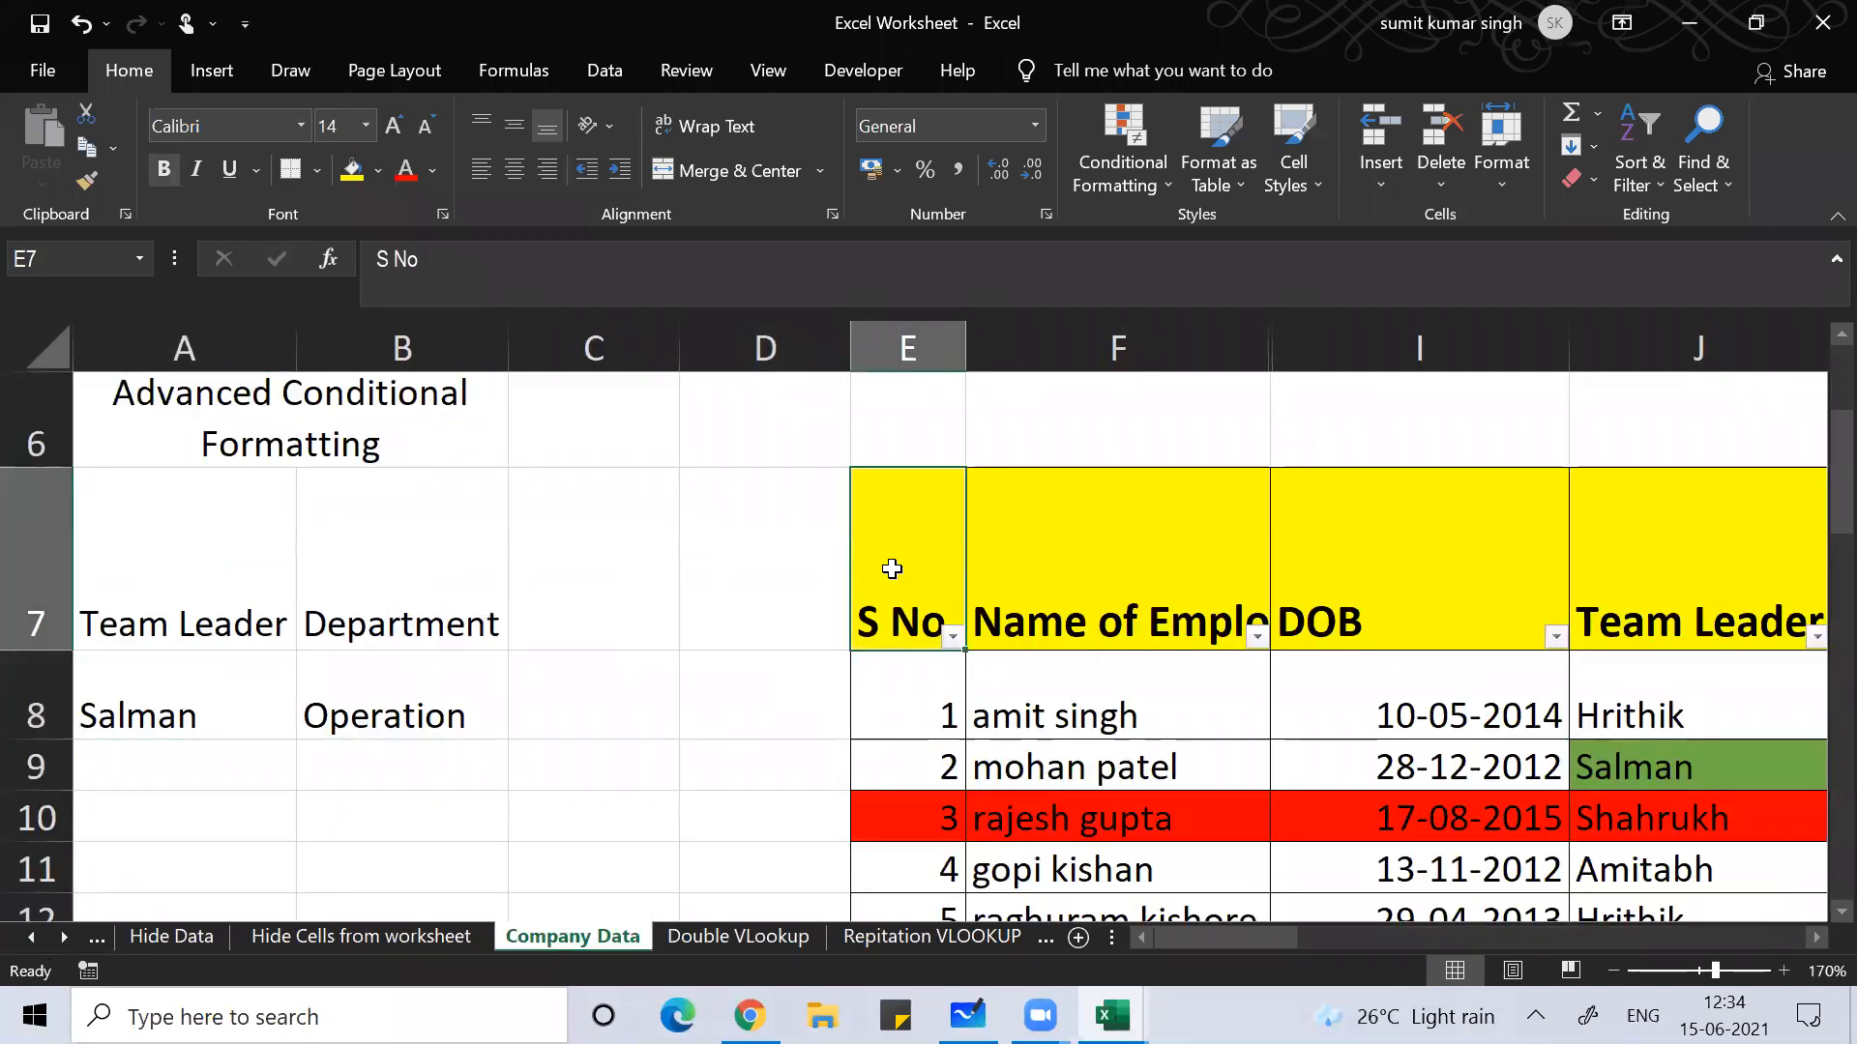
key(Right)
key(Right)
key(Right)
key(Right)
key(Right)
key(Right)
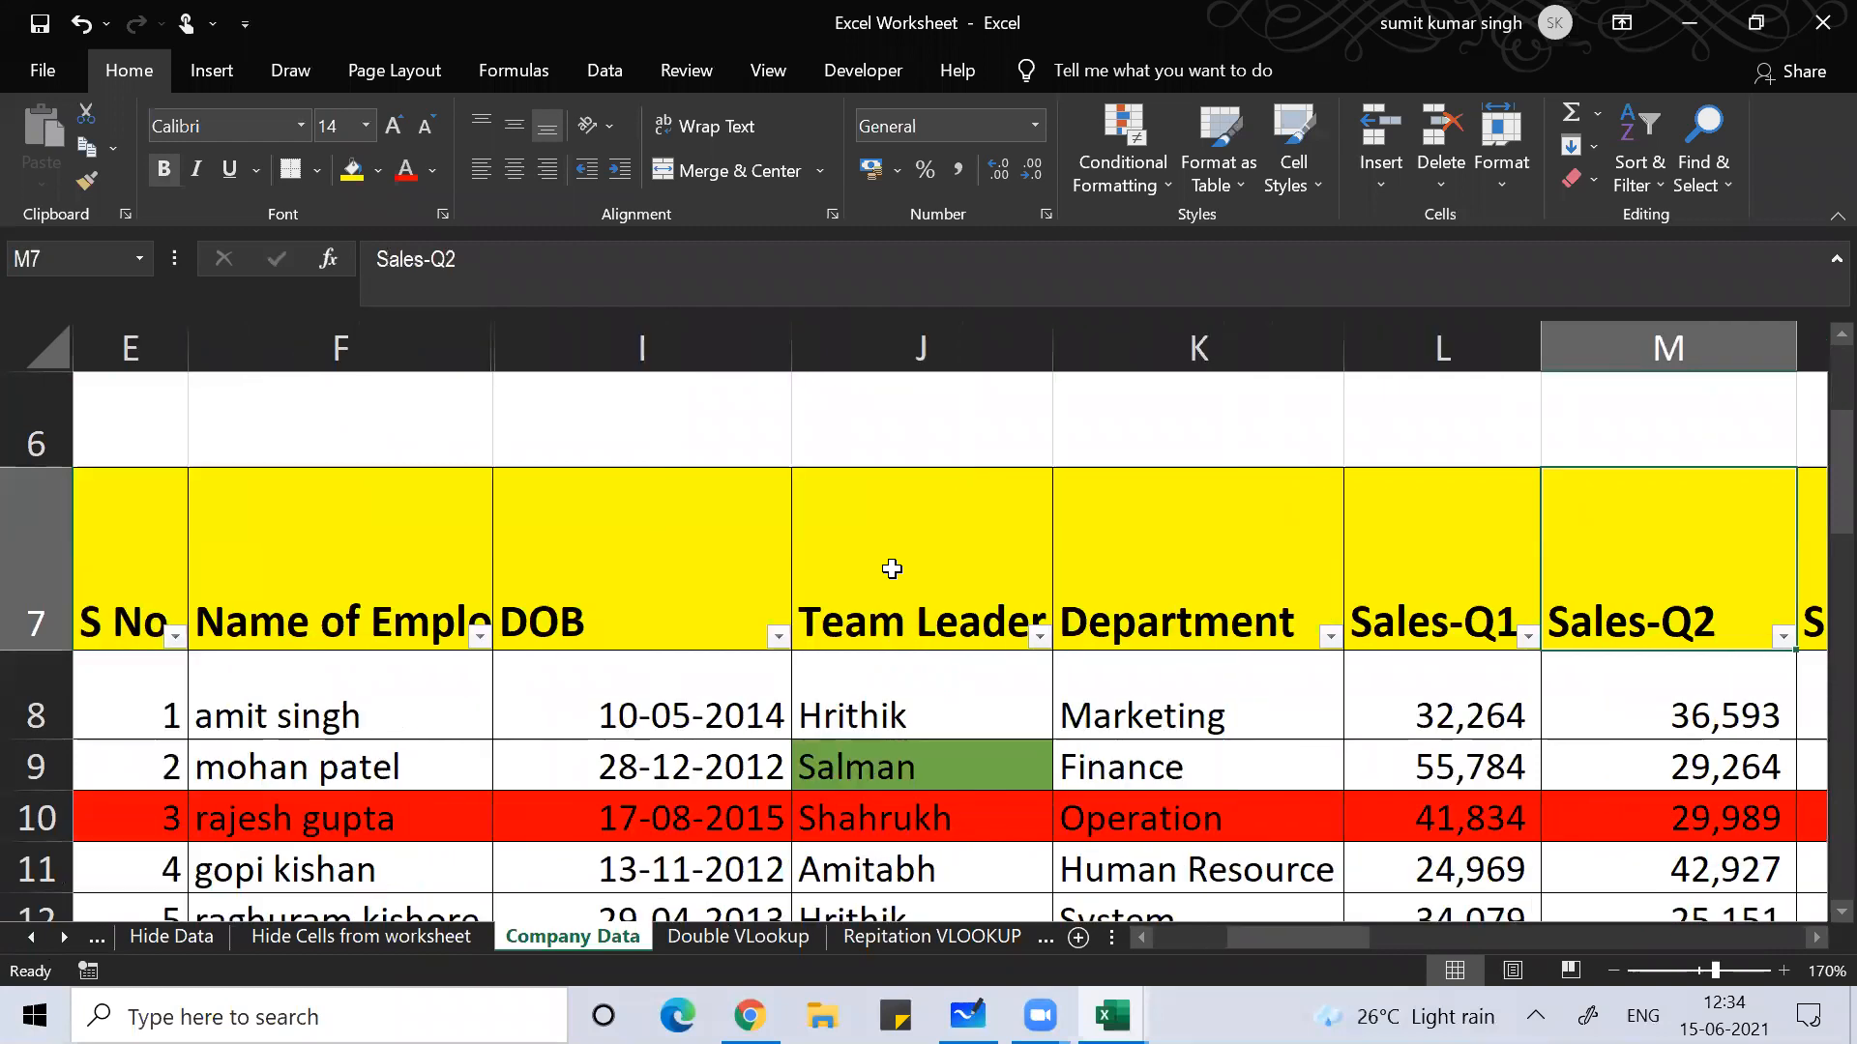
scroll(892, 568, right, 3)
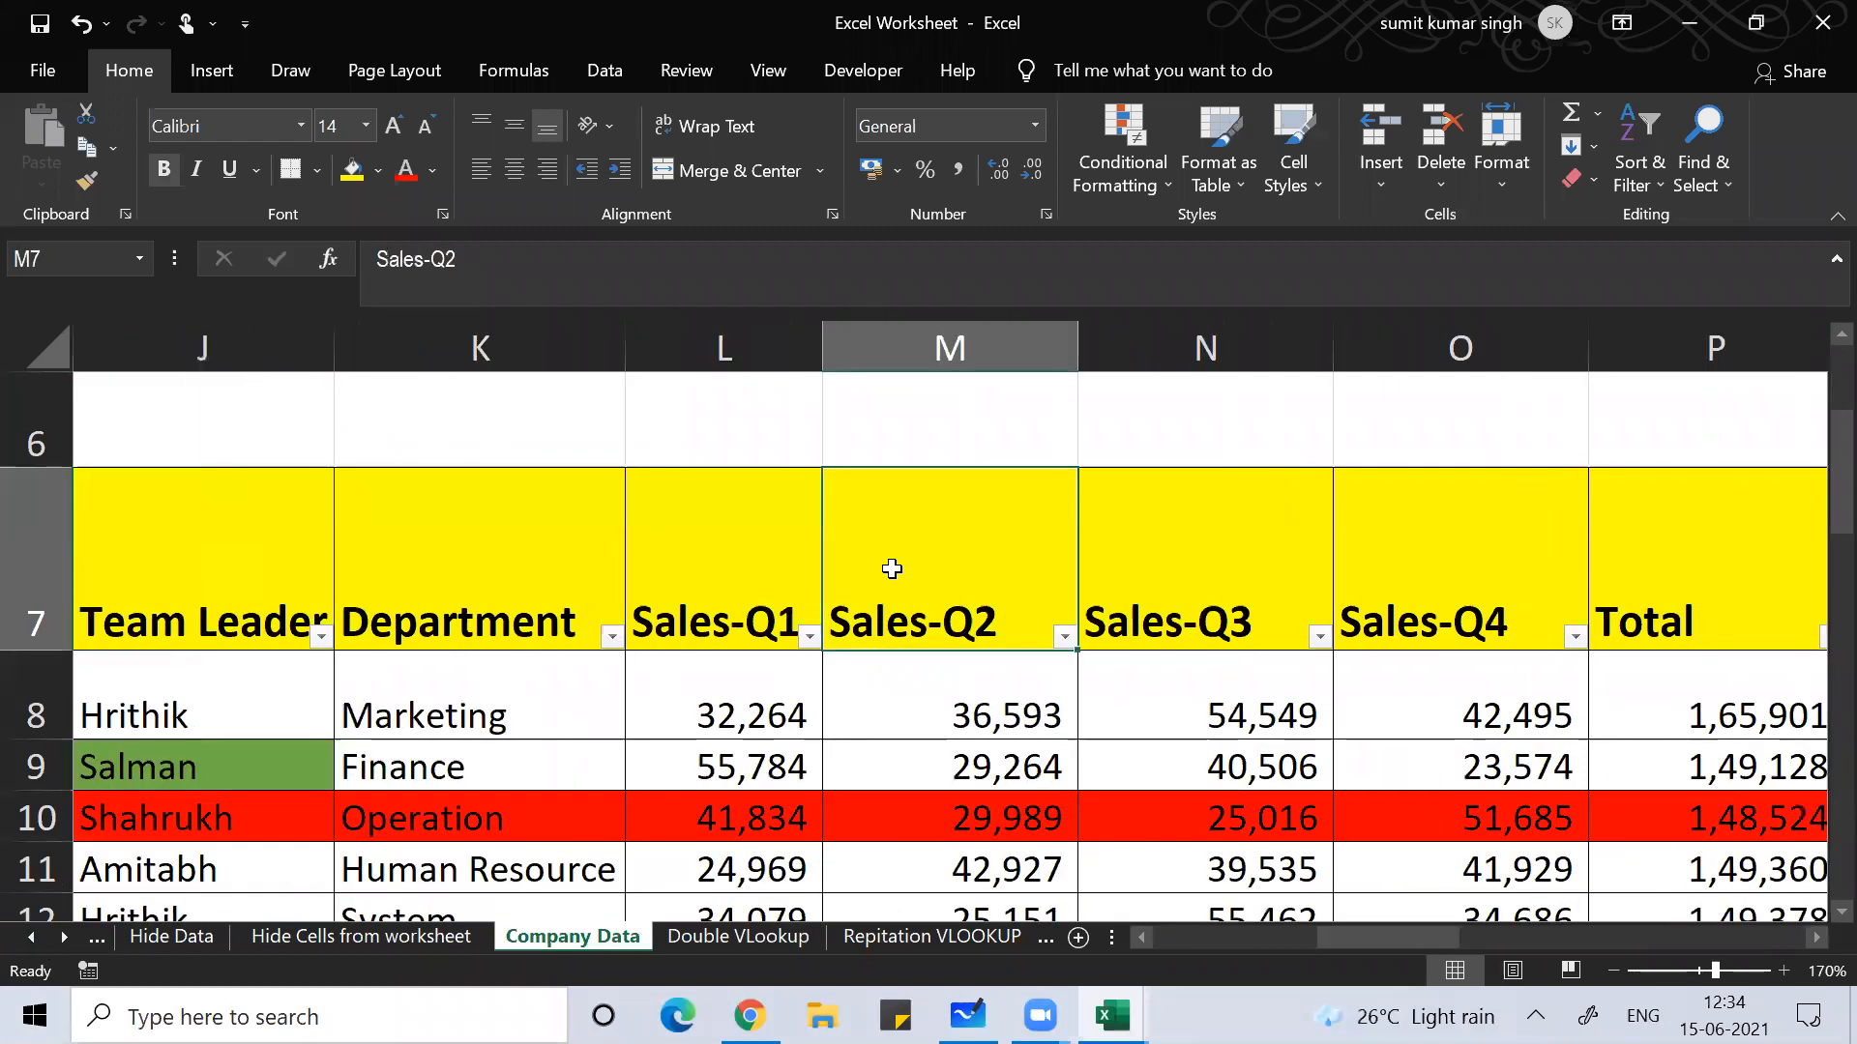
key(Left)
key(Left)
key(Left)
key(Left)
key(Left)
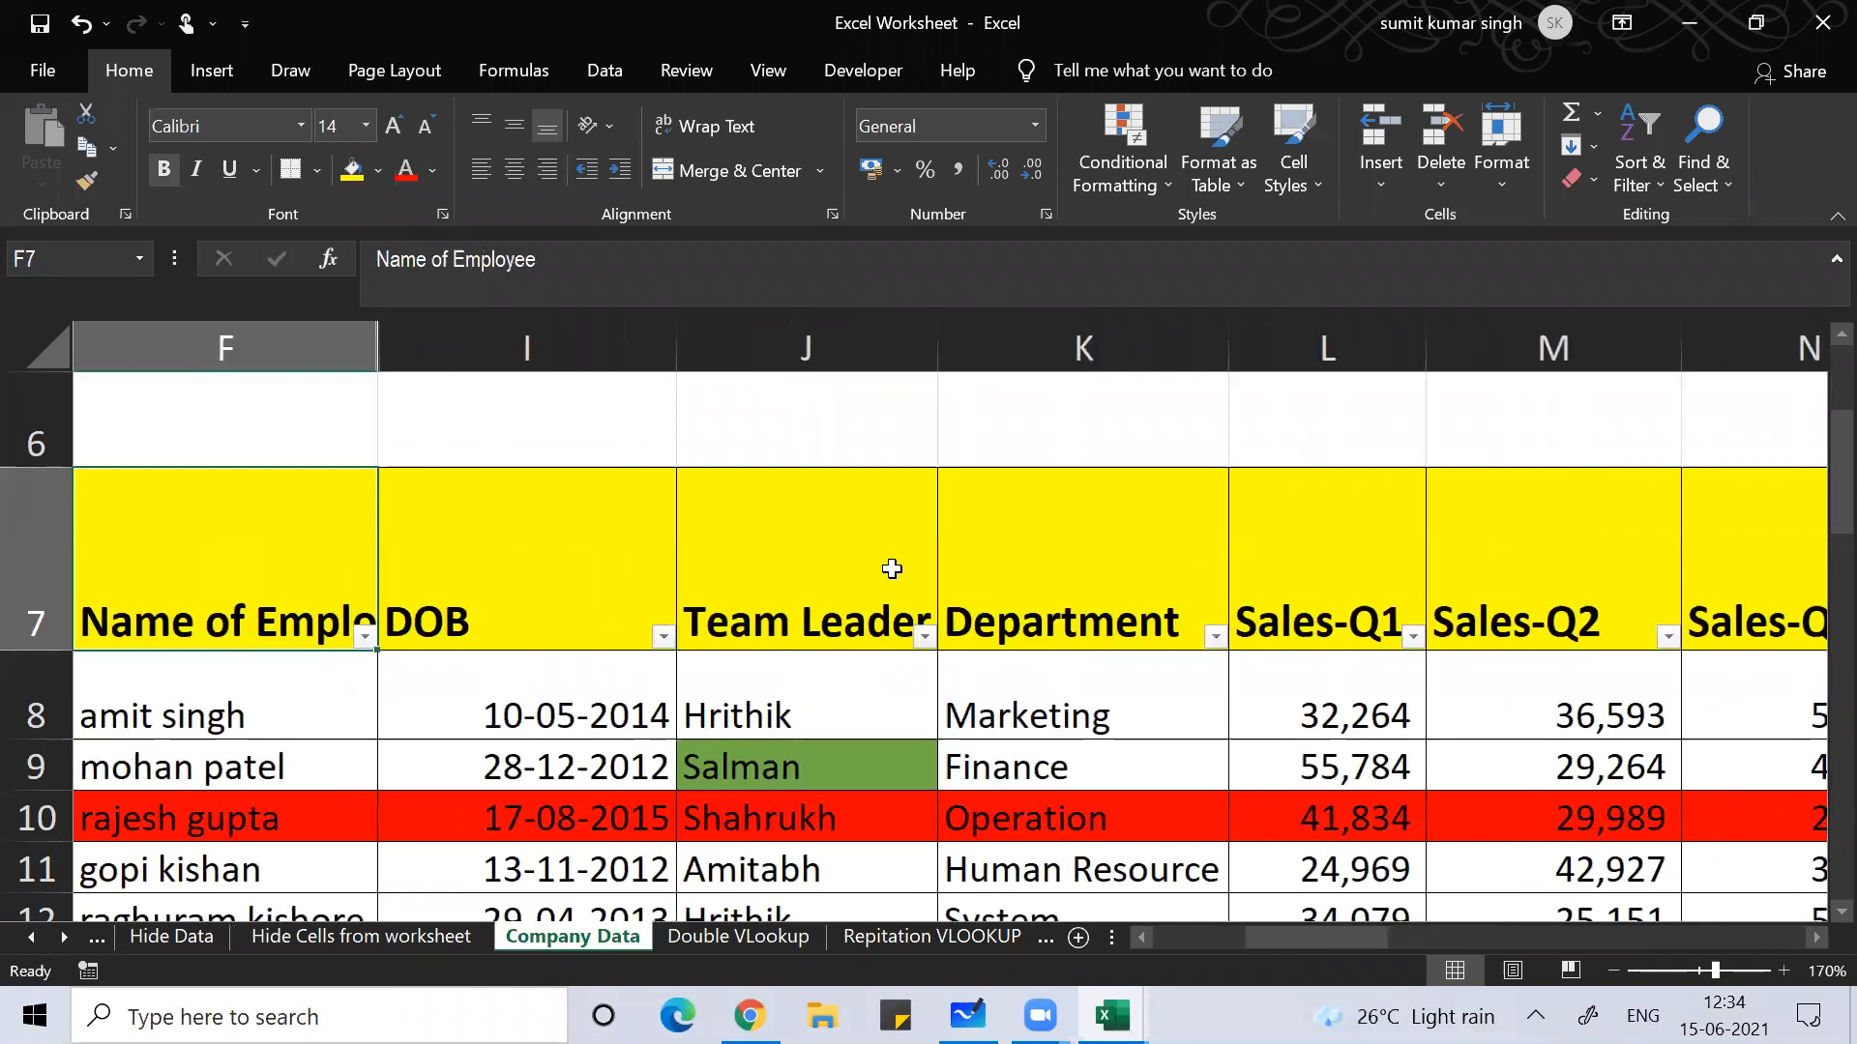
key(Left)
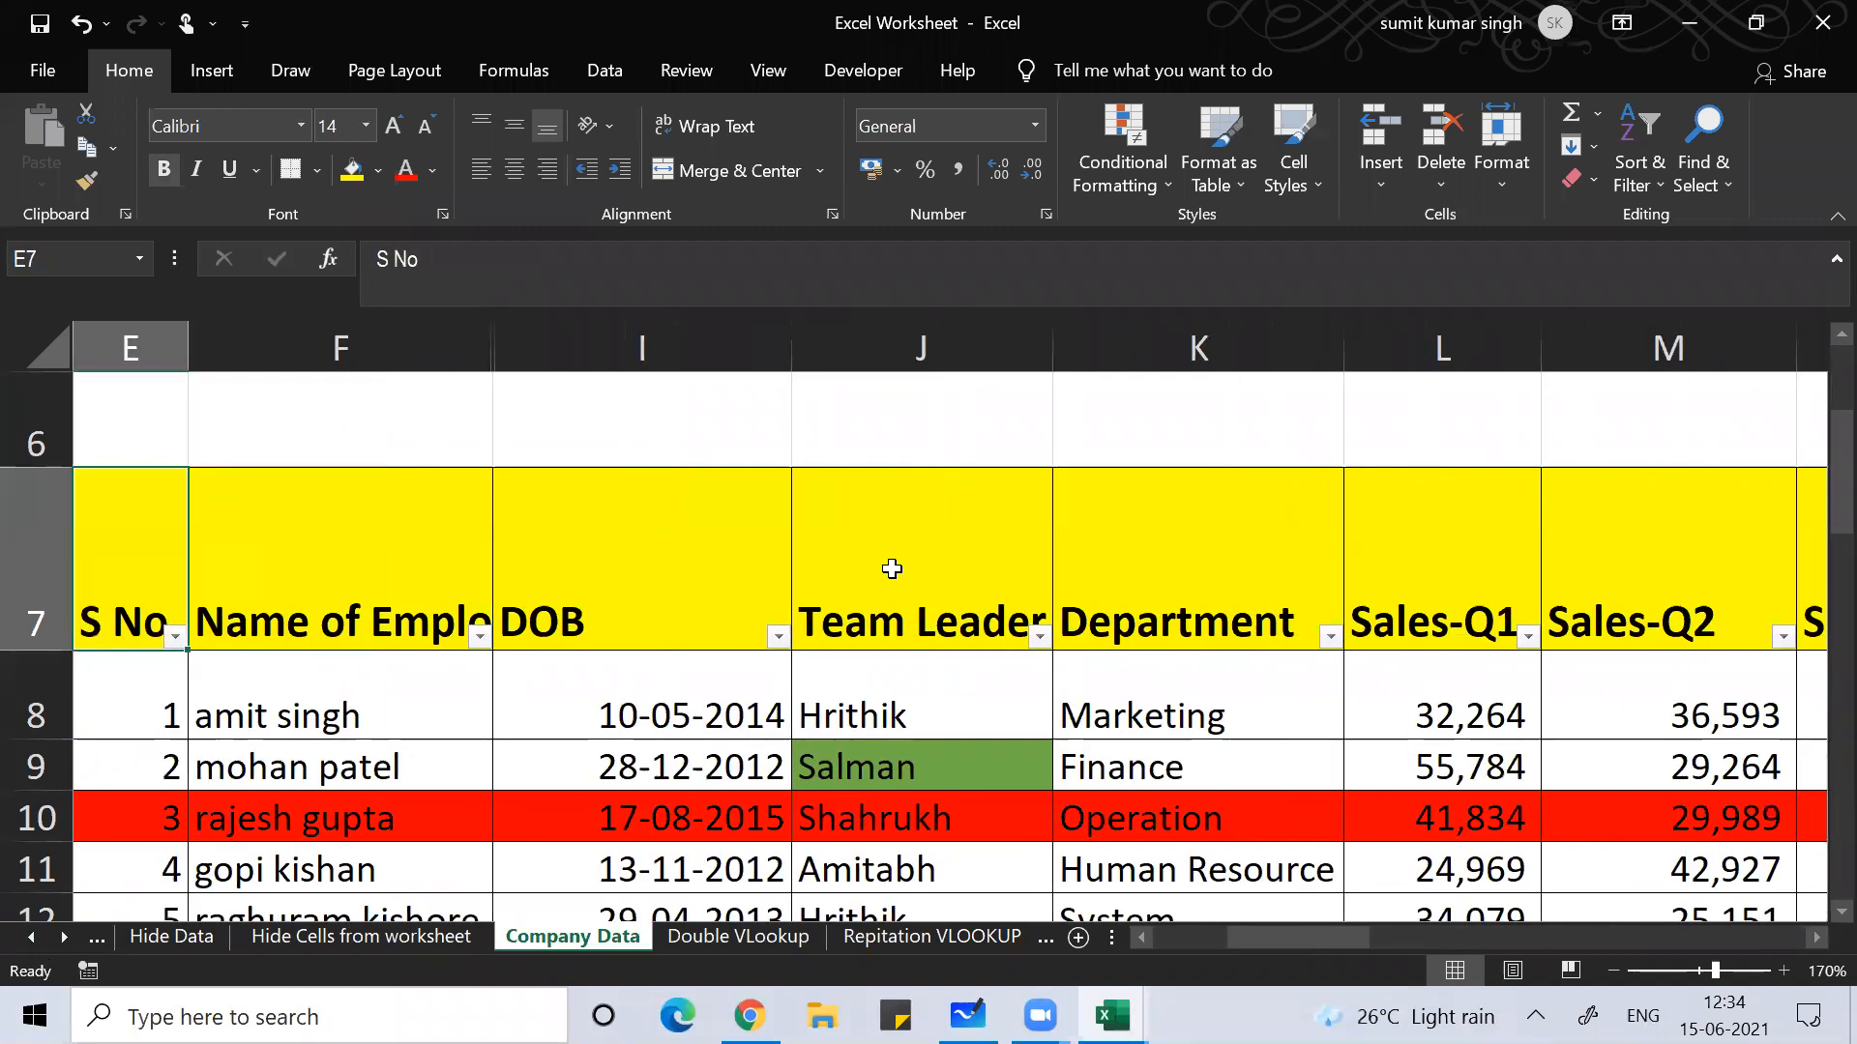
key(Down)
key(Down)
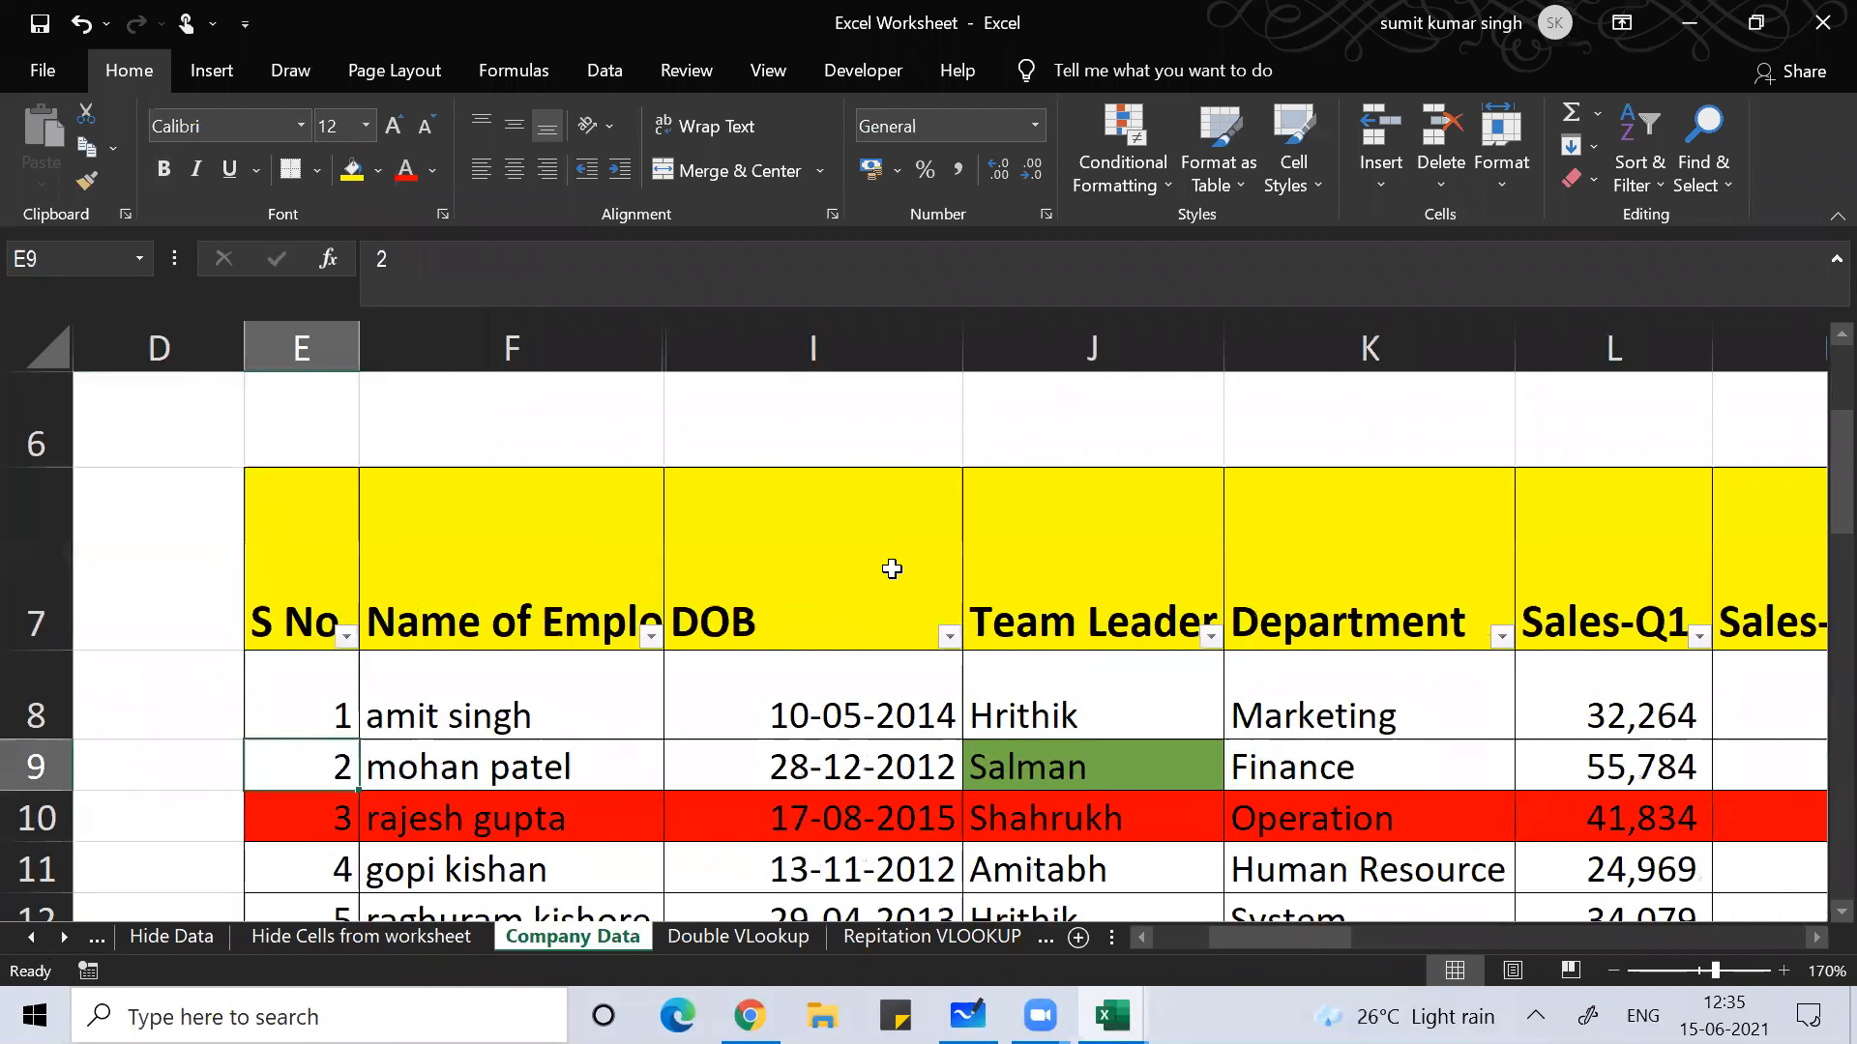
key(Up)
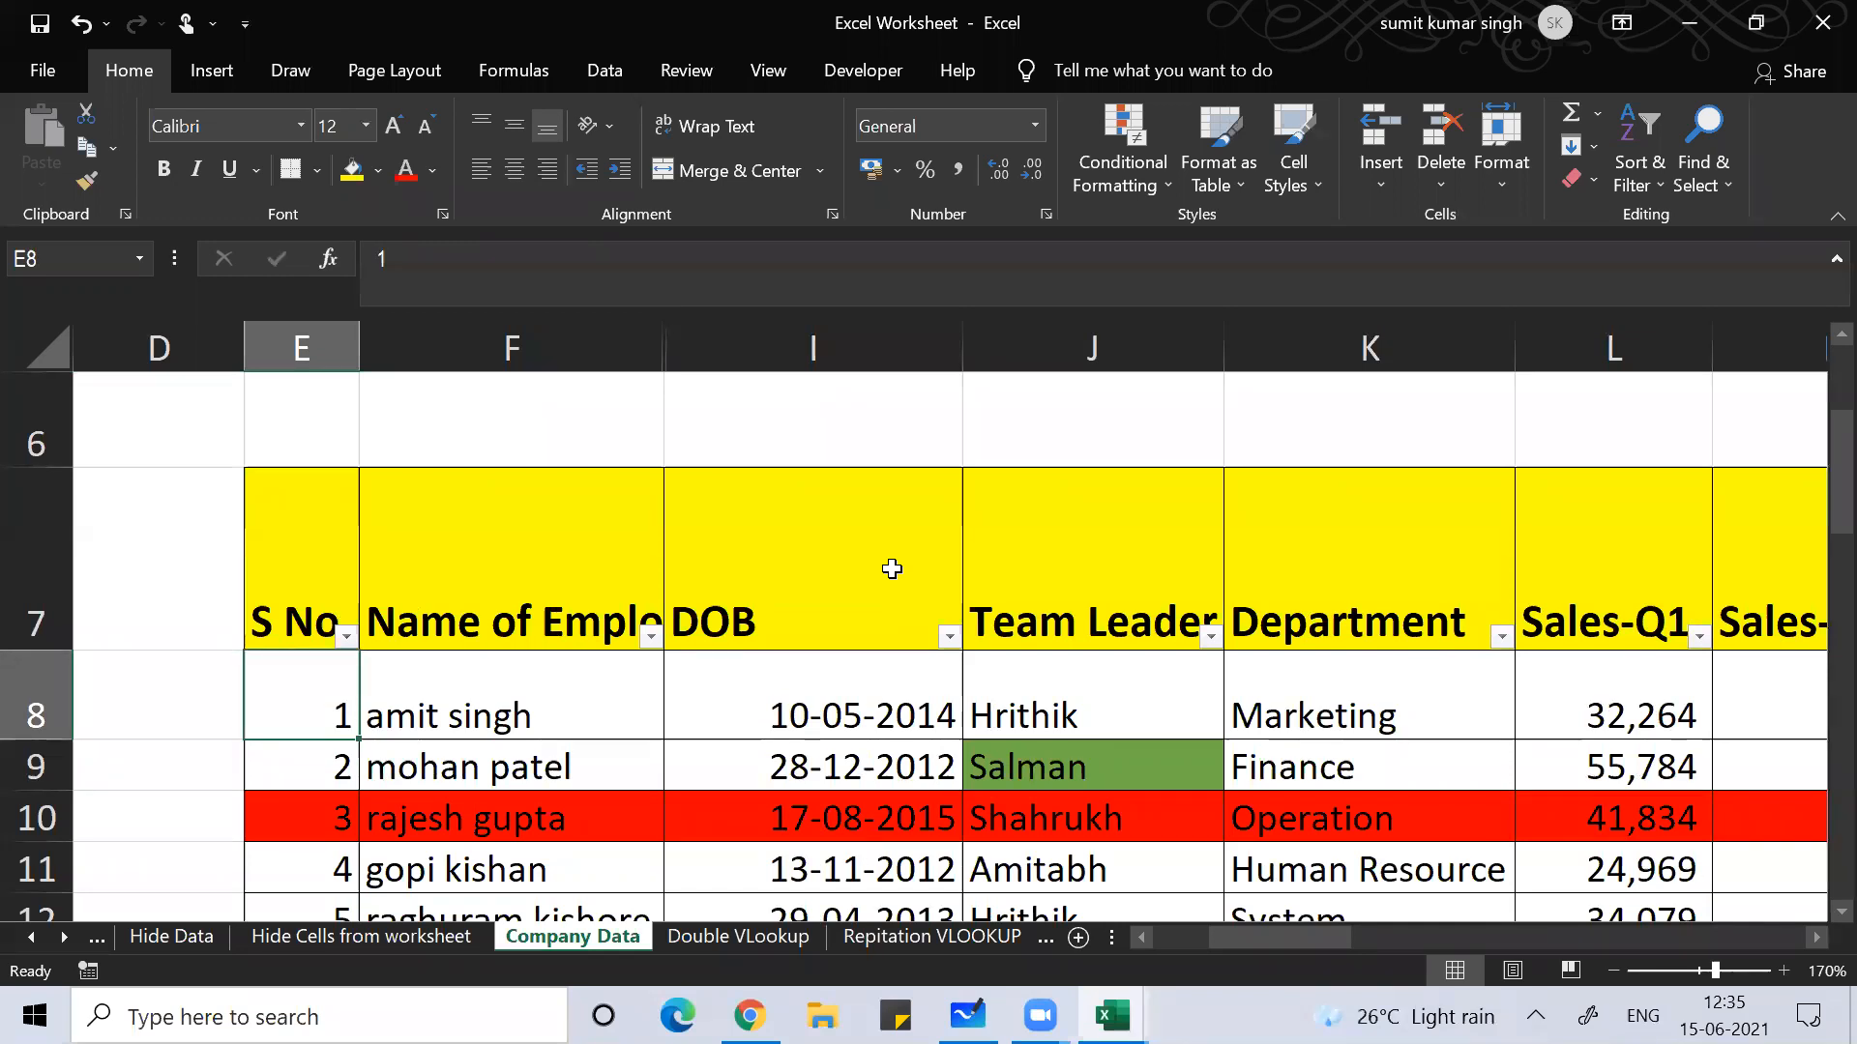
key(Home)
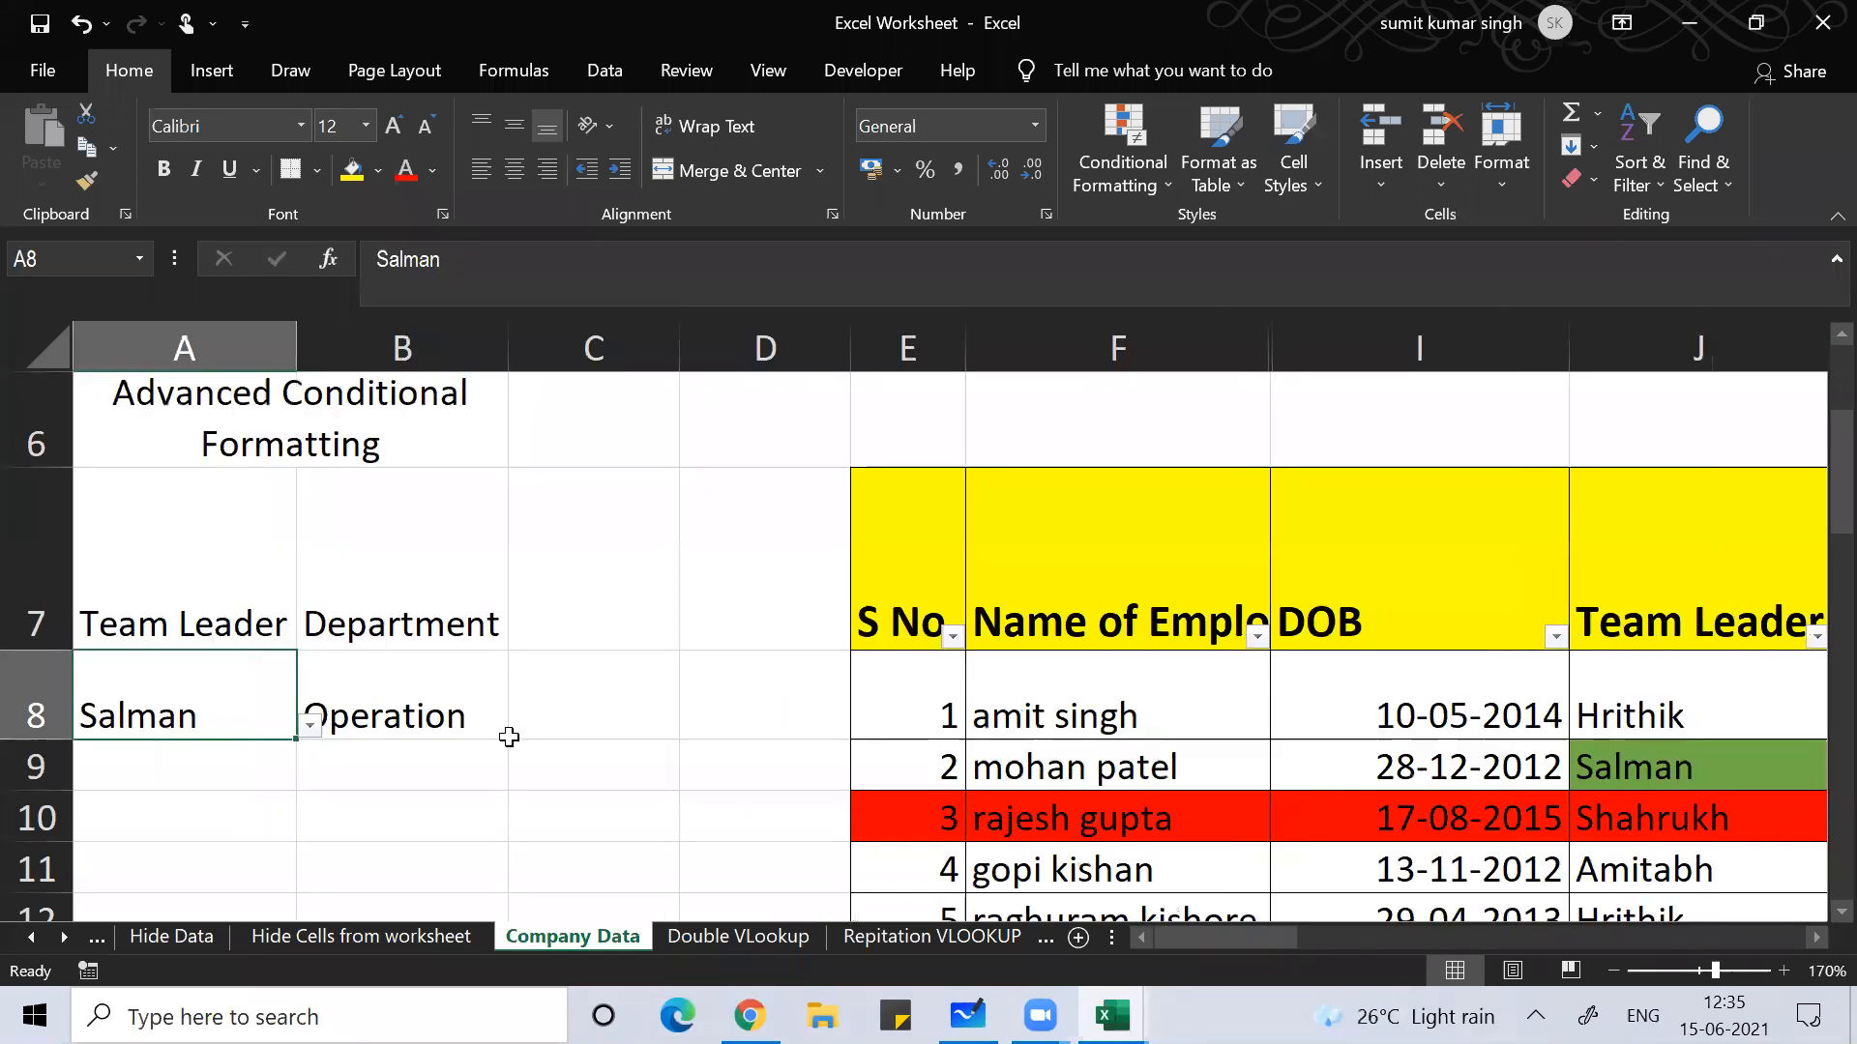
click(313, 726)
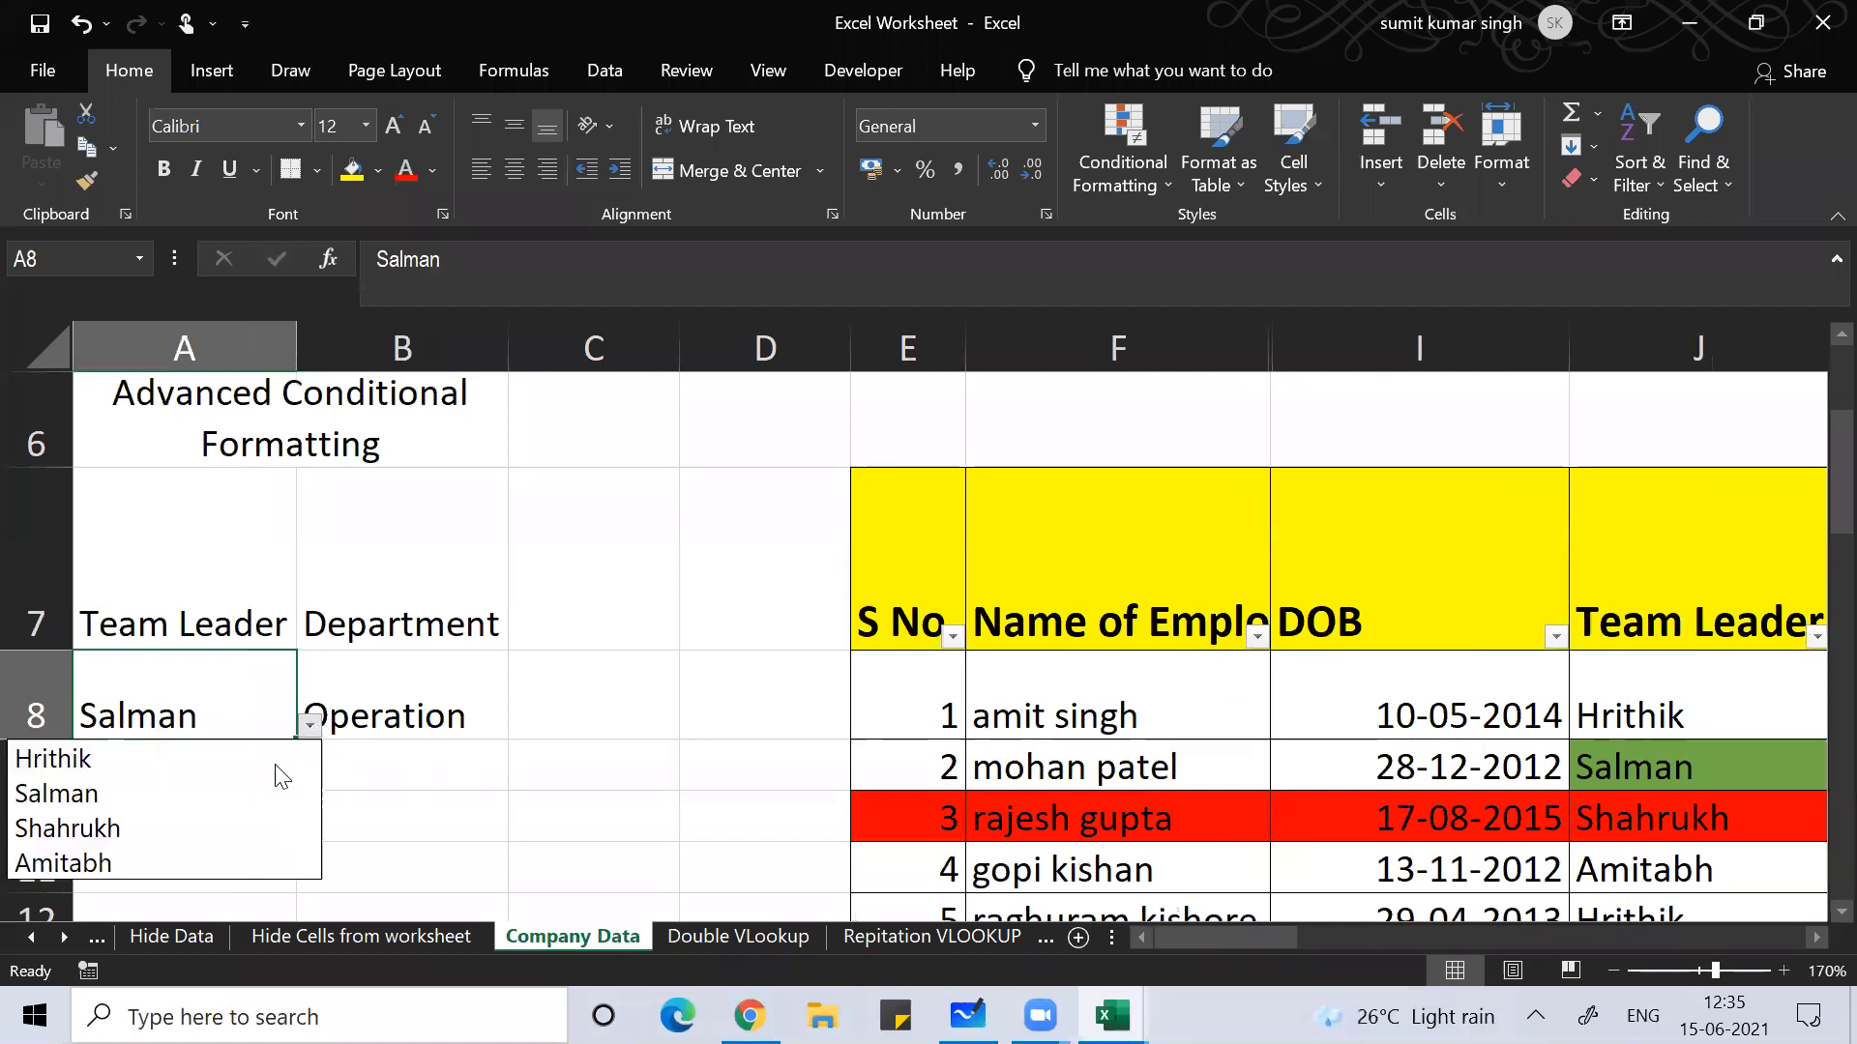
click(238, 833)
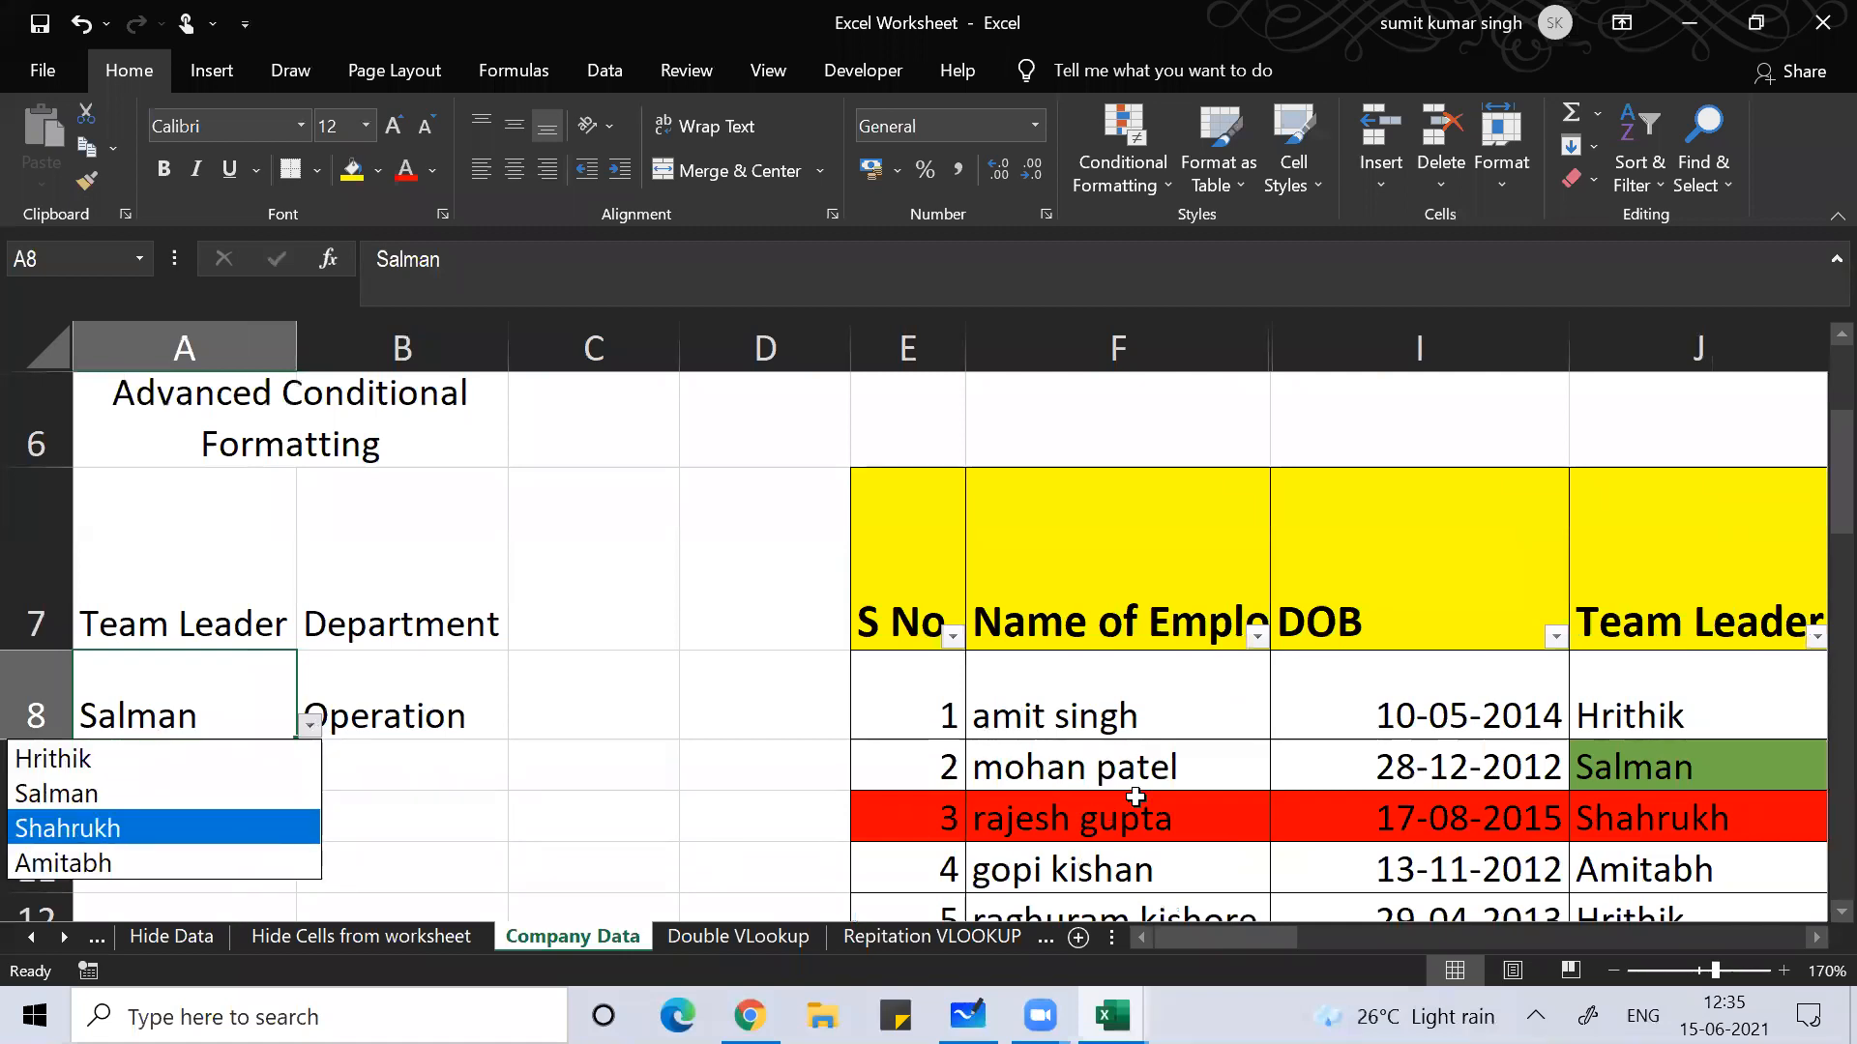
Step: Browse the Team Leader column down to row 30, then return to the criteria cells
click(1168, 754)
key(Right)
key(Right)
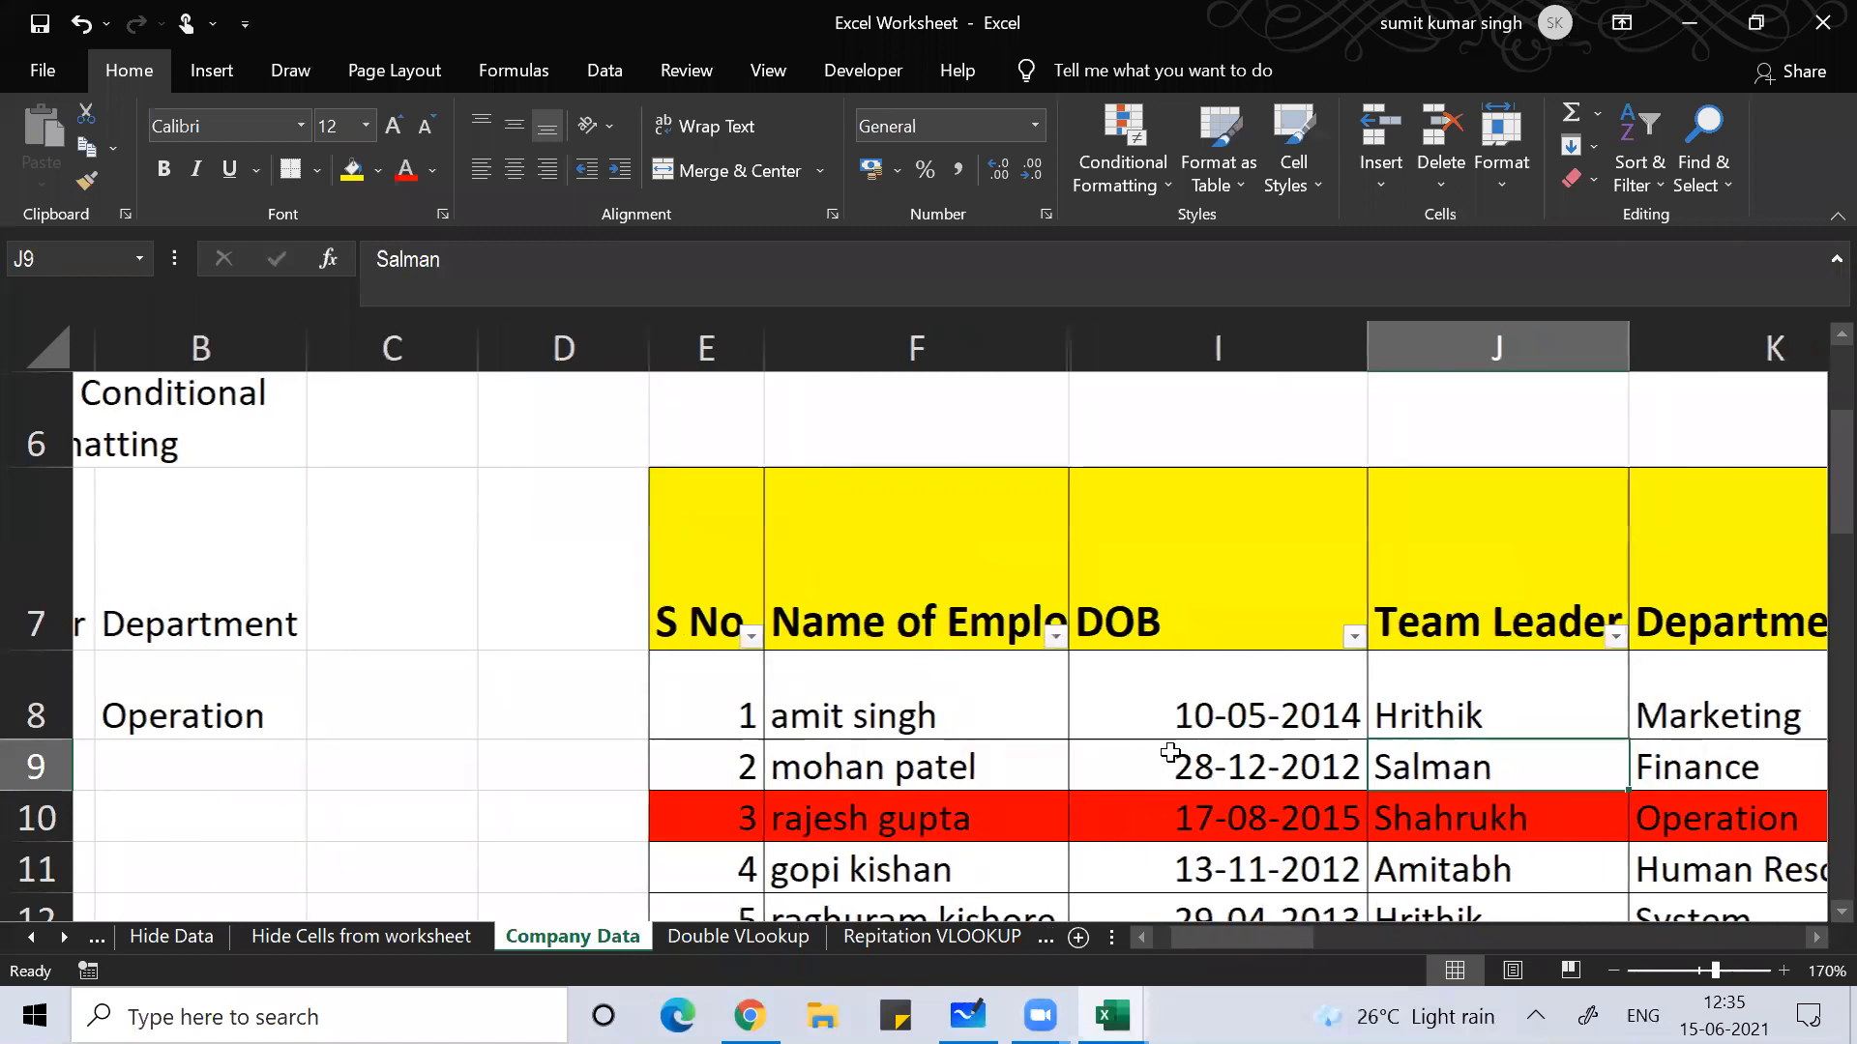
key(Right)
key(Right)
key(Right)
key(Right)
key(Right)
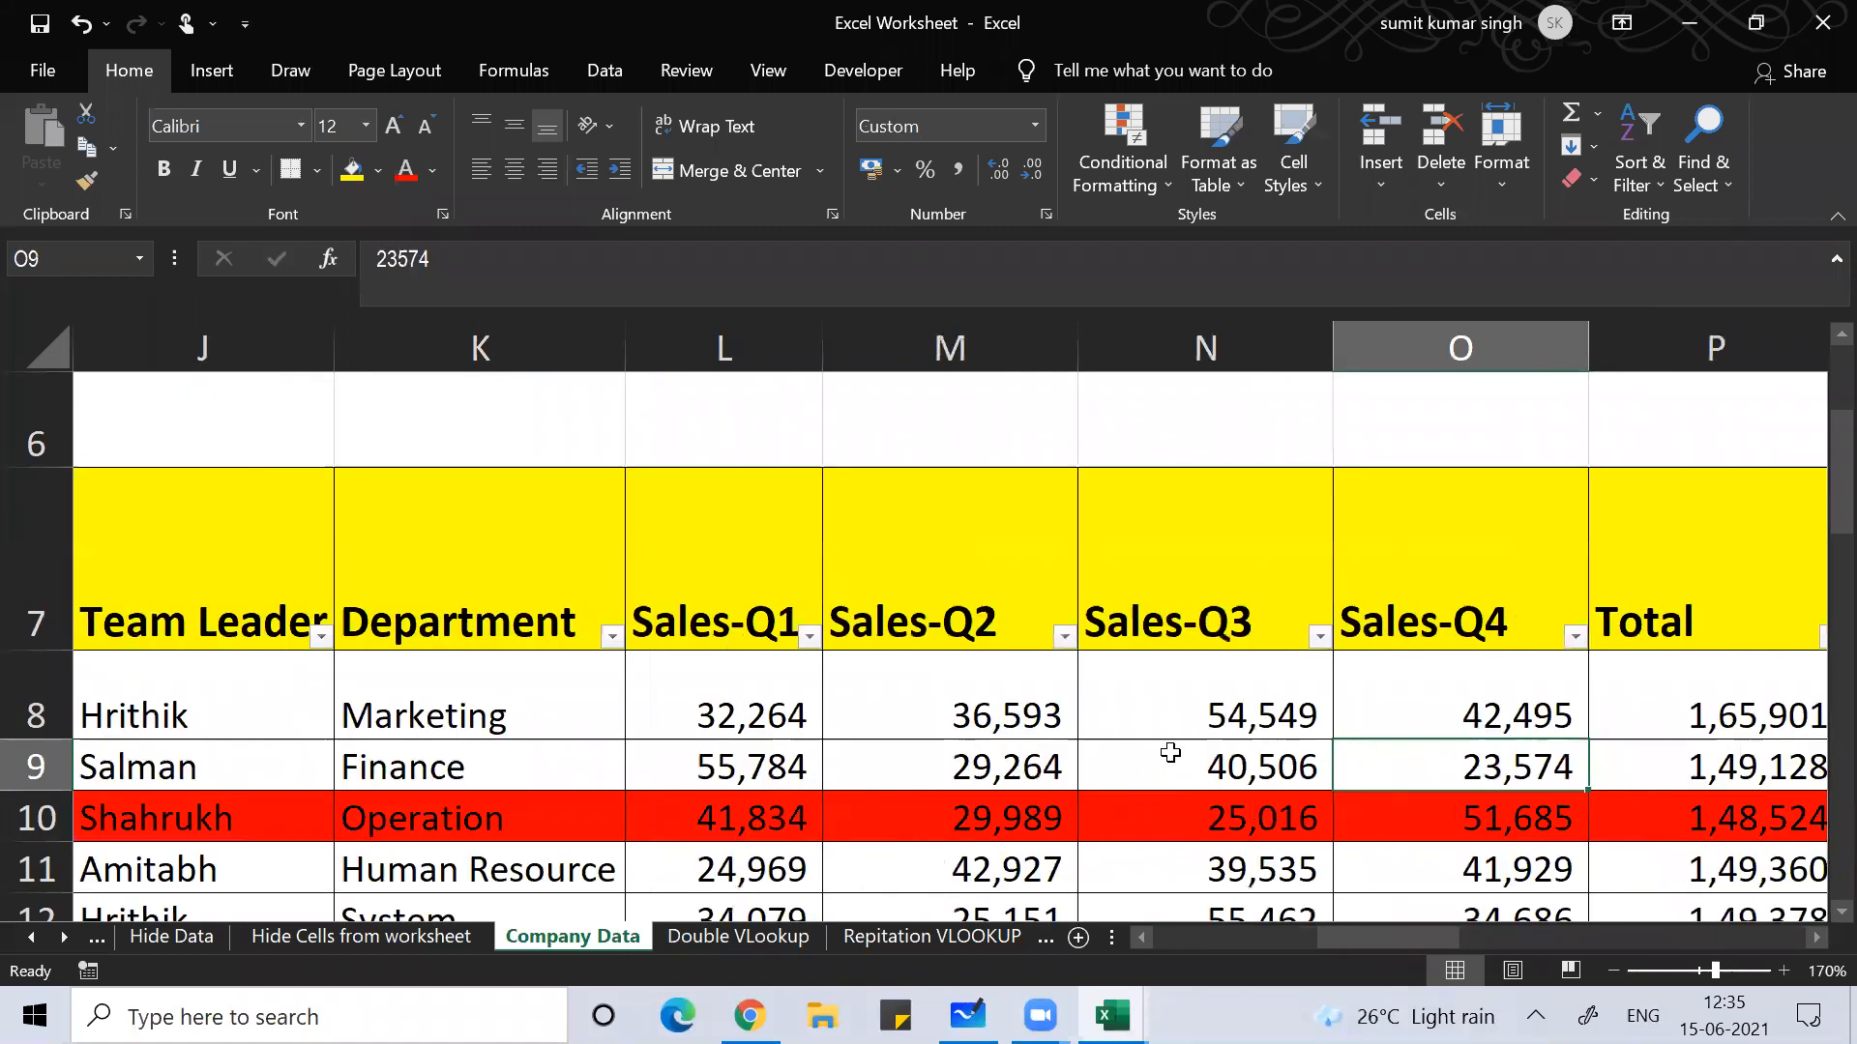
key(Left)
key(Left)
key(Left)
key(Left)
key(Left)
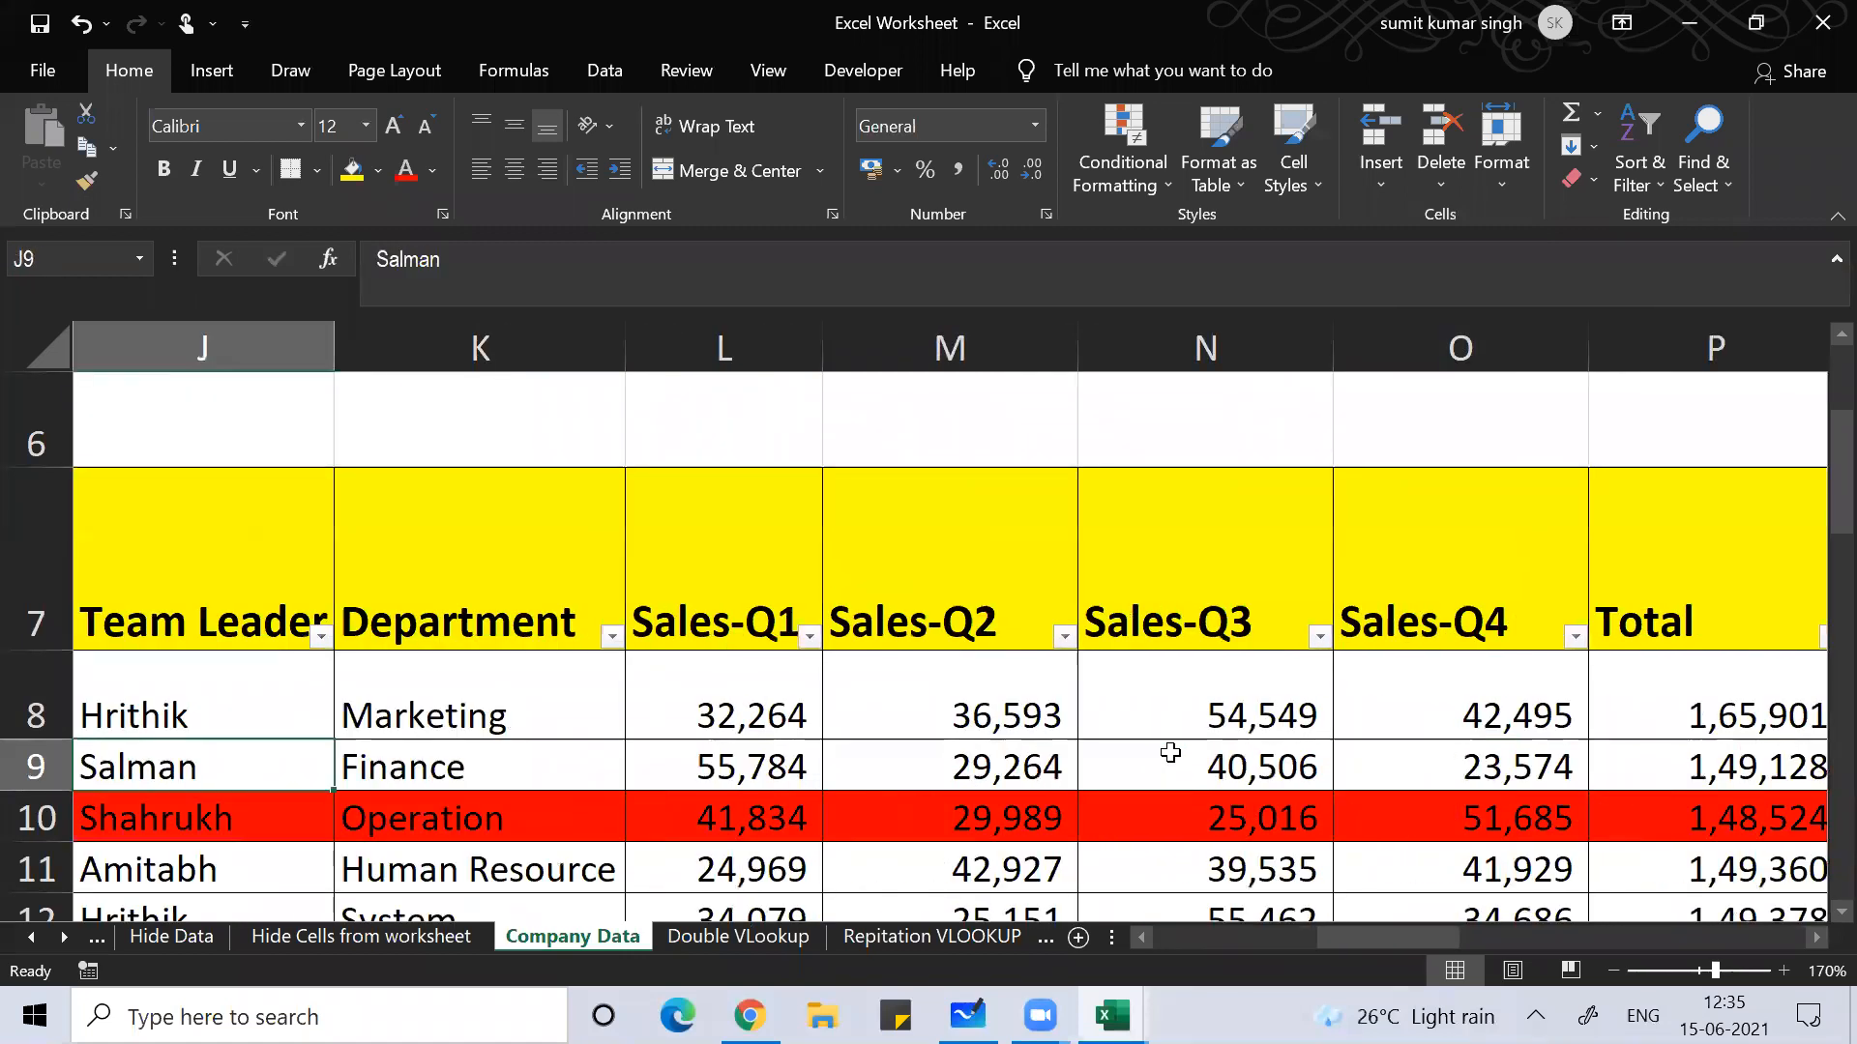
key(Down)
key(Down)
key(Down)
key(Down)
key(Down)
key(Down)
key(Down)
key(Down)
key(Down)
key(Down)
key(Down)
key(Down)
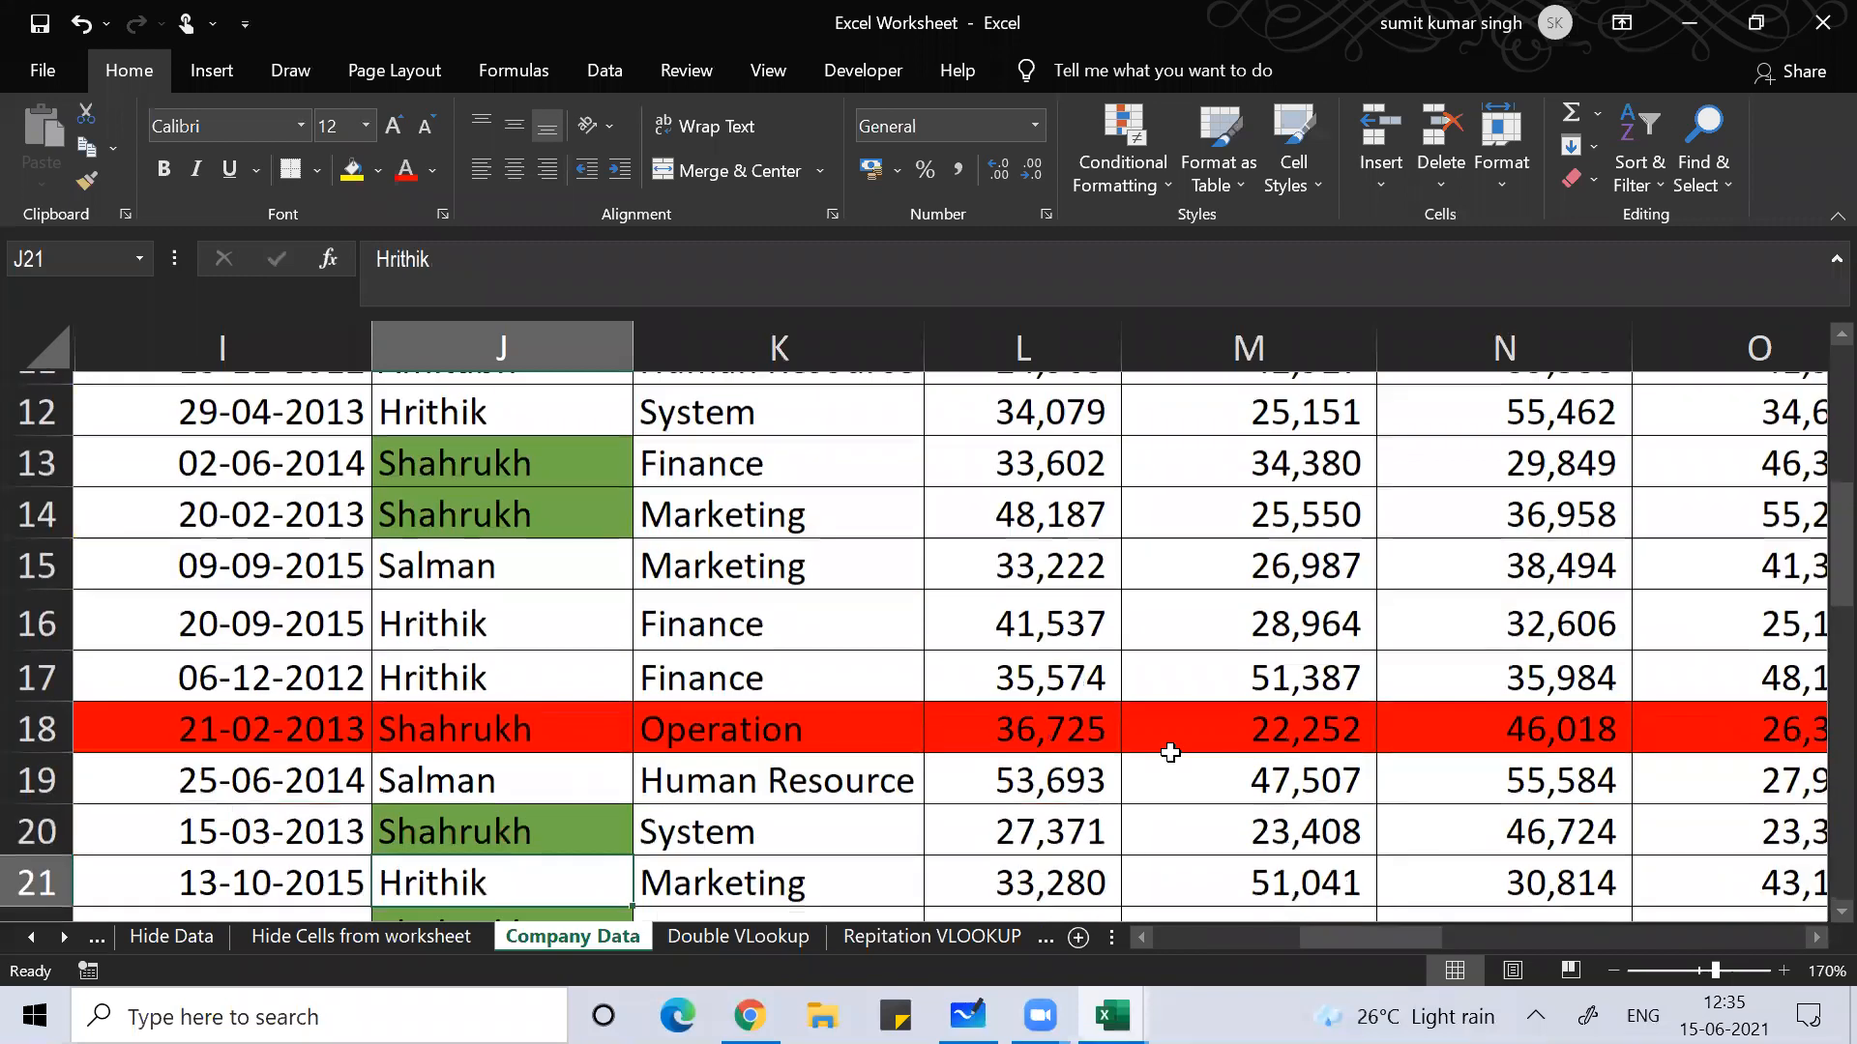
key(Down)
key(Down)
key(Down)
key(Down)
key(Down)
key(Down)
key(Down)
key(Down)
key(Down)
key(Down)
key(Down)
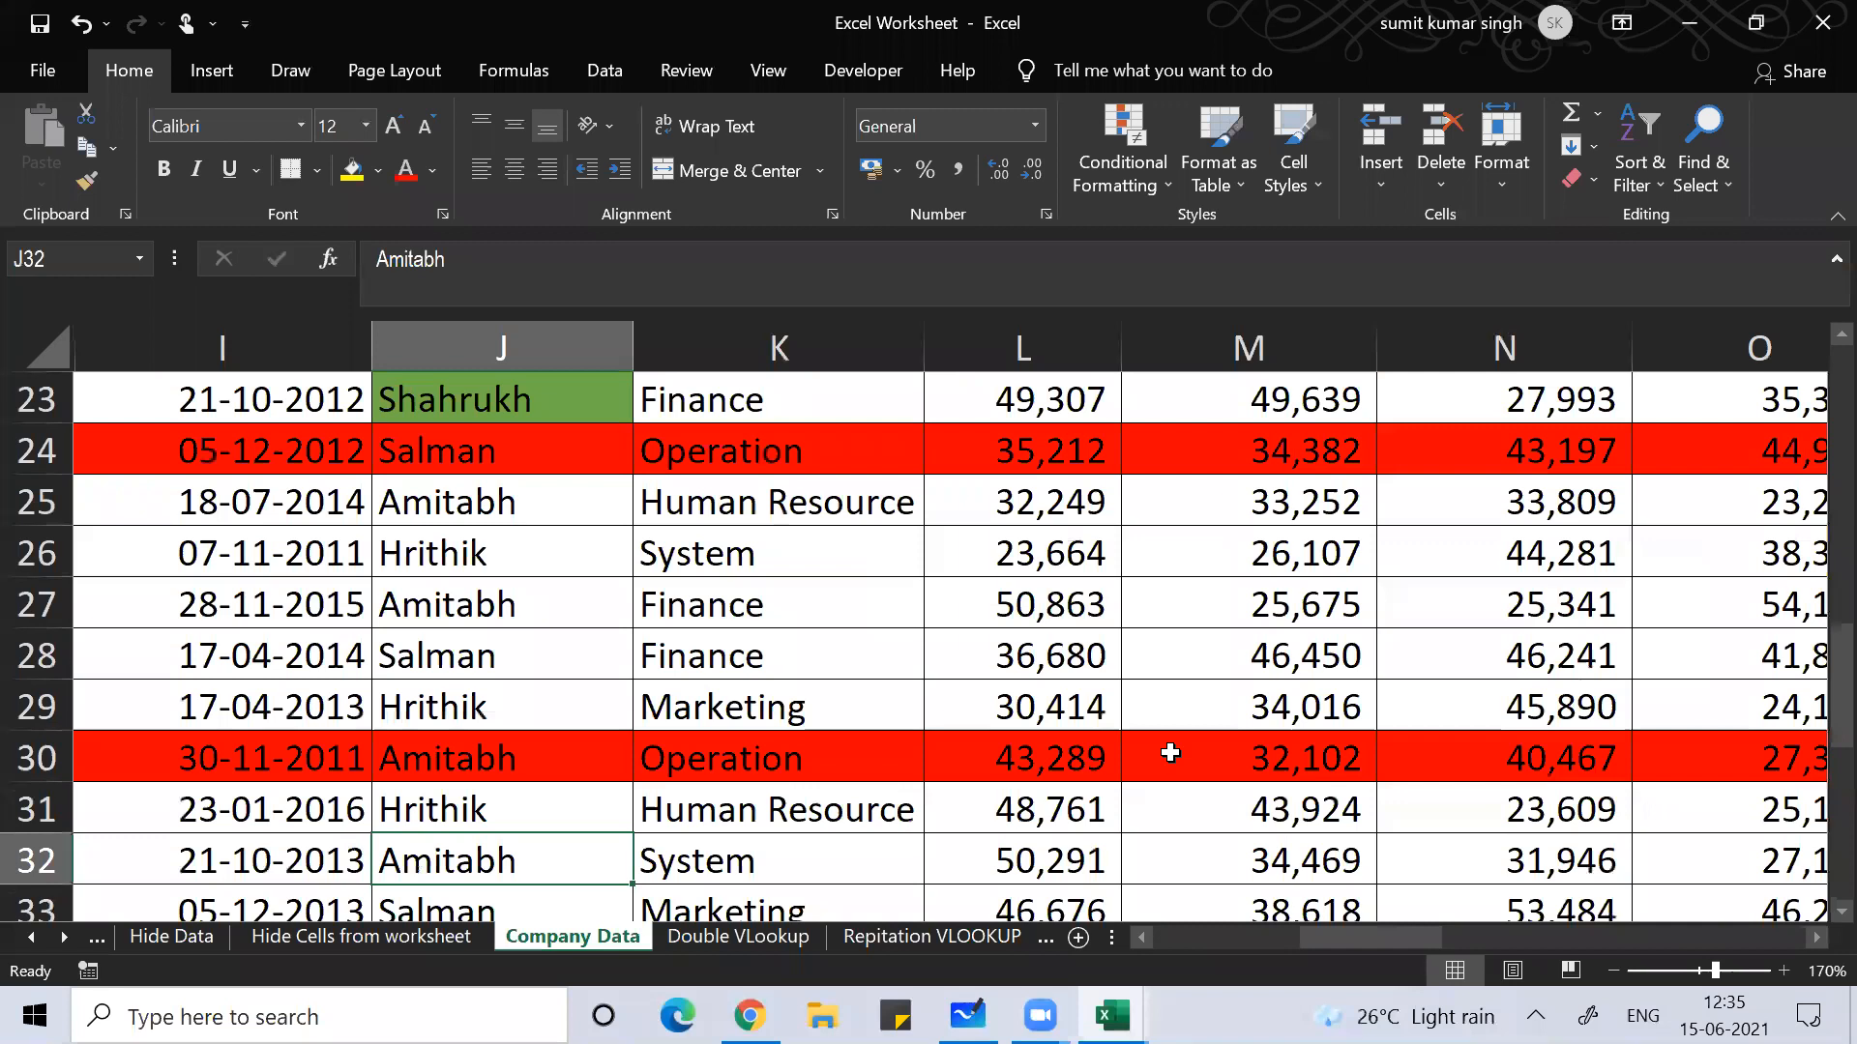
key(Page_Down)
key(Up)
key(Up)
key(Up)
key(Up)
key(Up)
key(Up)
key(Up)
key(Up)
key(Up)
key(Up)
key(Up)
key(Up)
key(Up)
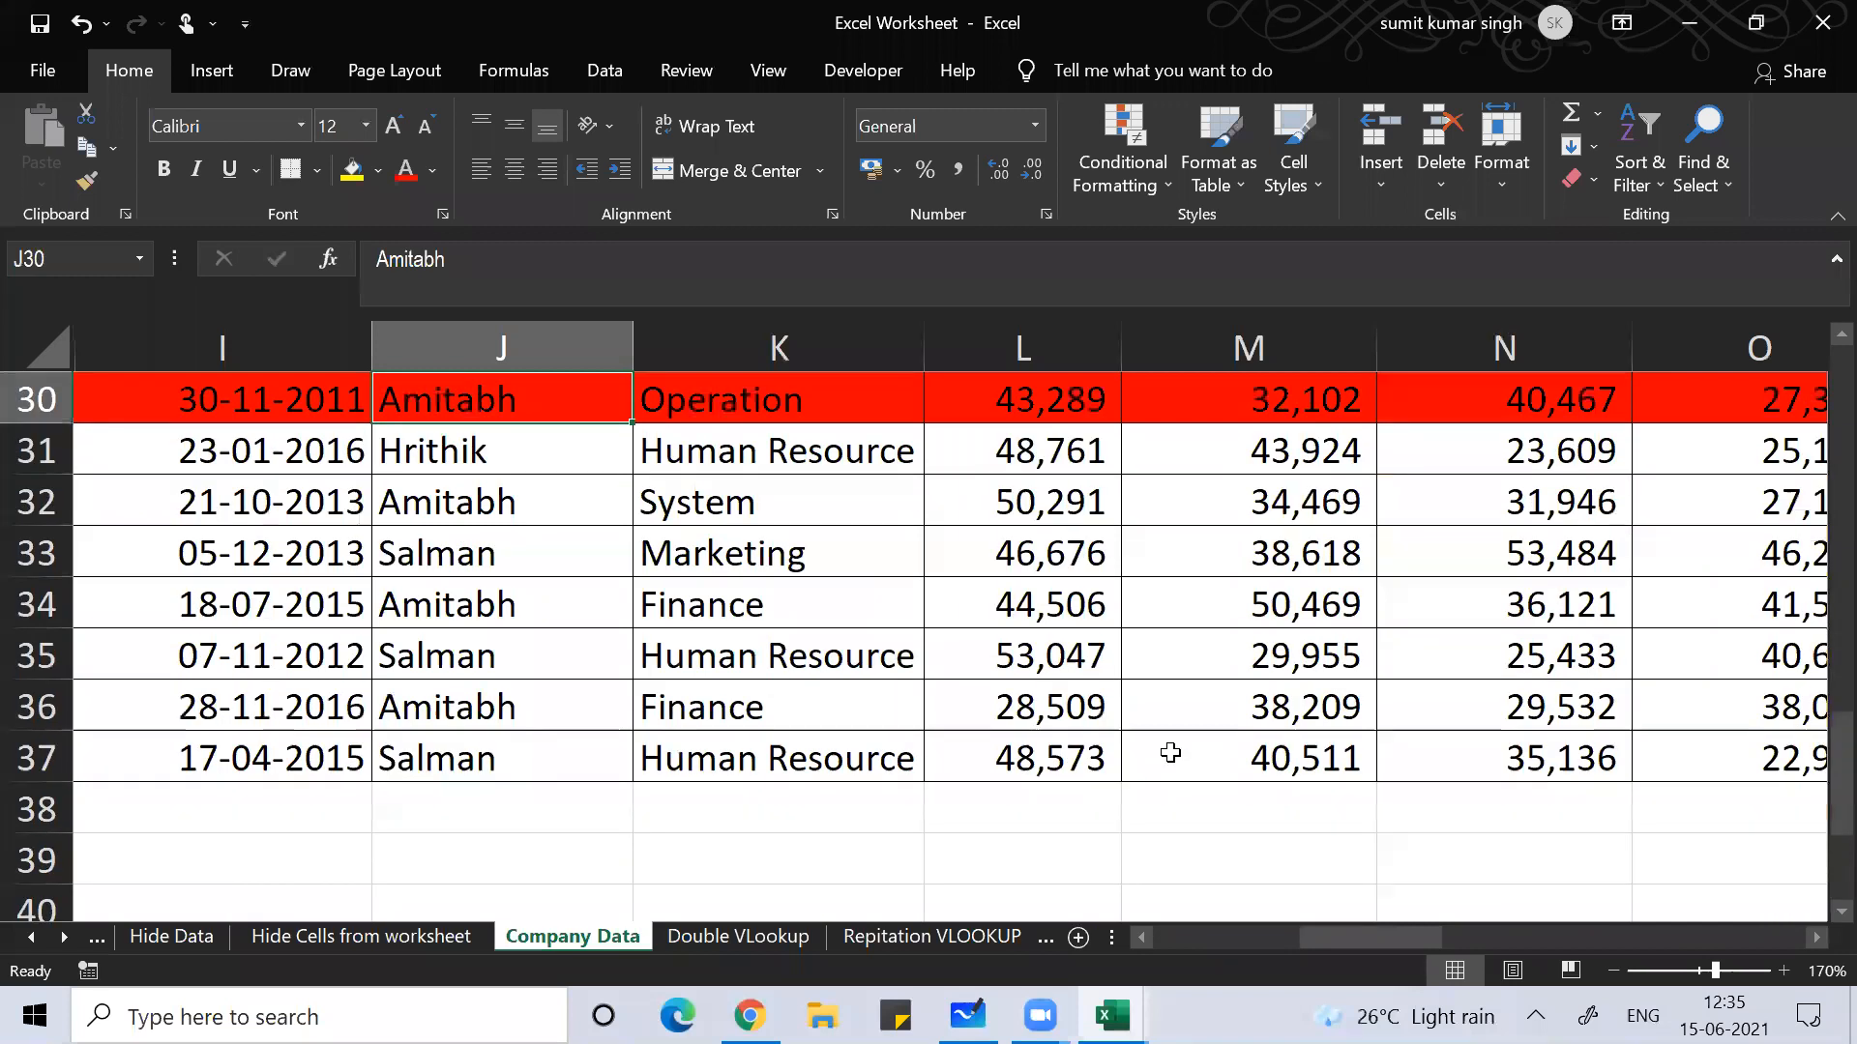
key(ctrl+Home)
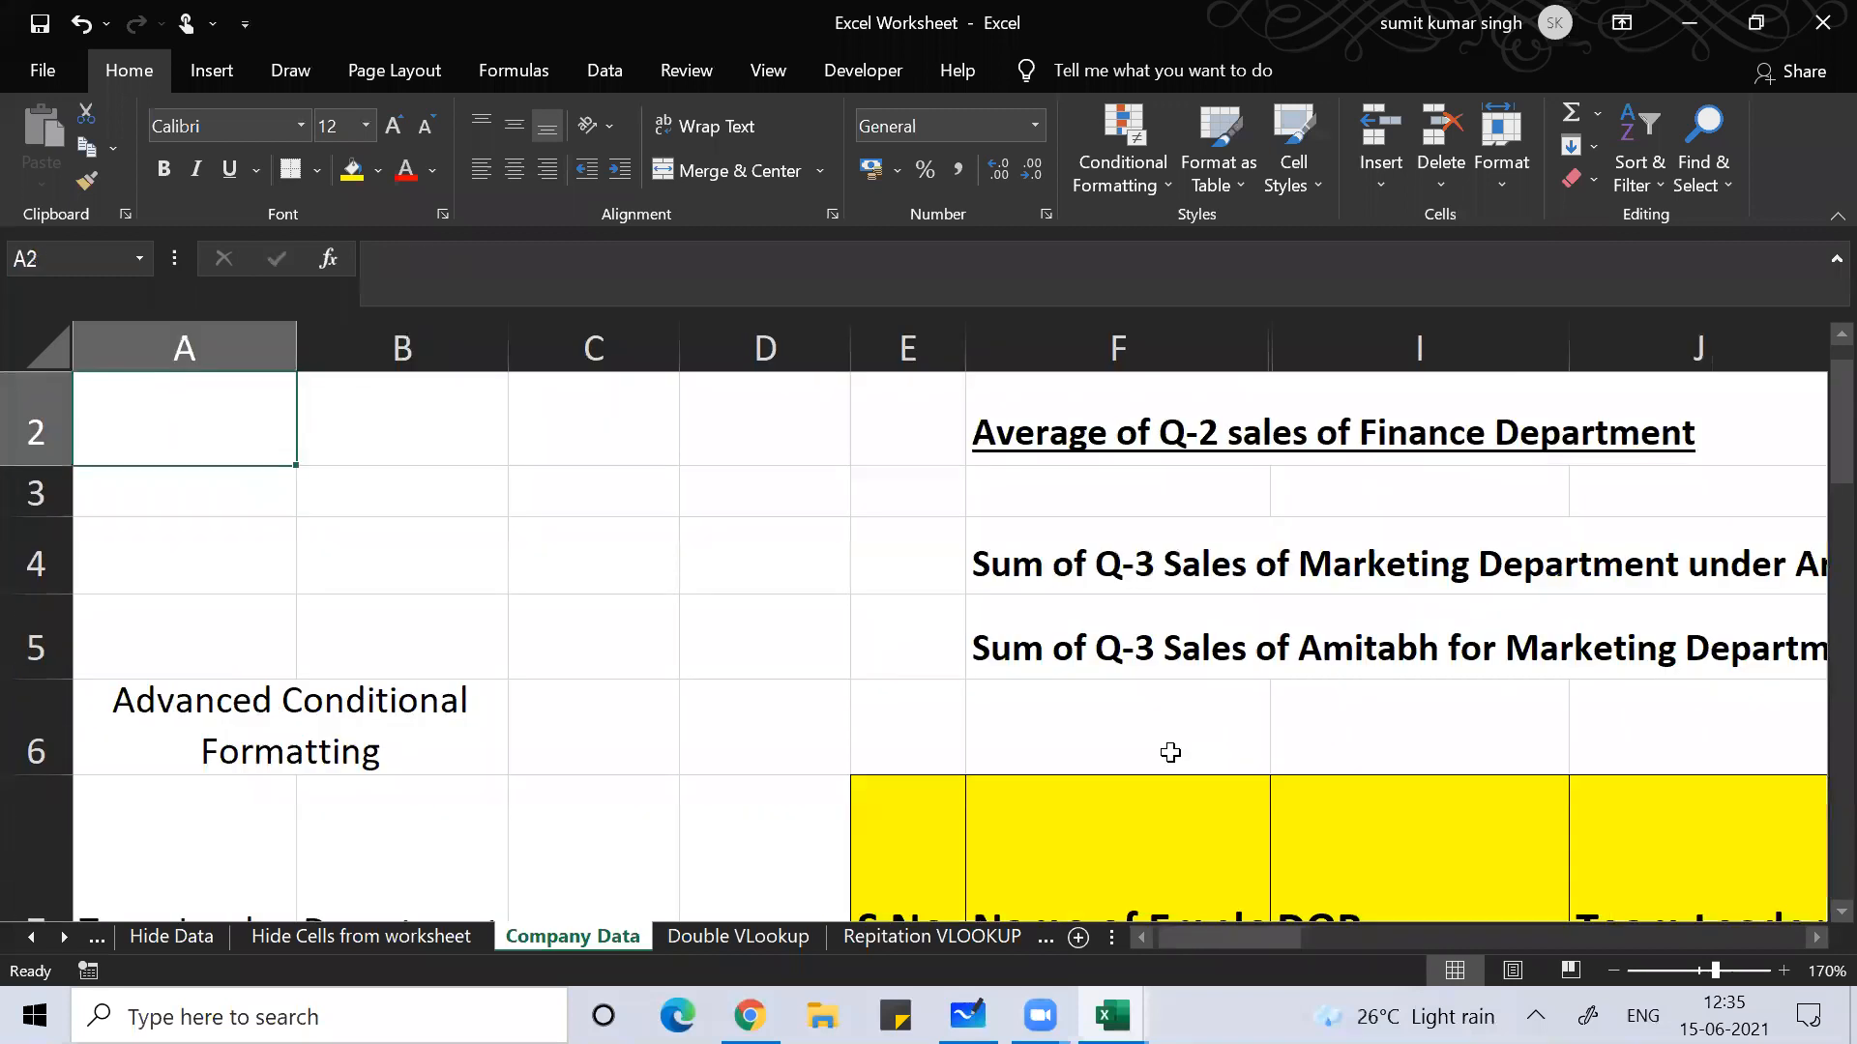
key(Down)
key(Down)
key(Down)
key(Down)
key(Down)
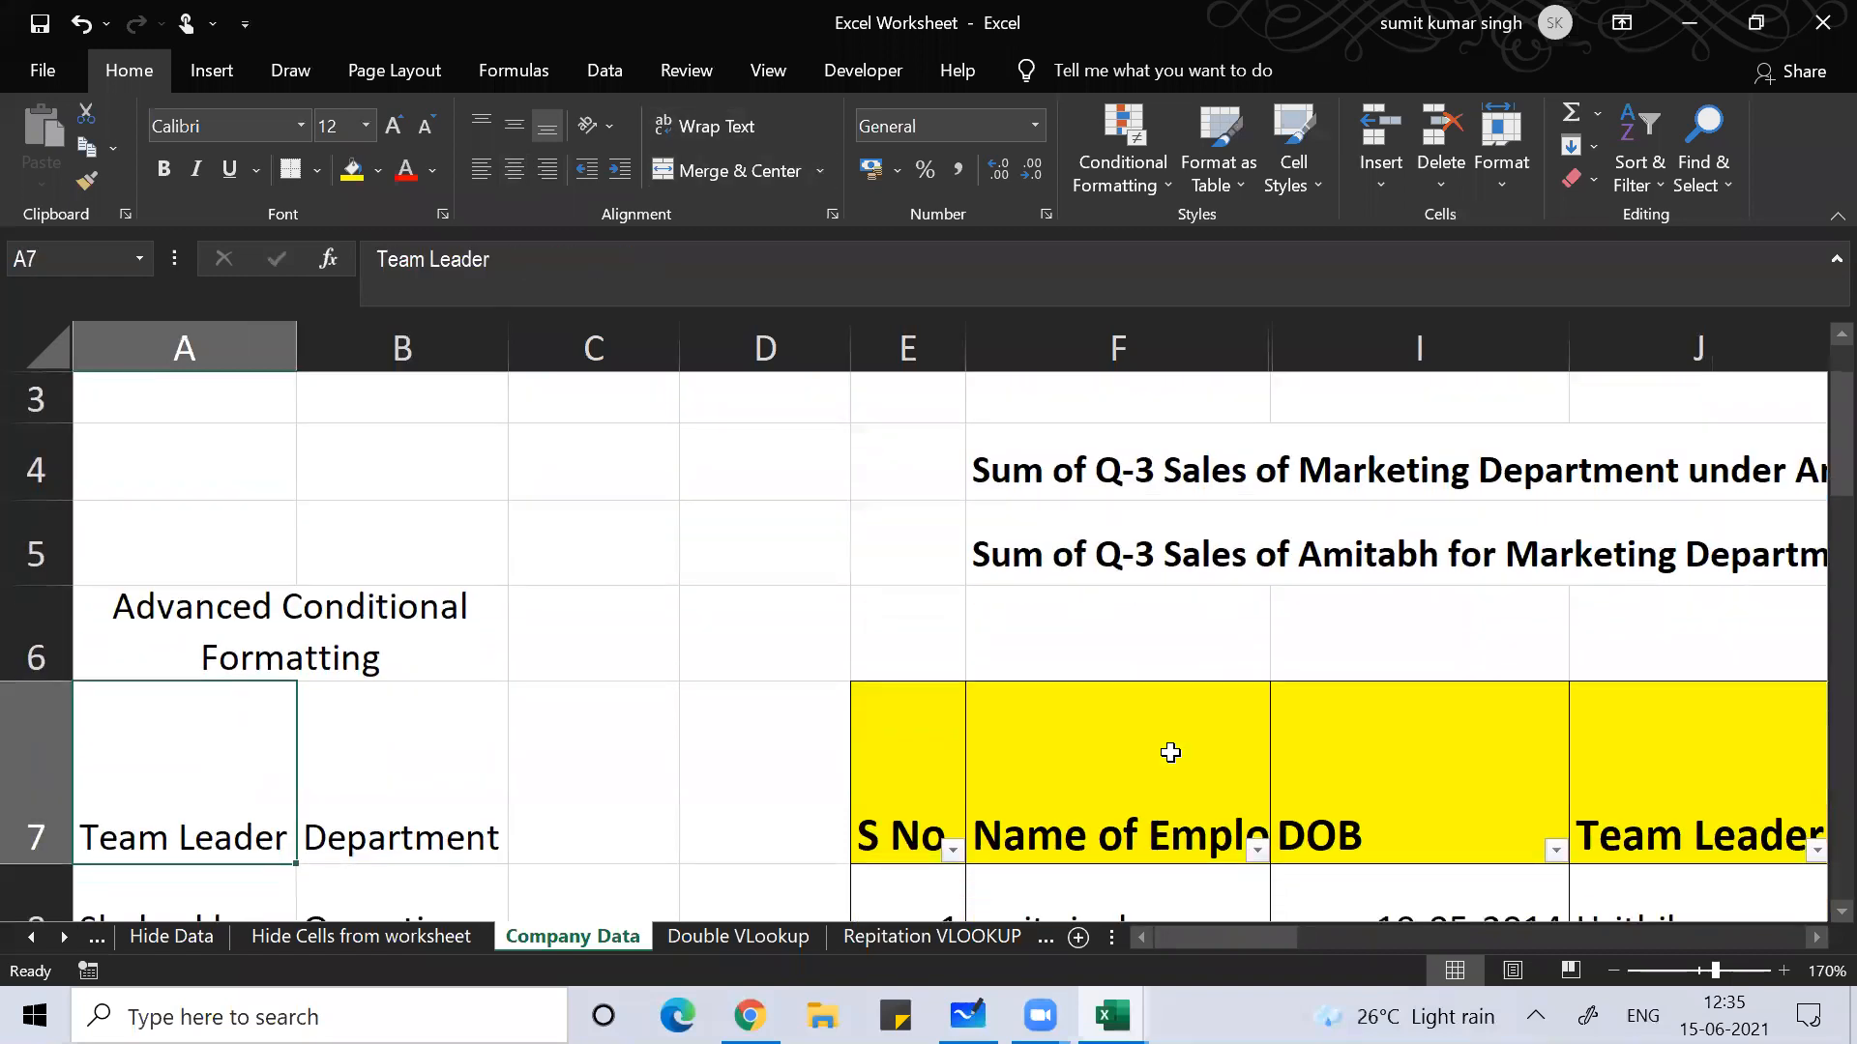
key(Down)
Step: Set department criterion B8 to Marketing, browse the Department column, and reopen B8's list
key(Right)
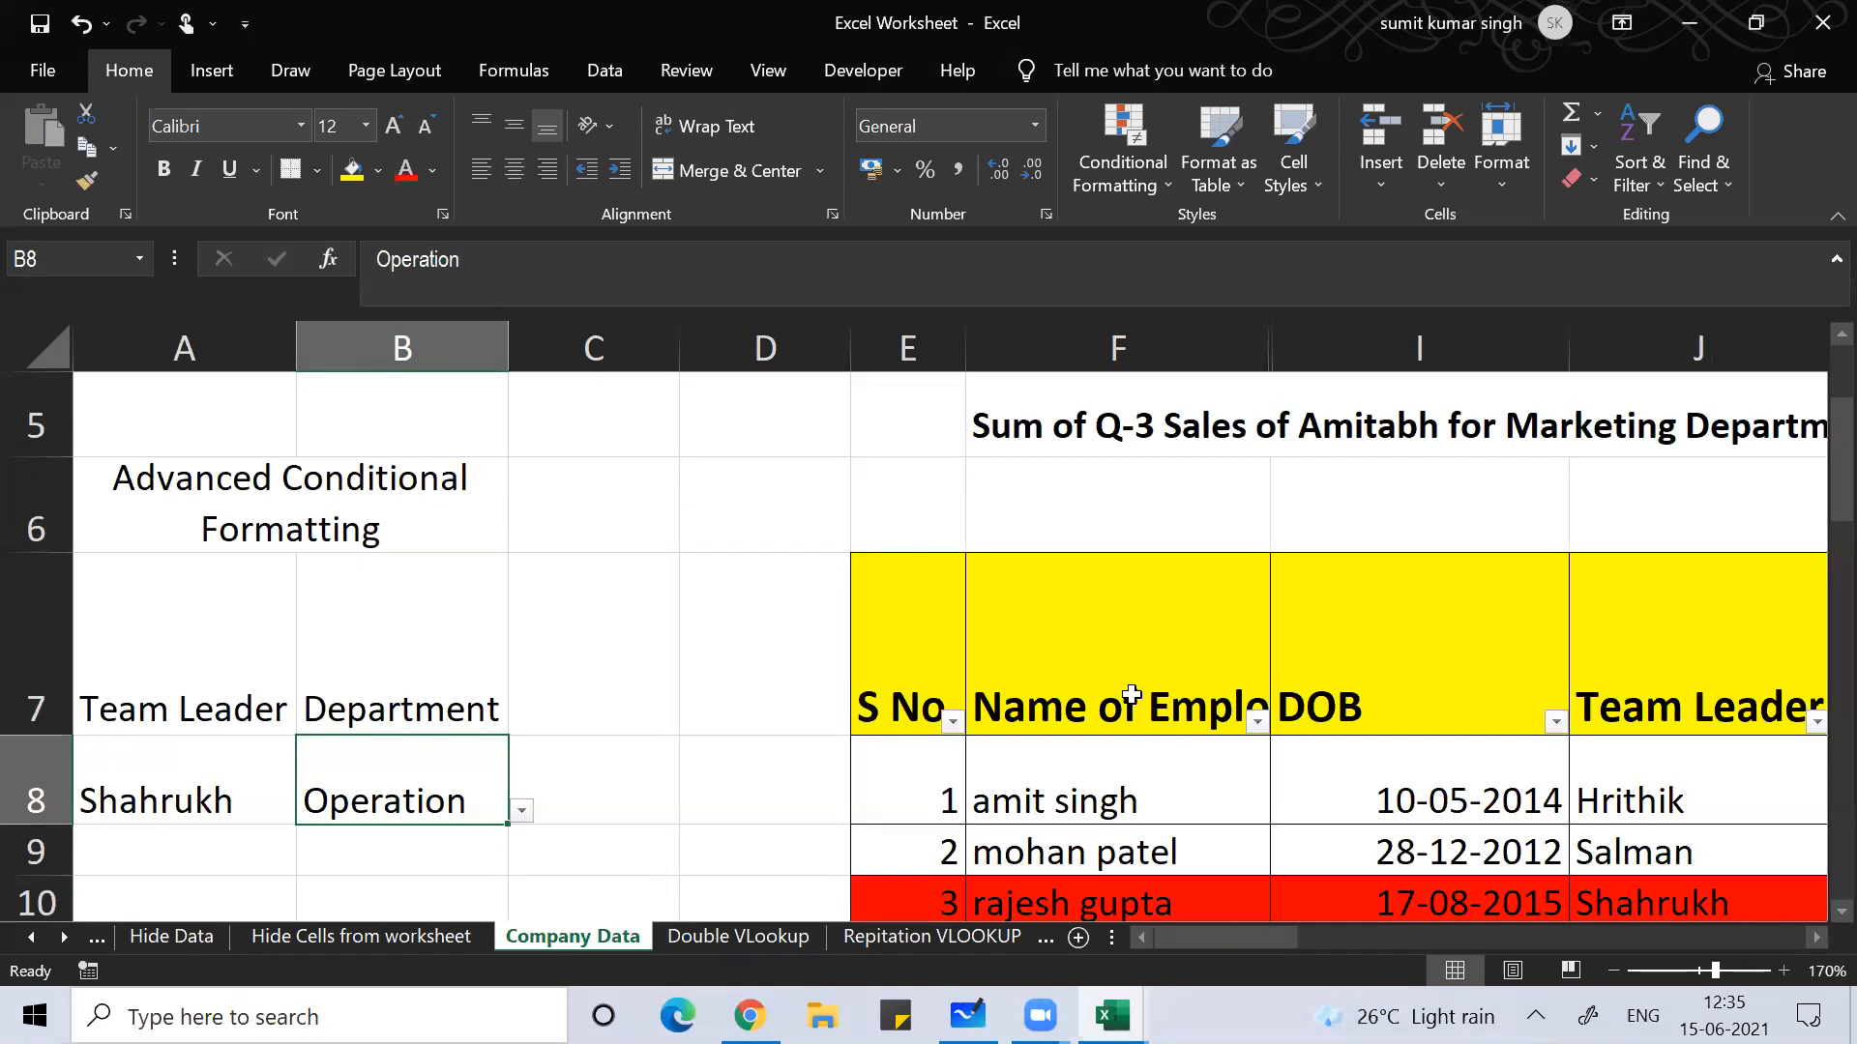
click(522, 810)
click(452, 578)
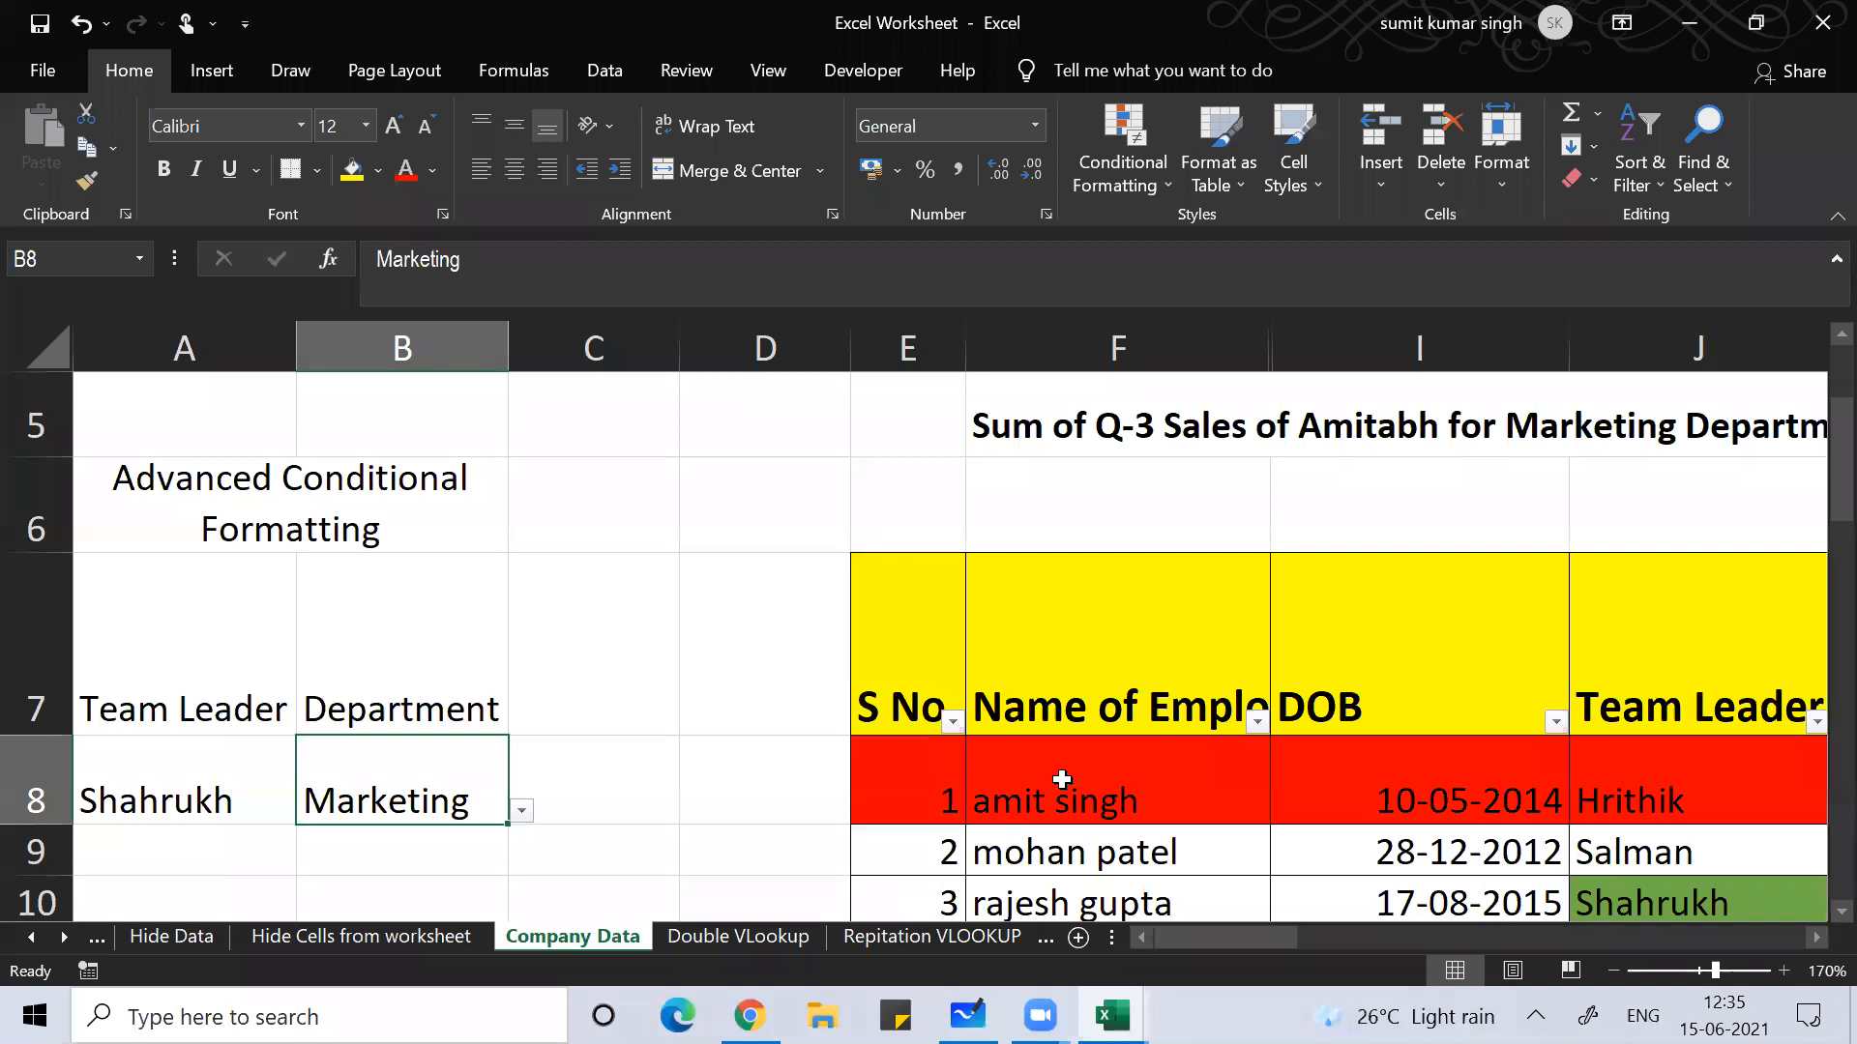
key(Right)
key(Right)
key(Right)
key(Right)
key(Right)
key(Right)
key(Right)
key(Down)
key(Down)
key(Down)
key(Down)
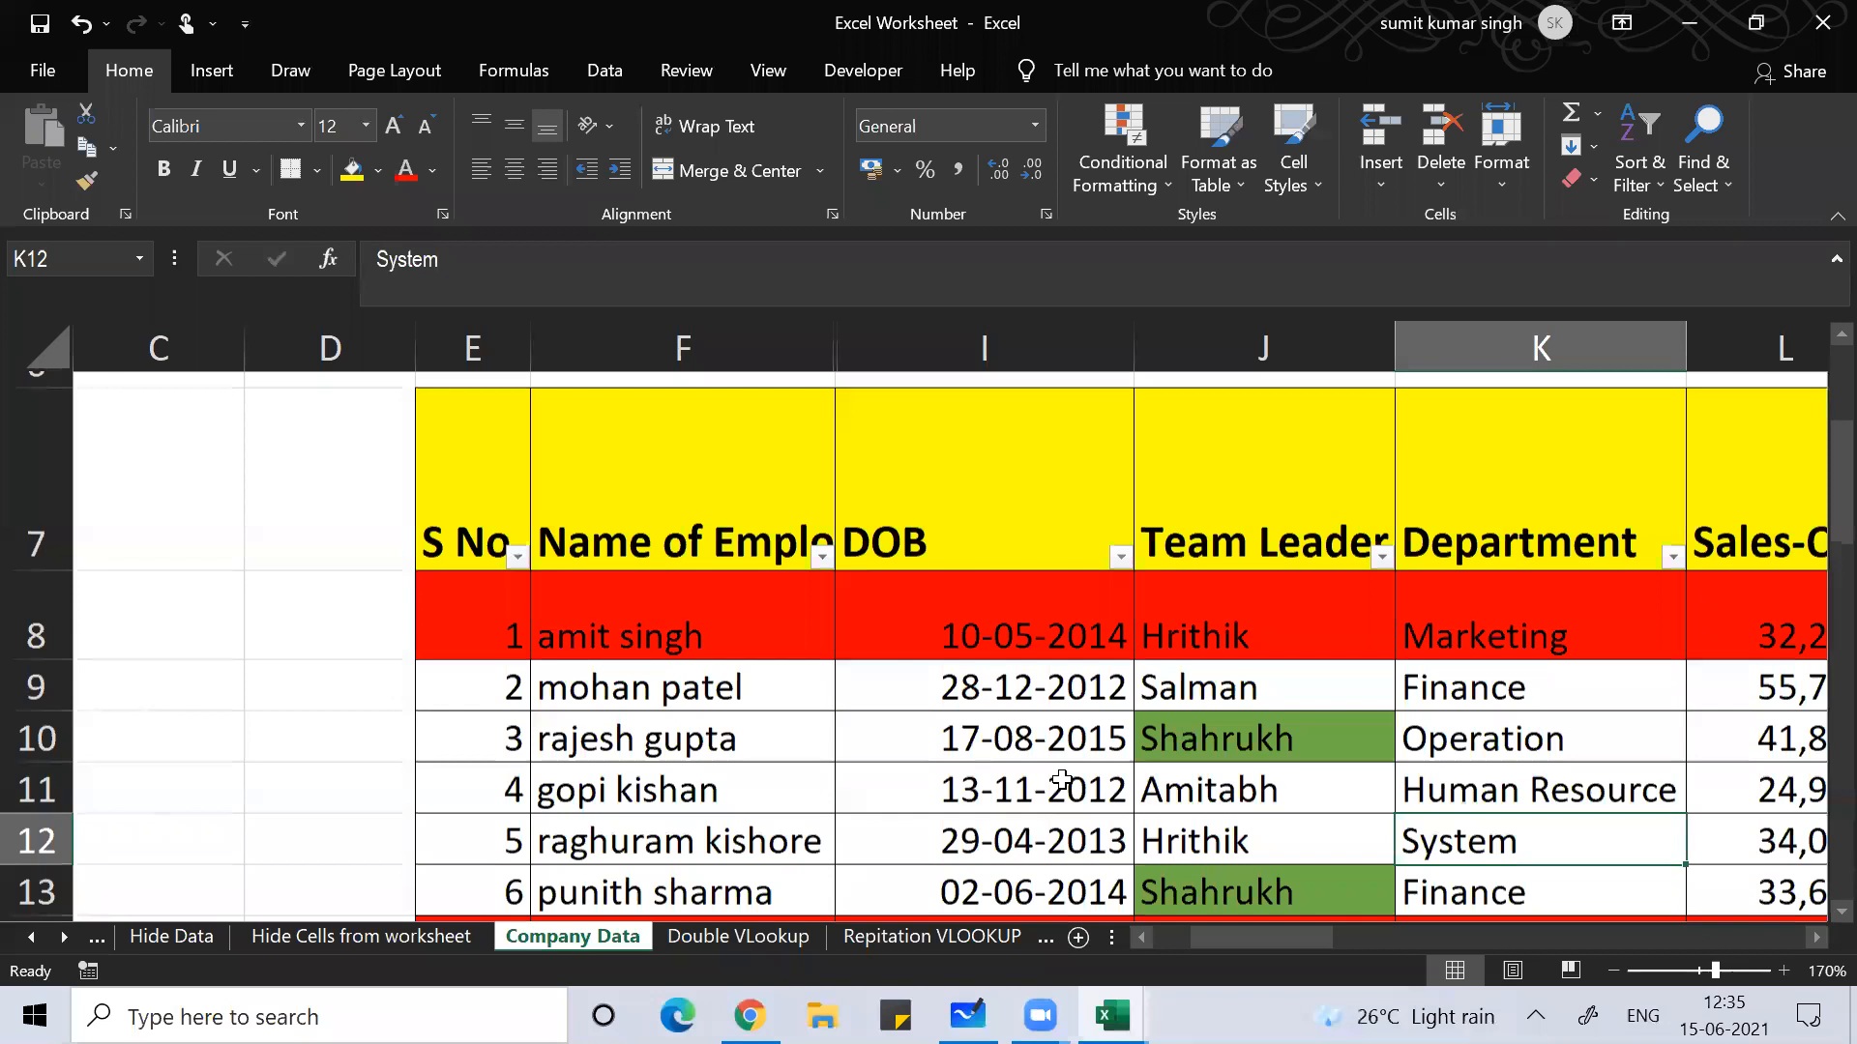
key(Down)
key(Down)
key(Down)
key(Down)
key(Down)
key(Down)
key(Down)
key(Down)
key(Down)
key(Down)
key(Down)
key(Down)
key(Down)
key(Down)
key(Down)
key(Down)
key(Down)
key(Down)
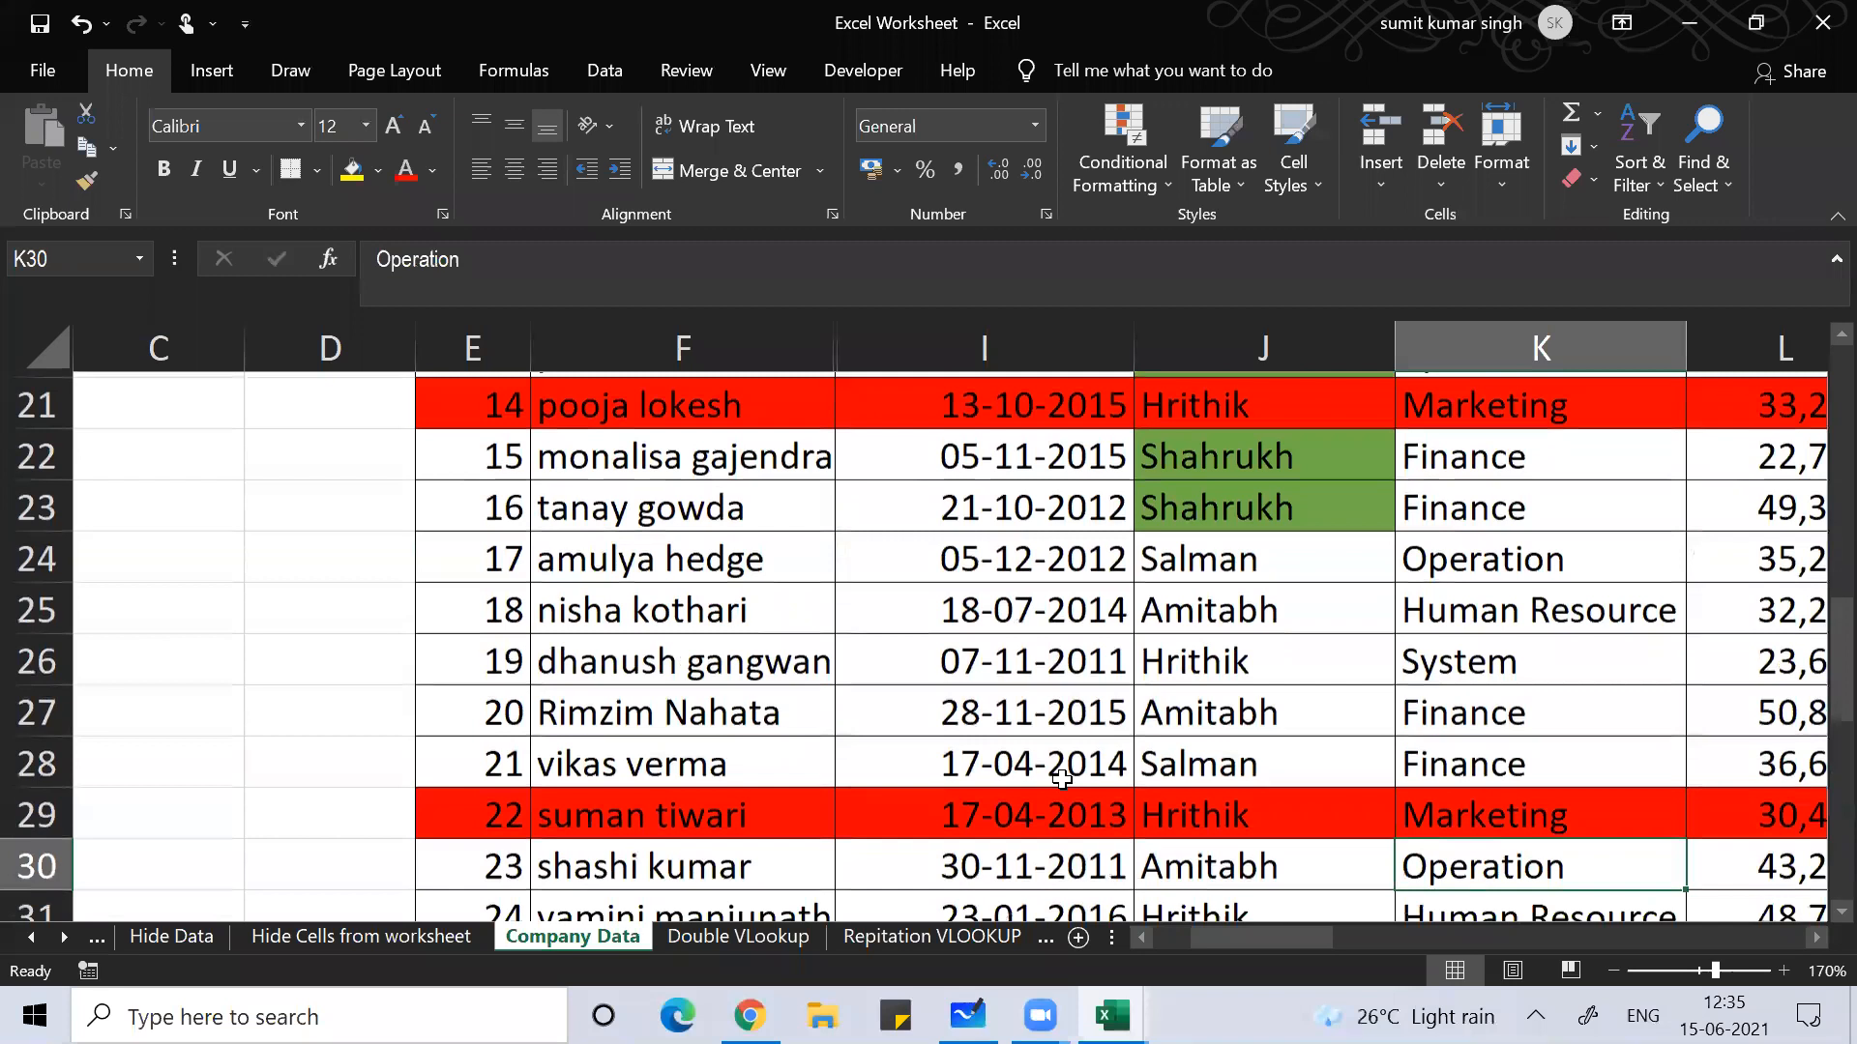
scroll(1062, 779, down, 3)
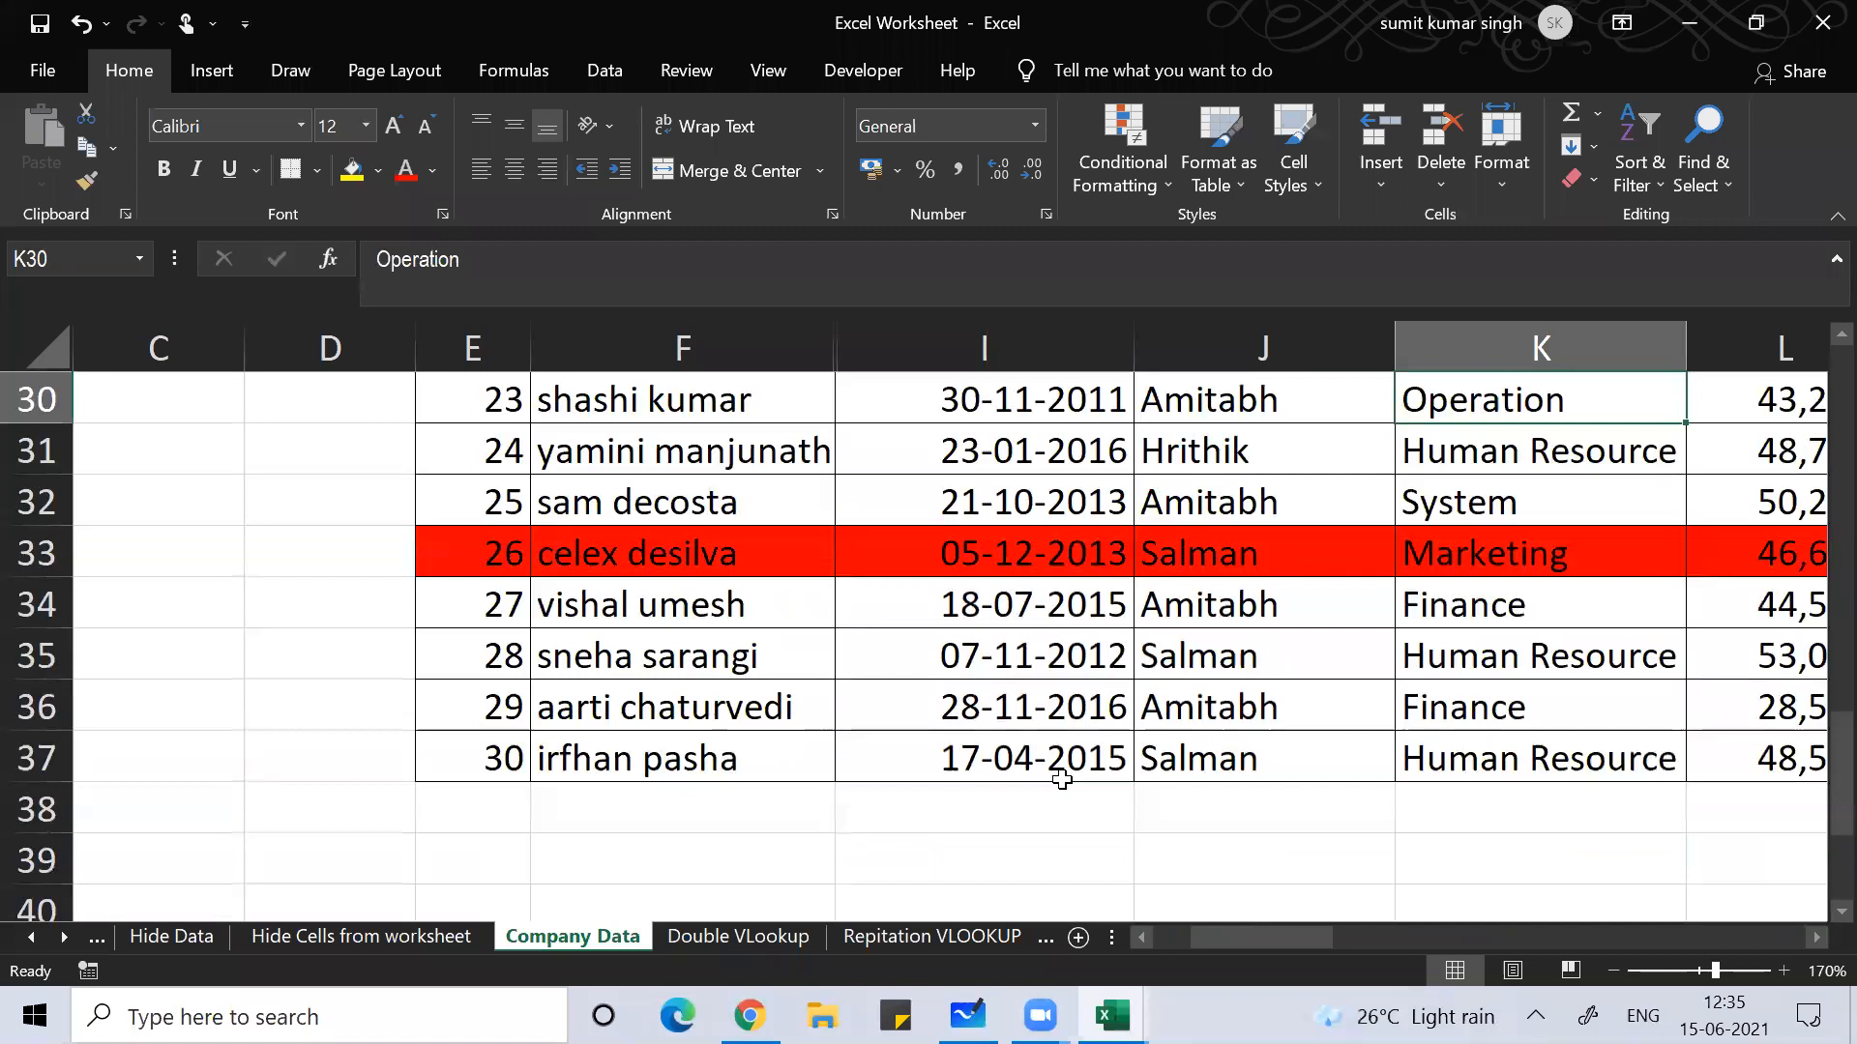
key(ctrl+Left)
key(ctrl+Left)
key(ctrl+Up)
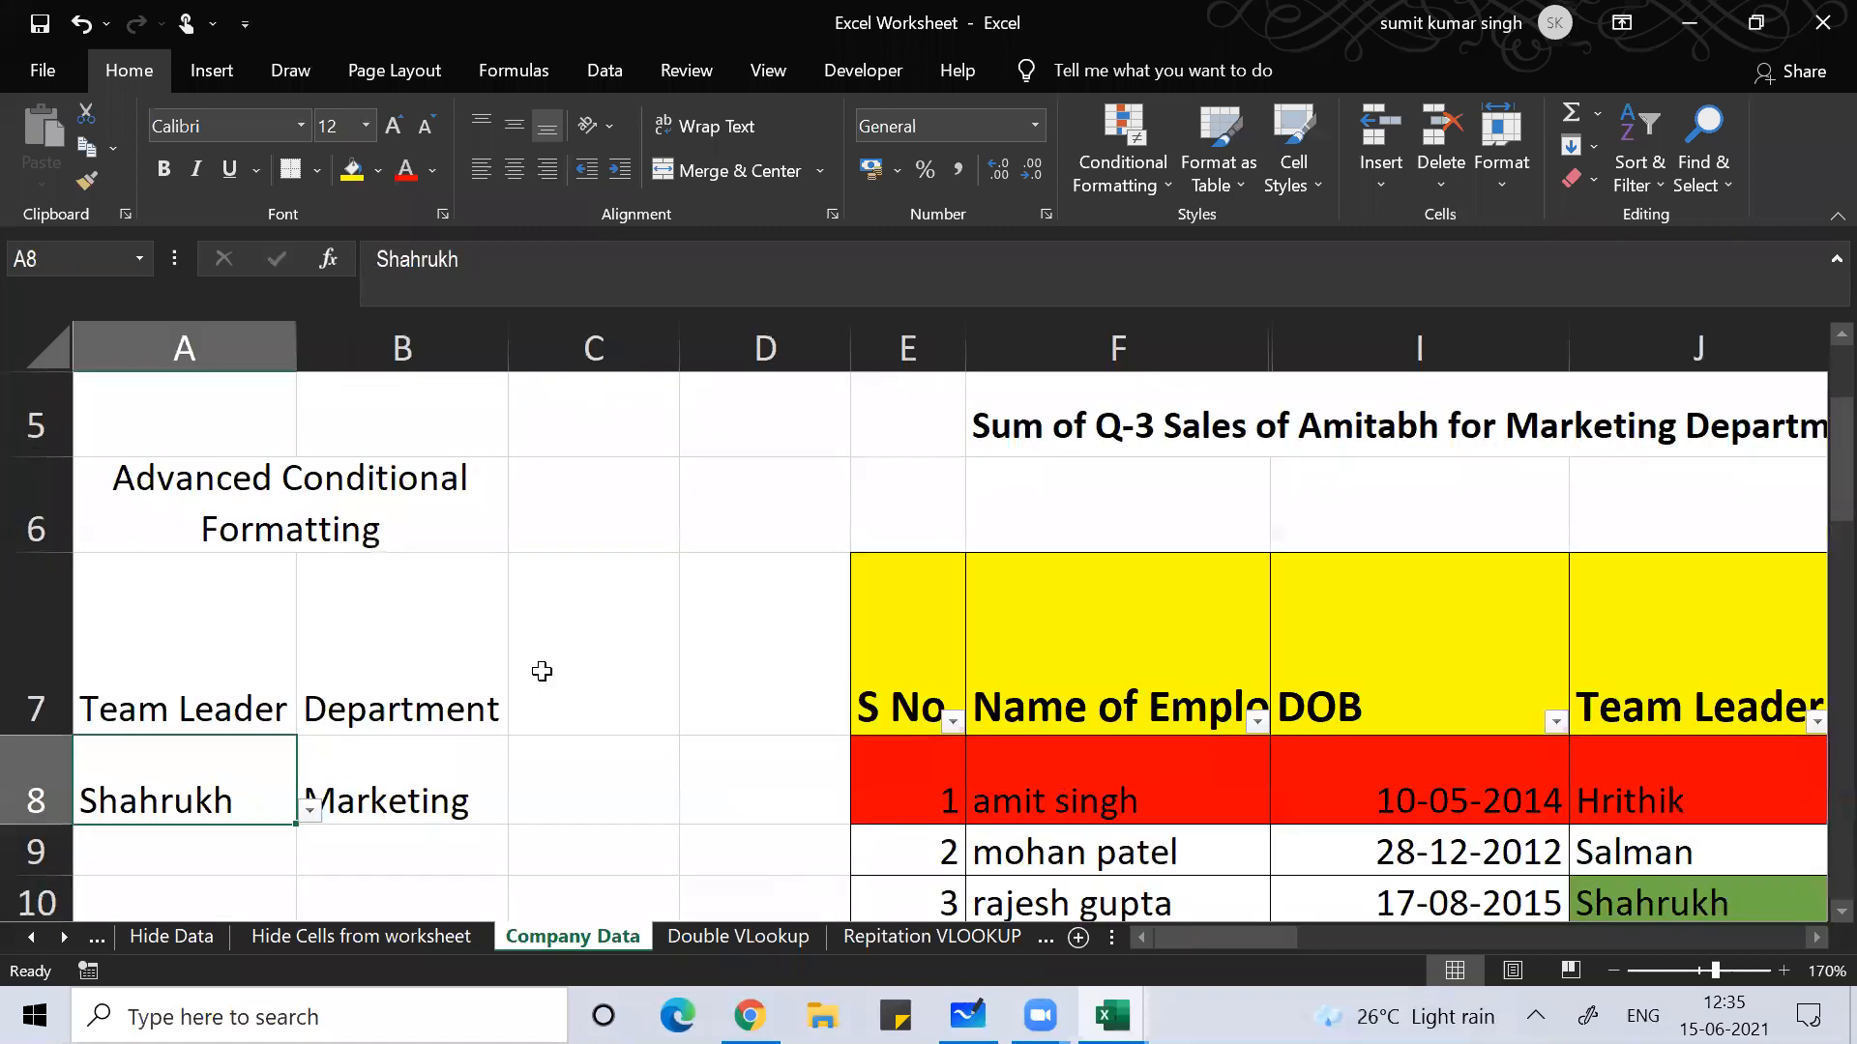
click(496, 817)
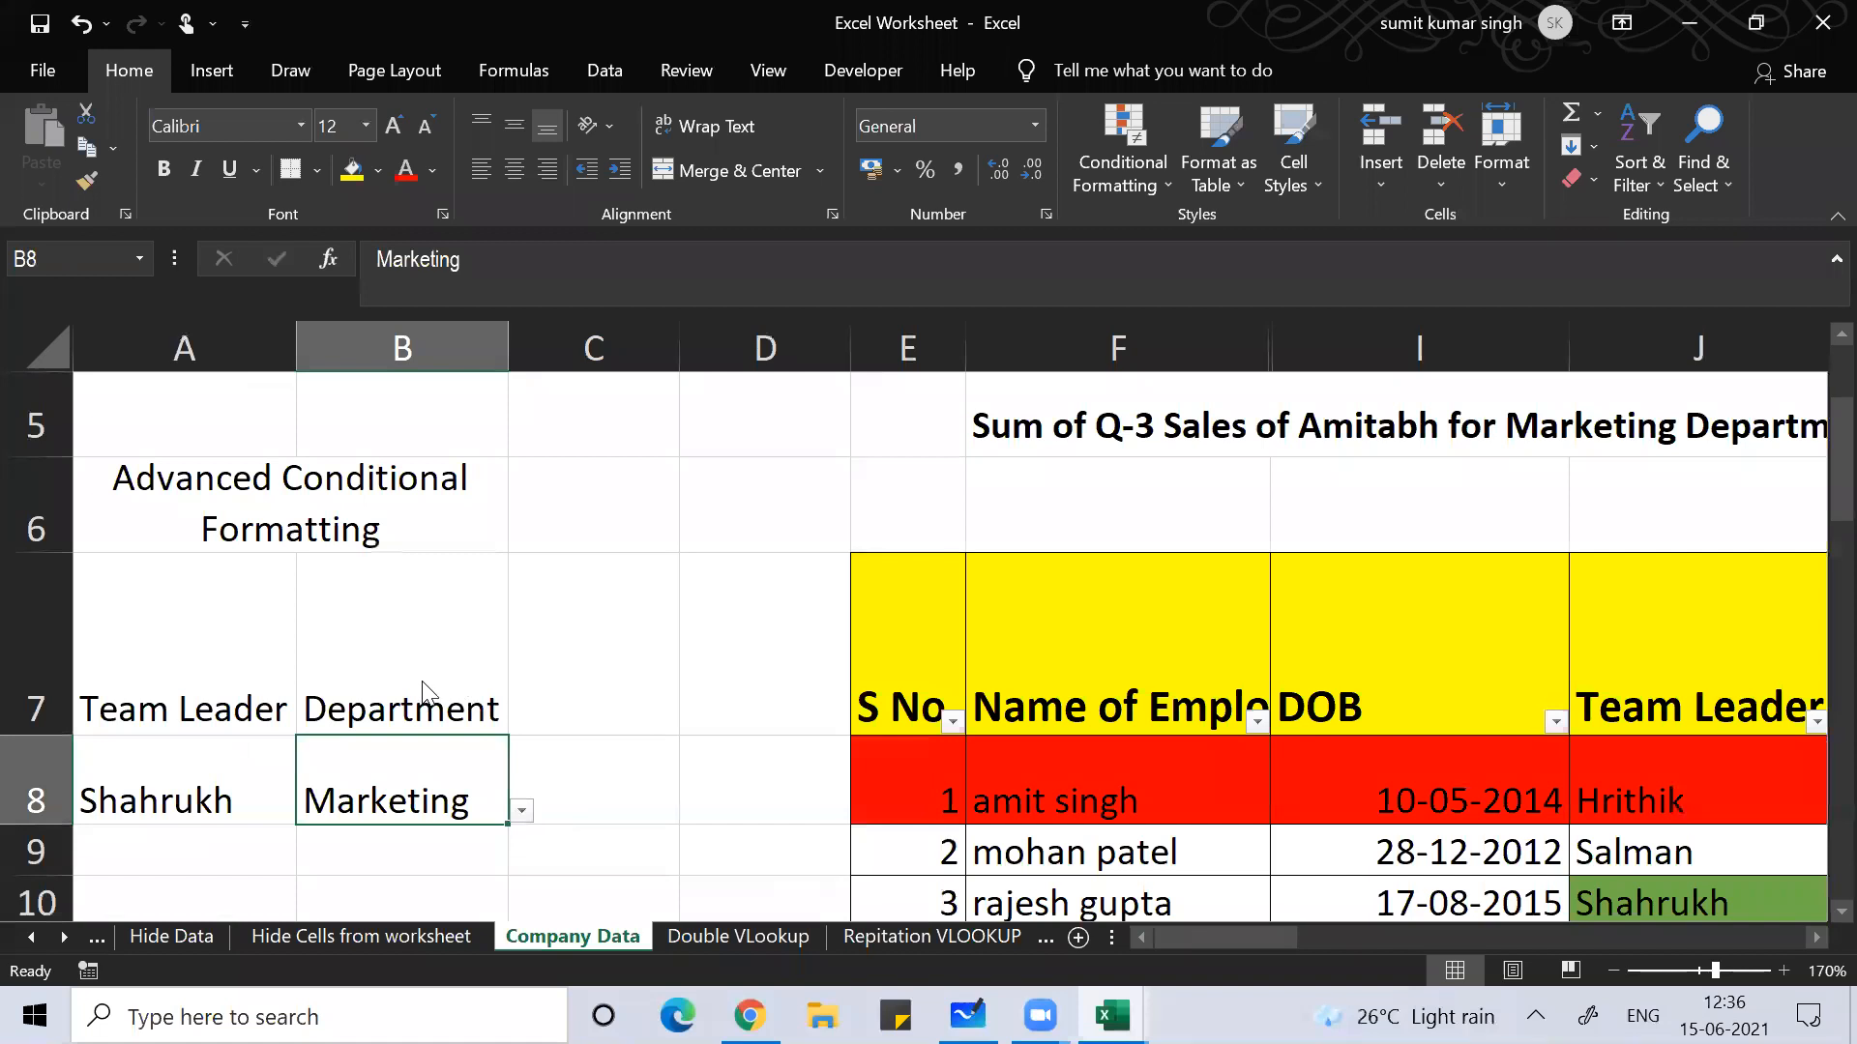
key(alt+Down)
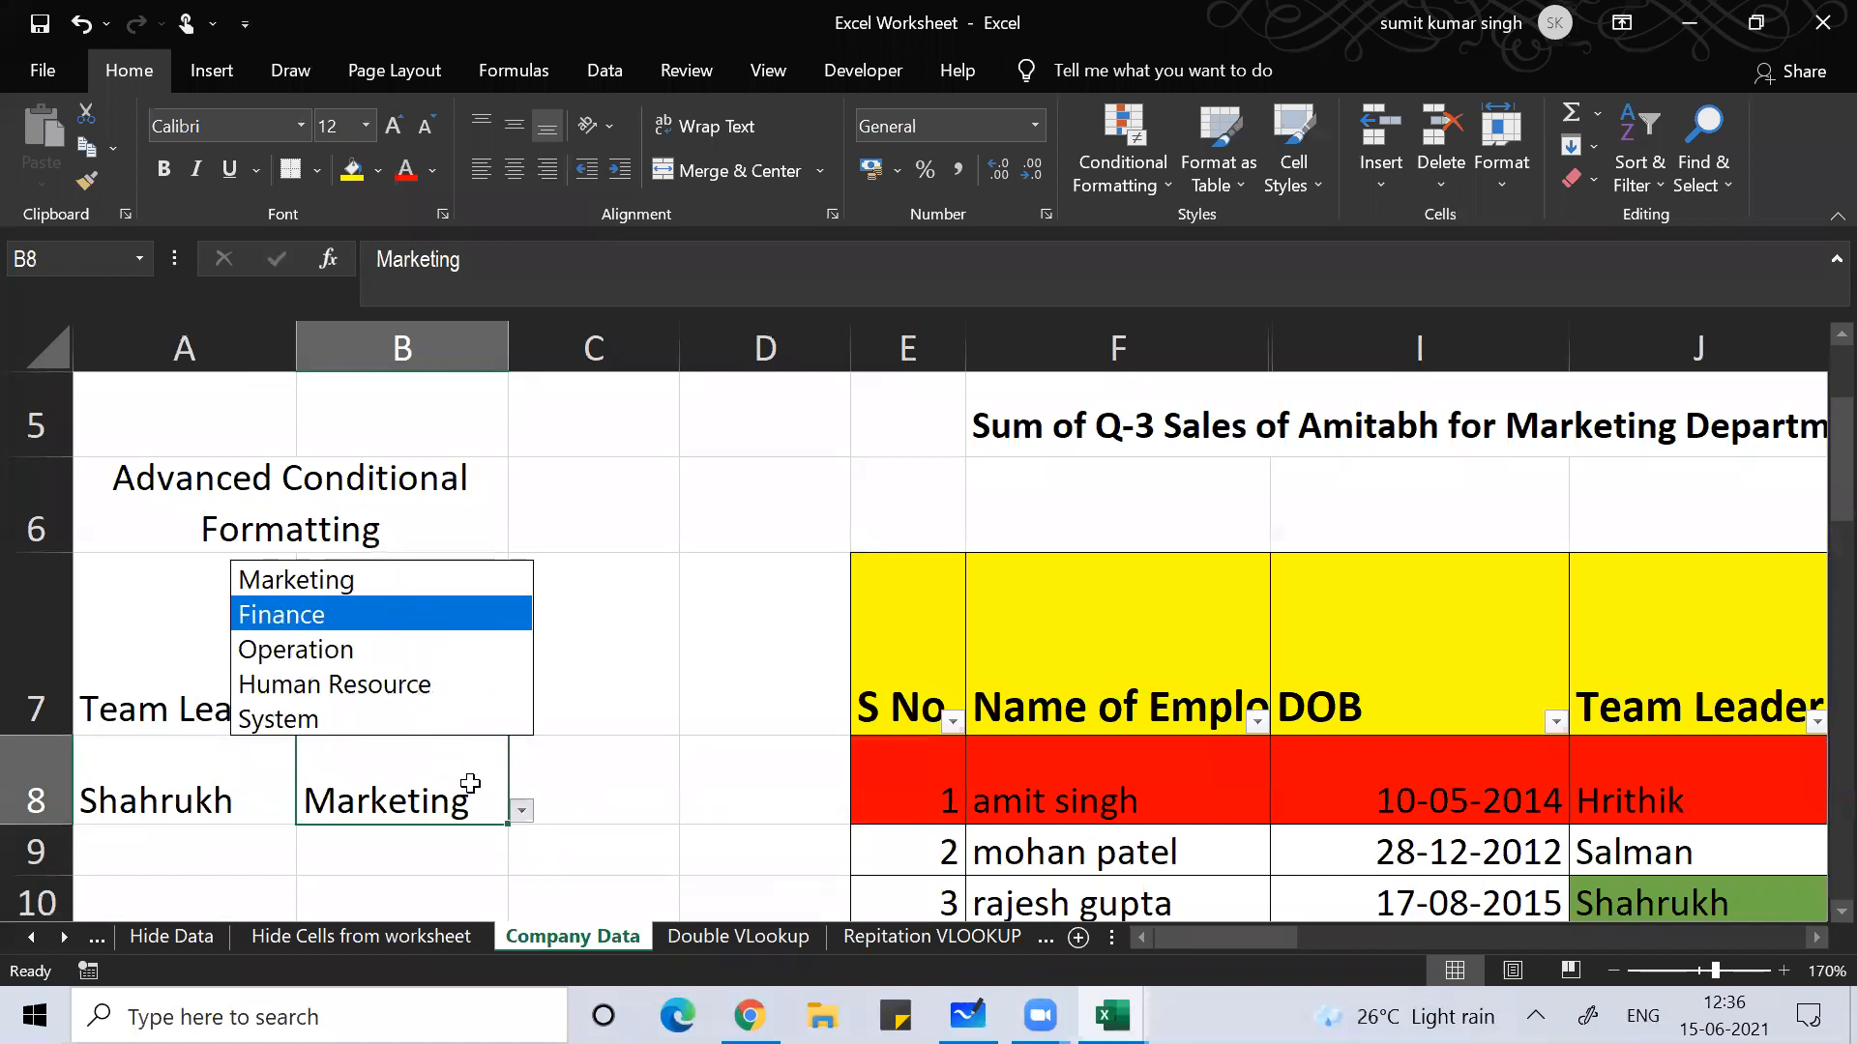
Step: Change the department criterion to Human Resource and browse the table's highlighted rows
key(Down)
key(Down)
key(Return)
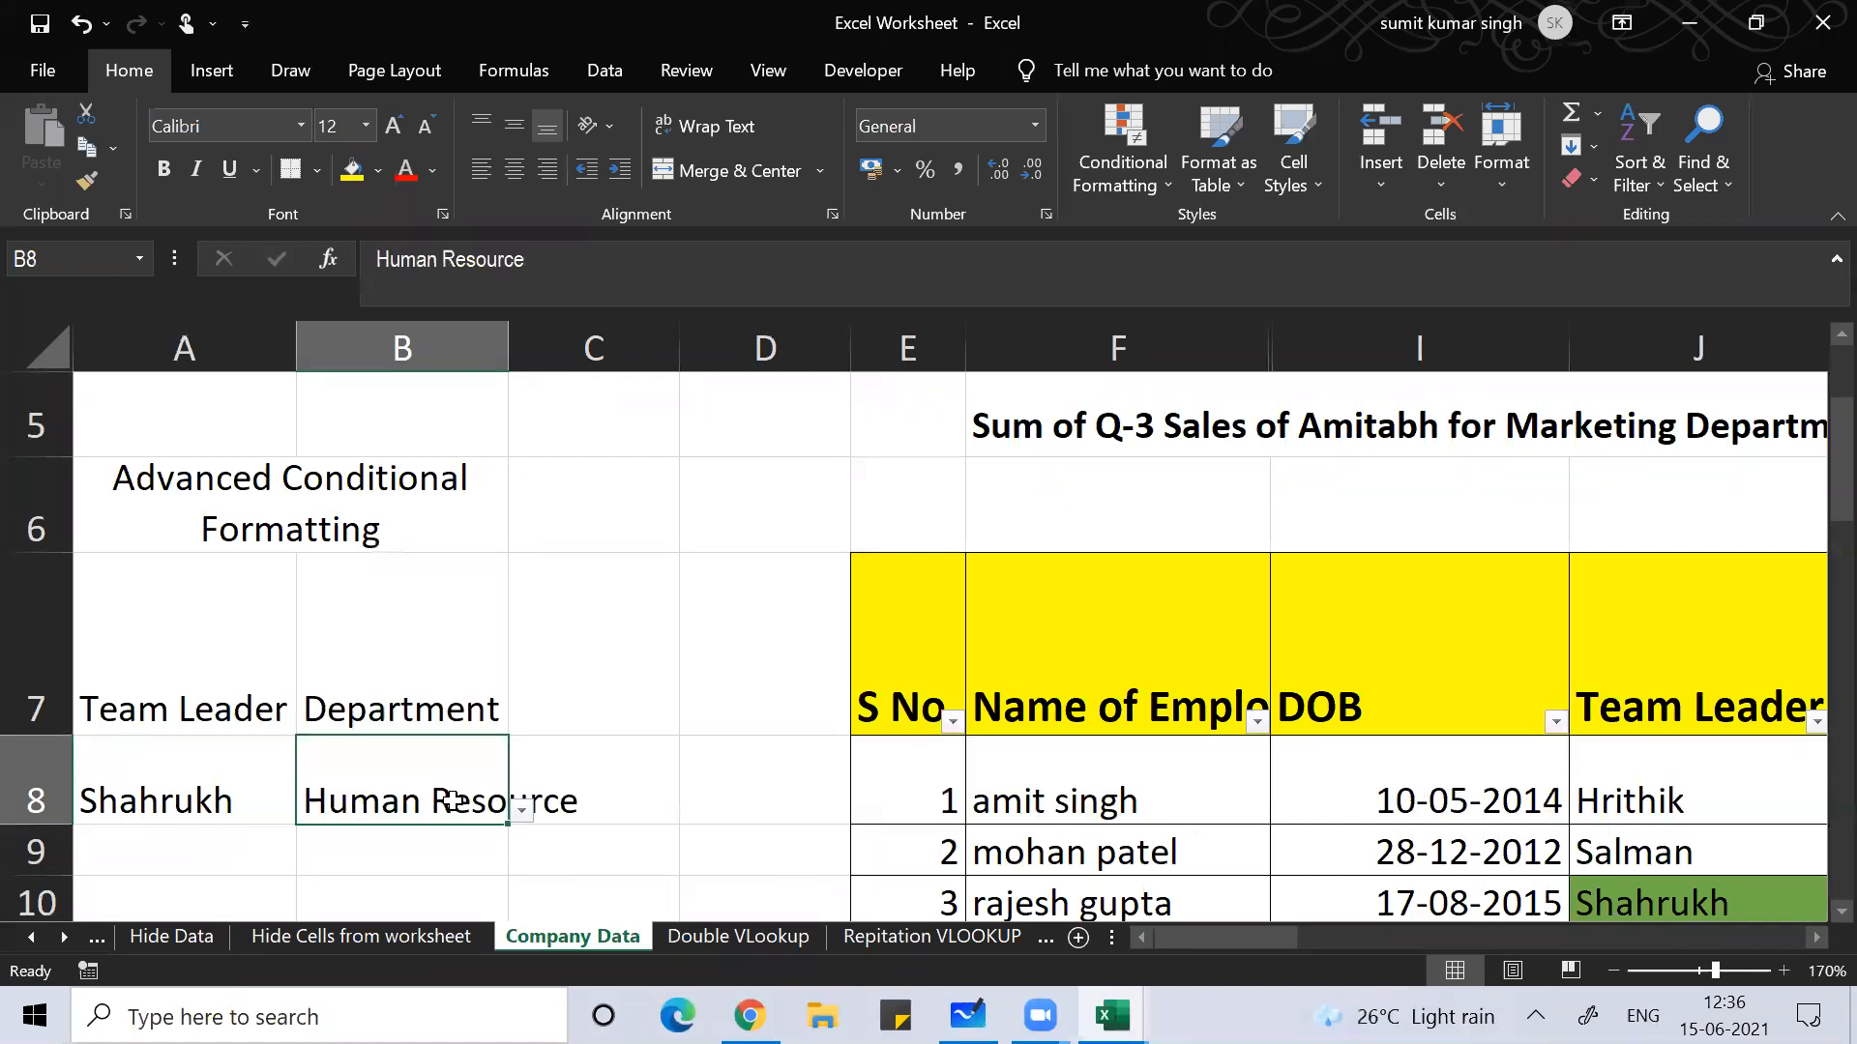
click(1236, 839)
key(Right)
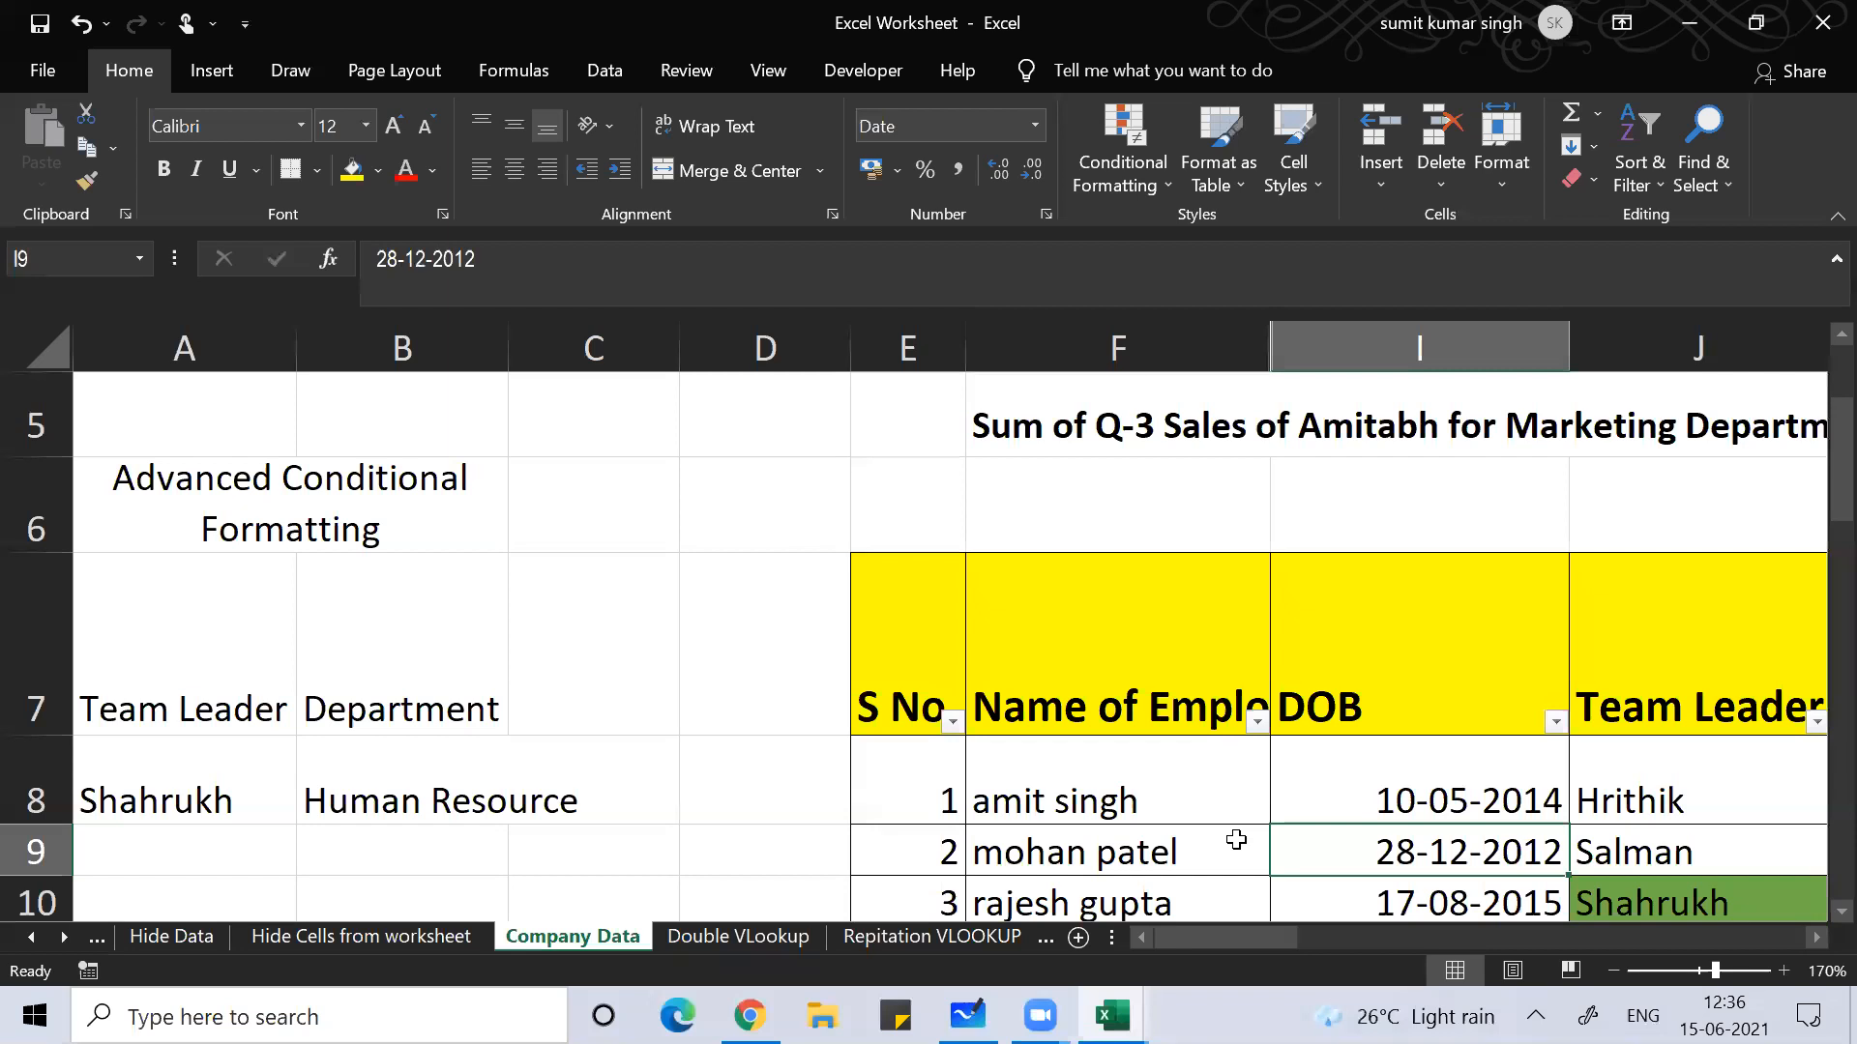
key(Right)
key(Right)
key(Down)
key(Down)
key(Down)
key(Down)
key(Down)
key(Down)
key(Down)
key(Down)
key(Down)
key(Down)
key(Down)
key(Down)
key(Down)
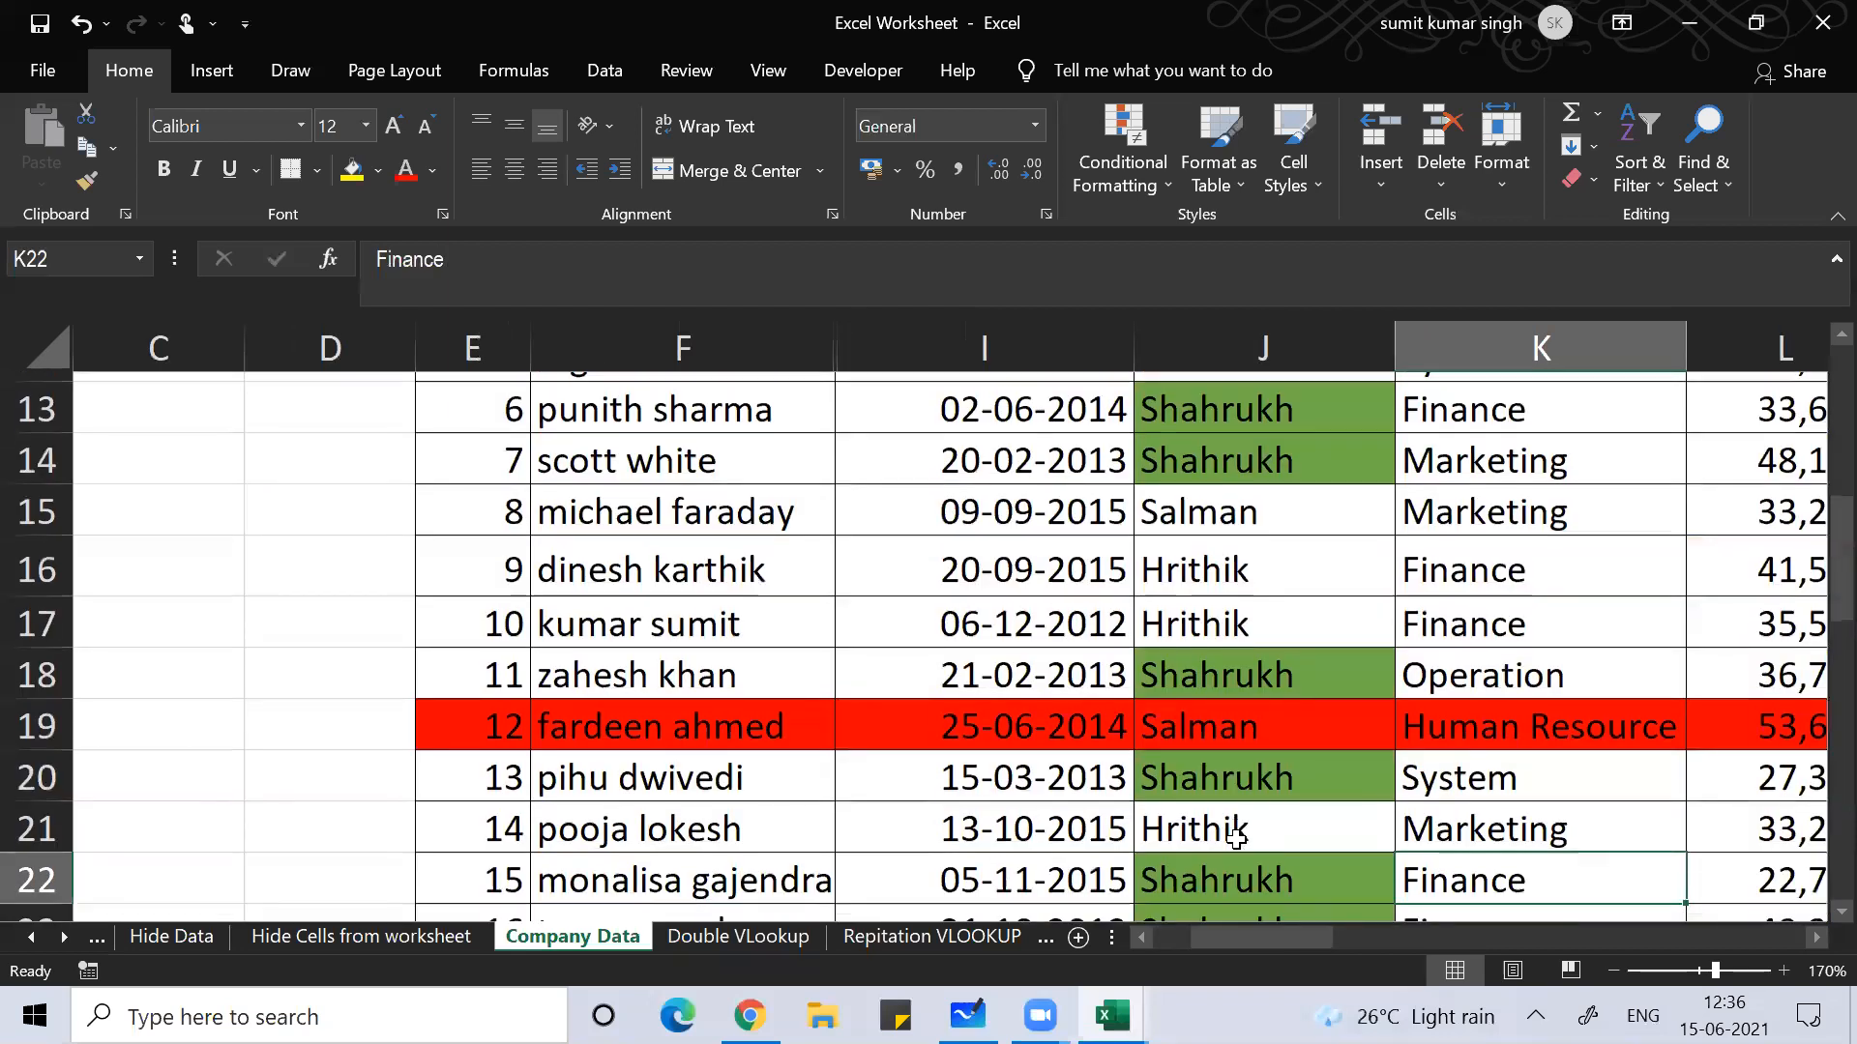
key(Down)
key(Down)
key(Down)
key(Down)
key(Down)
key(Down)
key(Down)
key(Down)
key(Down)
key(Down)
key(Down)
key(Down)
key(Down)
key(Down)
key(Down)
key(Down)
key(Down)
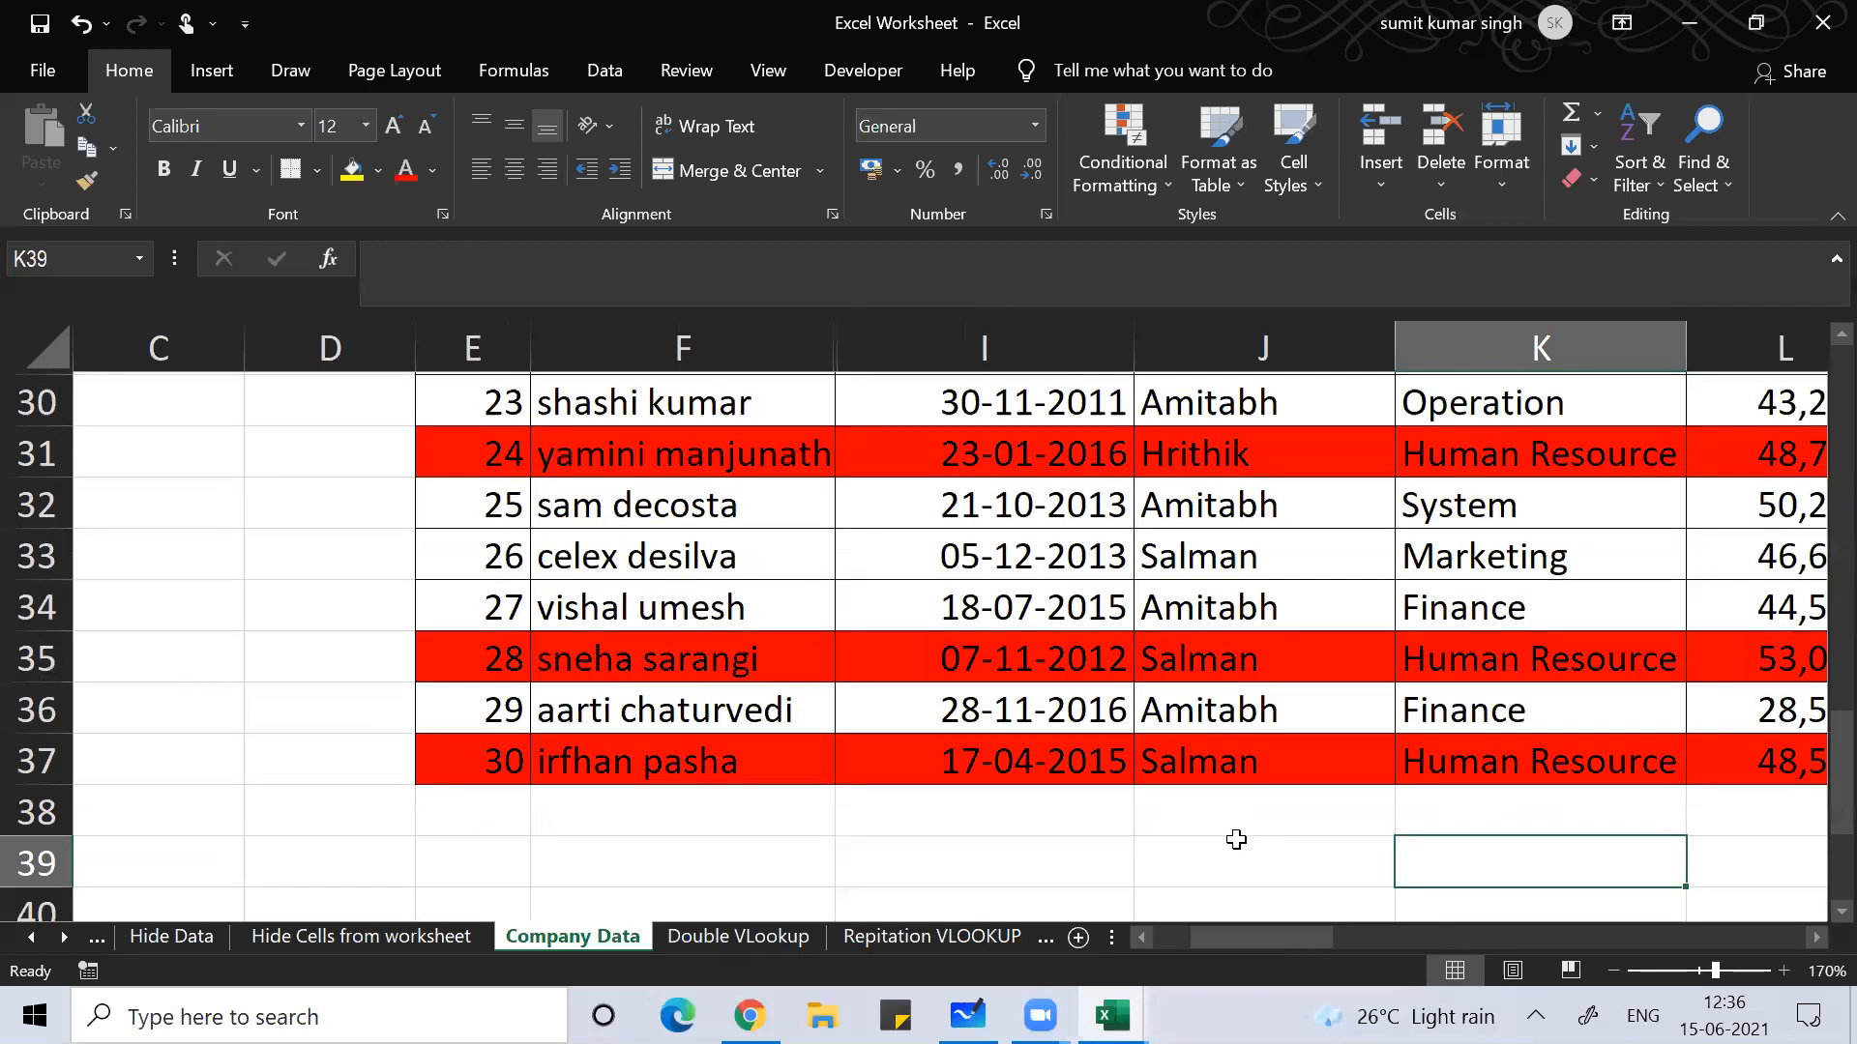
key(Up)
key(Up)
key(Up)
key(Up)
key(Up)
key(Up)
key(Up)
key(Up)
key(Up)
key(Up)
key(Up)
key(Up)
key(Up)
key(Up)
key(Up)
key(Up)
key(Up)
key(Up)
key(Up)
key(Up)
key(Left)
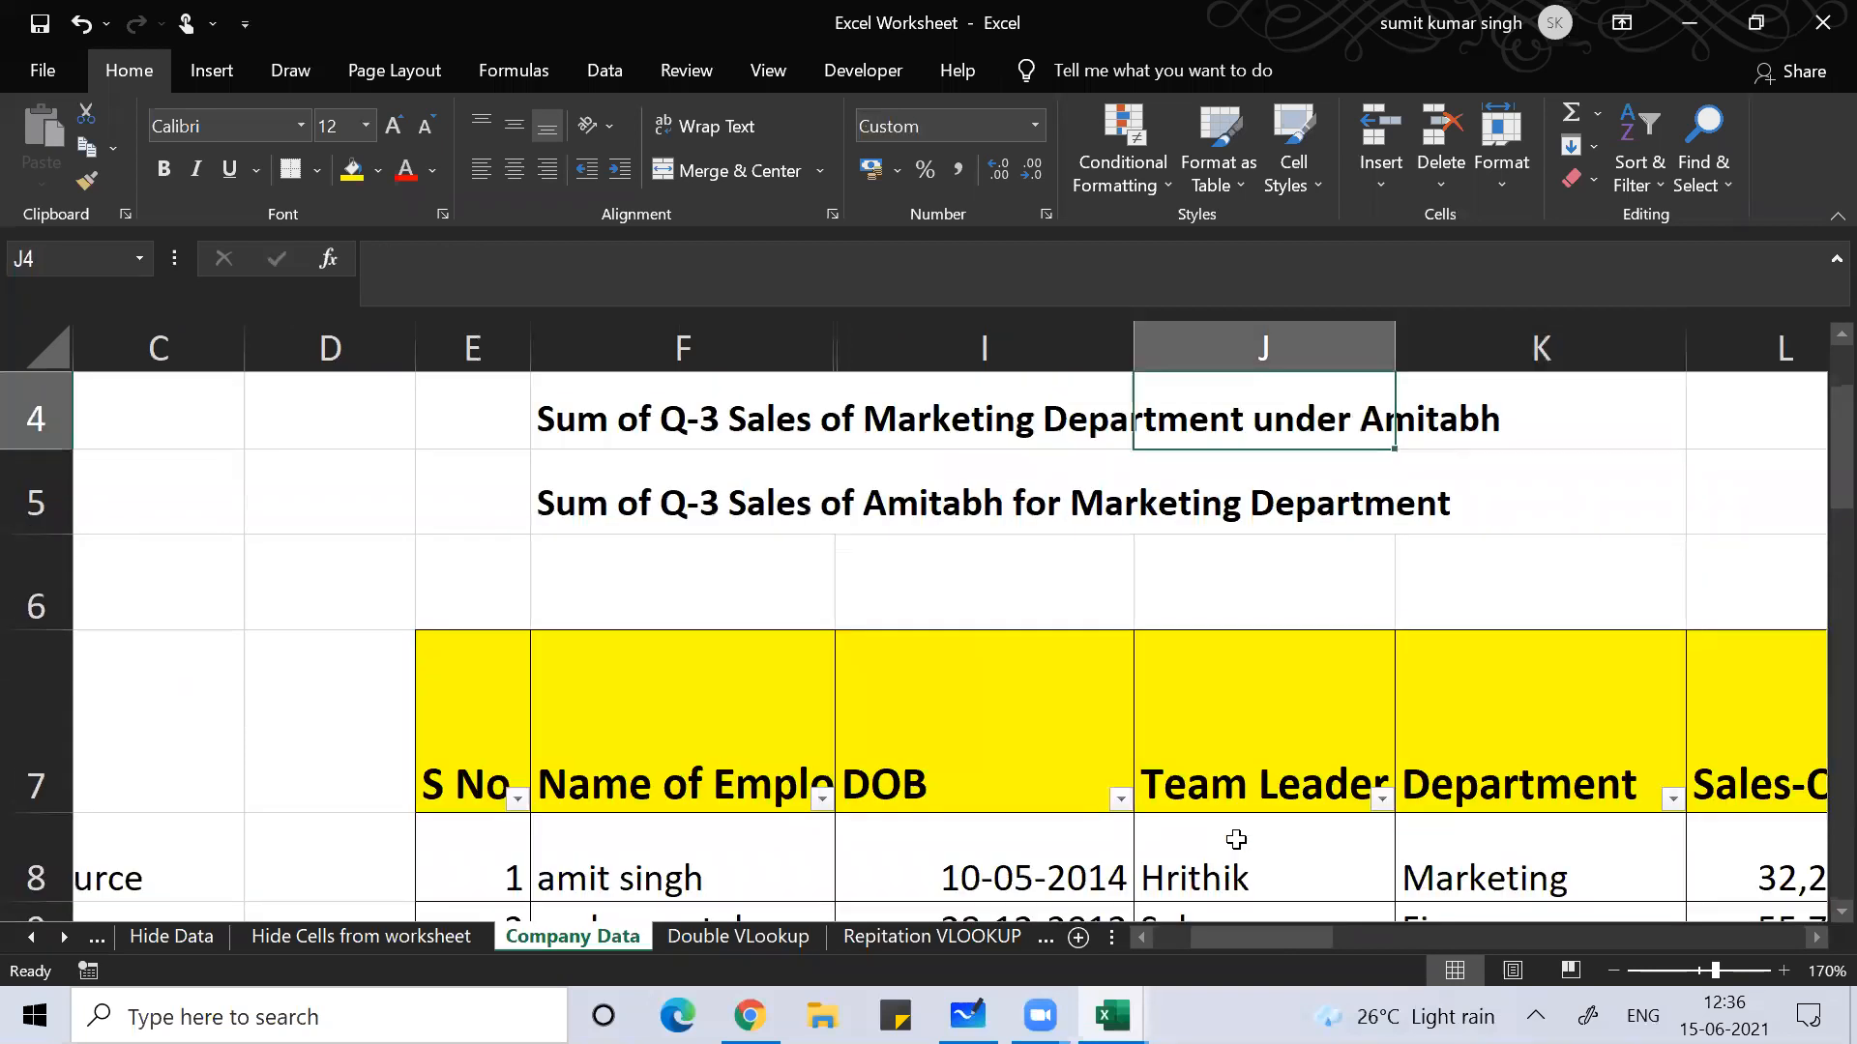
key(Home)
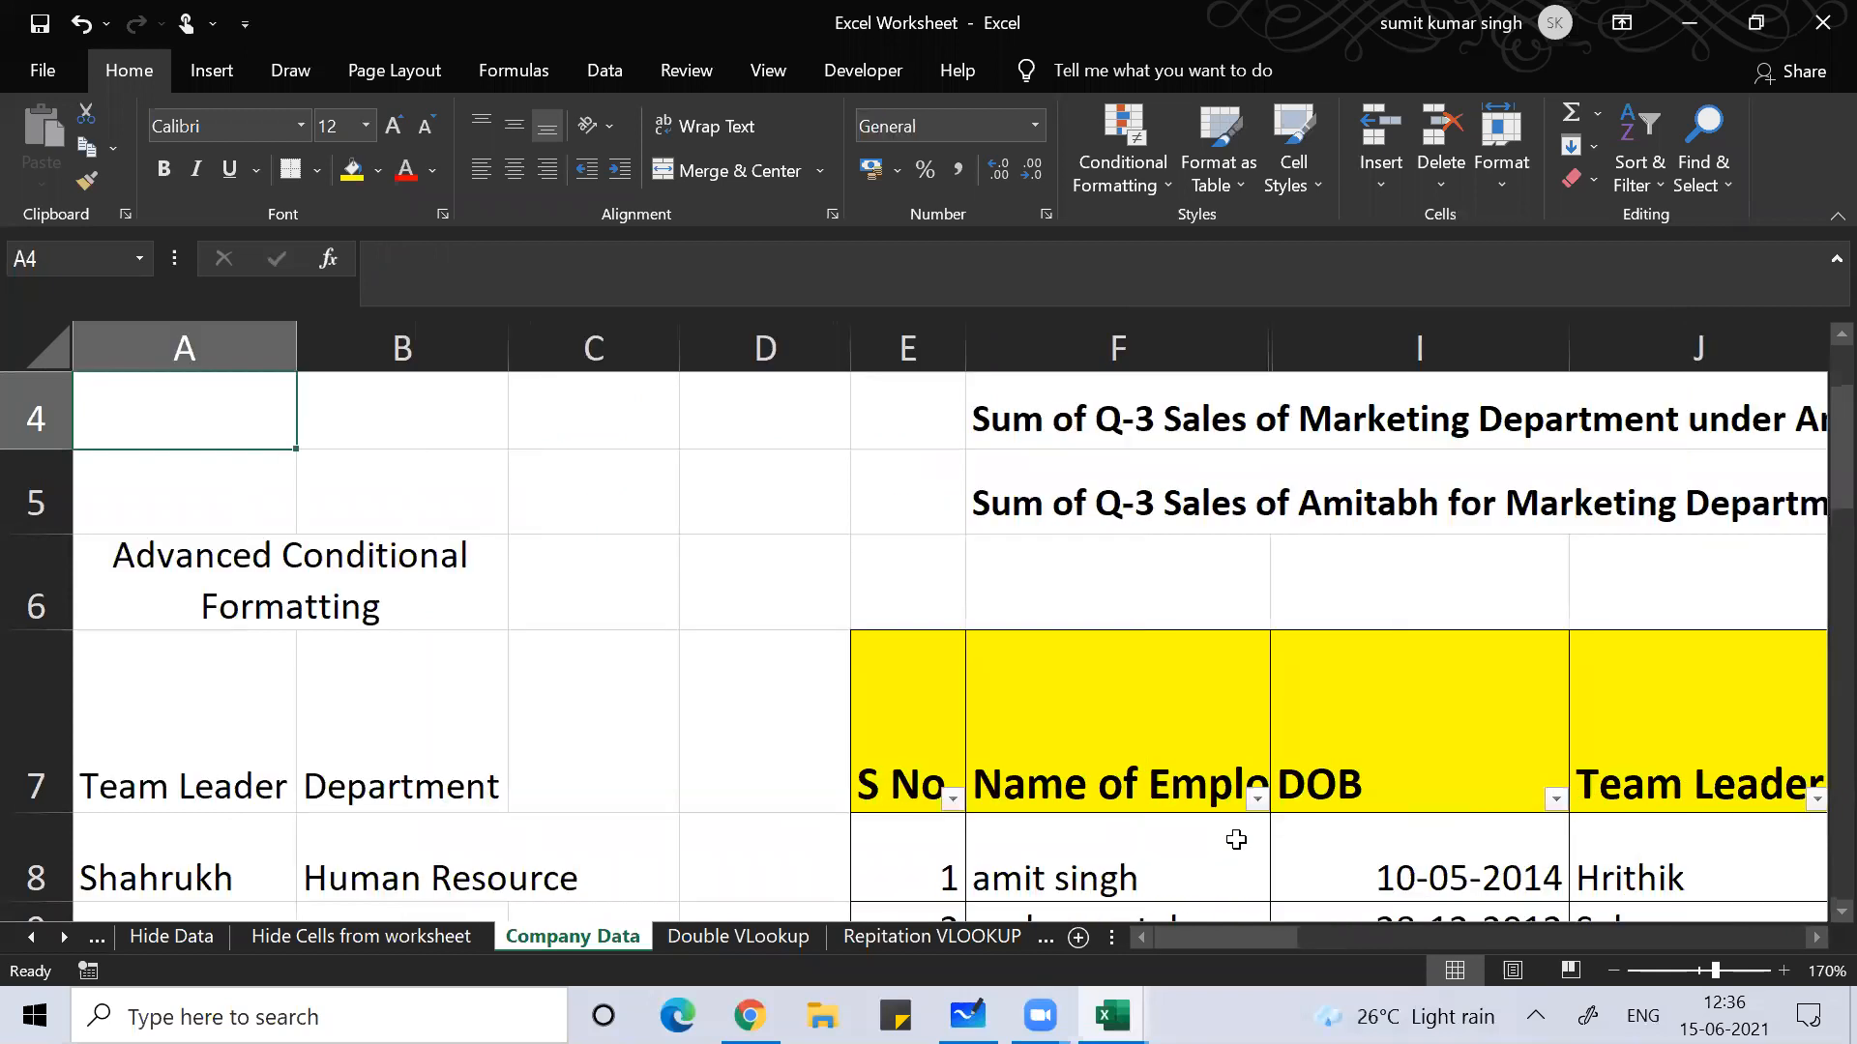
key(Down)
key(Down)
key(Down)
key(Down)
key(Down)
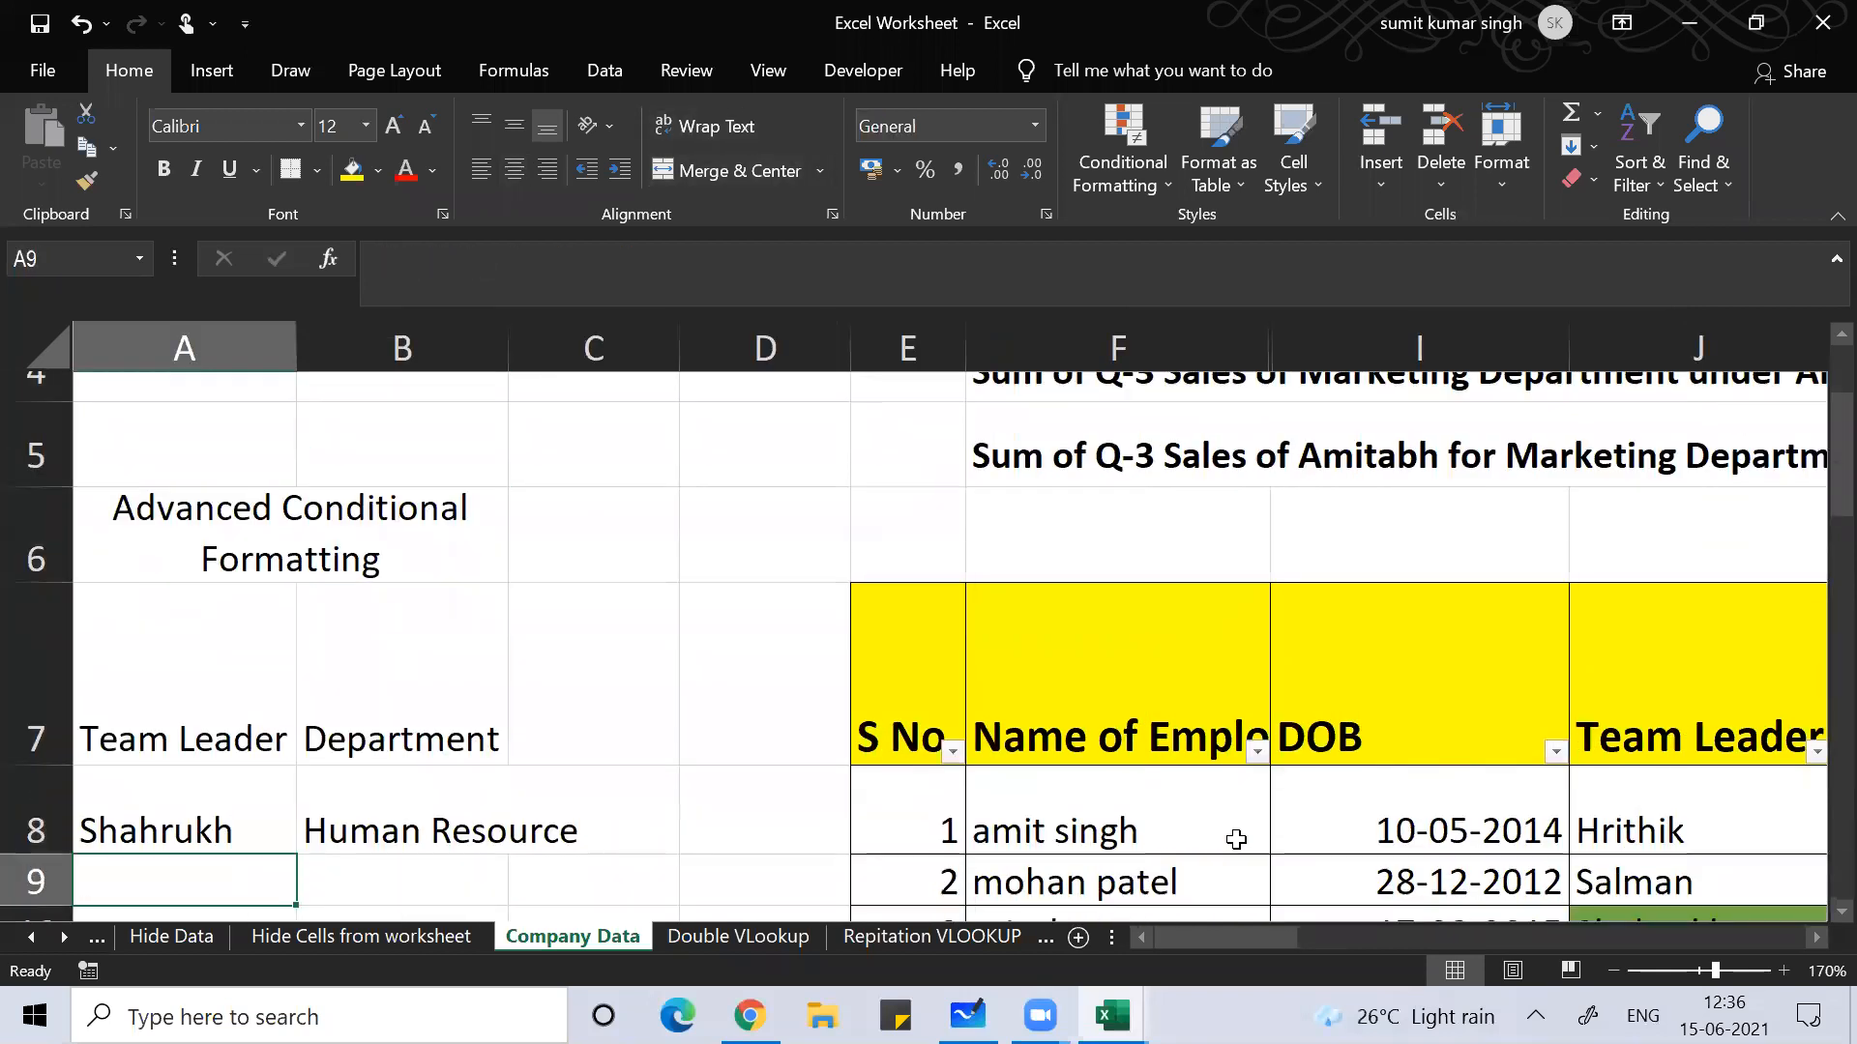
Step: Widen column B to fit Human Resource and move up and down the S No column
drag(508, 347, 587, 350)
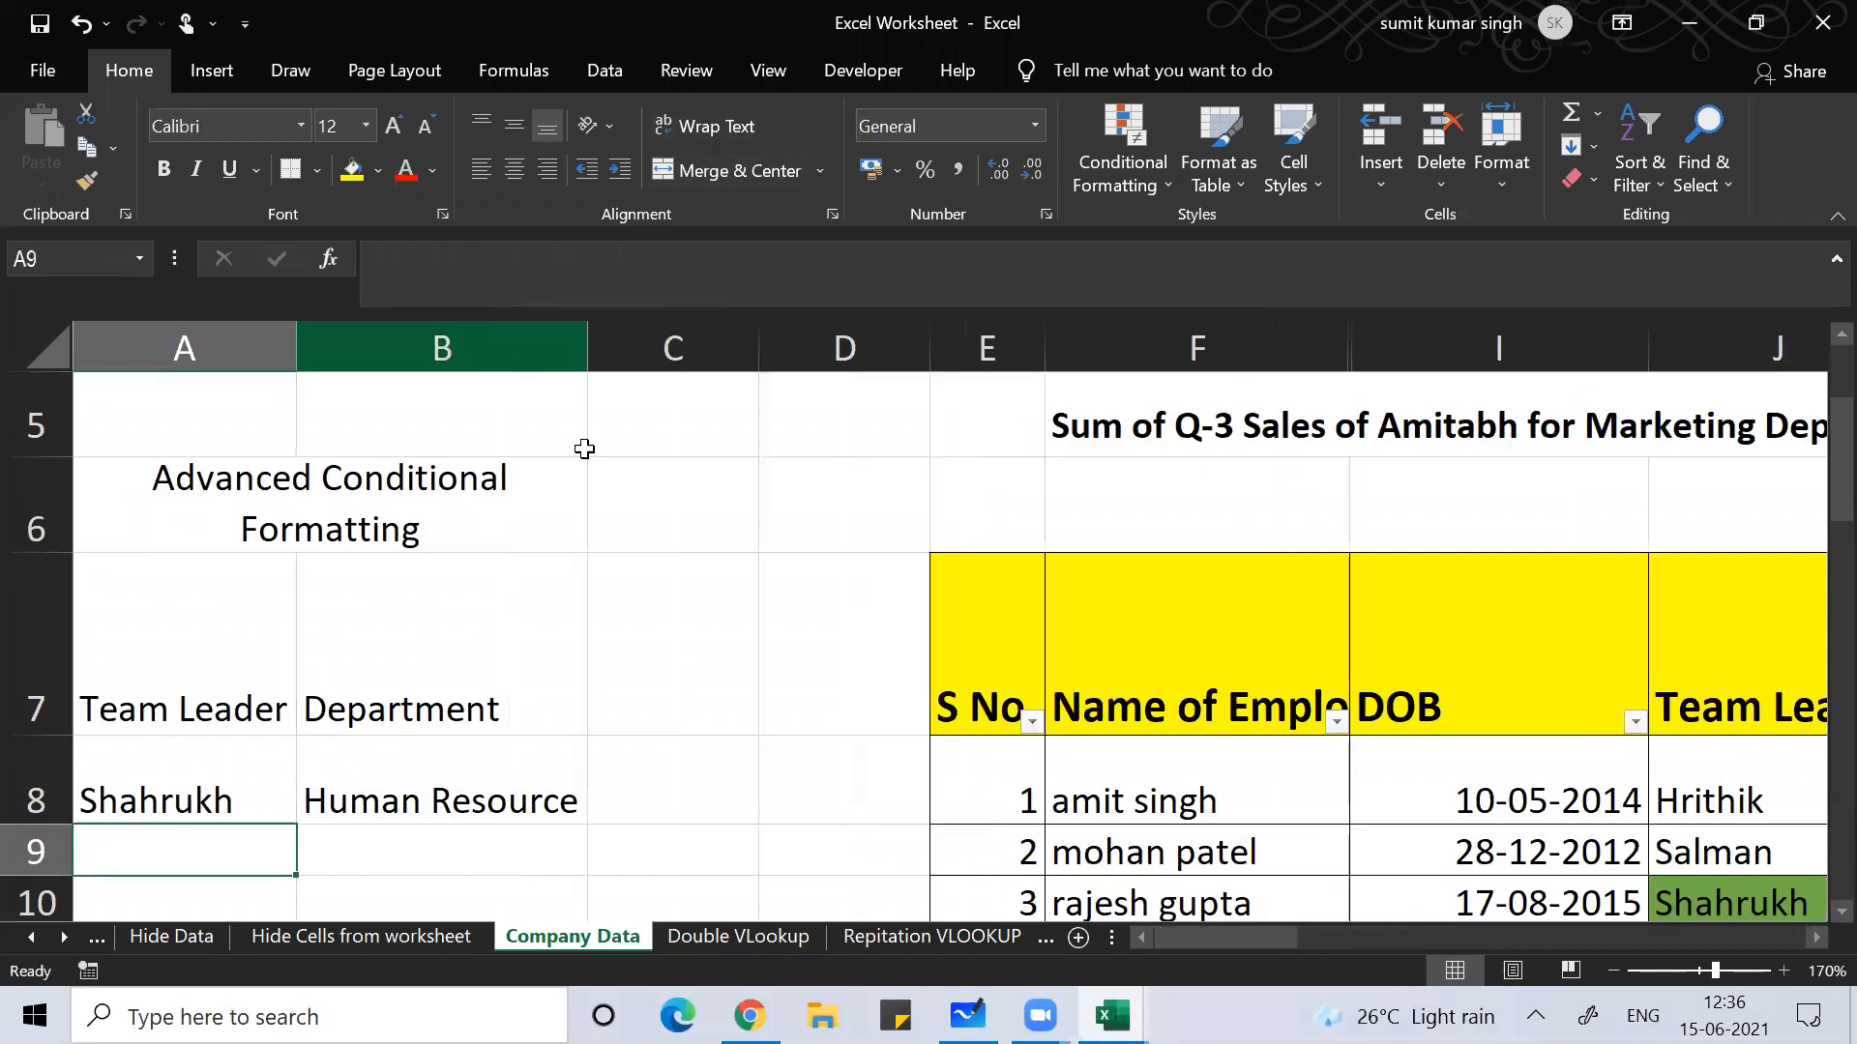
click(841, 703)
key(Right)
key(Down)
key(Down)
key(Down)
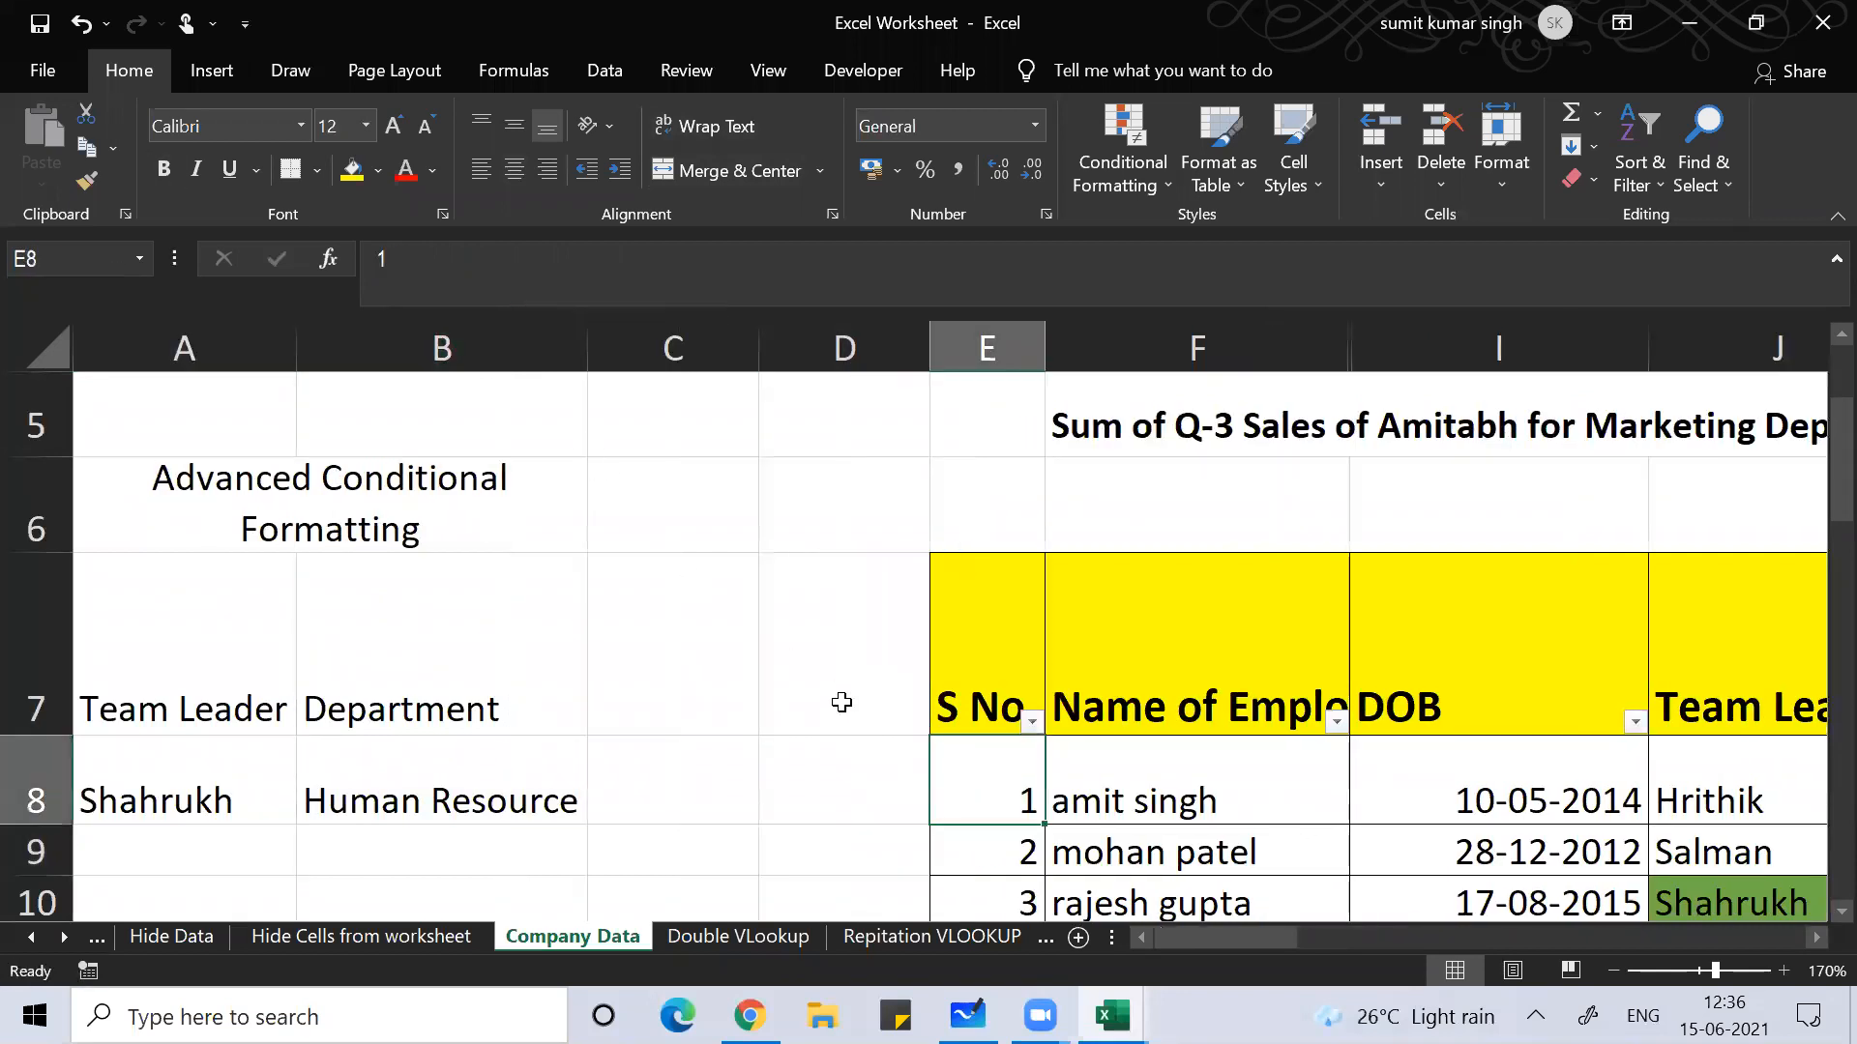
key(Down)
key(Down)
key(Down)
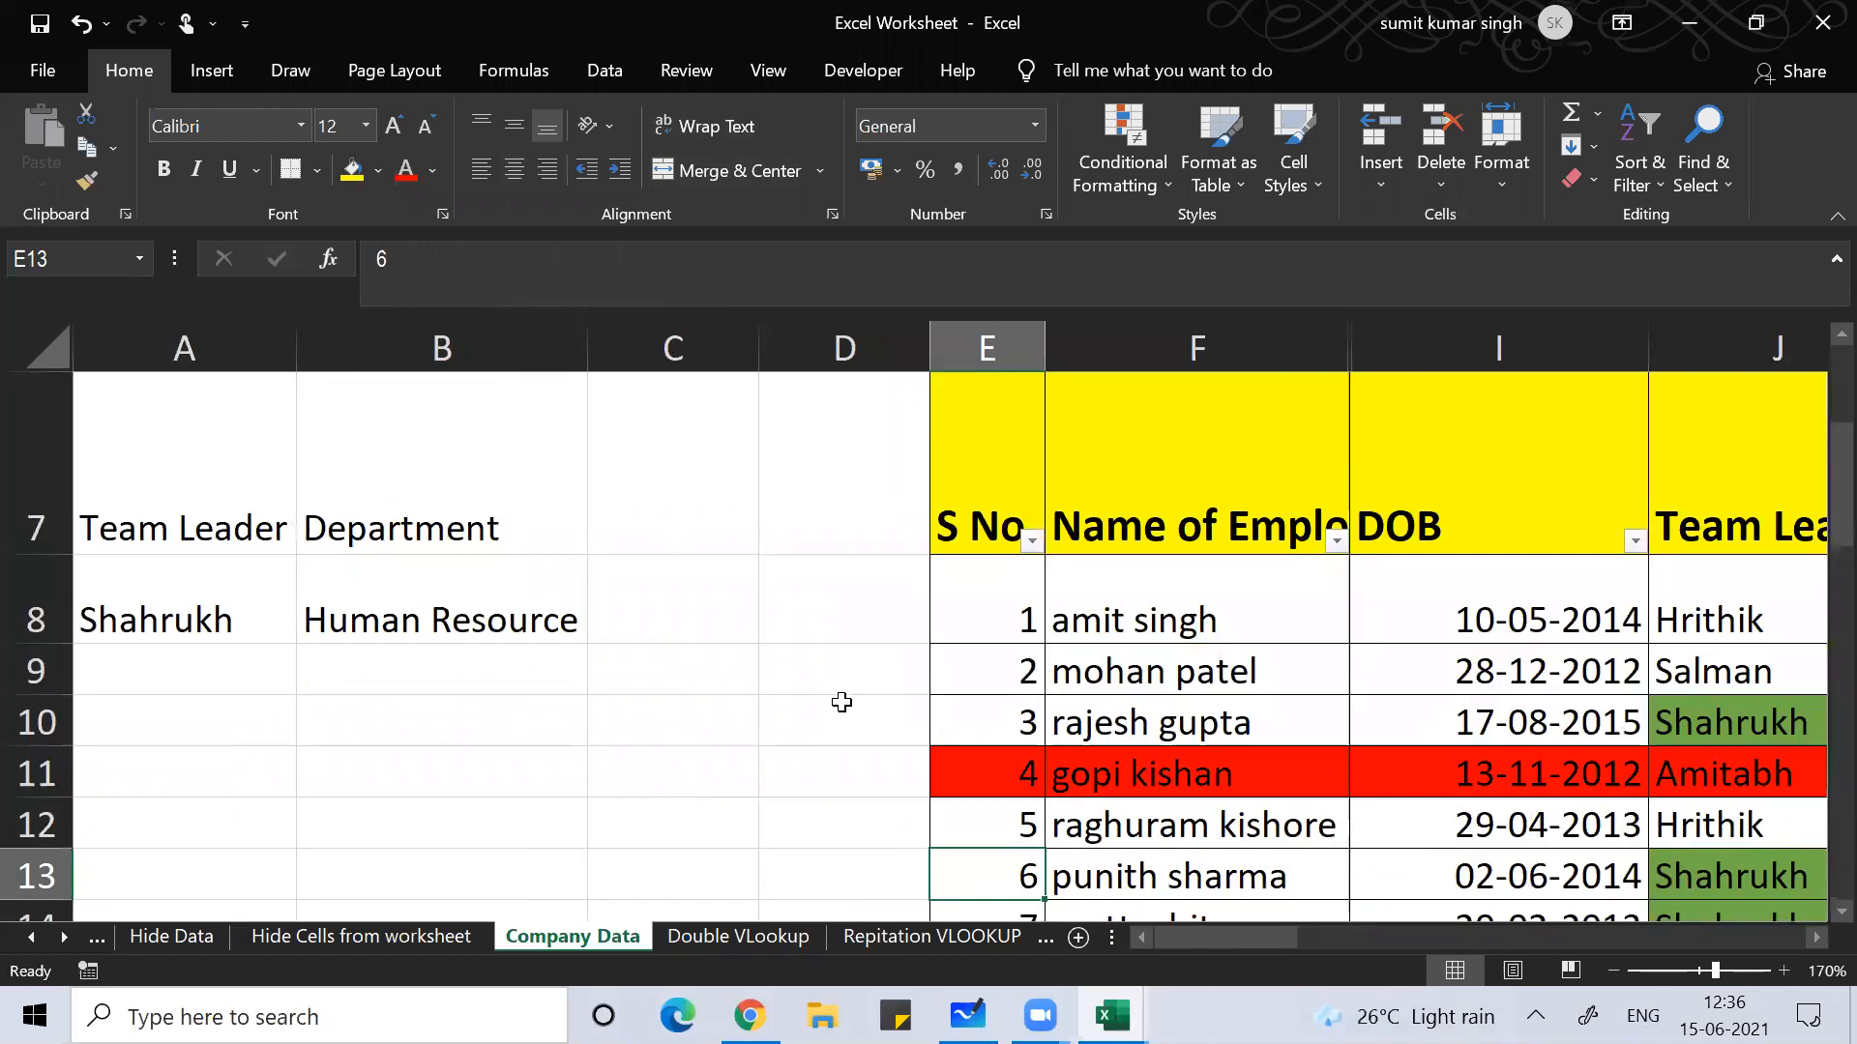
key(ctrl+Down)
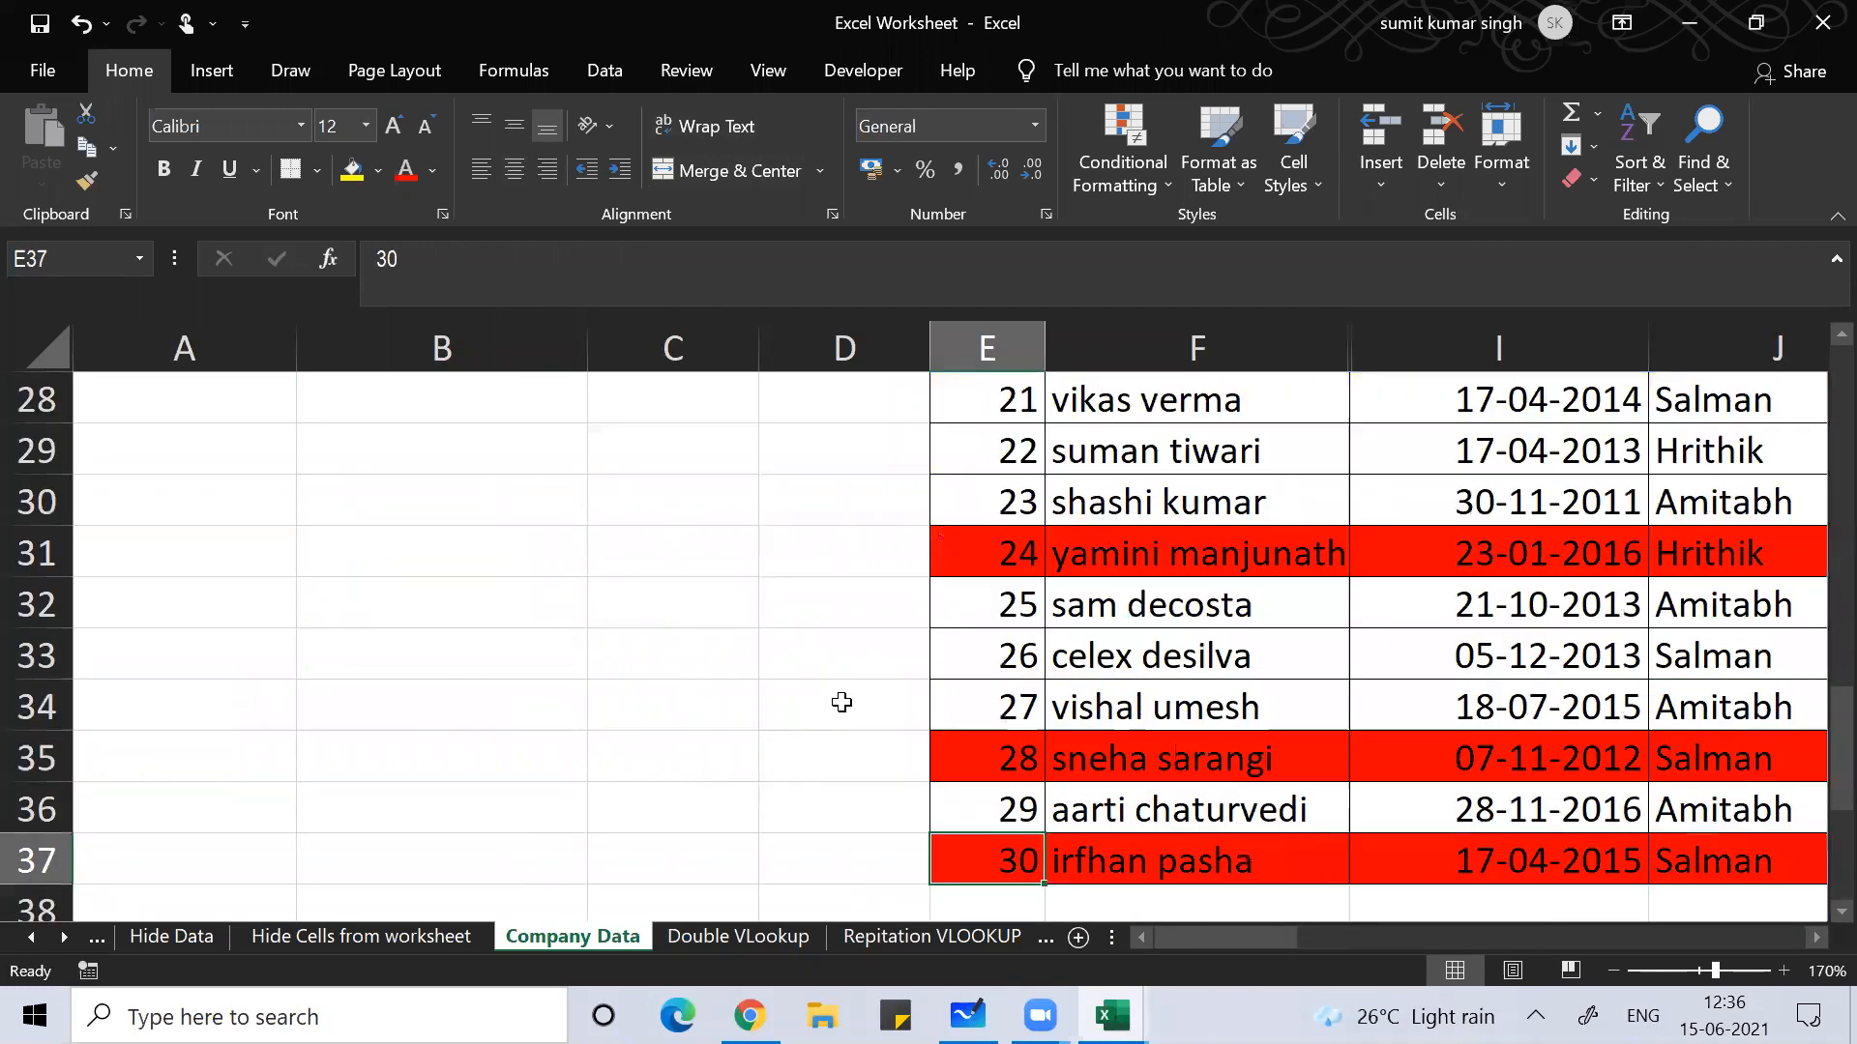
key(Up)
key(Up)
key(Up)
key(Up)
key(Up)
key(Up)
key(Up)
key(Up)
key(Up)
key(Up)
key(Up)
key(Up)
key(Up)
key(Up)
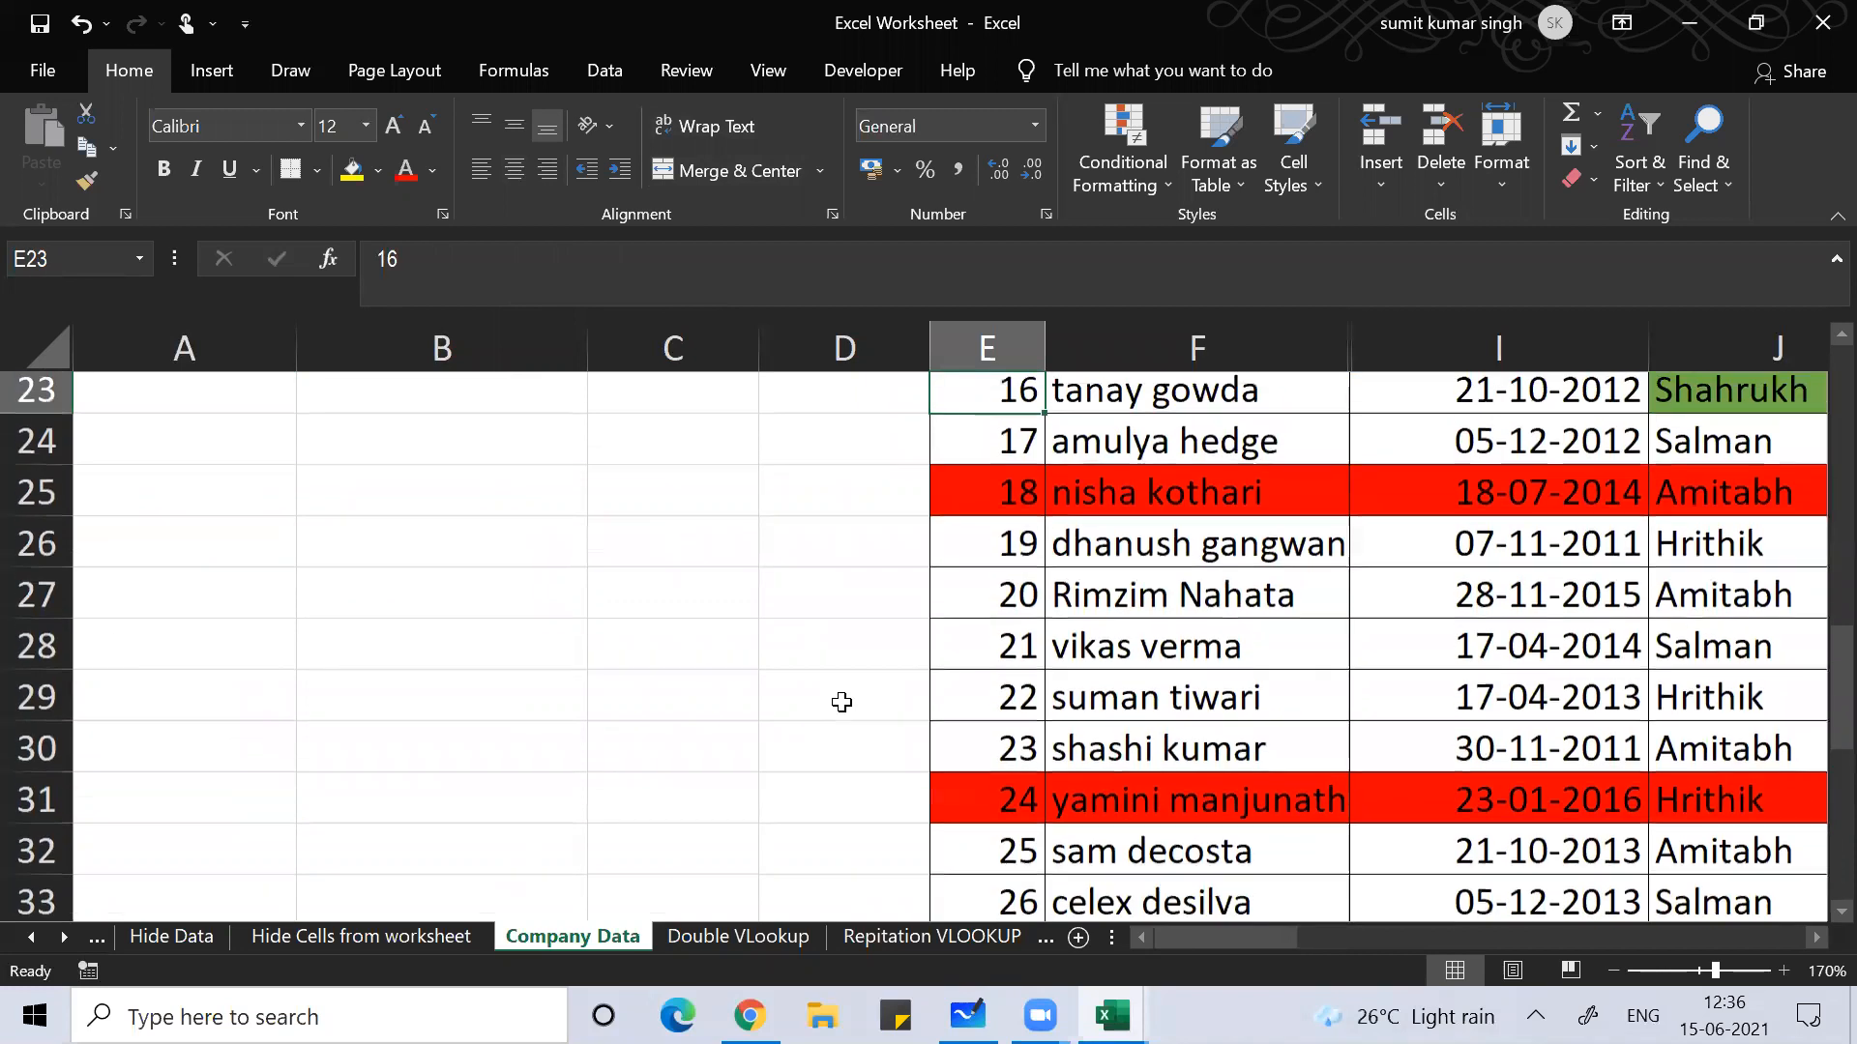
key(ctrl+Up)
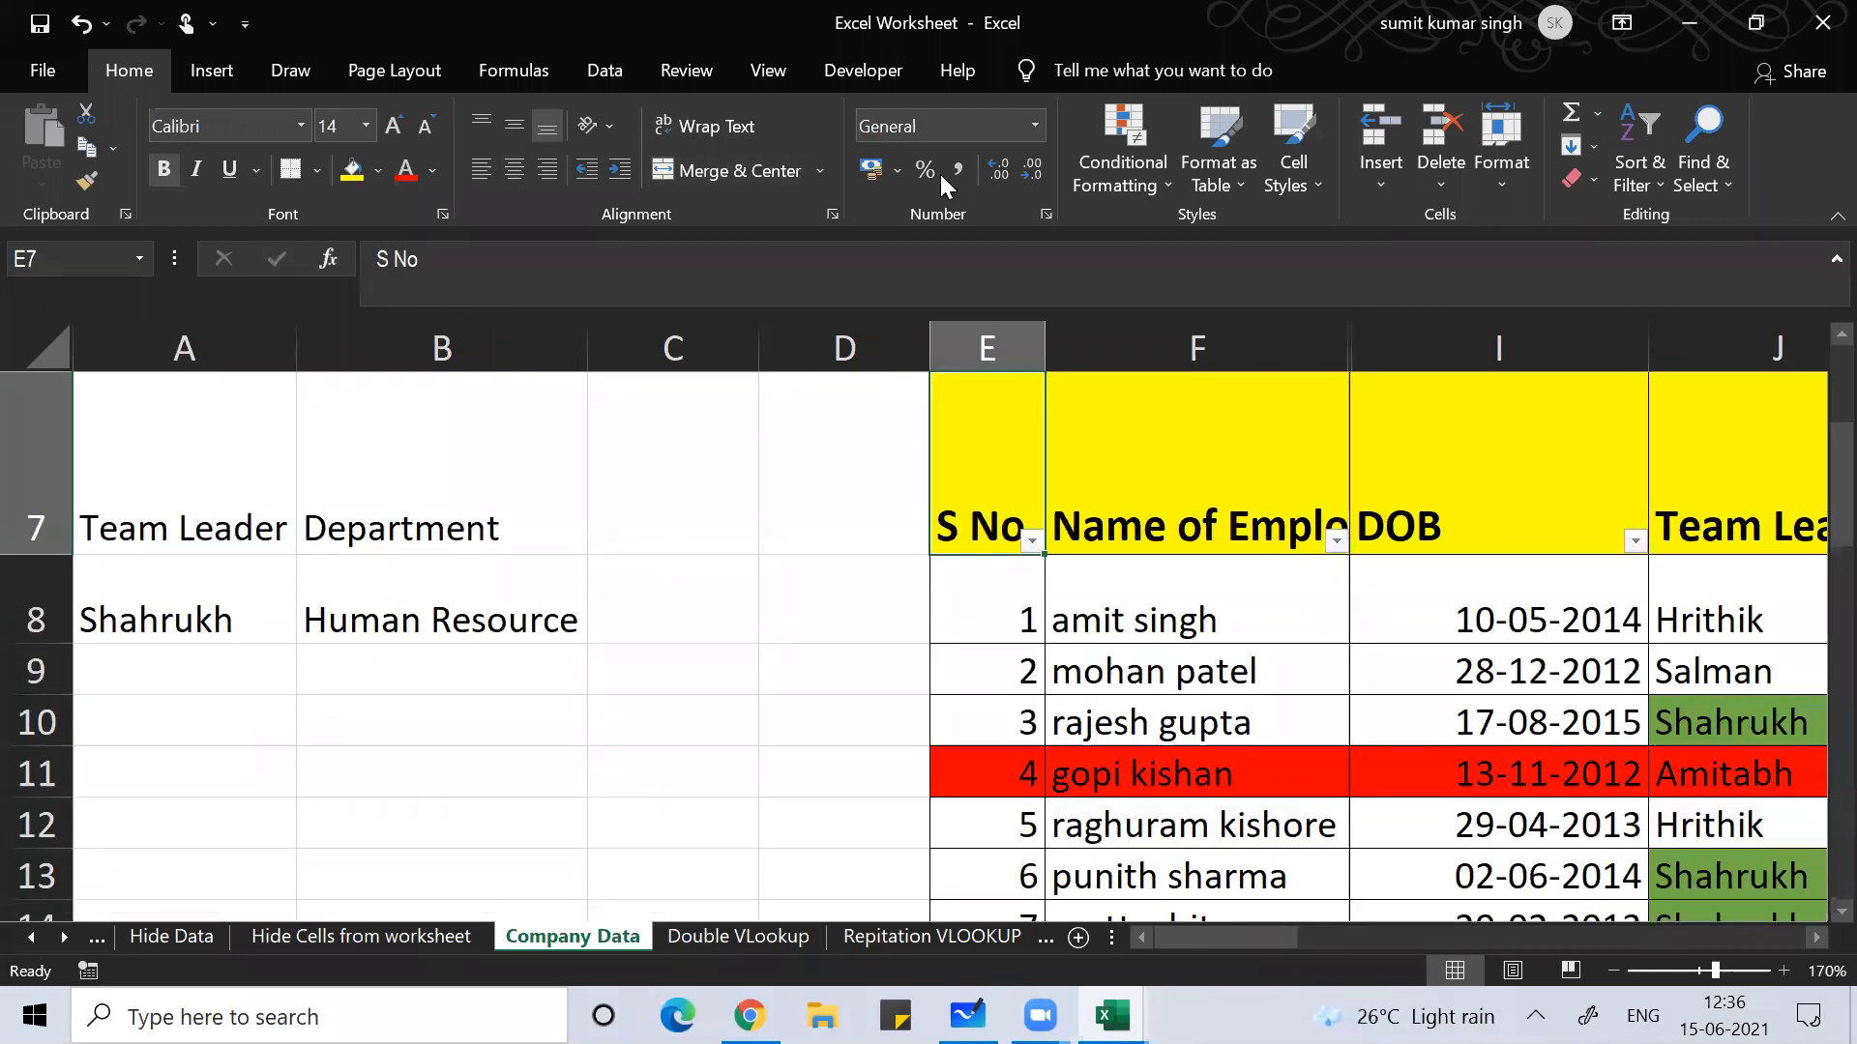
Step: Bring the Excel workbook window back into focus
click(1069, 484)
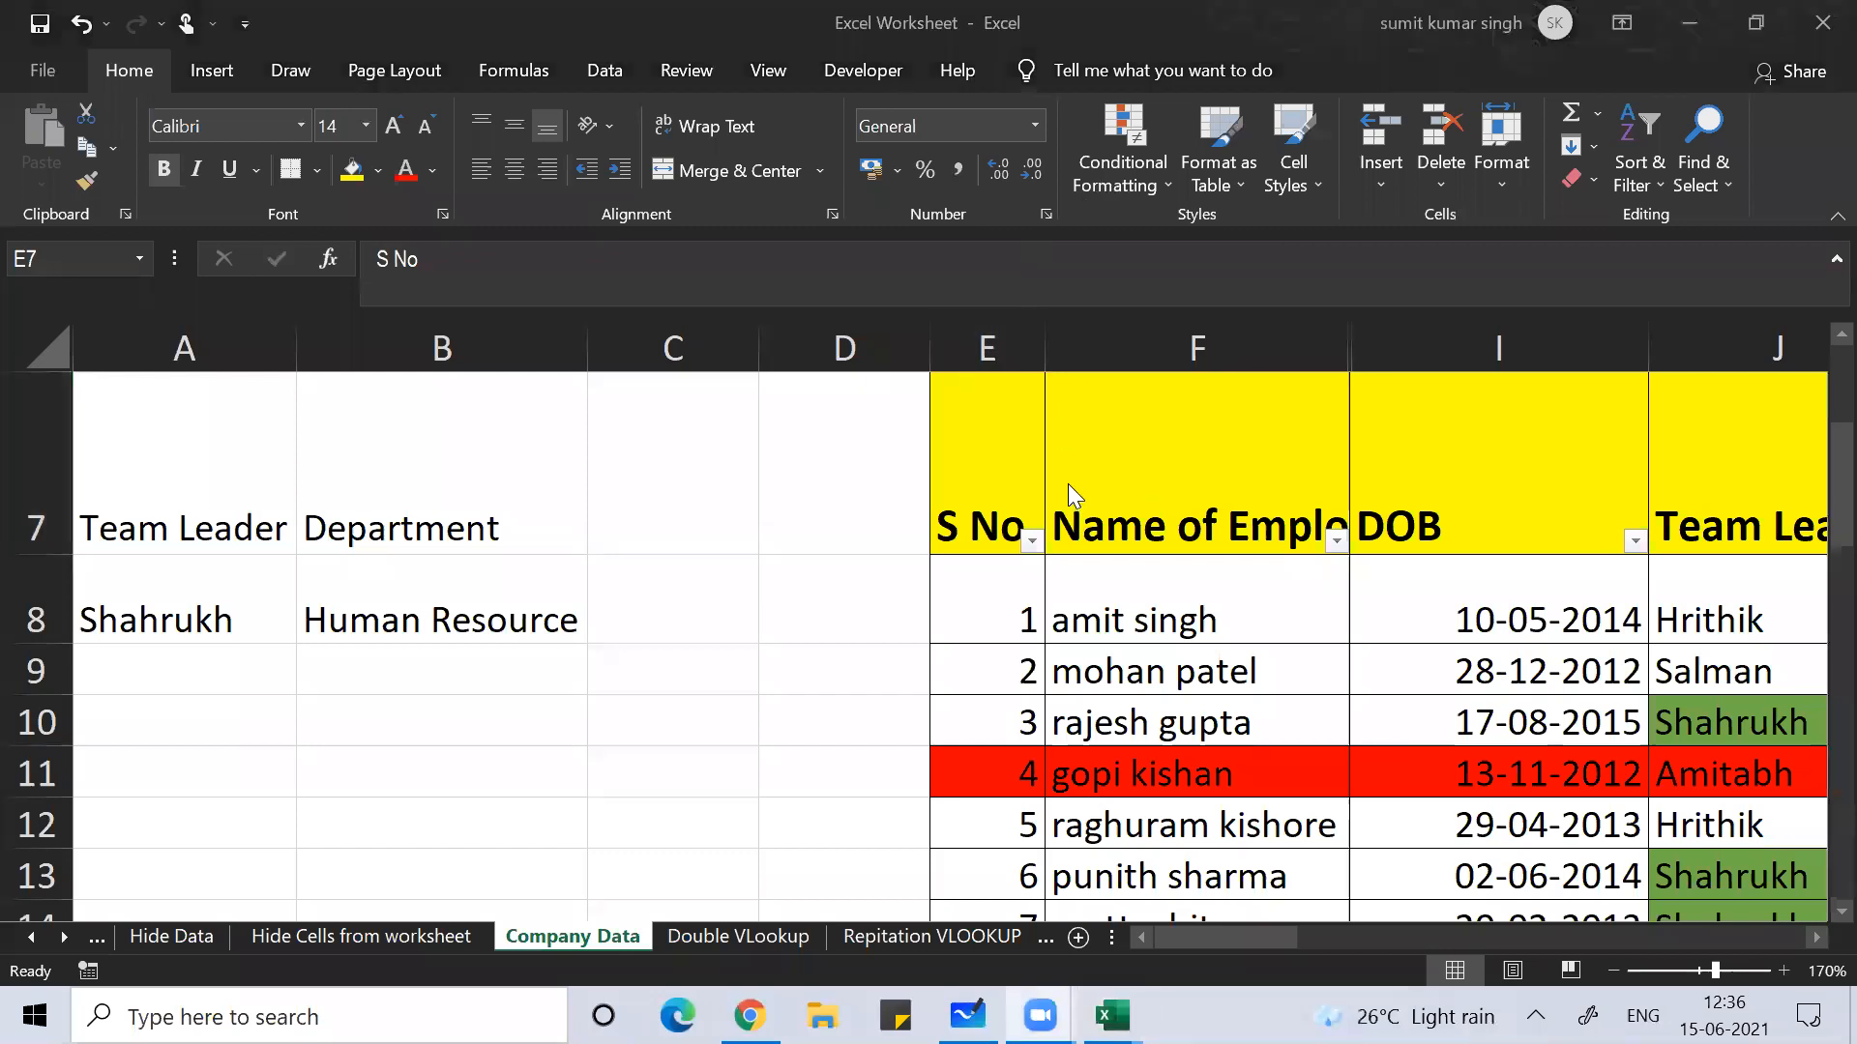
click(1458, 159)
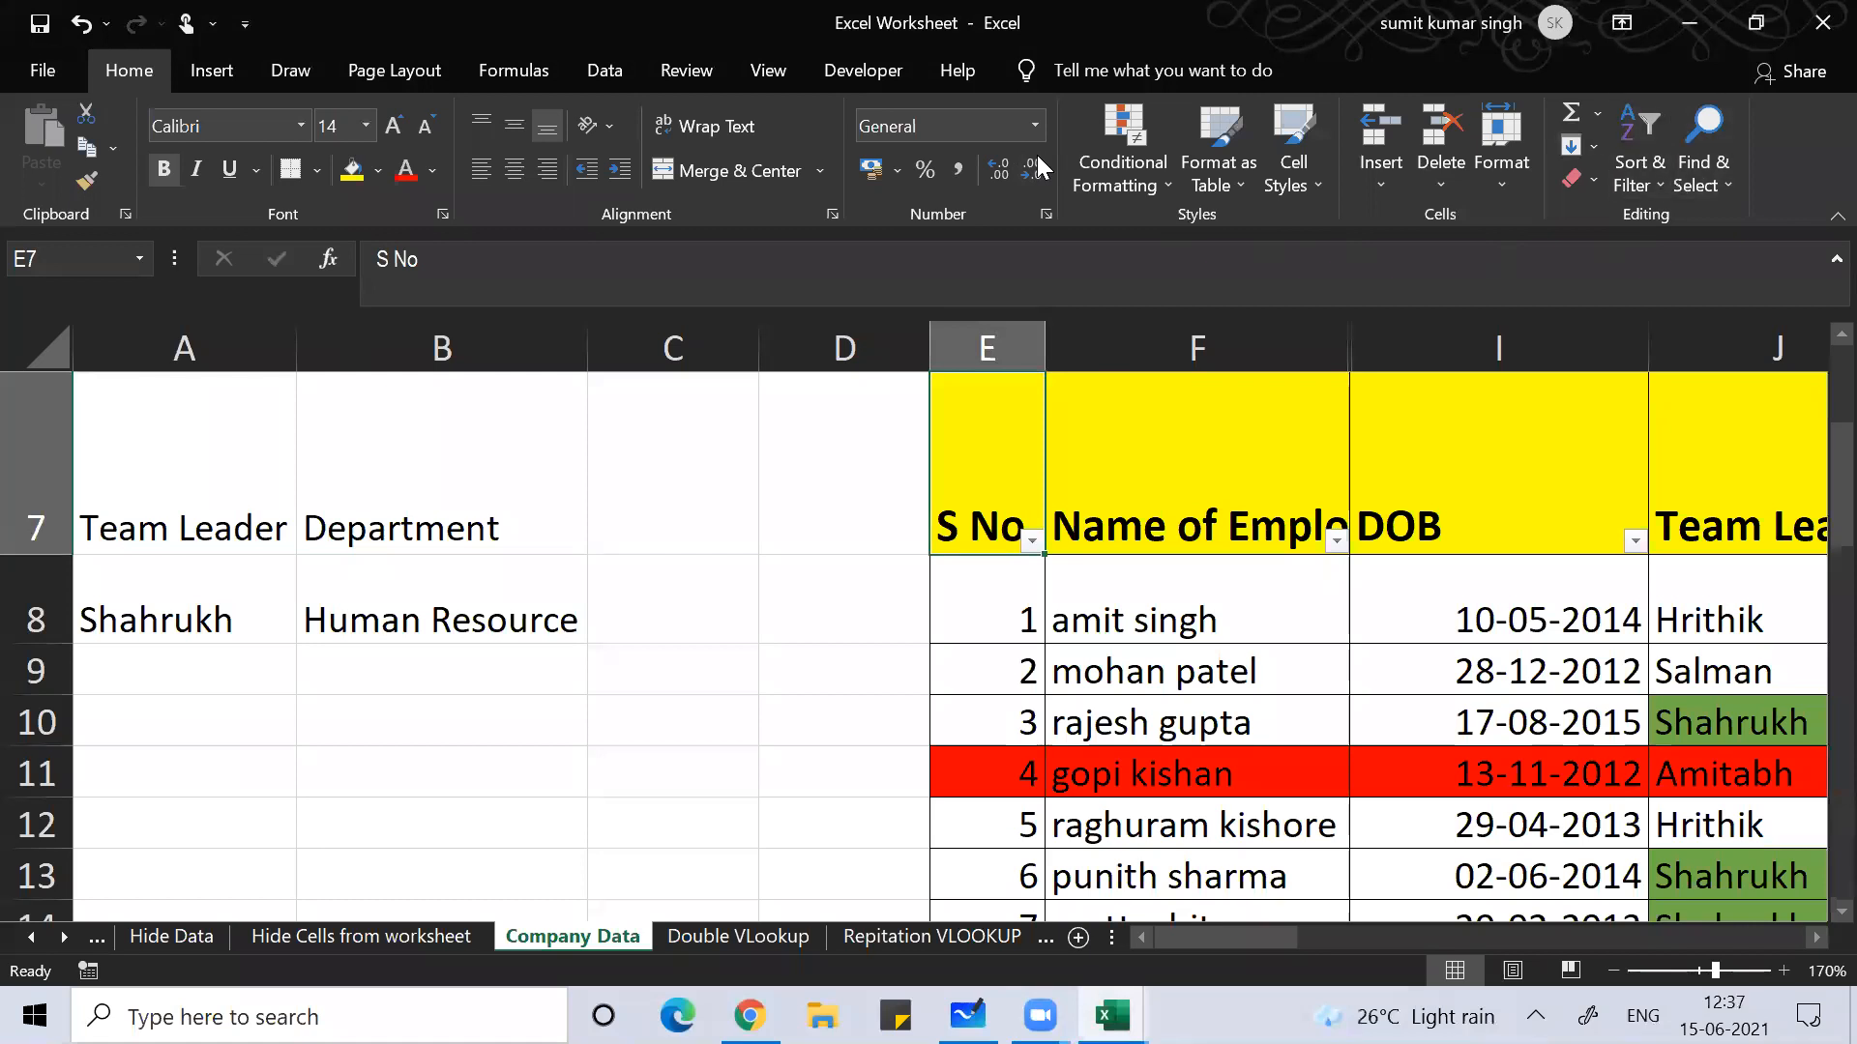
click(1750, 102)
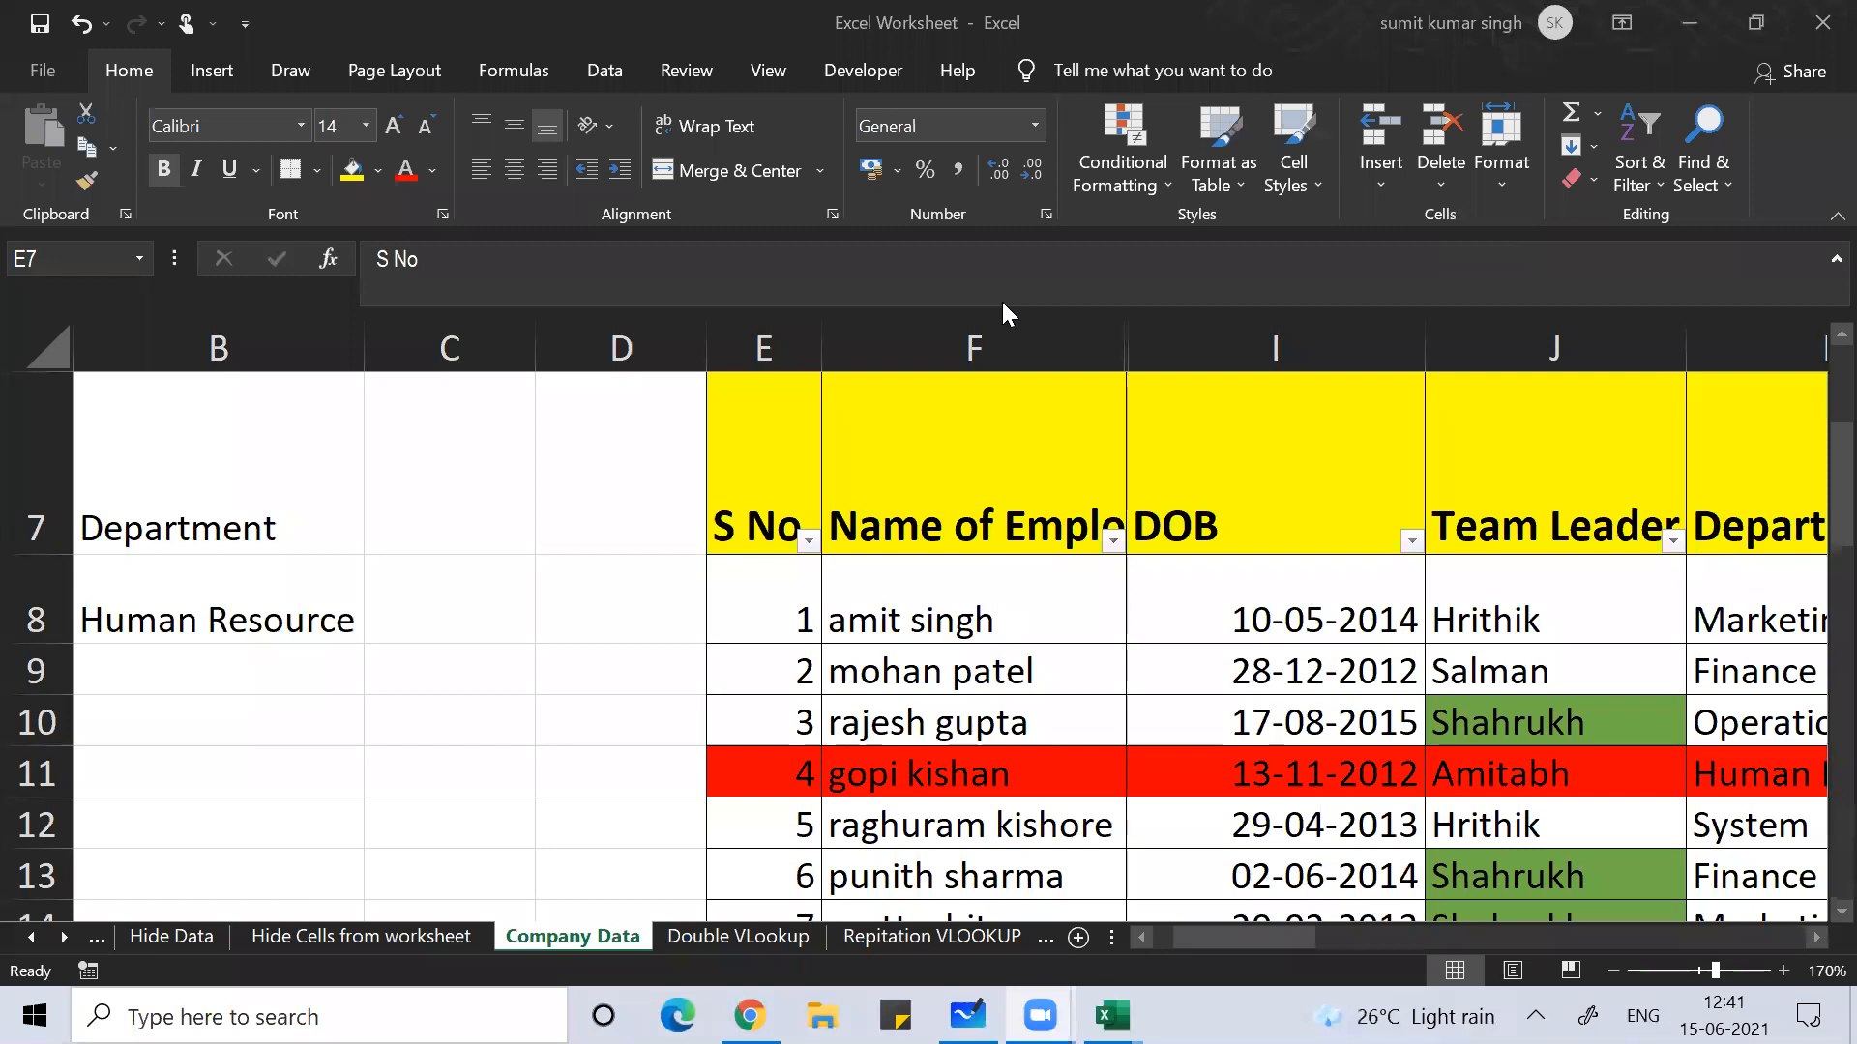
click(756, 458)
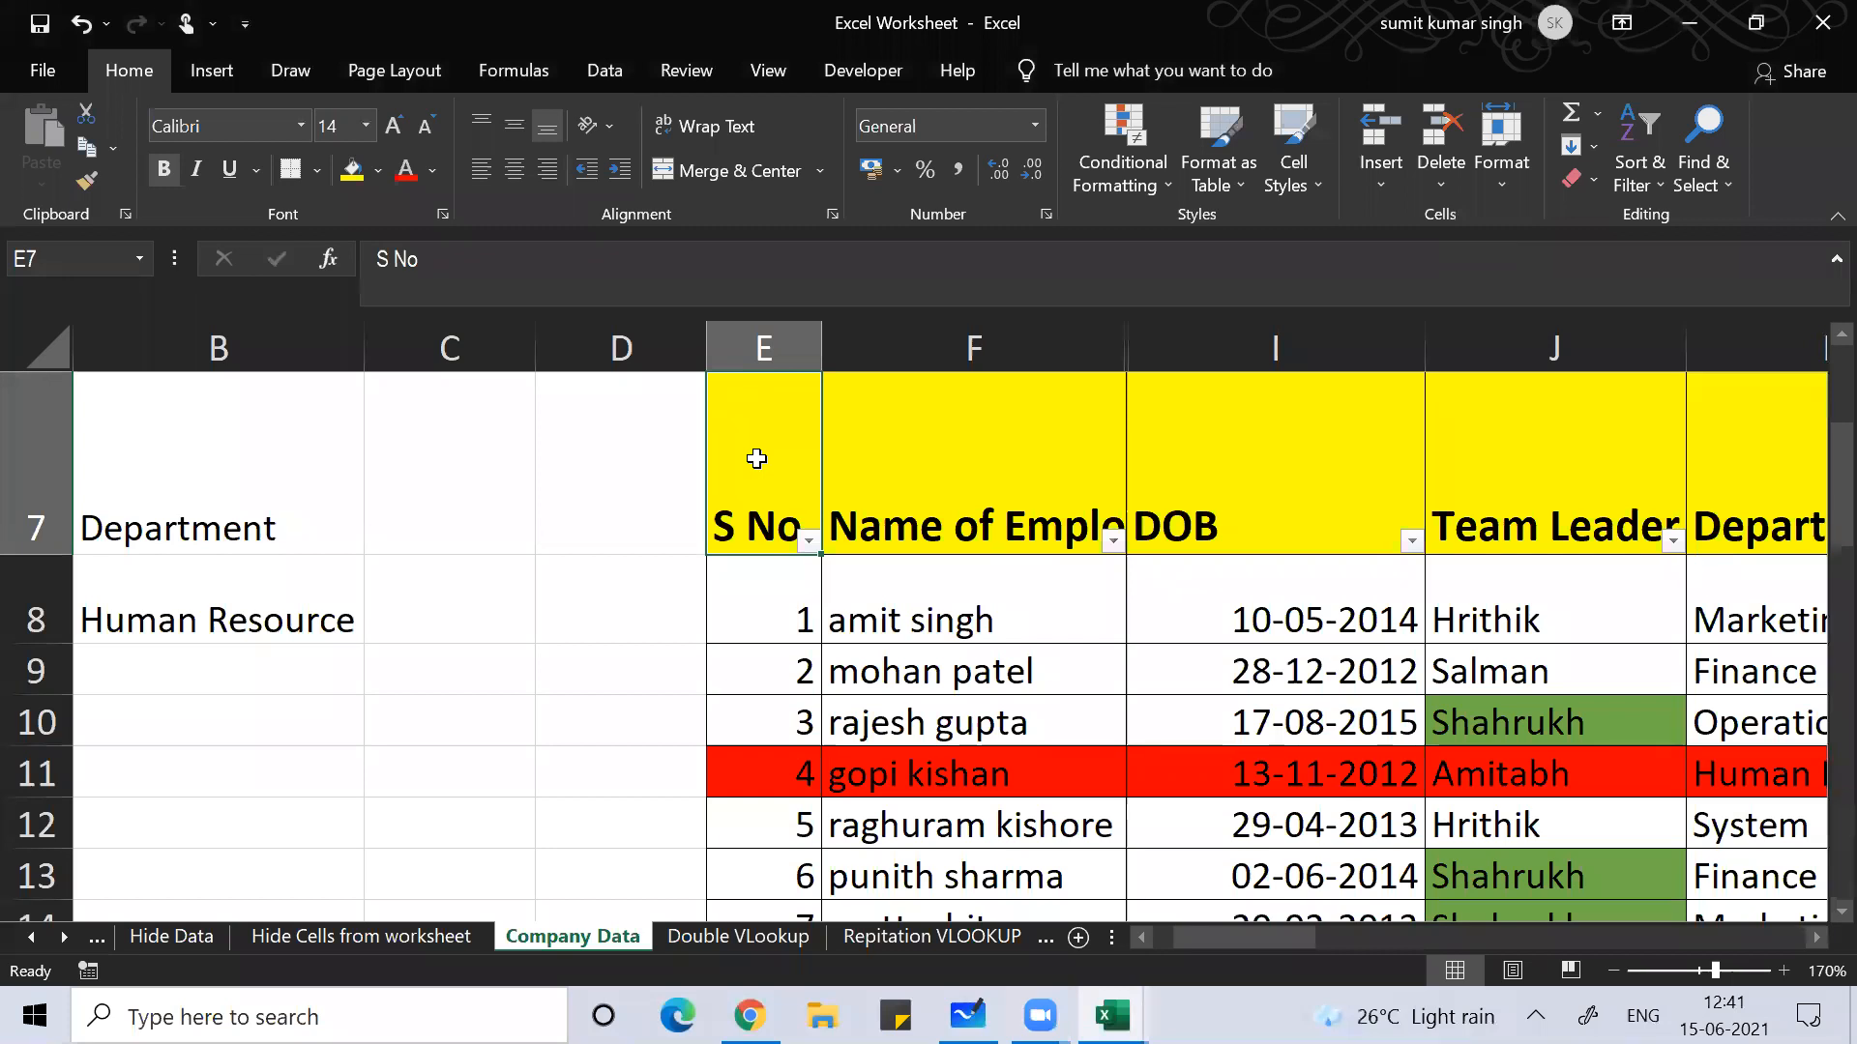
Step: Select the employee sales table E7:P37 and copy it
key(shift+Right)
key(shift+Right)
key(shift+Right)
key(shift+Right)
key(shift+Right)
key(shift+Right)
key(shift+Right)
key(shift+Right)
key(shift+Right)
key(shift+Right)
key(shift+Right)
key(shift+Right)
key(shift+Right)
key(shift+Right)
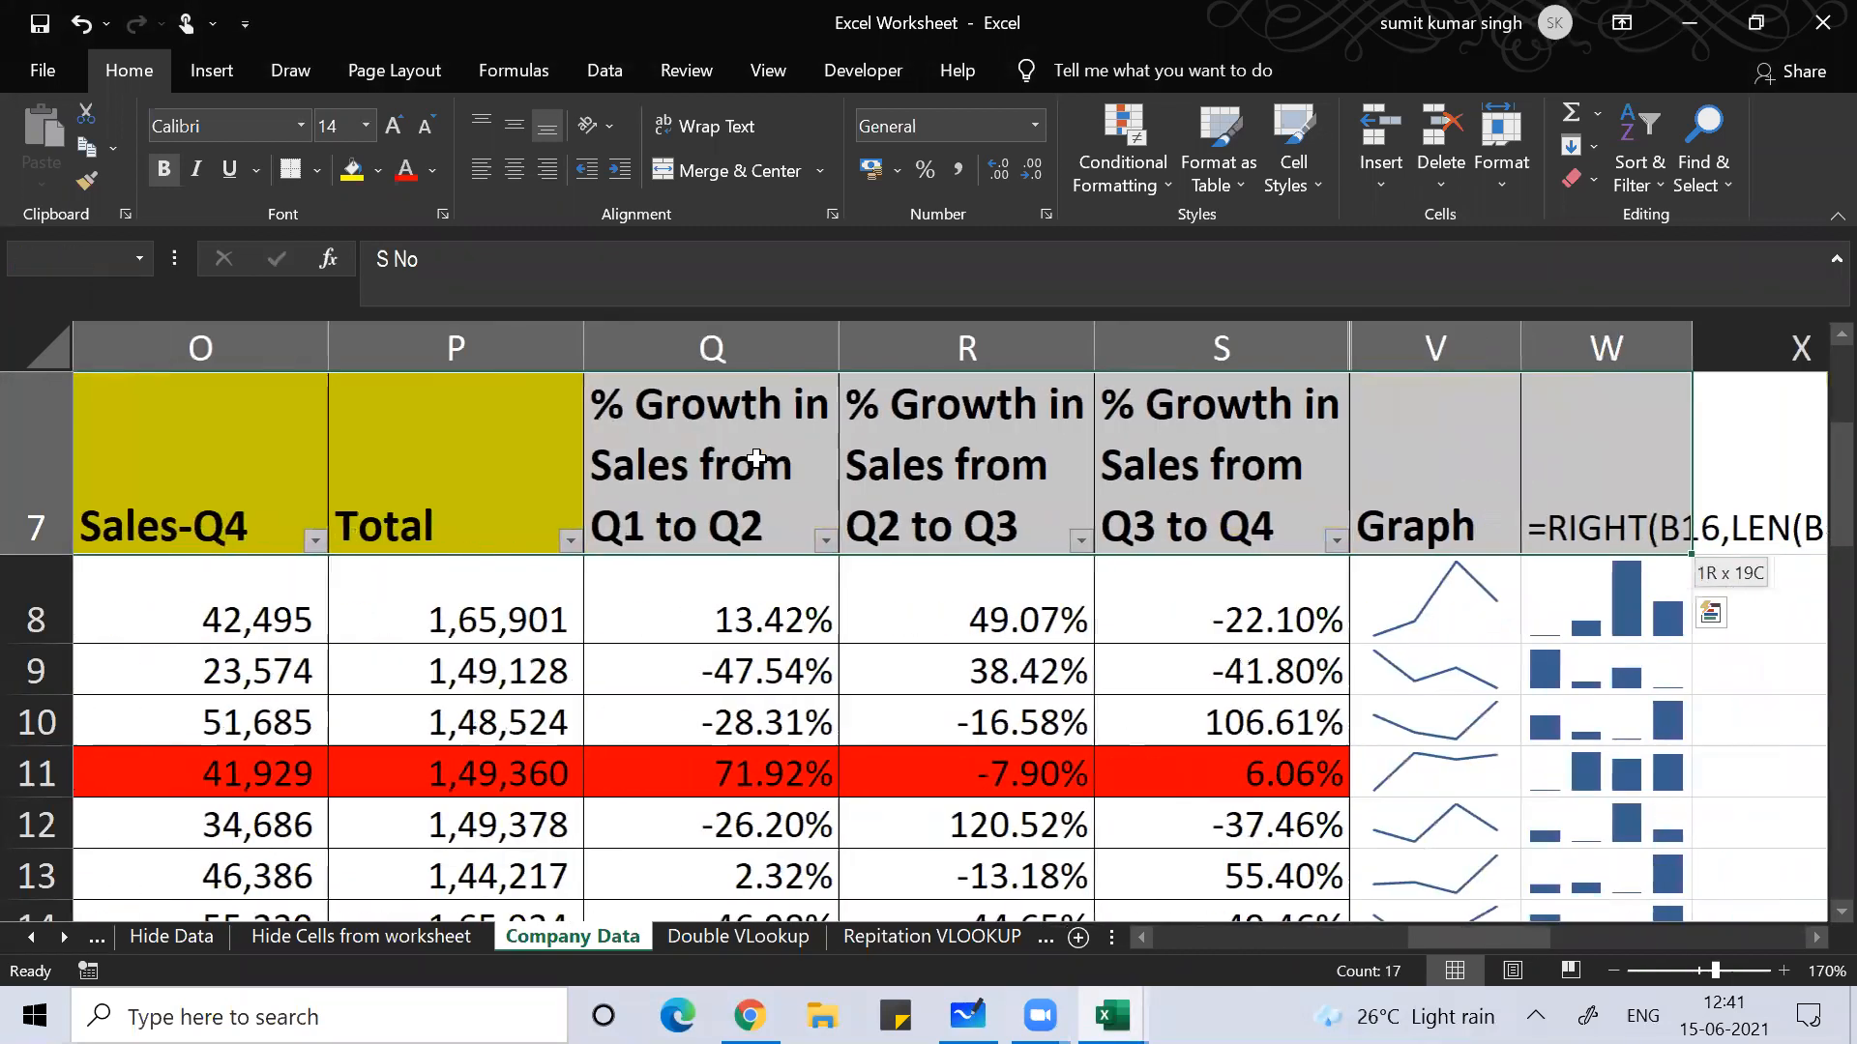
key(shift+Left)
key(shift+Left)
key(shift+Left)
key(shift+Left)
key(shift+Left)
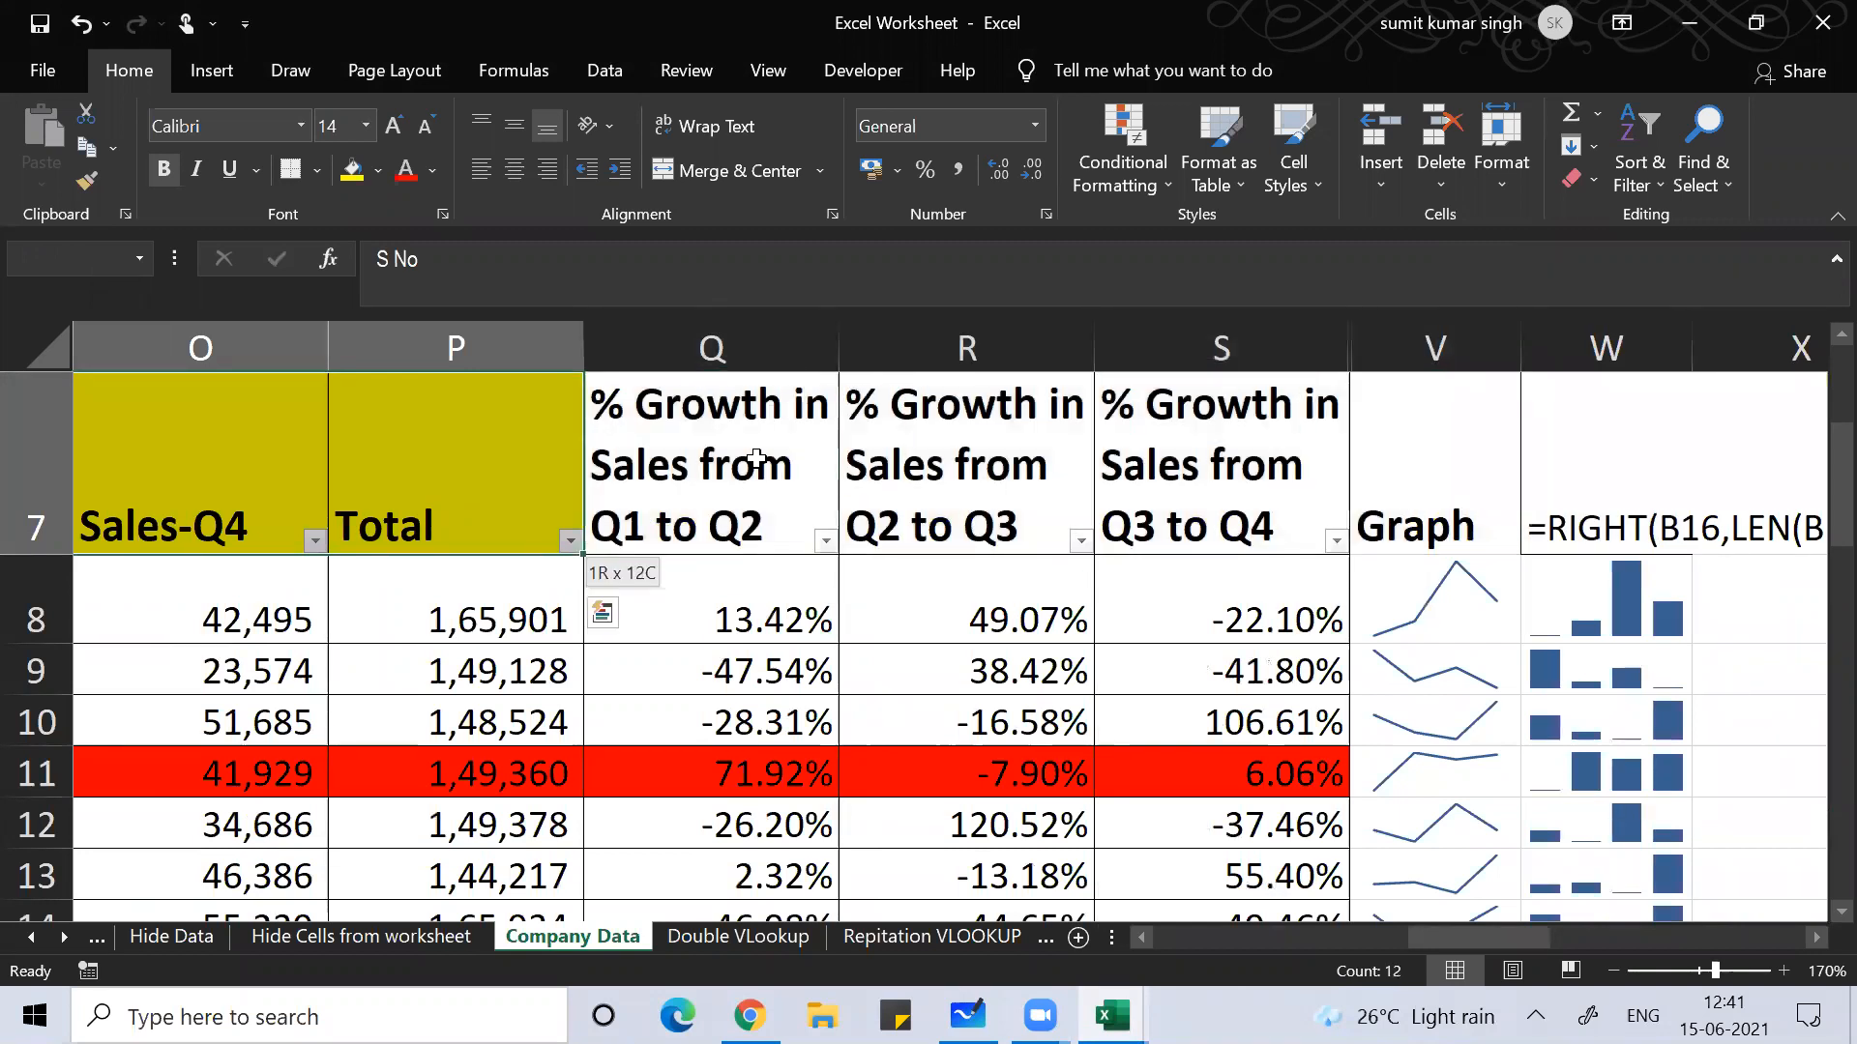
key(ctrl+q)
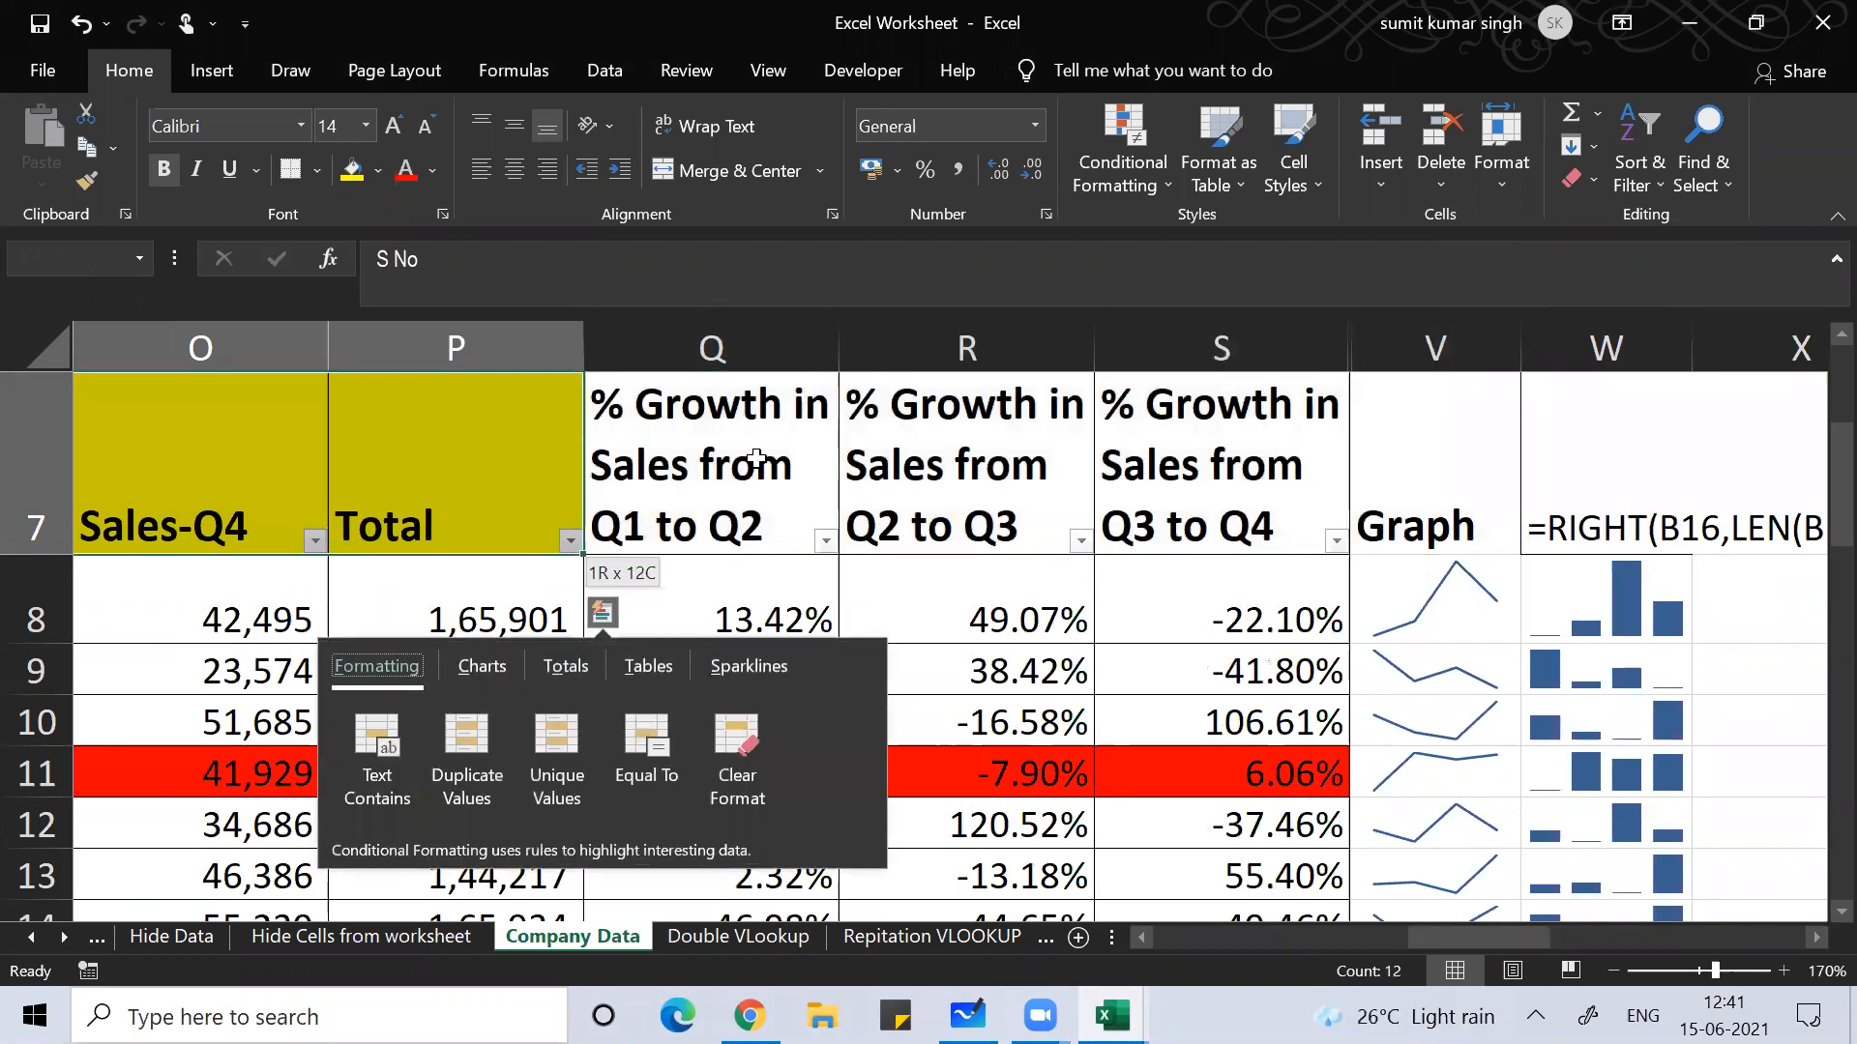
key(Escape)
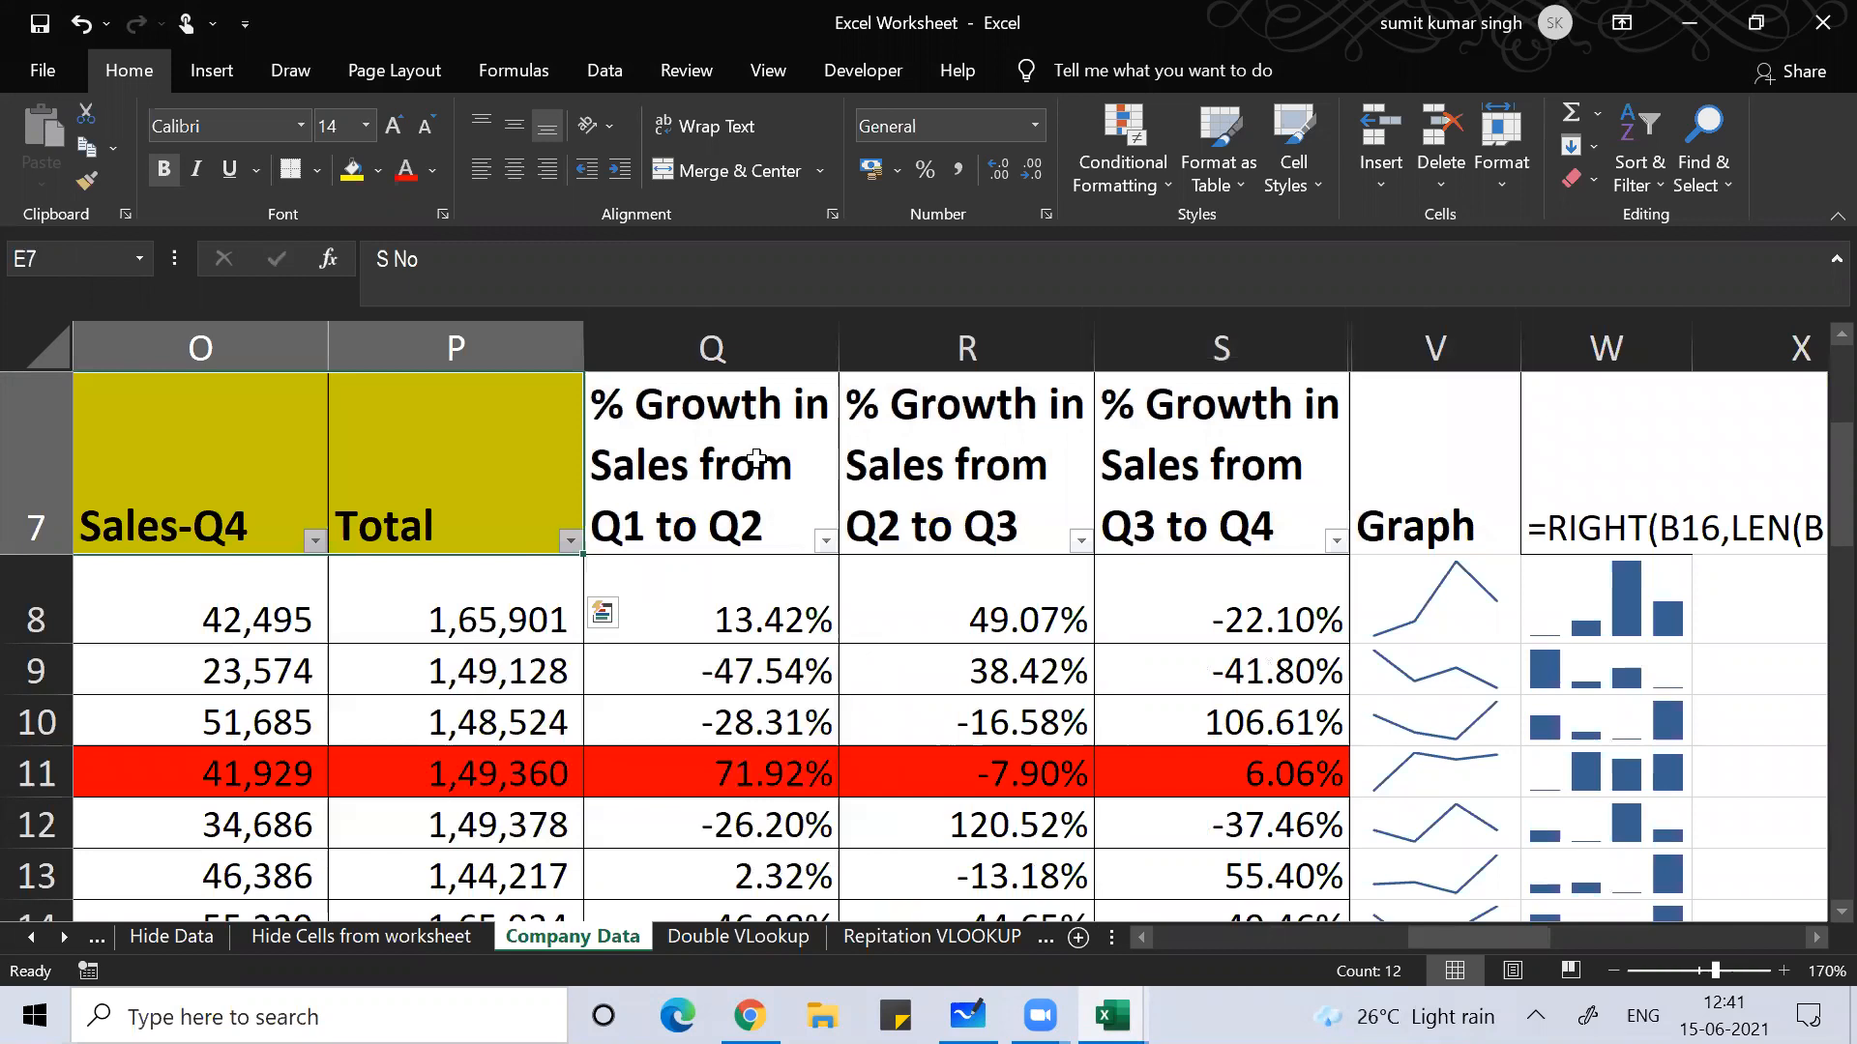
key(ctrl+shift+Down)
key(ctrl+c)
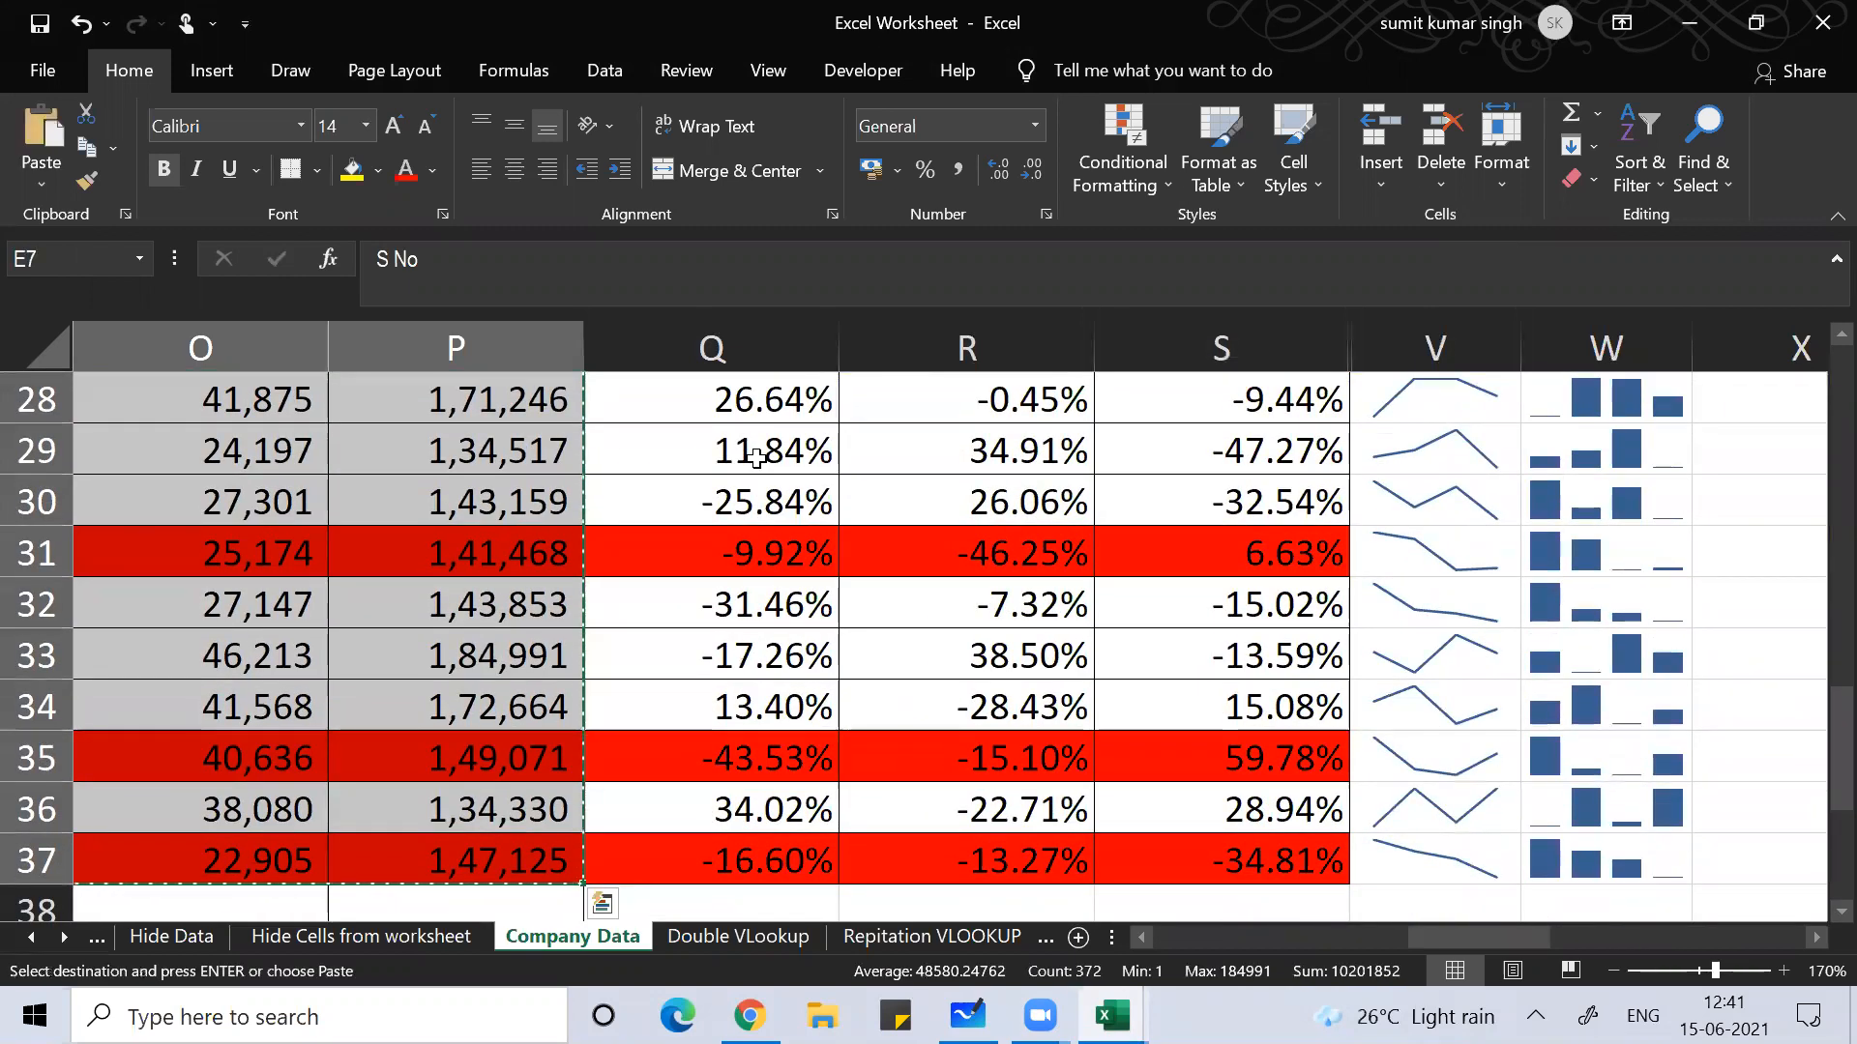
Step: In Book3, paste the column widths via Paste Special, then paste the table at A1
key(alt+Tab)
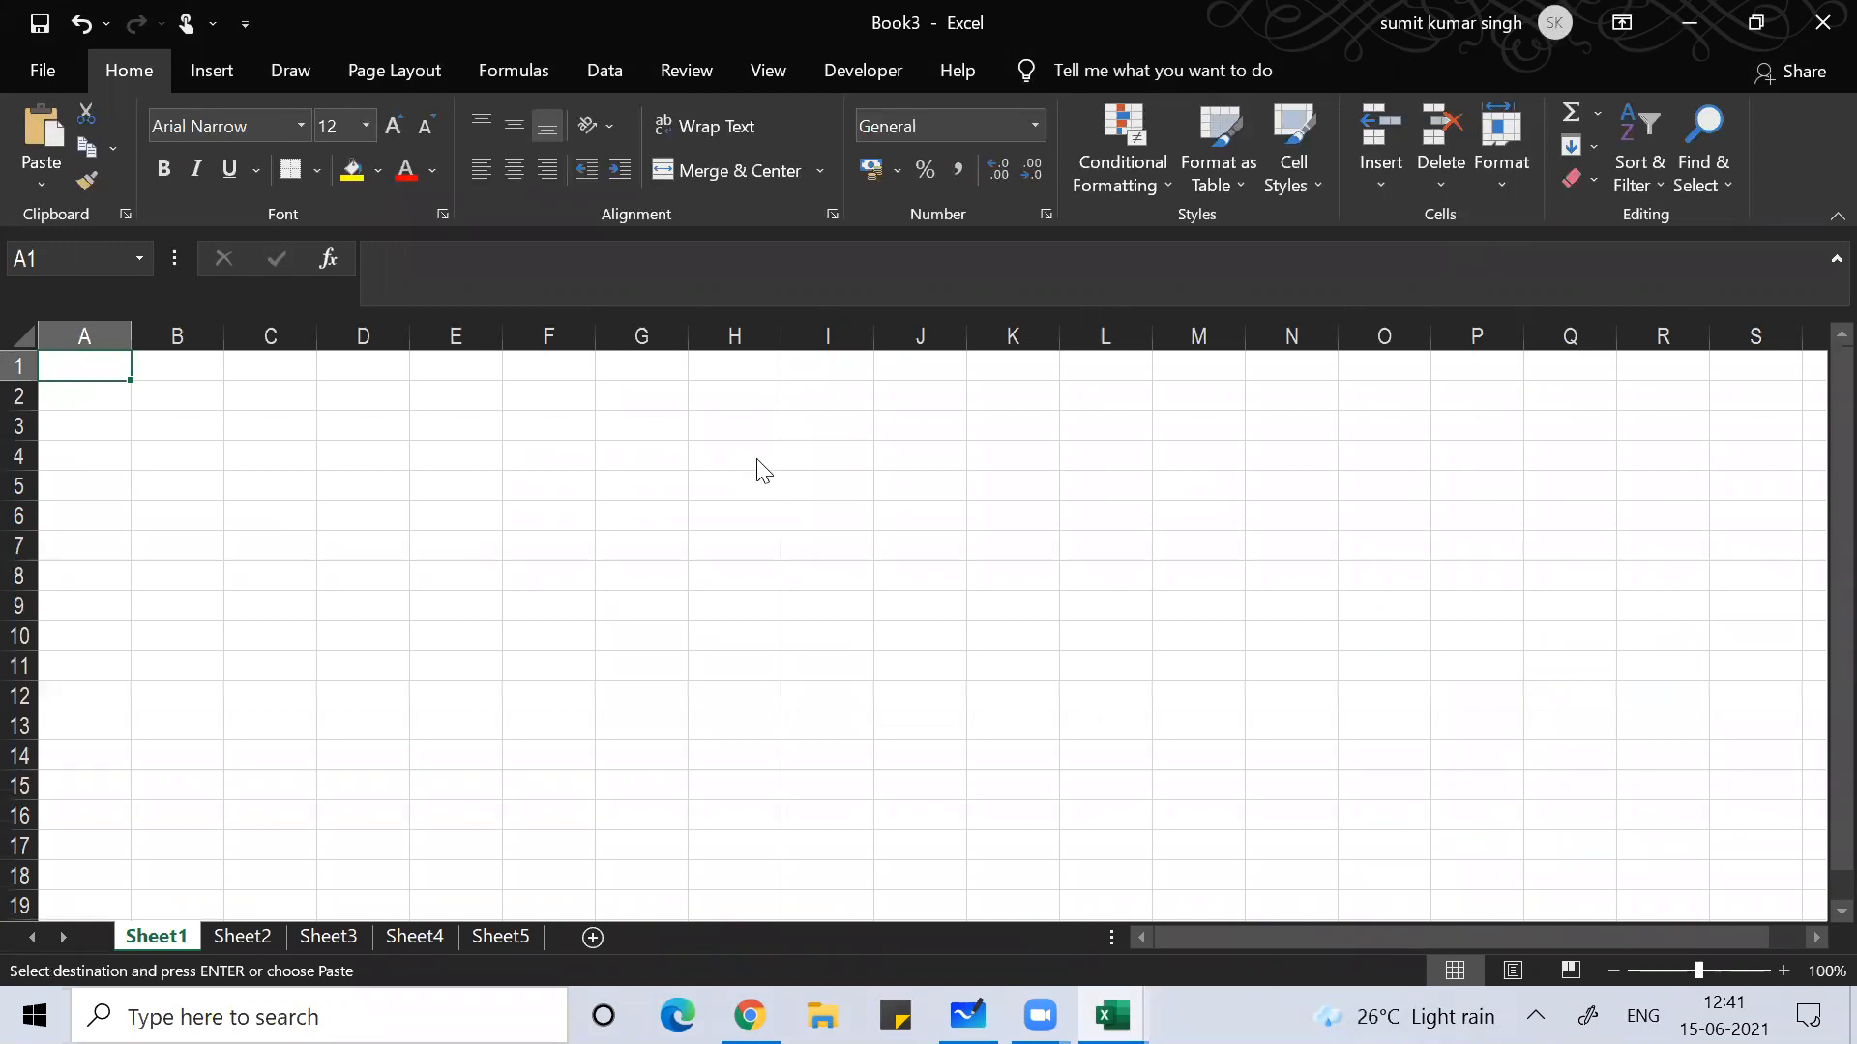
key(ctrl+alt+v)
key(w)
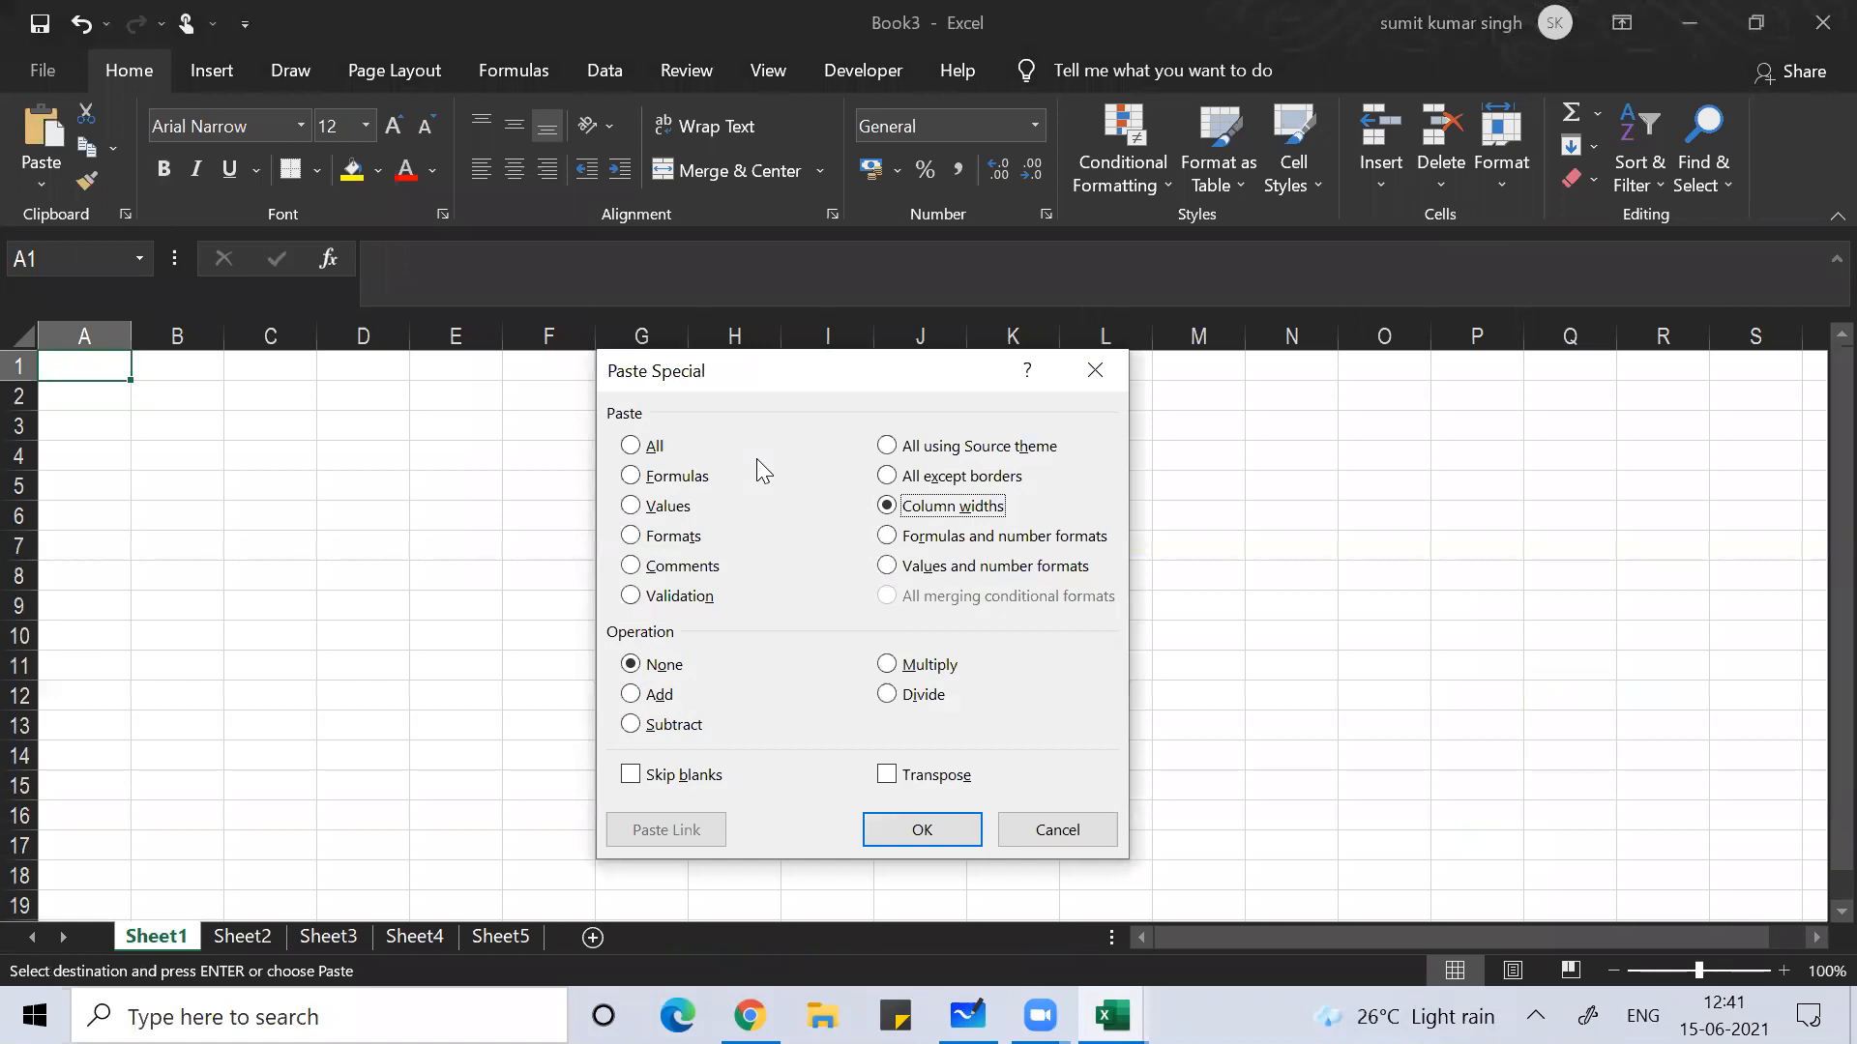
key(Return)
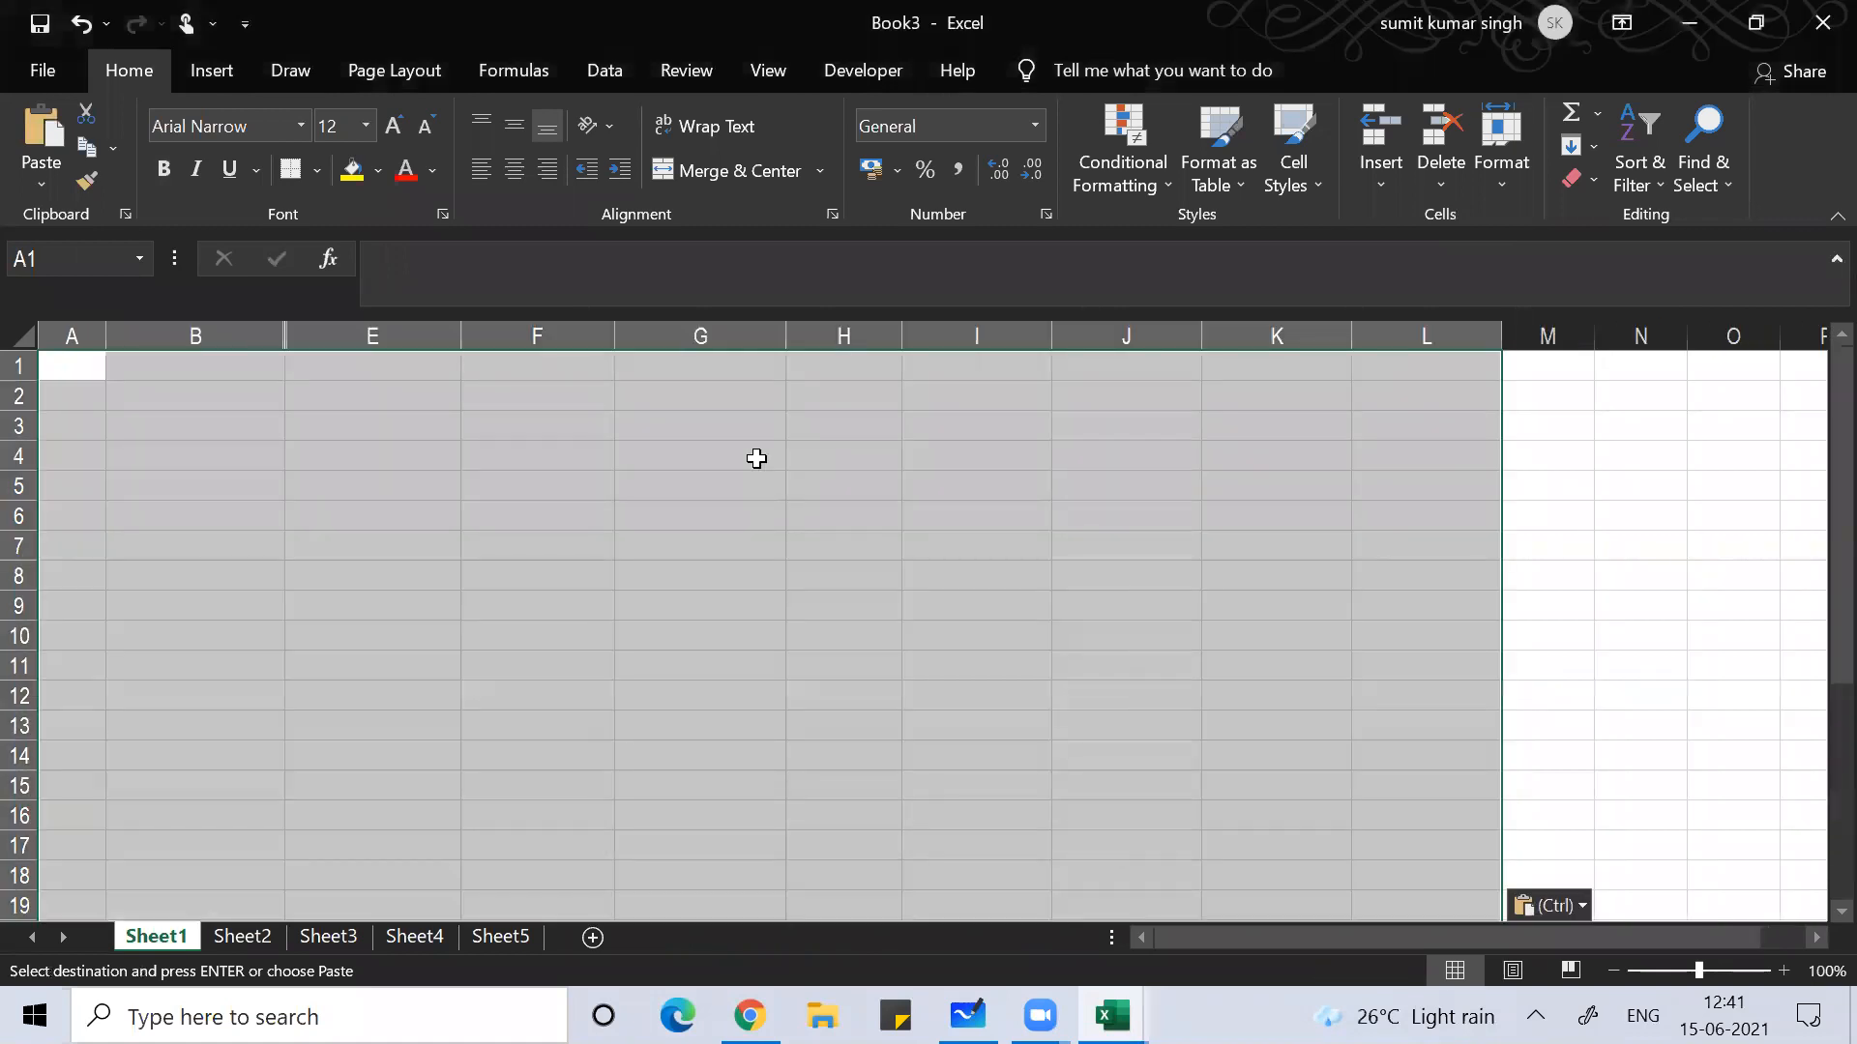
key(ctrl+v)
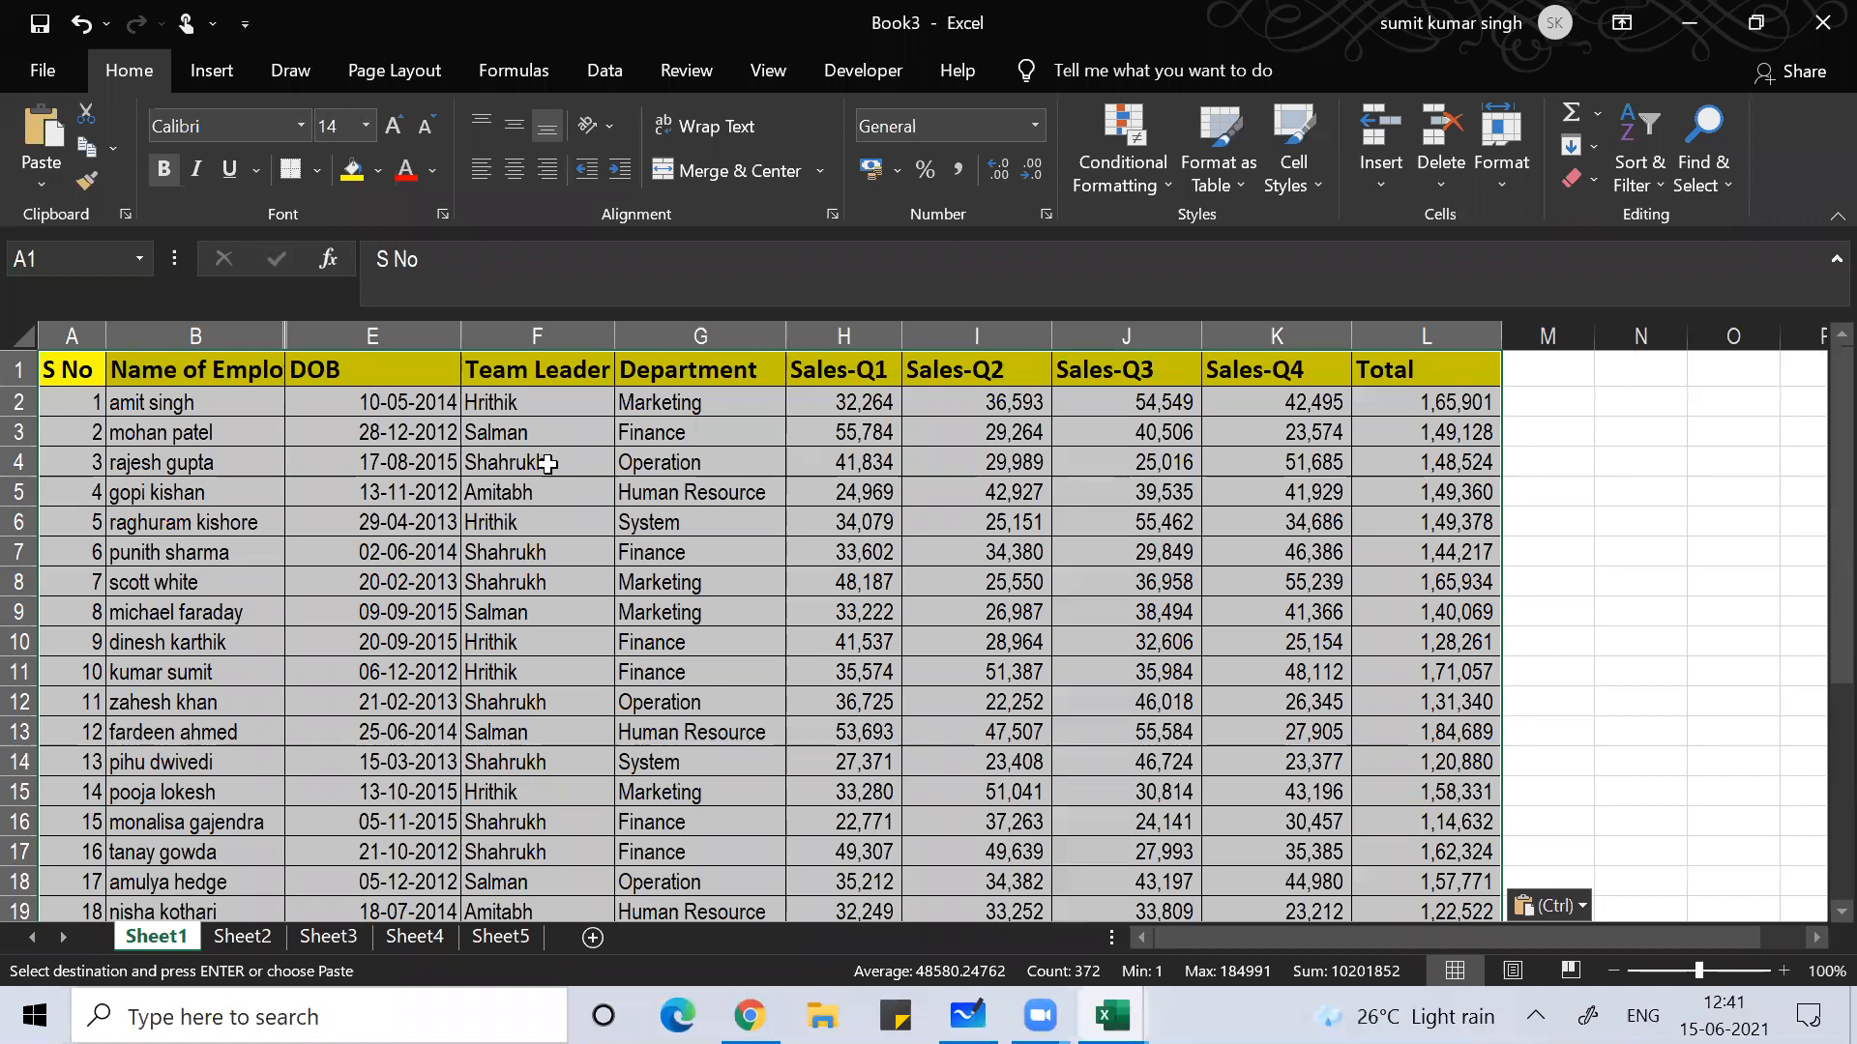
Step: Select the columns from the employee name column through the DOB column (B to E)
click(455, 462)
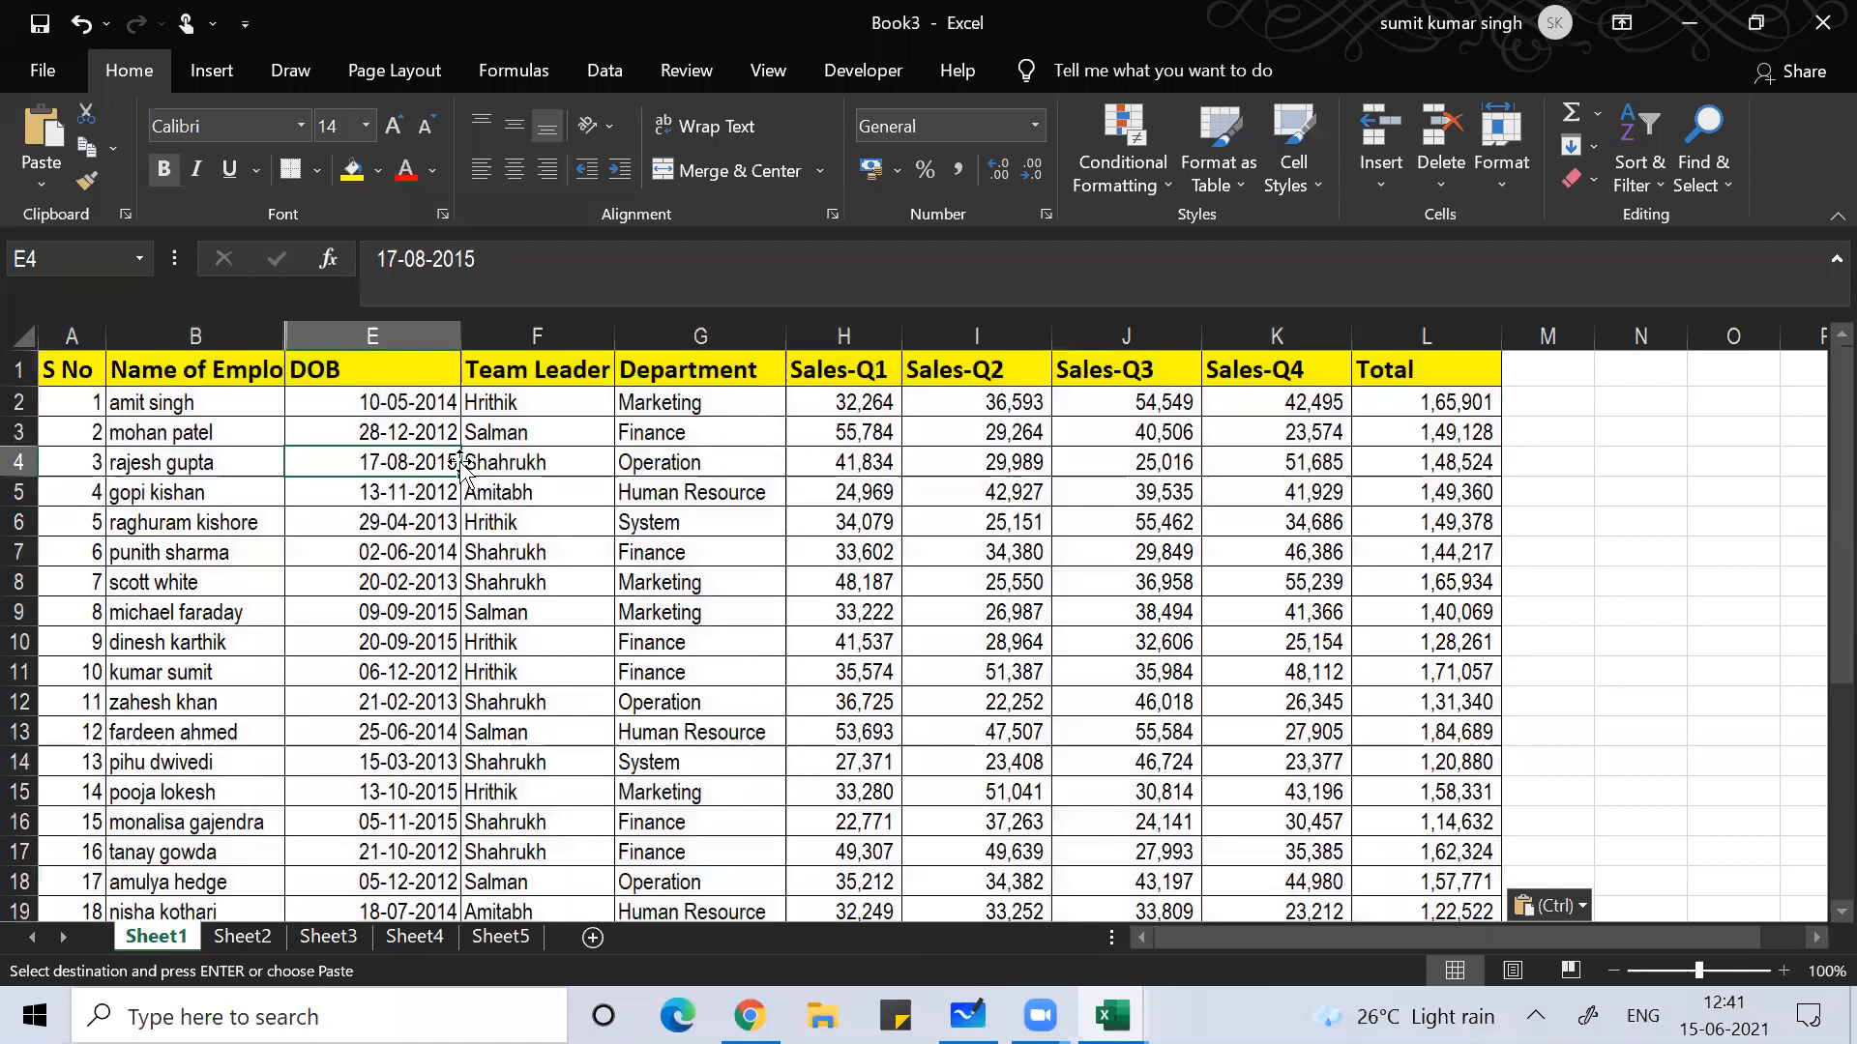
click(227, 334)
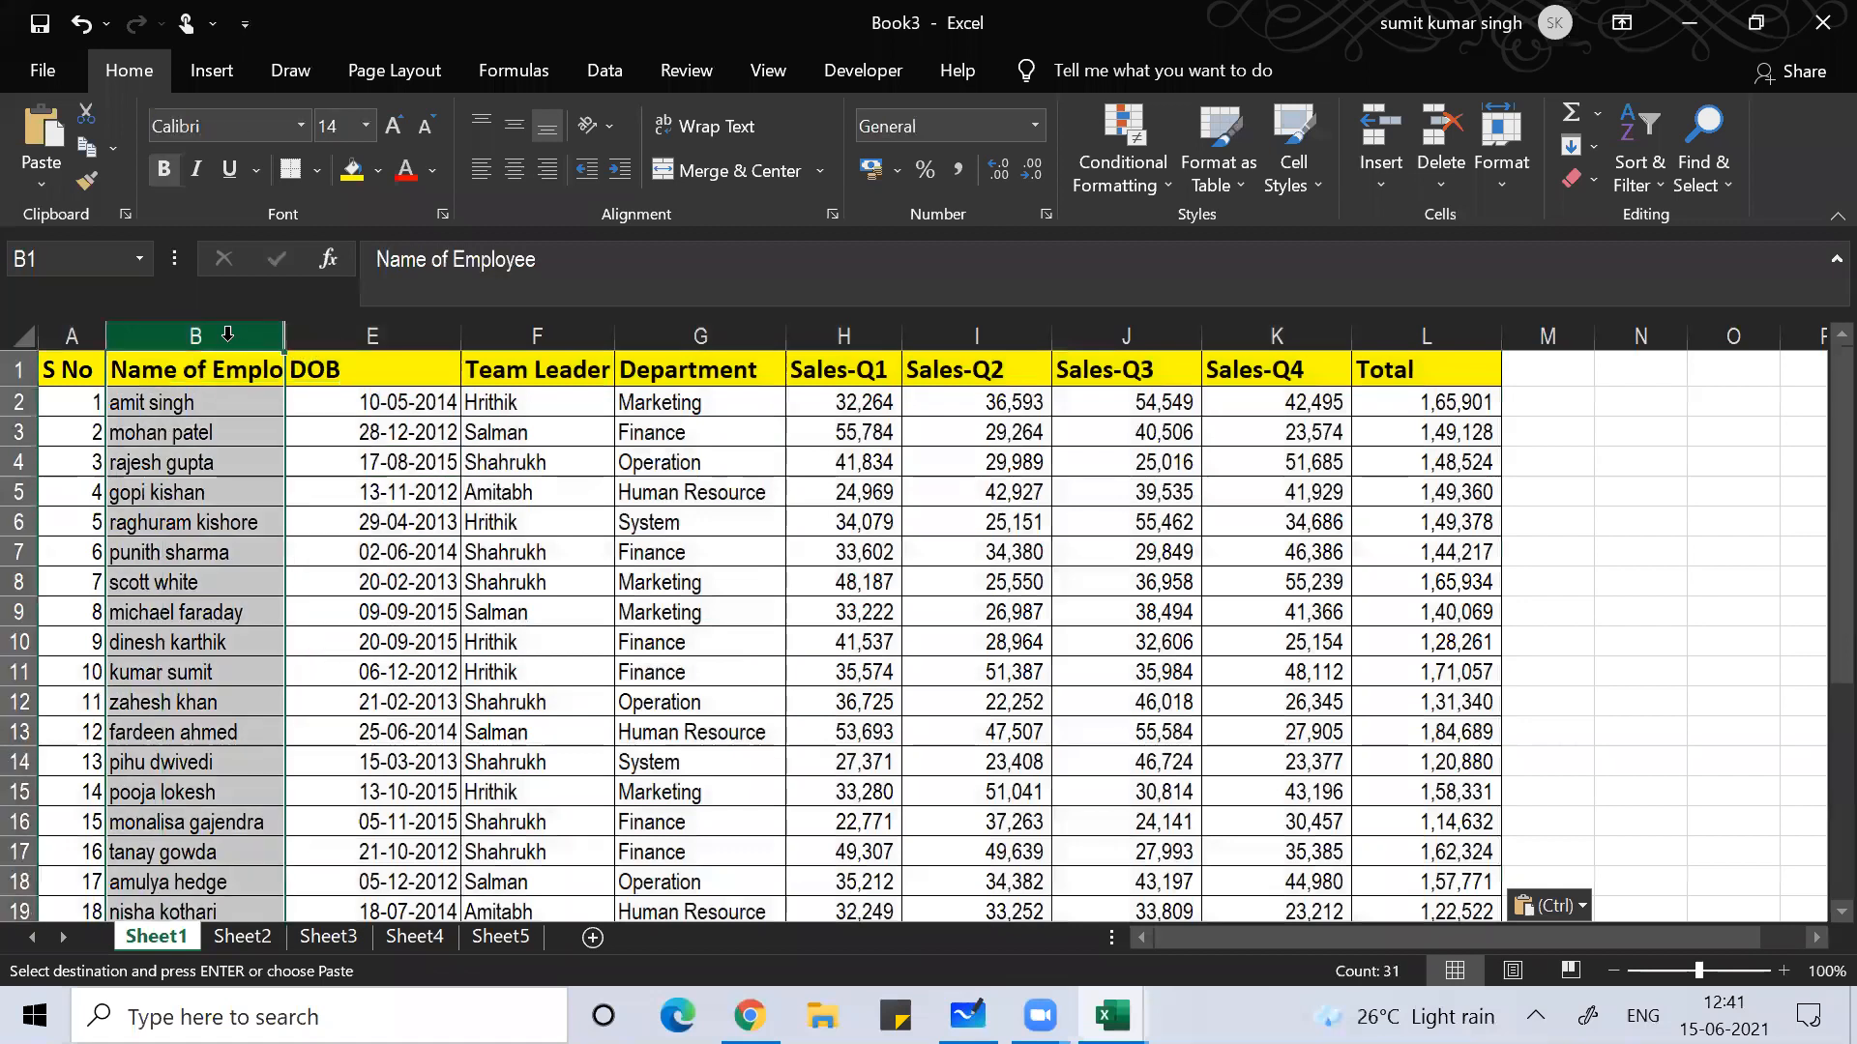
click(397, 329)
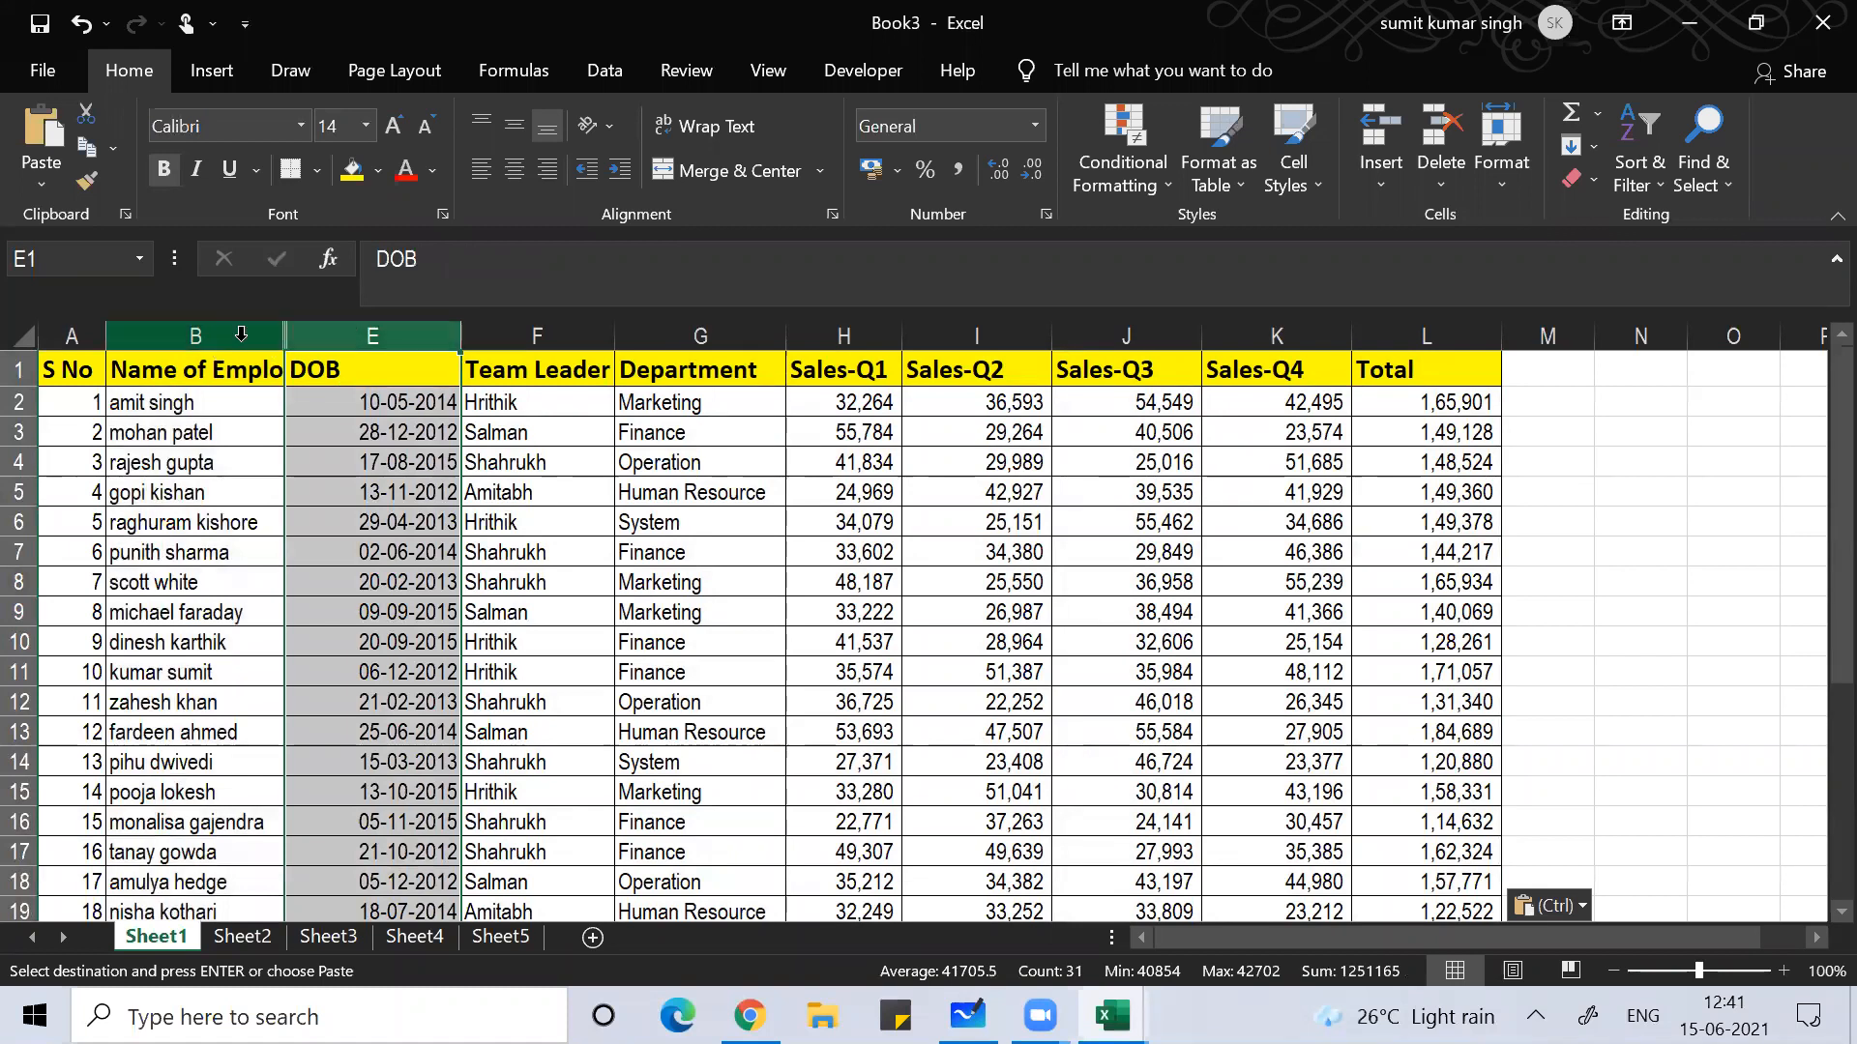
click(207, 333)
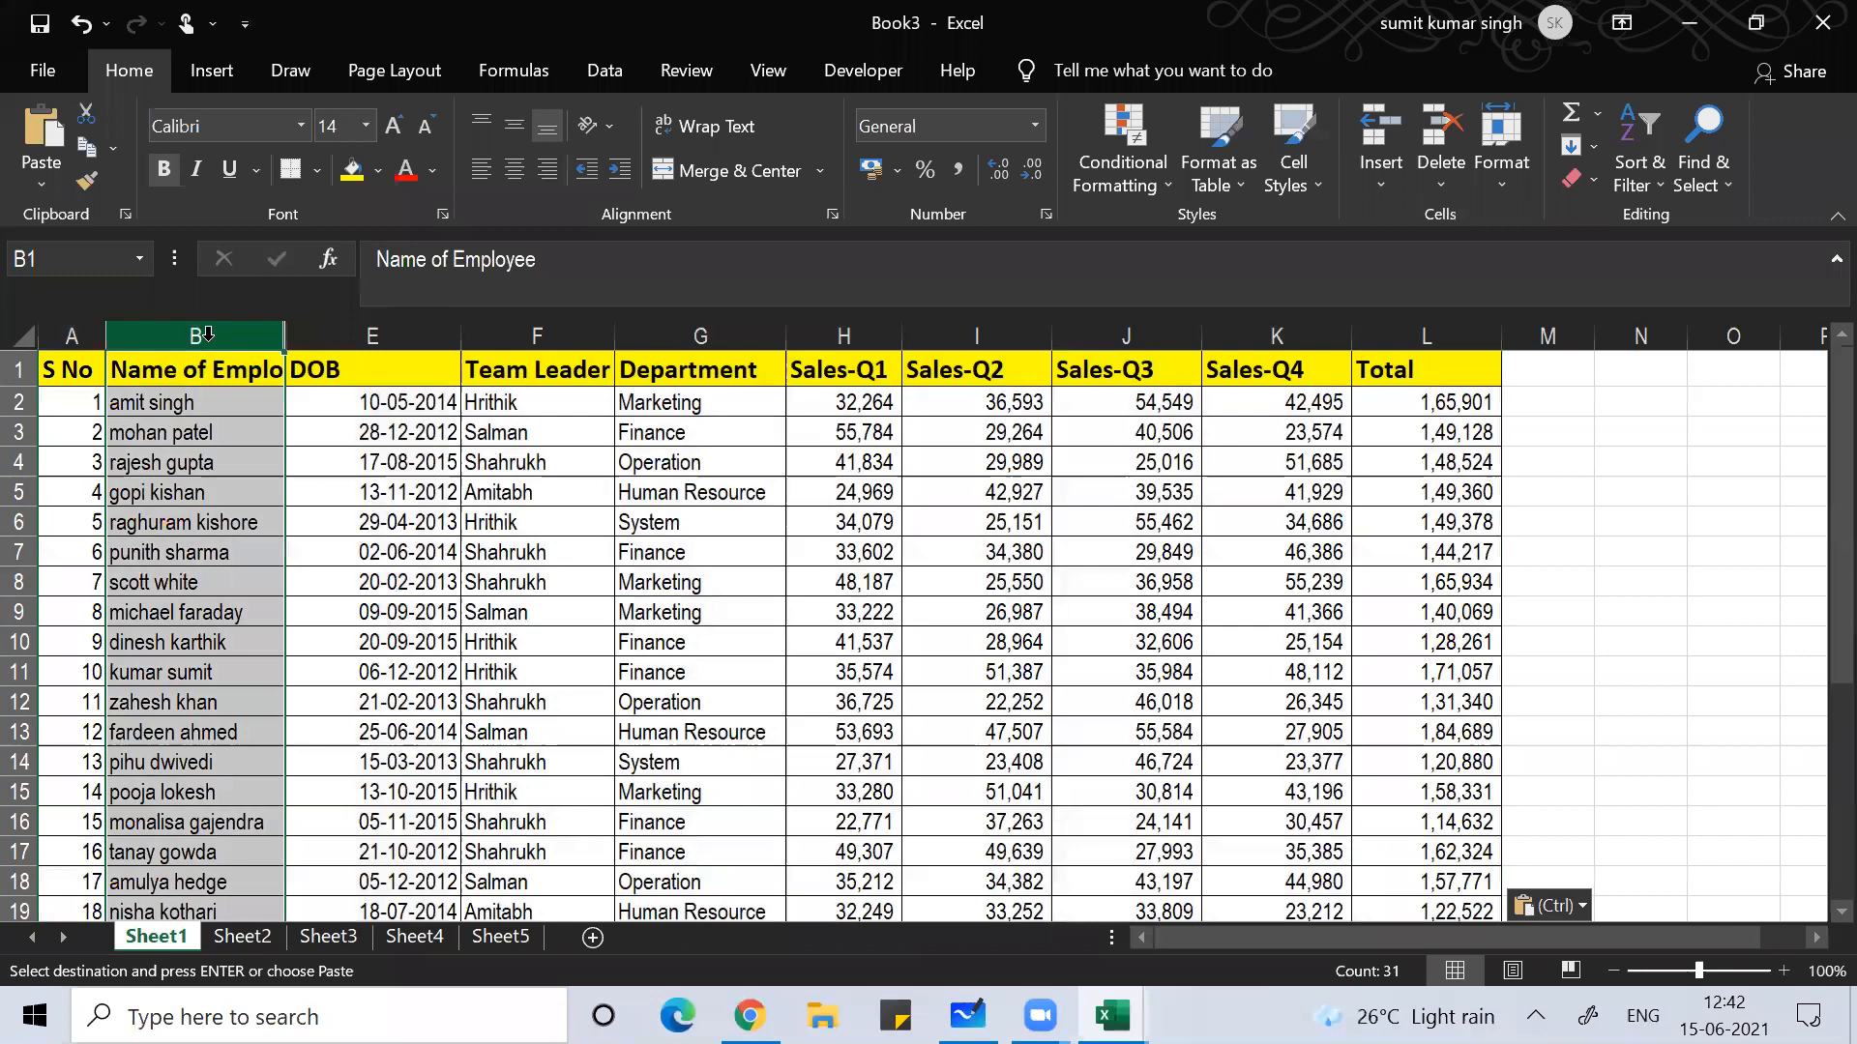
click(210, 484)
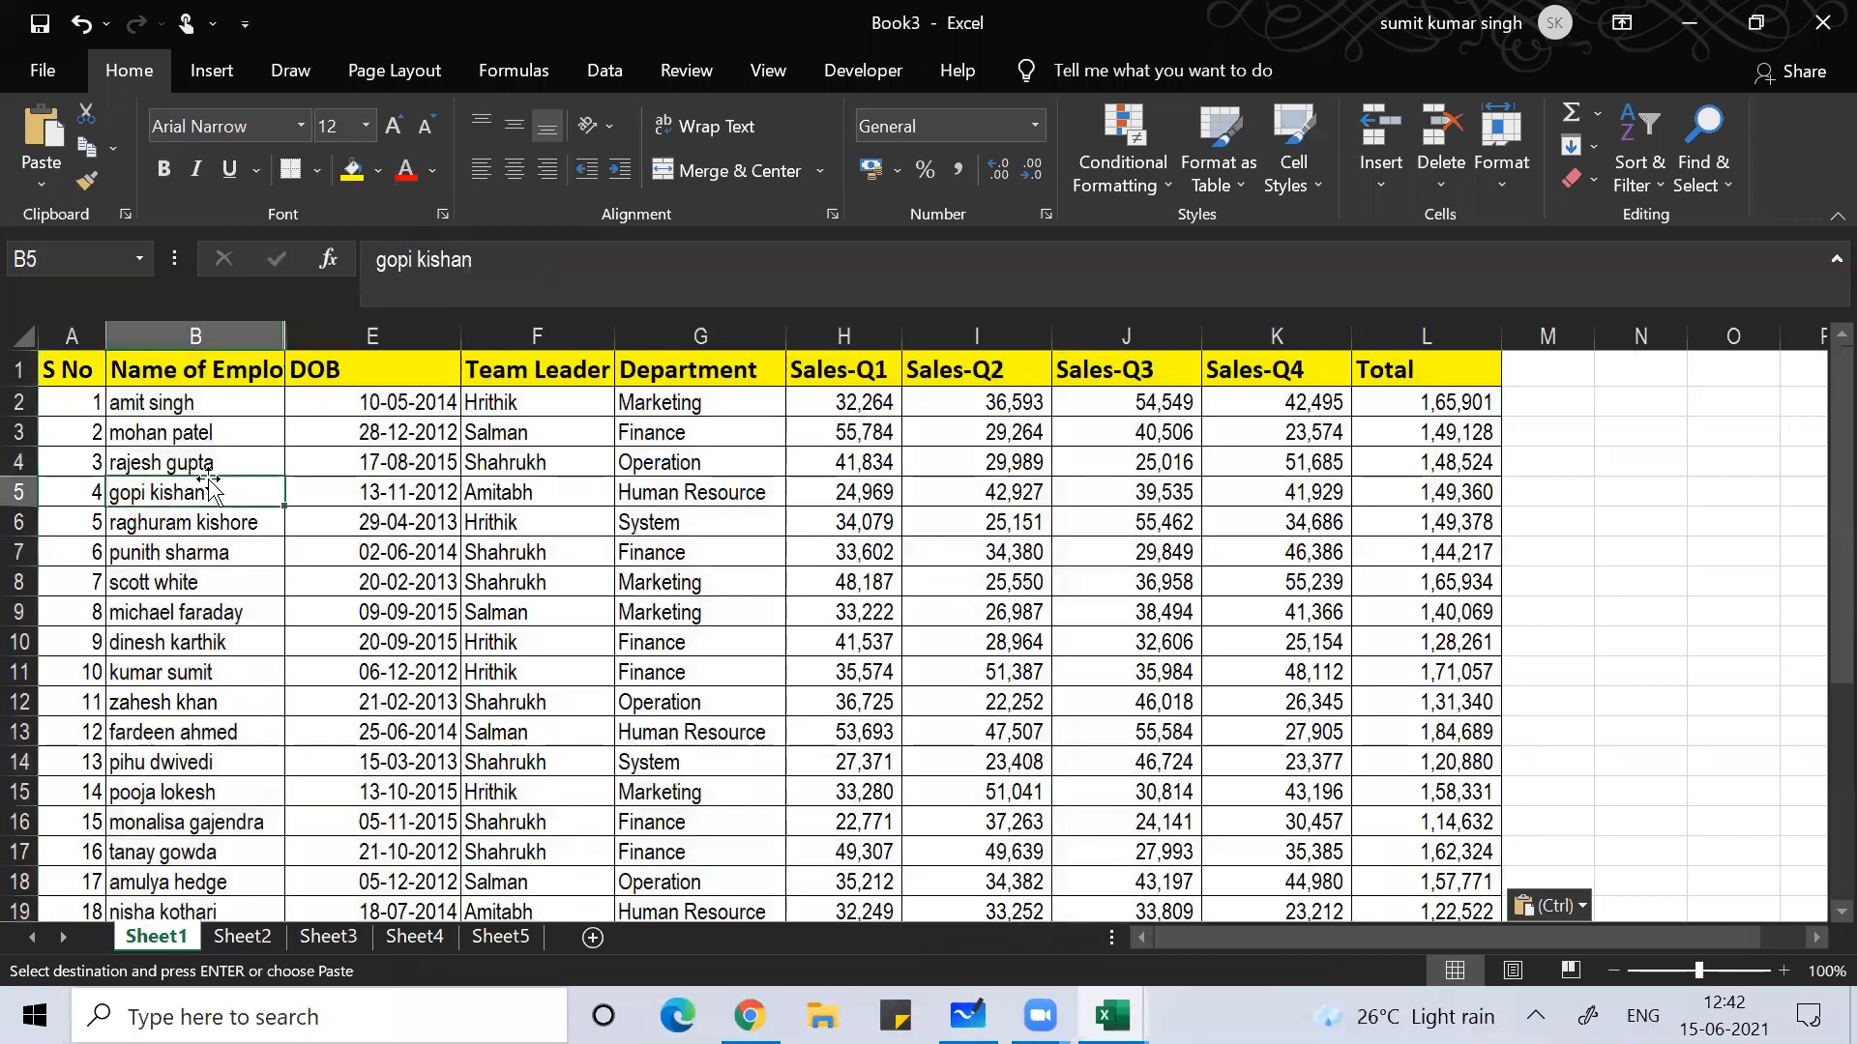
key(ctrl+space)
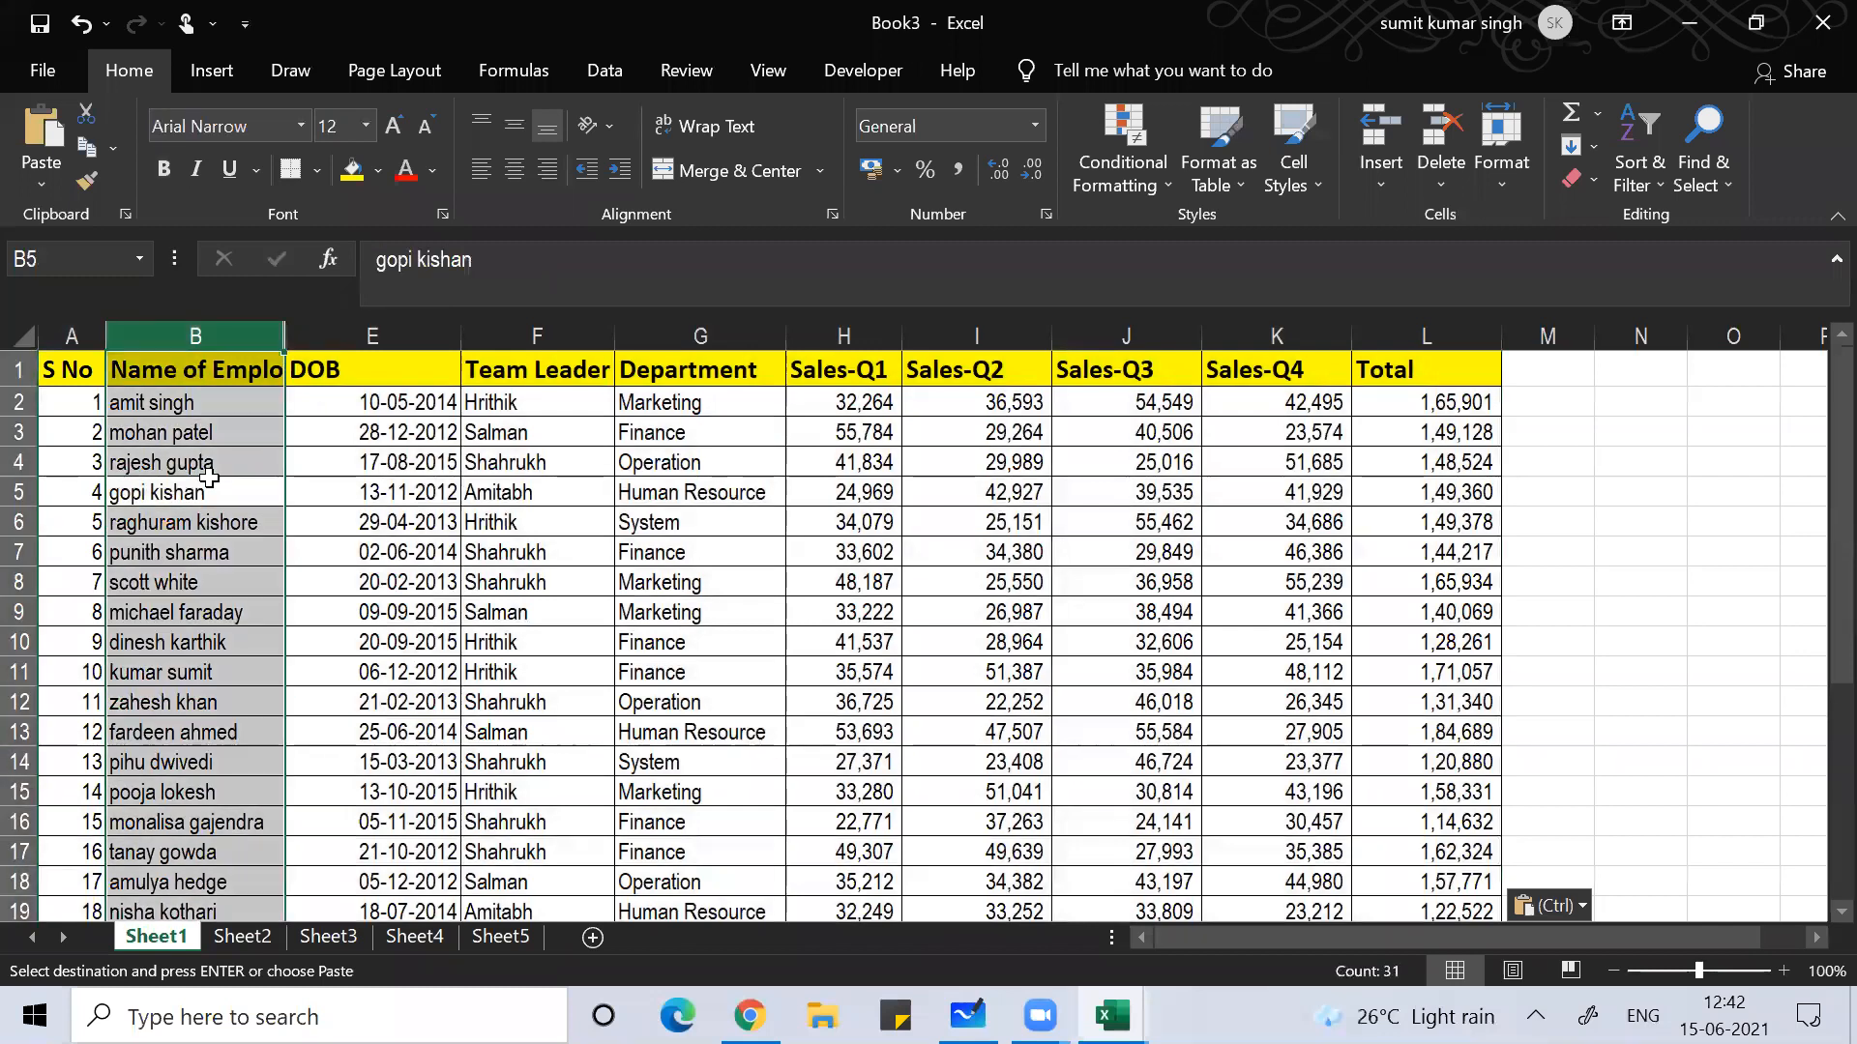
click(193, 522)
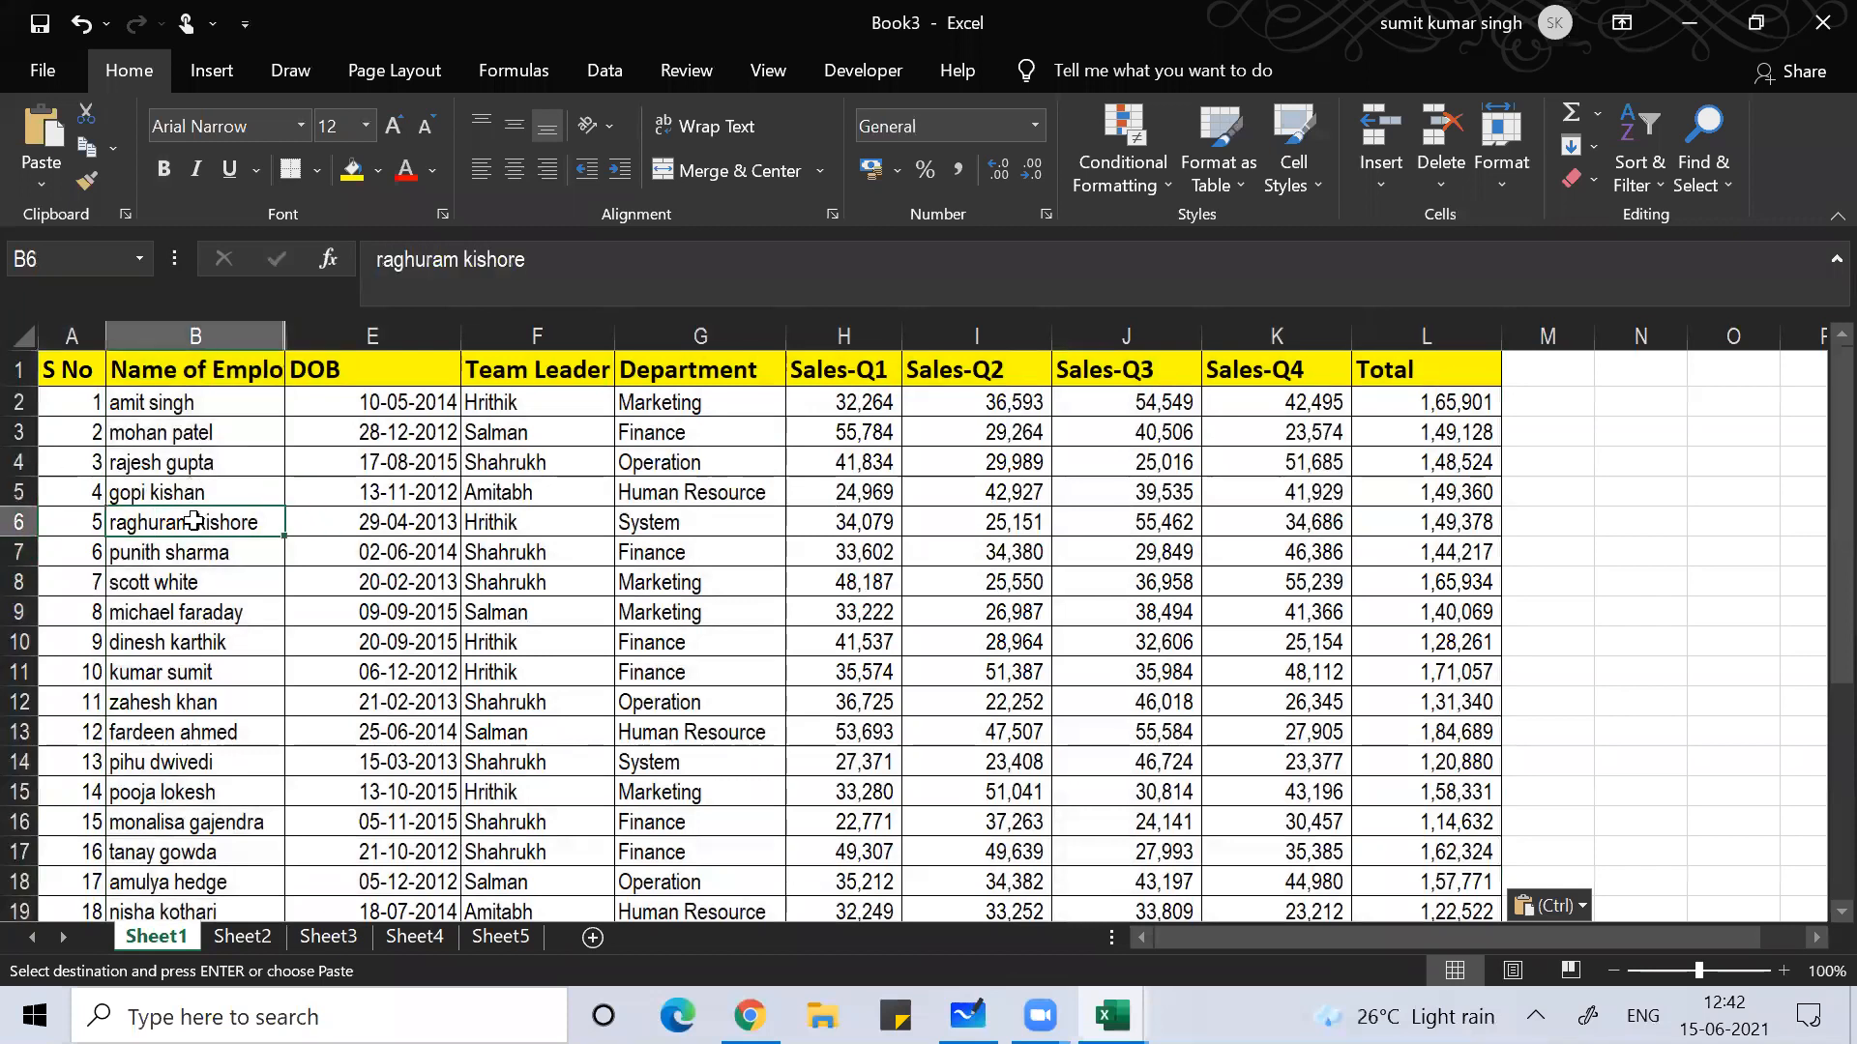
key(ctrl+space)
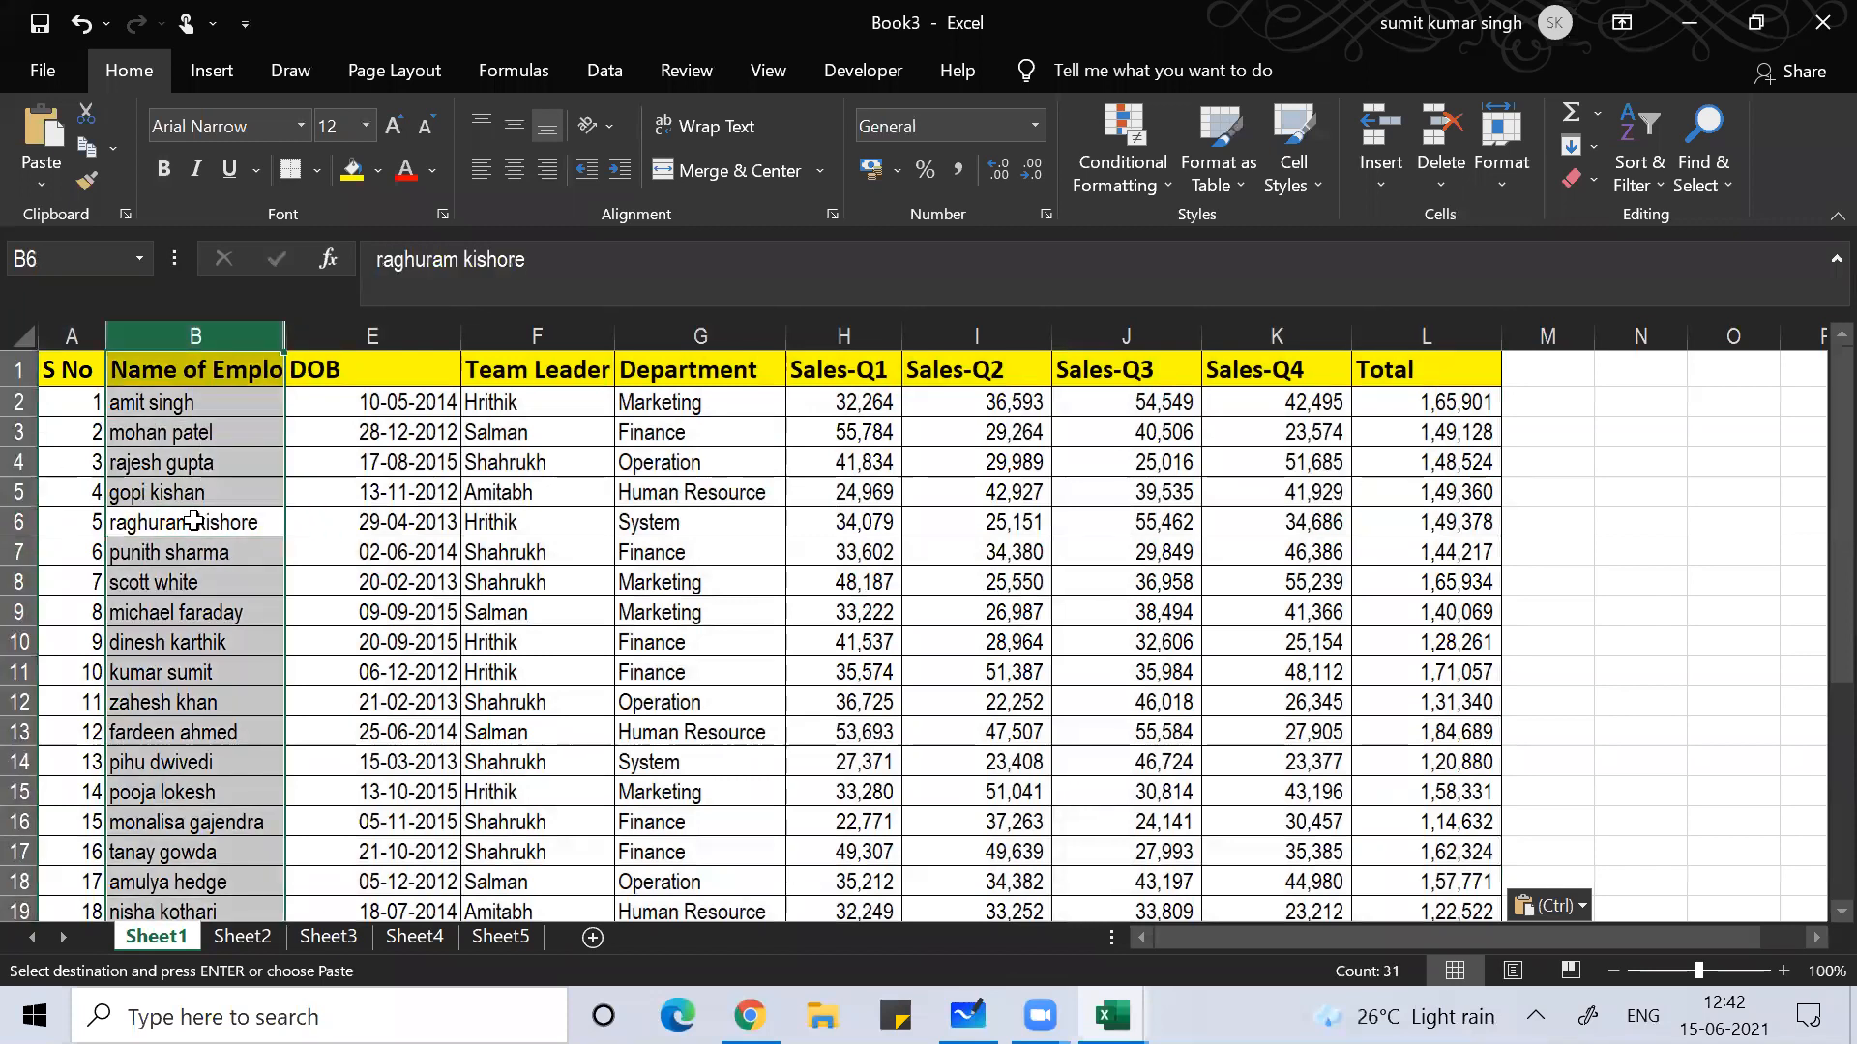
key(shift+Right)
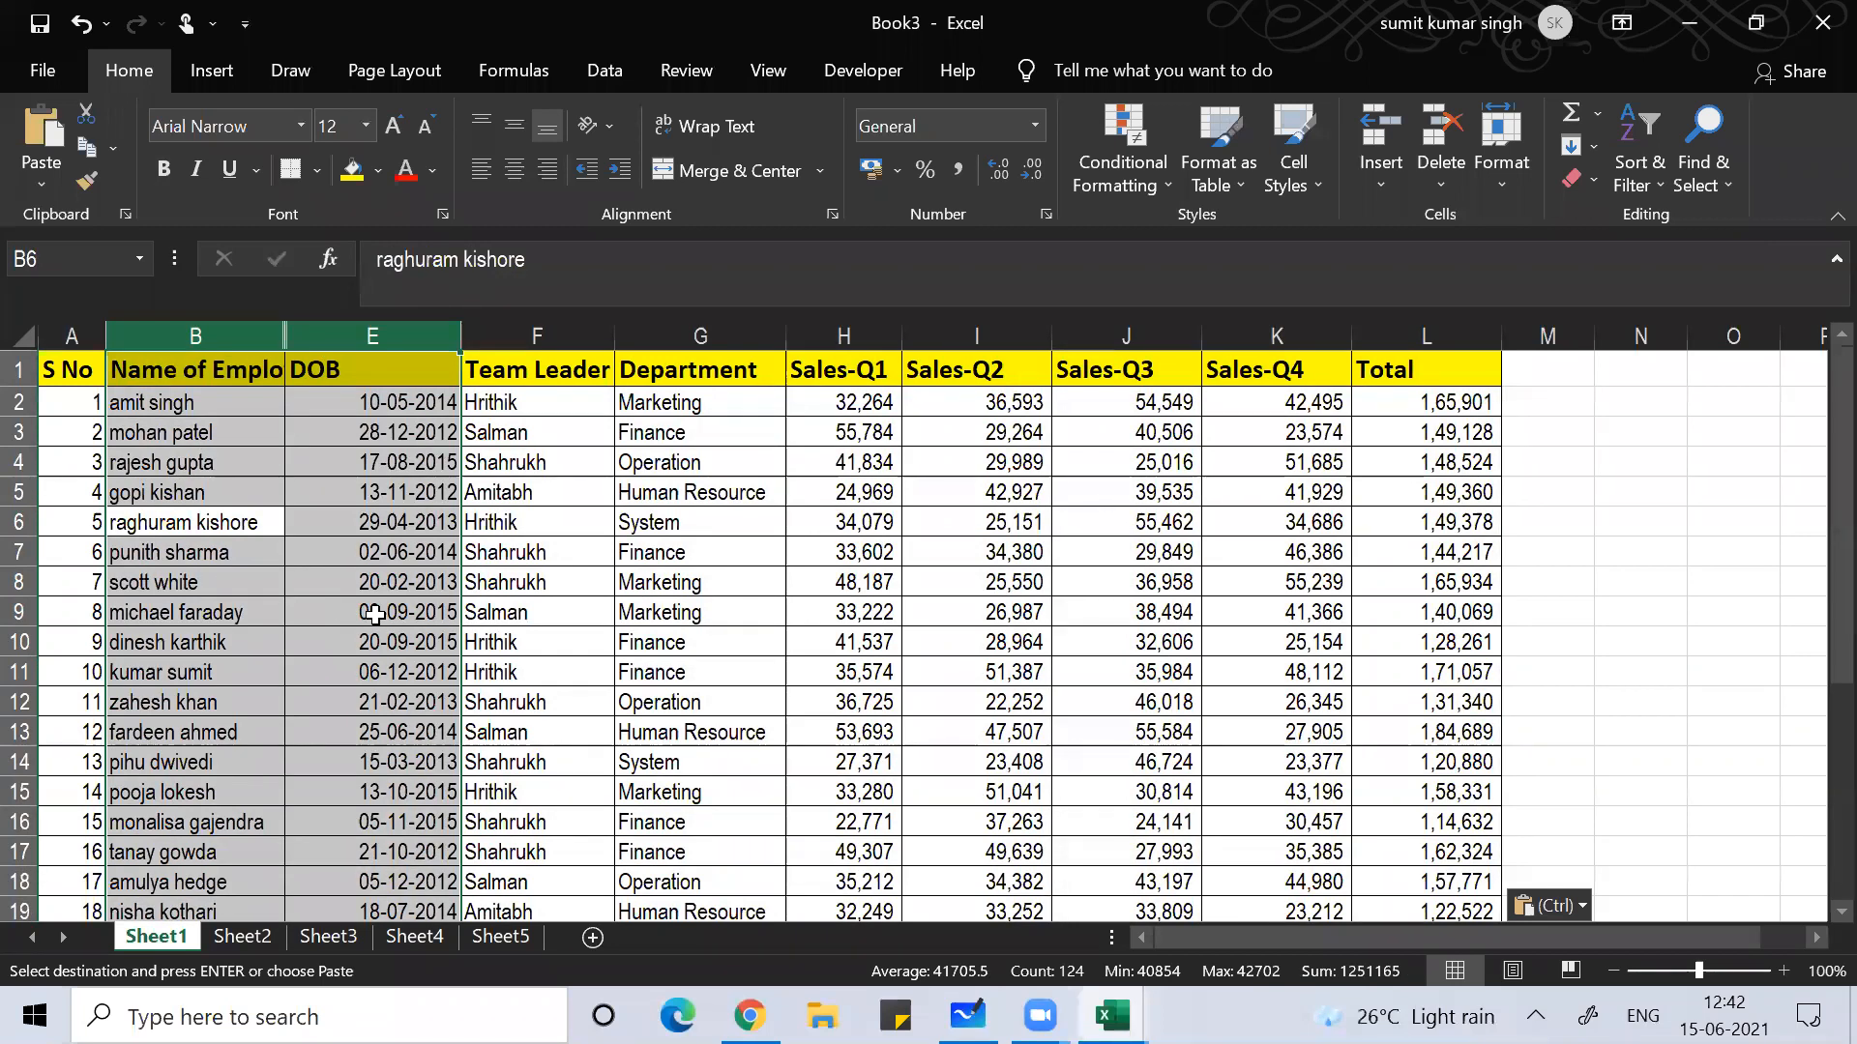
Step: Hide columns B to E, undo it, then Unhide them to reveal Name and Surname
right_click(376, 615)
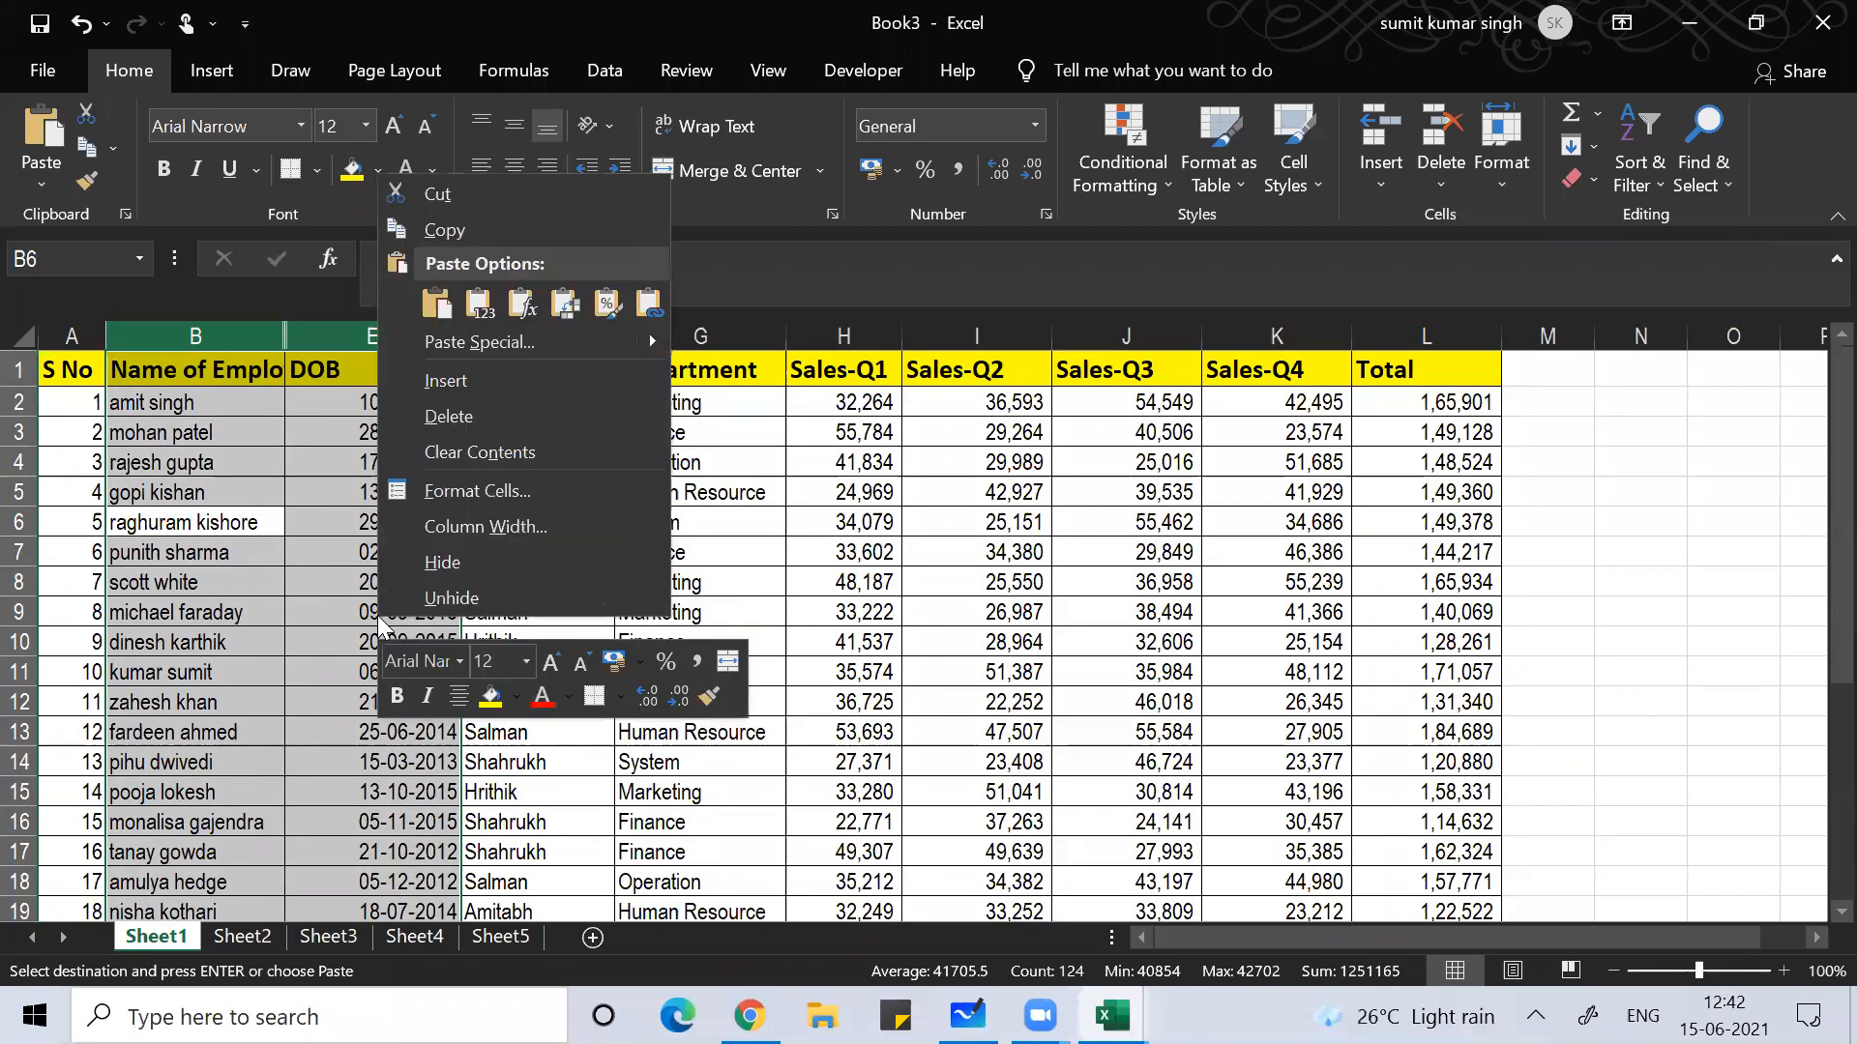
click(404, 578)
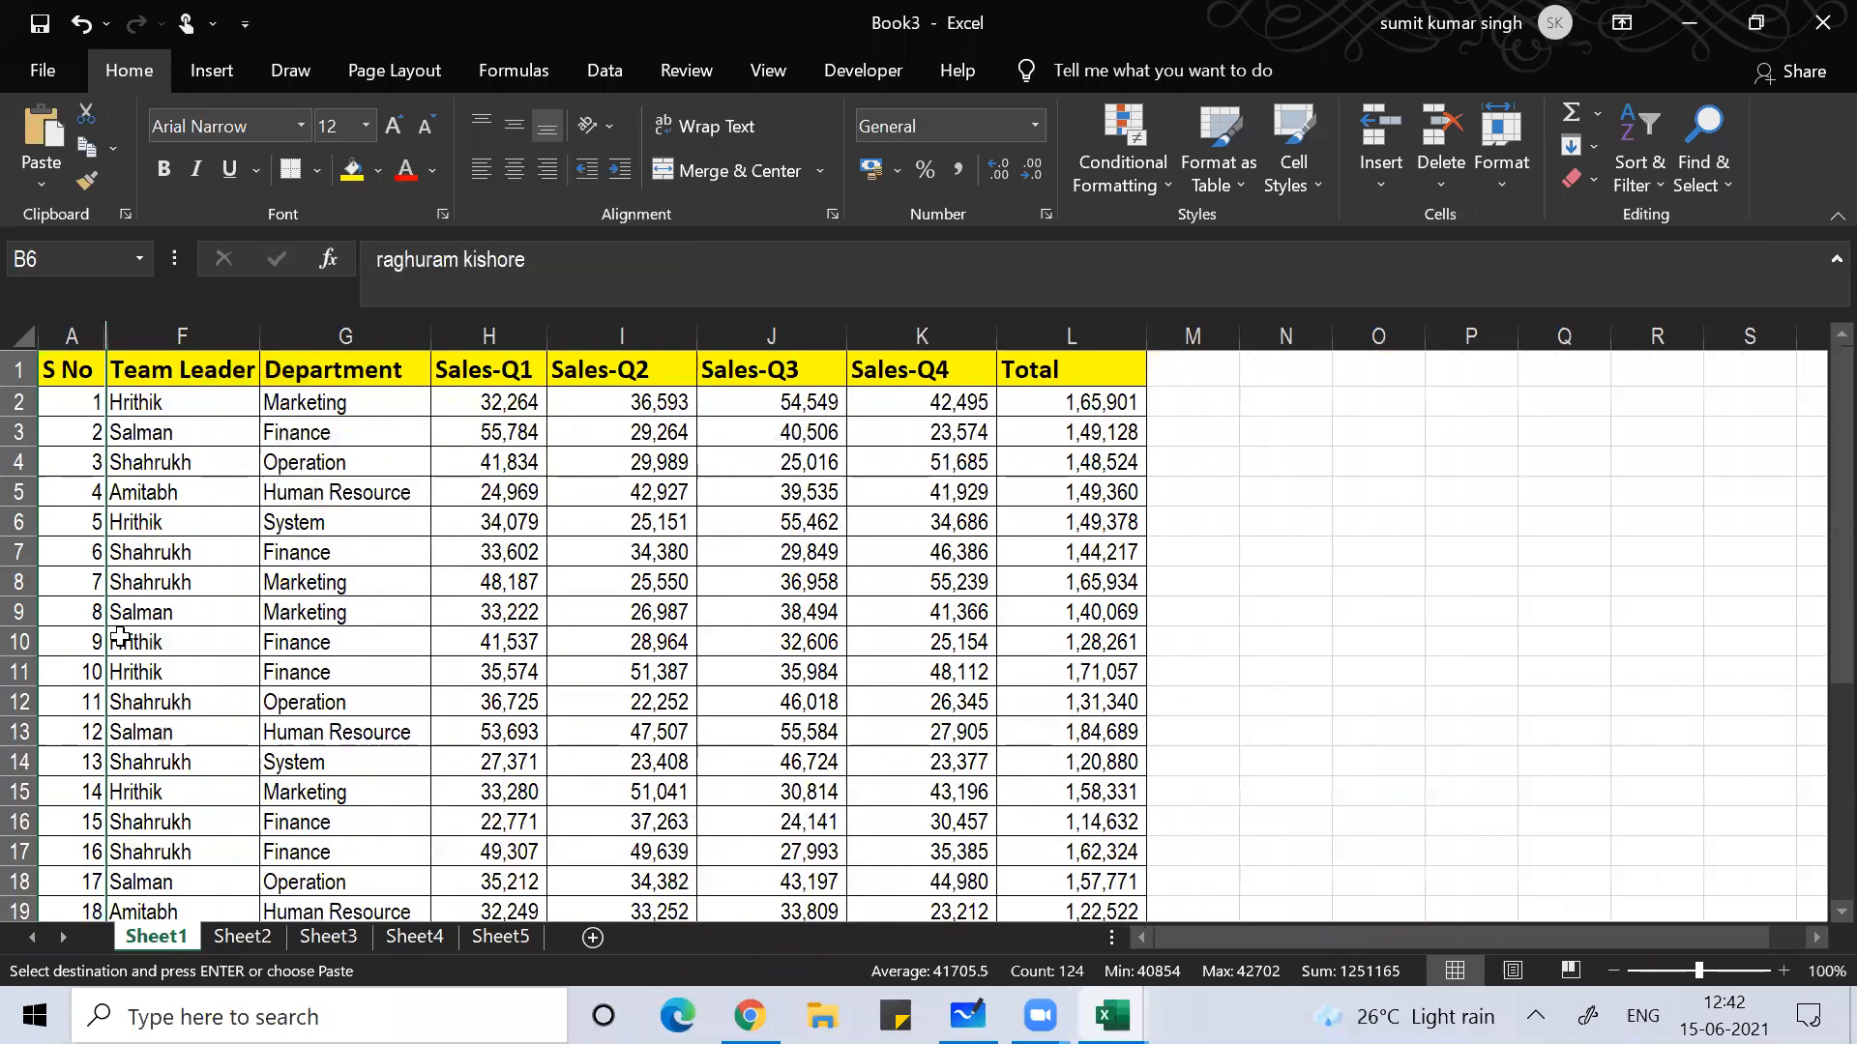
click(118, 638)
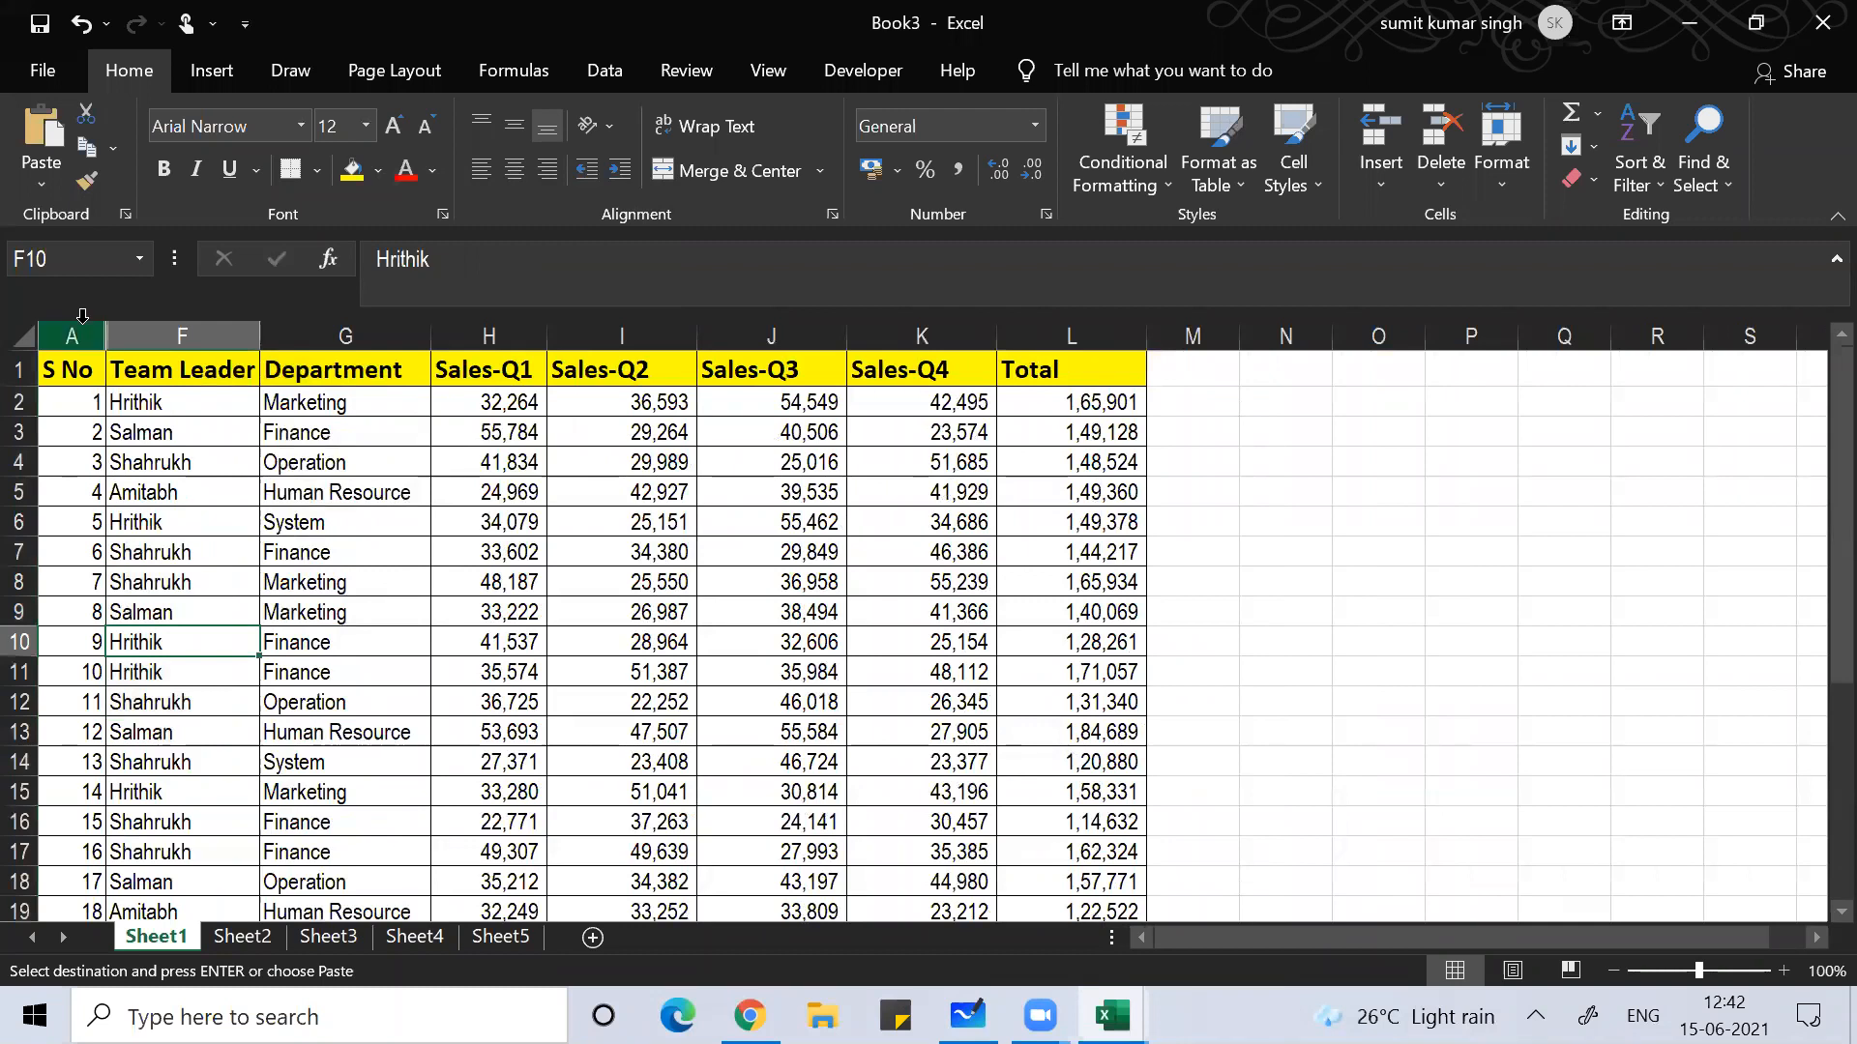
key(ctrl+z)
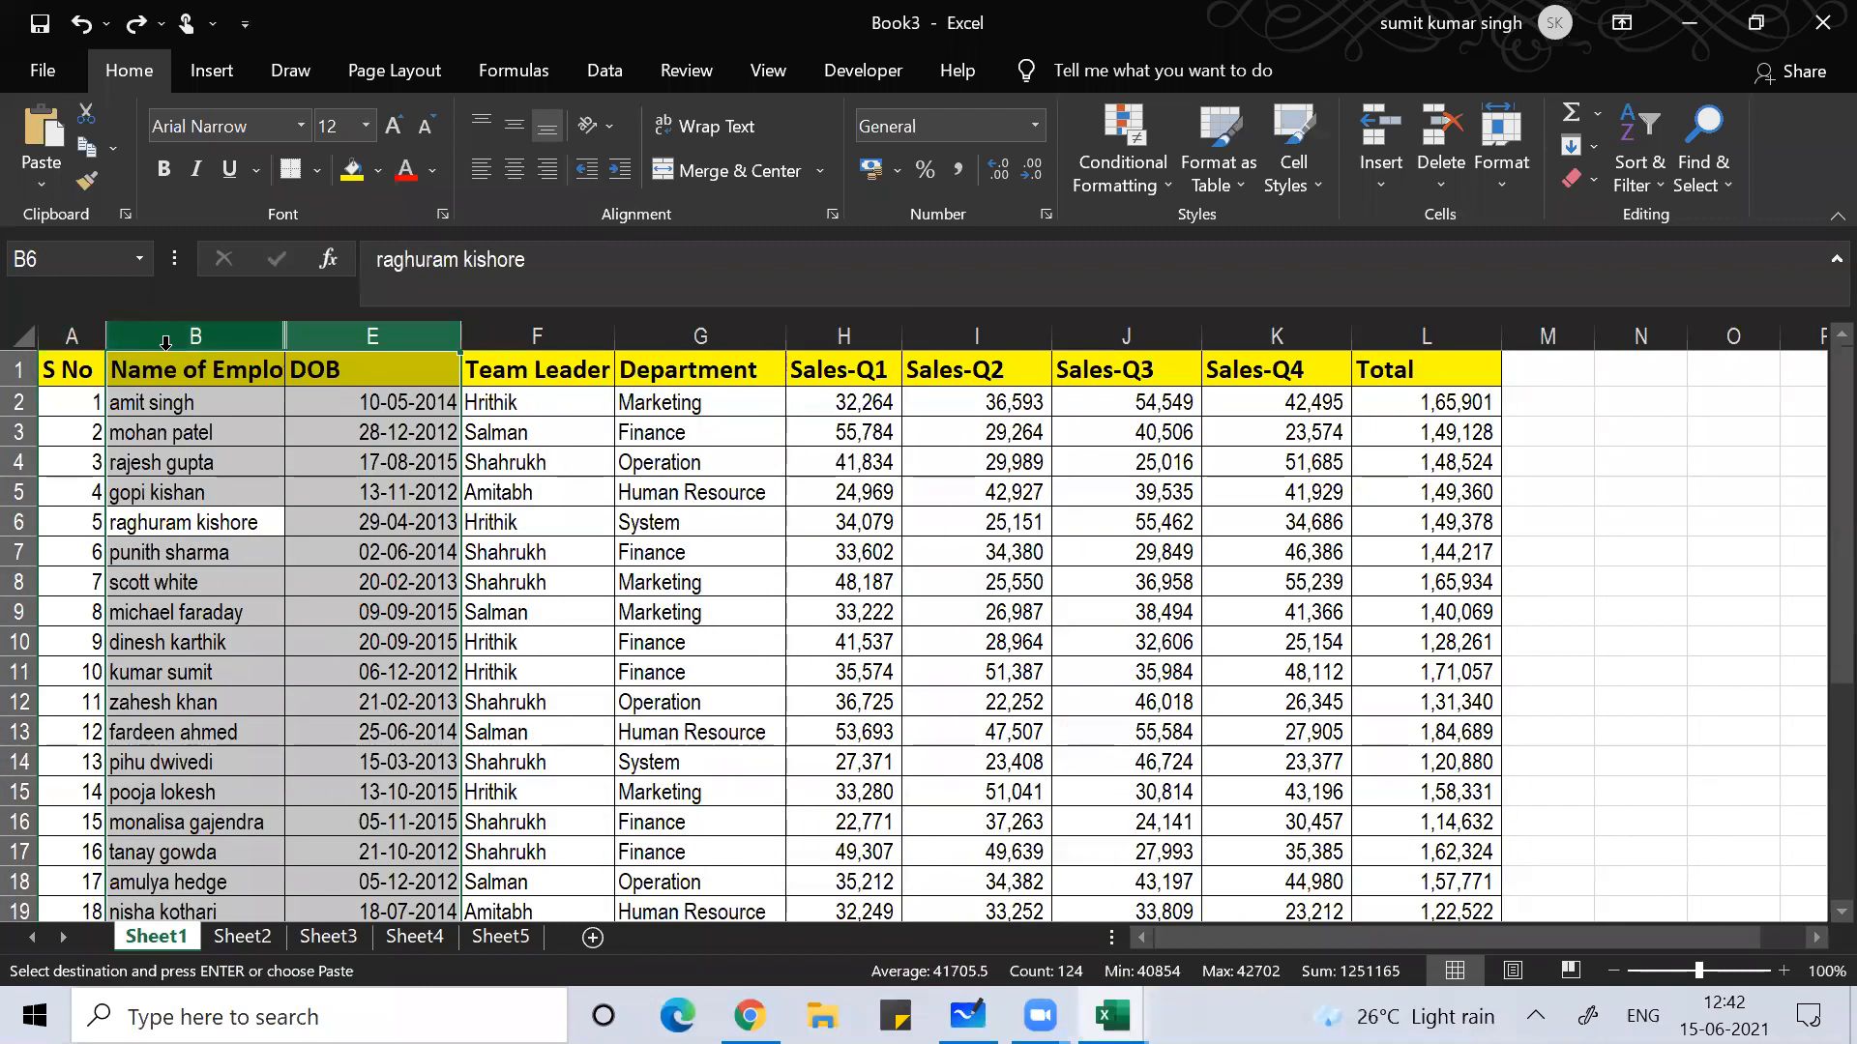
right_click(170, 398)
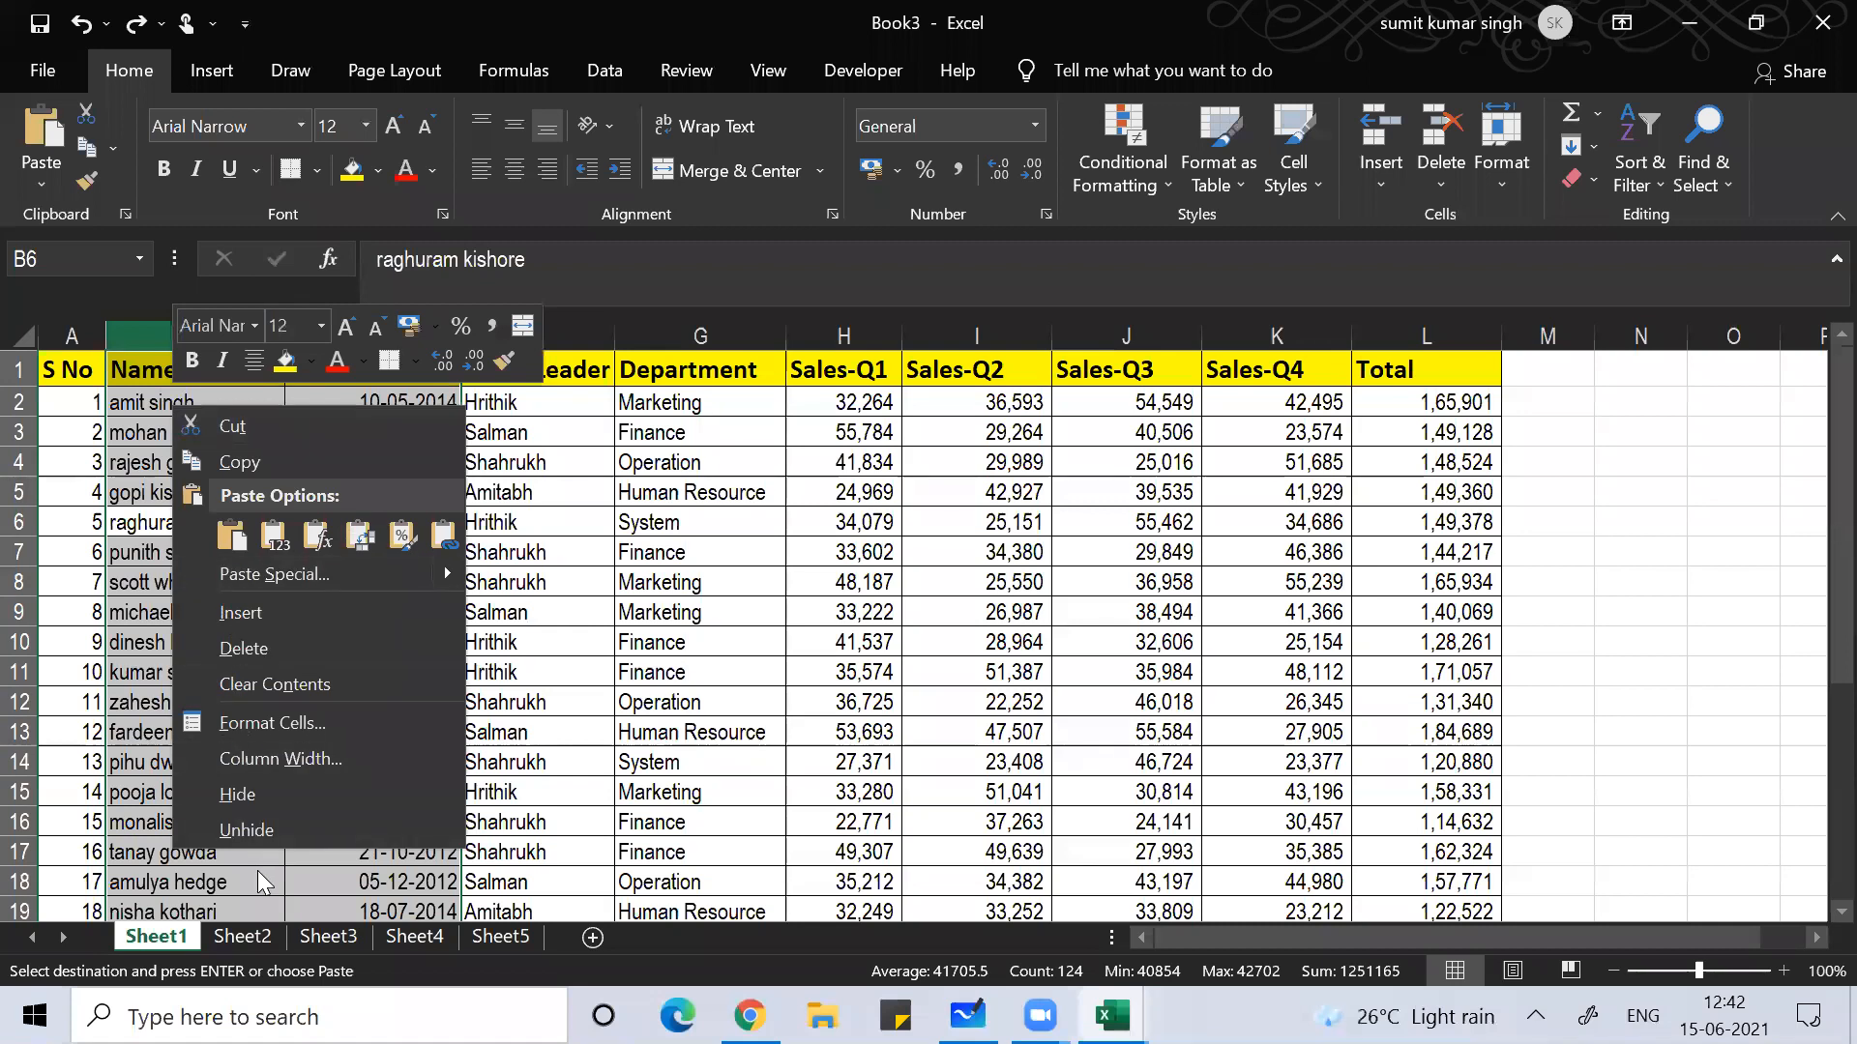
click(259, 833)
Step: Inspect the first-name and surname formulas in the Name and Surname columns
click(372, 759)
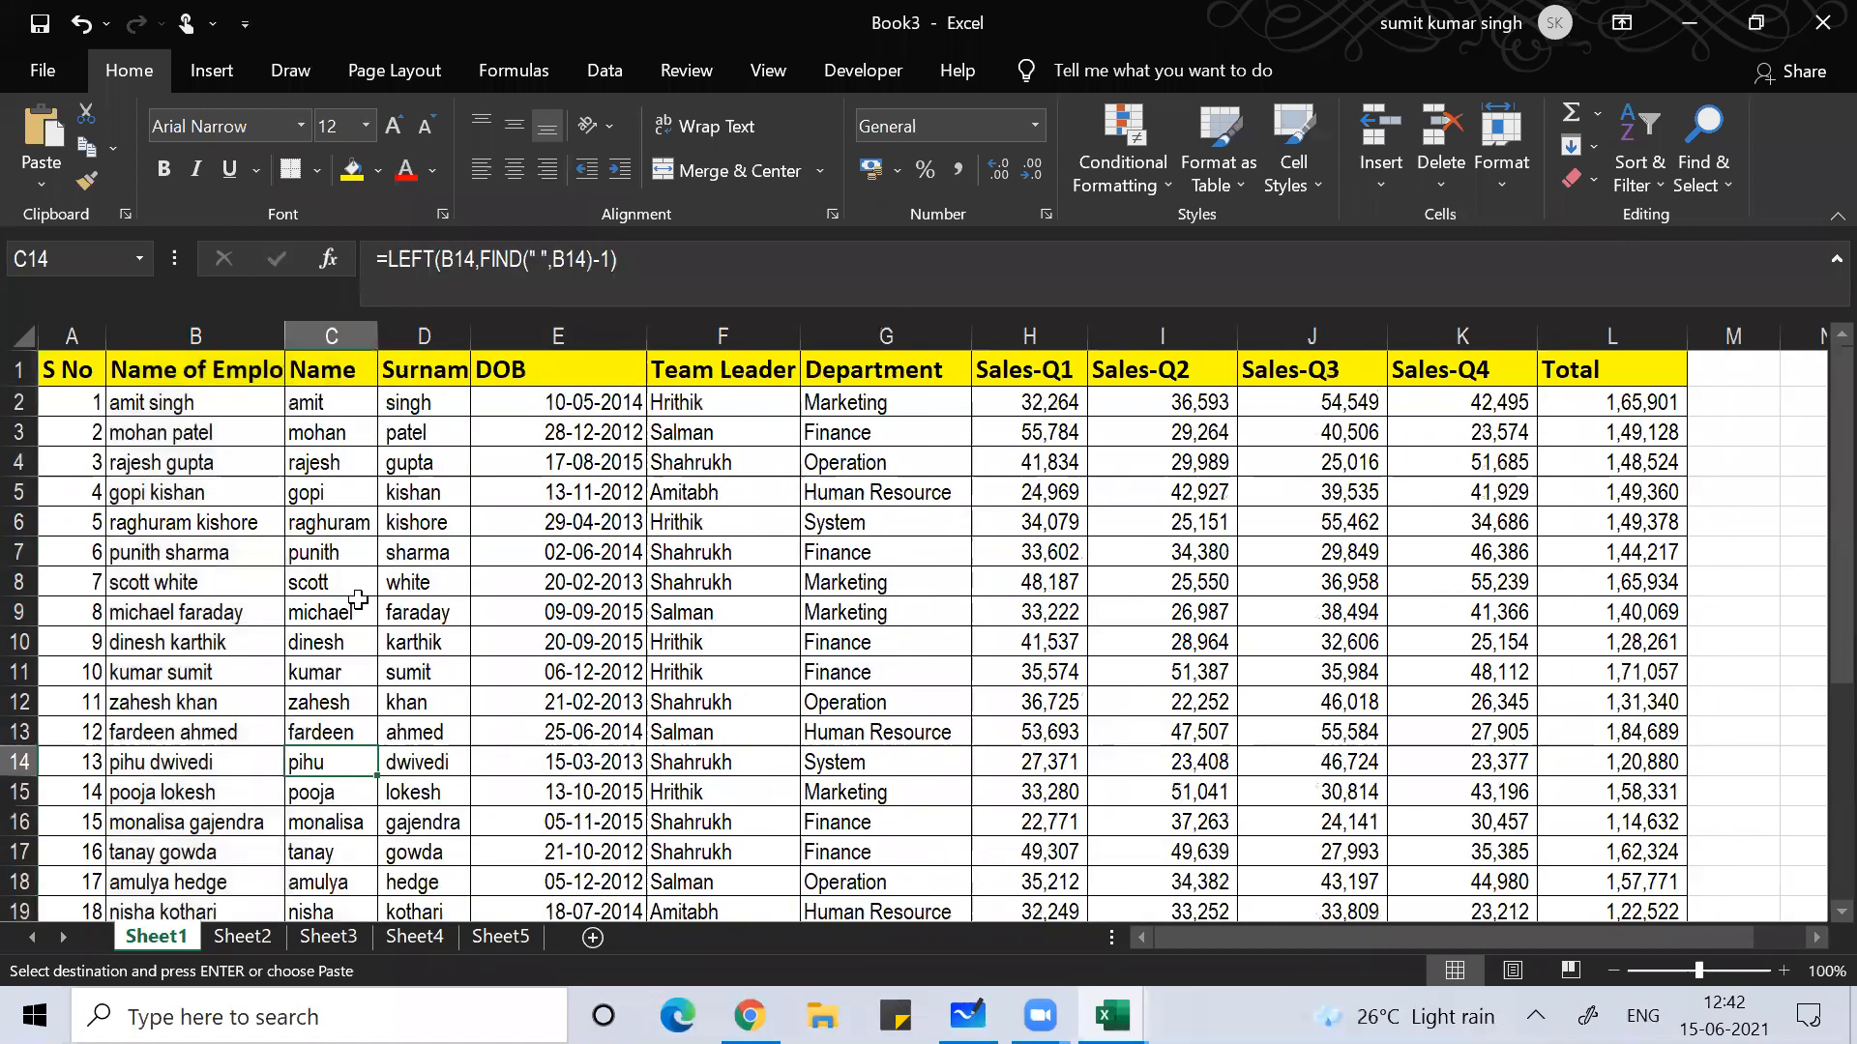
key(Up)
key(Up)
key(Up)
key(Up)
key(Up)
key(Up)
key(Up)
key(Up)
key(Up)
key(Up)
key(Up)
key(Up)
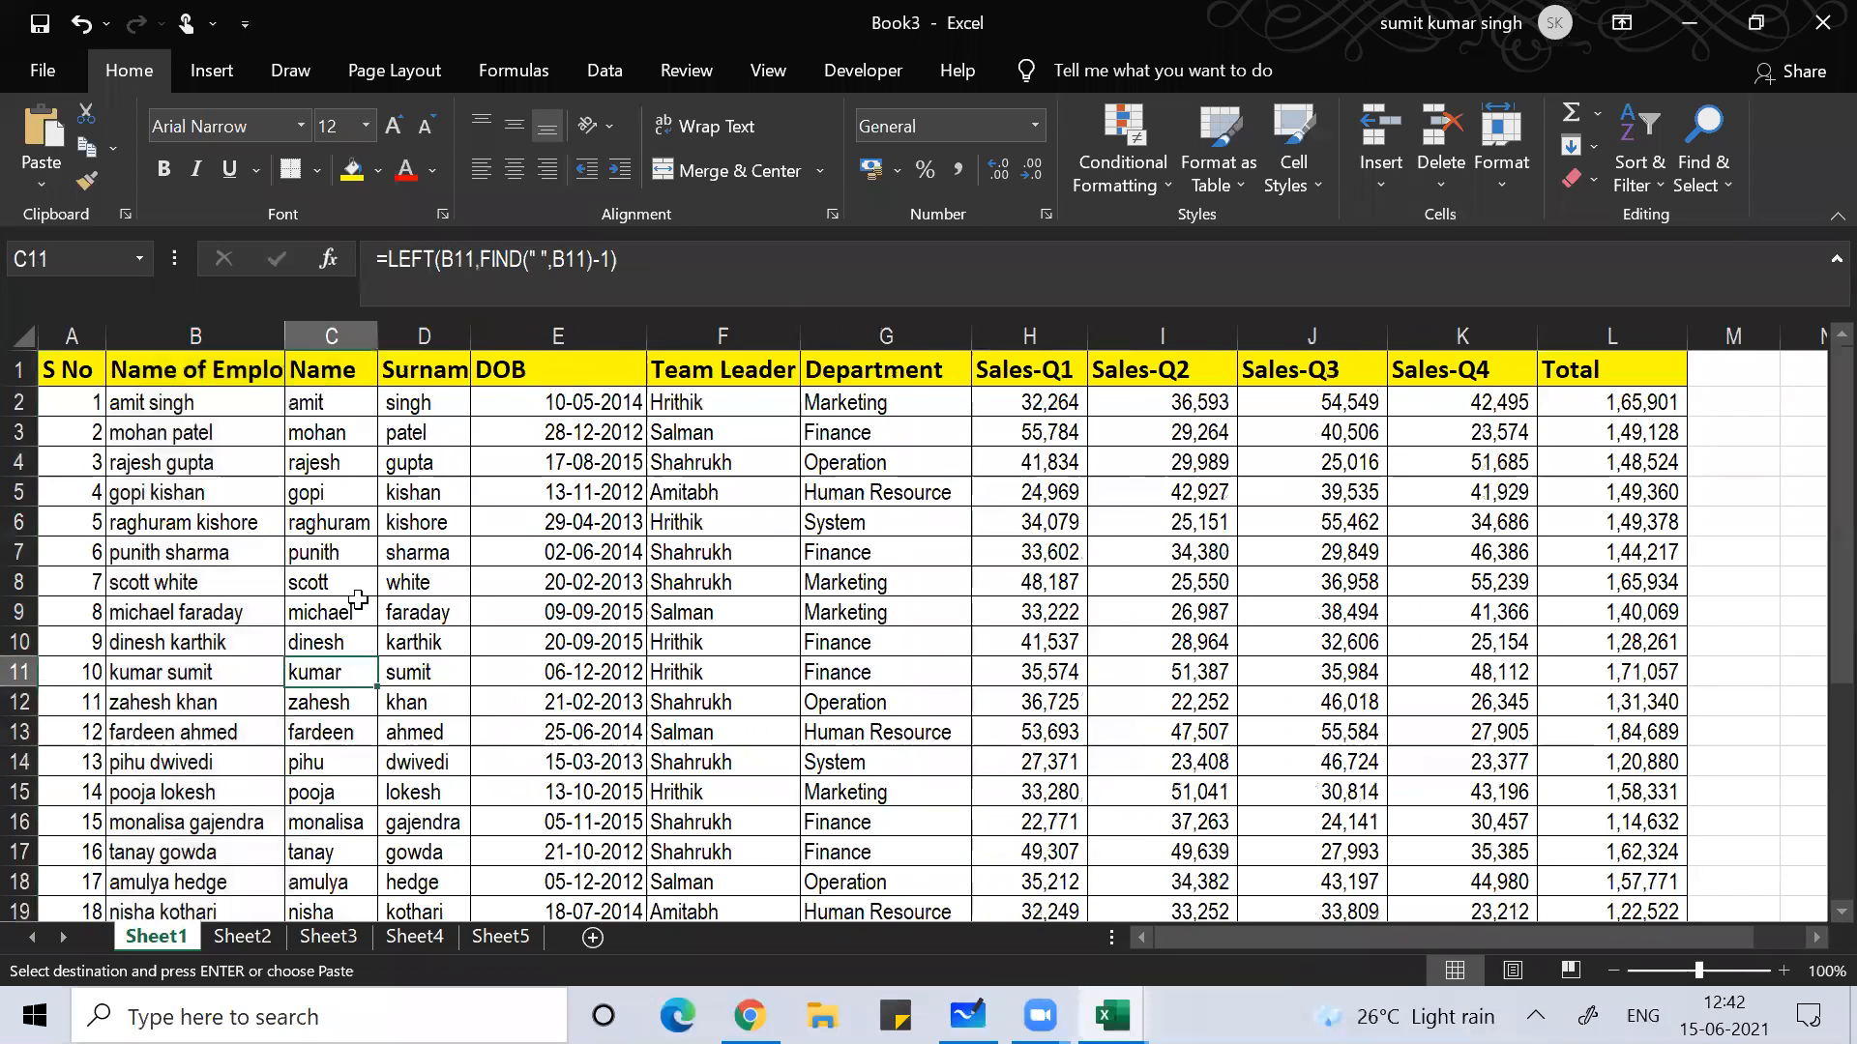
key(Up)
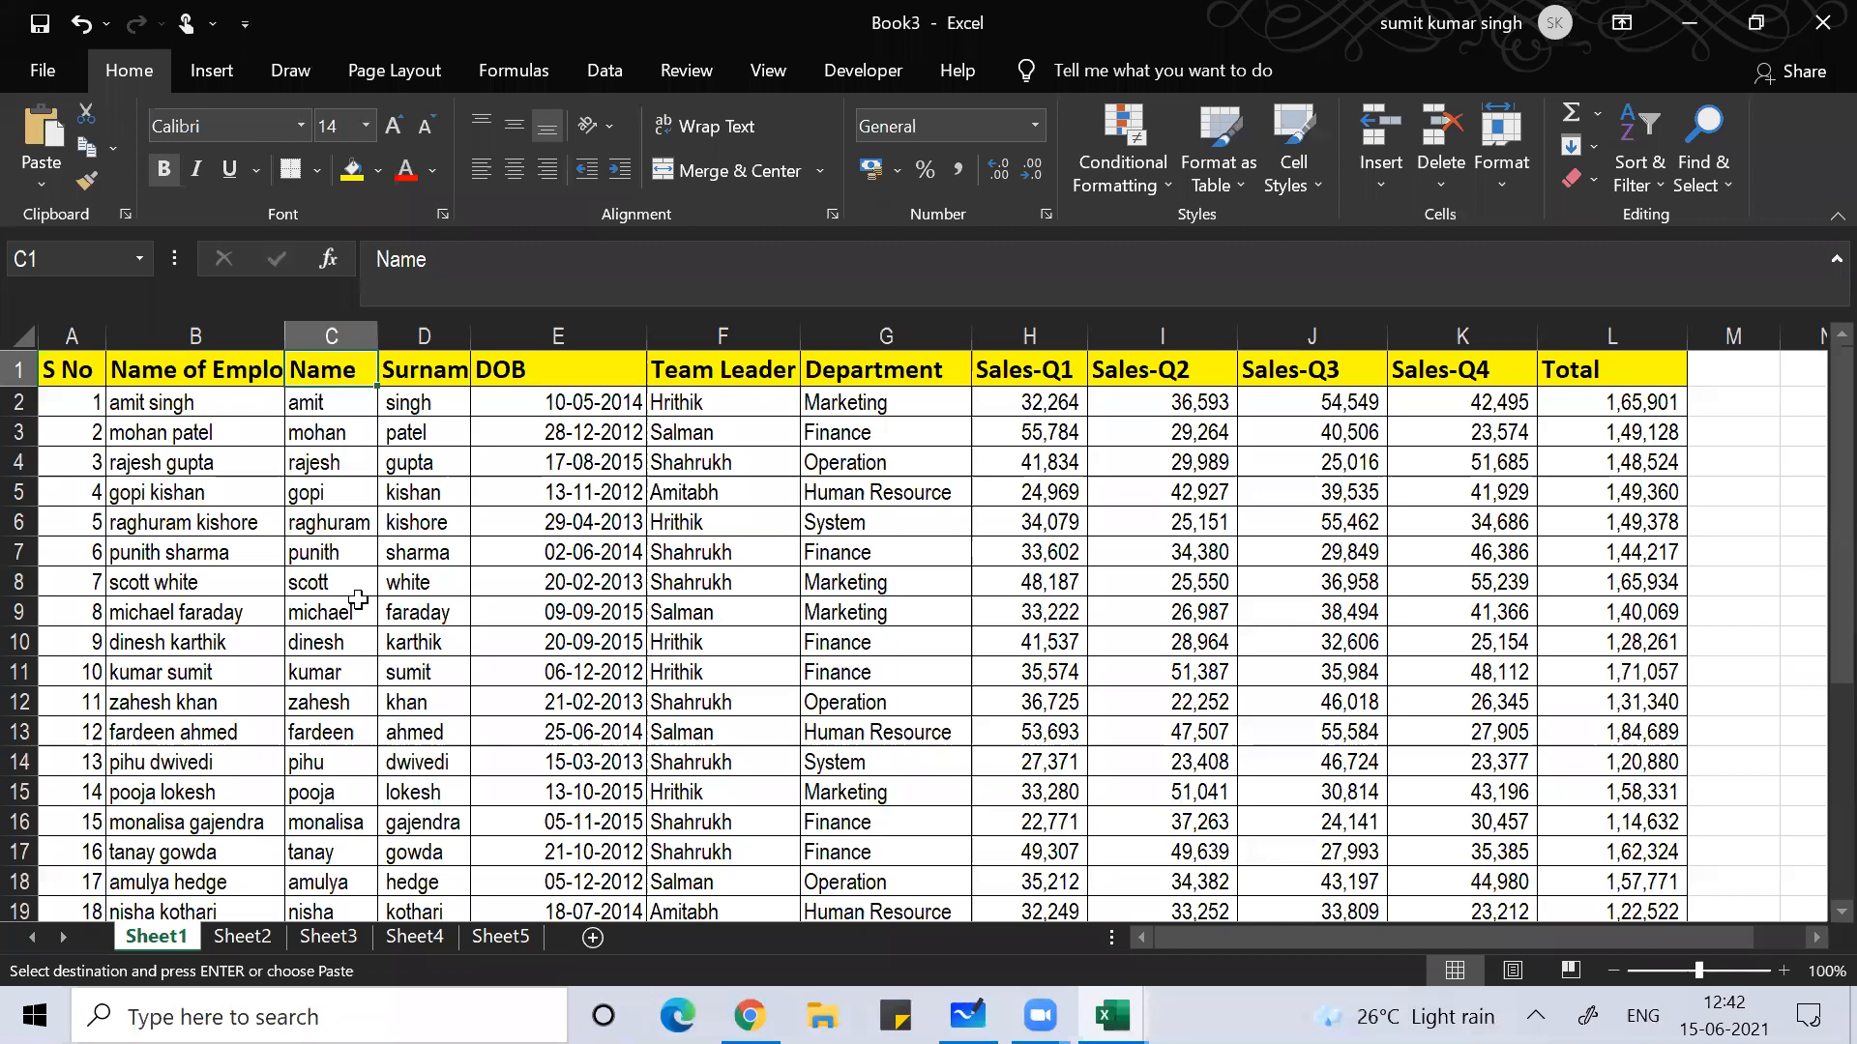
key(Down)
key(Down)
key(Down)
key(Down)
key(Down)
key(Down)
key(Down)
key(Down)
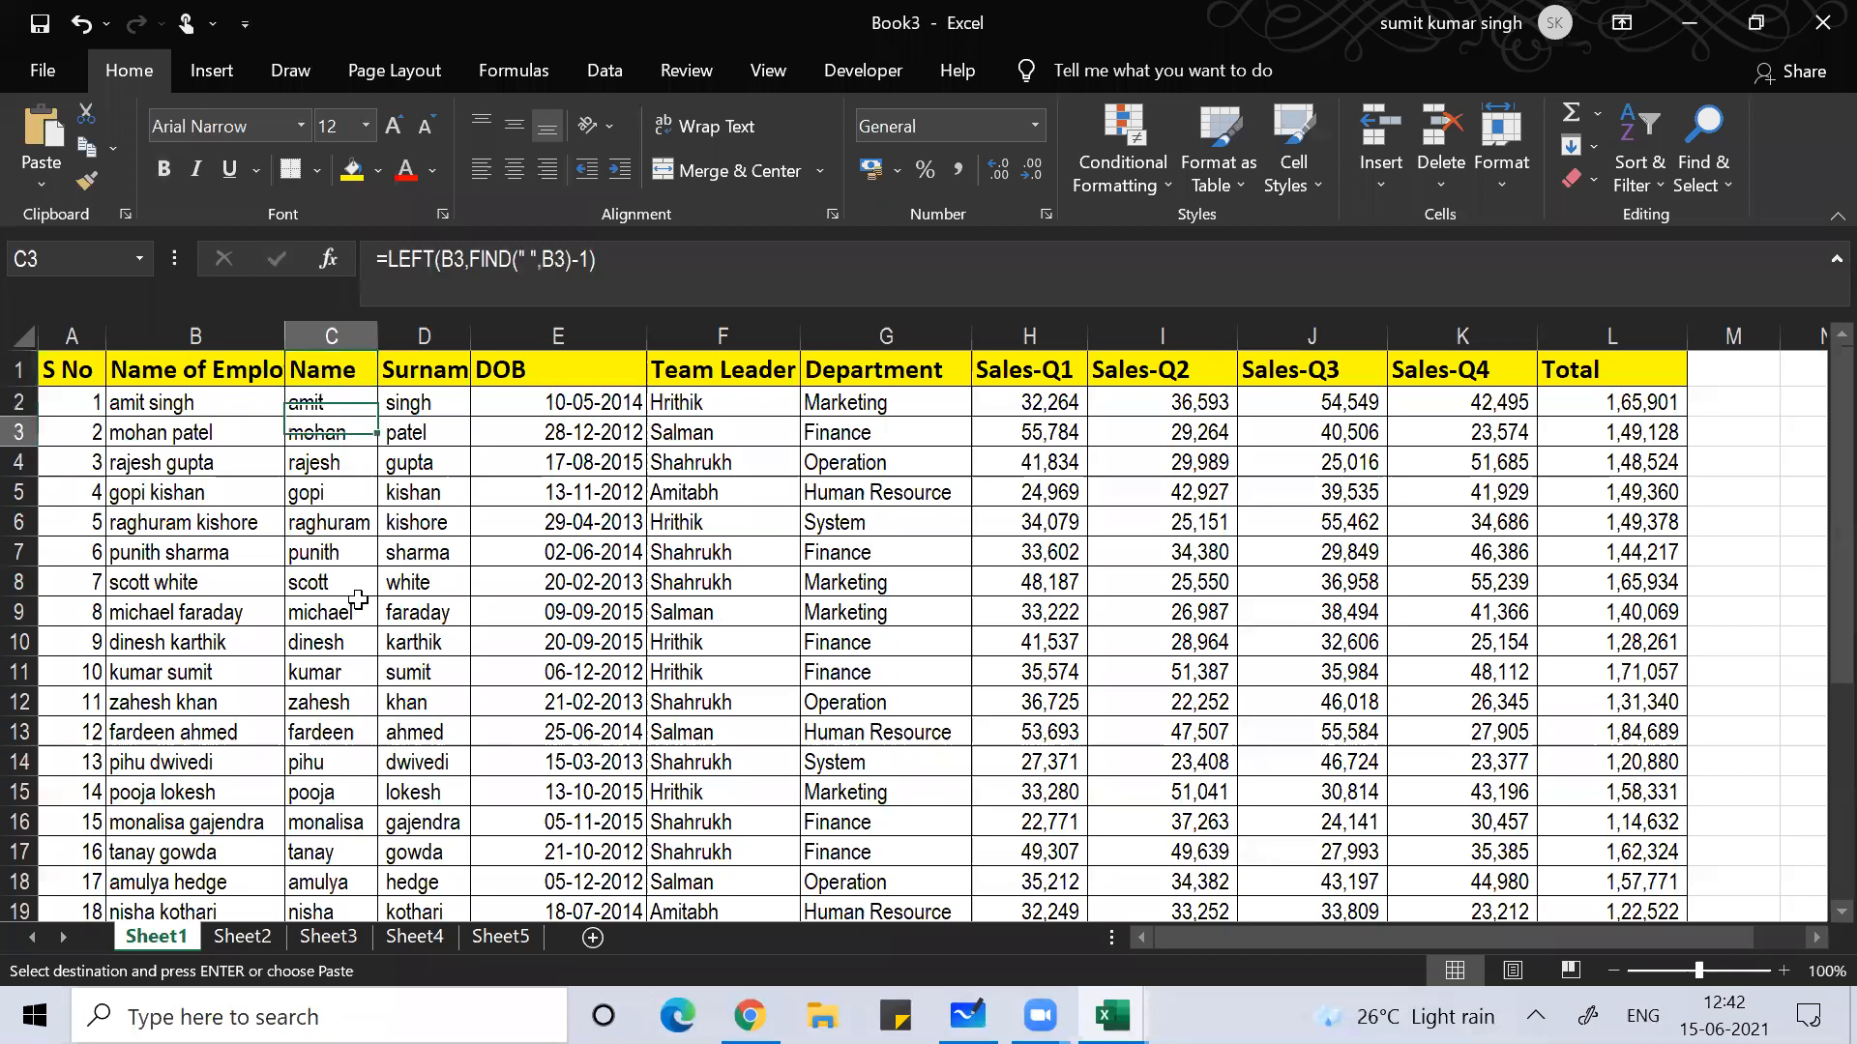
key(Right)
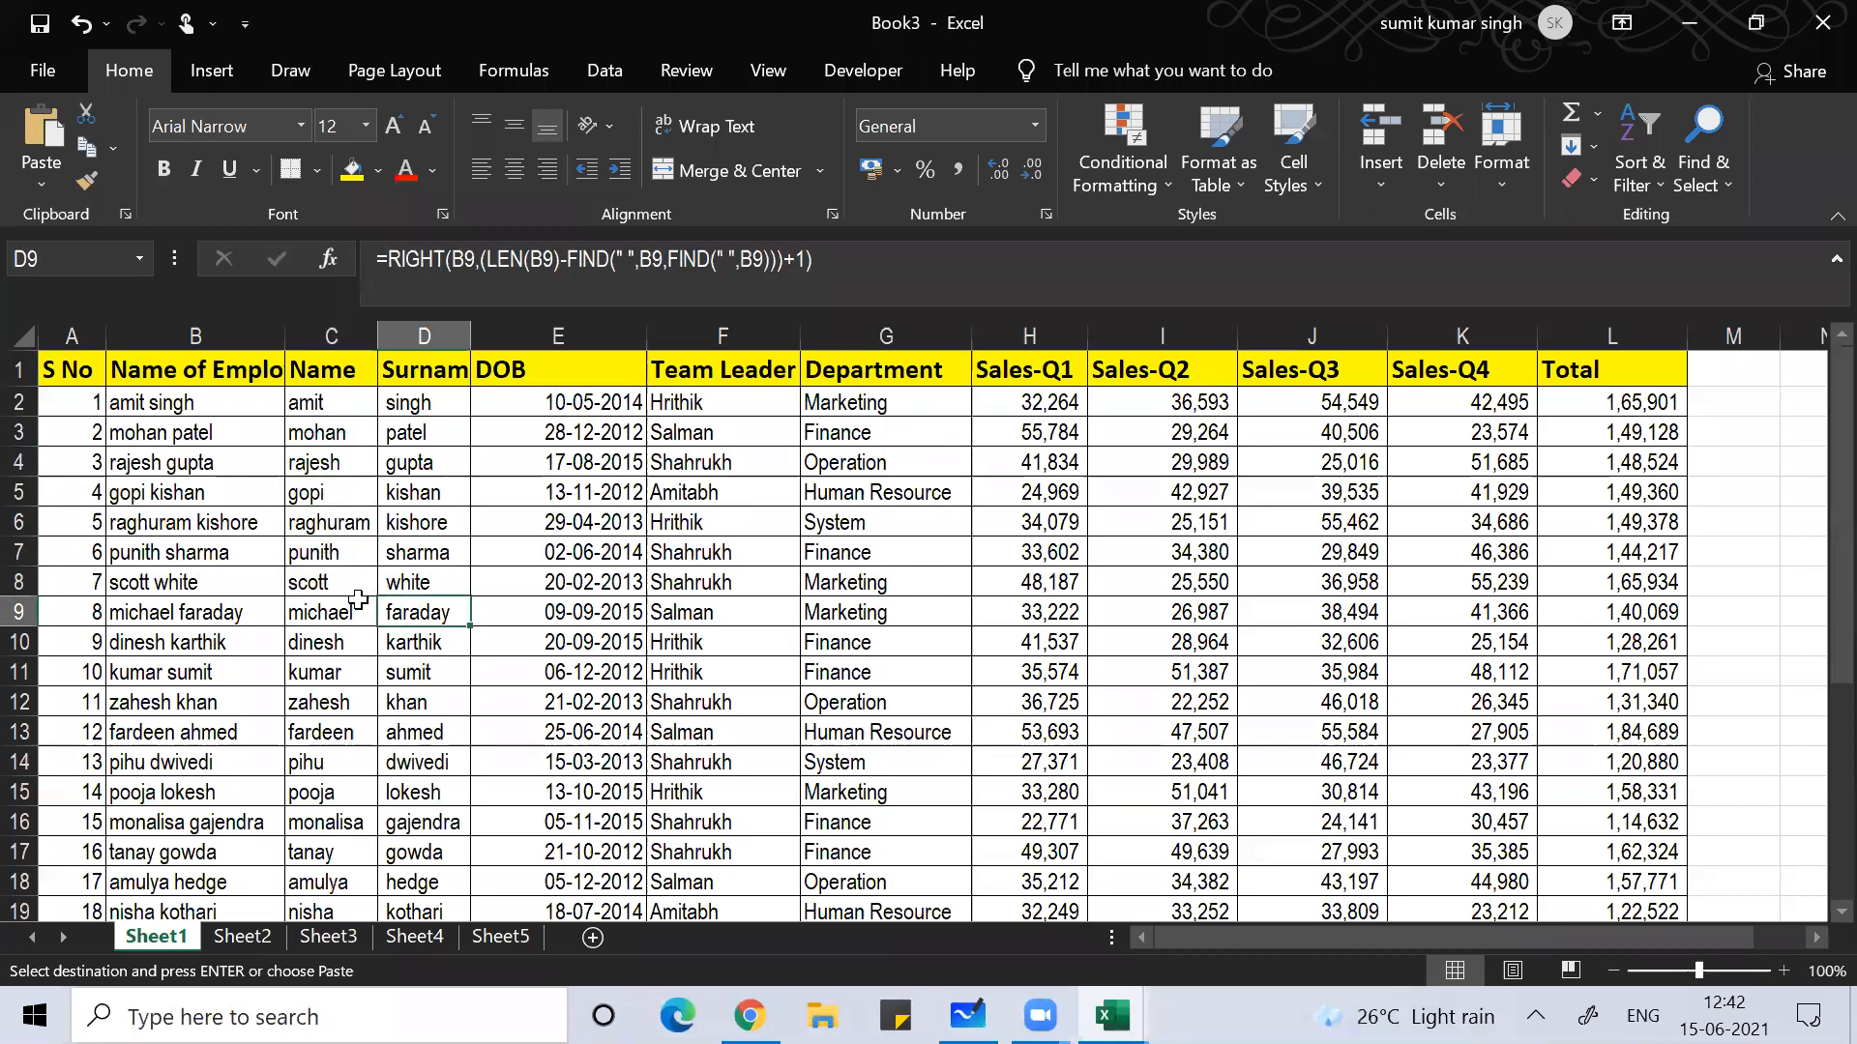
key(Left)
key(Right)
key(Left)
key(Right)
key(Left)
key(Right)
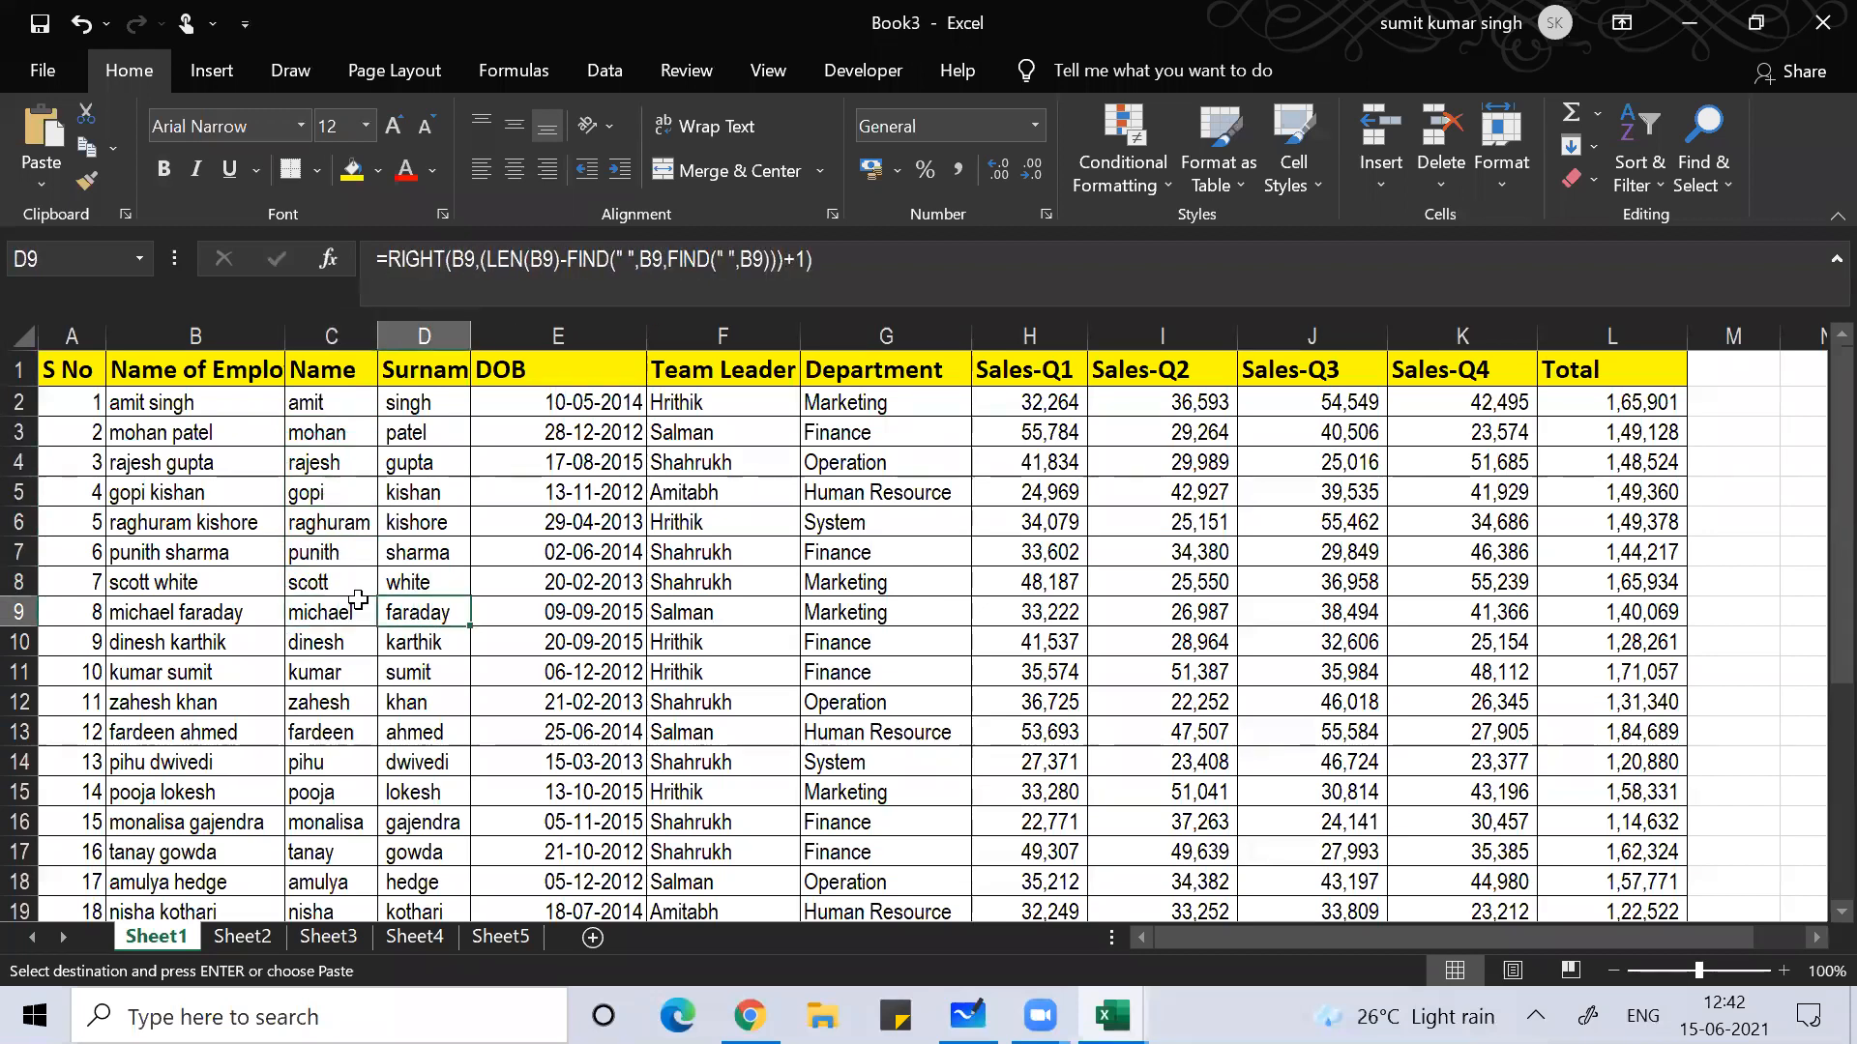
Step: Select the Name and Surname columns and hide them with Ctrl+0
click(323, 527)
key(ctrl+space)
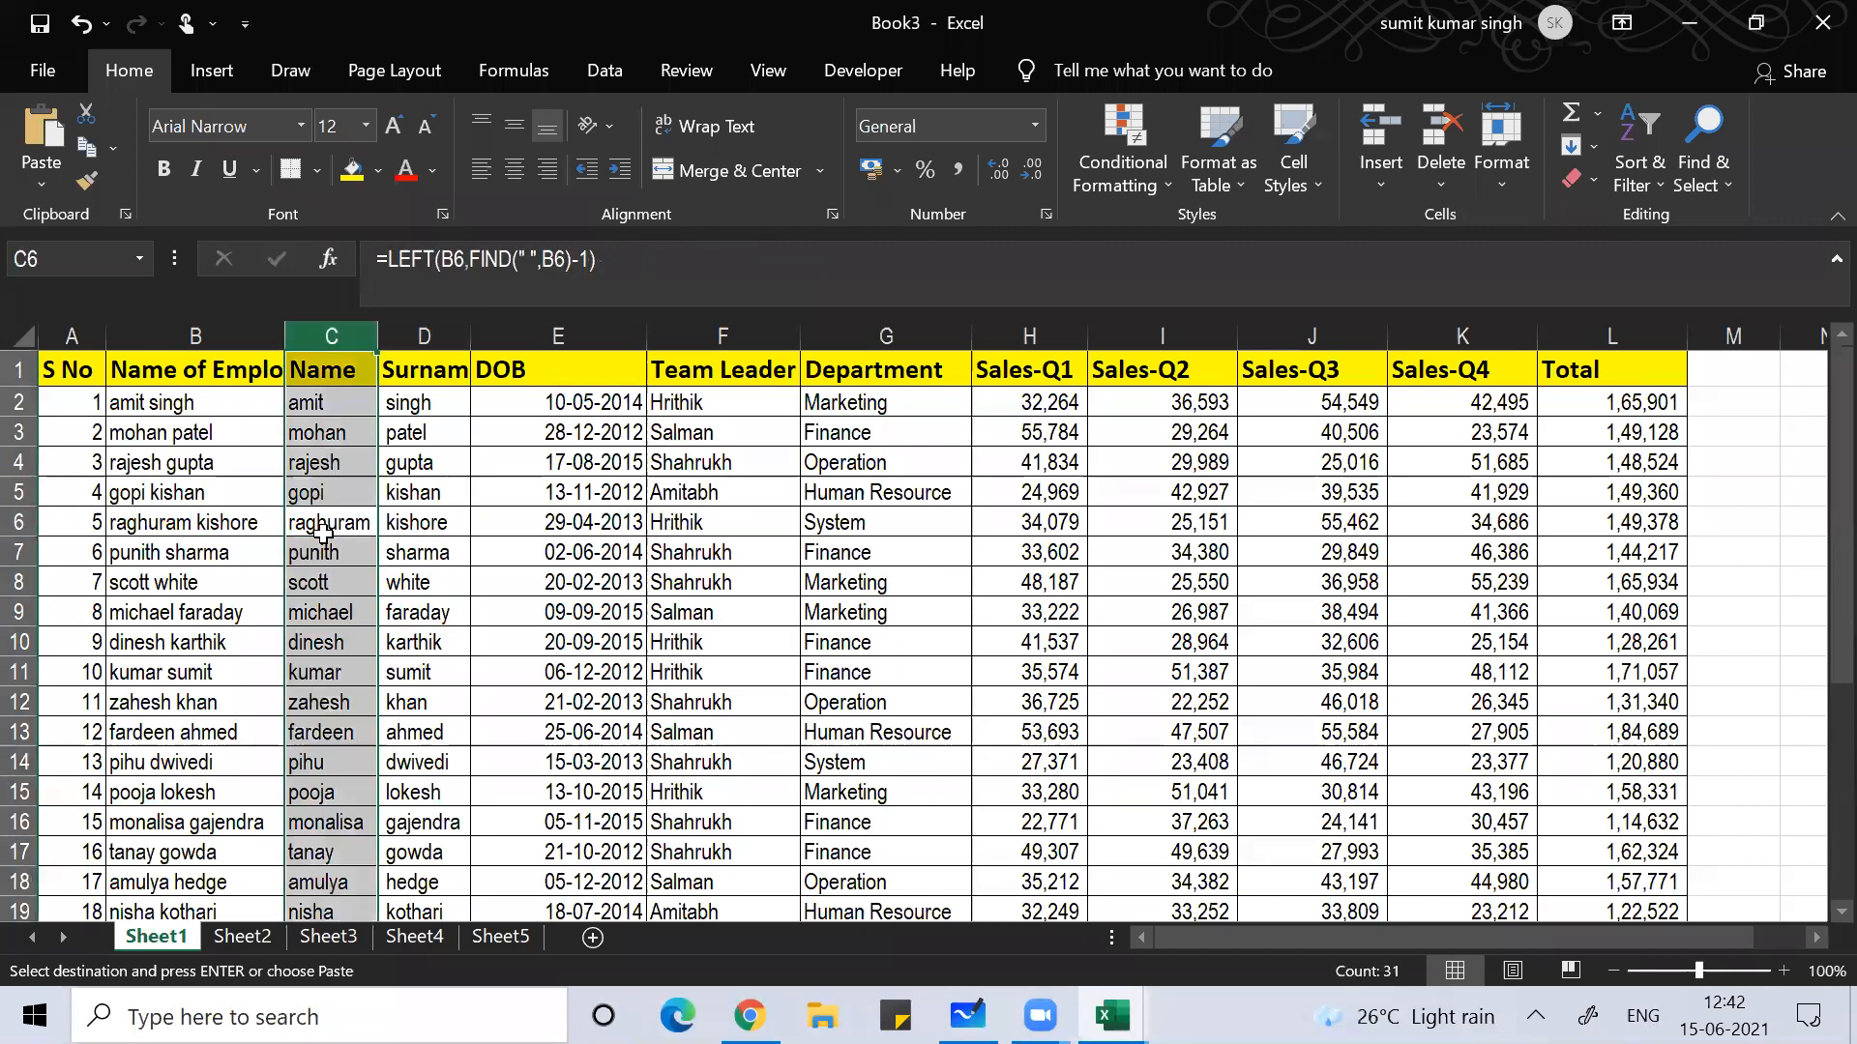
key(shift+Right)
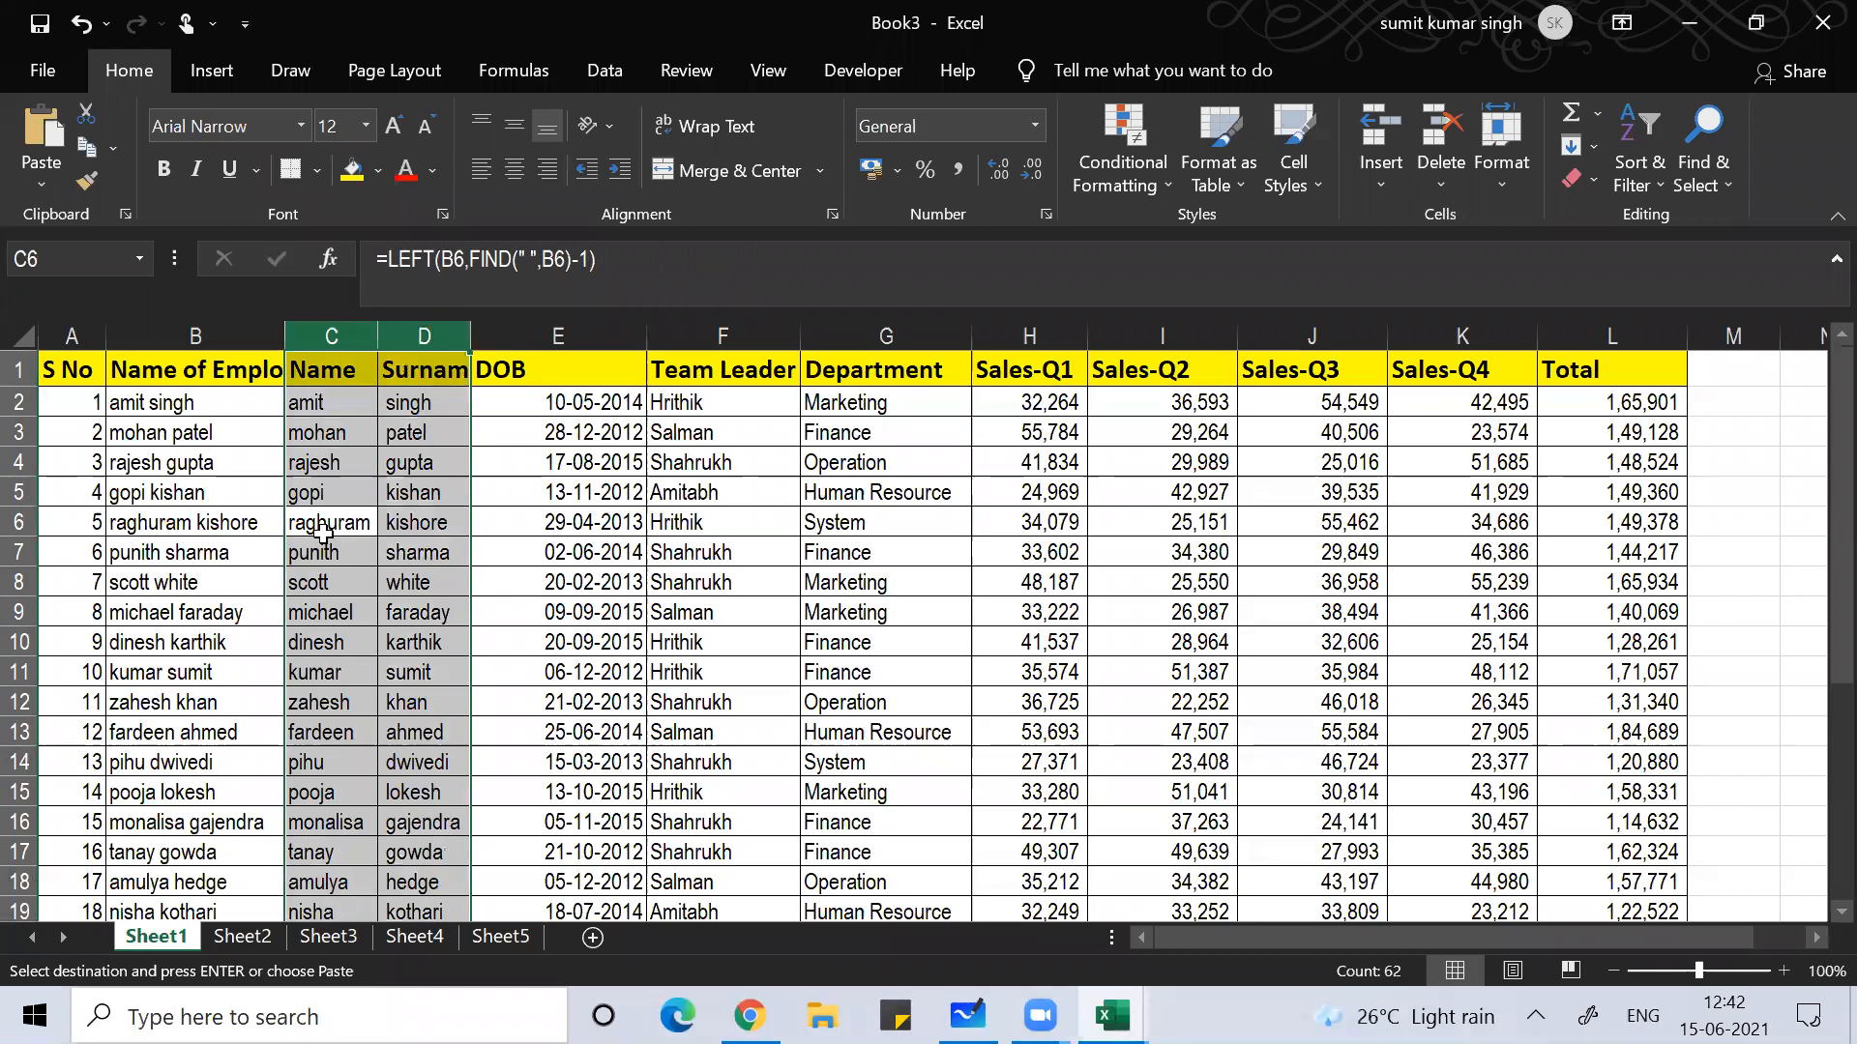
key(ctrl+0)
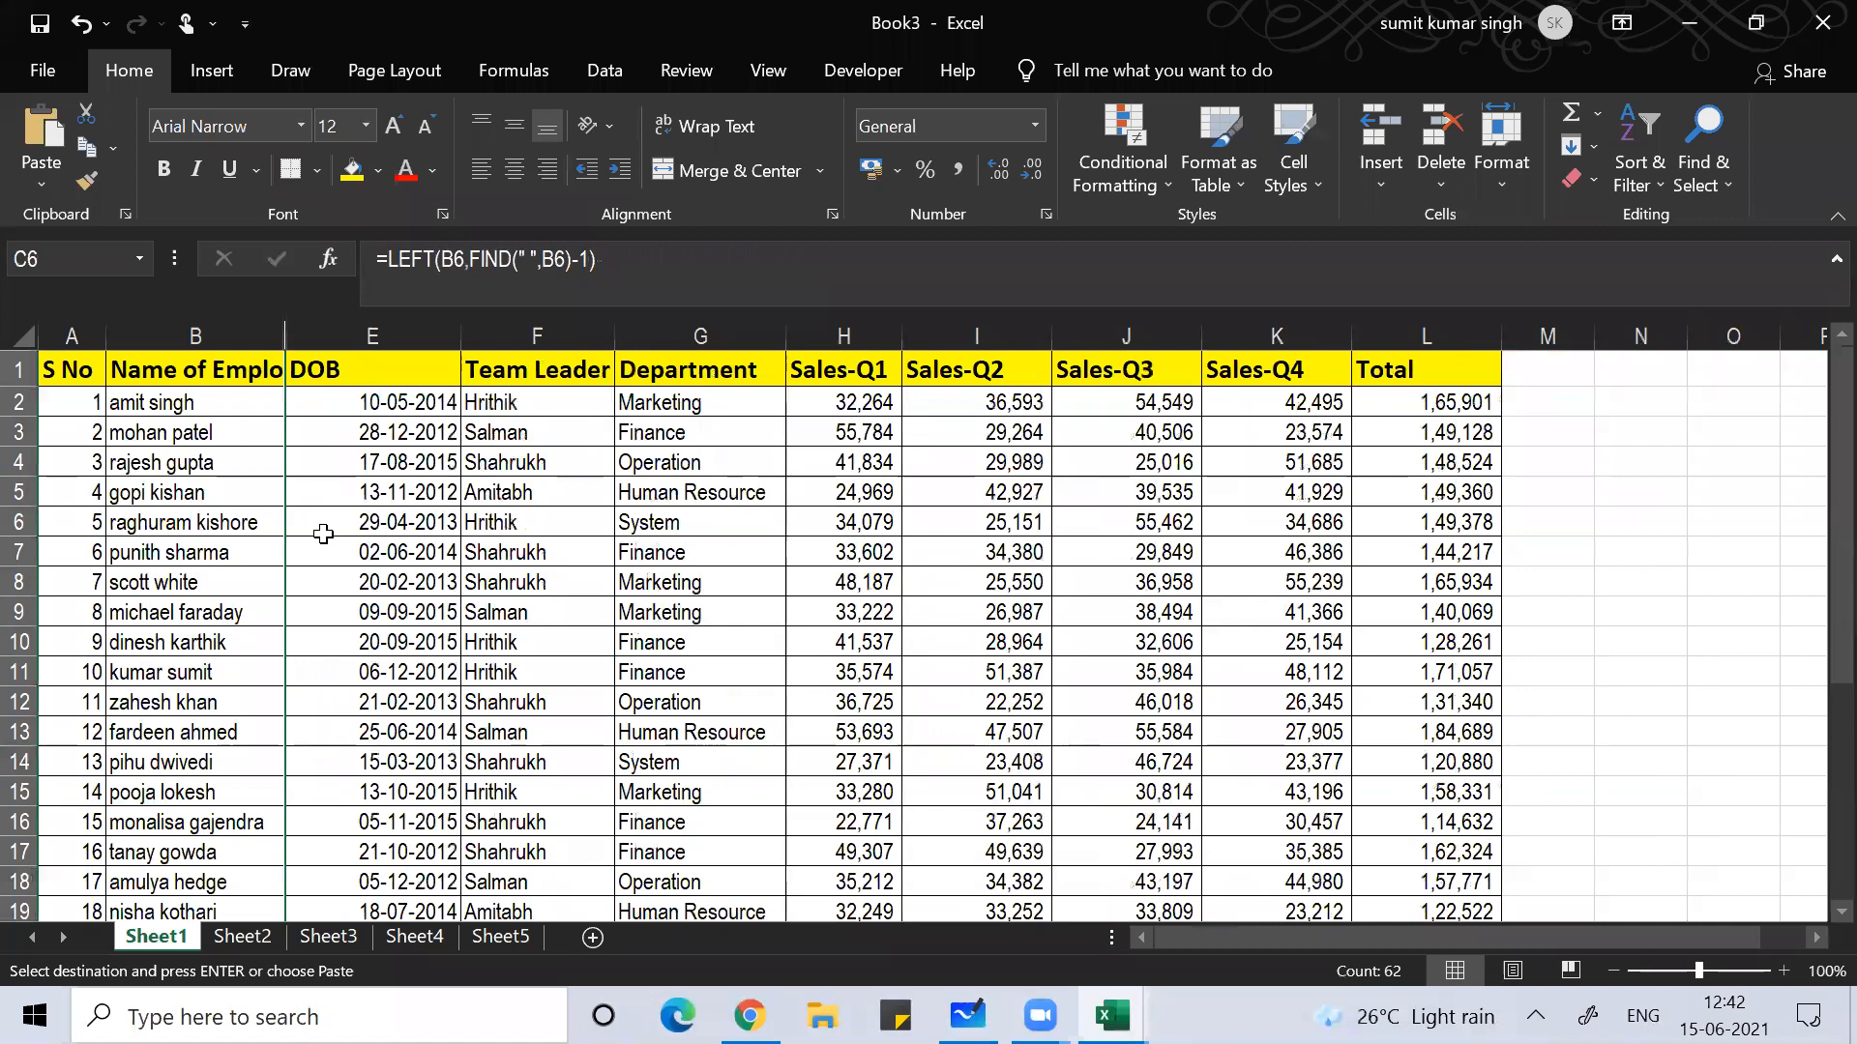
key(Left)
key(Left)
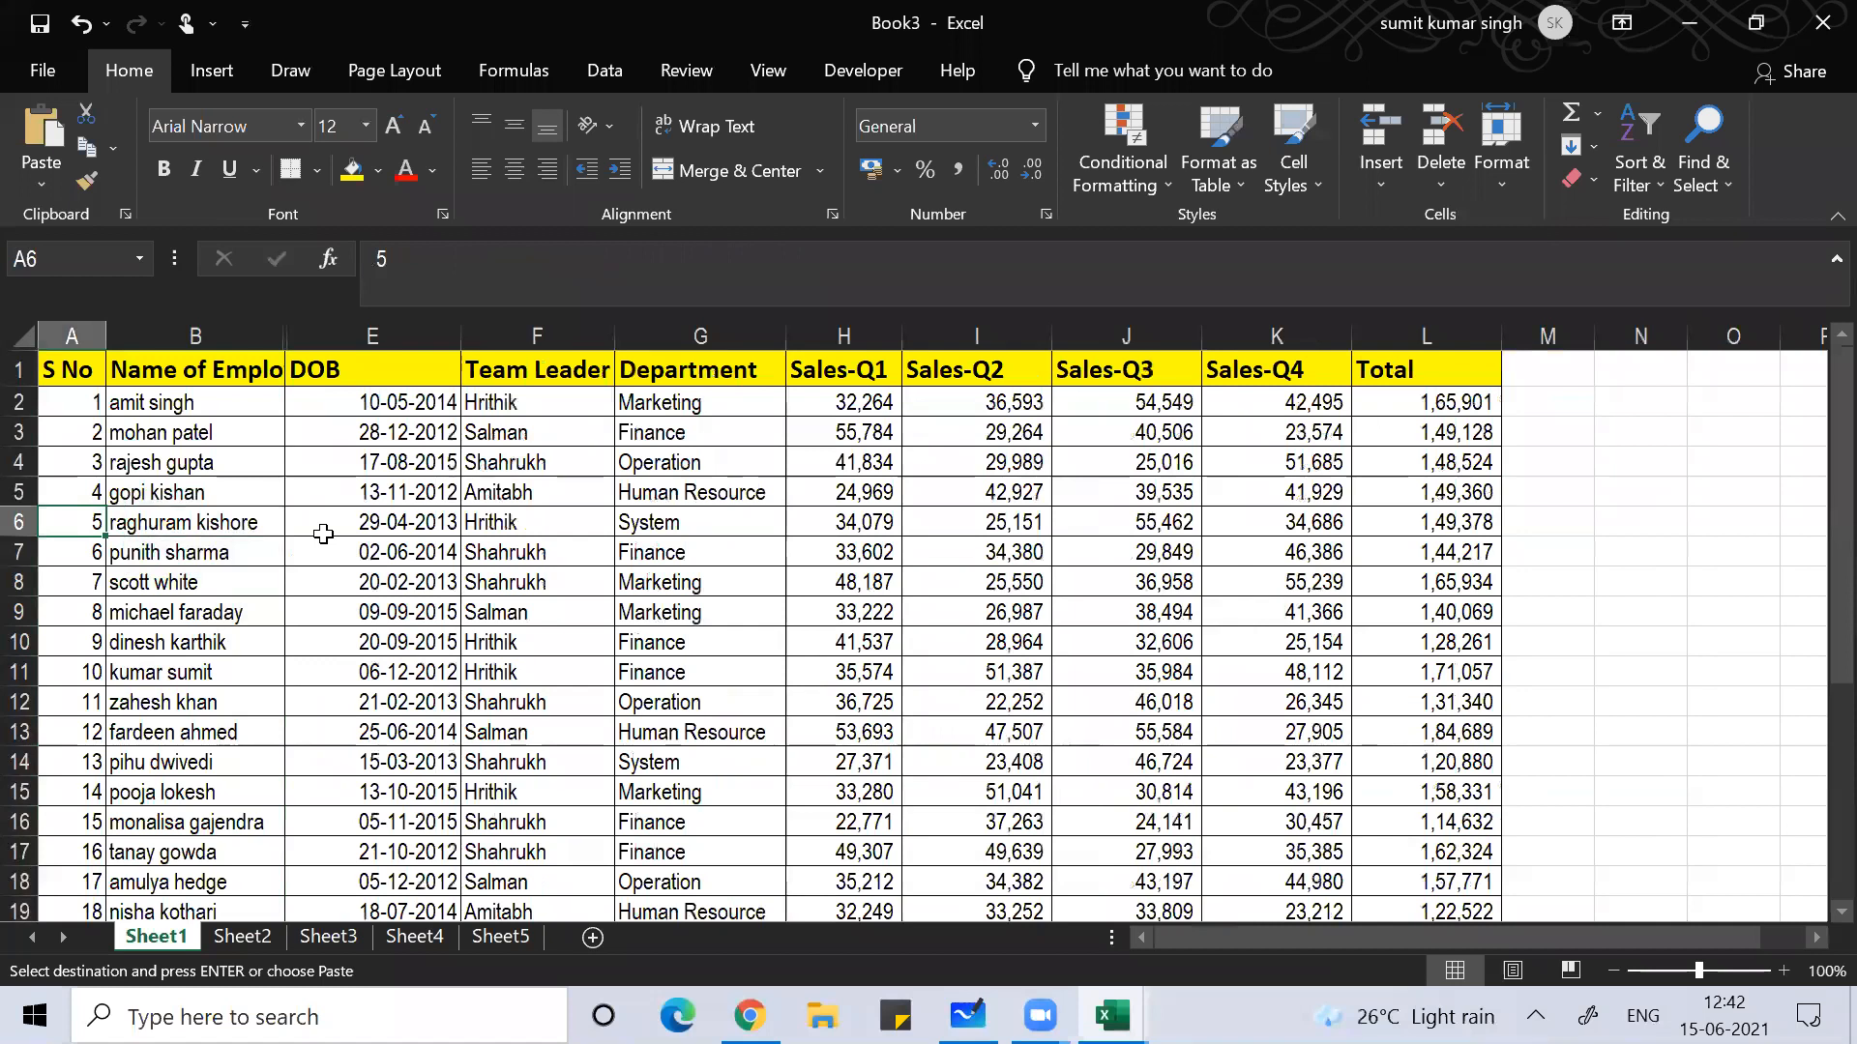
Step: Close Book3 without saving and cancel the pending copy
click(1814, 23)
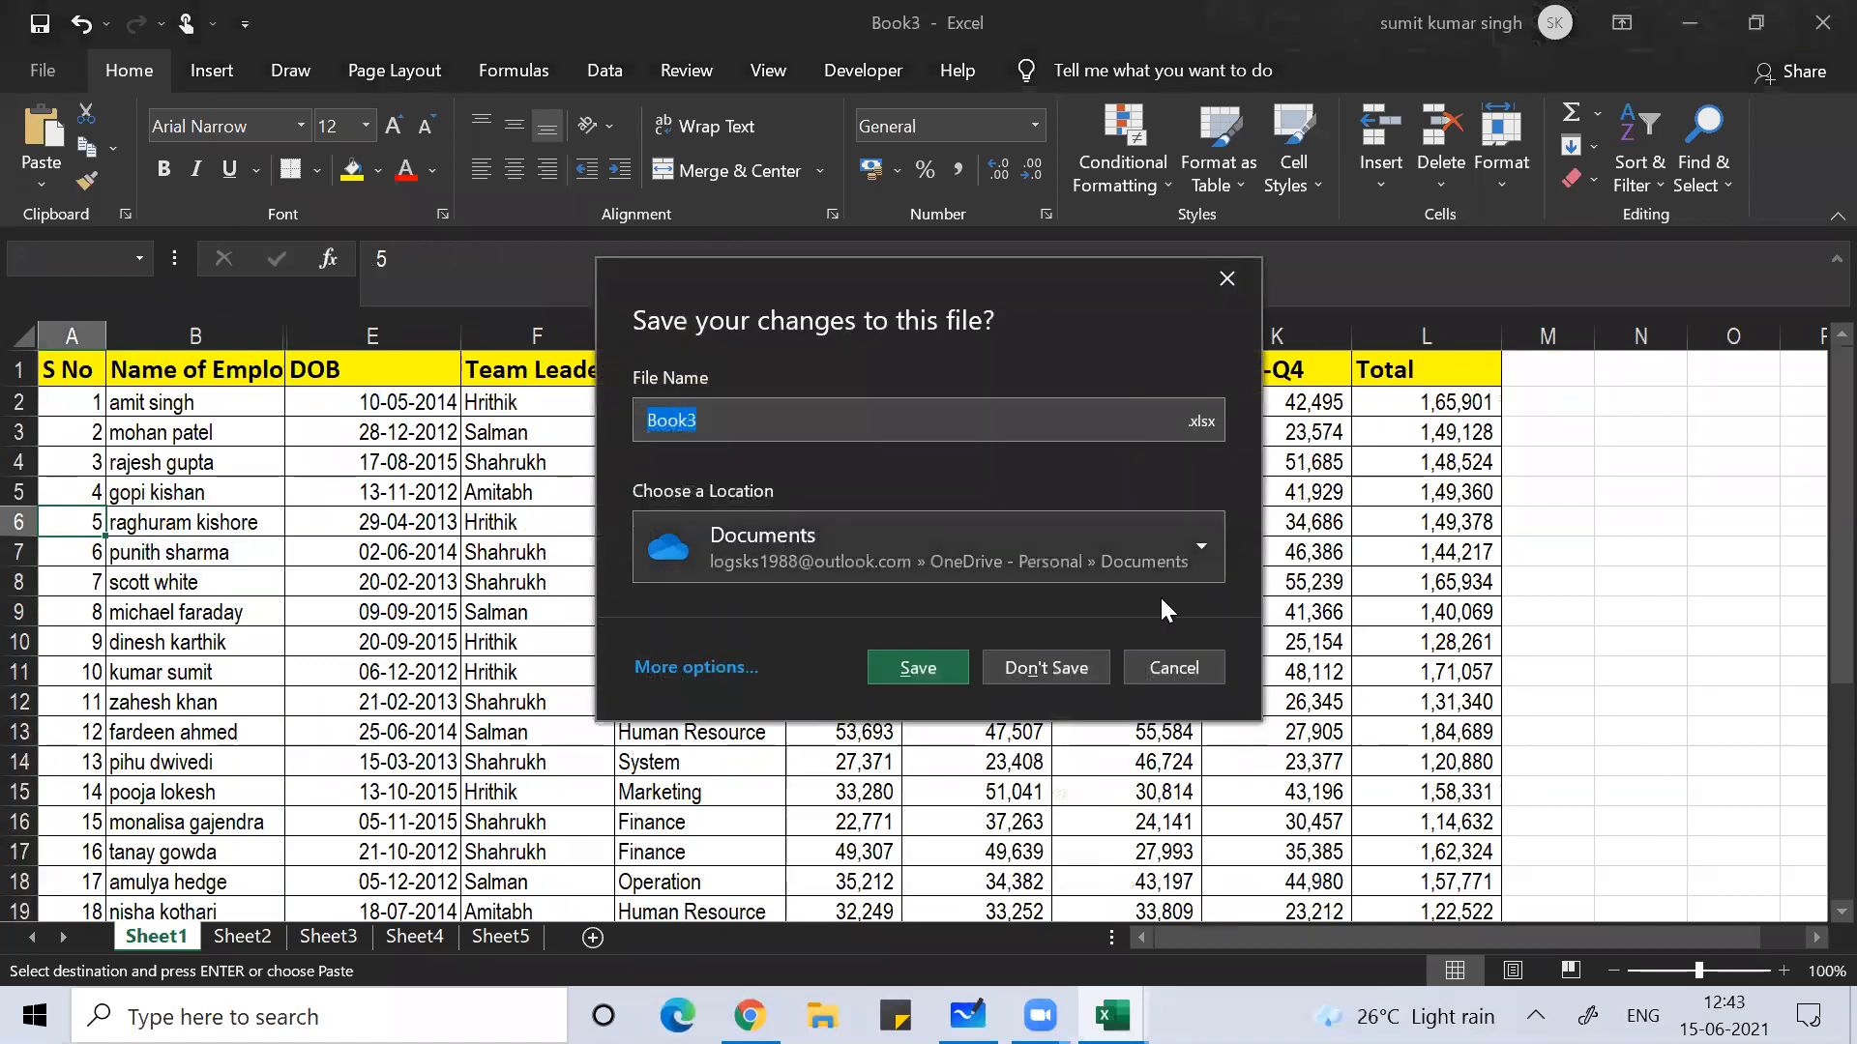
click(1061, 667)
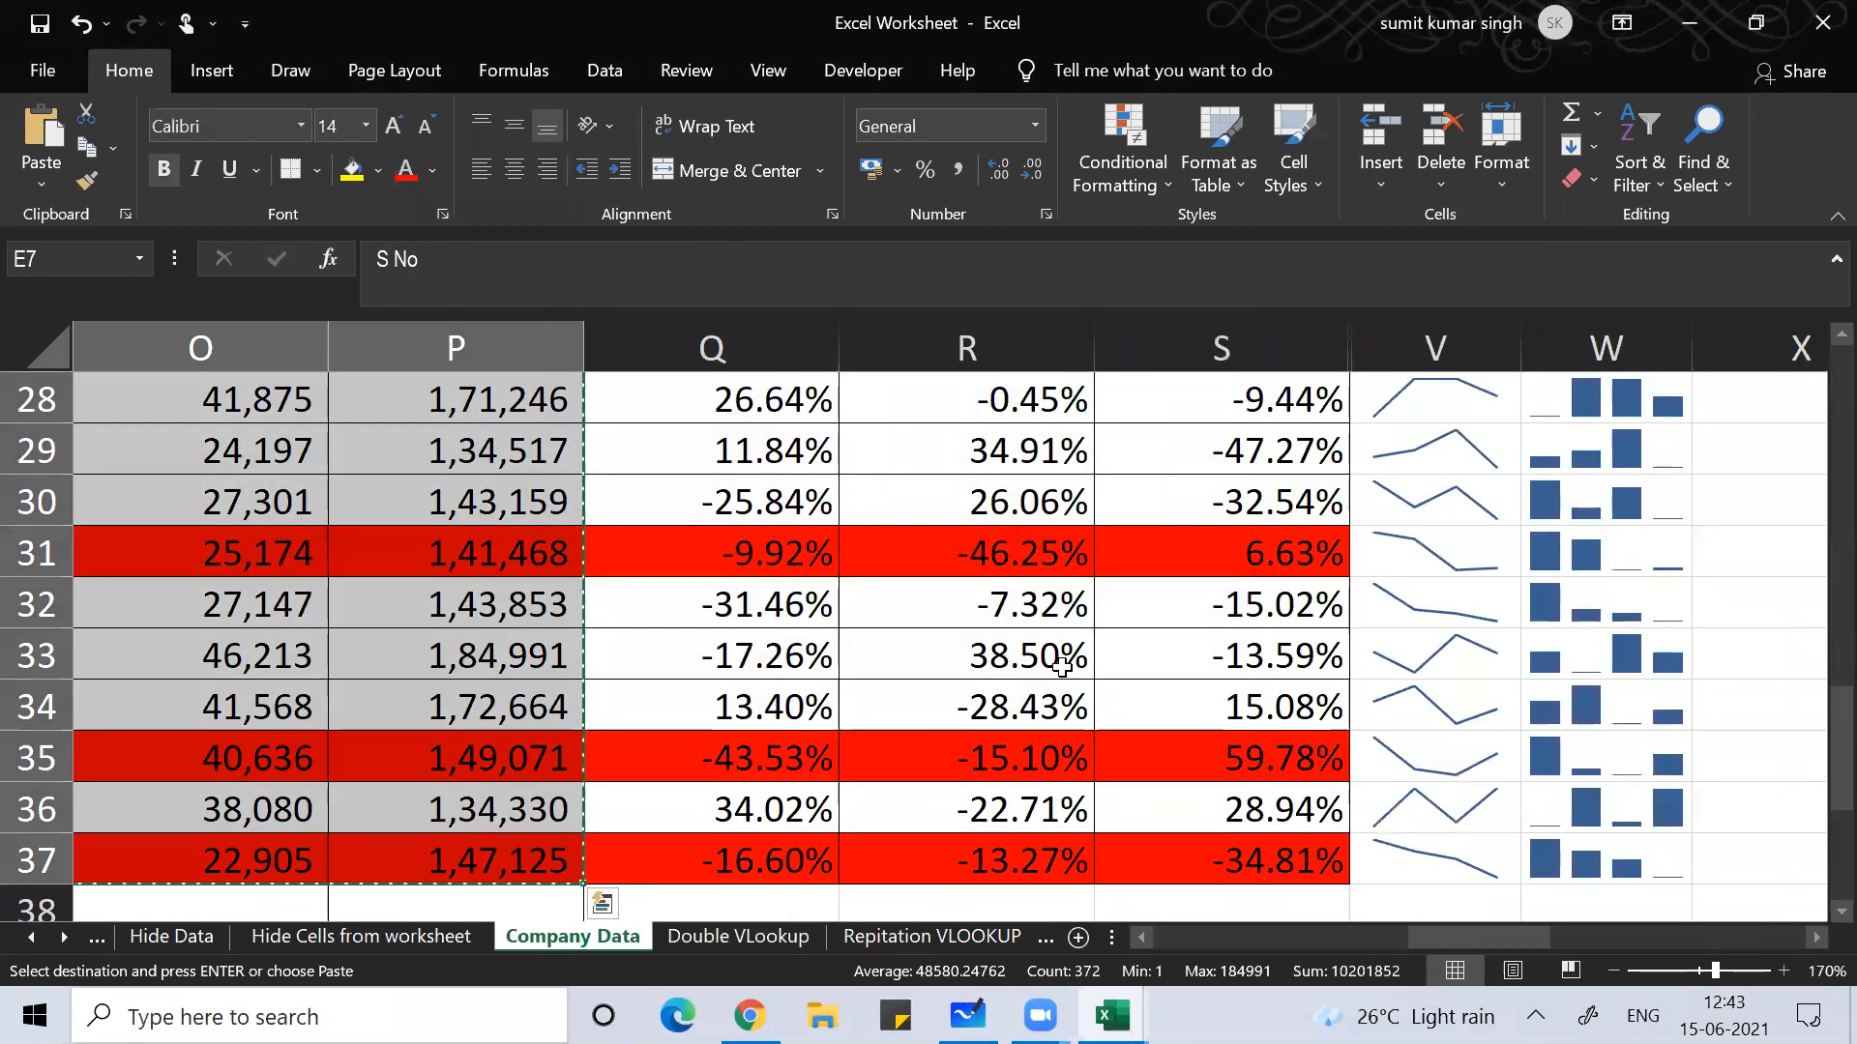
key(ctrl+shift+l)
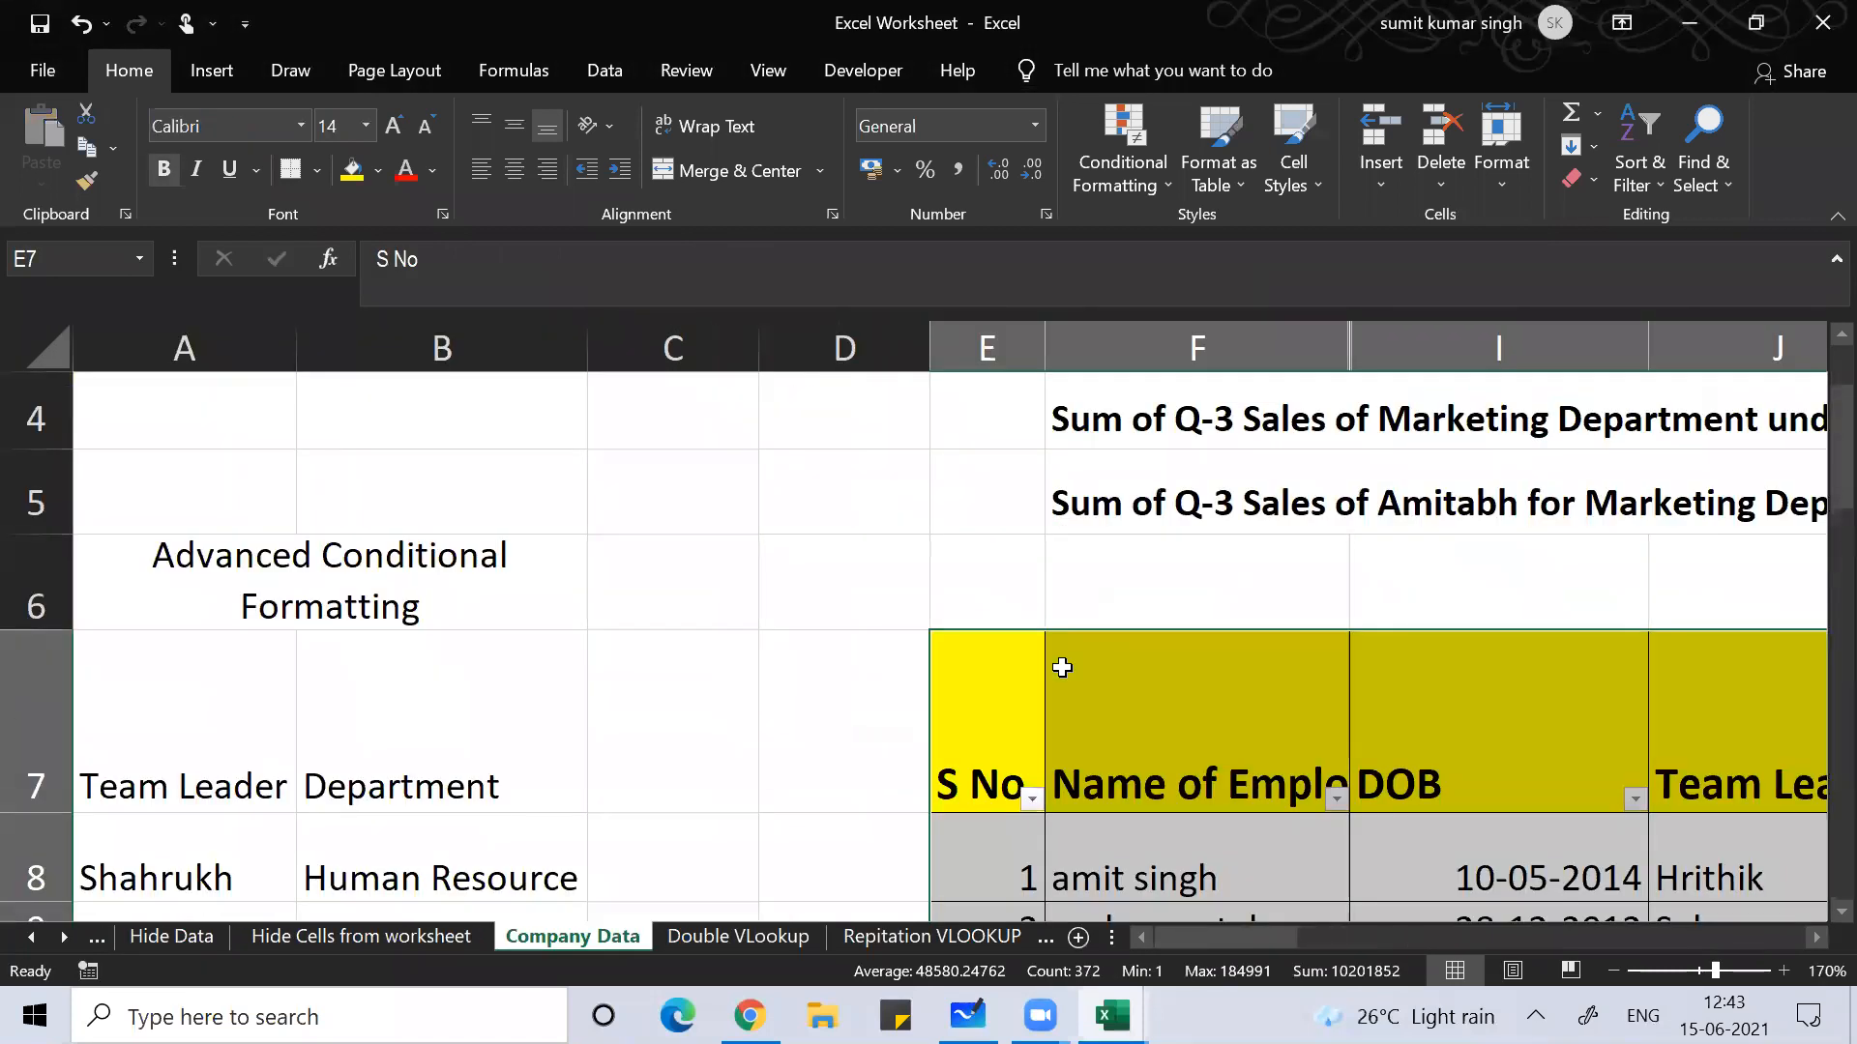
Step: Review the Company Data table headers from S No across to Sales-Q1
click(1248, 561)
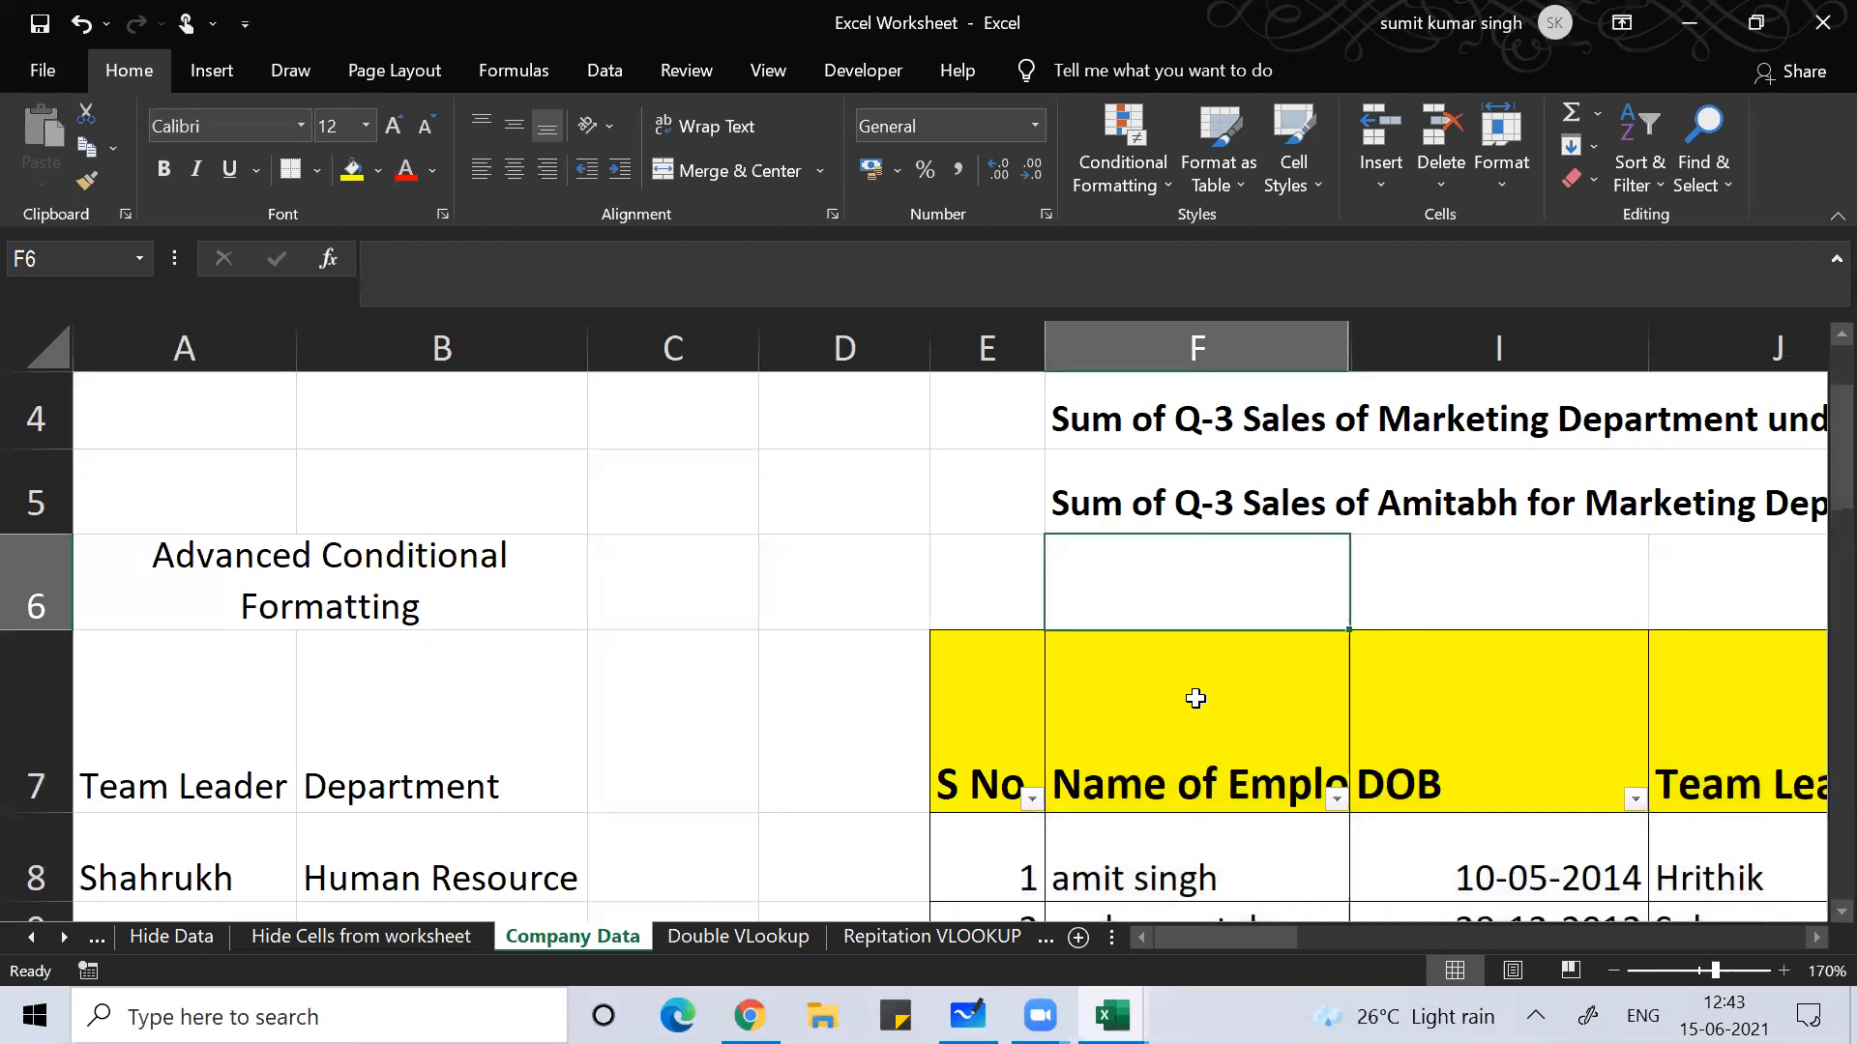
key(Down)
key(Right)
key(Right)
key(Right)
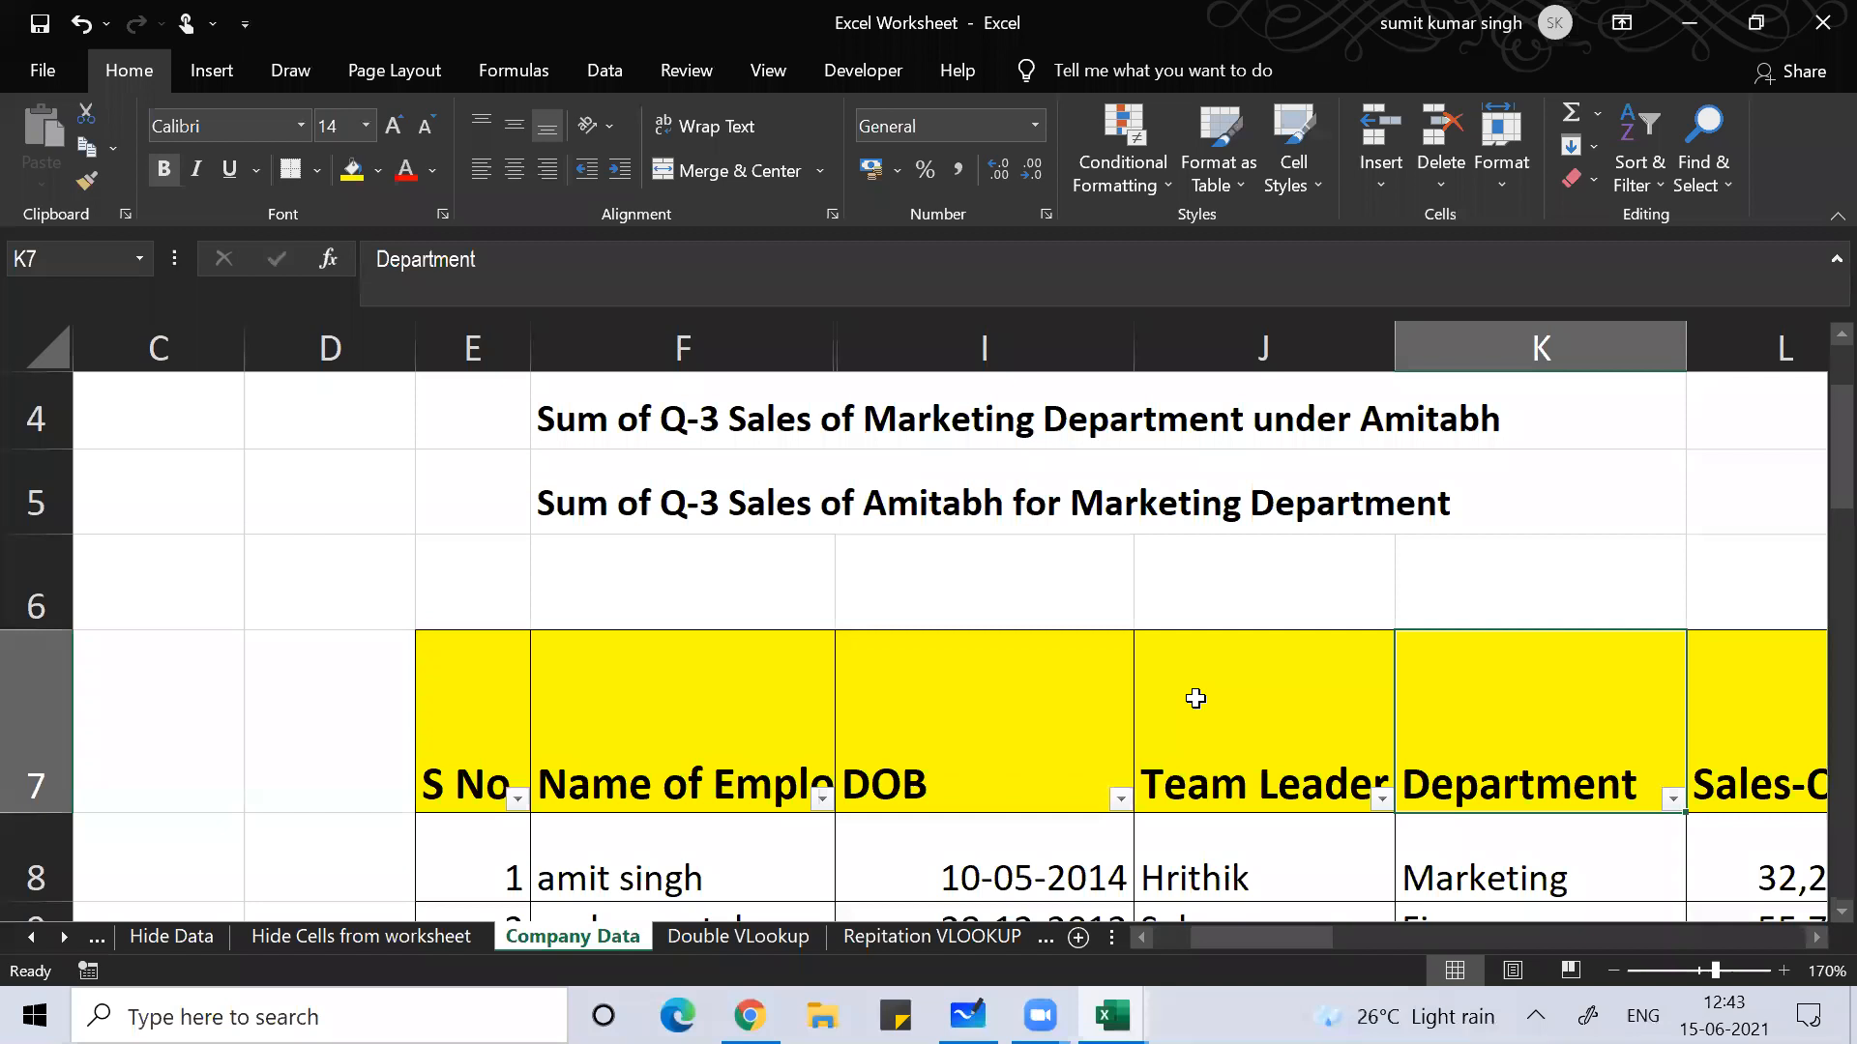
key(Left)
key(Left)
key(Left)
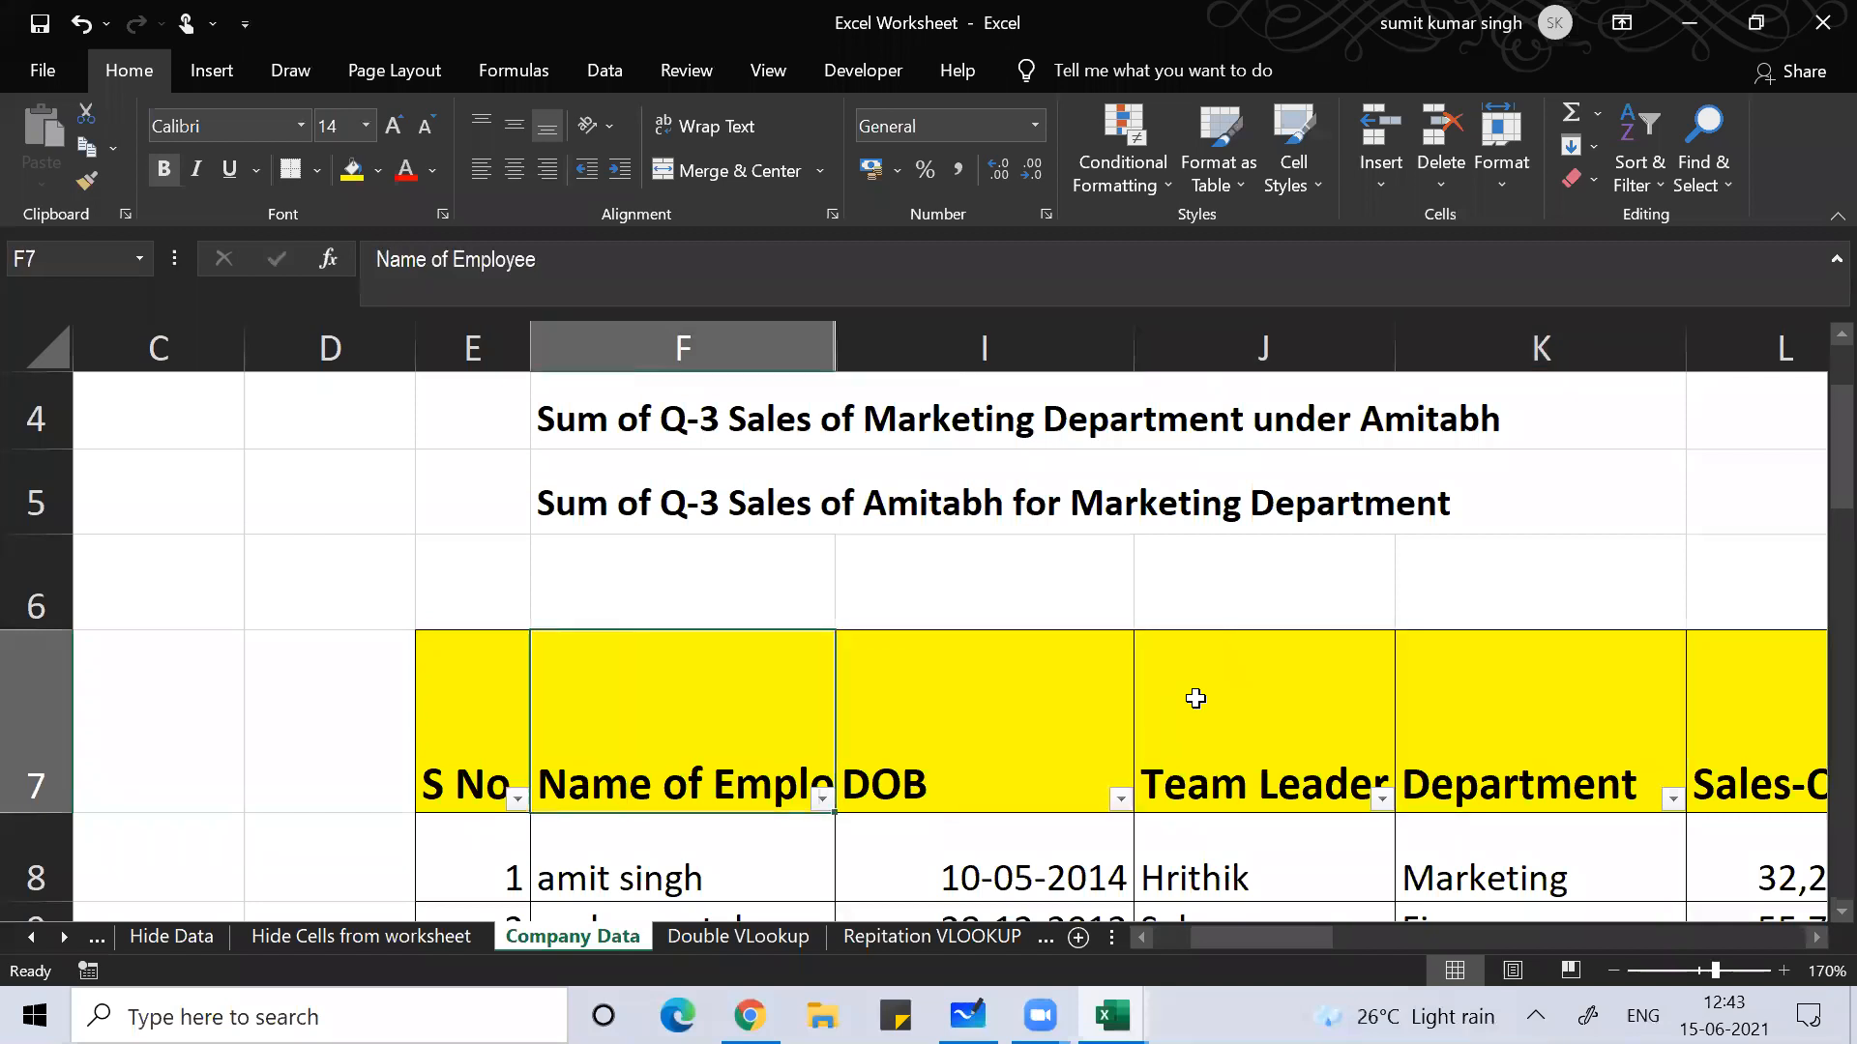
click(705, 342)
click(968, 338)
click(452, 732)
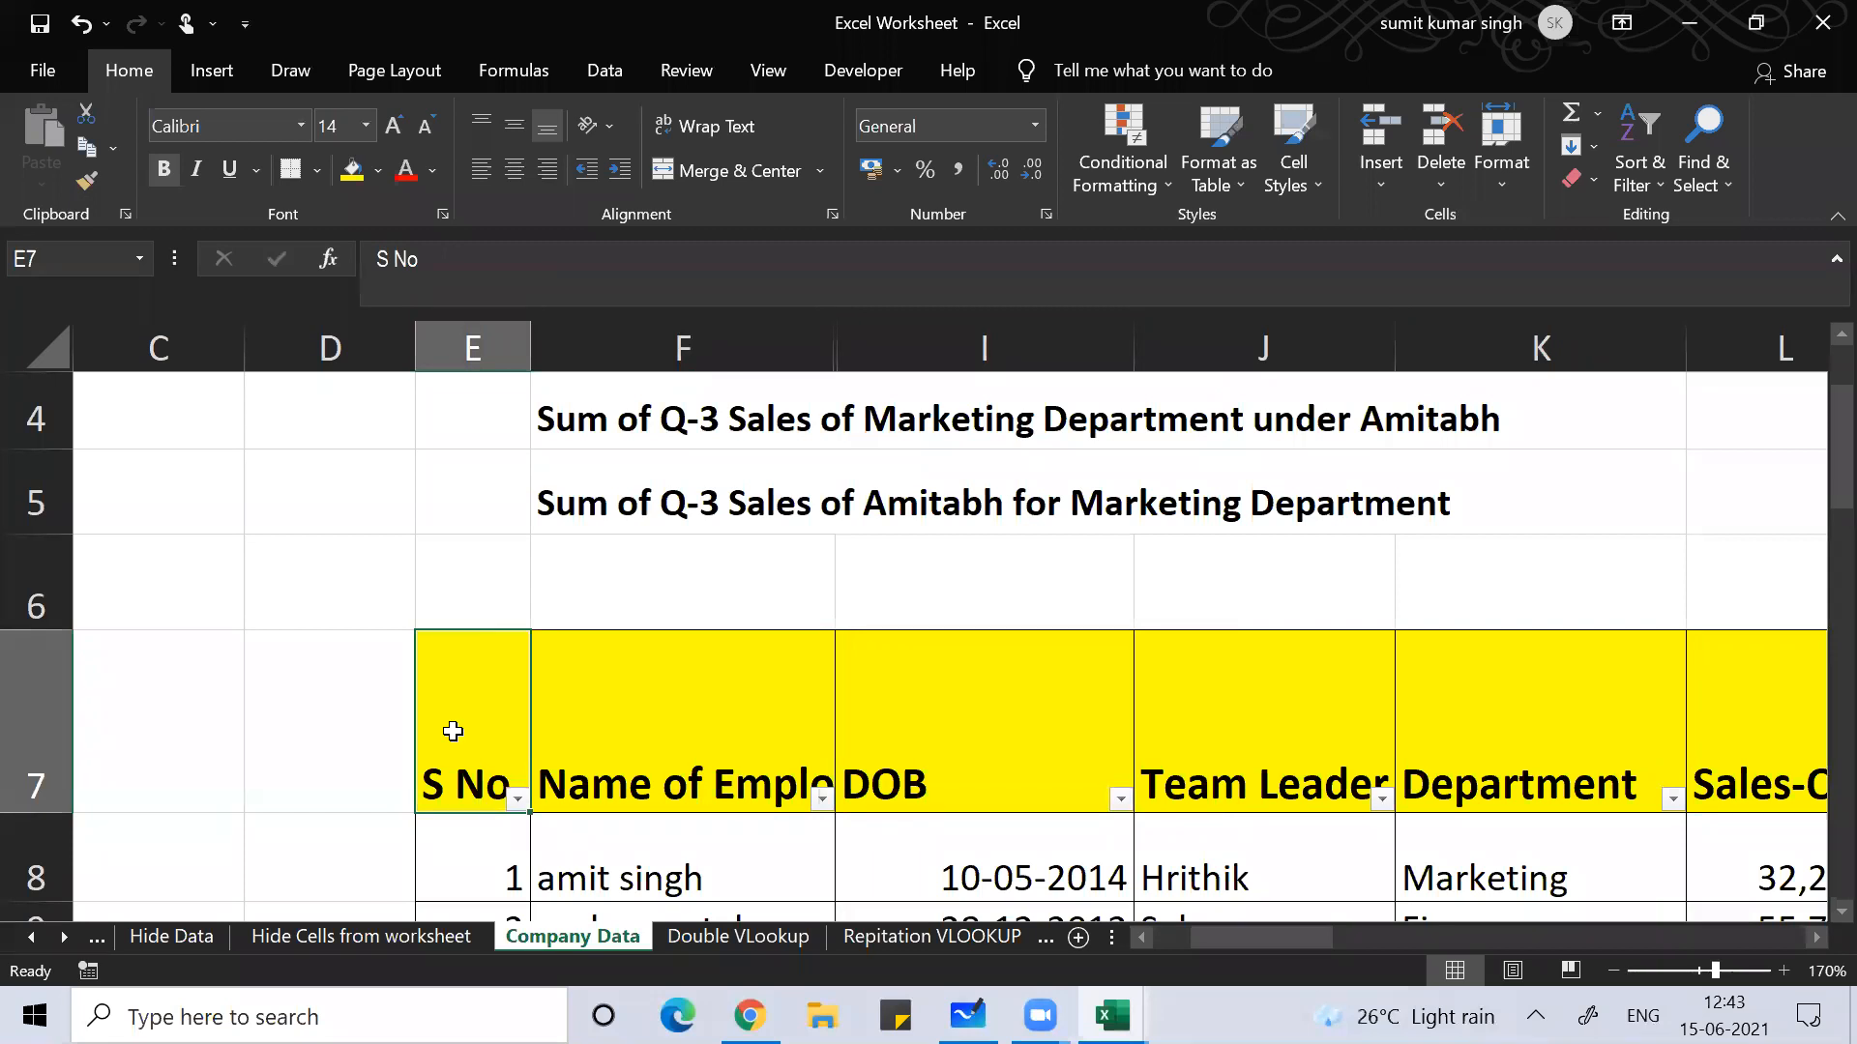
key(Right)
key(Right)
key(Right)
key(Right)
key(Right)
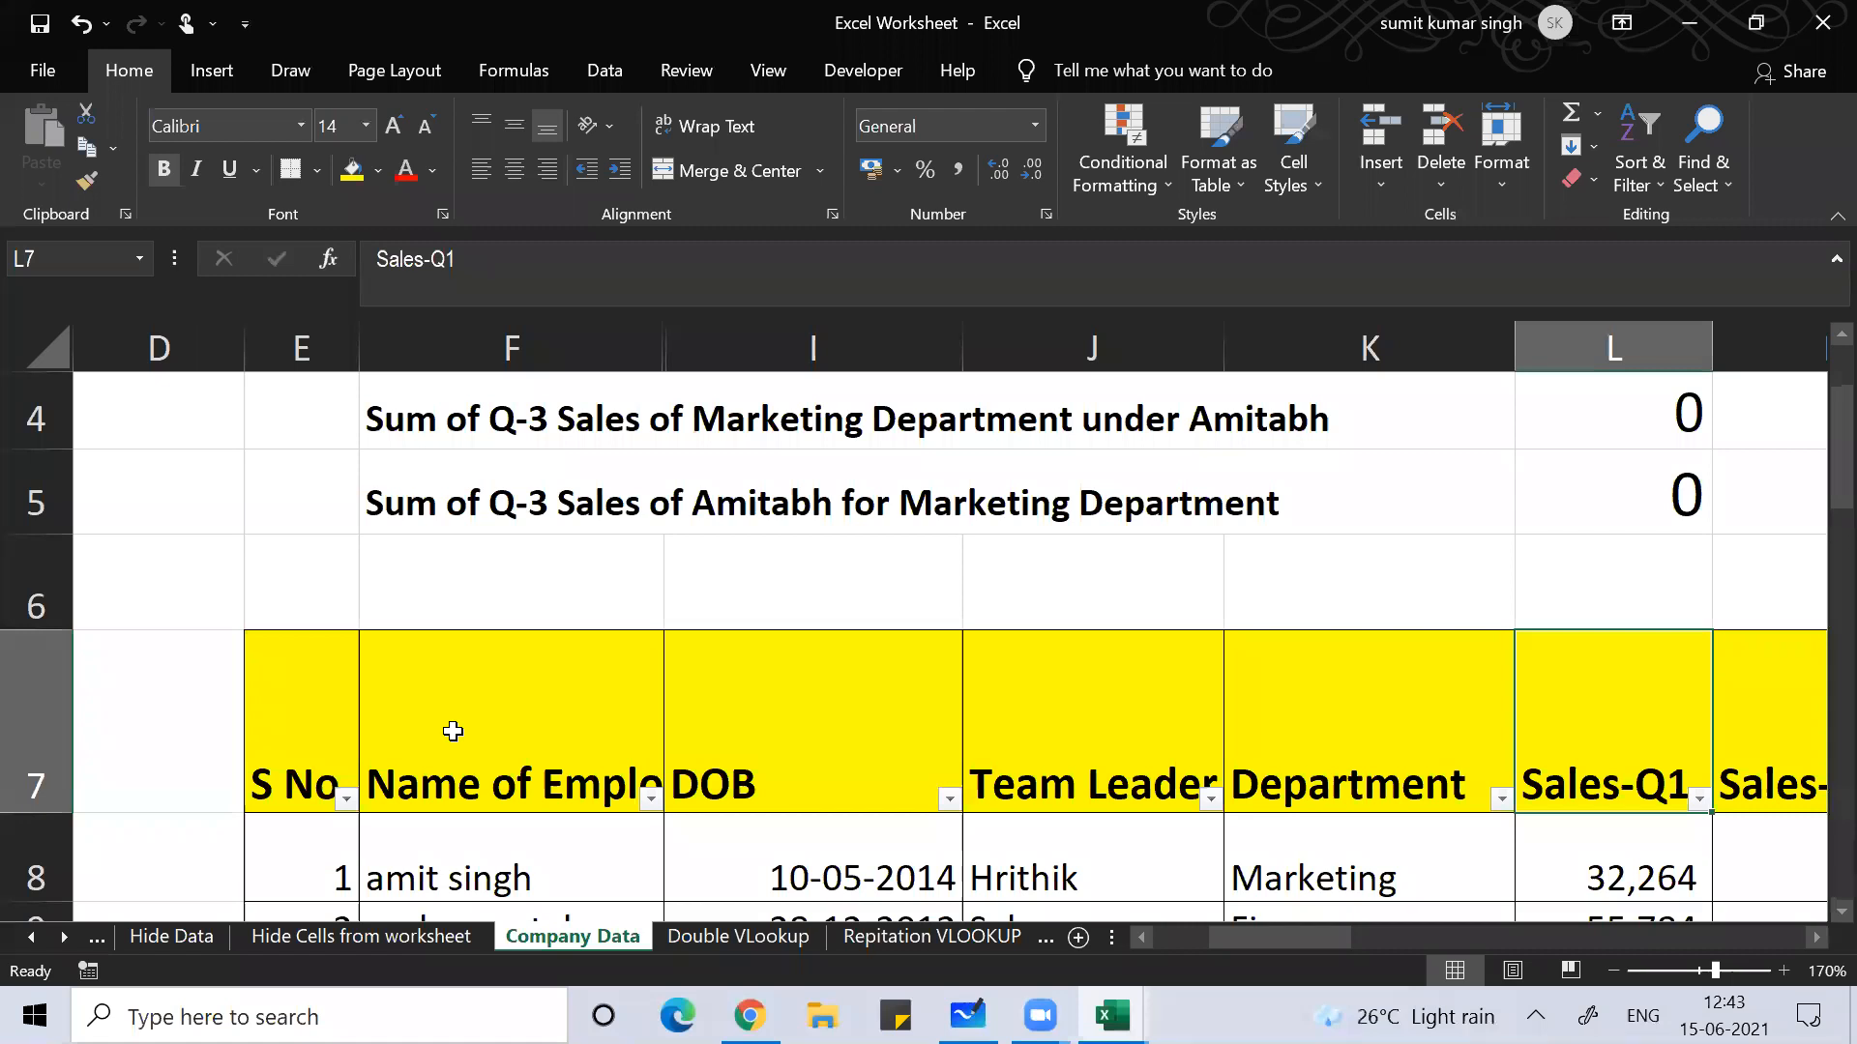
key(Left)
key(Left)
key(Left)
key(Left)
key(Left)
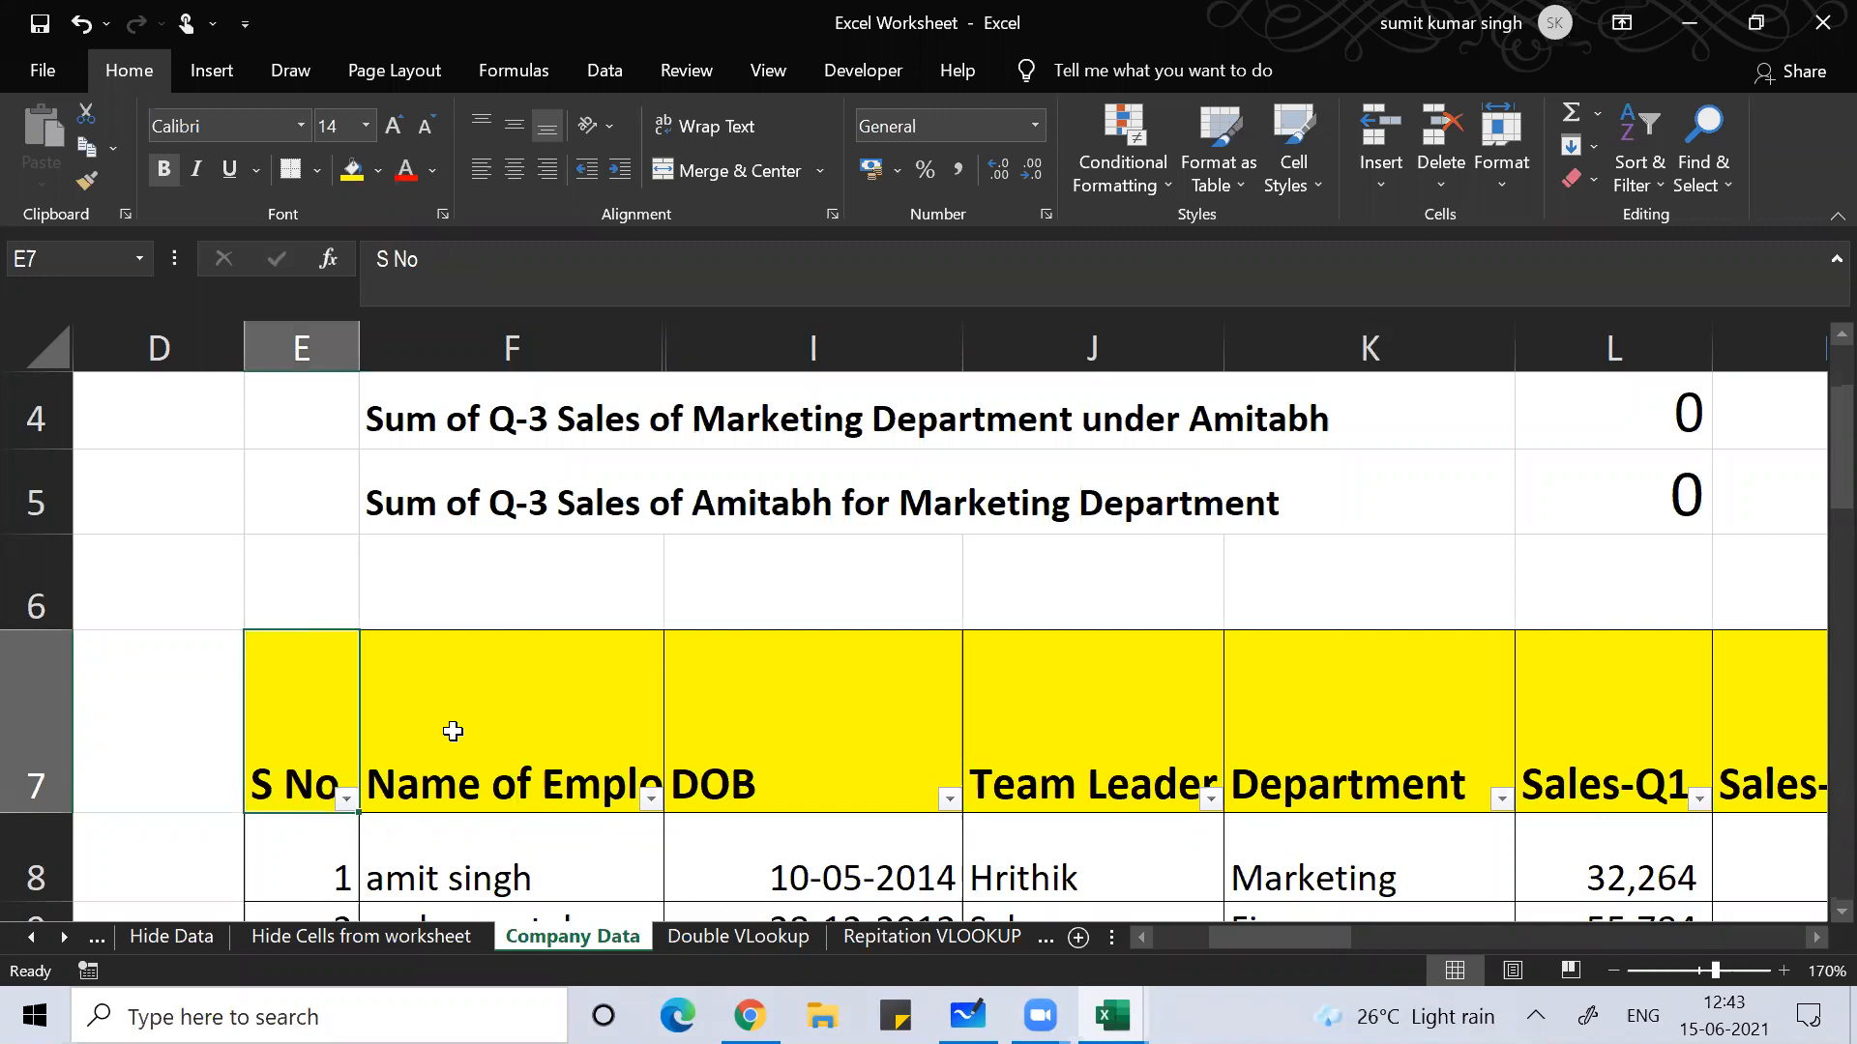
Step: Select the table from S No down to its last row (E7:P37) and open Go To
key(shift+Right)
key(shift+Right)
key(shift+Right)
key(shift+Right)
key(shift+Right)
key(shift+Right)
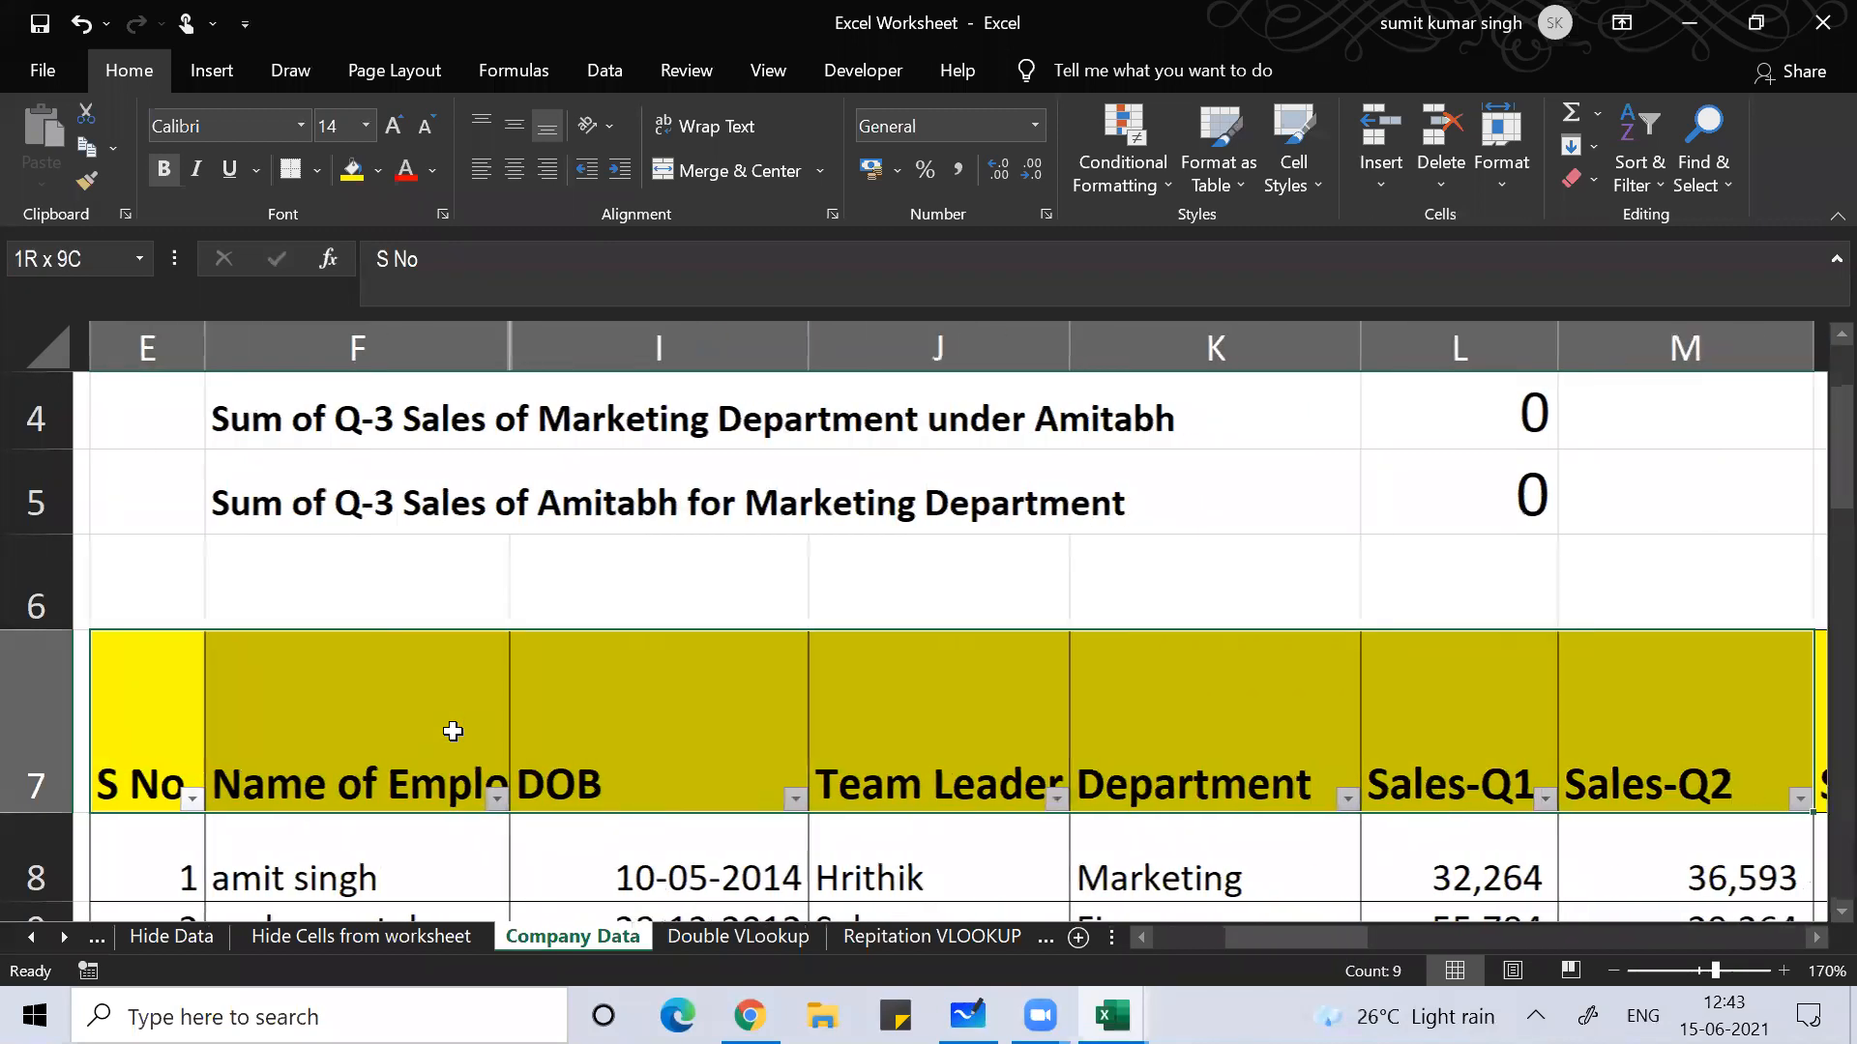
key(shift+Right)
key(shift+Right)
key(shift+Right)
key(shift+Down)
key(shift+Down)
key(shift+Down)
key(ctrl+shift+Down)
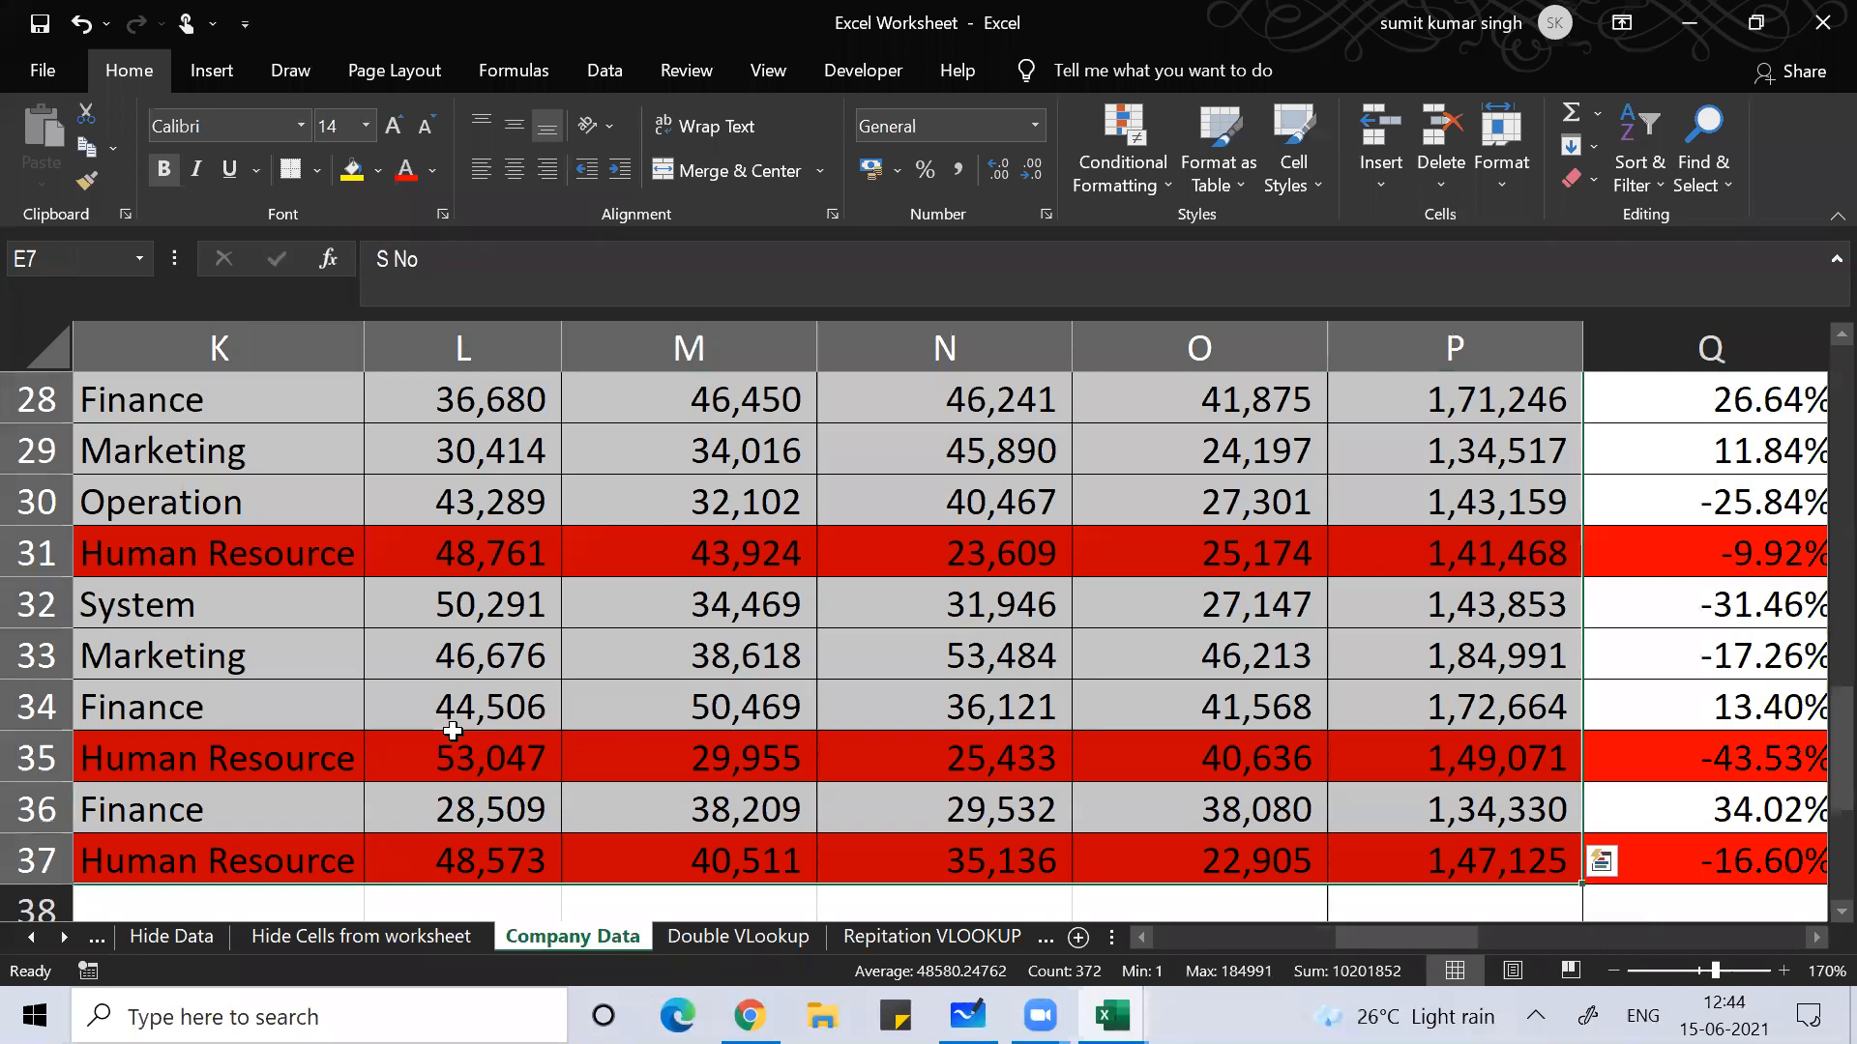
key(F5)
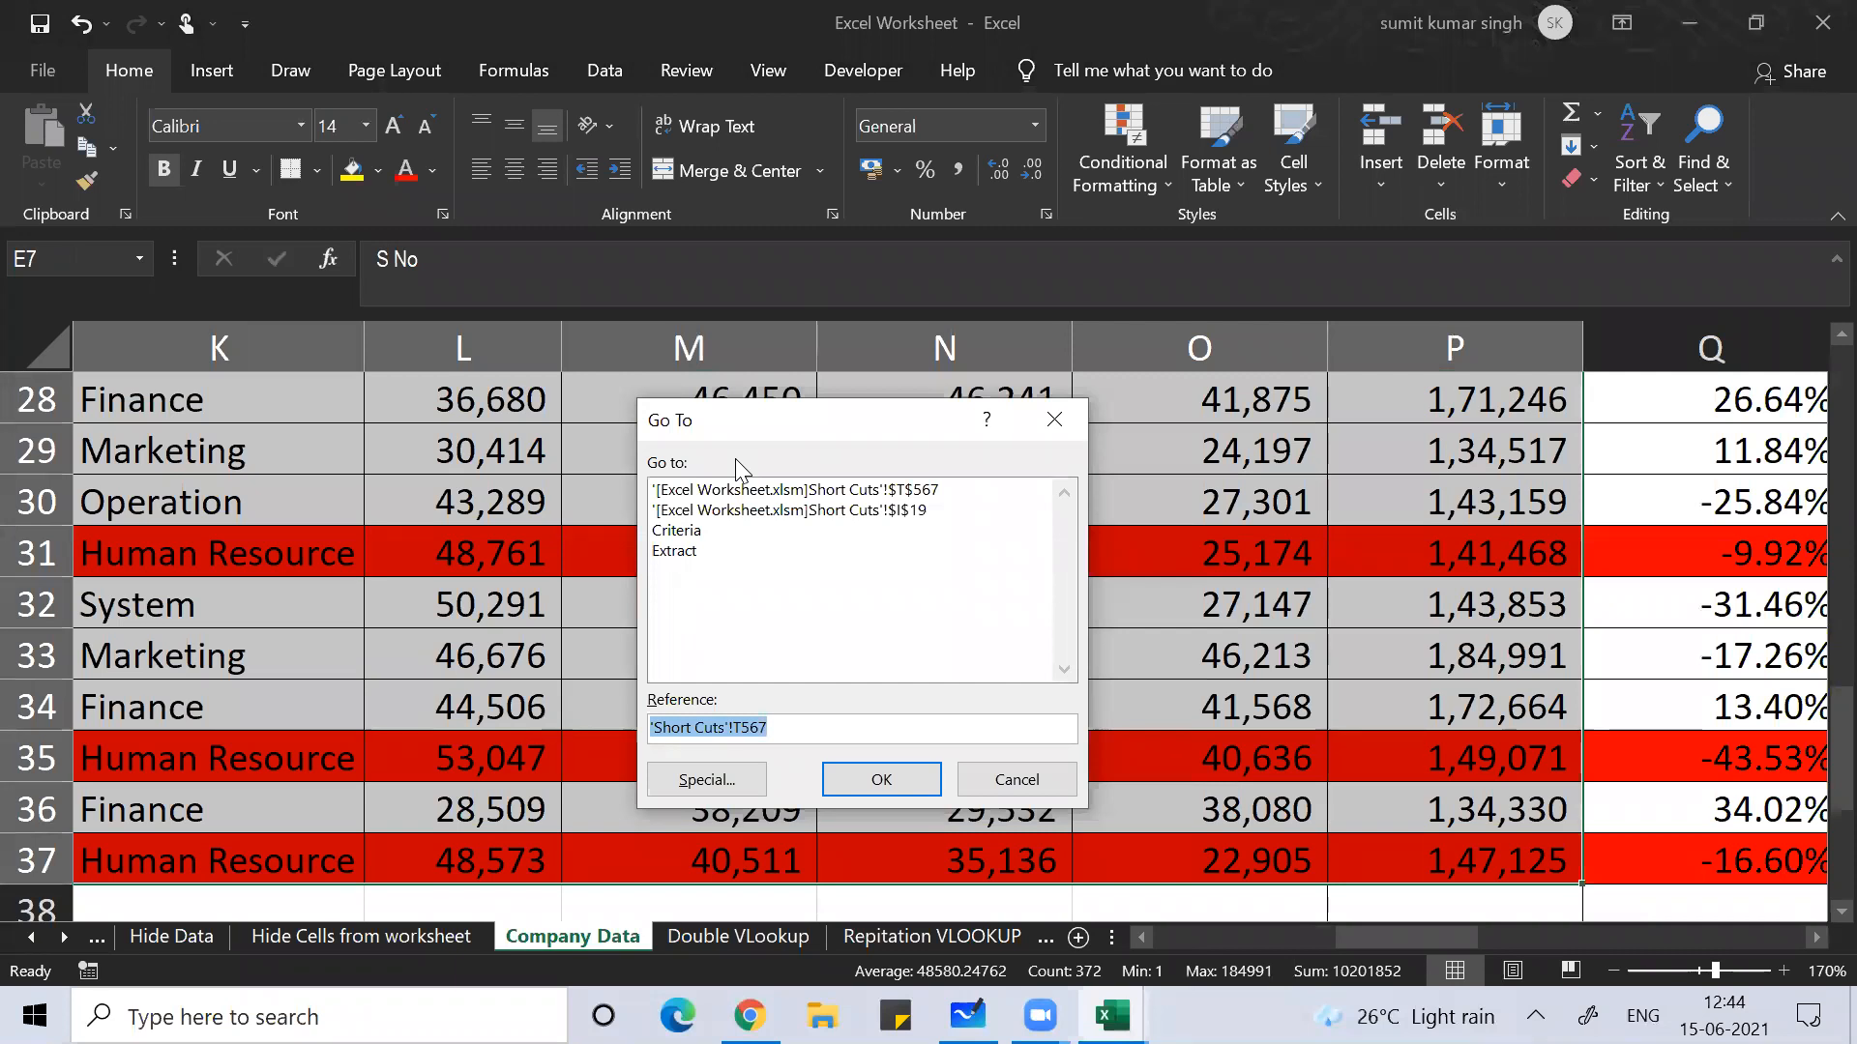
Step: Select only the visible cells of the table and copy them
click(682, 780)
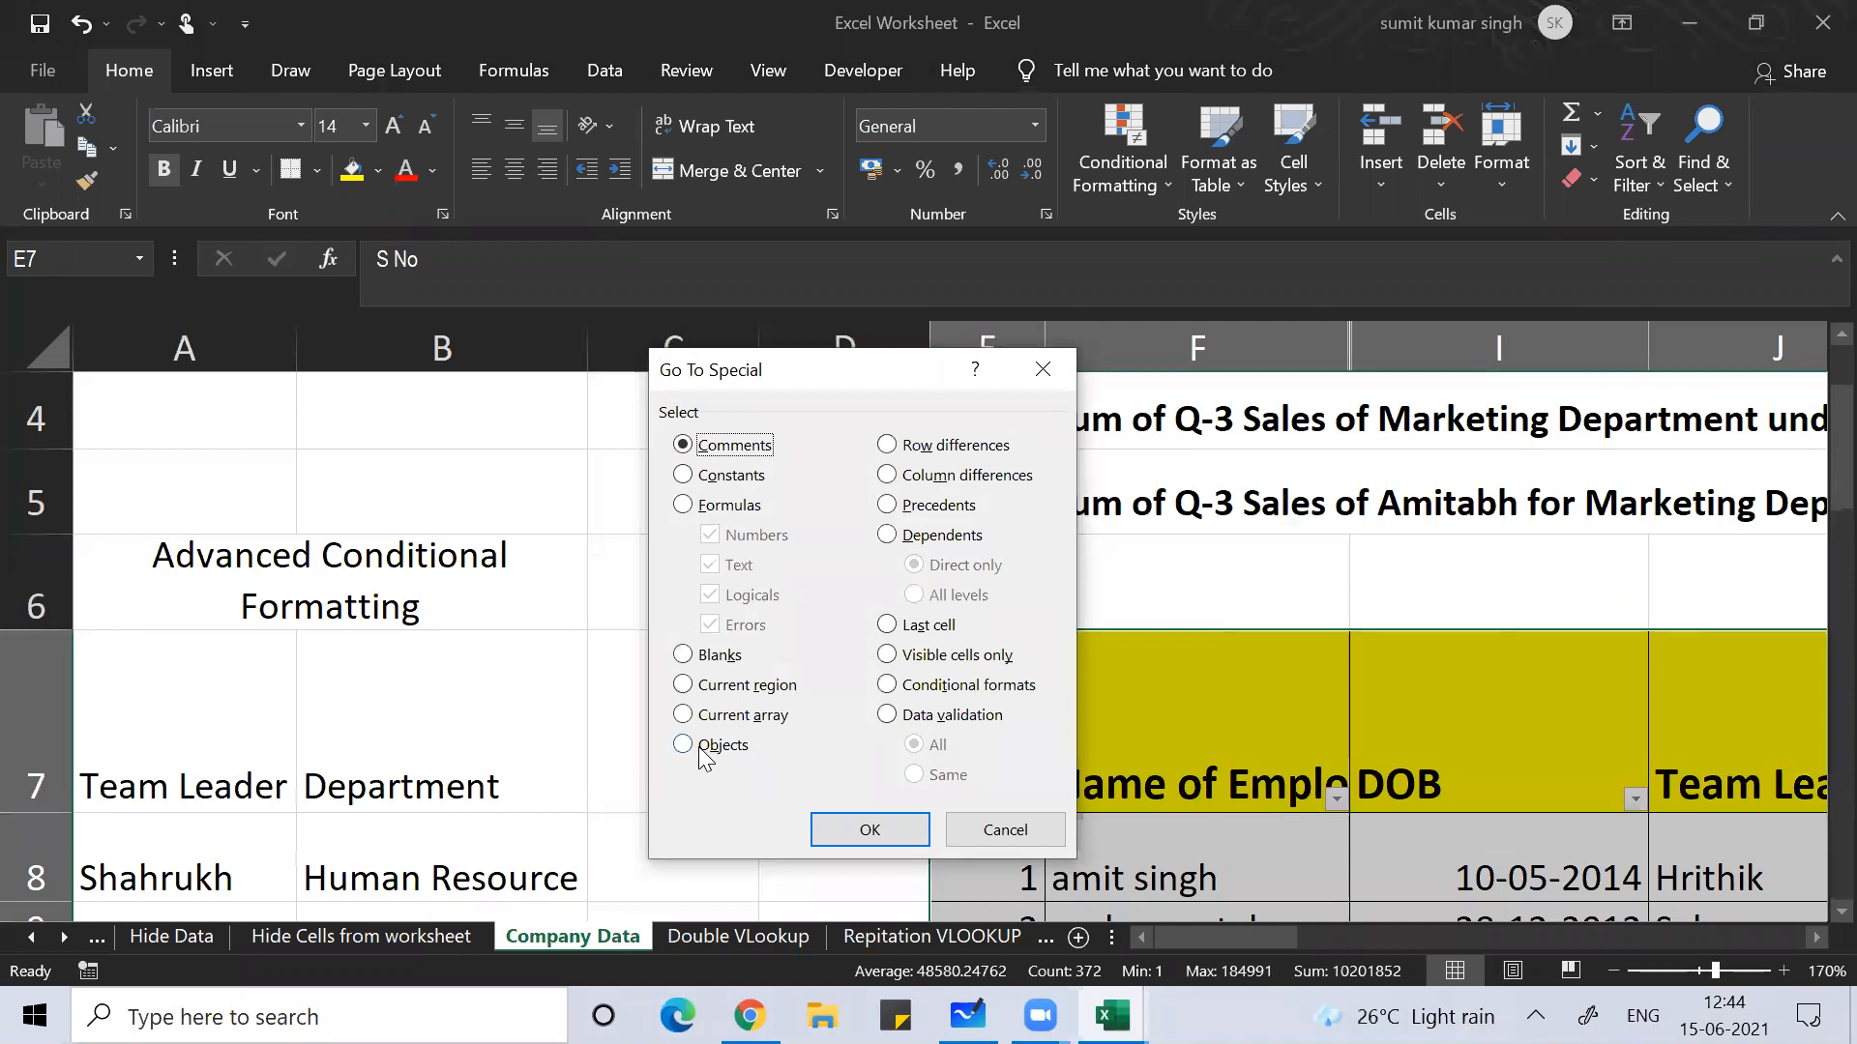
click(889, 658)
click(869, 830)
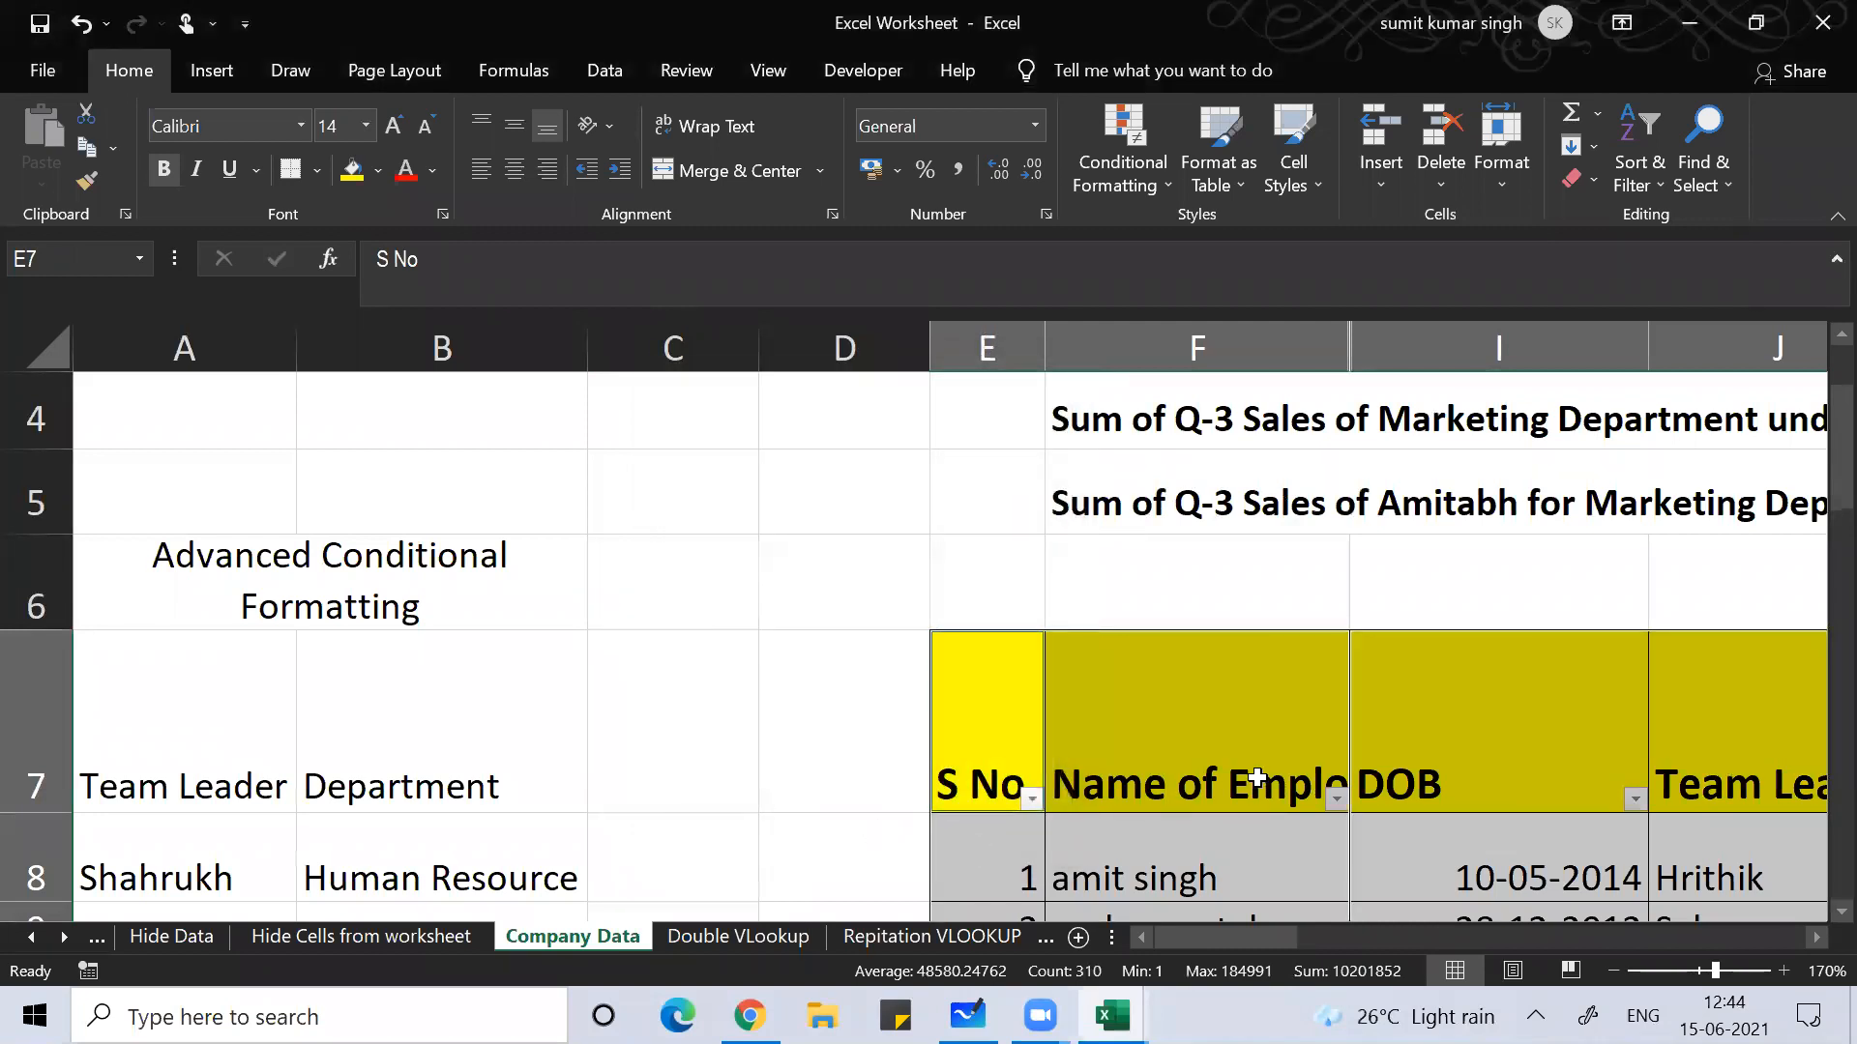
key(ctrl+c)
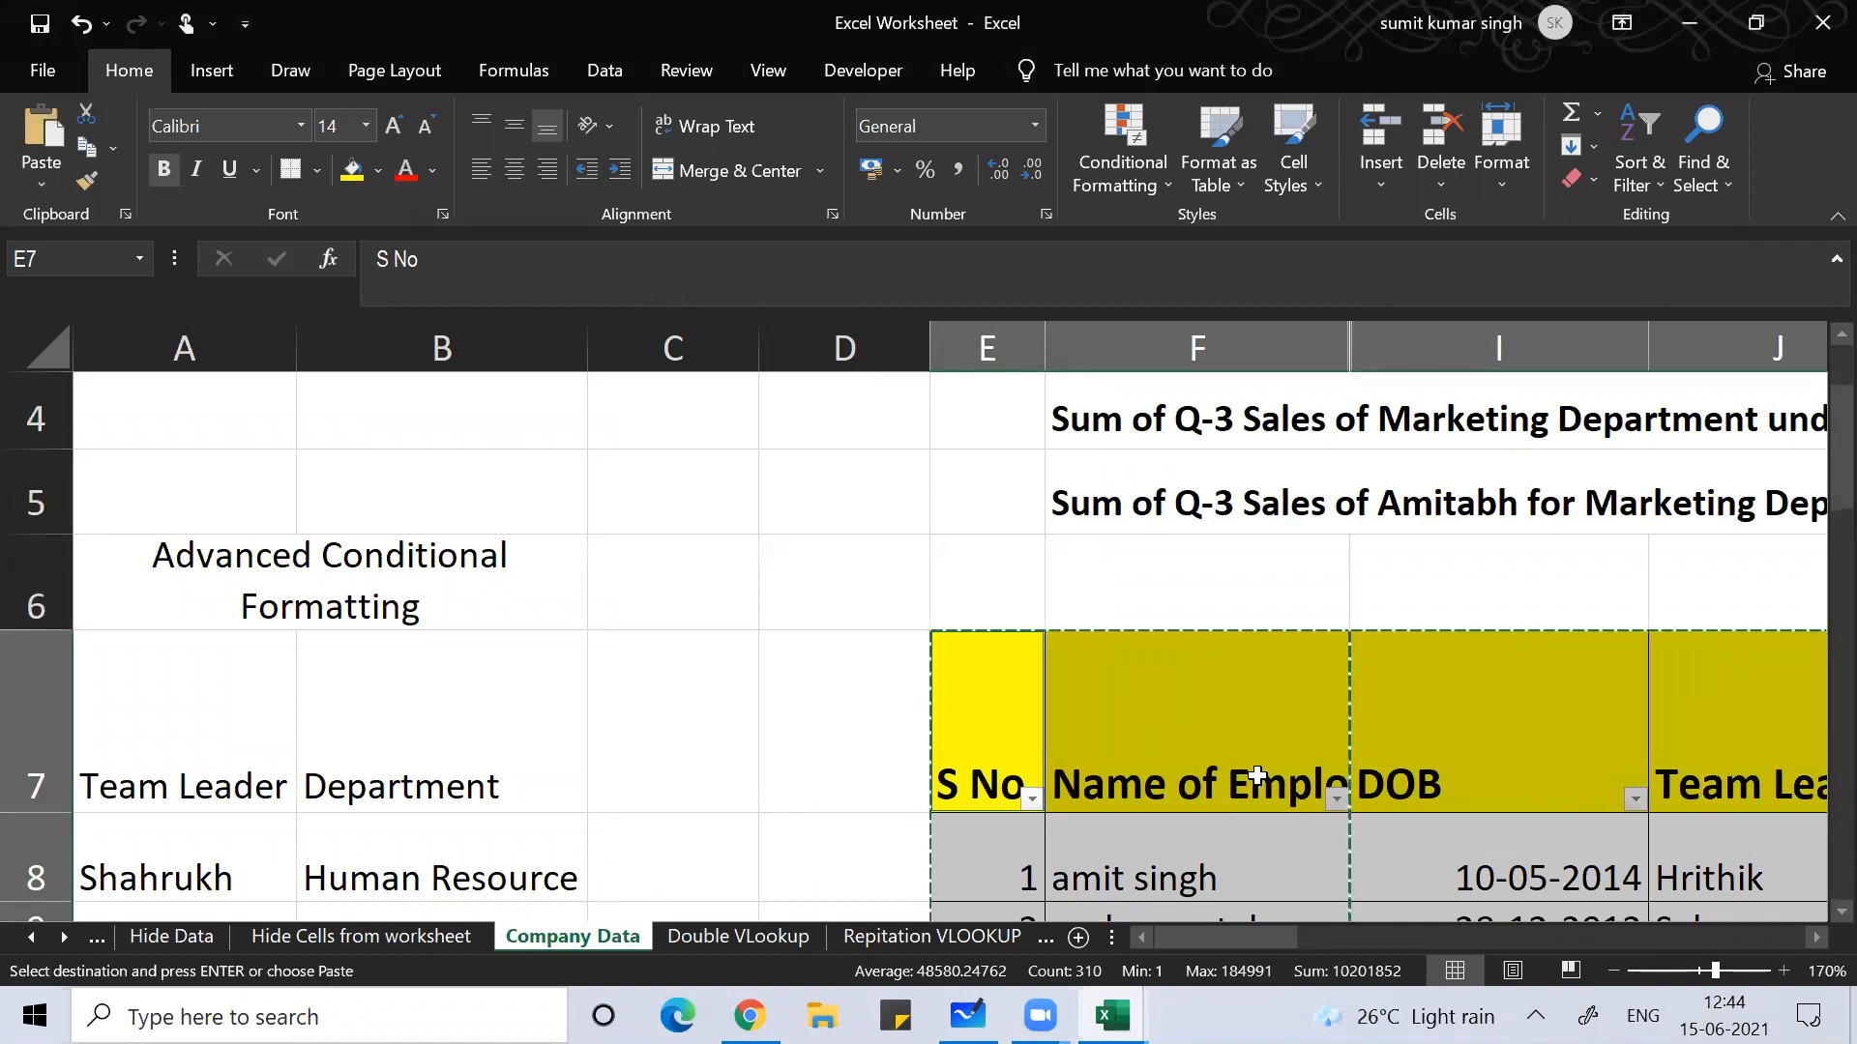
Step: In a new workbook, paste the column widths, then paste the table at A1
key(ctrl+n)
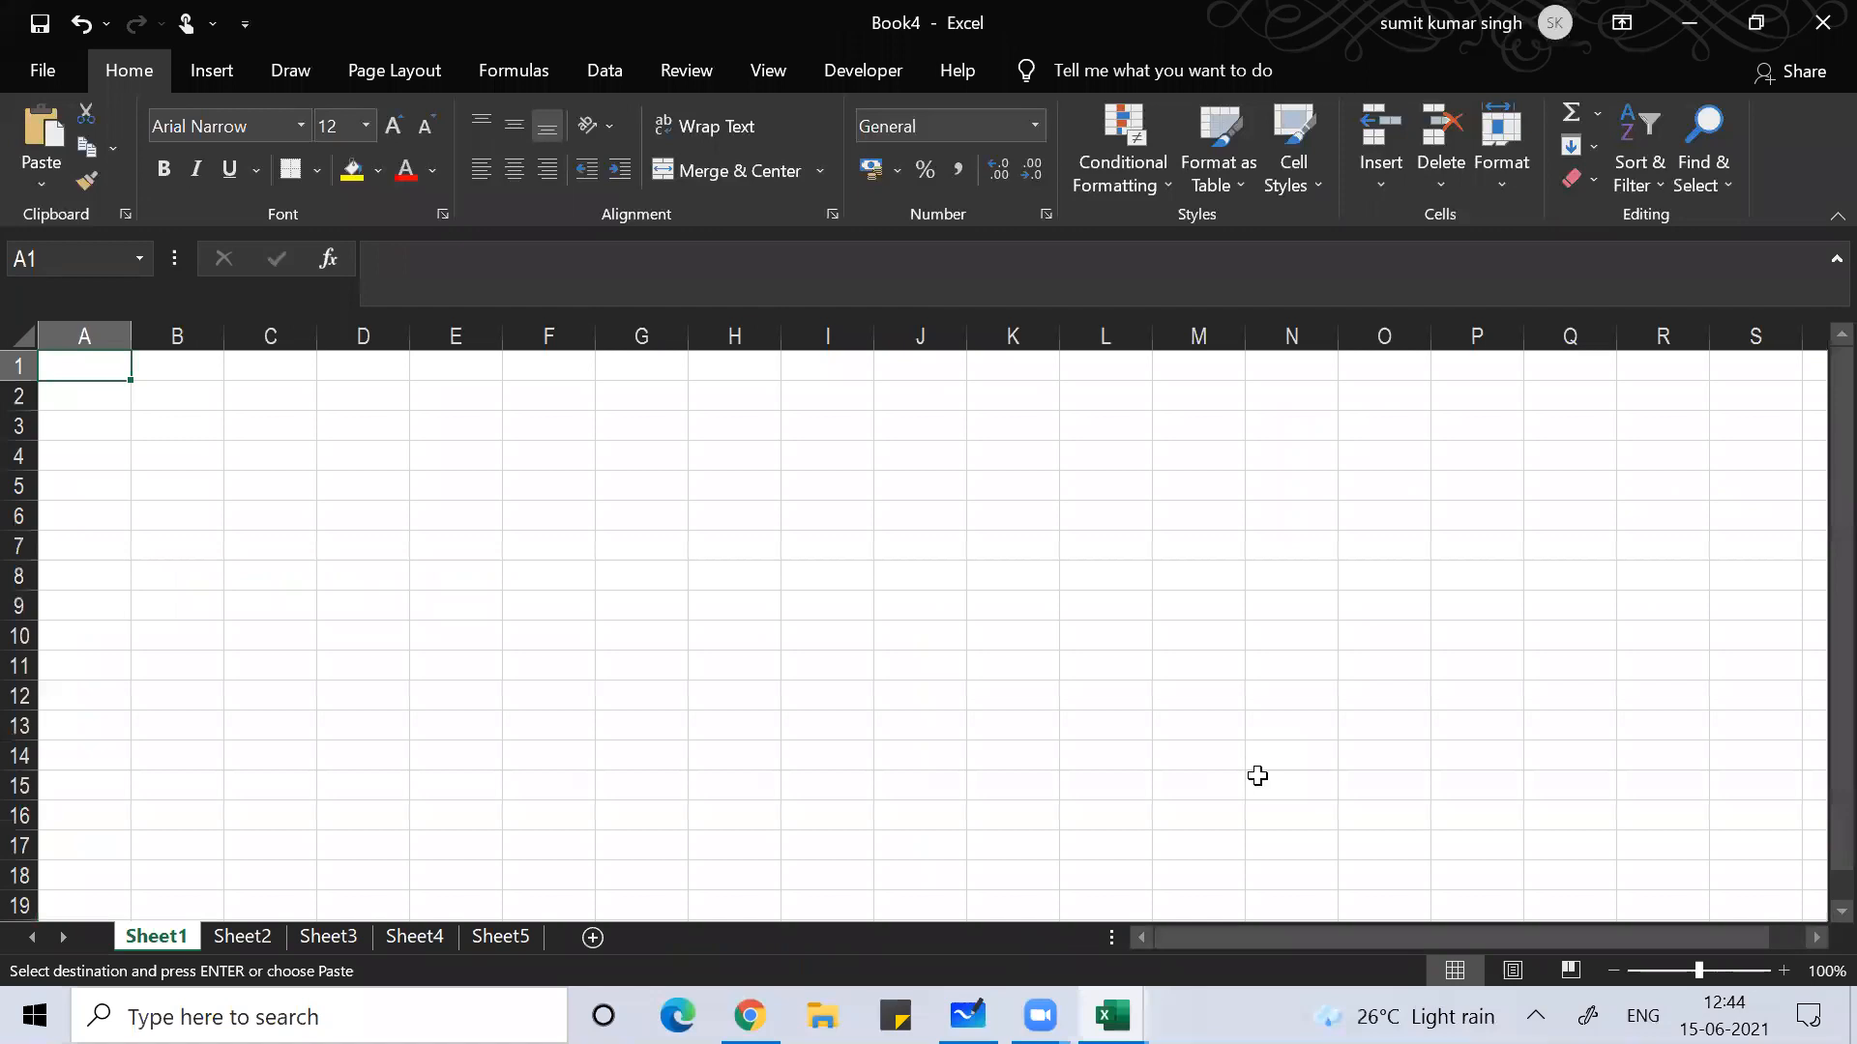
key(ctrl+alt+v)
key(w)
key(Return)
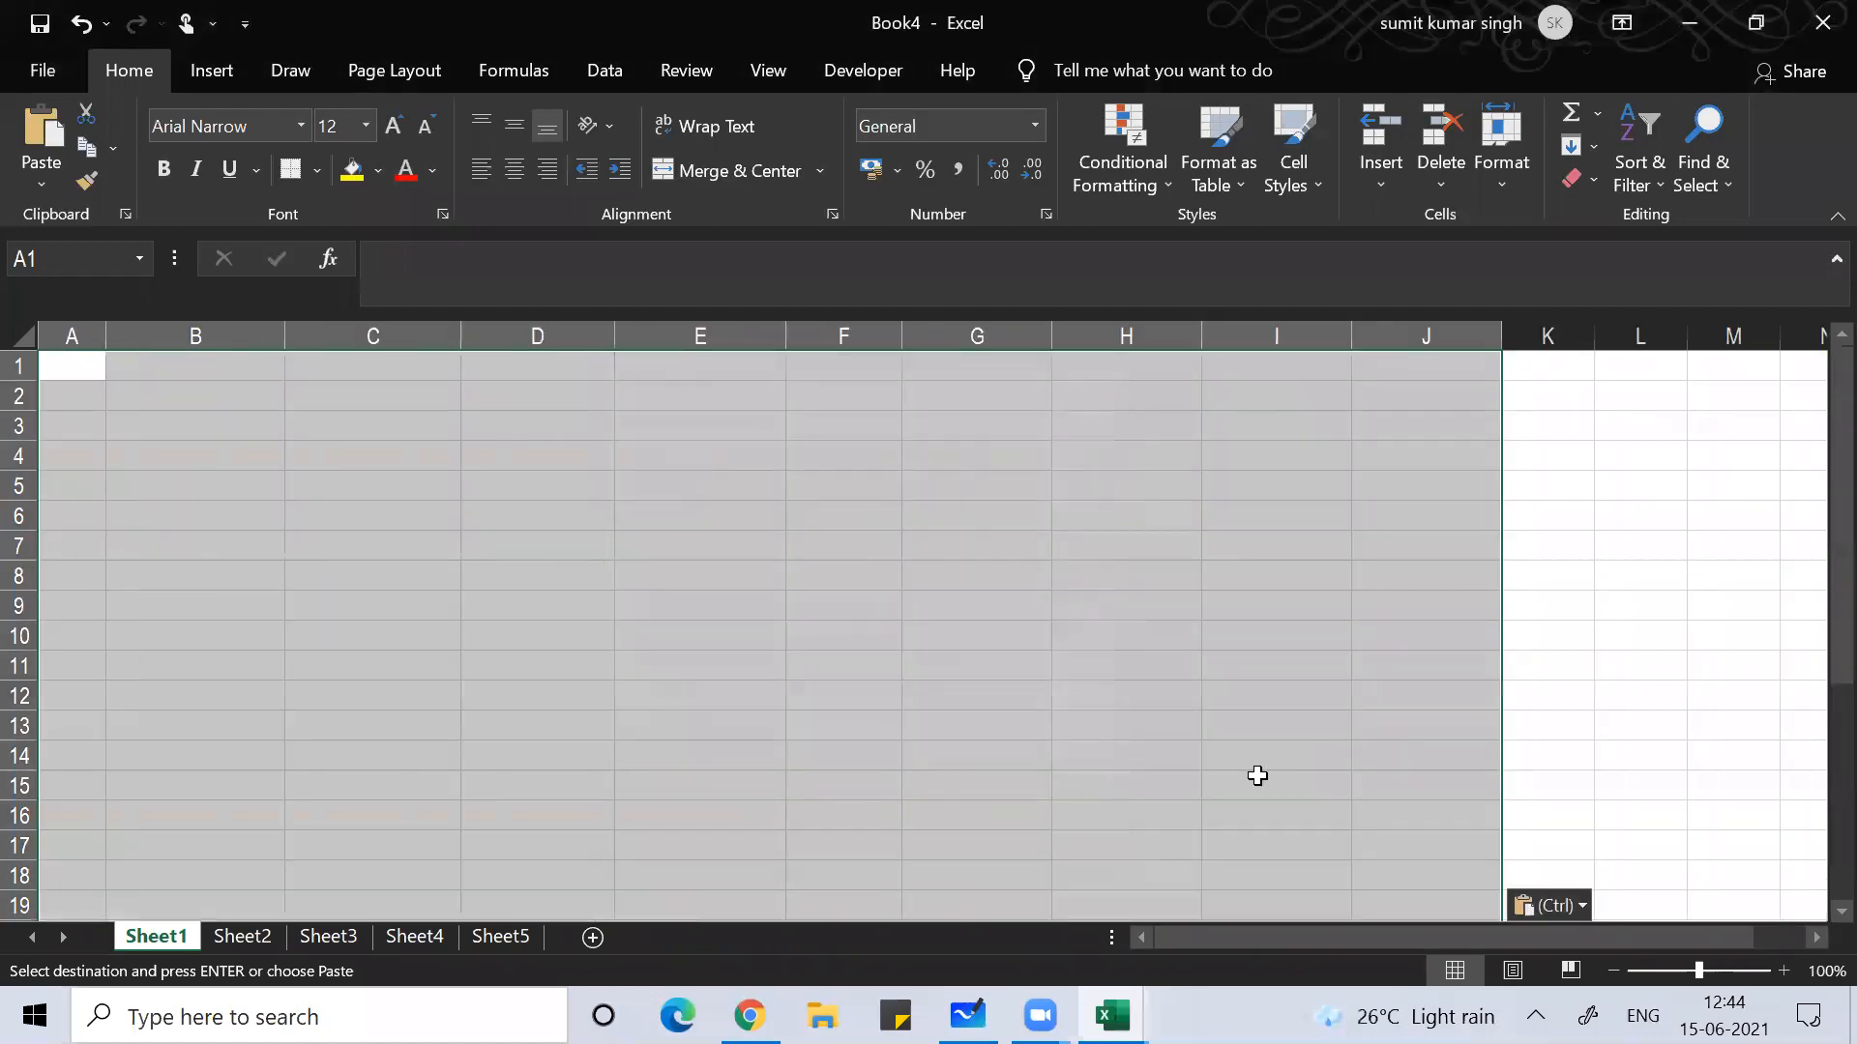
key(ctrl+v)
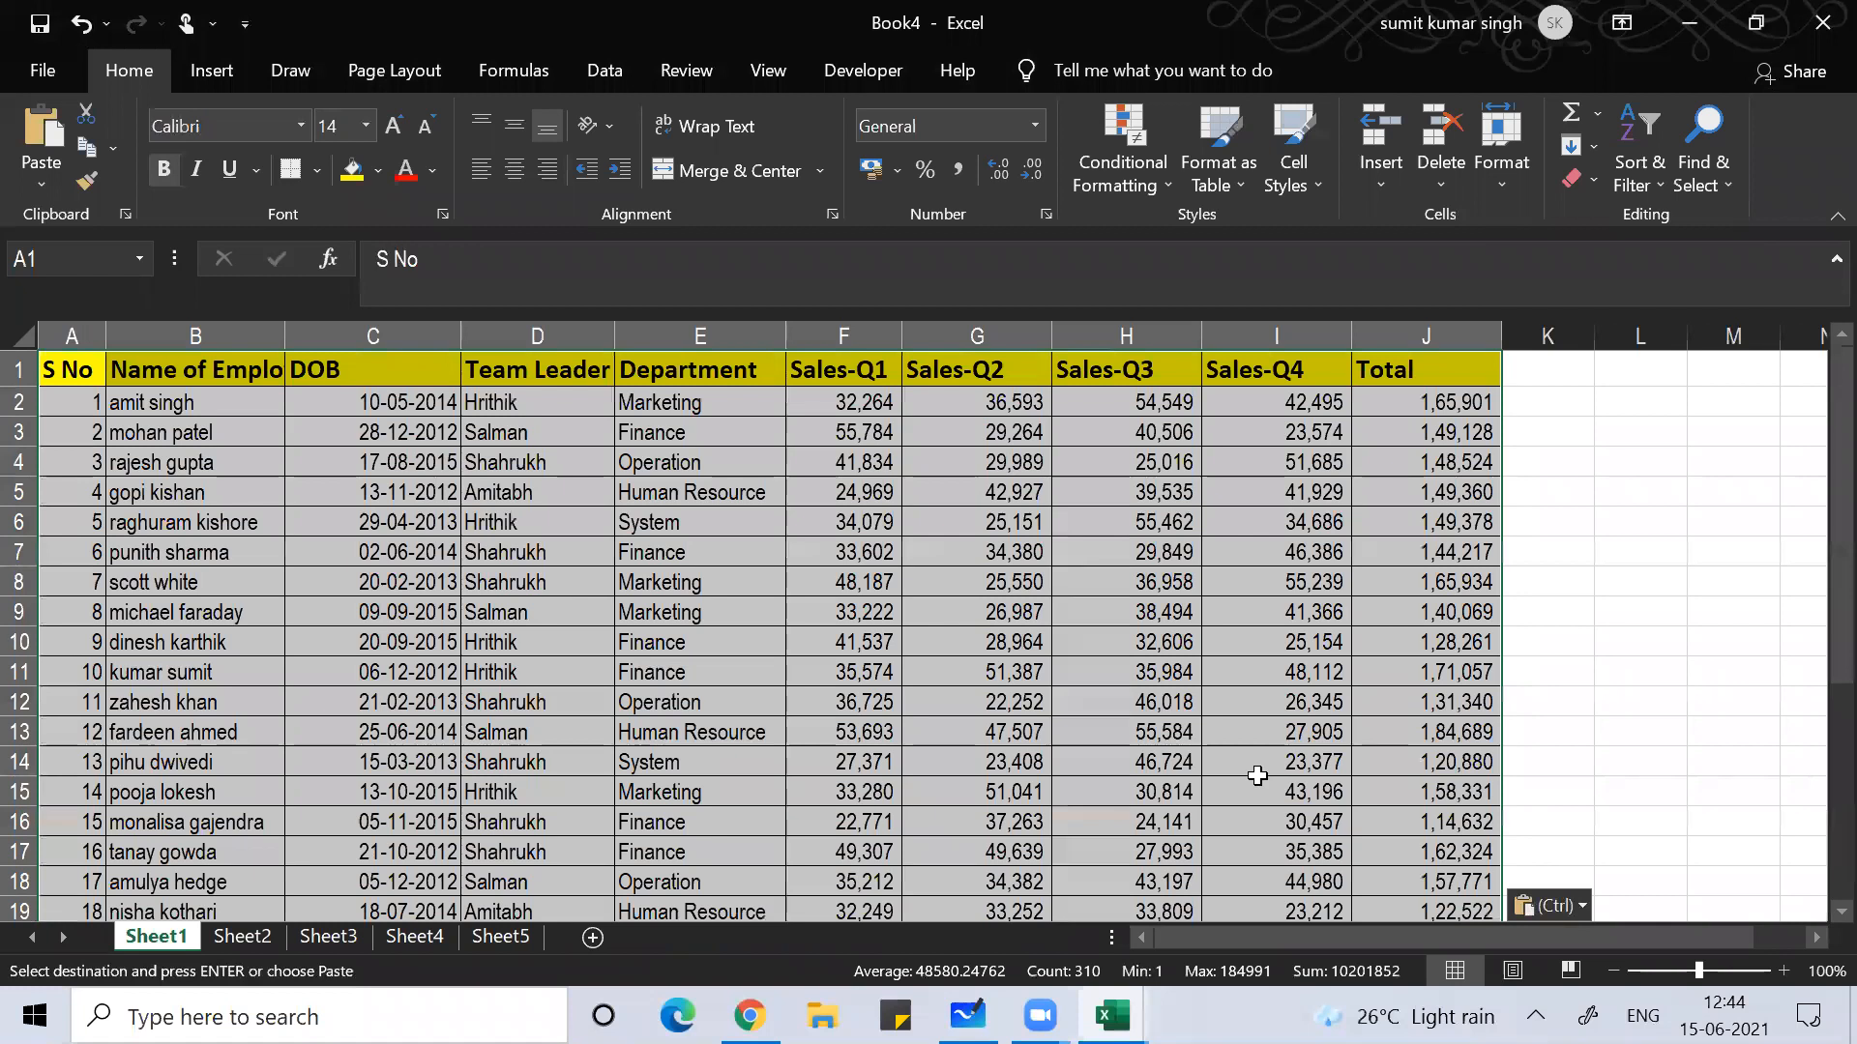
Step: Check the pasted names and auto-fit column B to show 'Name of Employee' fully
click(290, 643)
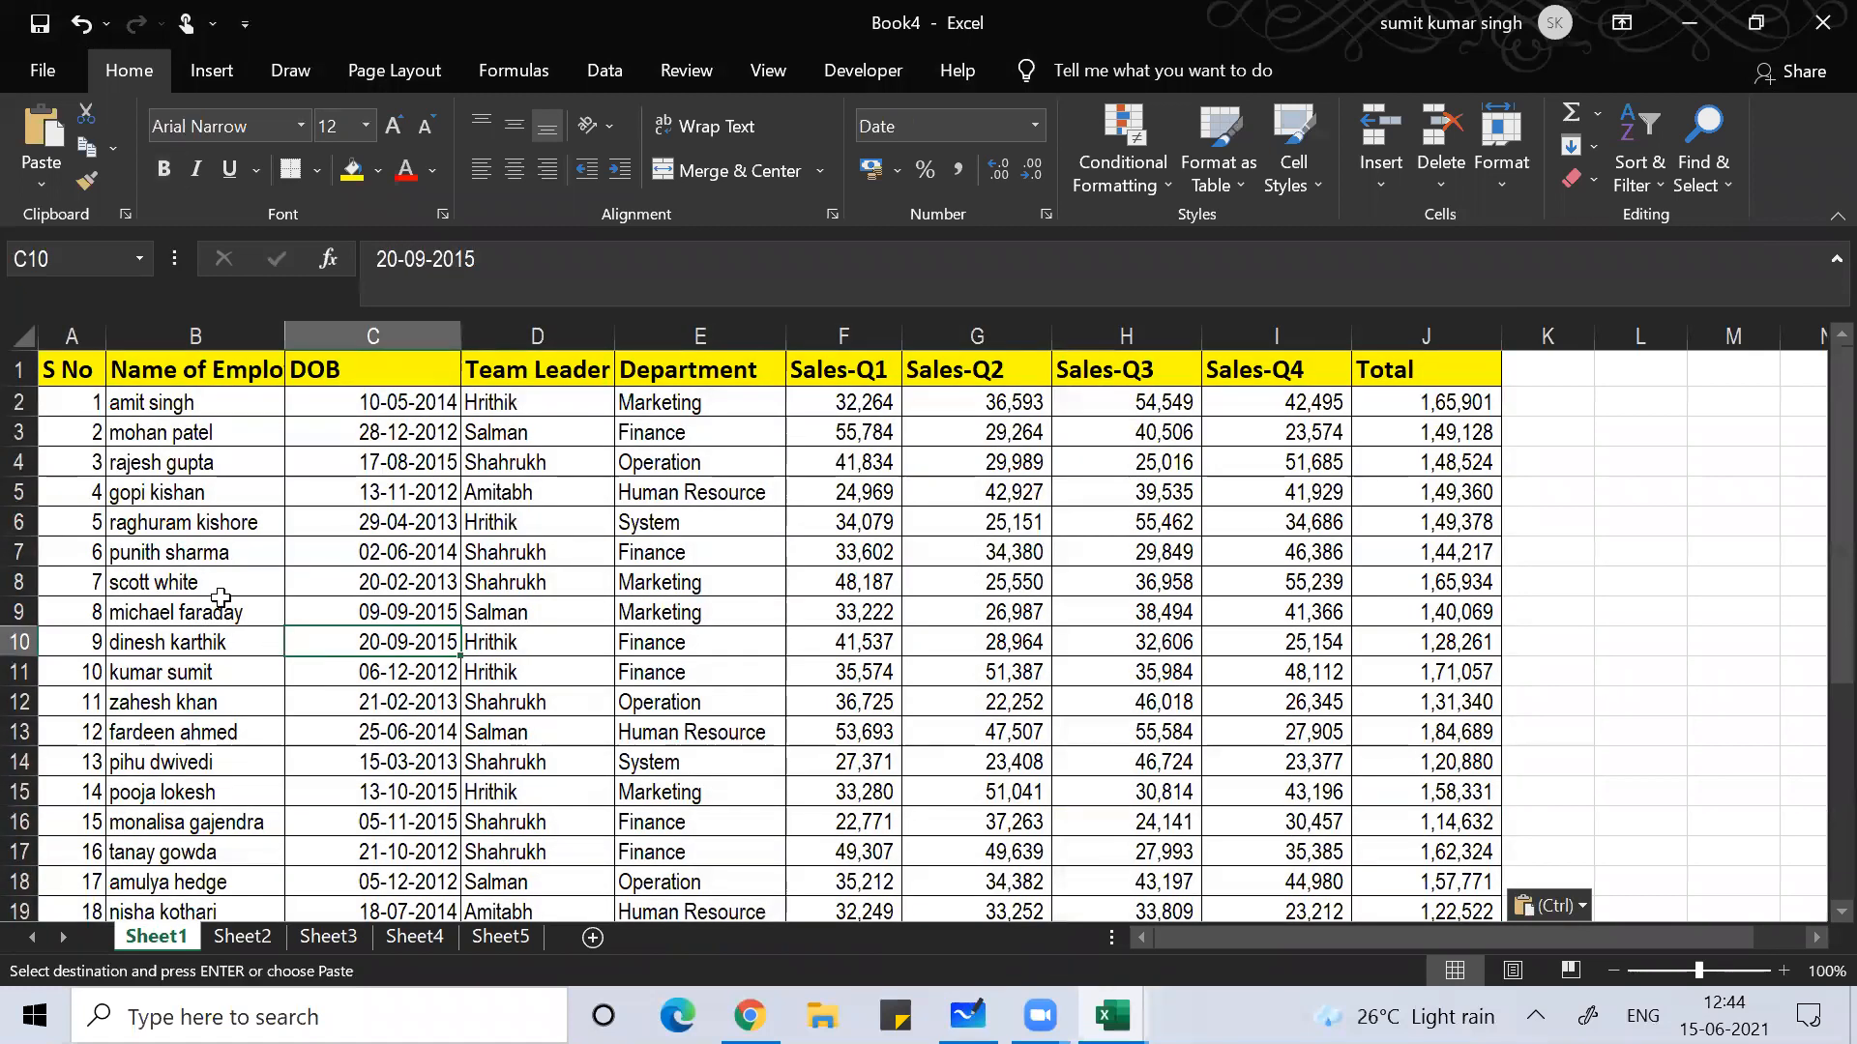
click(221, 597)
click(188, 467)
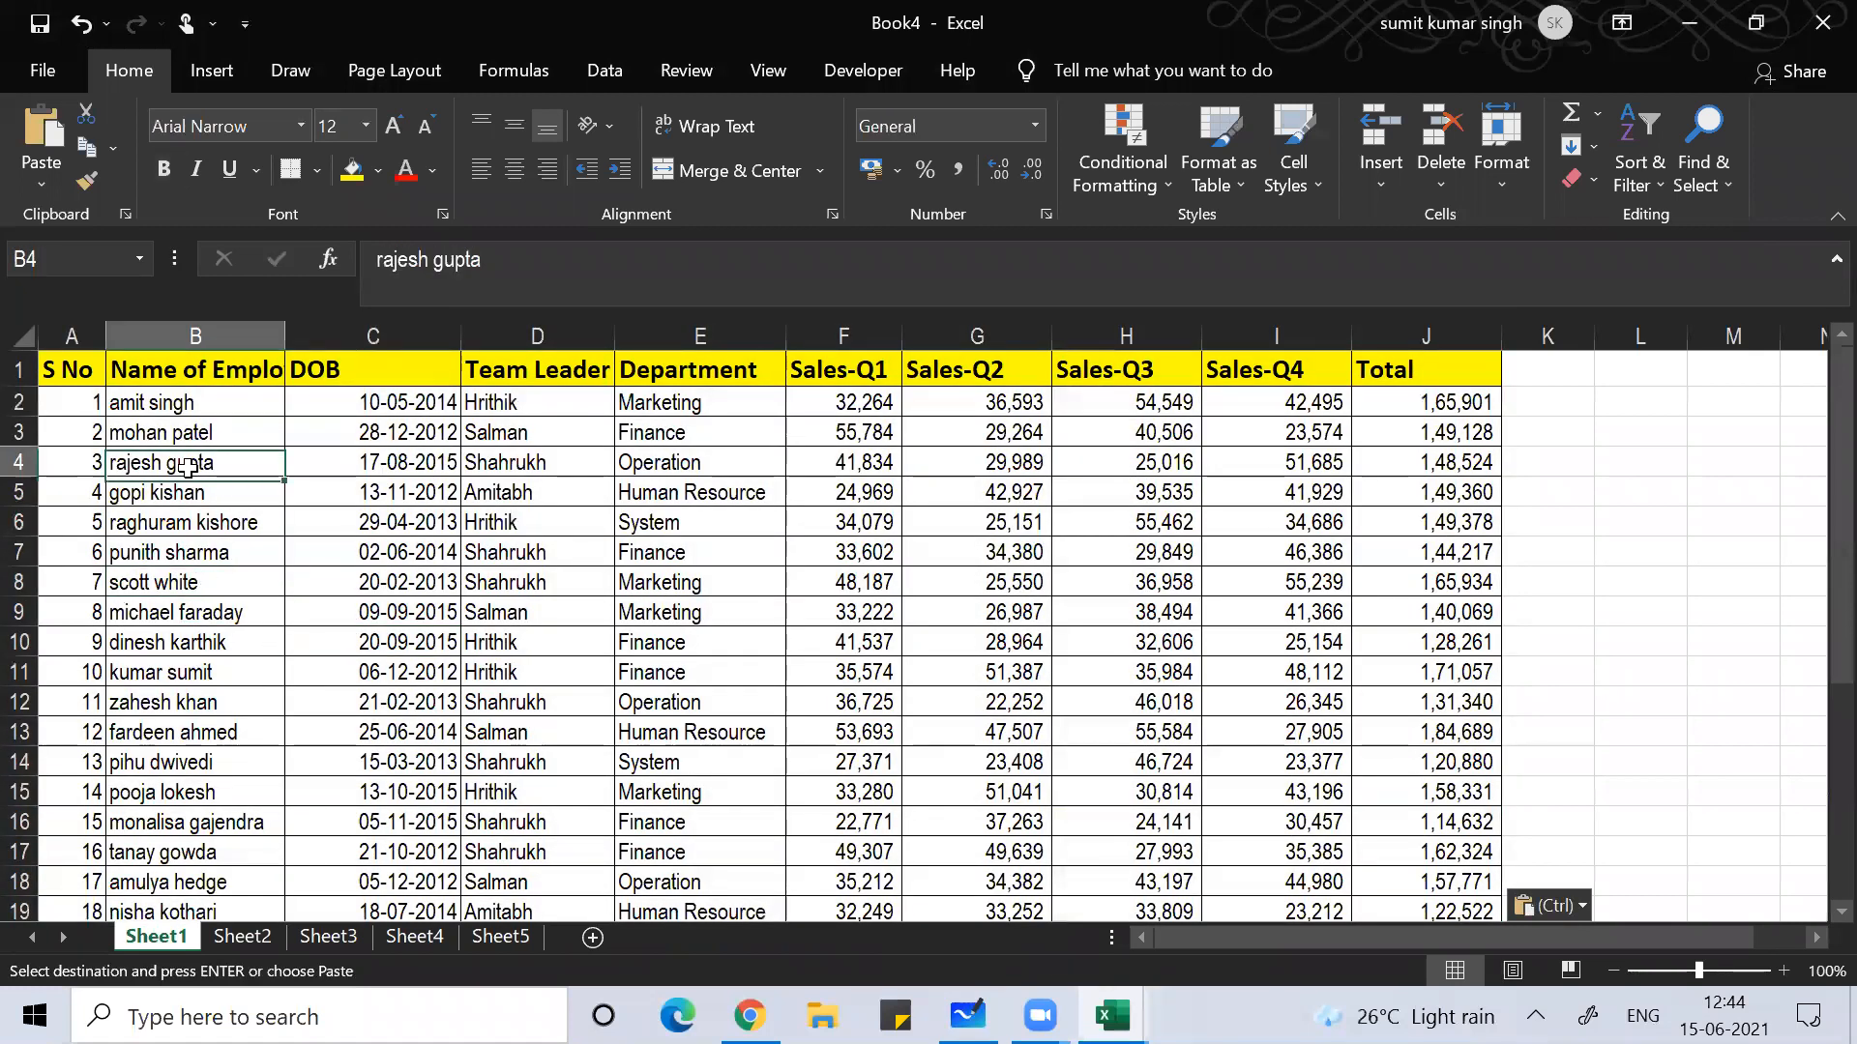
key(Up)
key(Up)
key(Up)
key(Right)
key(Right)
key(Right)
key(Right)
key(Right)
key(Right)
key(Right)
key(Left)
key(Home)
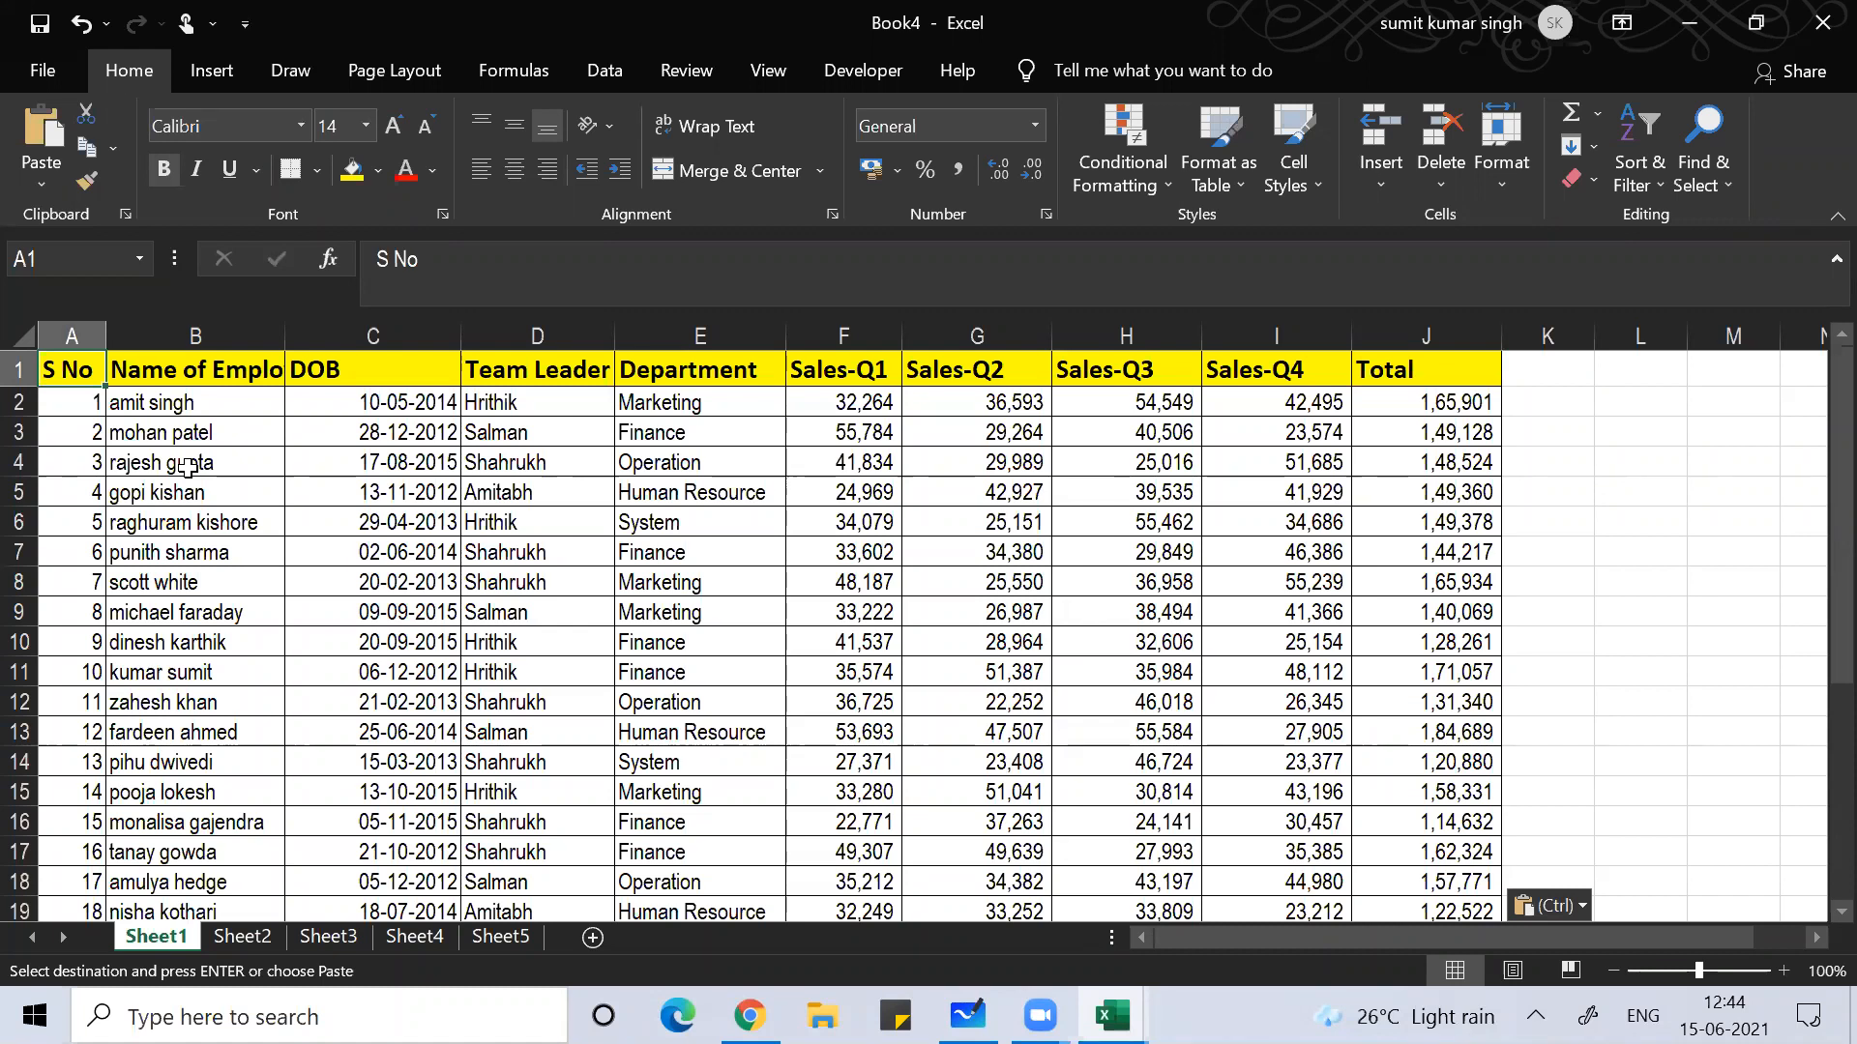
double_click(285, 338)
click(289, 531)
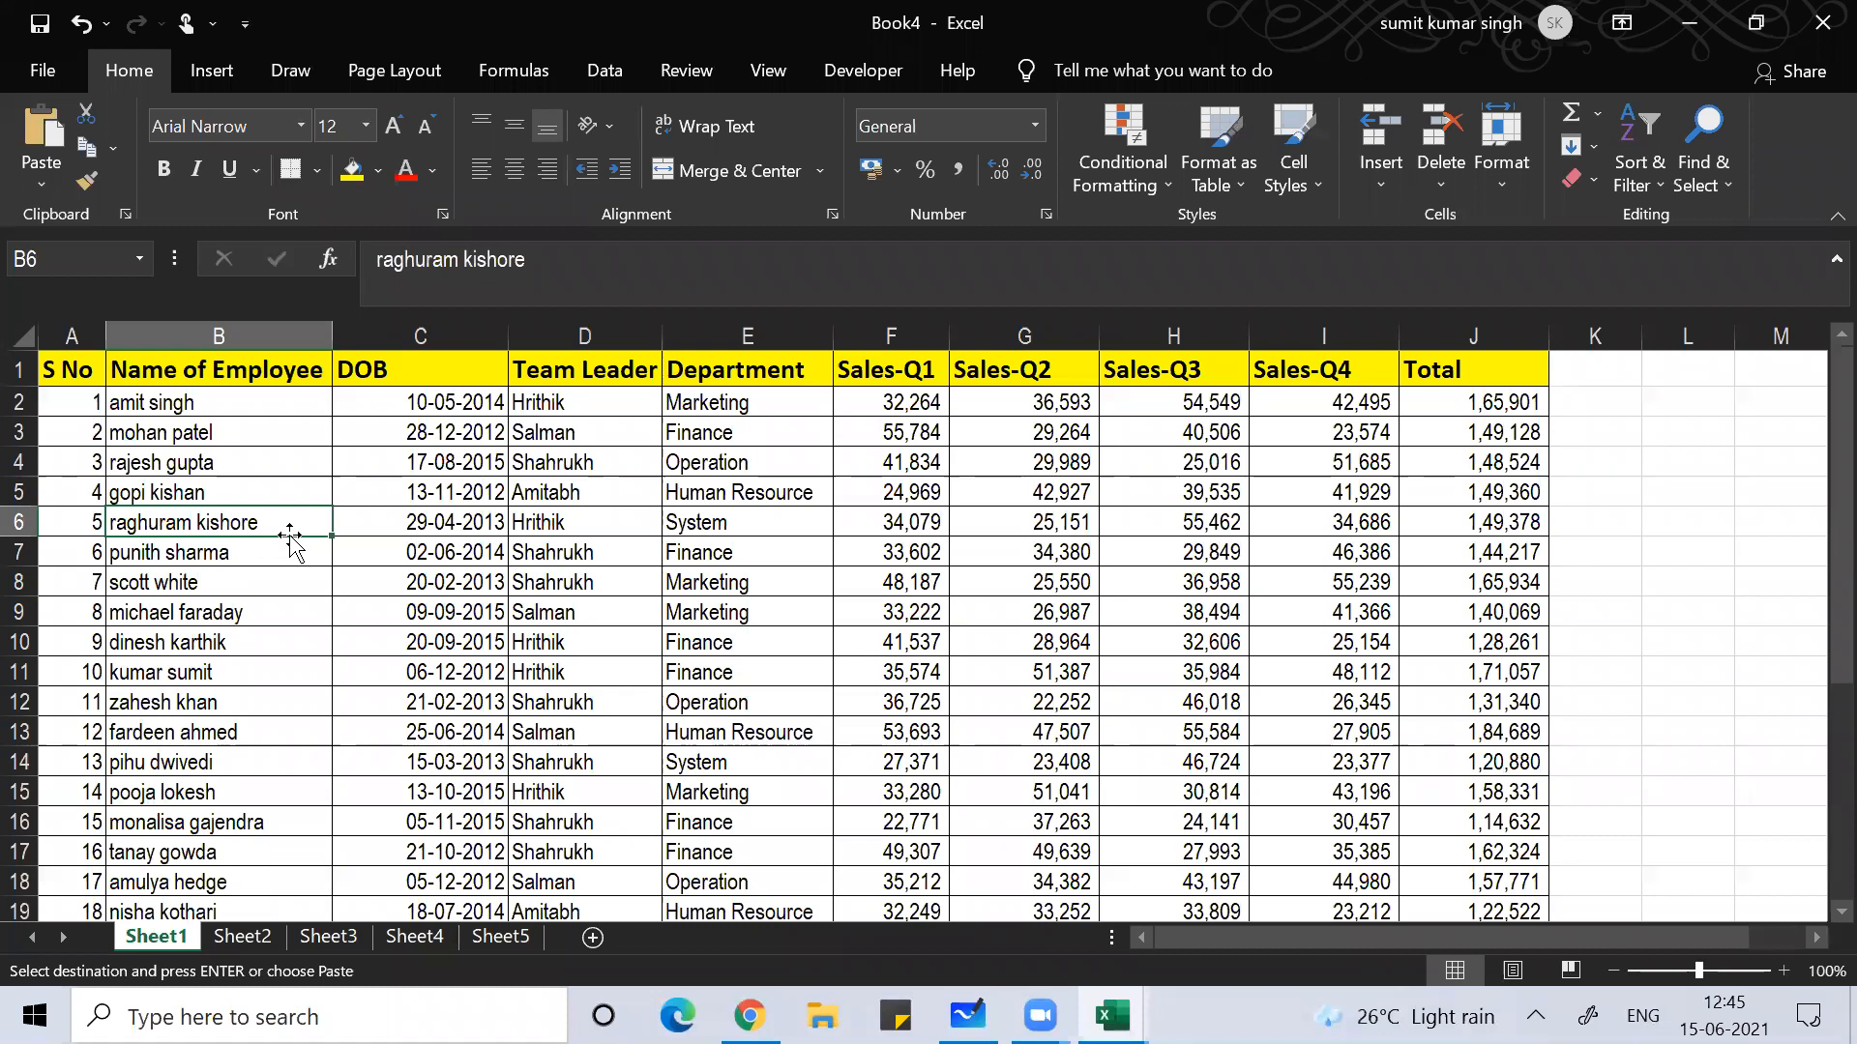
Step: Switch briefly to Zoom, then return to Book4 and review the name and DOB columns
click(1219, 14)
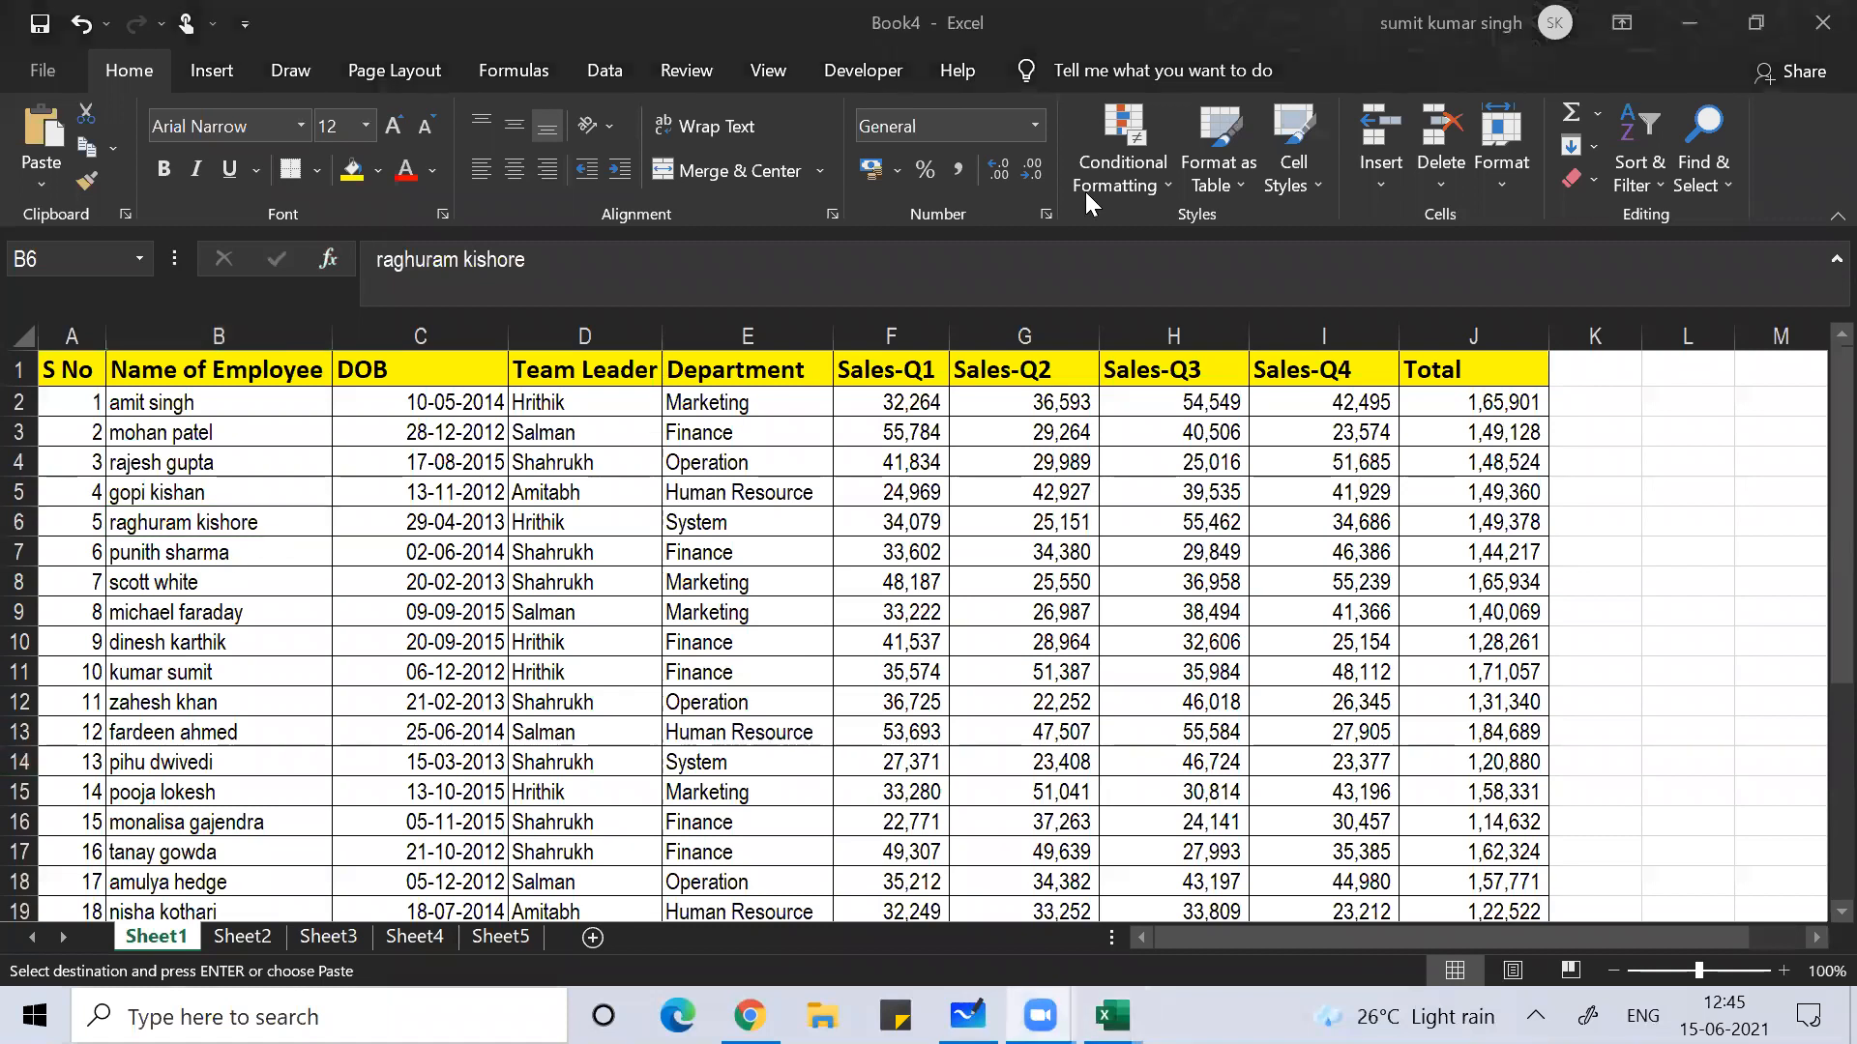
click(456, 614)
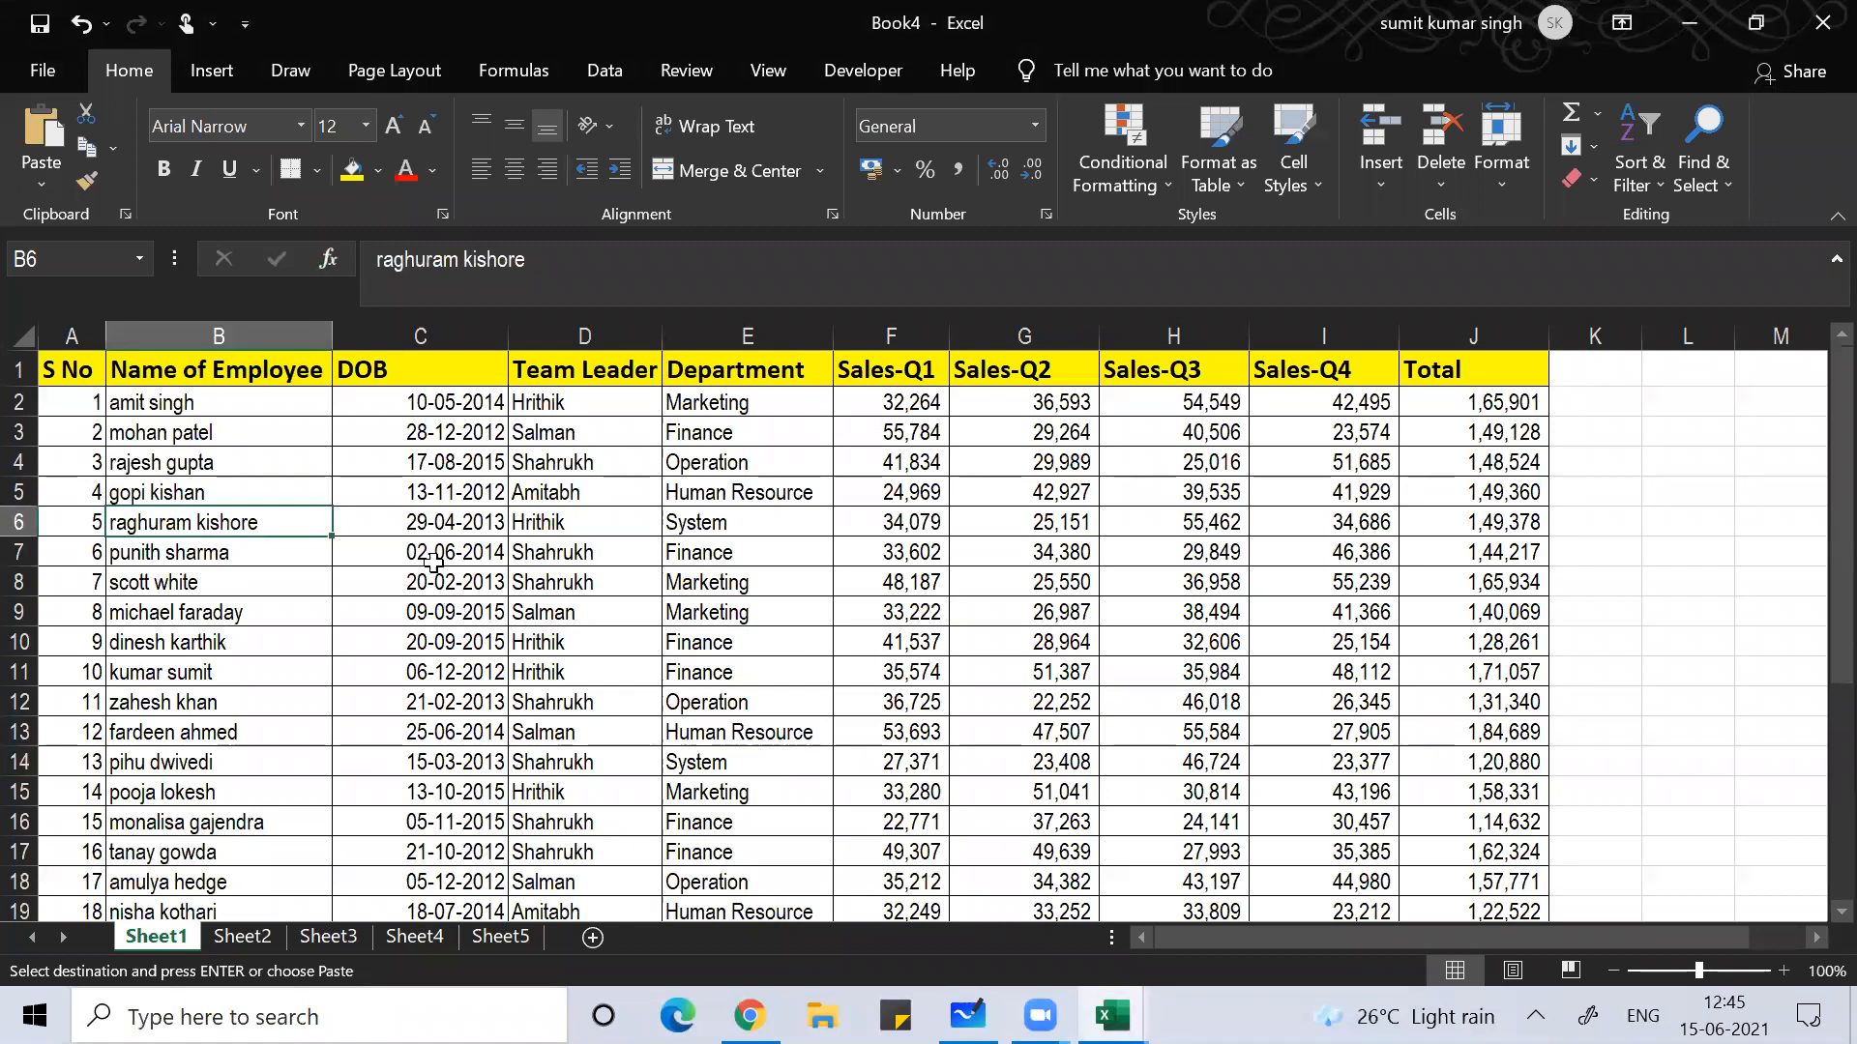
drag(82, 701, 82, 671)
click(170, 637)
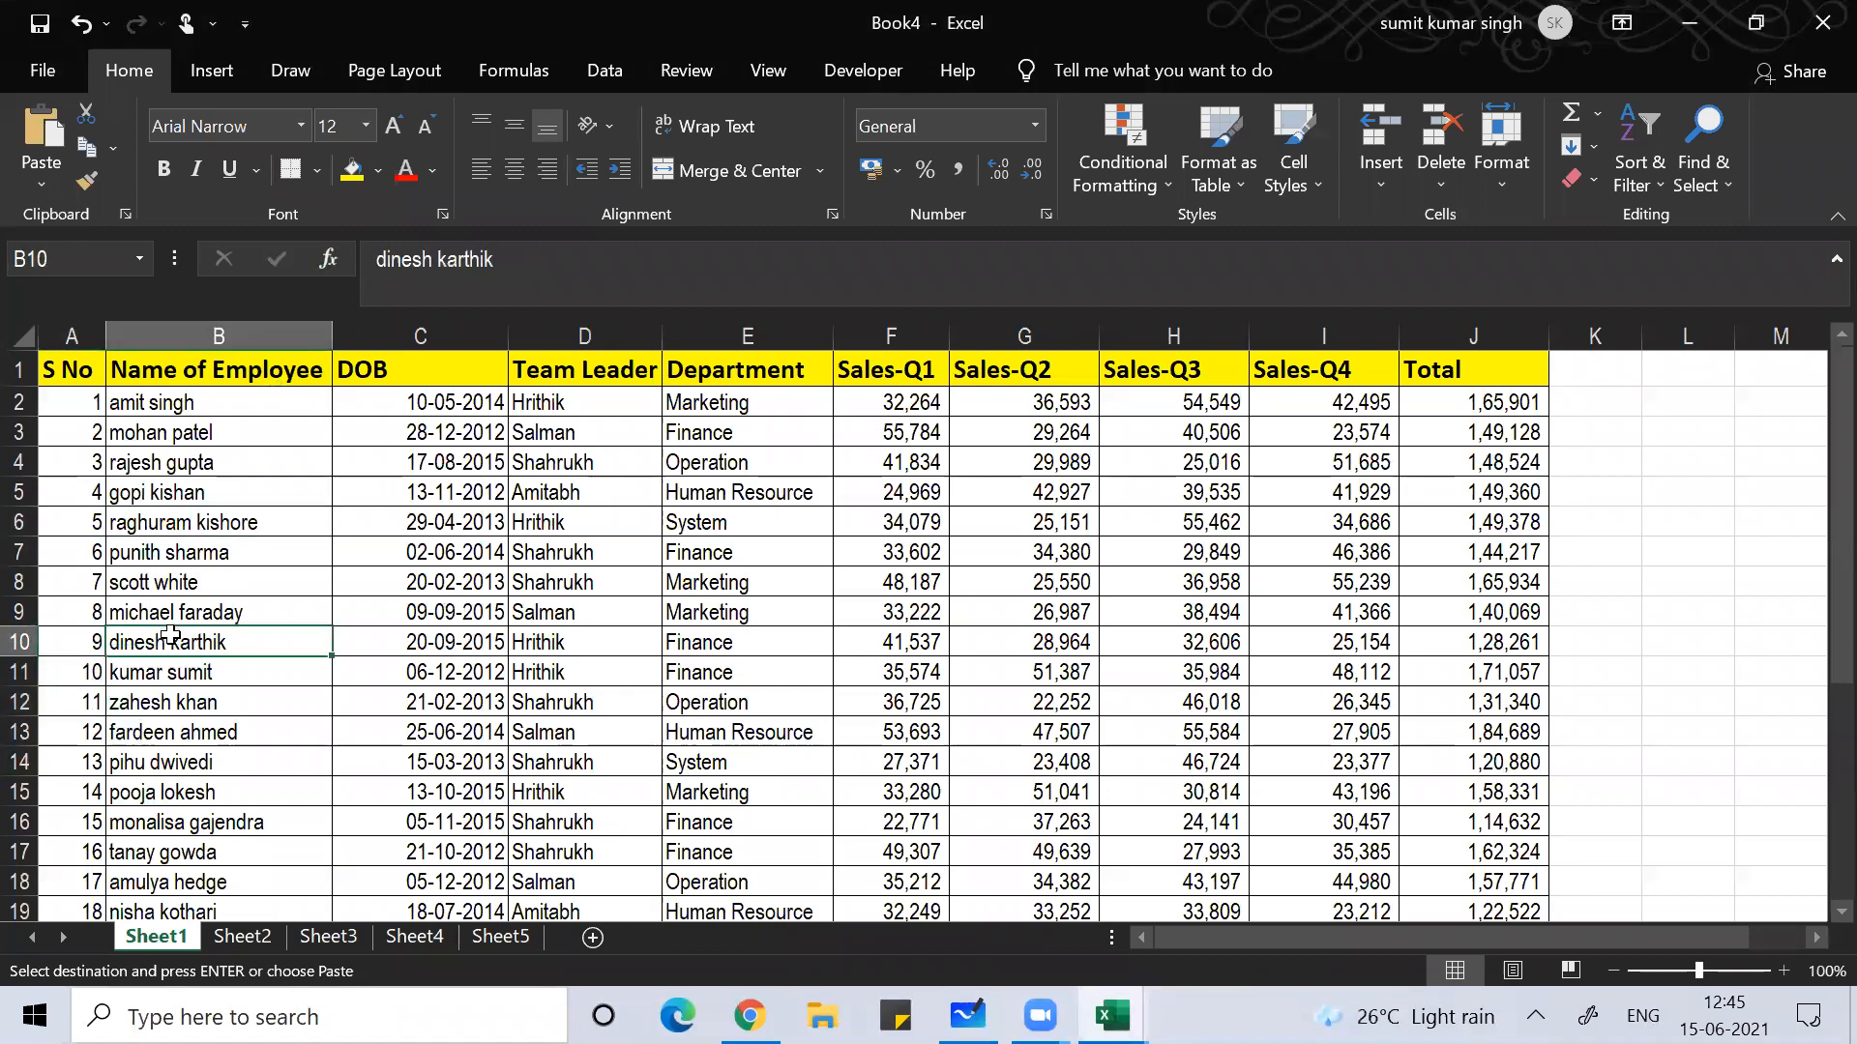
key(ctrl+Down)
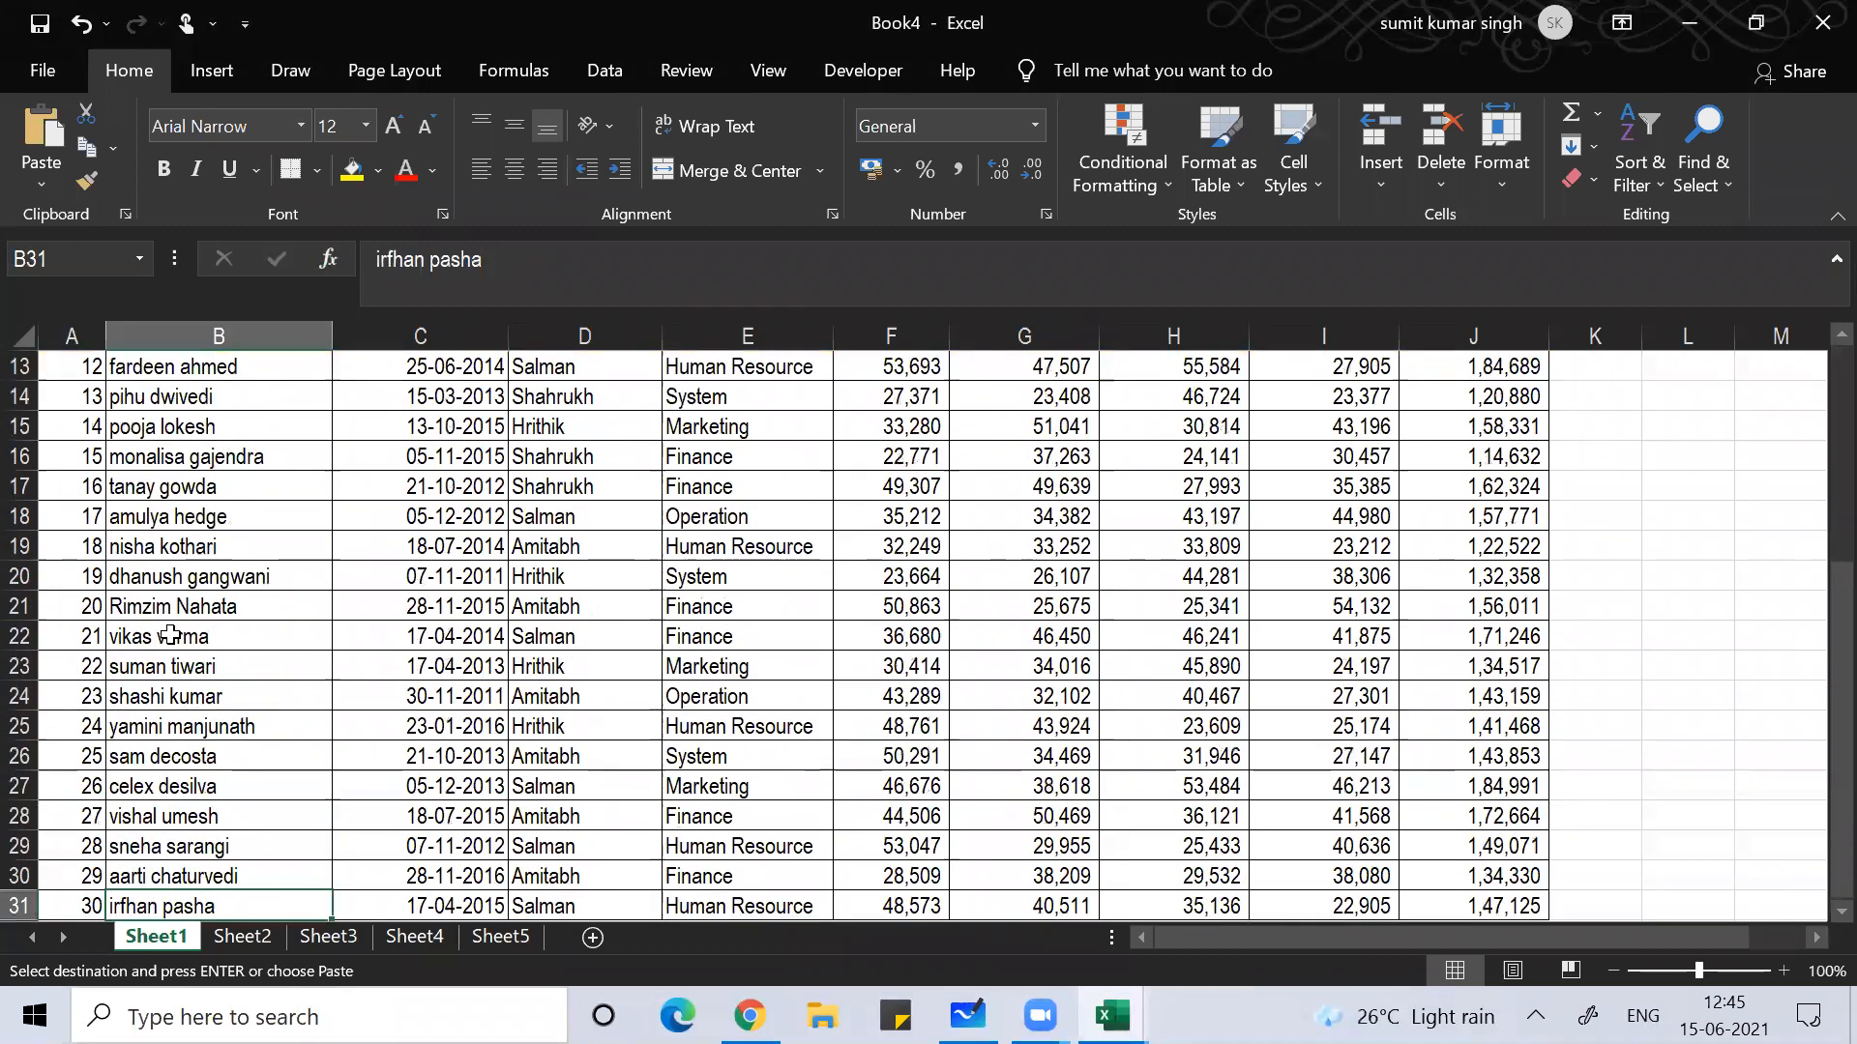
key(ctrl+Up)
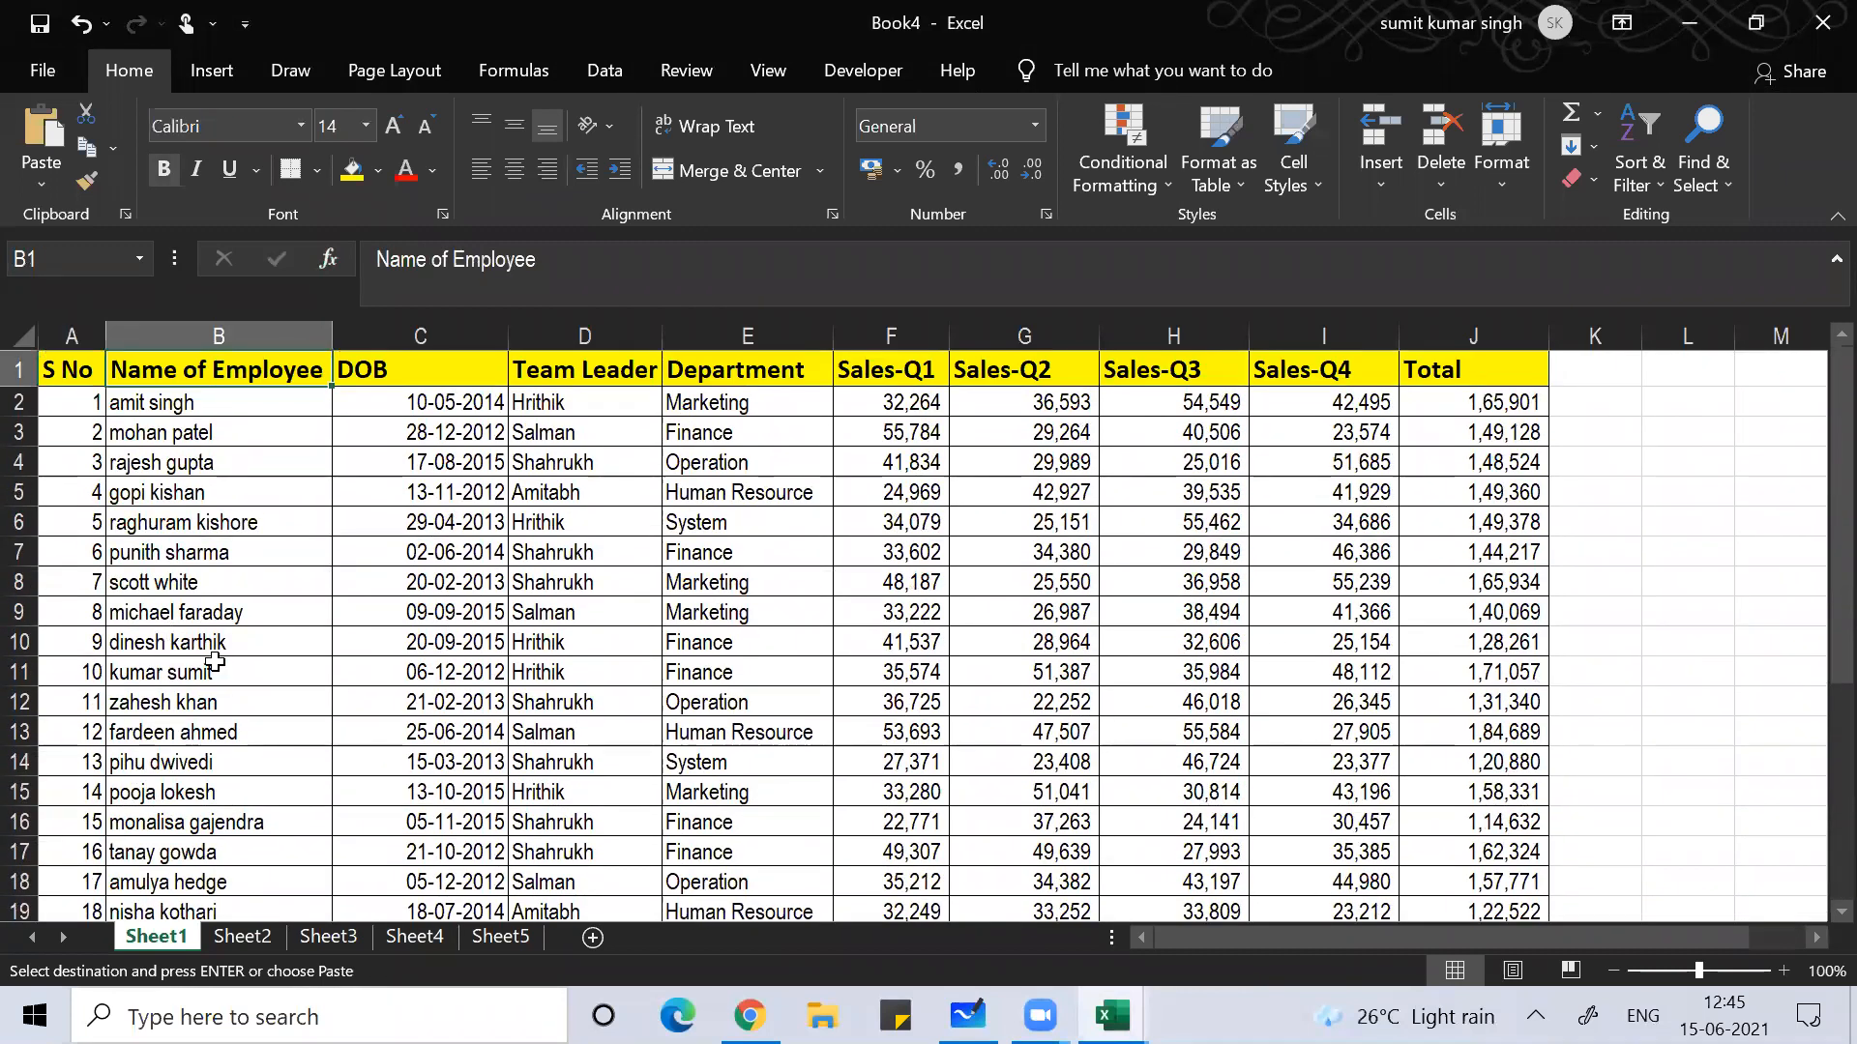
click(324, 603)
click(416, 579)
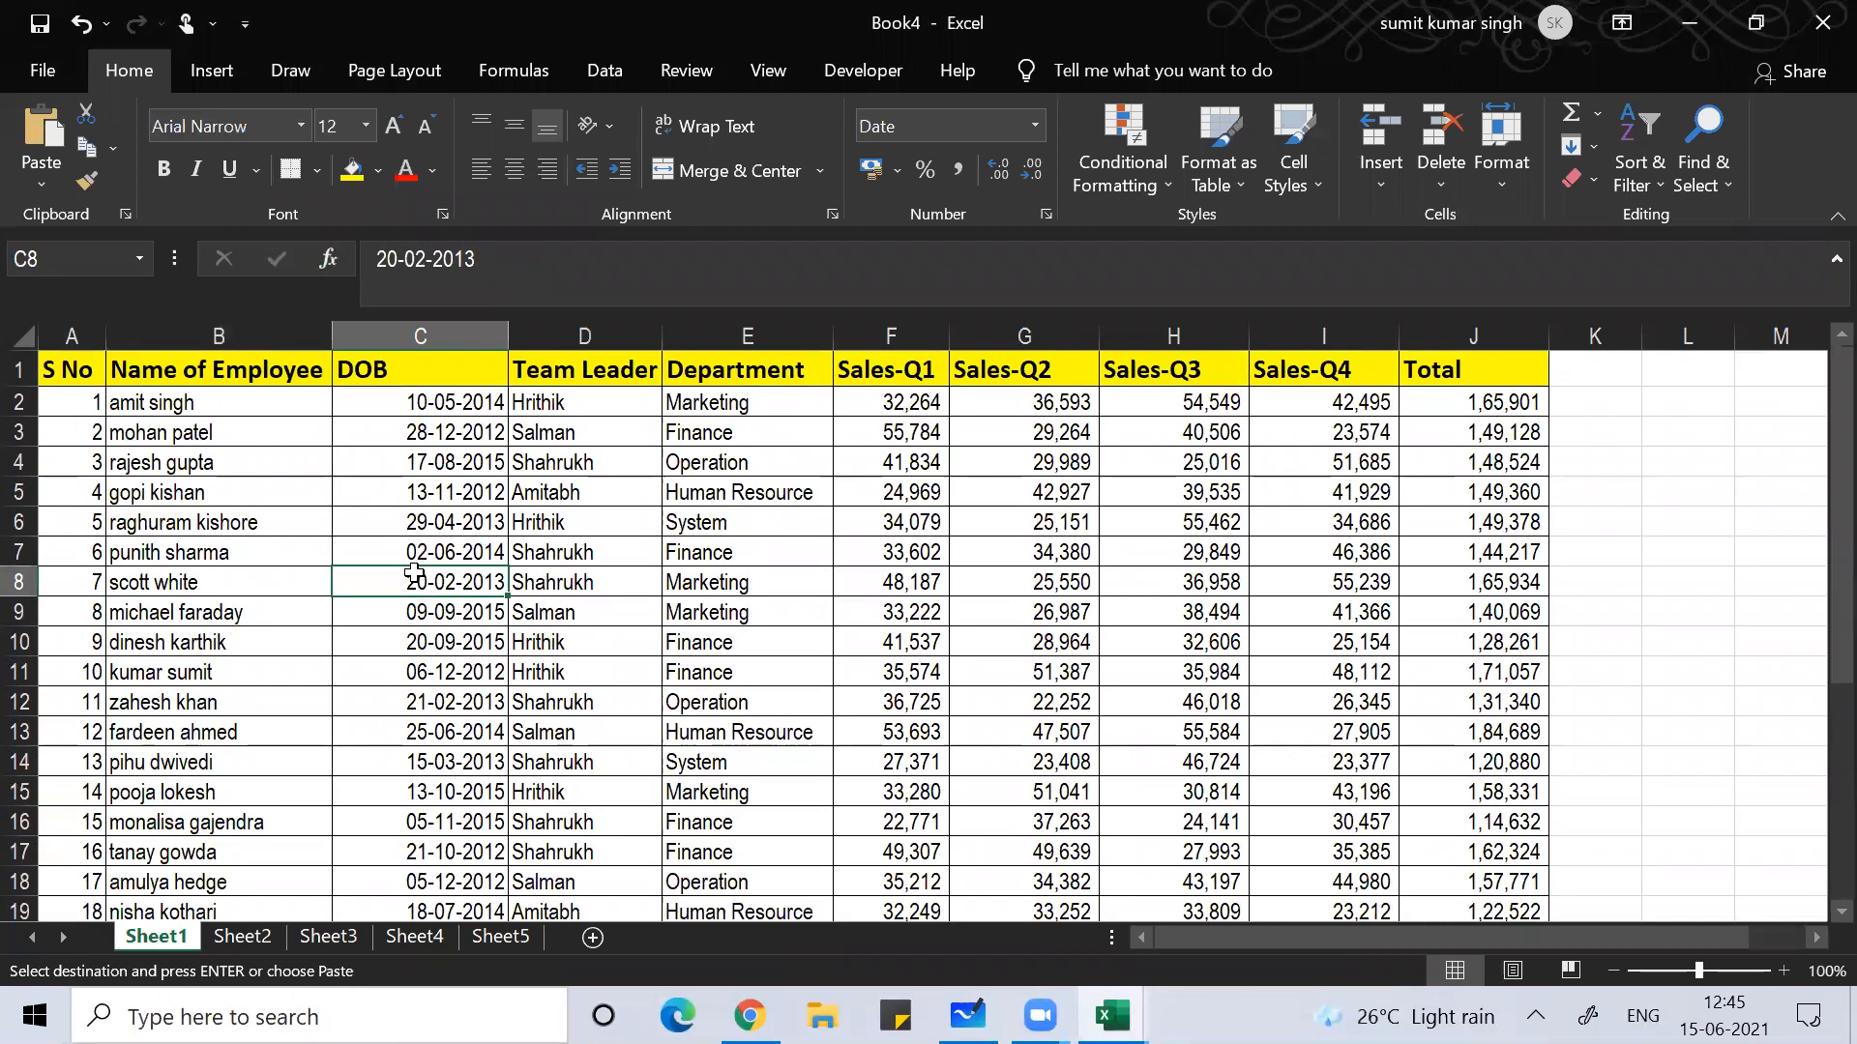
Step: Insert a blank column before DOB and enter =PROPER(B2) in C2
key(ctrl+space)
key(ctrl+shift+plus)
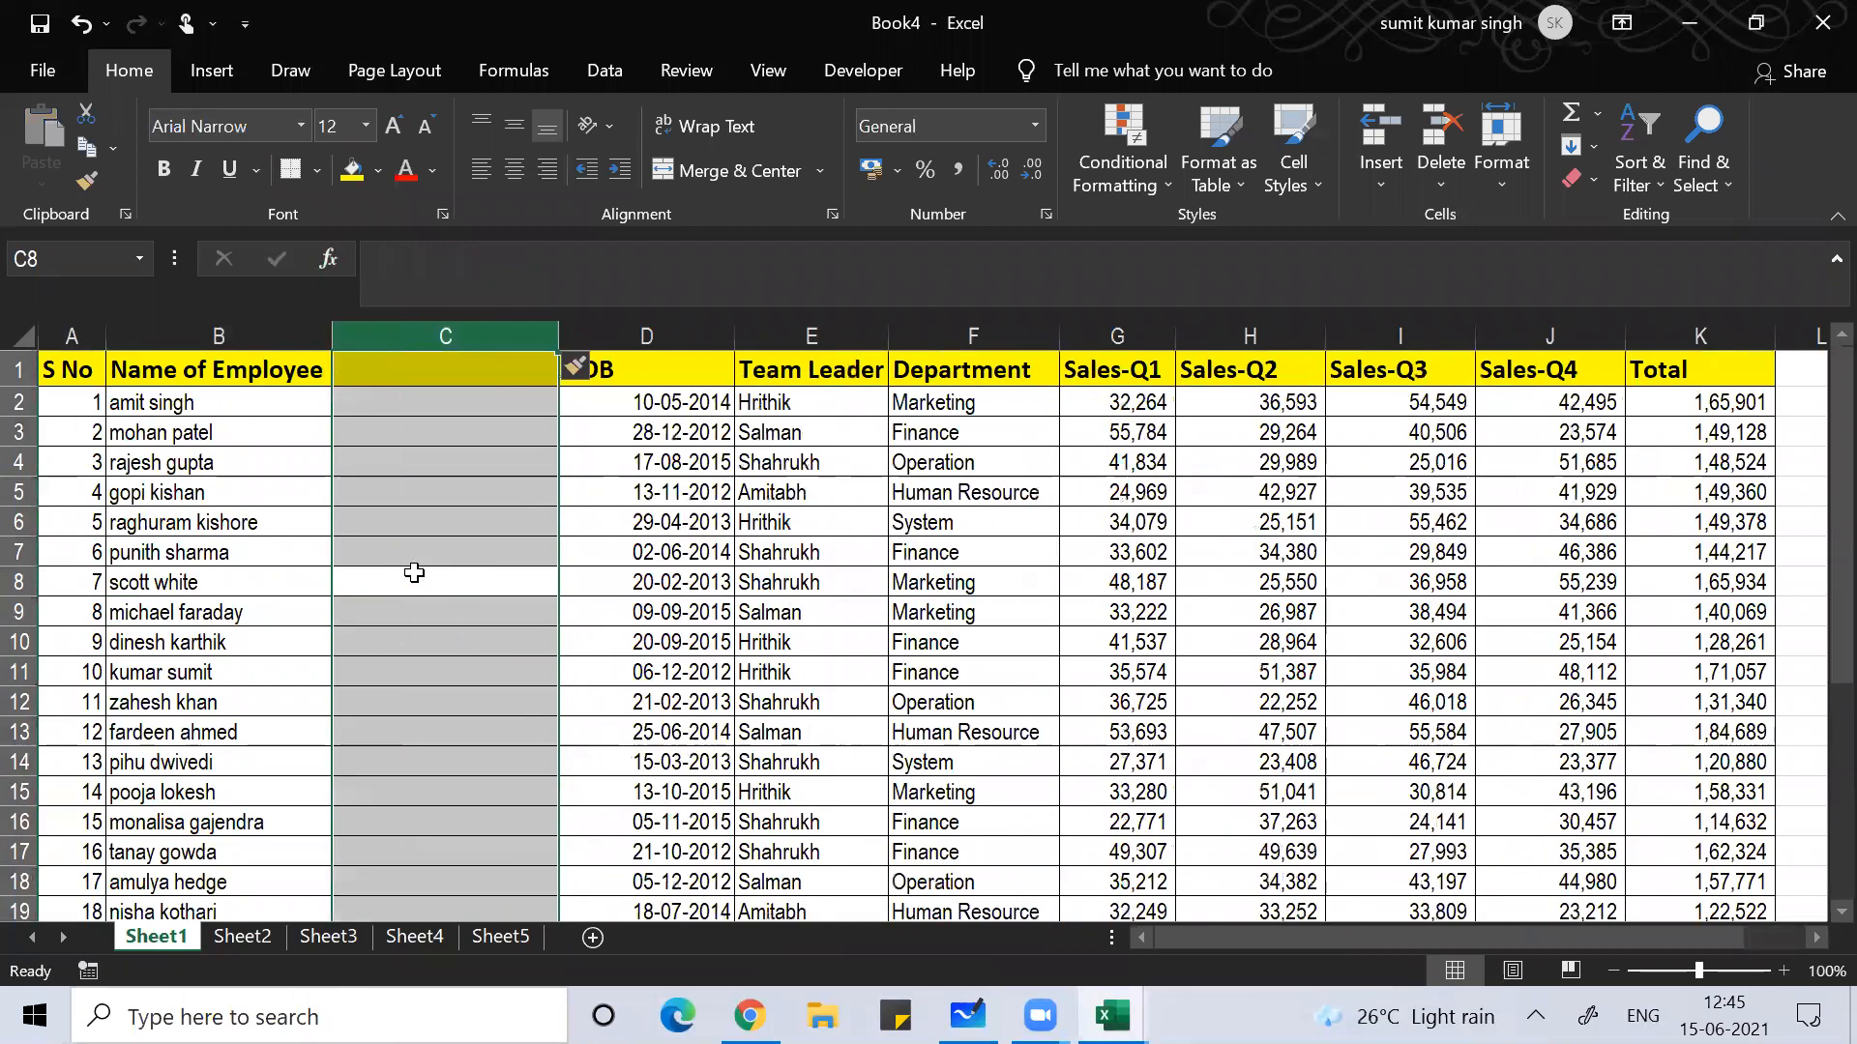
click(410, 396)
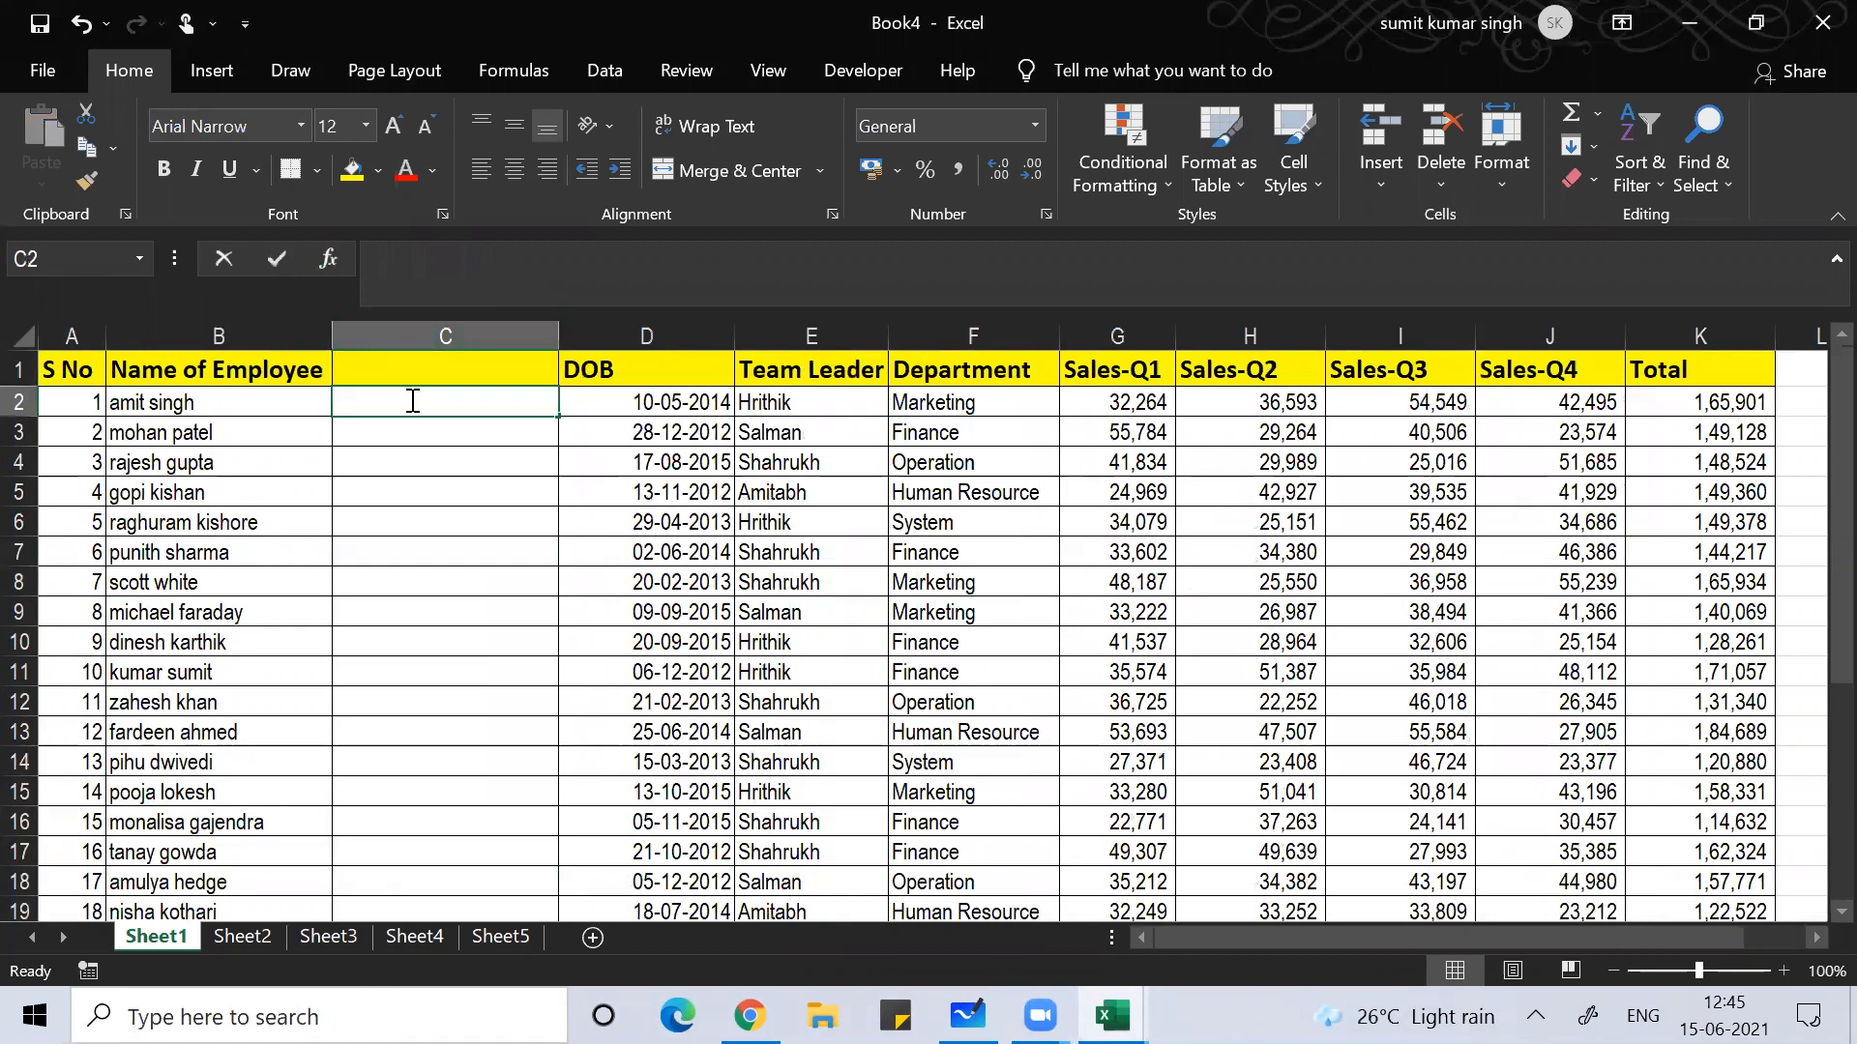
text(=prope)
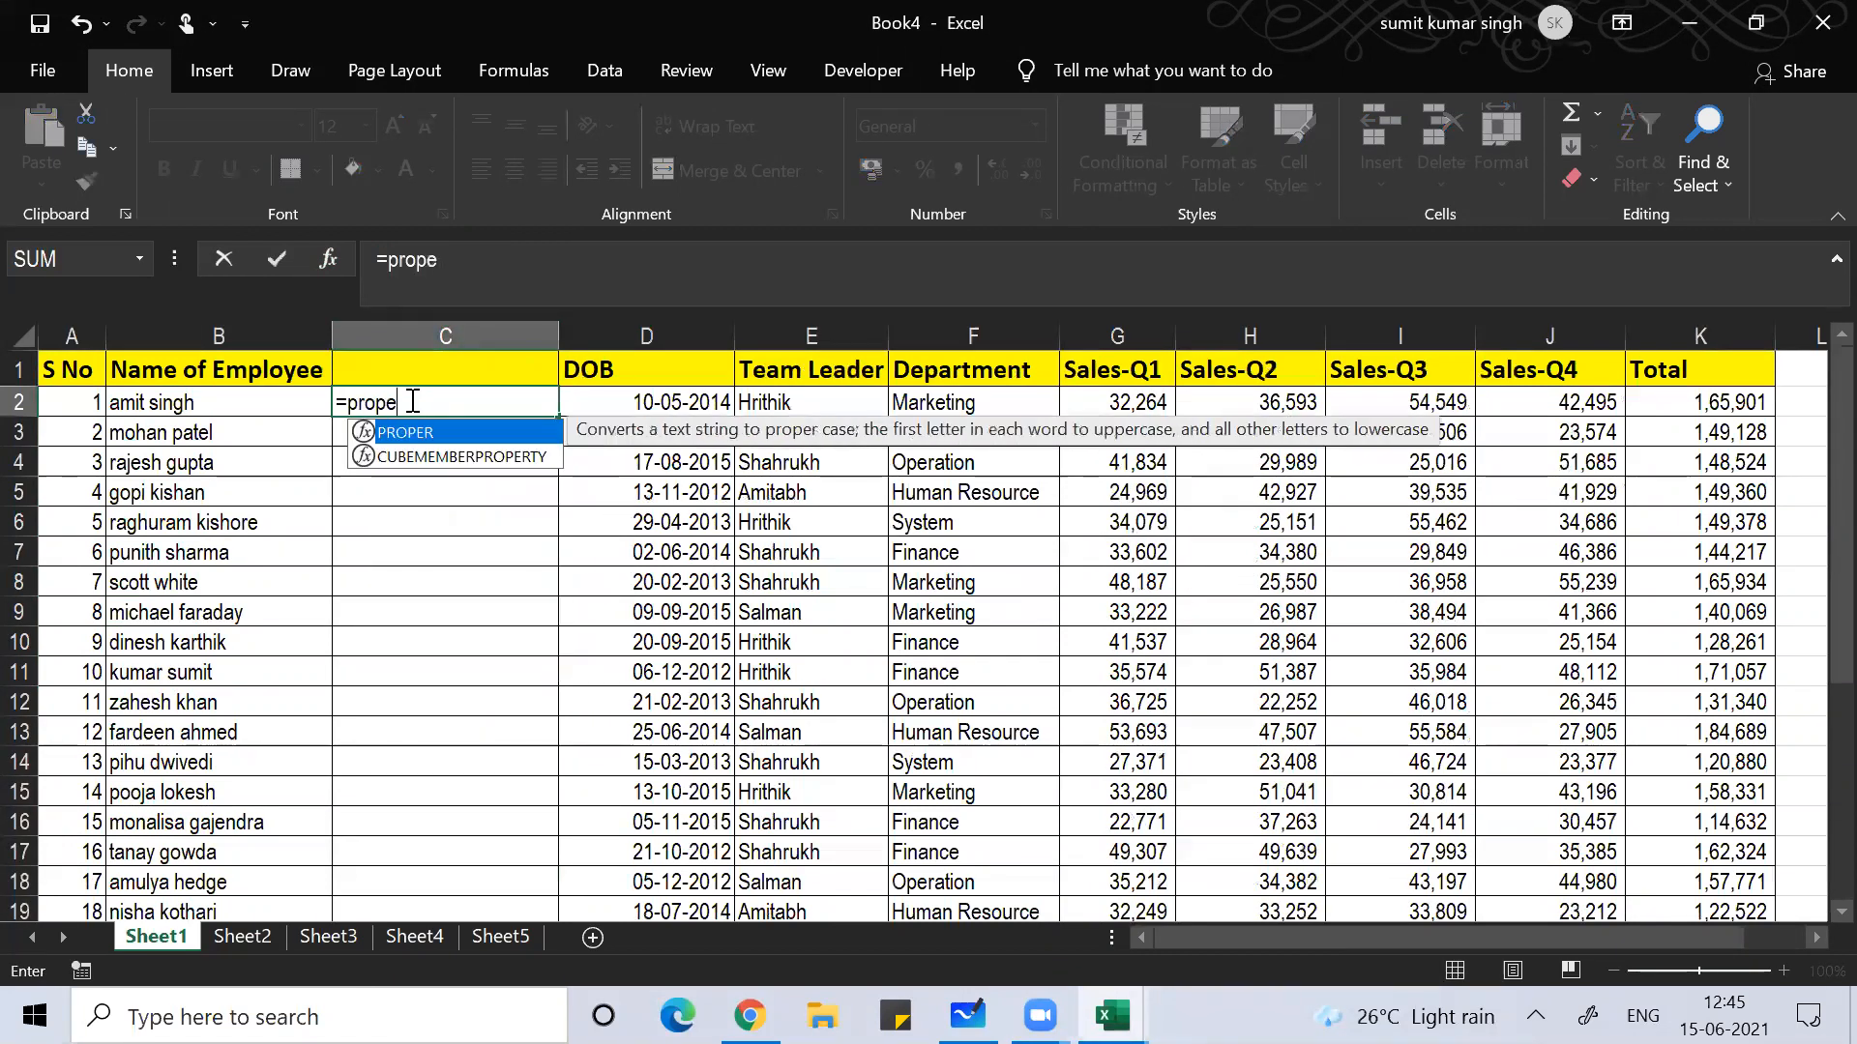
text(r()
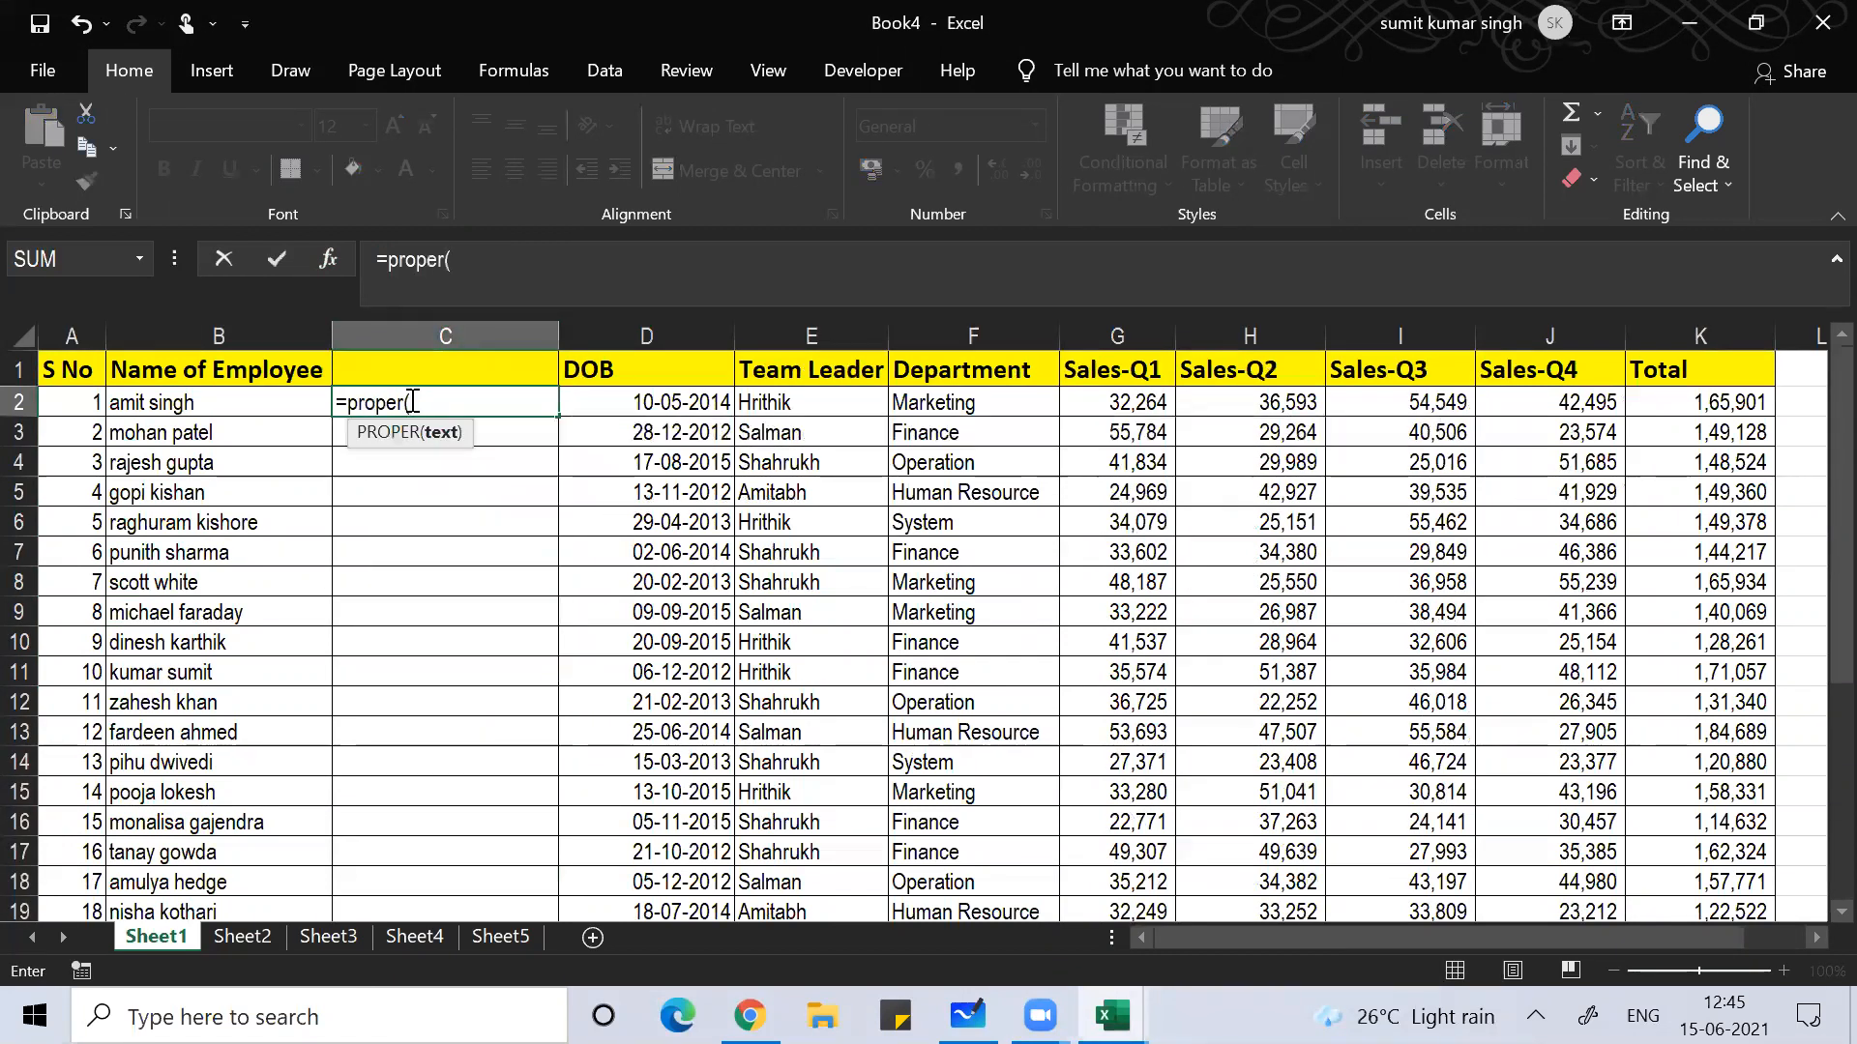
key(Left)
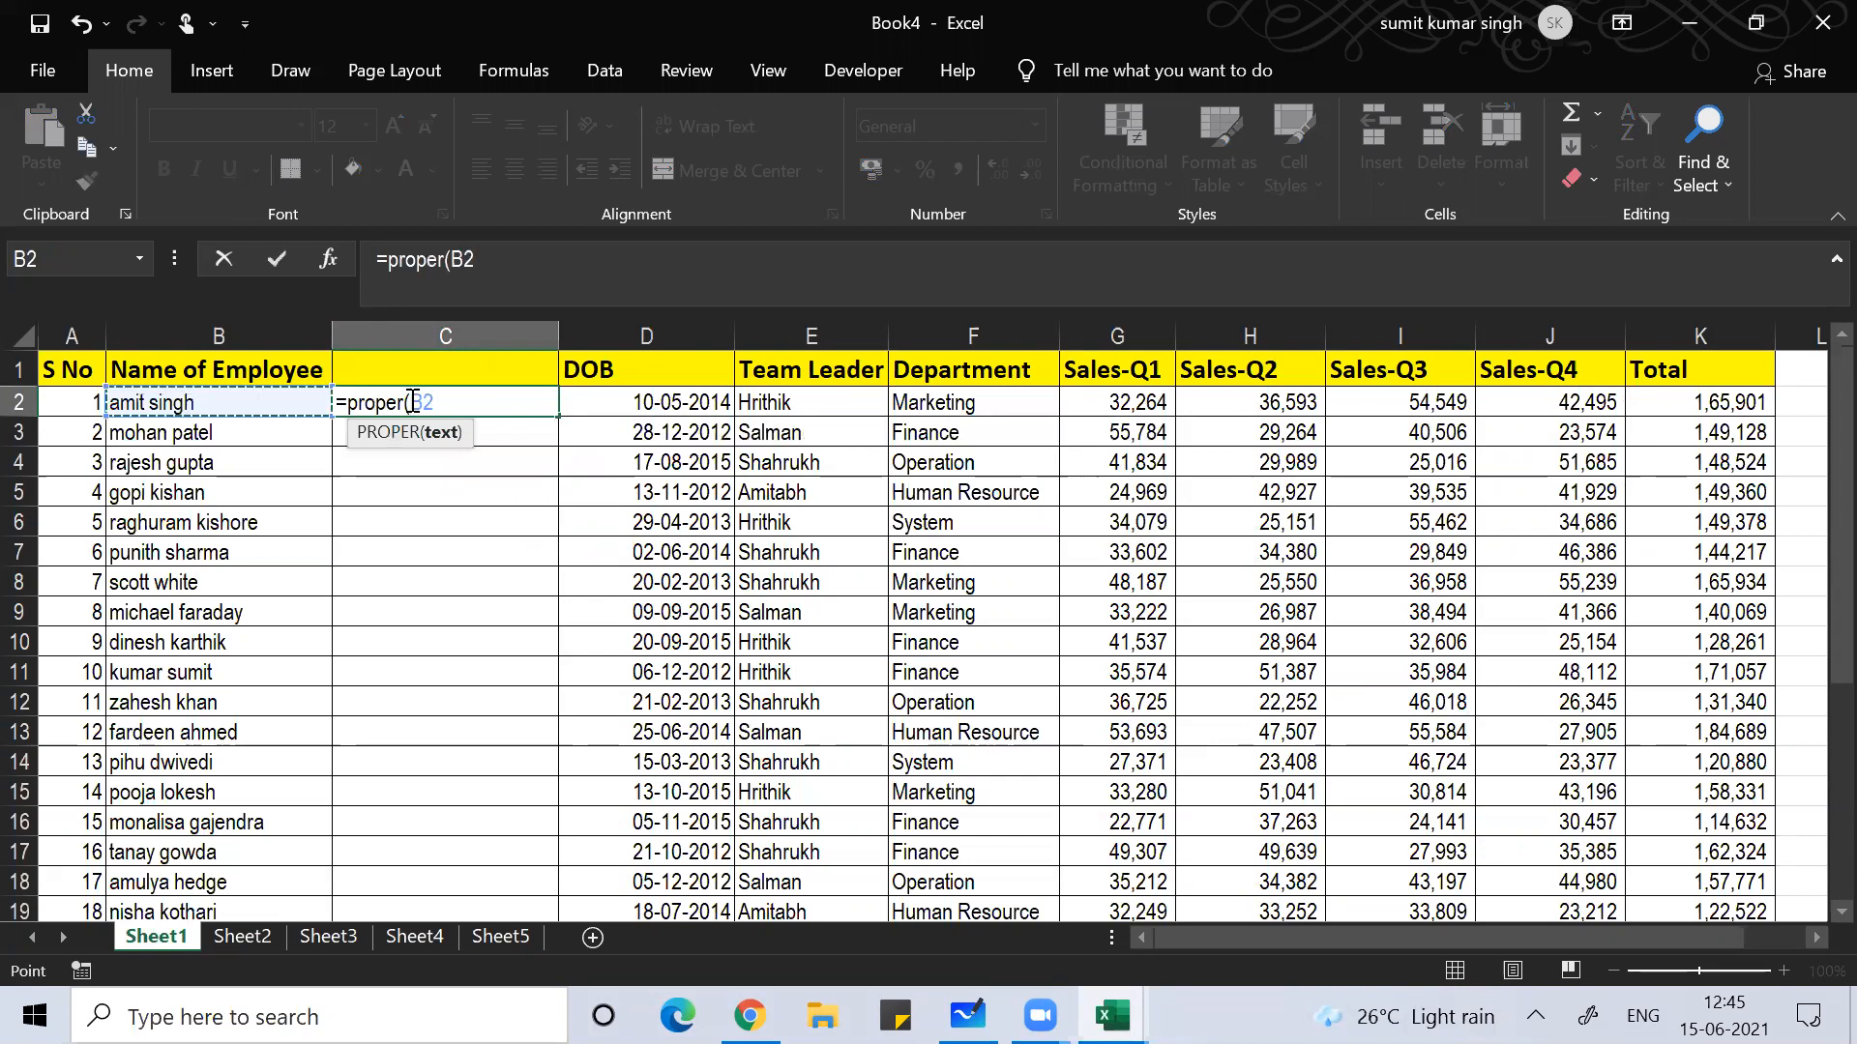
text())
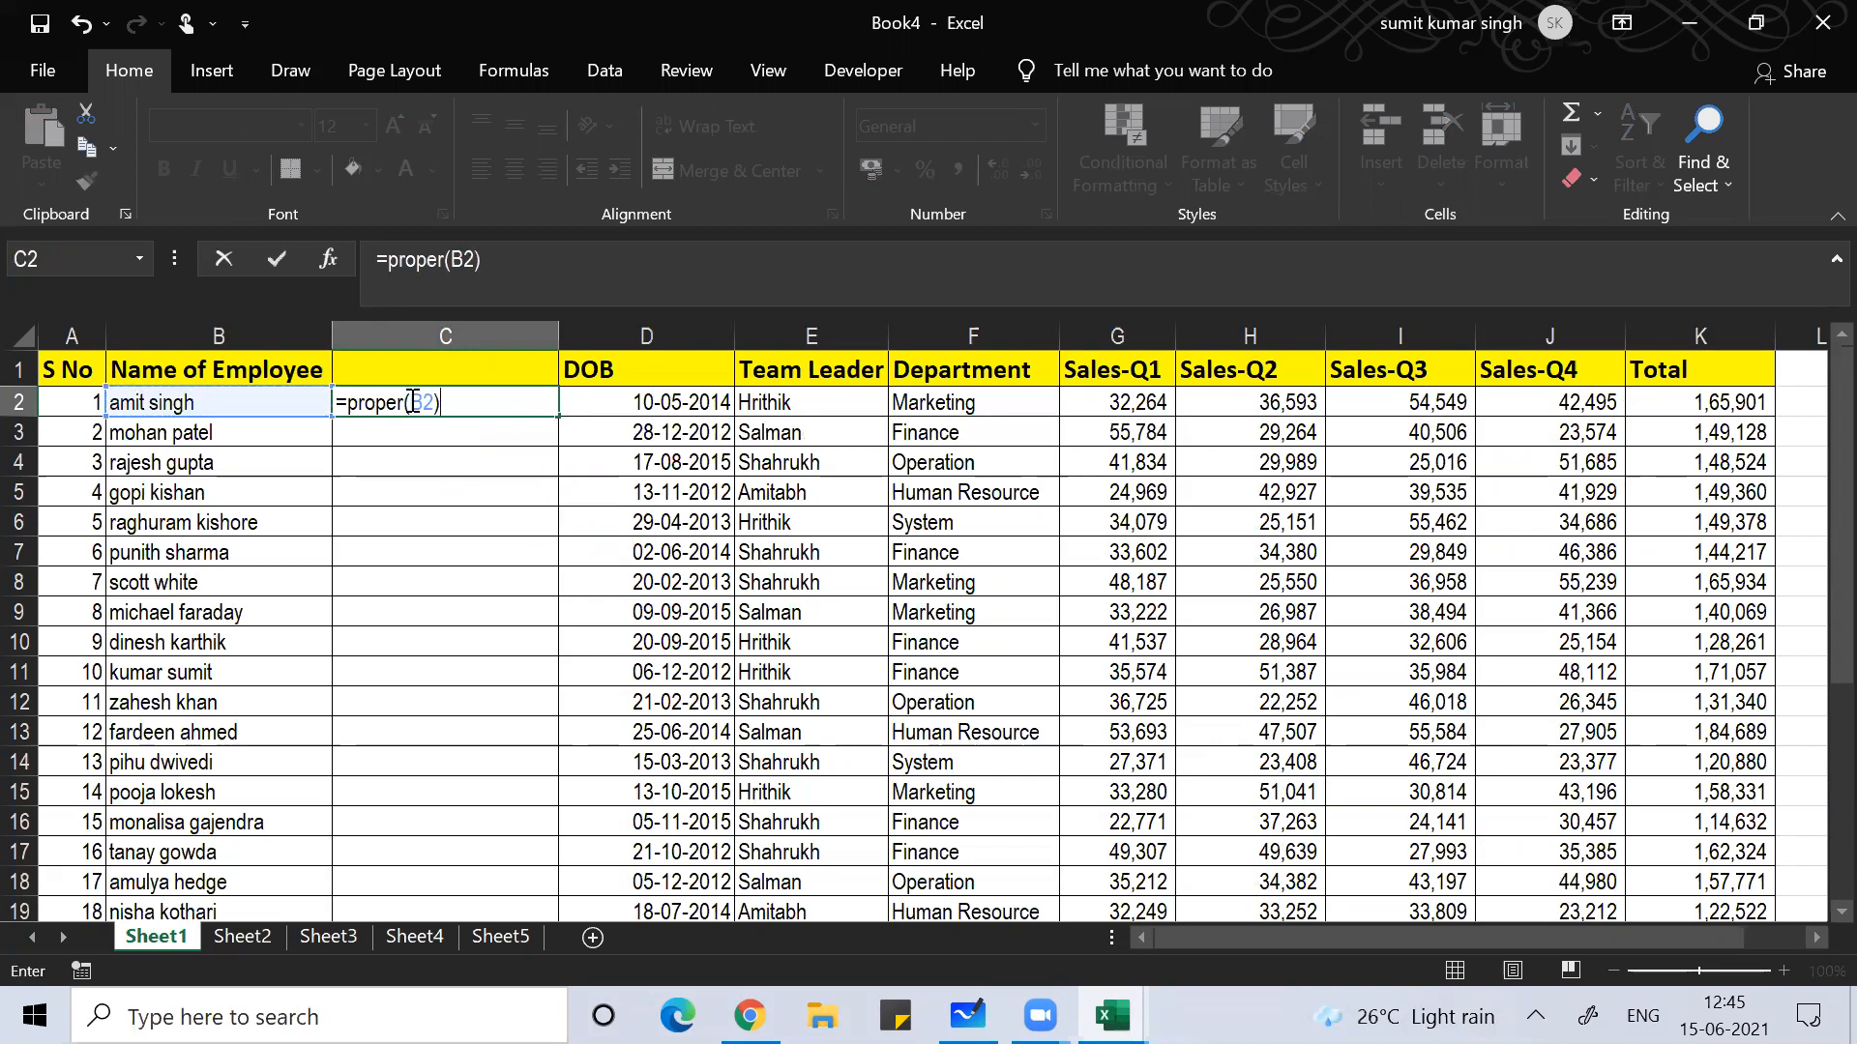
key(Return)
Step: Copy the PROPER formula from C2 down through C31
click(410, 399)
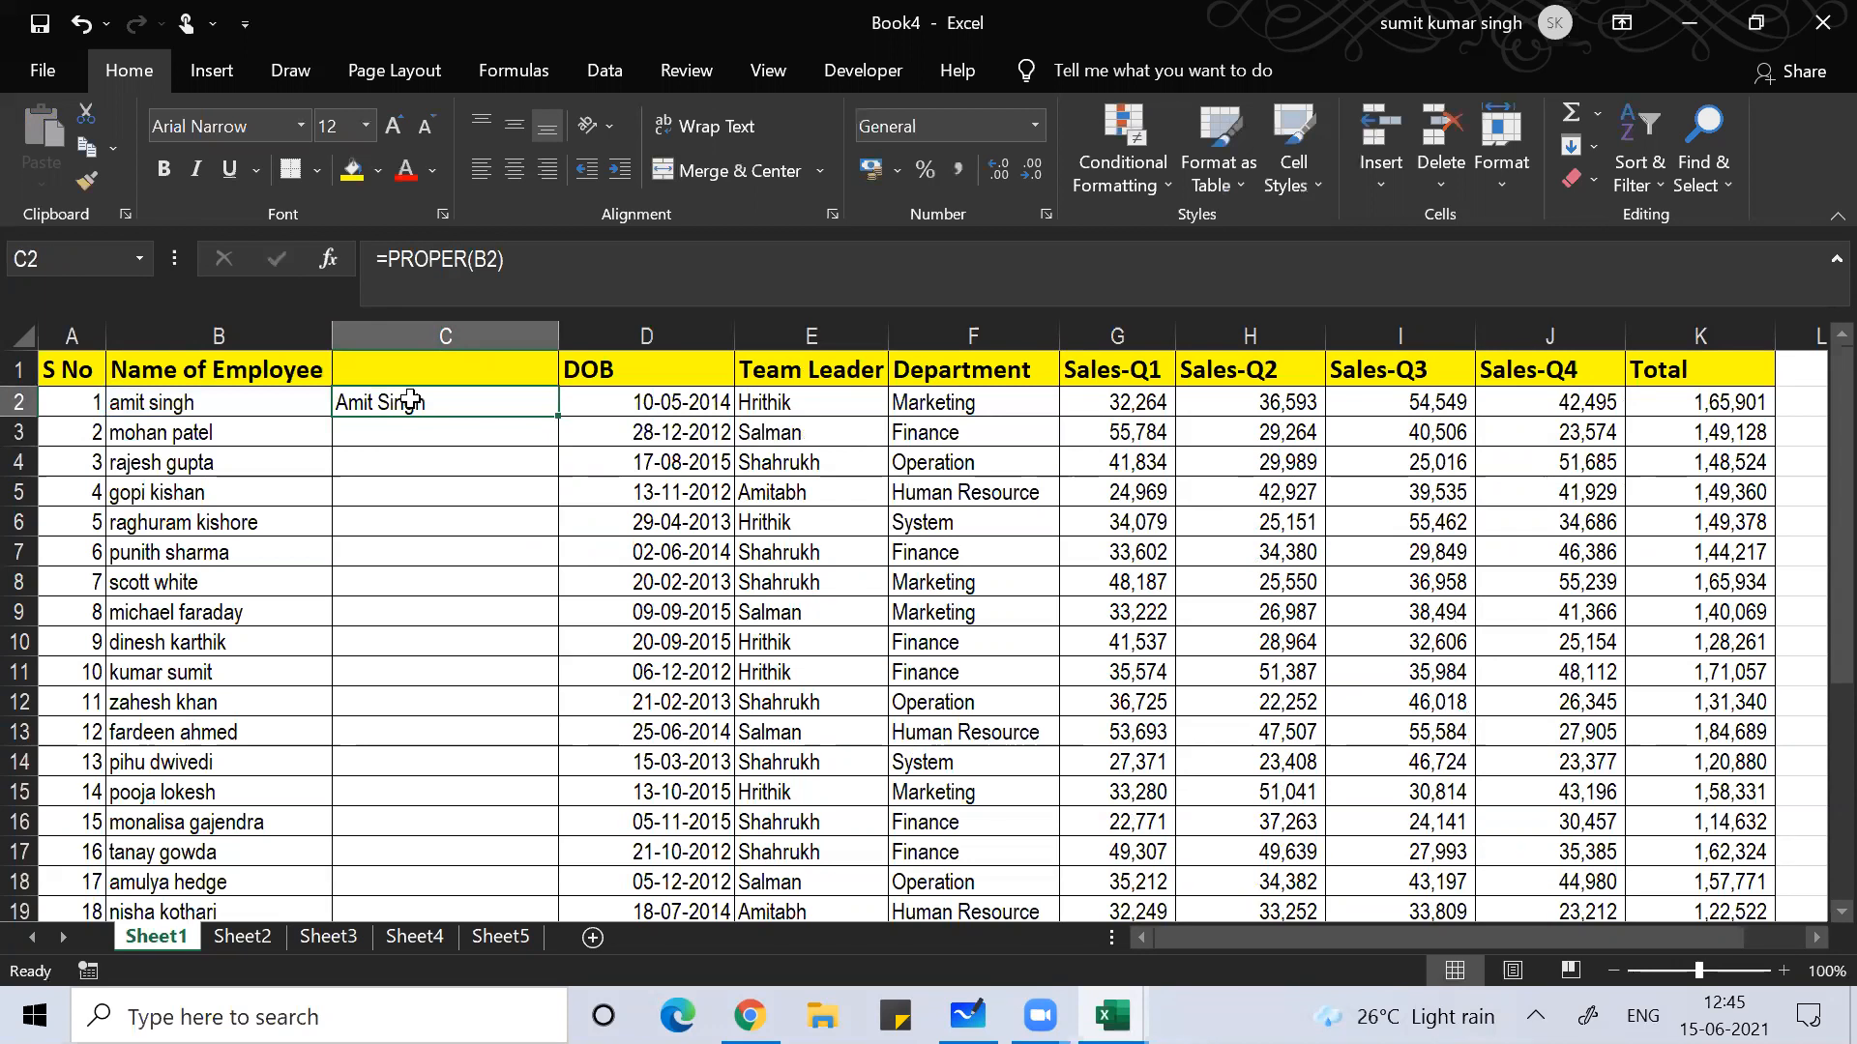
key(ctrl+c)
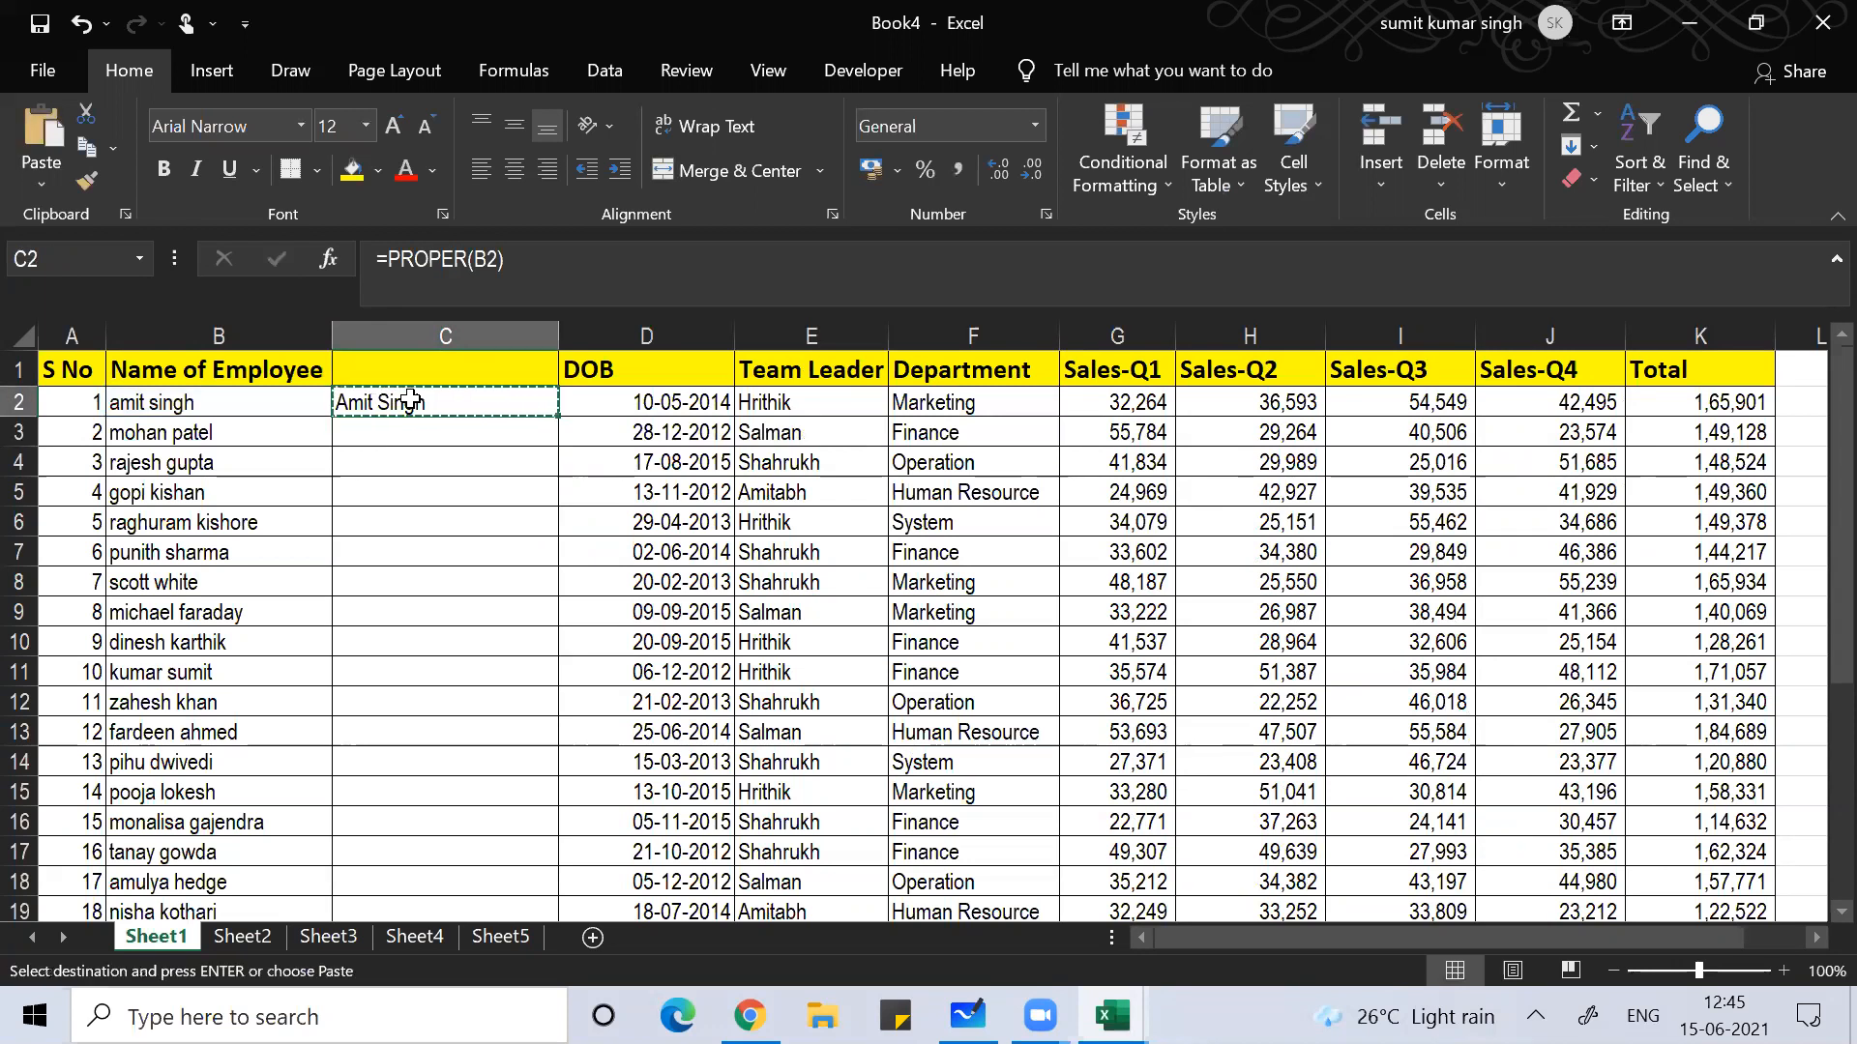
key(Left)
key(ctrl+Down)
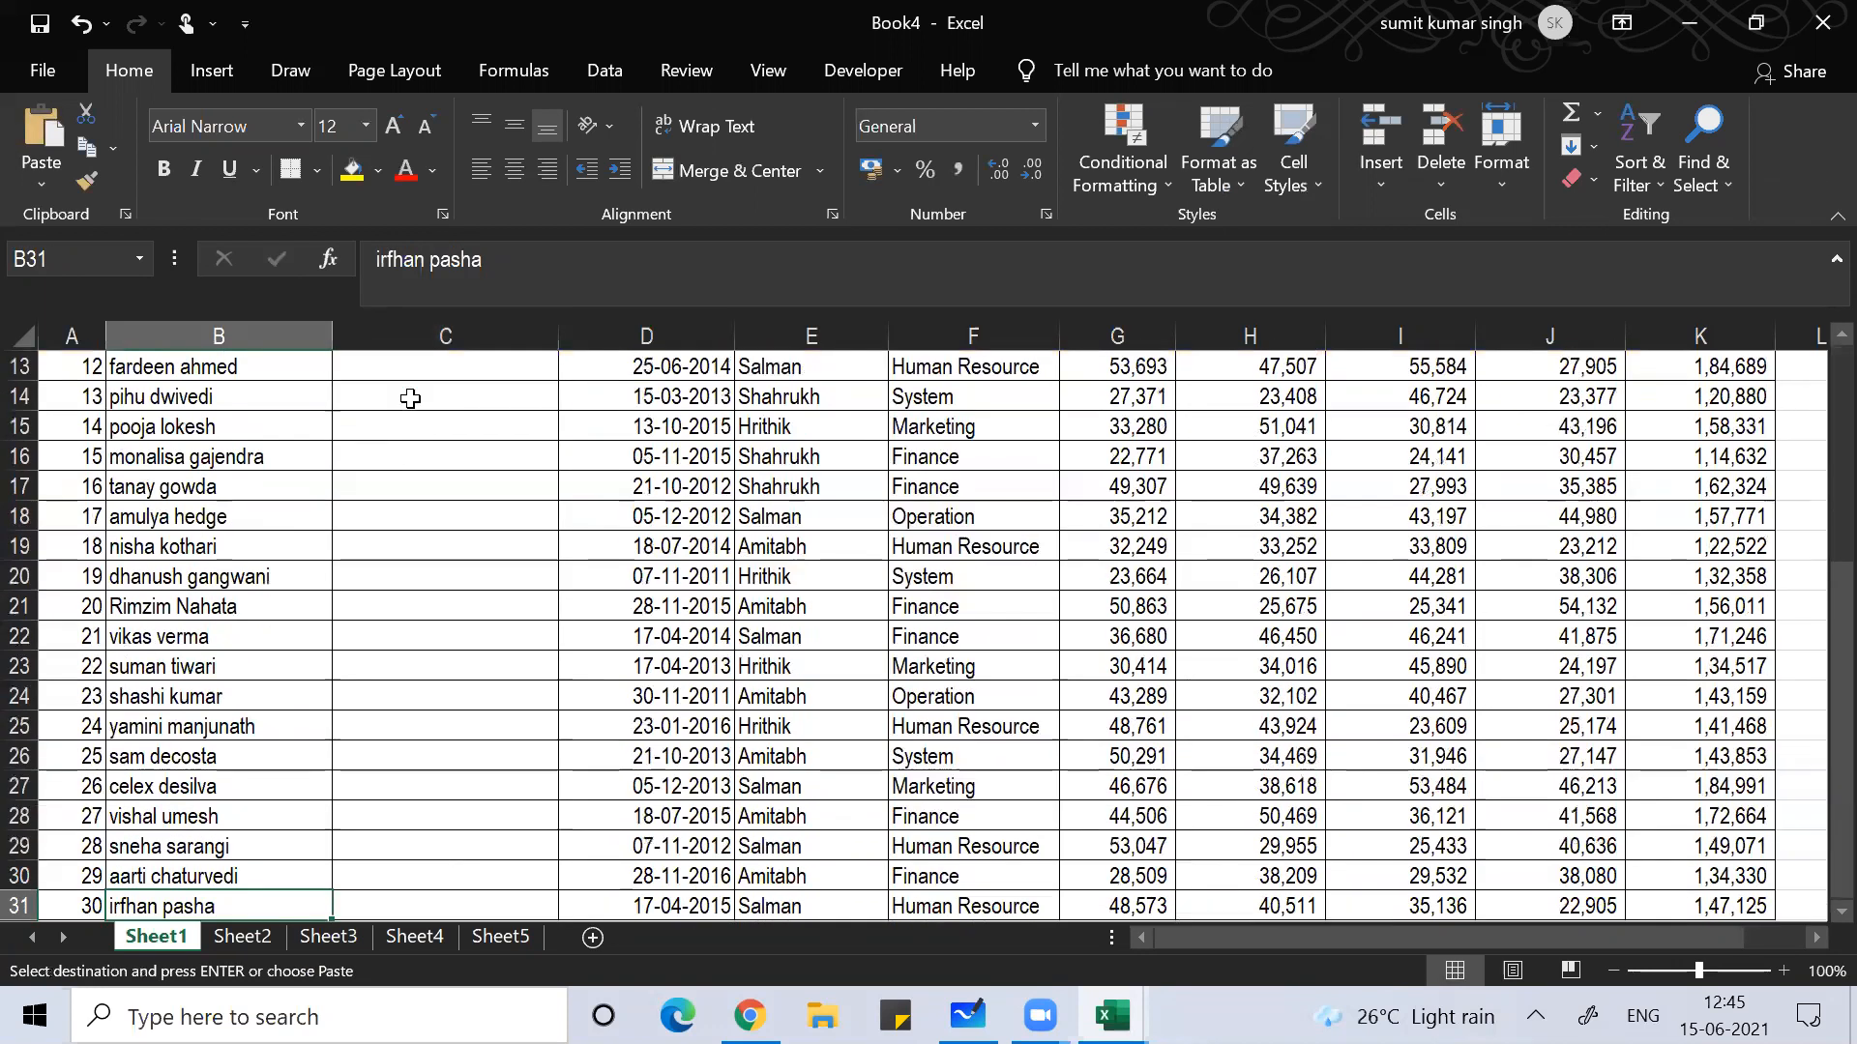
key(Right)
key(ctrl+shift+Up)
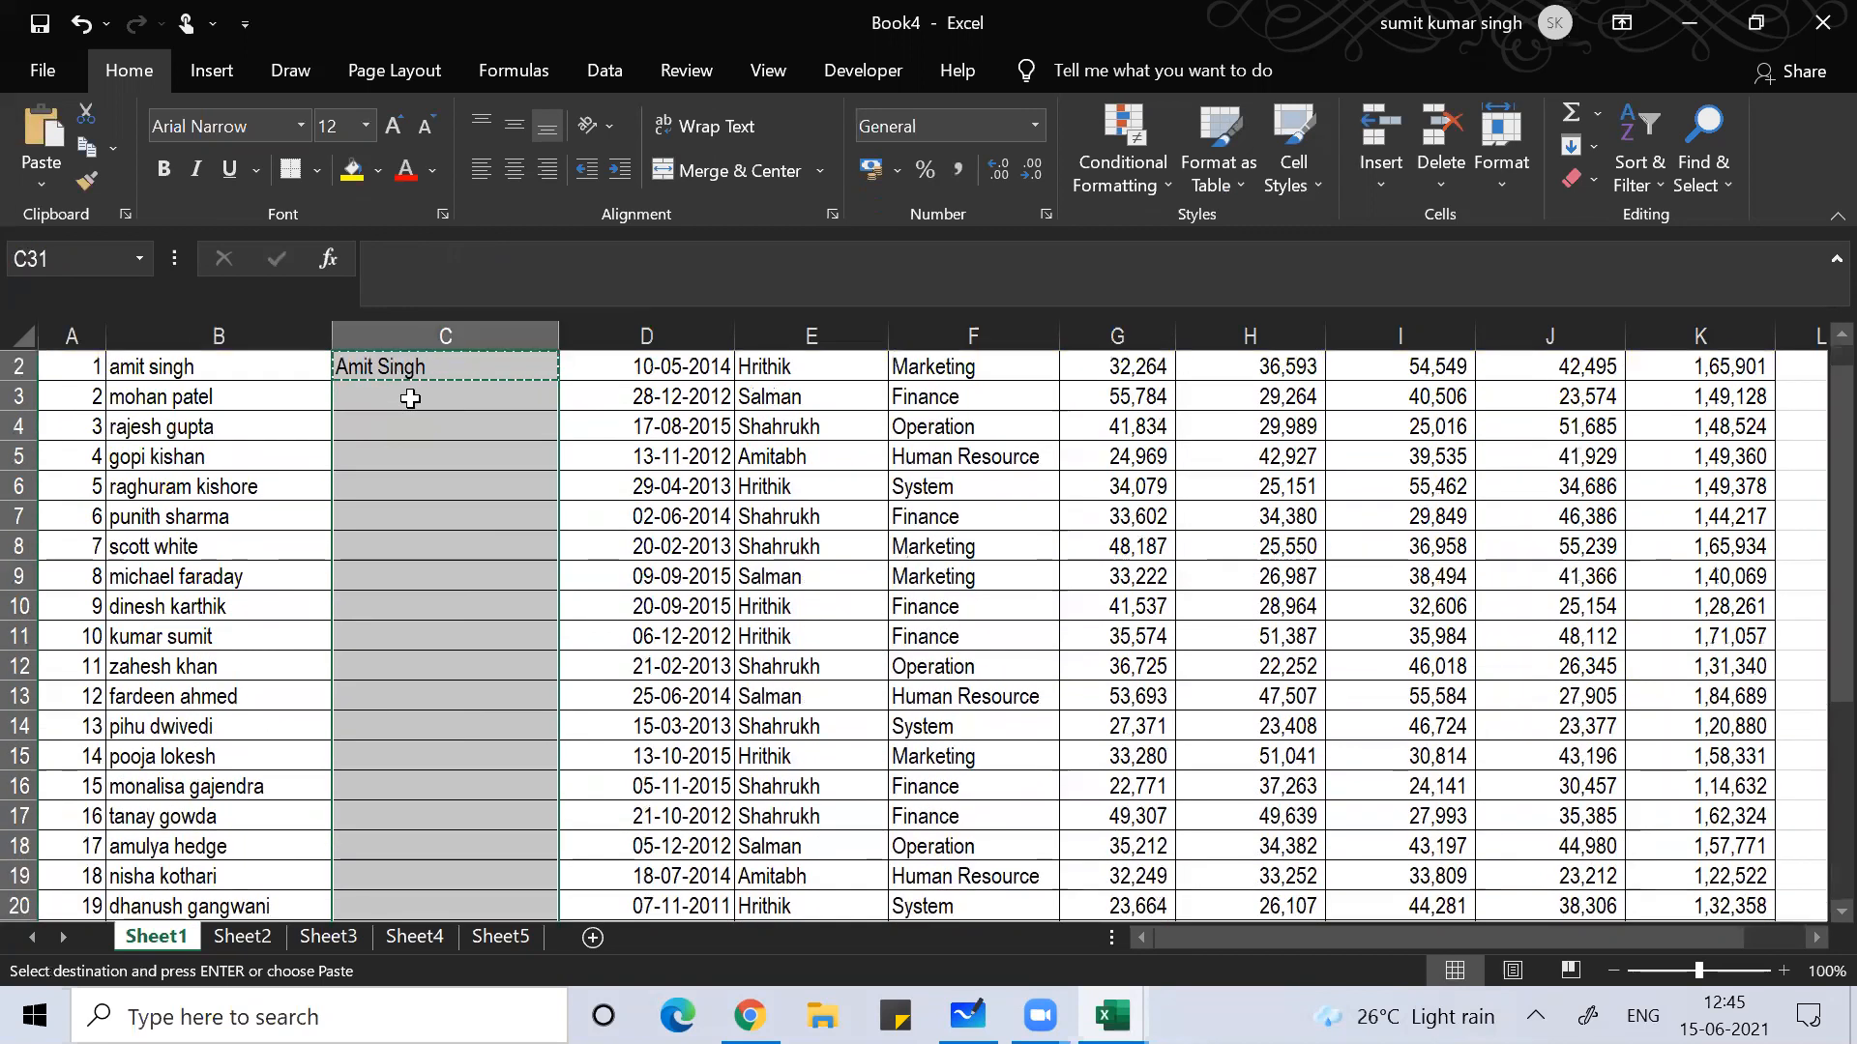
key(ctrl+v)
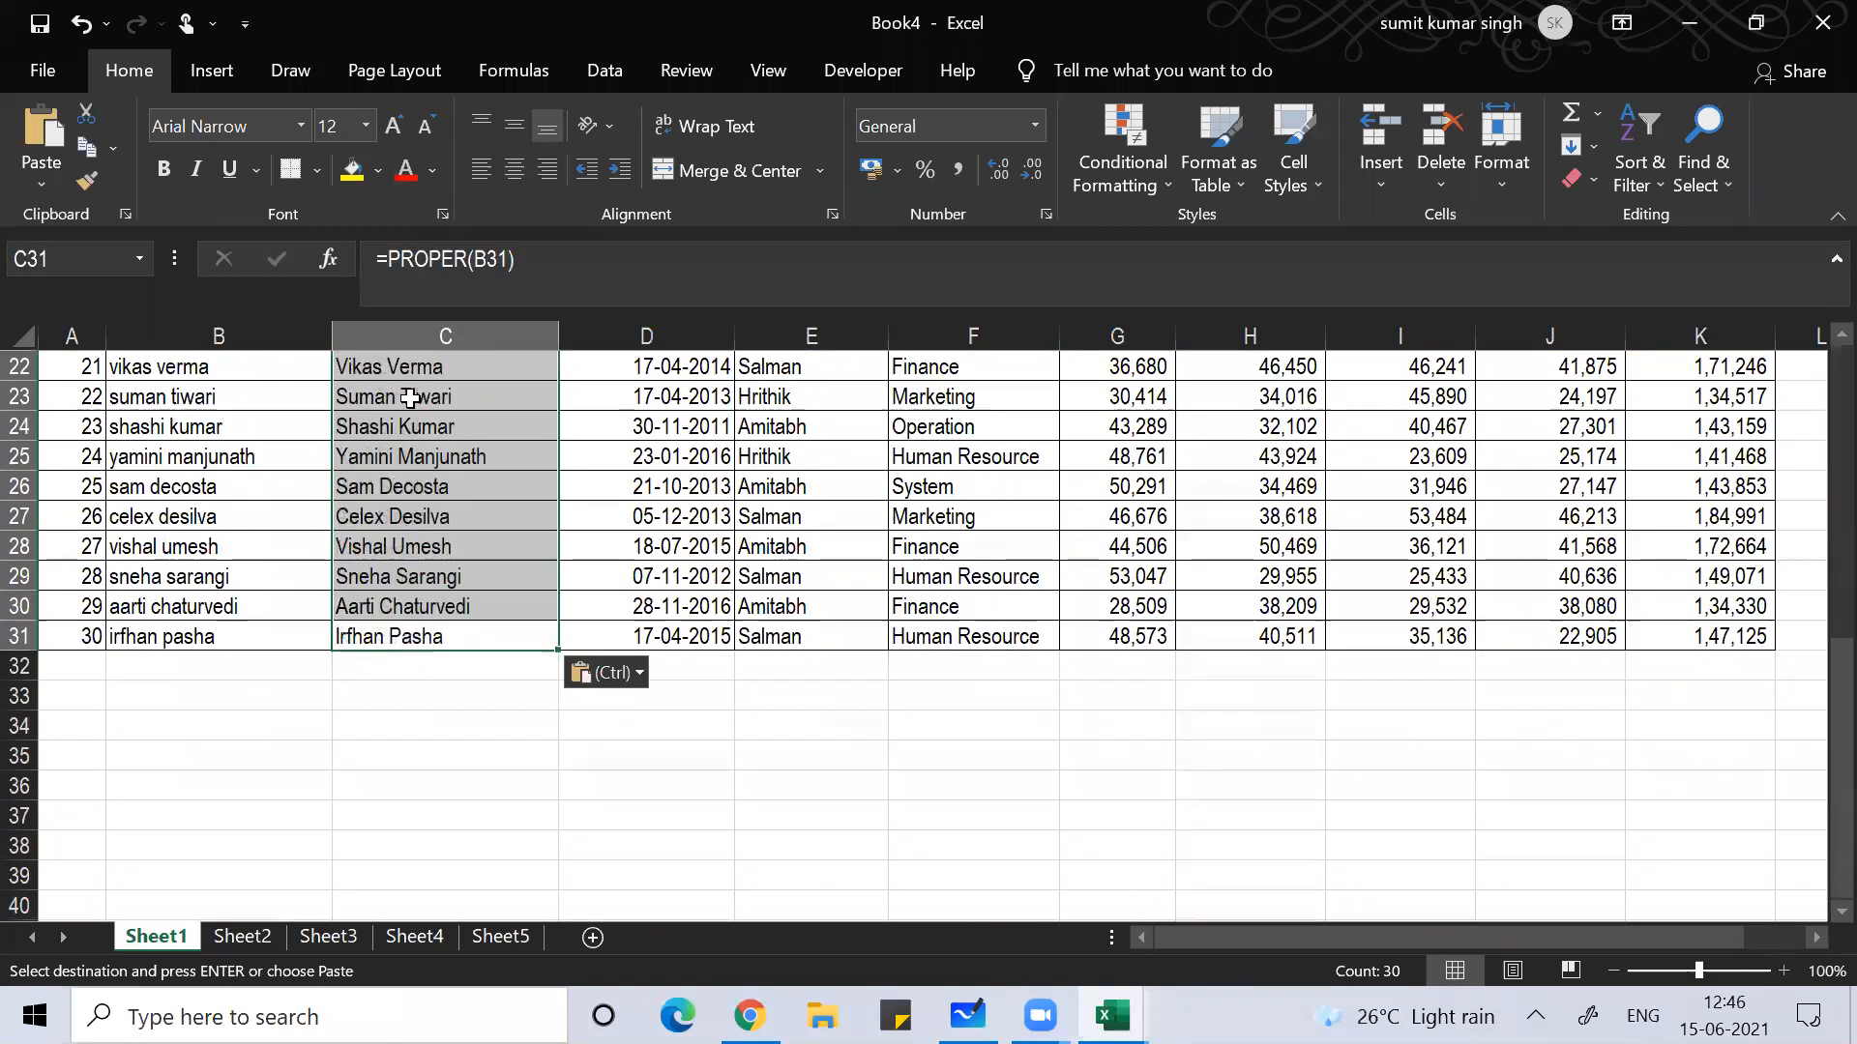
Step: Review the capitalised names, then select C2:C31 and copy them
key(Escape)
key(Up)
key(Up)
key(Up)
key(Up)
key(Up)
key(Up)
key(Up)
key(Up)
key(Up)
key(Up)
key(Up)
key(Up)
key(Up)
key(Up)
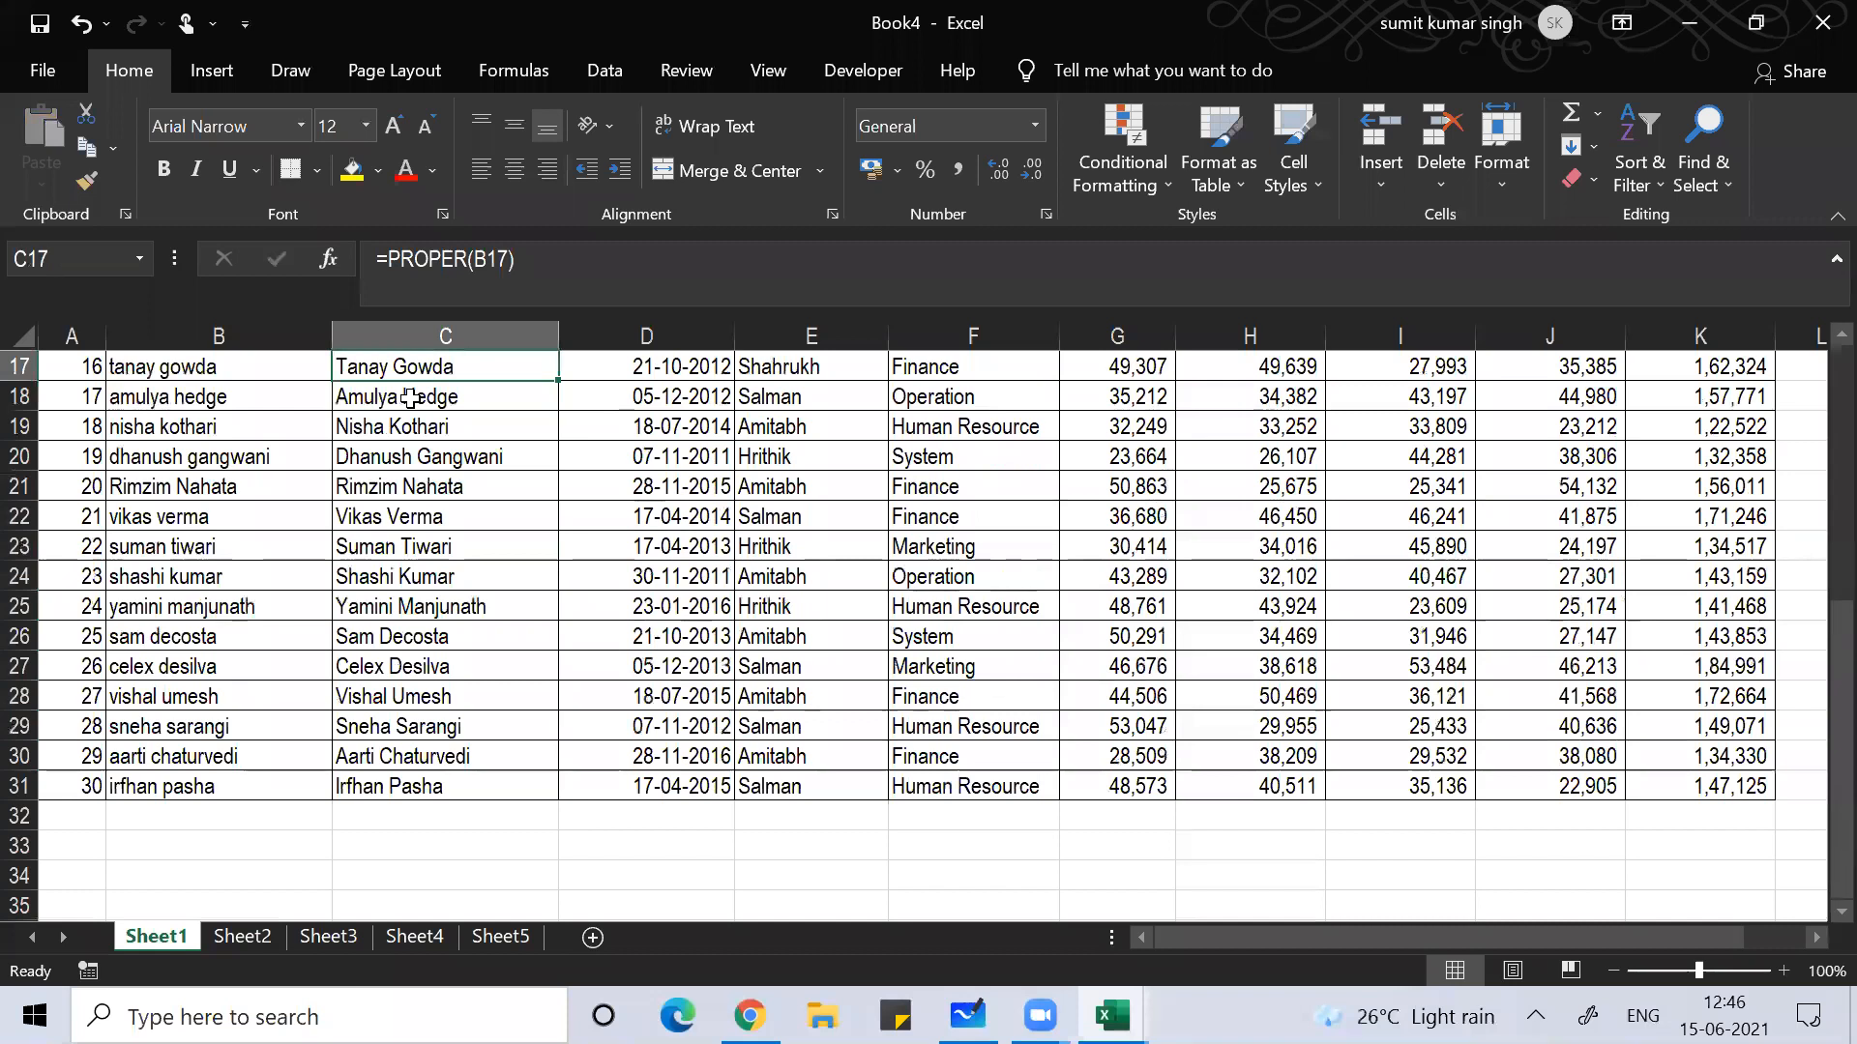
key(ctrl+Up)
key(Up)
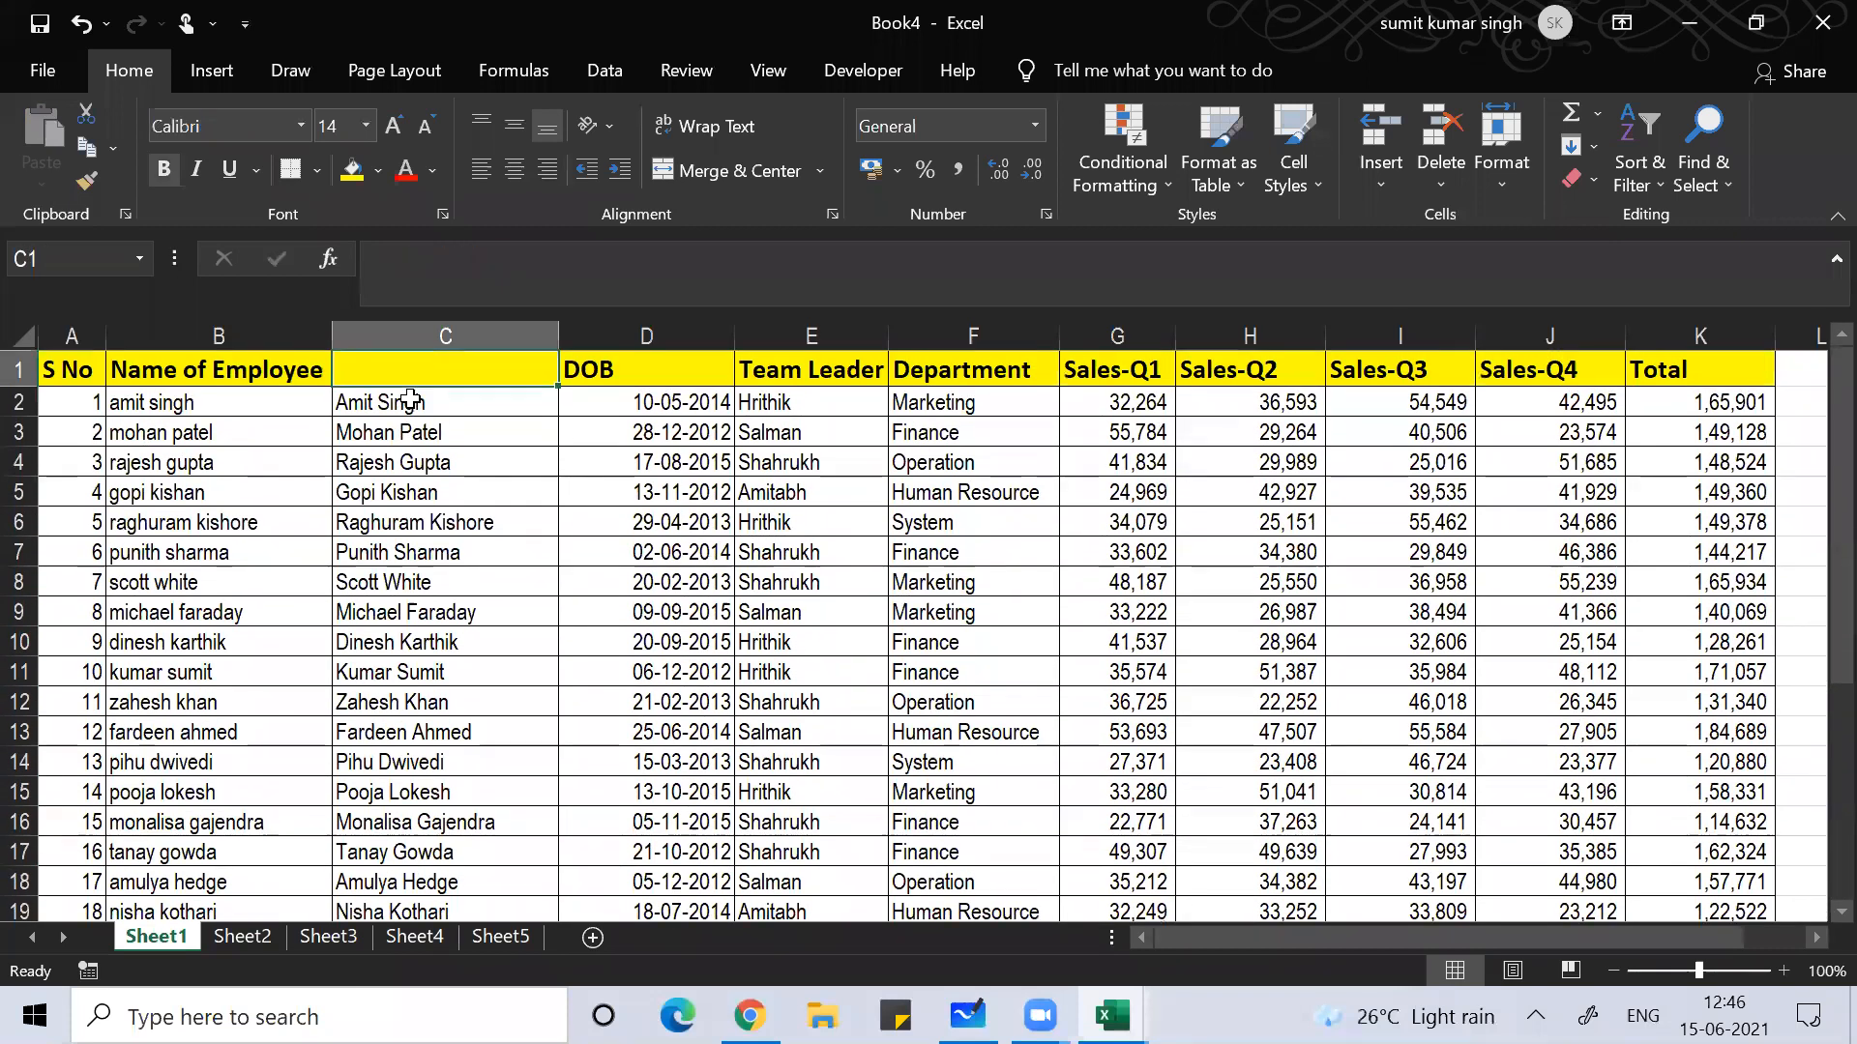
key(Down)
key(Down)
key(Down)
key(Down)
key(Down)
key(Down)
key(Down)
key(Down)
key(Down)
key(Down)
key(Down)
key(Down)
key(Down)
key(Down)
key(Down)
key(Down)
key(Down)
key(Down)
key(Down)
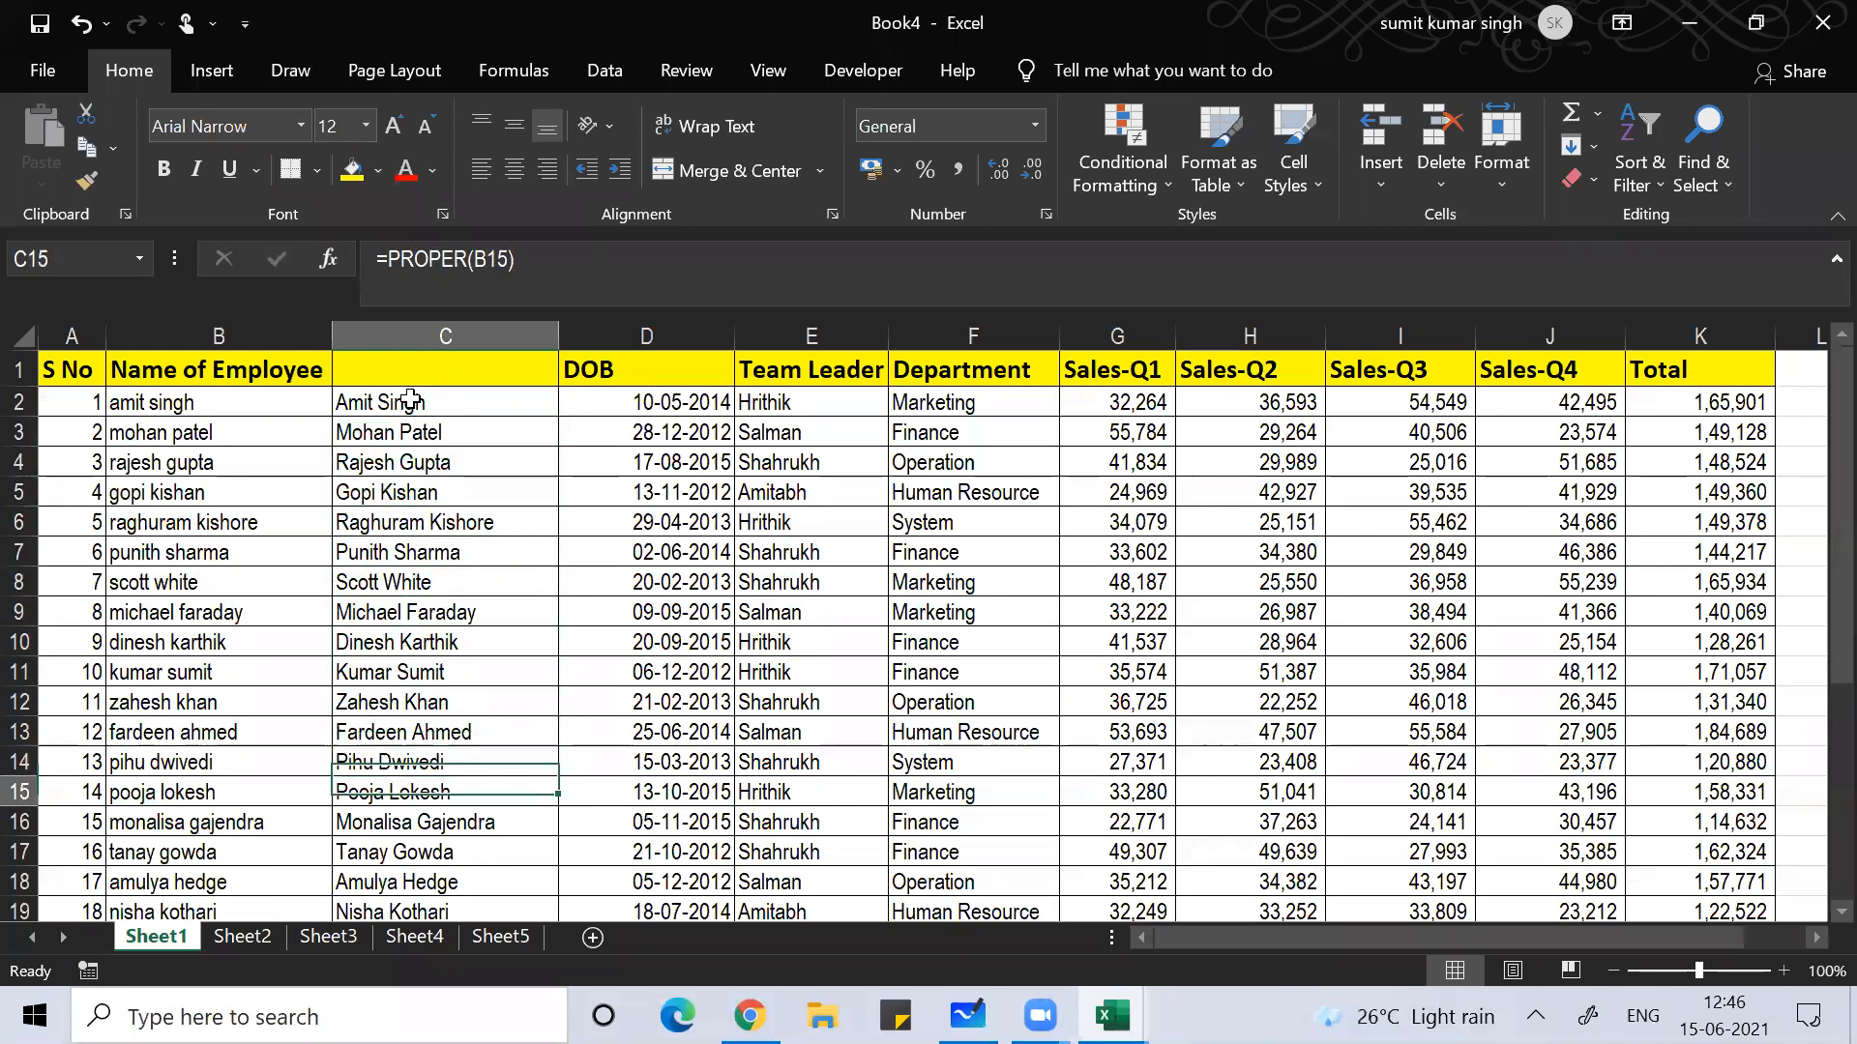
key(Down)
key(Down)
key(Down)
key(Down)
key(Down)
key(Down)
key(Down)
key(Down)
key(Down)
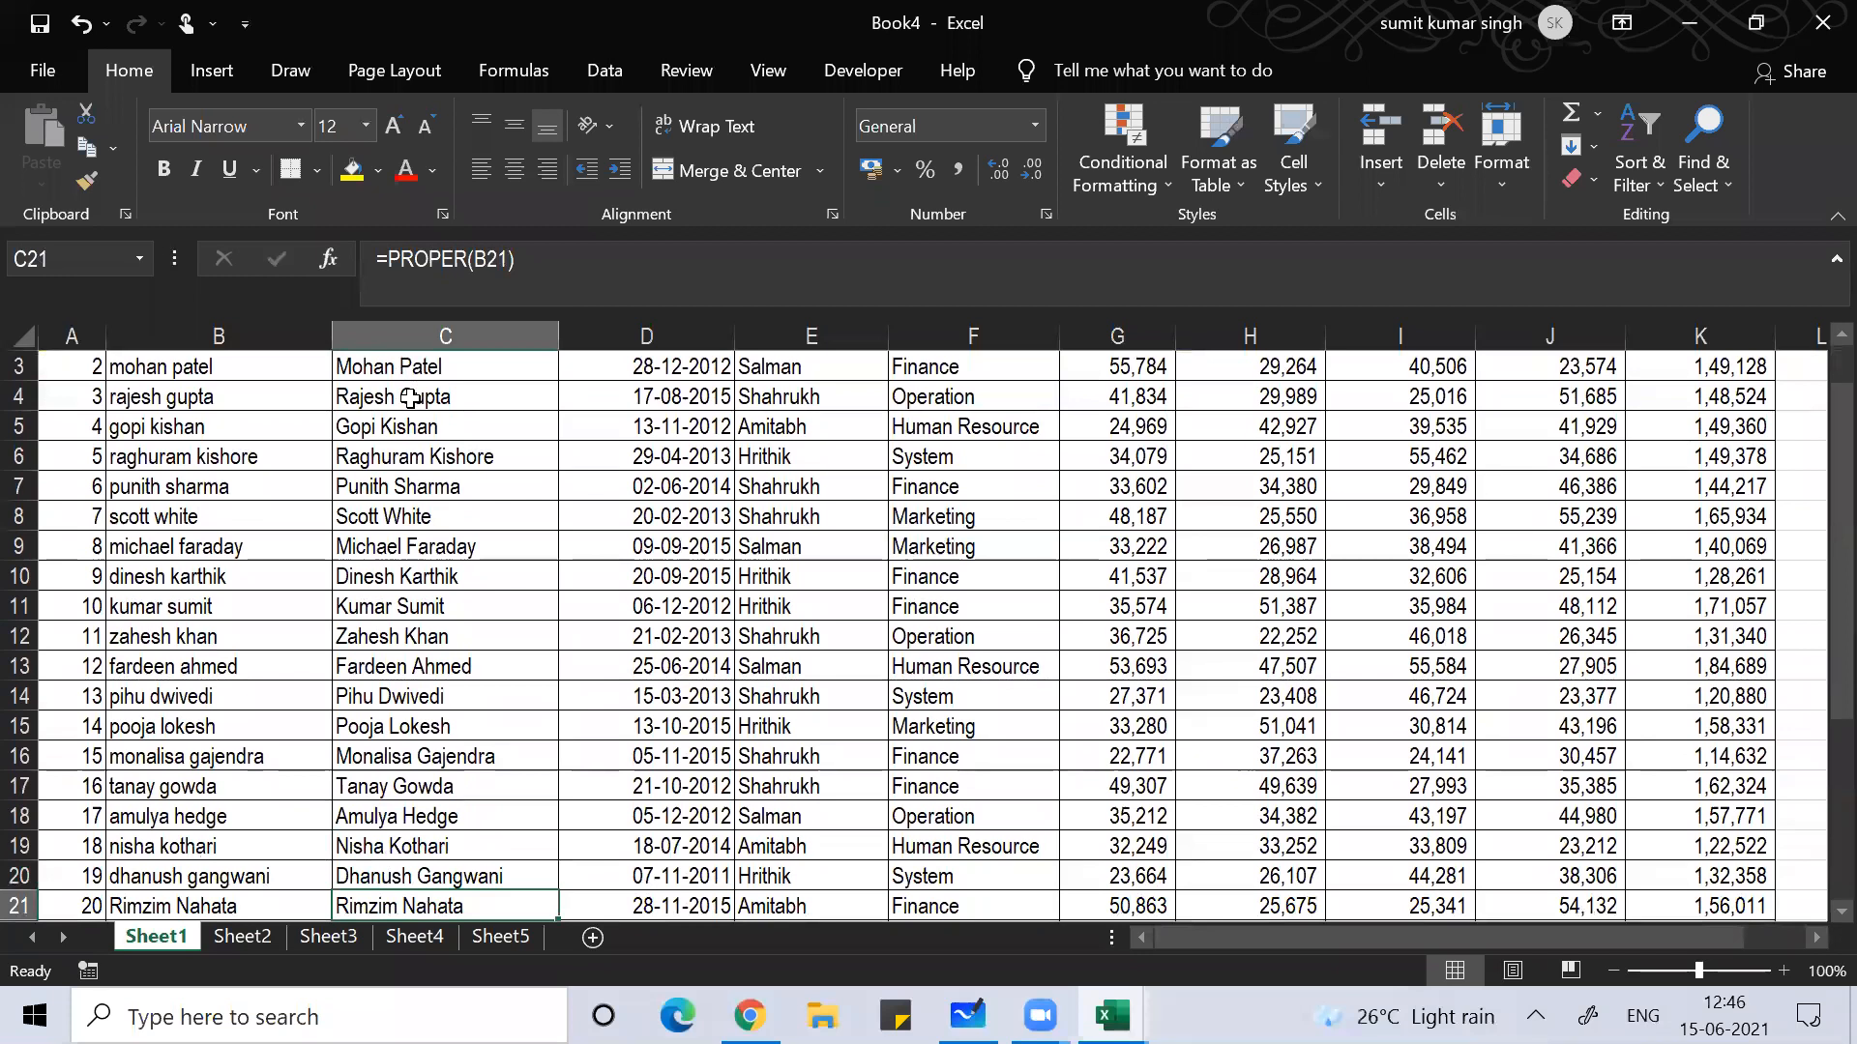
key(Up)
key(Up)
key(Up)
key(Up)
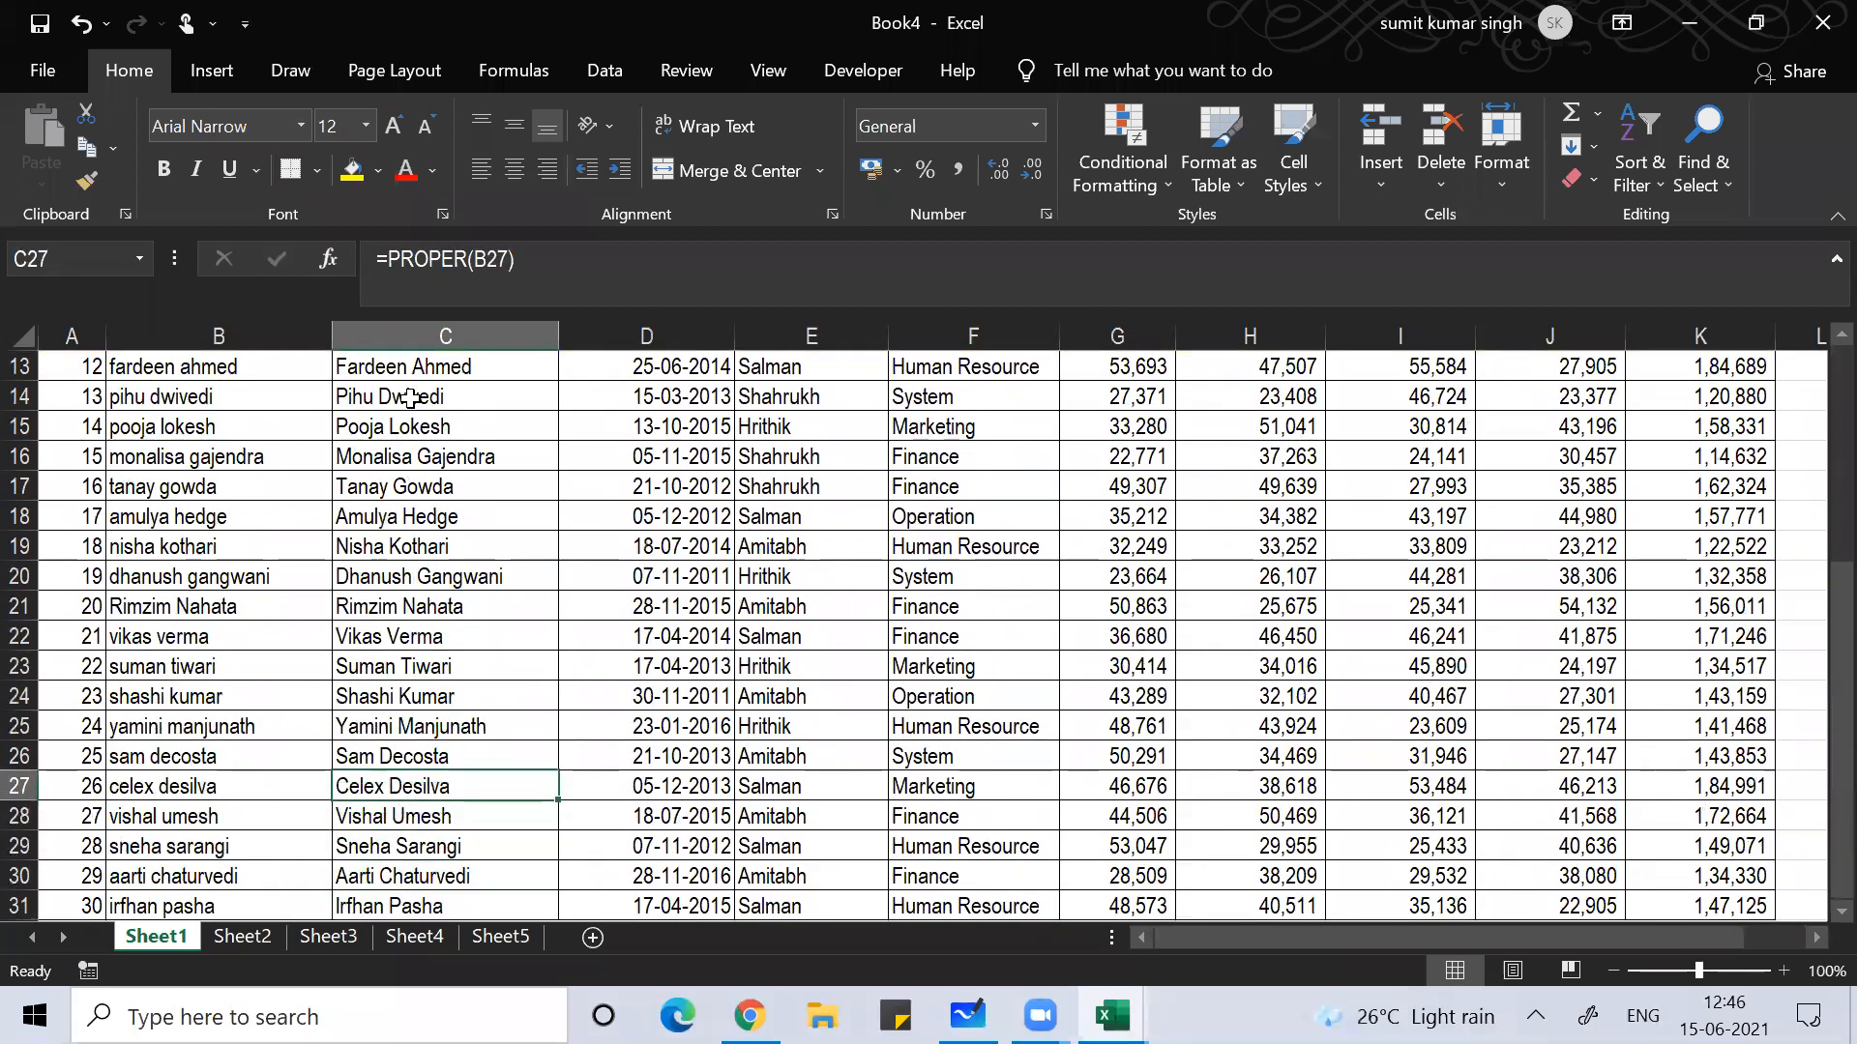
key(ctrl+Up)
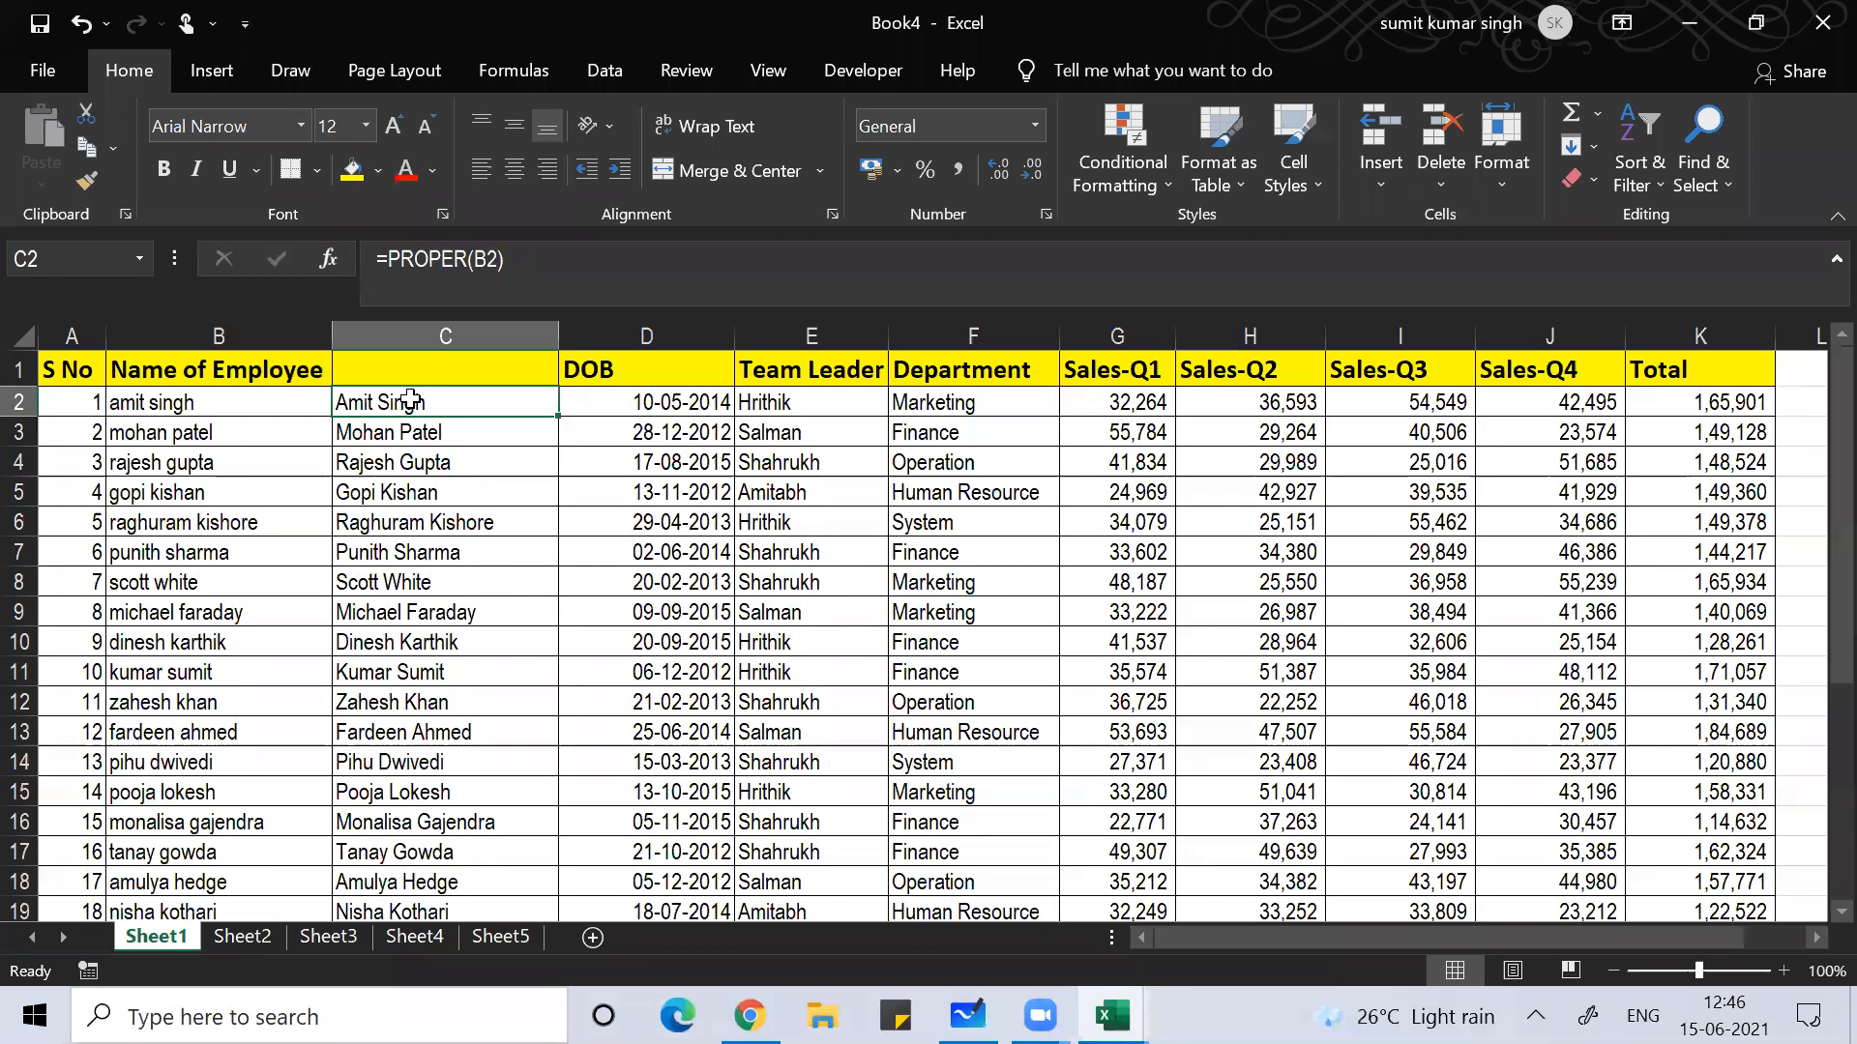
key(ctrl+shift+Down)
key(ctrl+c)
scroll(411, 400, up, 4)
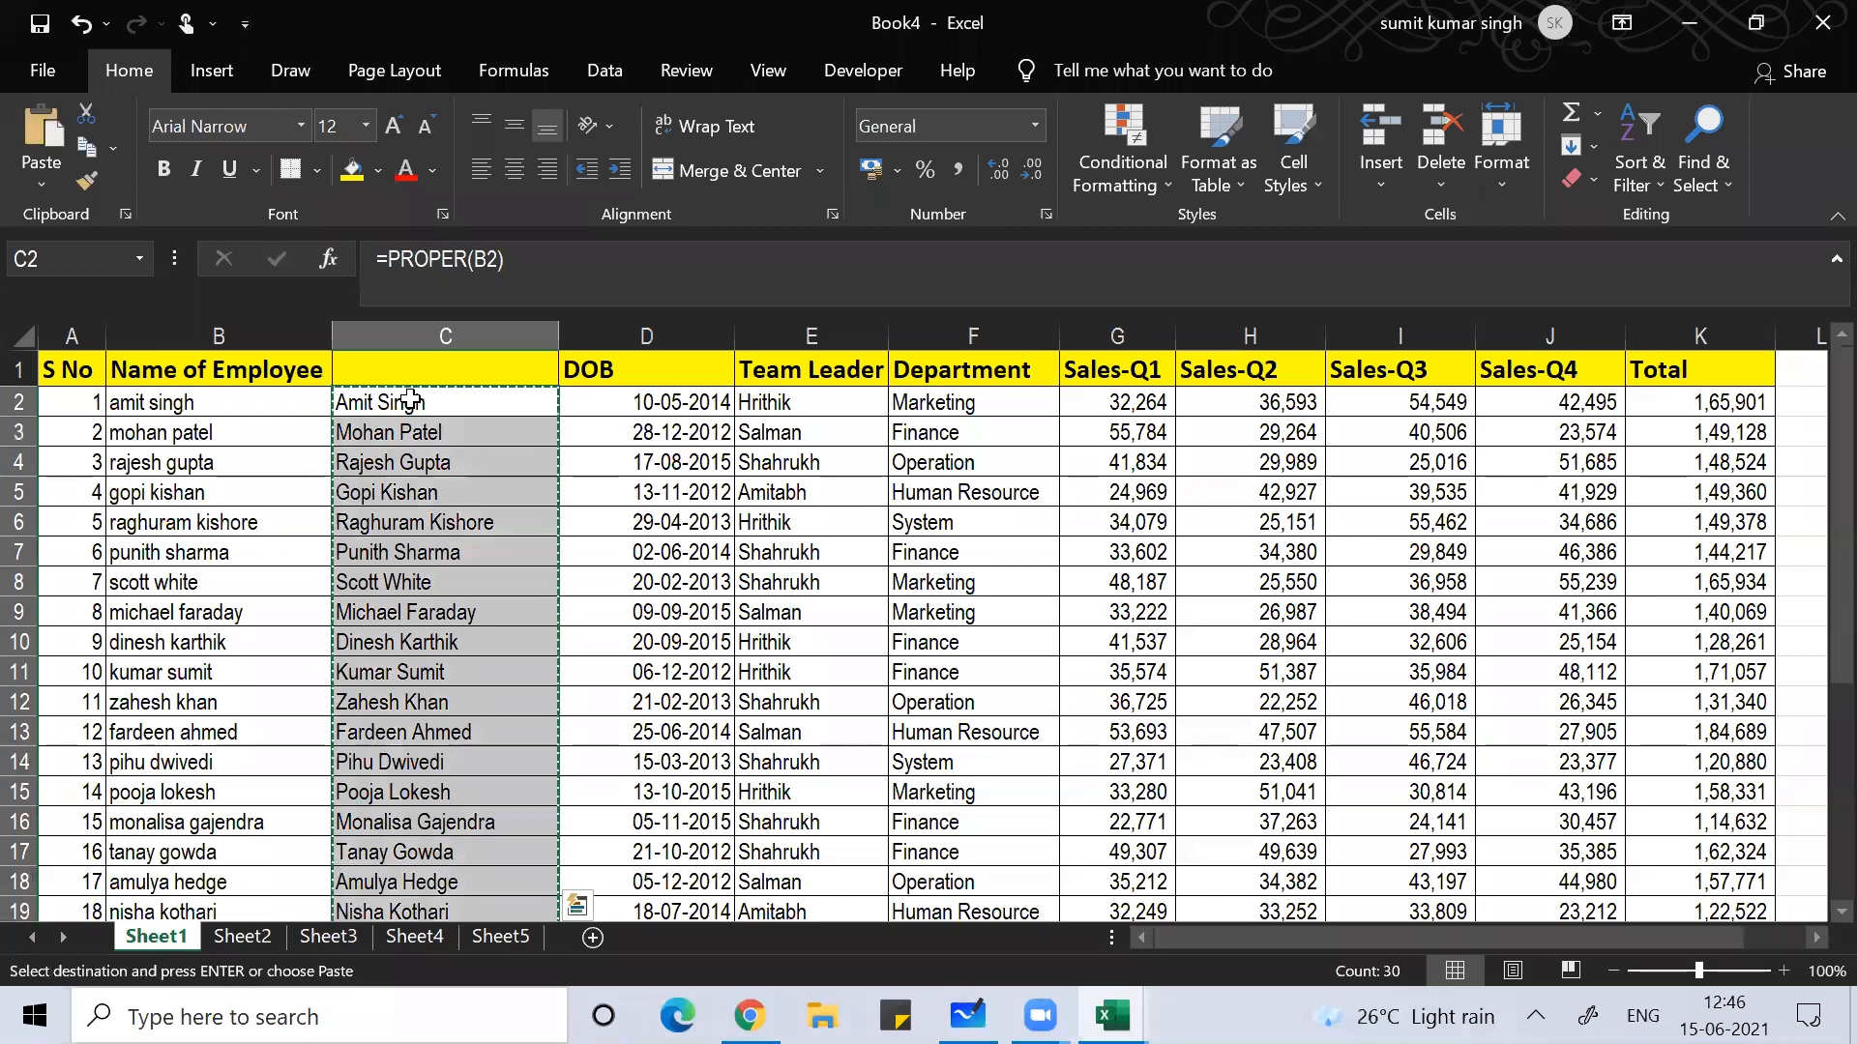
Step: Paste the names over column B, then undo the resulting #REF! errors
key(Left)
key(ctrl+v)
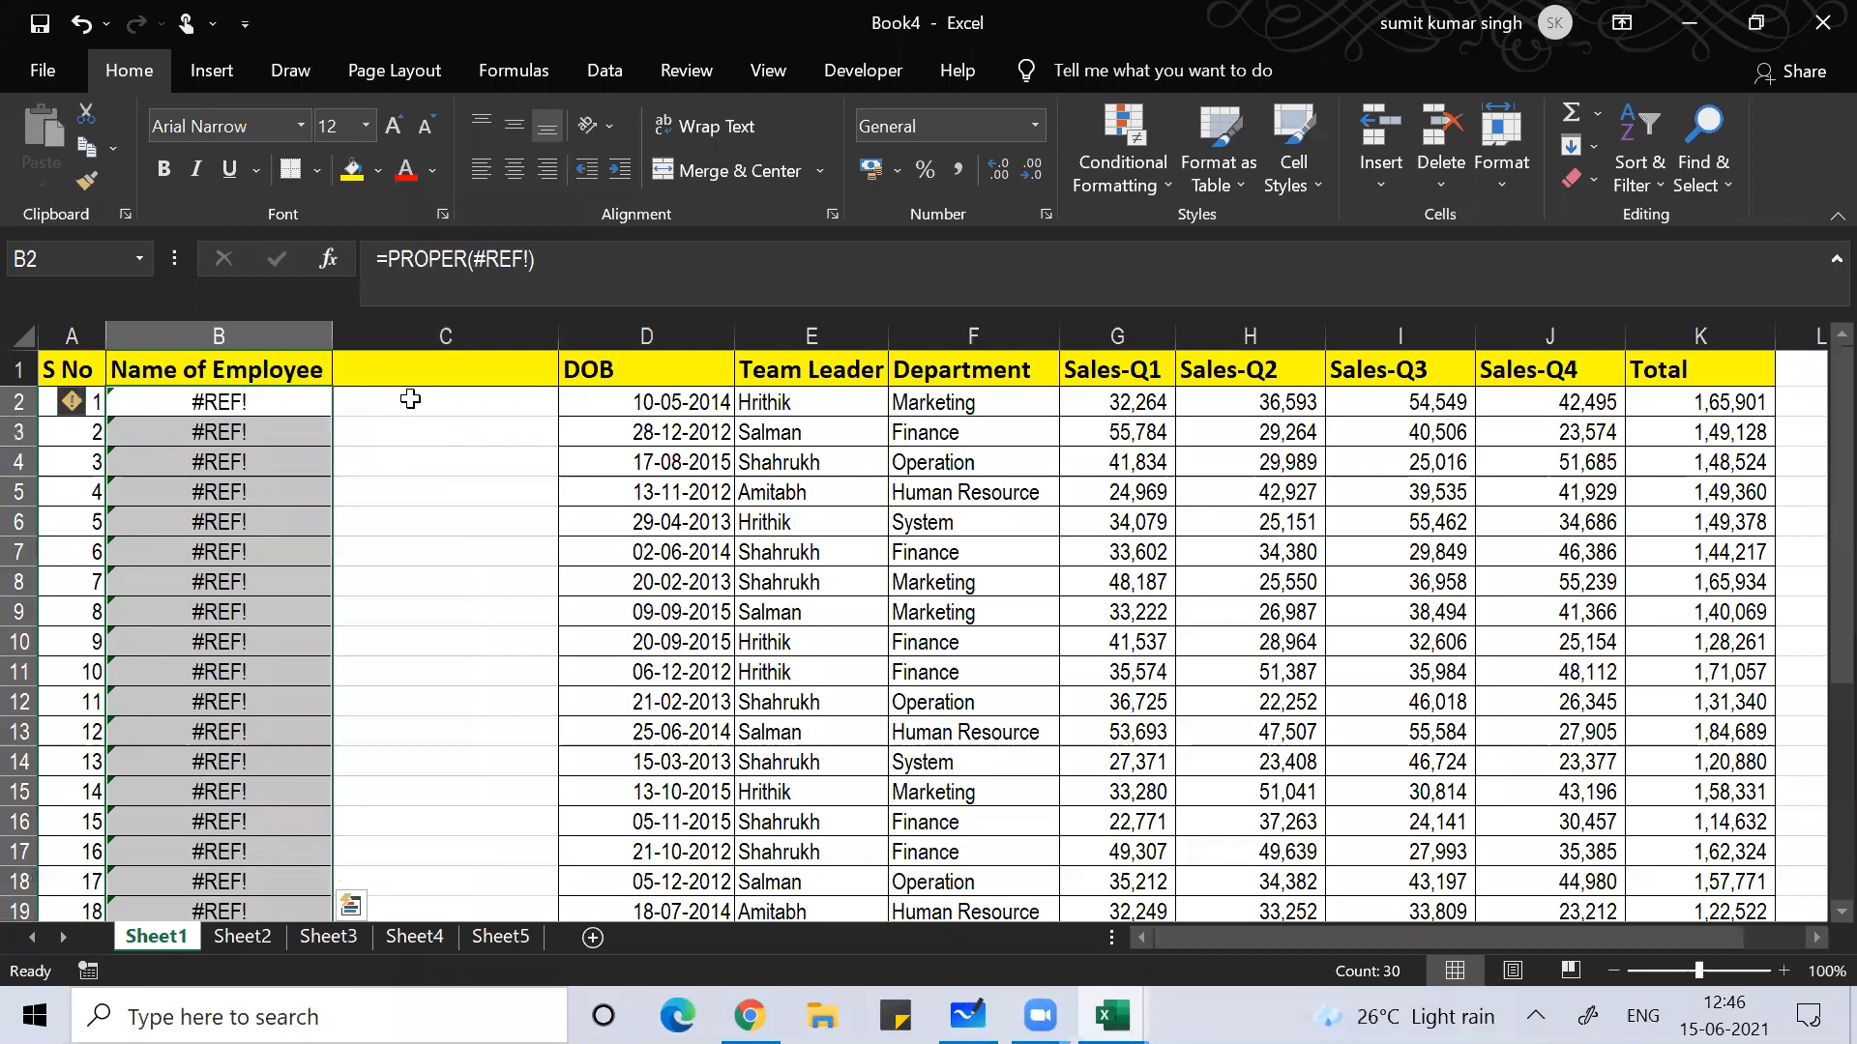
key(ctrl+z)
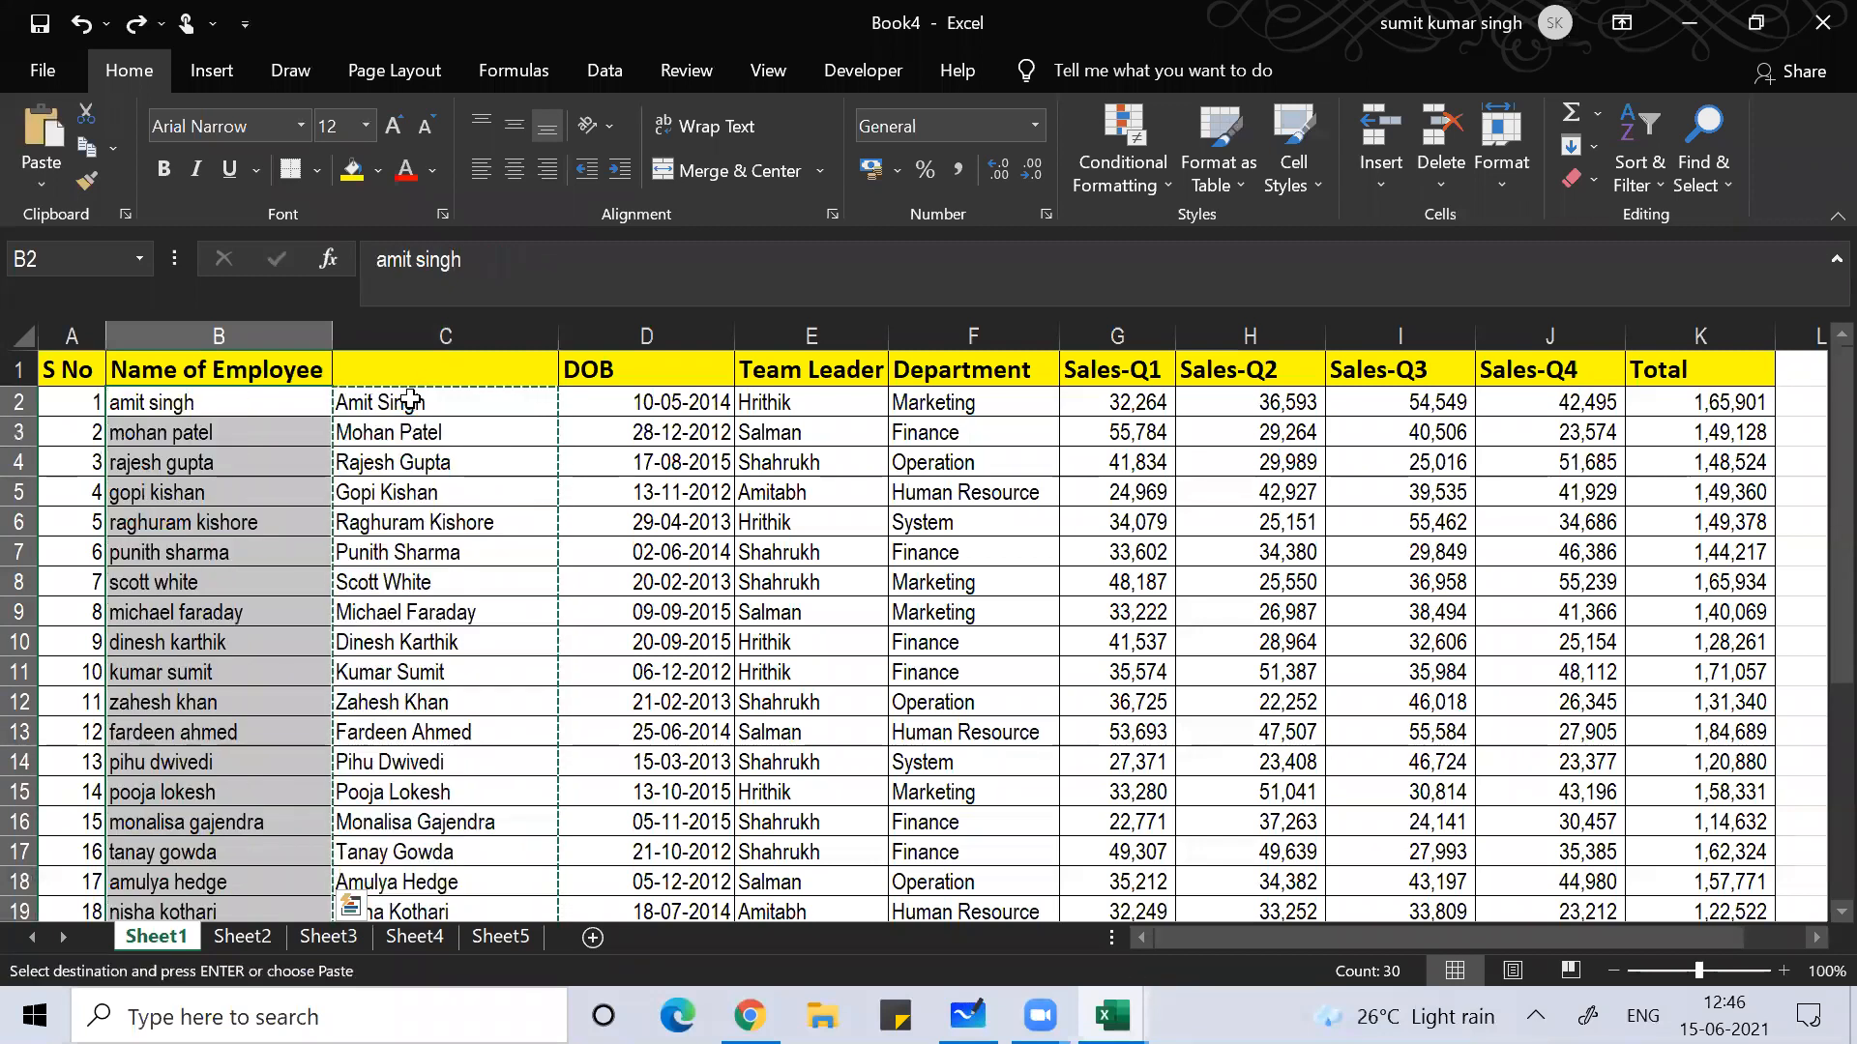
click(410, 400)
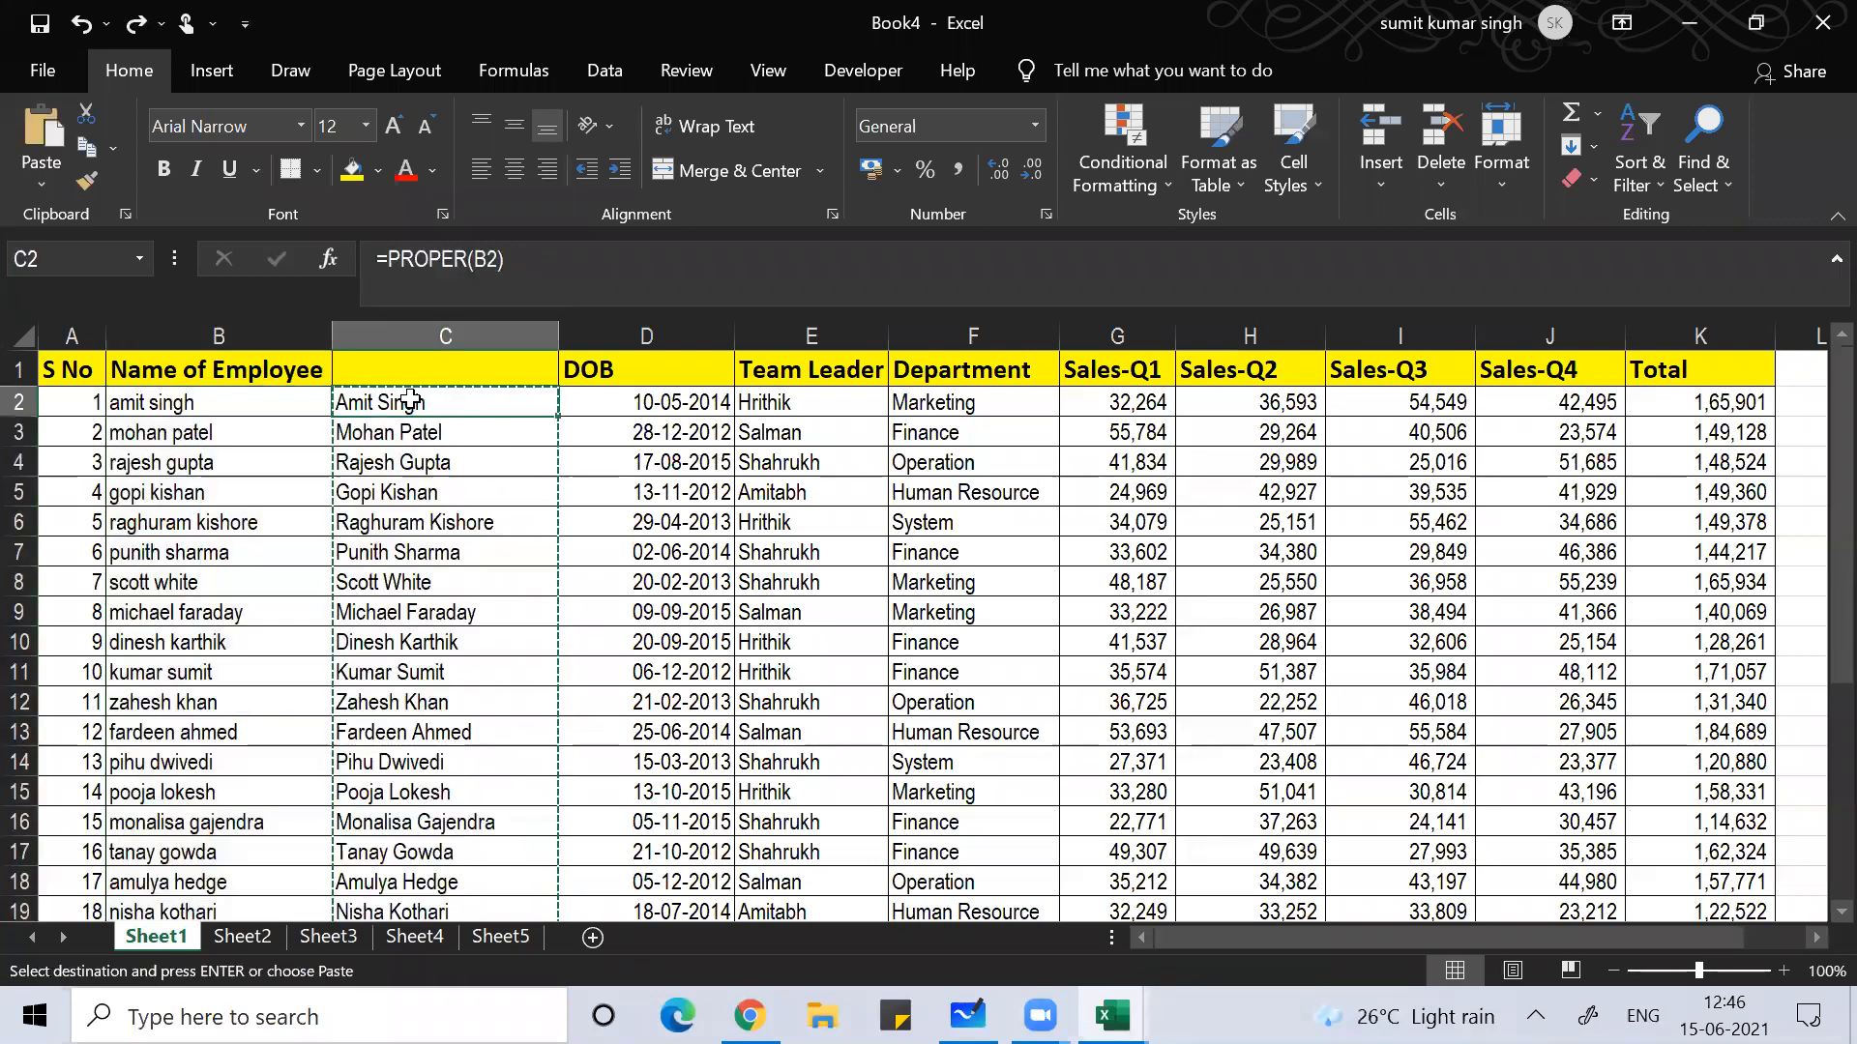
click(426, 548)
click(423, 659)
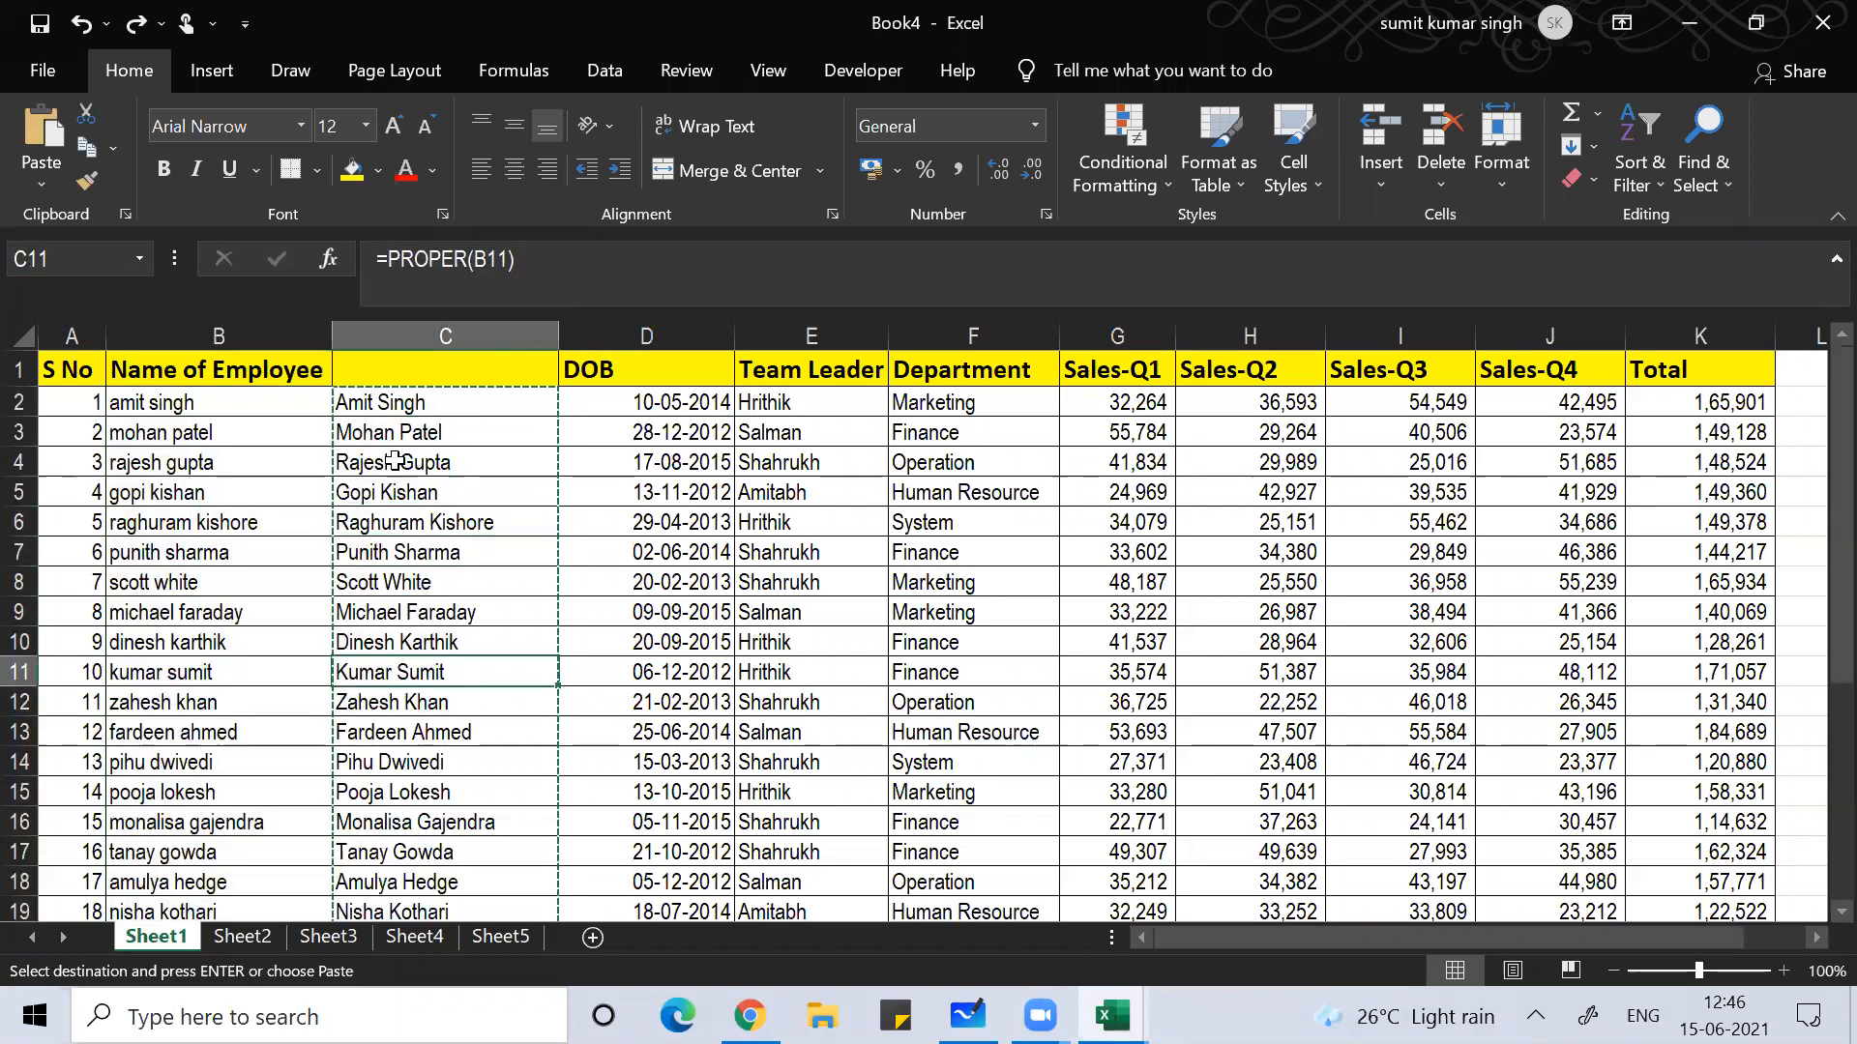
Step: Convert the PROPER formulas in C2:C31 to plain values with Paste Special > Values
click(371, 405)
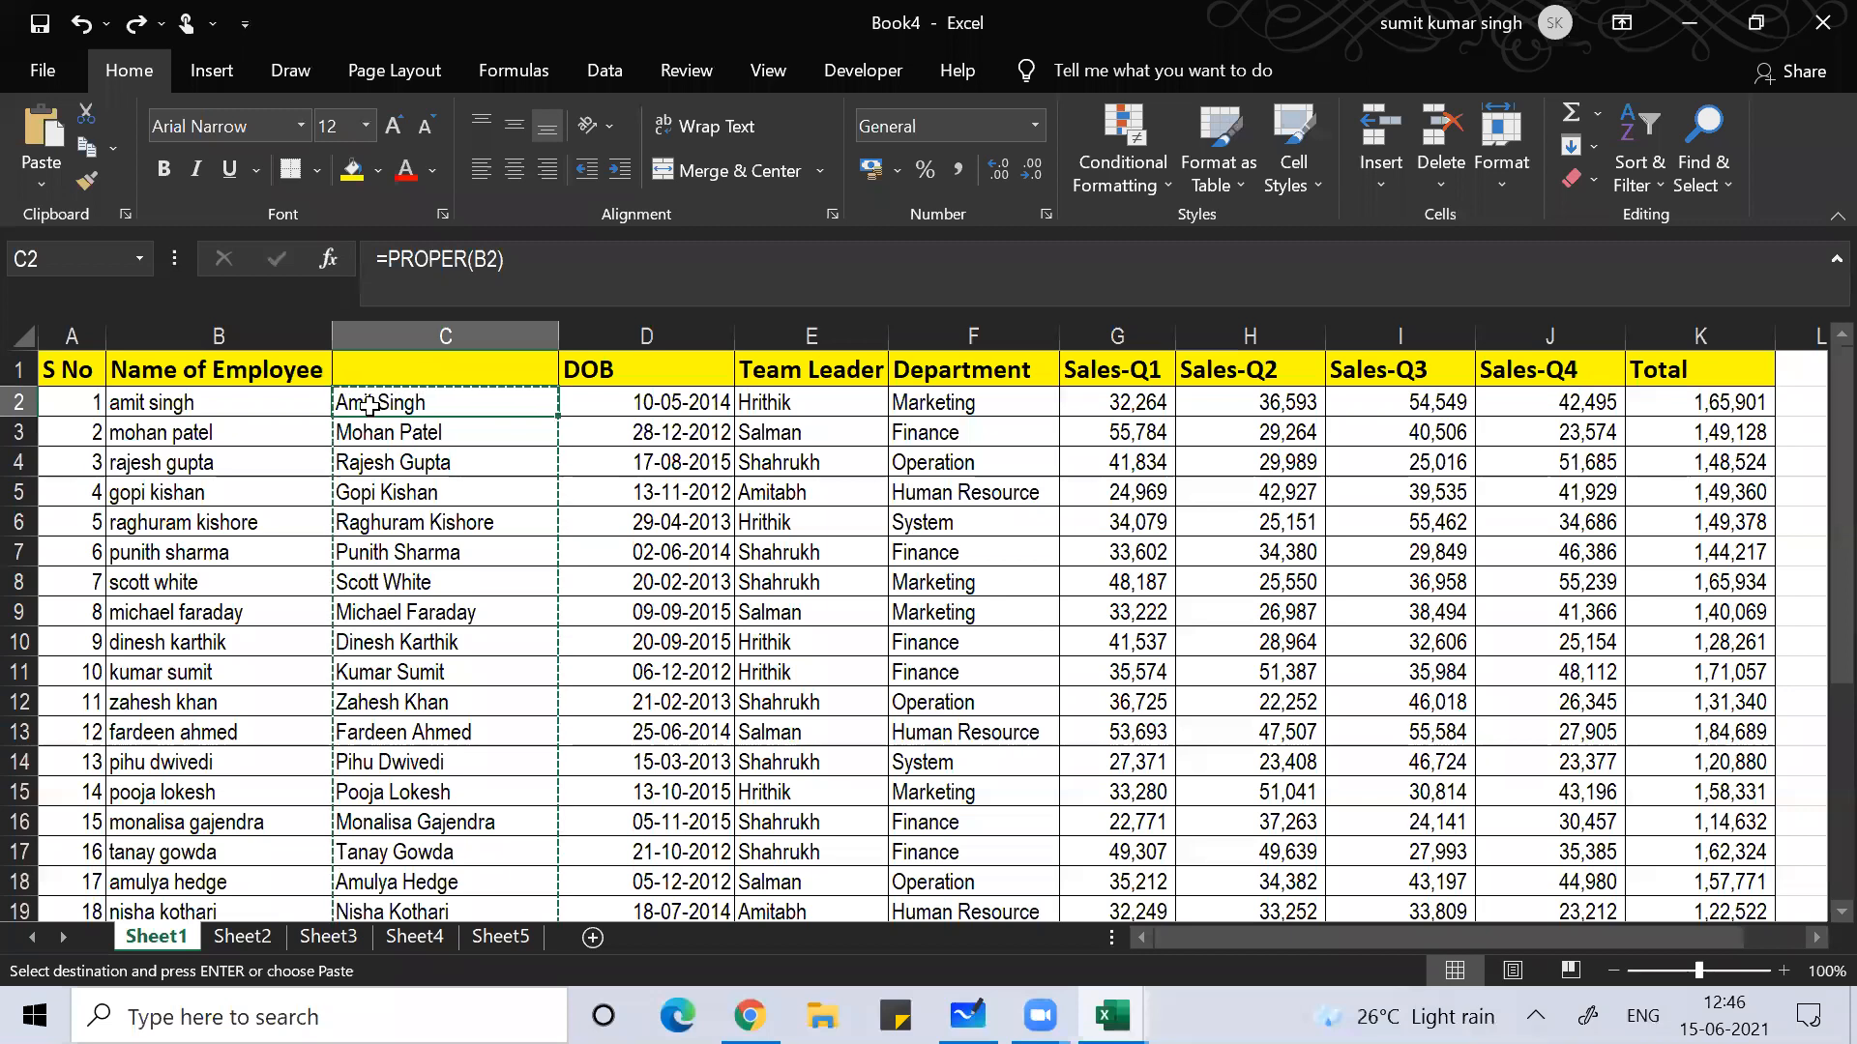
key(ctrl+shift+Down)
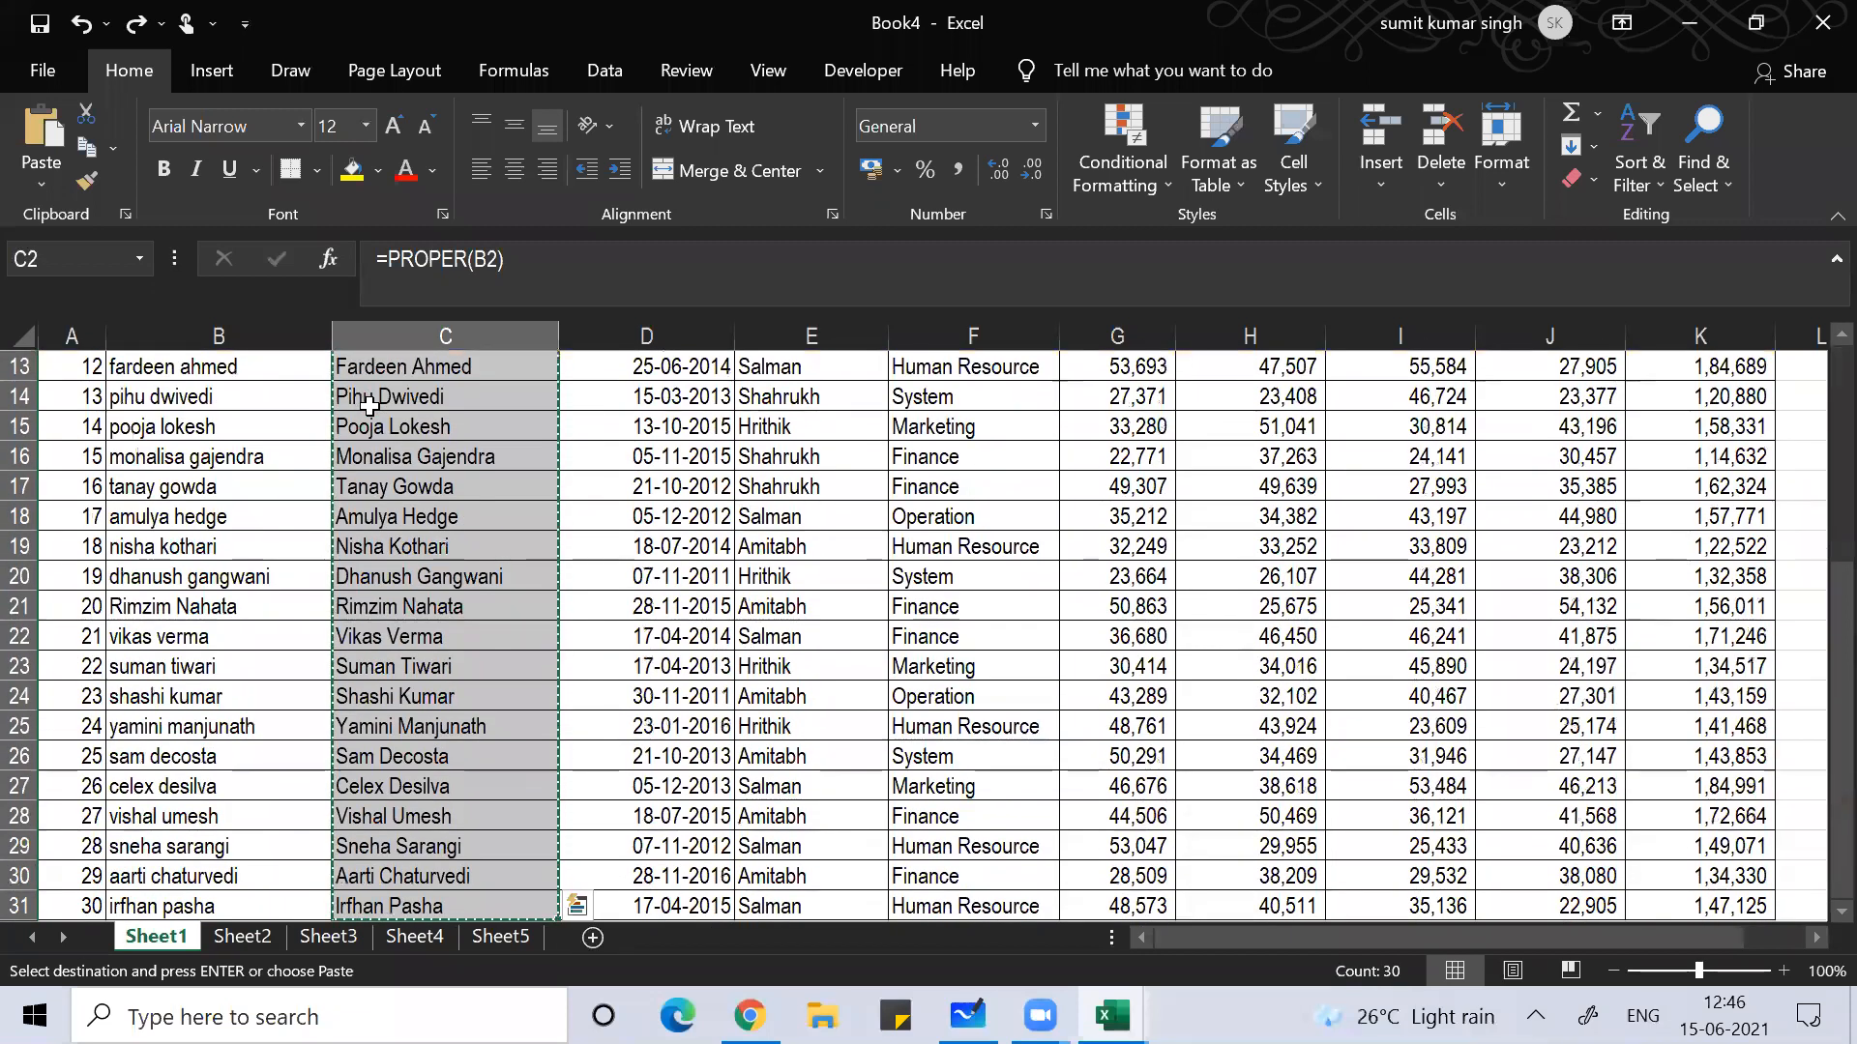
key(alt+e)
key(s)
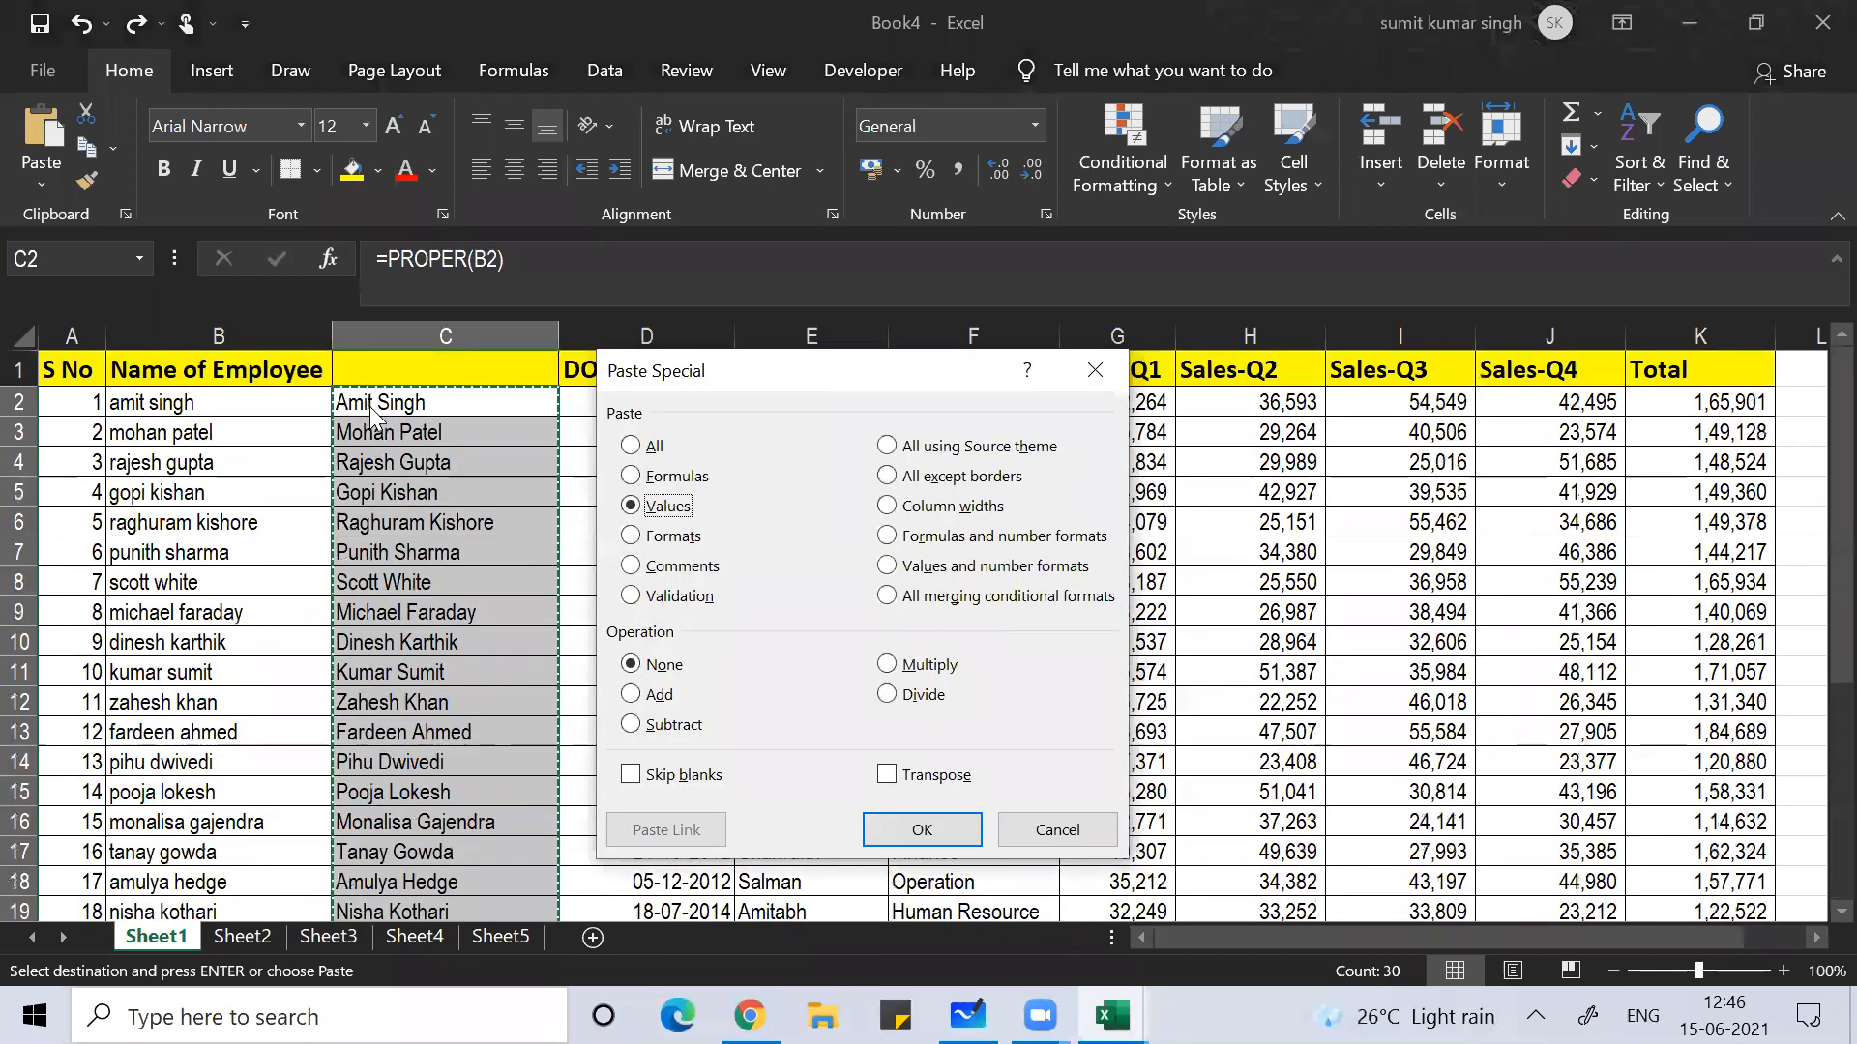
key(v)
key(Return)
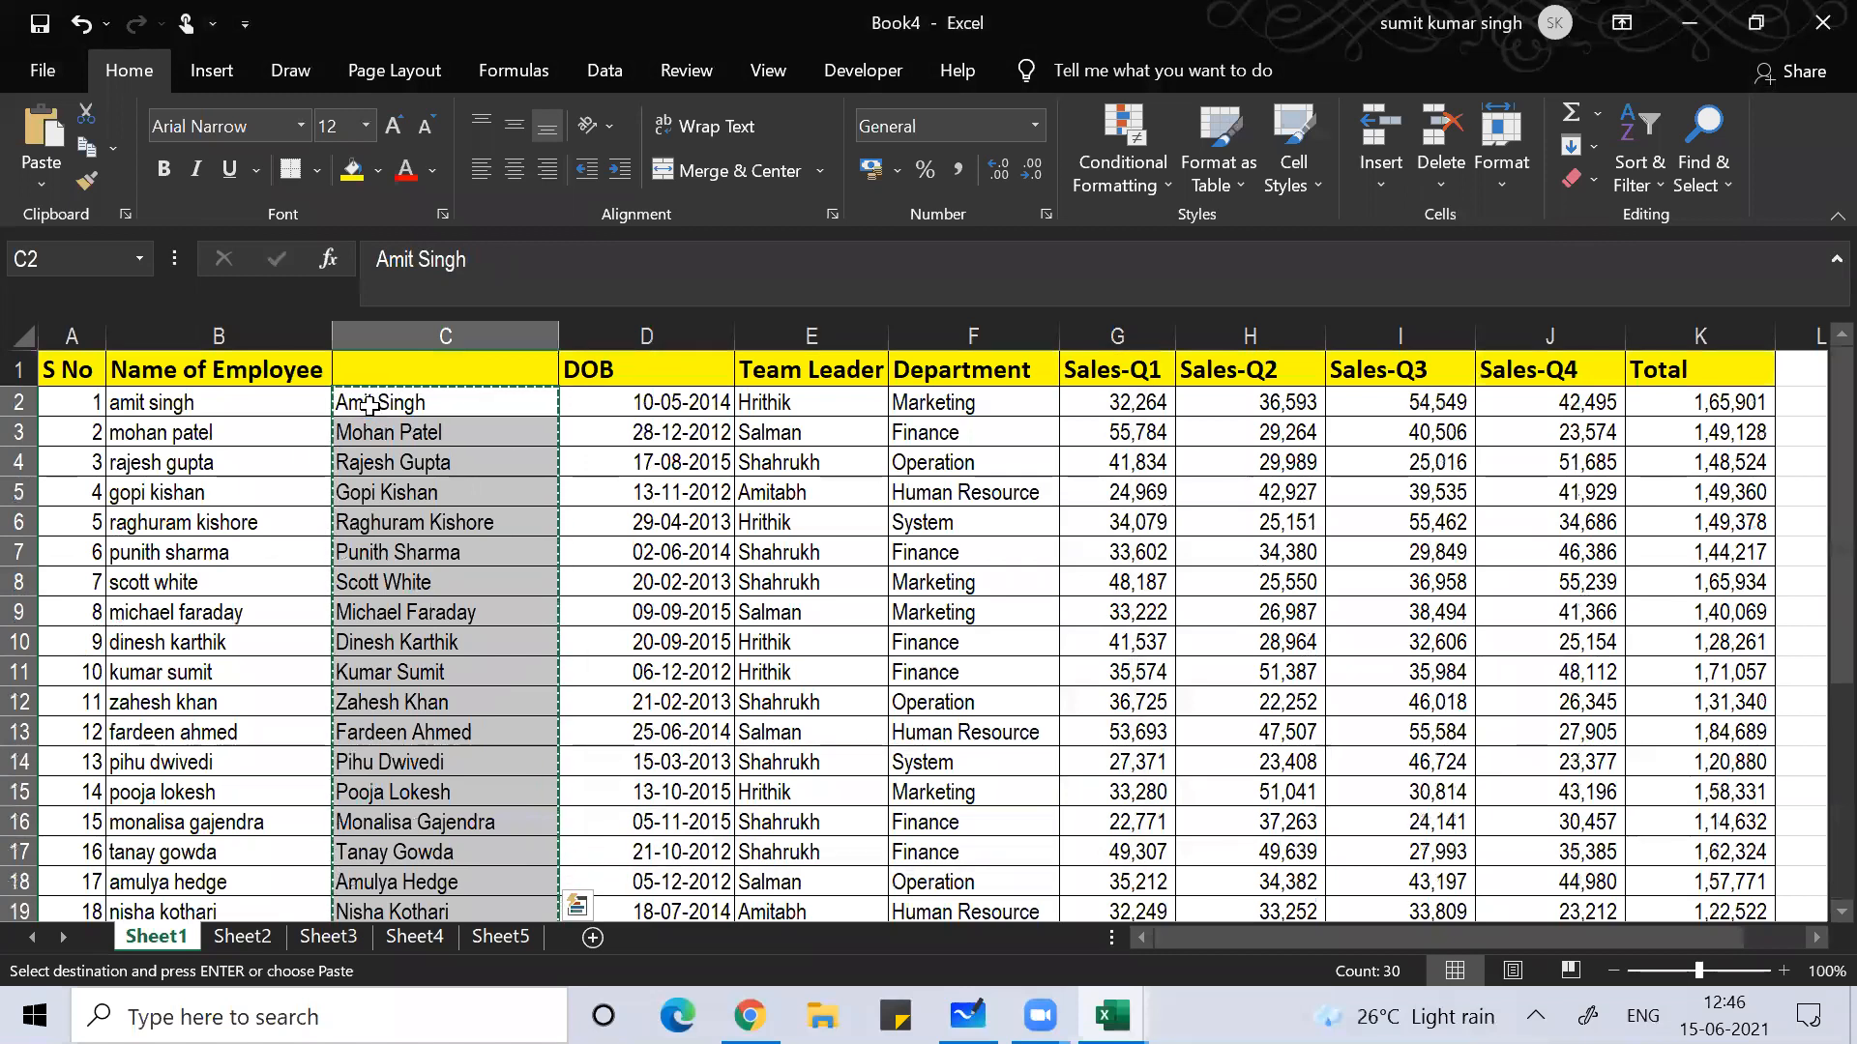
Step: Paste the proper-case names over B2 and select the now-empty column C
key(Left)
key(ctrl+v)
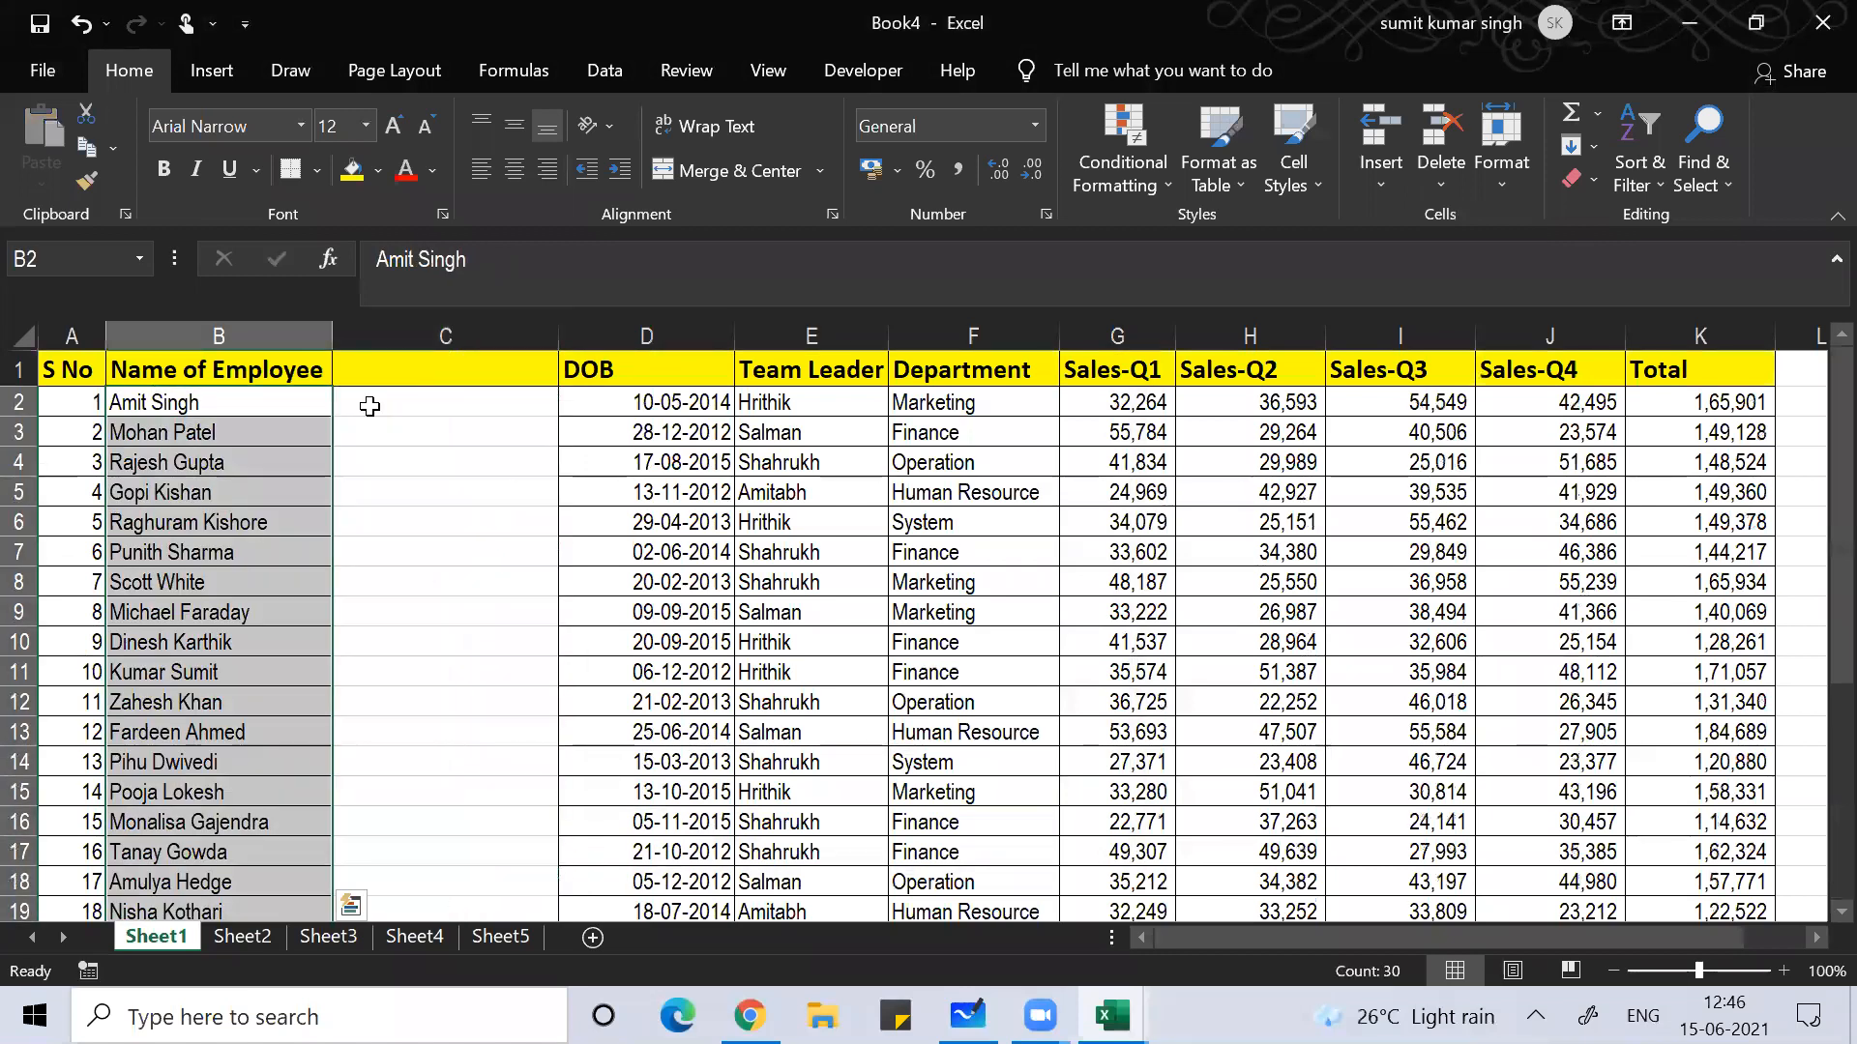
click(450, 324)
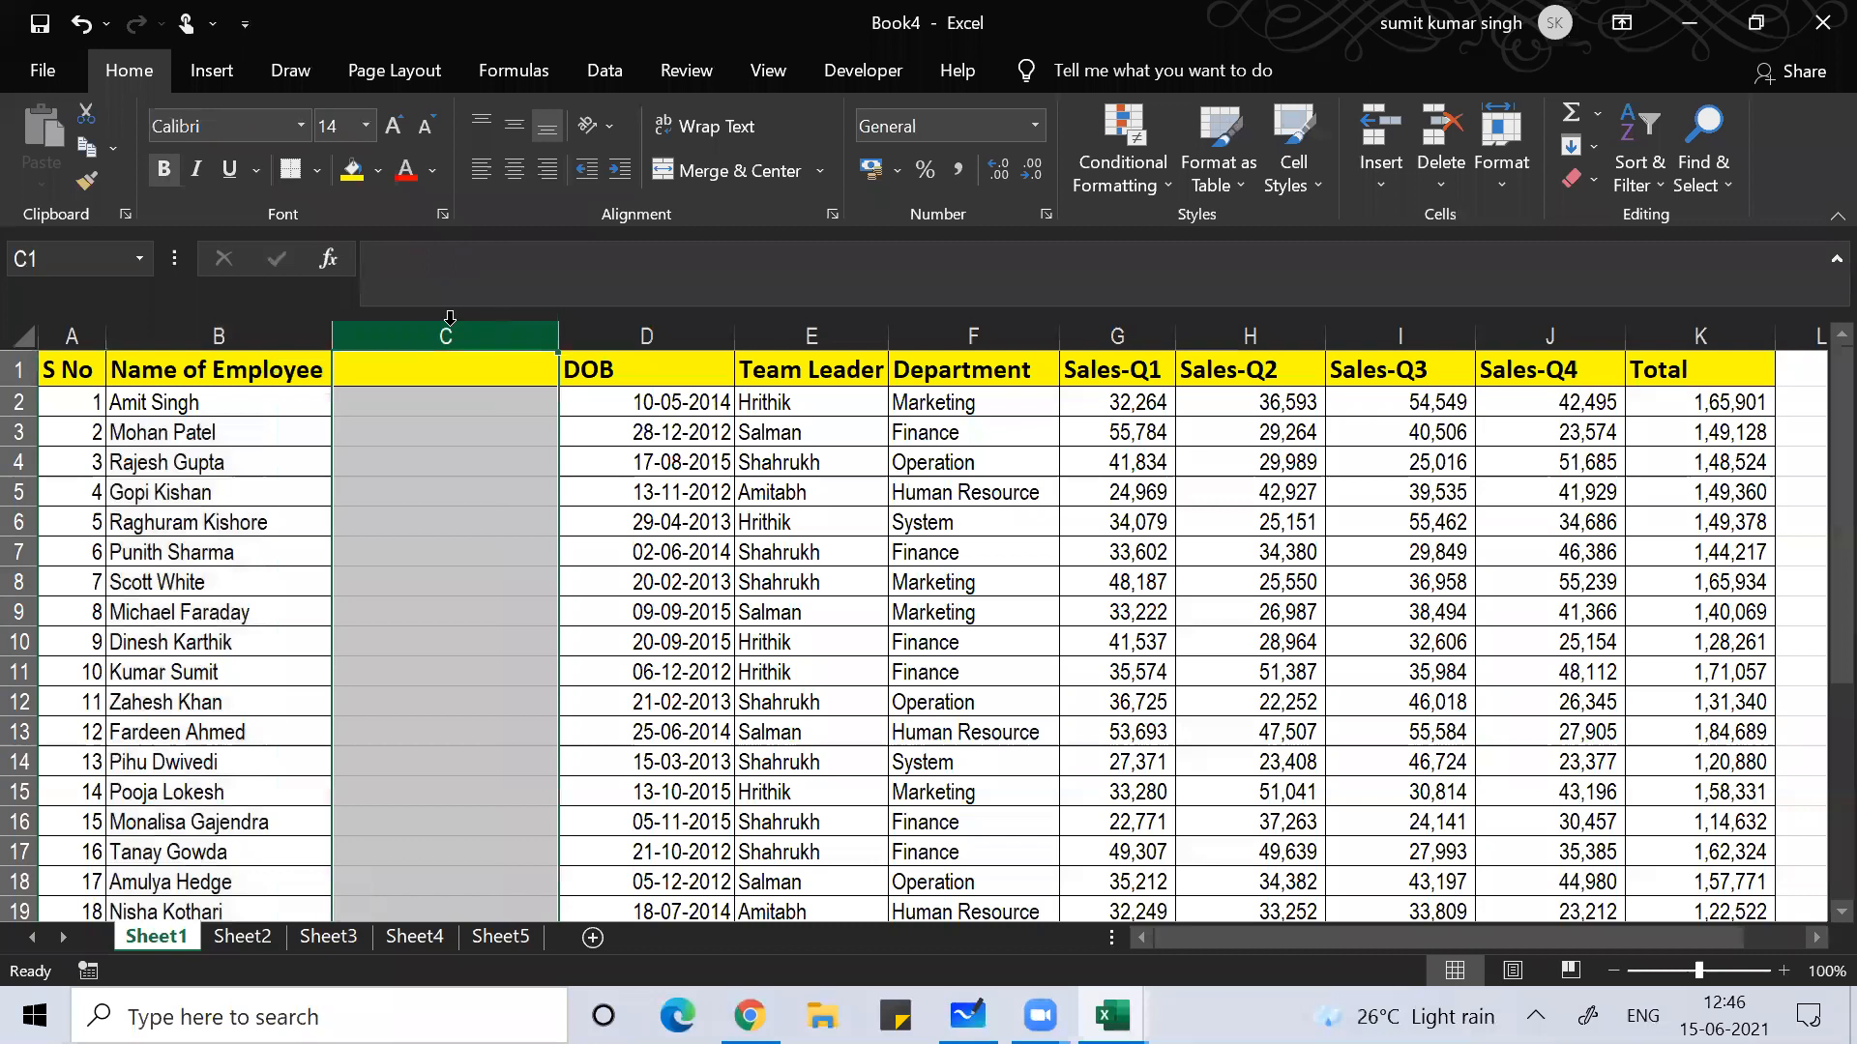
Step: Delete the empty column C so DOB sits beside the employee names
key(ctrl+minus)
click(232, 556)
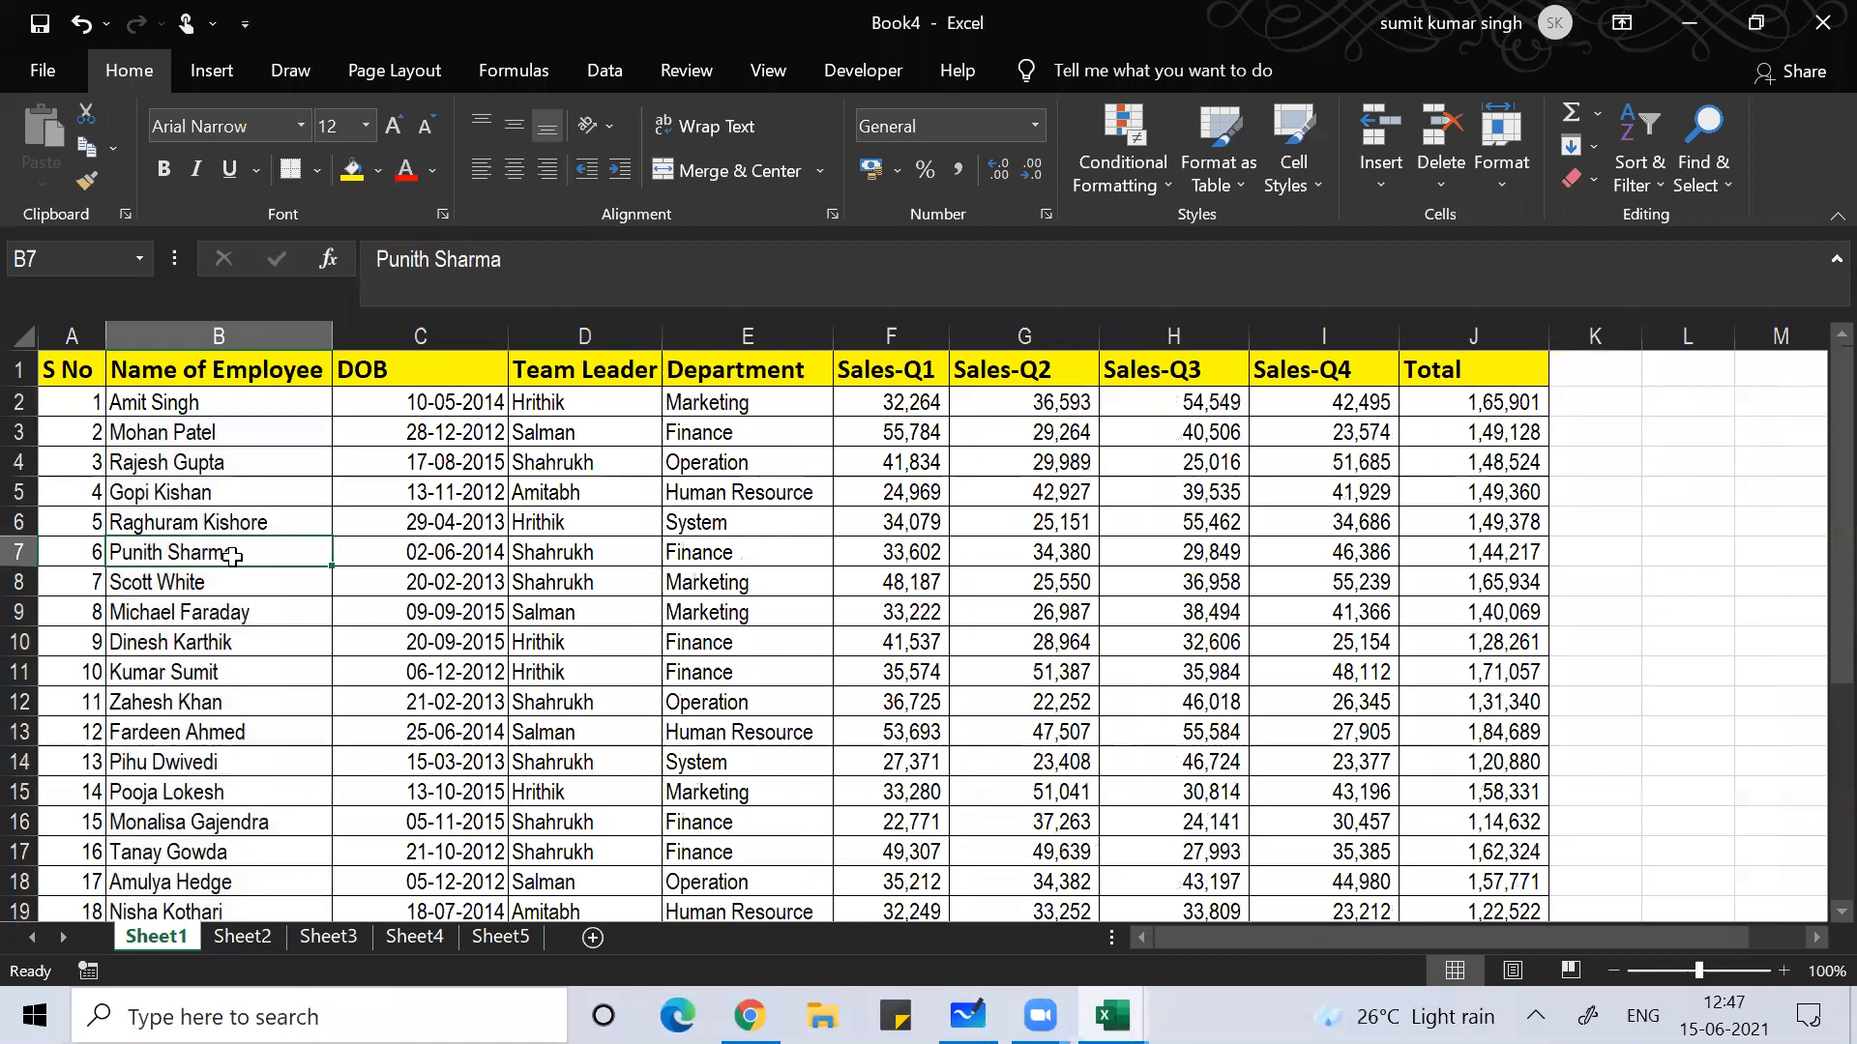
key(Left)
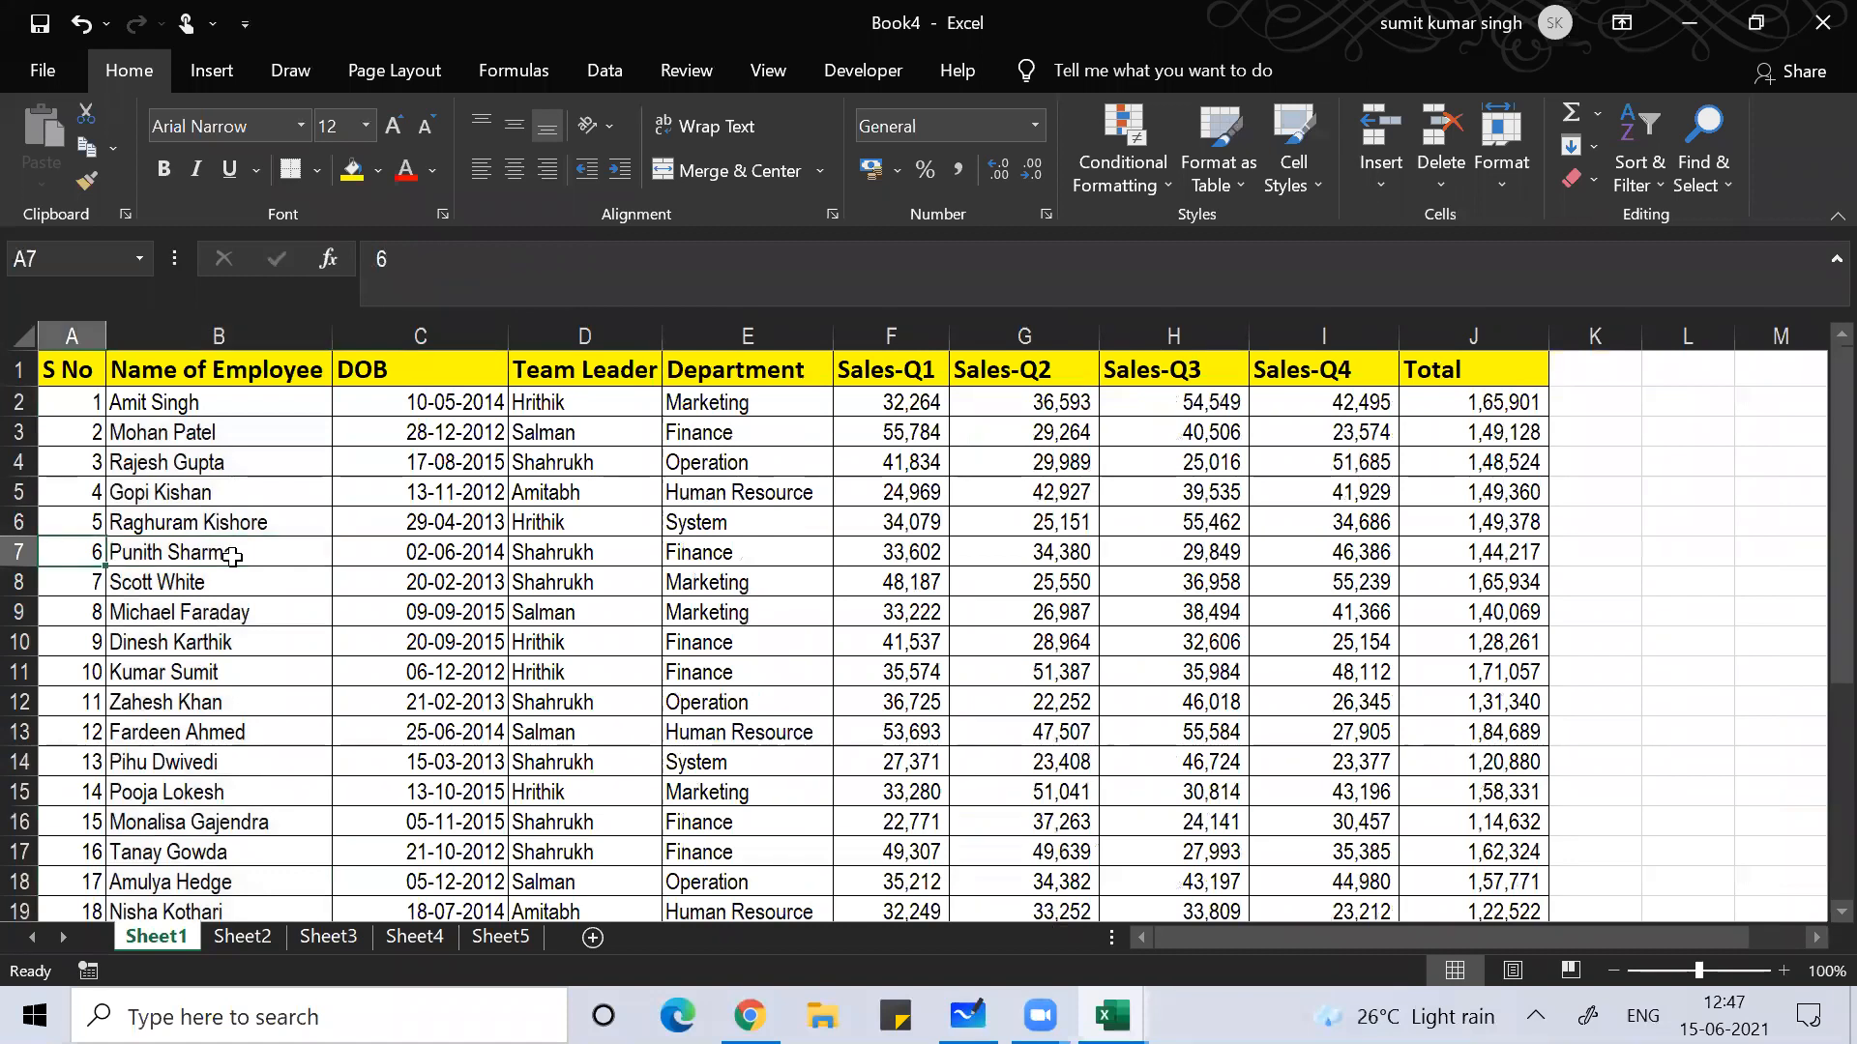
key(Right)
key(Right)
key(Left)
key(Left)
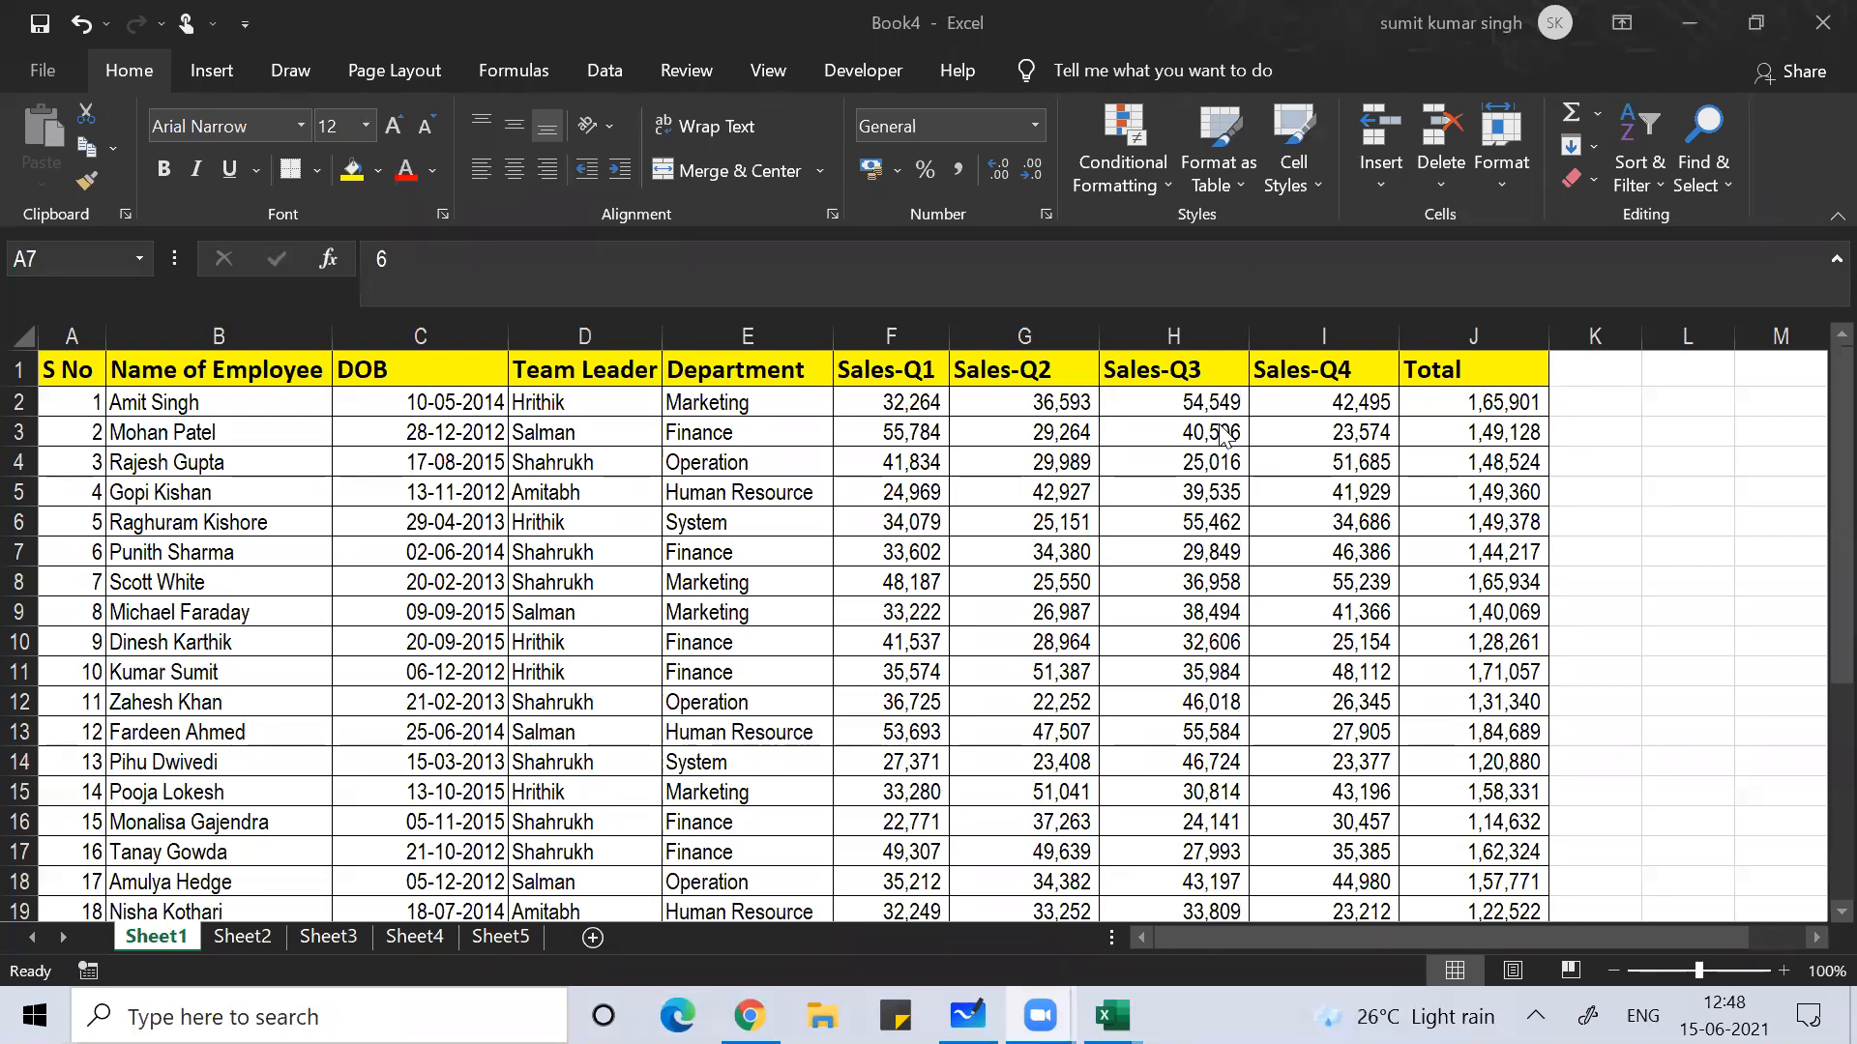
Step: Turn on AutoFilter for the header row with Ctrl+Shift+L
click(501, 640)
click(446, 495)
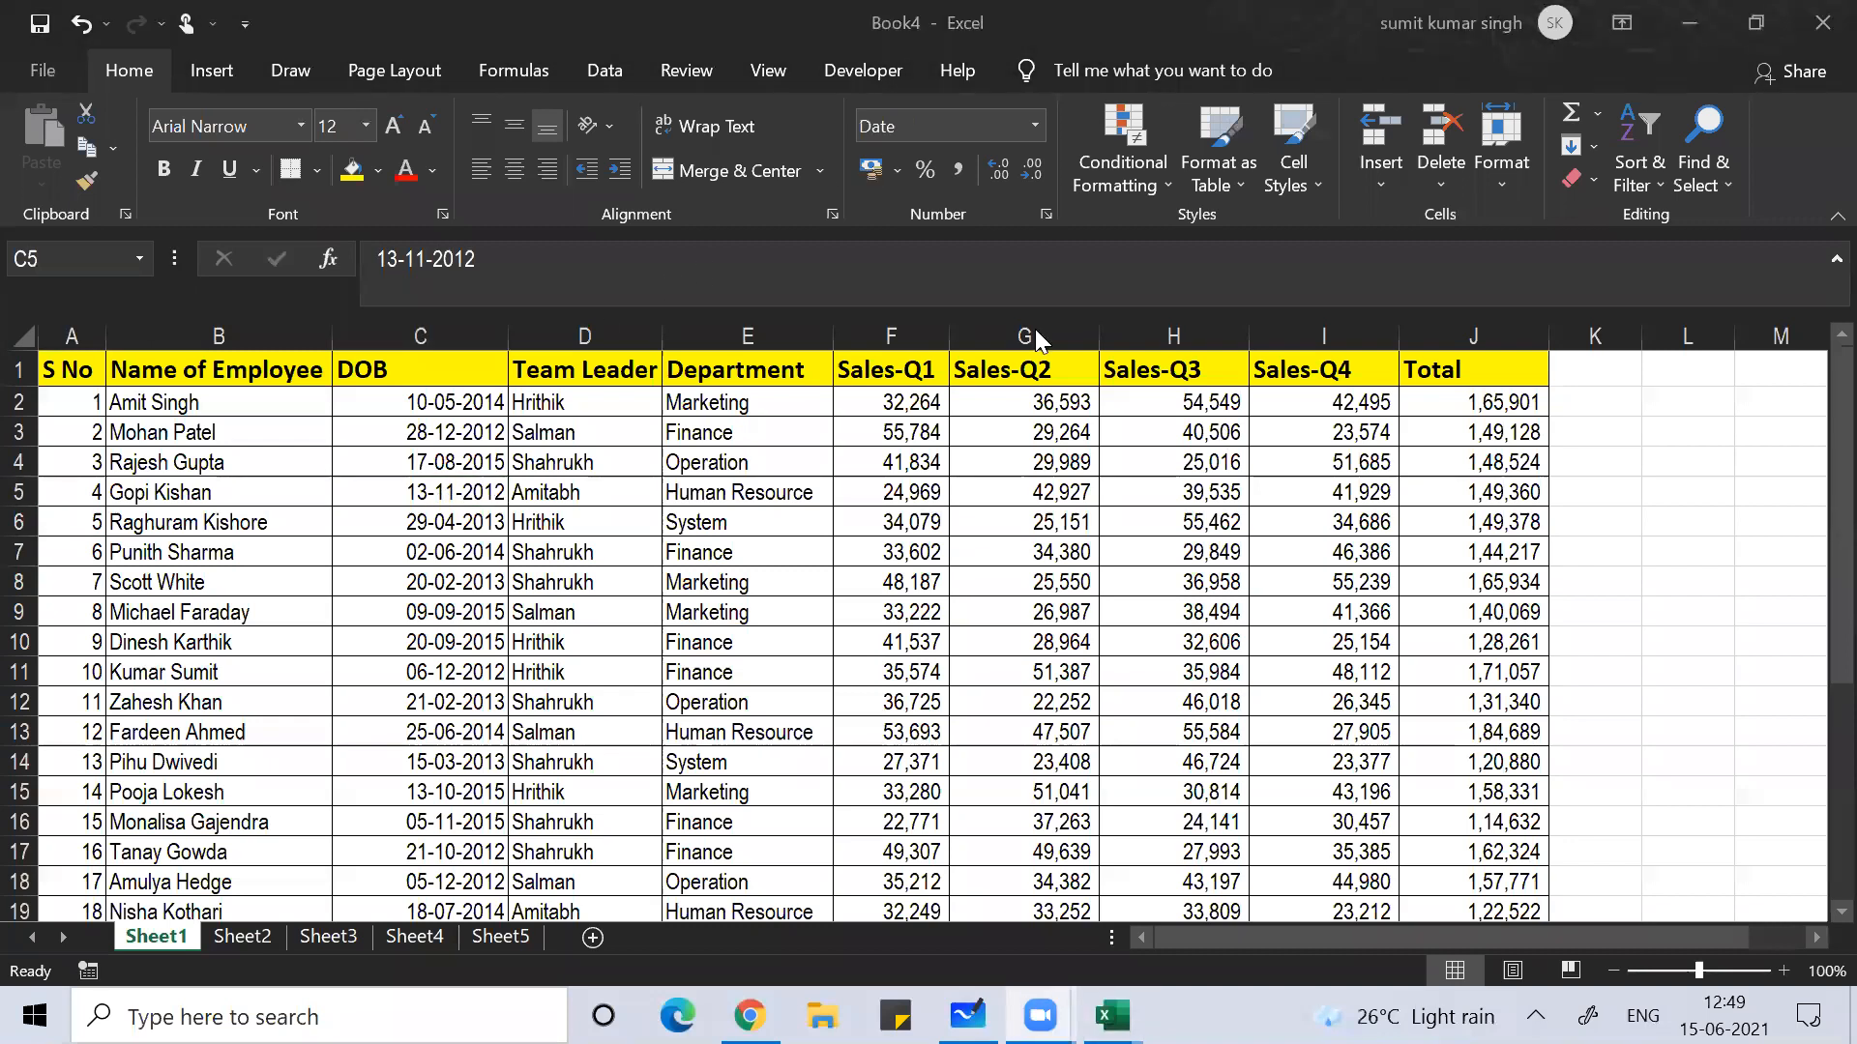
click(418, 552)
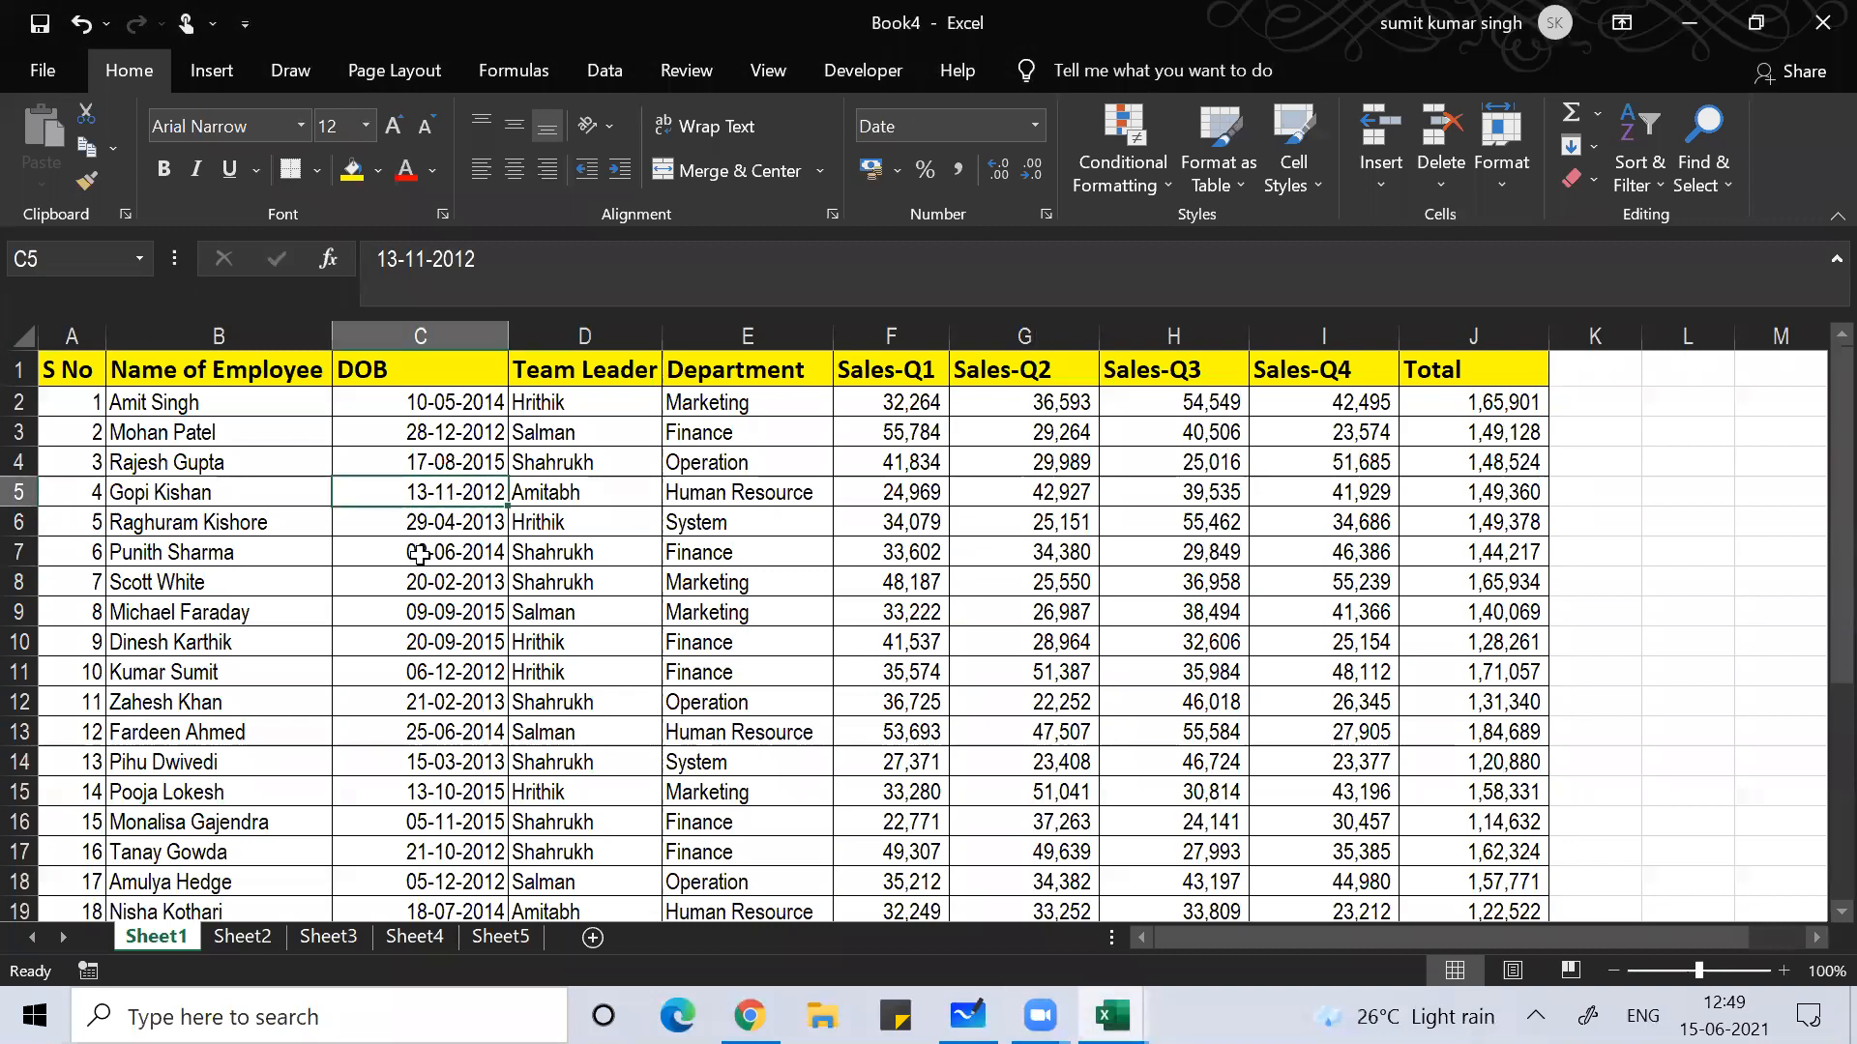
key(Left)
key(Left)
key(Right)
key(Right)
key(Right)
key(Right)
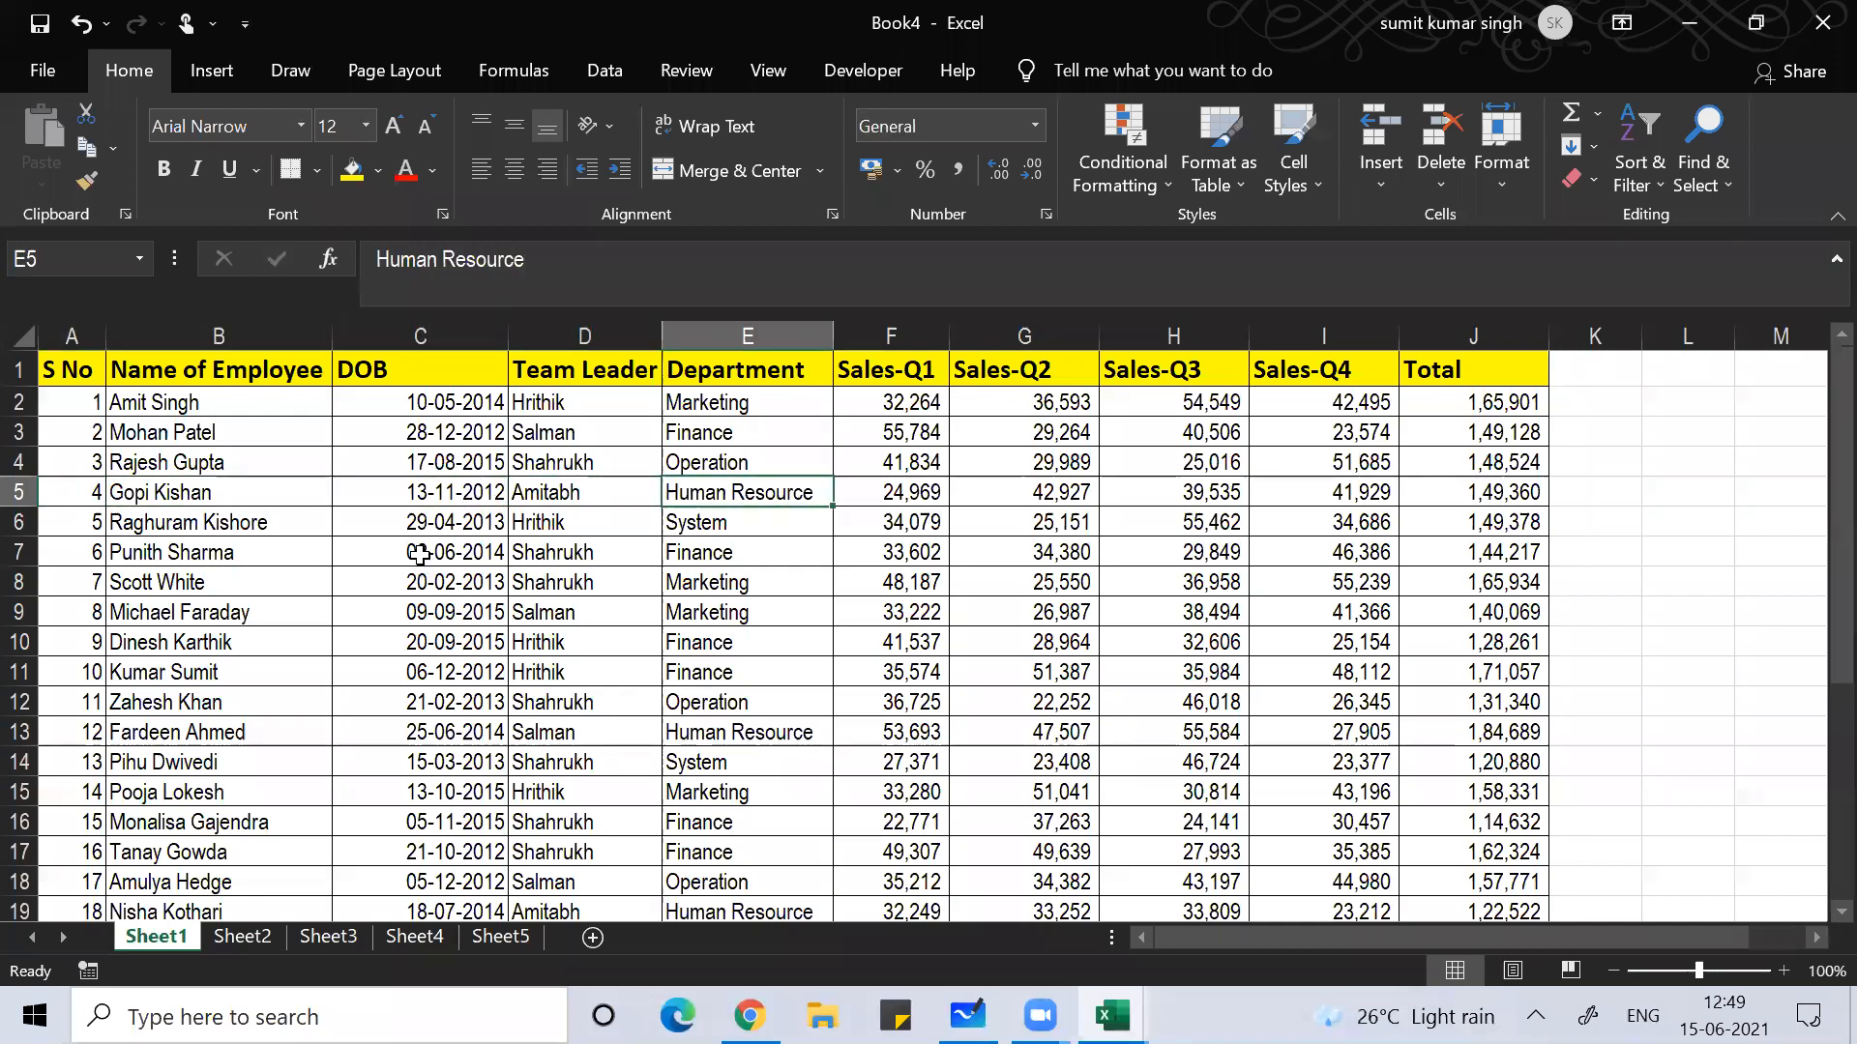
key(ctrl+shift+l)
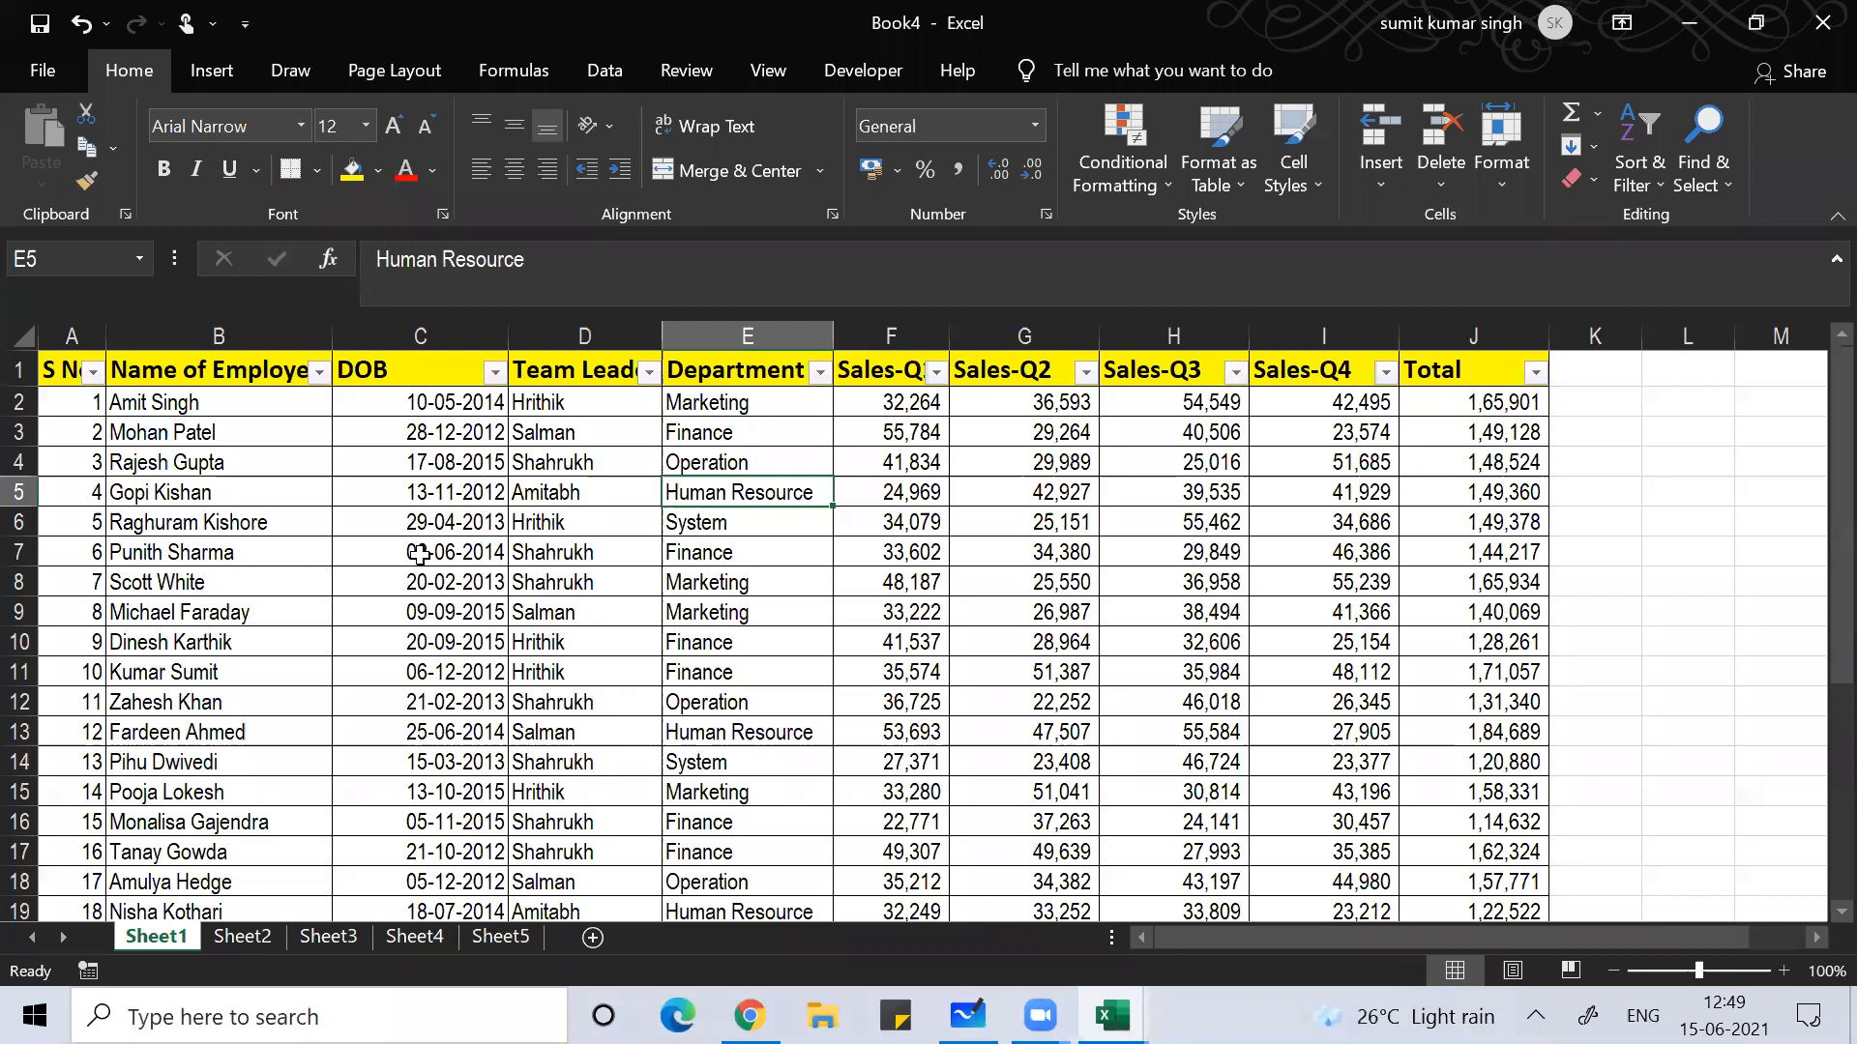
Step: Toggle AutoFilter with Ctrl+Shift+L so every table header gets a filter arrow
key(ctrl+shift+l)
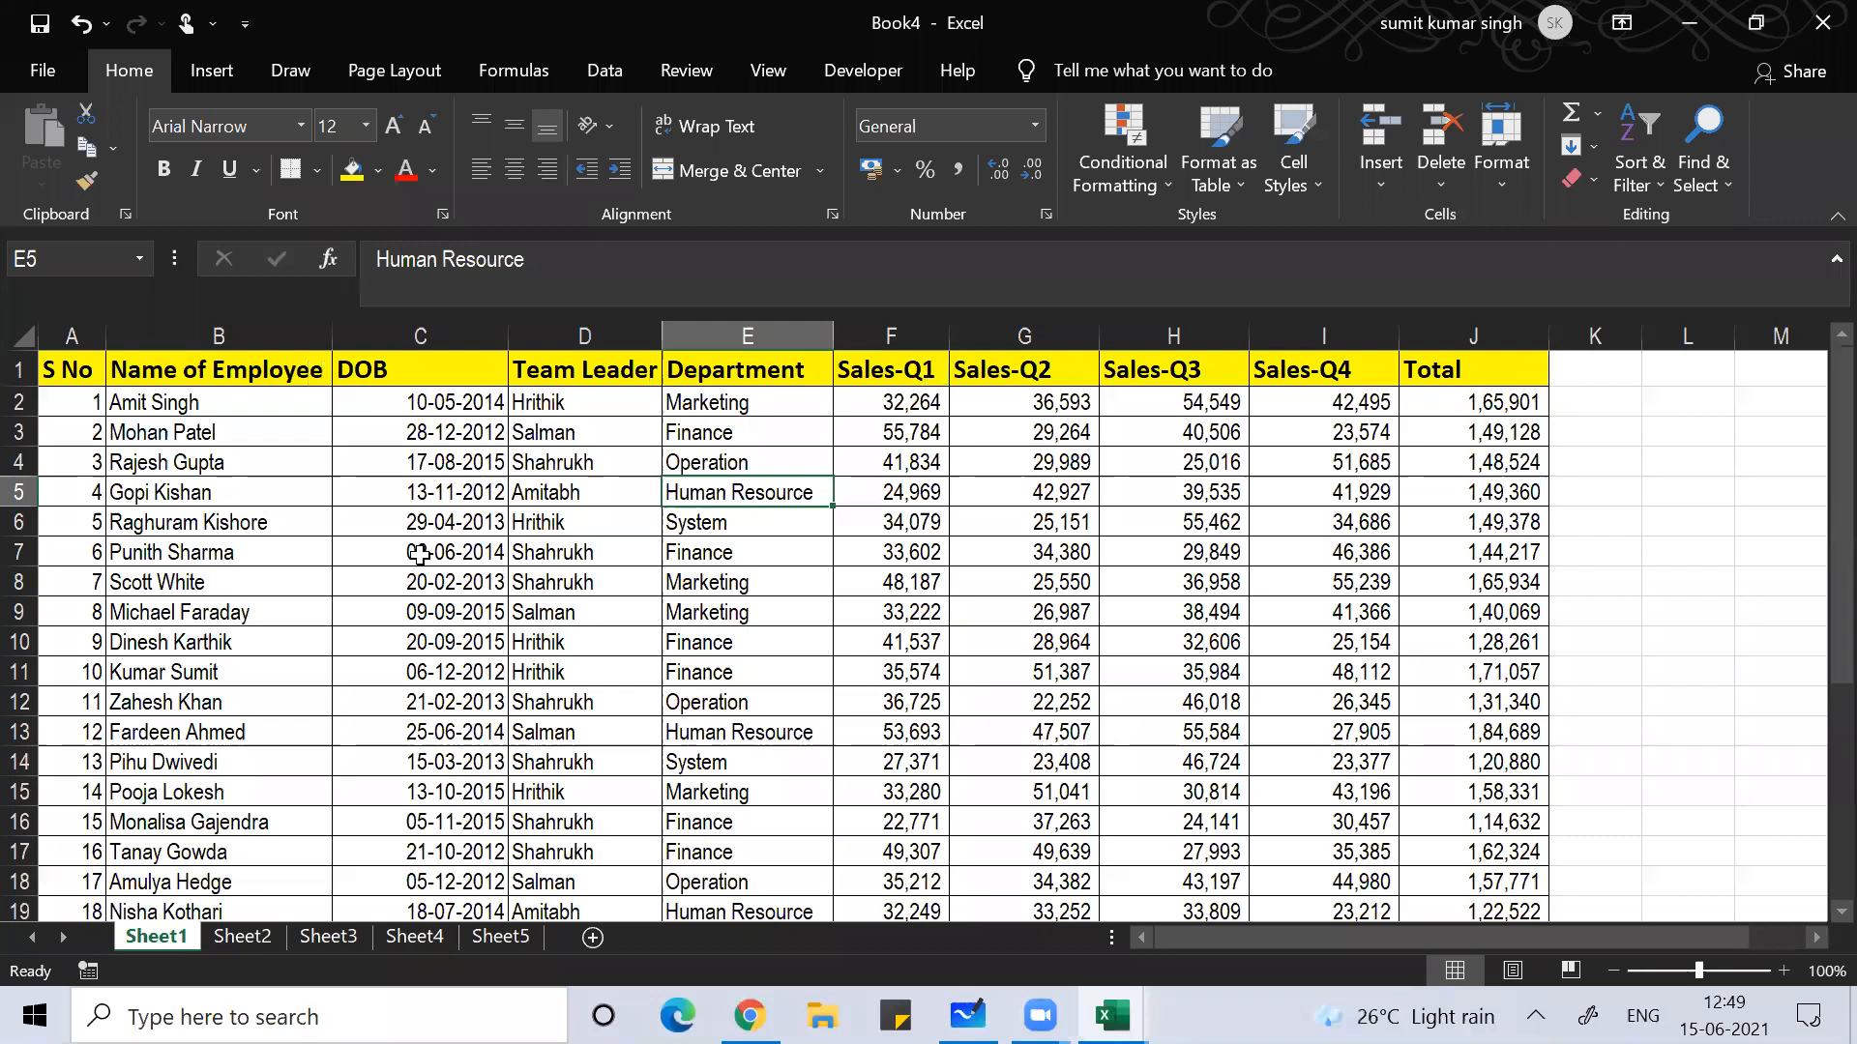
key(ctrl+shift+l)
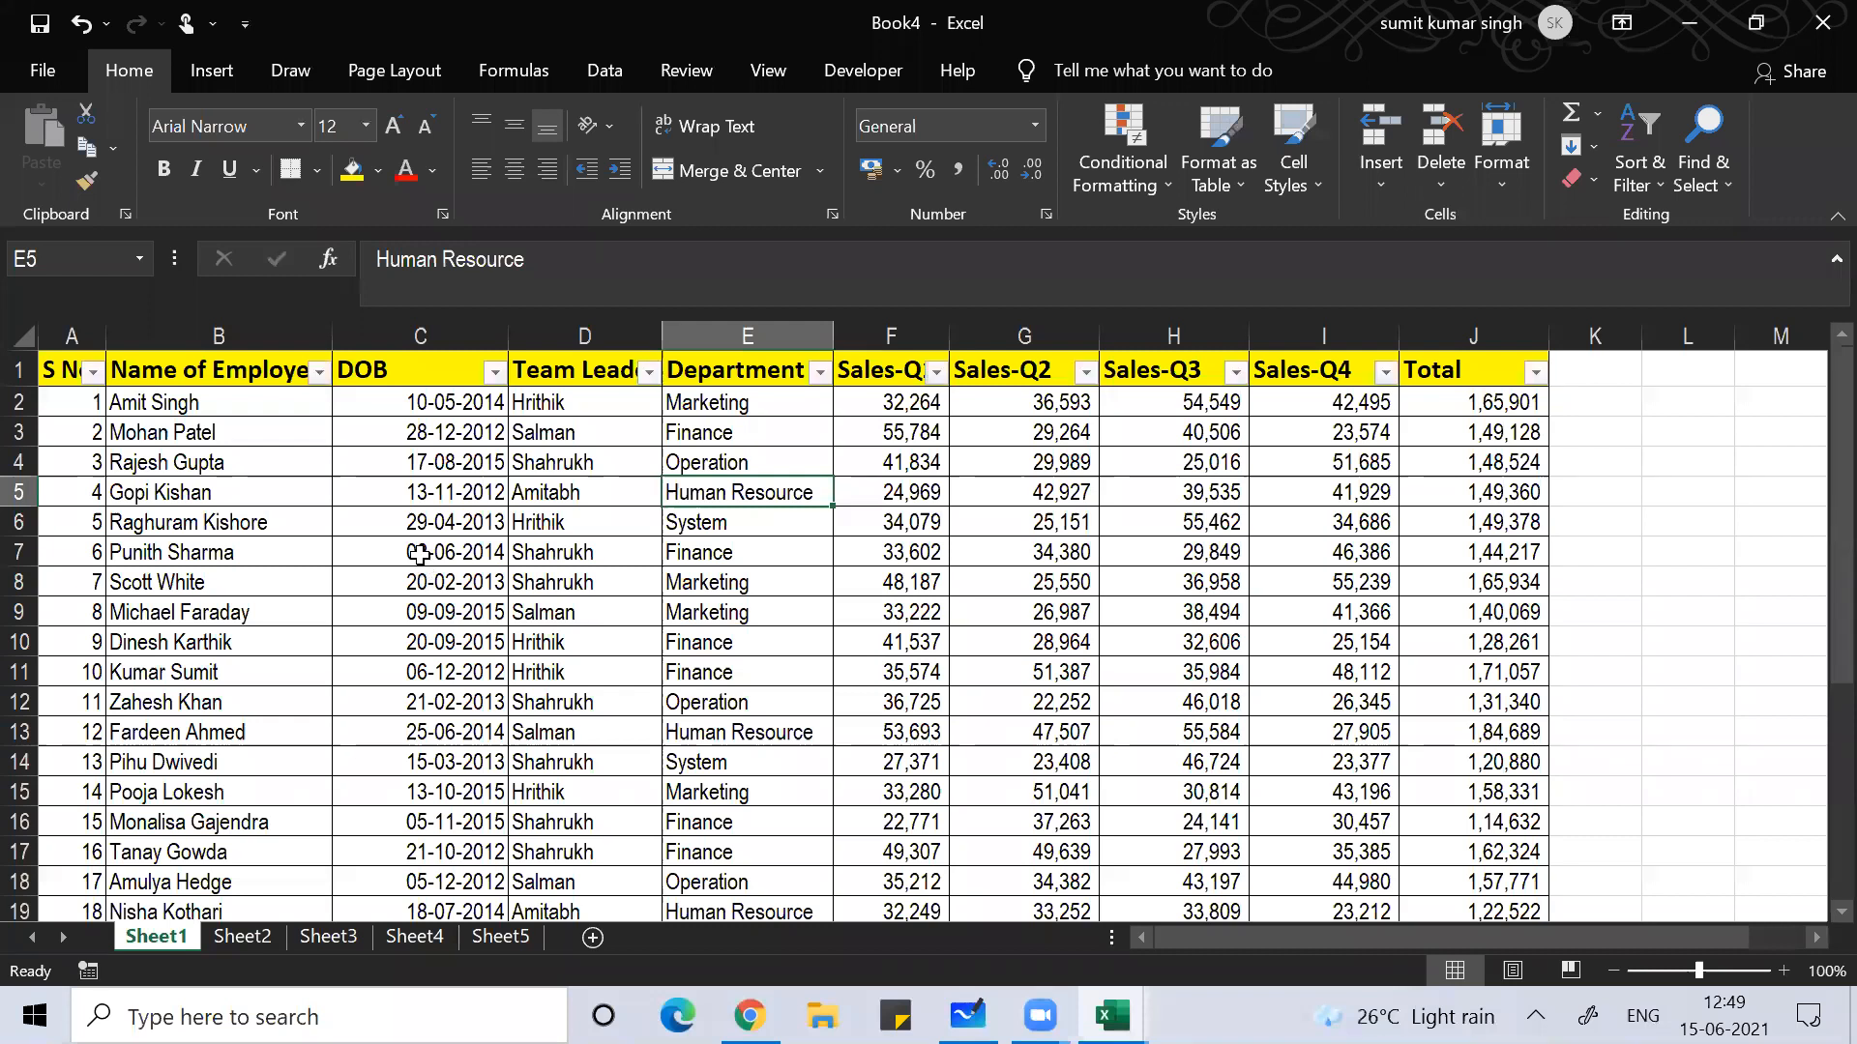
key(ctrl+shift+l)
key(ctrl+shift+l)
Step: Zoom the sheet in to 160%
click(528, 583)
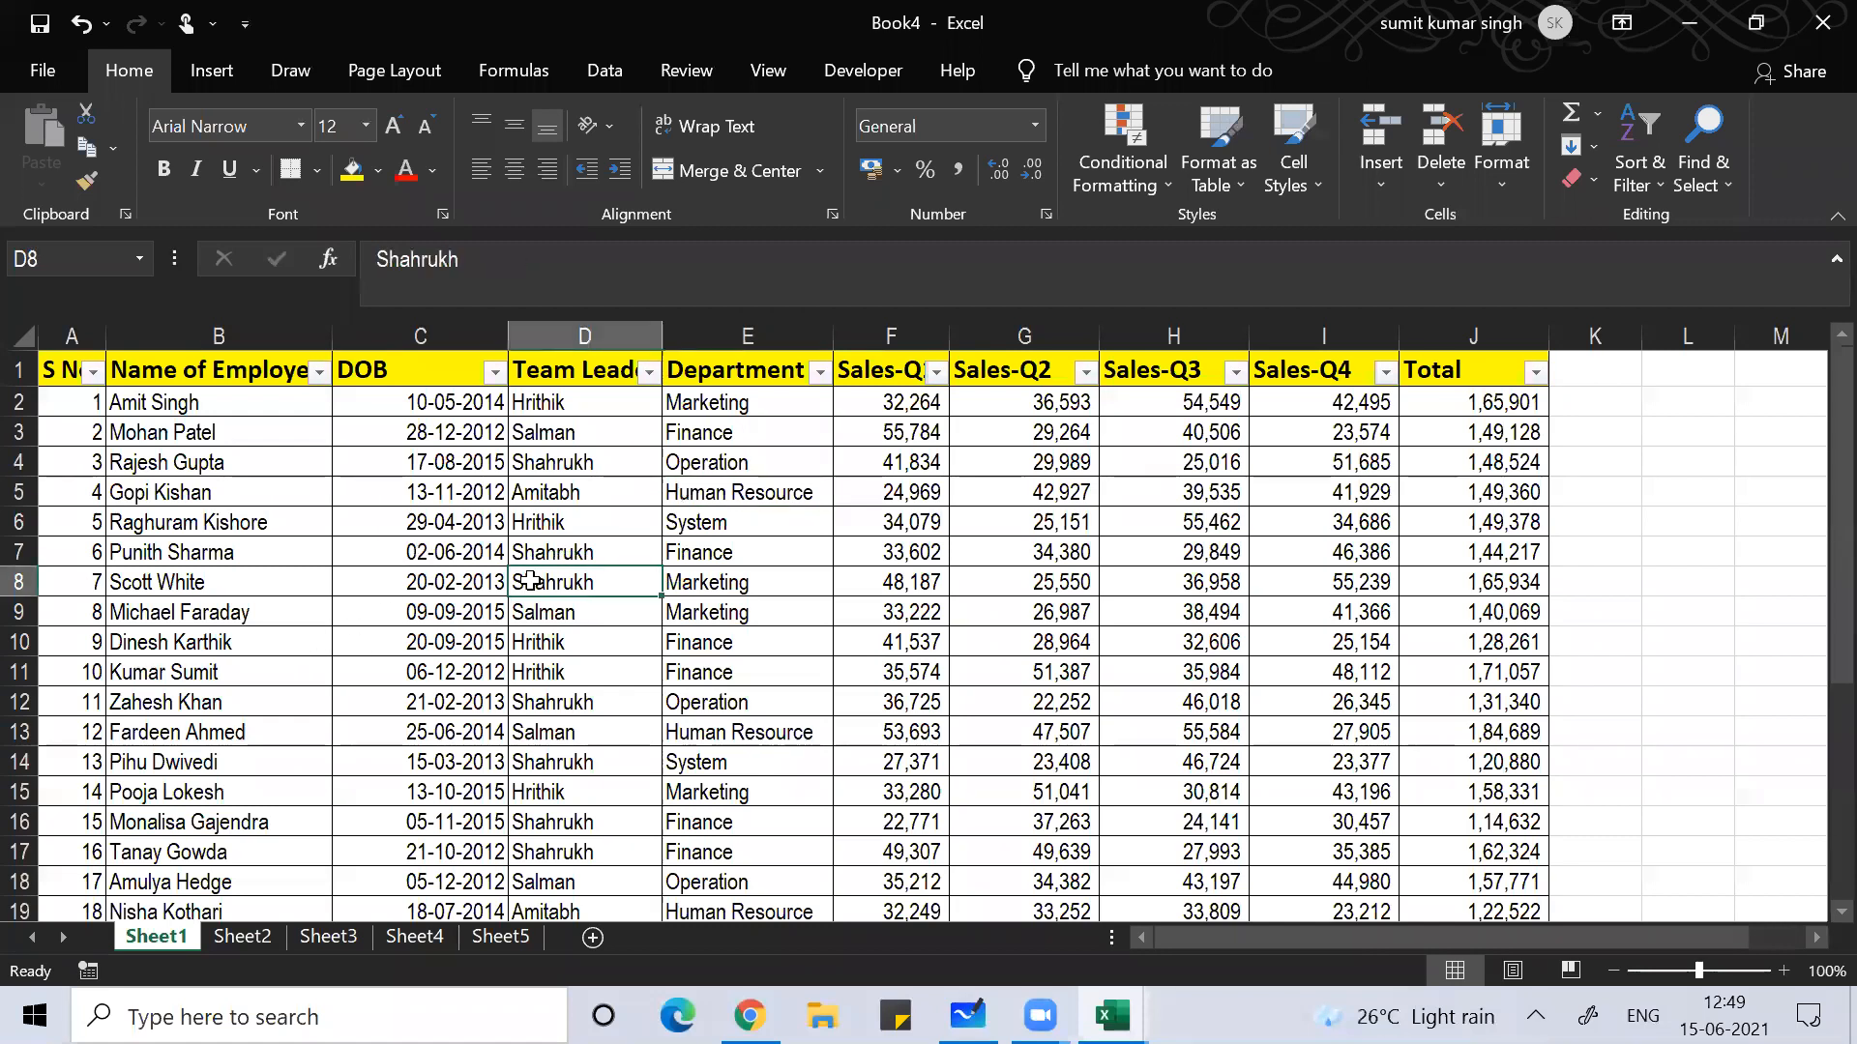
click(1784, 970)
click(1784, 969)
click(1784, 970)
click(1784, 970)
click(1784, 970)
click(1784, 970)
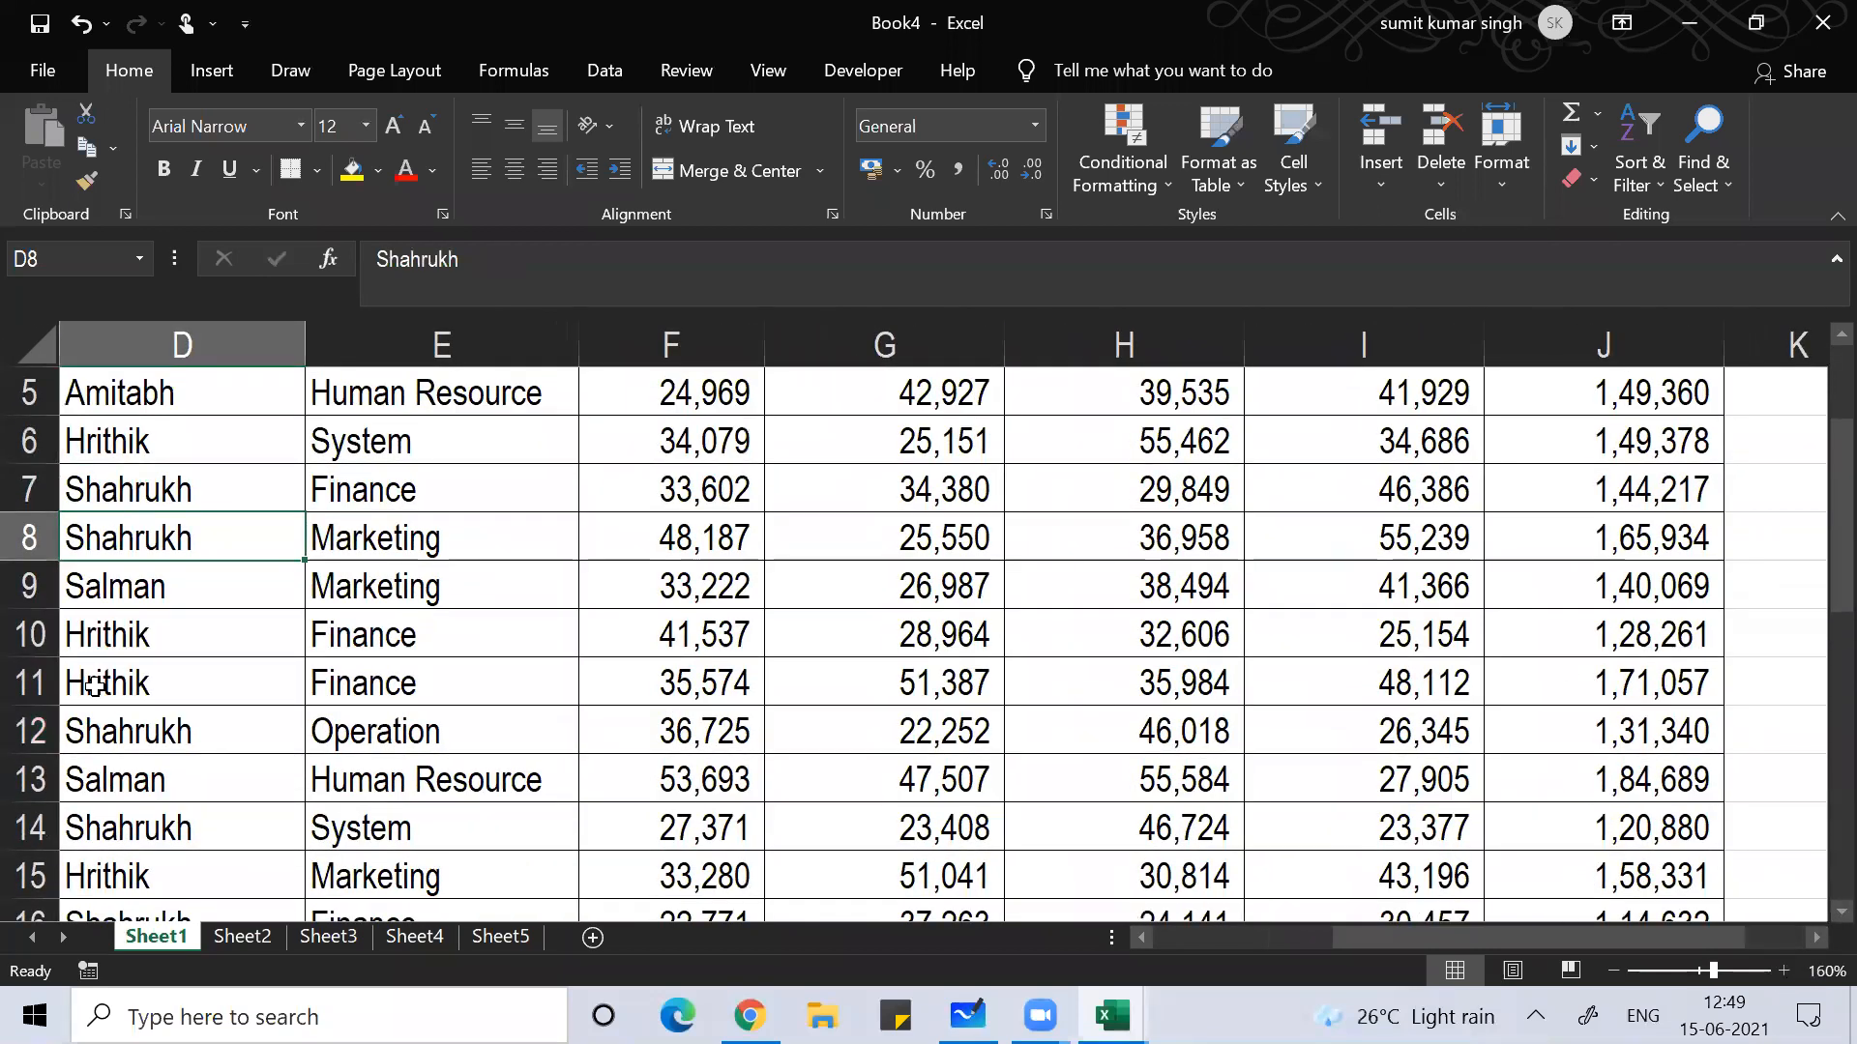
Step: Browse the header row and the S No and employee name columns down to the last record
click(402, 670)
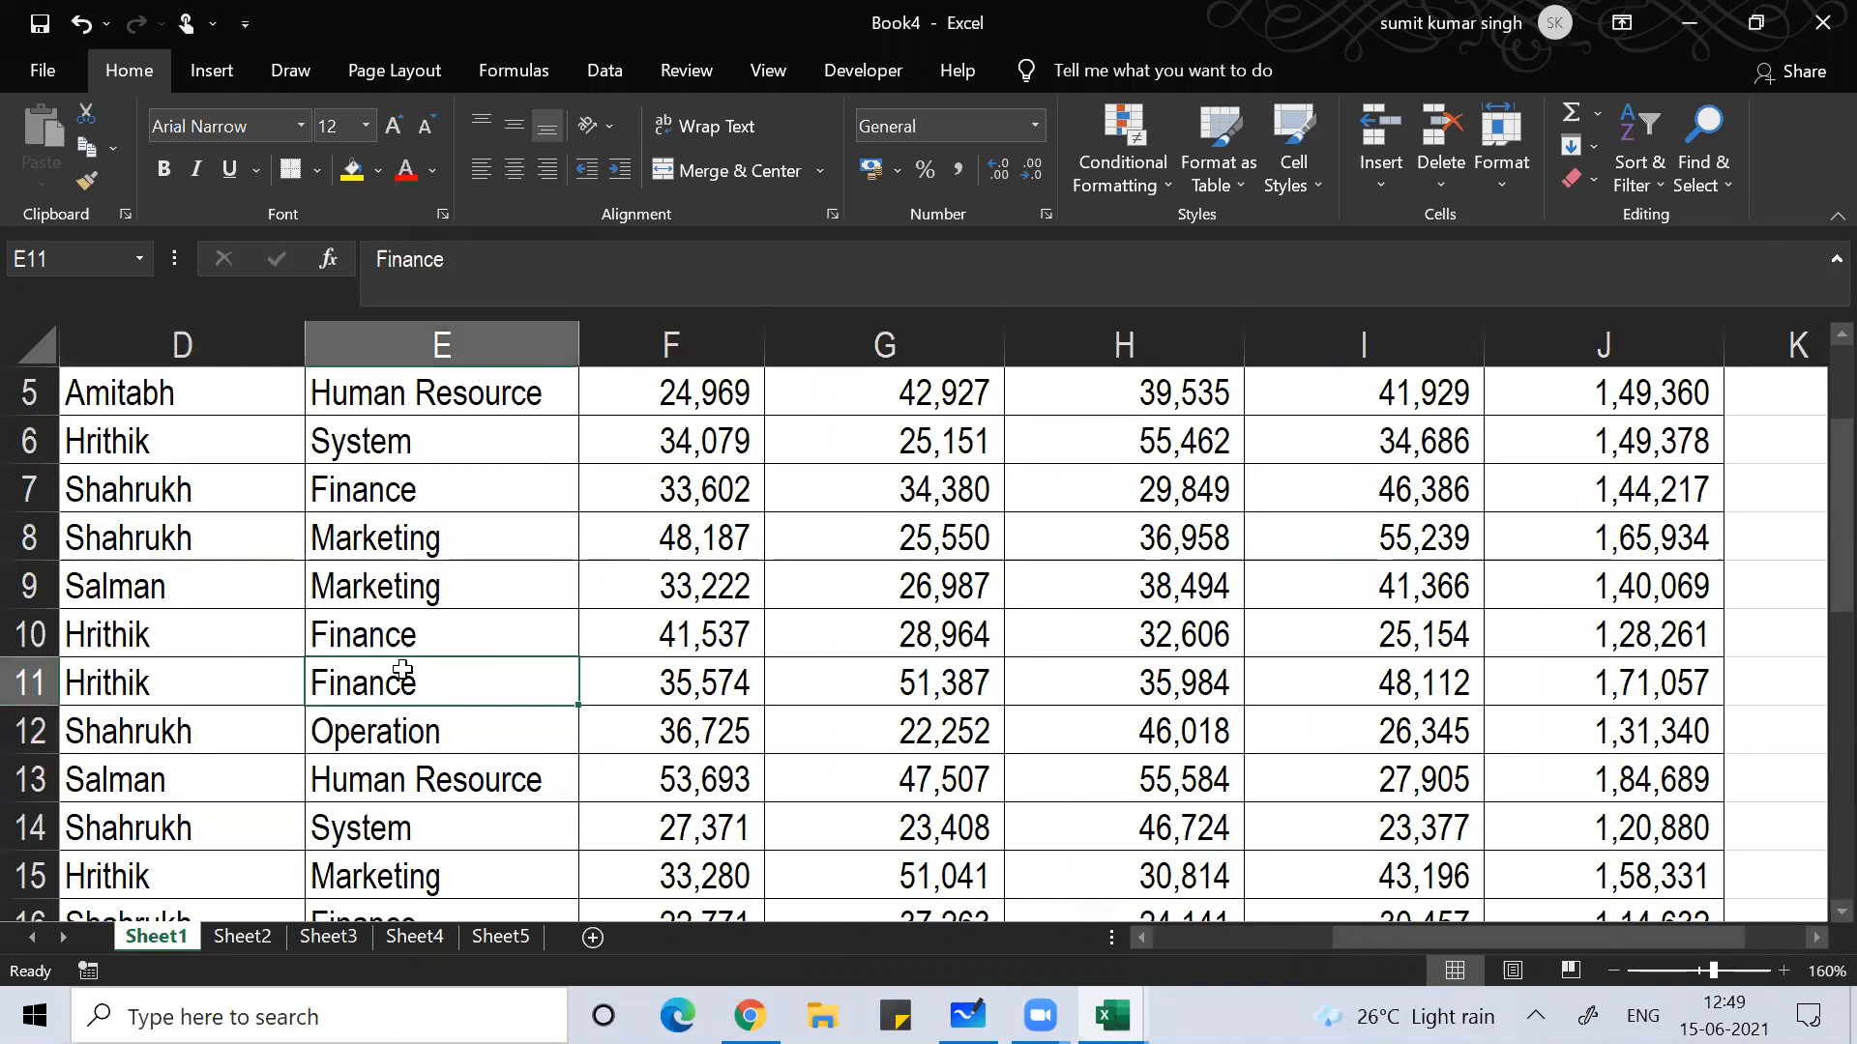
key(ctrl+Up)
key(Left)
key(Left)
key(Left)
key(Left)
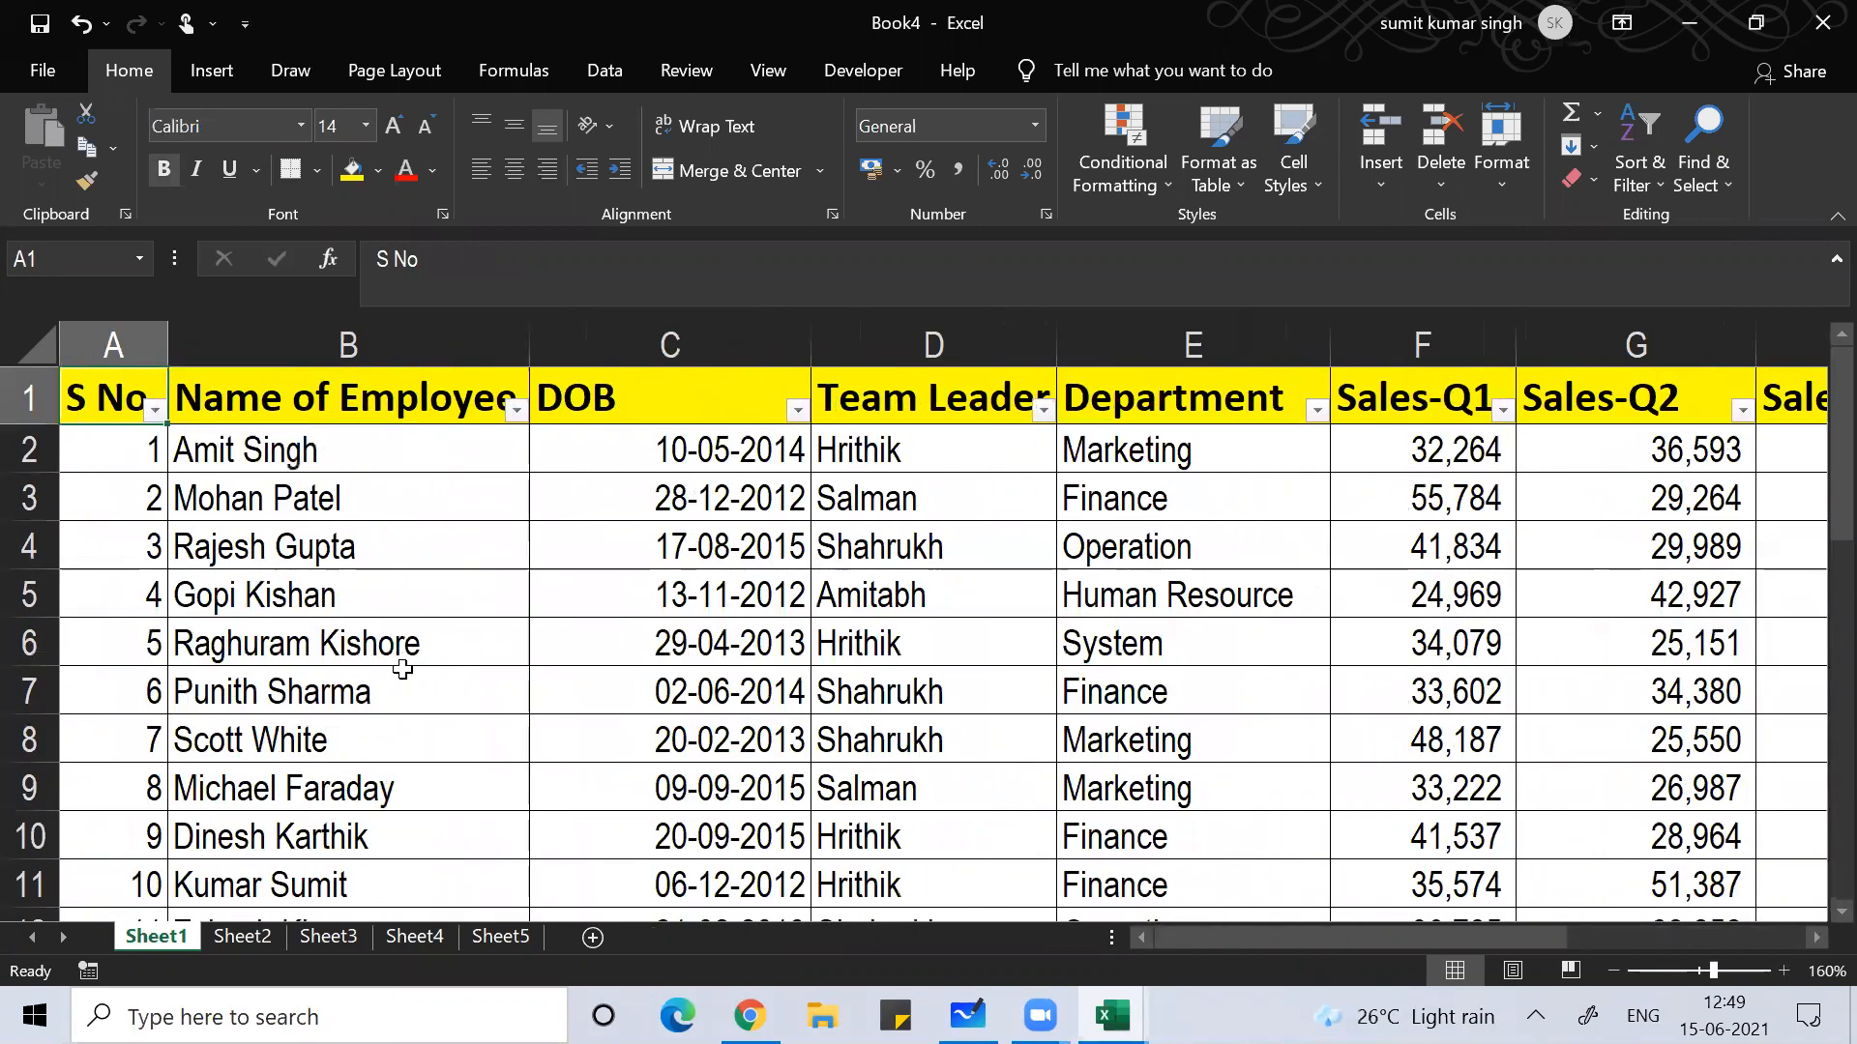
key(Right)
key(Right)
key(Down)
key(Left)
key(Left)
key(Down)
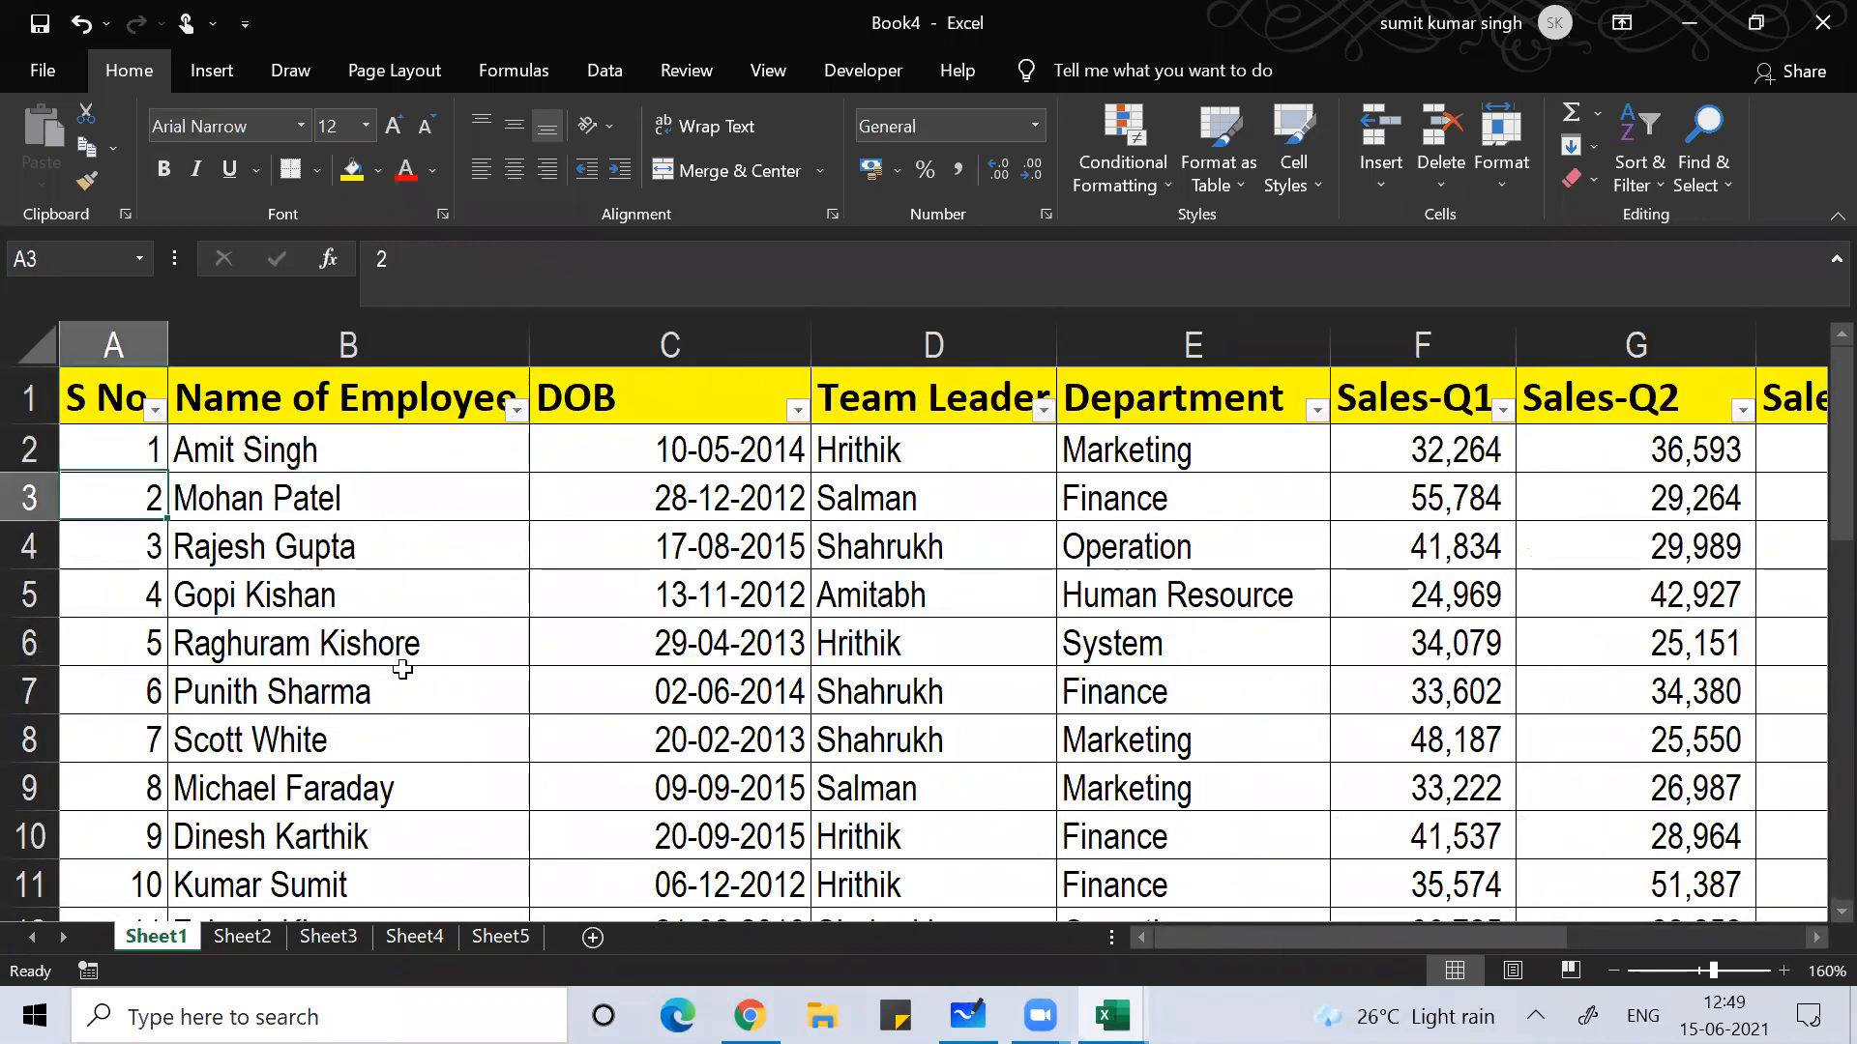
key(Down)
key(Down)
key(Down)
key(Down)
key(Right)
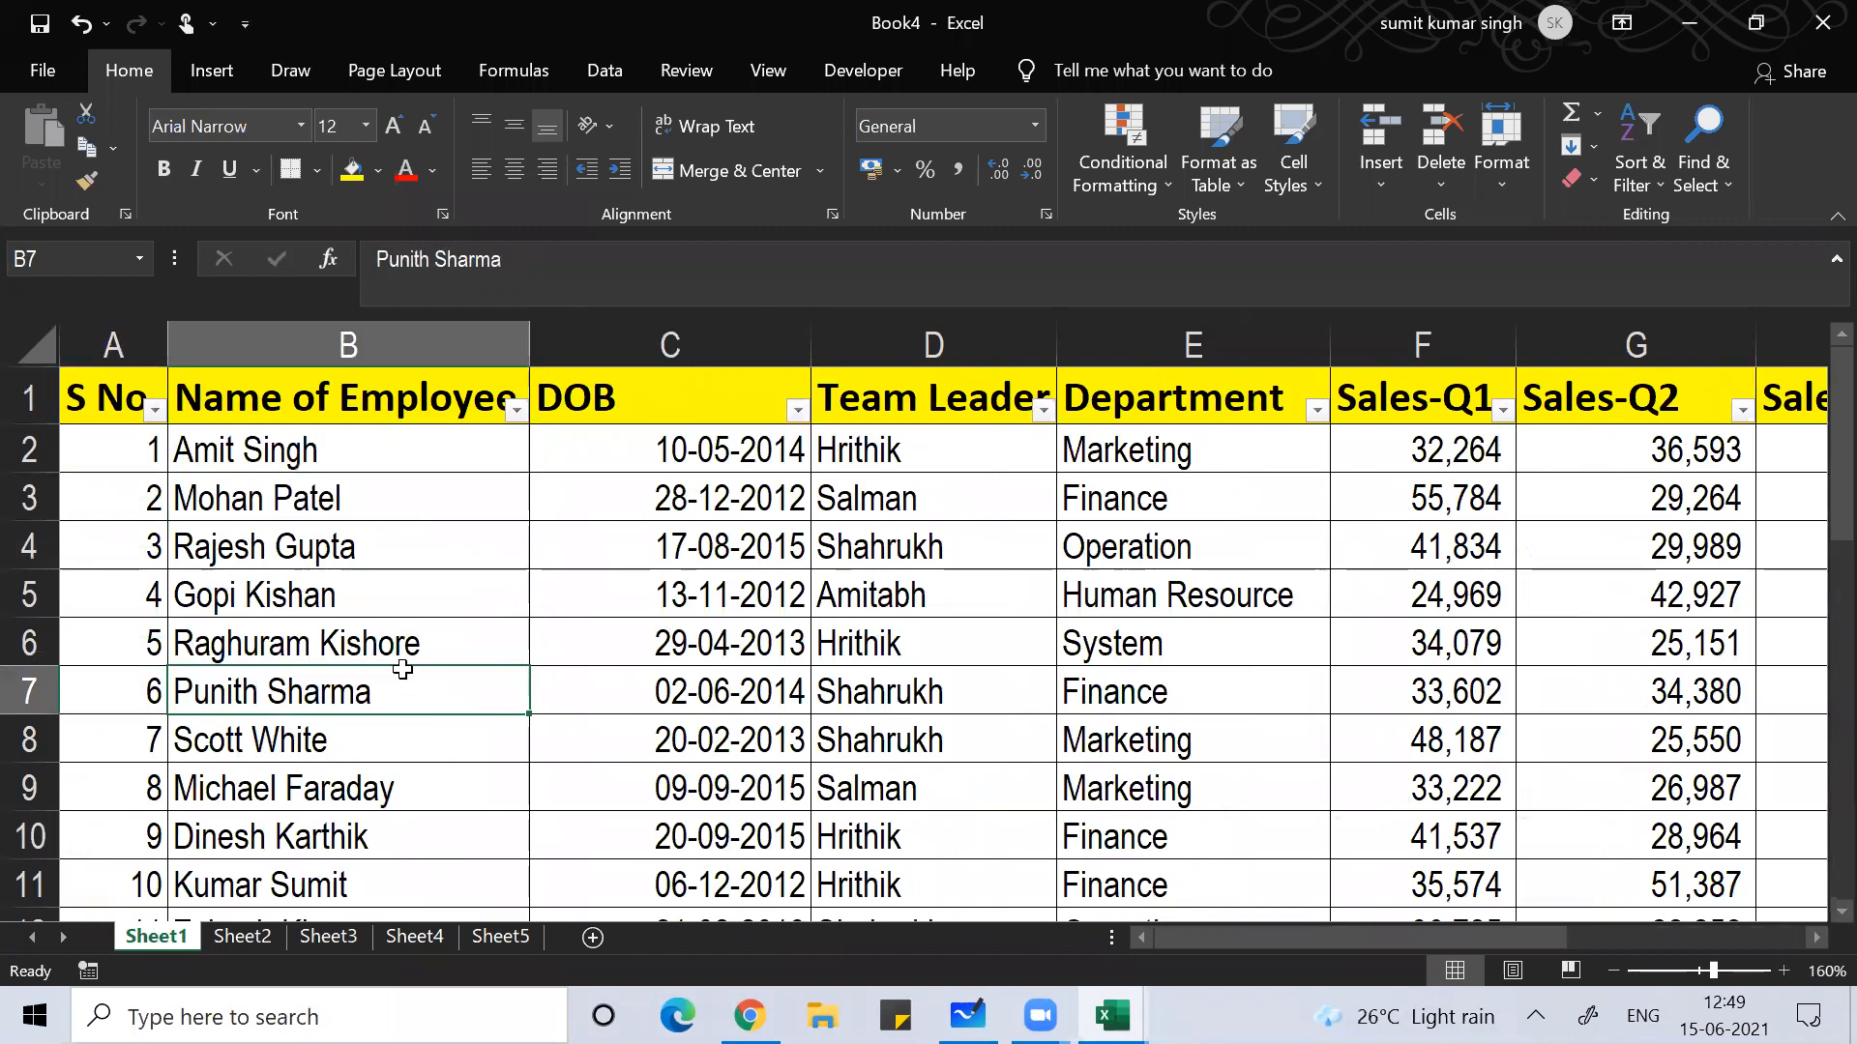
key(ctrl+Down)
key(ctrl+Up)
key(Down)
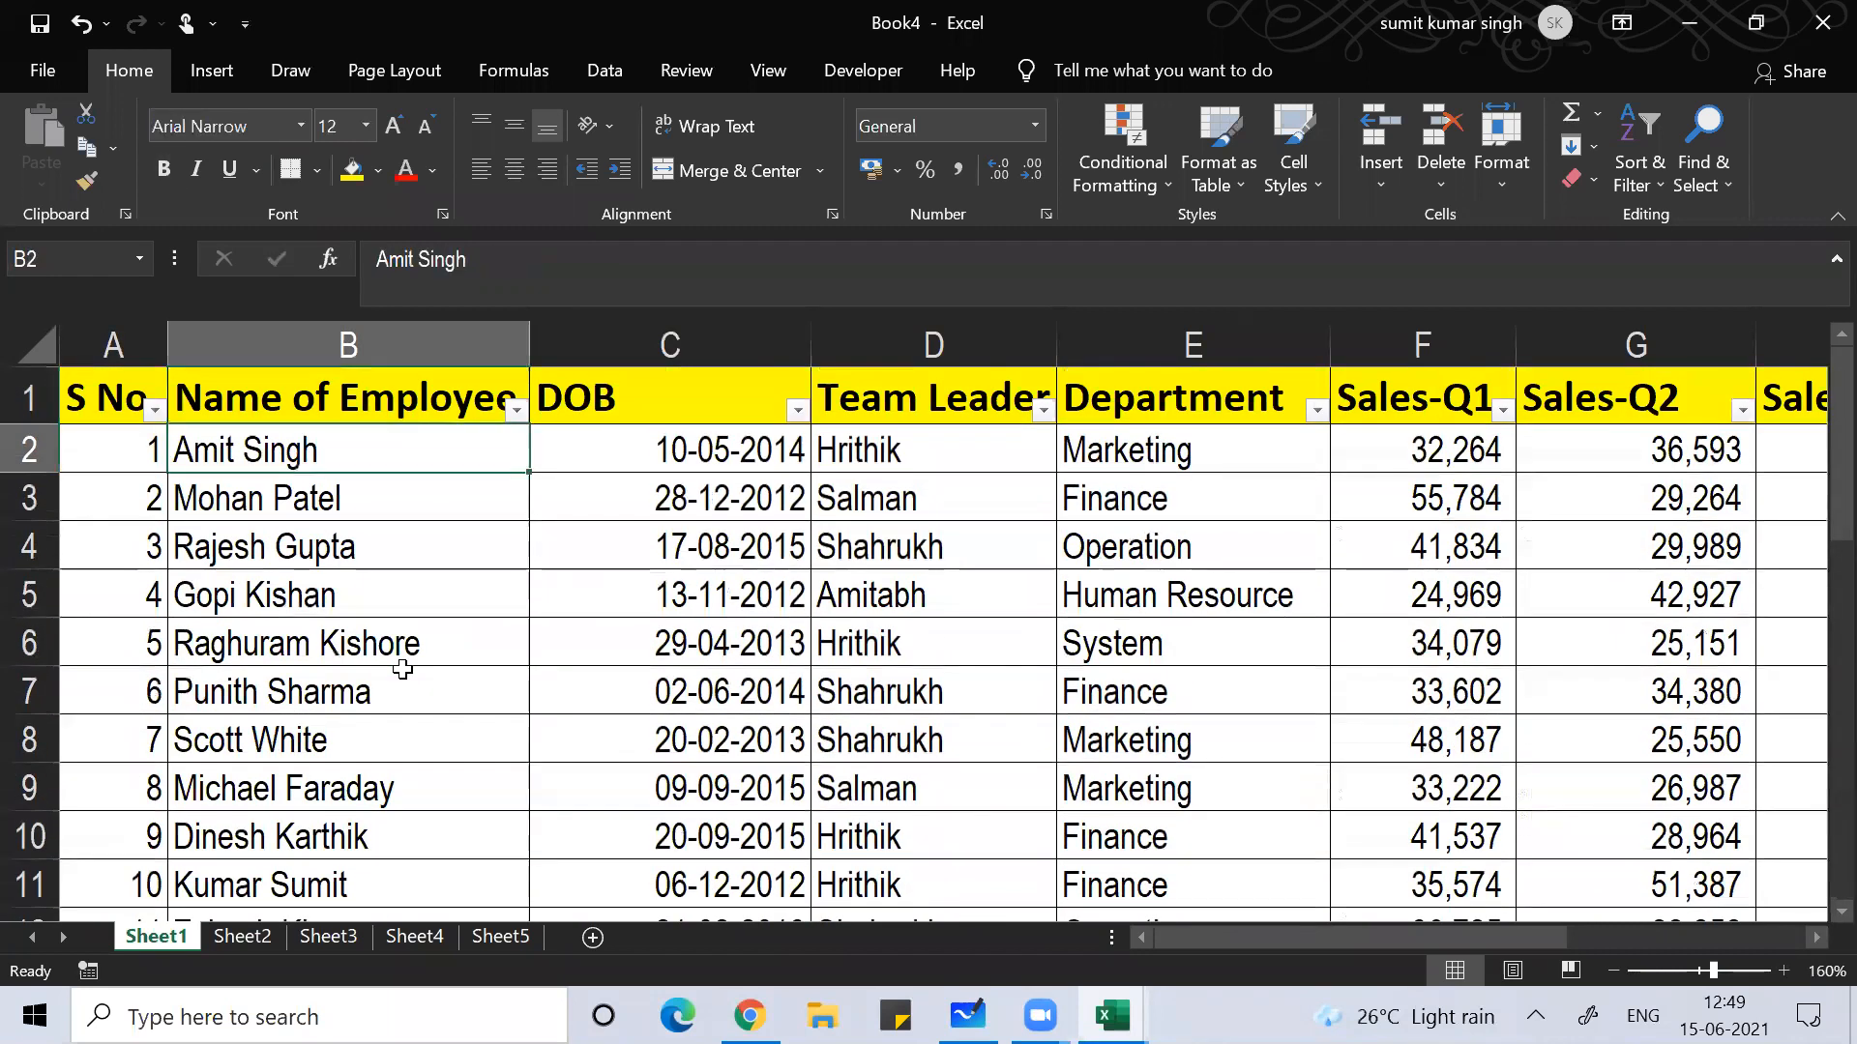
key(Down)
key(Right)
key(Right)
Step: Review the Team Leader and Department values and the quarterly sales and Total headers
key(Up)
key(Down)
key(Down)
key(Down)
key(Down)
key(Down)
key(Down)
key(Down)
key(Down)
key(Down)
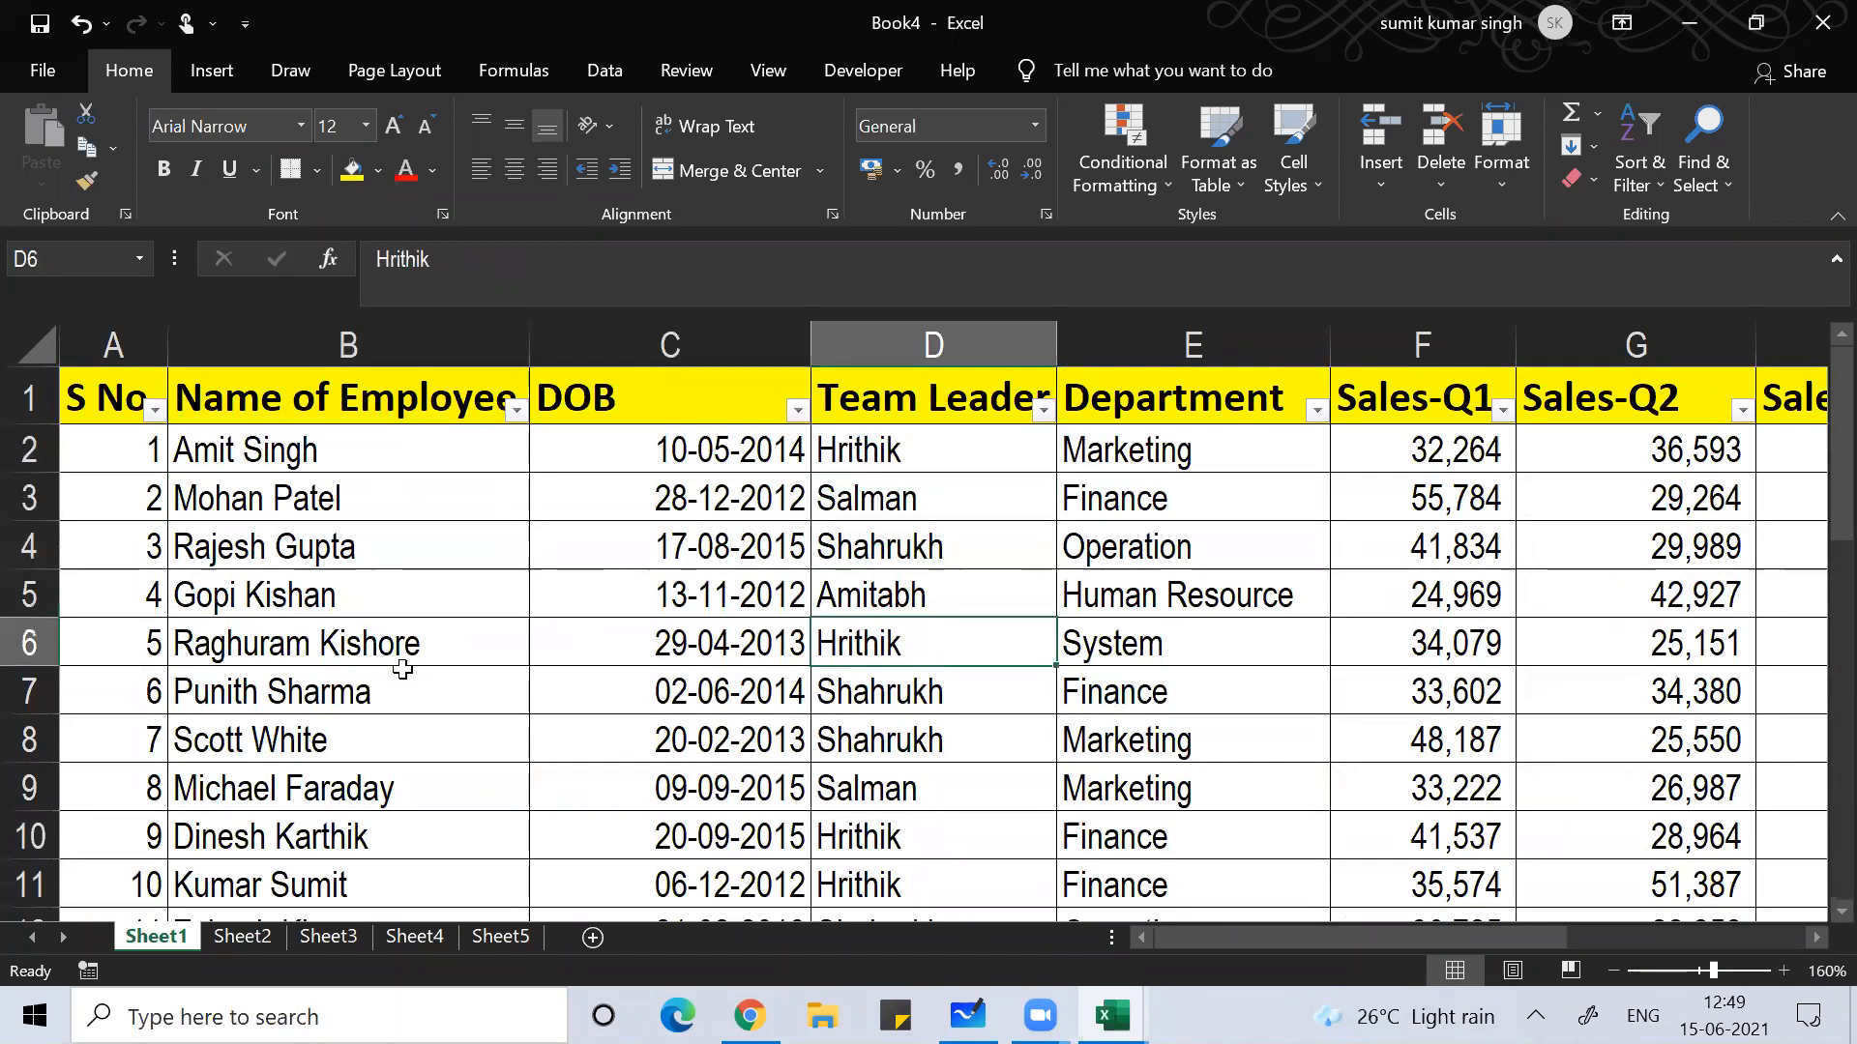
key(Down)
key(Up)
key(Up)
key(Up)
key(Up)
key(Up)
key(Up)
key(Up)
key(Up)
key(Up)
key(Up)
key(Up)
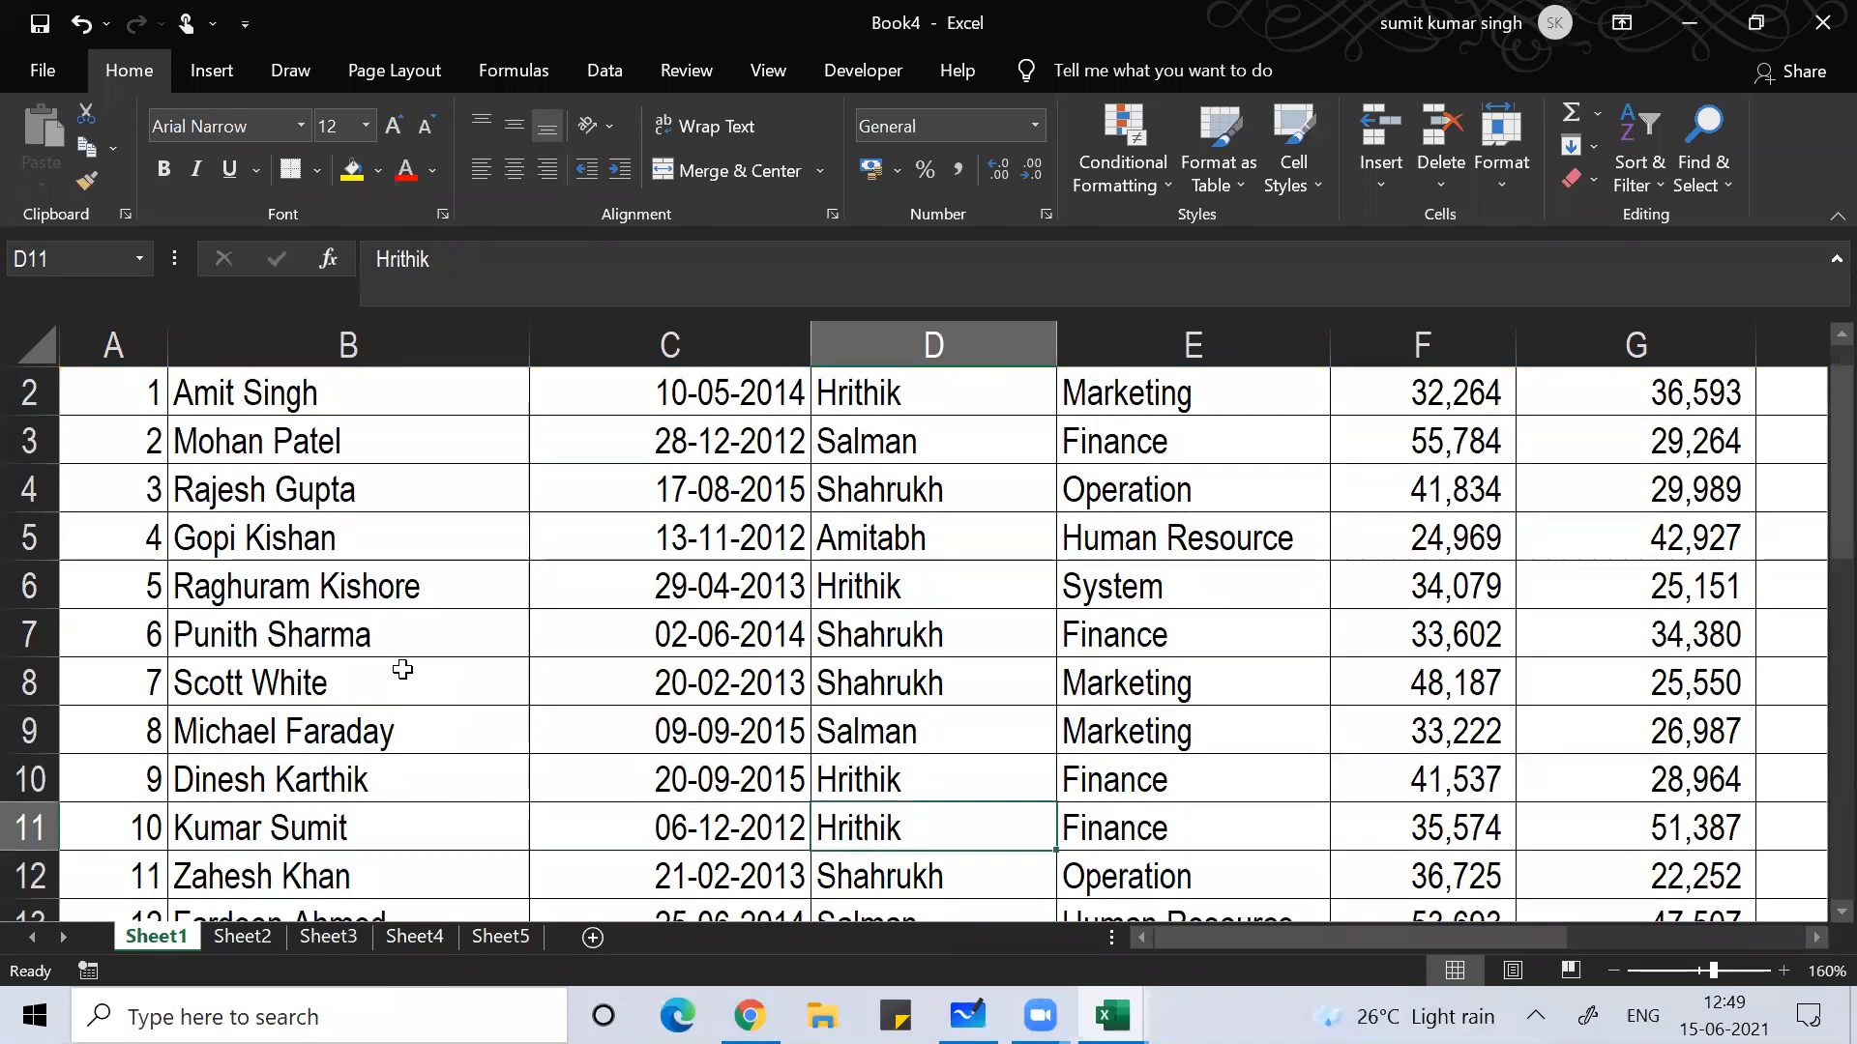
key(Right)
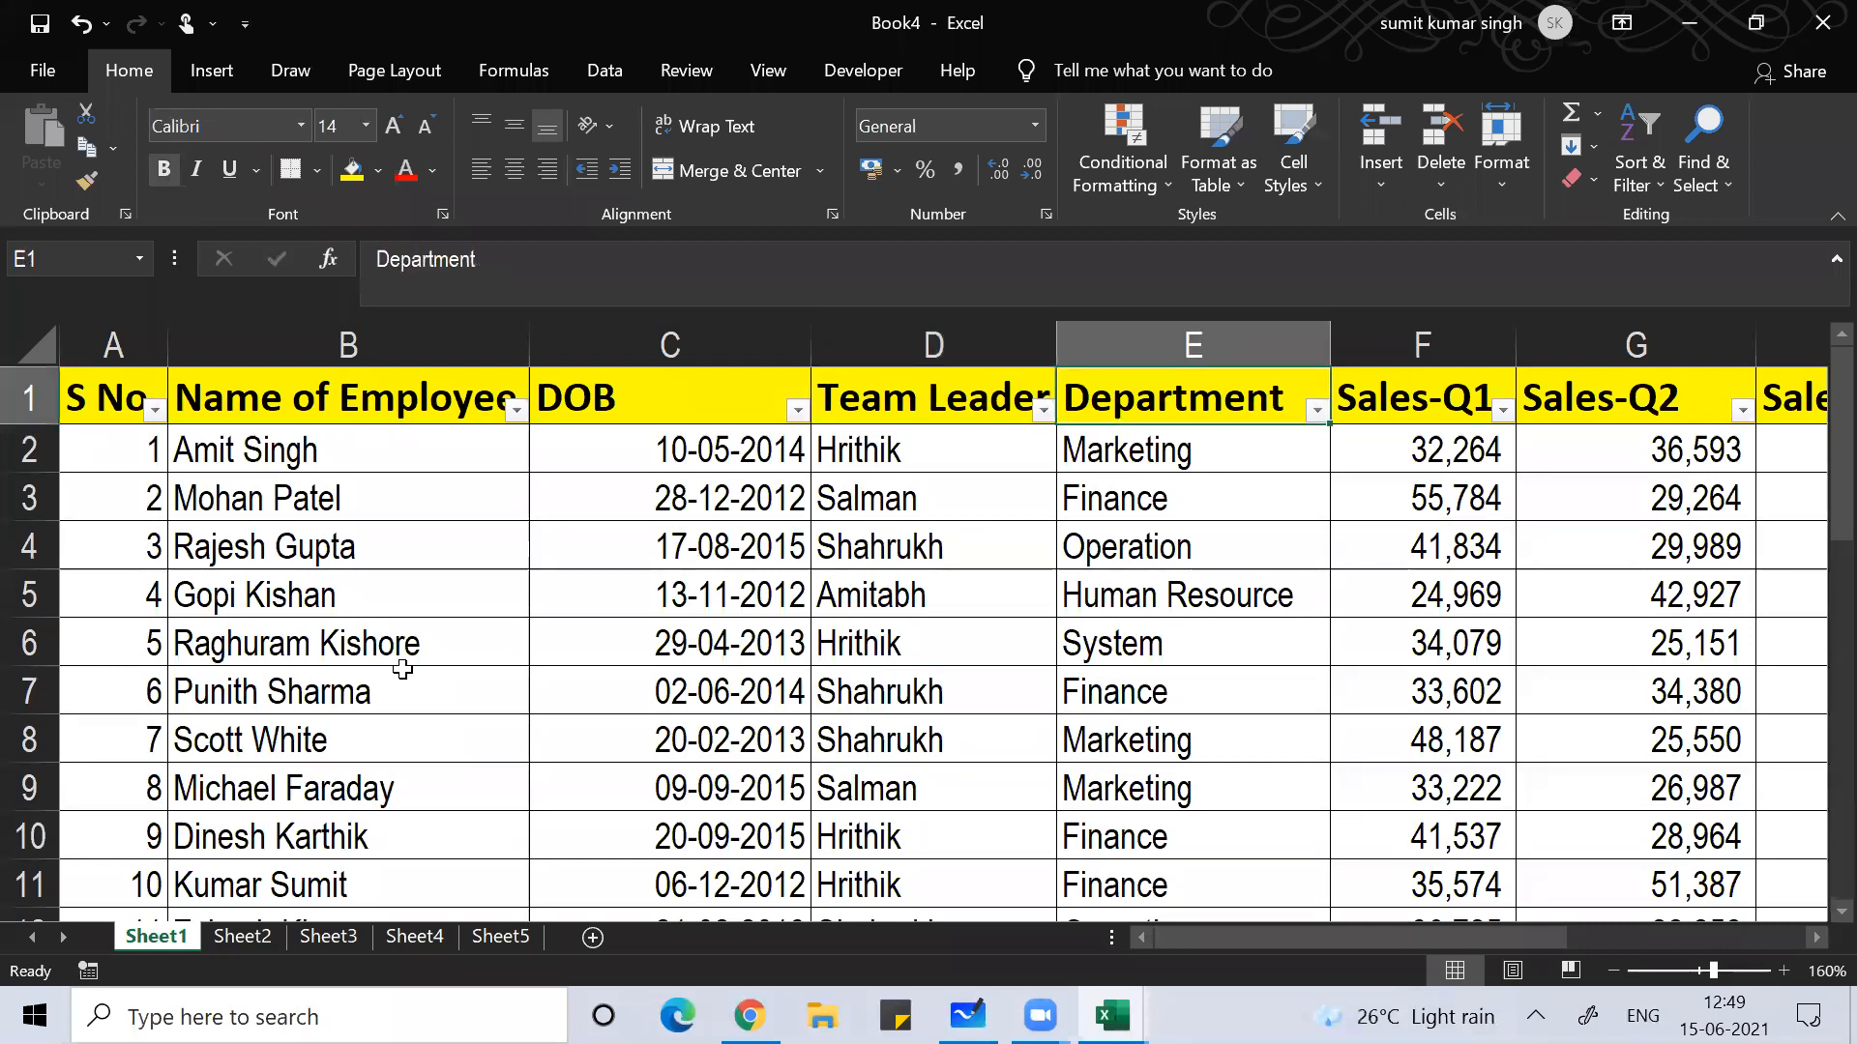
key(Down)
key(Down)
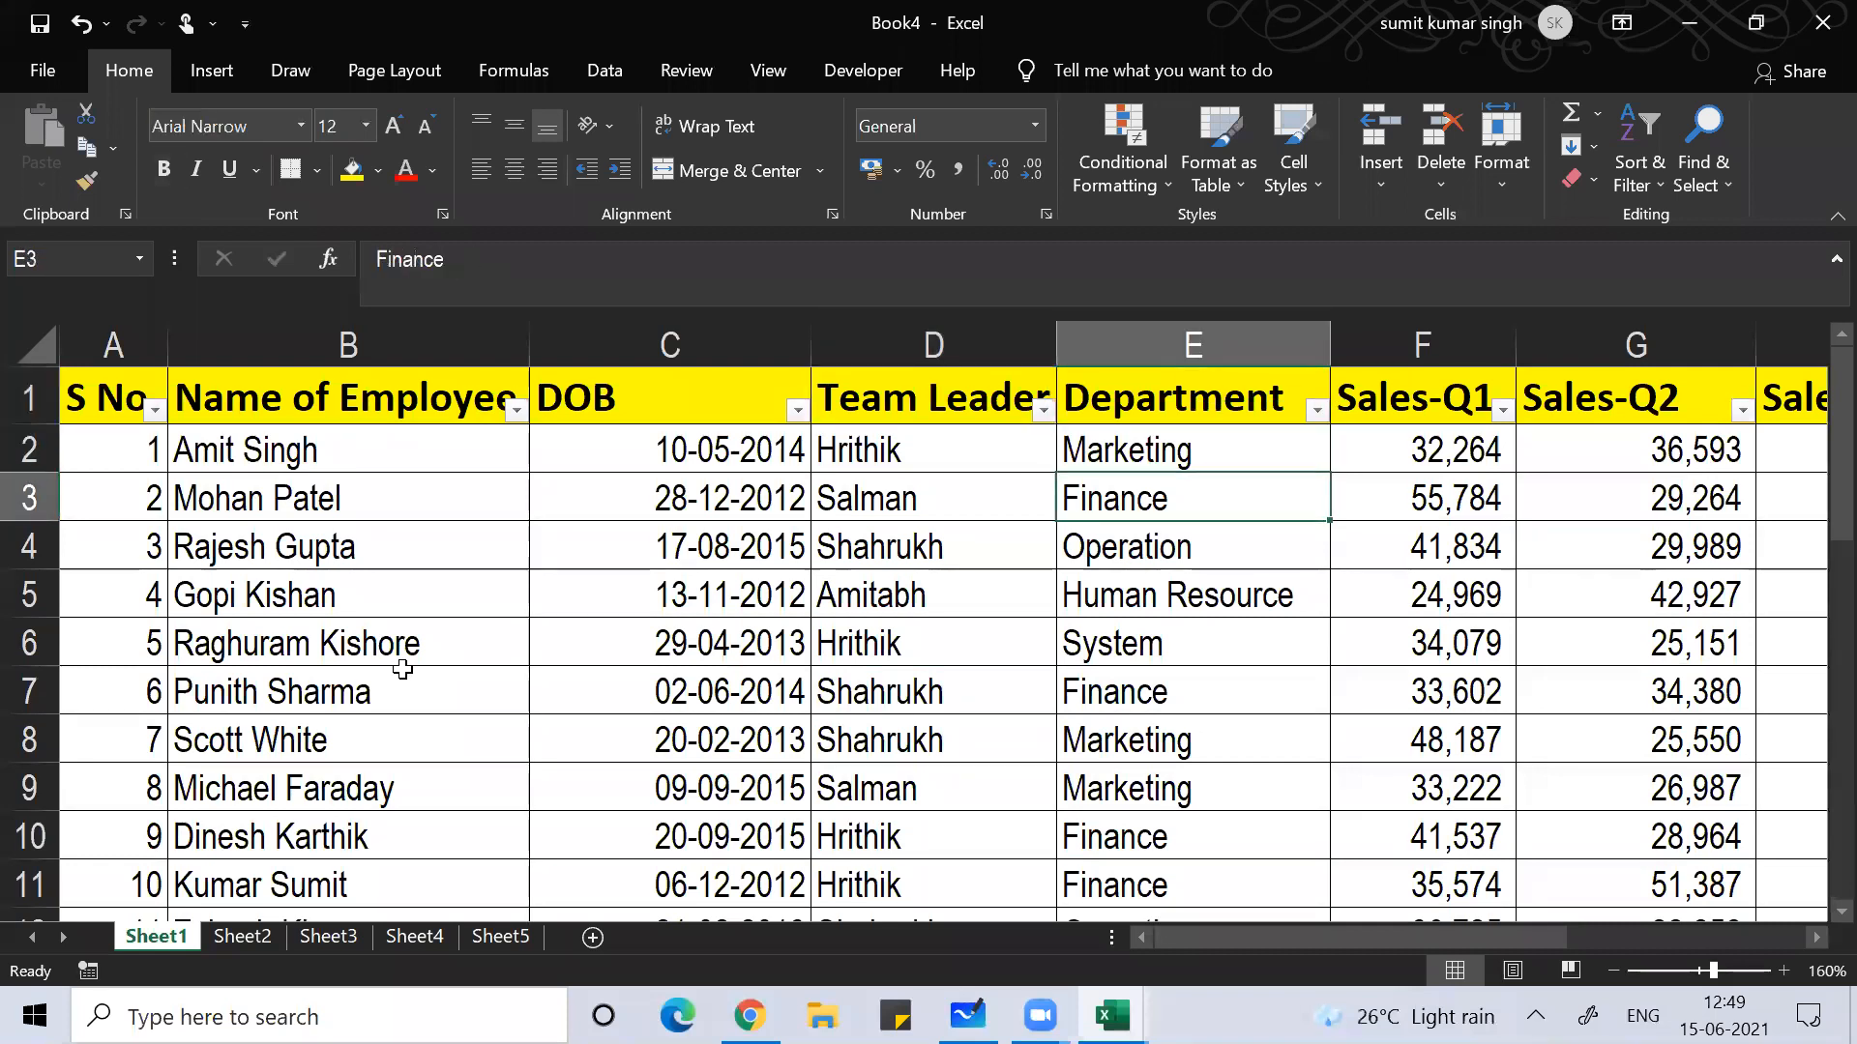
key(Down)
key(Down)
key(Down)
key(Down)
key(Down)
key(Down)
key(Down)
key(Down)
key(Down)
key(Down)
key(Up)
key(Up)
key(Up)
key(Up)
key(Up)
key(Up)
key(Up)
key(Up)
key(Up)
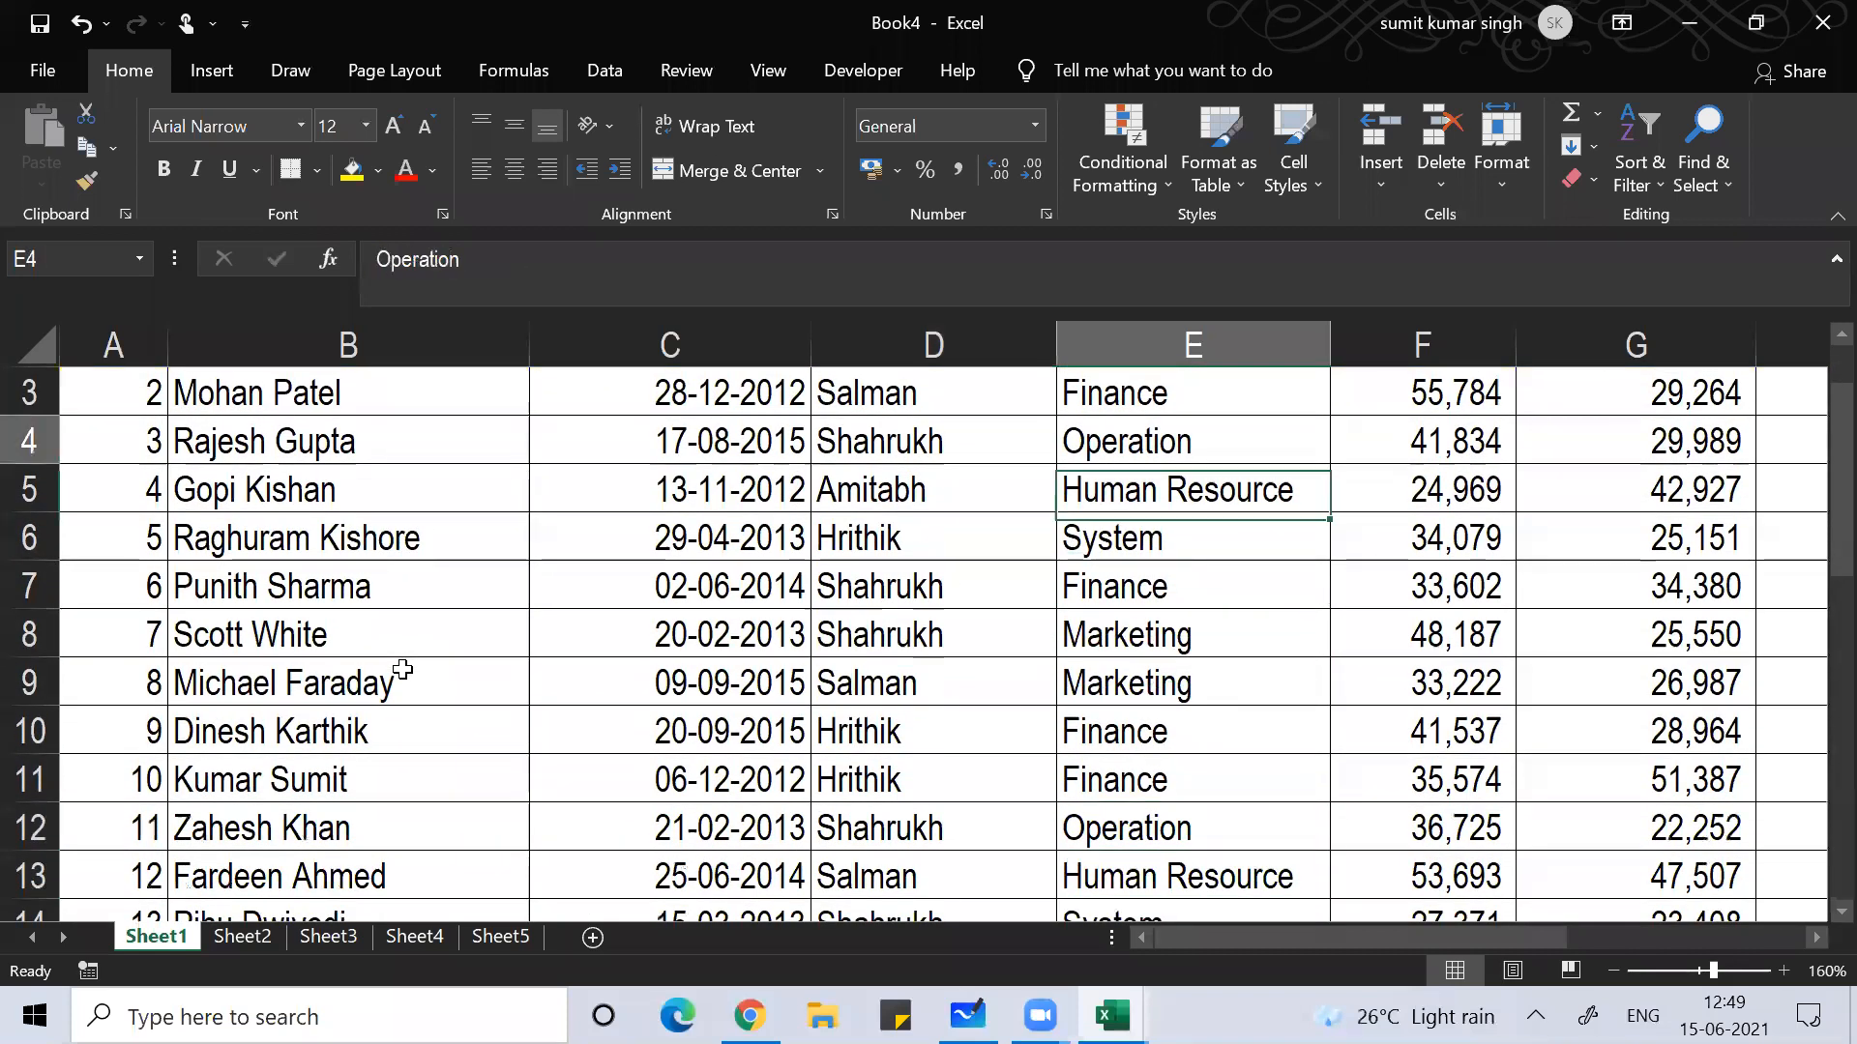
key(Up)
key(Up)
key(Up)
key(Right)
key(Right)
key(Right)
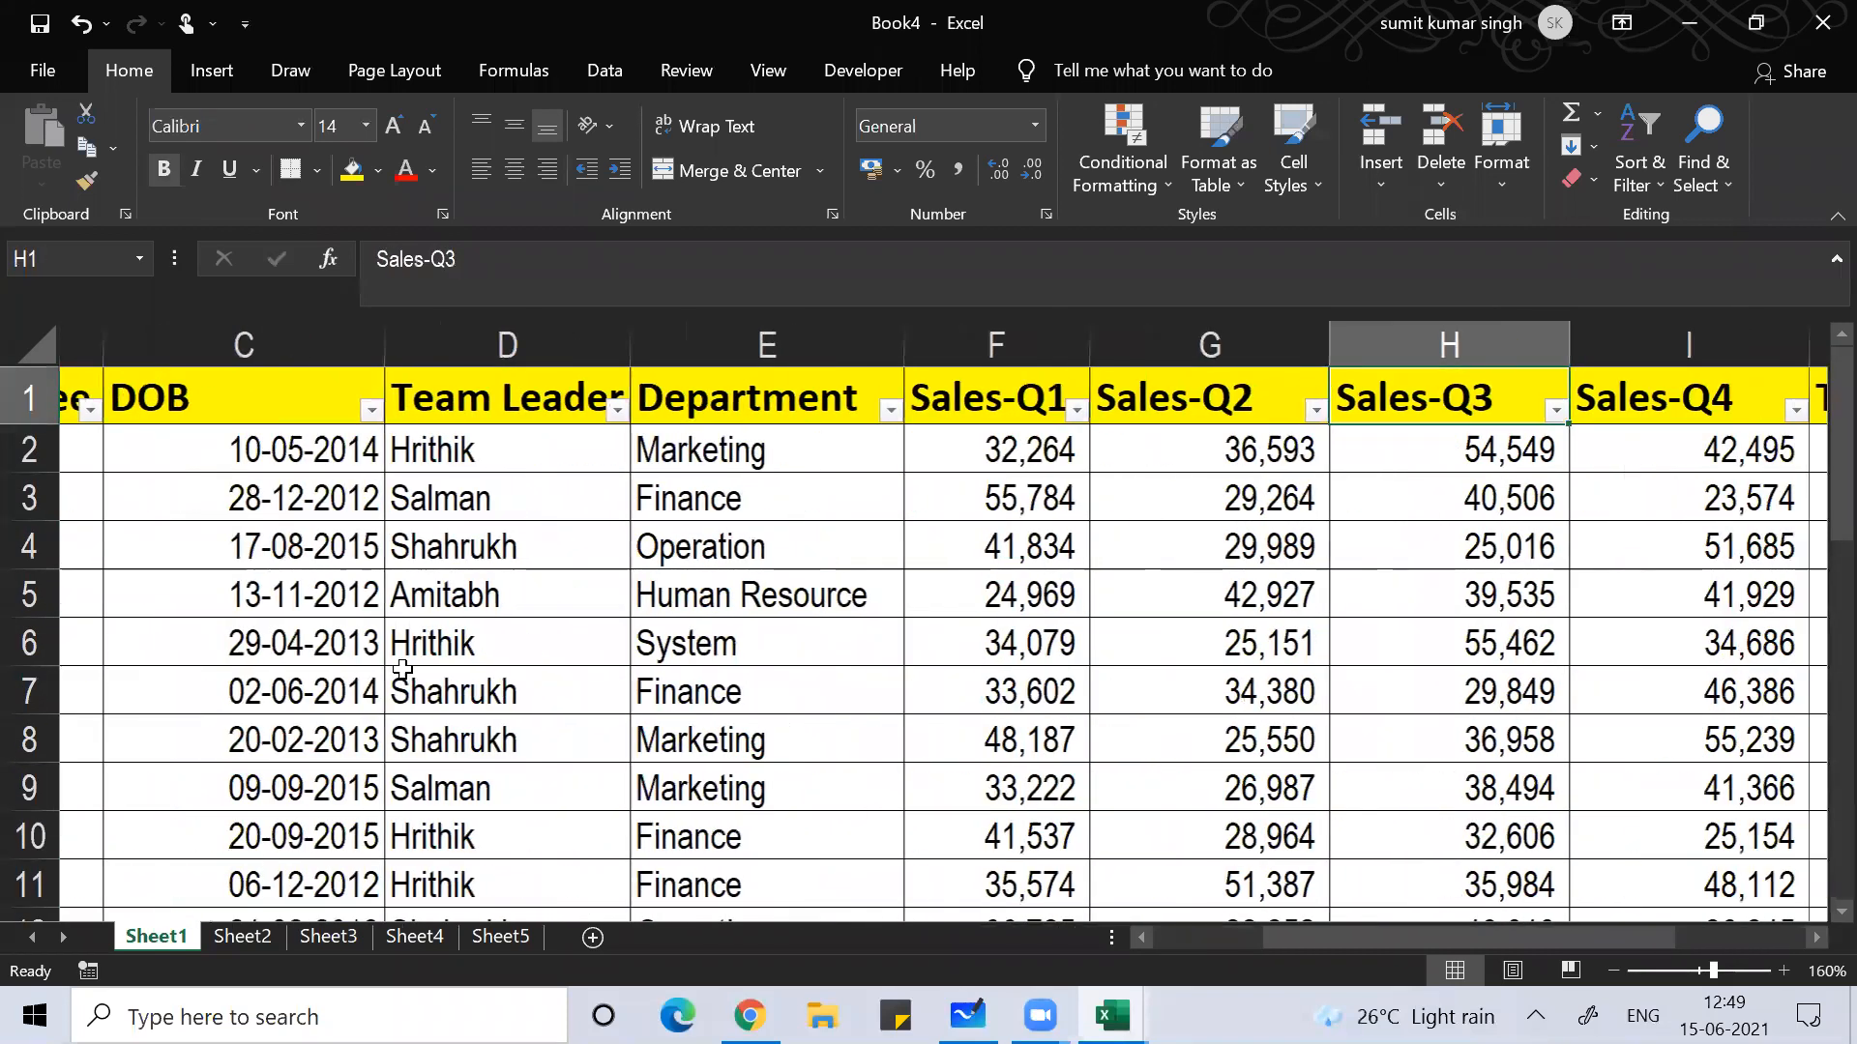
key(Right)
key(Left)
key(Left)
key(Left)
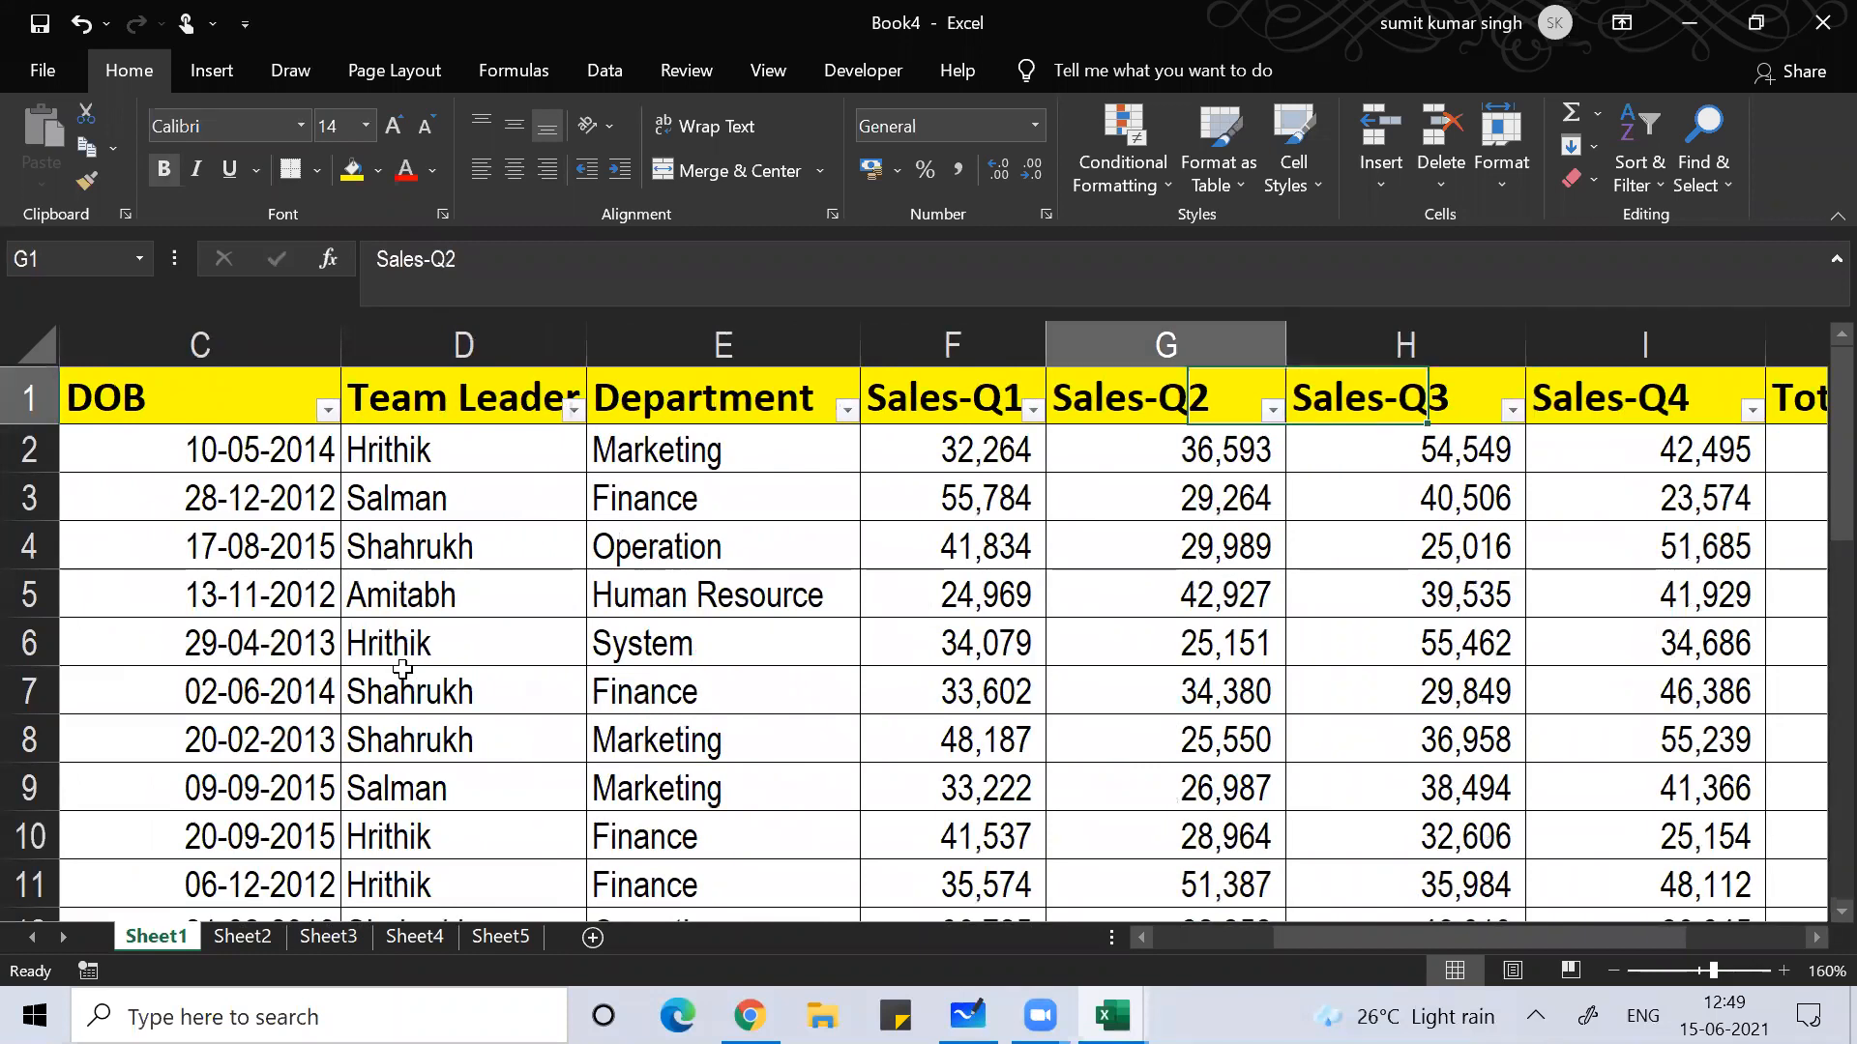
key(Right)
key(Right)
key(Right)
key(Right)
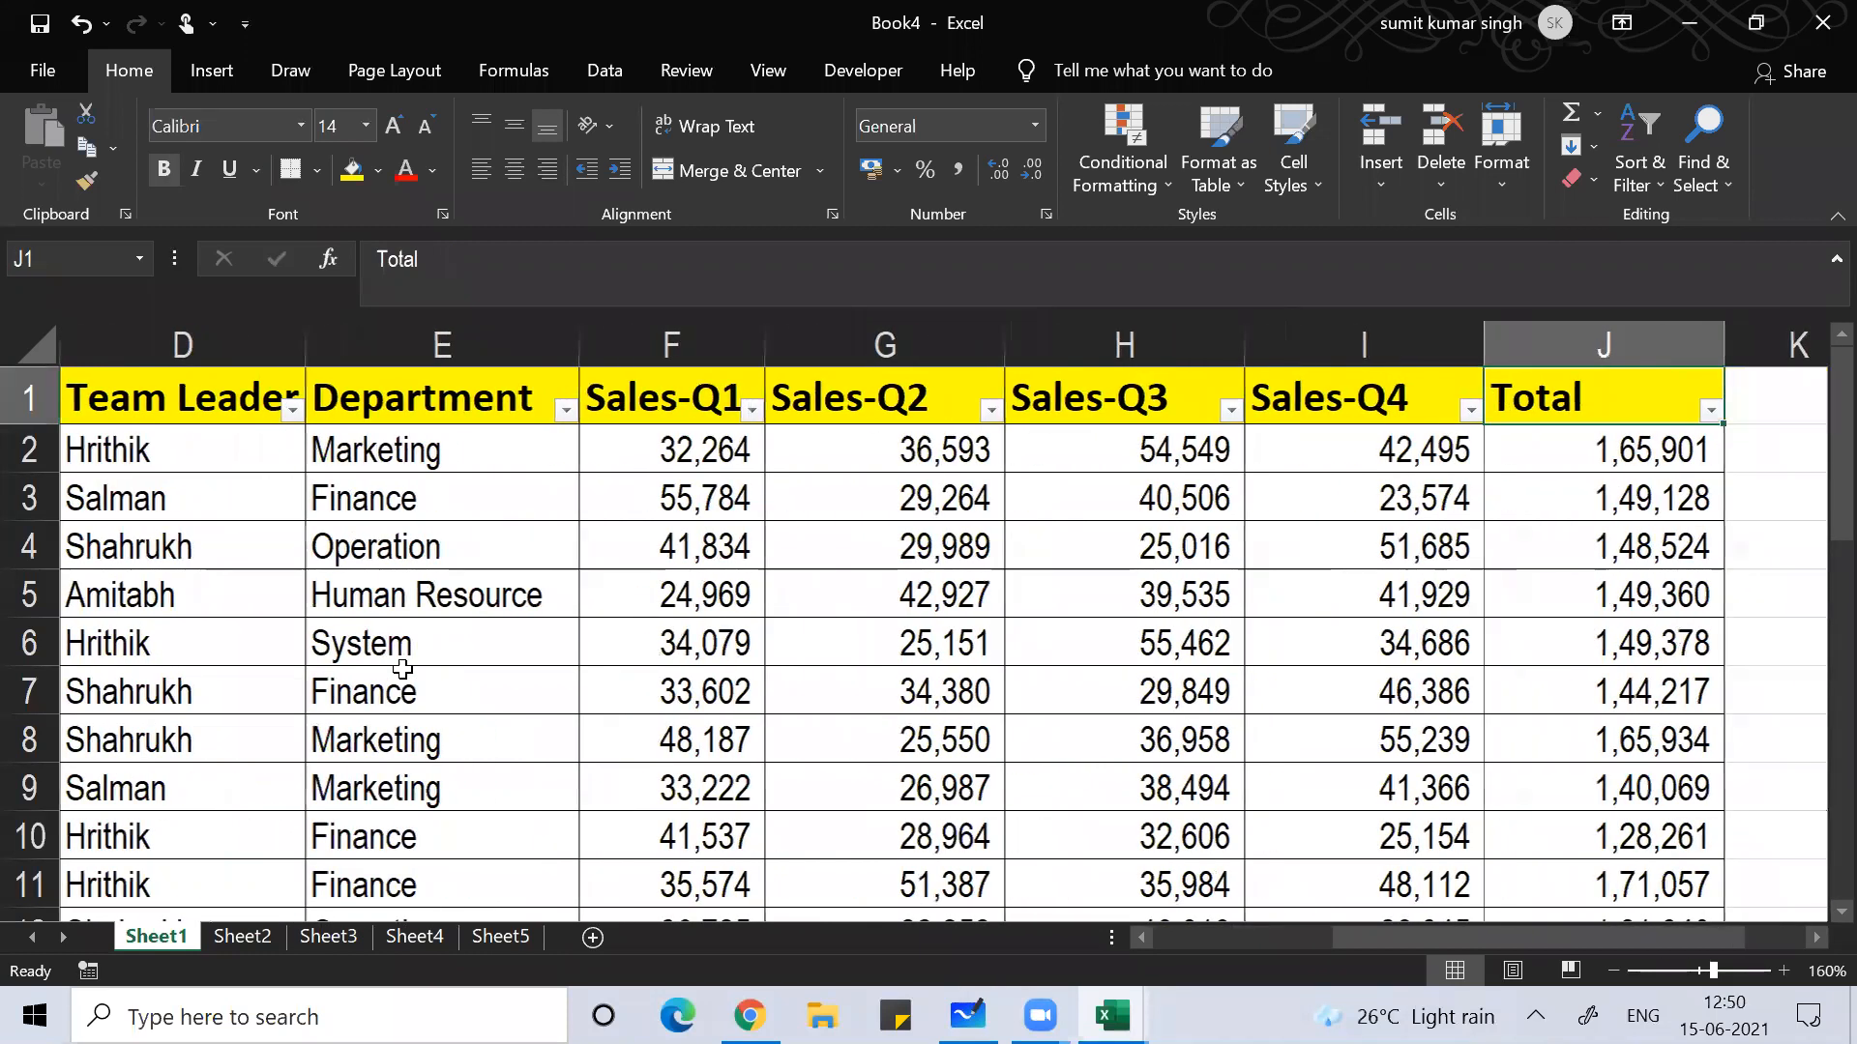
key(Left)
key(ctrl+Left)
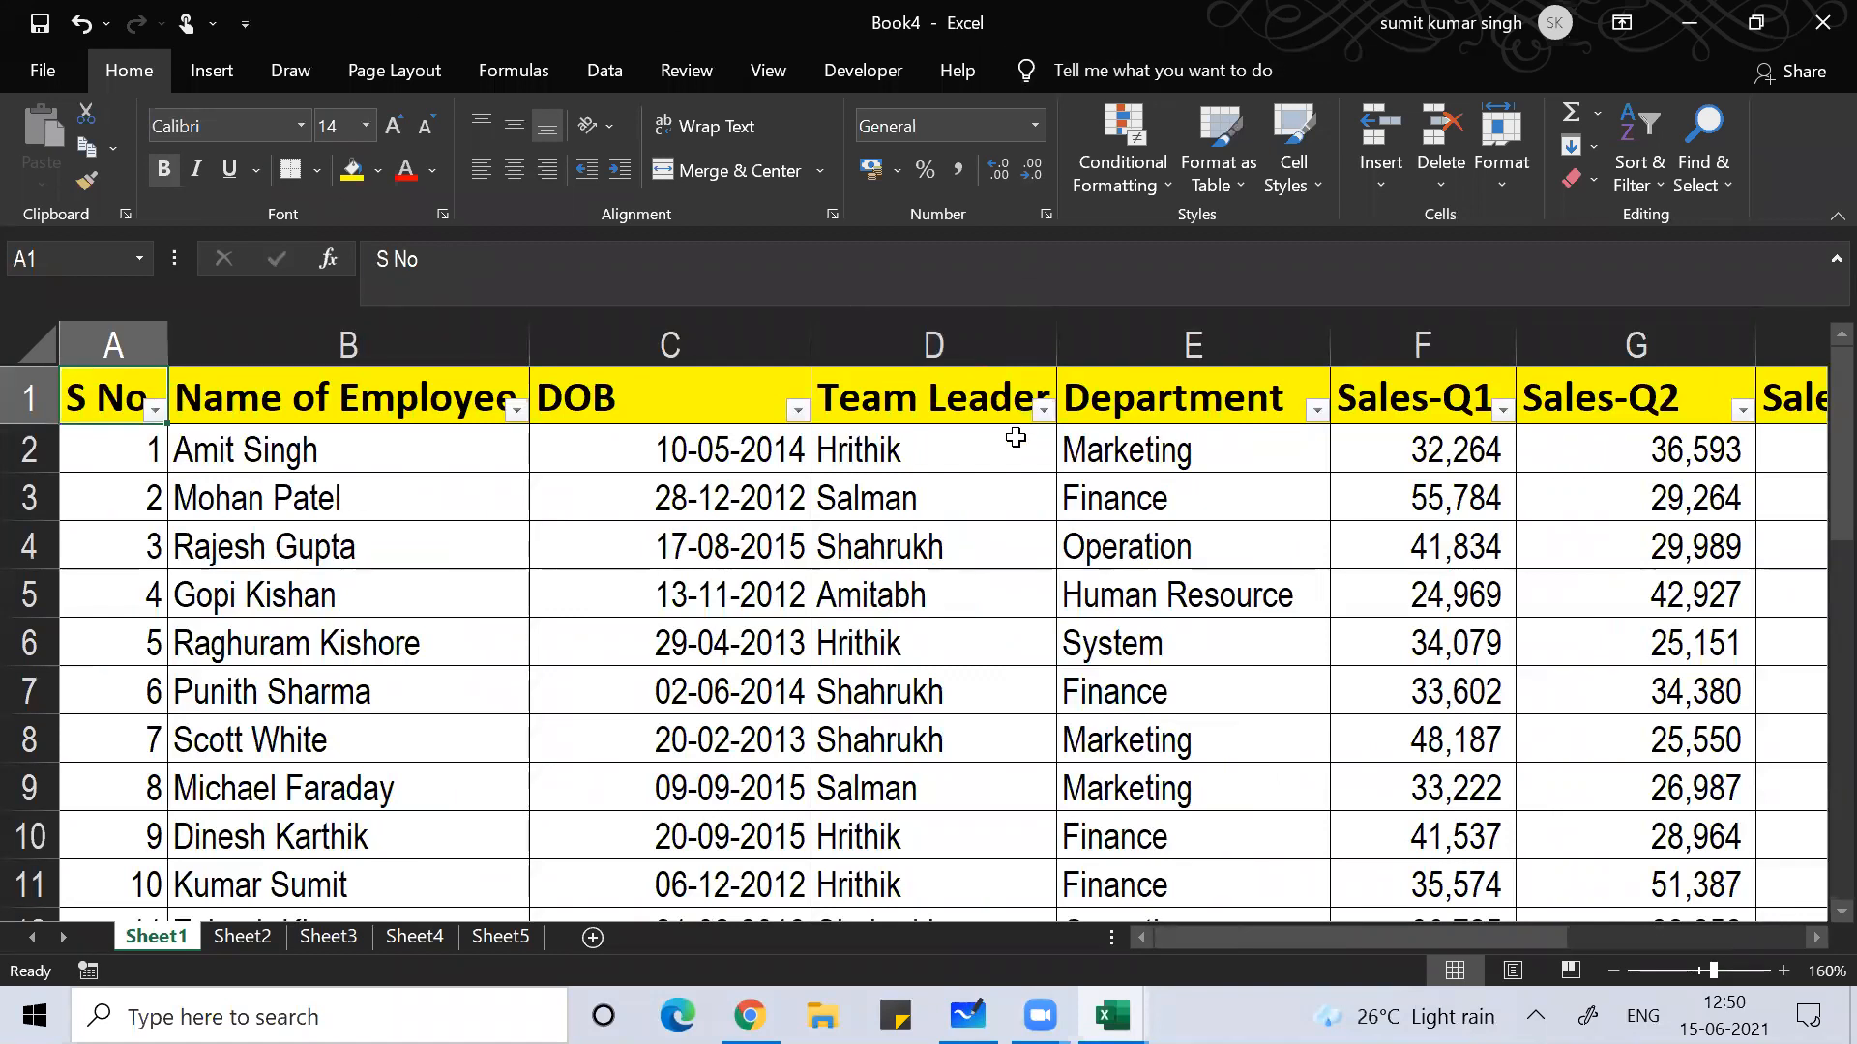
Step: Filter the Team Leader column to Hrithik only, leaving 8 of 30 records
click(1044, 411)
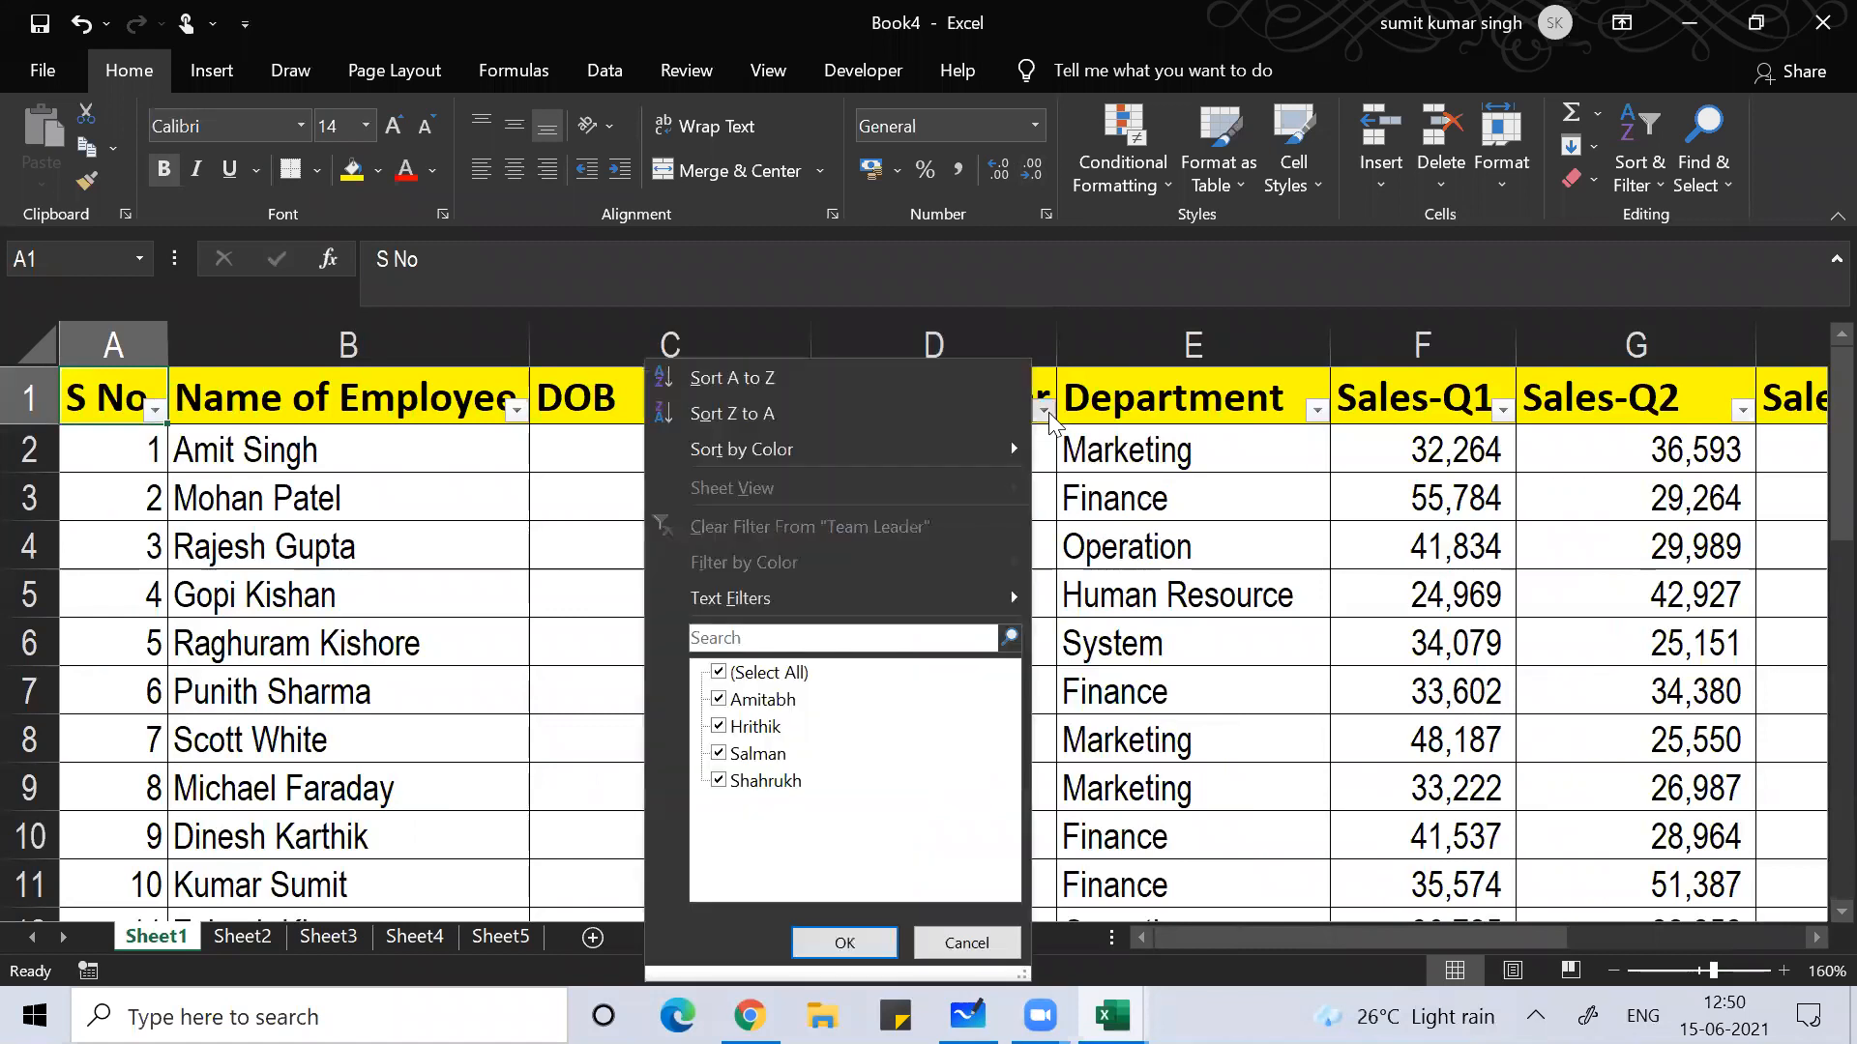
click(778, 669)
click(780, 672)
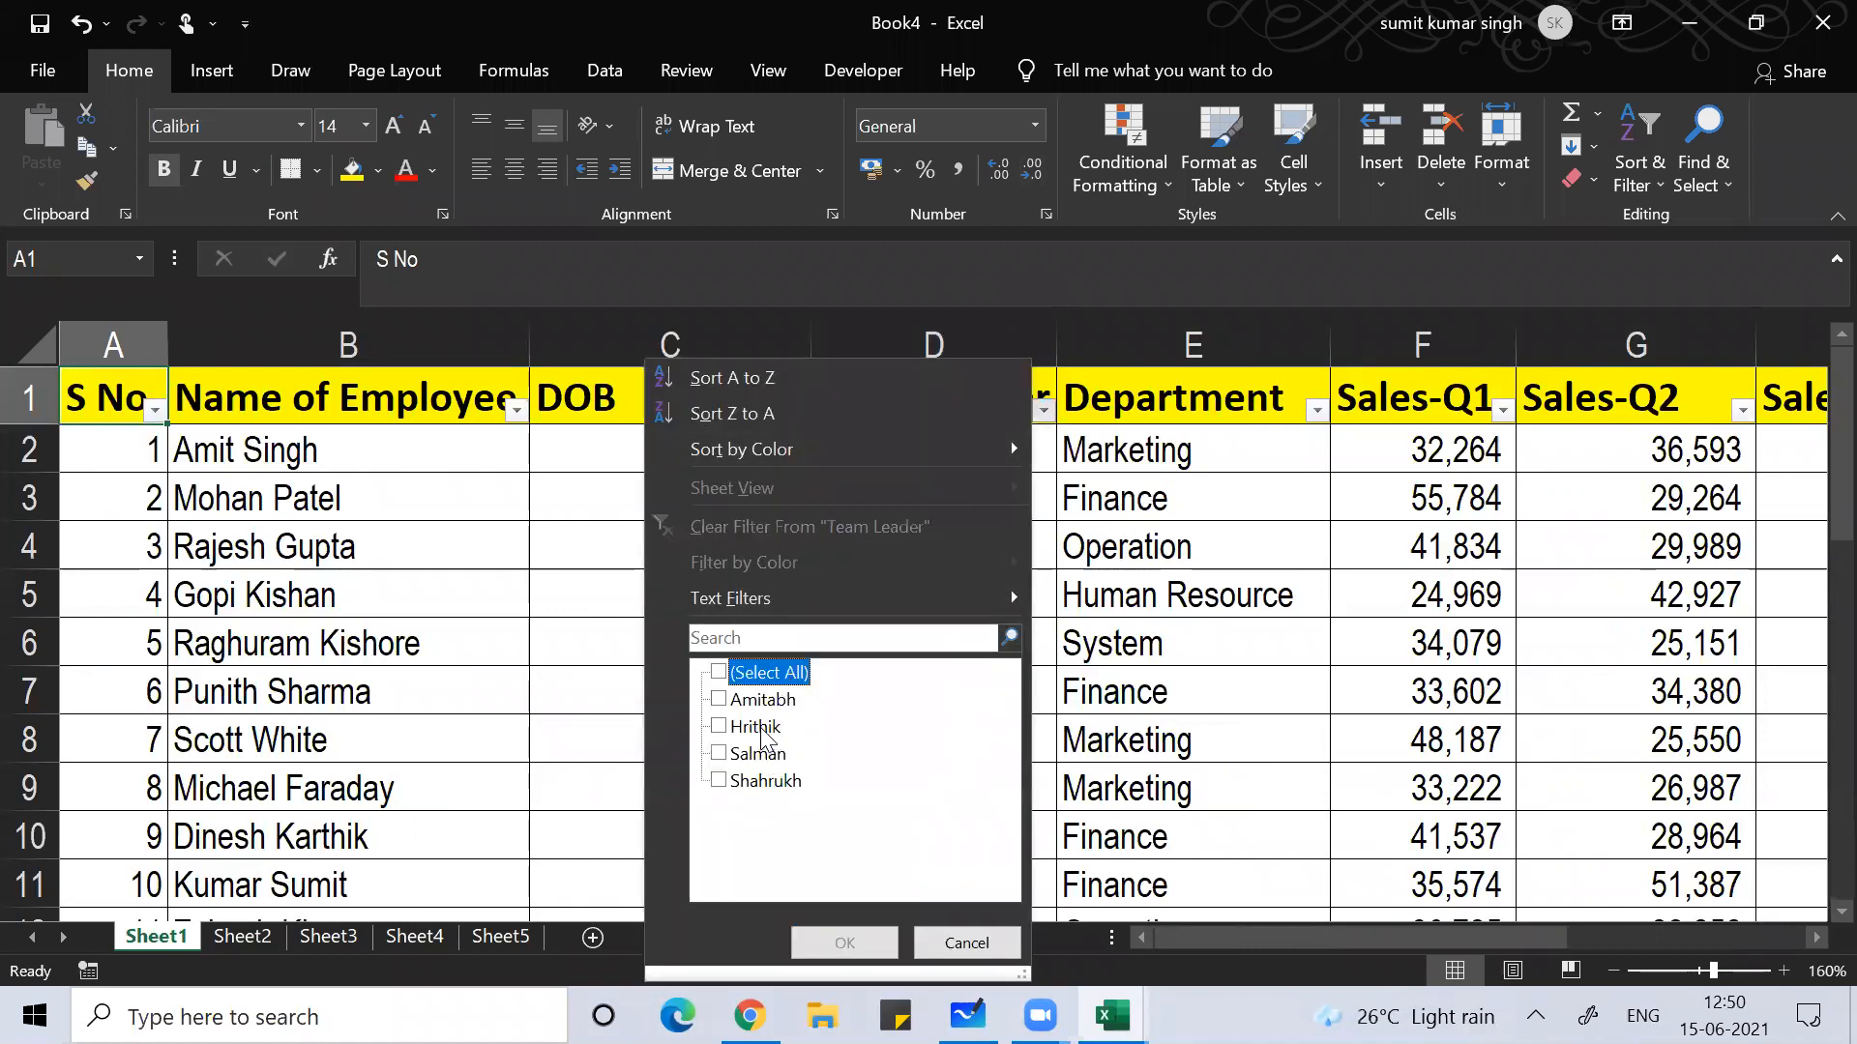
click(761, 727)
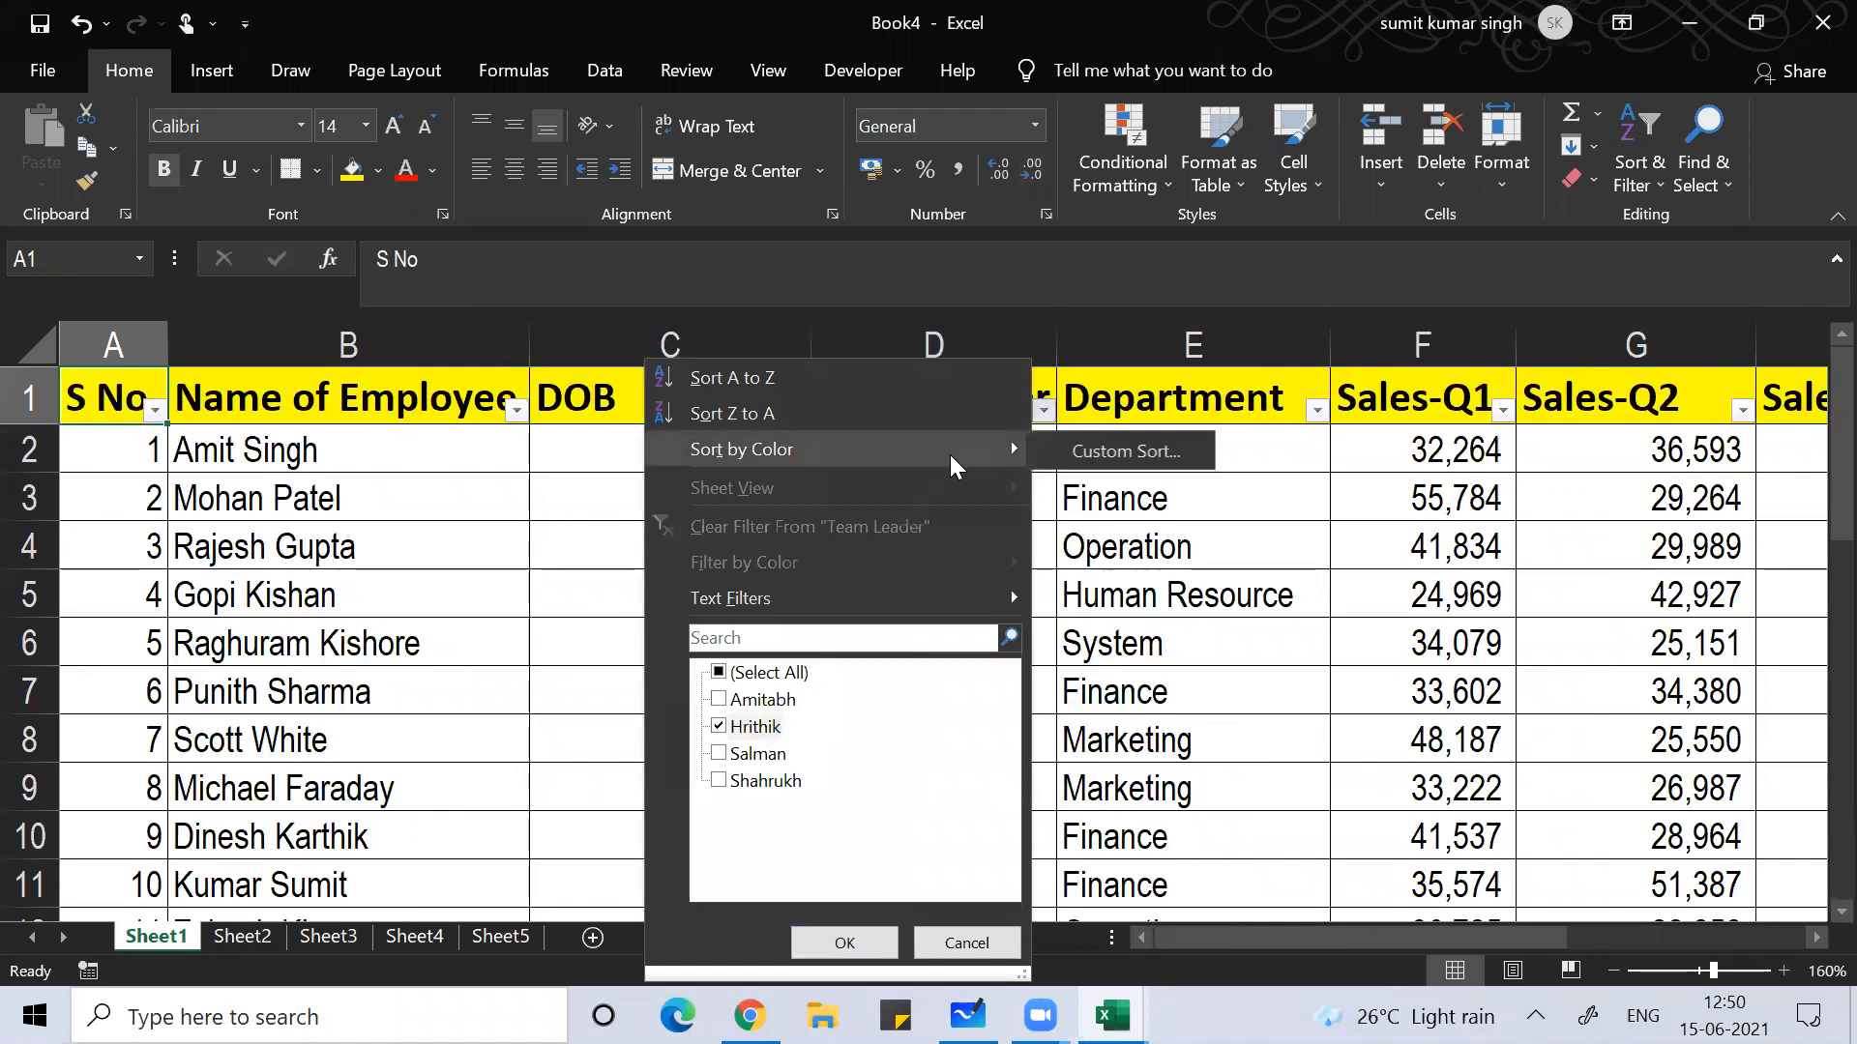
click(1092, 466)
click(1043, 411)
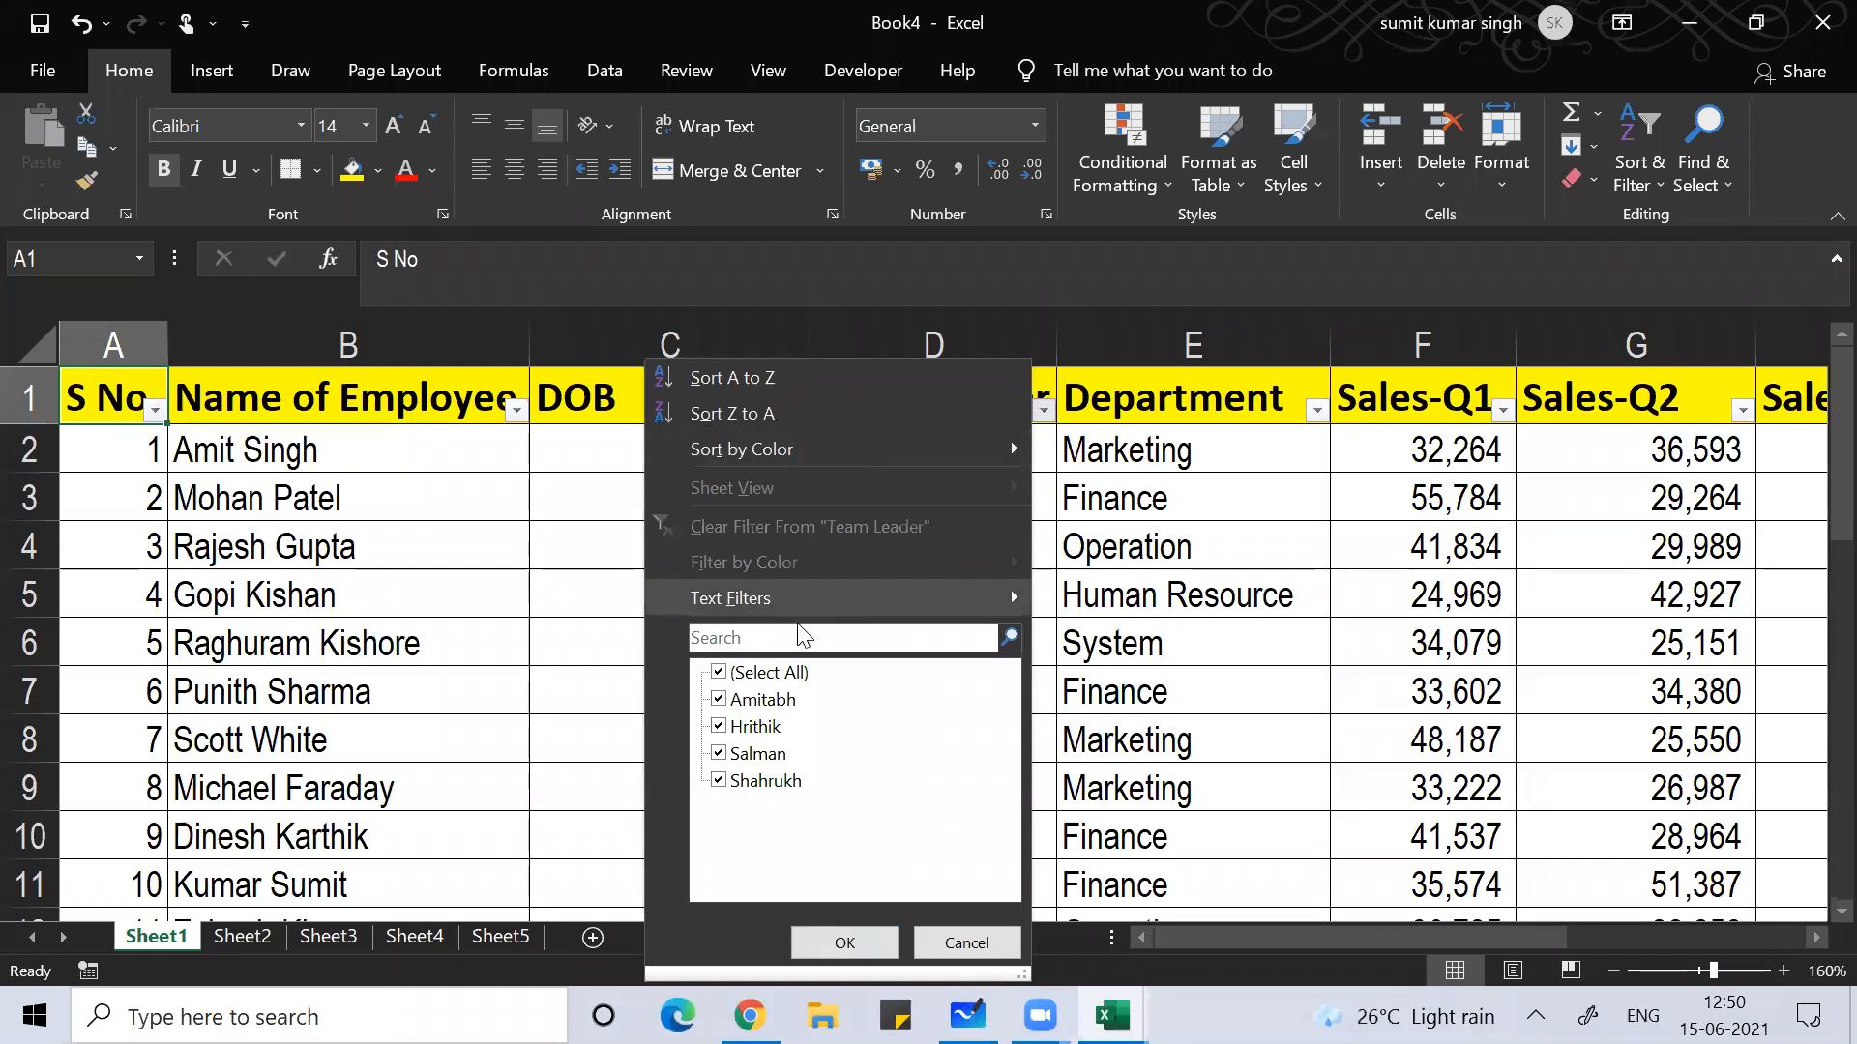
click(739, 674)
click(754, 726)
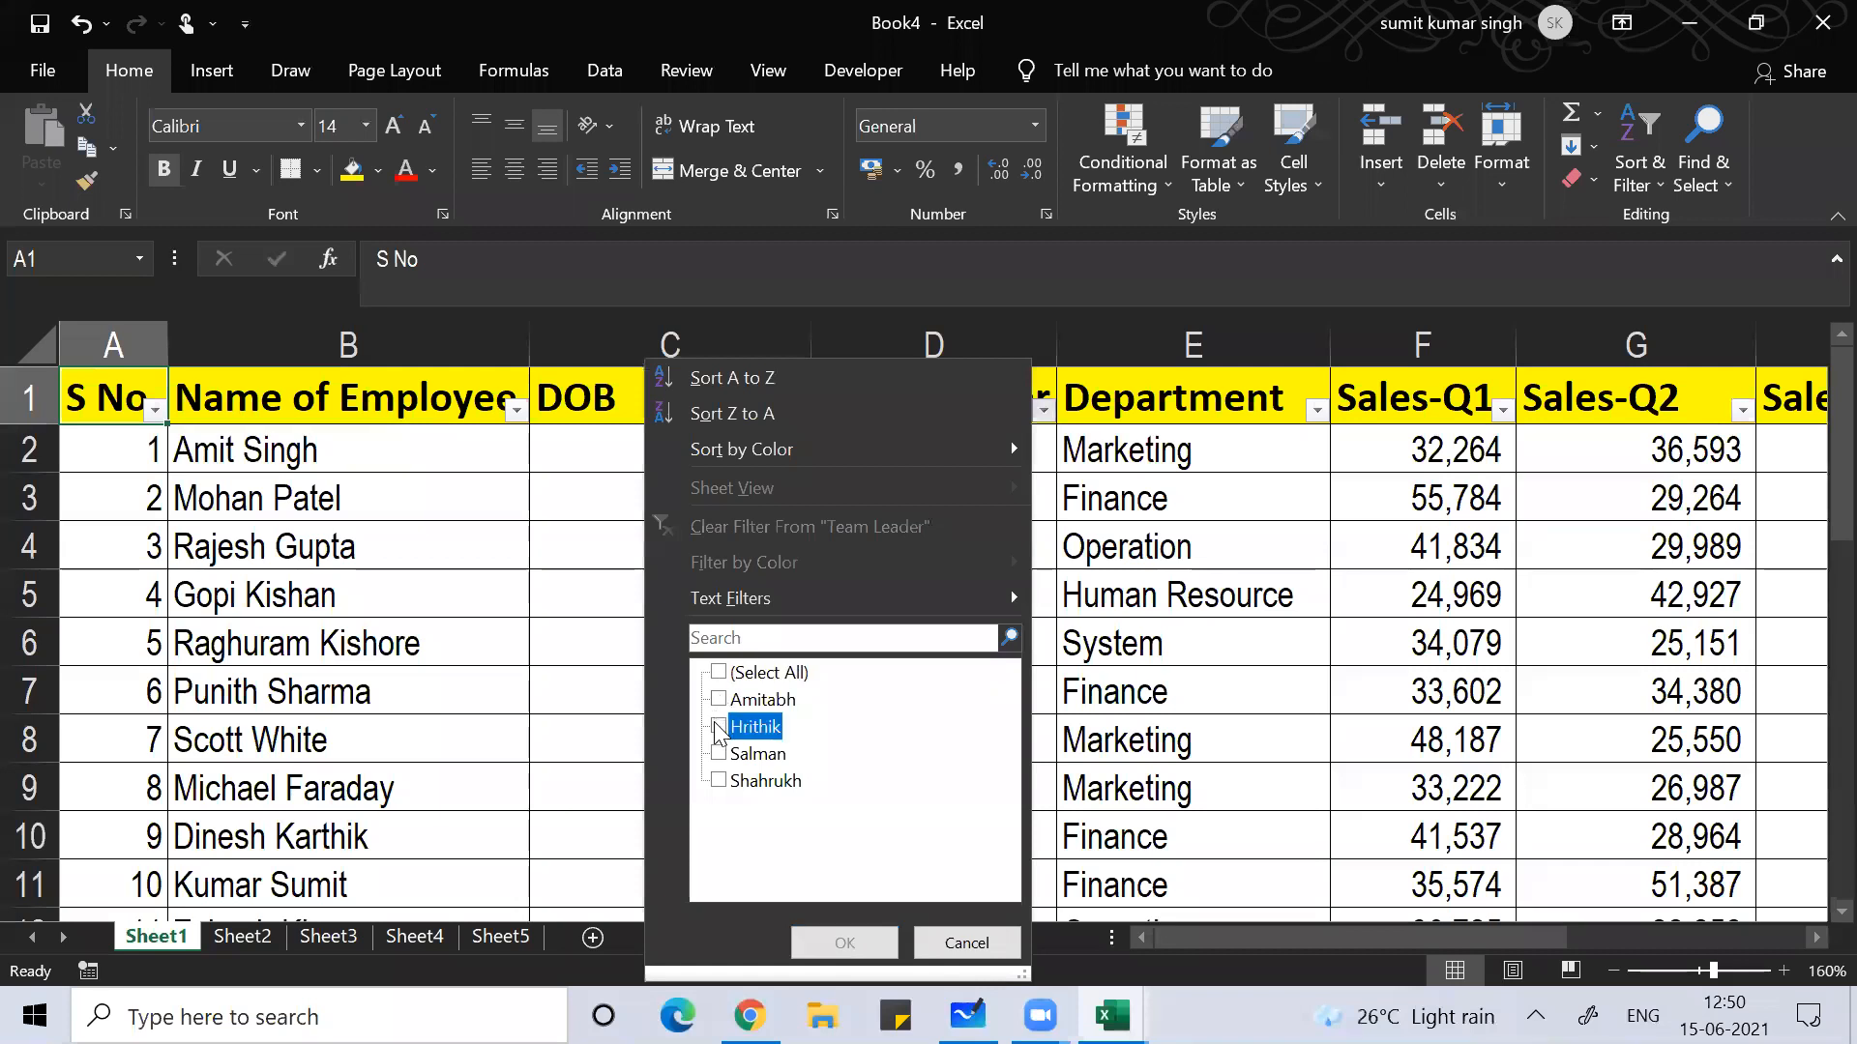
click(831, 943)
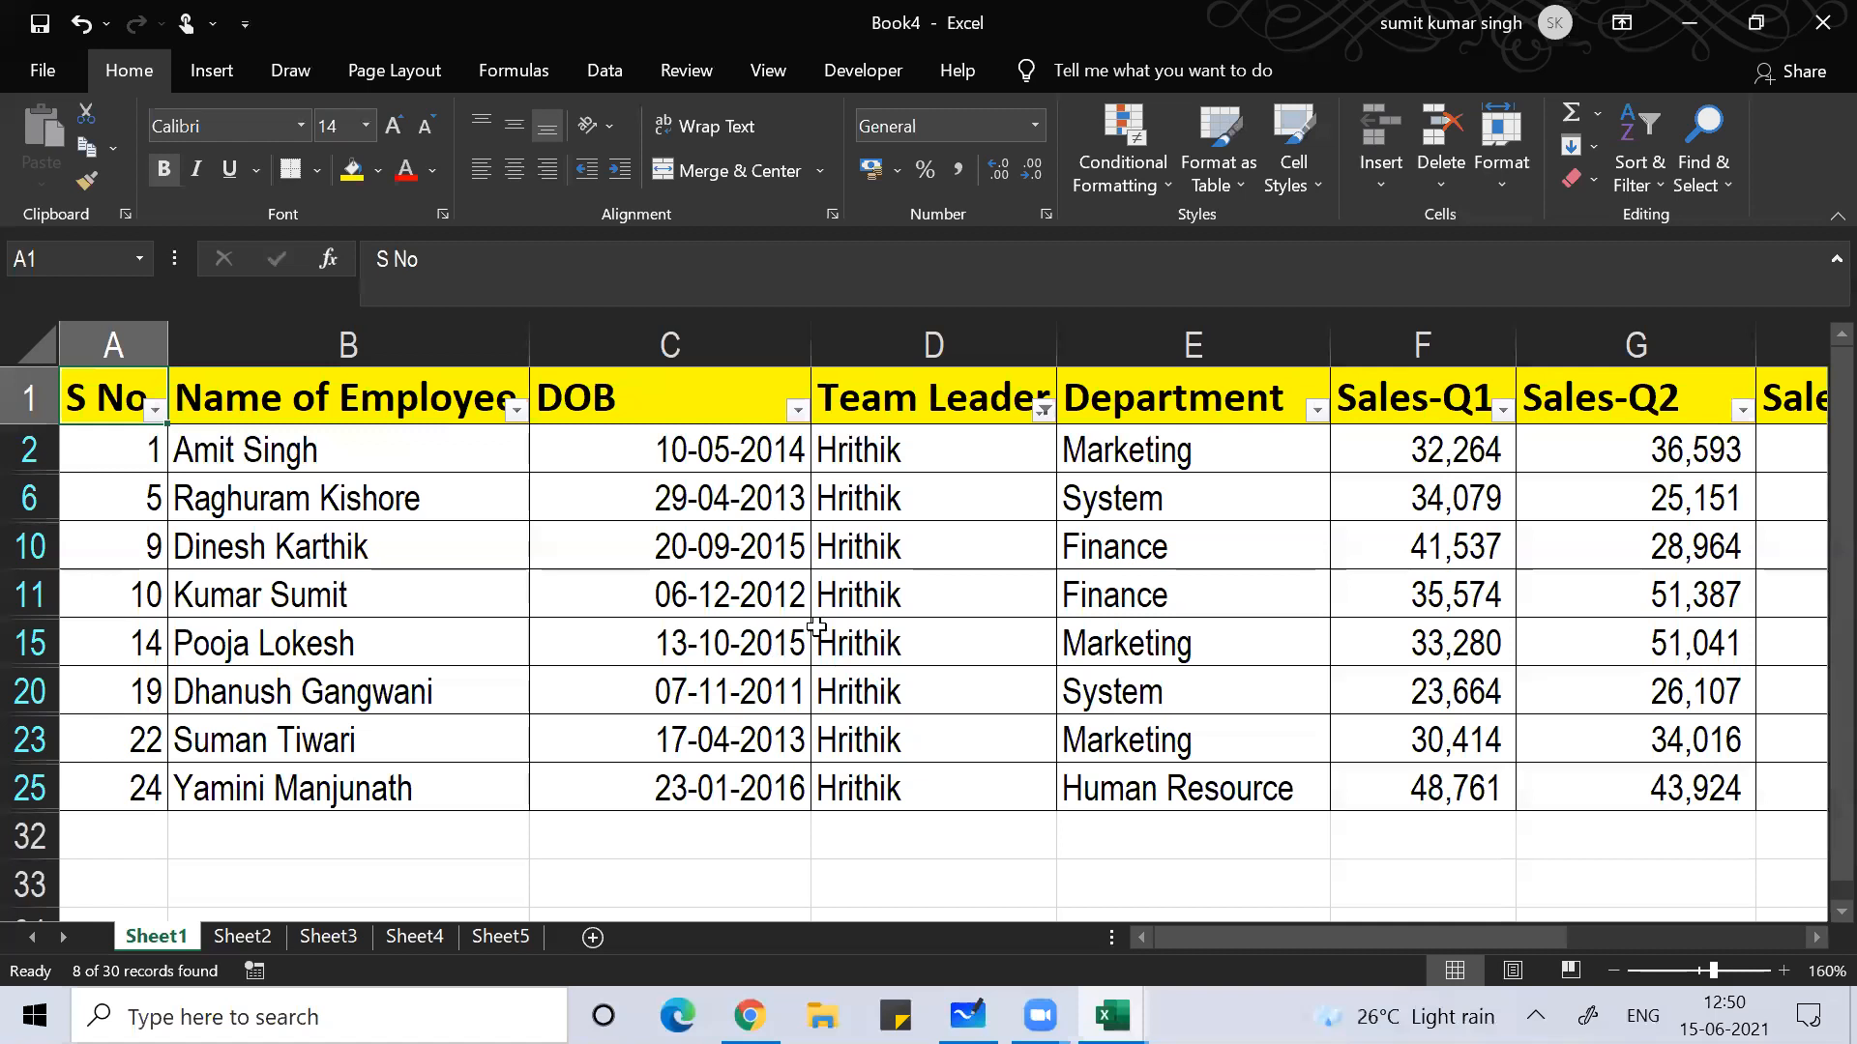
Step: Look across row 15 of the filtered records
click(329, 633)
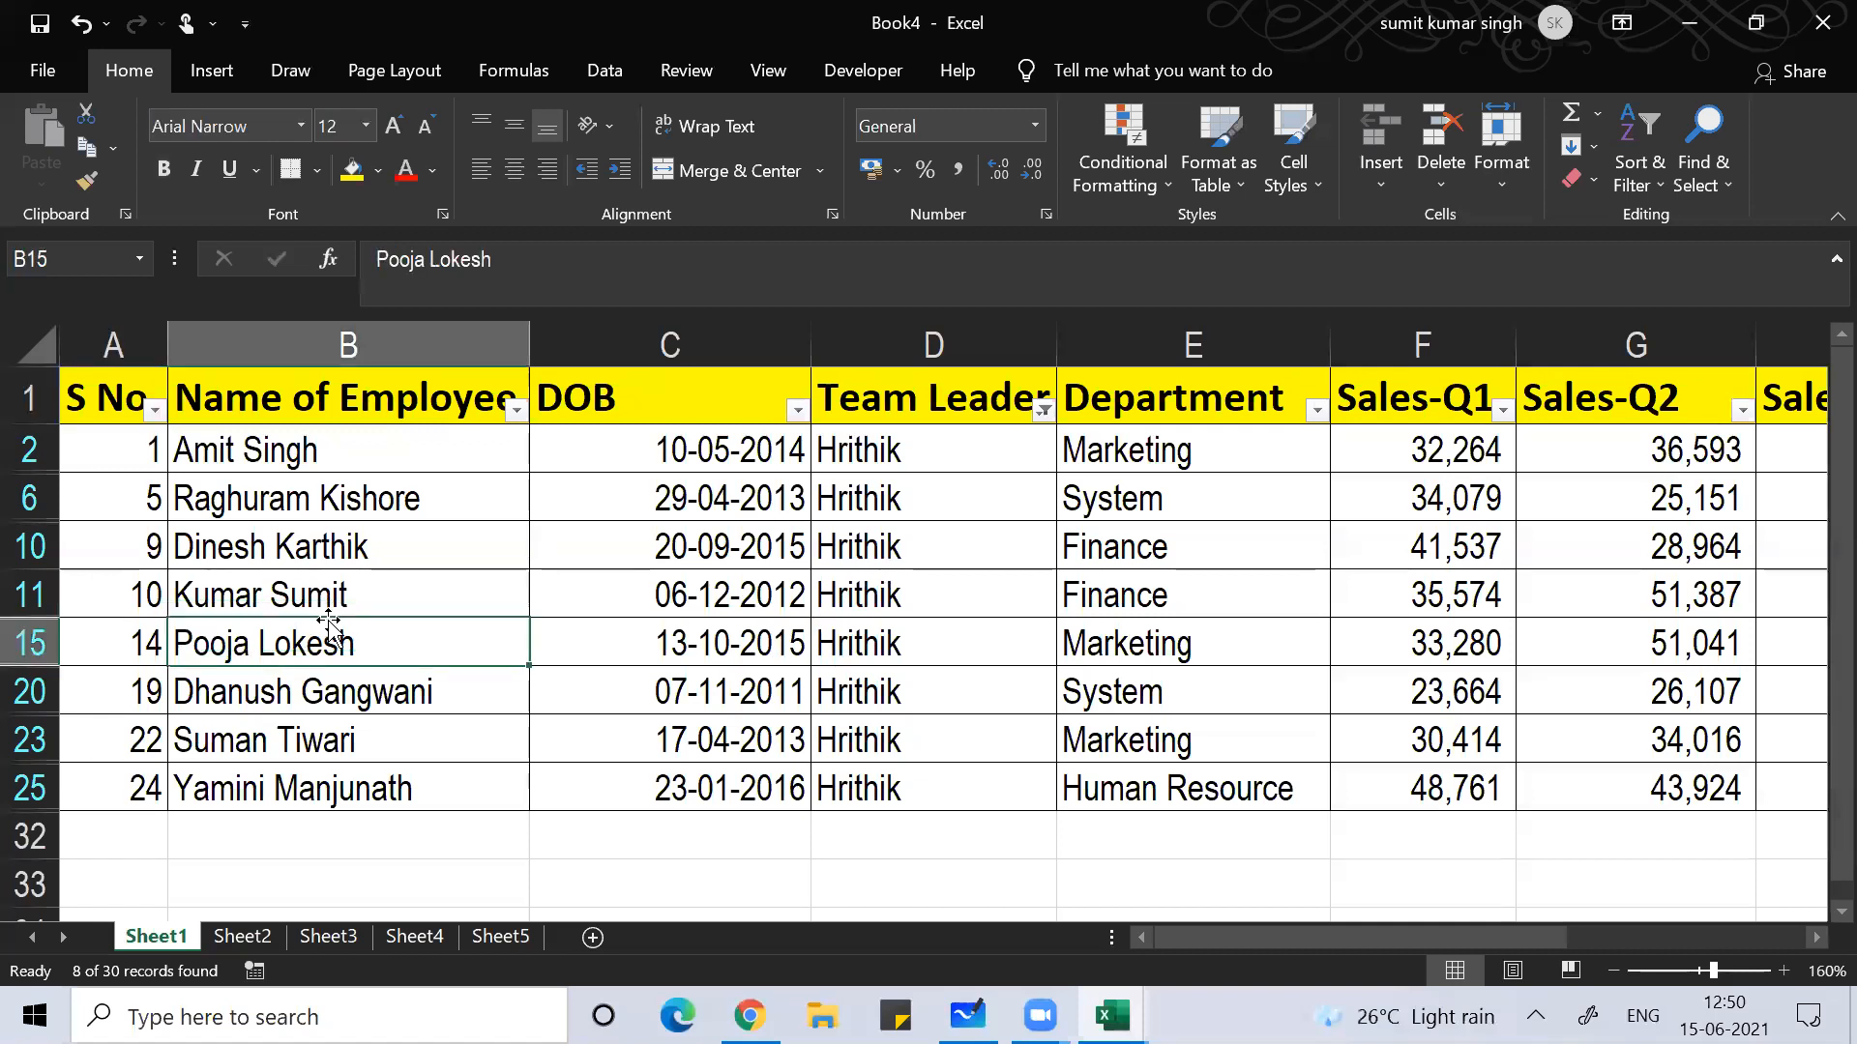
key(Left)
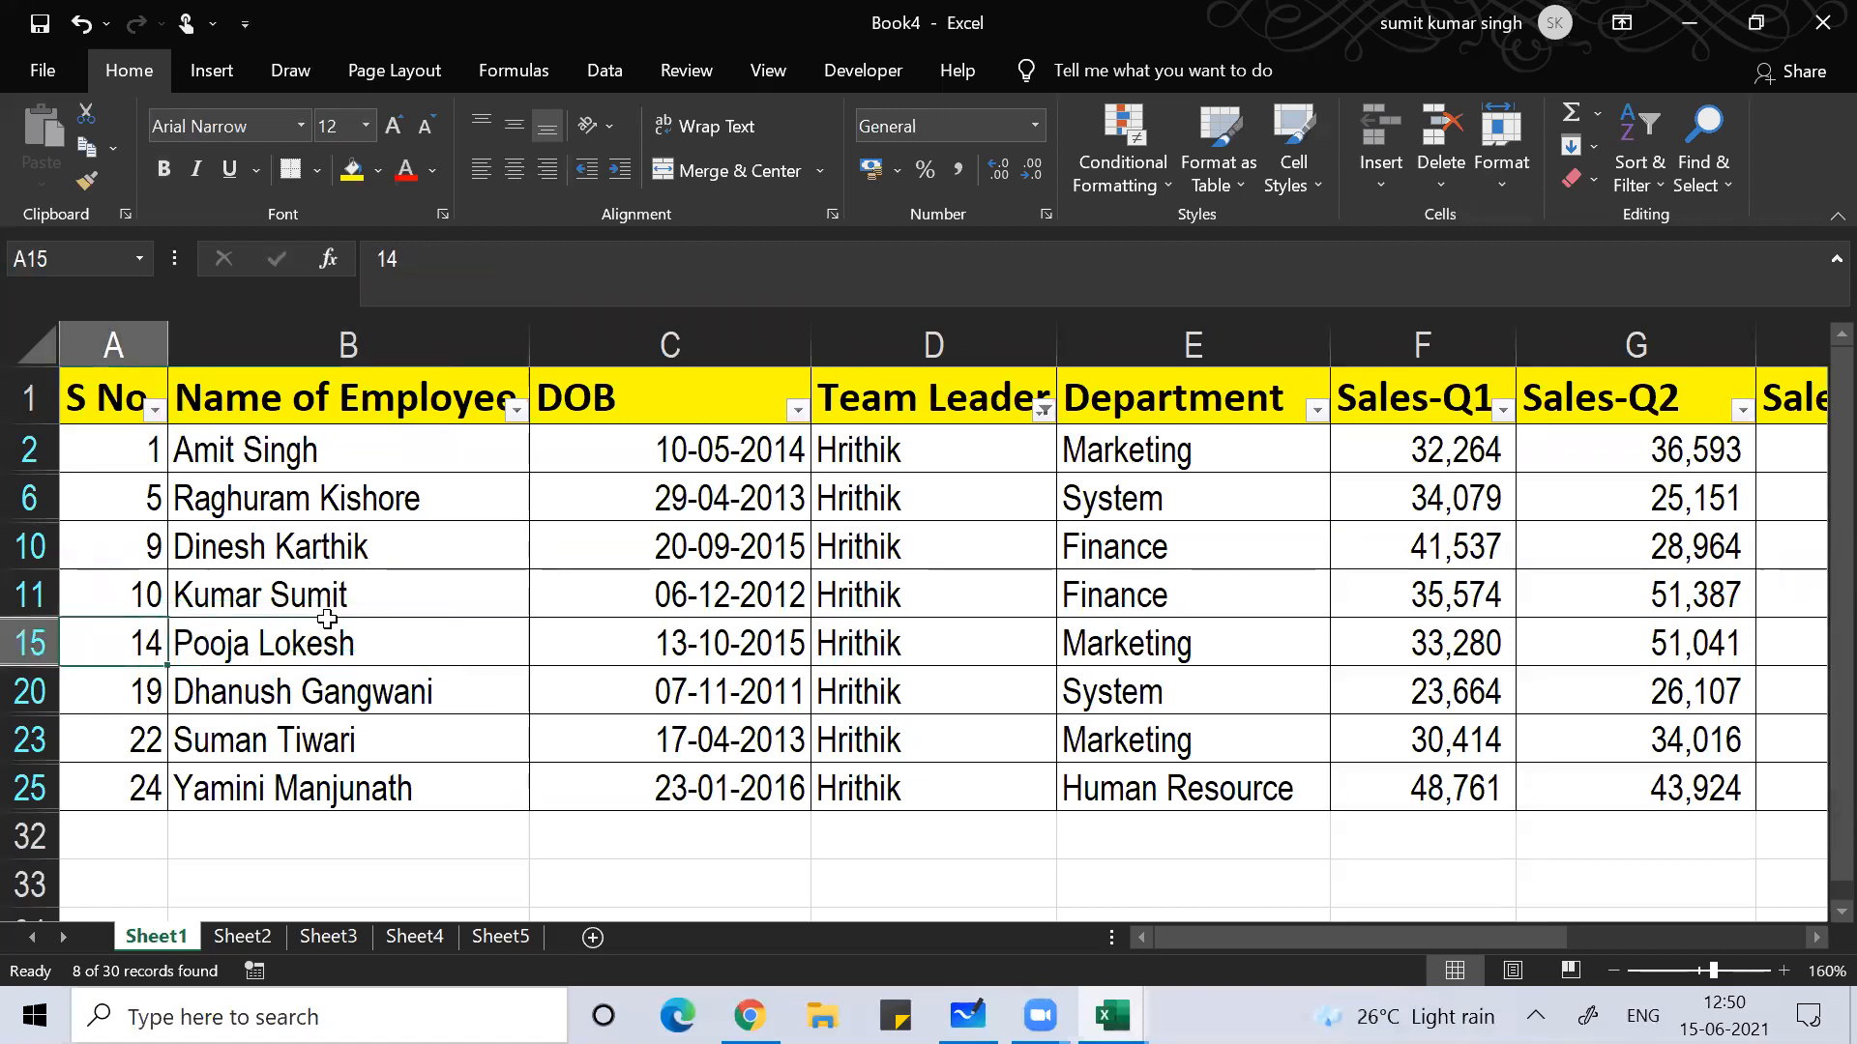
key(Right)
key(Right)
key(Right)
key(Right)
key(Right)
key(Right)
key(Right)
key(Right)
key(Right)
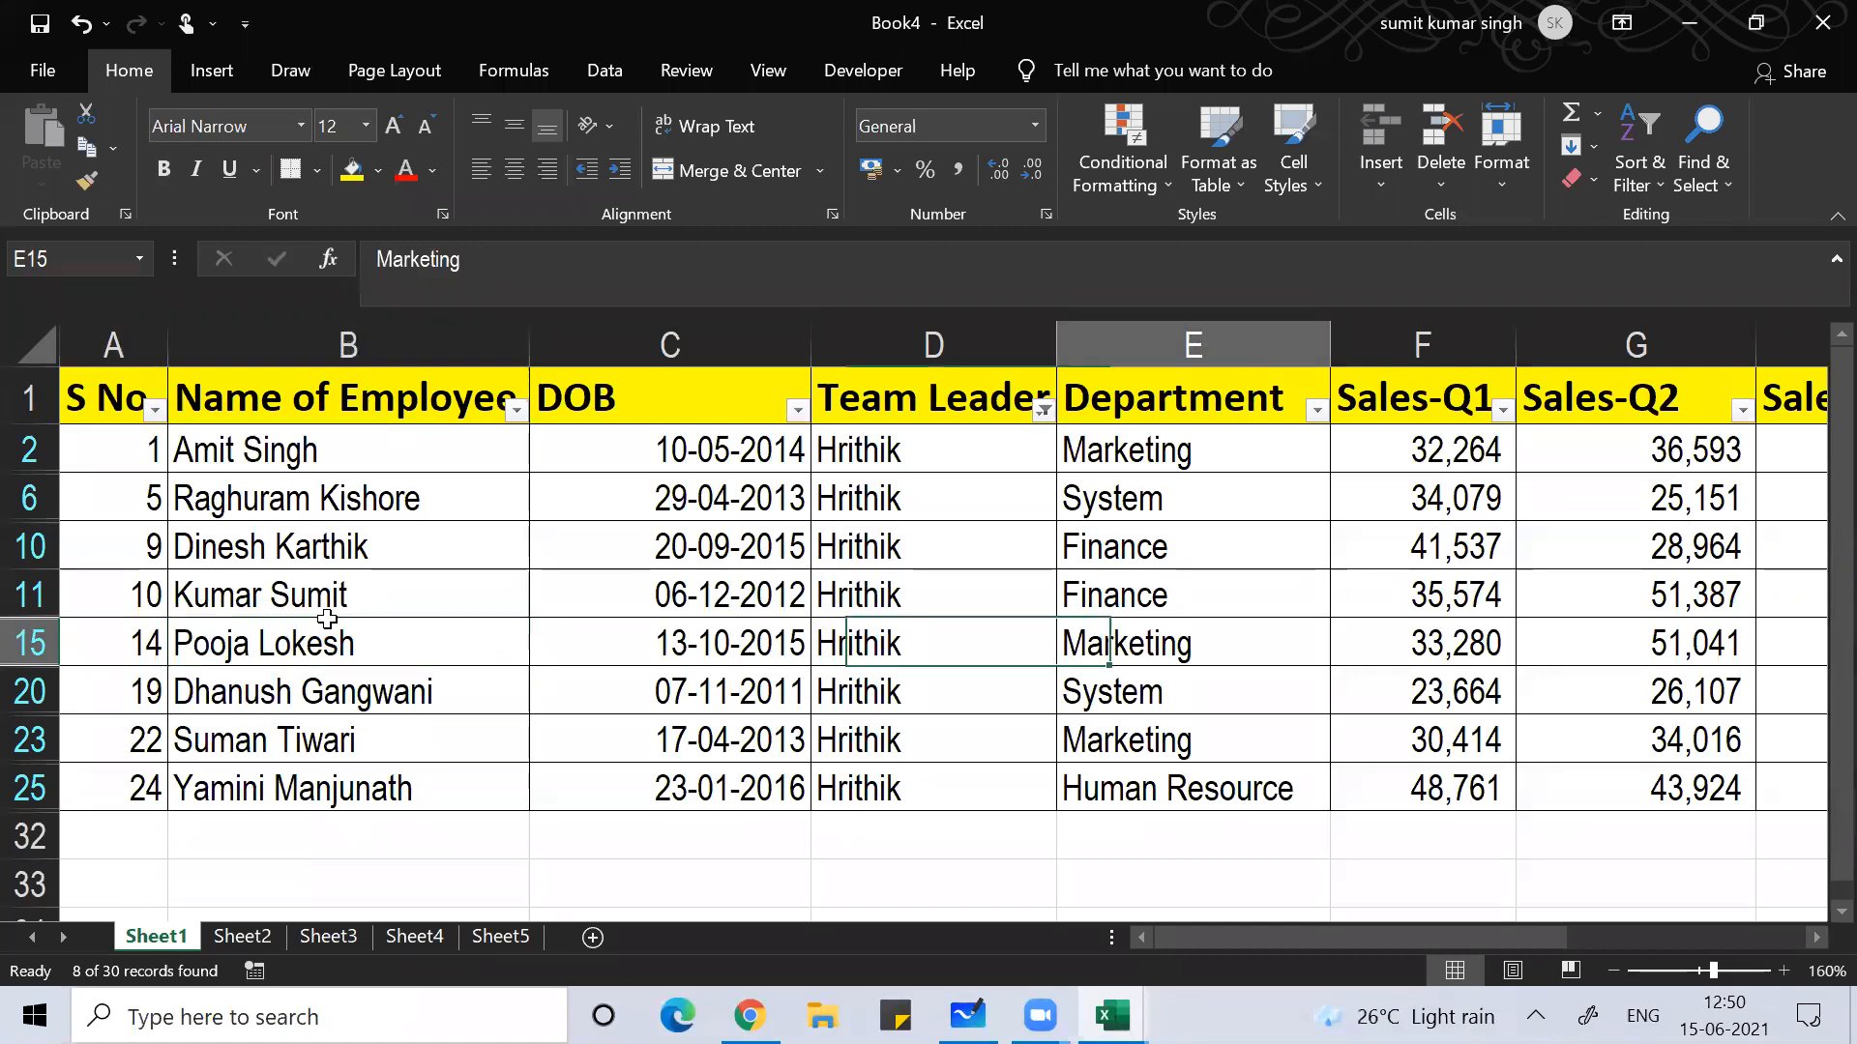
key(Left)
key(Left)
key(Left)
key(Left)
key(Left)
key(Left)
key(Left)
key(Left)
key(Left)
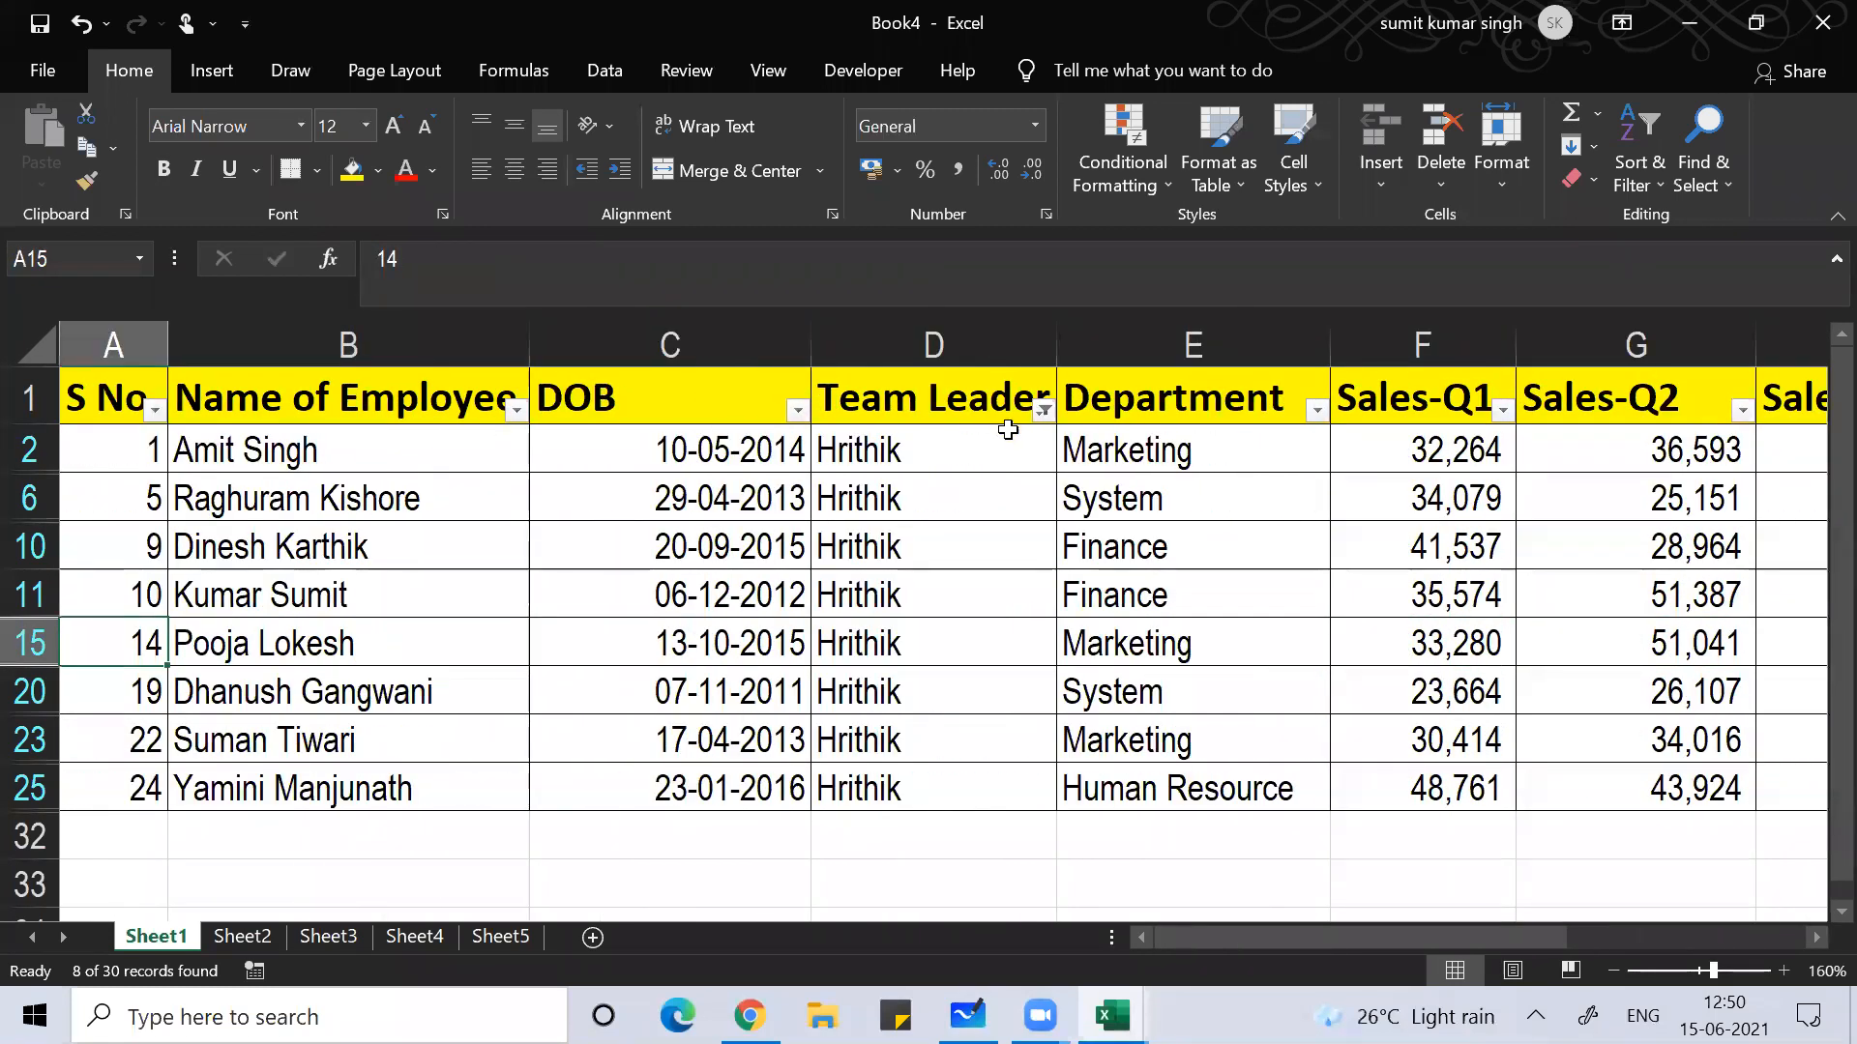
Step: Sort the filtered rows by Department, A to Z
click(1317, 411)
click(1136, 387)
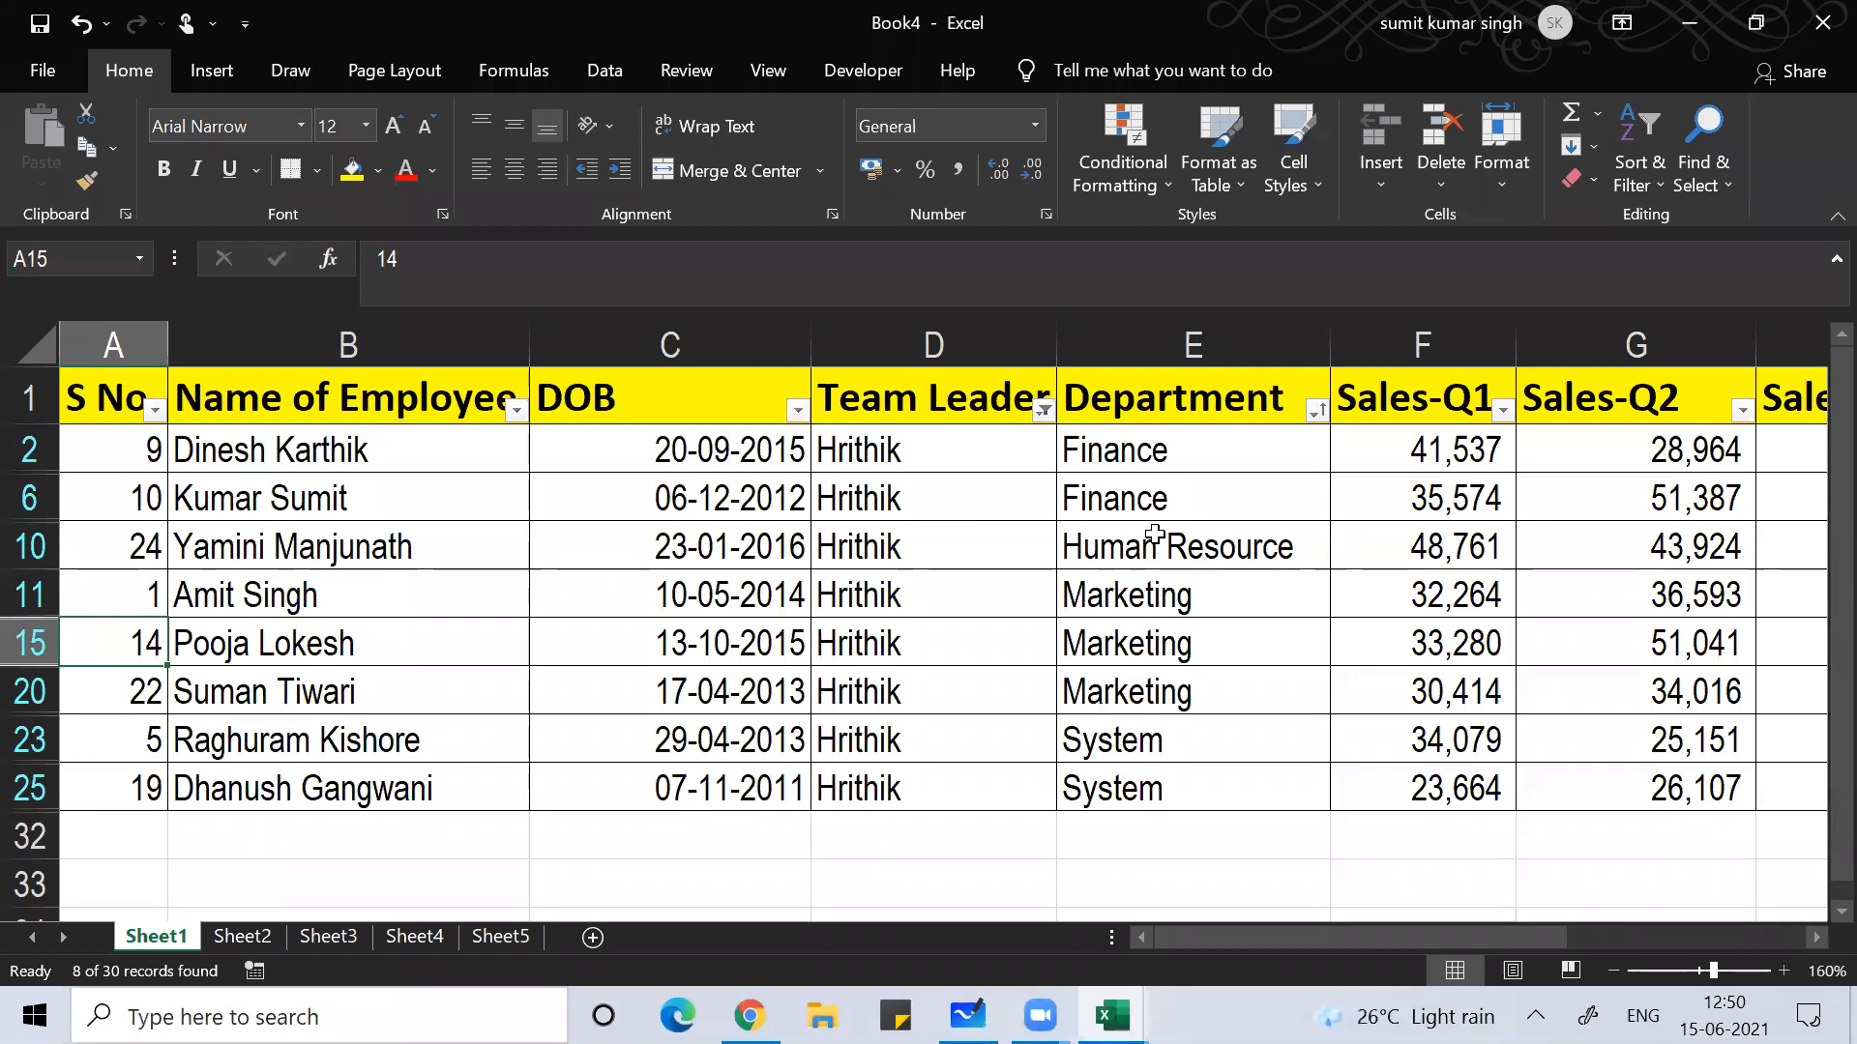
key(Up)
key(Up)
key(Up)
key(Up)
key(Up)
key(Down)
key(Down)
key(Down)
key(Down)
key(Down)
key(Down)
key(Up)
key(Up)
key(Up)
key(Up)
key(Up)
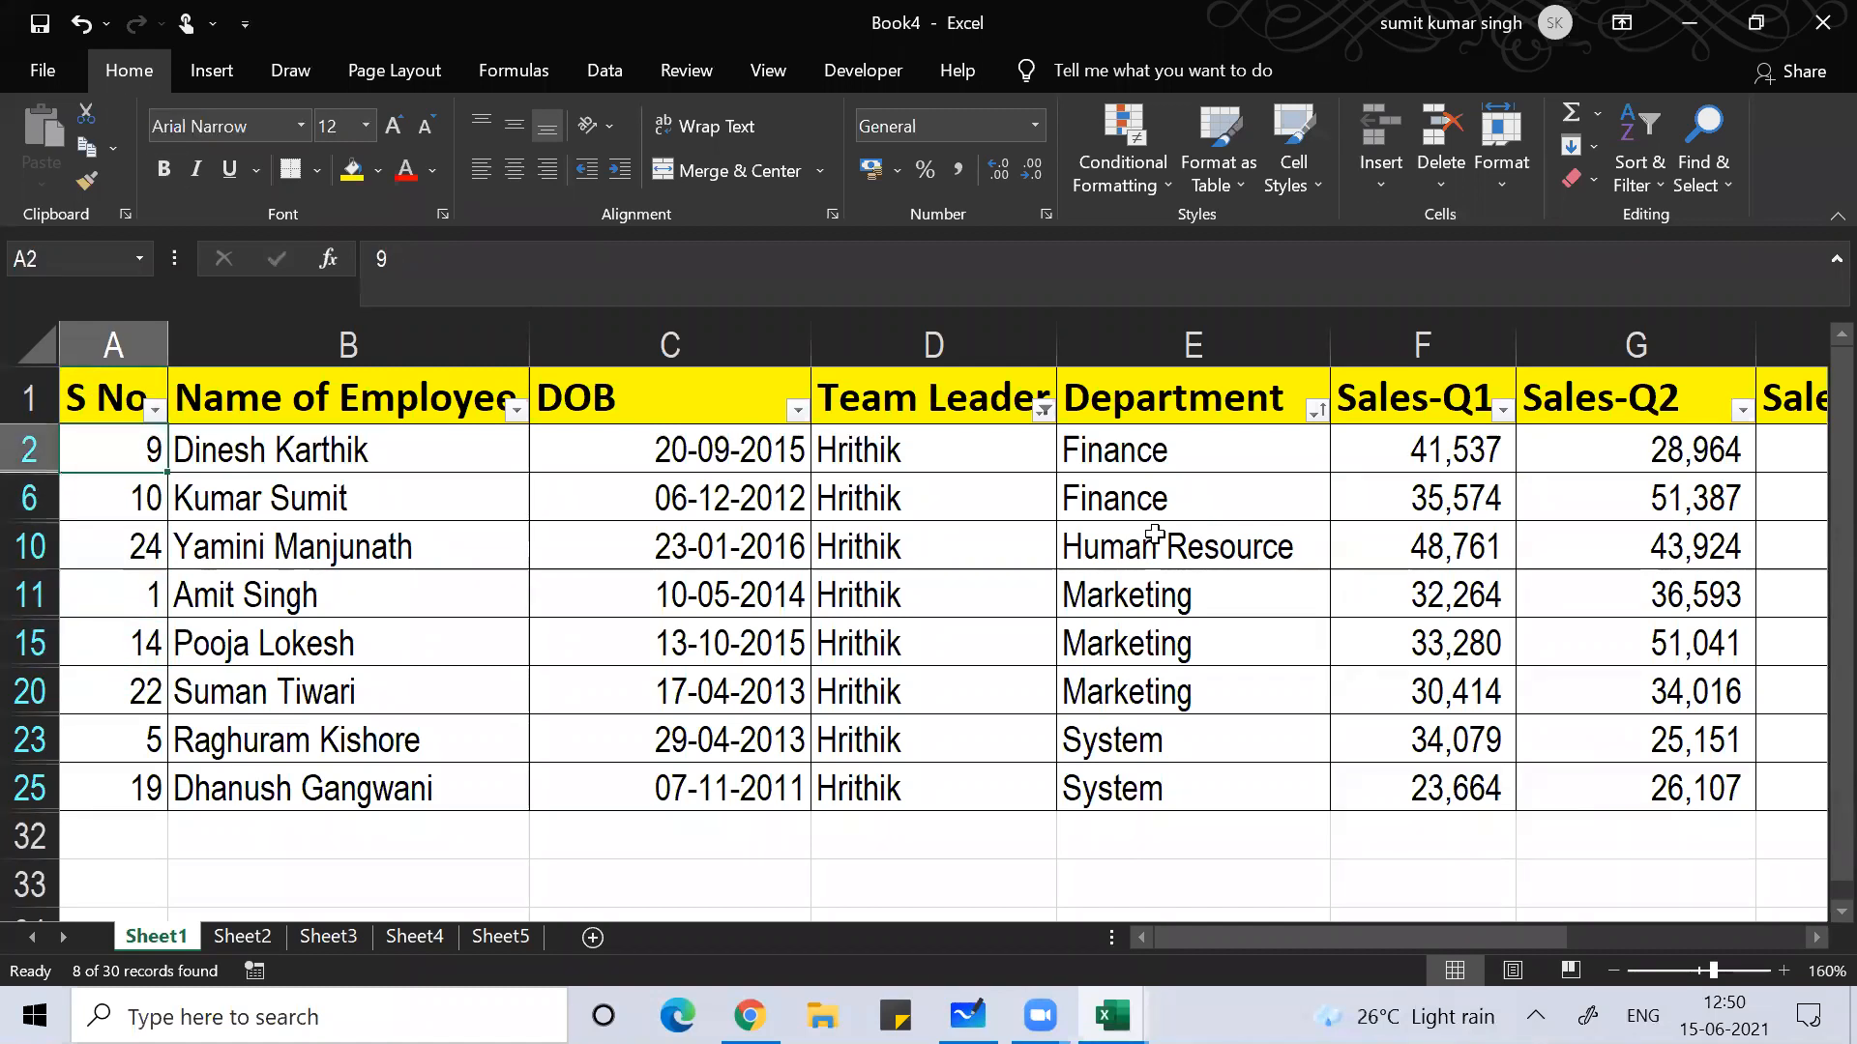
Step: Review the S No and date-of-birth cells, then turn AutoFilter off so all rows show
key(shift+Down)
key(shift+Down)
key(shift+Down)
key(shift+Down)
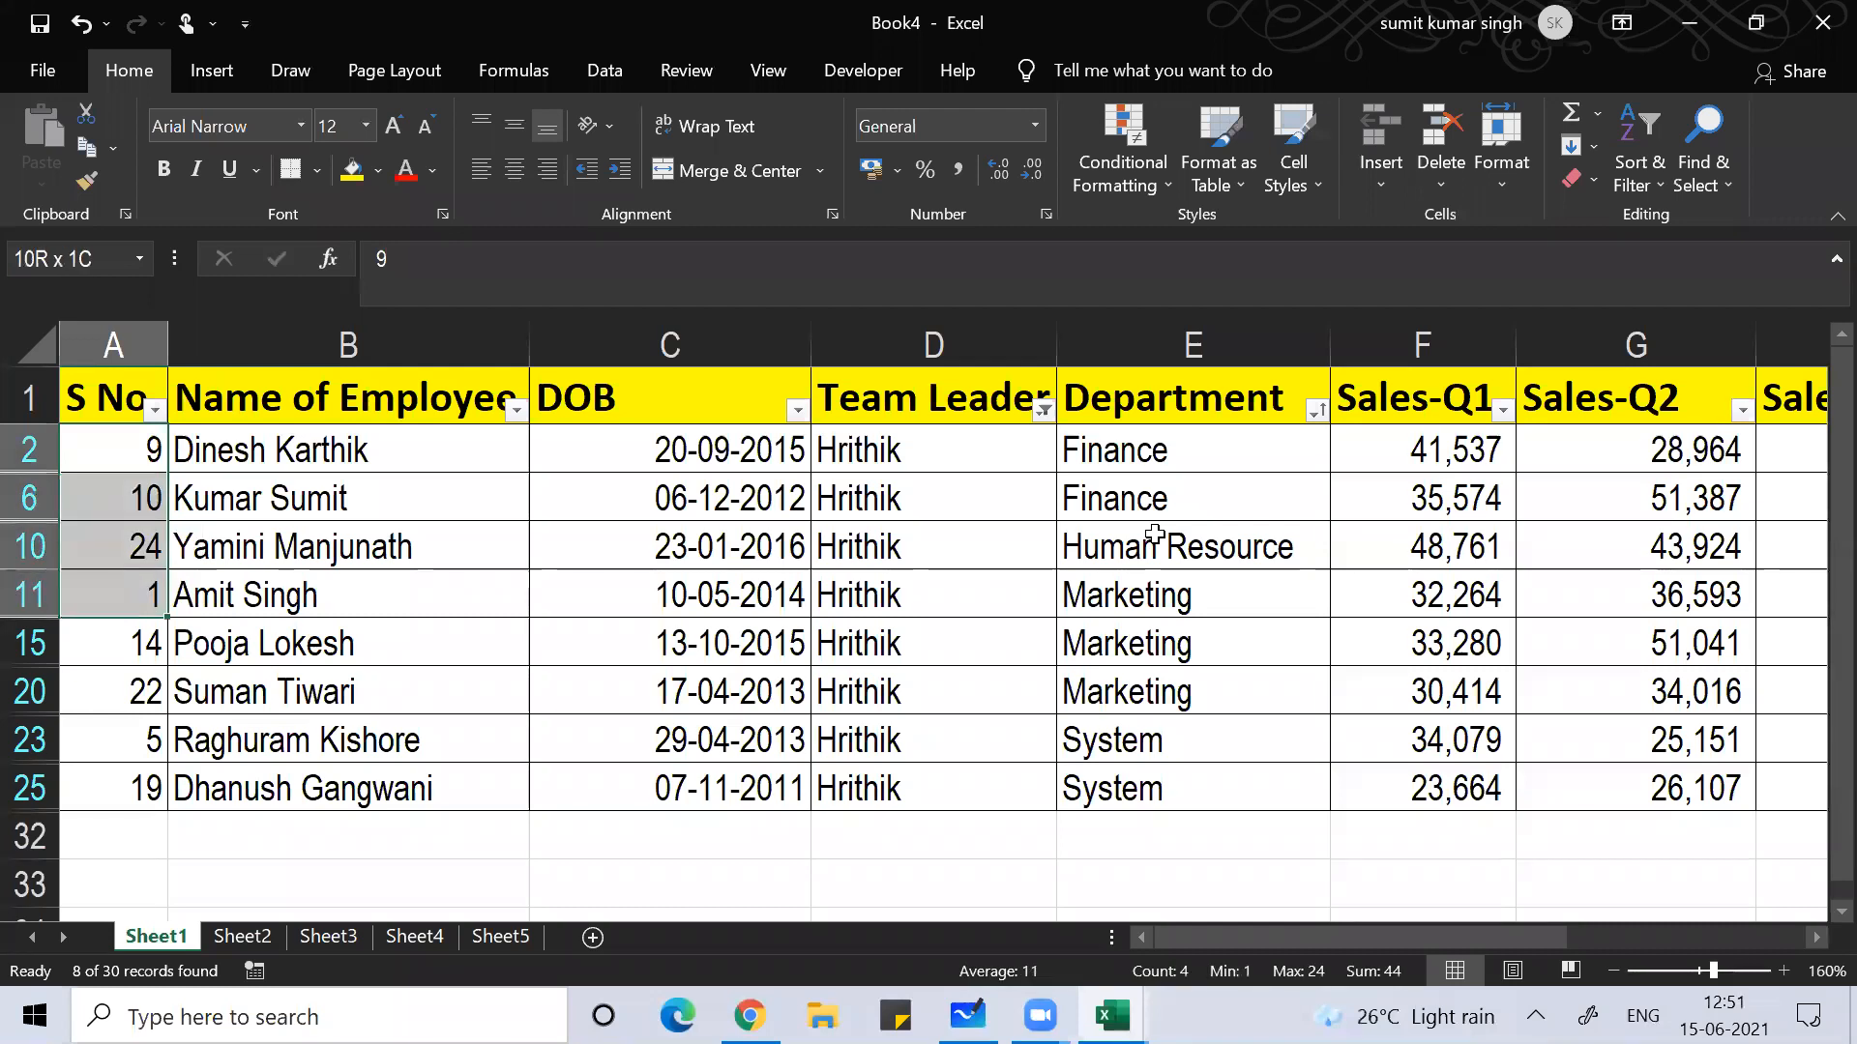
key(shift+Down)
key(shift+Down)
key(shift+Down)
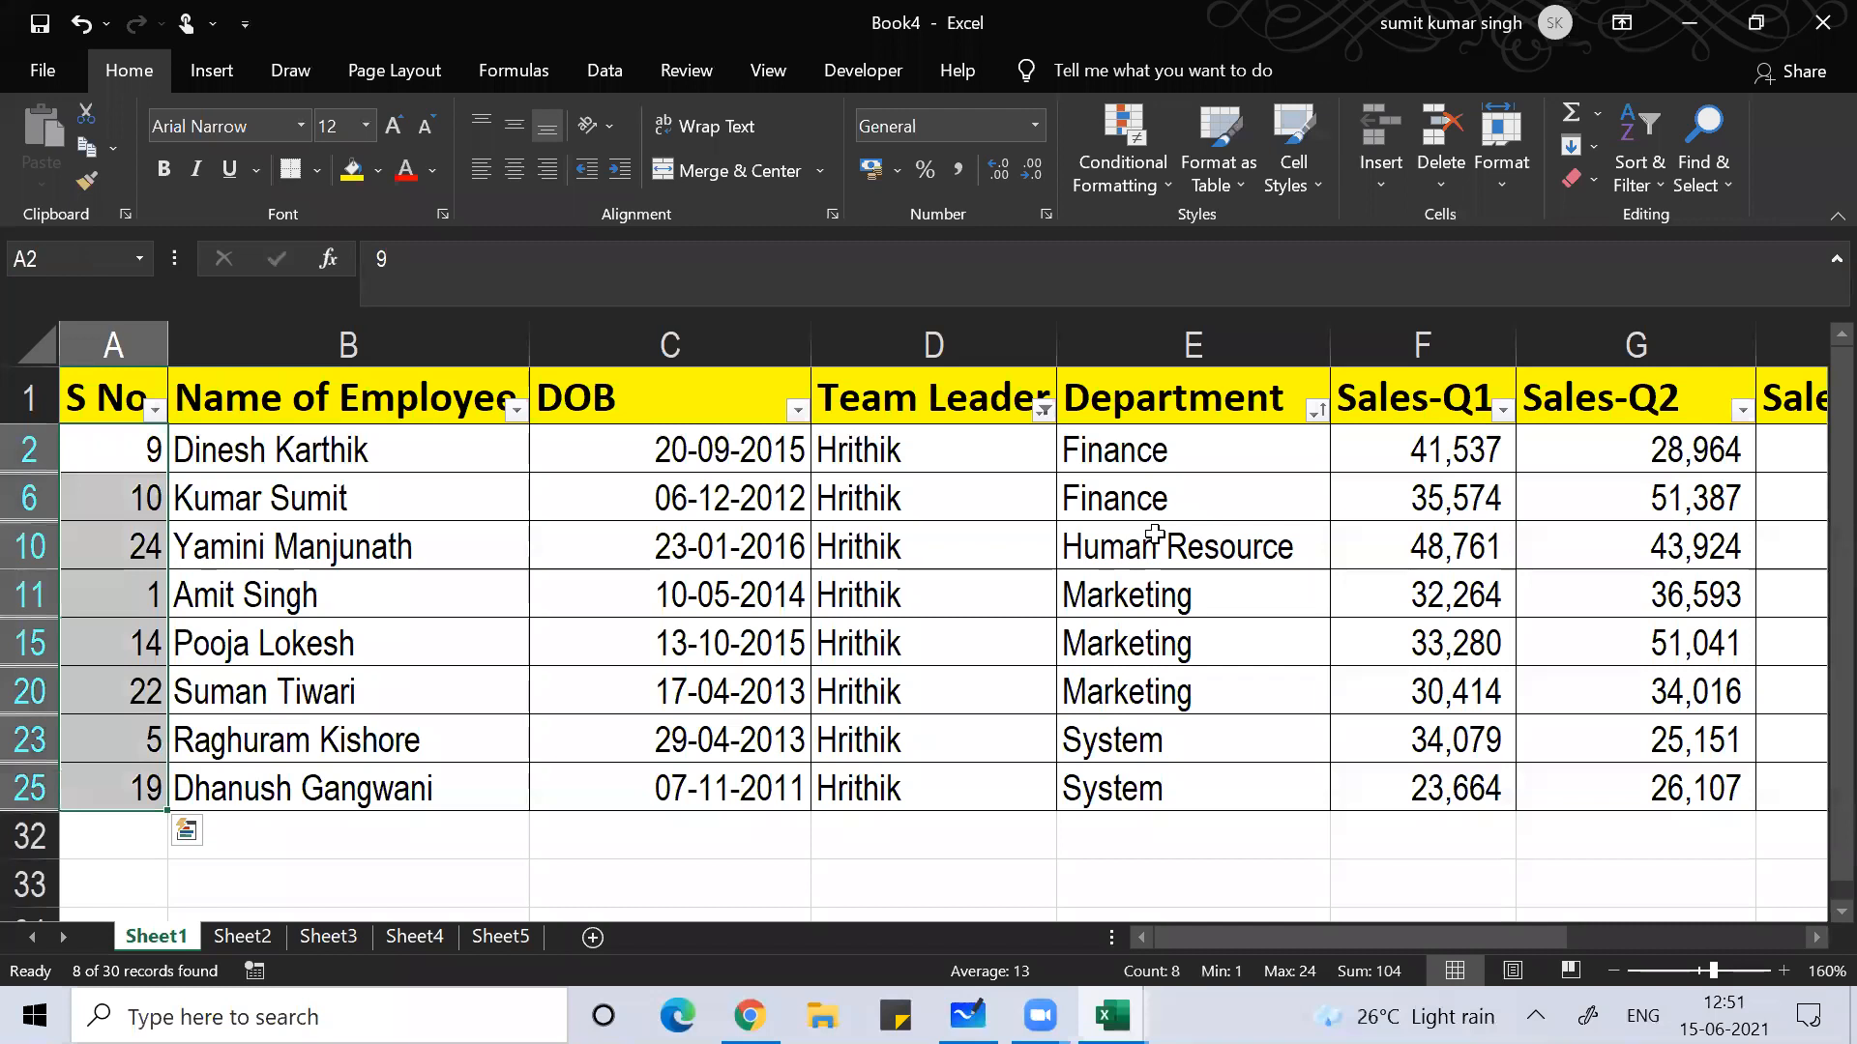
key(Up)
key(Down)
key(Down)
key(Down)
key(Down)
key(Down)
key(Down)
key(Down)
key(Down)
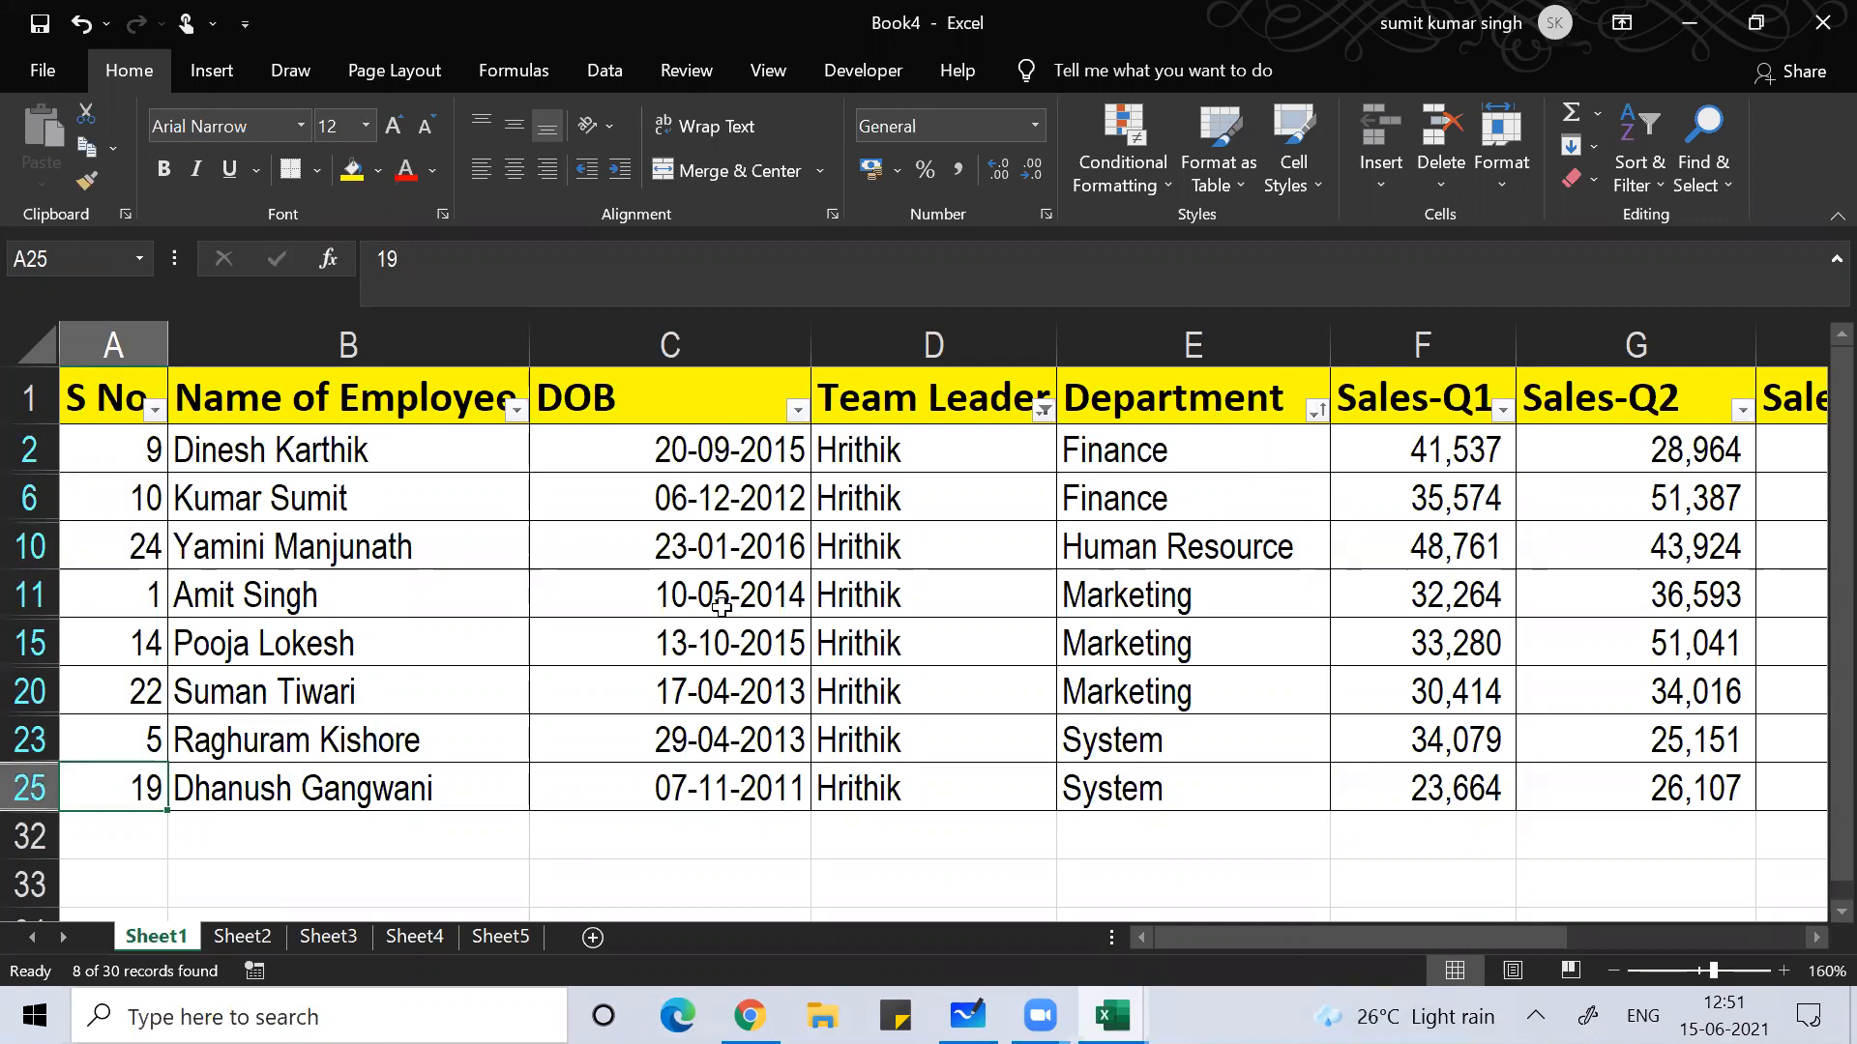
click(532, 595)
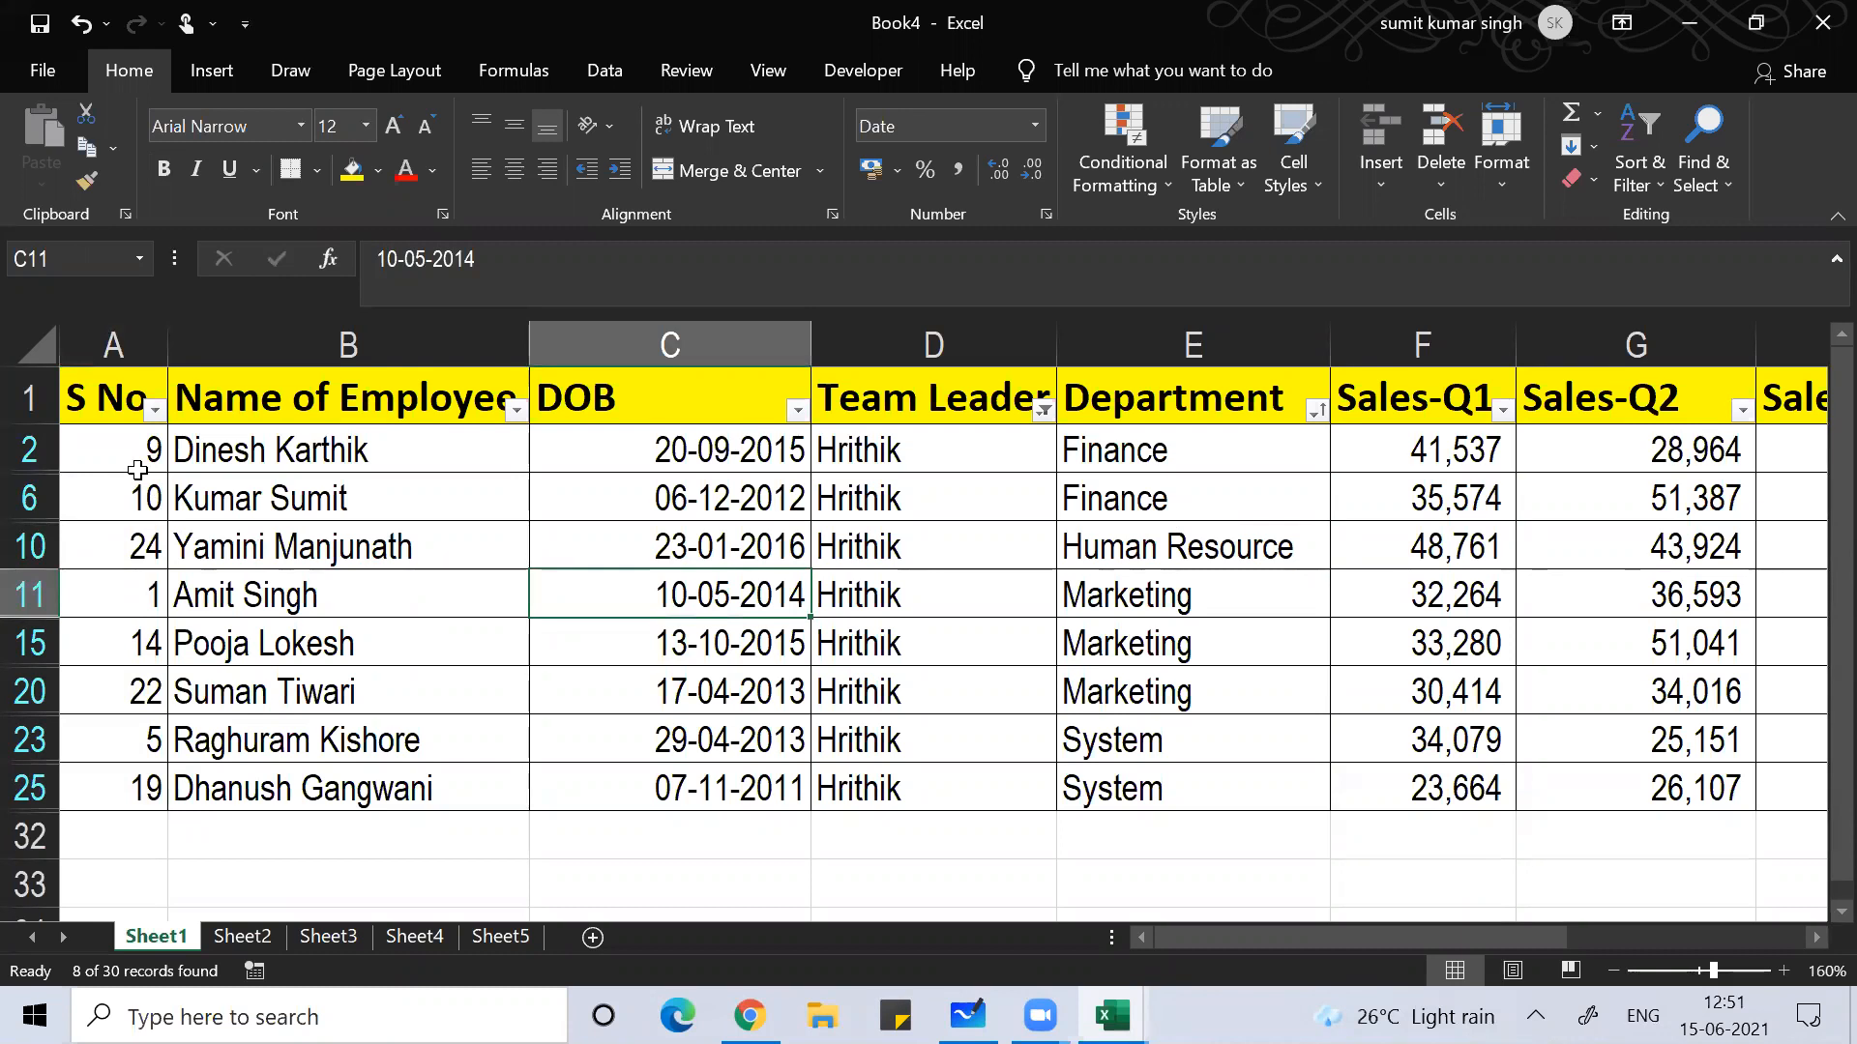
click(615, 557)
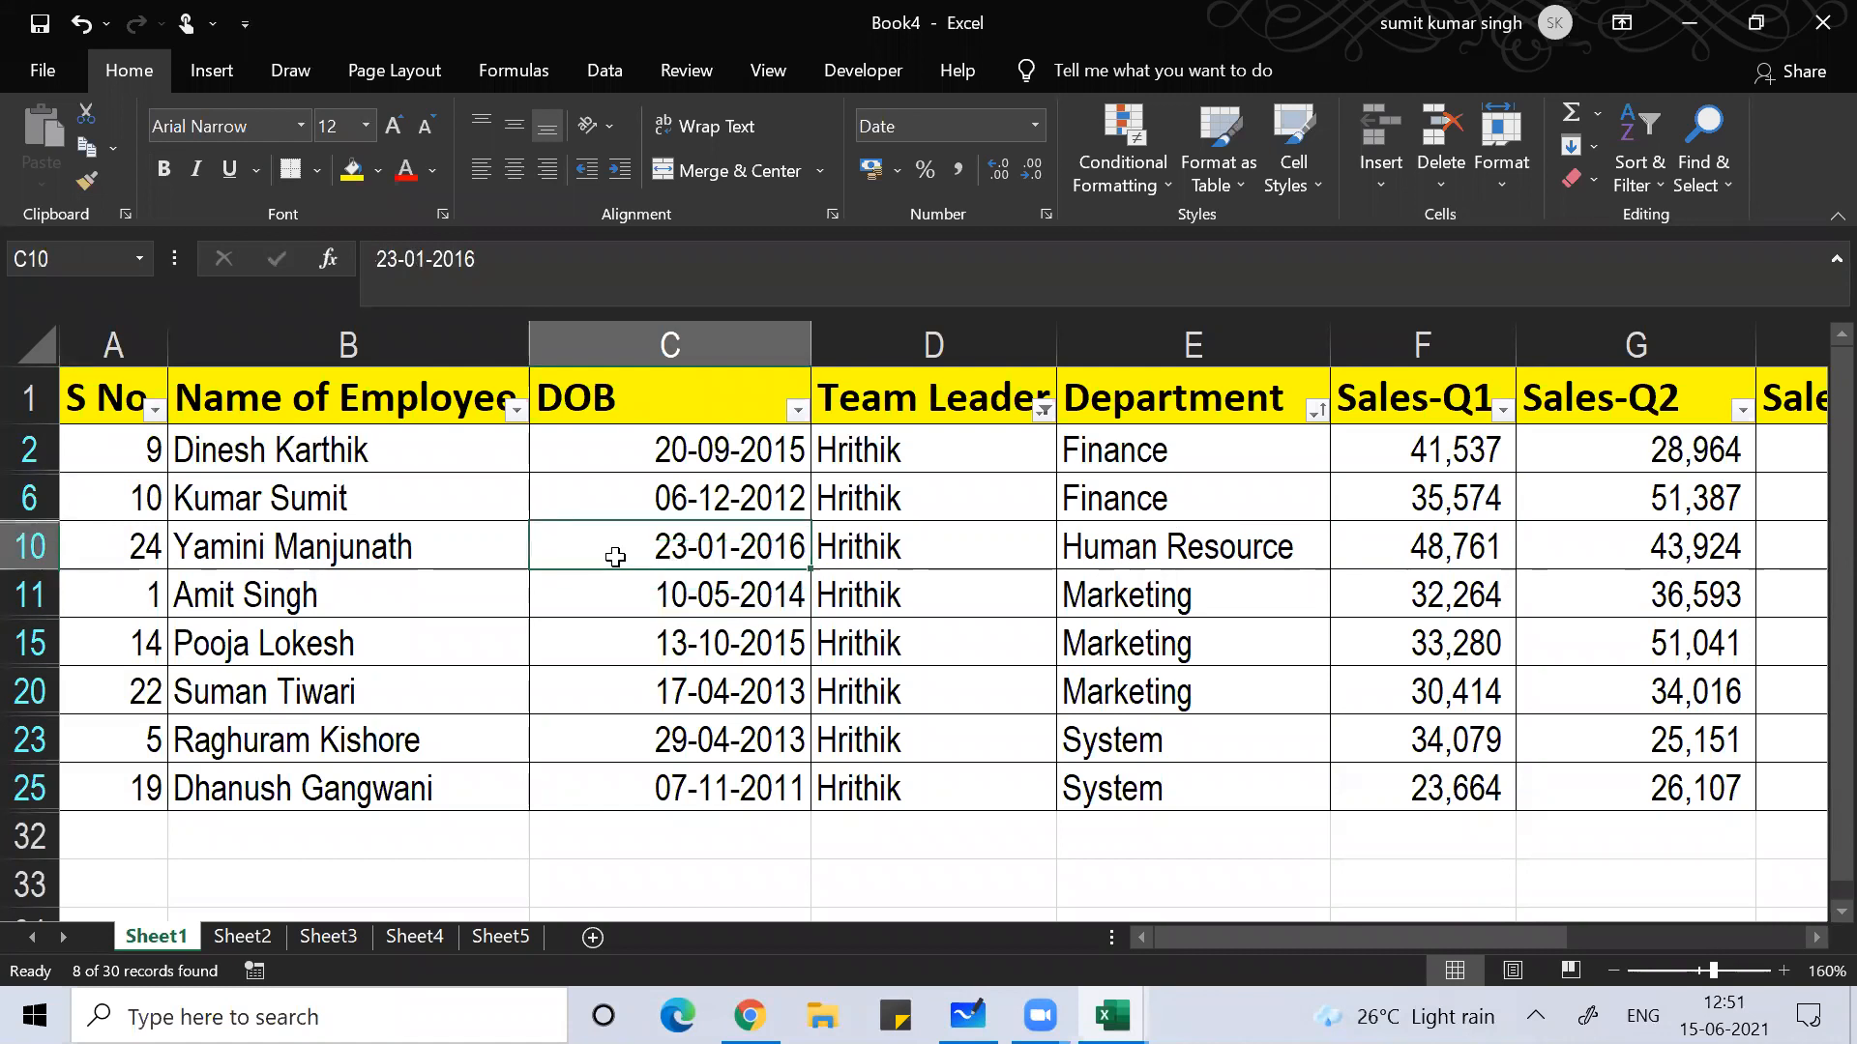
key(ctrl+shift+l)
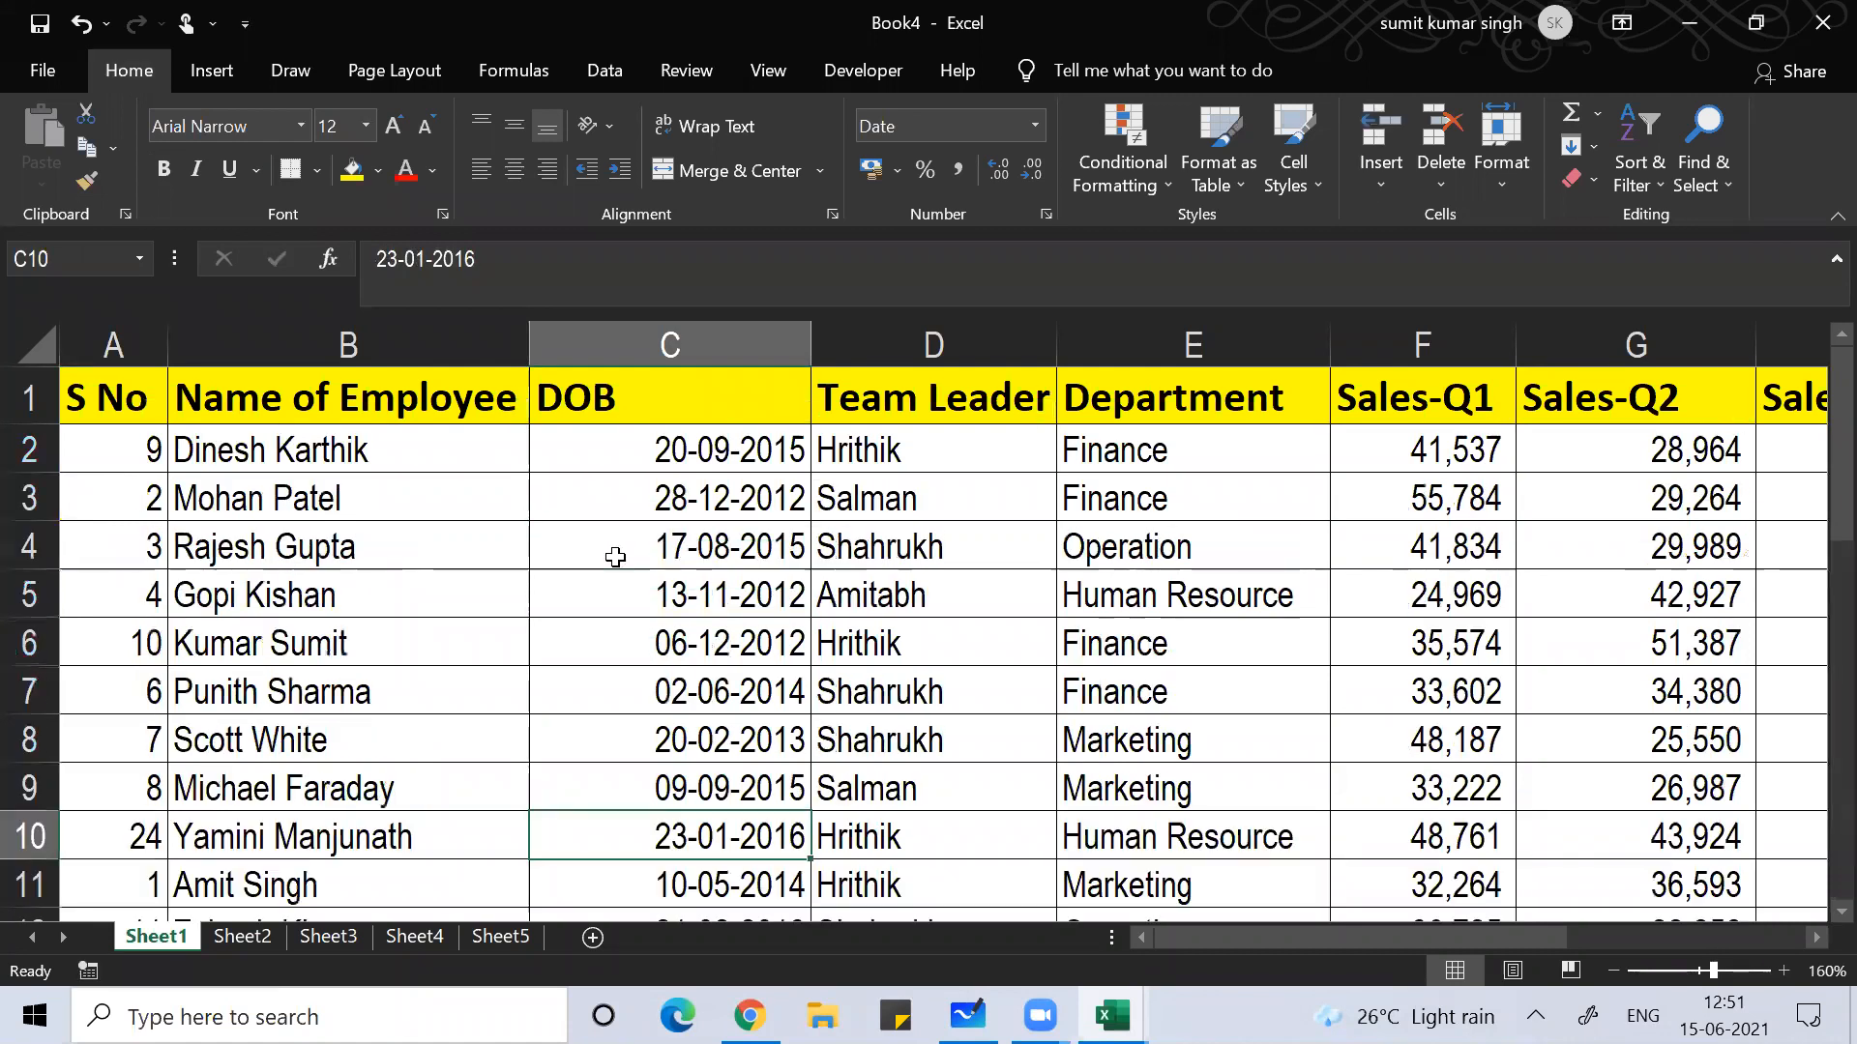
key(Left)
key(Left)
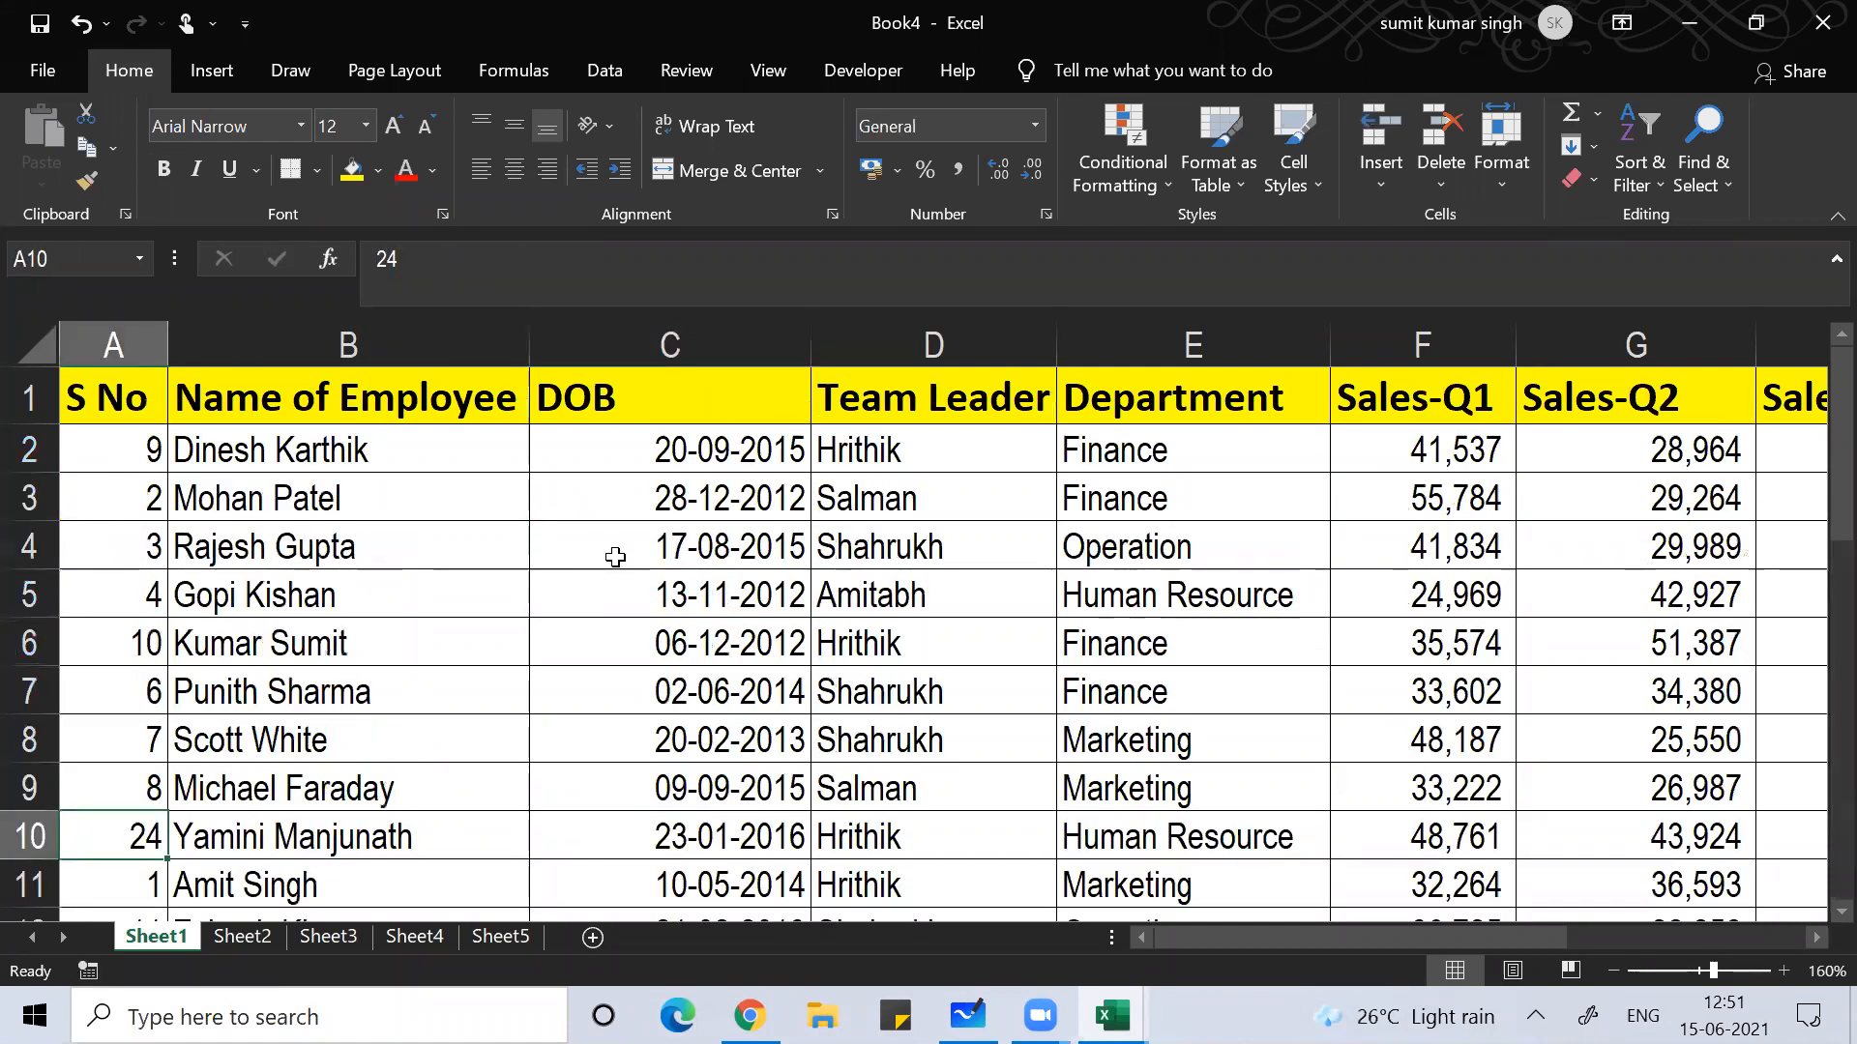
Step: Re-enable AutoFilter and filter Team Leader to Hrithik only
key(Right)
key(Right)
key(Right)
key(Left)
key(Left)
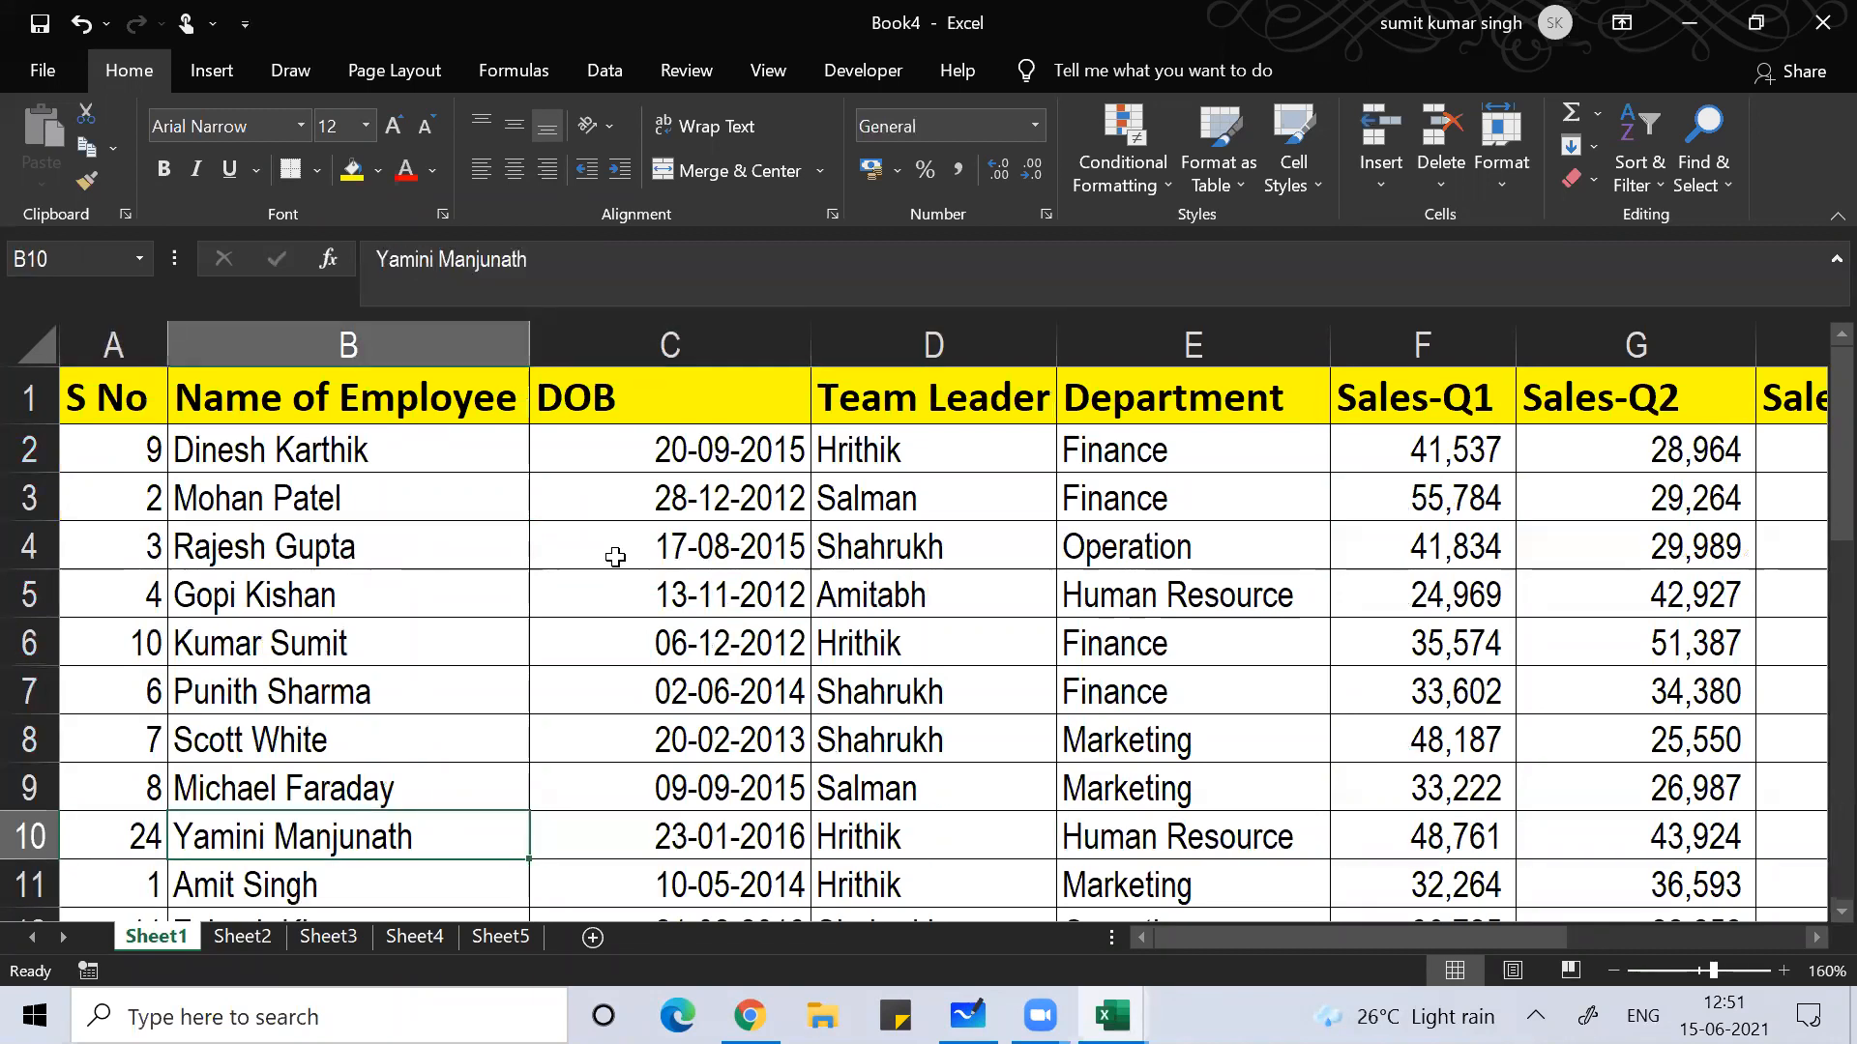
key(Left)
key(Up)
key(Right)
key(Left)
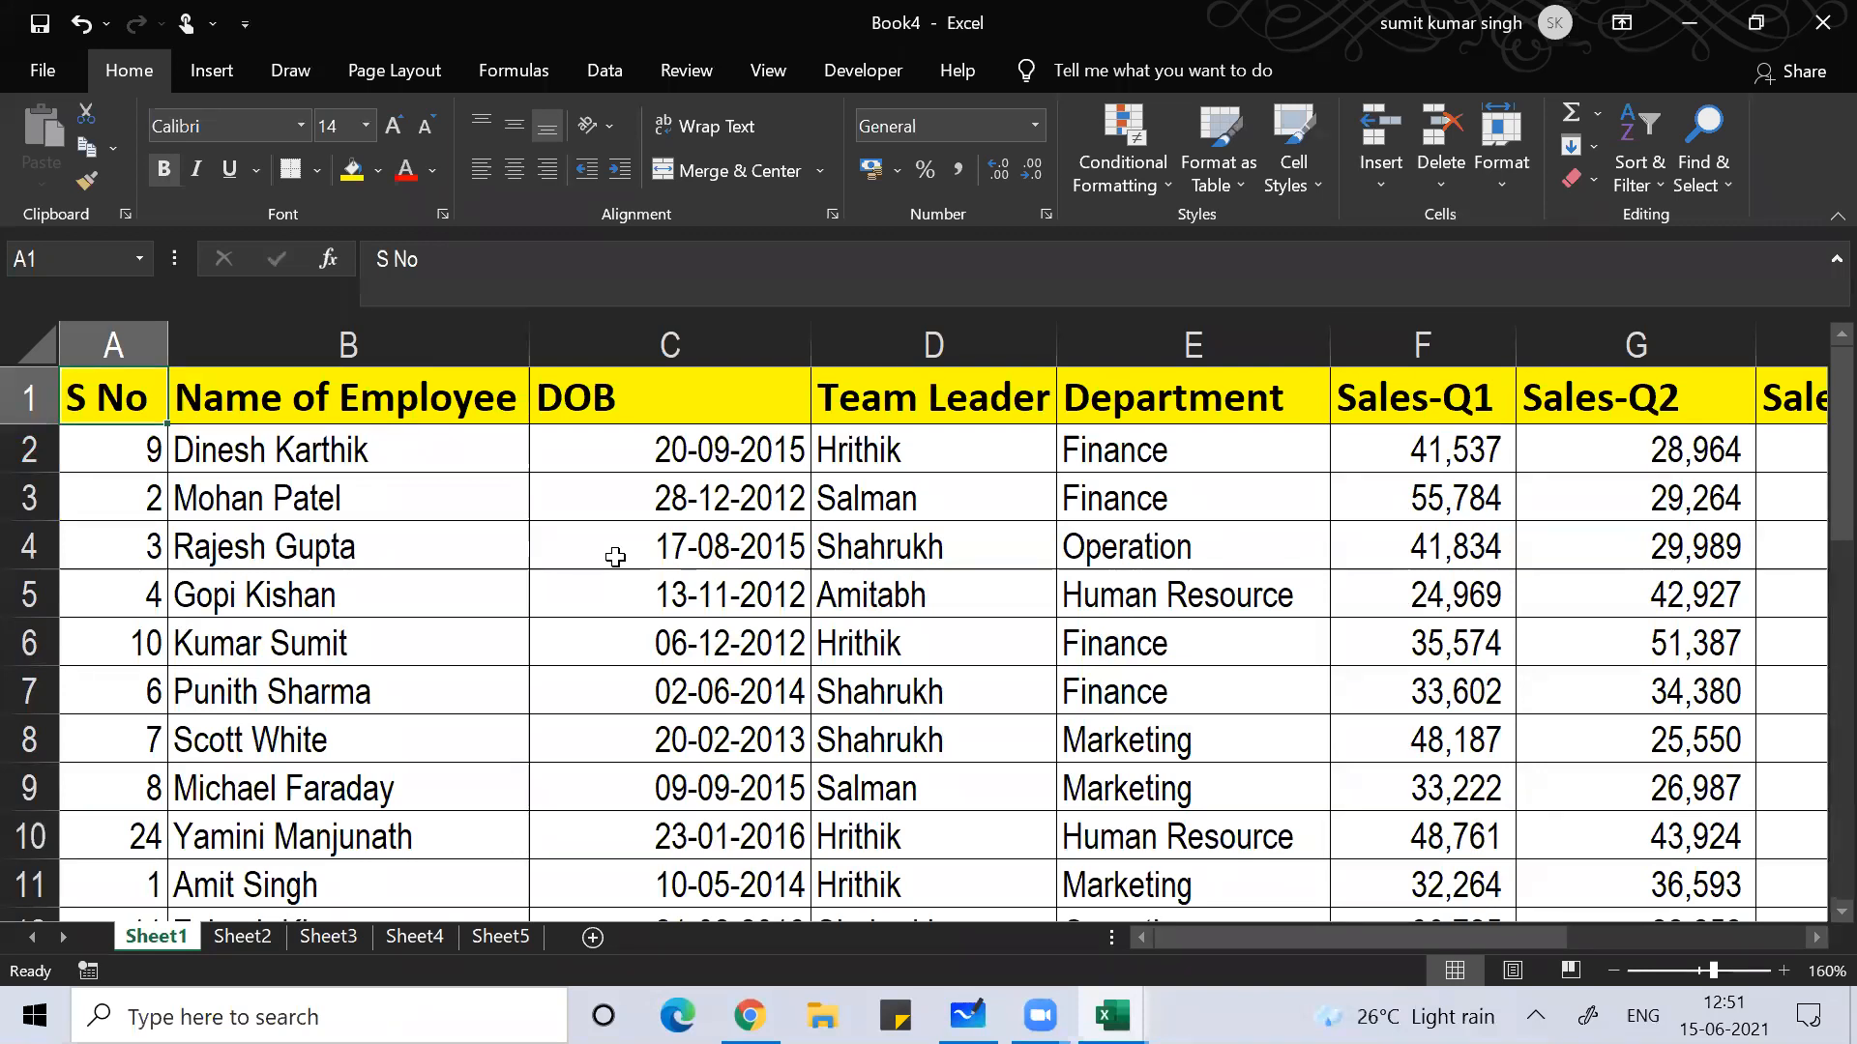
key(Right)
key(Right)
key(Right)
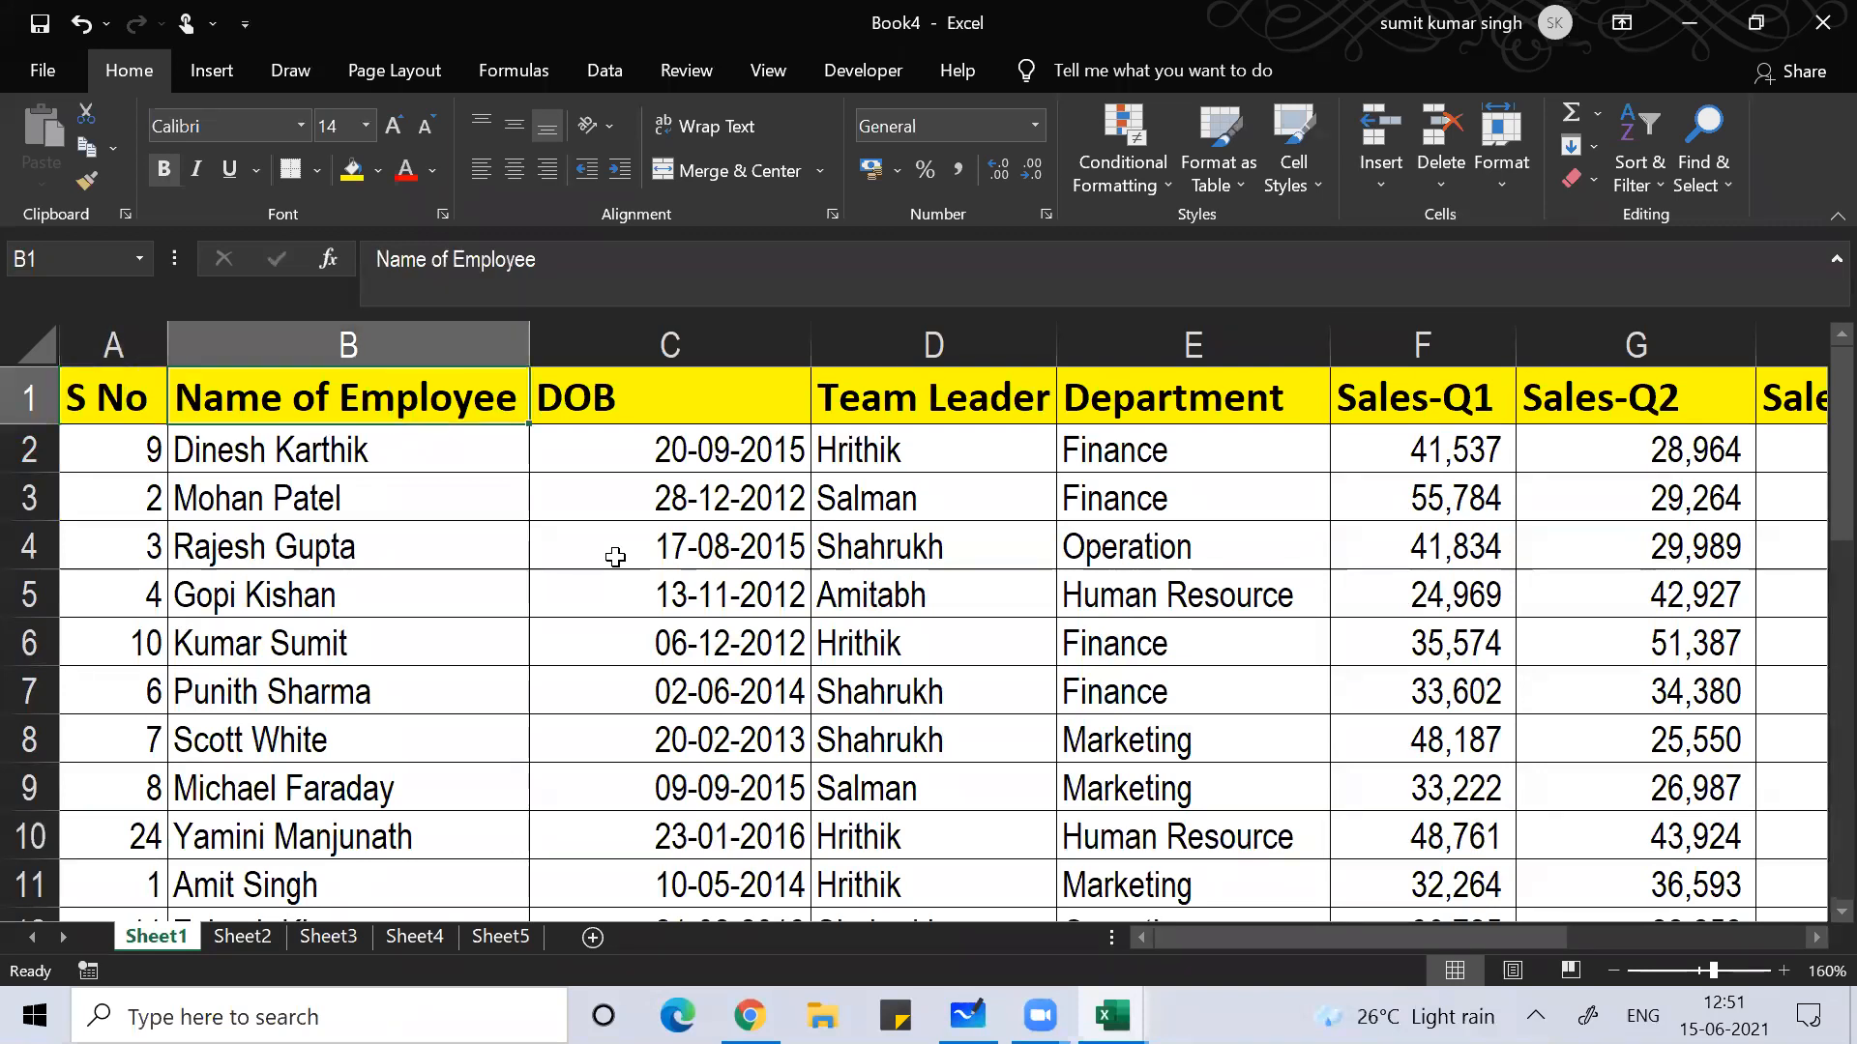
key(Down)
key(Down)
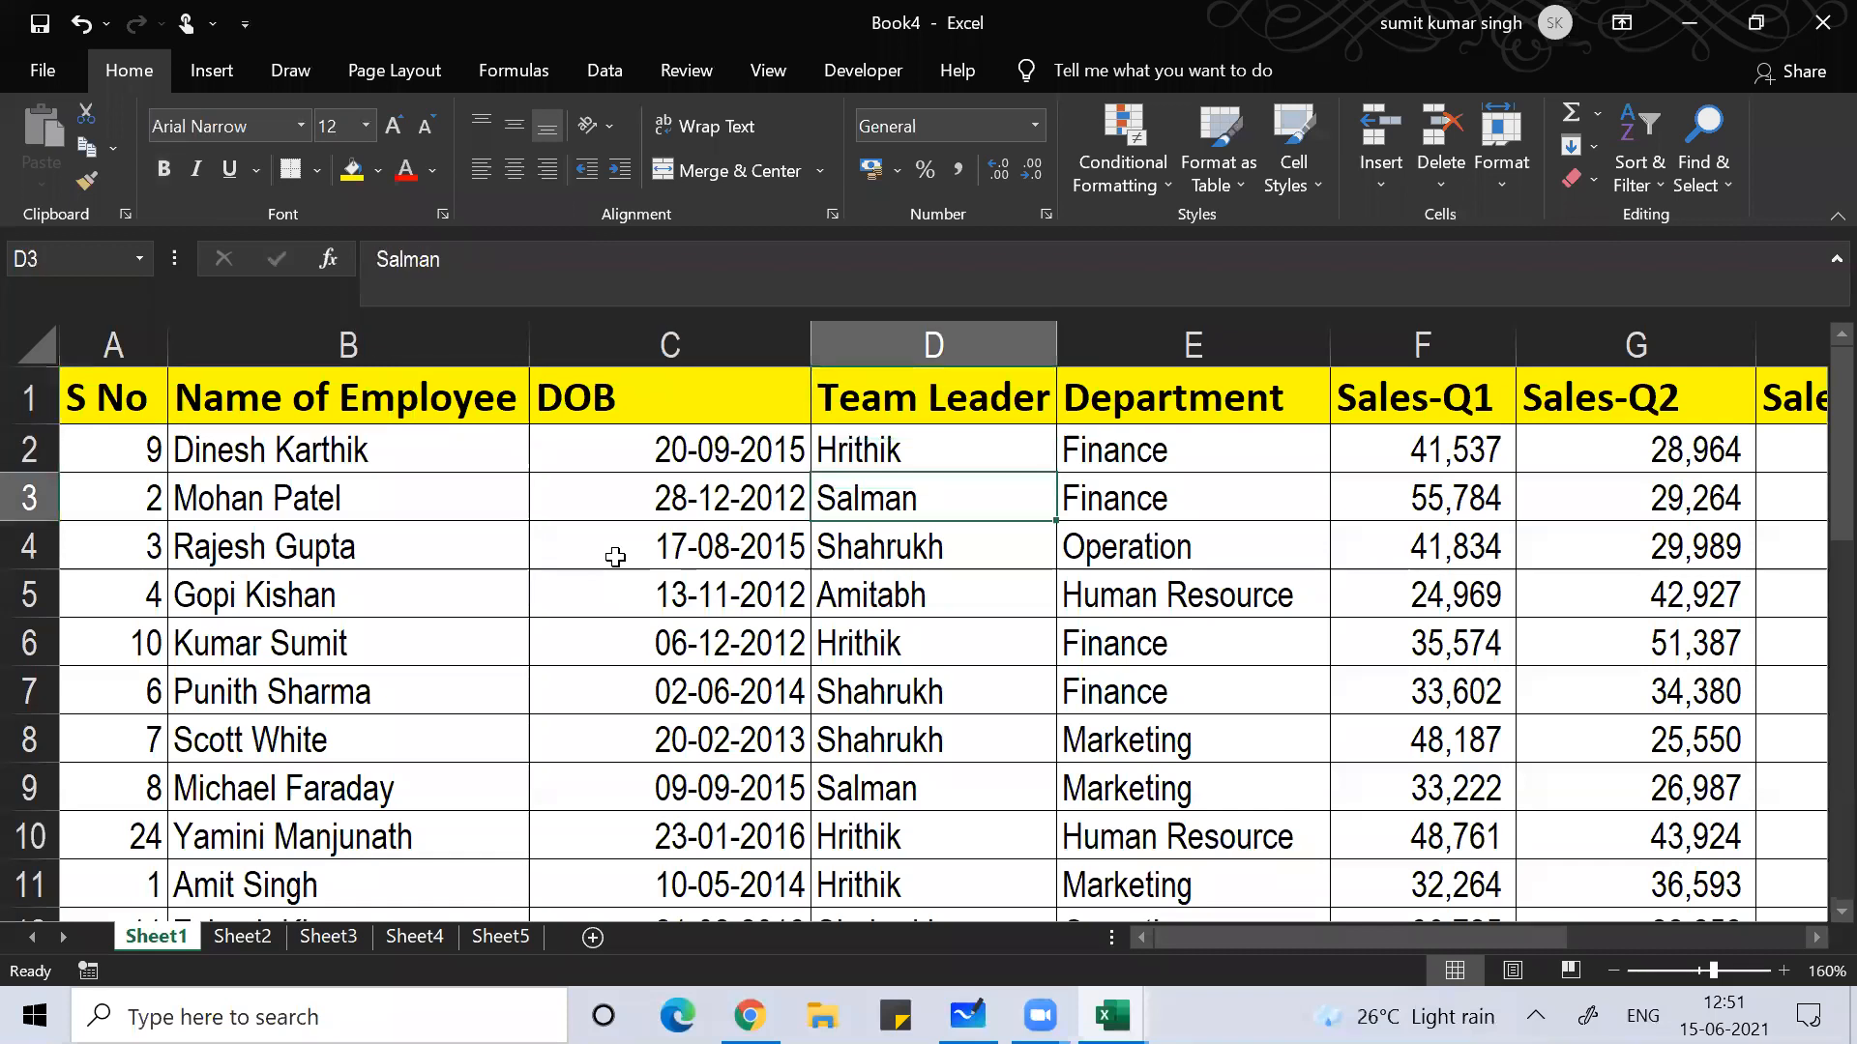
key(ctrl+shift+l)
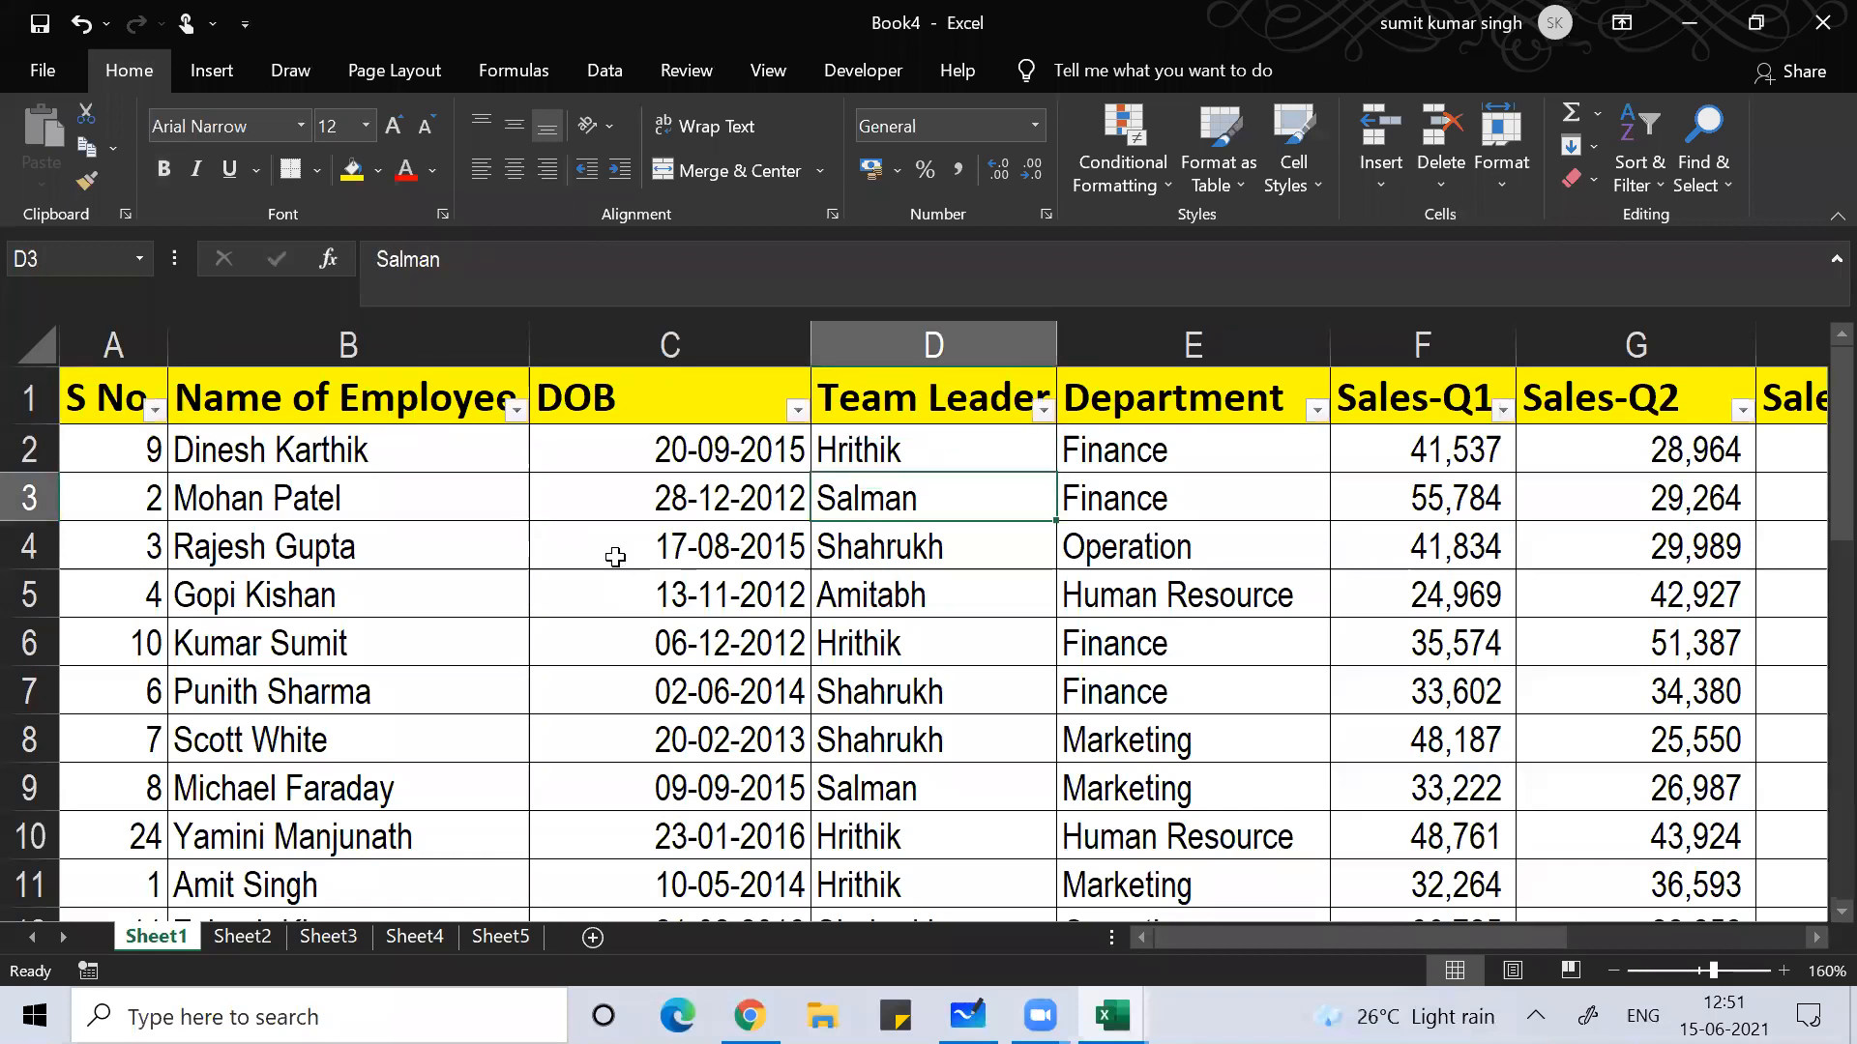
click(1043, 412)
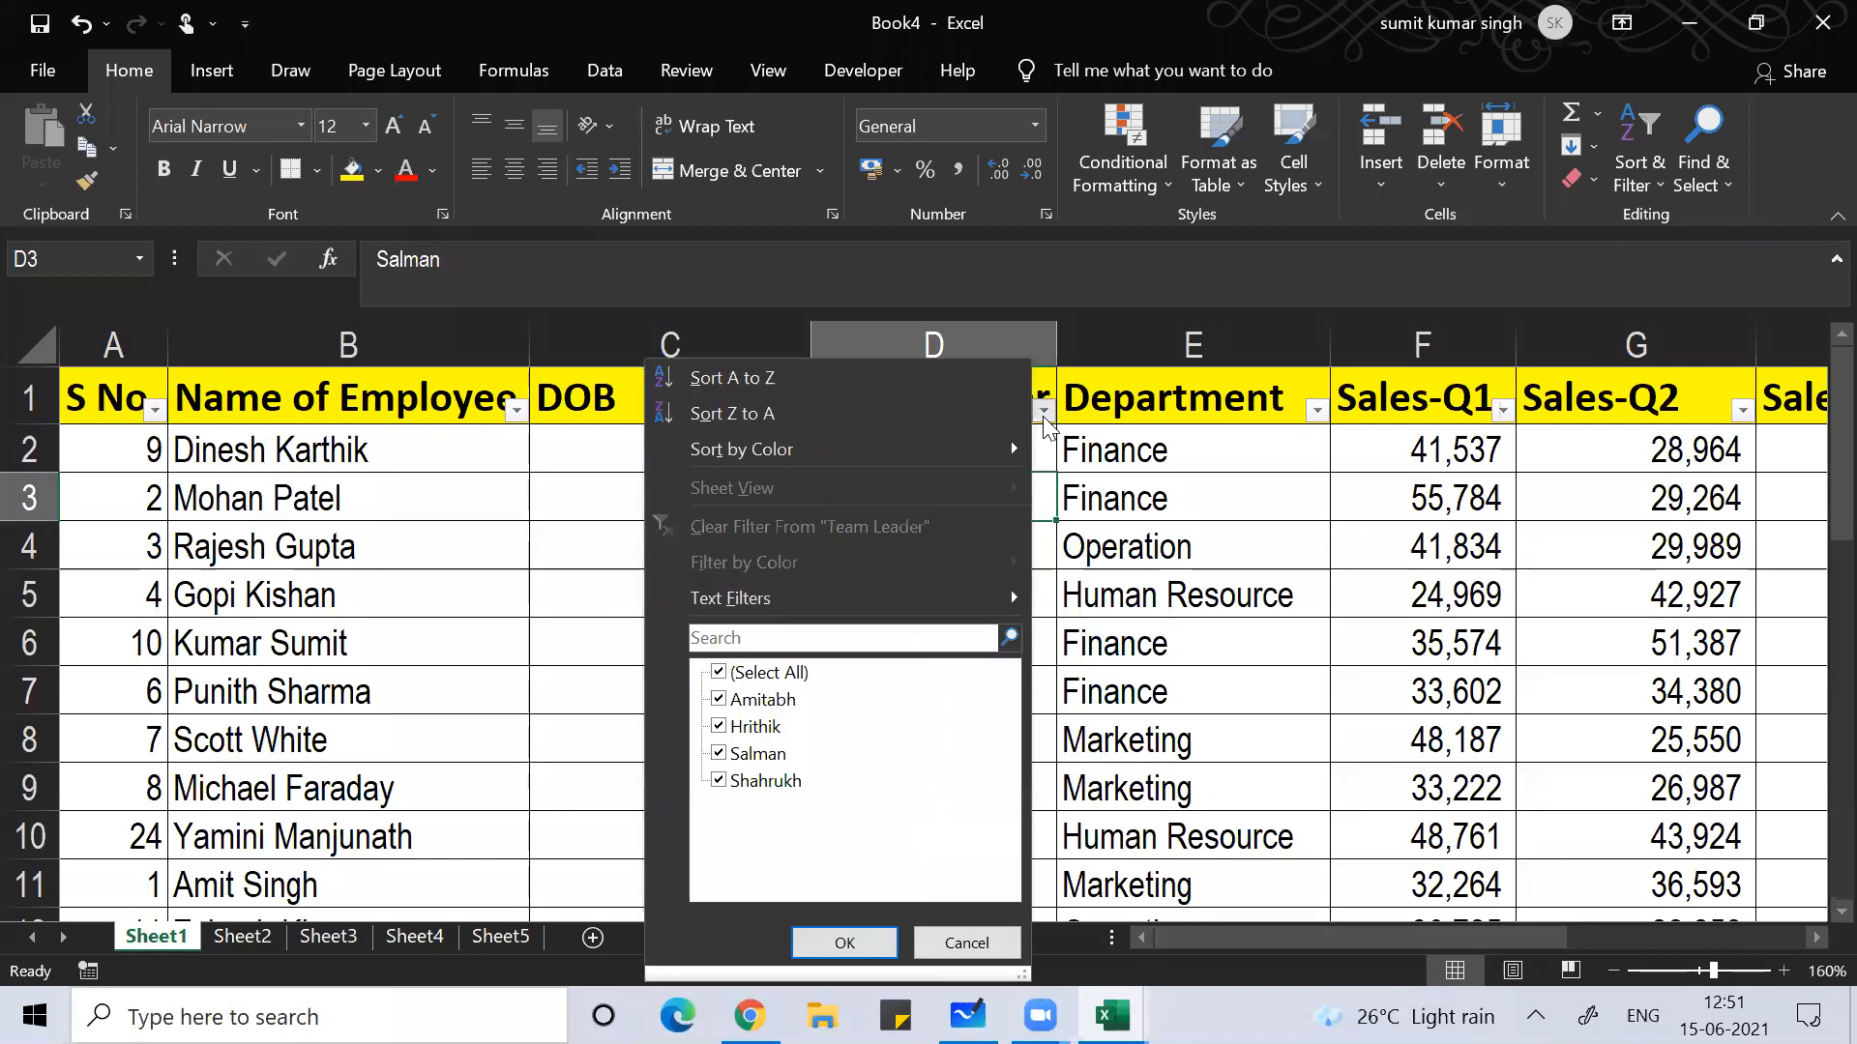
click(773, 677)
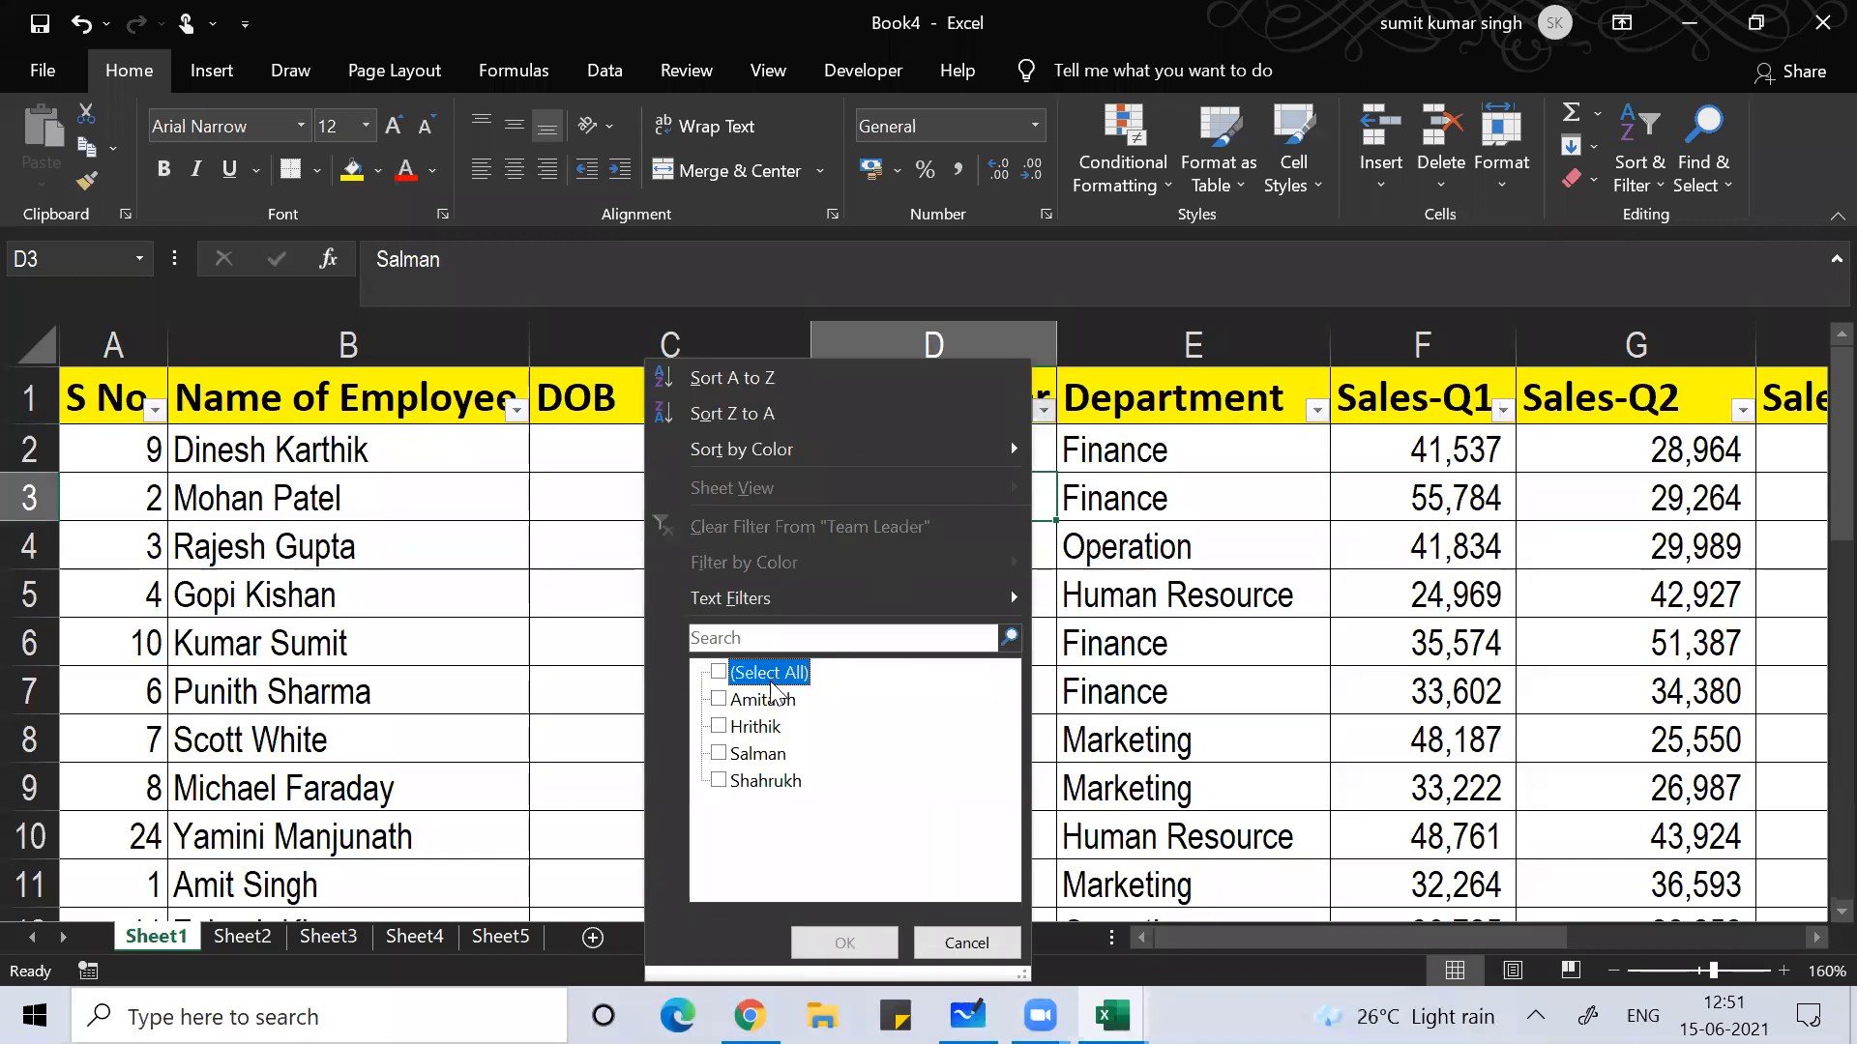
click(760, 727)
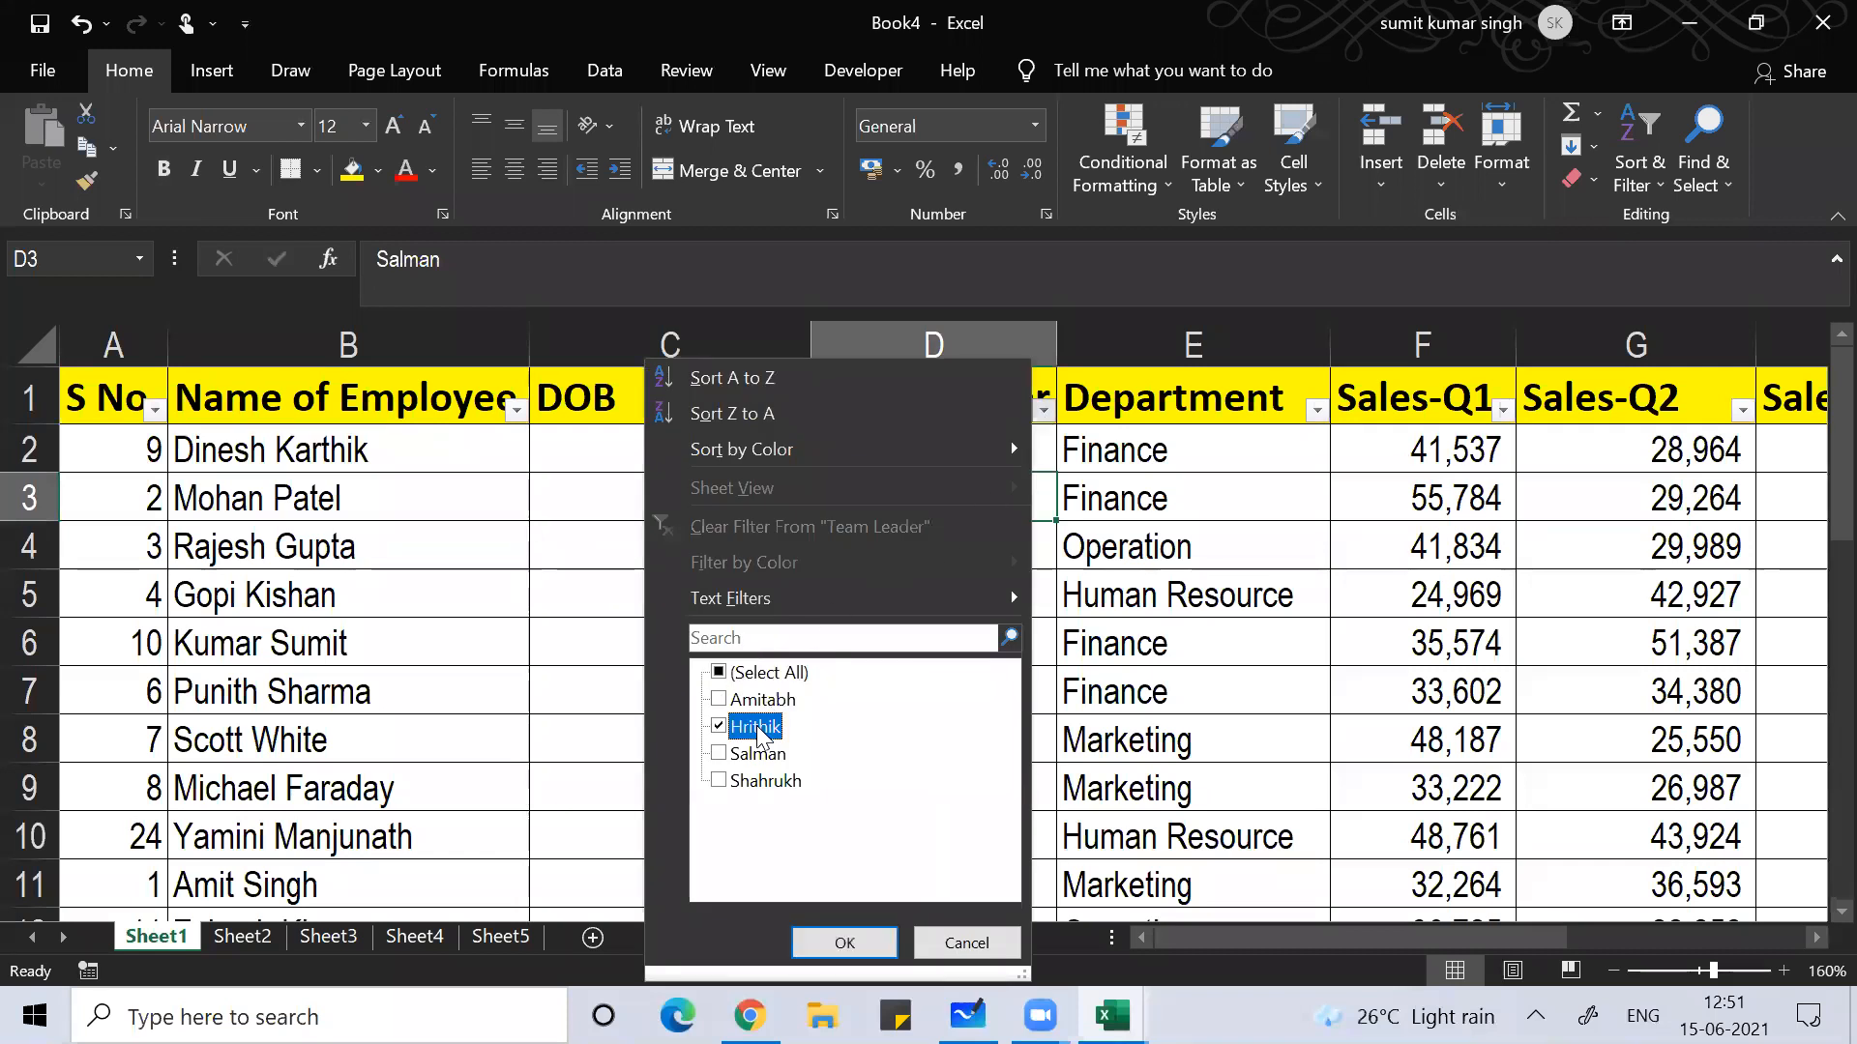
click(831, 943)
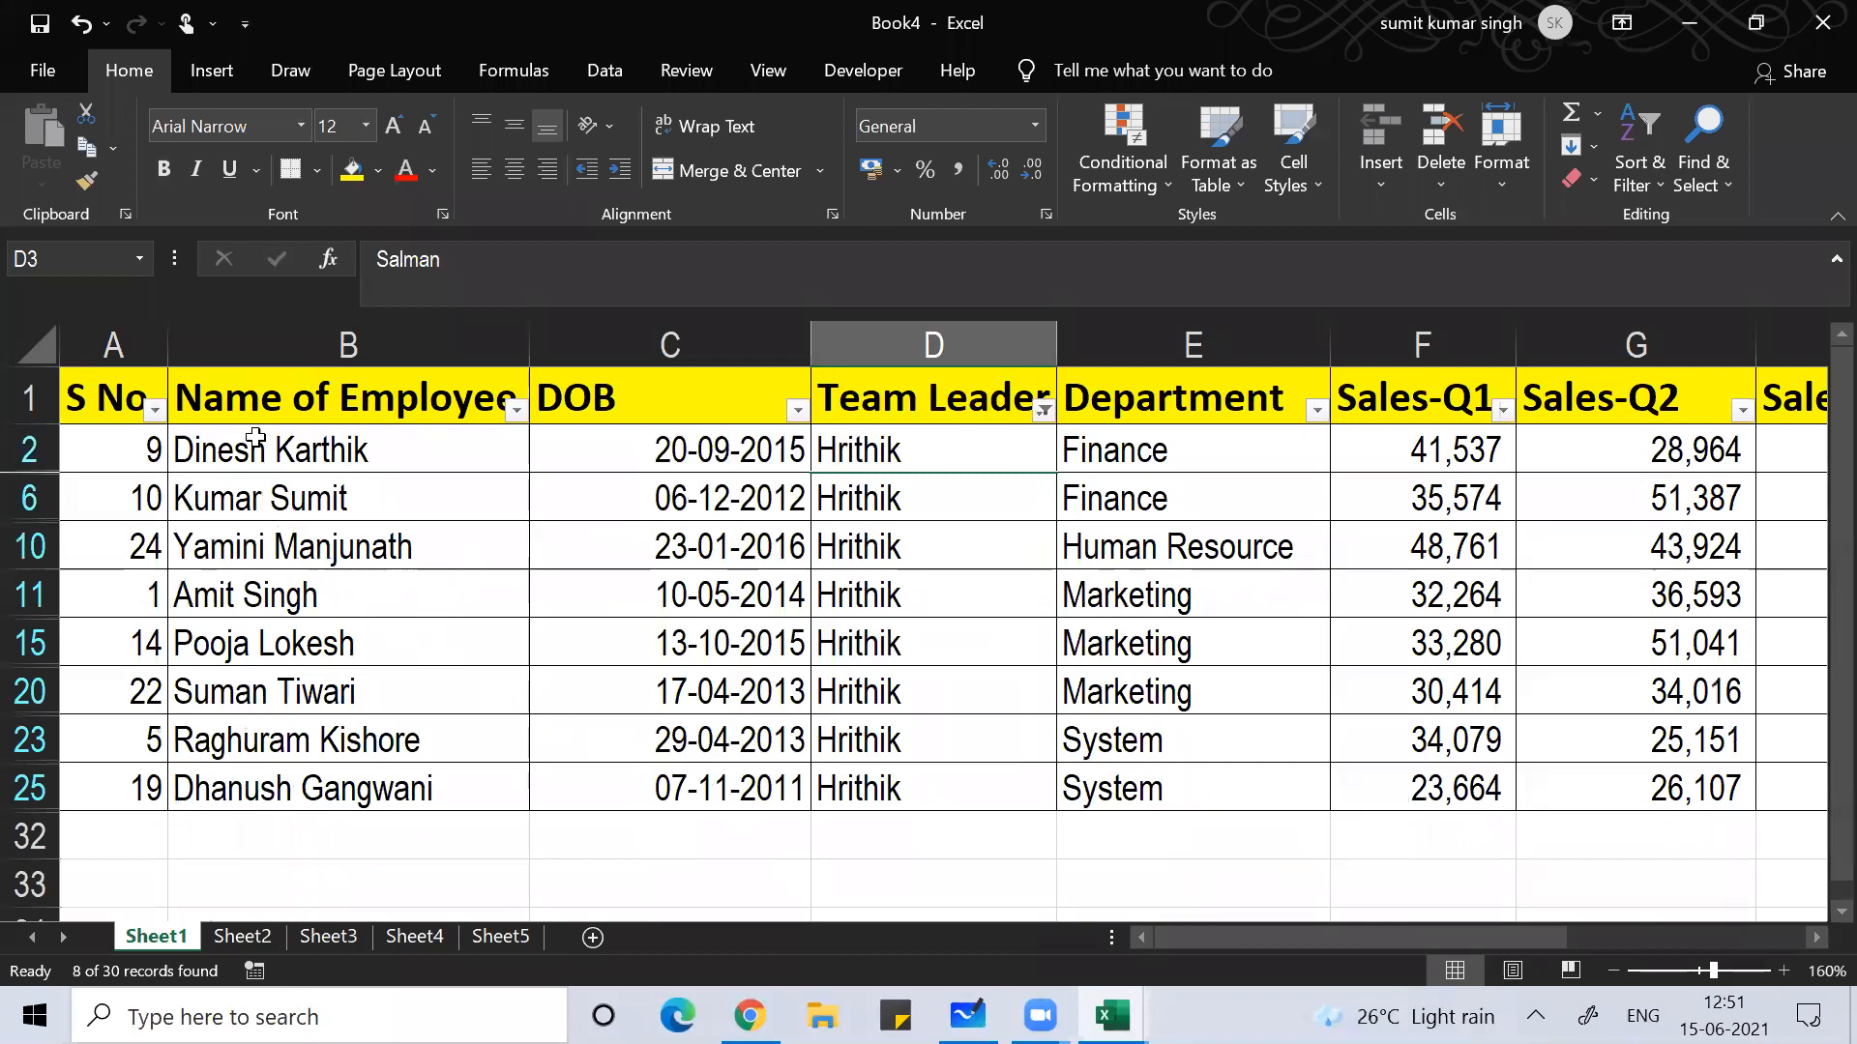
Step: Select the visible rows from A1 through the Total column and copy them
click(139, 387)
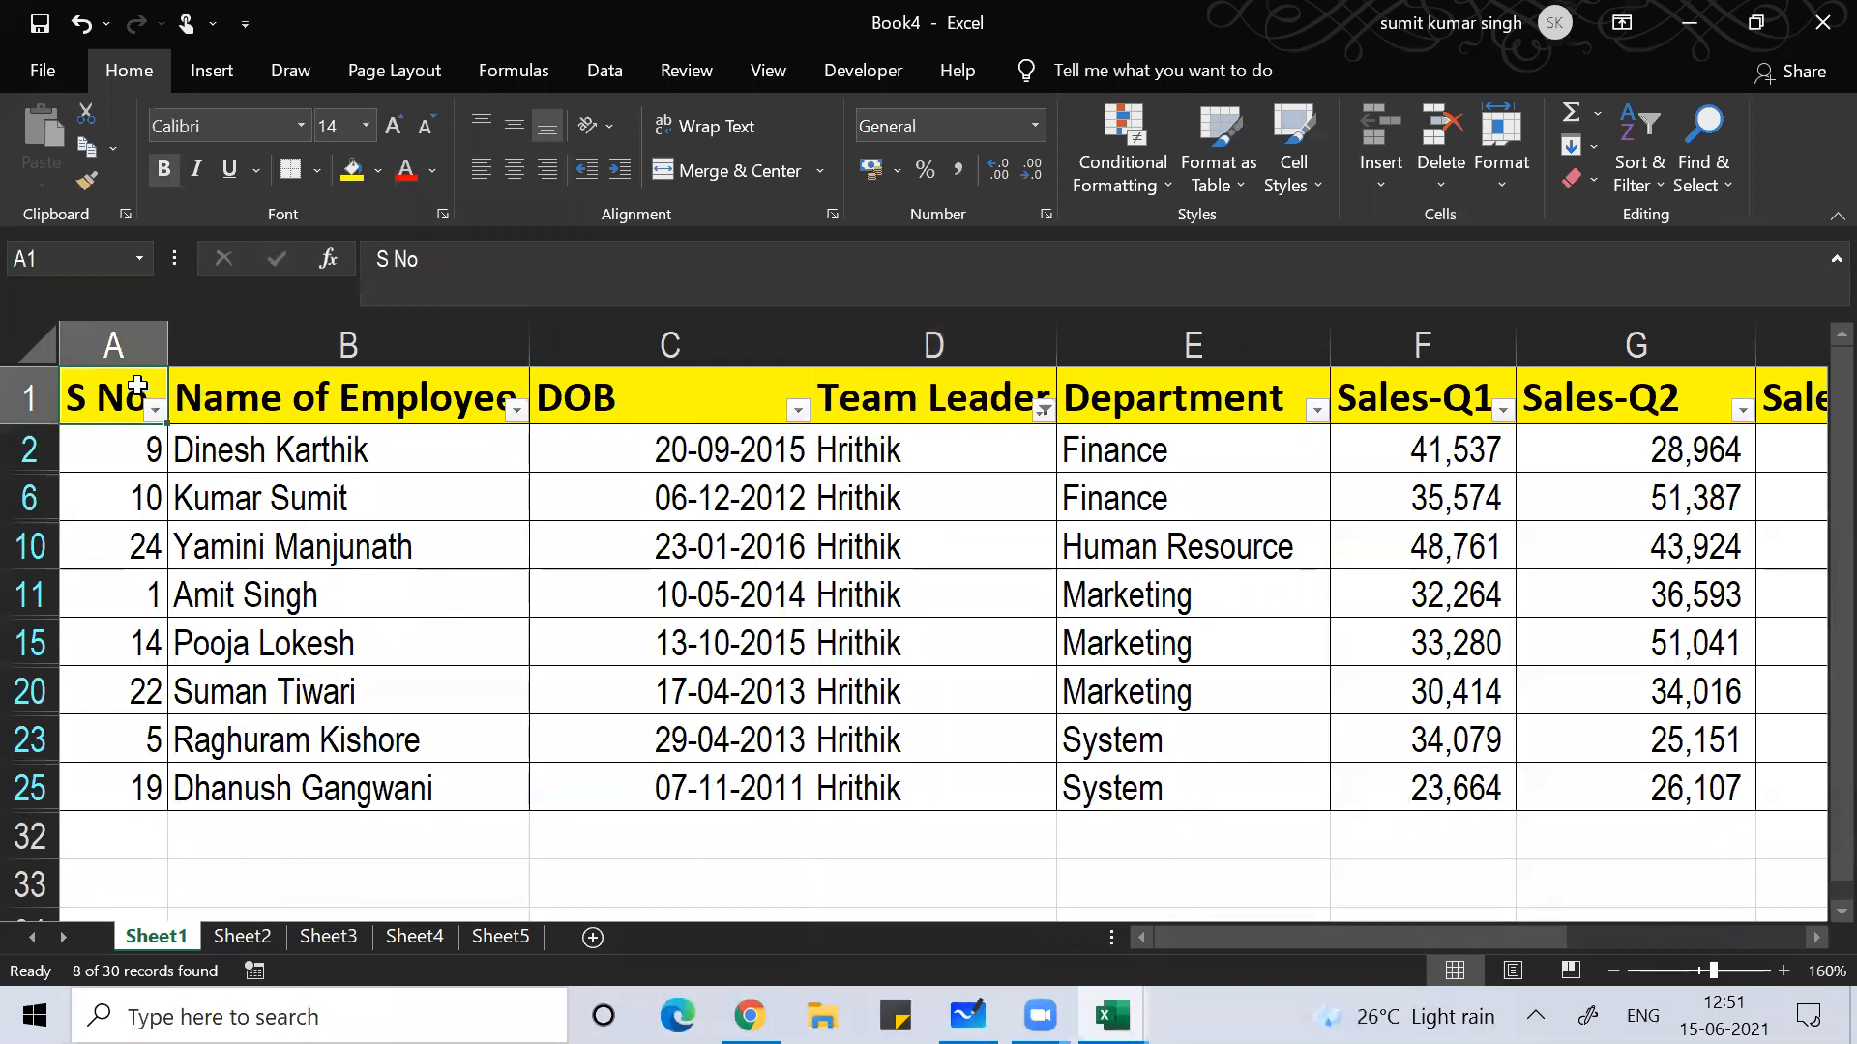
key(shift+Down)
key(shift+Down)
key(shift+Down)
key(shift+Down)
key(shift+Down)
key(shift+Down)
key(shift+Down)
key(shift+Down)
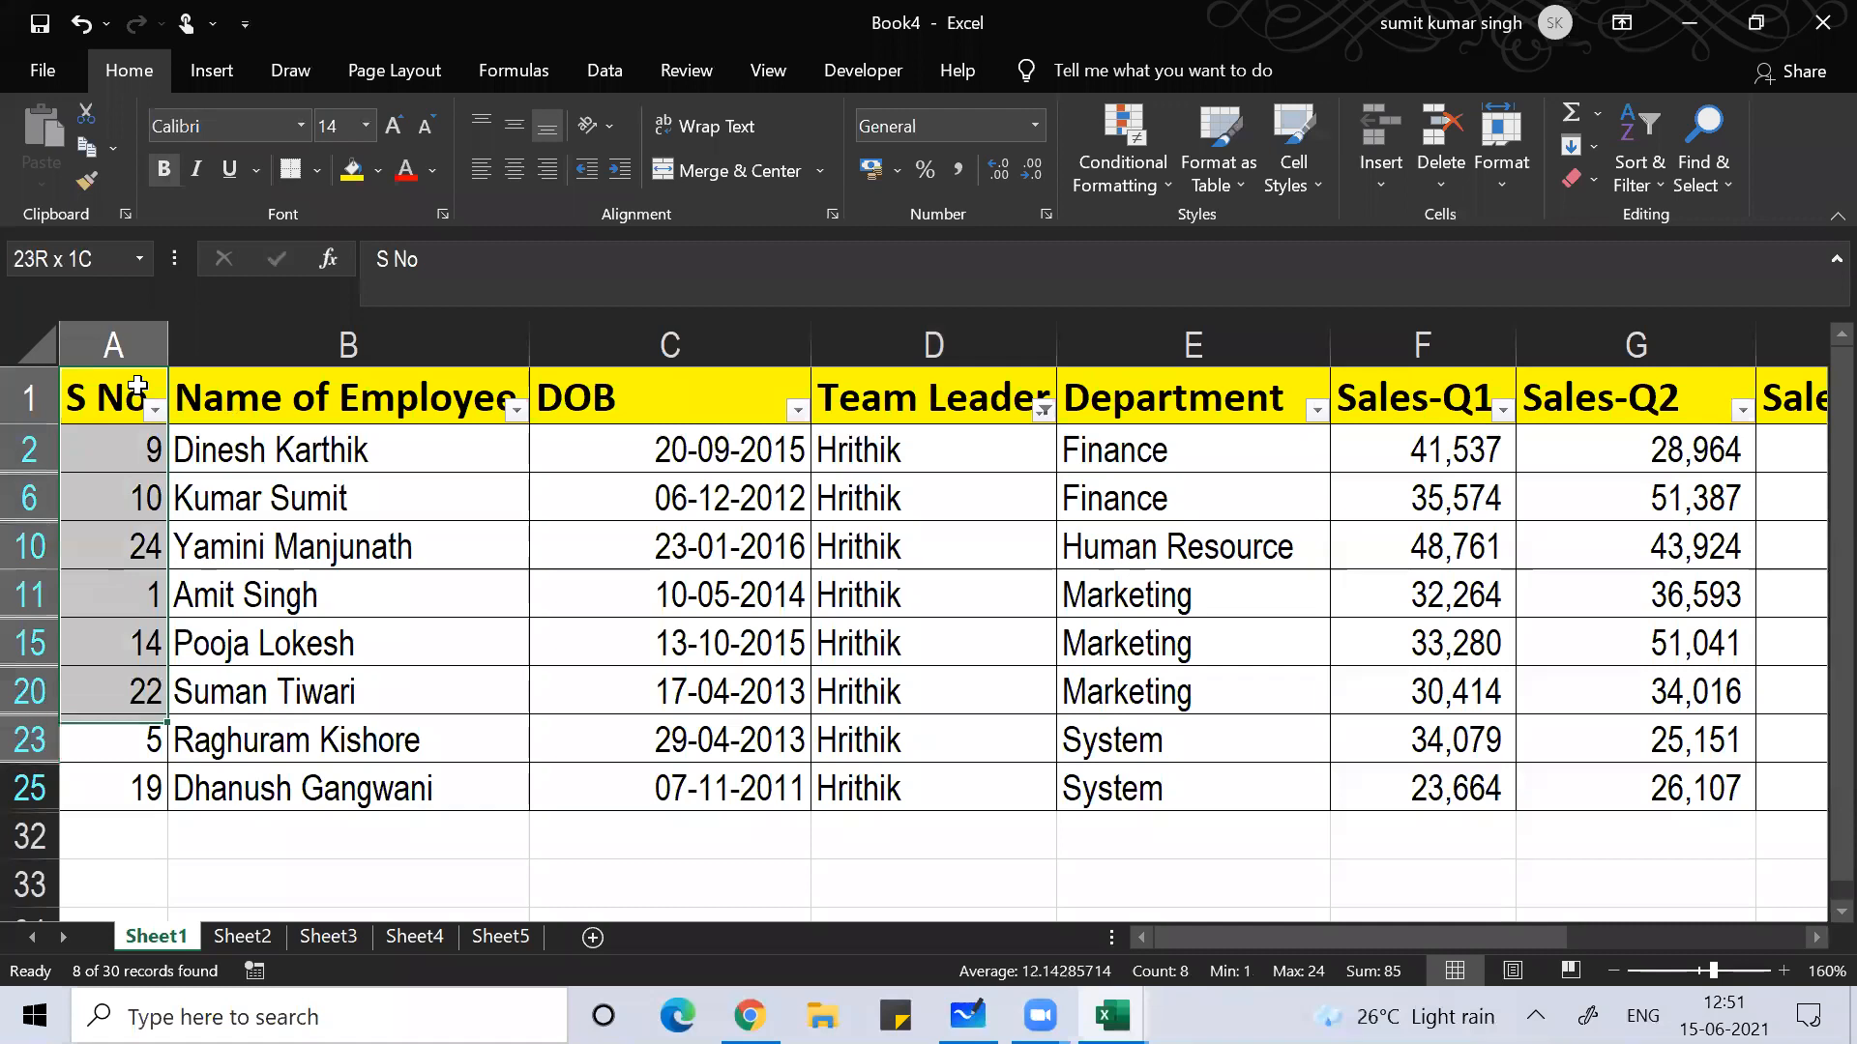
key(shift+Right)
key(shift+Right)
key(shift+Right)
key(shift+Right)
key(shift+Right)
key(shift+Right)
key(shift+Right)
key(shift+Right)
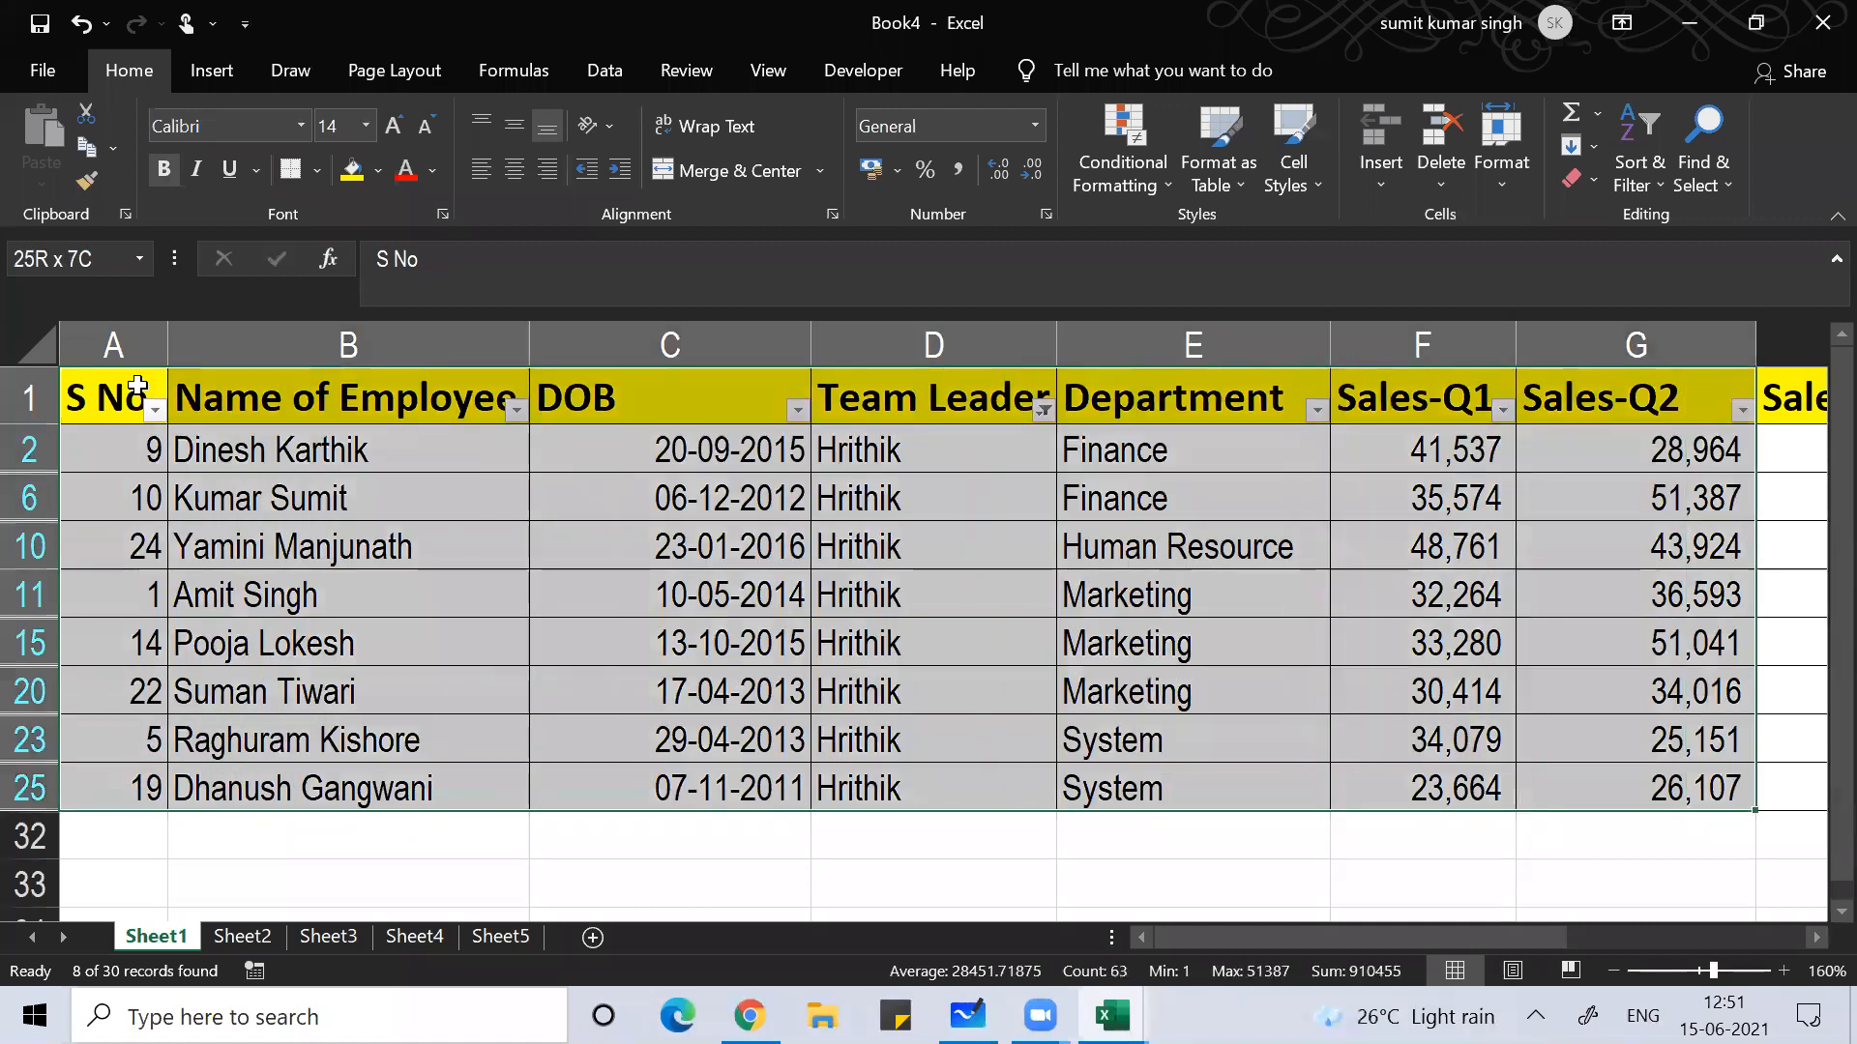
key(shift+Right)
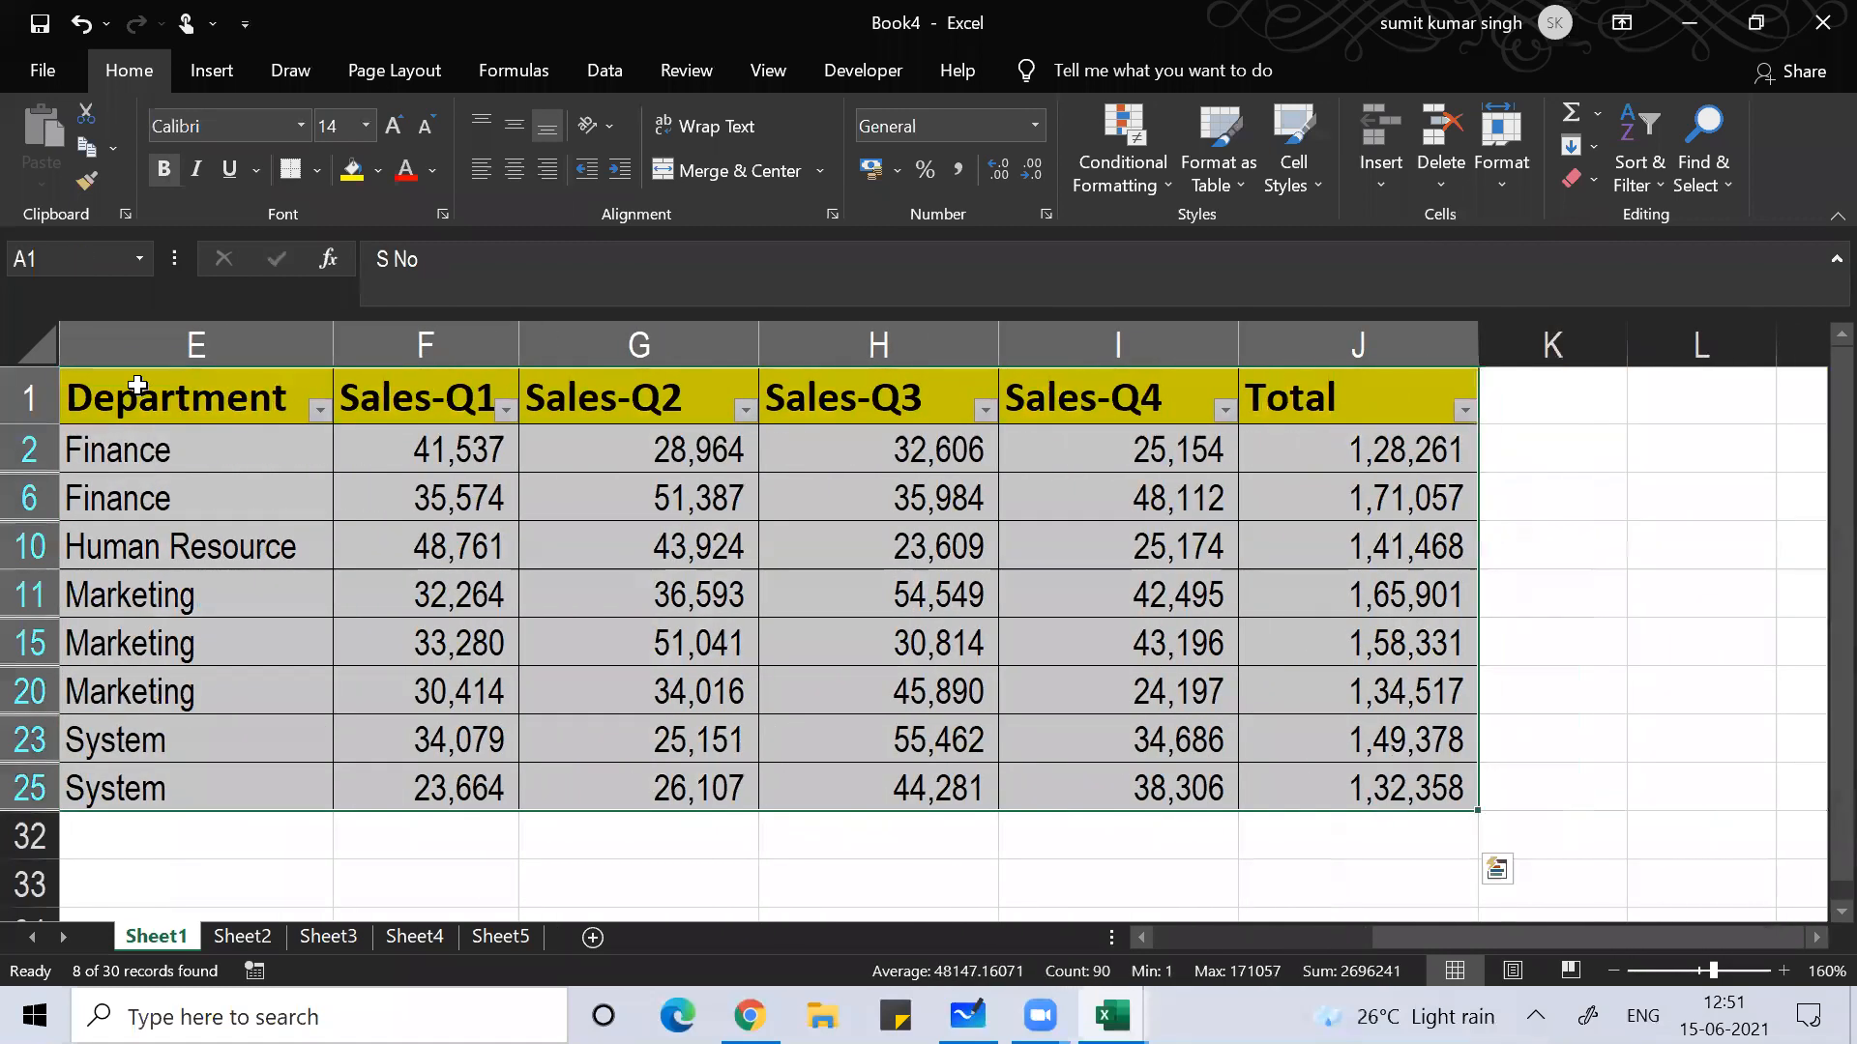
key(ctrl+c)
Step: Create a new workbook and paste the copied rows with matching column widths
key(ctrl+n)
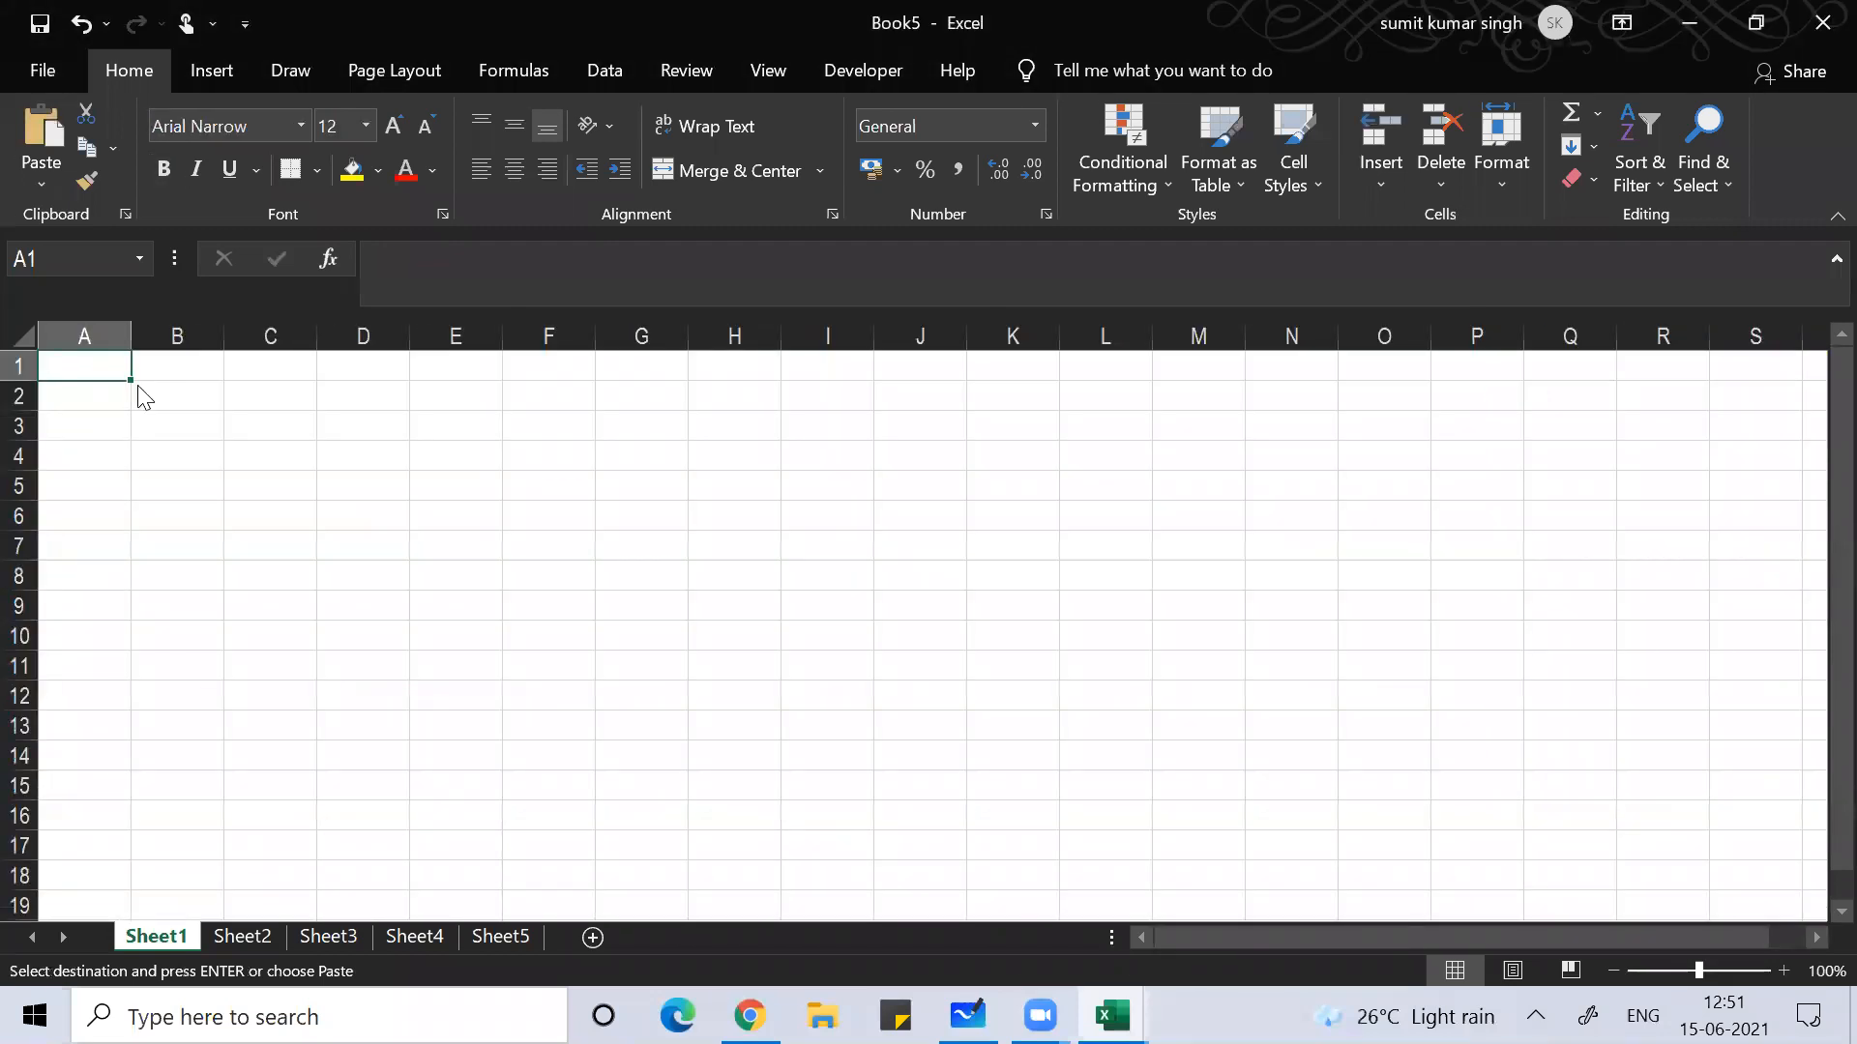
key(ctrl+alt+v)
key(w)
key(Return)
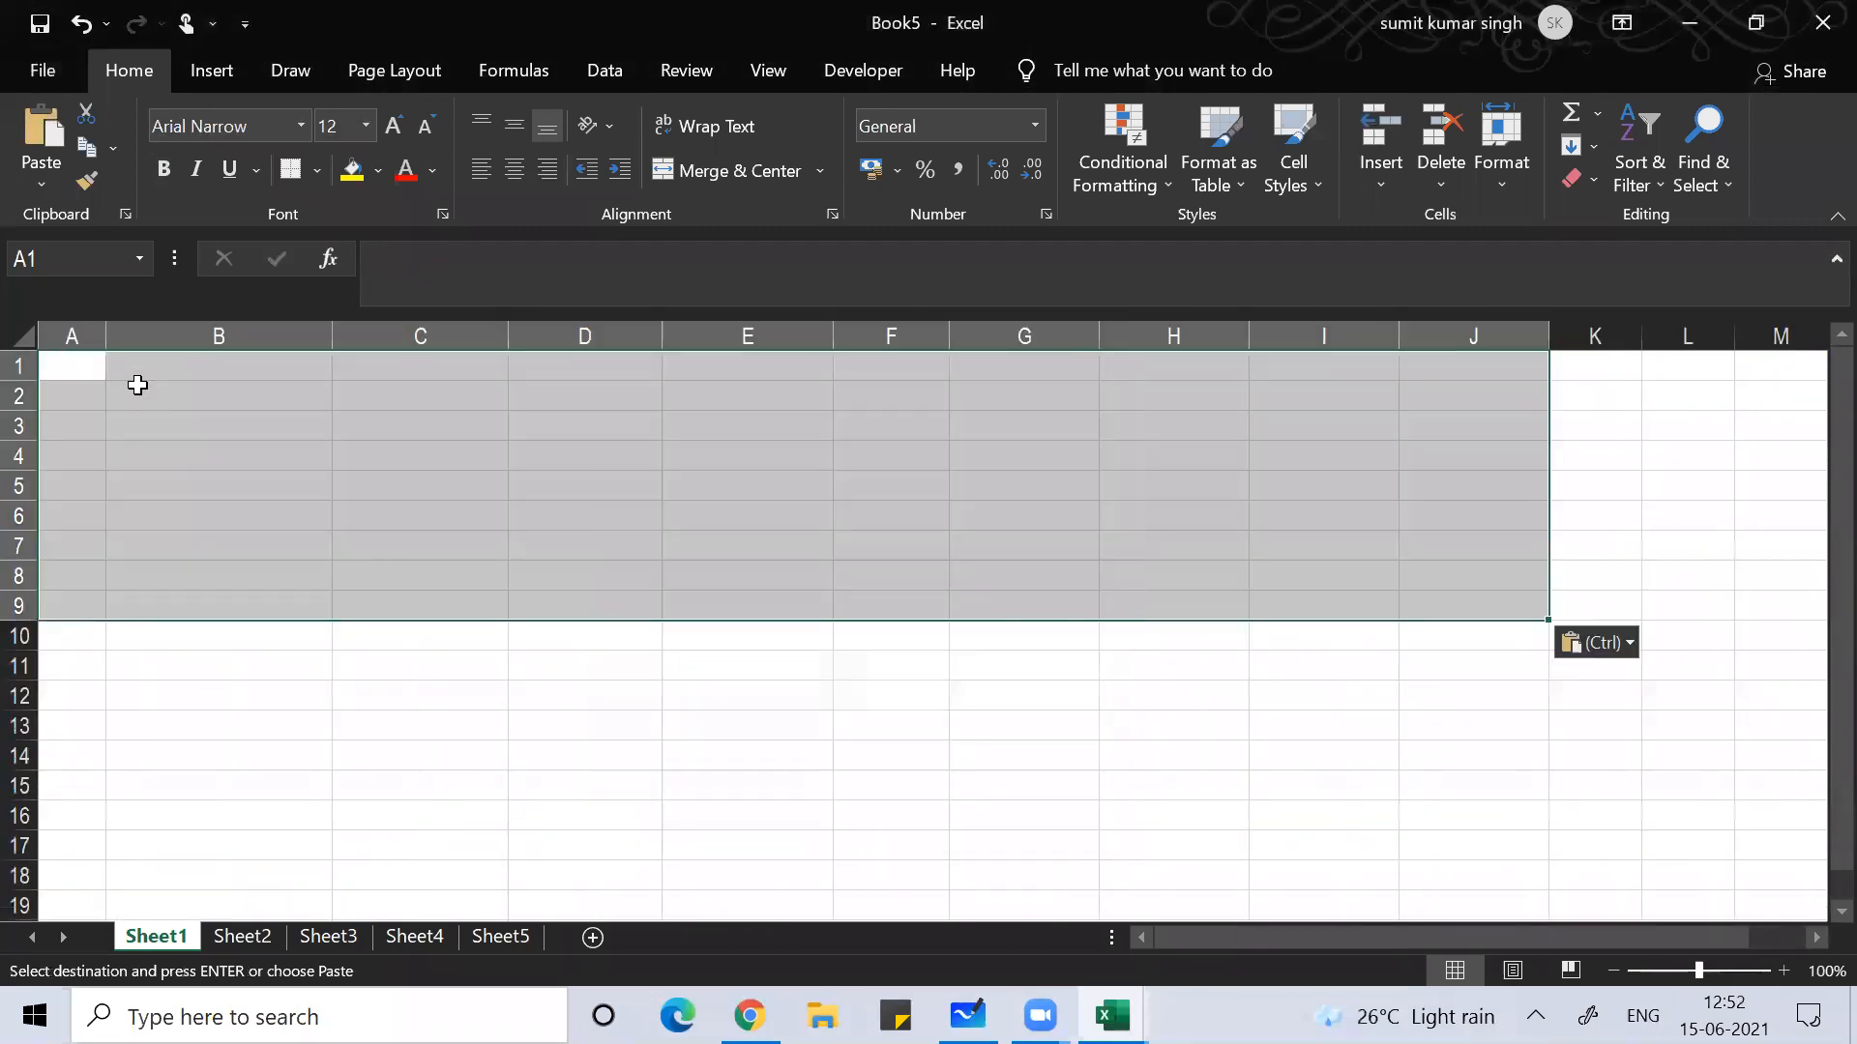
key(ctrl+v)
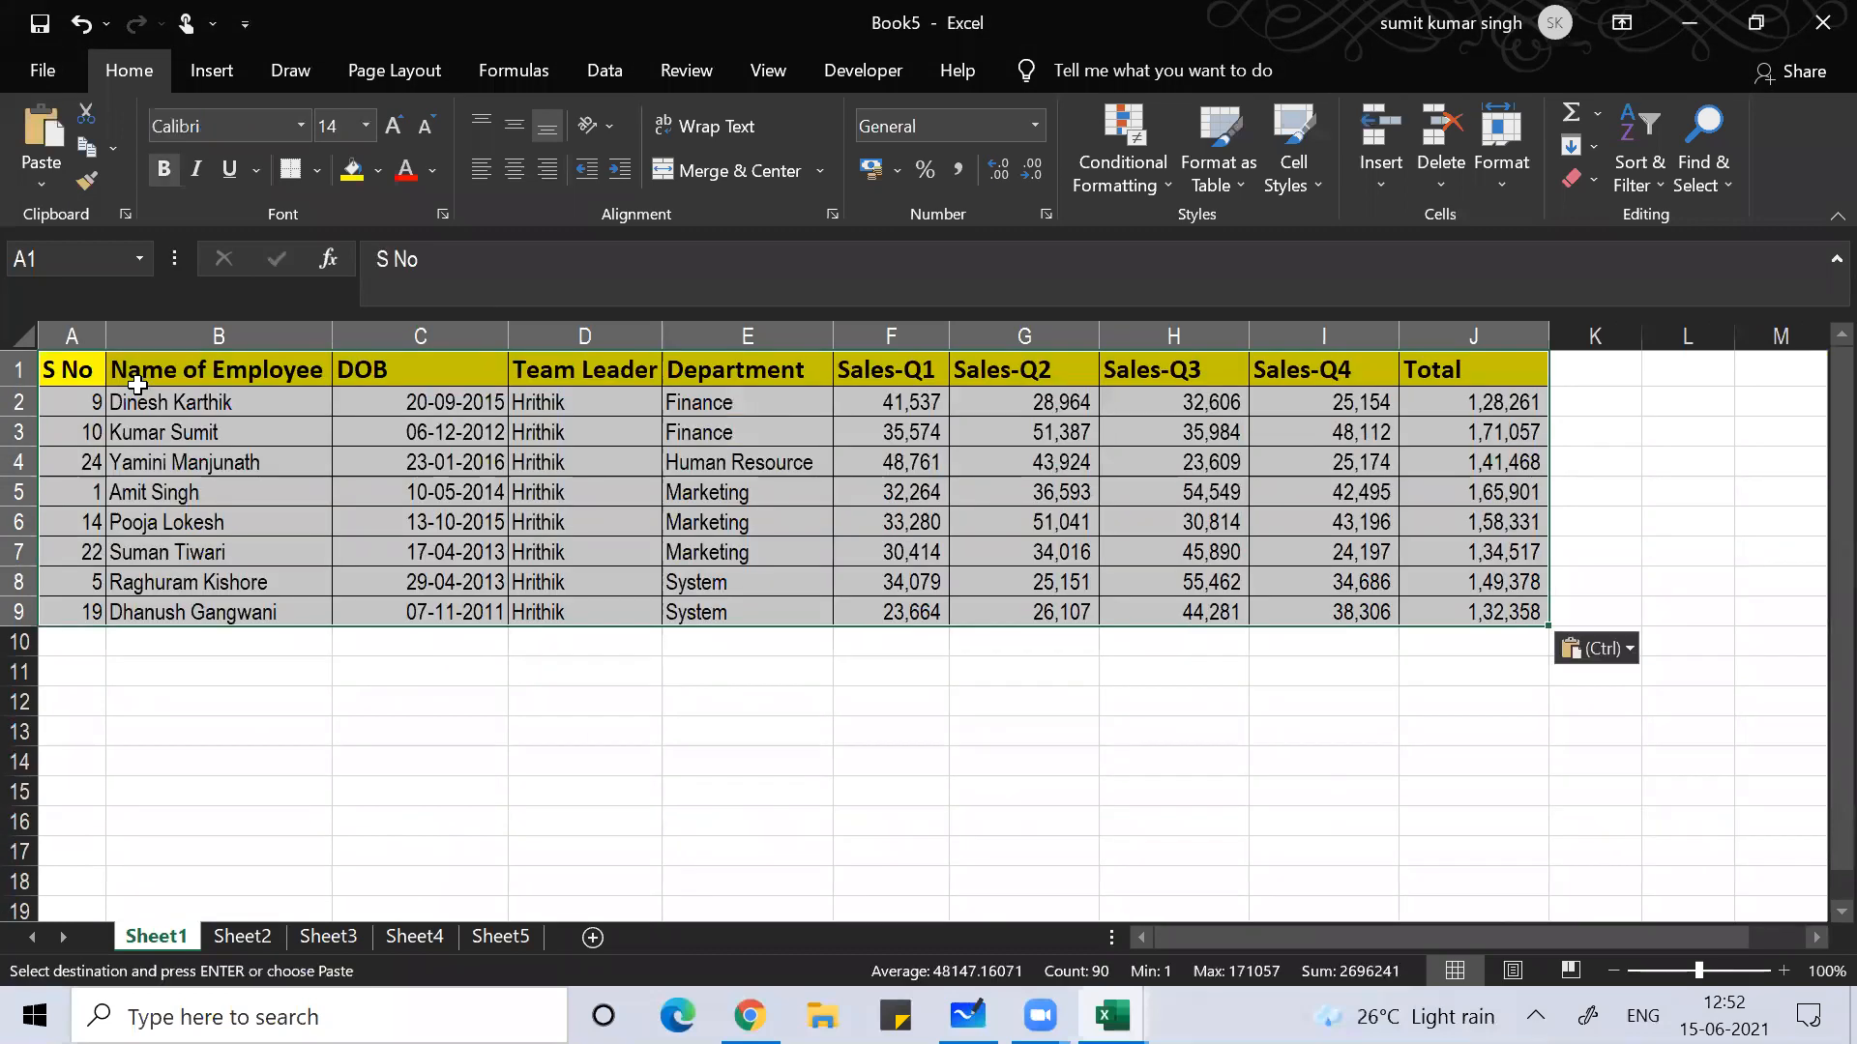
click(251, 457)
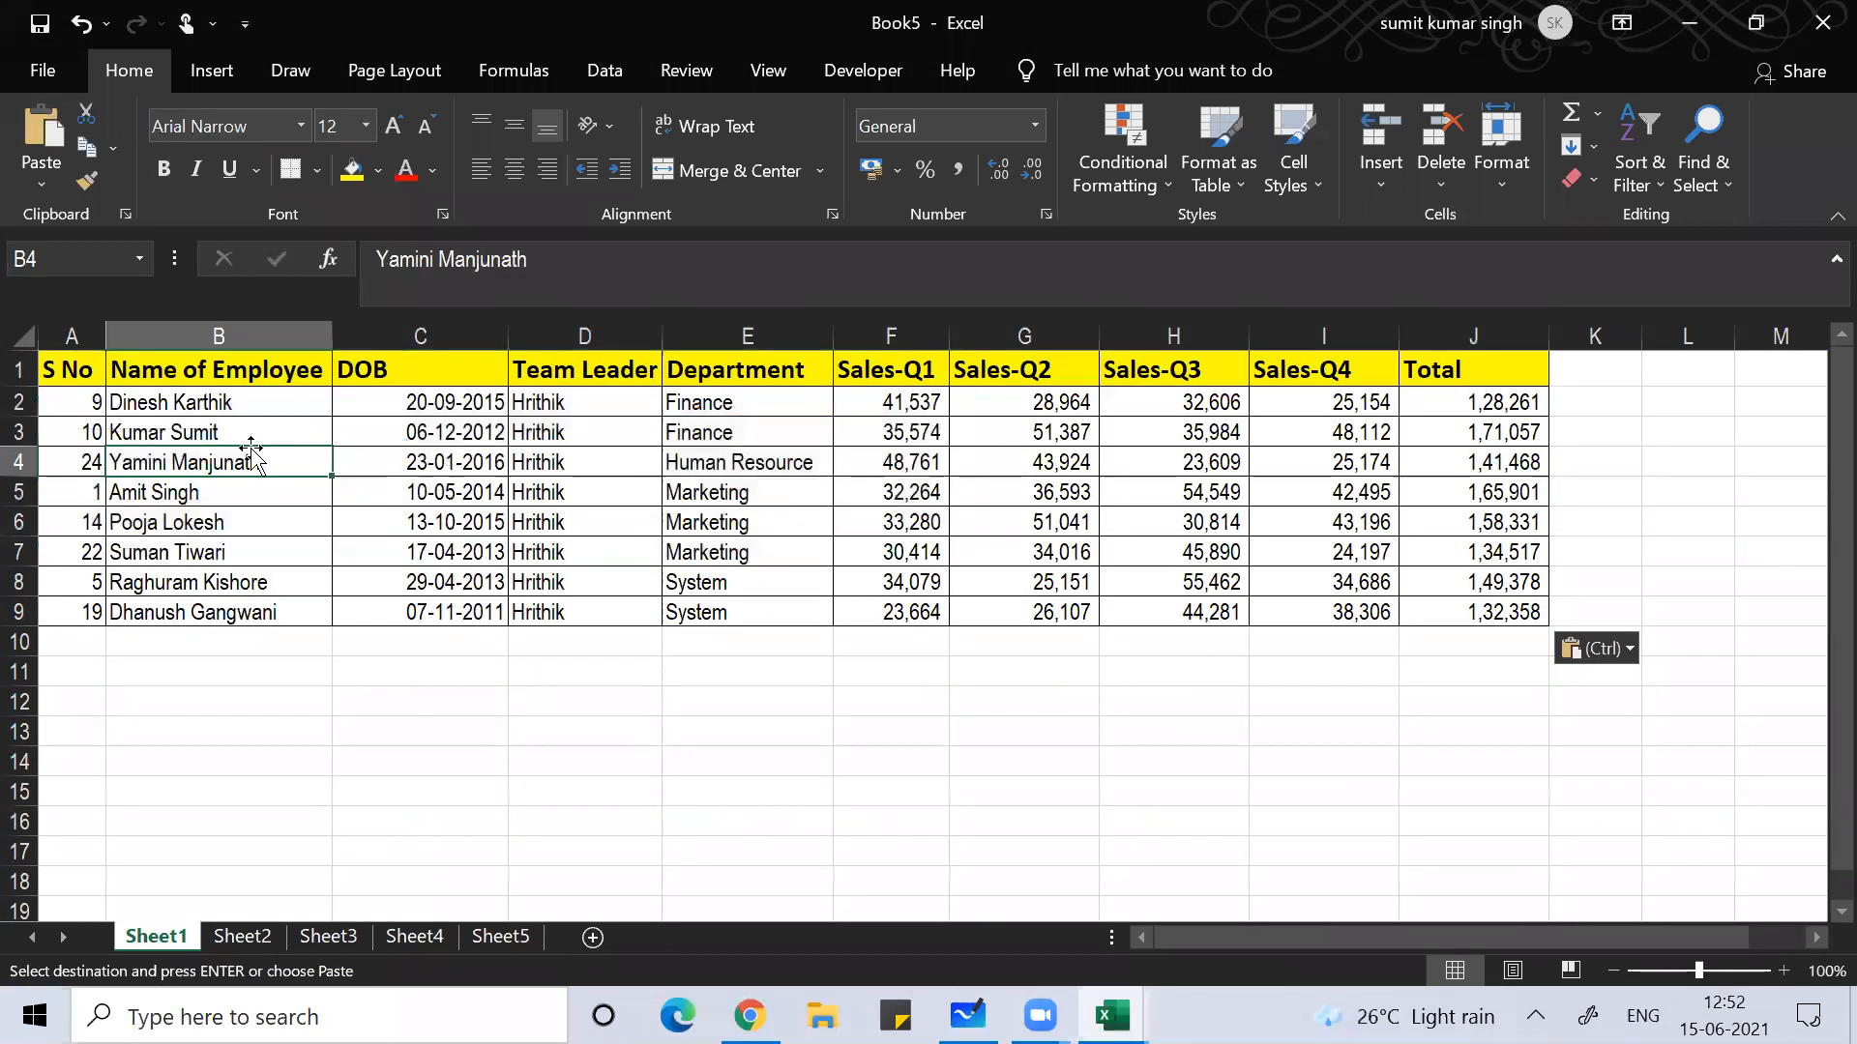
Step: Renumber the S No column 1 through 8 starting in A2
click(81, 407)
key(Down)
key(Down)
key(Down)
key(Down)
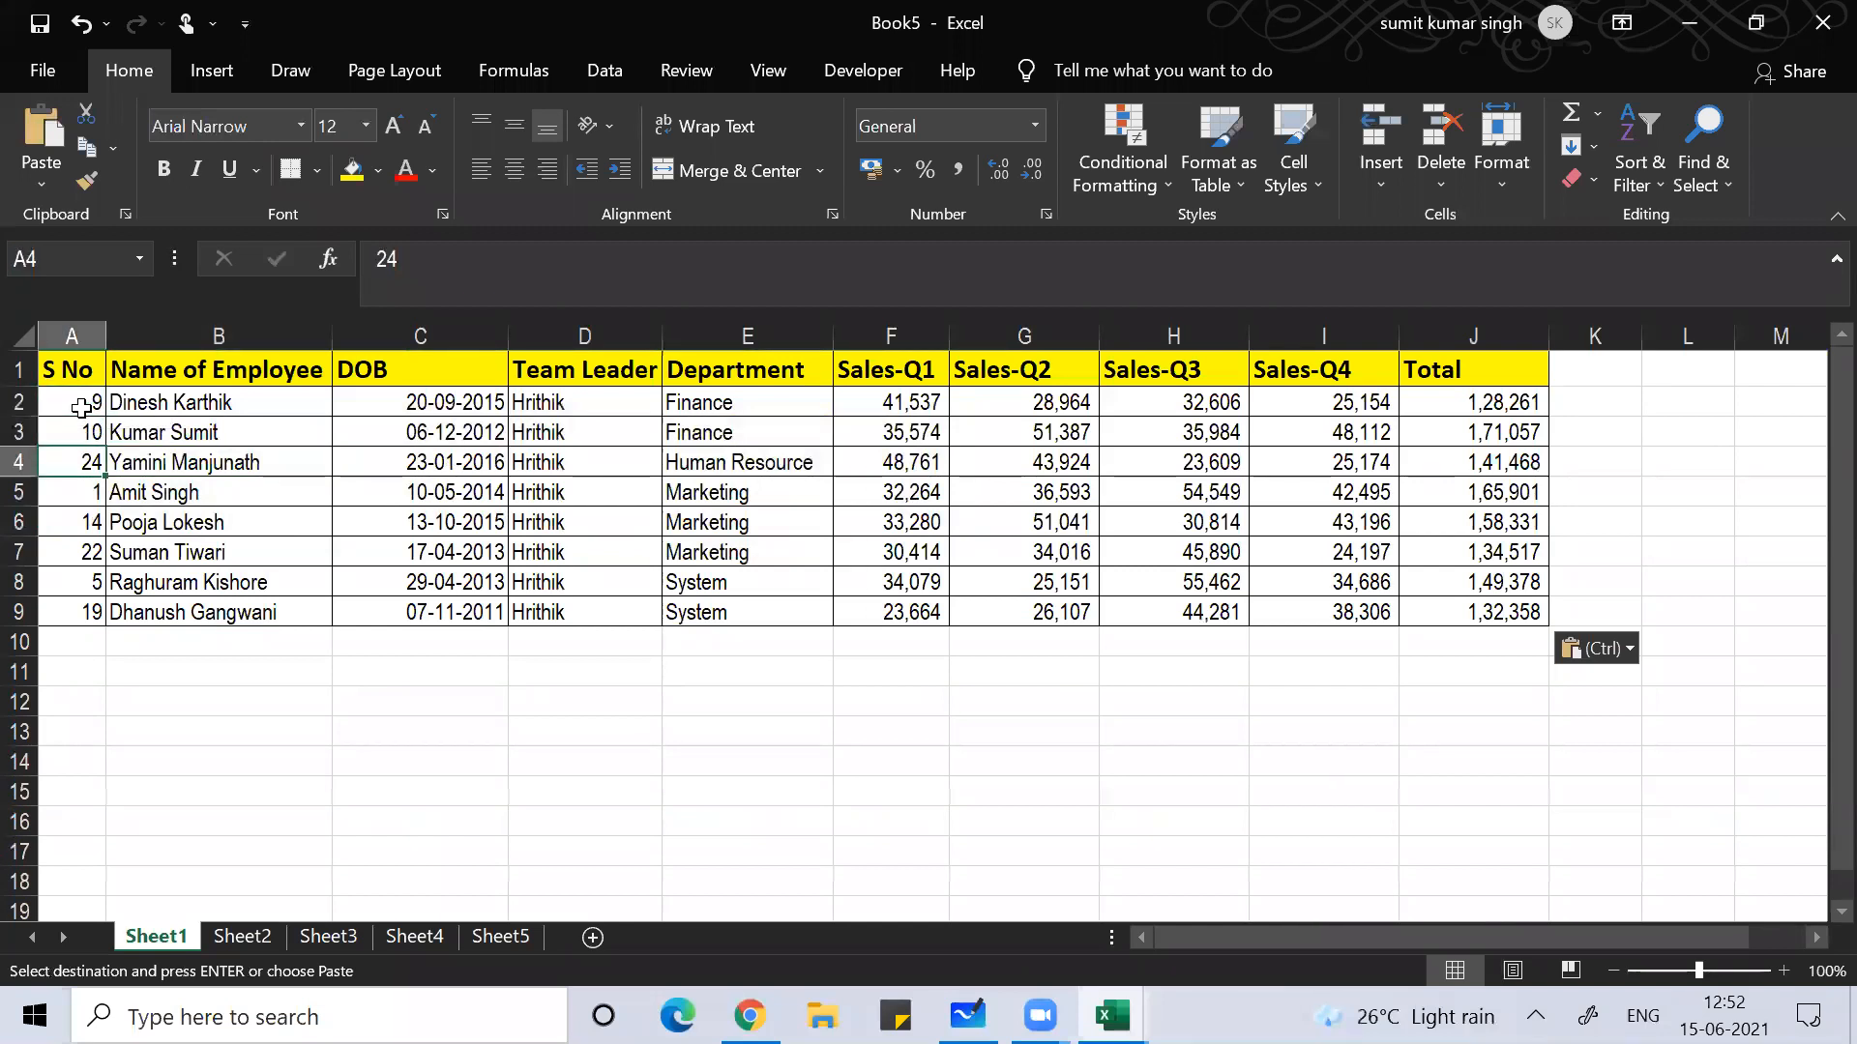
key(Down)
key(Down)
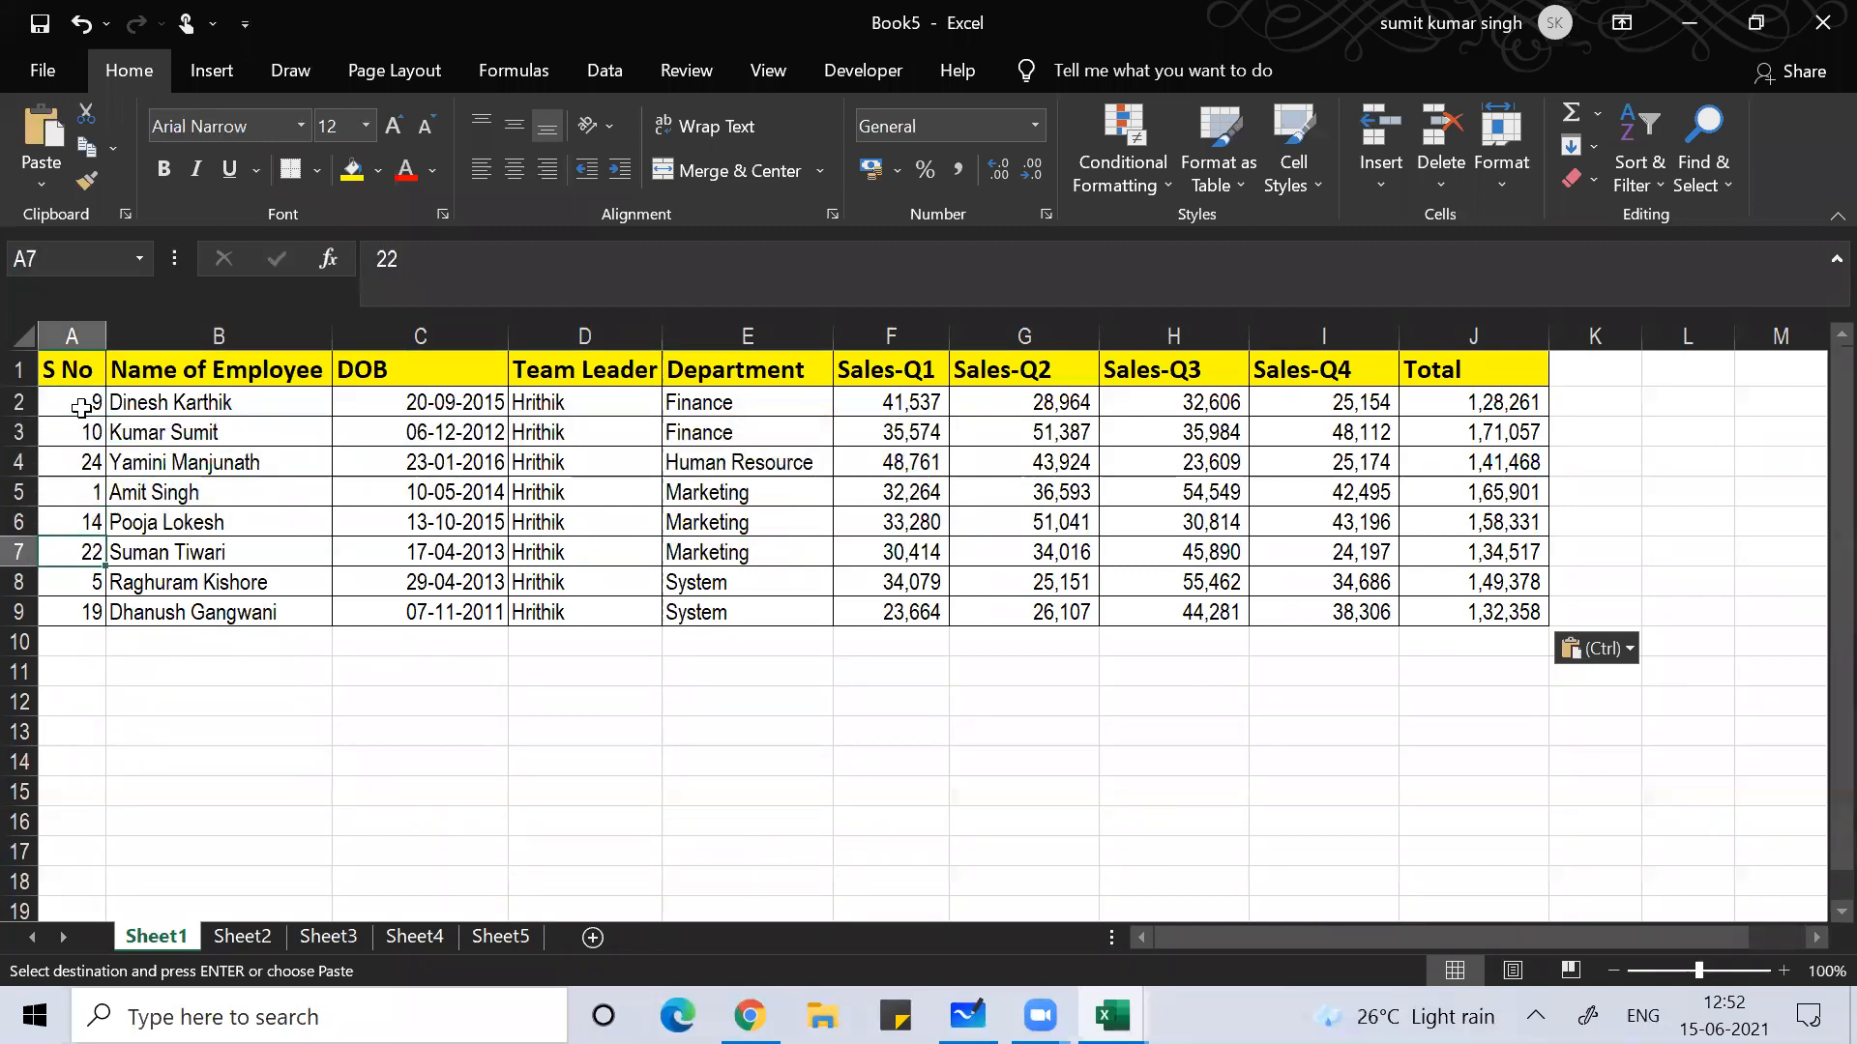
key(Down)
key(Up)
key(Up)
key(Up)
key(Up)
key(Up)
key(Up)
key(Up)
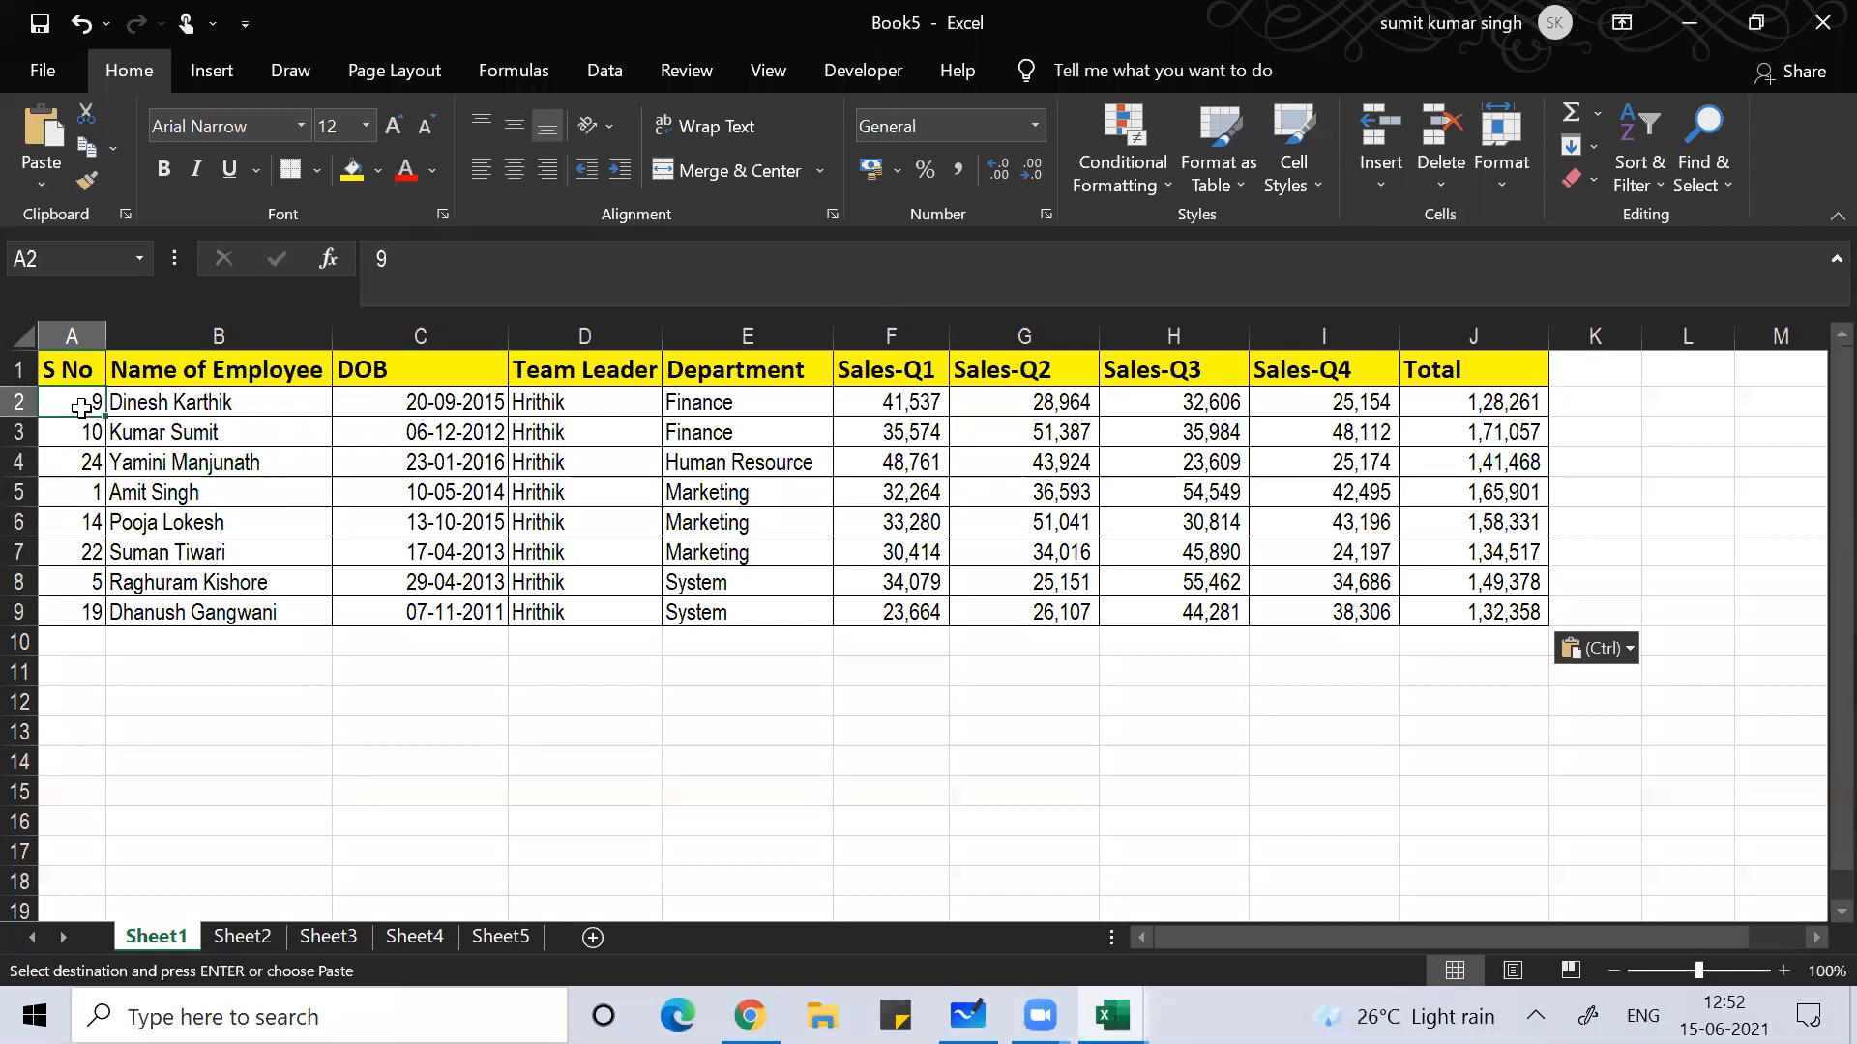
text(1)
key(Return)
text(2)
key(Return)
text(3)
key(Return)
text(4)
key(Return)
text(5)
key(Return)
text(6)
key(Return)
text(7)
key(Return)
text(8)
key(Return)
key(Up)
key(Up)
key(Up)
key(Up)
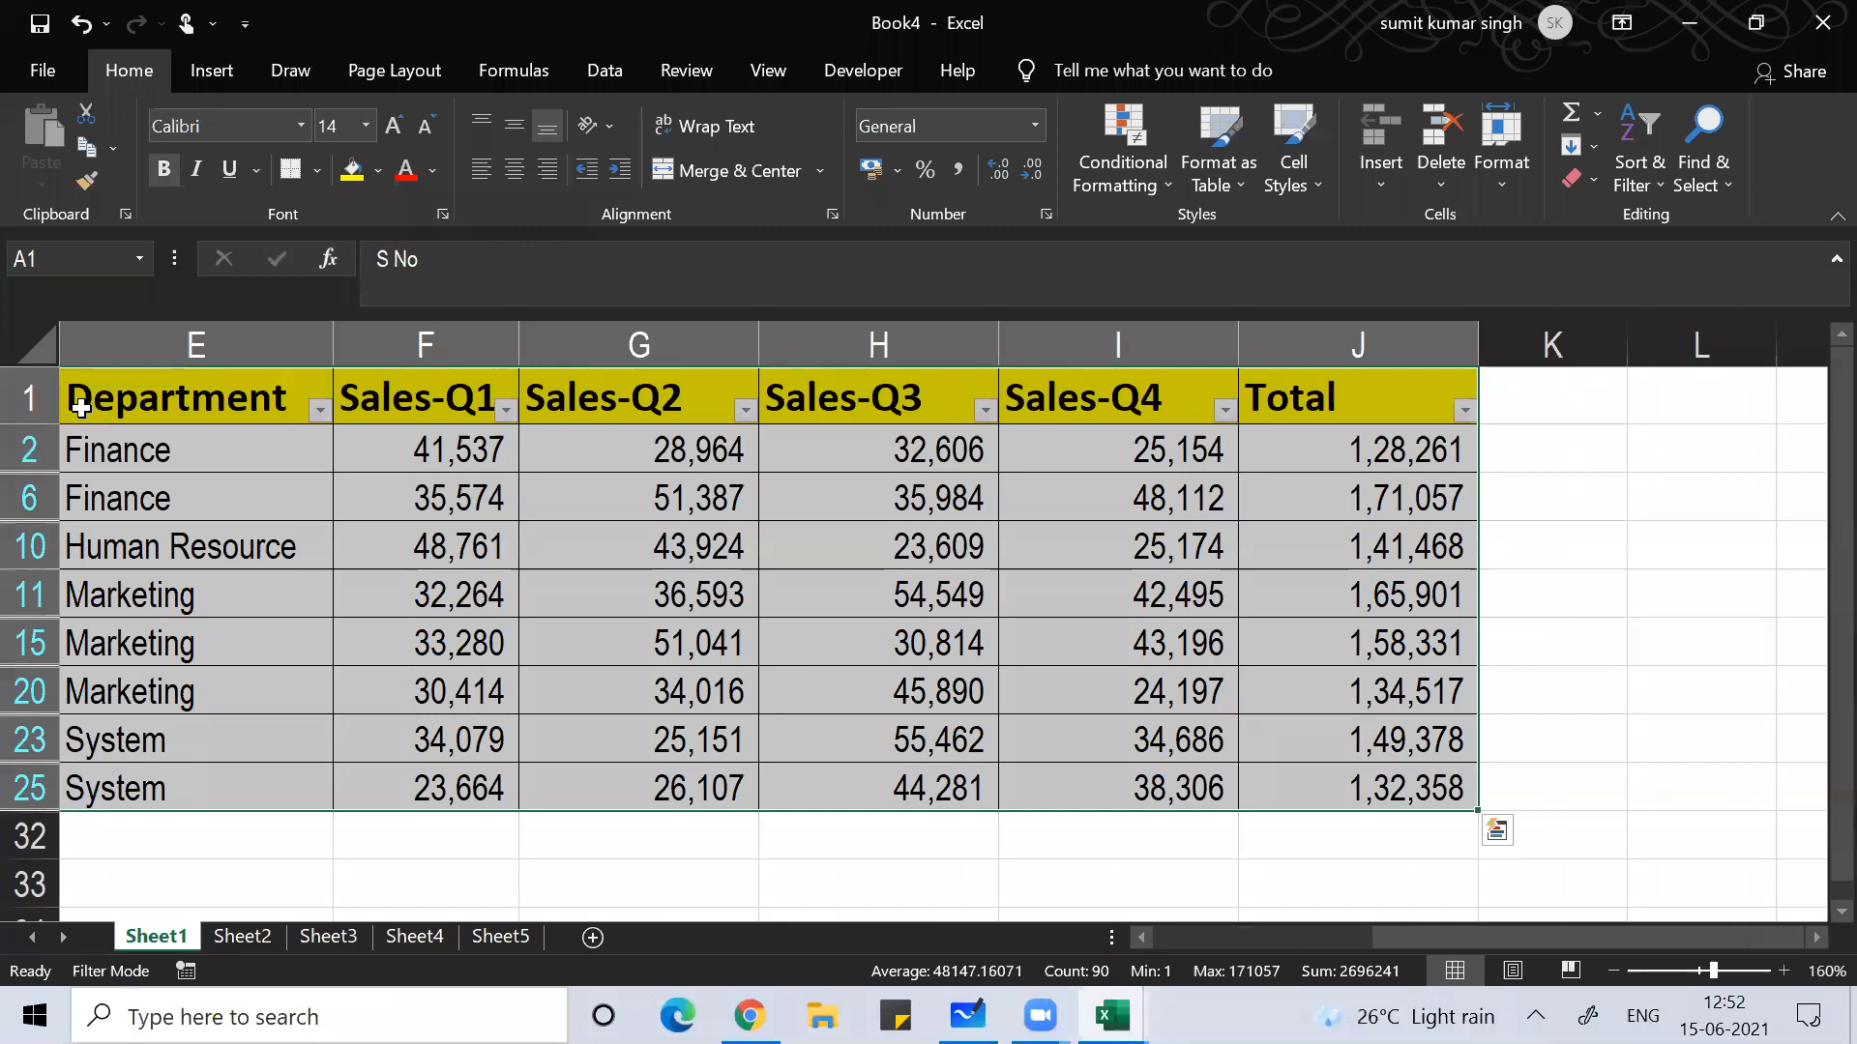
Step: Reset the Team Leader filter to Select All so every leader's rows show
key(ctrl+Home)
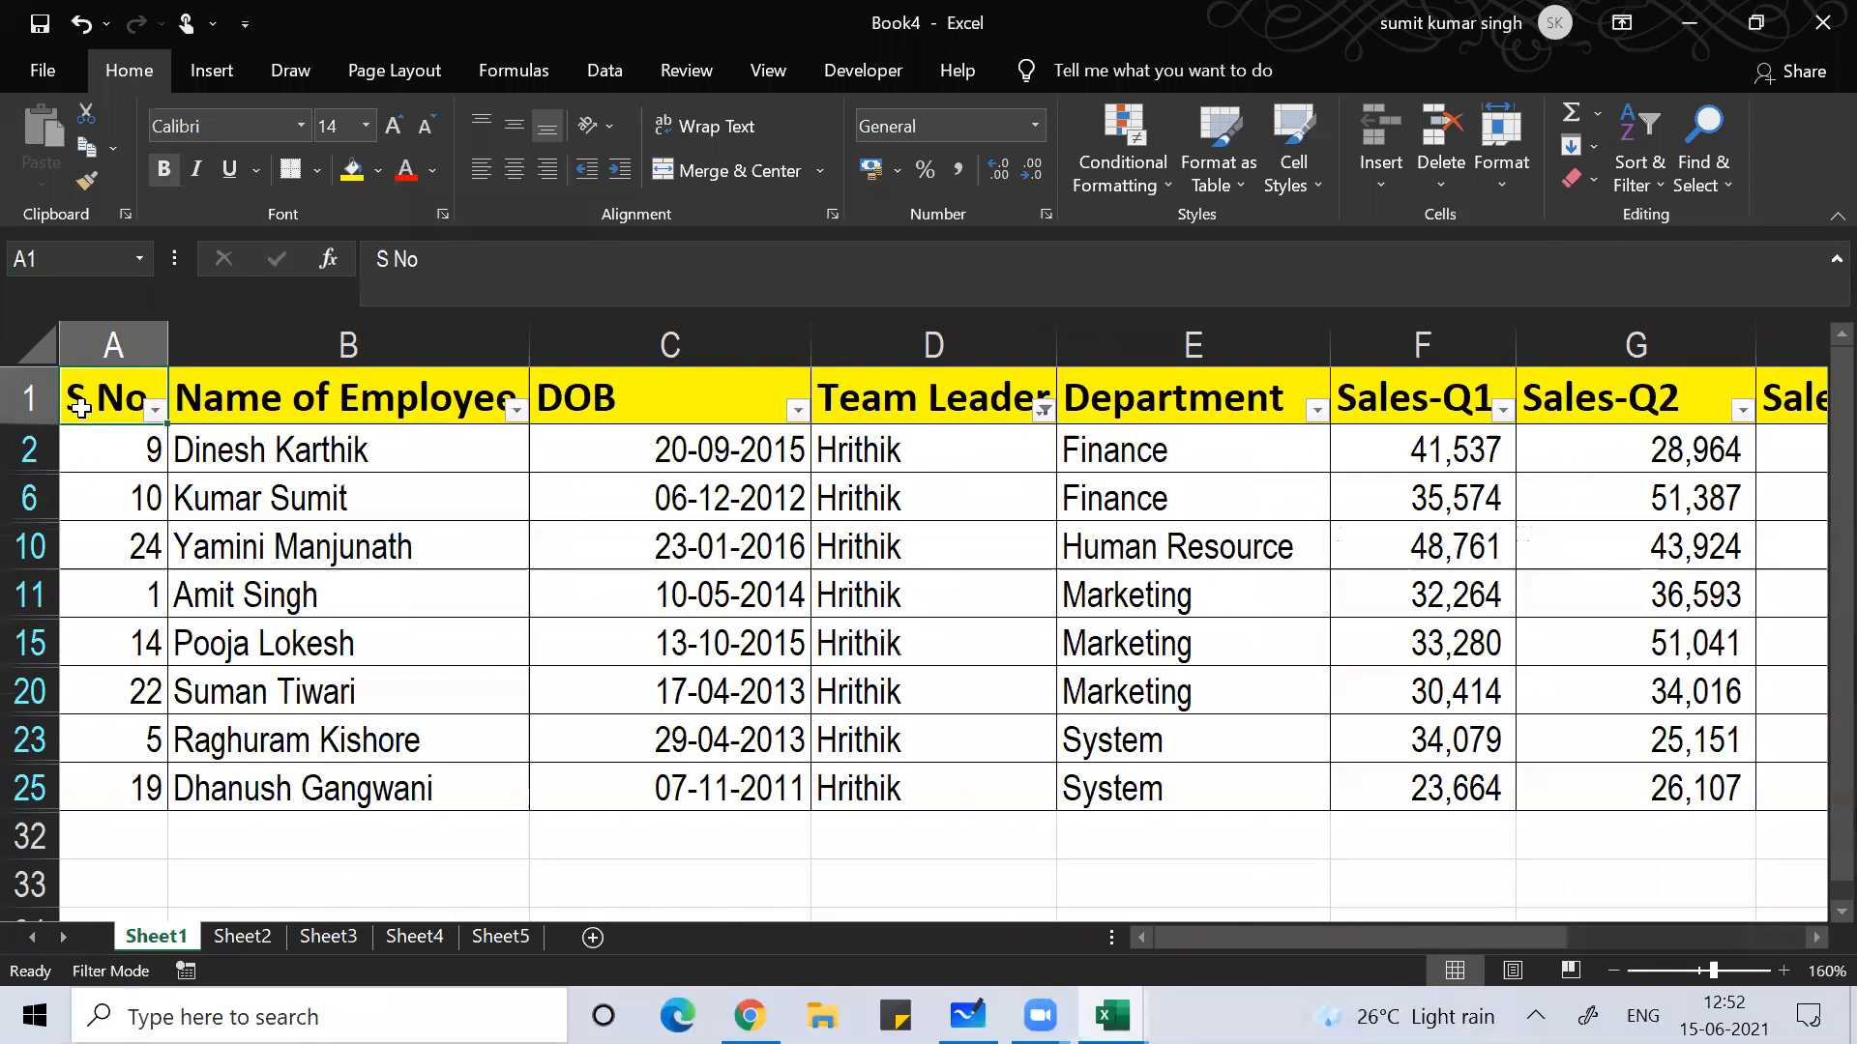
key(Right)
key(Right)
key(Right)
key(Down)
key(Down)
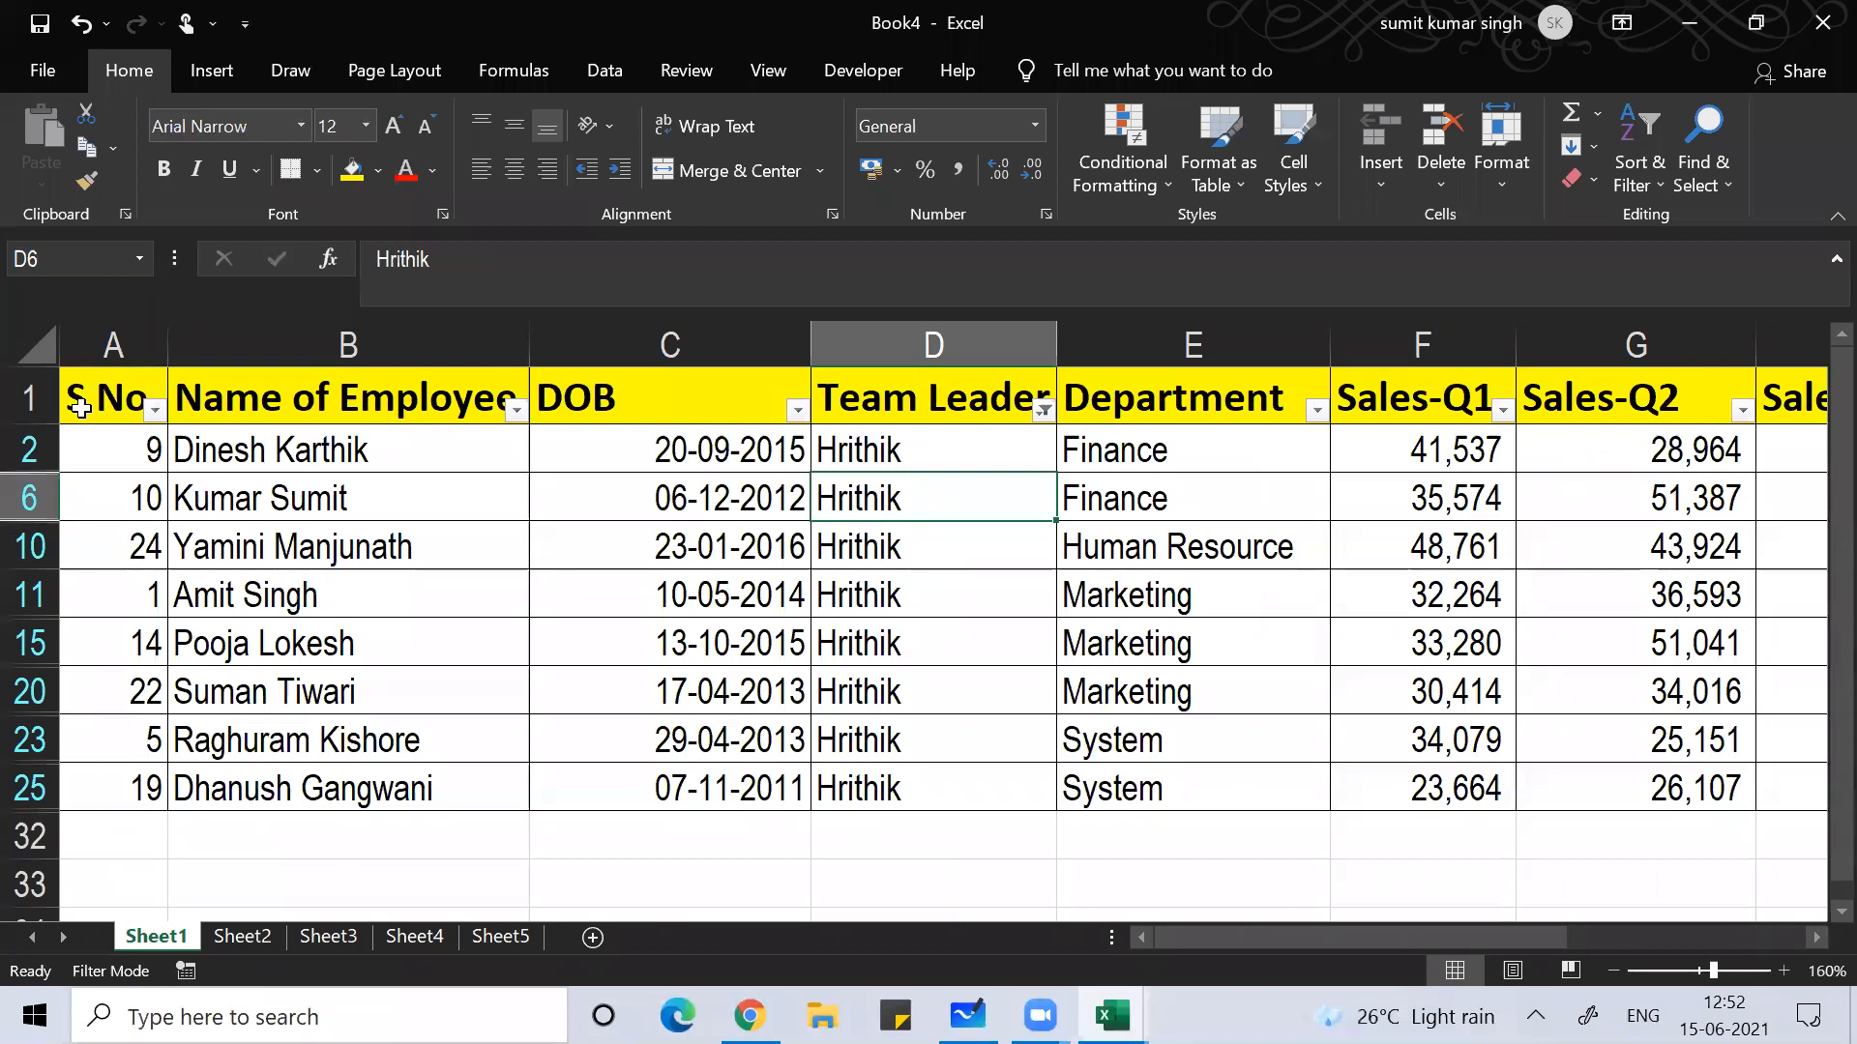
click(1043, 410)
click(769, 672)
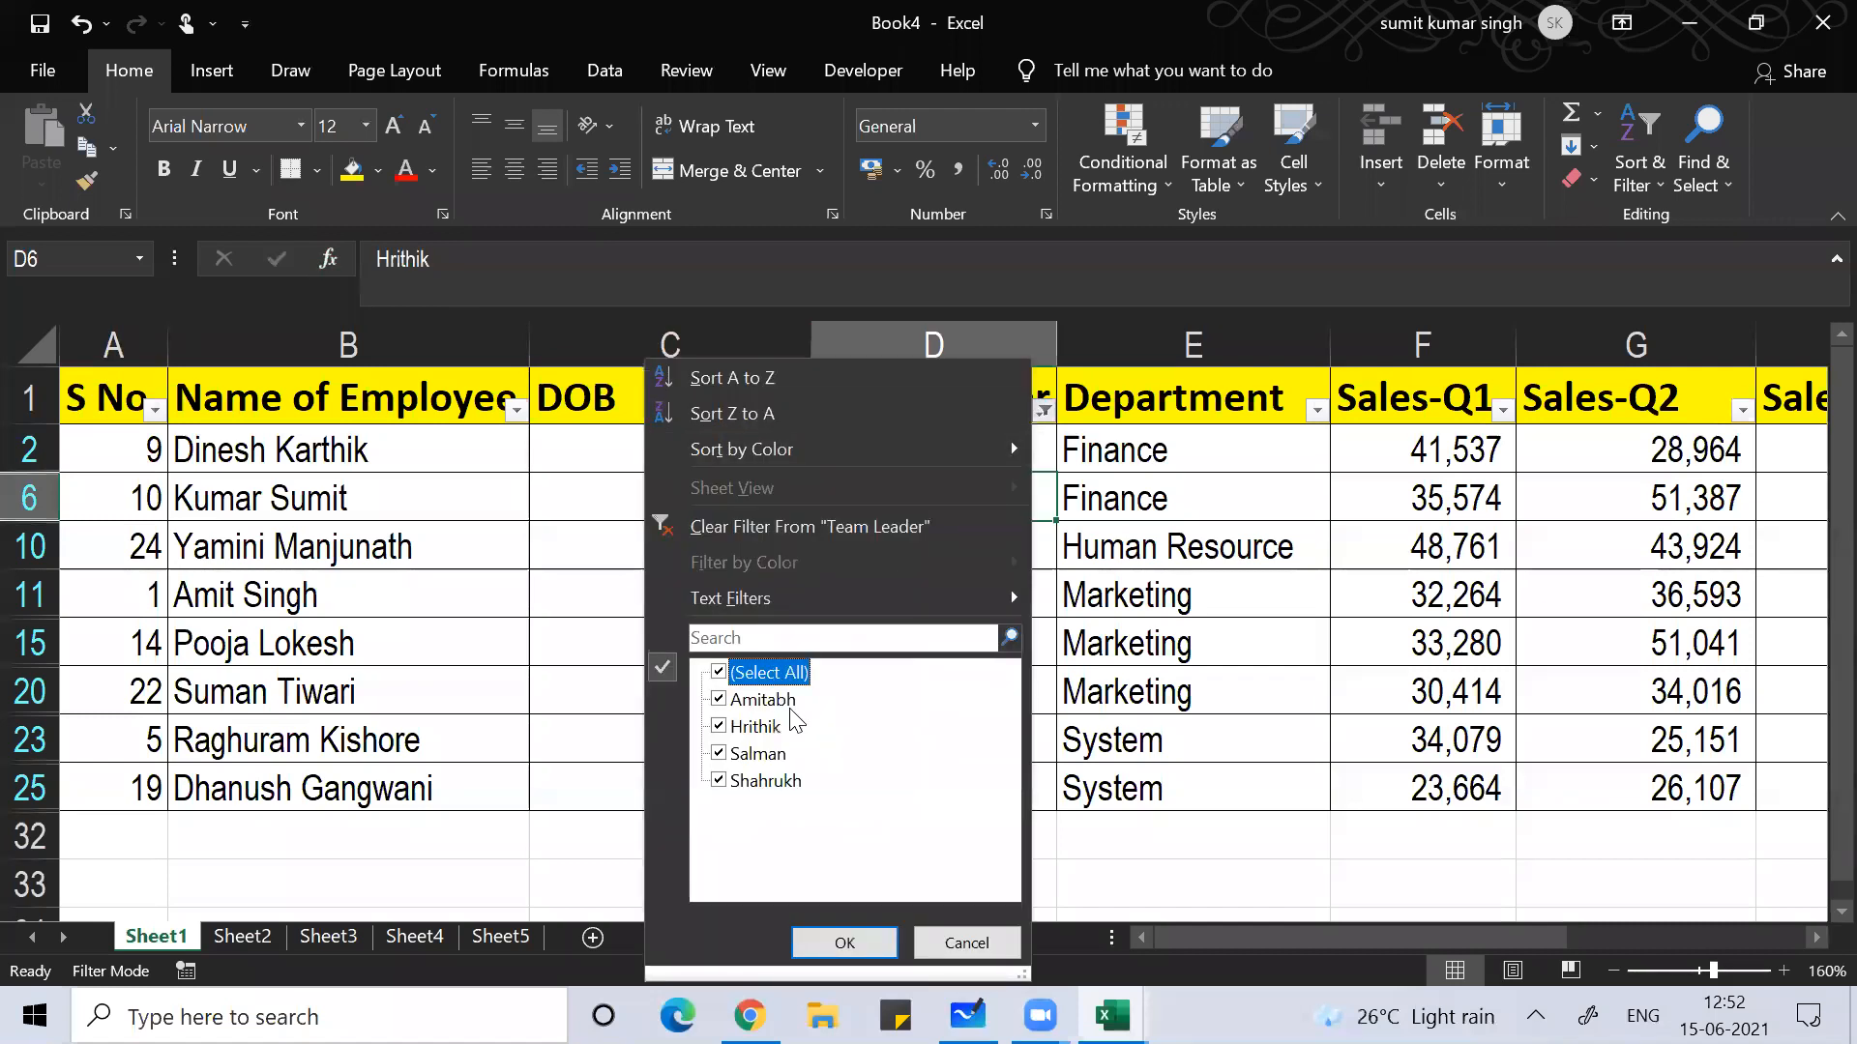
click(845, 943)
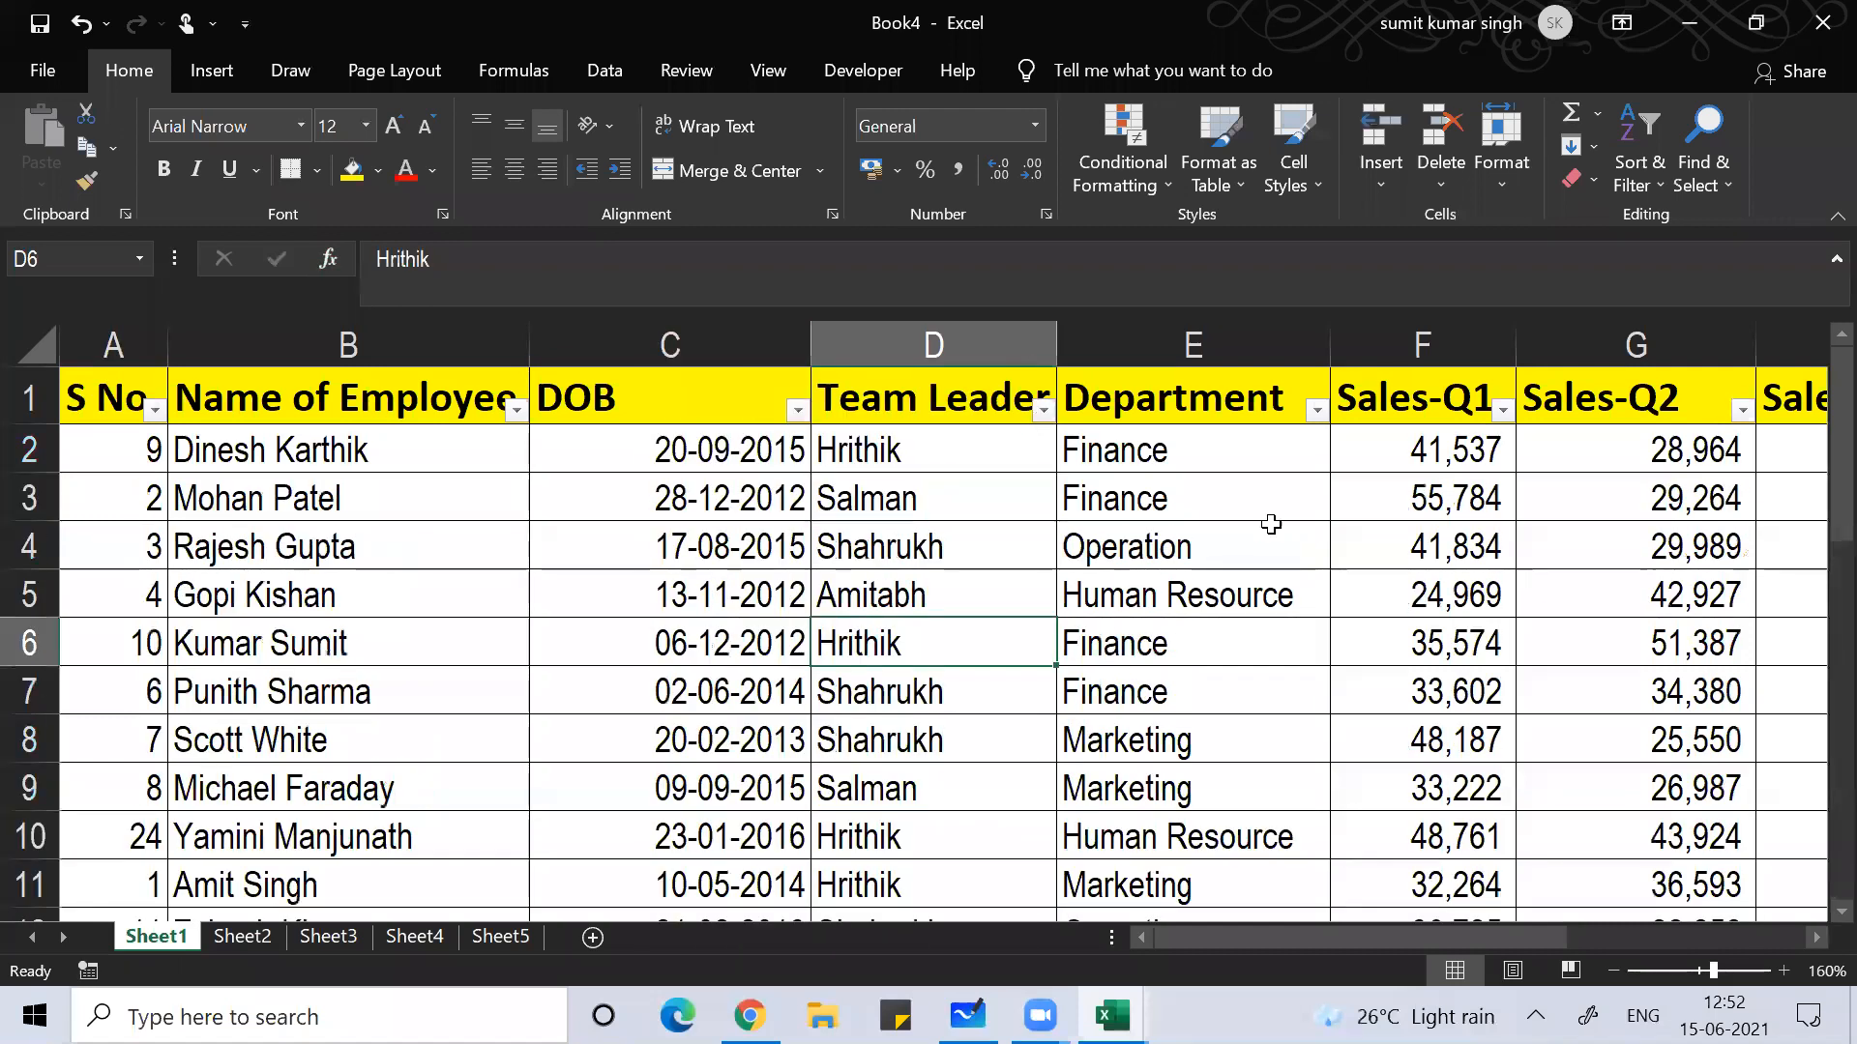
Step: Filter Department to Marketing only, then turn AutoFilter off with Ctrl+Shift+L
click(1316, 413)
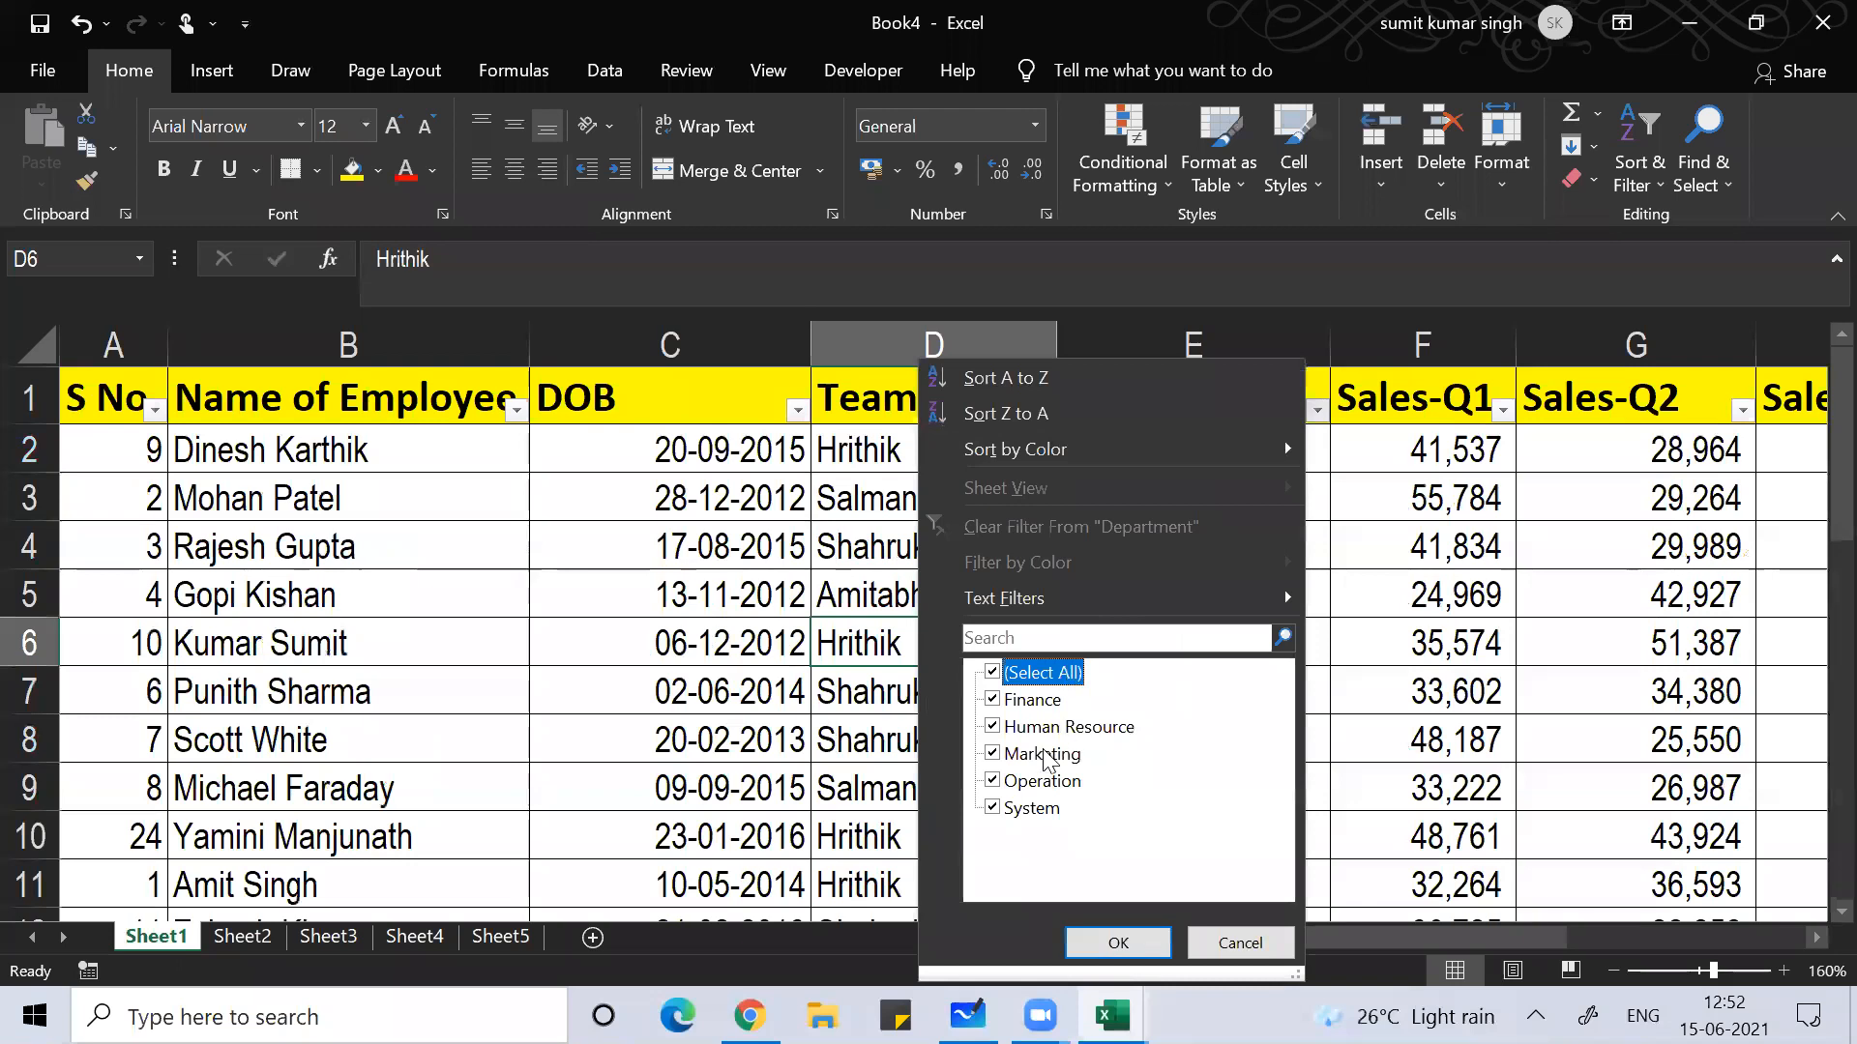
click(1013, 682)
click(1023, 754)
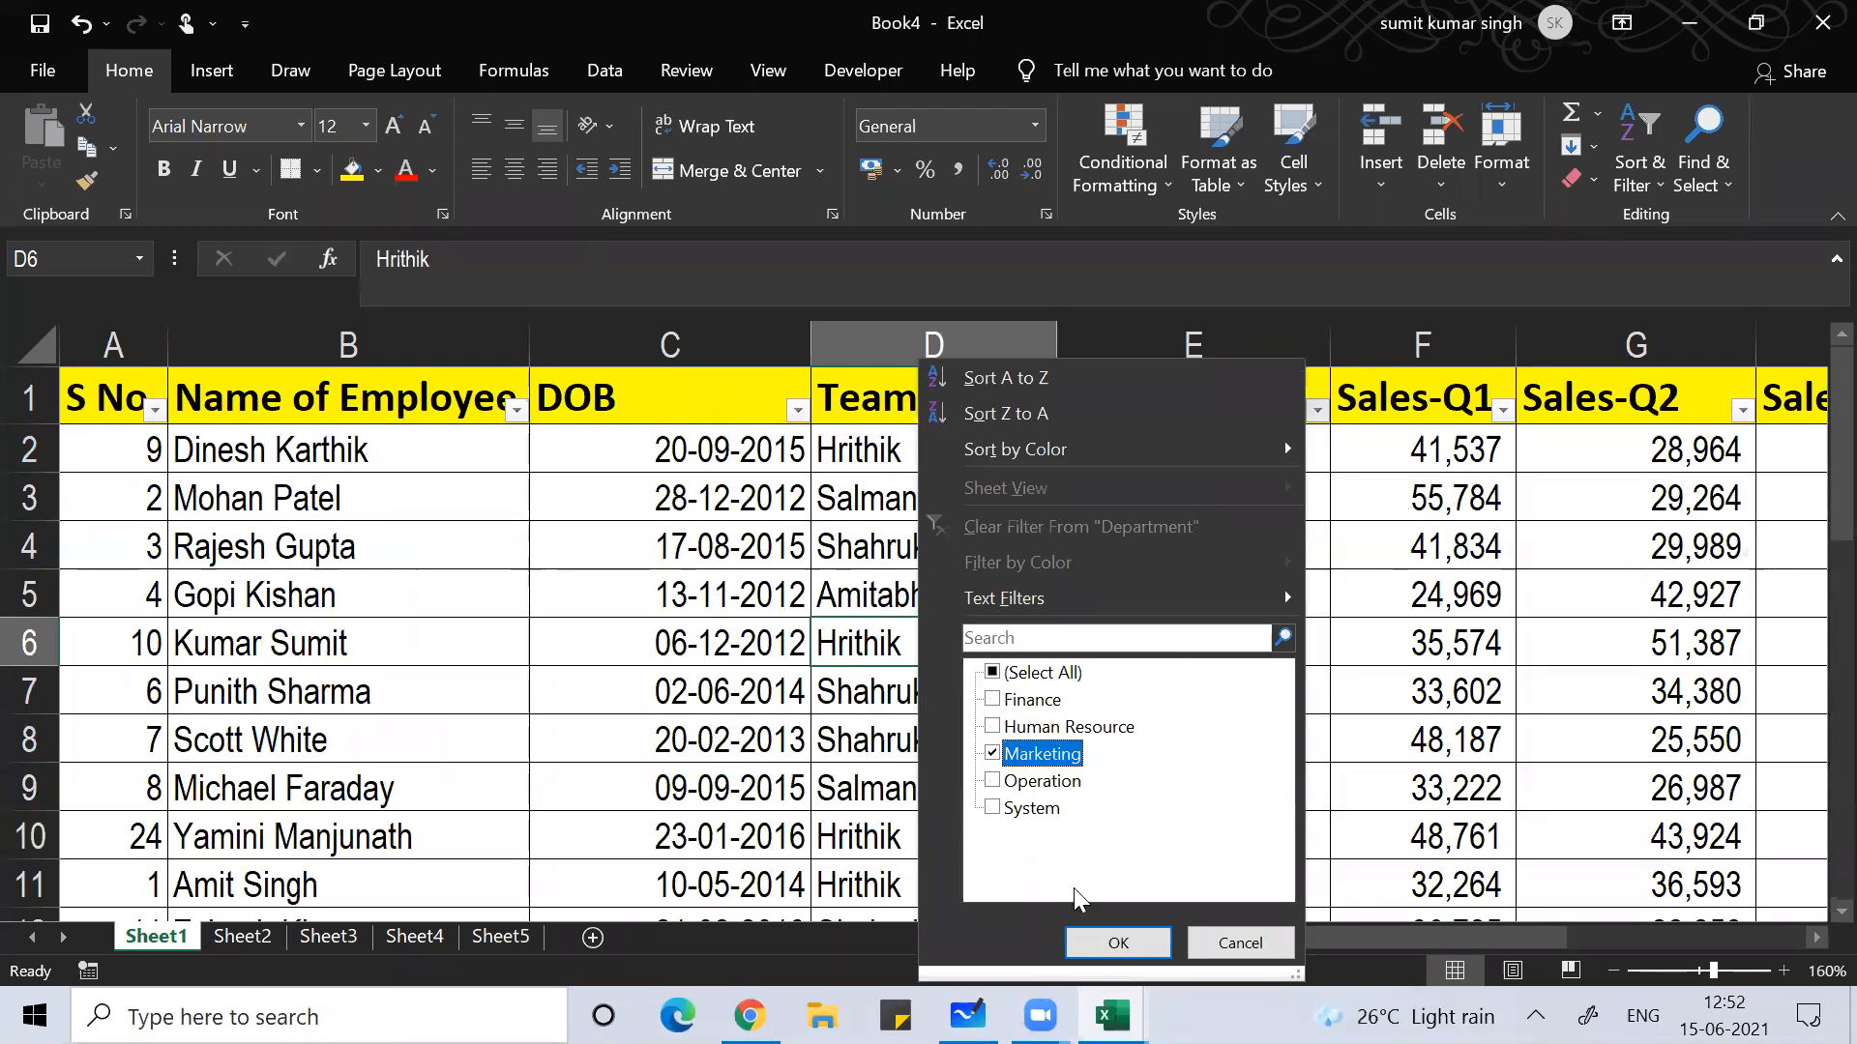
click(1117, 942)
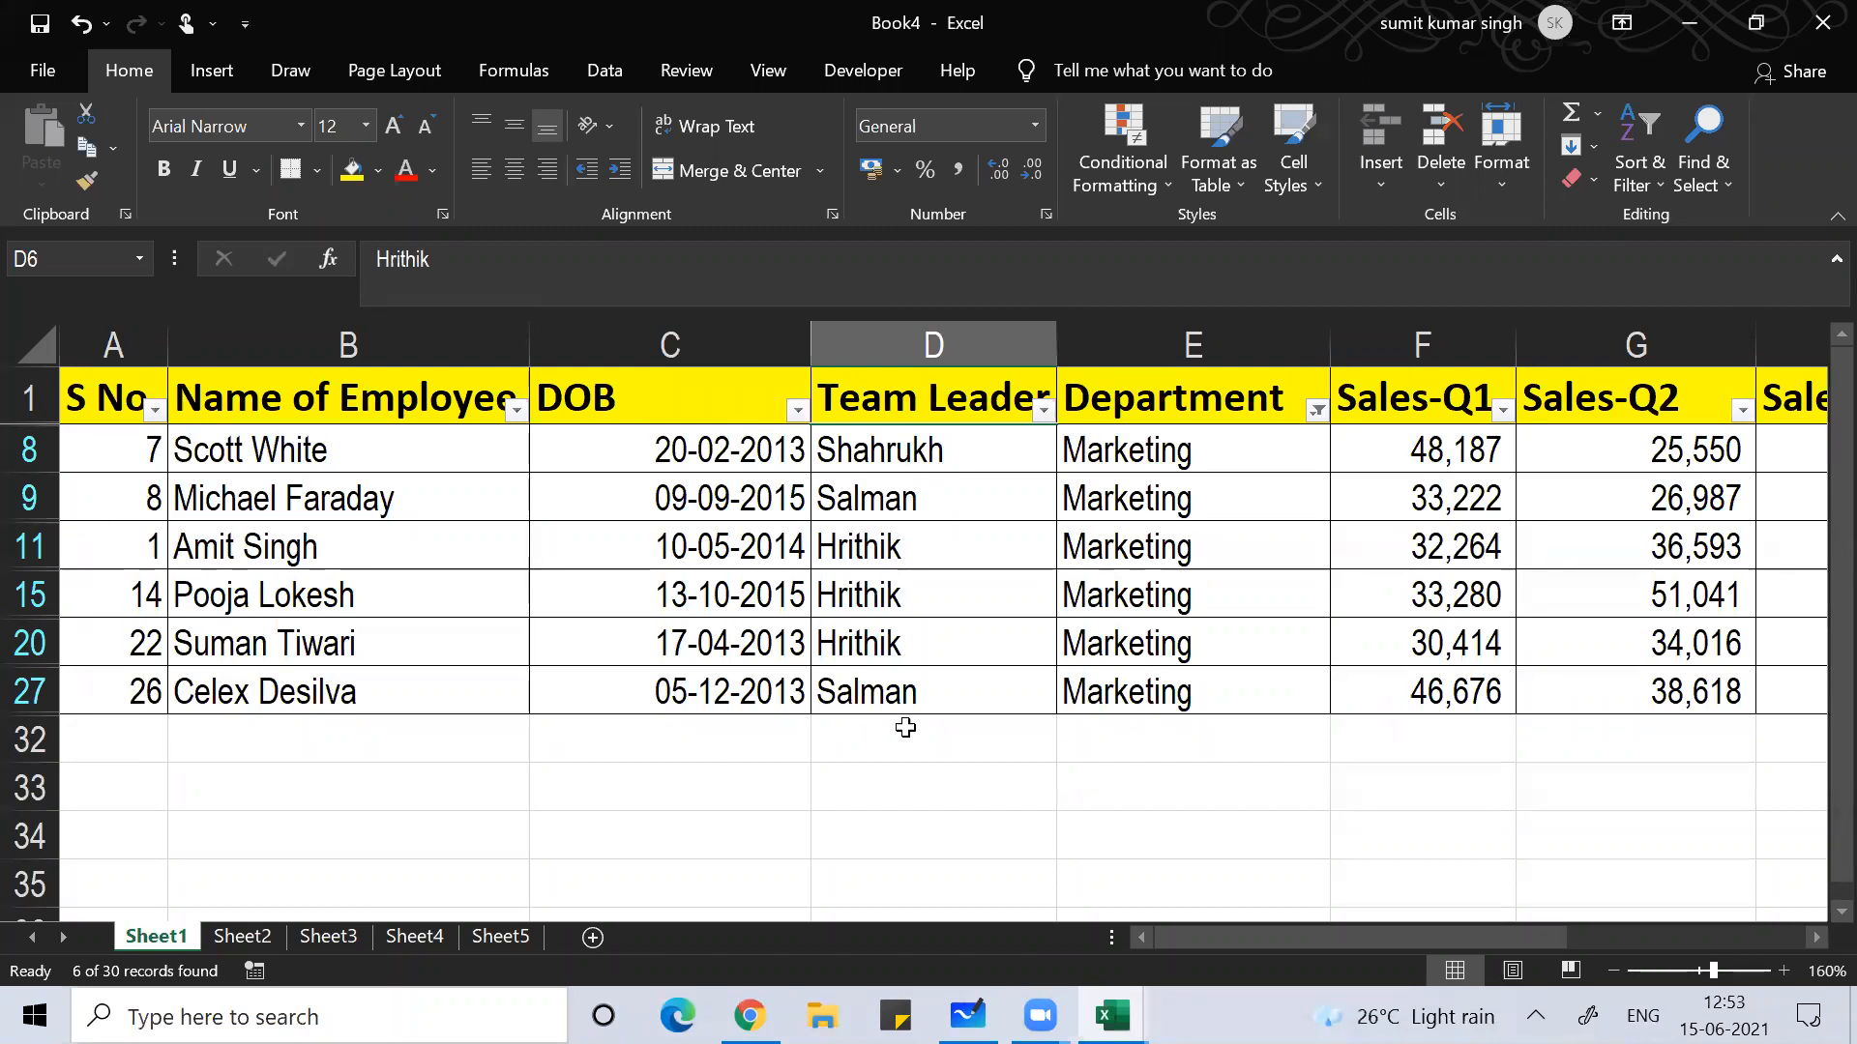
click(936, 561)
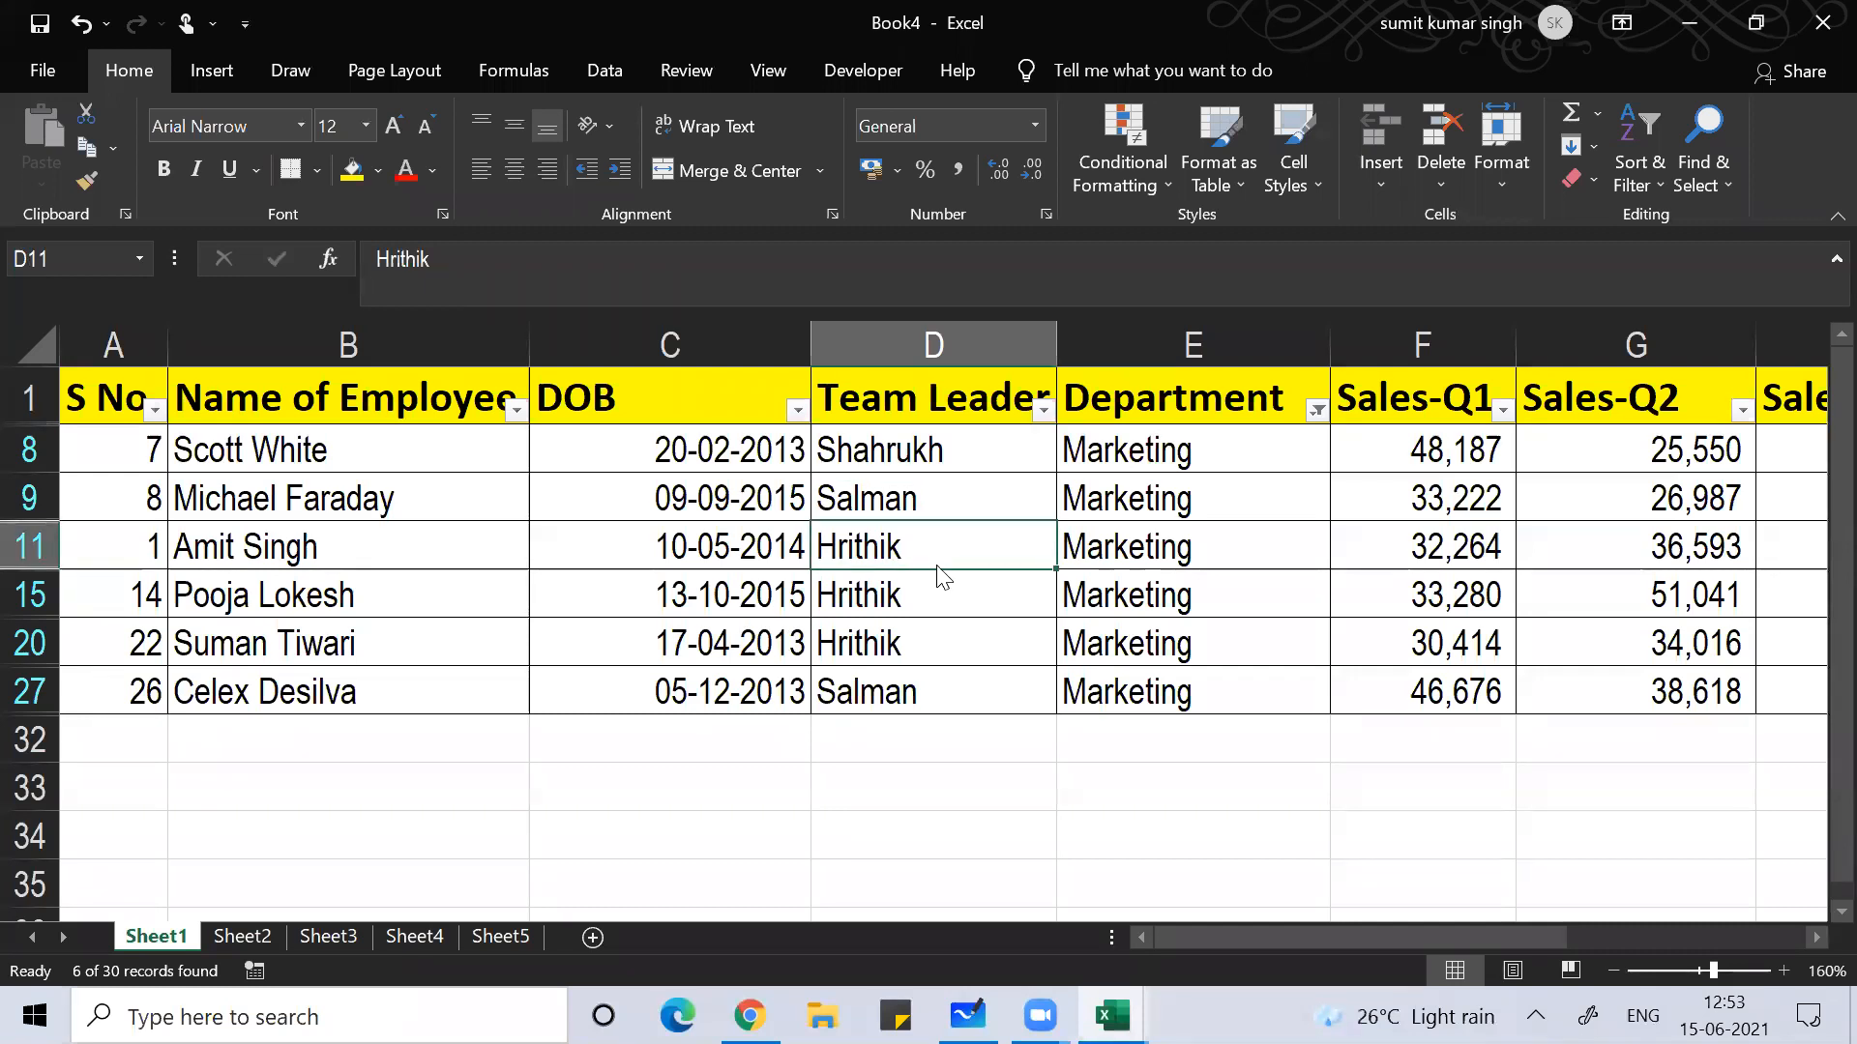
key(ctrl+shift+l)
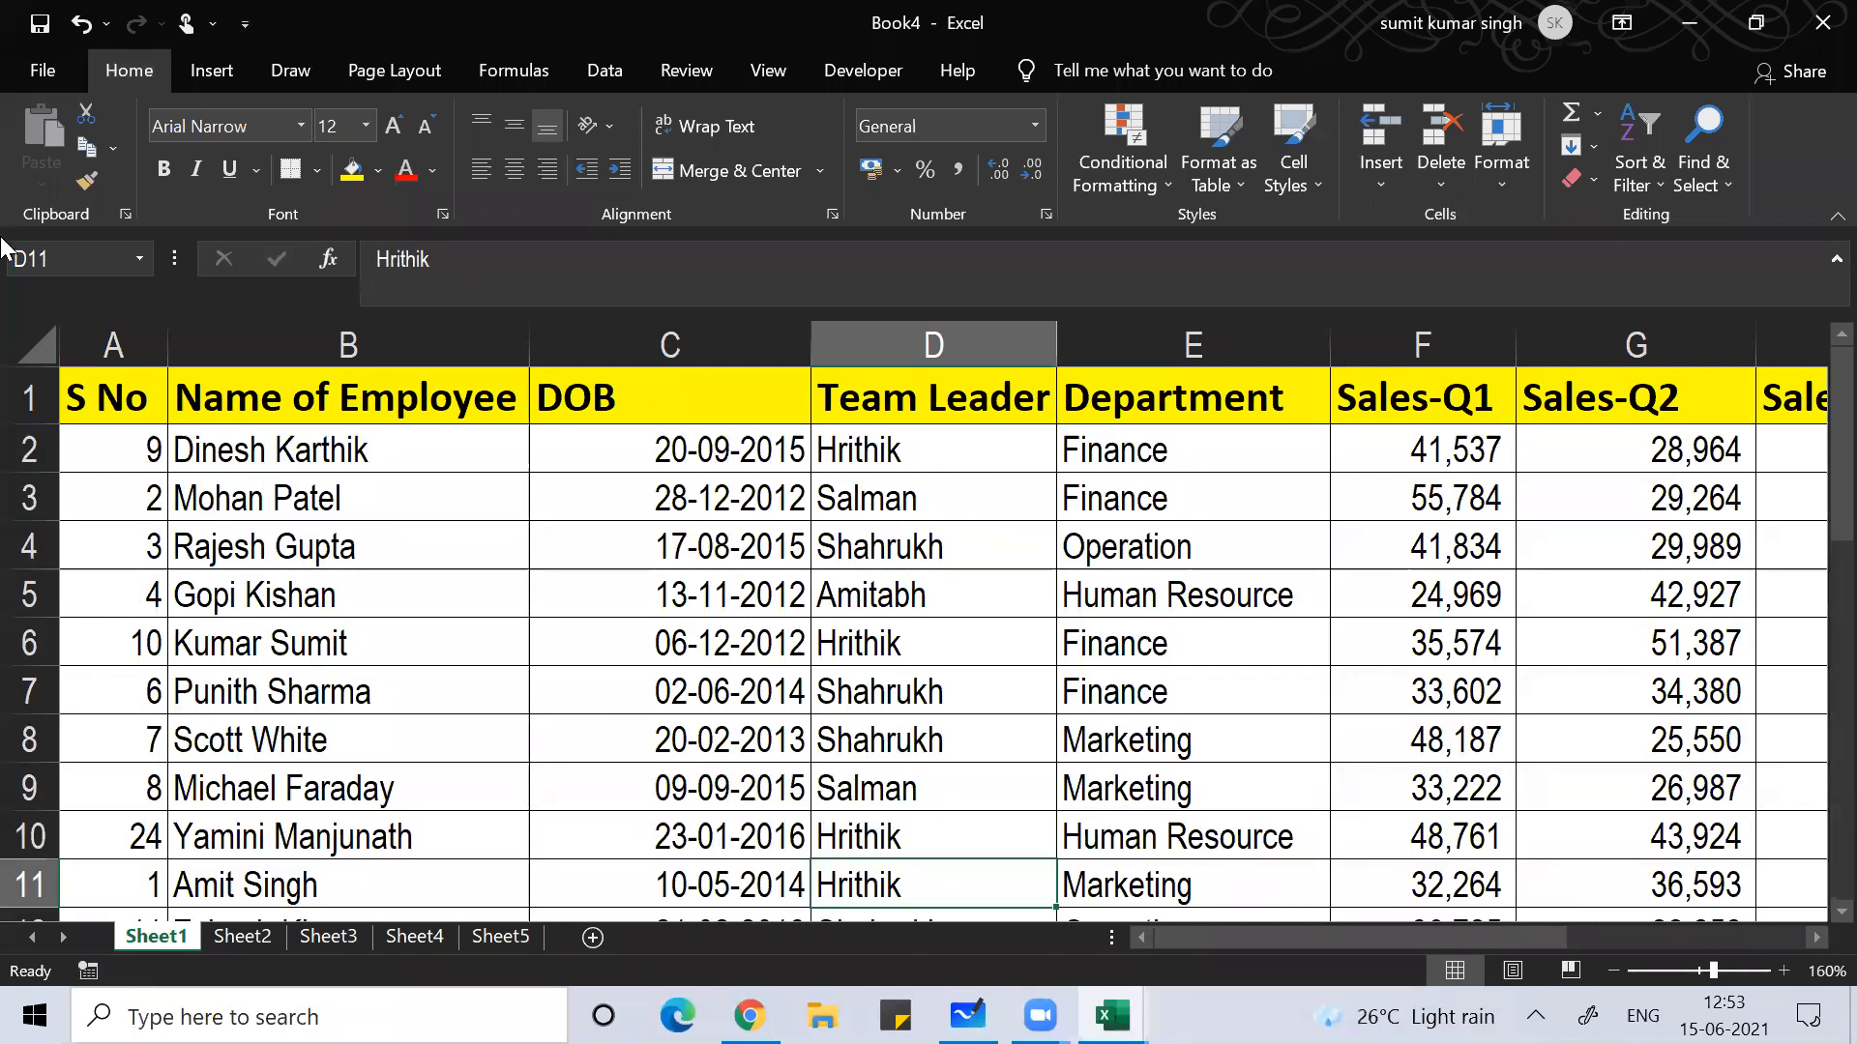
Step: Clear the existing serial numbers from A2 downward
click(99, 339)
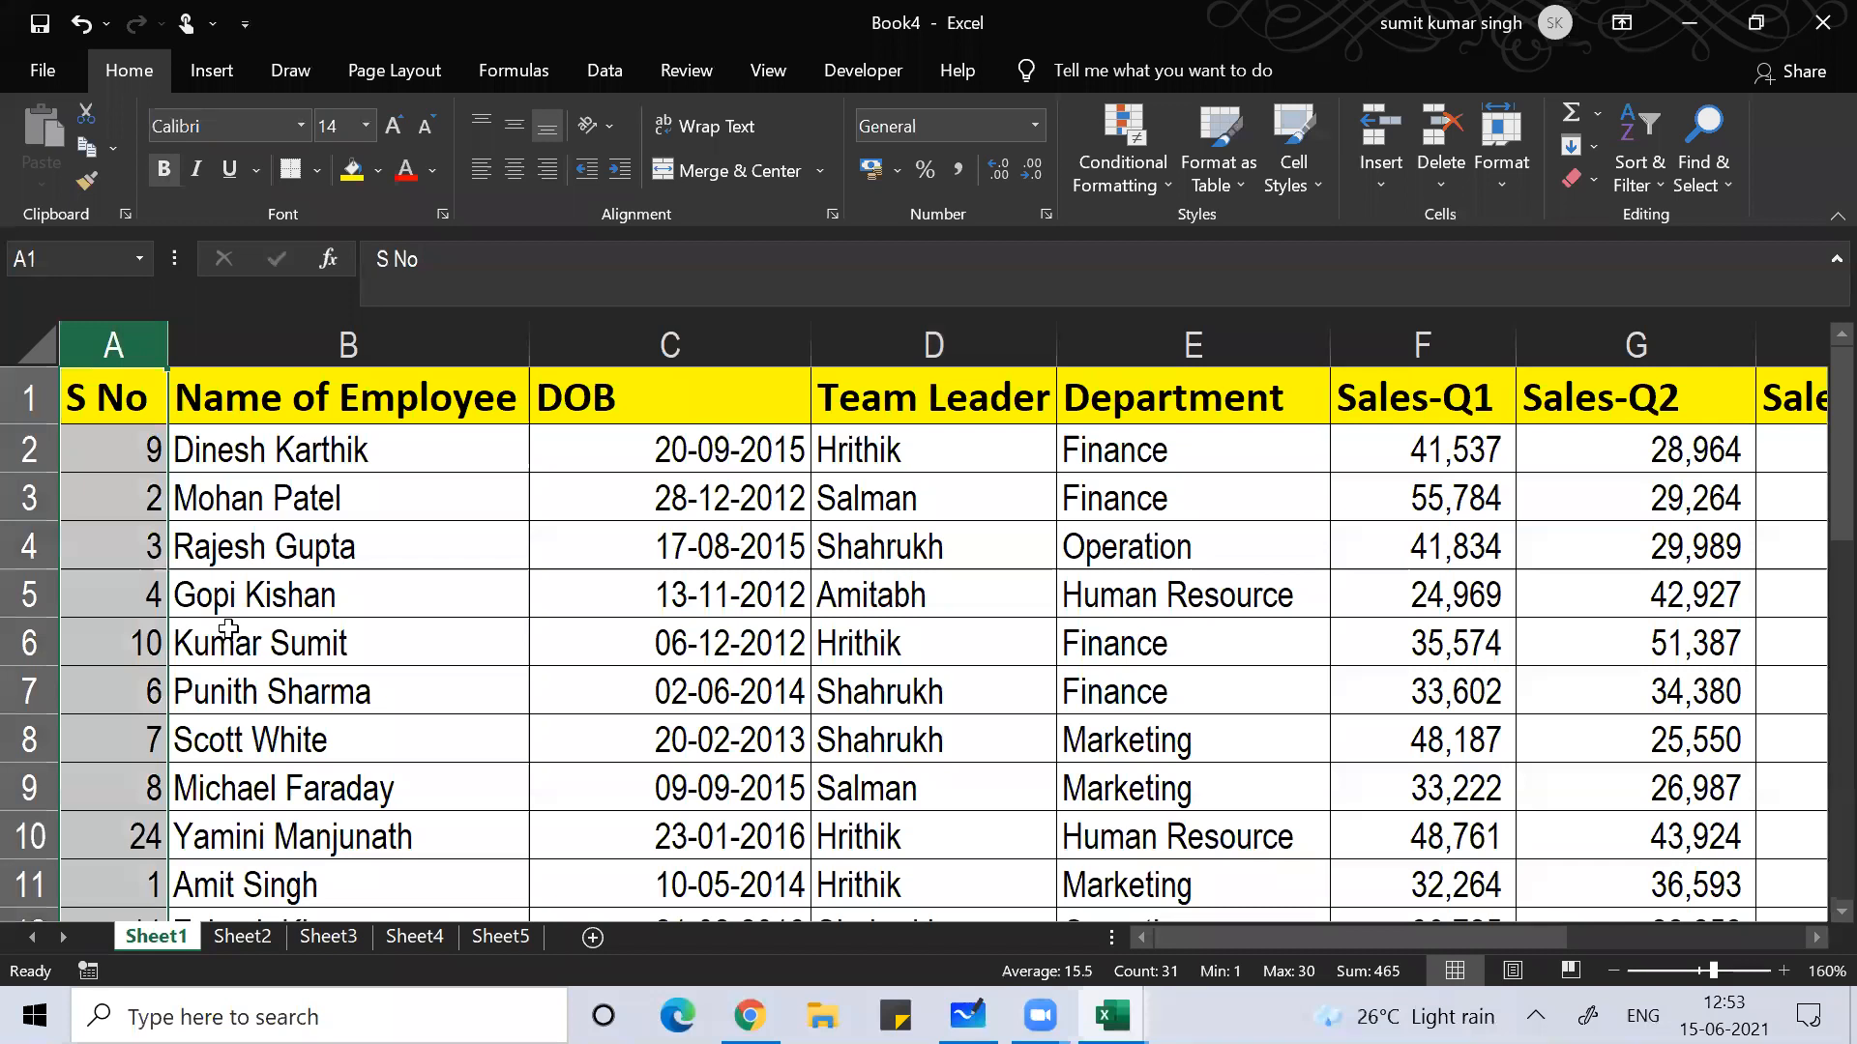
click(437, 609)
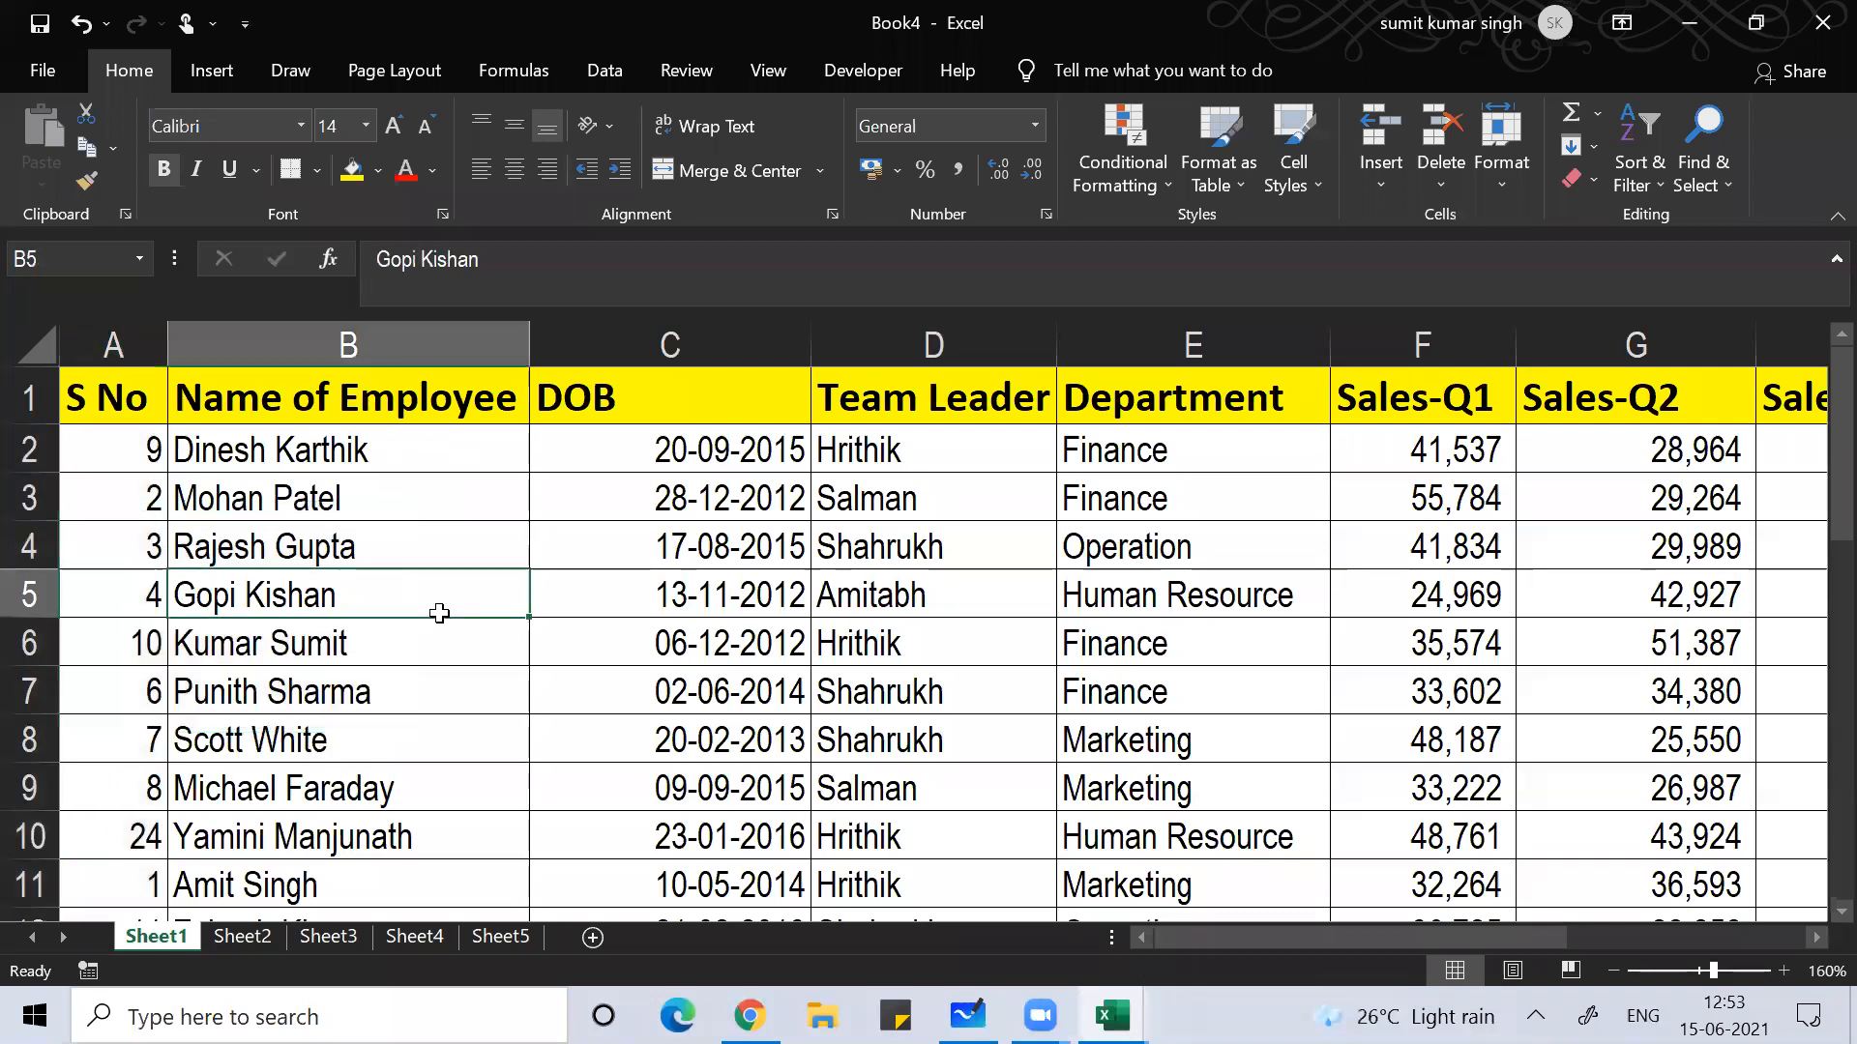
click(117, 466)
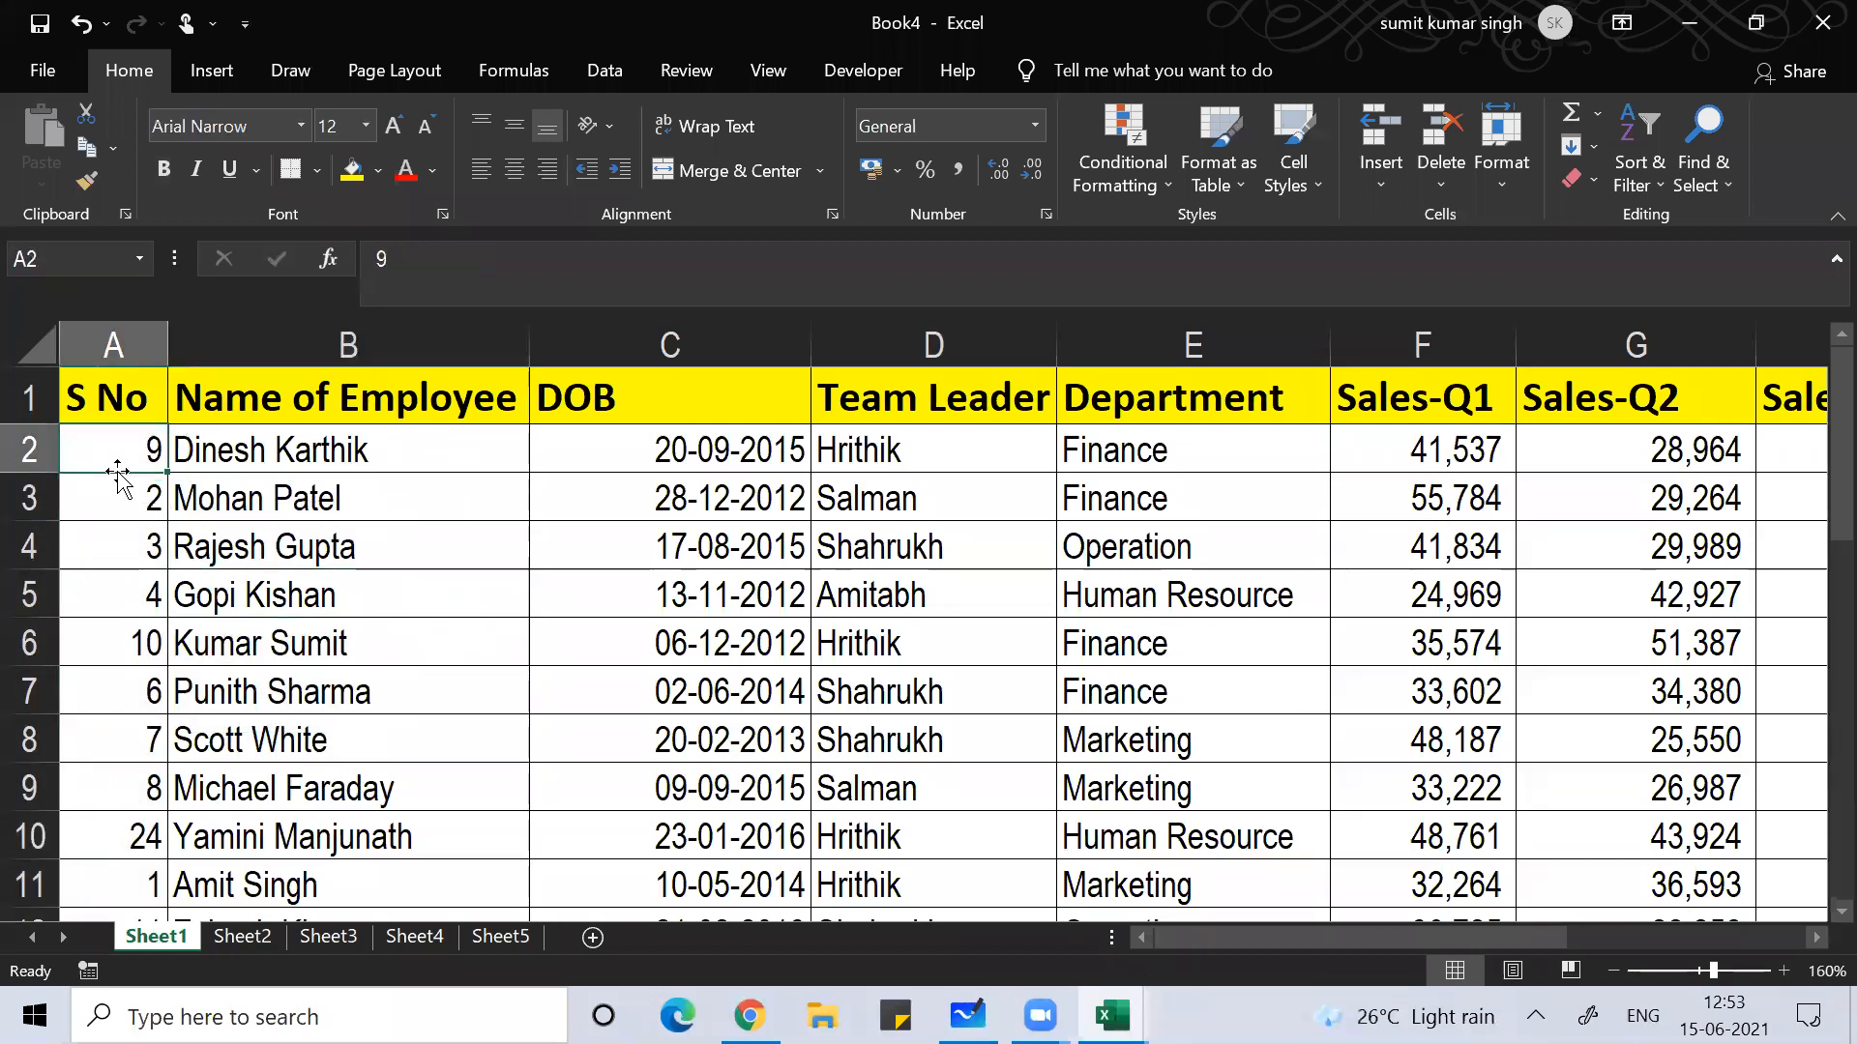
key(Down)
key(Down)
key(Down)
key(Up)
key(Up)
key(Up)
key(ctrl+shift+Down)
key(Delete)
scroll(116, 472, up, 7)
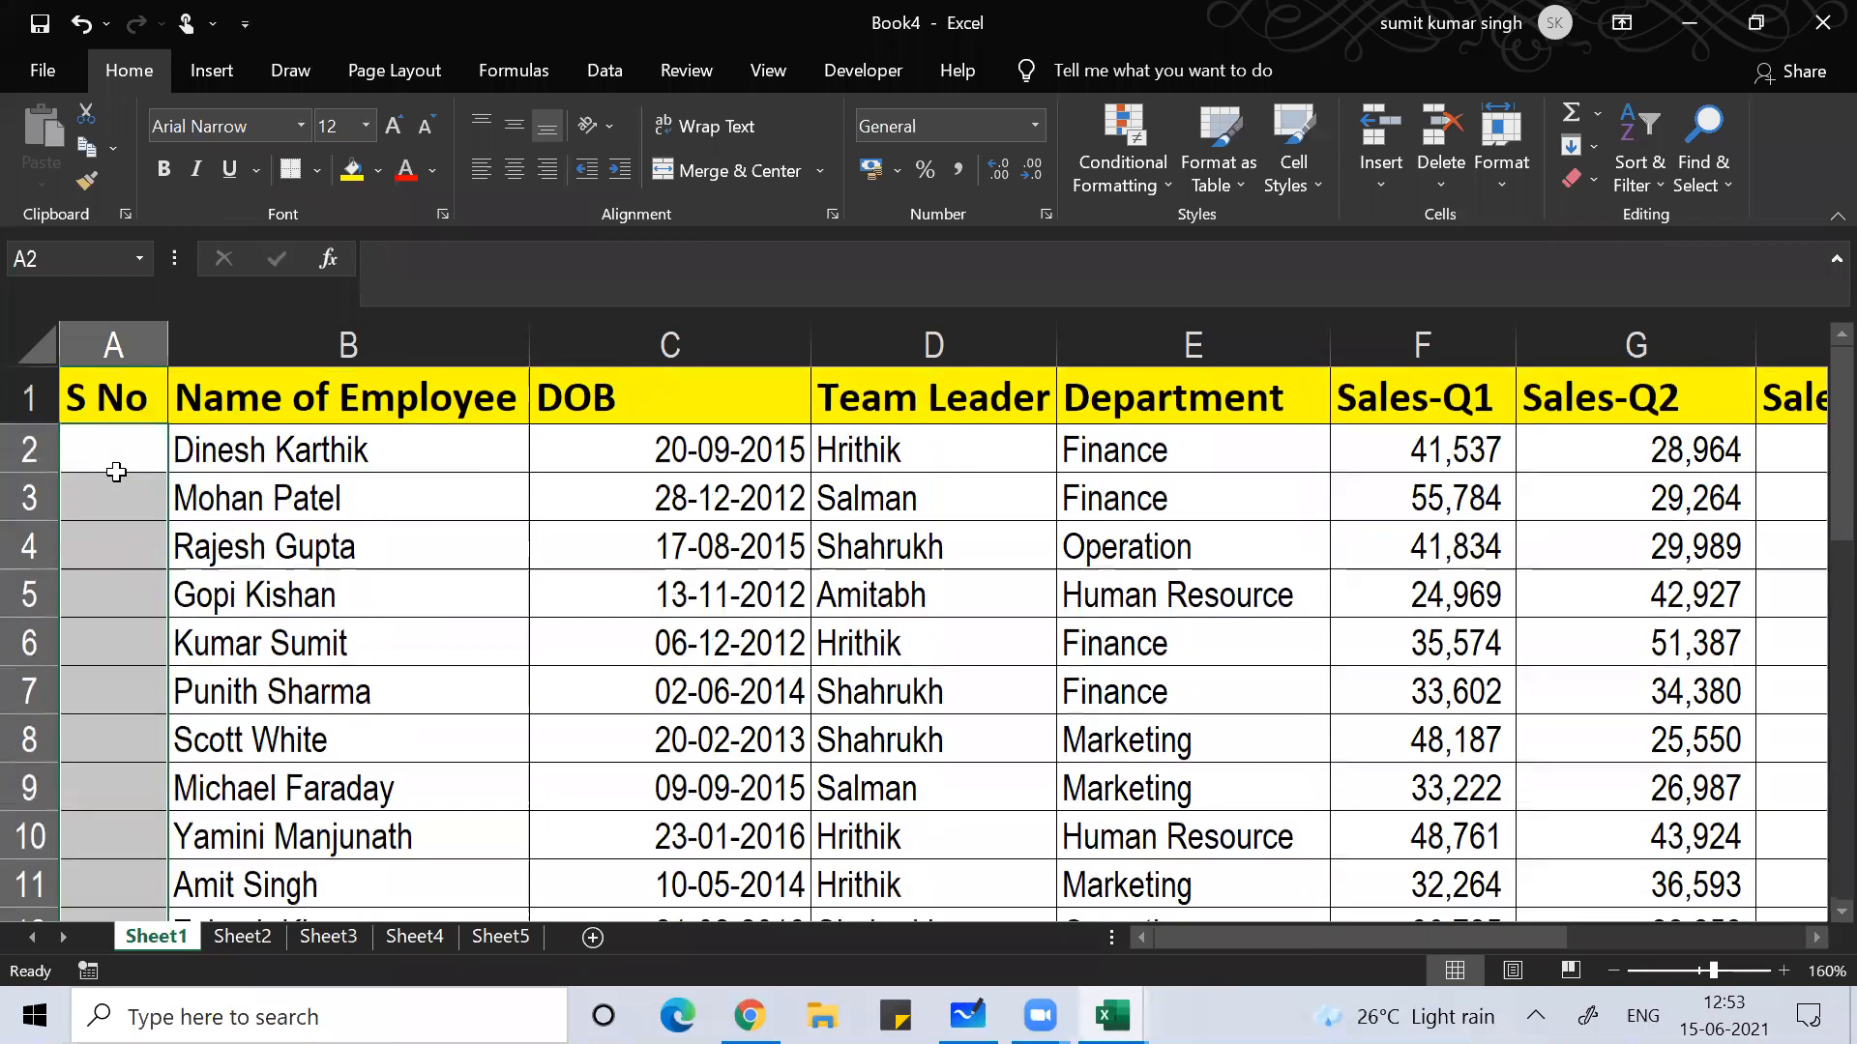
Step: Enter 1 and 2 in A2:A3 and autofill the numbering down to the last employee
click(116, 471)
key(Right)
key(Left)
text(1)
key(Return)
text(2)
key(Return)
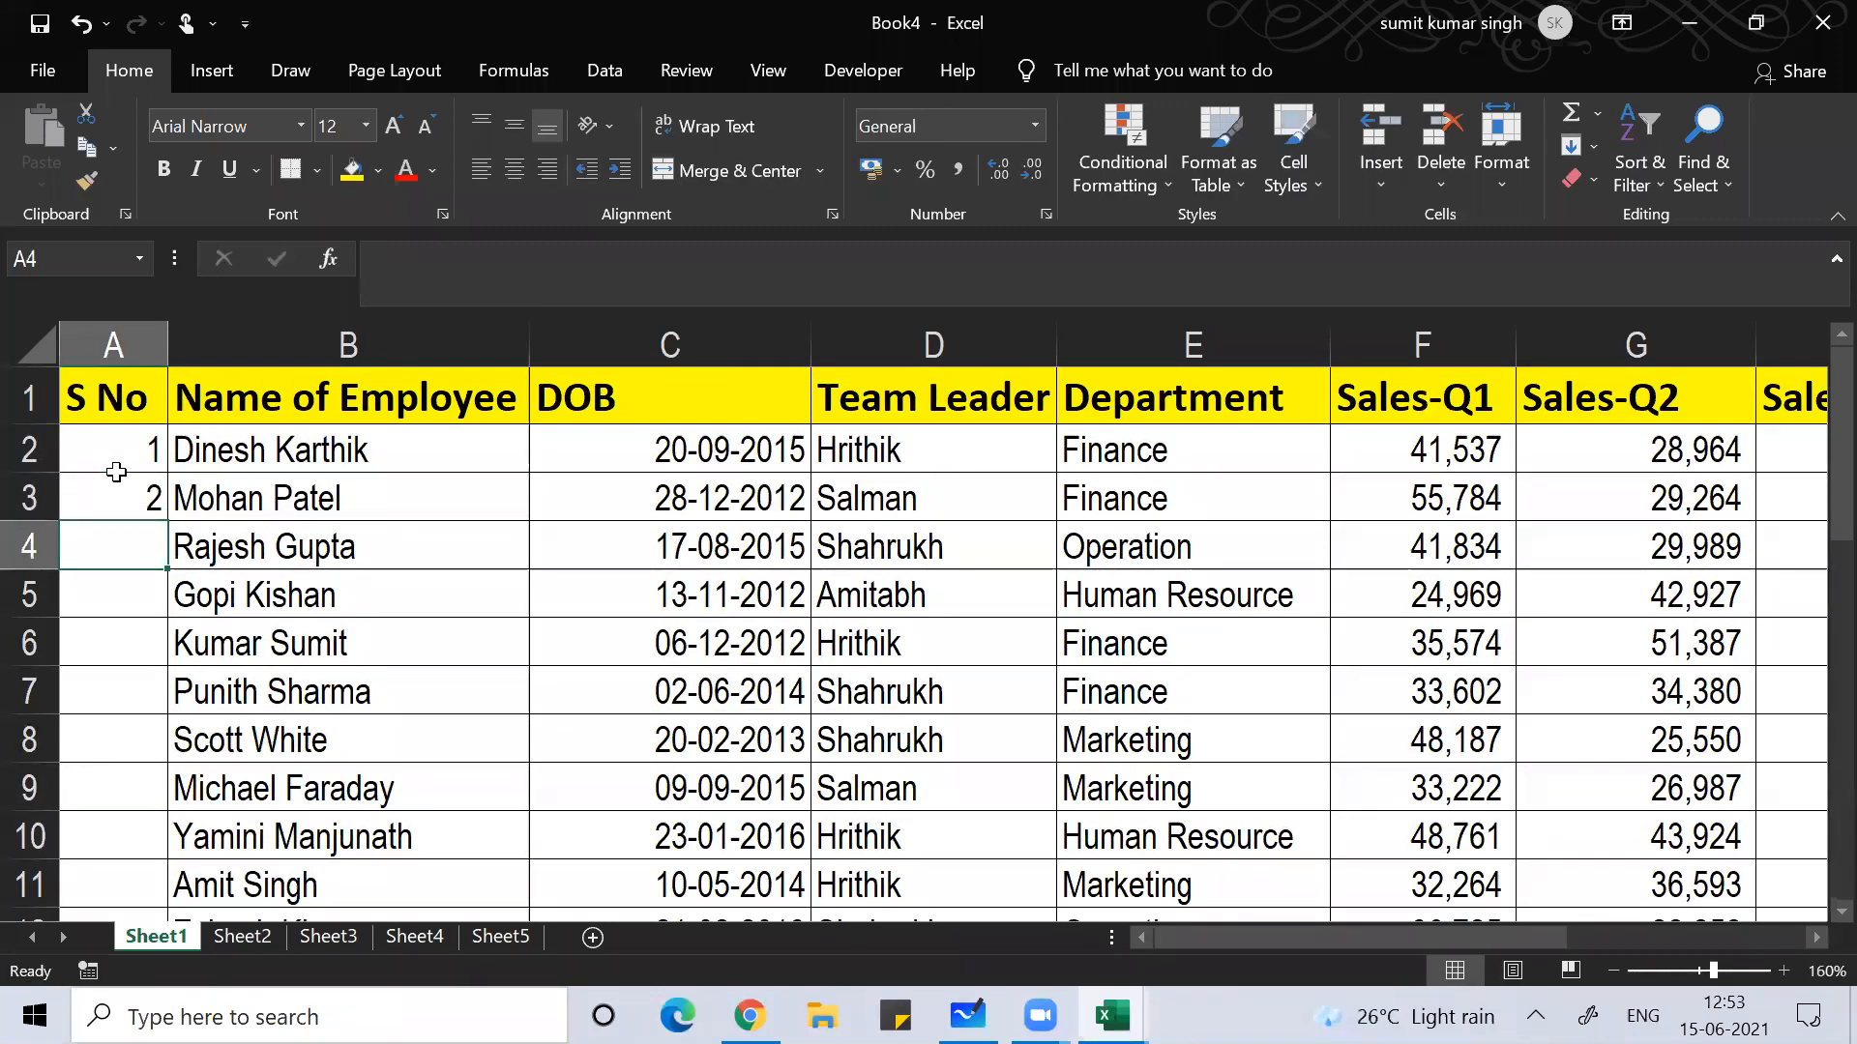
drag(116, 470, 116, 474)
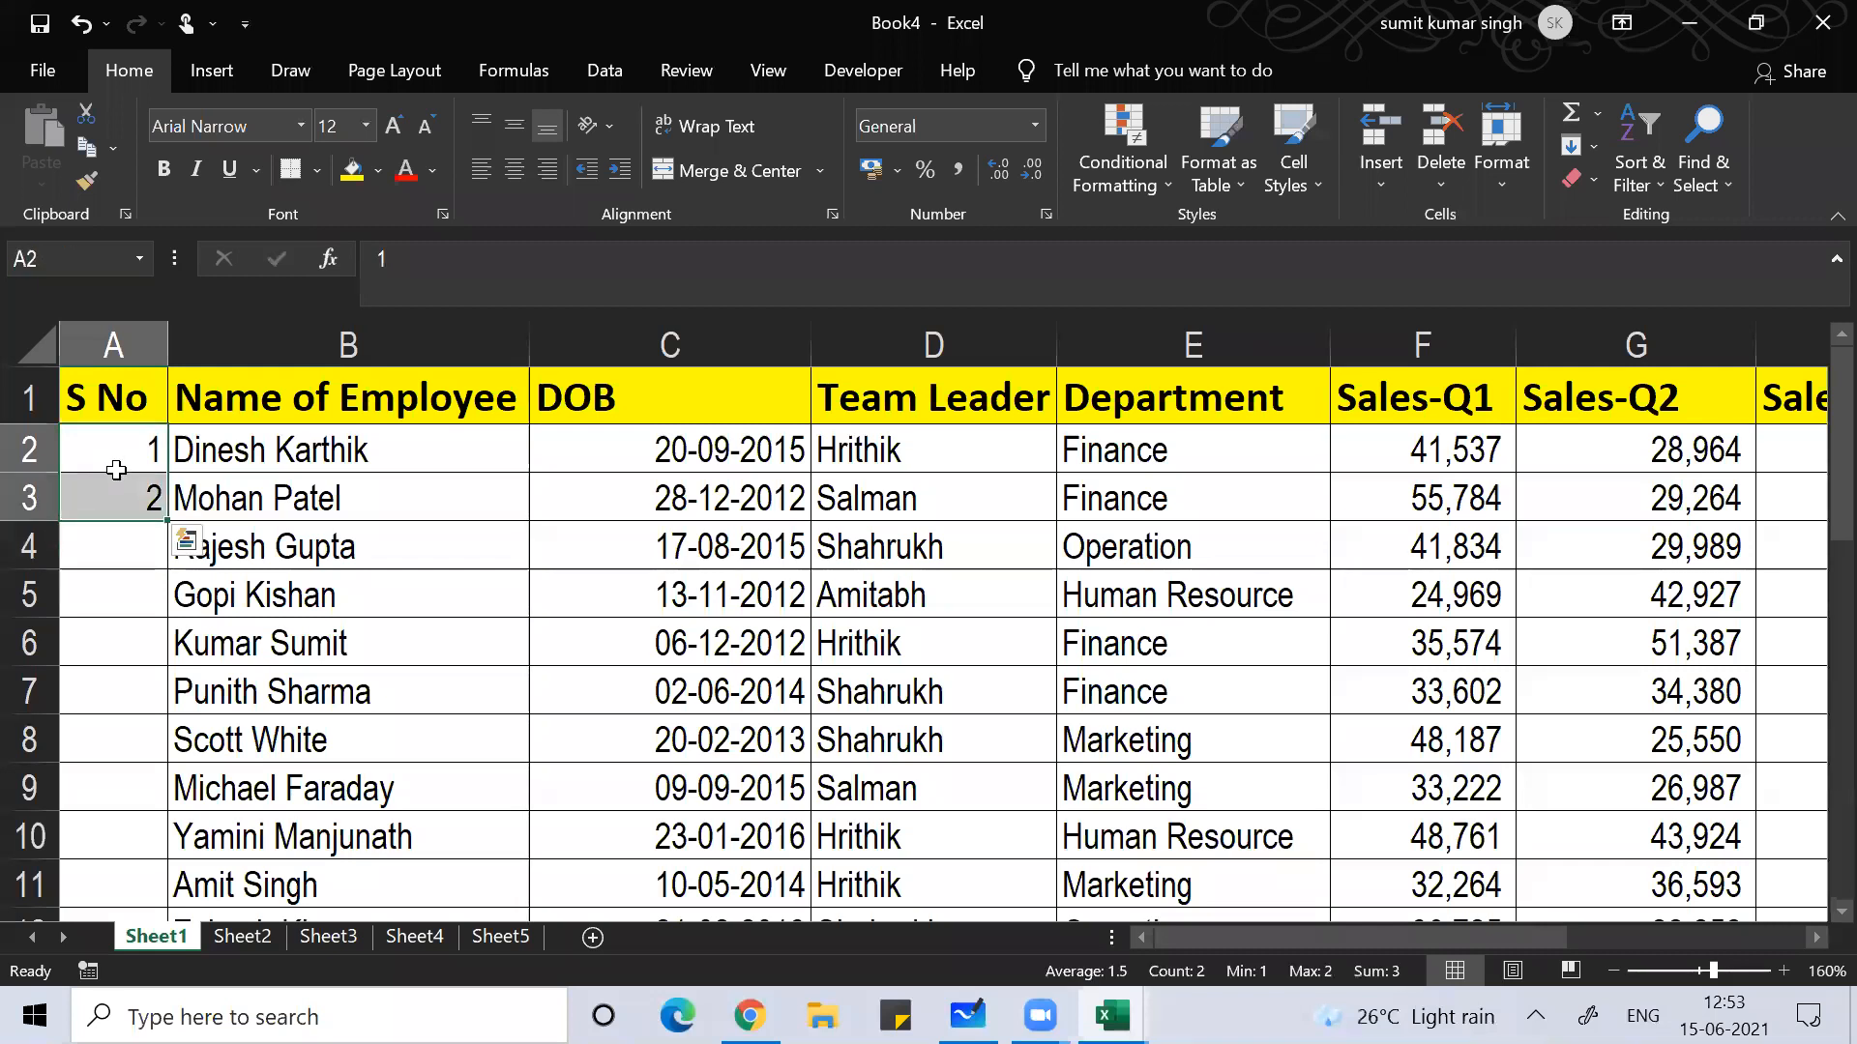
double_click(167, 521)
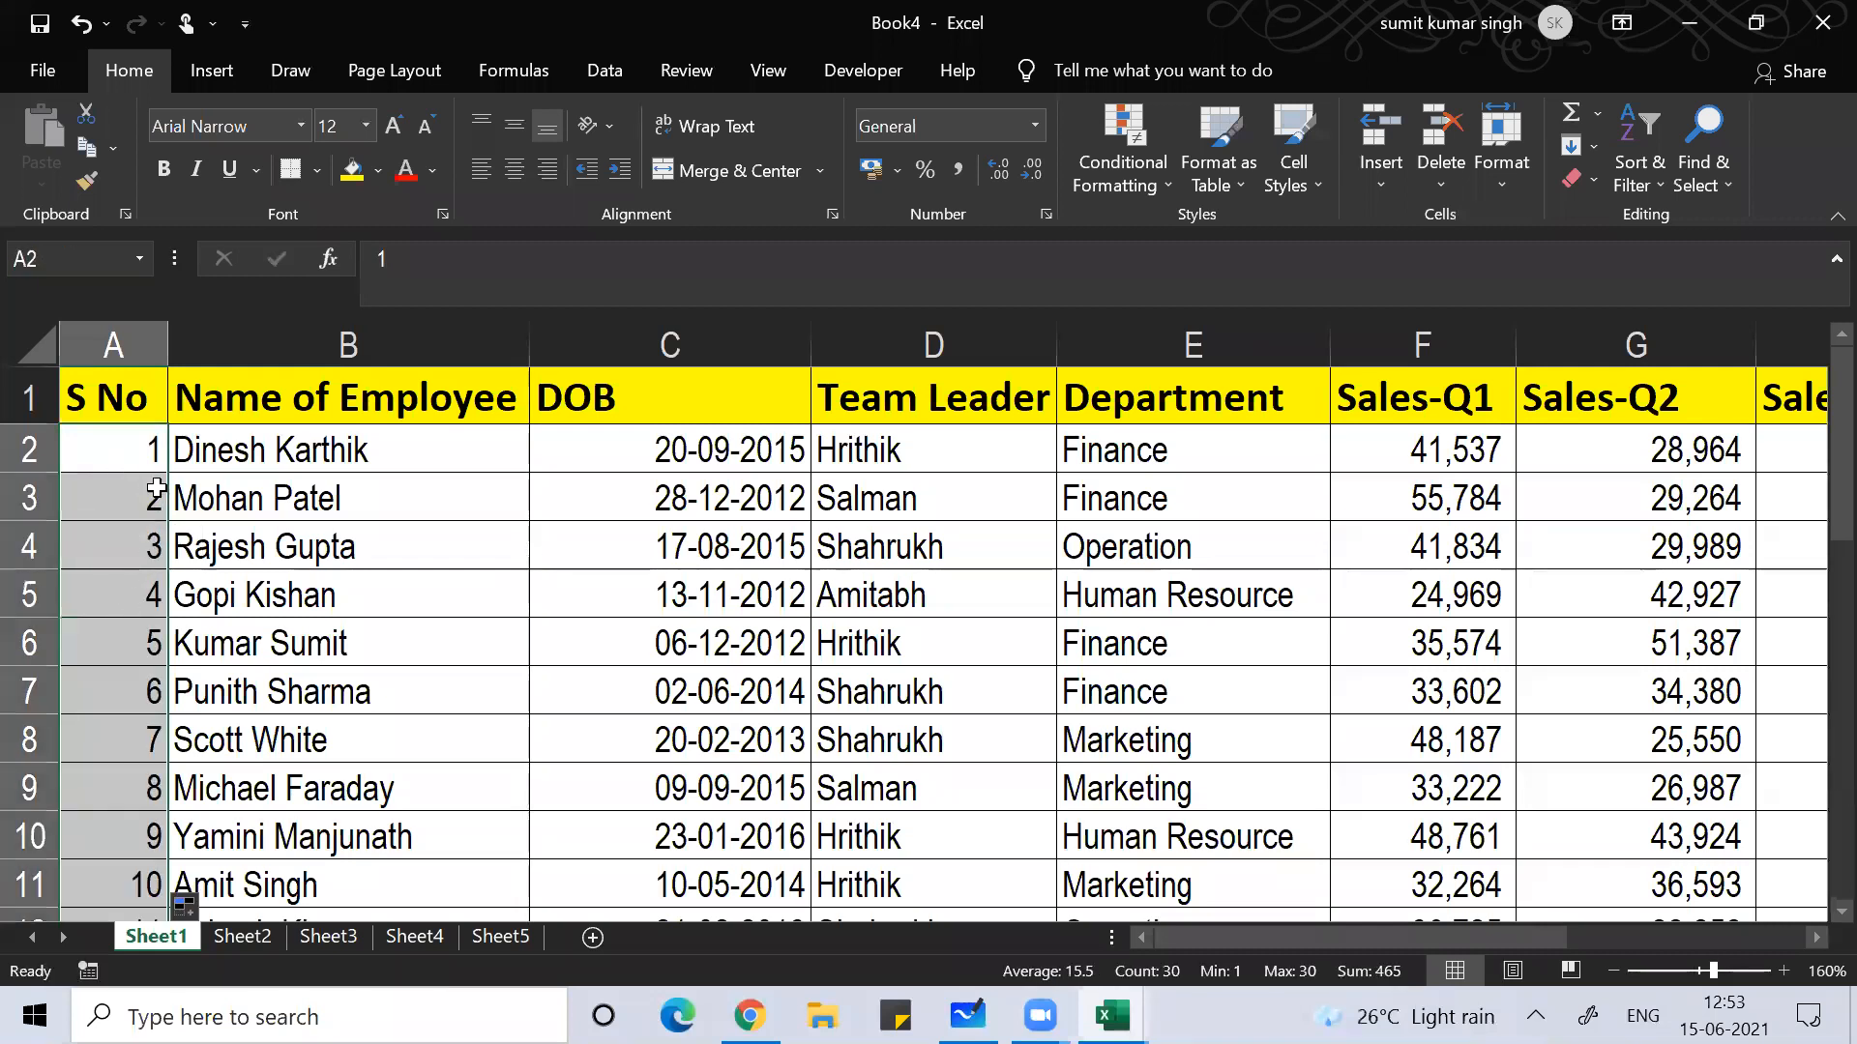
Step: Clear the autofilled numbers below A2, keeping the 1 in A2
click(156, 485)
key(ctrl+shift+Down)
key(Delete)
key(Up)
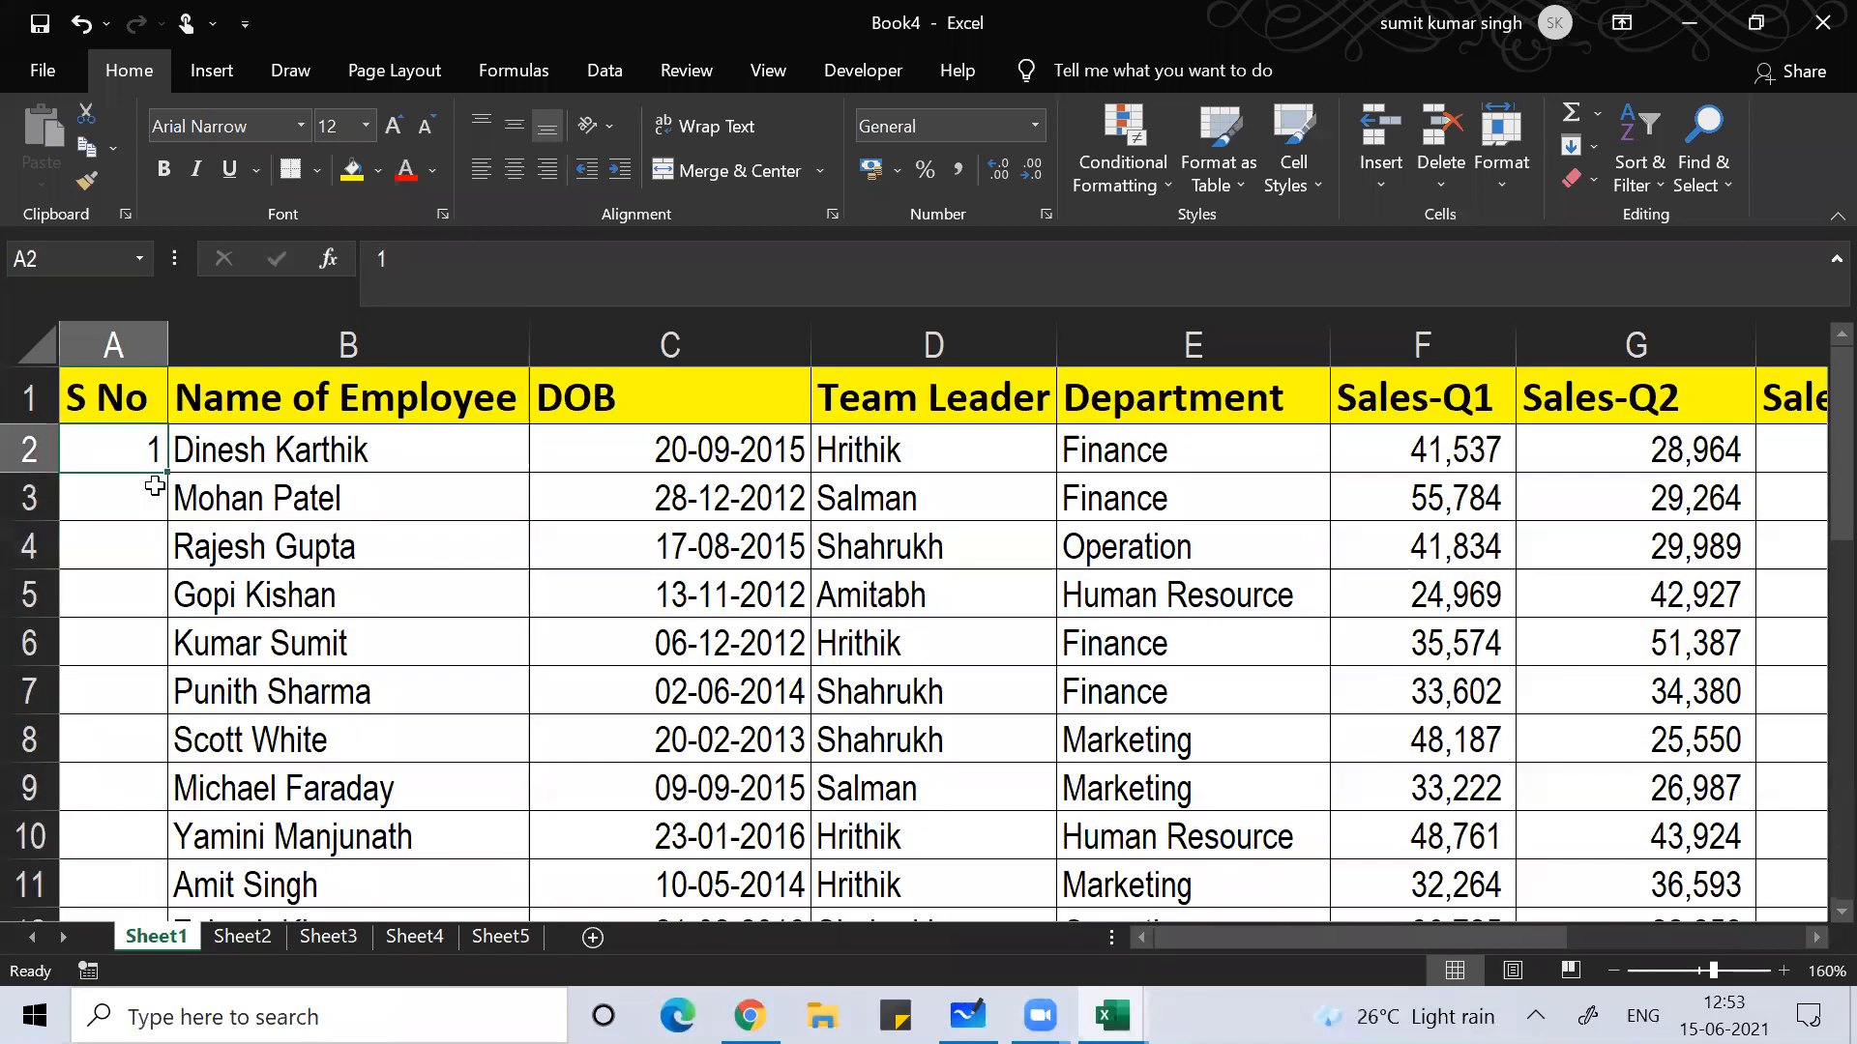
Step: Generate the serial numbers with a Columns series from Home > Fill > Series
key(alt)
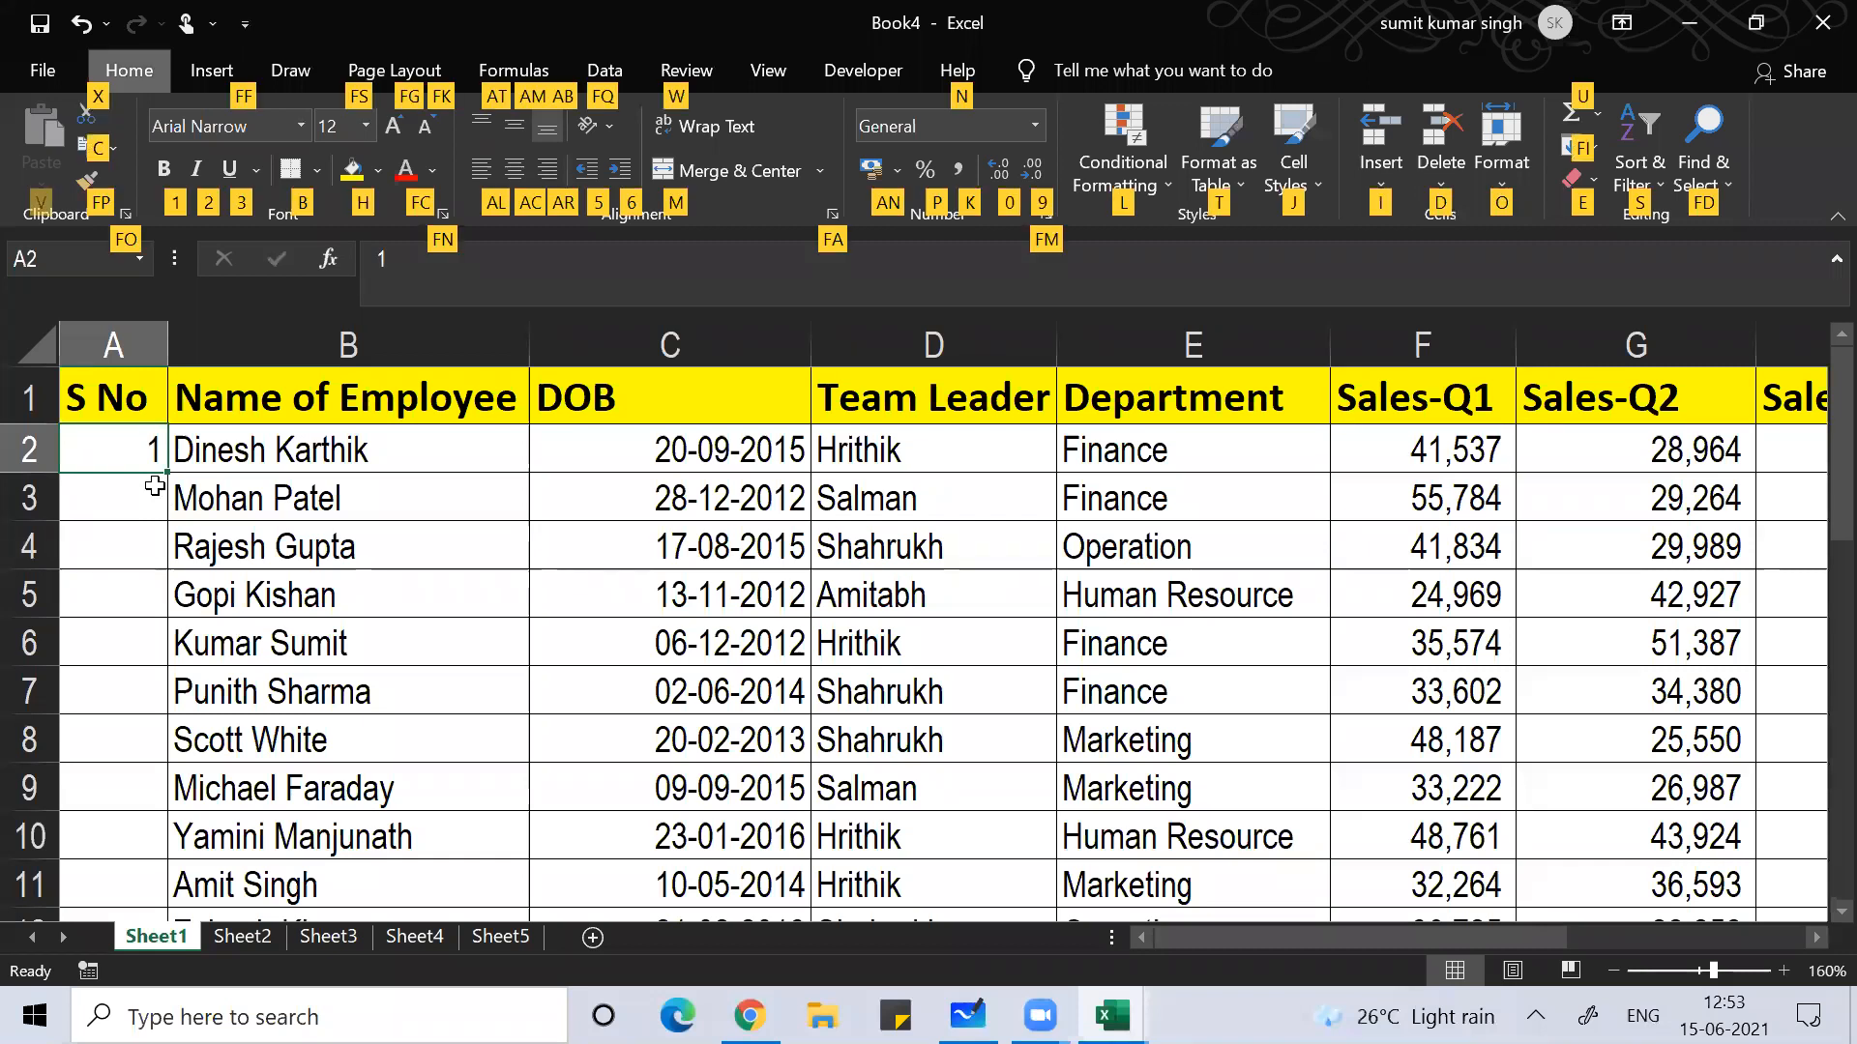
key(f)
key(i)
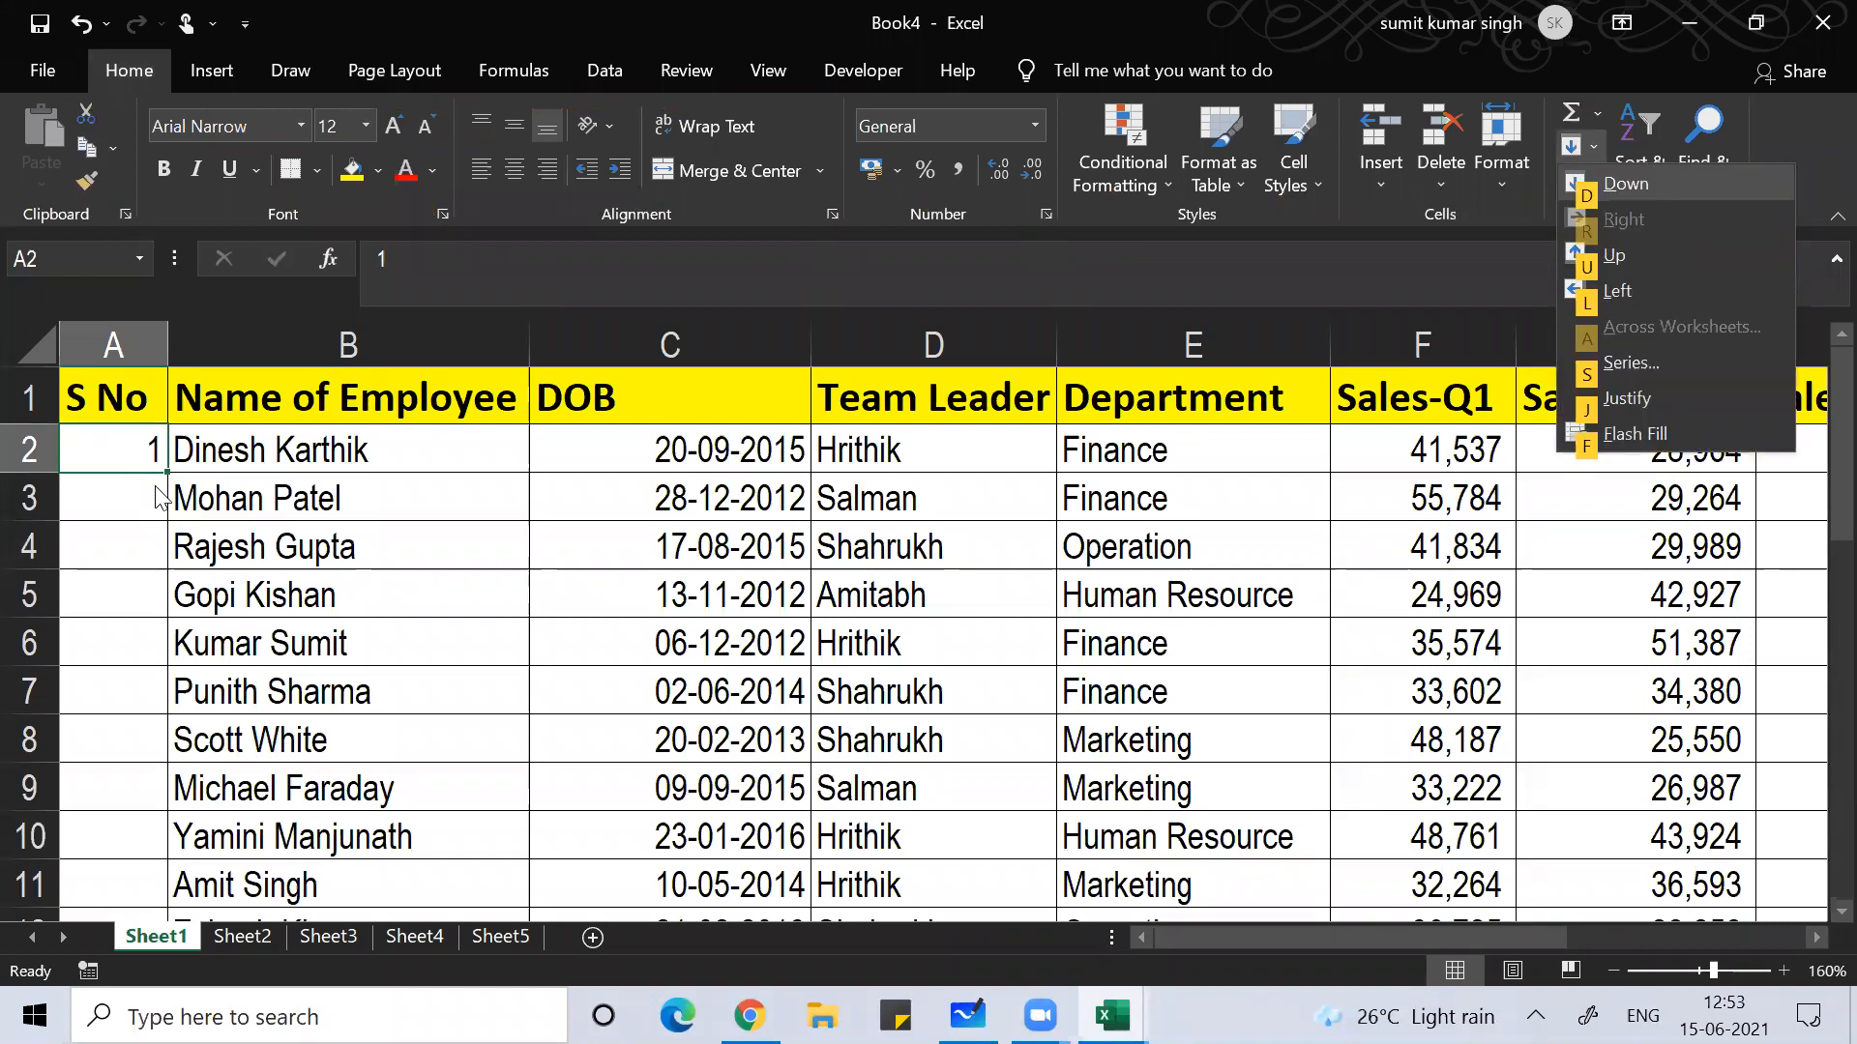
key(s)
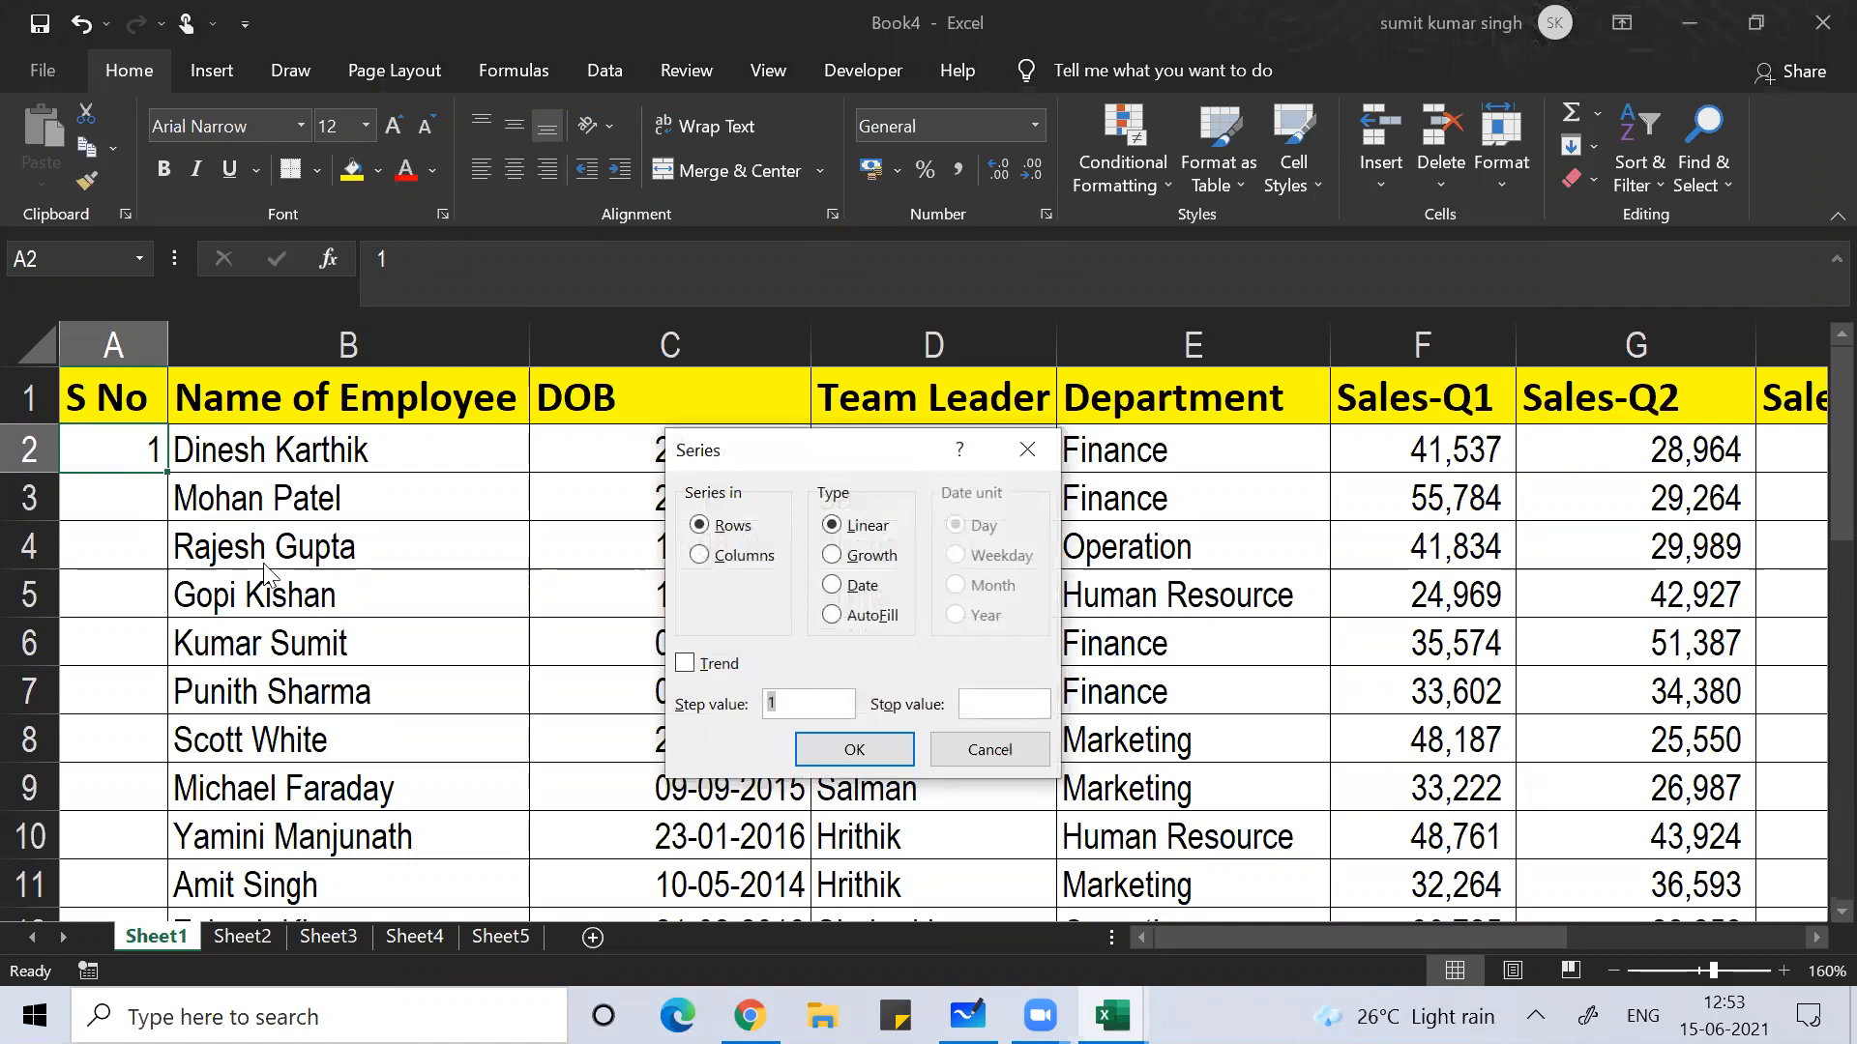
click(745, 553)
click(772, 560)
click(996, 703)
key(Return)
Step: Delete all the series numbers, including the 1 in A2
key(Down)
key(Up)
key(Down)
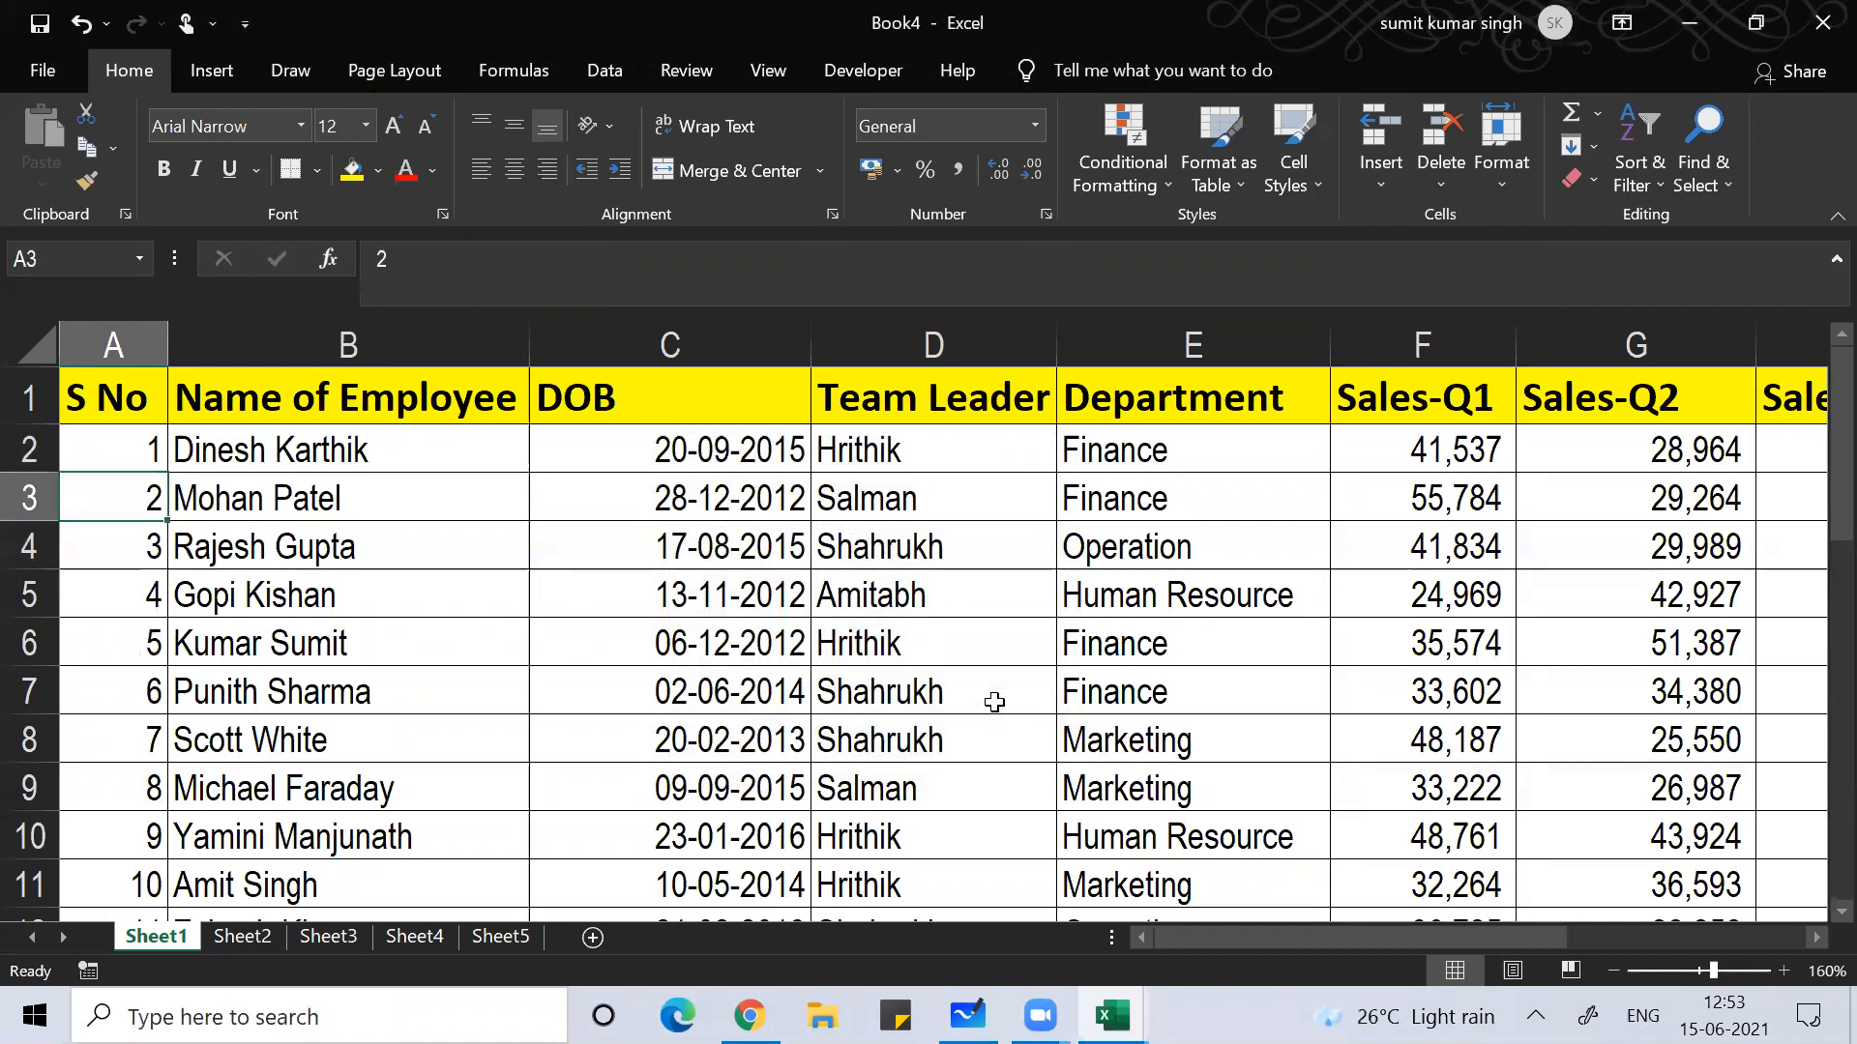
key(ctrl+shift+Down)
key(Delete)
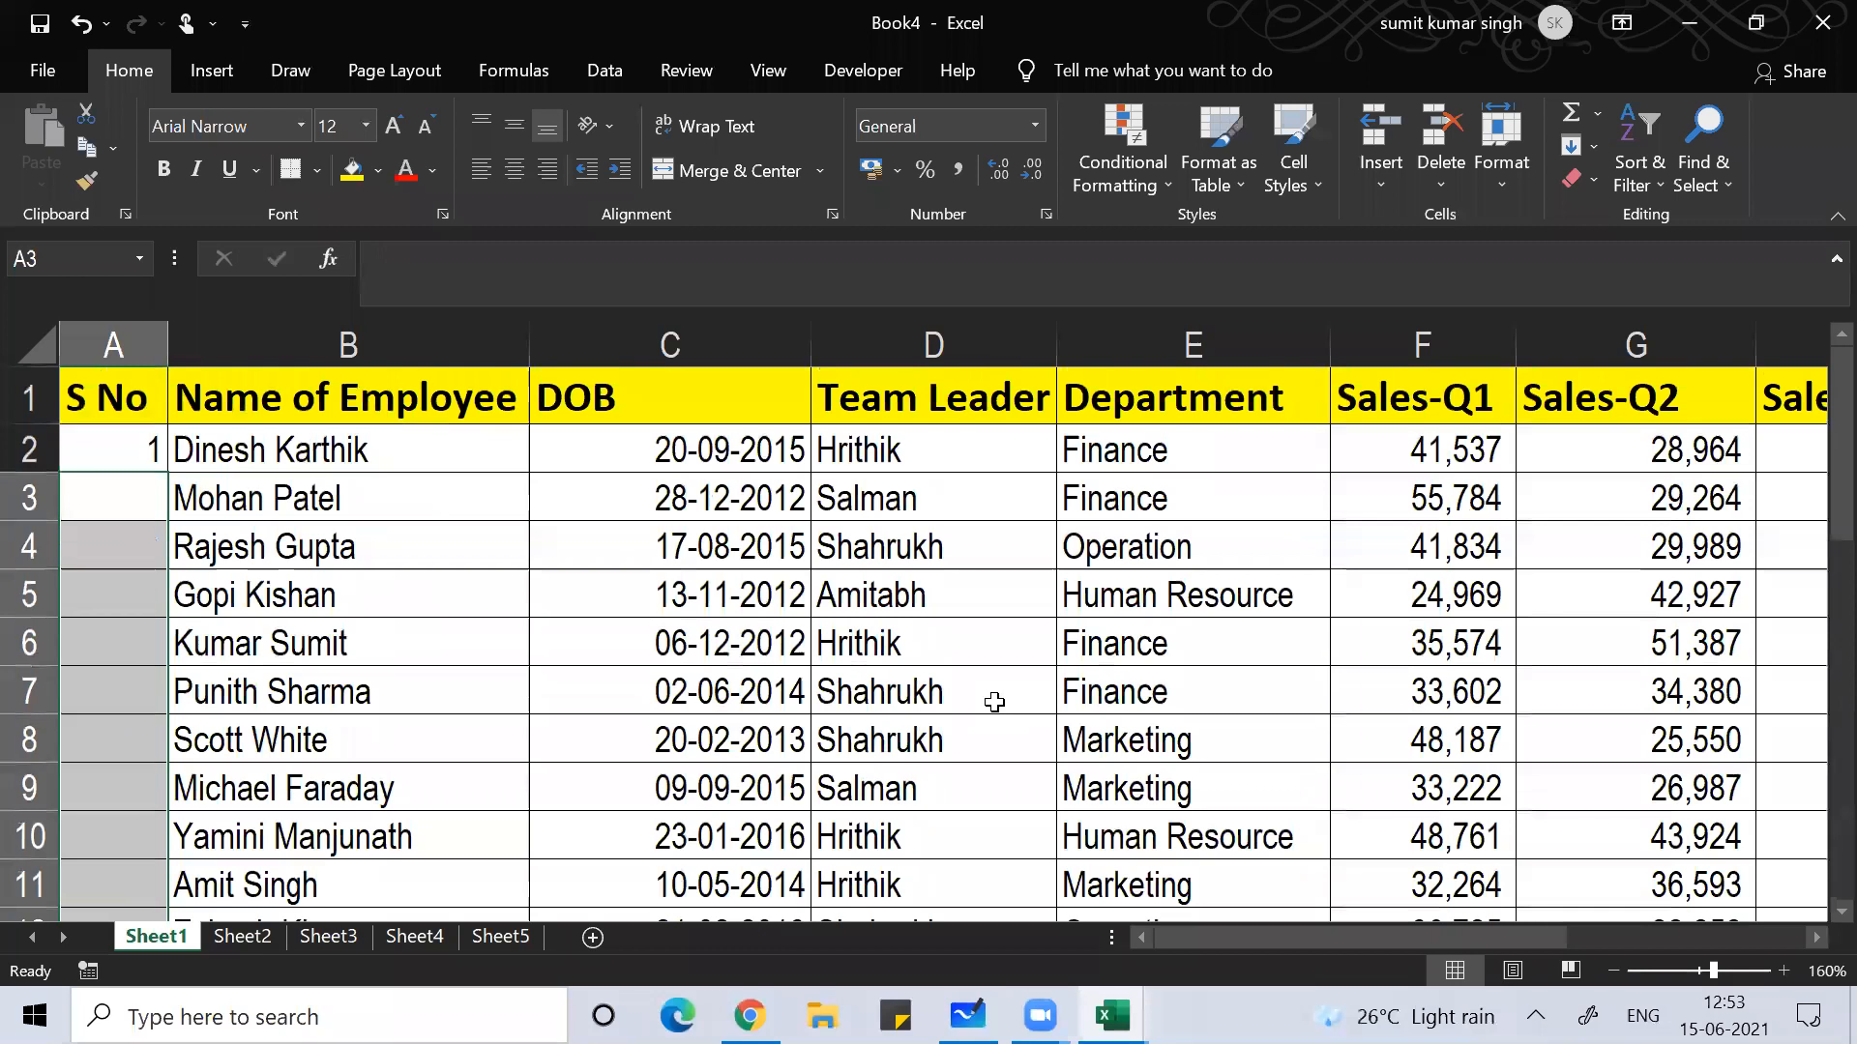
key(Up)
key(Delete)
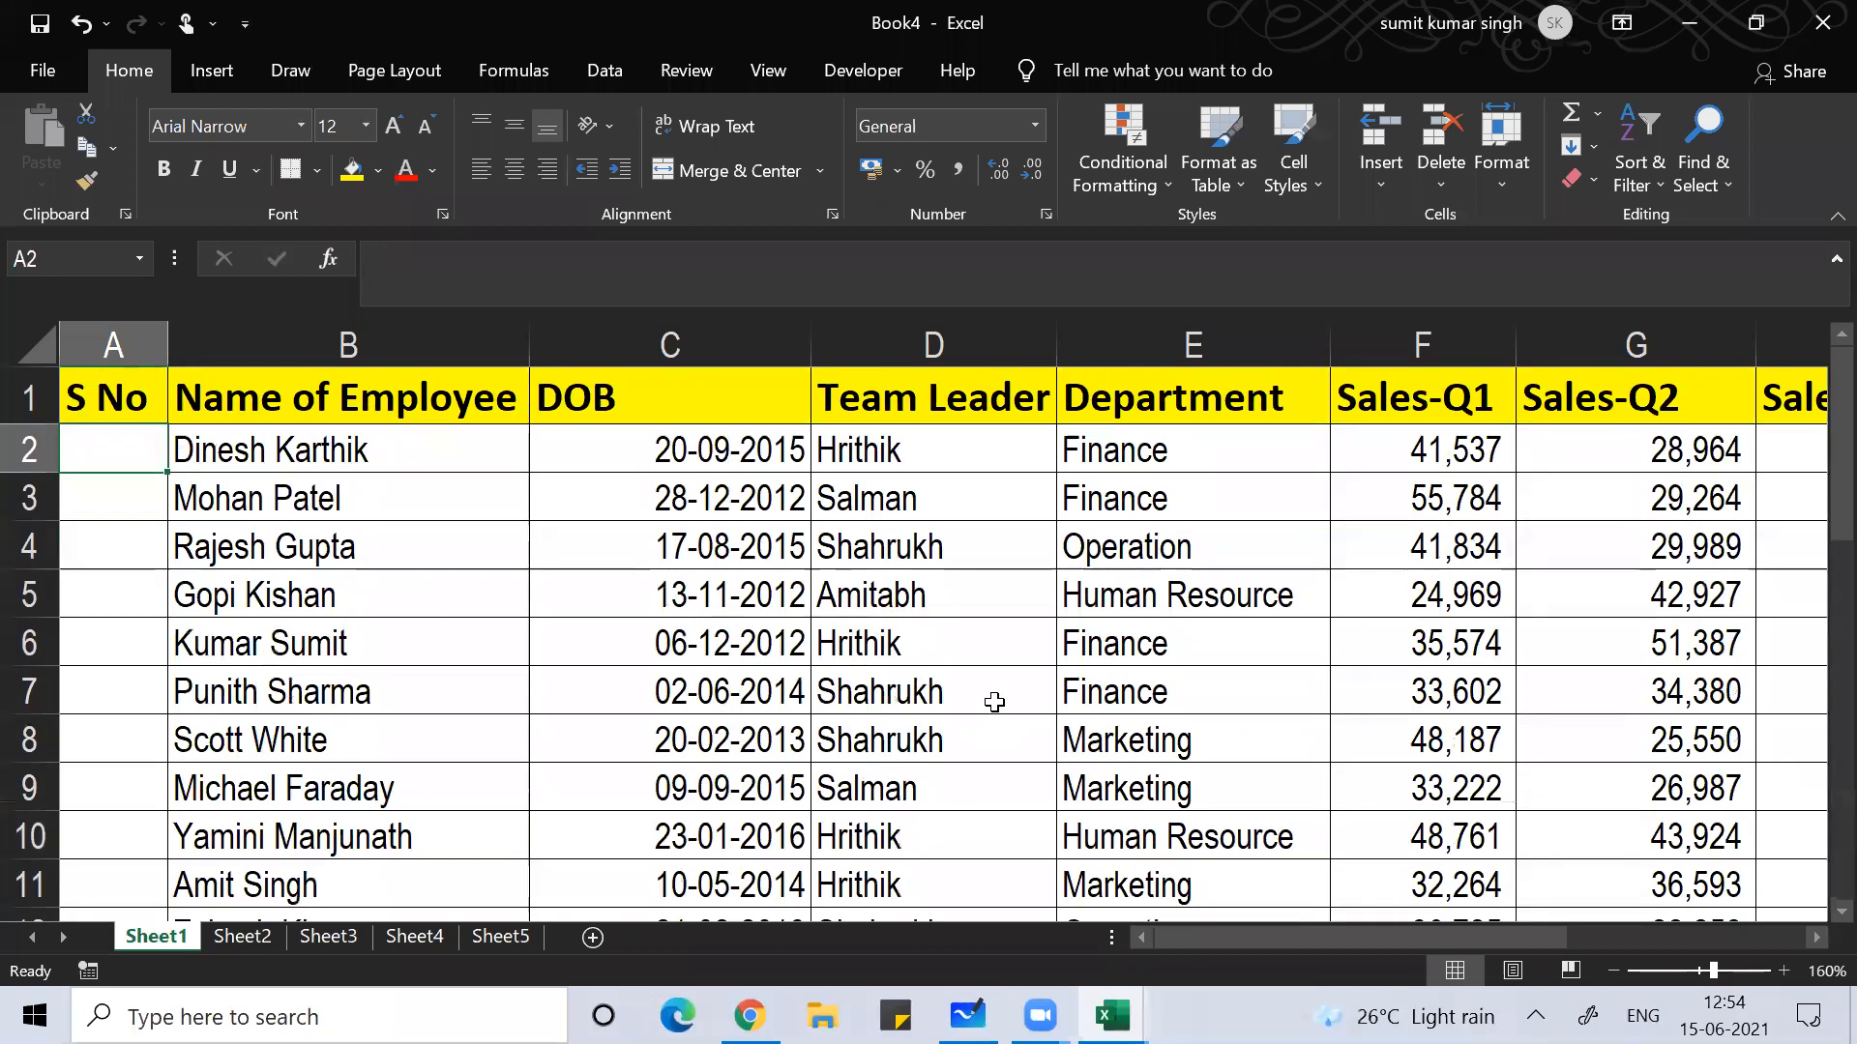
key(Down)
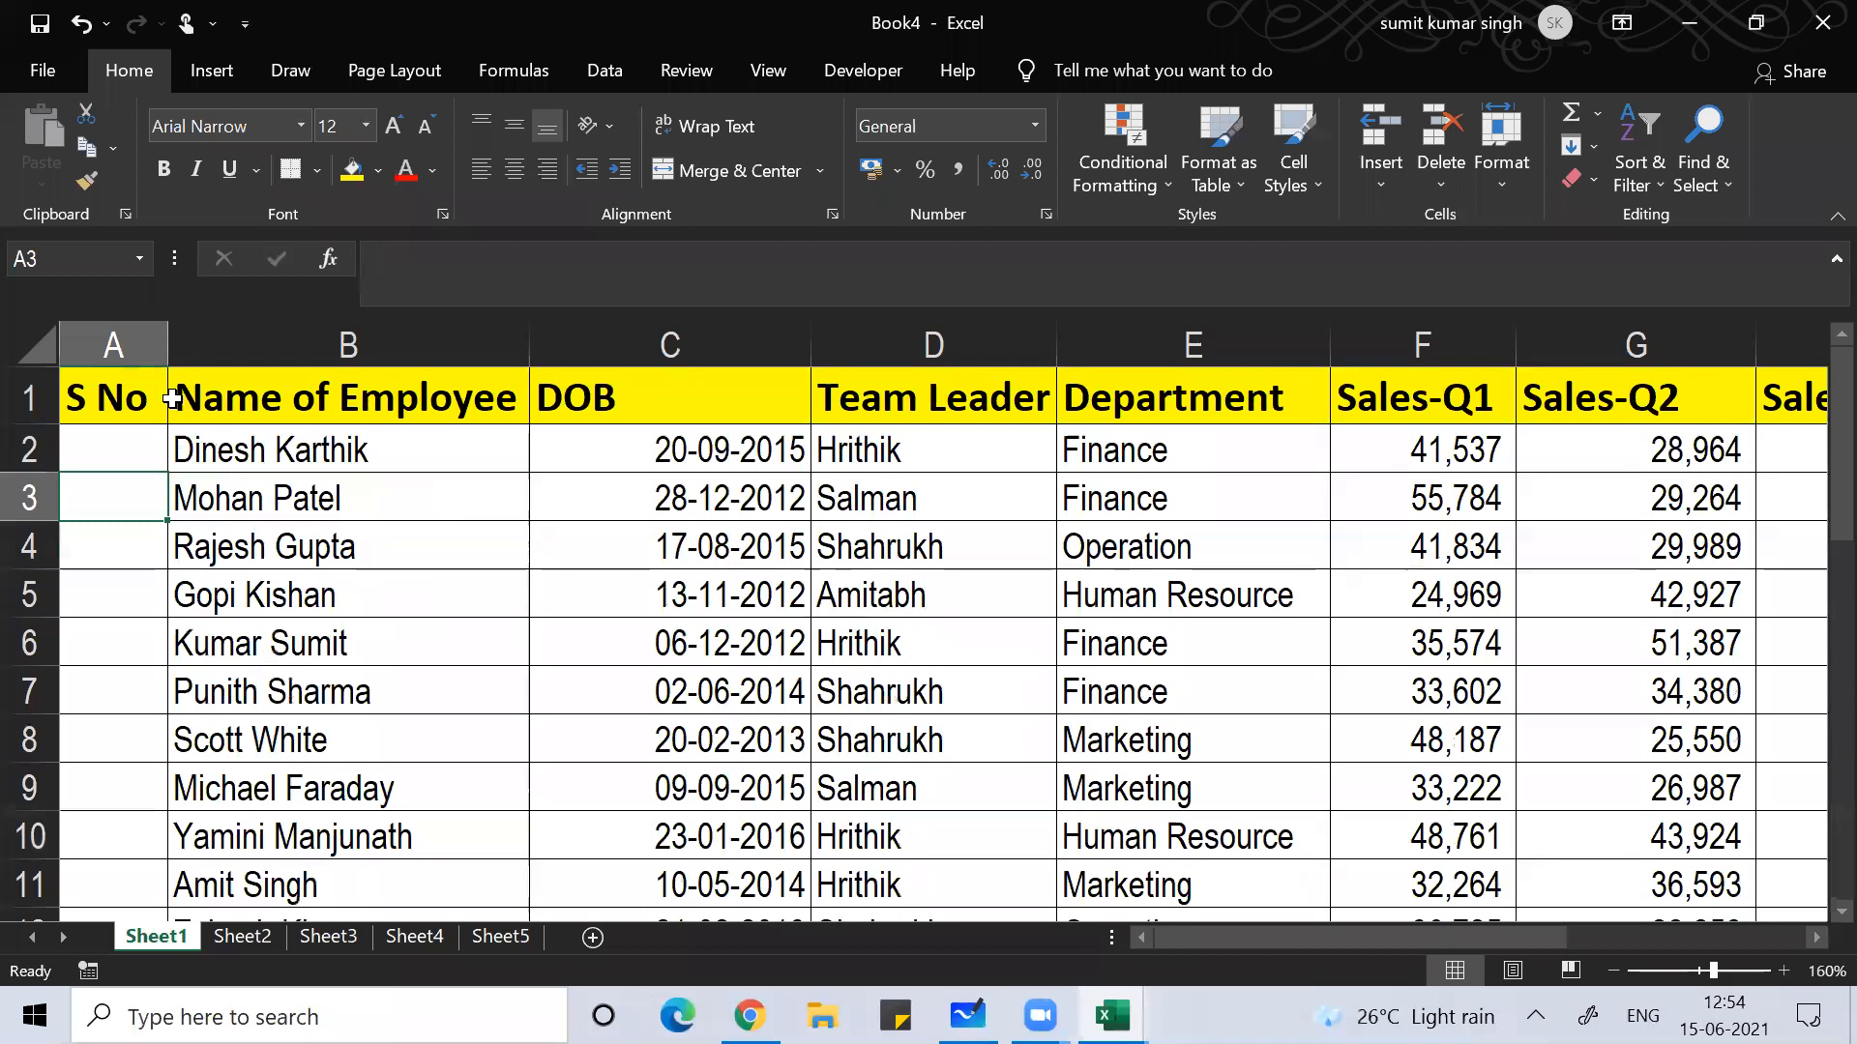
Step: Drag column A's right border outward to widen S No, then select A2
drag(160, 329, 235, 330)
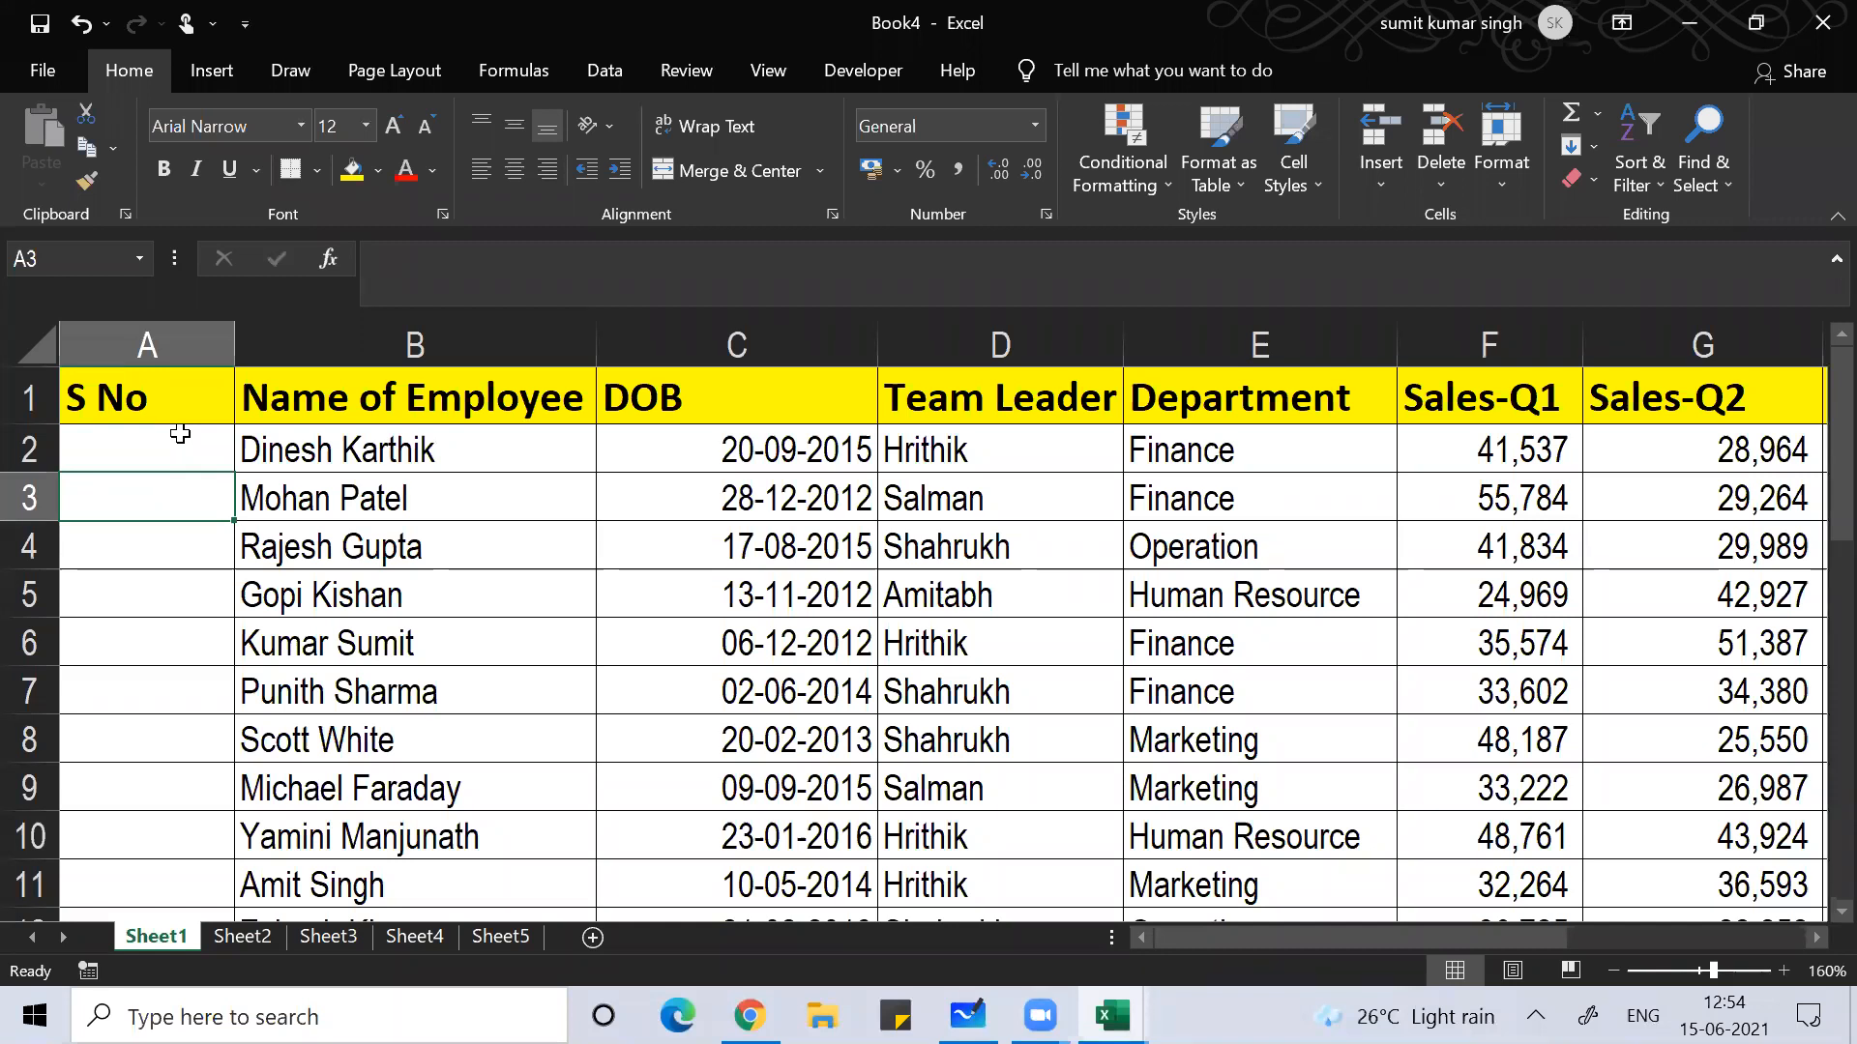
click(180, 434)
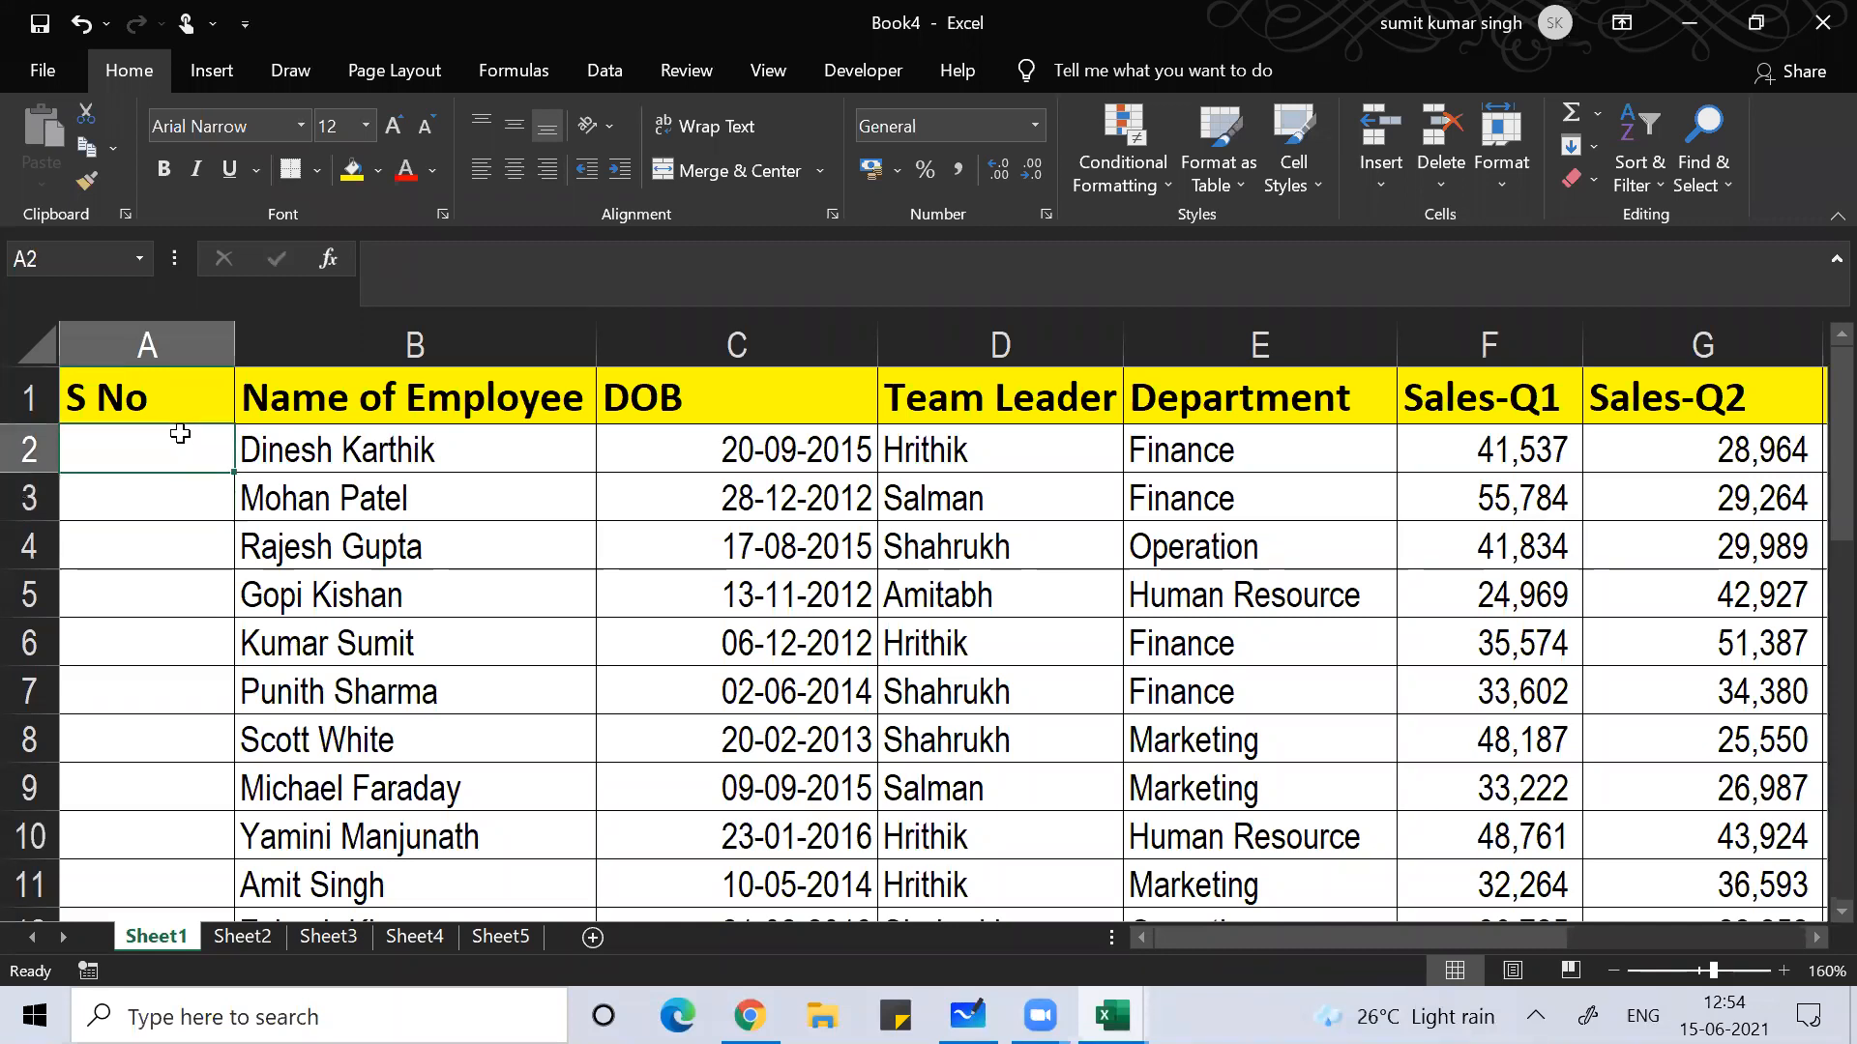
Step: In A2, begin =SUBTOTAL(3, using function 3 (COUNTA) from the list
text(=s)
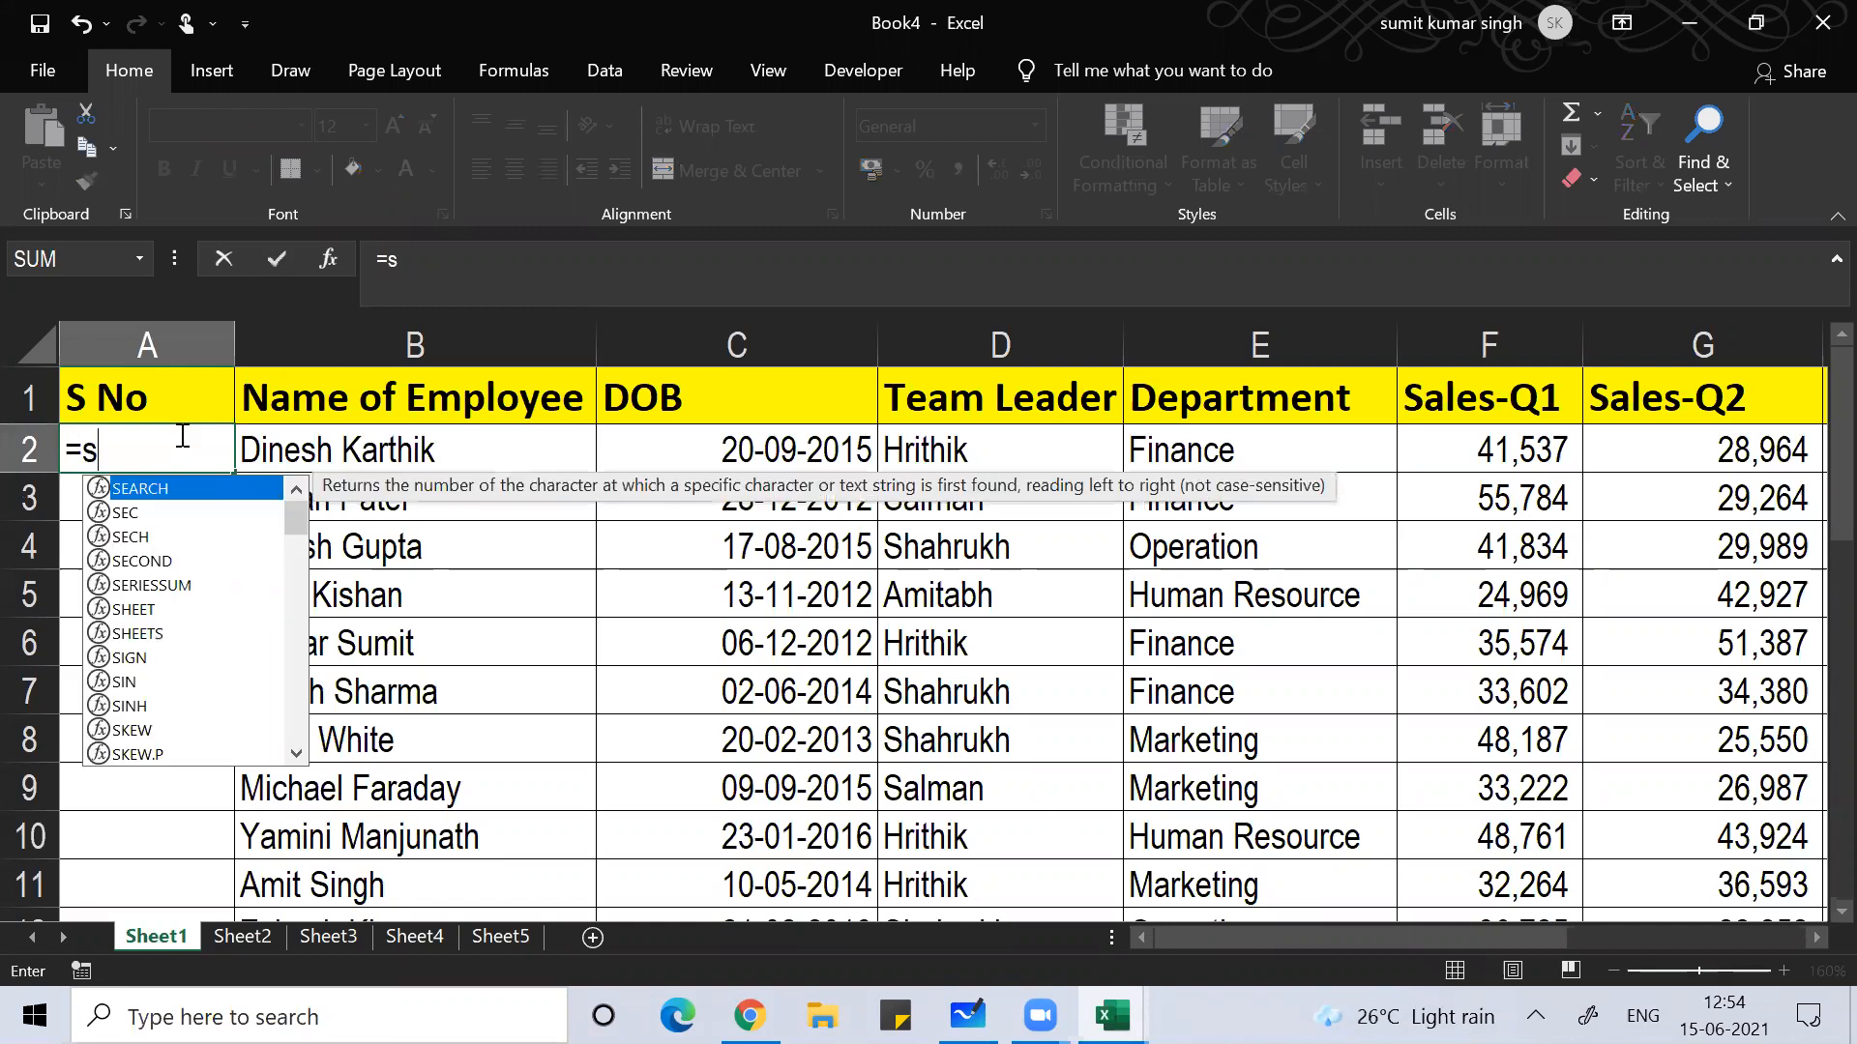
text(ubto)
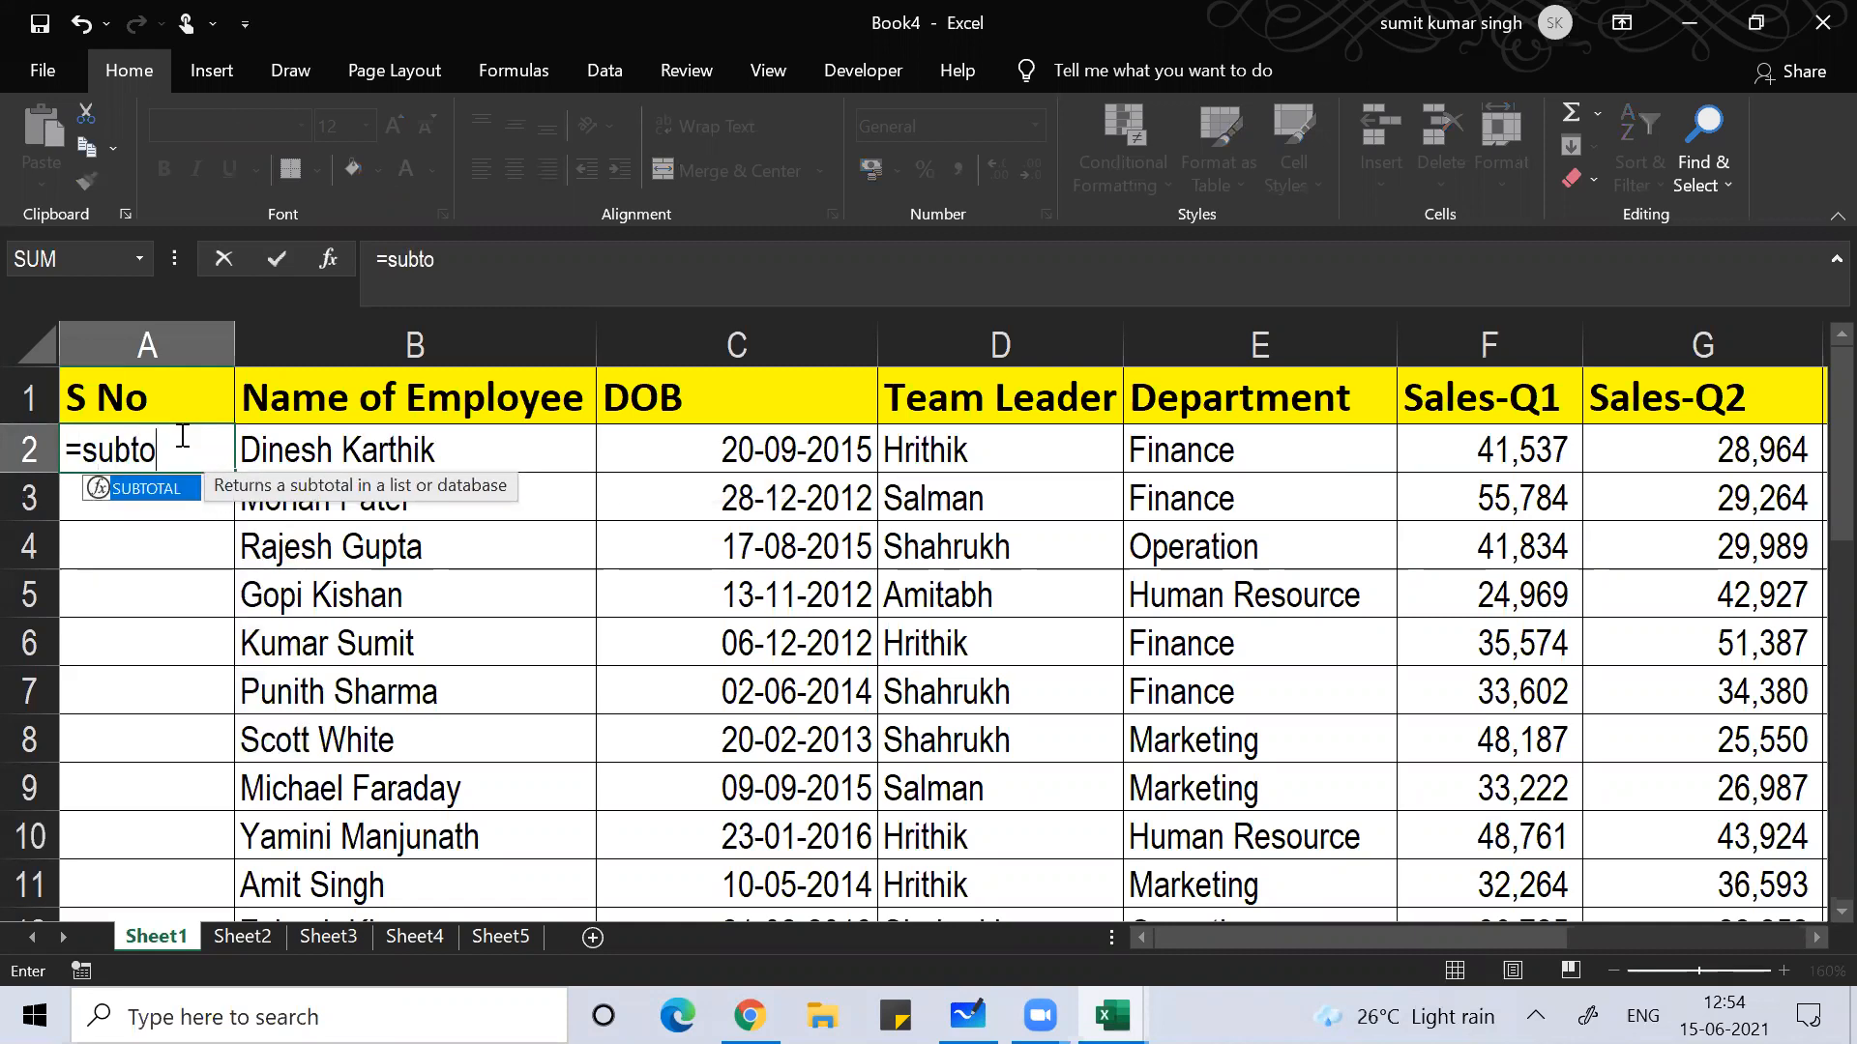
text(tal()
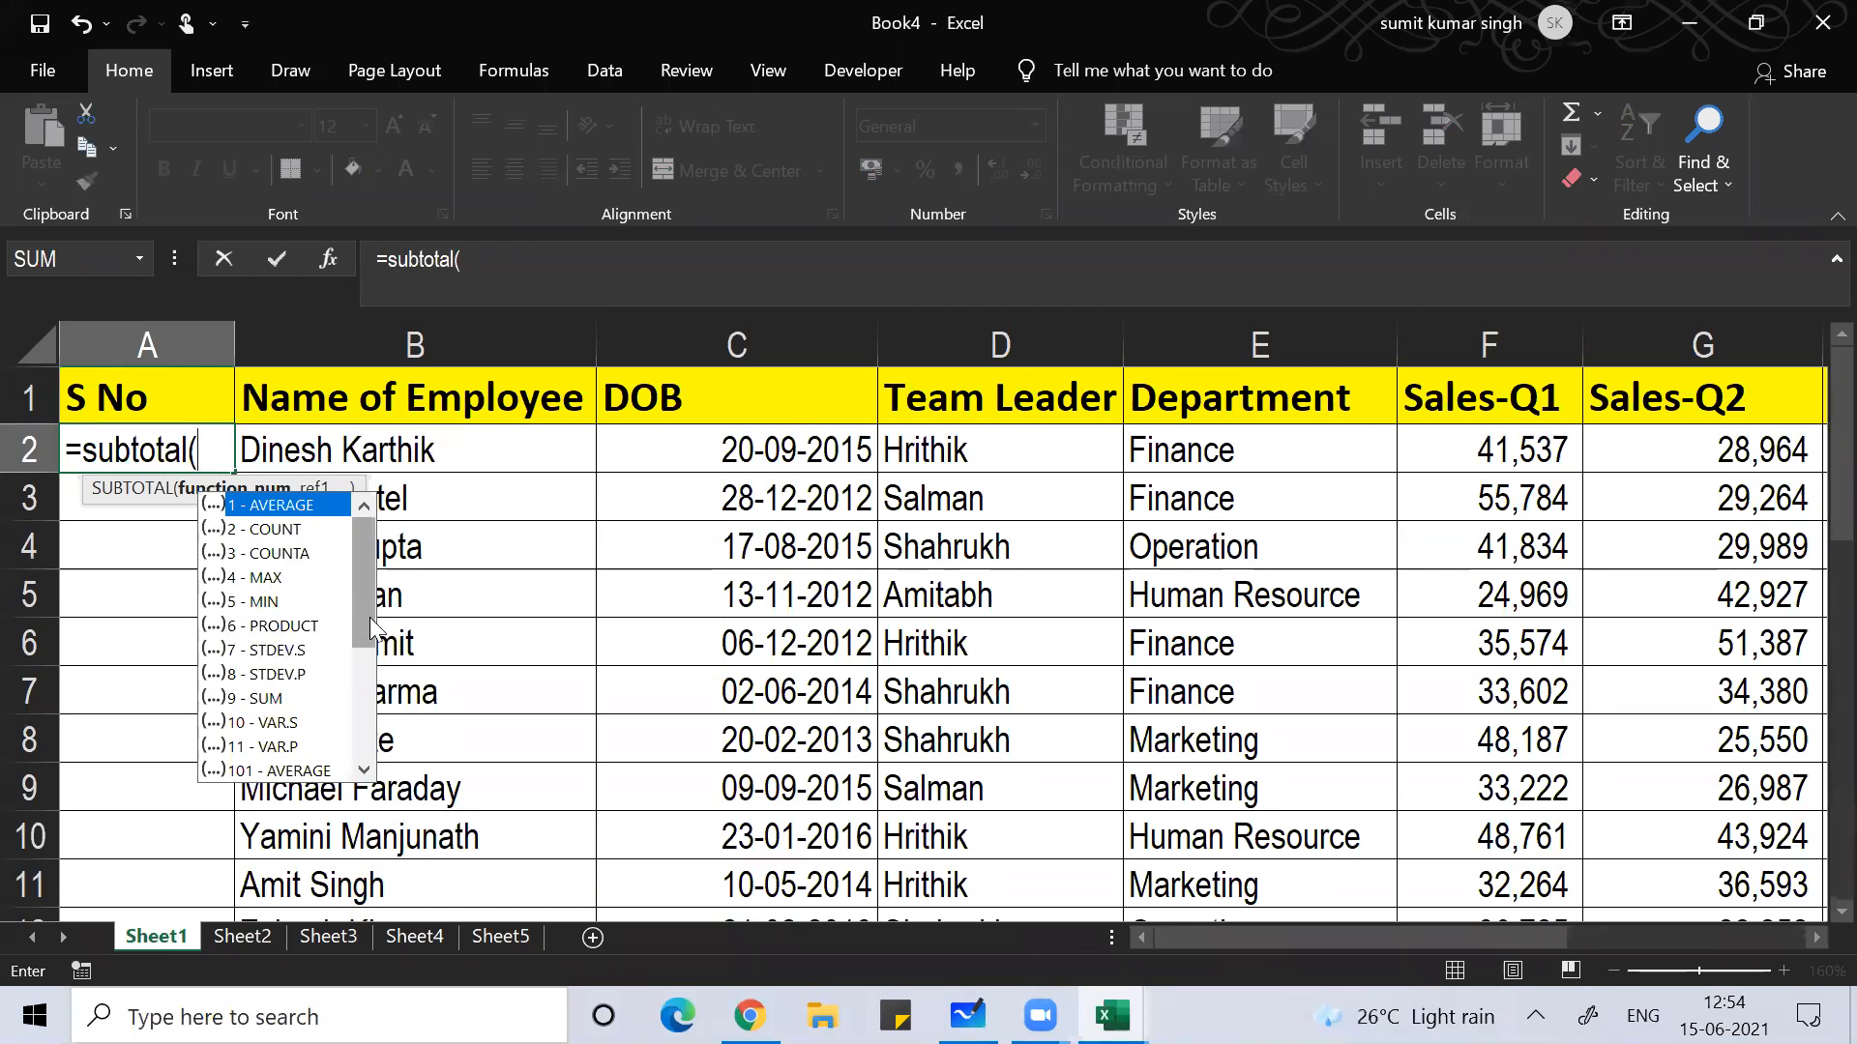
drag(368, 625, 454, 607)
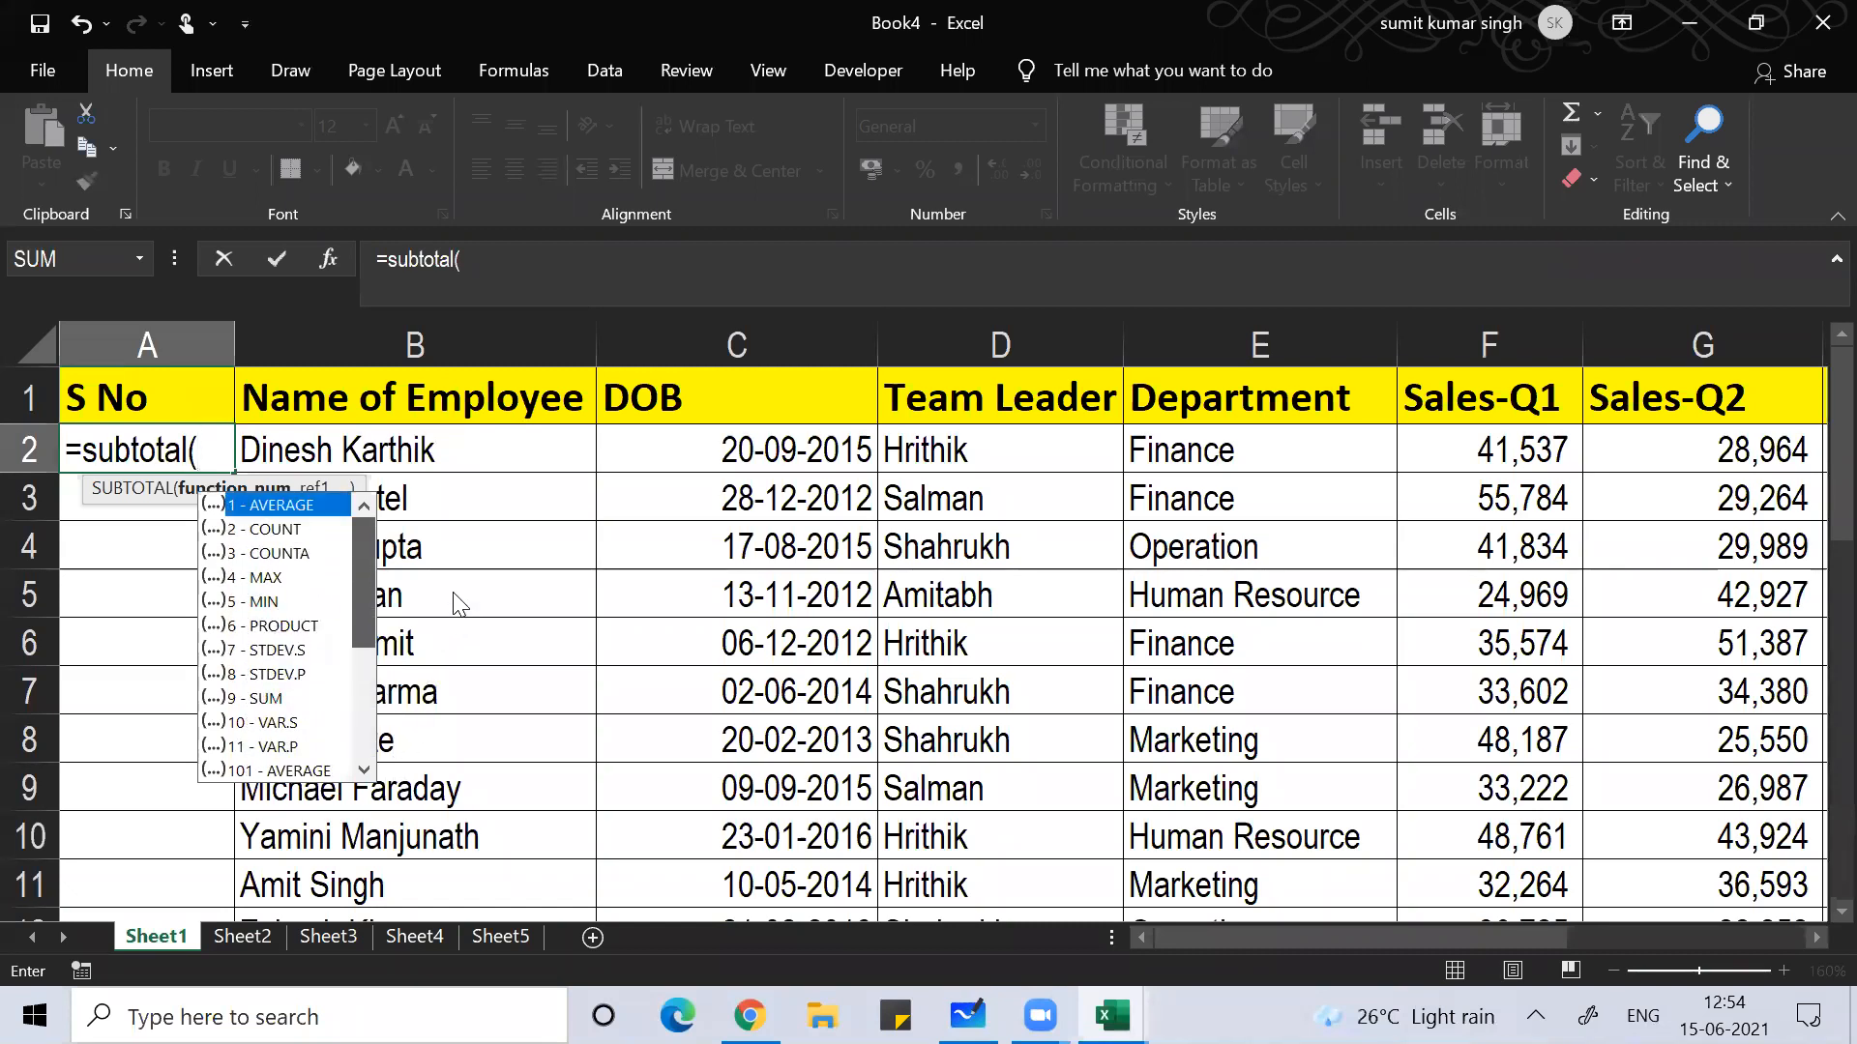
double_click(281, 553)
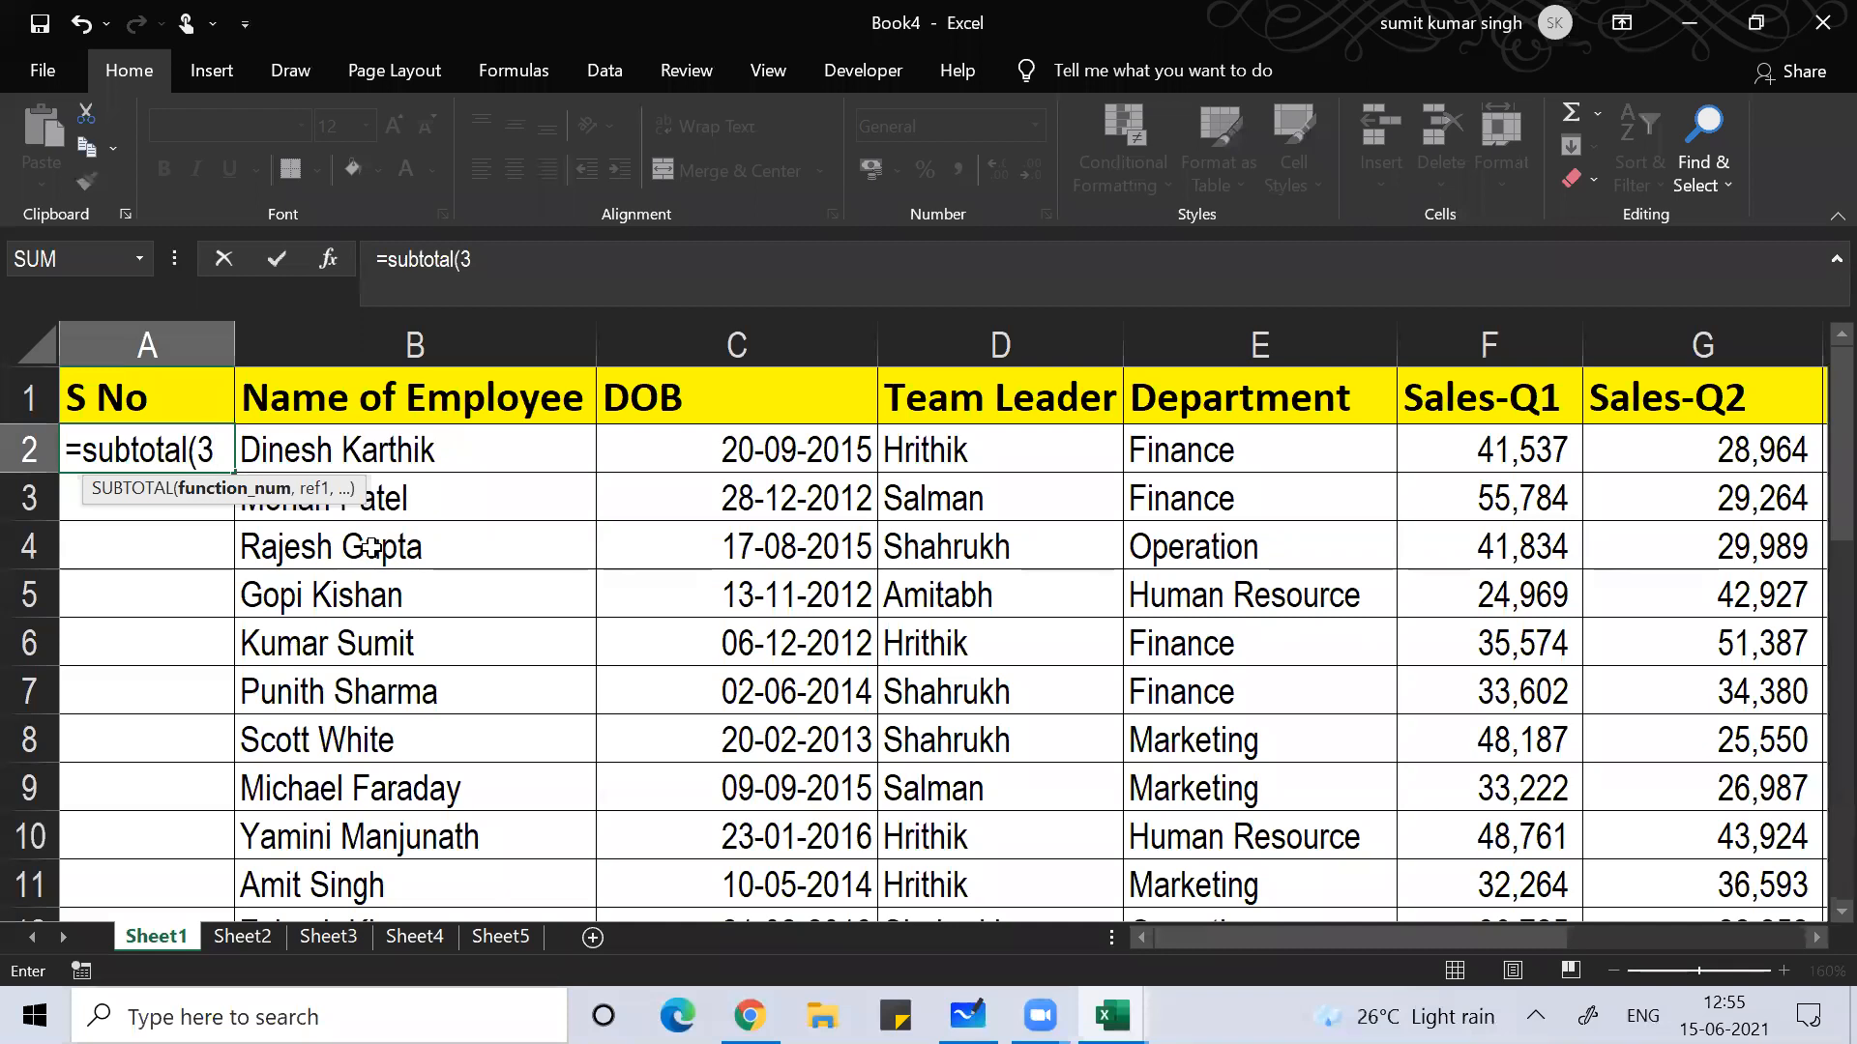
text(,)
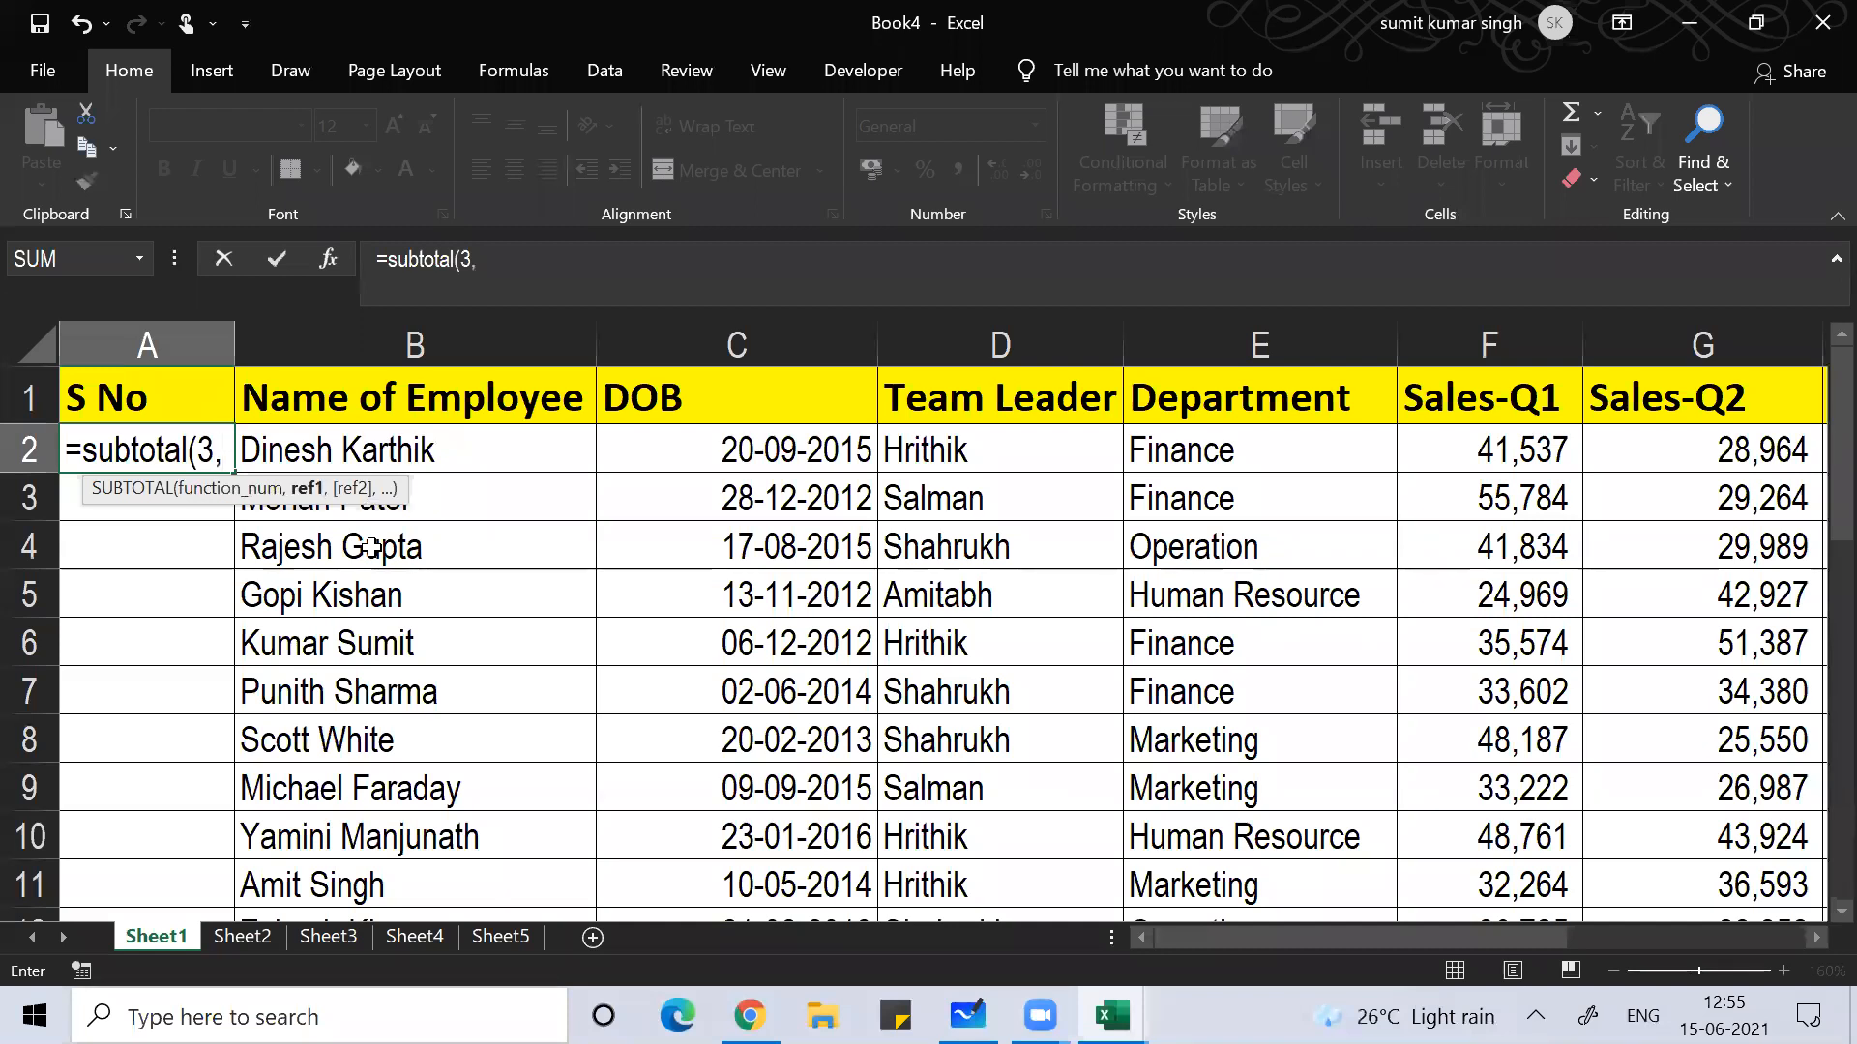
Step: Complete and commit =SUBTOTAL(3,$B$2:B2) in A2 with an absolute starting reference
click(340, 444)
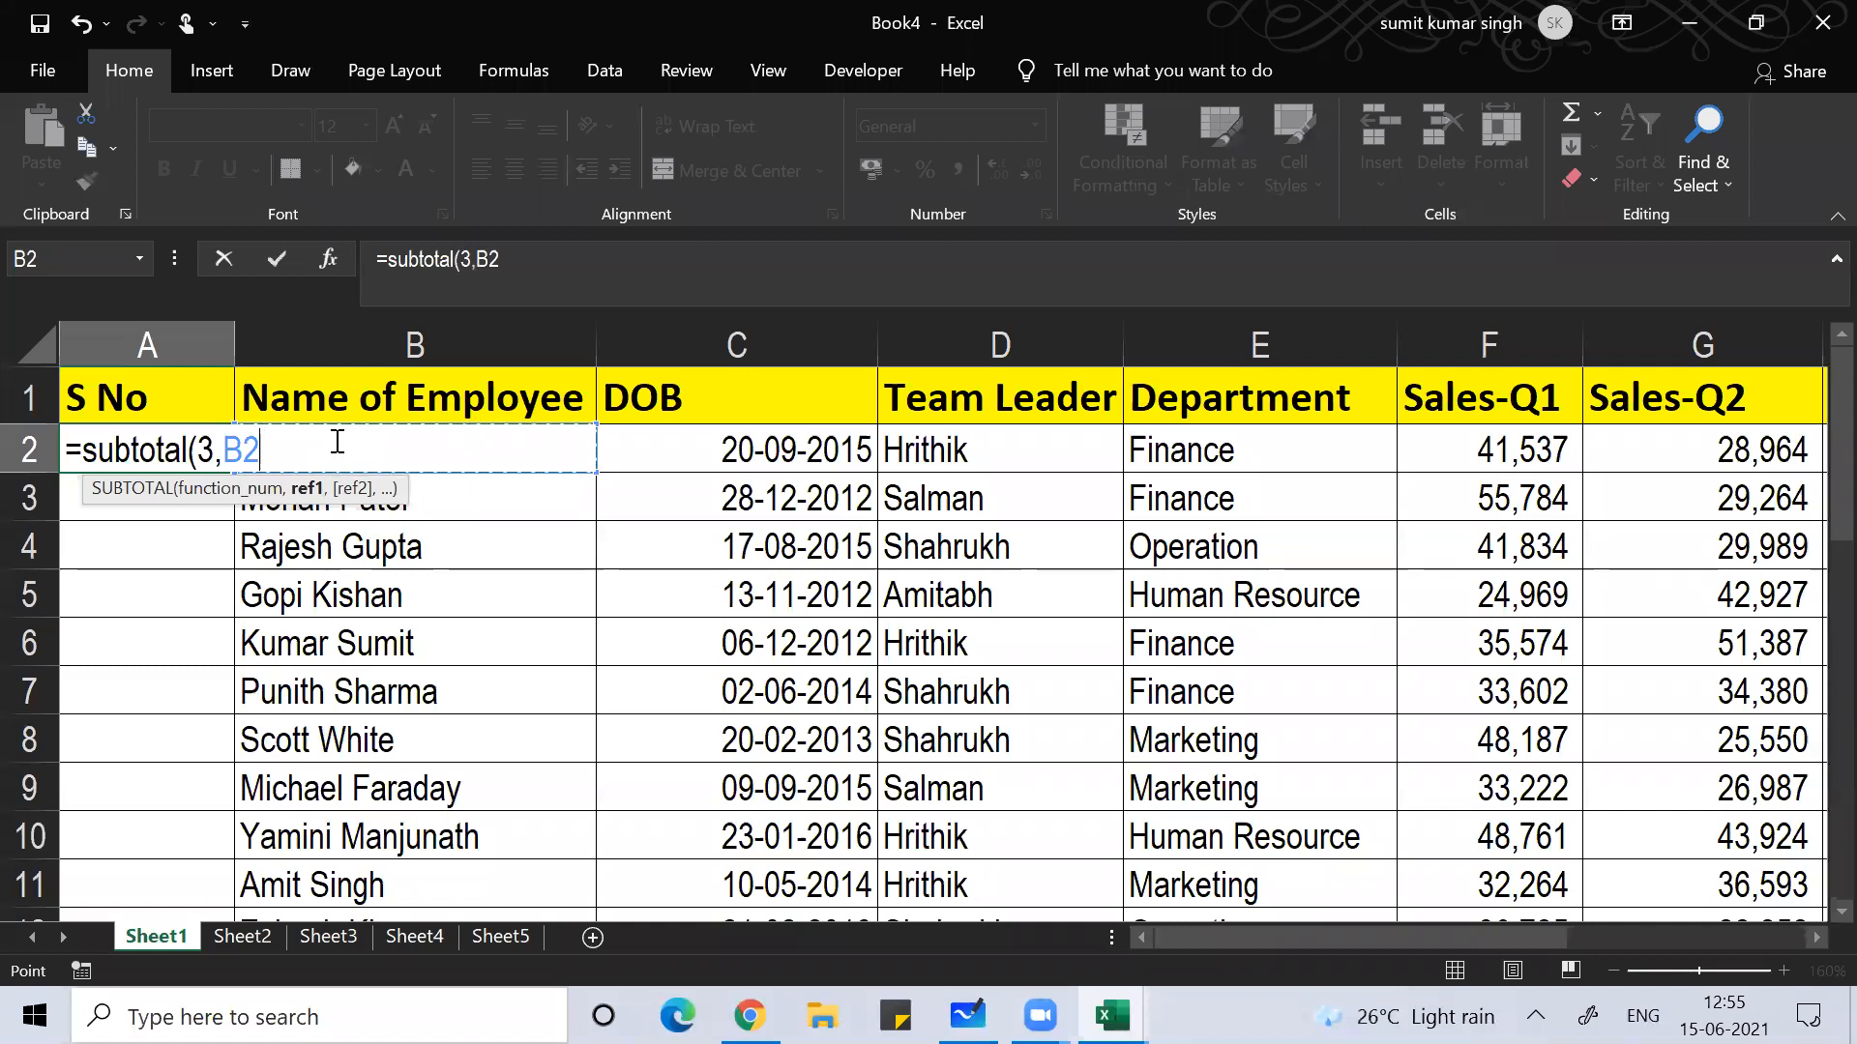
key(F4)
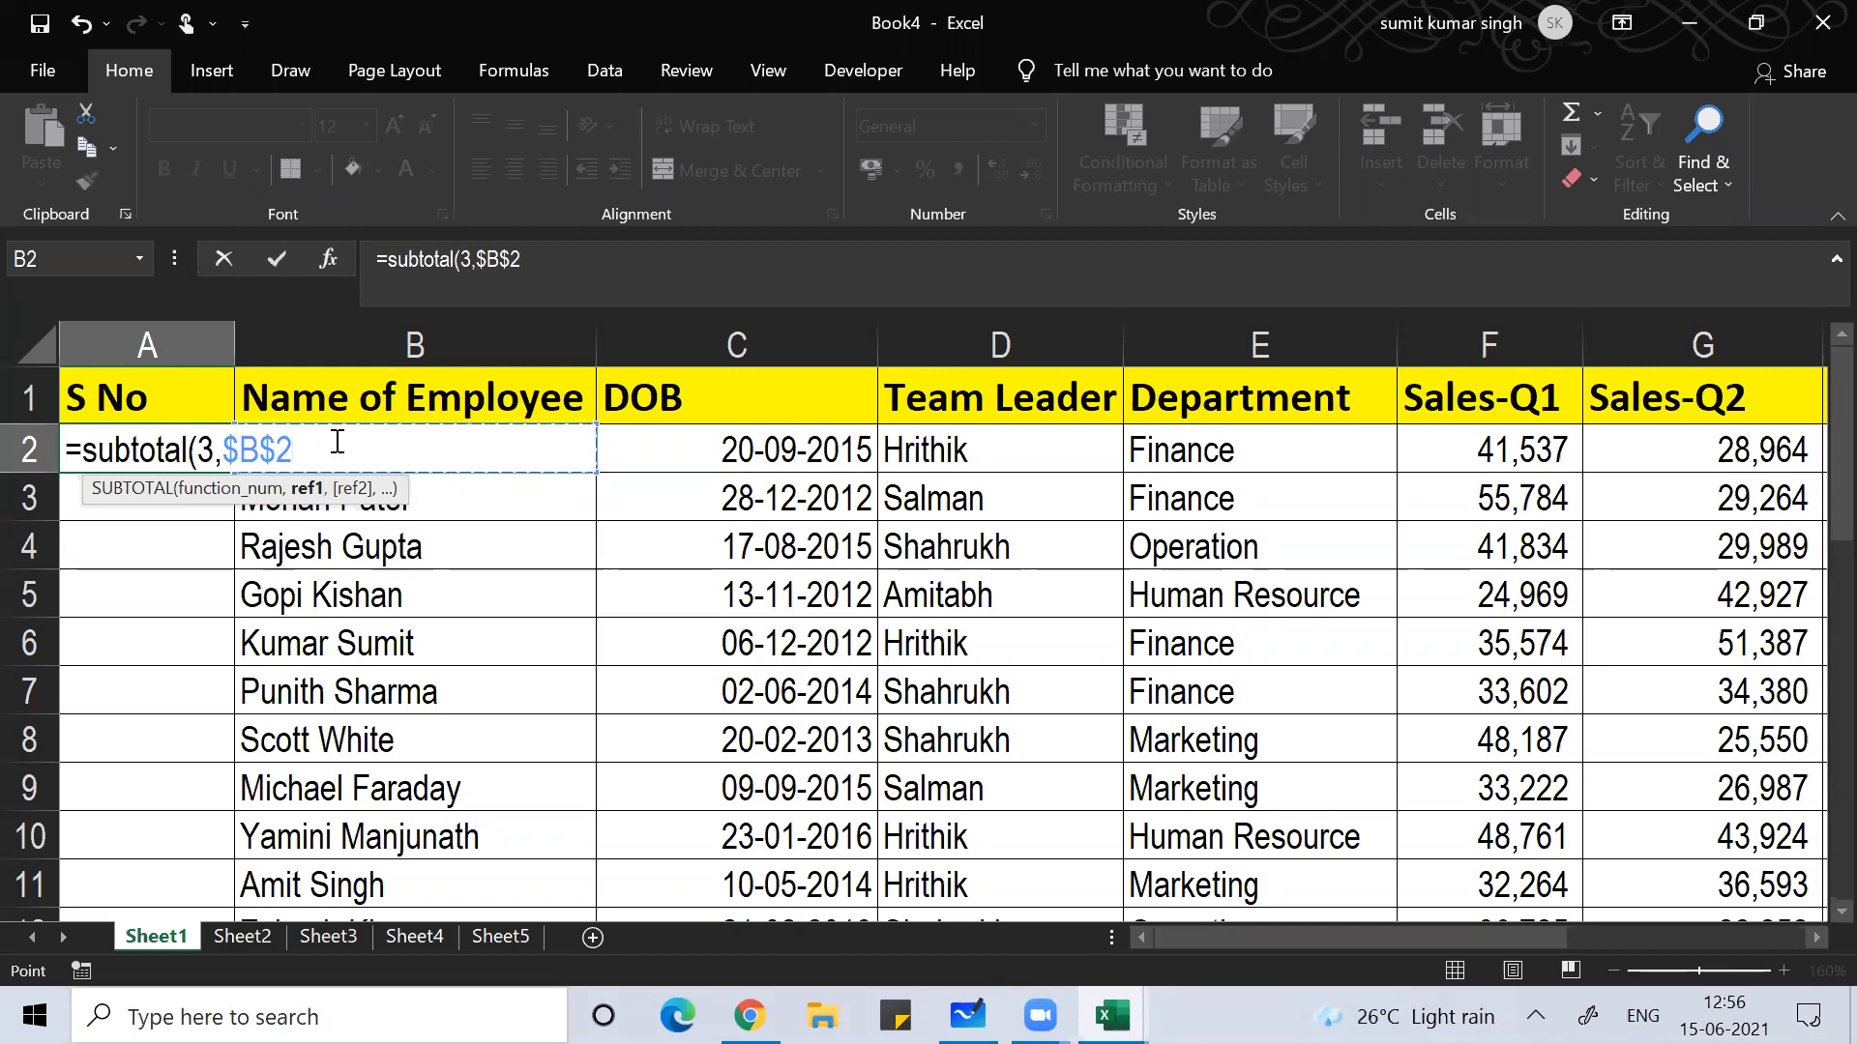
key(F8)
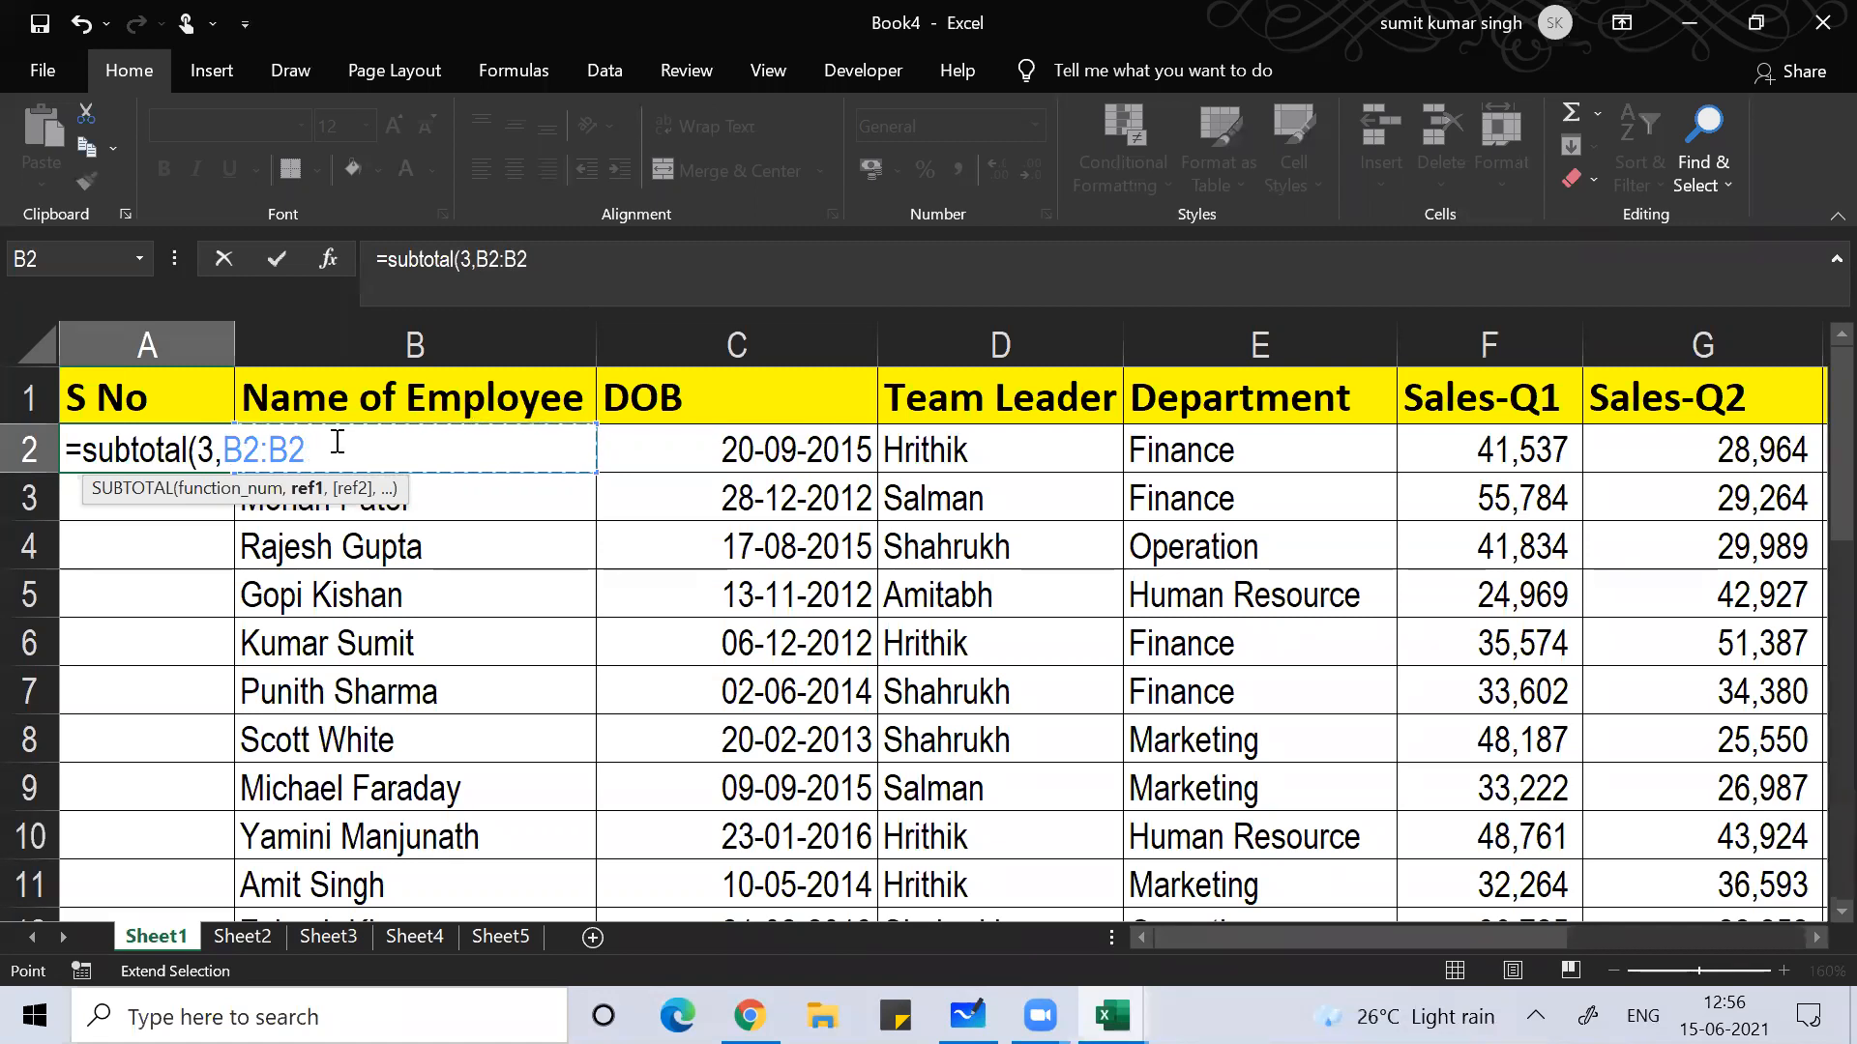
key(BackSpace)
key(BackSpace)
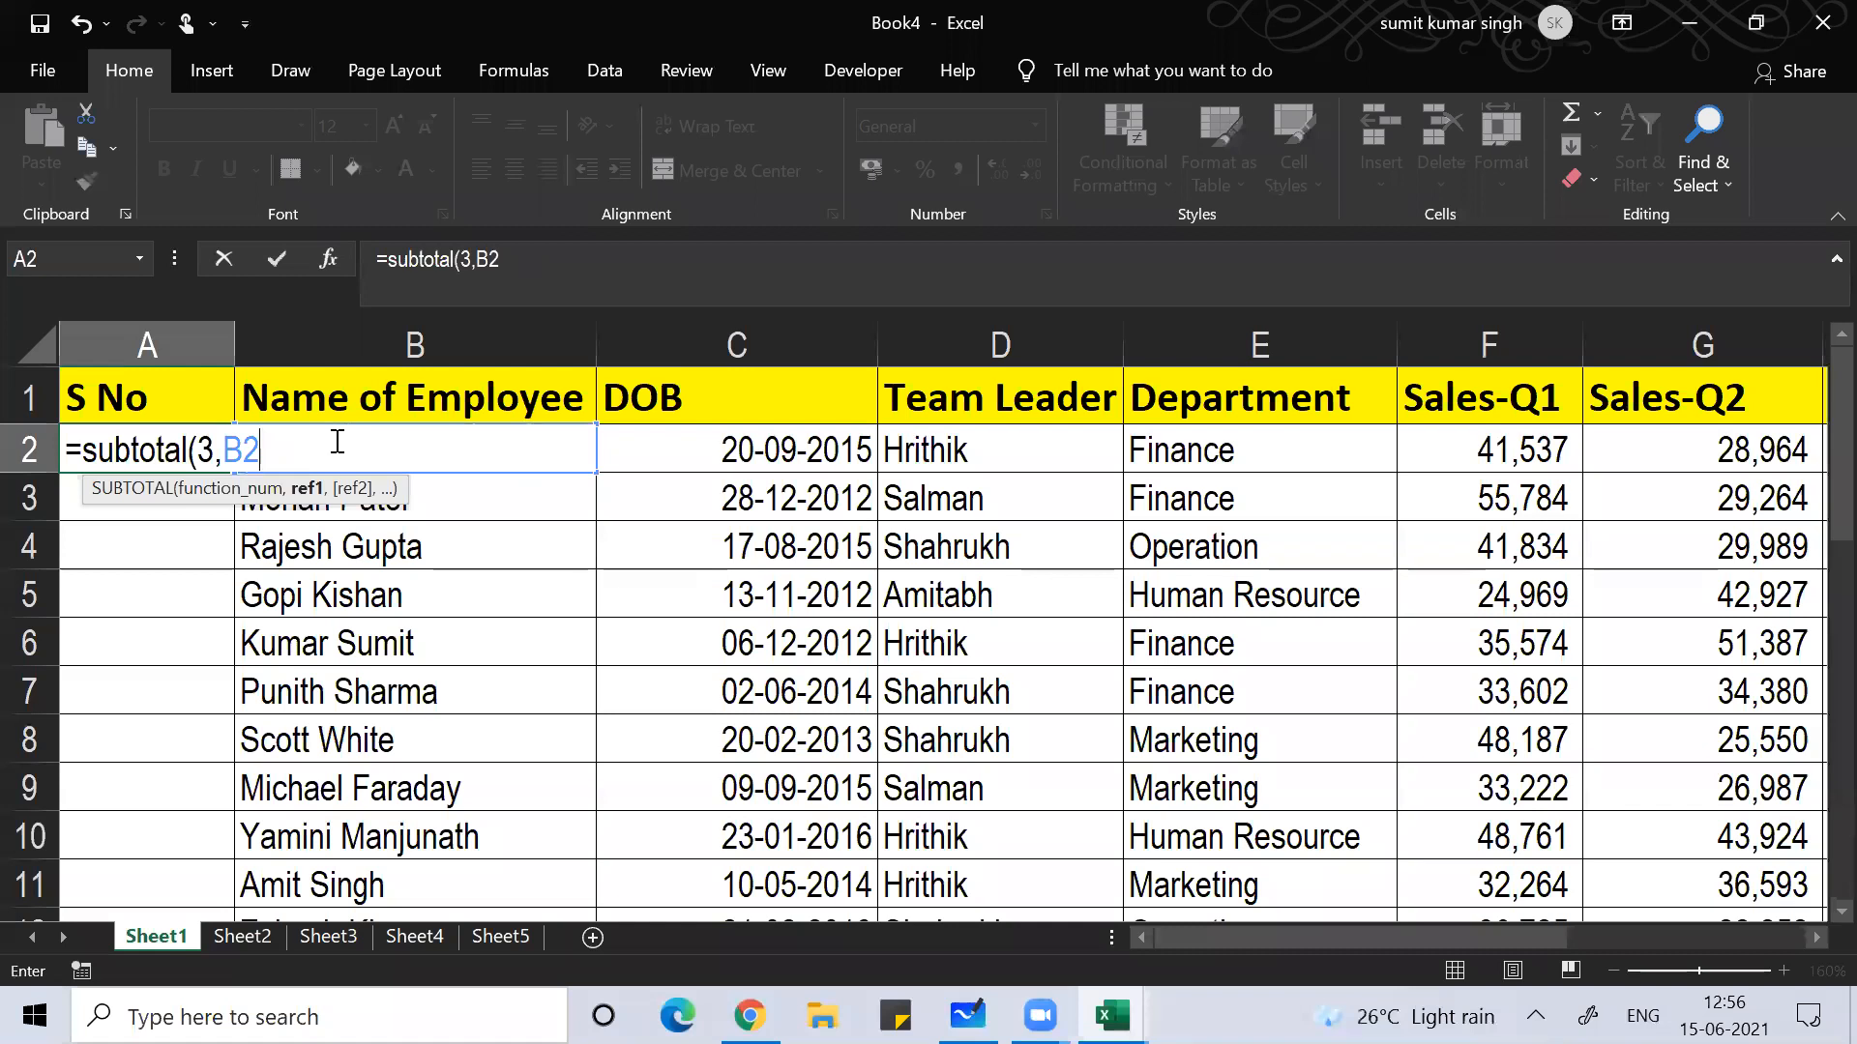
key(F4)
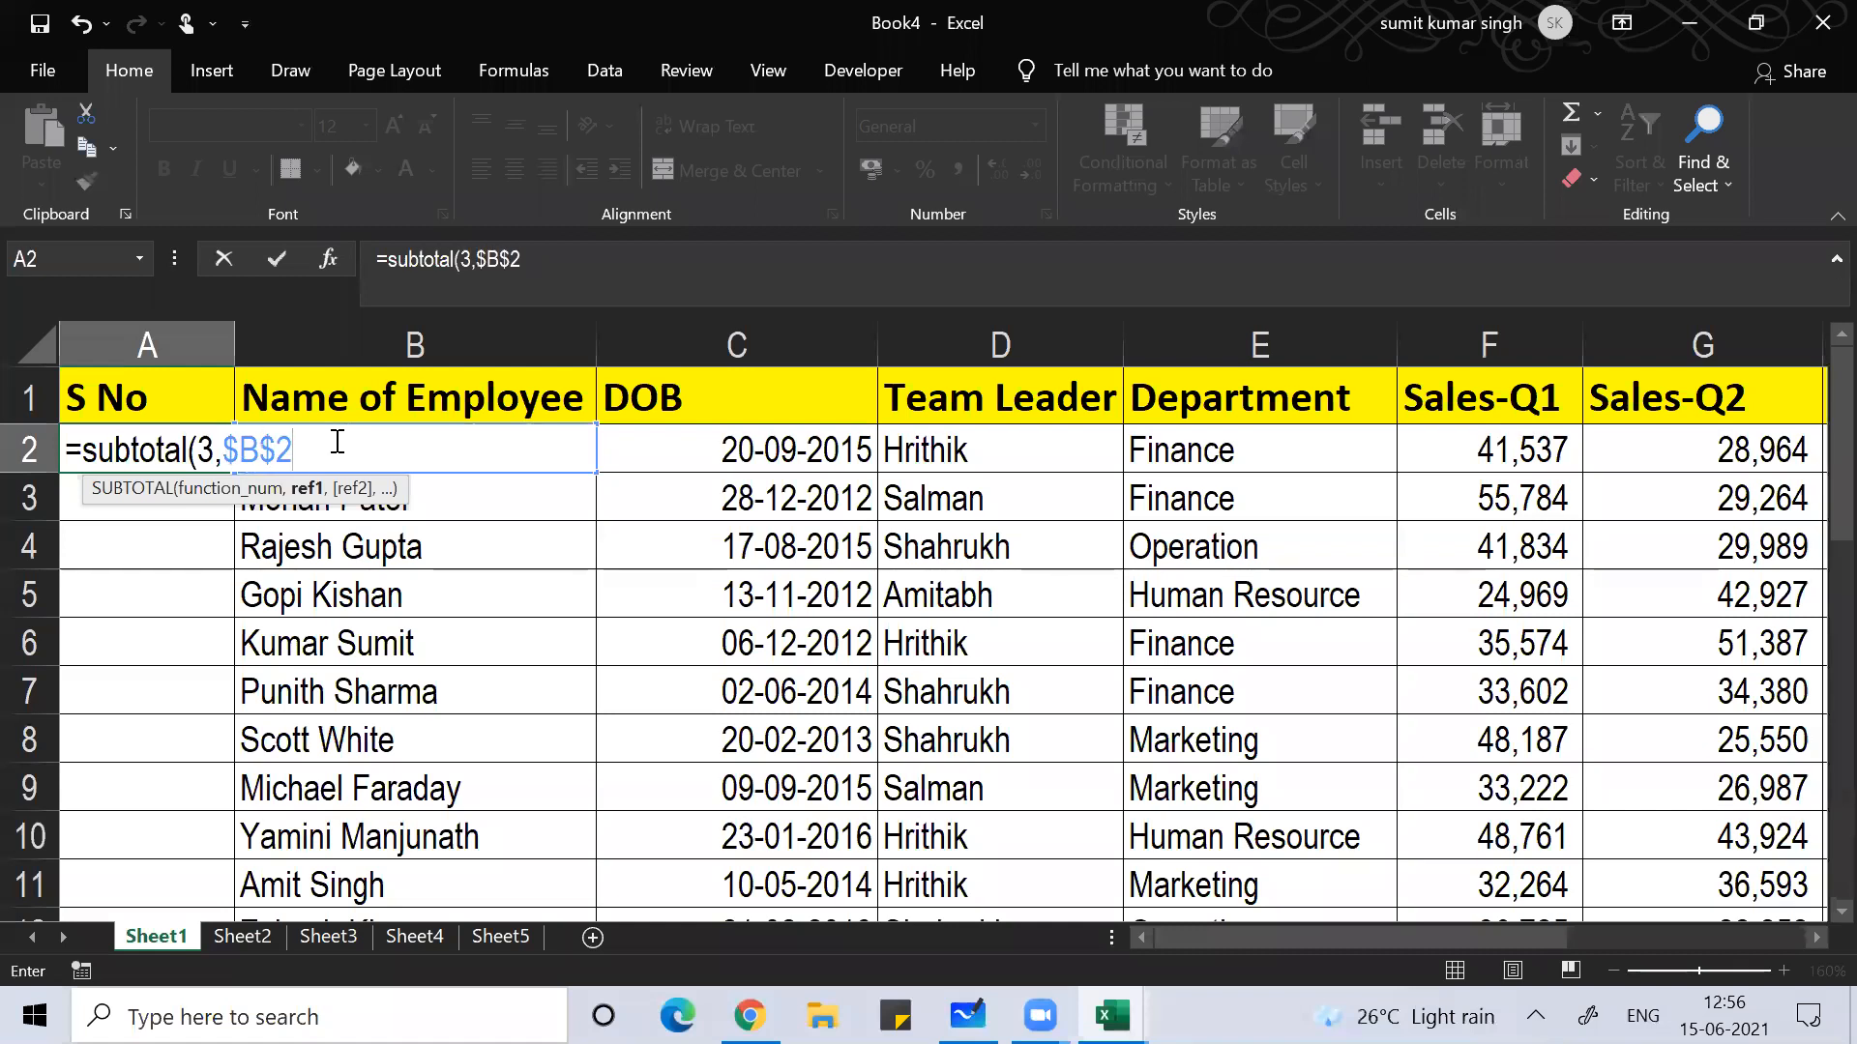
text(:)
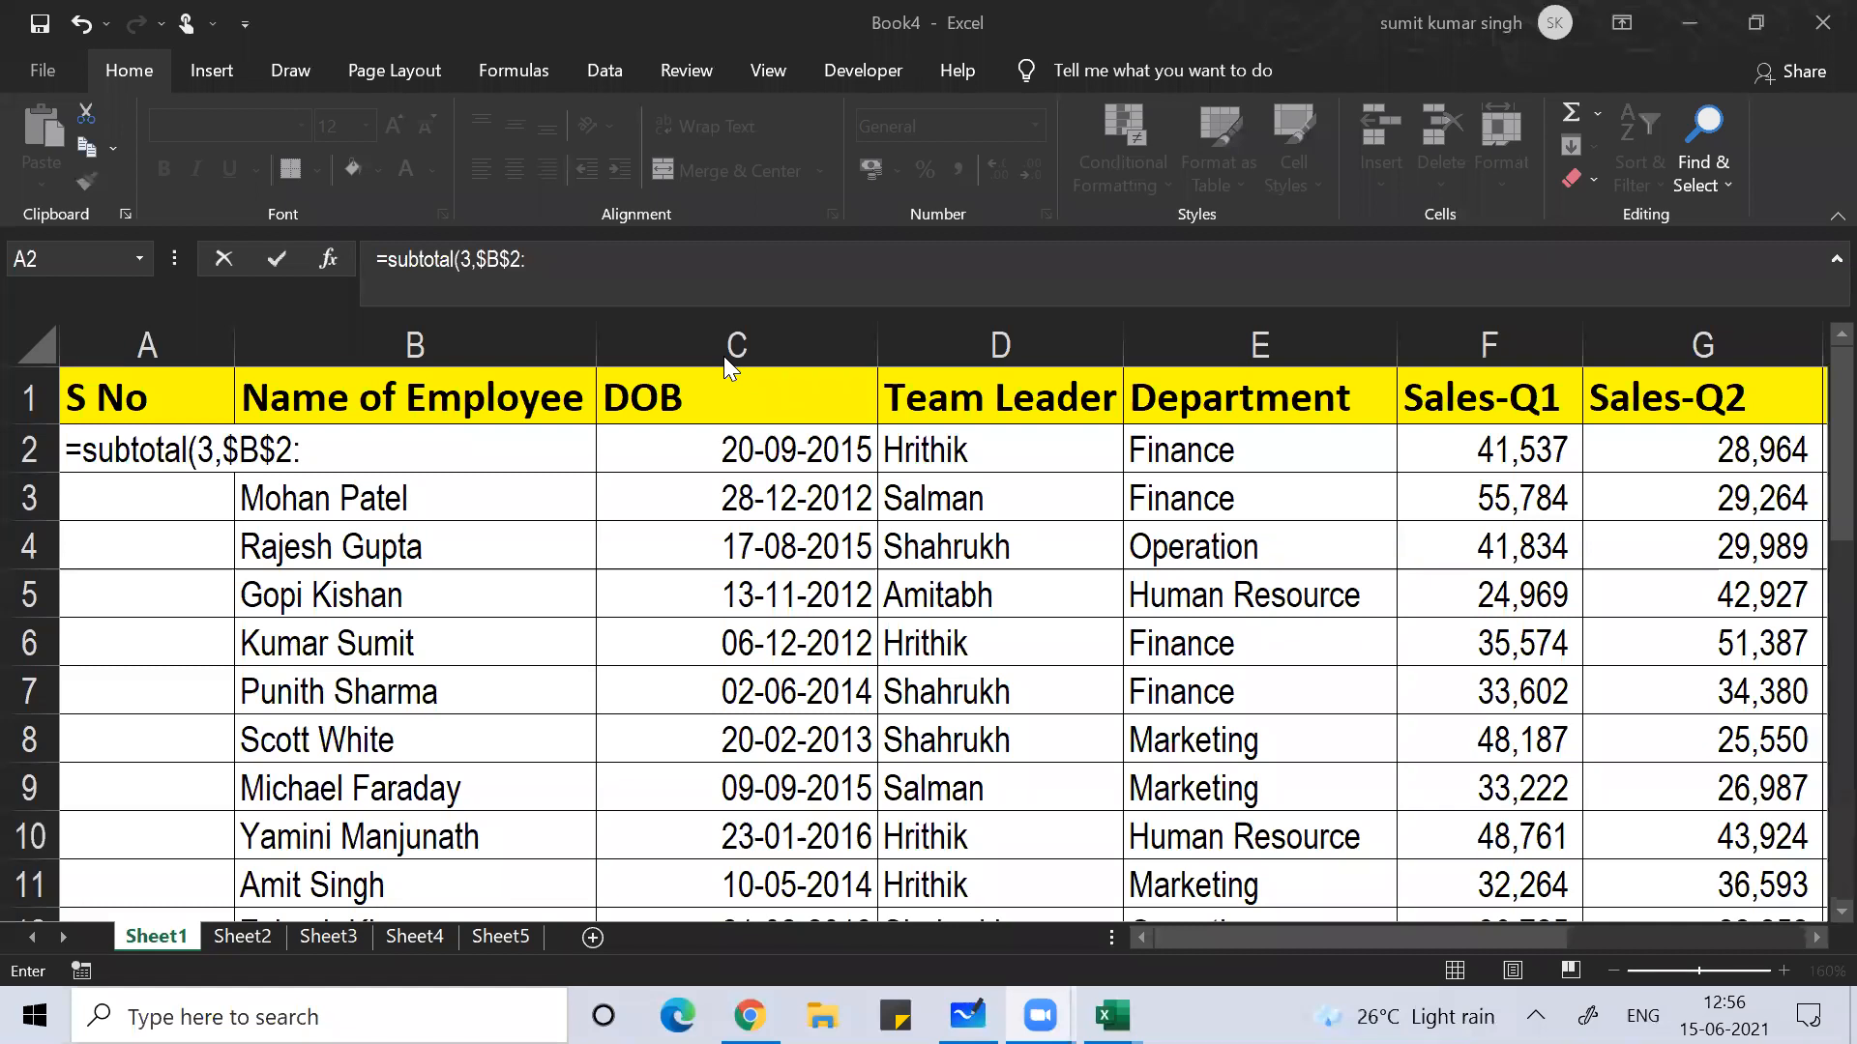
click(417, 430)
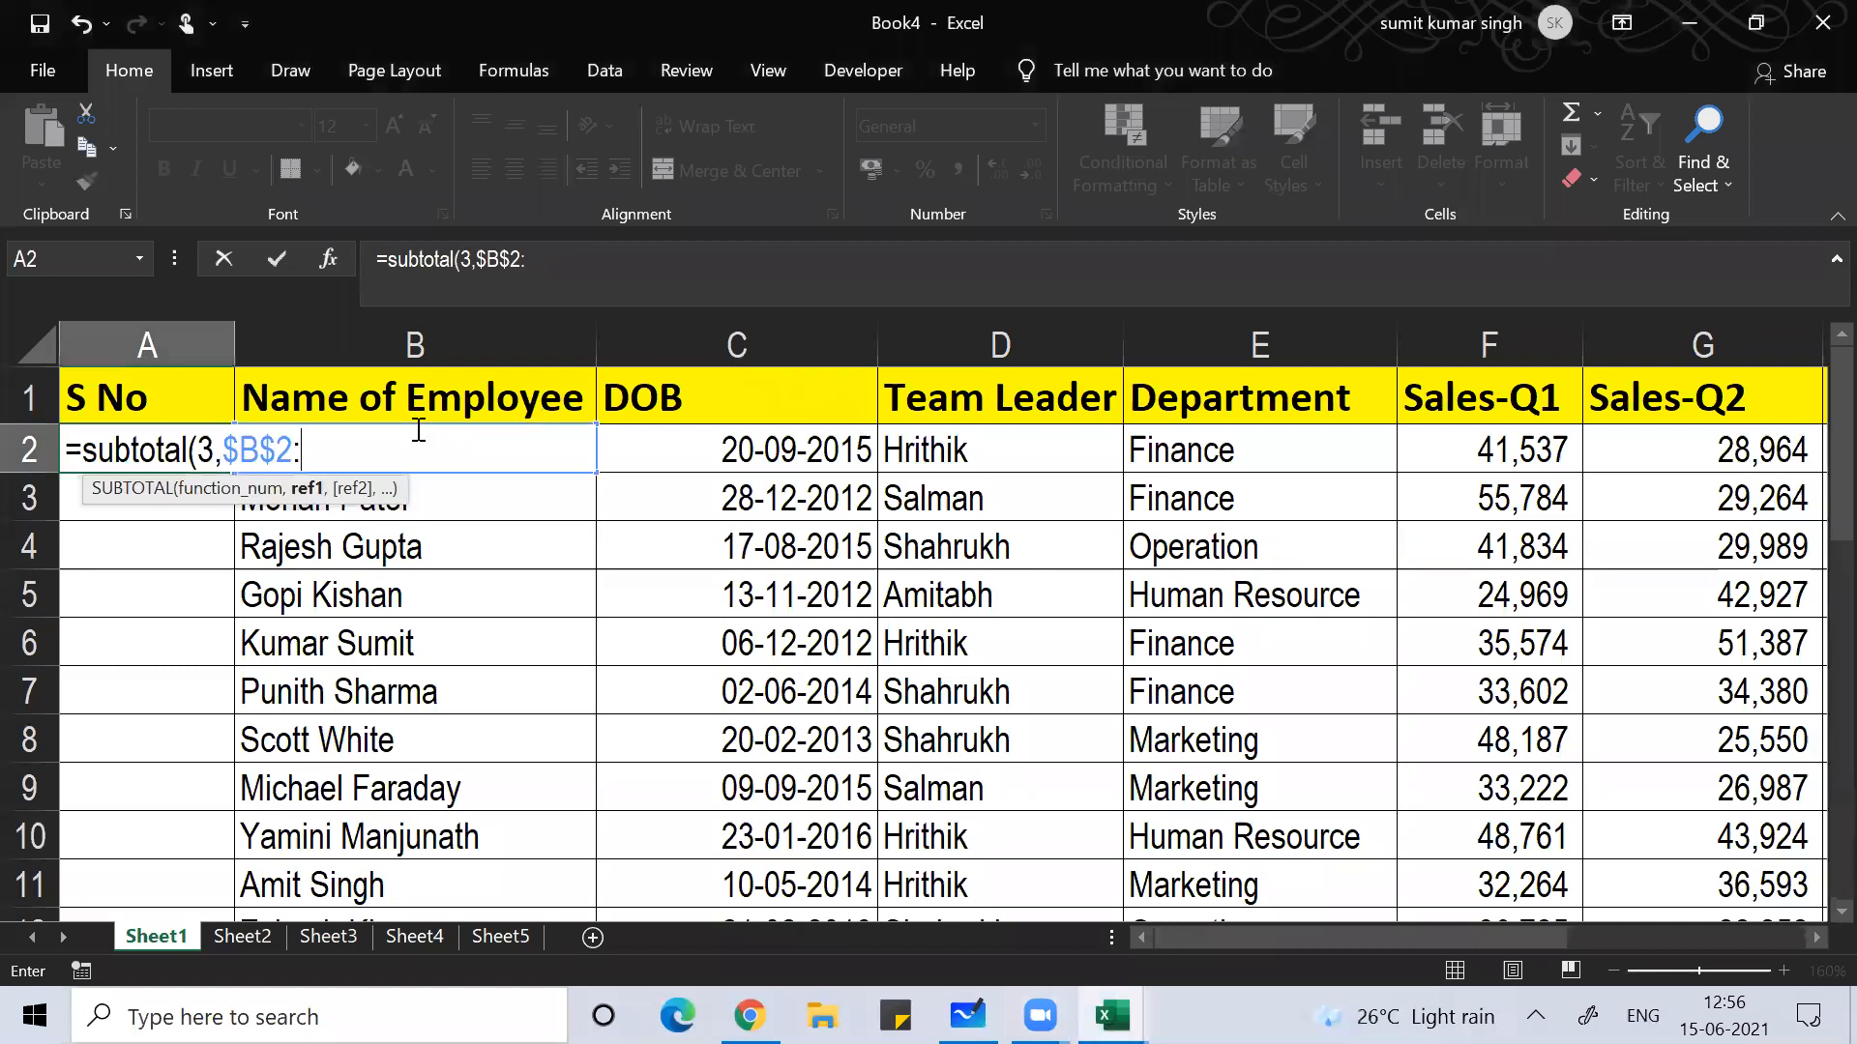
text(b2)
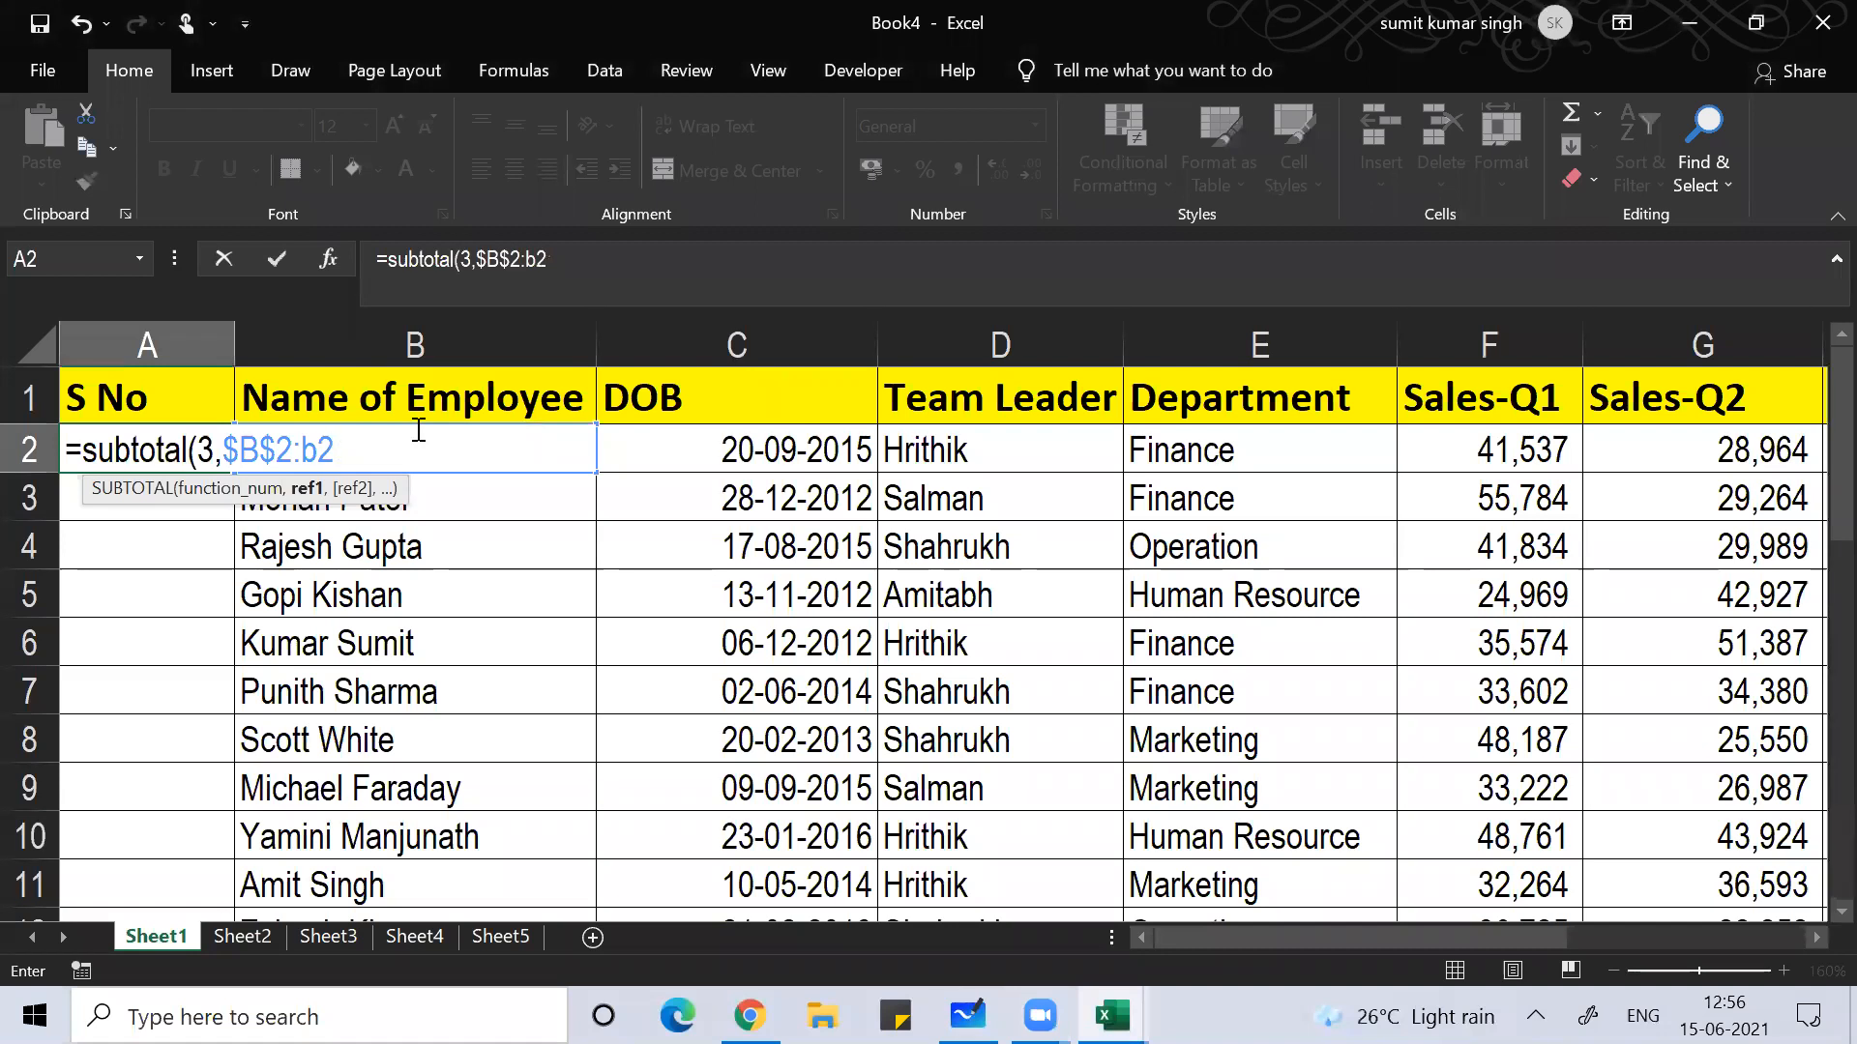
text())
key(Return)
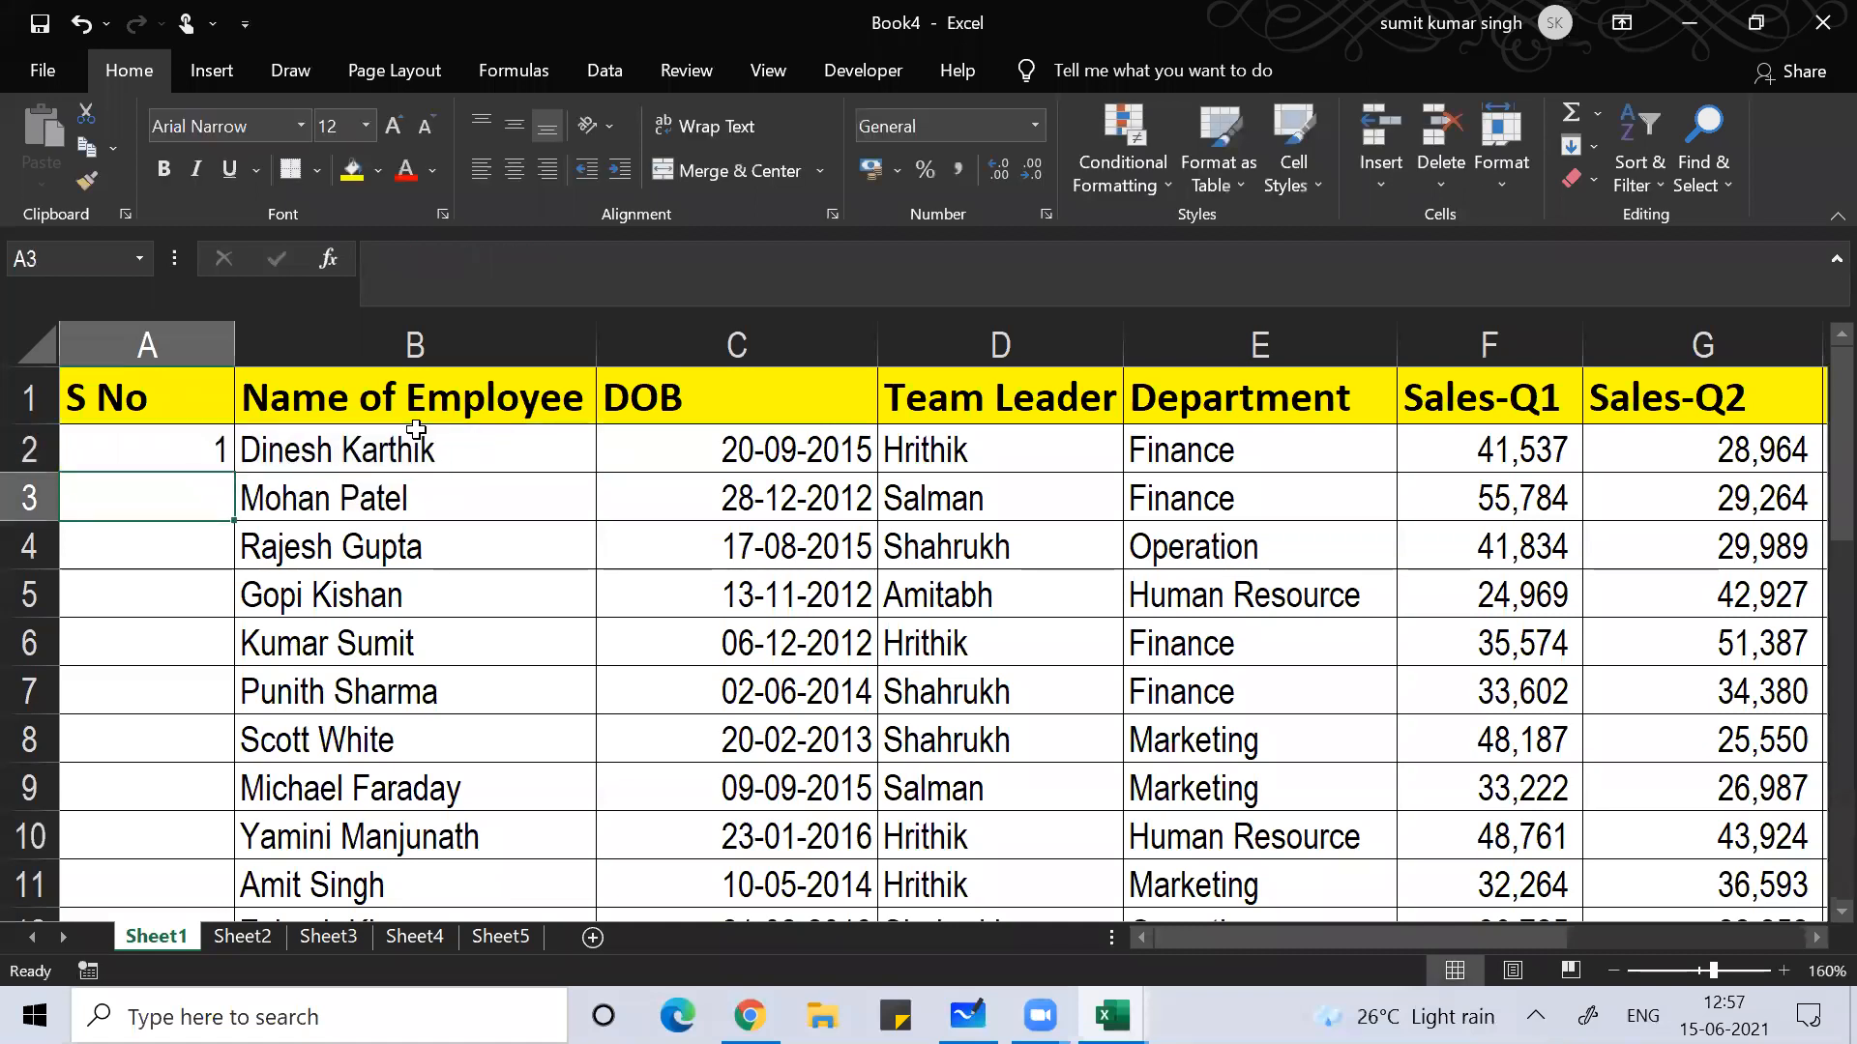
Step: Copy A2's SUBTOTAL formula into A2:A31 to number all 30 employees
click(141, 443)
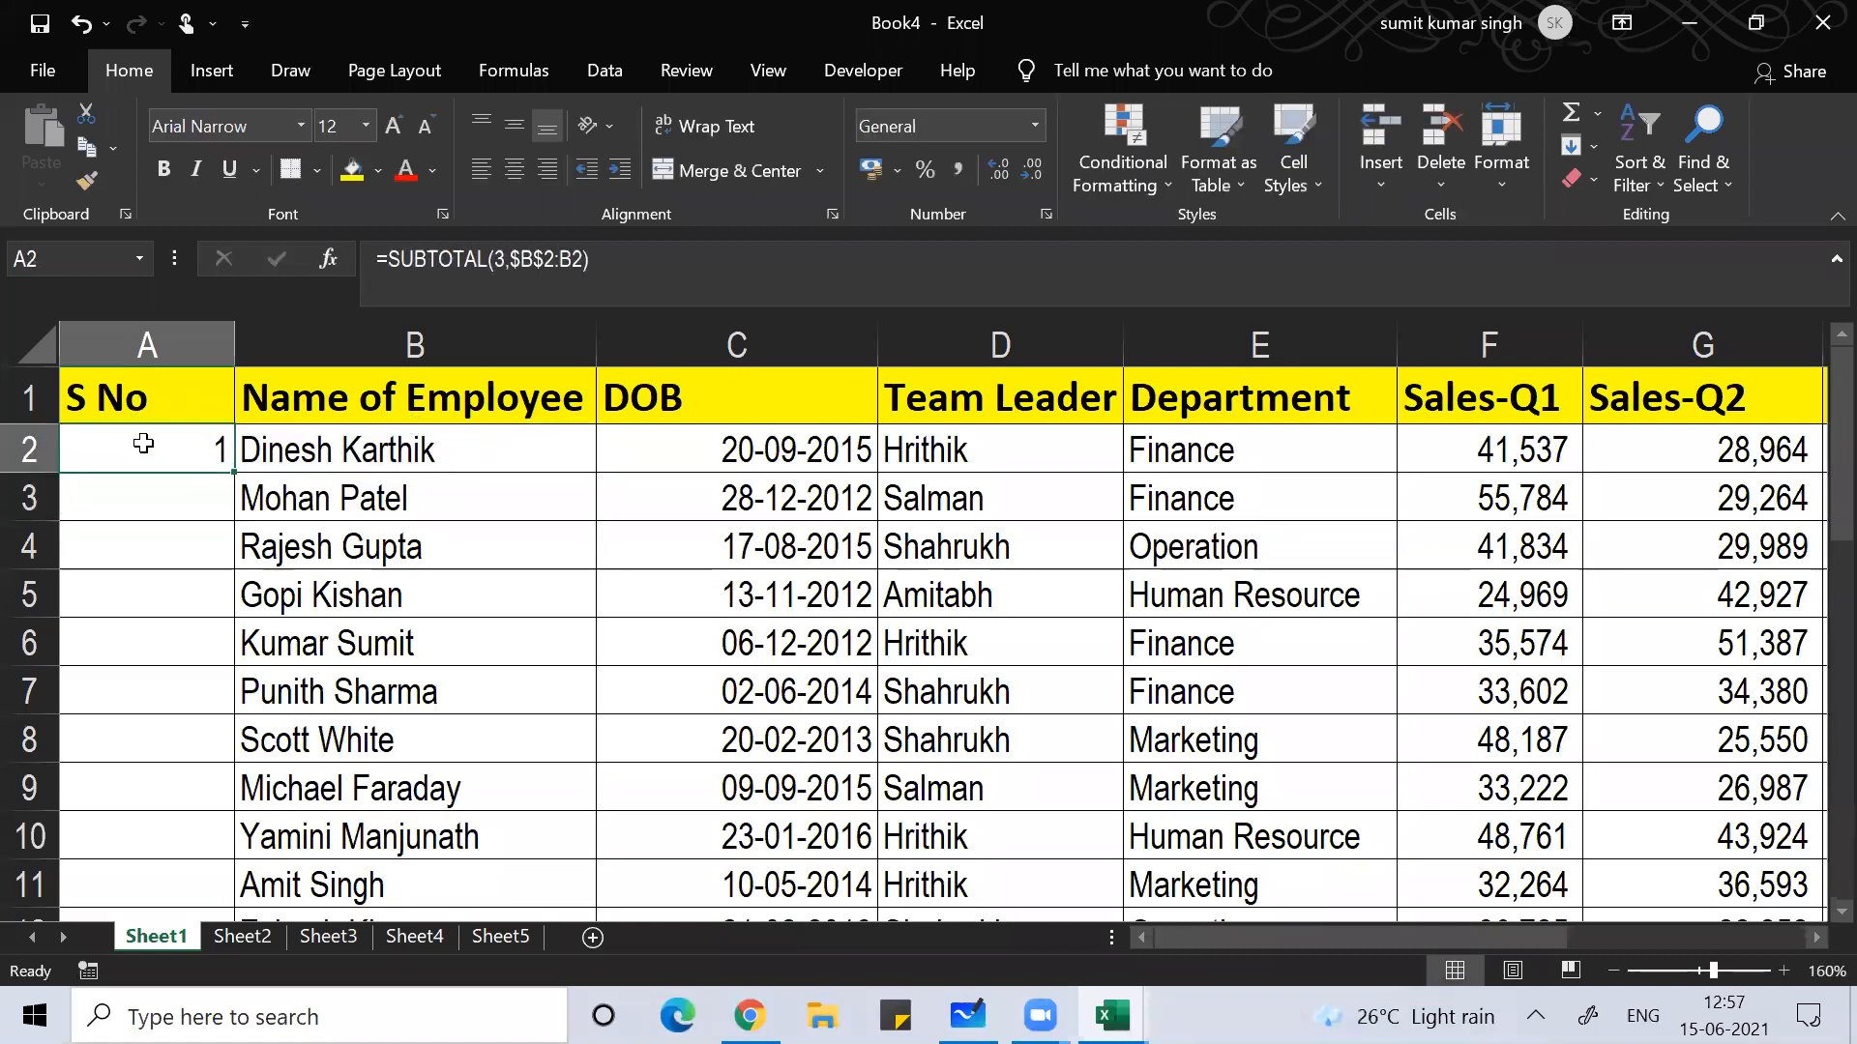
key(ctrl+c)
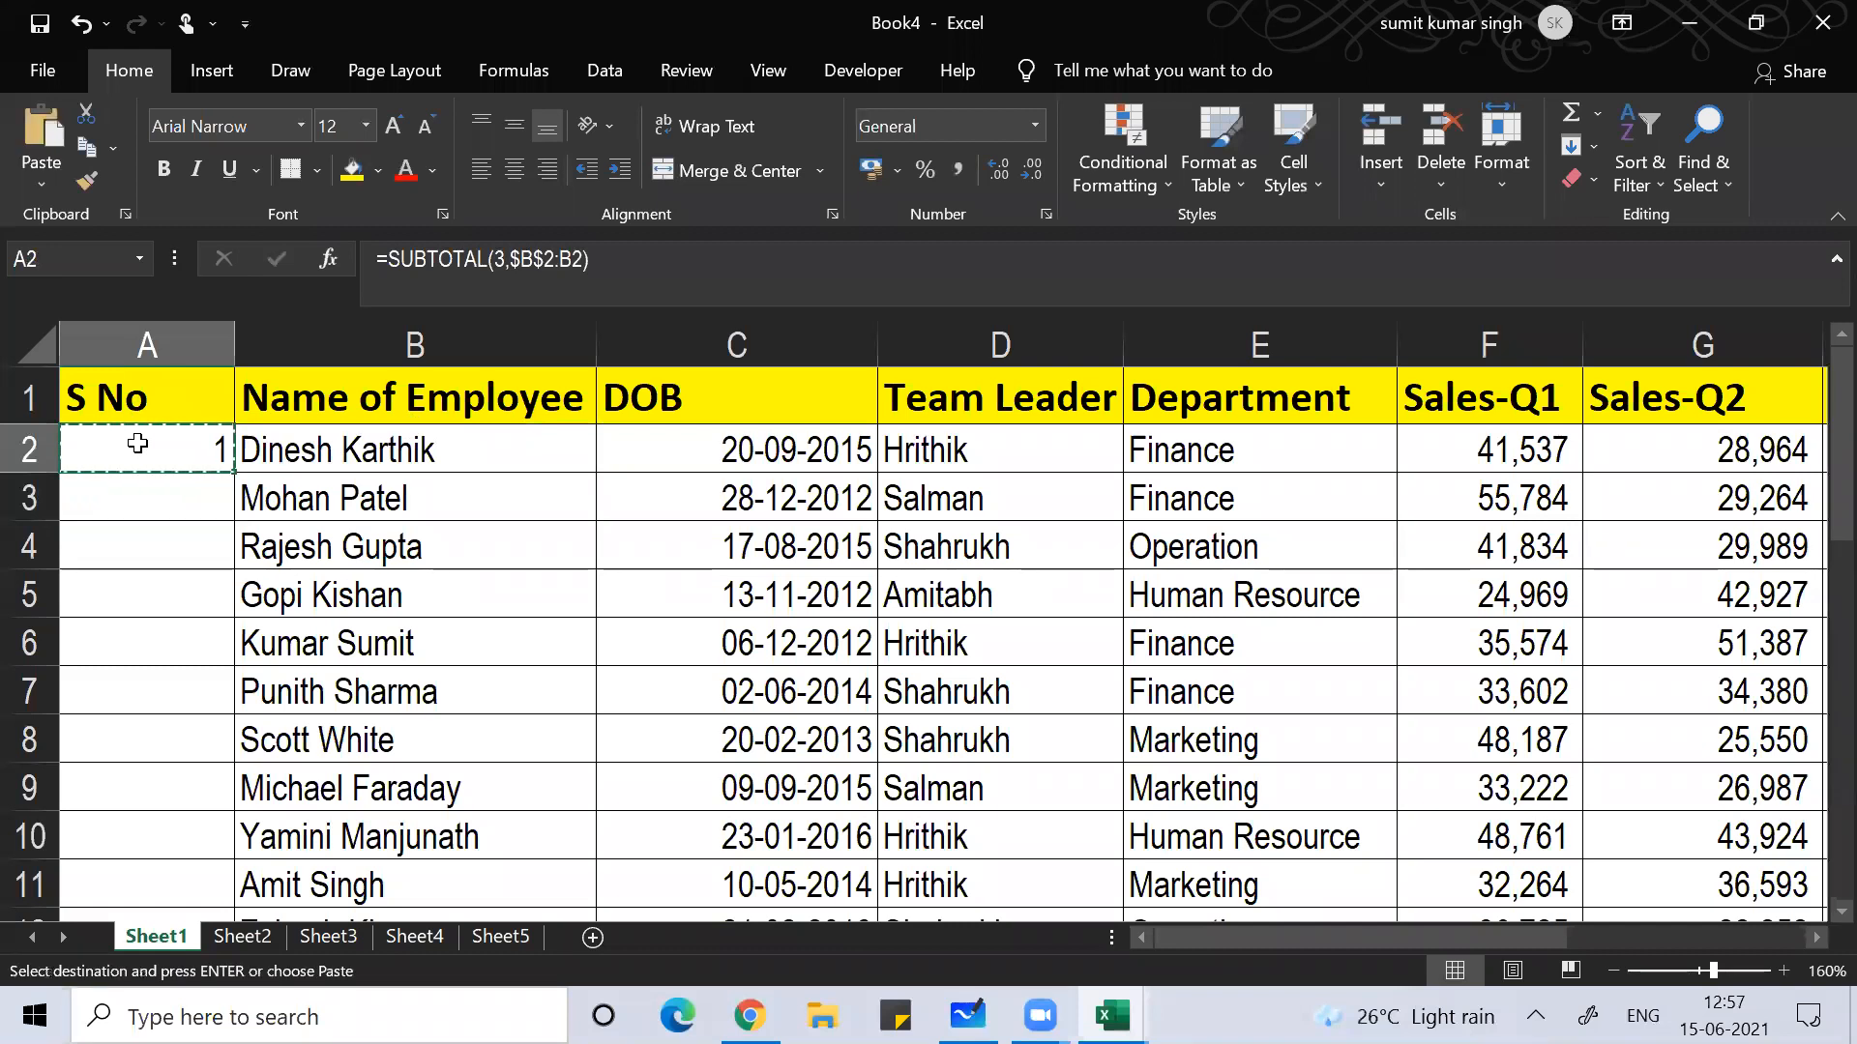
key(Right)
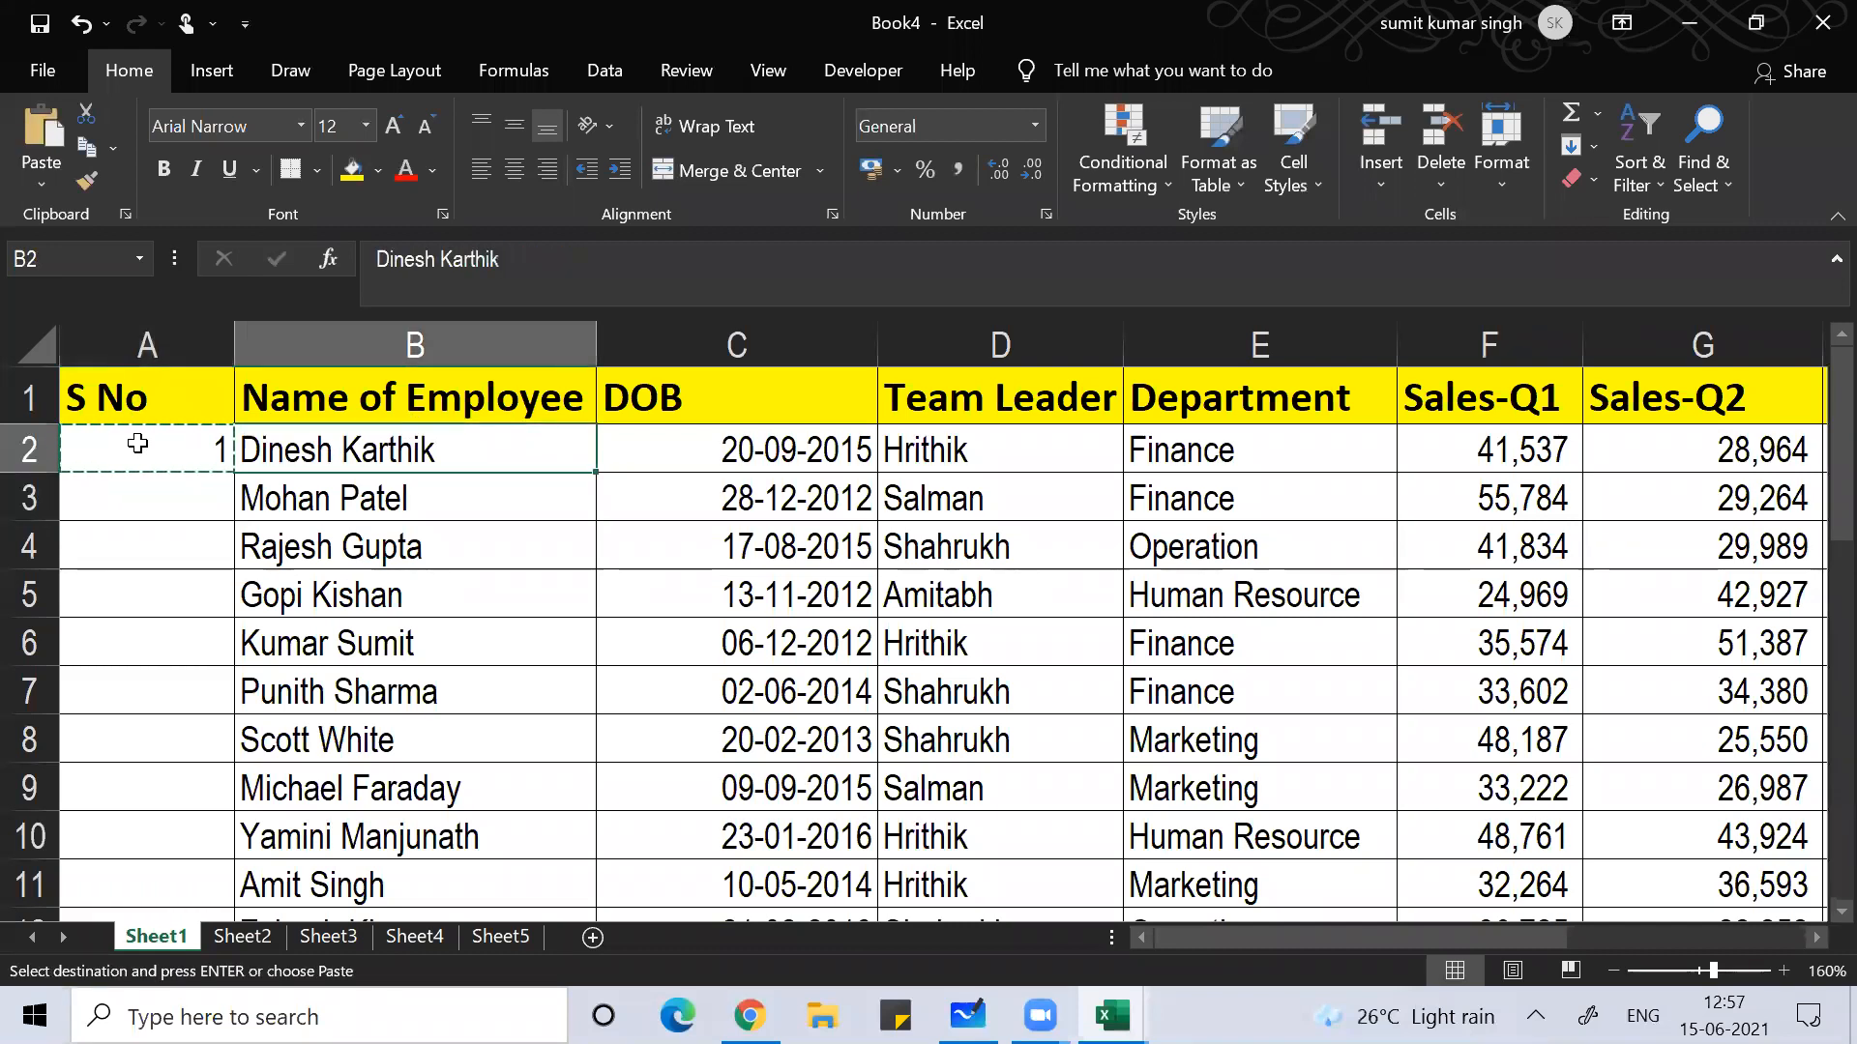
key(ctrl+Down)
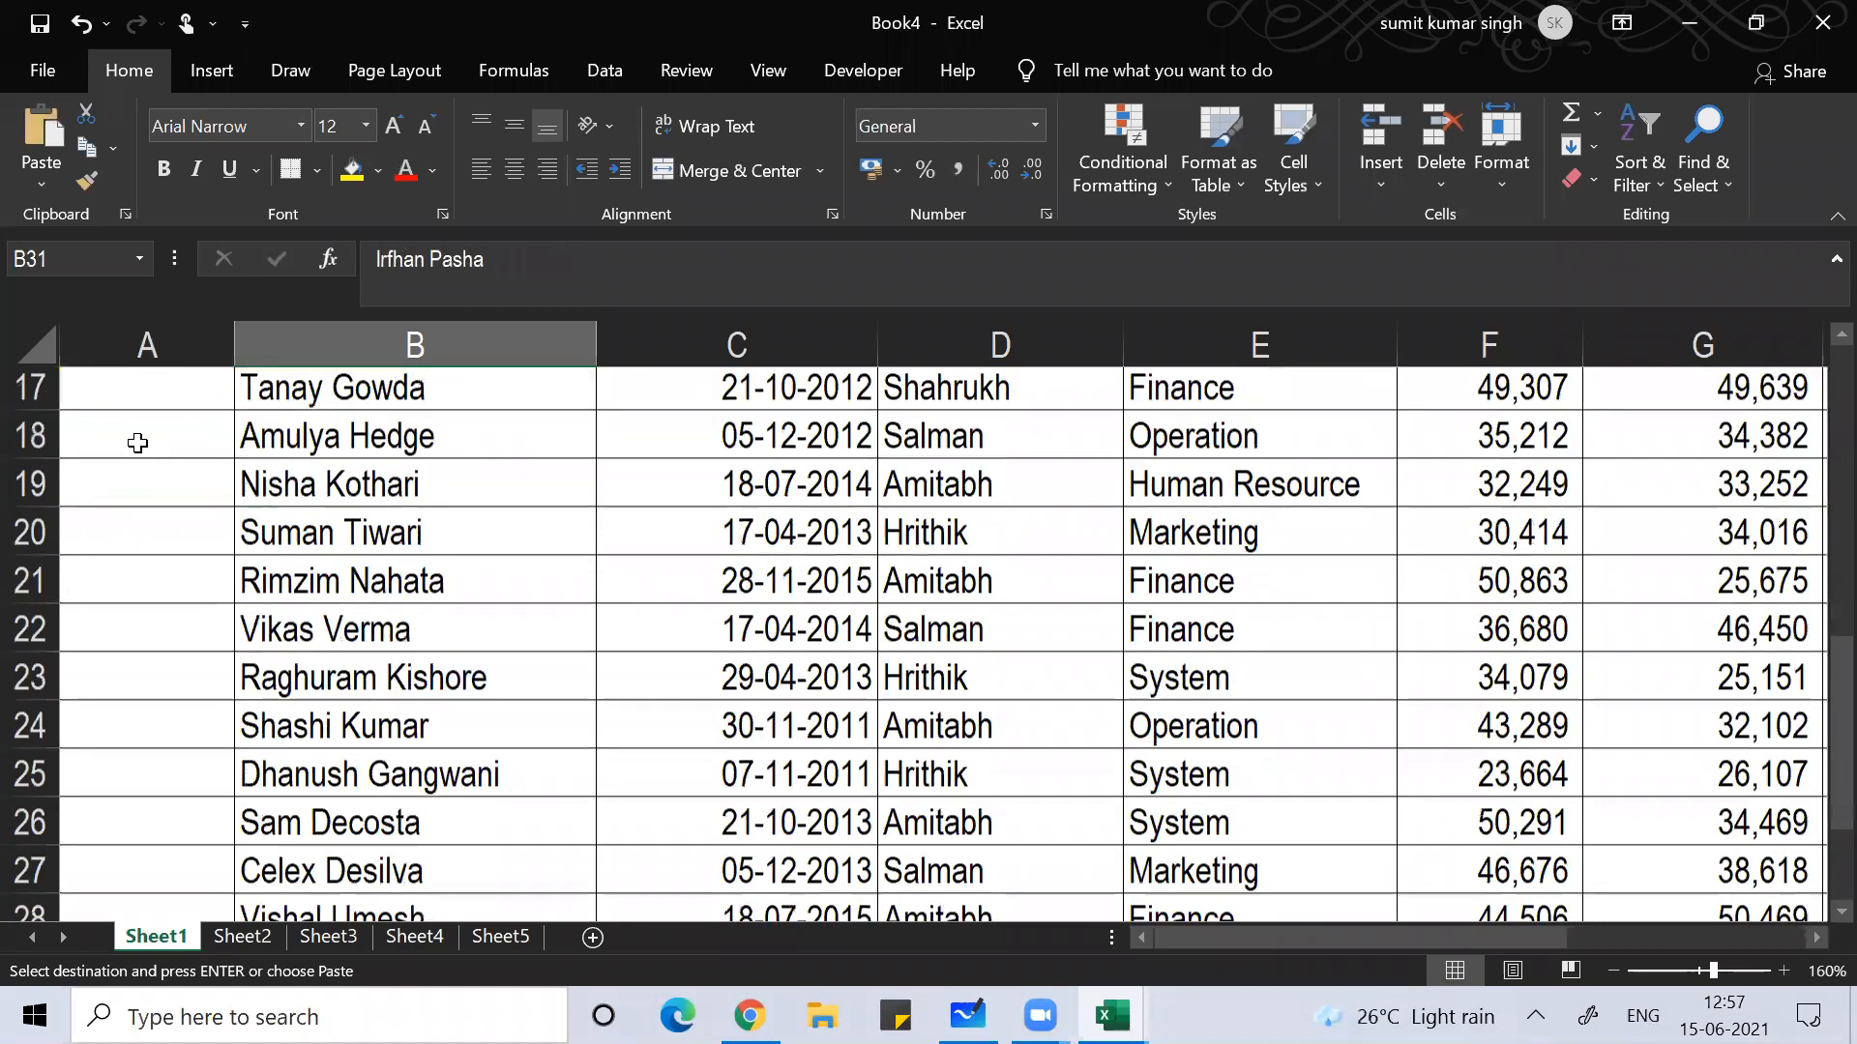
key(Left)
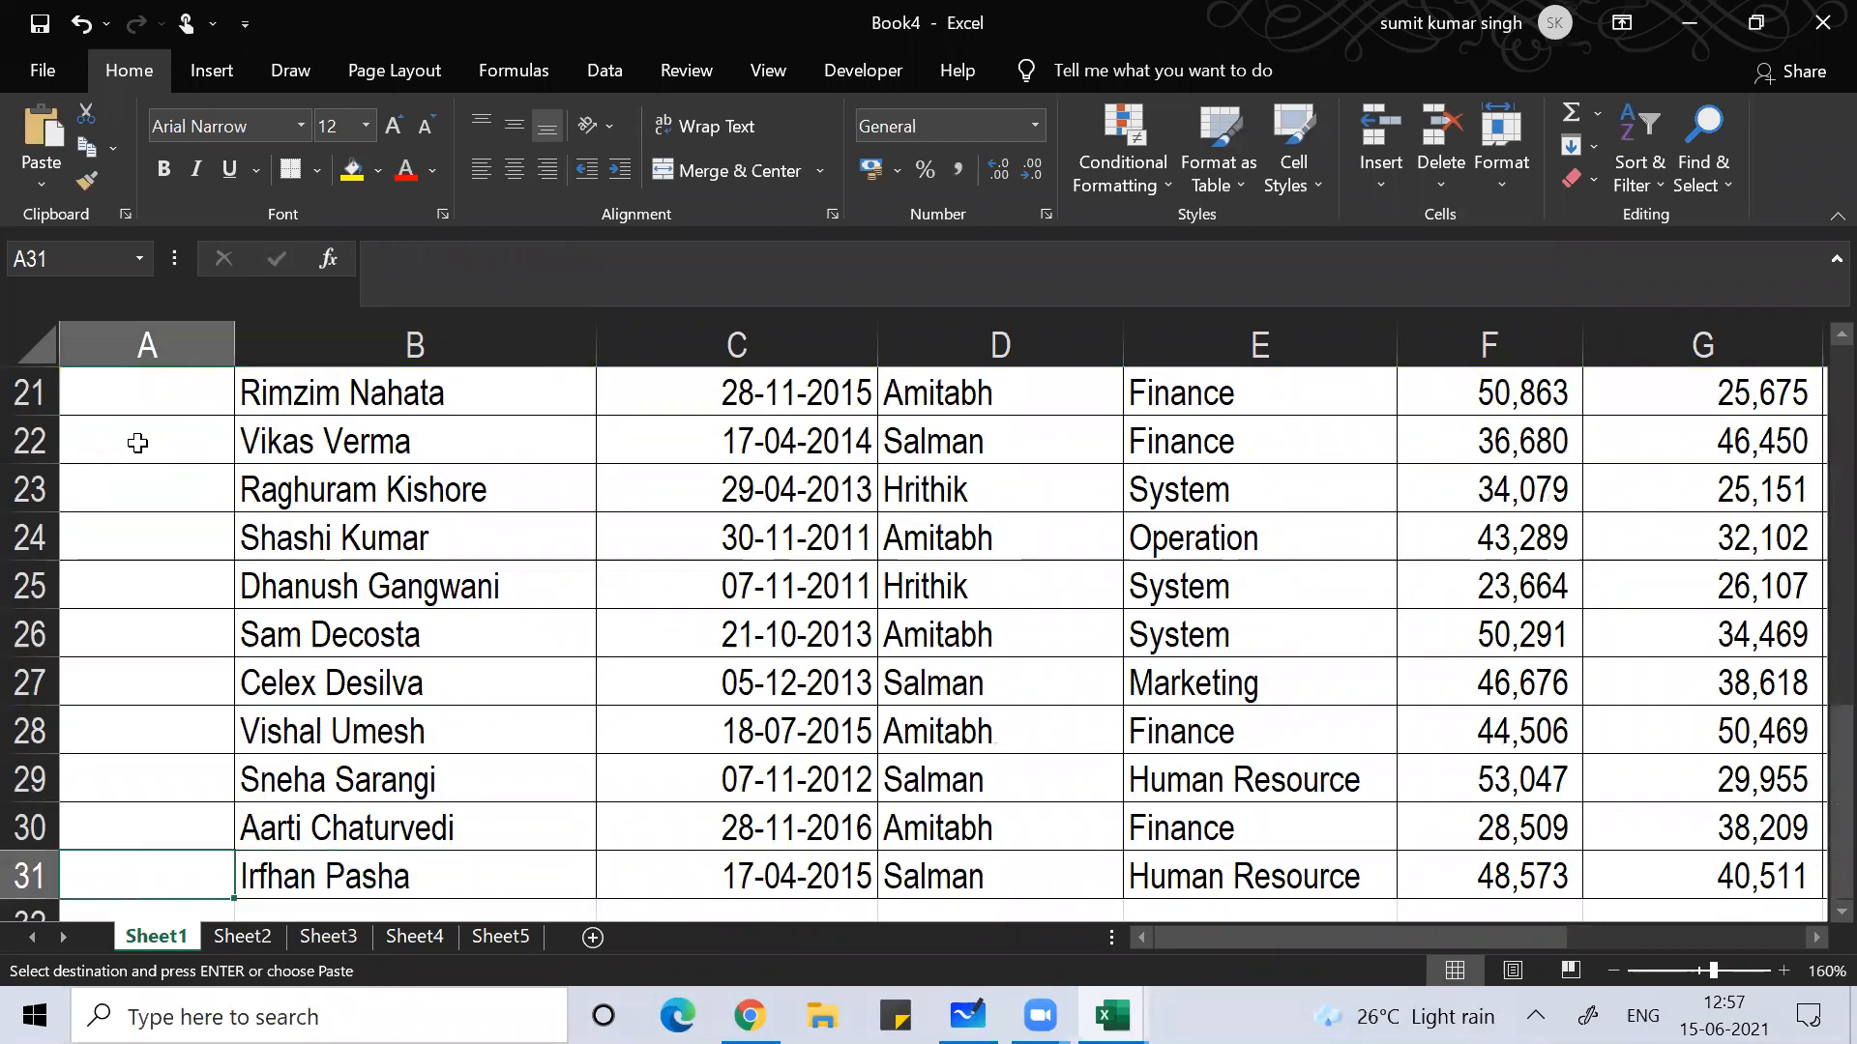
key(ctrl+shift+Up)
key(ctrl+v)
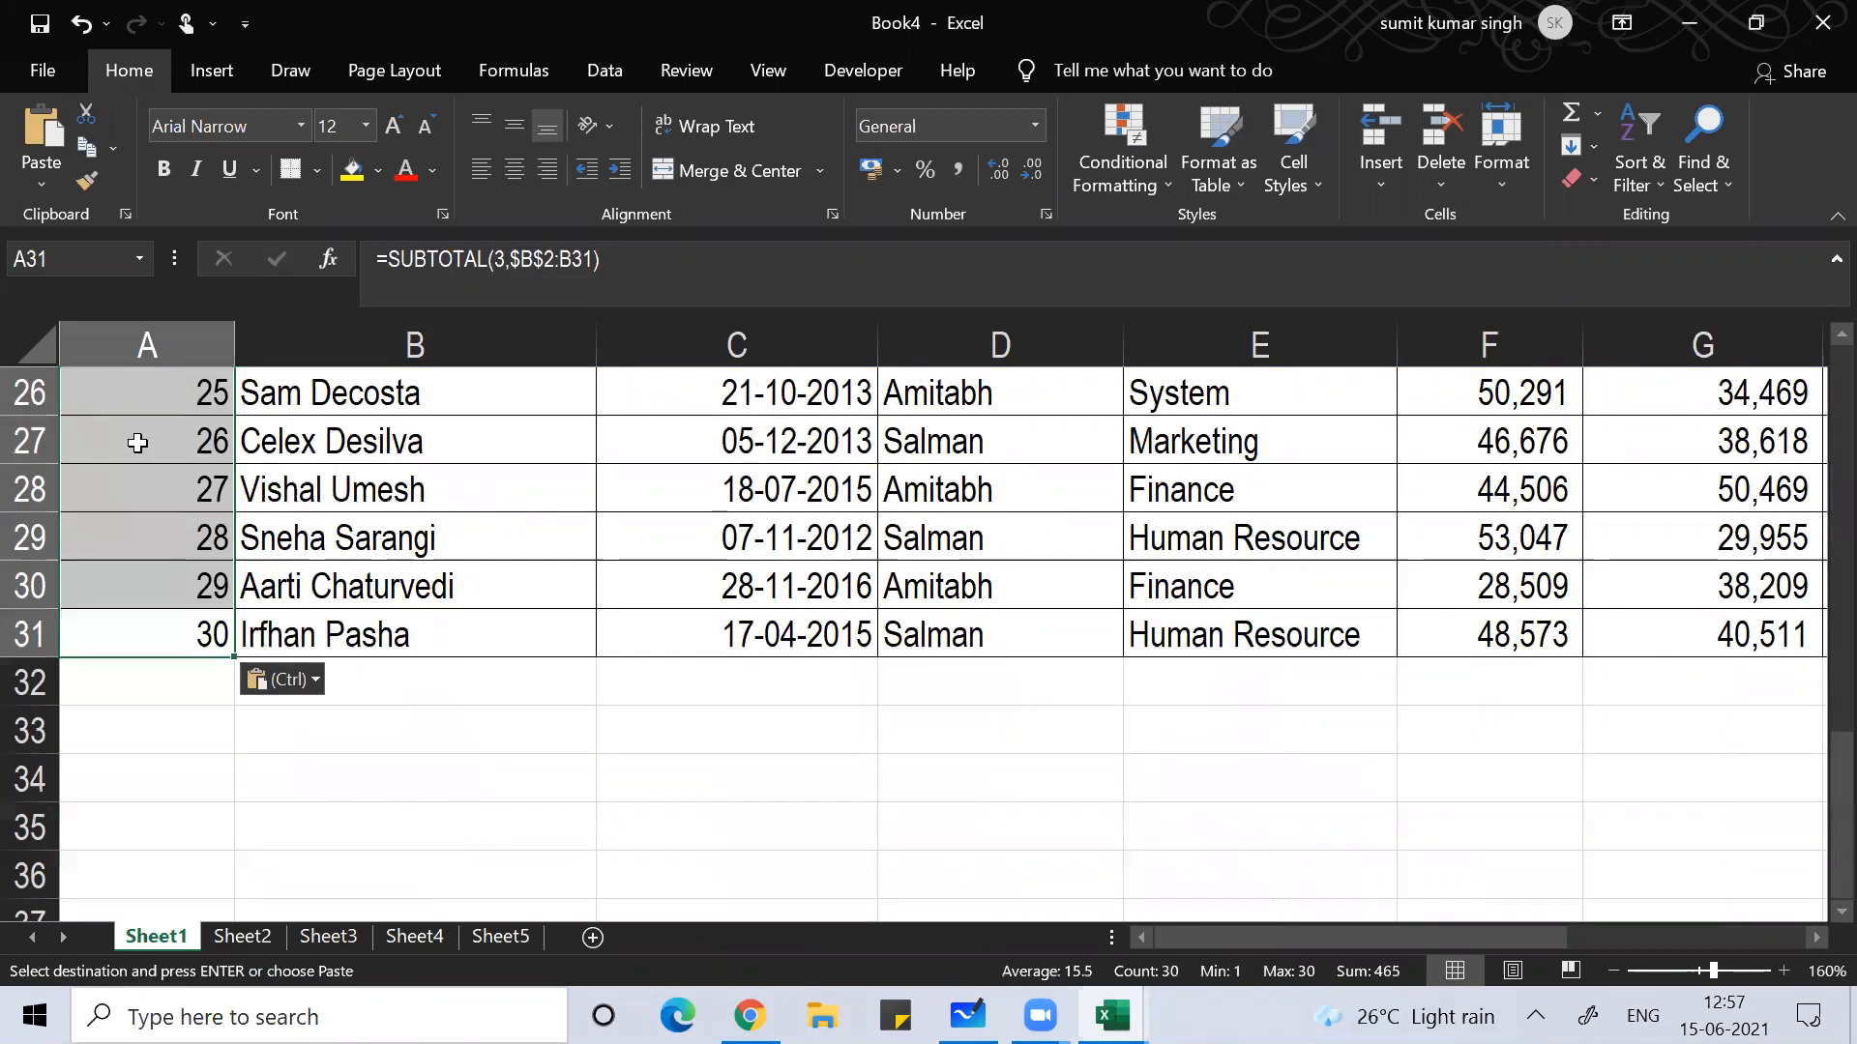
click(137, 442)
Step: Open A6's formula in edit mode to show its growing $B$2:B6 range
scroll(136, 441, up, 6)
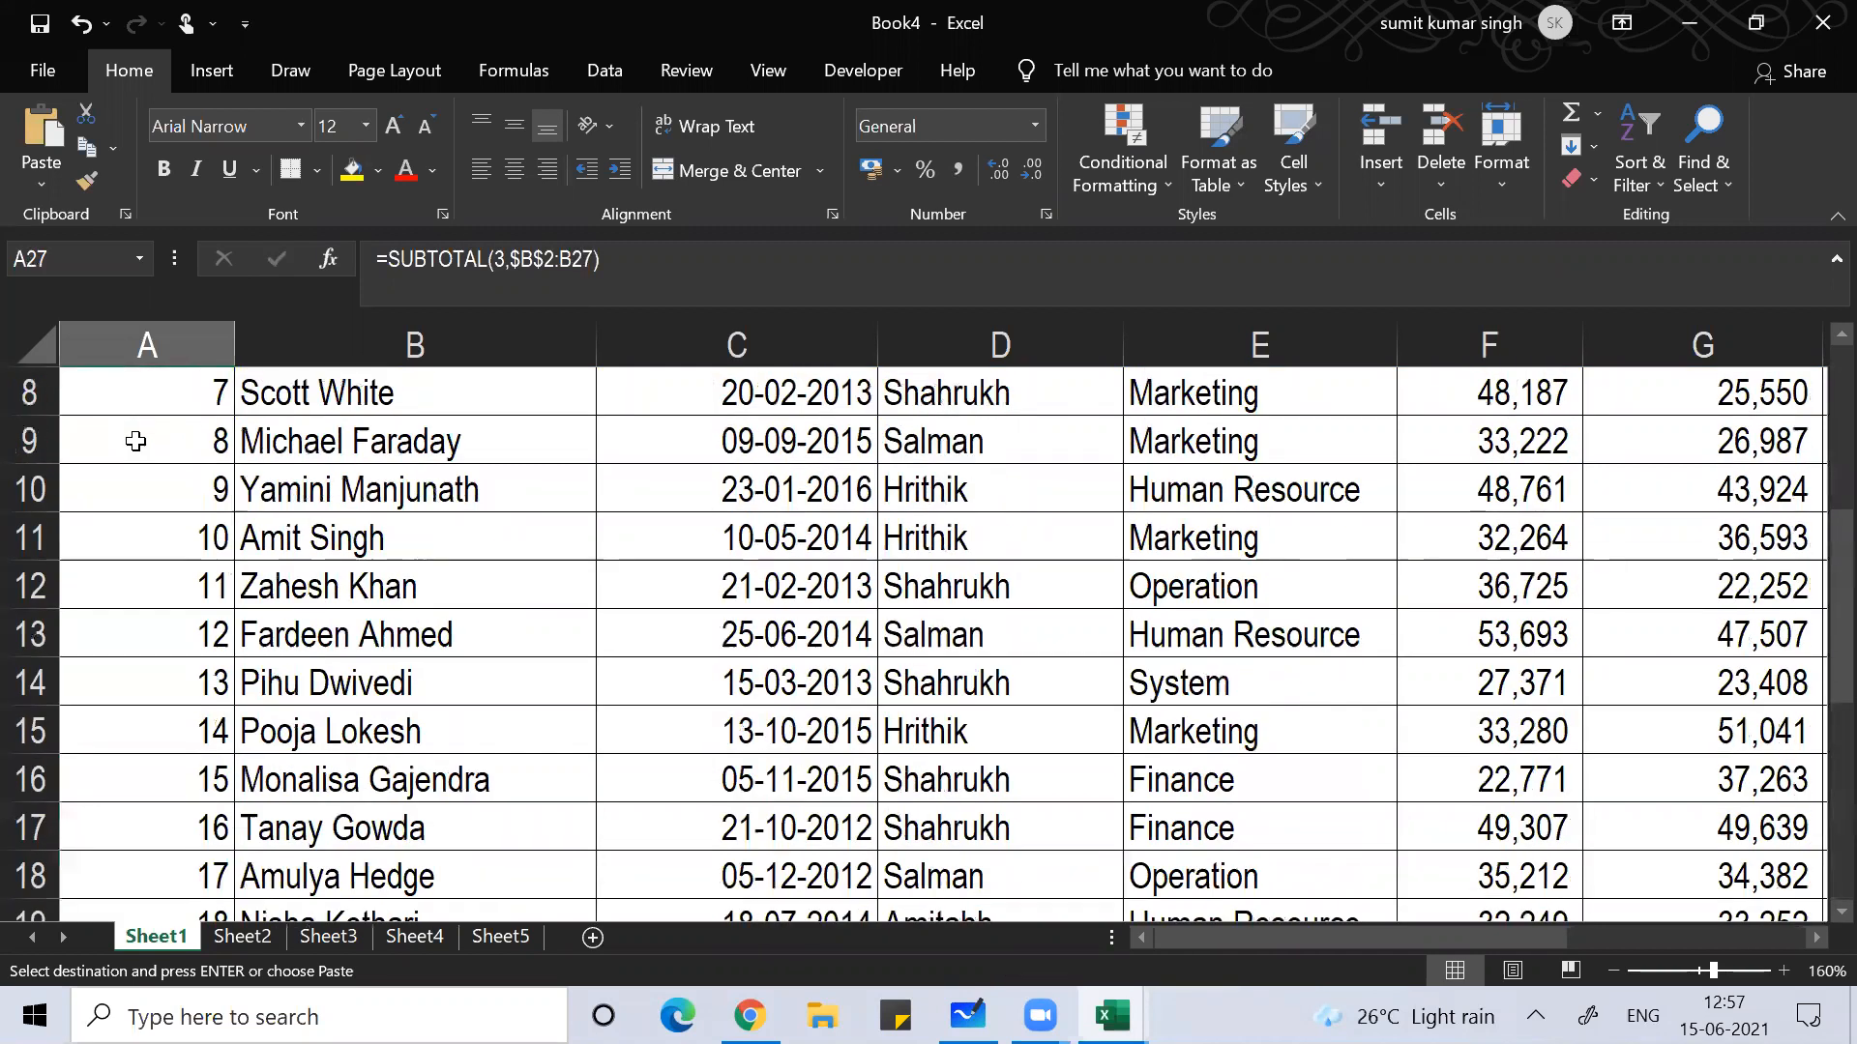
key(Up)
key(Up)
key(Up)
key(Up)
key(Up)
key(Up)
key(Up)
key(Up)
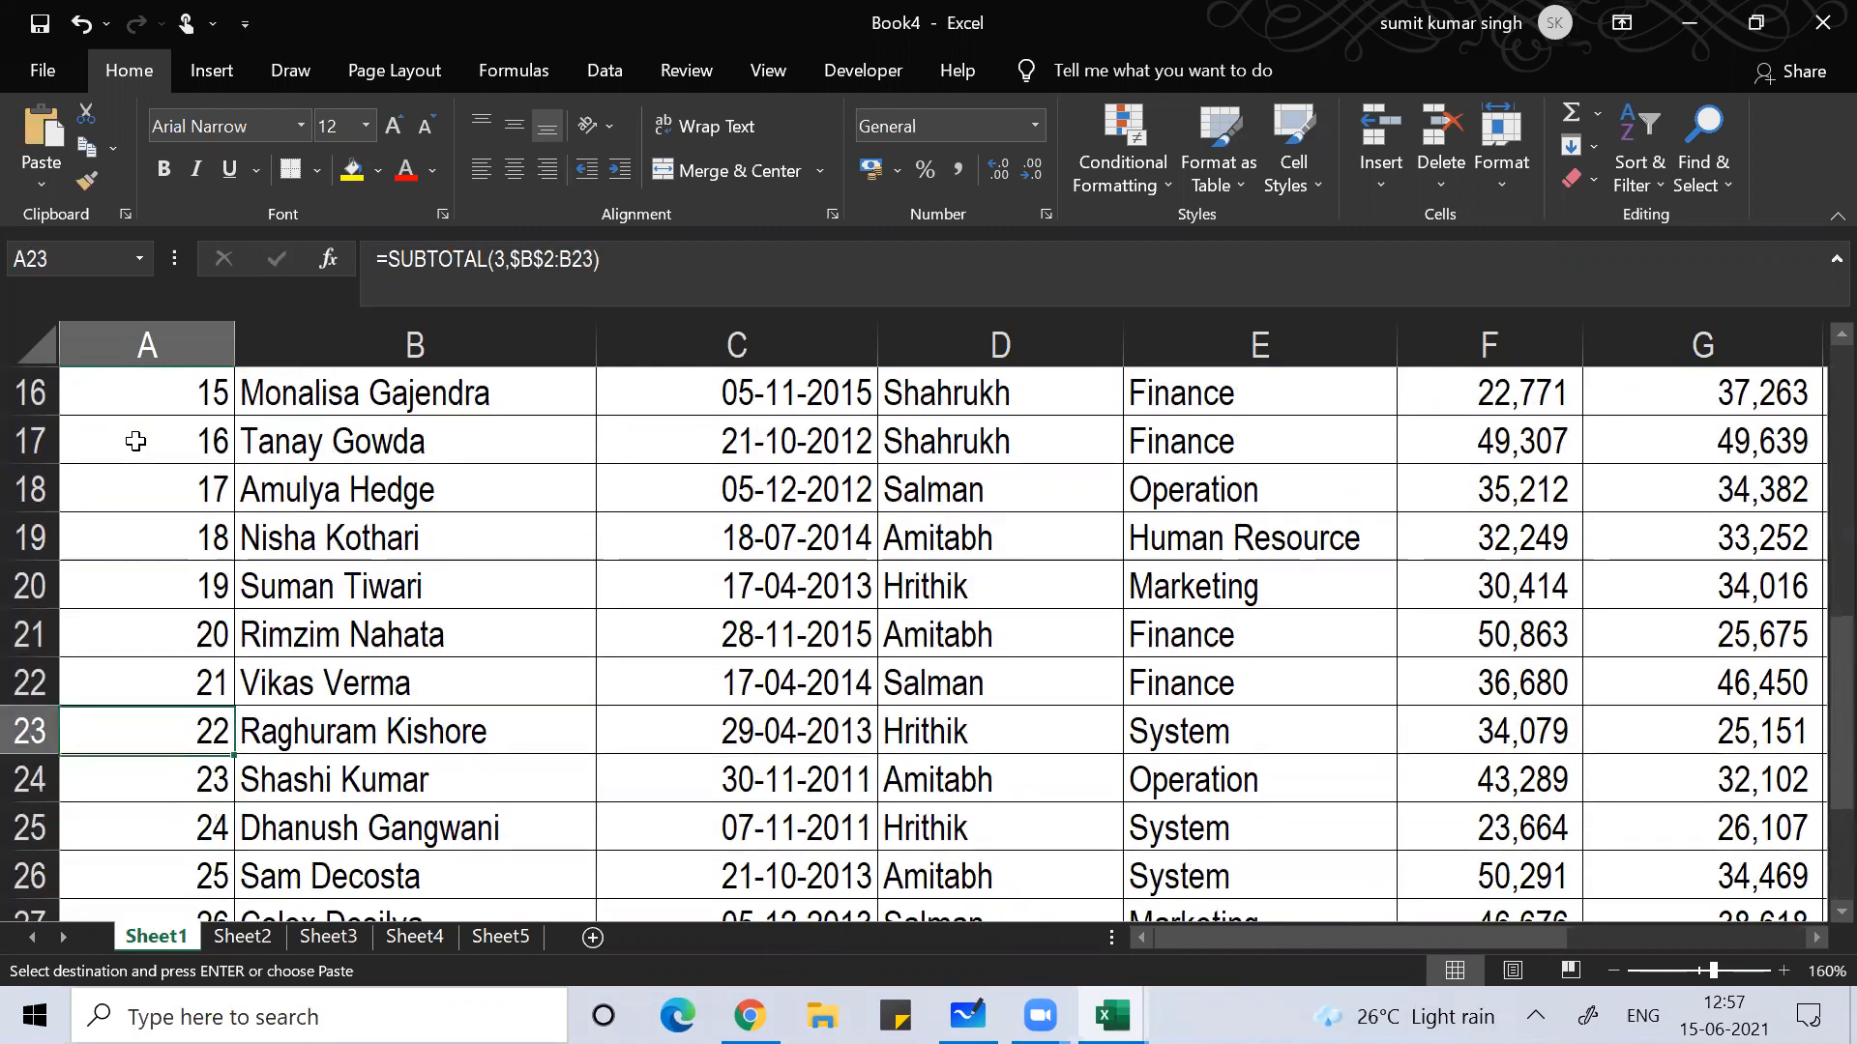
key(ctrl+Up)
key(Down)
key(Down)
key(Down)
key(Down)
key(Down)
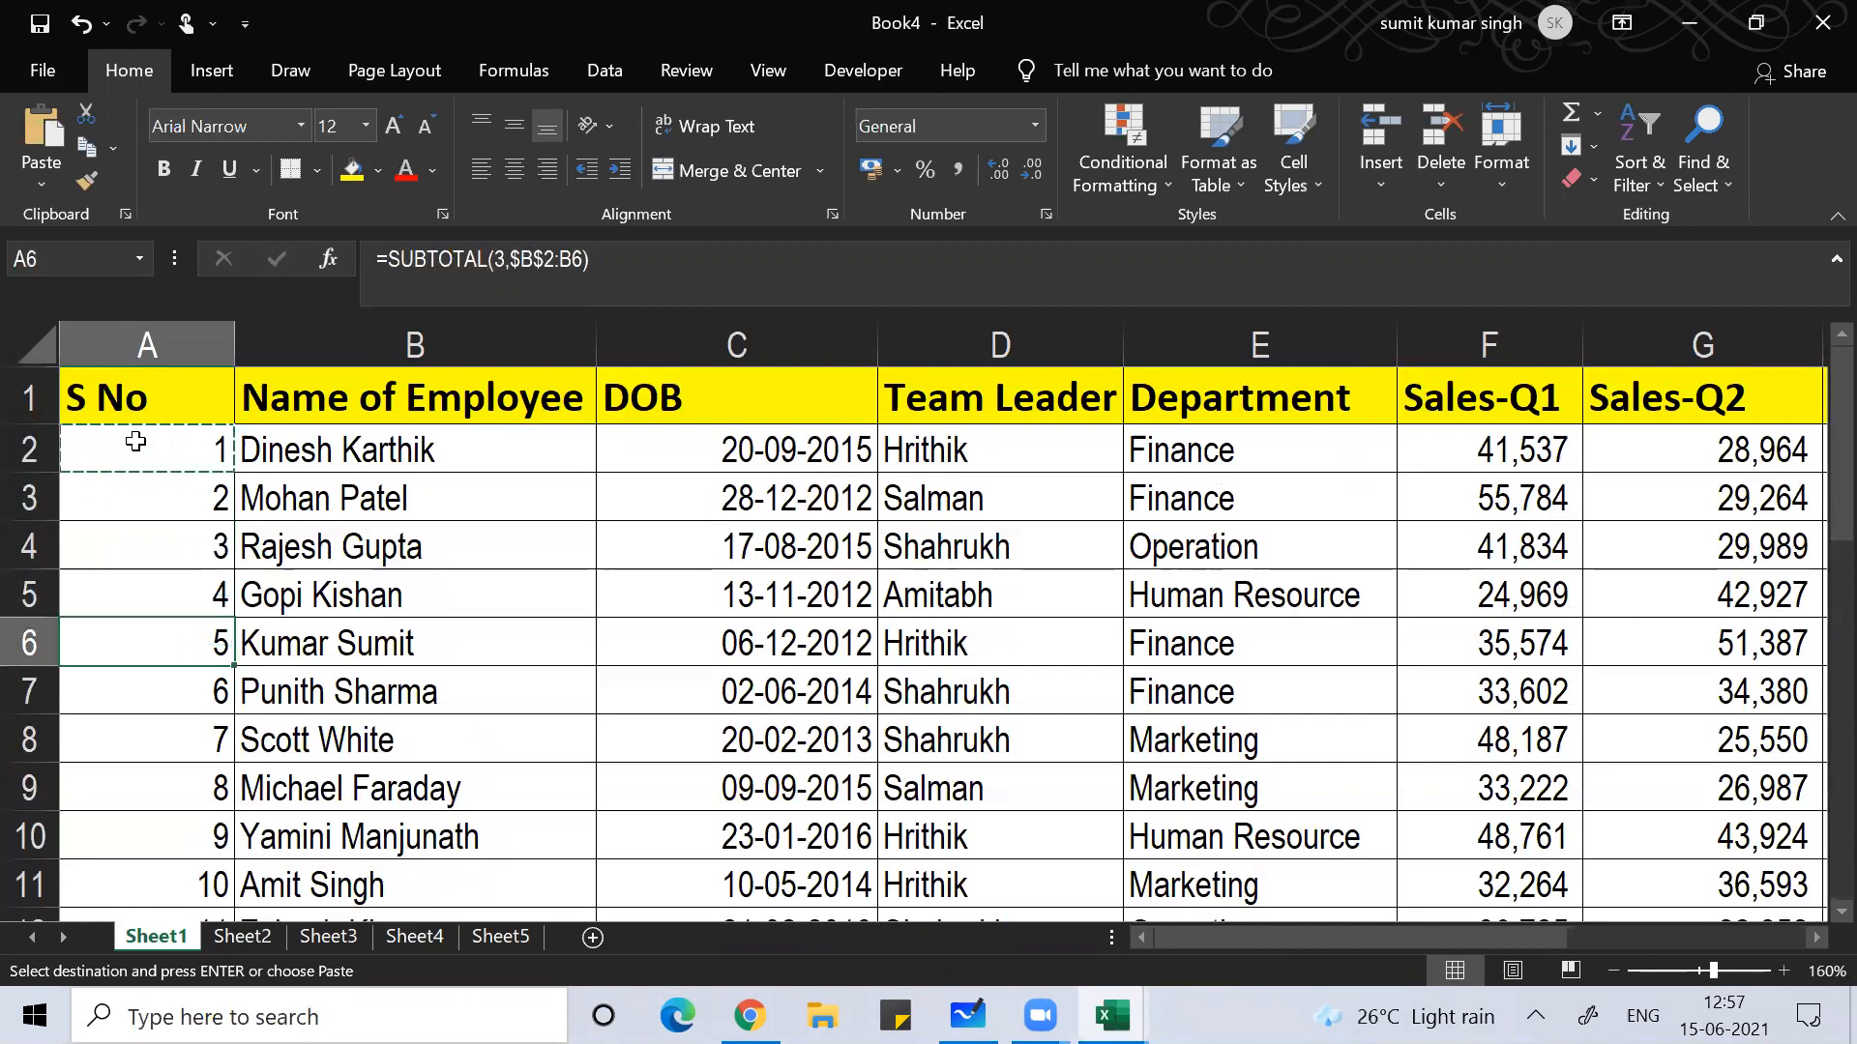
key(F2)
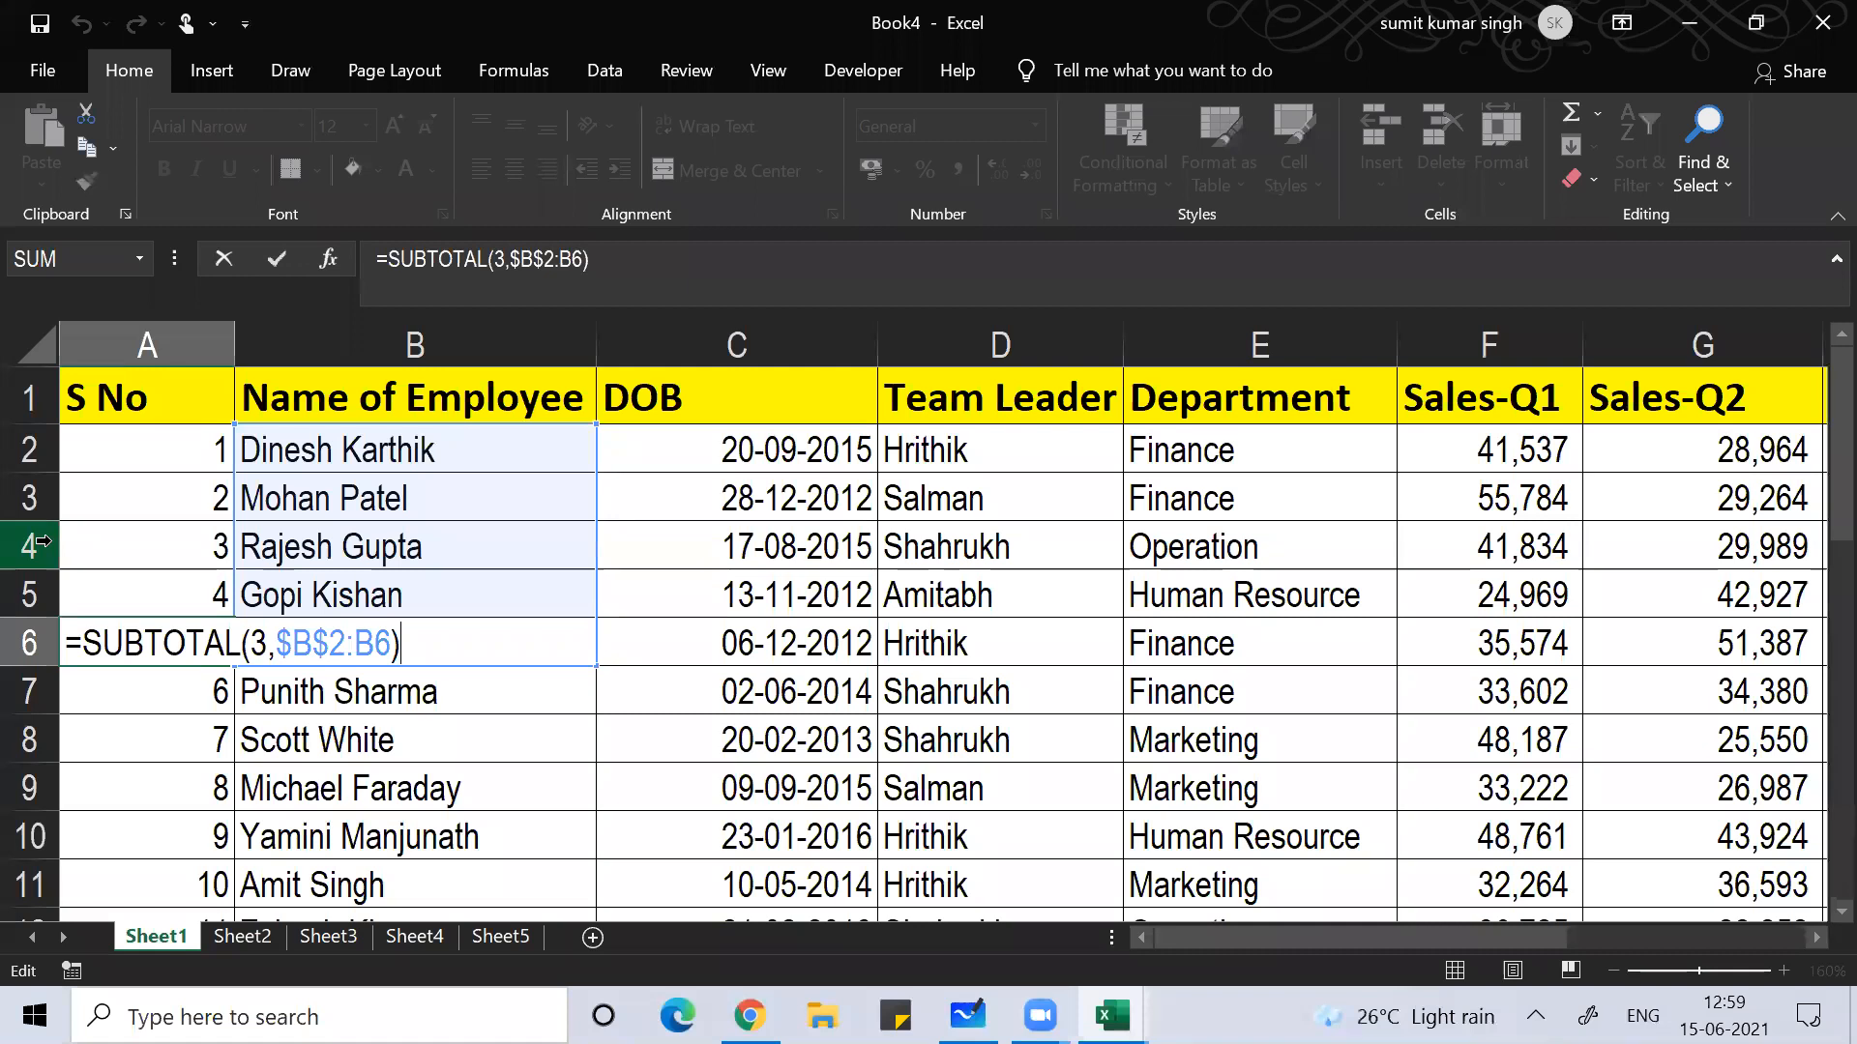
Step: Come back from the Zoom meeting and leave A6's formula unchanged
click(1229, 12)
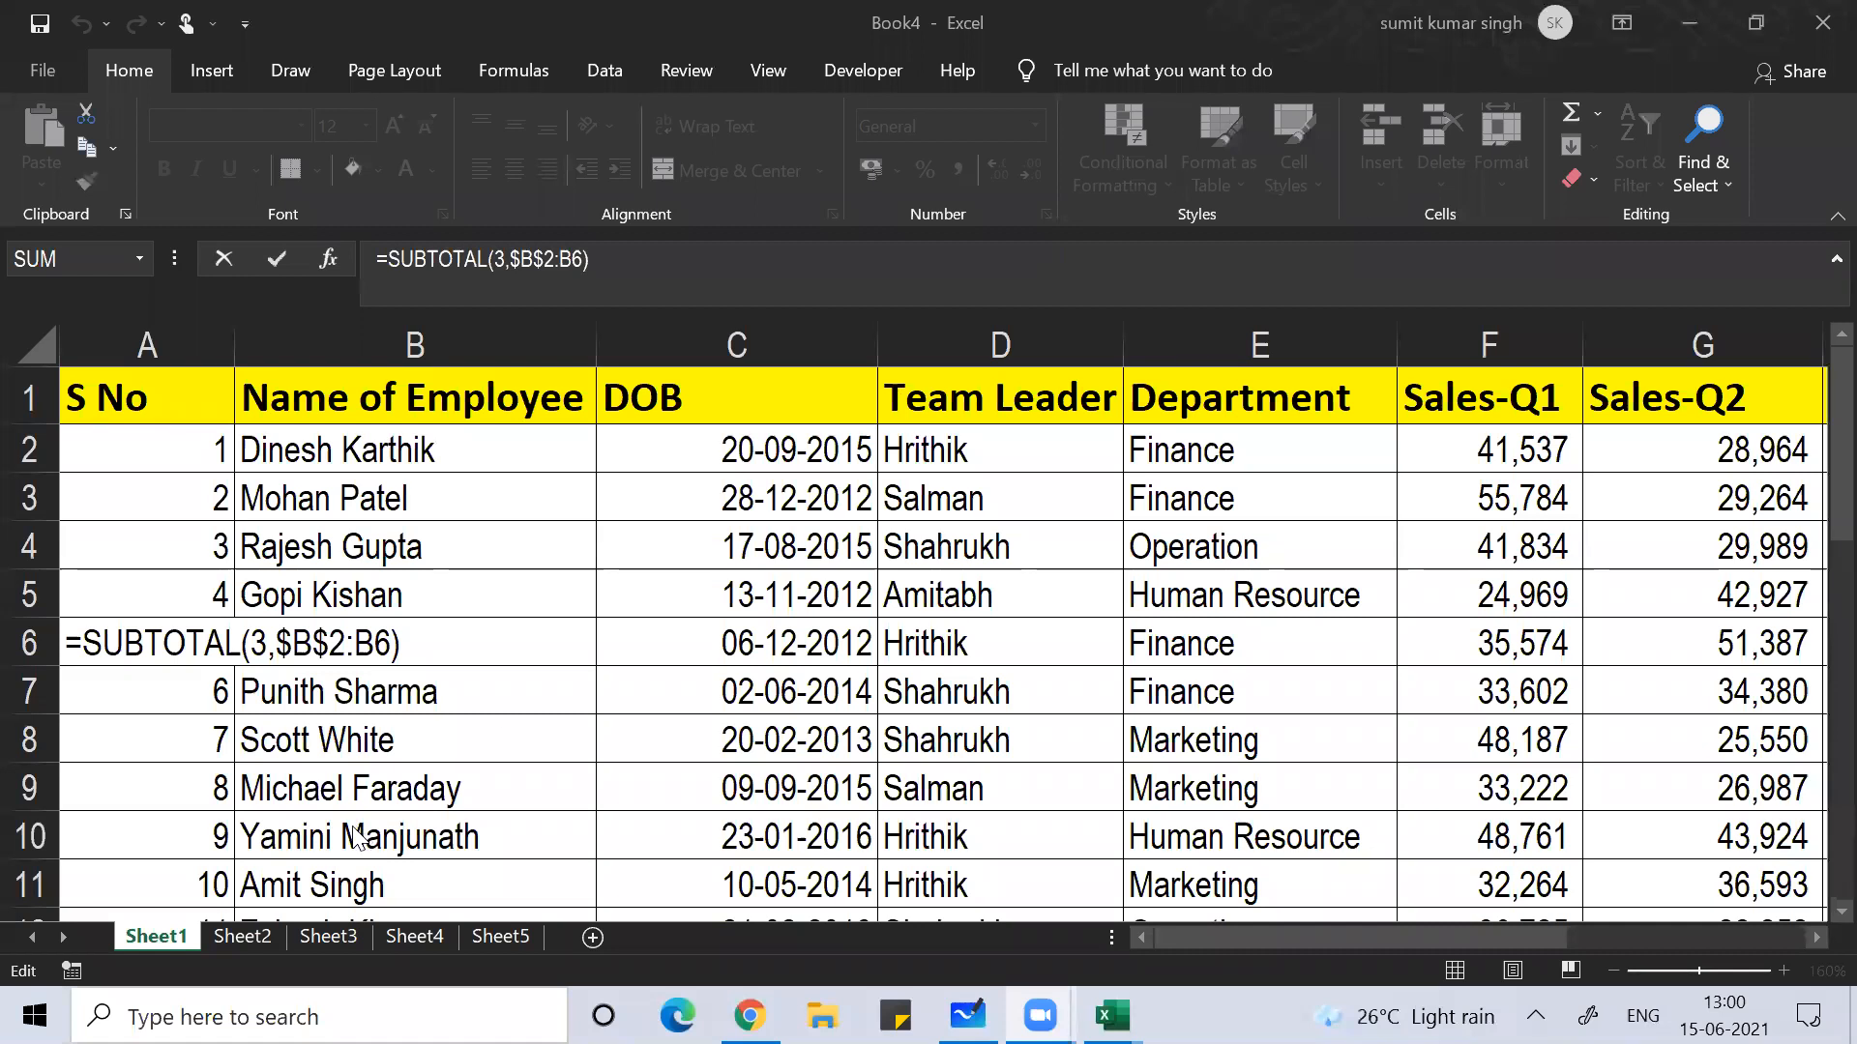
click(325, 791)
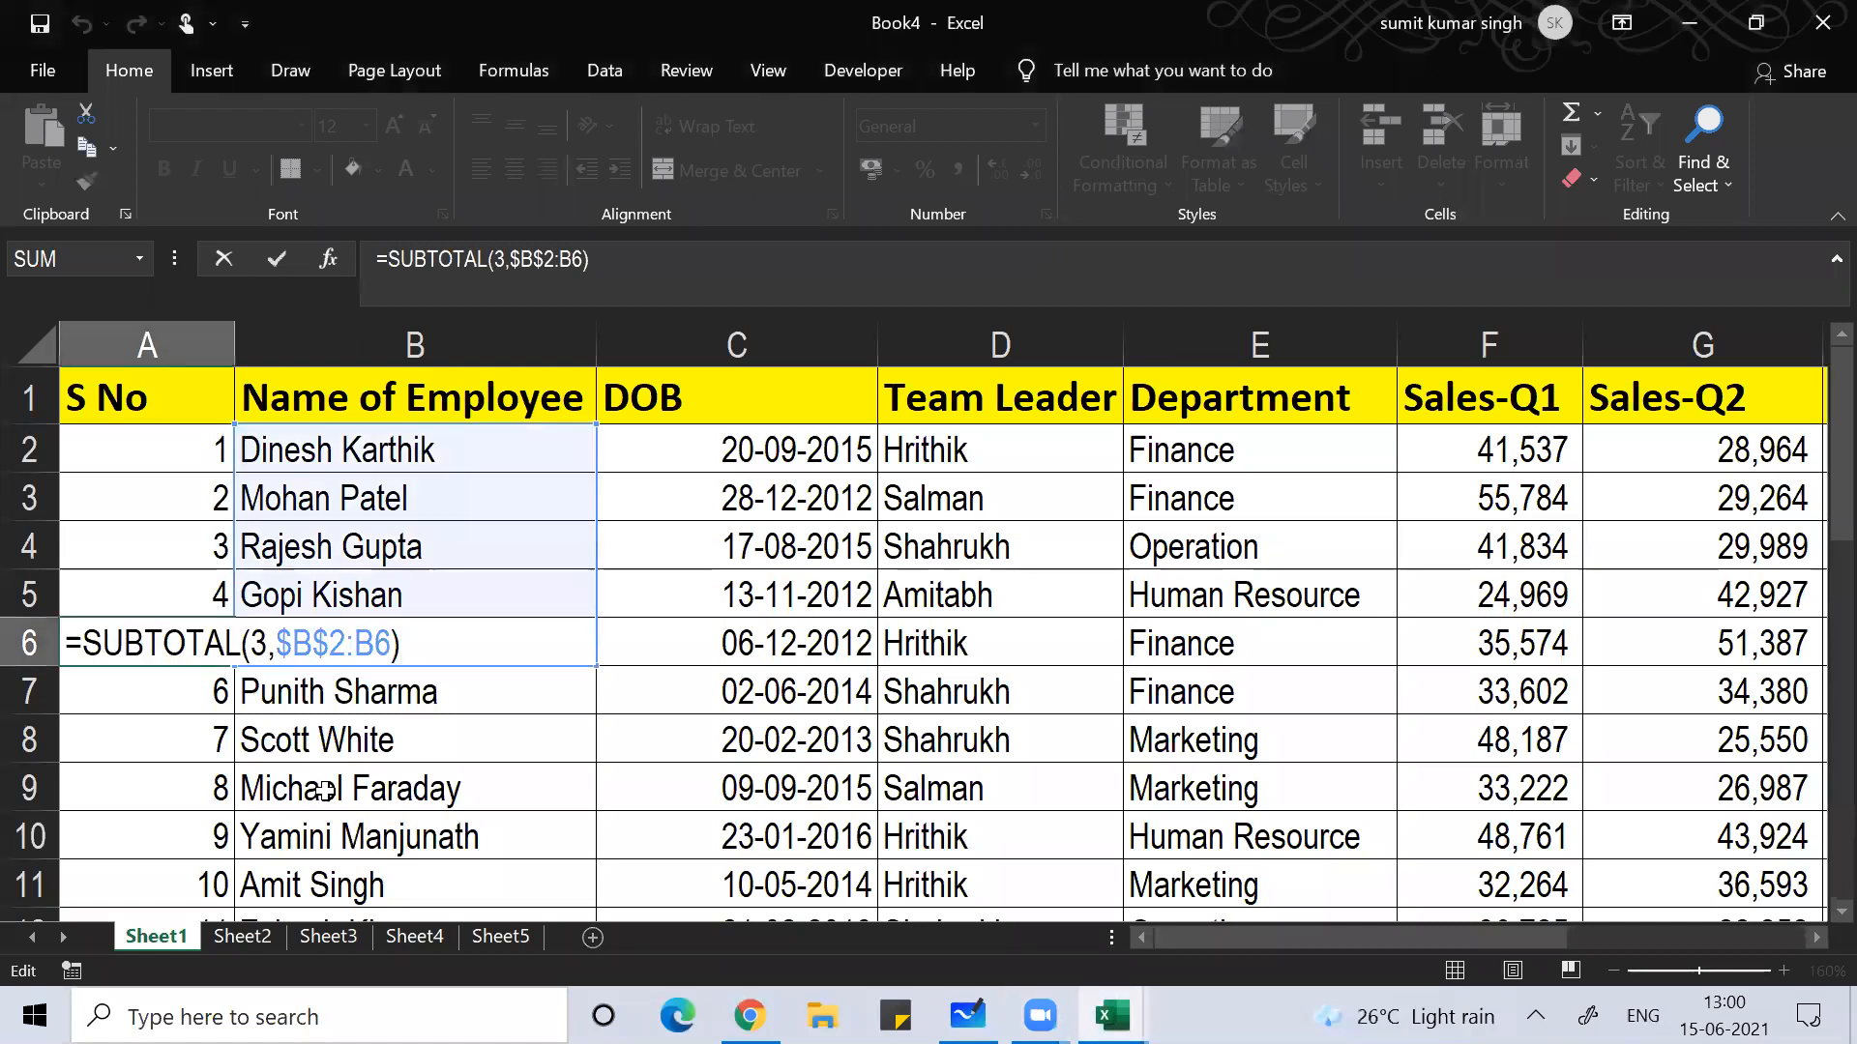
key(Return)
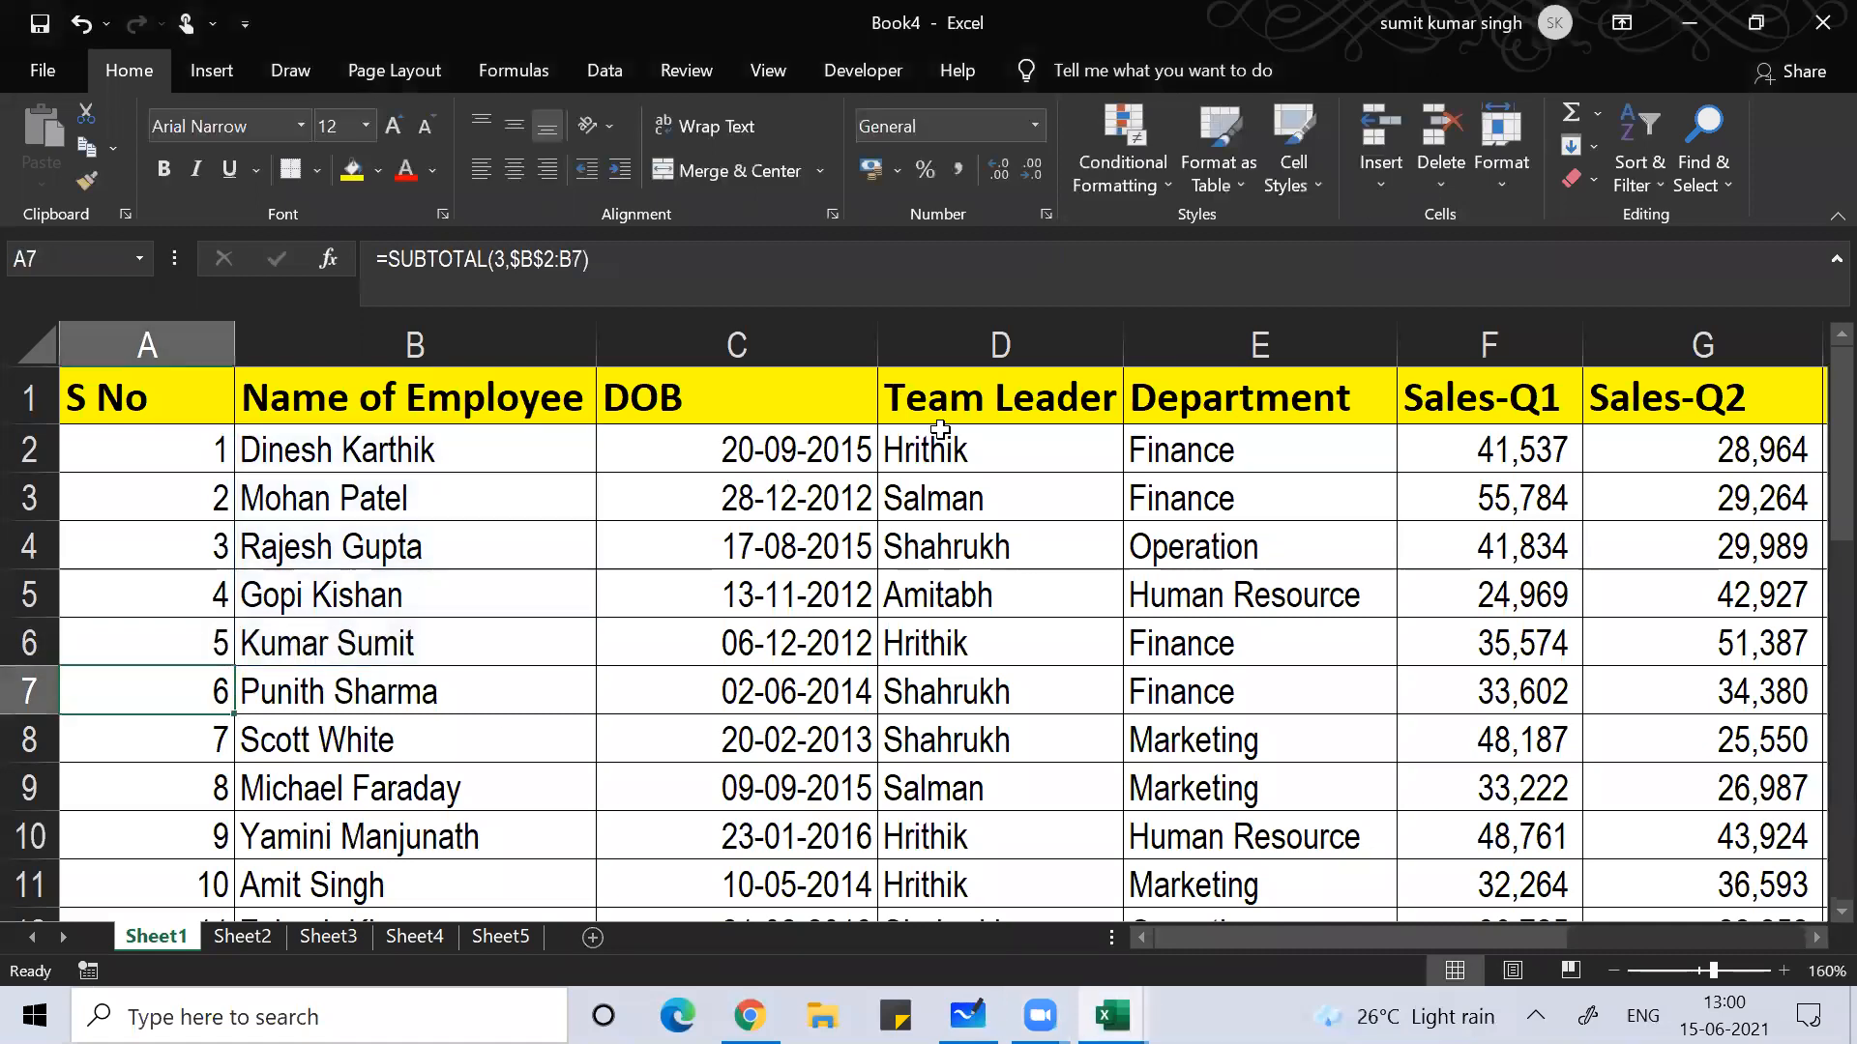
Step: Turn on filters from D1 and filter Team Leader to Hrithik only
click(949, 395)
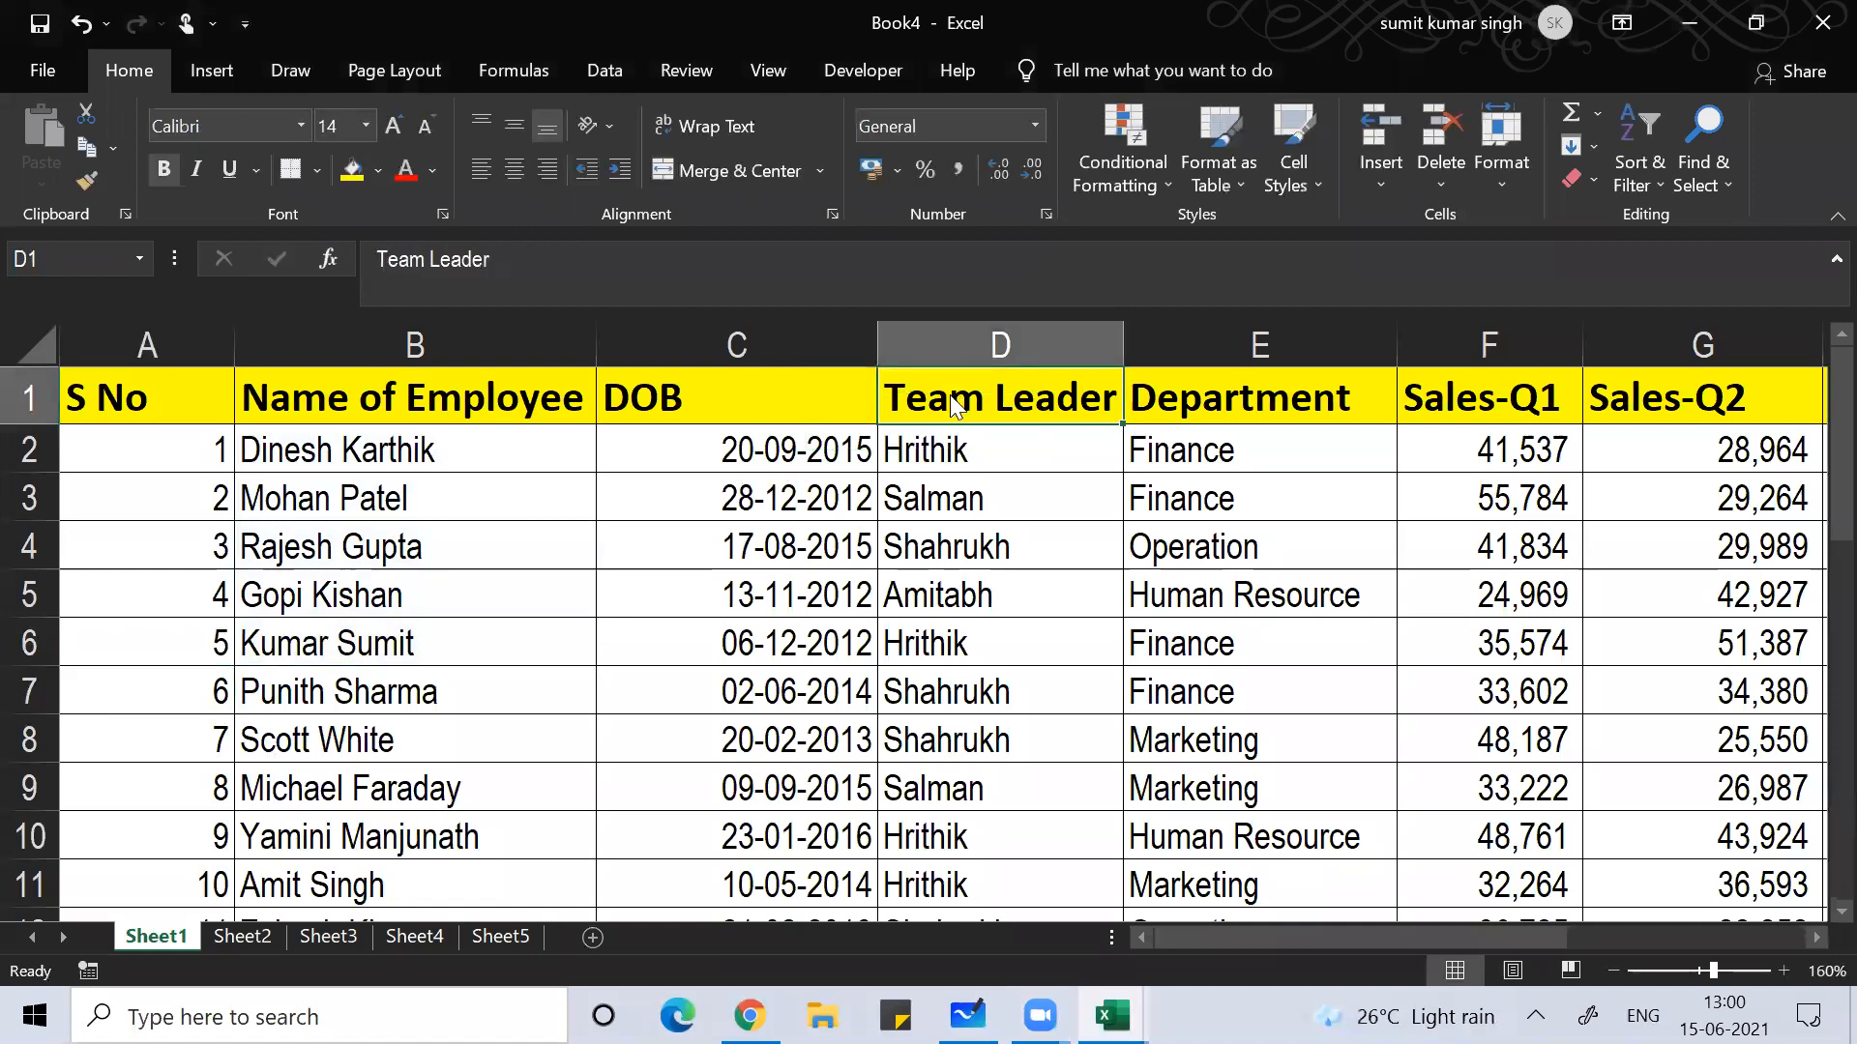
key(ctrl+shift+l)
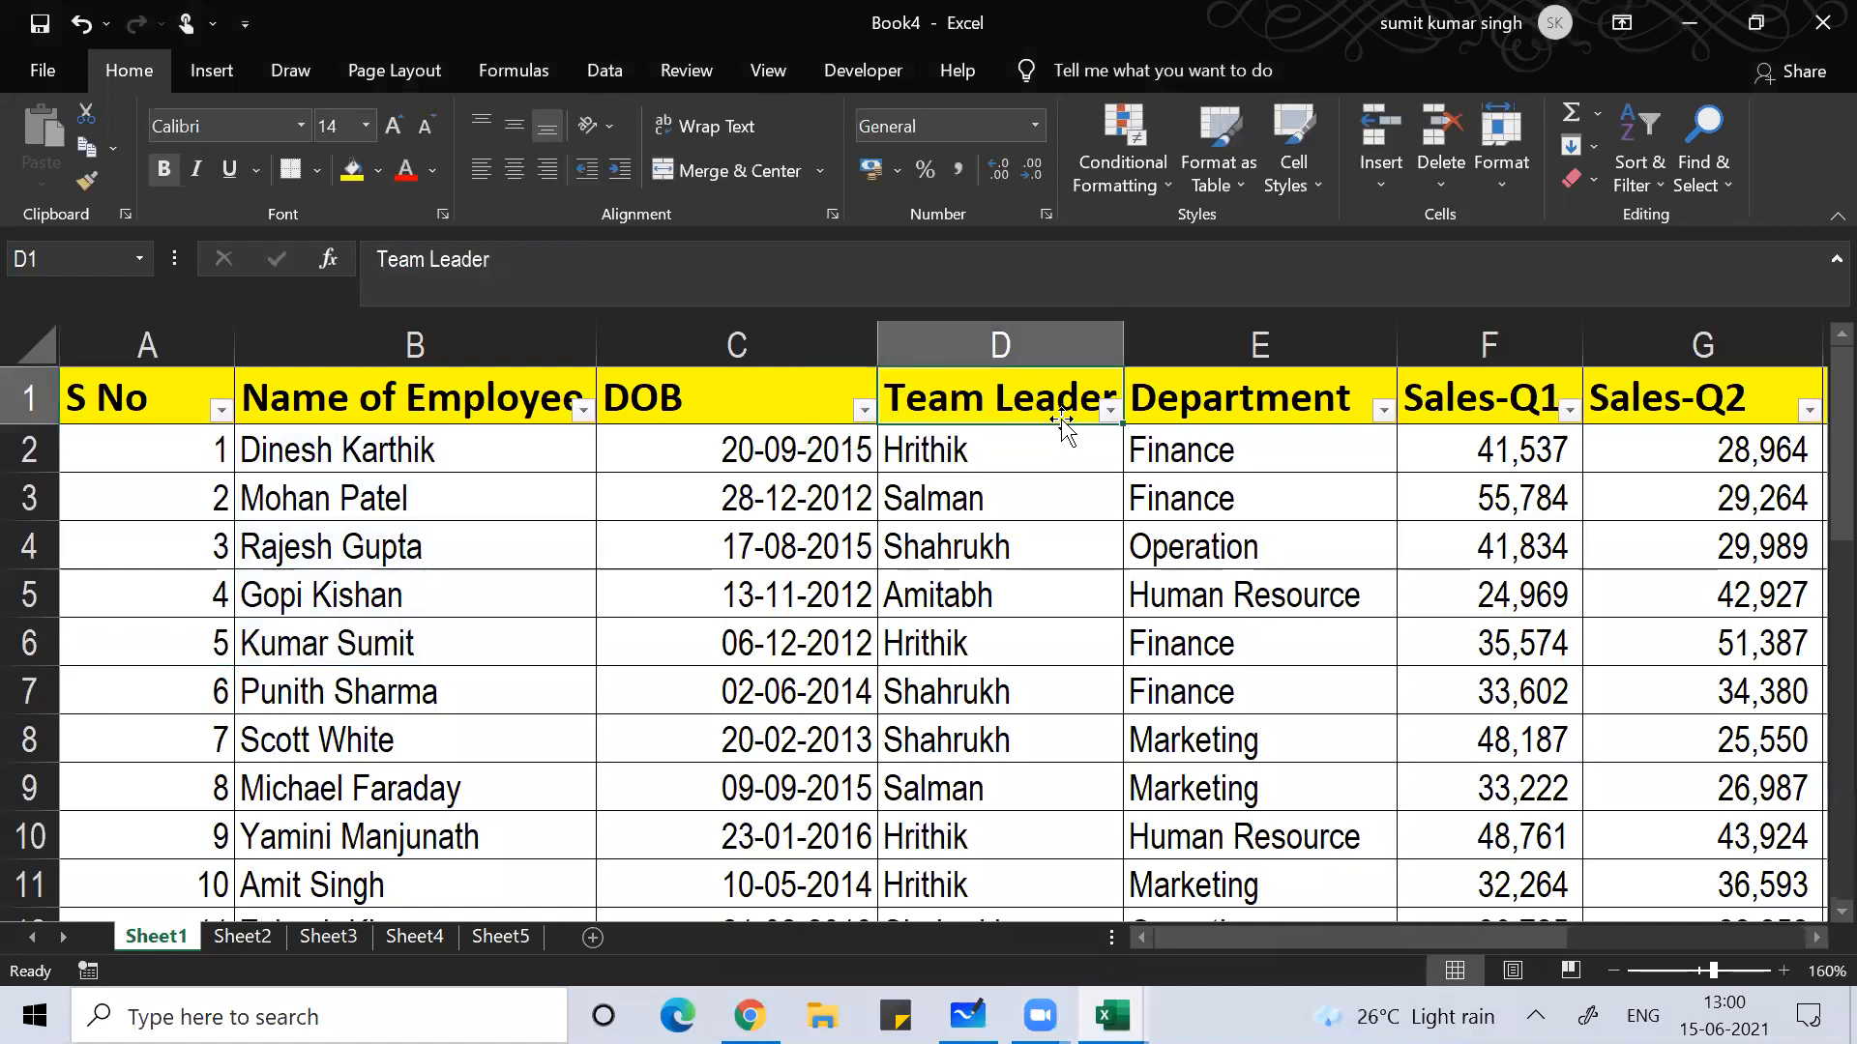
click(1110, 410)
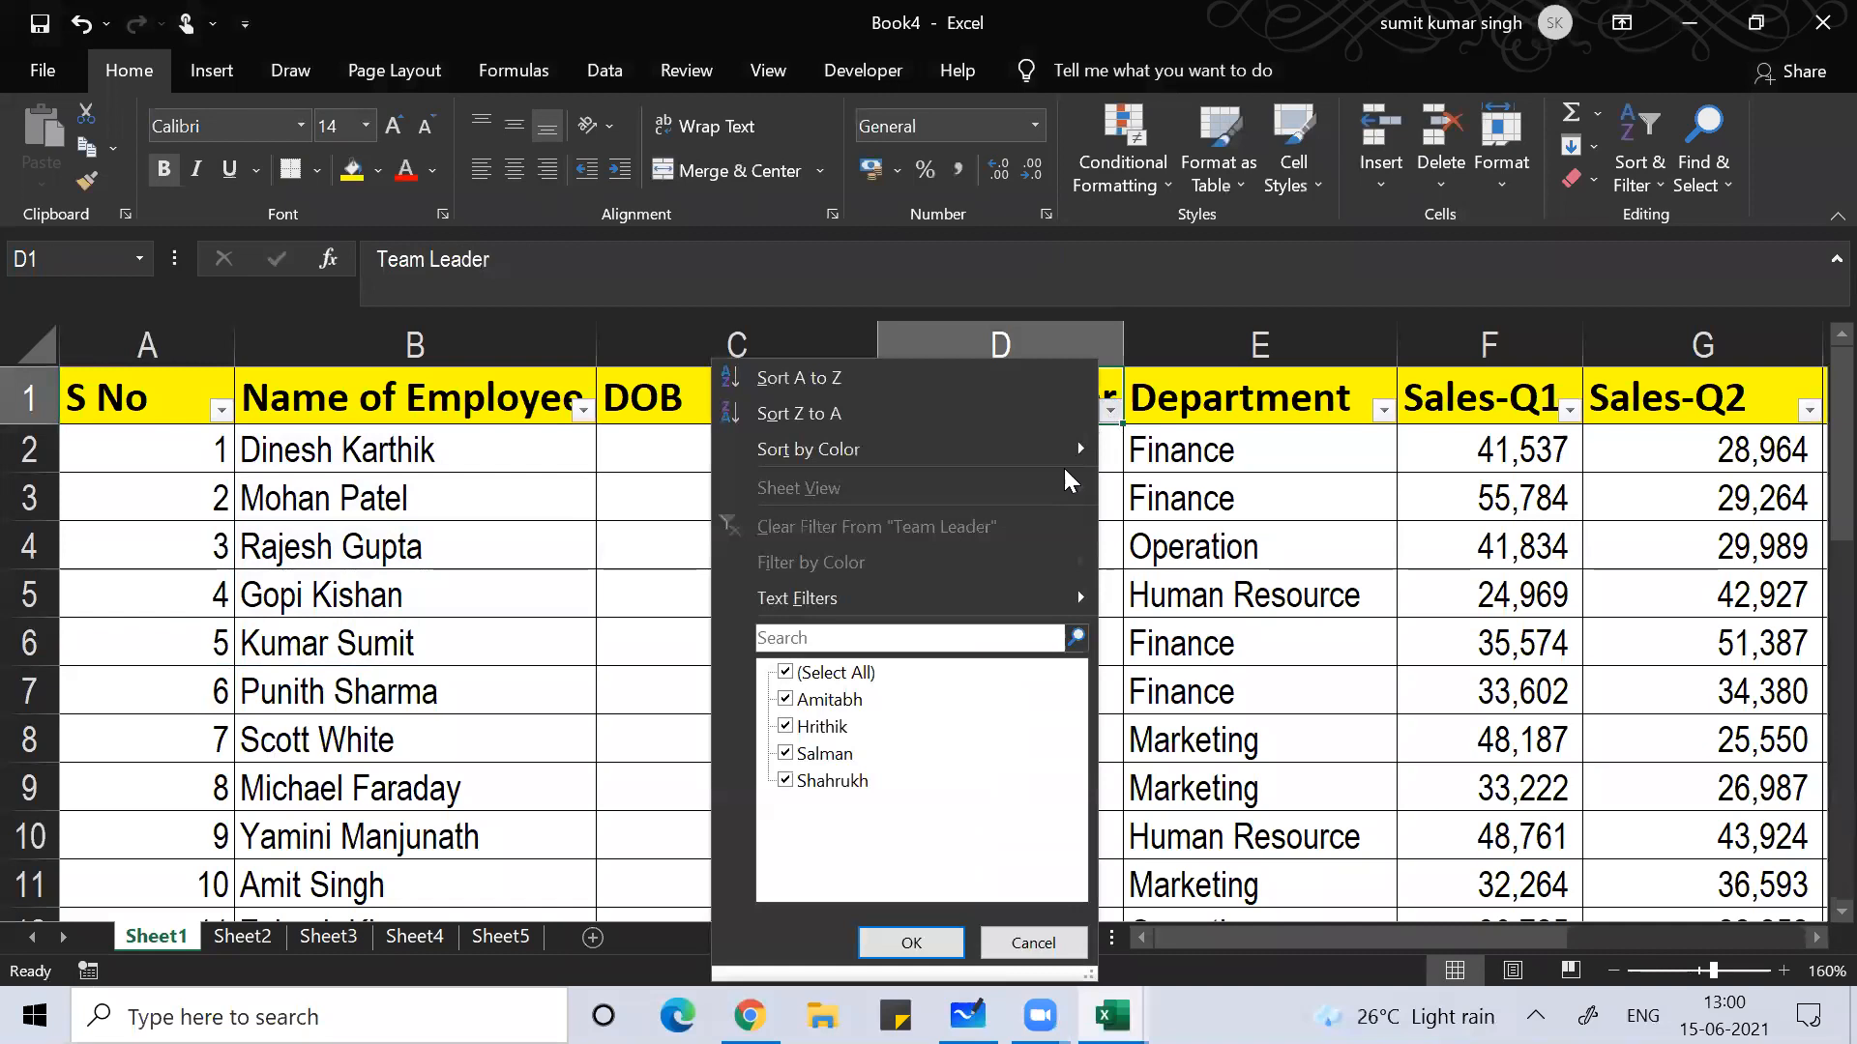
click(842, 674)
click(820, 730)
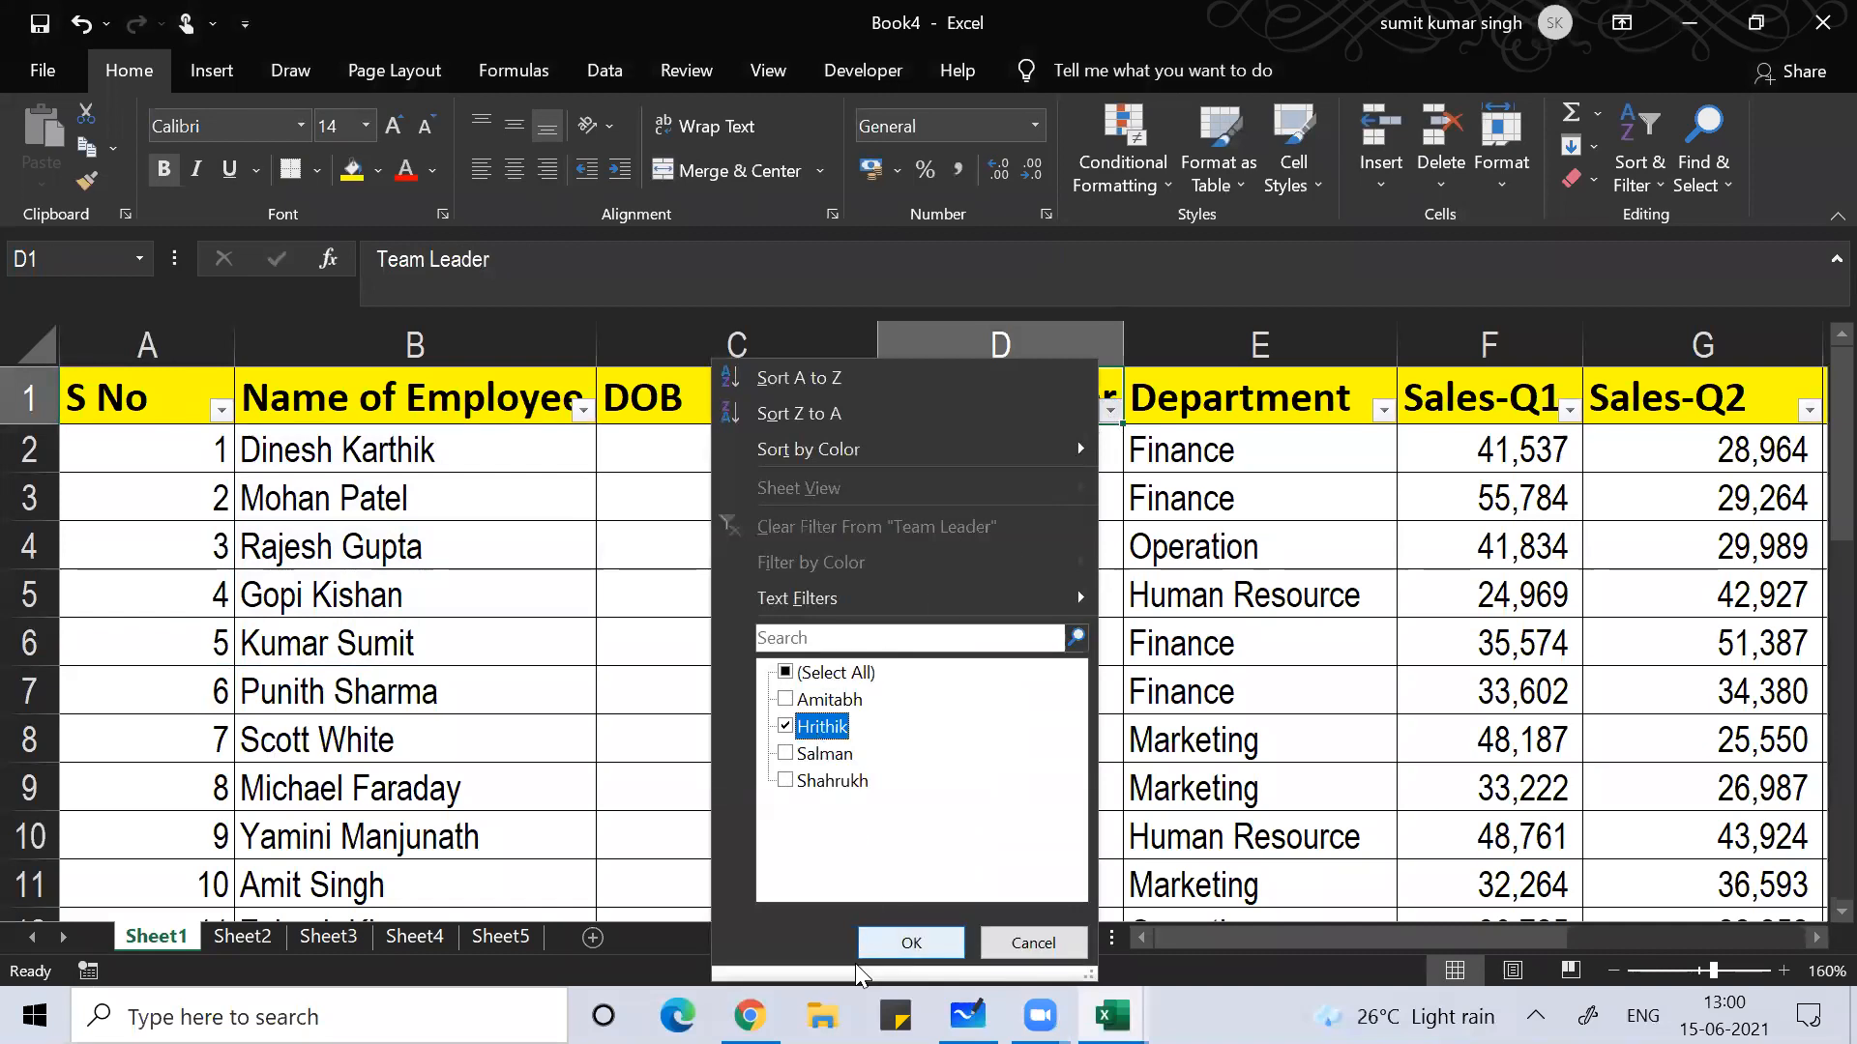
click(883, 952)
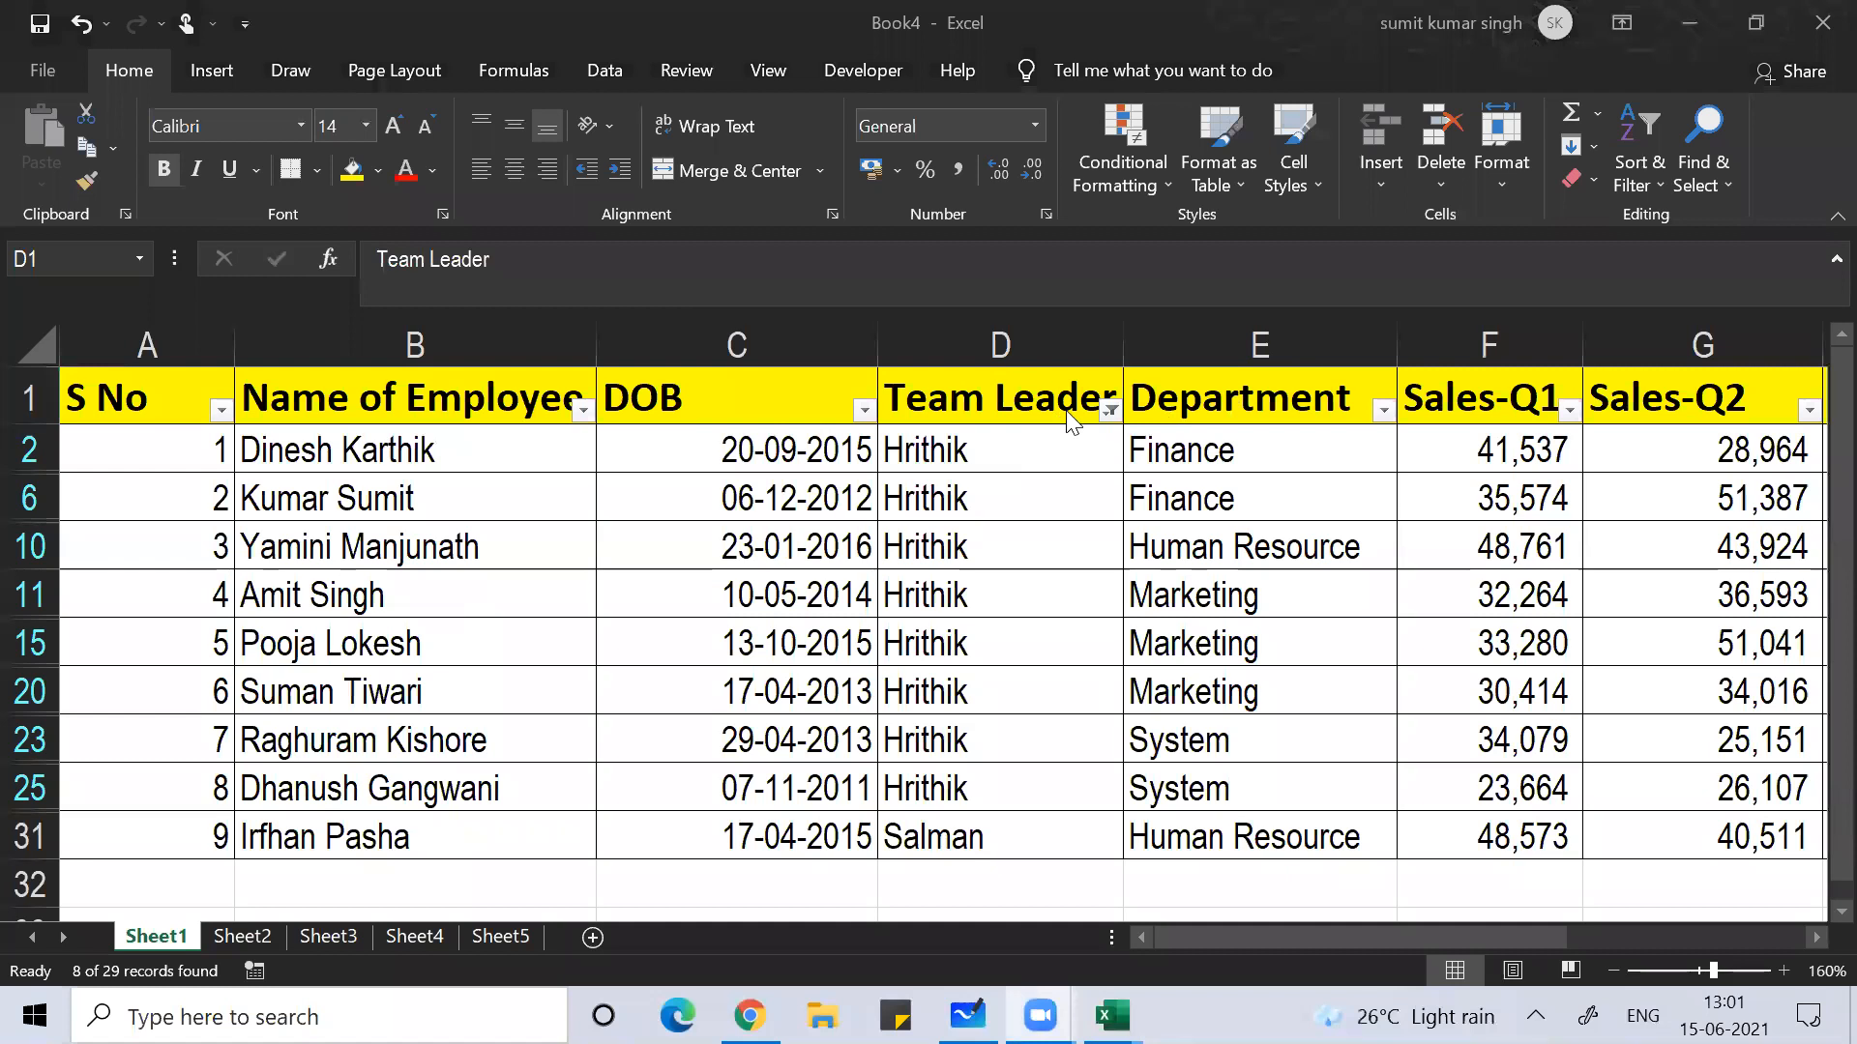
Step: Reopen the Team Leader filter and tick (Select All)
click(1111, 410)
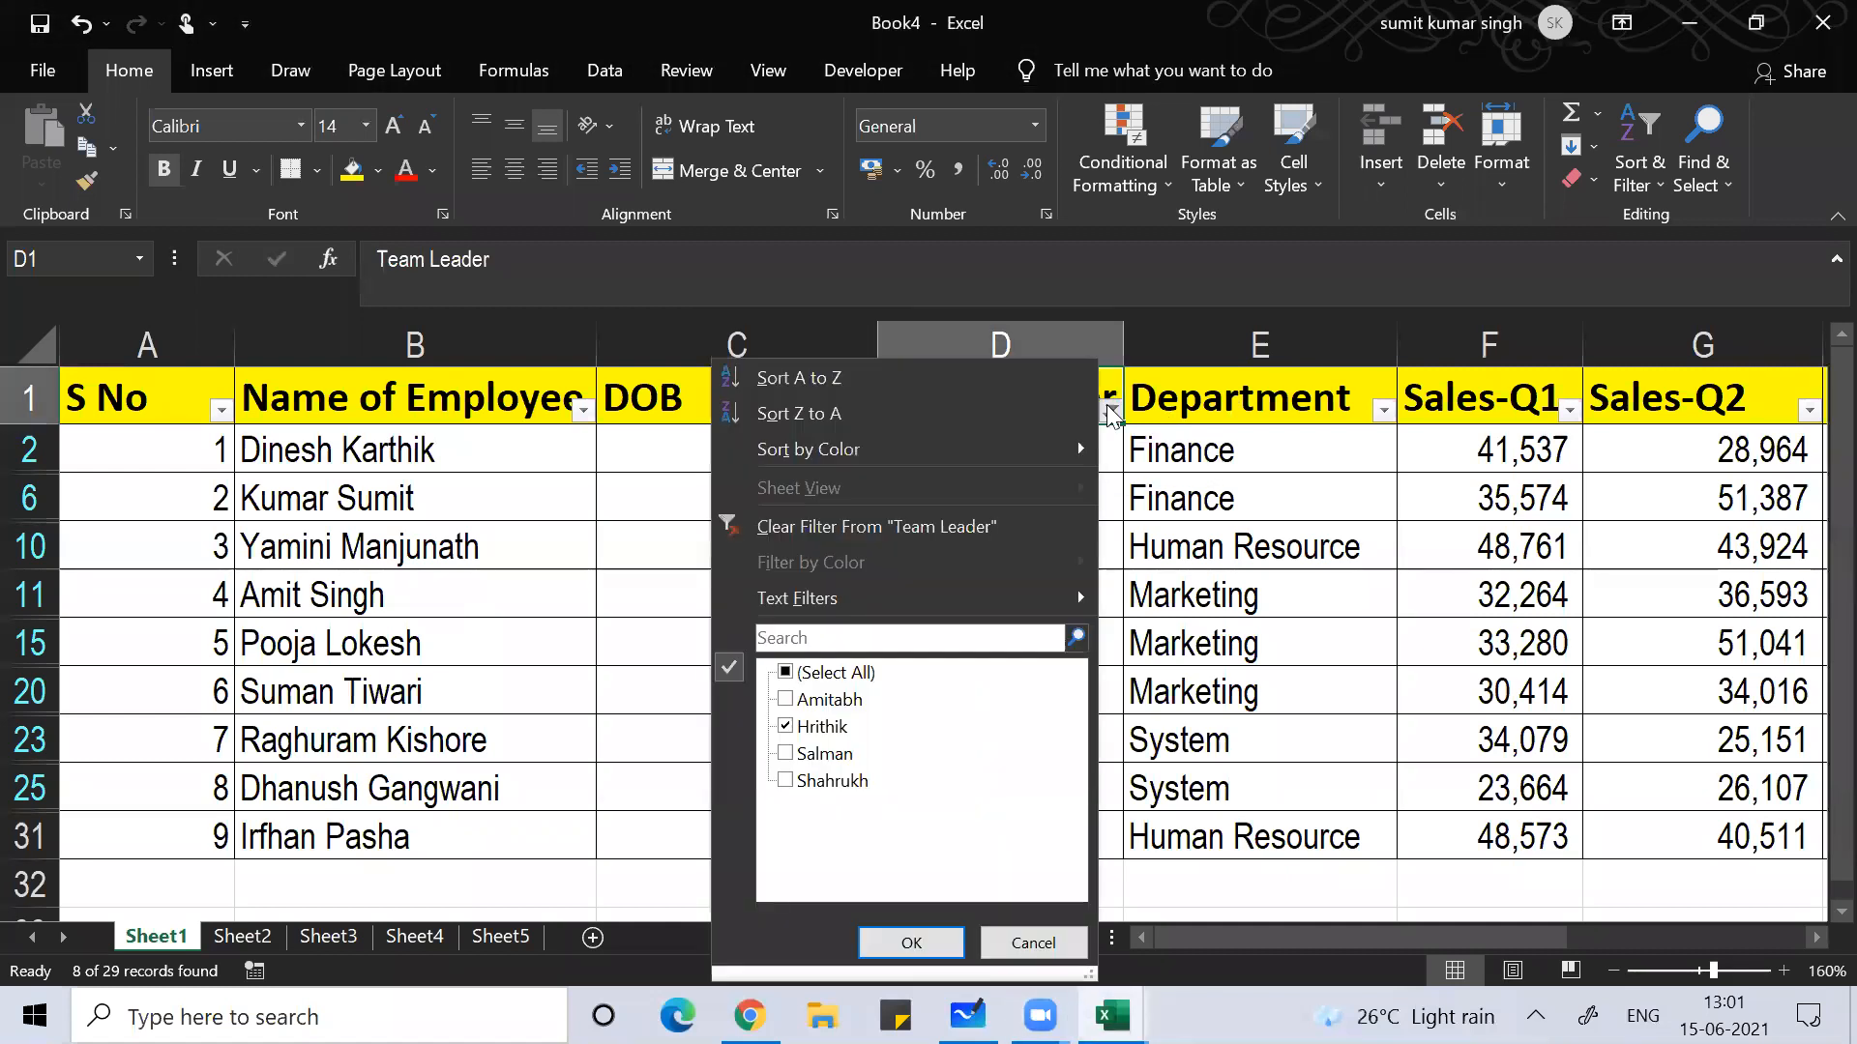
click(786, 672)
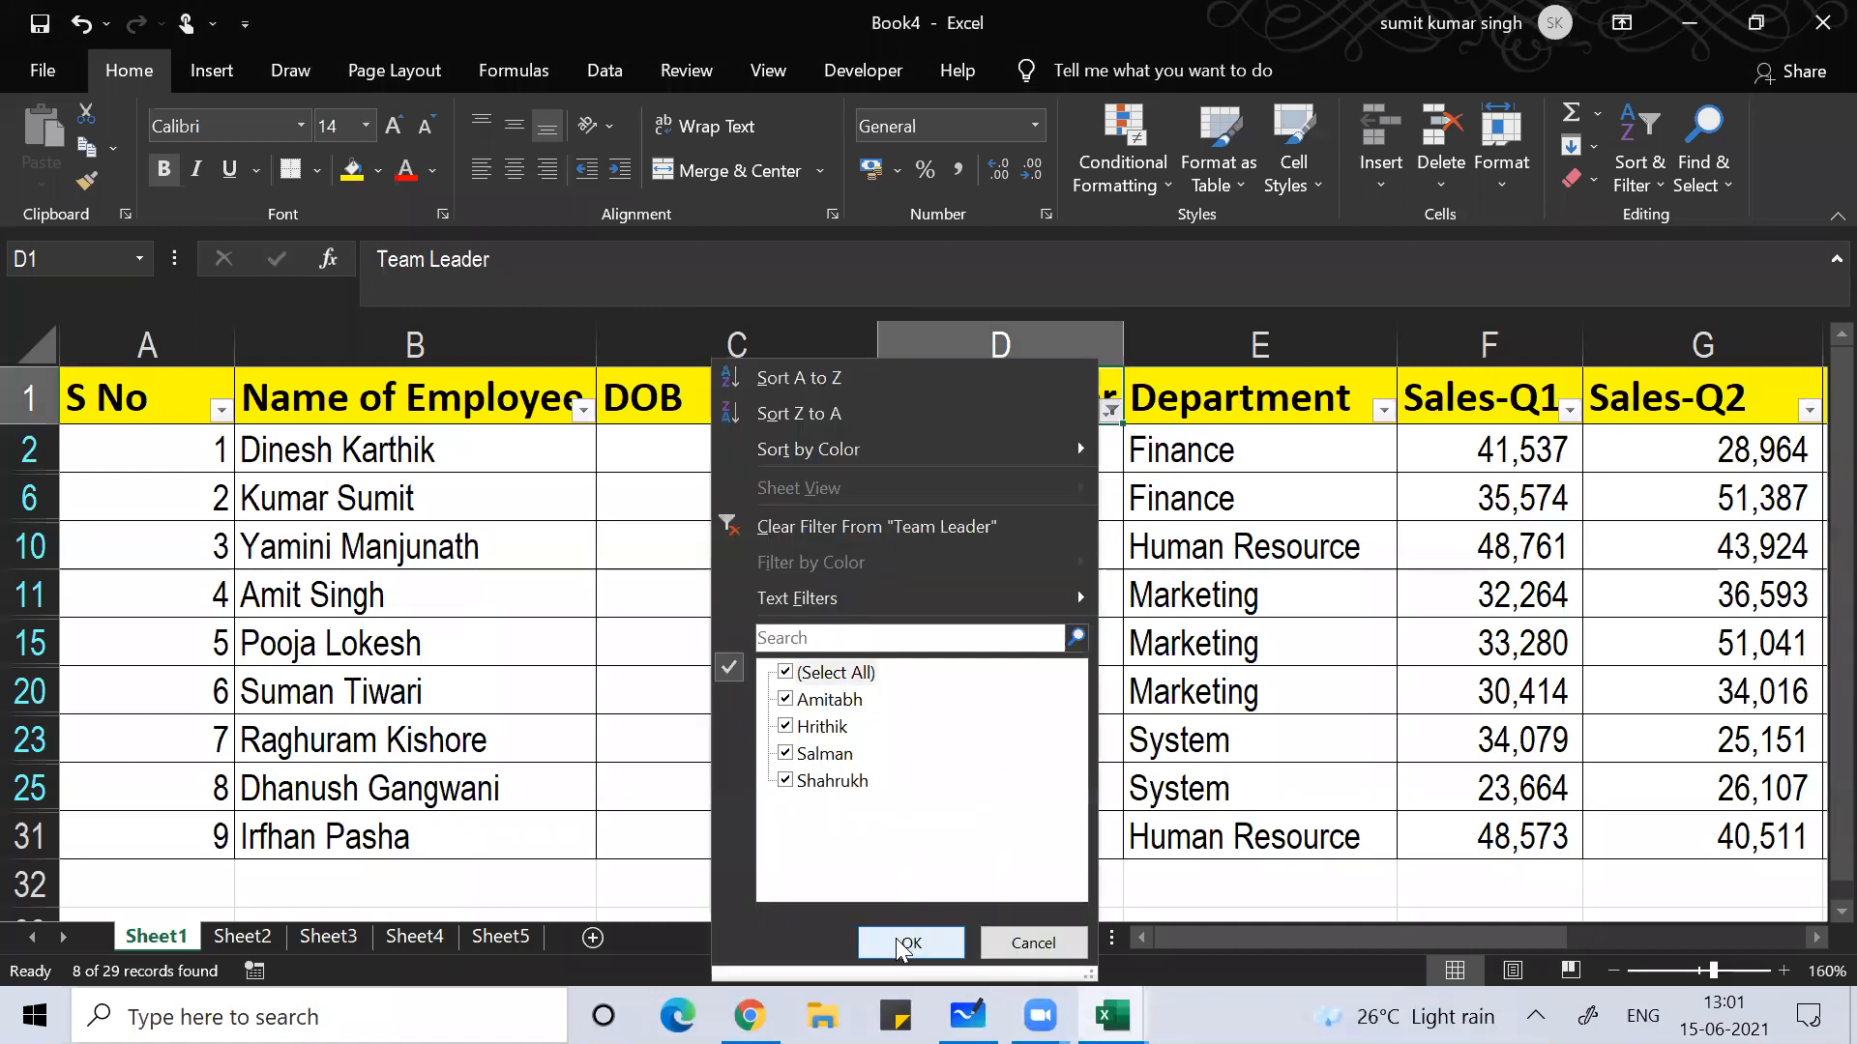
Step: Restore all team leaders, filter Department to Human Resource, then remove AutoFilter entirely
click(899, 943)
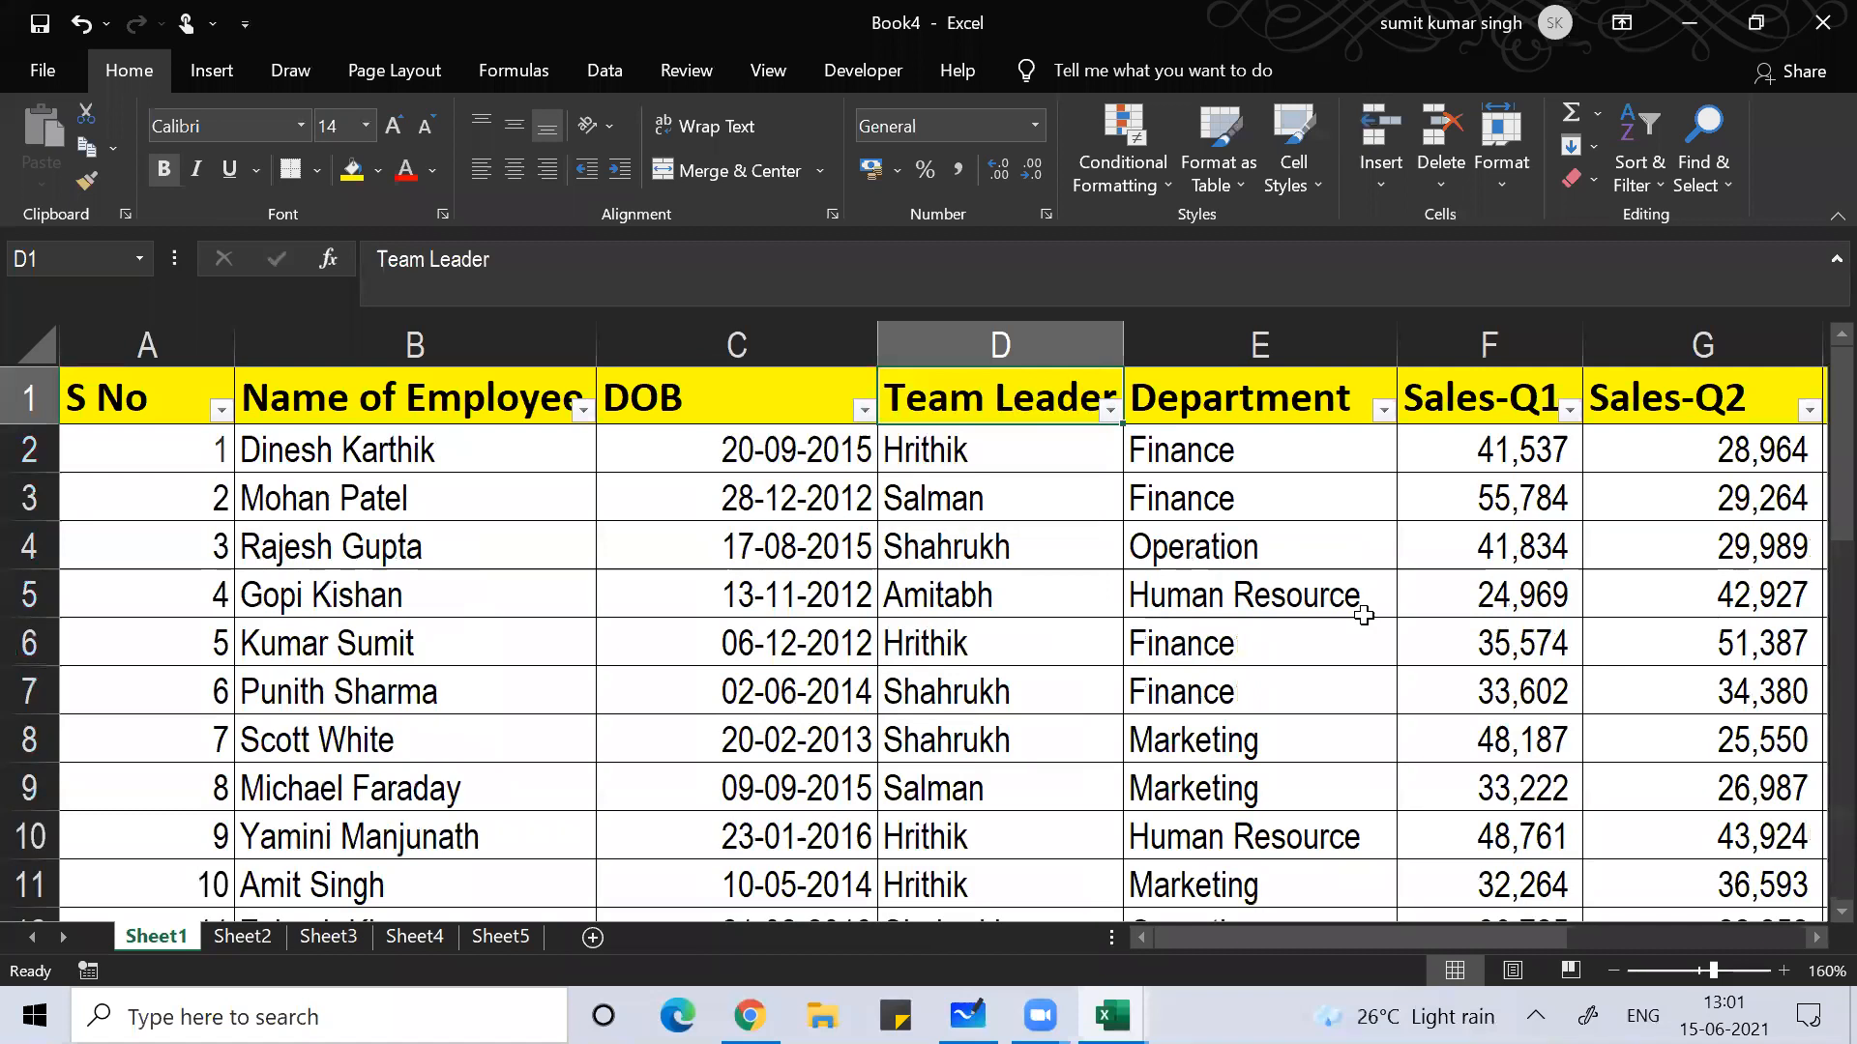
click(1384, 411)
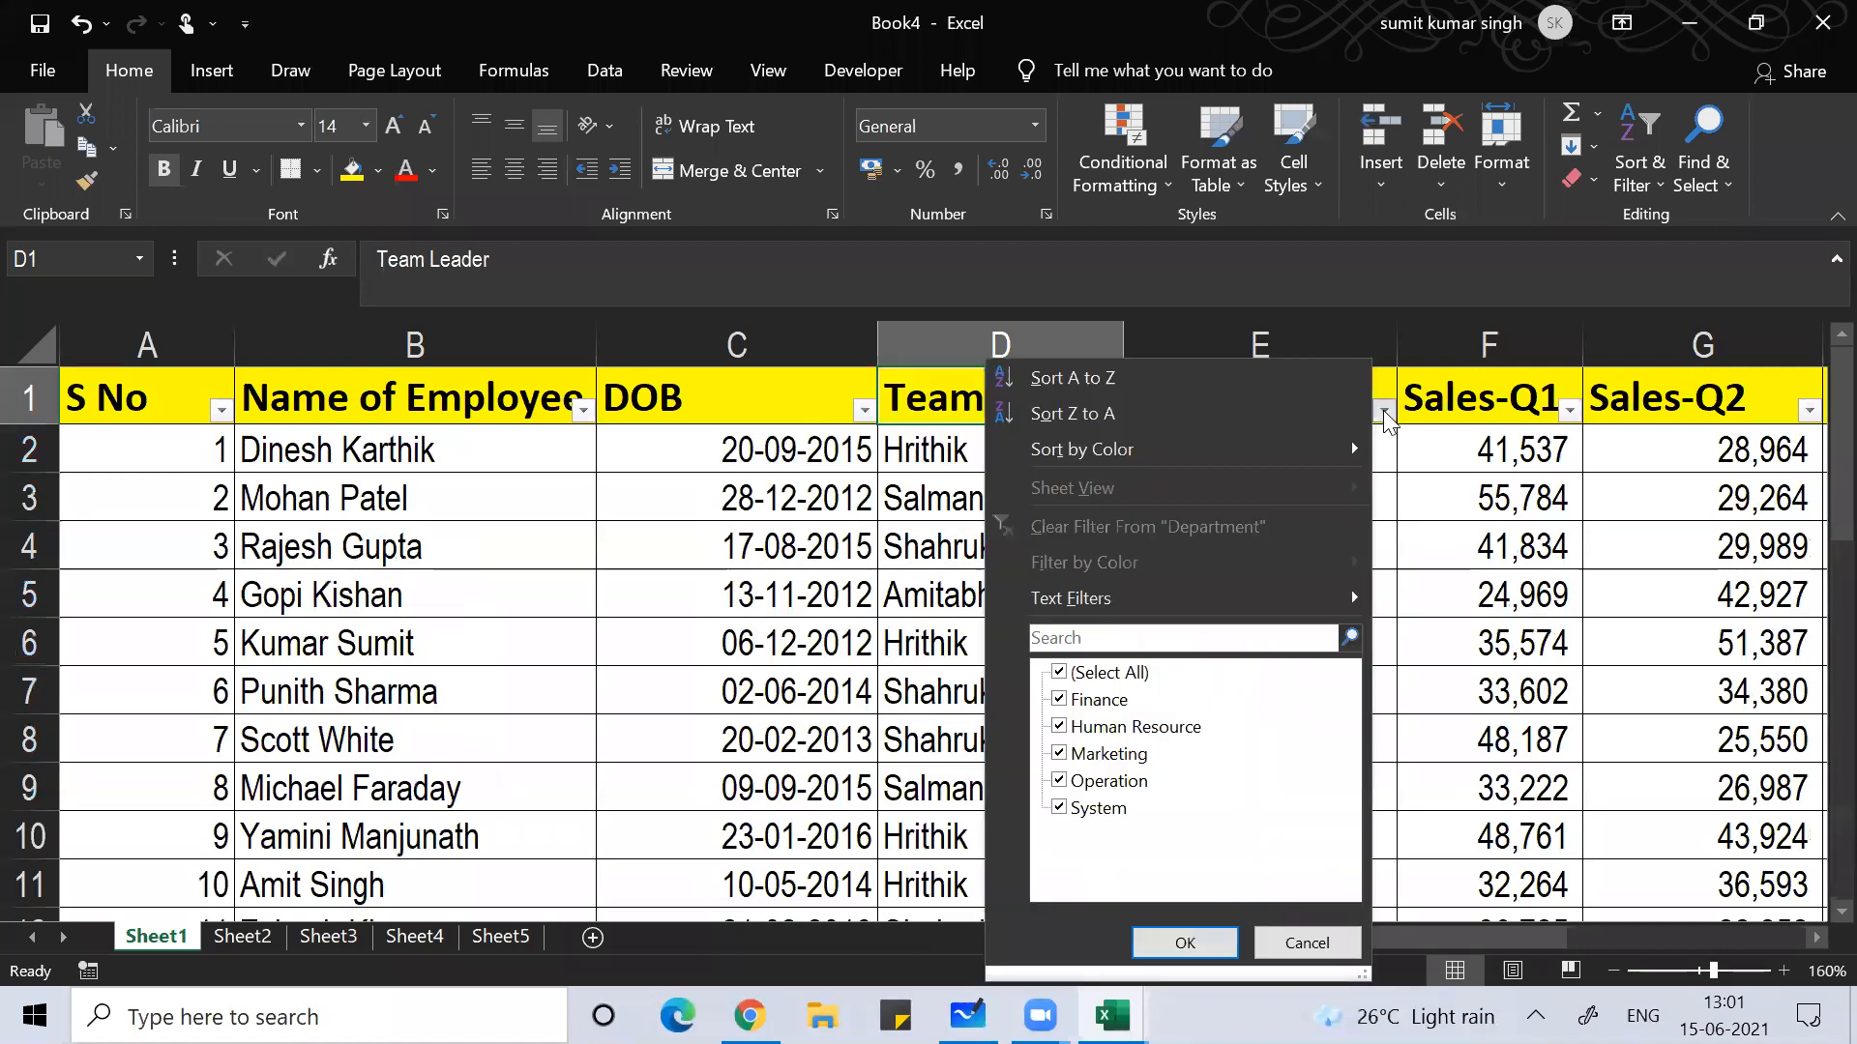
click(1102, 673)
click(1114, 727)
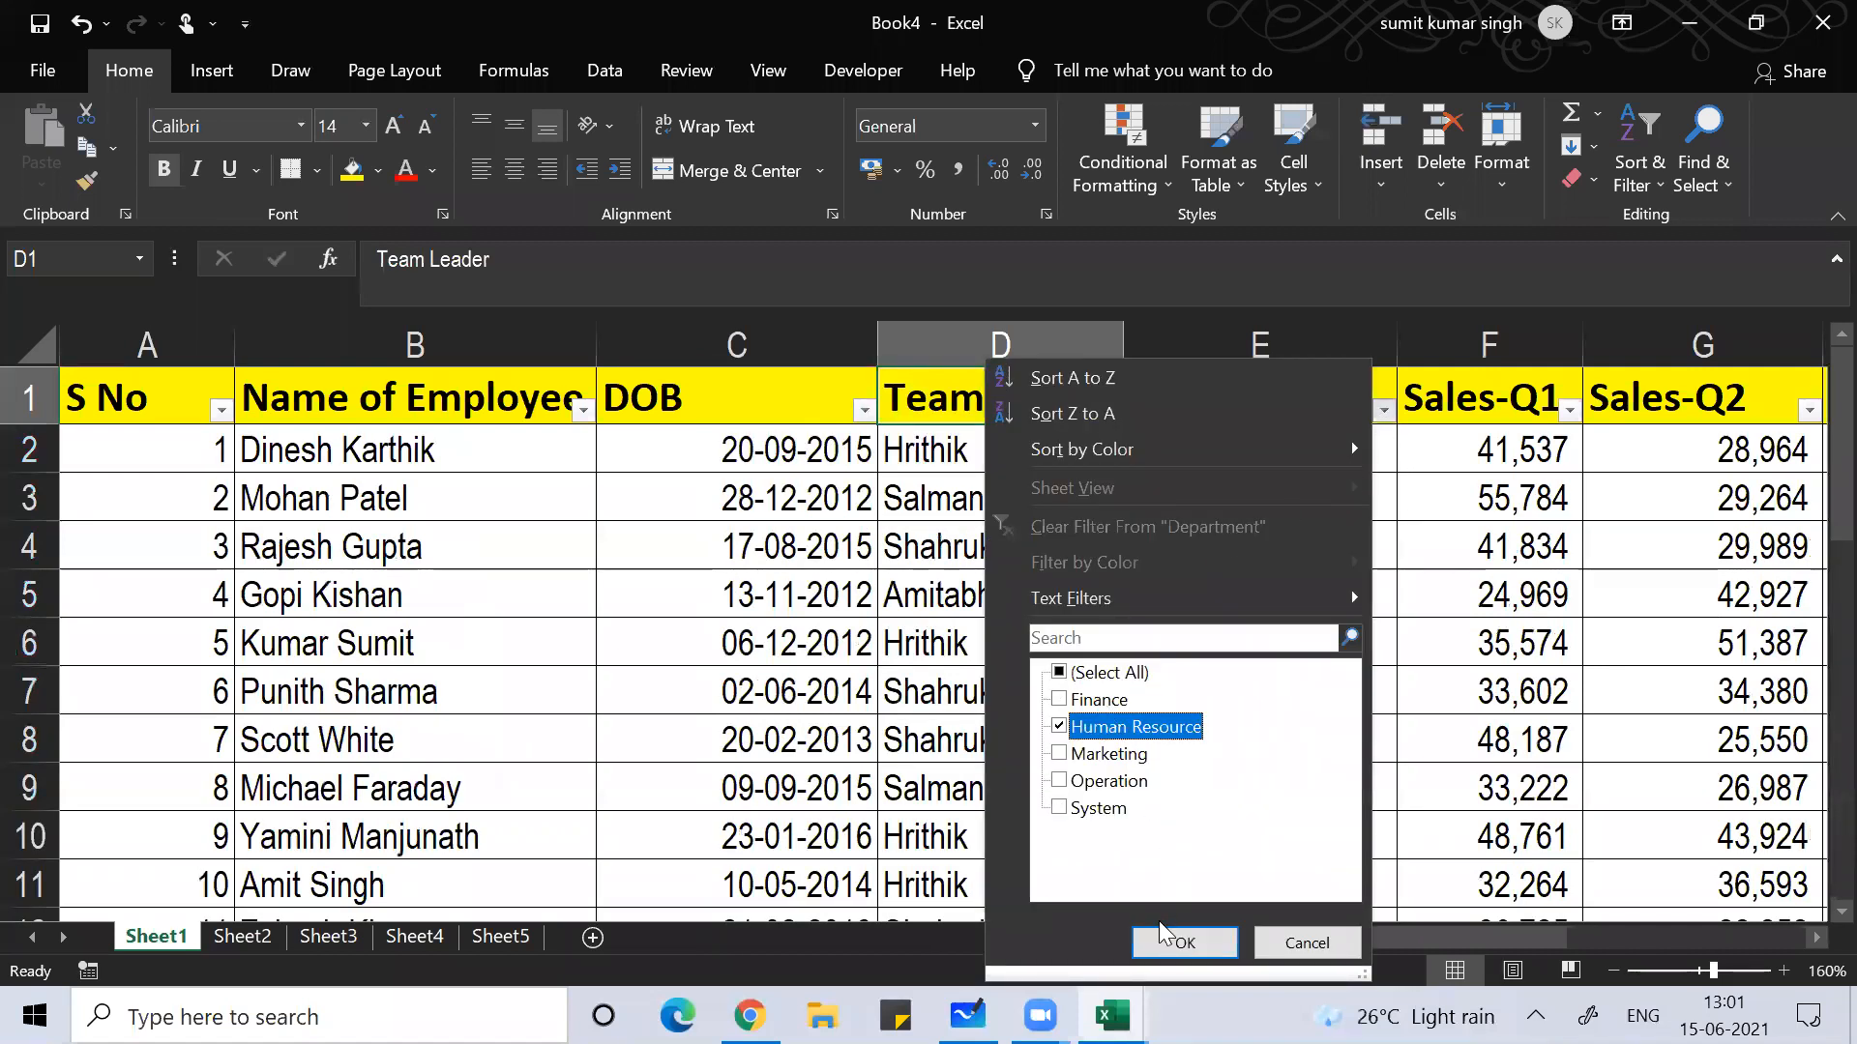
click(1163, 938)
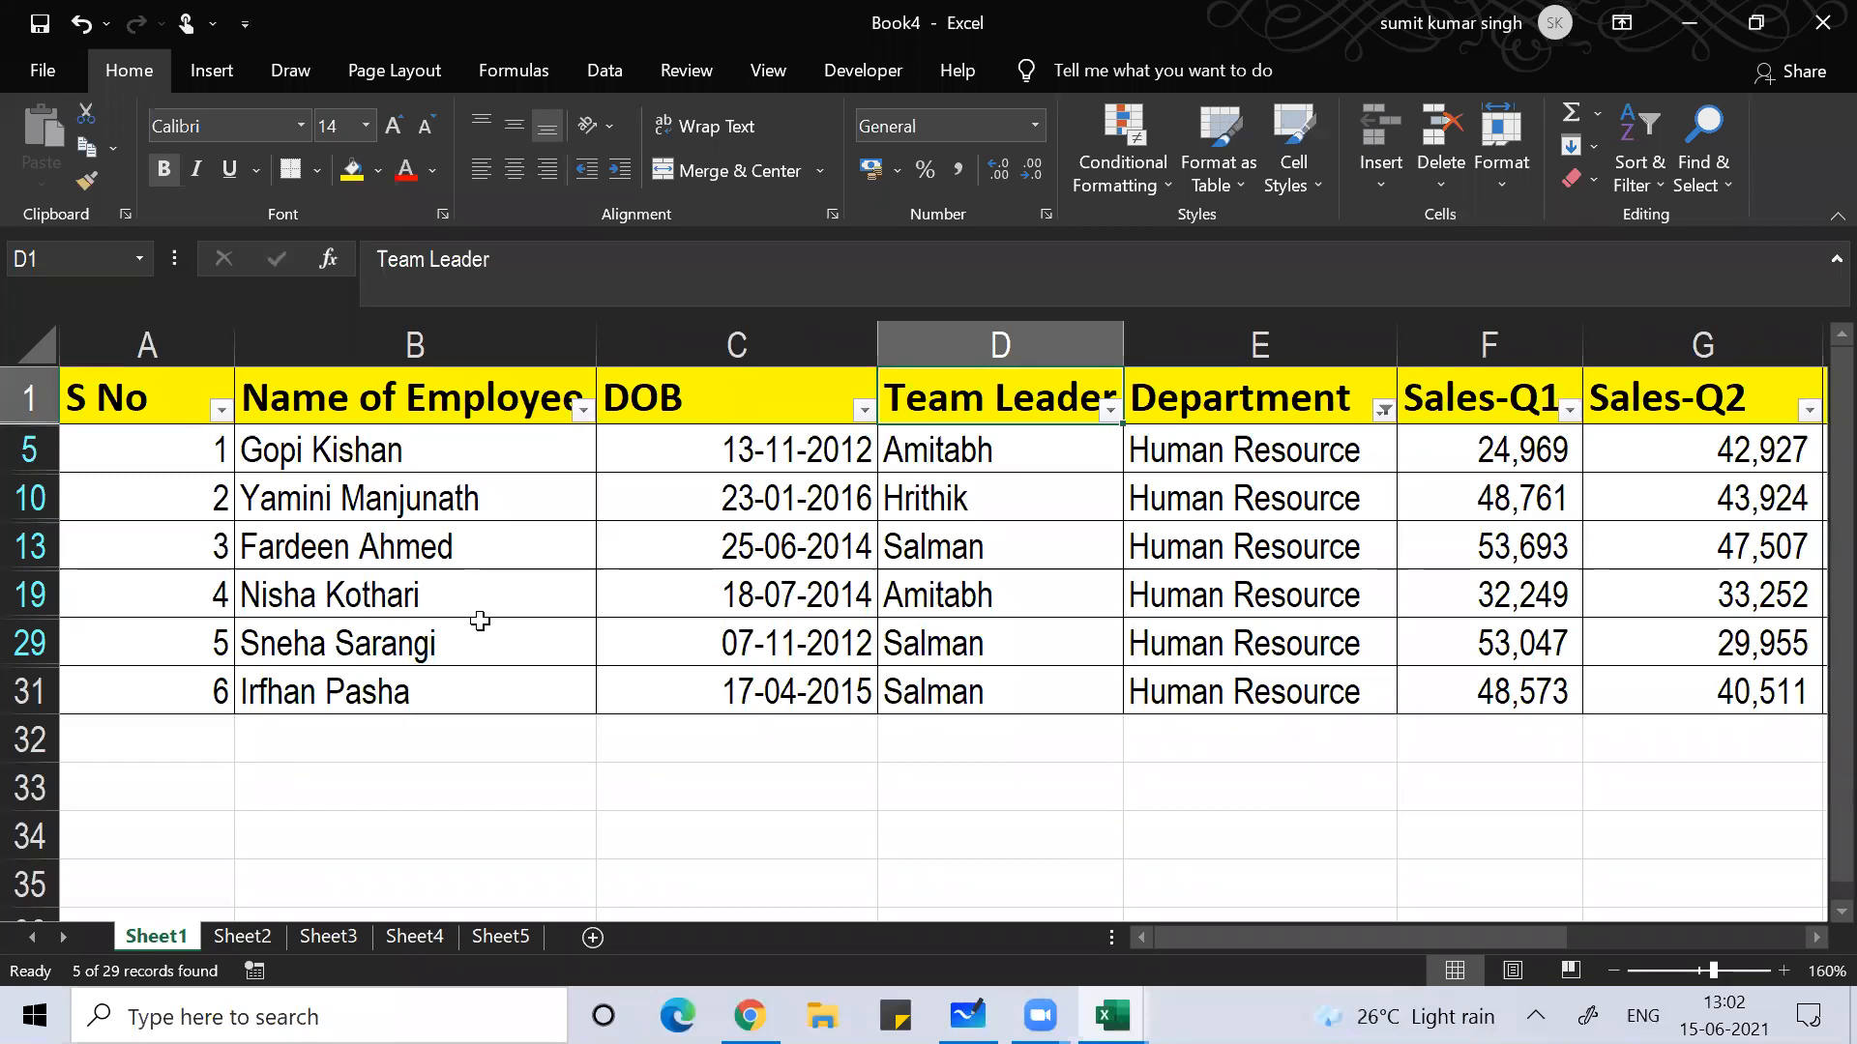
click(609, 526)
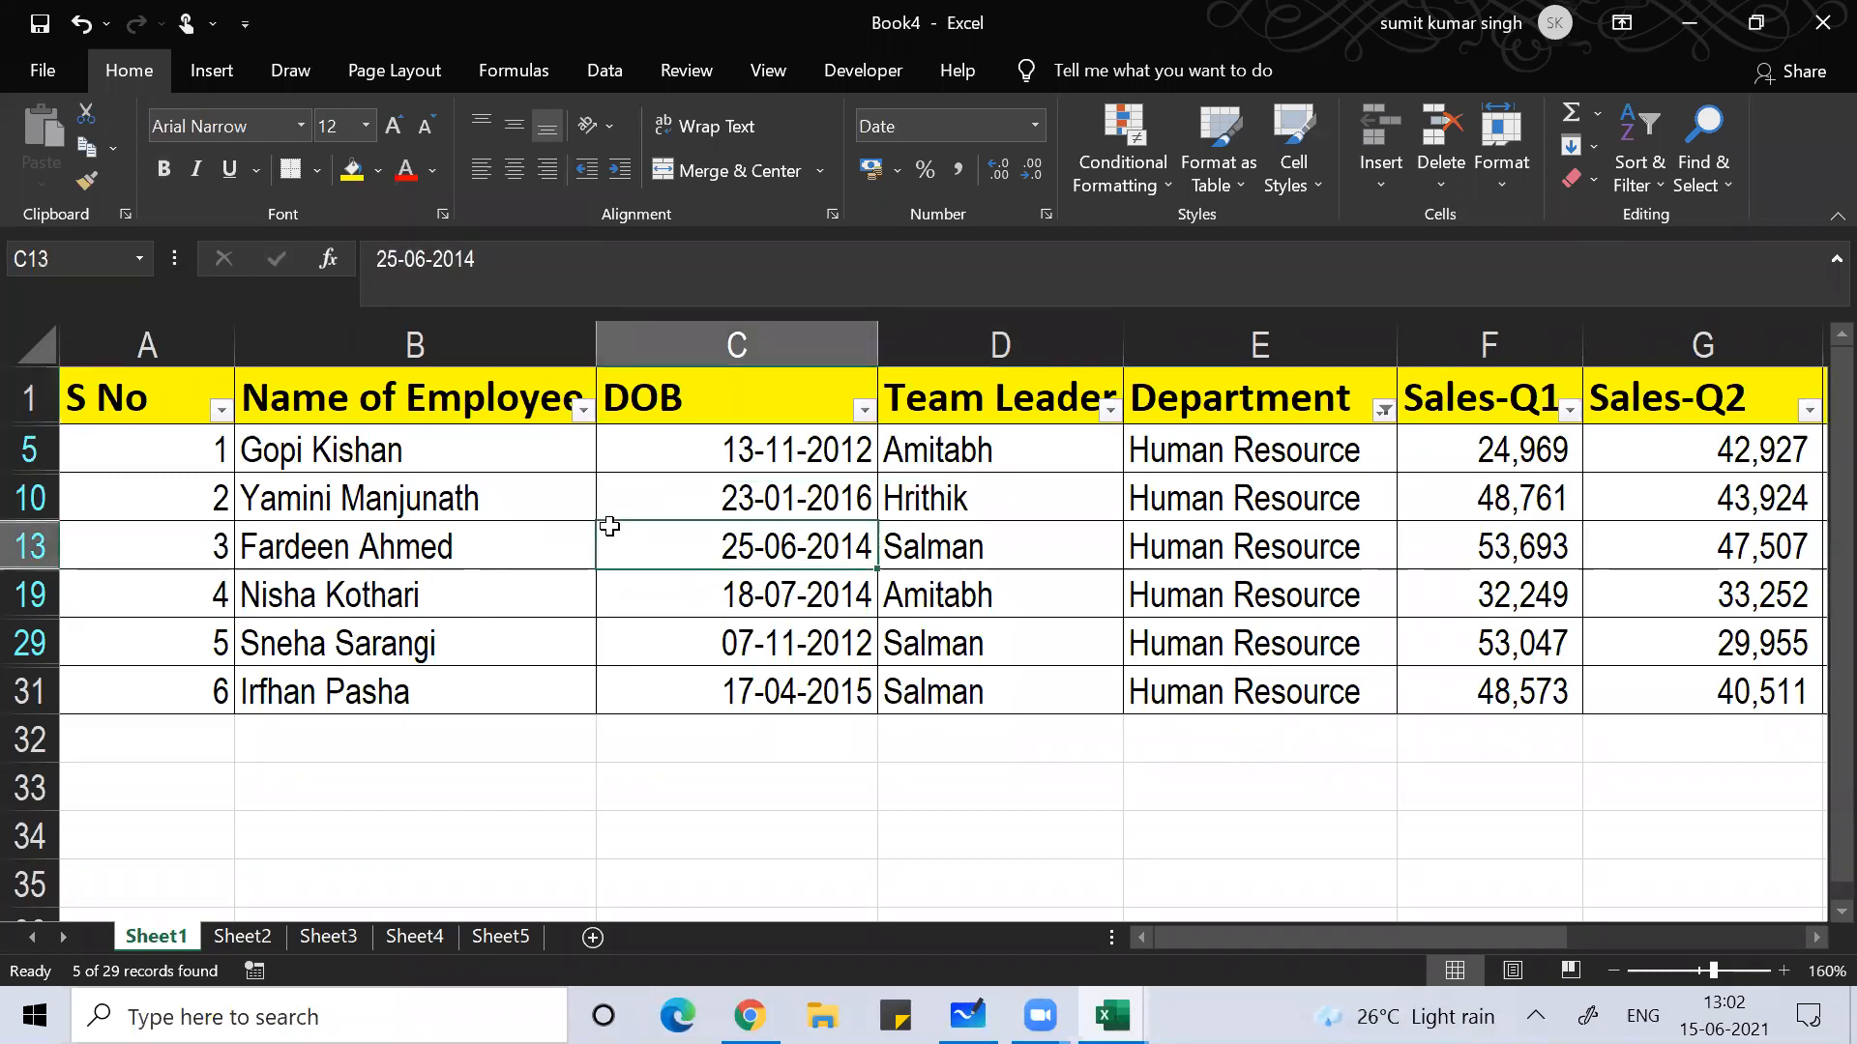
key(ctrl+shift+l)
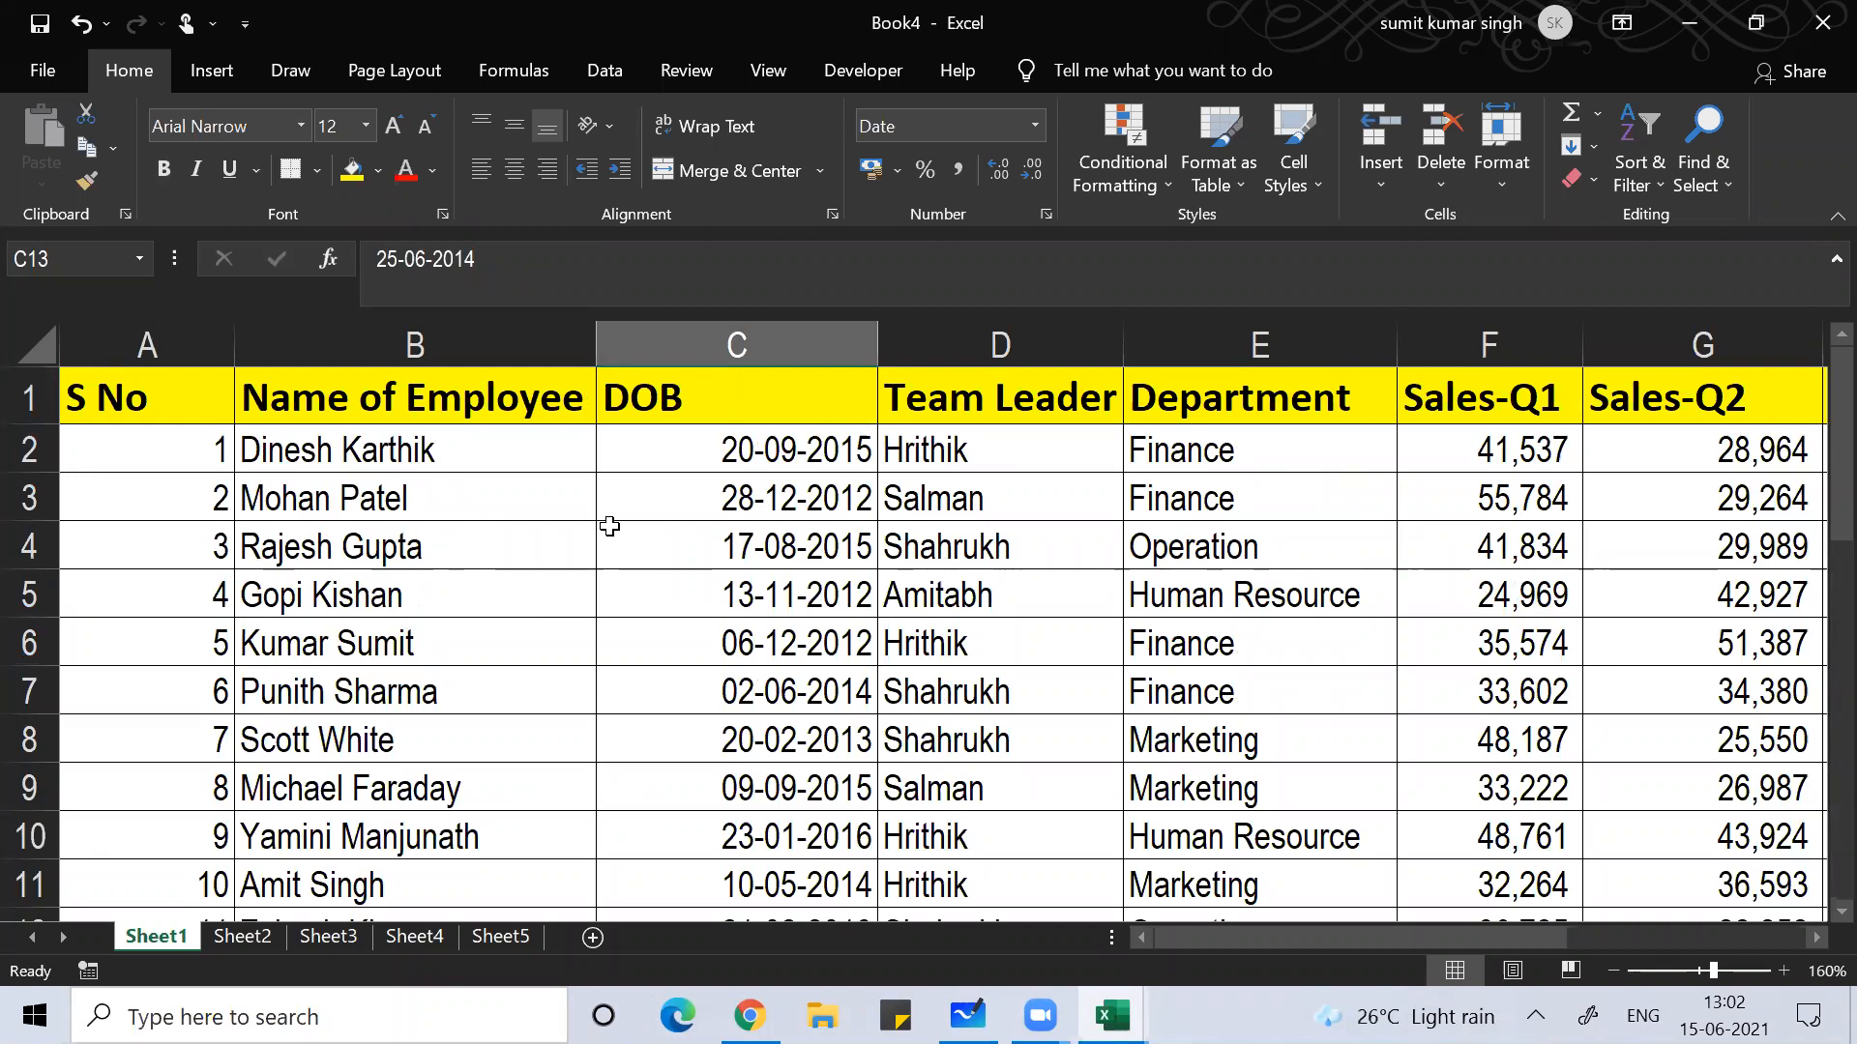
click(981, 10)
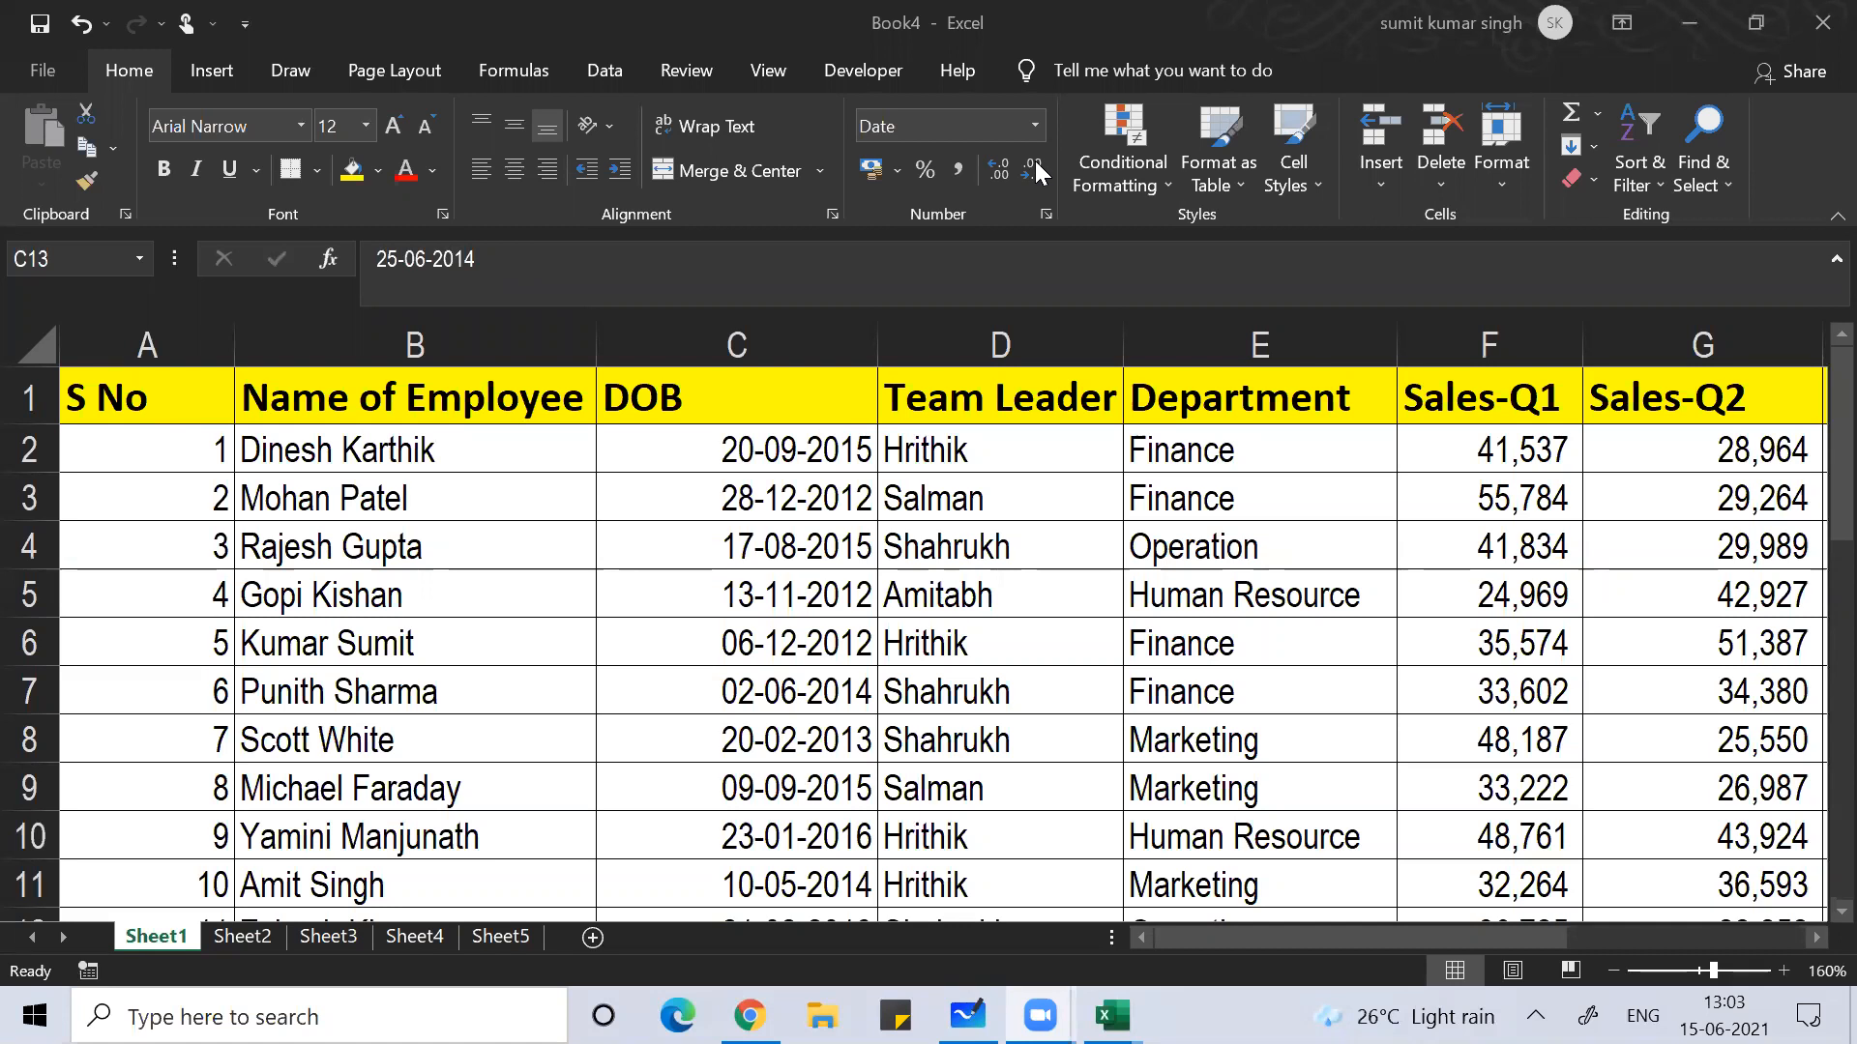
Step: Switch to the Excel Worksheet workbook and open Sheet2's PES MCOM marksheet
key(alt+Tab)
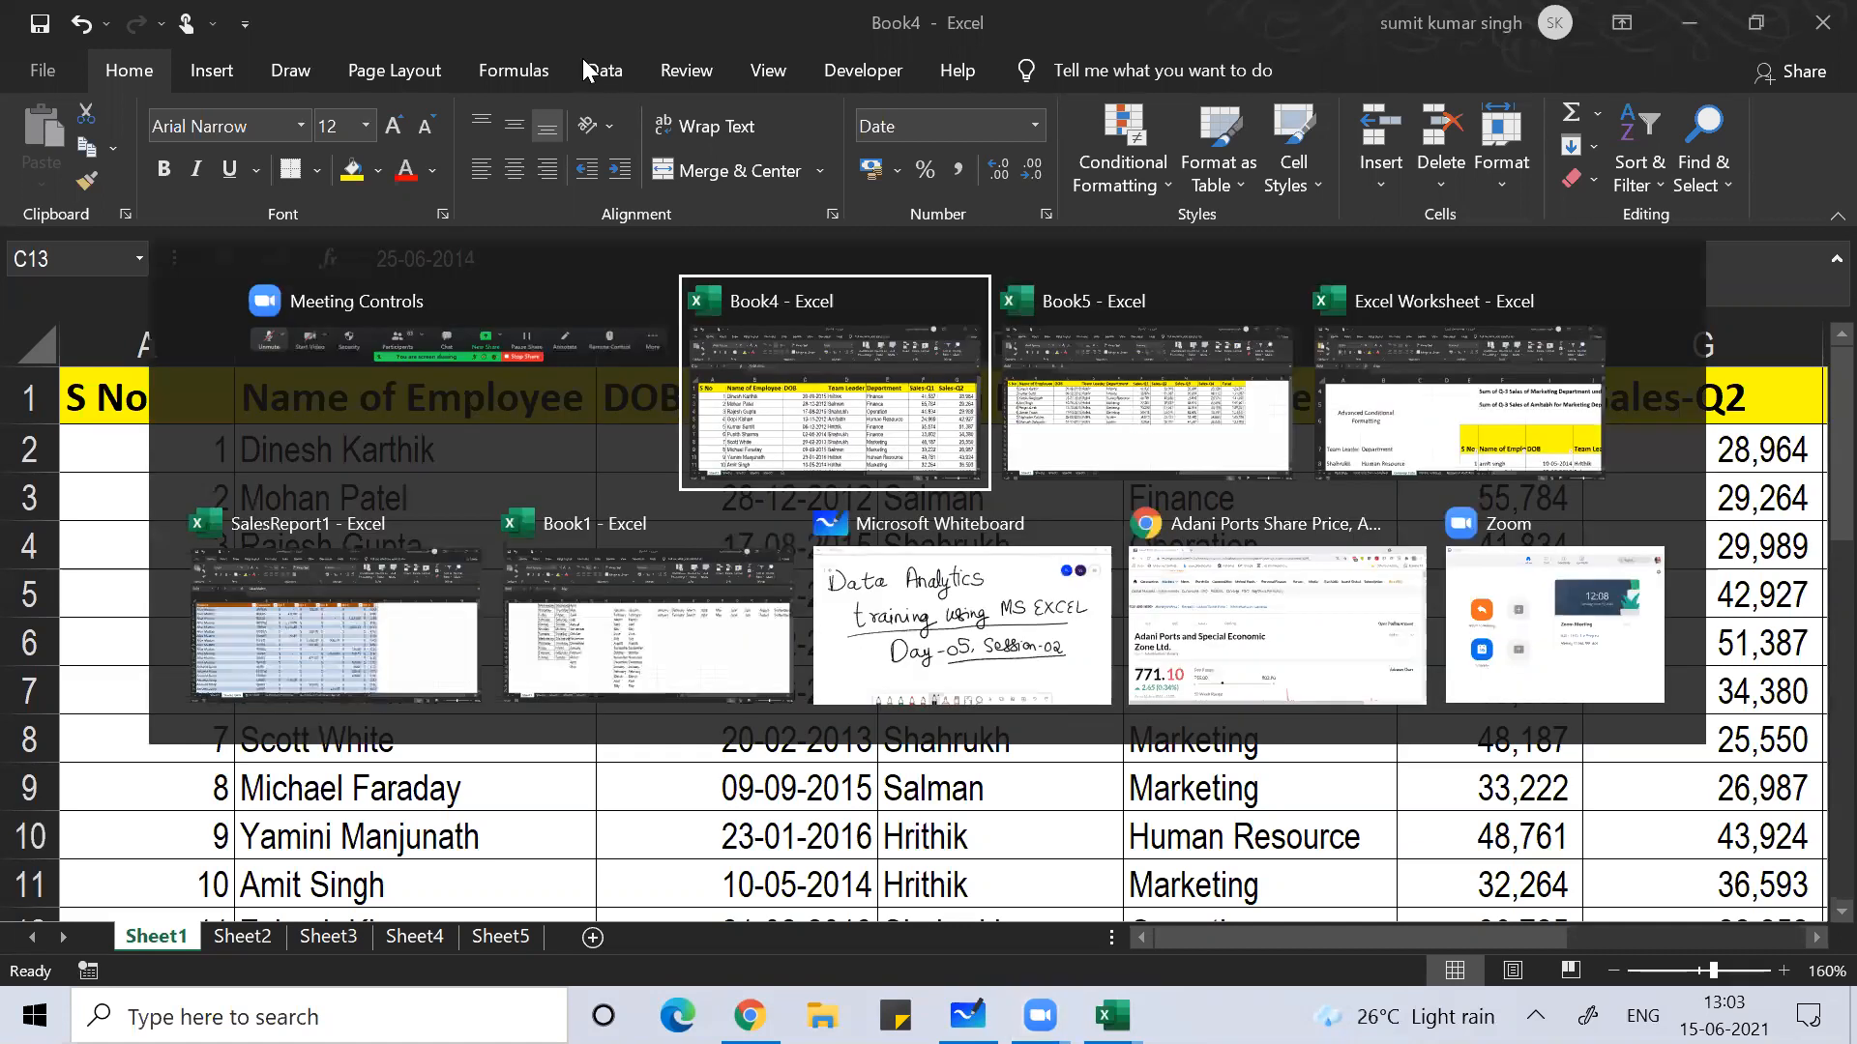
key(alt+Tab)
key(alt+Tab)
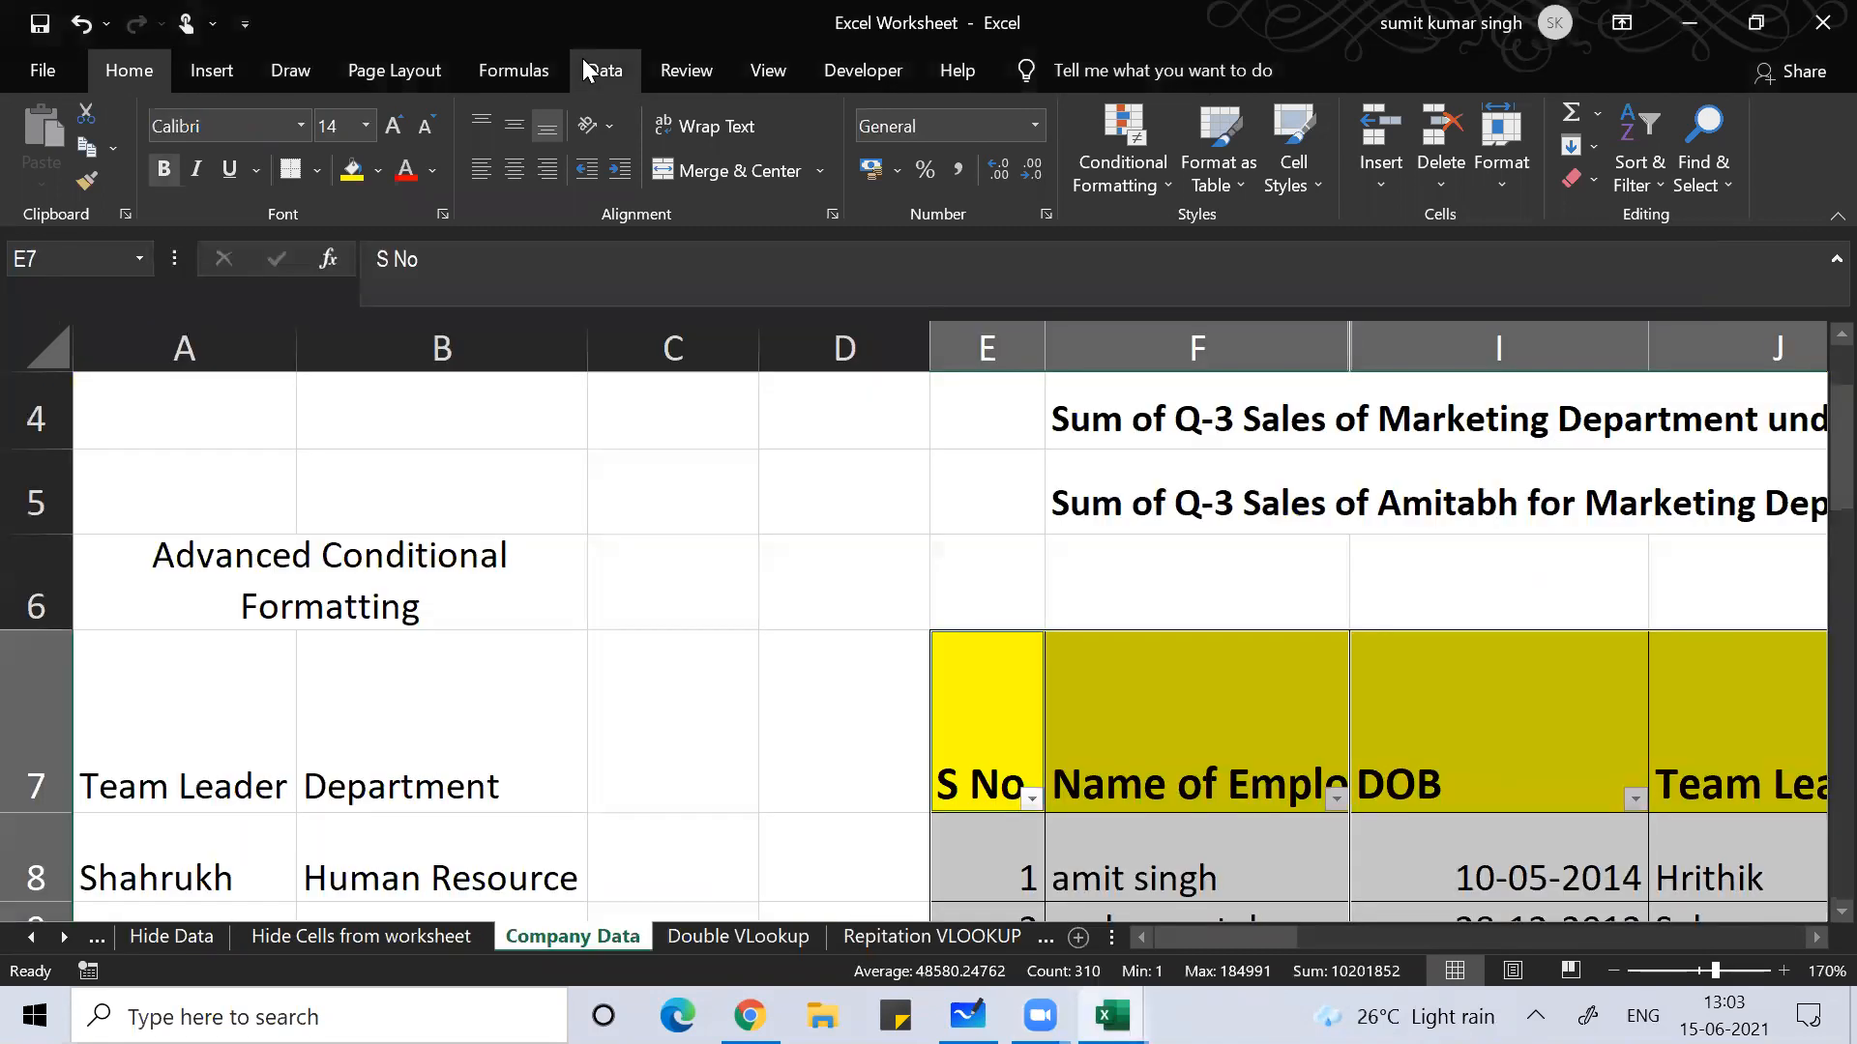
click(31, 938)
click(31, 938)
click(31, 938)
click(31, 938)
click(31, 938)
click(31, 938)
click(31, 938)
click(31, 936)
click(31, 936)
click(31, 936)
click(31, 936)
click(31, 936)
click(31, 936)
click(31, 936)
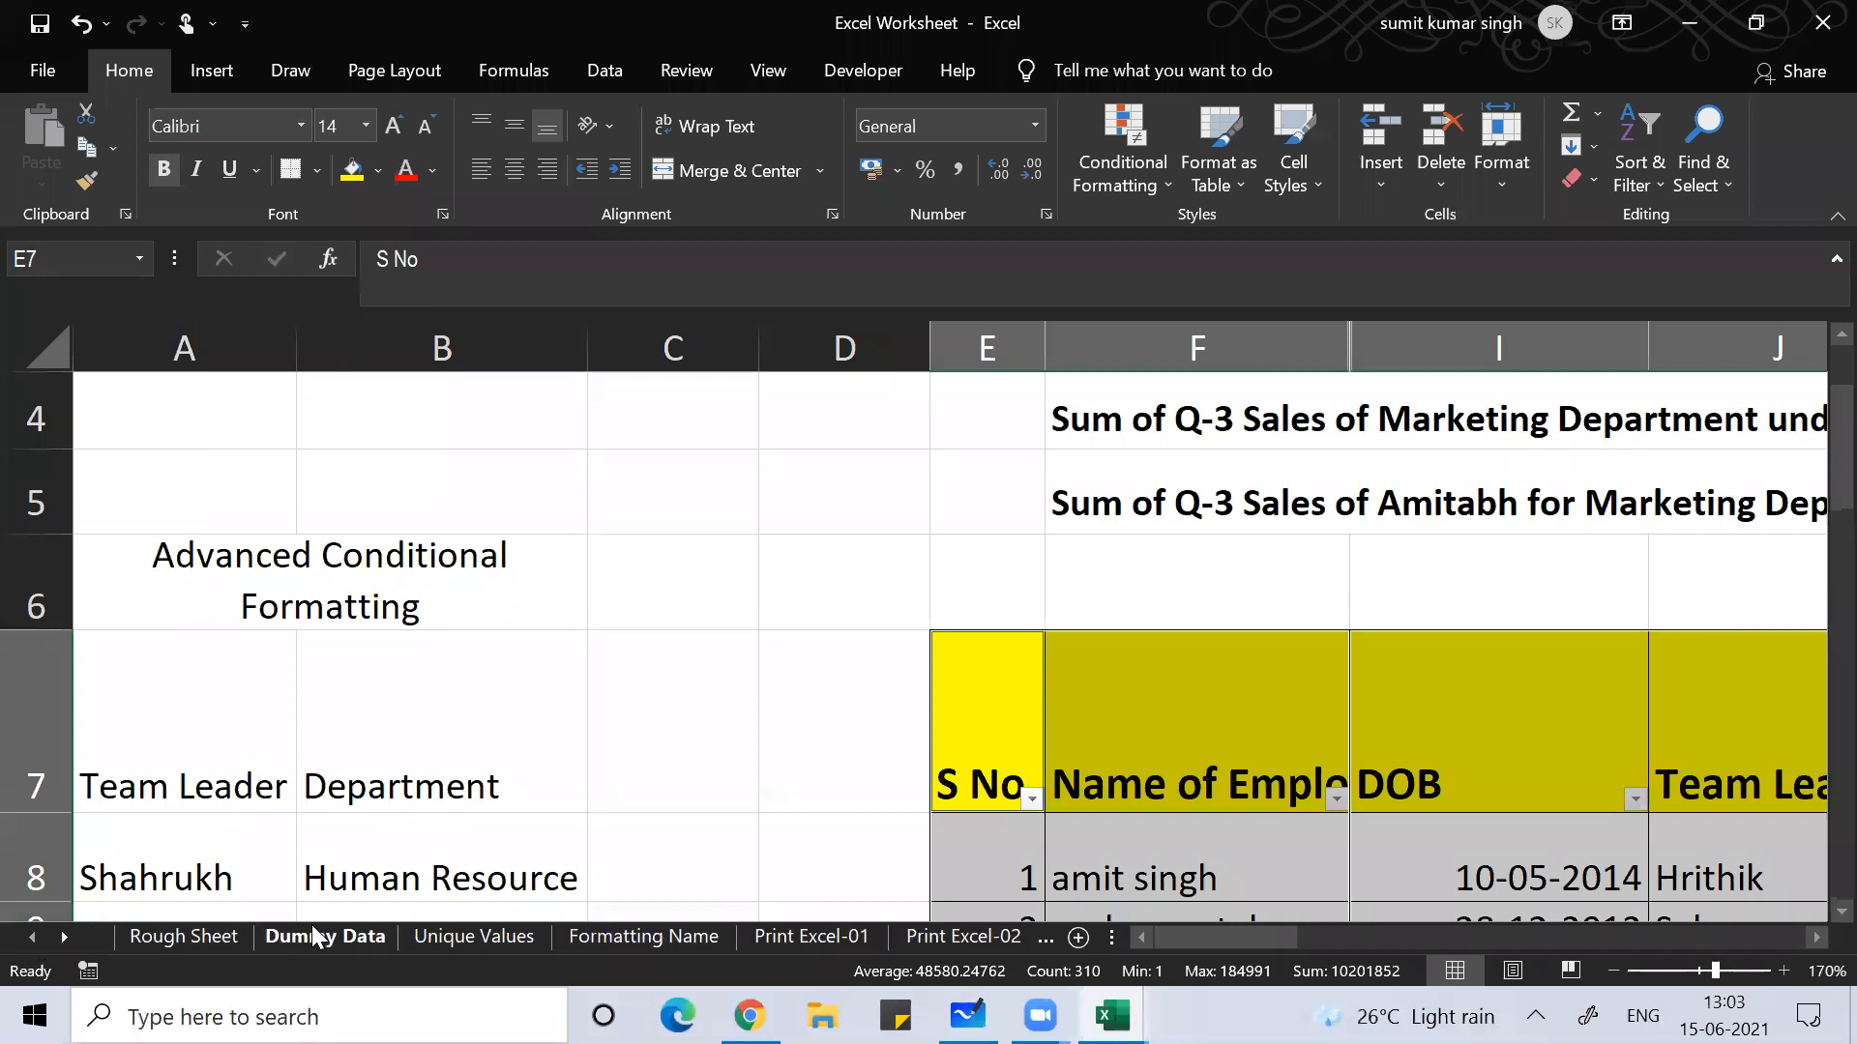
click(77, 940)
click(77, 940)
click(77, 940)
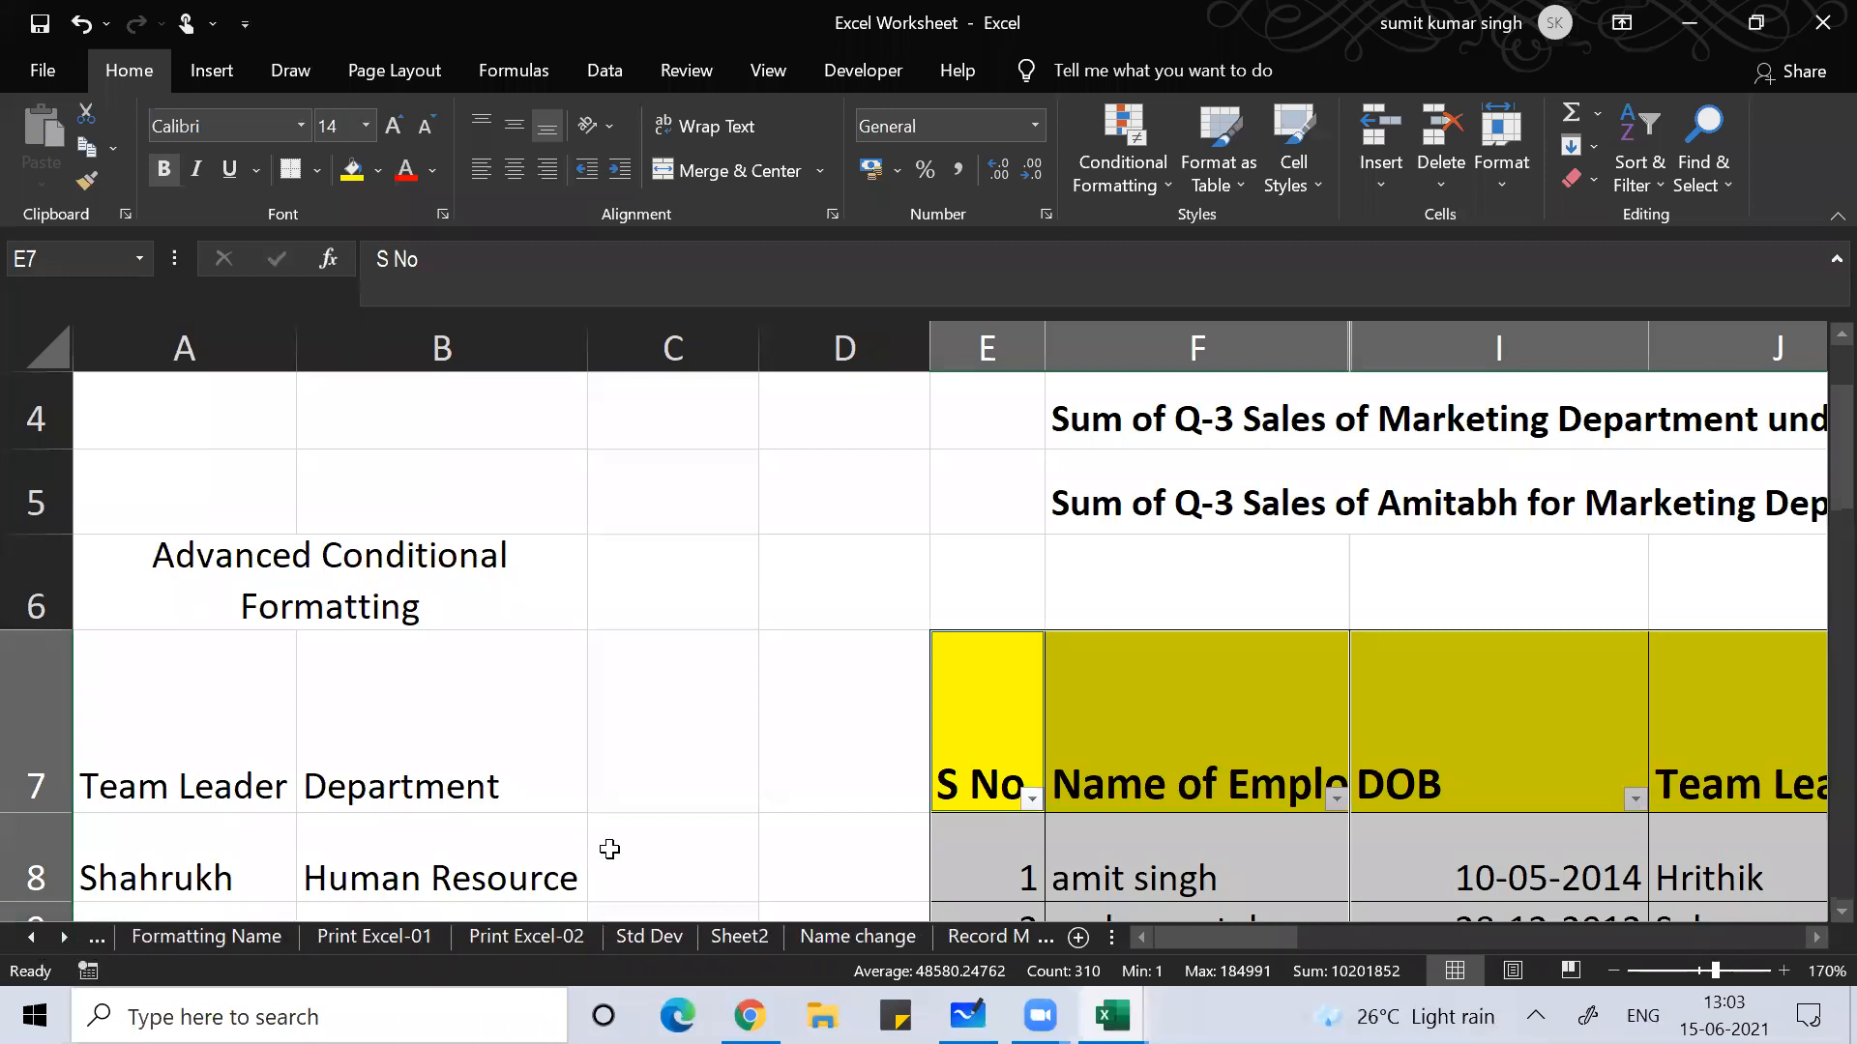
click(744, 938)
click(408, 823)
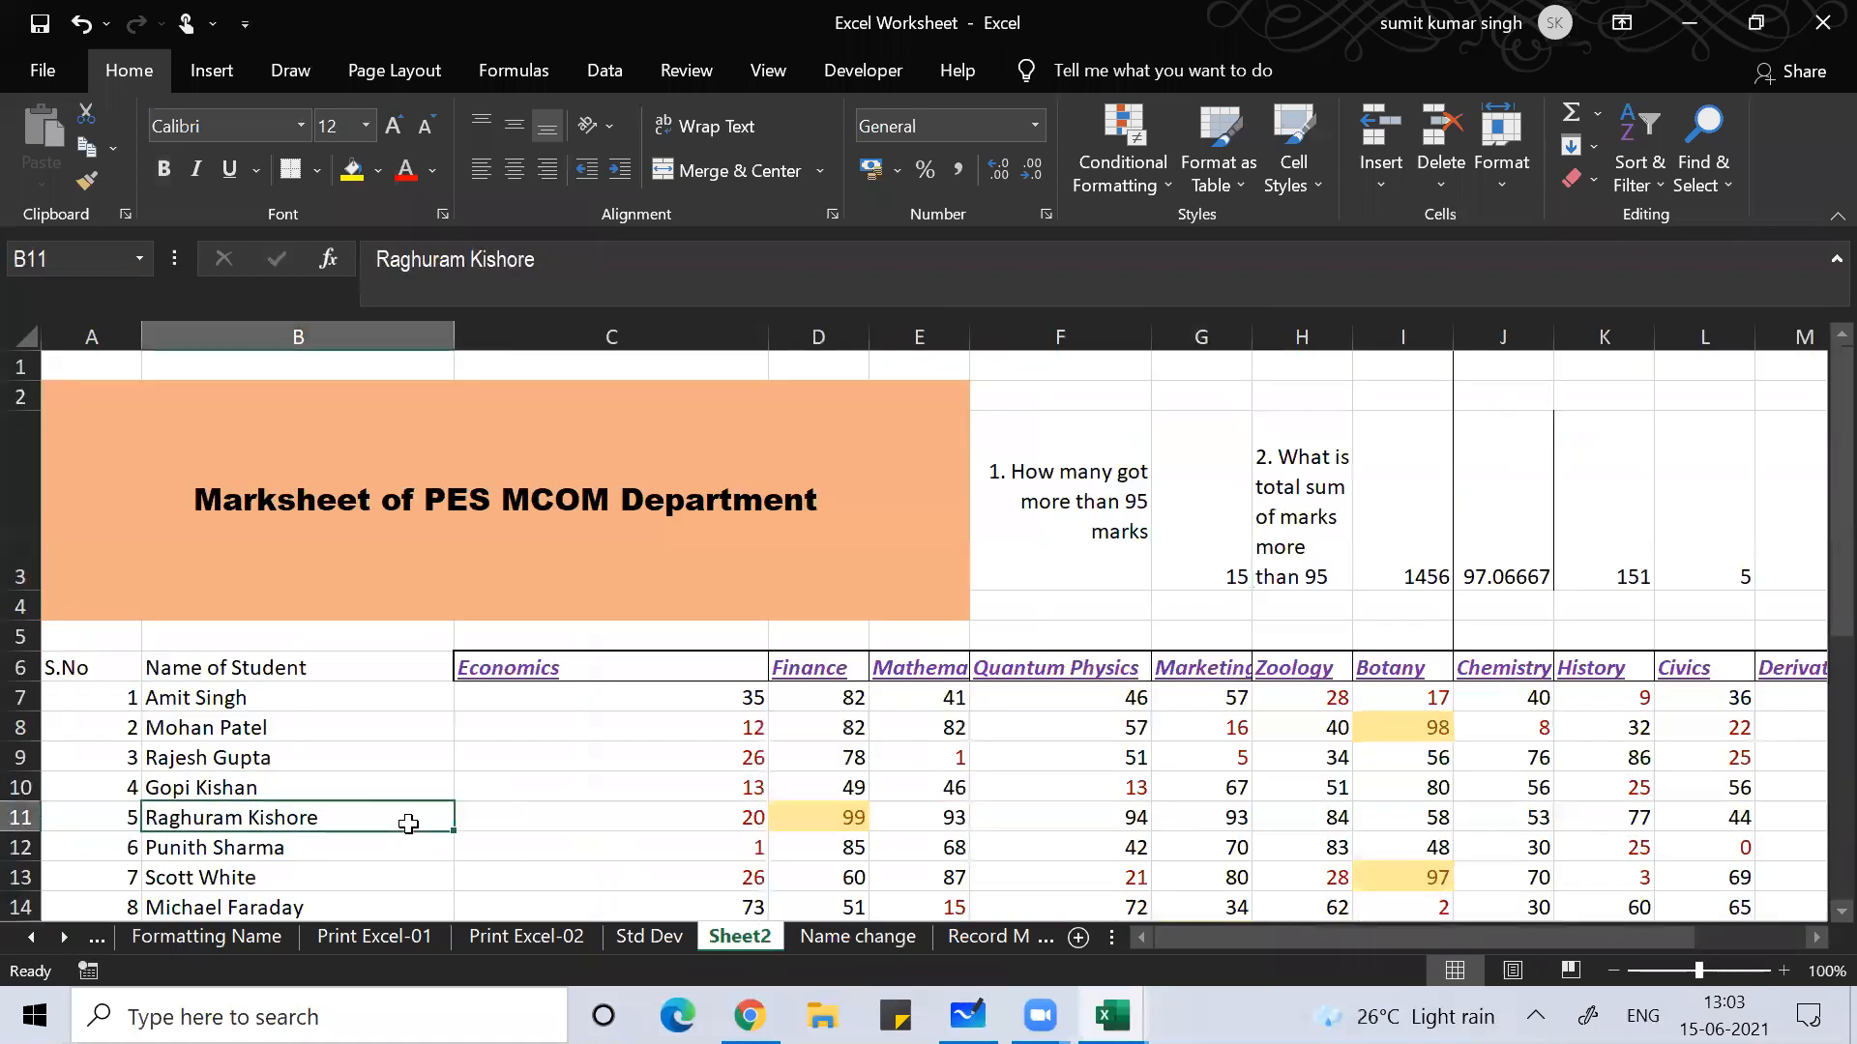
Step: Select name cell B8, then zoom the marksheet to 130% with the status-bar slider
click(302, 727)
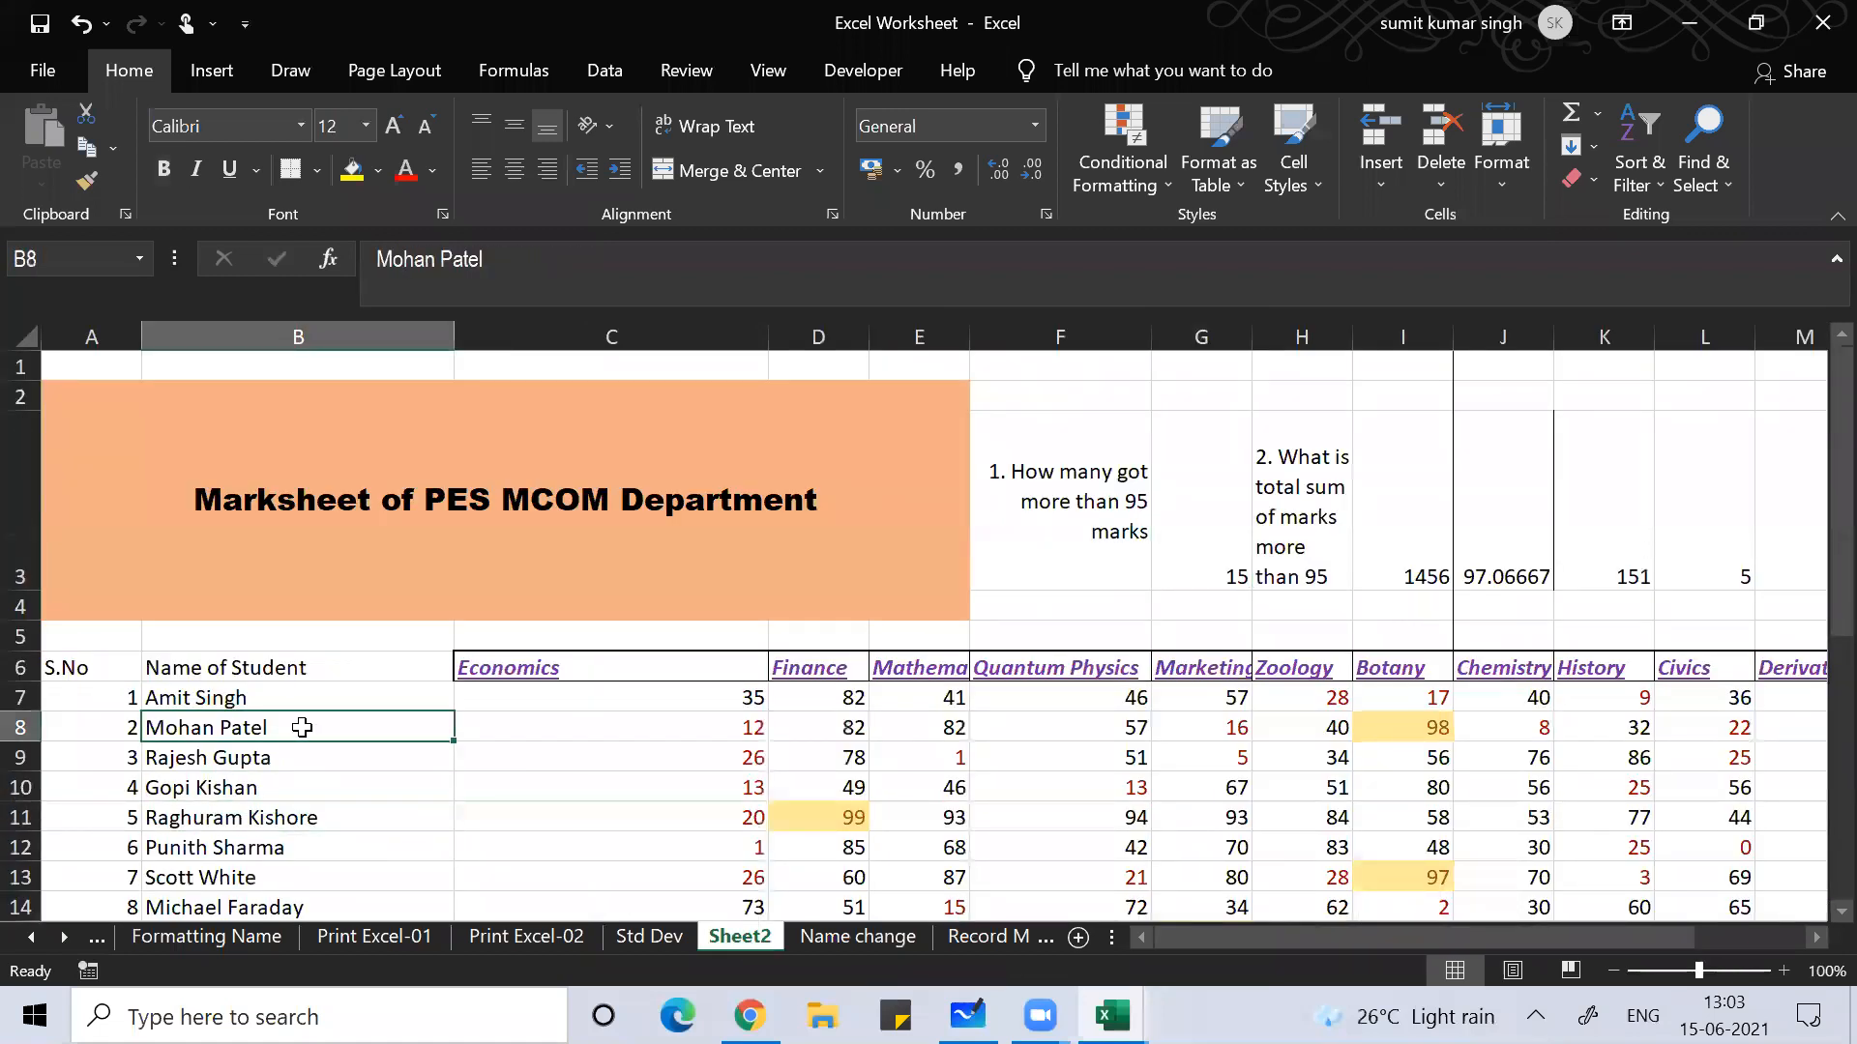
key(Left)
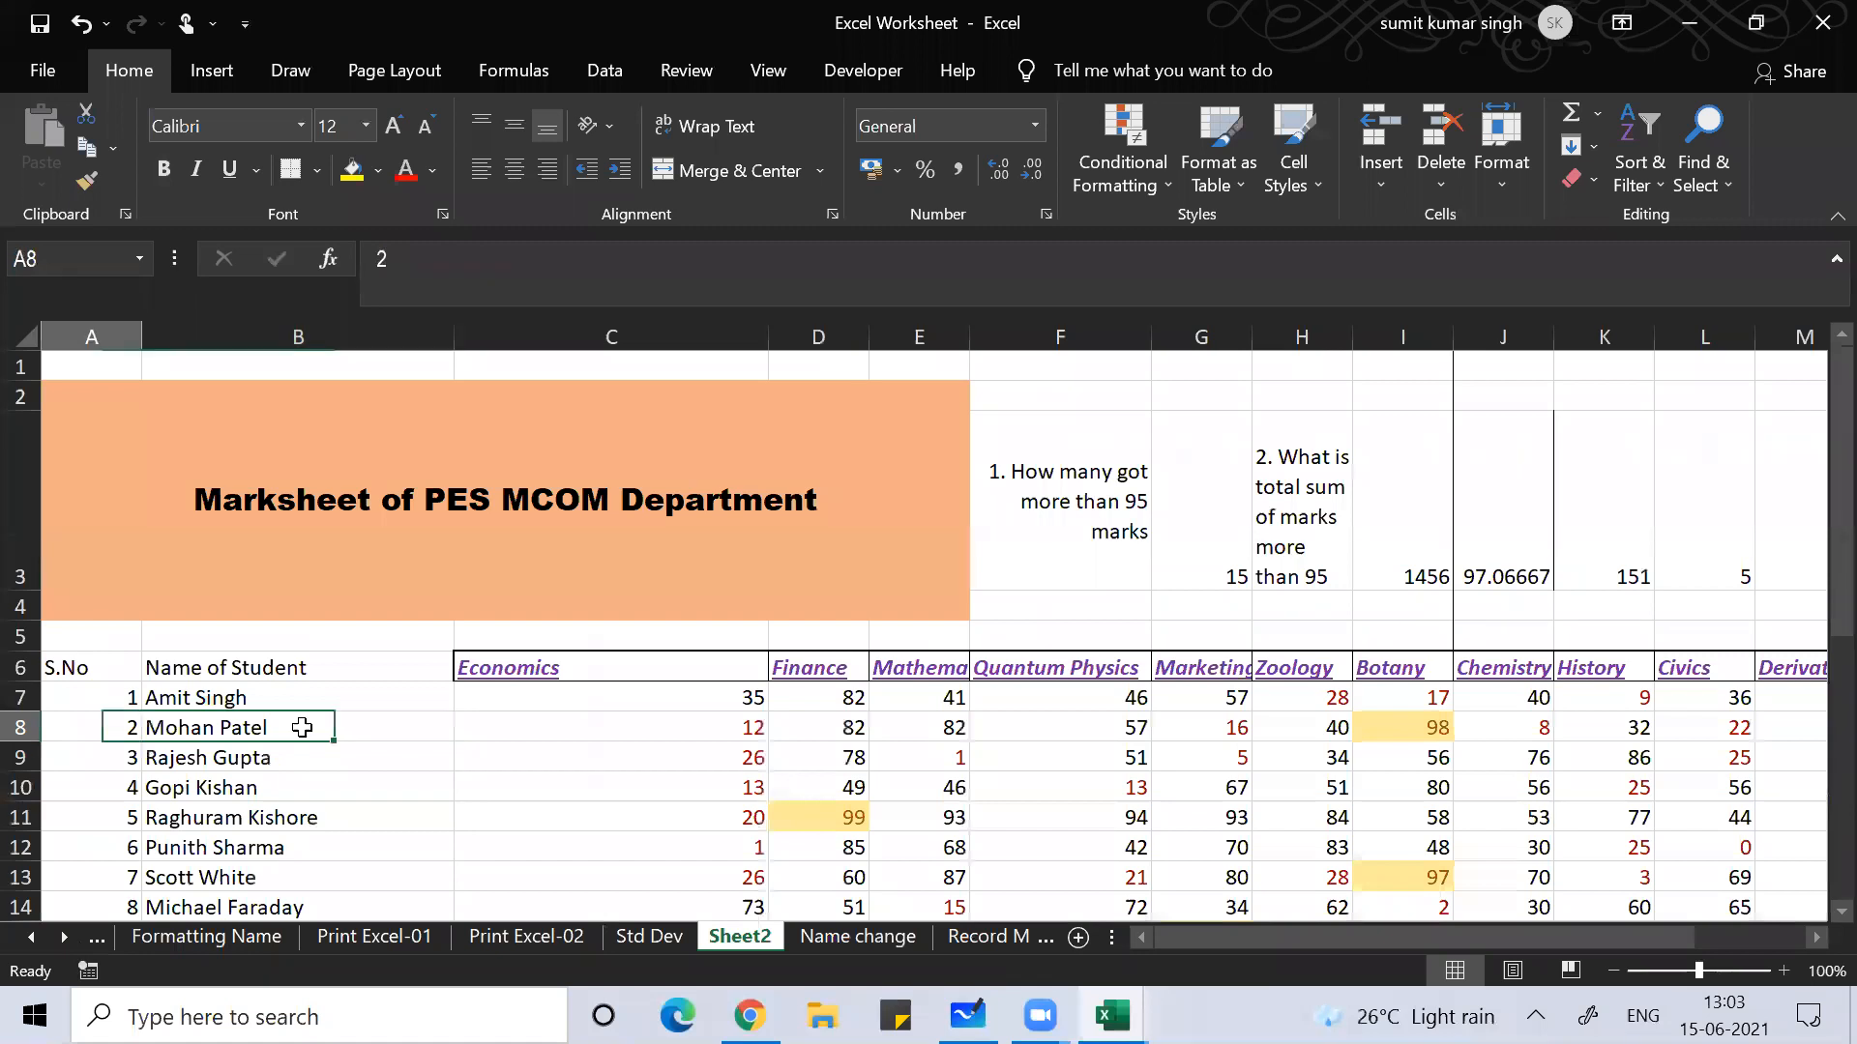
key(Right)
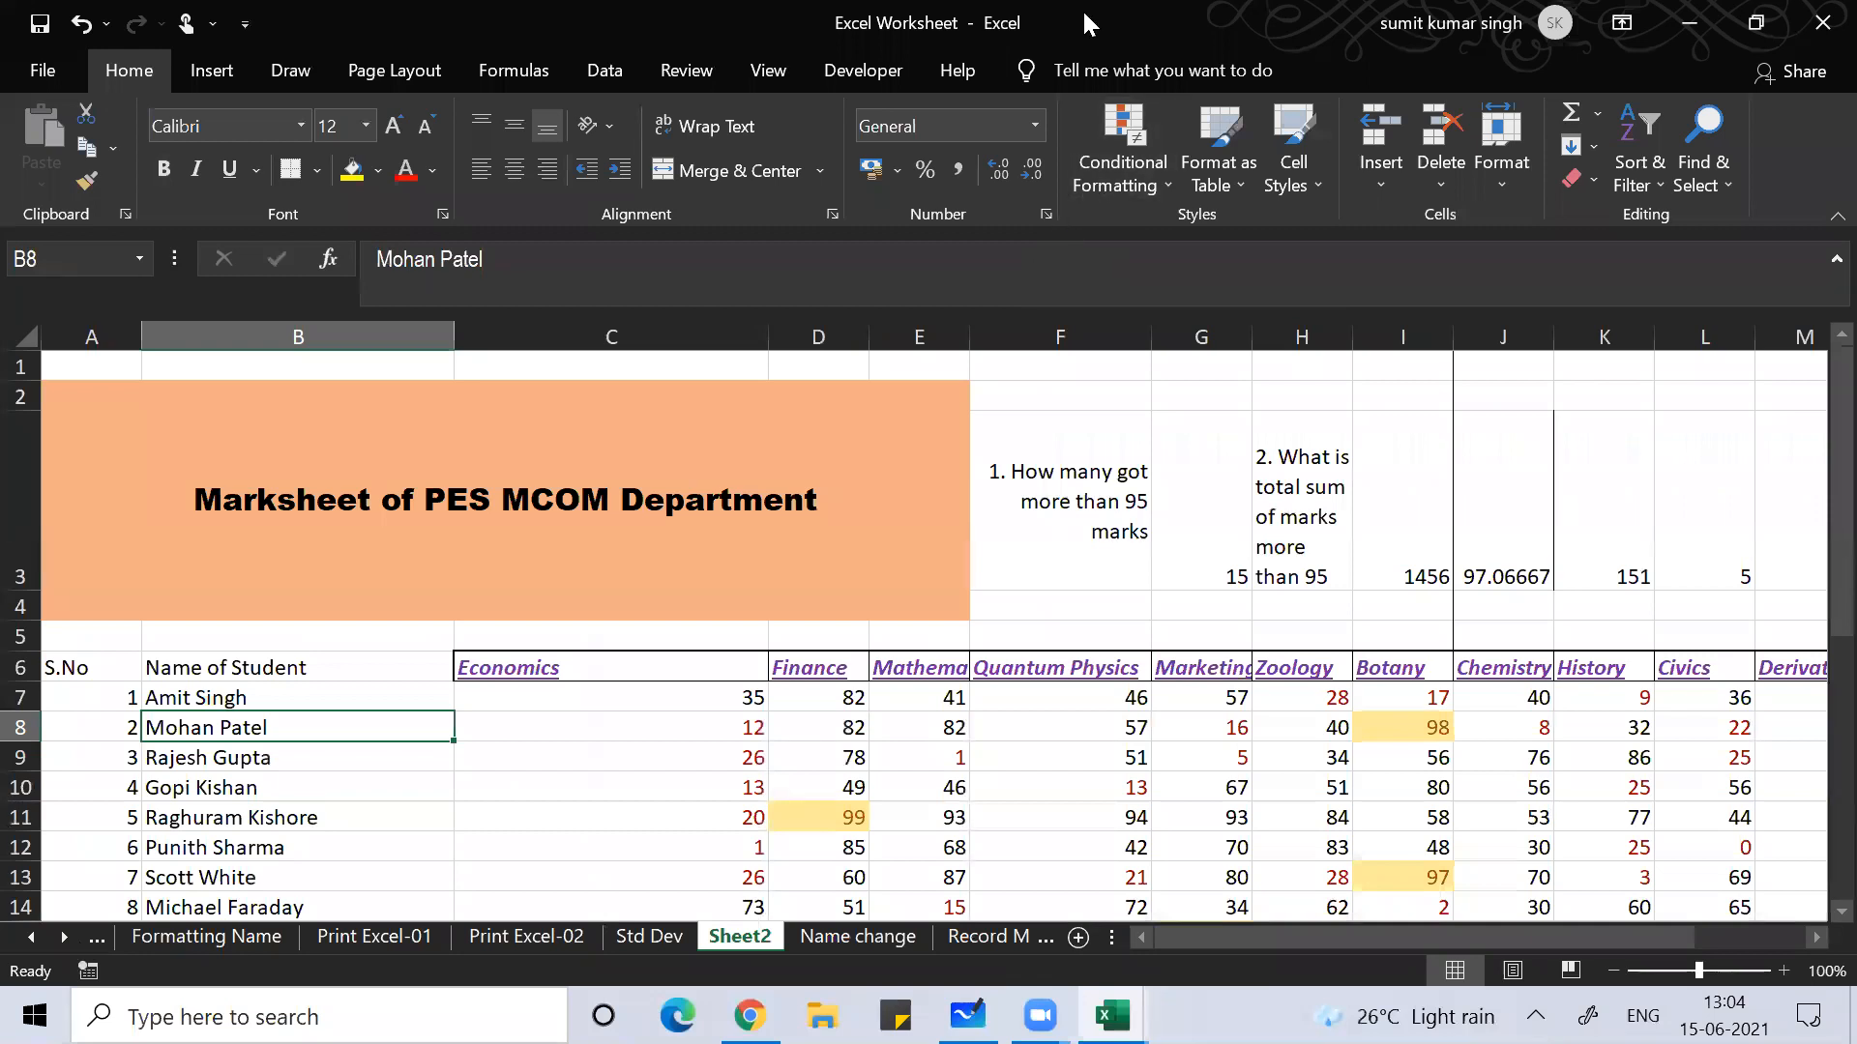
click(453, 661)
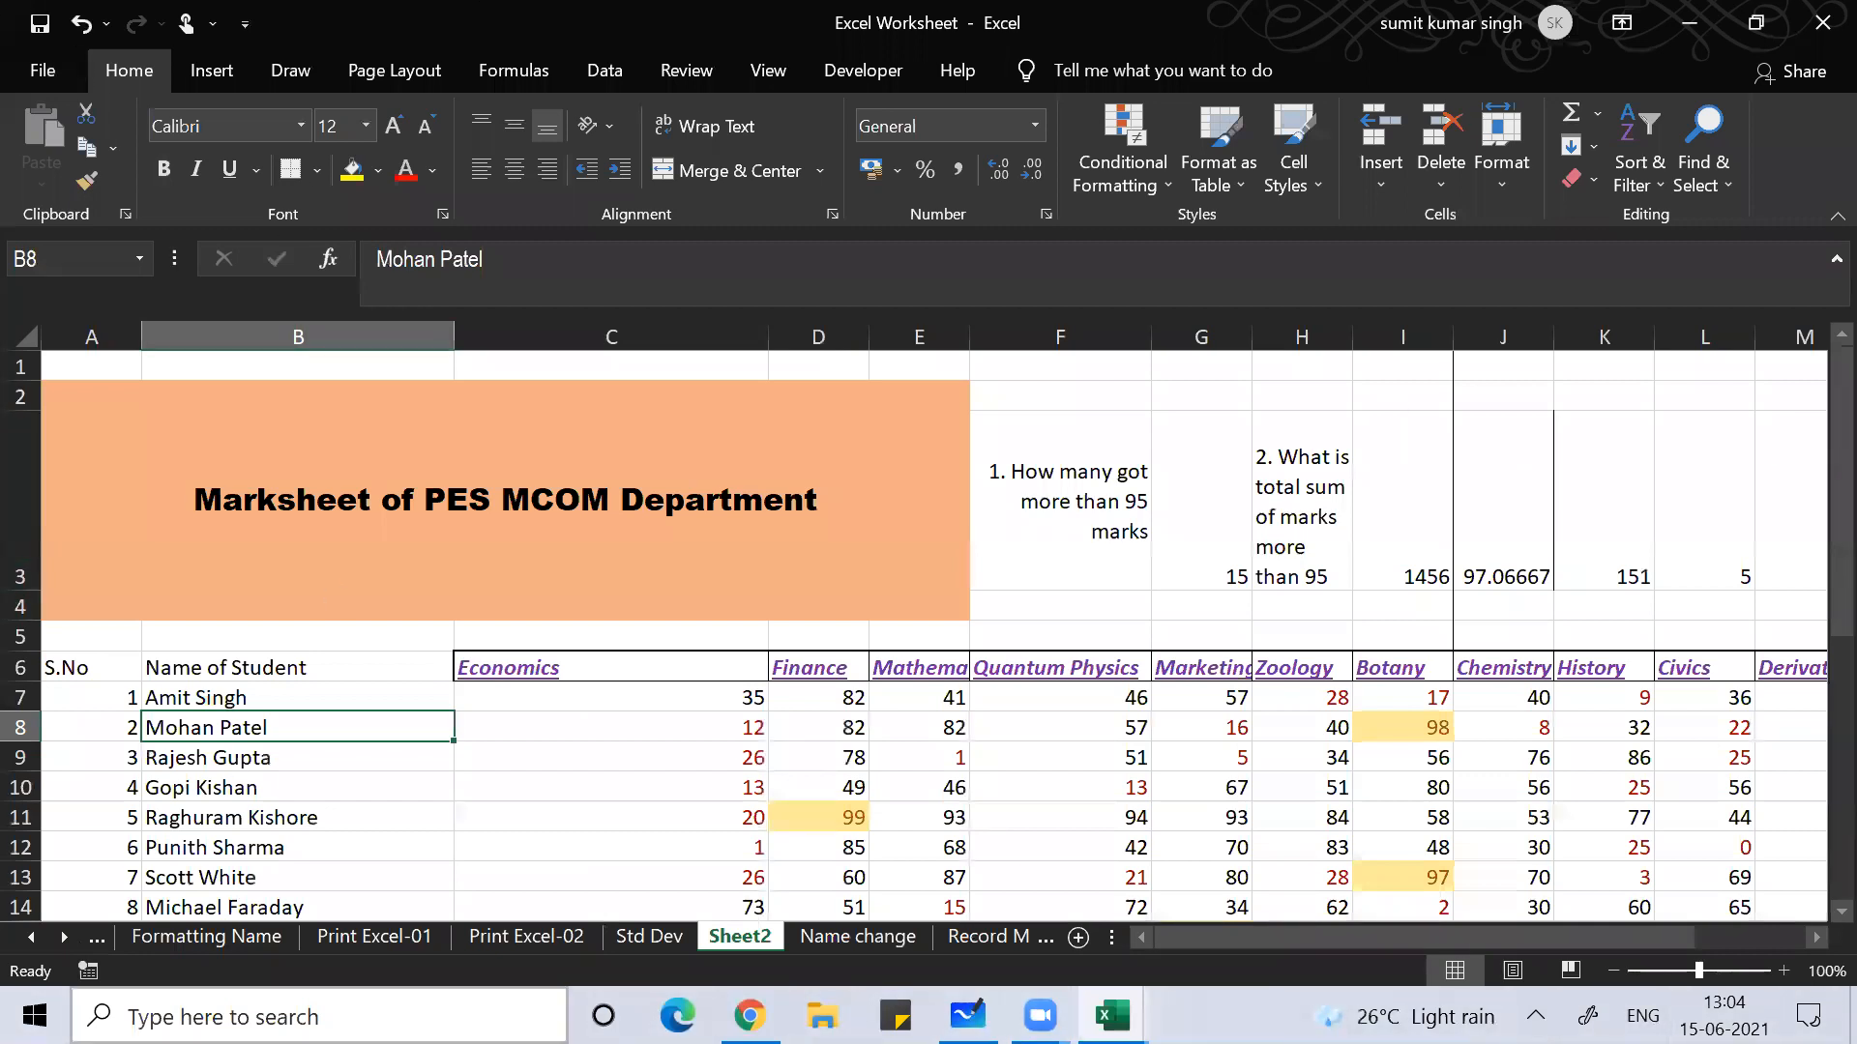
click(1783, 971)
click(1783, 971)
click(1783, 971)
click(736, 769)
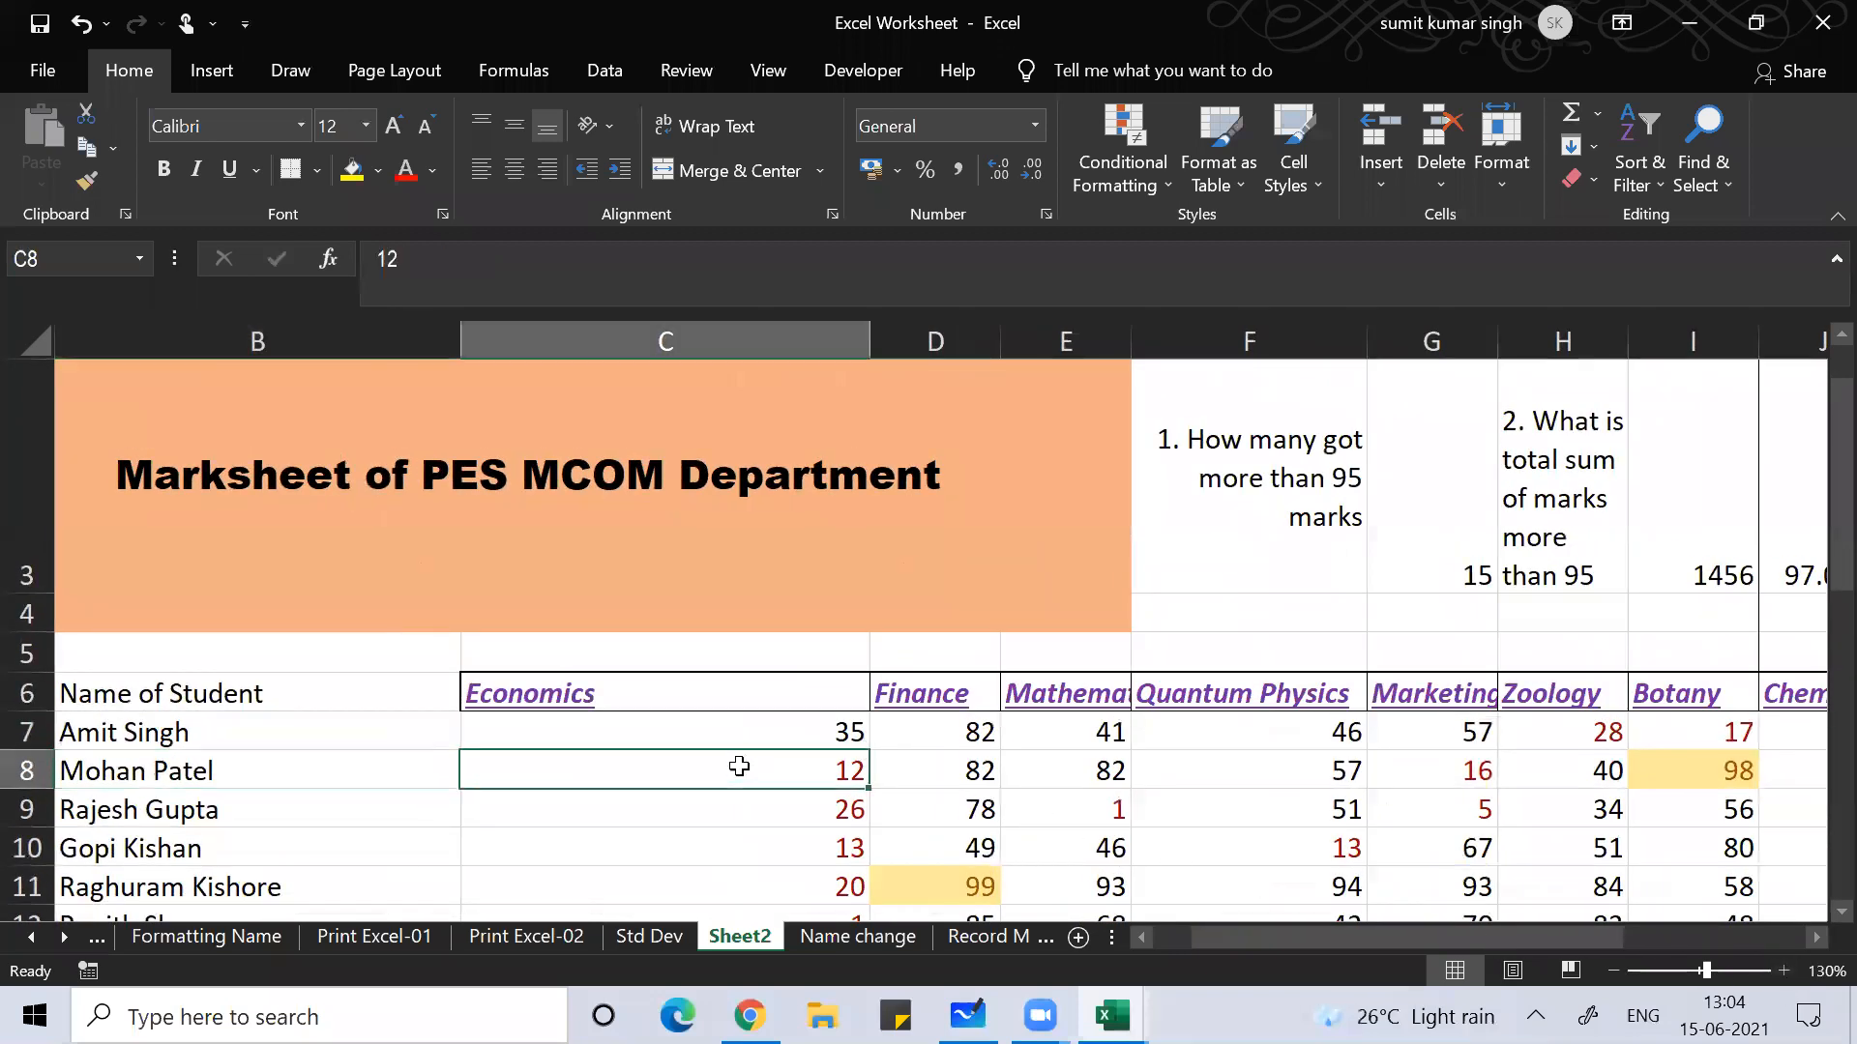
key(Left)
key(Left)
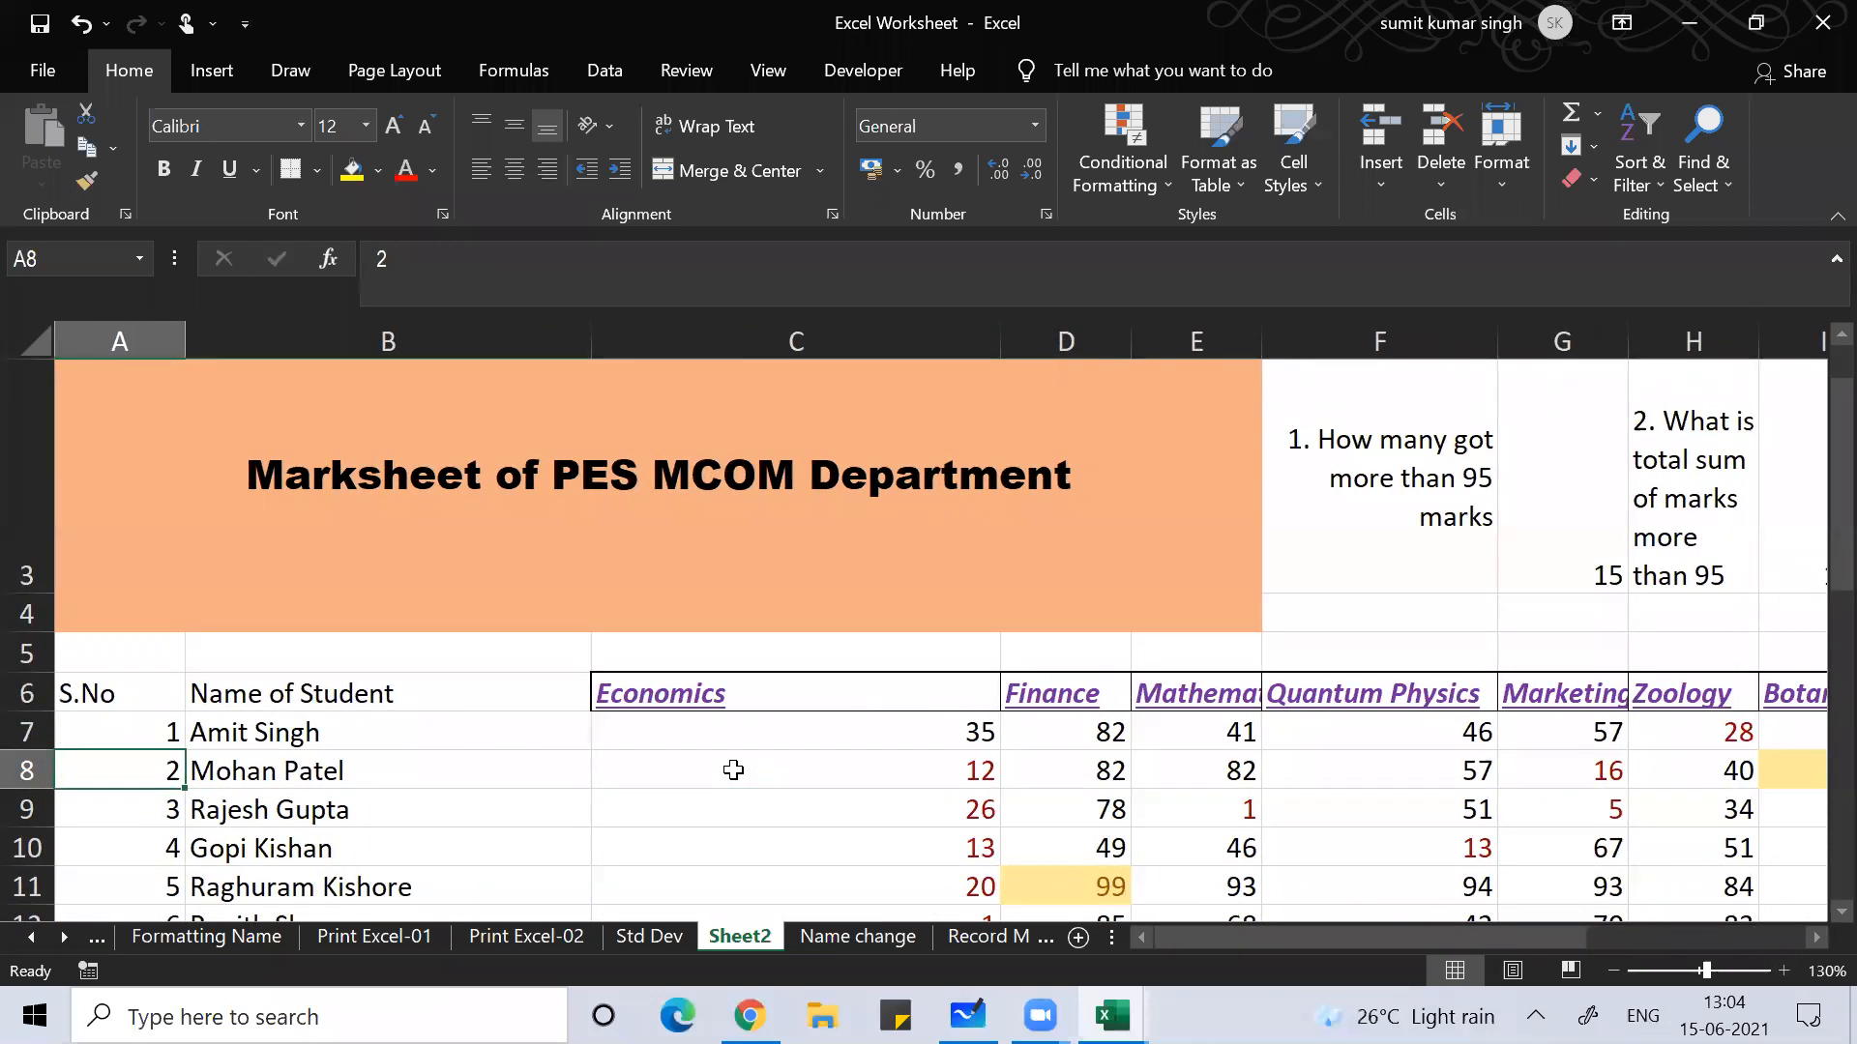
key(Up)
key(Up)
key(ctrl+shift+Right)
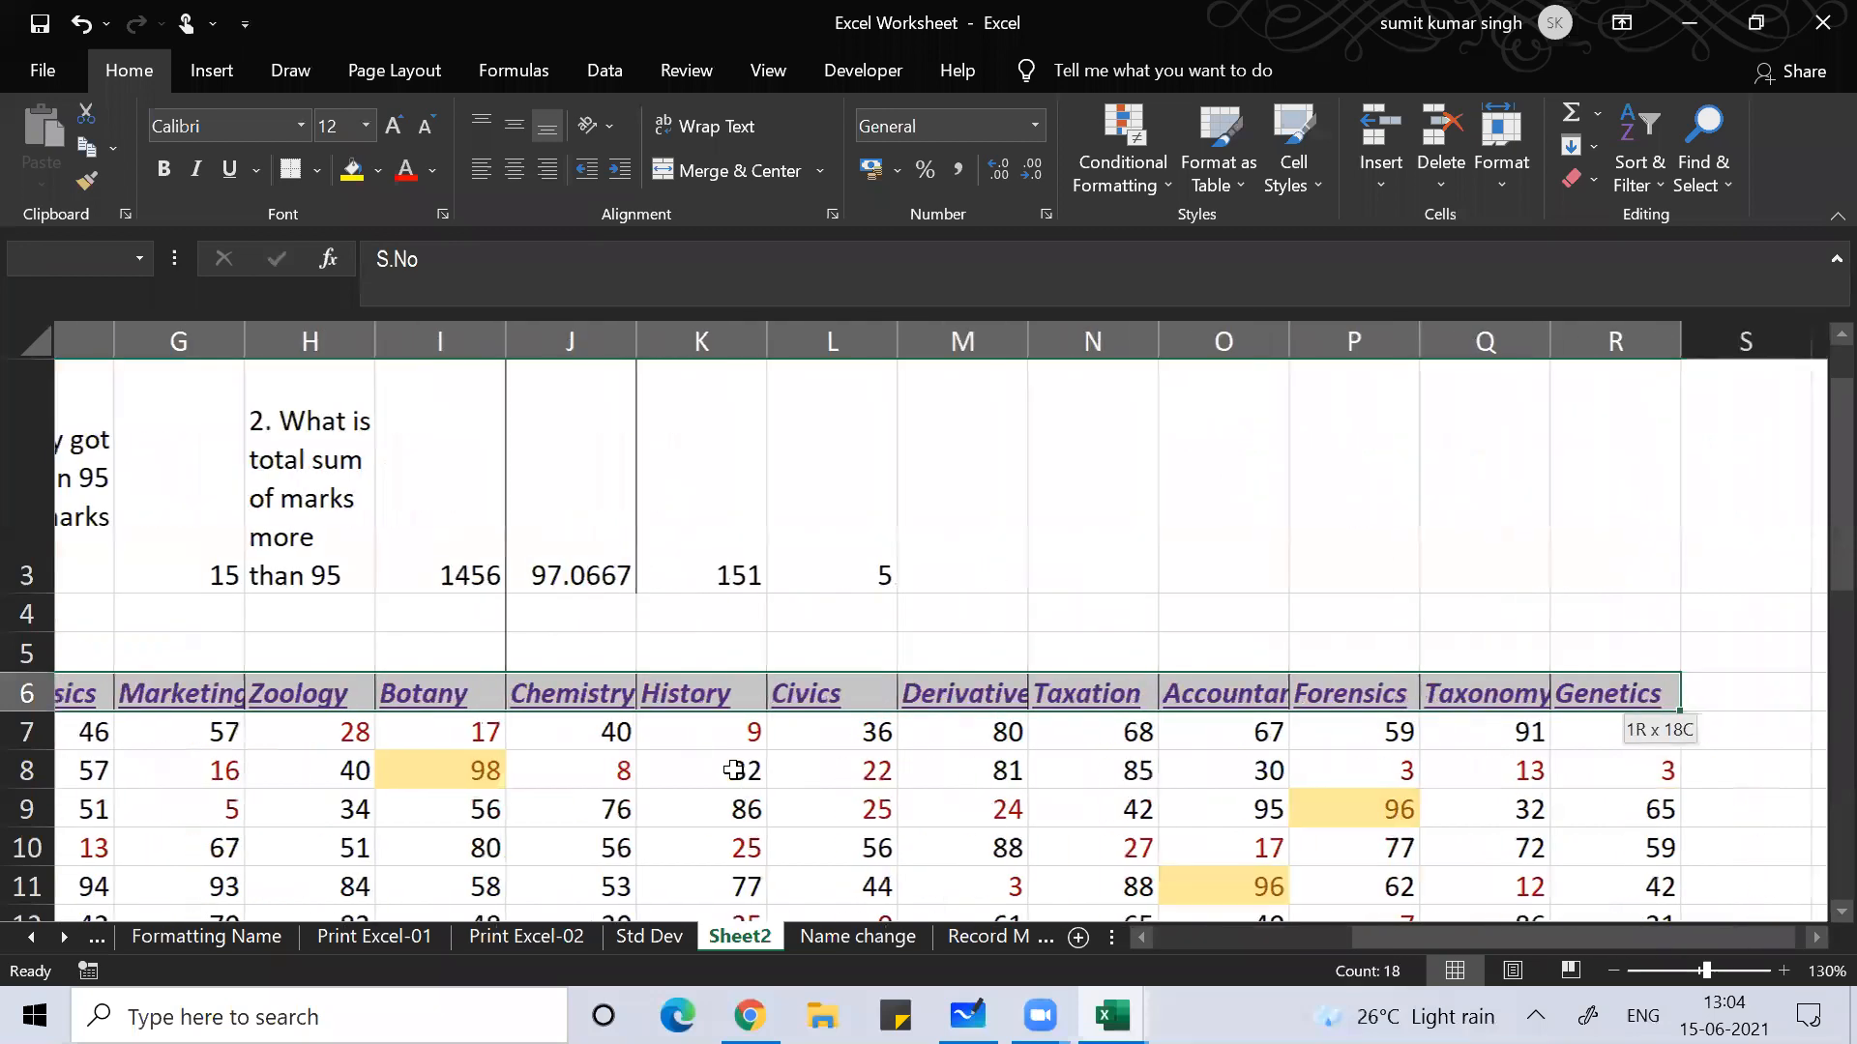
key(ctrl+shift+Down)
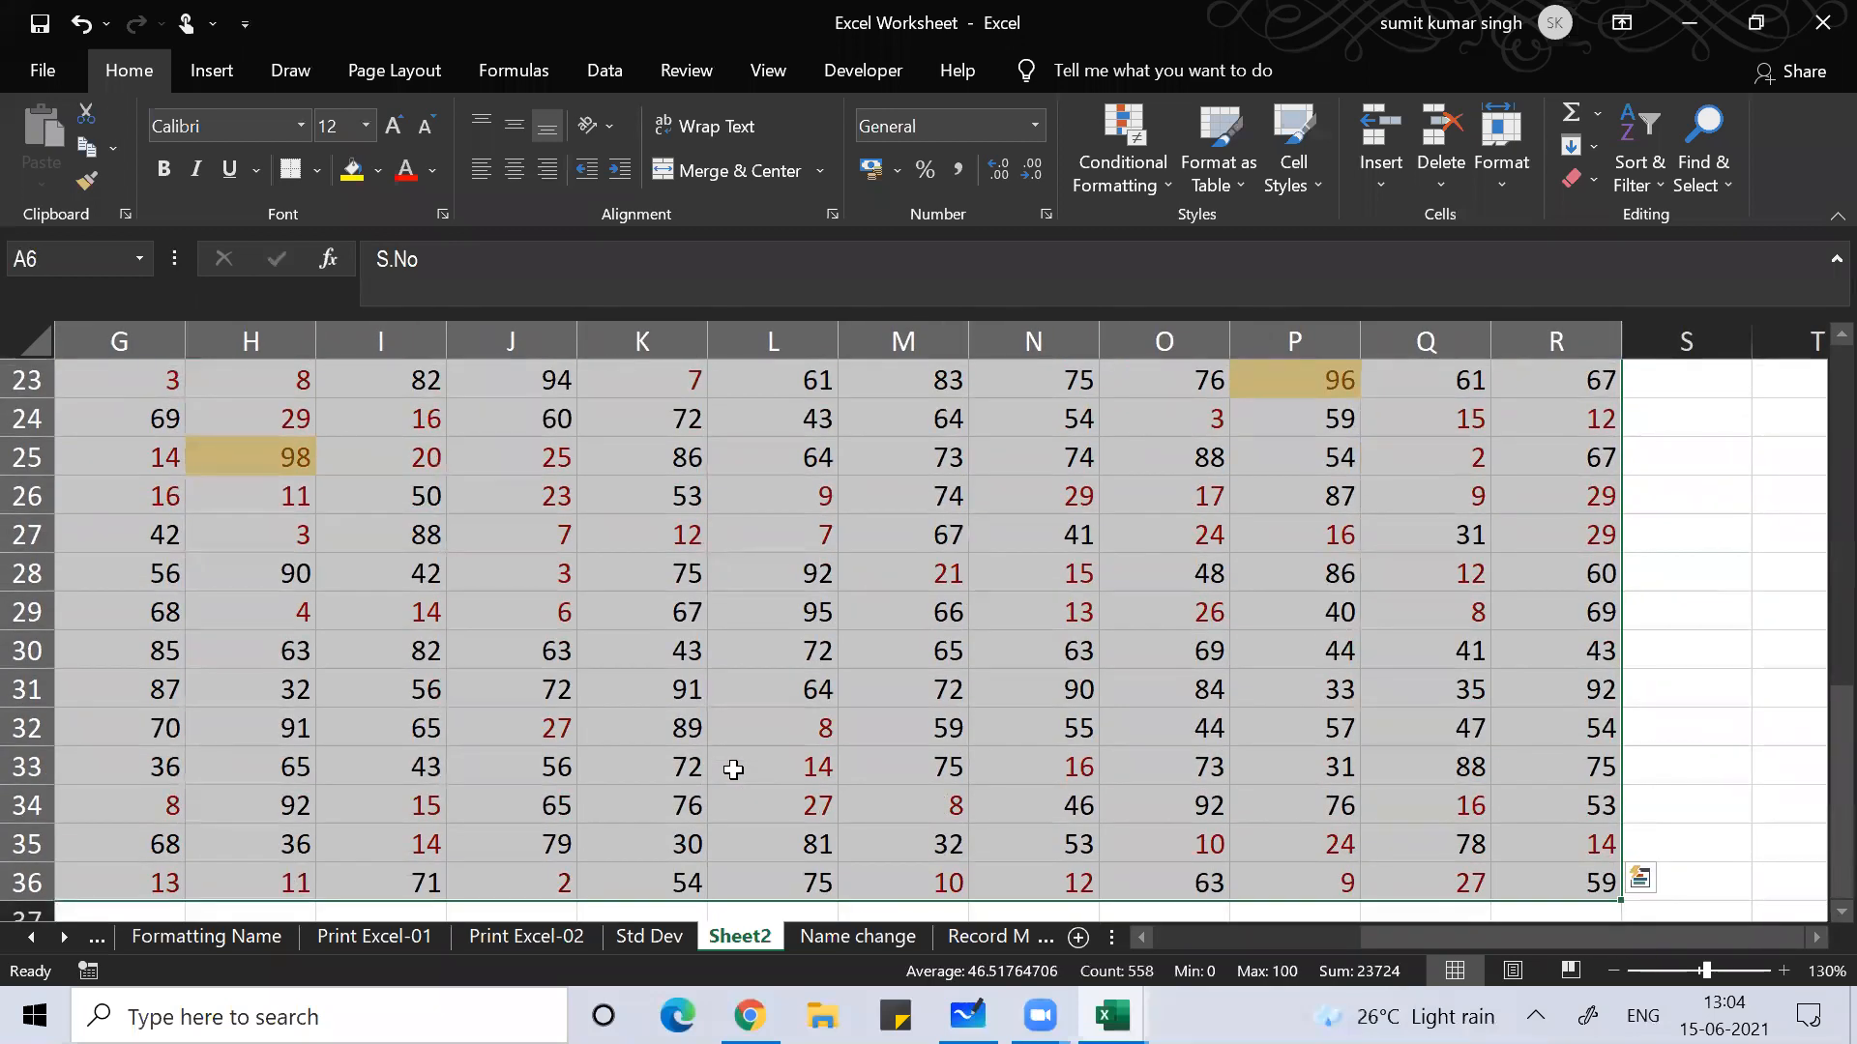
key(alt)
key(h)
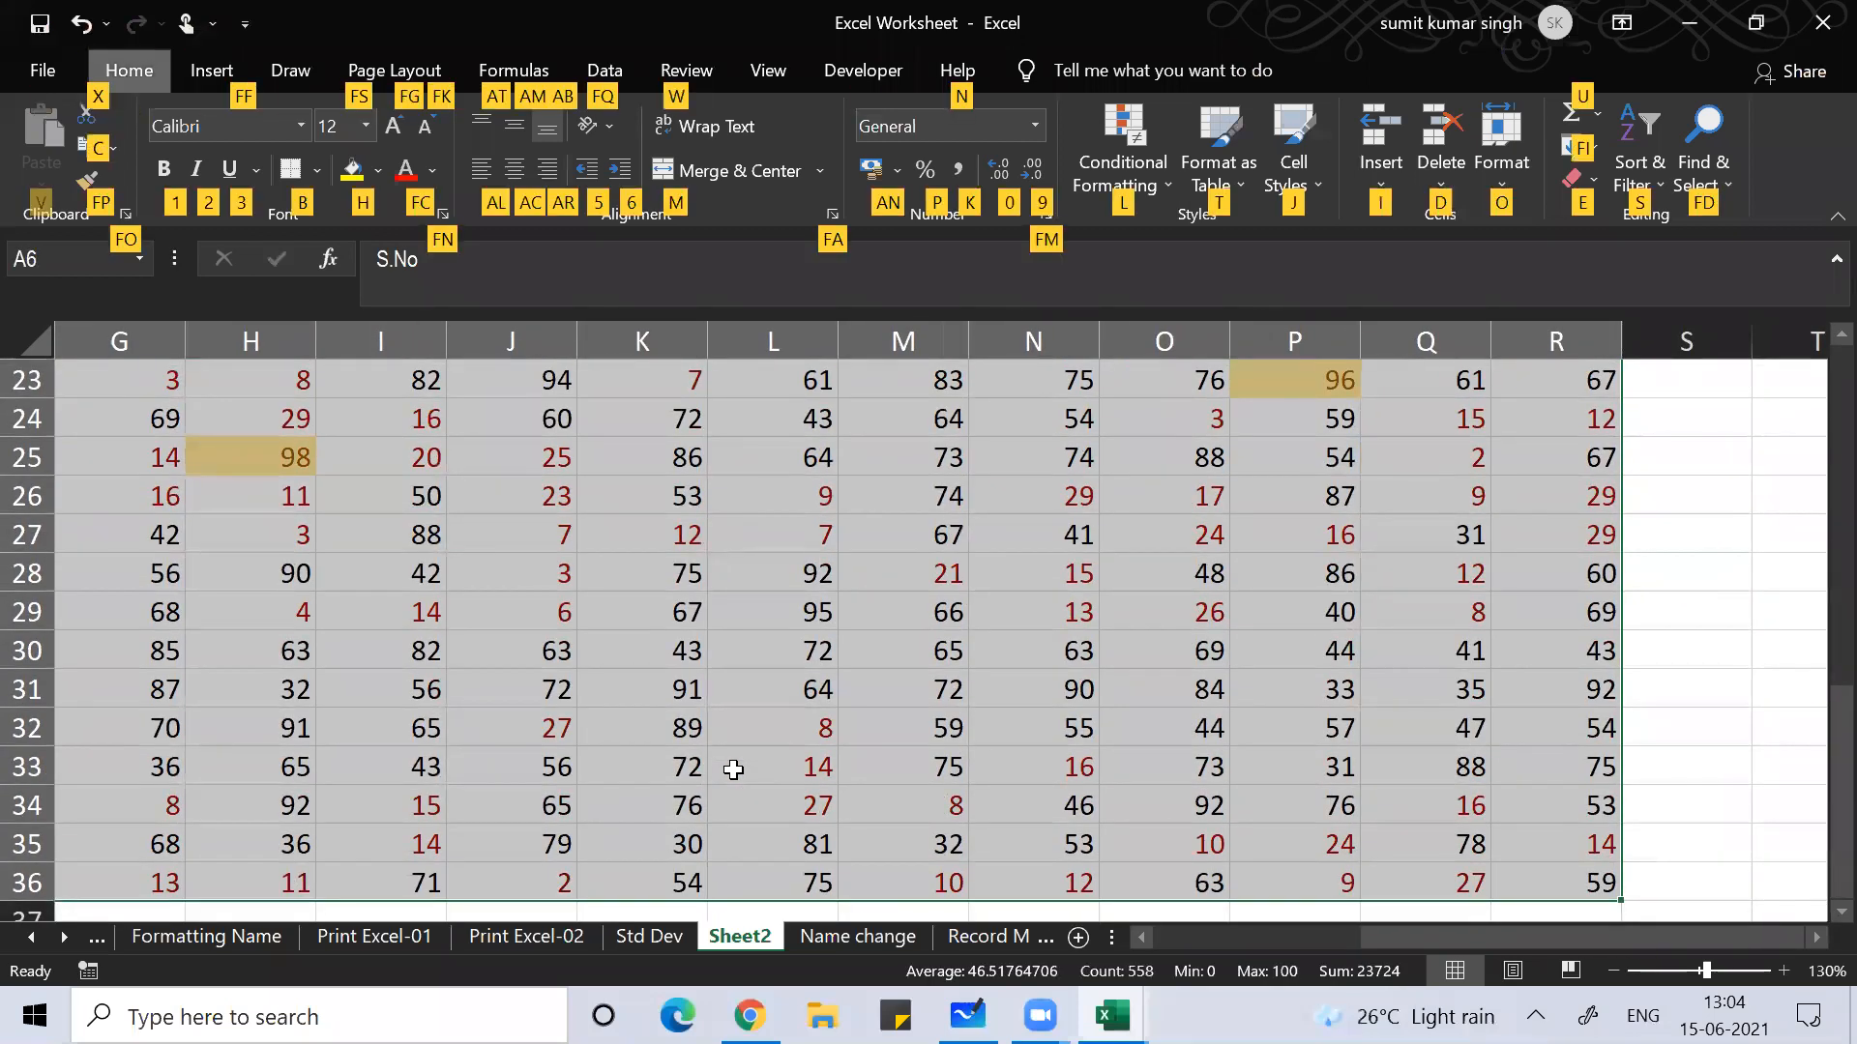
key(b)
key(a)
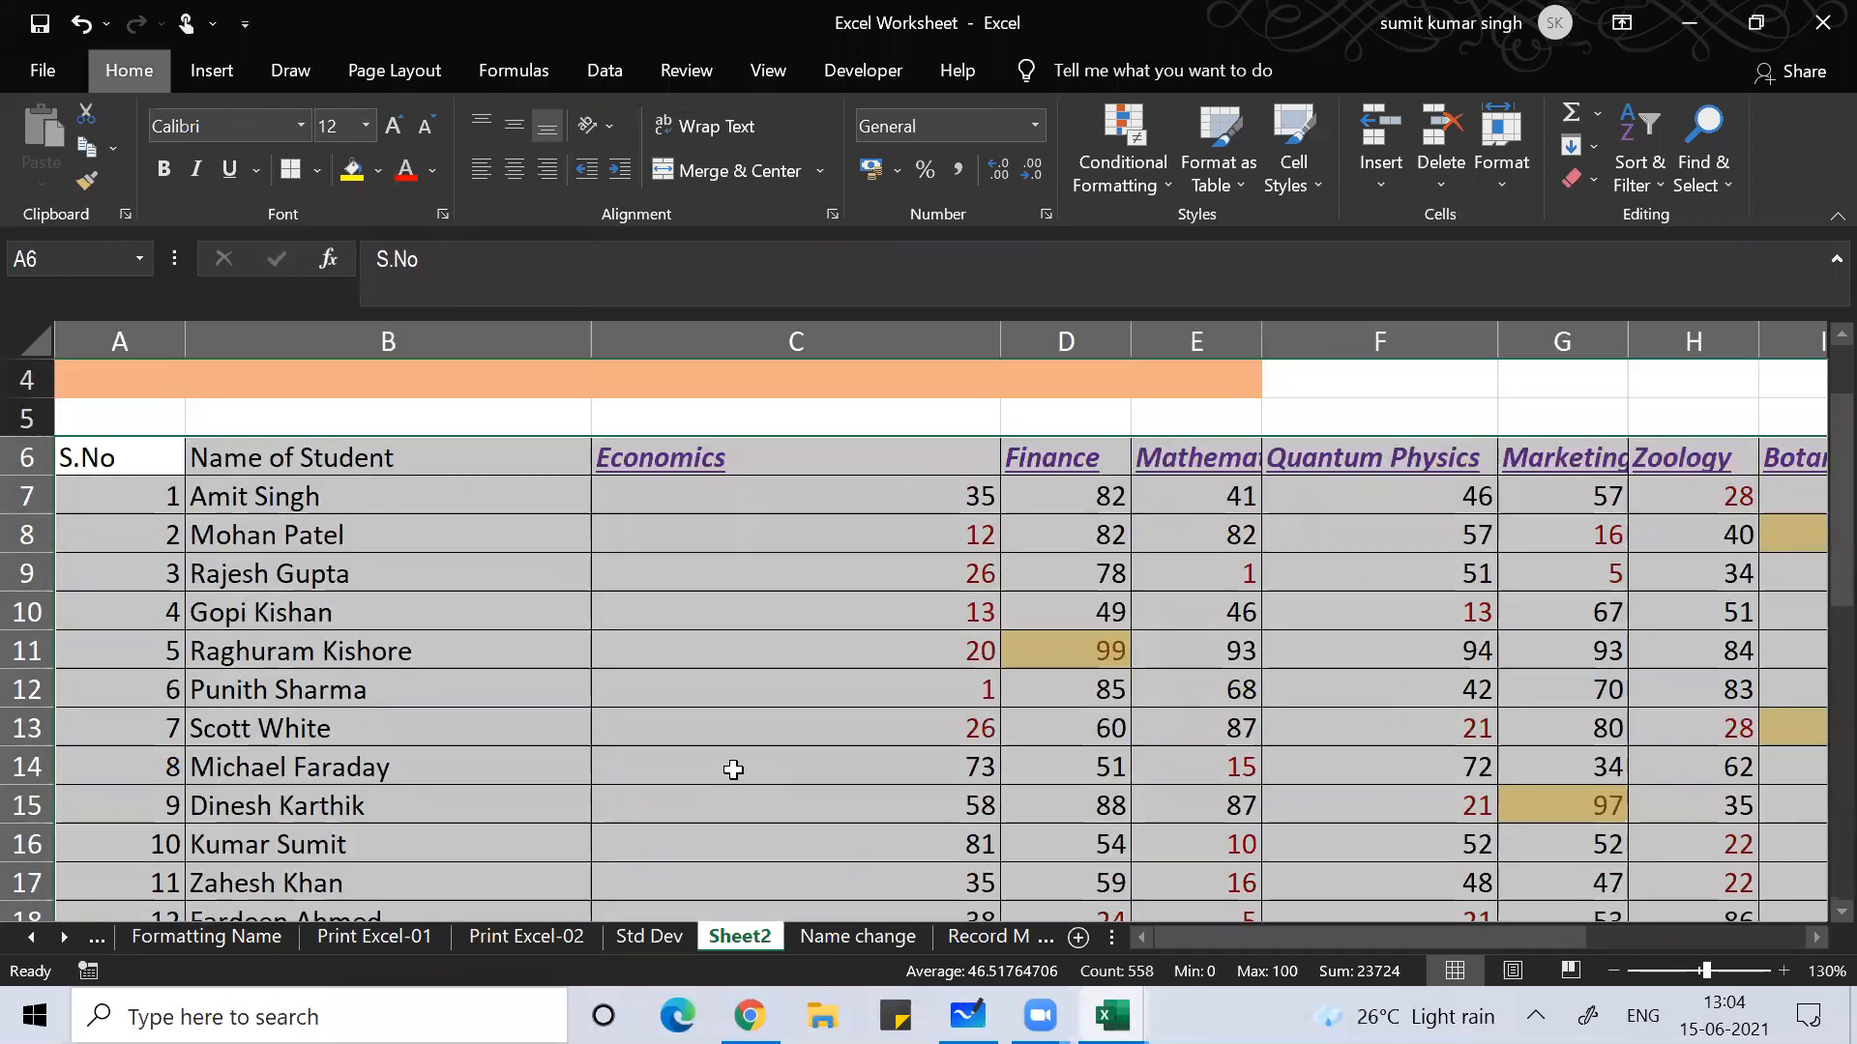
key(alt)
key(h)
key(b)
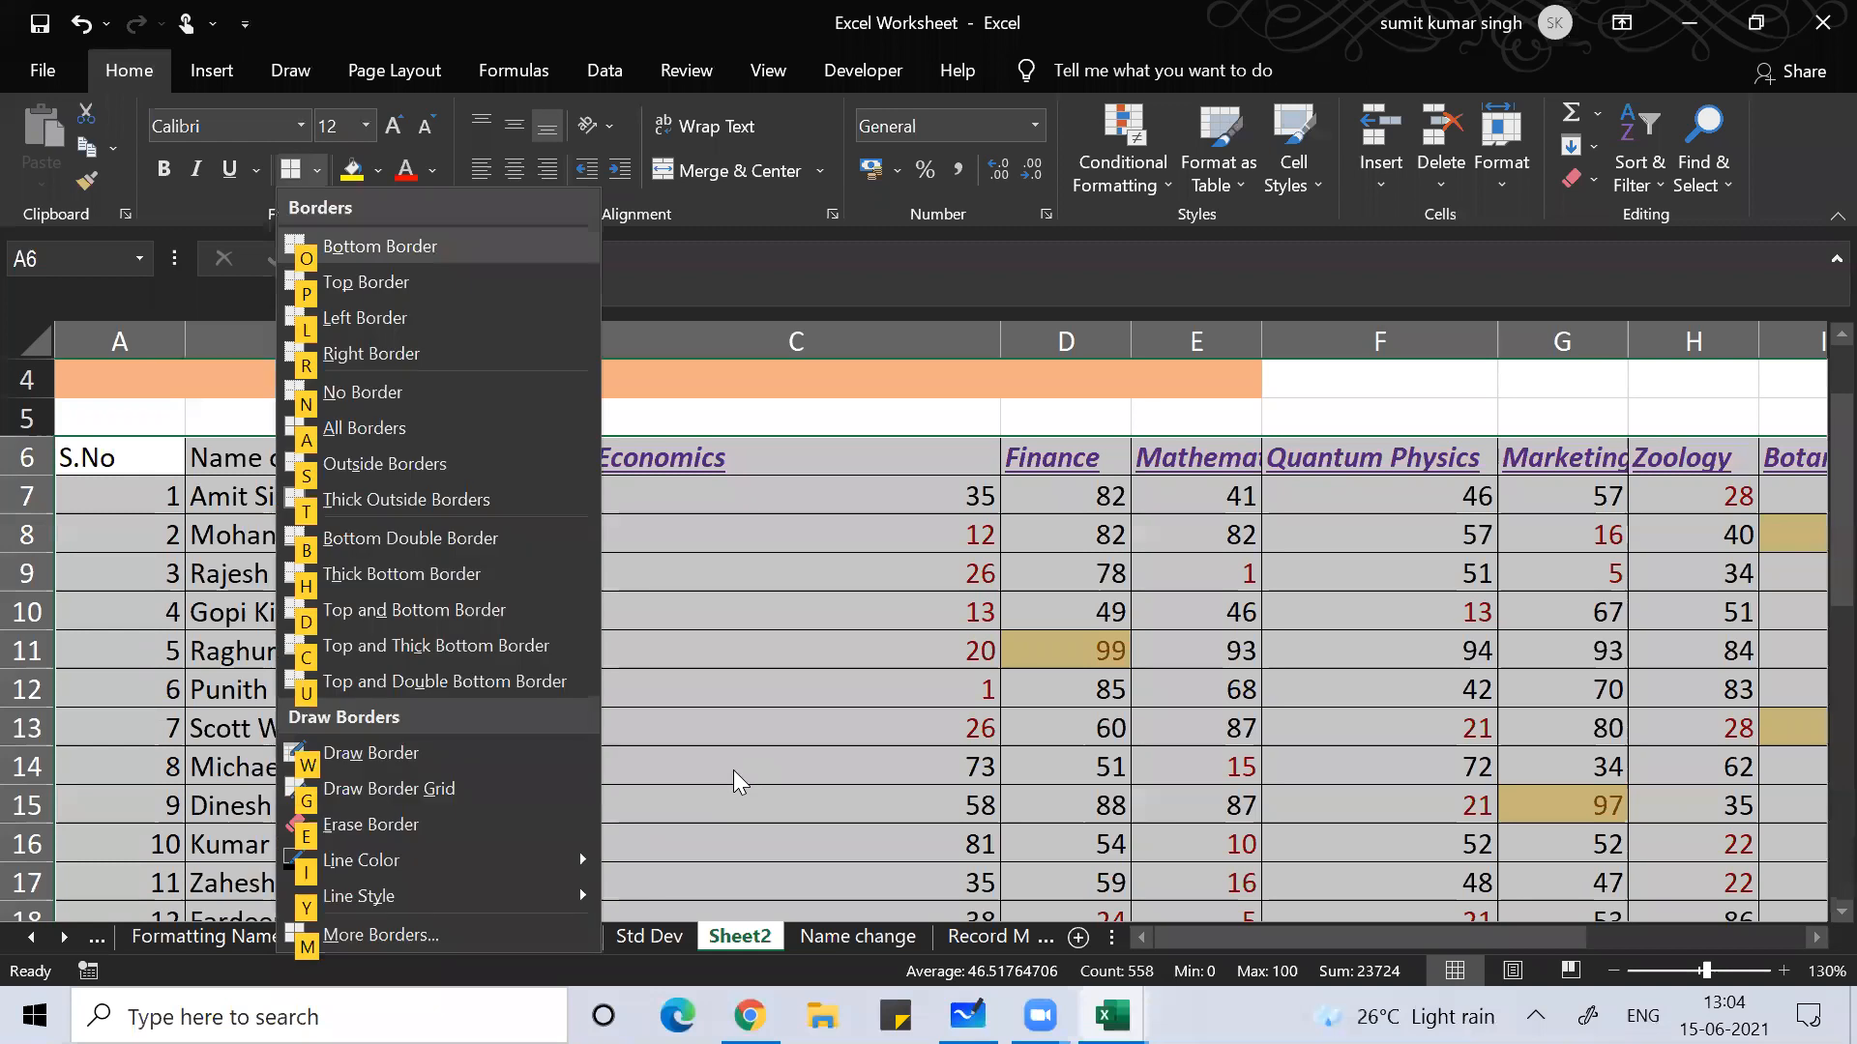
key(t)
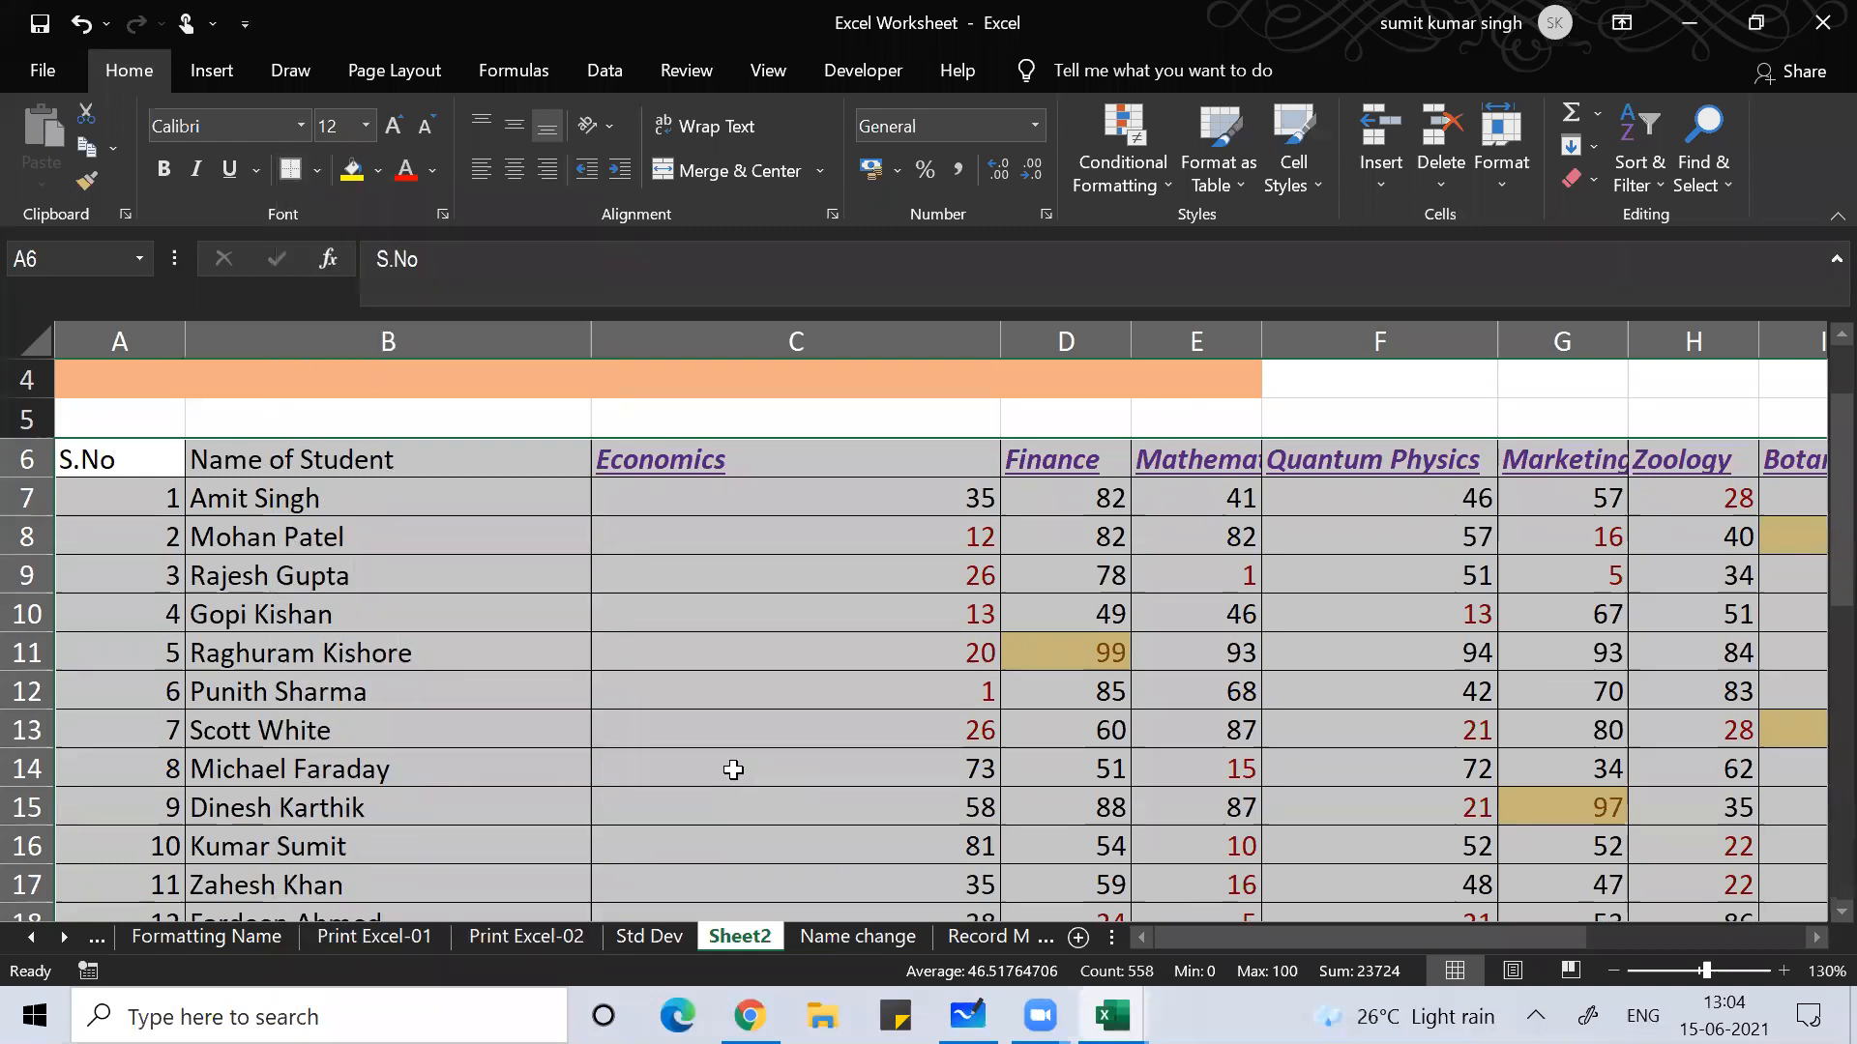
key(Left)
key(Right)
key(Right)
key(Right)
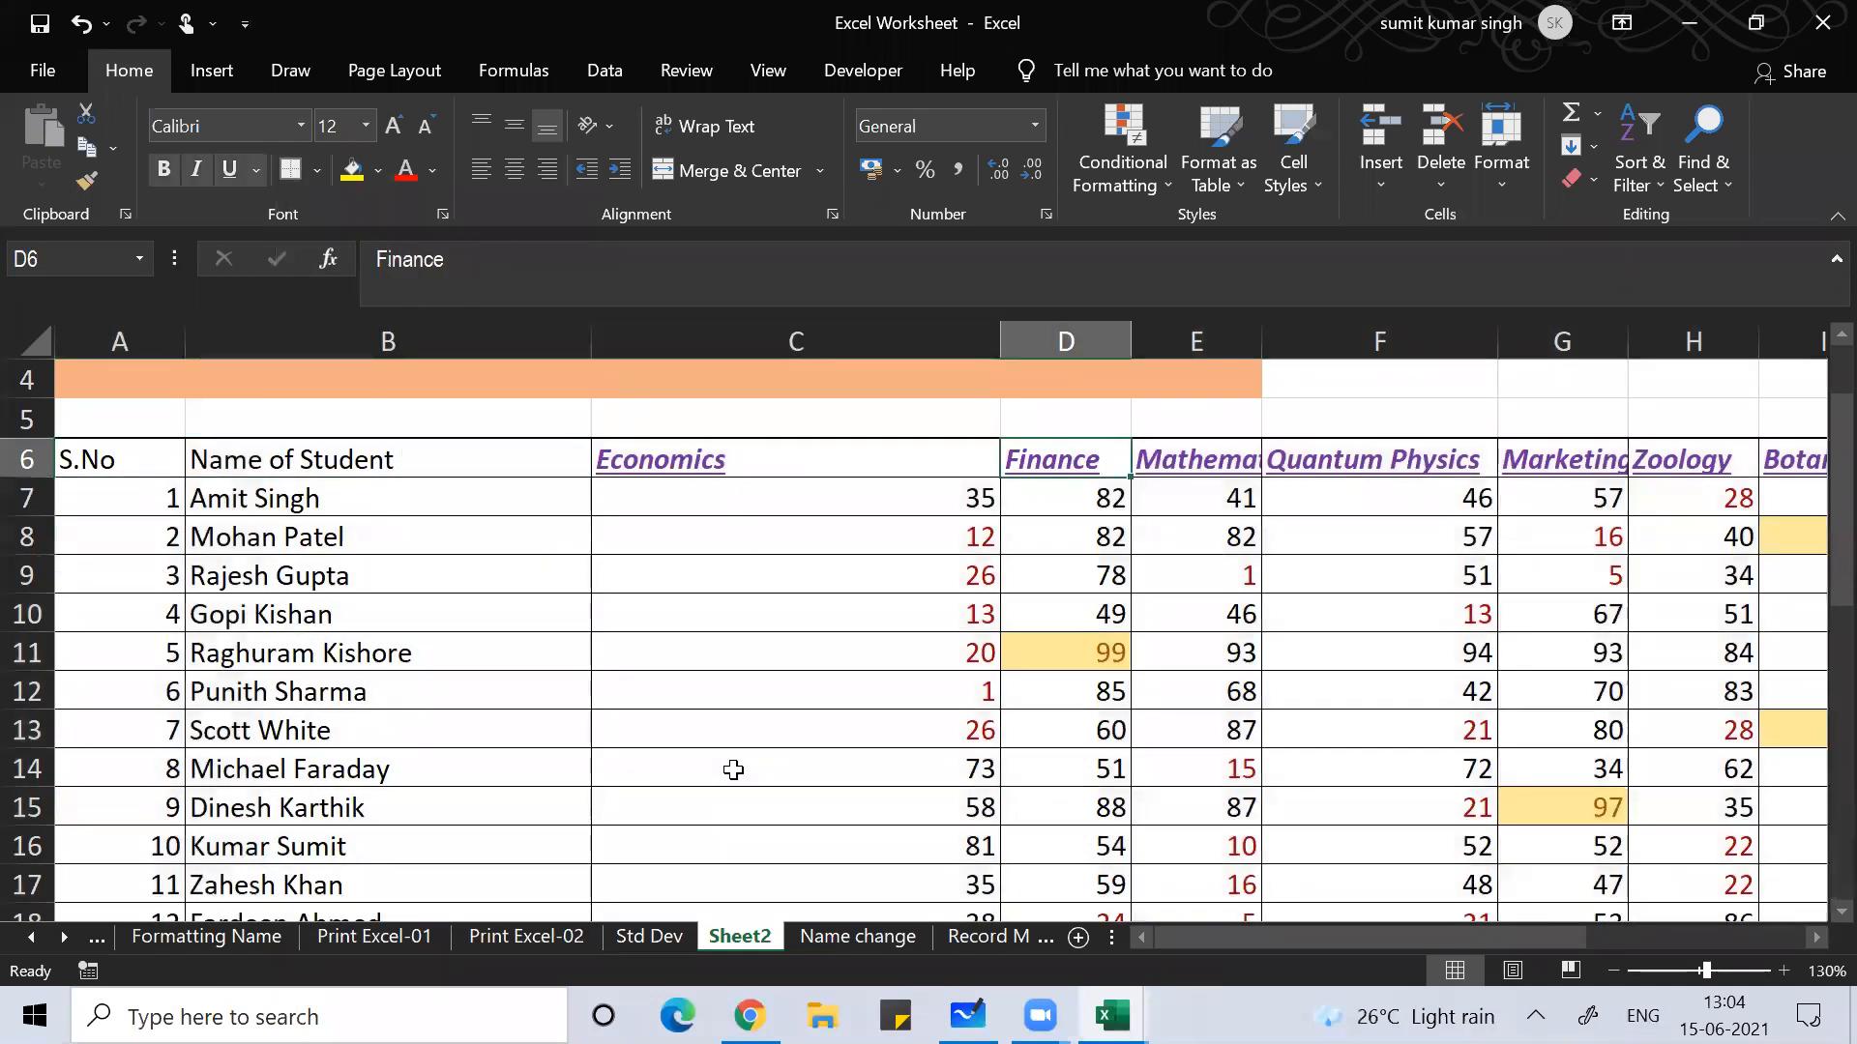
key(Left)
key(Left)
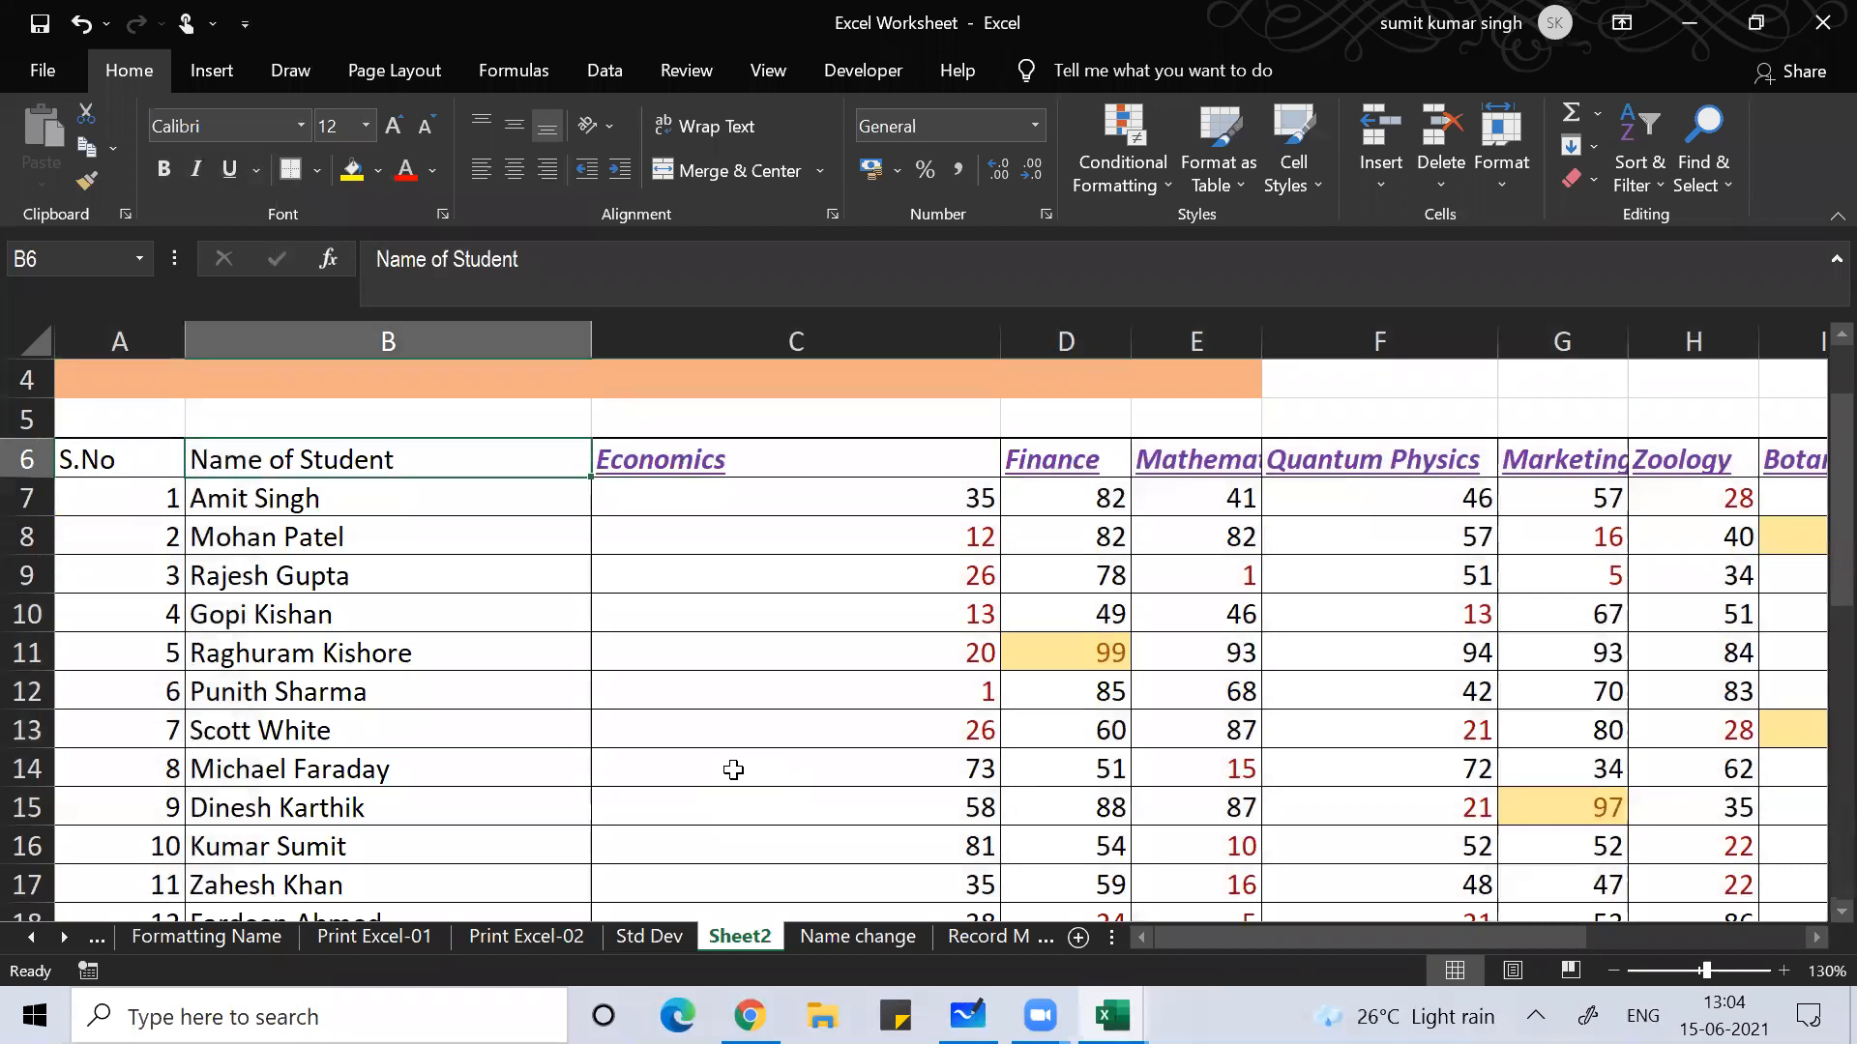
key(Left)
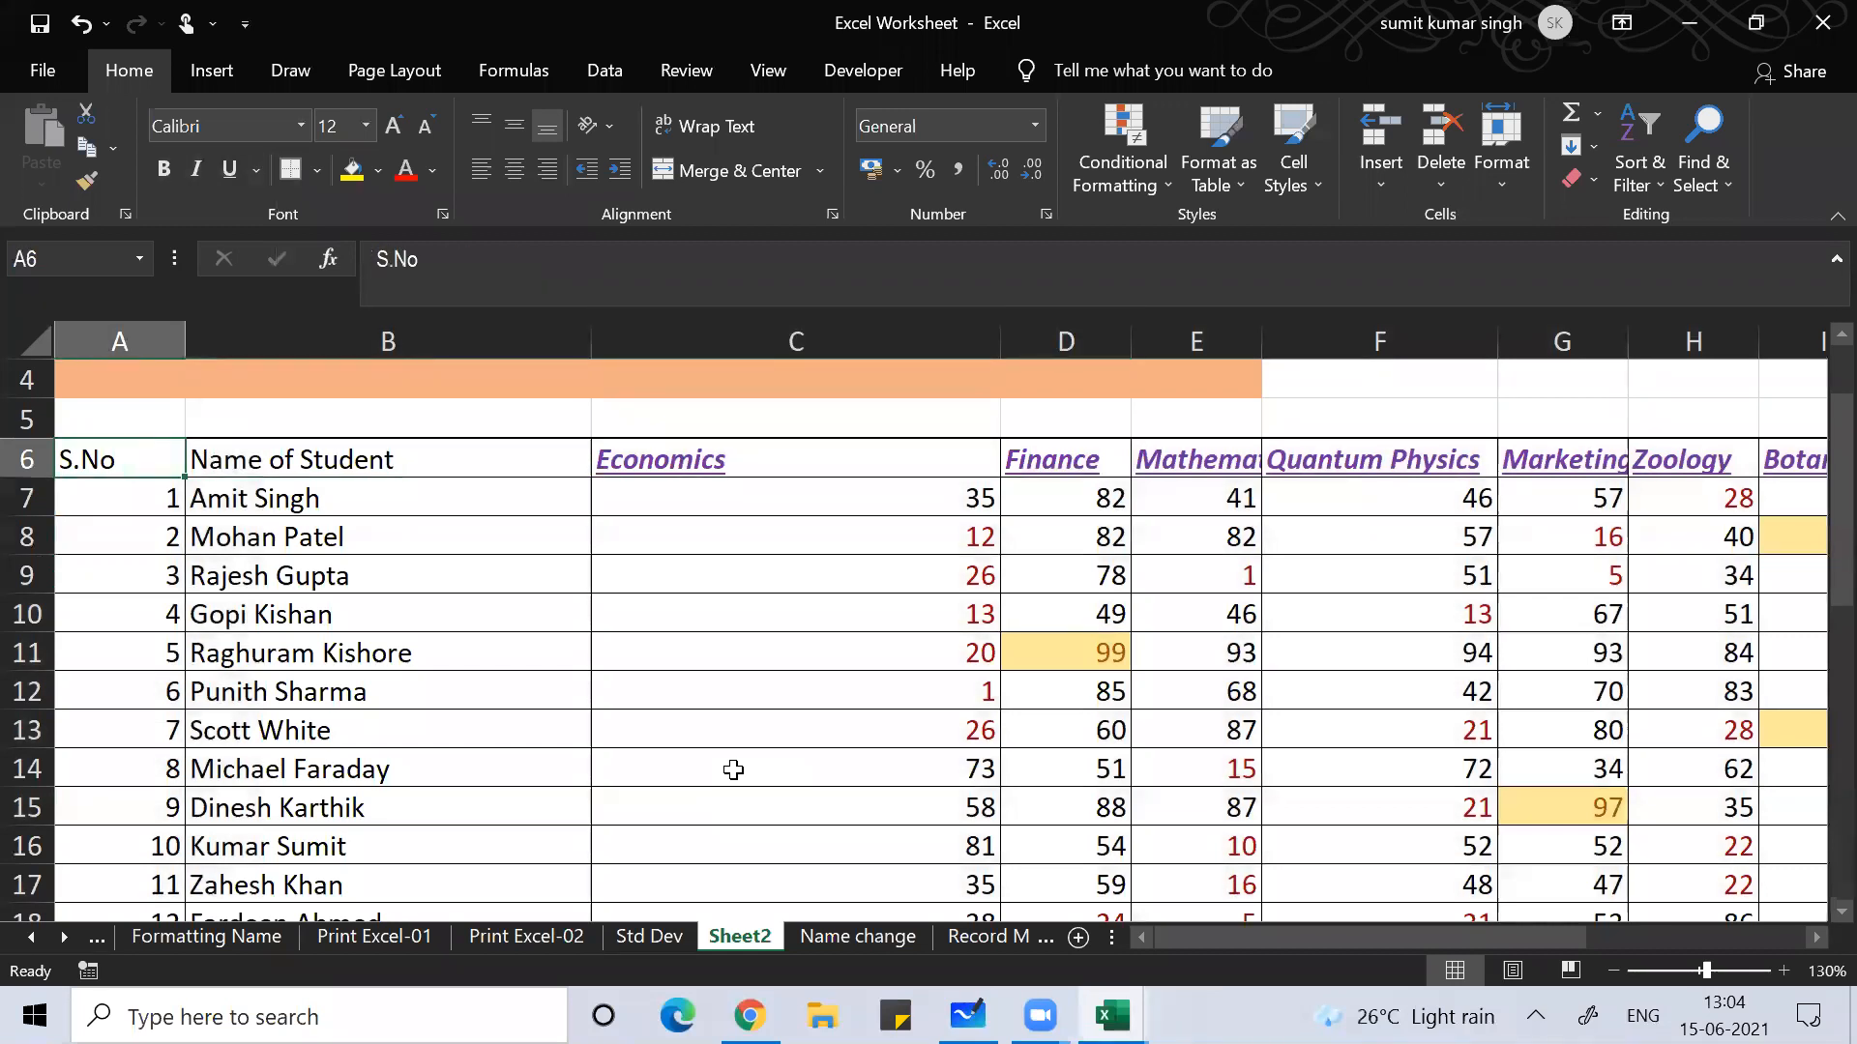
key(Right)
key(Down)
key(Down)
key(Down)
key(Down)
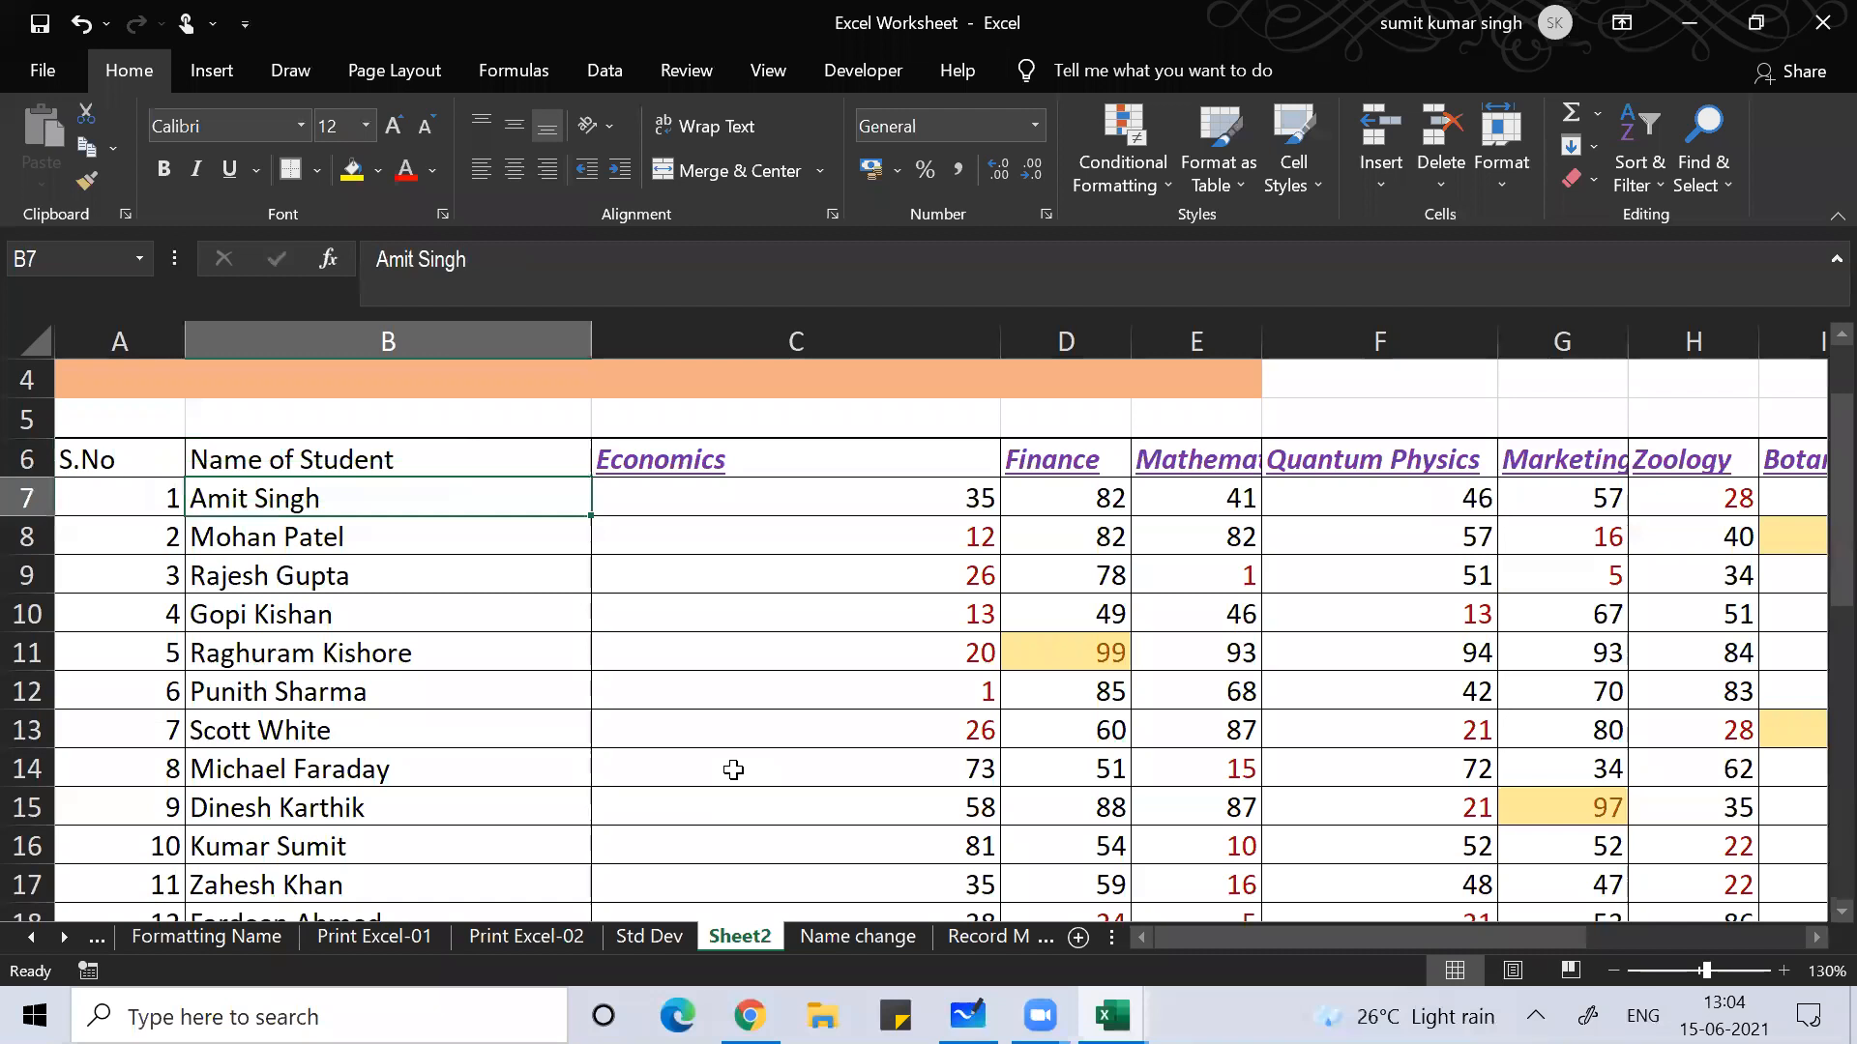
key(ctrl+Down)
key(Down)
key(Down)
key(Down)
key(Up)
key(Up)
key(Up)
key(Up)
key(Up)
key(Up)
key(Up)
key(Up)
key(Up)
key(Up)
key(Up)
key(Up)
key(Up)
key(Up)
key(Up)
key(Up)
key(Up)
key(Up)
key(Up)
key(Up)
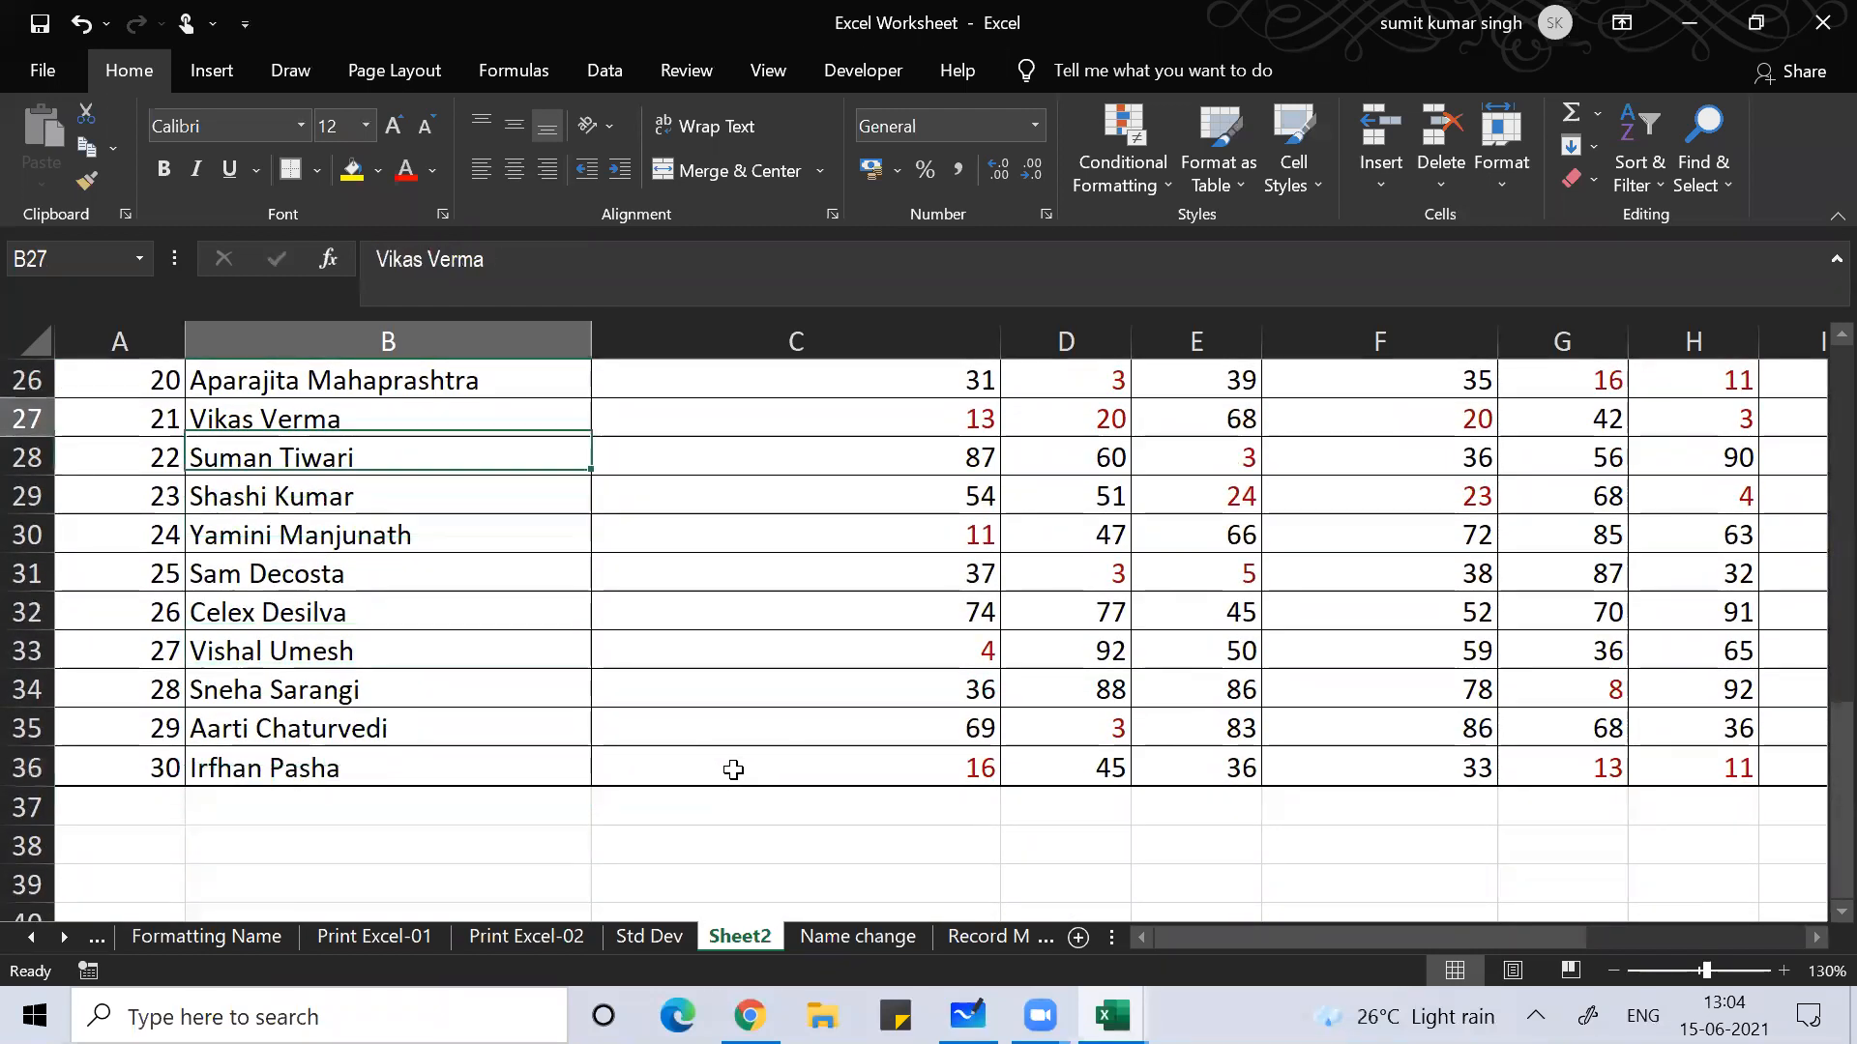
key(Down)
key(Down)
key(Down)
key(Up)
key(Up)
key(Down)
key(Down)
key(Down)
key(Down)
key(Left)
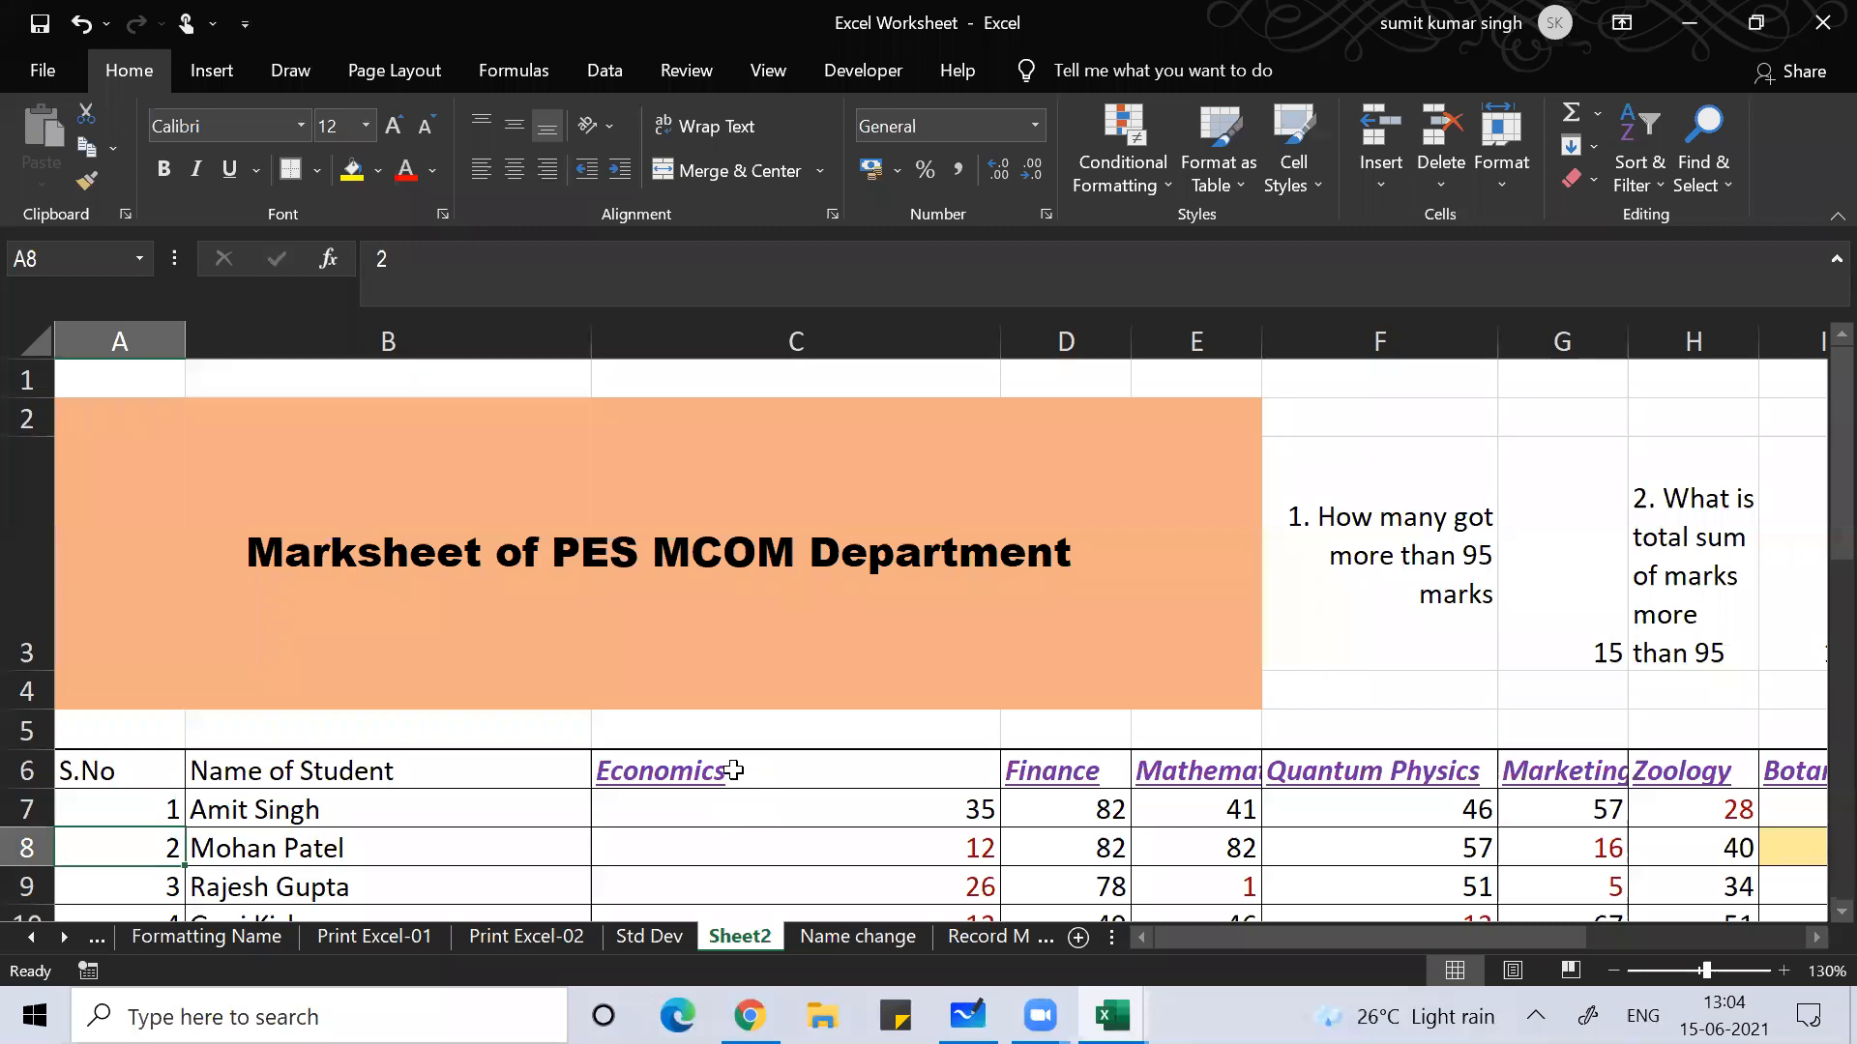
Step: Widen the Mathematics column so its heading shows in full
key(Right)
key(Right)
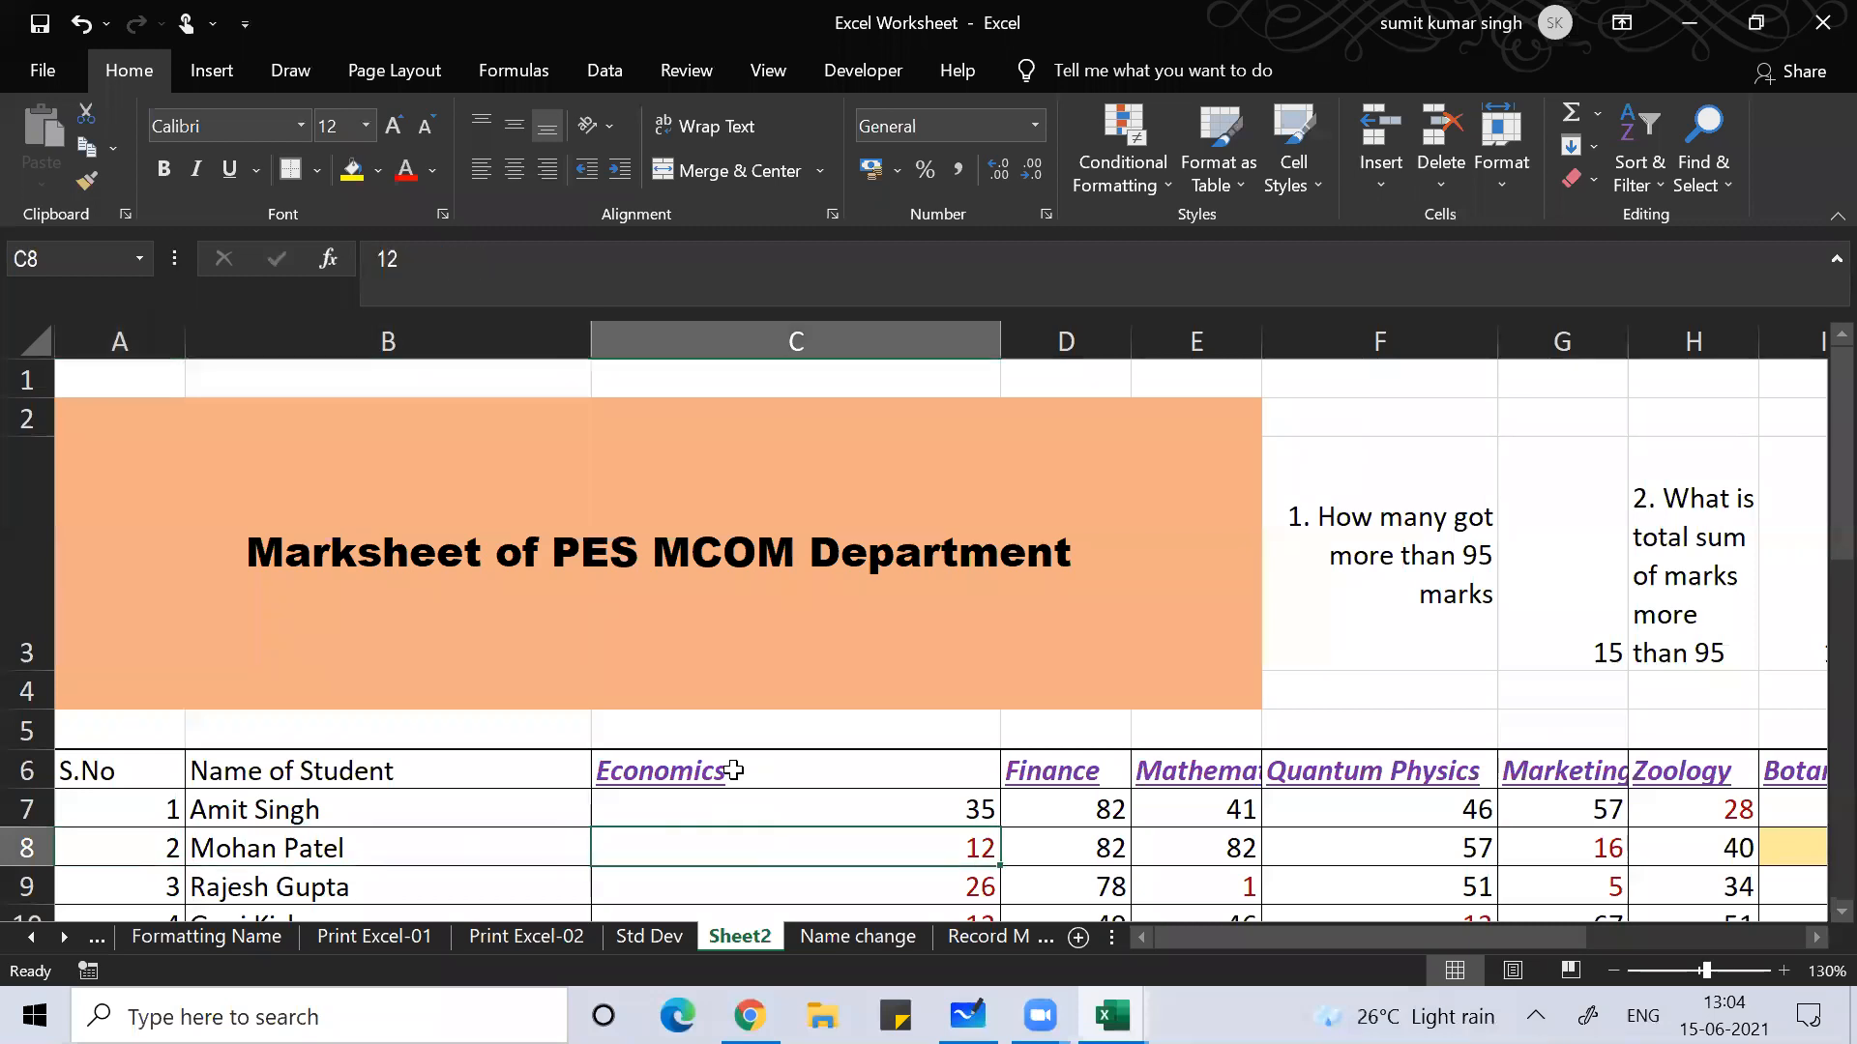
key(Up)
key(Up)
key(Right)
key(Right)
key(Right)
key(Right)
key(Right)
key(Right)
key(Right)
key(Right)
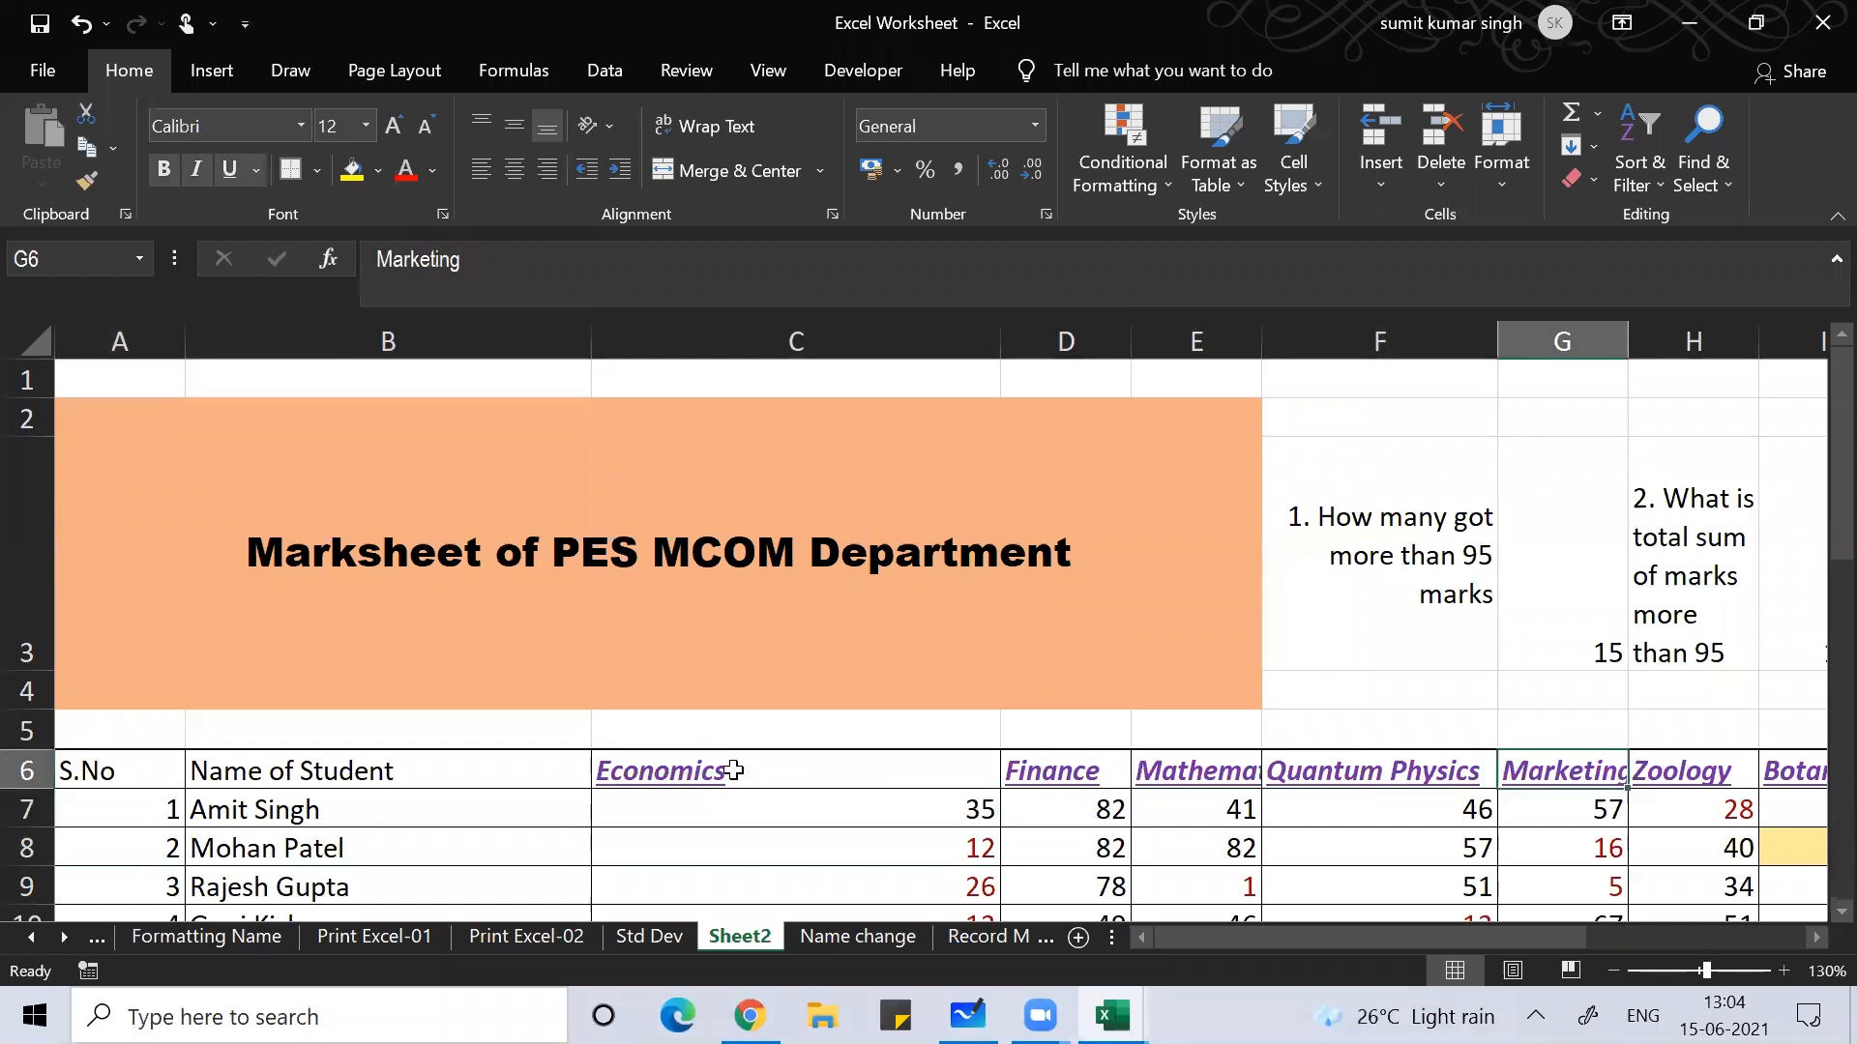
key(Right)
key(Right)
key(Right)
key(Right)
key(Right)
key(Right)
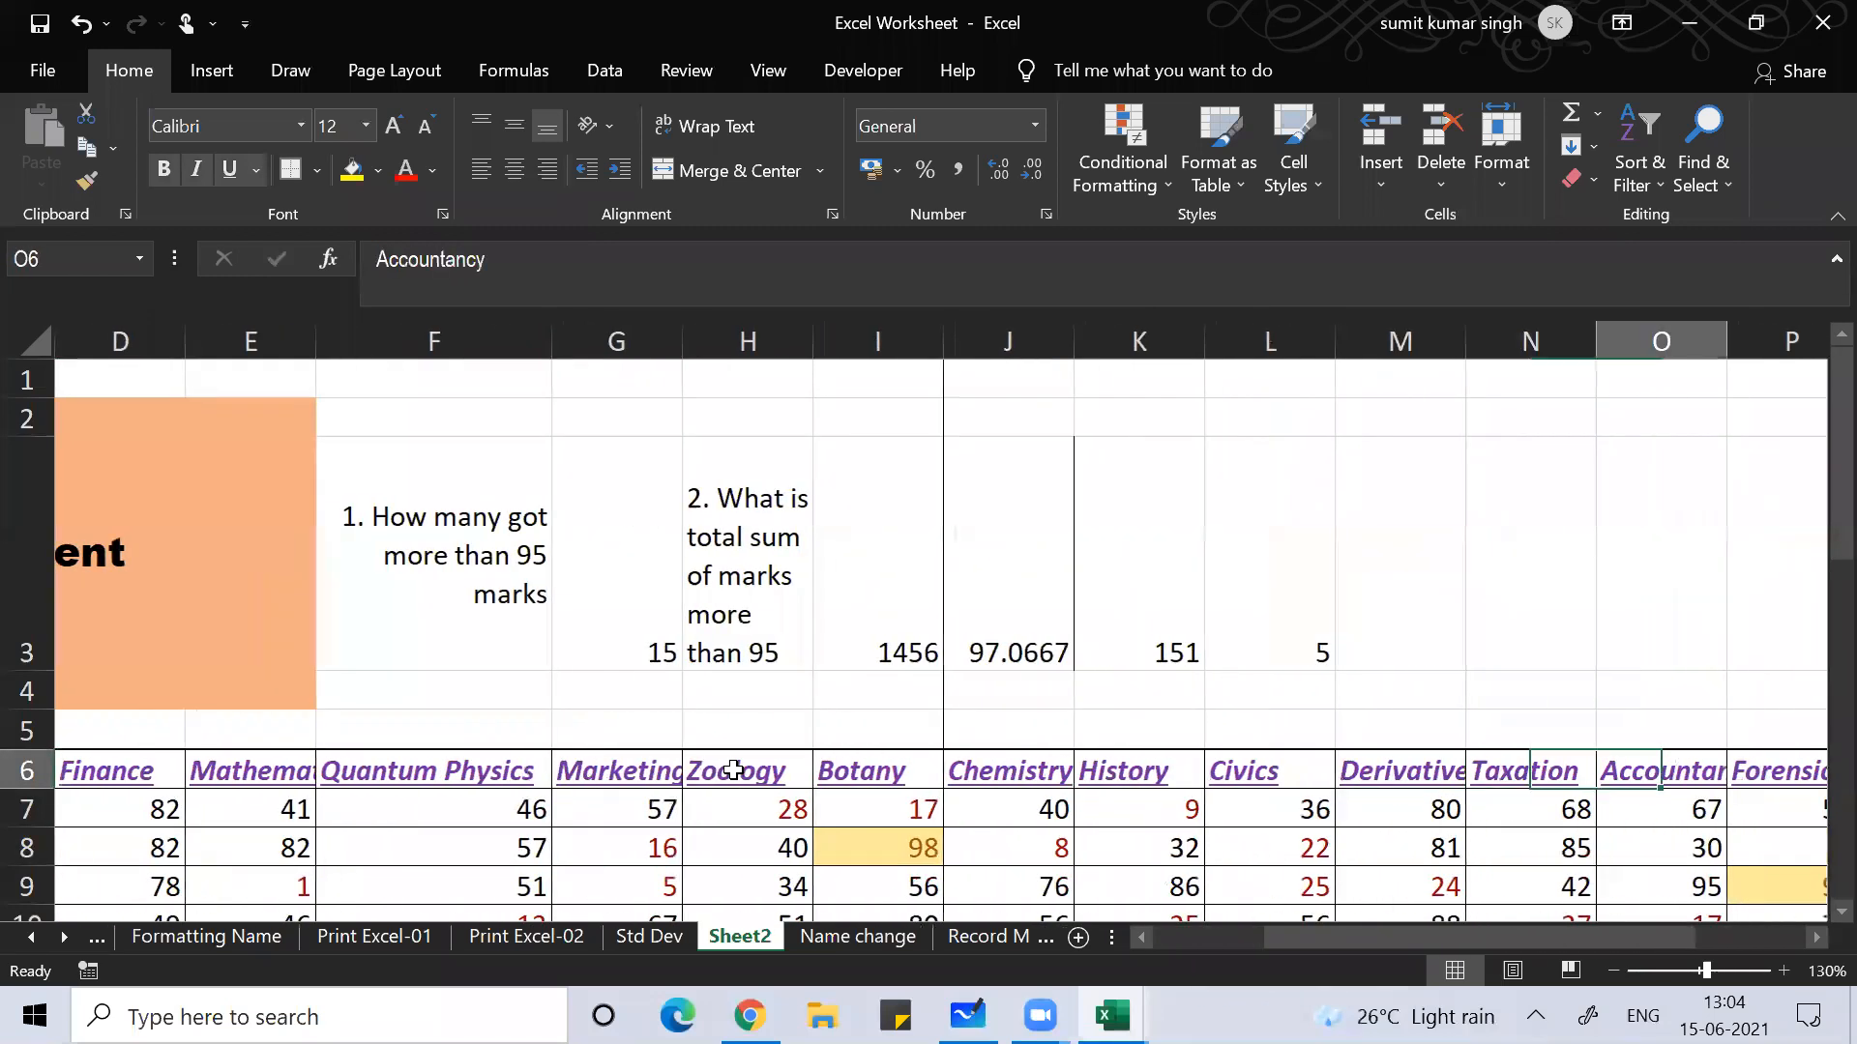
key(Right)
key(Right)
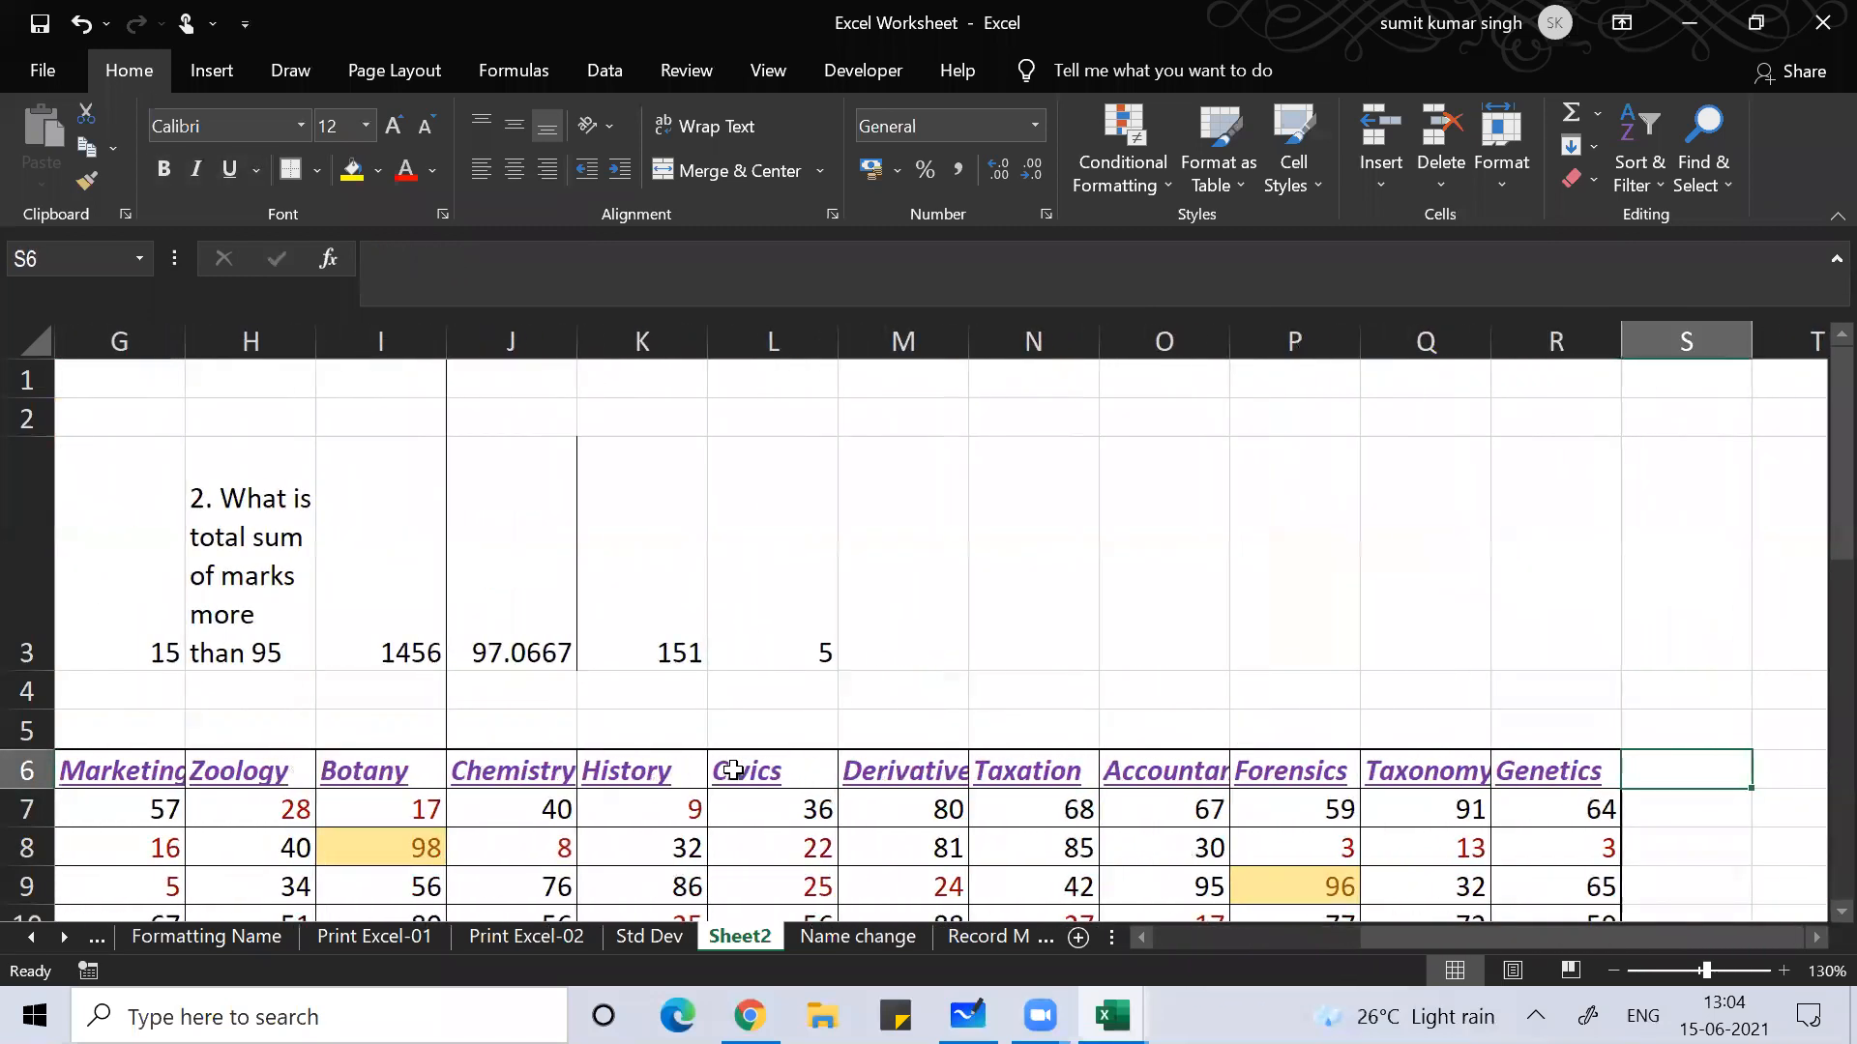
key(Left)
key(Left)
key(Left)
key(Left)
key(Left)
key(Left)
key(Left)
key(Left)
key(Left)
key(Left)
key(Left)
key(Left)
key(Left)
key(Left)
key(Left)
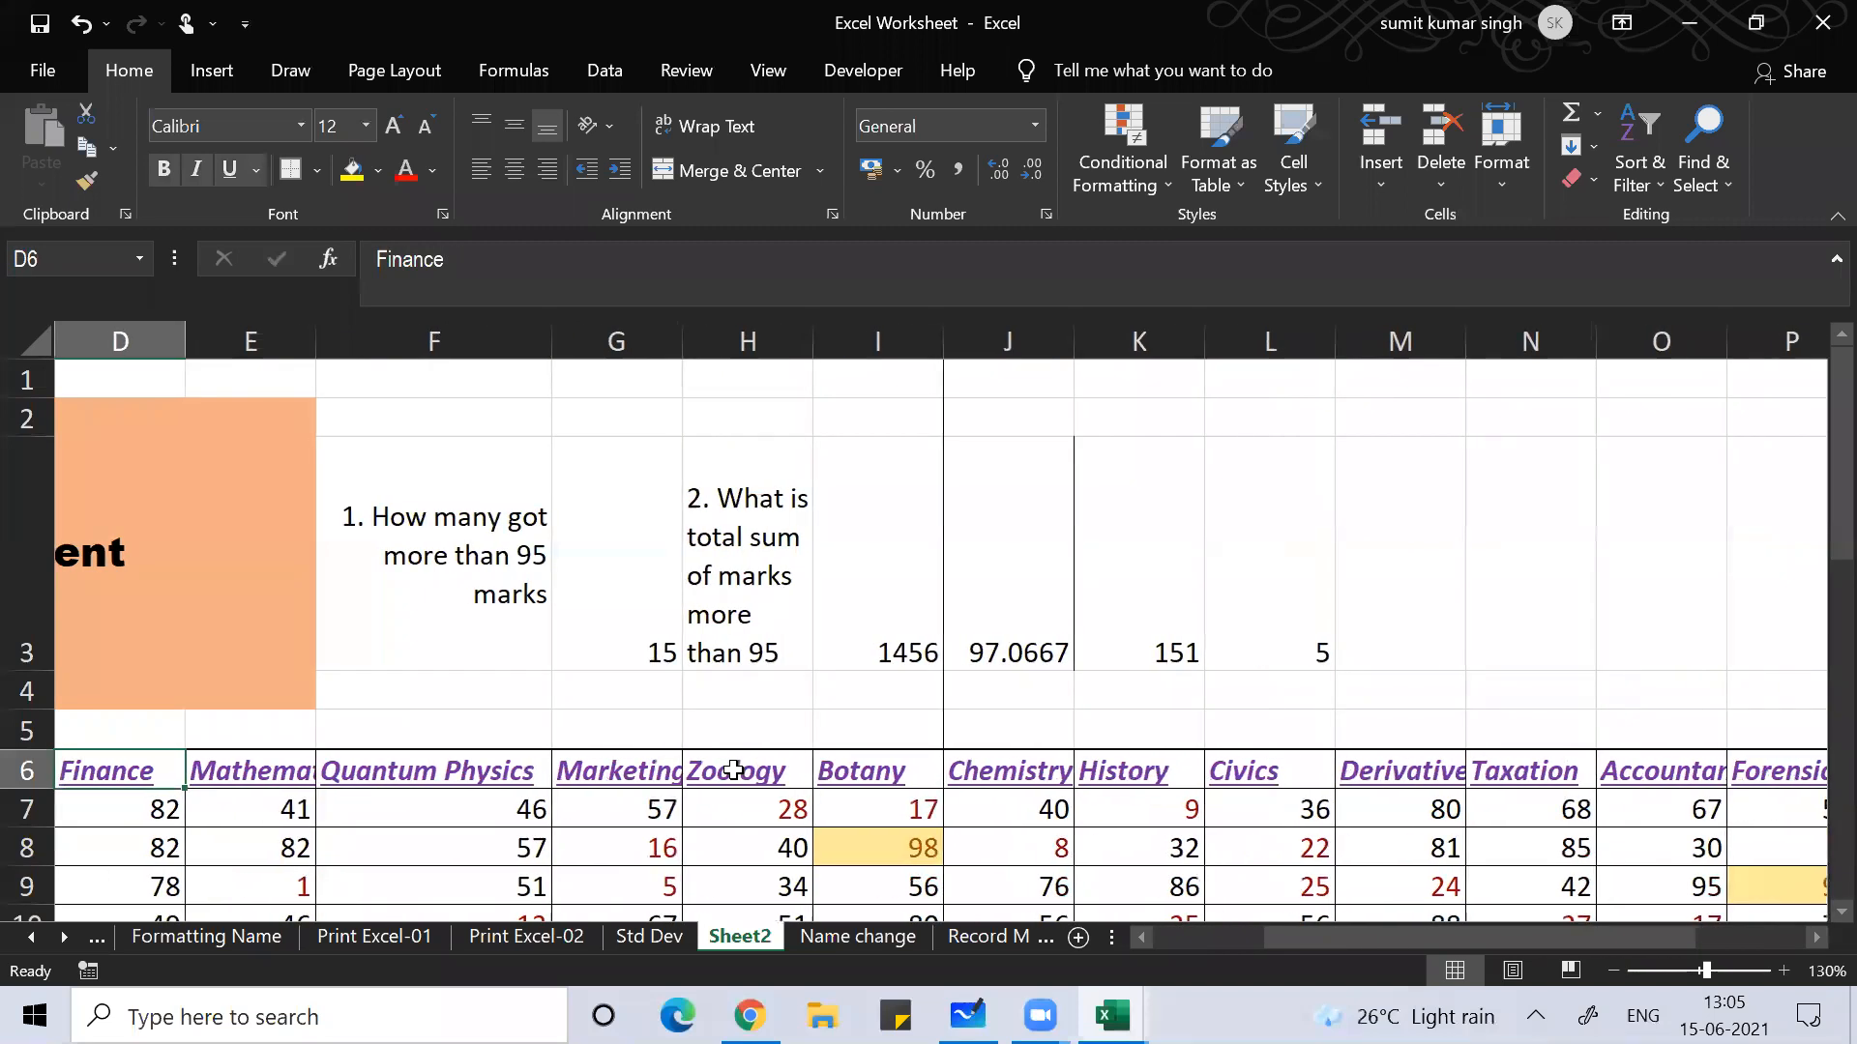
key(Left)
key(Left)
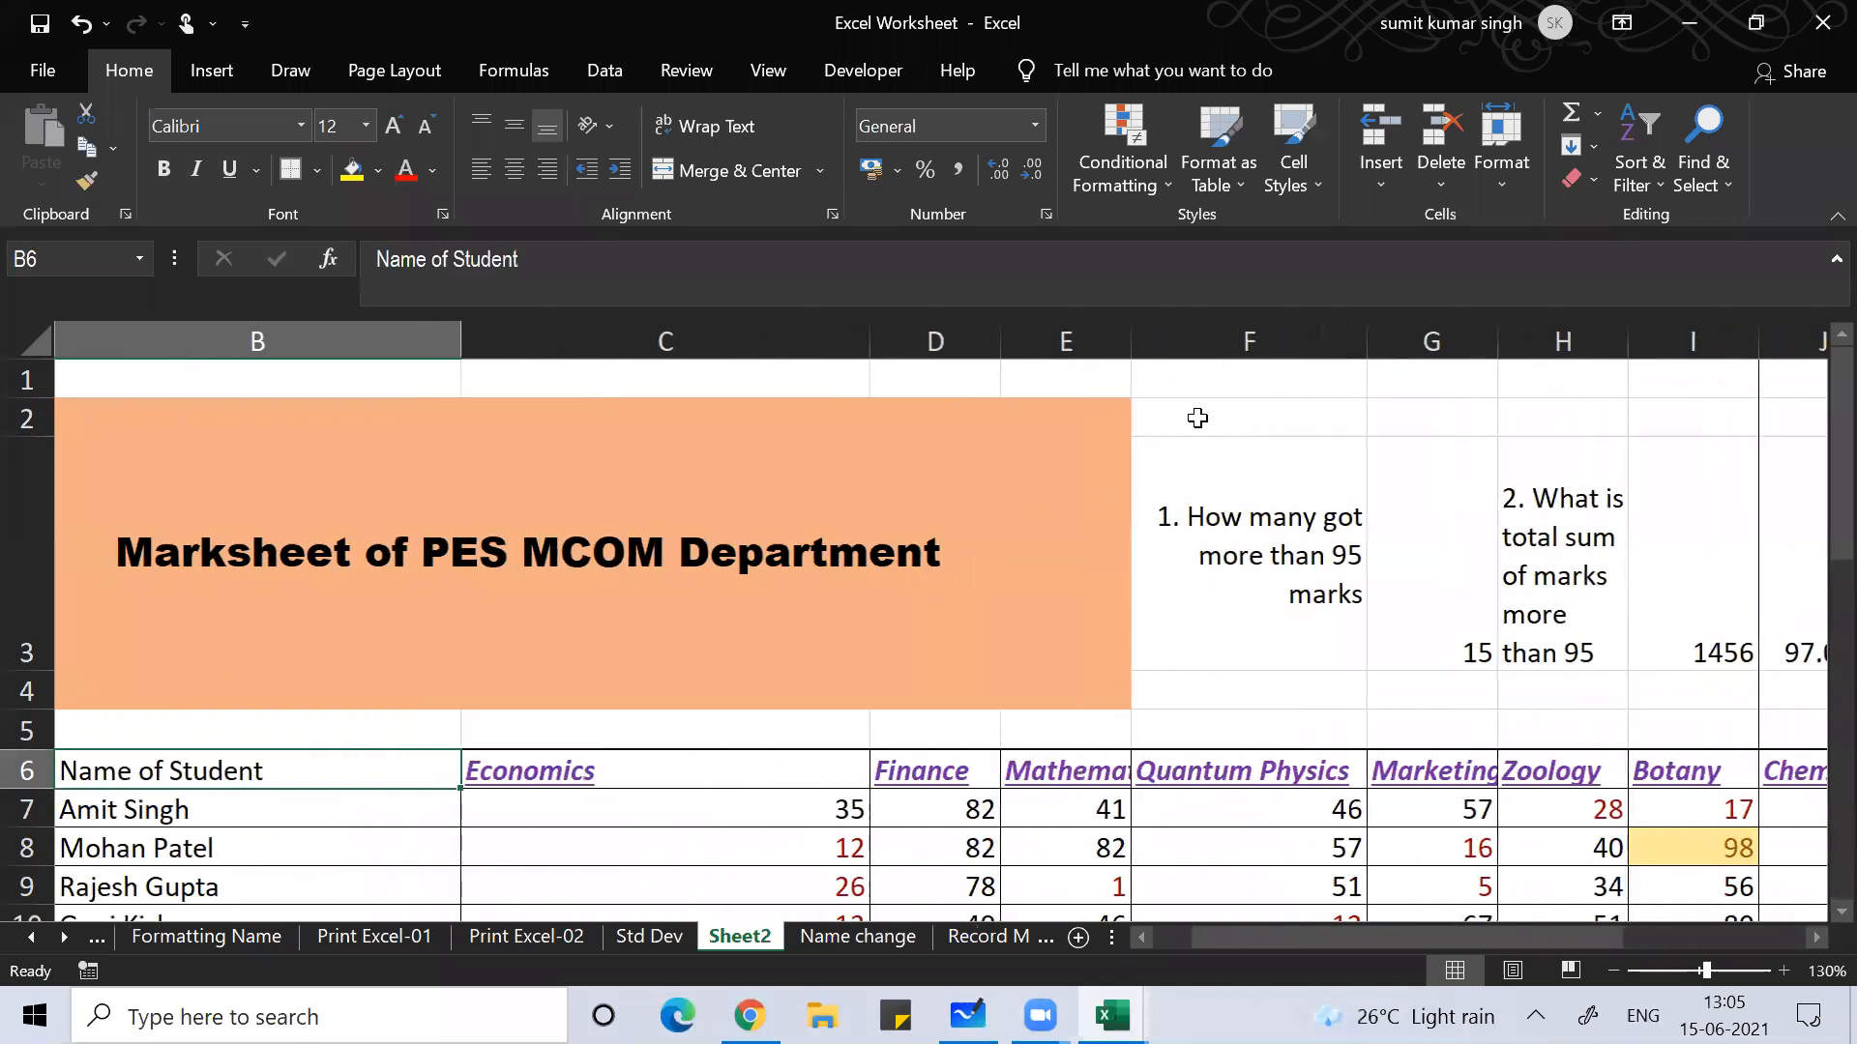
drag(1134, 343, 1197, 365)
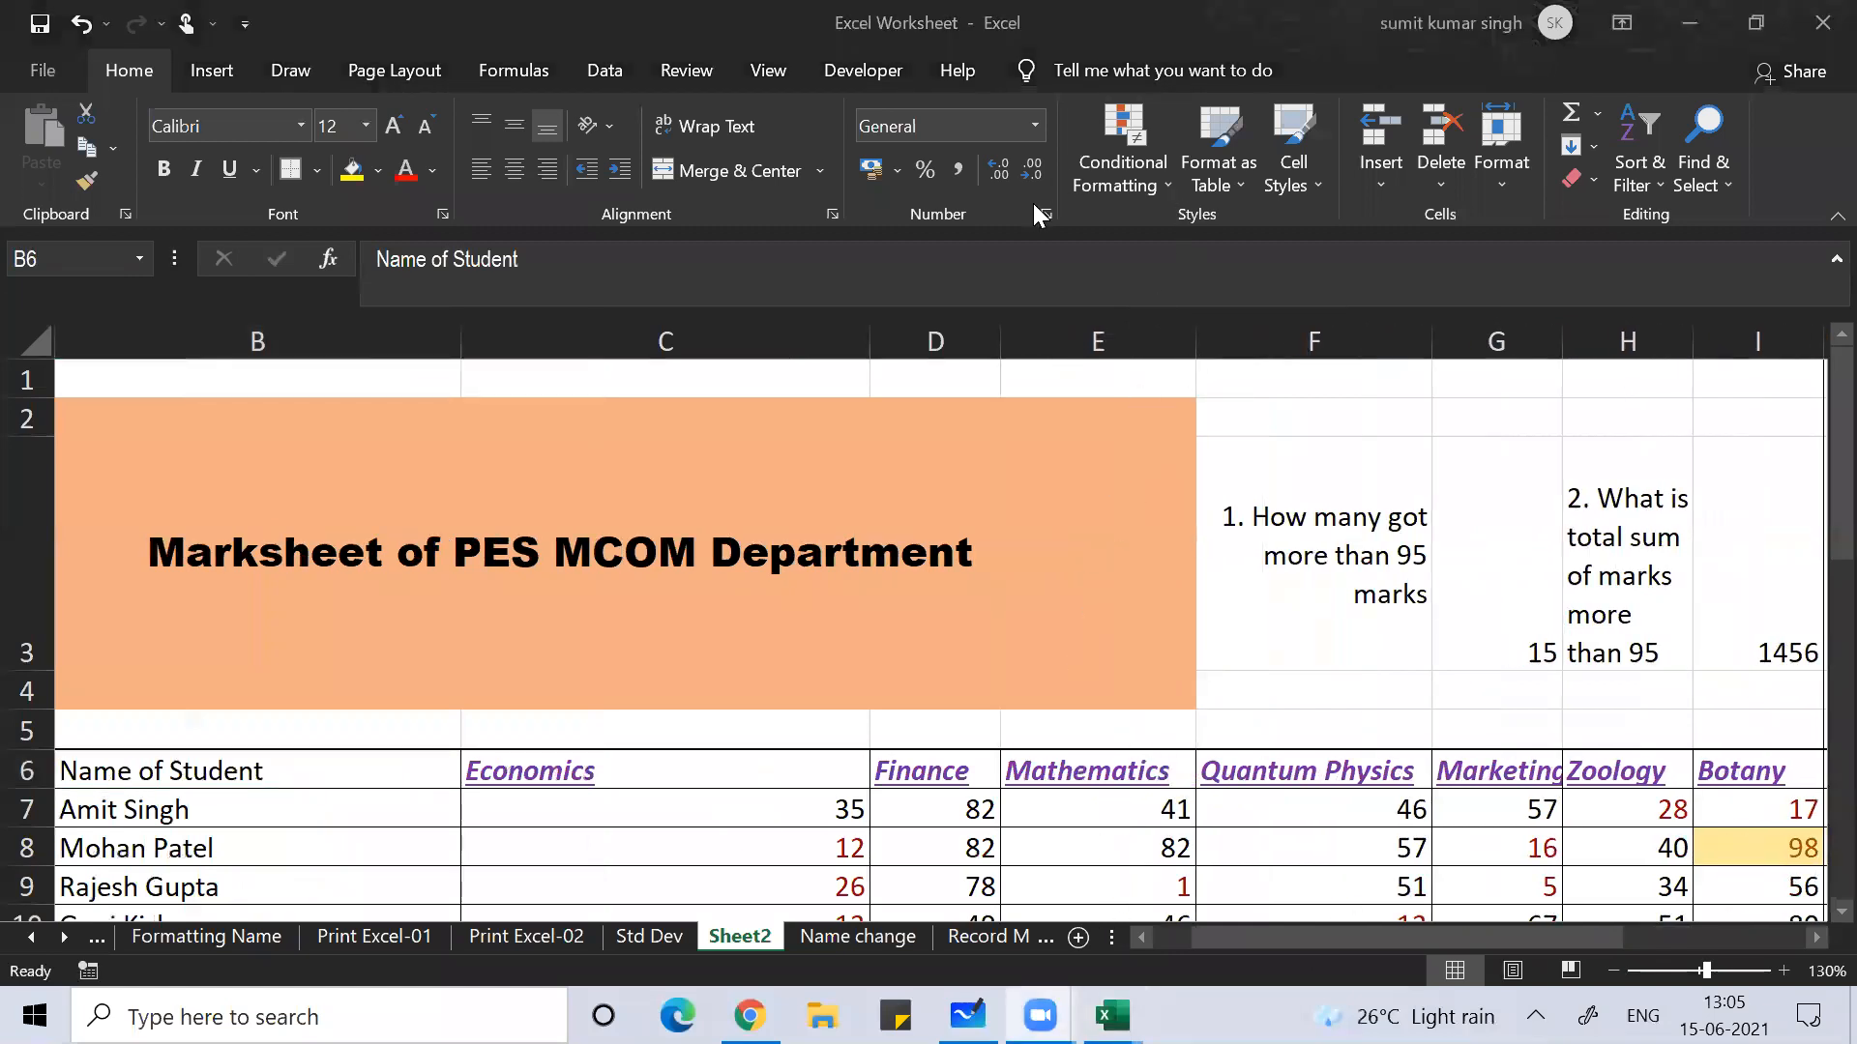
Step: Select the whole marks block from C7 down to the last student and across all subjects
click(735, 820)
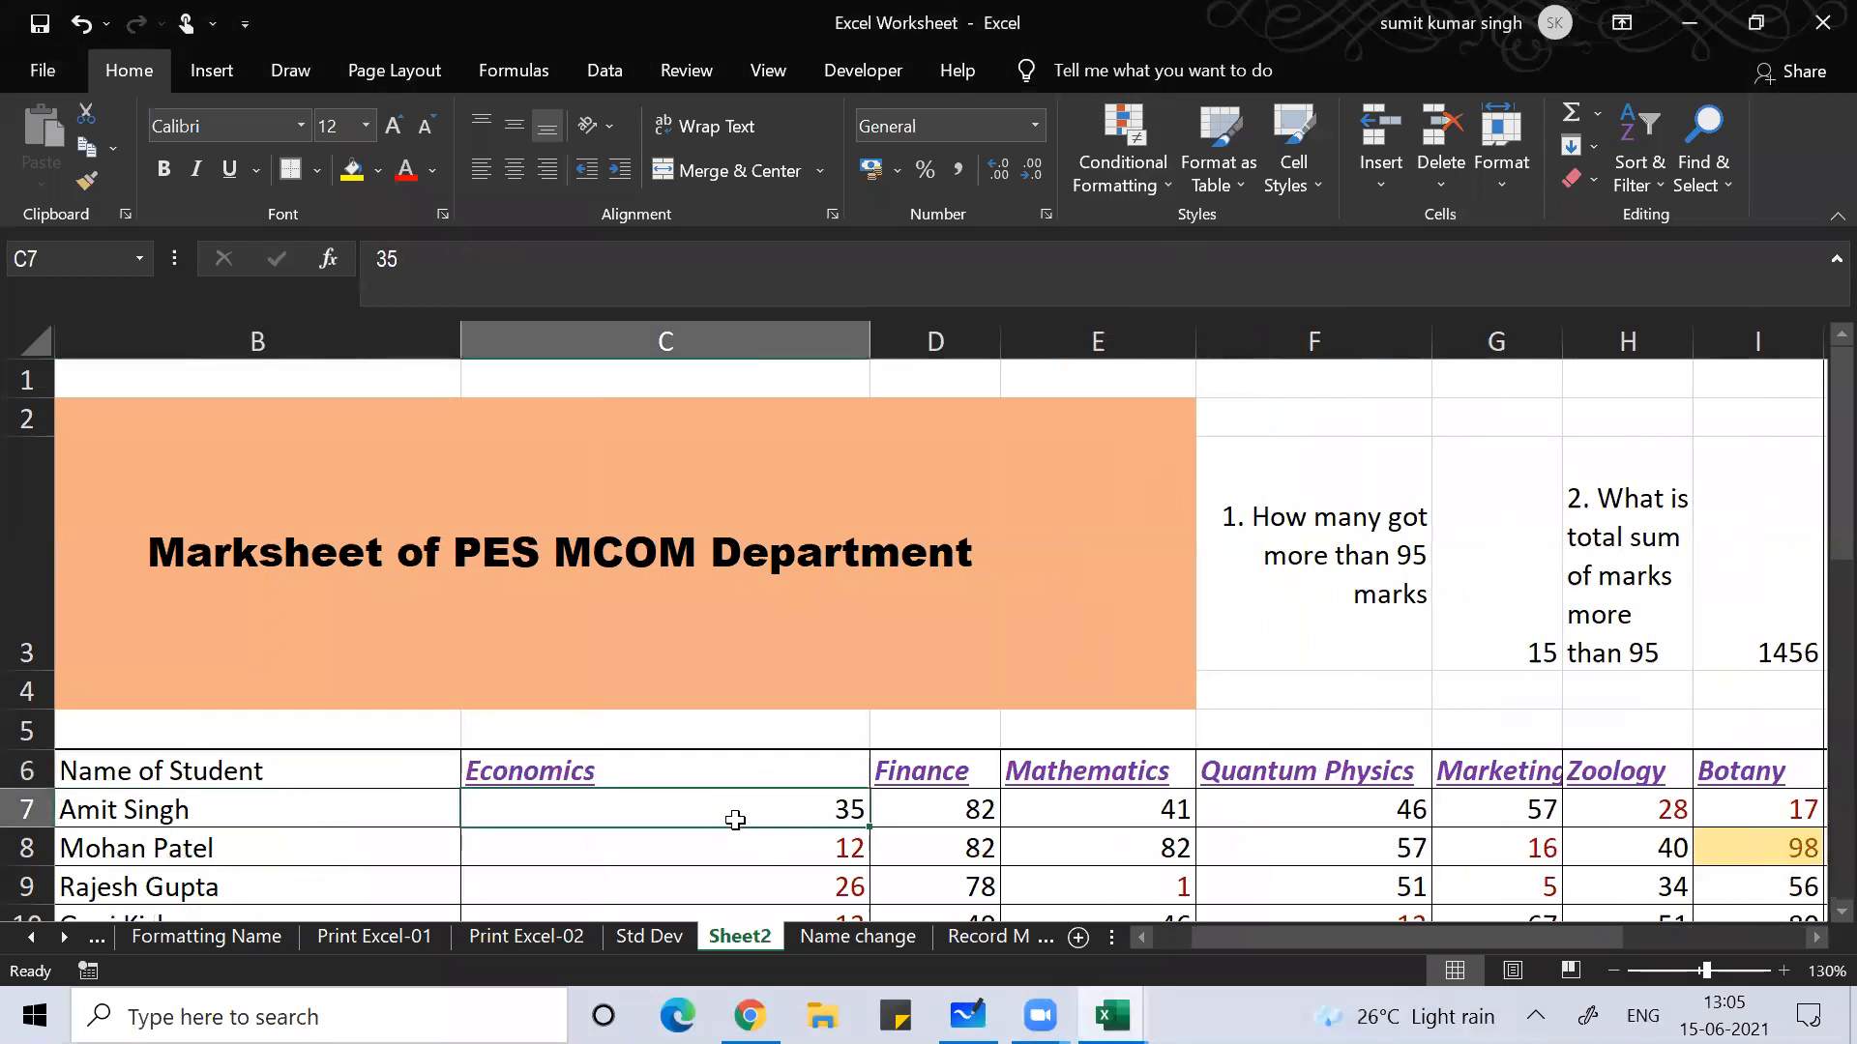
key(shift+Right)
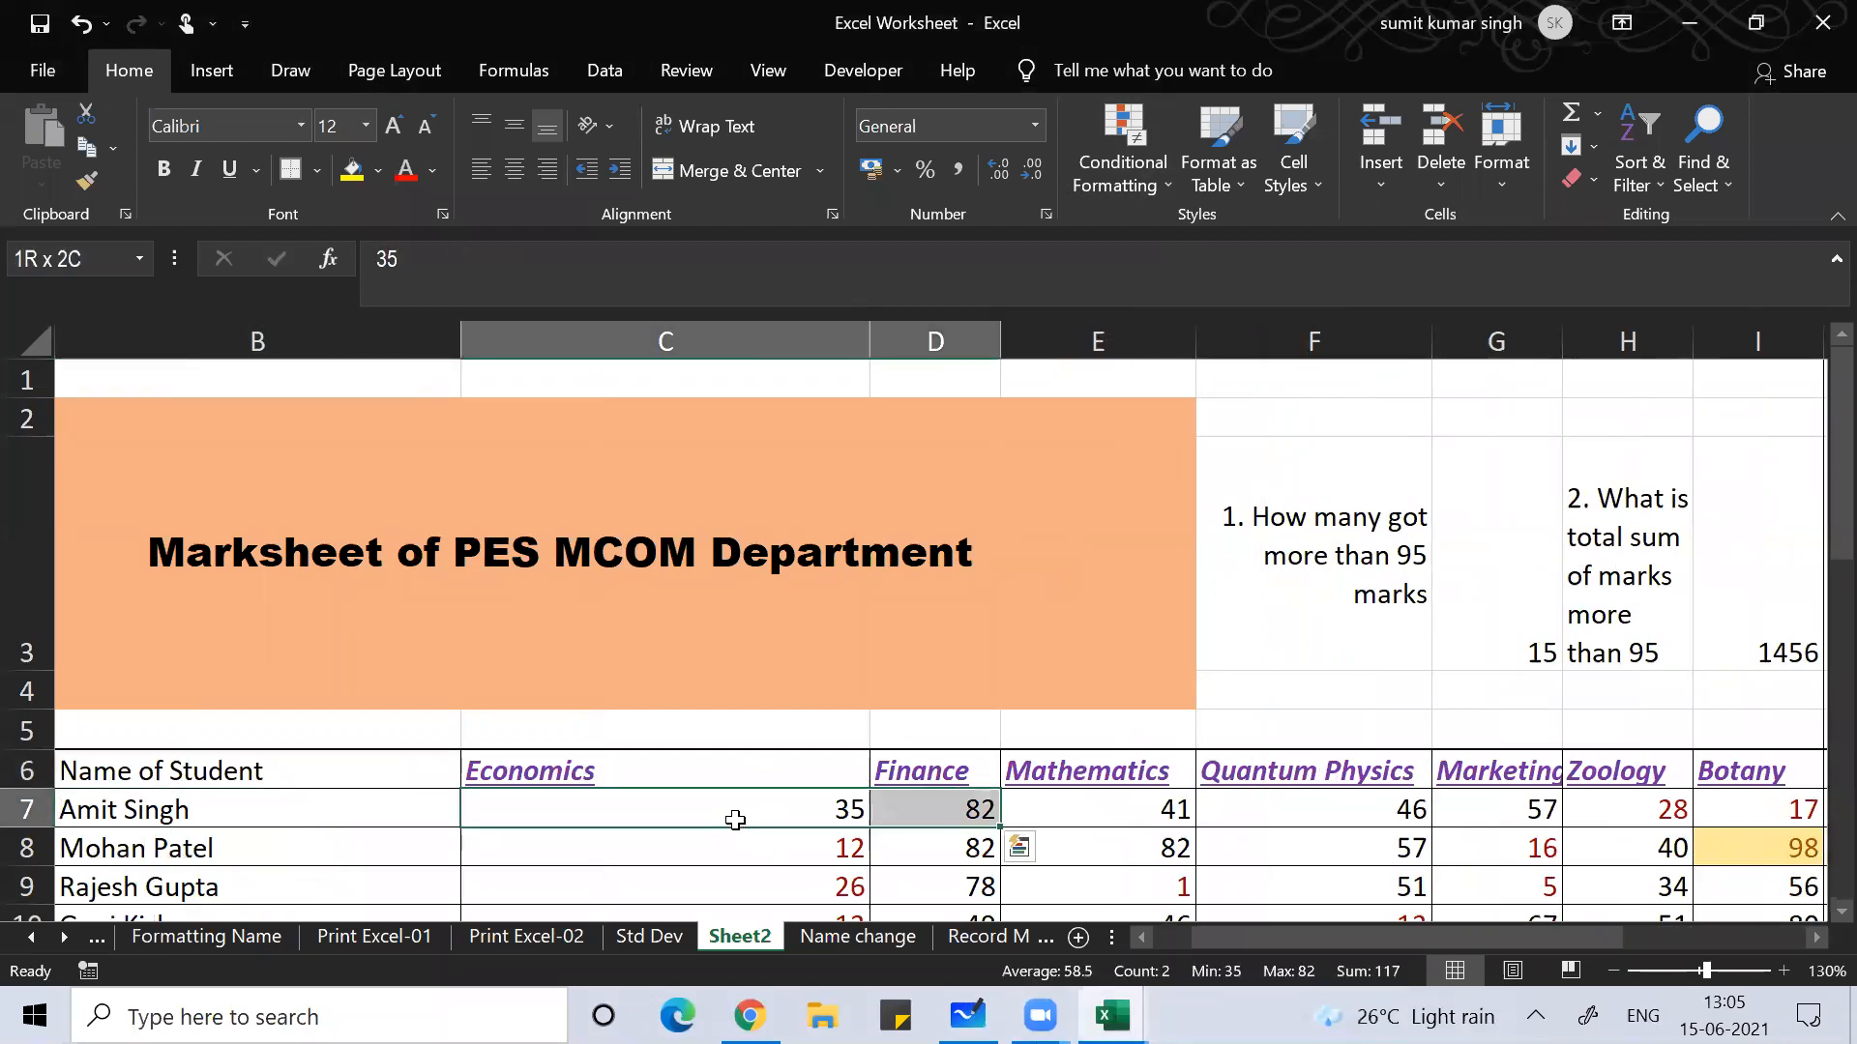
key(ctrl+q)
key(Escape)
click(733, 818)
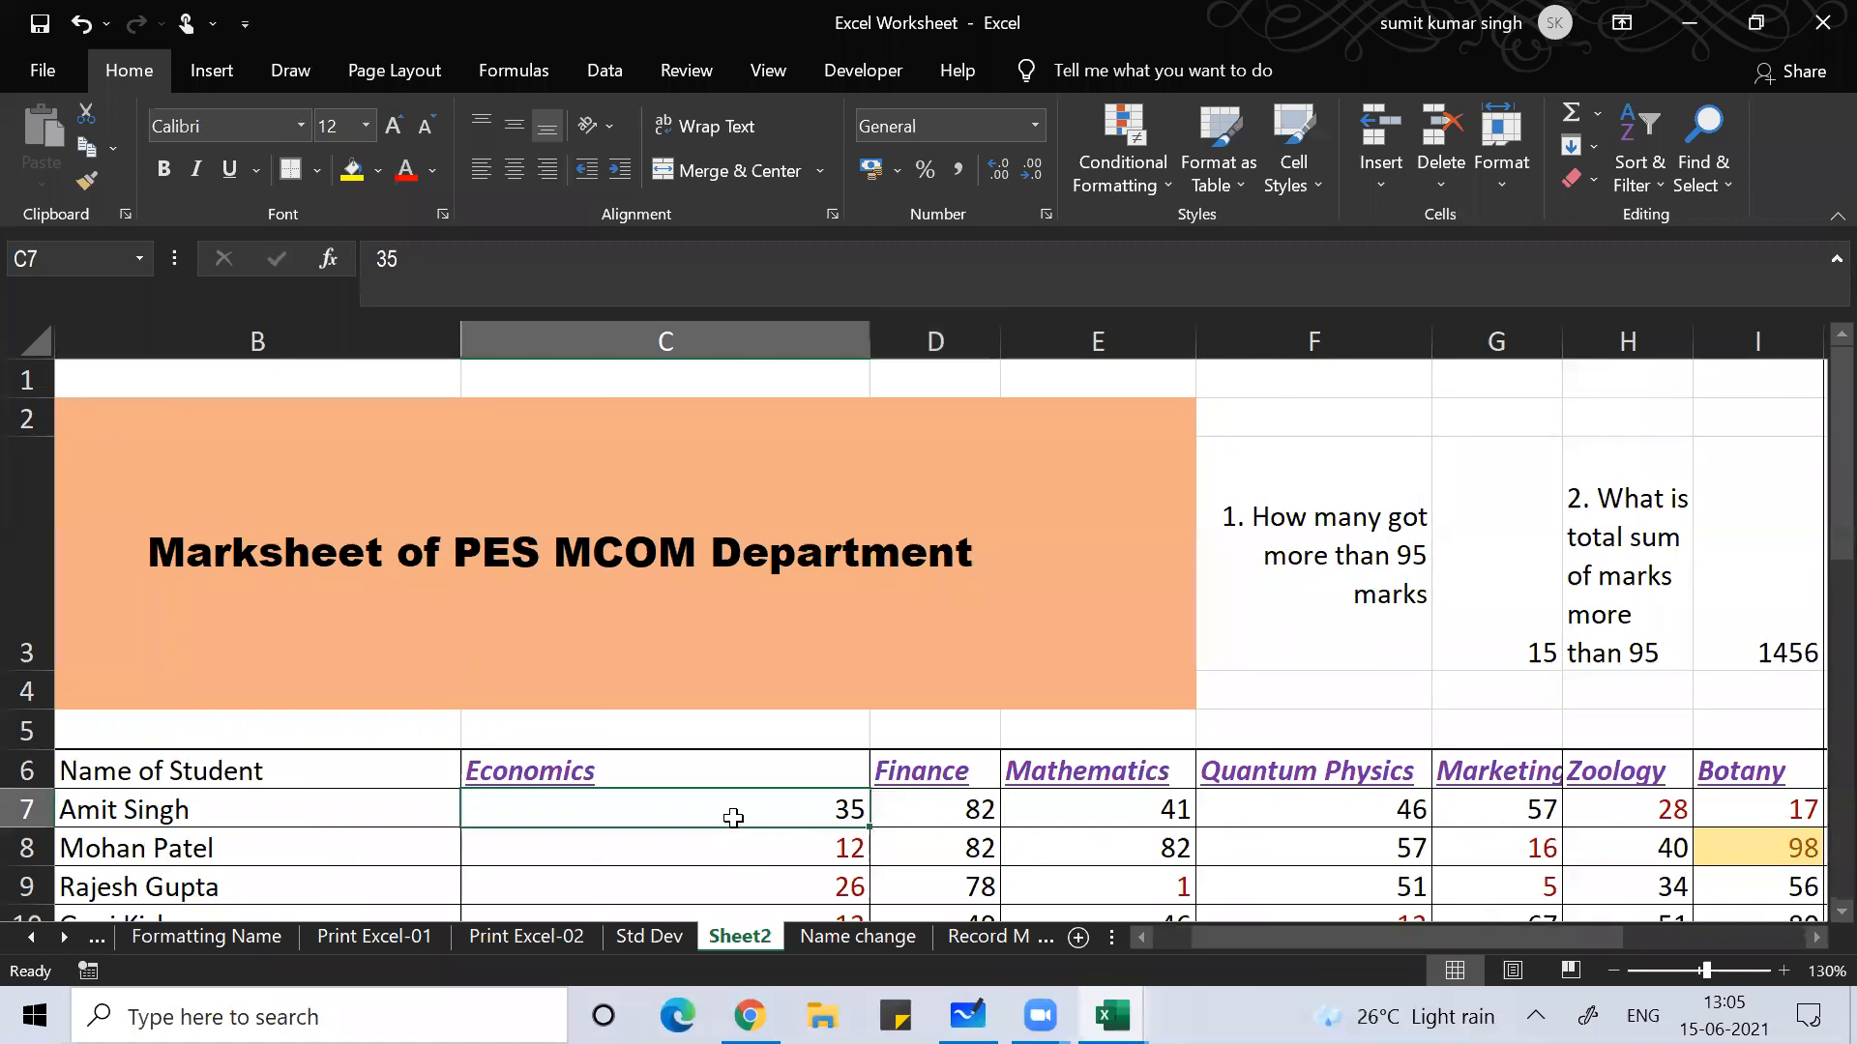
key(ctrl+shift+Down)
key(ctrl+shift+Right)
Step: Delete all the selected marks from the table
key(ctrl+BackSpace)
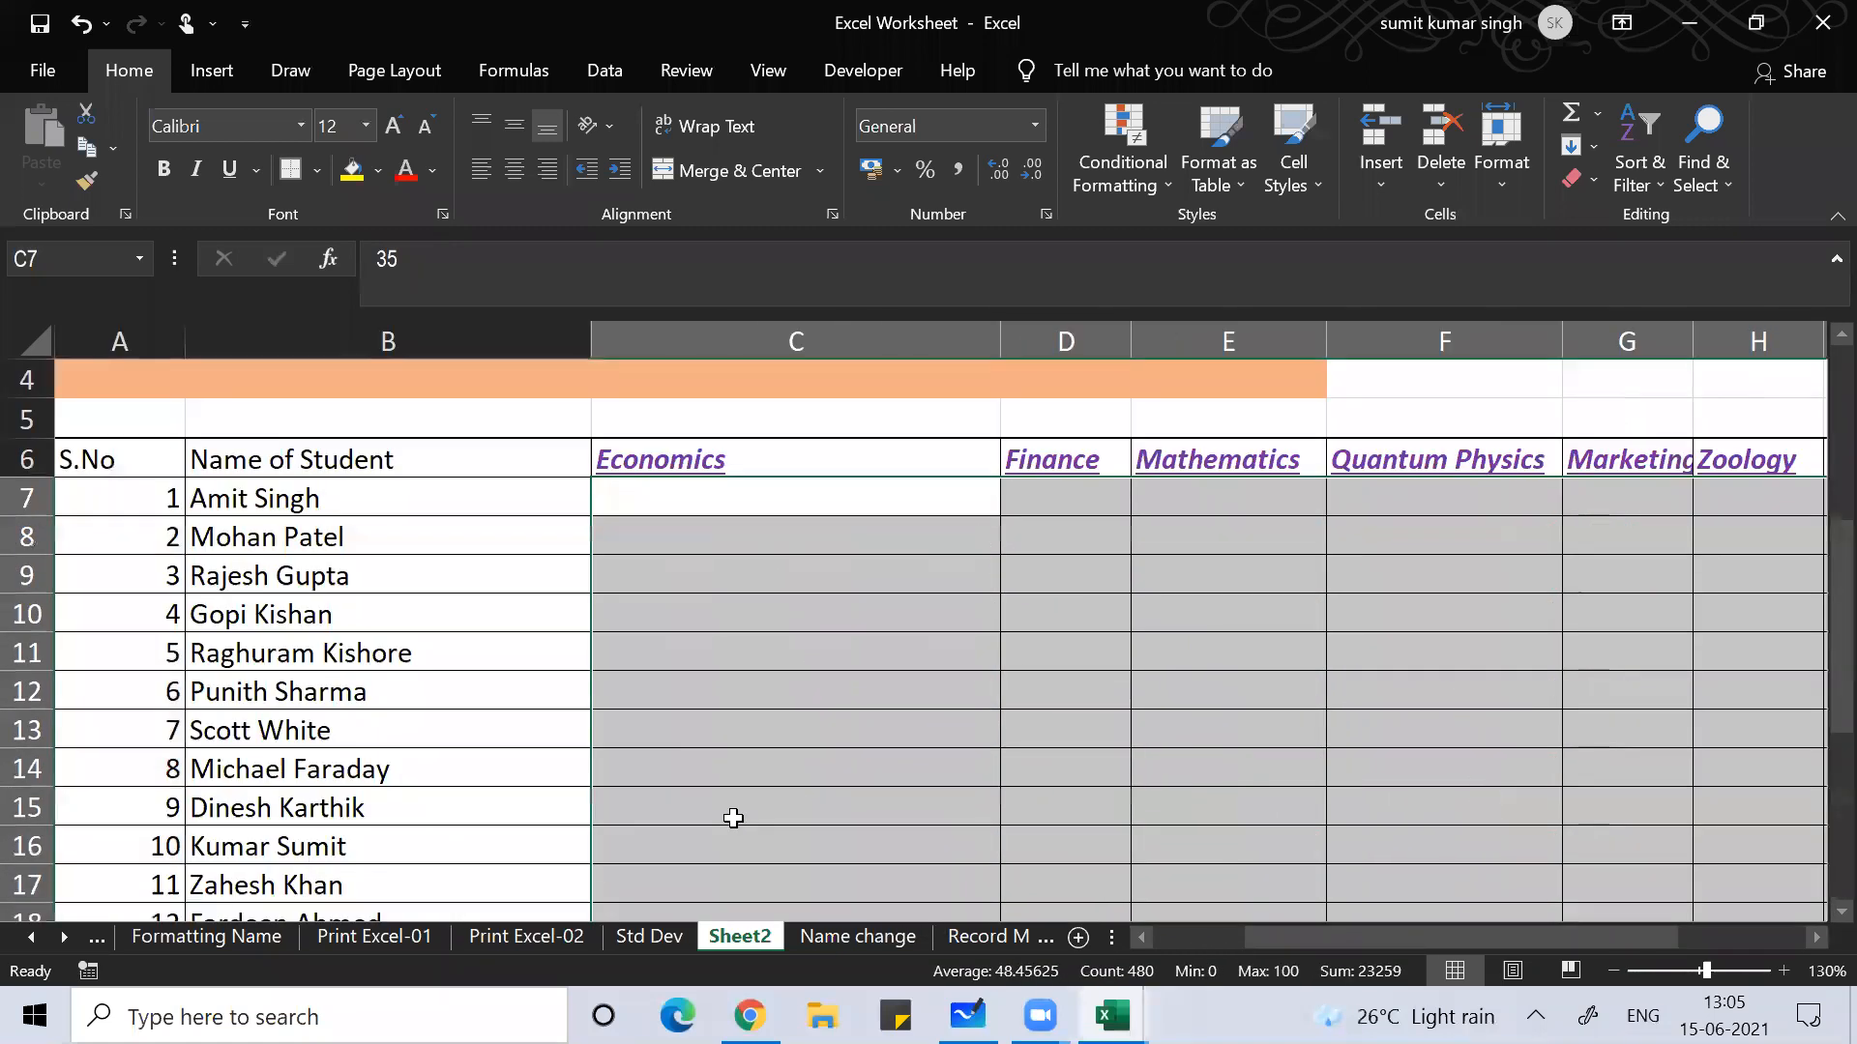
key(Delete)
key(Left)
key(Left)
key(Right)
key(Right)
key(Left)
key(Right)
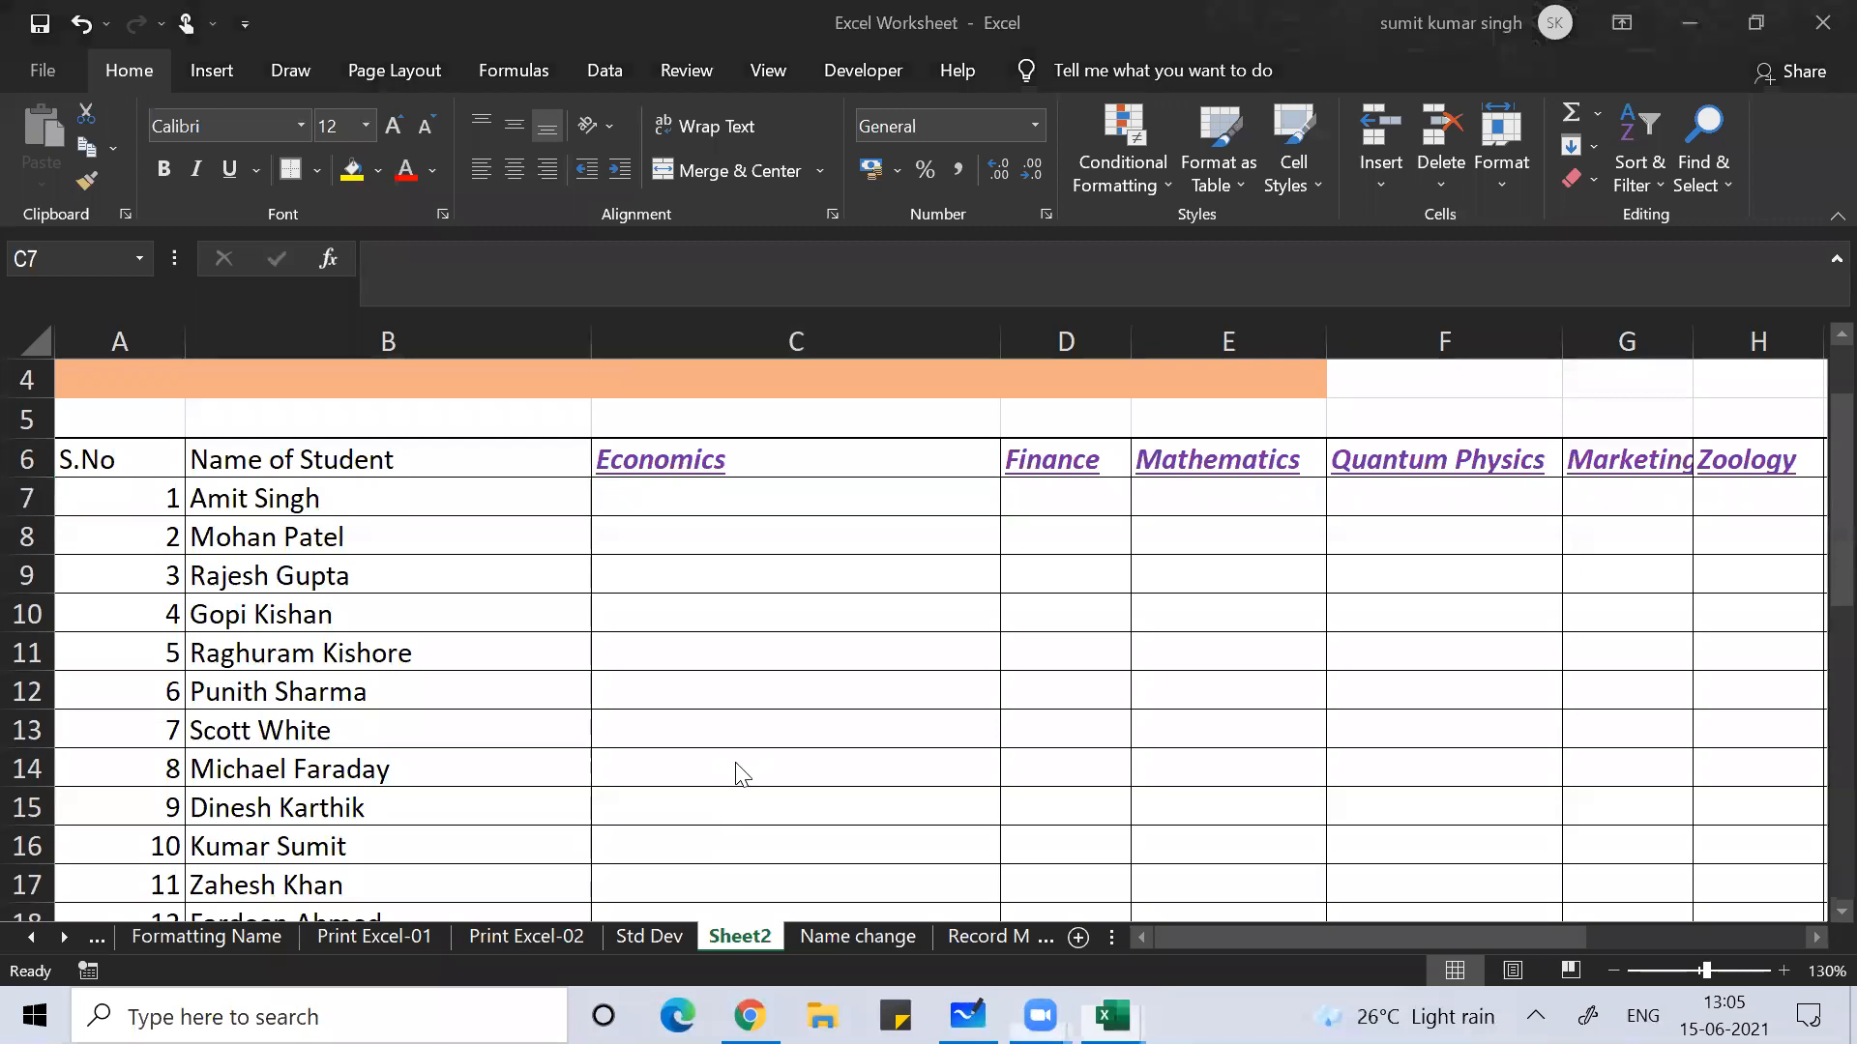
Step: Freeze panes at C7 so the S.No, name columns and header rows stay fixed
click(768, 71)
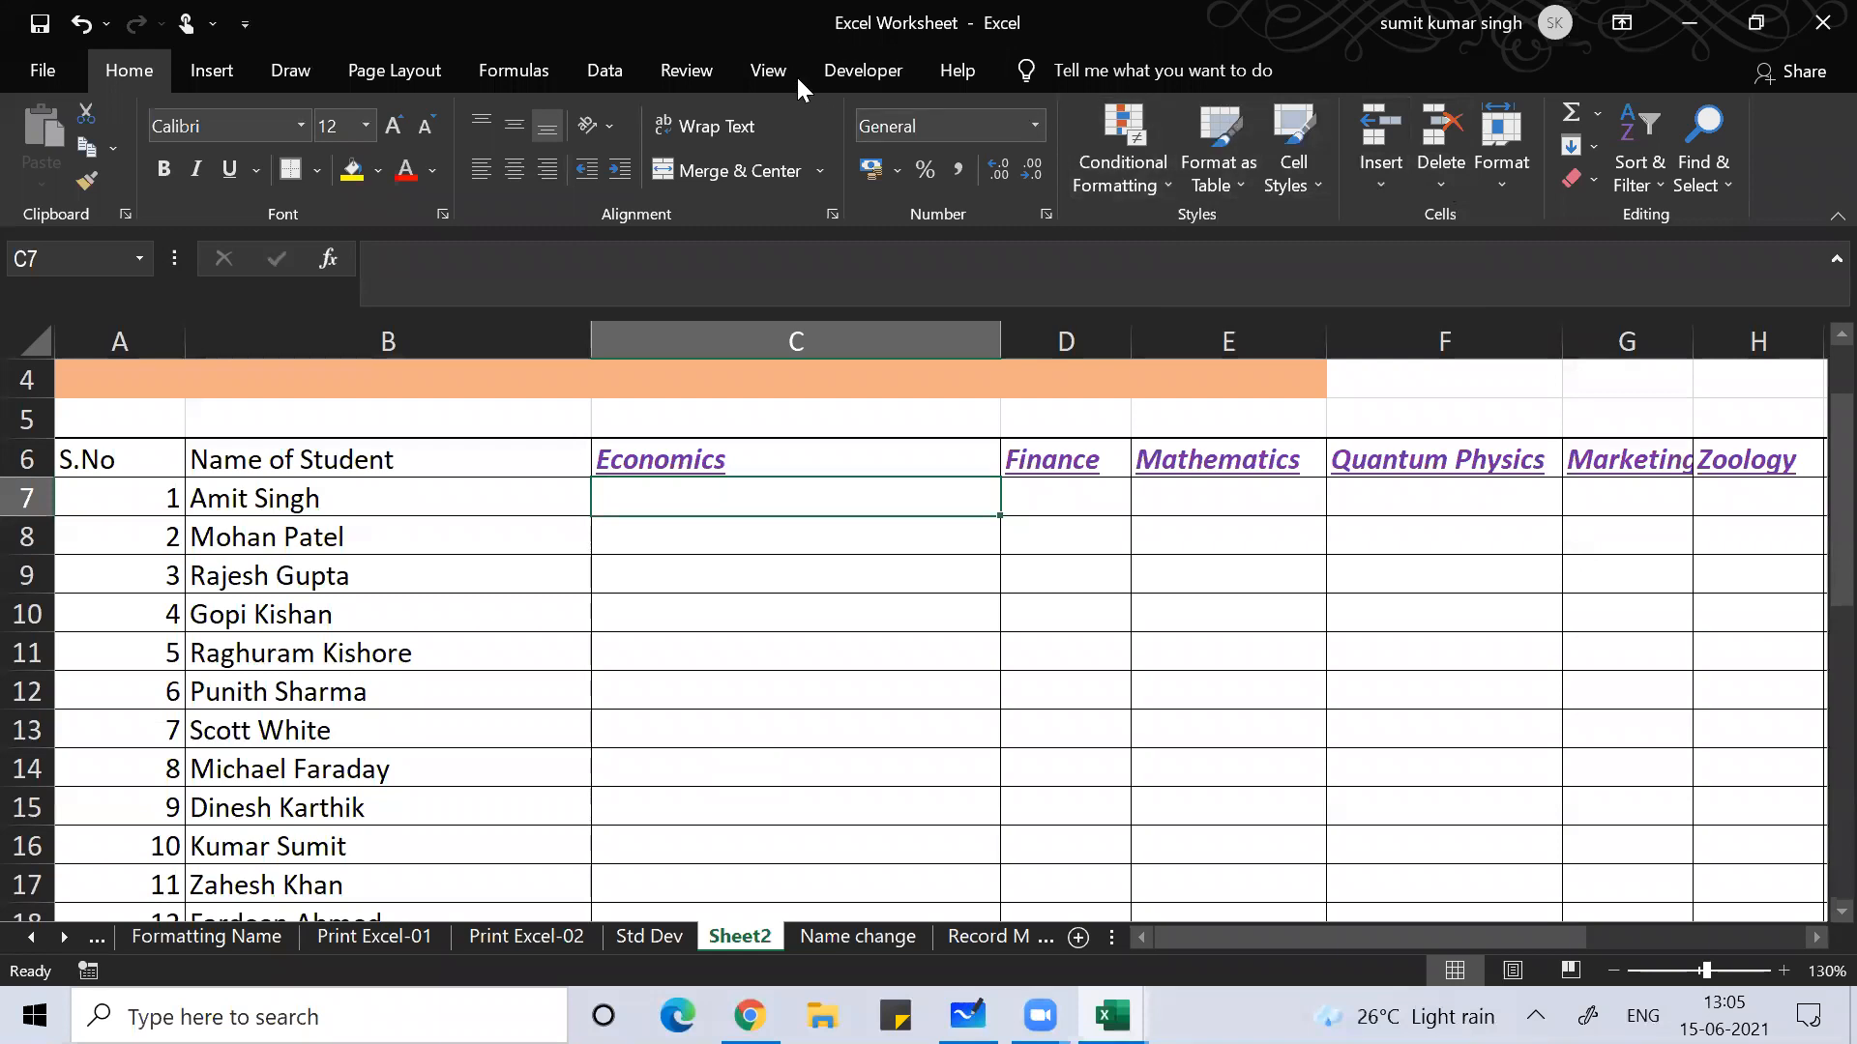
click(739, 58)
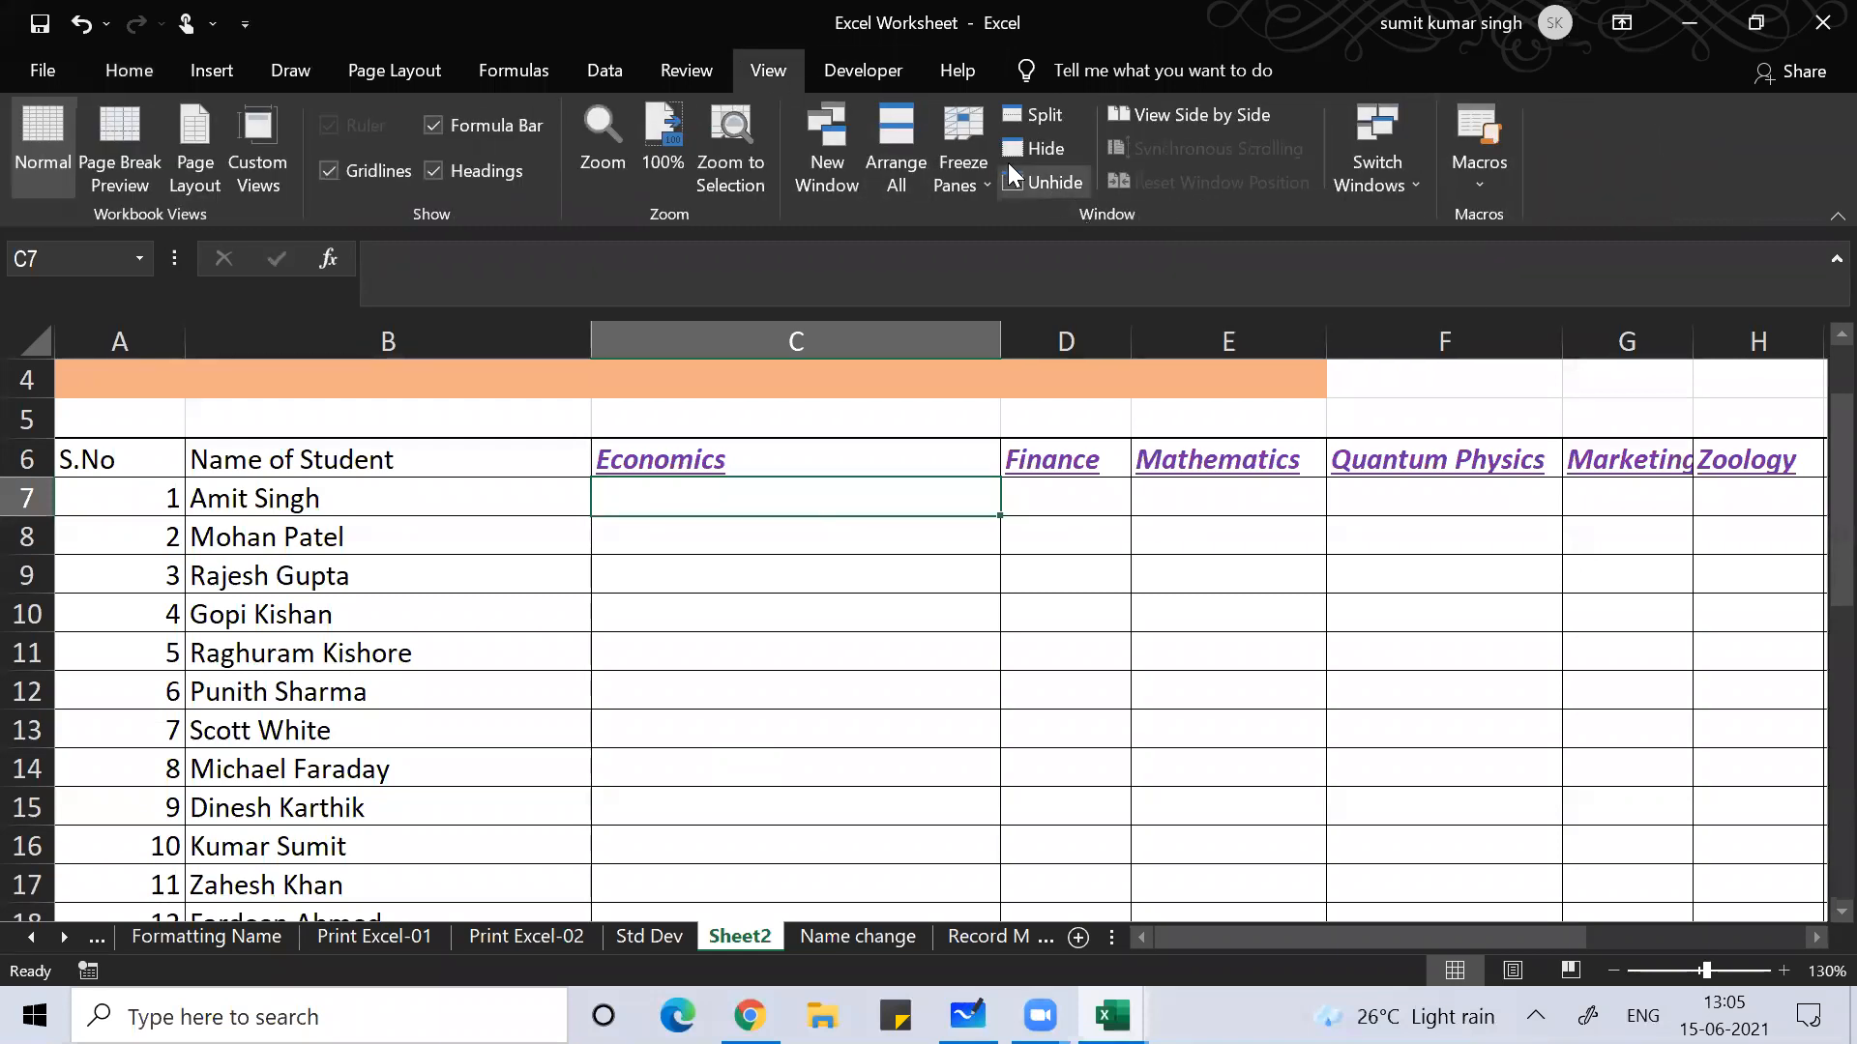
click(971, 134)
click(1044, 243)
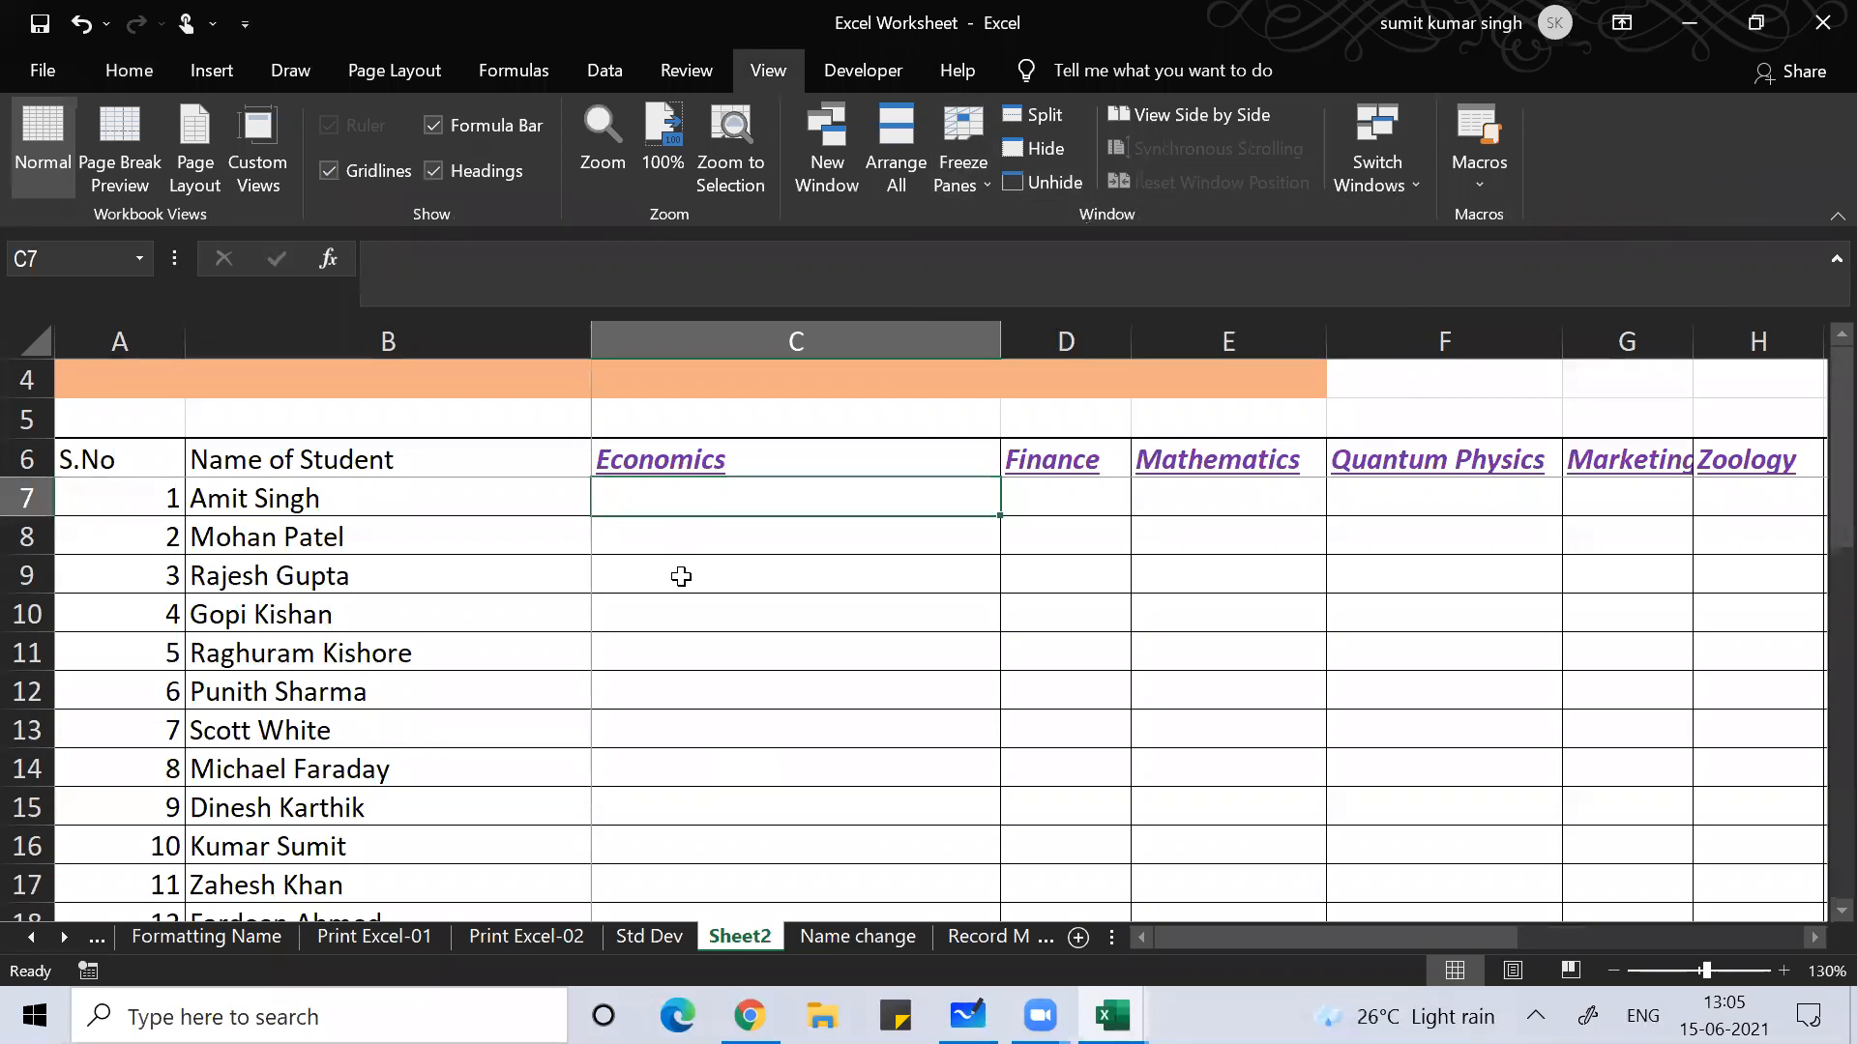
key(Right)
key(Right)
key(Right)
key(Right)
key(Right)
key(Right)
key(Right)
key(Right)
key(Right)
key(Right)
key(Right)
key(Right)
key(Right)
key(Right)
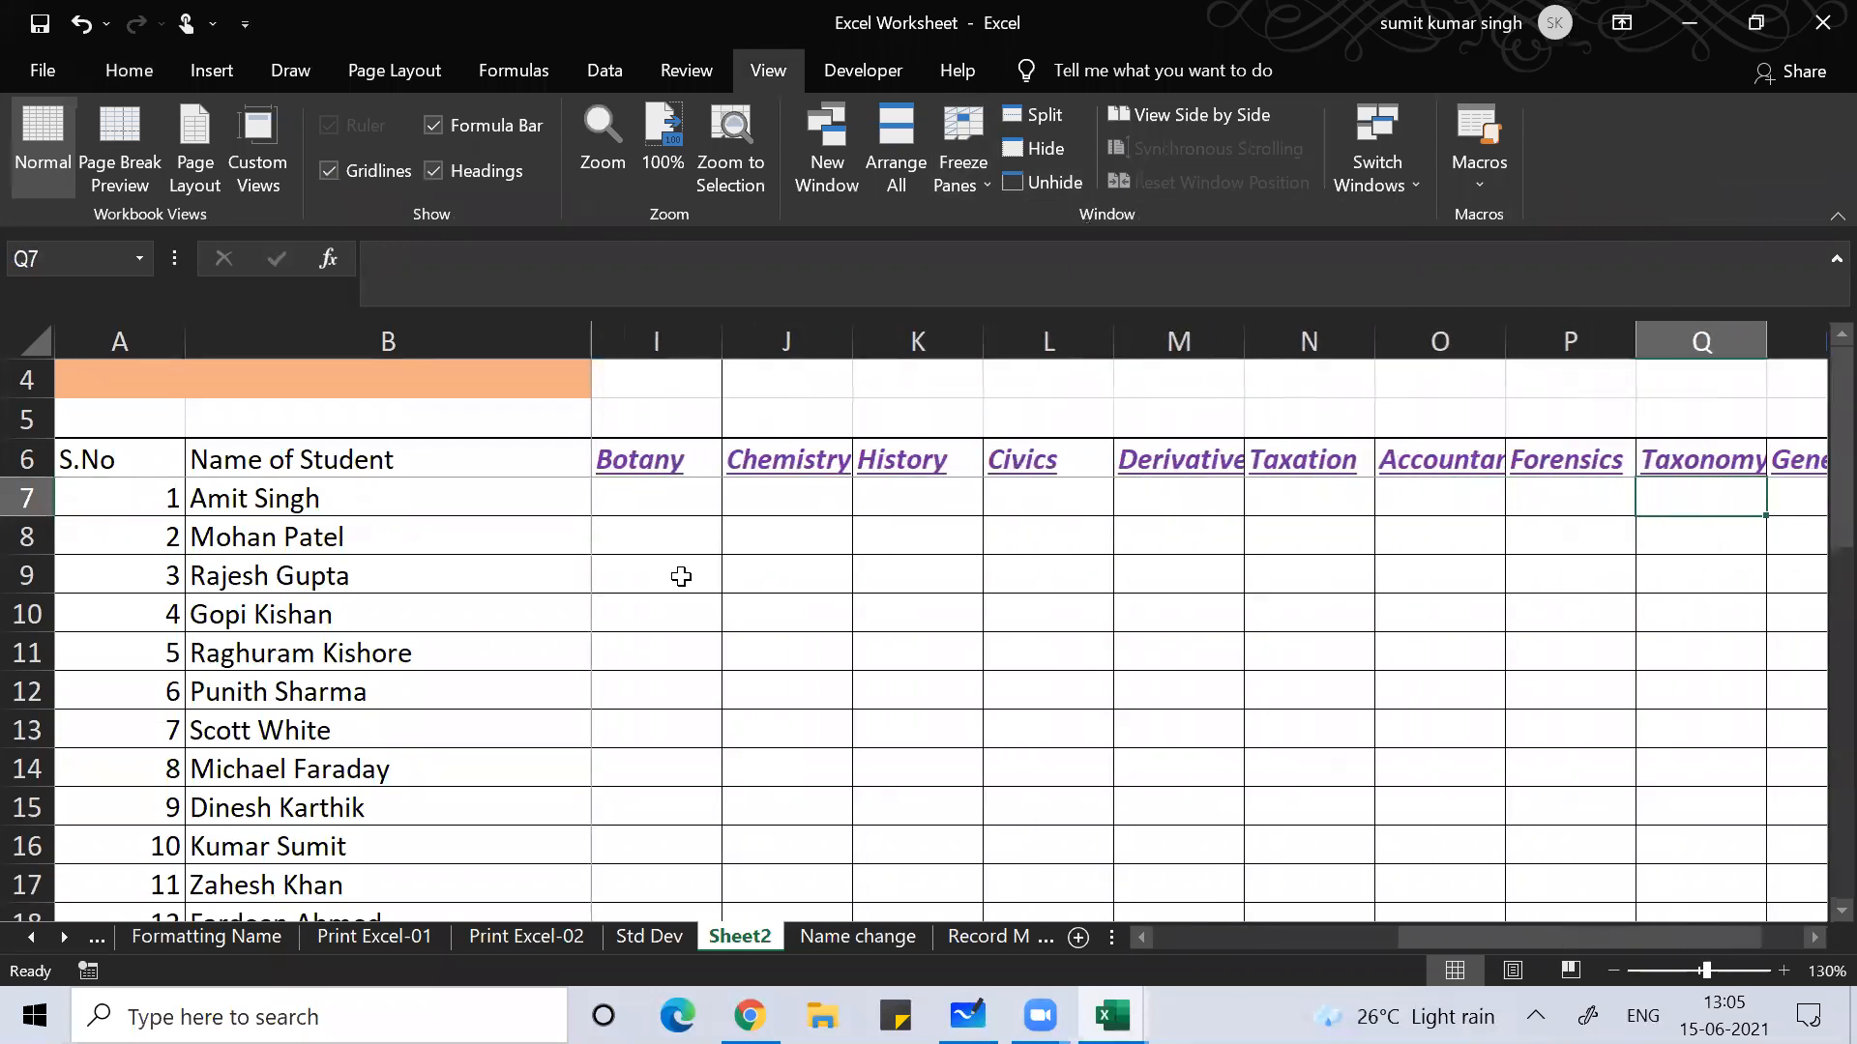
key(Right)
key(Right)
key(Right)
key(Right)
key(Right)
key(Right)
key(Right)
key(Right)
key(Right)
key(Right)
key(Right)
key(Left)
key(Left)
key(Left)
key(Left)
key(Left)
key(Left)
key(Left)
key(Left)
key(Left)
key(Left)
key(Left)
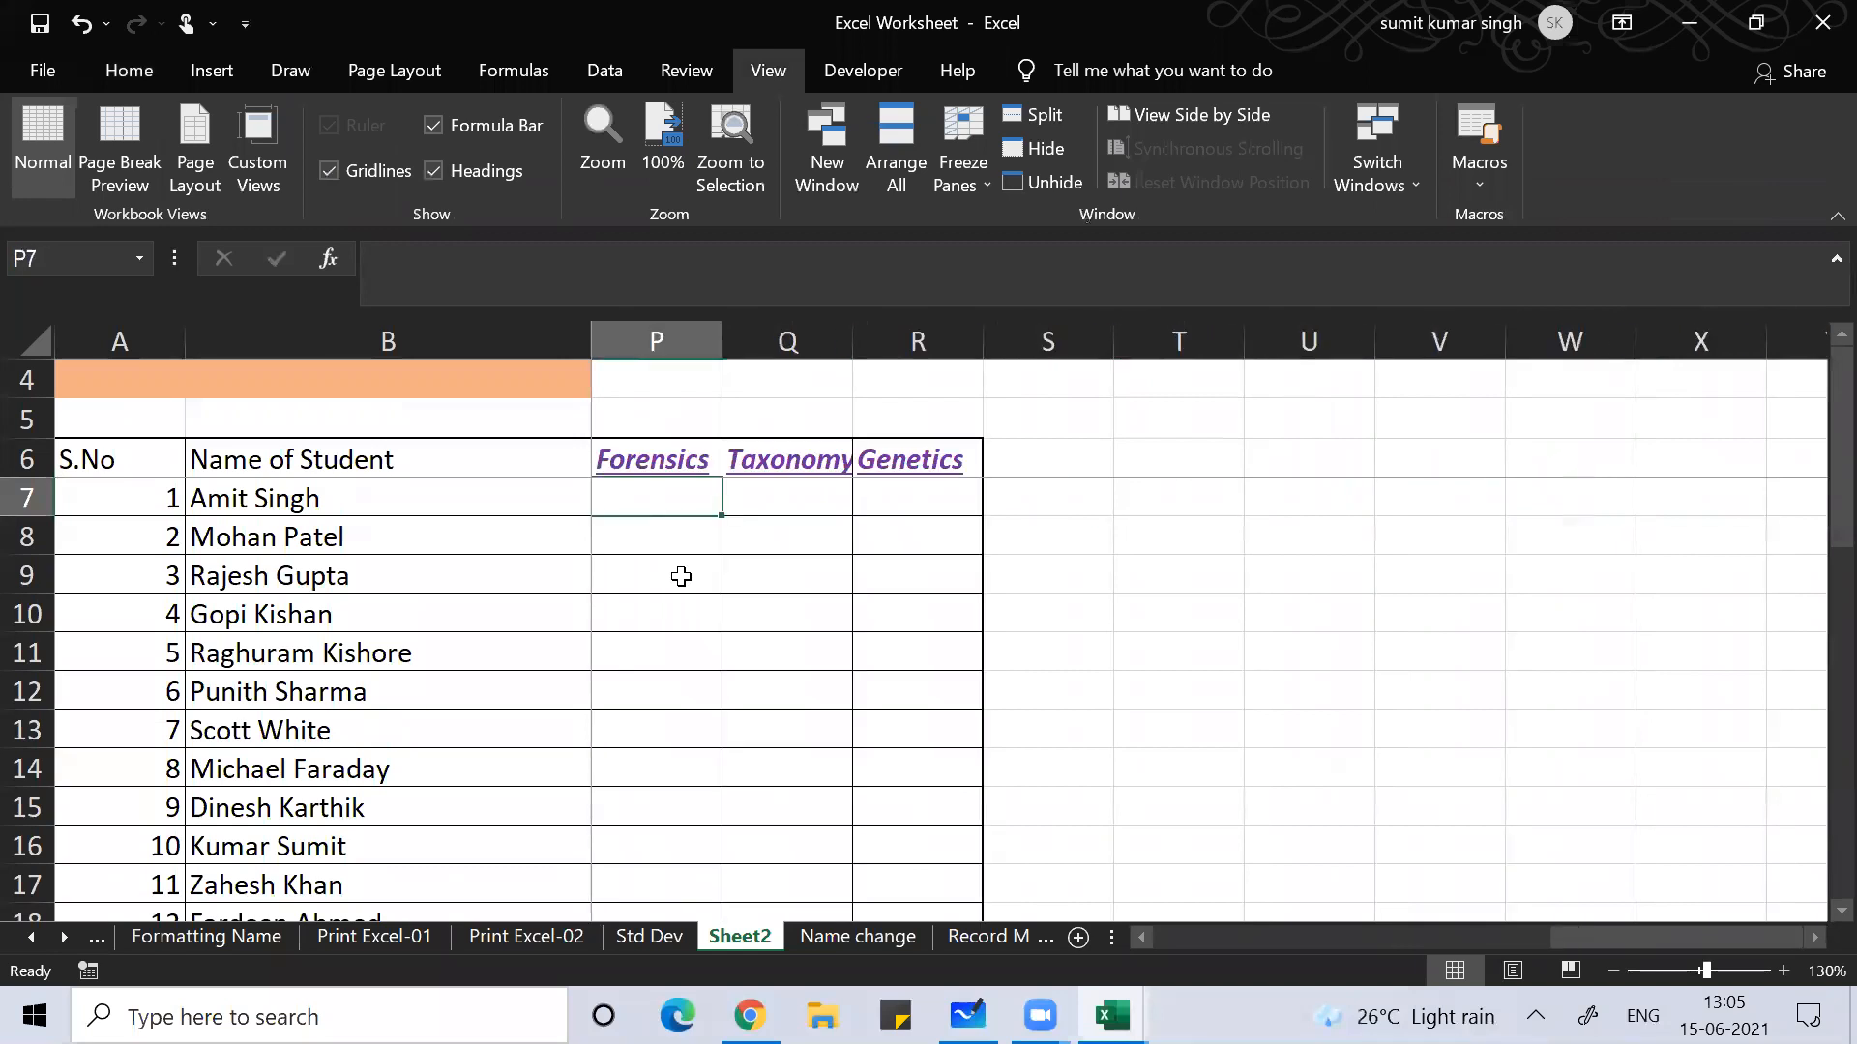
key(Left)
key(Left)
key(Left)
key(Left)
key(Left)
key(Left)
key(Left)
key(Left)
key(Left)
key(Left)
key(Left)
key(Left)
key(Left)
key(Left)
key(Left)
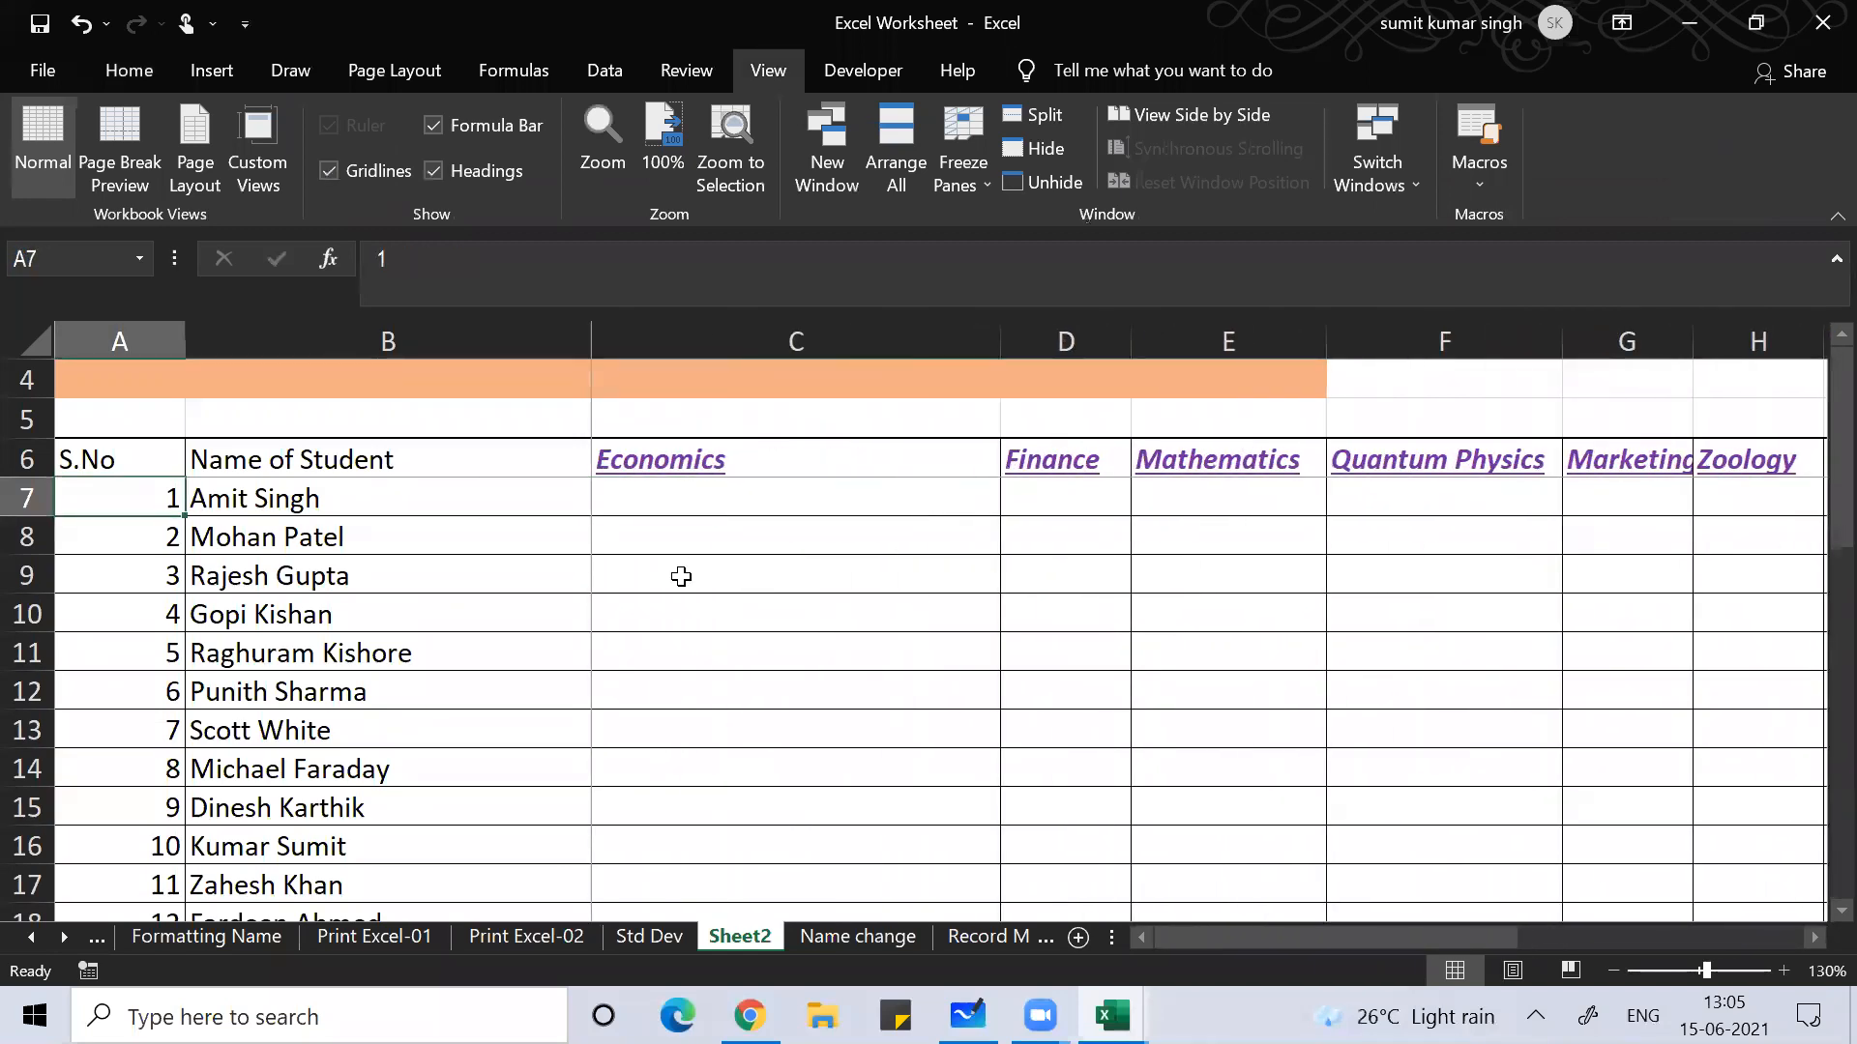
key(Right)
key(Right)
Step: Enter =RANDBETWEEN(0,100) in C7, giving a first Economics mark of 50
text(=)
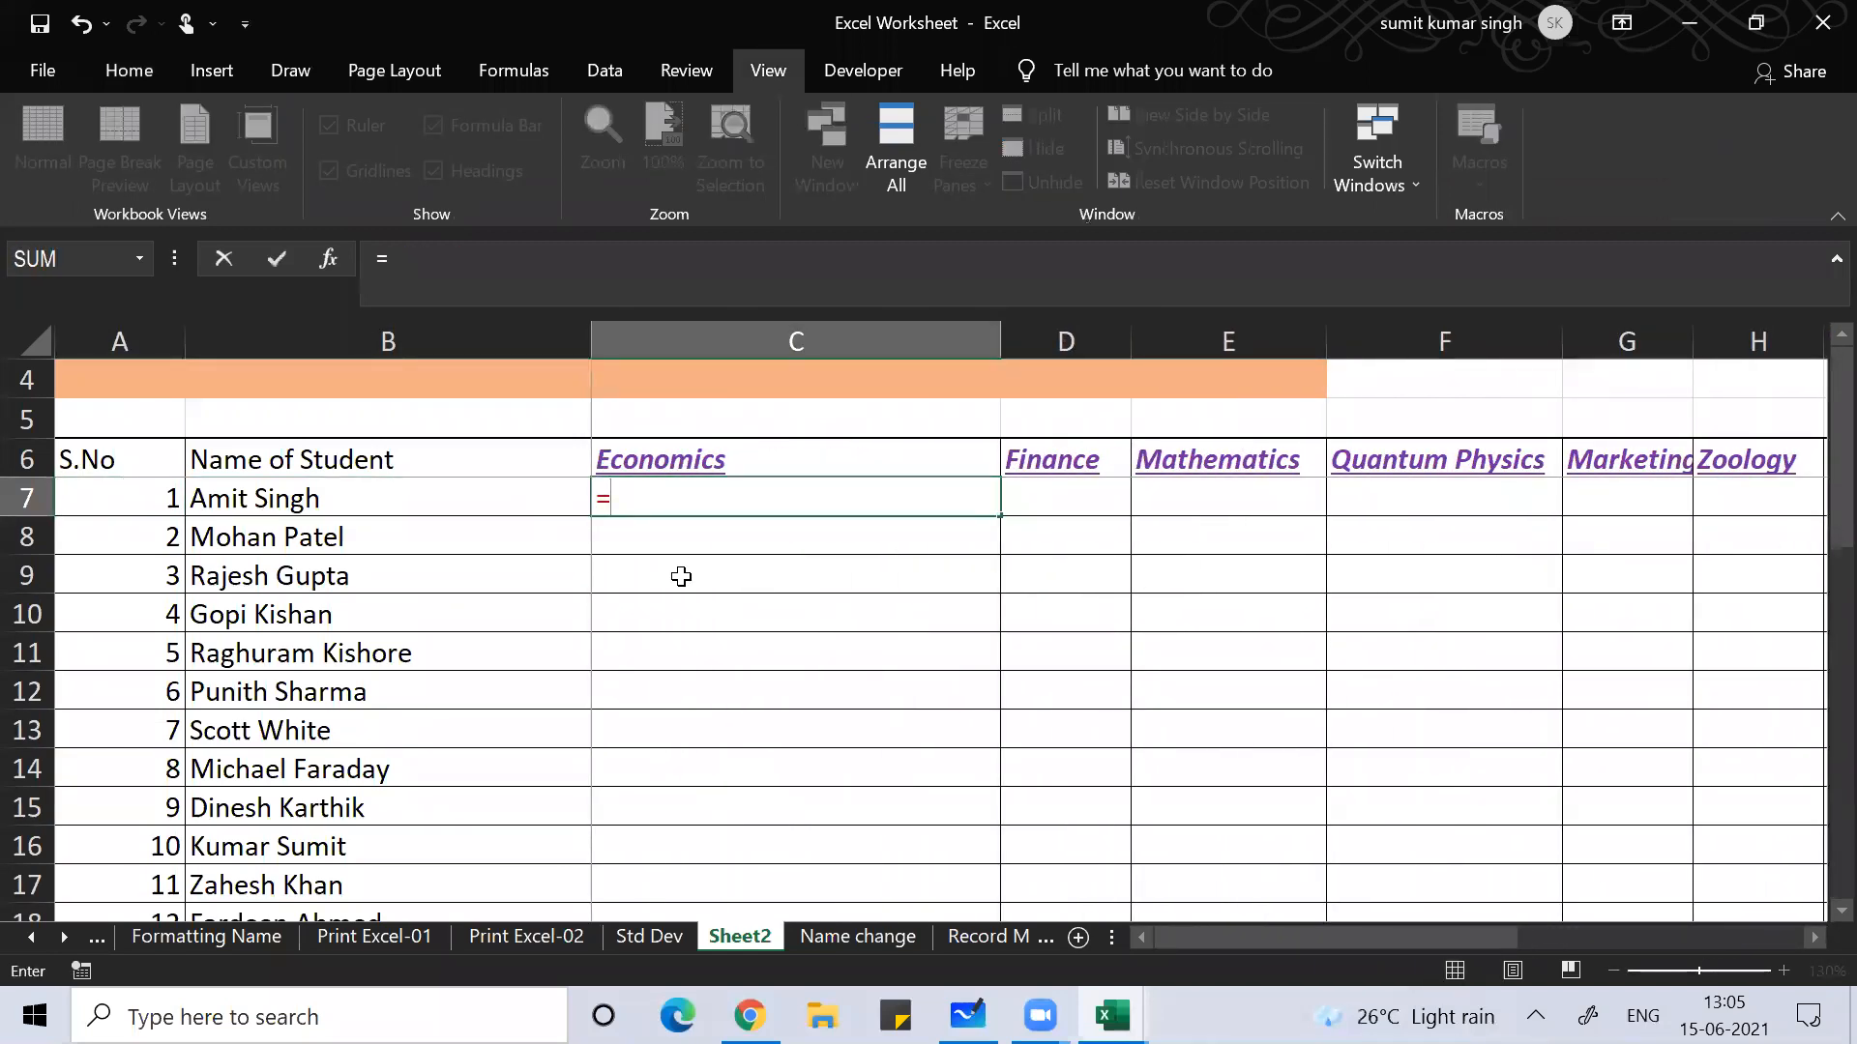
text(rand)
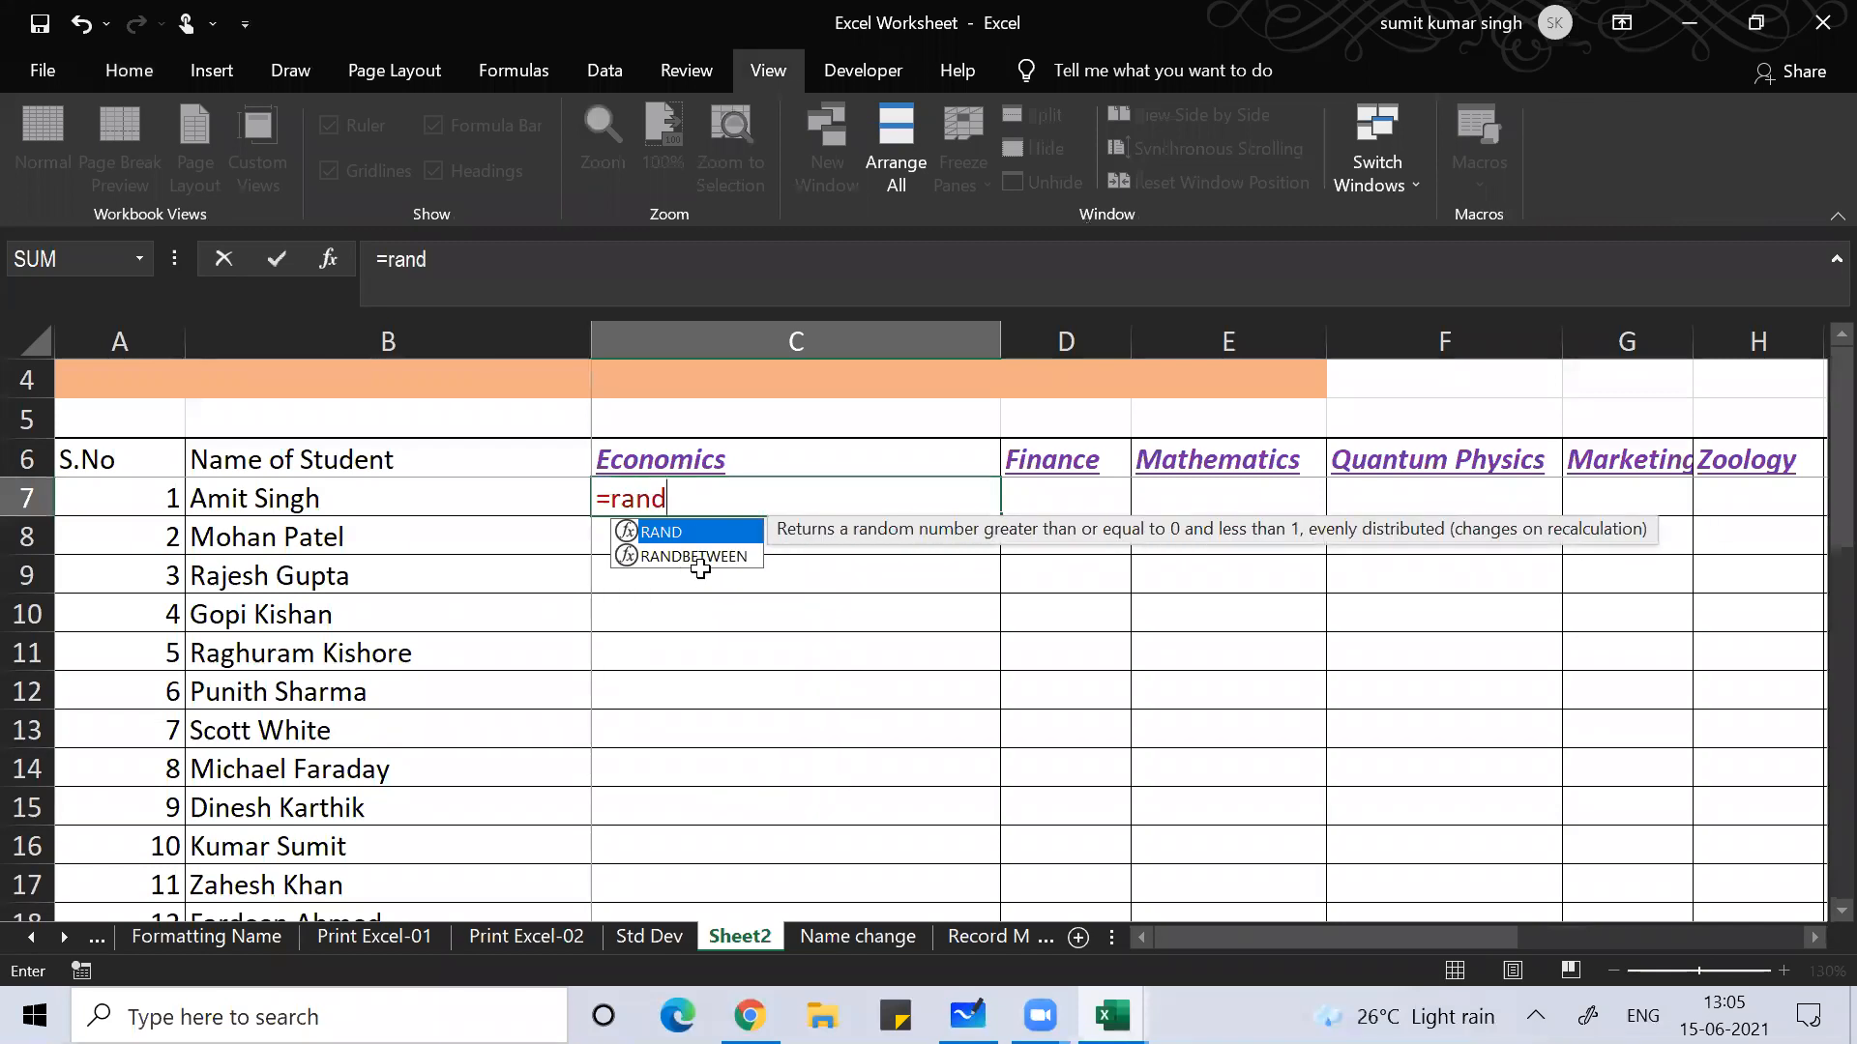
double_click(695, 556)
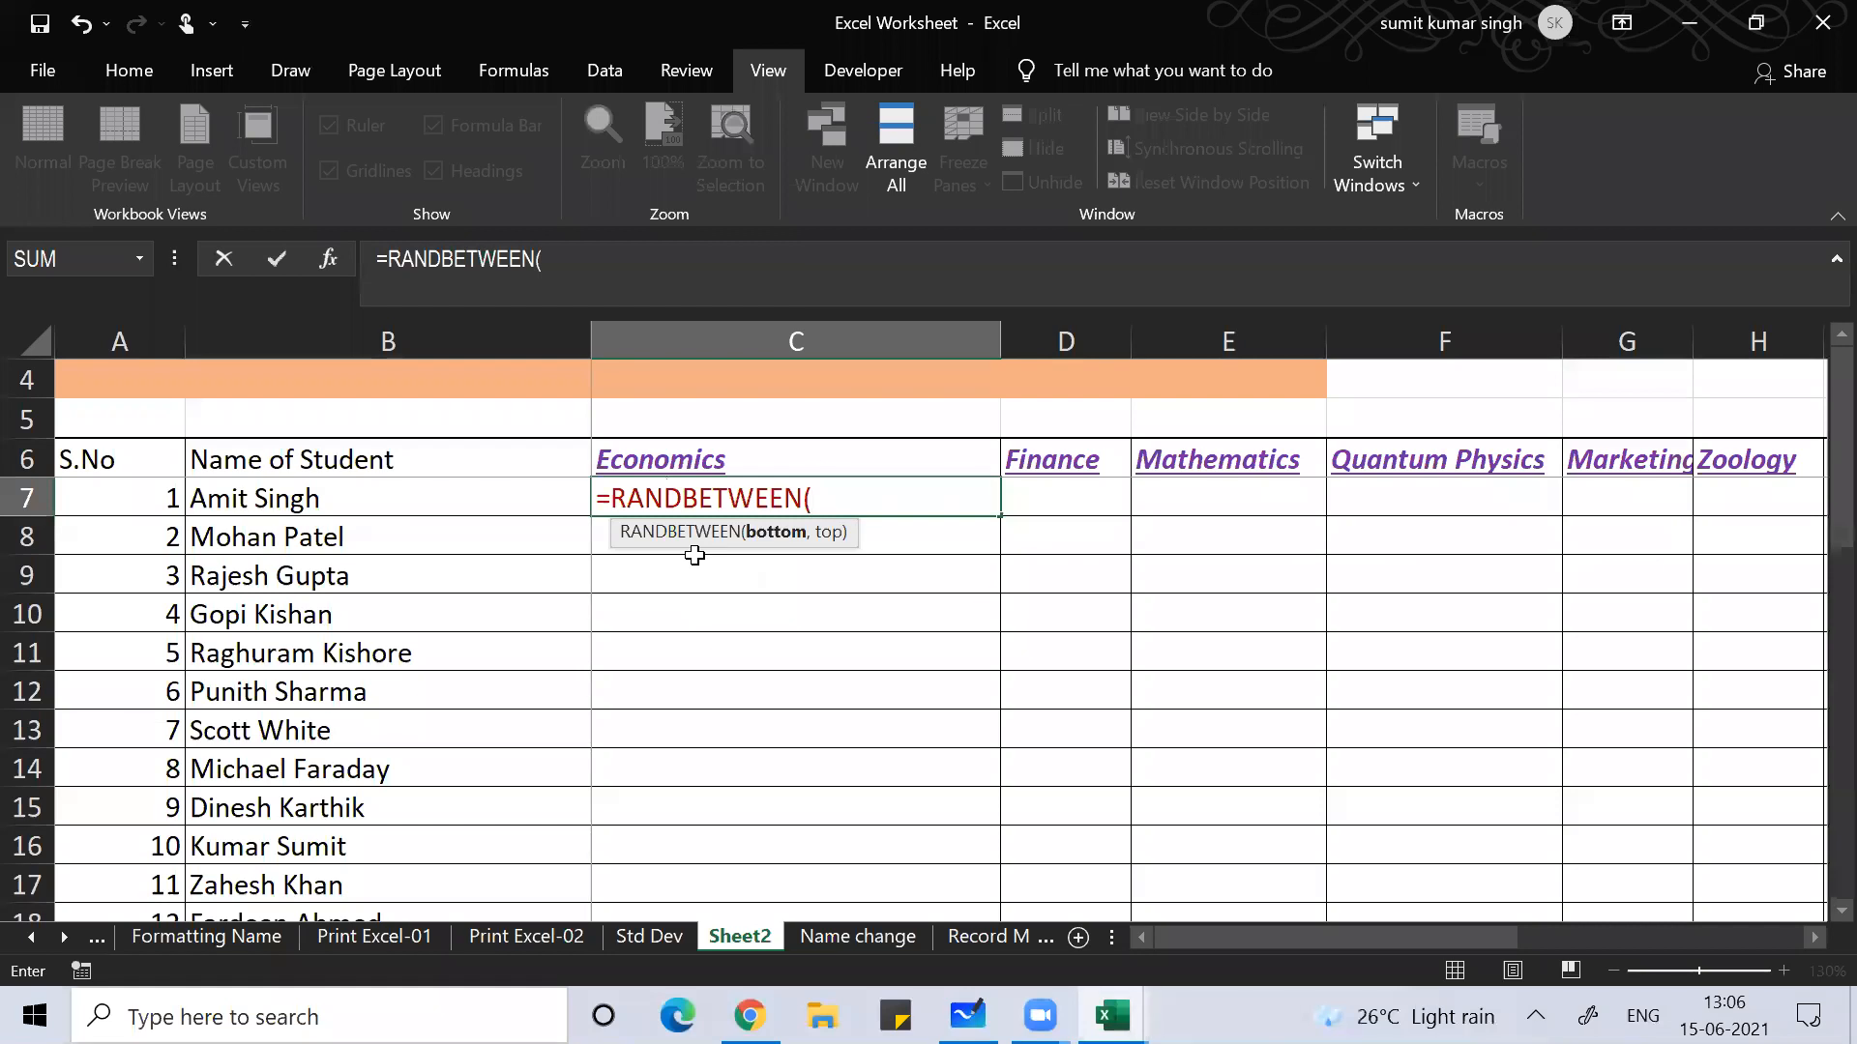
text(0,100))
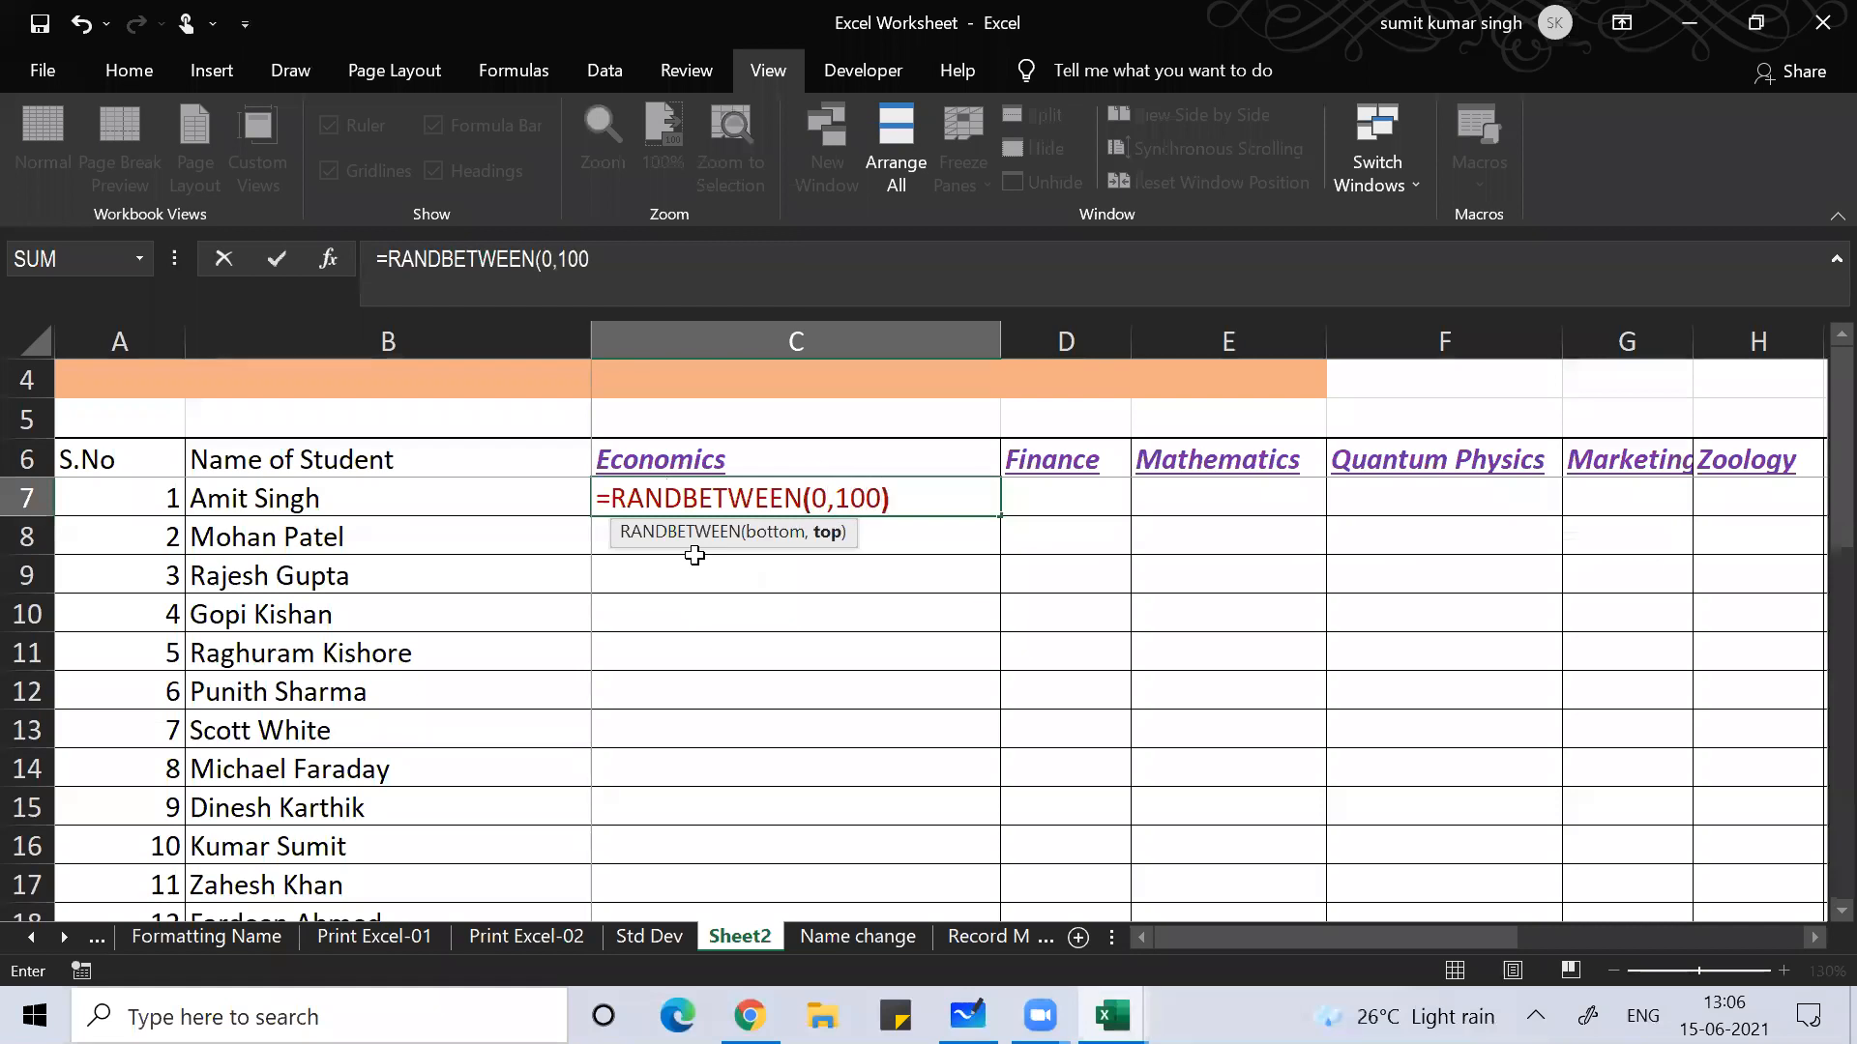
key(Return)
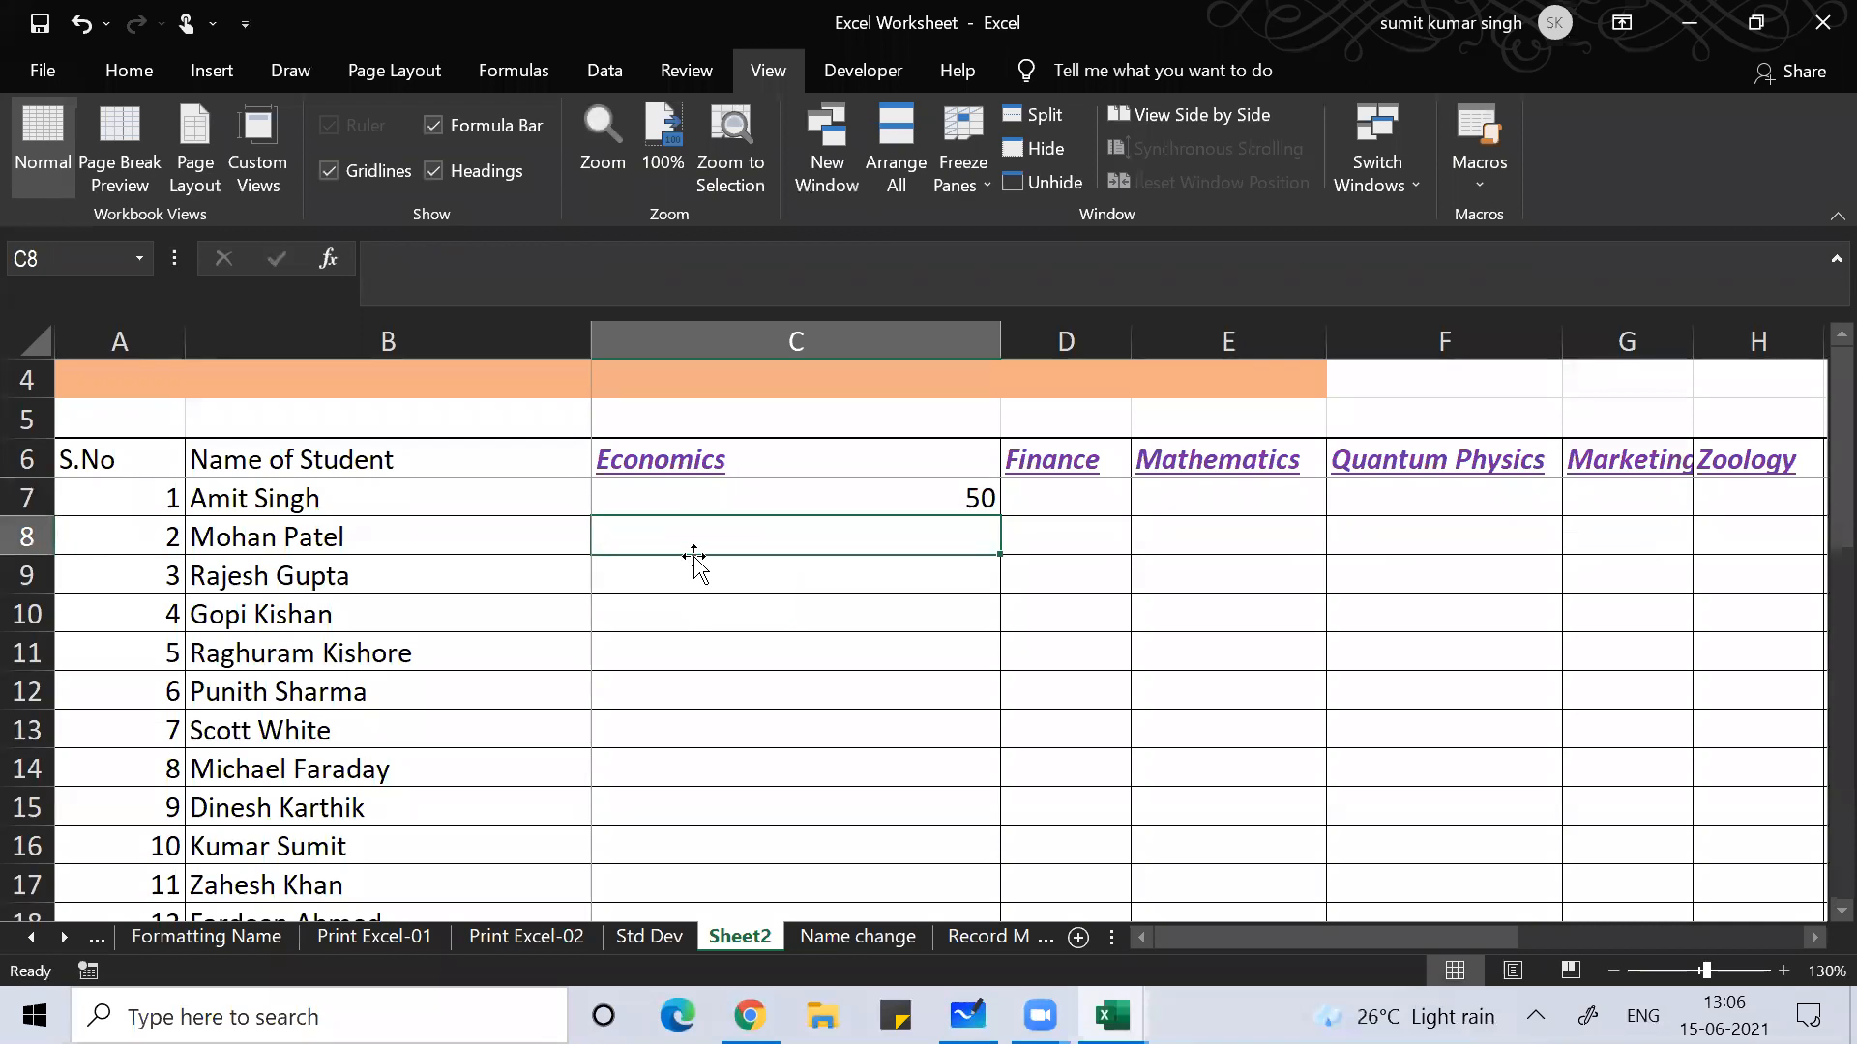
Step: Copy the C7 RANDBETWEEN formula and paste it over the marks range through R36
key(Up)
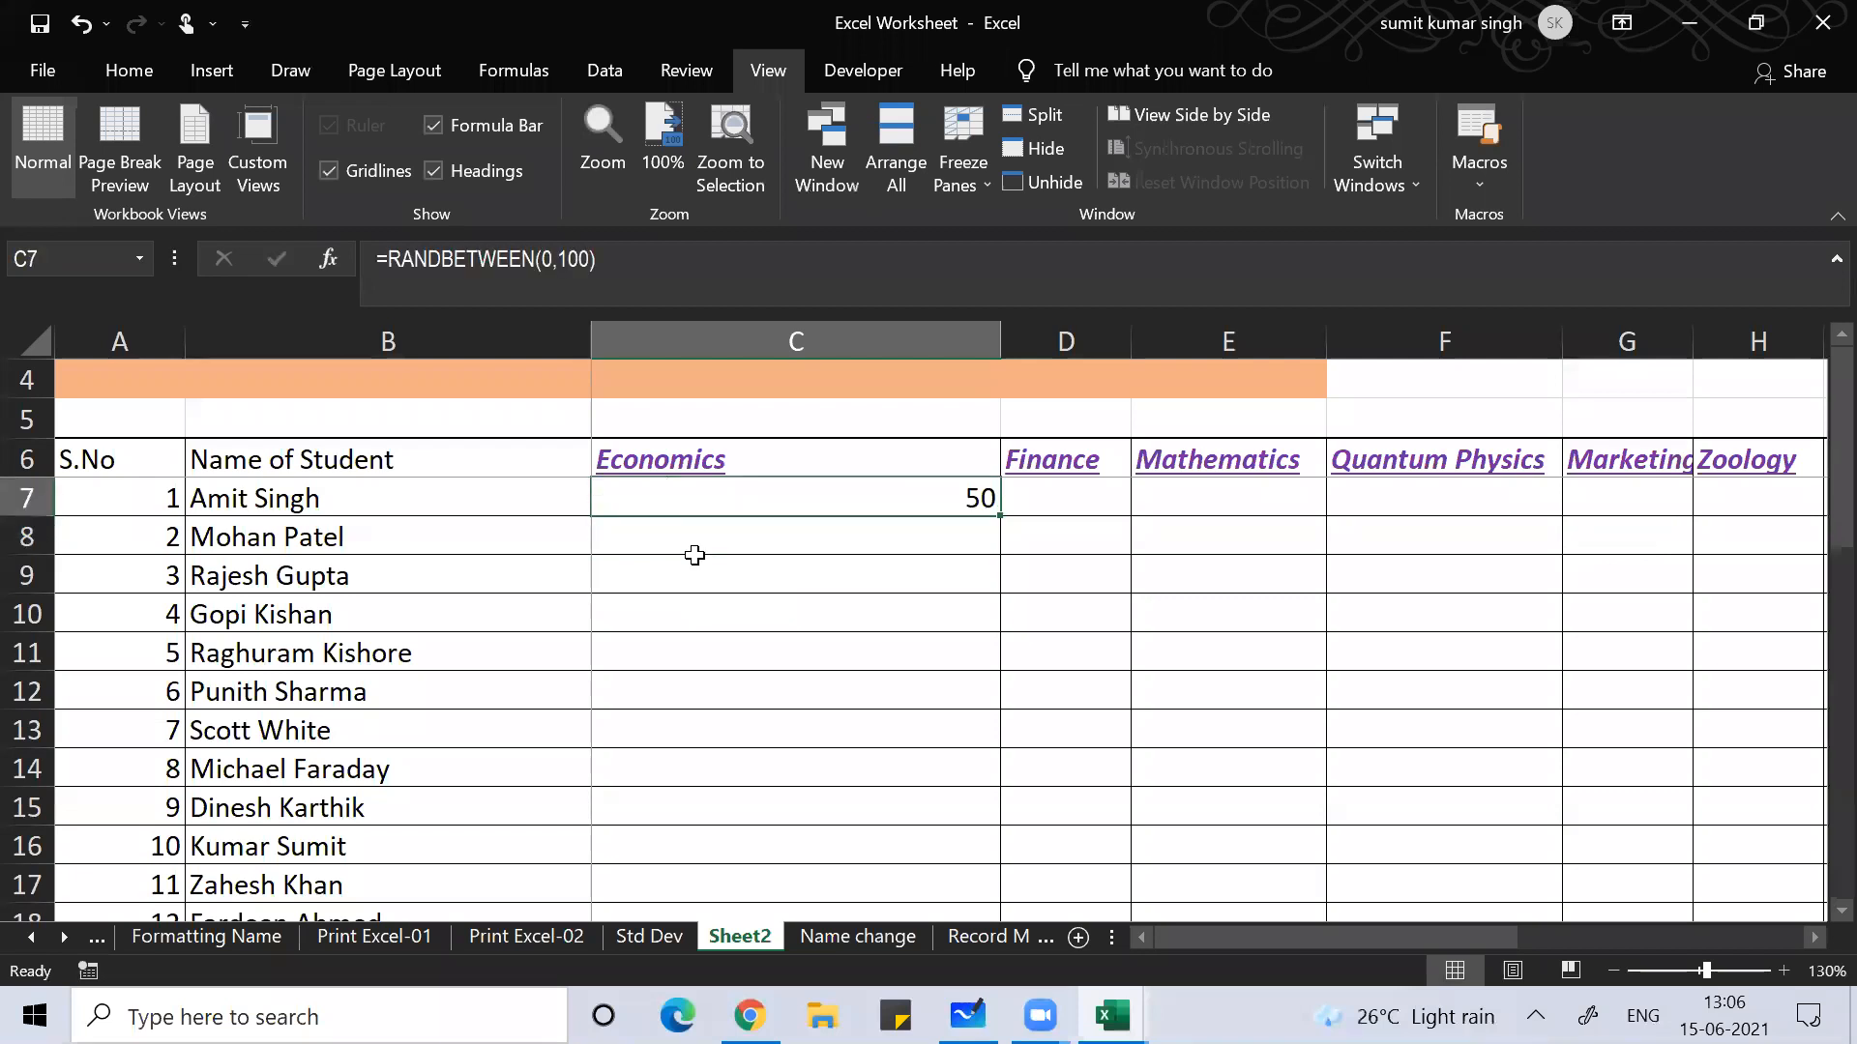
key(ctrl+c)
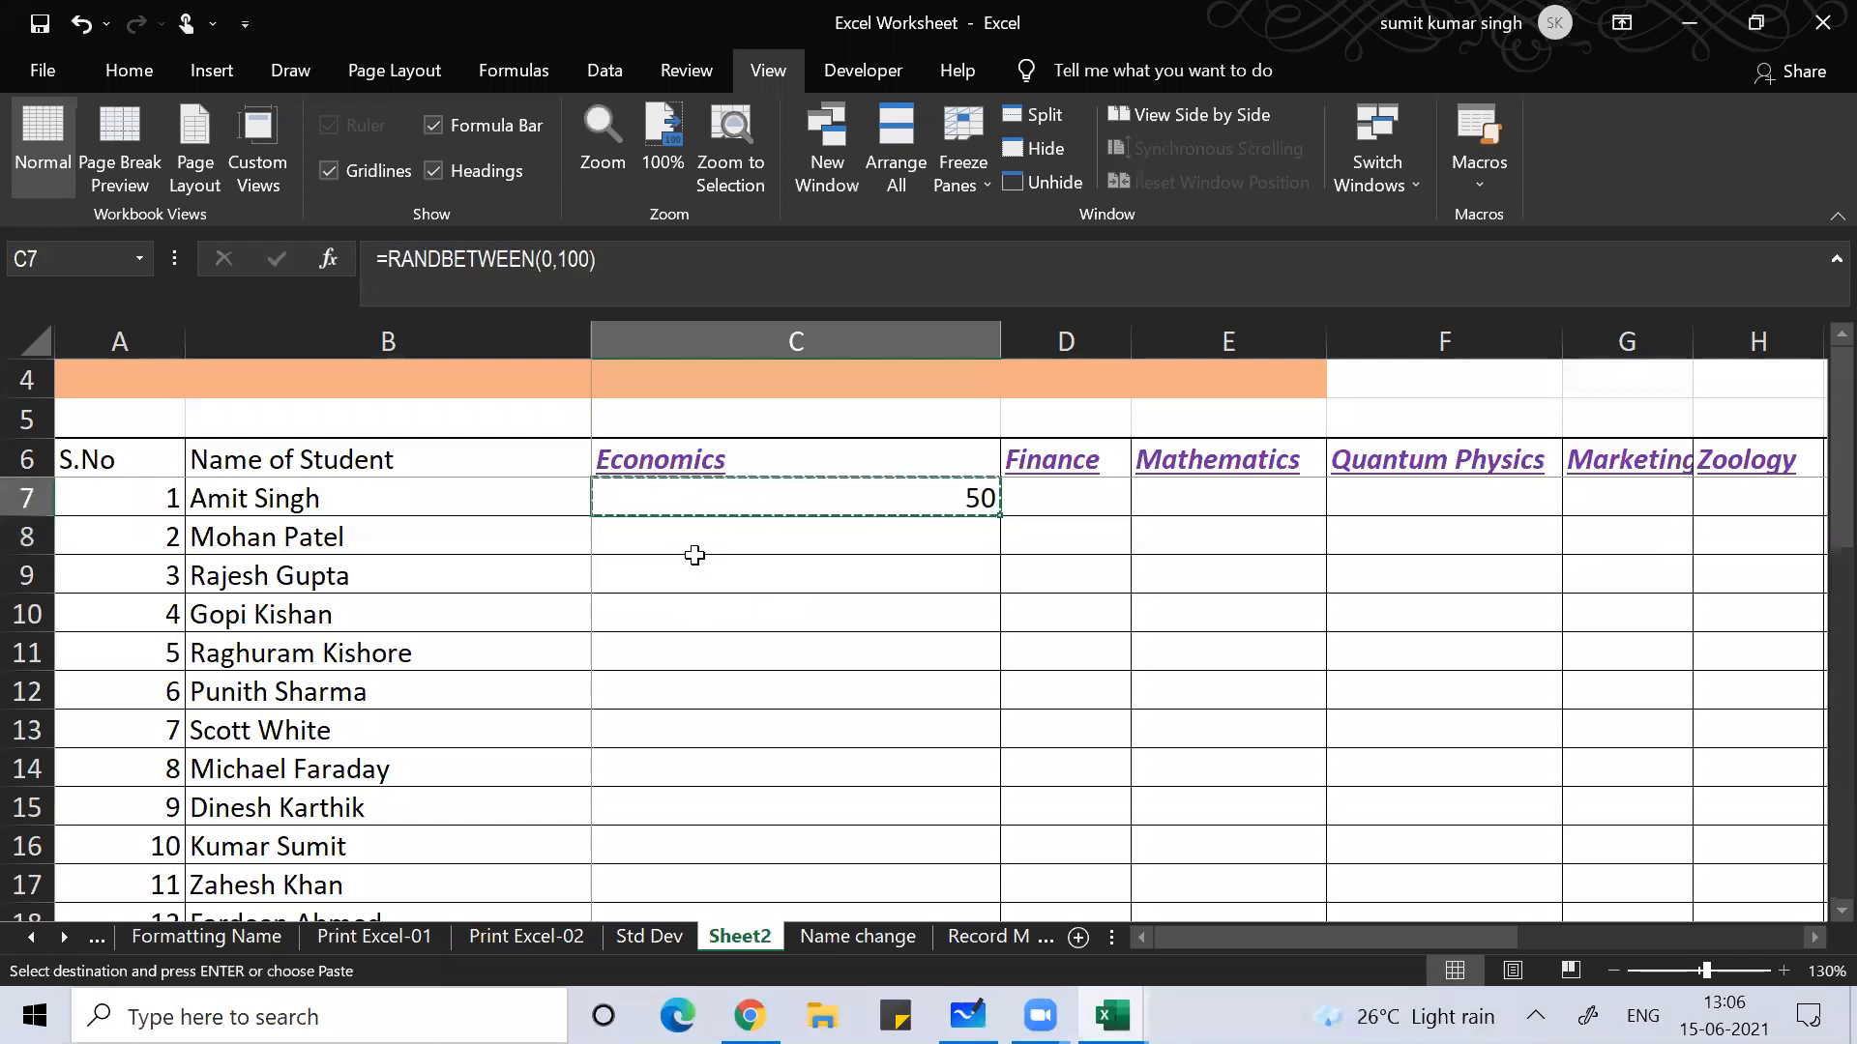
key(shift+Down)
key(shift+Down)
key(shift+Down)
key(shift+Down)
key(shift+Down)
key(shift+Down)
key(shift+Down)
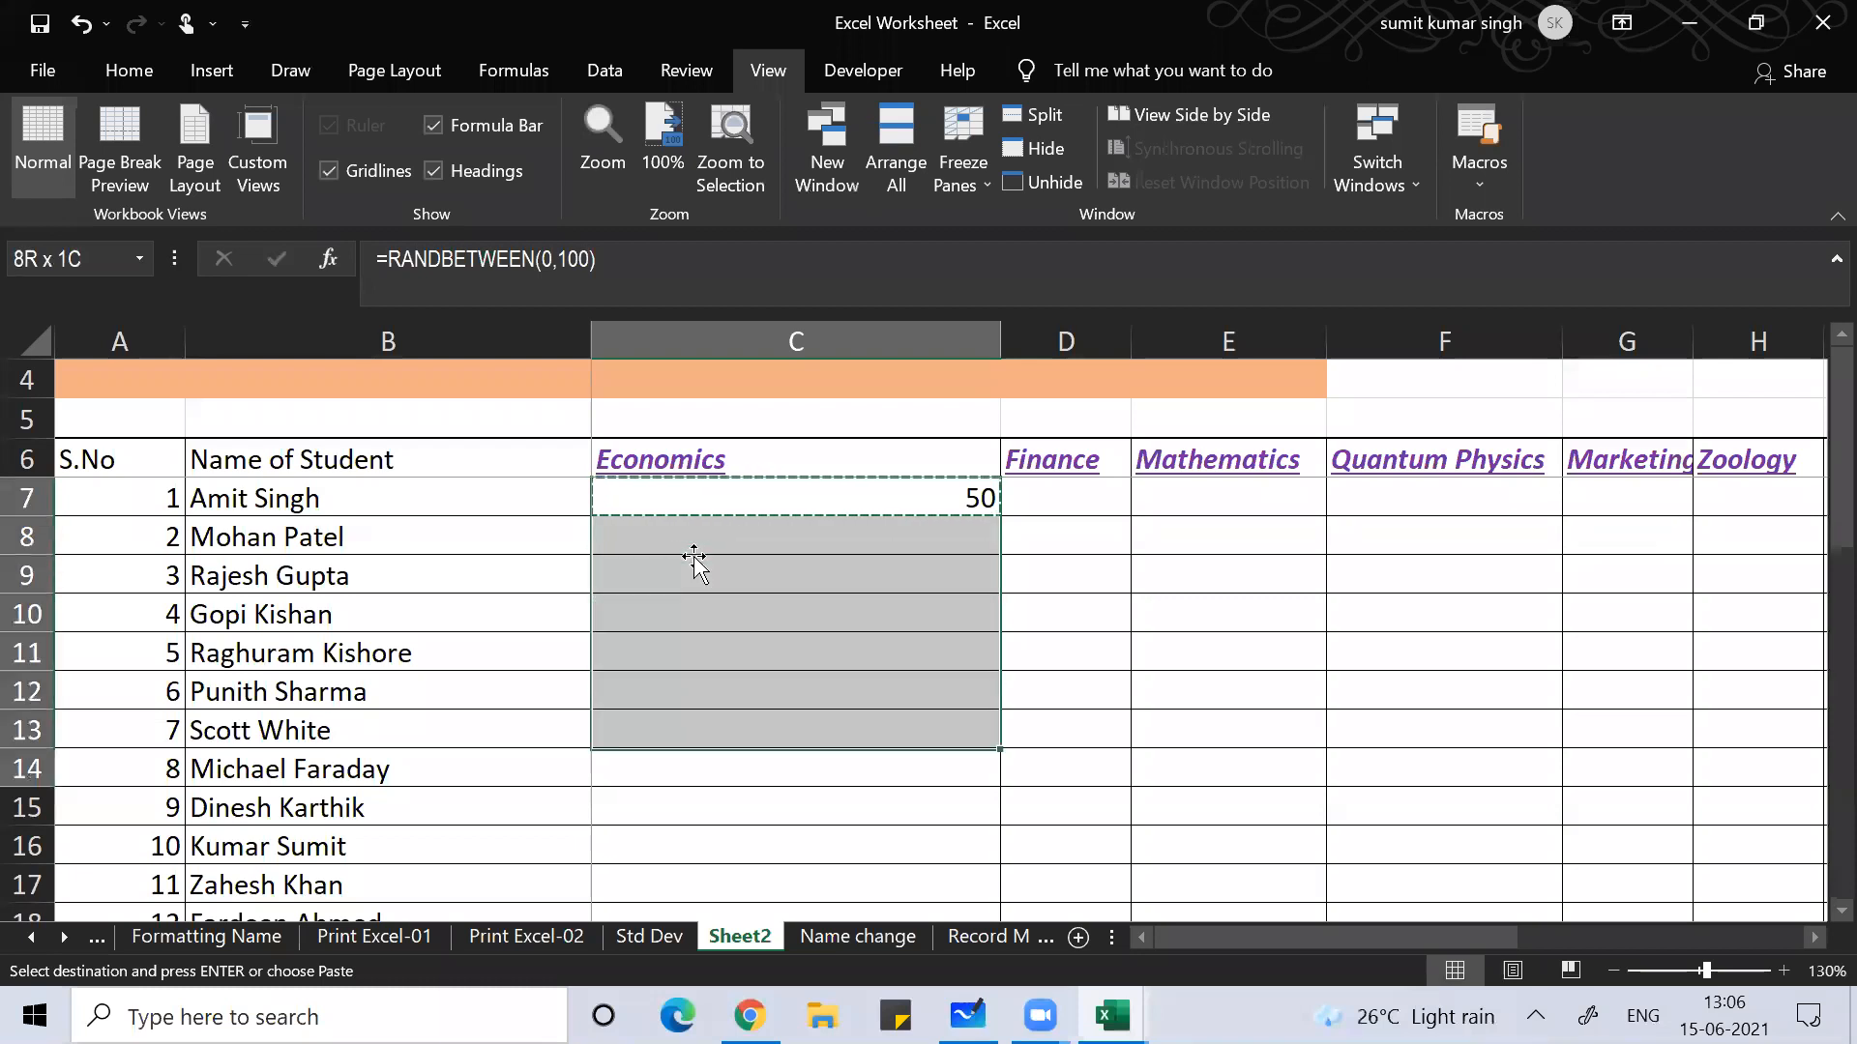
key(shift+Down)
key(shift+Down)
key(shift+Down)
key(shift+Down)
key(shift+Down)
key(shift+Down)
key(shift+Down)
key(shift+Down)
key(shift+Down)
key(shift+Down)
key(shift+Down)
key(shift+Down)
key(shift+Down)
key(shift+Down)
key(shift+Down)
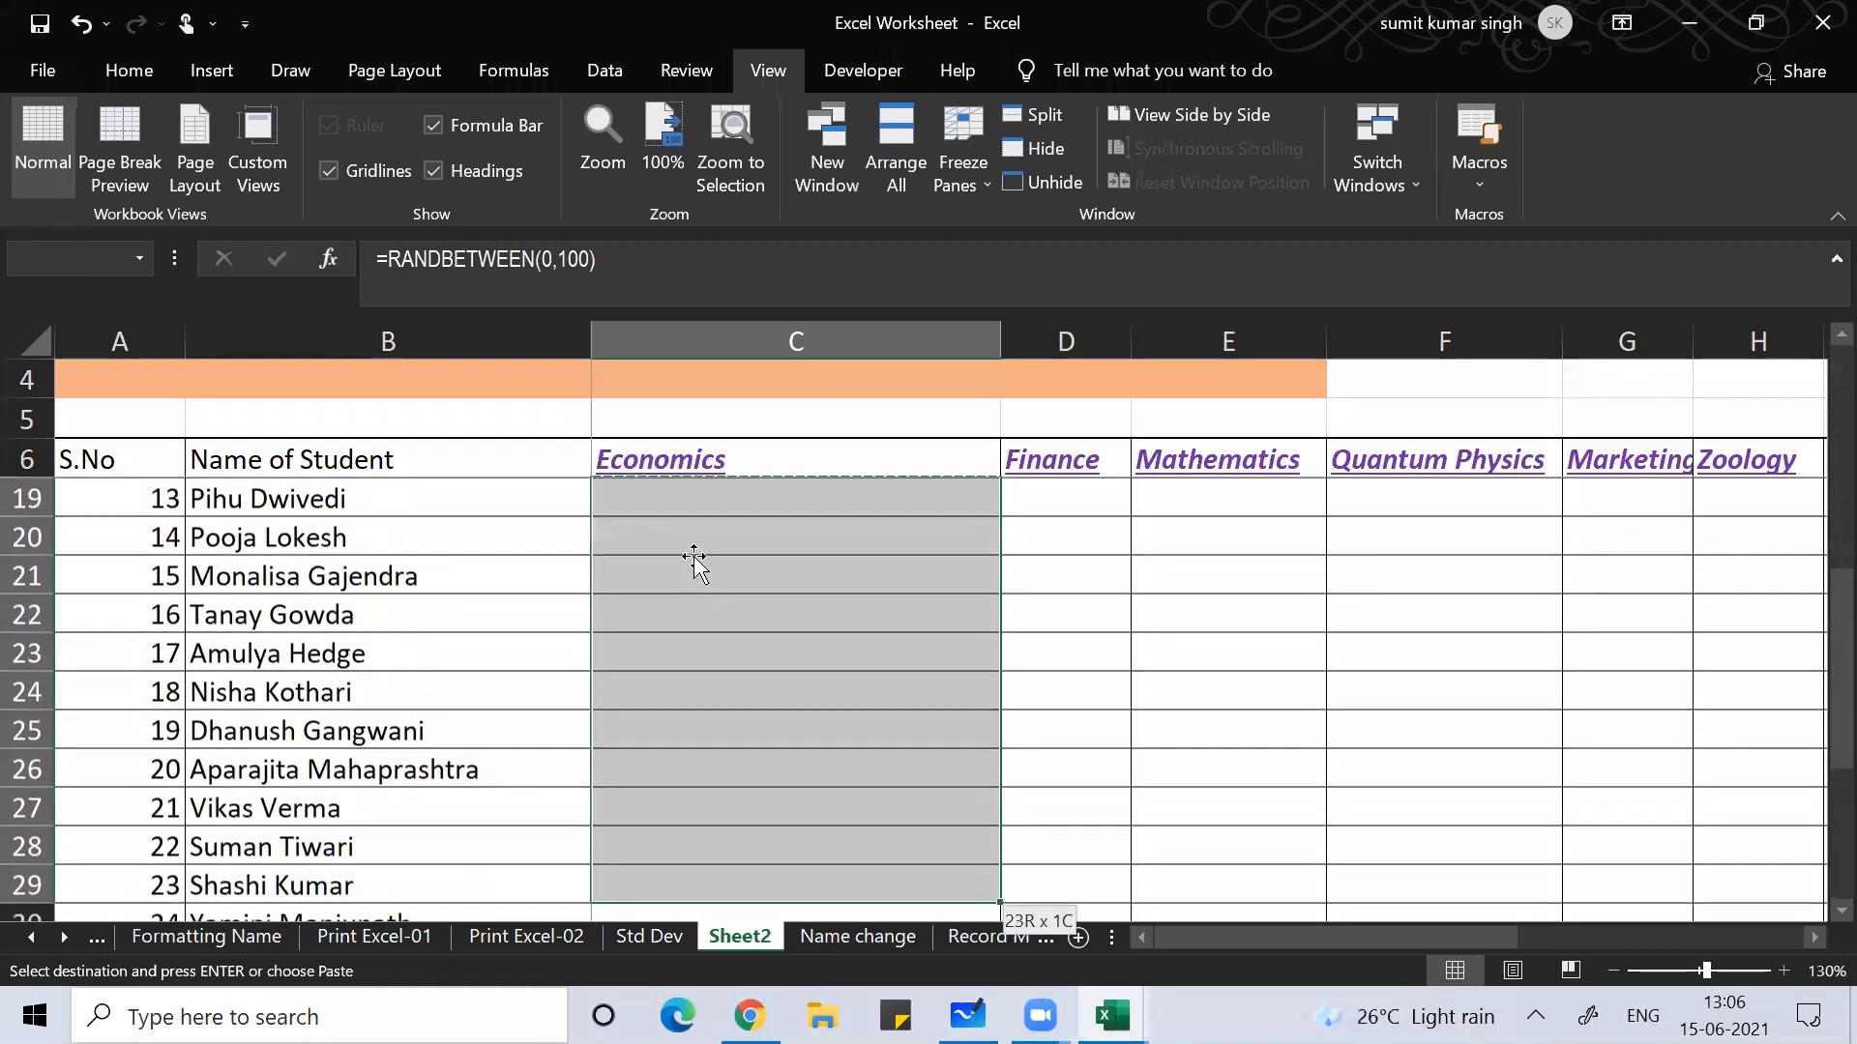
key(shift+Down)
key(shift+Down)
key(shift+Down)
key(shift+Down)
key(shift+Down)
key(shift+Down)
key(shift+Down)
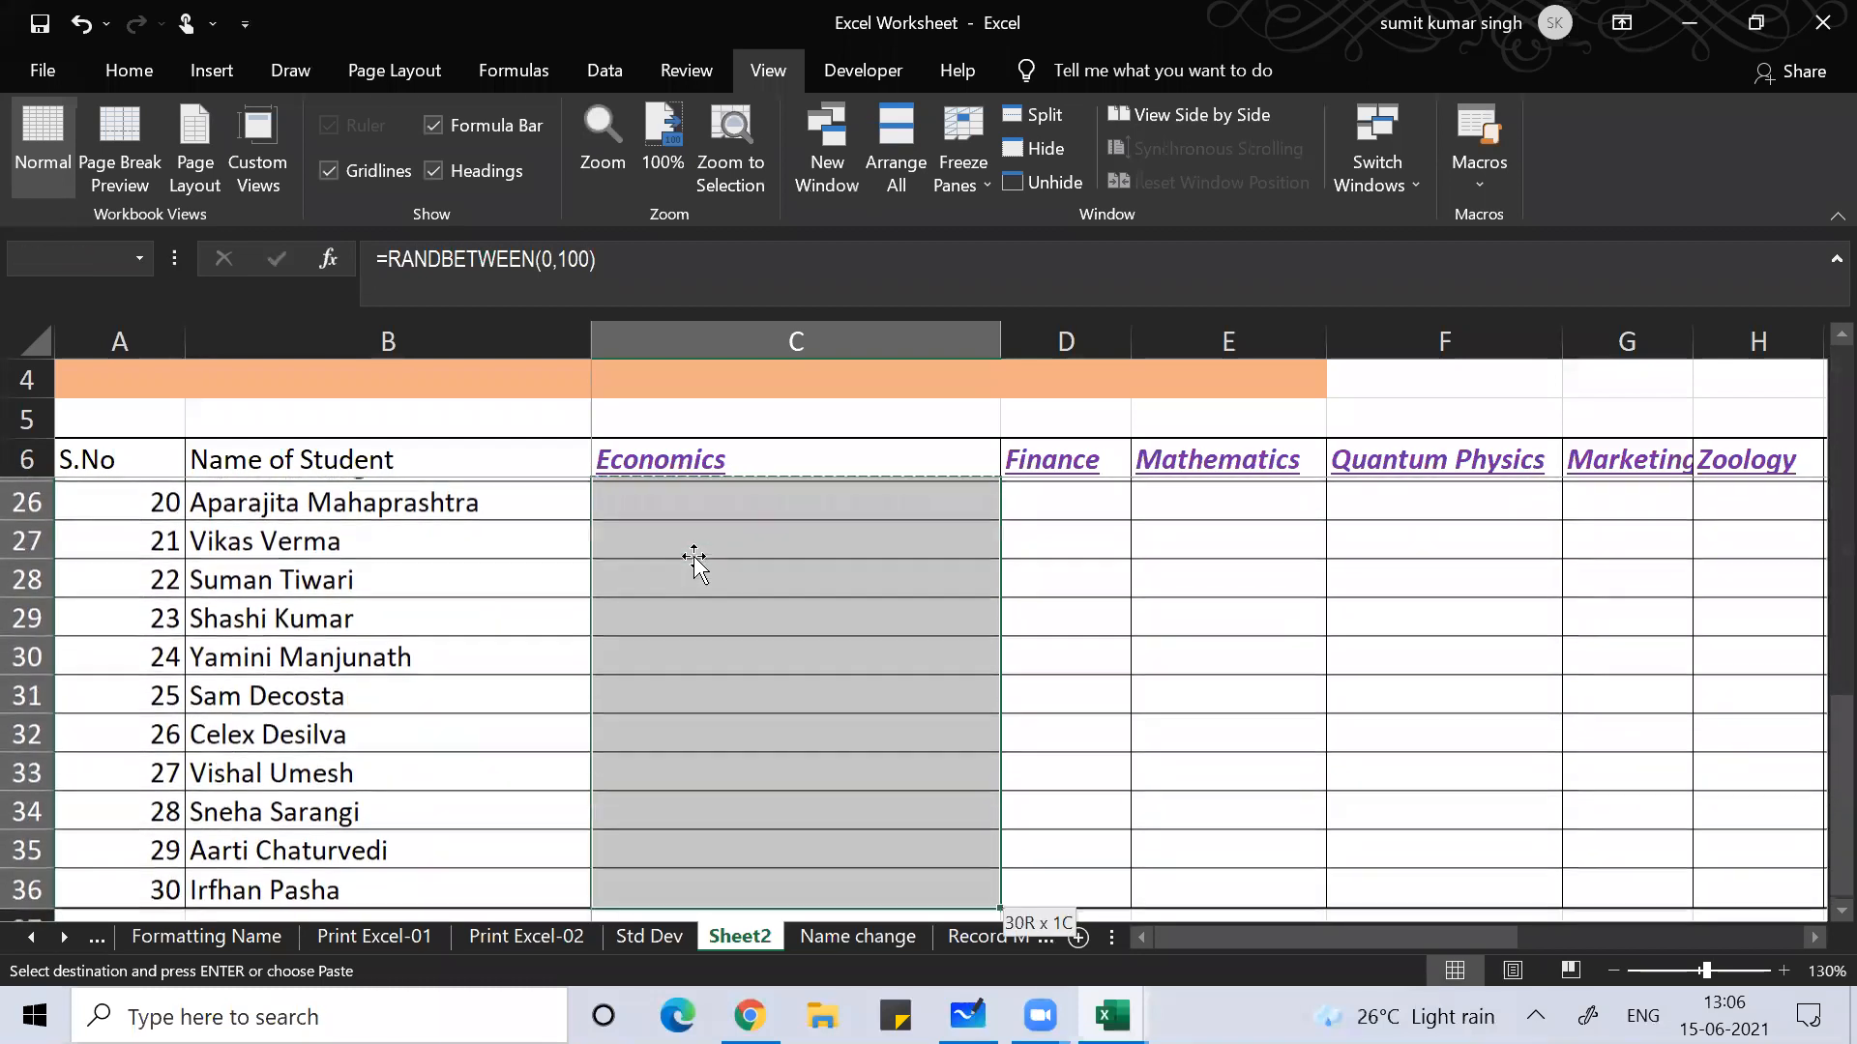
key(shift+Right)
key(shift+Right)
key(shift+Right)
key(shift+Right)
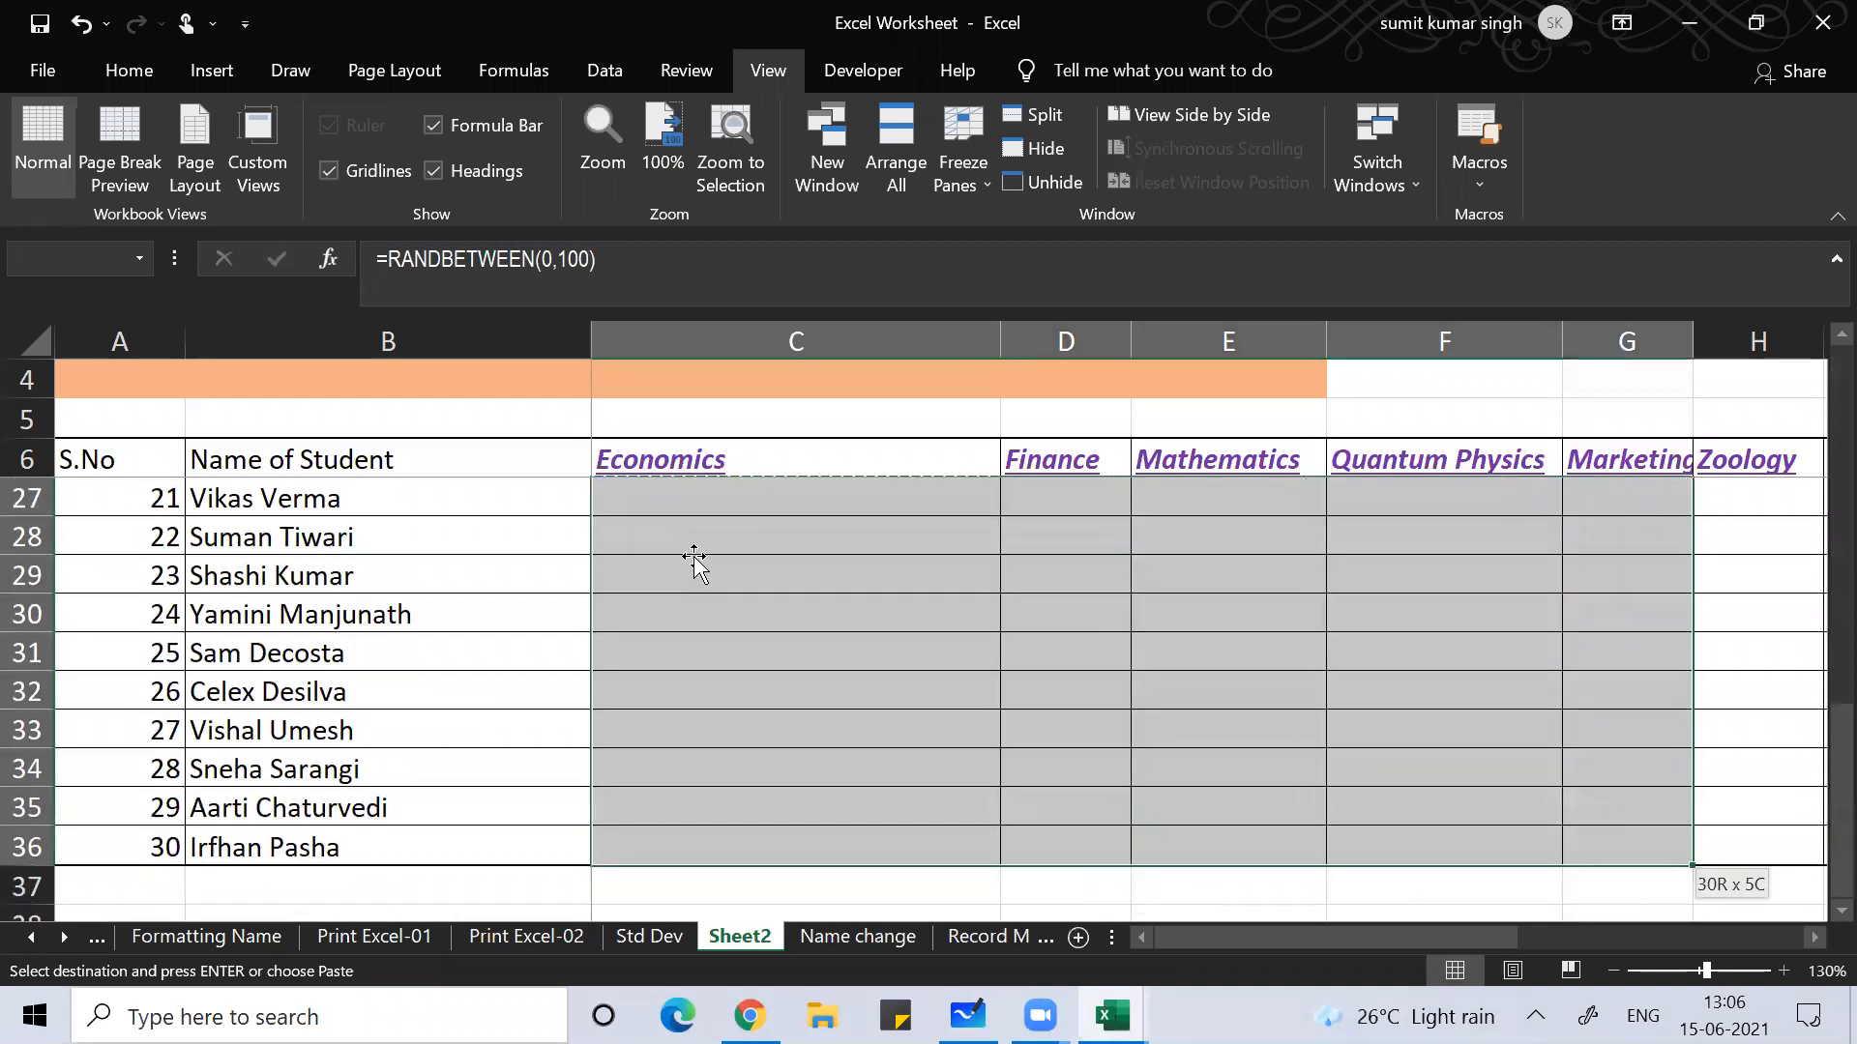
key(shift+Right)
key(shift+Right)
key(shift+Right)
key(shift+Right)
key(shift+Right)
key(shift+Right)
key(shift+Right)
key(shift+Right)
key(shift+Right)
key(shift+Right)
key(shift+Right)
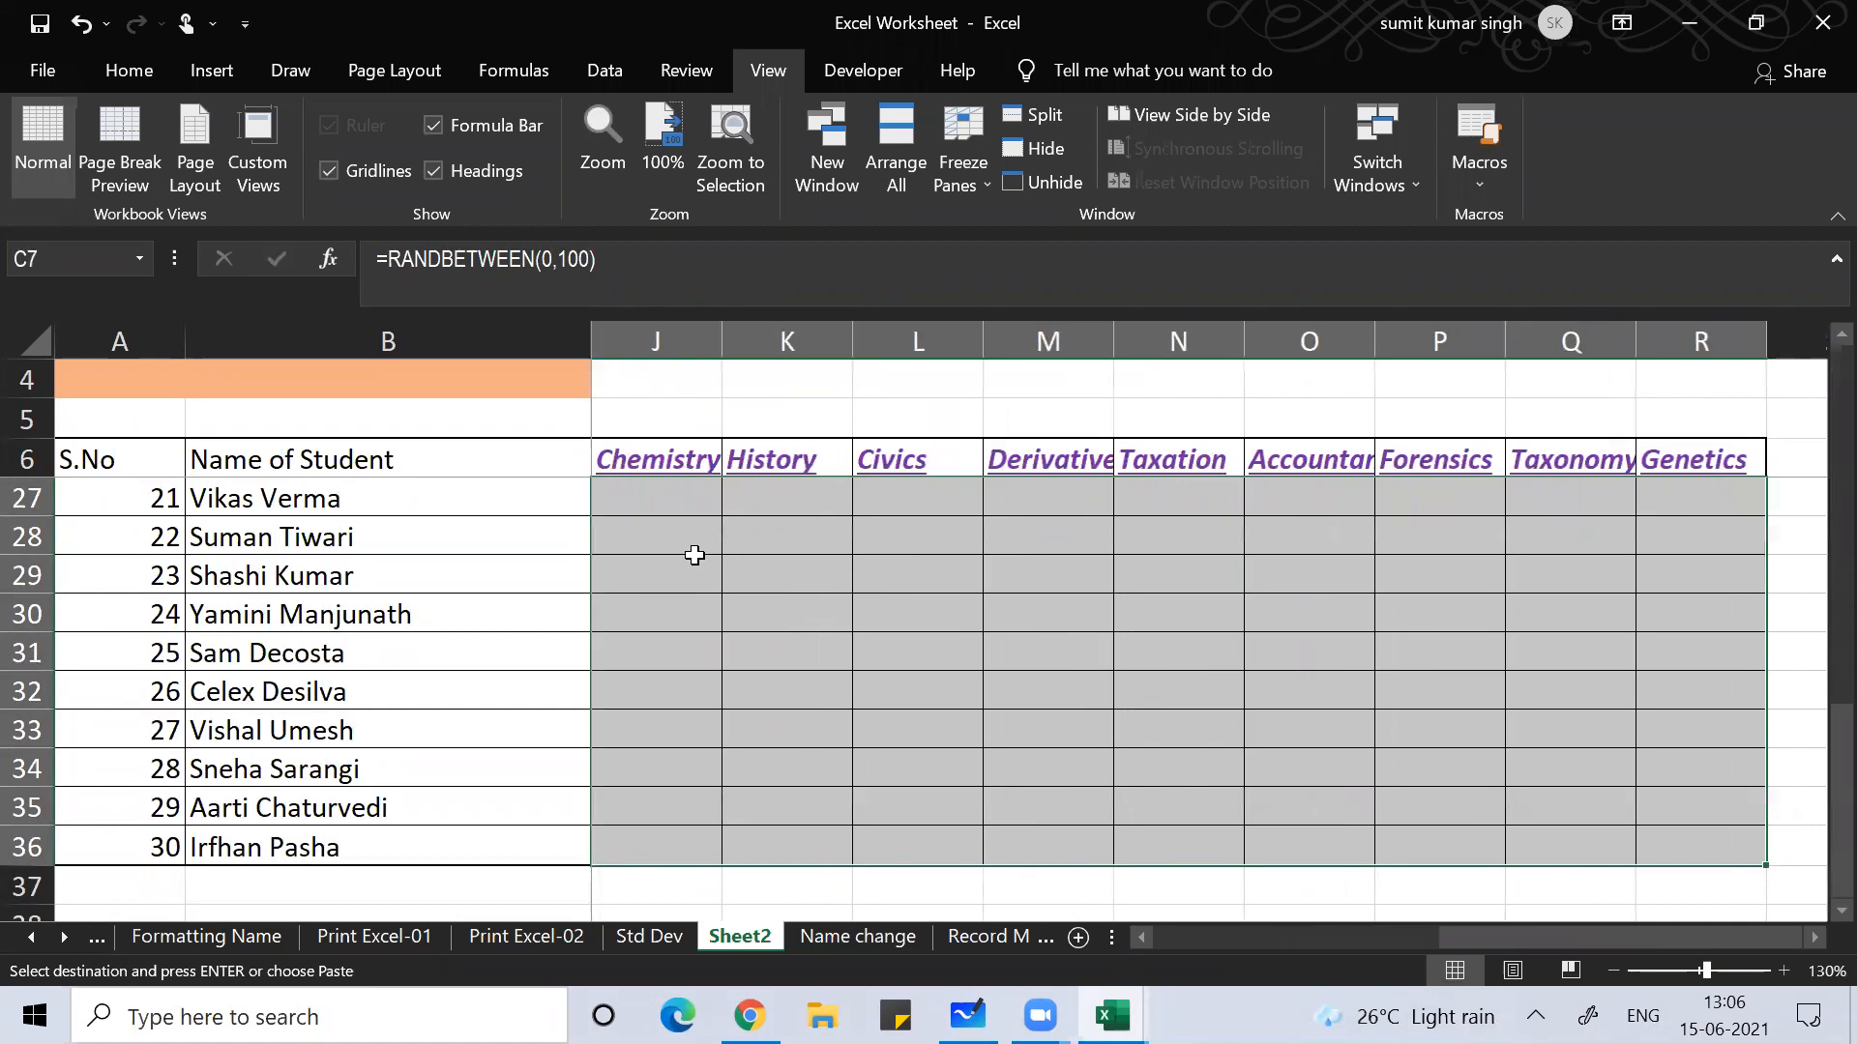
key(ctrl+v)
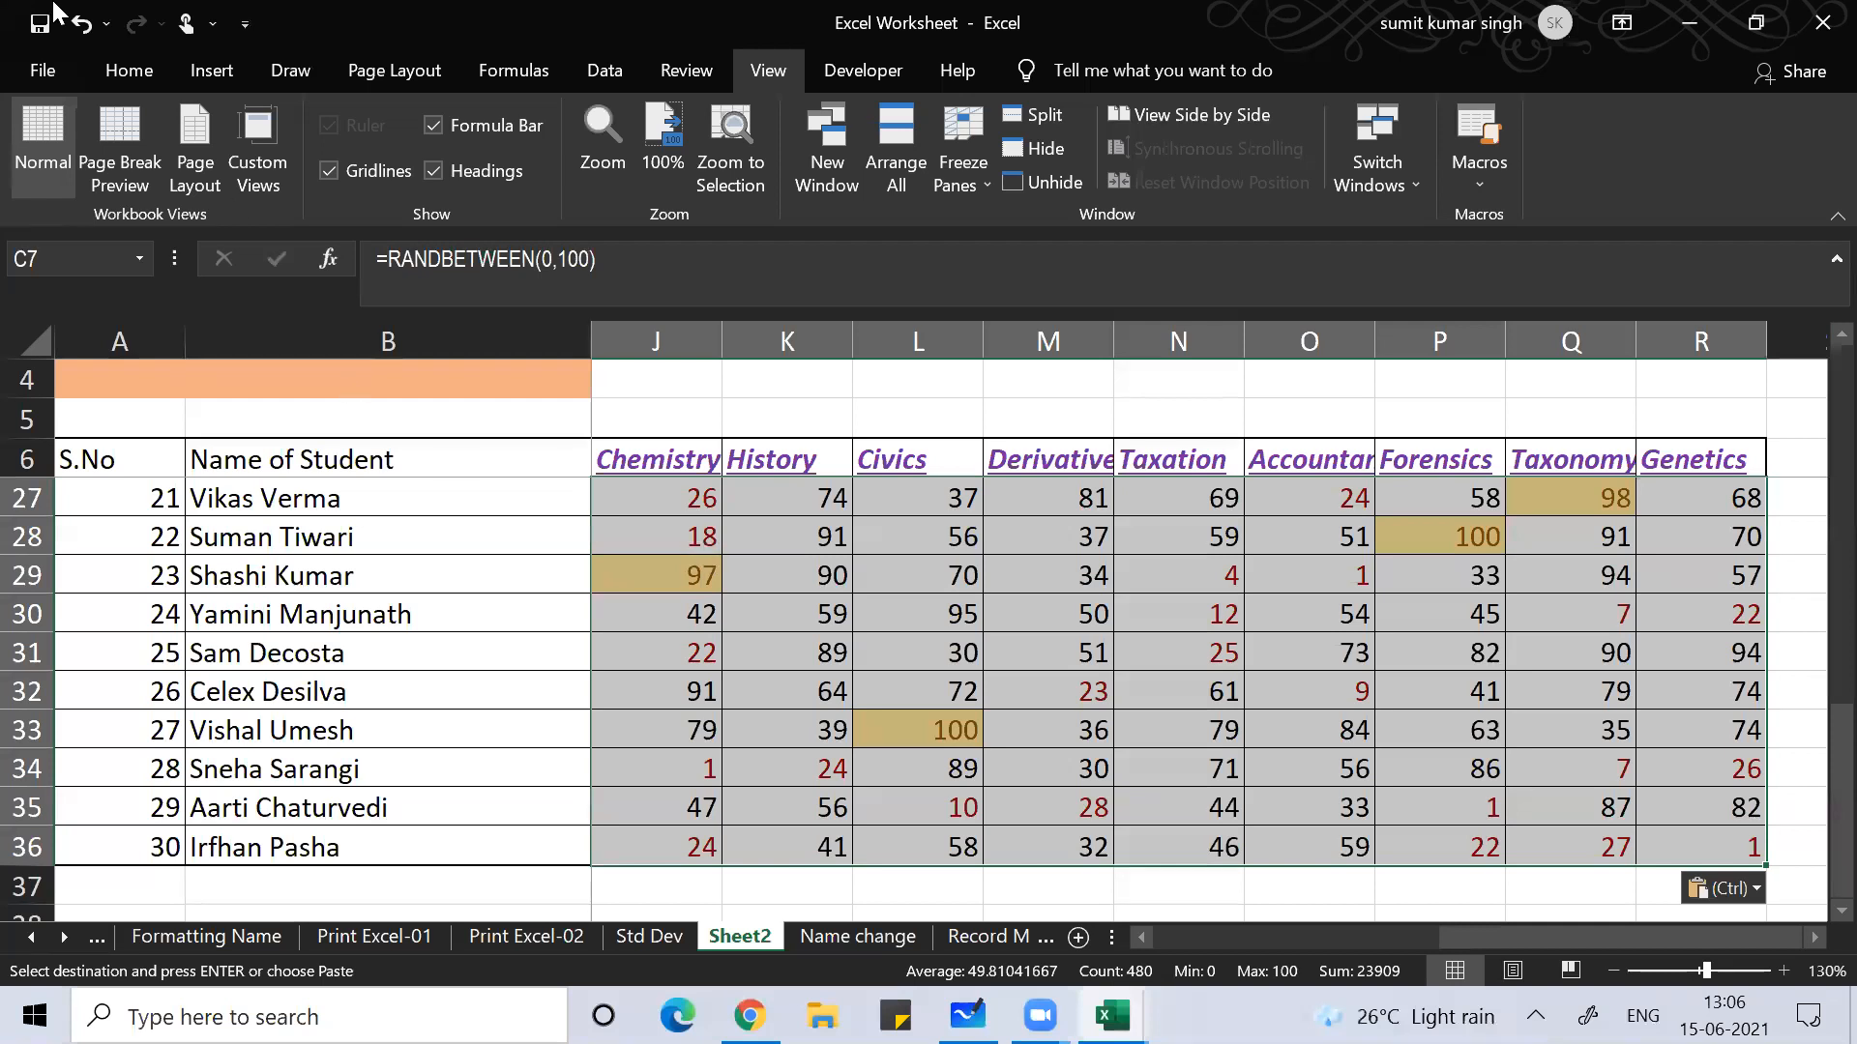
Step: Clear the colour formatting from the selected marks with Clear Formats
click(108, 64)
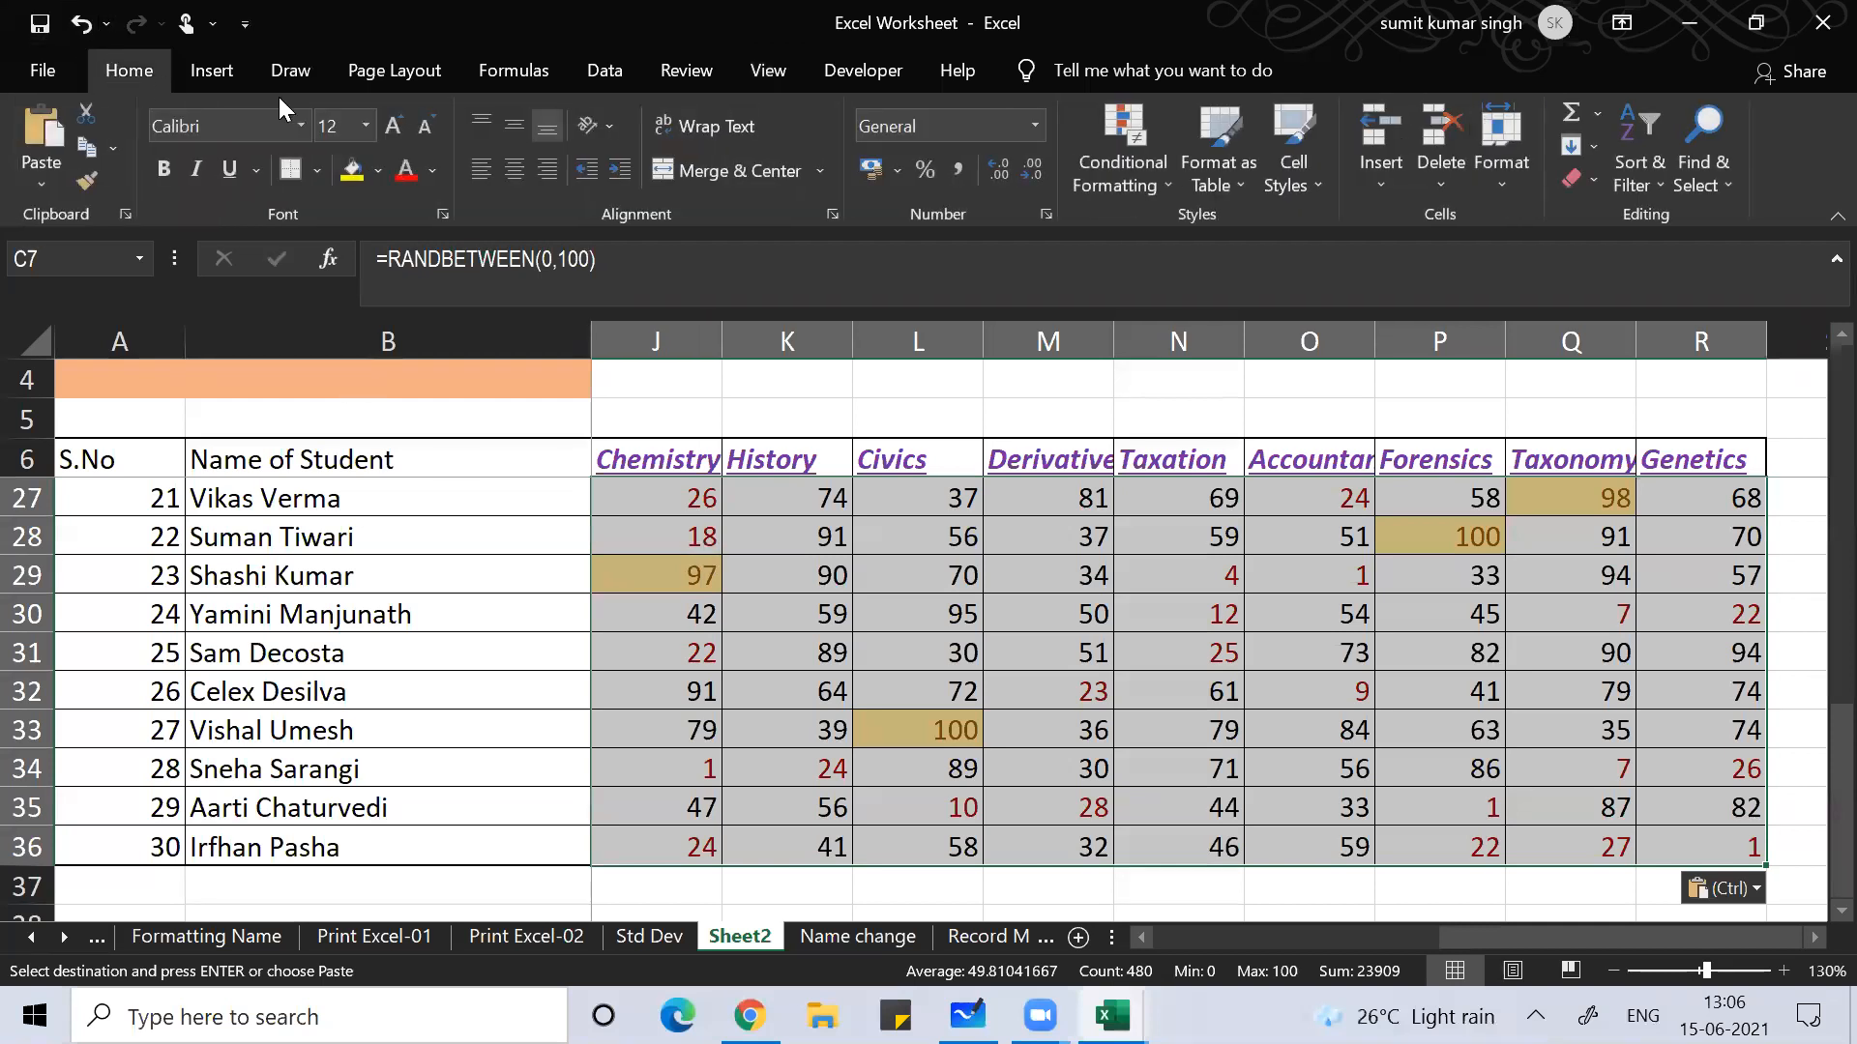
click(1602, 187)
click(1634, 251)
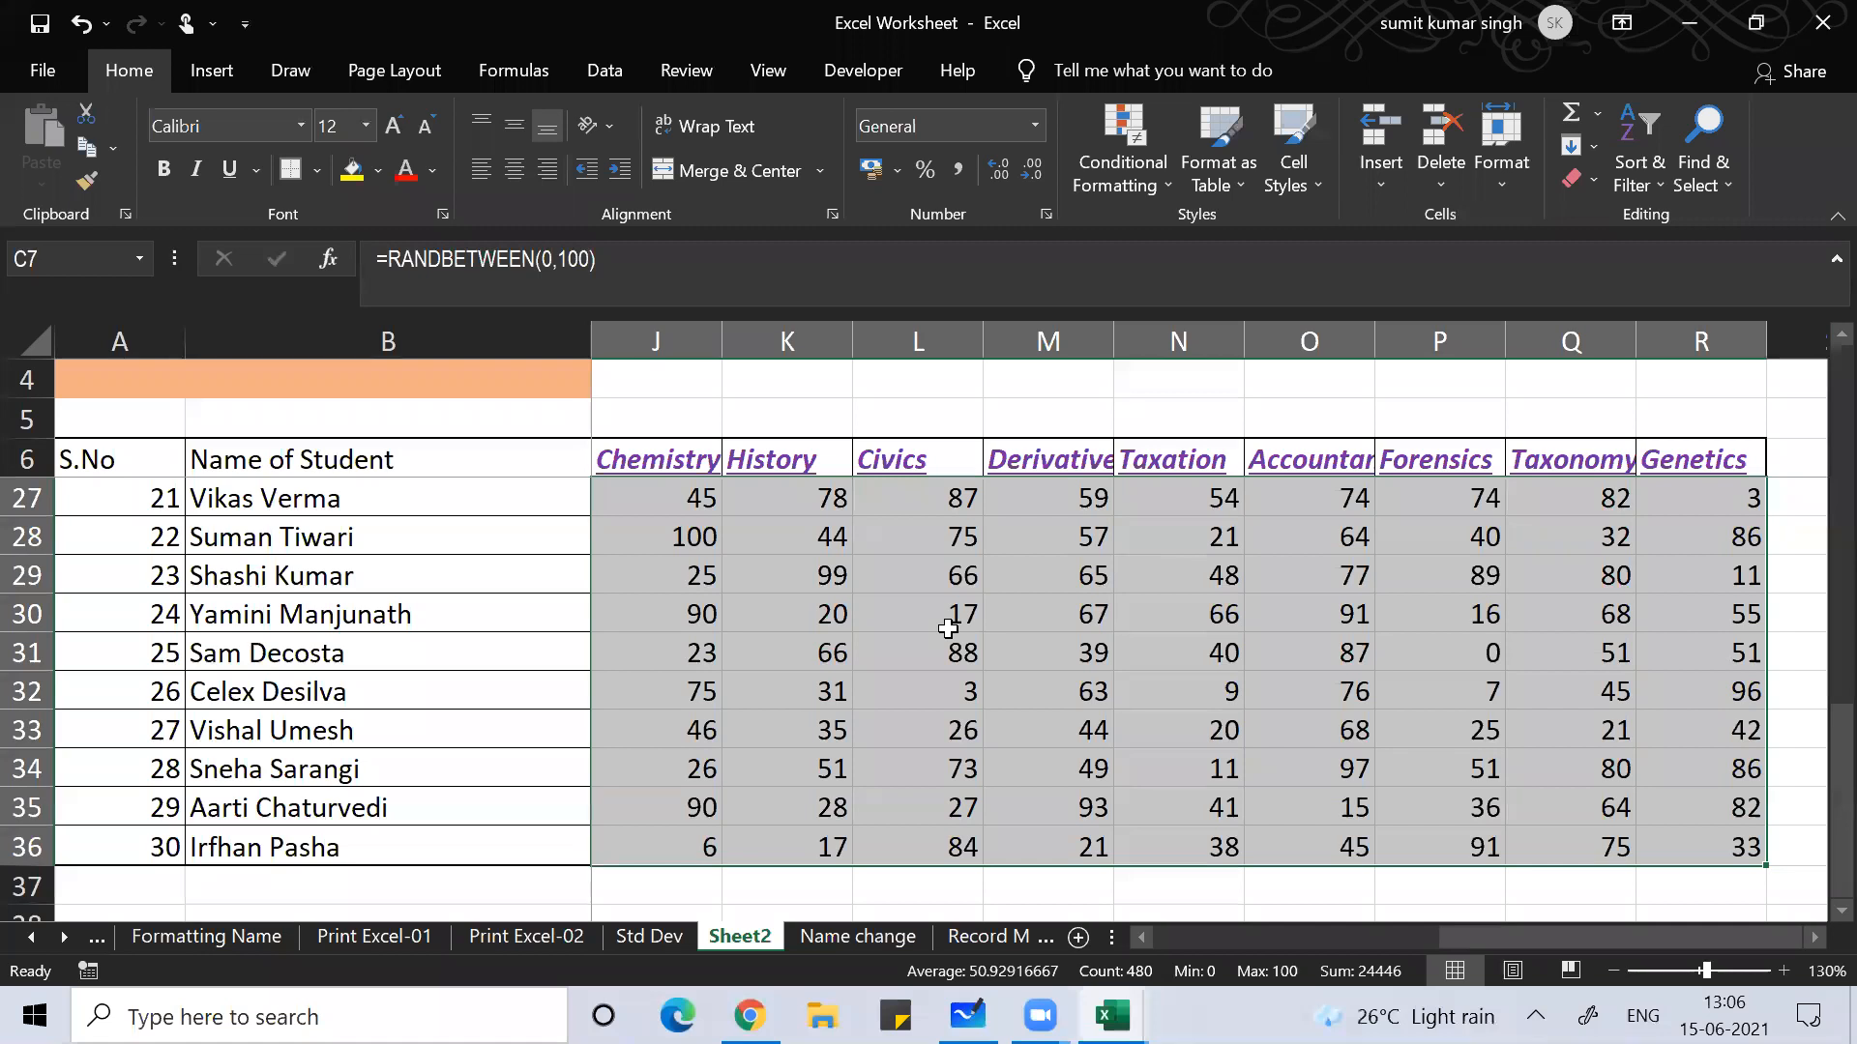
Step: Paste the marks back over themselves as fixed values only
key(ctrl+c)
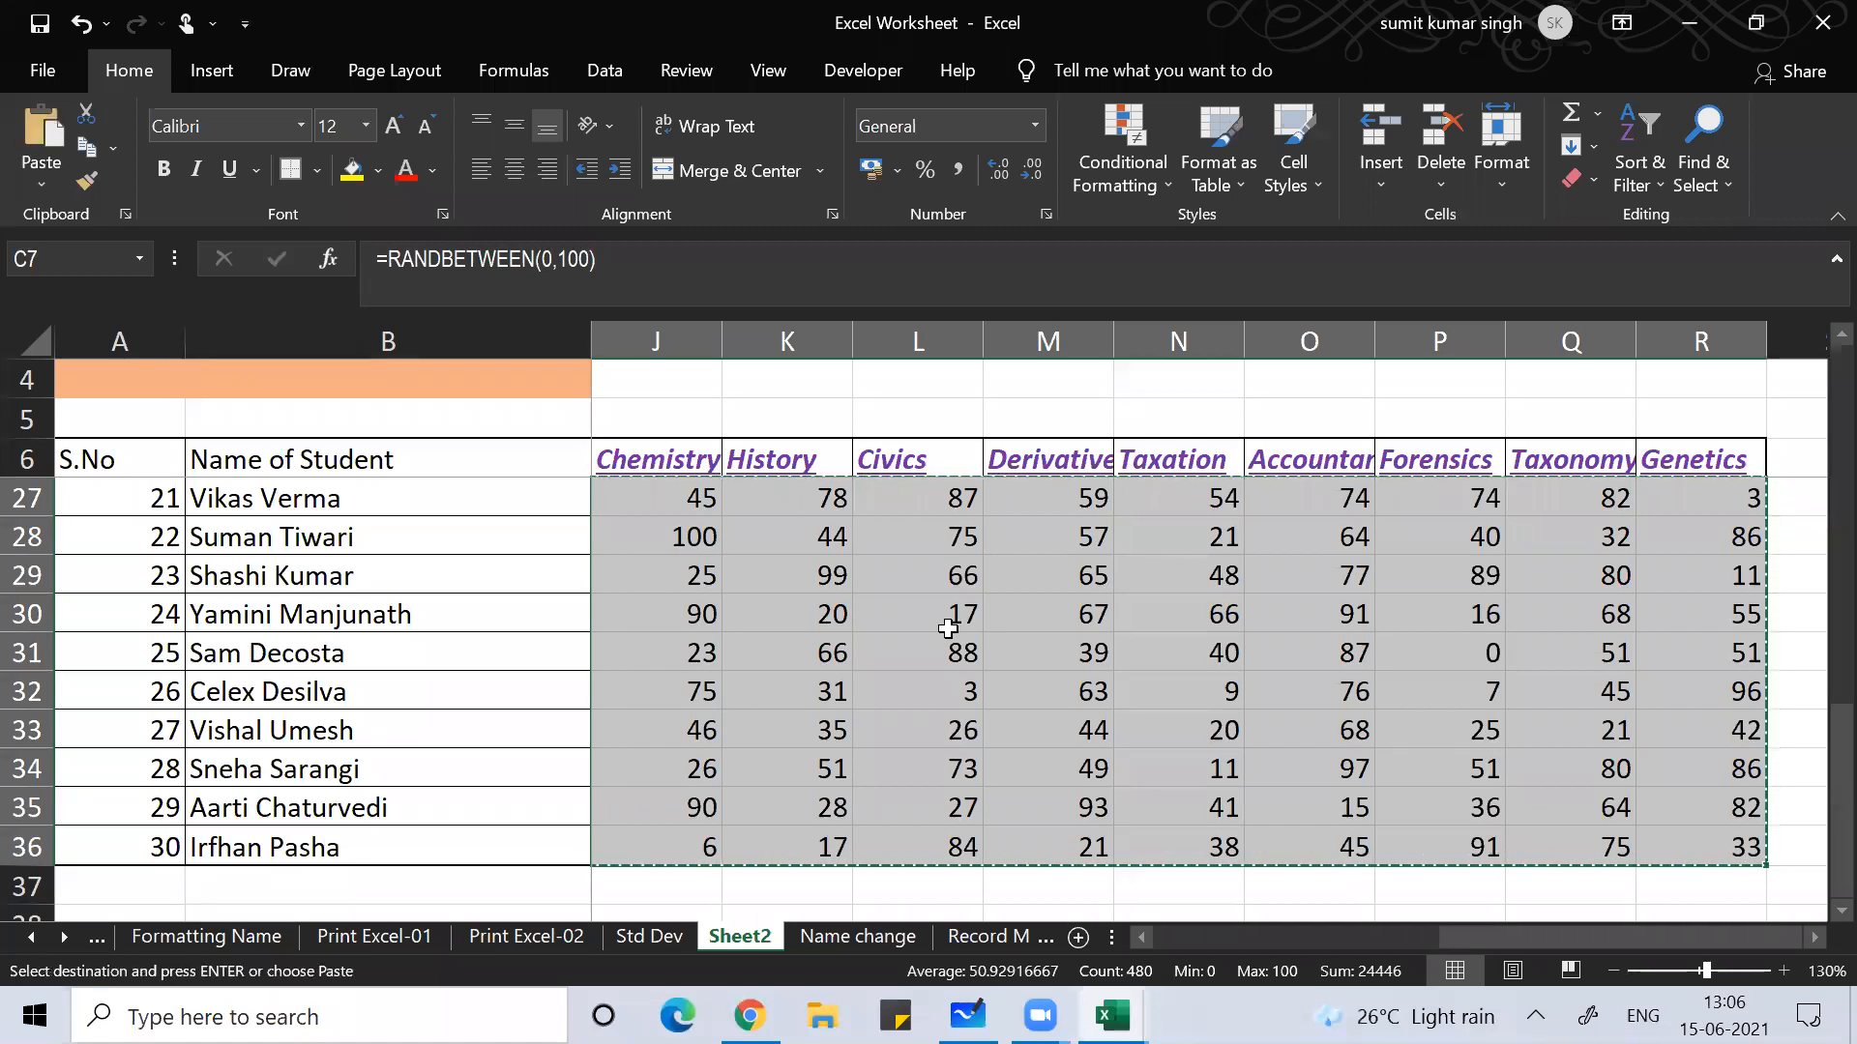
key(ctrl+alt+v)
key(v)
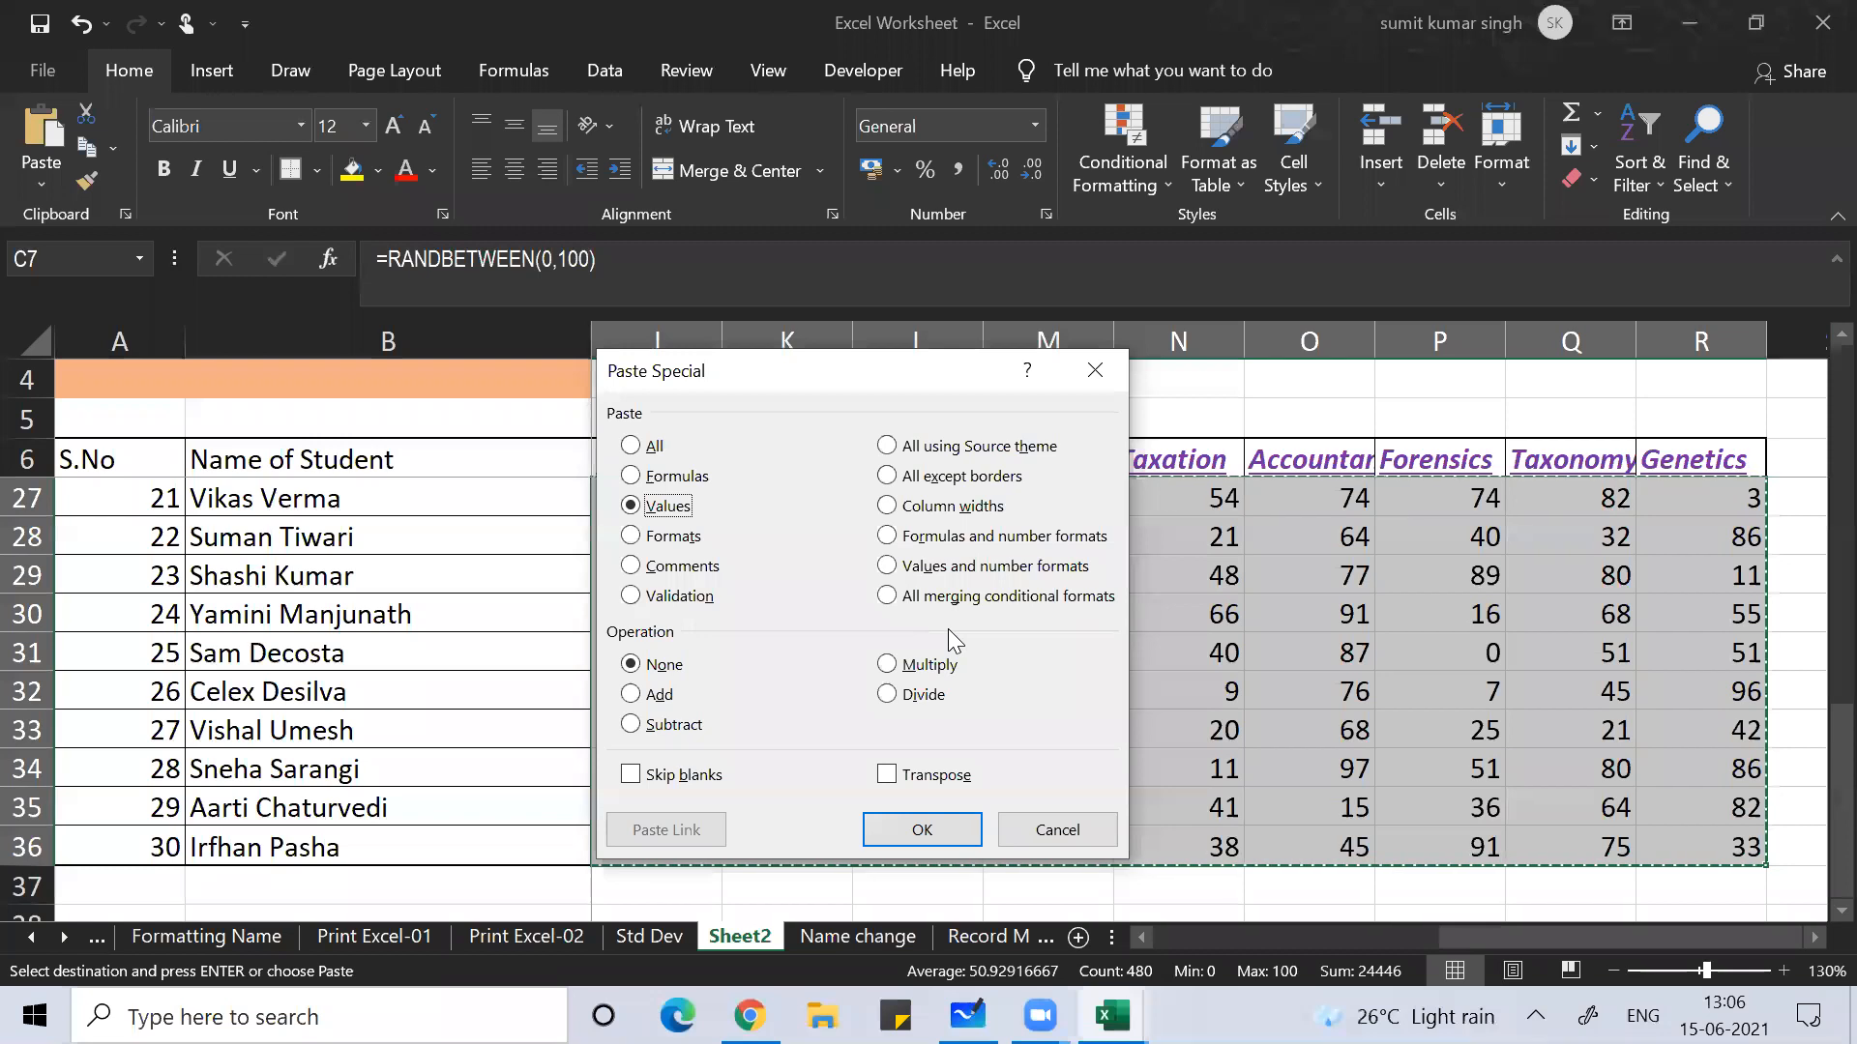
key(Return)
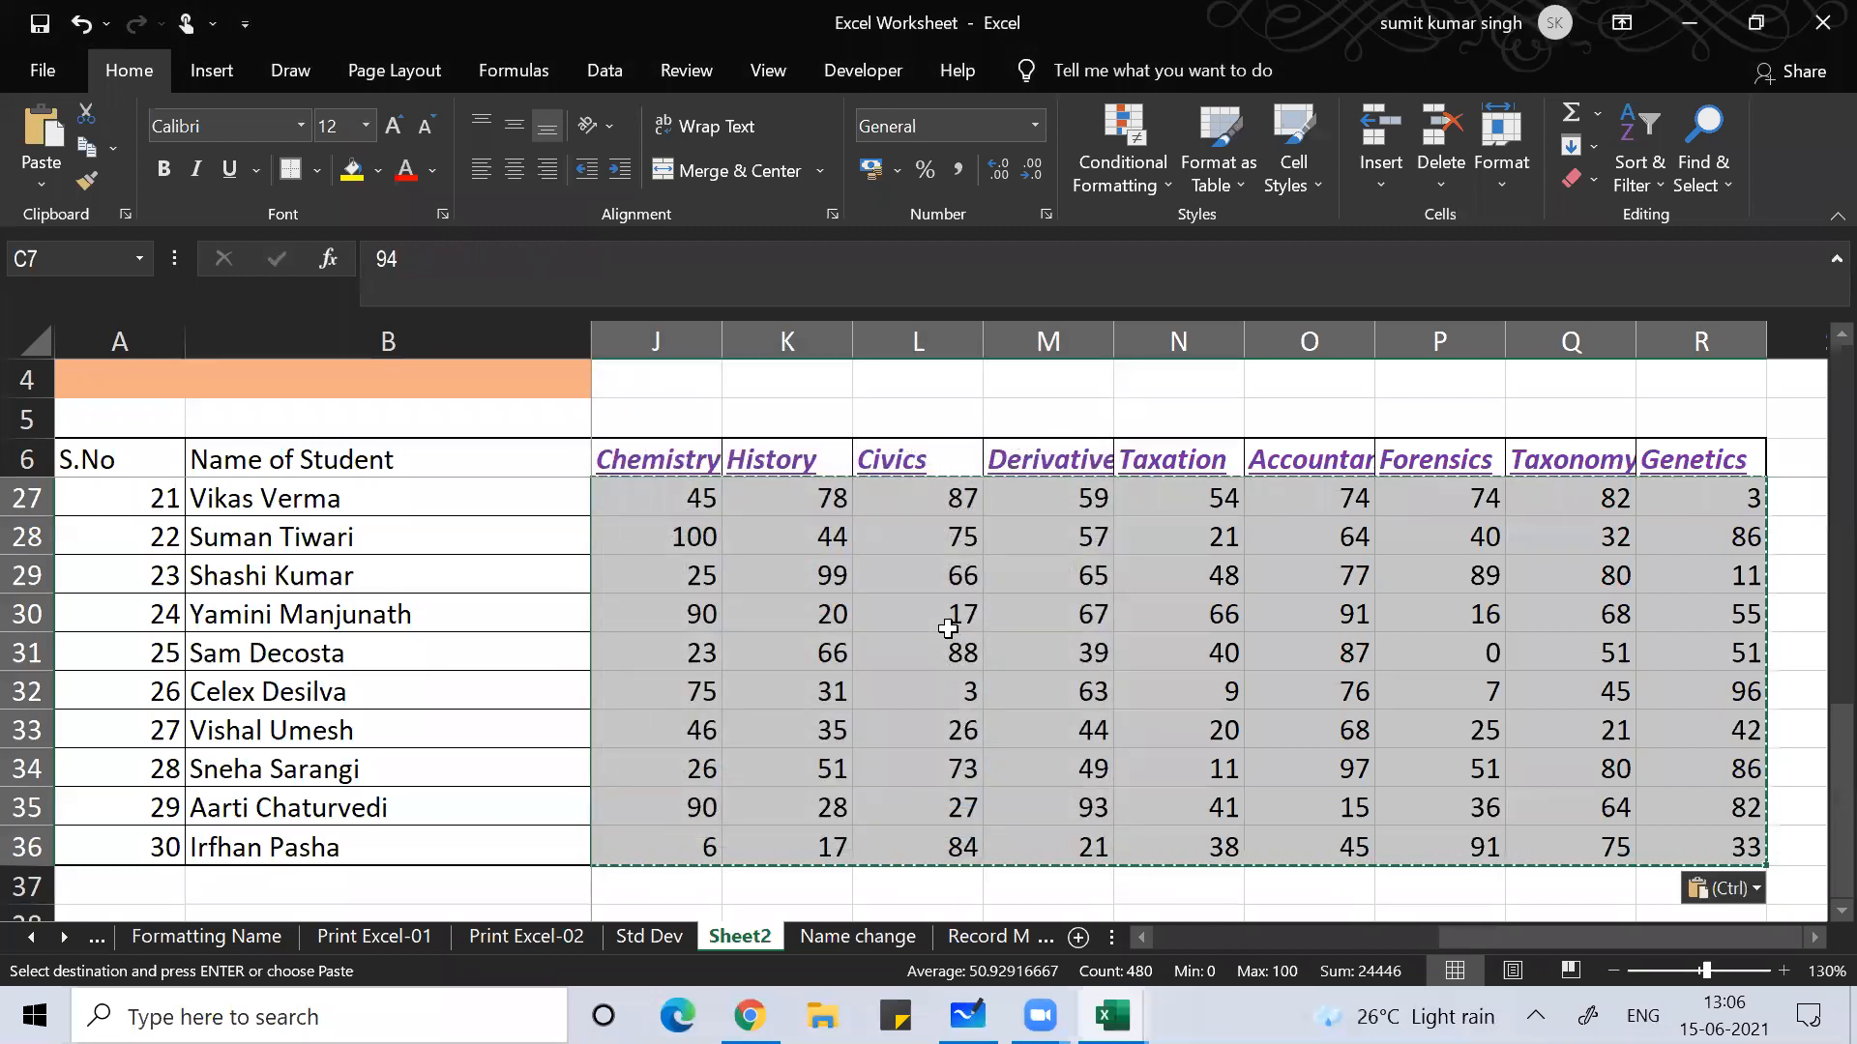
Step: Select the marks range C7:R36 and delete its contents
key(Left)
key(Left)
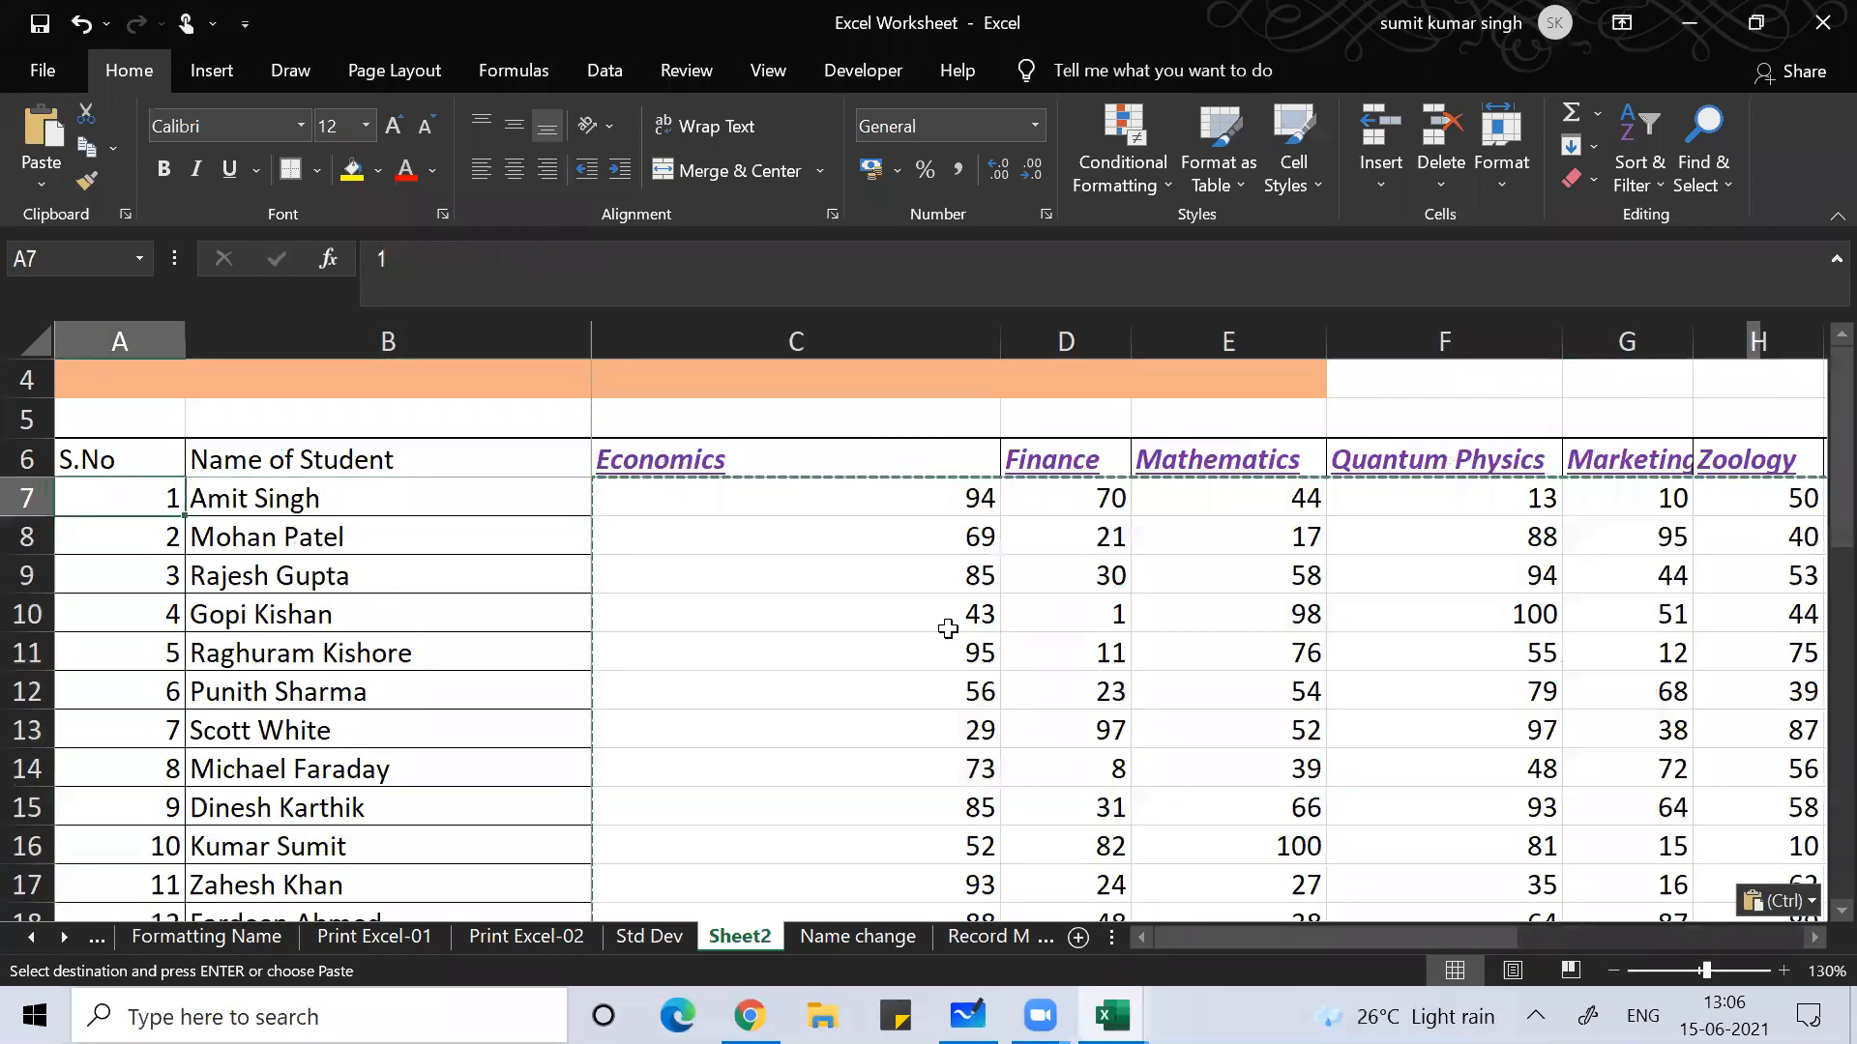
key(Right)
key(Right)
key(Up)
key(Up)
key(Down)
key(Down)
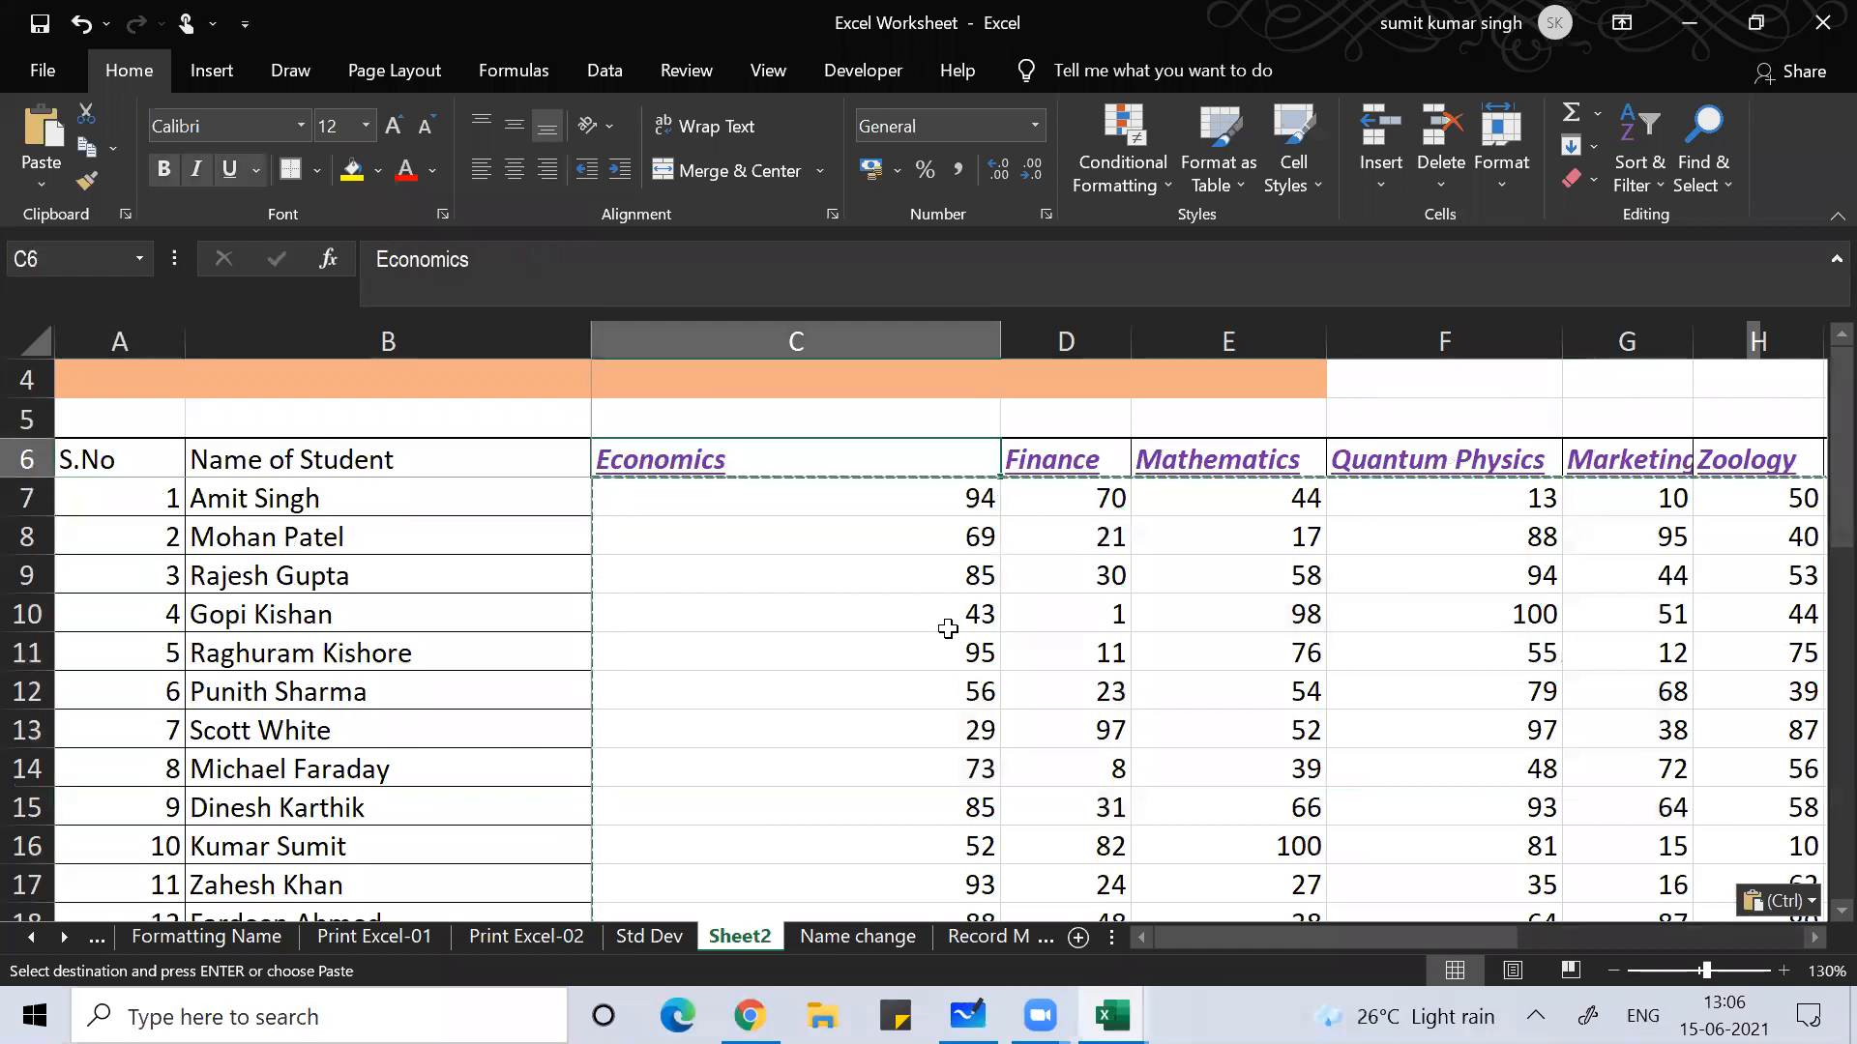
key(Left)
key(Right)
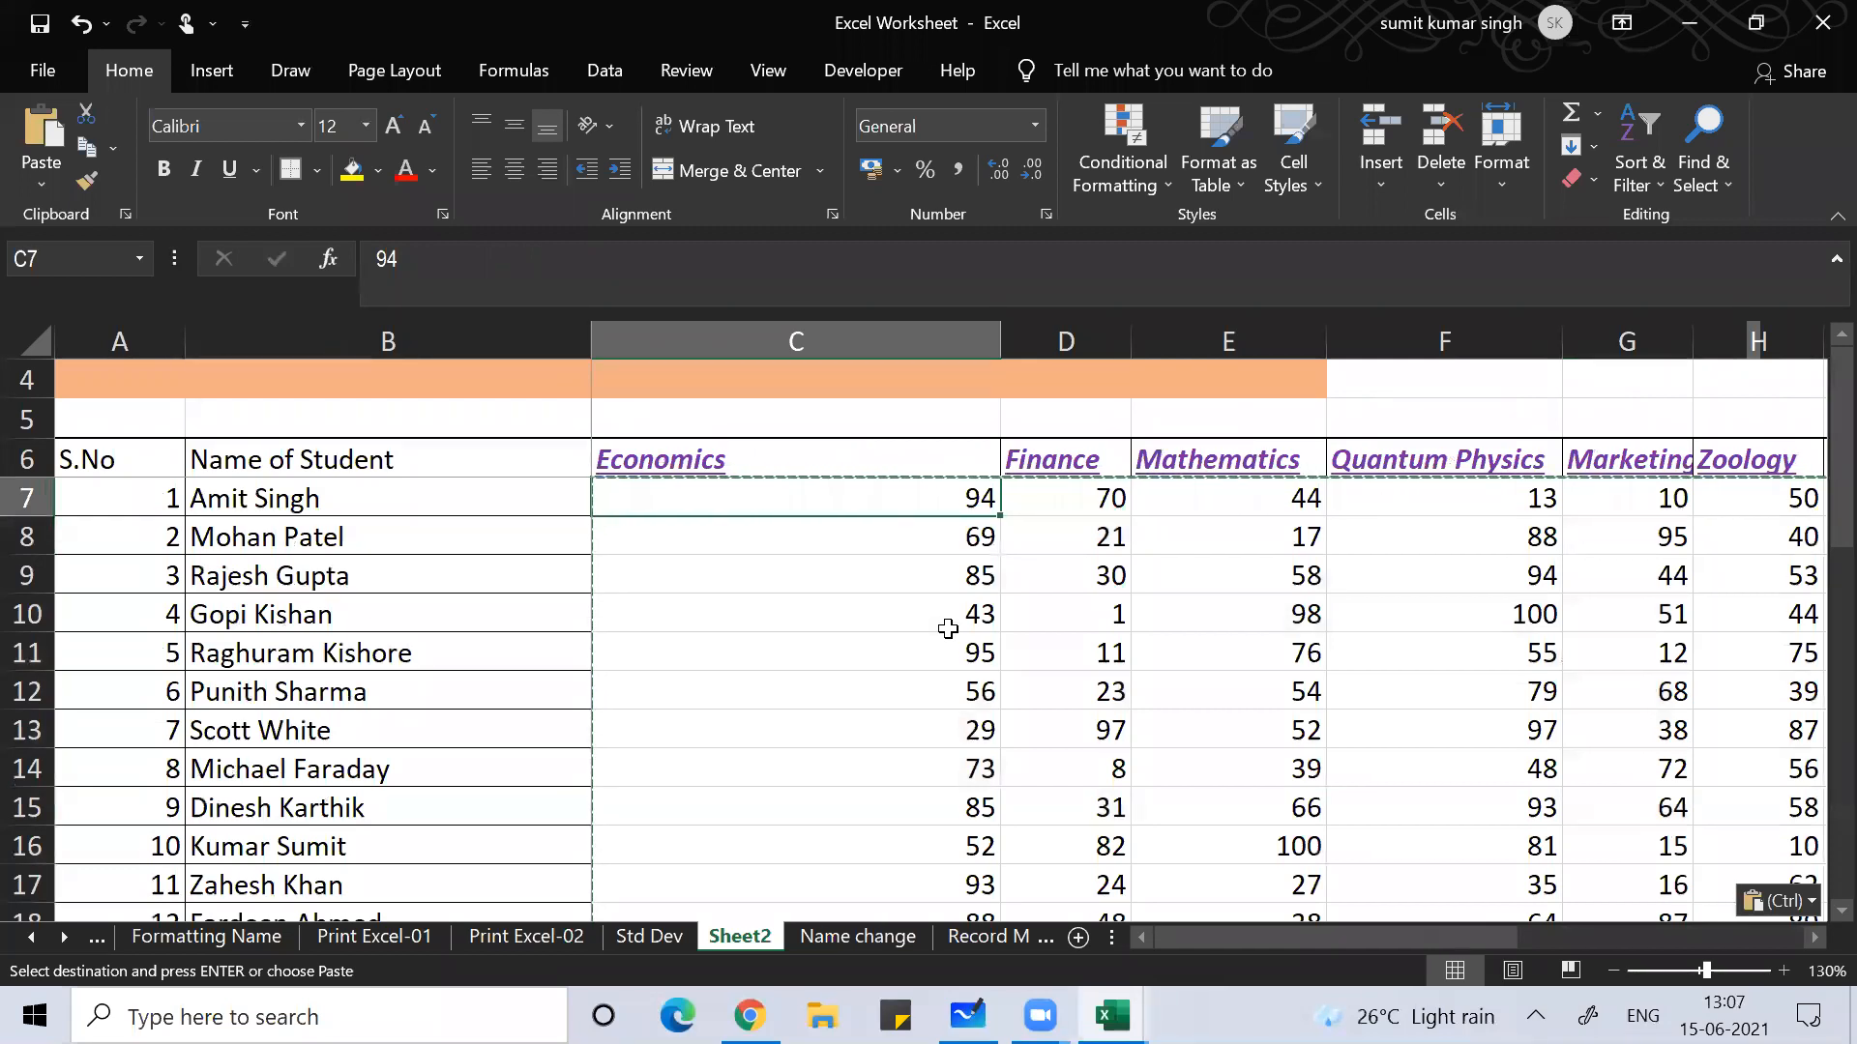
key(ctrl+shift+Right)
key(ctrl+shift+Down)
key(Delete)
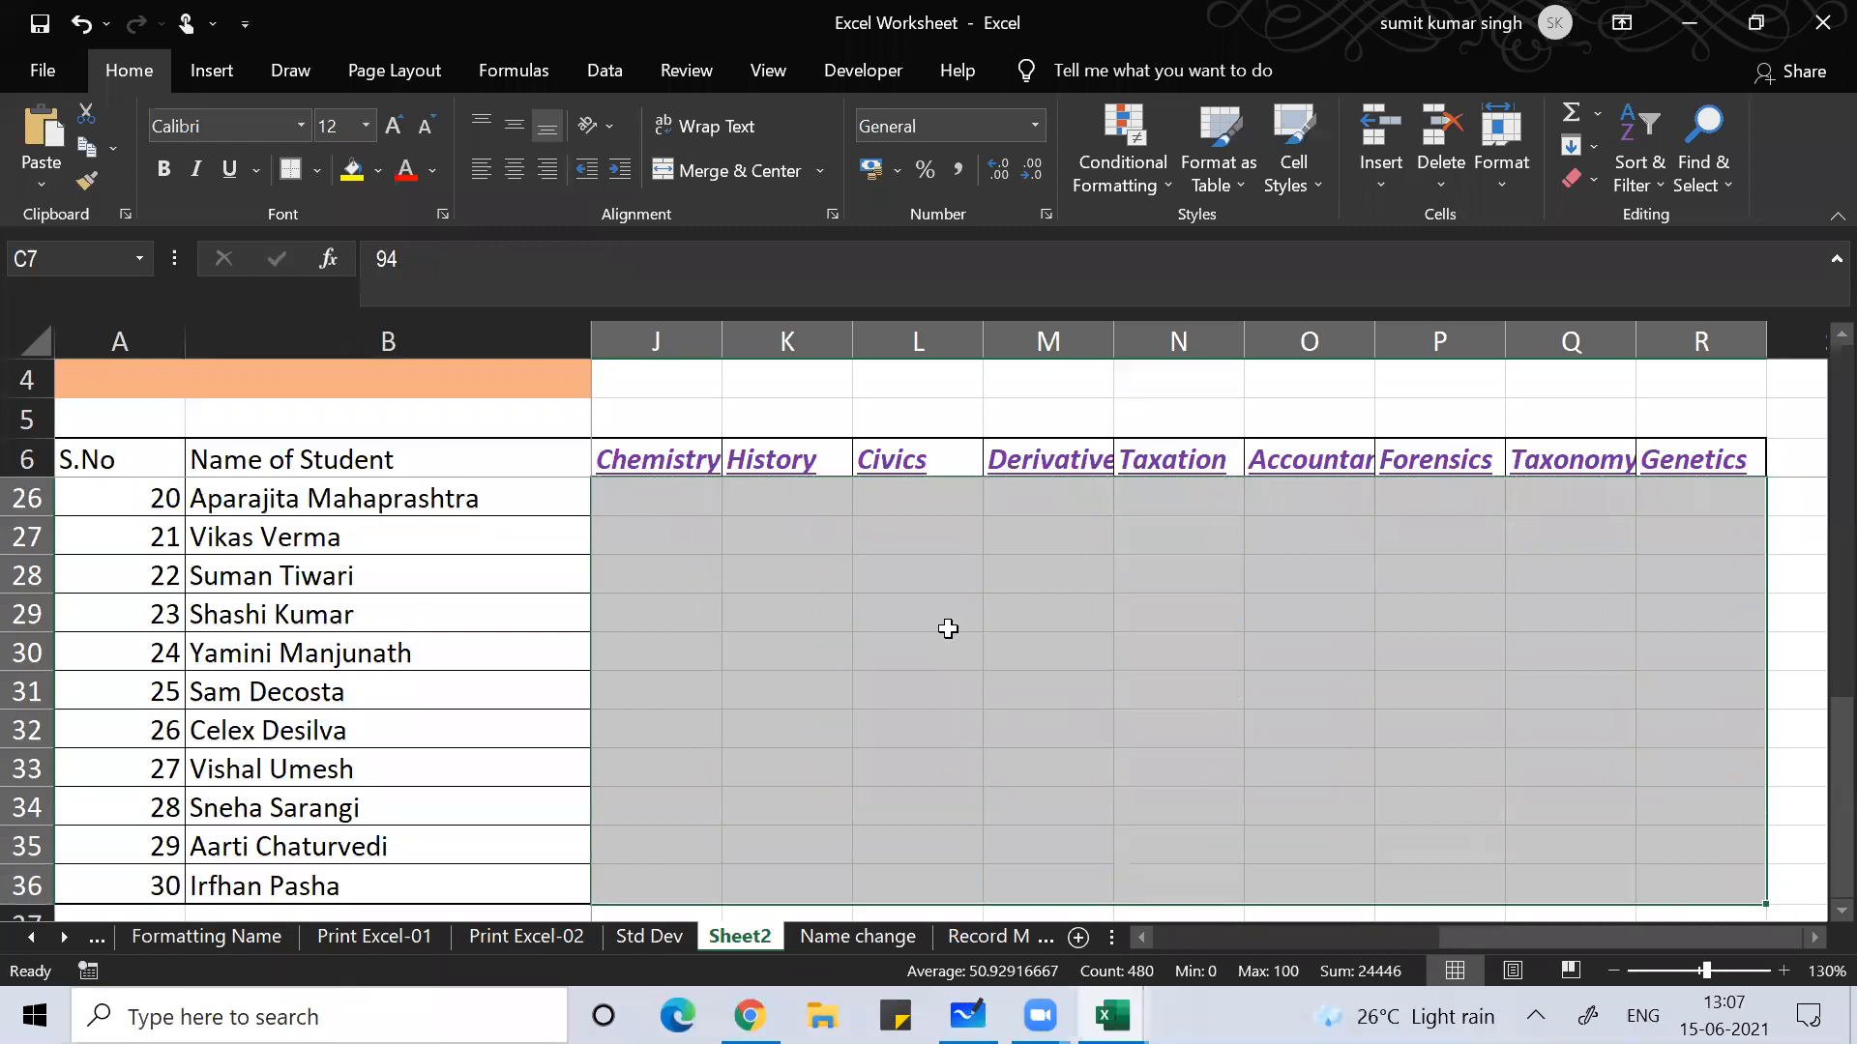
key(Left)
key(Right)
key(Up)
key(Up)
key(Down)
key(Down)
key(Left)
Step: Type =rand()*100 in C7 and wrap it as =round(rand()*100,0)
key(Right)
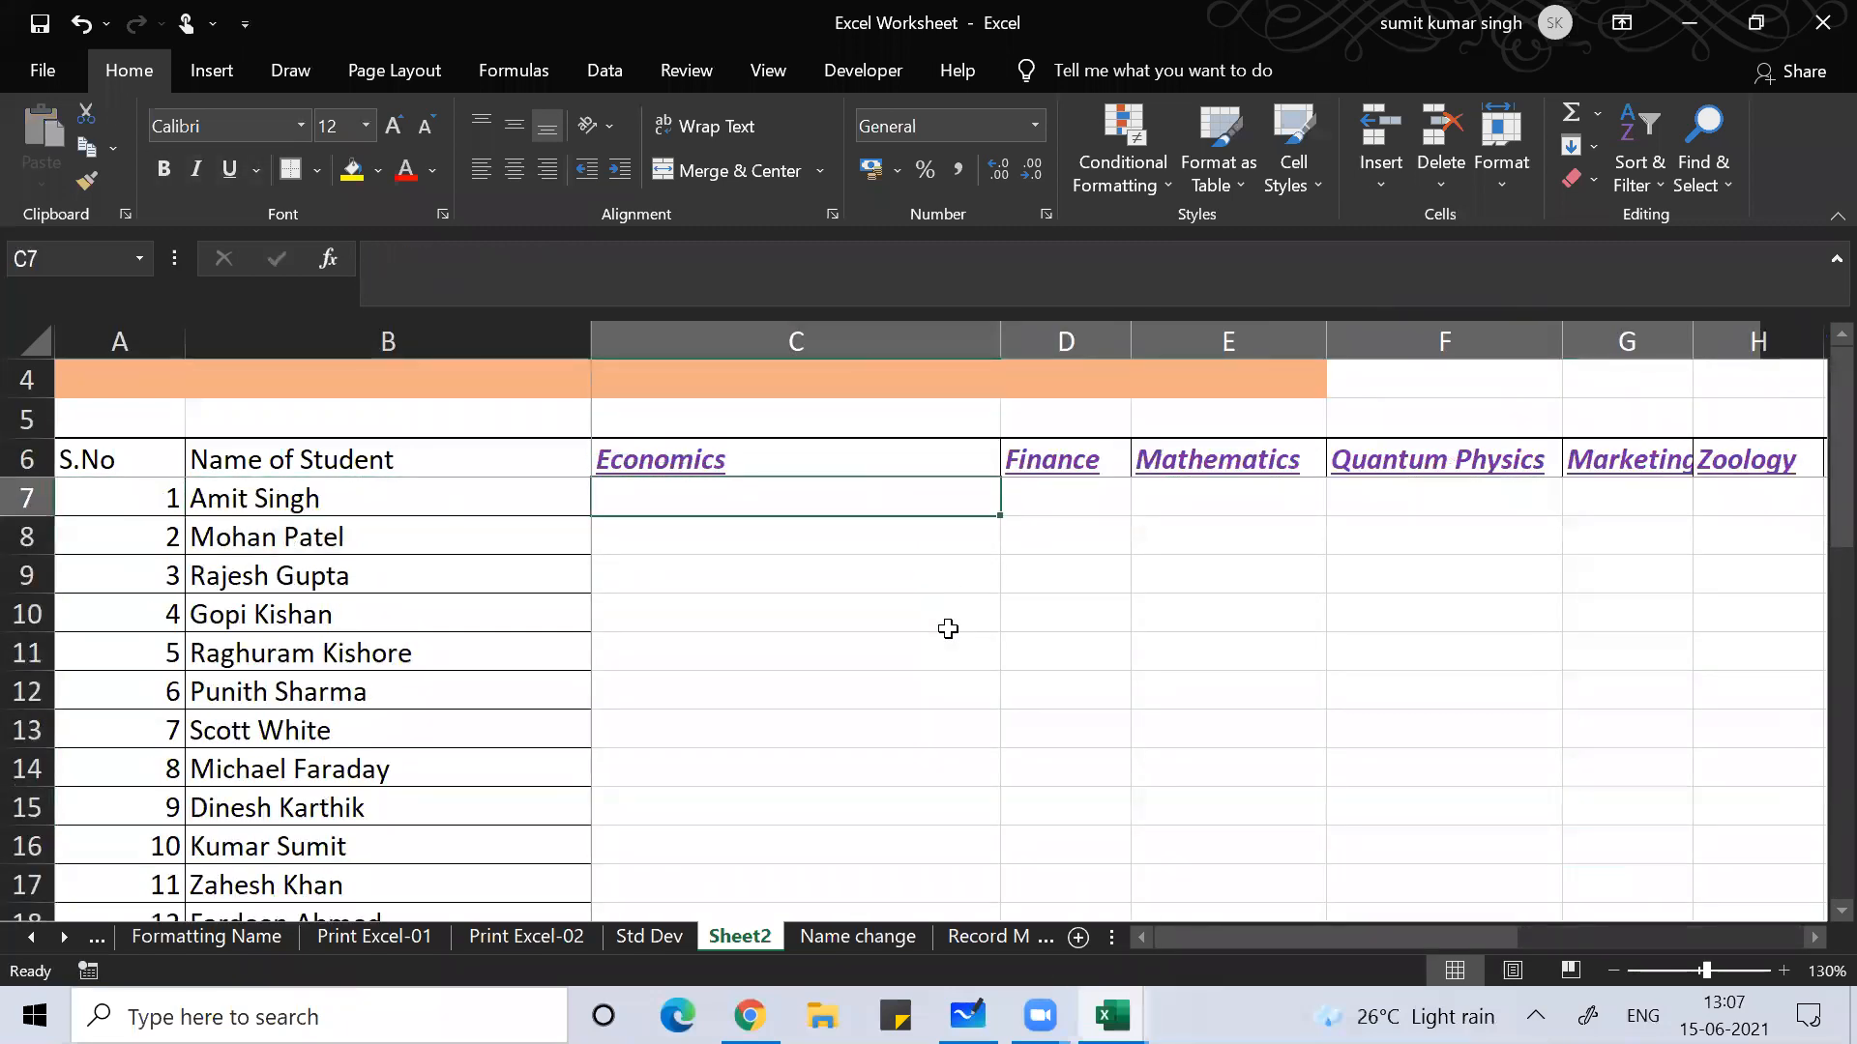
text(=ran)
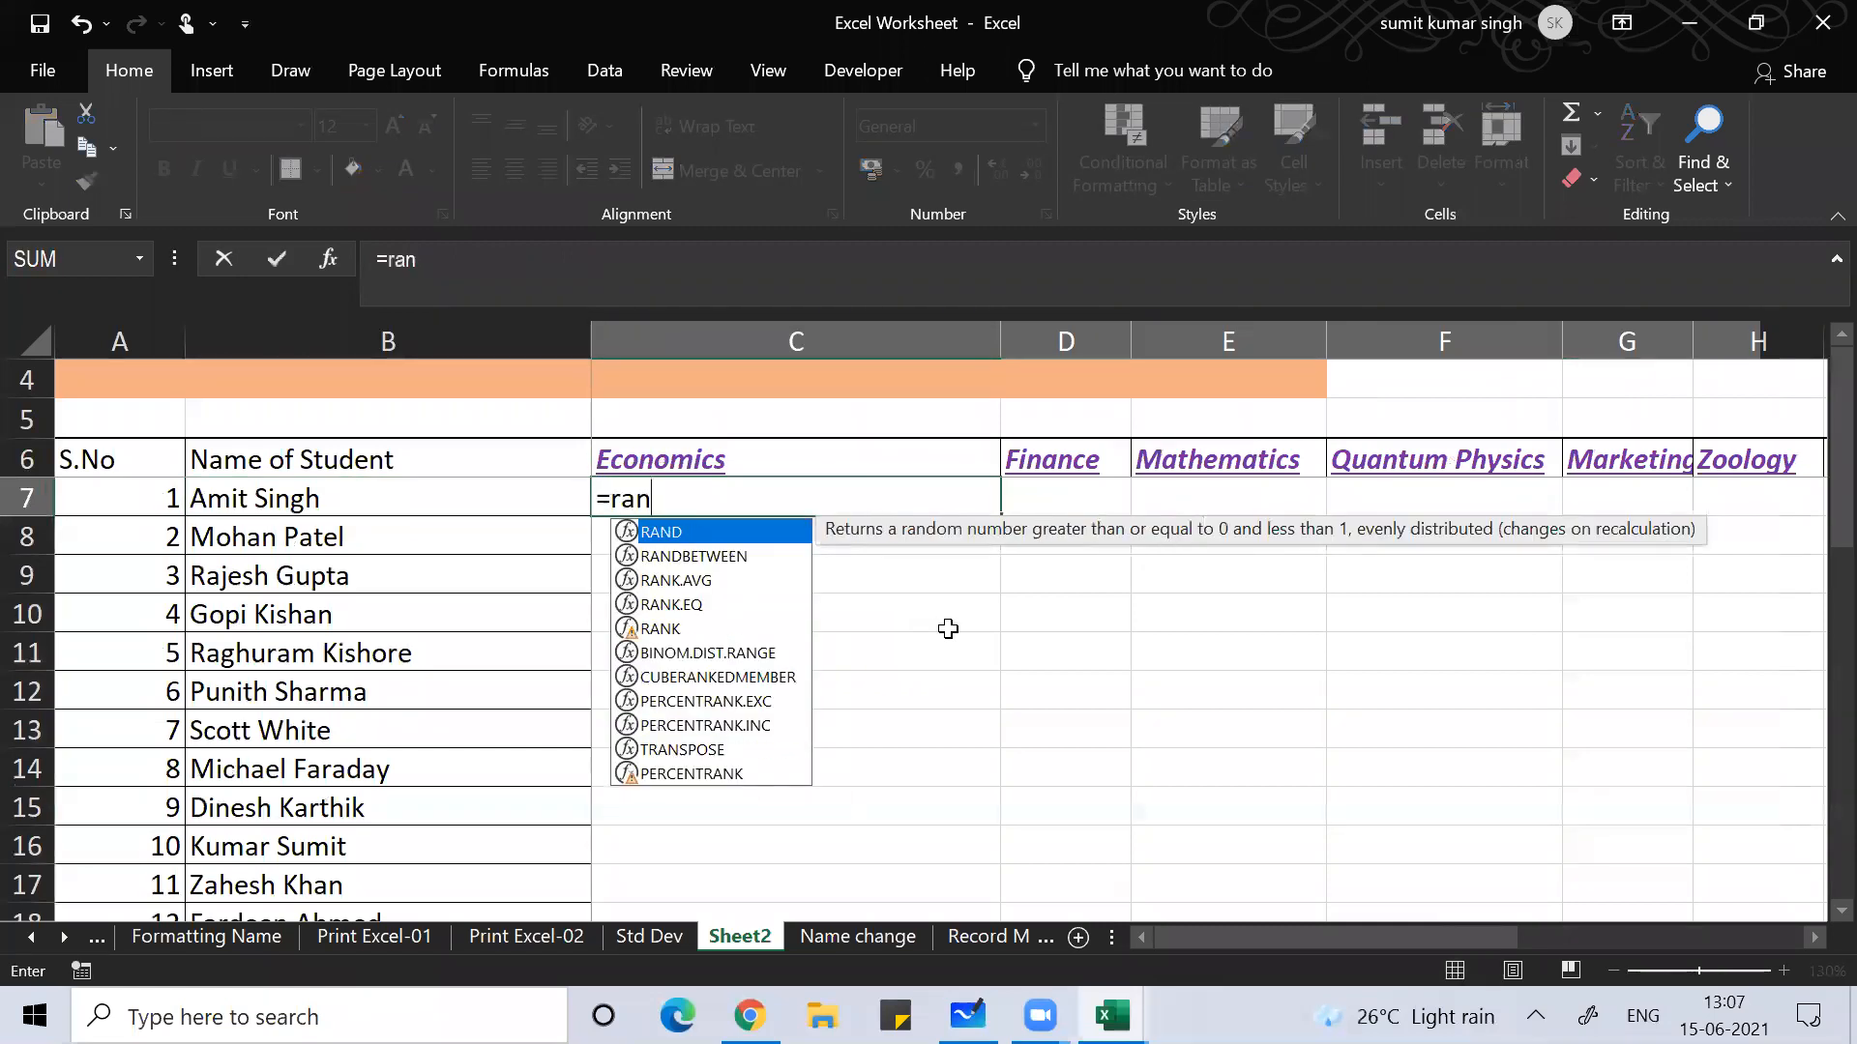
text(d())
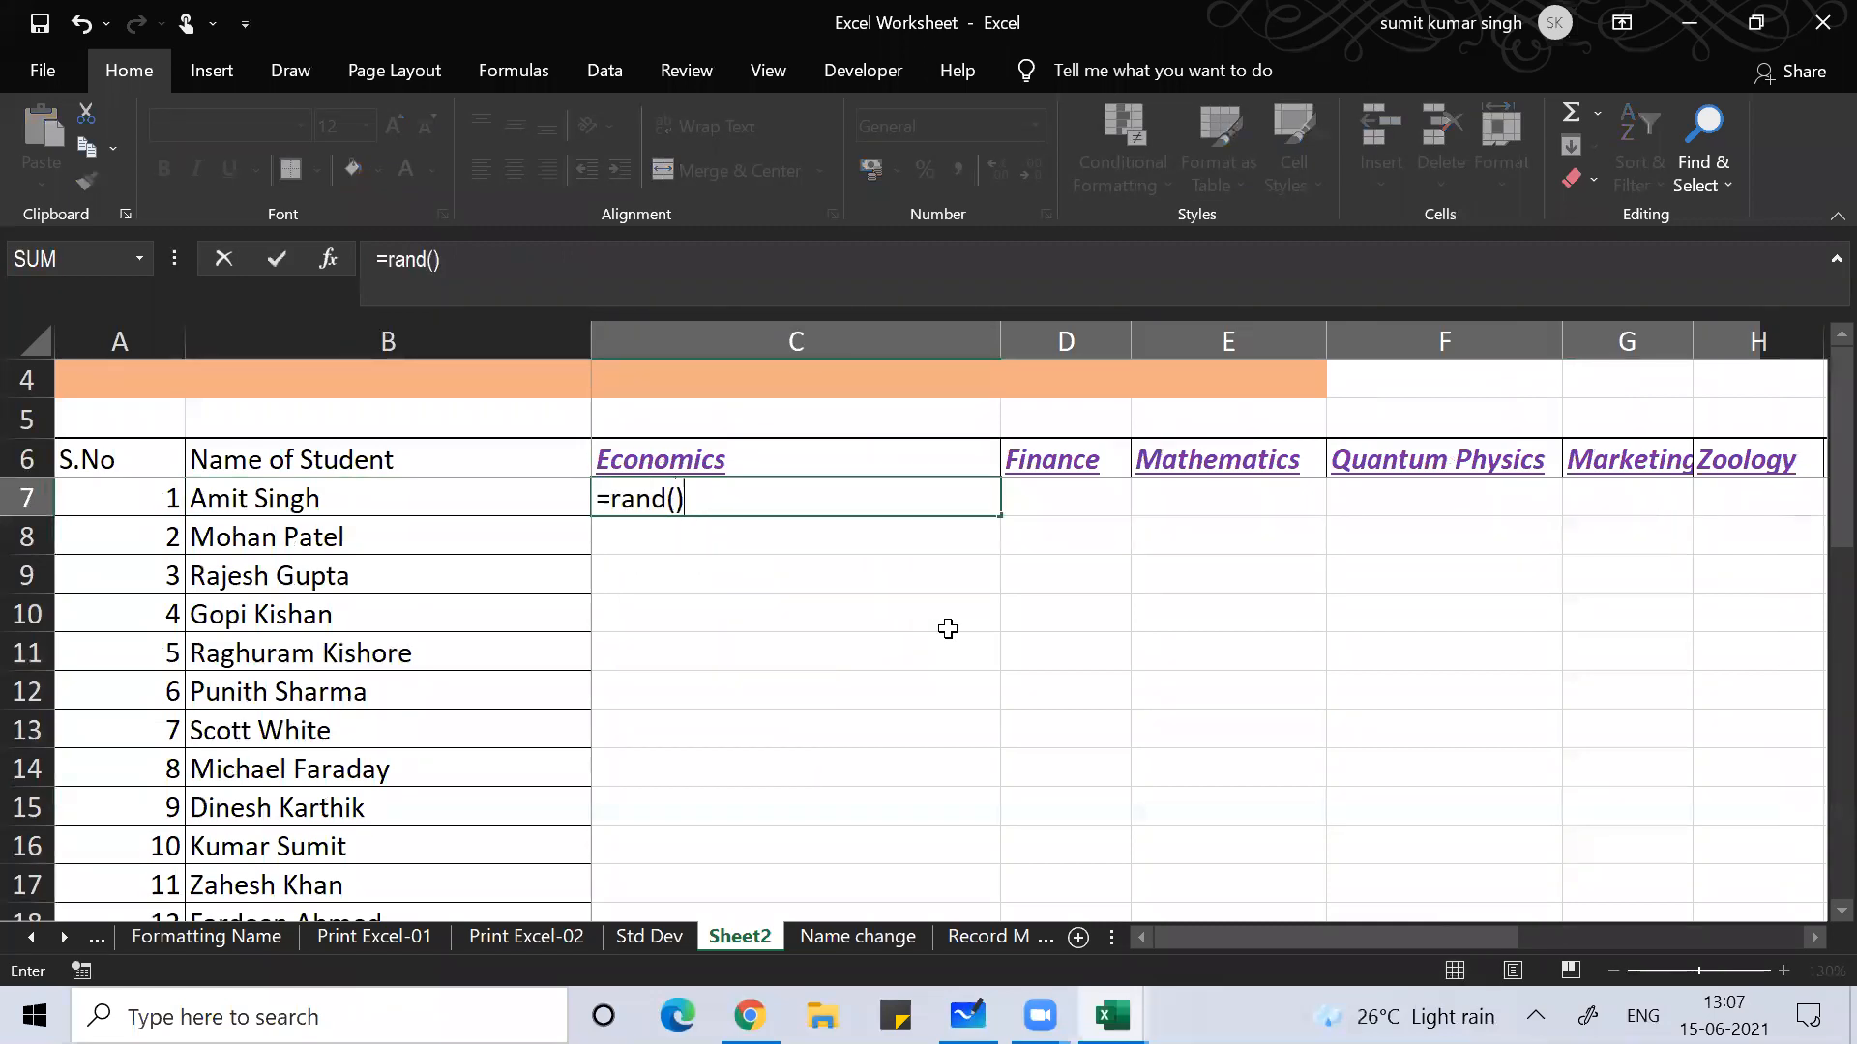
text(*100)
click(612, 498)
text(round)
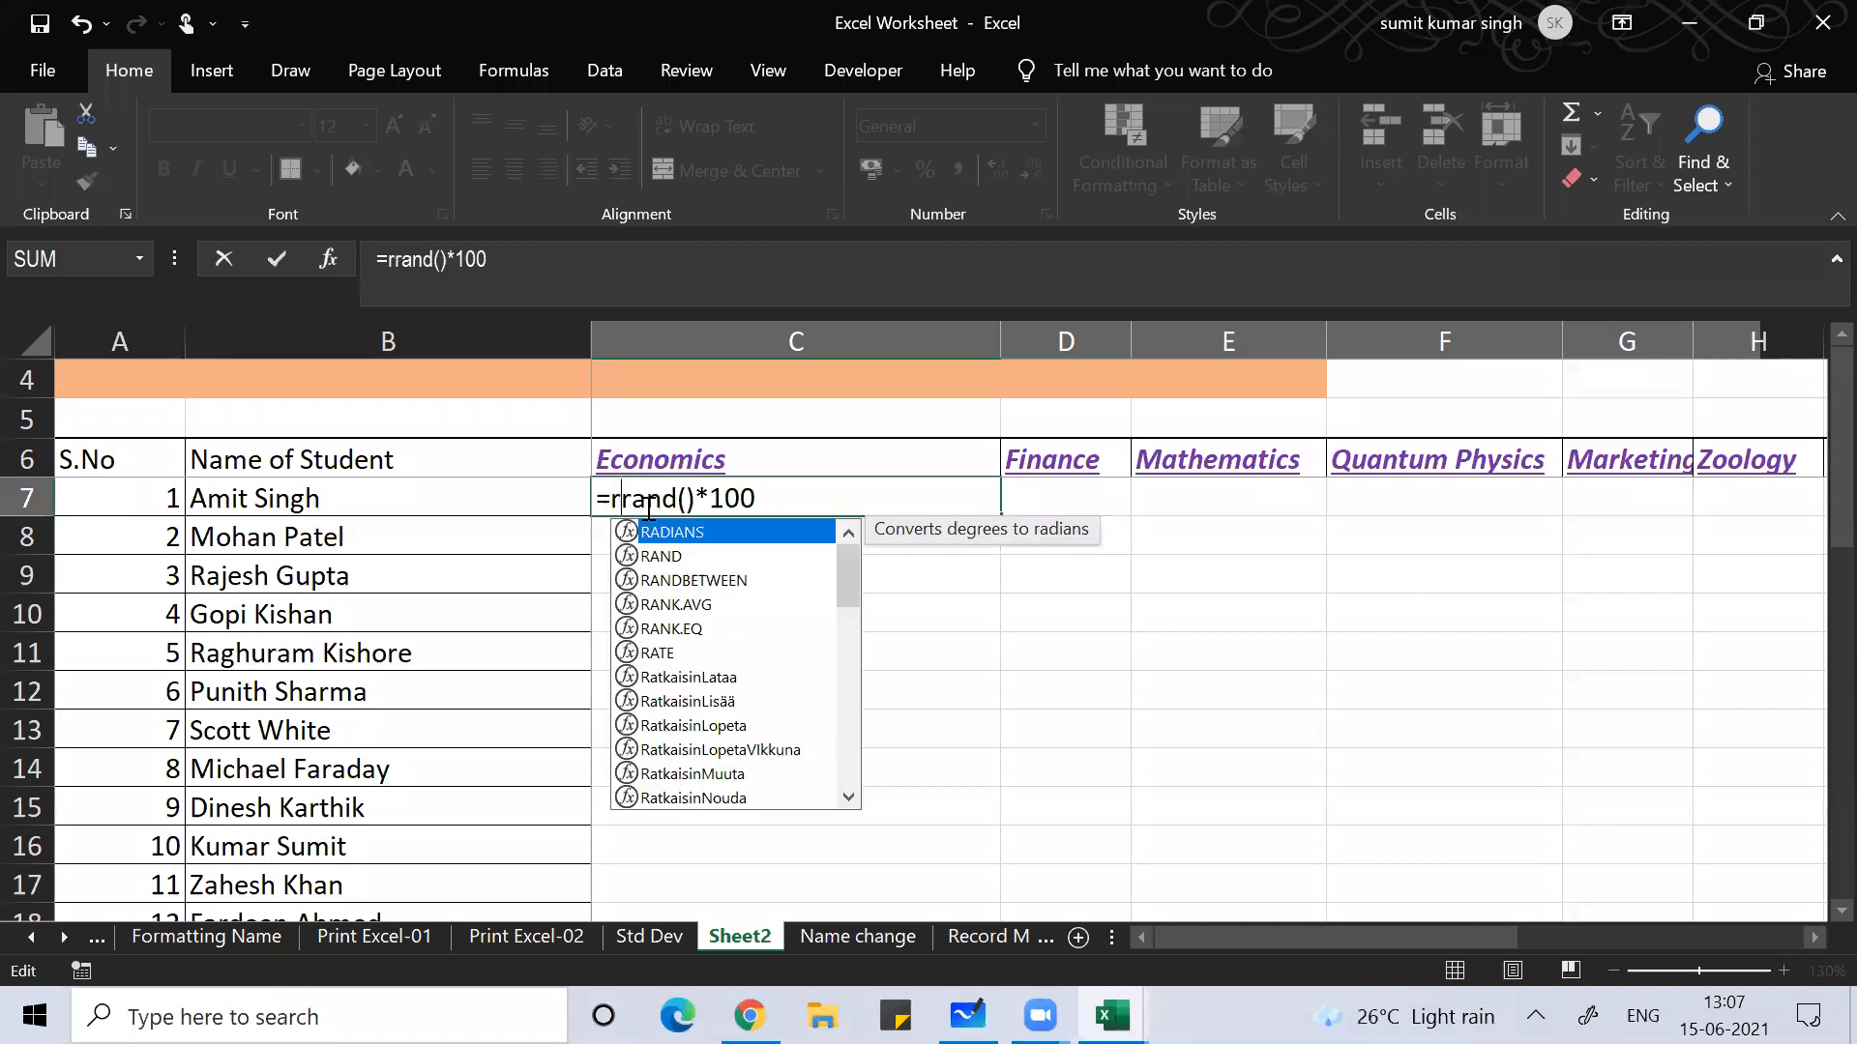
text(()
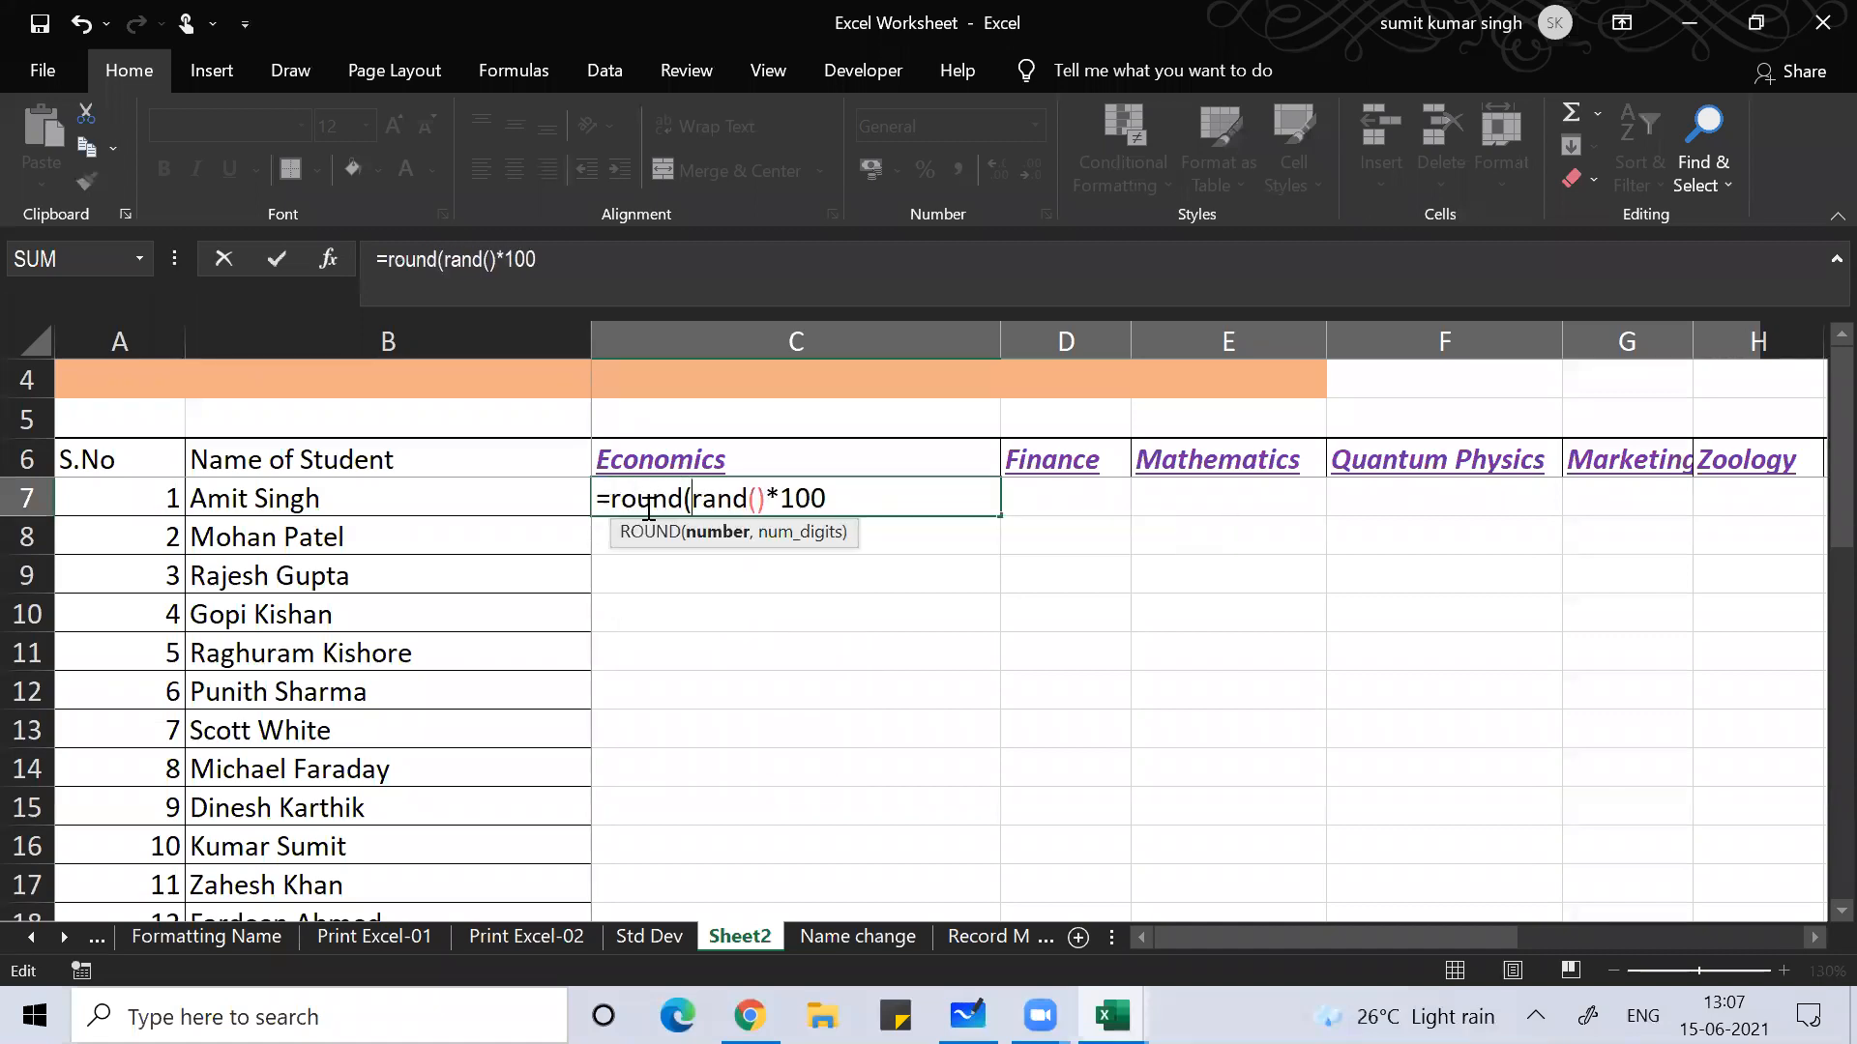
text(,0))
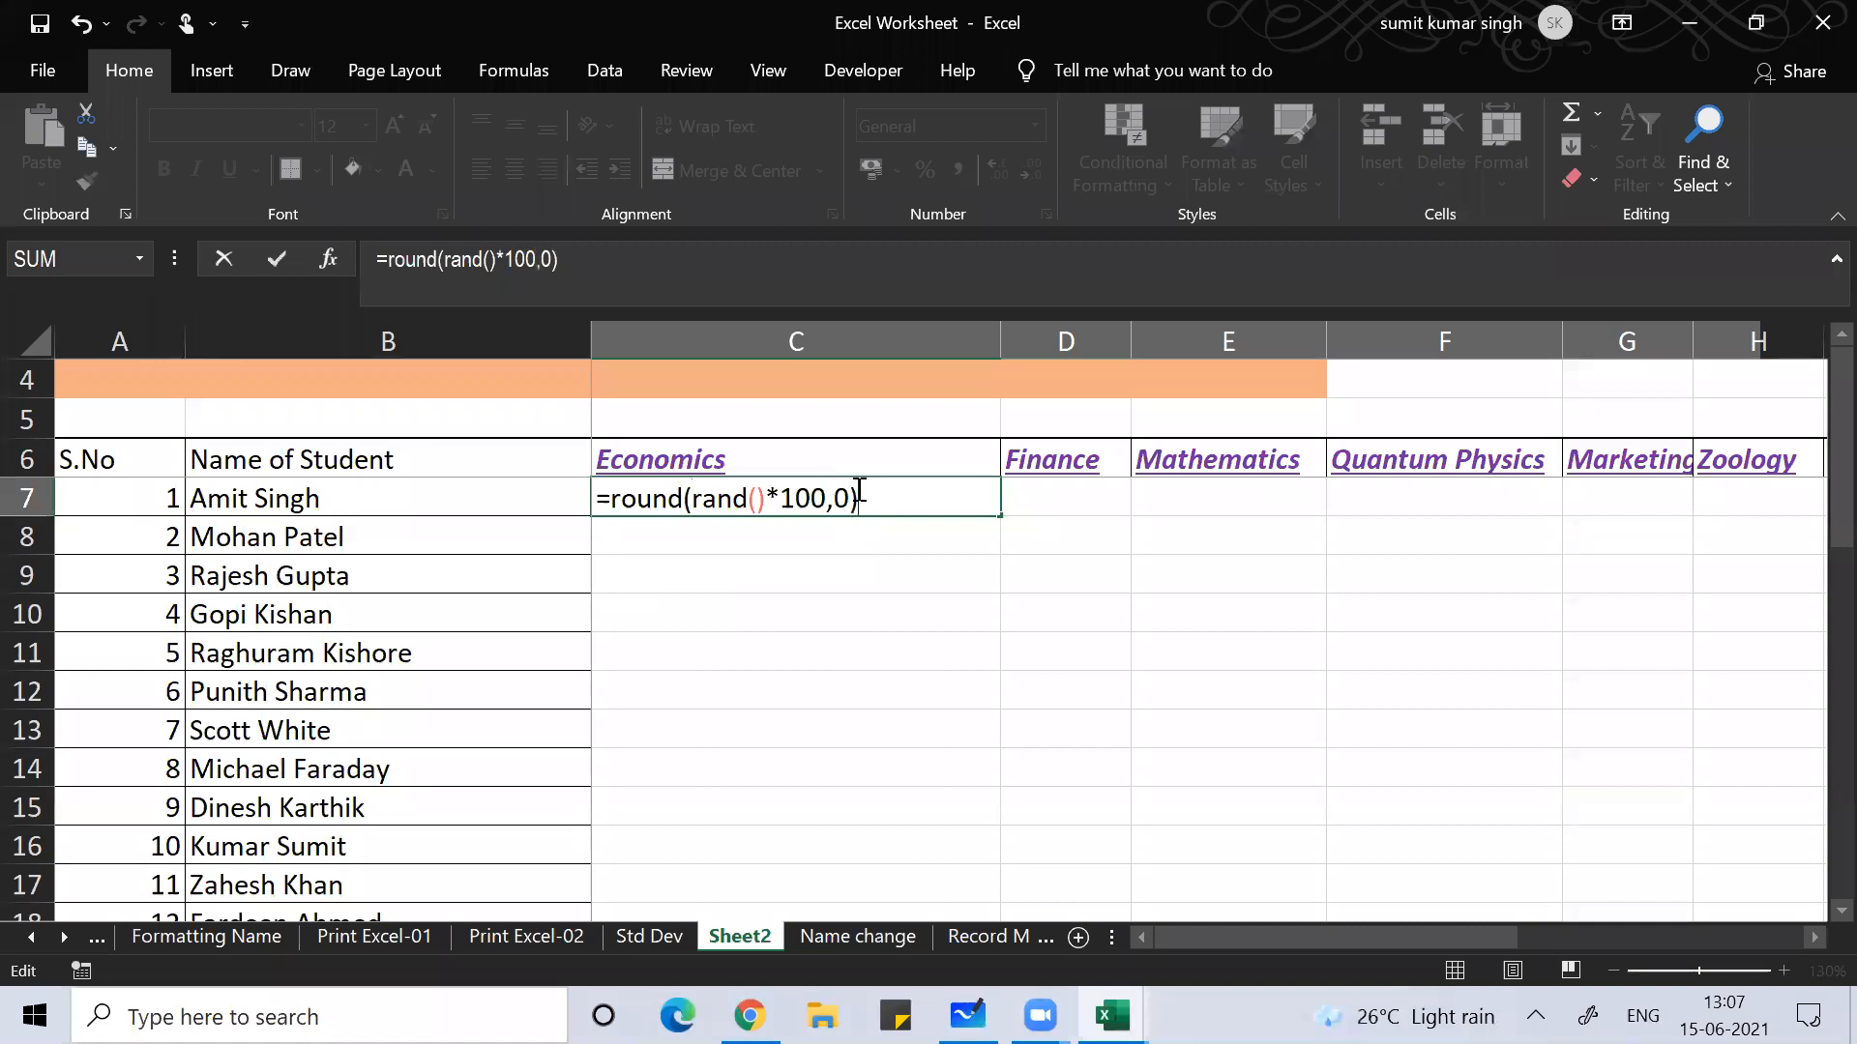
Step: Commit the rounded random-mark formula in C7 and copy it over the marks through Genetics
key(Return)
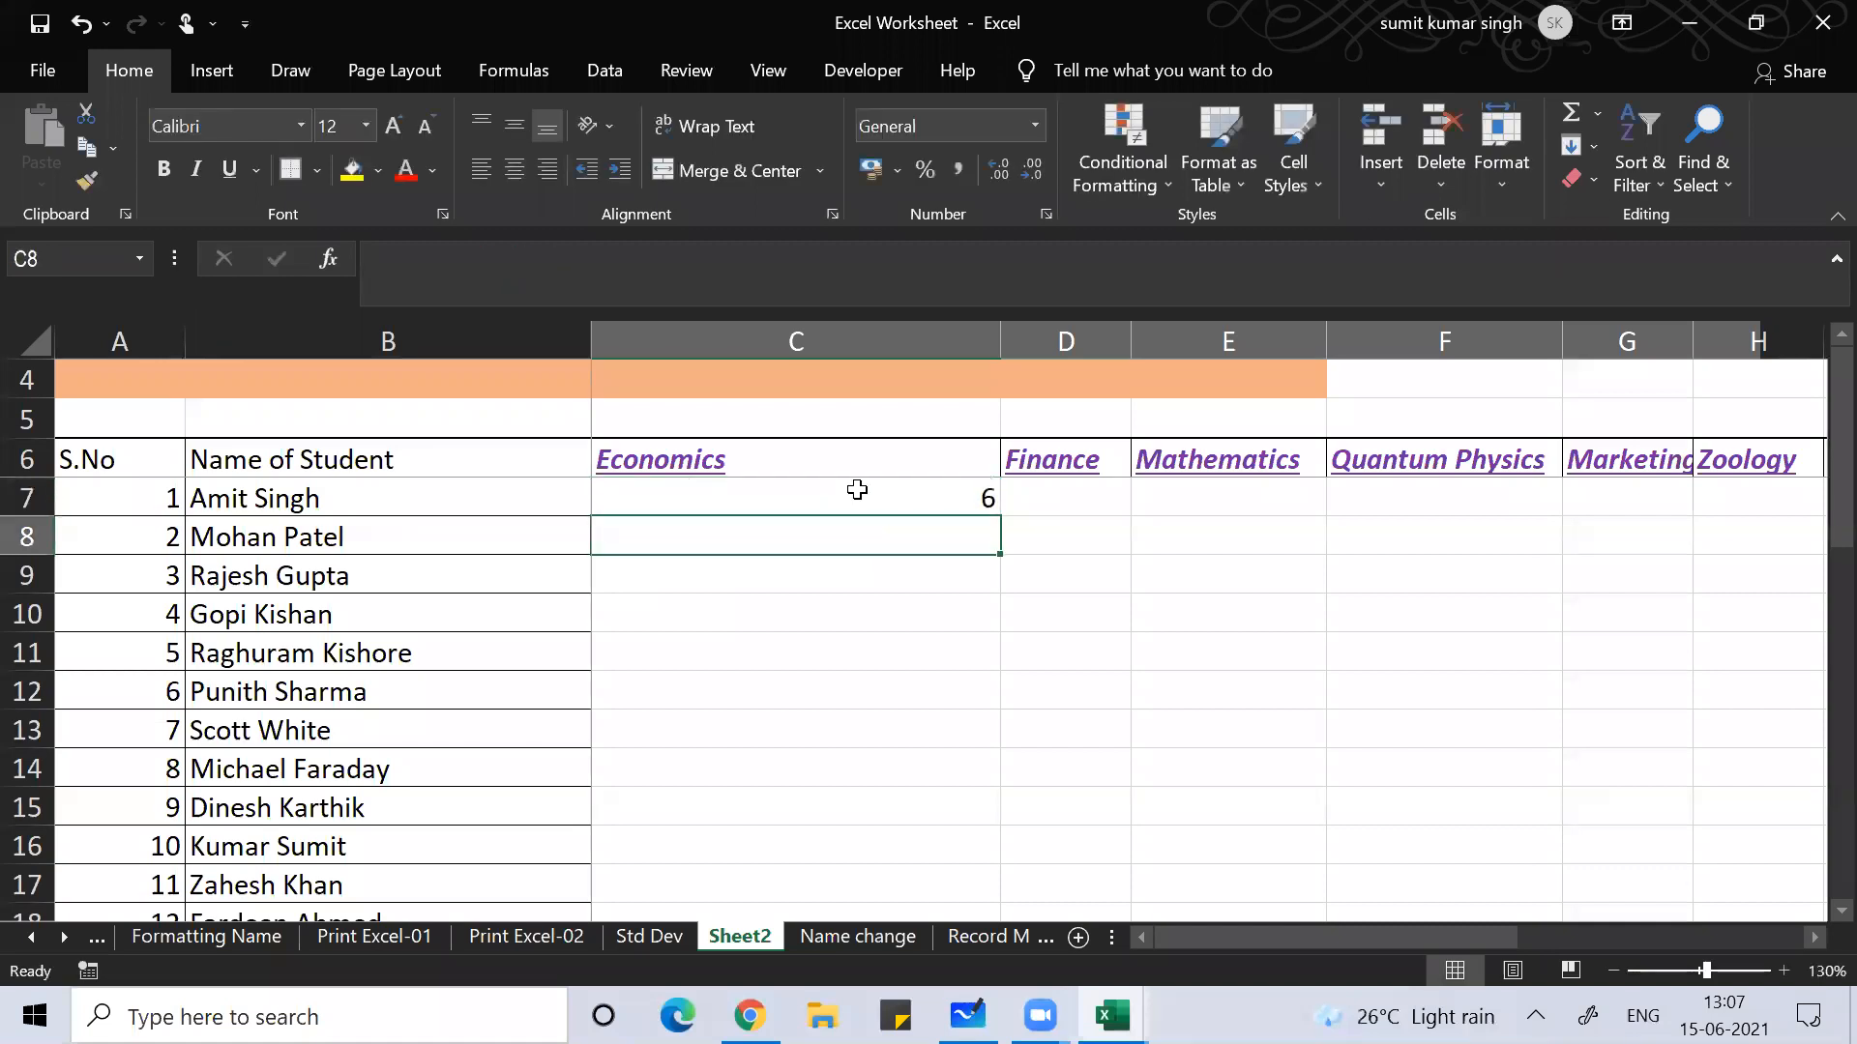
click(856, 490)
key(ctrl+c)
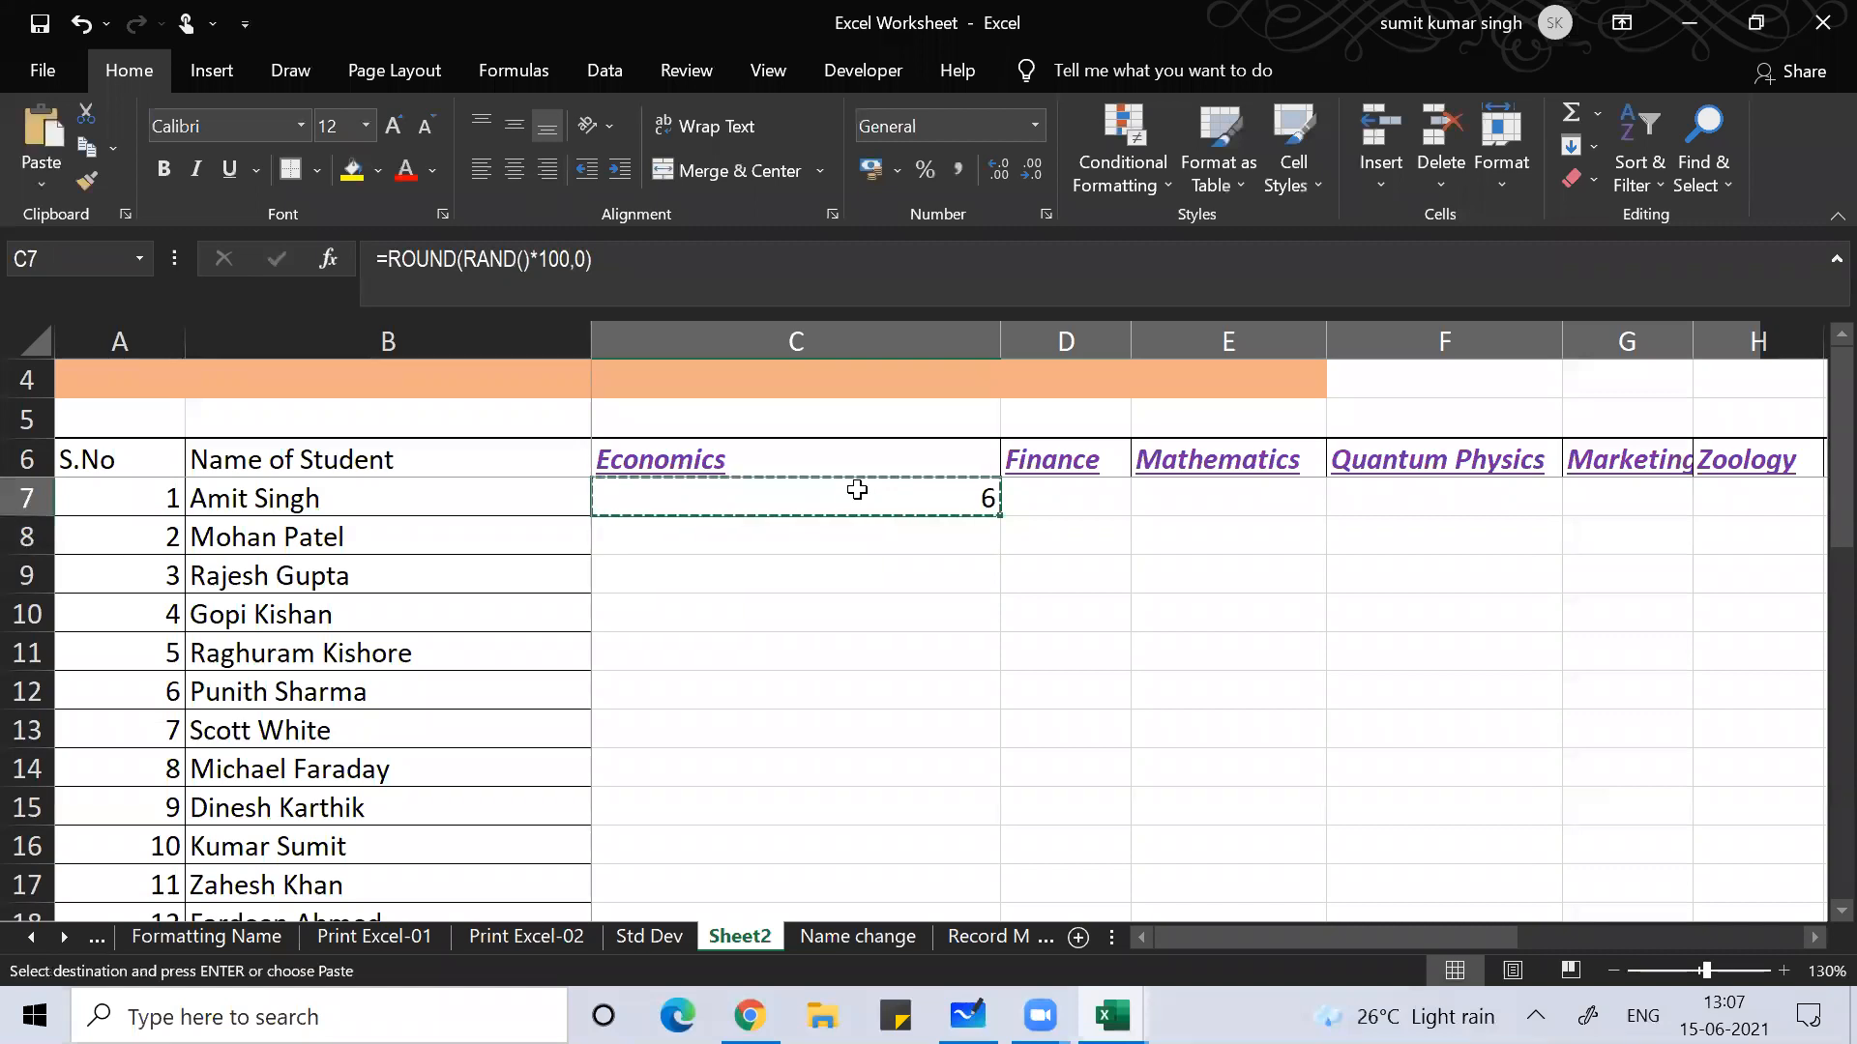
key(shift+Down)
key(shift+Down)
key(shift+Down)
key(shift+Down)
key(shift+Down)
key(shift+Down)
key(shift+Down)
key(shift+Down)
key(shift+Down)
key(shift+Down)
key(shift+Down)
key(shift+Down)
key(shift+Down)
key(shift+Down)
key(shift+Down)
key(shift+Down)
key(shift+Down)
key(shift+Down)
key(shift+Down)
key(shift+Down)
key(shift+Down)
key(shift+Down)
key(shift+Down)
key(shift+Down)
key(shift+Down)
key(shift+Down)
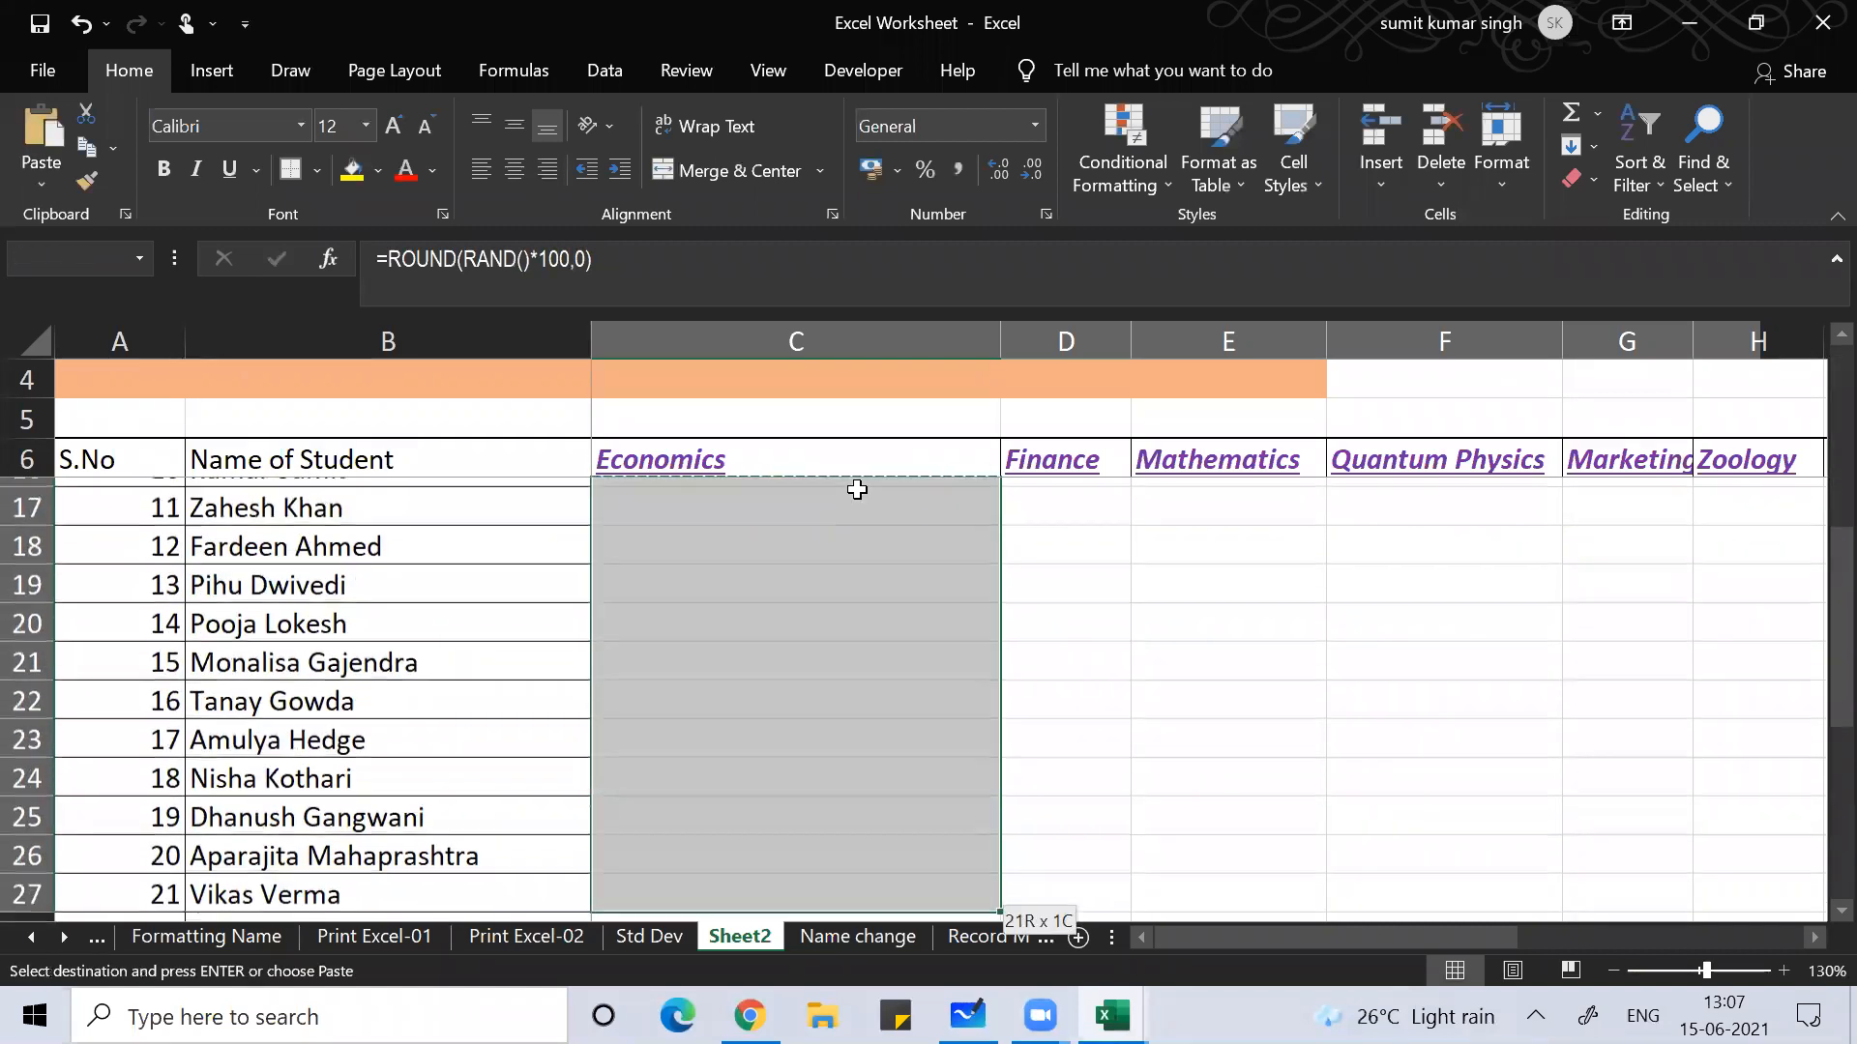
key(shift+Down)
key(shift+Down)
key(shift+Down)
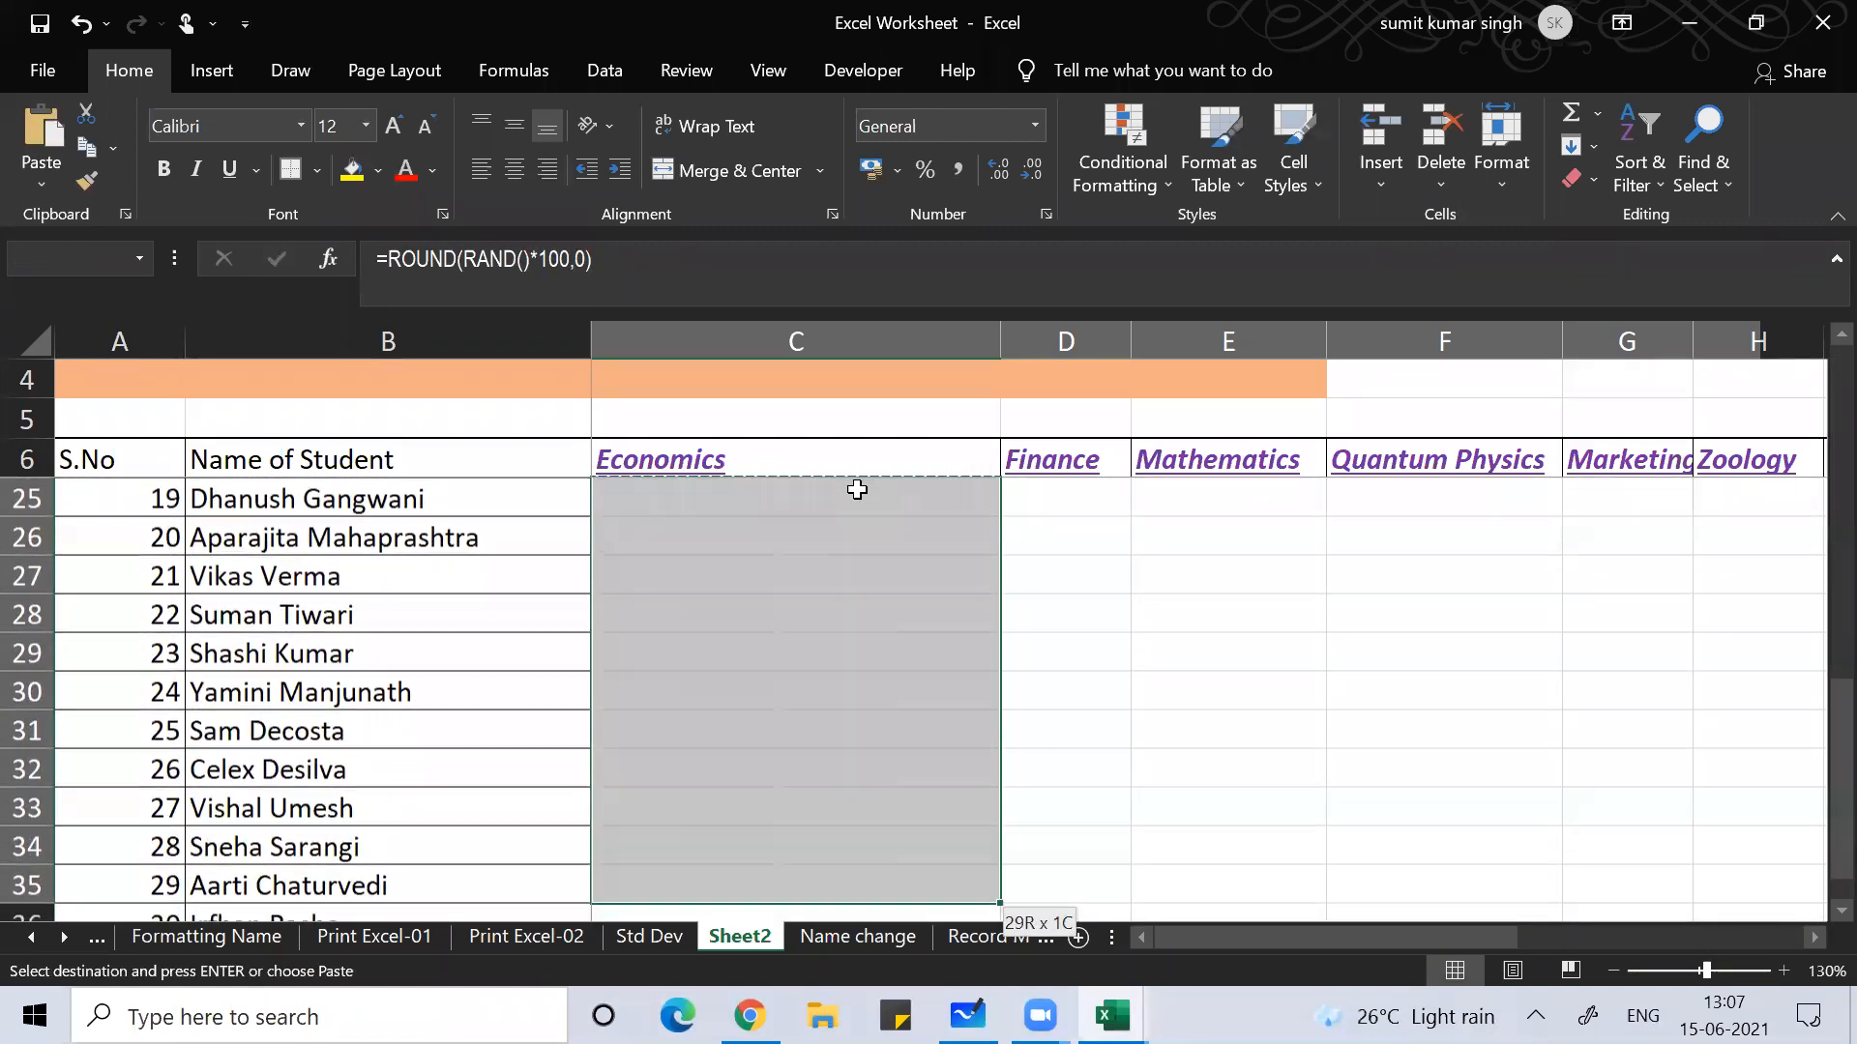
key(shift+Right)
key(shift+Right)
key(shift+Right)
key(shift+Right)
key(shift+Right)
key(shift+Right)
key(shift+Right)
key(shift+Right)
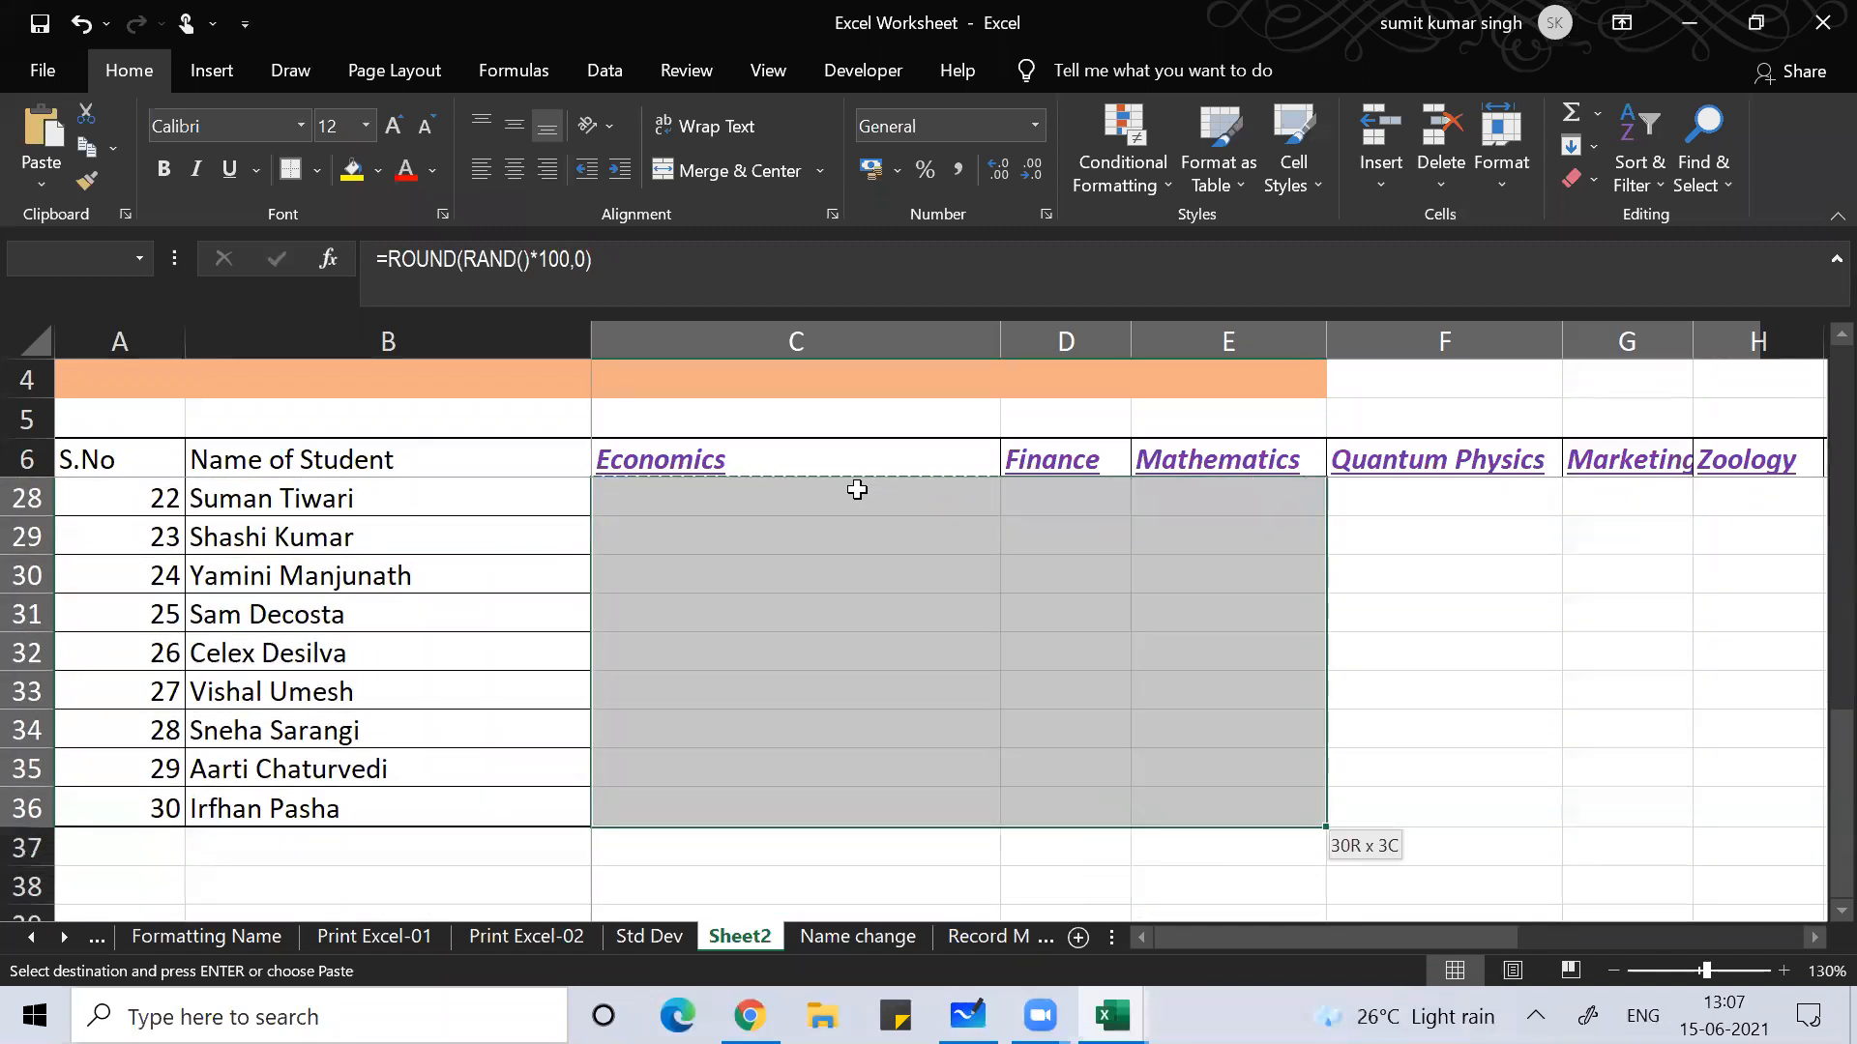
key(shift+Right)
key(shift+Right)
key(shift+Right)
key(shift+Right)
key(shift+Right)
key(shift+Right)
key(shift+Right)
key(shift+Right)
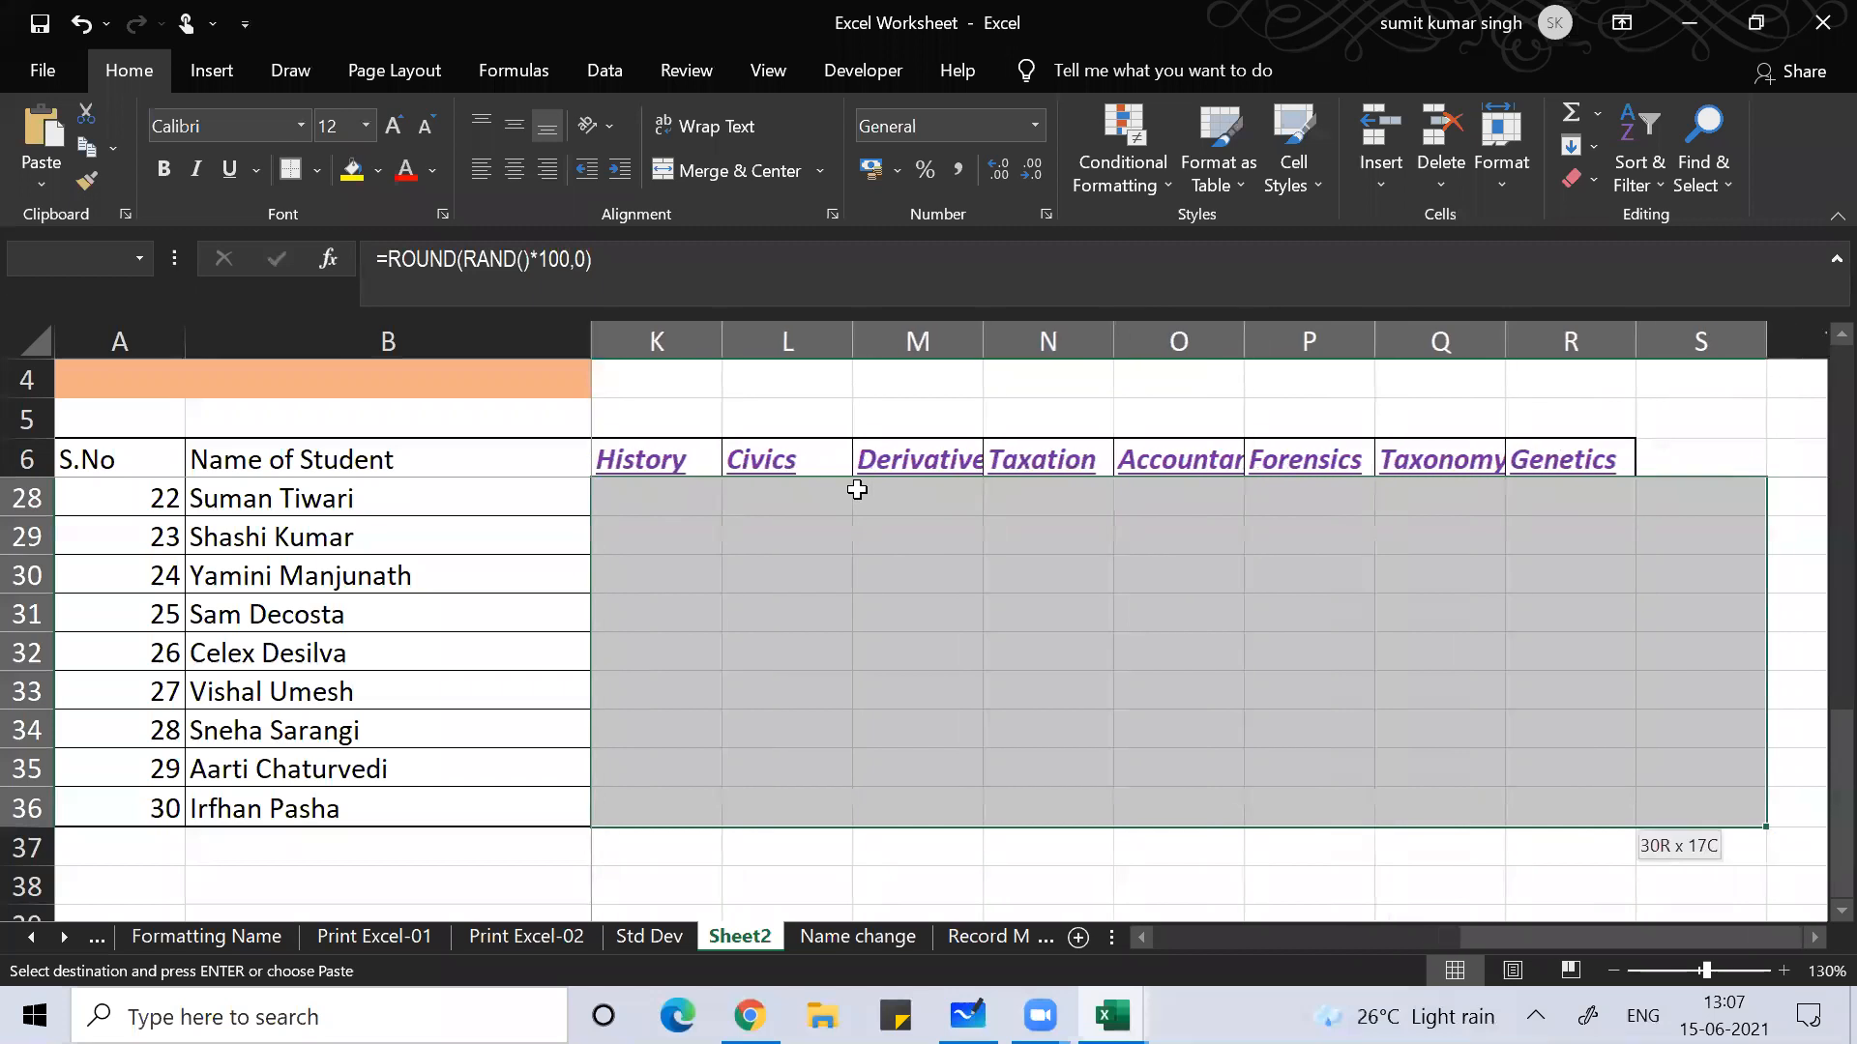
key(shift+Left)
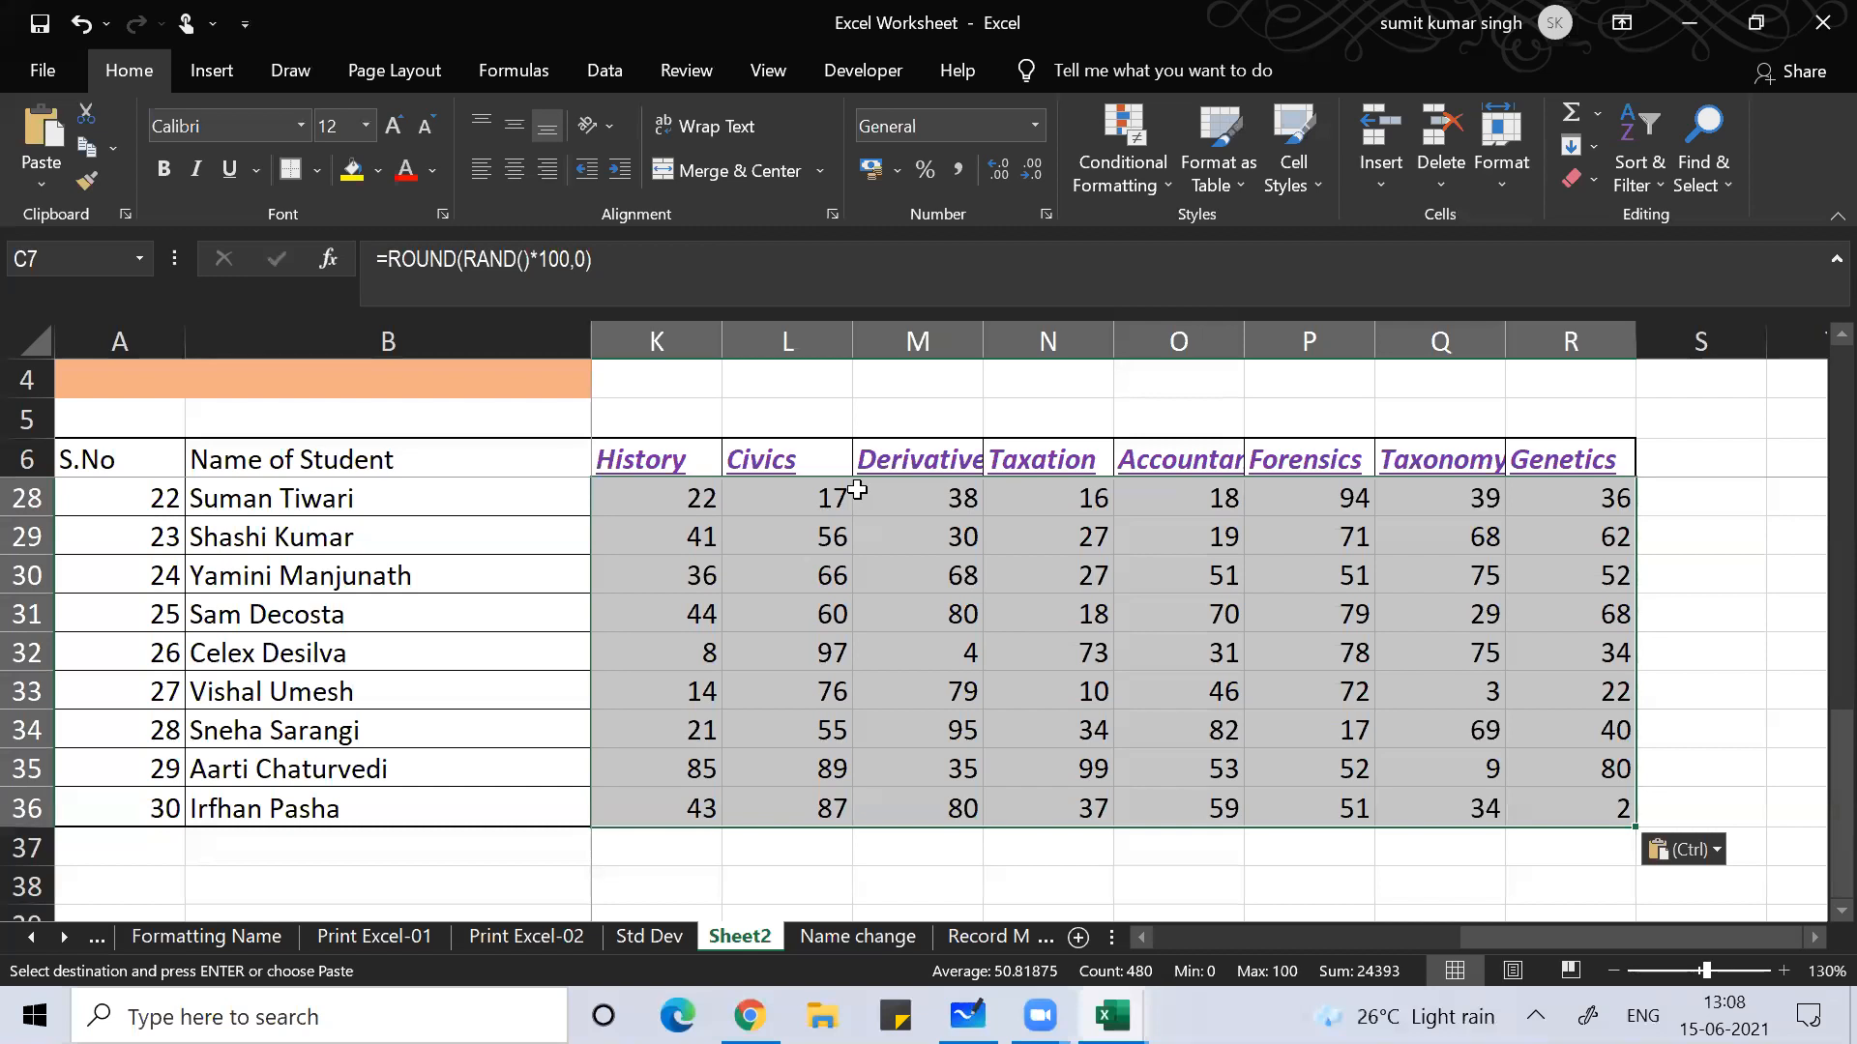
Step: Paste the marks block as fixed values, then delete them and return to the top
key(ctrl+c)
key(s)
key(v)
key(Return)
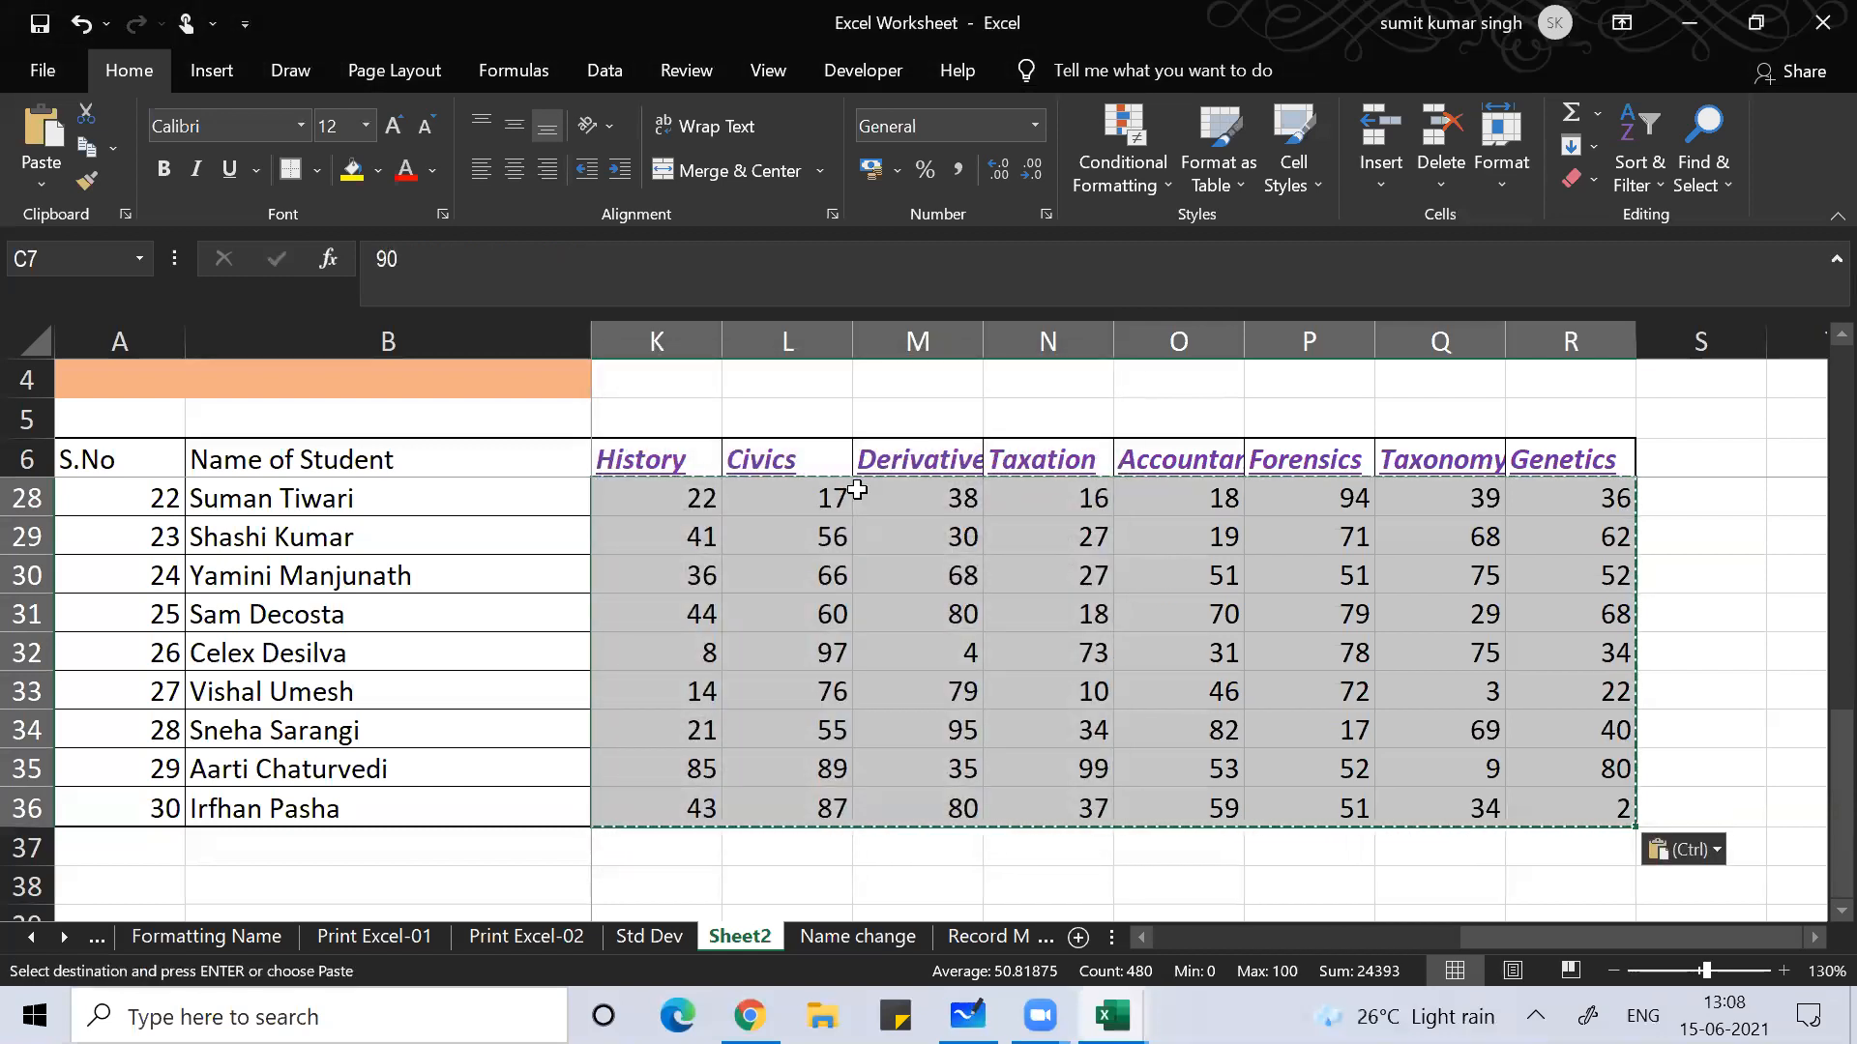
key(Delete)
key(ctrl+Home)
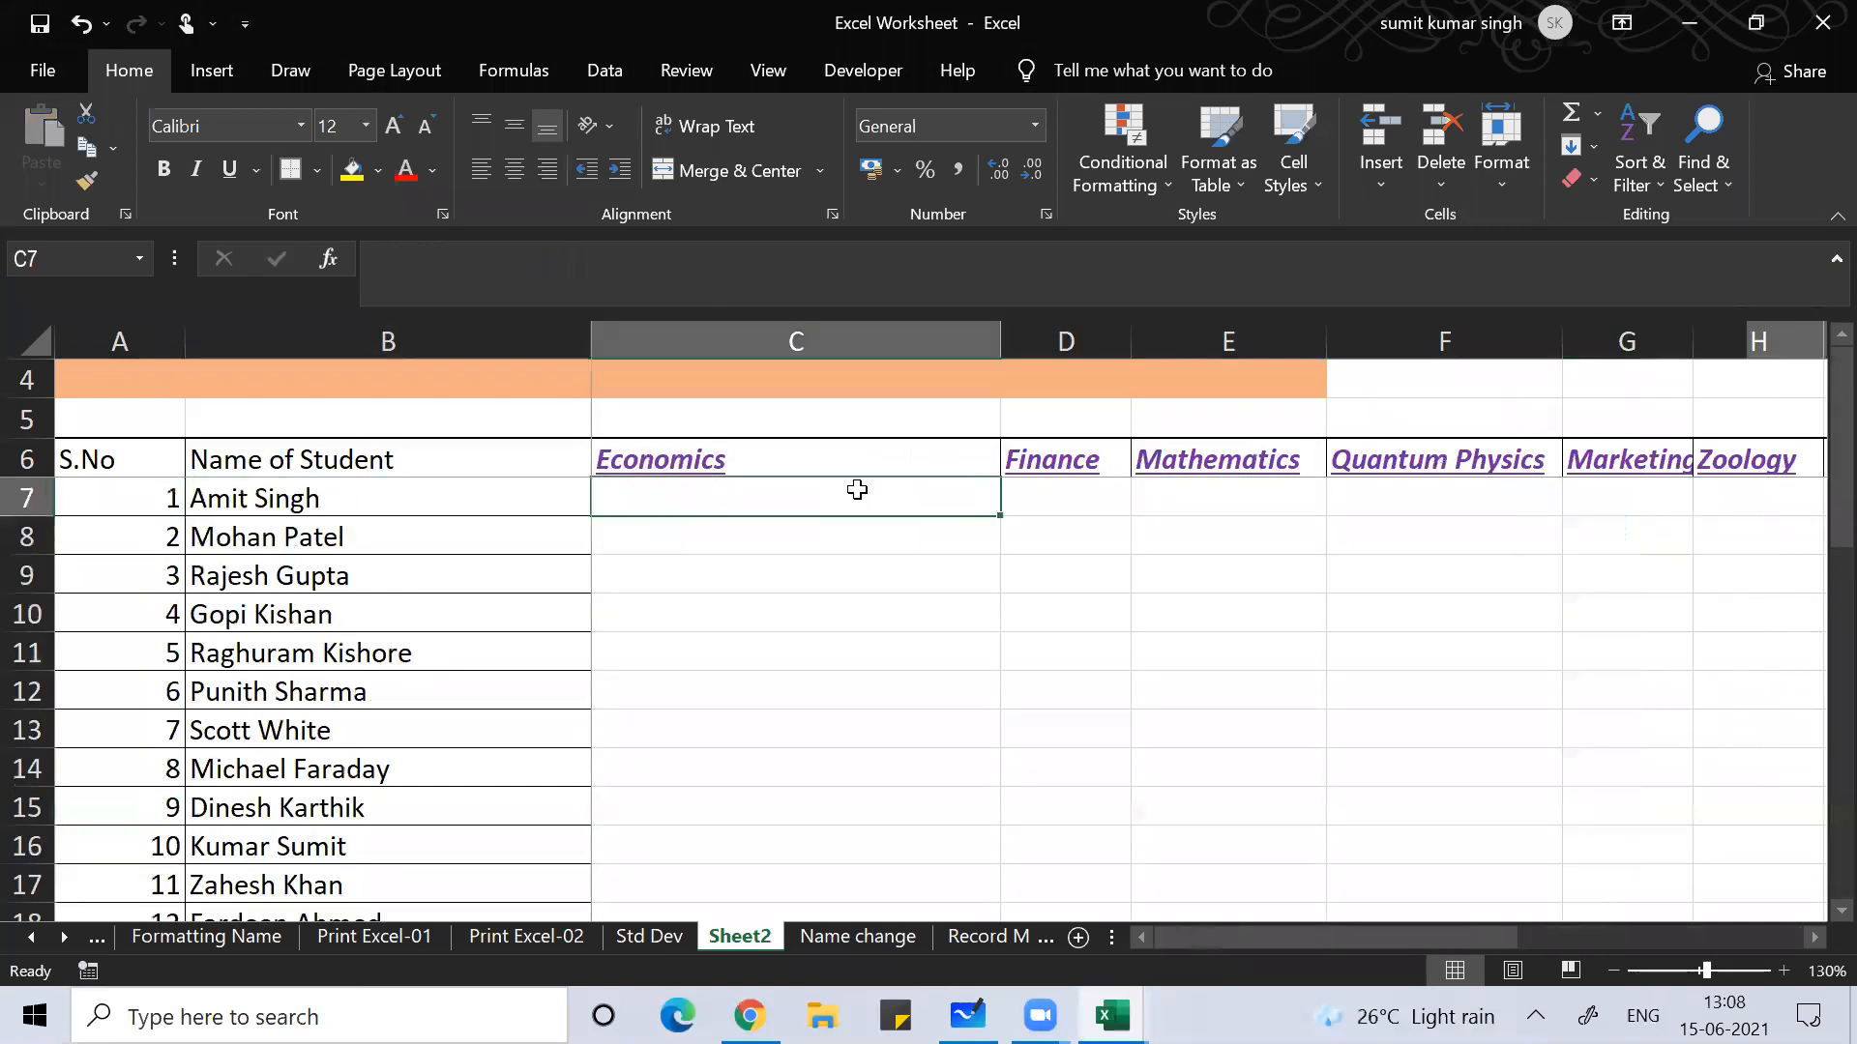
Step: Enter =RAND() in C7 and 100 in C5
text(=)
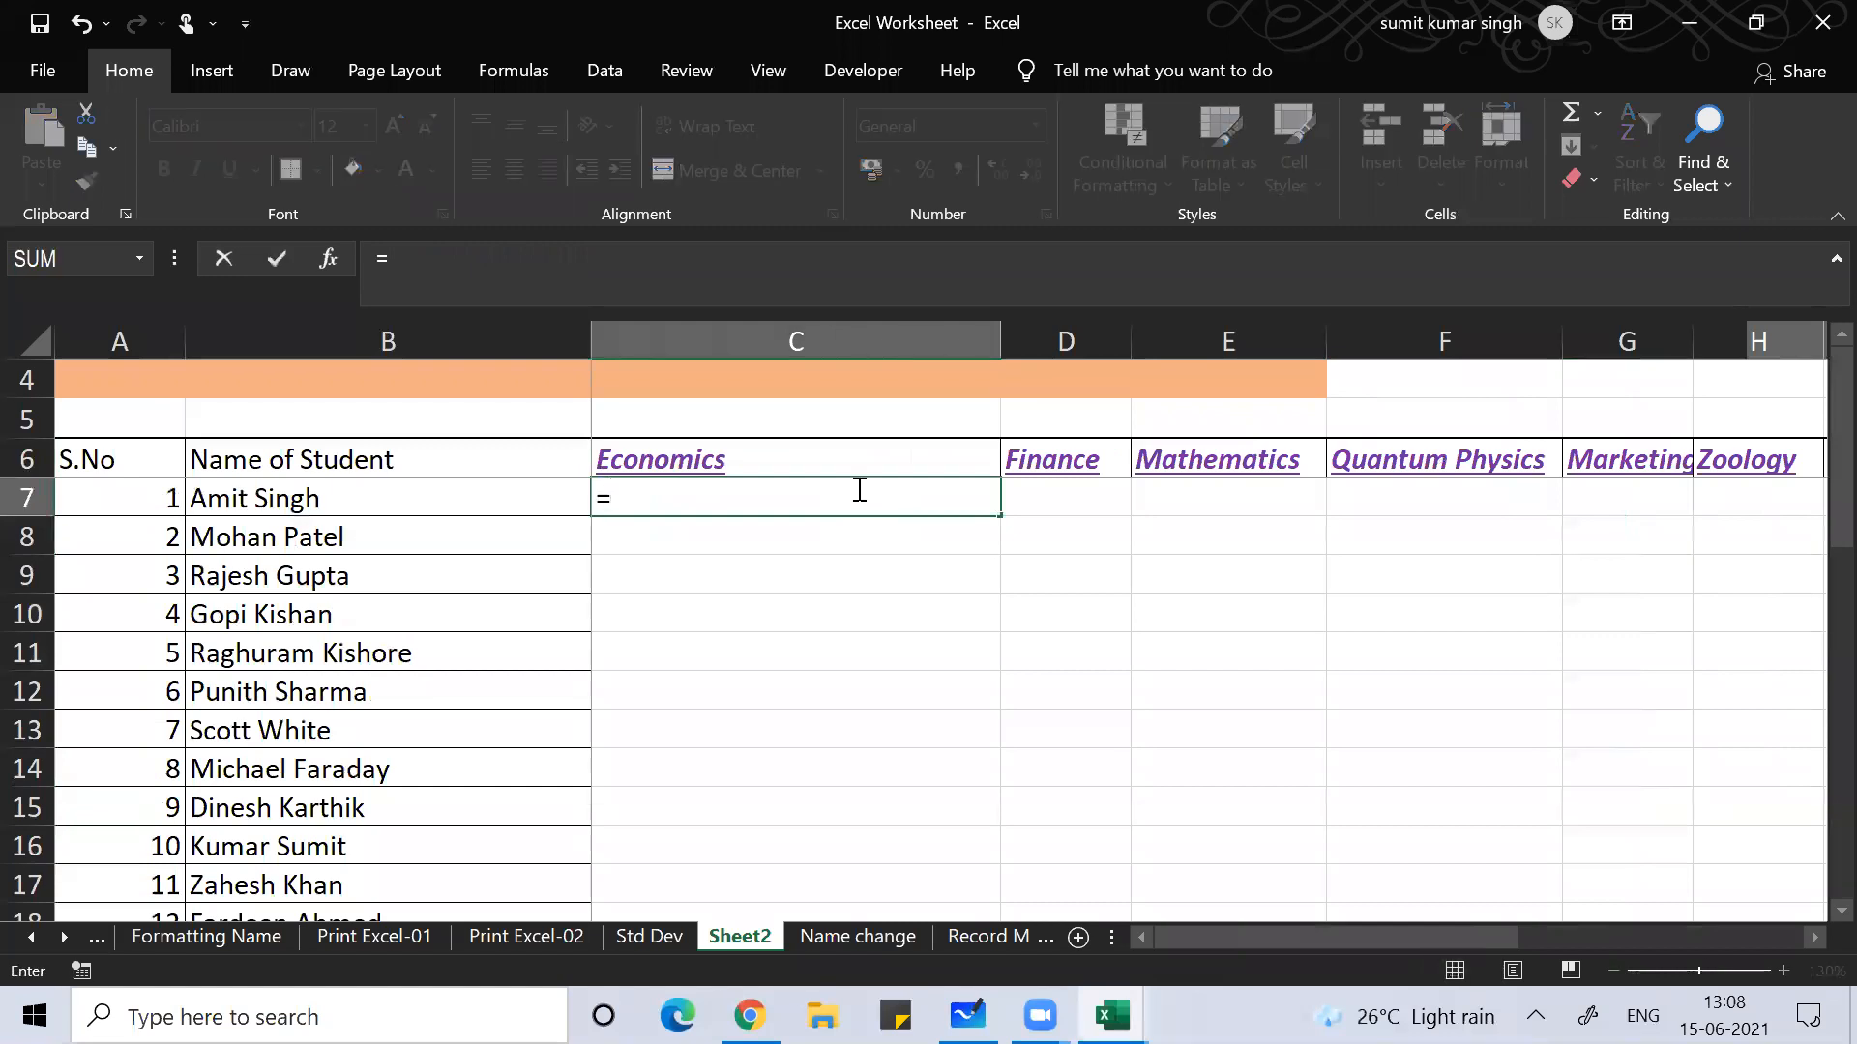
text(rand())
key(Return)
click(857, 493)
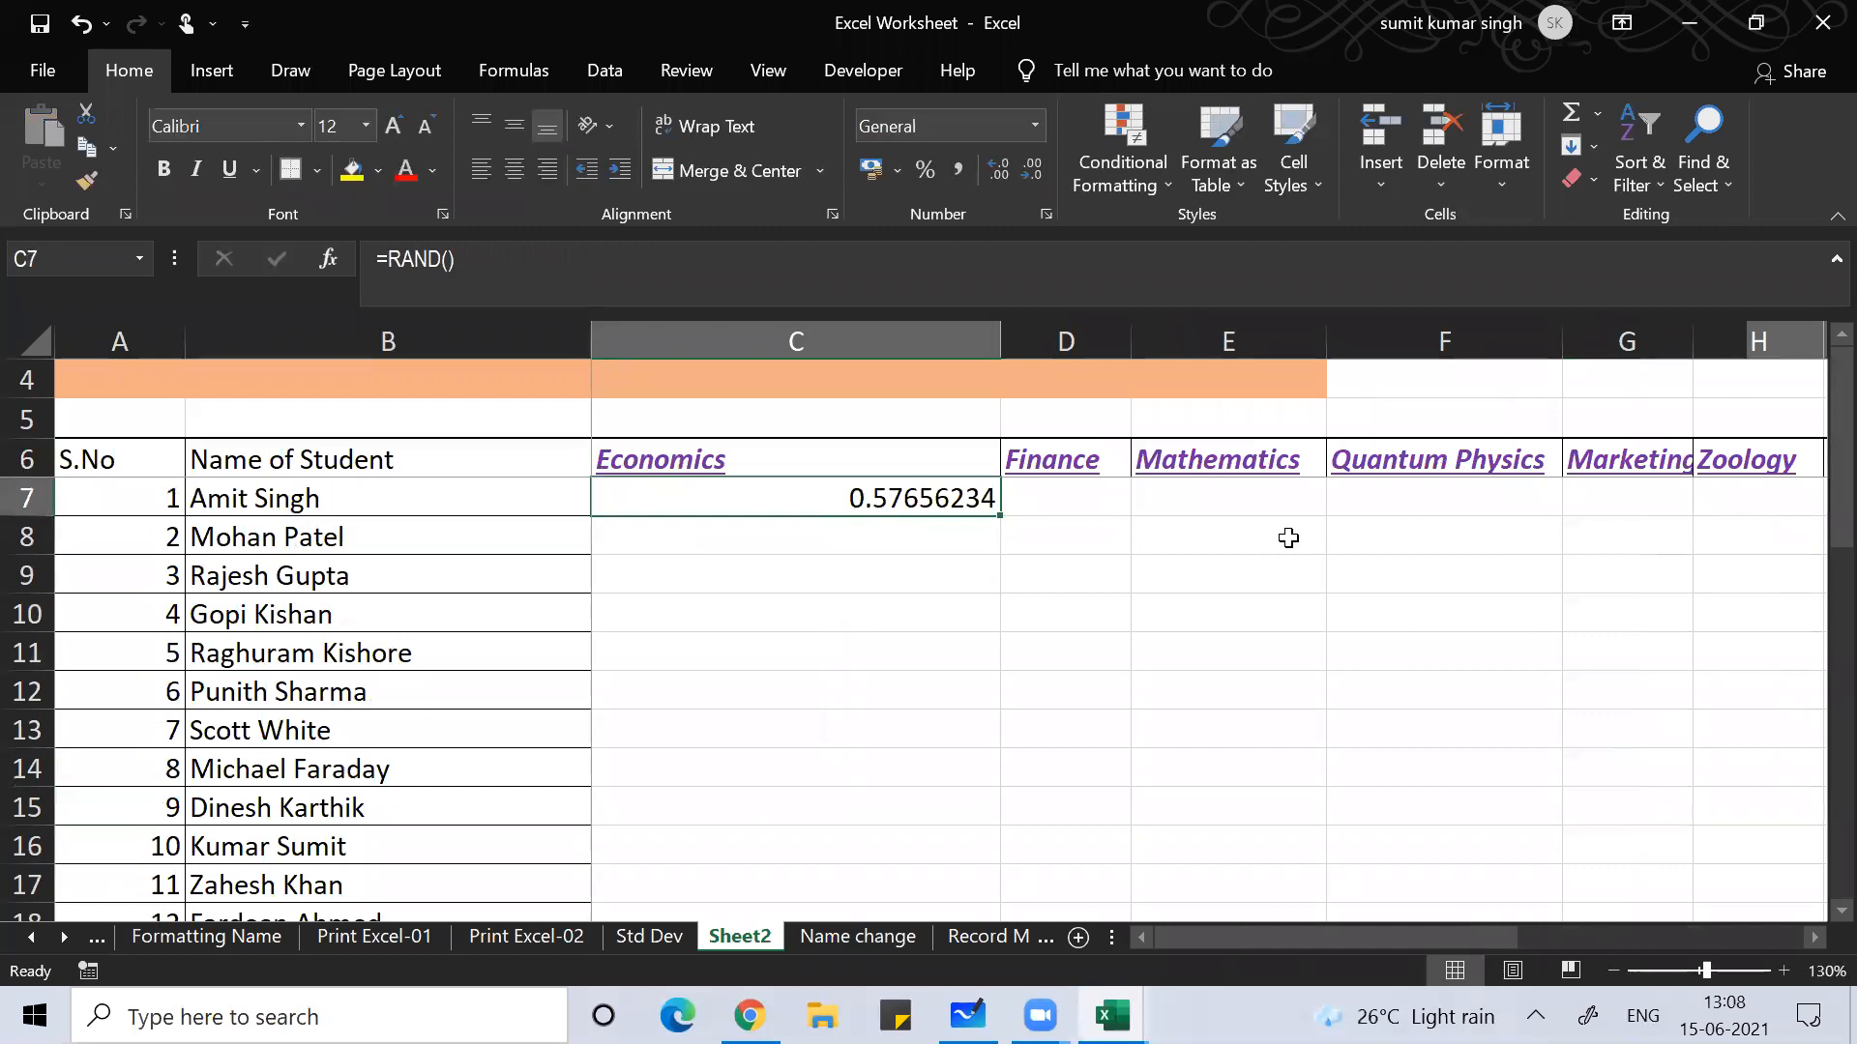
click(946, 412)
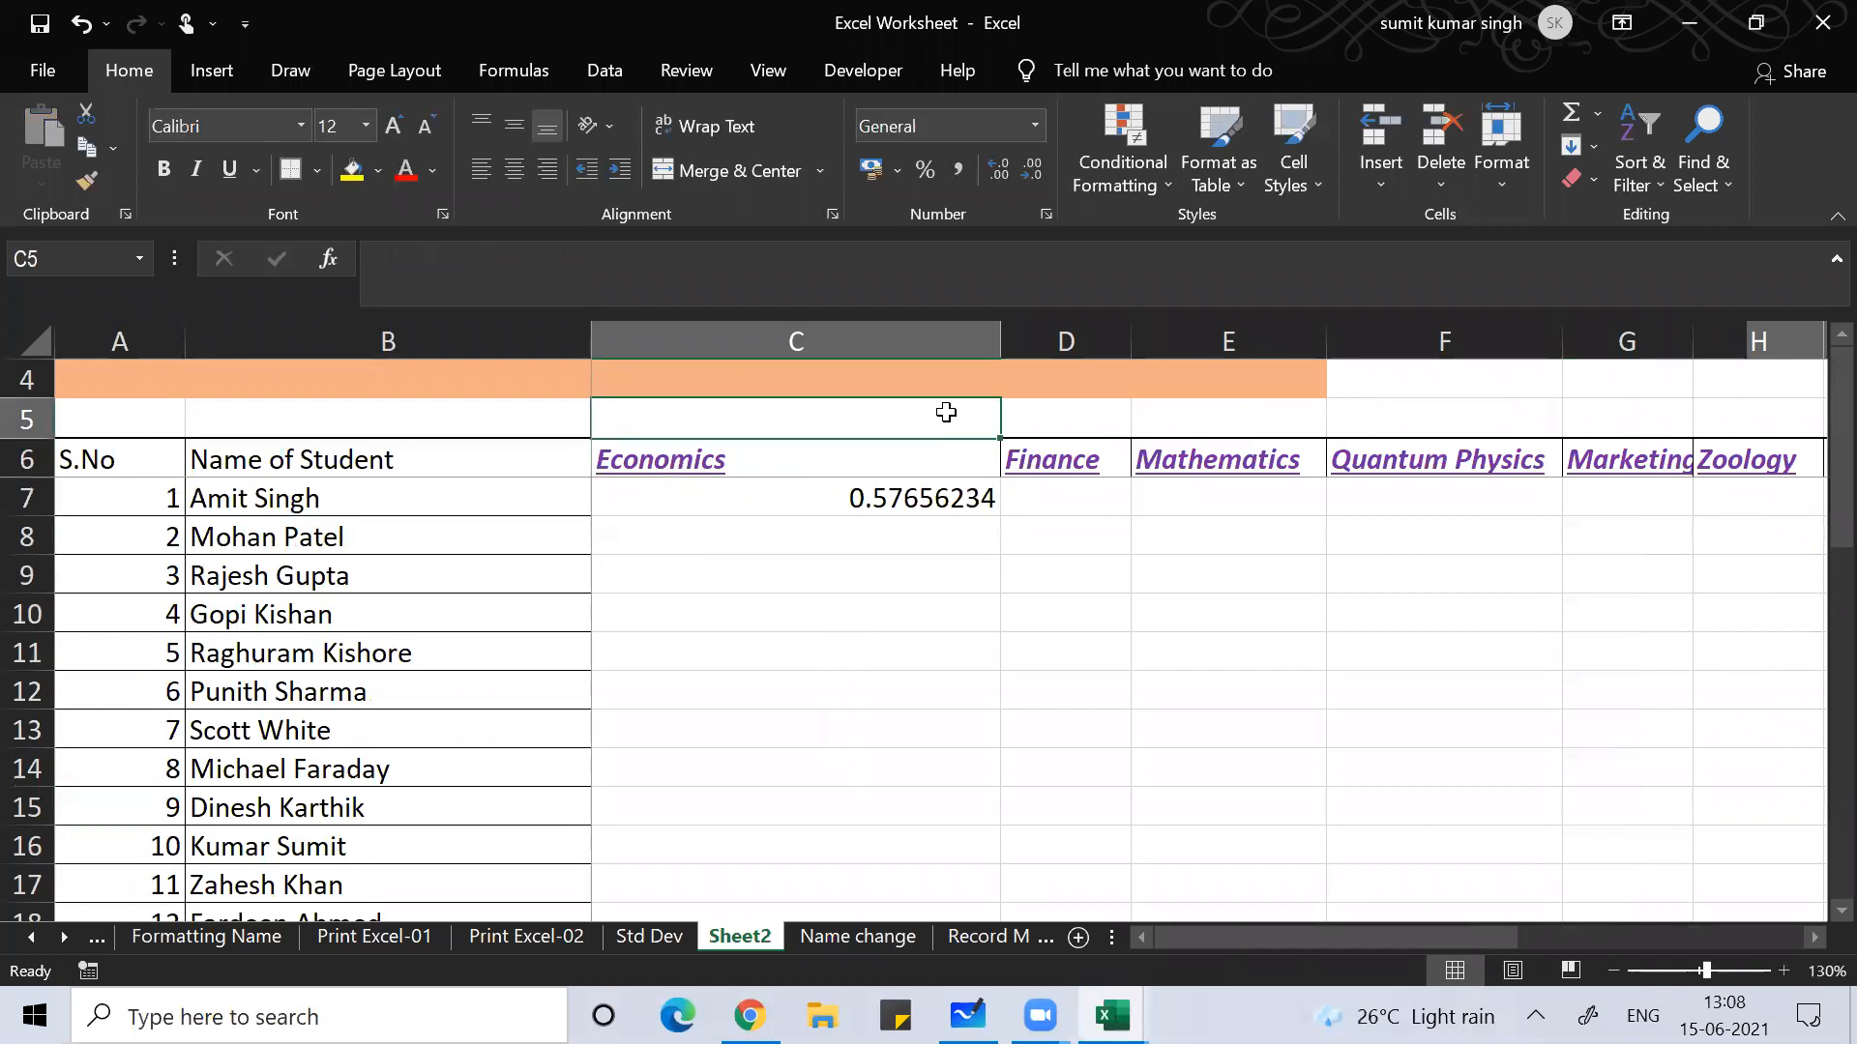
text(100)
key(Return)
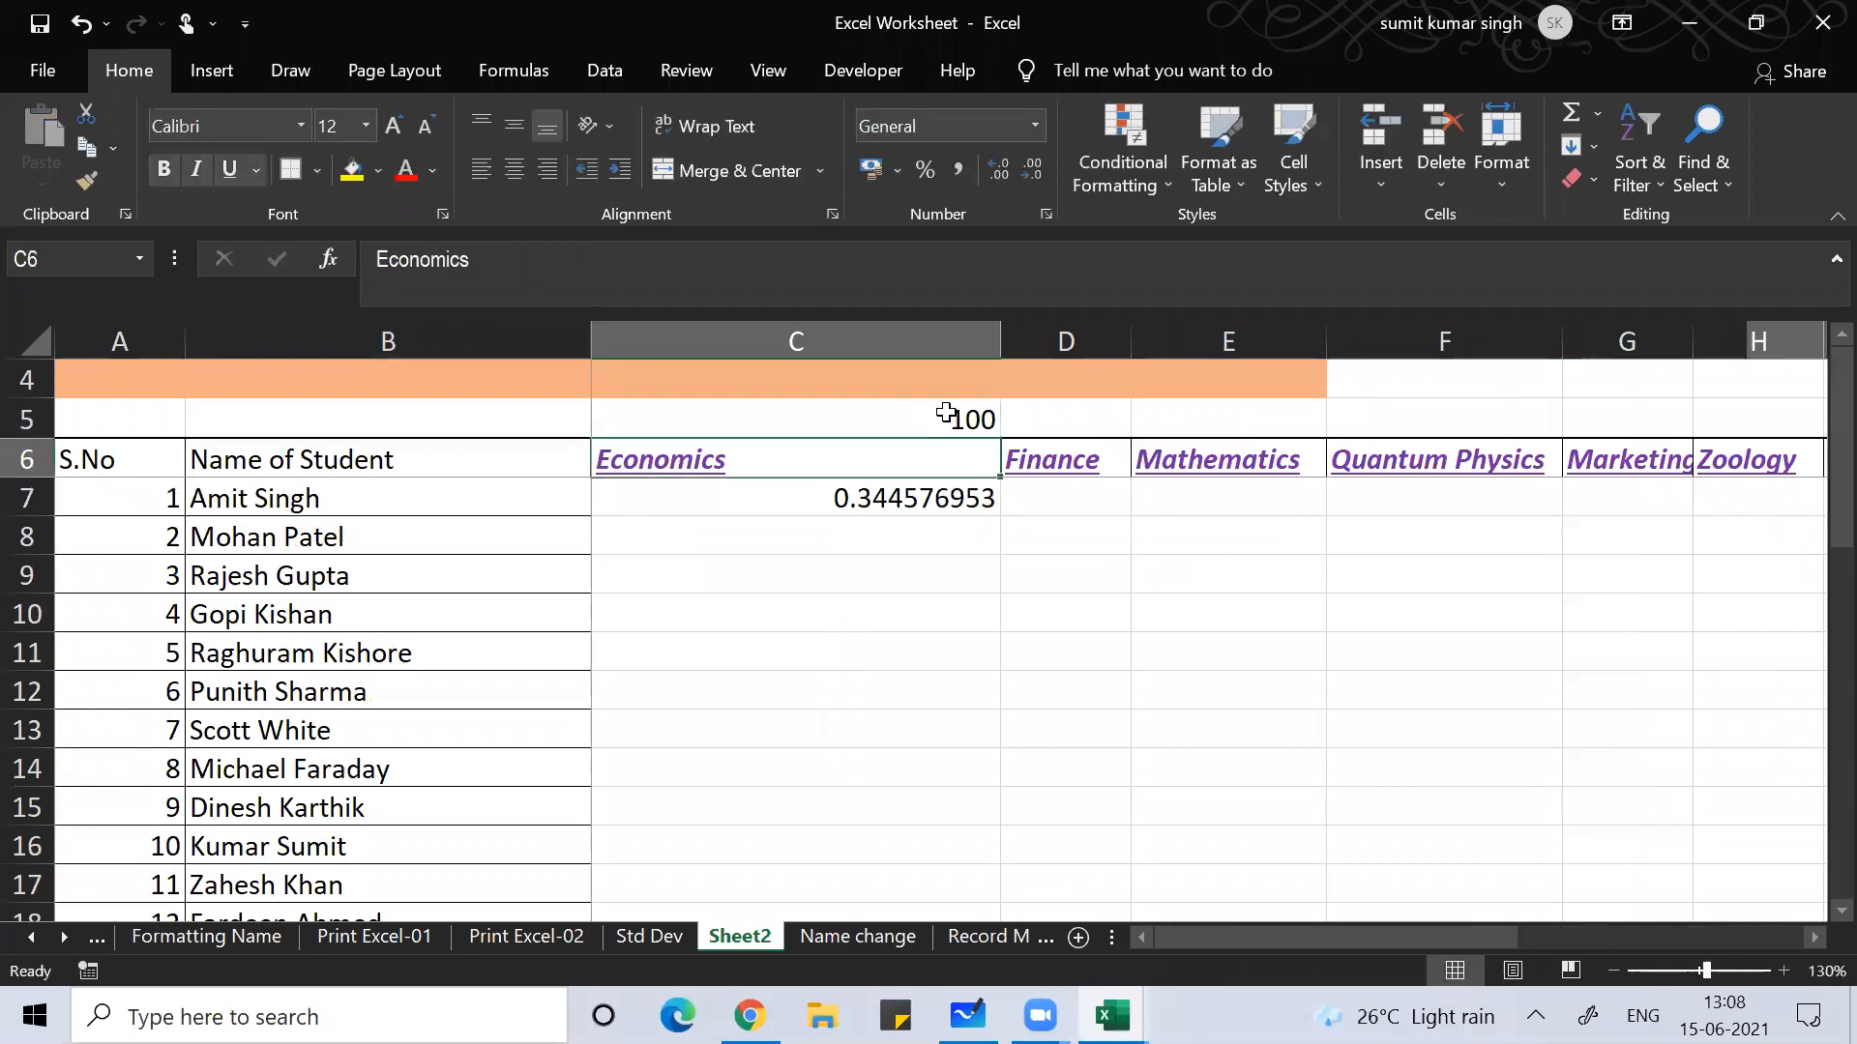
key(Return)
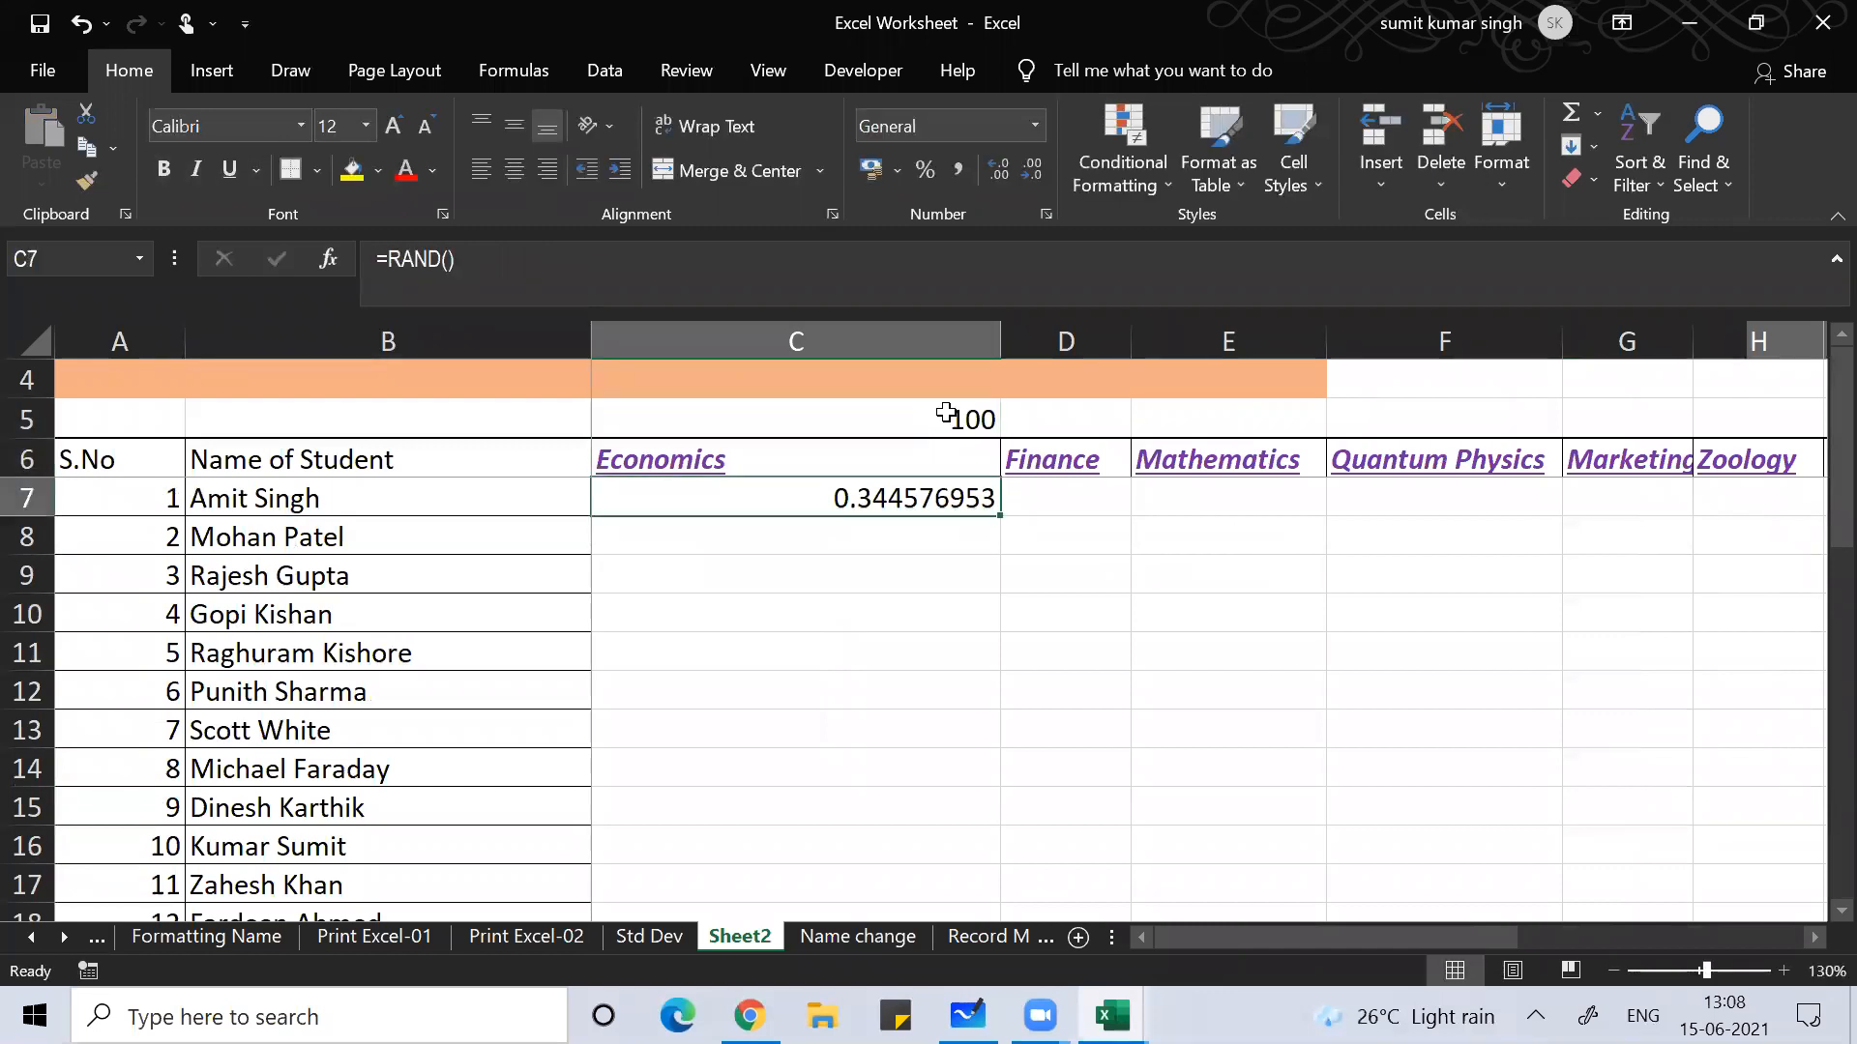
Step: Copy C7's =RAND() formula over C7:R36 for every subject and student
key(ctrl+c)
key(shift+Down)
key(shift+Down)
key(shift+Down)
key(shift+Down)
key(shift+Down)
key(shift+Down)
key(shift+Down)
key(shift+Down)
key(shift+Down)
key(shift+Down)
key(shift+Down)
key(shift+Down)
key(shift+Down)
key(shift+Down)
key(shift+Down)
key(shift+Down)
key(shift+Down)
key(shift+Down)
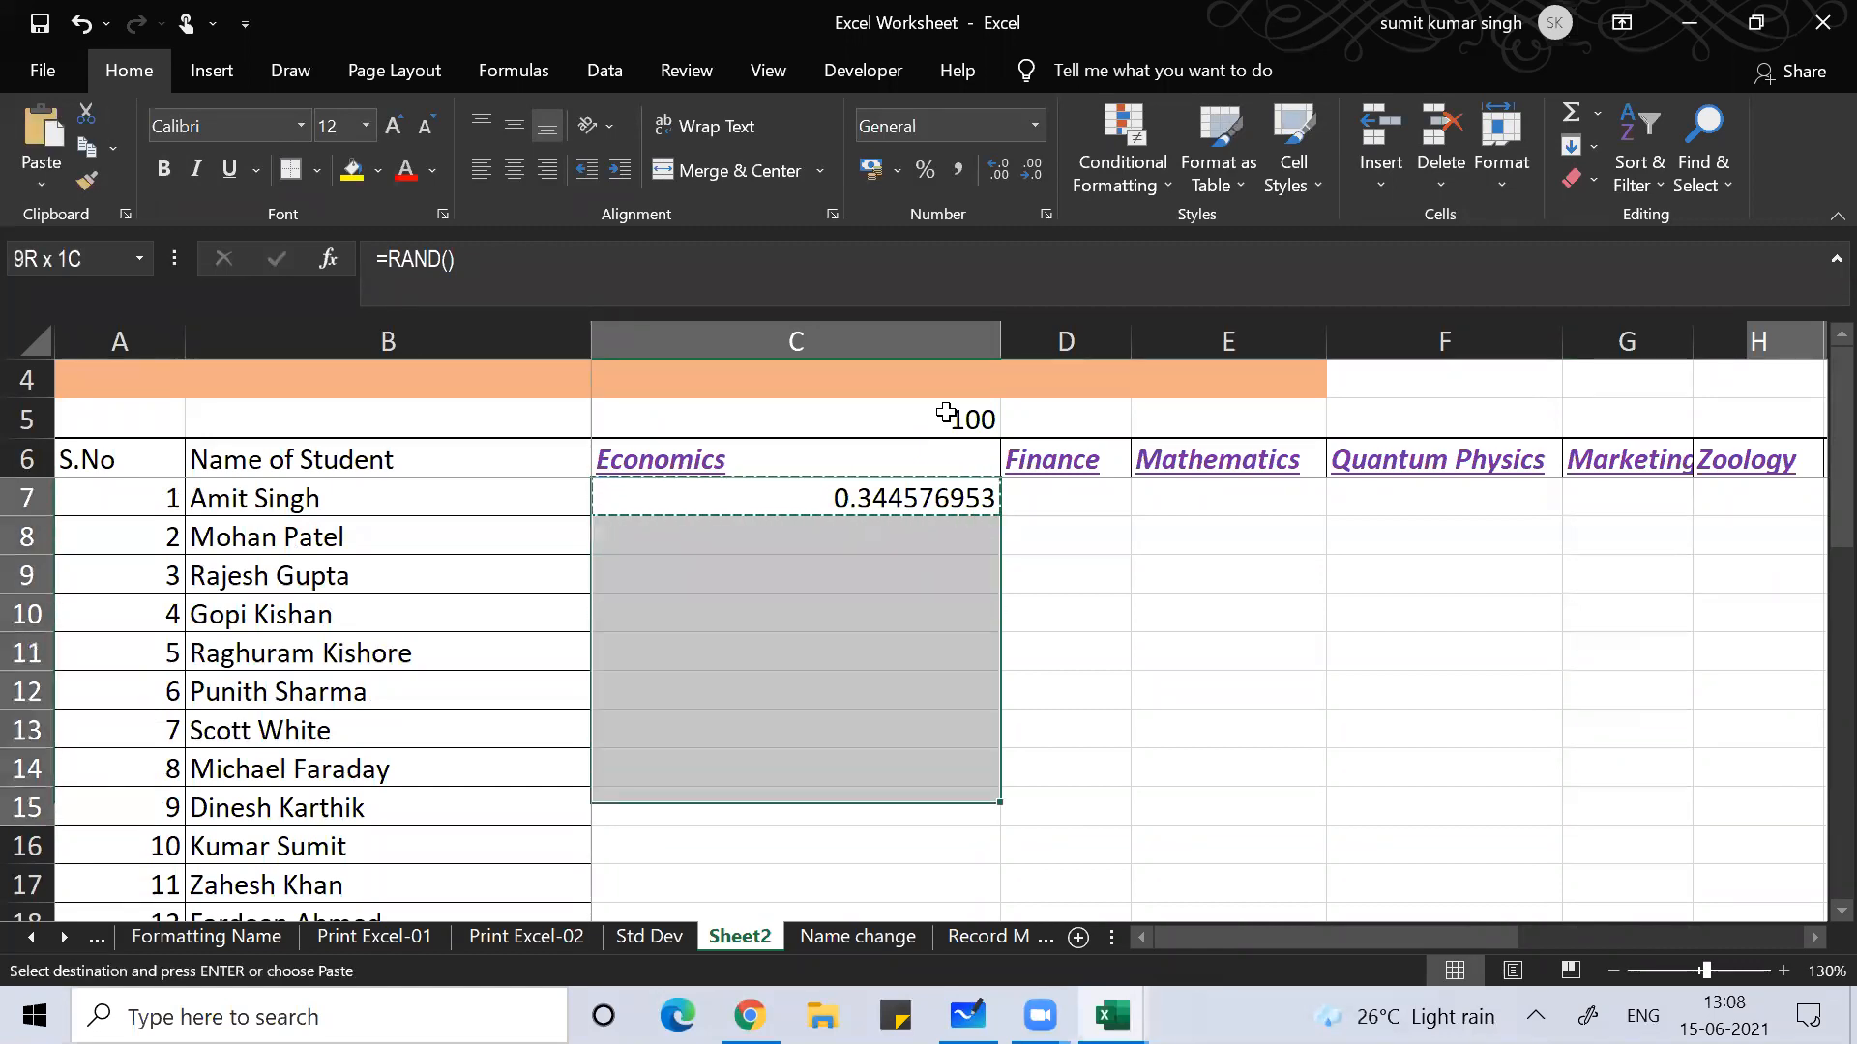
key(shift+Down)
key(shift+Down)
key(shift+Down)
key(shift+Down)
key(shift+Down)
key(shift+Down)
key(shift+Down)
key(shift+Down)
key(shift+Down)
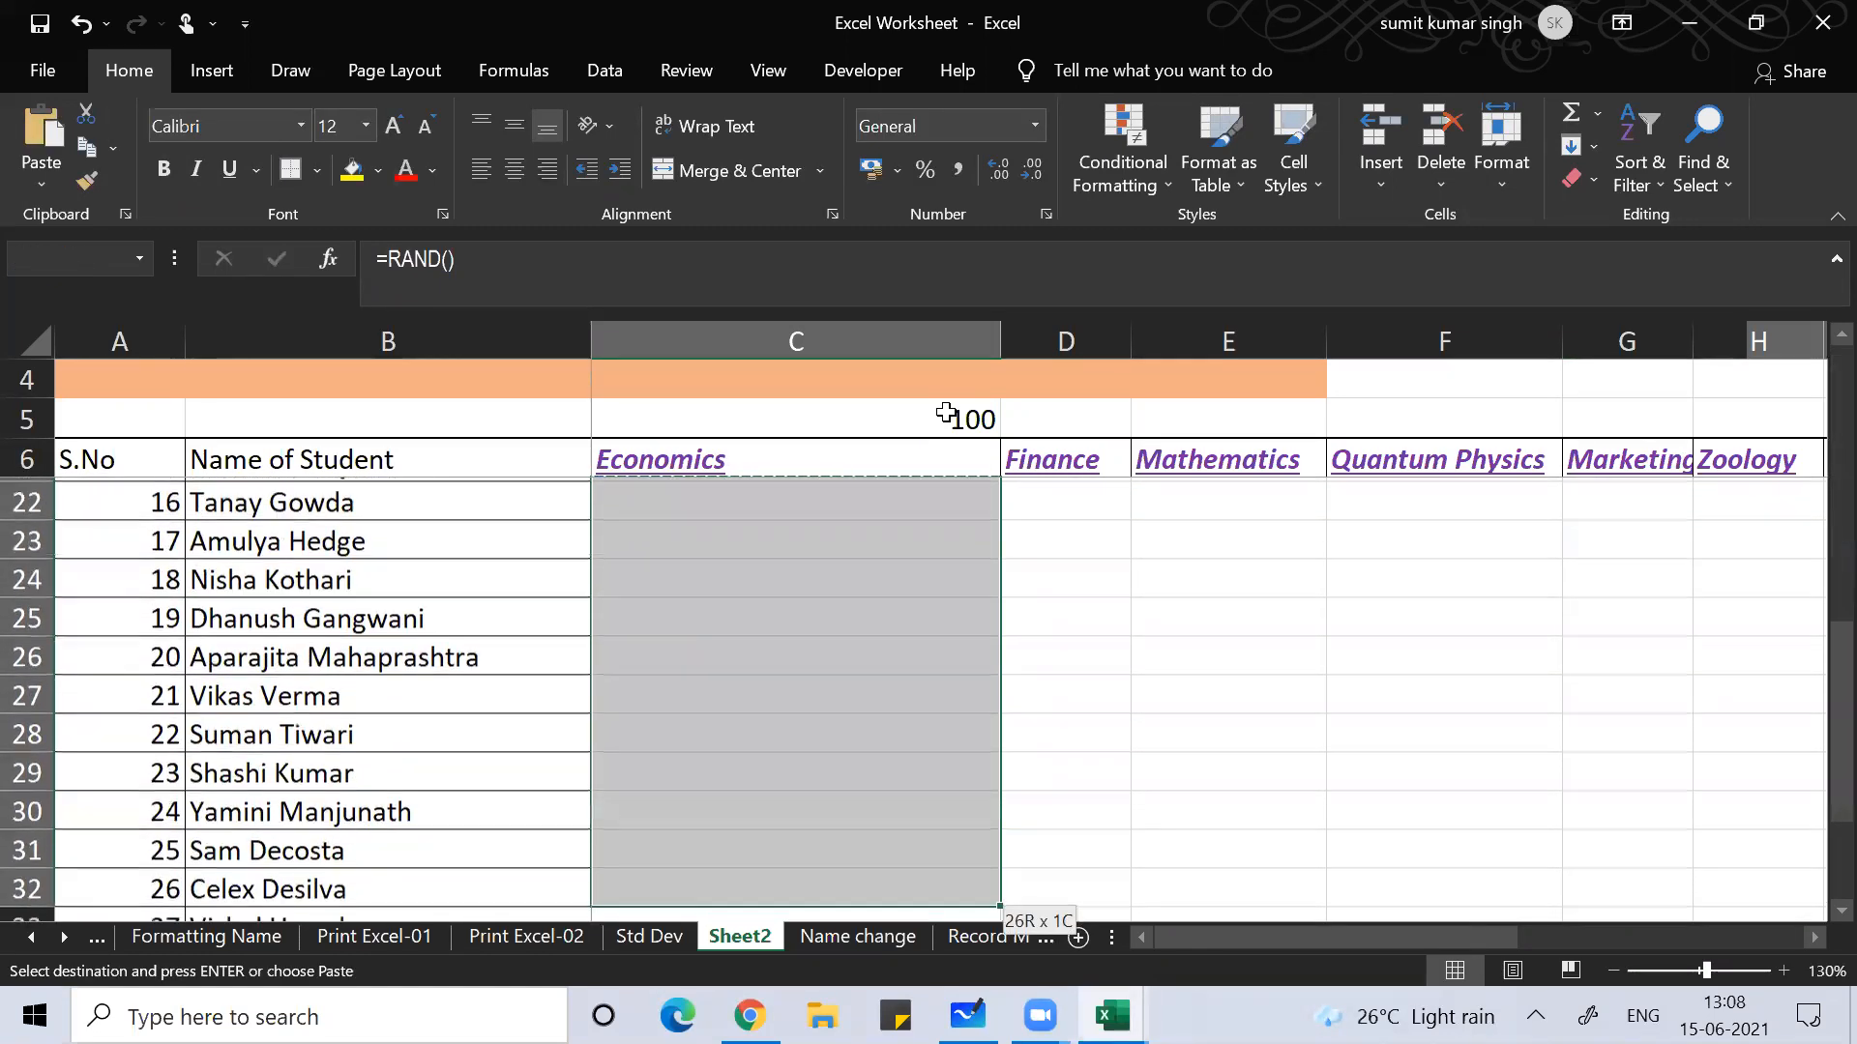
key(shift+Down)
key(shift+Down)
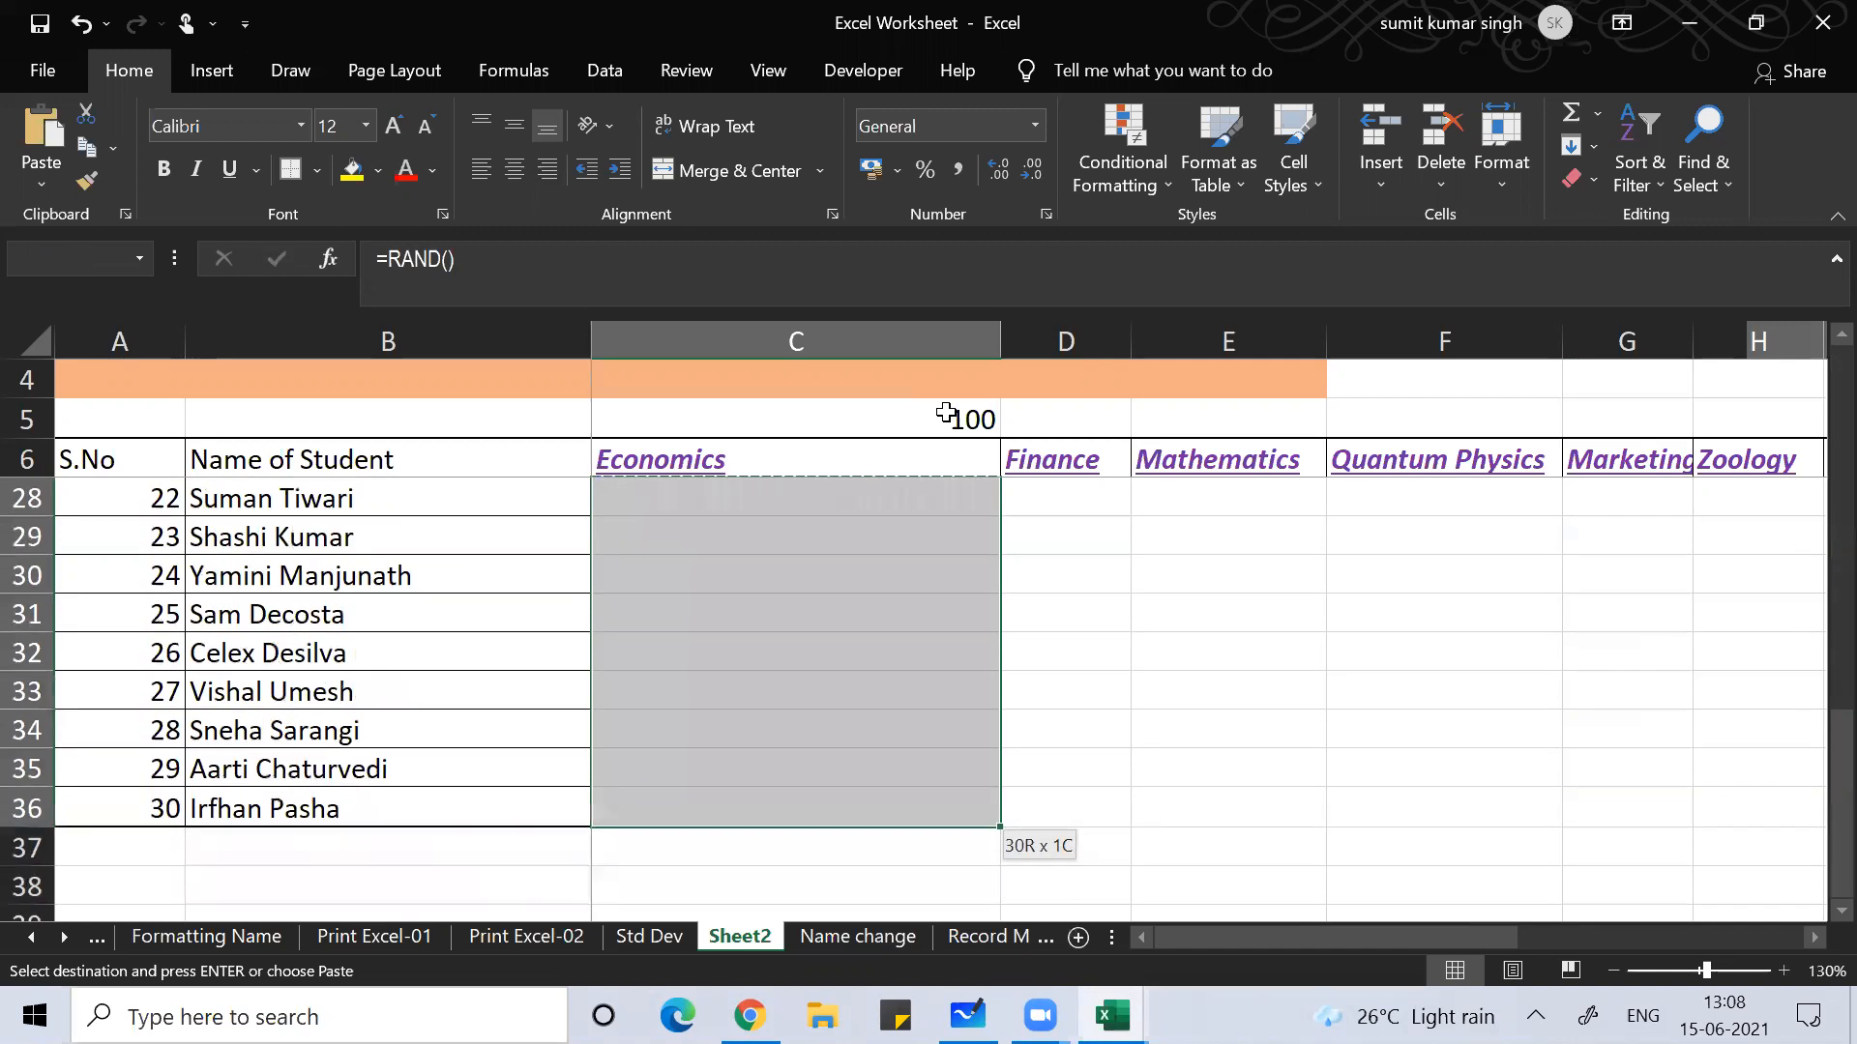
key(shift+Right)
key(shift+Right)
key(shift+Right)
key(shift+Right)
key(shift+Right)
key(shift+Right)
key(shift+Right)
key(shift+Right)
key(shift+Right)
key(shift+Right)
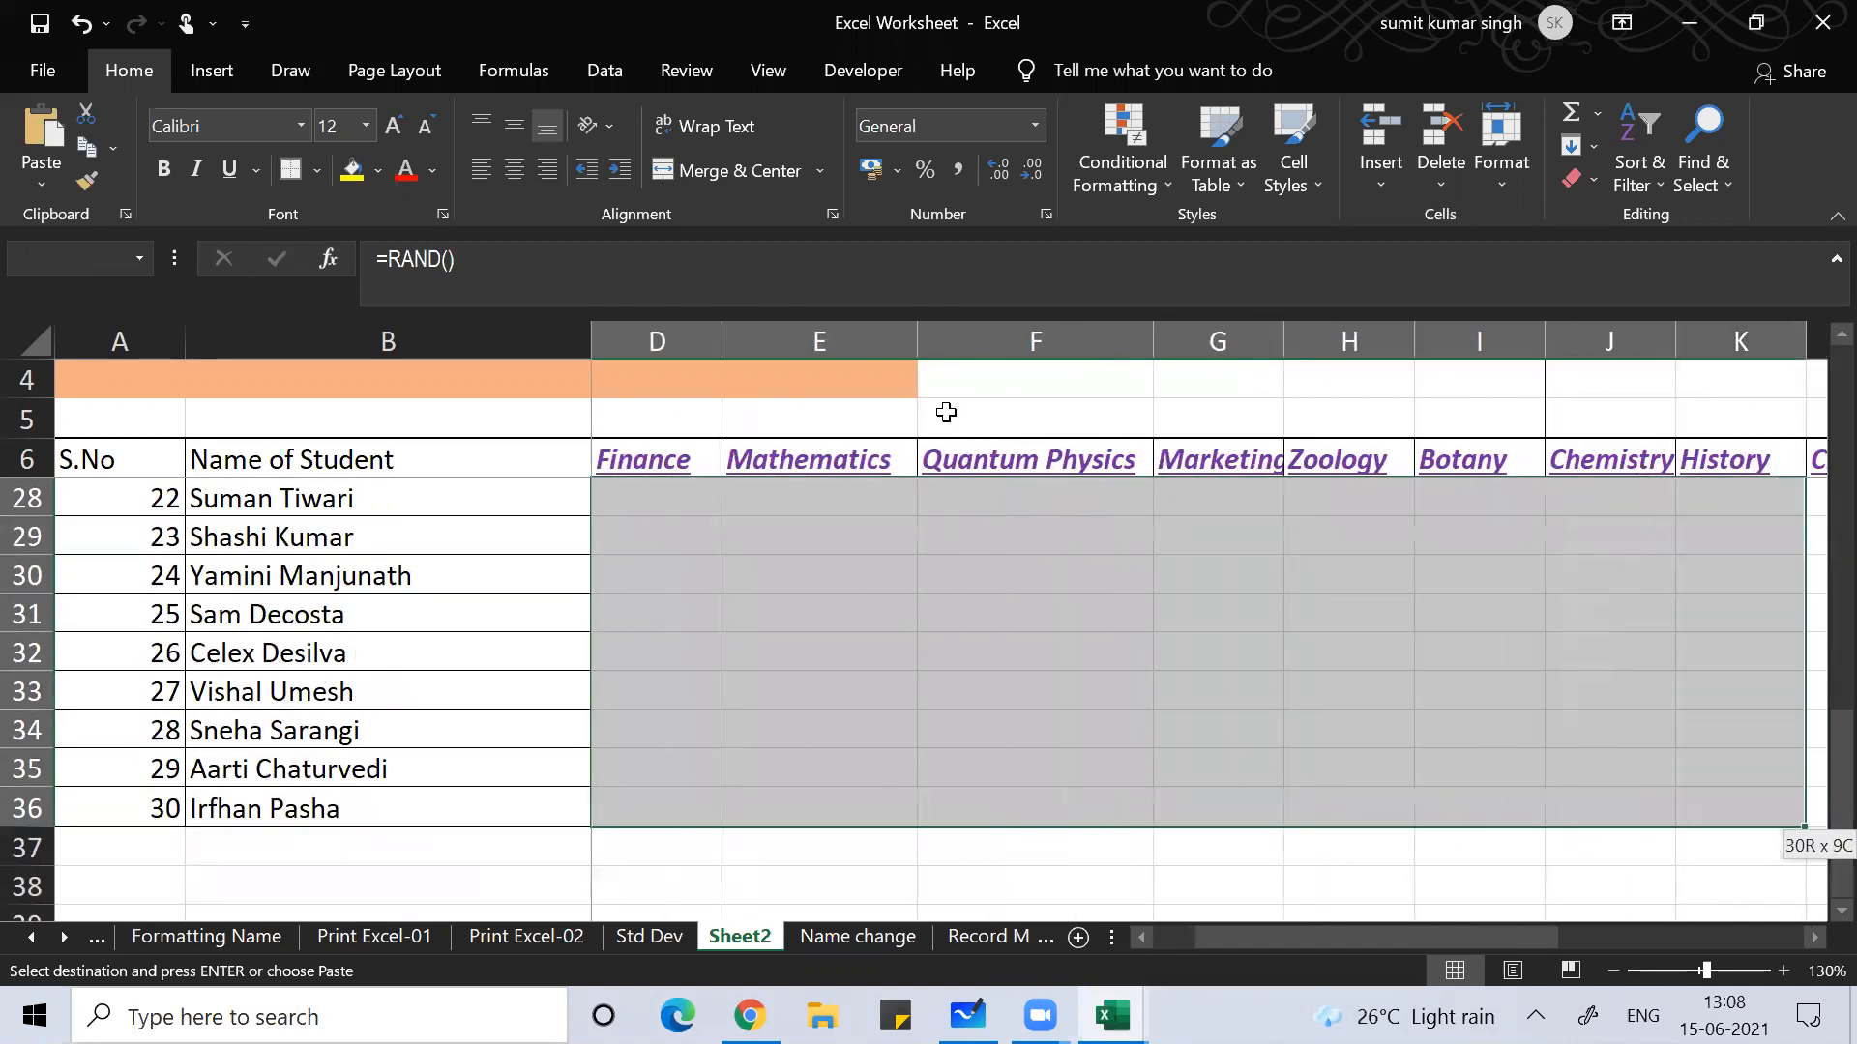
key(shift+Right)
key(shift+Right)
key(shift+Right)
key(shift+Right)
key(shift+Right)
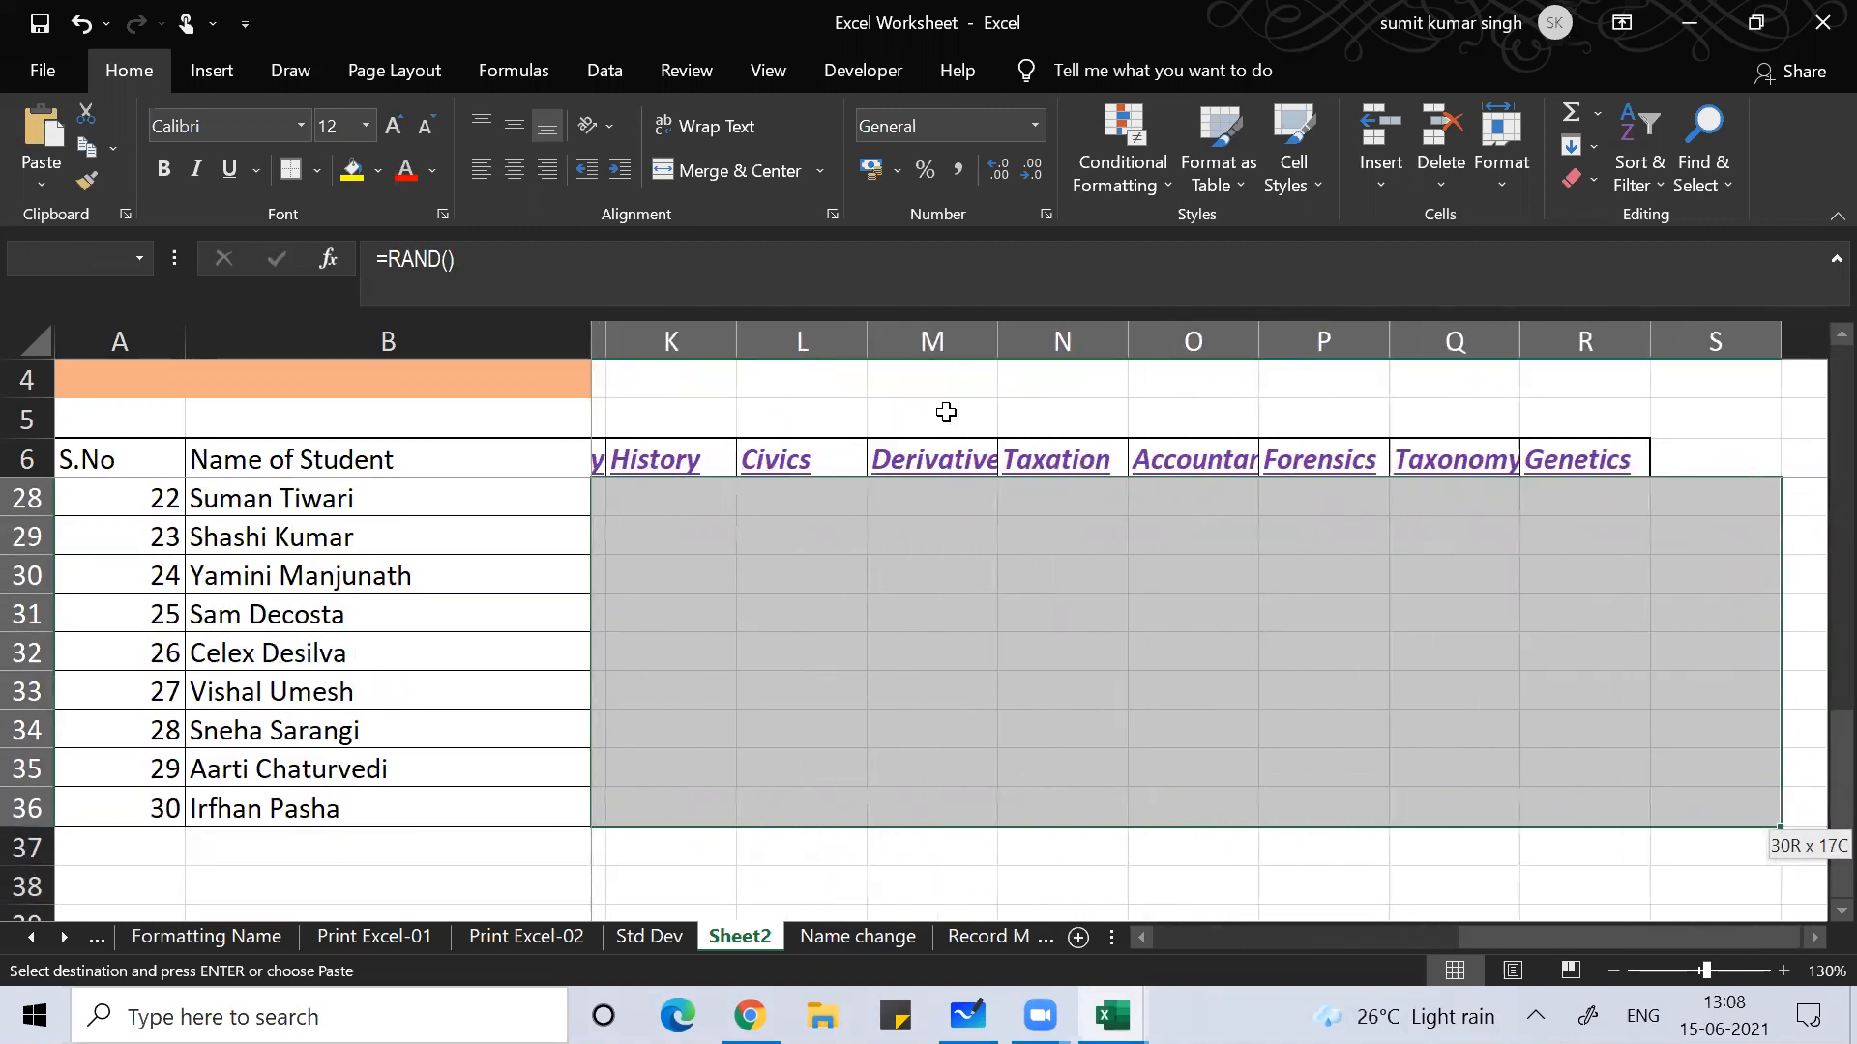
key(ctrl+v)
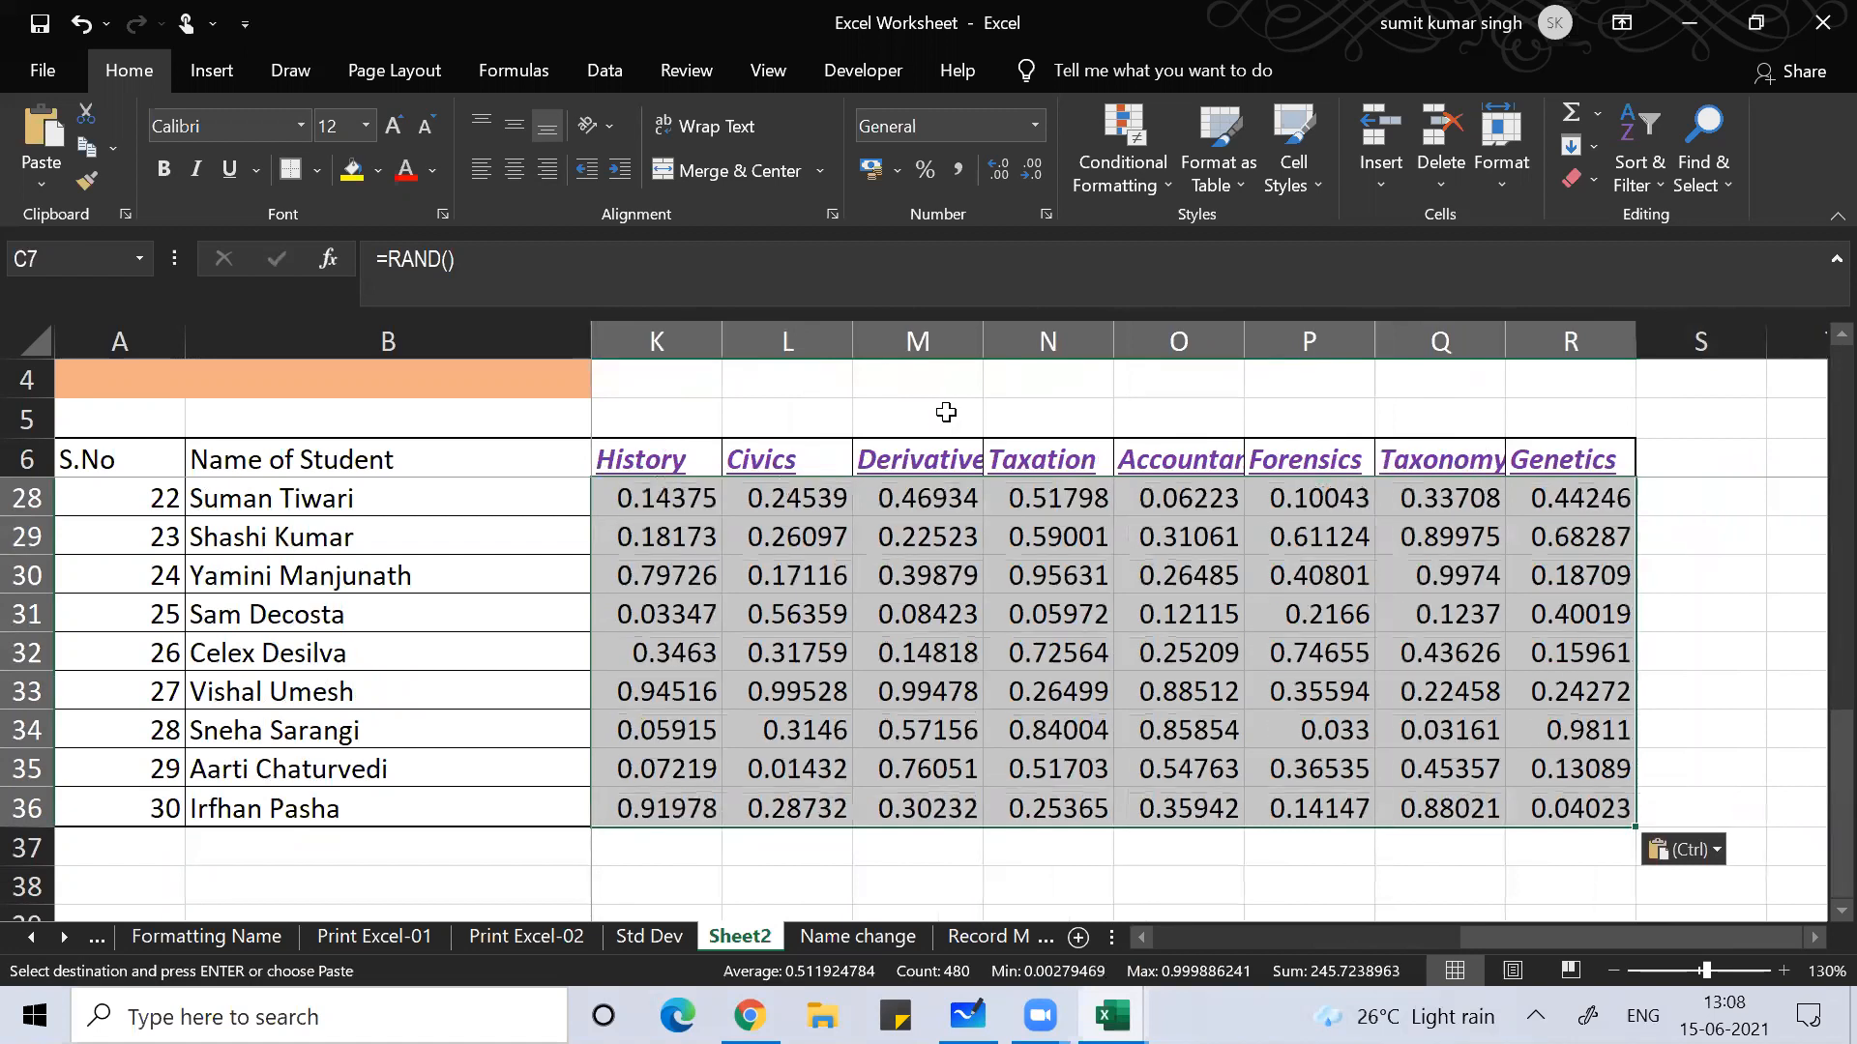
key(Left)
key(Up)
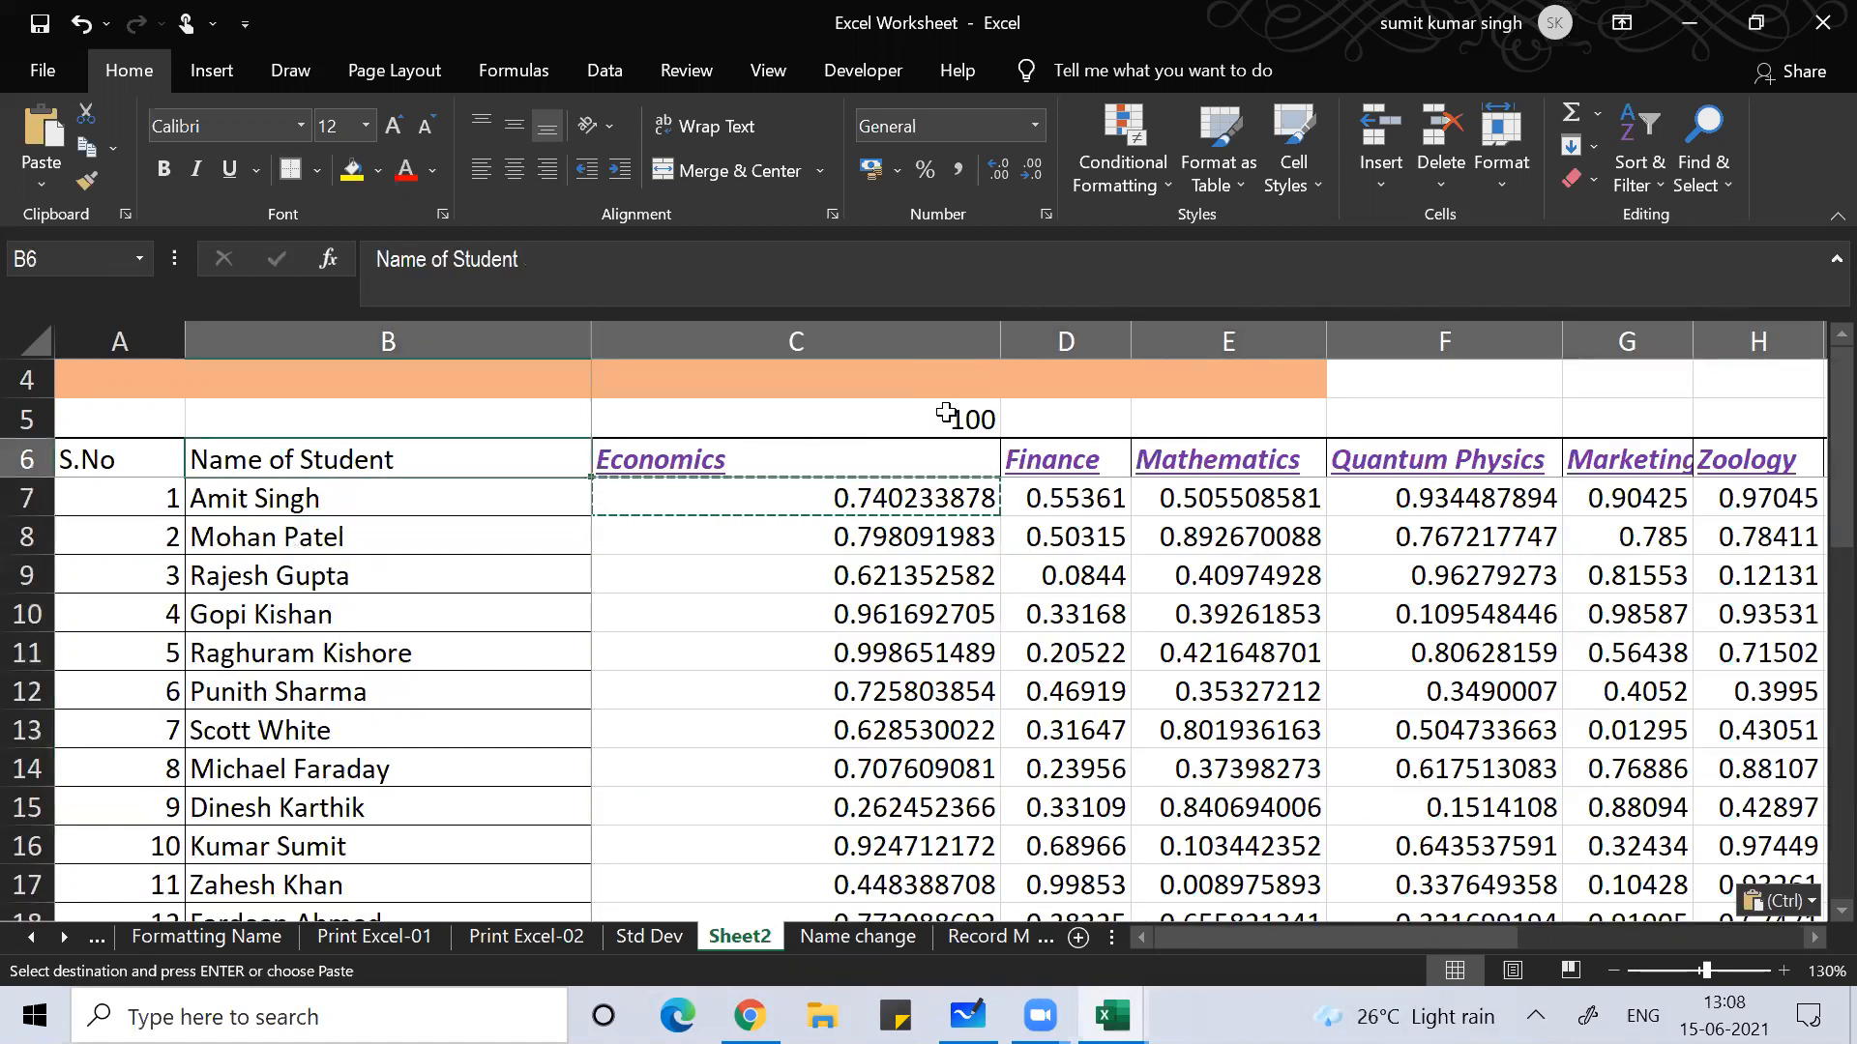
Step: Cancel the pending copy and browse the random marks around C7 to C9
key(Up)
key(Right)
key(Down)
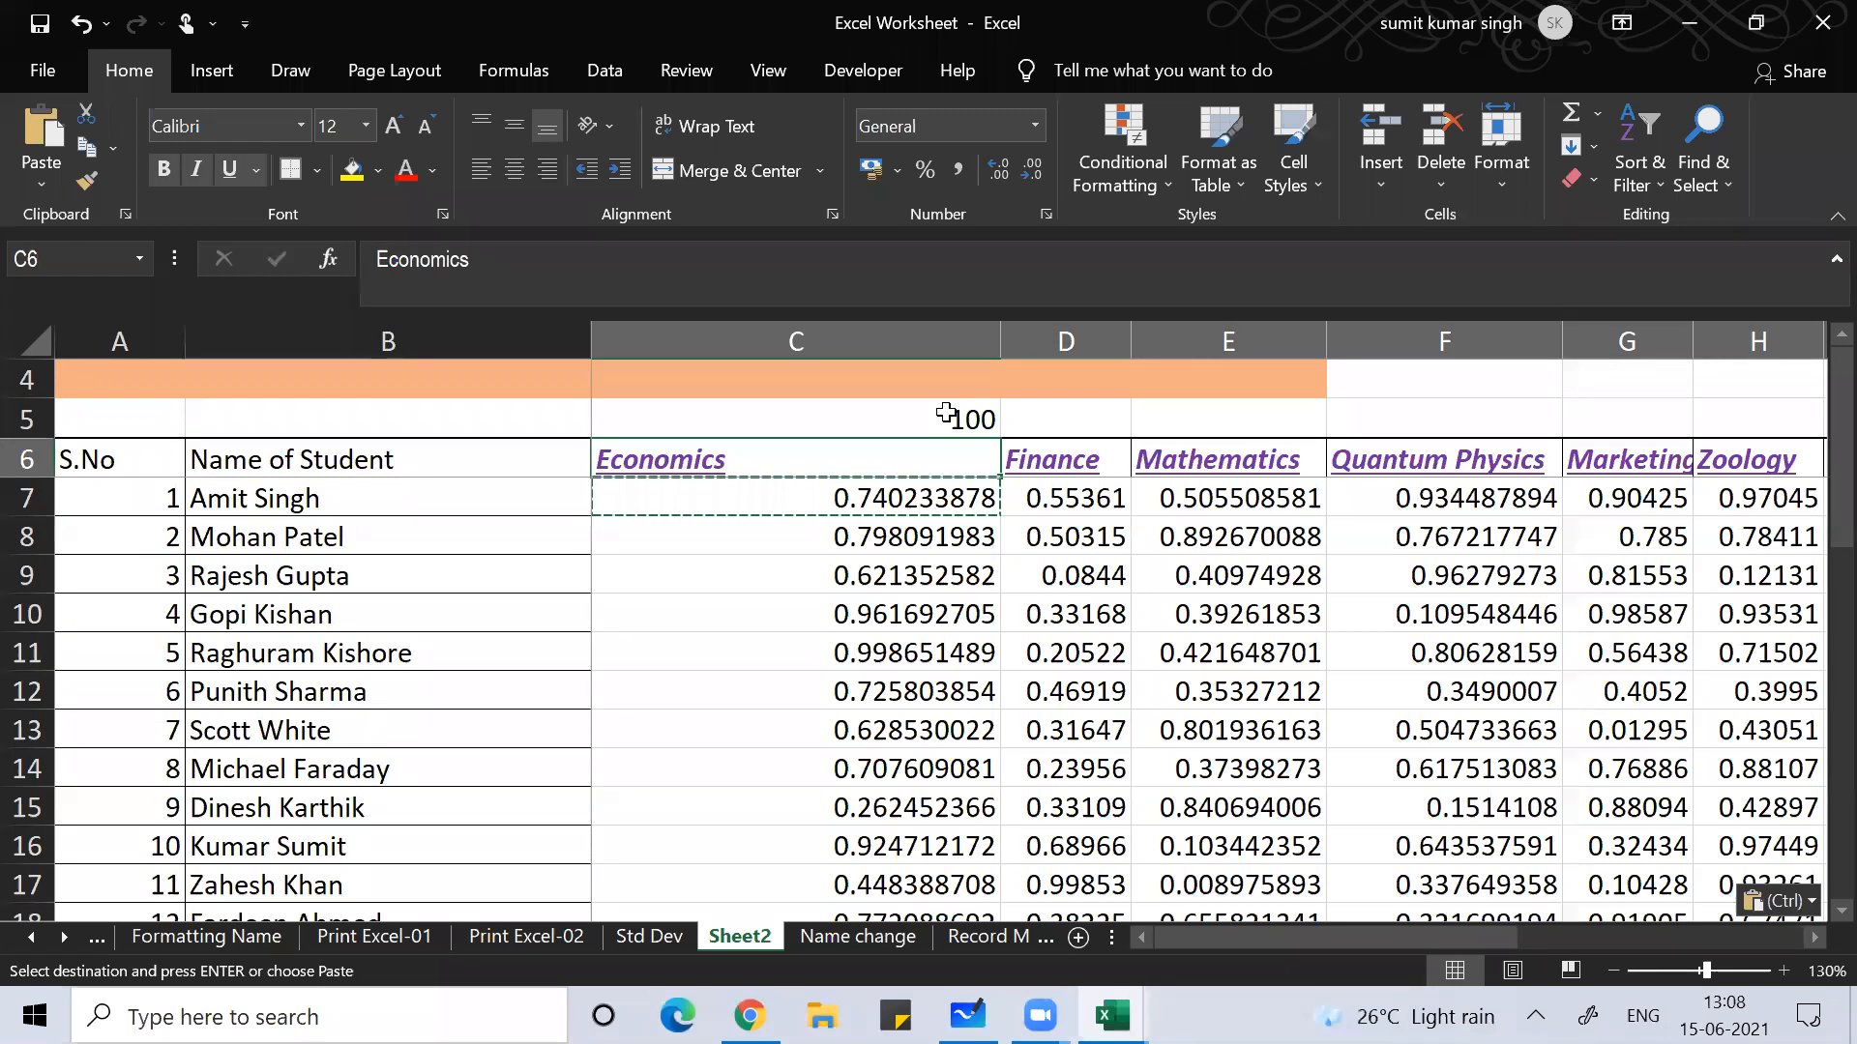
key(Escape)
key(Down)
key(Down)
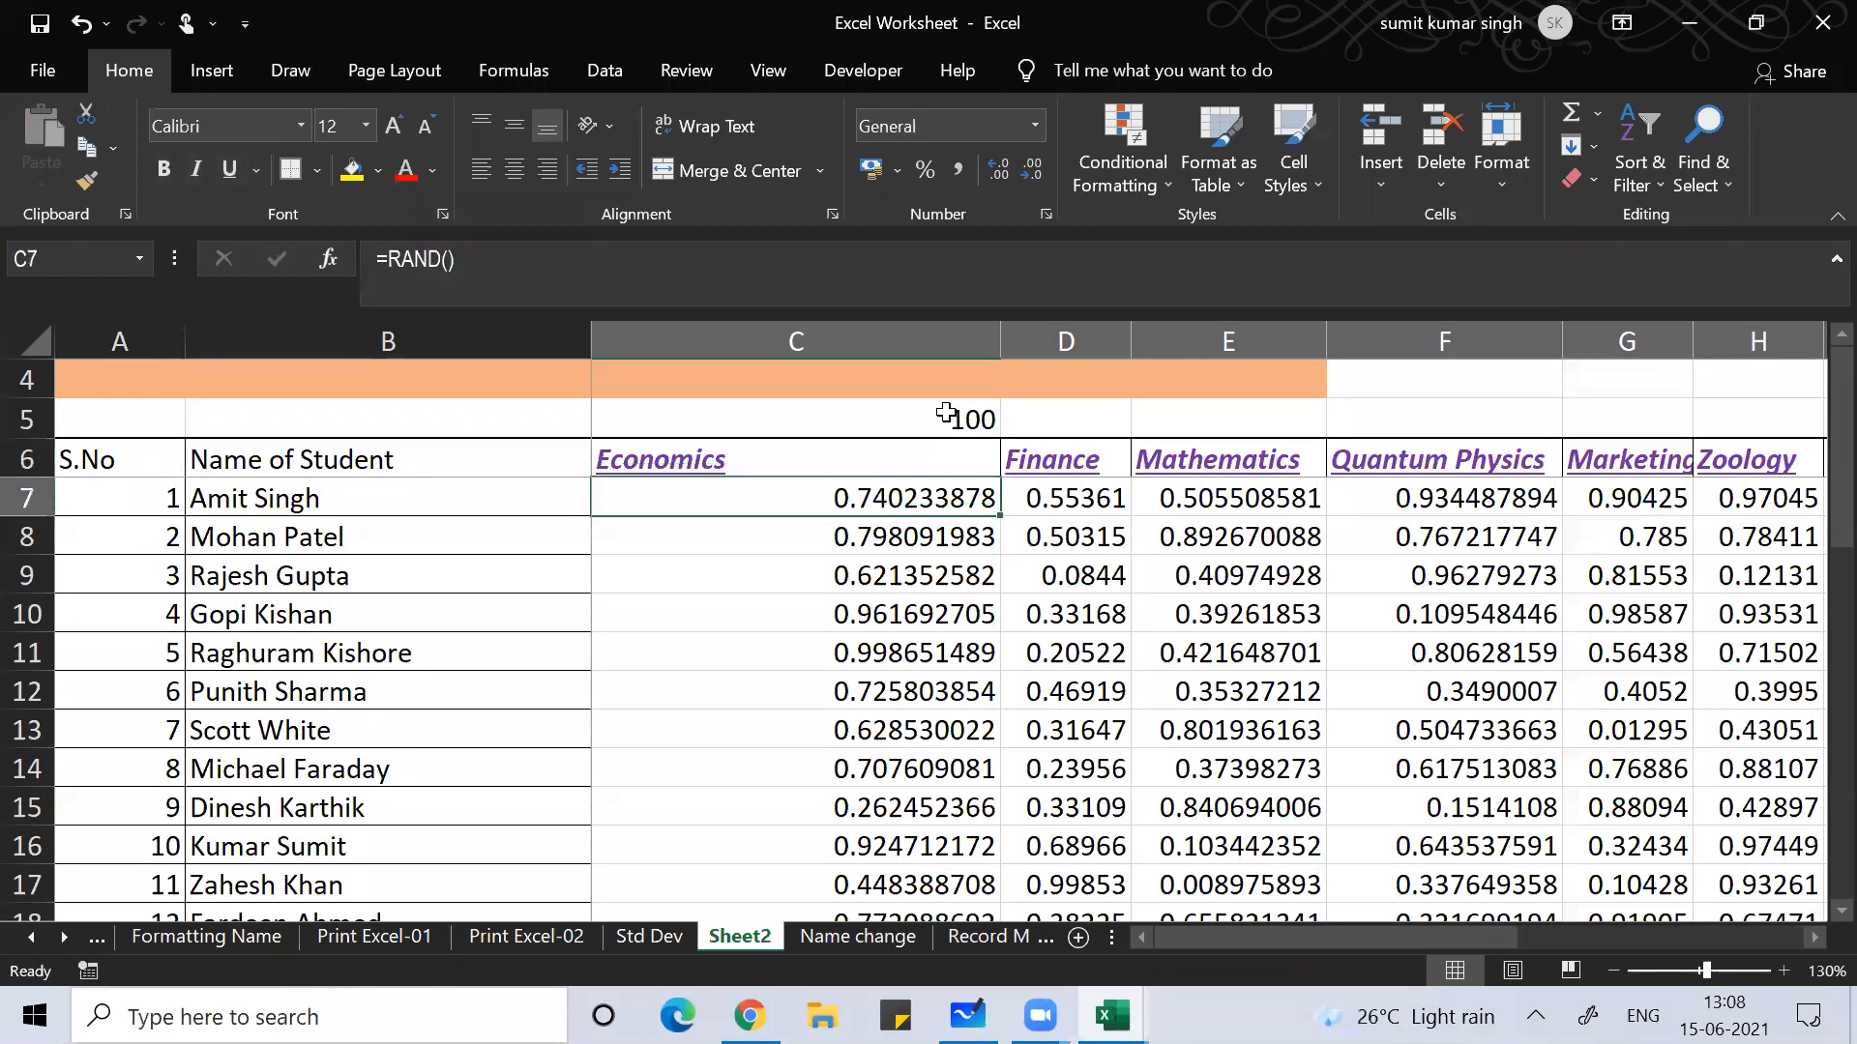
key(Up)
key(Up)
key(Down)
key(Down)
key(Down)
key(Right)
key(Right)
key(Right)
key(ctrl+Right)
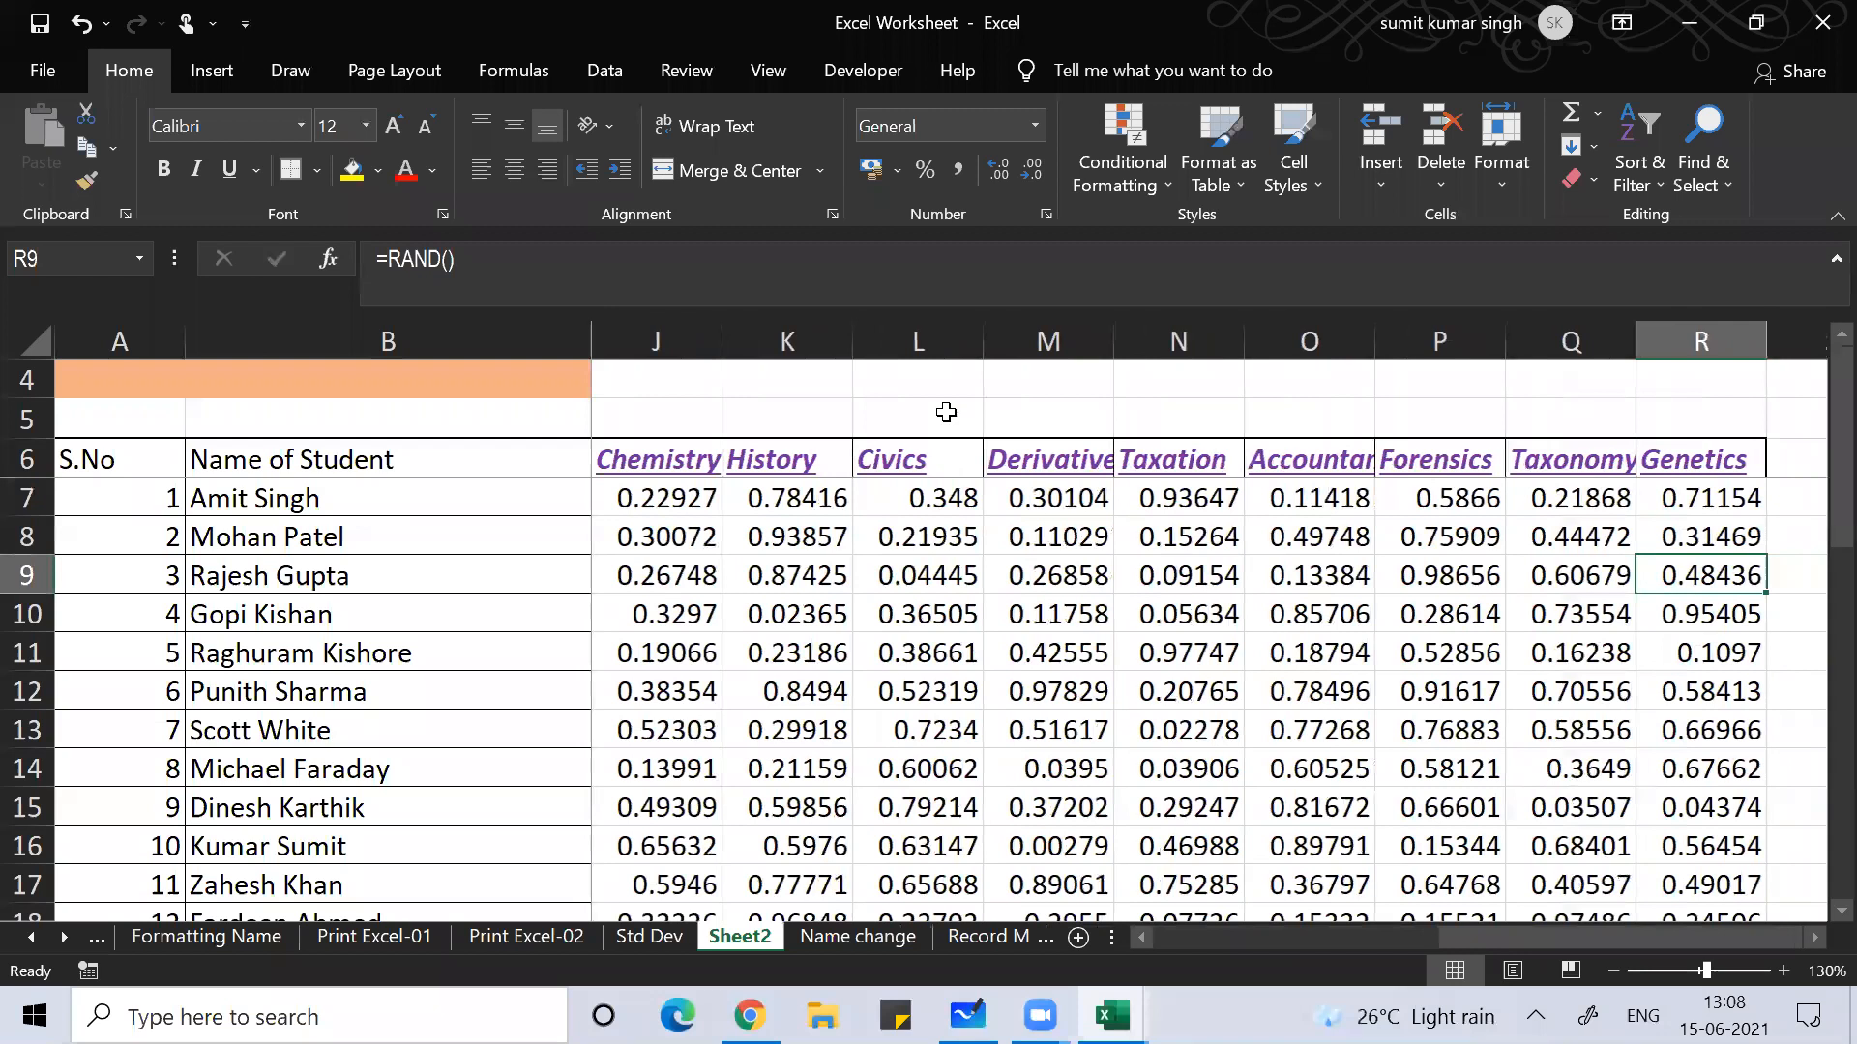
key(ctrl+Left)
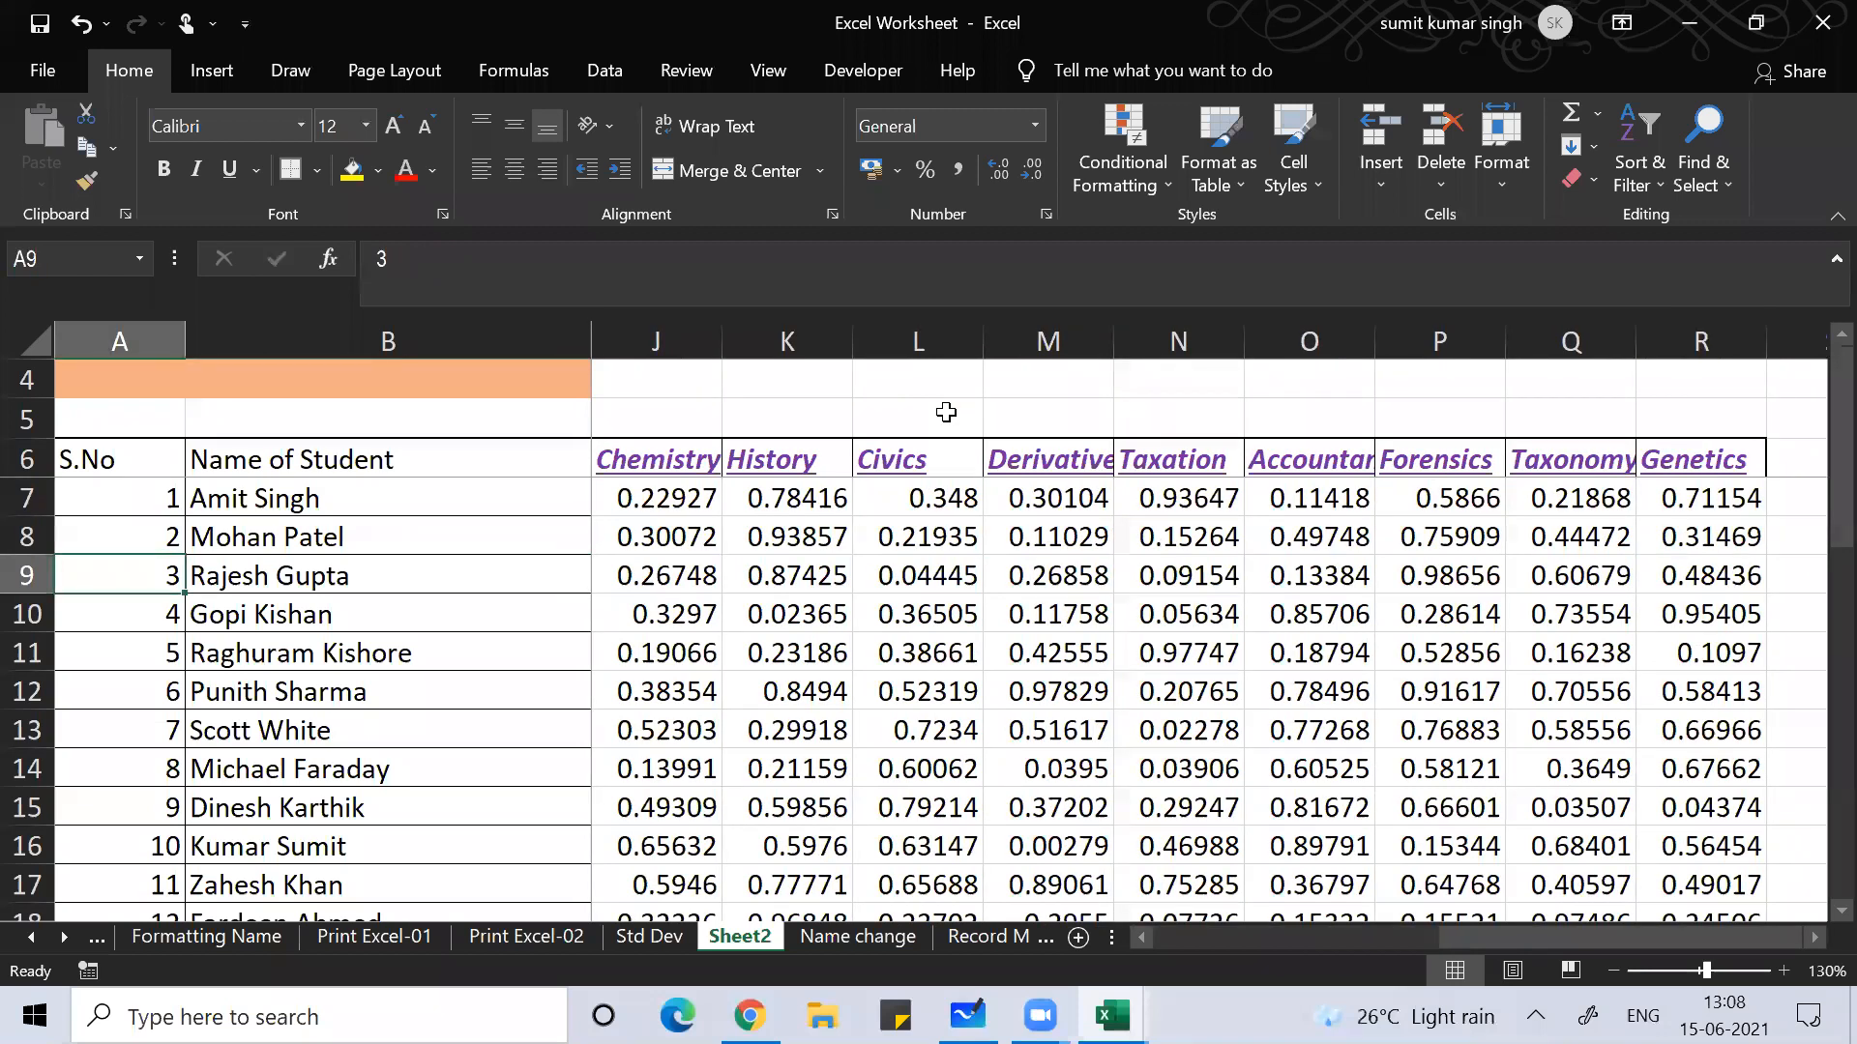
key(Right)
key(Right)
key(Right)
key(Left)
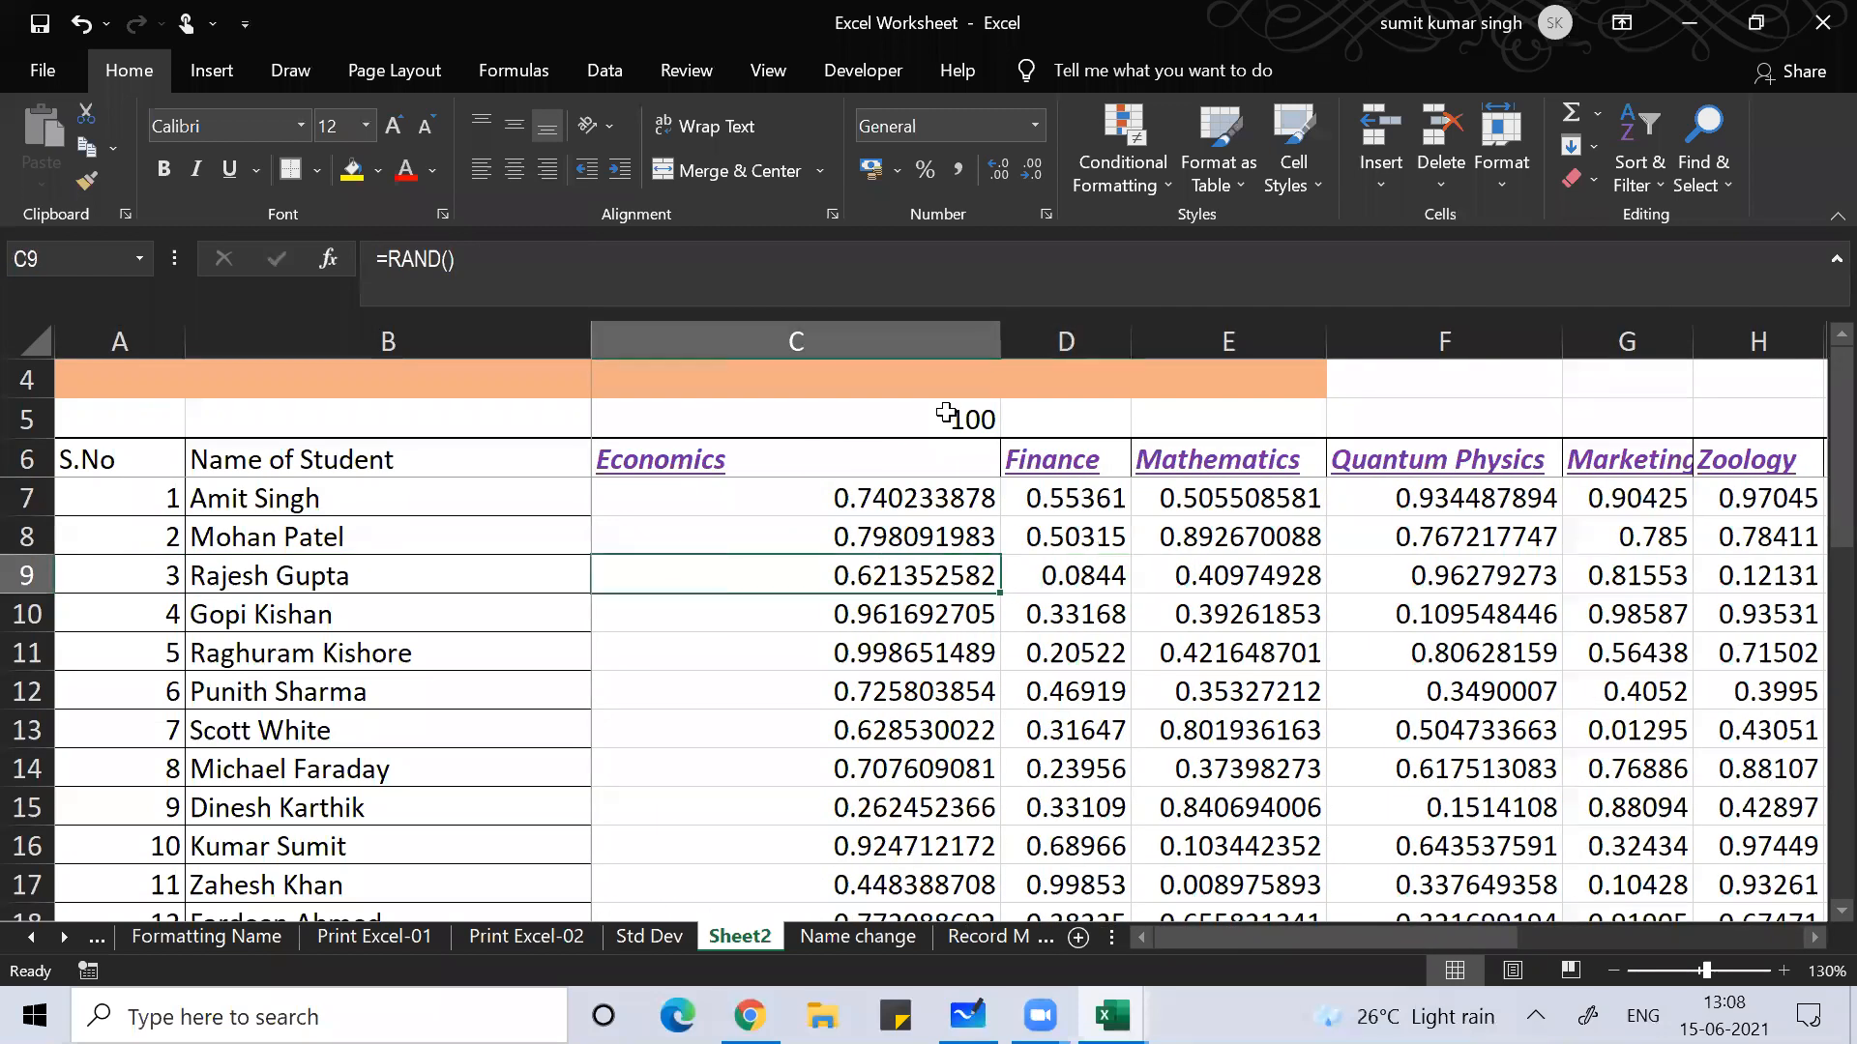
key(Left)
key(Right)
key(Up)
key(Up)
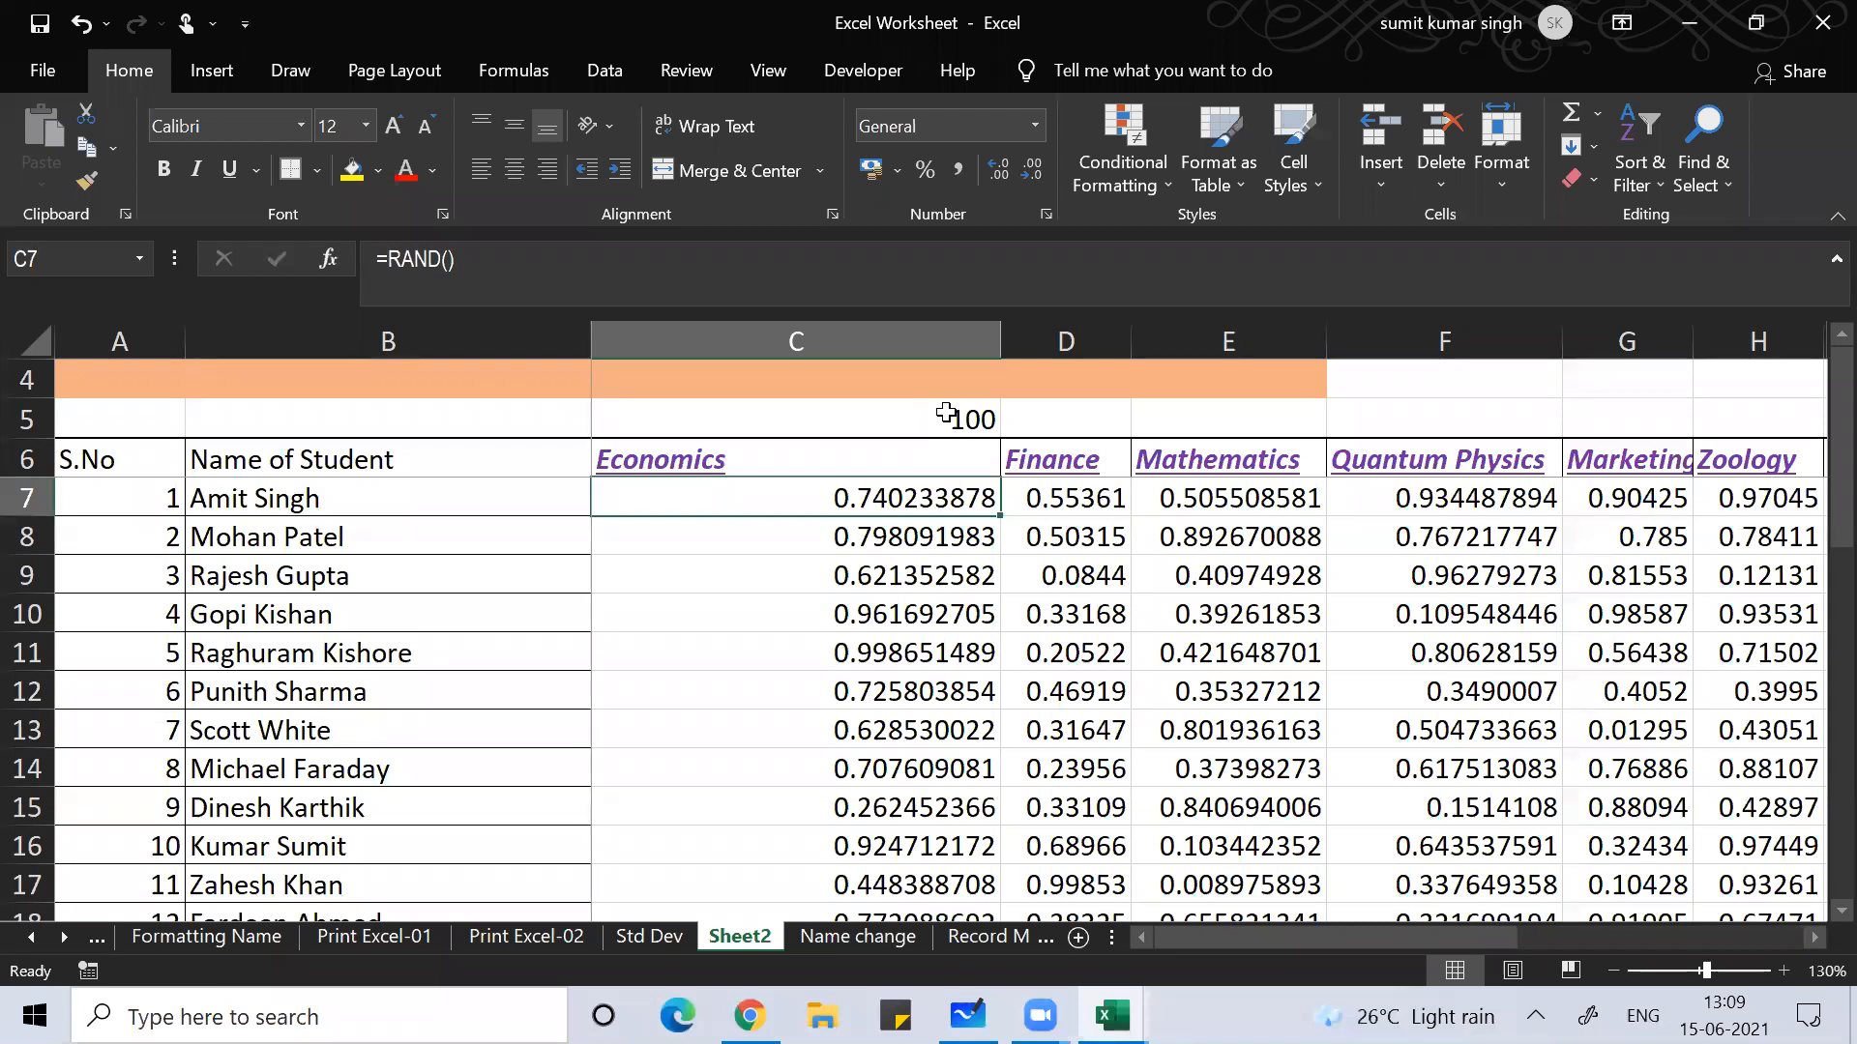
key(Down)
key(Up)
key(Left)
key(Right)
Step: Copy the 100 in C5 and select the marks block C7:R36
key(Up)
key(Up)
key(ctrl+c)
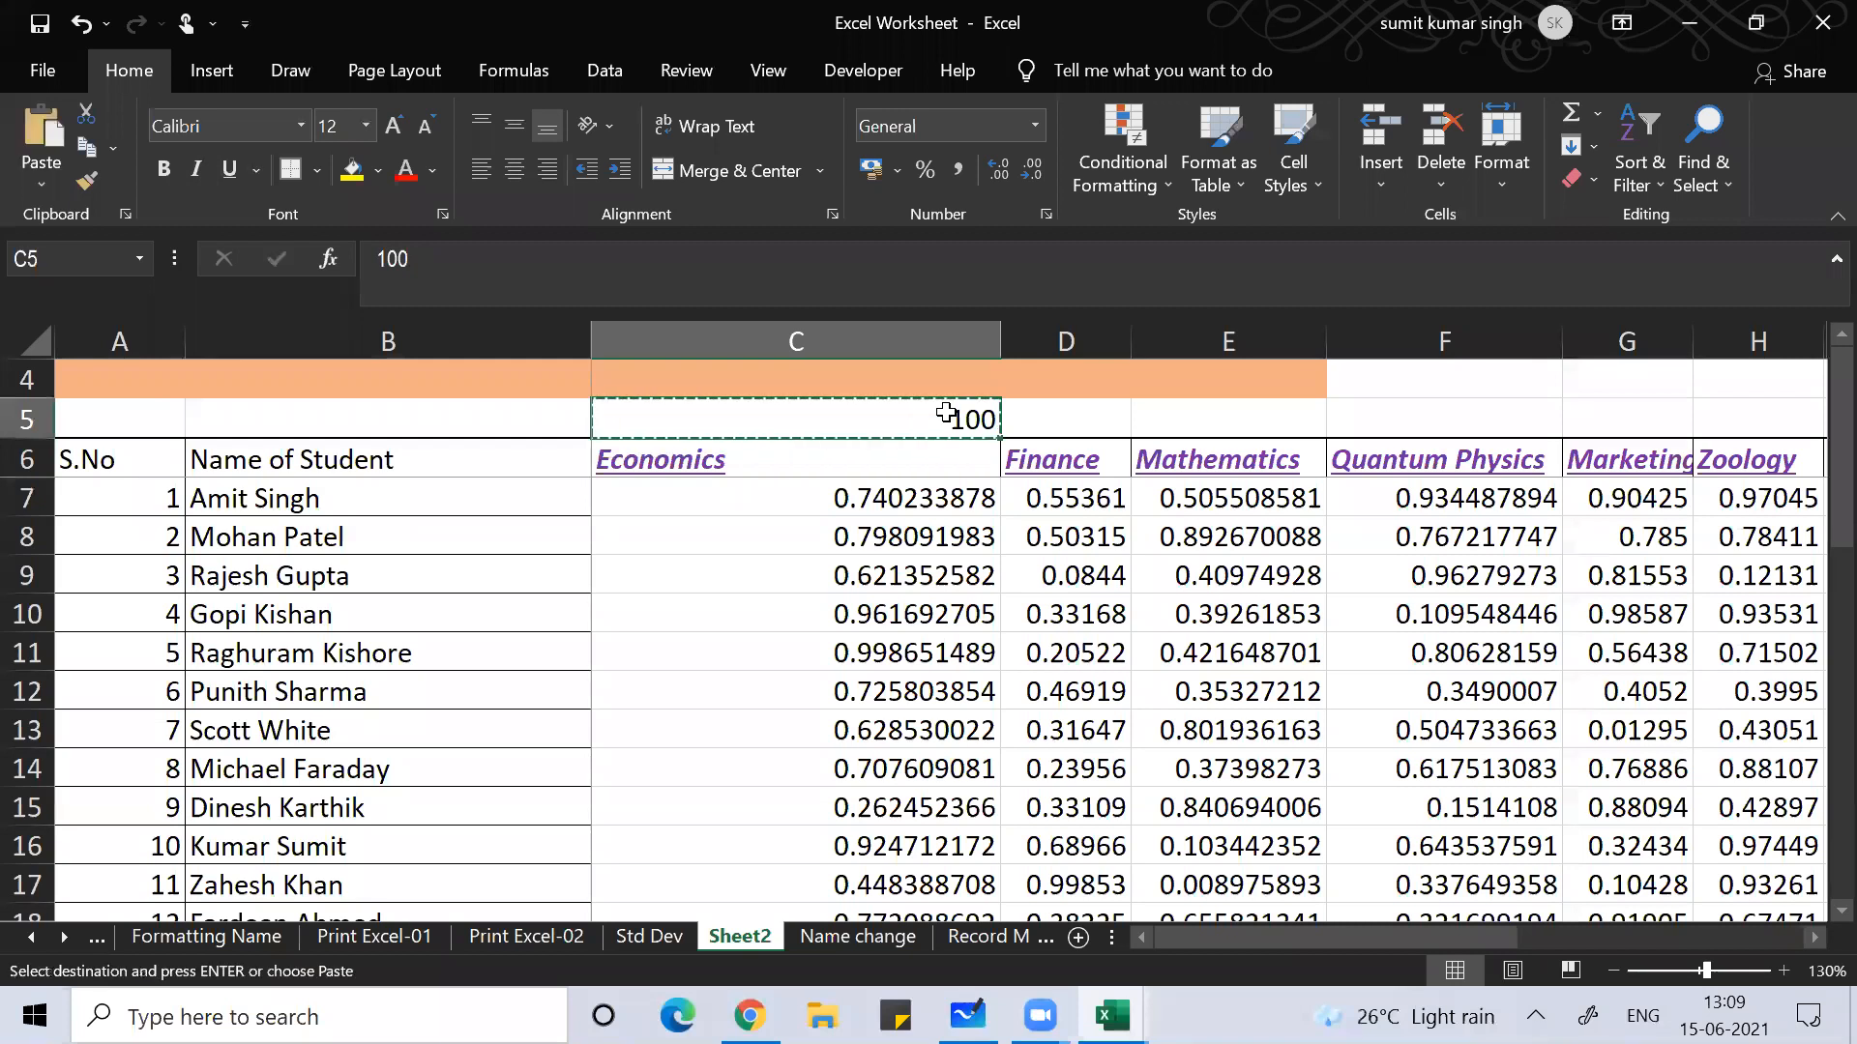
key(Down)
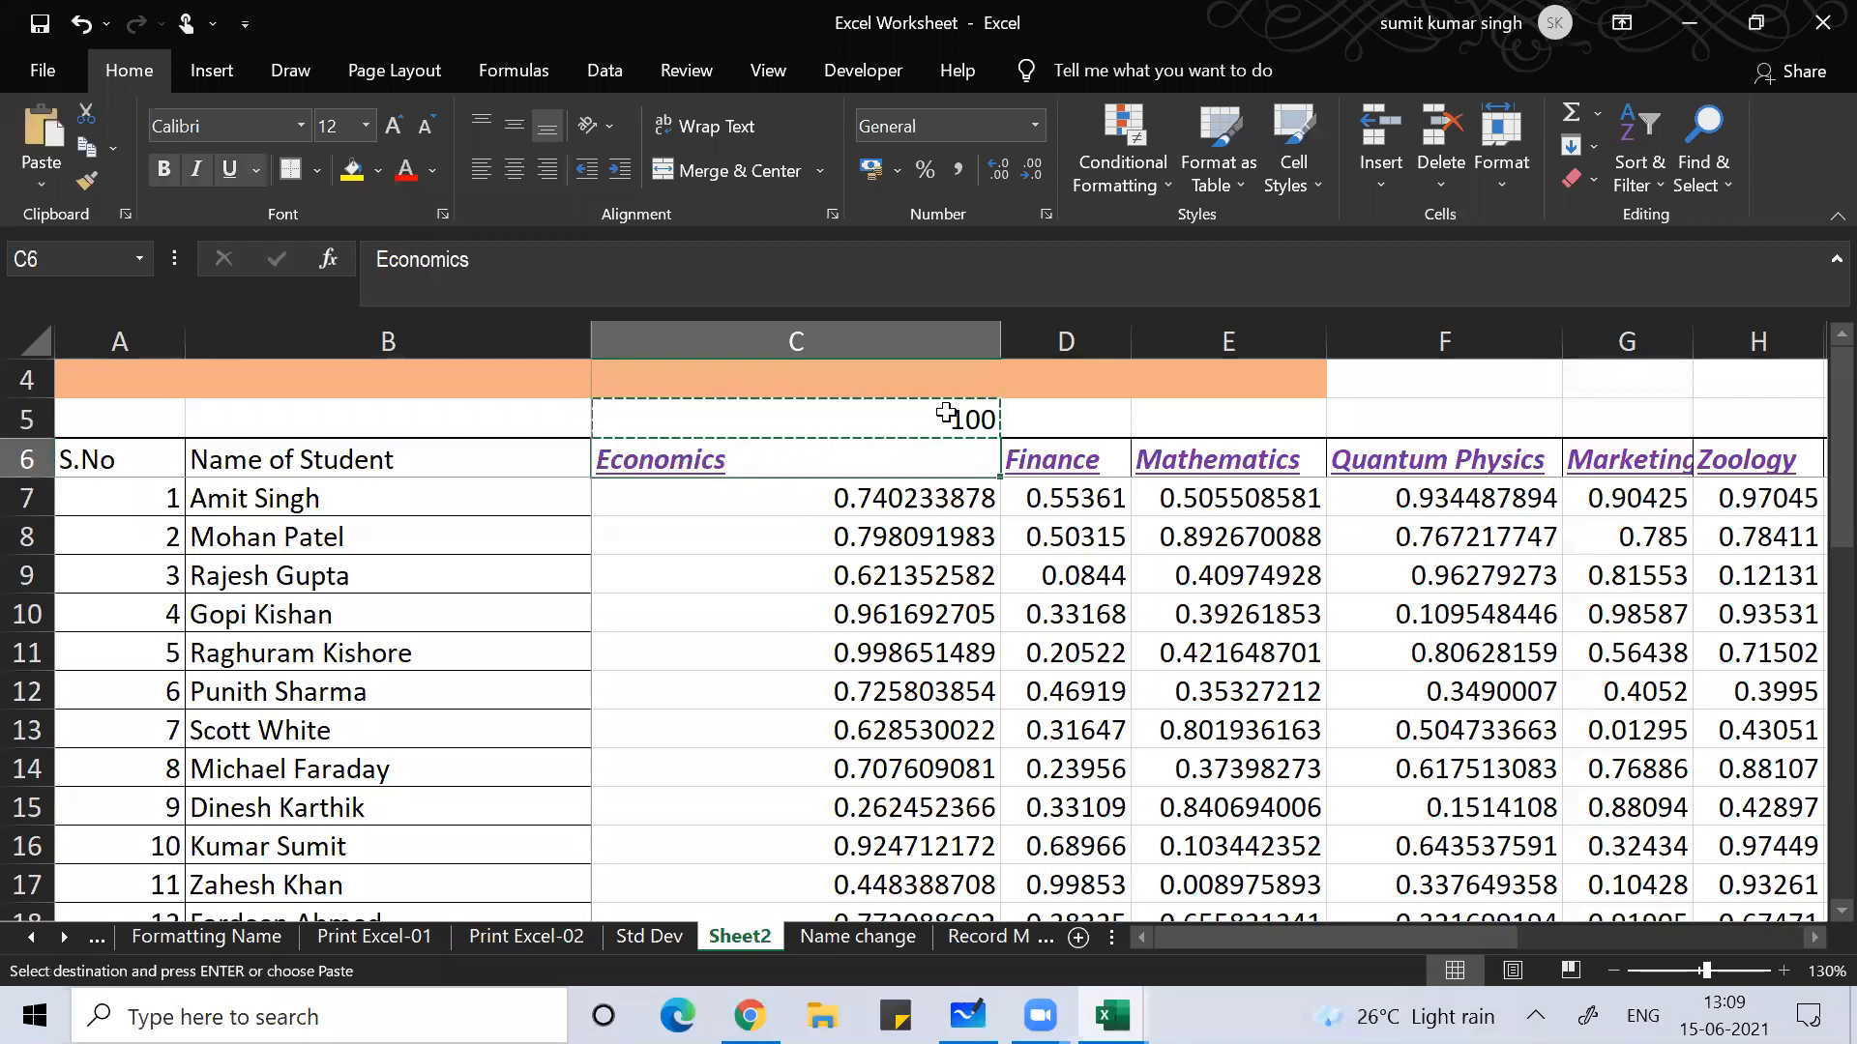
key(Down)
key(ctrl+shift+Right)
key(ctrl+shift+Down)
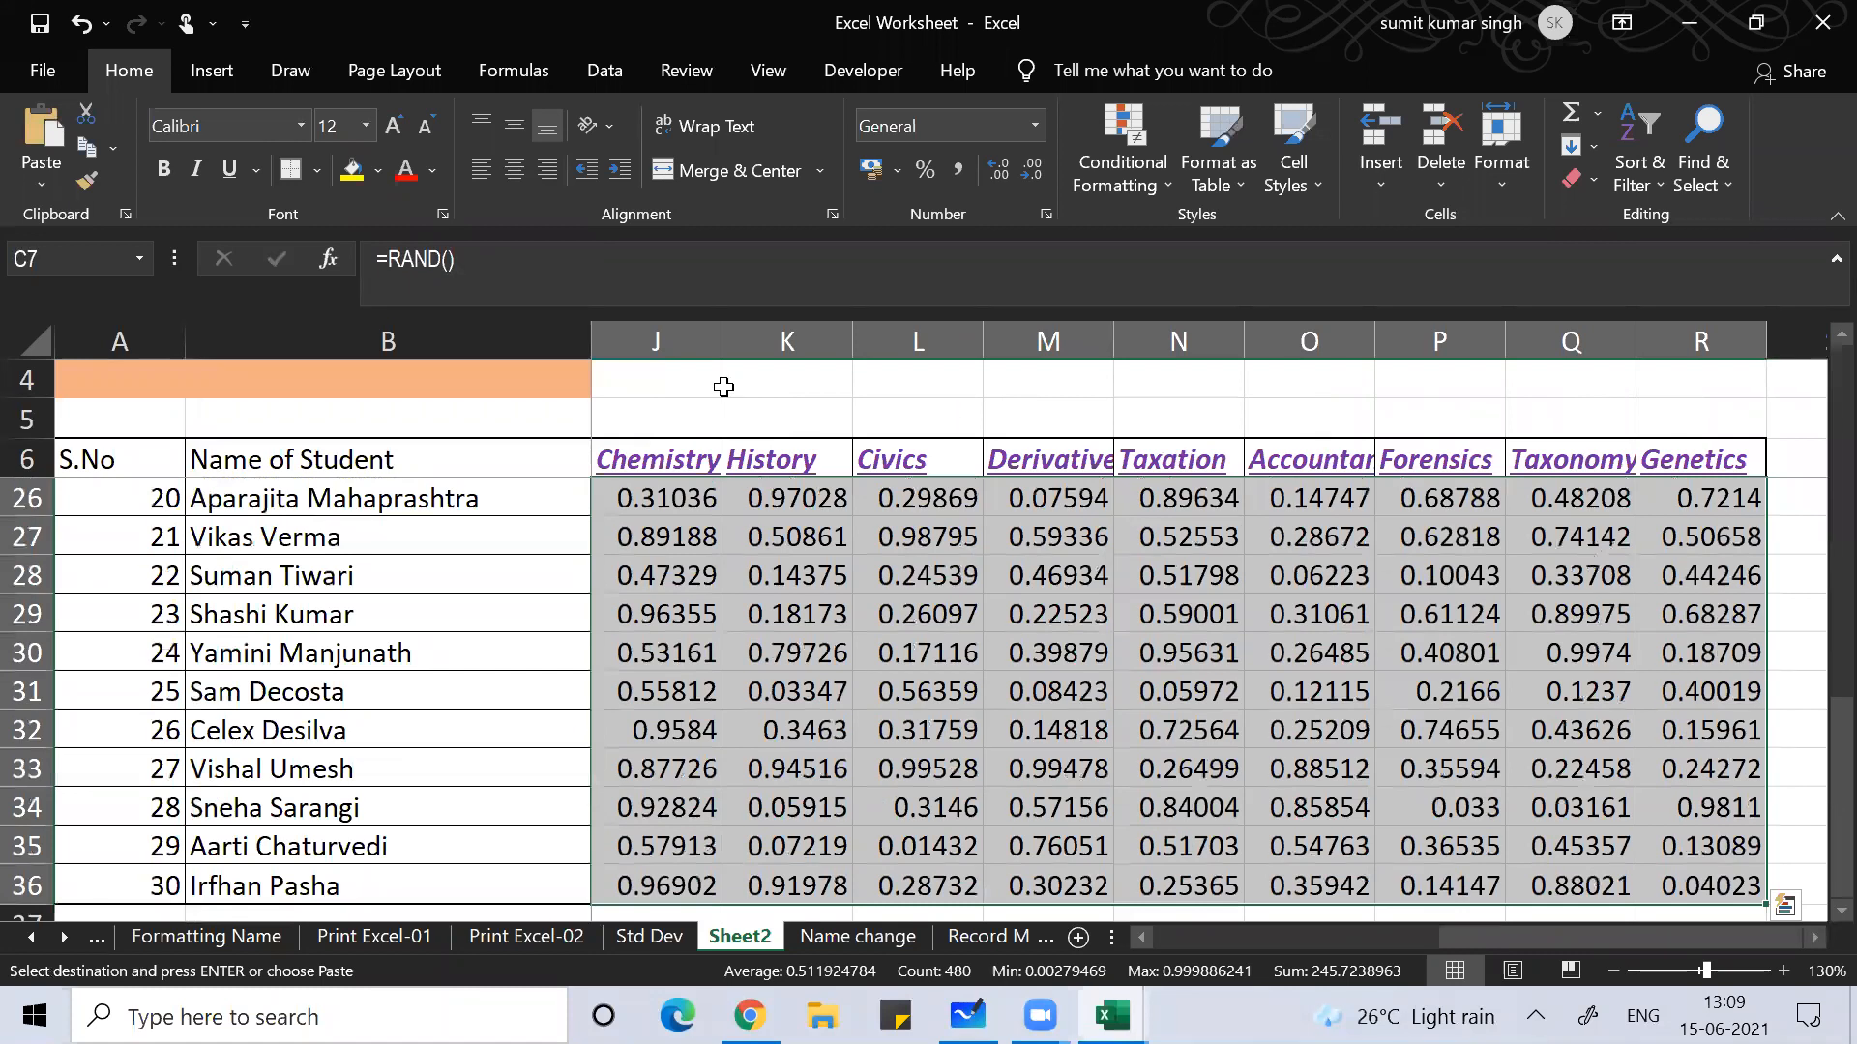
Step: Paste Special the copied 100 onto C7:R36 with the Multiply operation
click(39, 188)
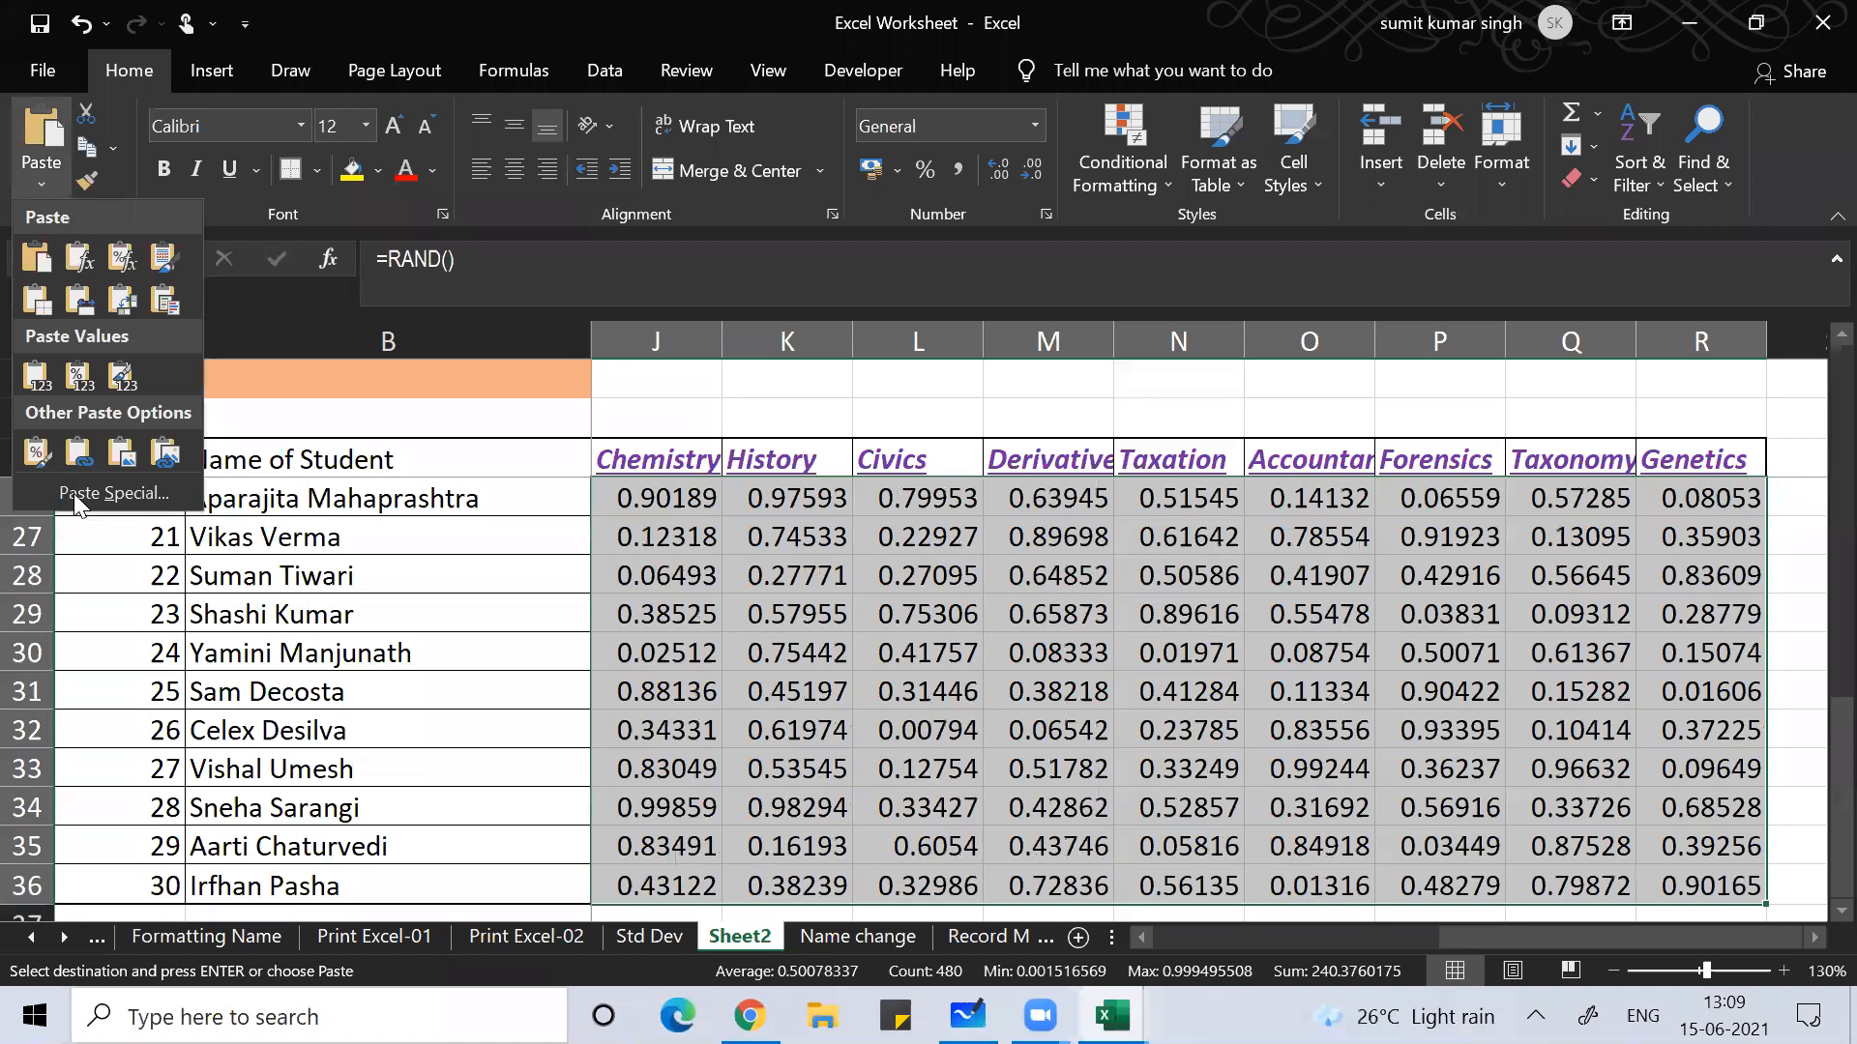
click(77, 495)
click(890, 675)
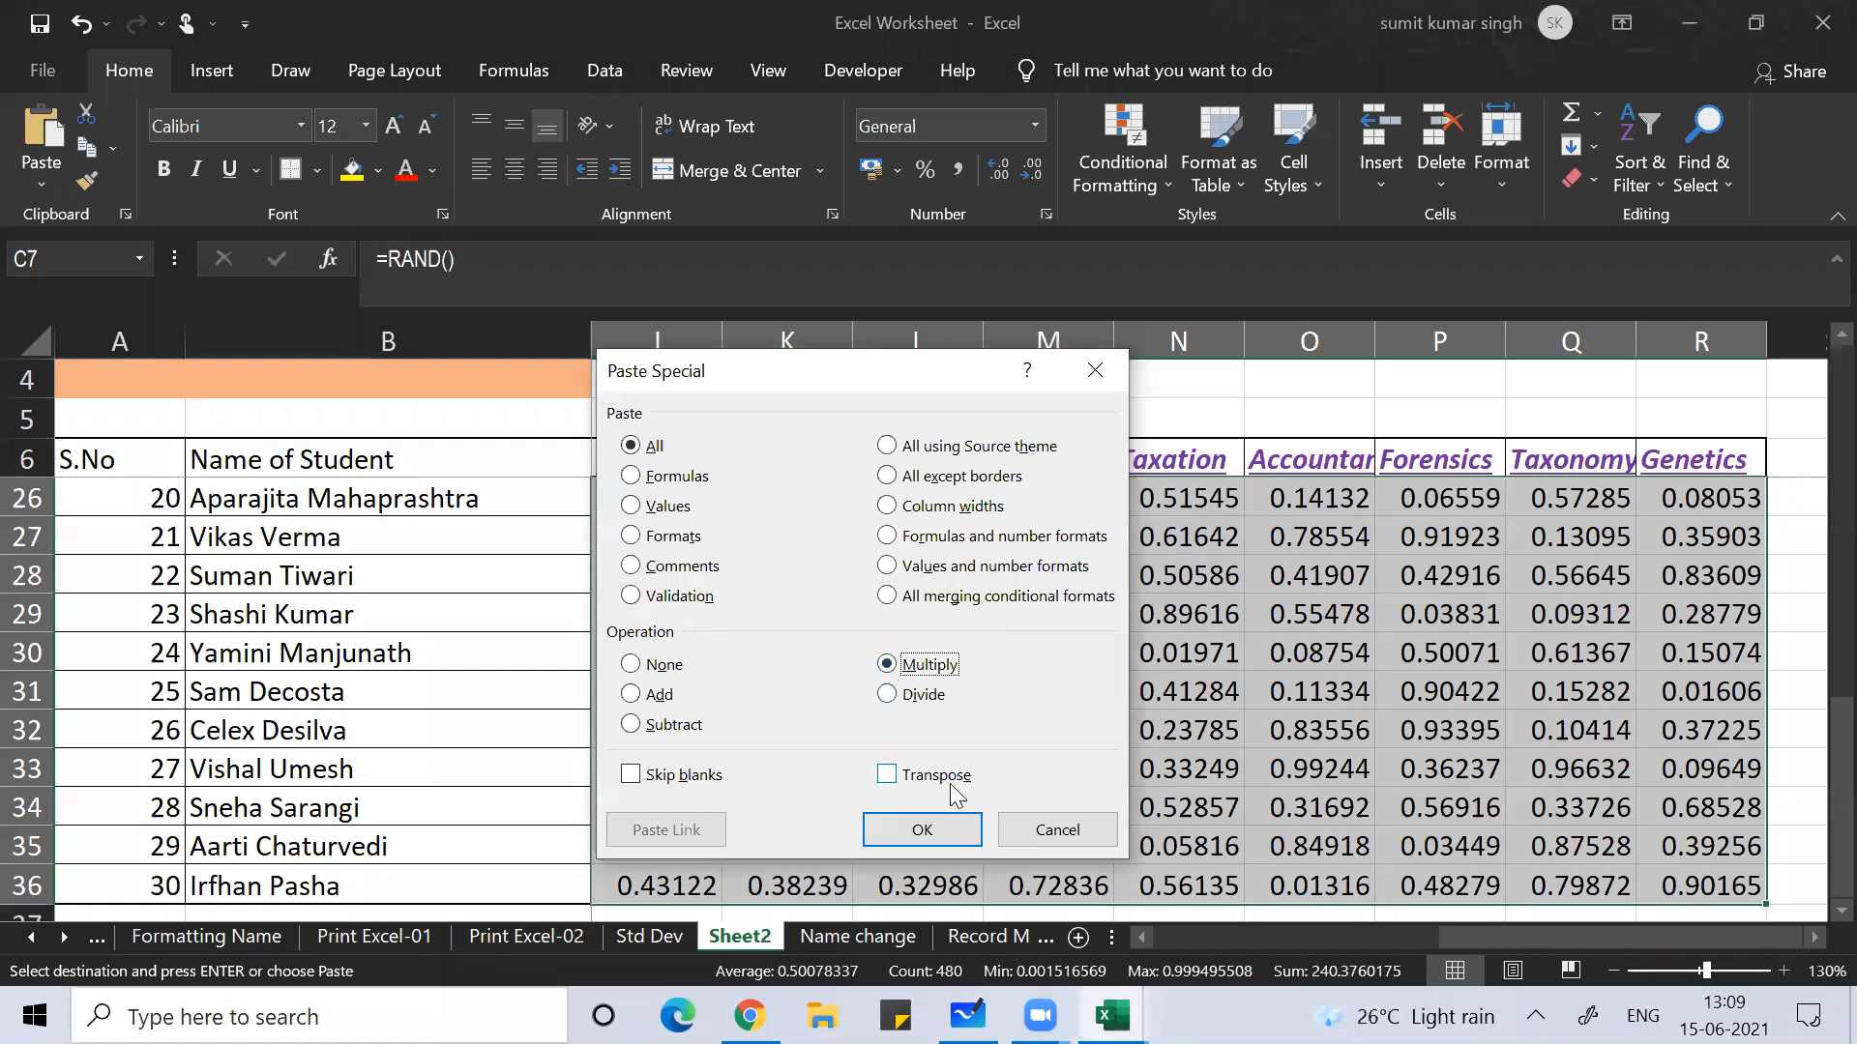
click(938, 824)
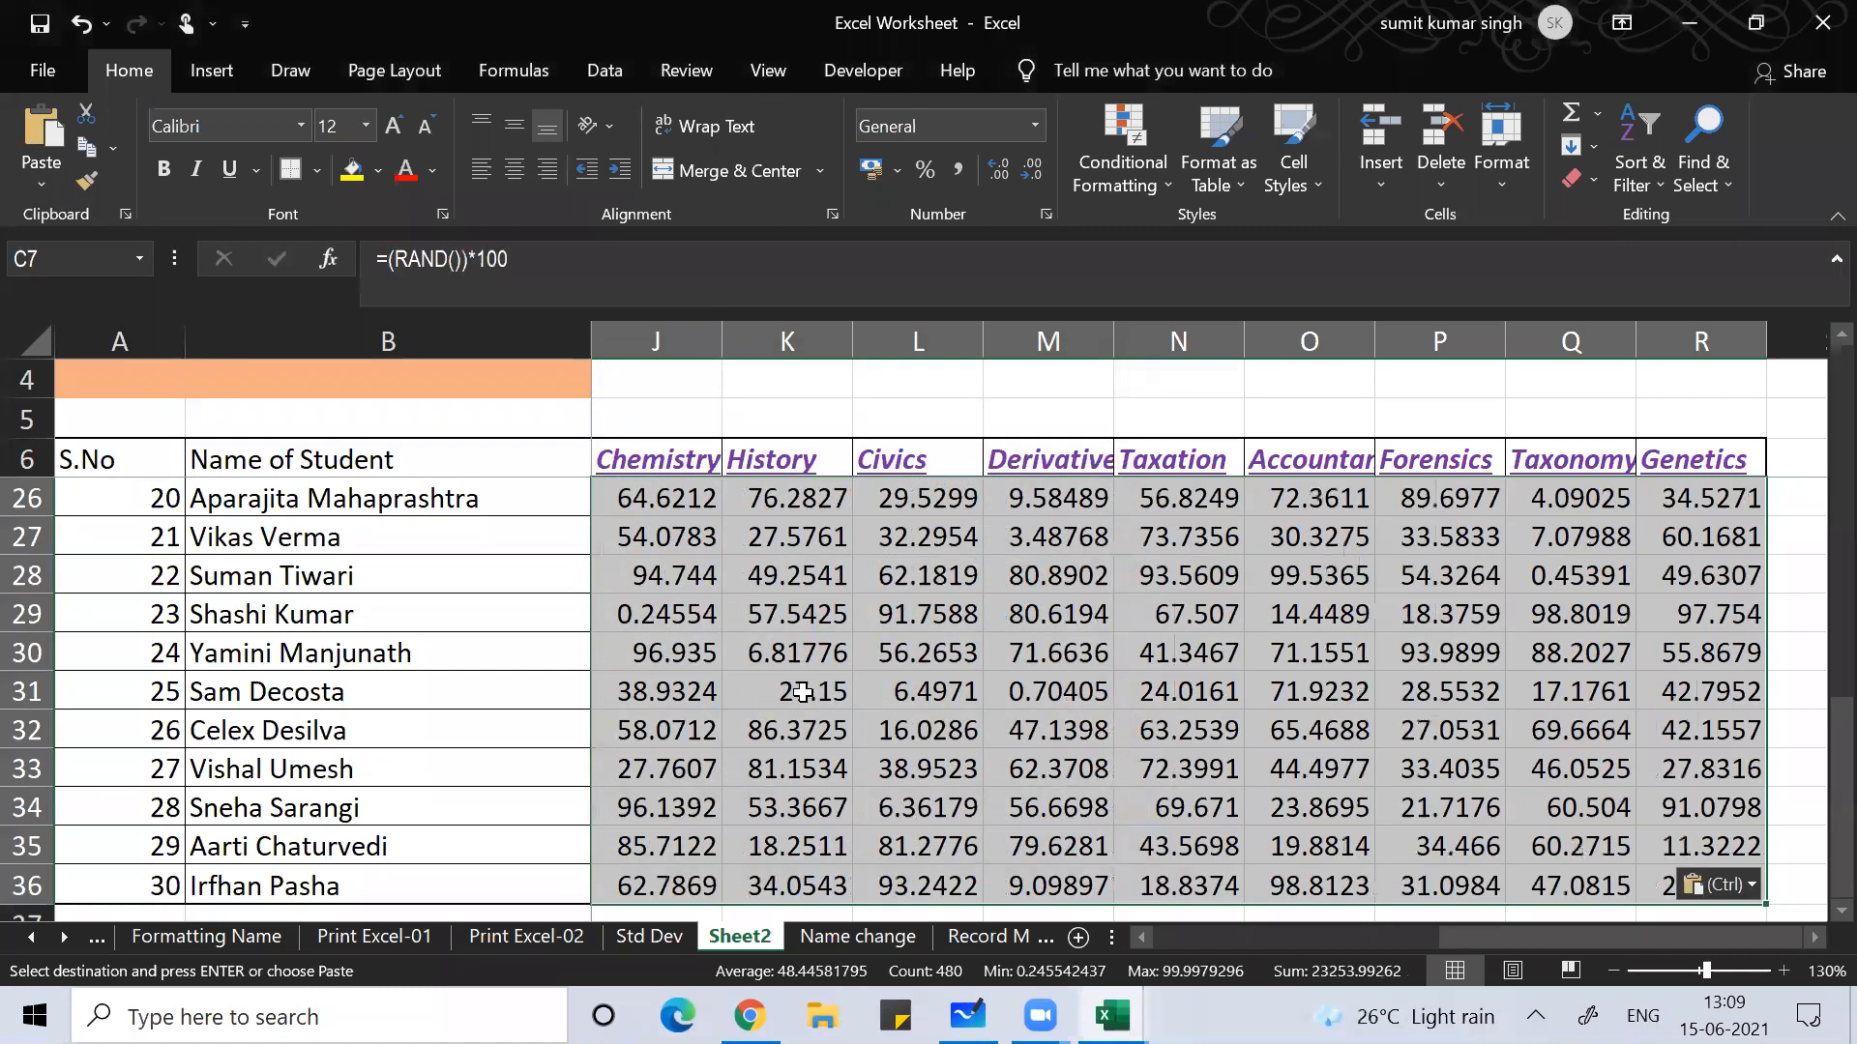
Step: Deselect the range and move to cell C26
click(802, 694)
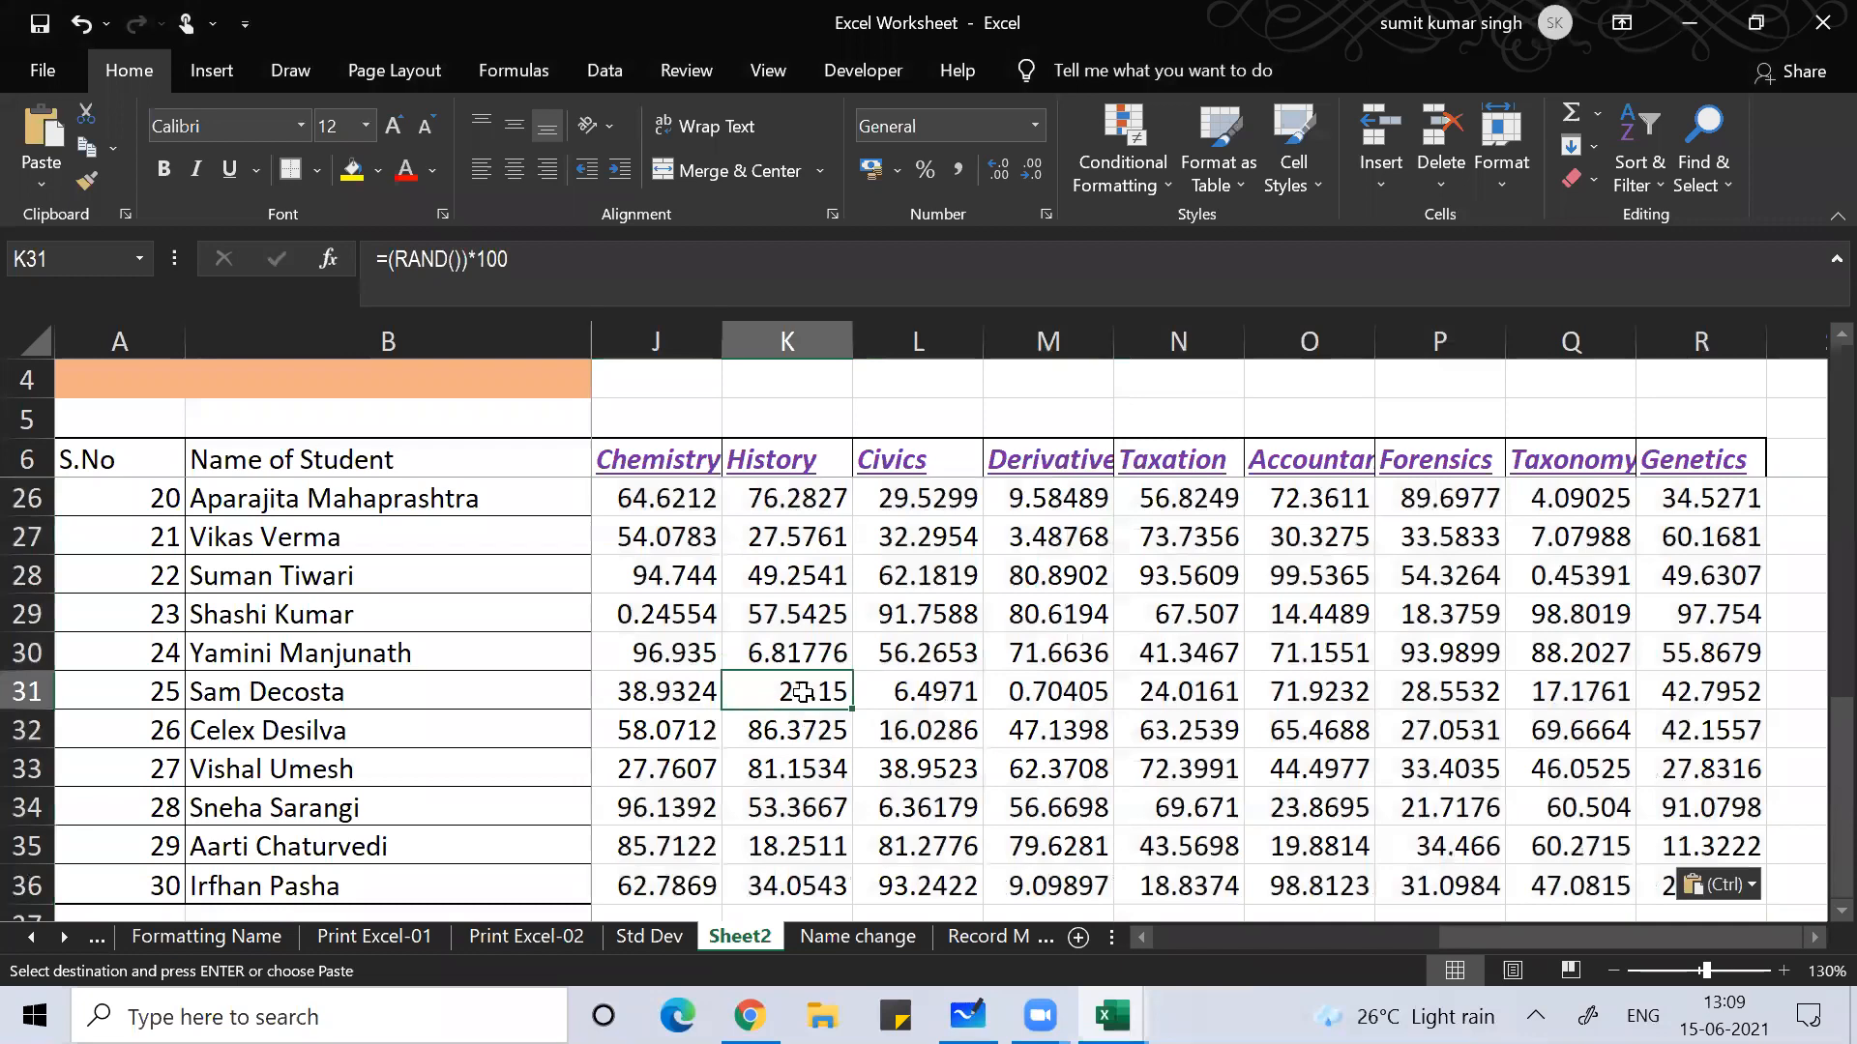
key(Left)
key(Left)
key(Left)
key(Left)
key(Left)
key(Left)
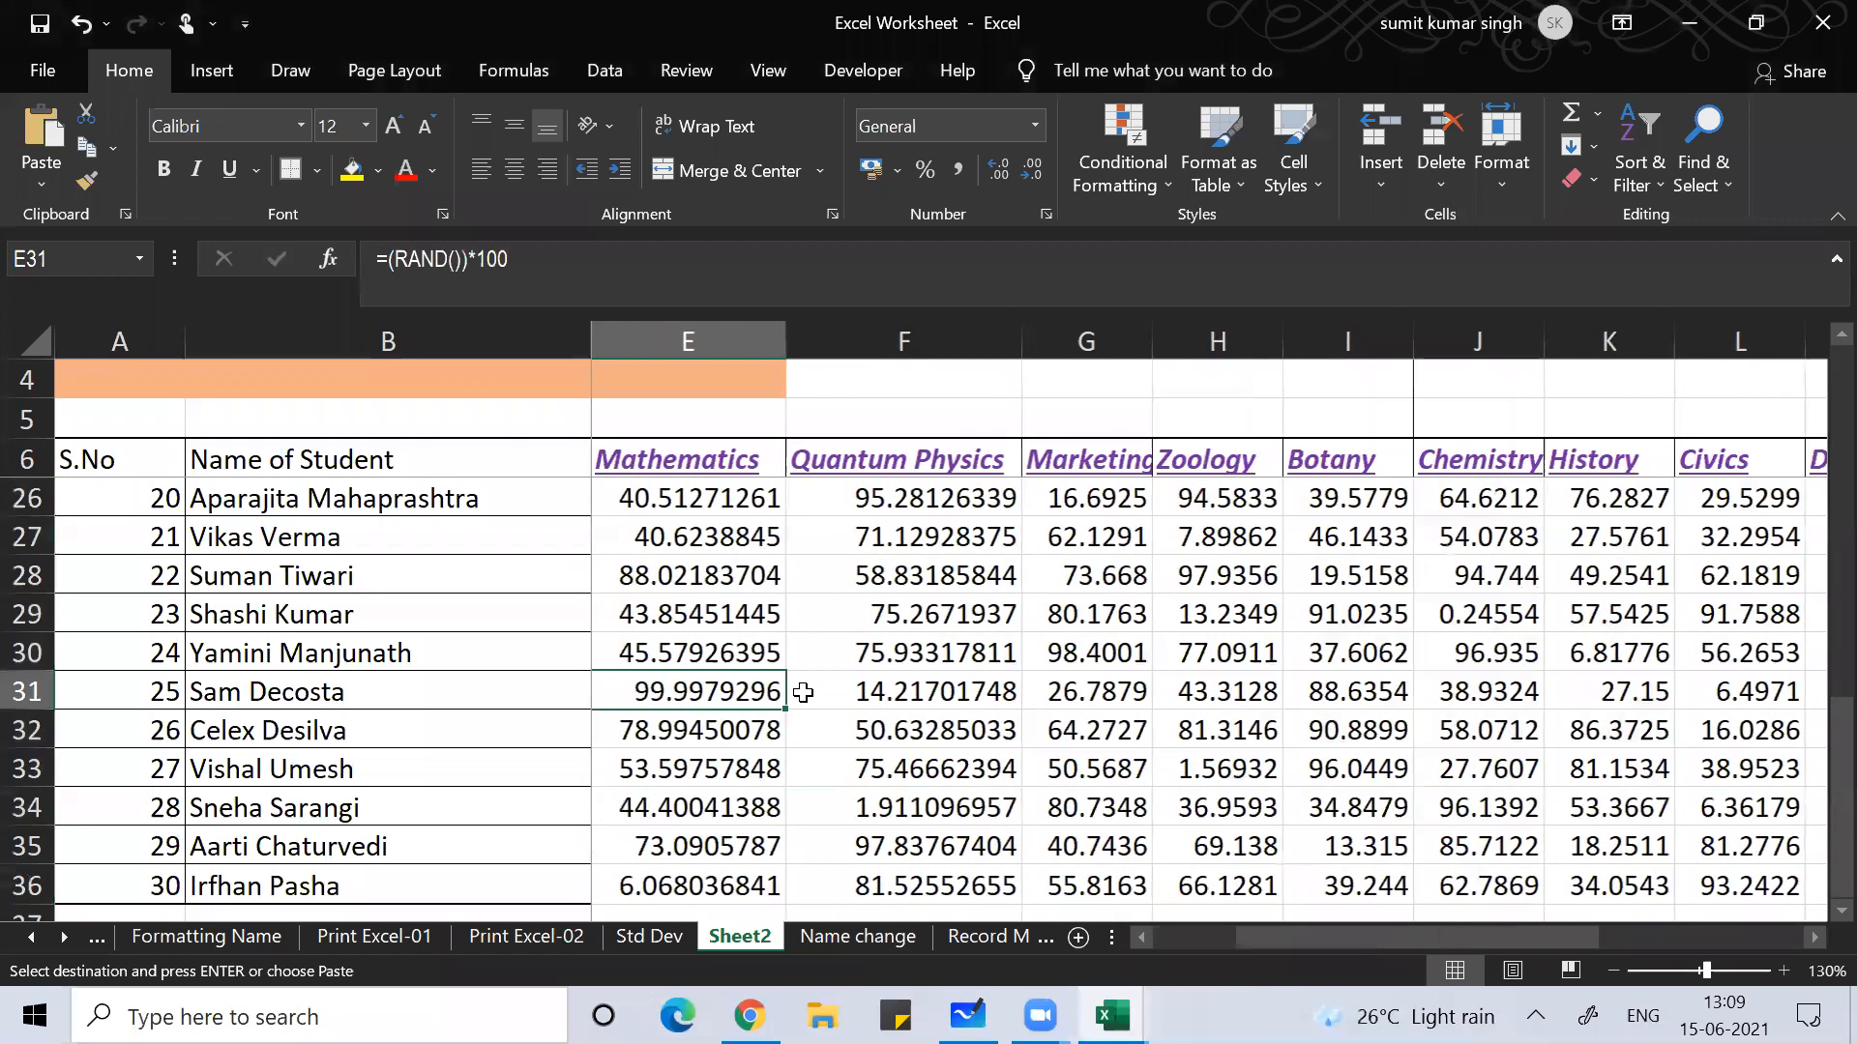
key(Left)
key(Left)
key(Left)
key(Left)
key(Right)
key(Right)
key(Right)
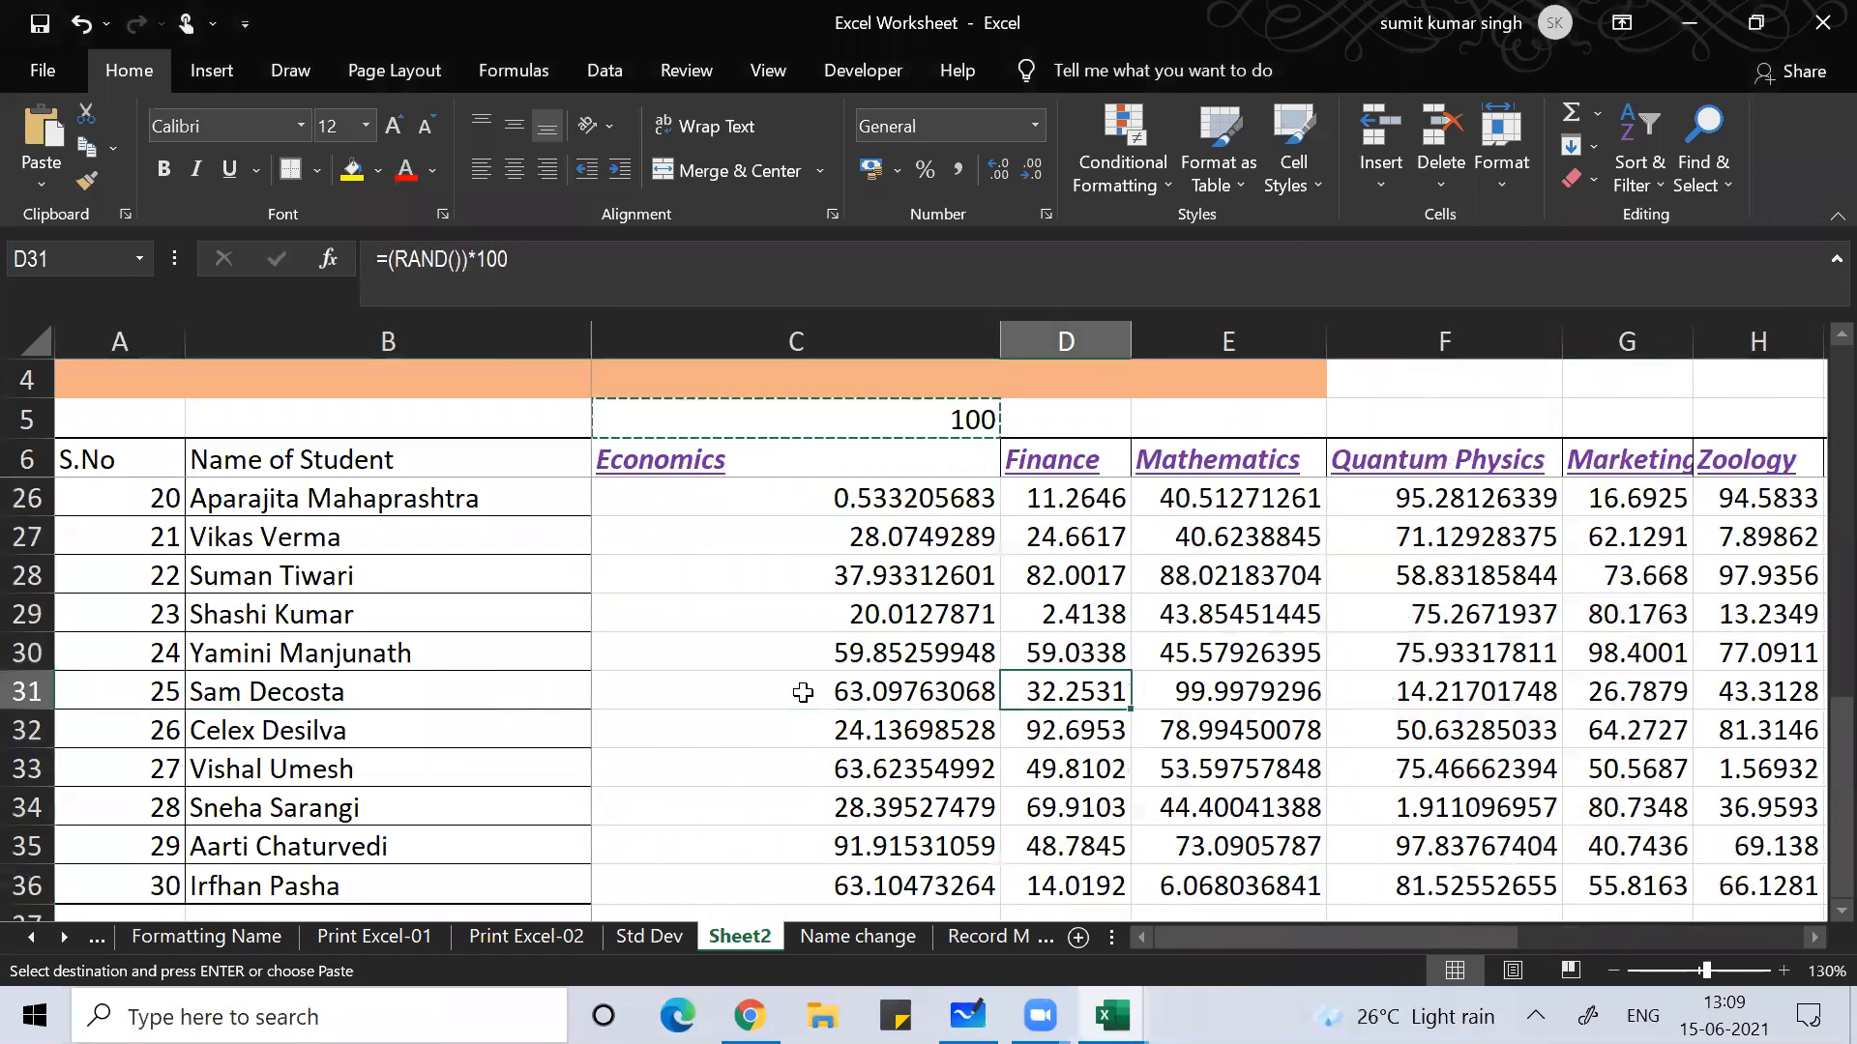
key(Left)
key(Up)
key(Up)
key(Up)
key(Up)
key(Up)
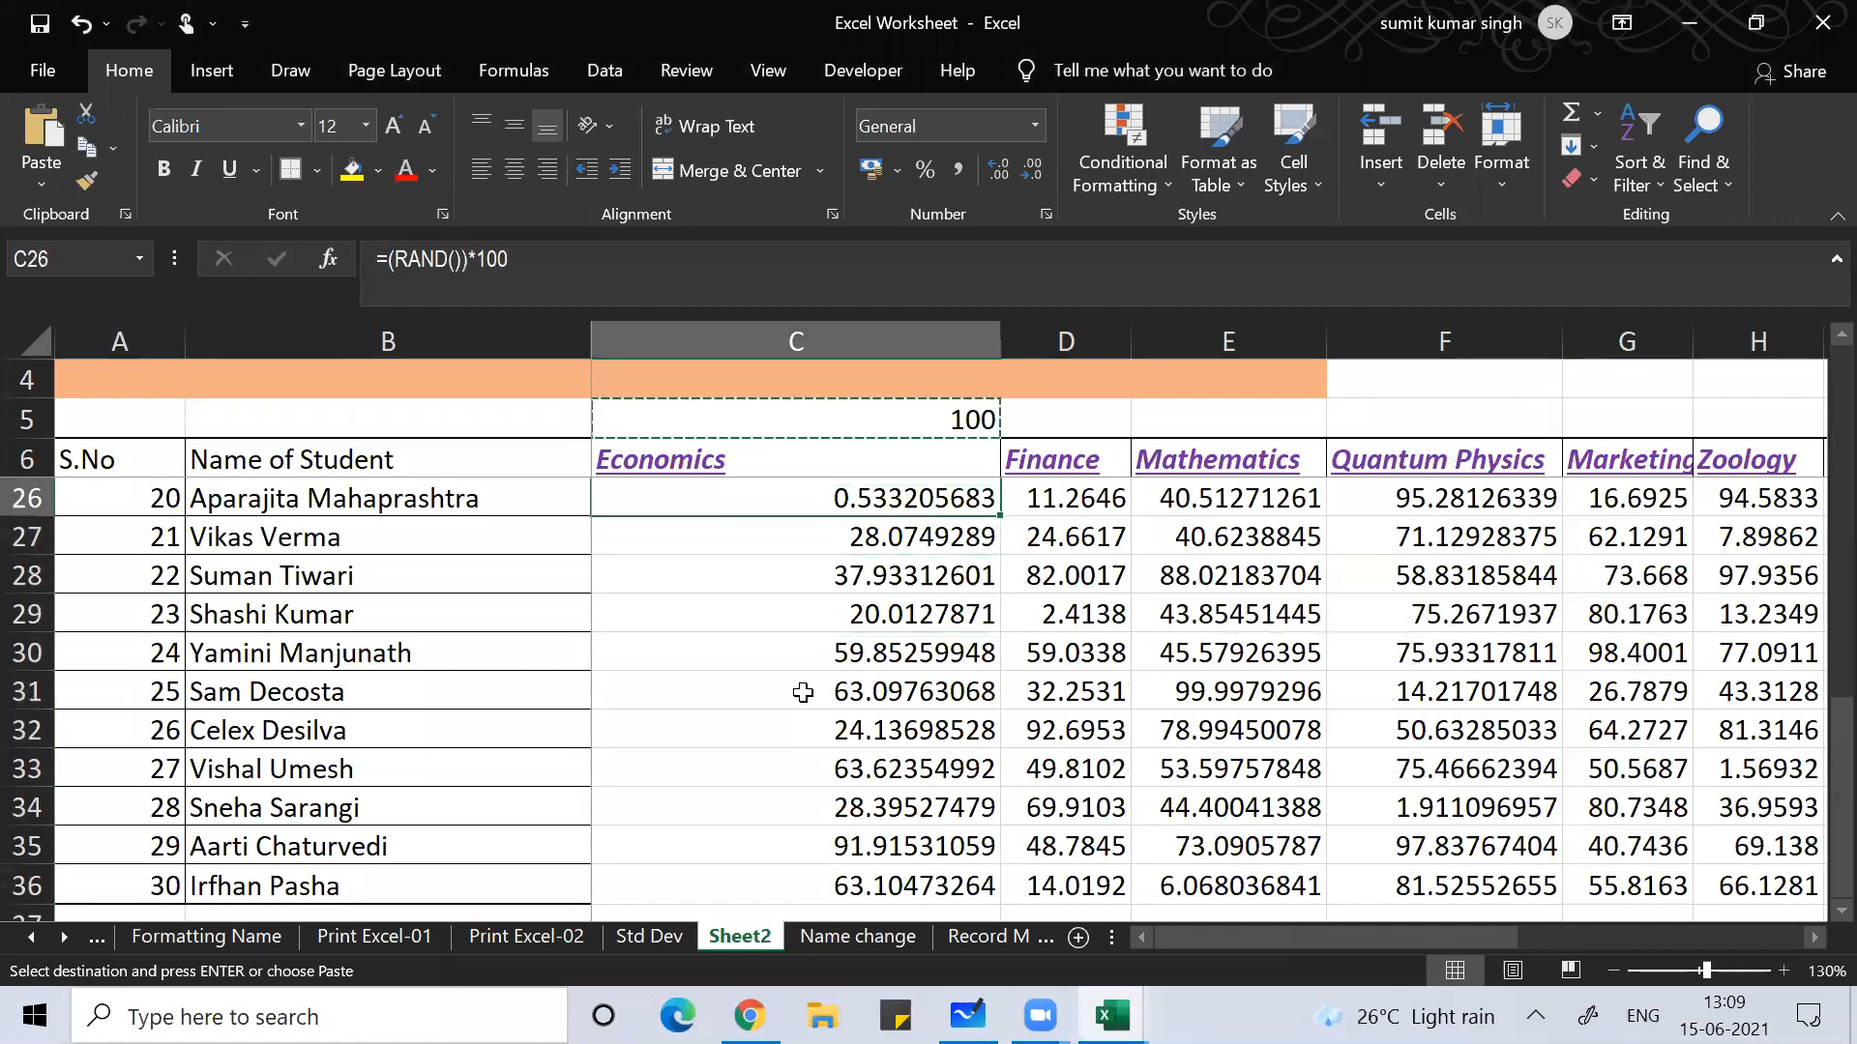
Step: Select C26:R36 and paste its RAND formulas back as fixed values with Alt+E+S
key(ctrl+shift+Right)
key(ctrl+shift+Down)
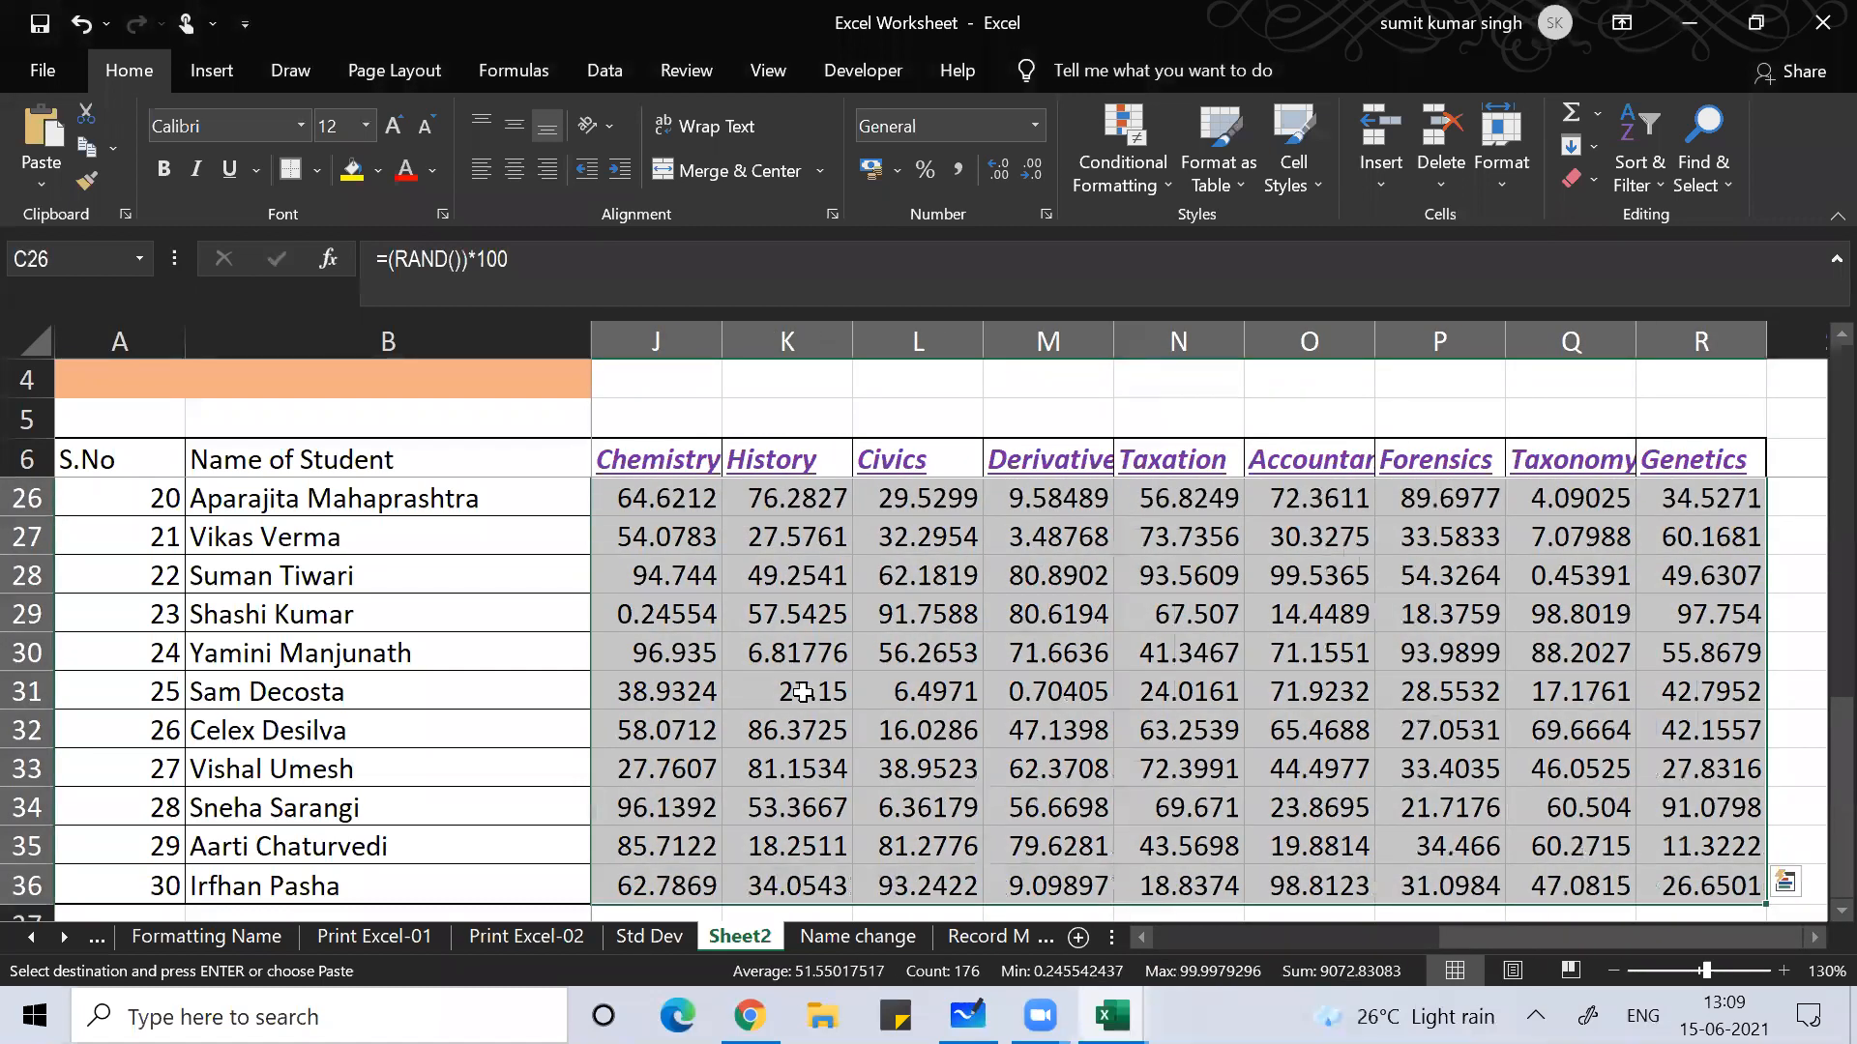
key(alt+e)
key(s)
key(v)
key(t)
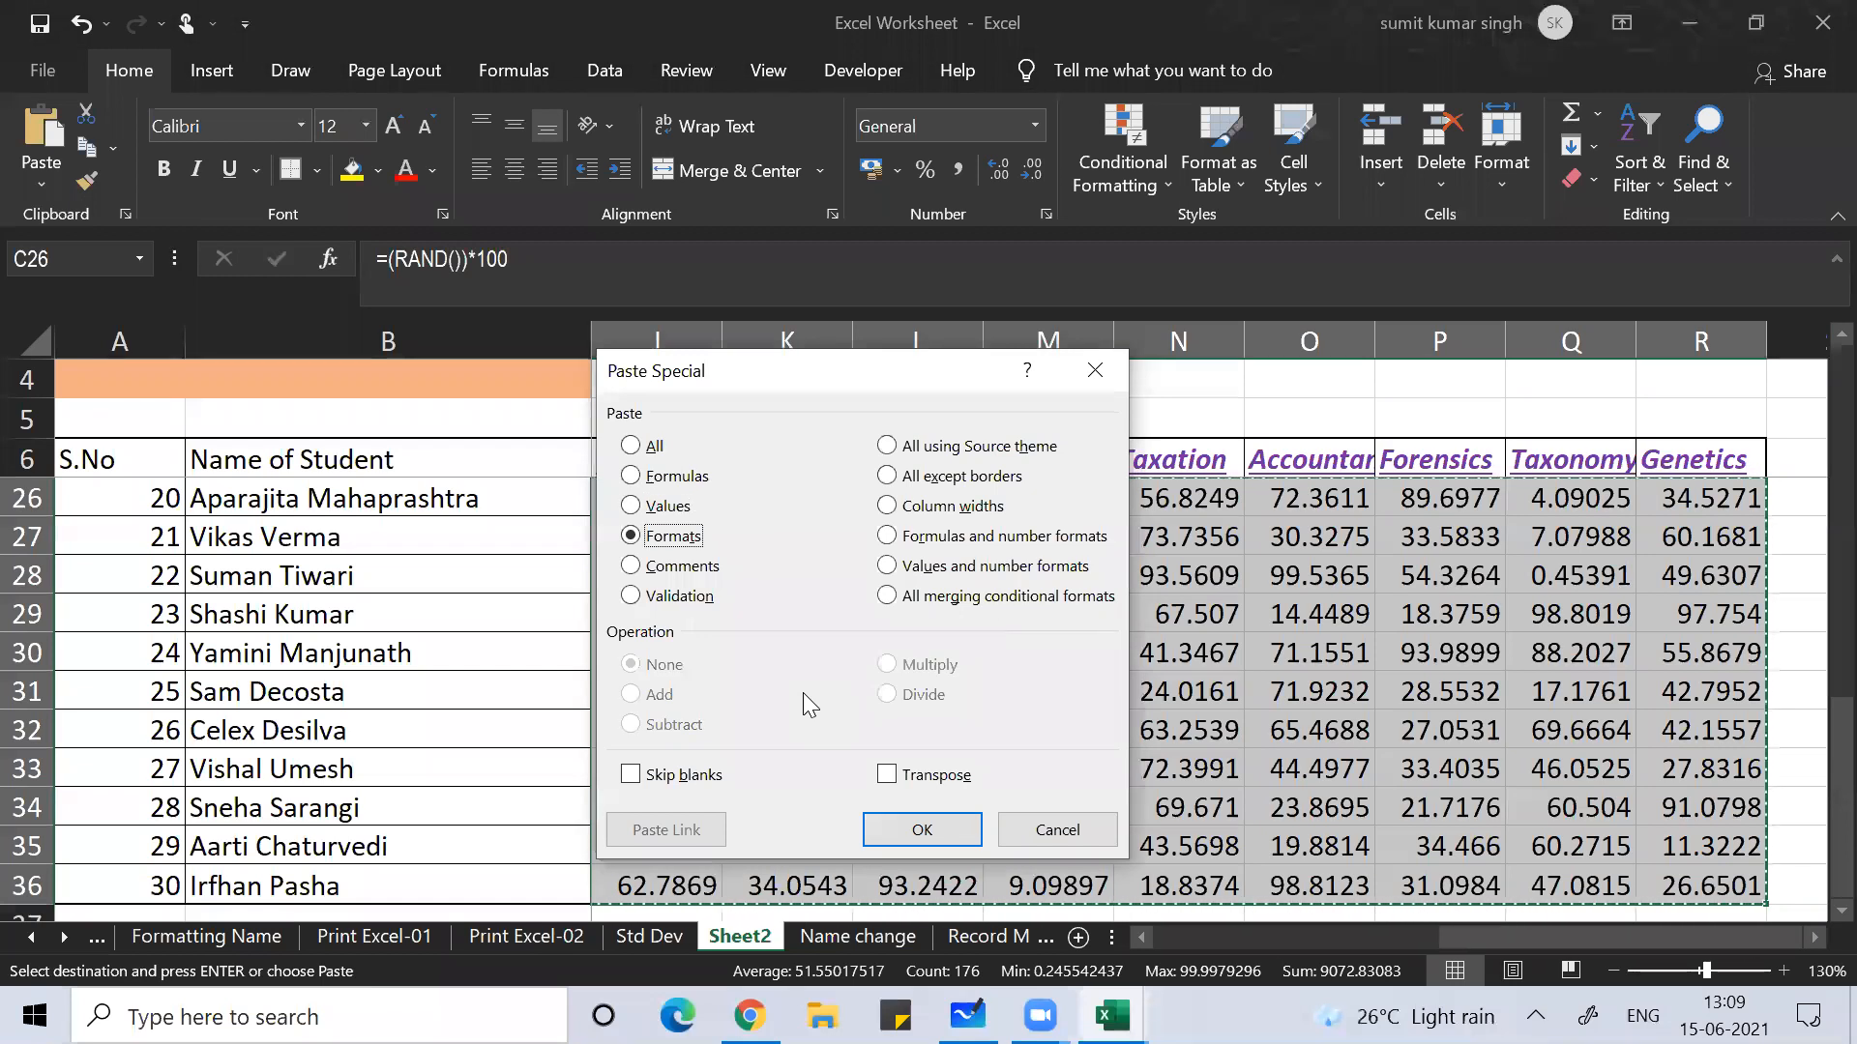
key(v)
key(Return)
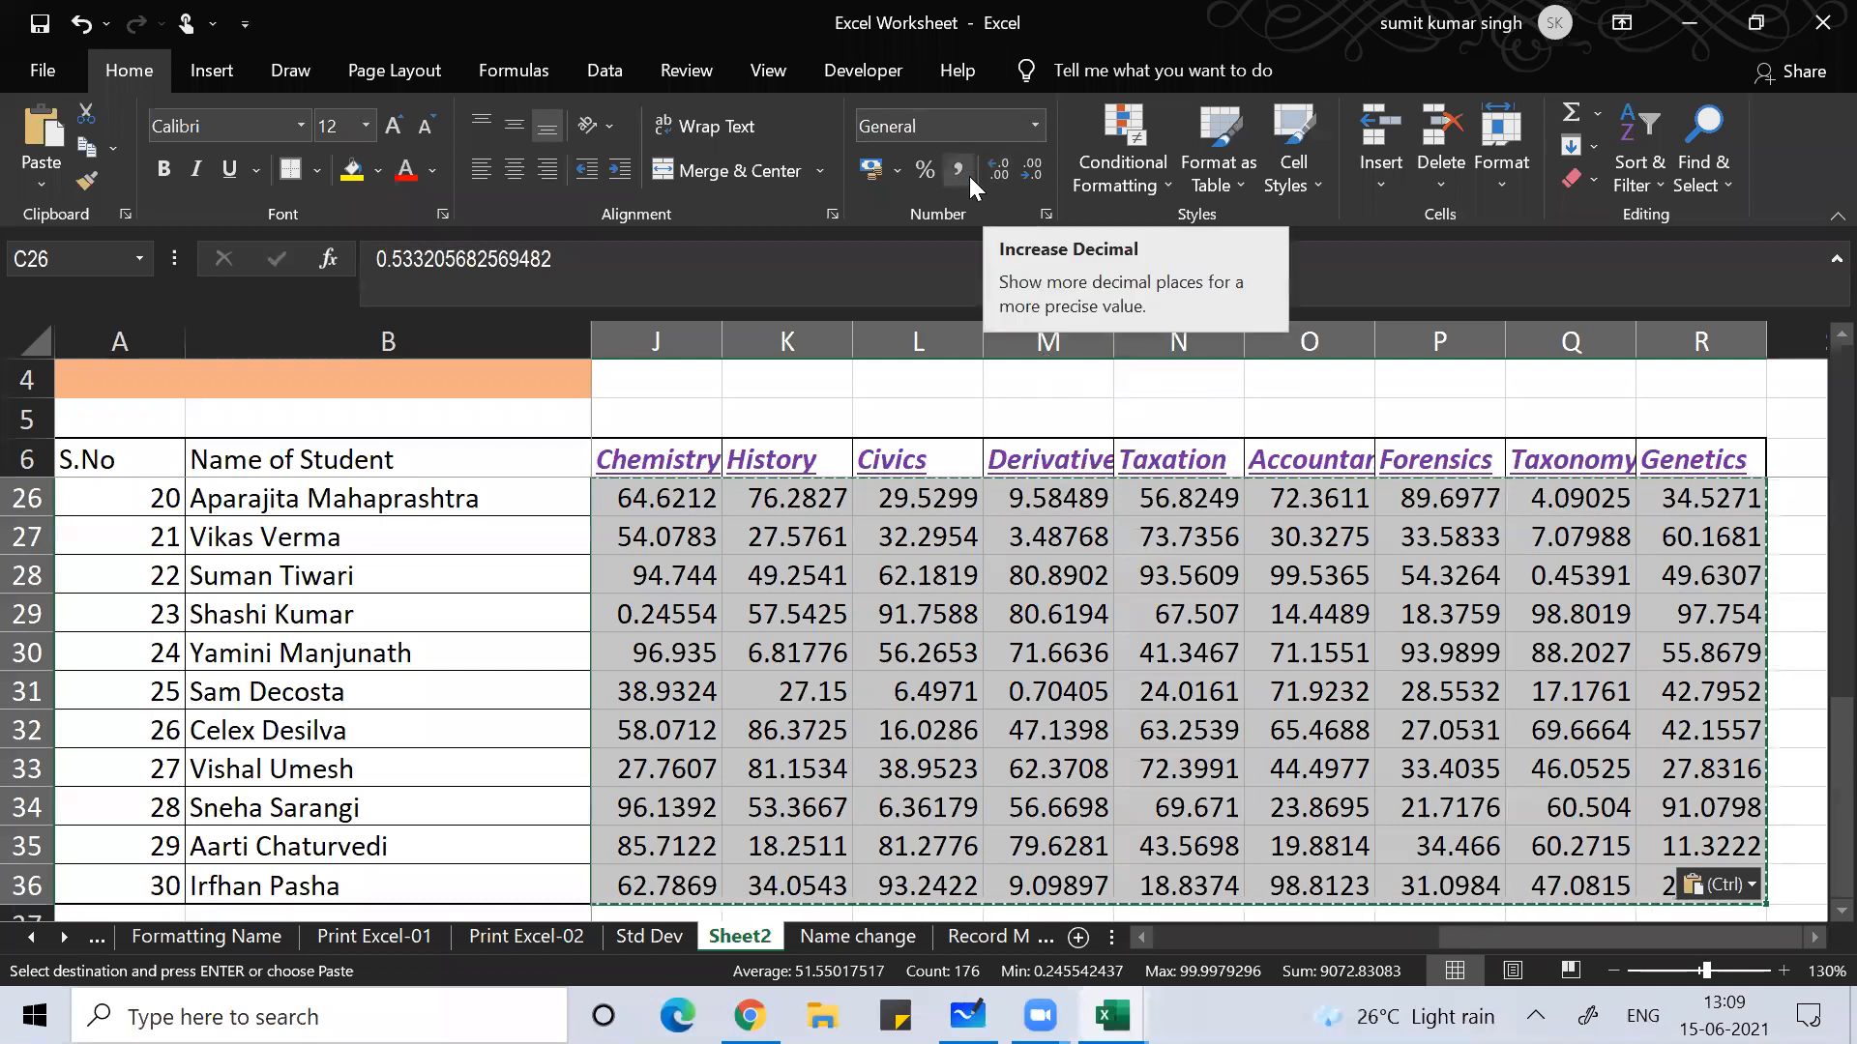
Step: Display the selected marks as whole numbers with no decimal places
click(1034, 181)
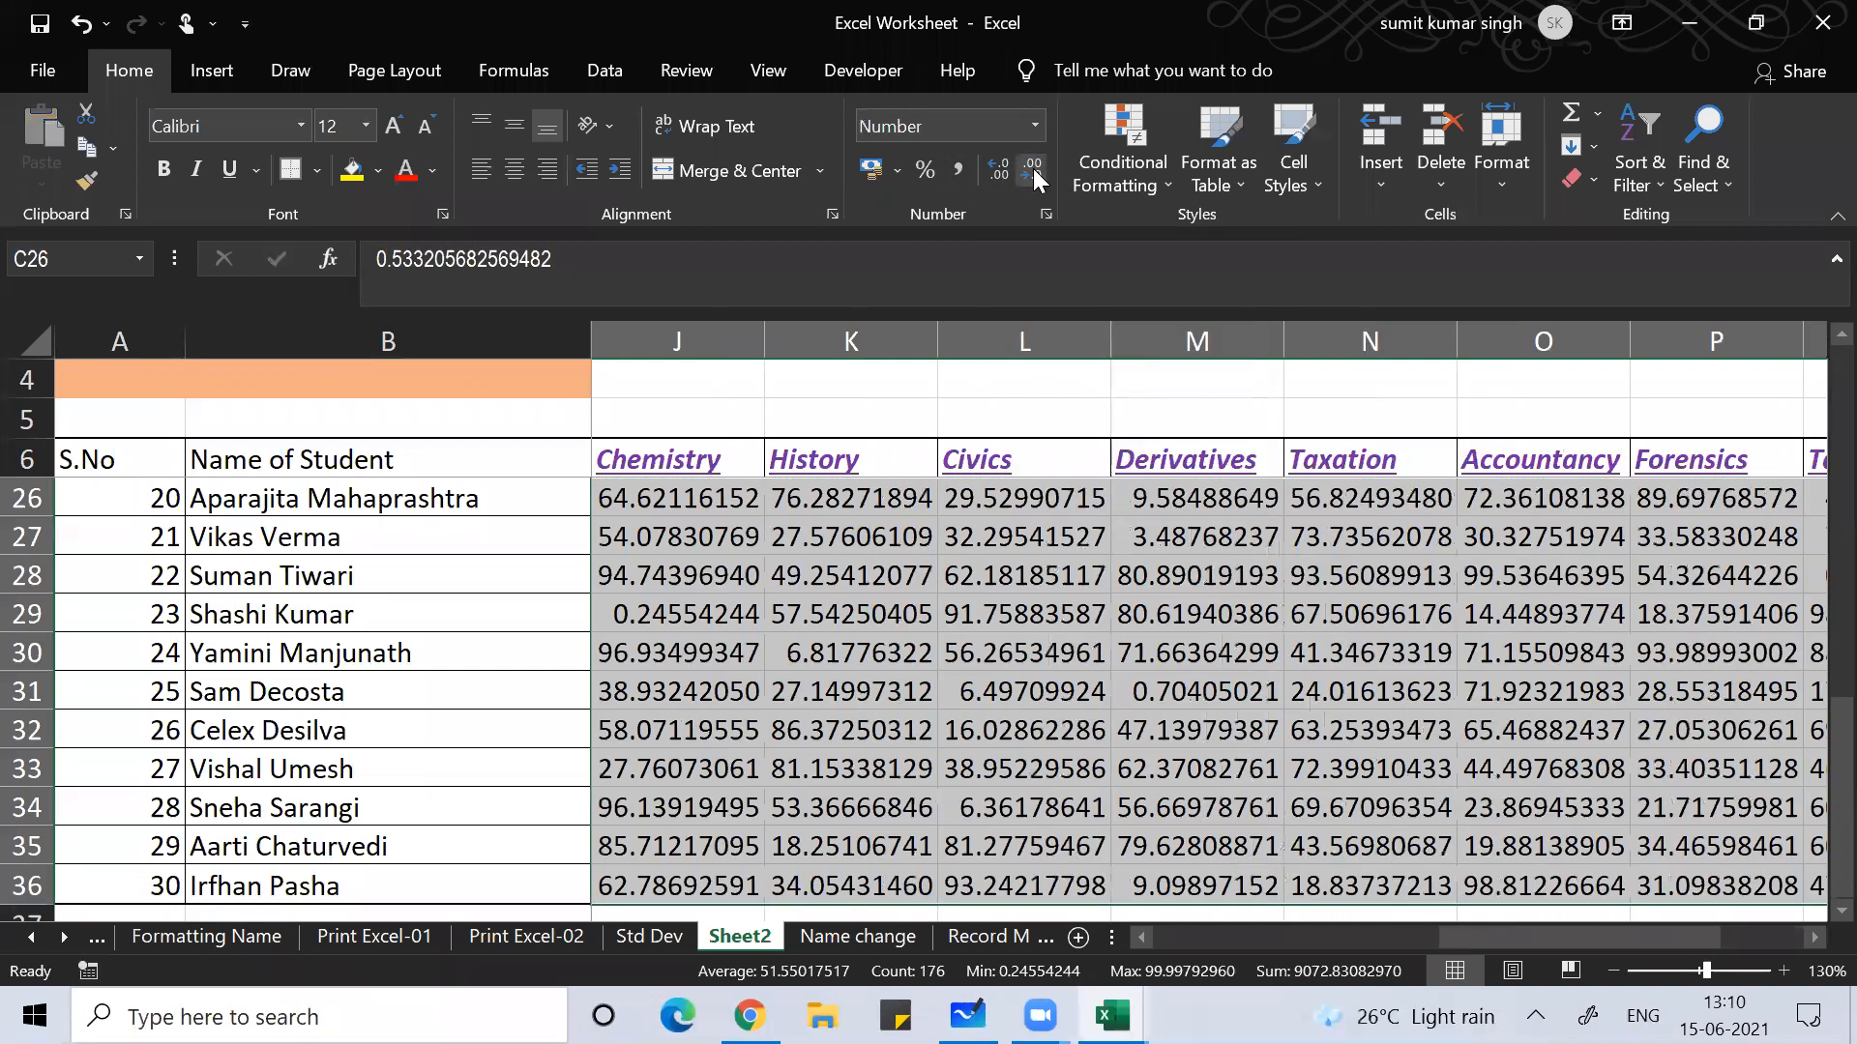
click(1034, 177)
click(1034, 176)
click(1033, 177)
click(1034, 177)
click(1033, 177)
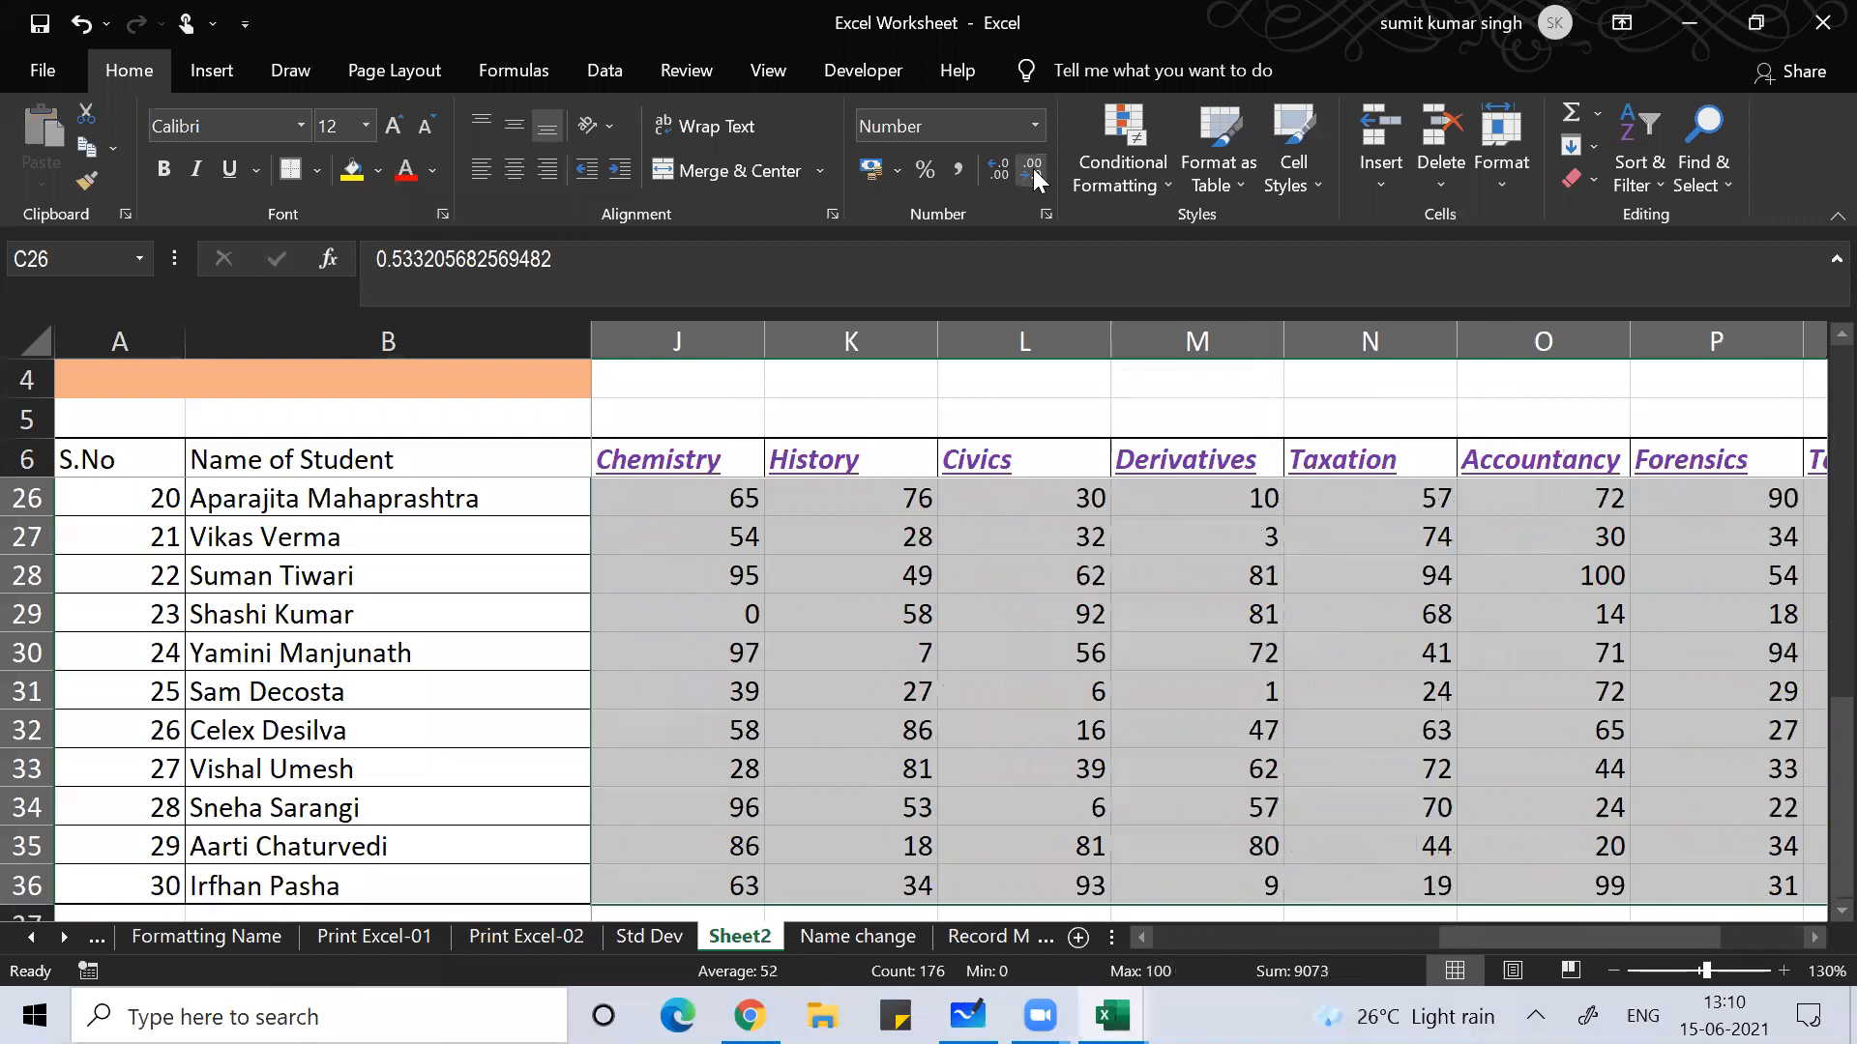
click(857, 528)
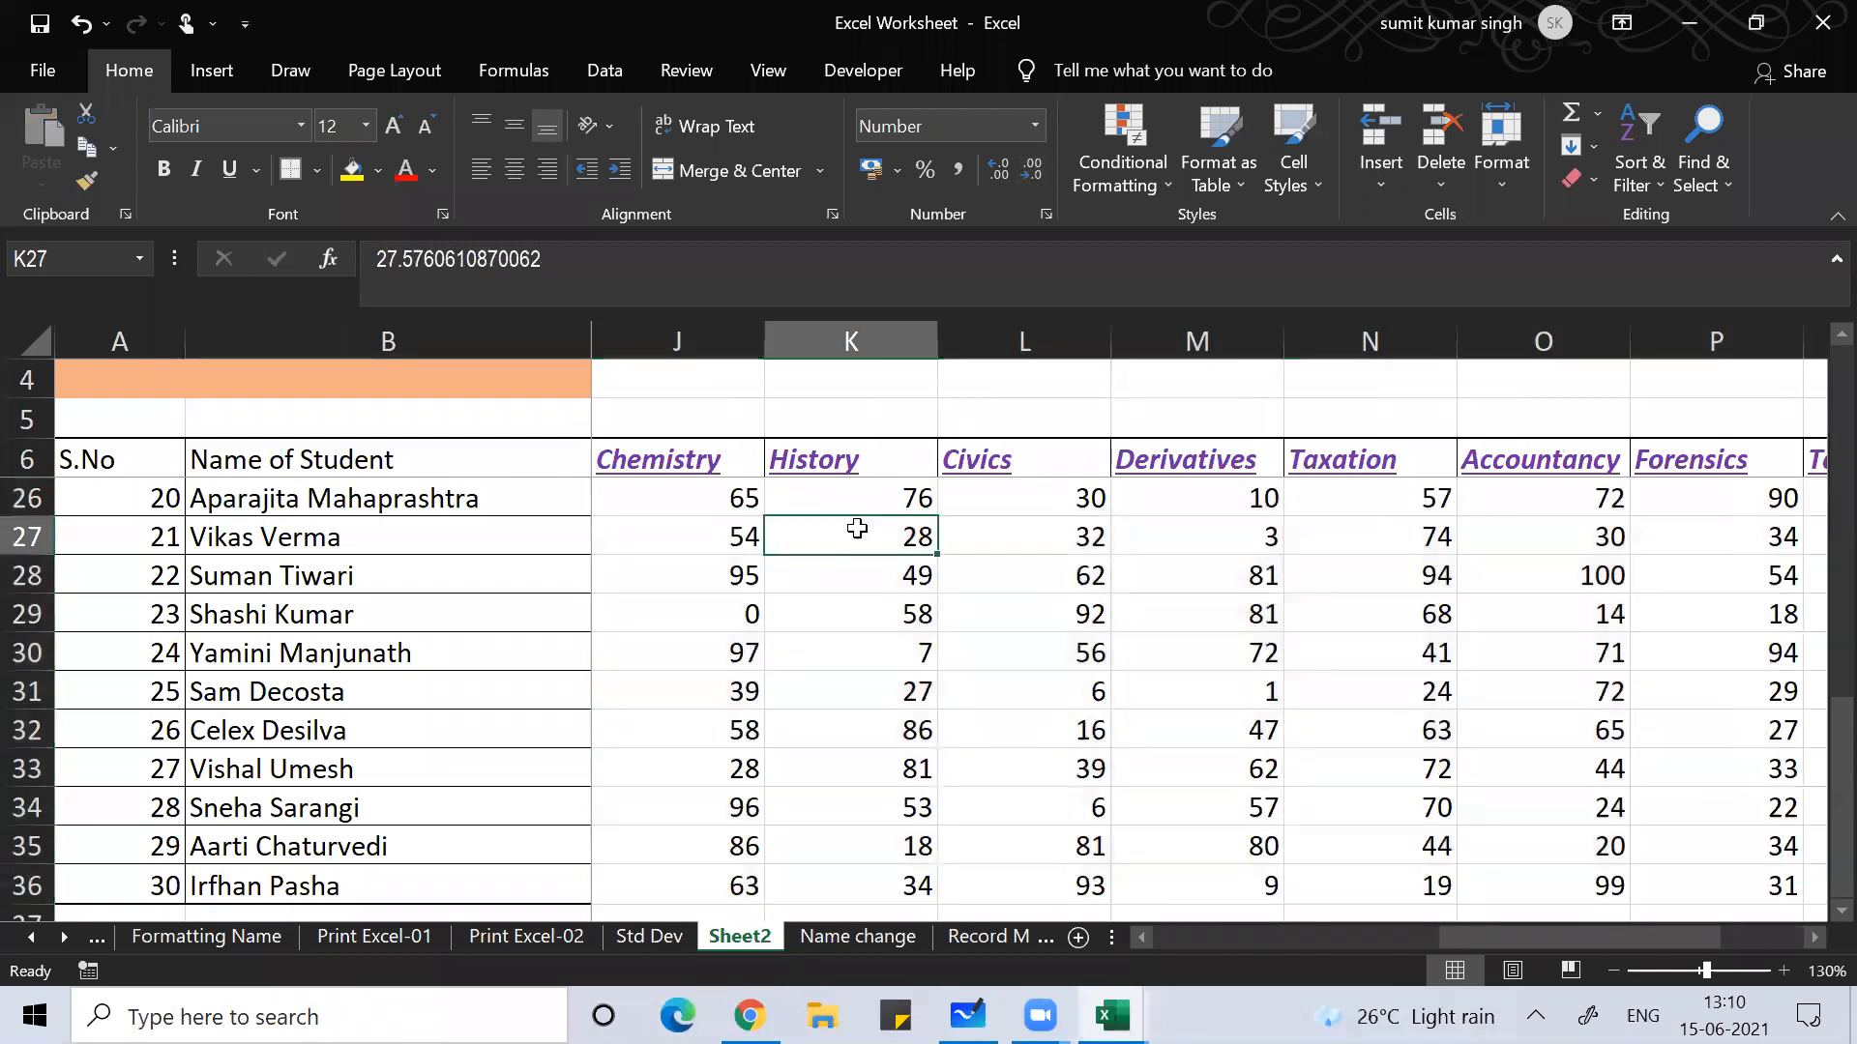
key(Right)
key(Right)
key(Right)
key(Up)
key(Up)
key(Up)
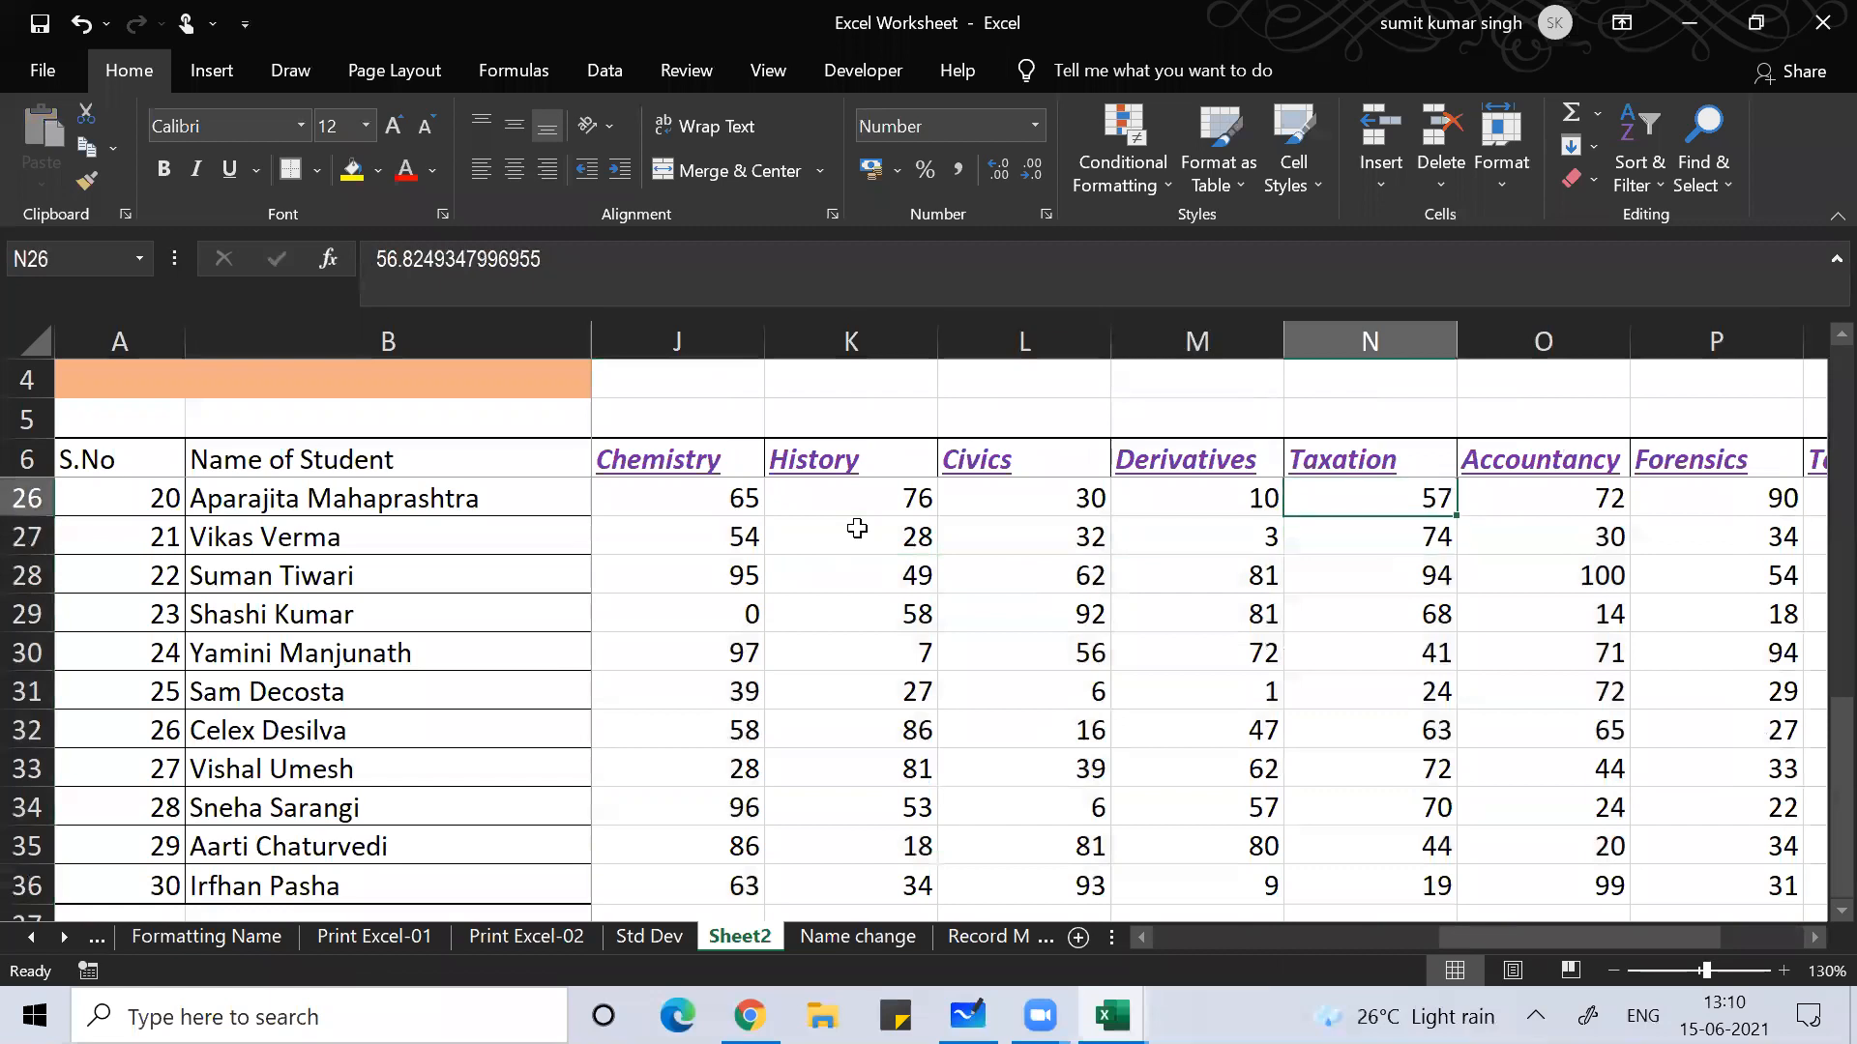
key(Up)
key(Up)
key(Up)
key(Up)
key(Up)
key(Up)
key(Up)
key(Up)
key(Up)
key(Up)
key(Up)
key(Up)
key(Up)
key(Up)
key(Up)
key(Up)
key(Up)
key(Up)
key(Up)
key(Up)
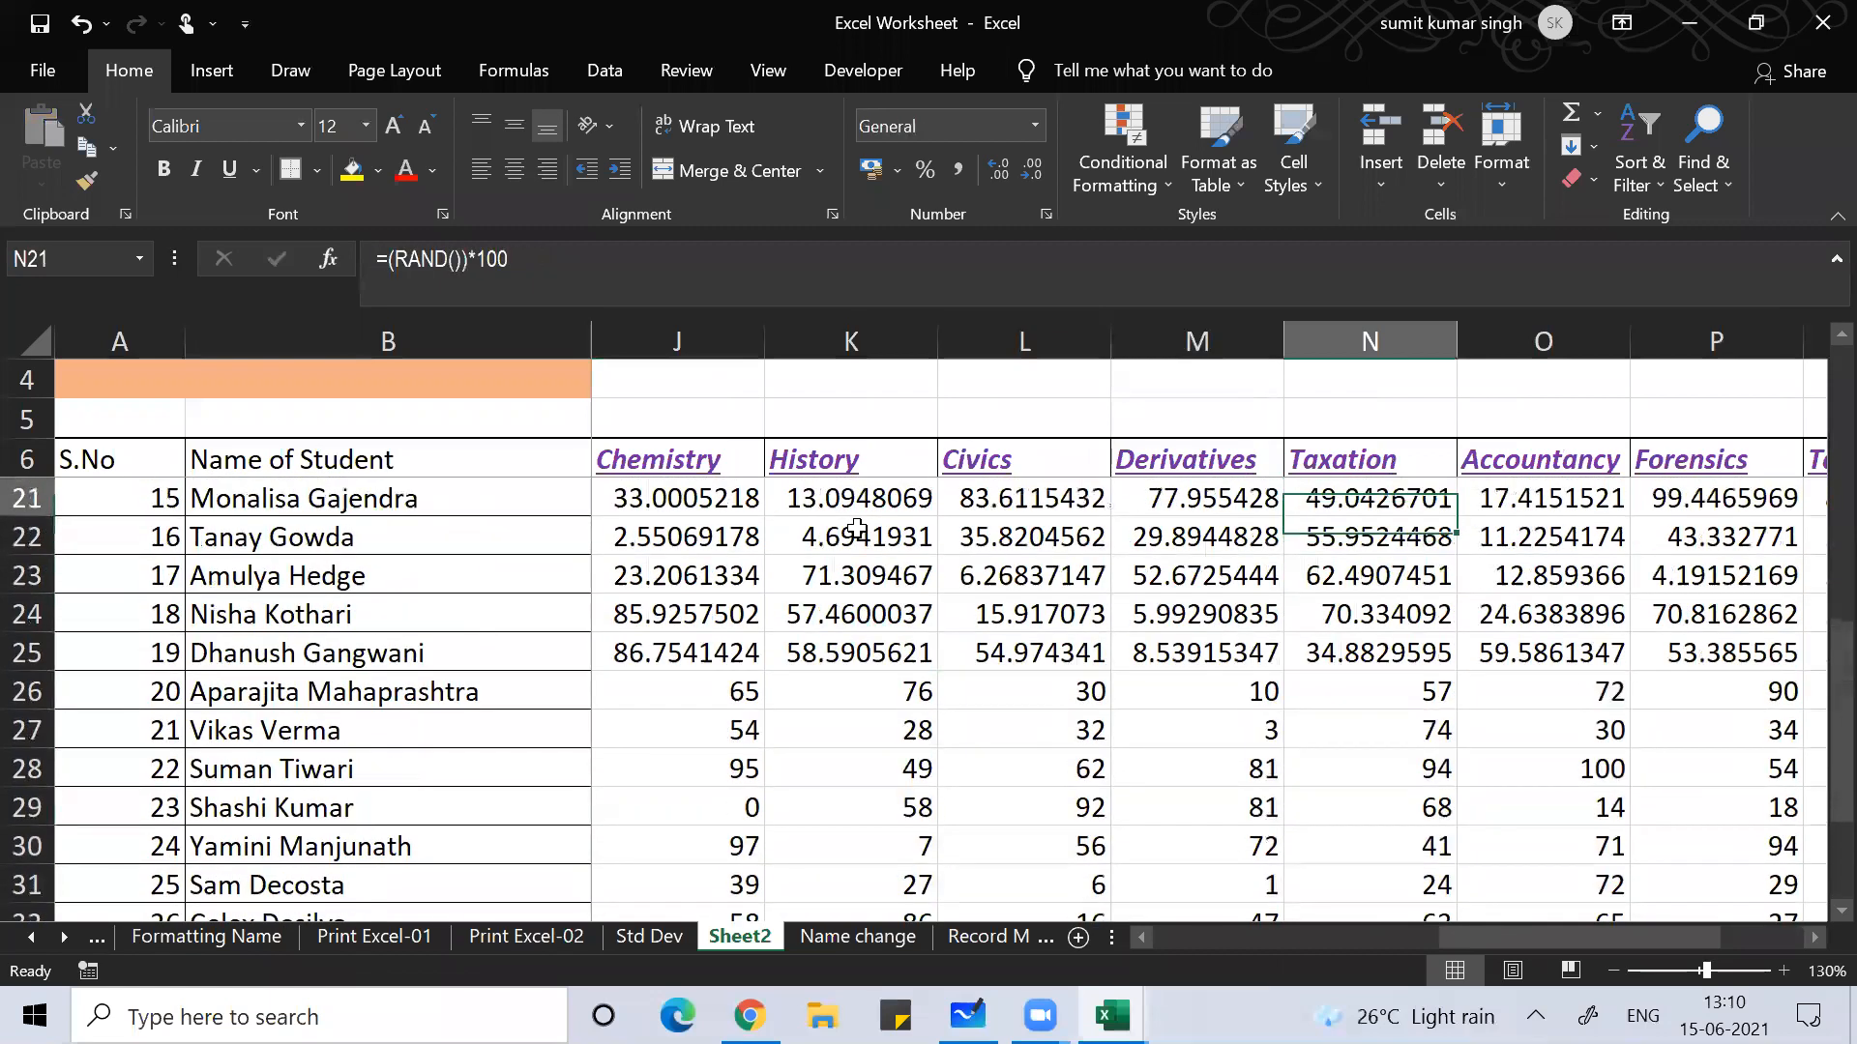
Step: Show the marks in J7:R36 with no decimal places as well
click(609, 499)
key(ctrl+shift+Right)
key(ctrl+shift+Down)
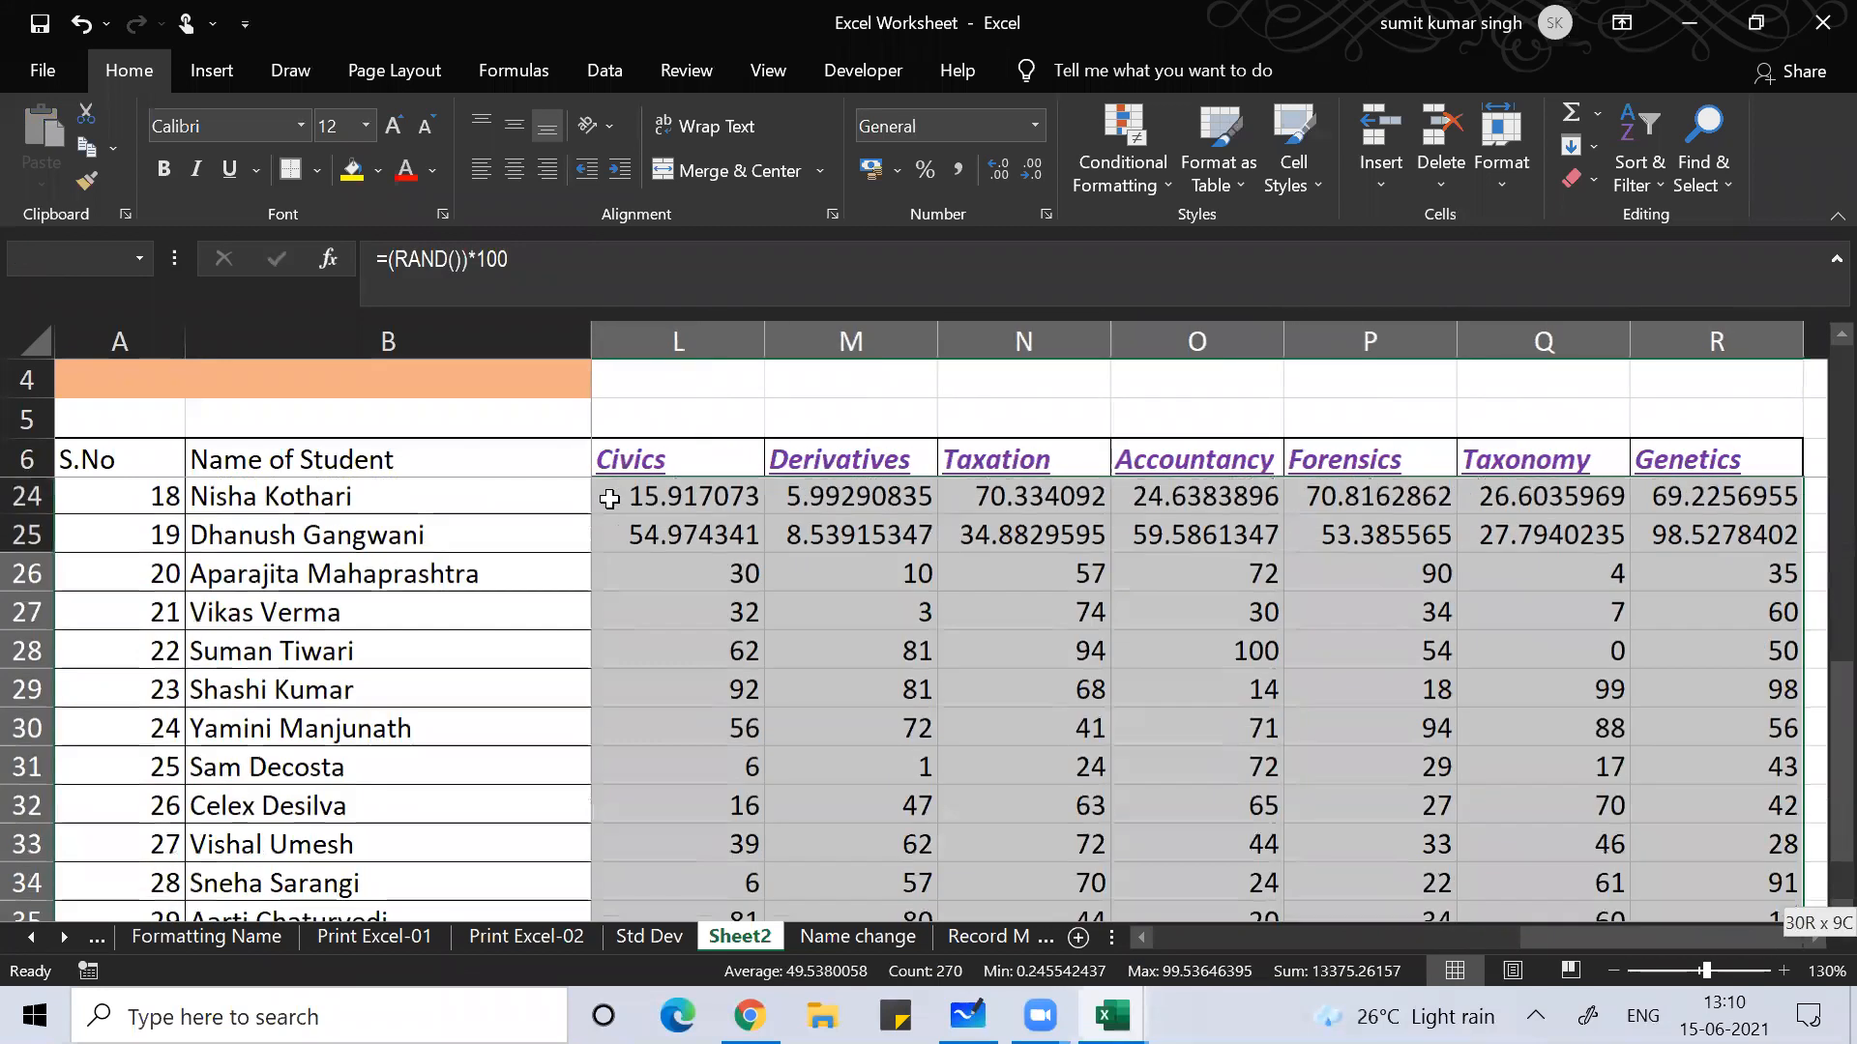
click(1032, 172)
click(1032, 172)
click(1032, 172)
click(1032, 172)
click(1032, 172)
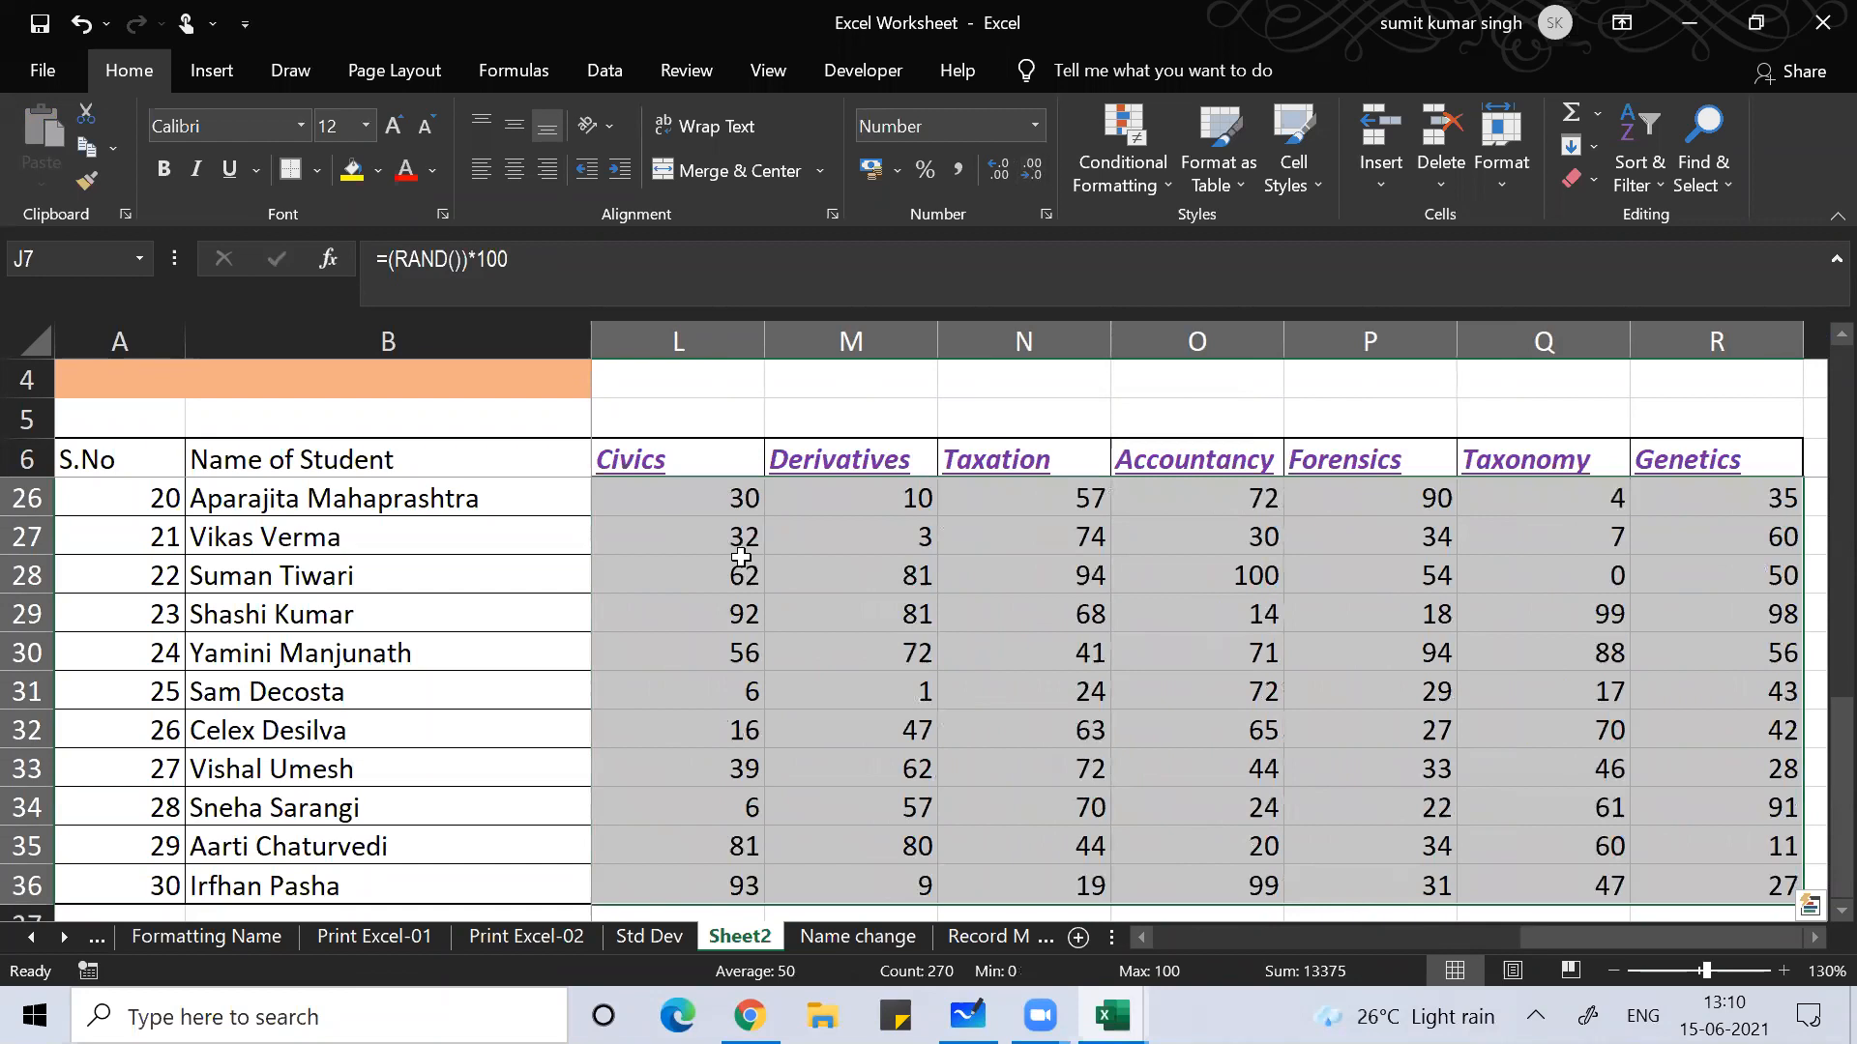
click(719, 617)
Step: Select the Civics-through-Genetics marks L7:R36 to check them, then deselect
key(ctrl+Up)
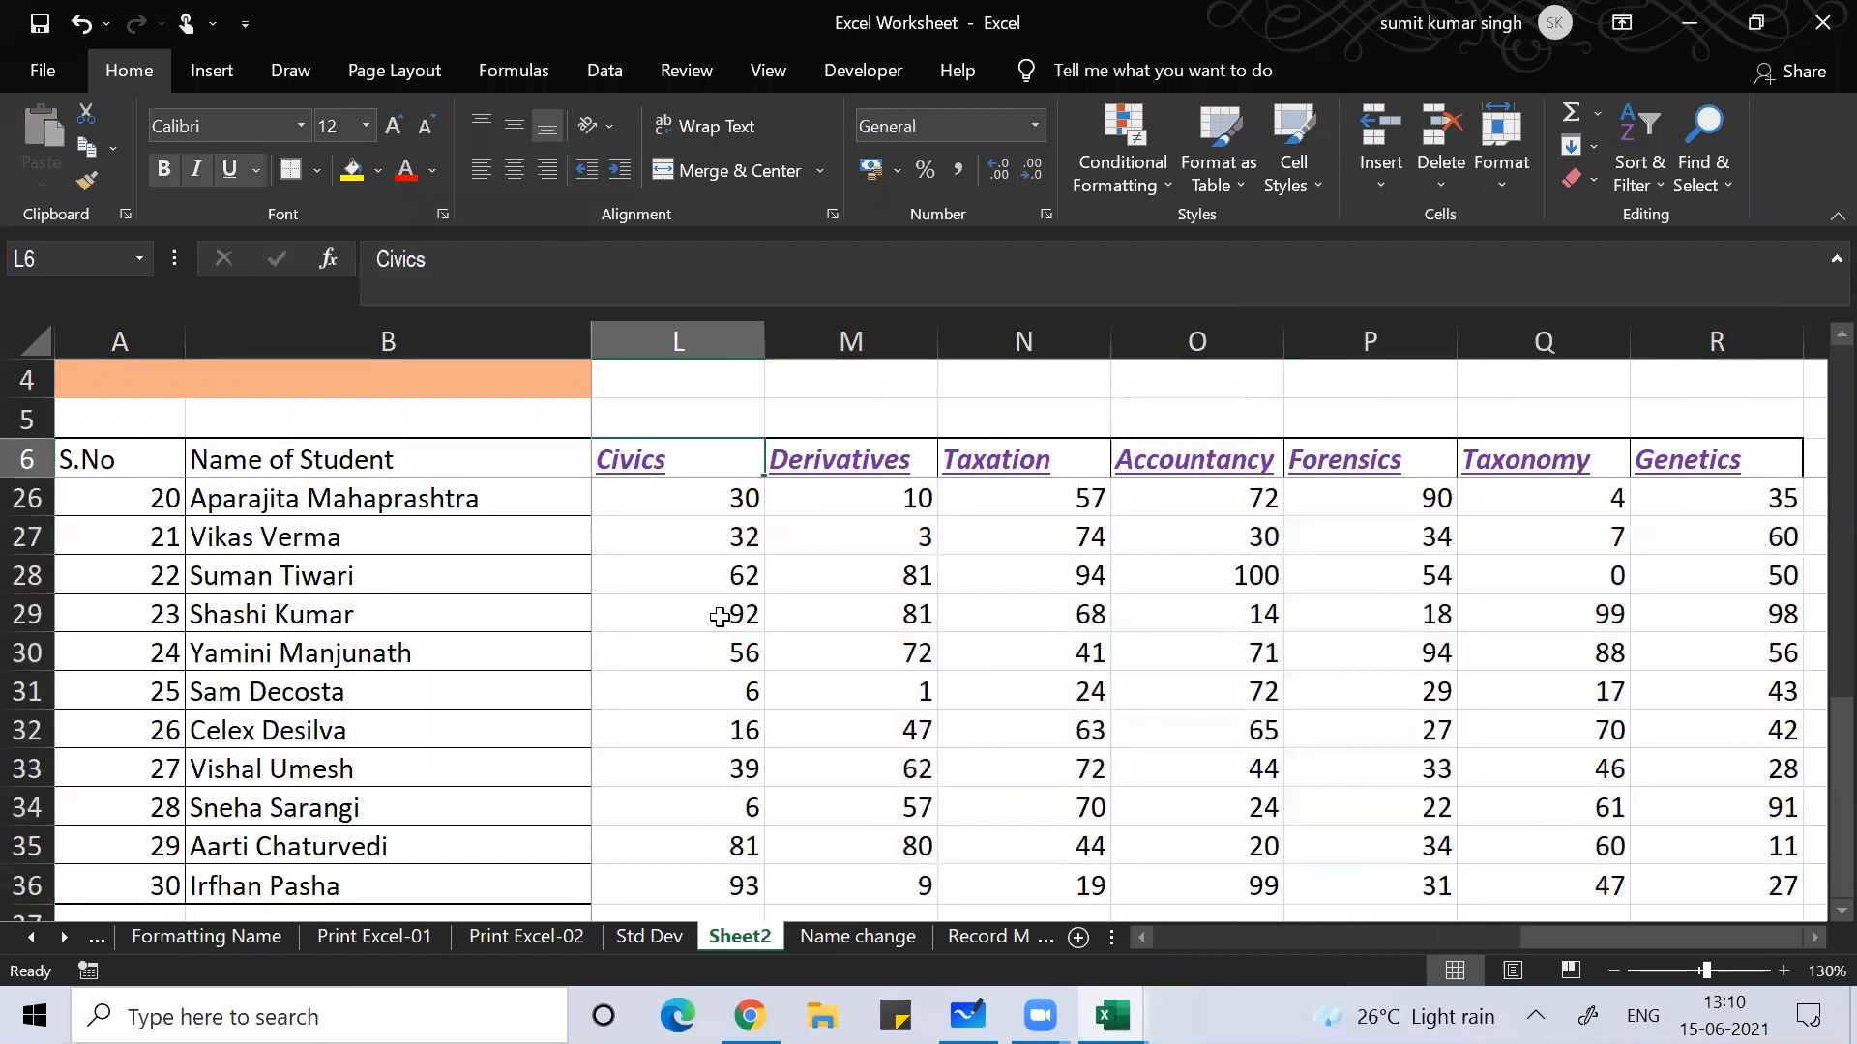
key(Down)
key(Up)
key(Down)
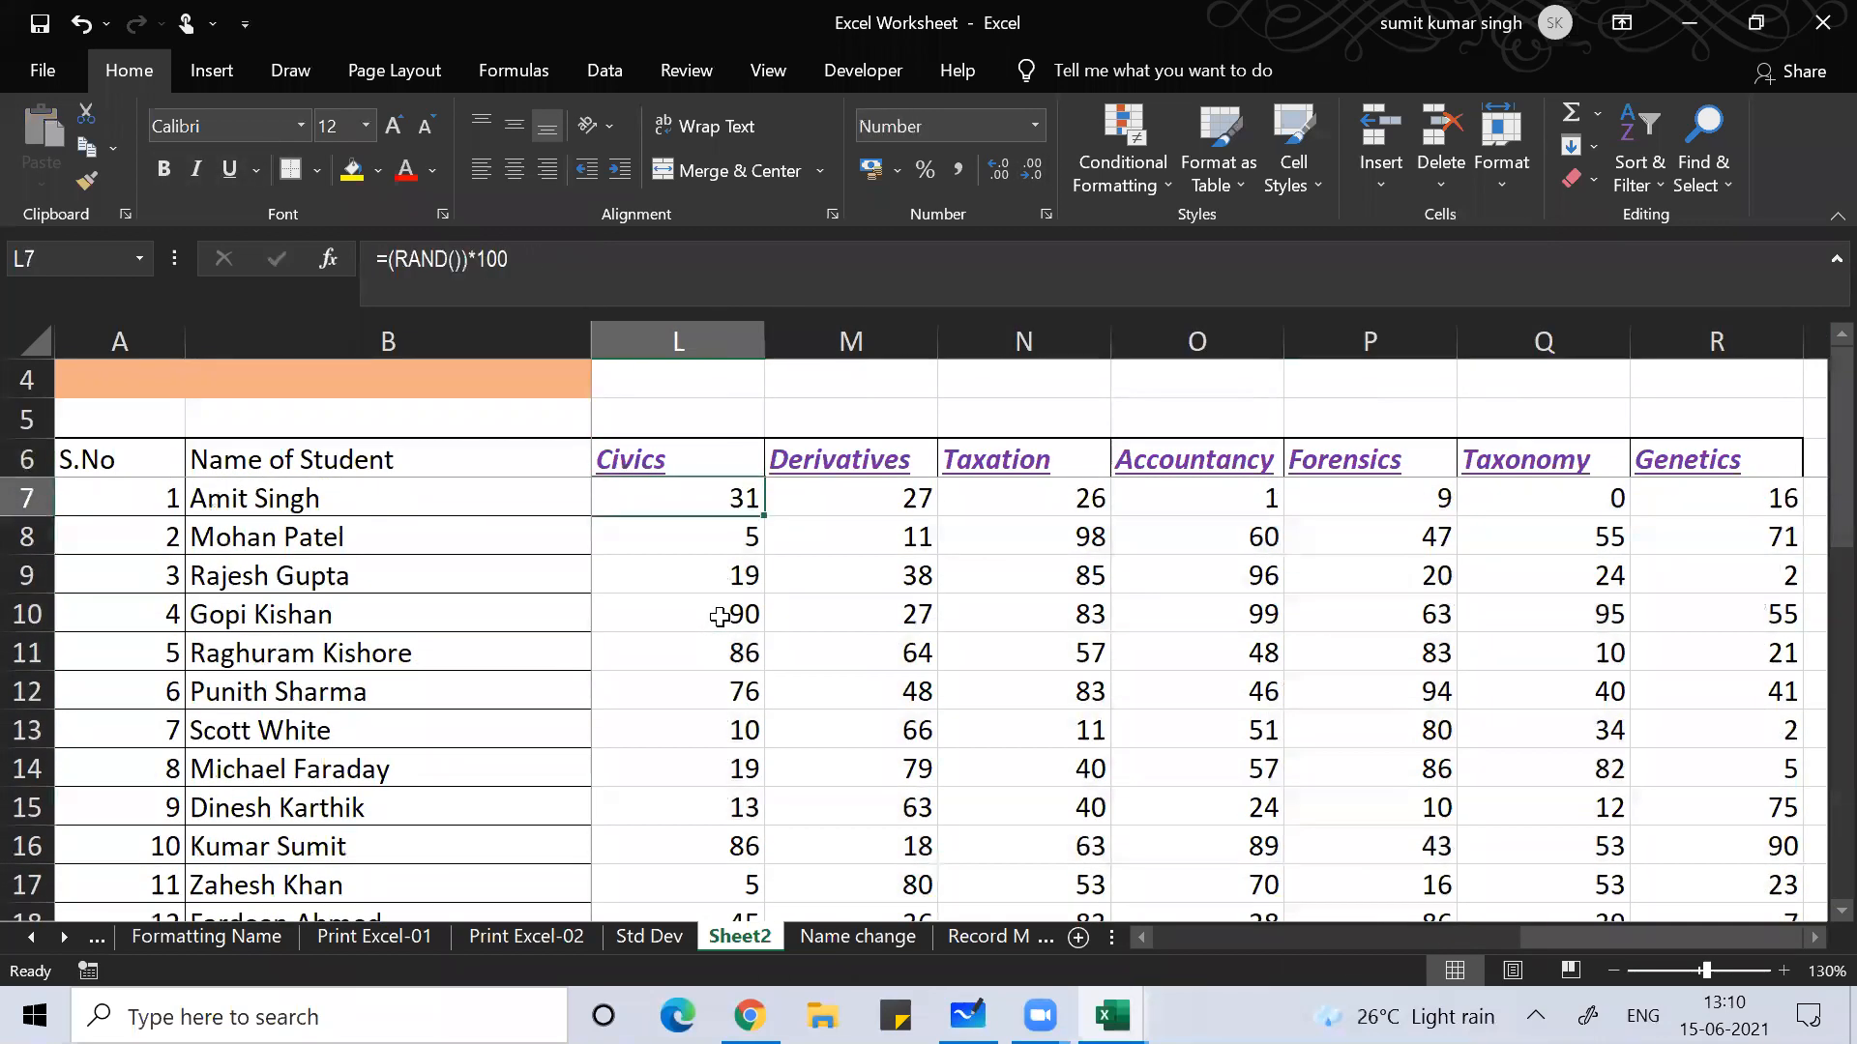
key(ctrl+shift+Right)
key(ctrl+shift+Down)
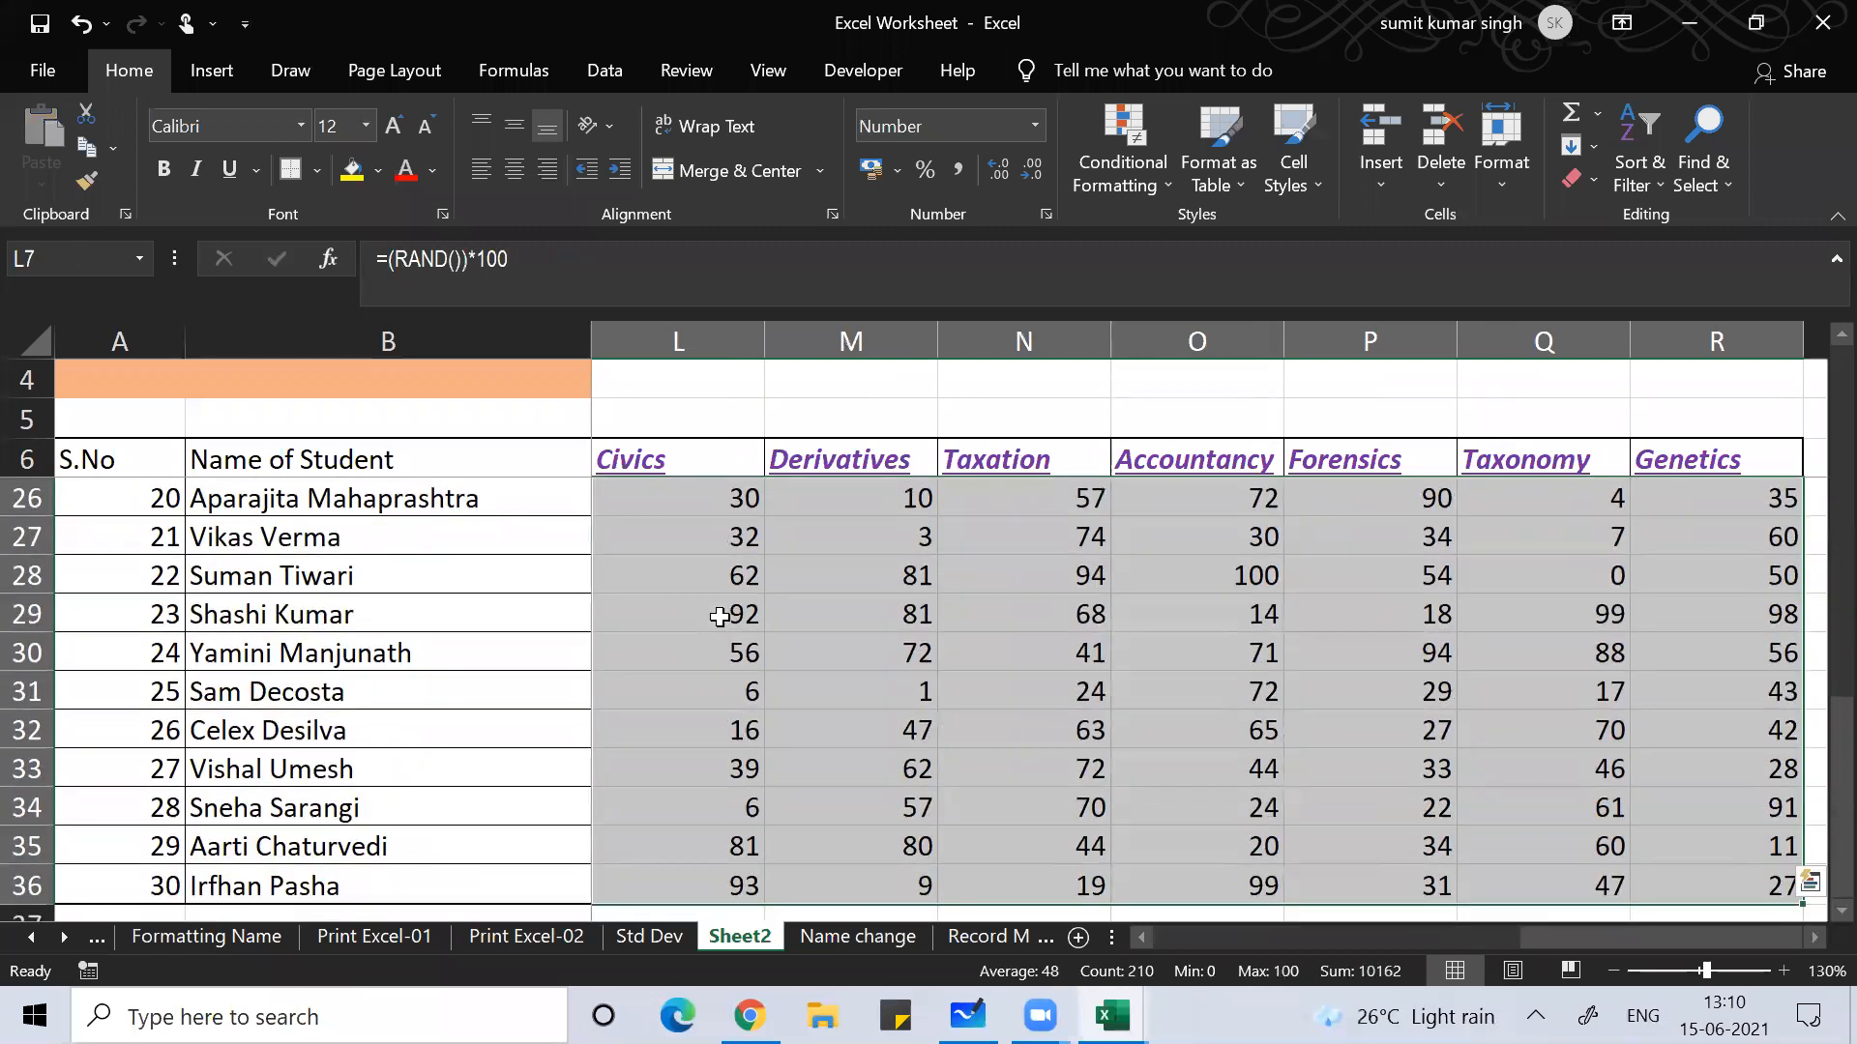
click(730, 779)
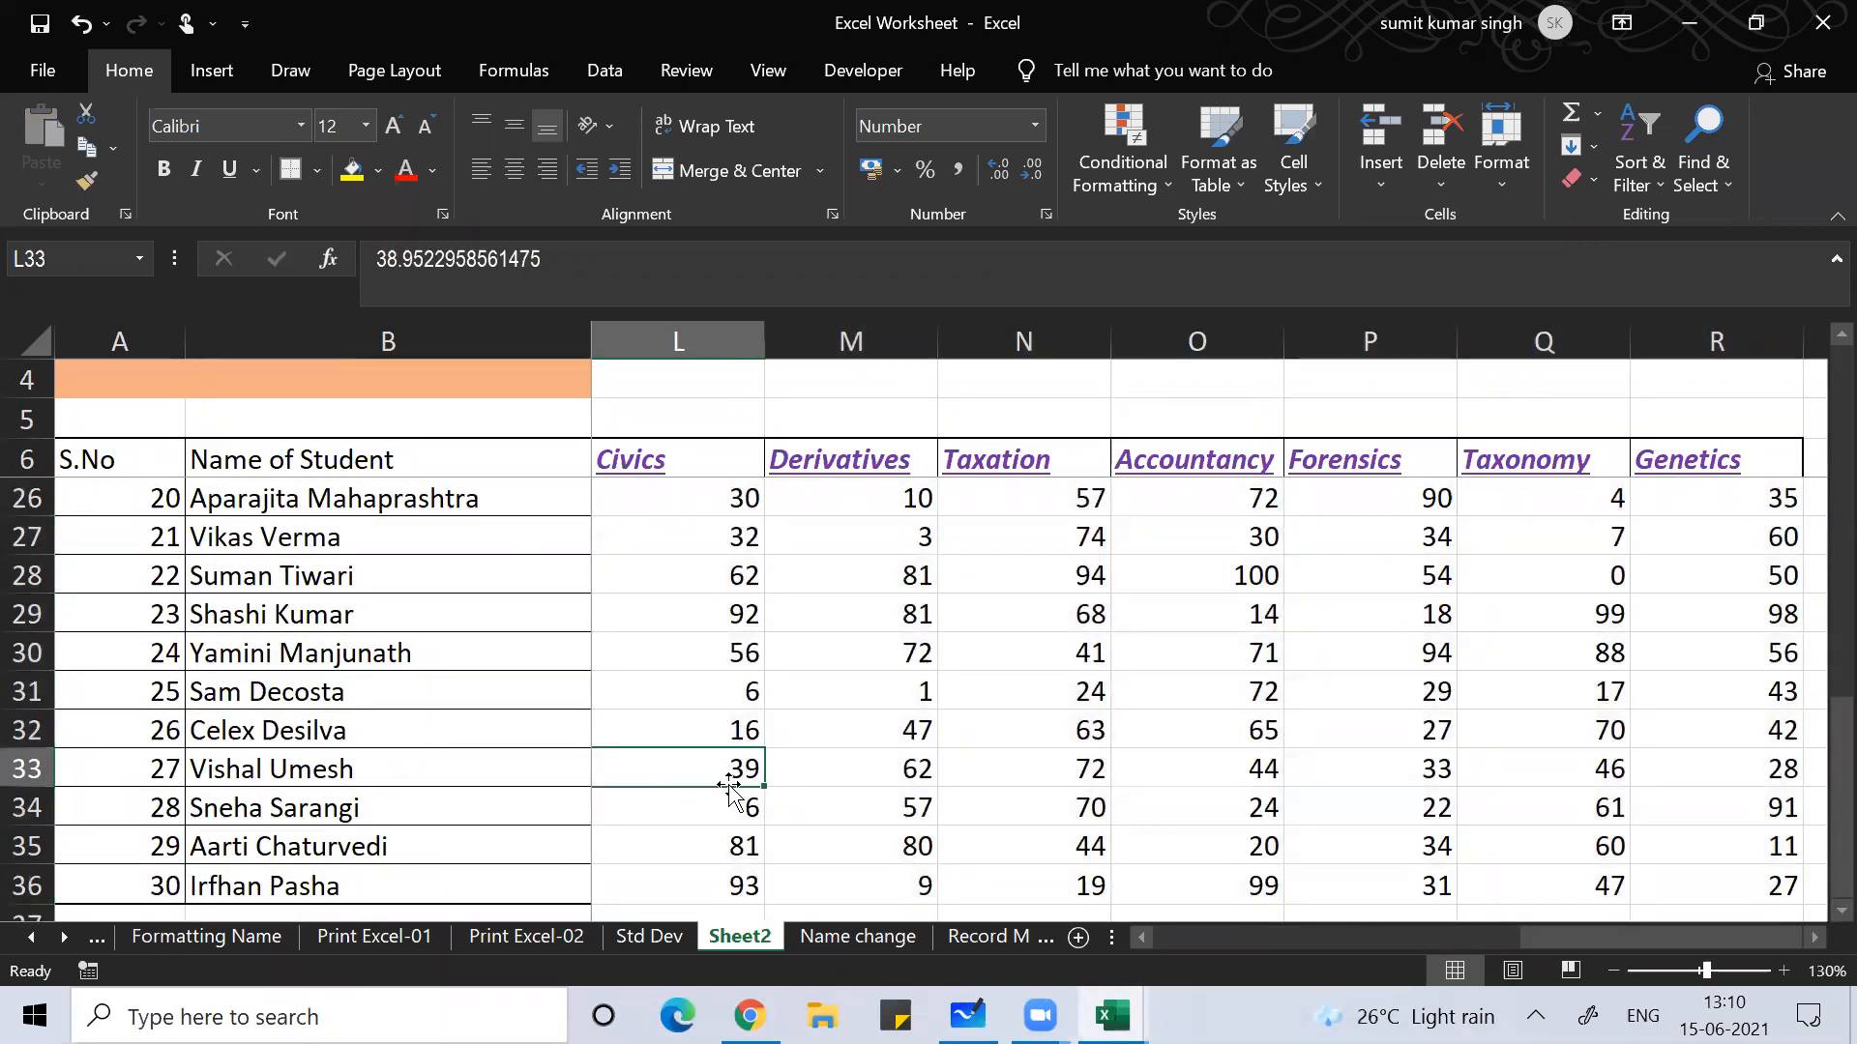
Step: Inspect the full stored values of marks L33 and L30
click(622, 5)
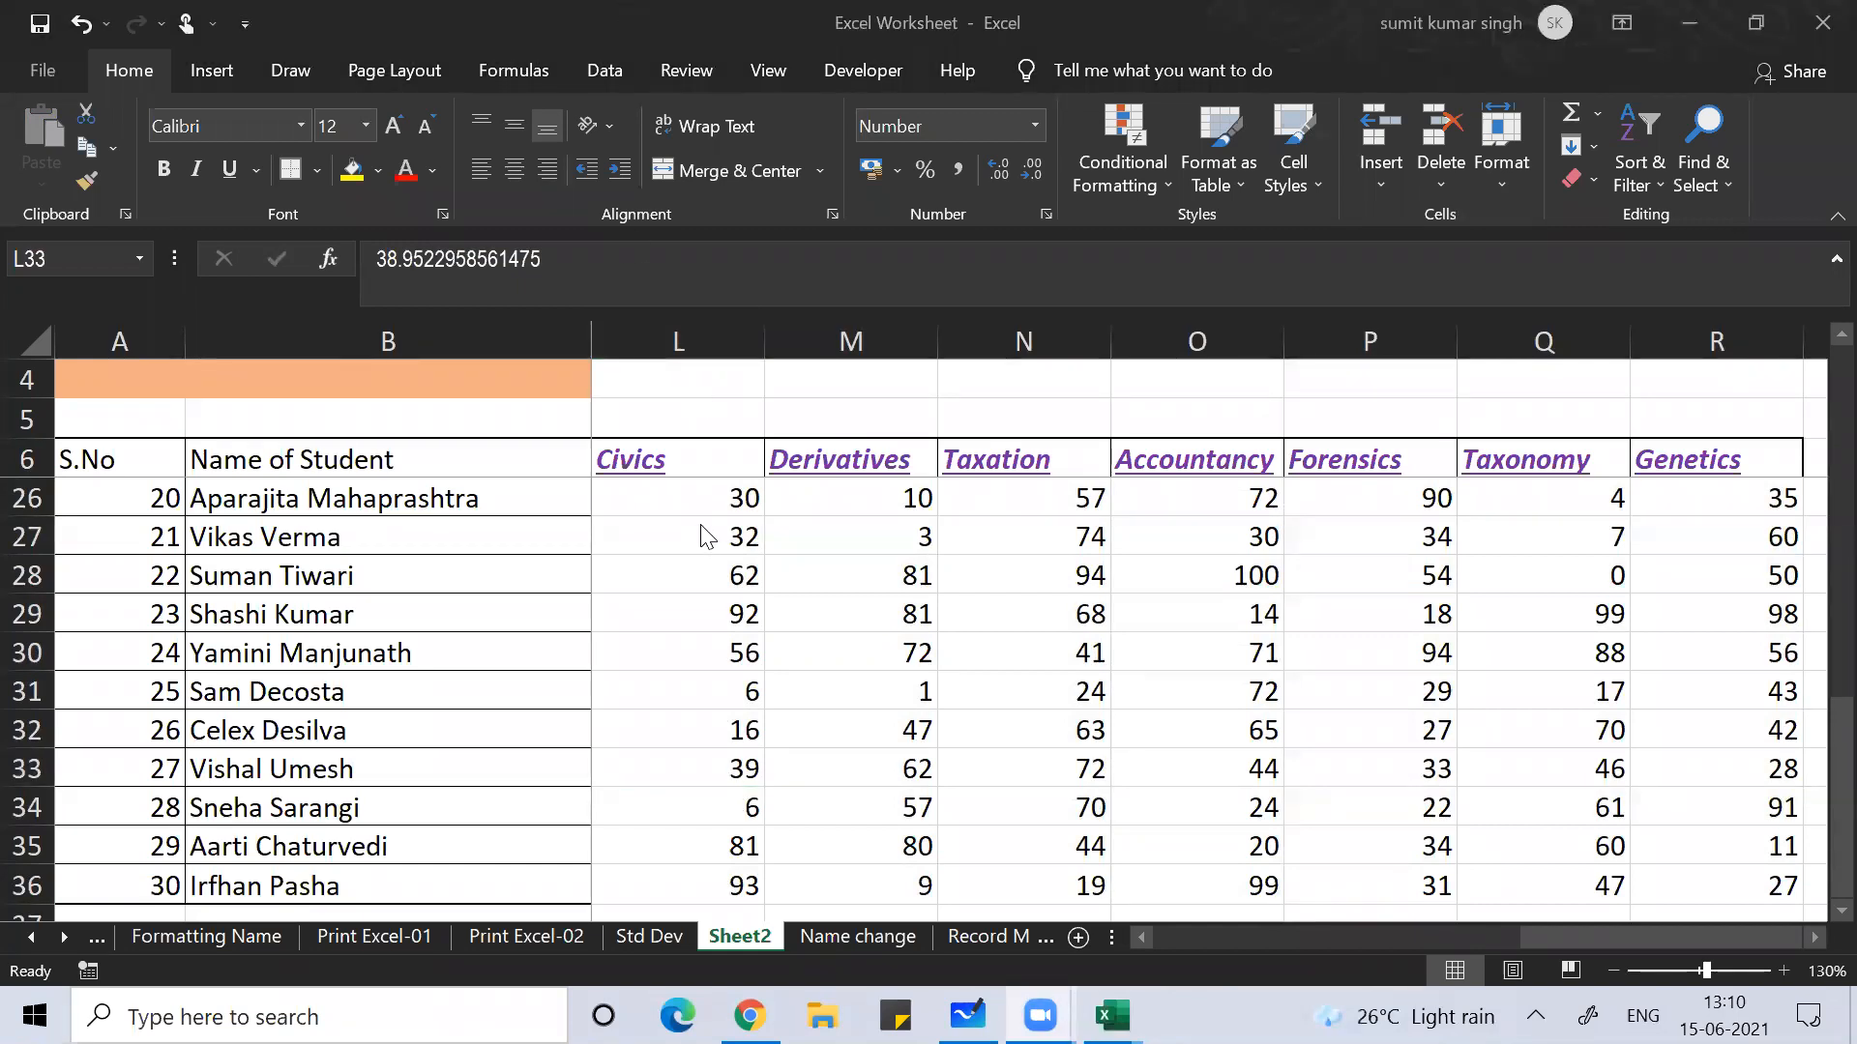
key(F2)
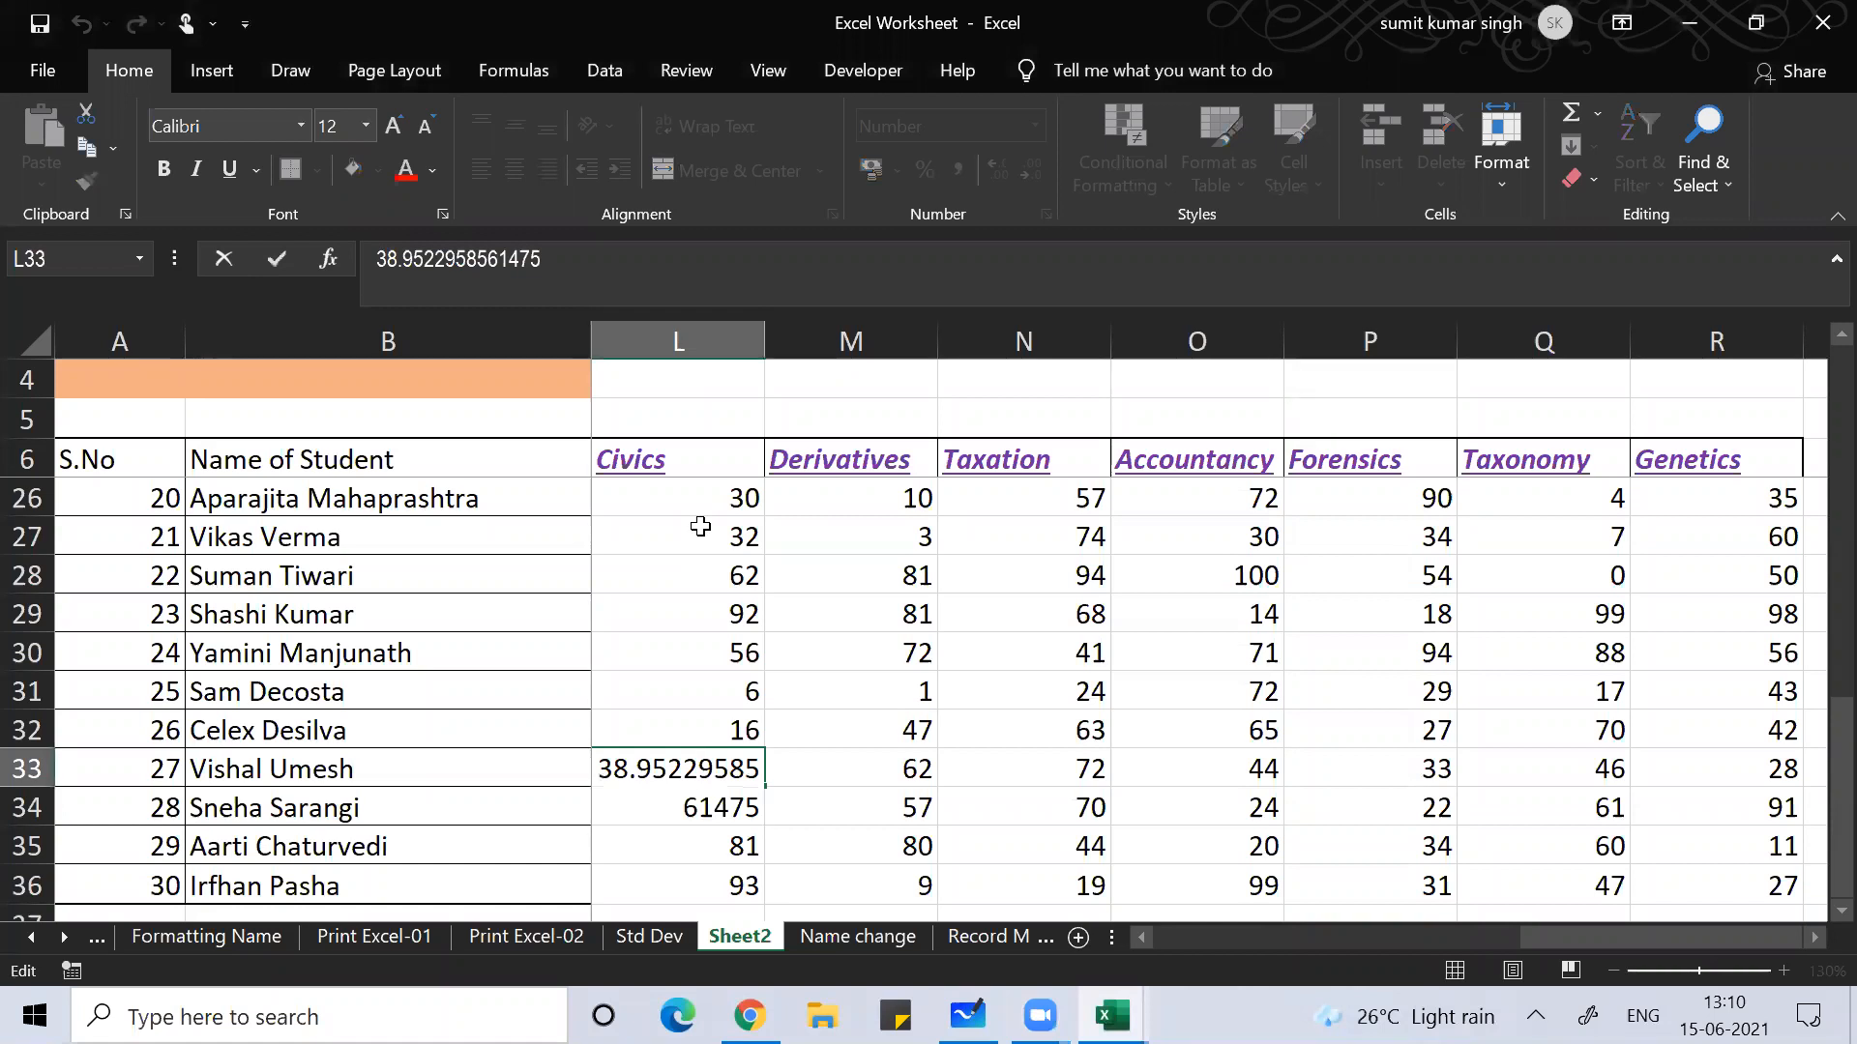
key(Return)
key(Up)
key(Up)
key(Up)
key(Up)
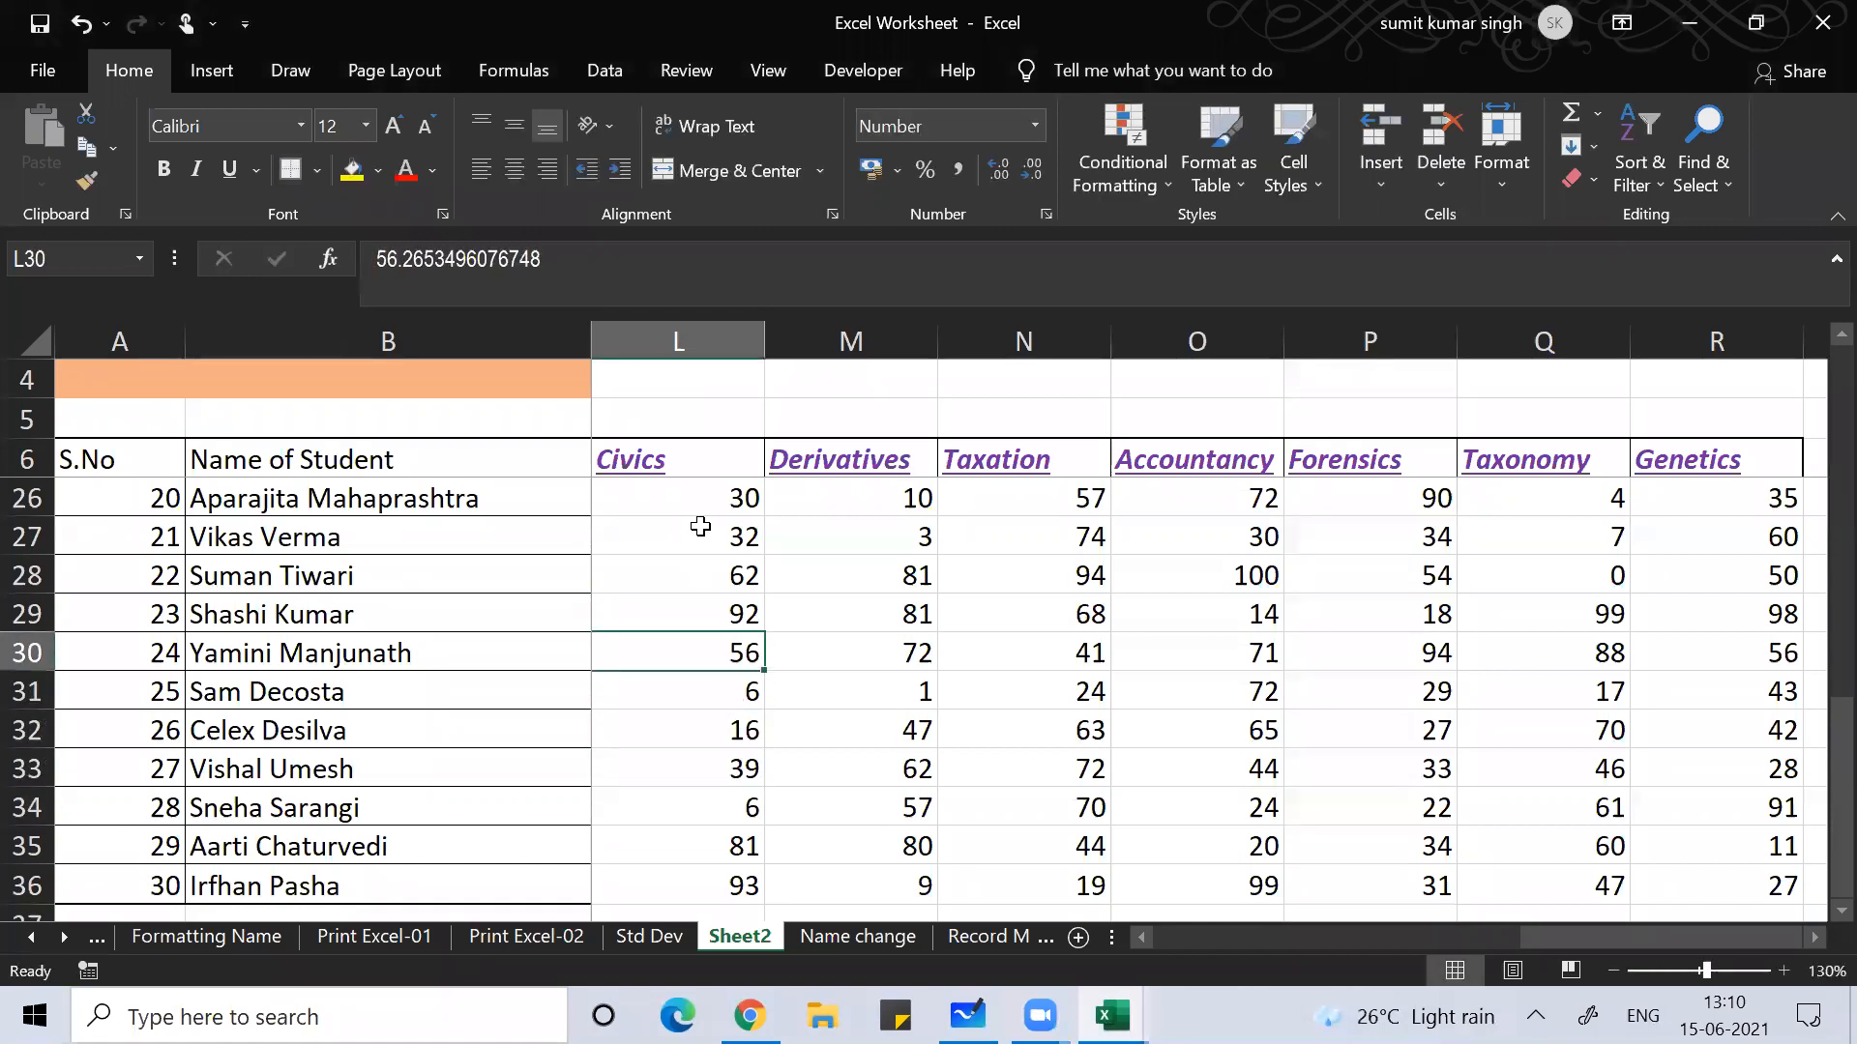
key(F2)
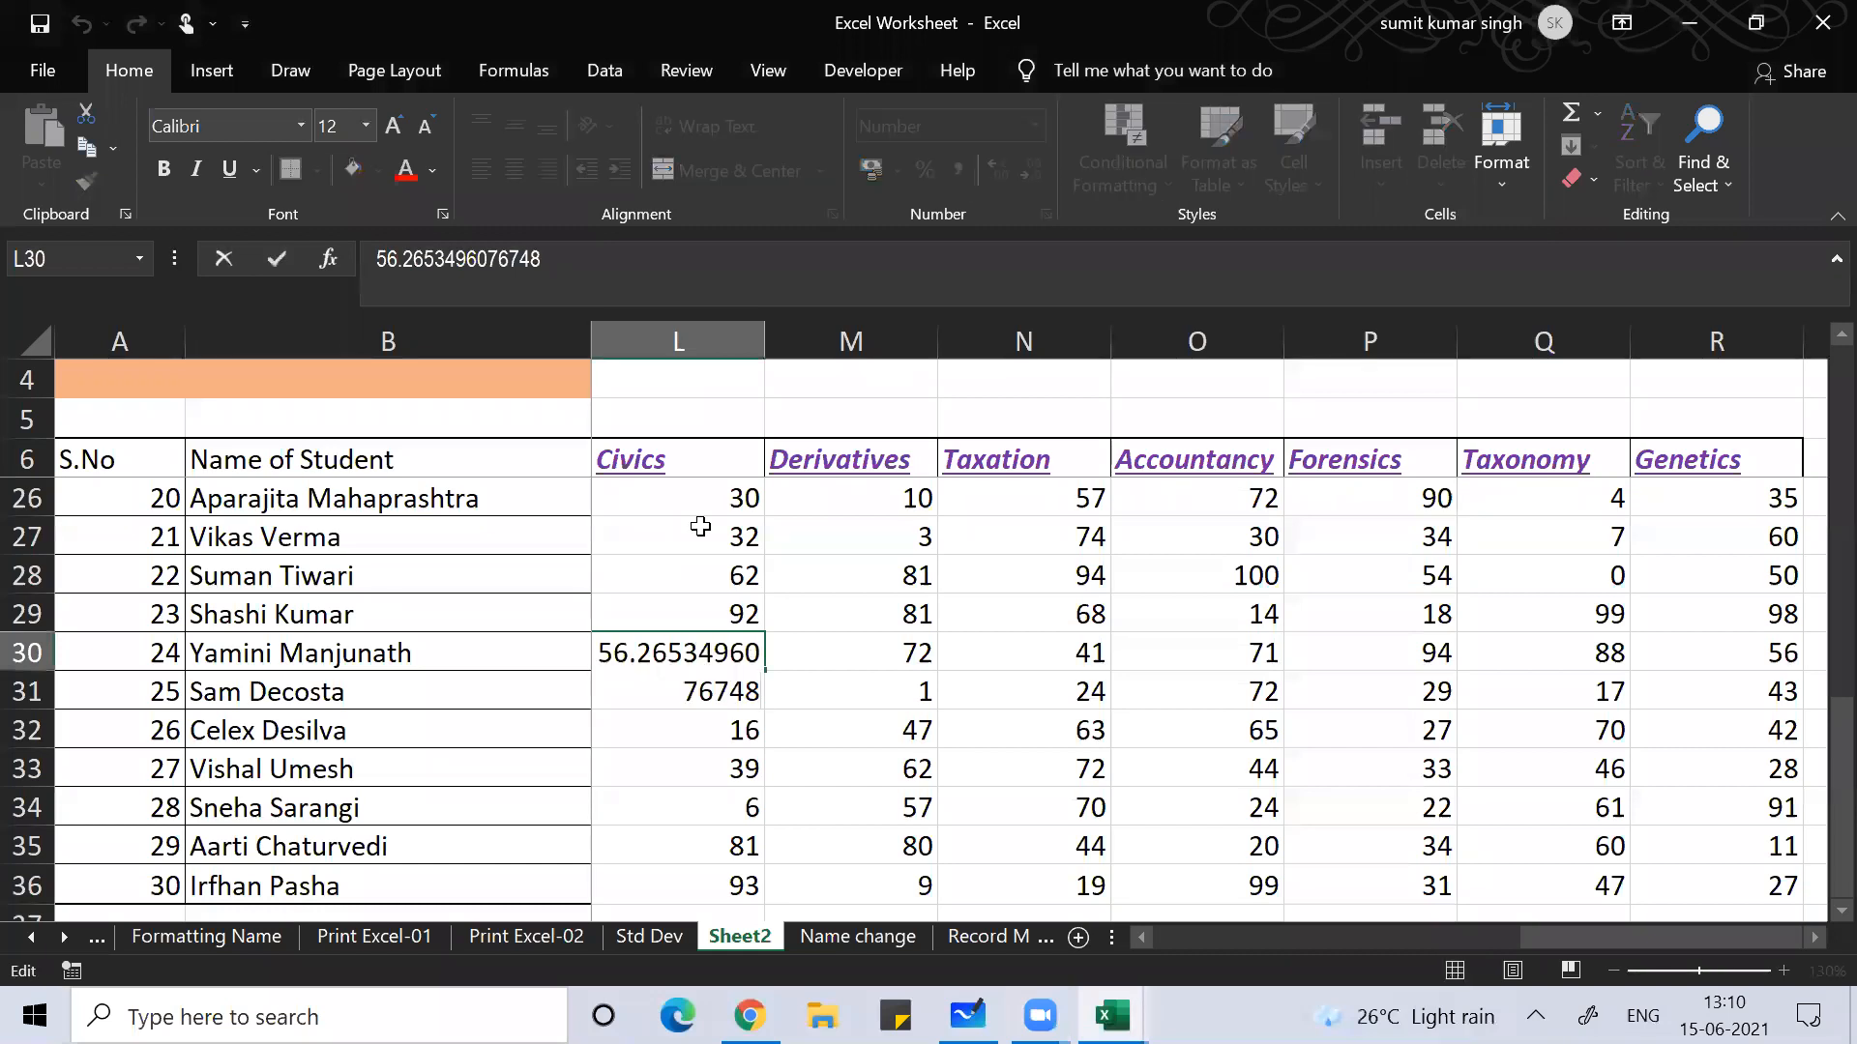
key(Return)
key(Up)
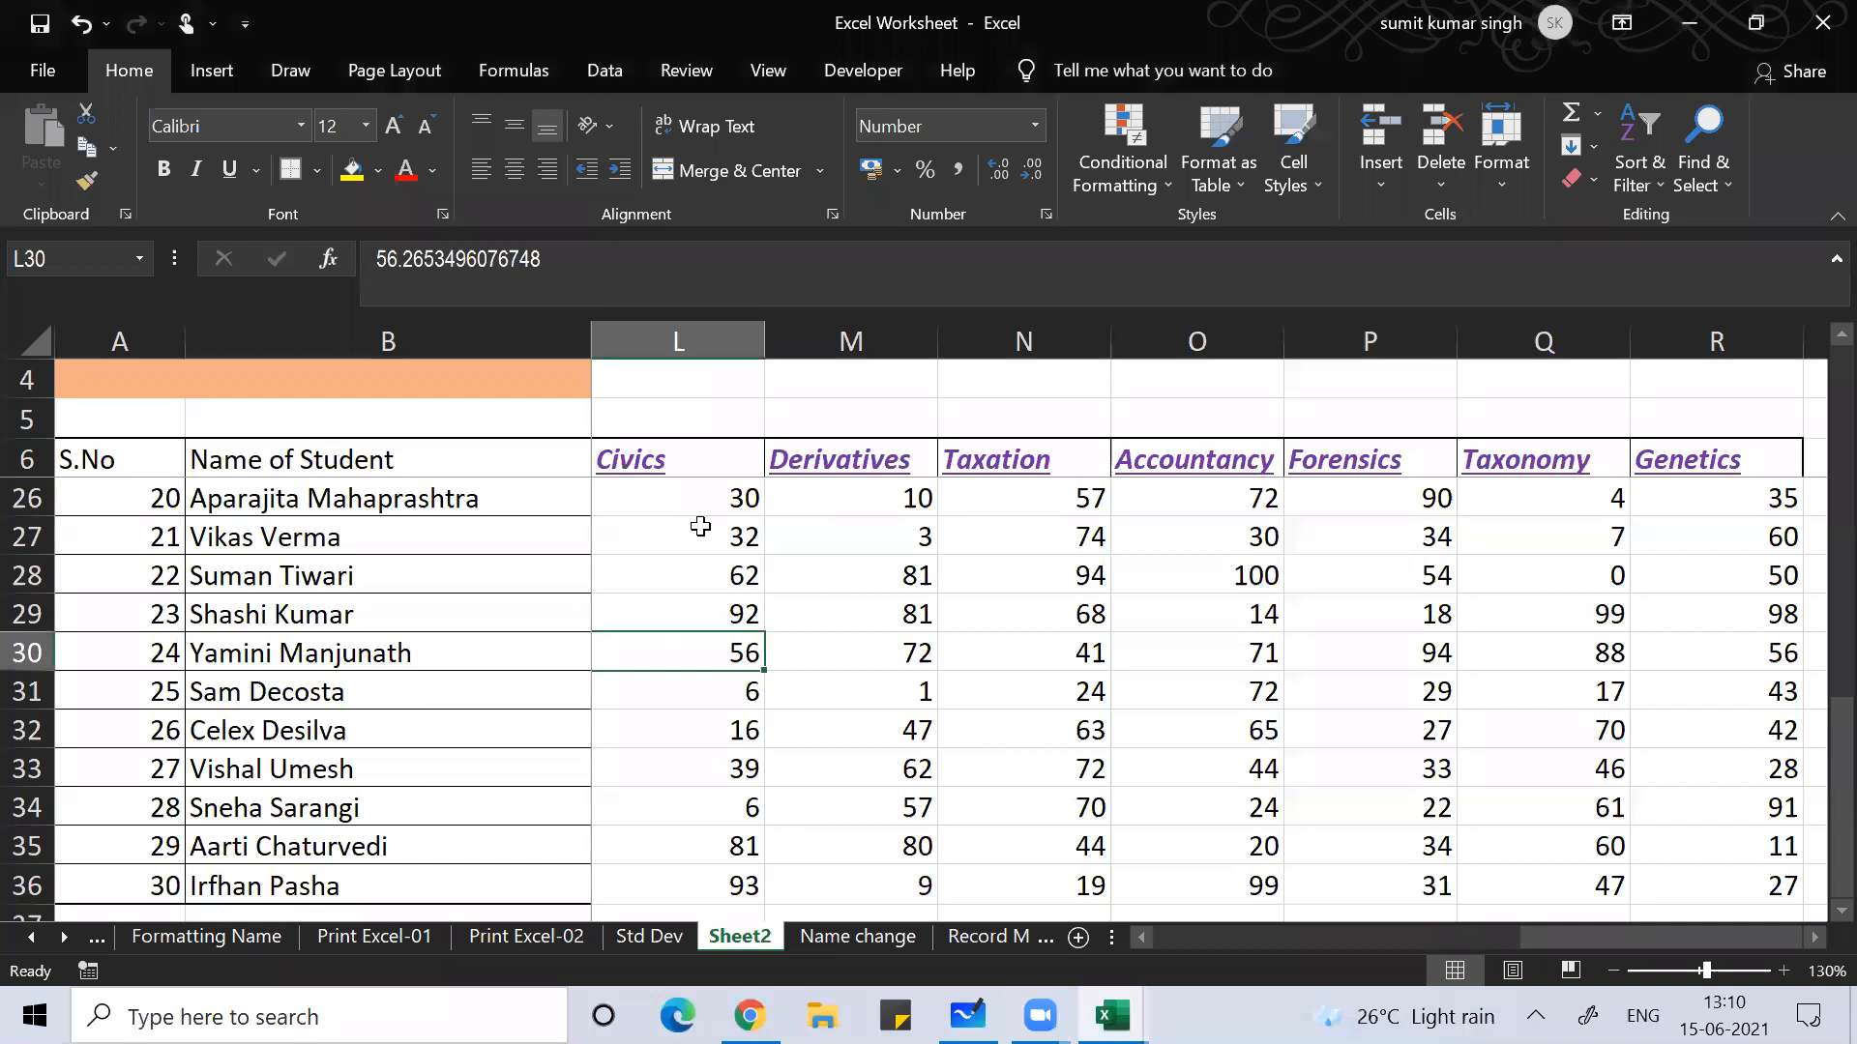
Step: Check two more Civics marks, then move to the empty column right of Genetics
click(812, 182)
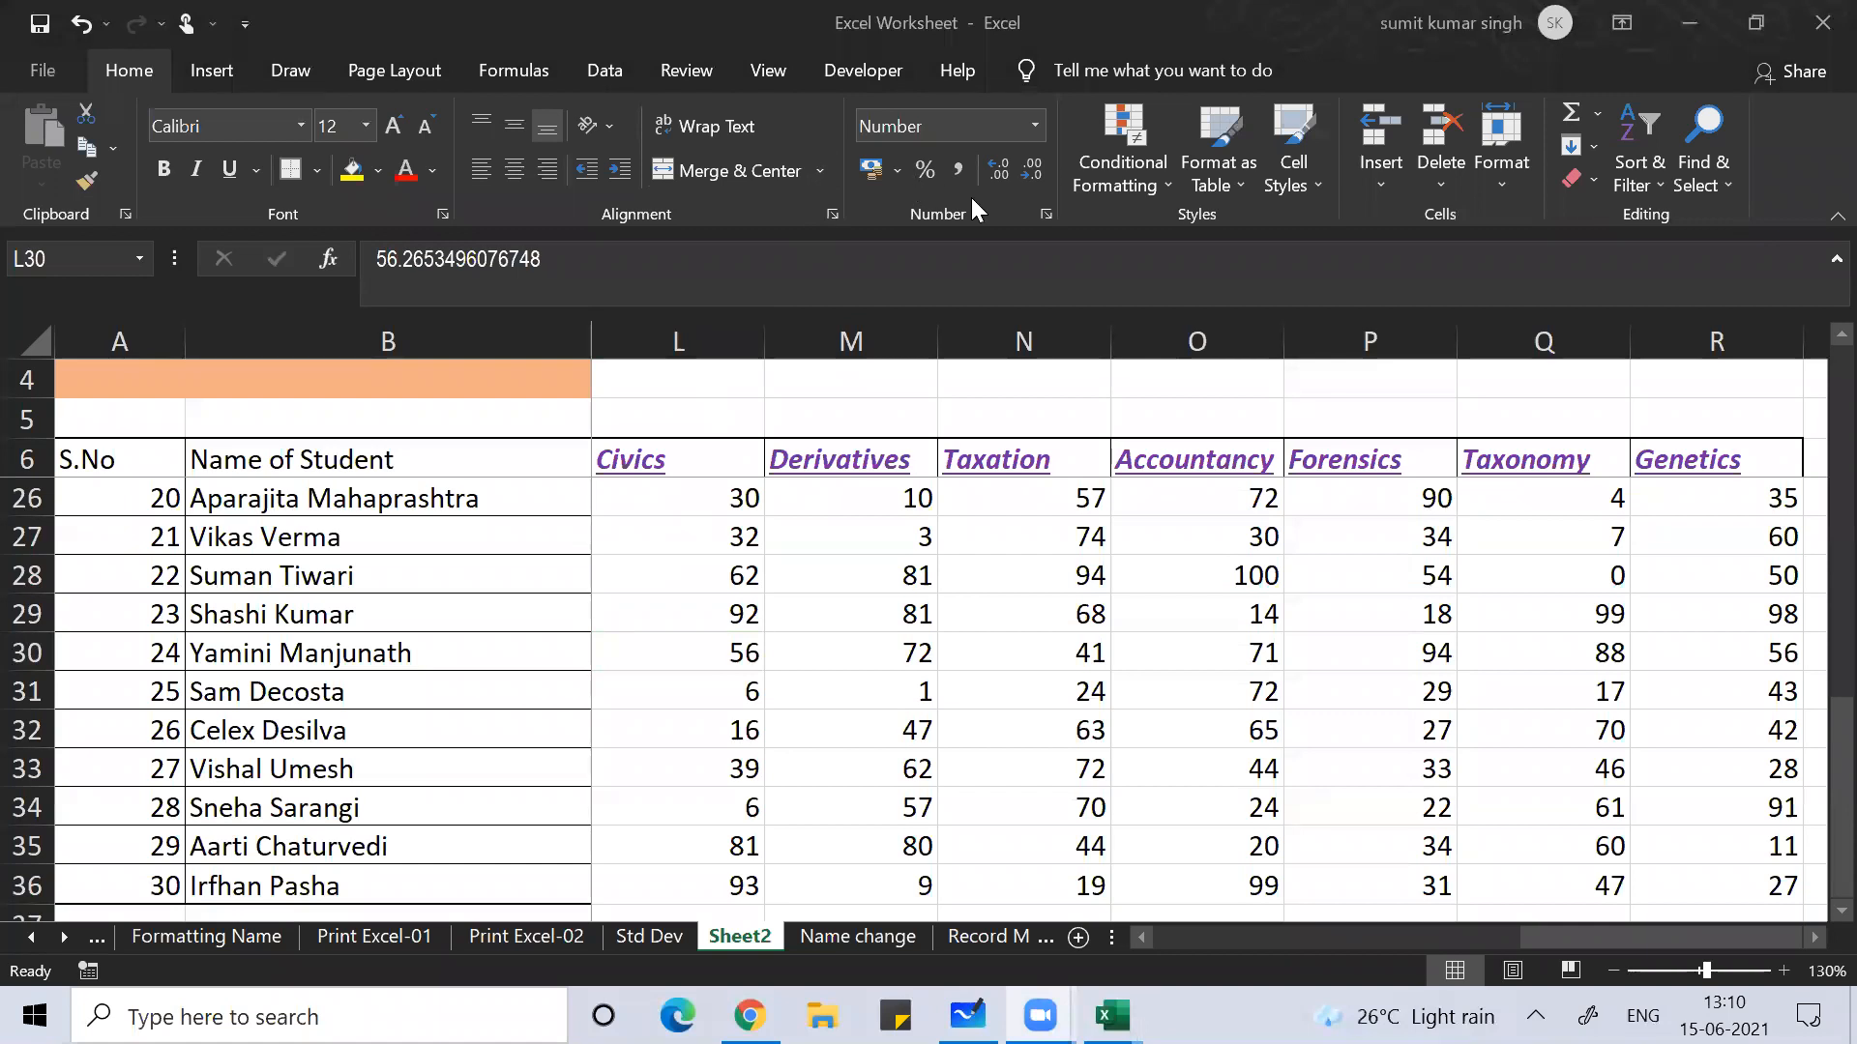
click(806, 546)
click(669, 538)
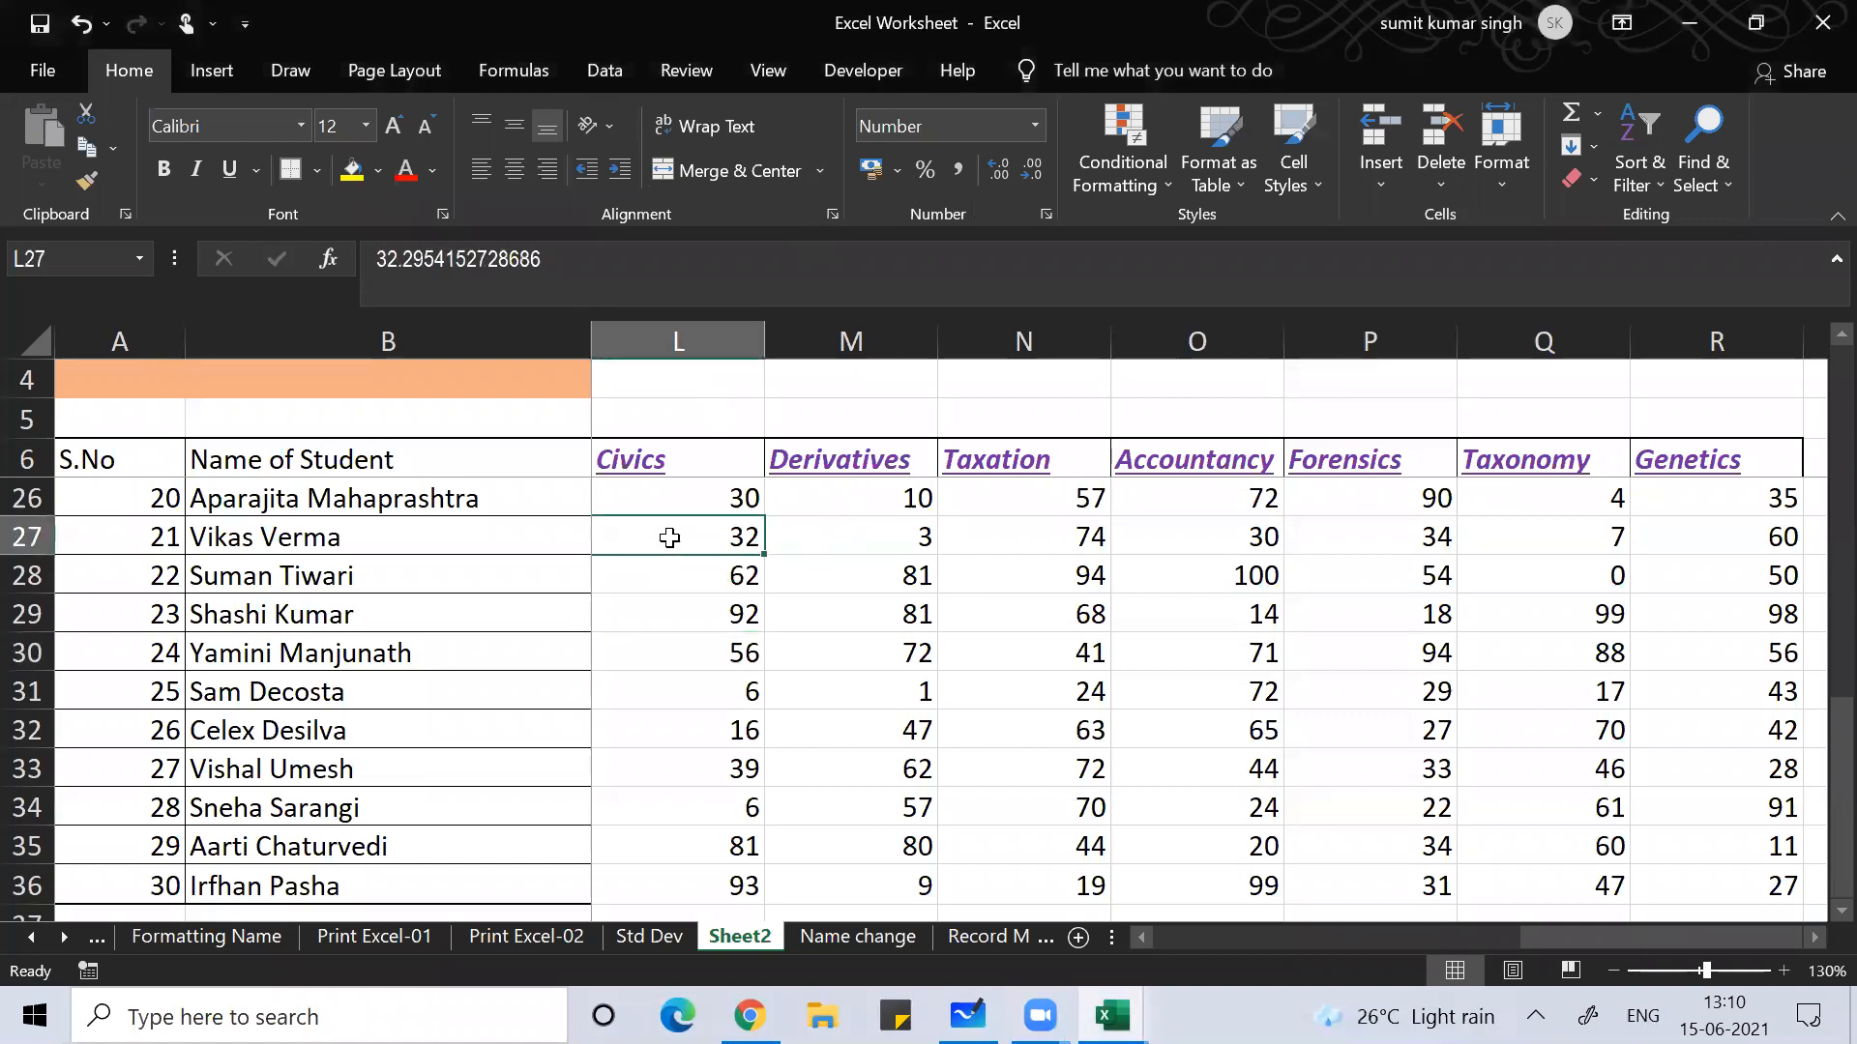
click(638, 492)
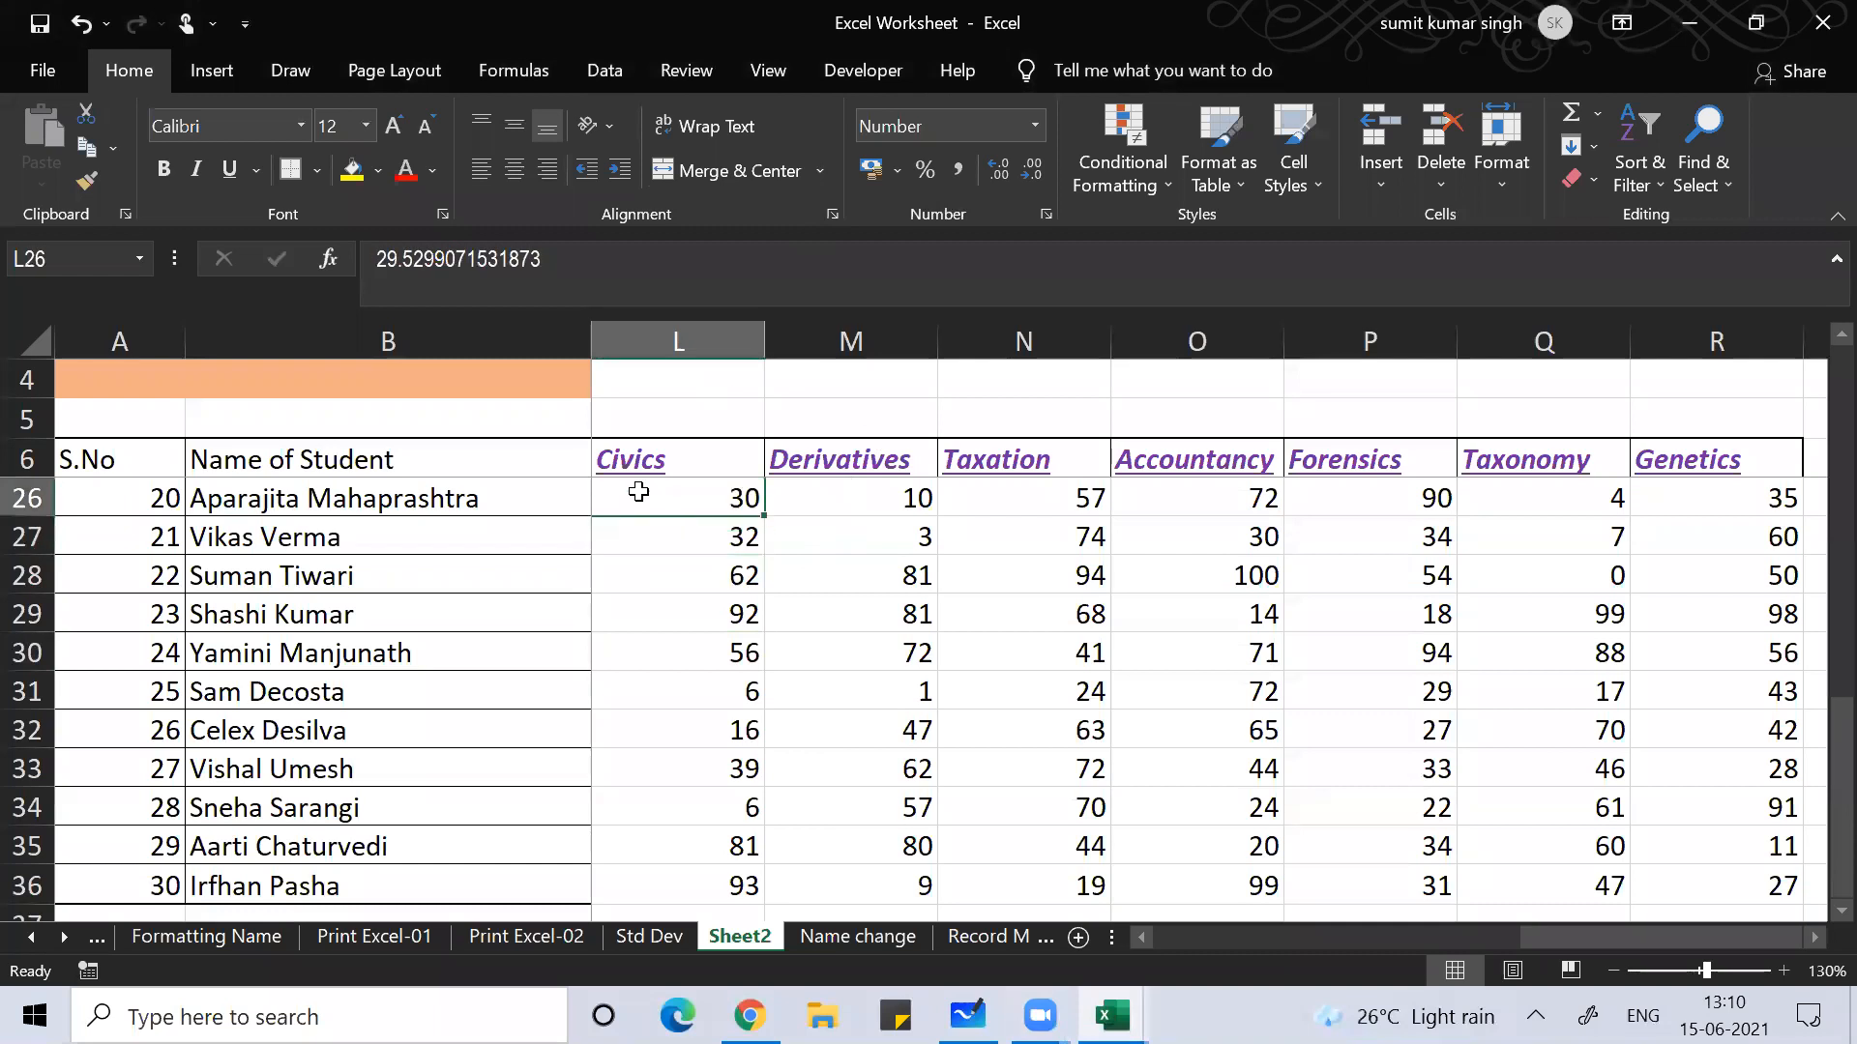
key(ctrl+Right)
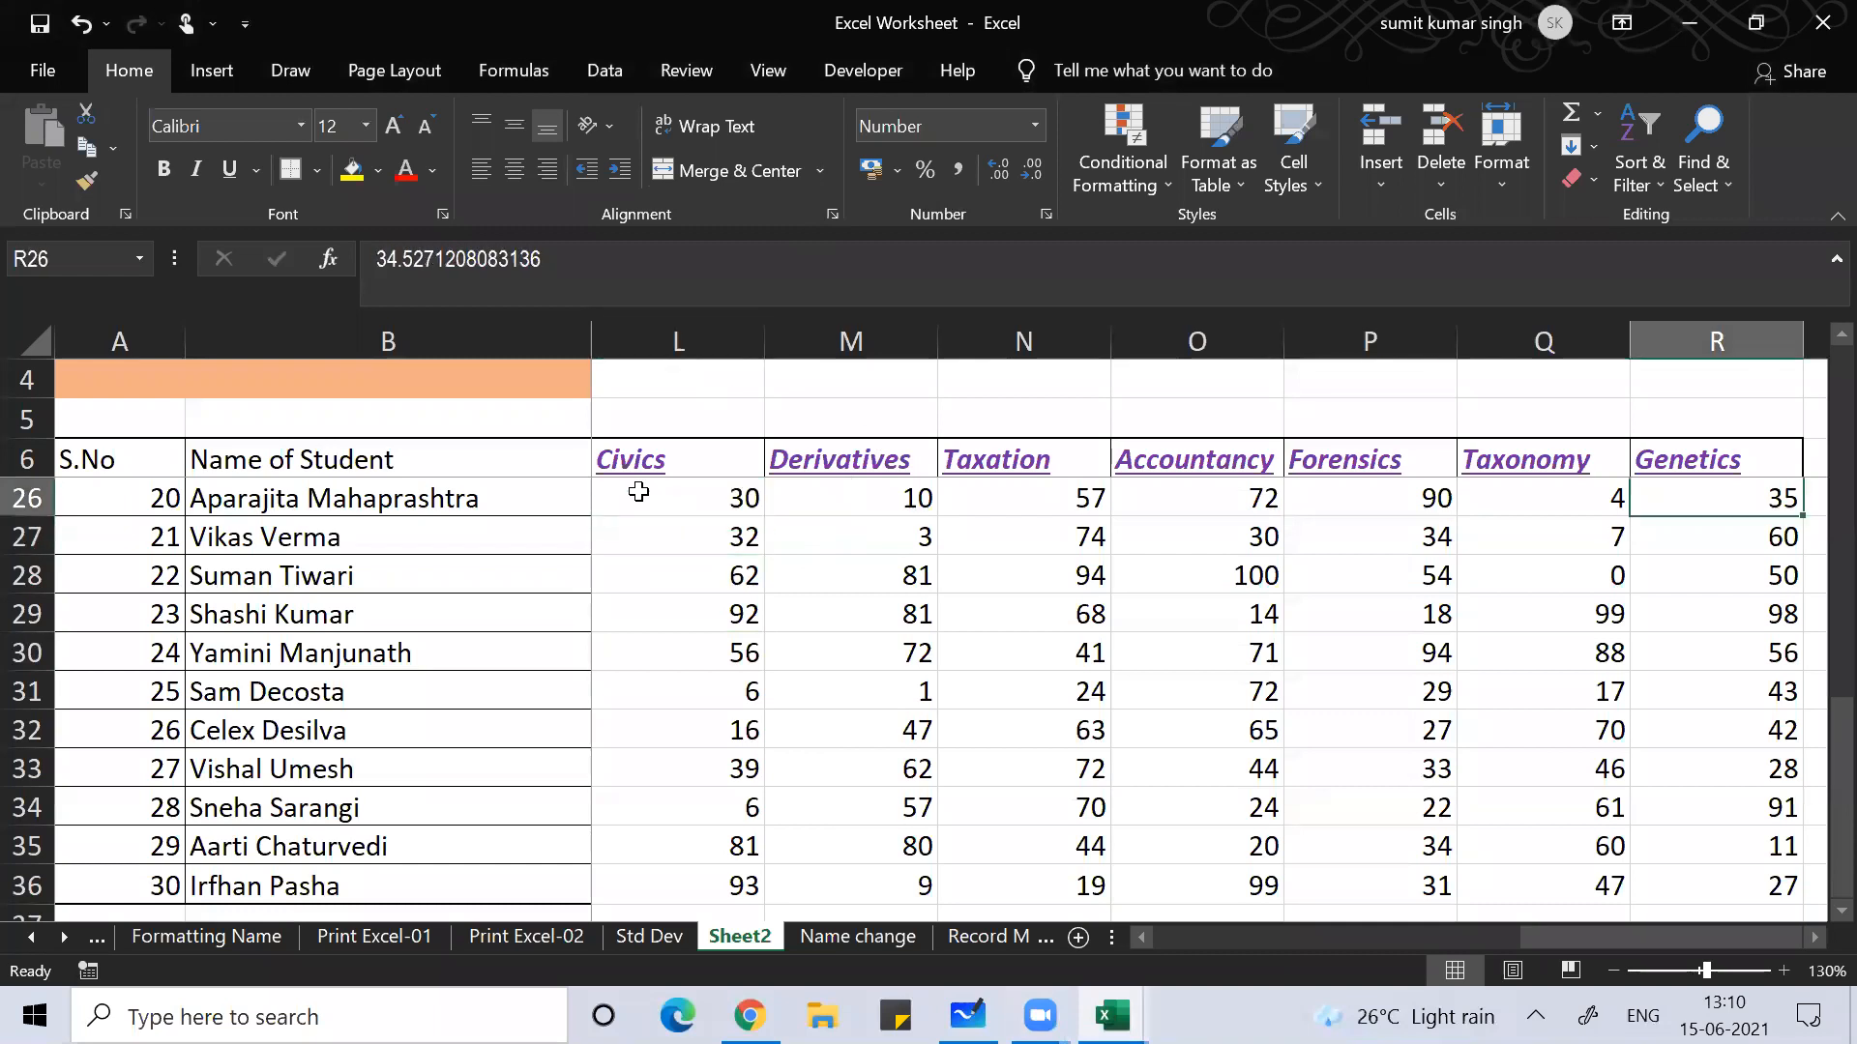
key(Right)
key(Up)
key(Up)
key(Up)
key(Up)
key(Up)
key(Up)
key(Up)
key(Up)
key(Up)
key(Up)
key(Up)
key(Up)
key(Up)
key(Up)
key(Up)
key(Up)
key(Up)
key(Up)
key(Up)
key(Up)
key(Up)
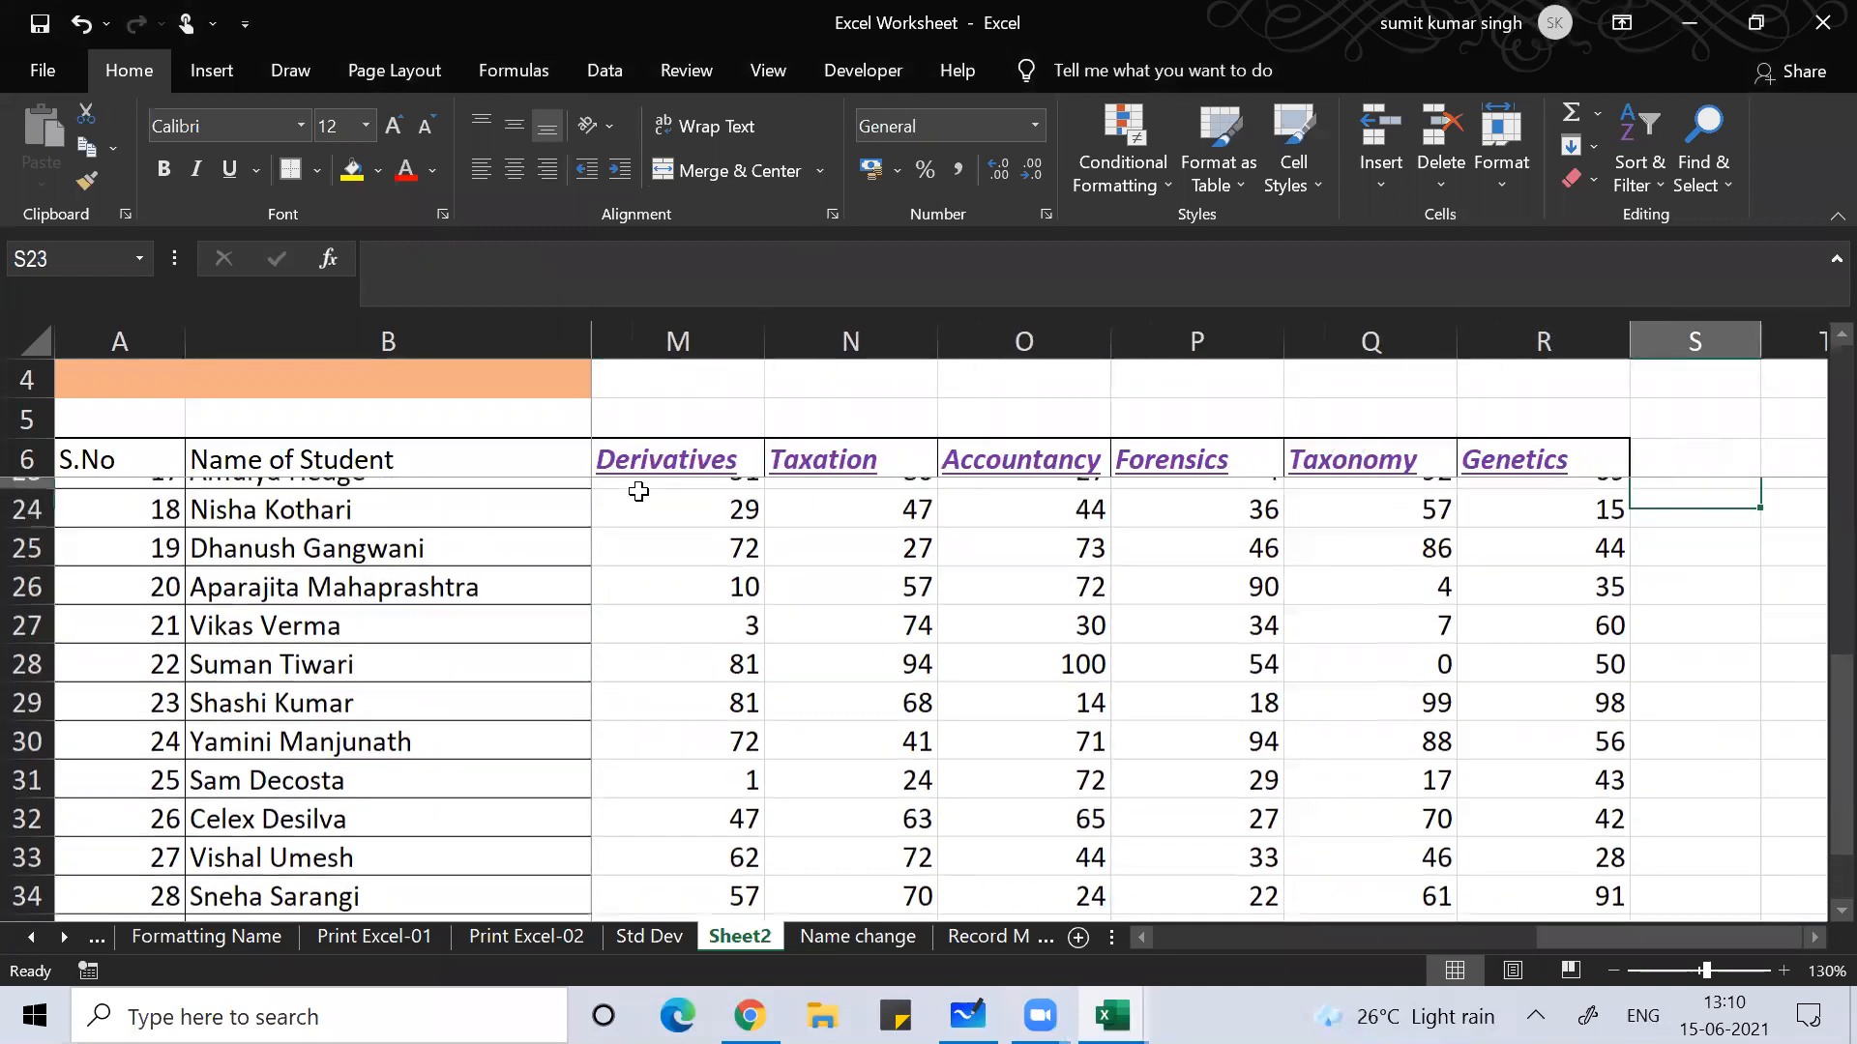
Step: Head the empty column S with 'sum' in S6
key(Down)
key(Down)
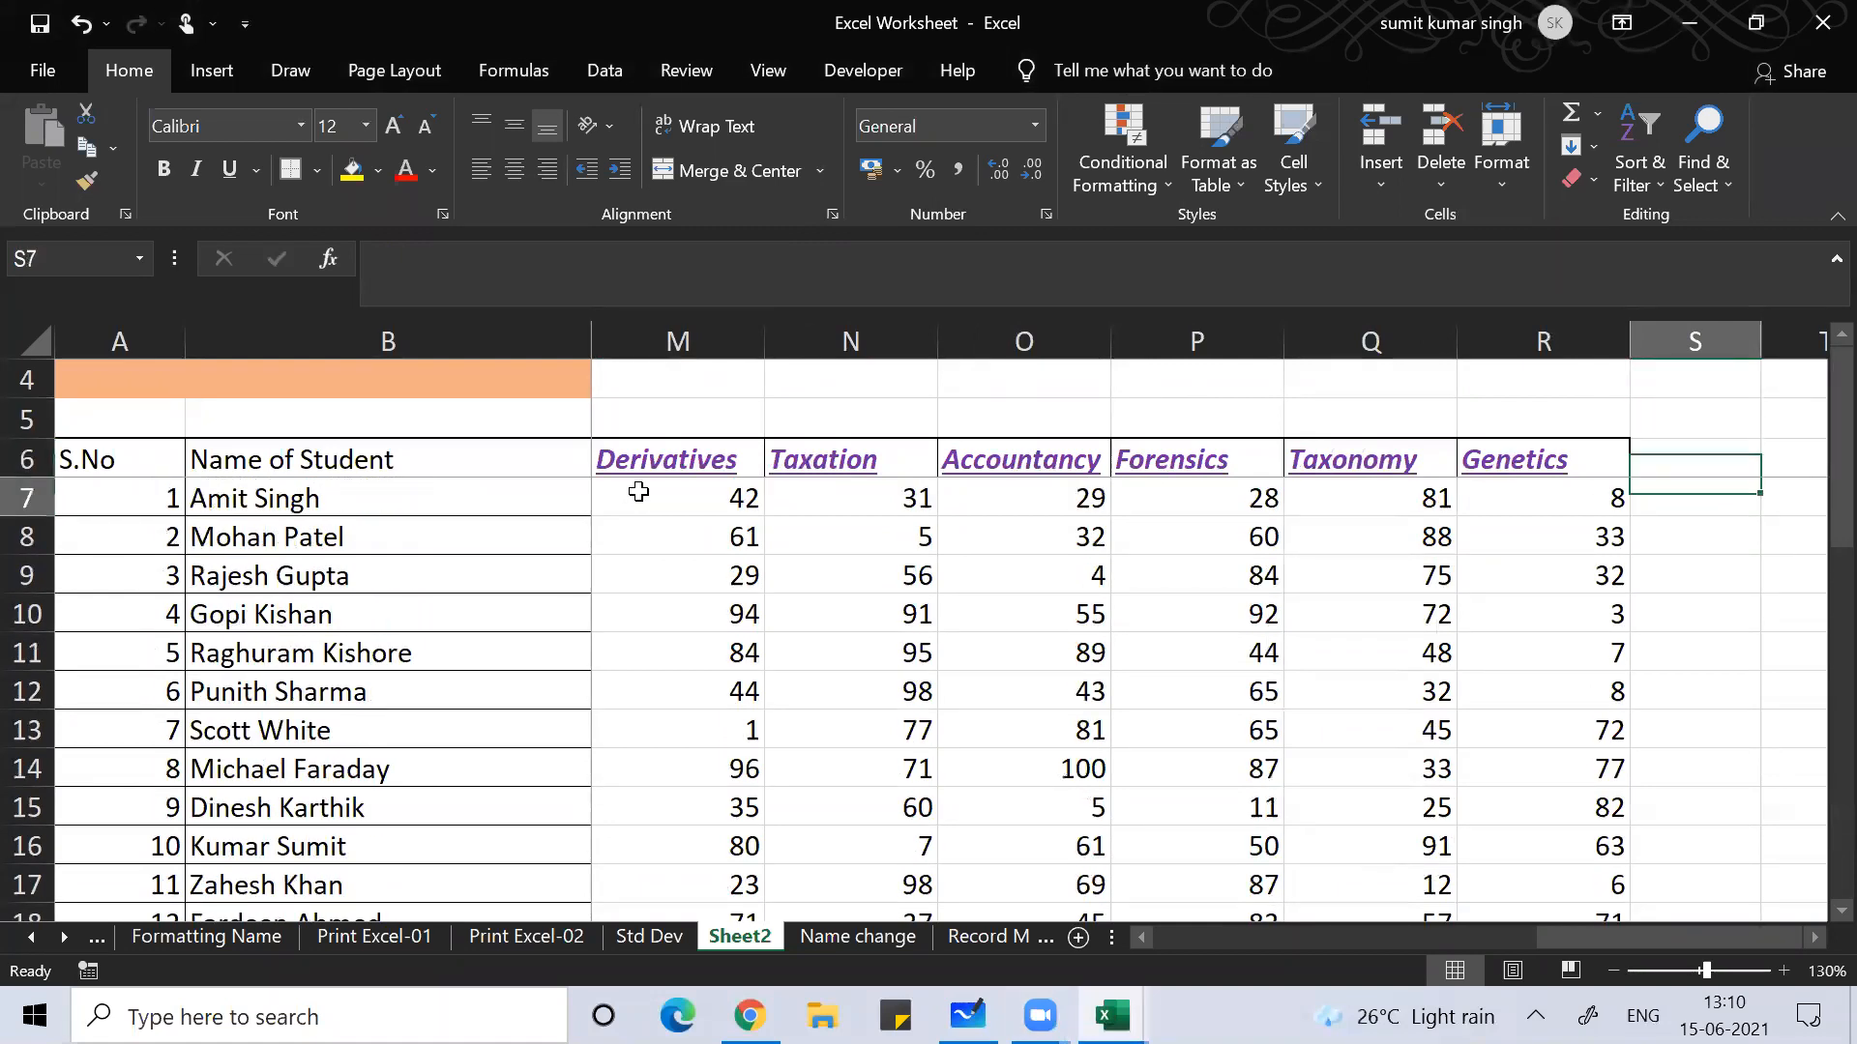
key(Left)
key(Left)
key(ctrl+Left)
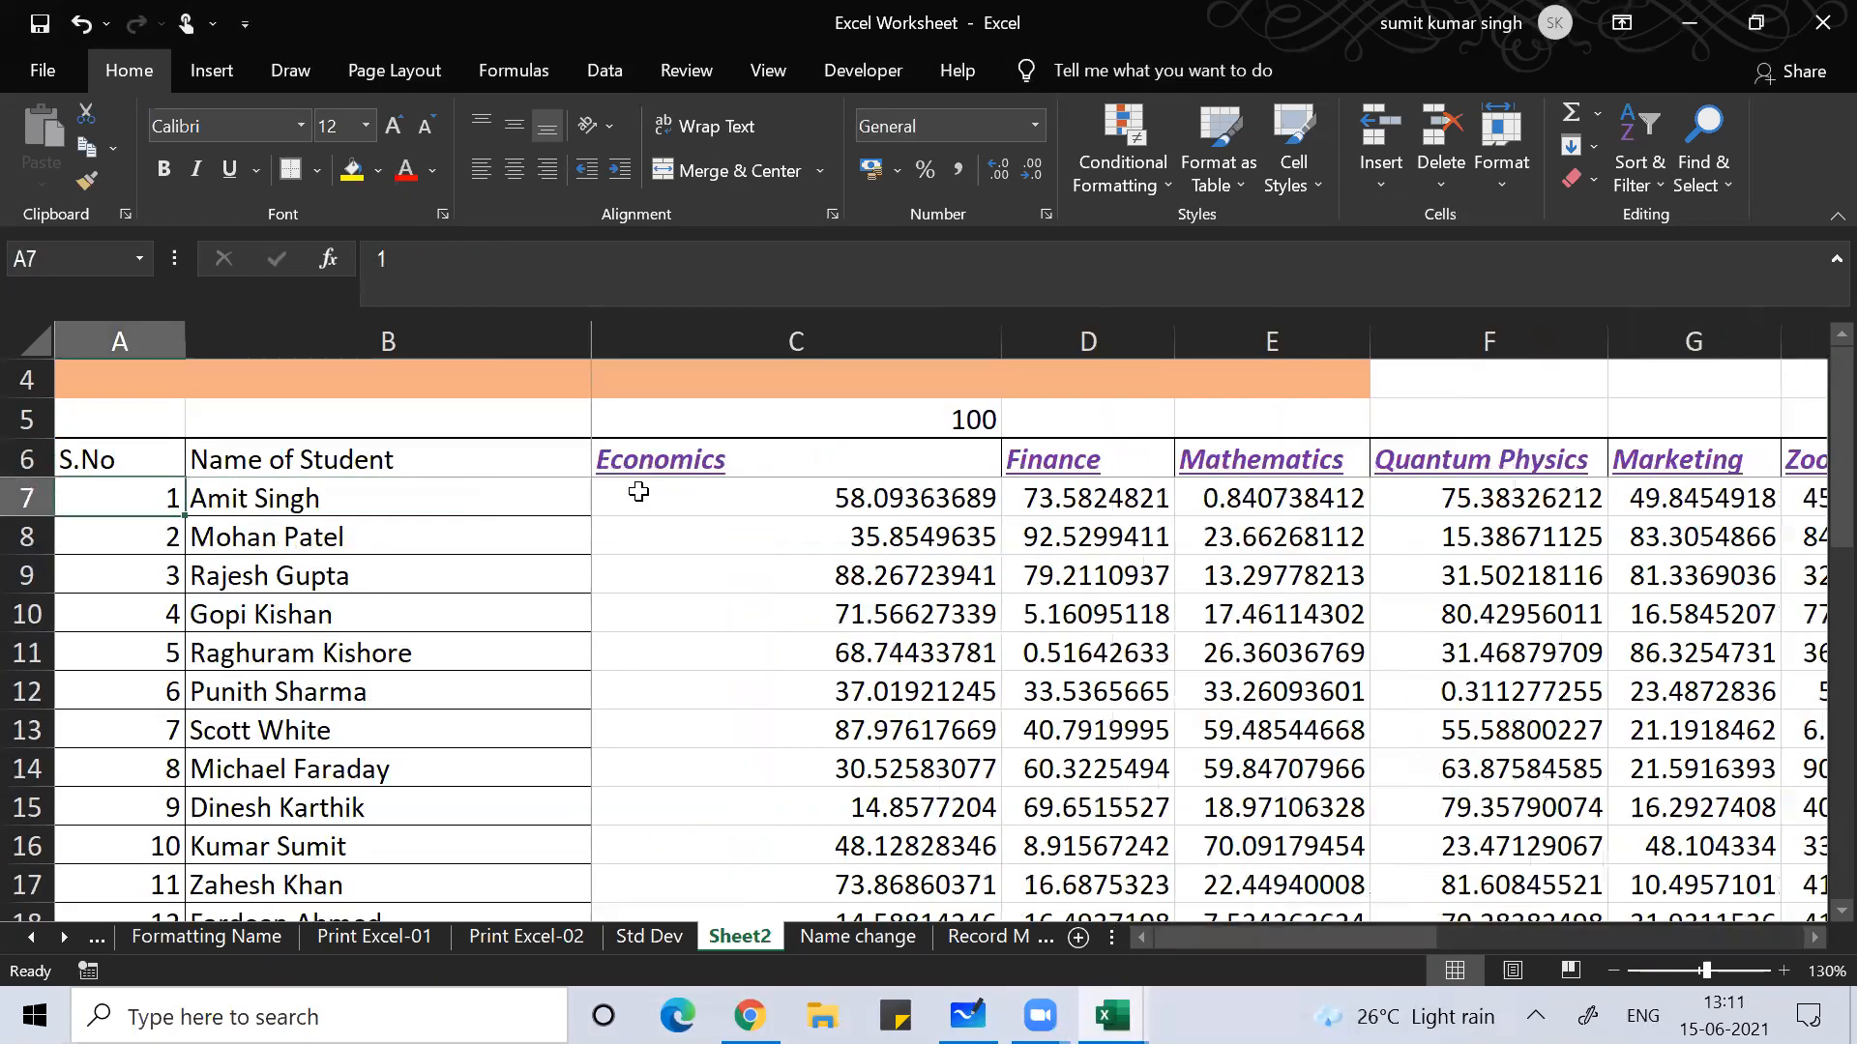
key(Right)
key(Right)
key(alt+w)
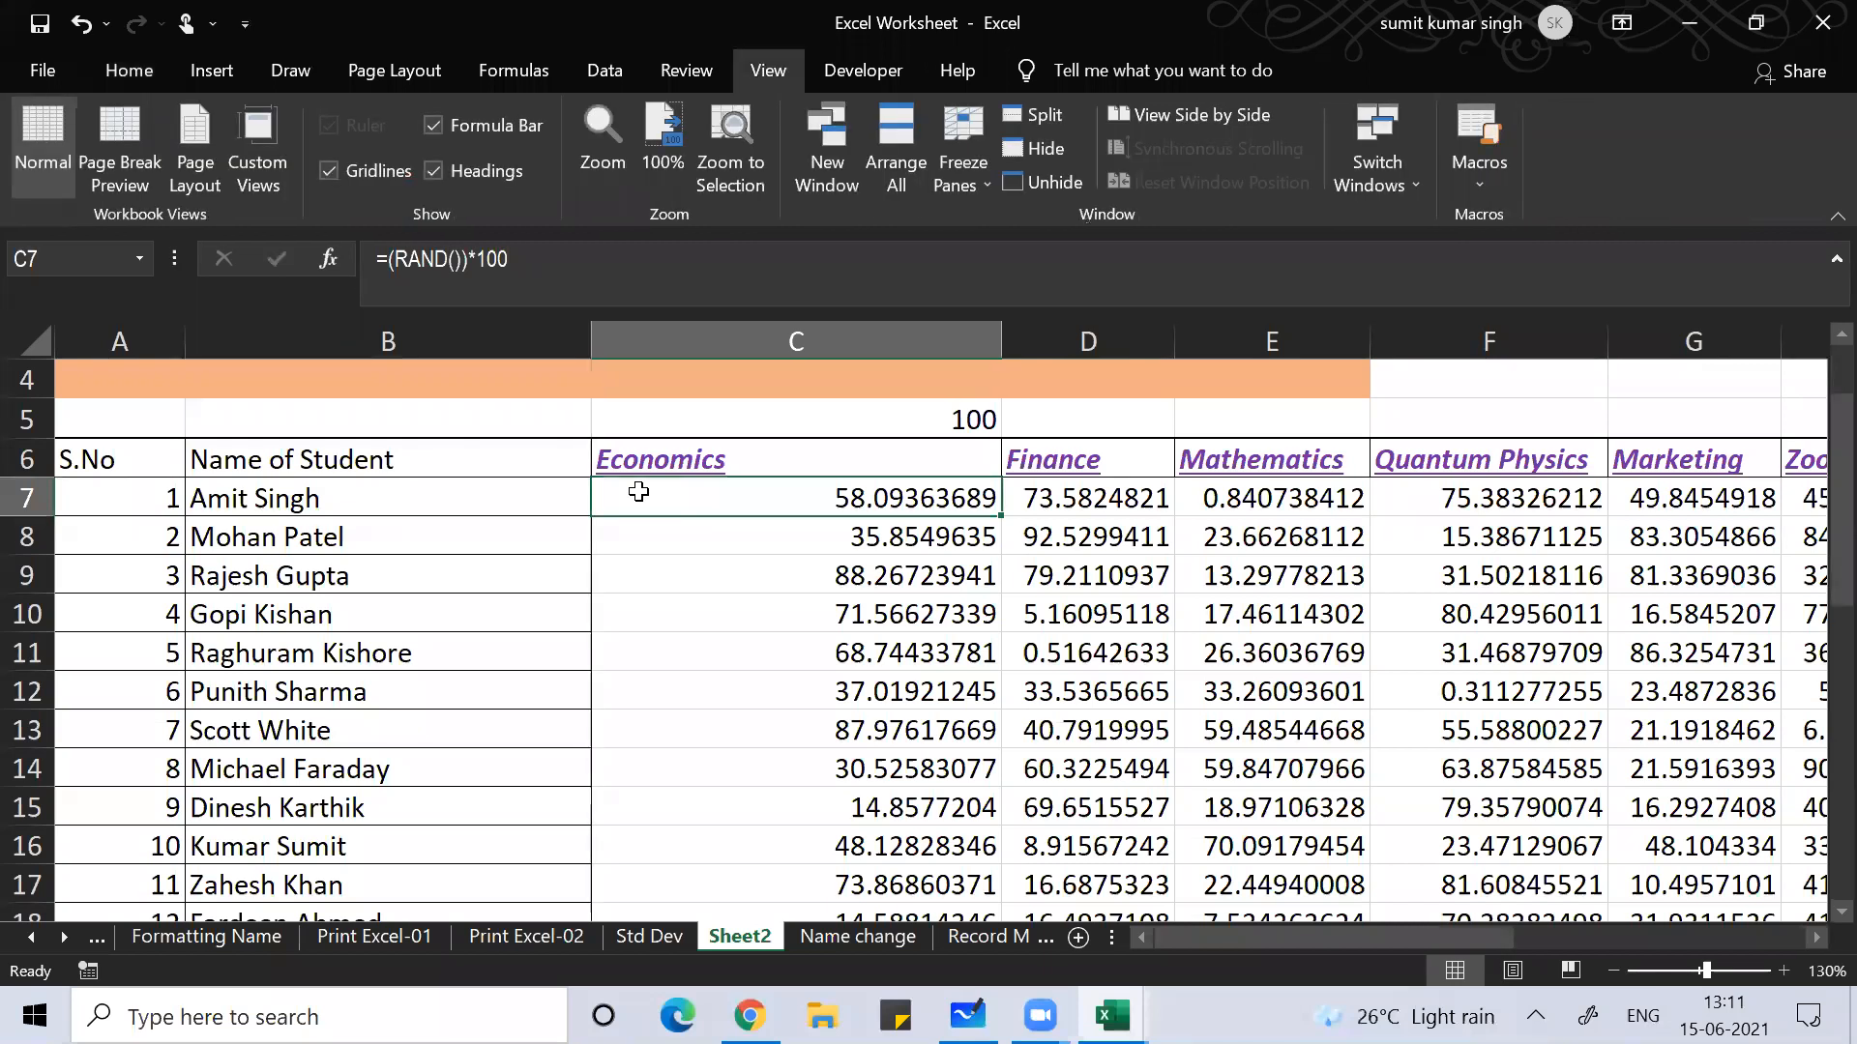
key(Home)
key(Right)
key(Right)
key(Right)
key(Right)
key(Right)
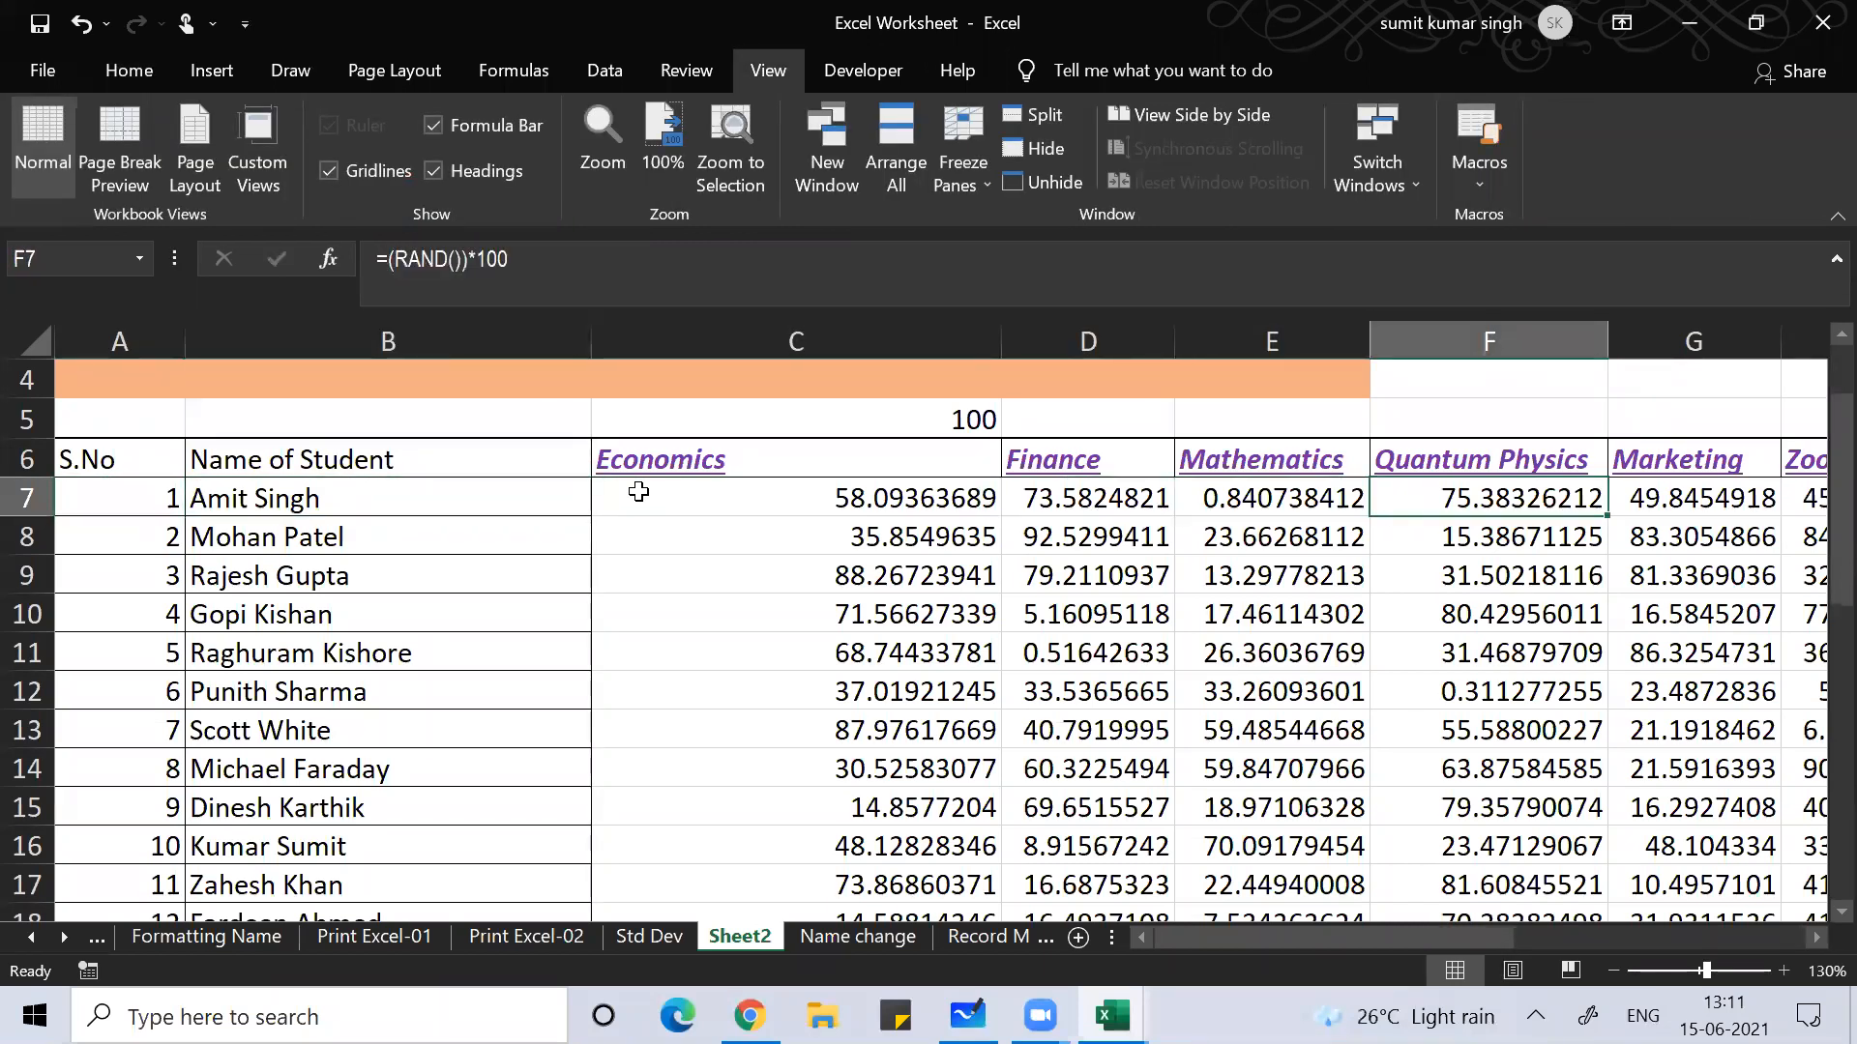
key(Right)
key(Right)
key(Right)
key(Right)
key(Right)
key(Right)
key(Right)
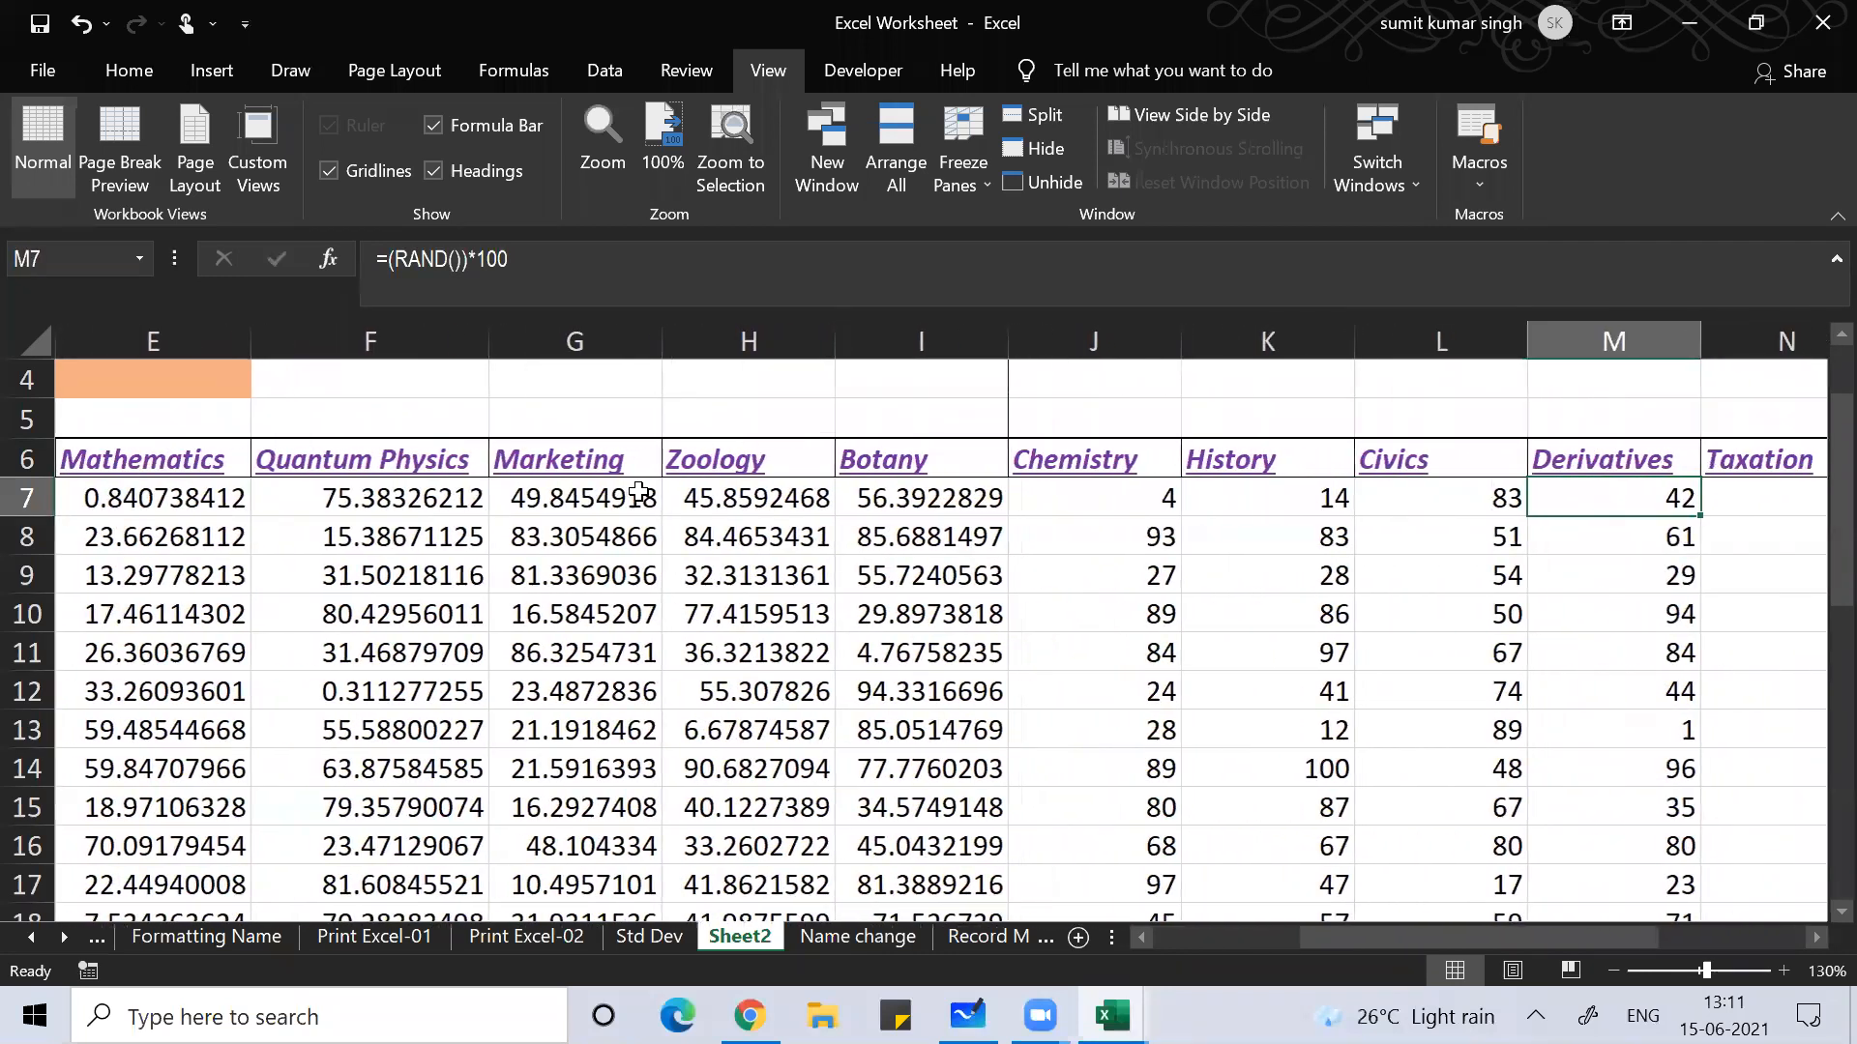
key(Right)
key(Right)
key(Right)
key(Right)
key(Right)
key(Right)
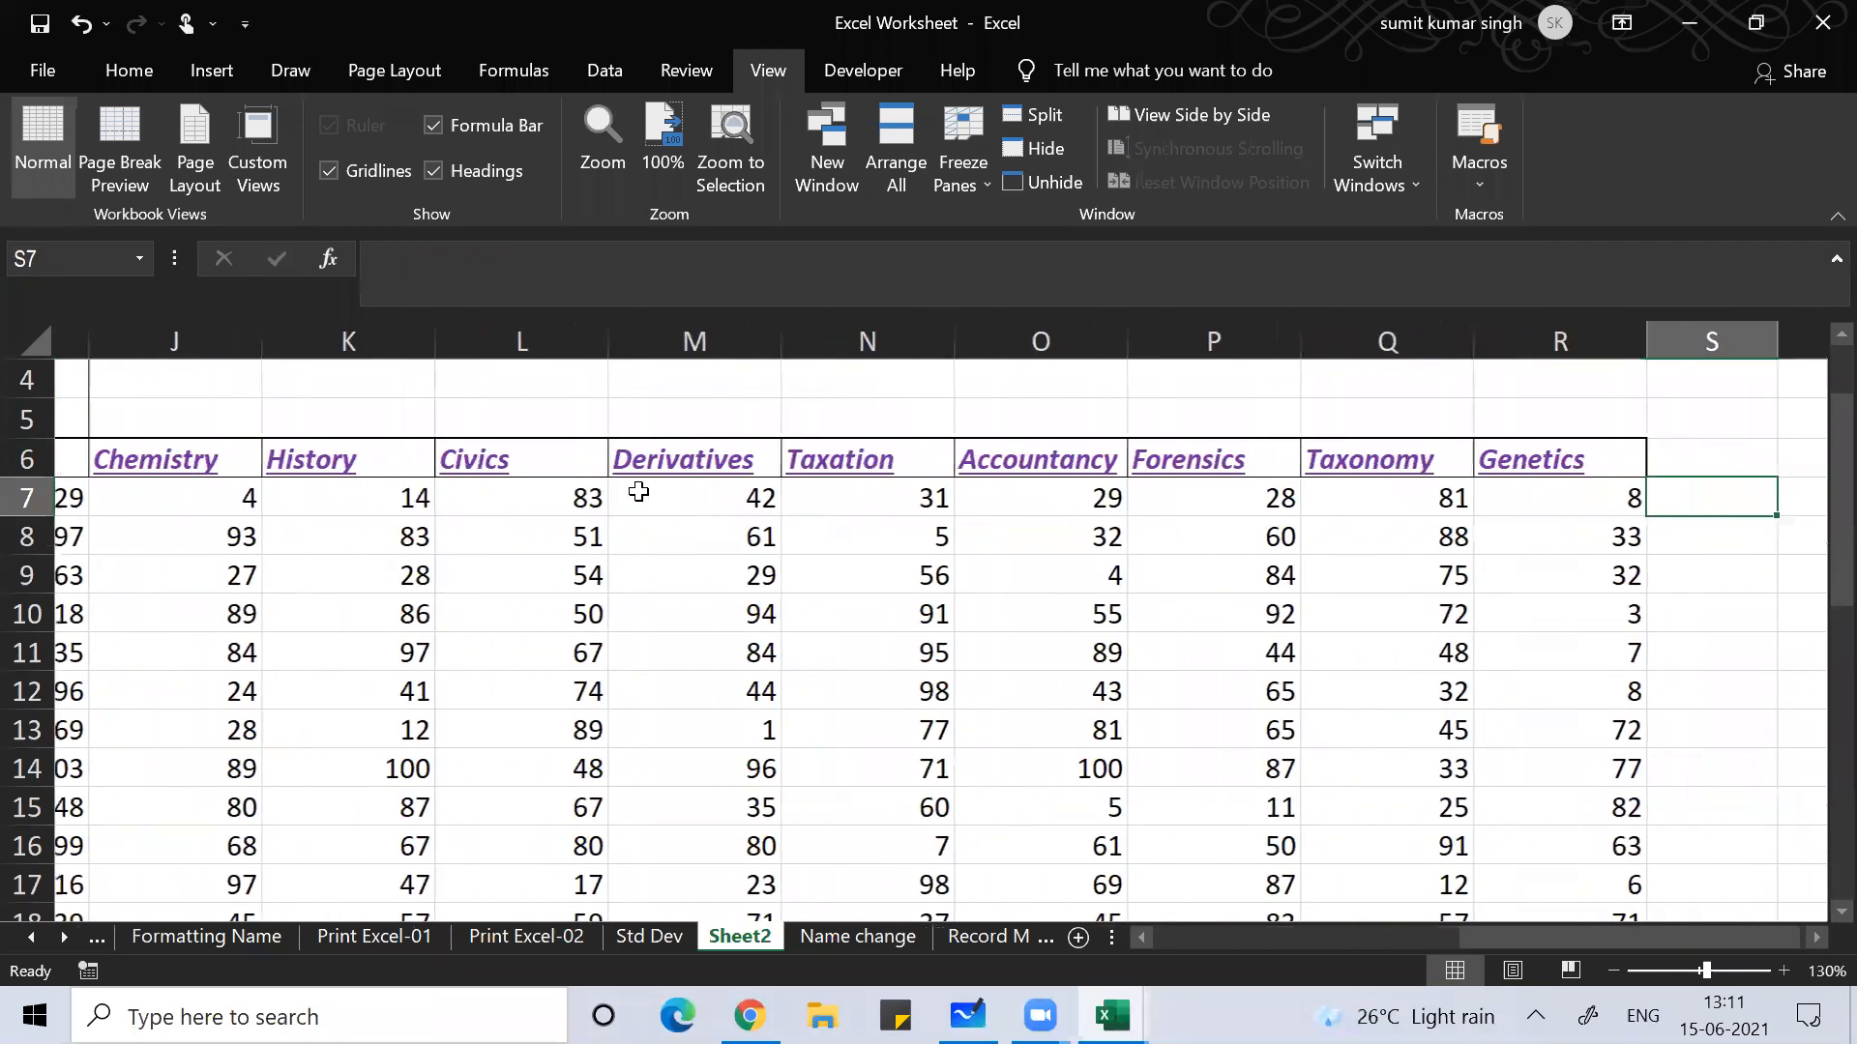
key(Up)
text(sum)
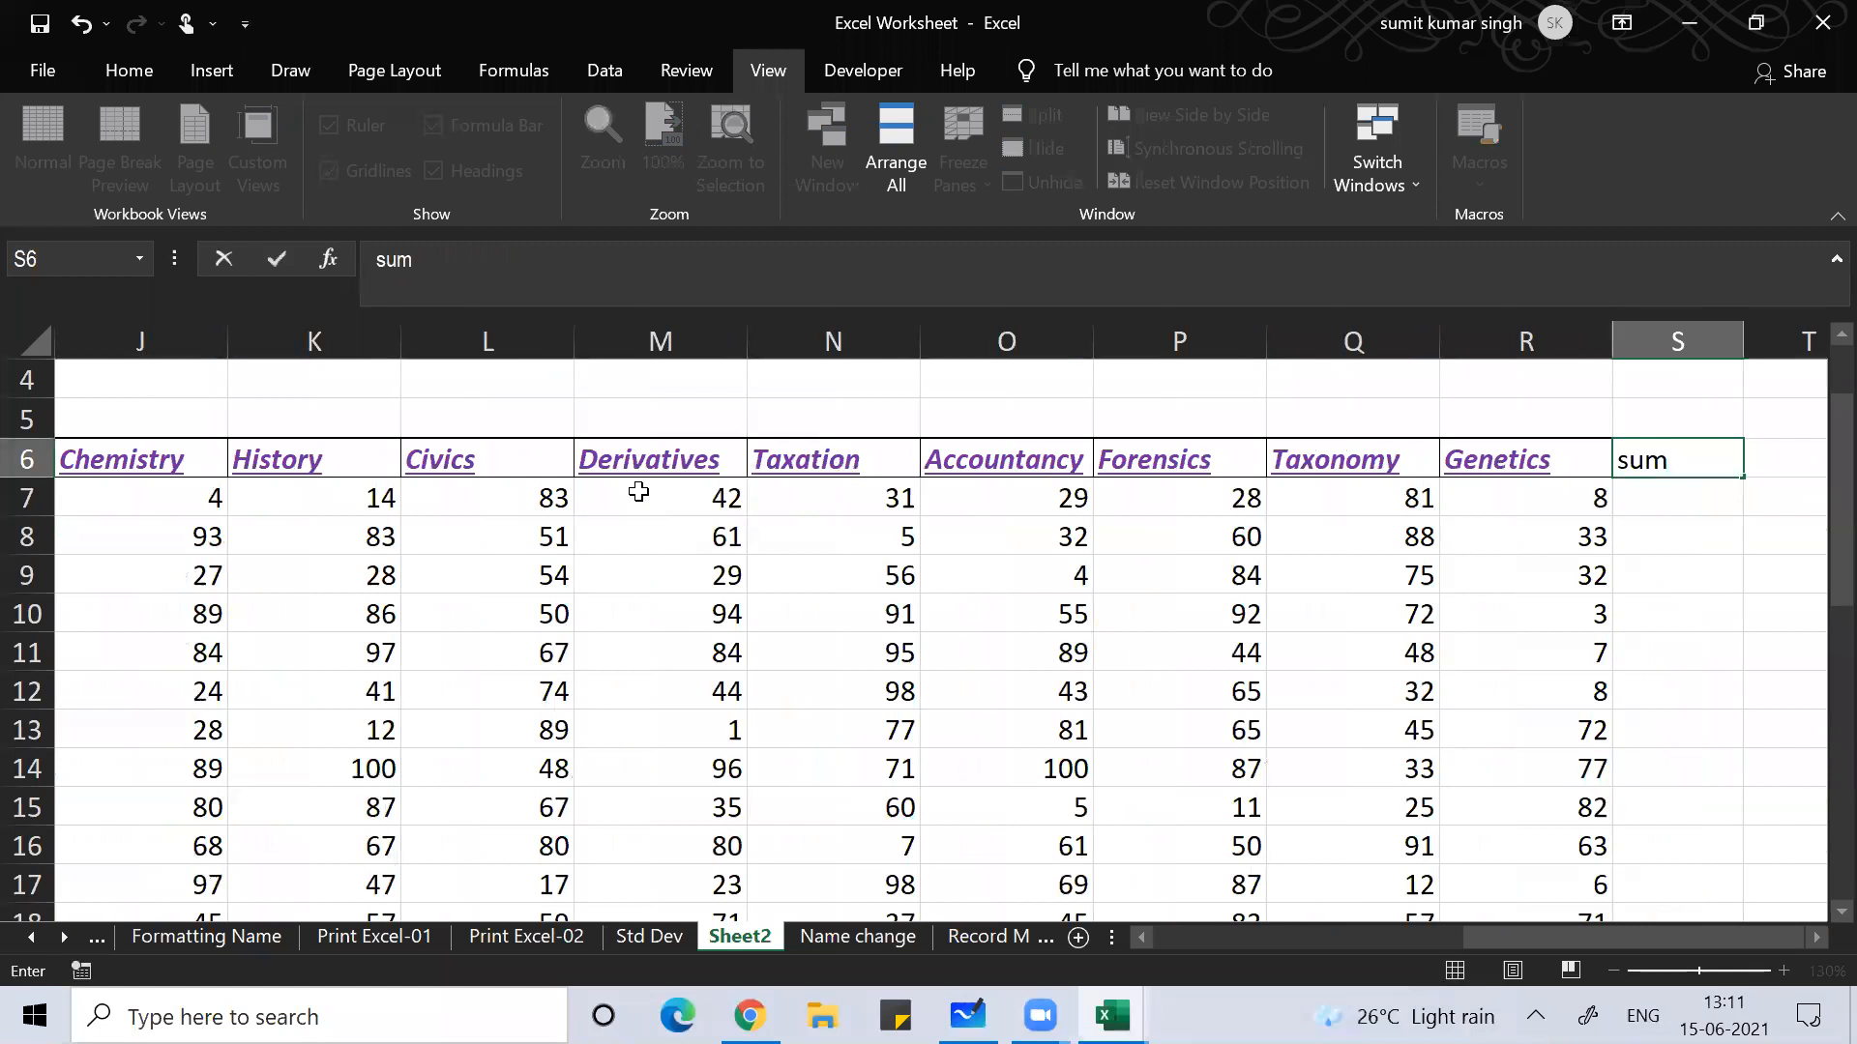
key(Return)
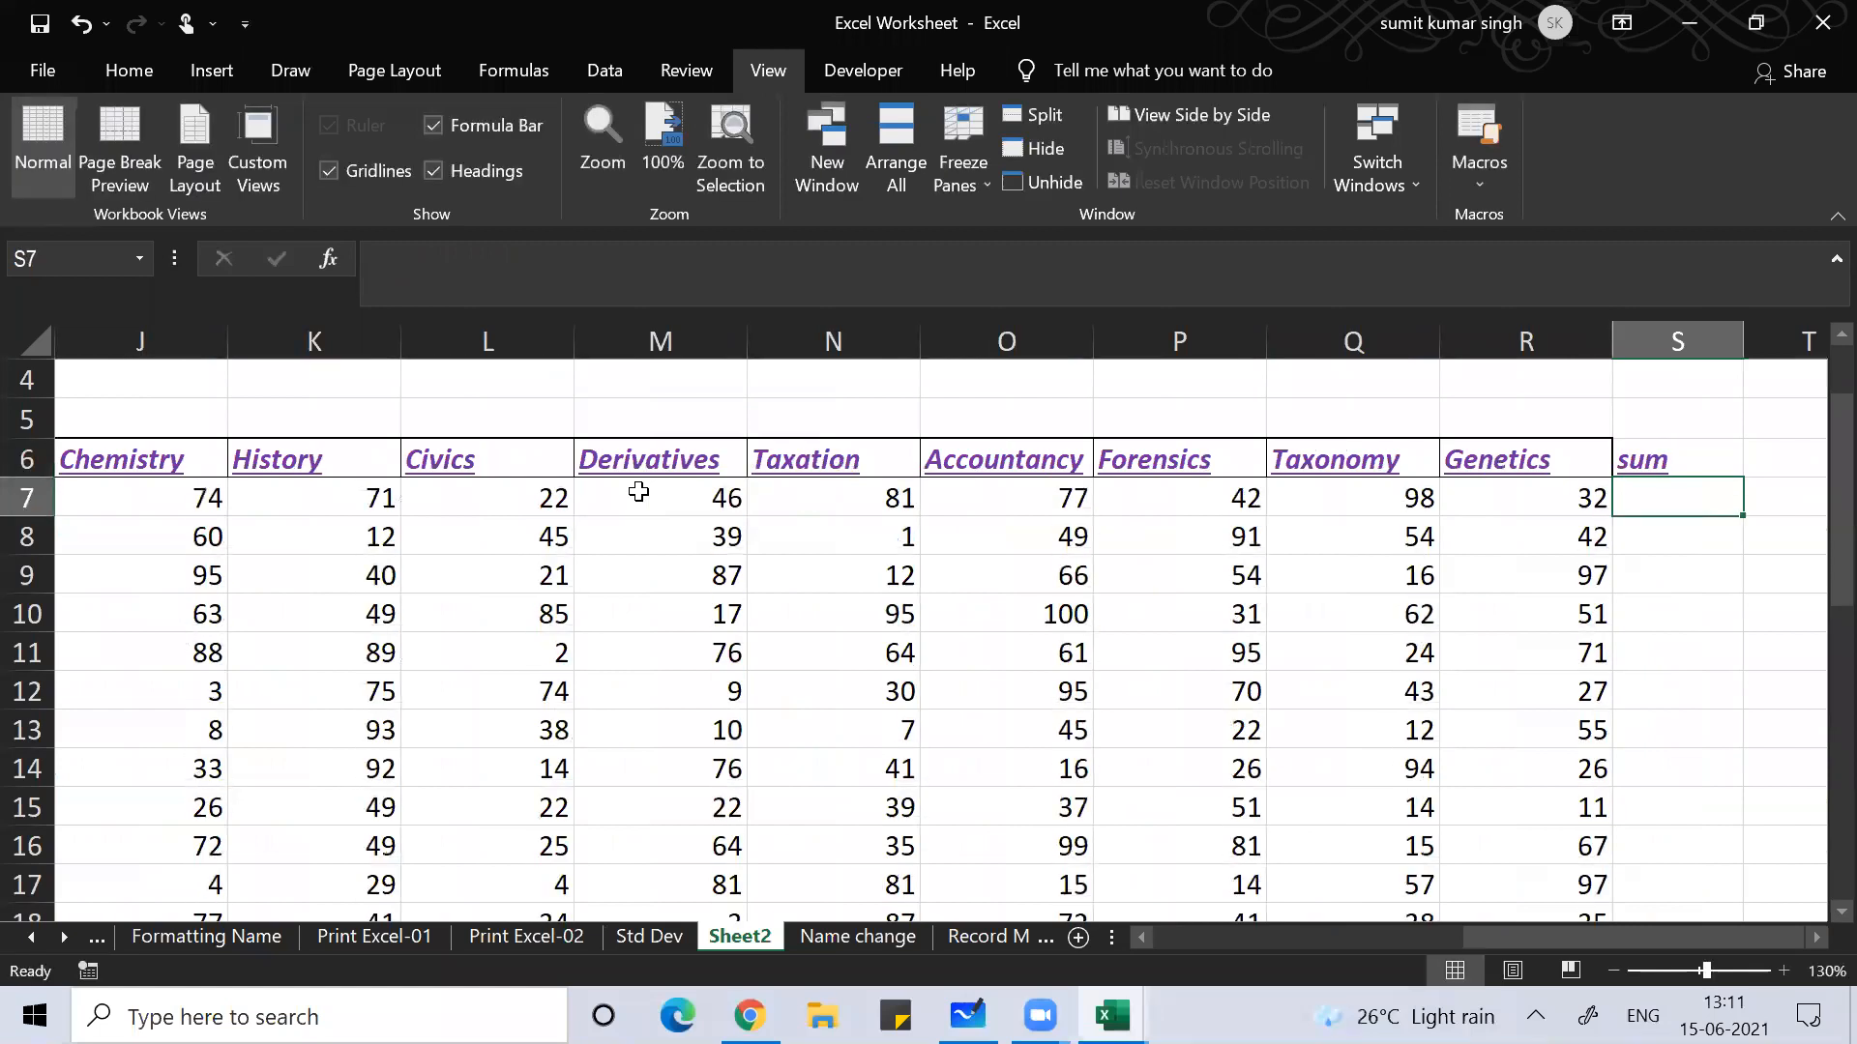
Step: Copy all students' marks C7:R36 and bring up Paste Special for them
key(Left)
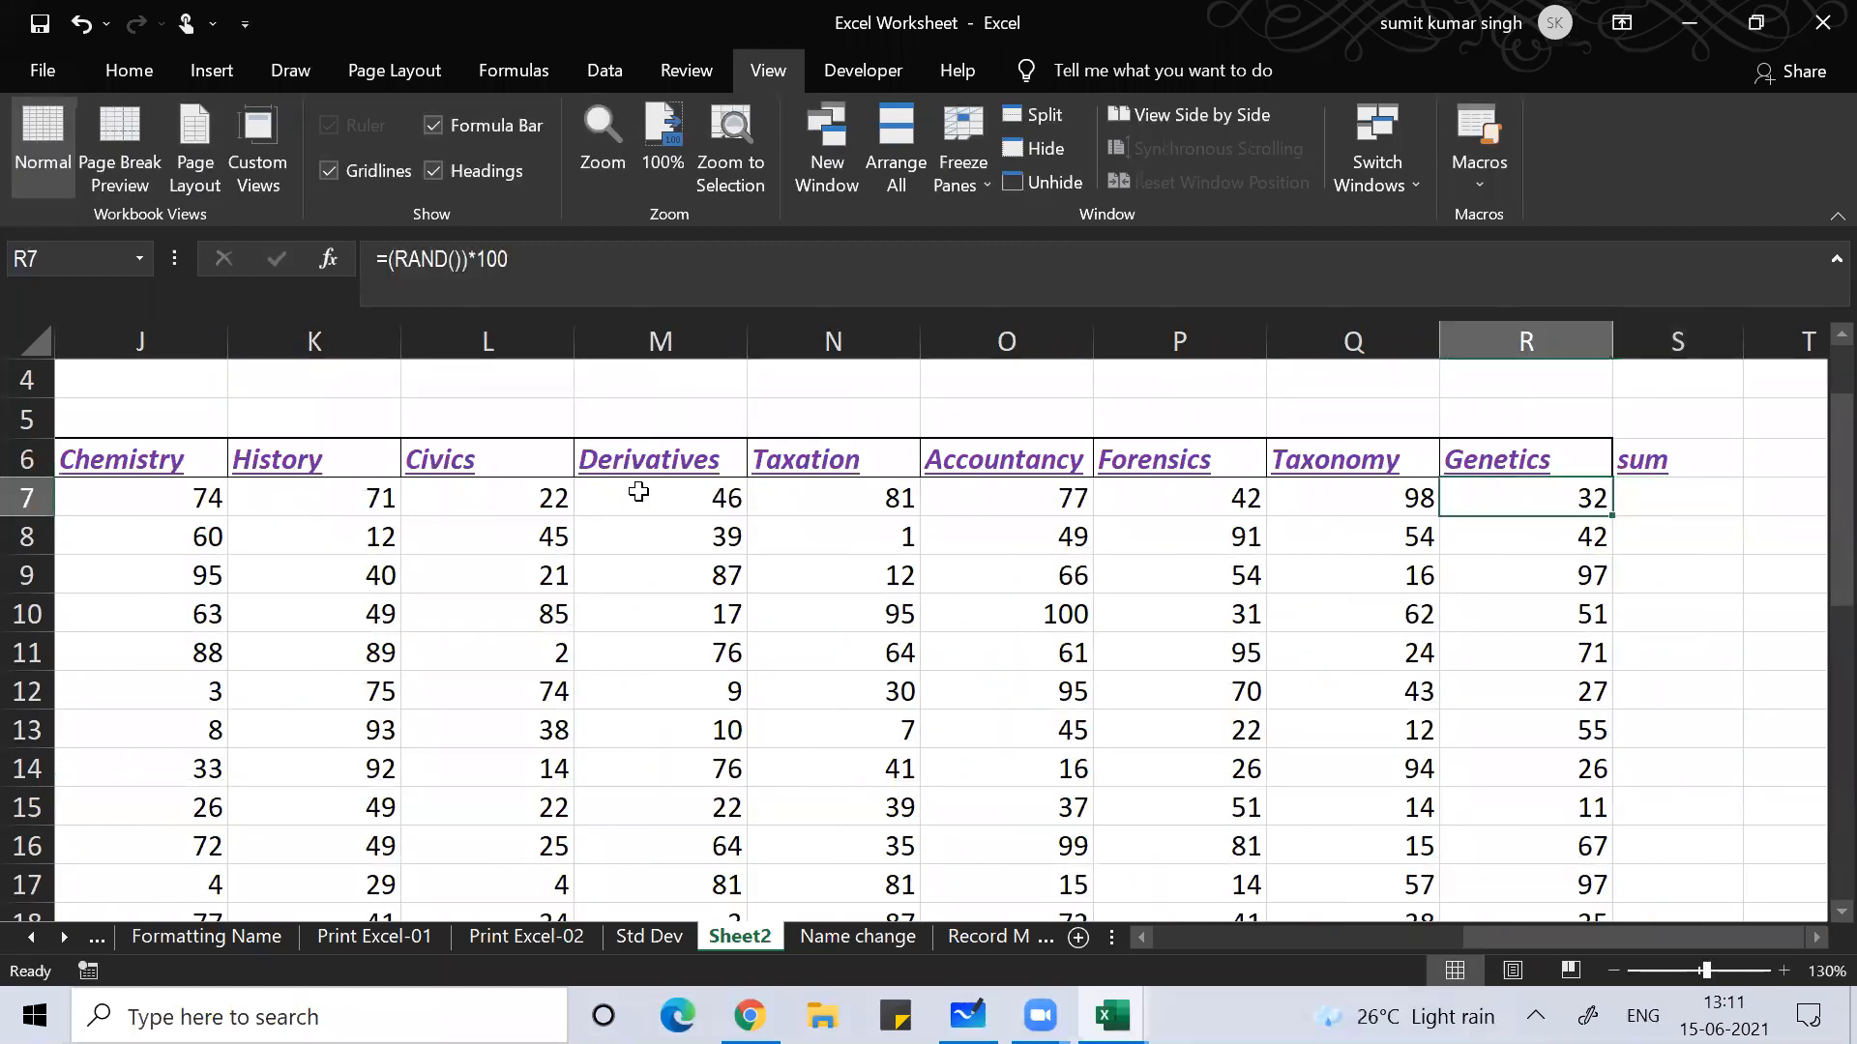
key(Left)
key(Left)
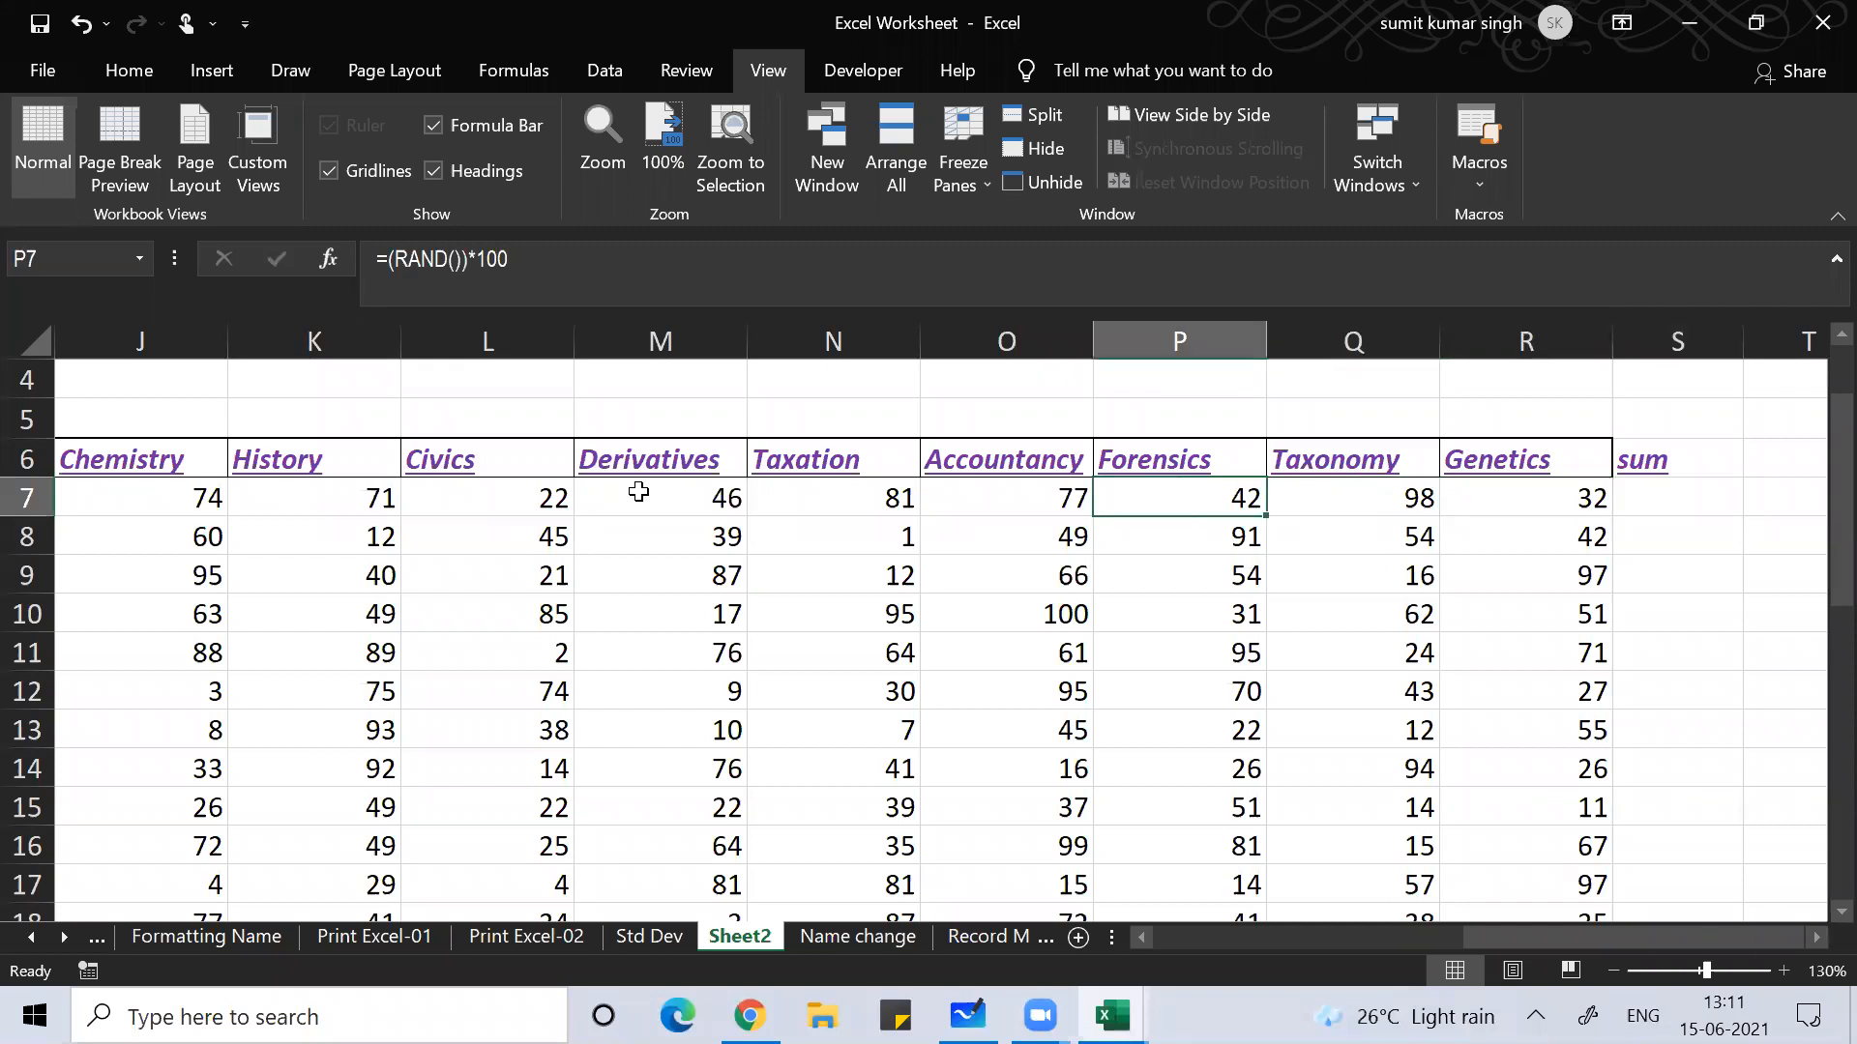
key(ctrl+Left)
key(Right)
key(Right)
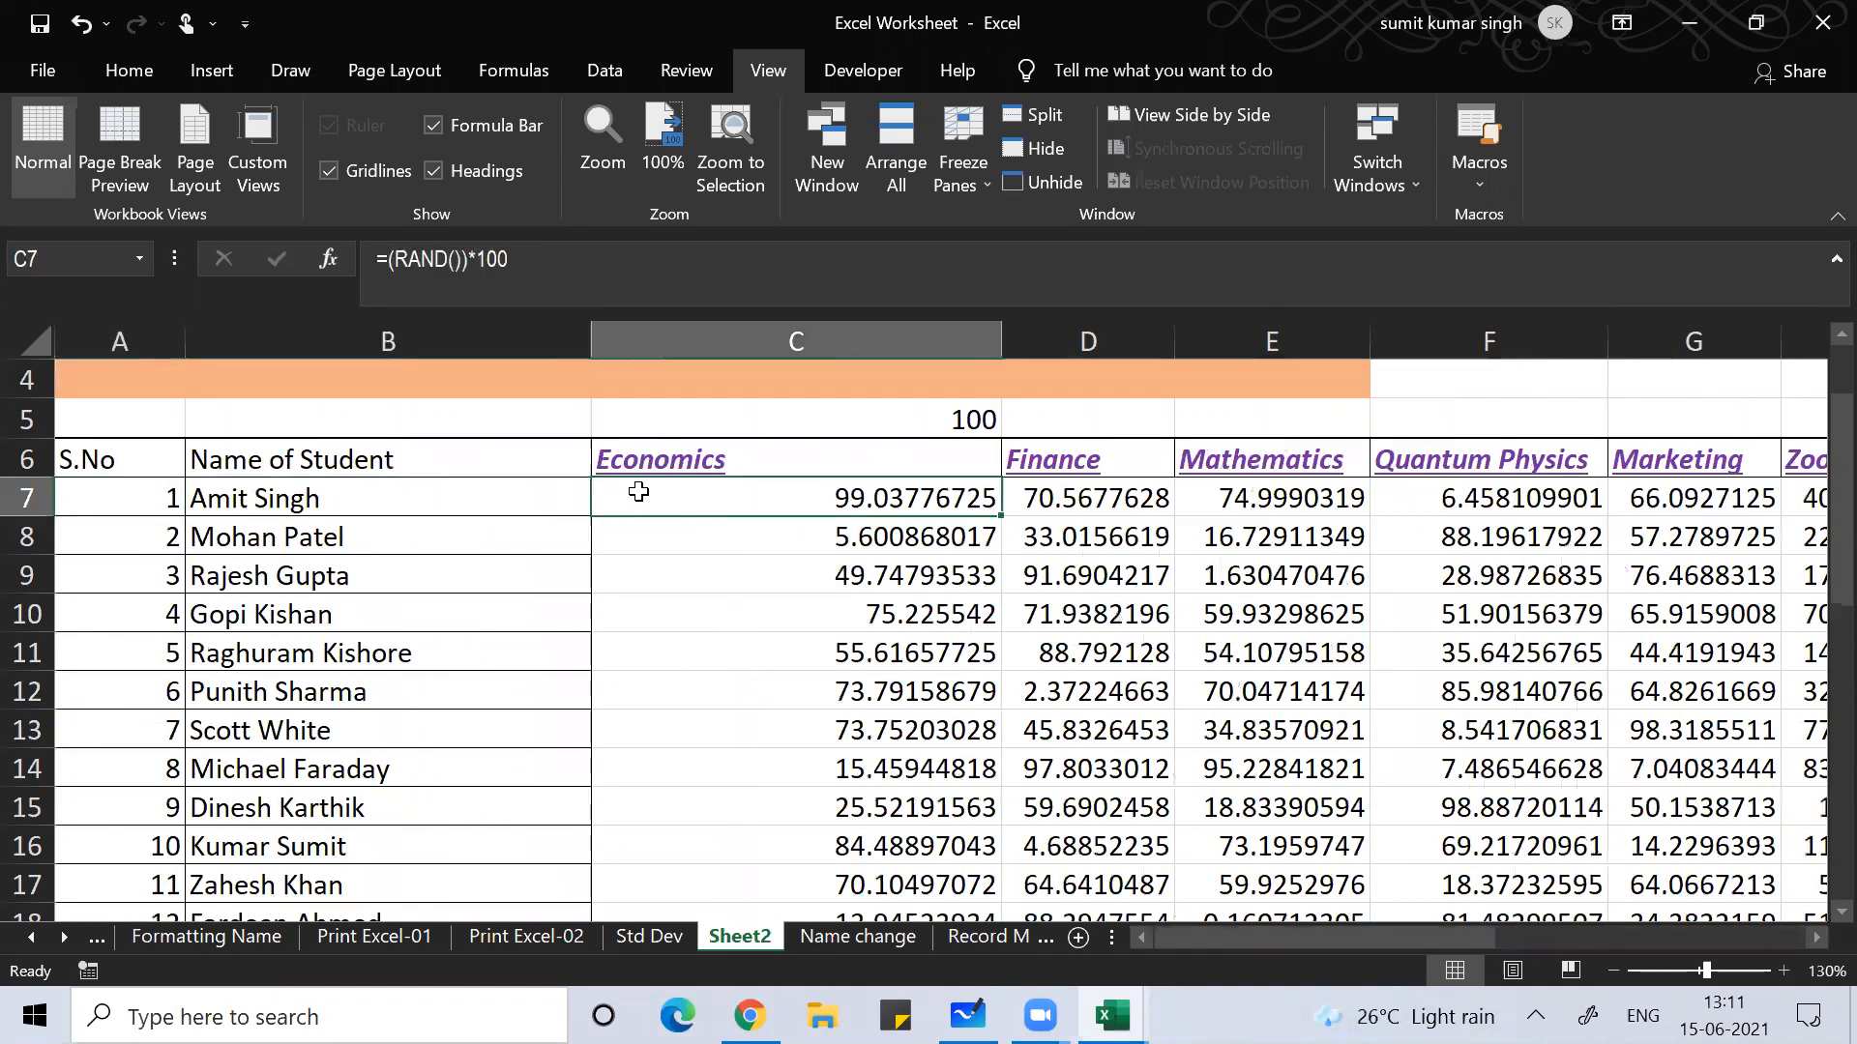
key(ctrl+shift+Down)
key(ctrl+shift+Right)
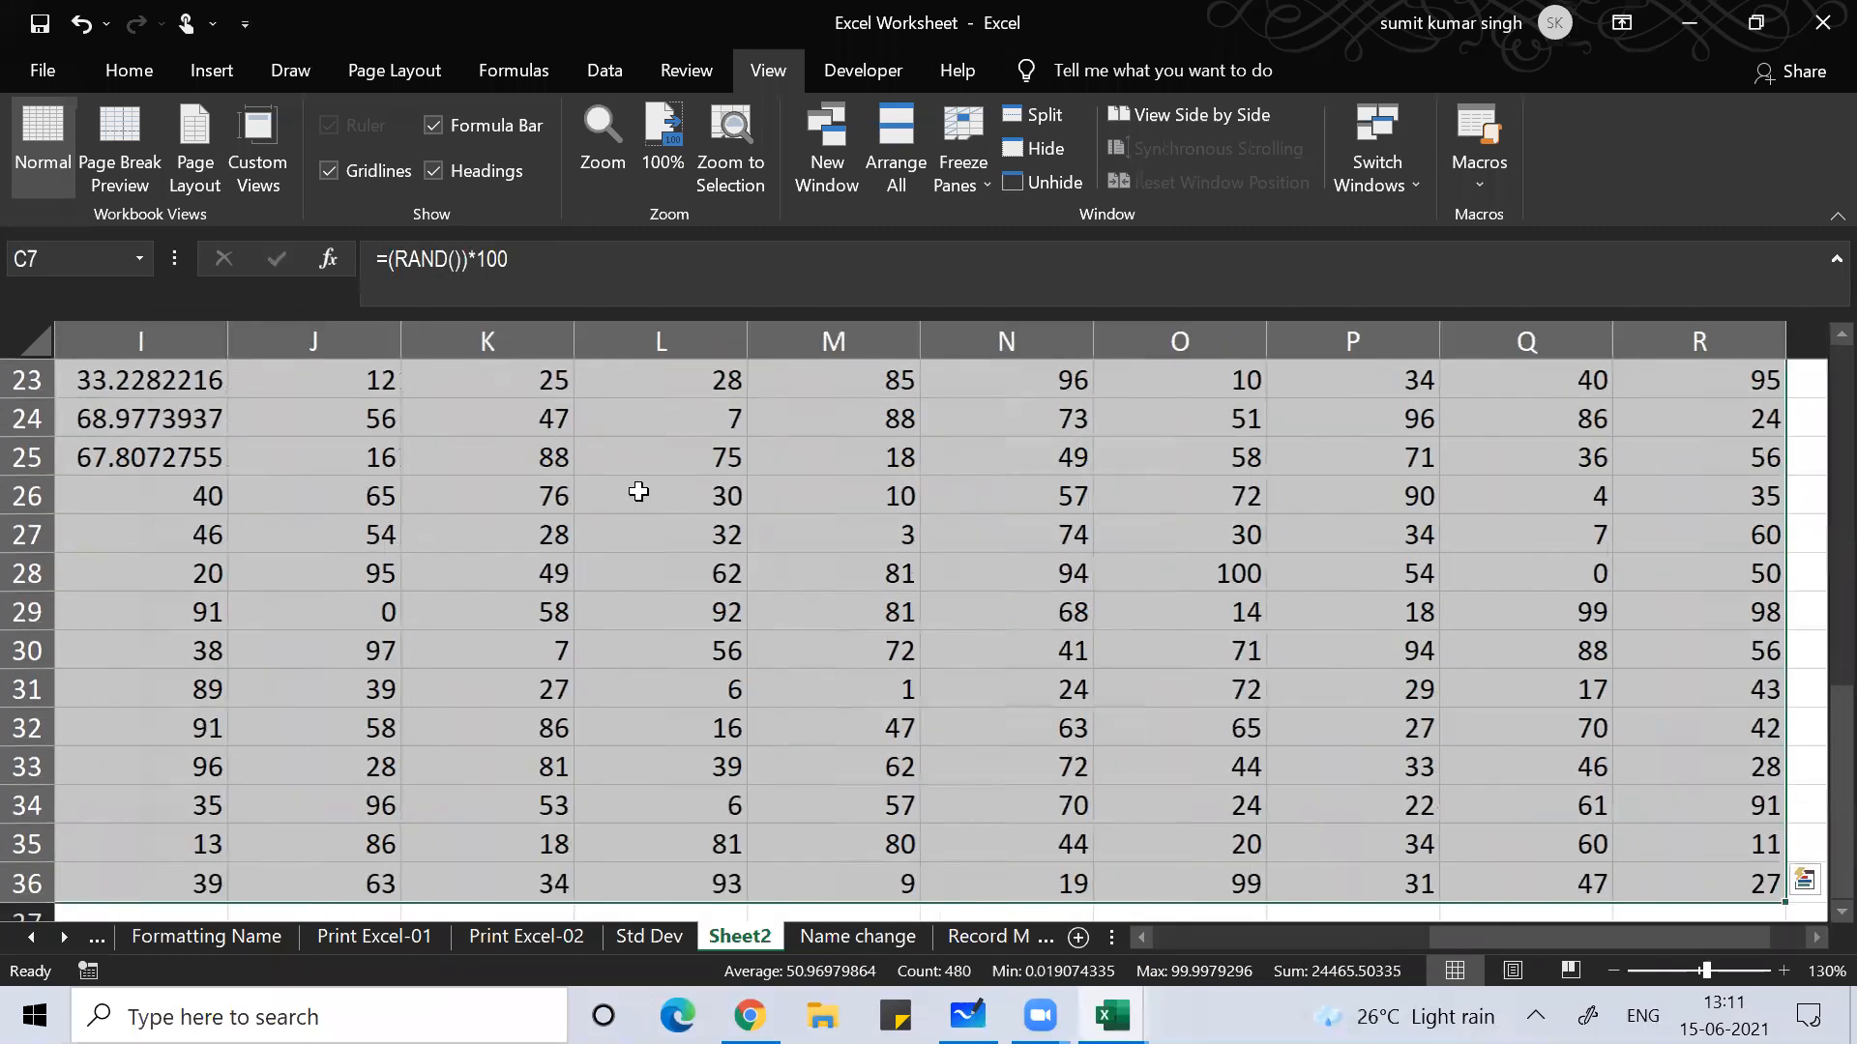
key(ctrl+c)
key(ctrl+alt+v)
Step: Paste the copied marks back over themselves as values only
click(640, 498)
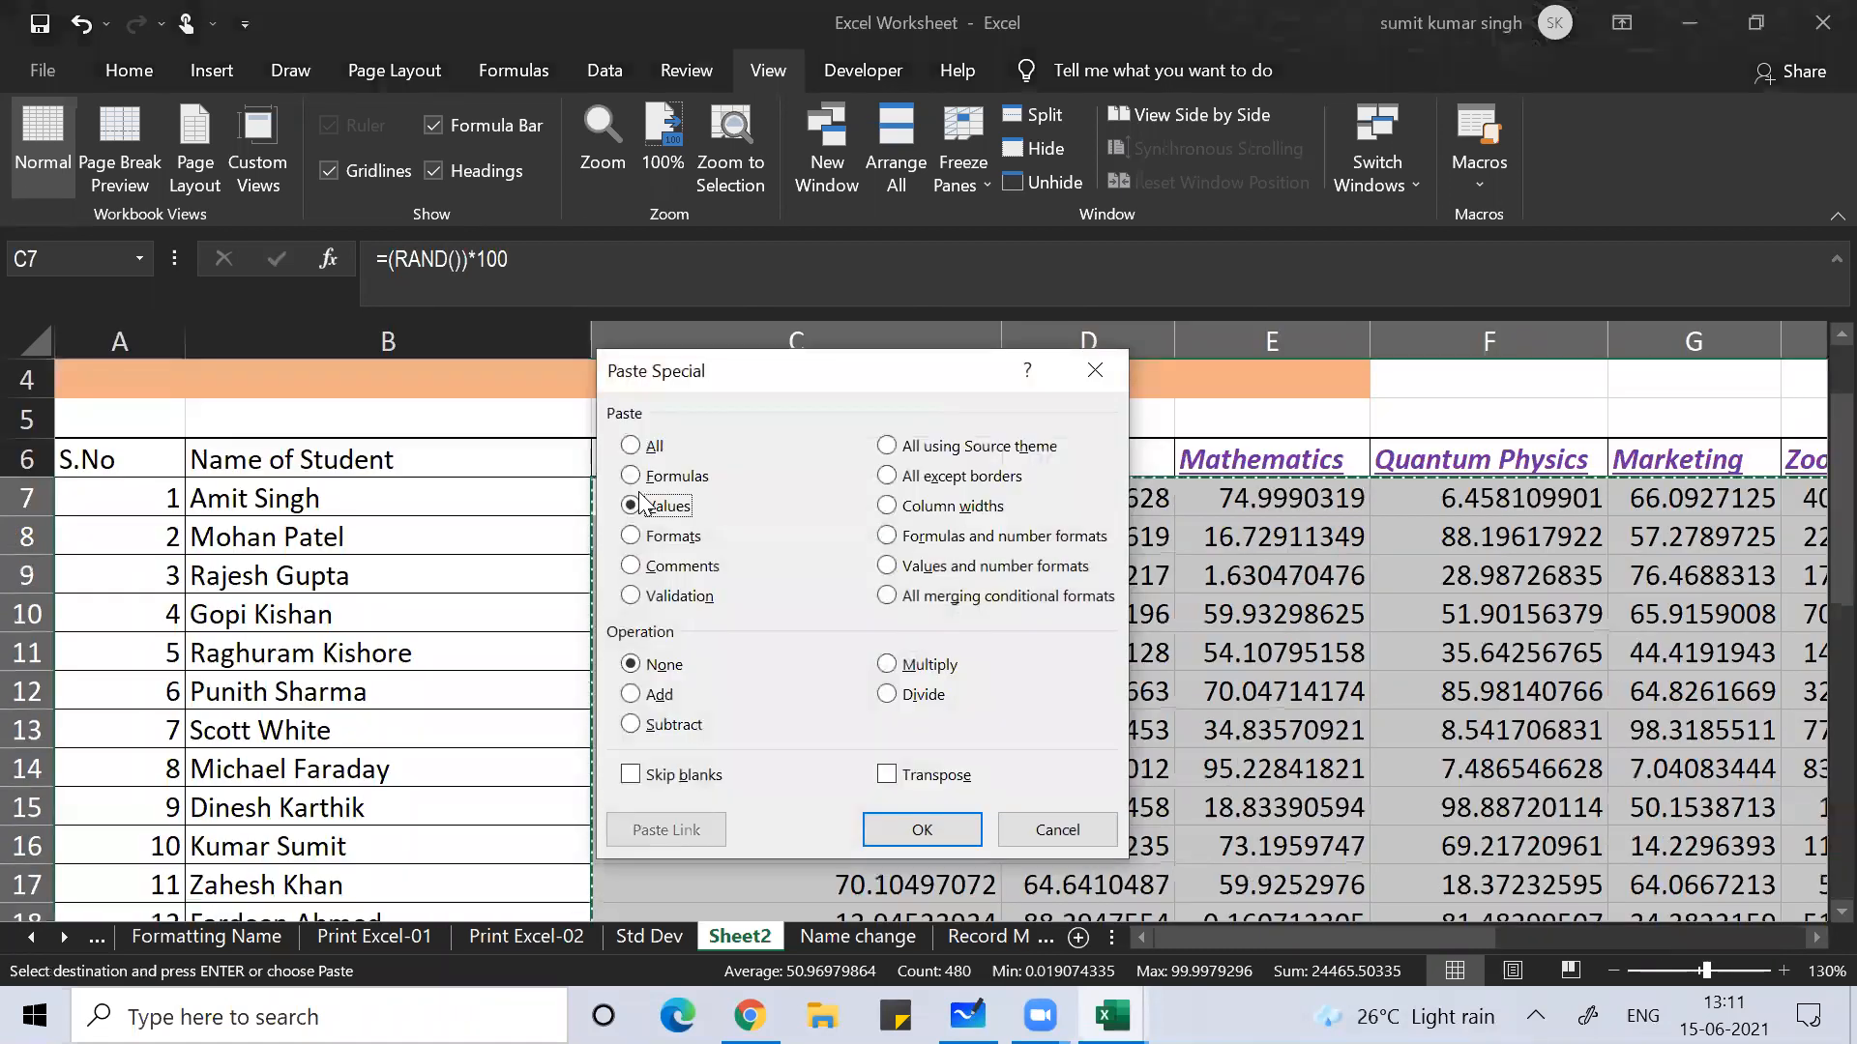
key(Return)
key(Escape)
key(Right)
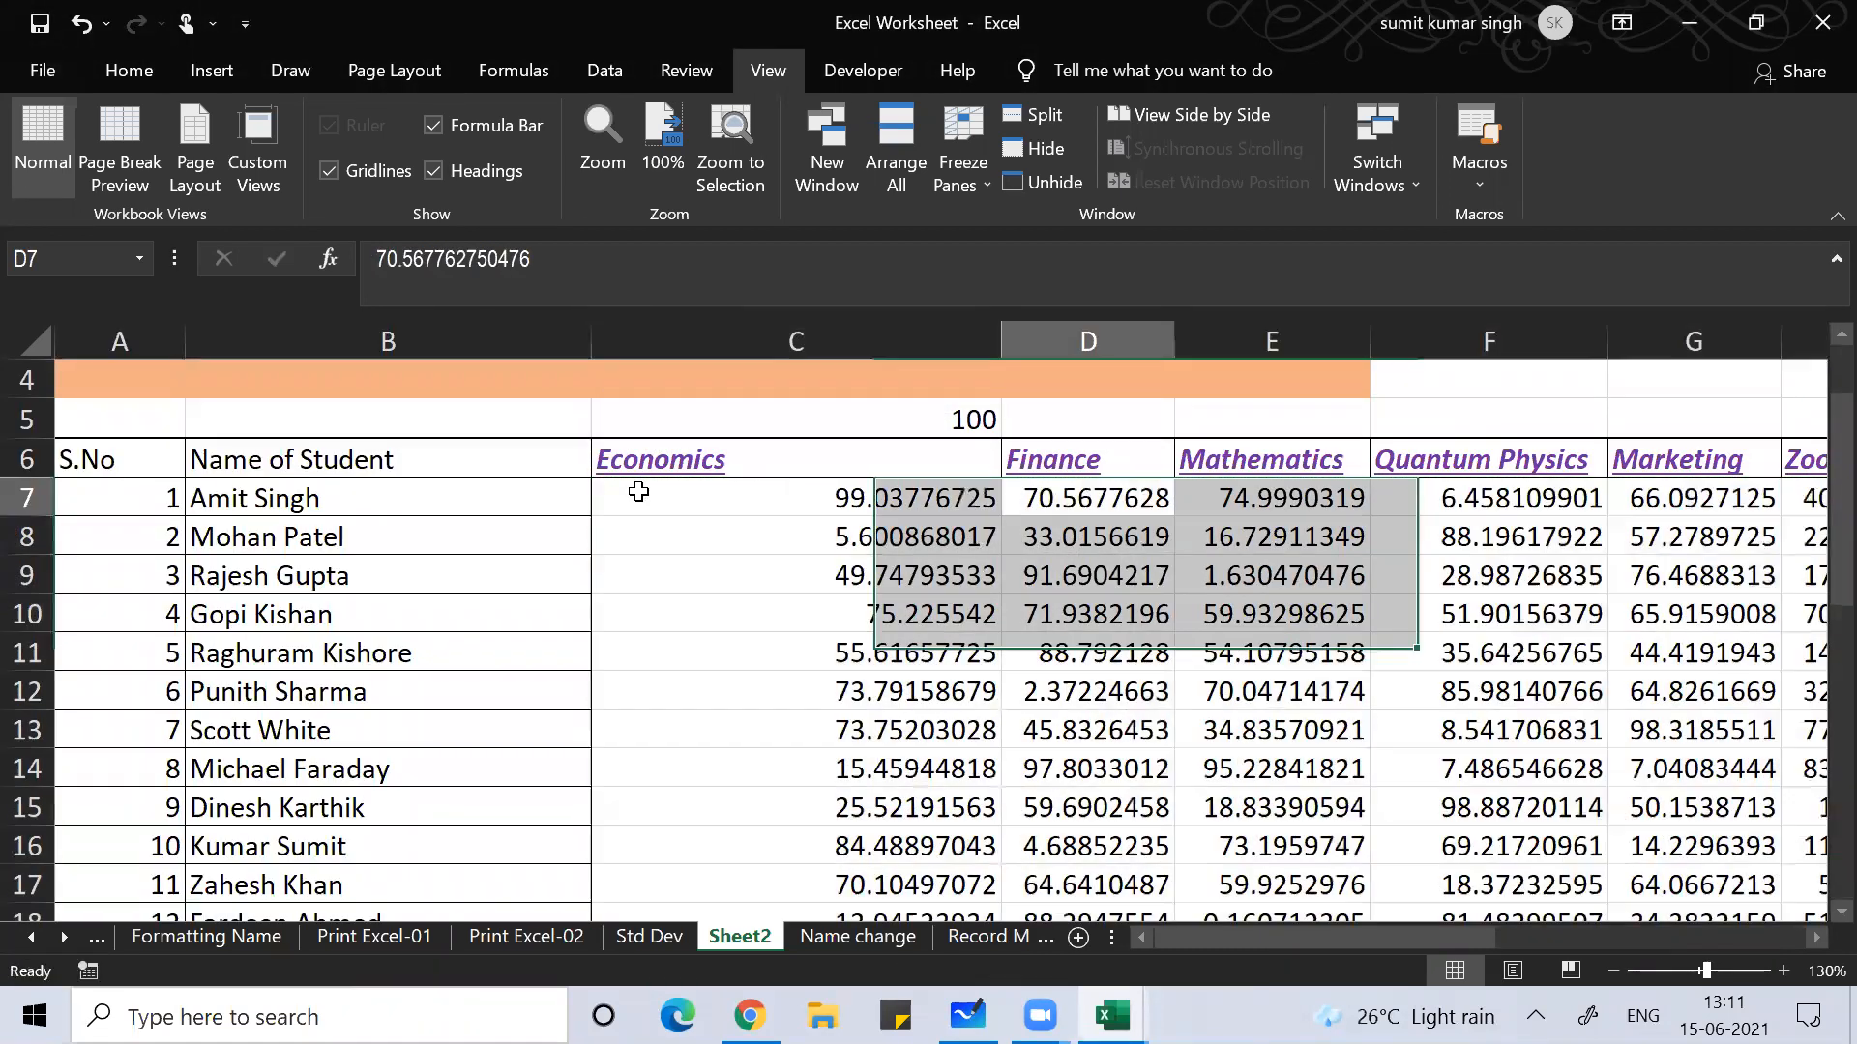
key(Left)
key(Left)
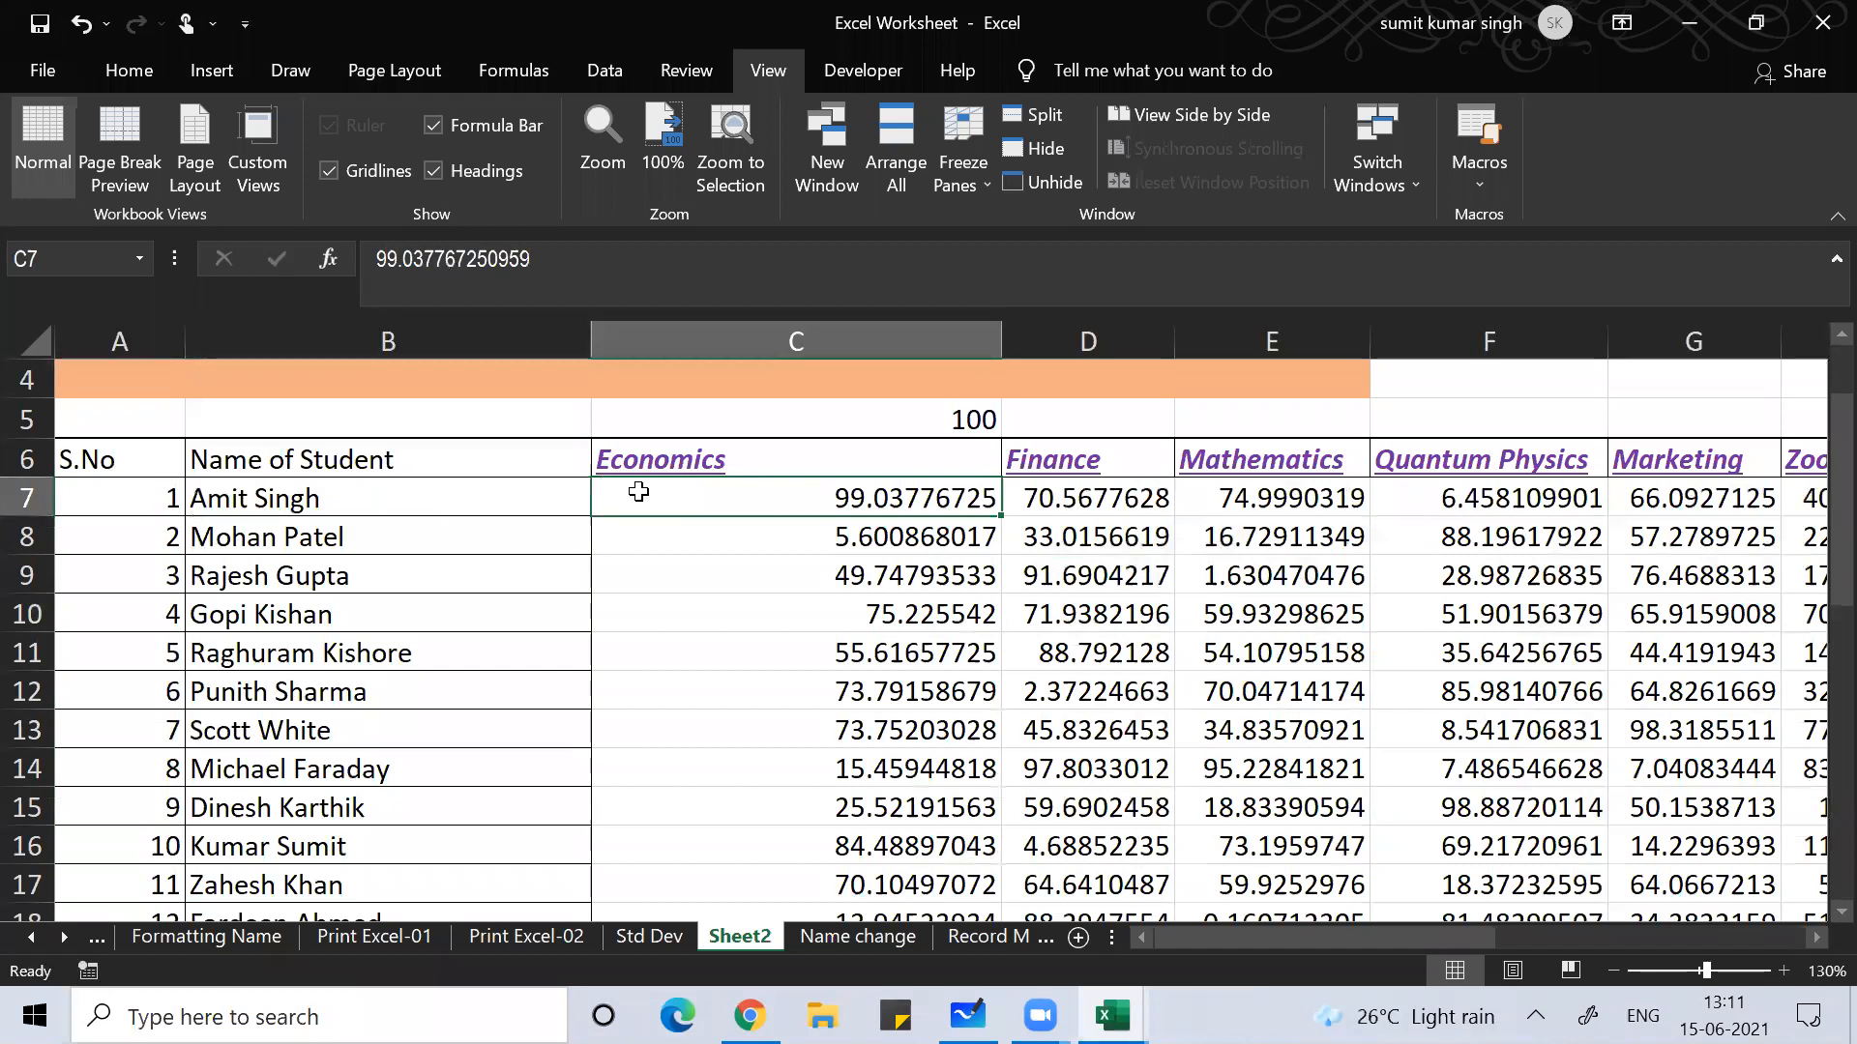
key(Right)
key(Right)
key(Right)
key(Right)
key(Right)
key(Right)
key(Right)
key(Right)
key(Right)
key(Right)
key(Right)
key(Right)
key(Right)
key(Right)
key(Right)
key(Right)
key(Right)
key(Right)
key(Right)
key(Right)
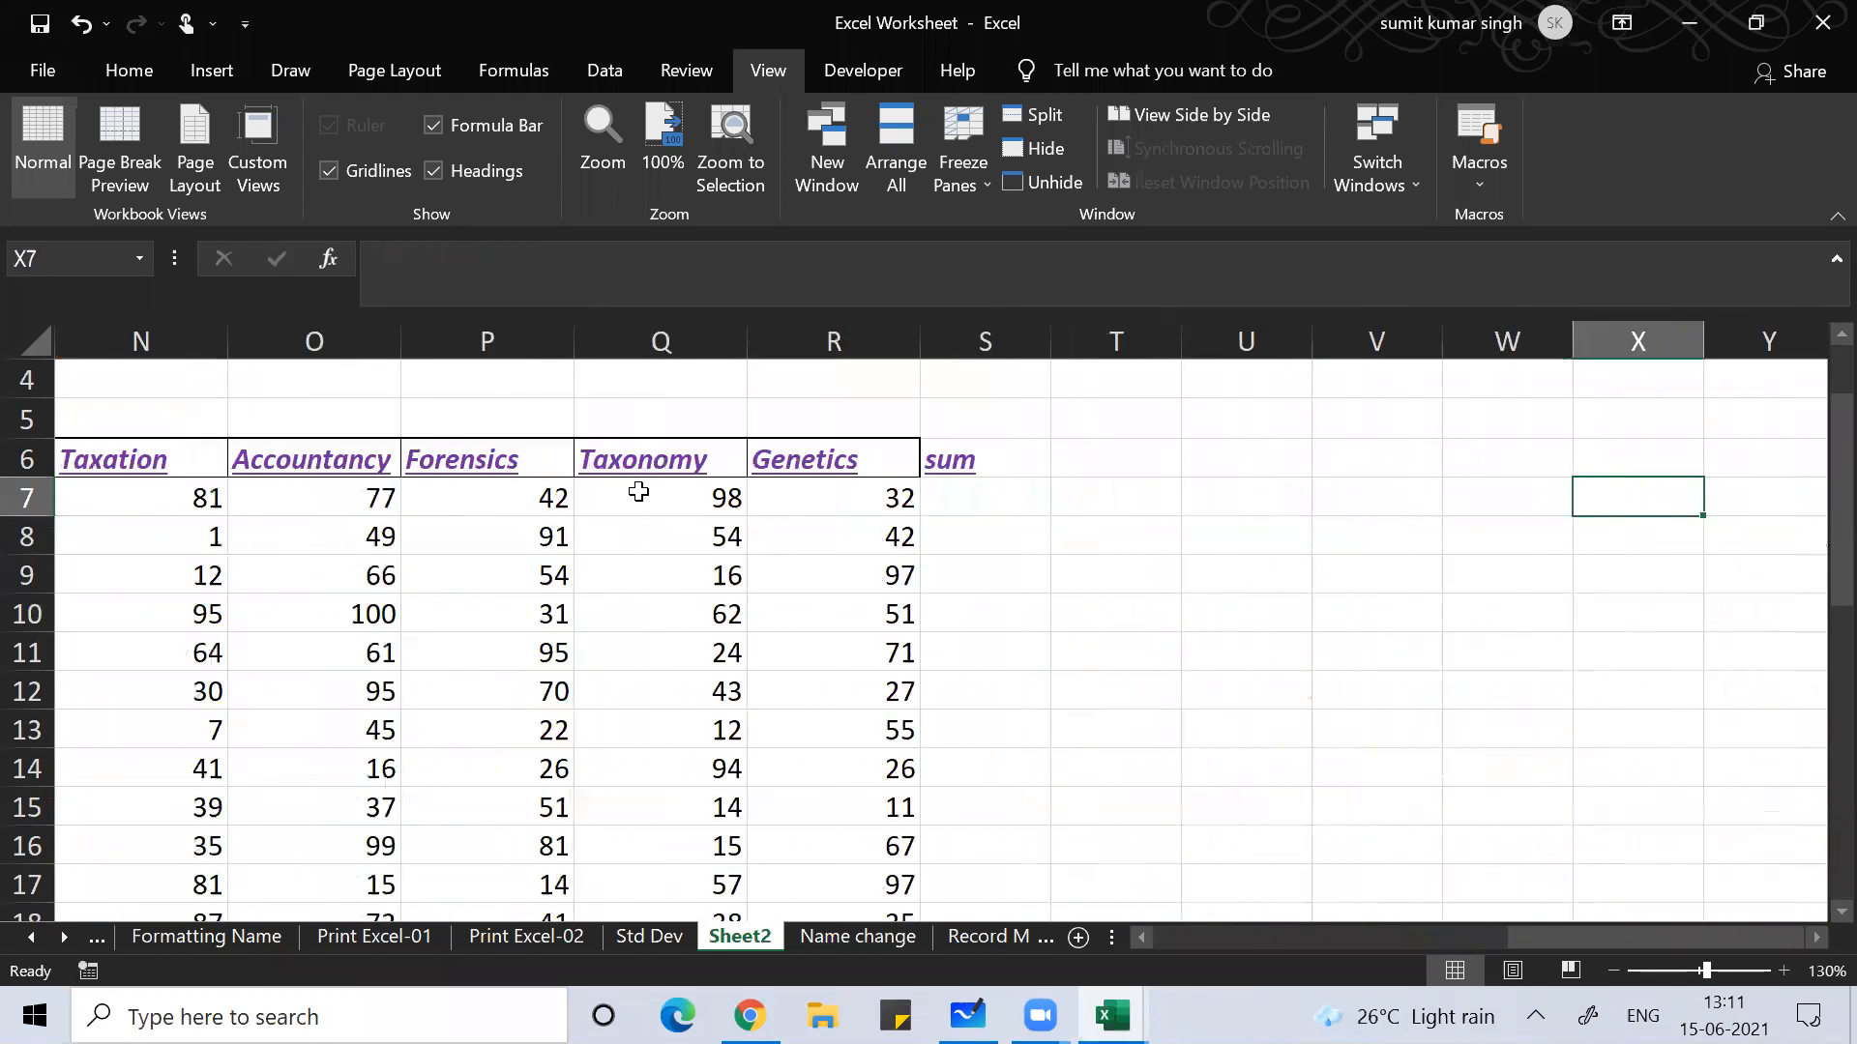
key(Left)
key(Left)
key(Left)
key(Left)
key(Left)
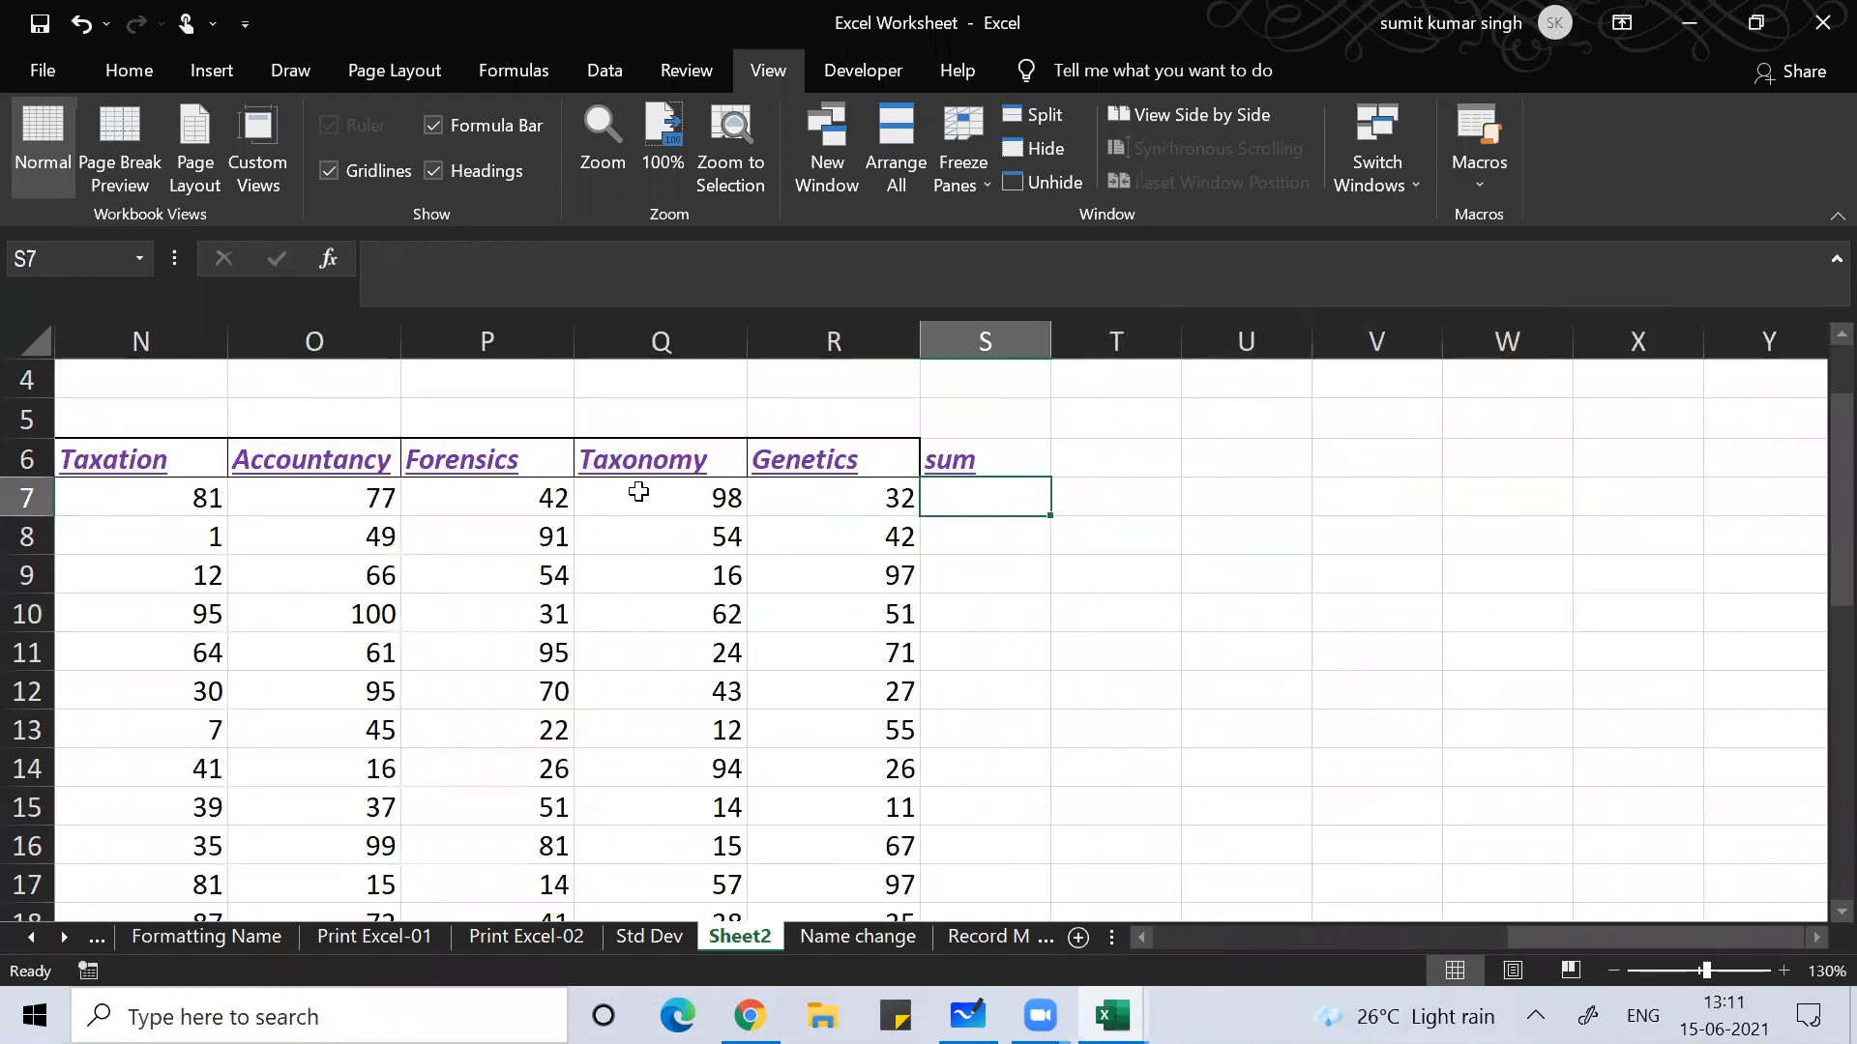
Step: Total the first student's marks with =SUM(C7:R7) in S7 and fill it down column S
key(alt+equal)
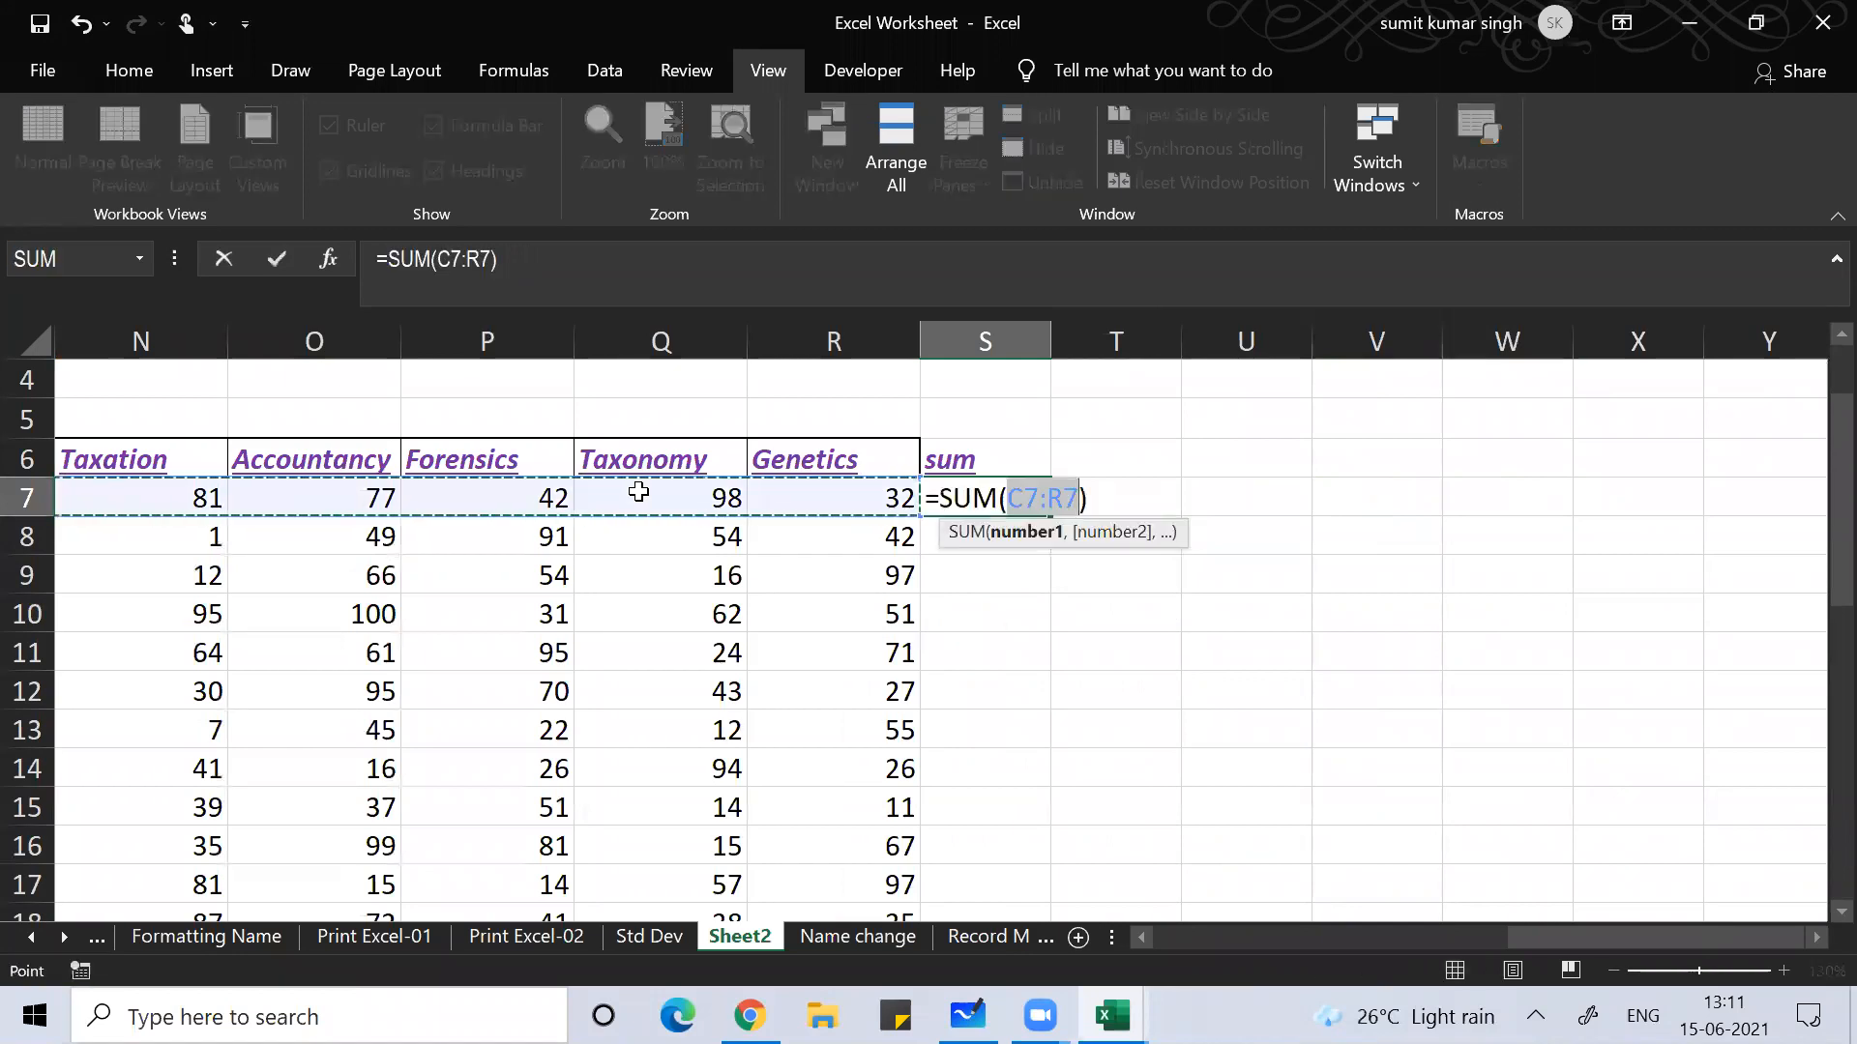
key(Return)
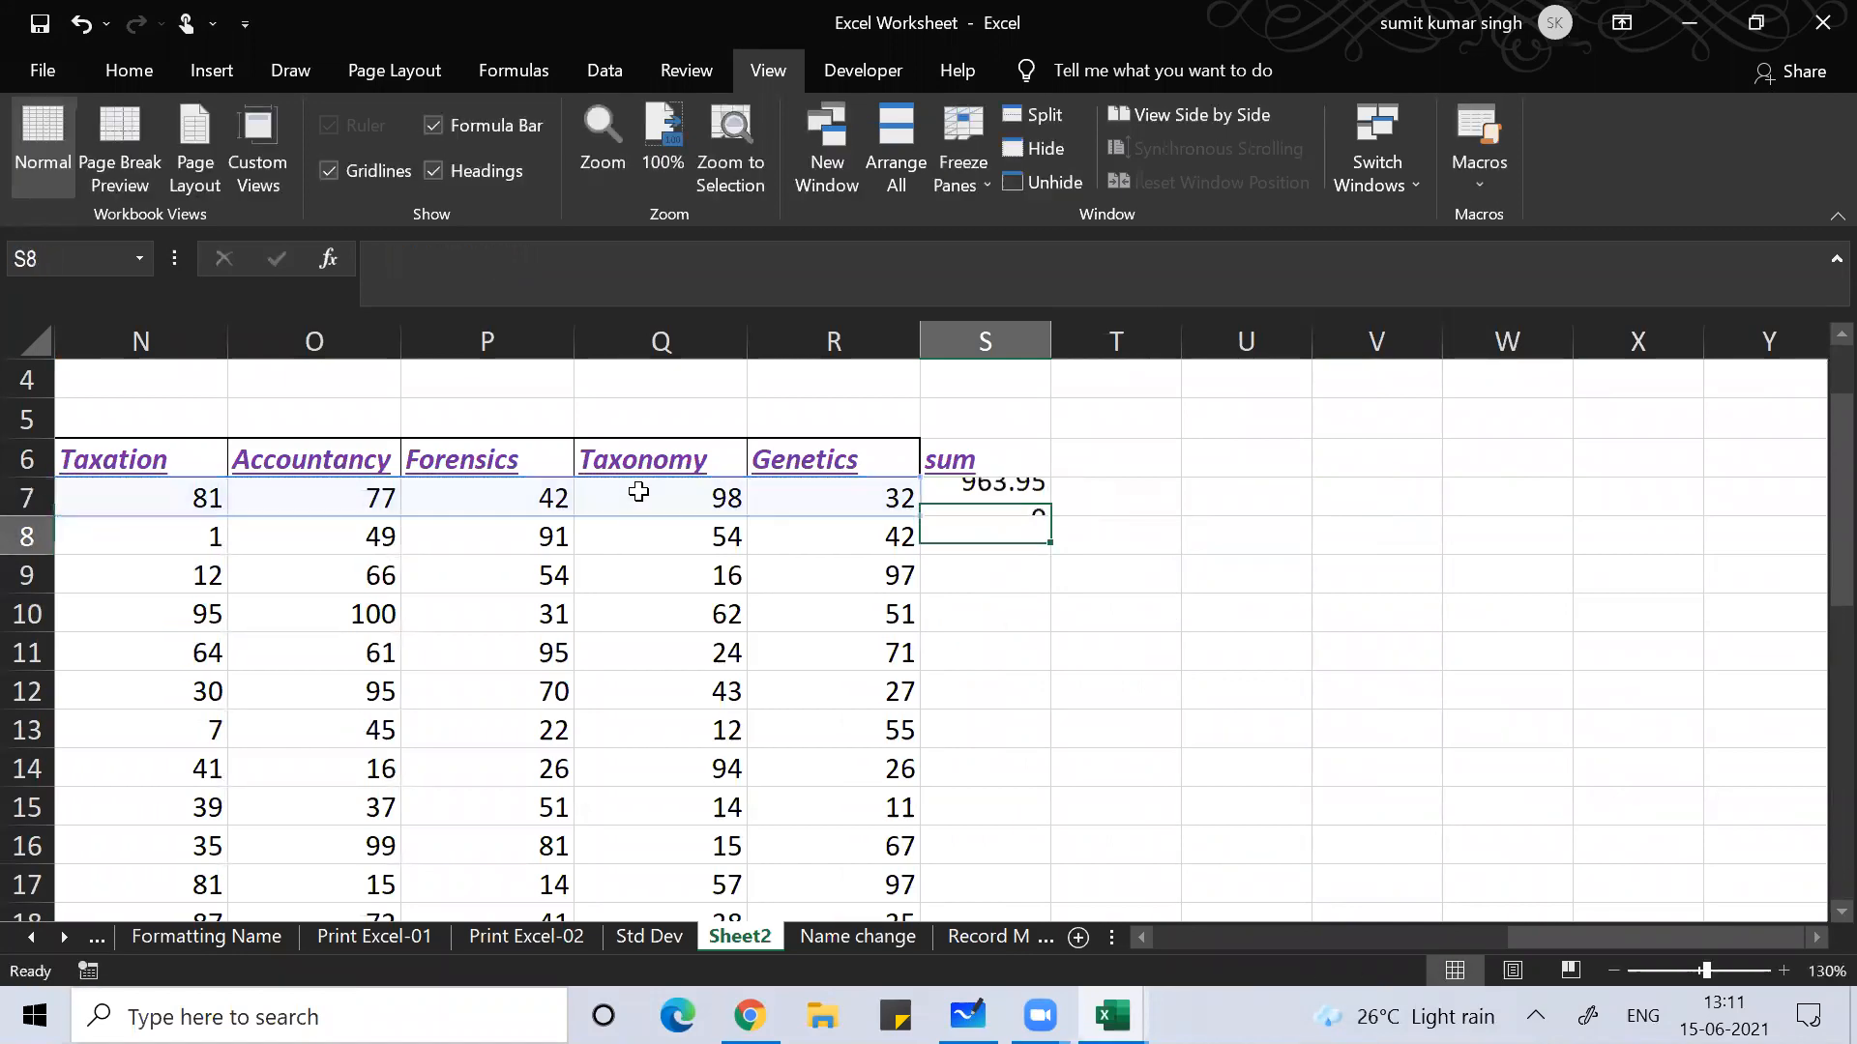
key(Up)
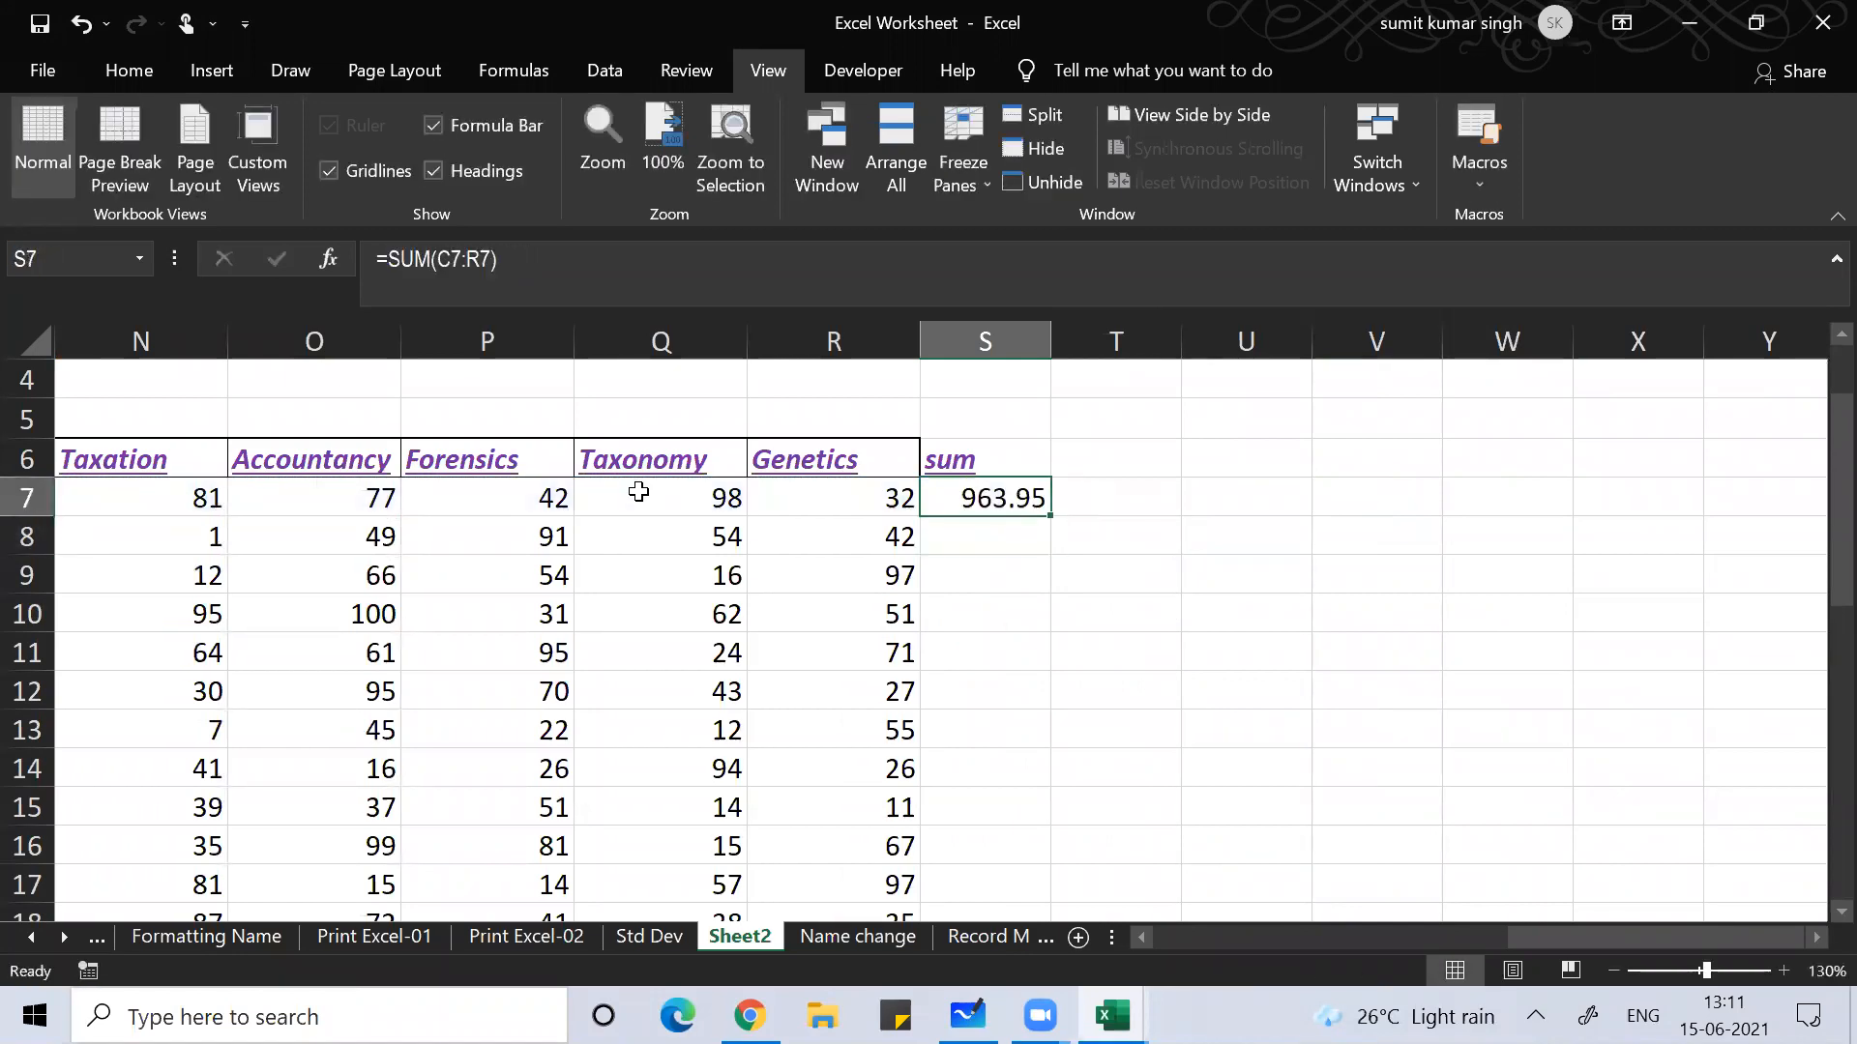
double_click(1048, 522)
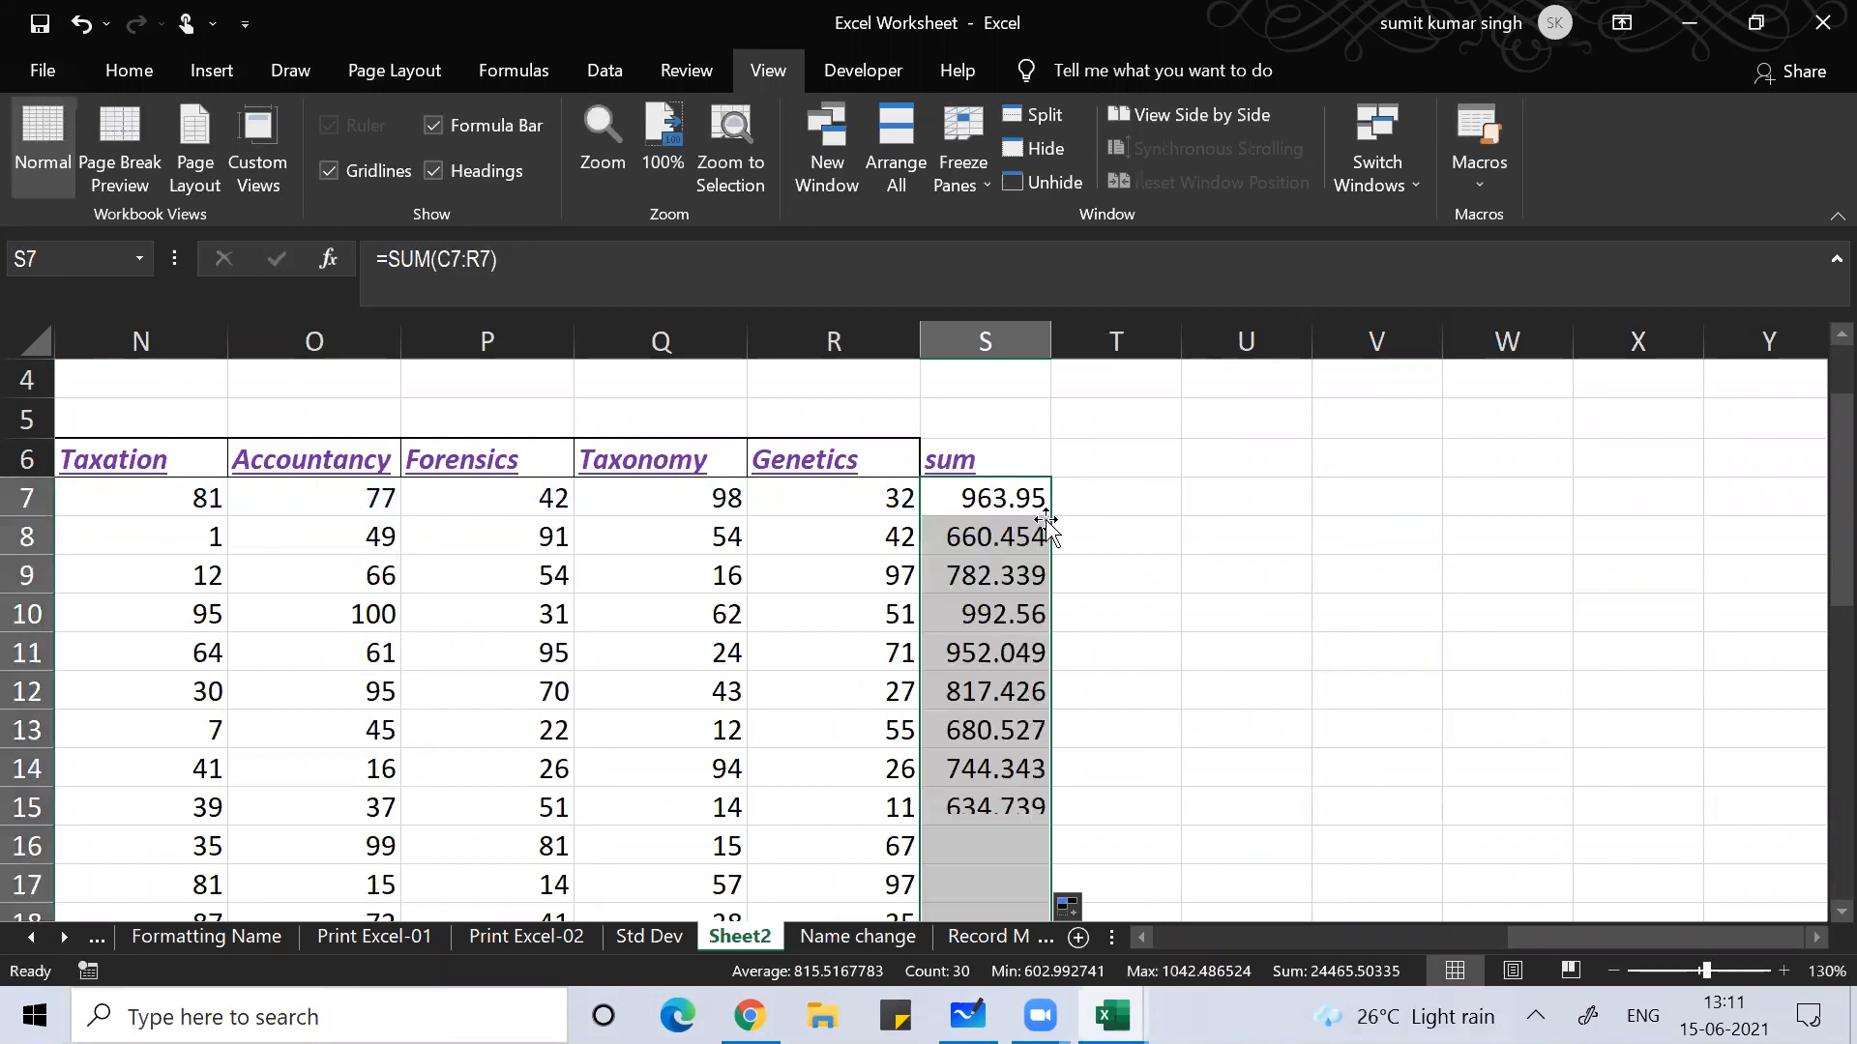
click(1014, 674)
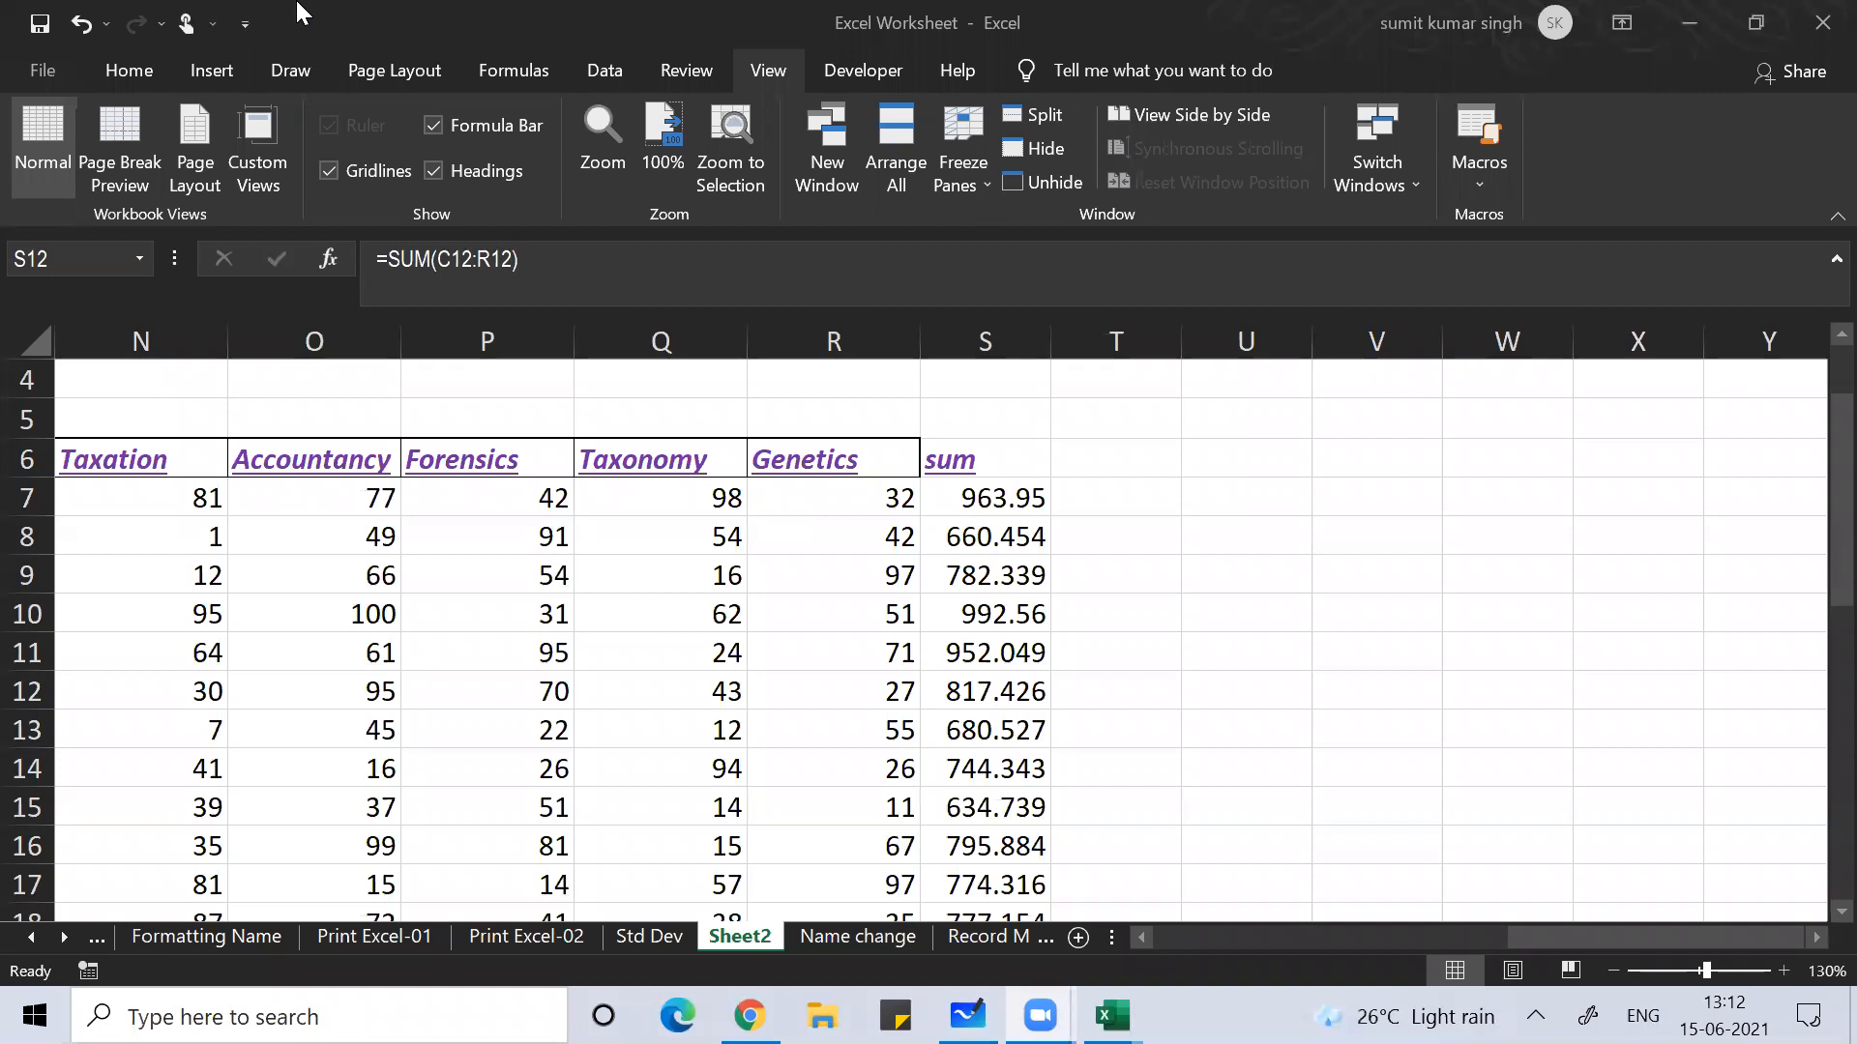
Step: Check the S12 total's formula, then add the heading 'Average' in T6 beside the sum column
click(414, 462)
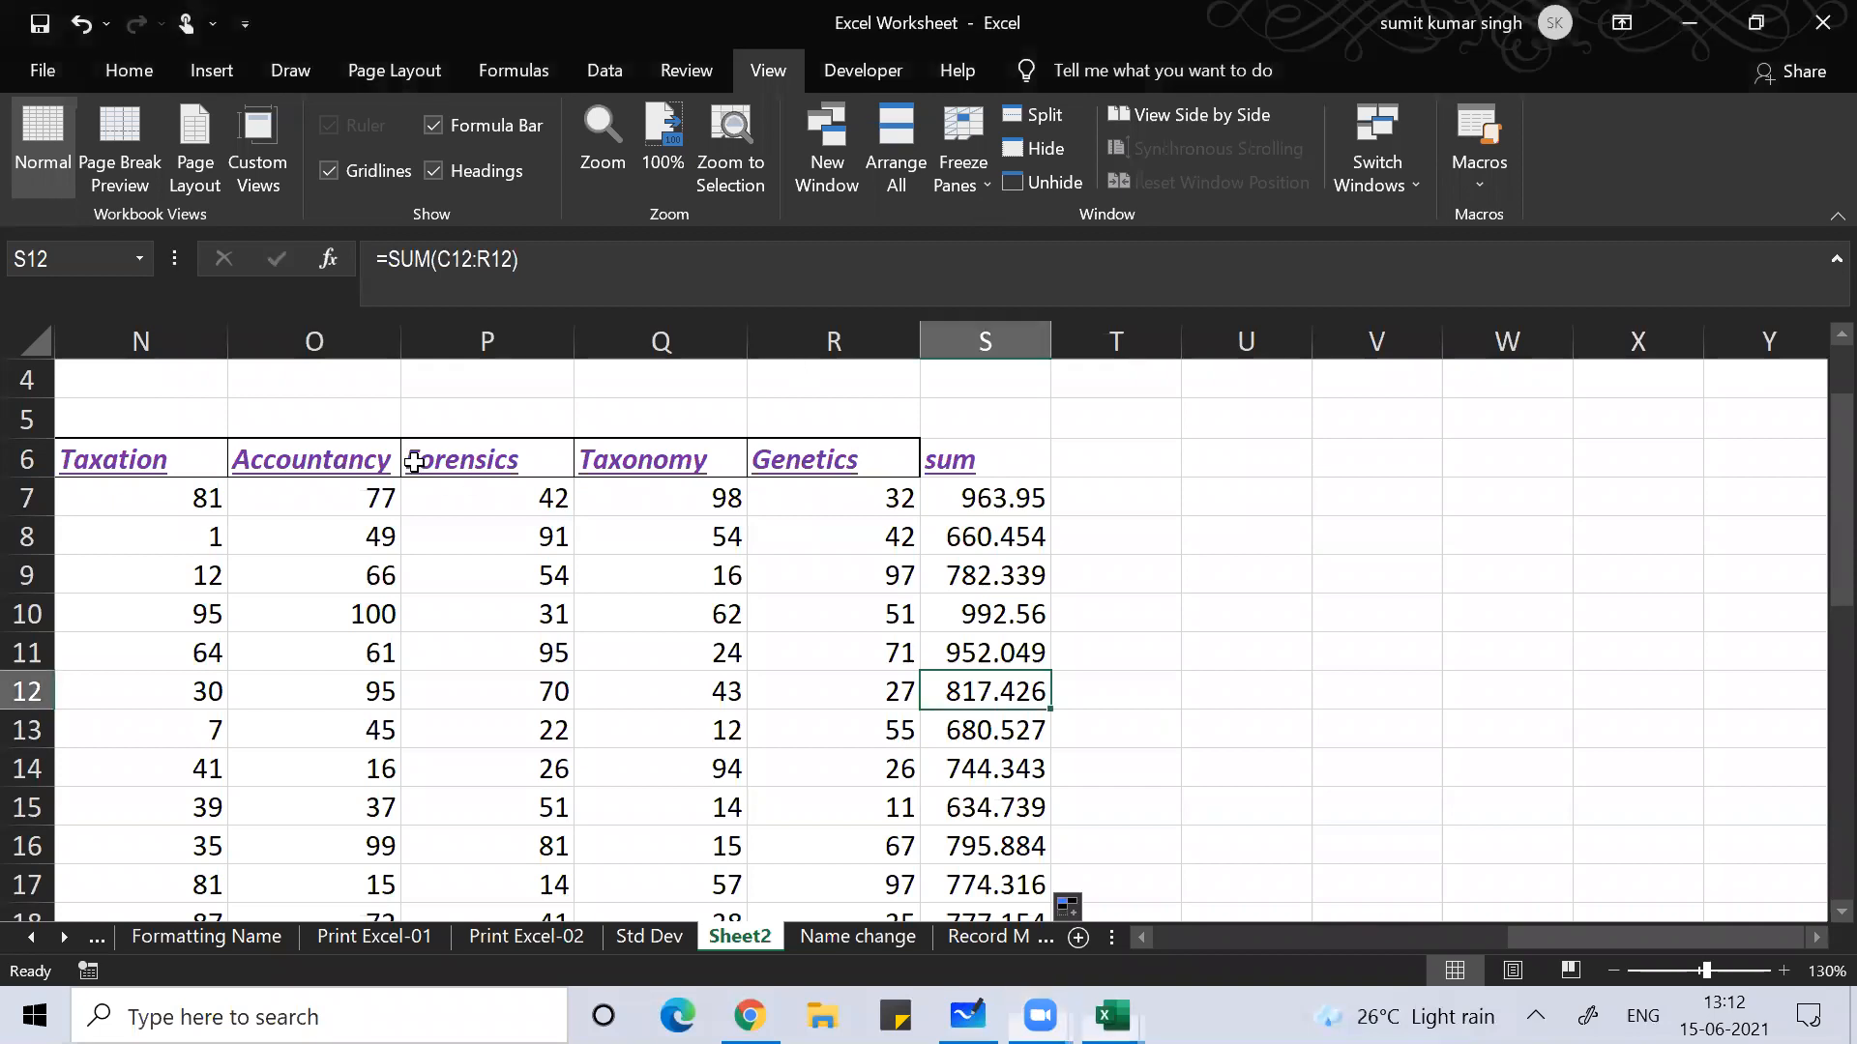
key(F2)
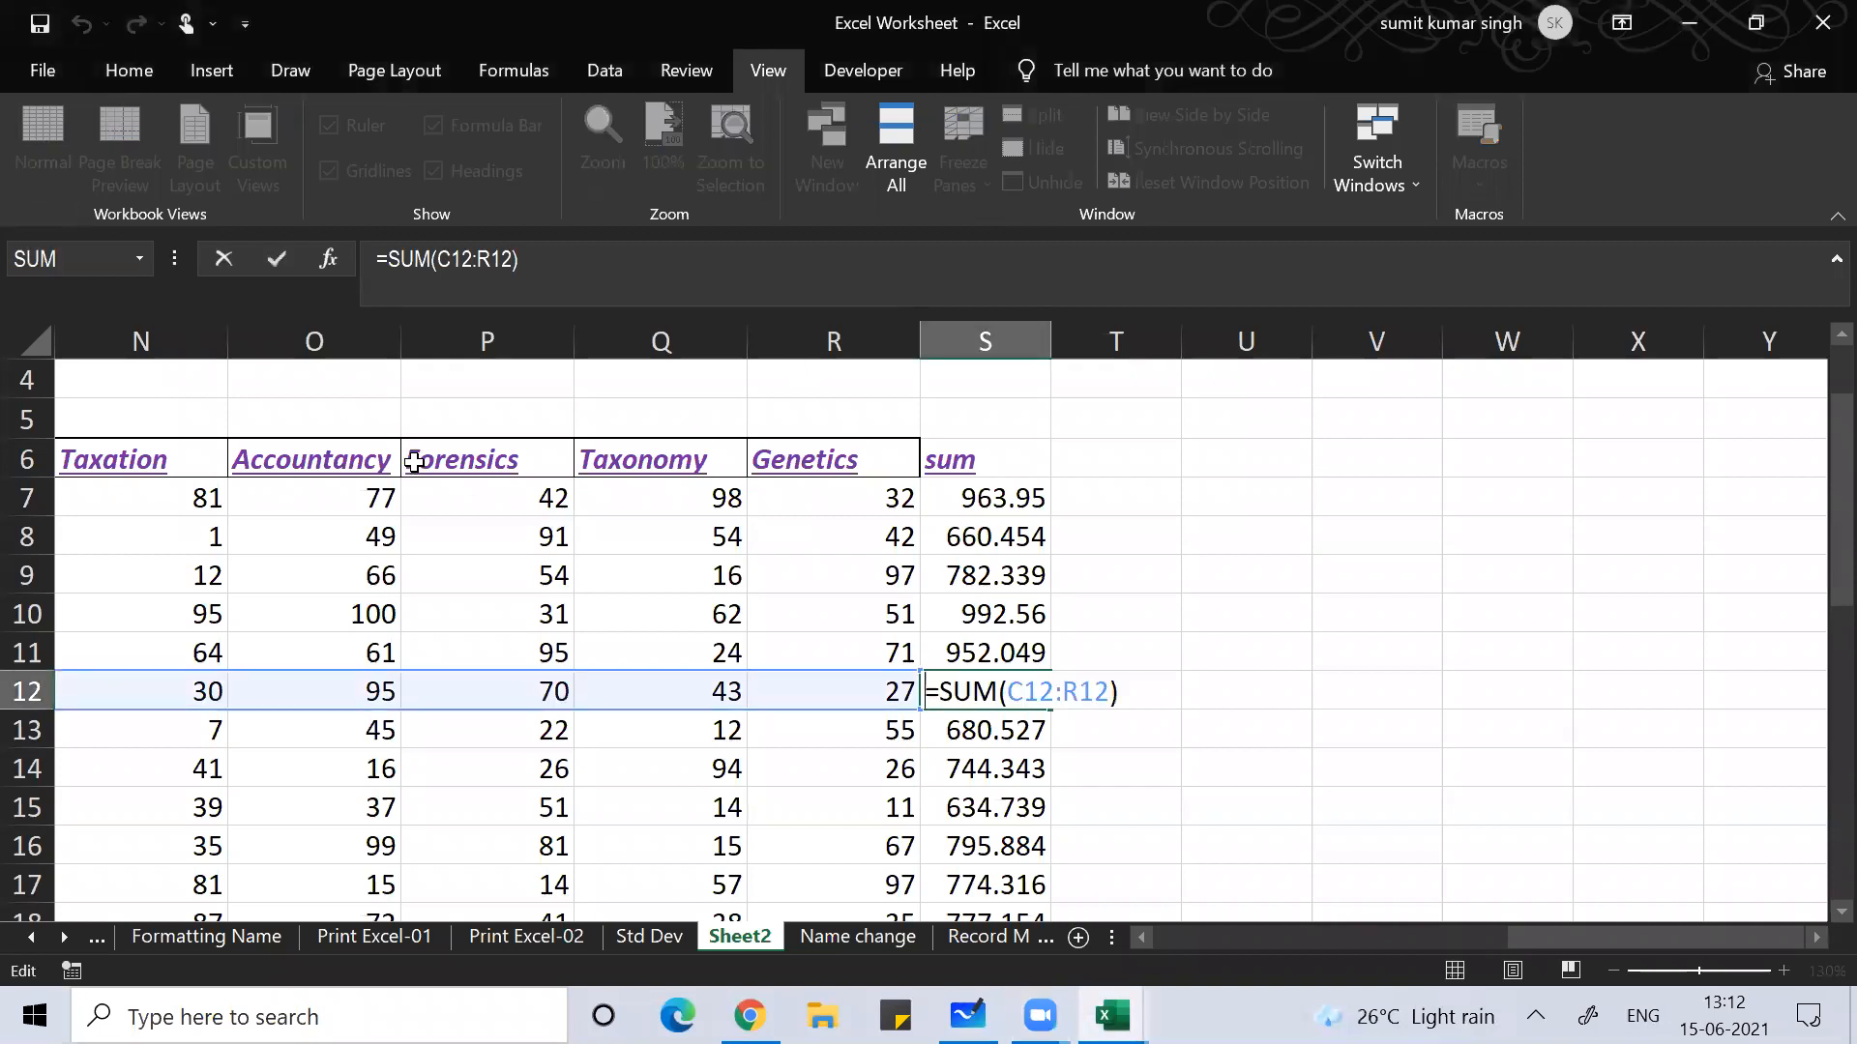
key(Return)
key(Up)
key(Up)
key(Up)
key(Up)
key(Up)
key(Up)
key(Up)
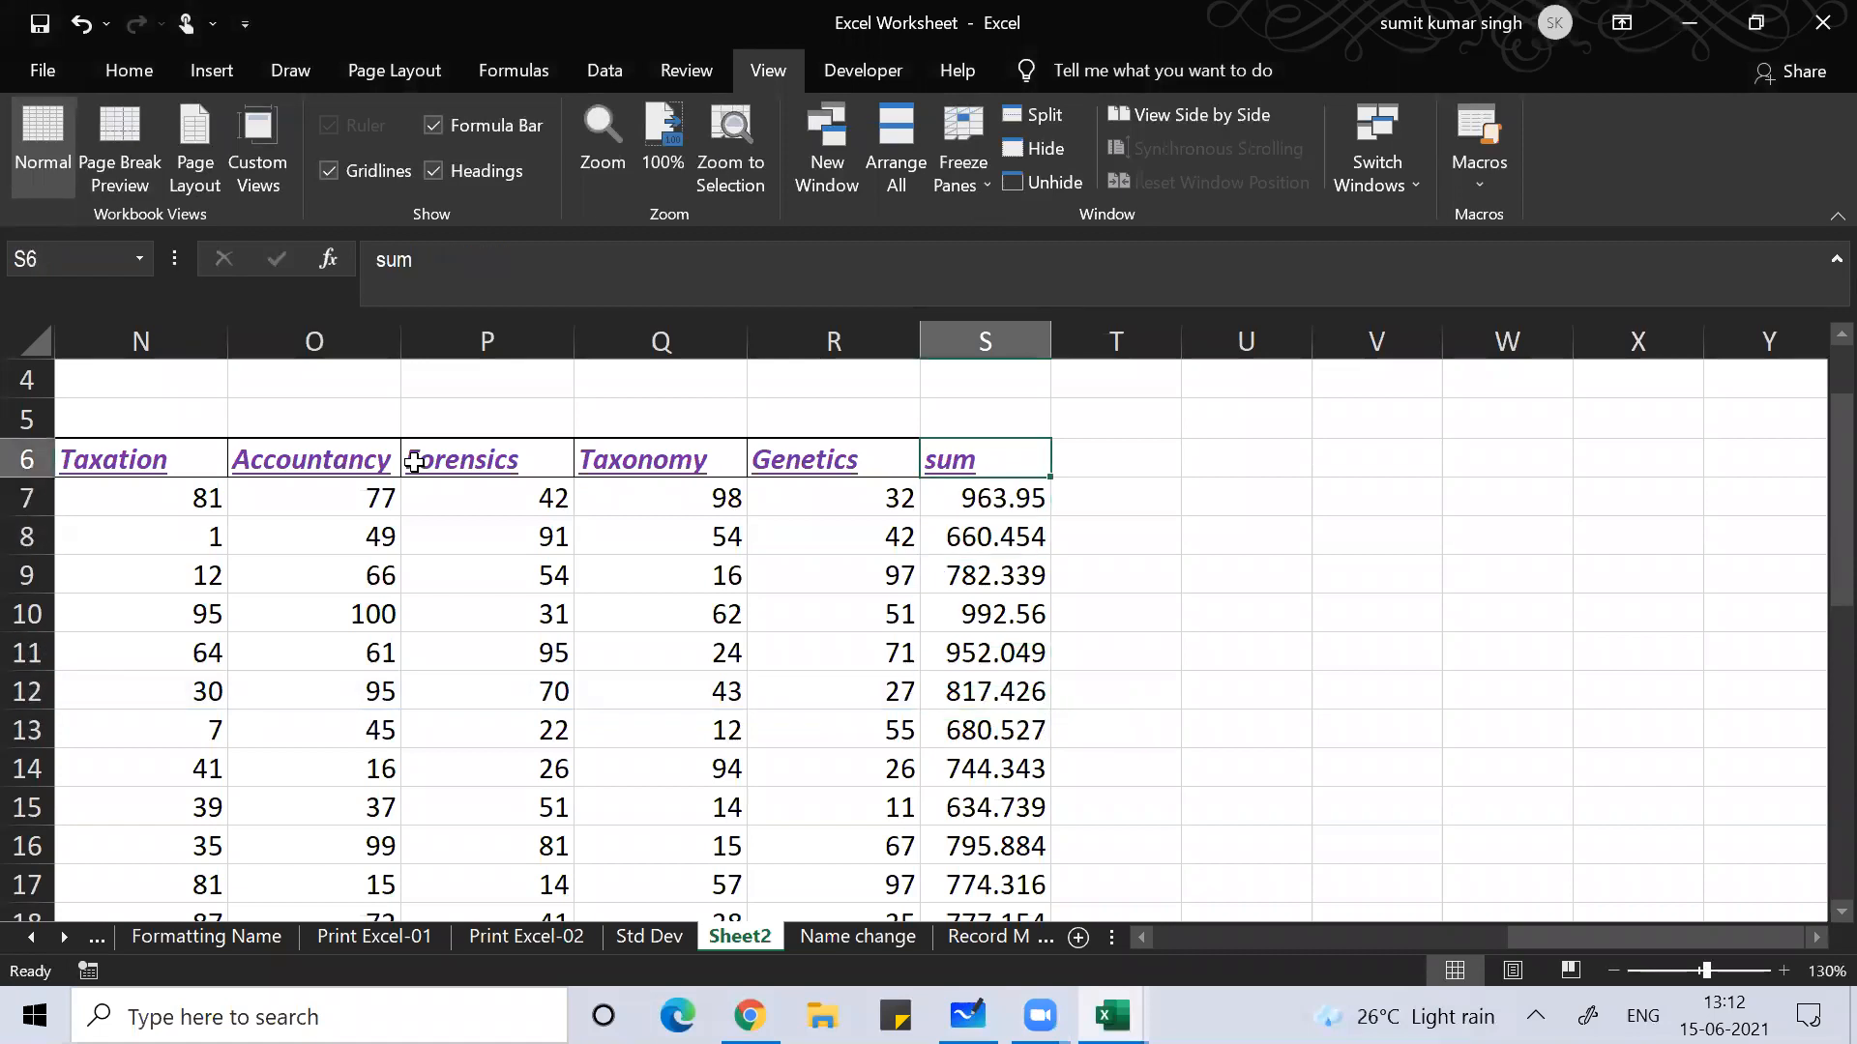
key(Right)
text(Average)
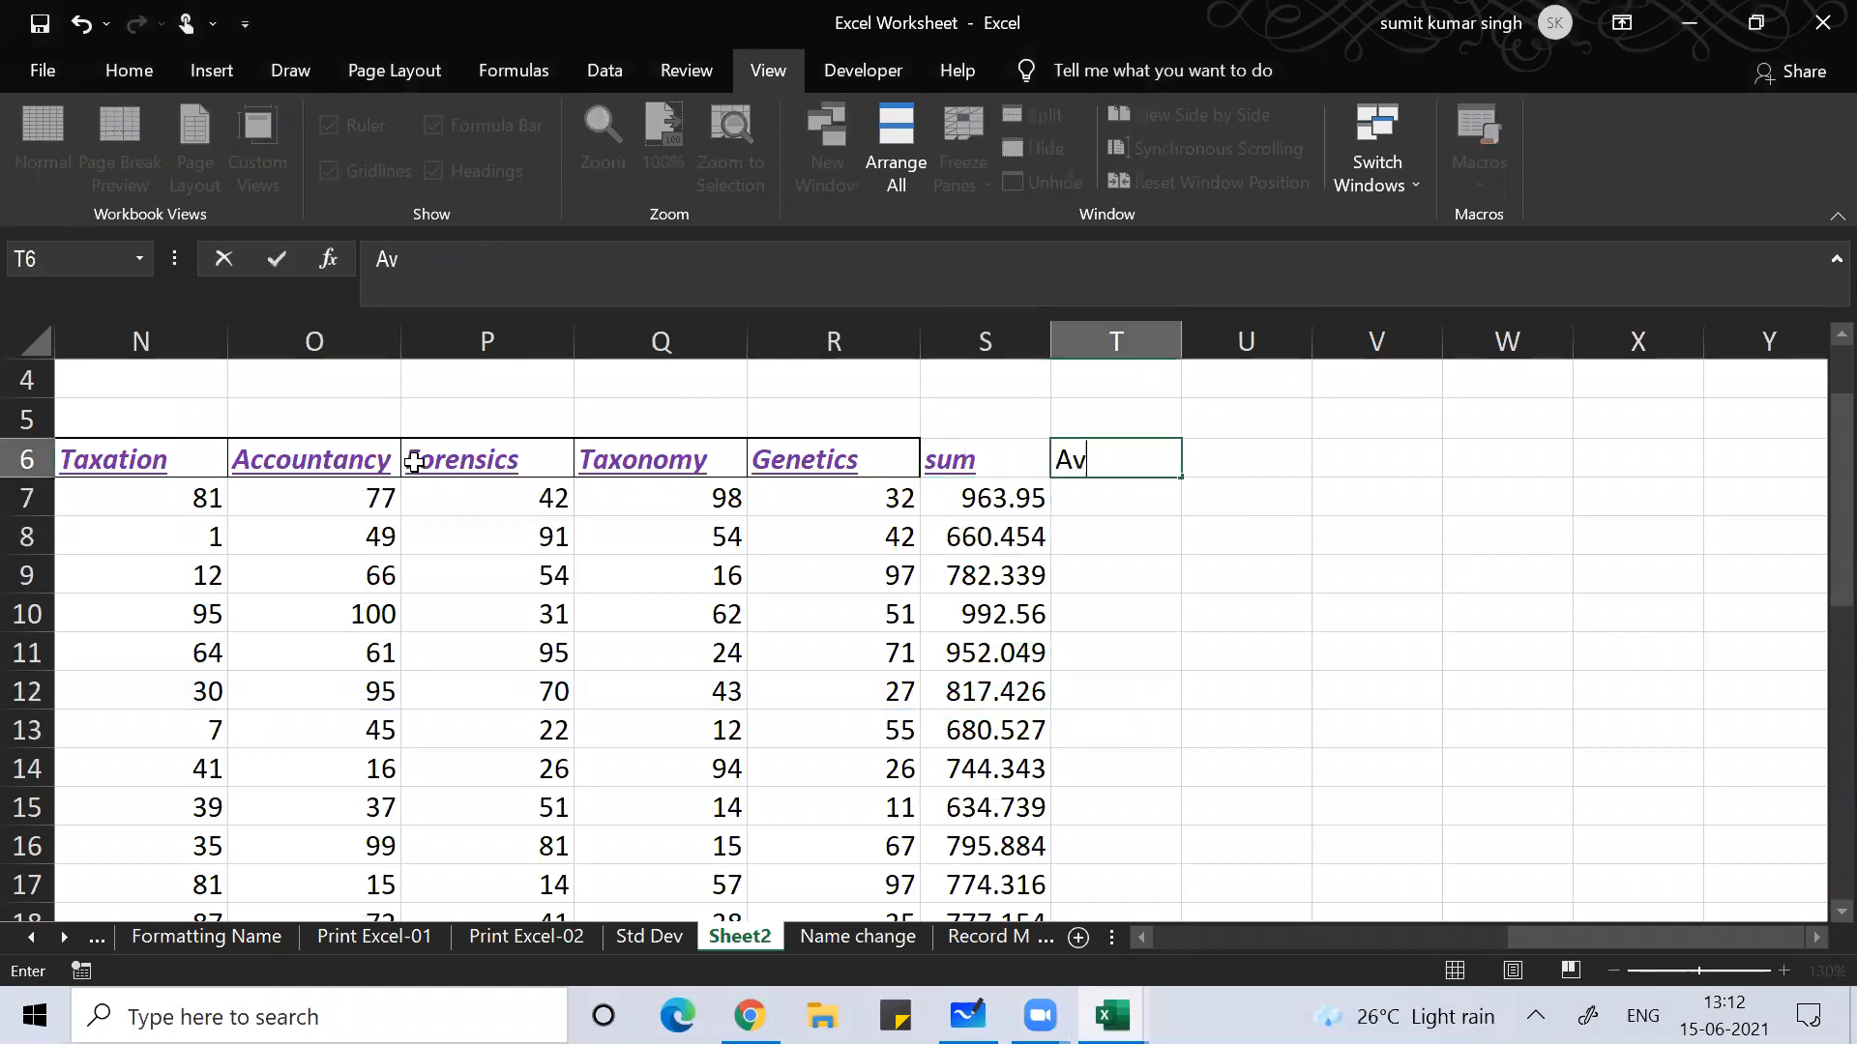
key(ctrl+Return)
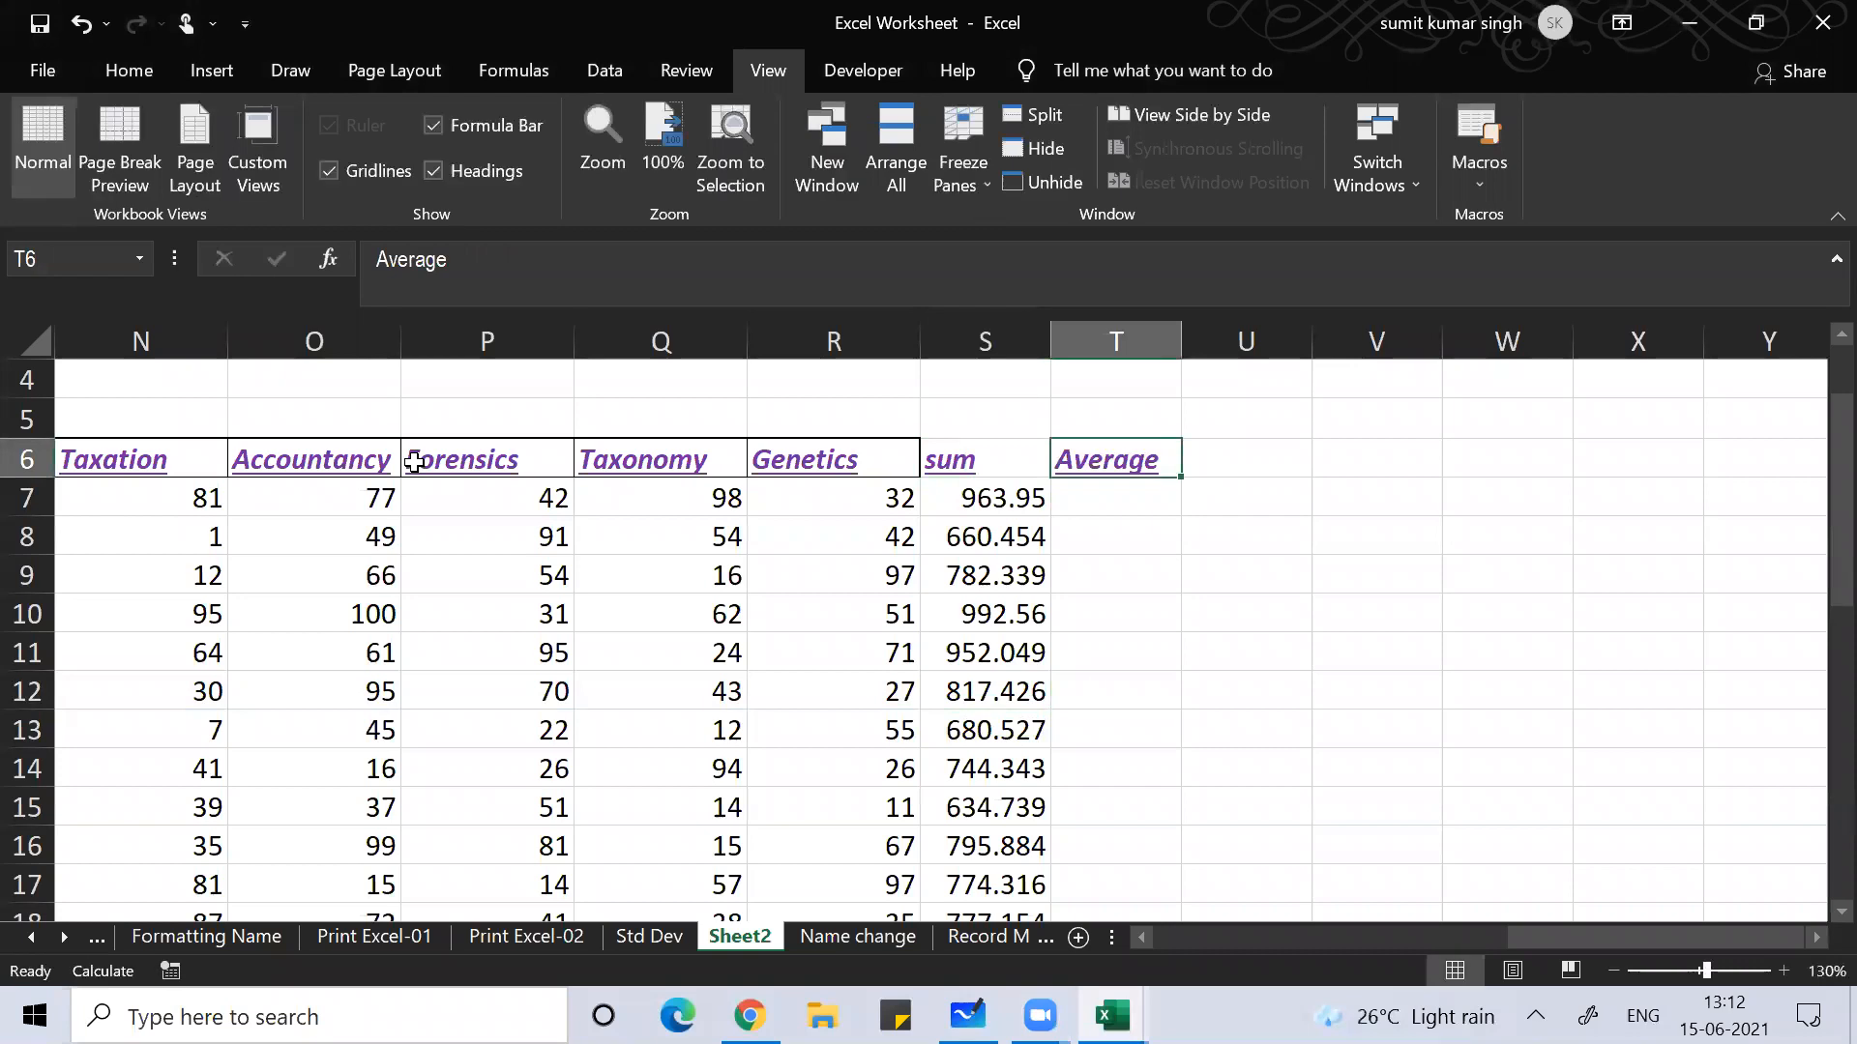
Step: Enter =AVERAGE(C7:R7) in T7 to get the first student's mean of 60.2469
key(Down)
text(=a)
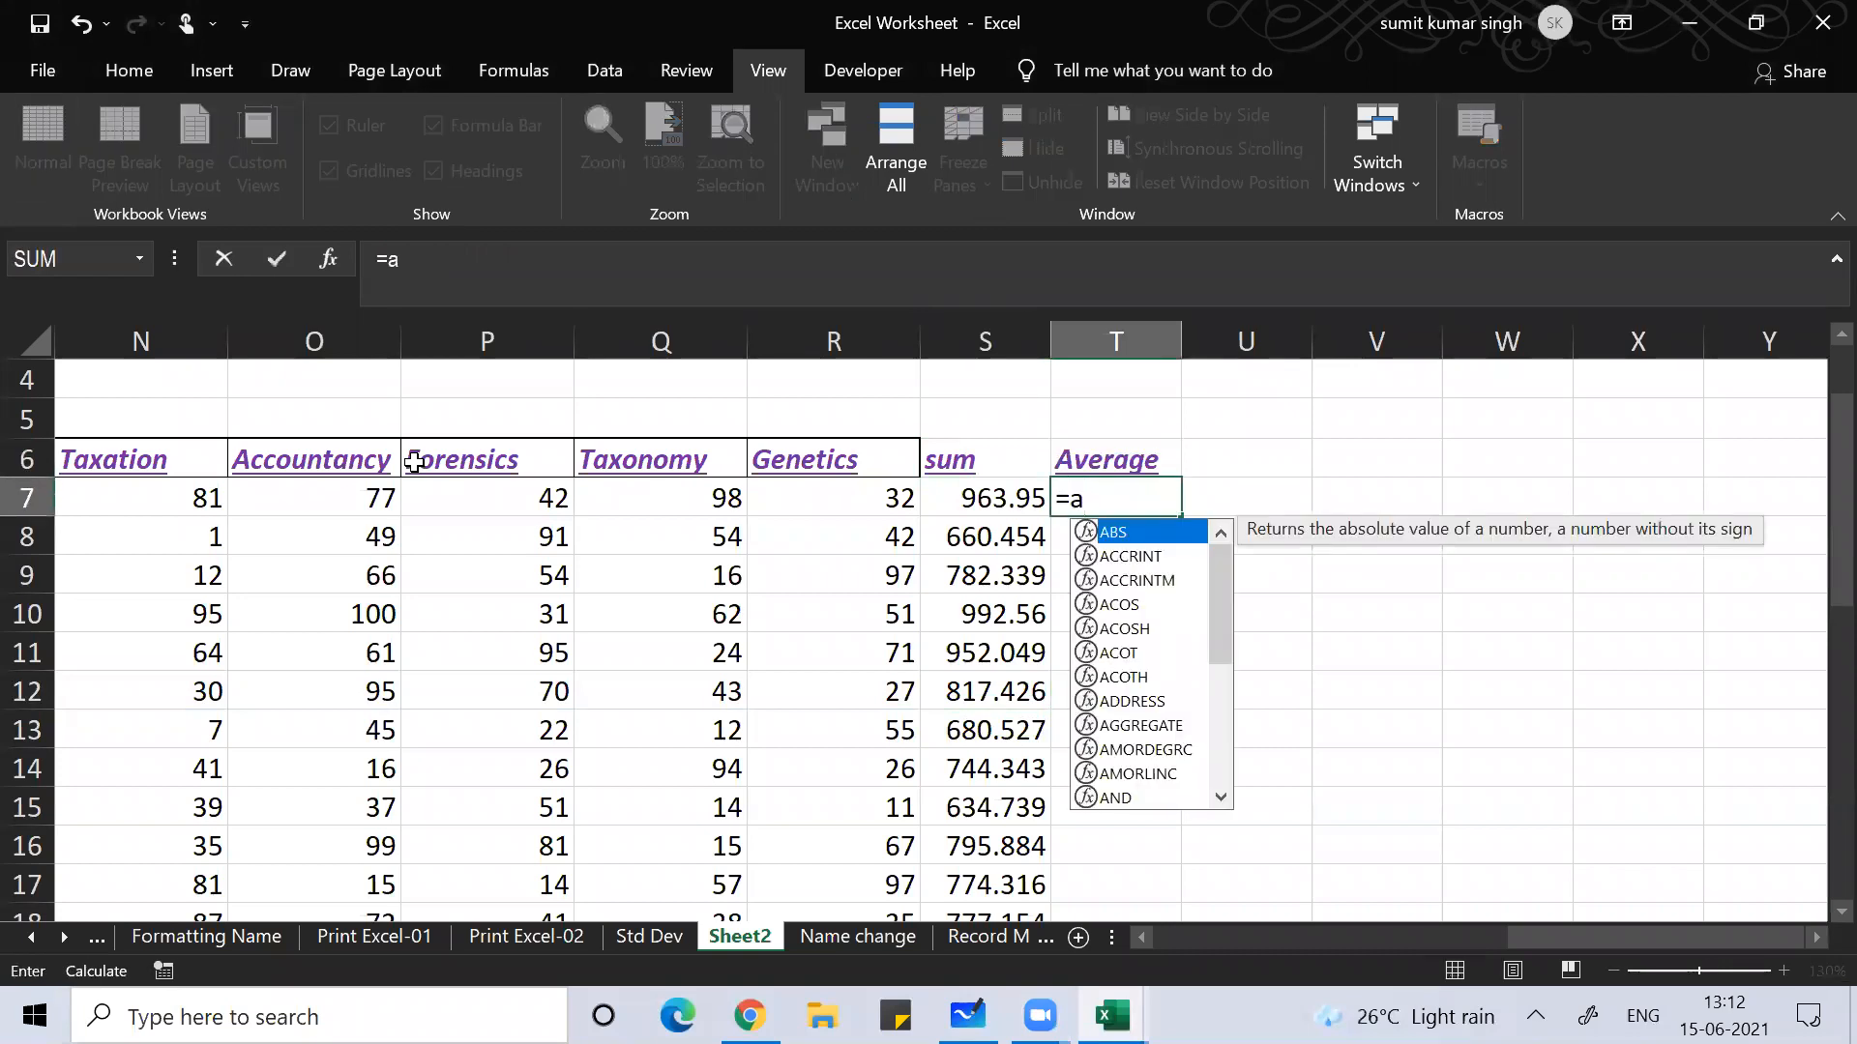
text(verage()
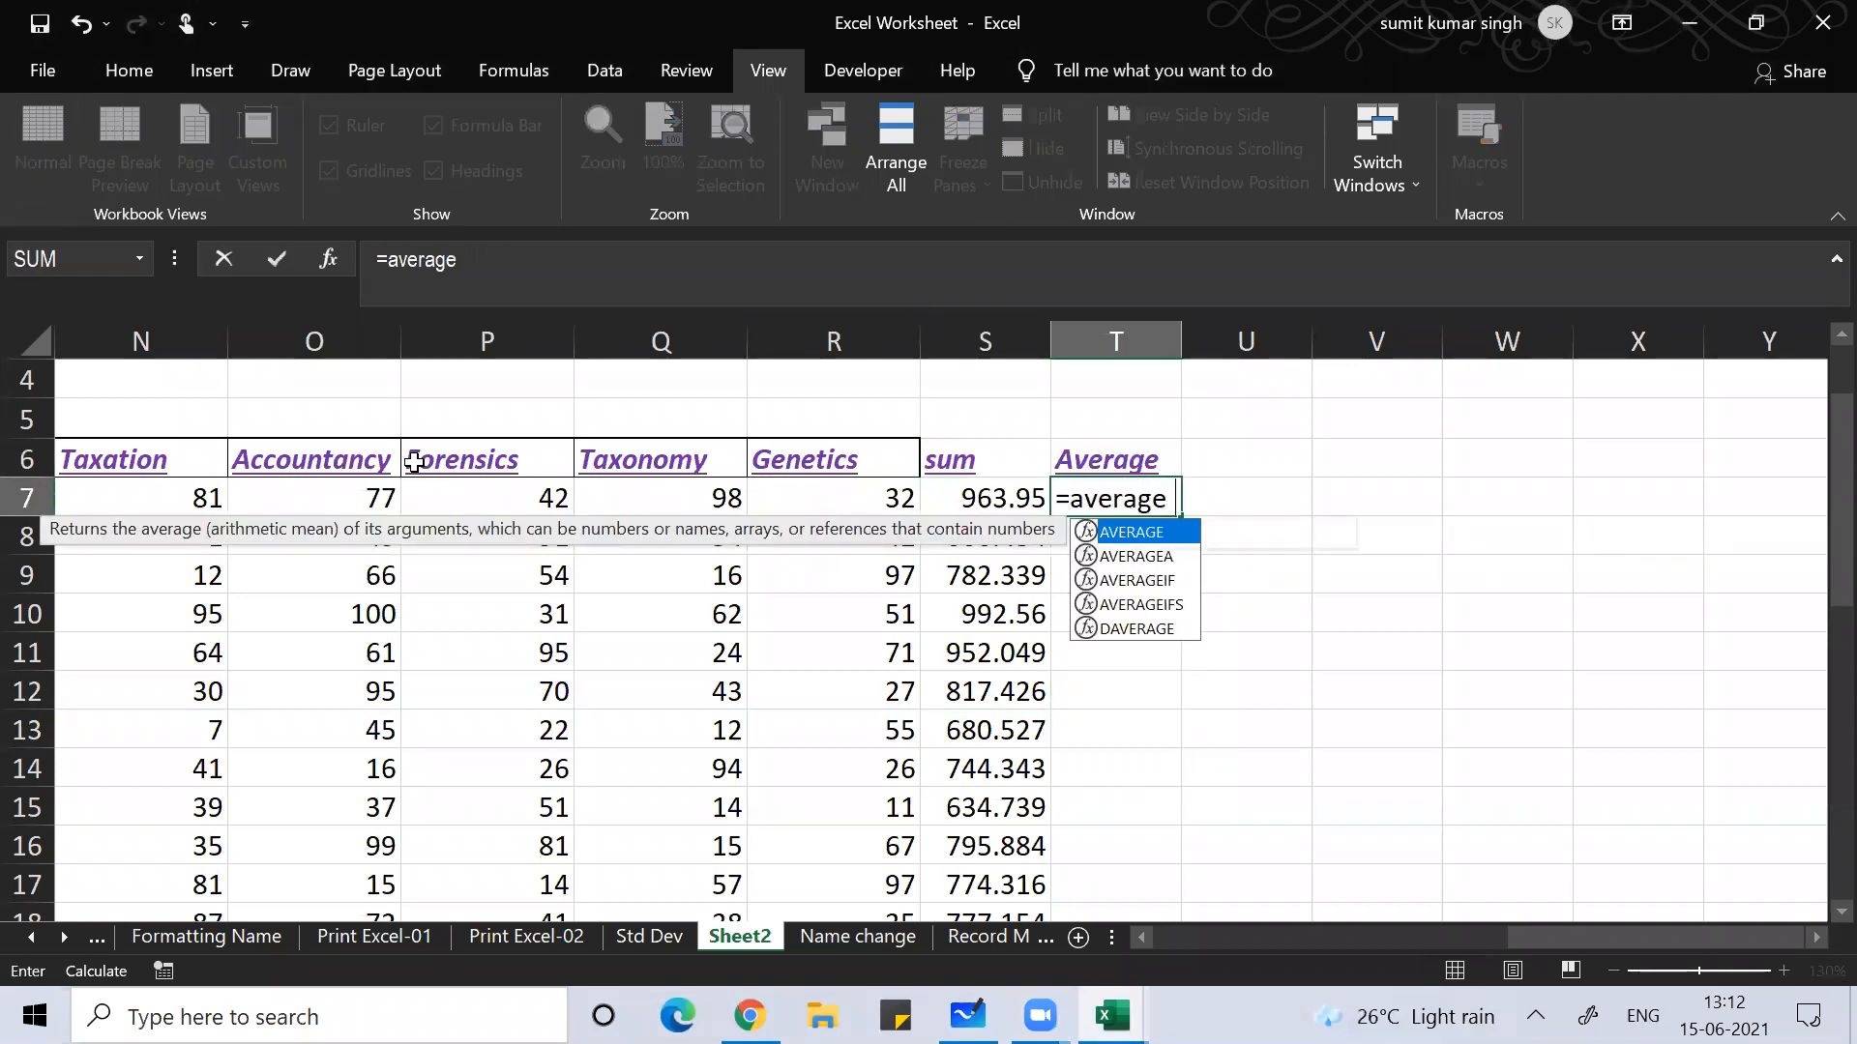
key(Left)
key(Left)
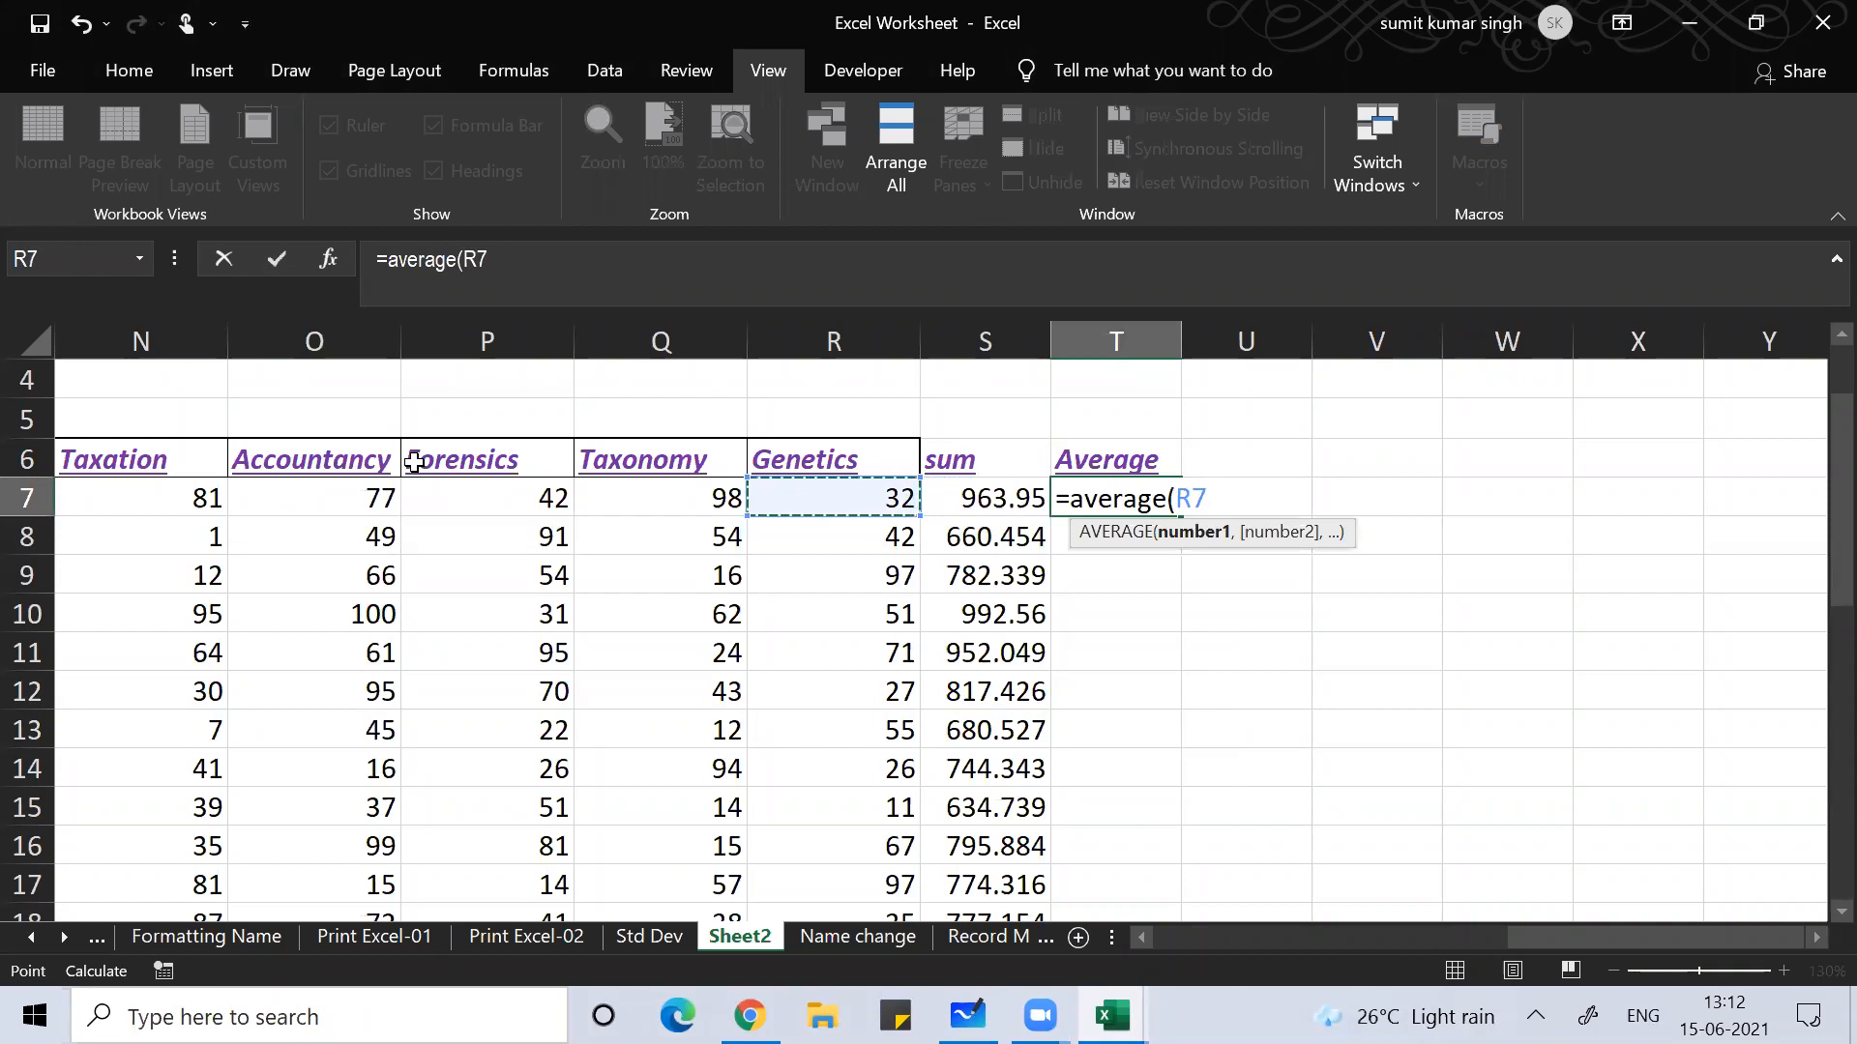
key(ctrl+shift+Left)
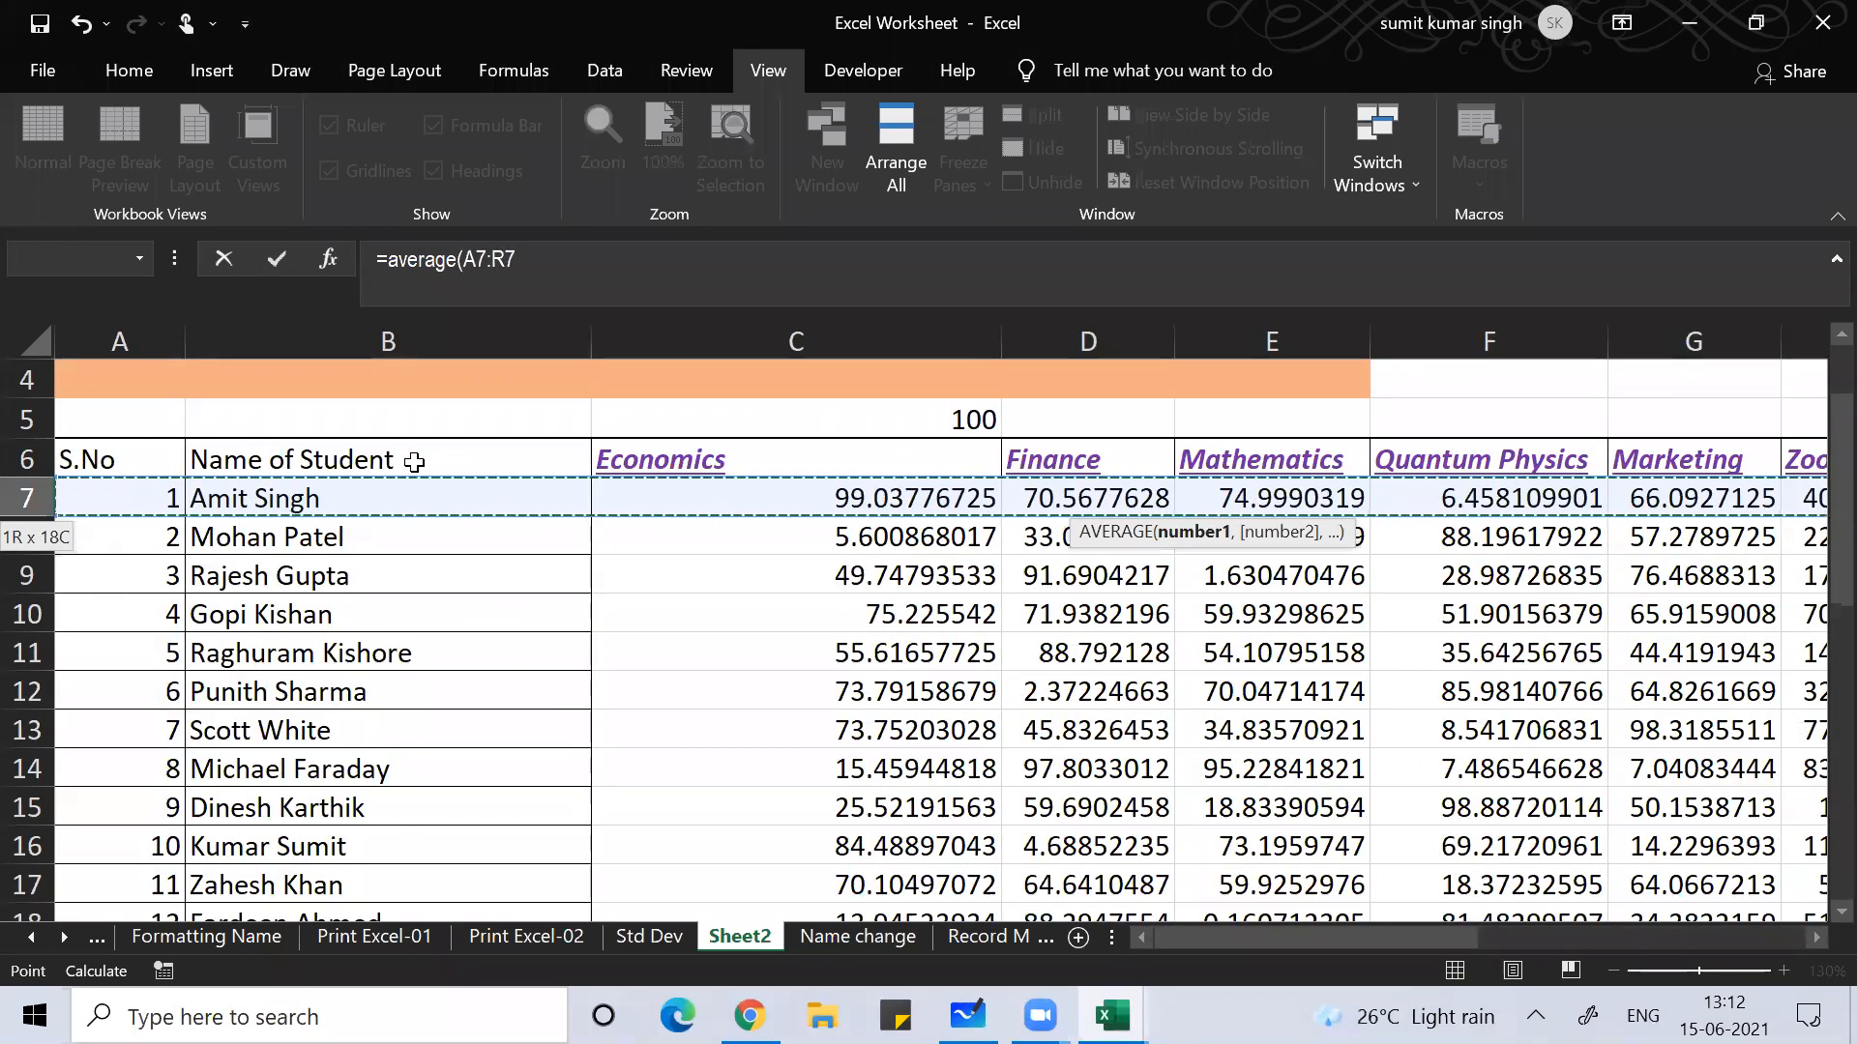
key(shift+Right)
key(shift+Right)
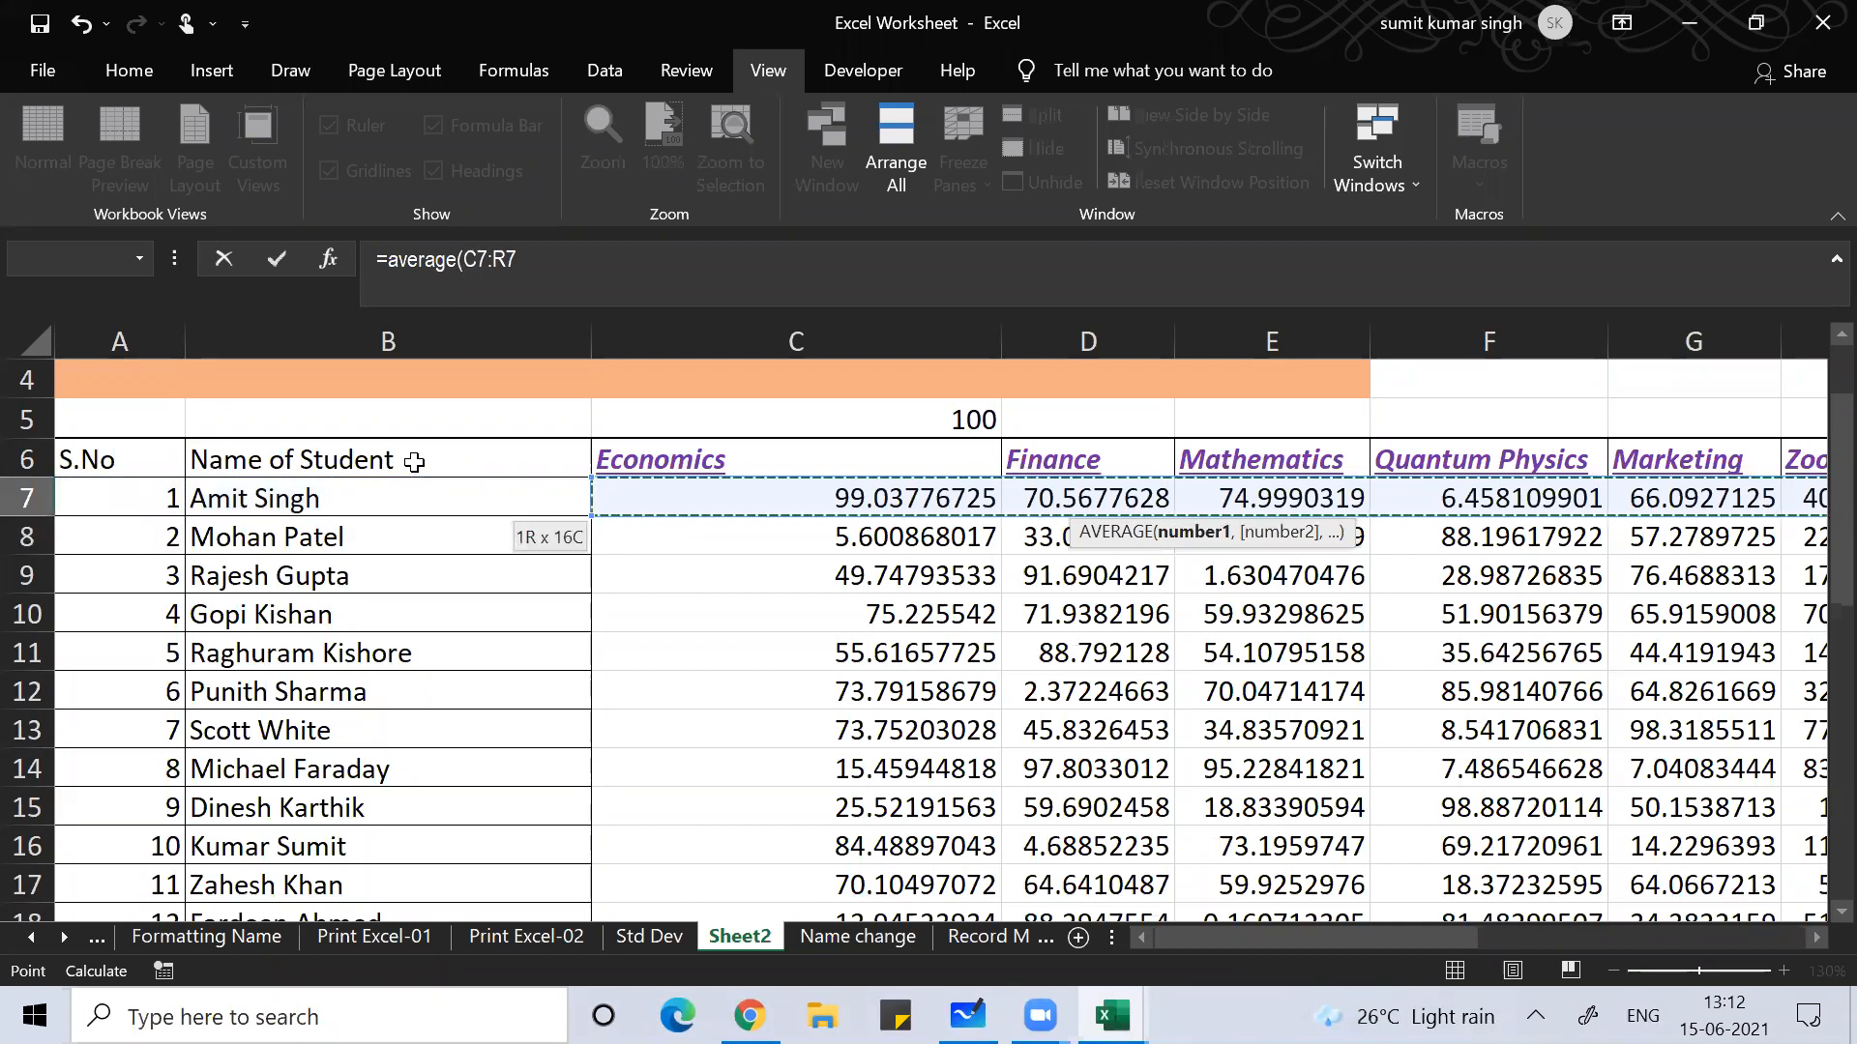
text())
key(Return)
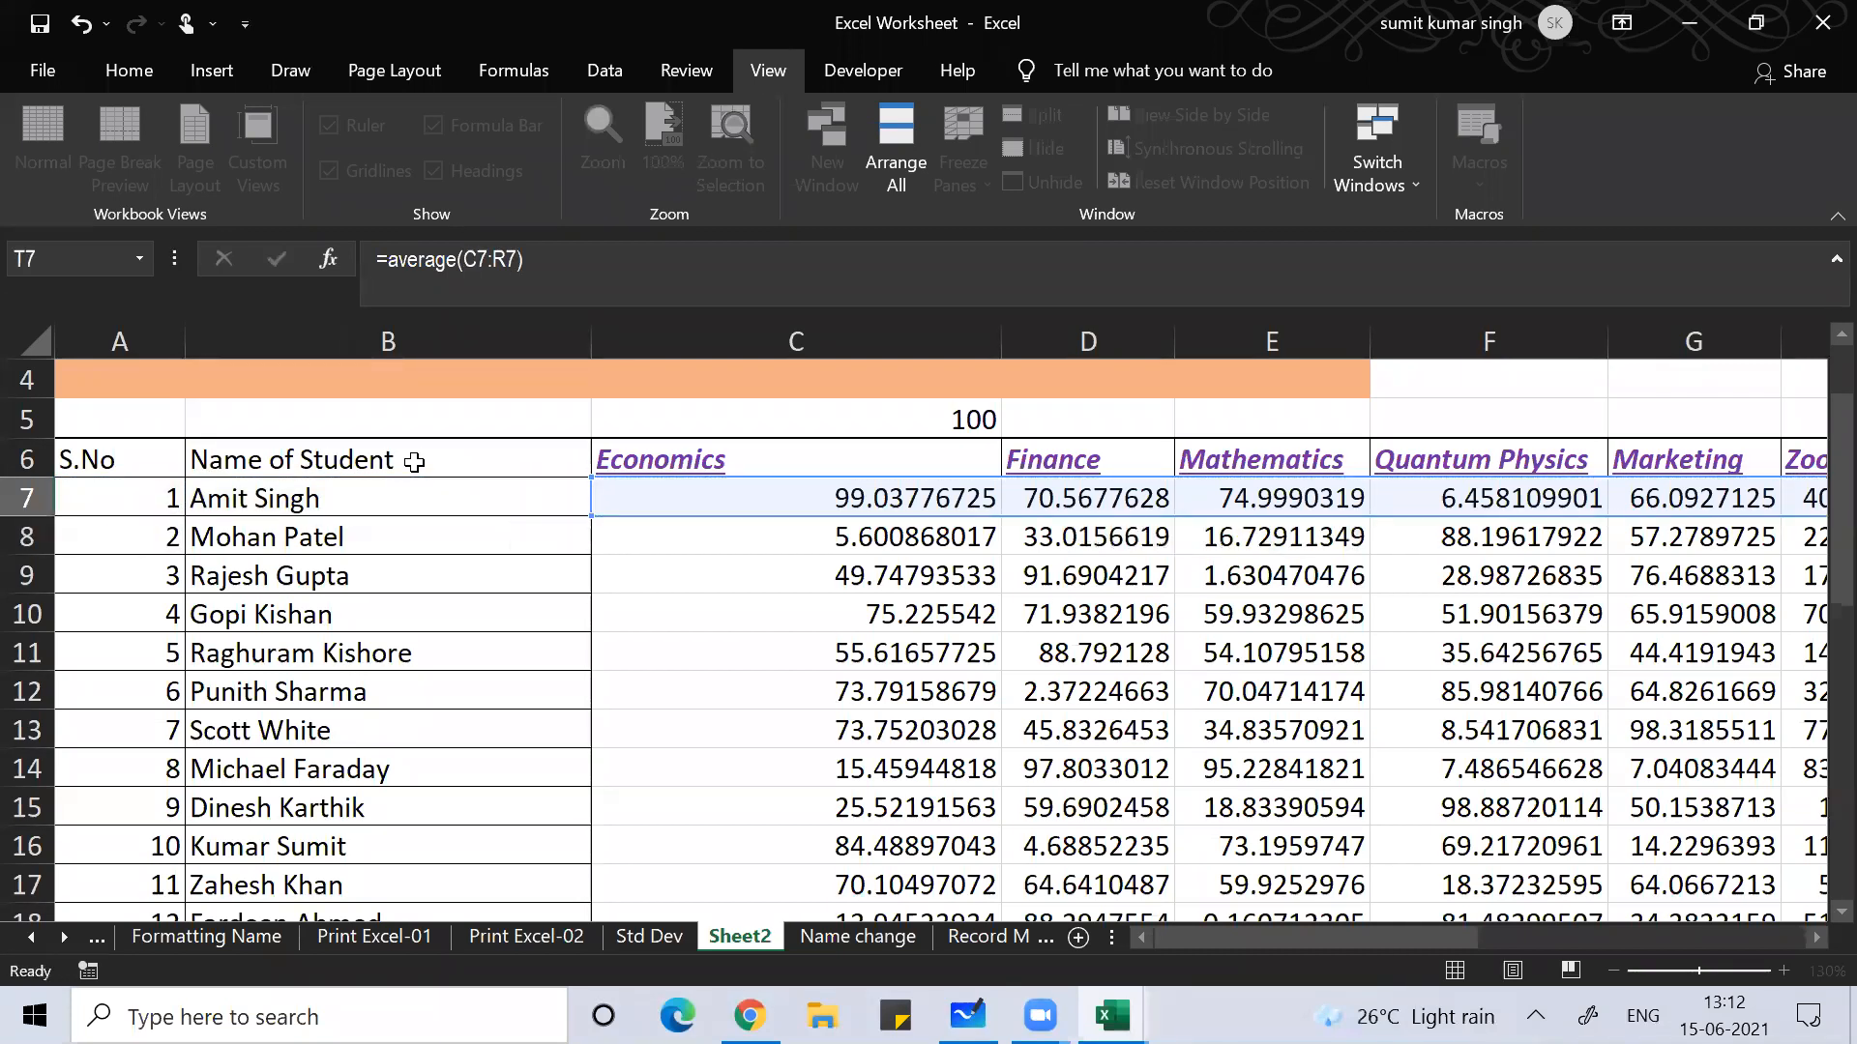
key(Up)
key(Right)
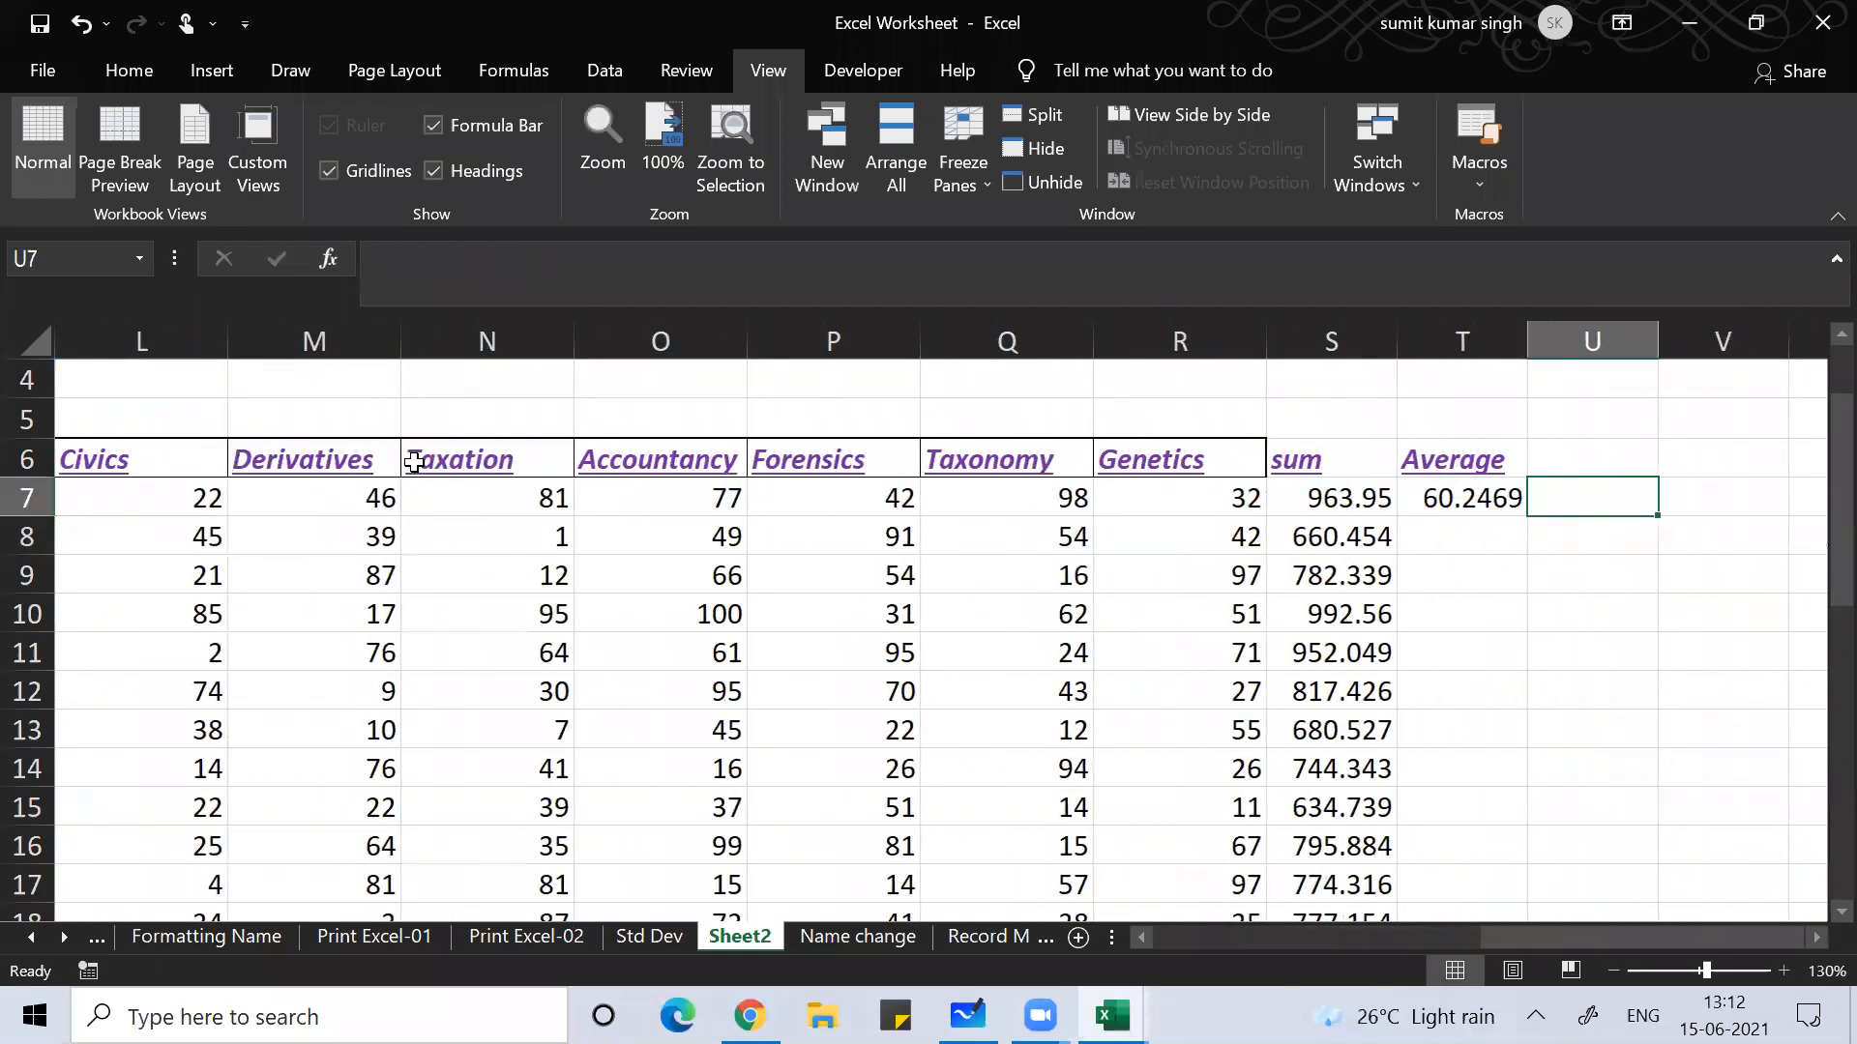
Step: Enter a check formula =SUM(C7:R7)/COUNT(C7:R7) in U7
text(=)
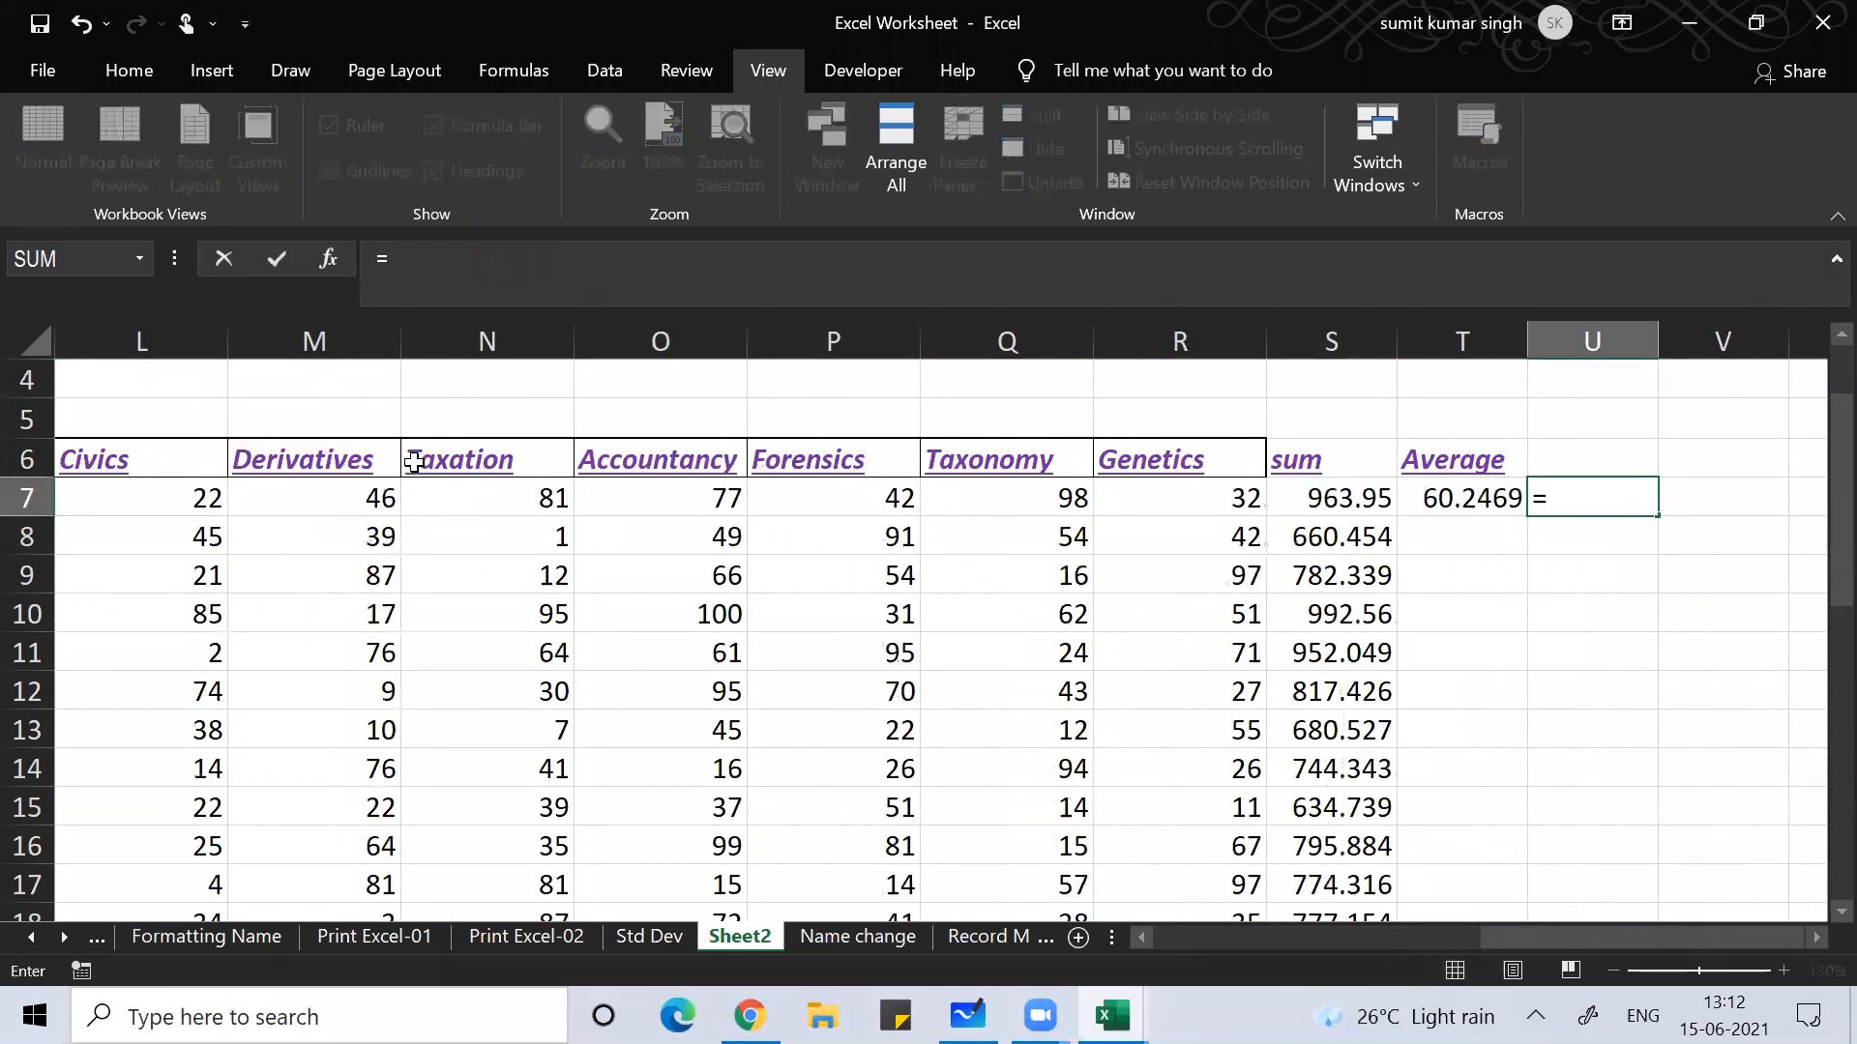
text(sum()
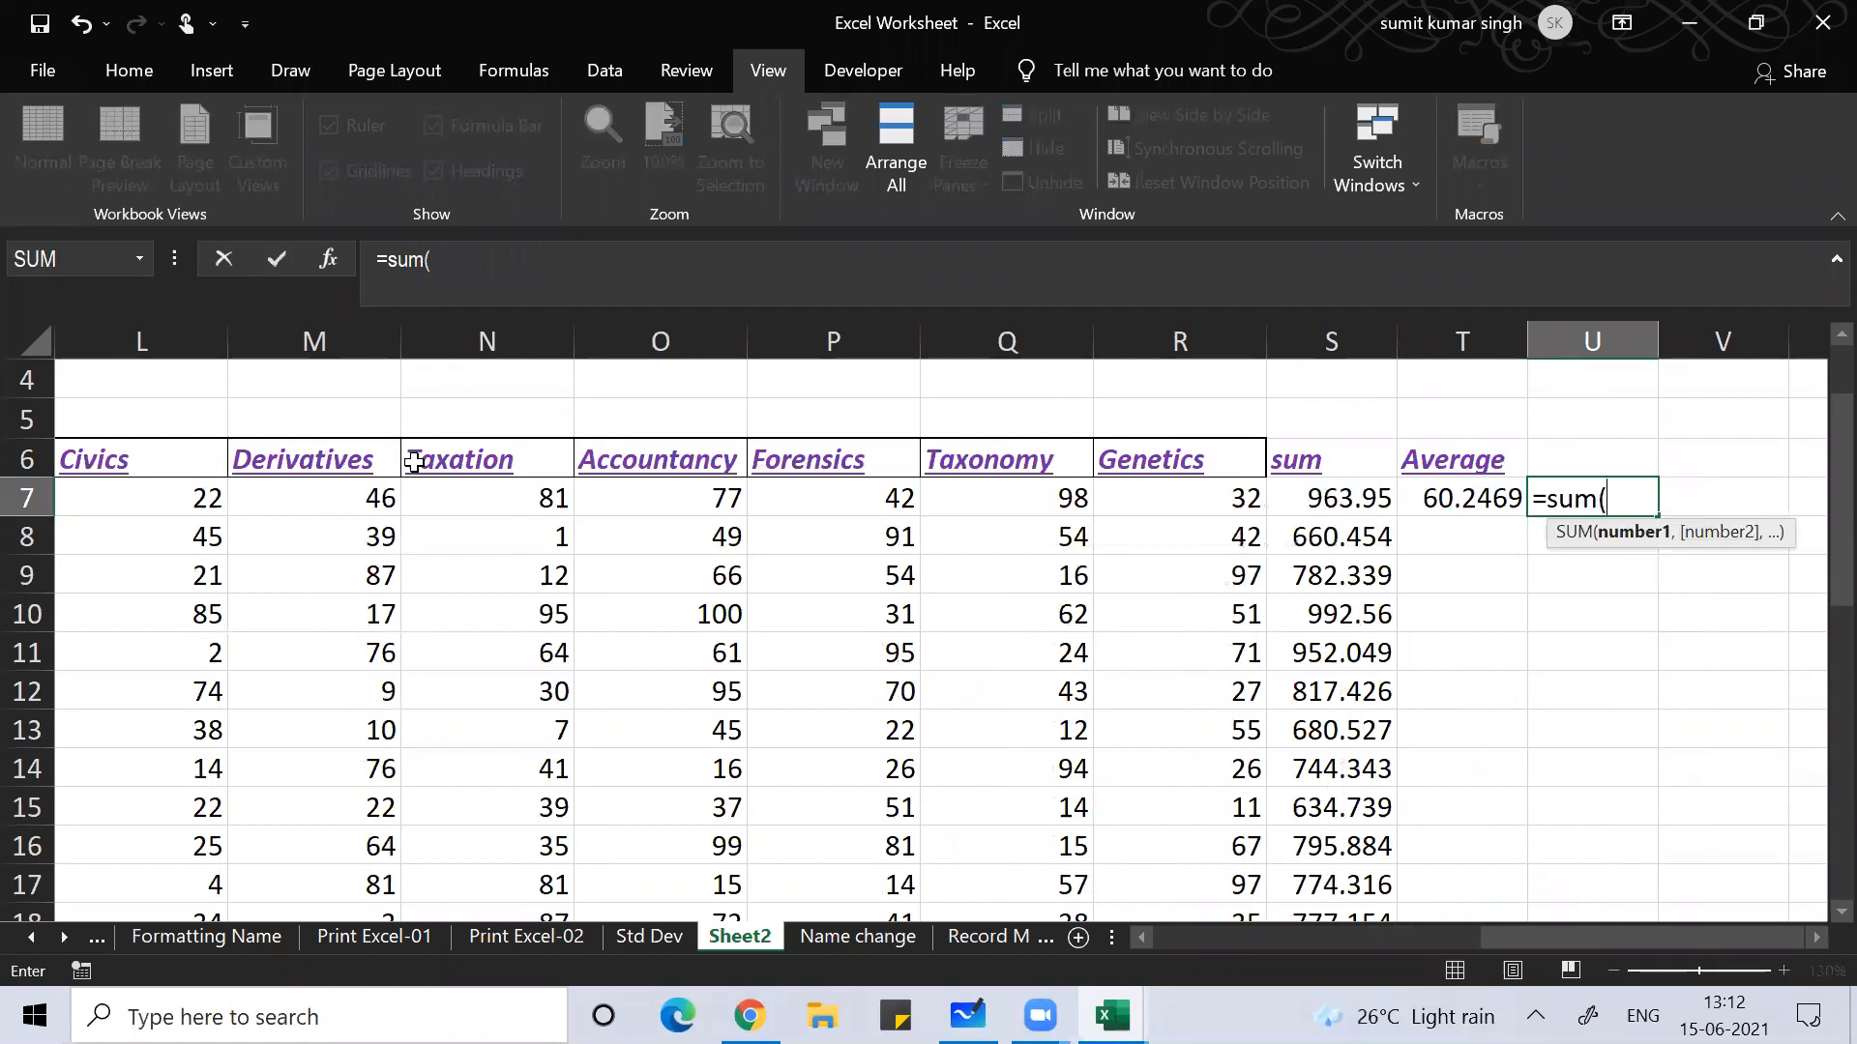
key(Left)
key(Left)
key(Left)
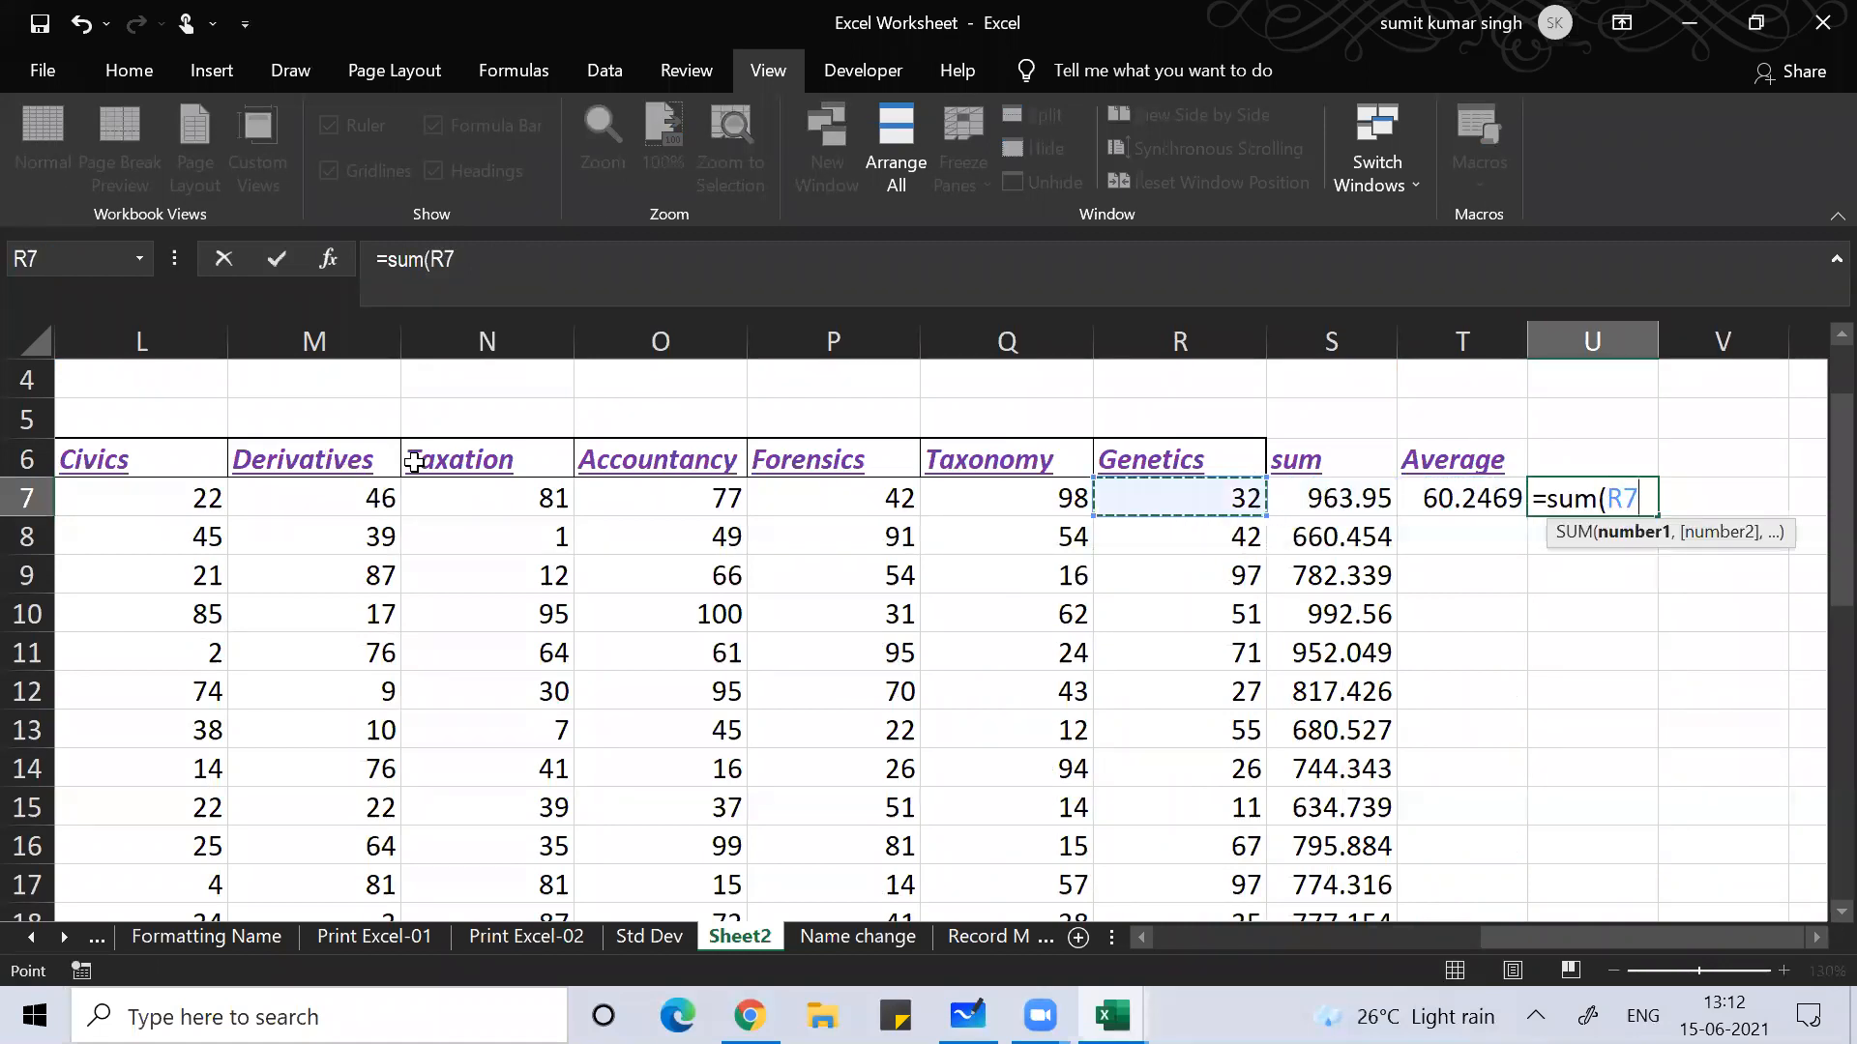
key(ctrl+shift+Left)
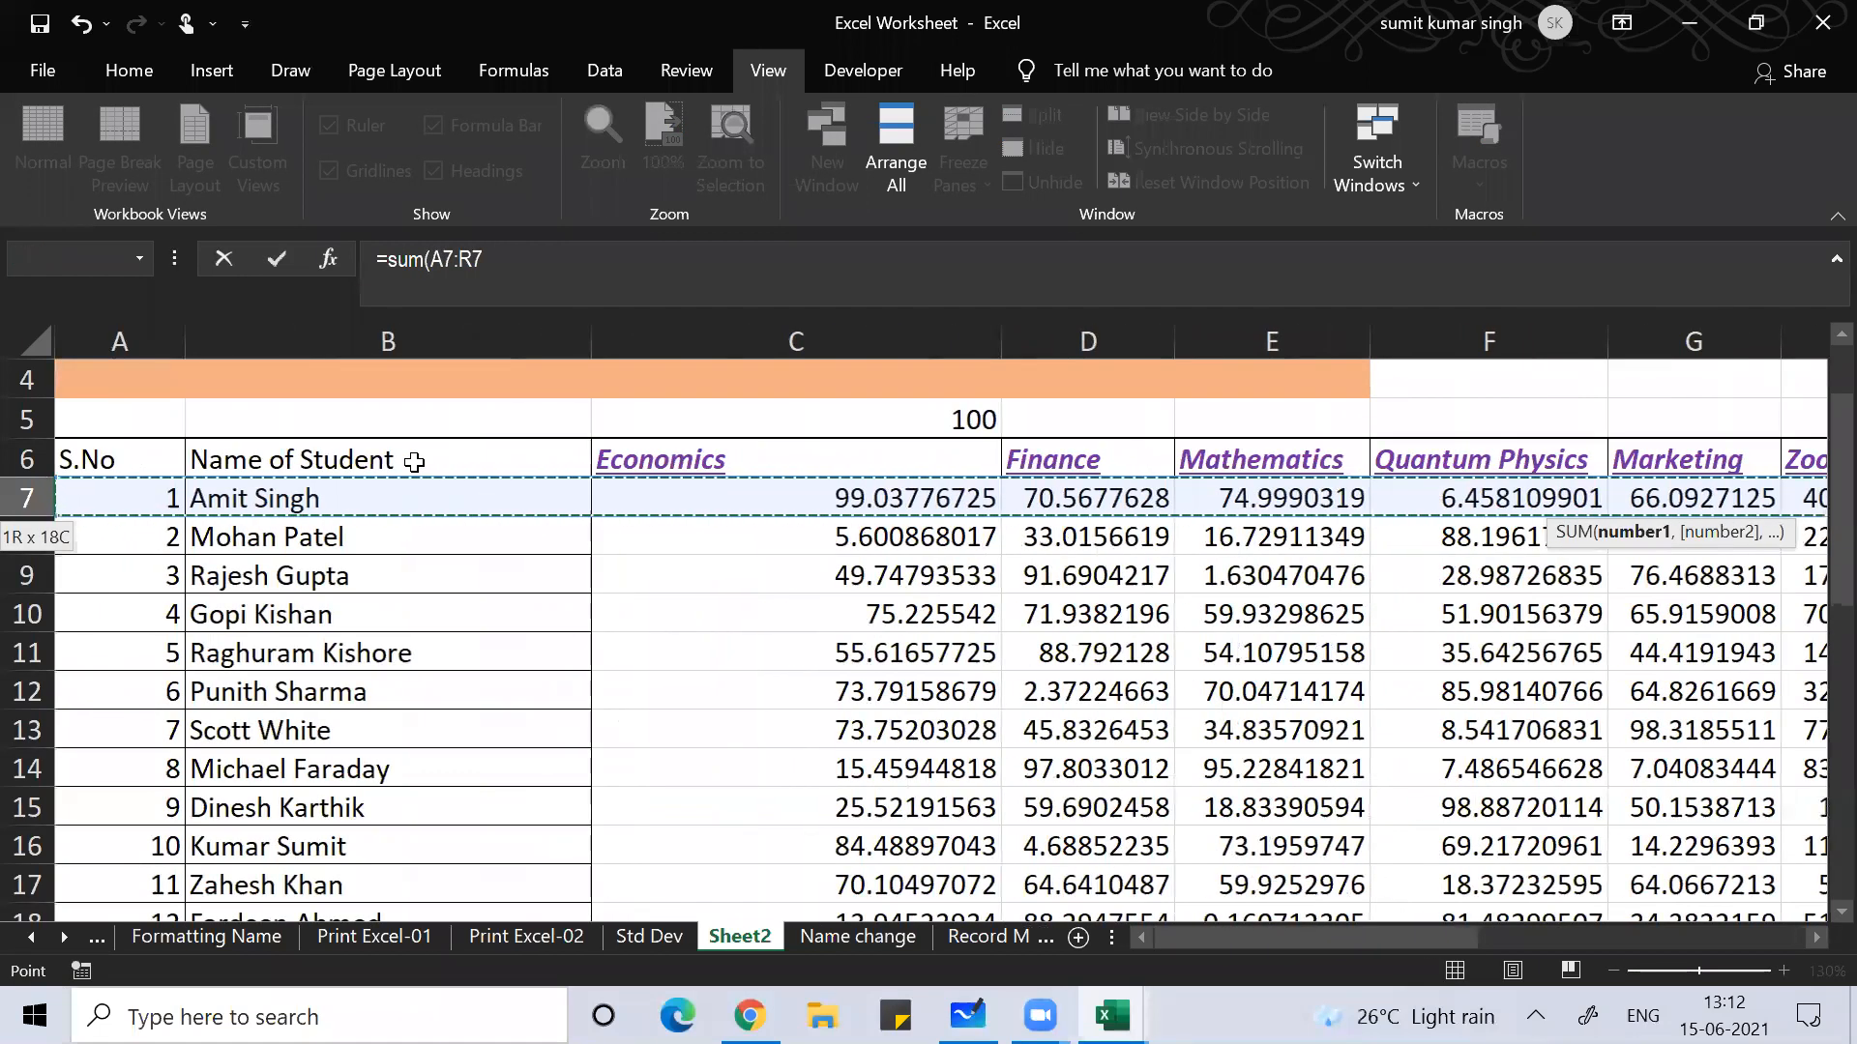
key(shift+Right)
key(shift+Right)
key(shift+Right)
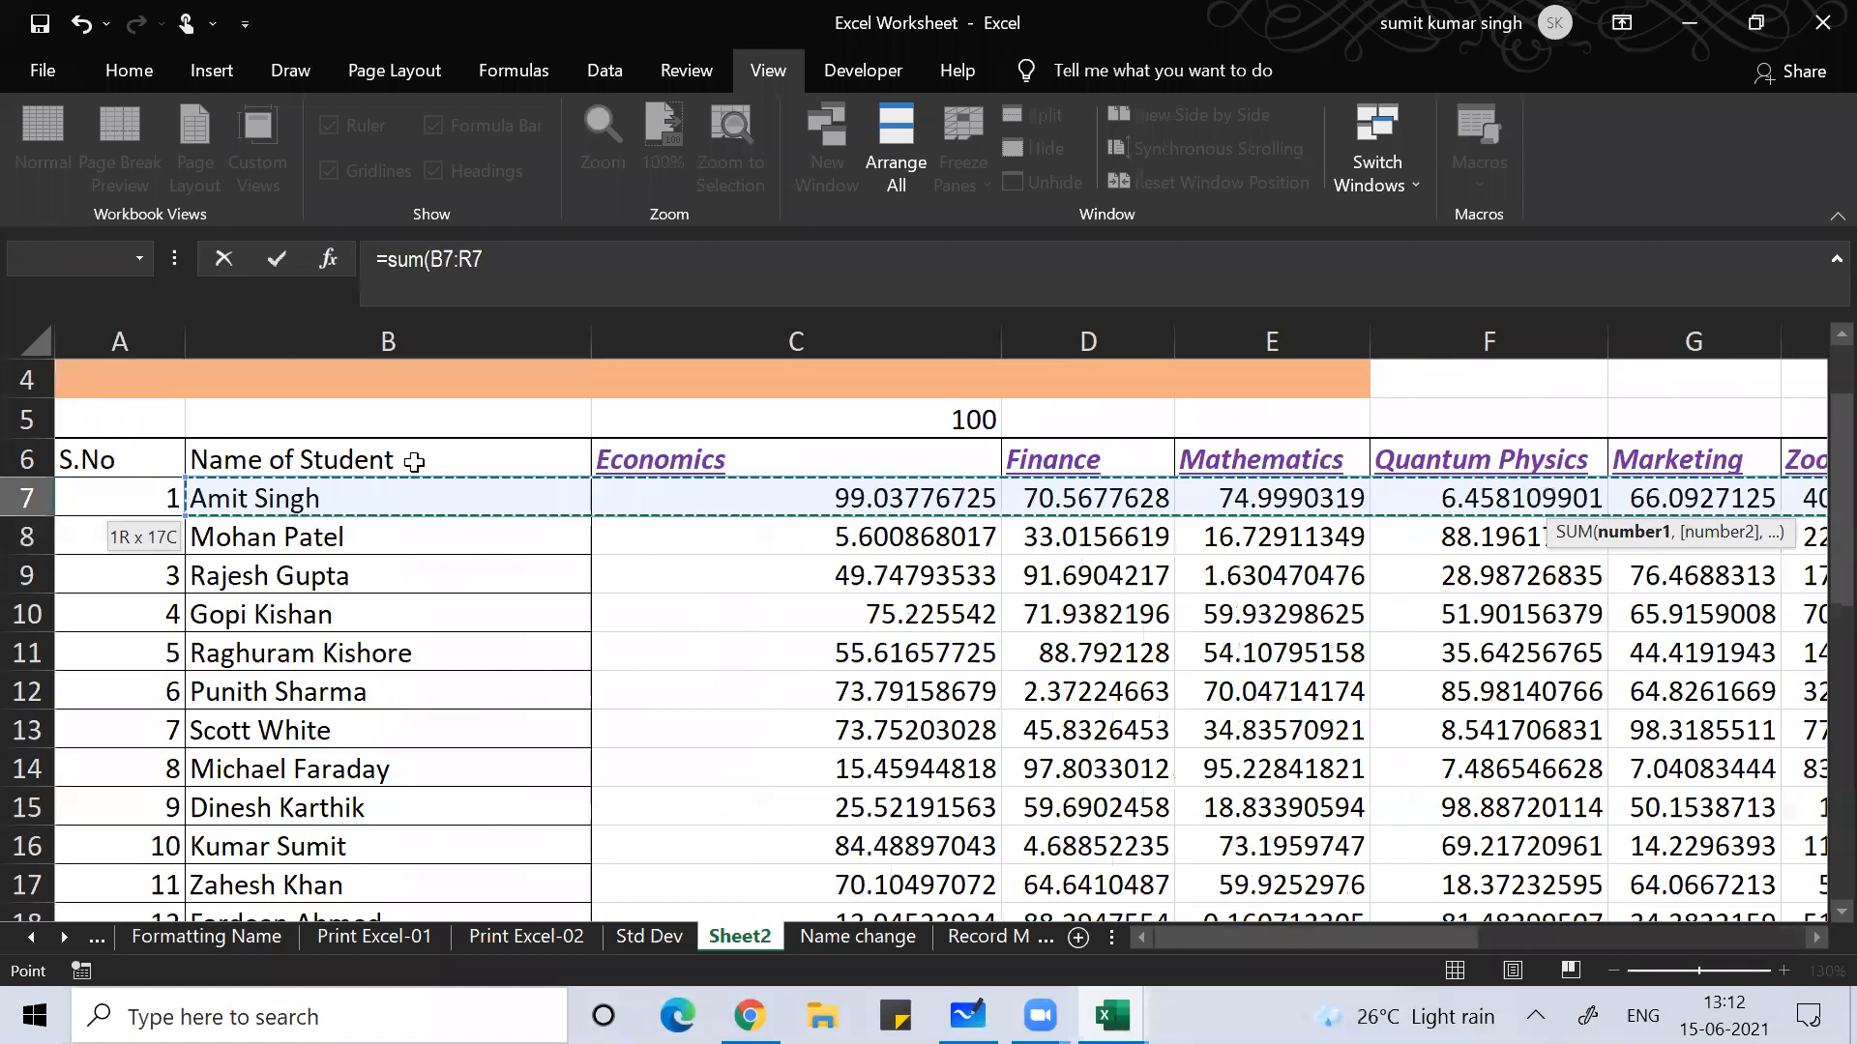
key(shift+Left)
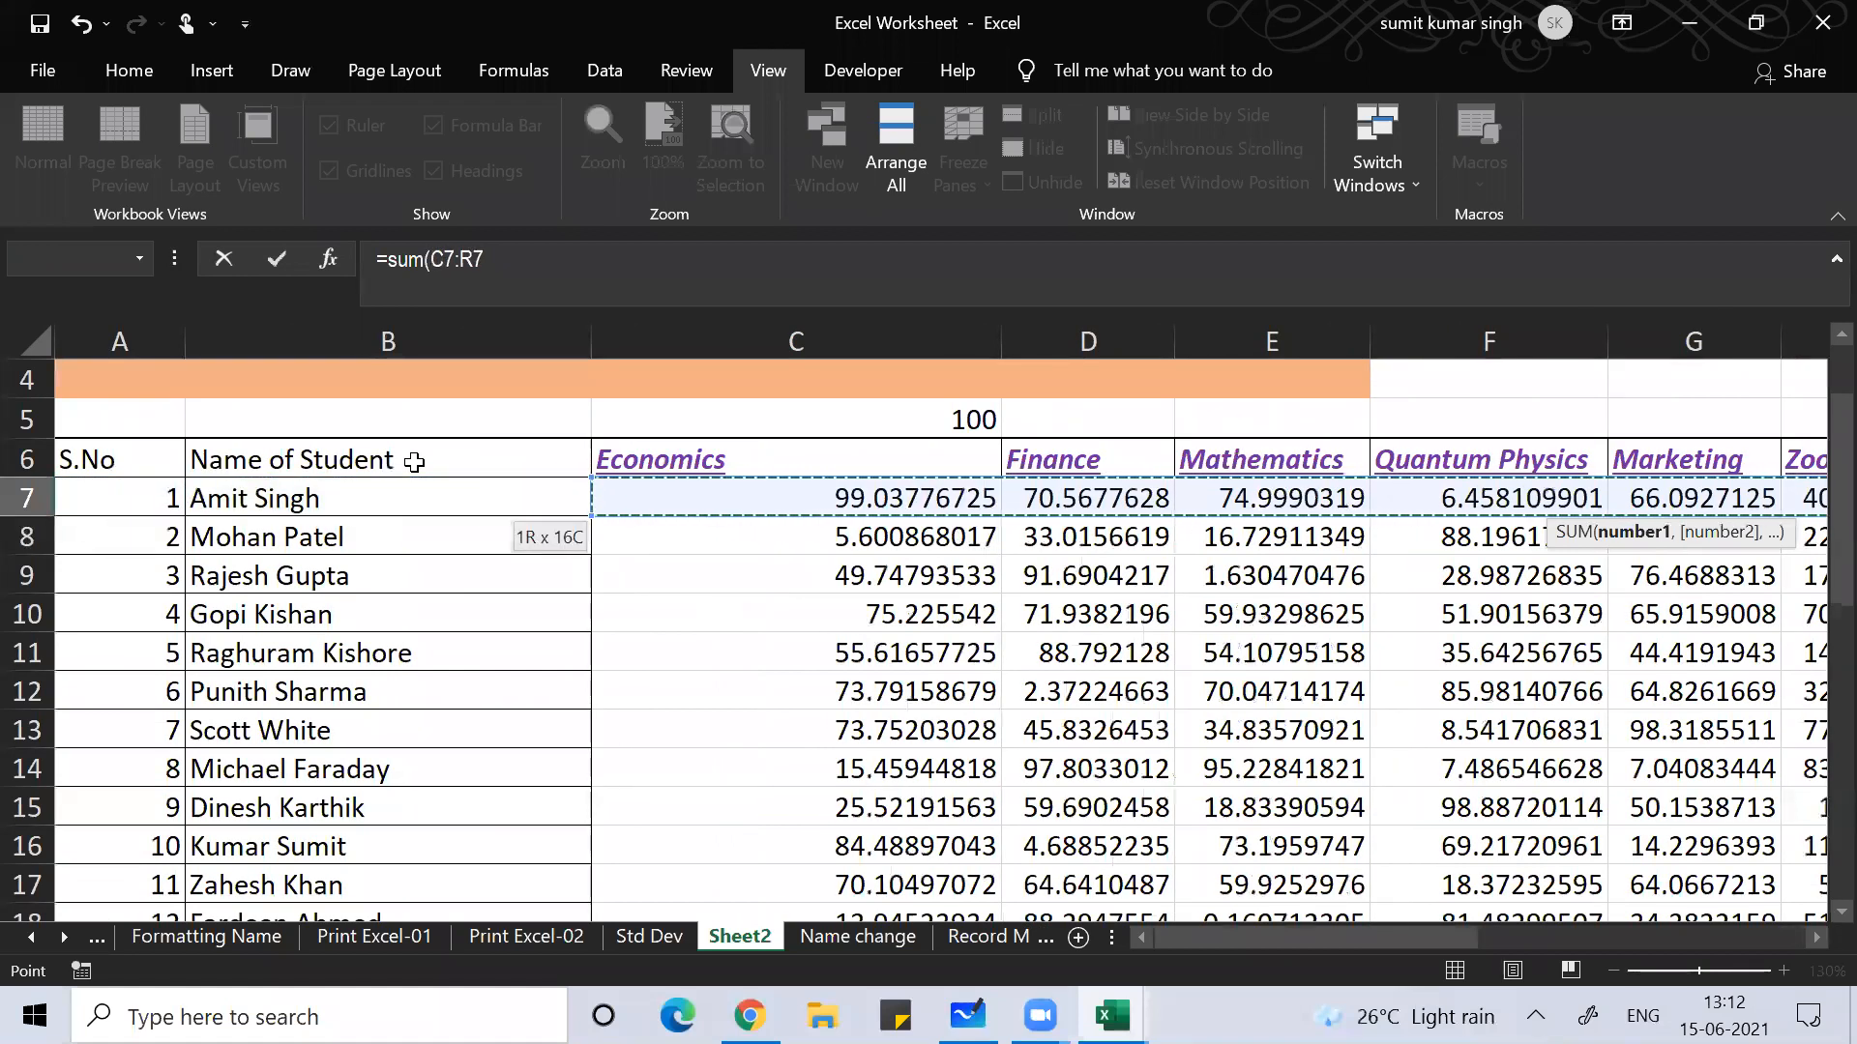
text()/)
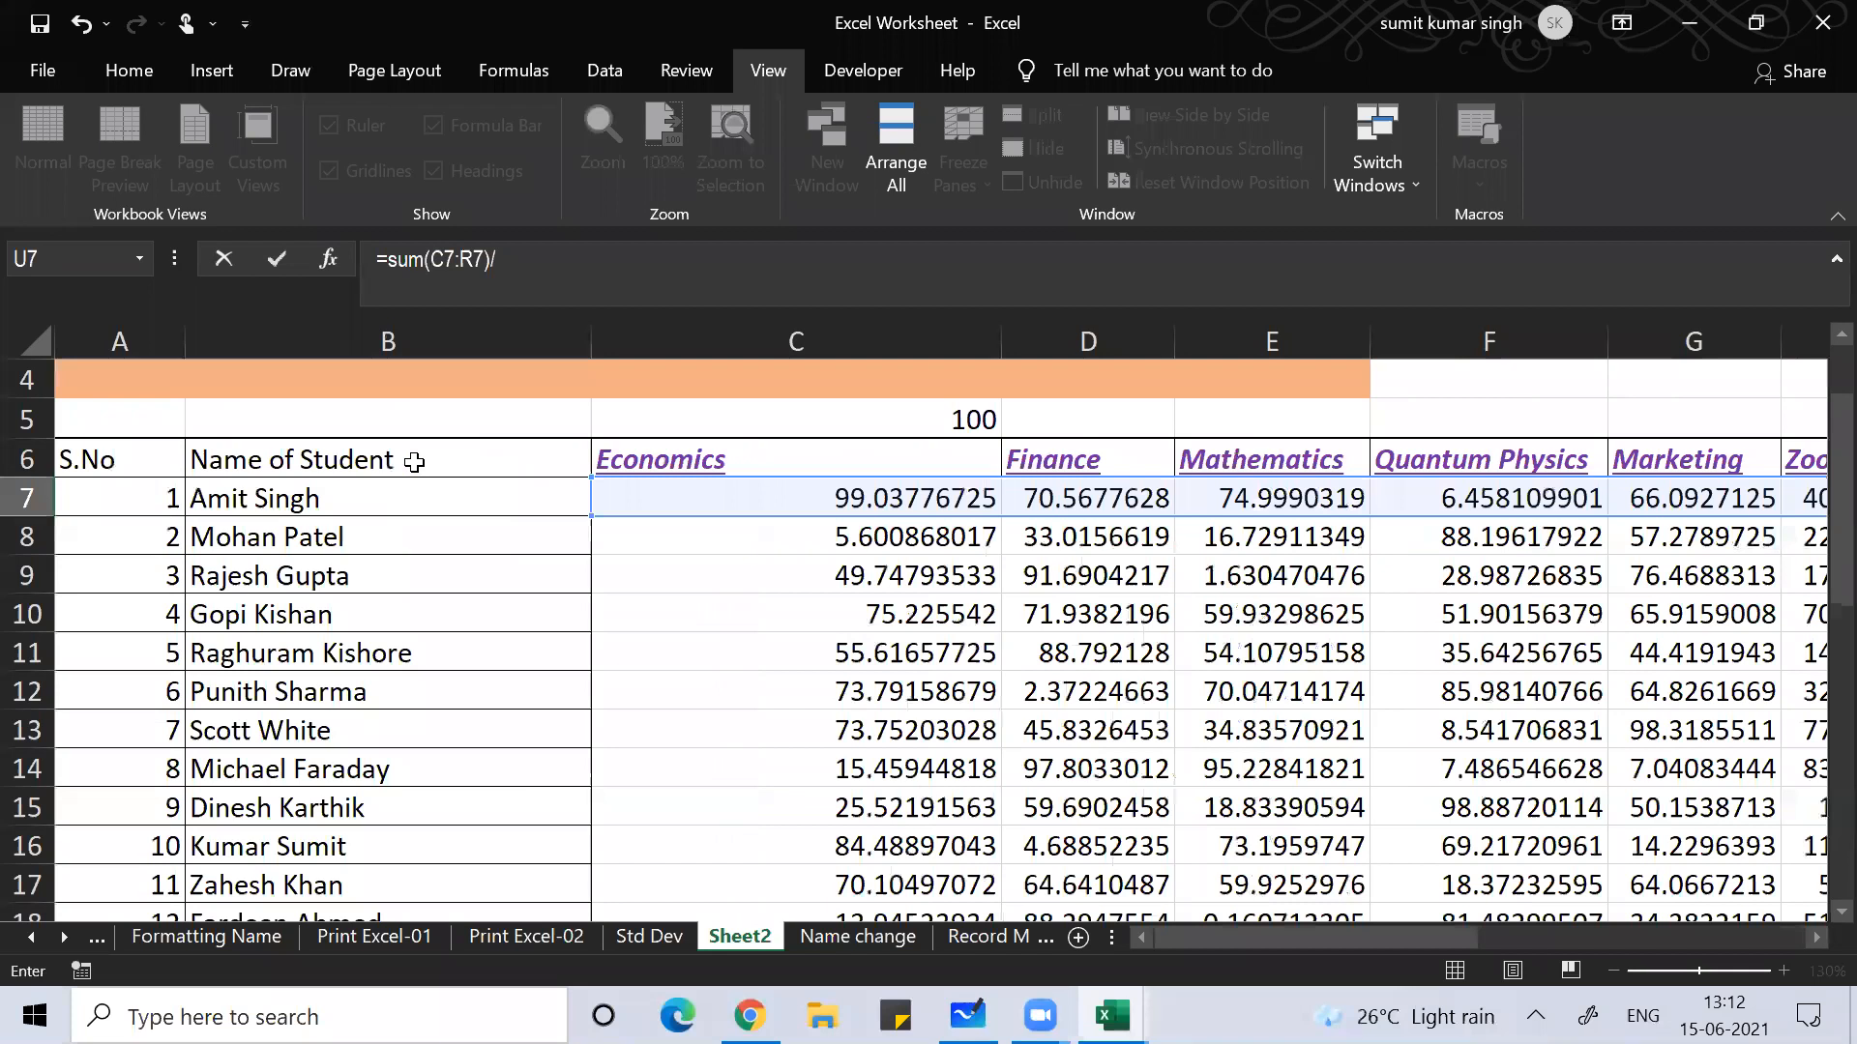
text(count()
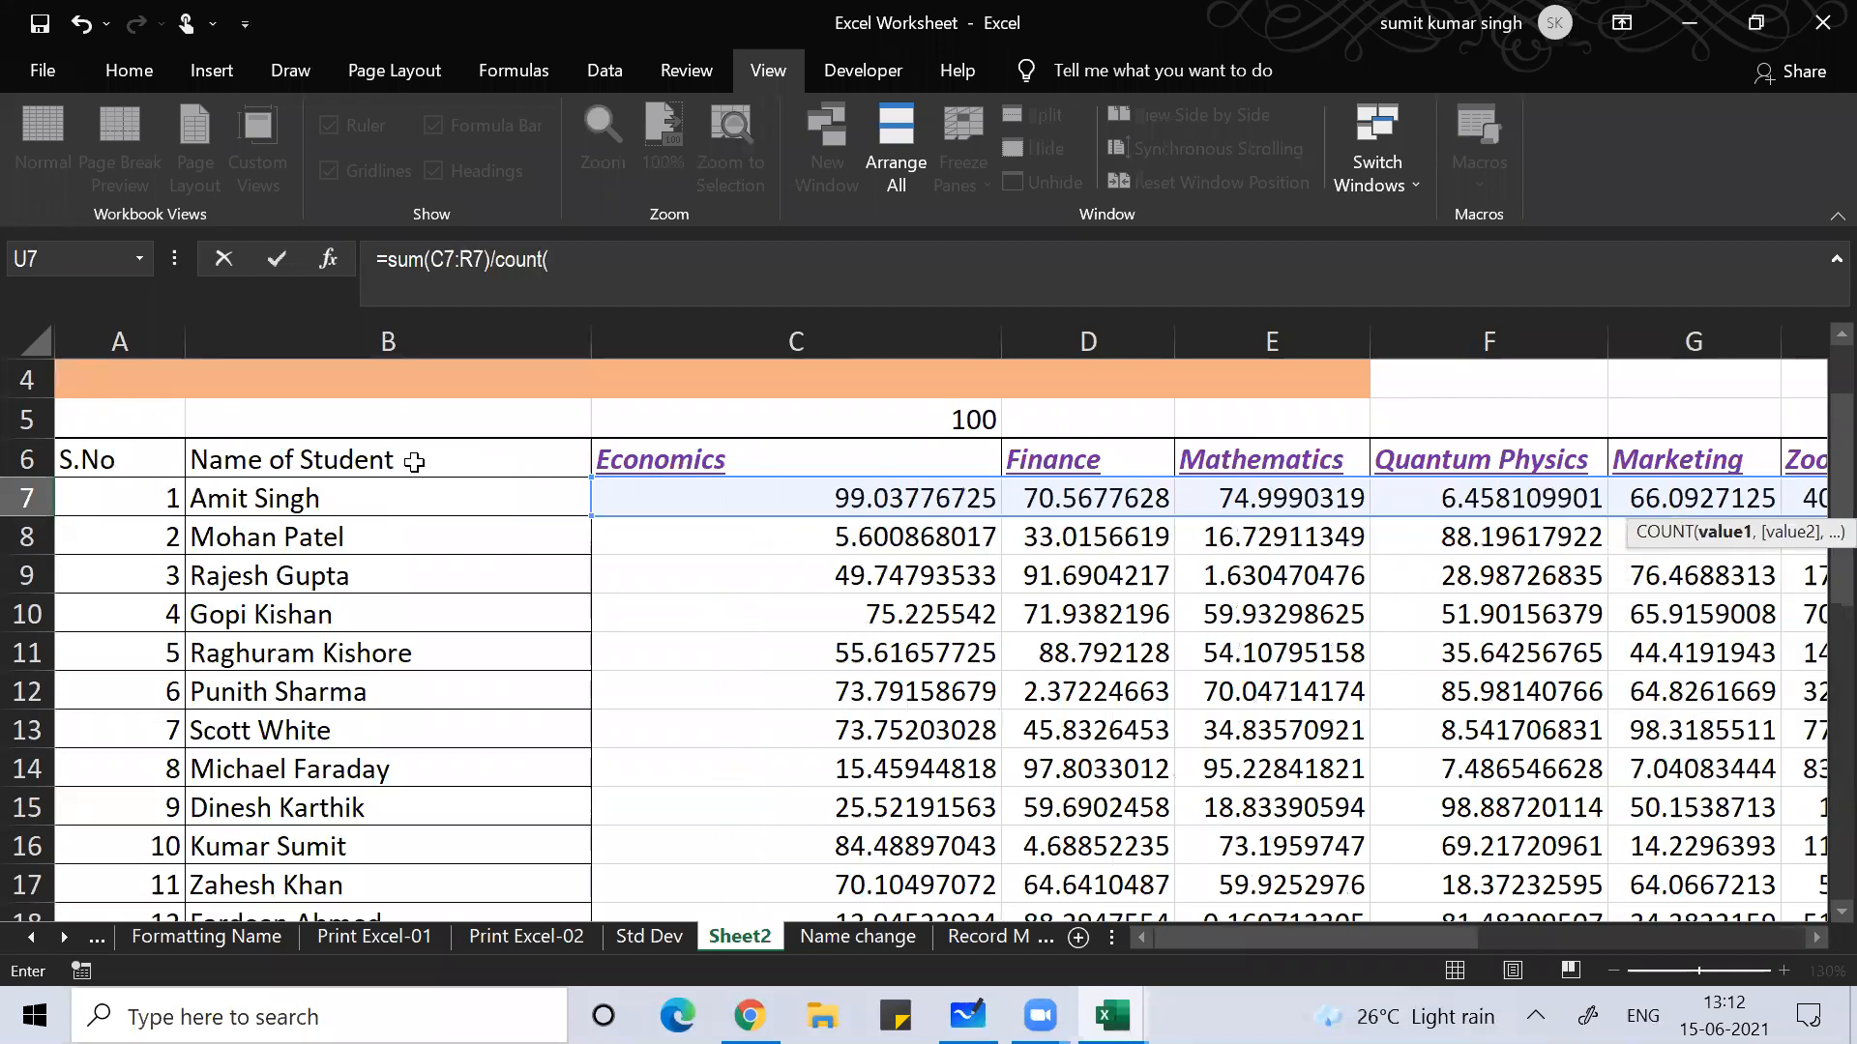
key(Left)
key(Left)
key(Left)
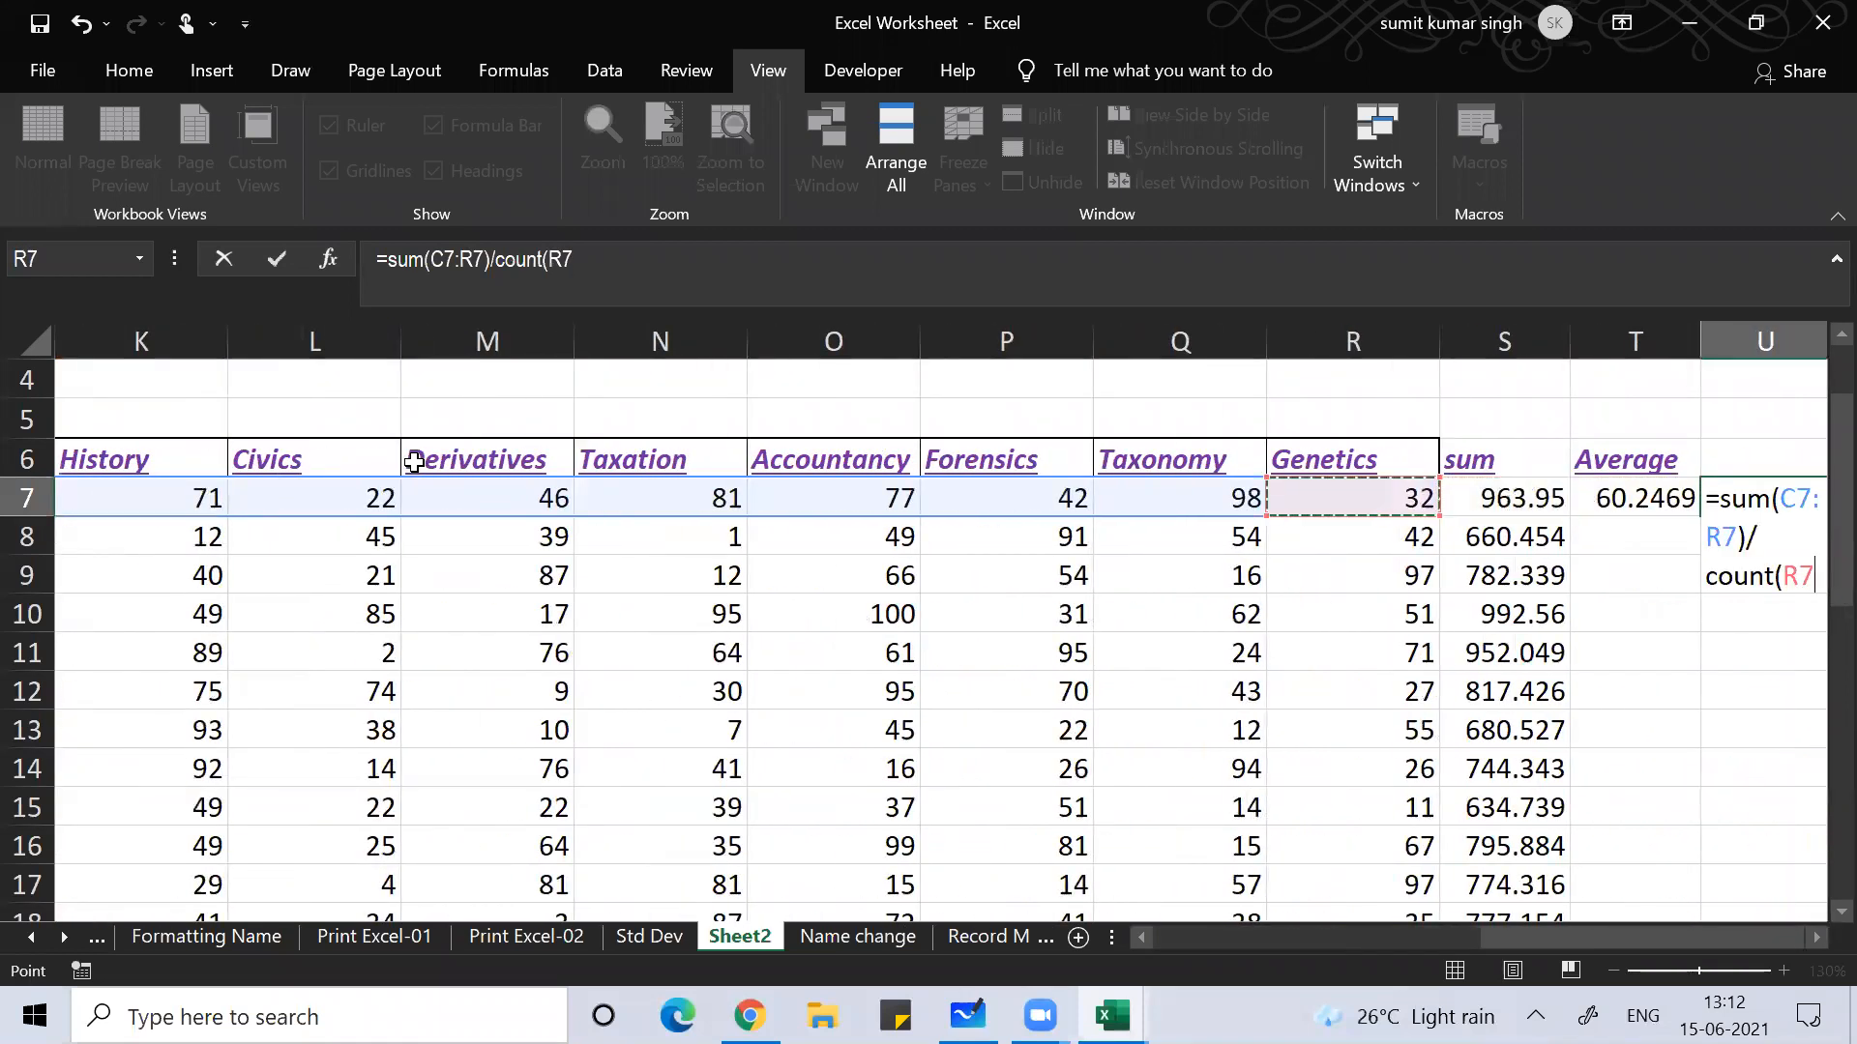
key(ctrl+shift+Left)
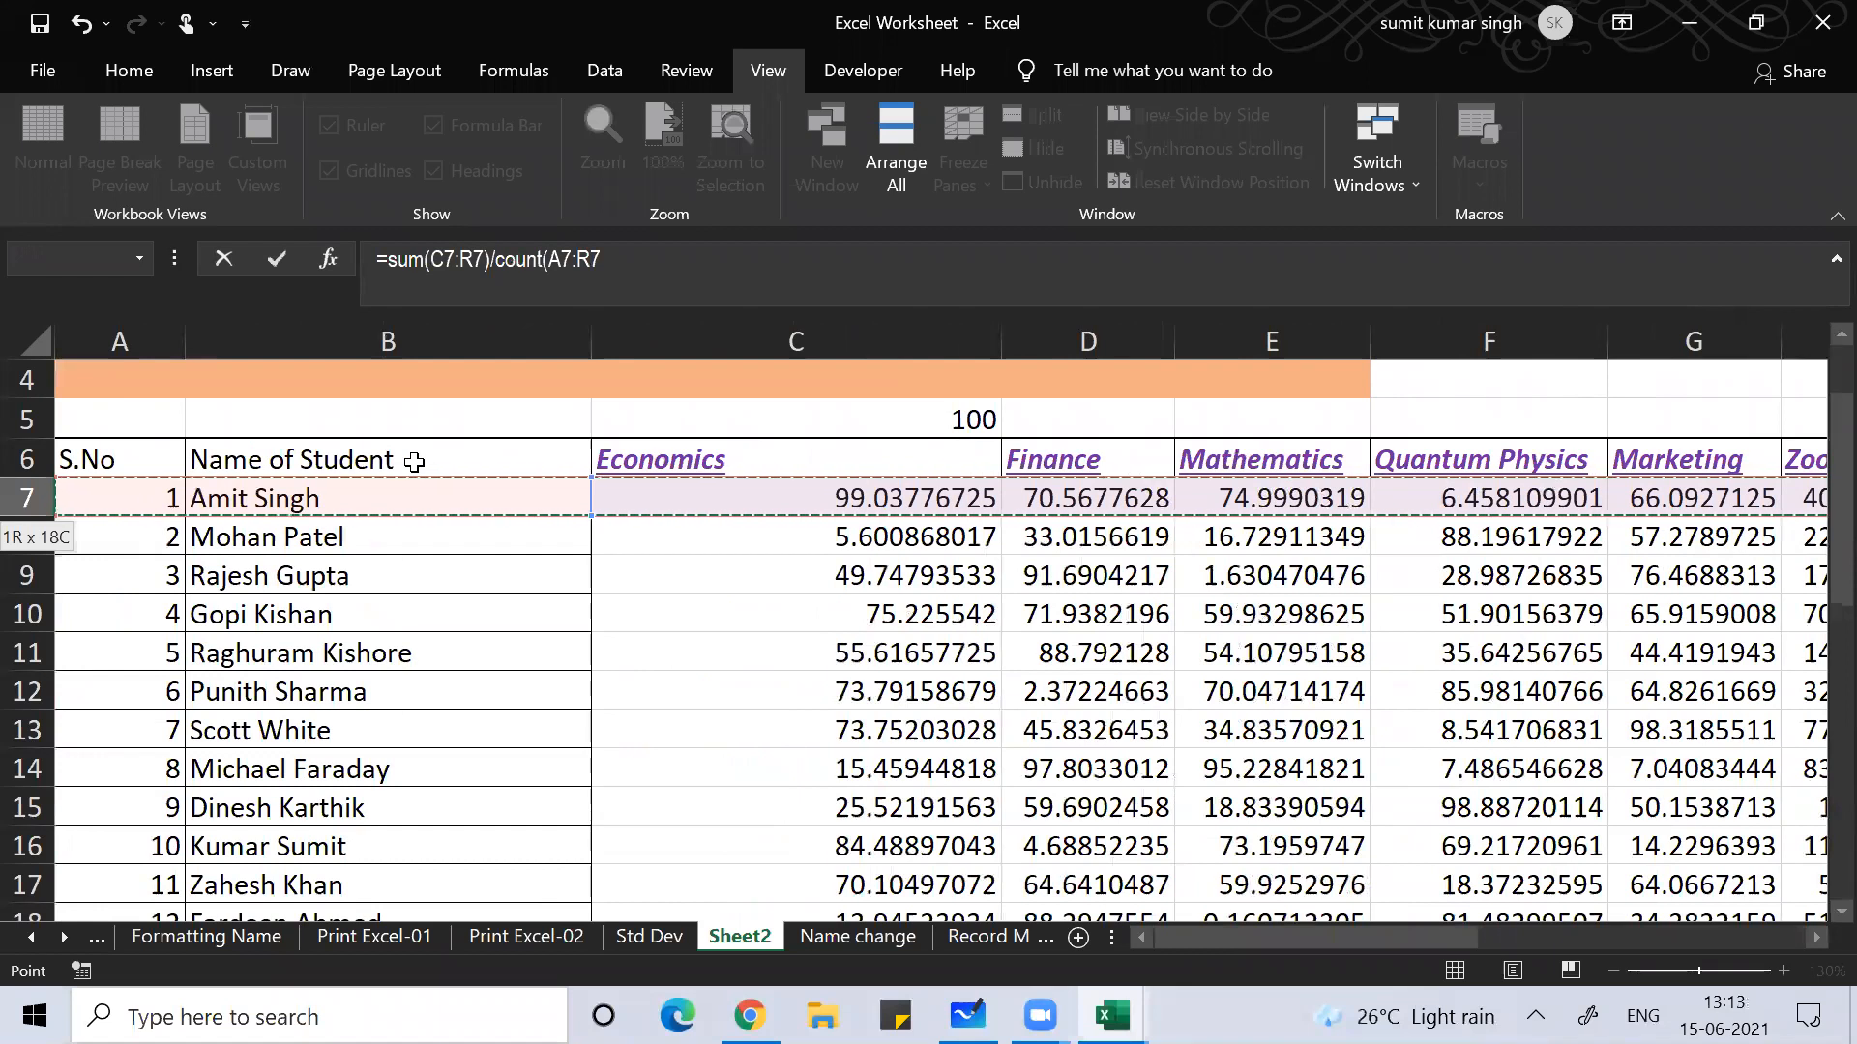
key(shift+Right)
key(shift+Right)
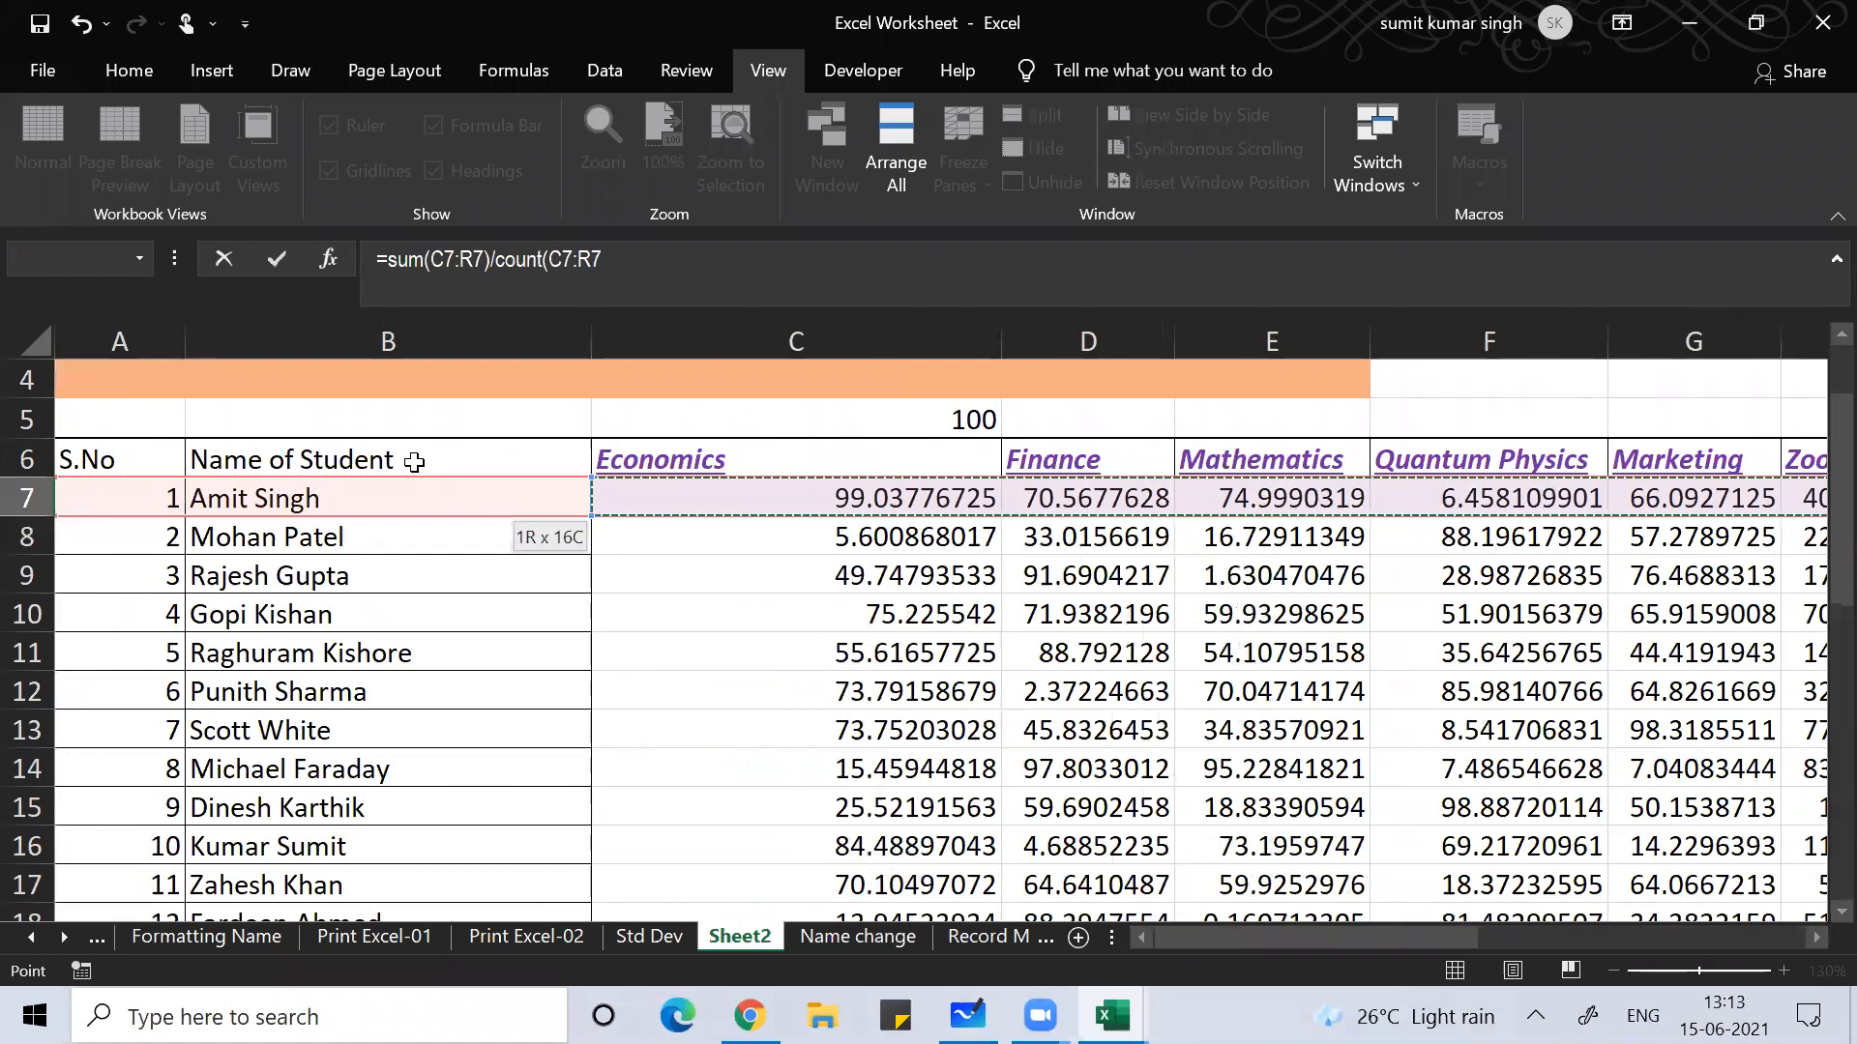
text())
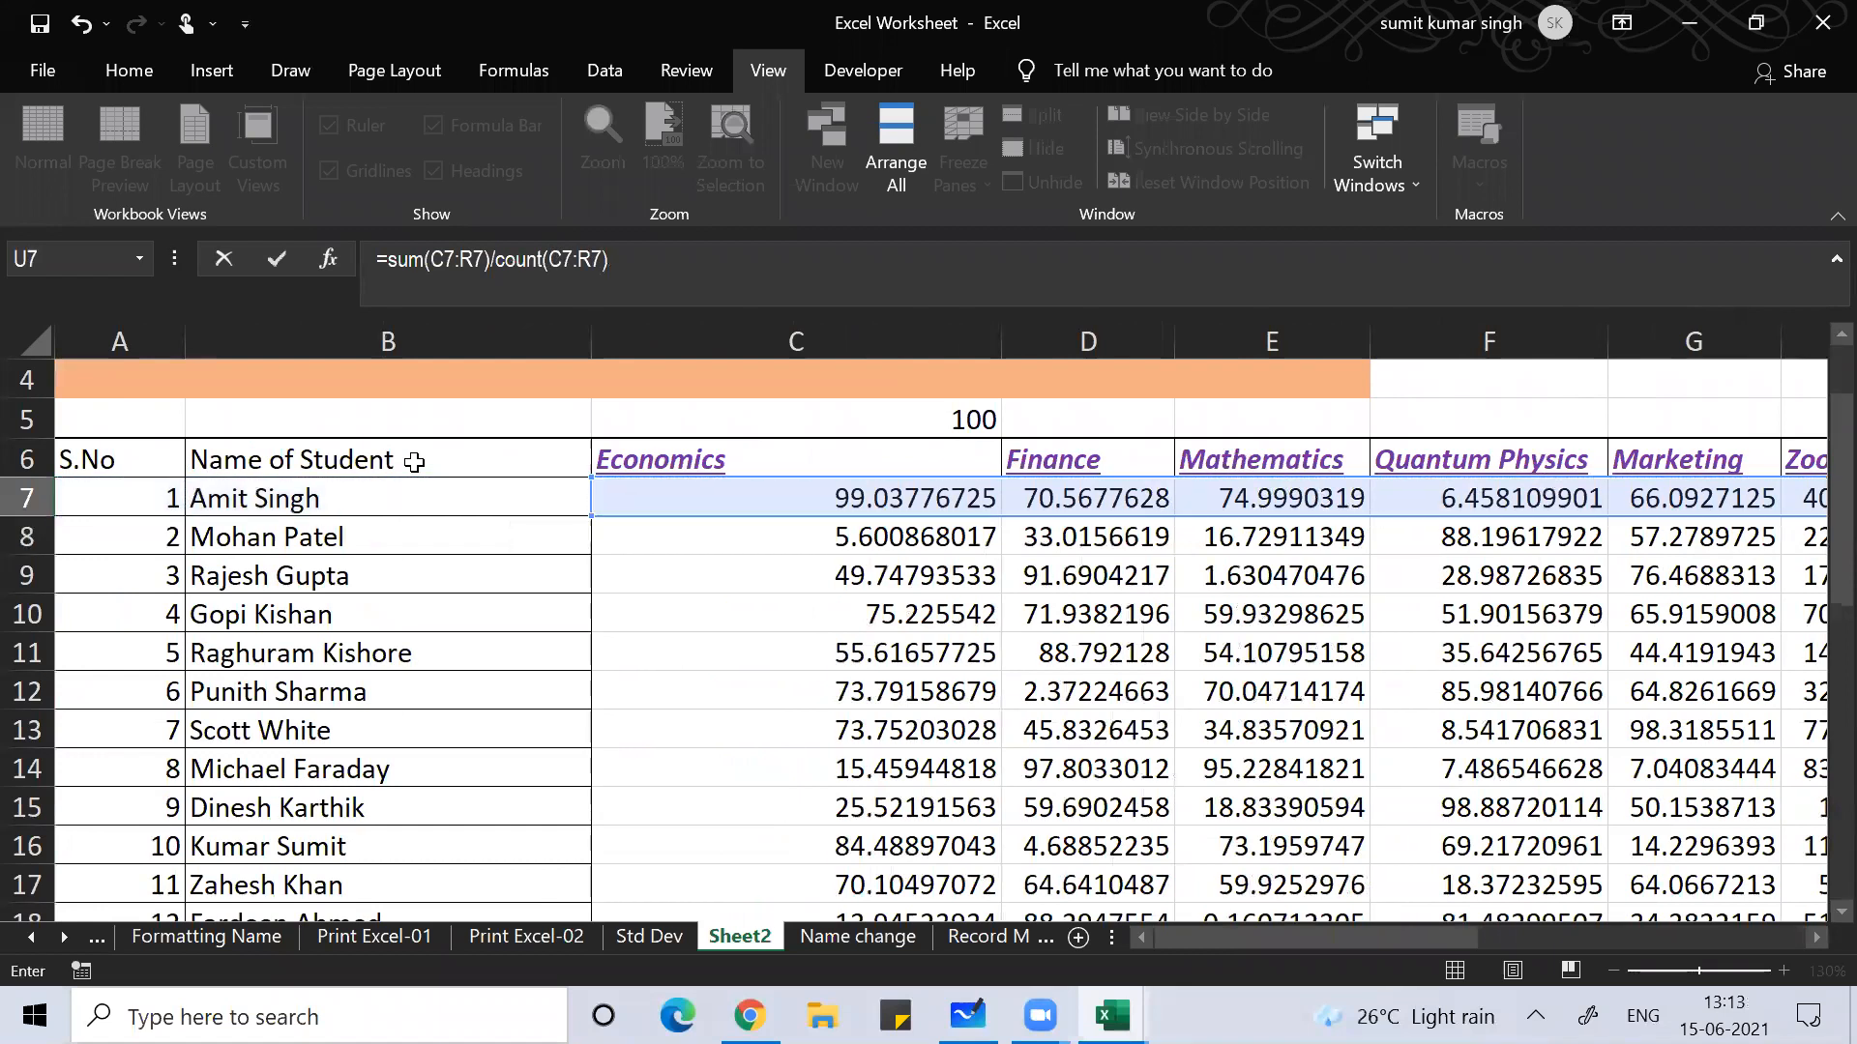
key(Return)
key(Up)
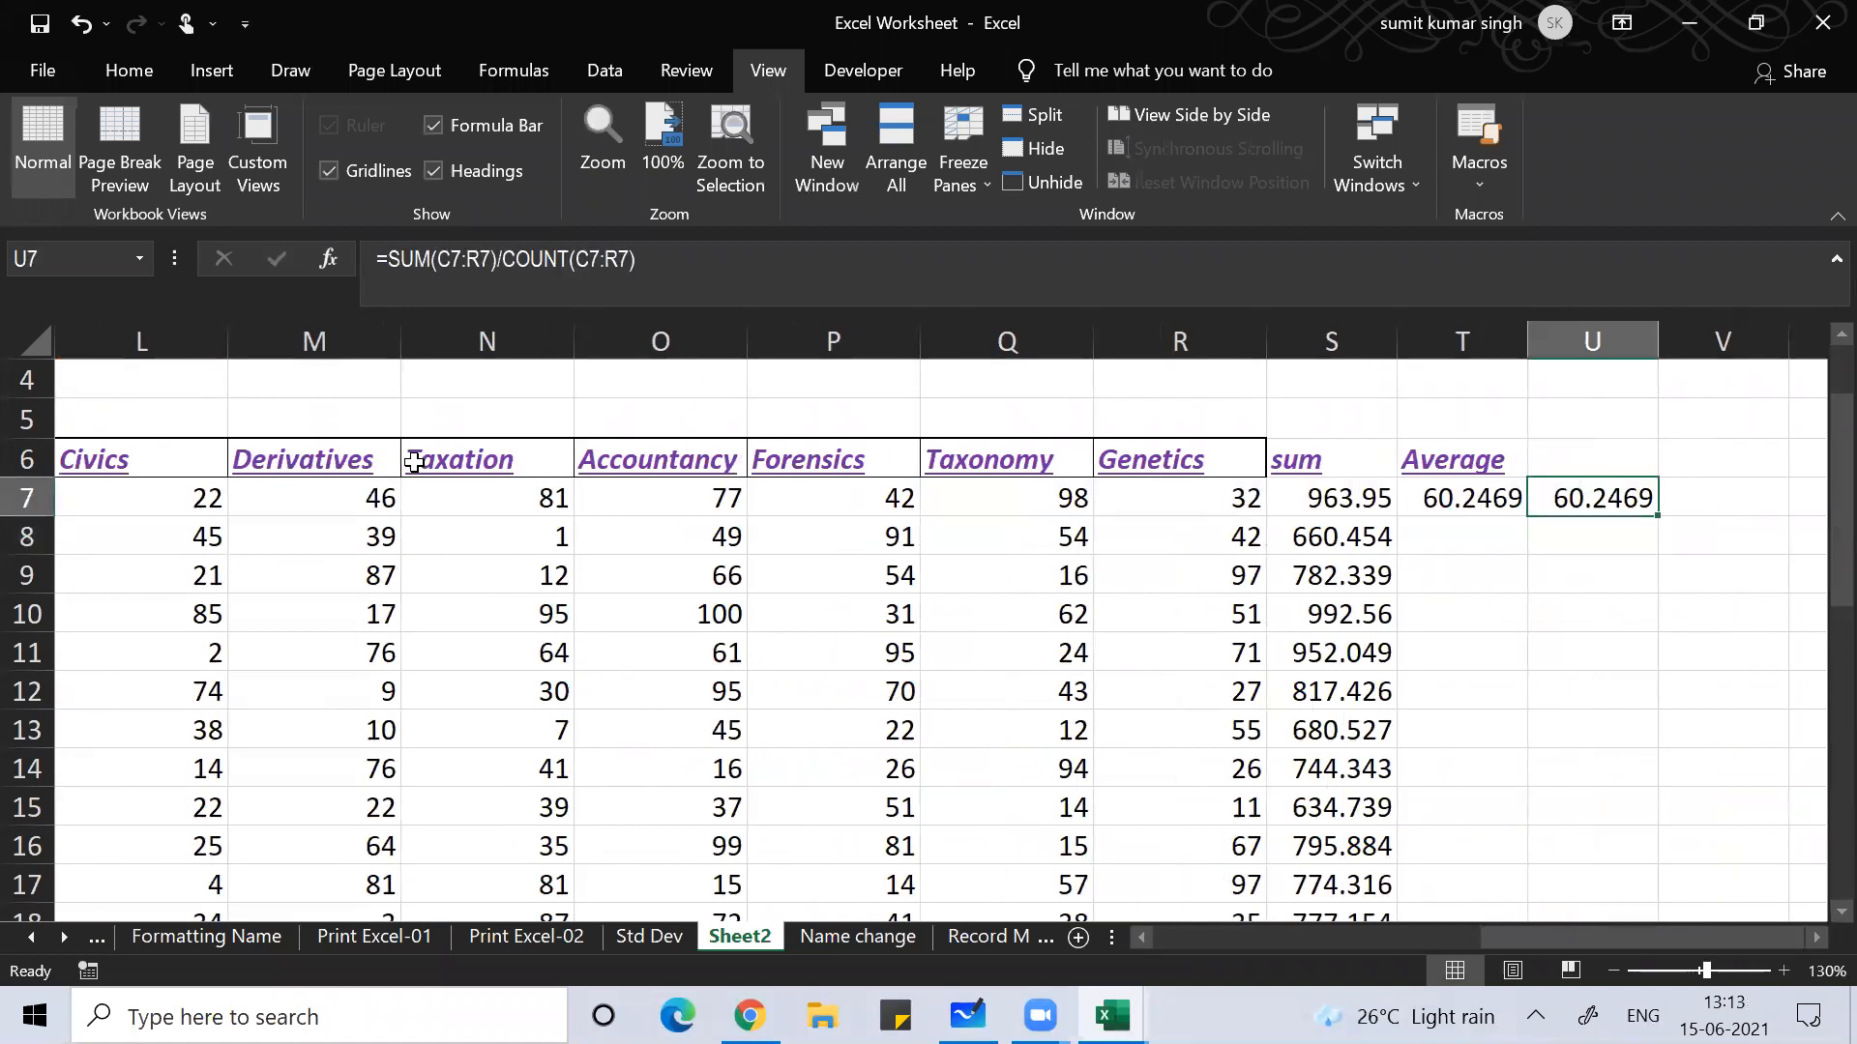
Step: Fill the Average and check formulas down for every student row
click(1469, 496)
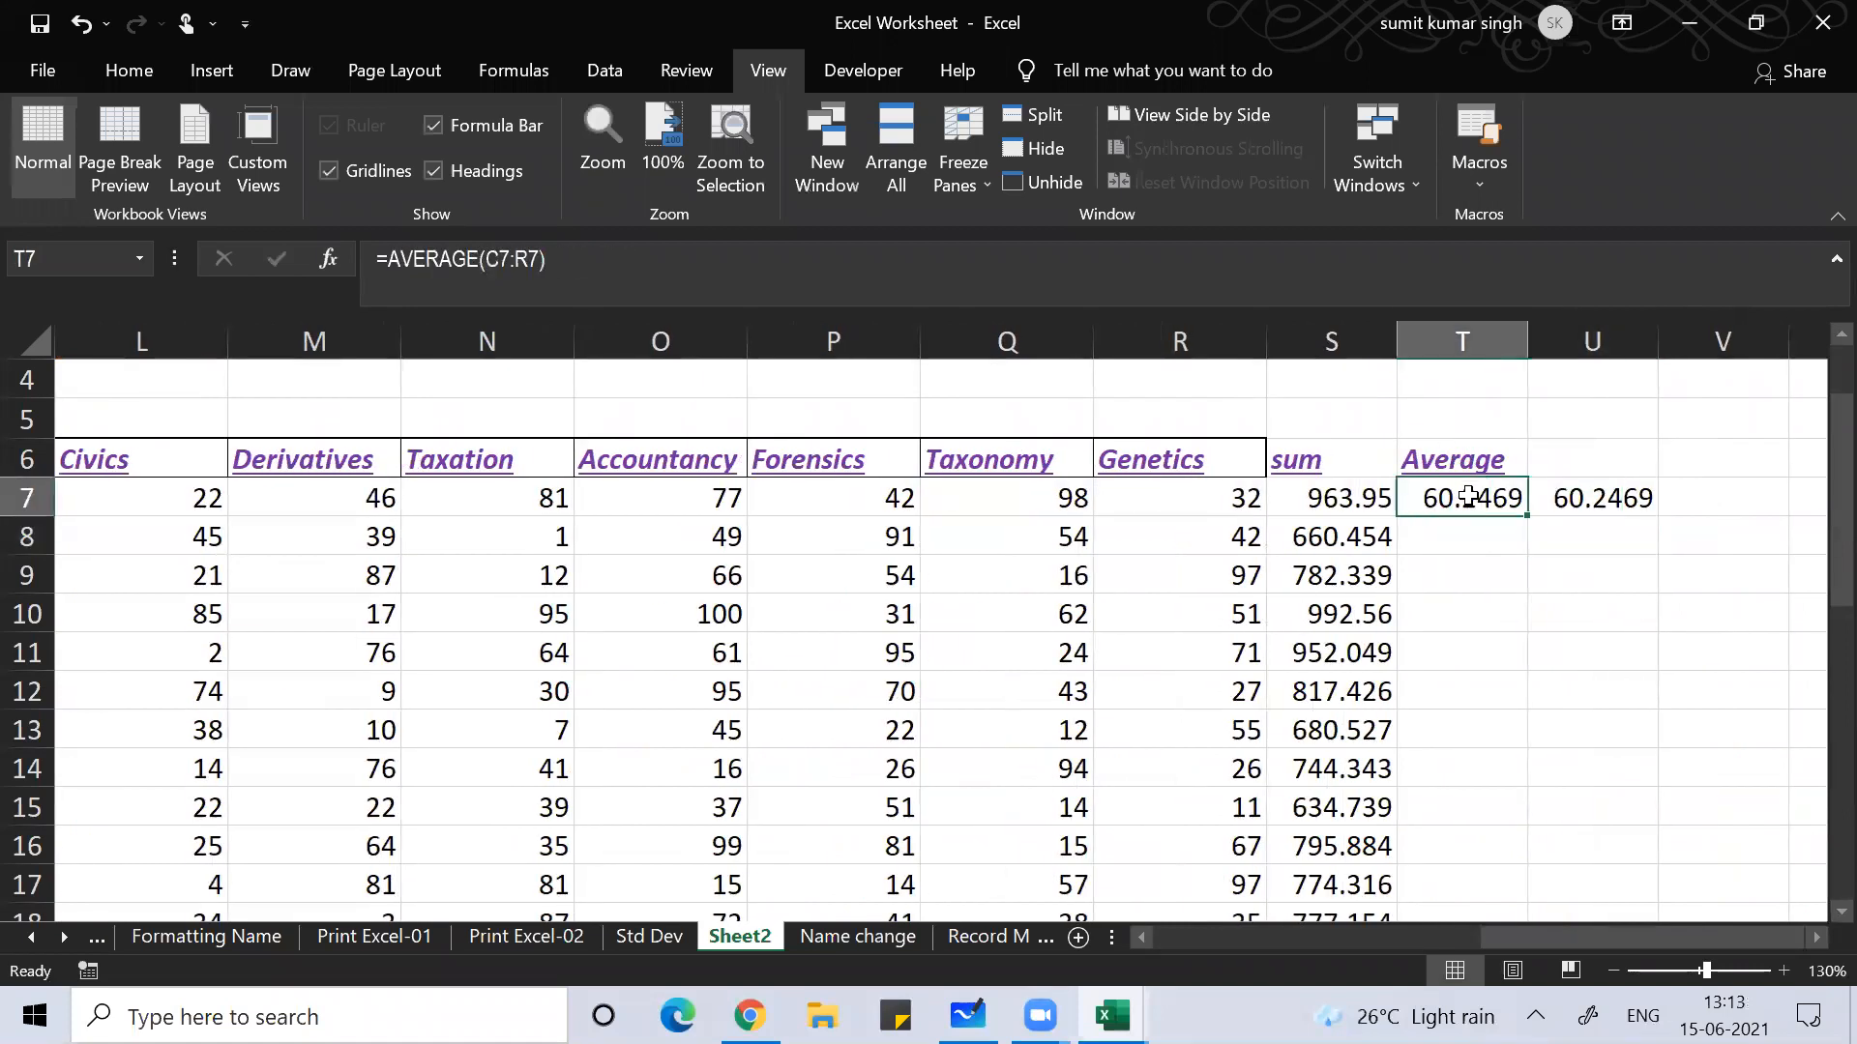
double_click(1527, 521)
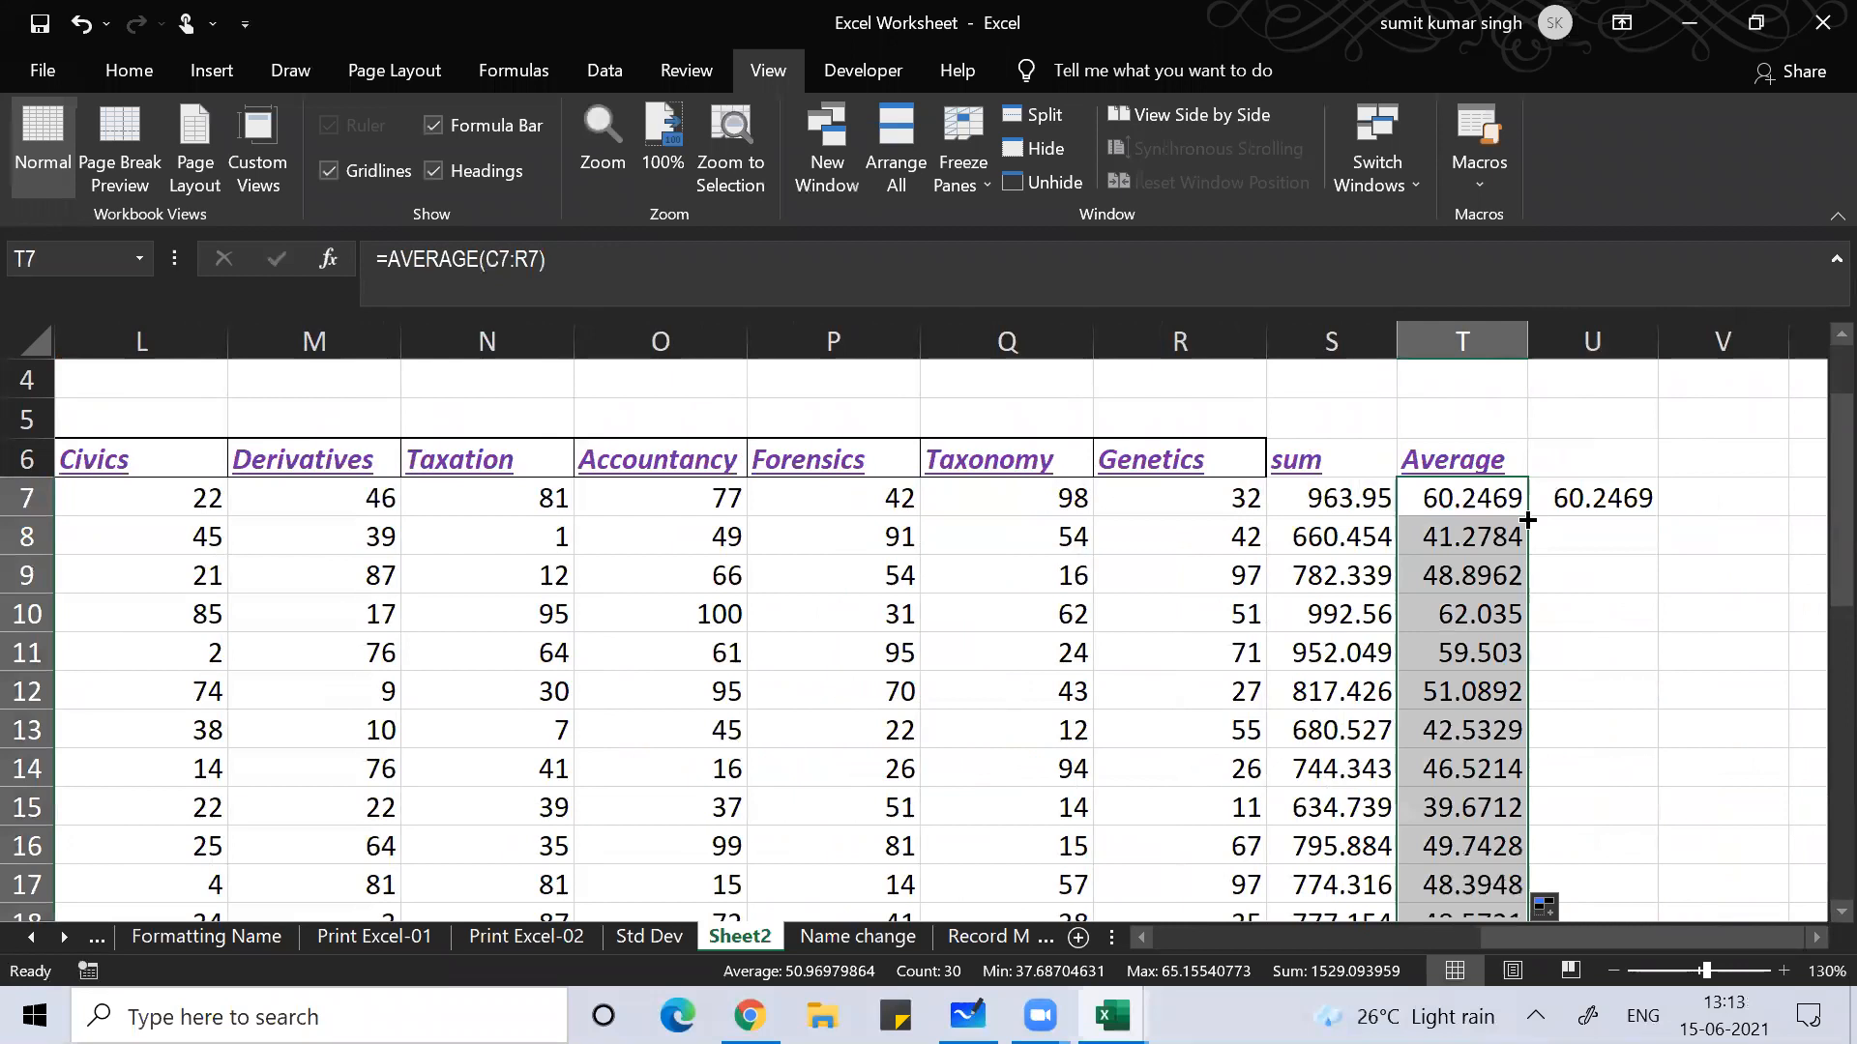
click(1601, 499)
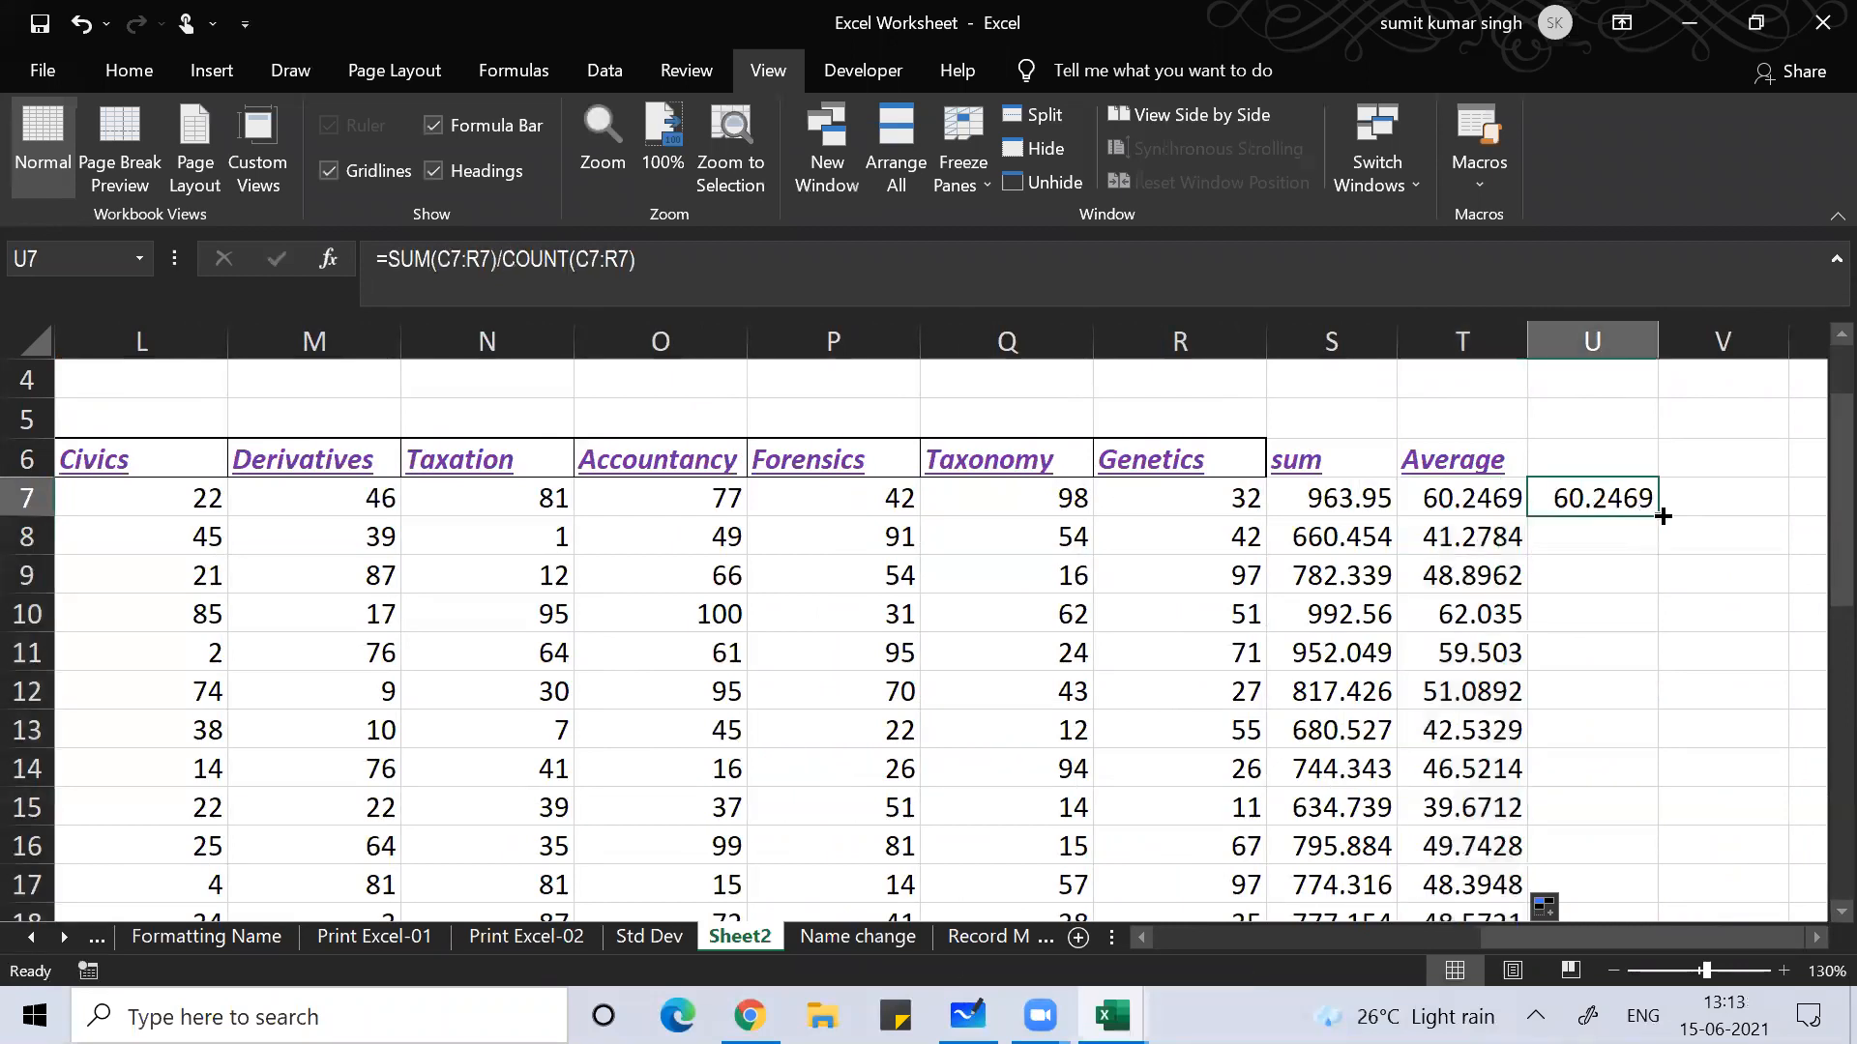
double_click(1657, 514)
Step: Inspect the check formula in row 10 and the Genetics mark in R10
click(1601, 607)
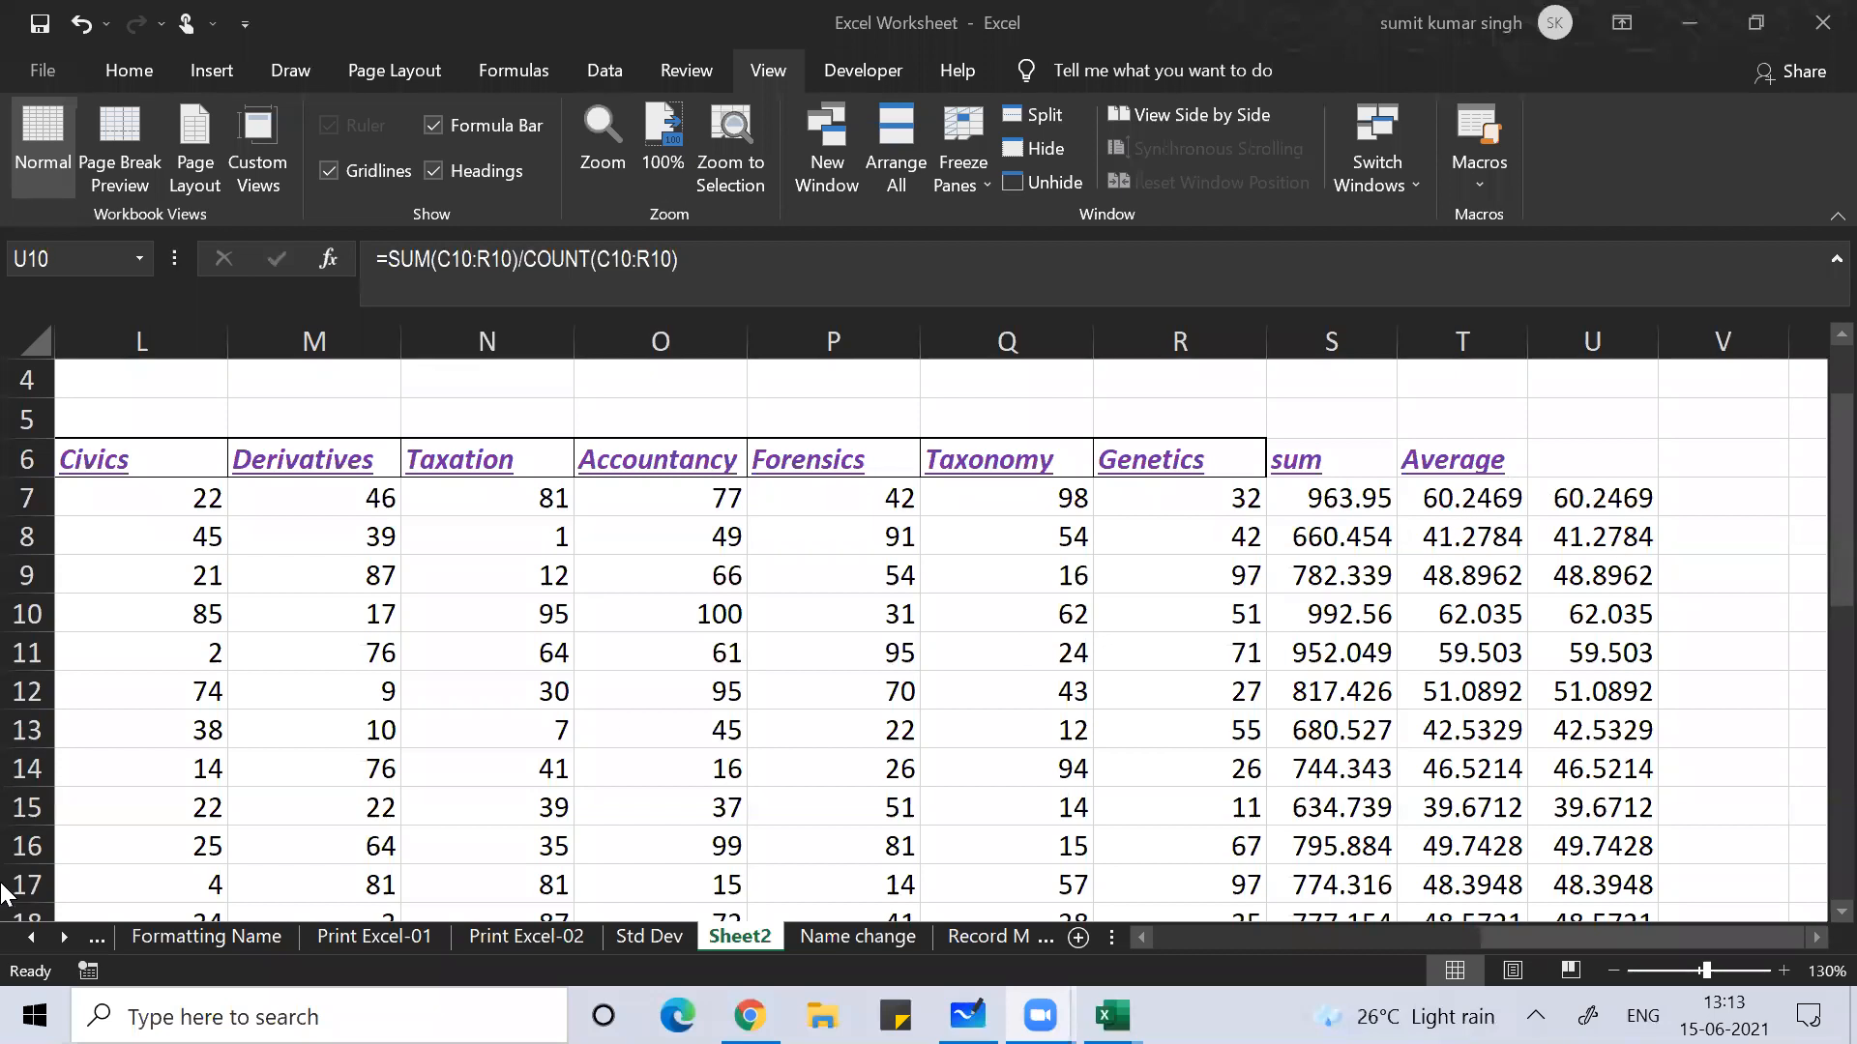
click(1189, 625)
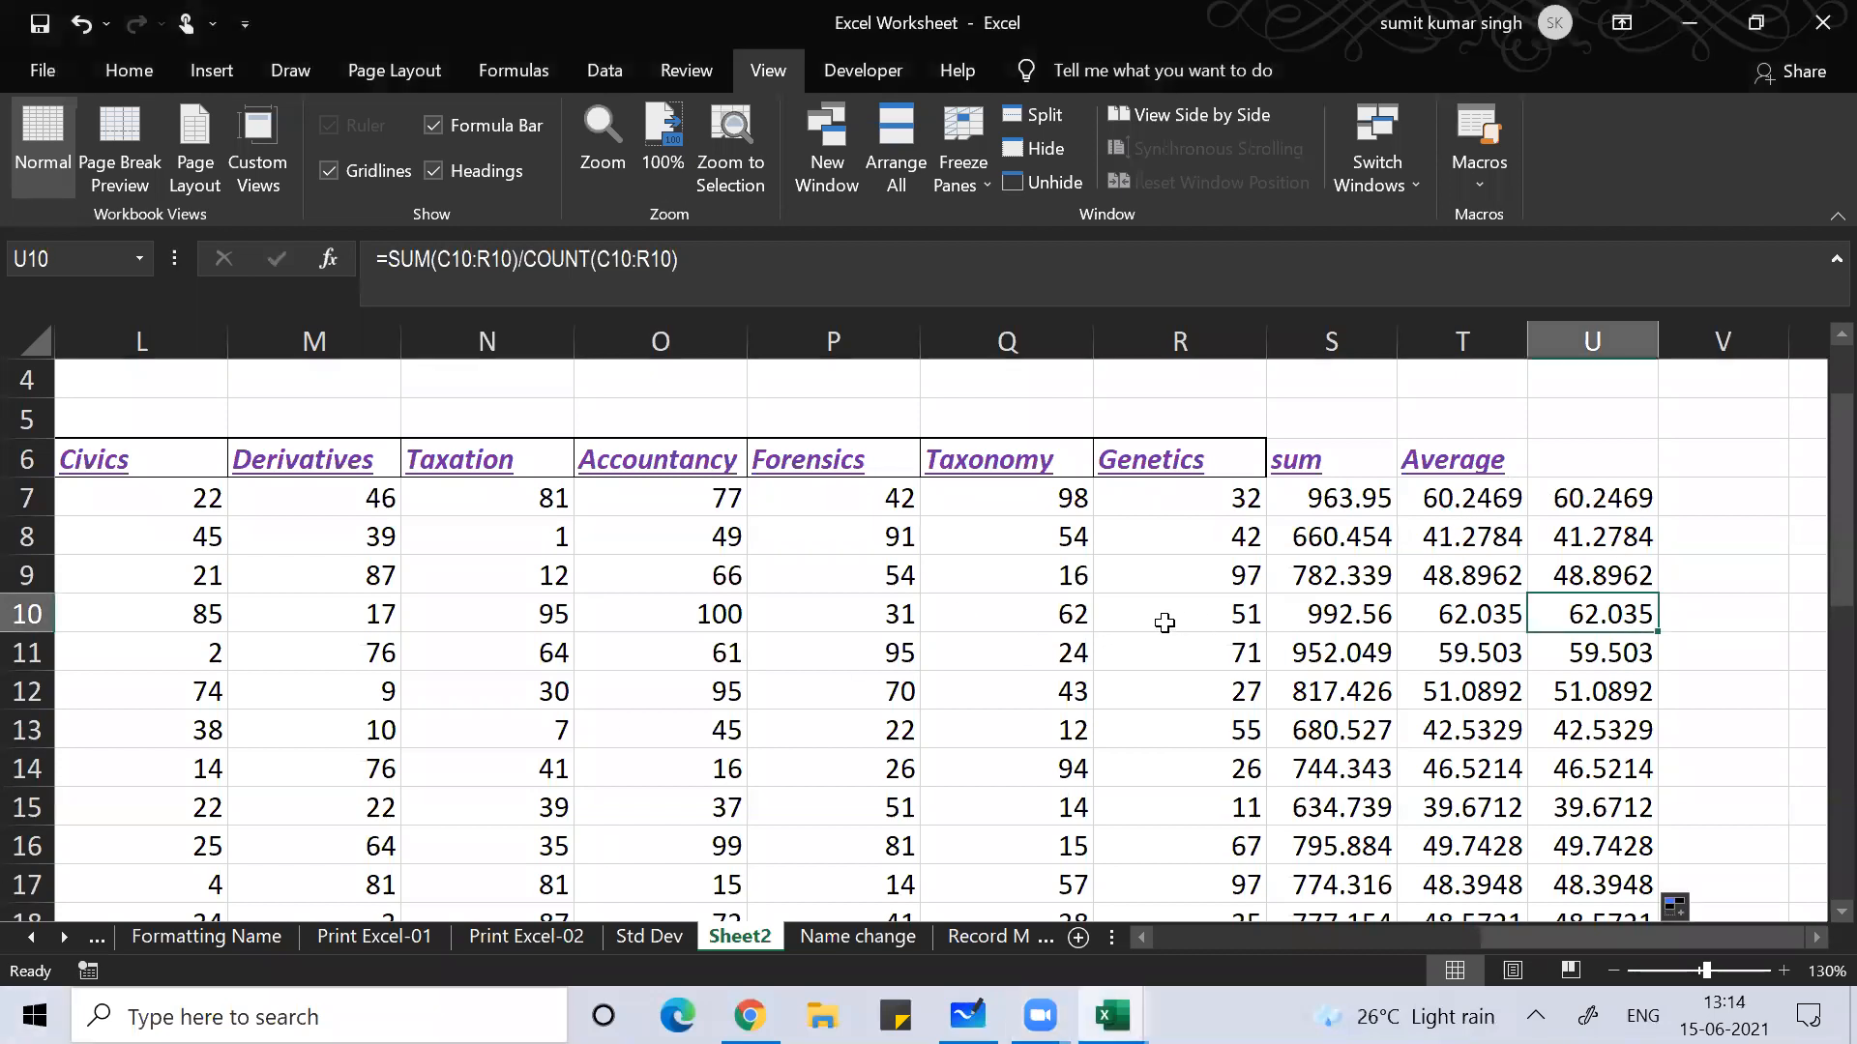
click(1164, 622)
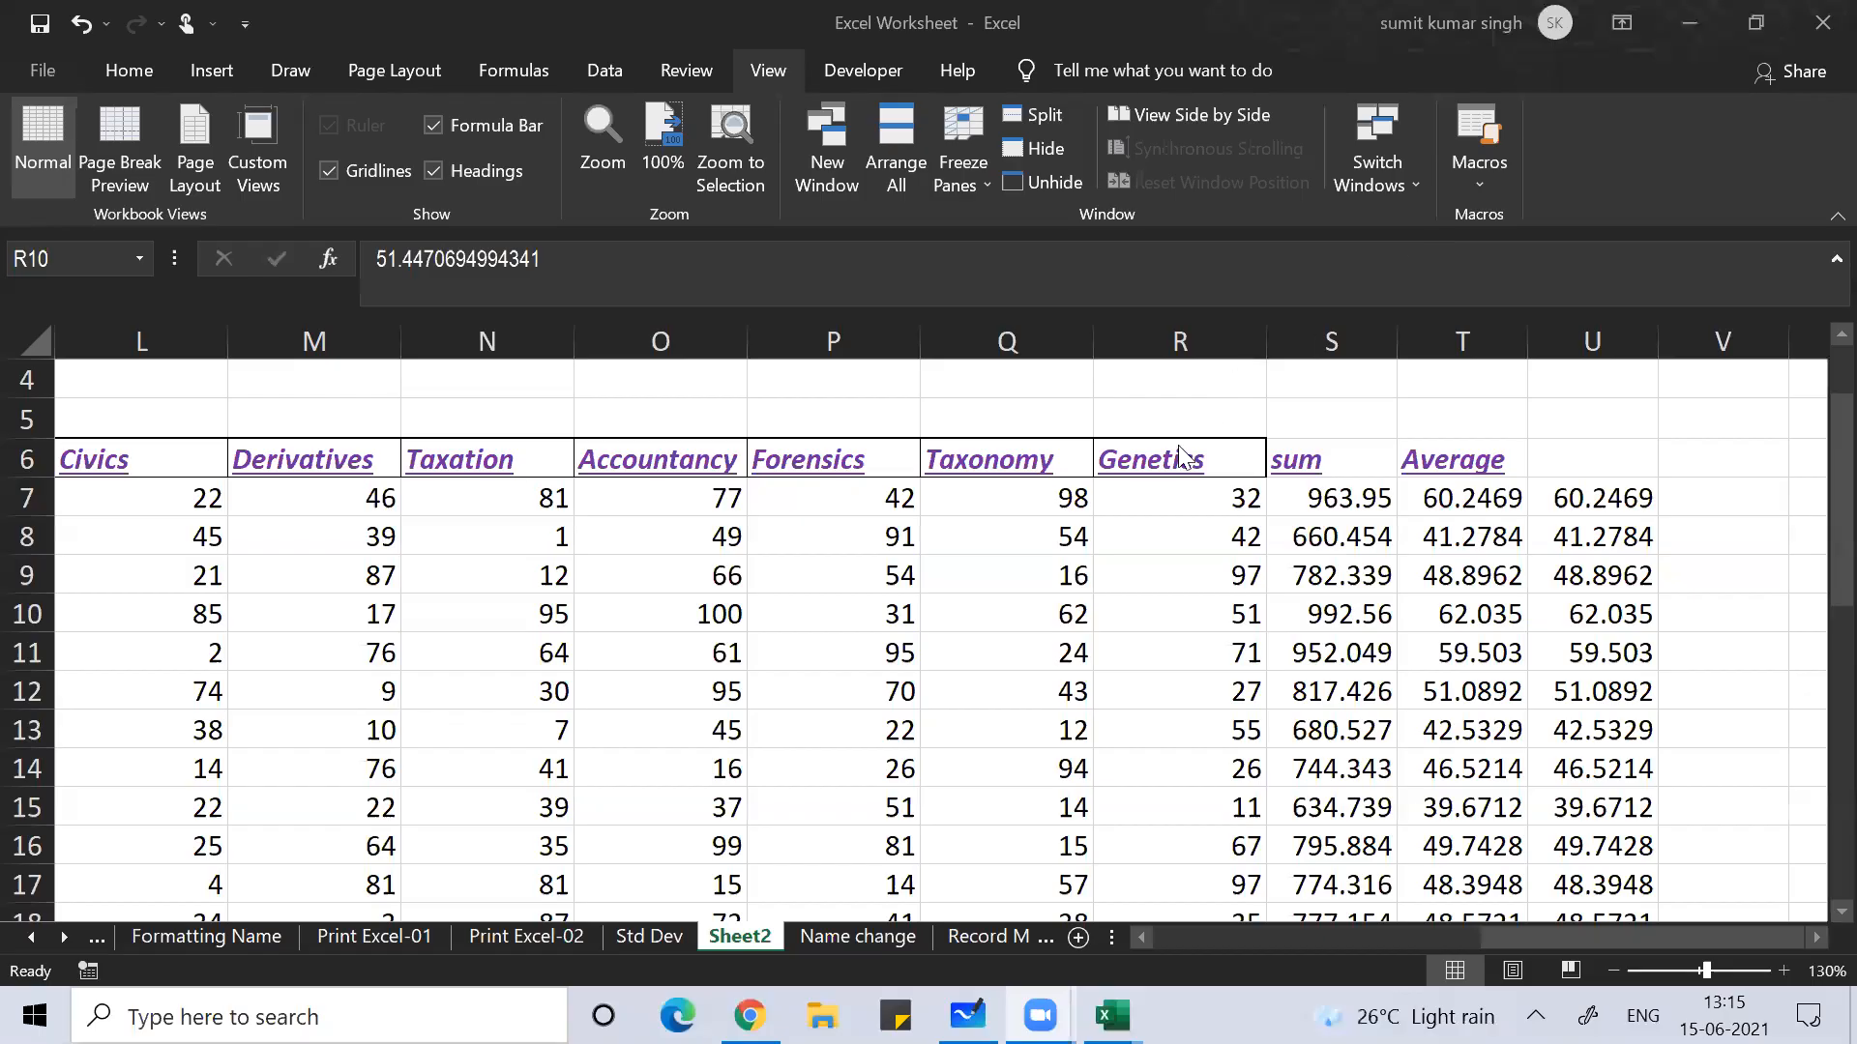
click(1180, 607)
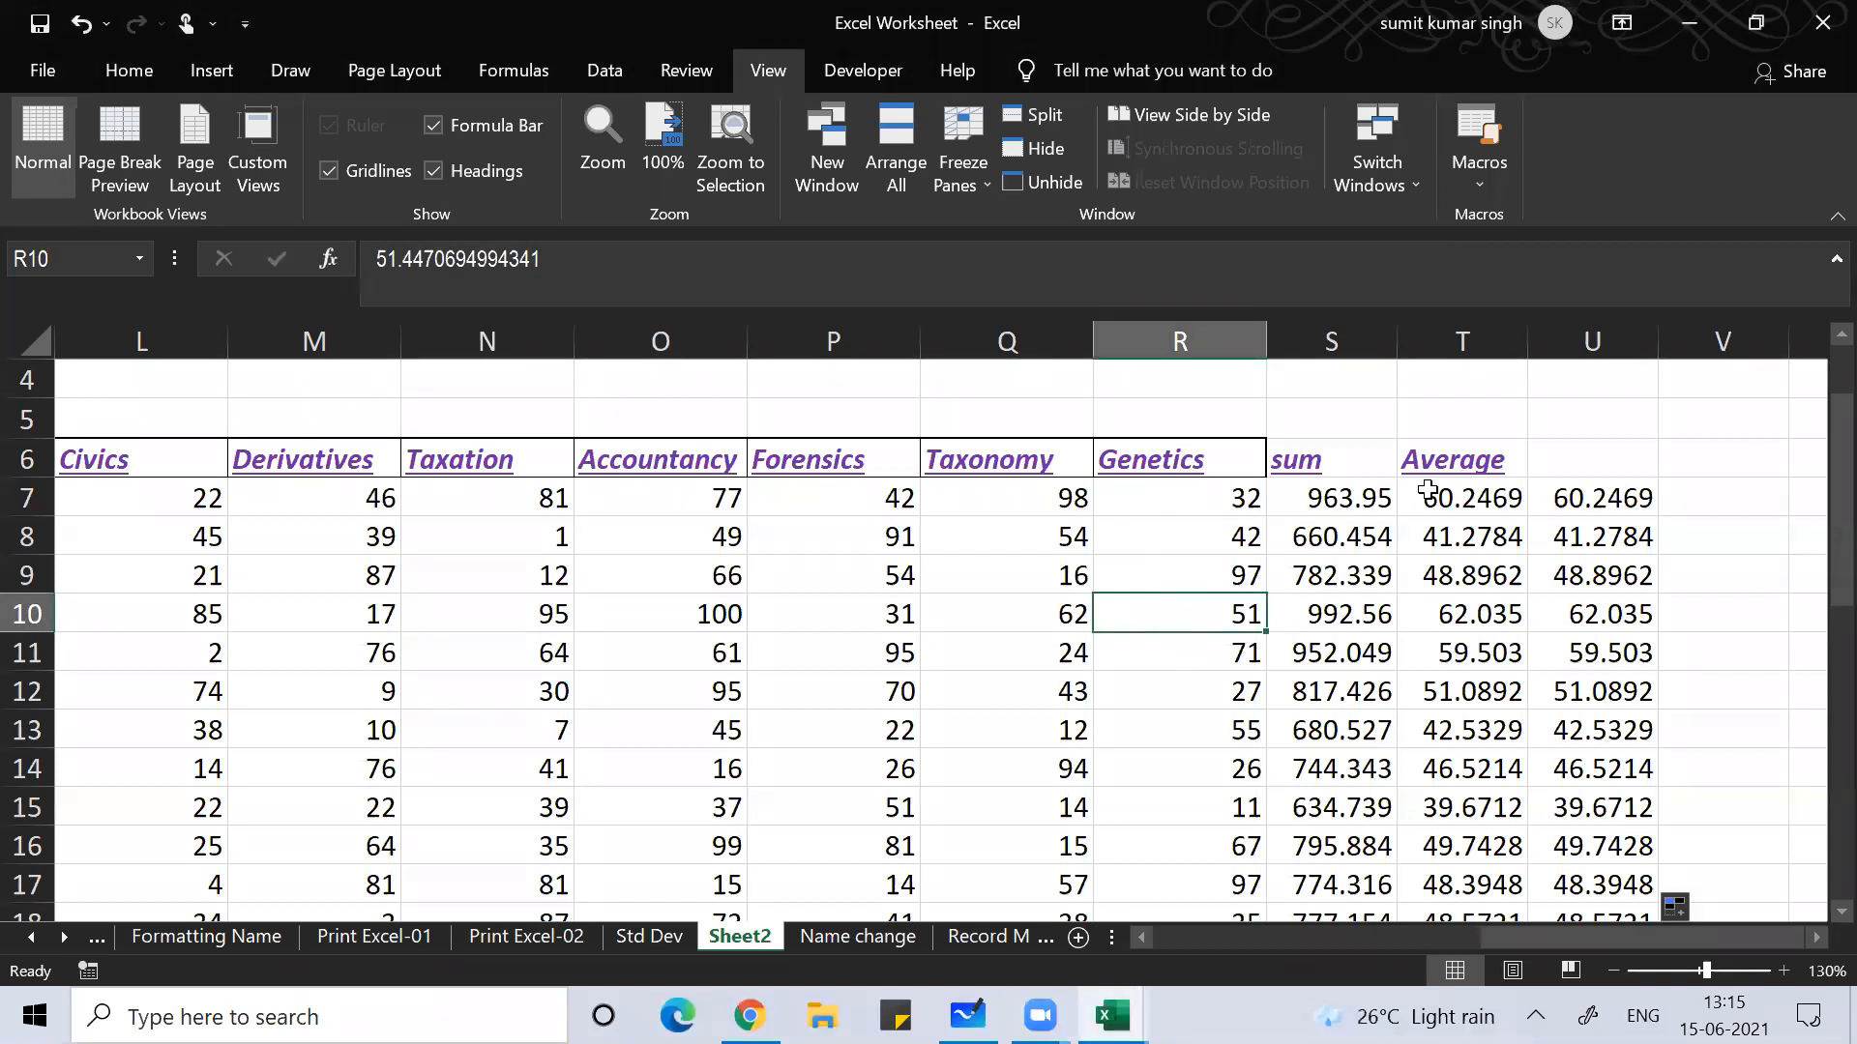
Step: Clear the check values from U7:U36
click(1577, 499)
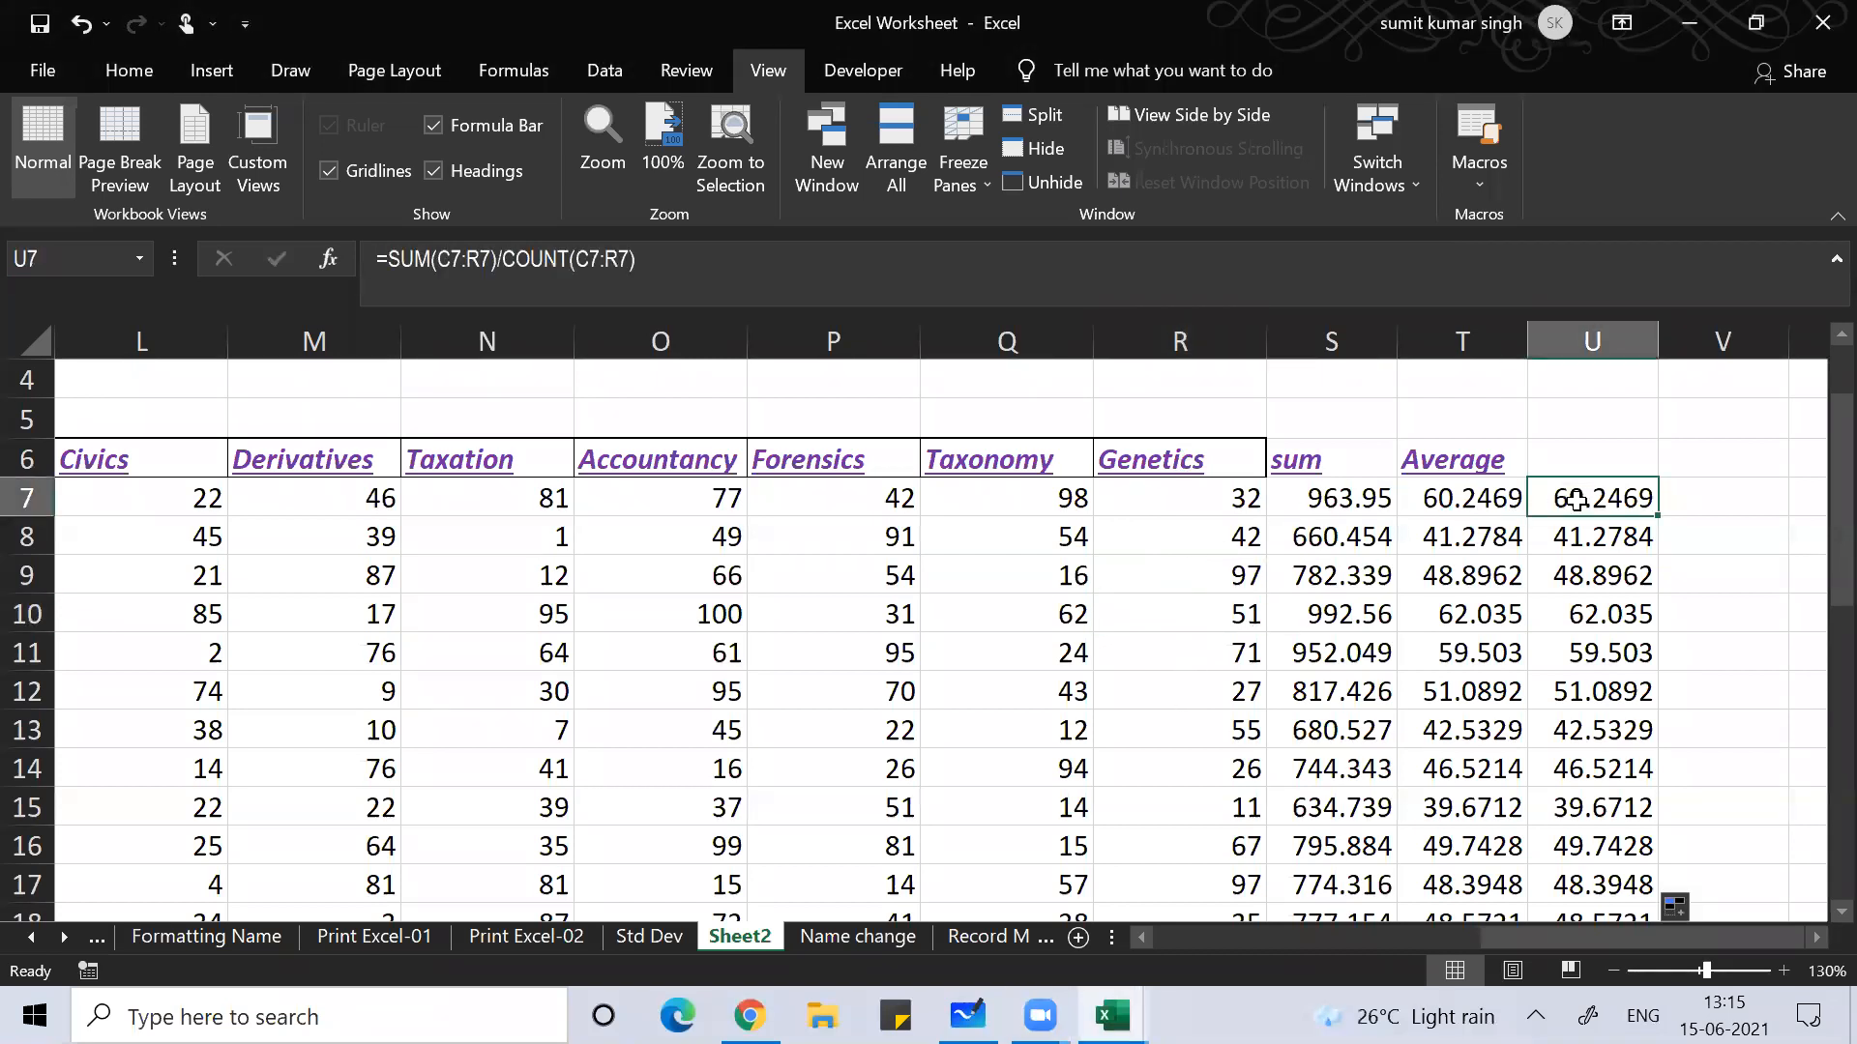
key(ctrl+shift+Down)
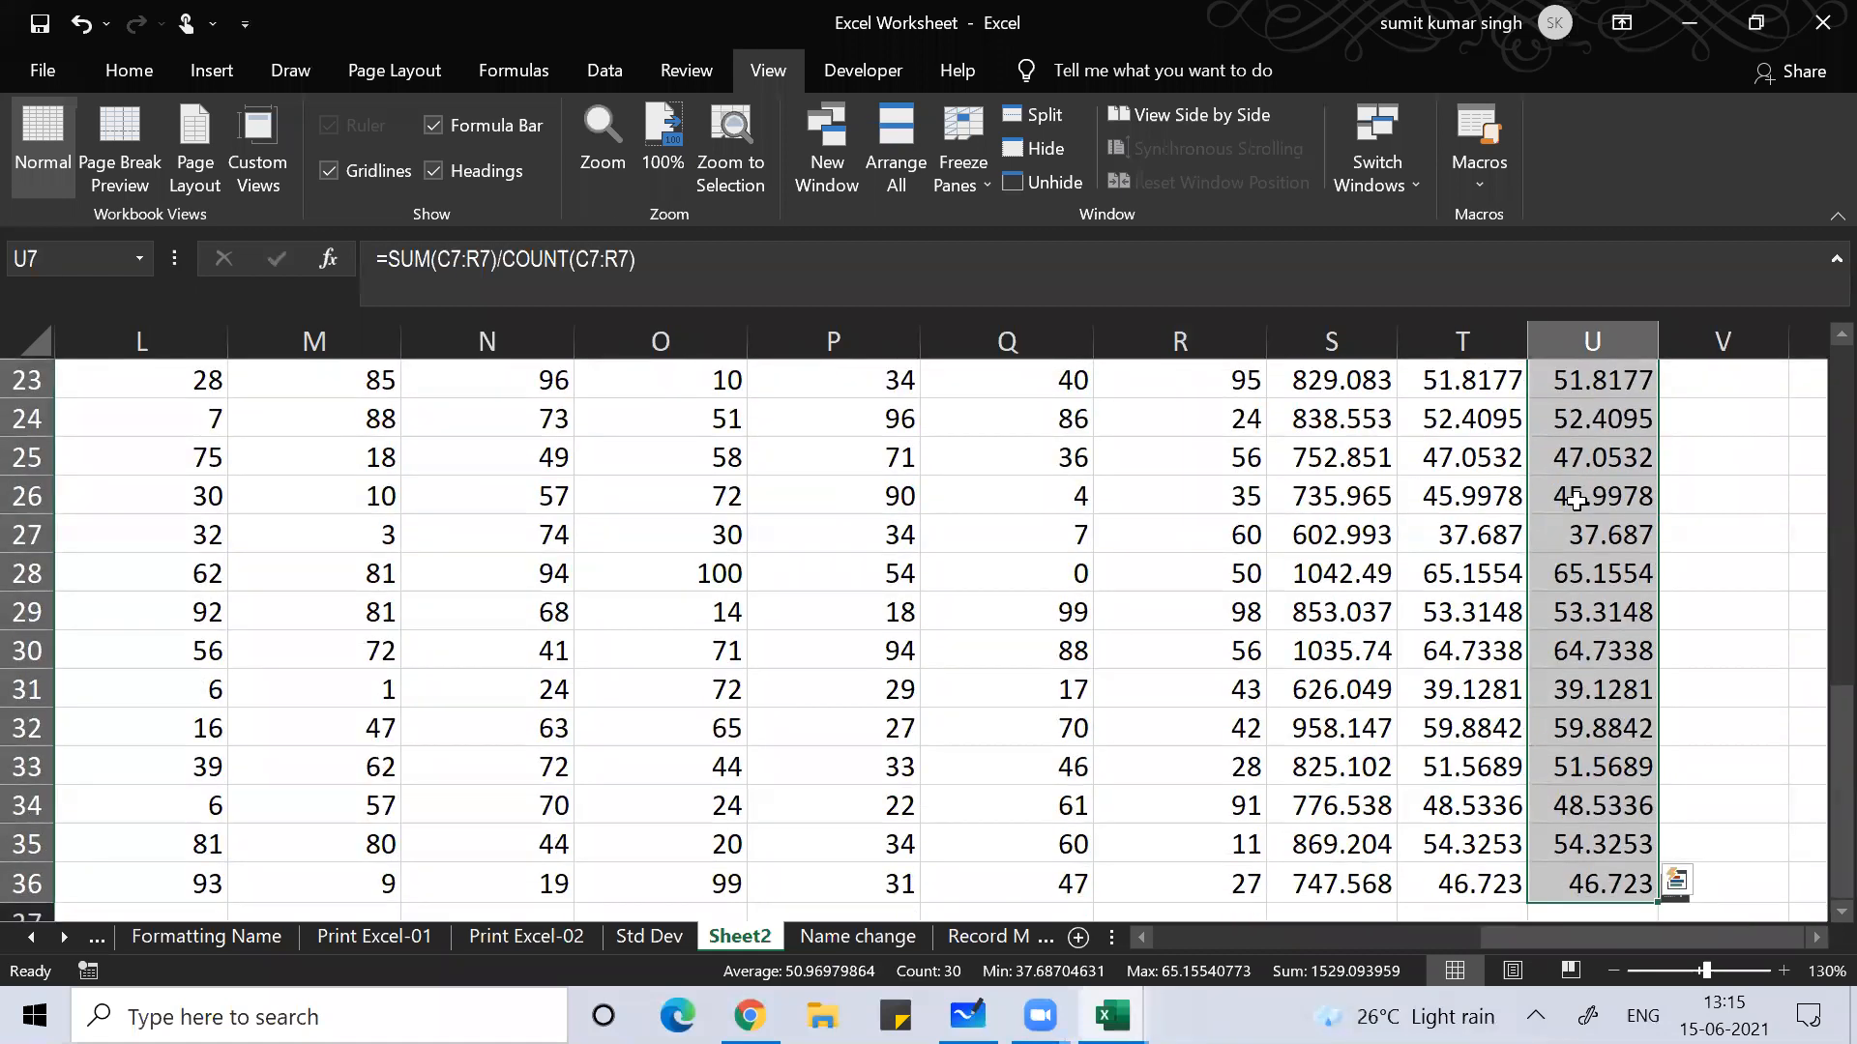
key(Delete)
Step: Unmerge the A2:E4 title block using the Merge & Center options on the Home tab
key(Left)
key(Left)
key(Left)
key(Left)
key(Left)
key(Left)
key(Left)
key(Left)
key(Left)
key(Left)
key(Left)
key(Left)
key(Left)
key(Left)
key(Left)
key(Left)
key(Left)
key(Left)
key(Left)
key(Left)
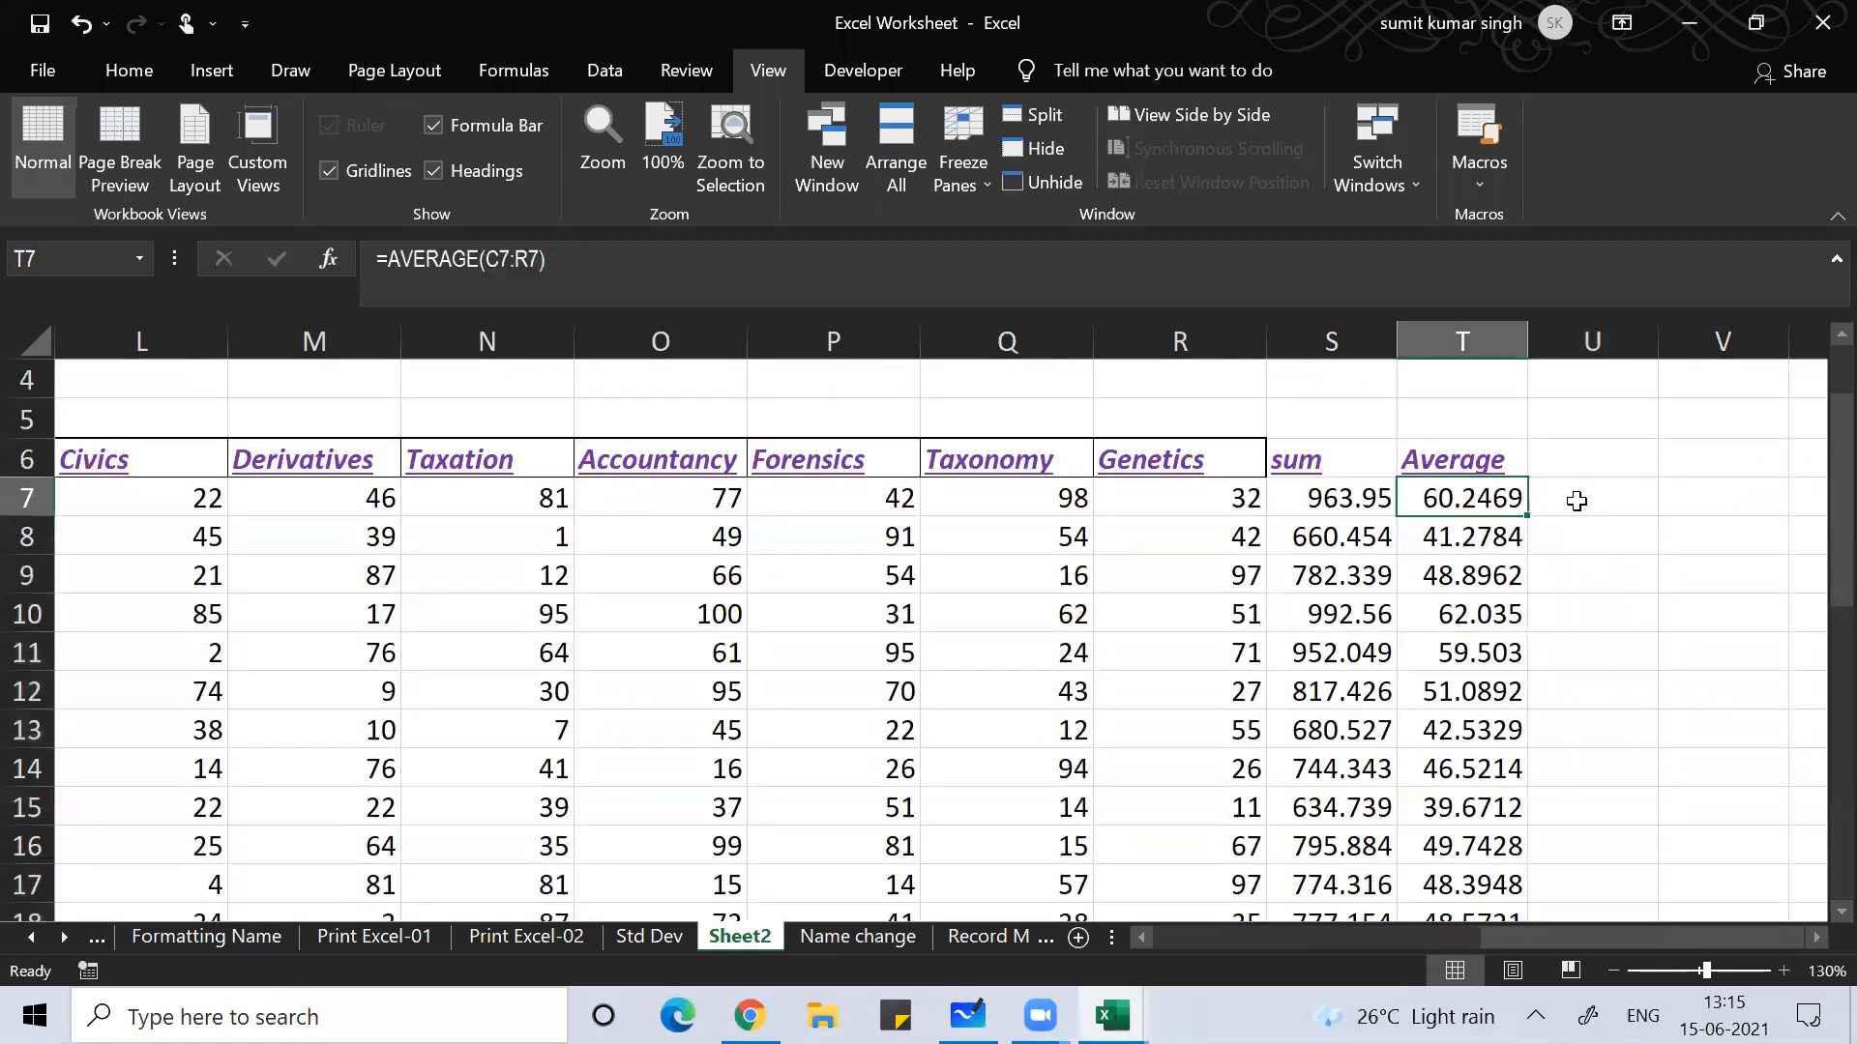
key(Right)
key(Up)
key(Up)
key(Up)
key(Up)
key(Up)
key(Left)
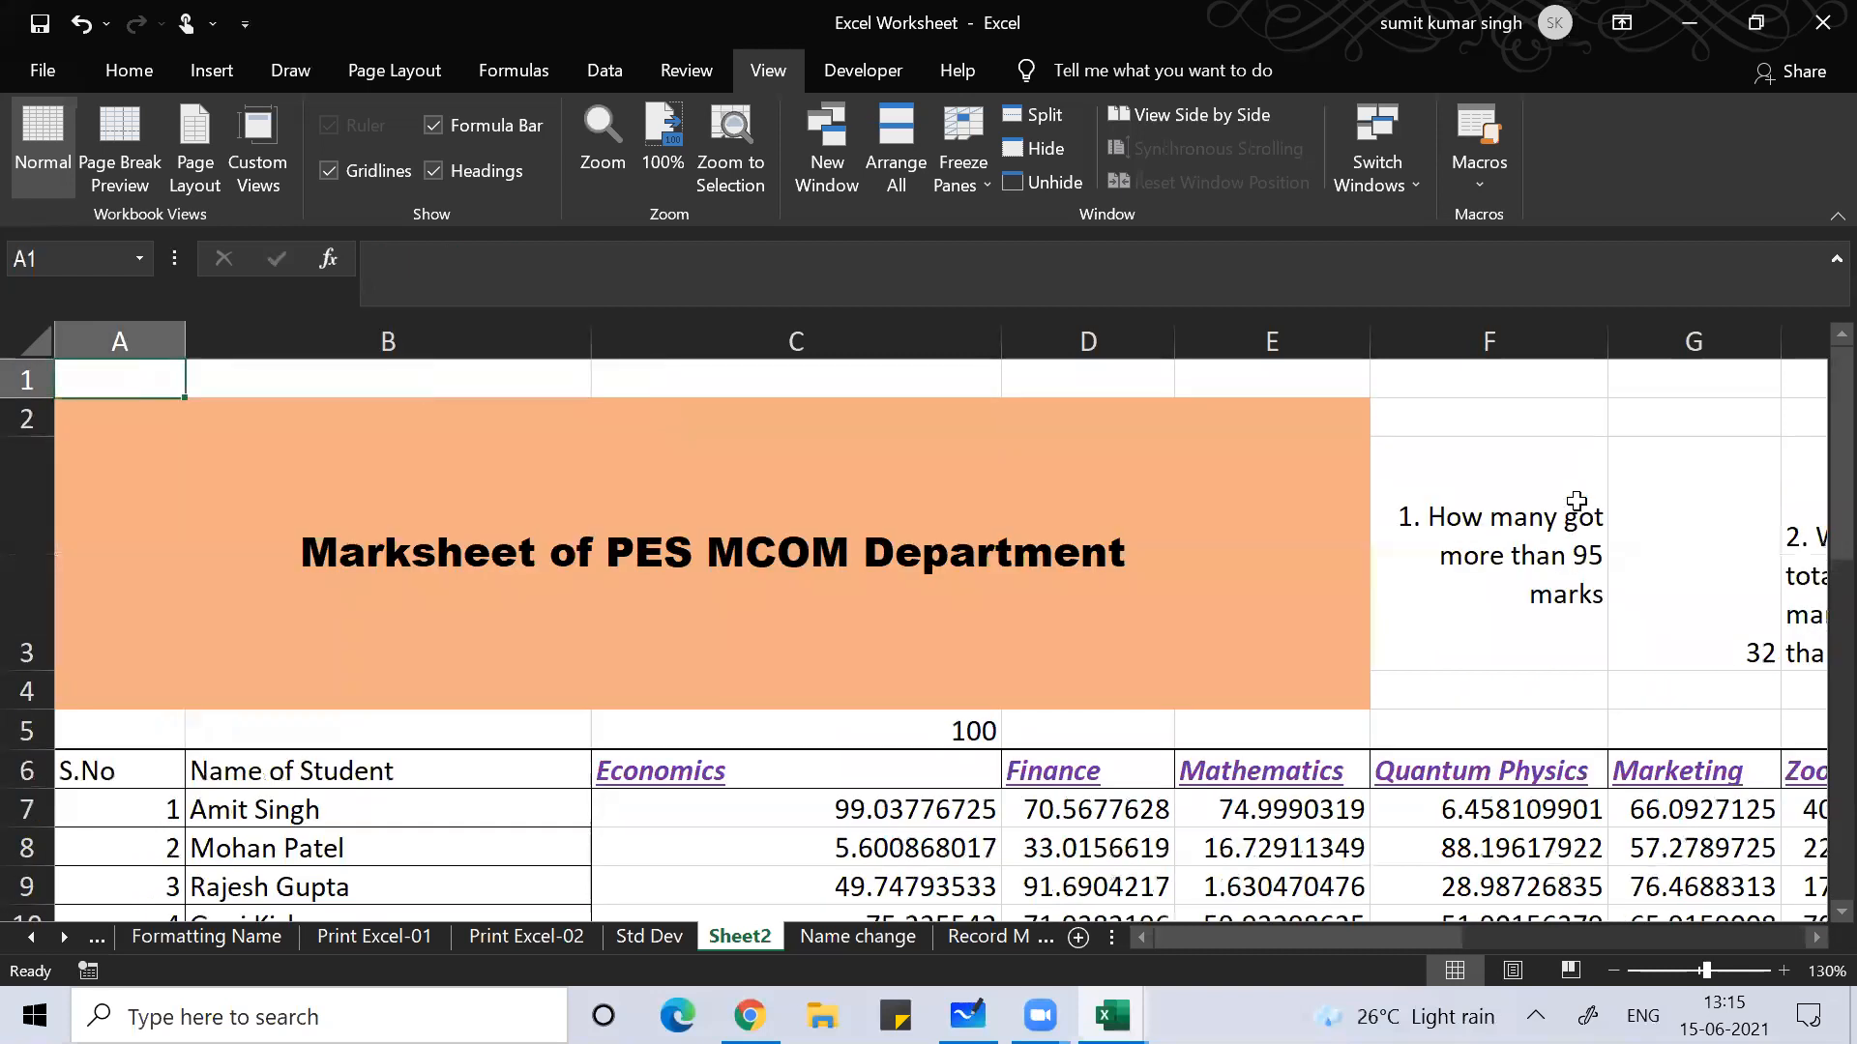
key(Down)
key(Down)
key(Up)
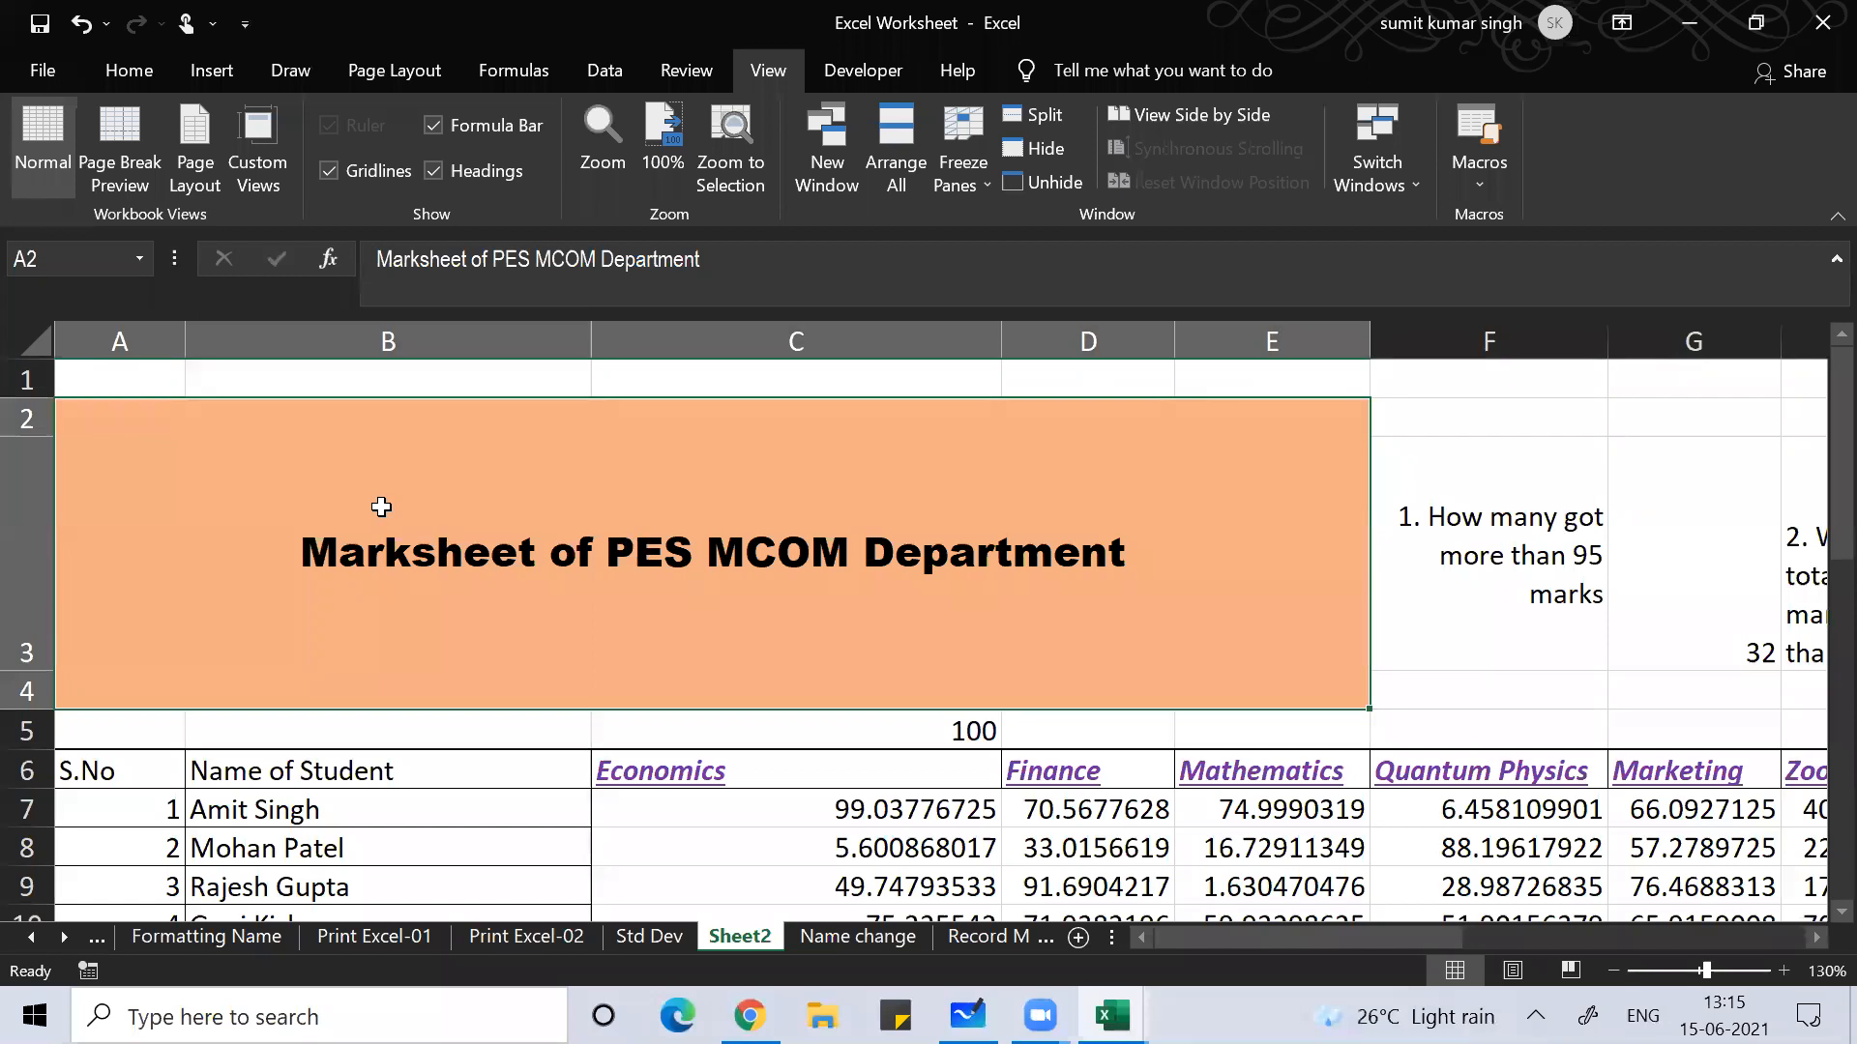
click(125, 75)
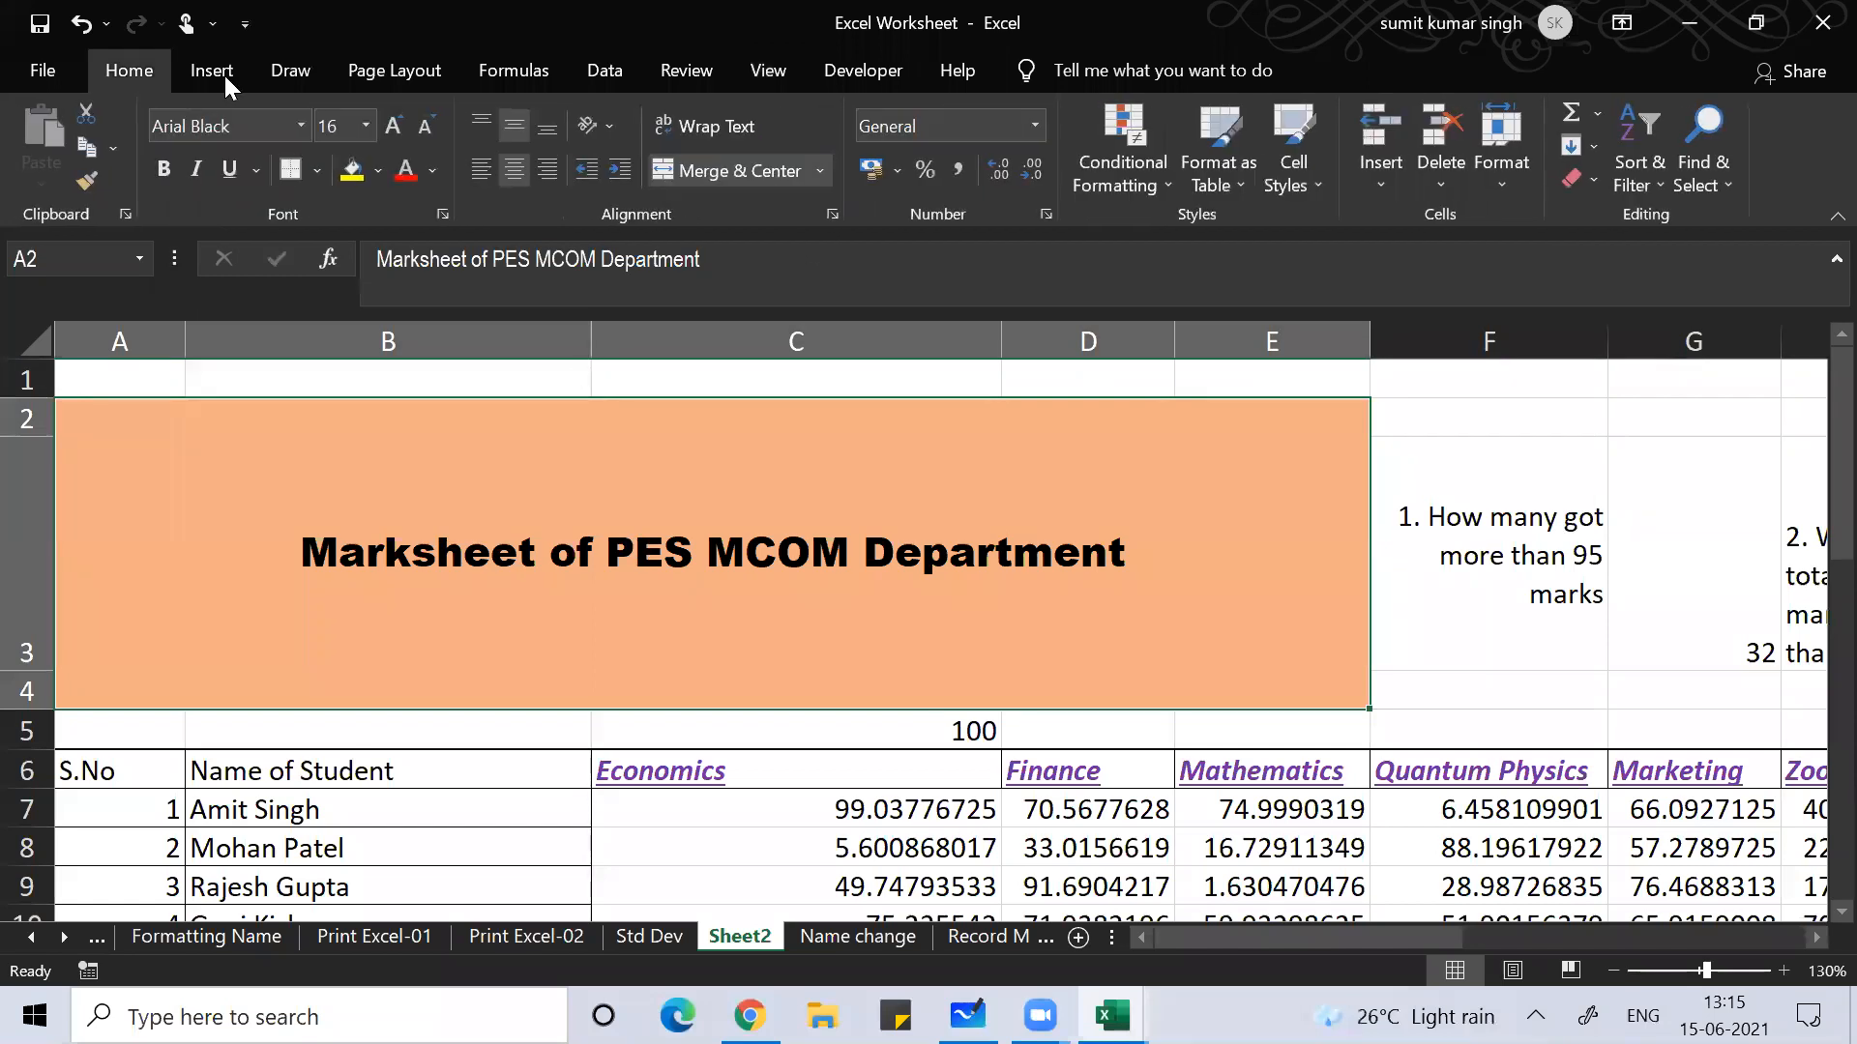
click(807, 172)
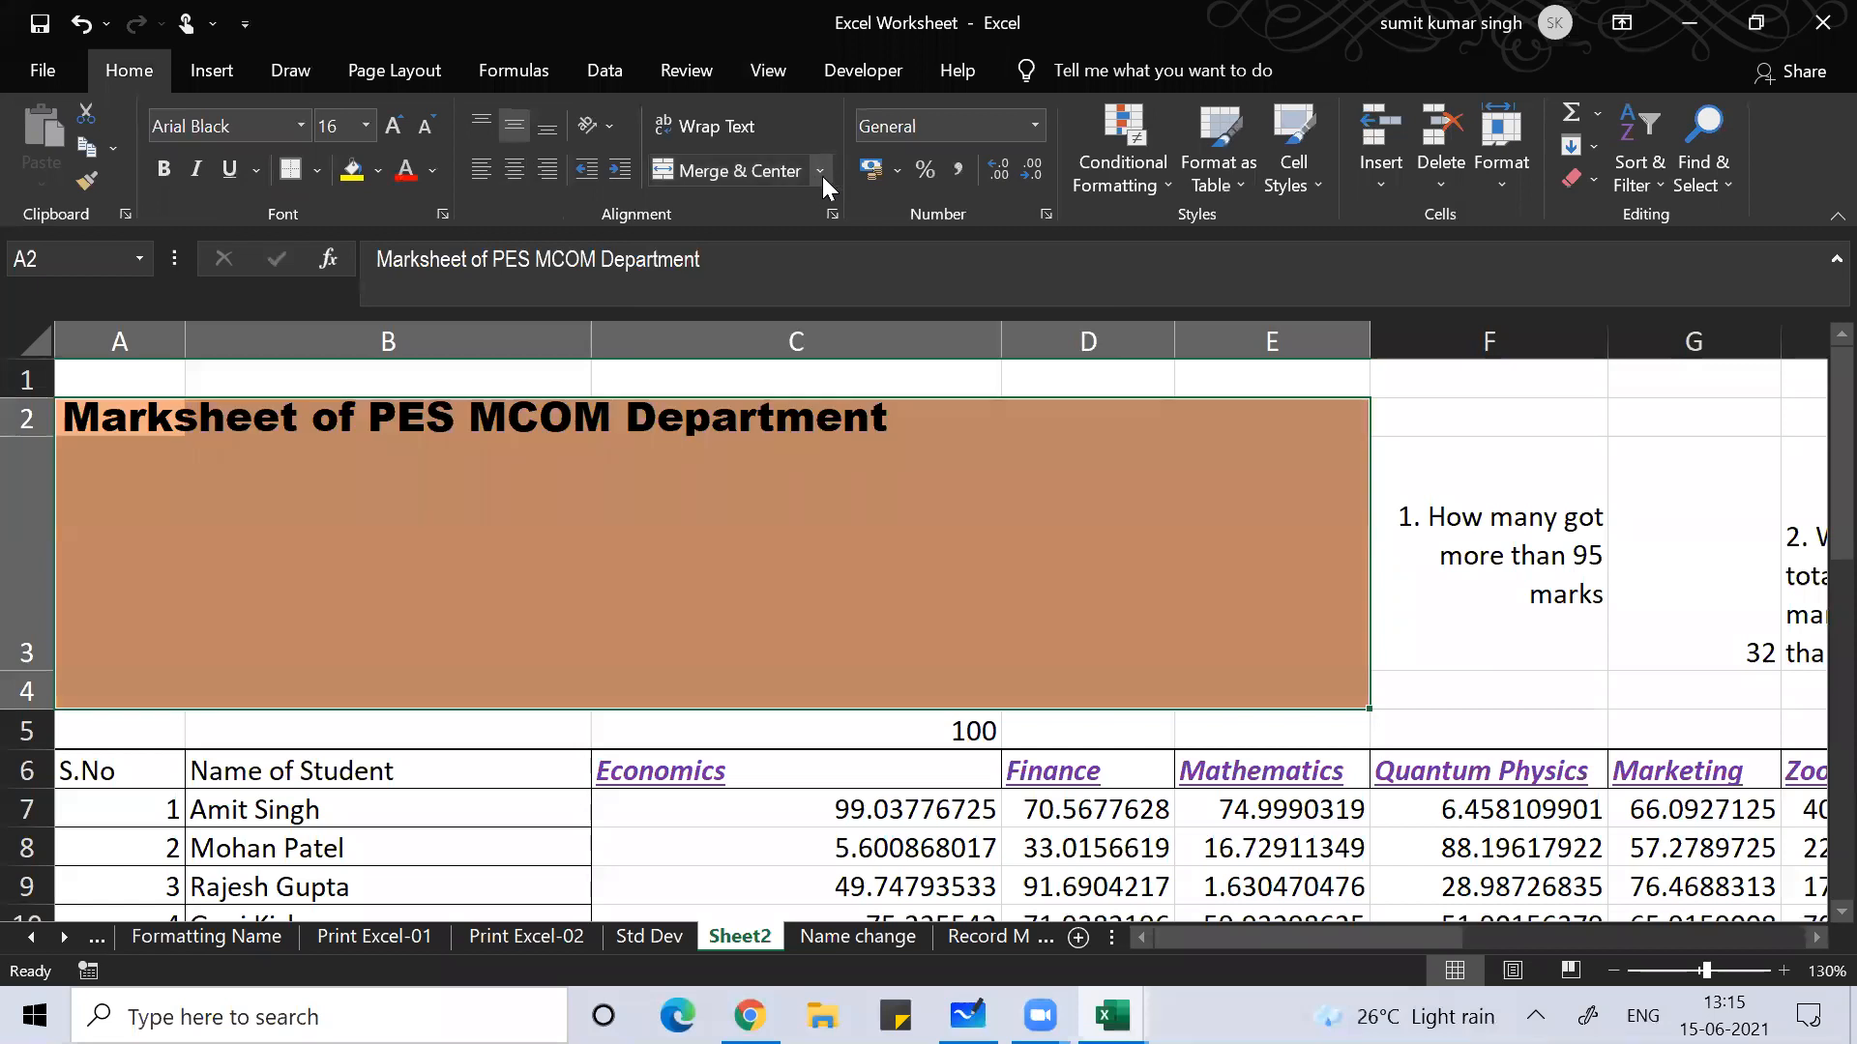
click(821, 174)
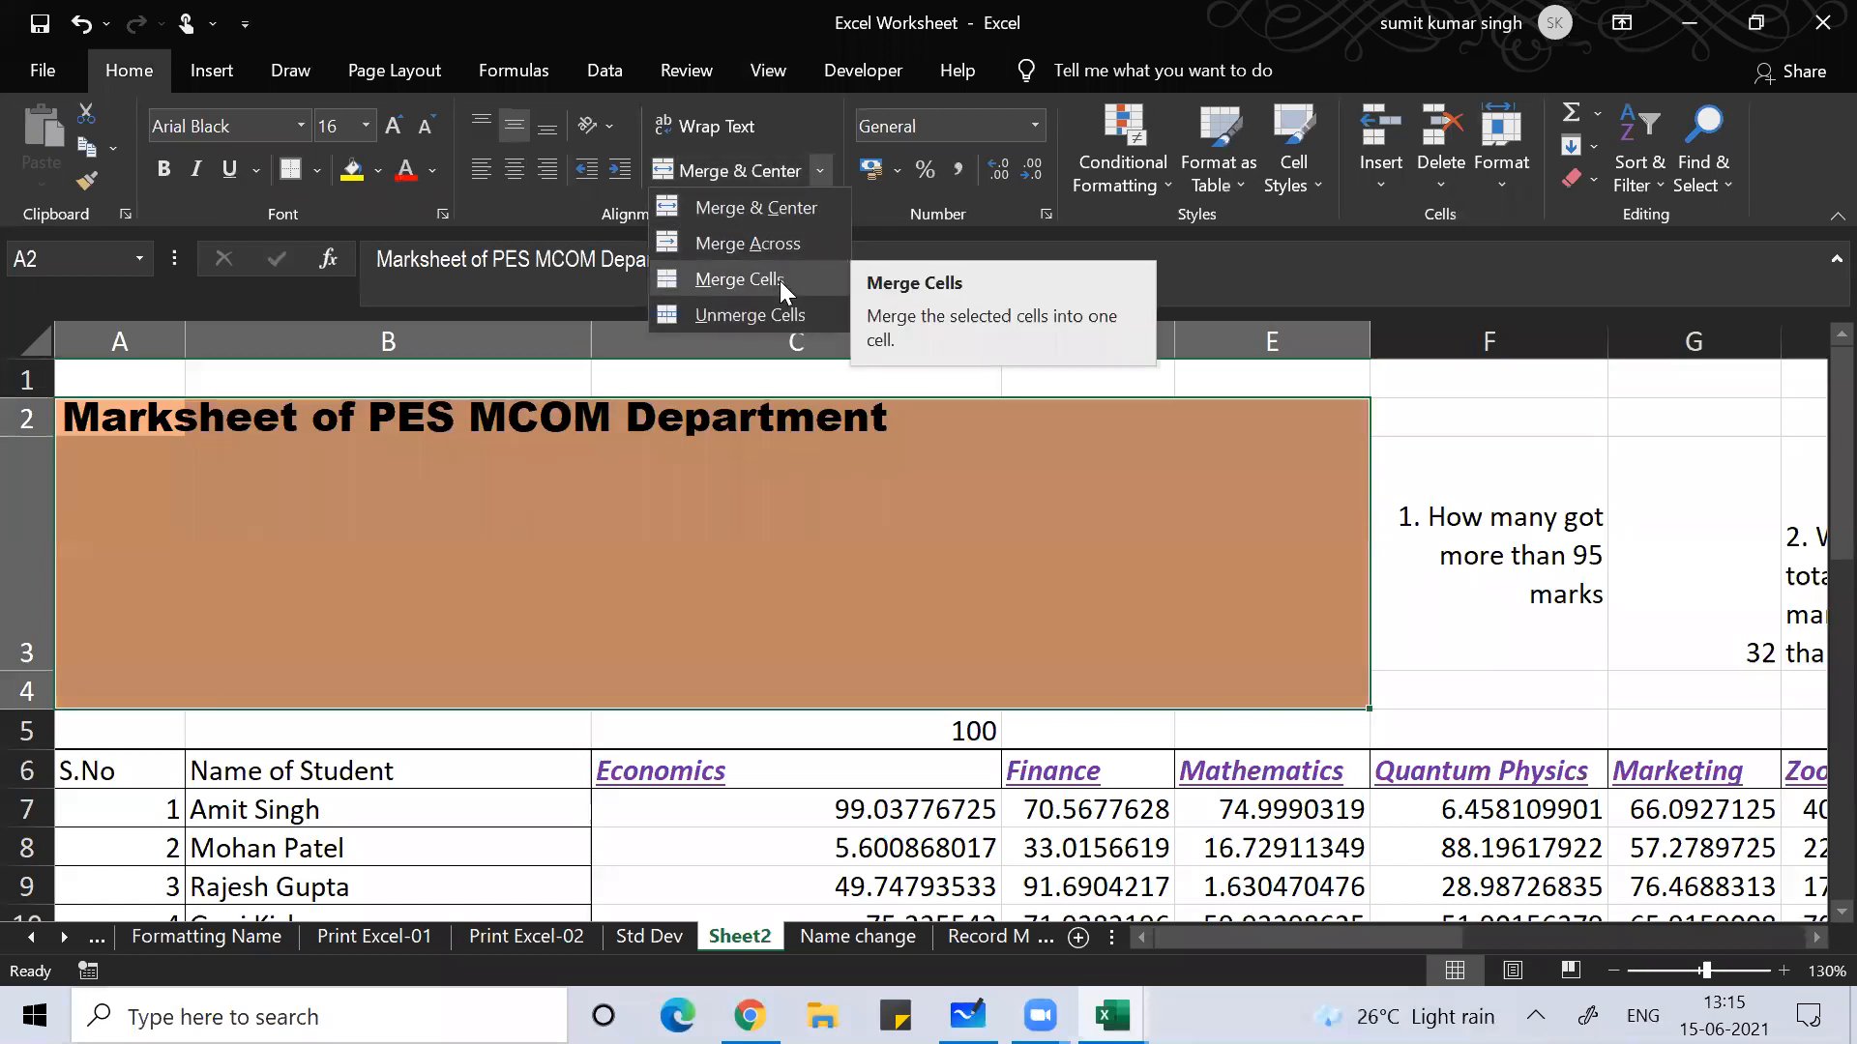
click(780, 311)
click(667, 499)
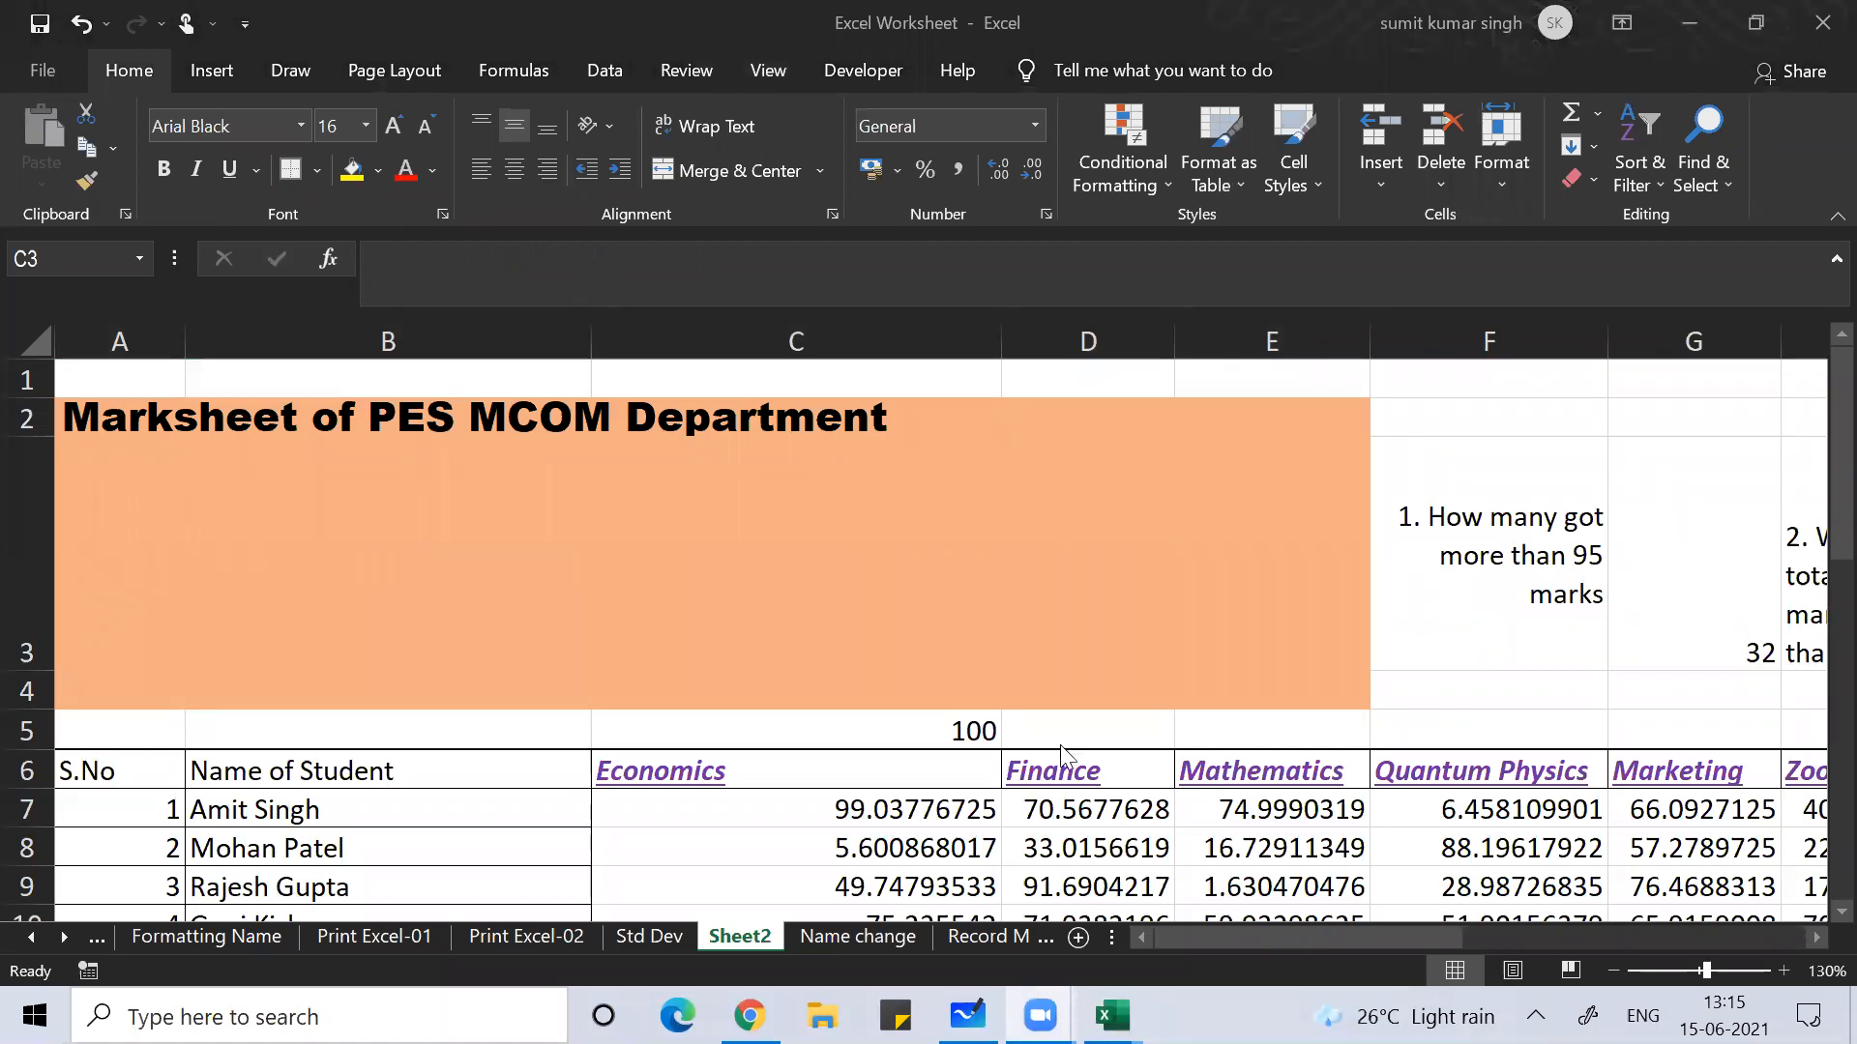
Step: Review the =AVERAGE(C7:R7) formula in T7 without changing it
key(Down)
key(Down)
key(Down)
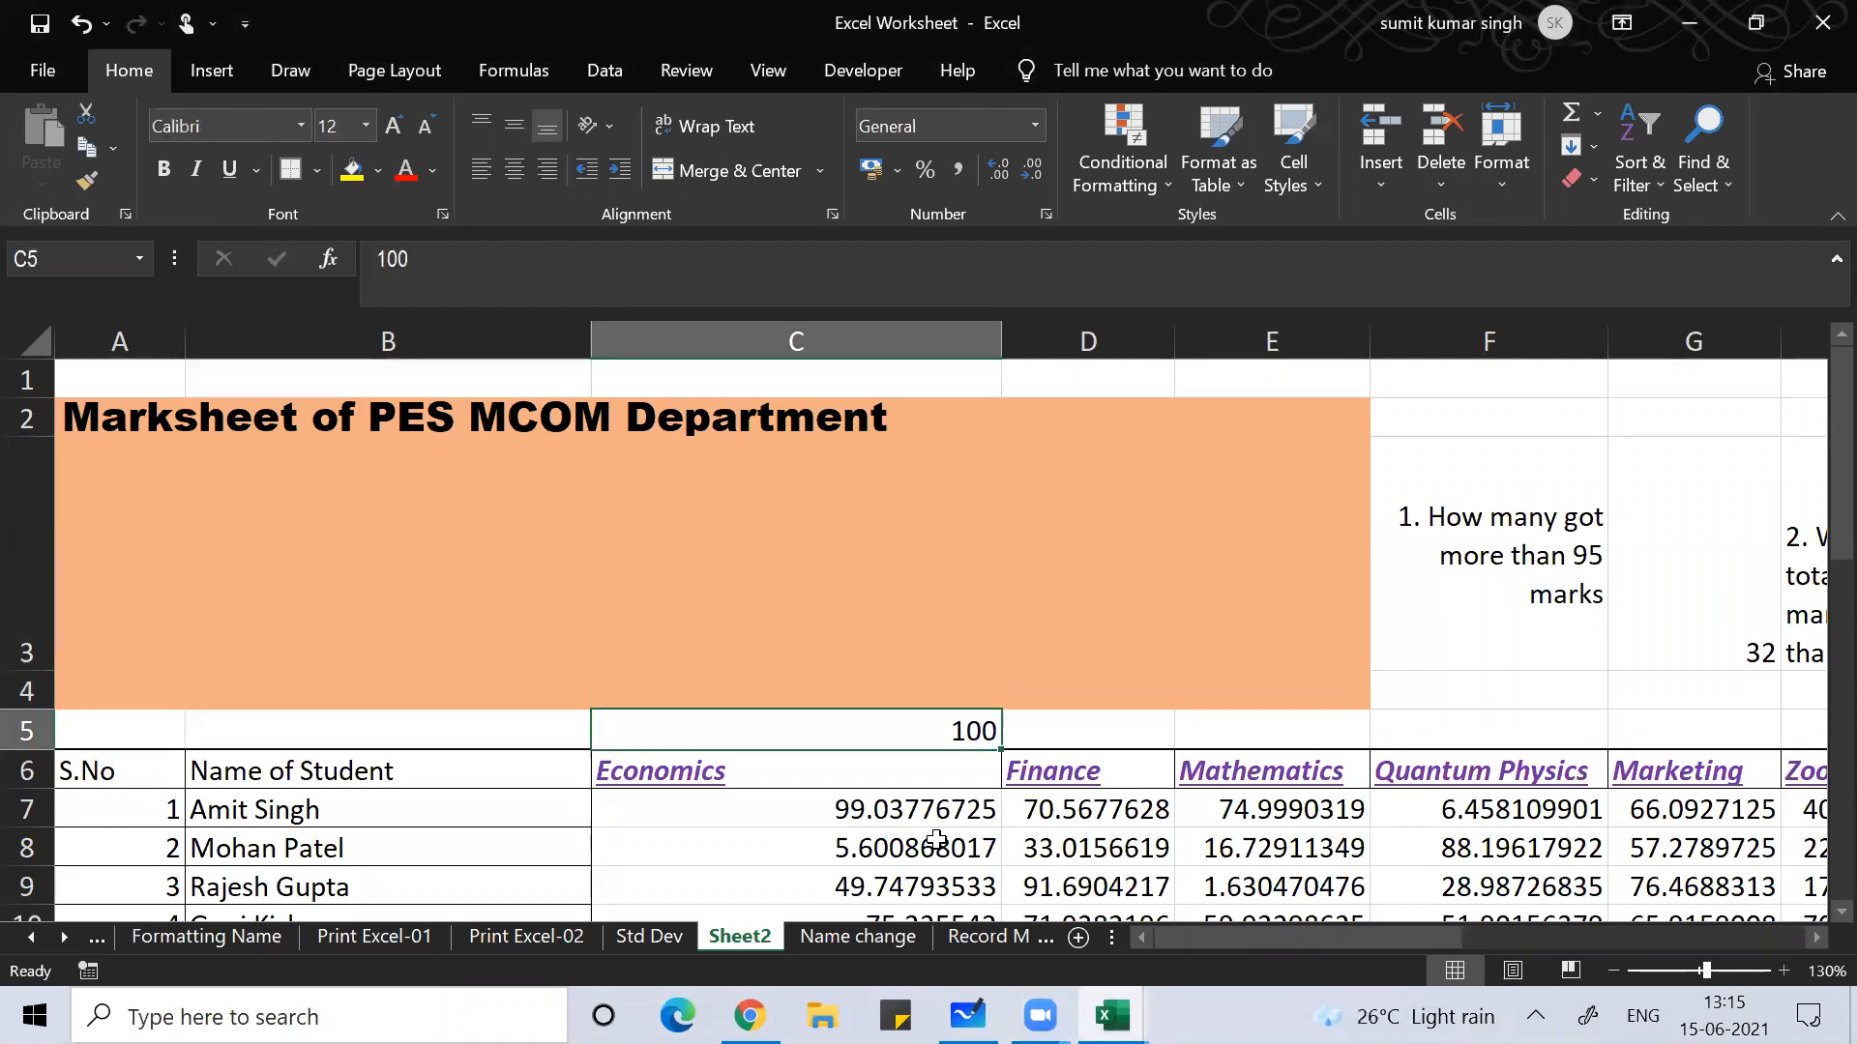
key(Right)
key(Right)
key(Right)
key(Right)
key(Right)
key(Right)
key(Right)
key(Right)
key(Right)
key(Right)
key(Right)
key(Right)
key(Right)
key(Right)
key(Right)
key(Right)
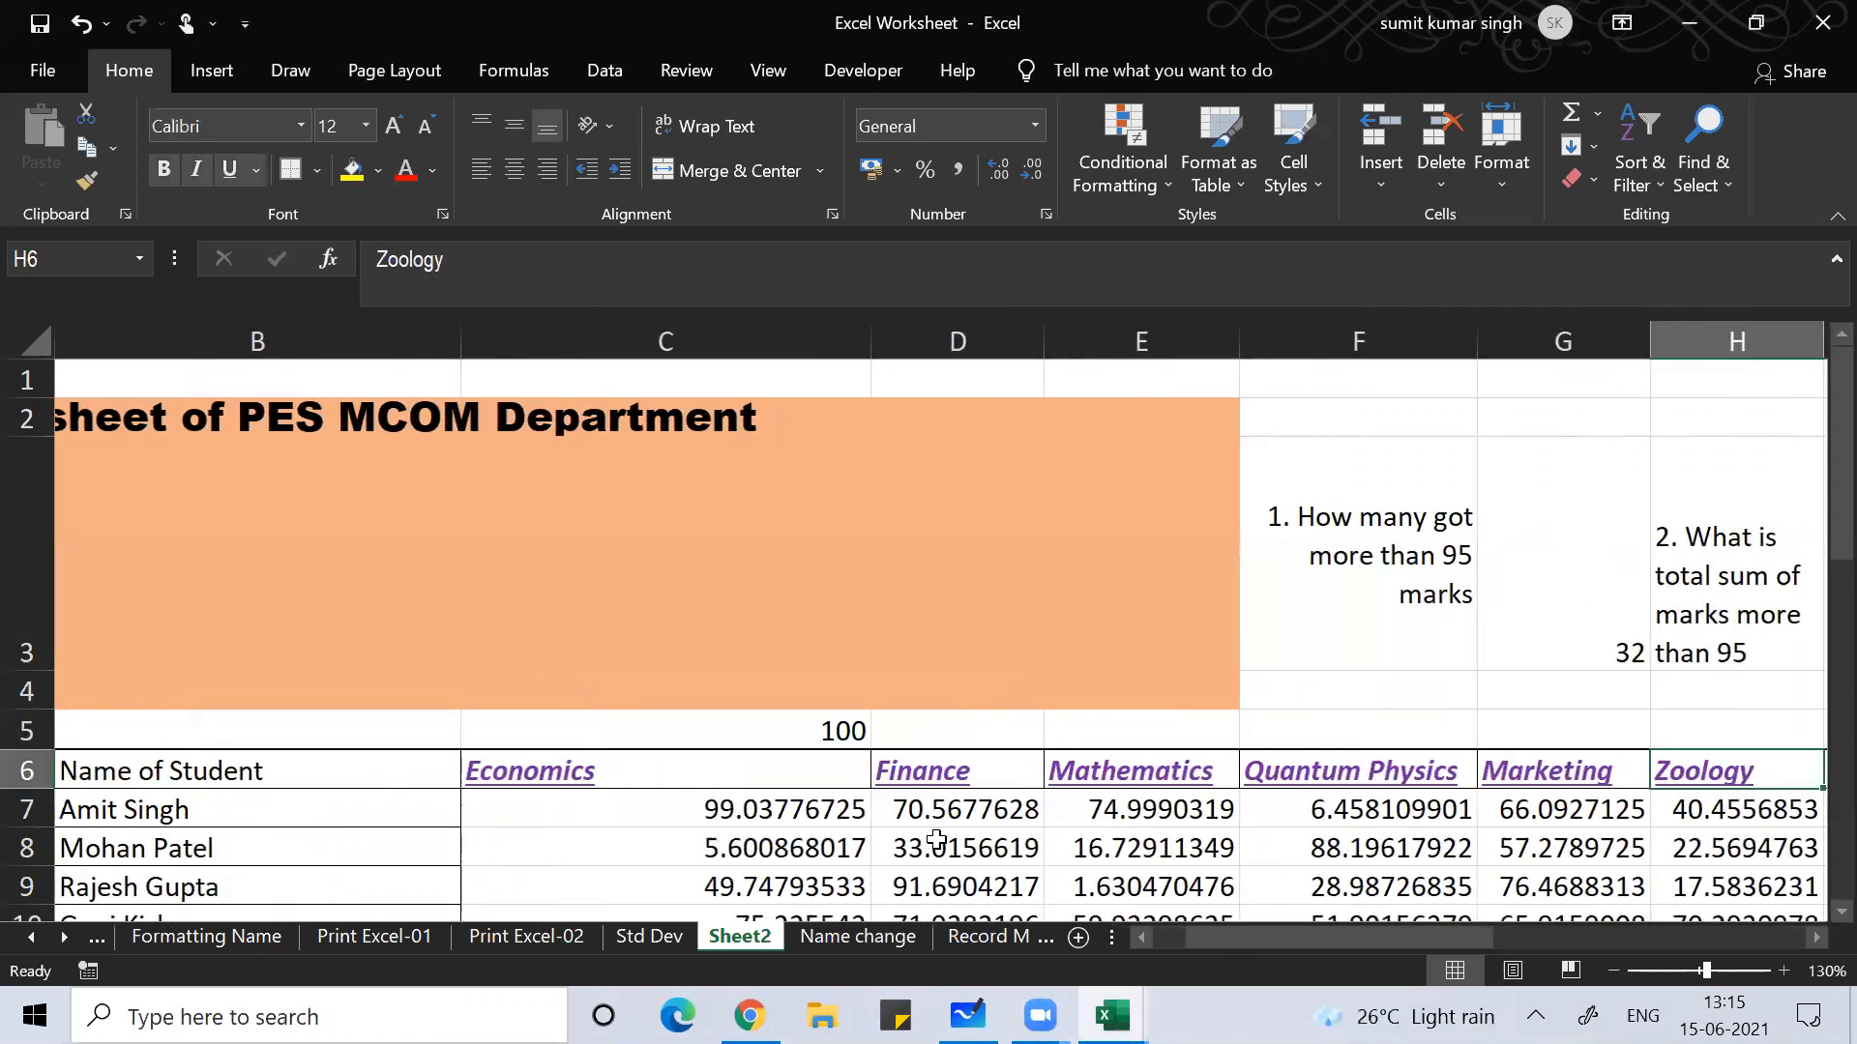
key(Left)
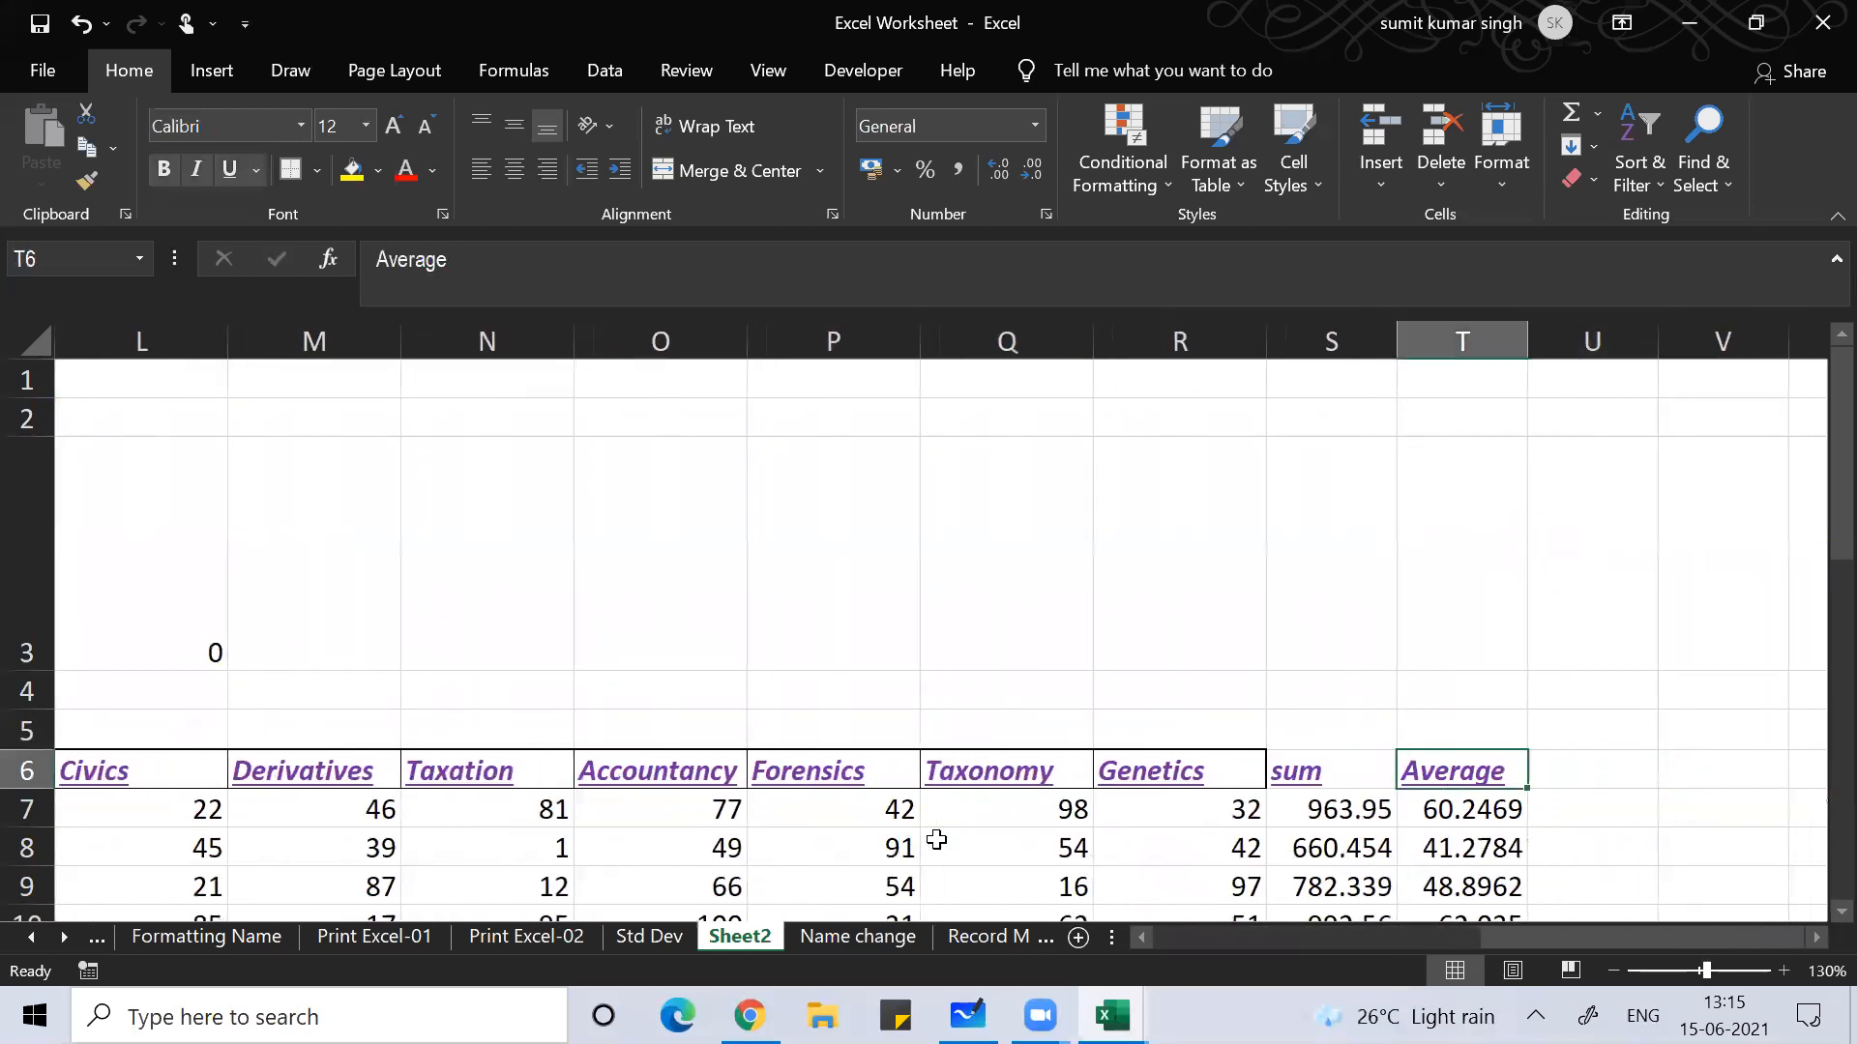
key(Down)
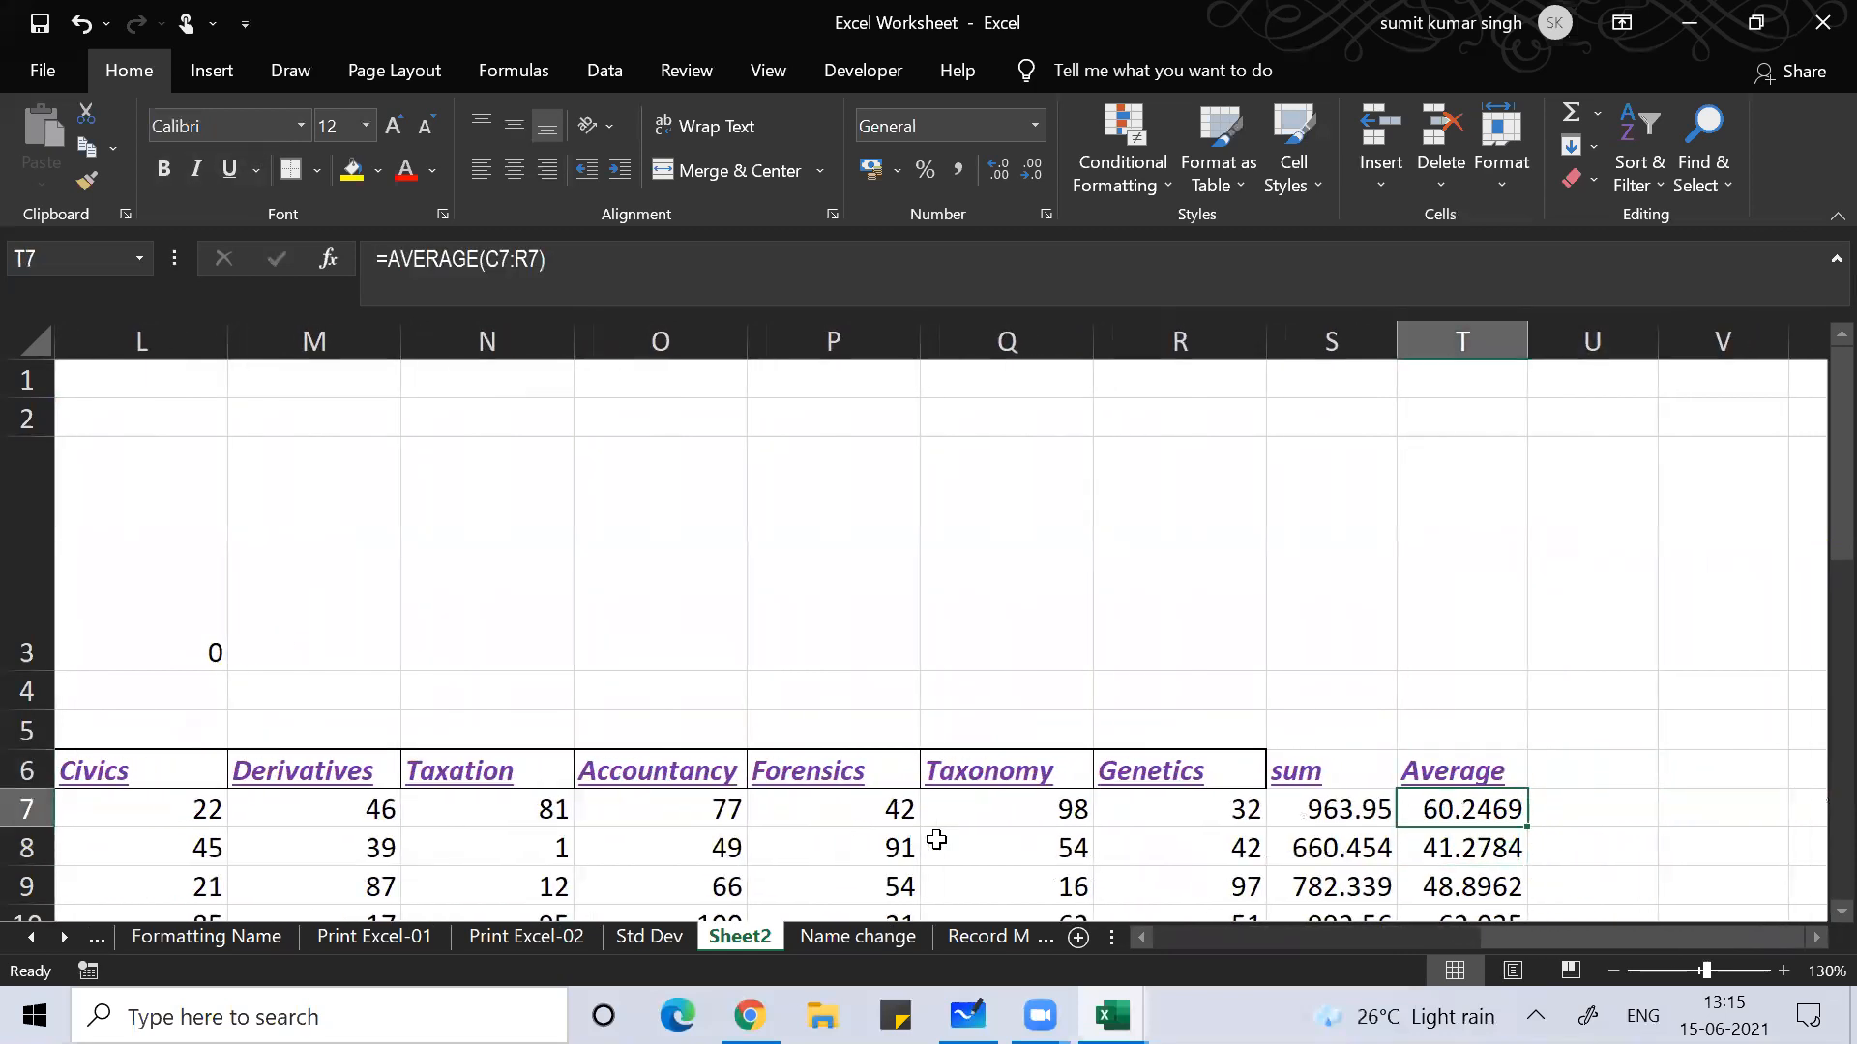
key(F2)
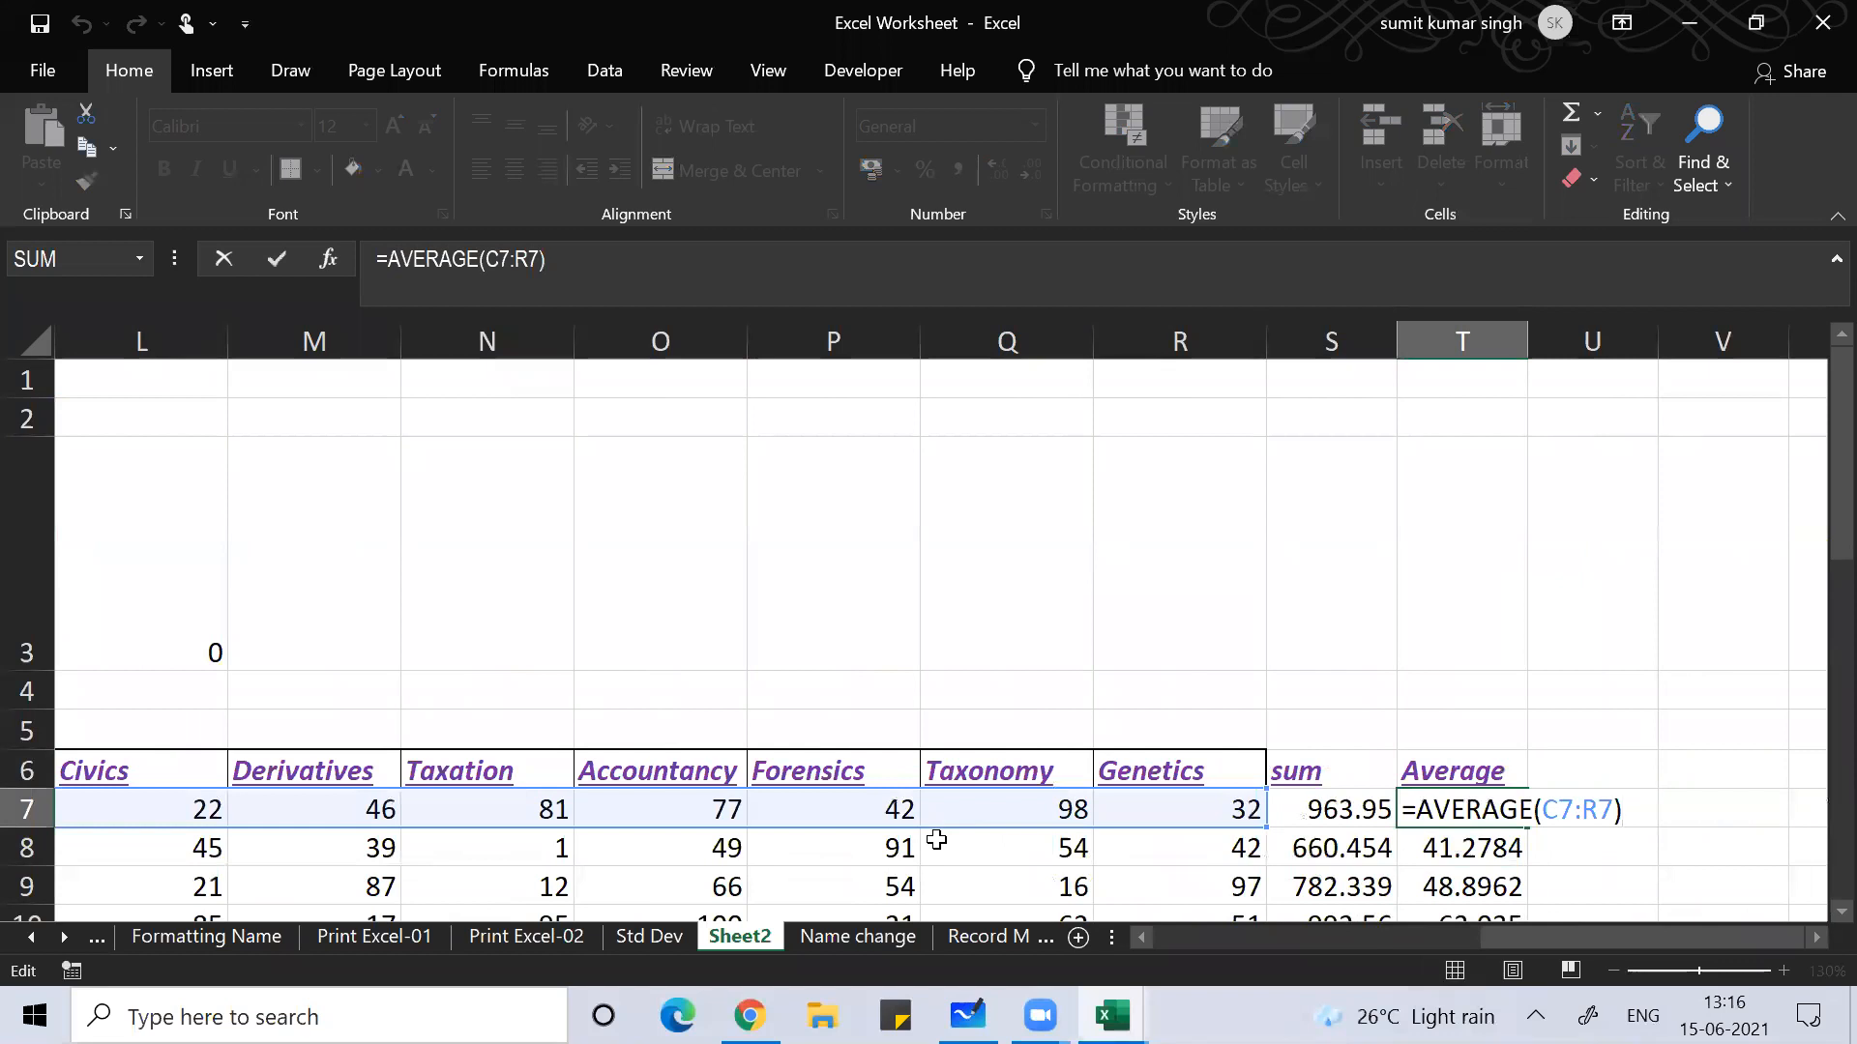
key(Return)
key(Up)
Step: Enter =S7/COUNT(C7:R7) in U7 to recompute the first student's mean, 60.2469
key(Right)
text(=sum)
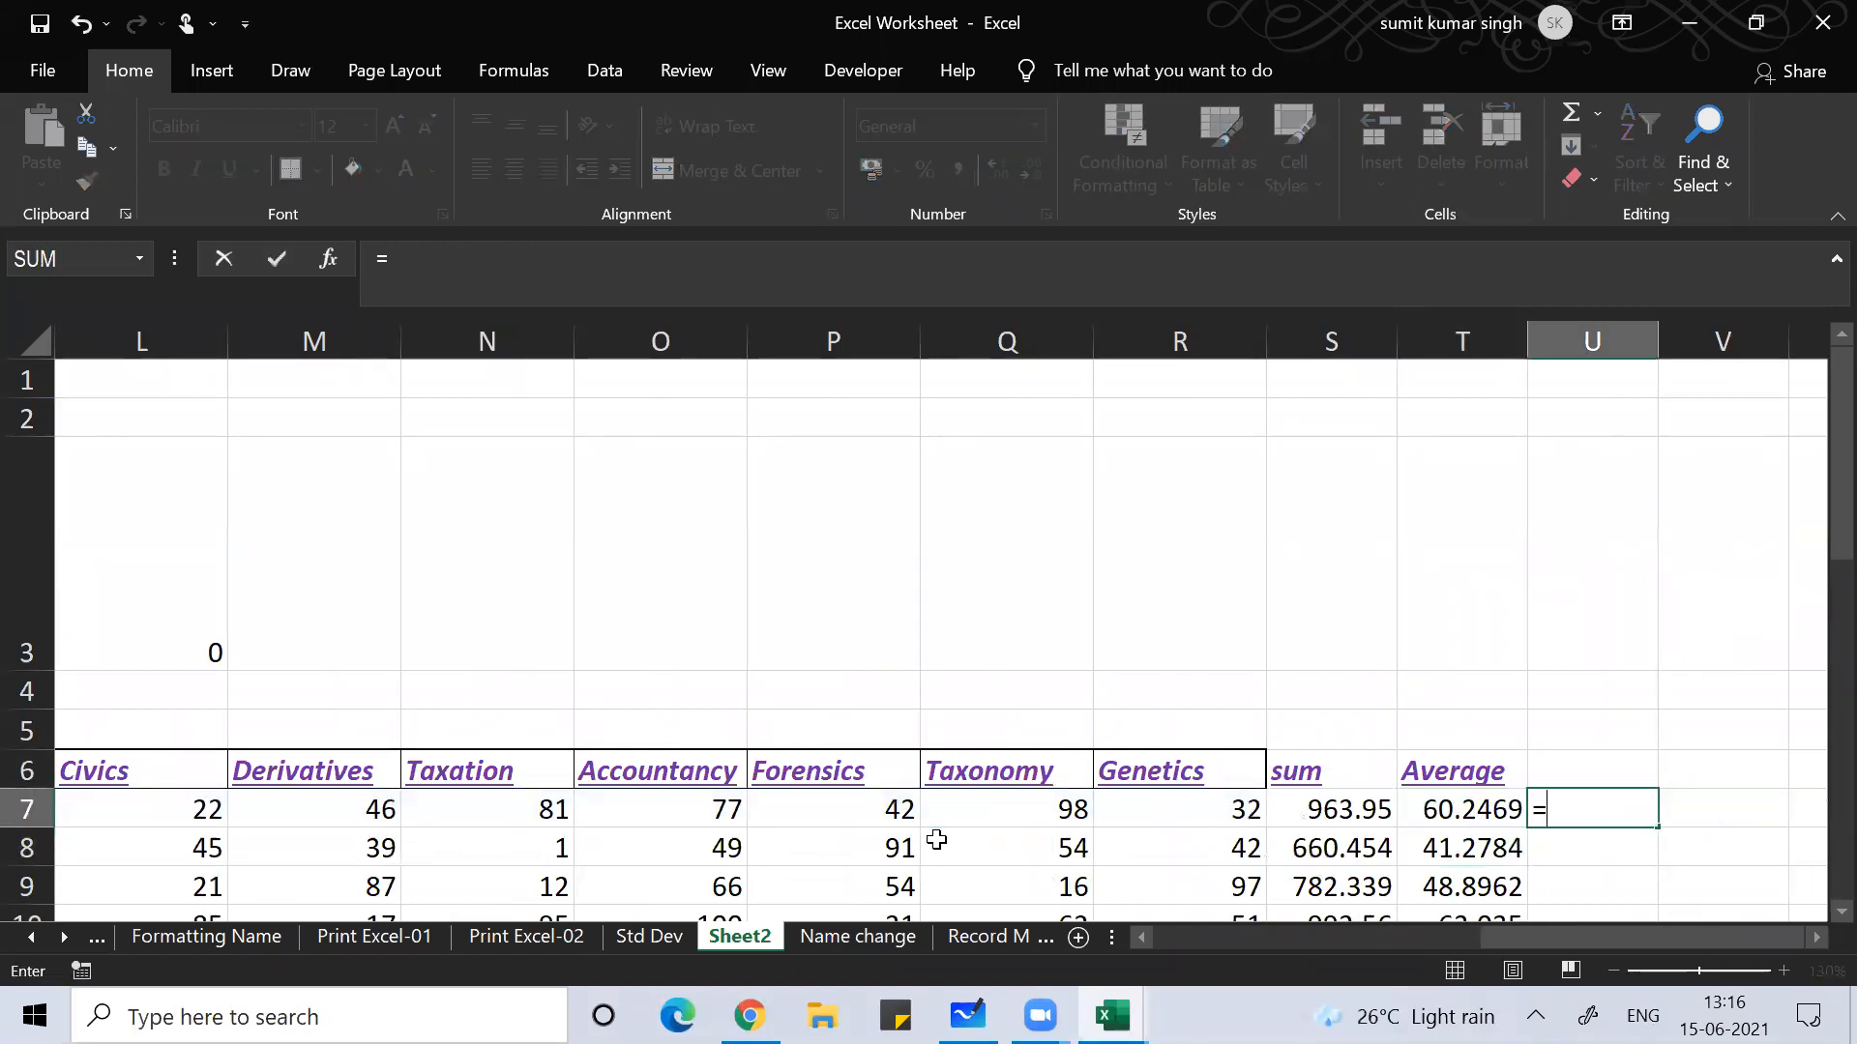
key(BackSpace)
key(BackSpace)
key(BackSpace)
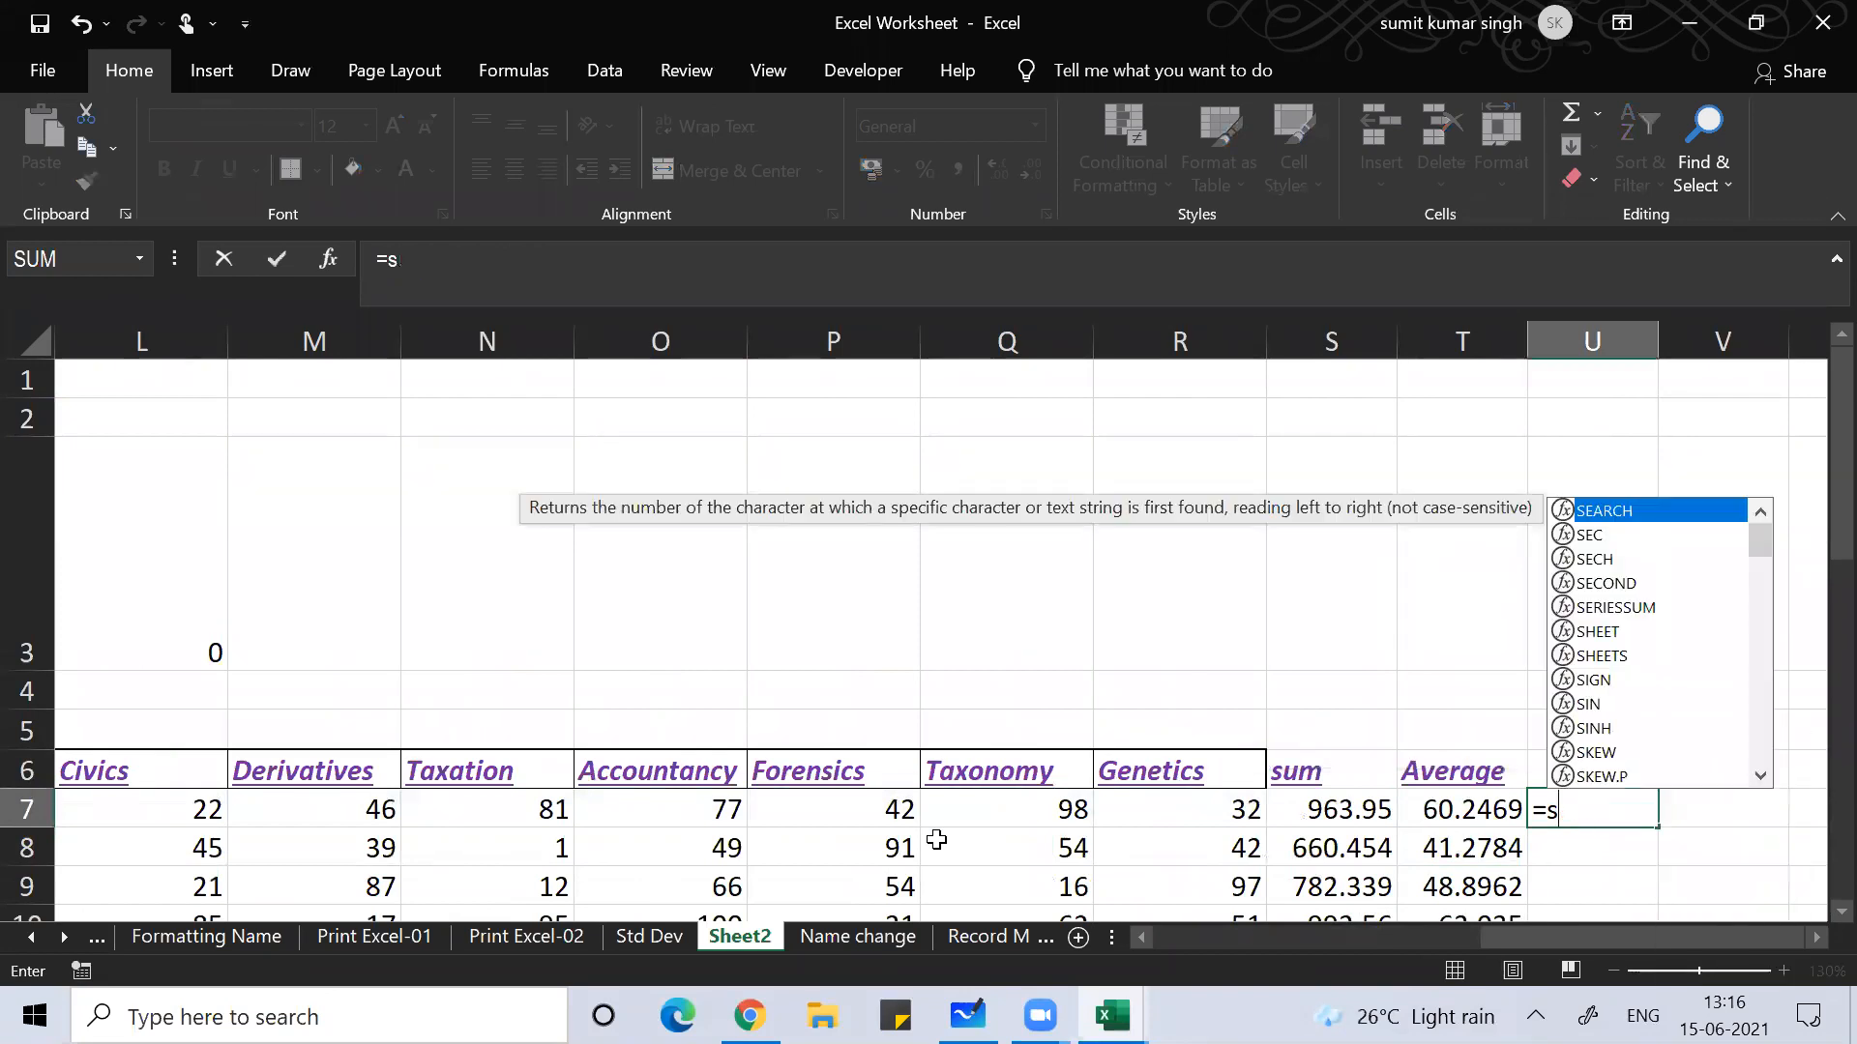
click(1291, 823)
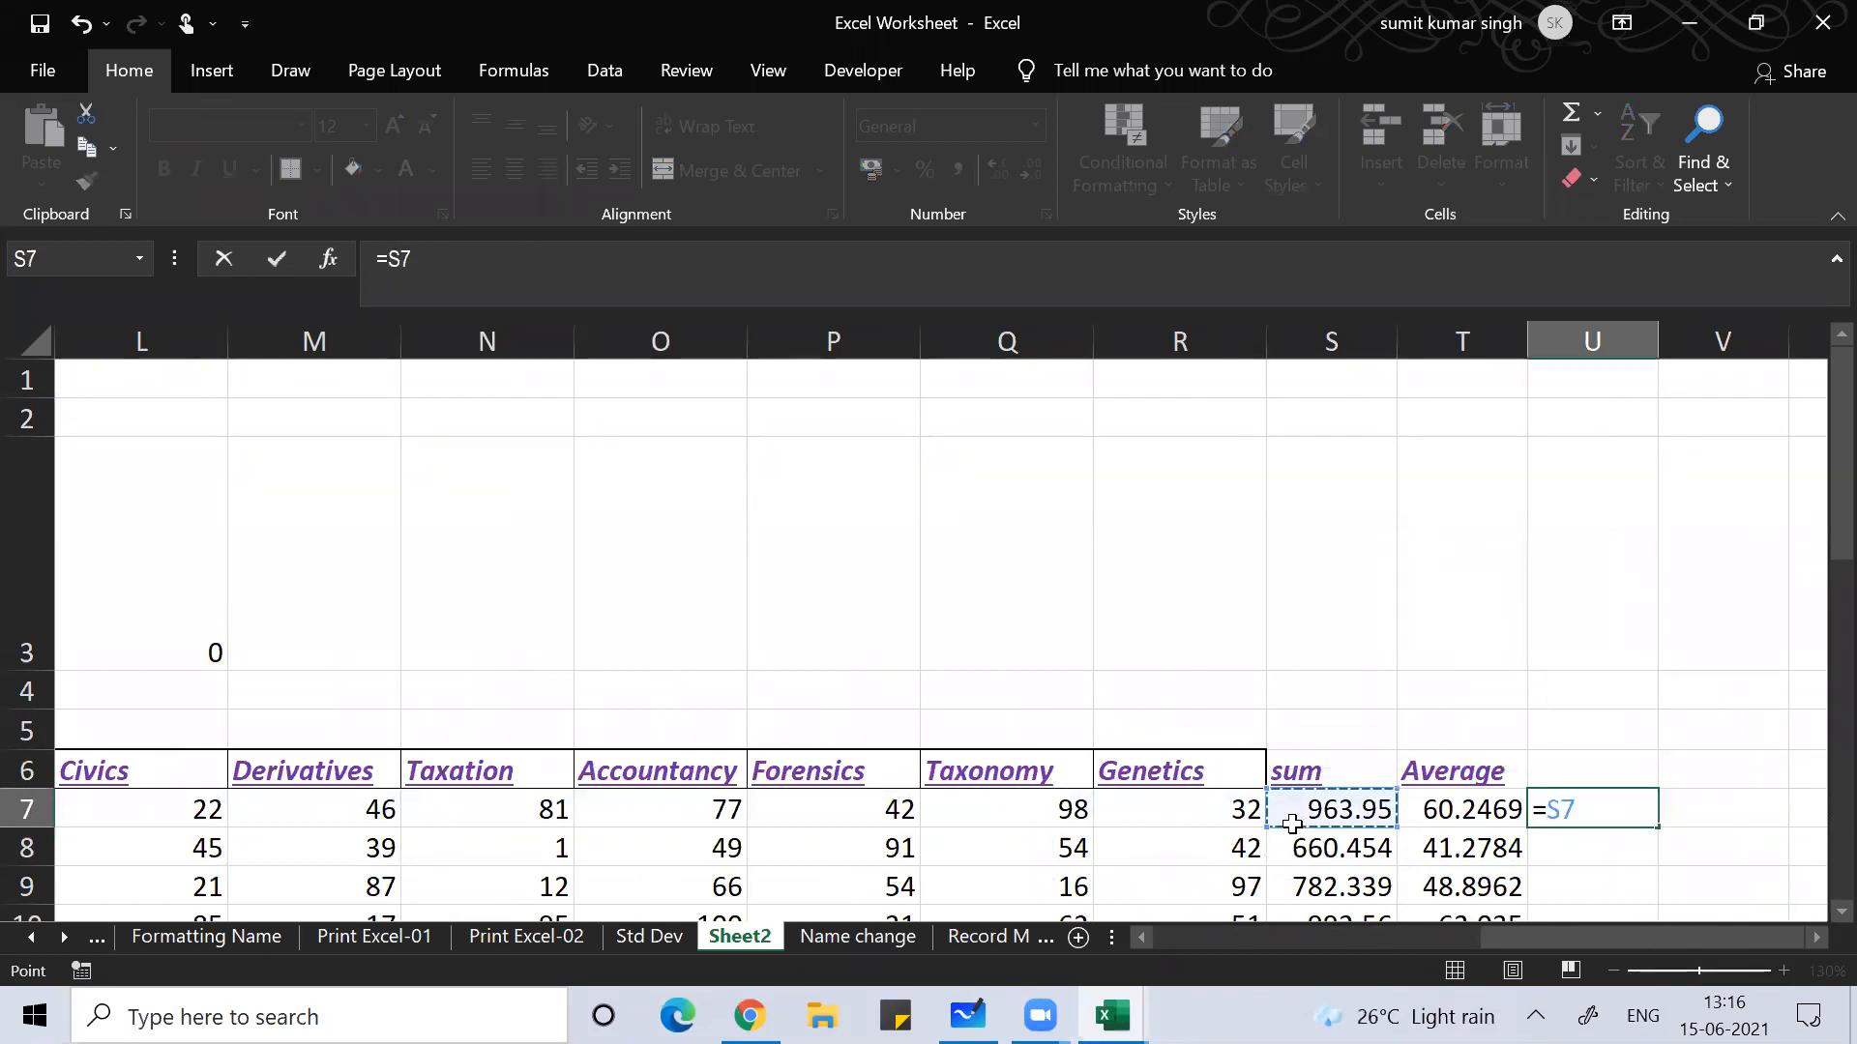
text(/count)
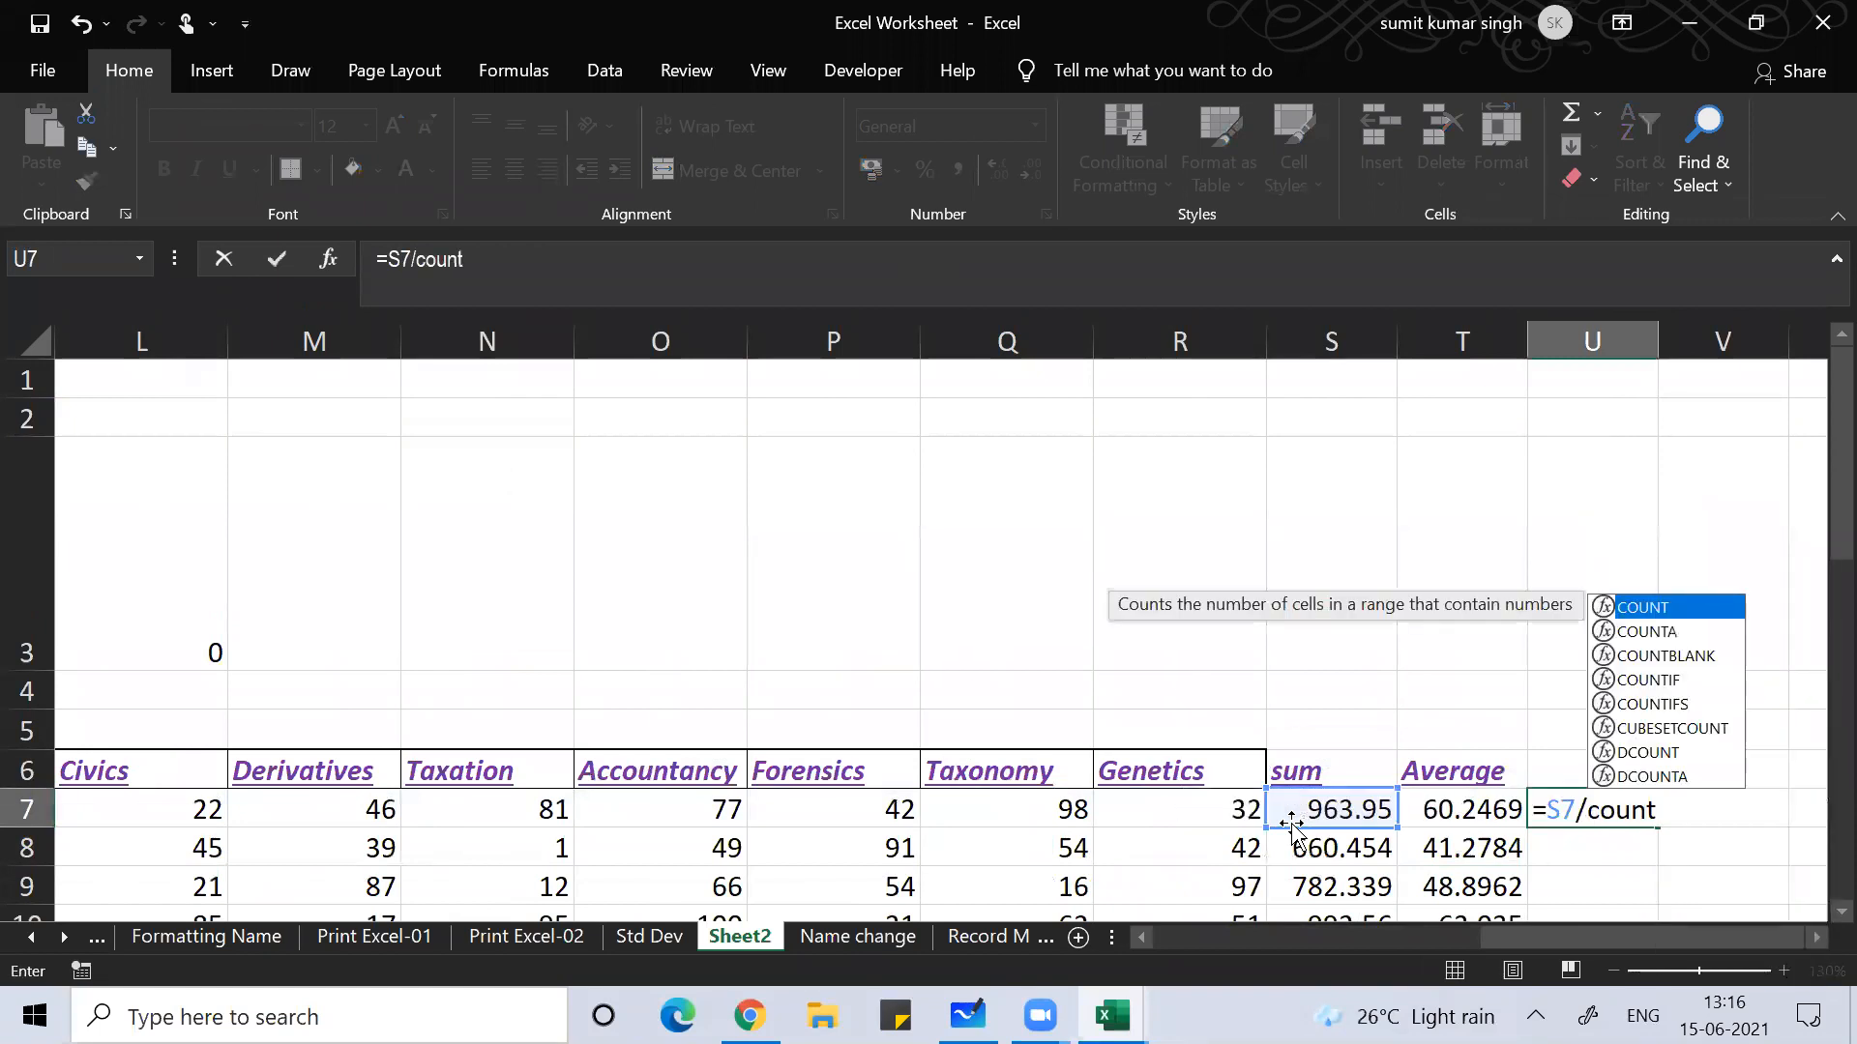
text(()
key(Left)
key(Left)
key(Left)
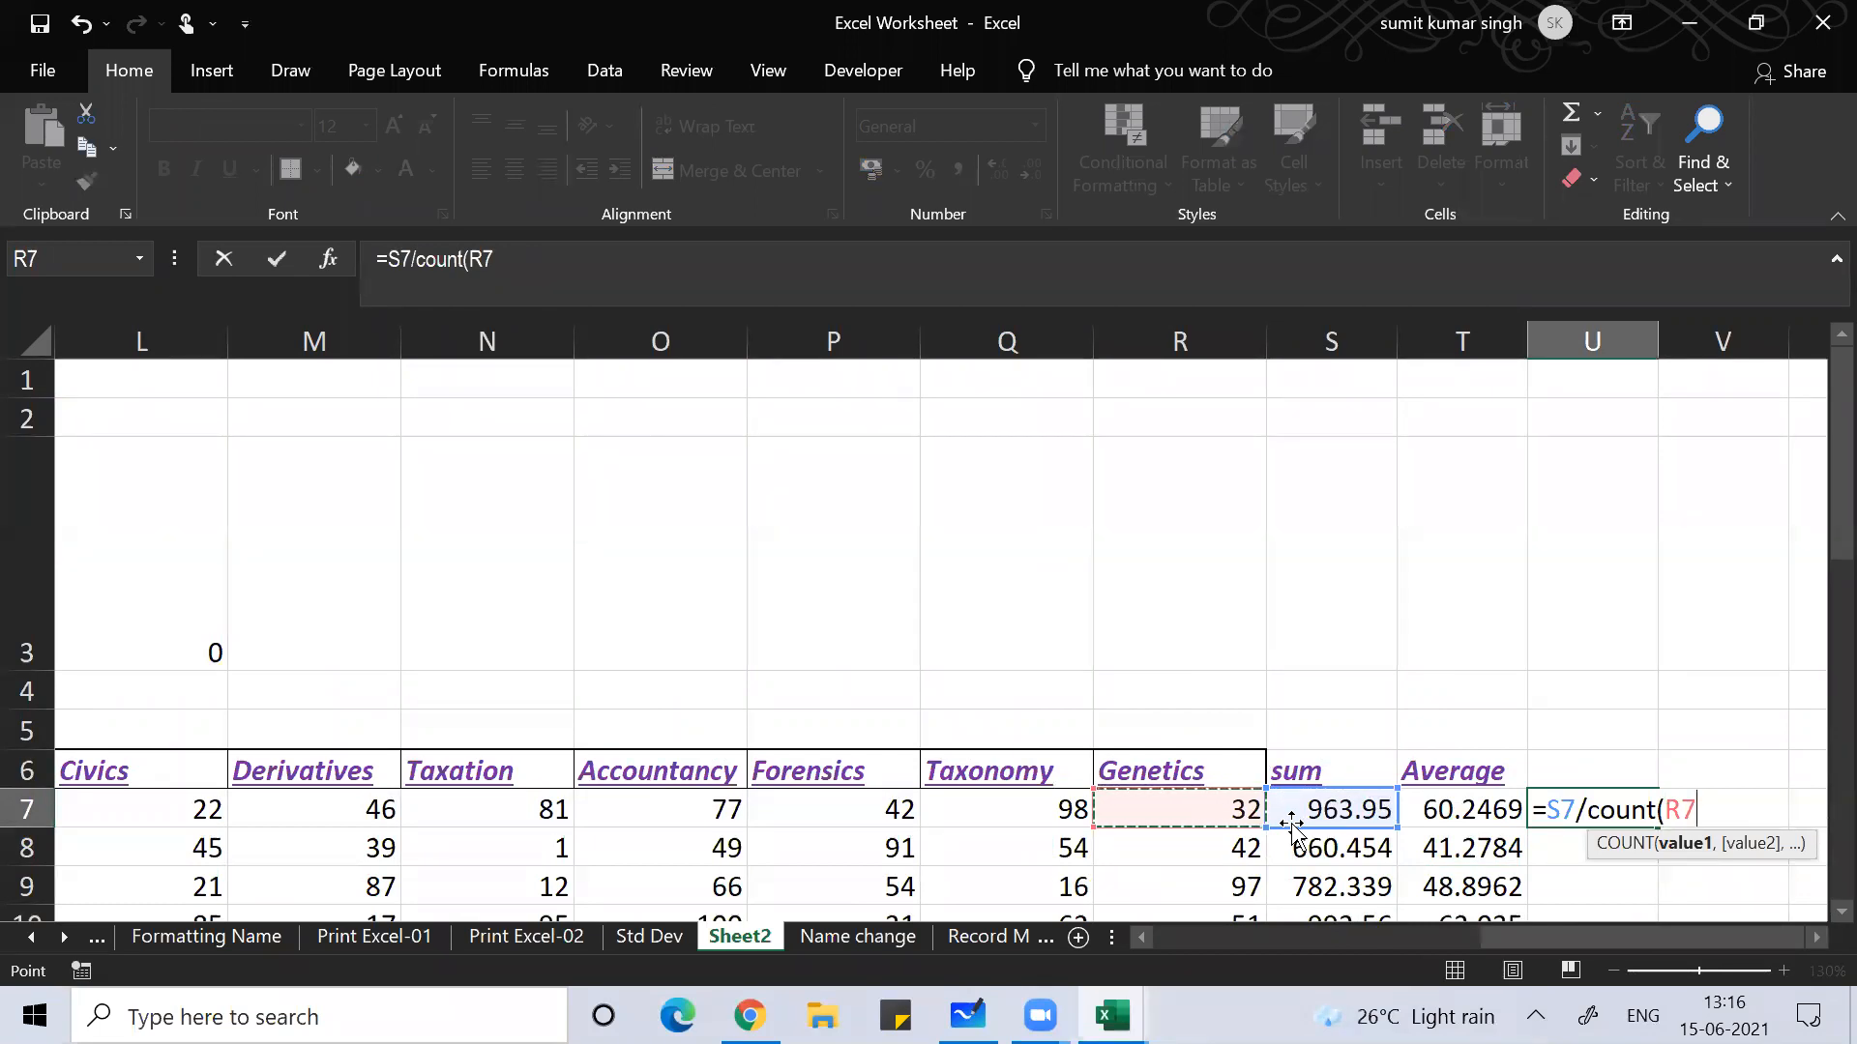
key(ctrl+shift+Left)
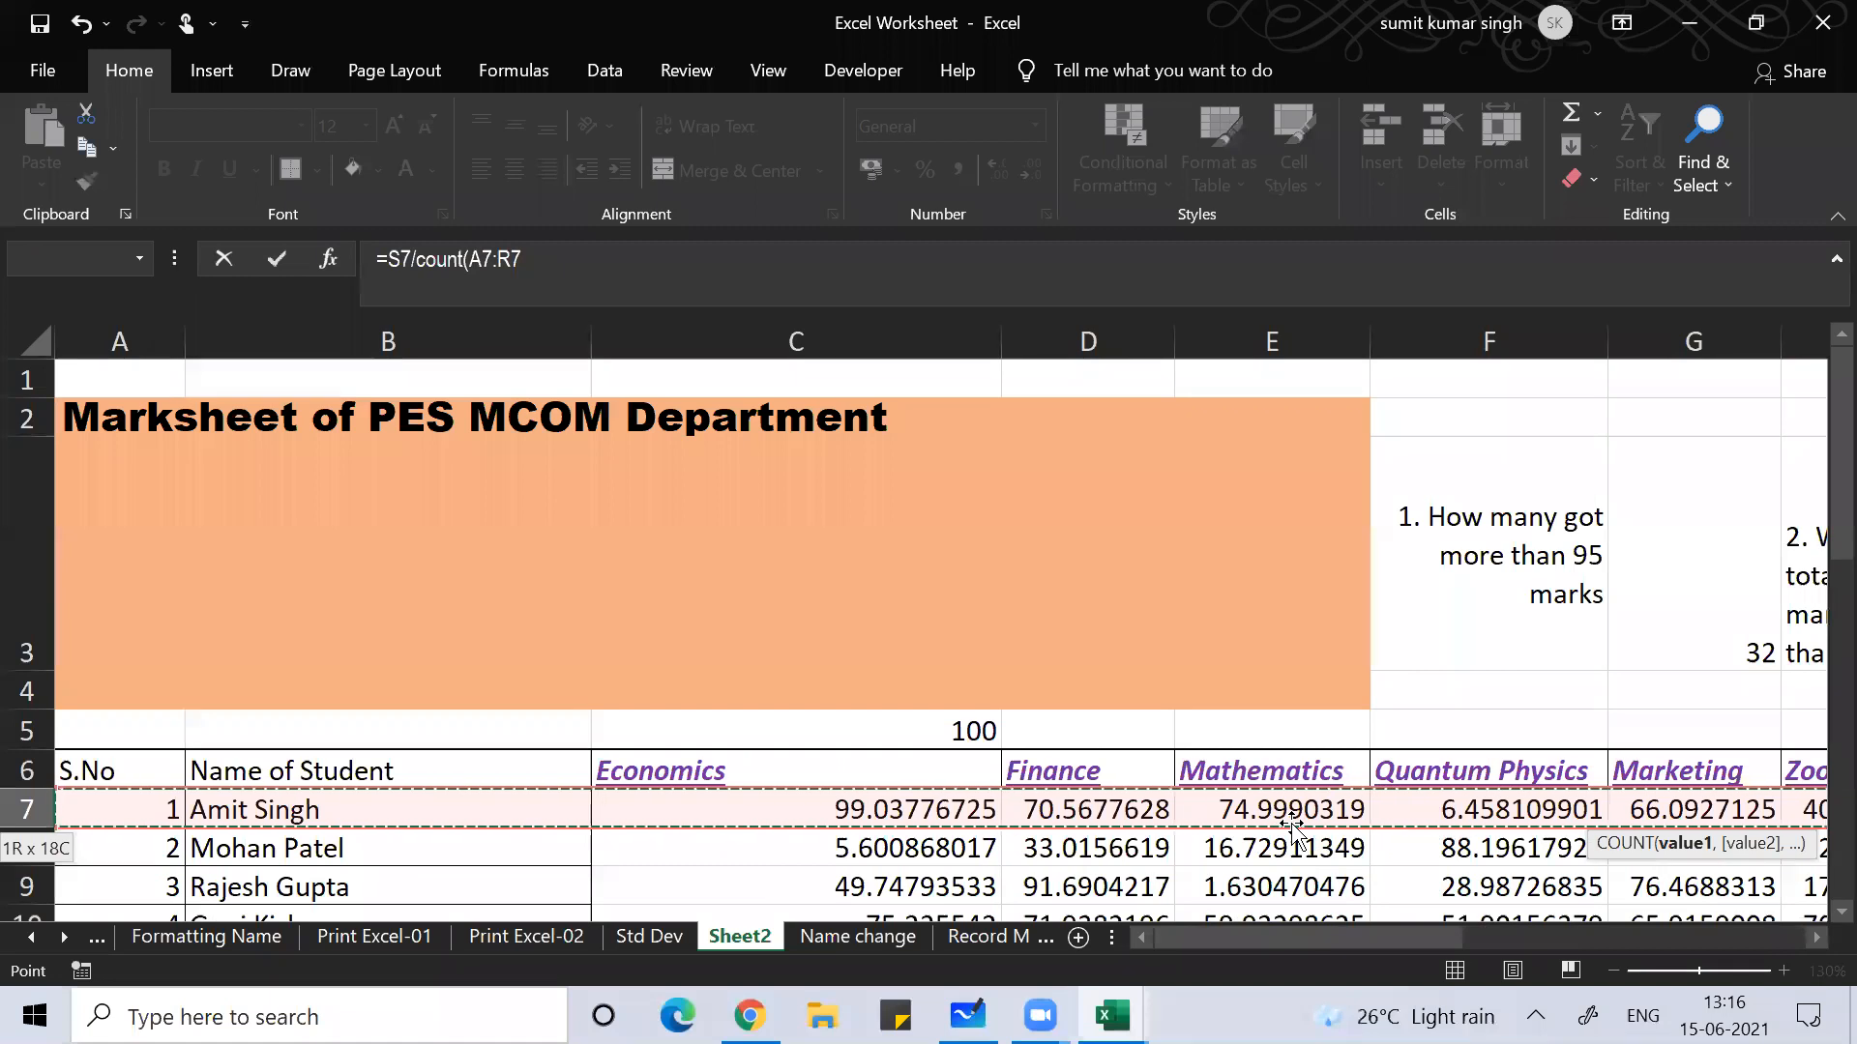
key(shift+Right)
key(shift+Right)
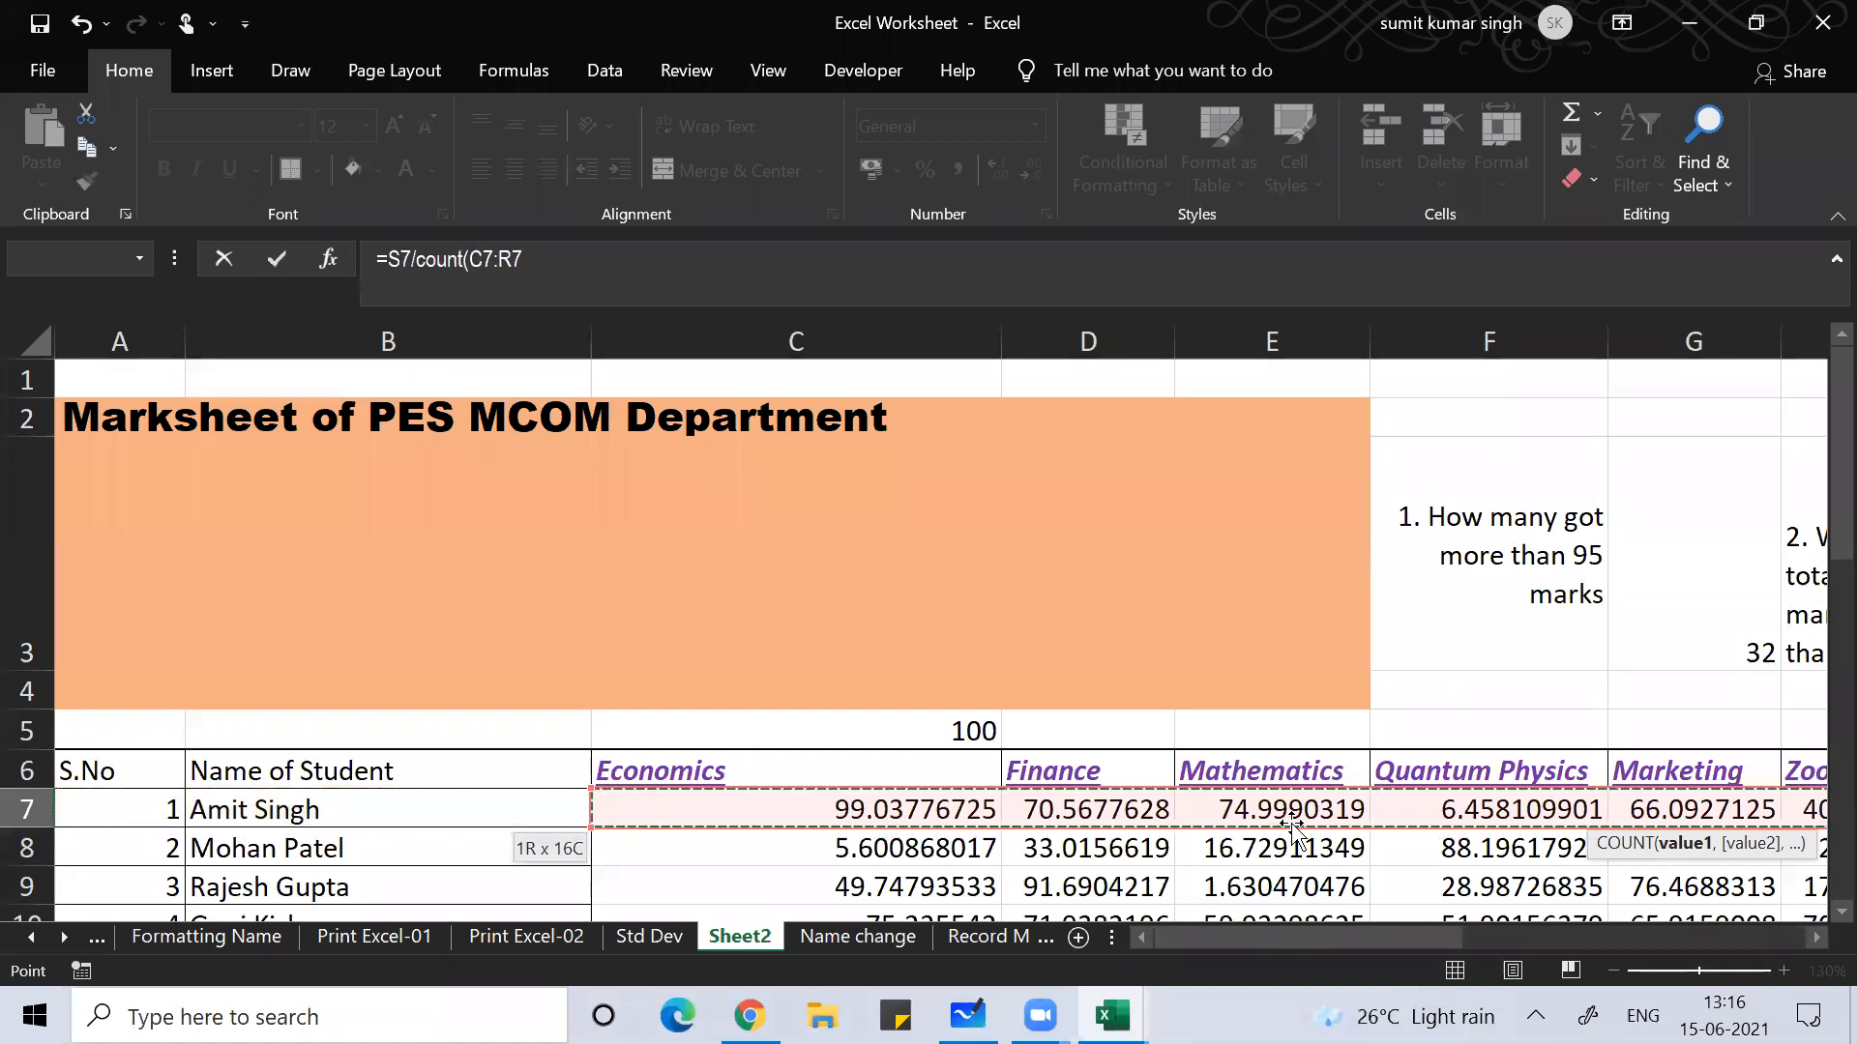
text())
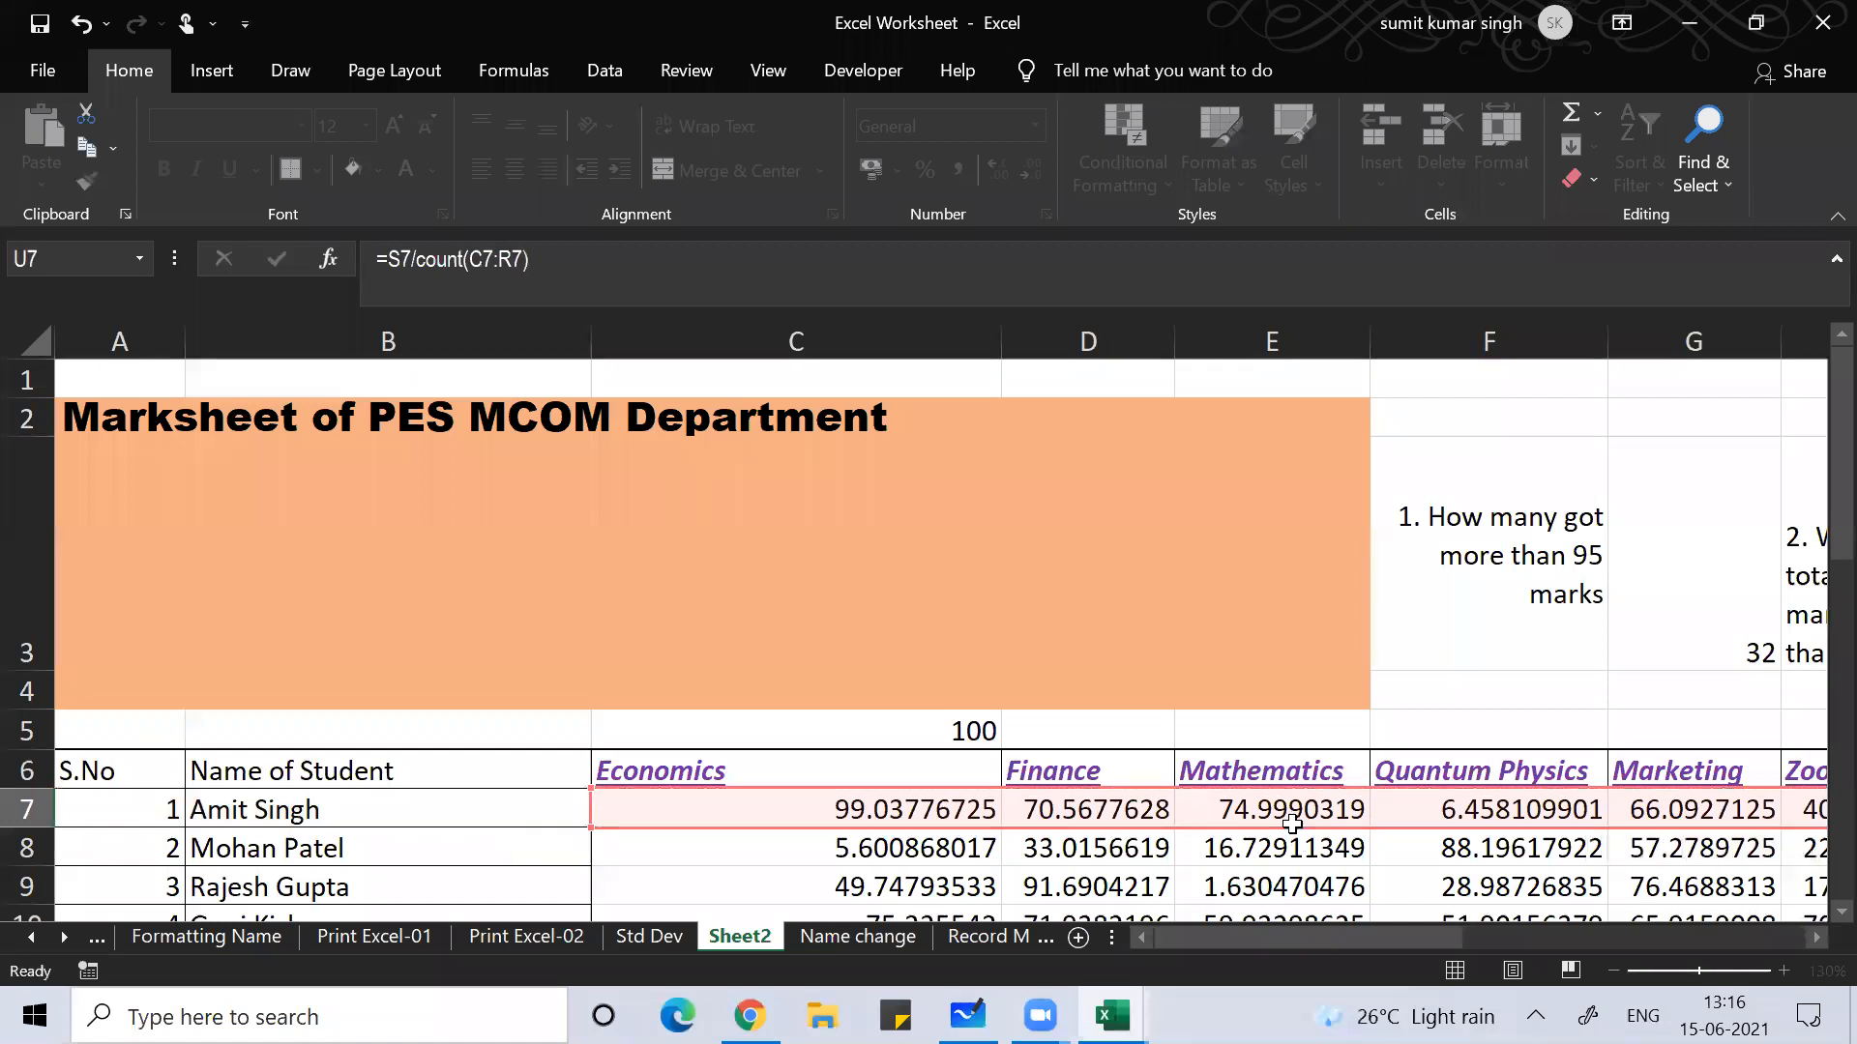
key(Return)
Step: Fill the U7 check formula down to U9 and compare it with the Average in T7
key(Up)
key(Down)
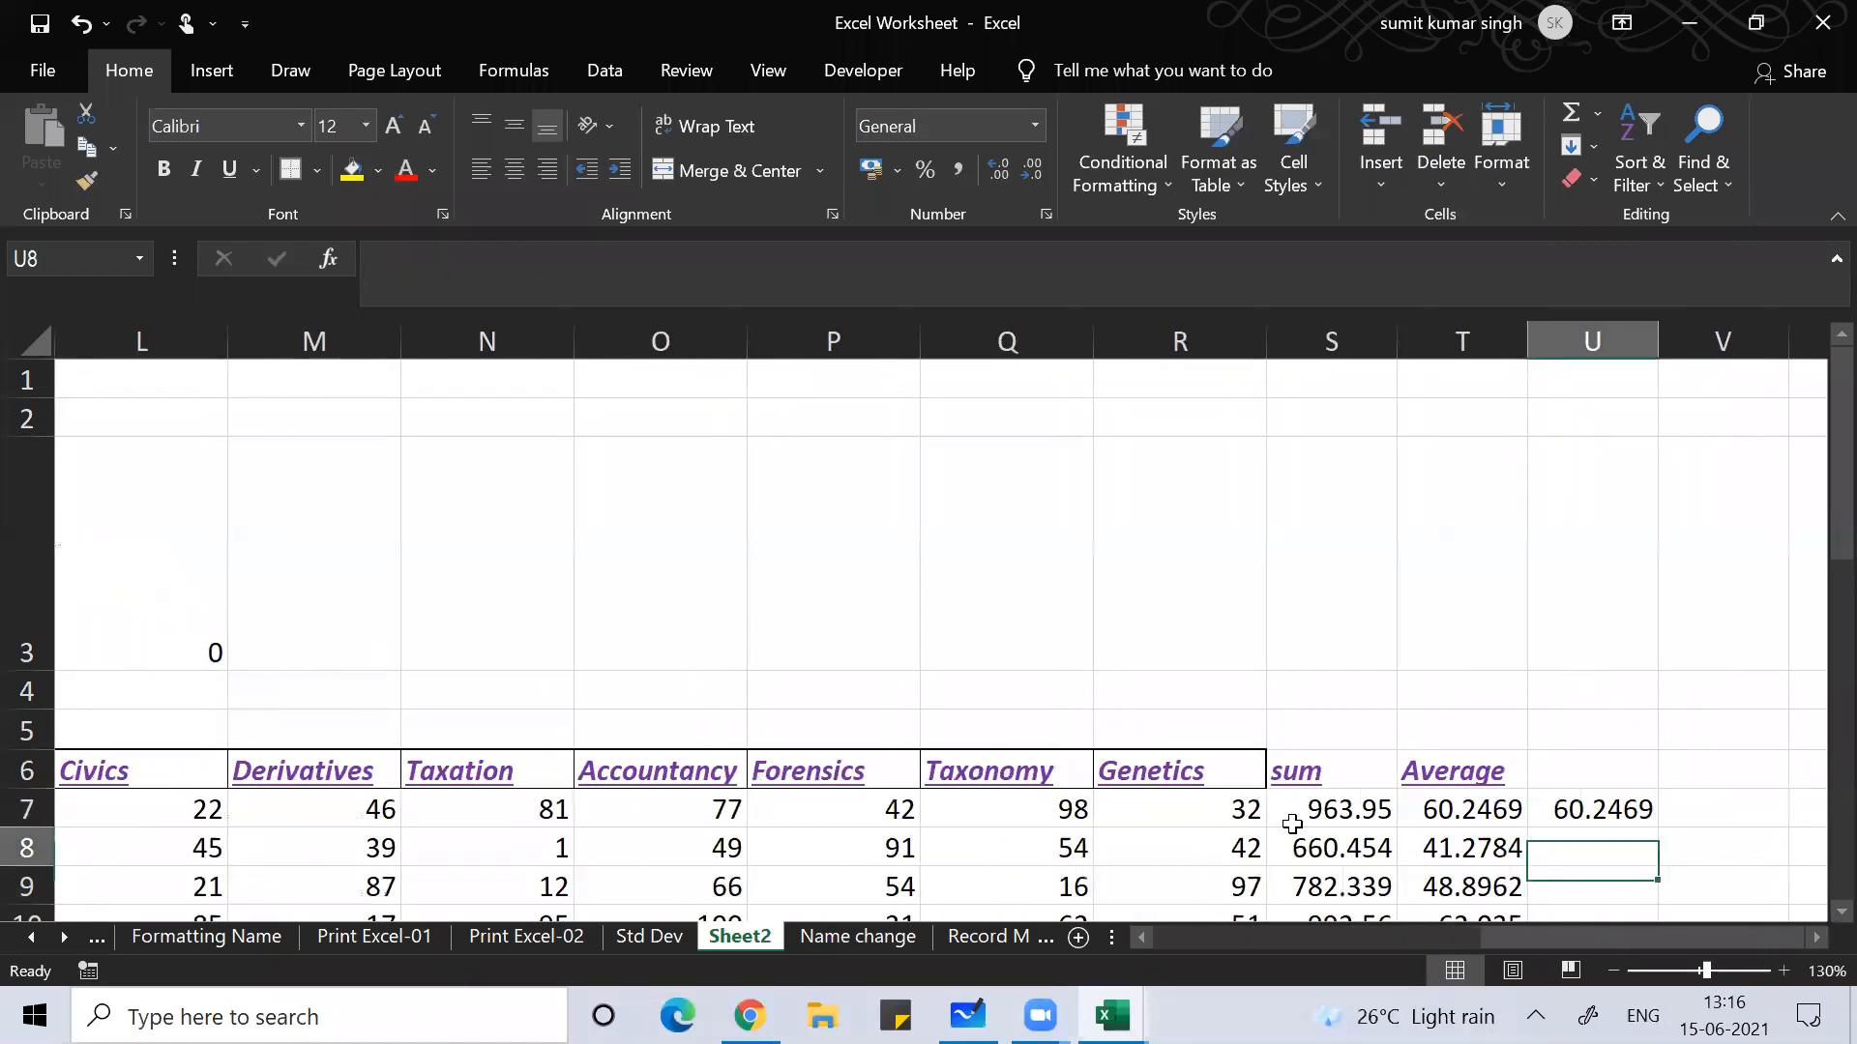
key(Up)
drag(1659, 835, 1660, 887)
click(1465, 829)
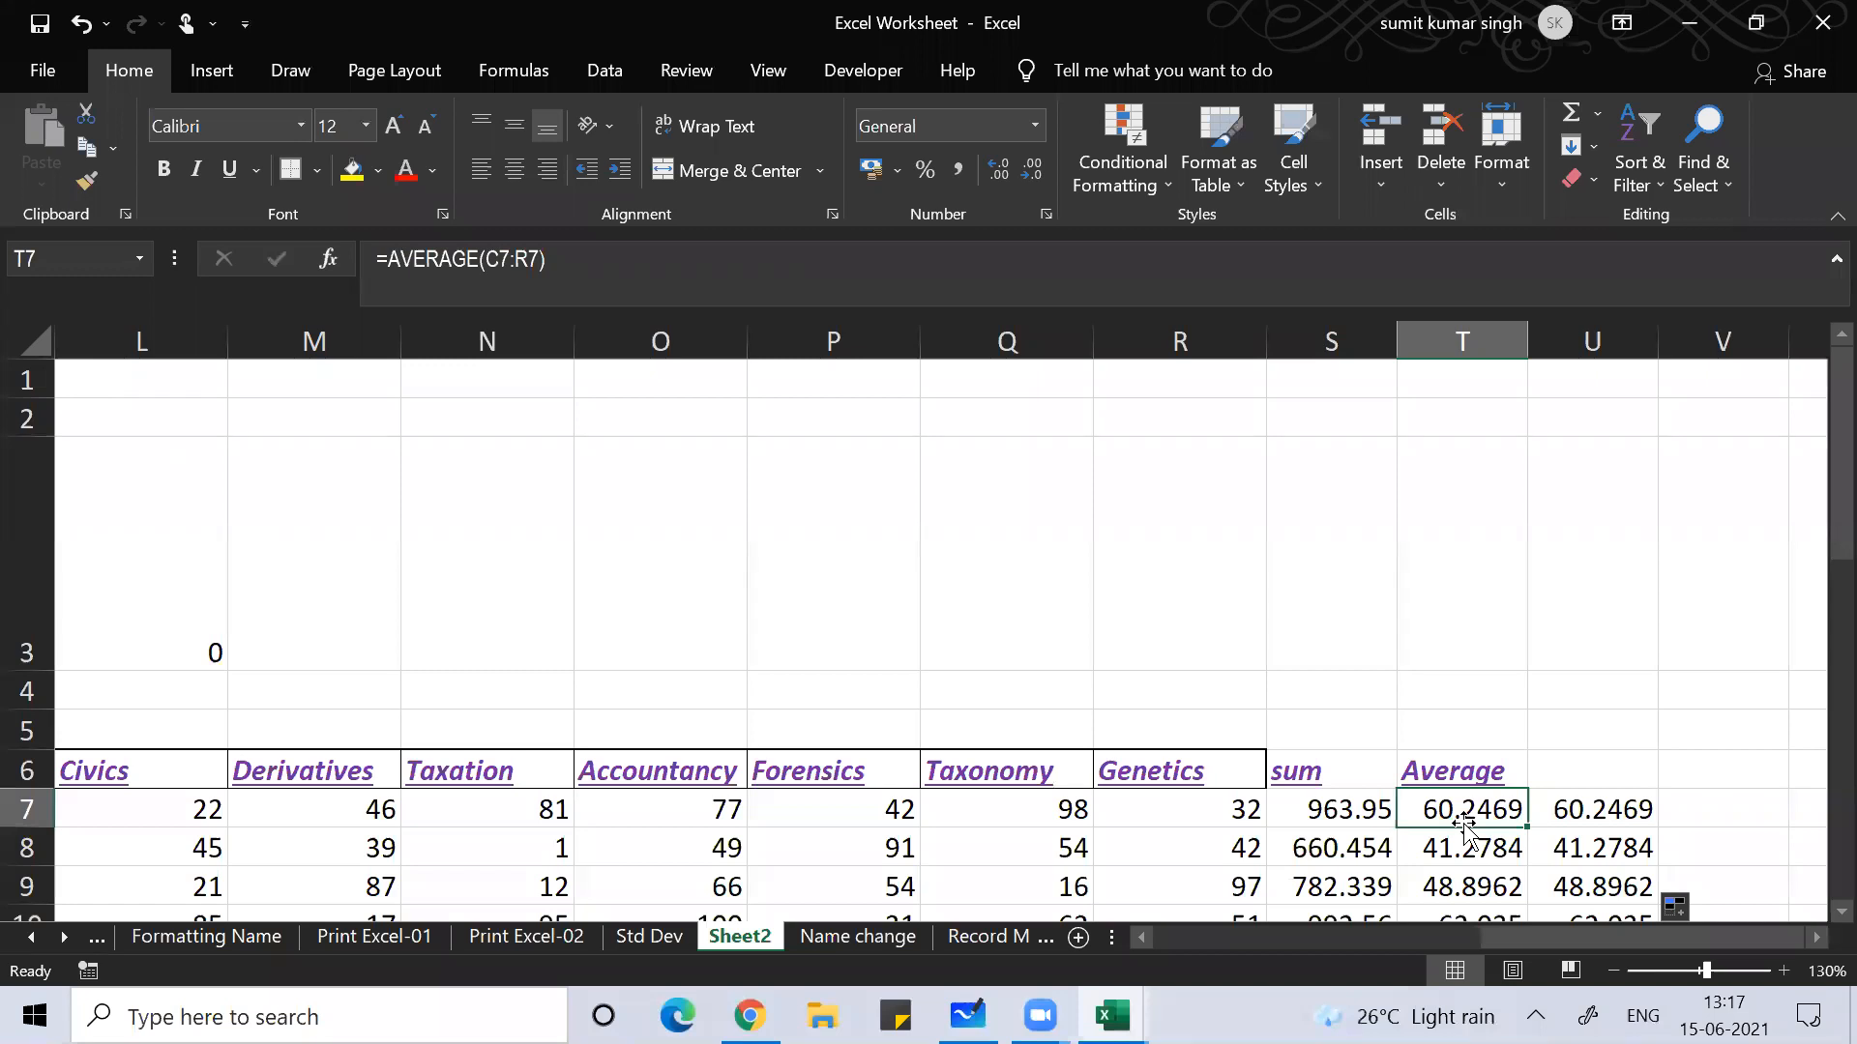
Step: Switch from Excel to the Microsoft Whiteboard window with the Day-05, Session-02 title
key(alt+Tab)
key(alt+Tab)
key(alt+Tab)
key(alt+Tab)
key(alt+Tab)
key(alt+Tab)
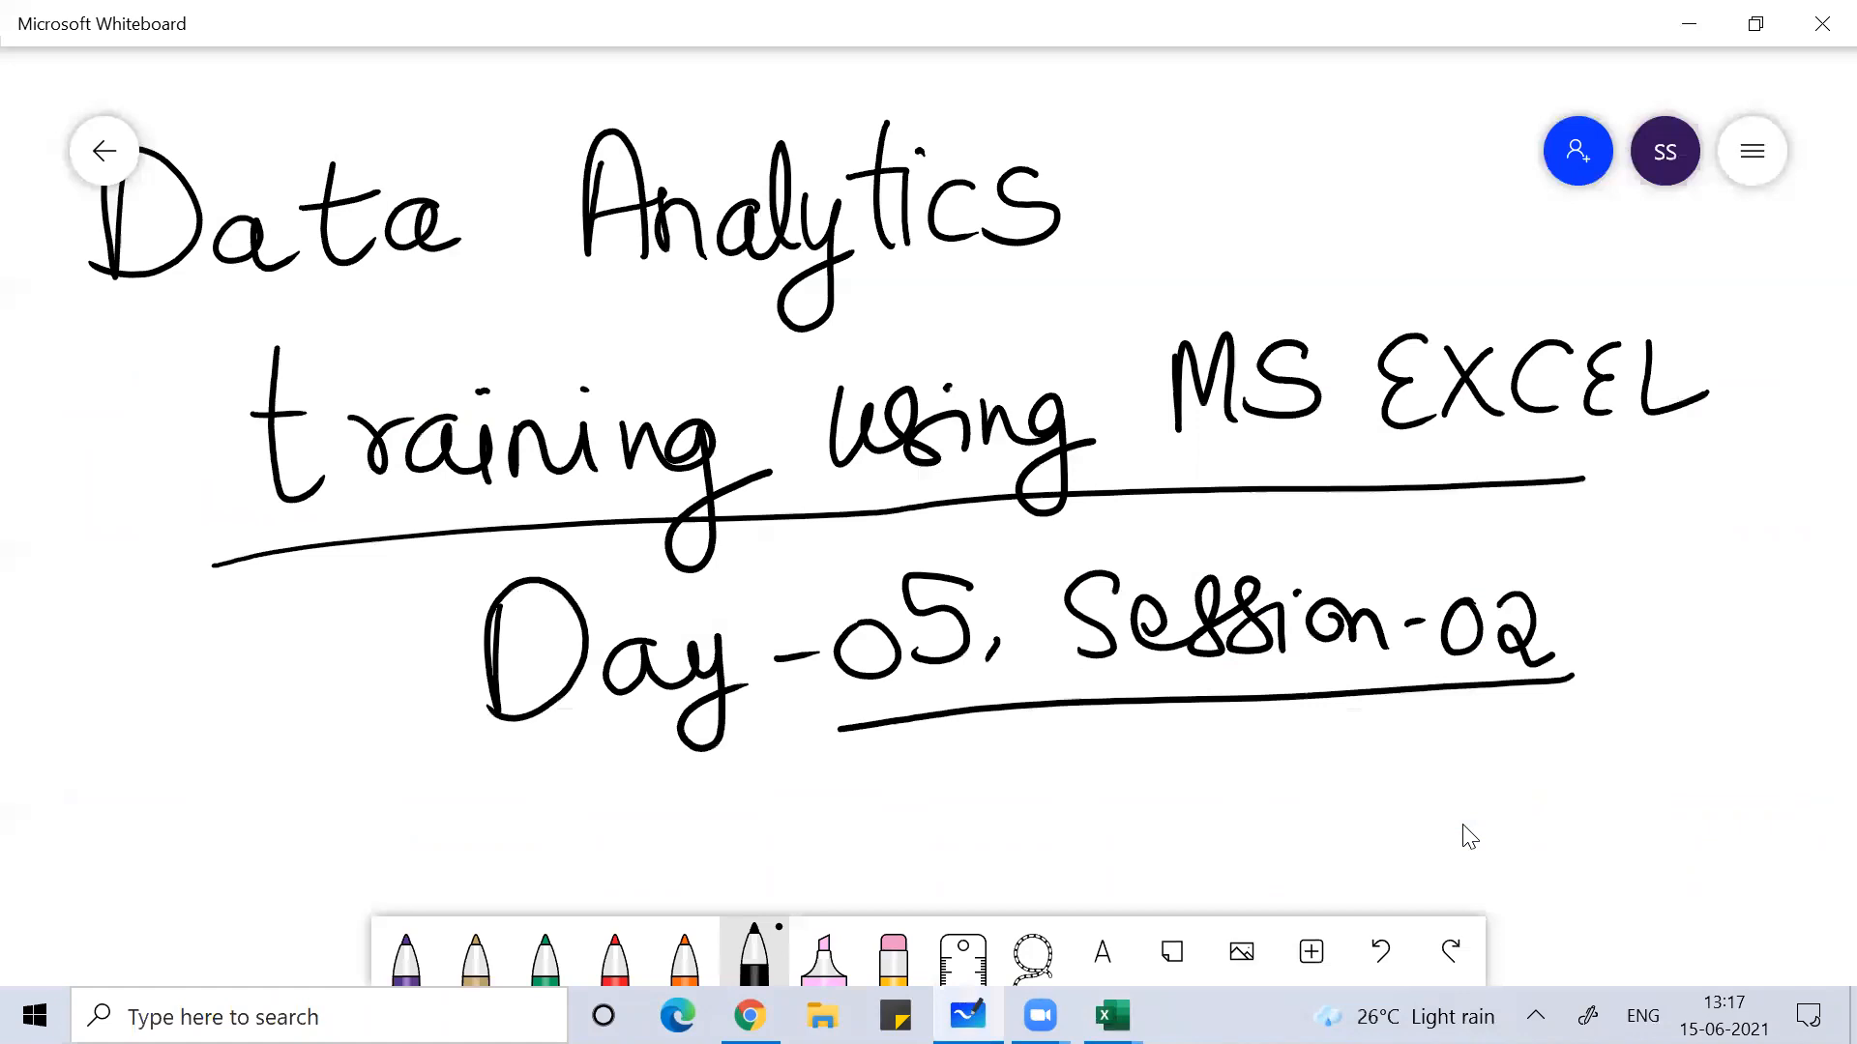
Step: Handwrite 'thank you' in orange under the Day-05, Session-02 heading, circle it, then return to the meeting app
scroll(1468, 837, down, 4)
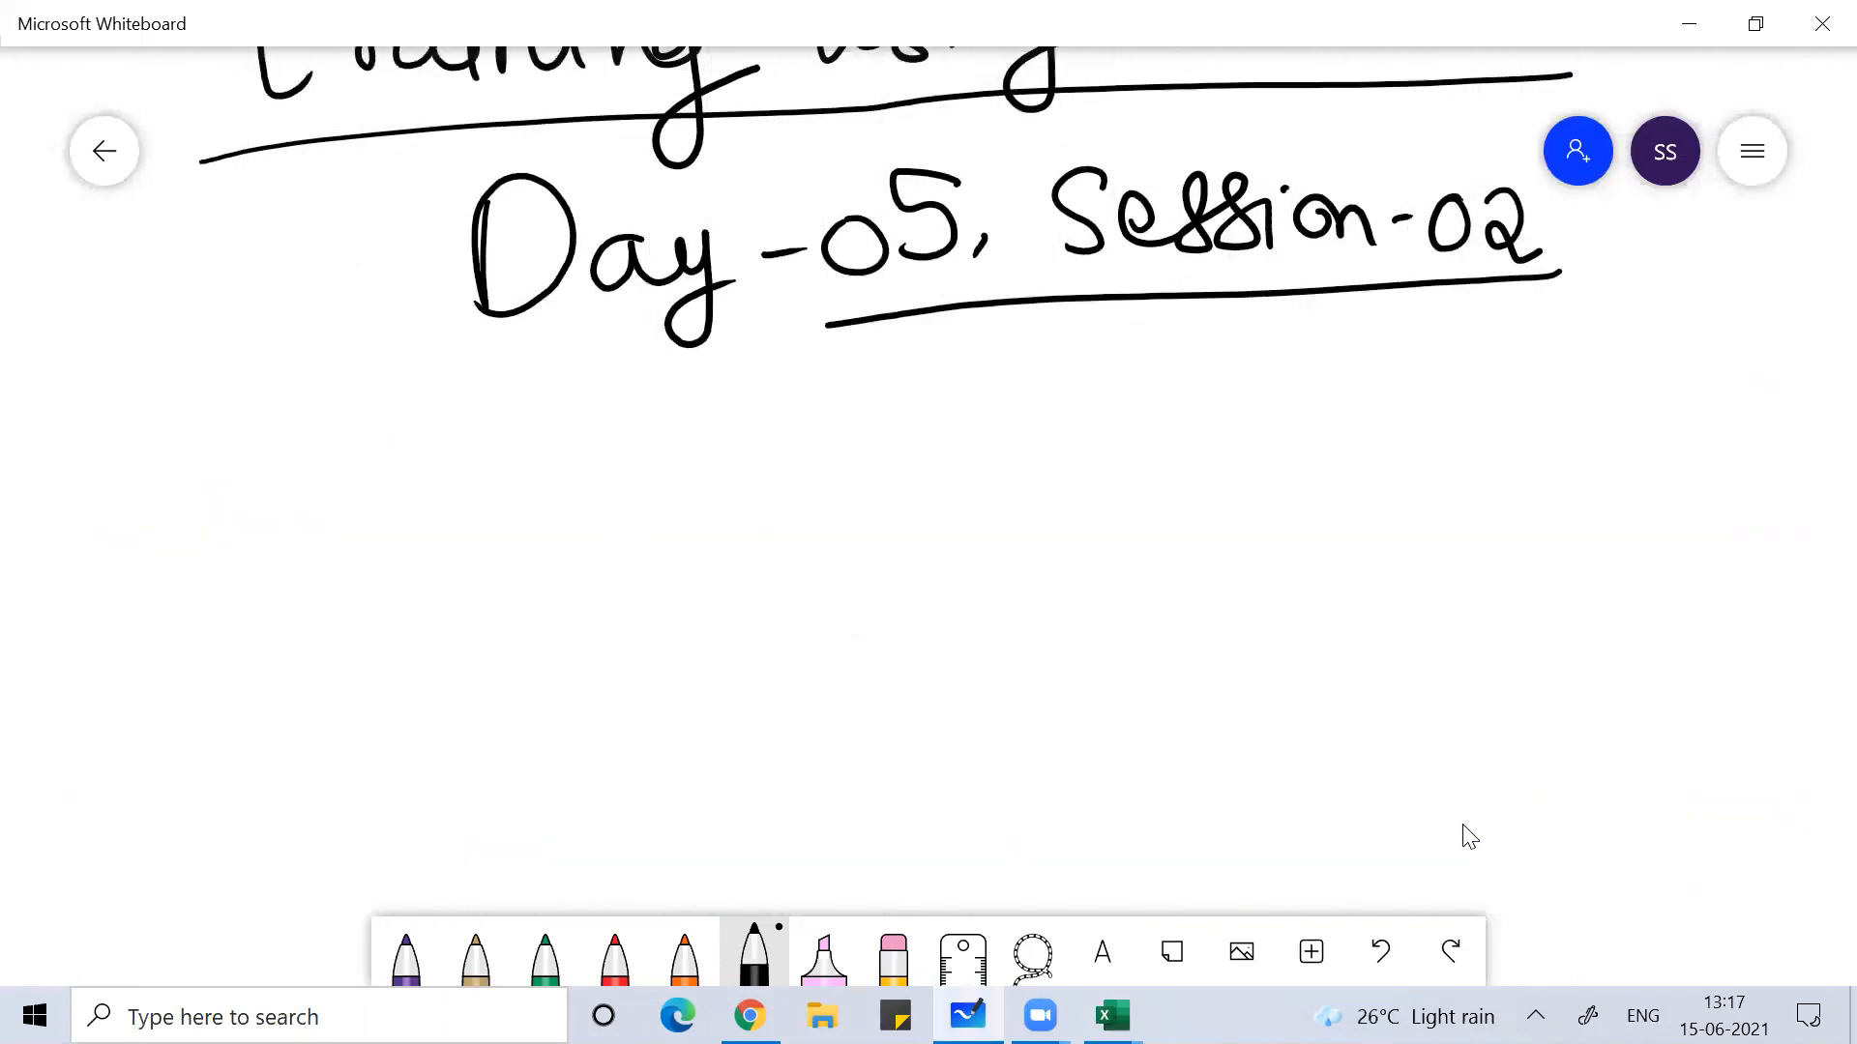
click(685, 959)
drag(696, 513, 764, 716)
mouse_move(665, 651)
mouse_down()
mouse_move(947, 619)
mouse_move(1015, 580)
mouse_move(1076, 638)
mouse_up()
drag(1105, 488, 1137, 633)
drag(1168, 541, 1243, 571)
mouse_move(1312, 498)
mouse_down()
mouse_move(1332, 554)
mouse_move(1568, 488)
mouse_move(1697, 522)
mouse_up()
mouse_move(667, 482)
mouse_down()
mouse_move(1497, 689)
mouse_move(942, 406)
mouse_up()
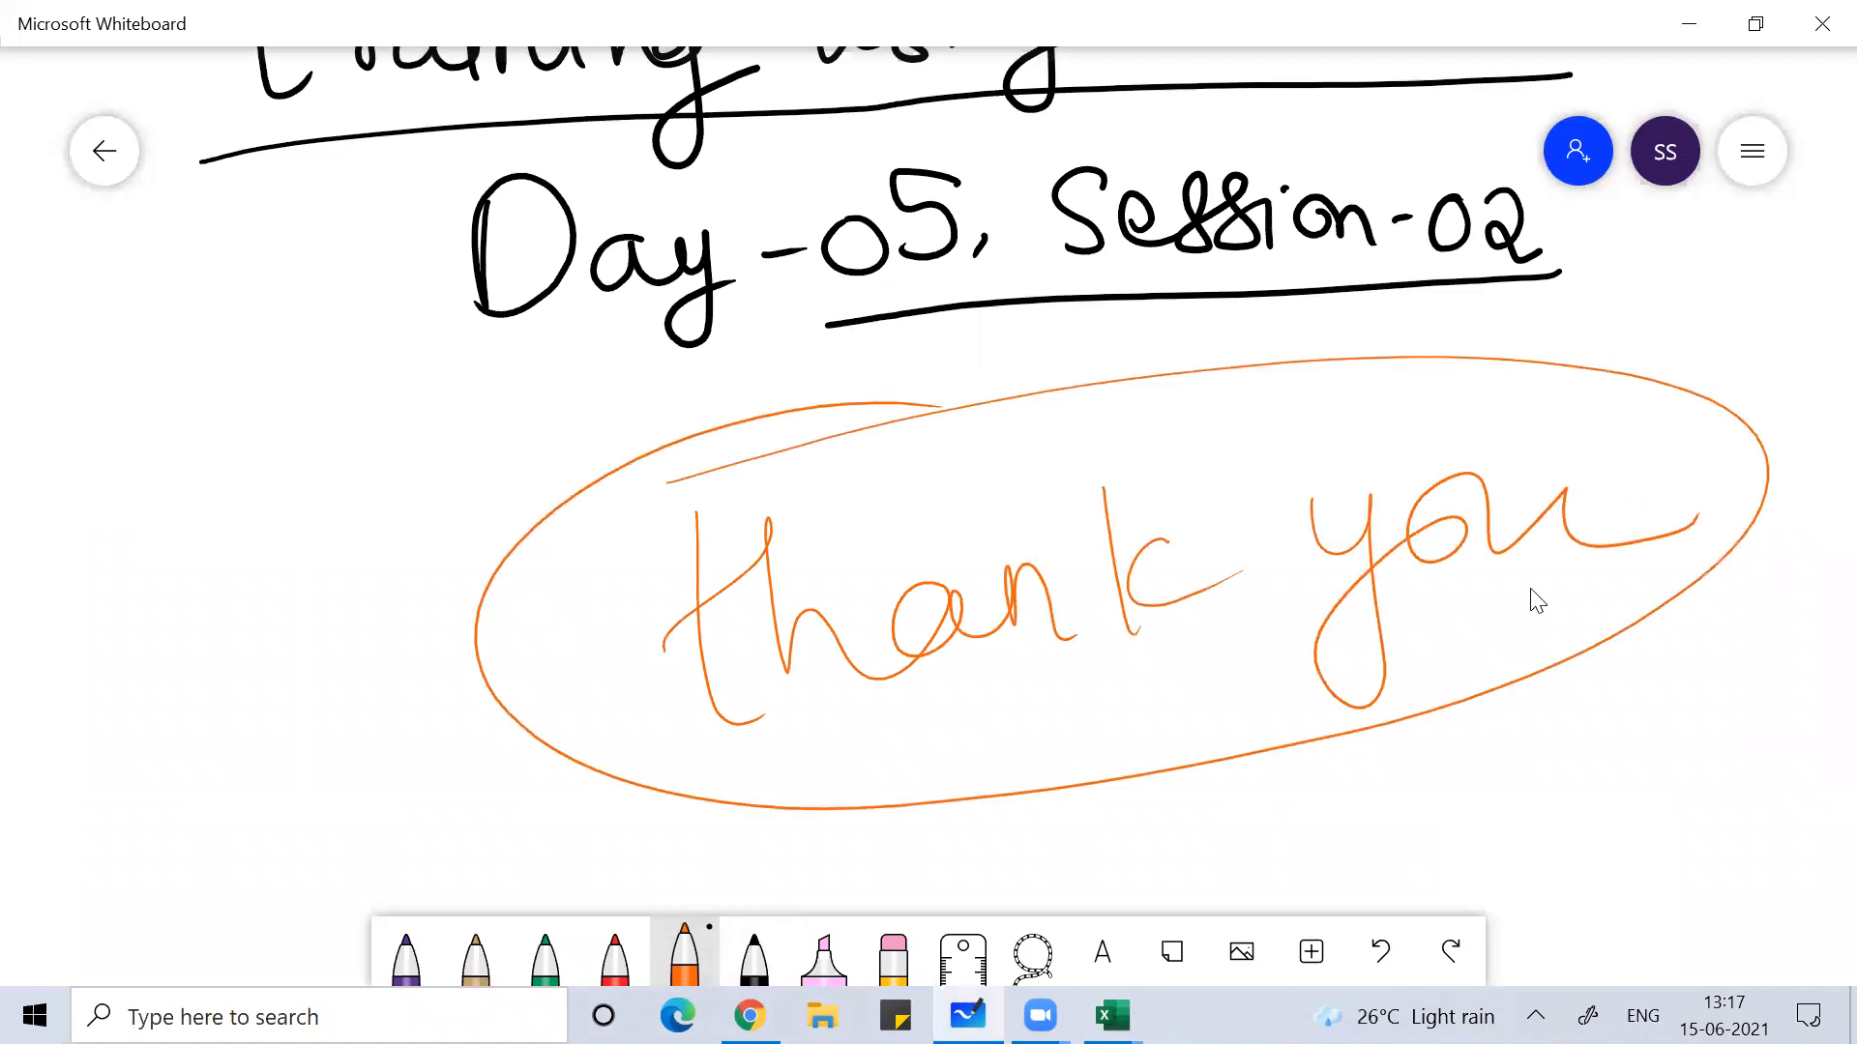
click(842, 24)
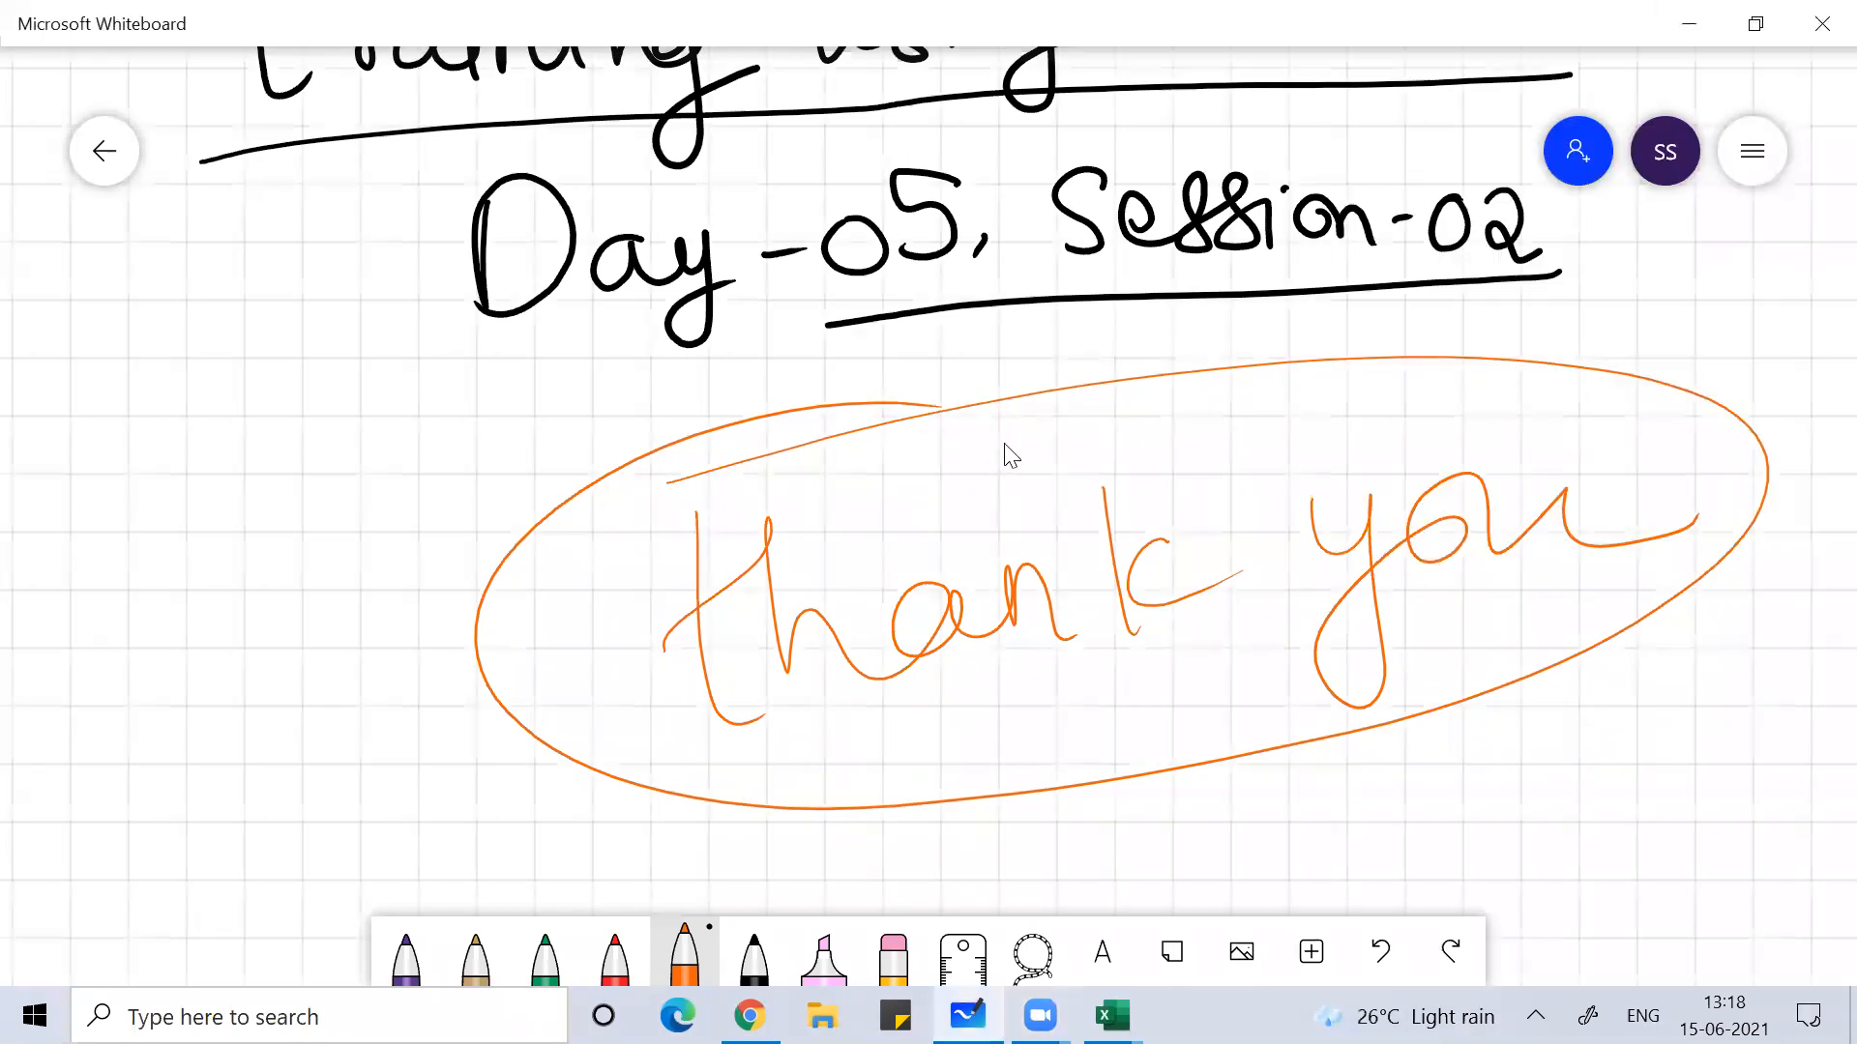
click(1430, 174)
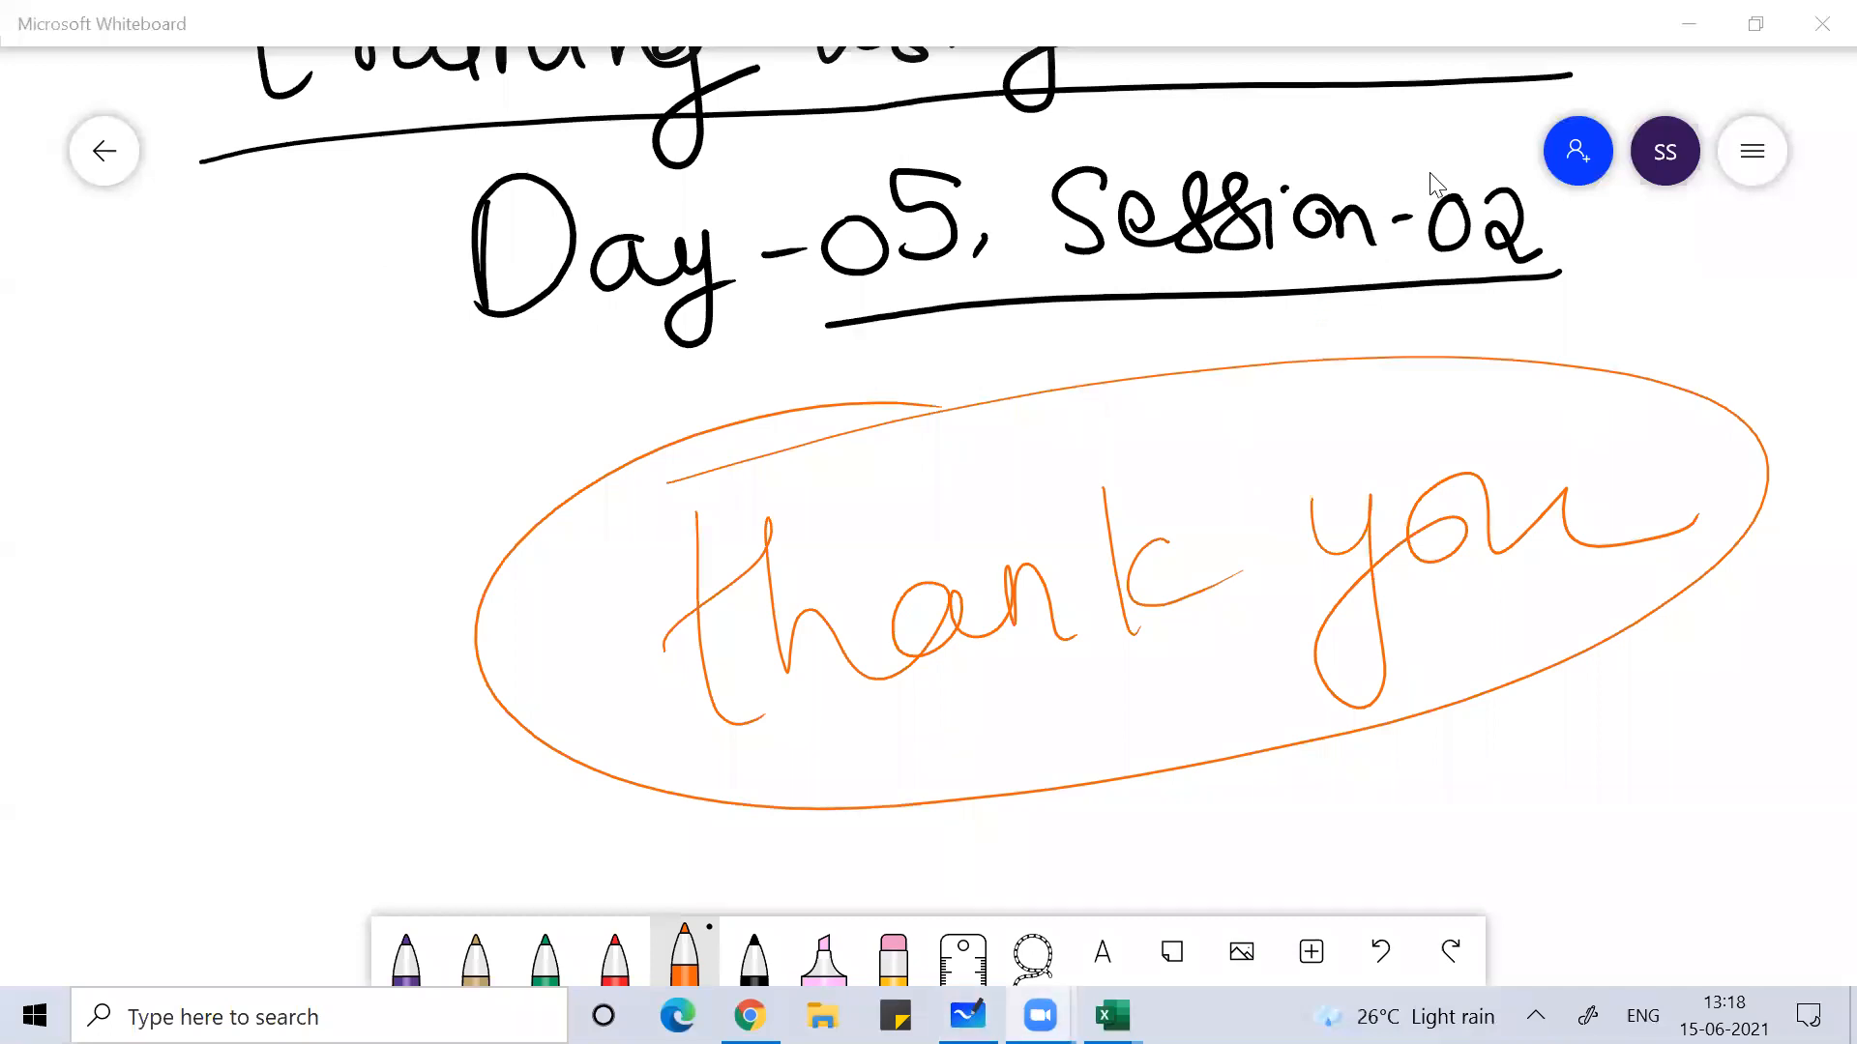